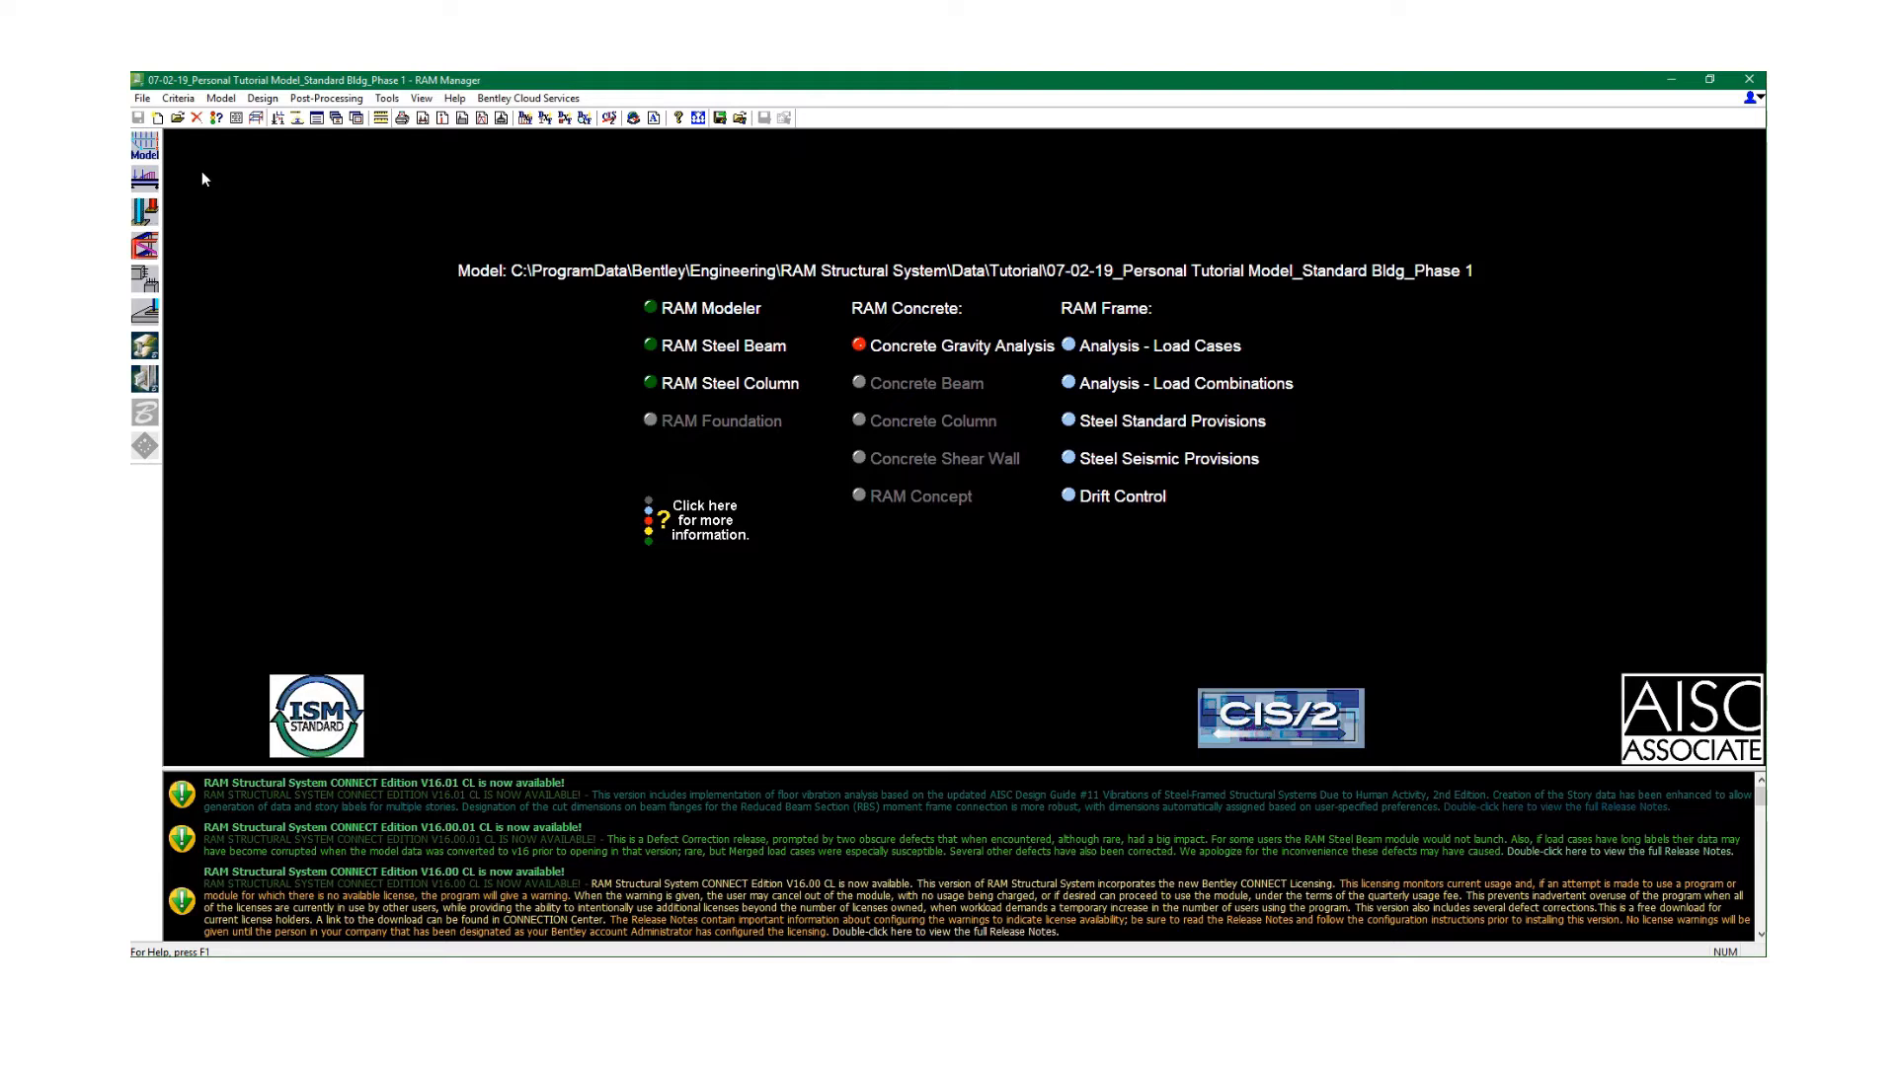
Launch RAM Frame for the tutorial building model and bring up its General Criteria settings.
left_click(145, 277)
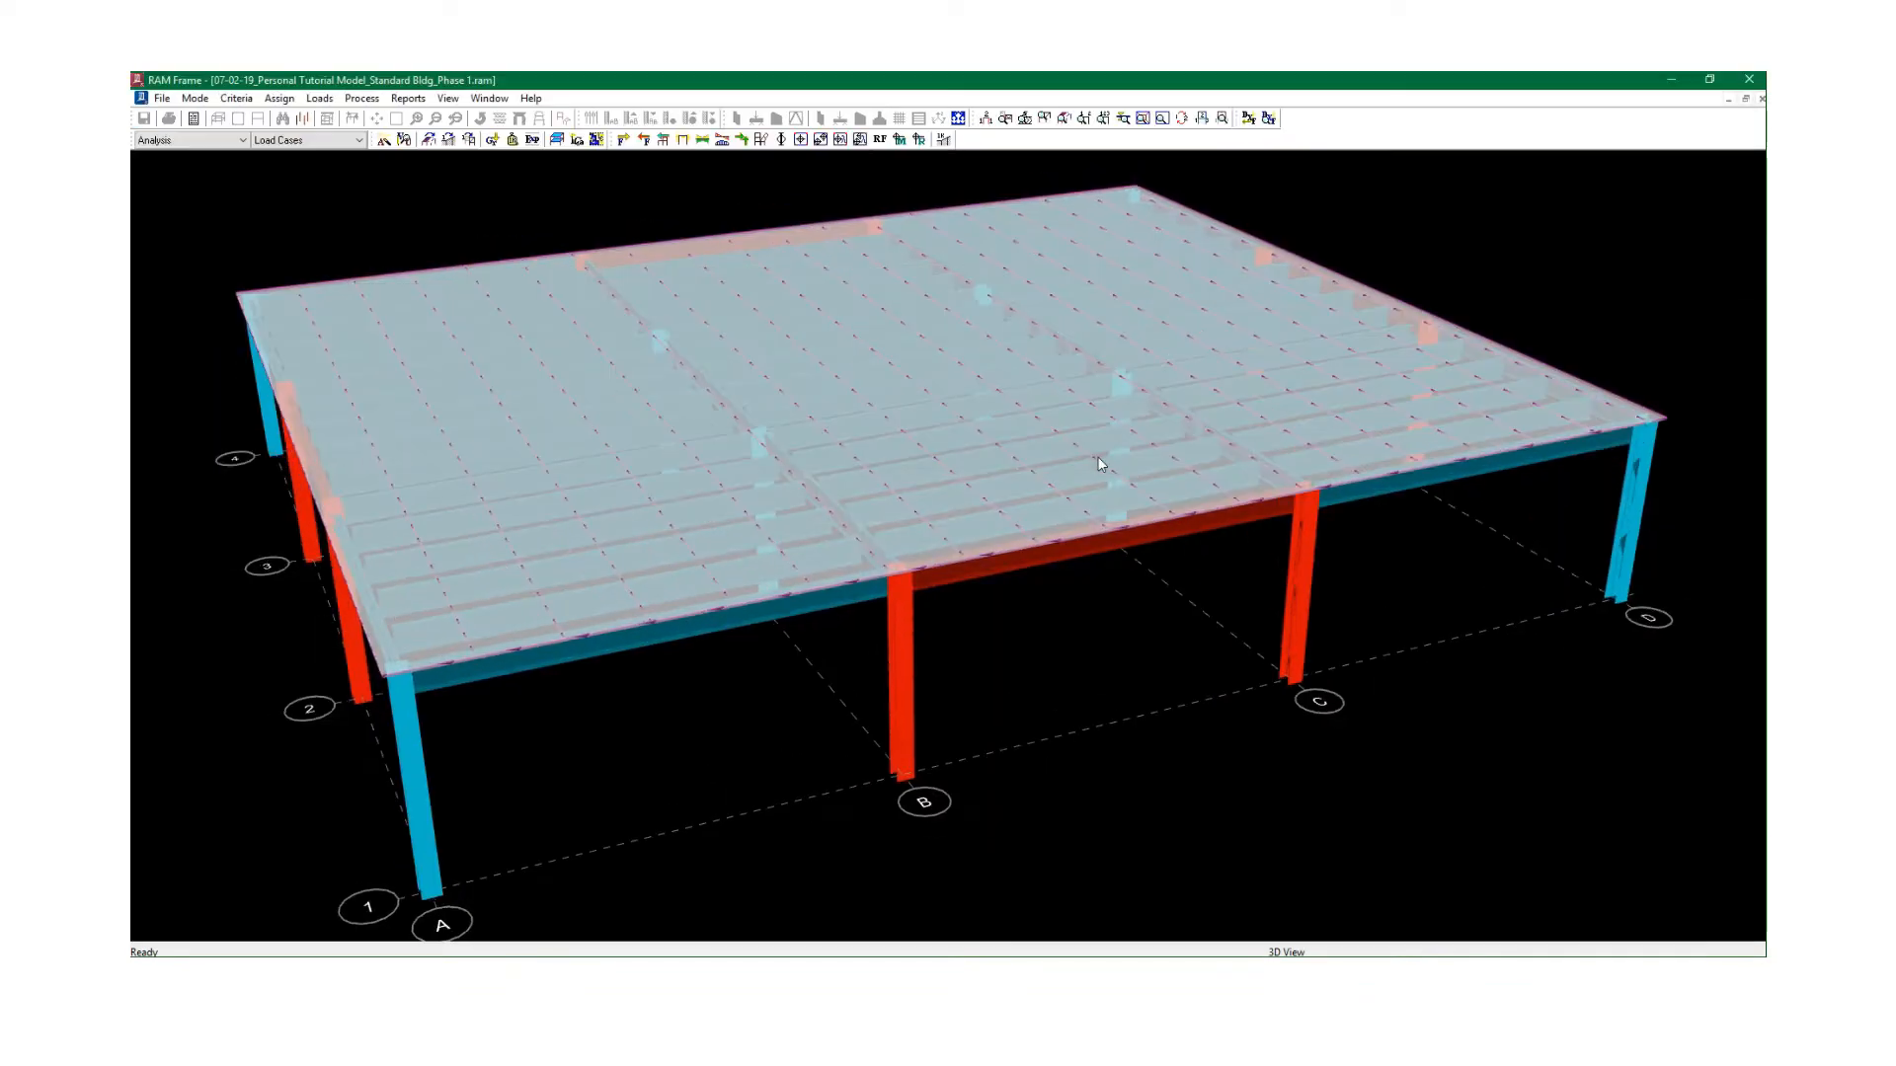
left_click(530, 98)
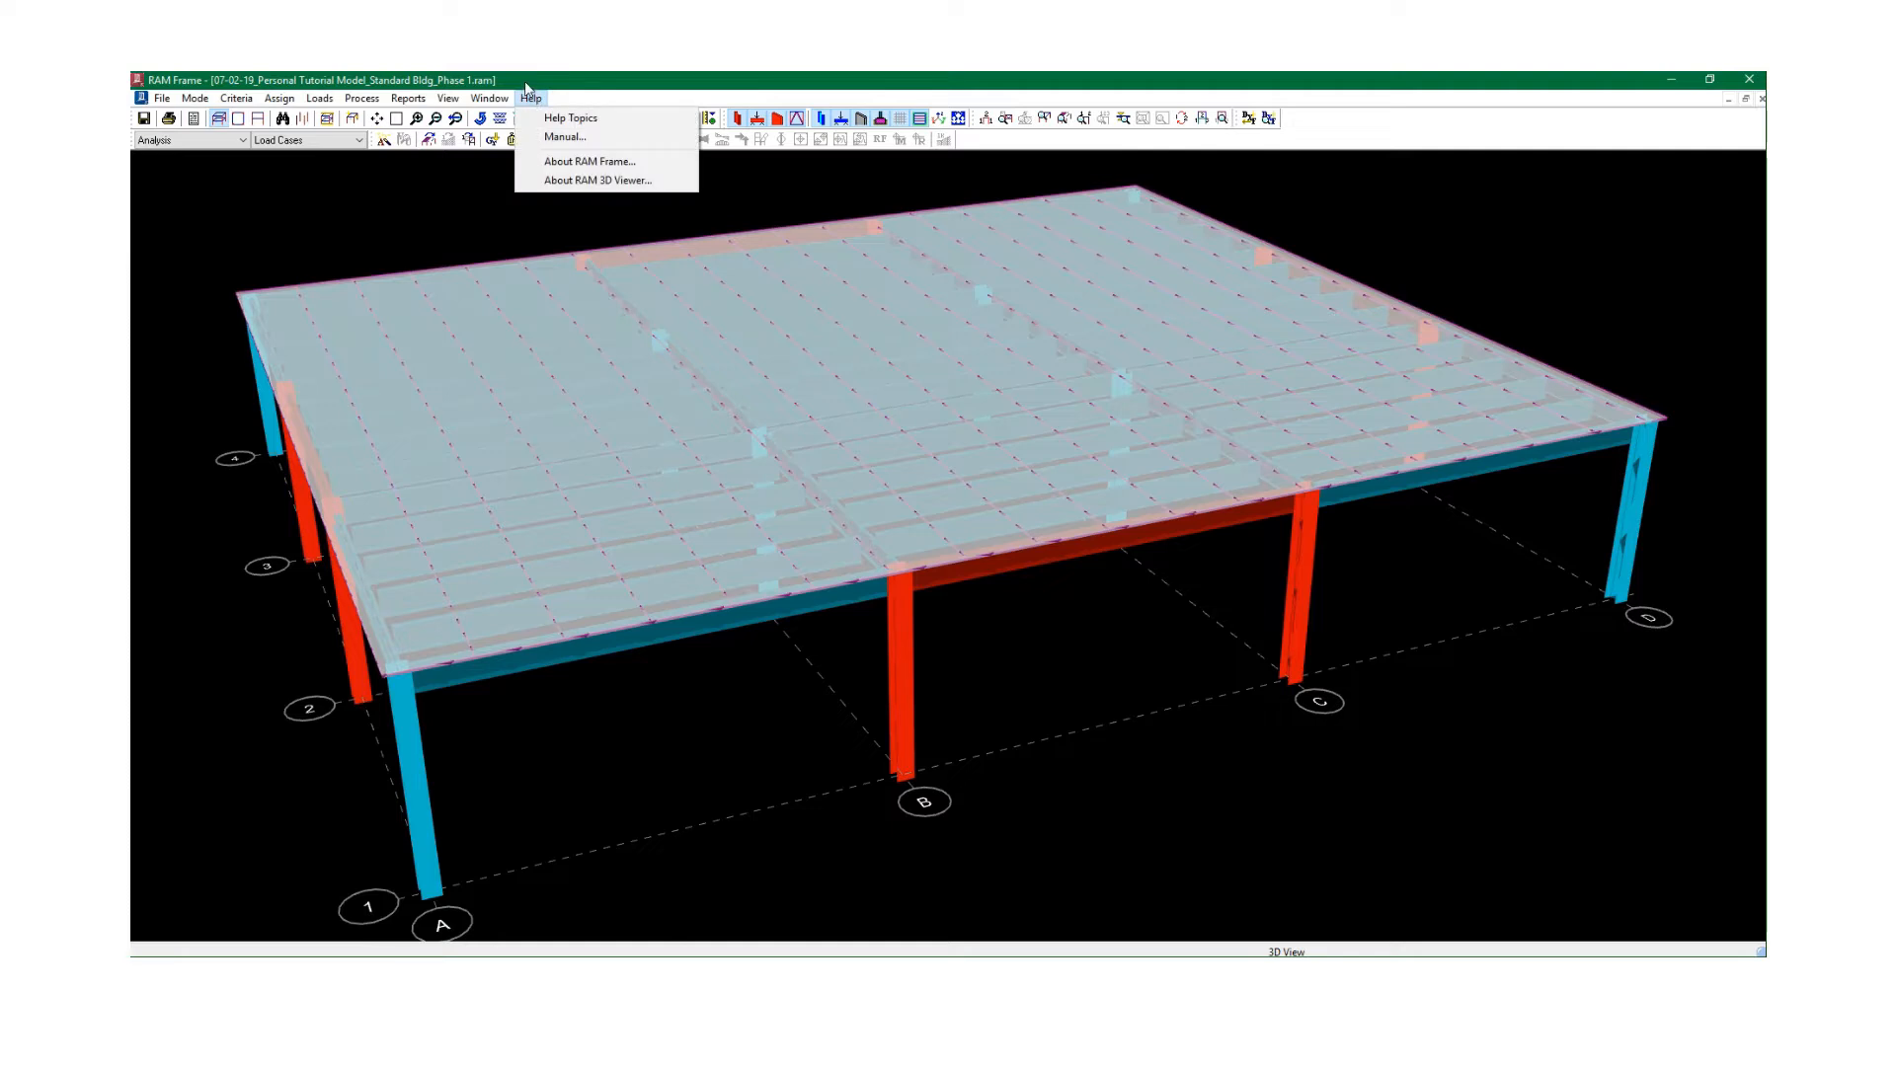
left_click(530, 98)
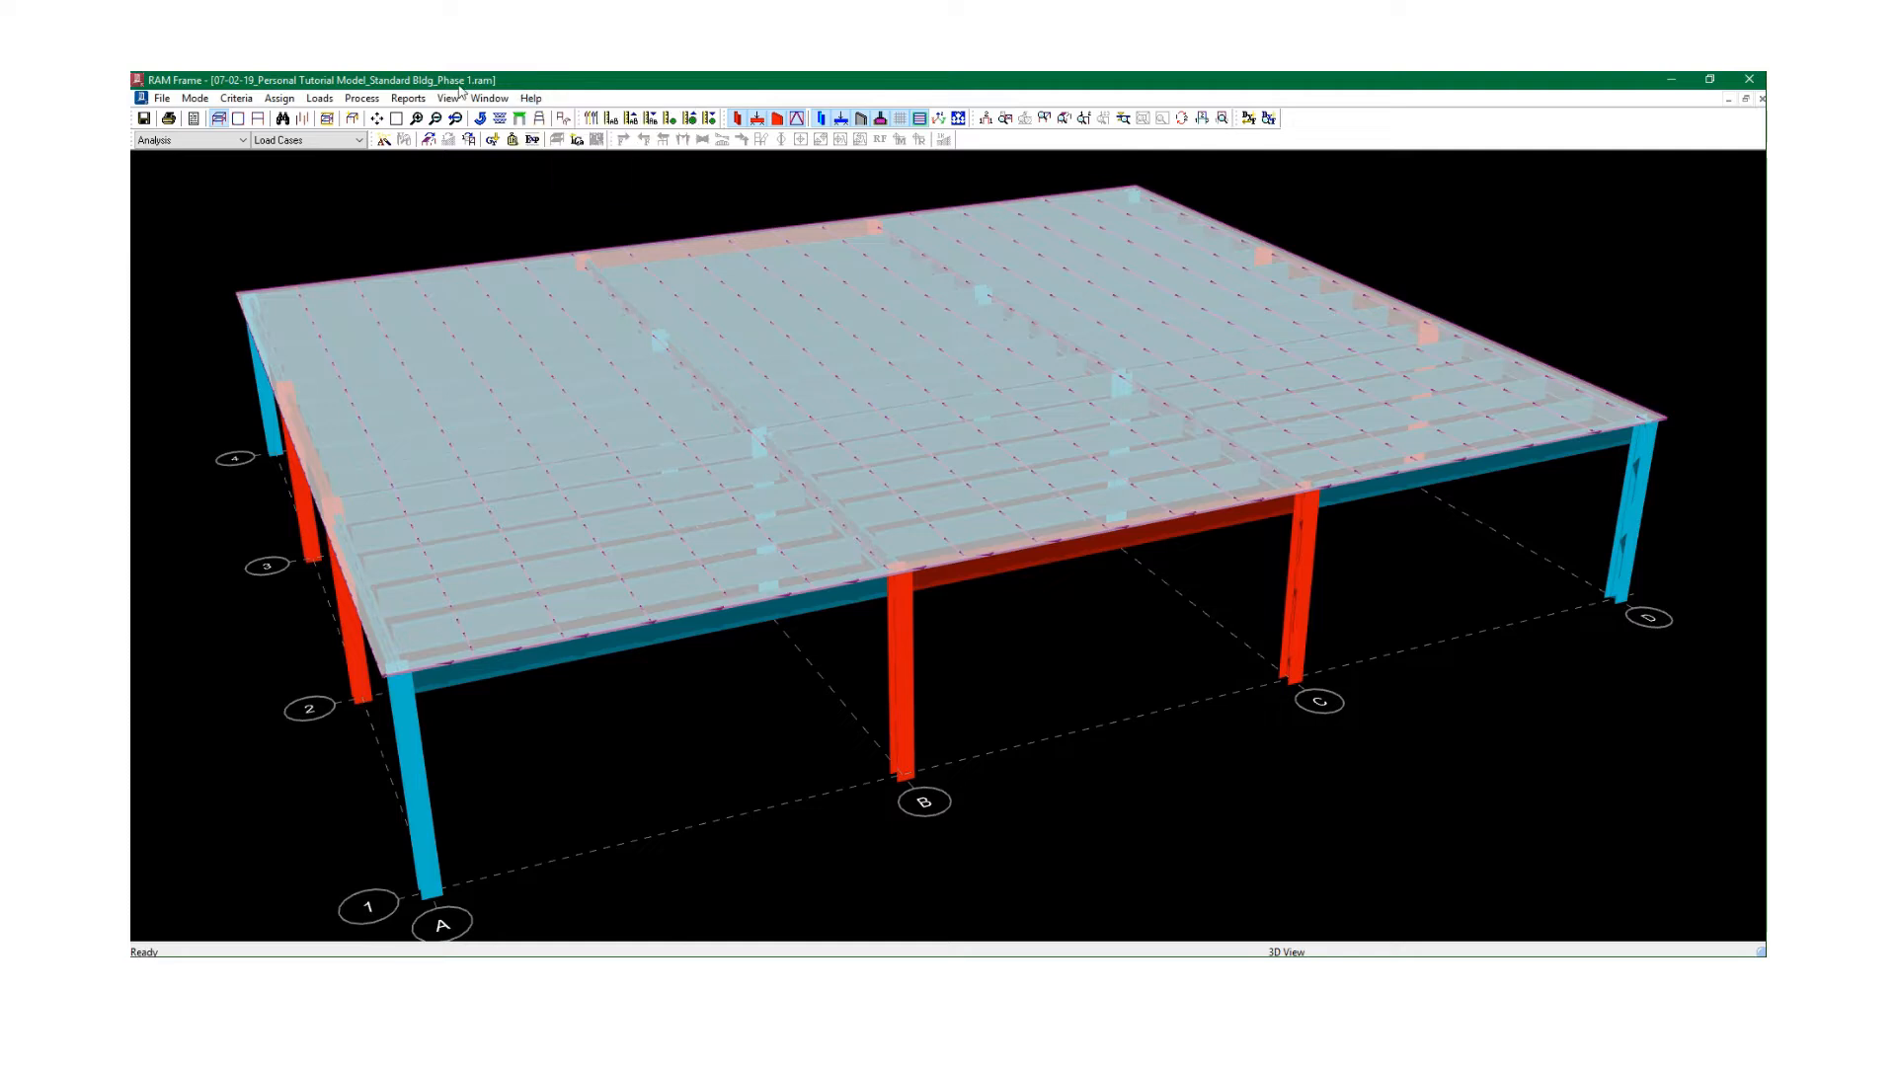
left_click(238, 103)
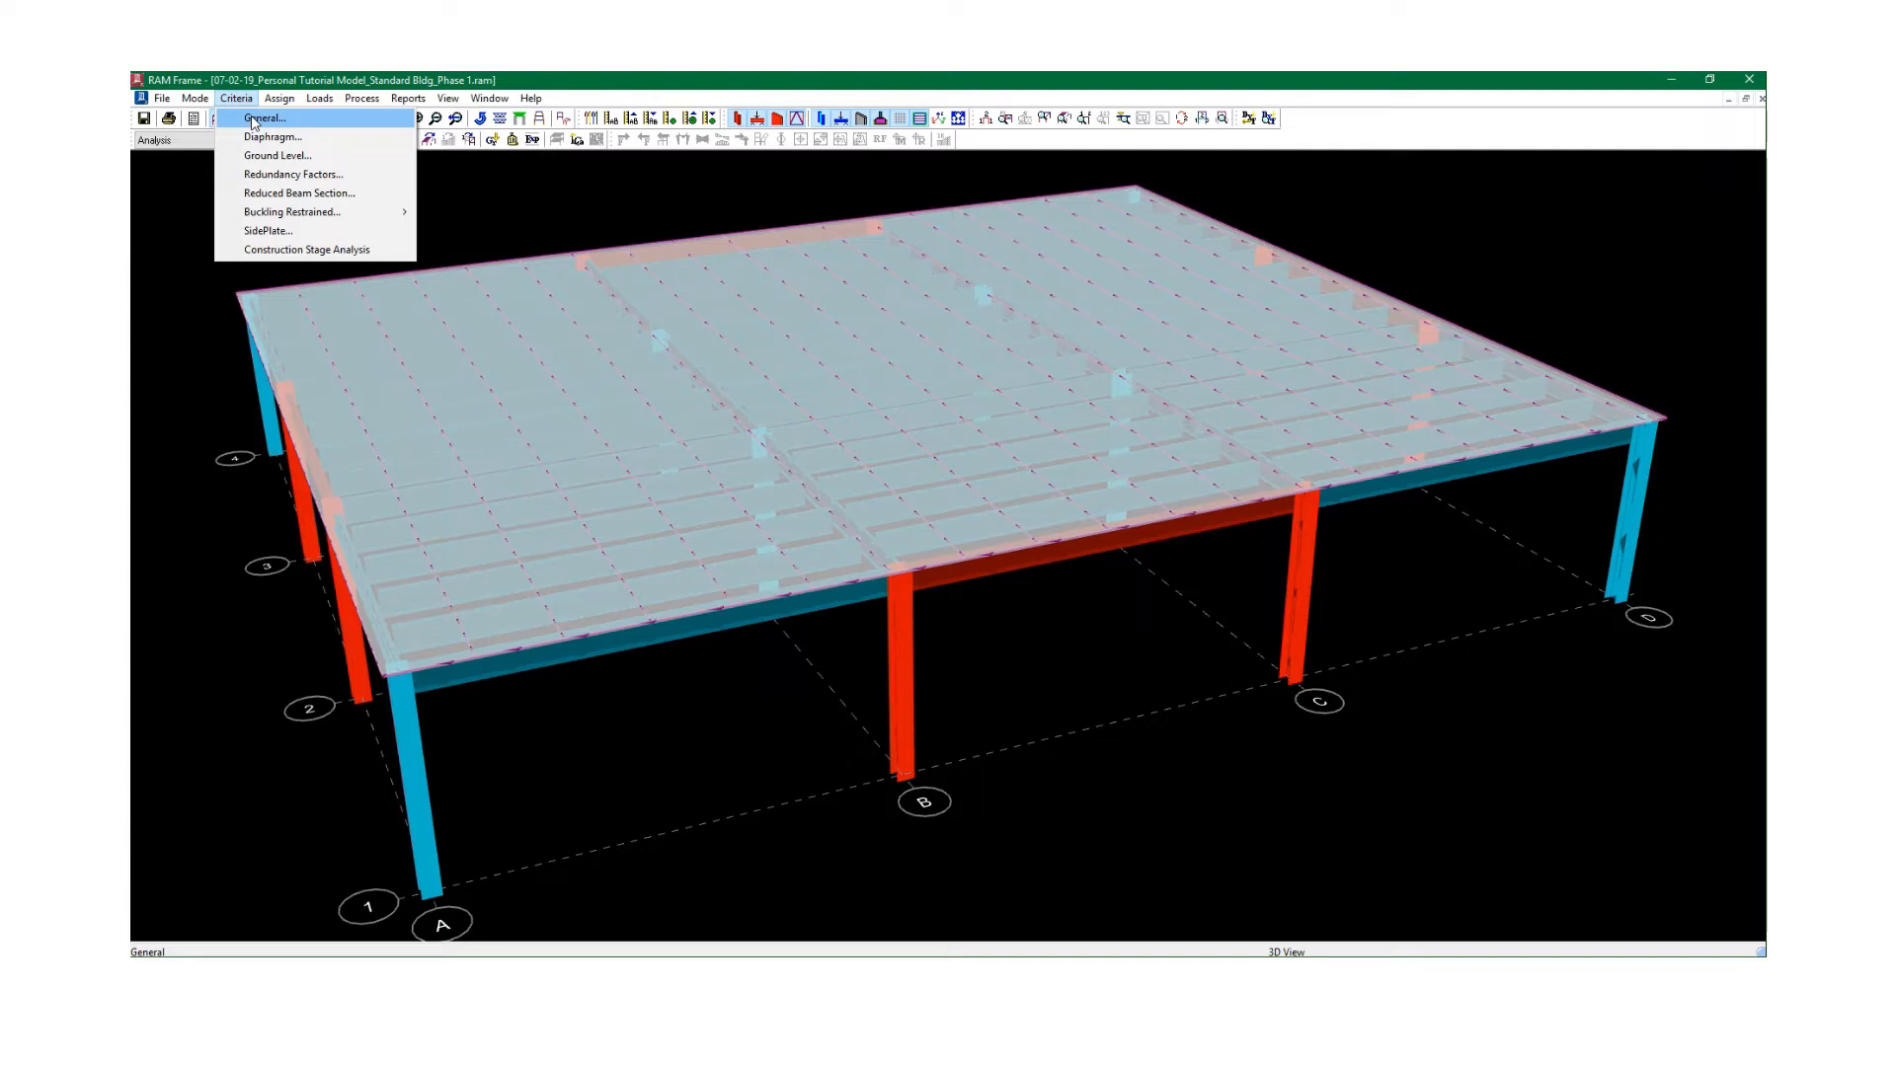
left_click(254, 119)
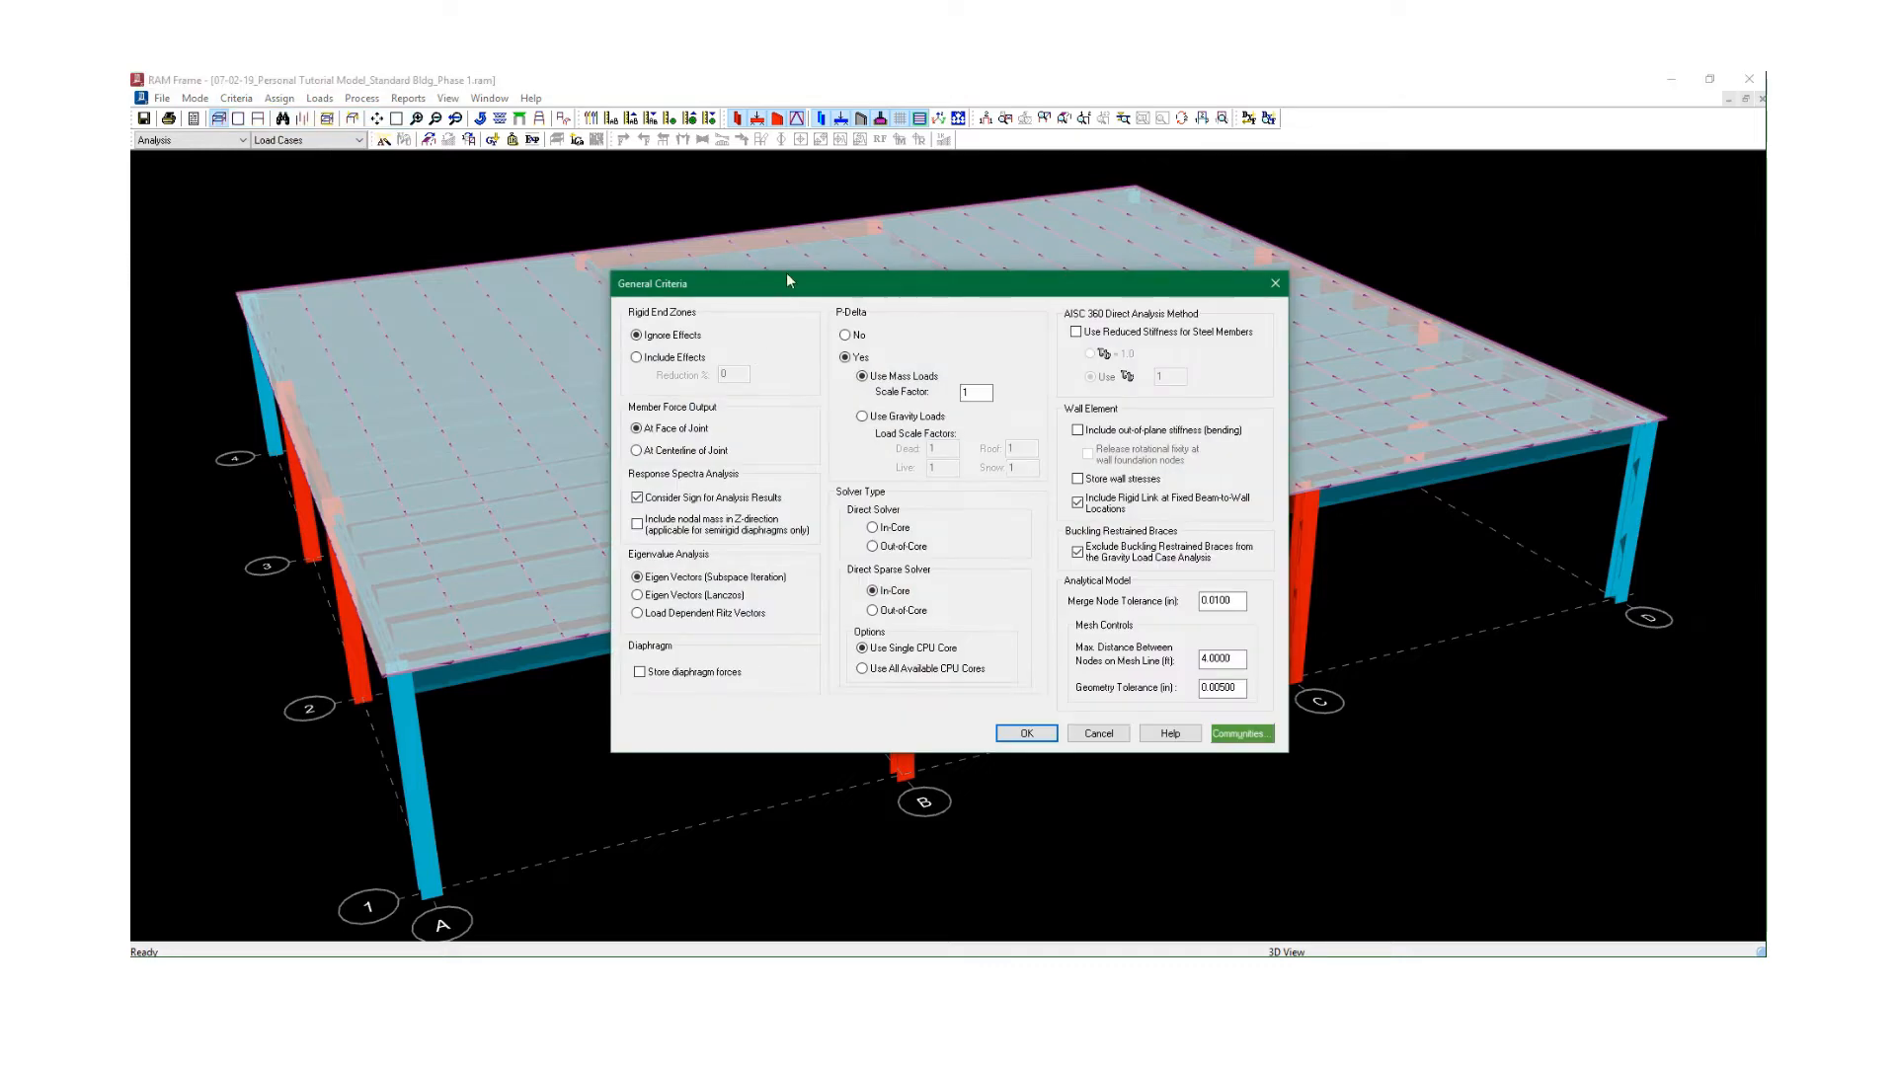
left_click_drag(786, 294, 835, 207)
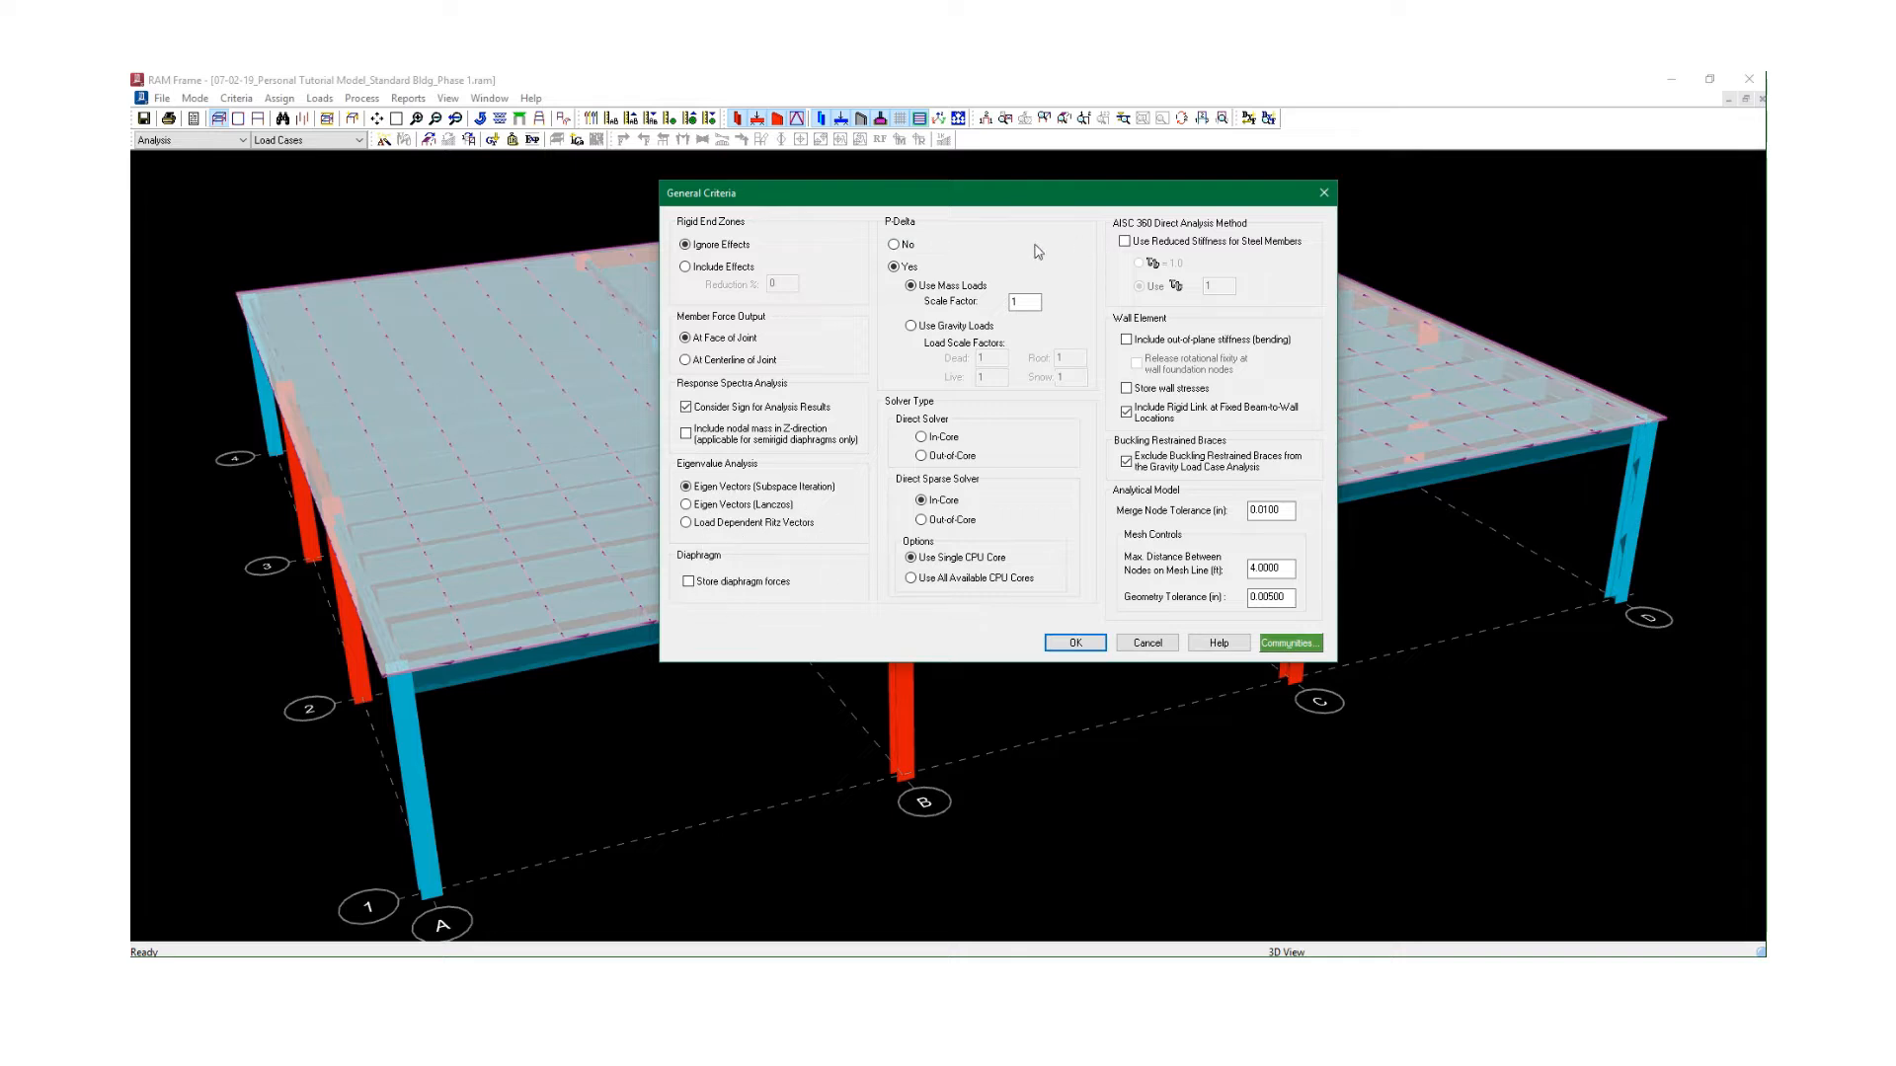
left_click_drag(1016, 202, 1030, 185)
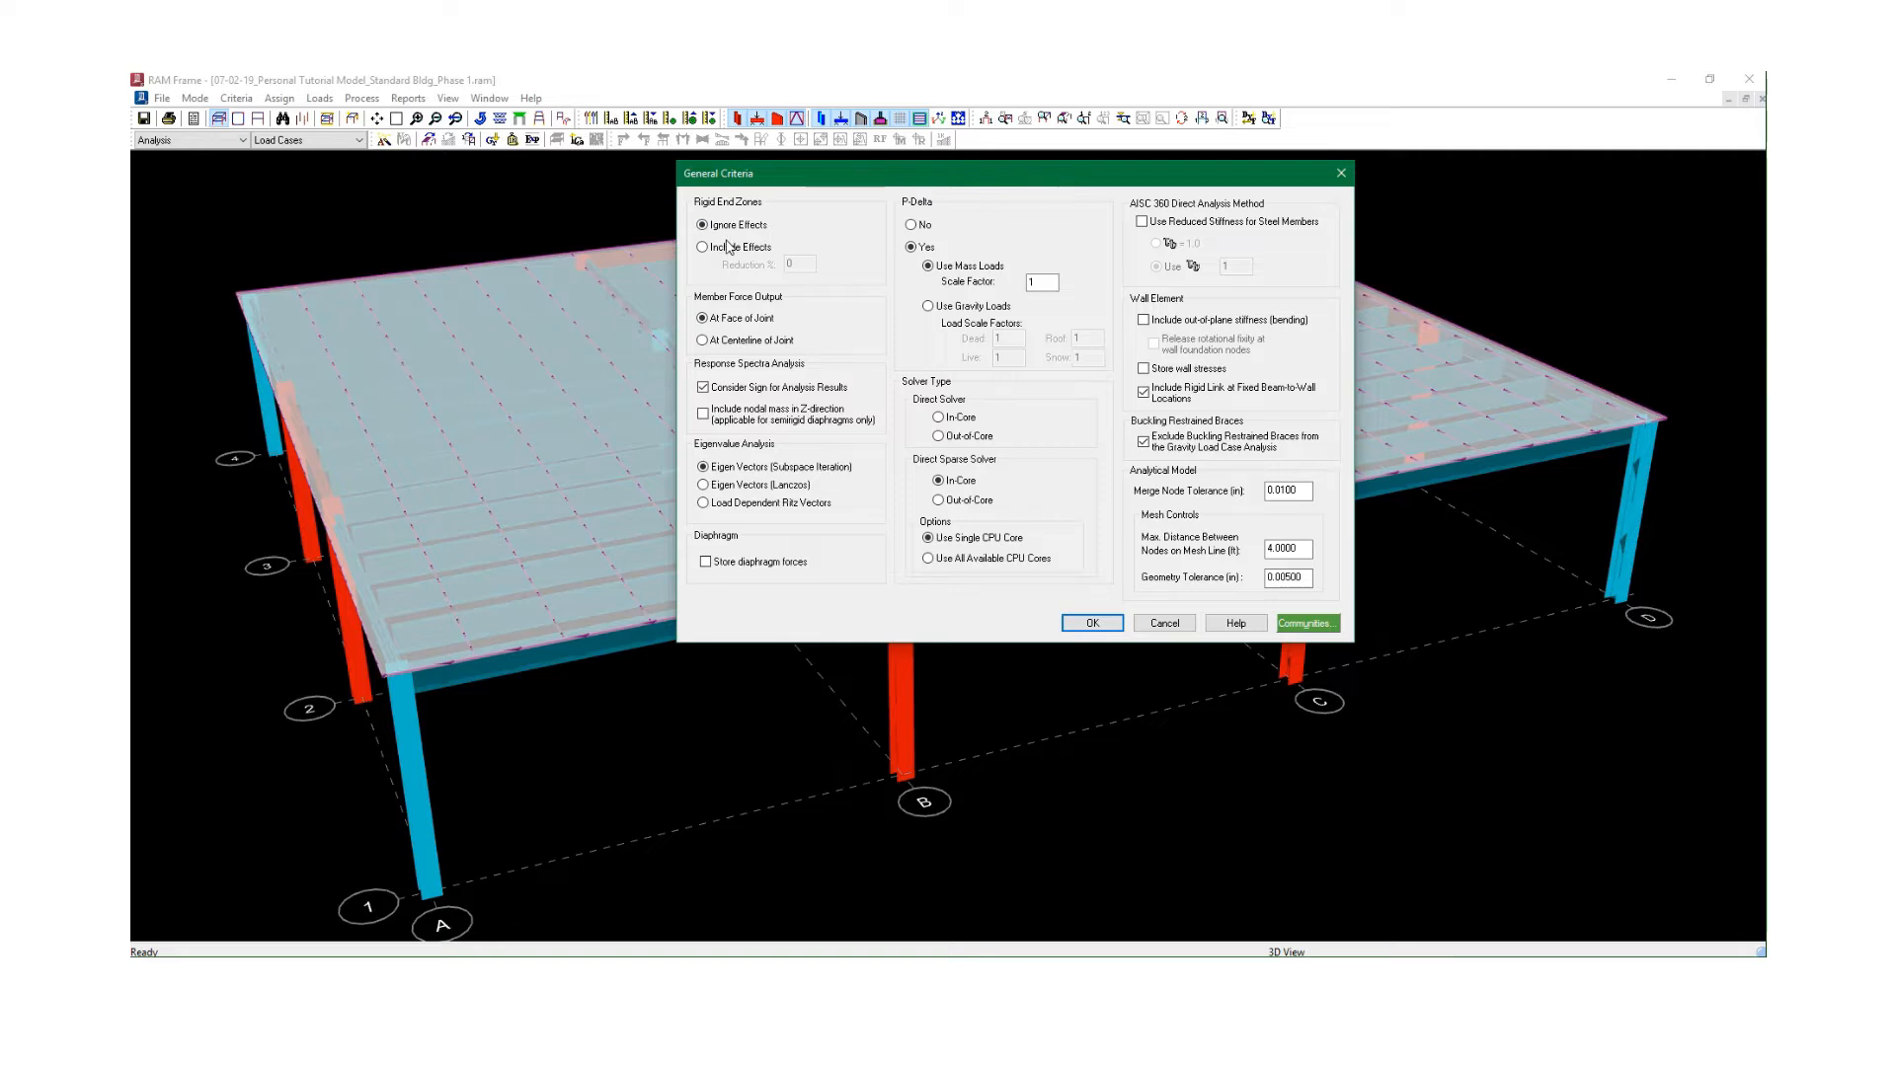
Read the General Criteria help topic covering rigid end zones, eigenvalue analysis and P-Delta, then close the help.
left_click(1227, 624)
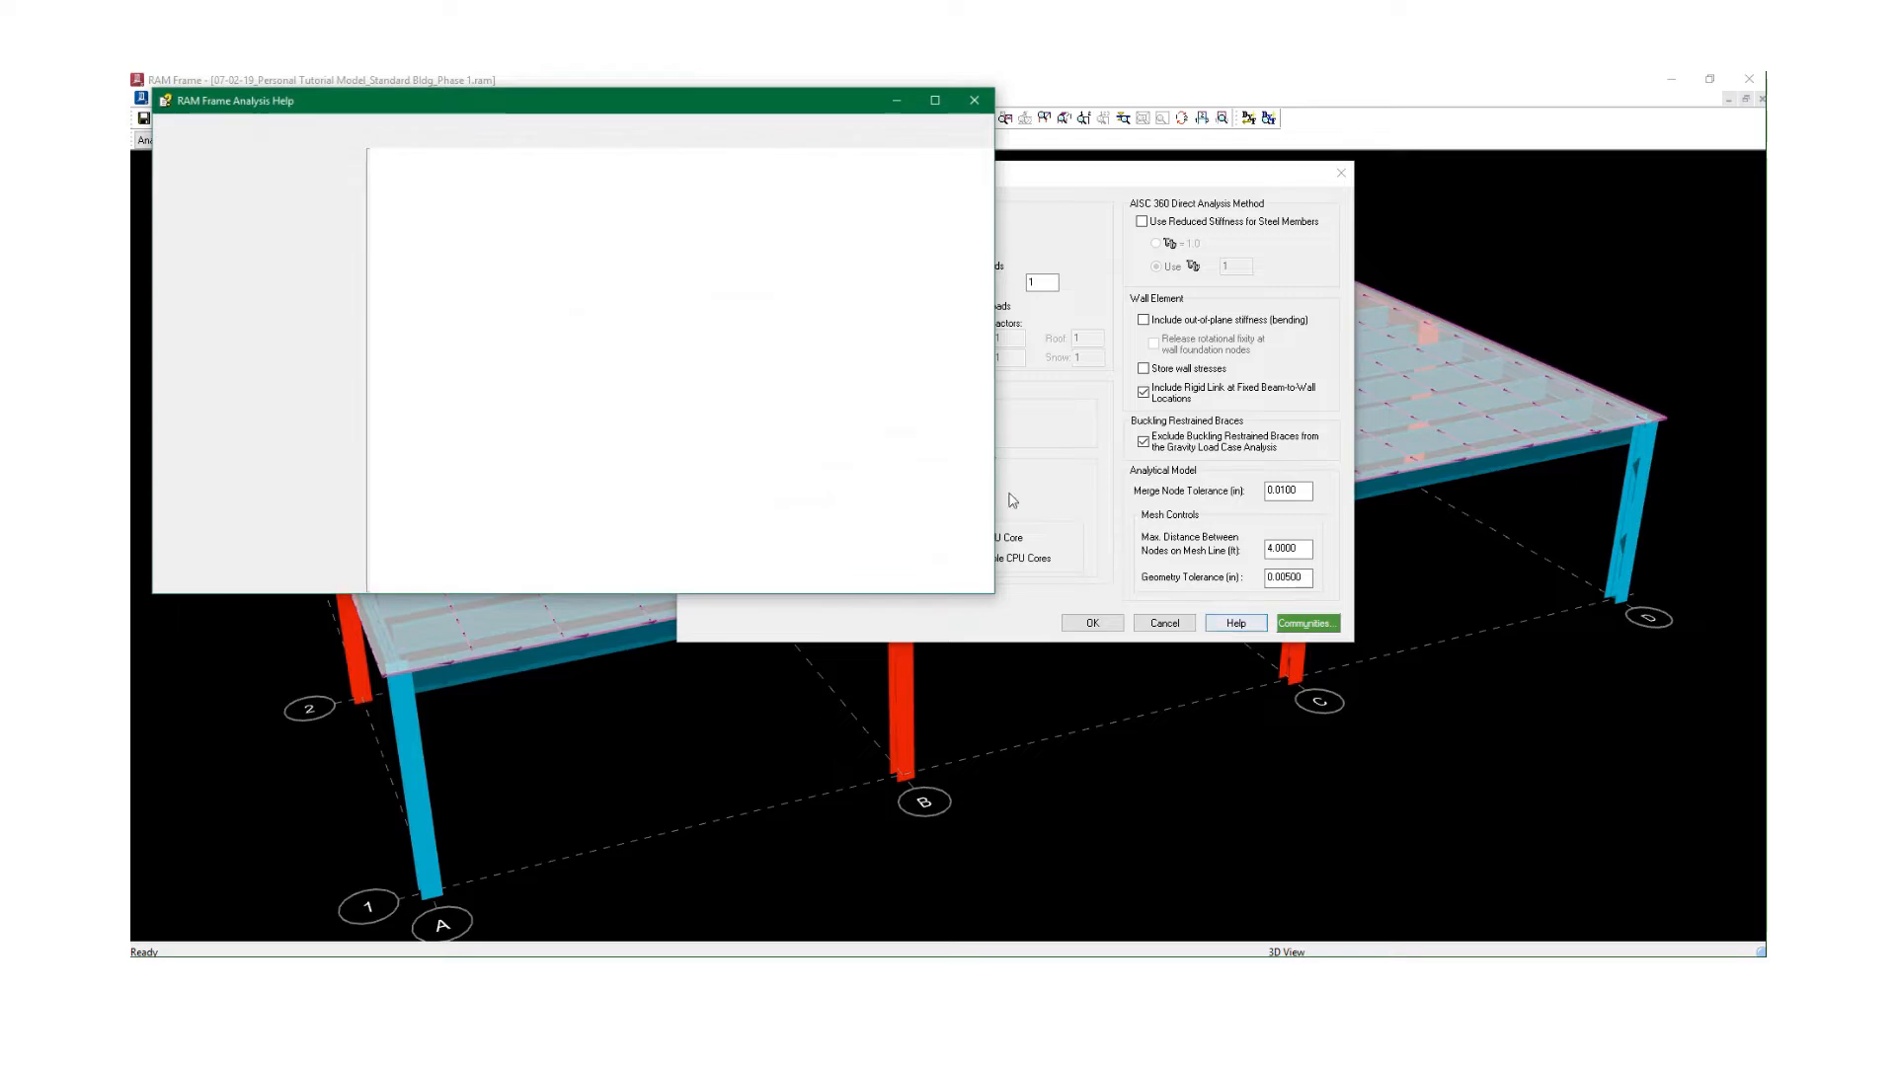
left_click(935, 100)
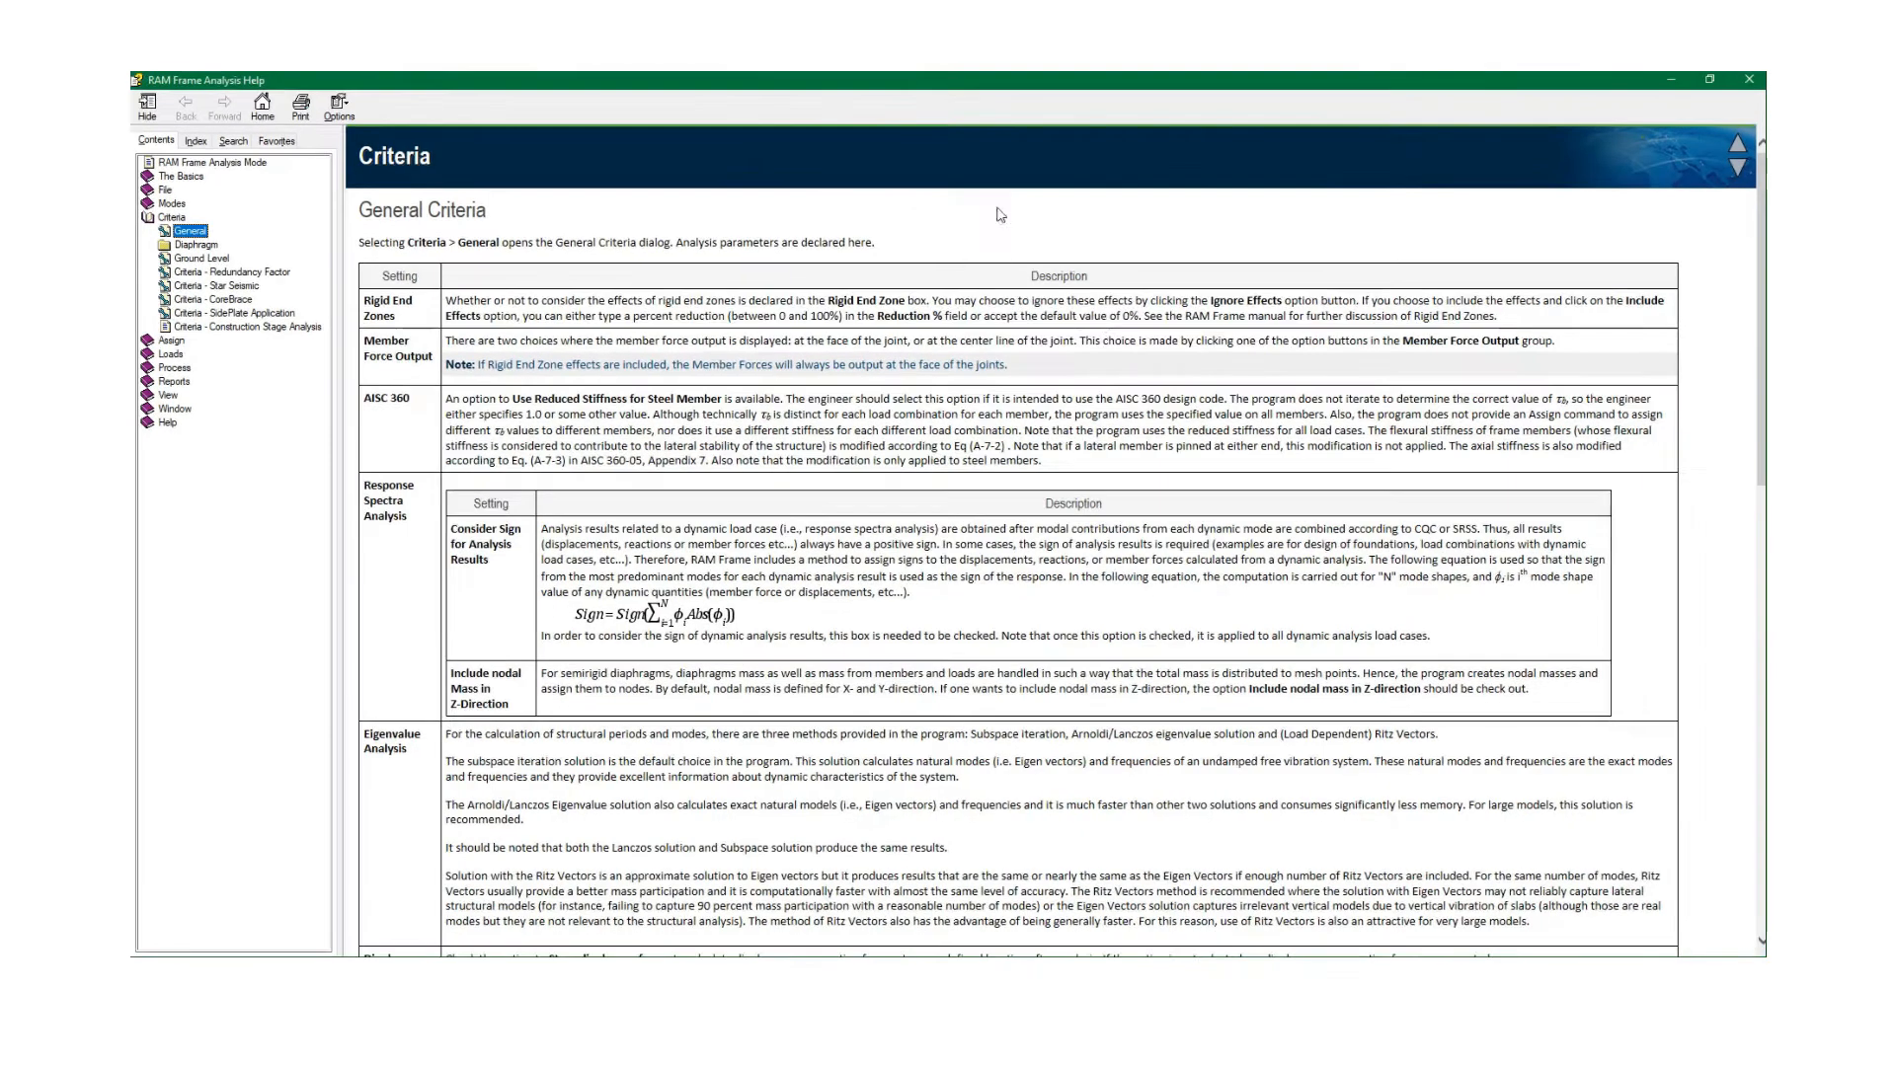
scroll(1210, 400, "down", 5)
scroll(1210, 400, "up", 5)
scroll(1227, 401, "down", 5)
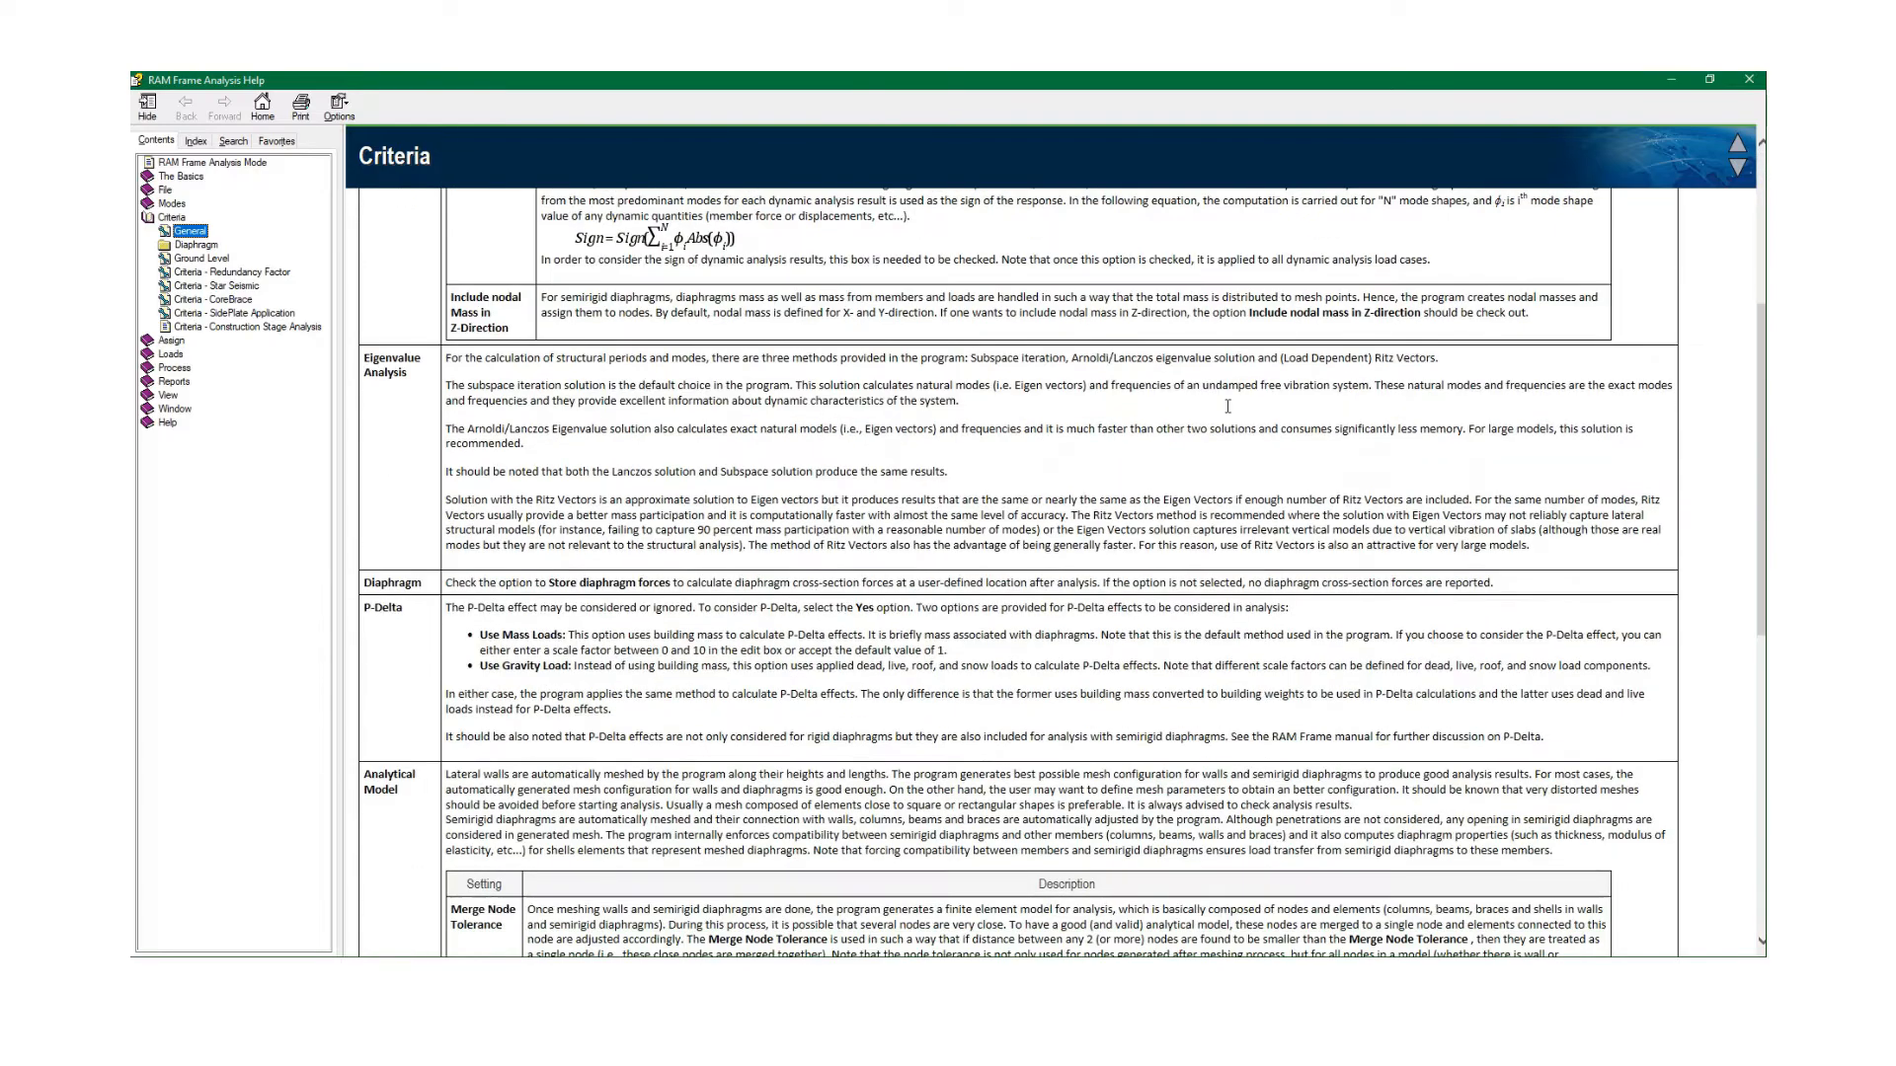
scroll(1228, 401, "up", 5)
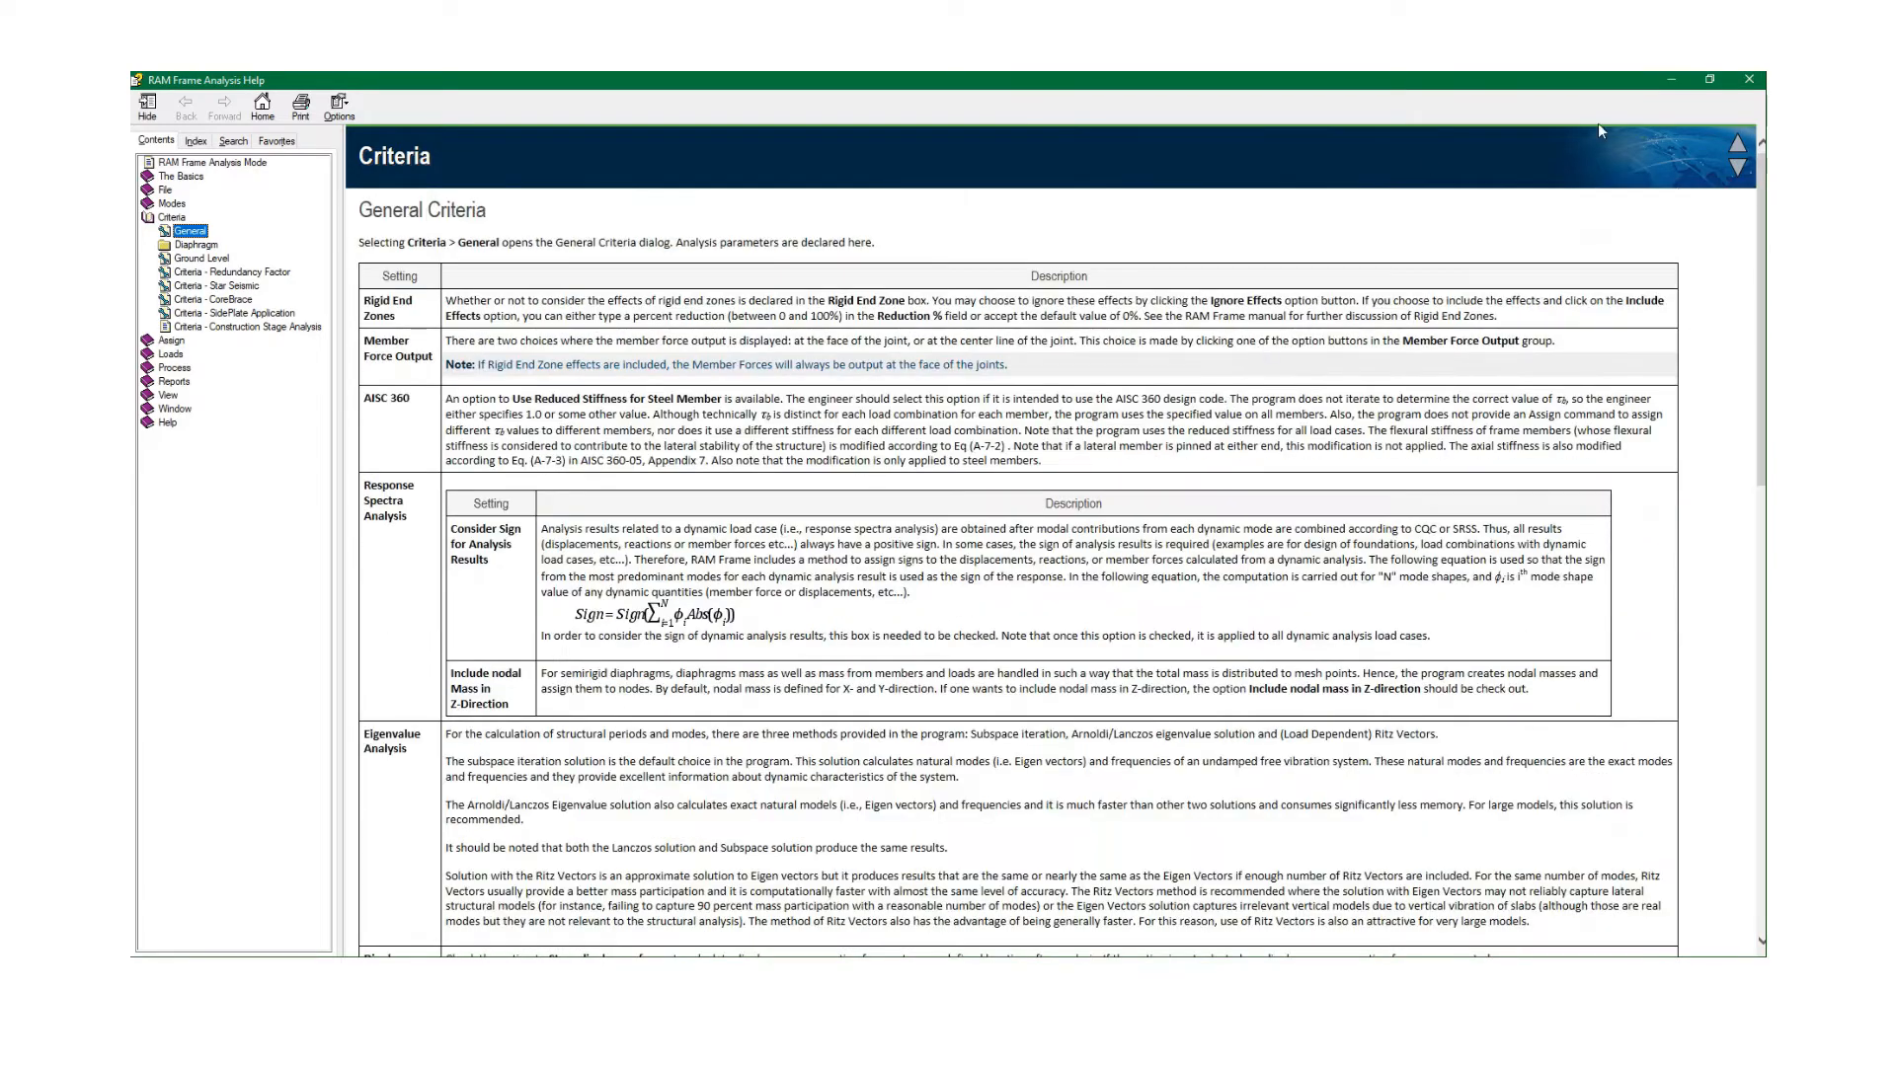
left_click(1749, 79)
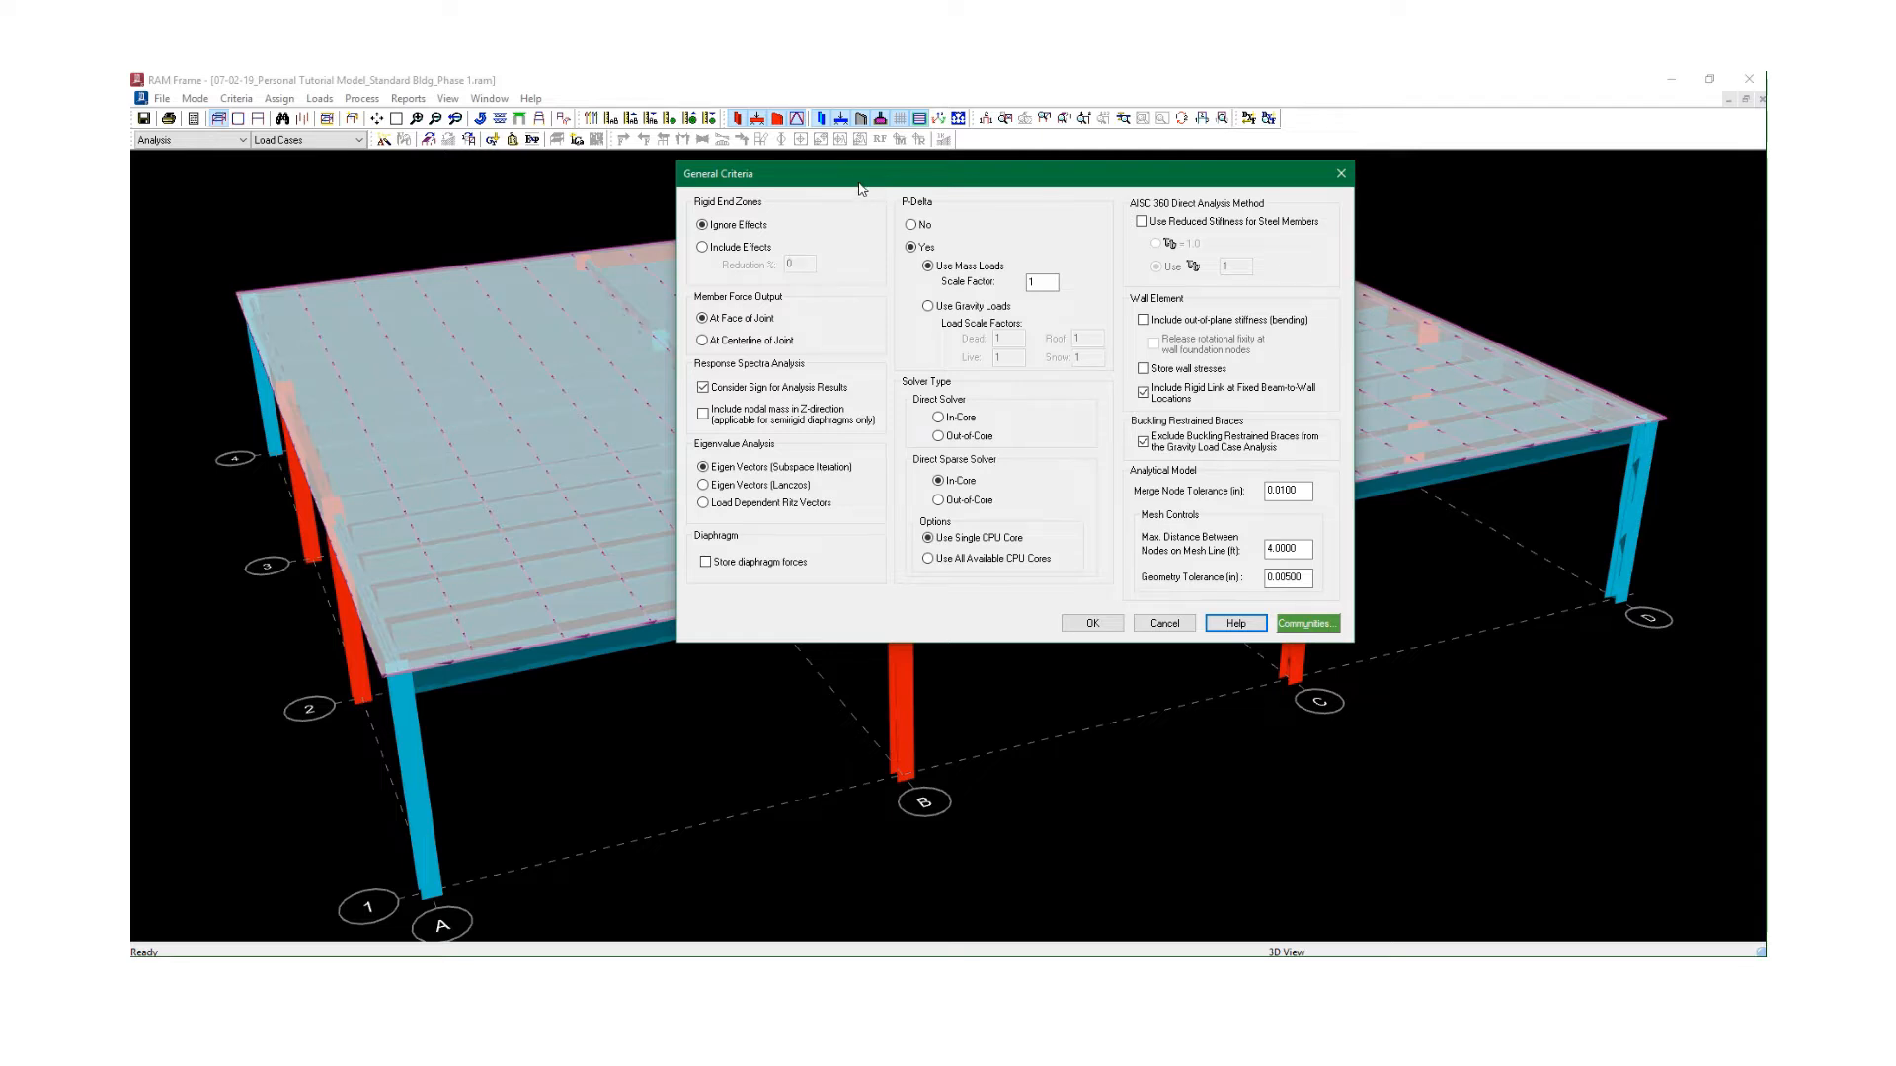
Try Include Effects for rigid end zones and No for P-Delta, returning them to Ignore Effects and Yes.
left_click_drag(859, 182, 863, 167)
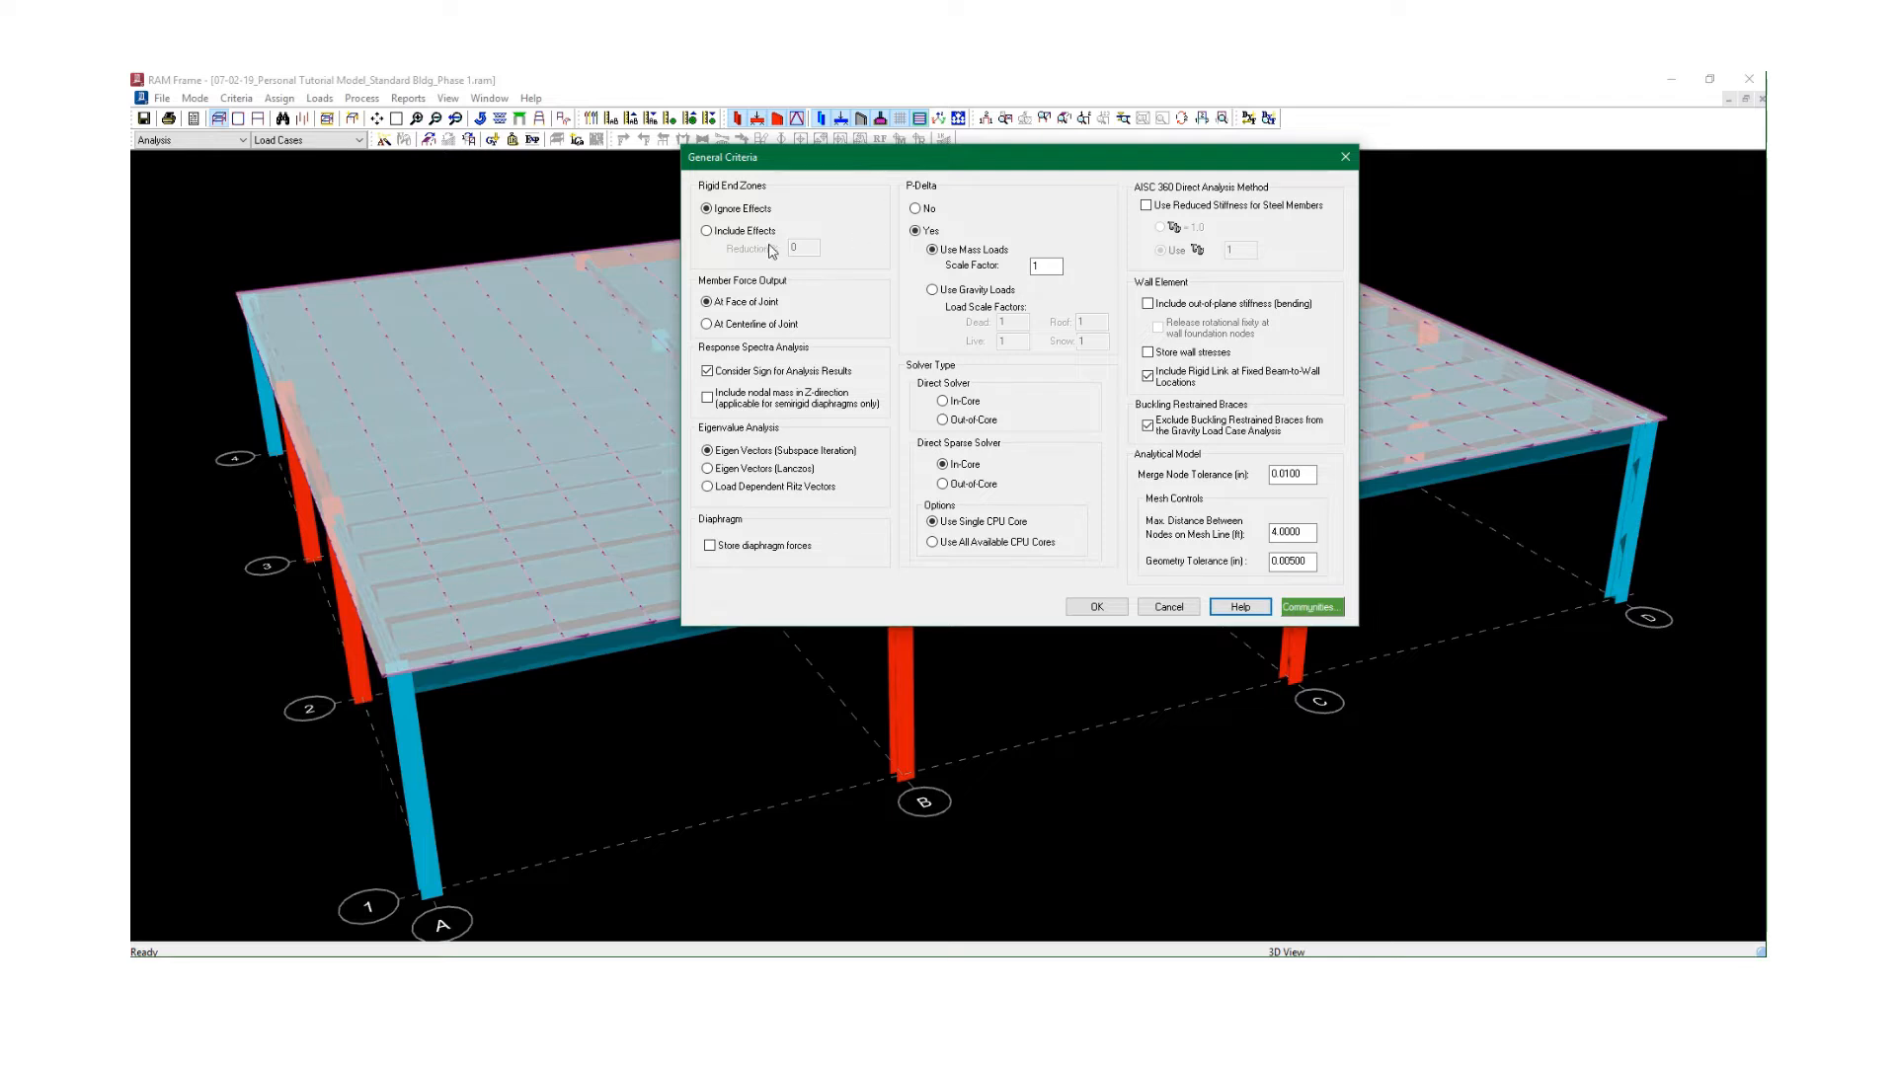
left_click(707, 231)
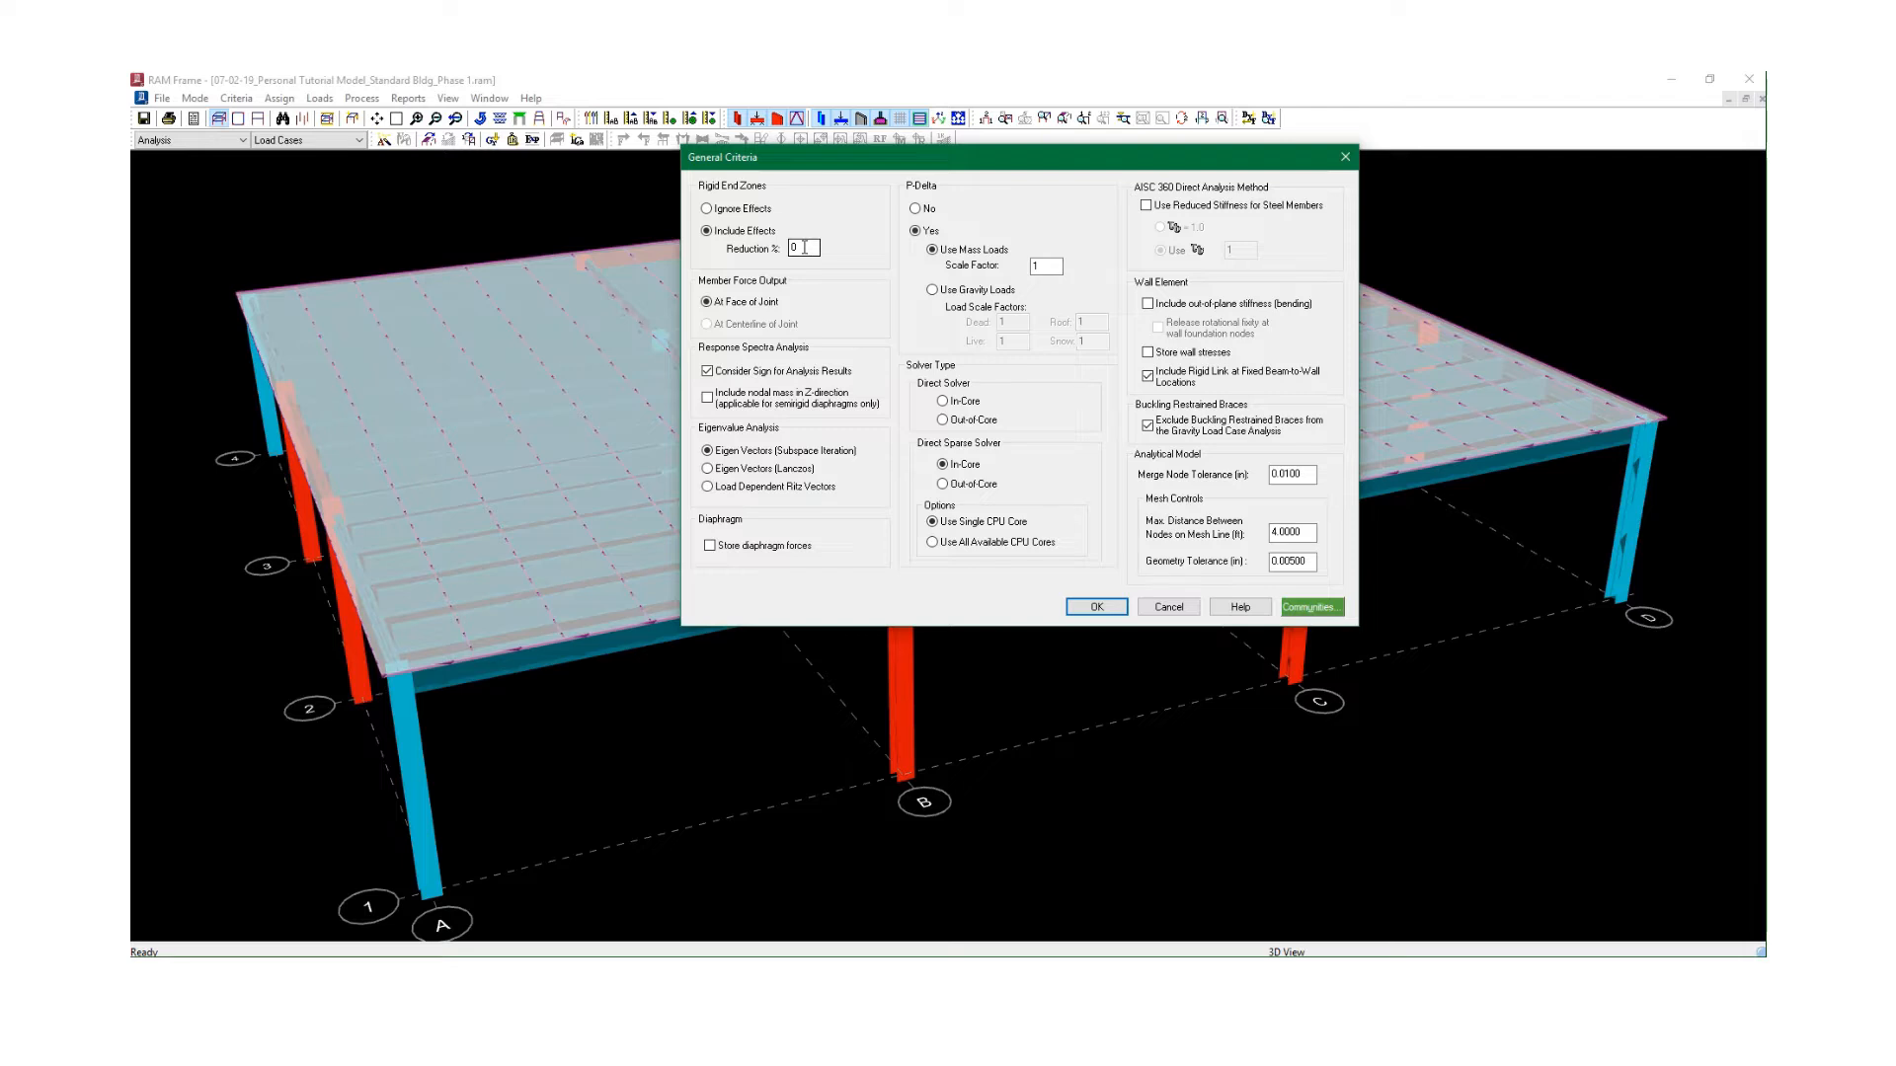
left_click(743, 213)
left_click(916, 209)
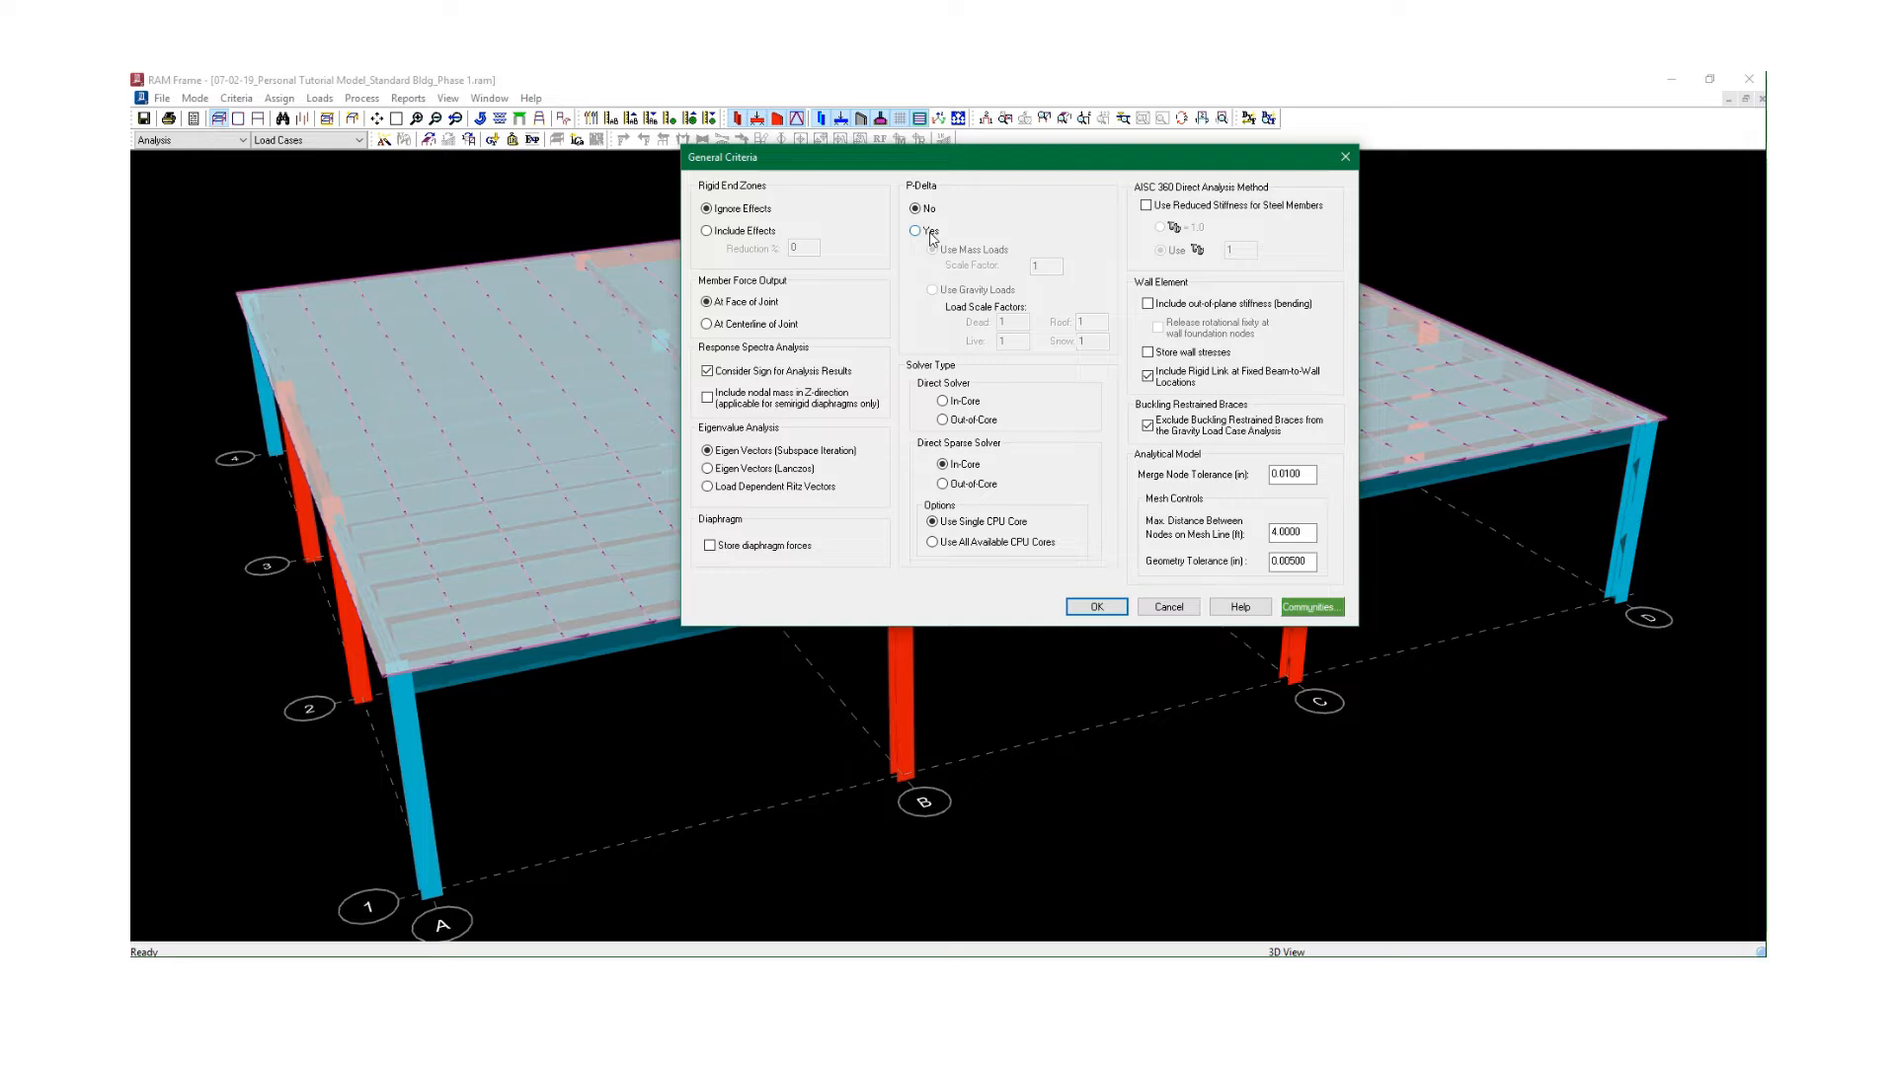
left_click(930, 235)
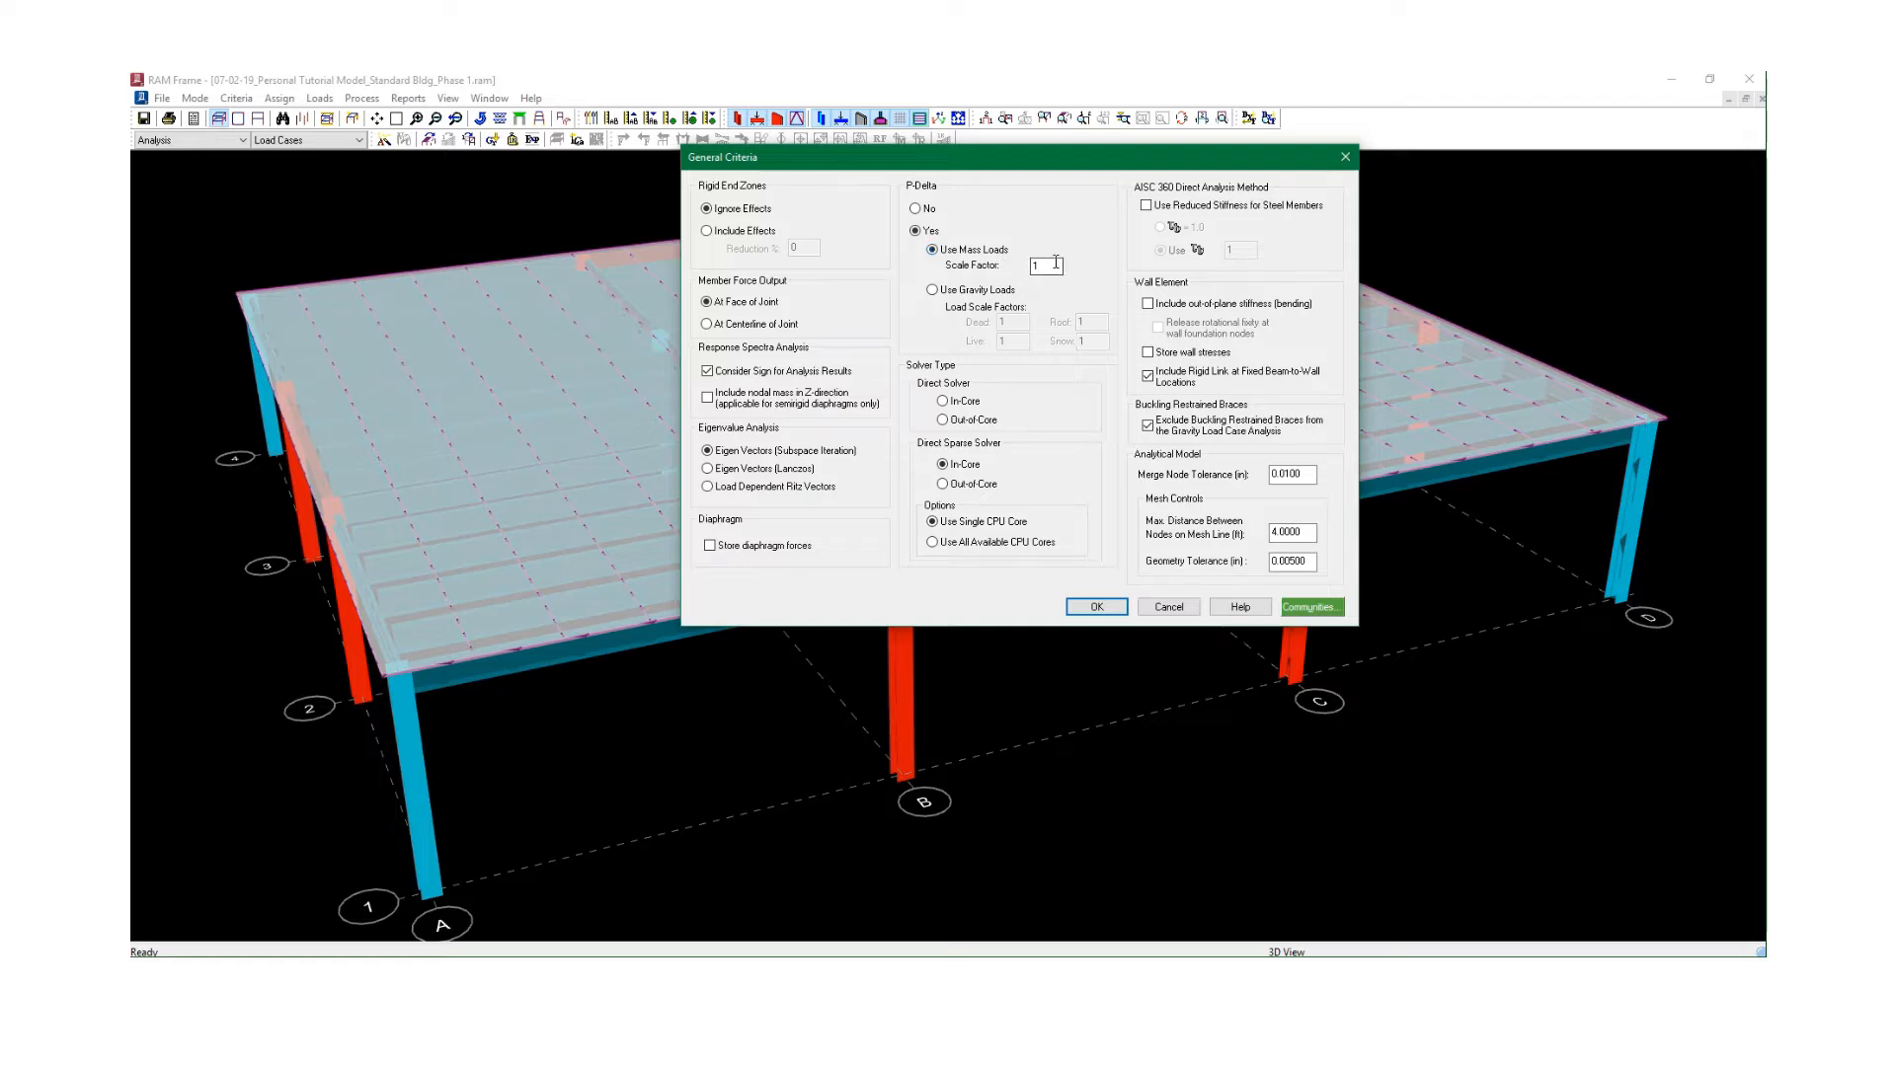
Base P-Delta on gravity loads, enter a dead load scale factor, and select the live, roof and snow factors for editing.
left_click(969, 292)
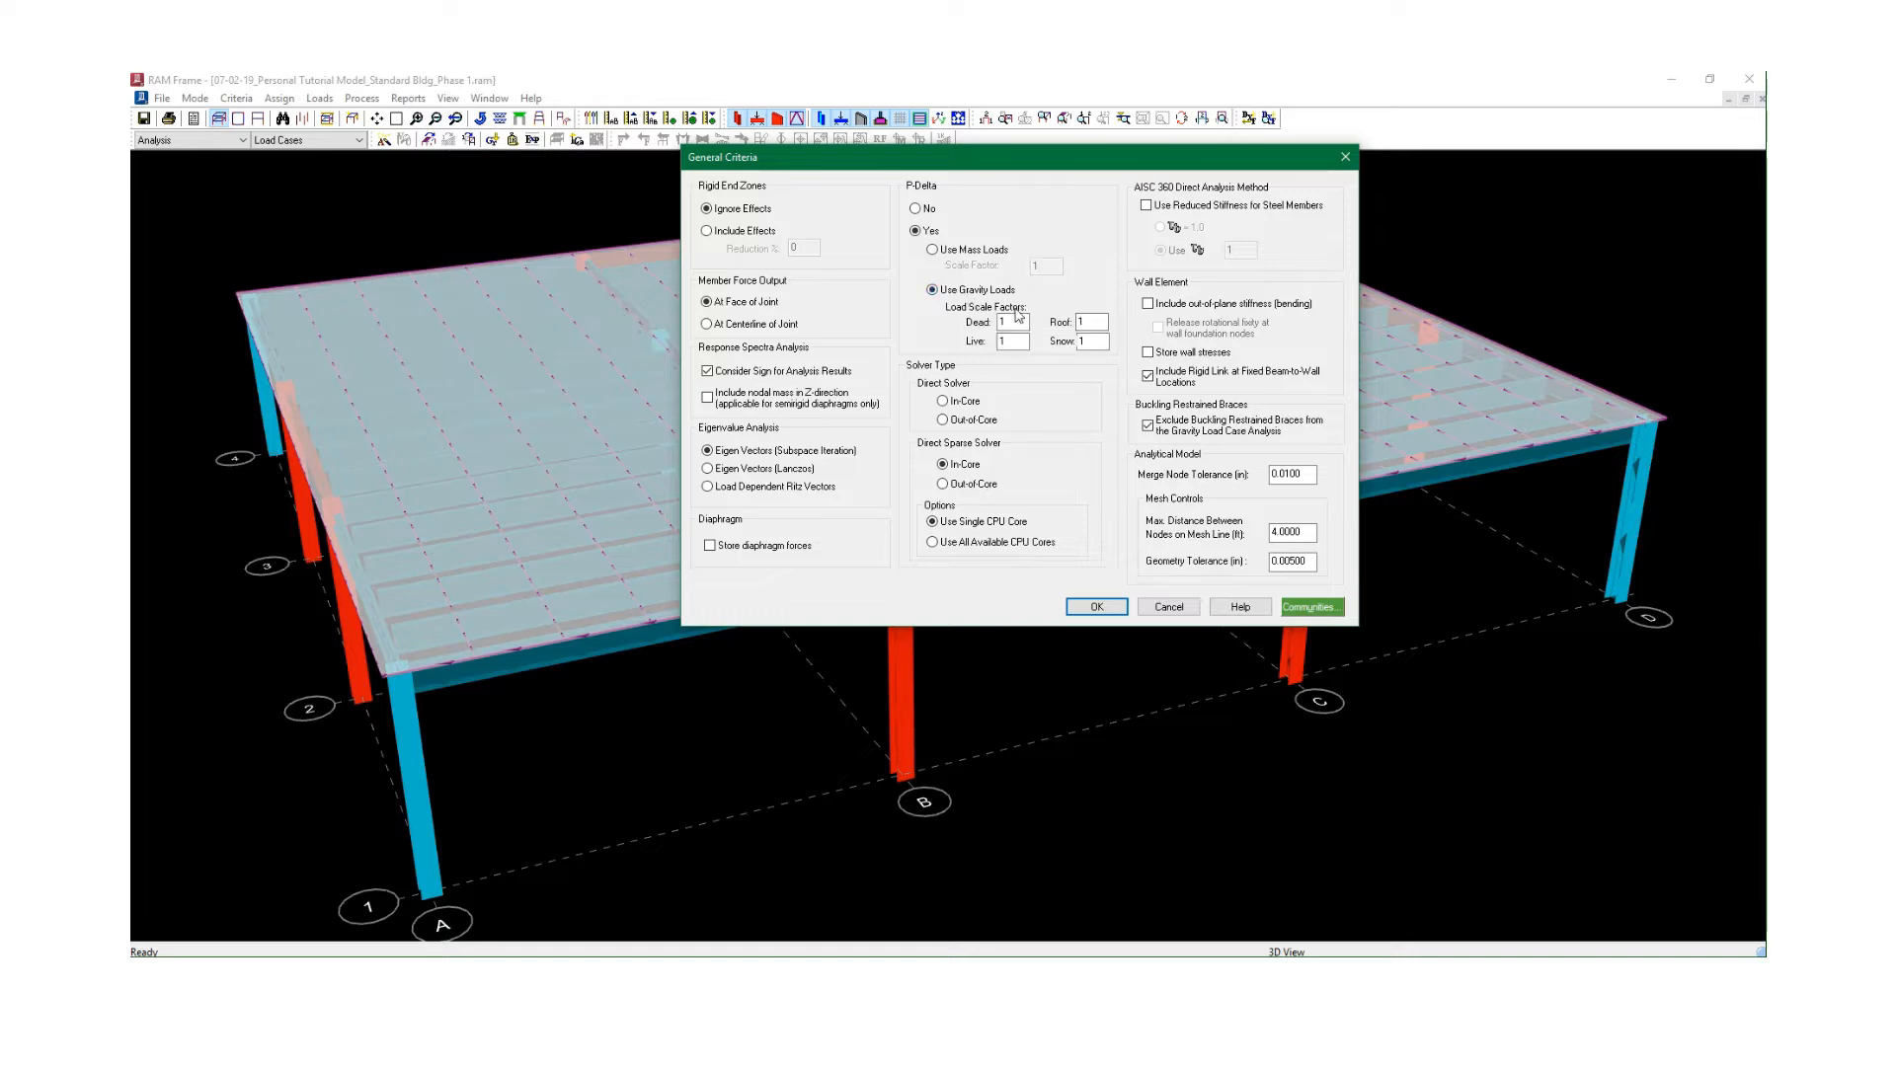
left_click(1013, 326)
double_click(1009, 322)
left_click_drag(984, 162, 1010, 142)
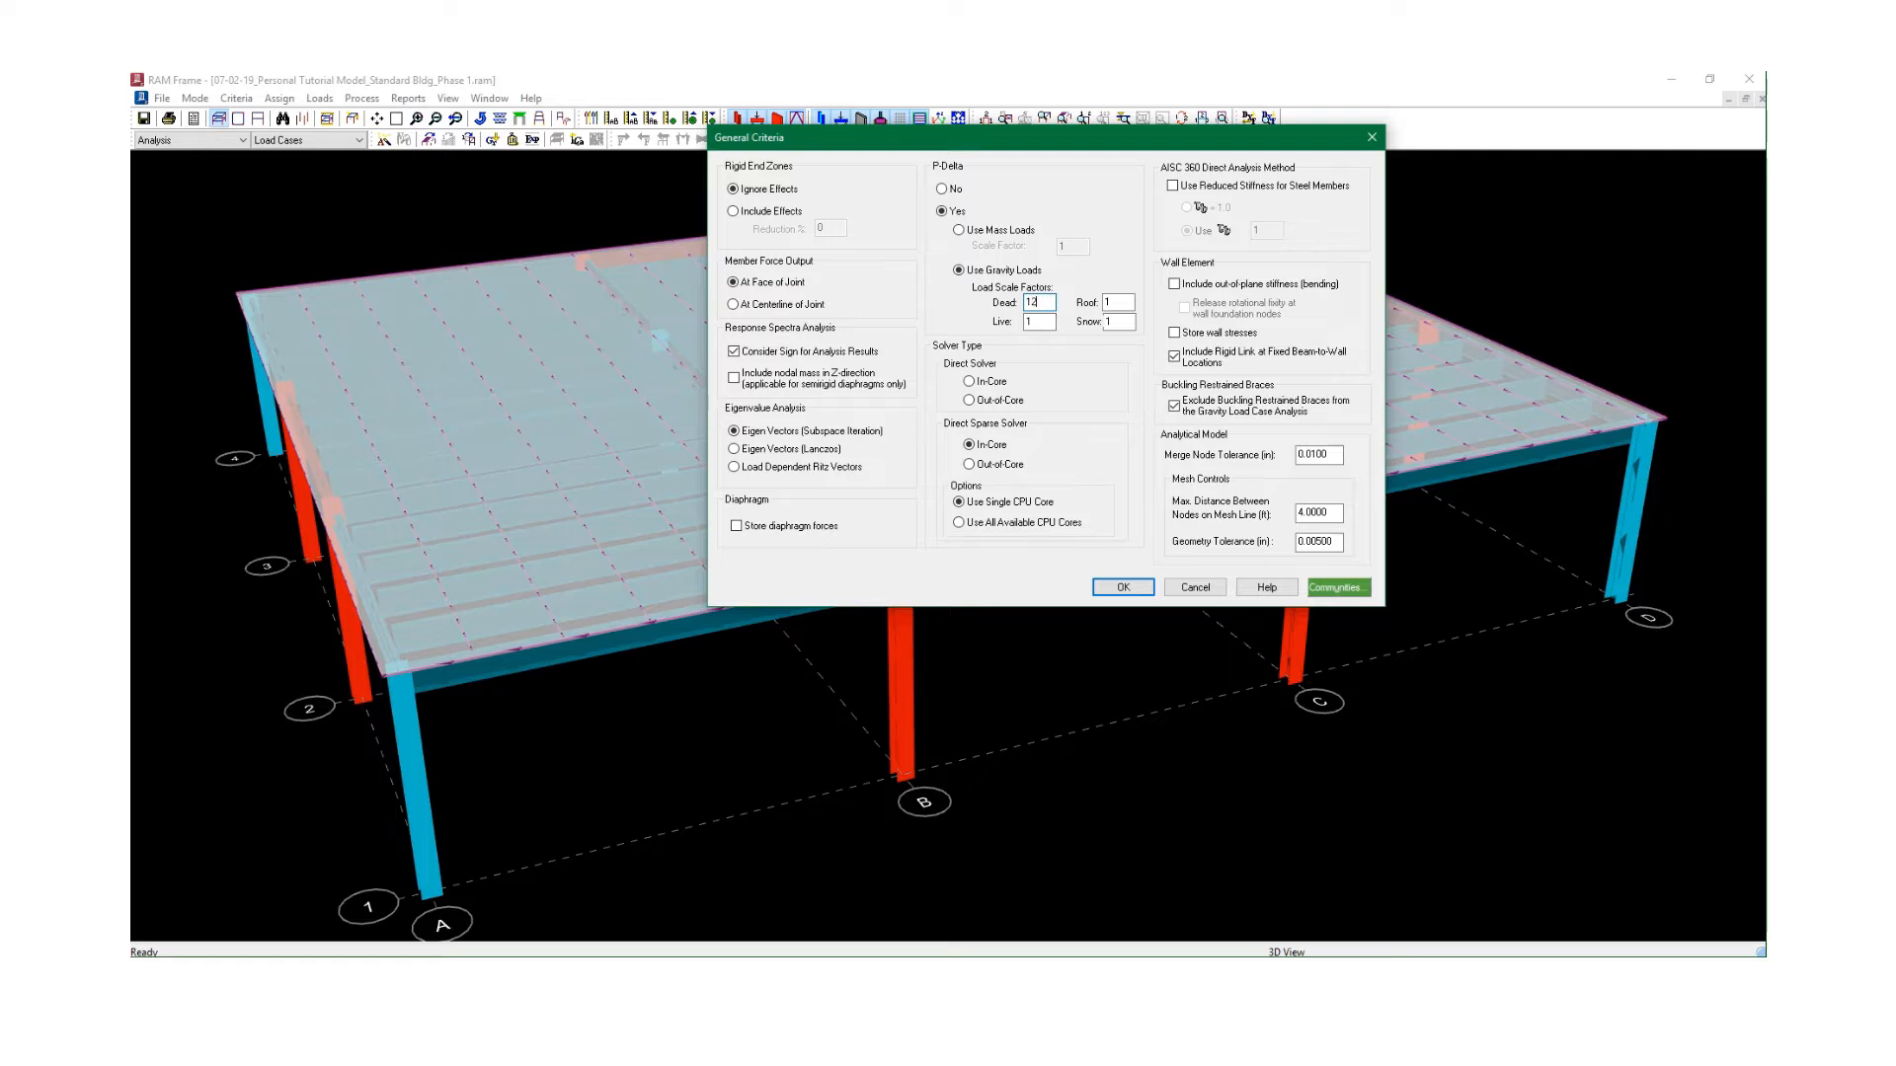
left_click(1048, 322)
double_click(1119, 305)
double_click(1119, 322)
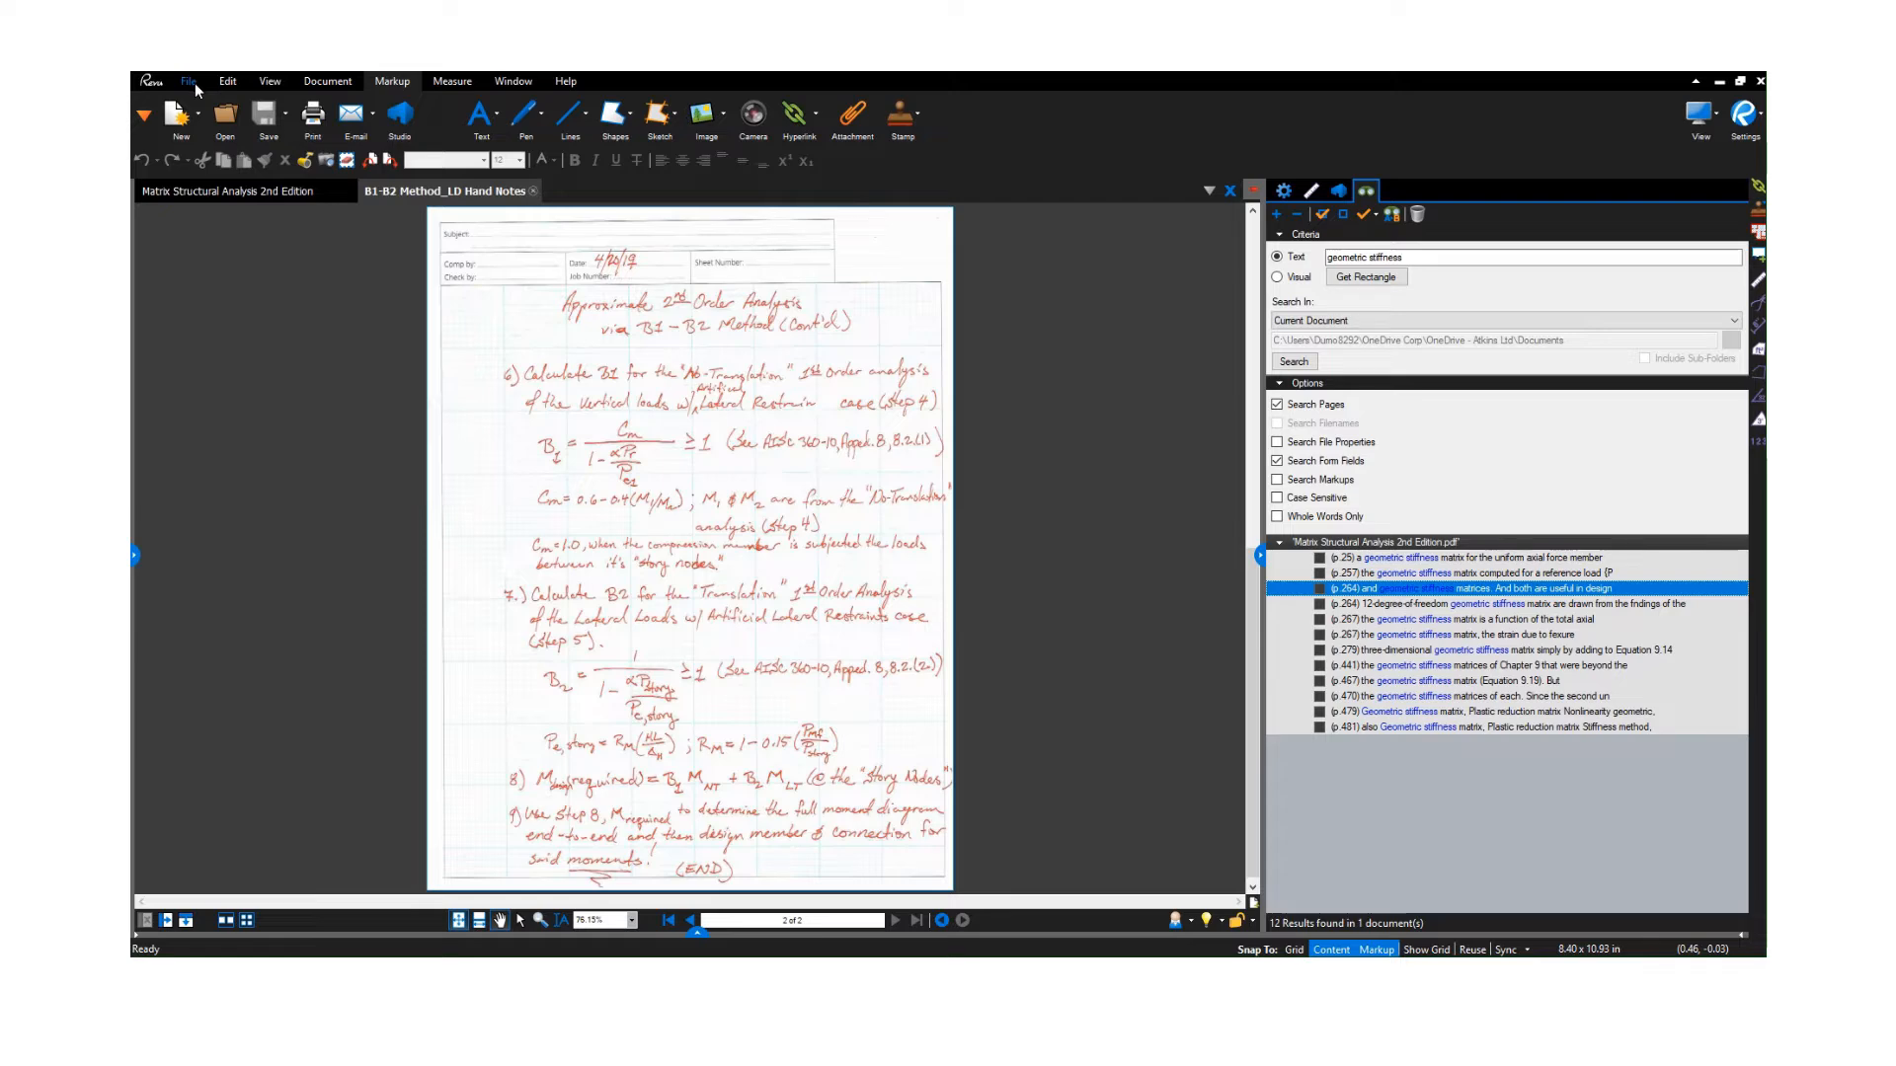
Switch to Bluebeam Revu and open the recent file ASCE 7-10.pdf.
left_click(135, 555)
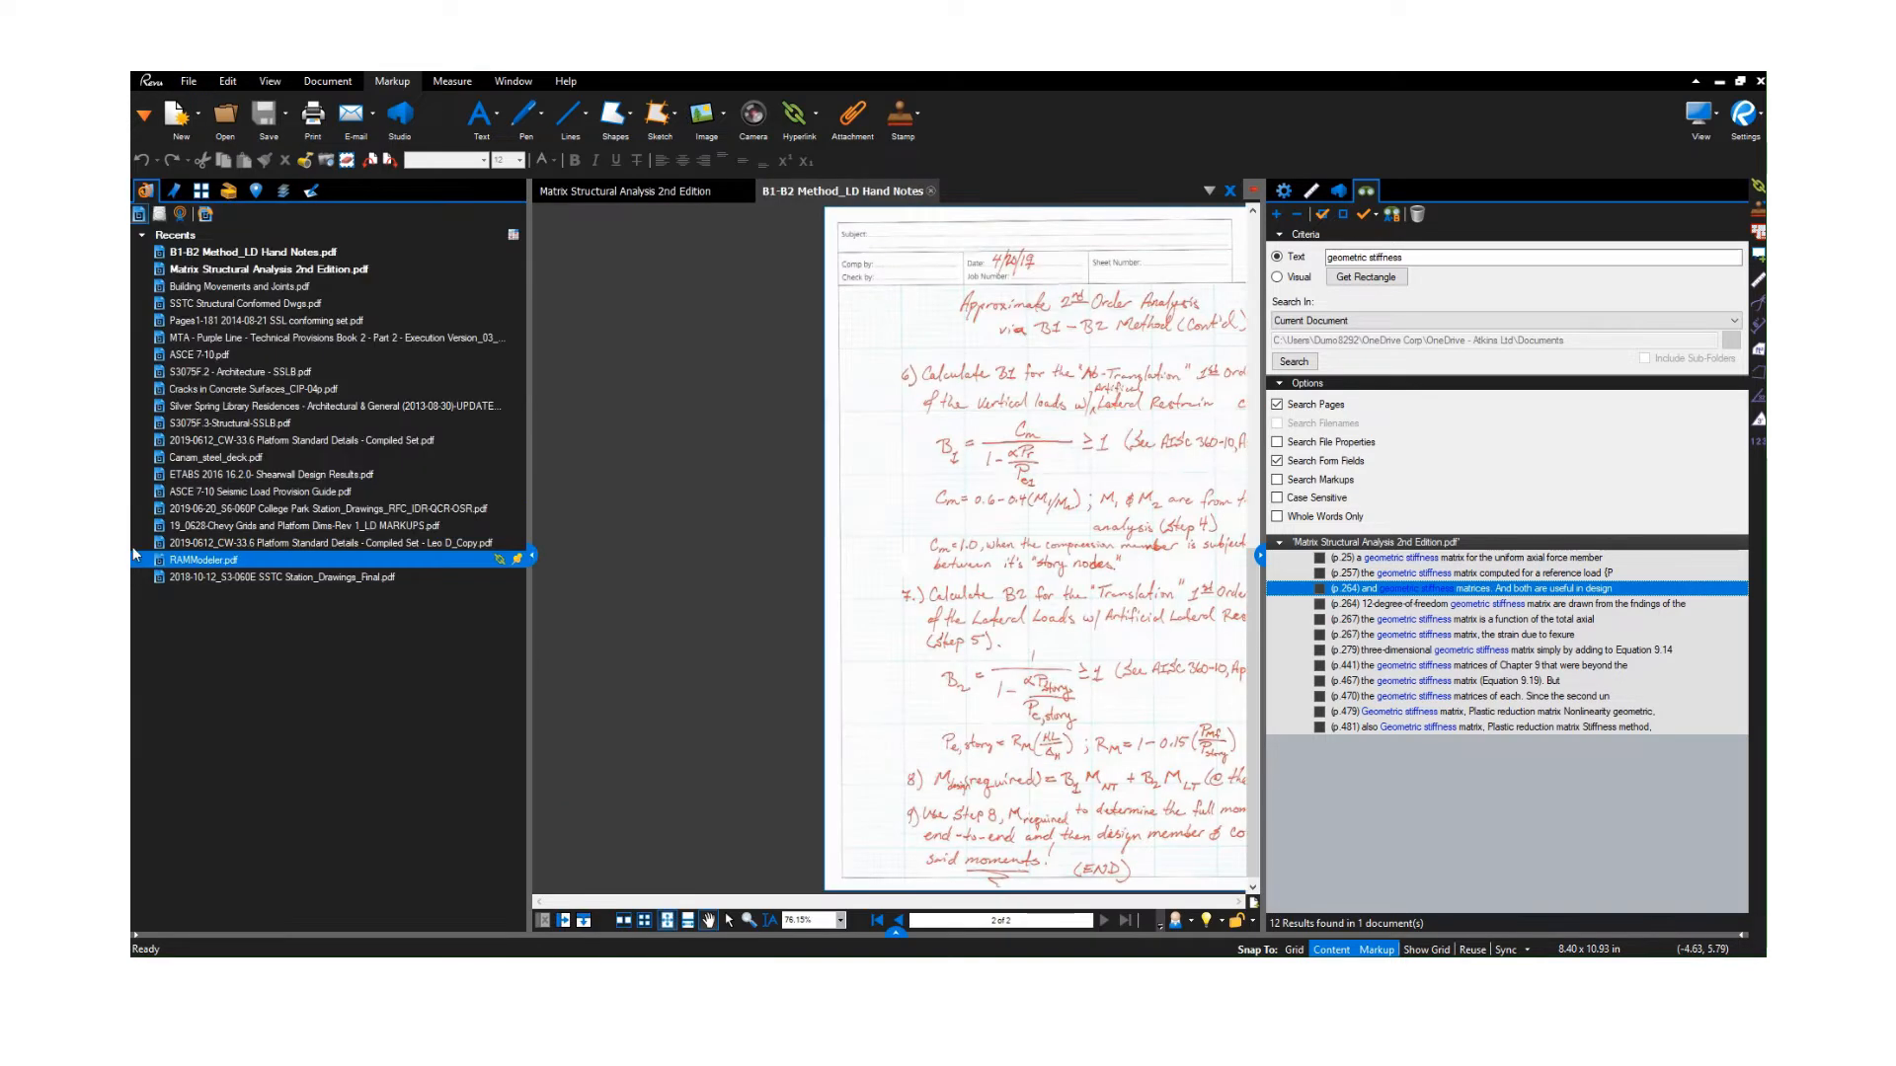
left_click(213, 355)
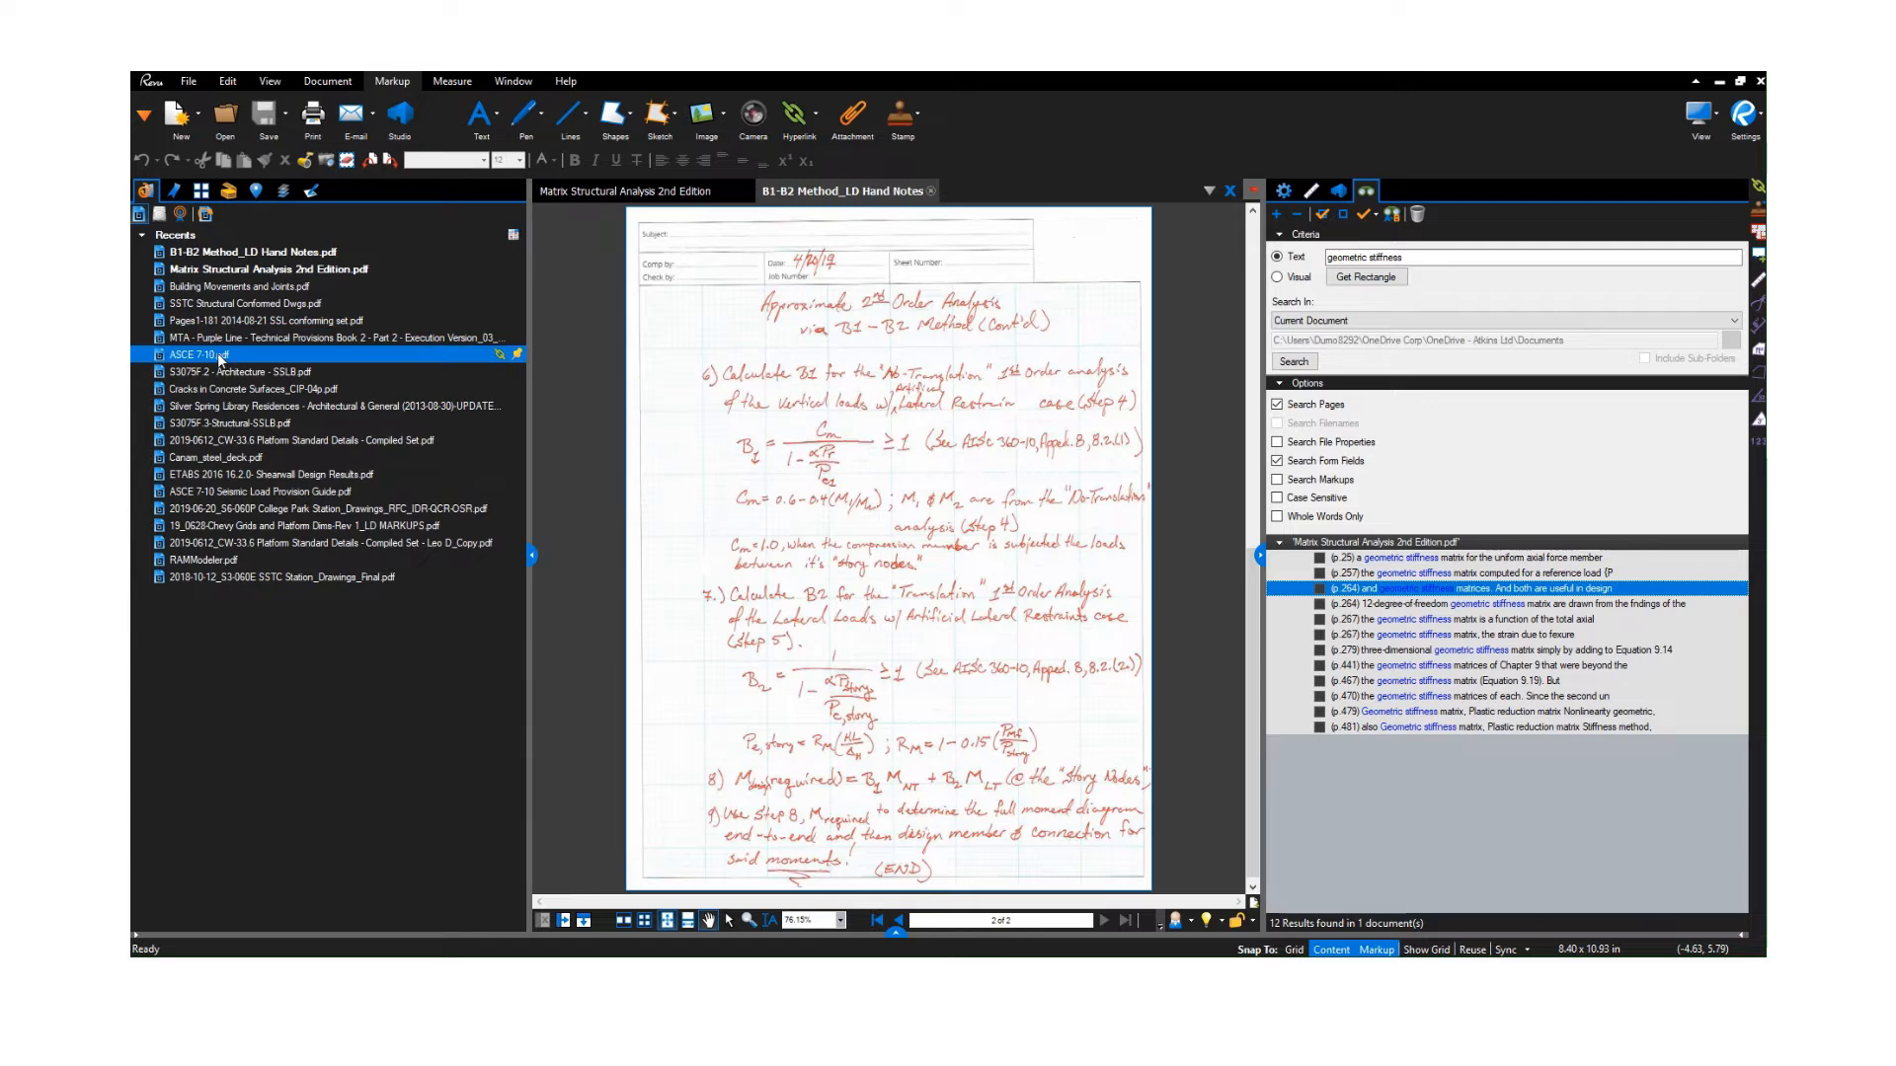
left_click(532, 554)
Examine strength design load combinations 1 to 4 under Basic Combinations in Section 2.3.2.
left_click_drag(517, 466, 556, 530)
scroll(555, 528, "up", 4)
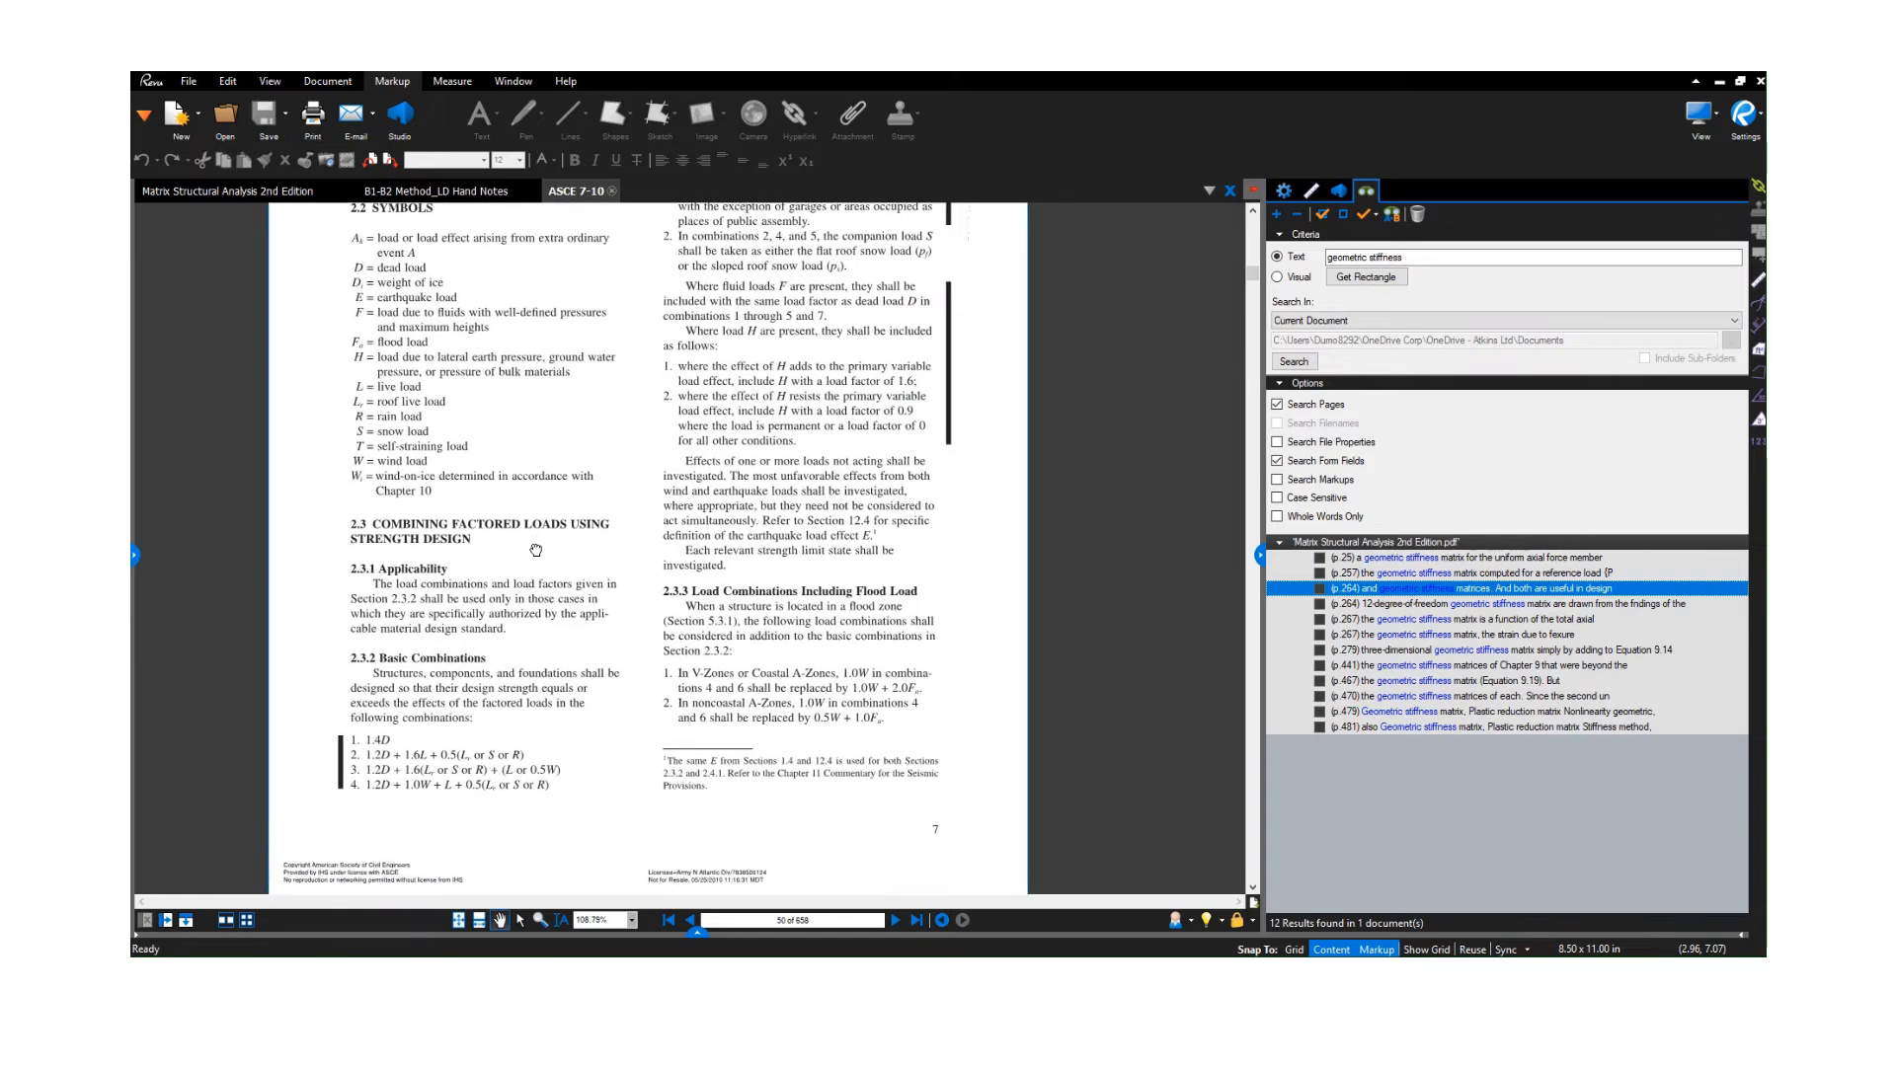
scroll(538, 561, "down", 1)
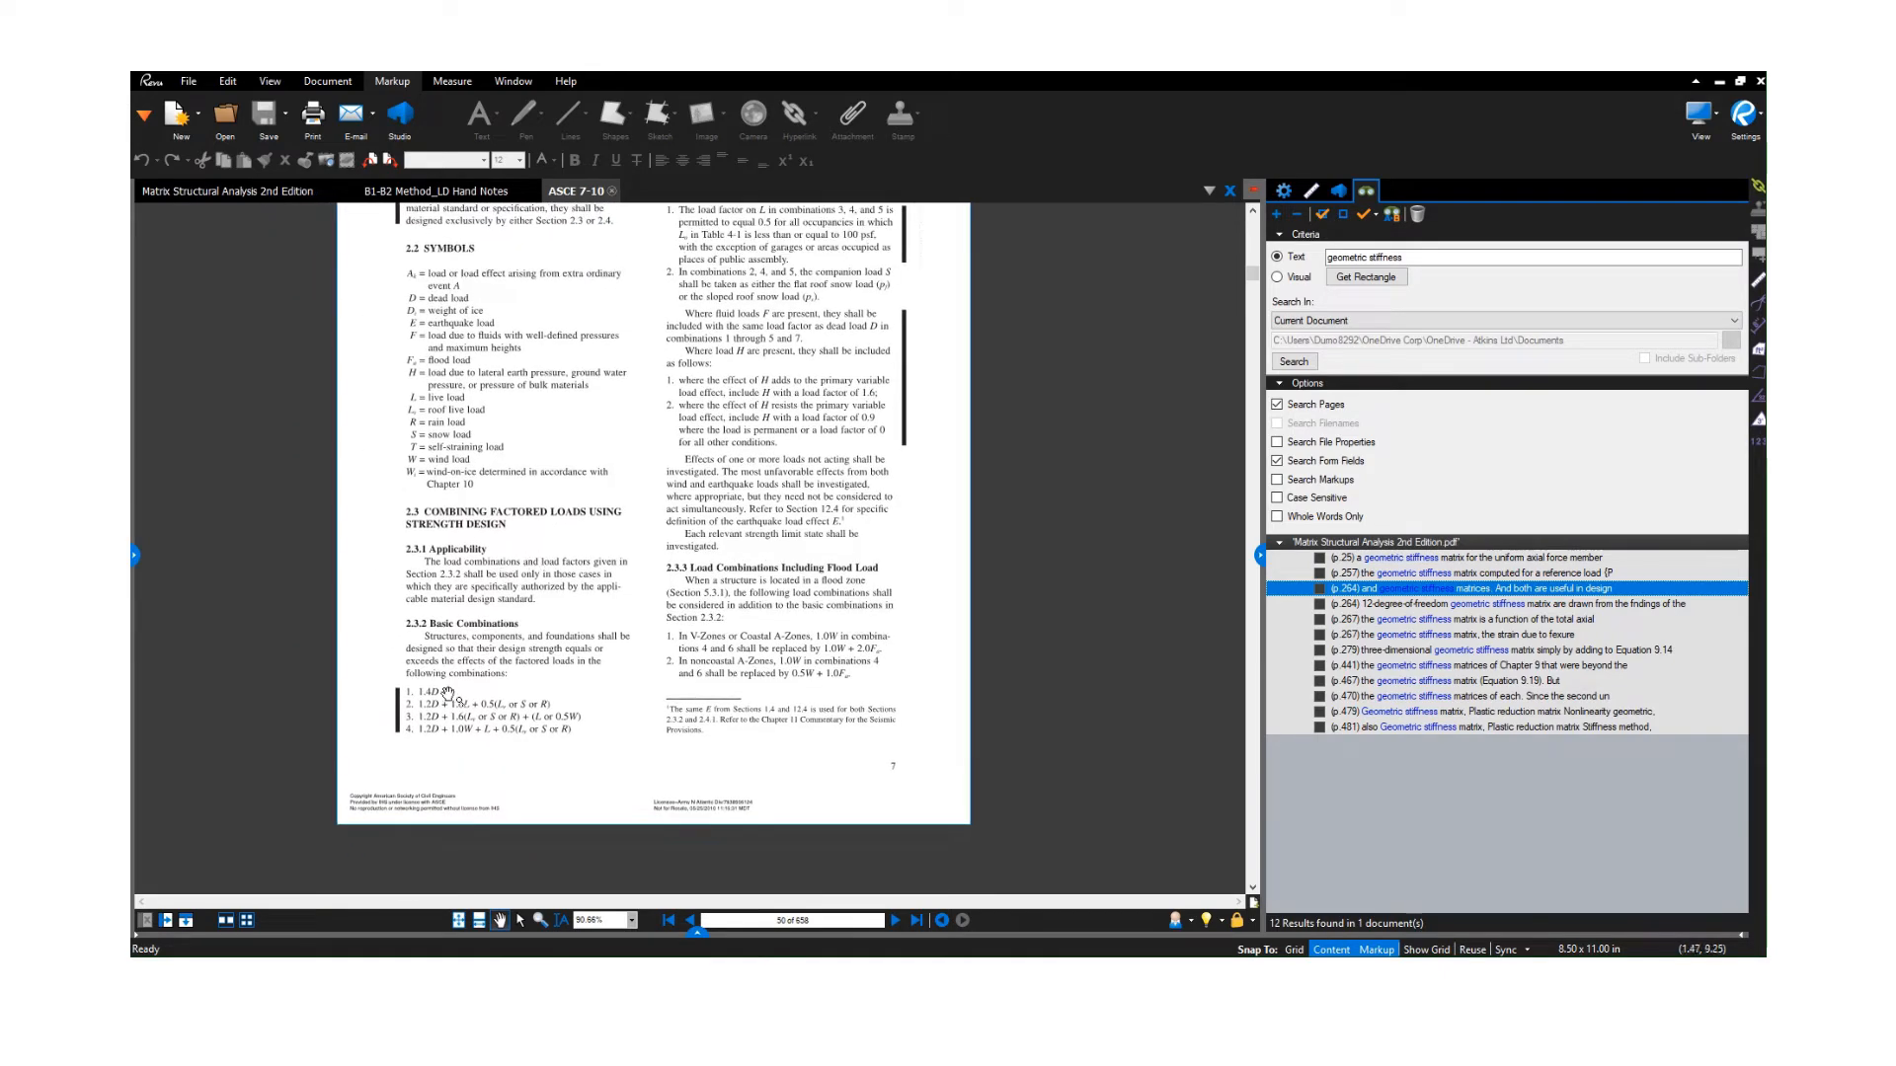
left_click_drag(593, 593, 559, 652)
scroll(405, 825, "up", 2)
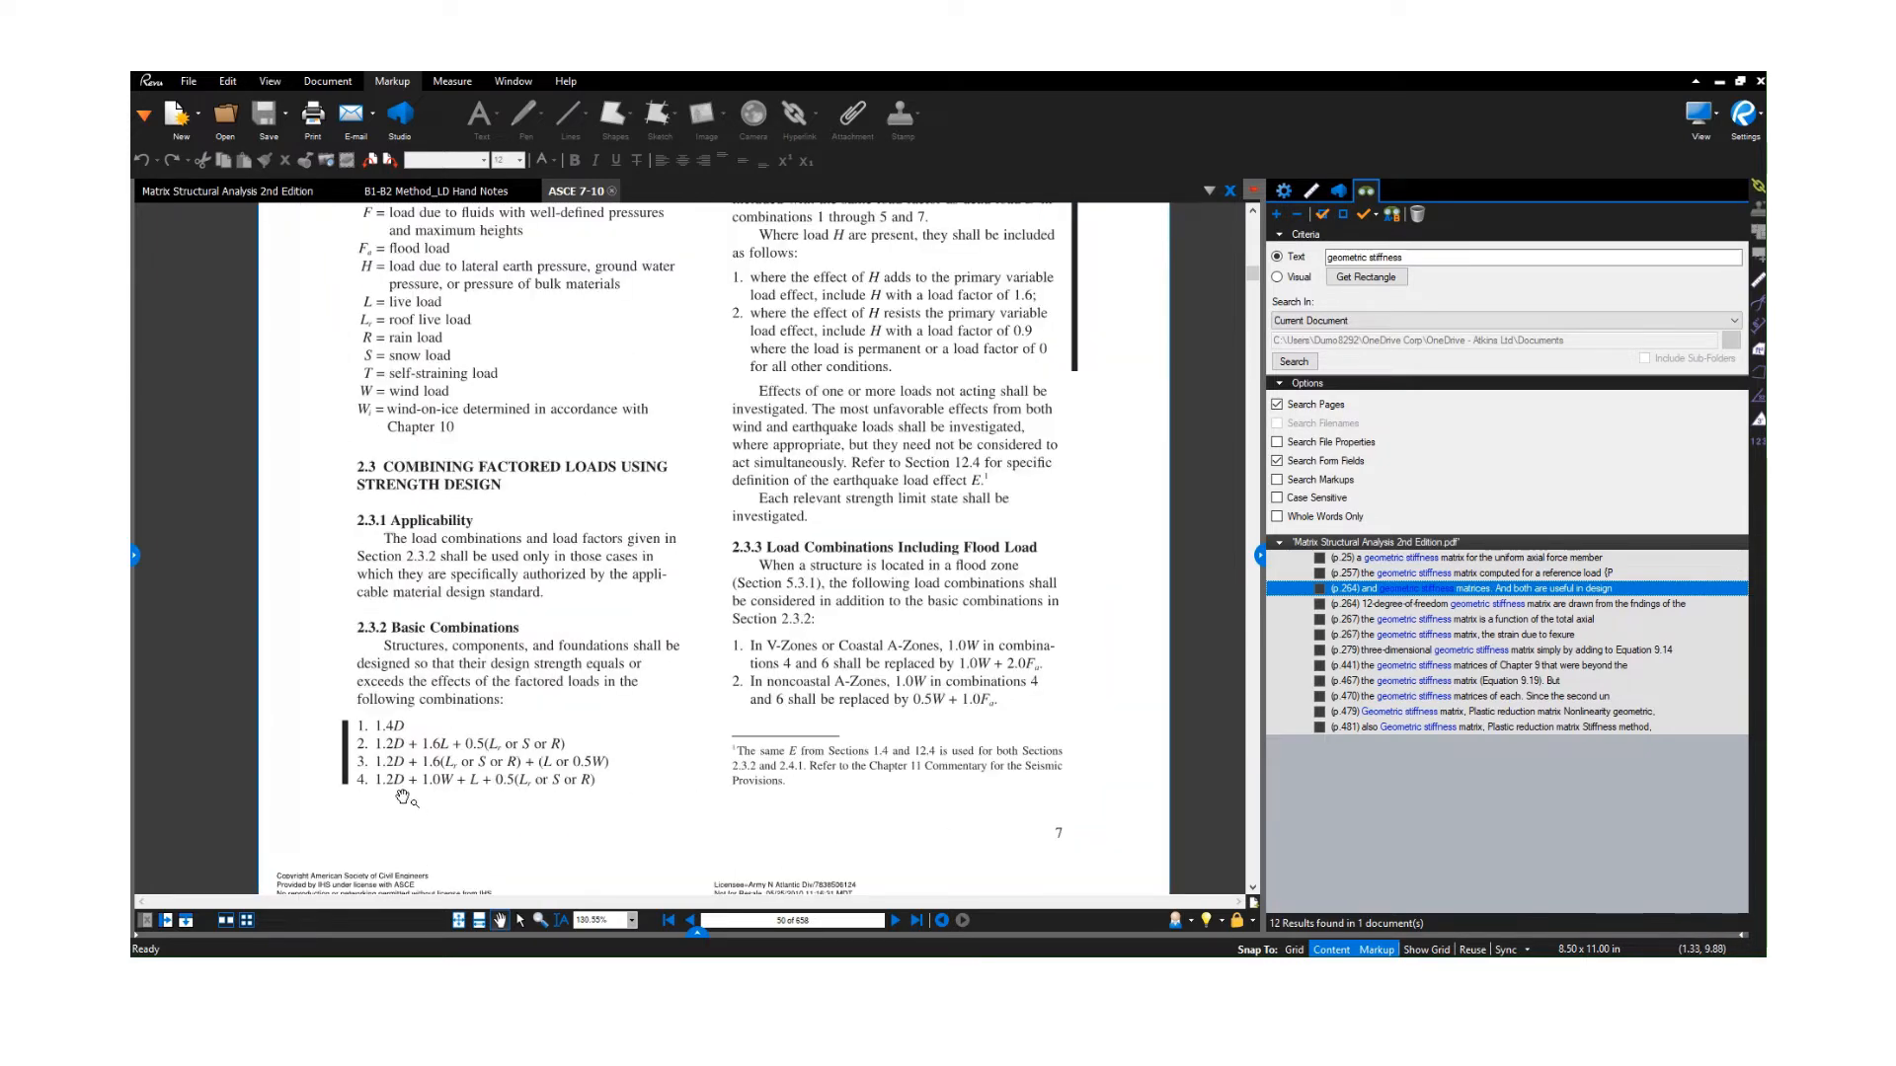
scroll(440, 785, "up", 2)
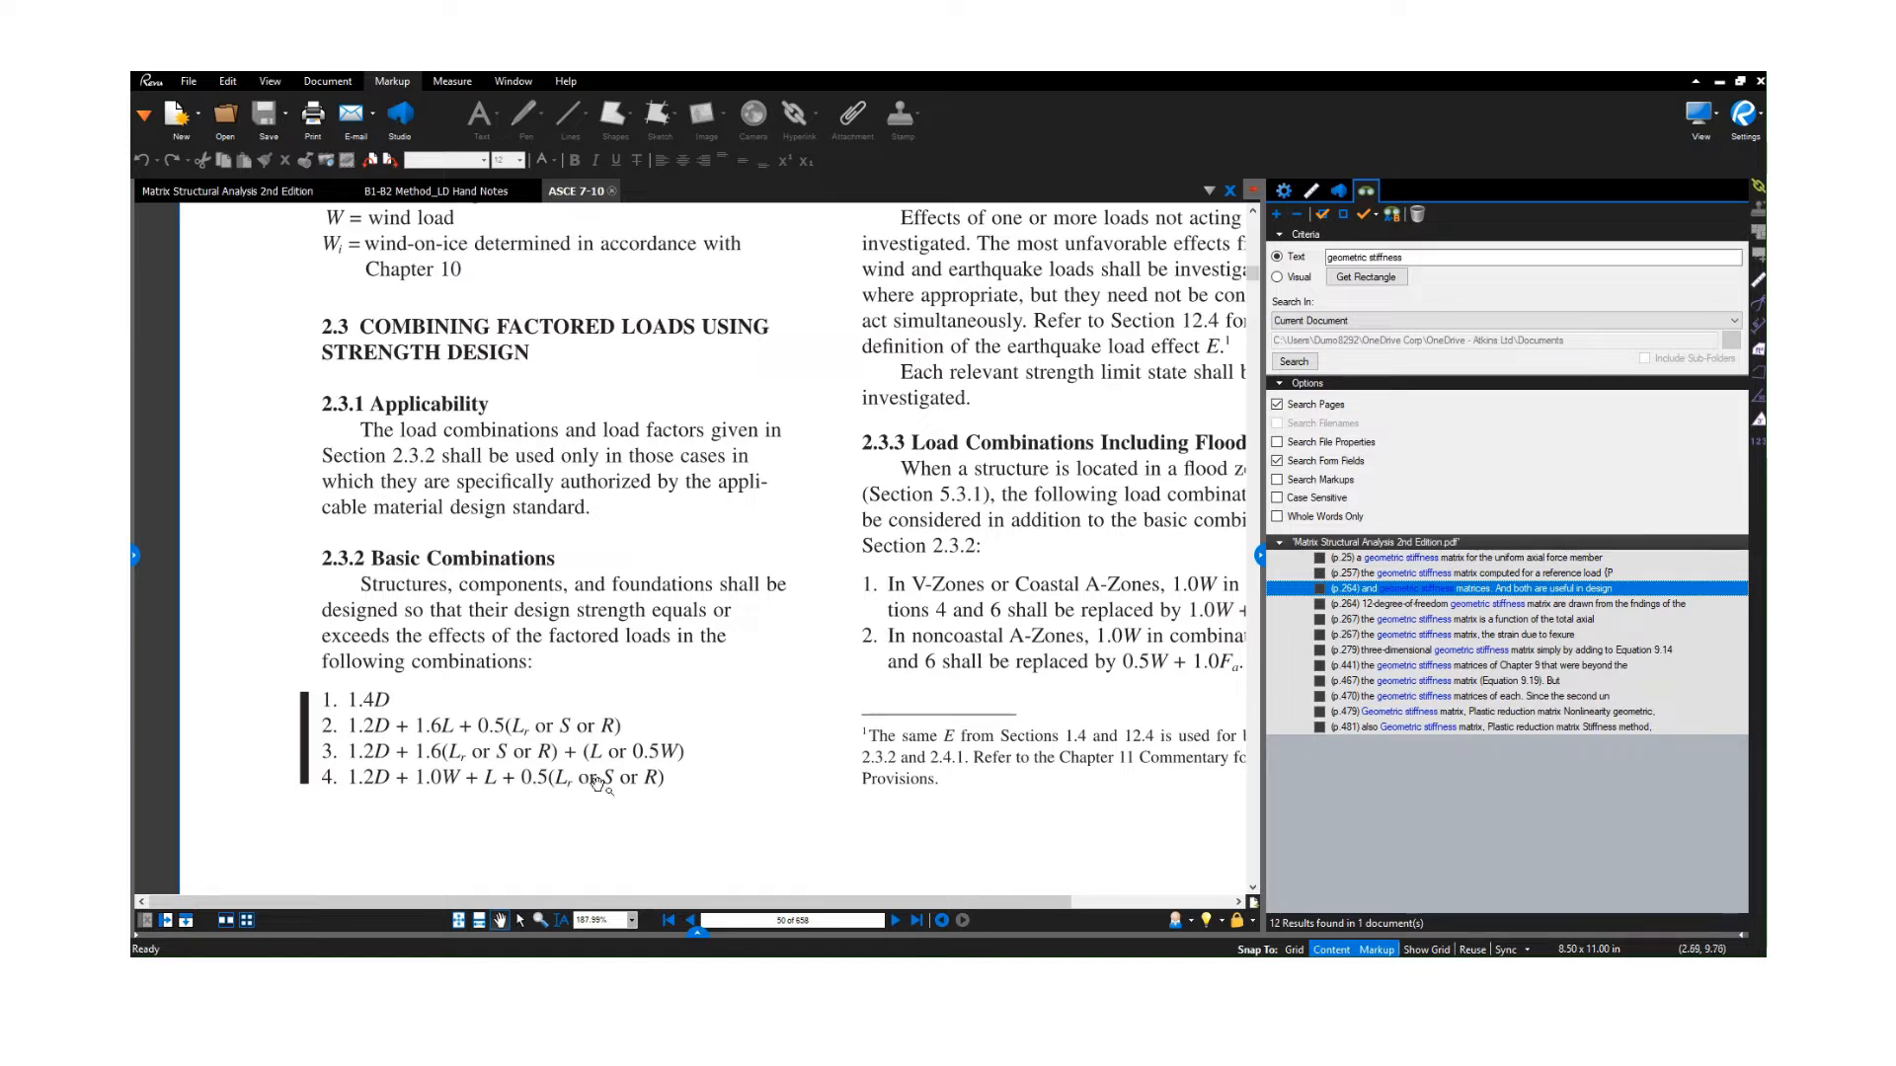
scroll(613, 782, "down", 2)
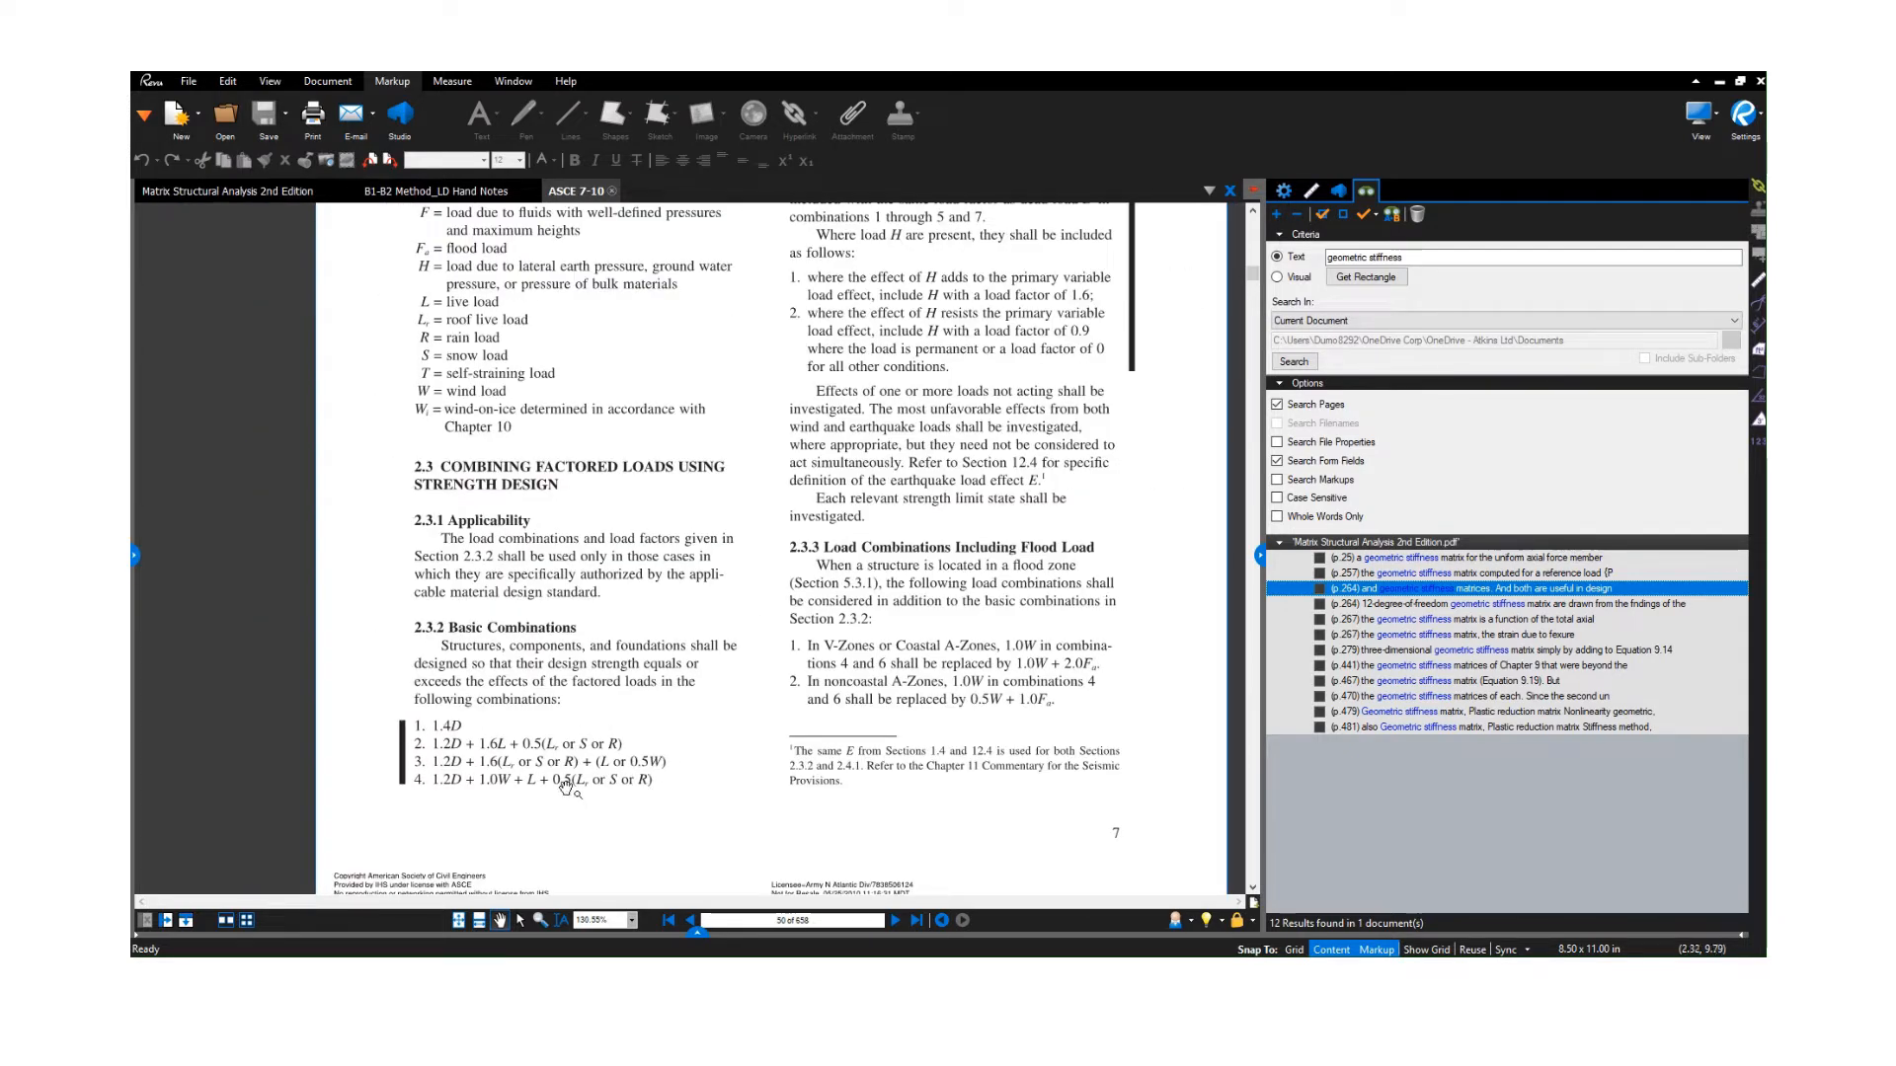
scroll(571, 785, "up", 2)
scroll(571, 785, "down", 3)
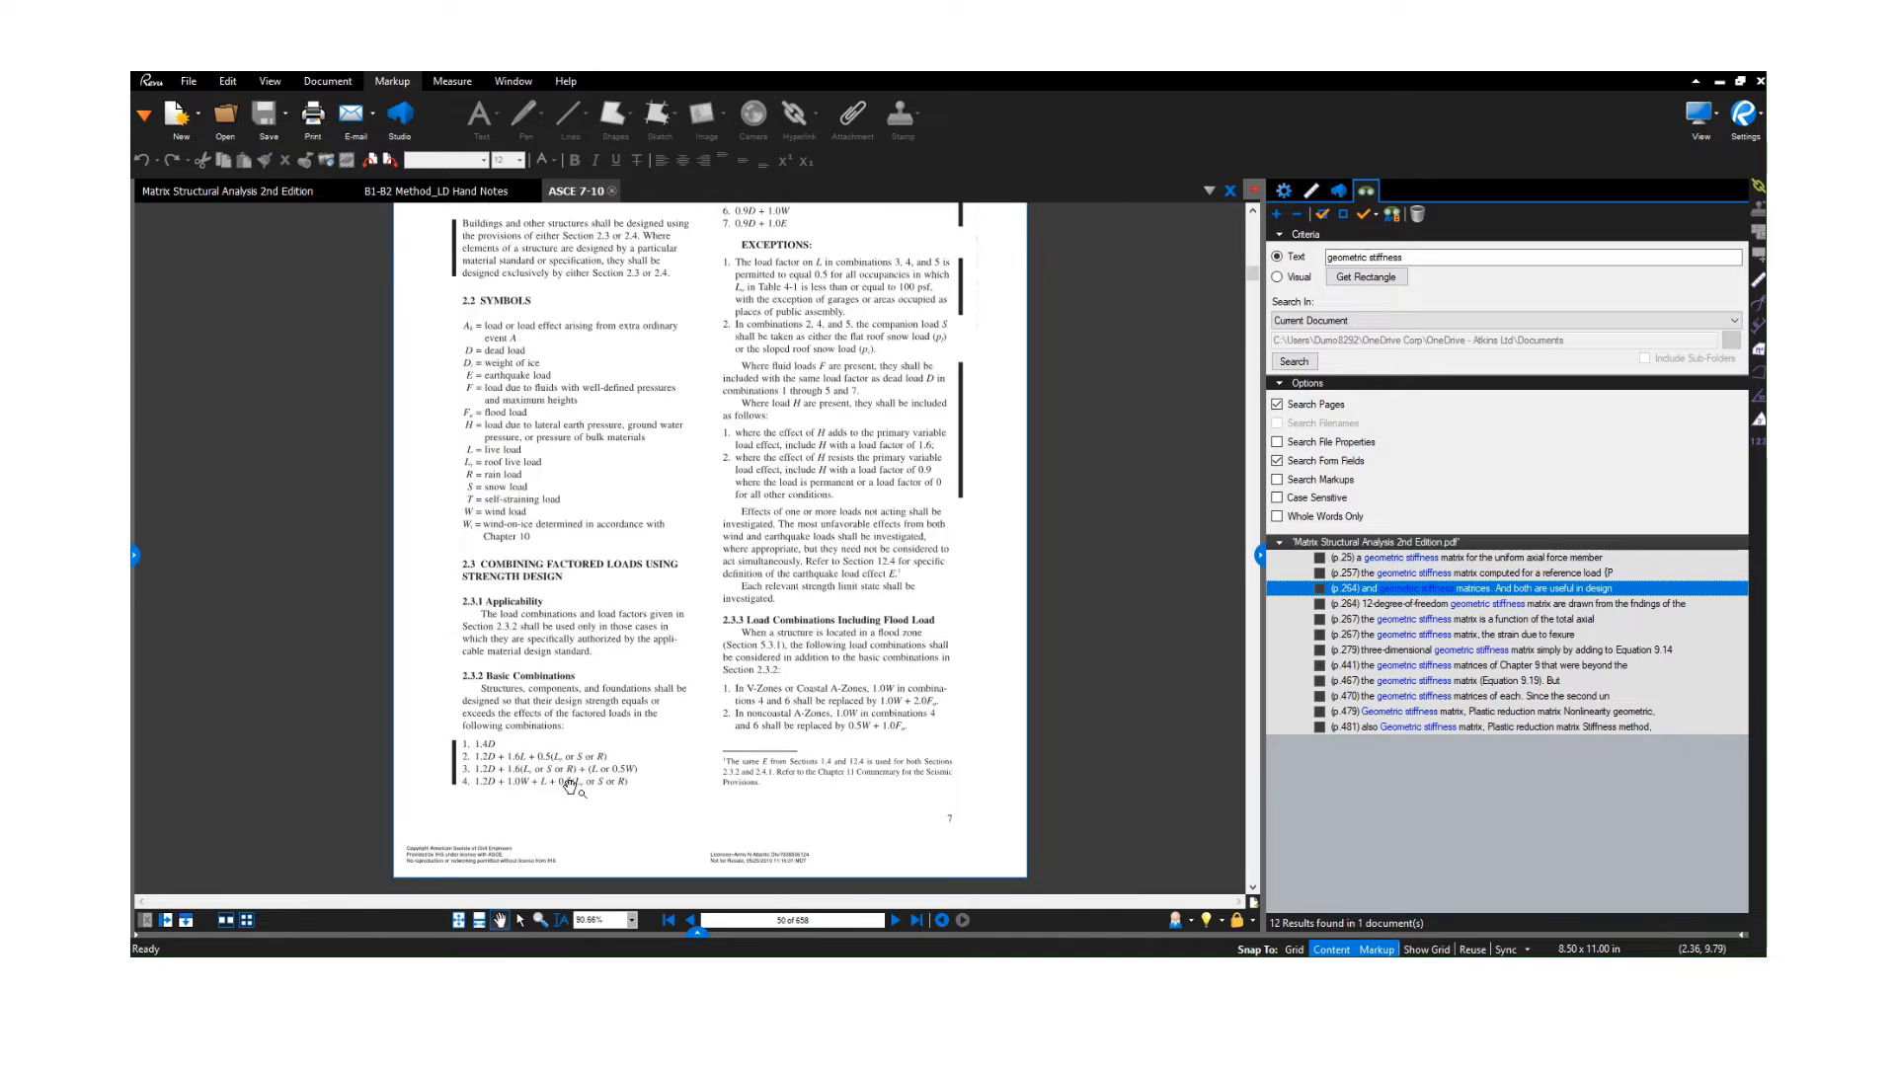
scroll(514, 780, "up", 3)
scroll(512, 650, "down", 2)
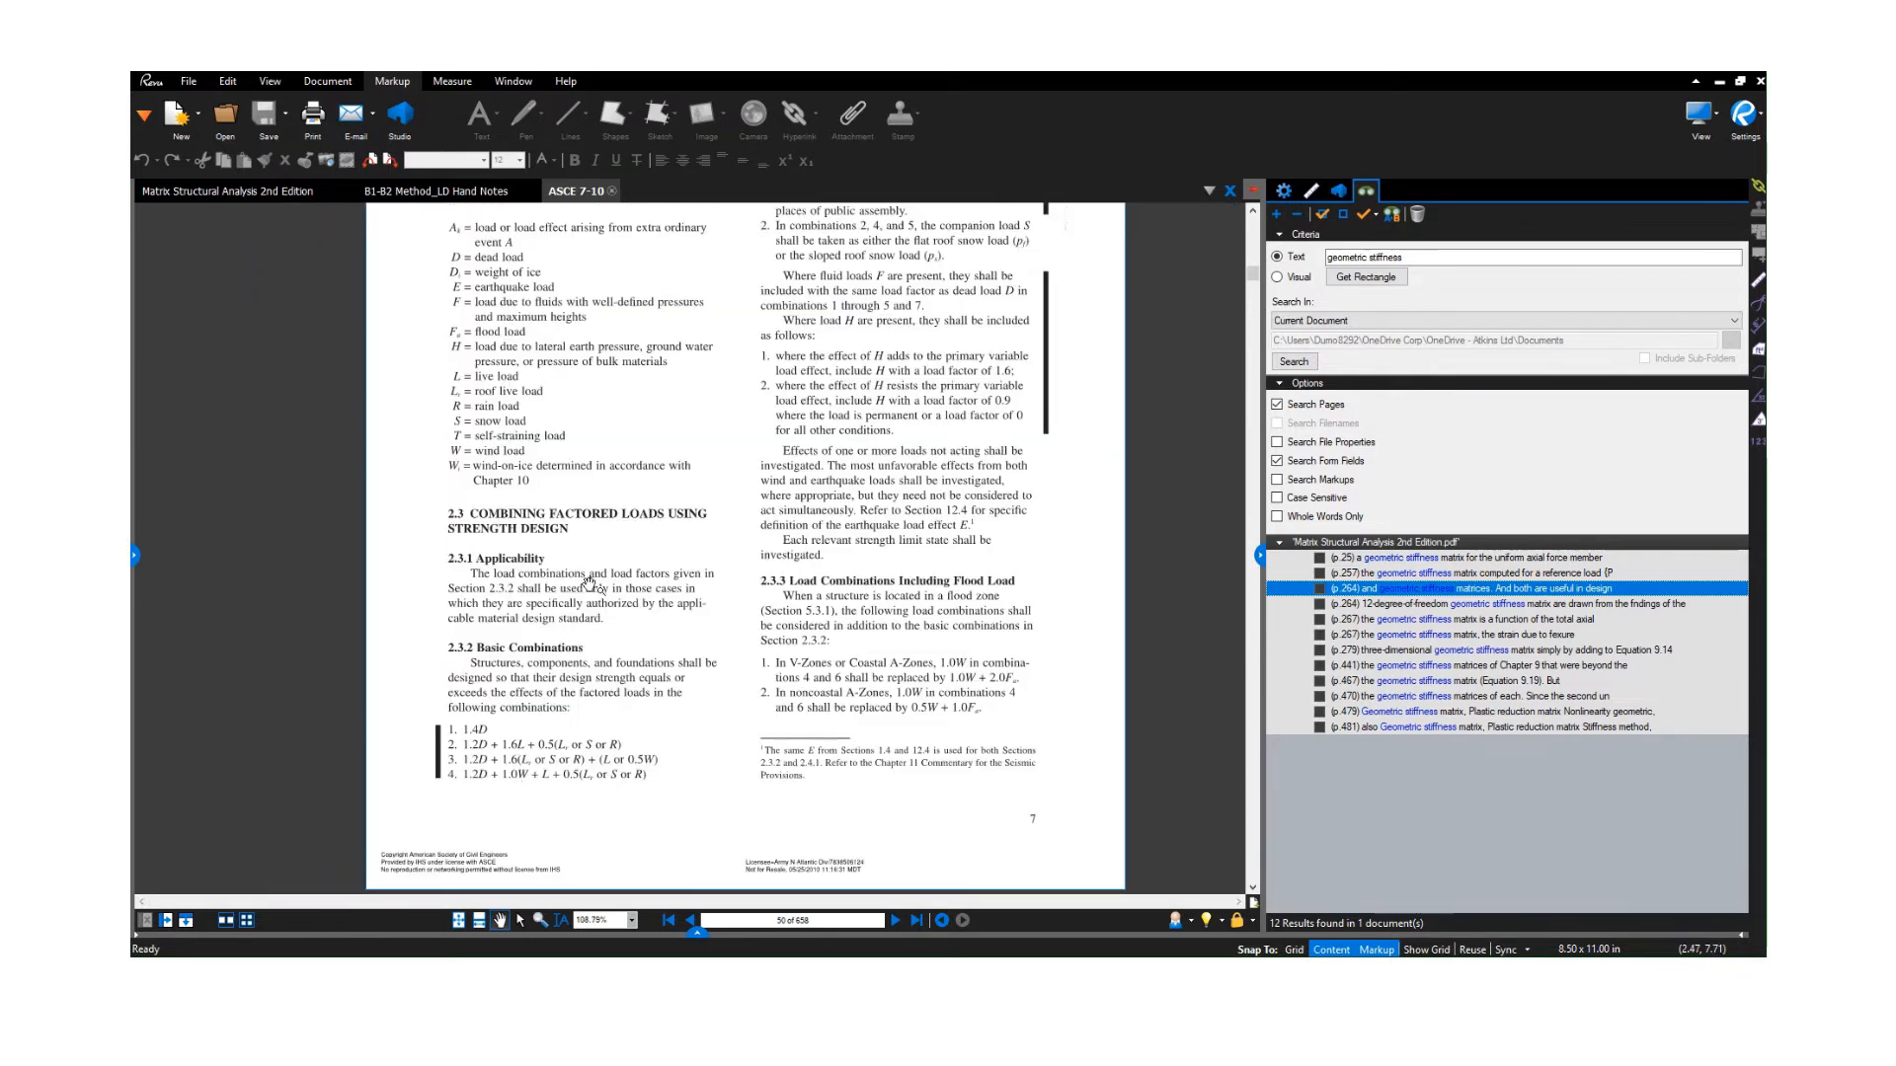
Examine load combinations 5 to 7 at the top of the second column, focusing on the seismic combination's load factors.
scroll(511, 650, "down", 2)
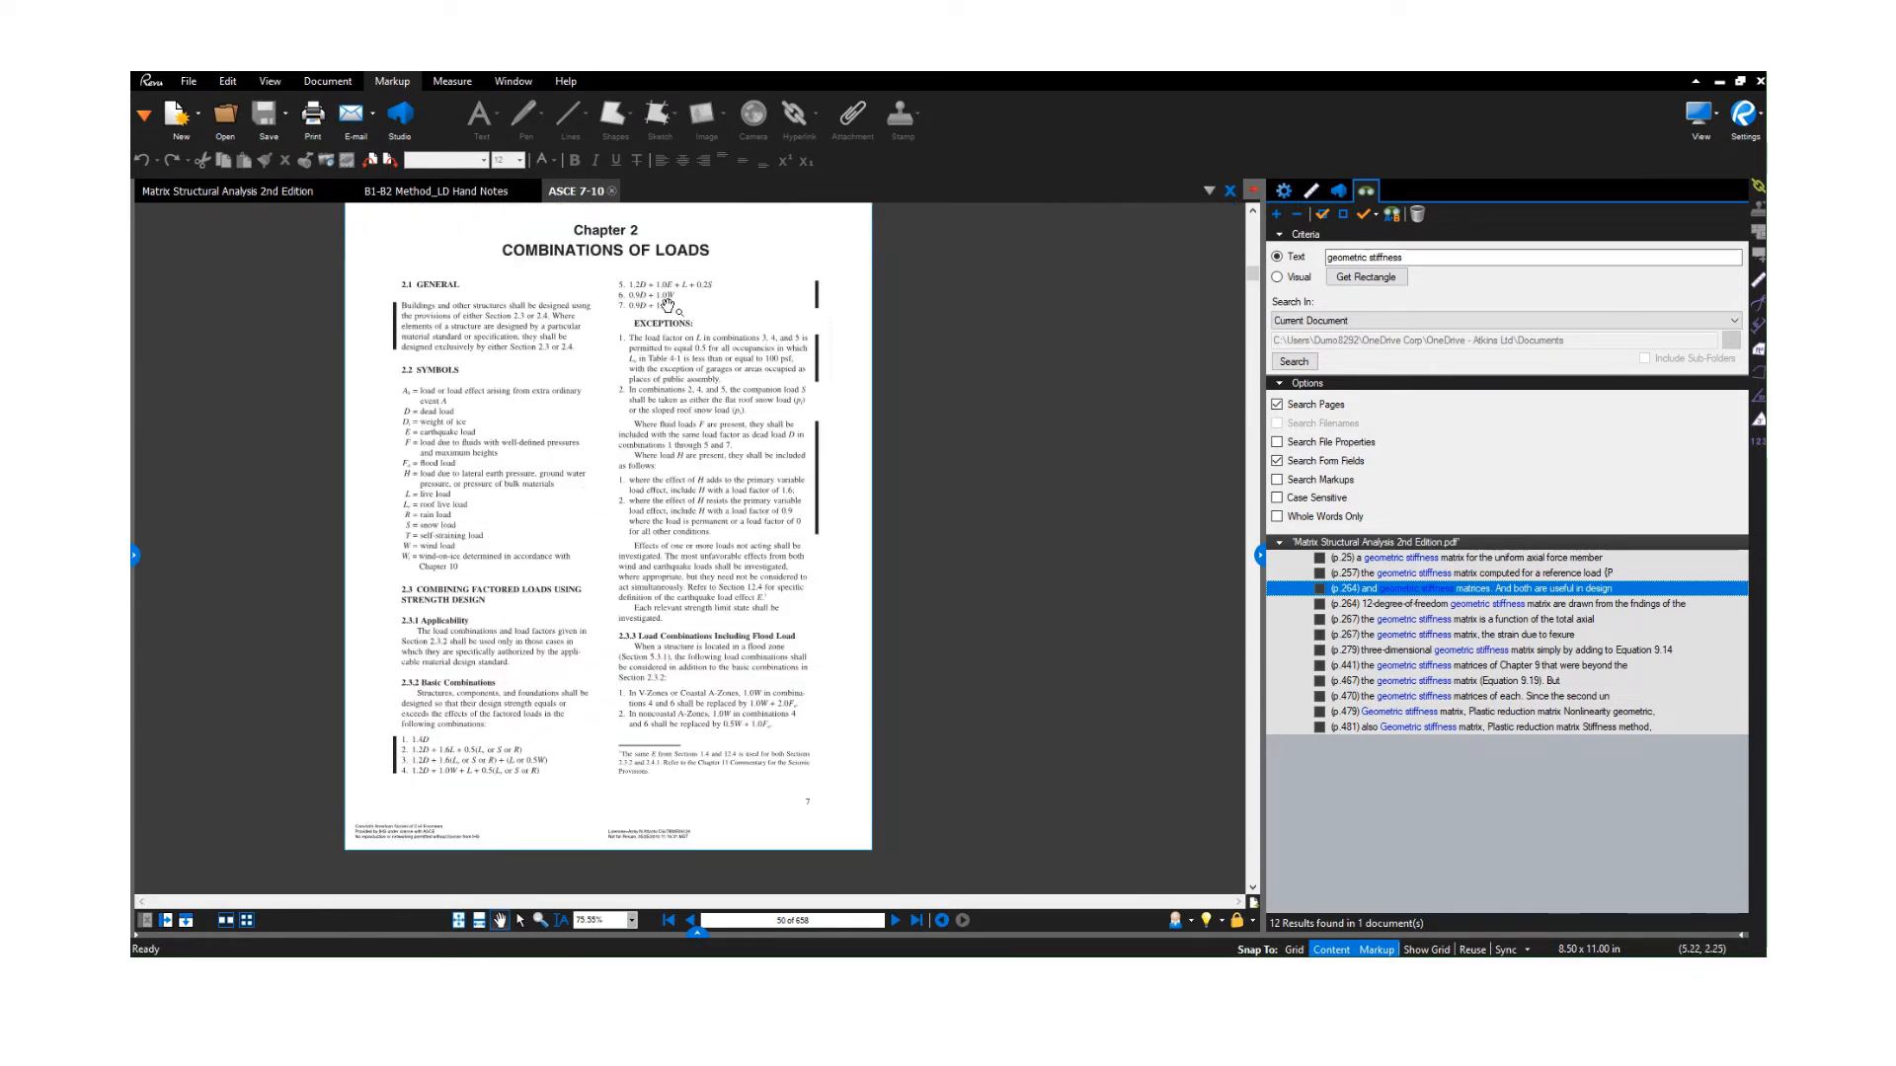
scroll(468, 772, "up", 3)
scroll(468, 773, "down", 2)
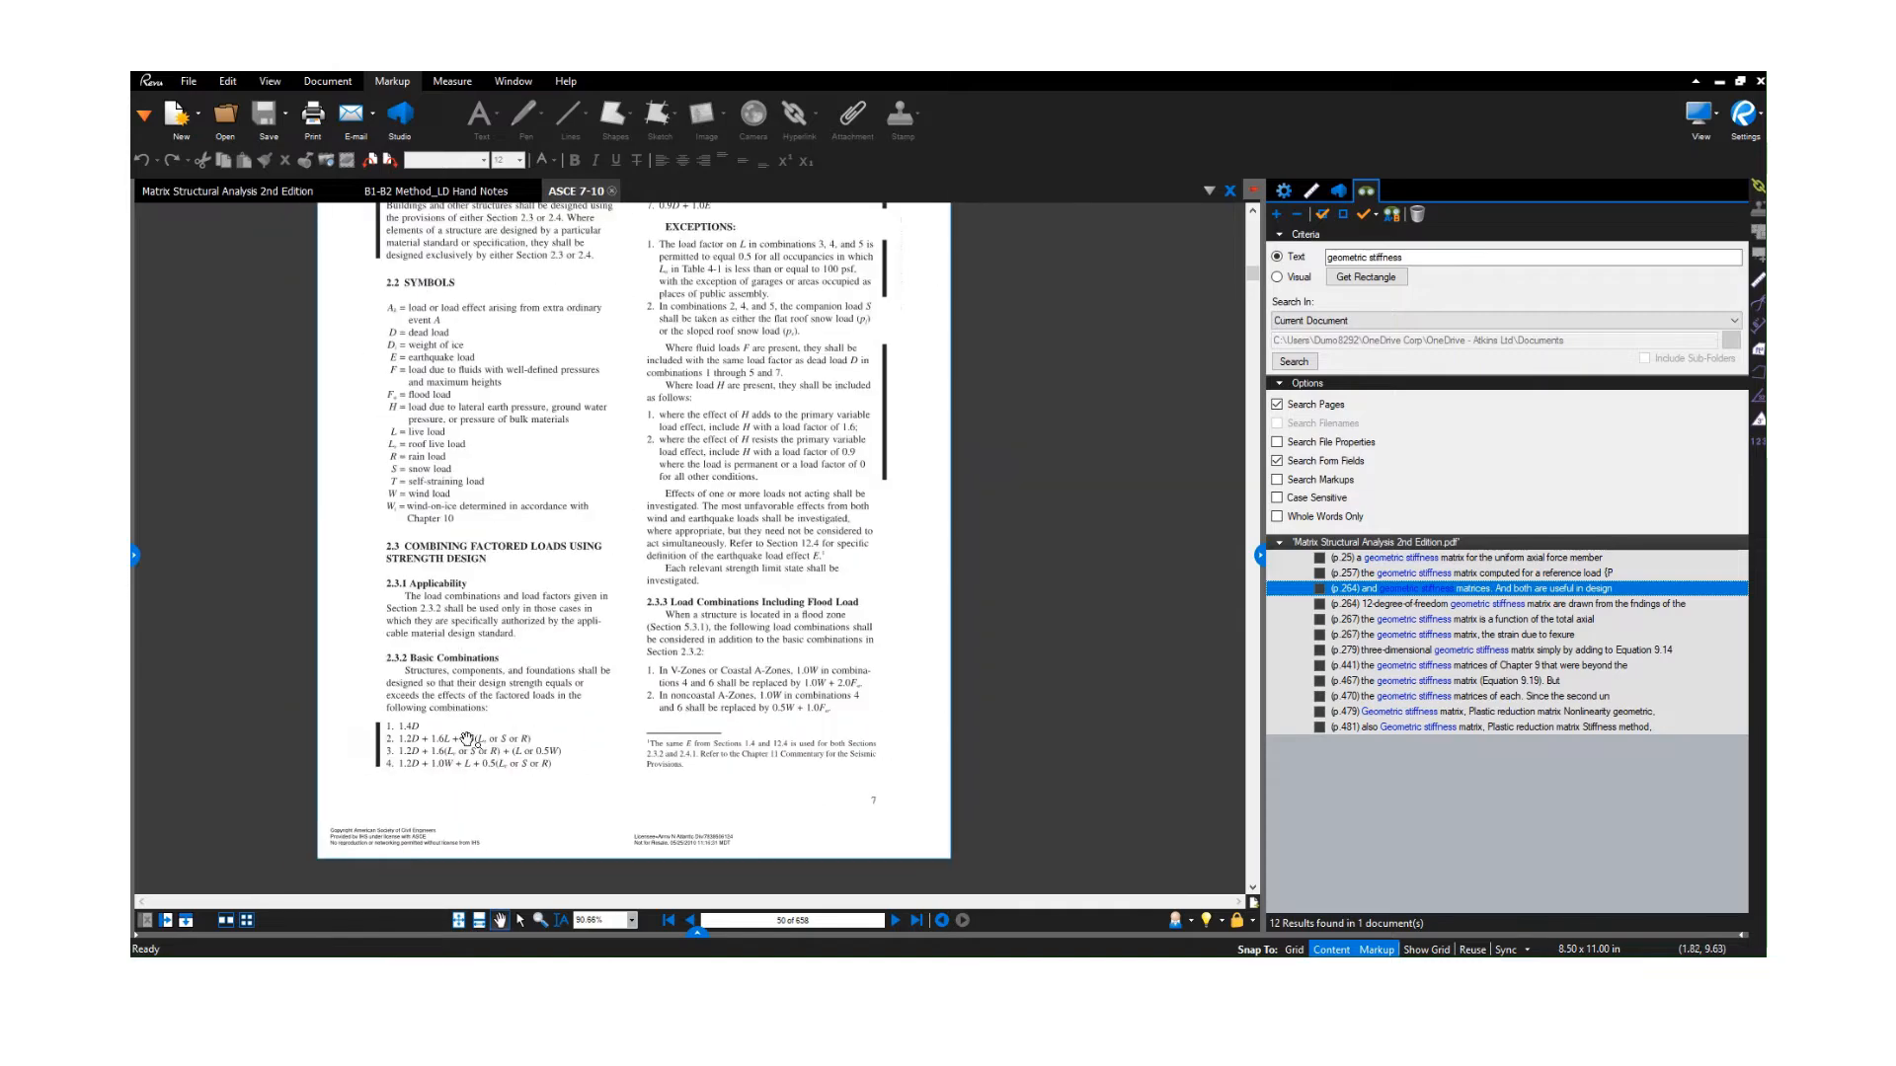
scroll(728, 246, "up", 3)
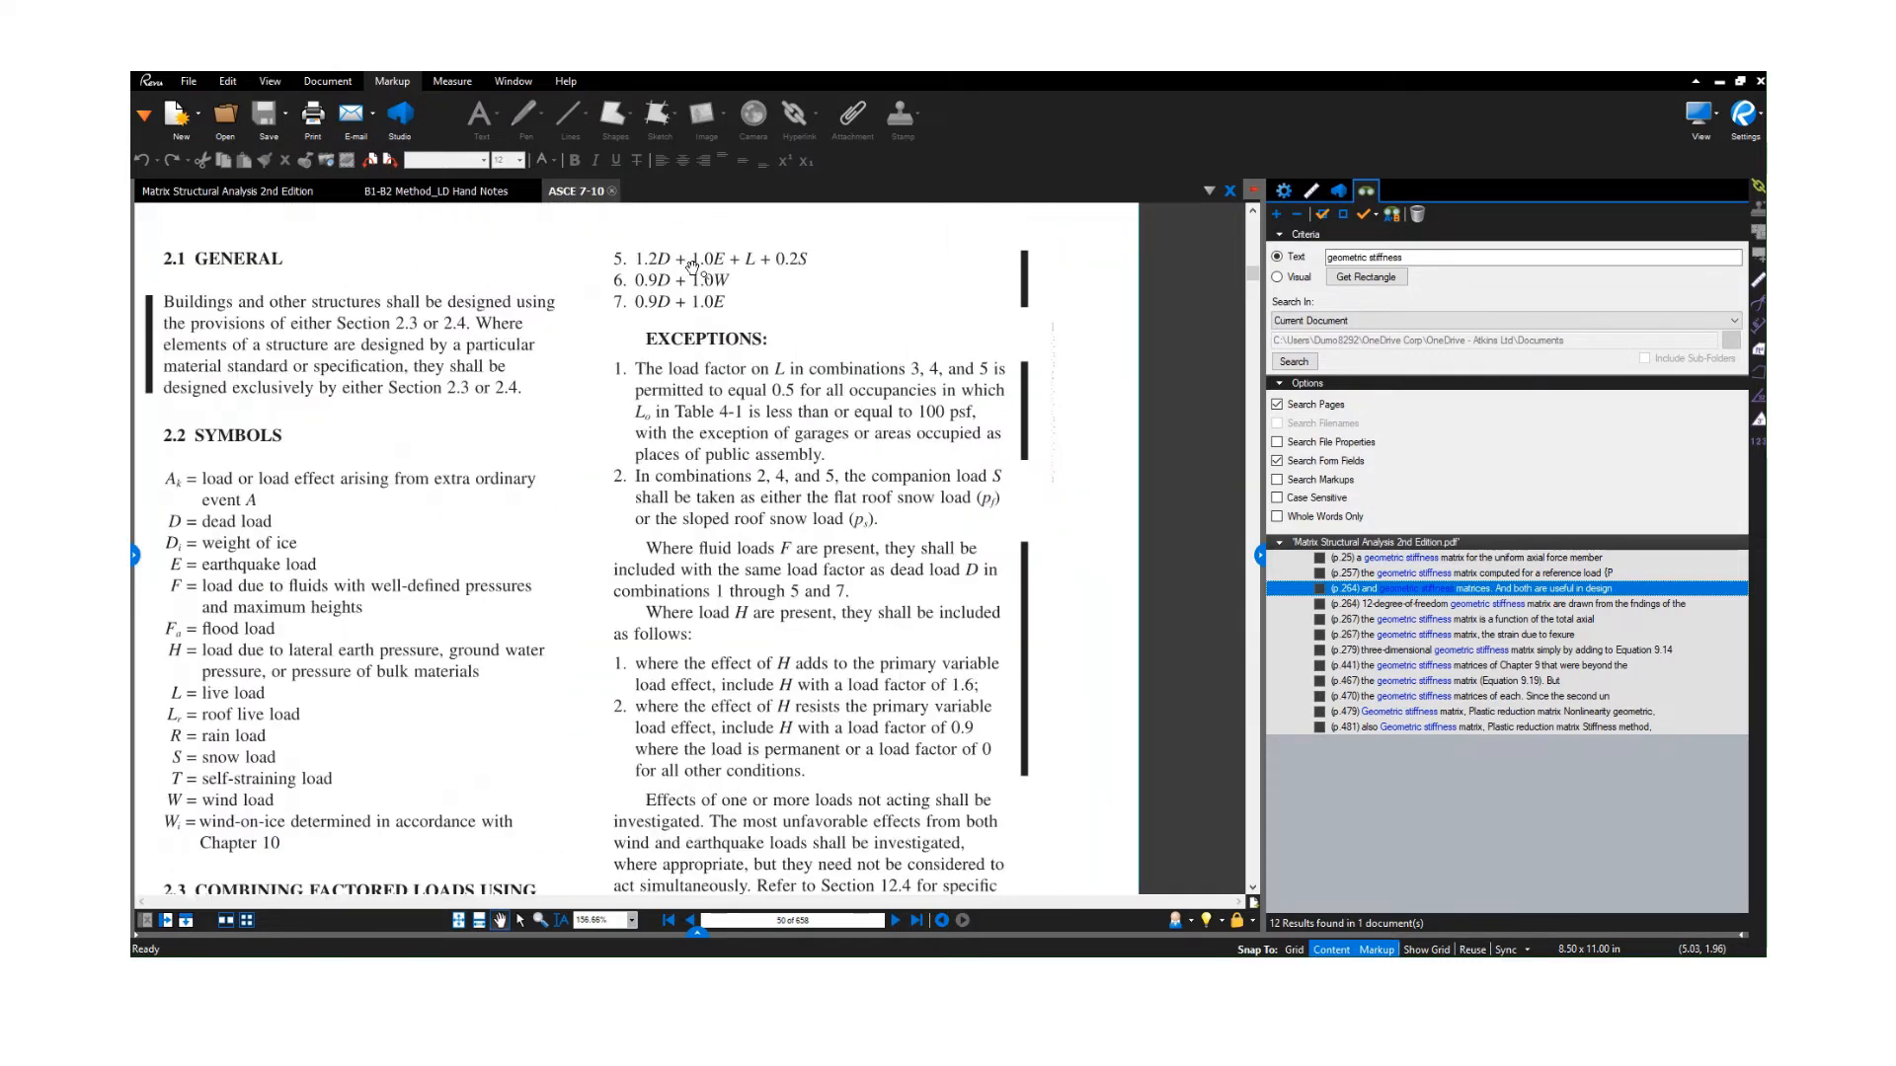
scroll(607, 475, "down", 1)
scroll(606, 475, "down", 1)
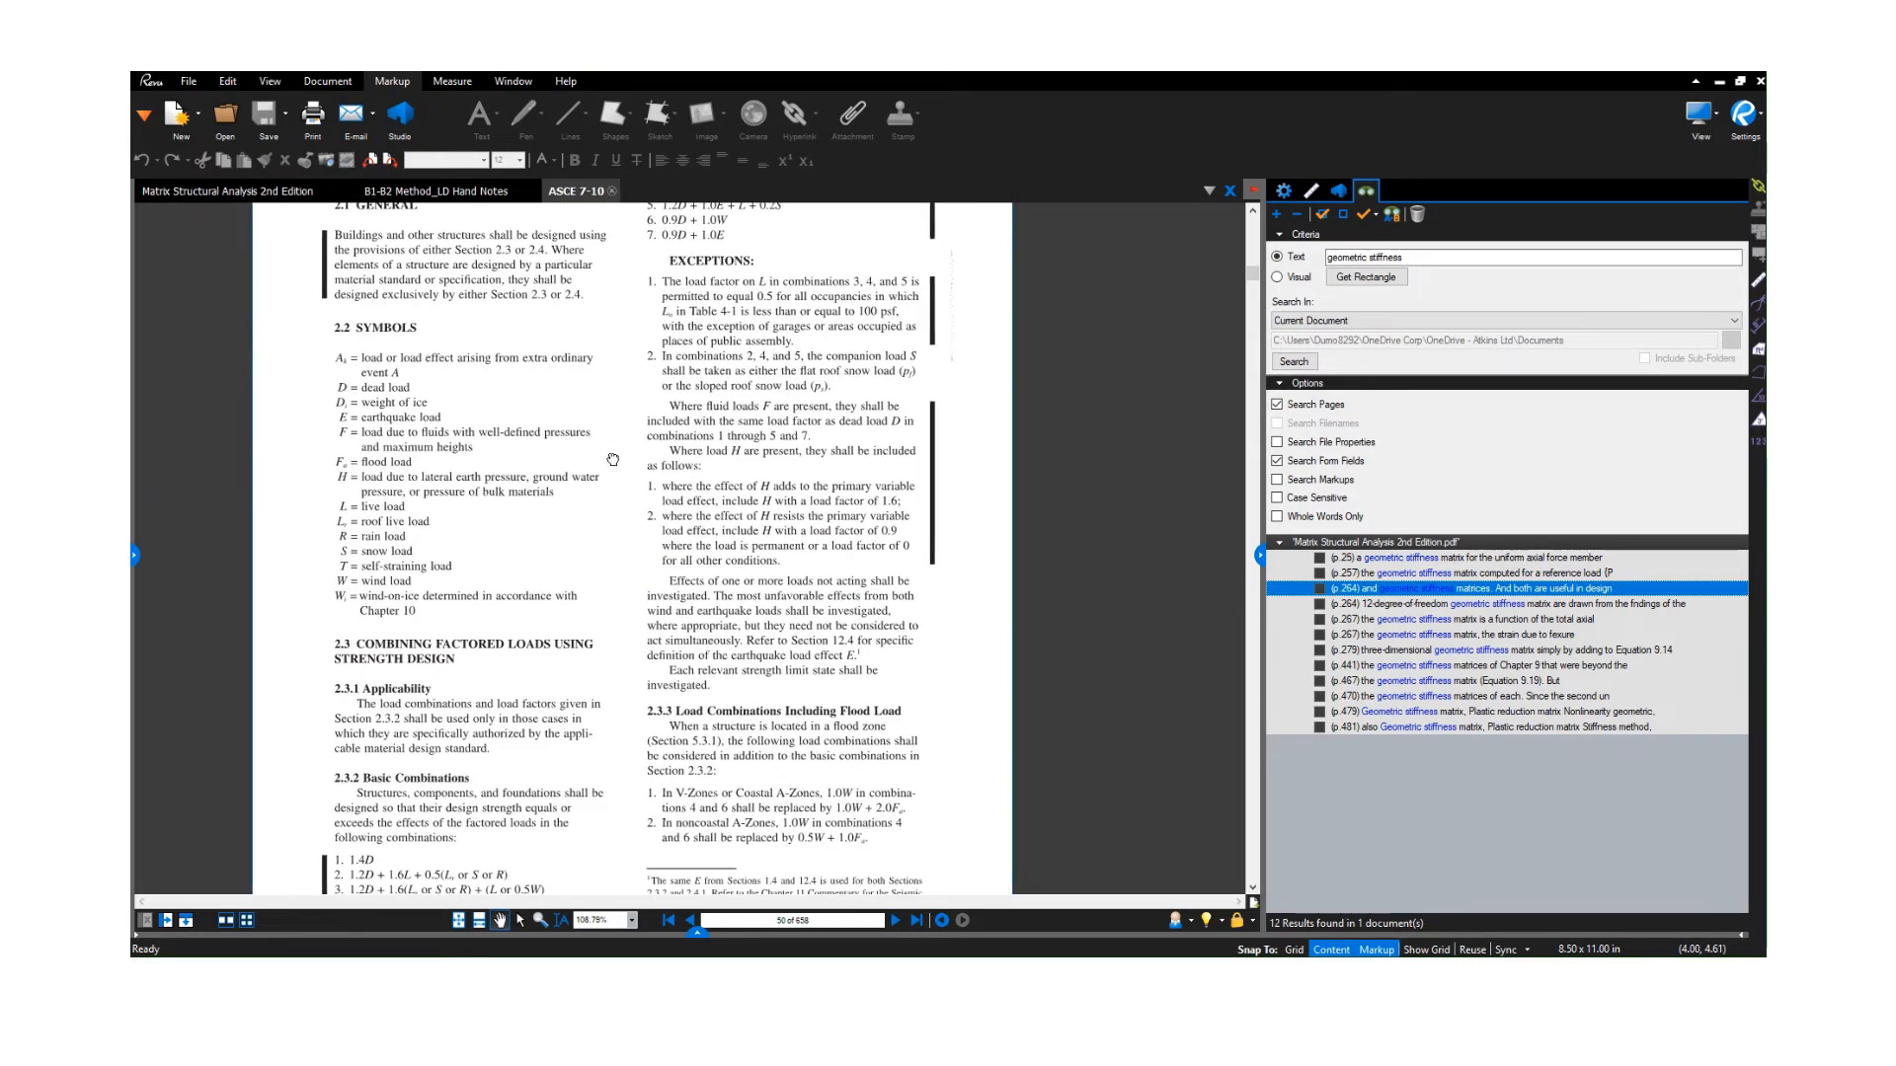
scroll(815, 255, "up", 4)
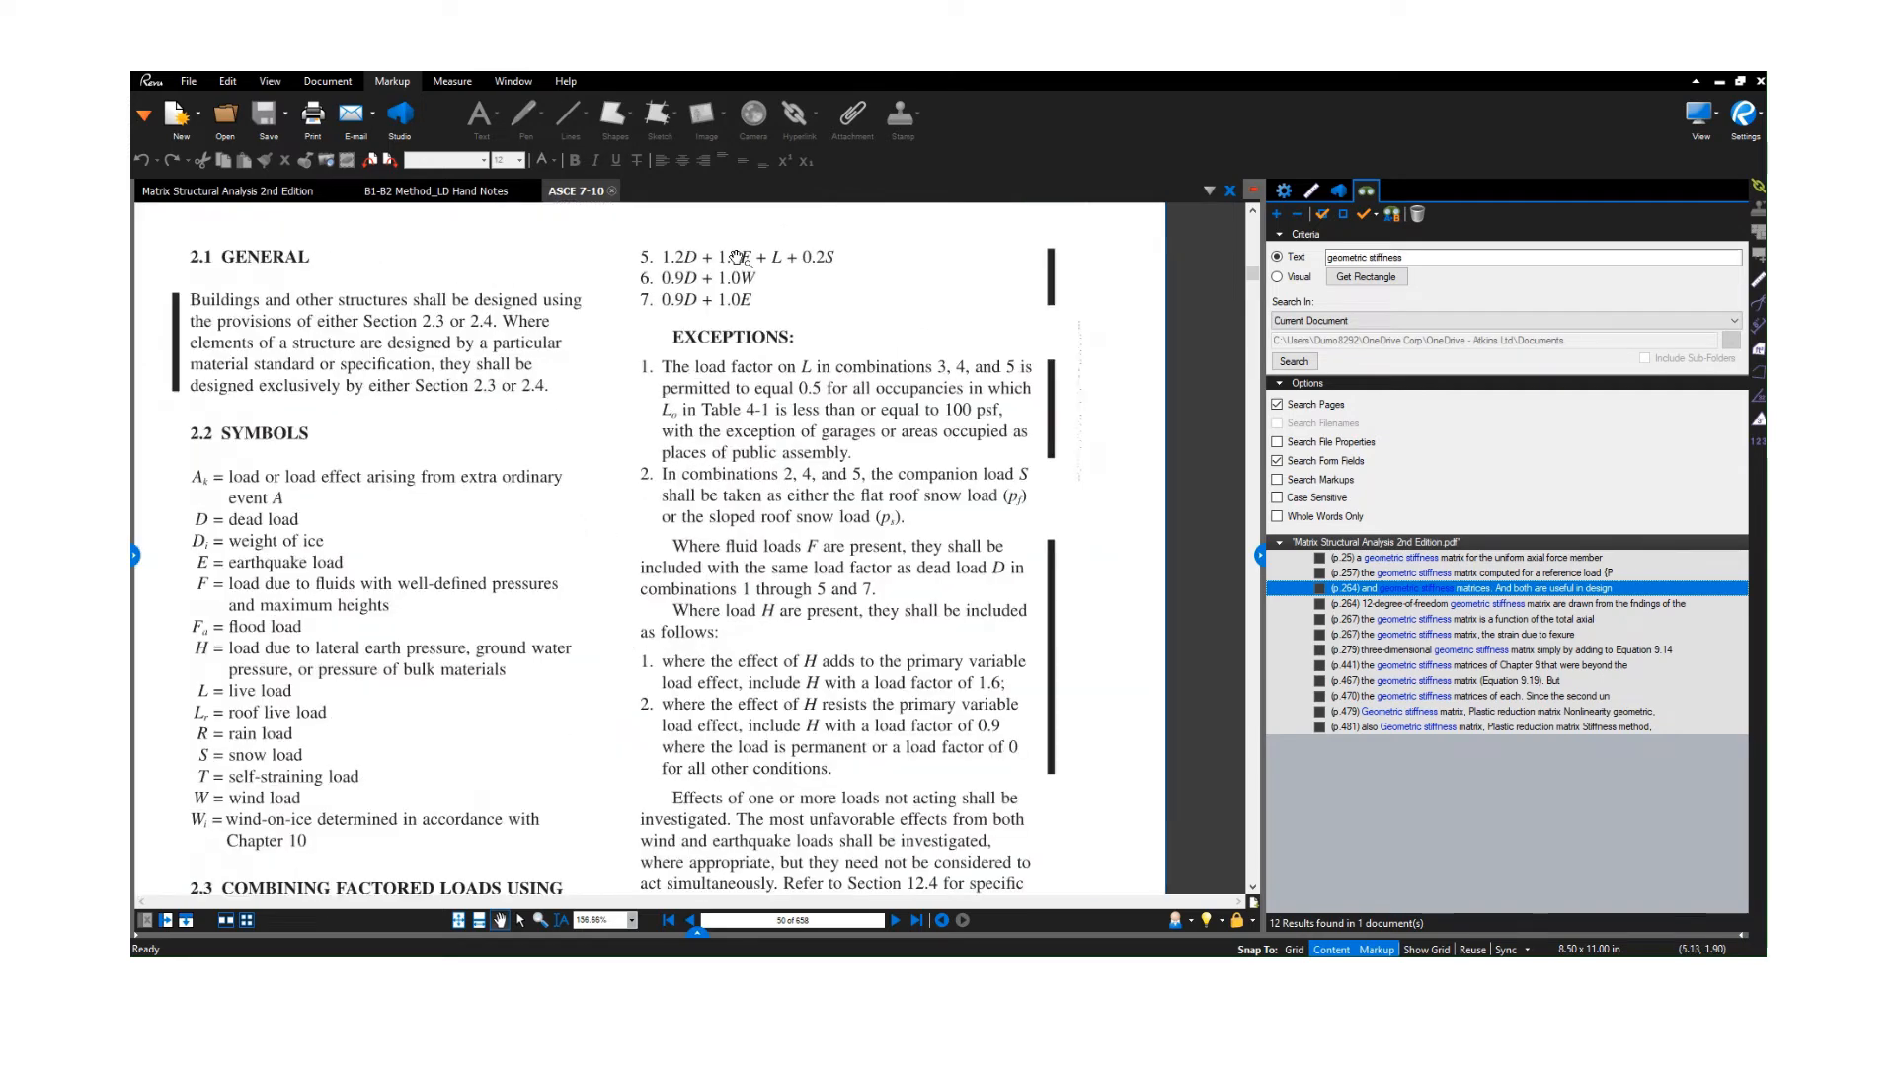
scroll(815, 255, "up", 2)
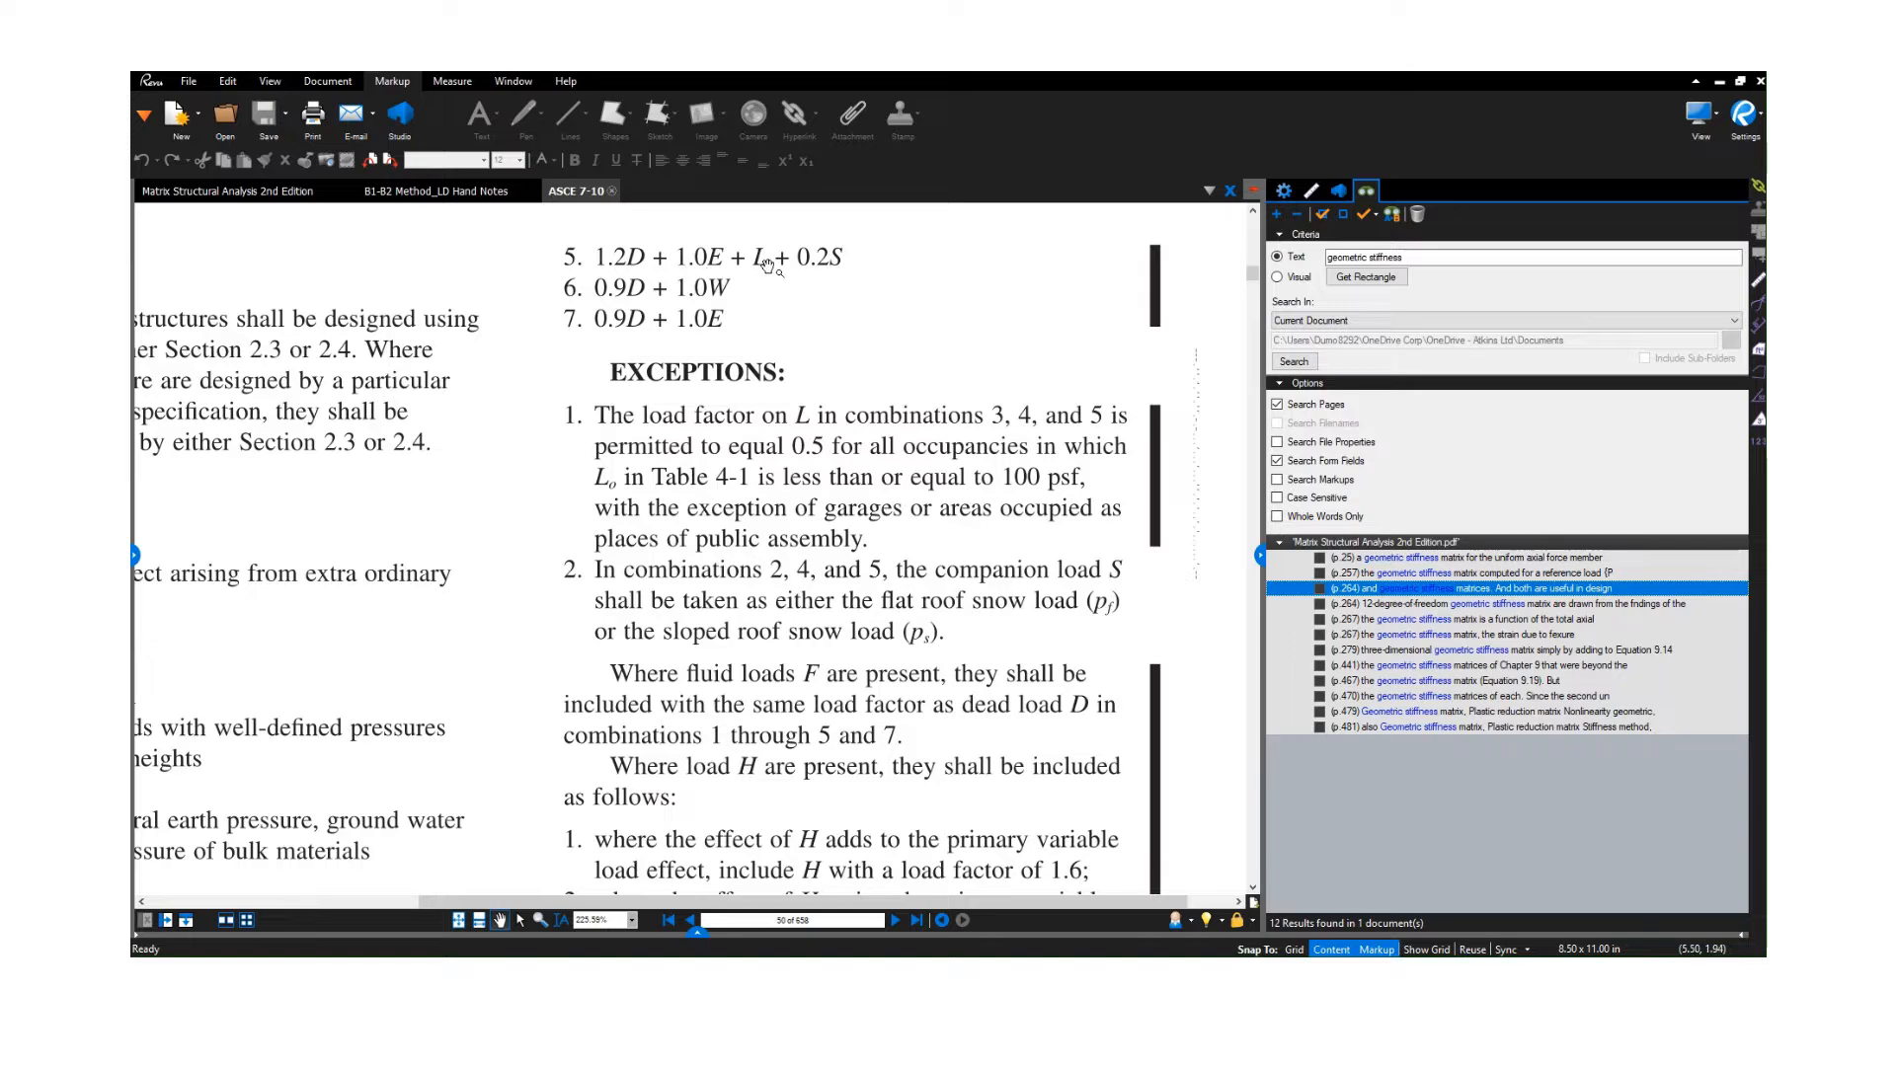
scroll(790, 262, "down", 2)
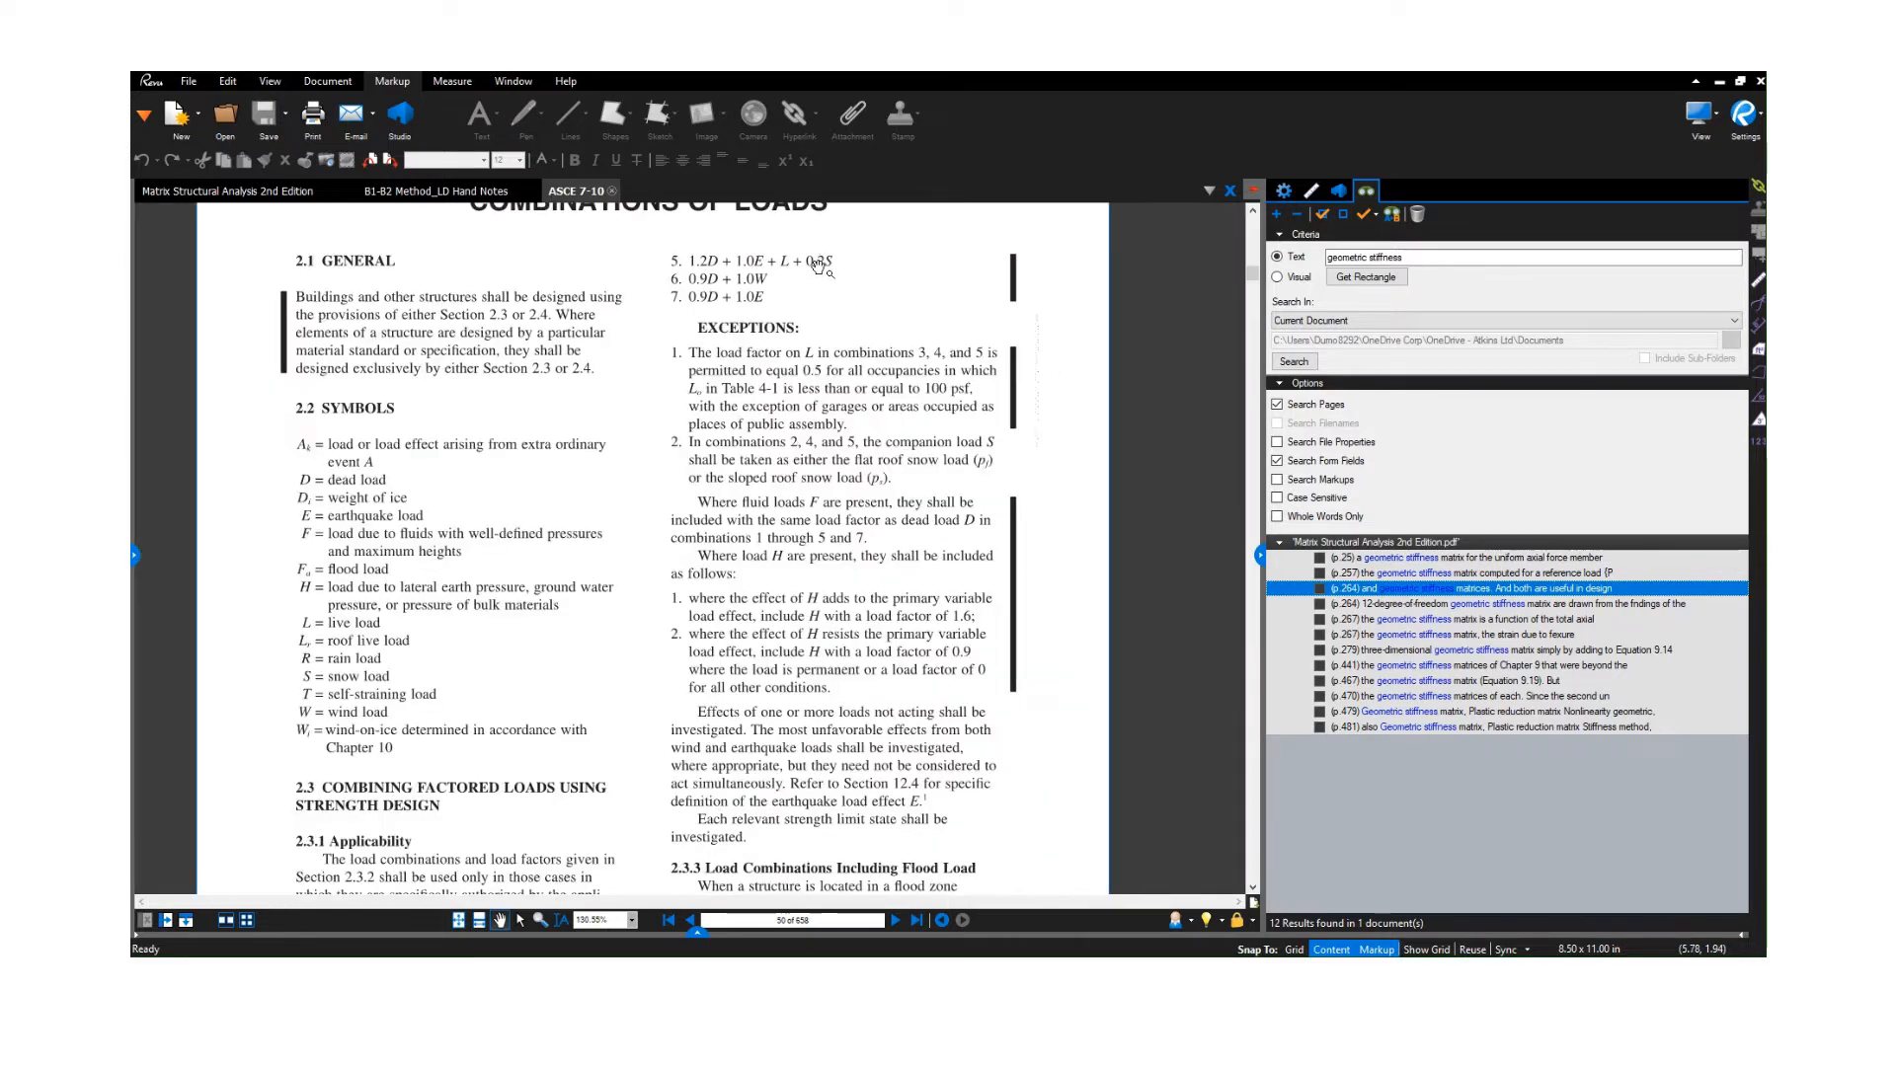
Examine the snow load term in combination 5 and the exceptions listed below combinations 5 to 7.
scroll(817, 271, "up", 3)
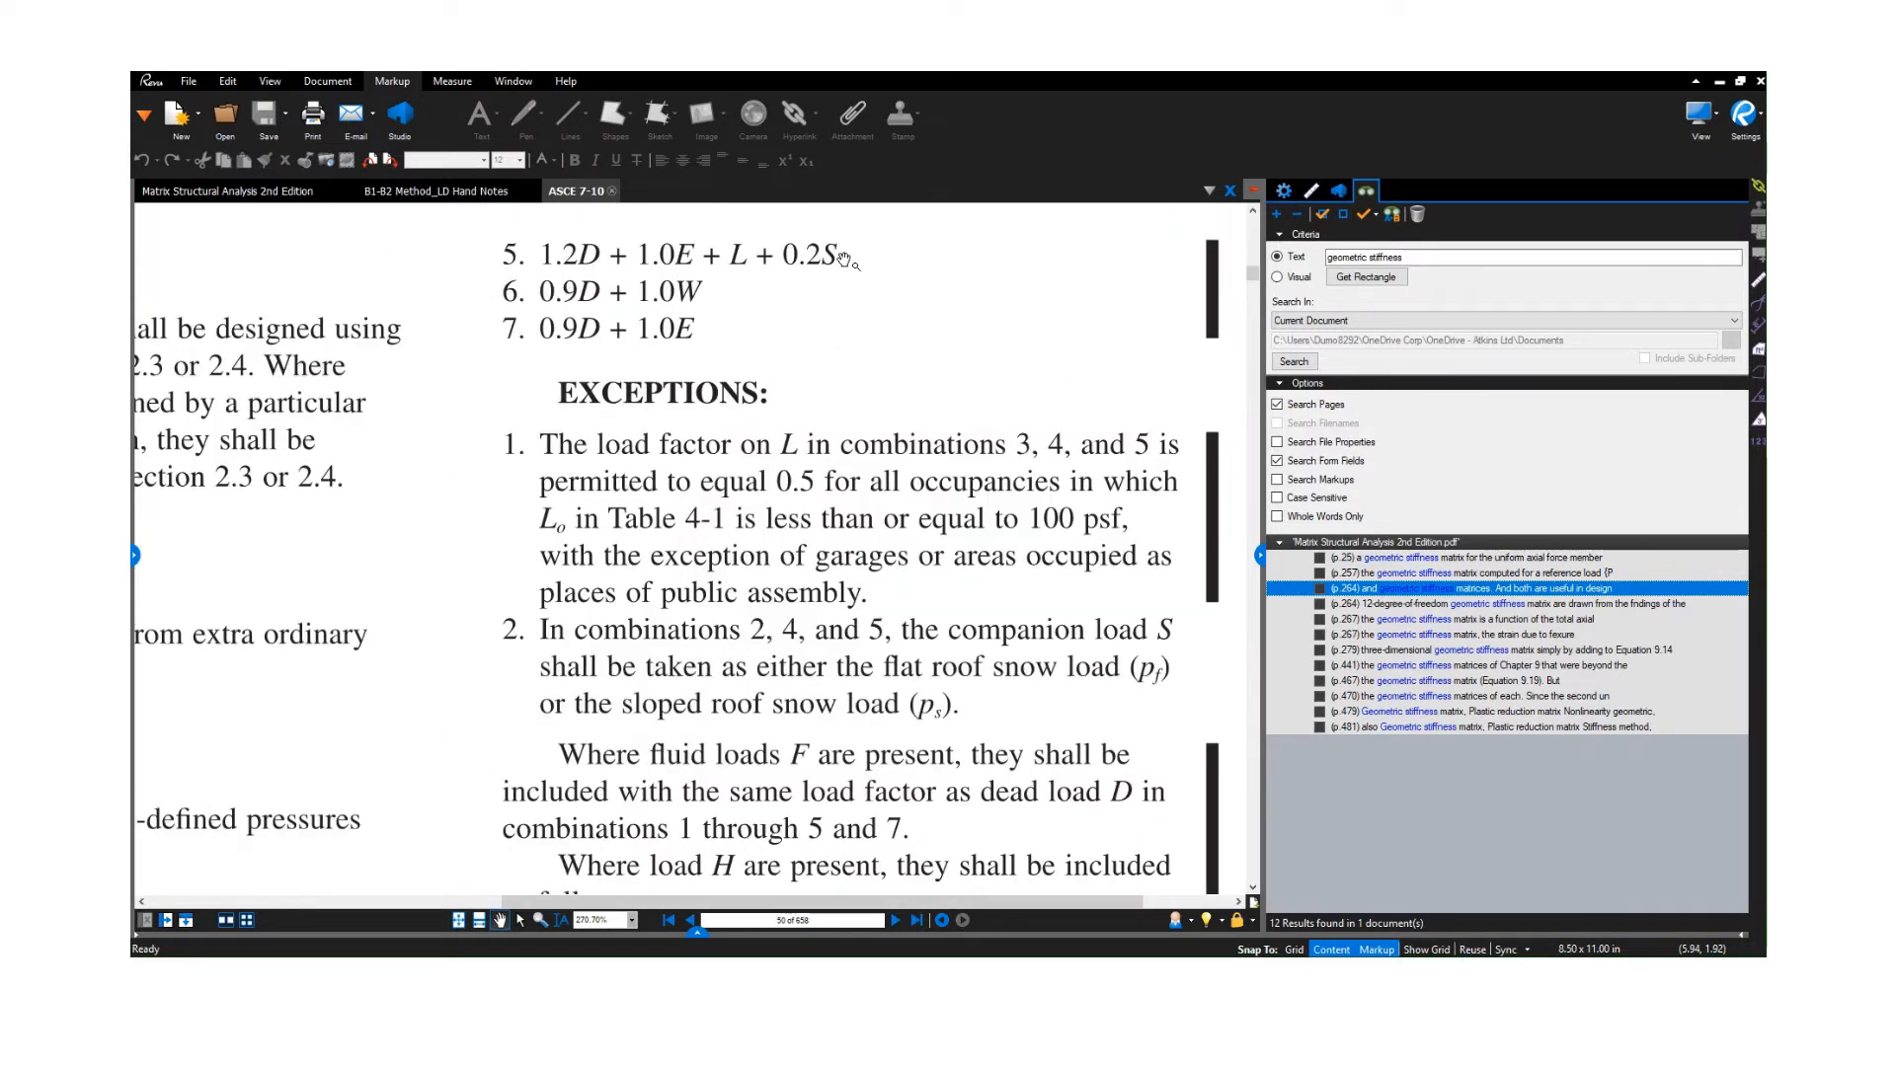
scroll(844, 260, "down", 3)
scroll(836, 267, "up", 1)
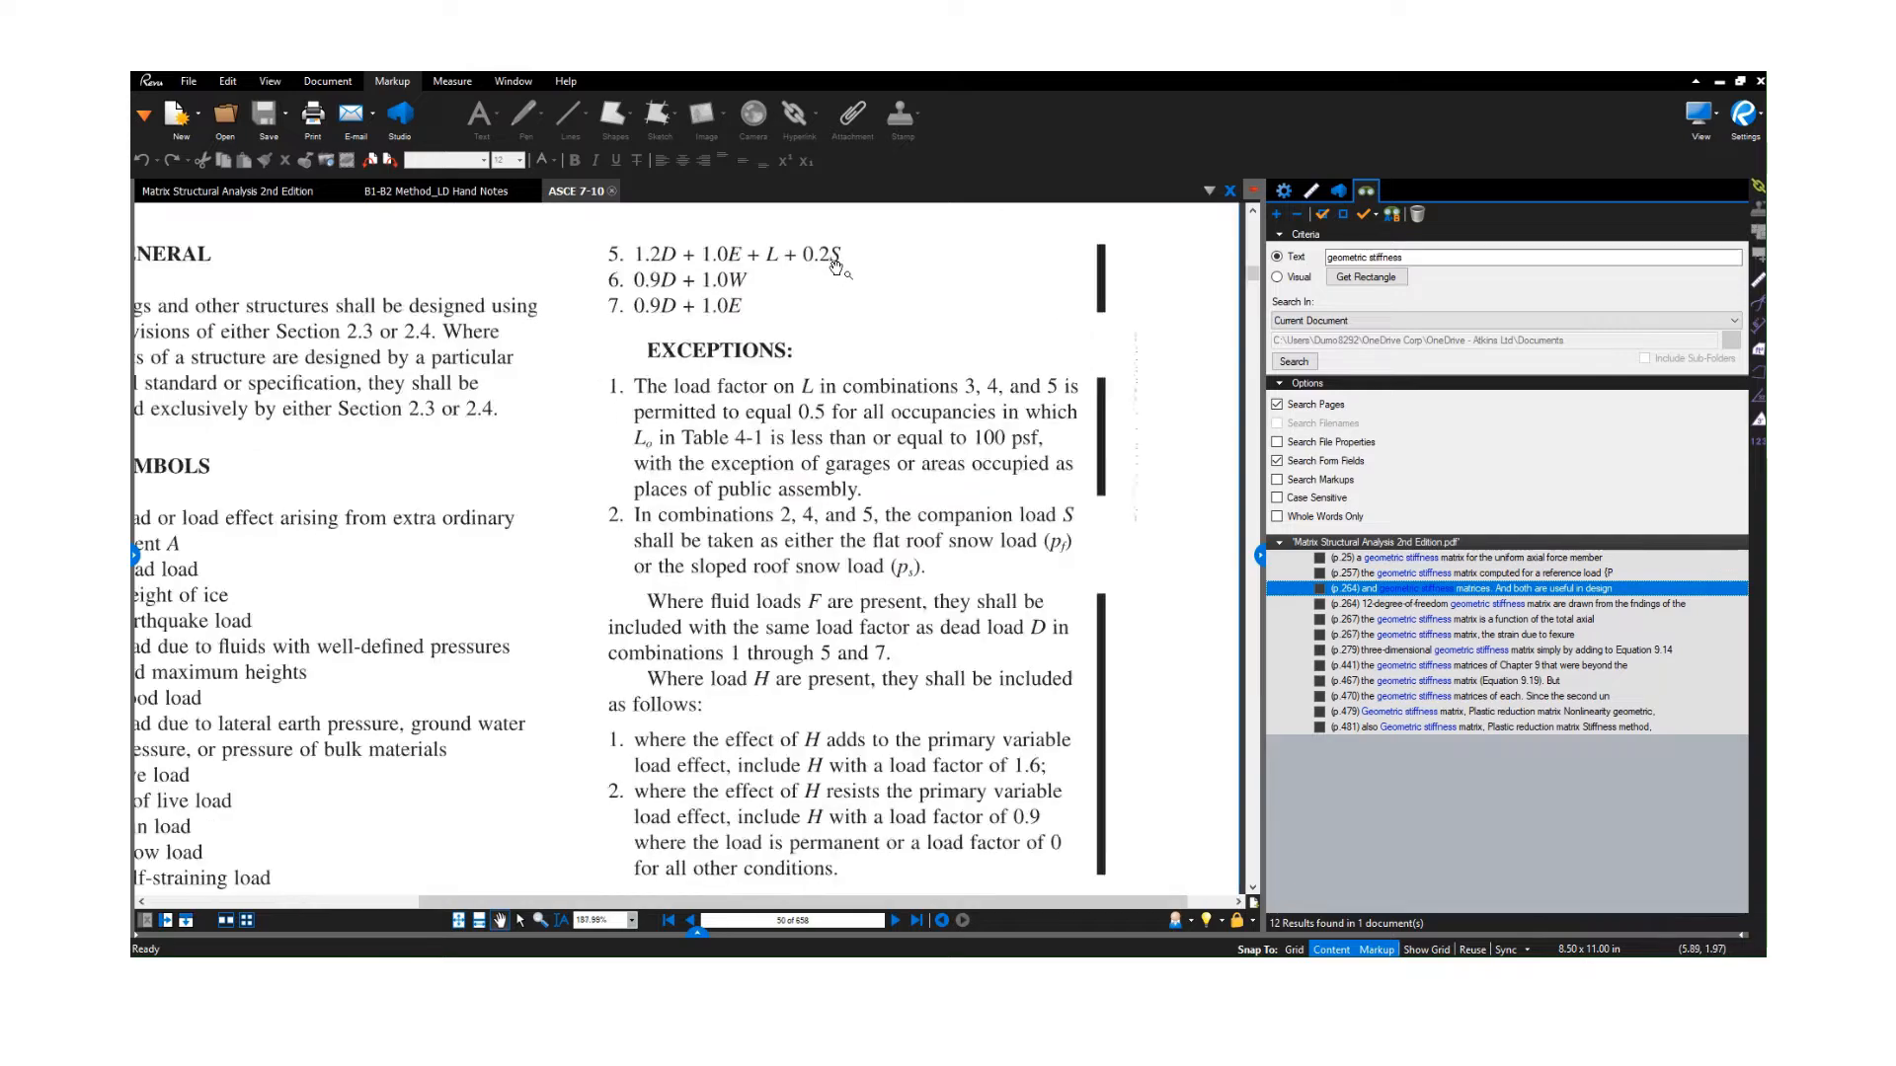
scroll(836, 266, "up", 1)
scroll(835, 263, "down", 4)
scroll(829, 253, "up", 2)
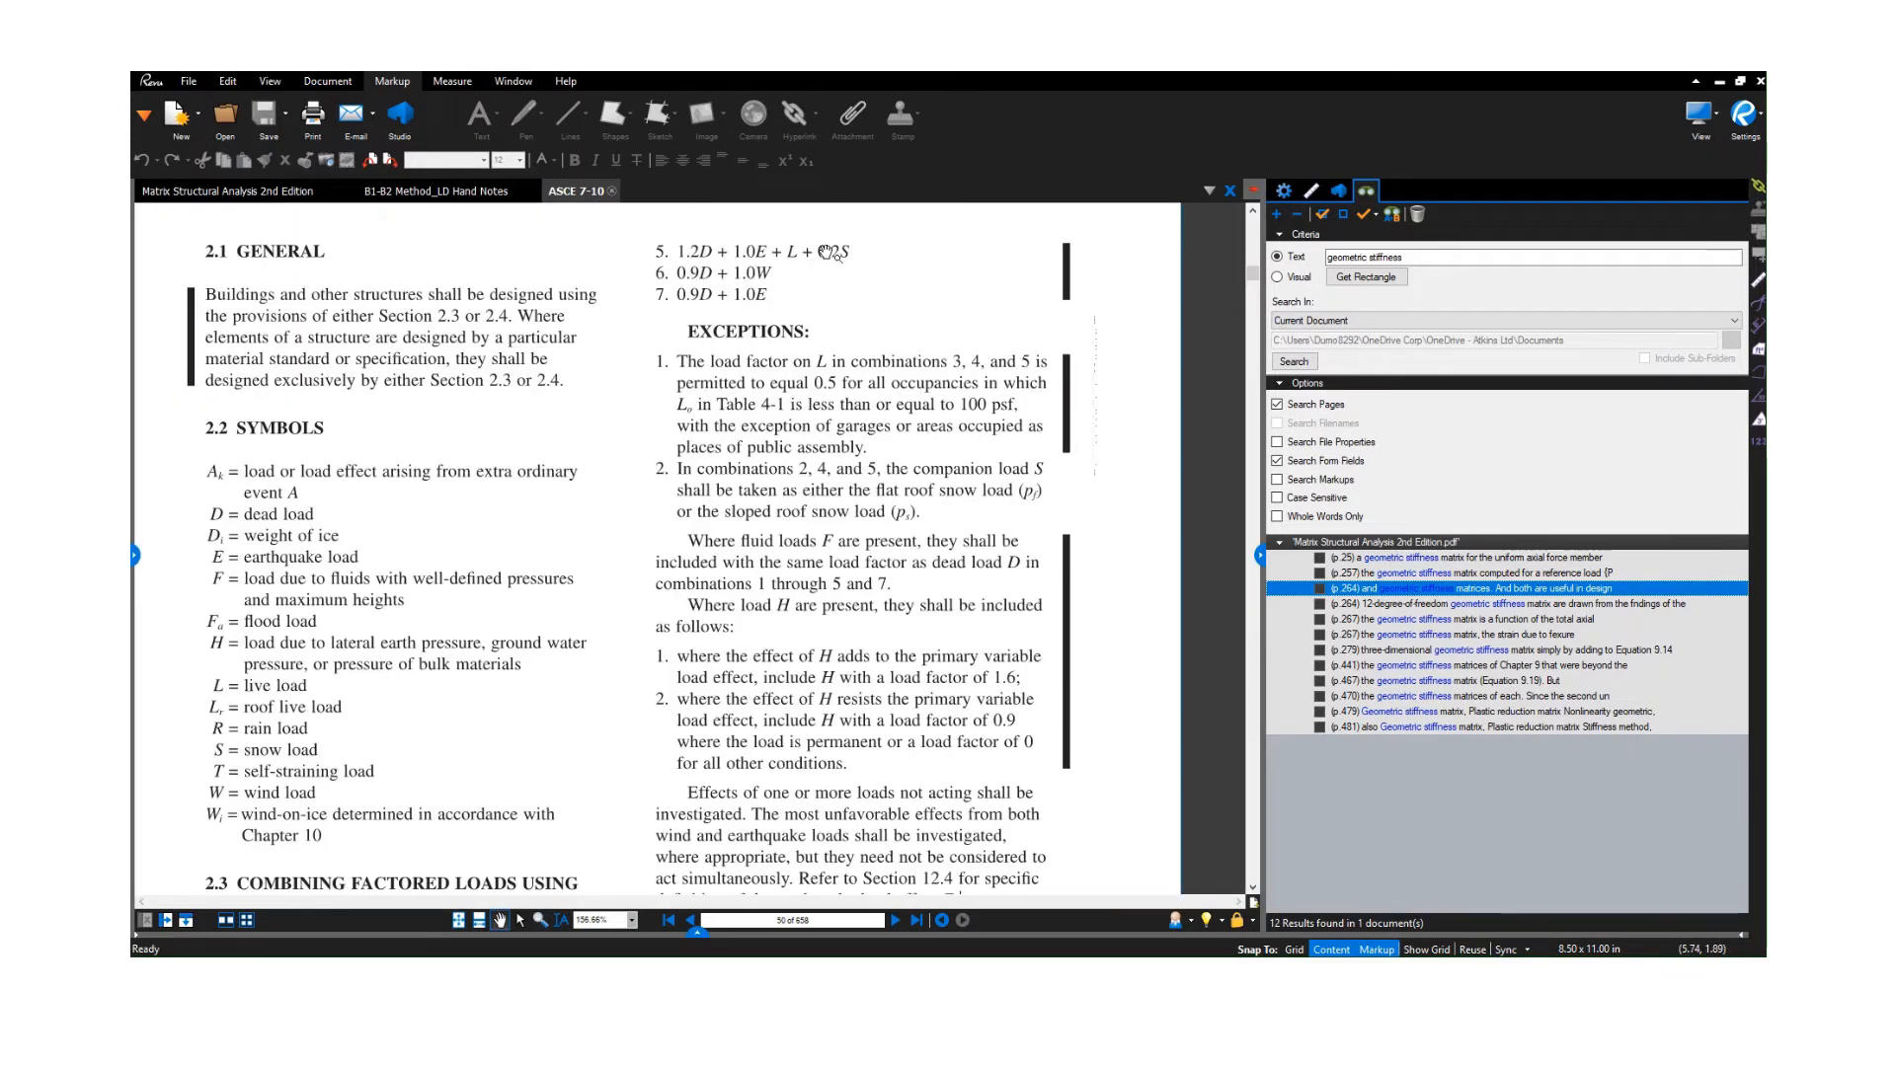
scroll(835, 259, "up", 2)
scroll(849, 271, "down", 2)
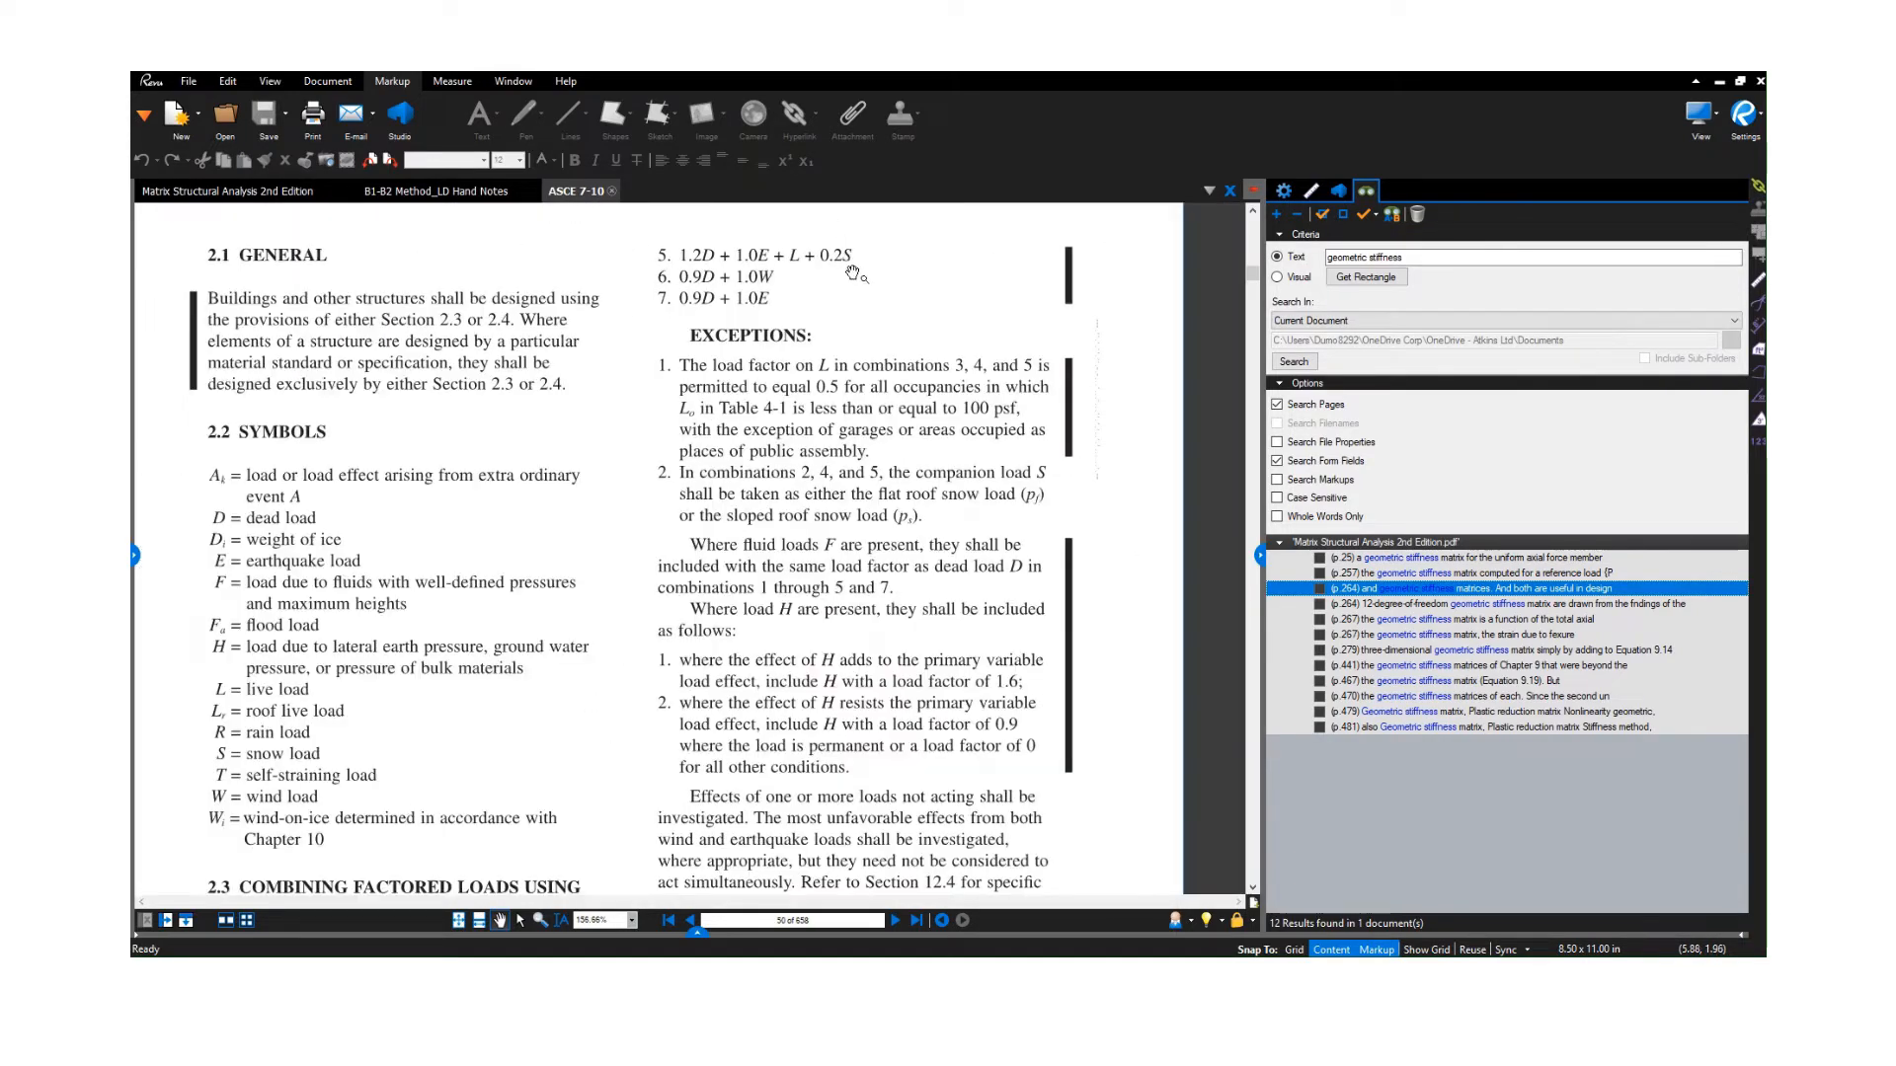
scroll(852, 273, "down", 2)
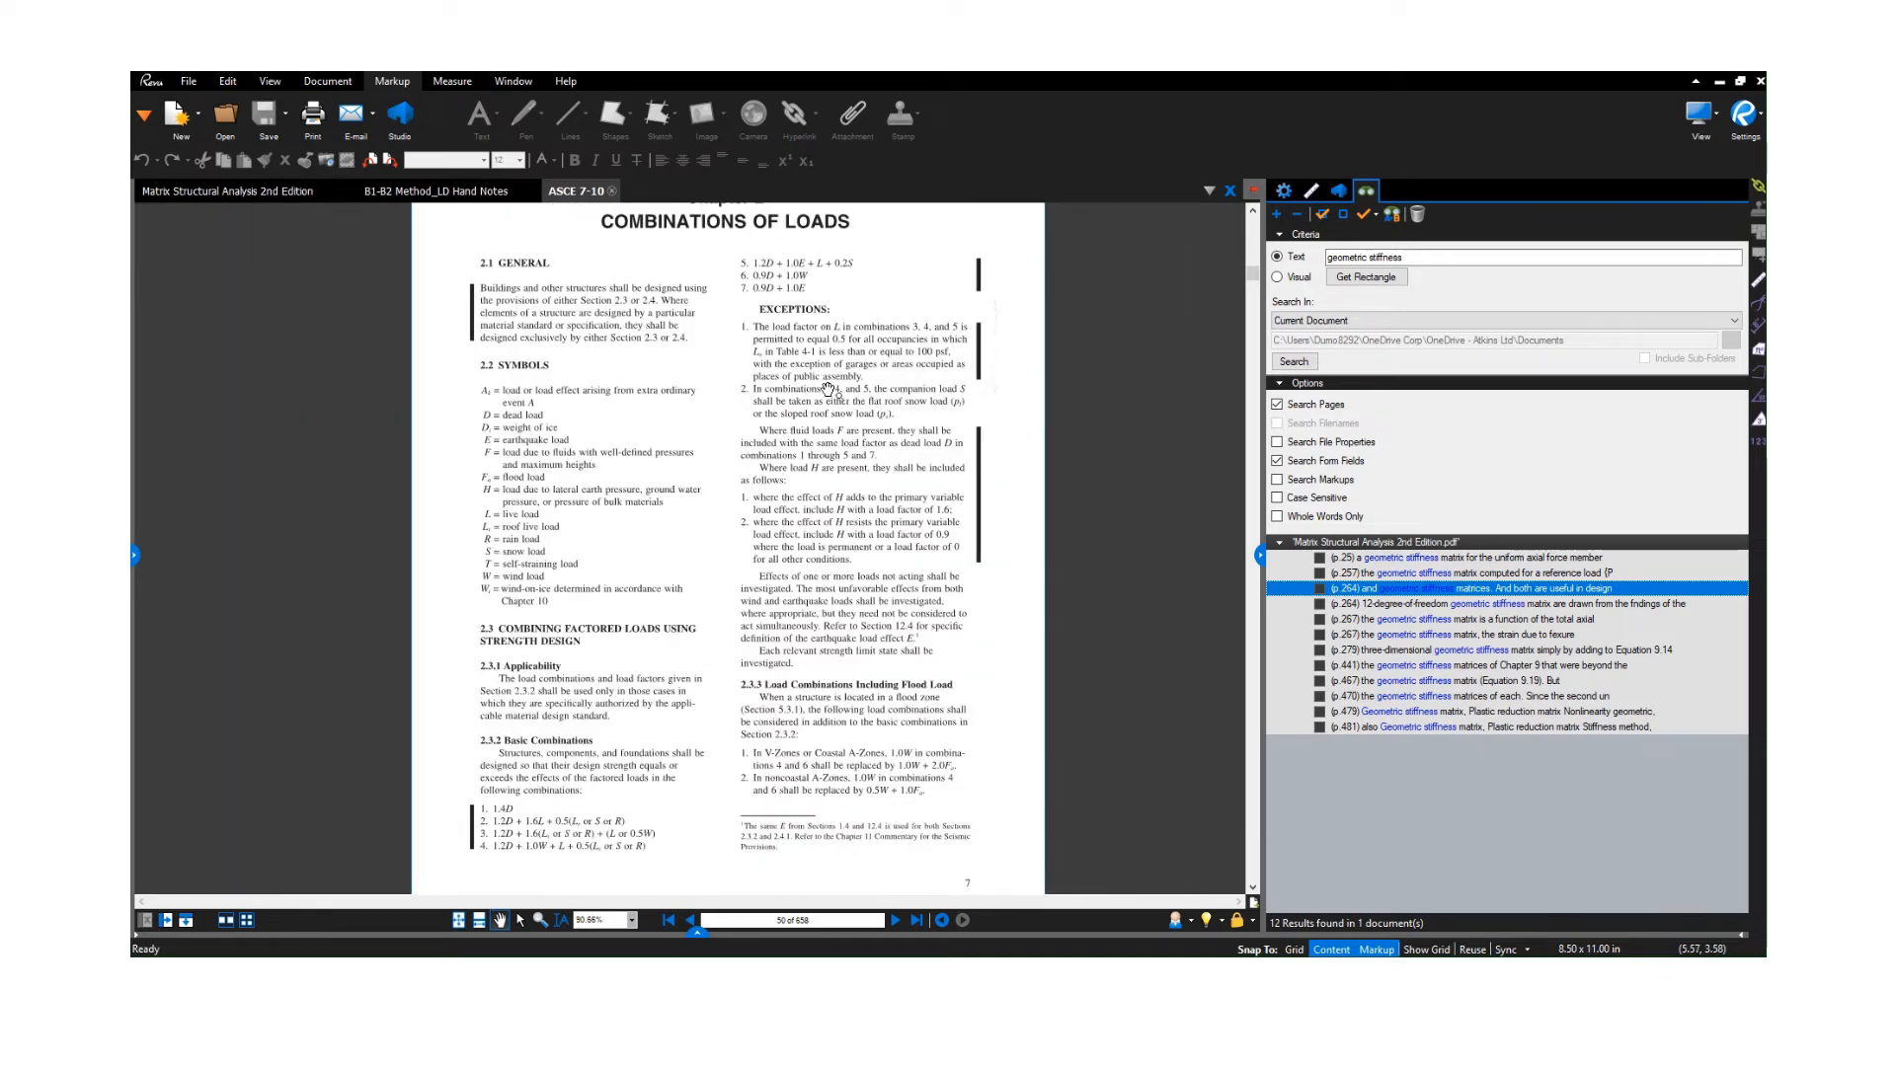
scroll(830, 388, "down", 2)
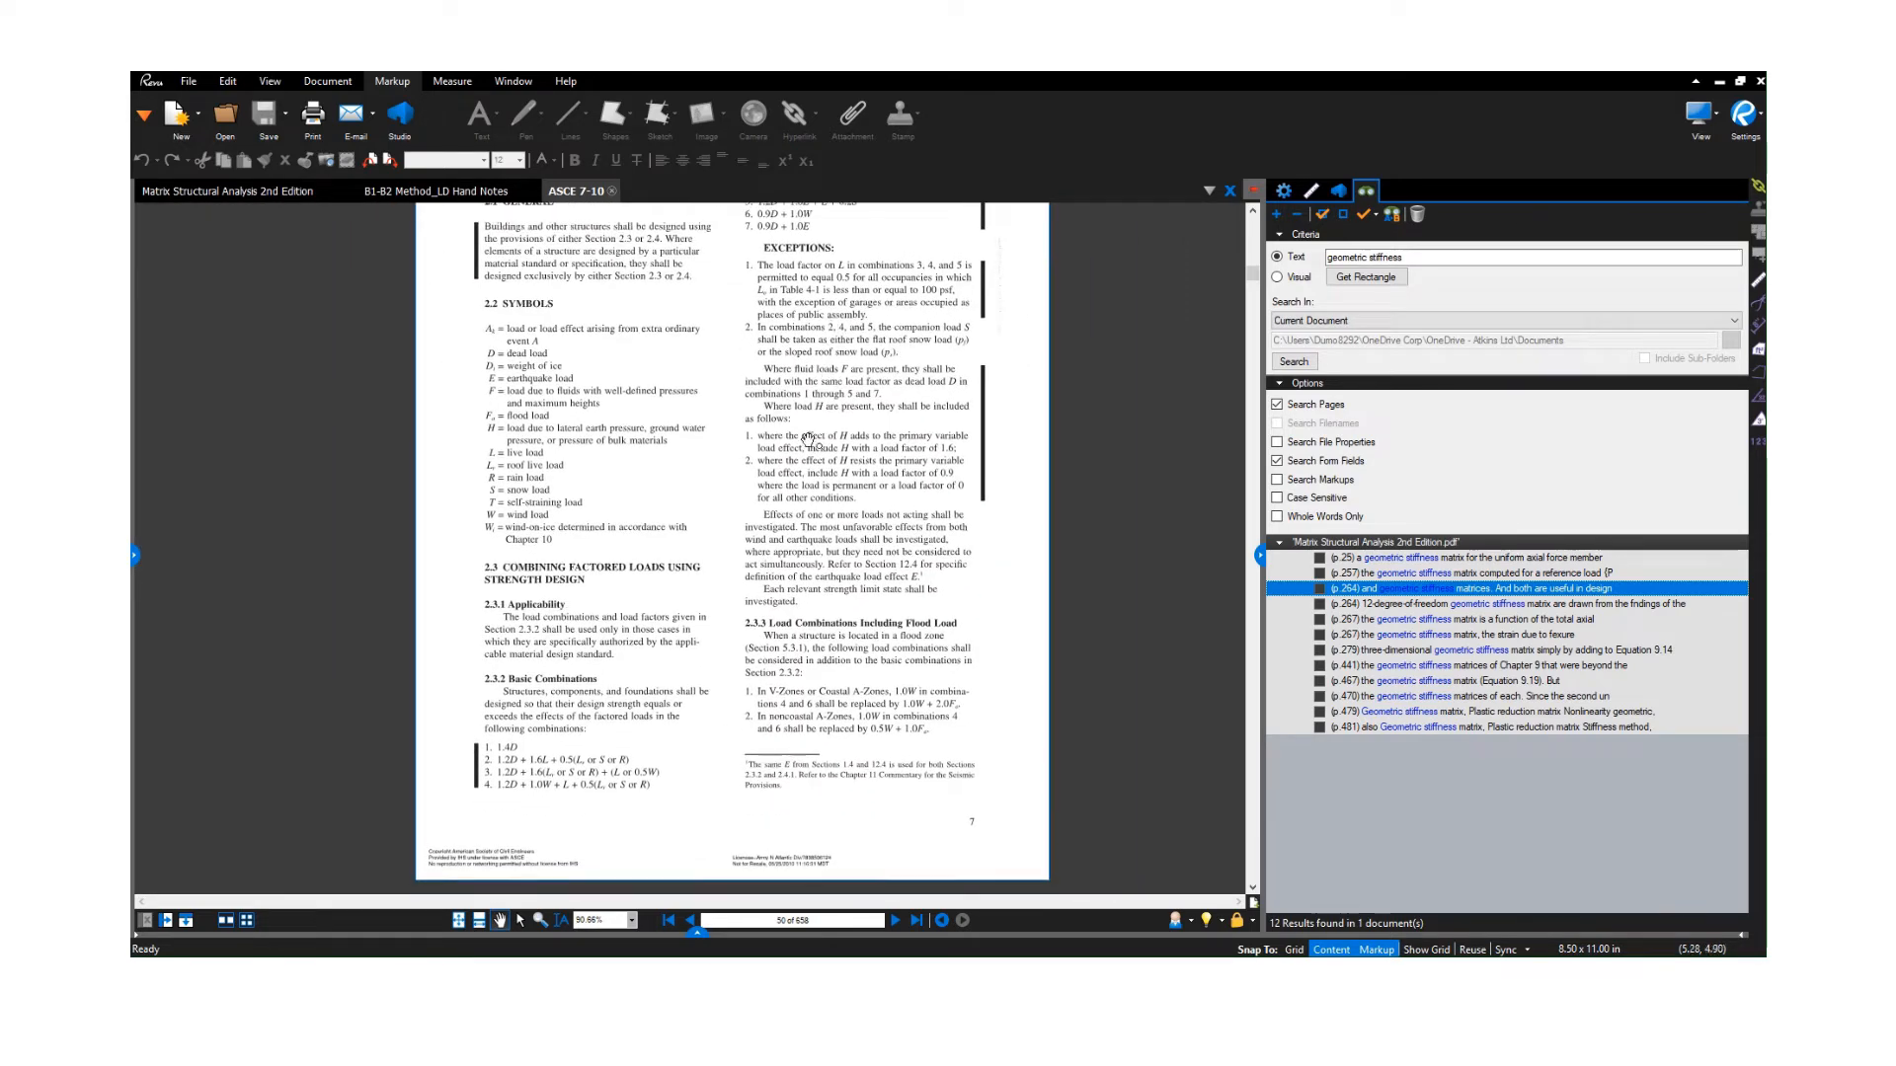
Examine the live, roof live, snow and wind load factors in combinations 2 to 4 of Section 2.3.2.
scroll(508, 793, "up", 3)
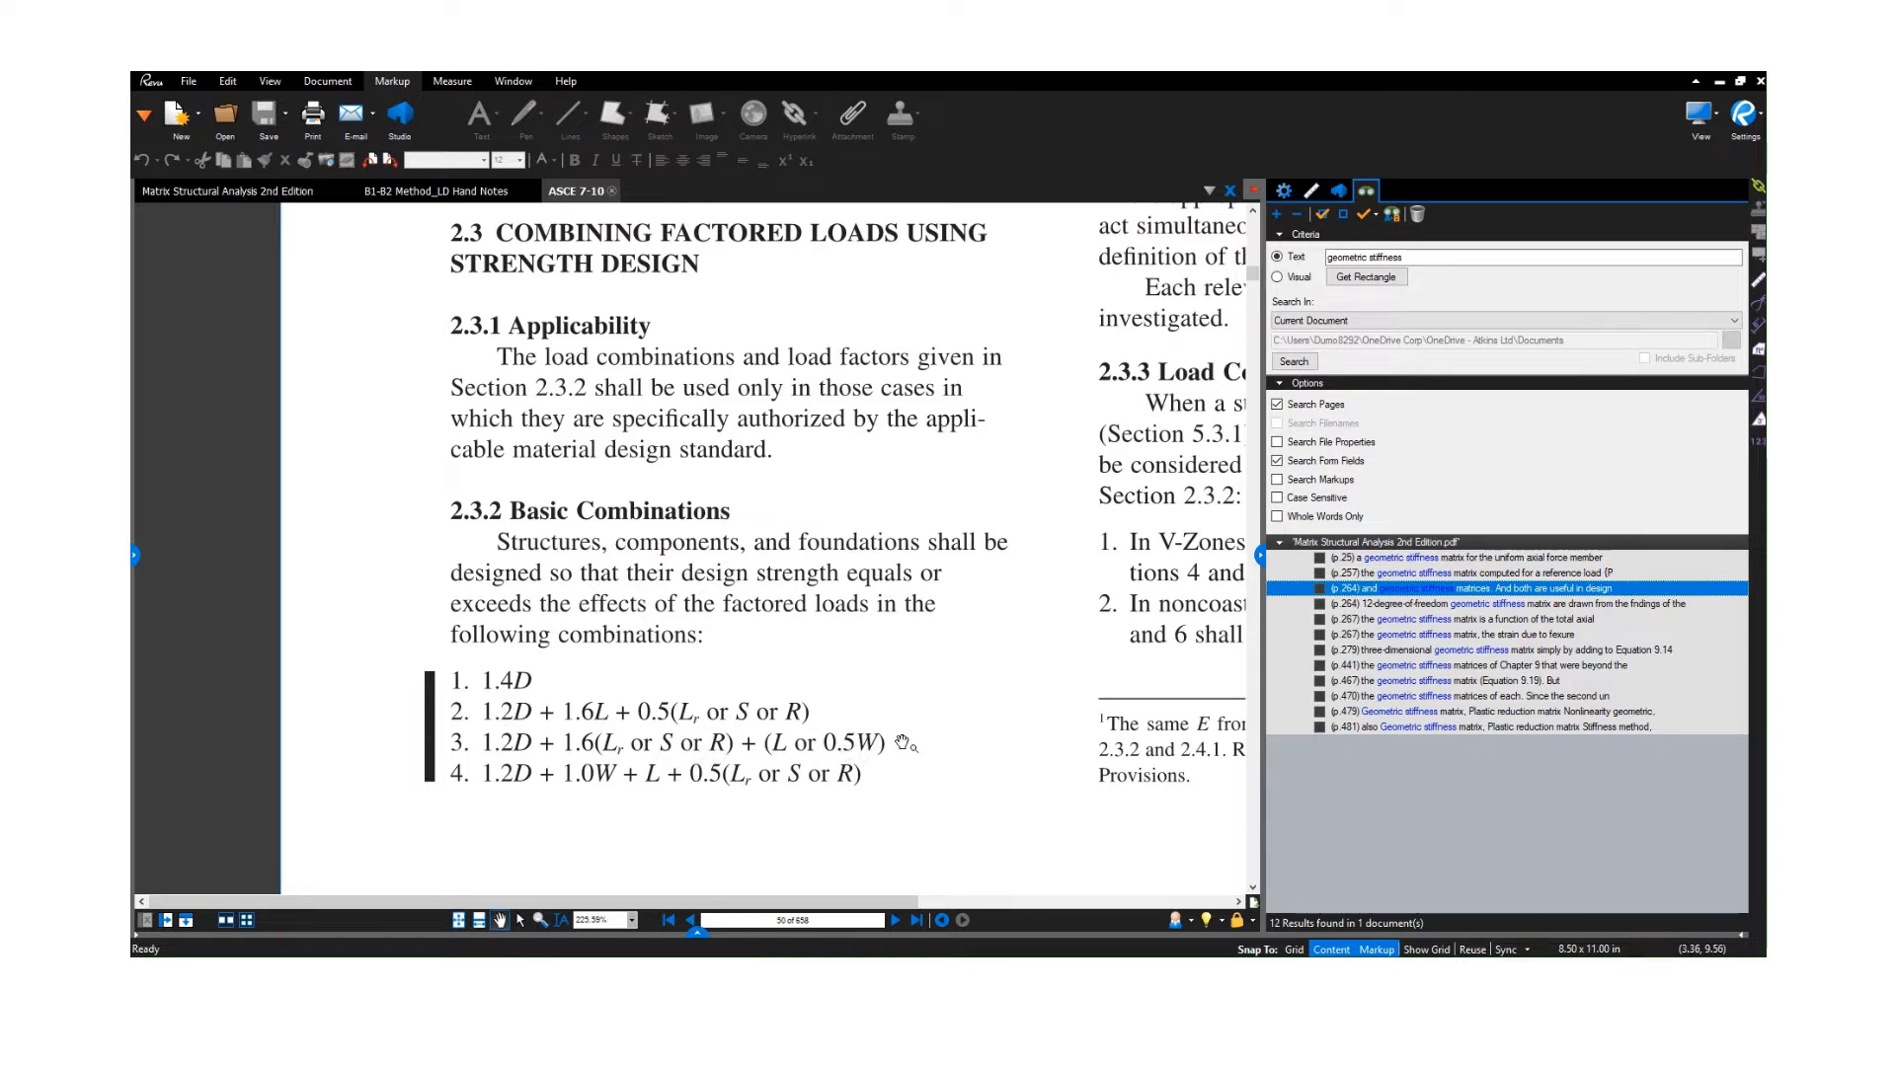
scroll(877, 752, "up", 1)
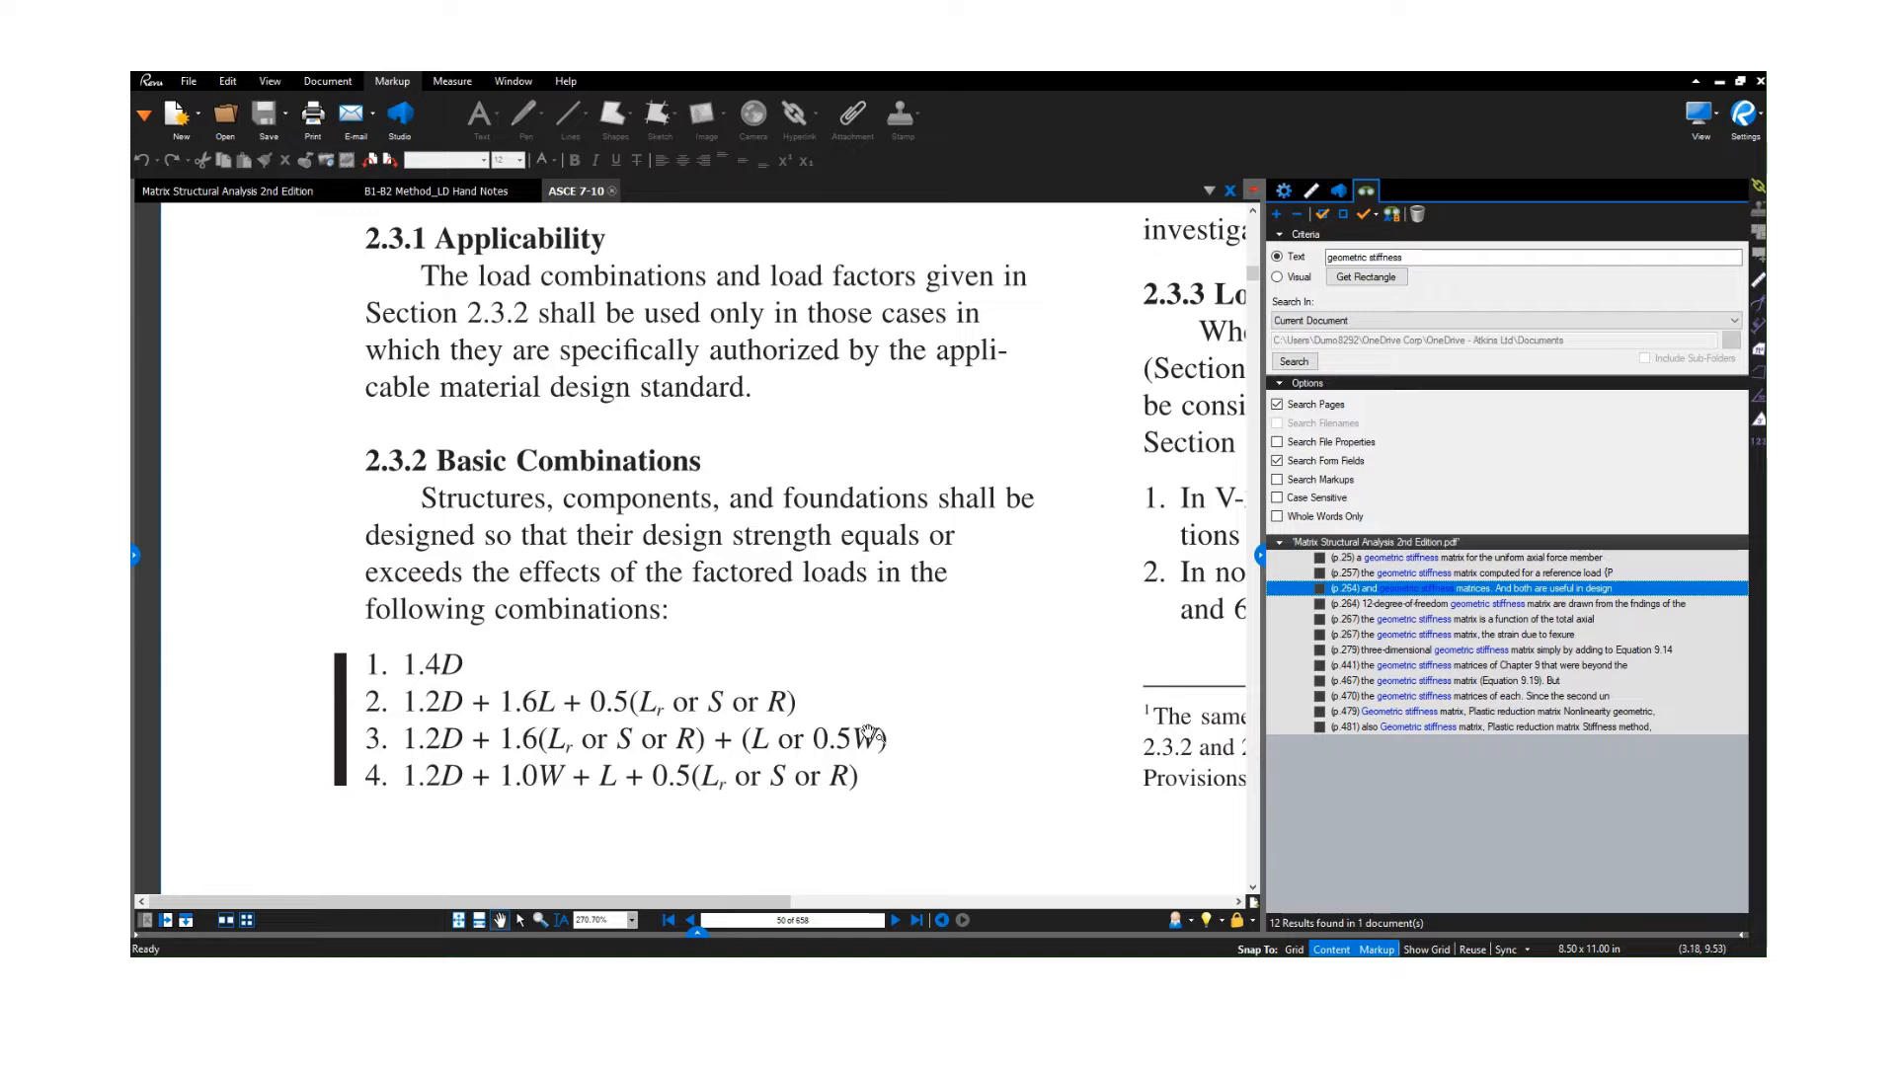
scroll(830, 745, "down", 2)
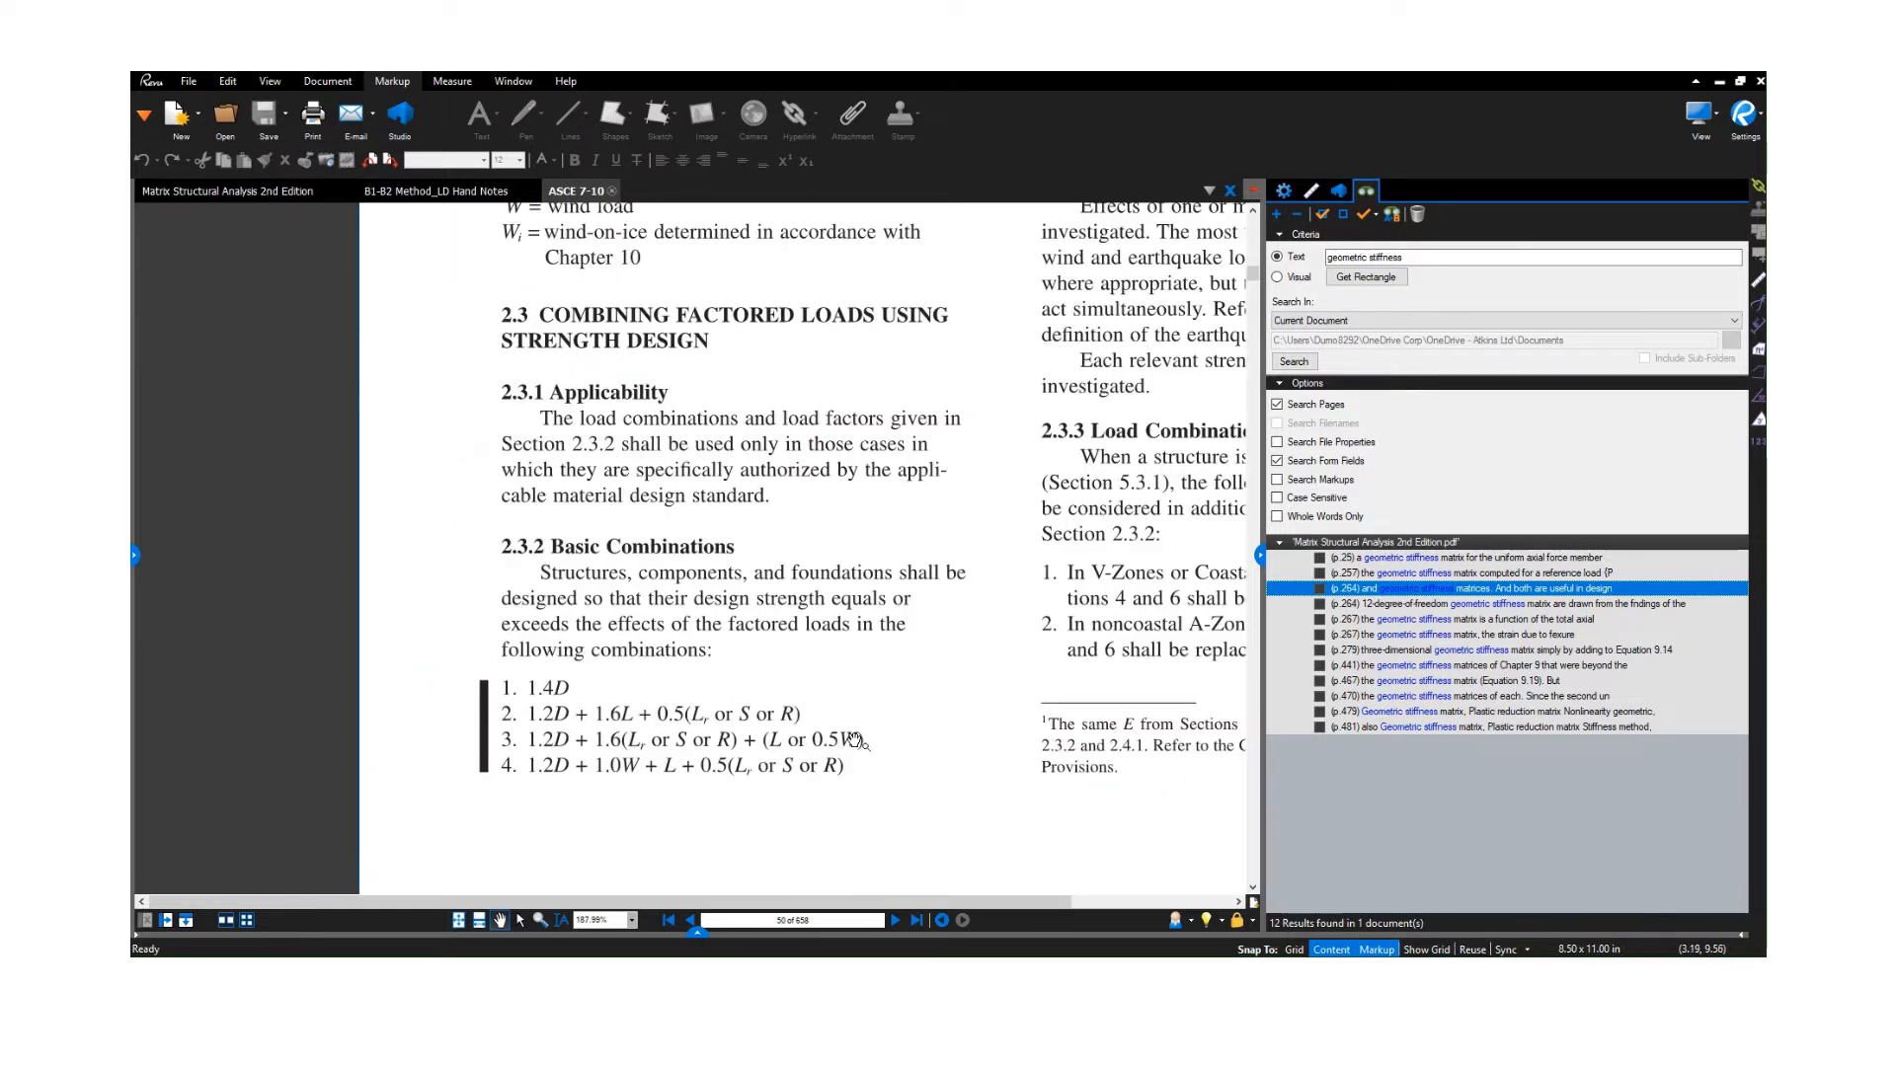
scroll(849, 747, "up", 1)
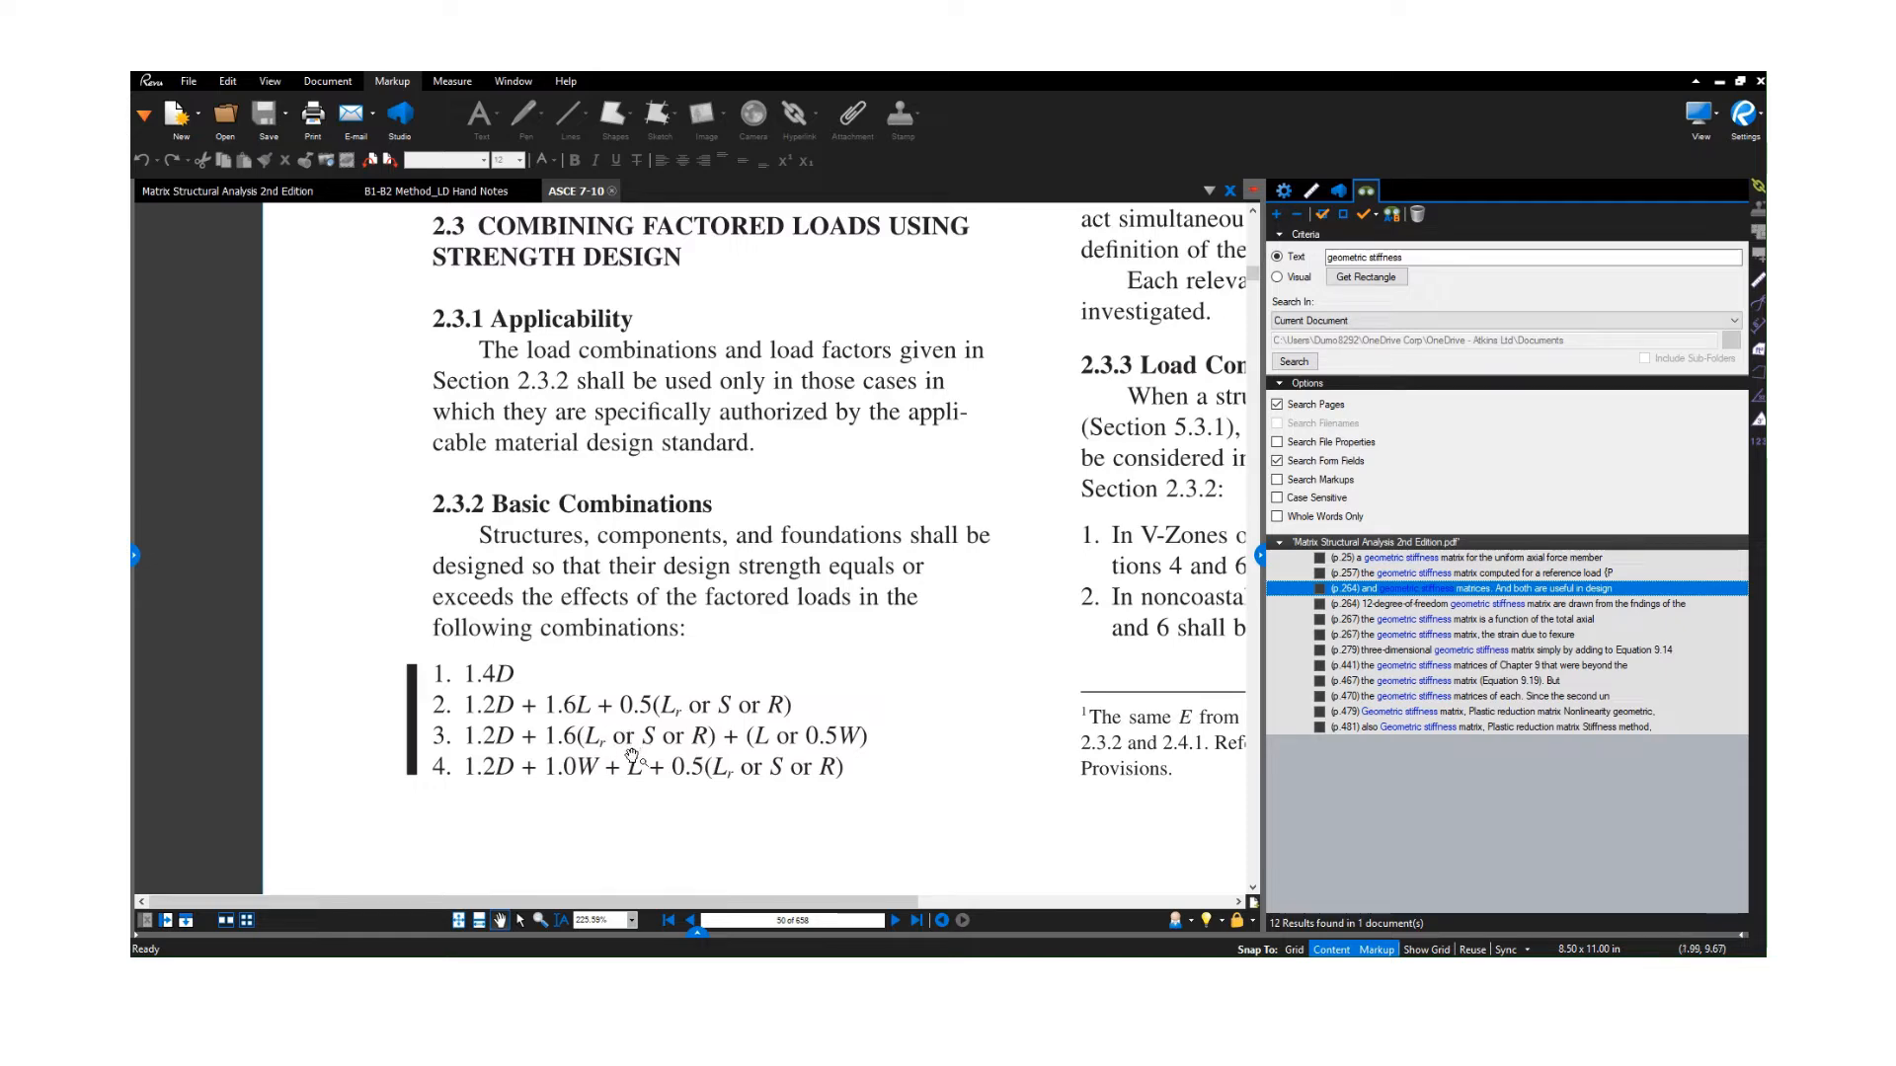
scroll(595, 752, "down", 1)
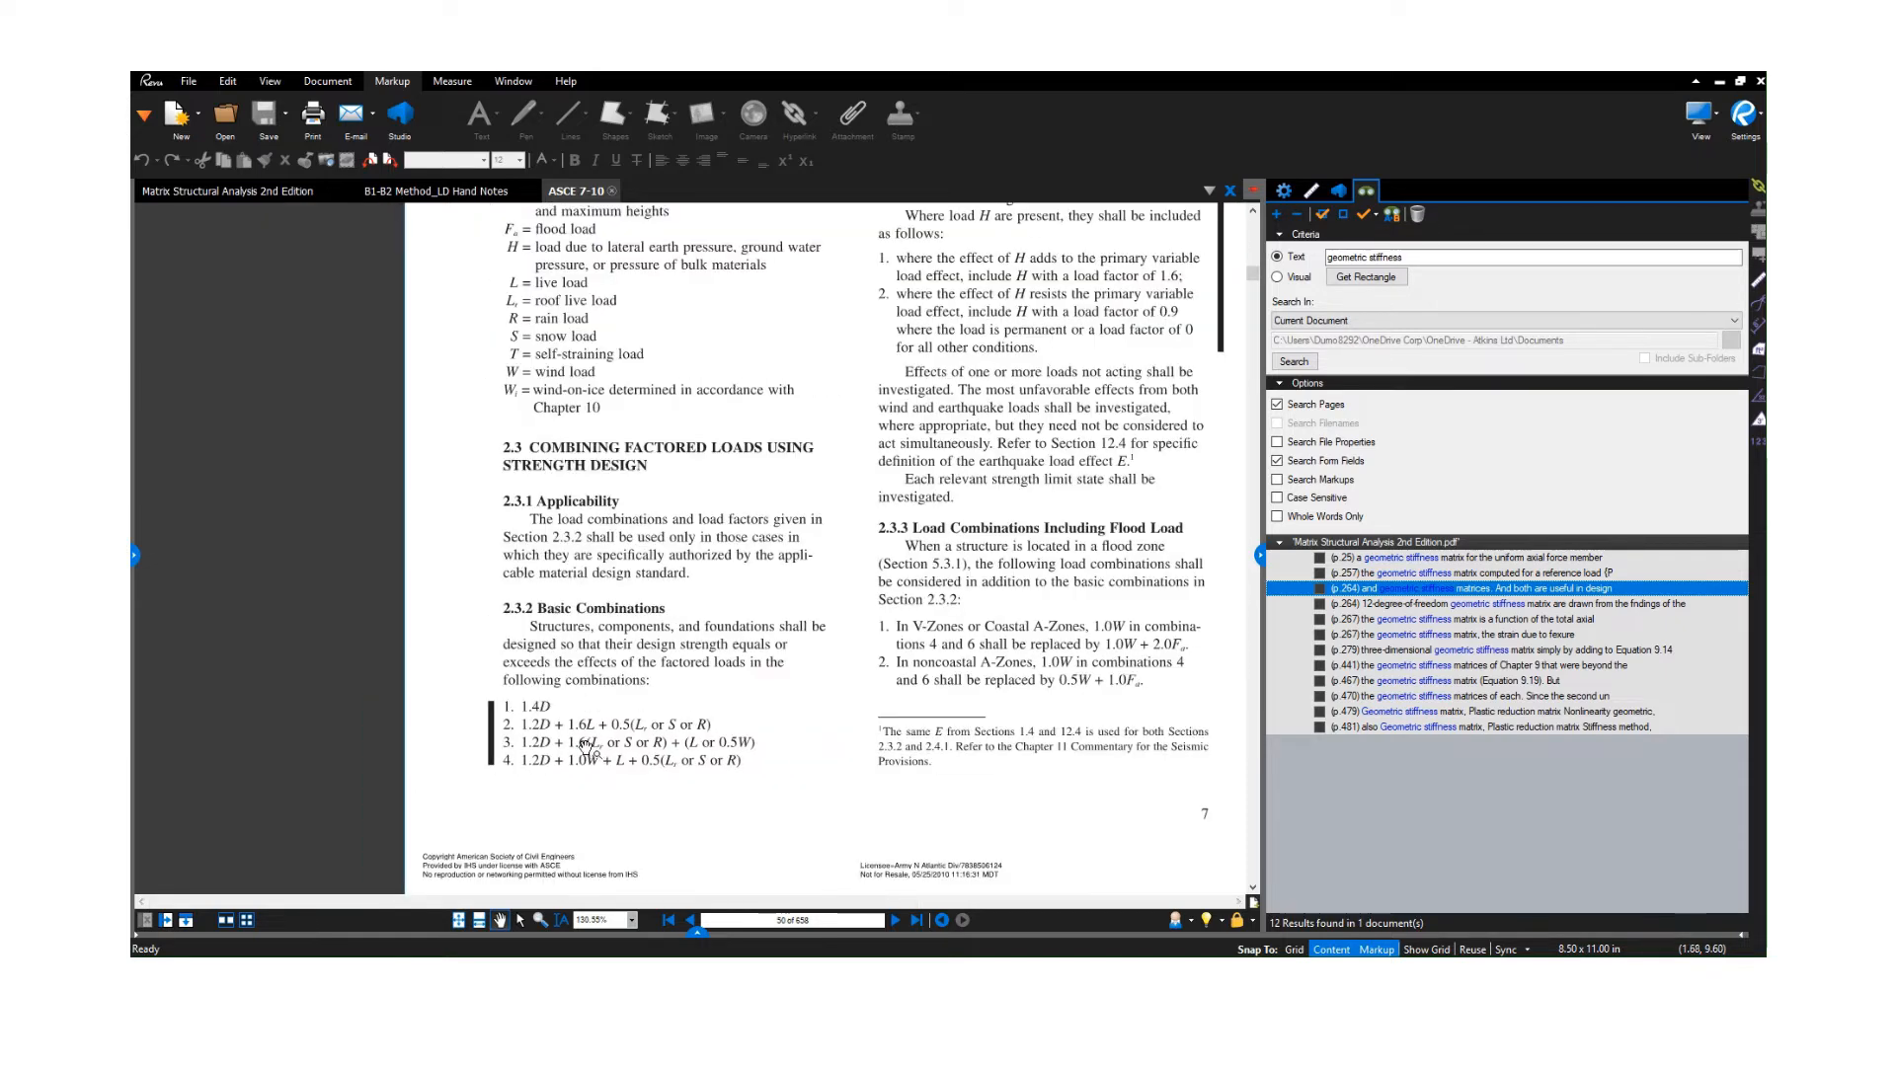
scroll(605, 741, "up", 1)
left_click_drag(607, 736, 598, 699)
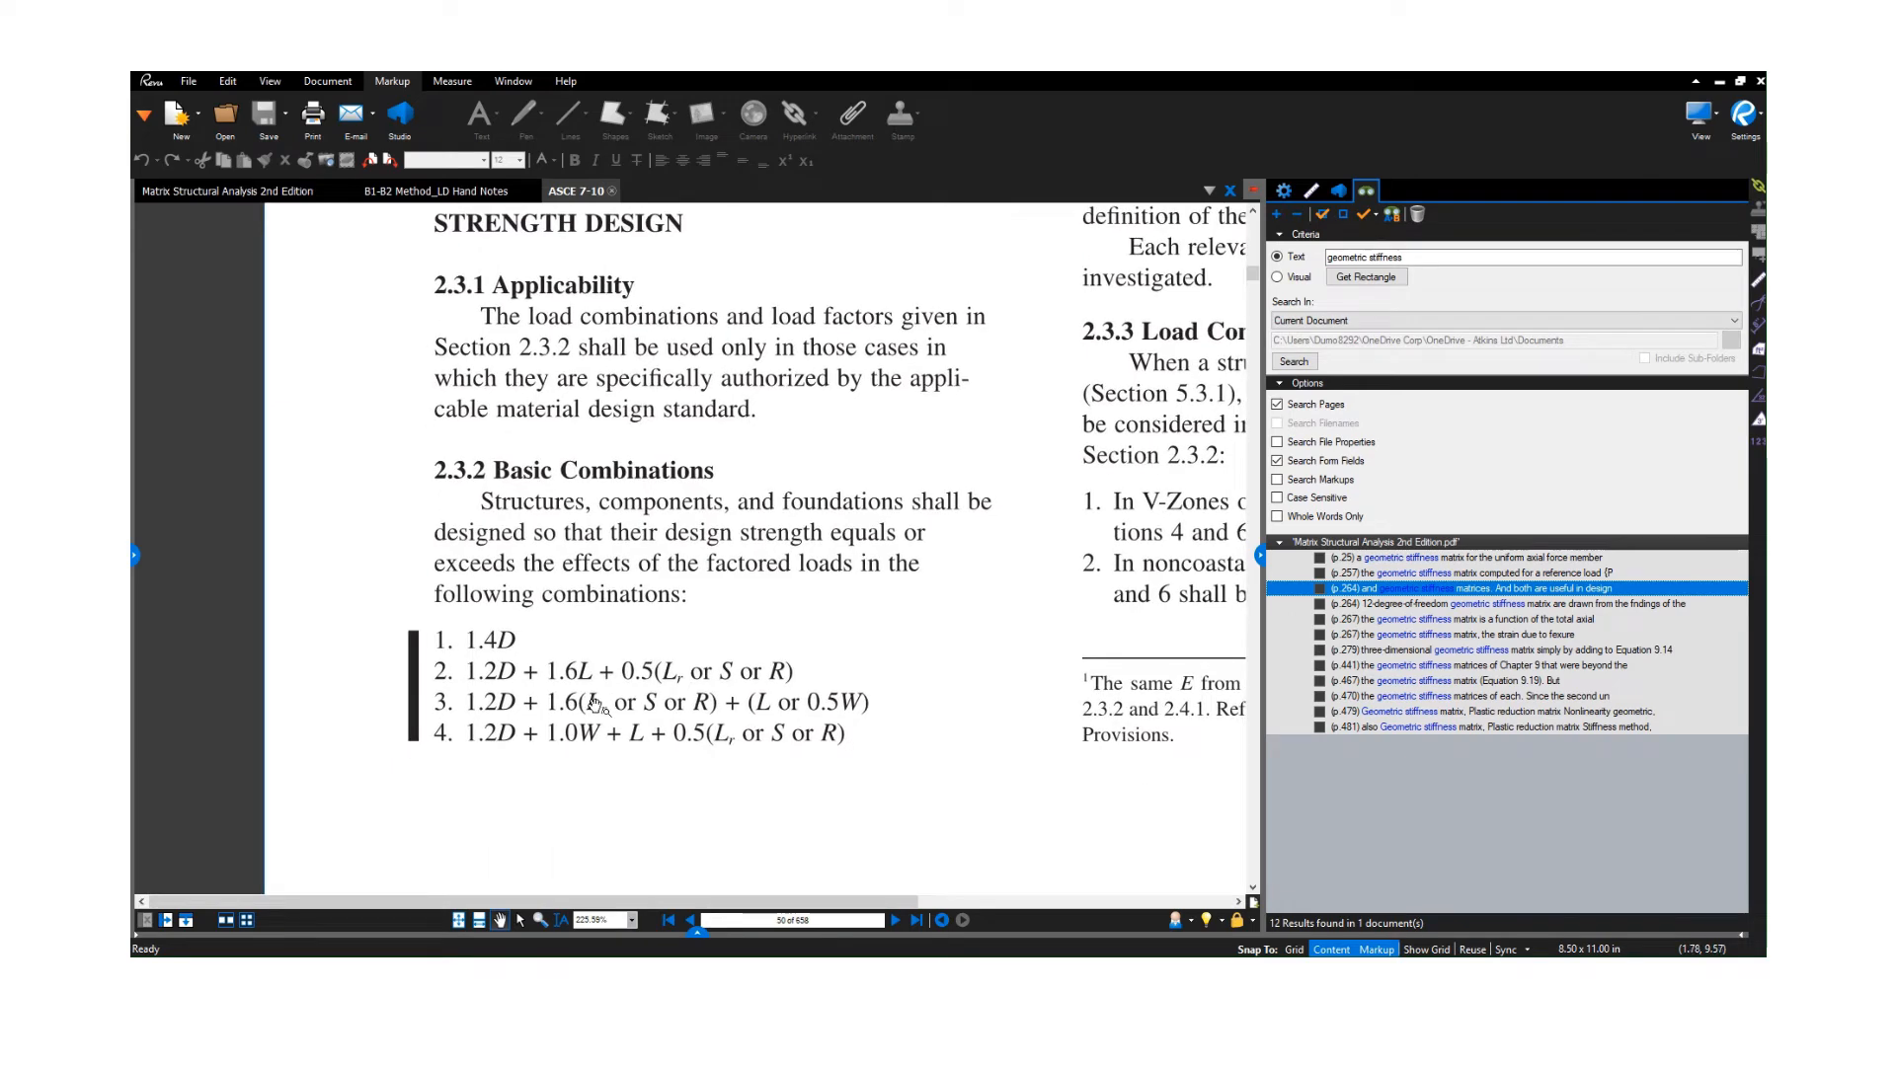
scroll(616, 713, "down", 2)
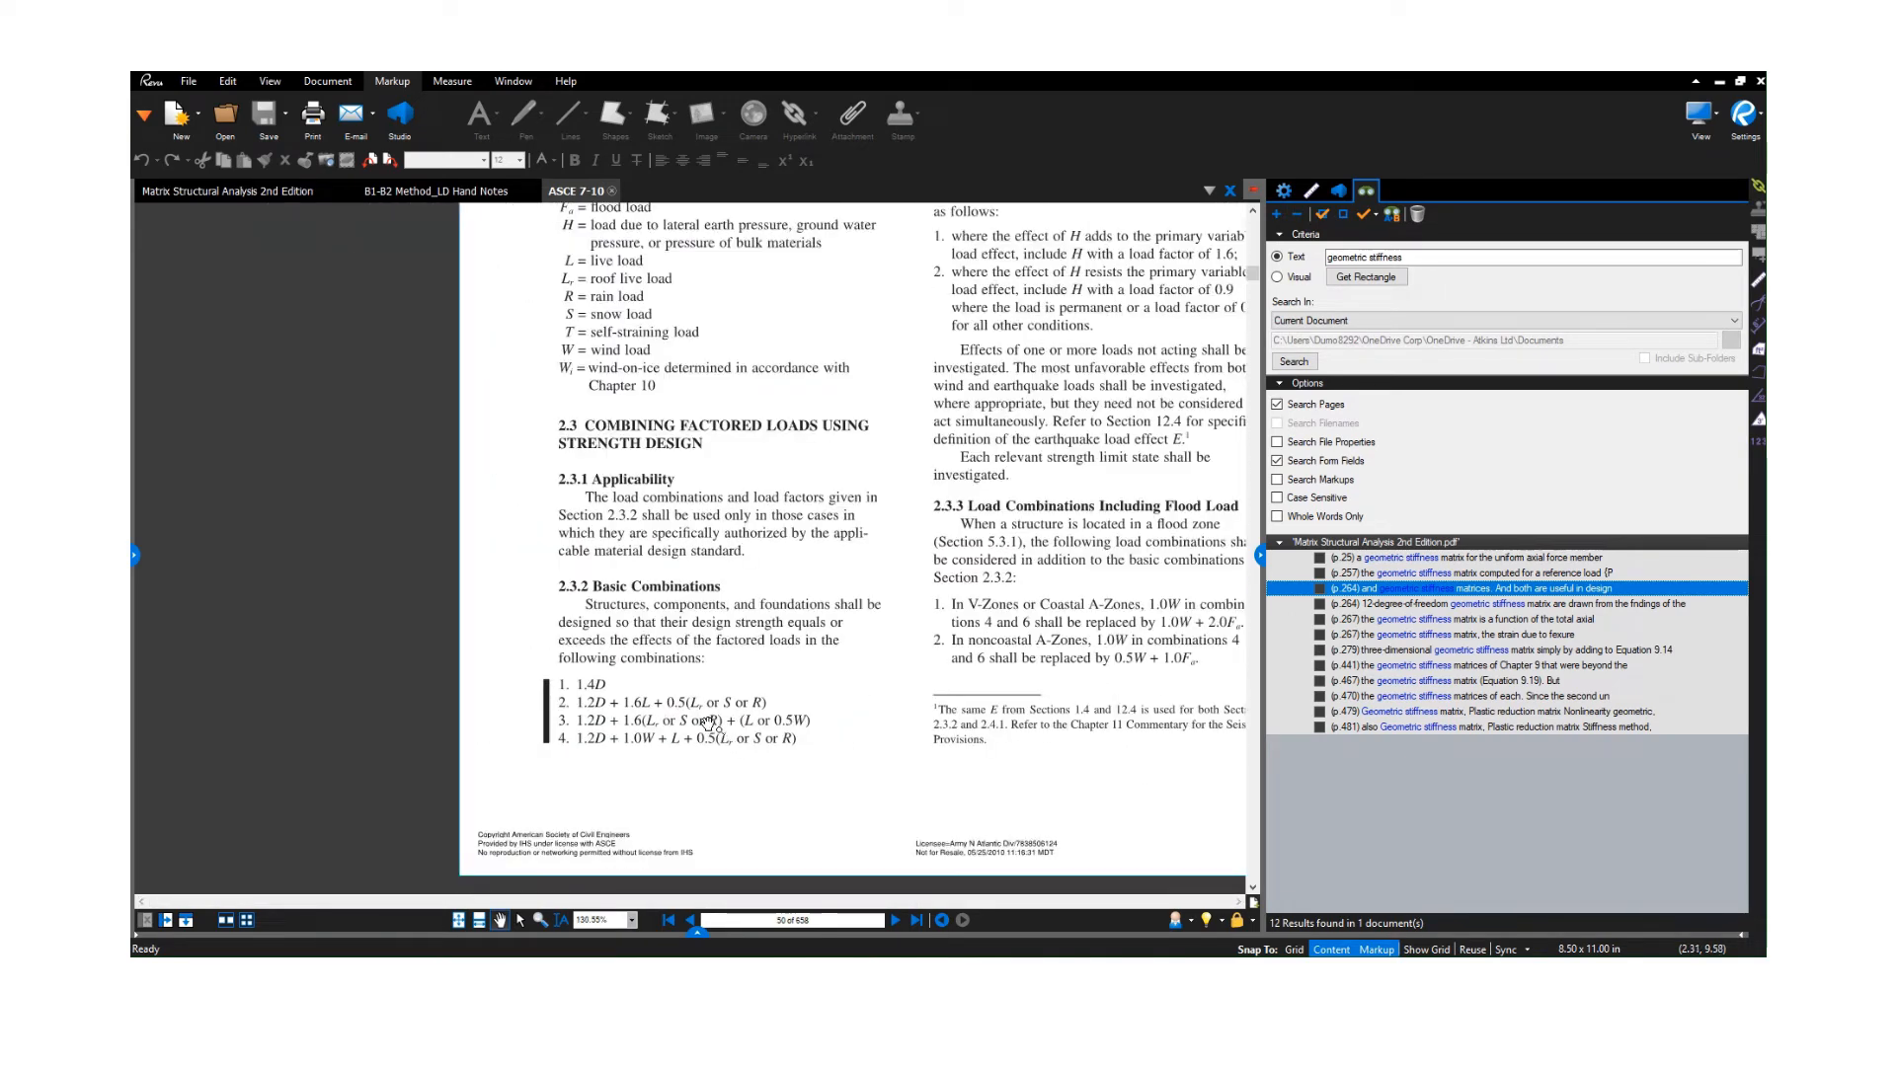
left_click_drag(680, 730, 638, 761)
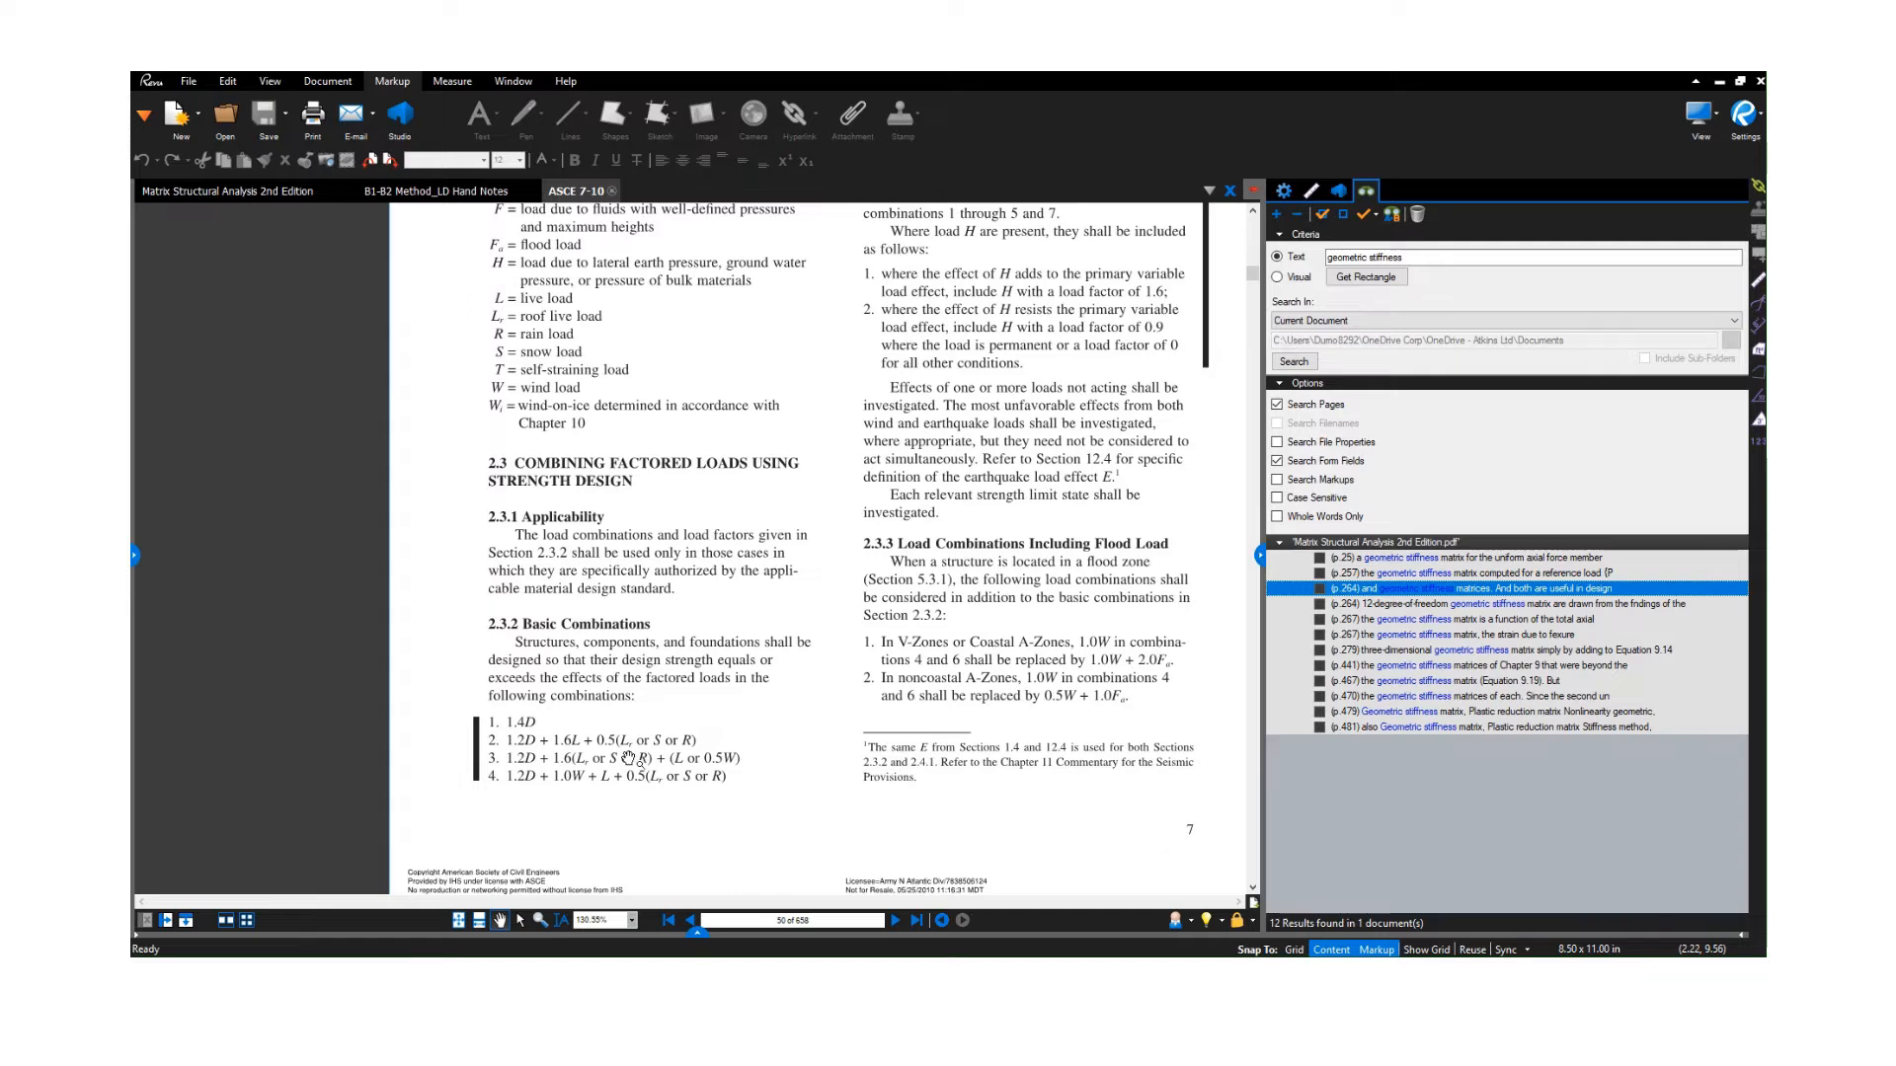
Return to RAM Frame and review the dead, live, roof and snow load scale factors for P-Delta in General Criteria.
left_click(1719, 86)
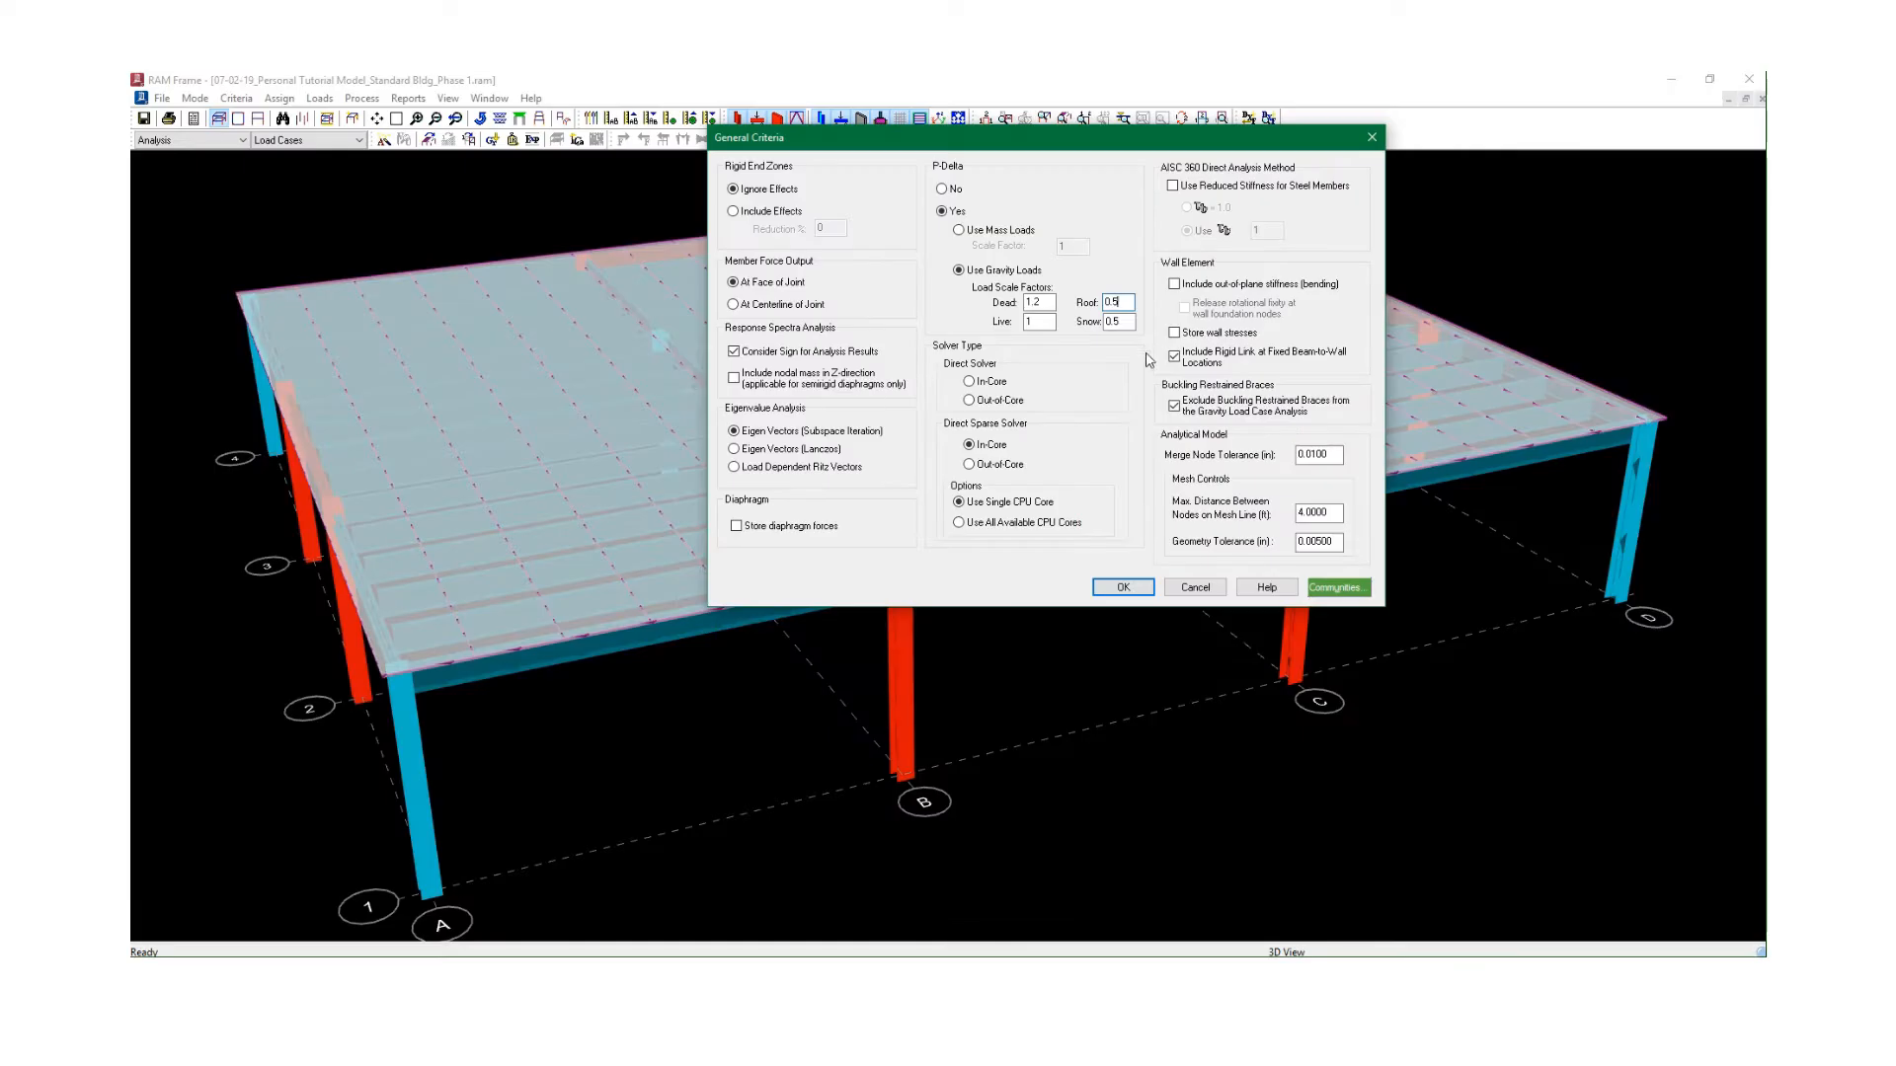
left_click_drag(1013, 154, 967, 248)
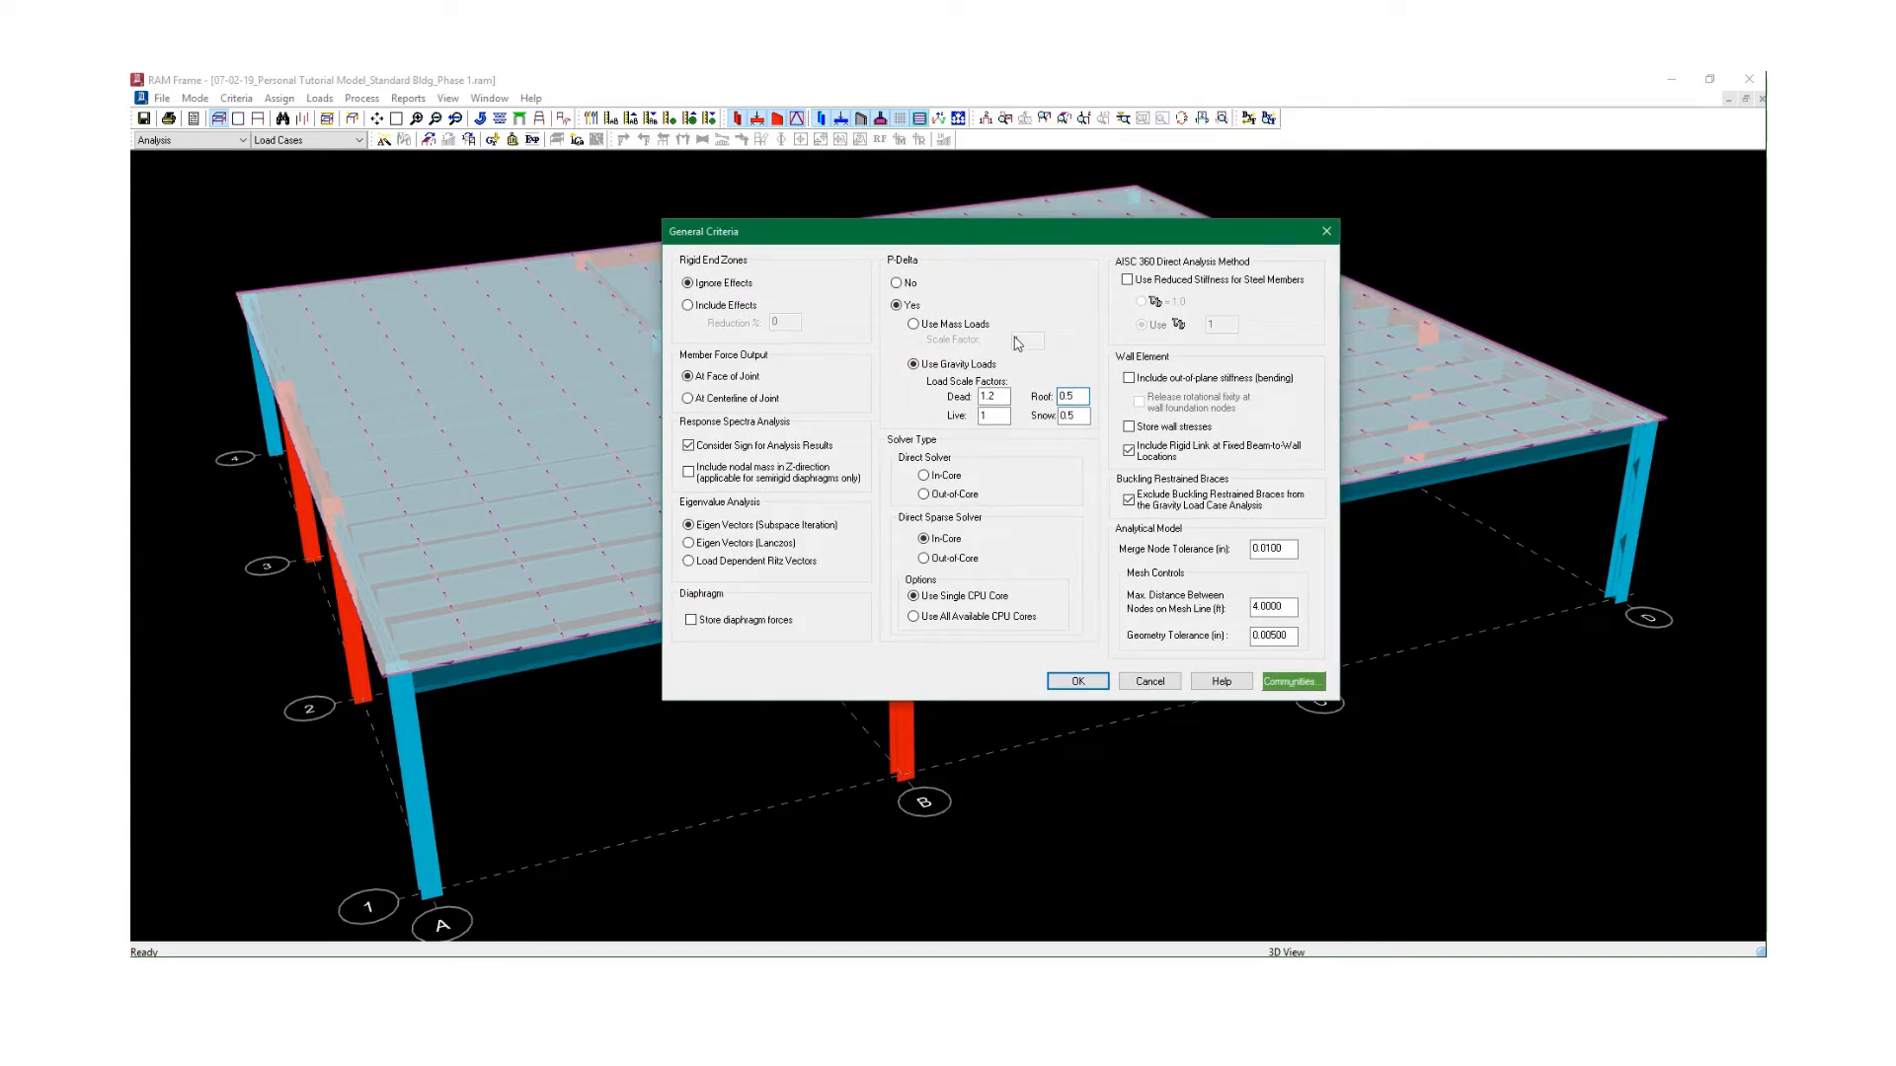
left_click(1001, 416)
mouse_move(974, 238)
left_mouse_down()
mouse_move(1000, 200)
mouse_move(936, 229)
mouse_move(989, 206)
left_mouse_up()
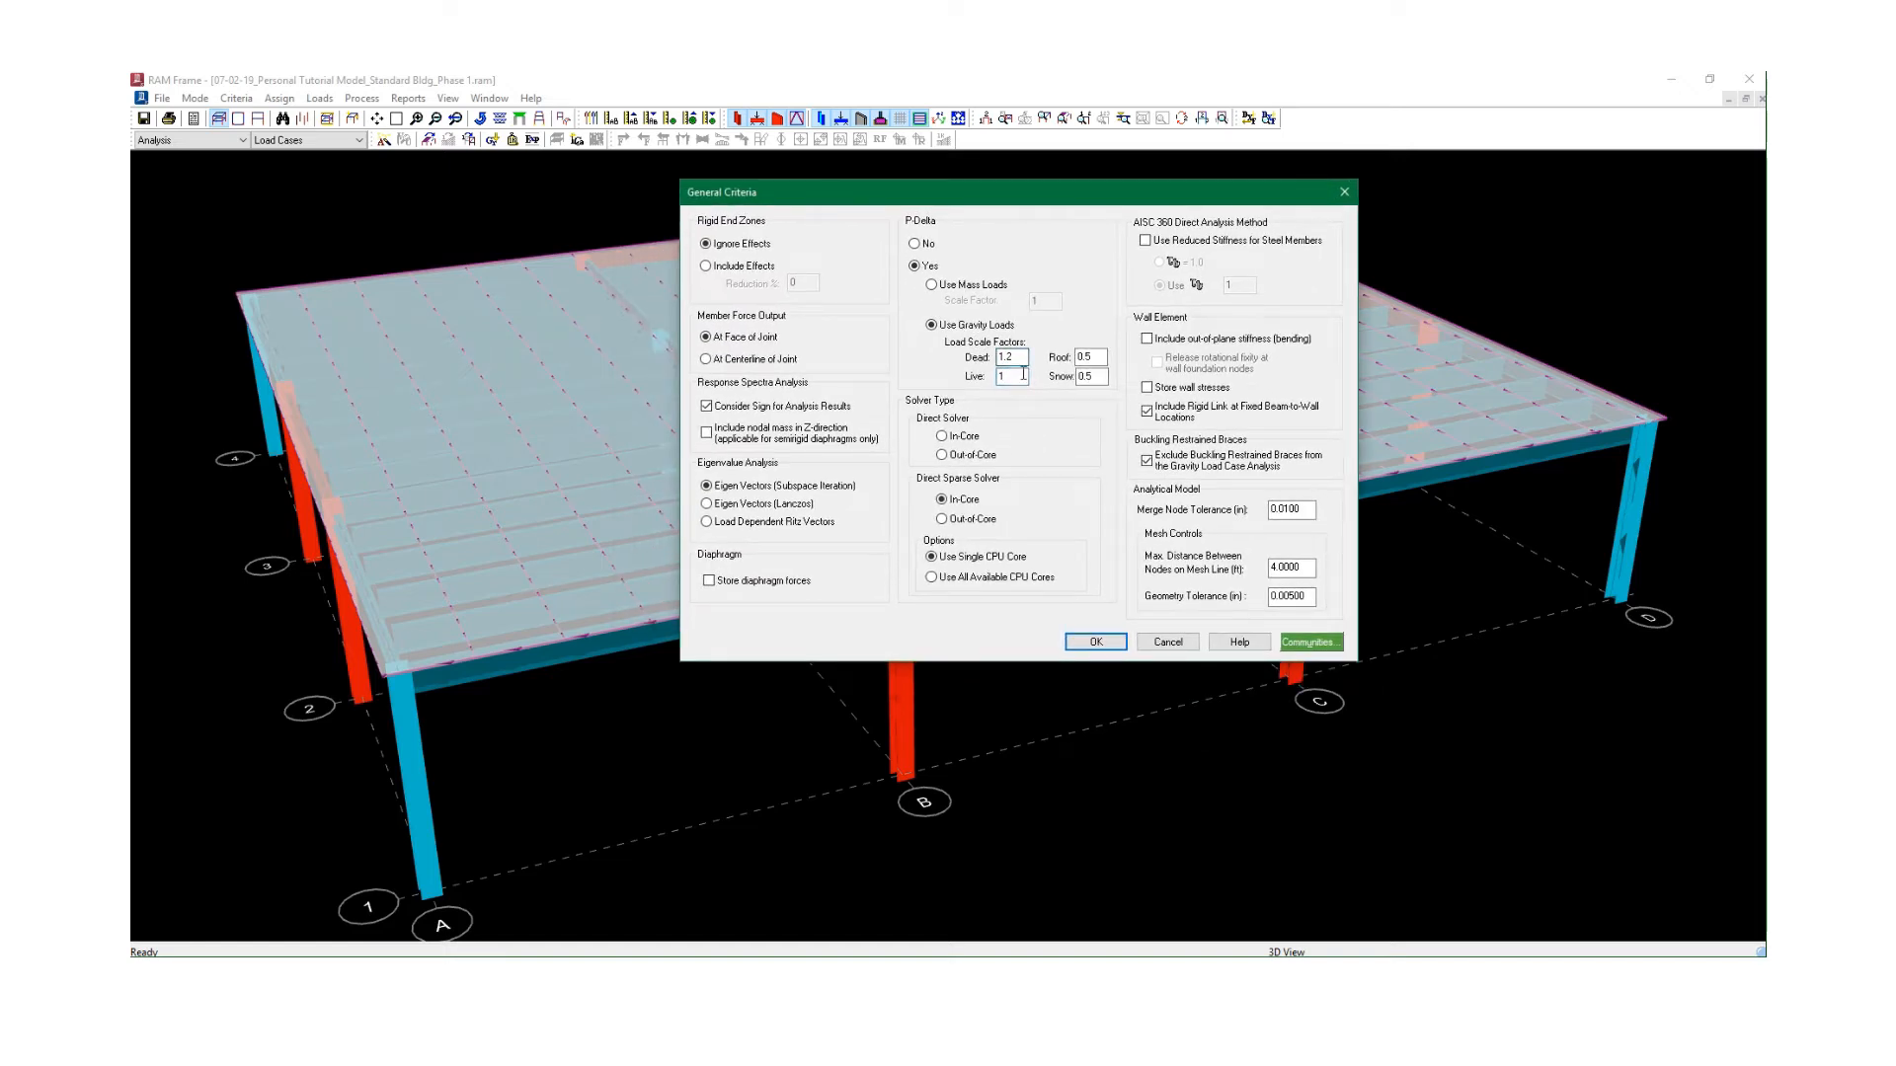
left_click(1092, 360)
left_click(1024, 374)
Switch to Bluebeam Revu and view the geometric stiffness matrix, Equation 9.14, in the Matrix Structural Analysis 2nd Edition document.
key("alt+Tab")
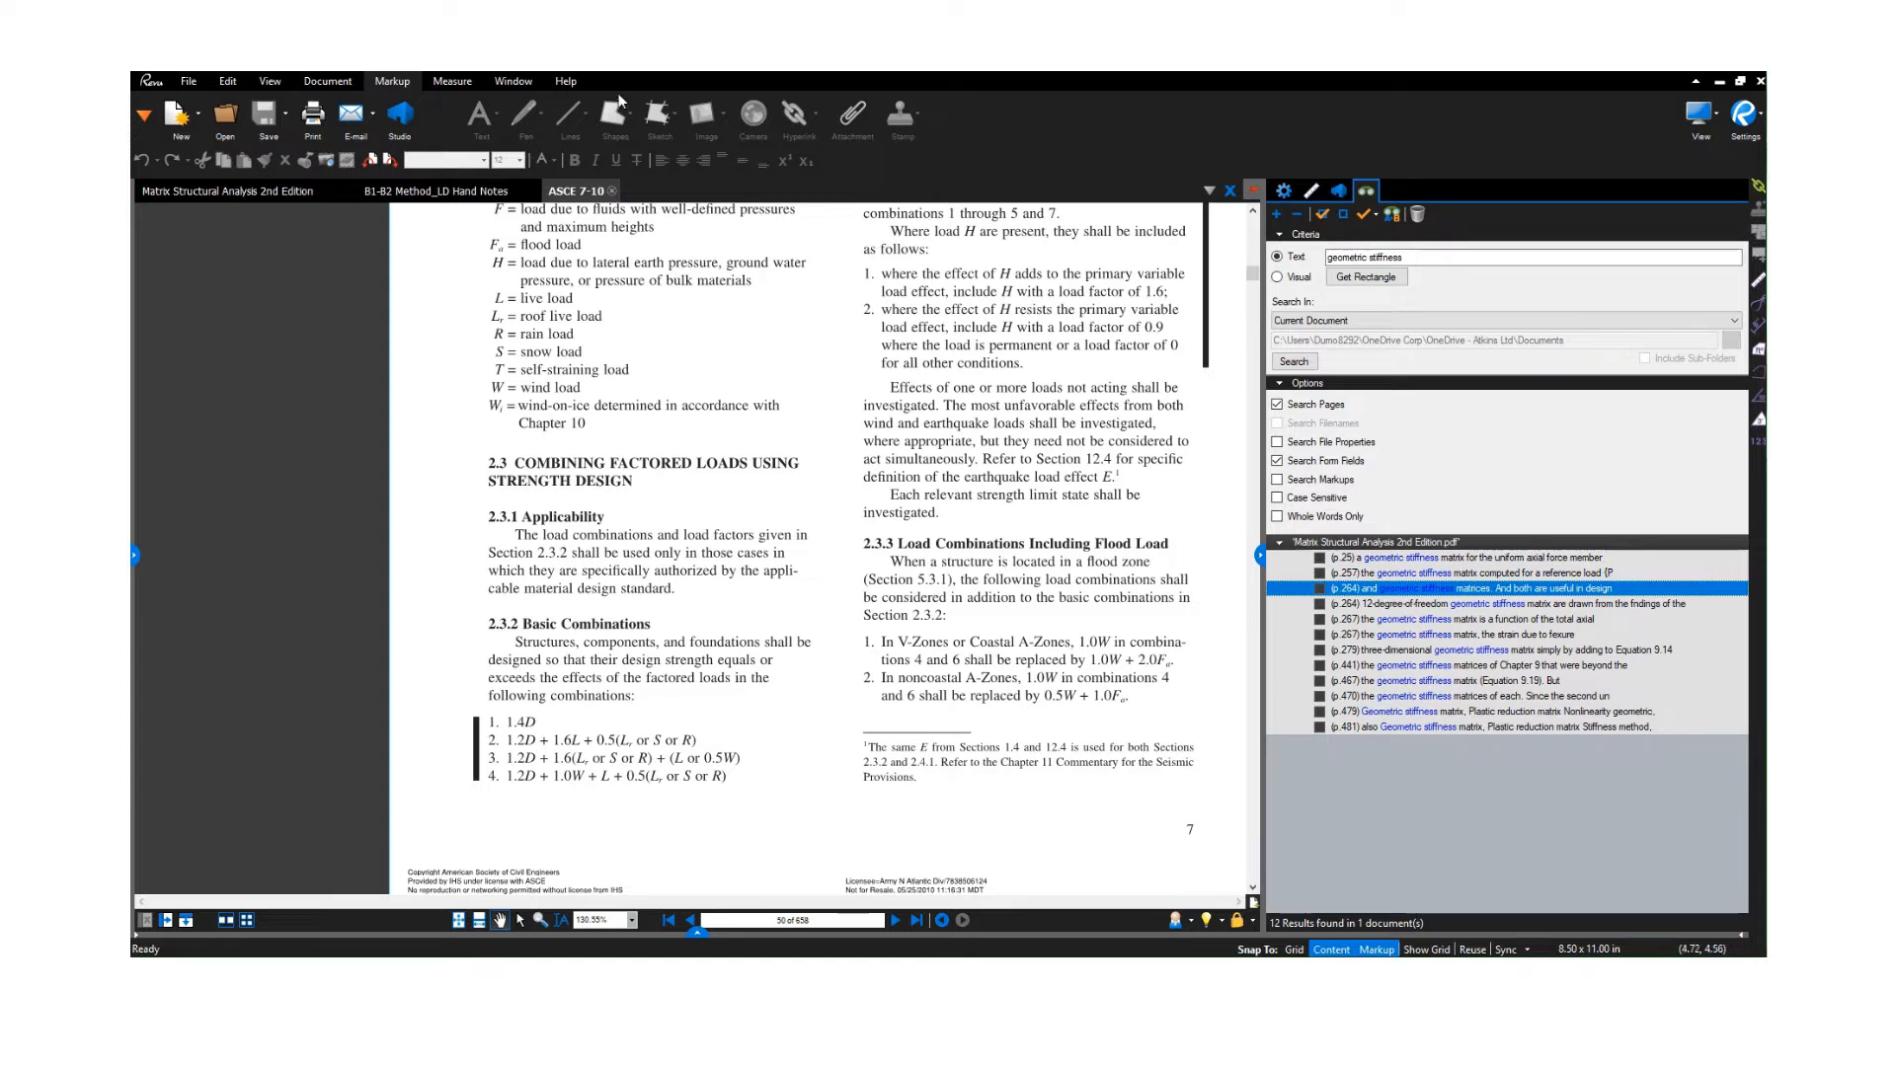
left_click(198, 191)
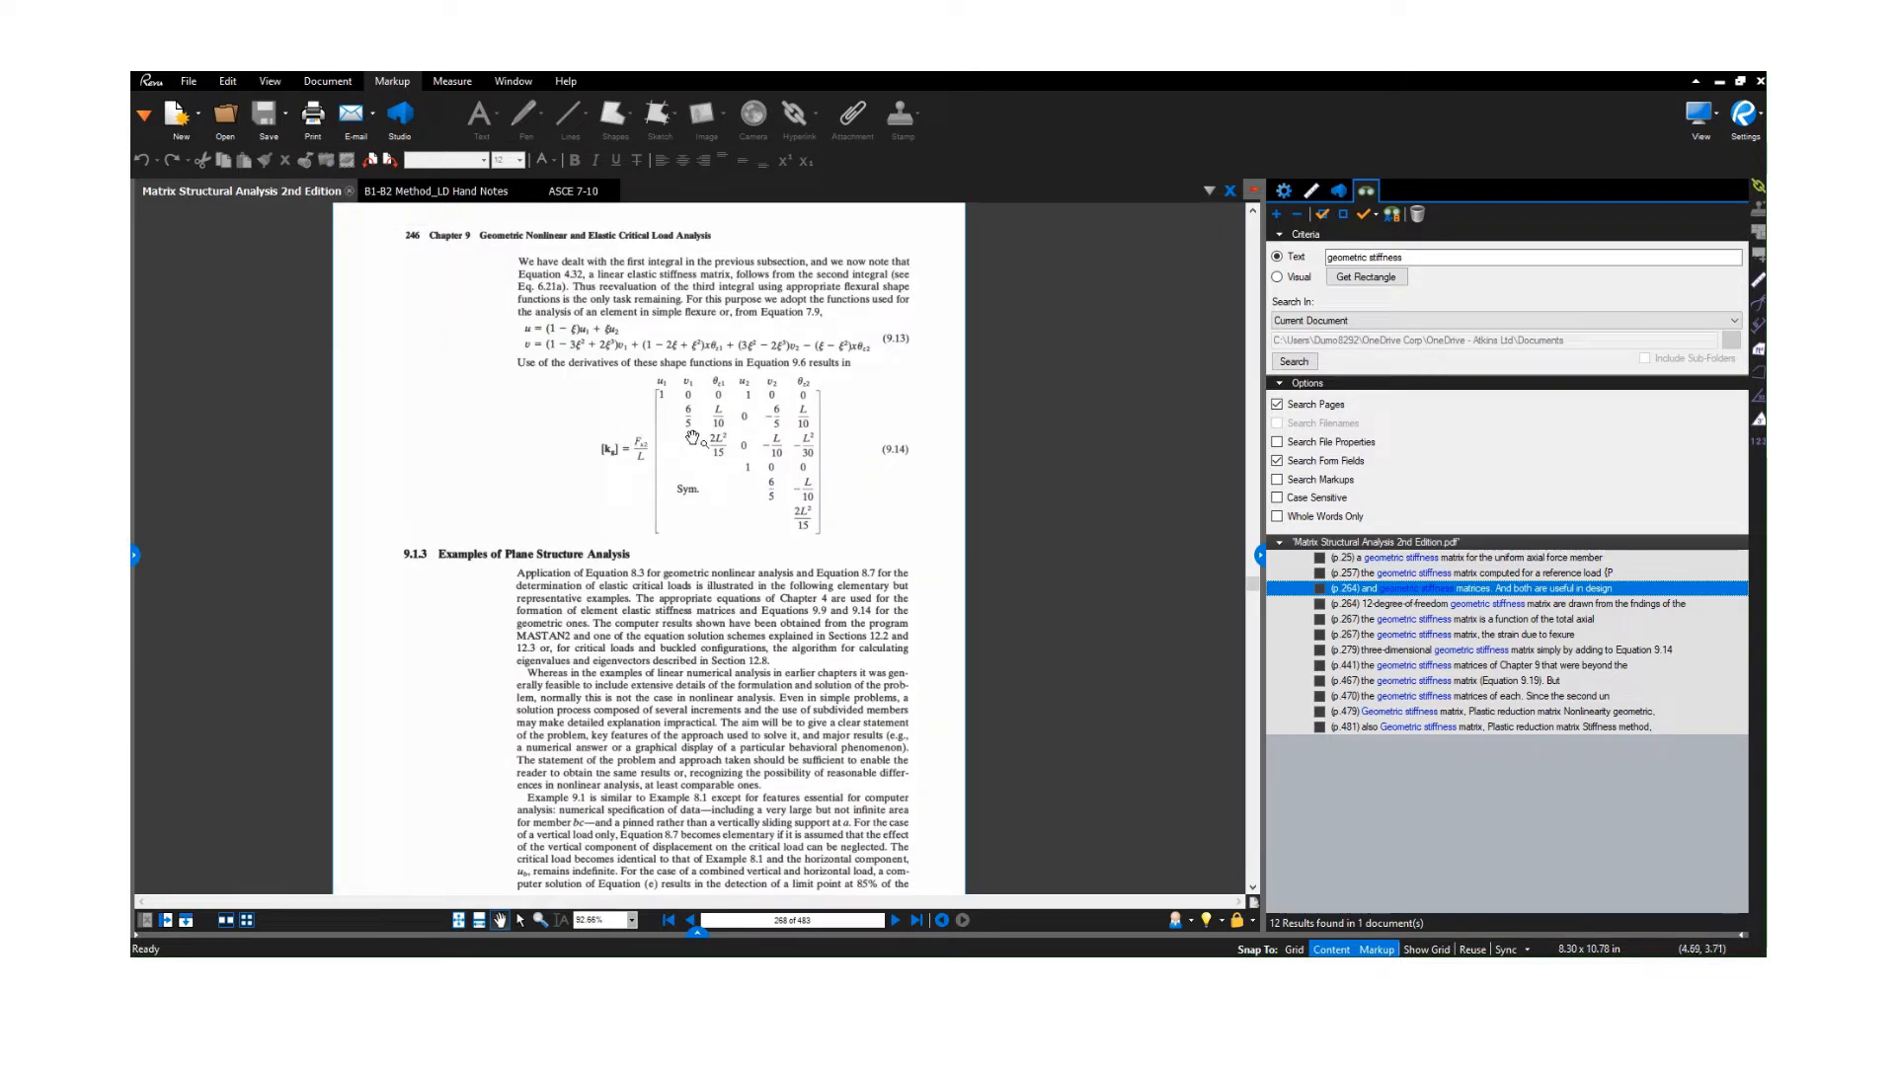
scroll(696, 419, "up", 2)
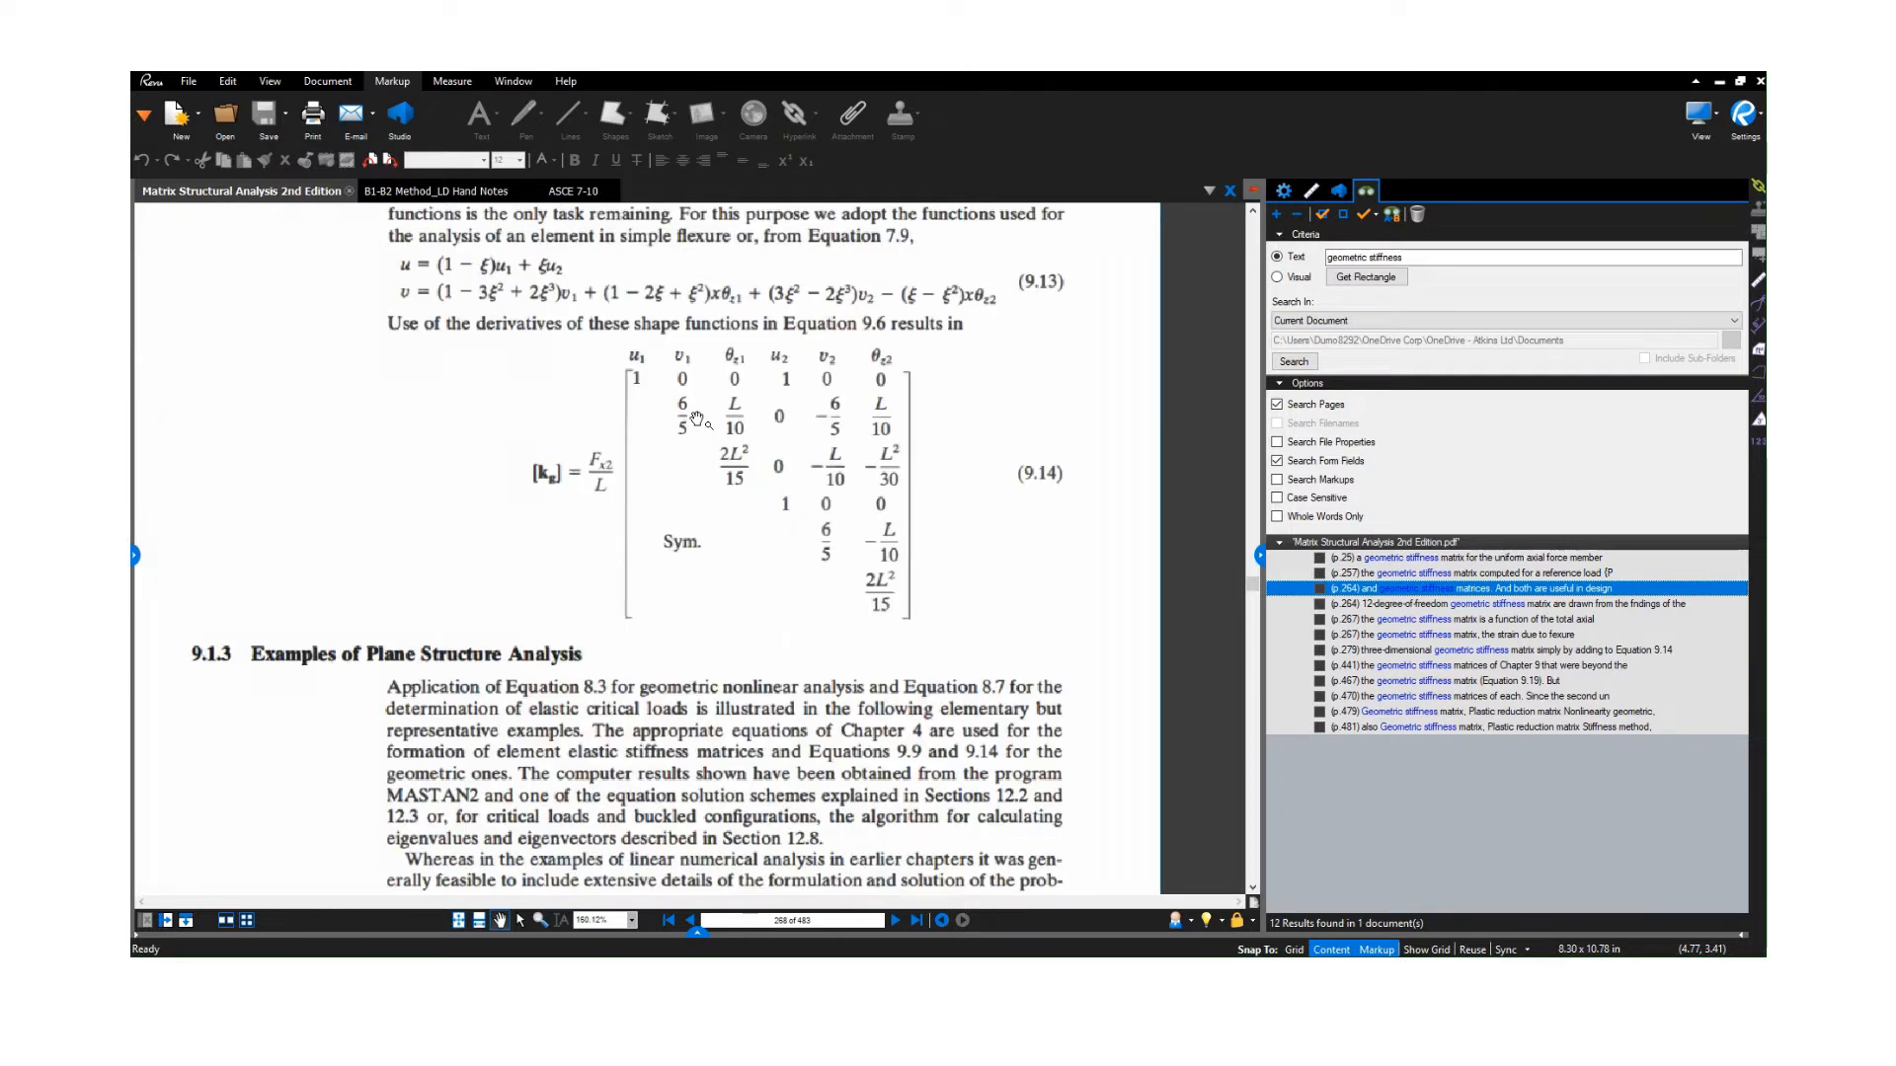
left_click_drag(678, 449, 705, 508)
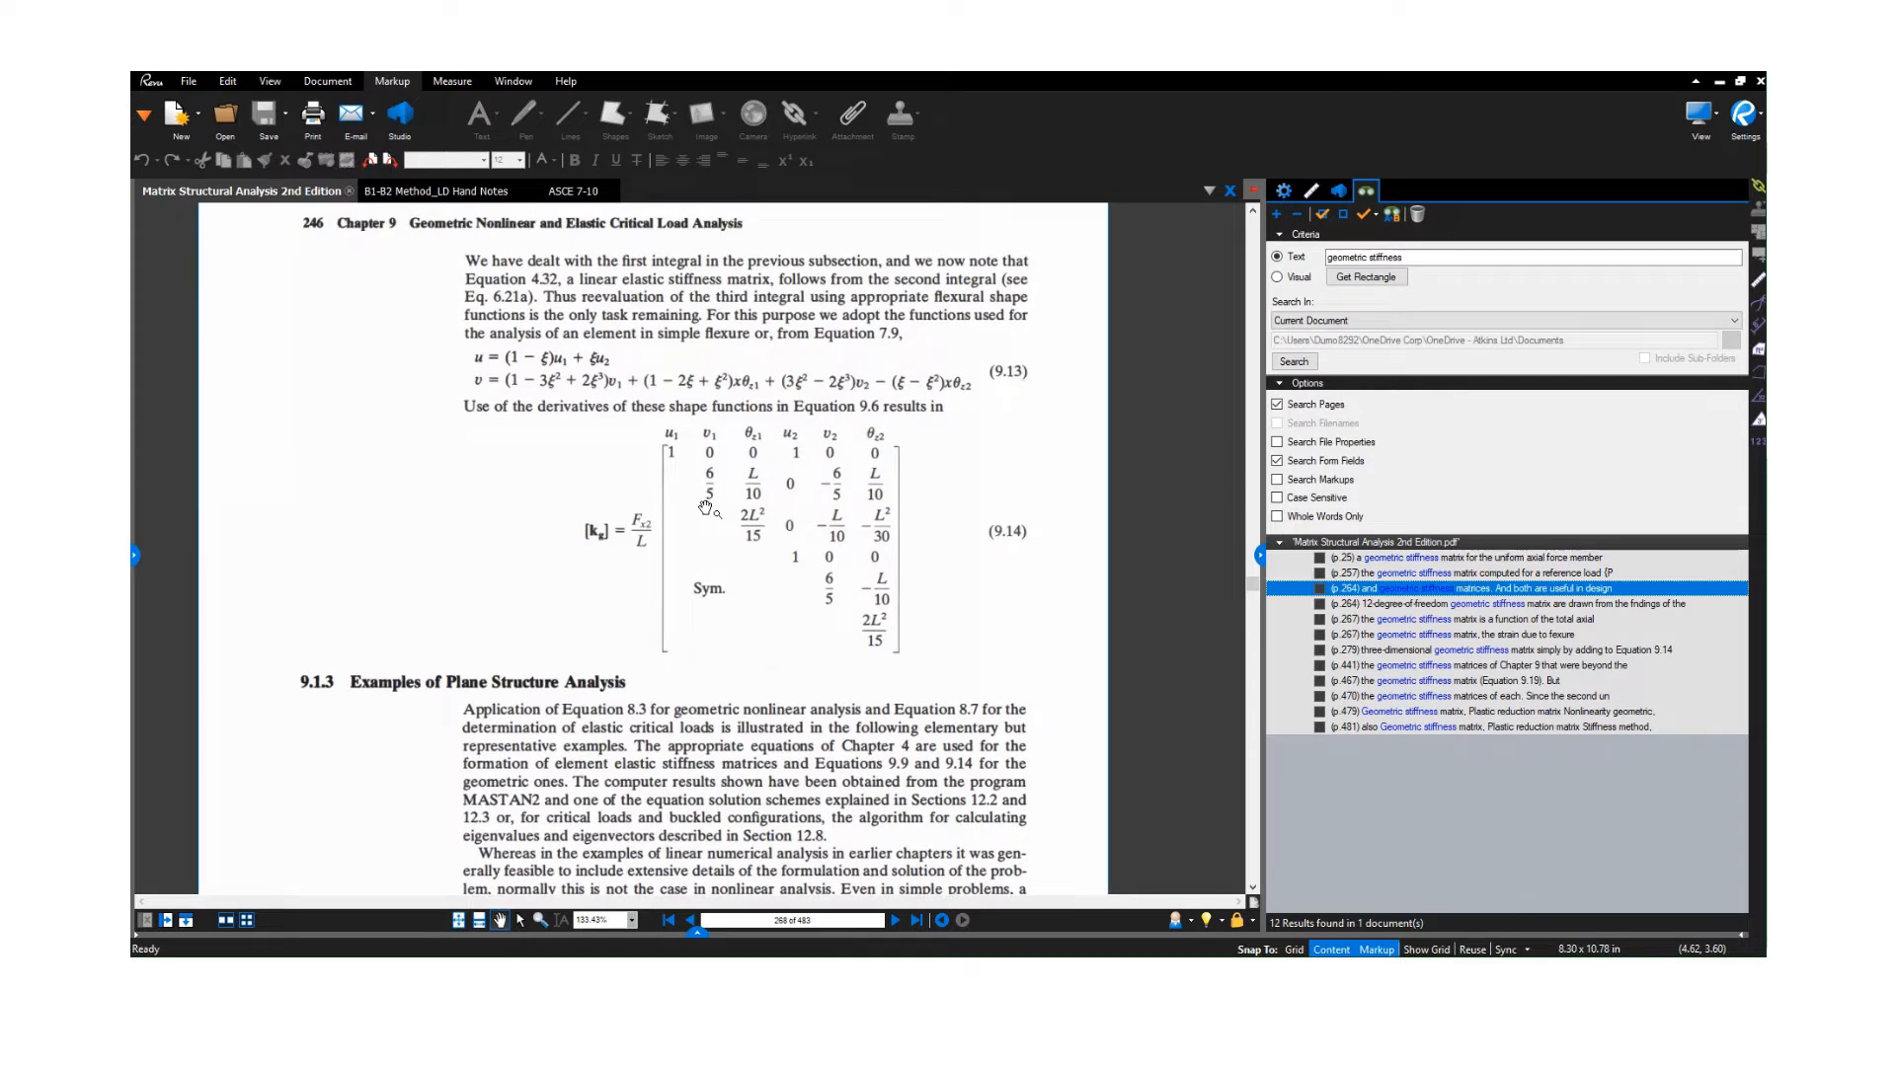
left_click_drag(705, 508, 626, 474)
scroll(617, 493, "down", 3)
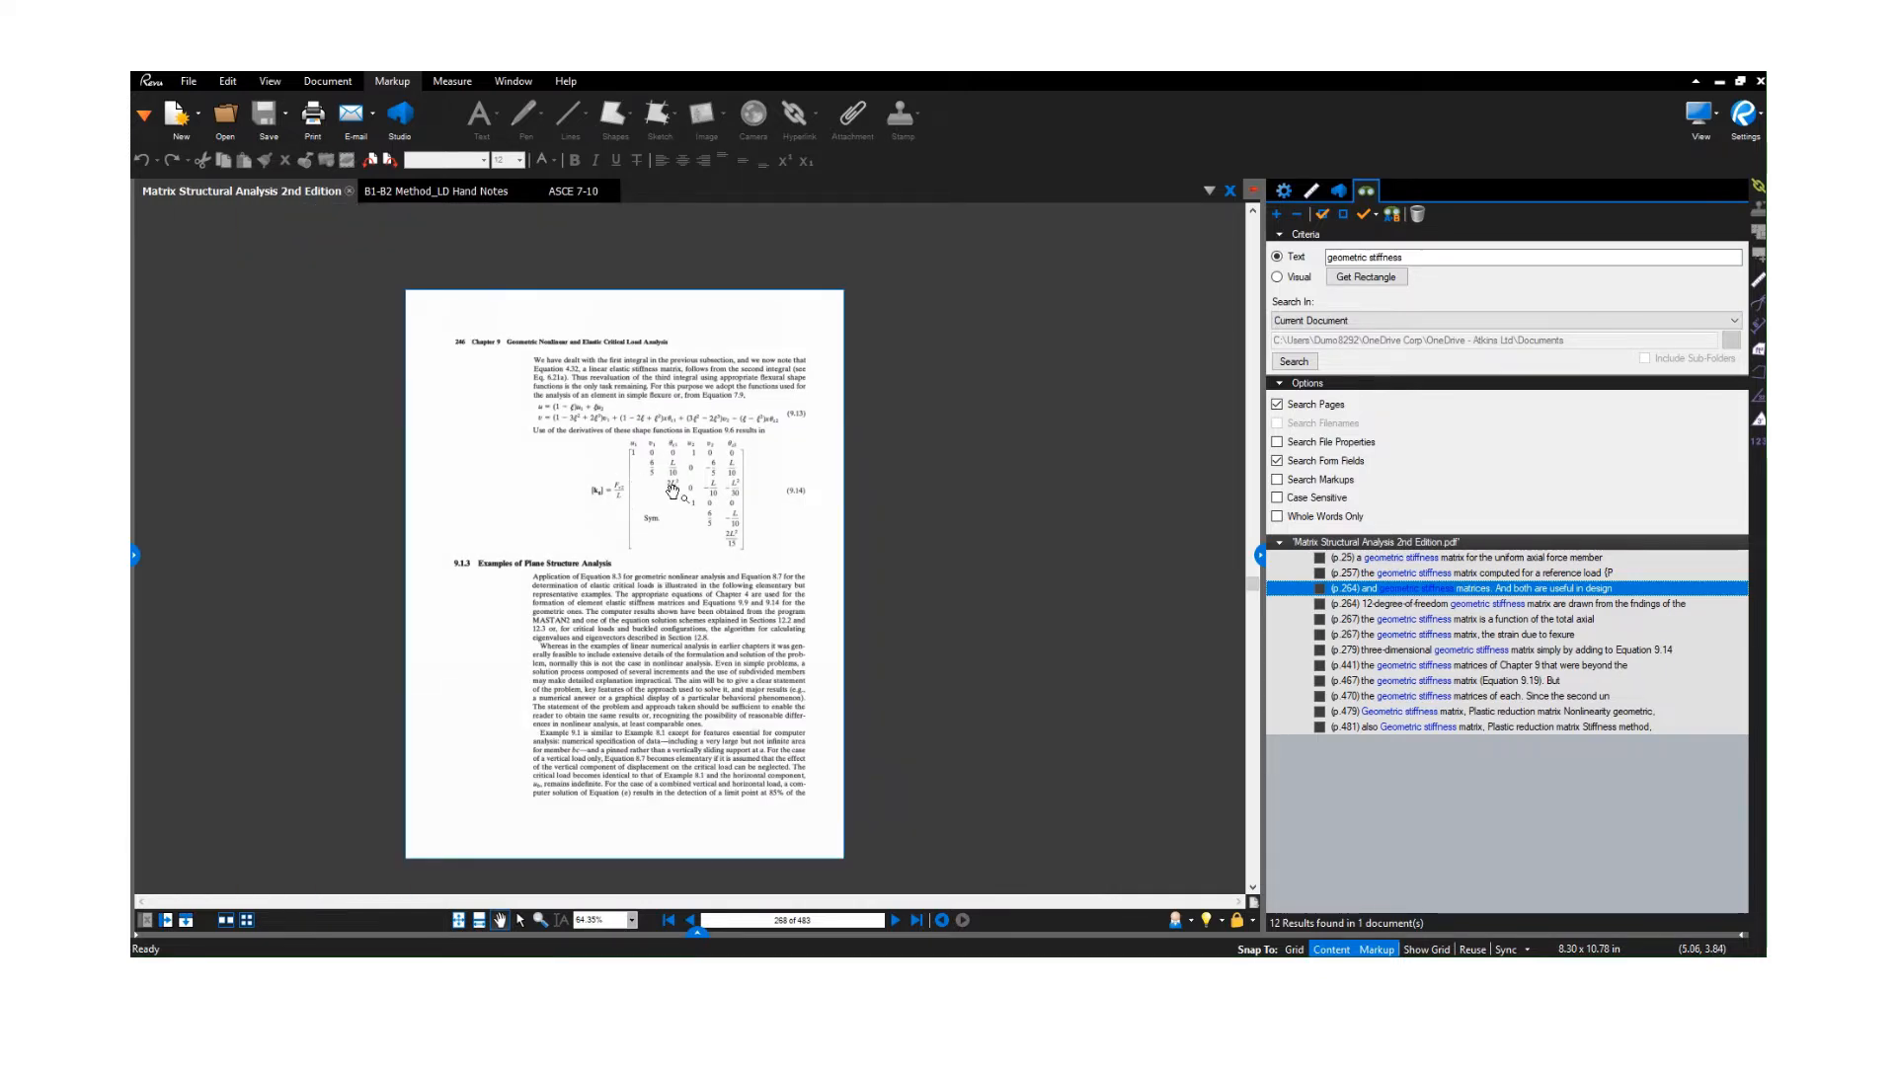
Examine the Fx2/L multiplier and the individual matrix terms of Equation 9.14 up close.
scroll(673, 493, "up", 3)
scroll(673, 493, "up", 2)
scroll(689, 414, "up", 1)
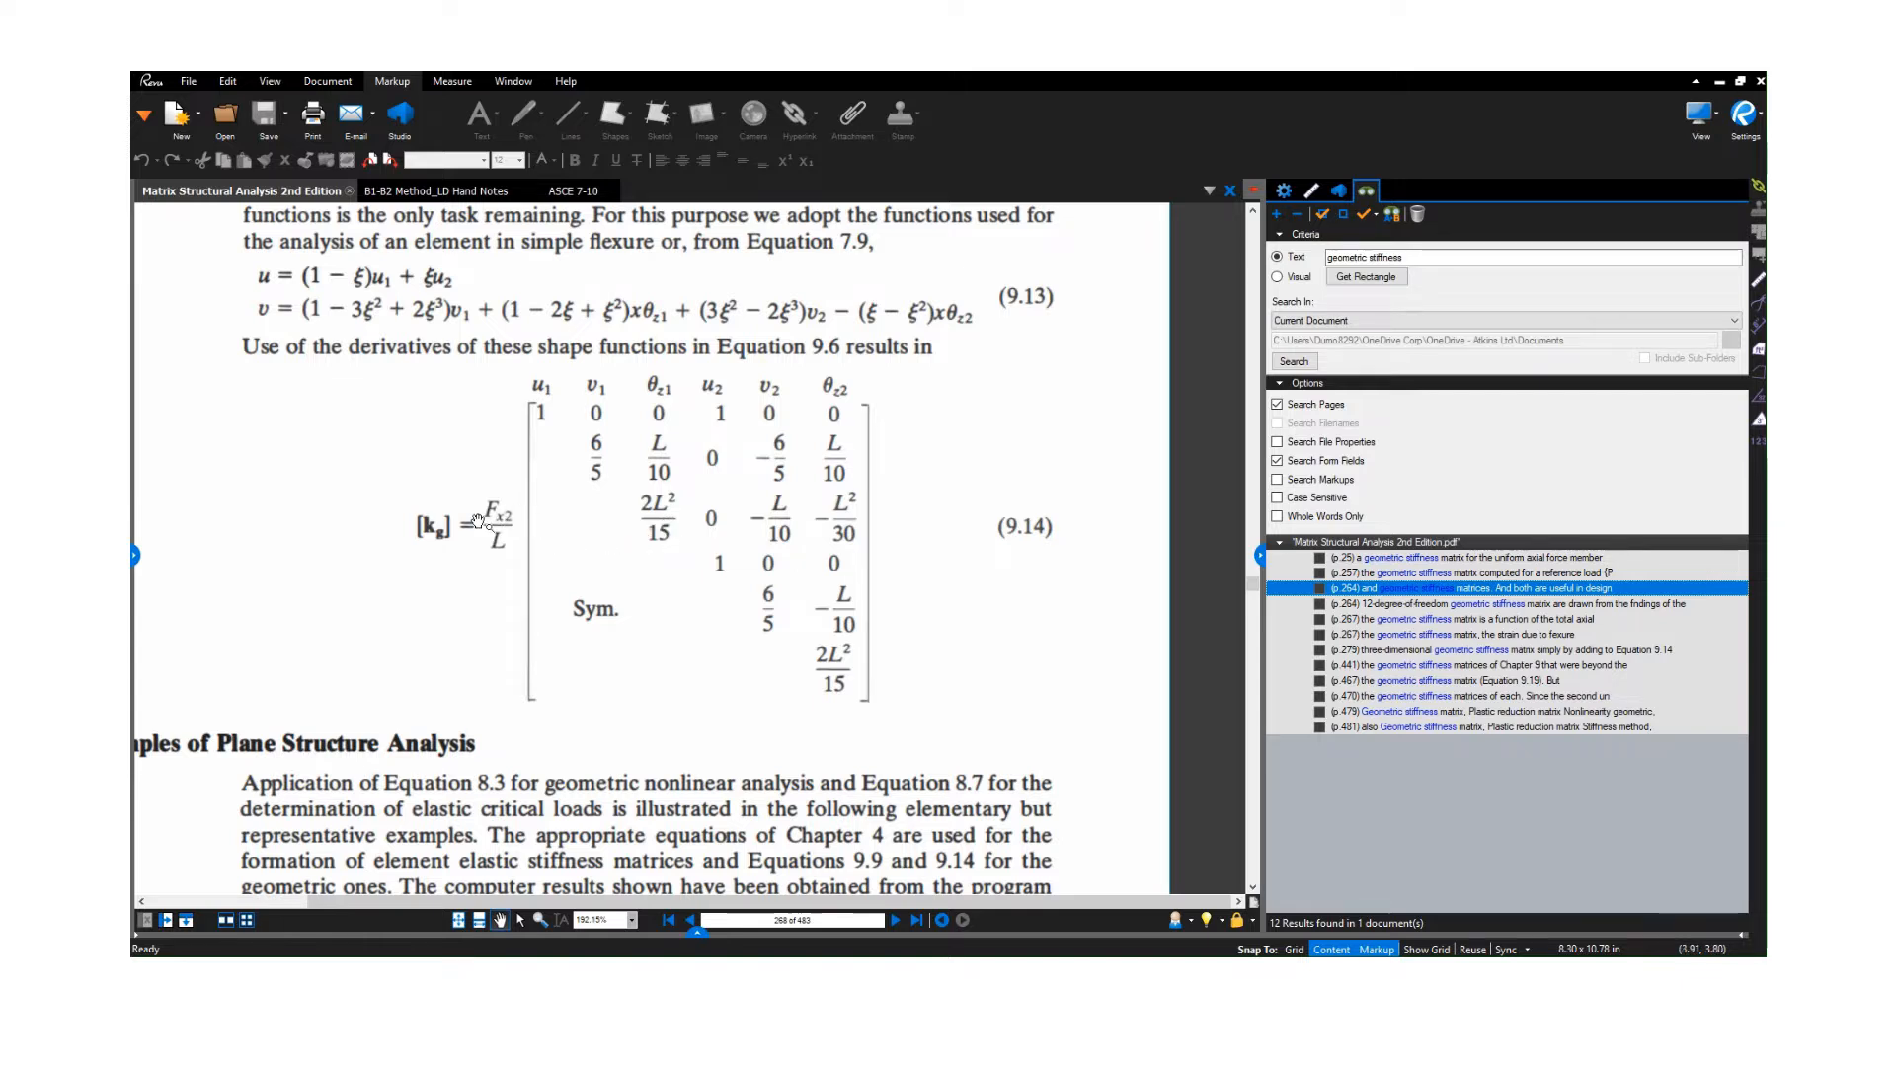
scroll(491, 522, "up", 1)
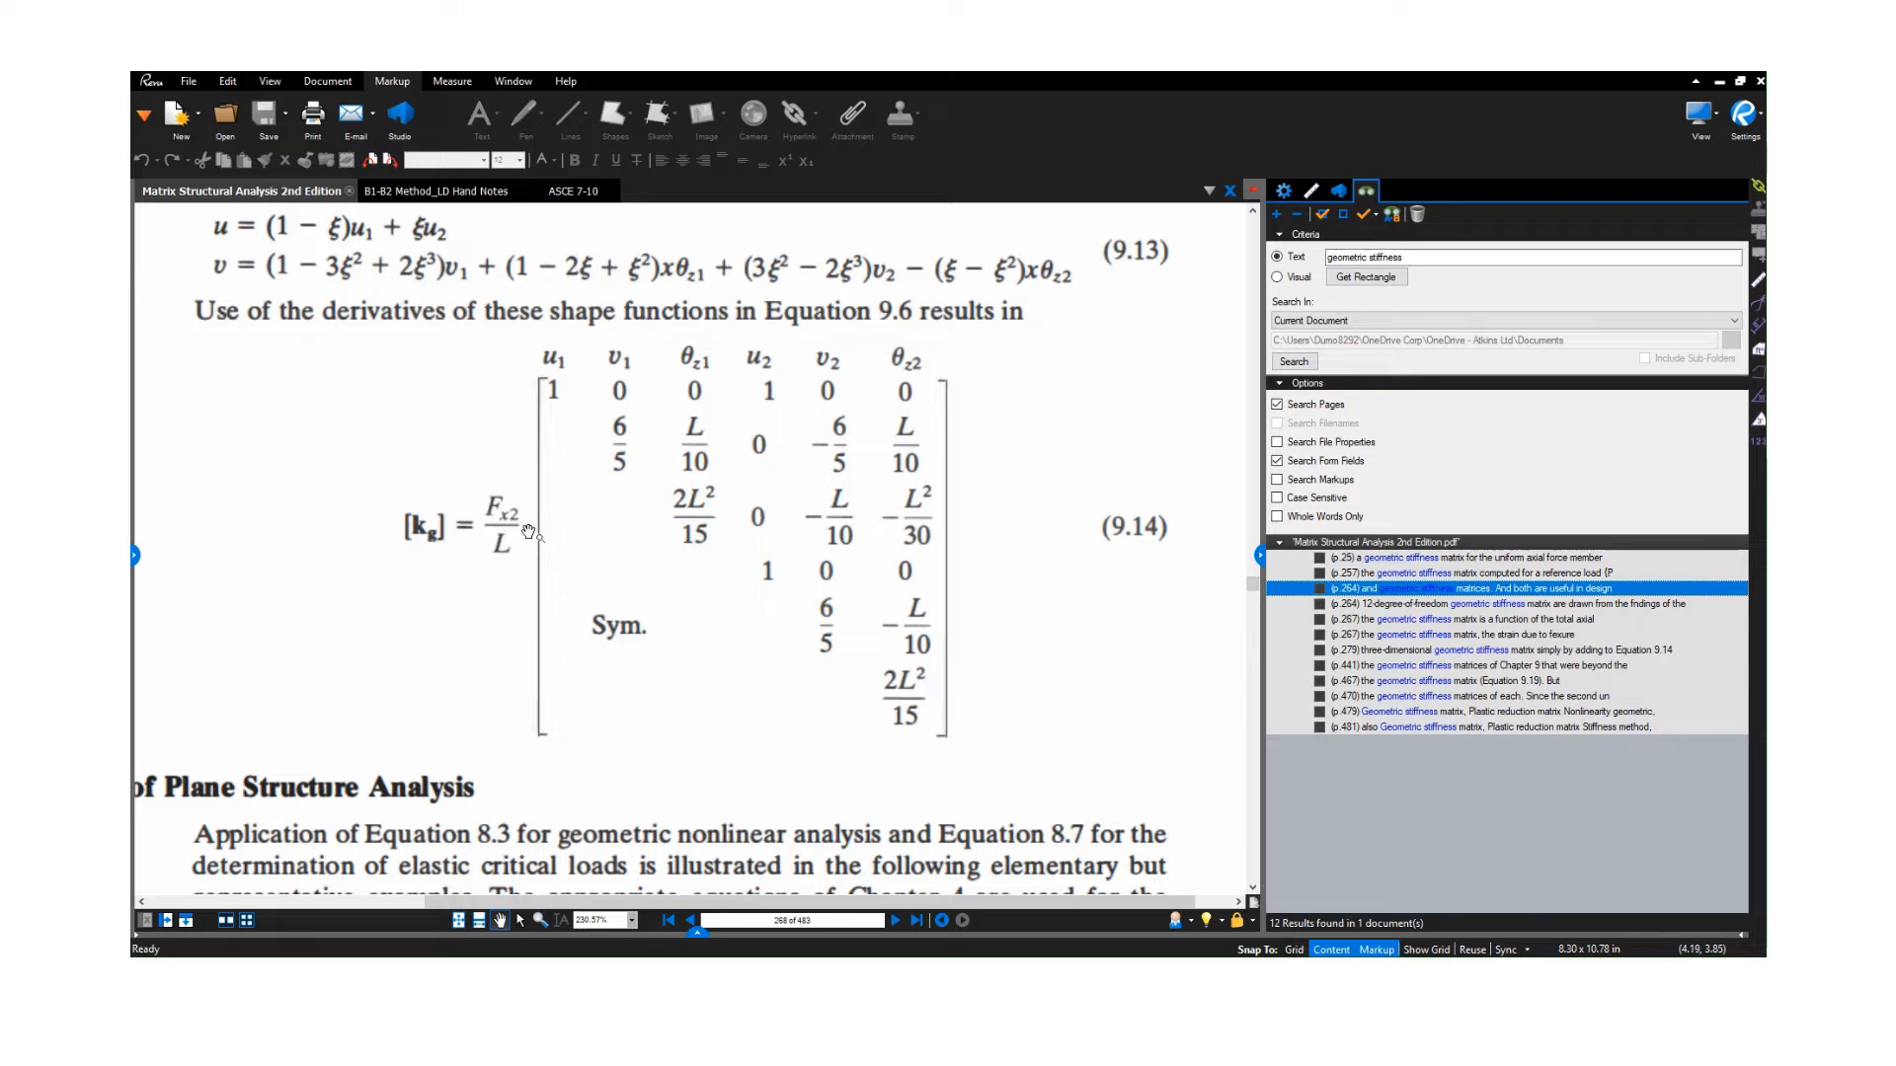
scroll(518, 514, "down", 3)
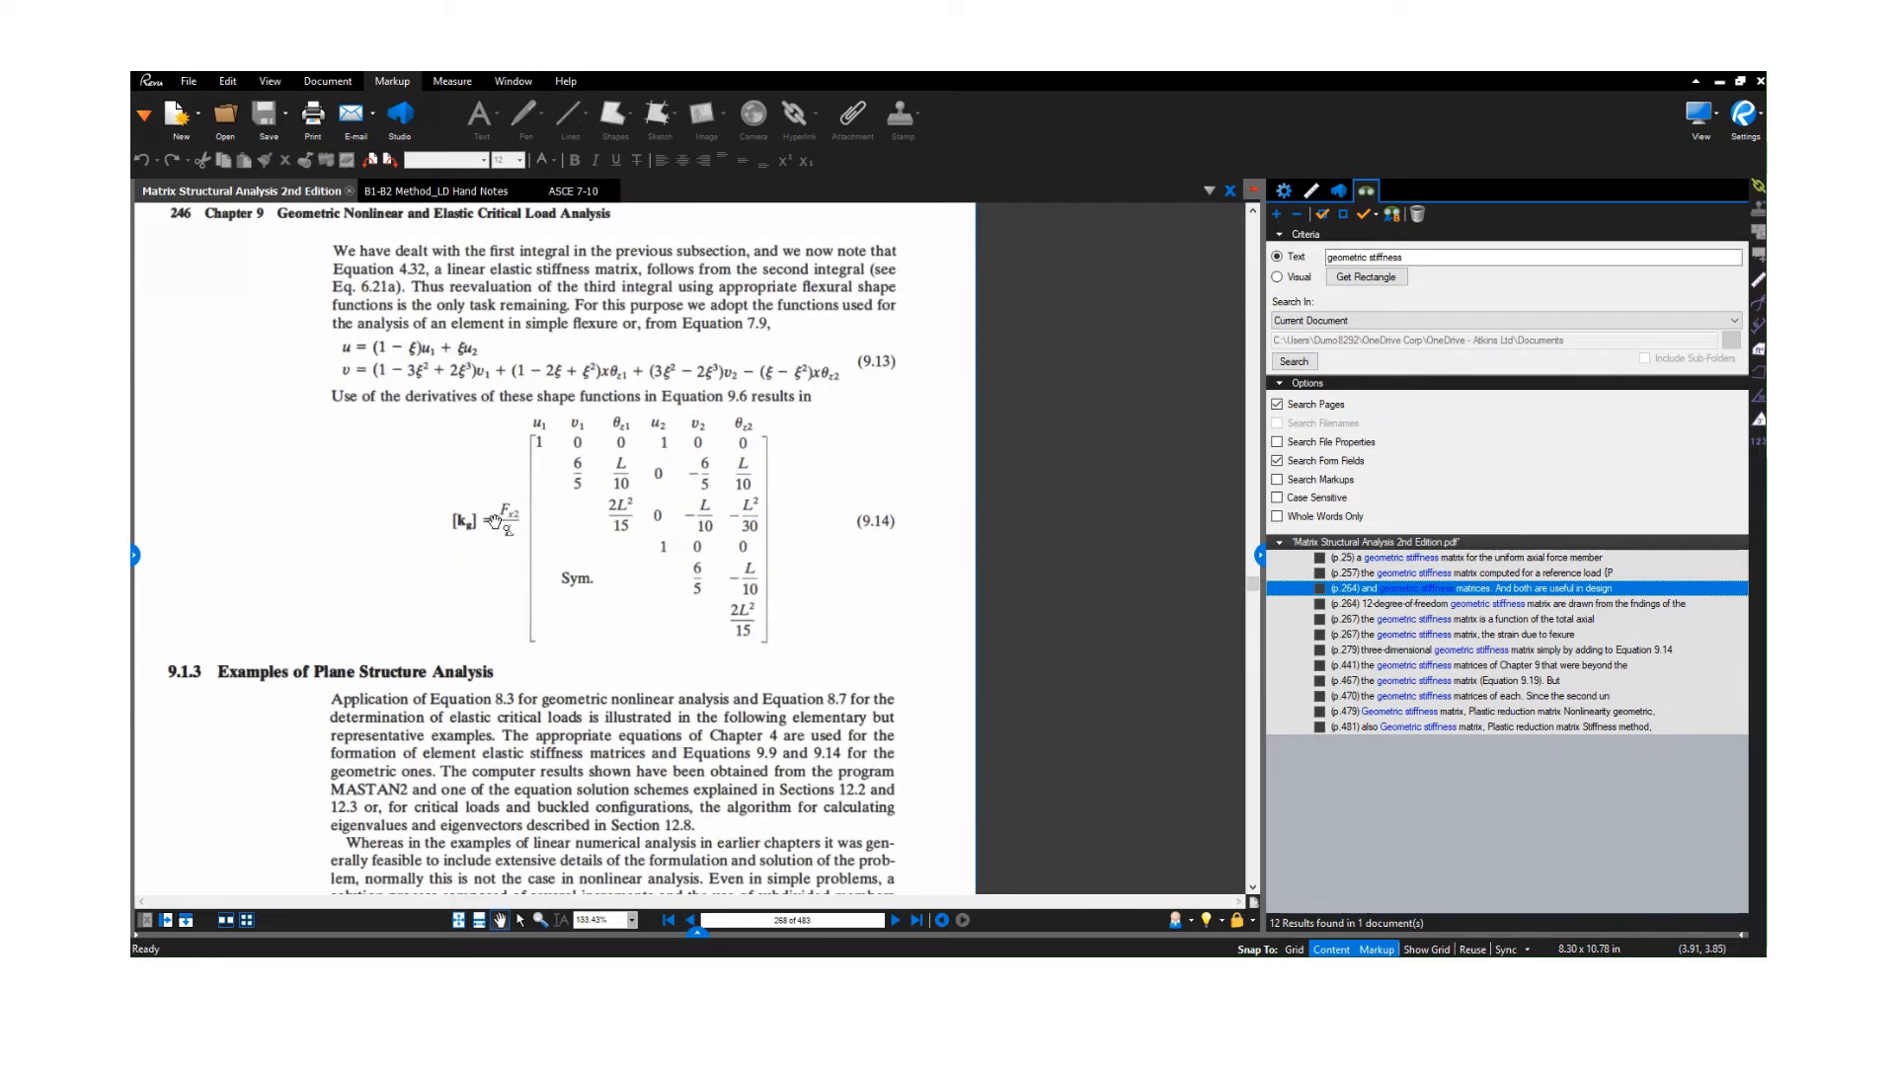
scroll(519, 542, "up", 2)
scroll(524, 512, "up", 1)
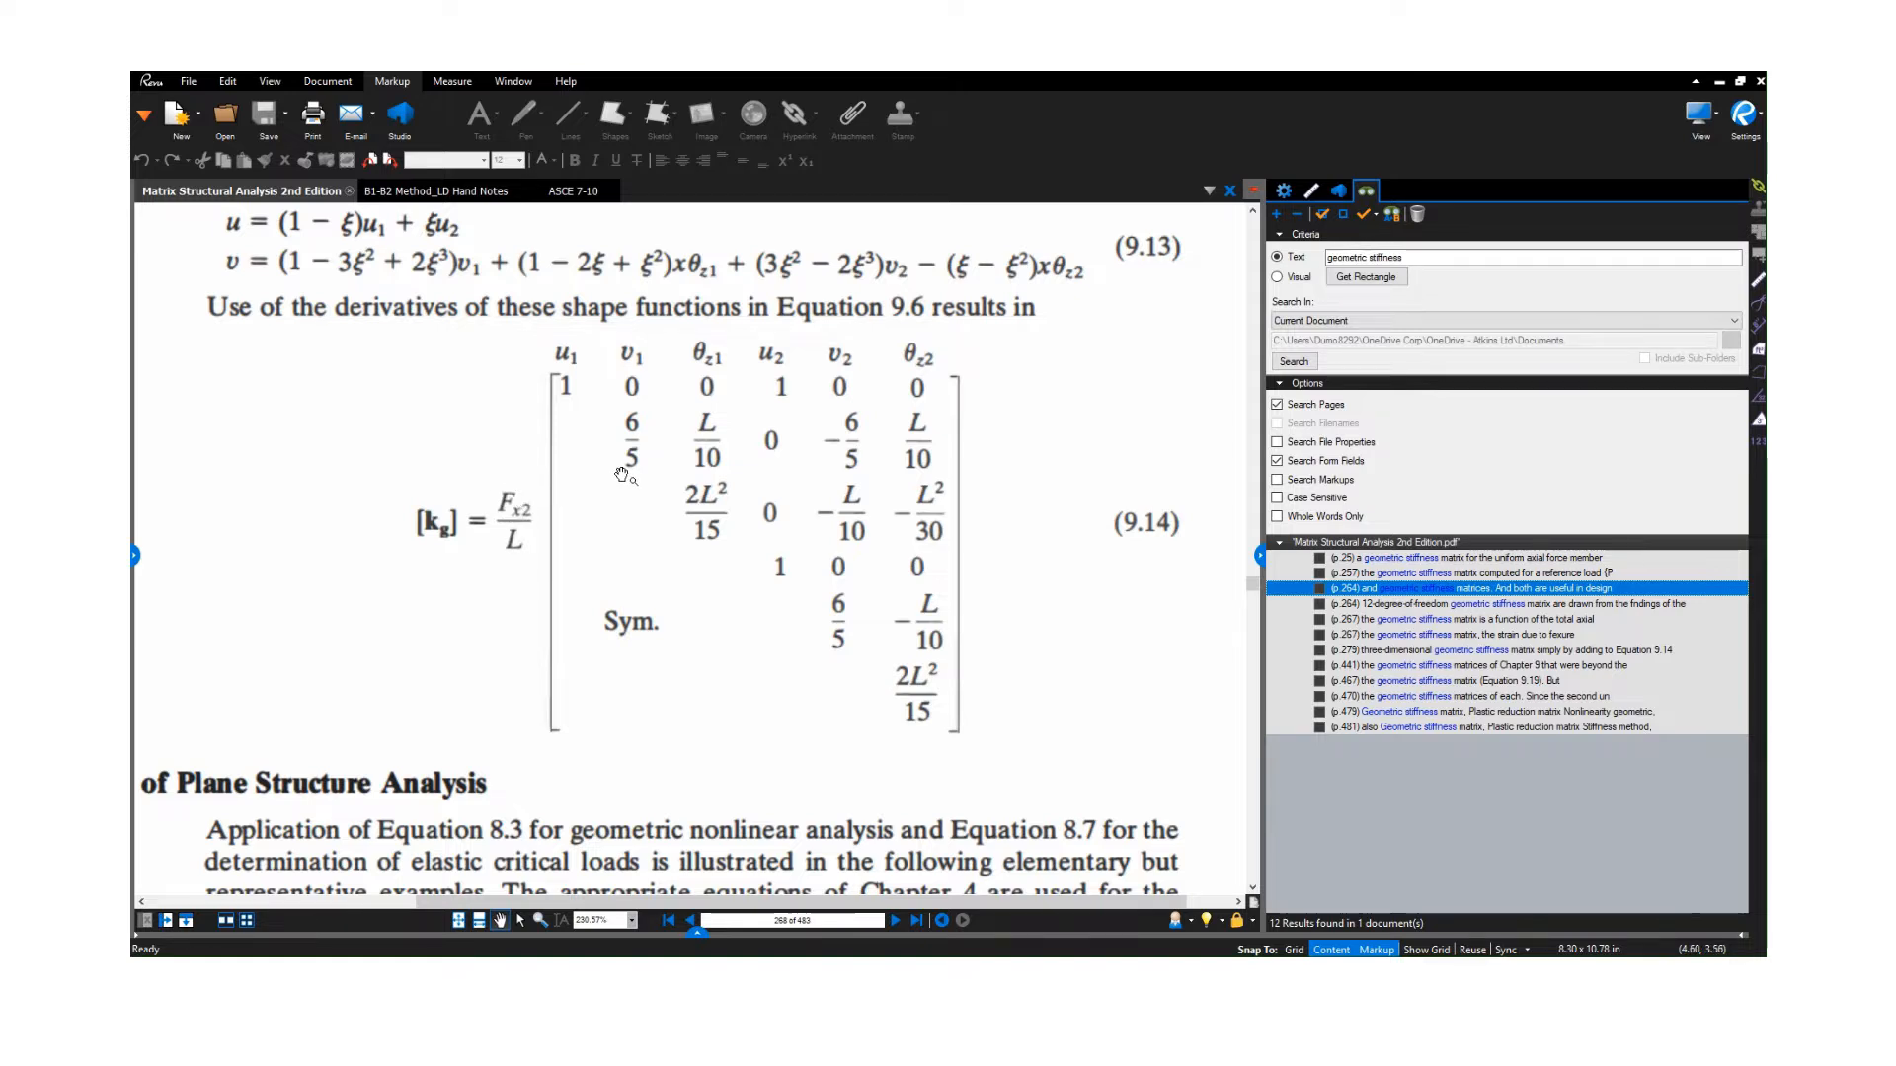
scroll(622, 476, "down", 1)
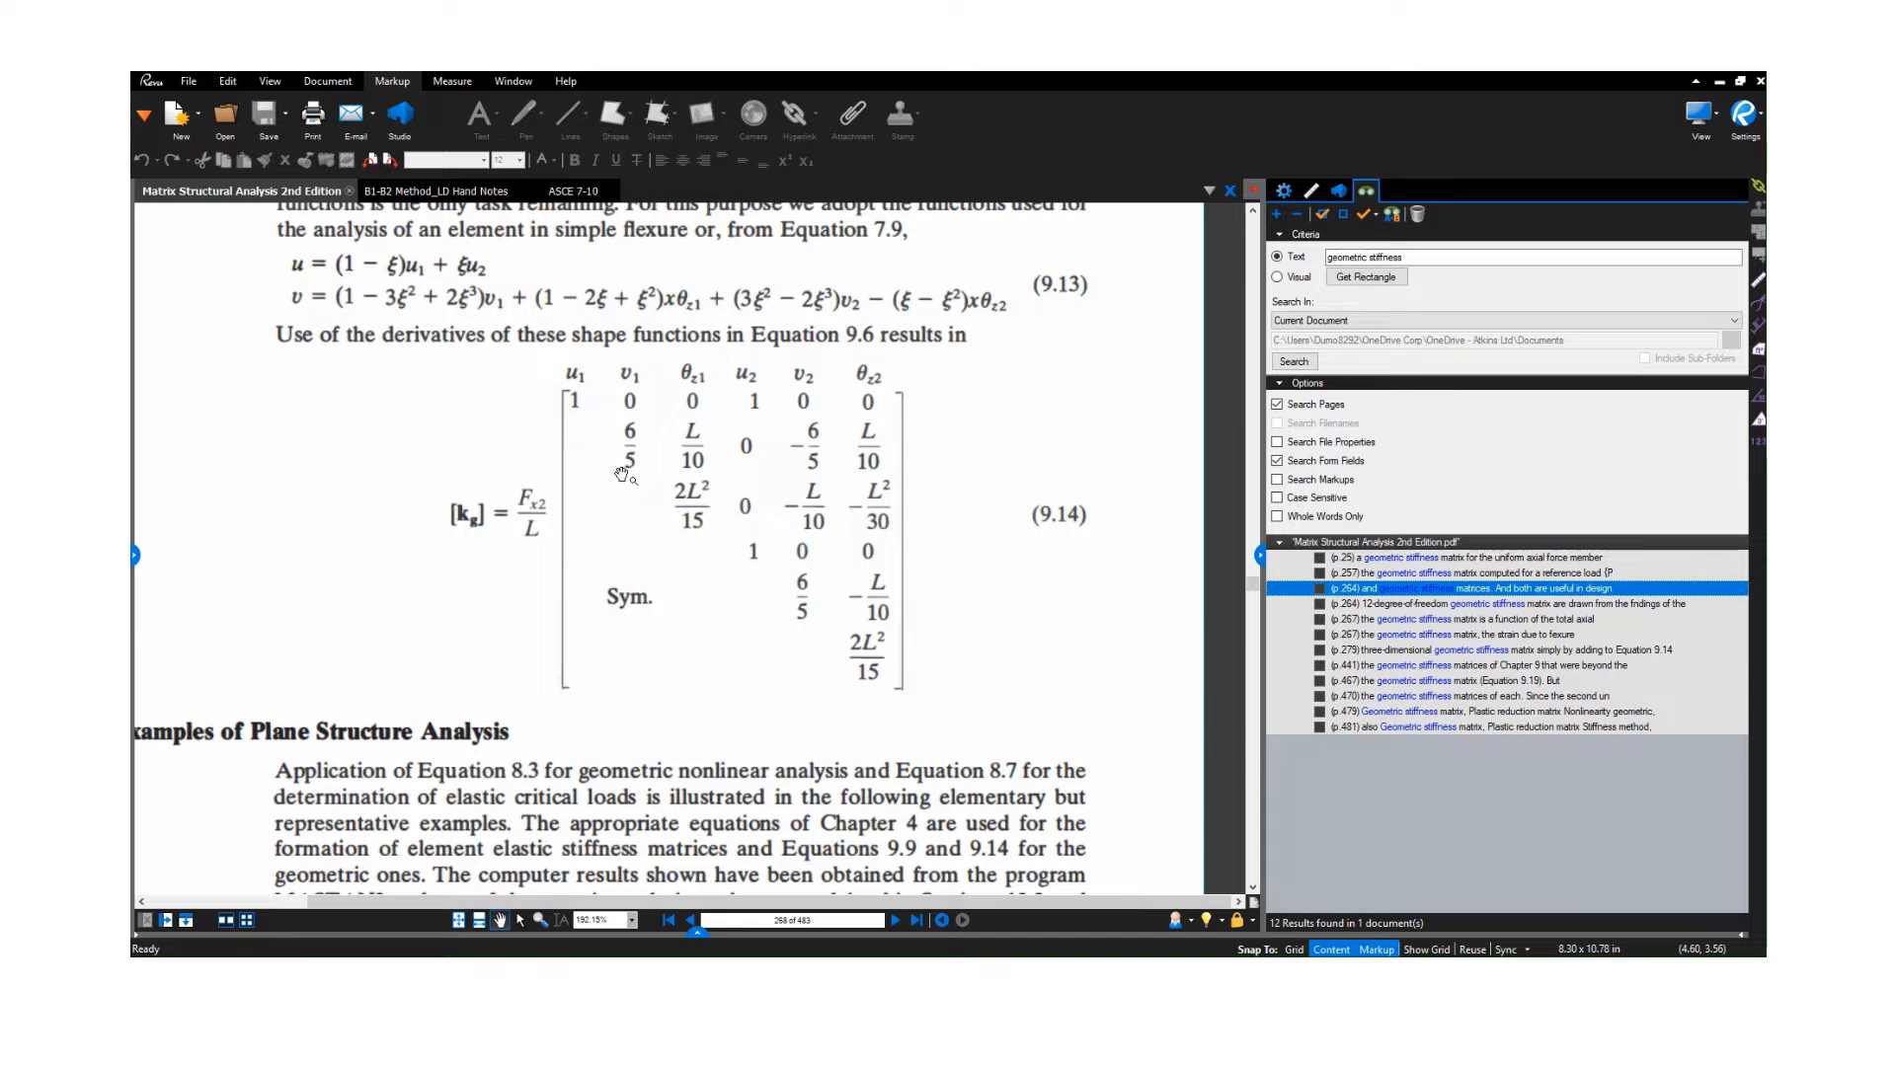
scroll(623, 476, "down", 2)
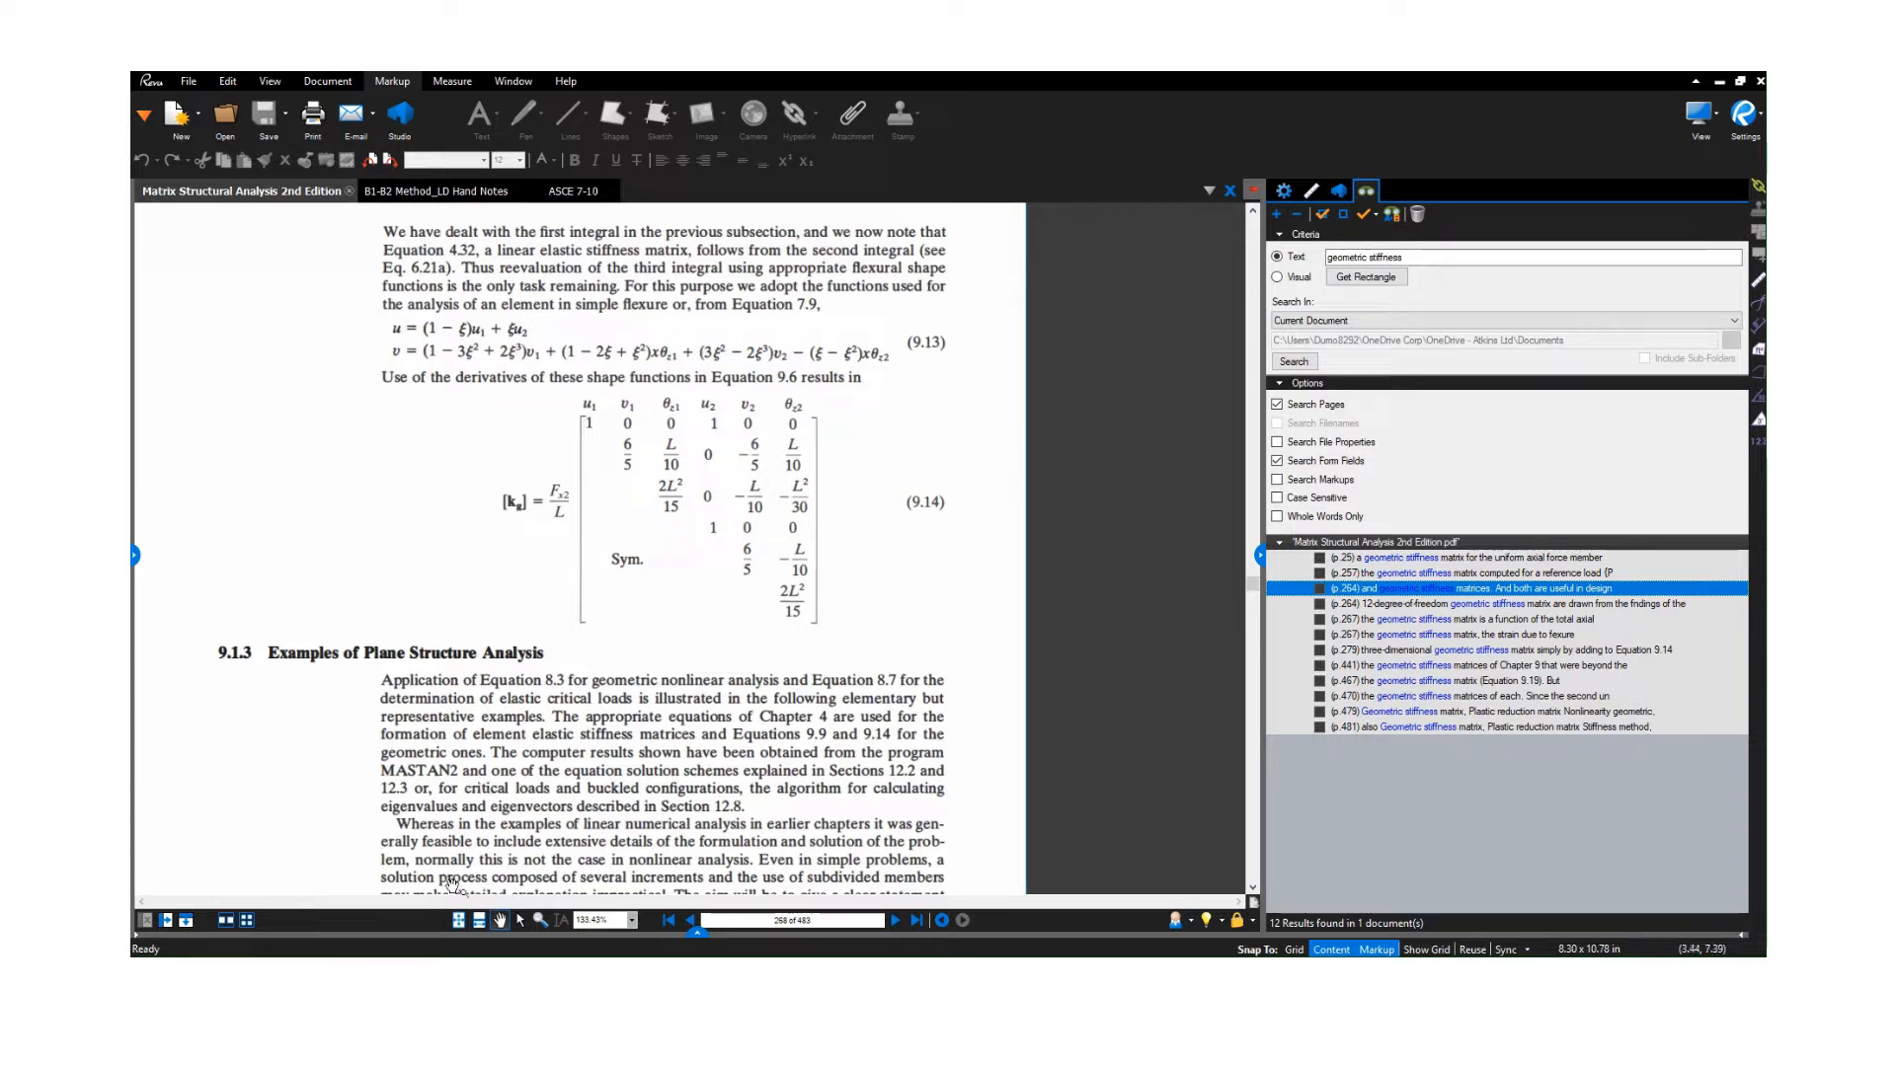
Fit the whole page in view and page back to the Chapter 9 title page, page 264.
left_click(458, 921)
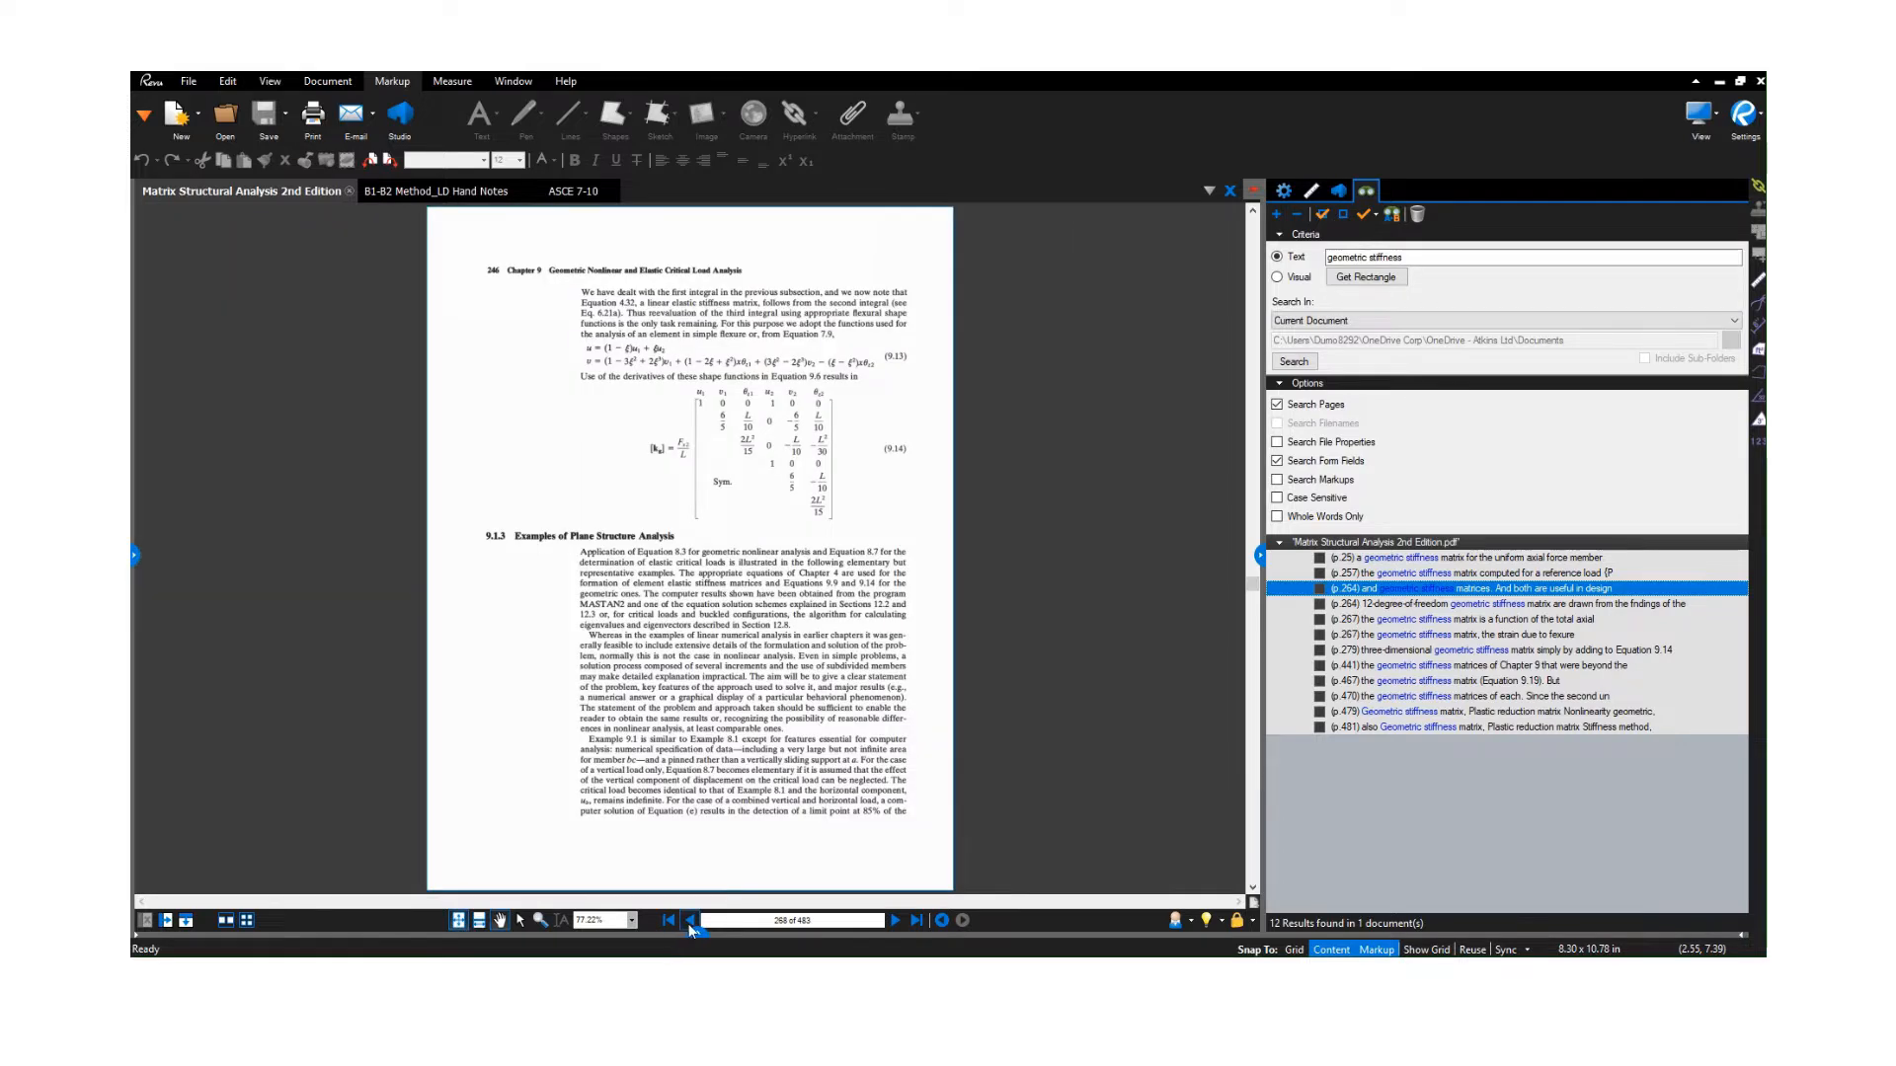
left_click(690, 921)
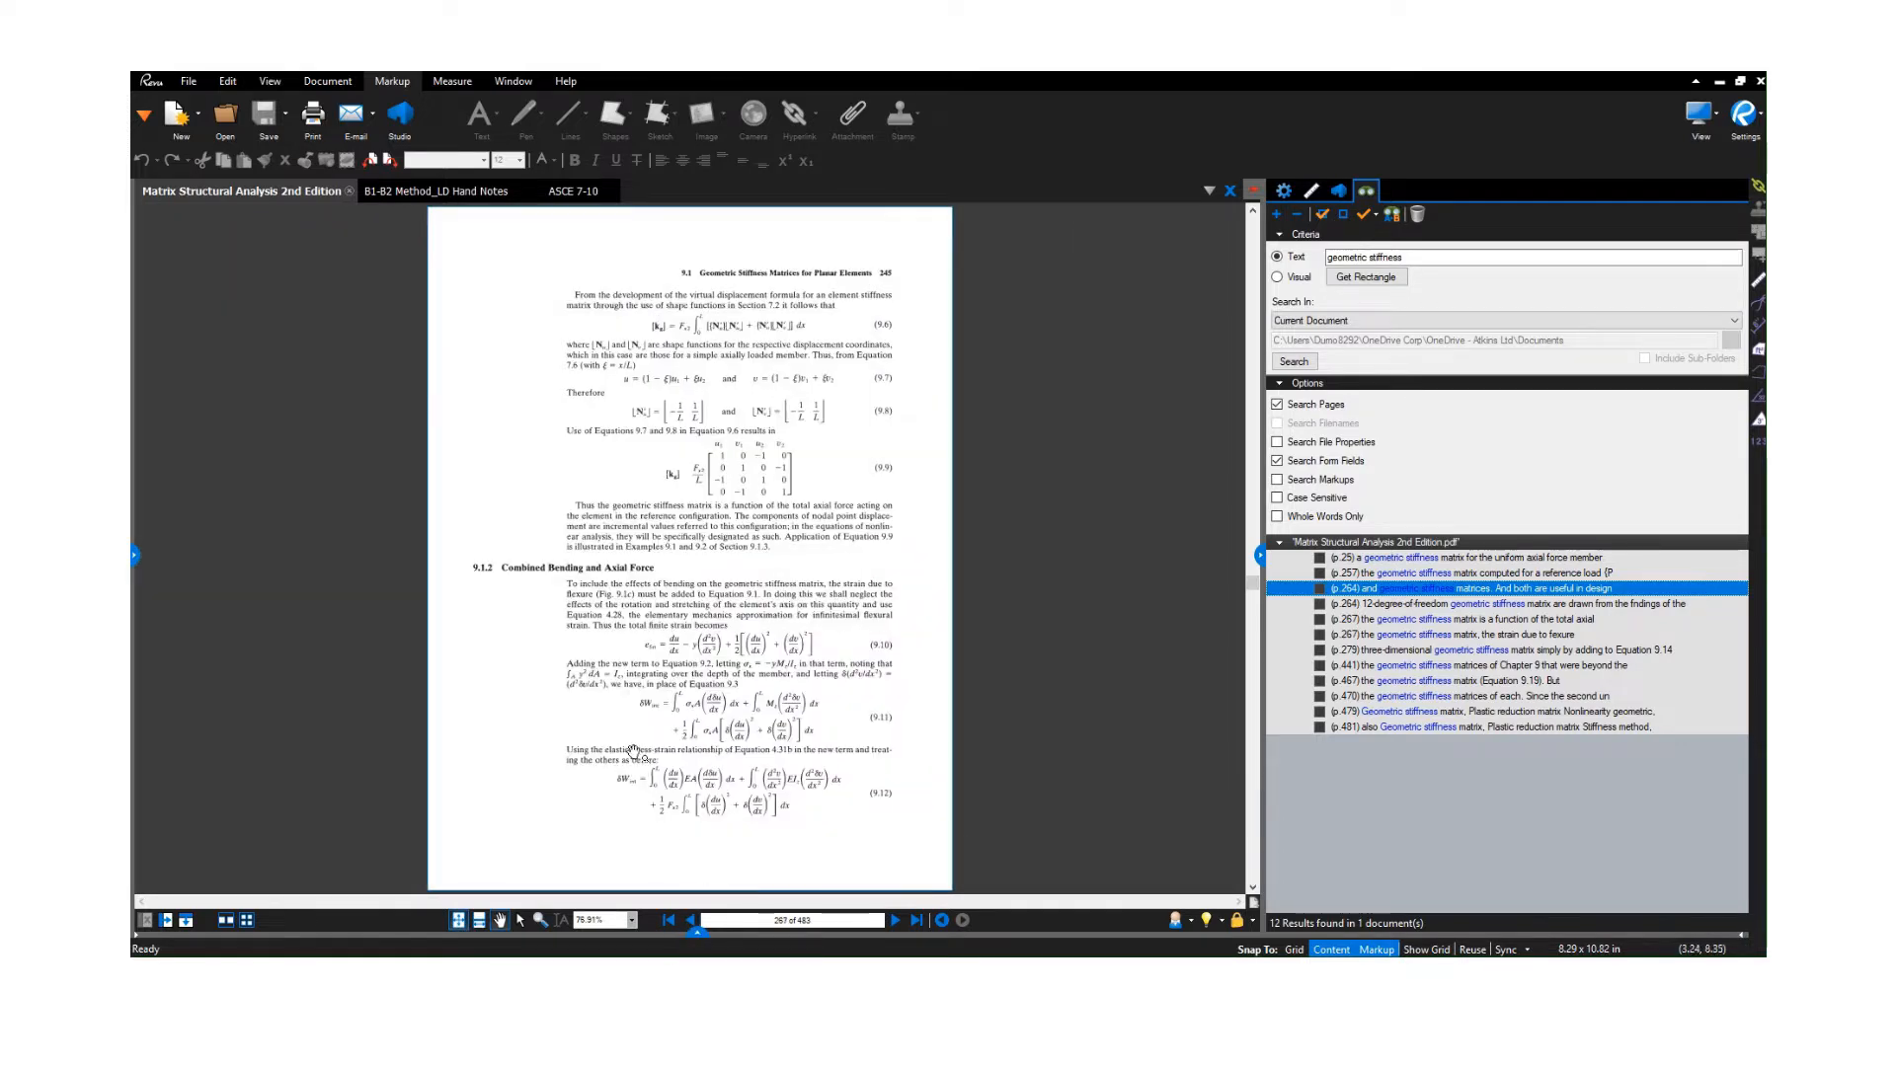
left_click(693, 921)
left_click(692, 920)
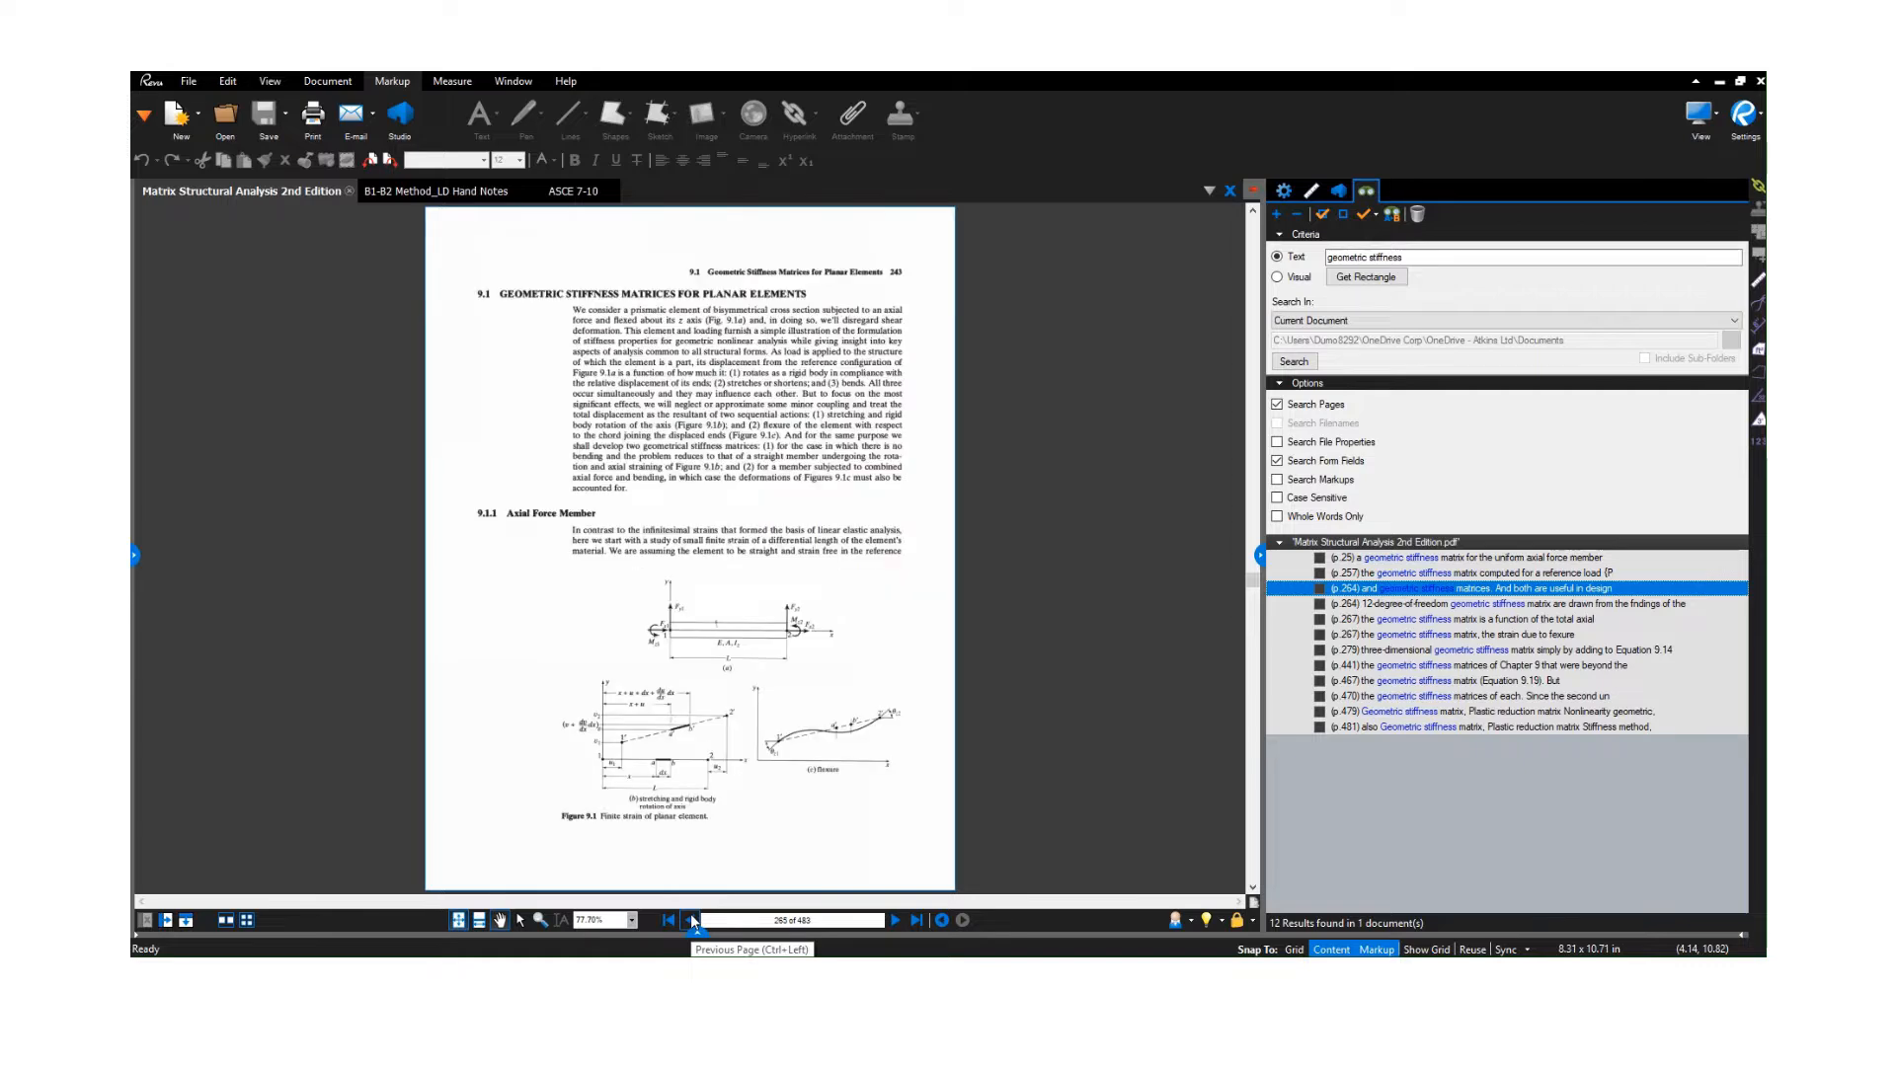
left_click(691, 920)
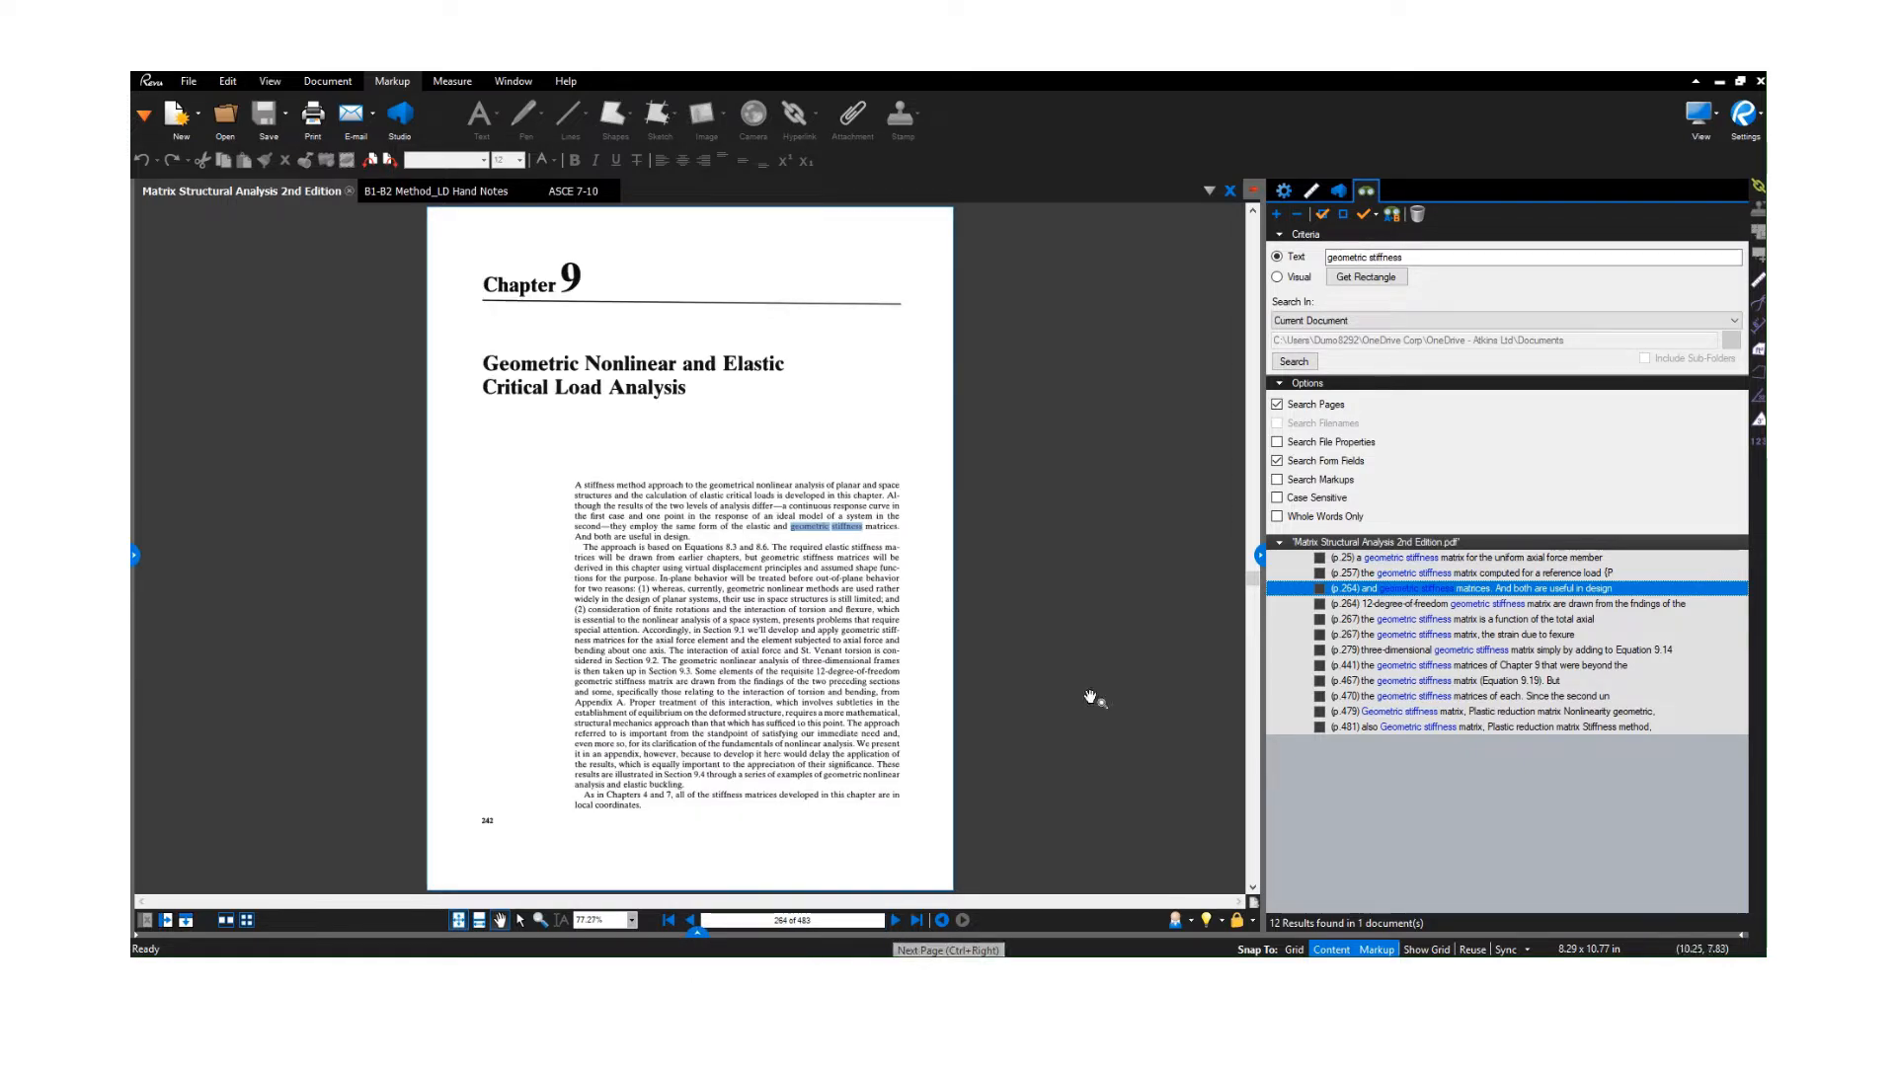
Go to the page 257 search result for geometric stiffness and examine Equation 8.5 for second-order inelastic analysis.
left_click(1396, 575)
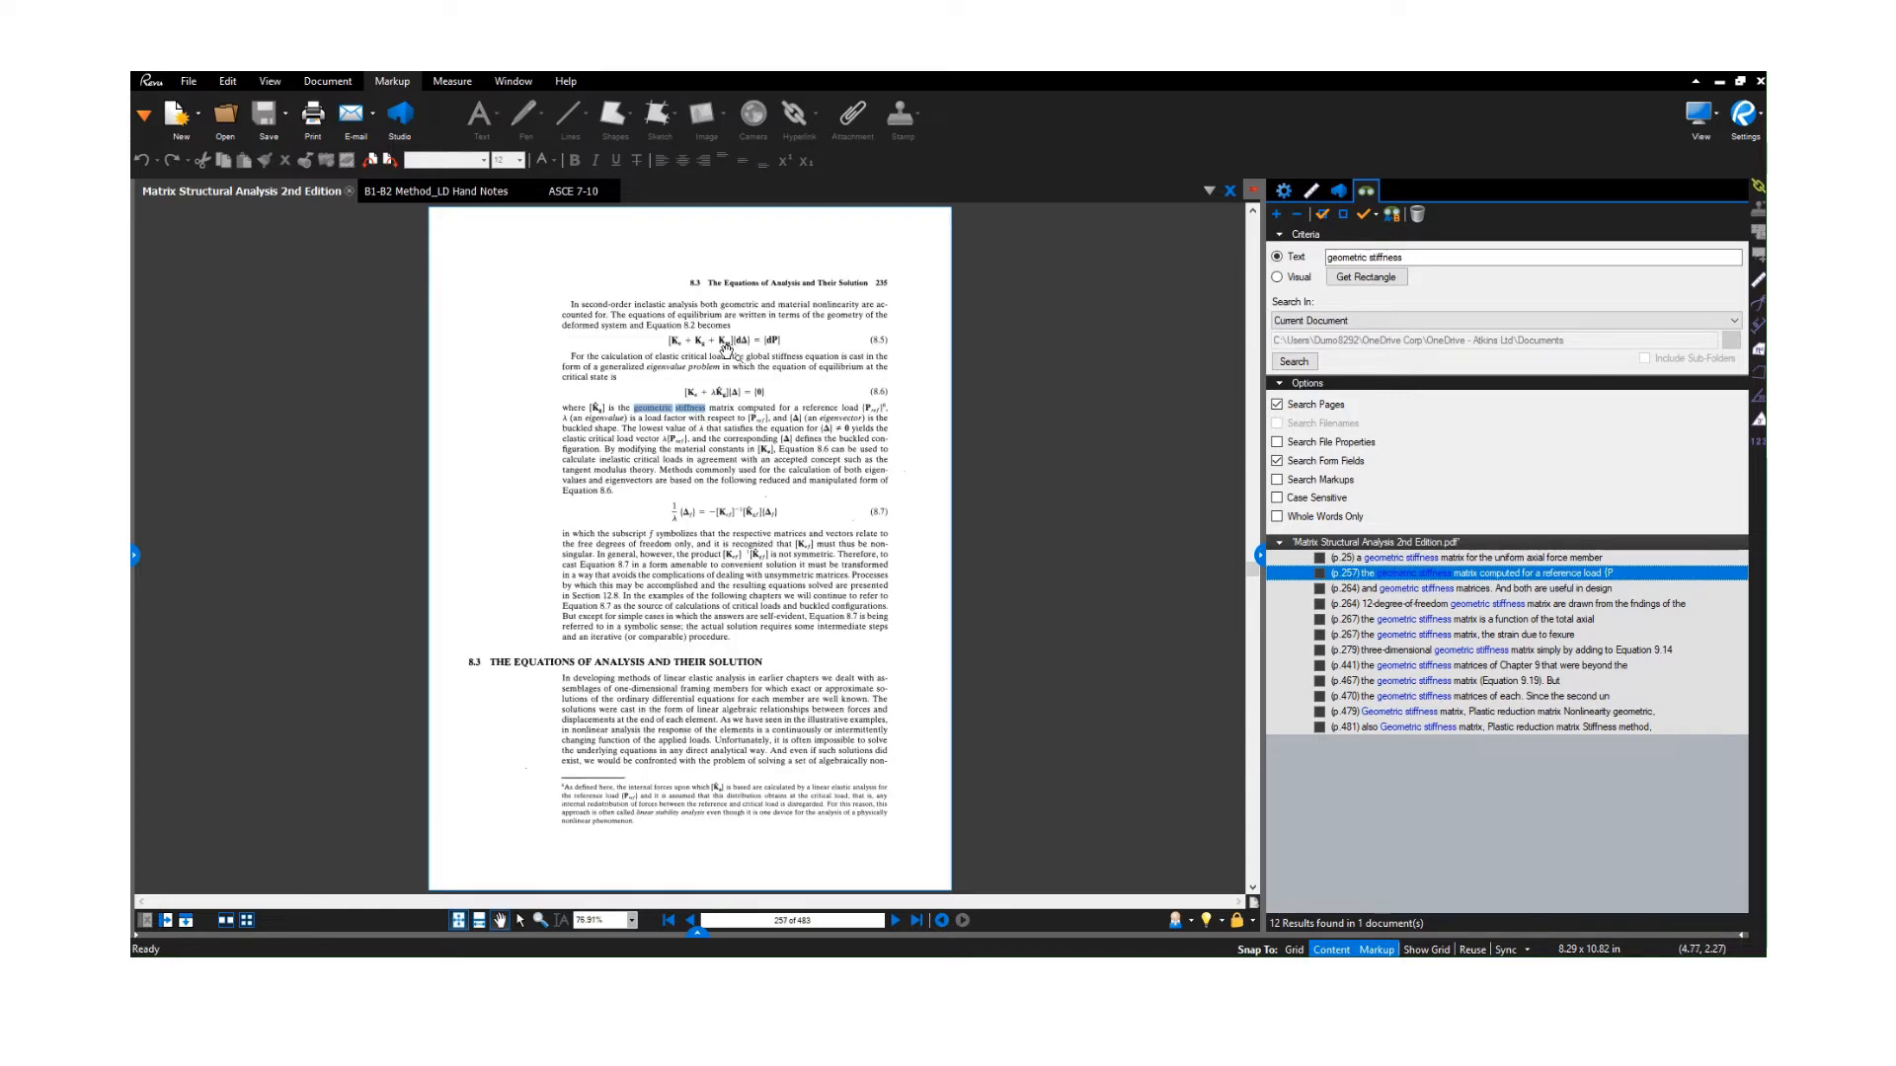
scroll(727, 349, "up", 5)
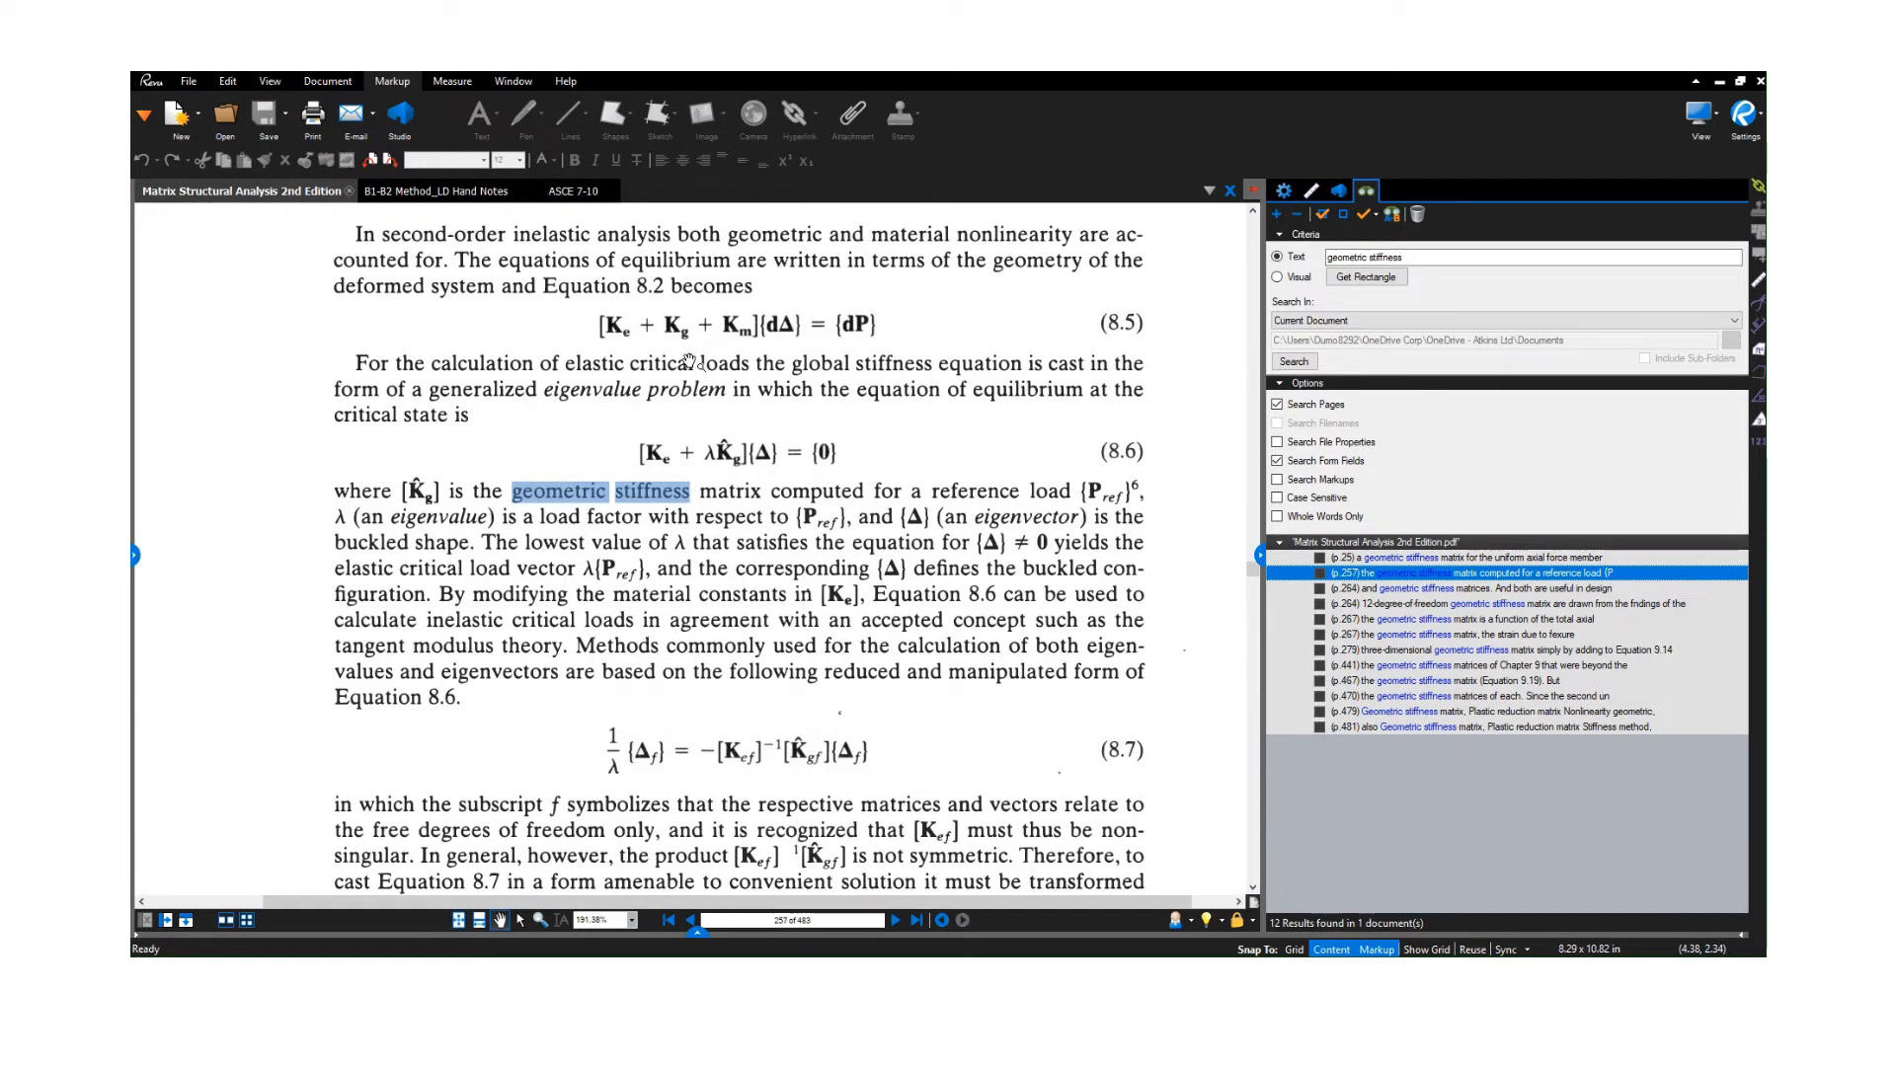
scroll(671, 351, "down", 2)
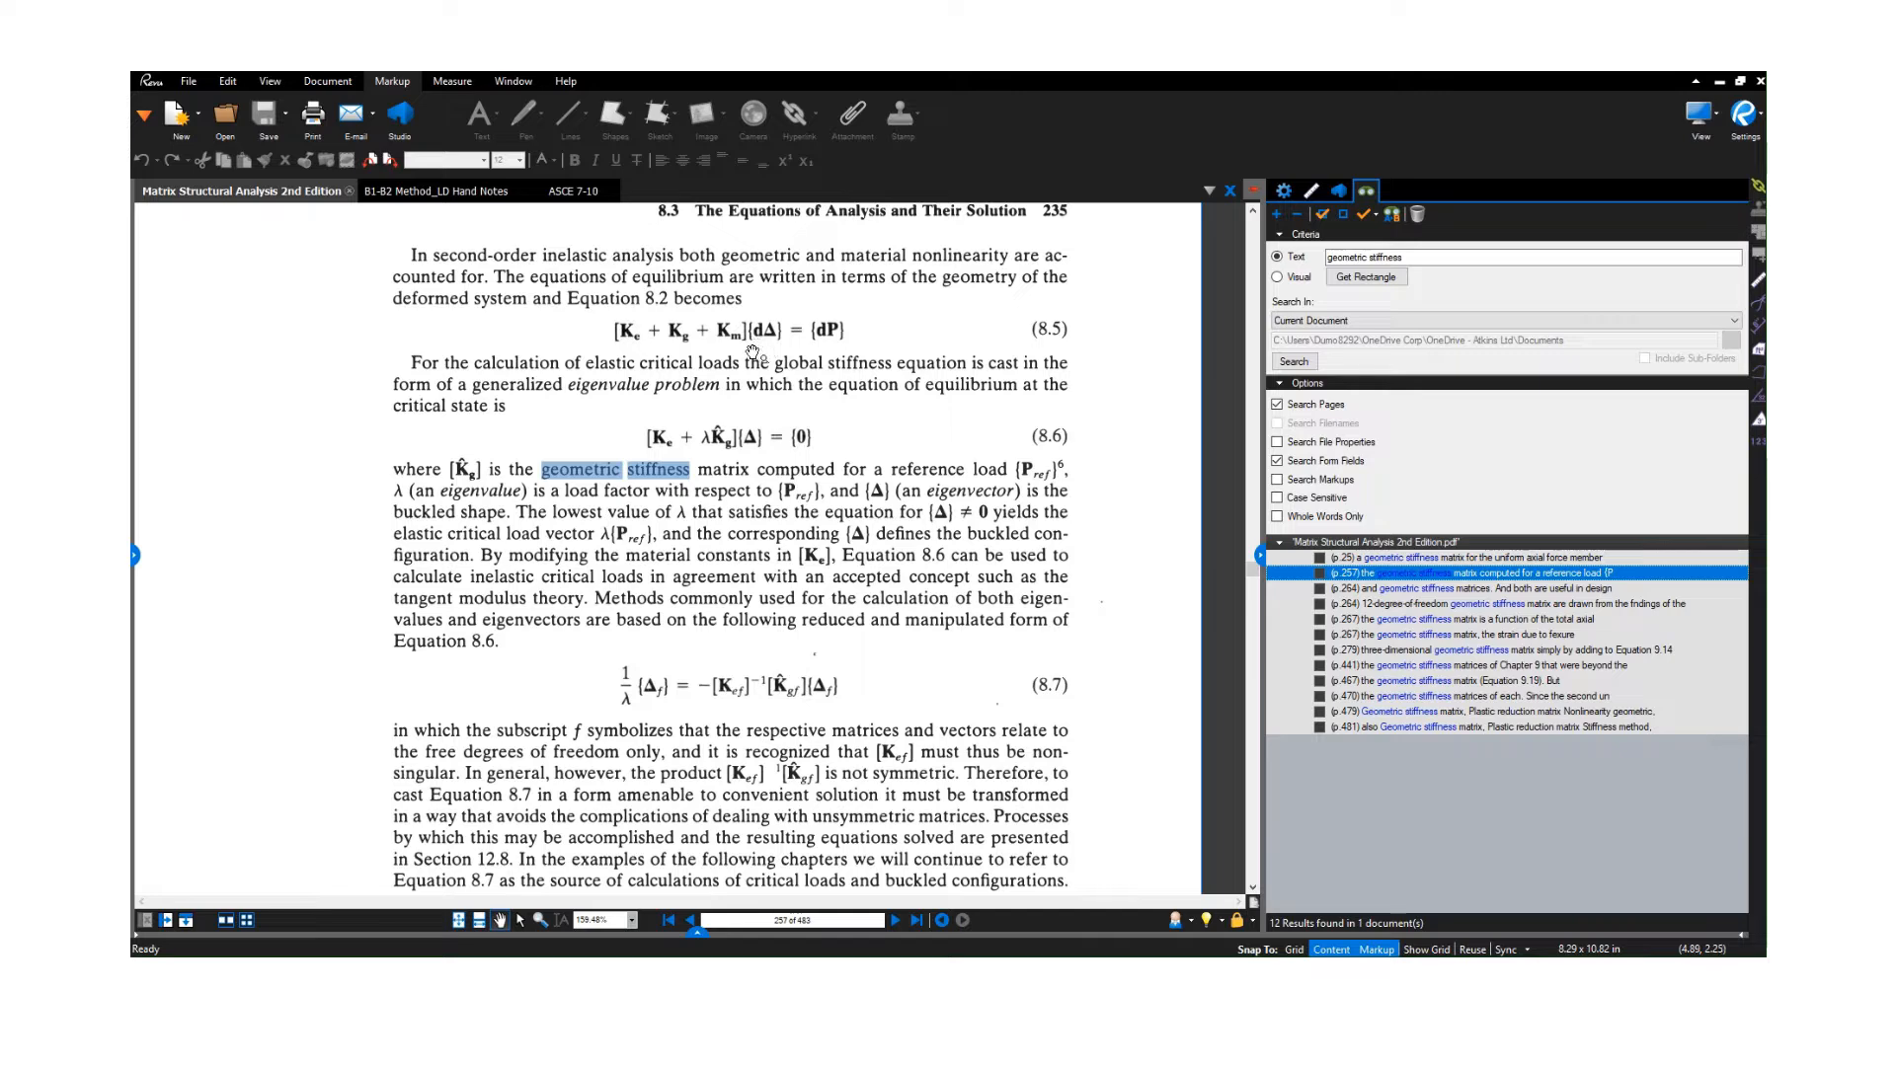
Examine Equation 8.5 on page 257 up close, fit the whole page in view and page forward to page 260.
left_click_drag(738, 360, 627, 374)
scroll(637, 346, "up", 1)
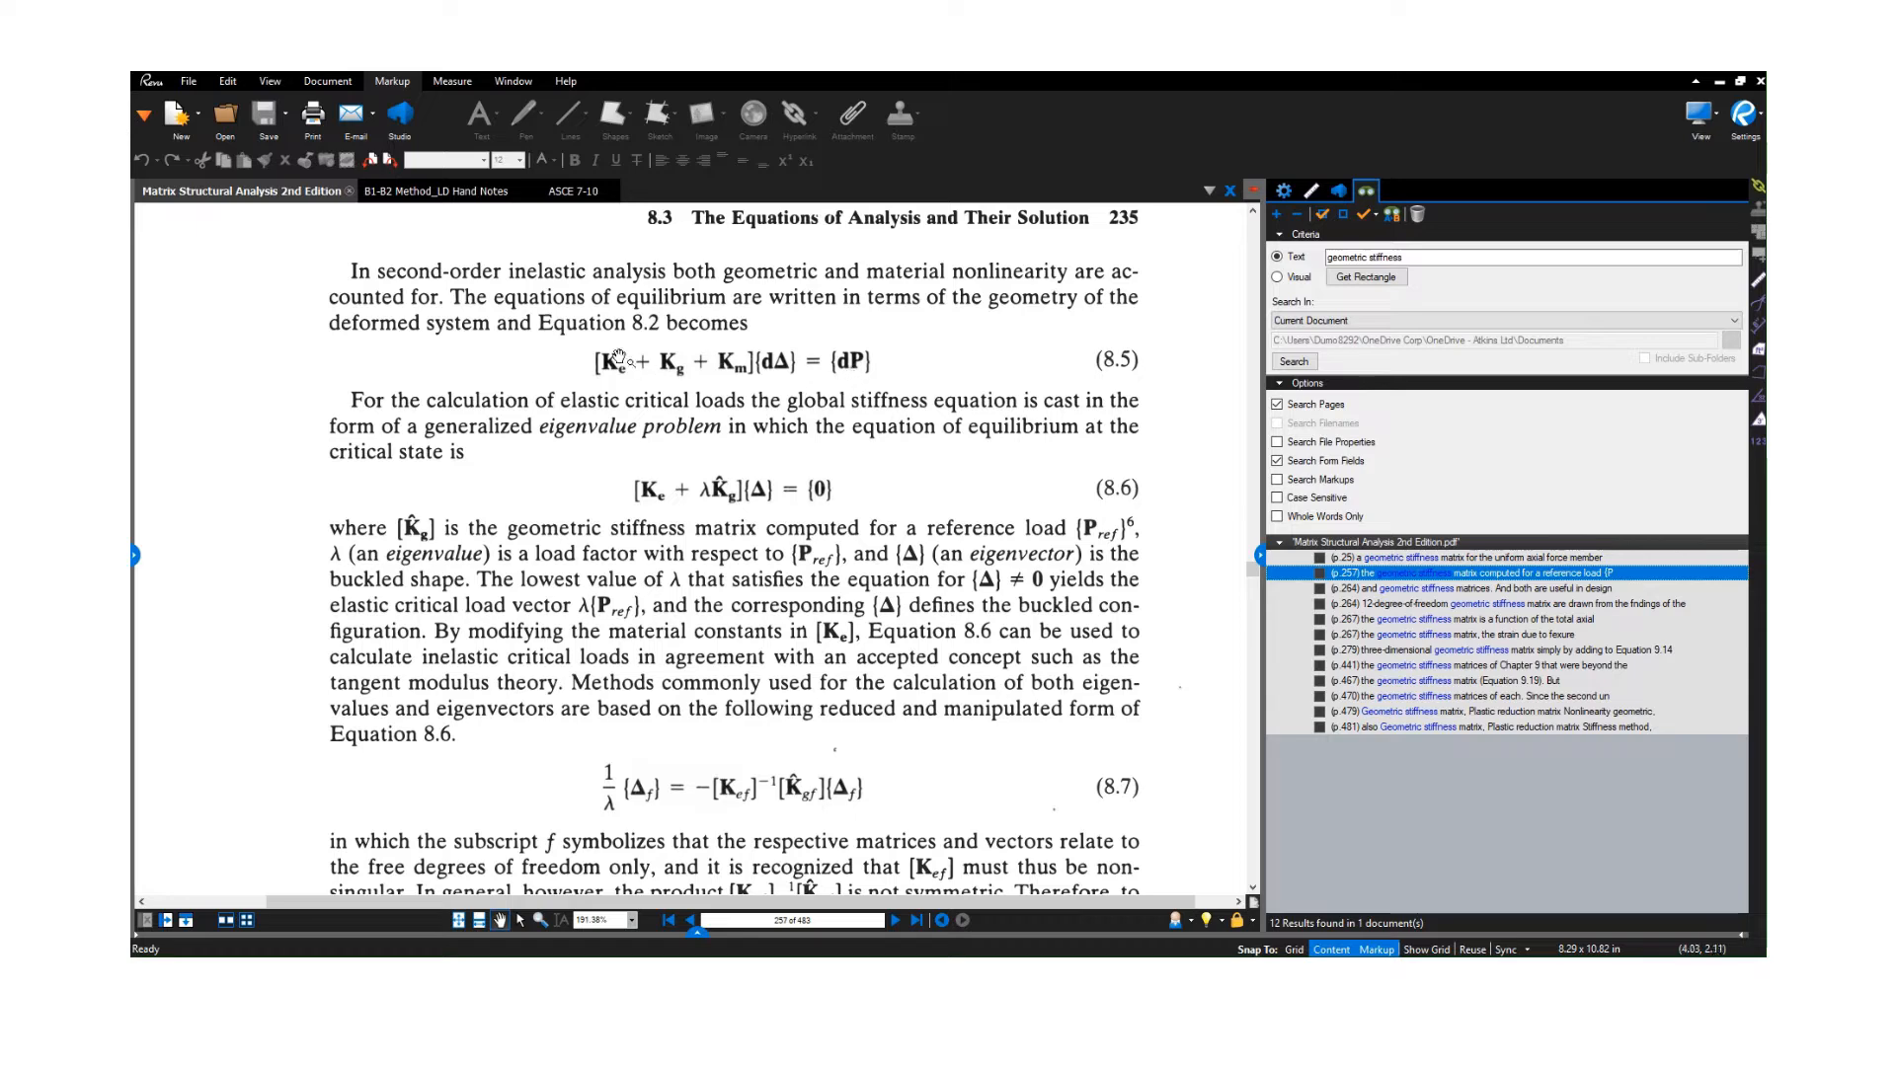
left_click(462, 922)
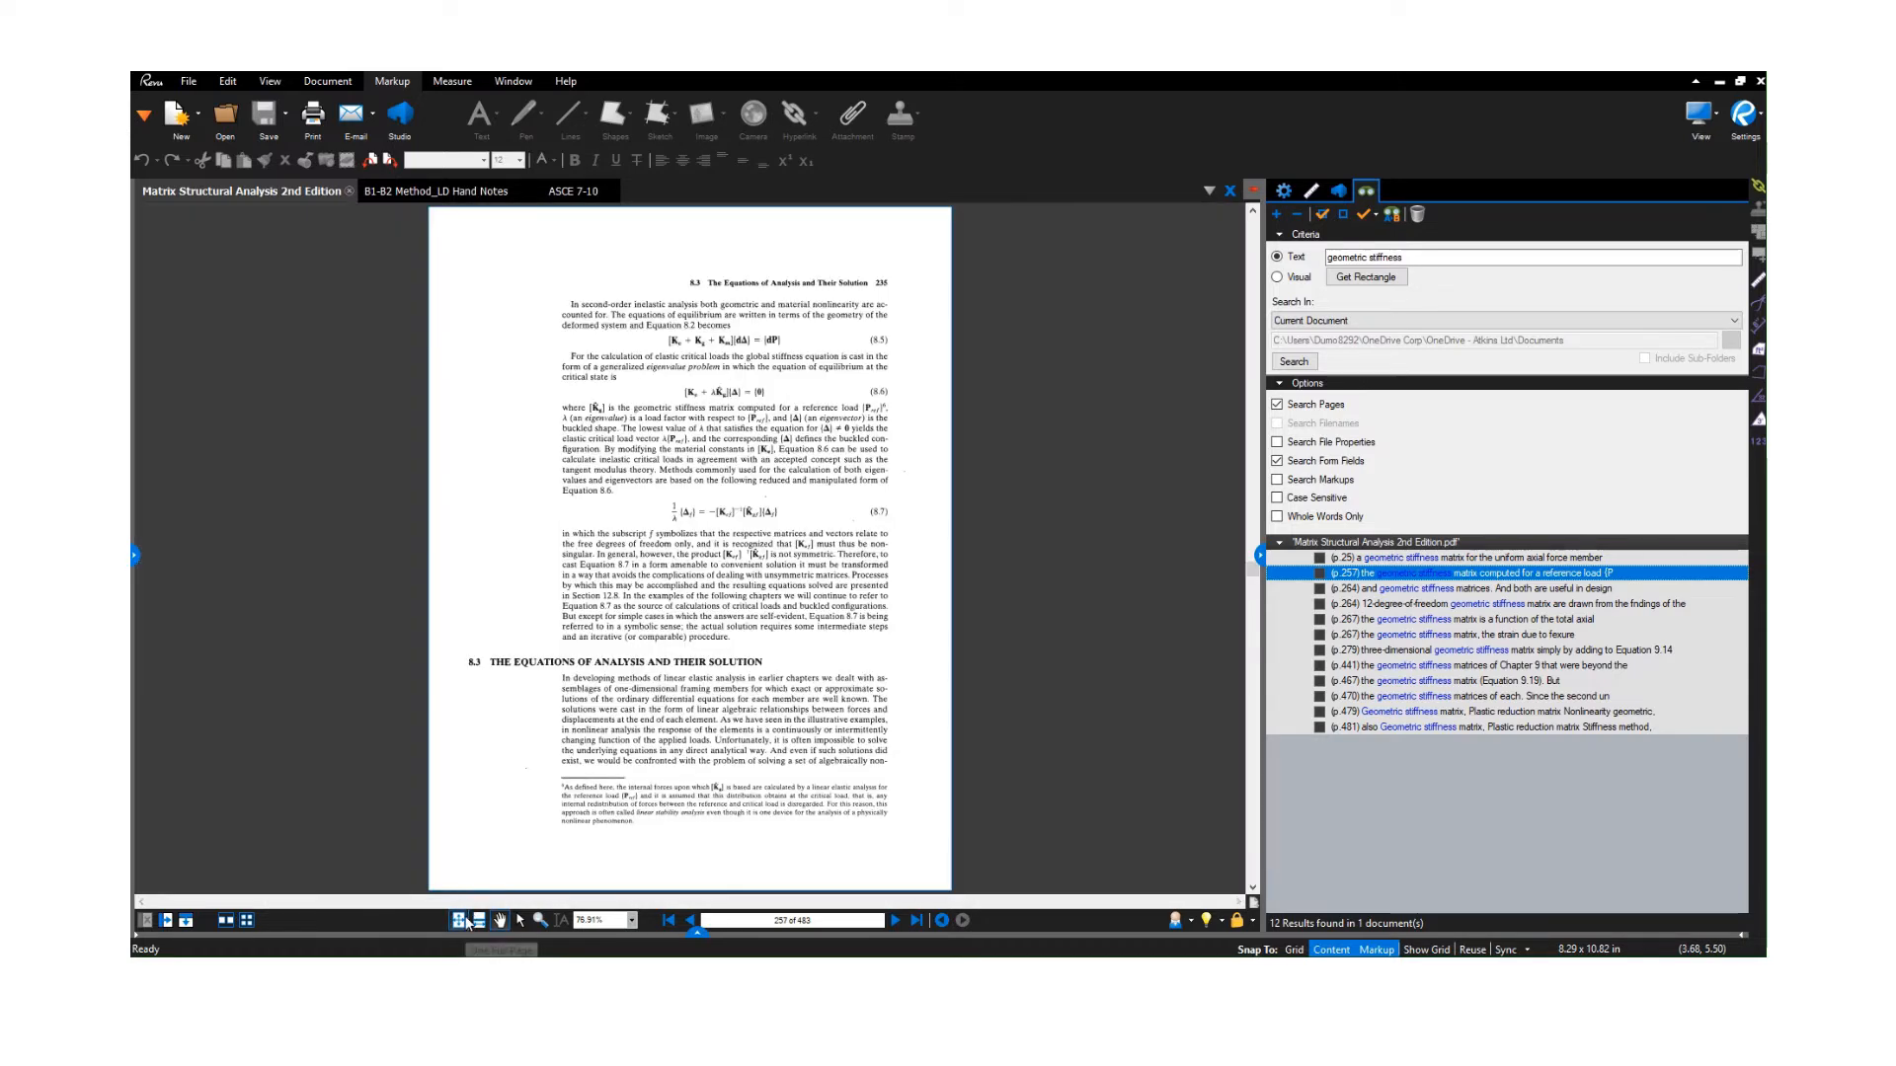
left_click(896, 921)
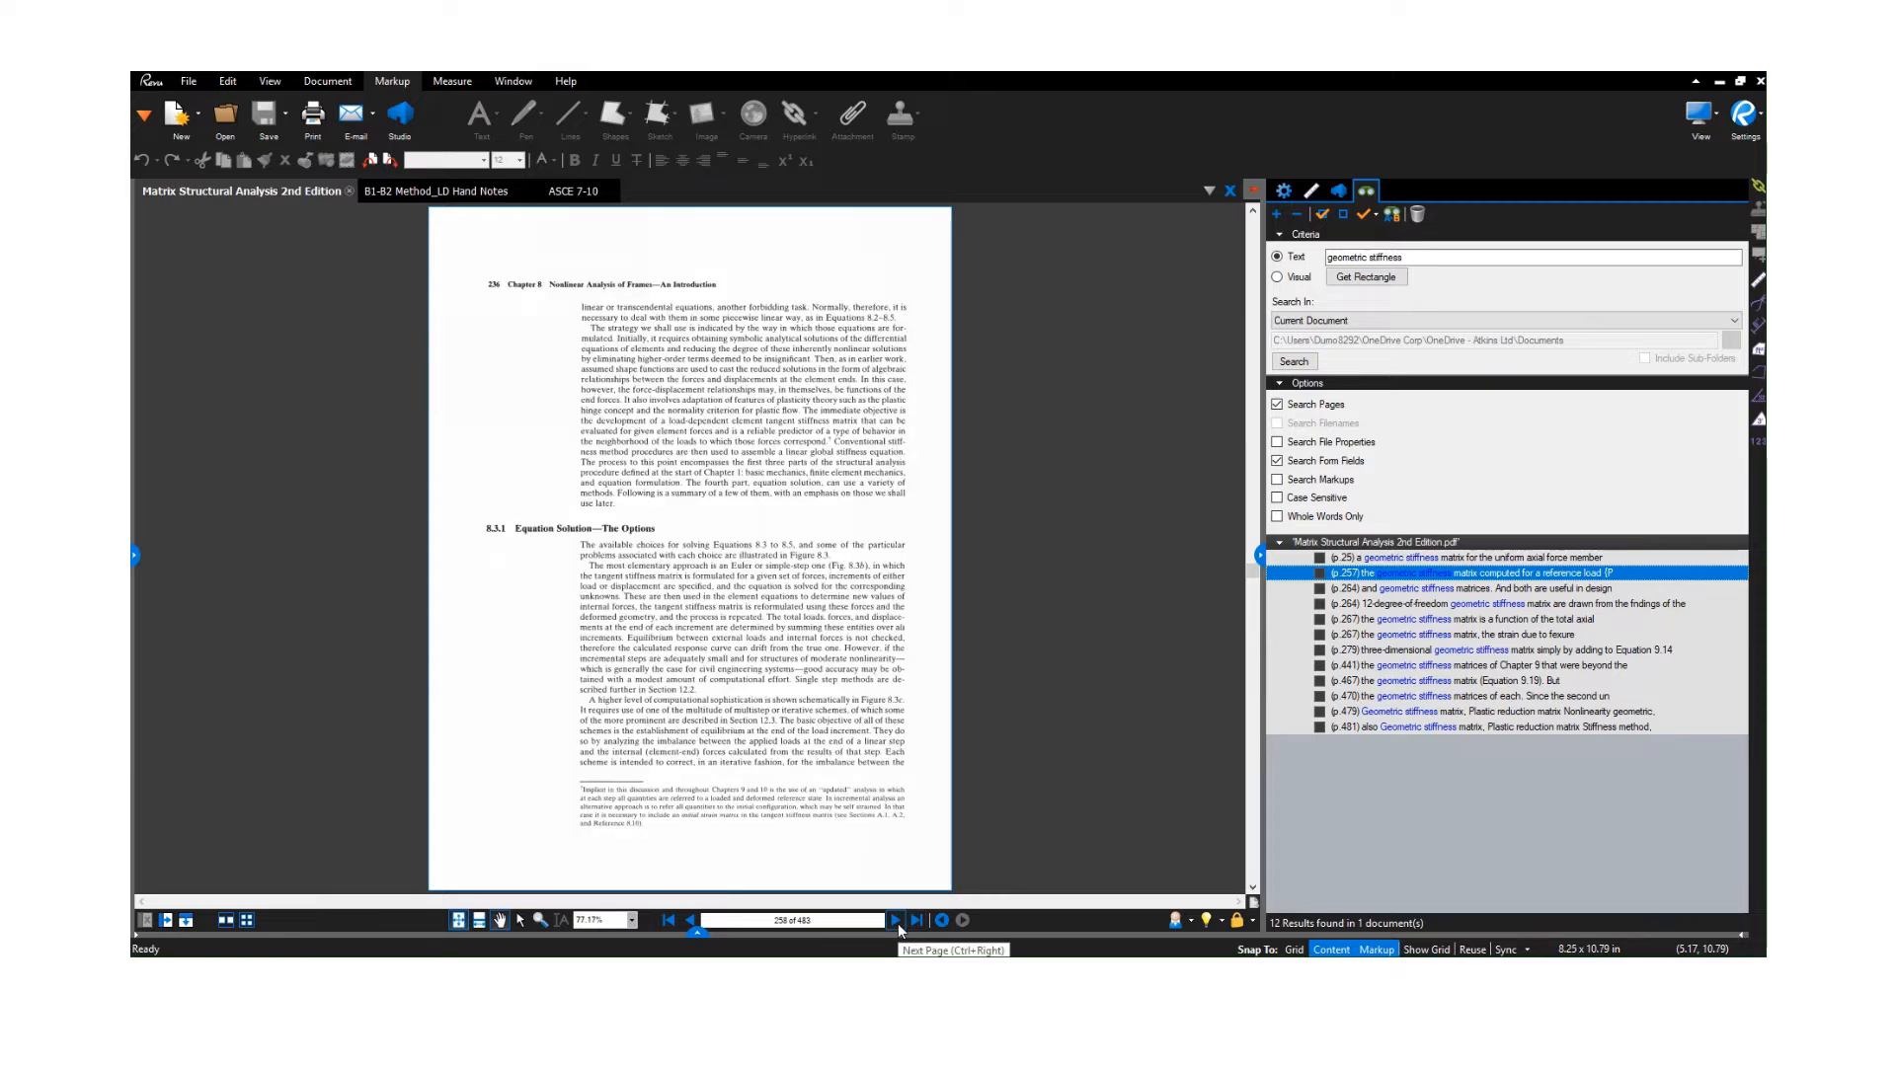
left_click(897, 922)
left_click(896, 922)
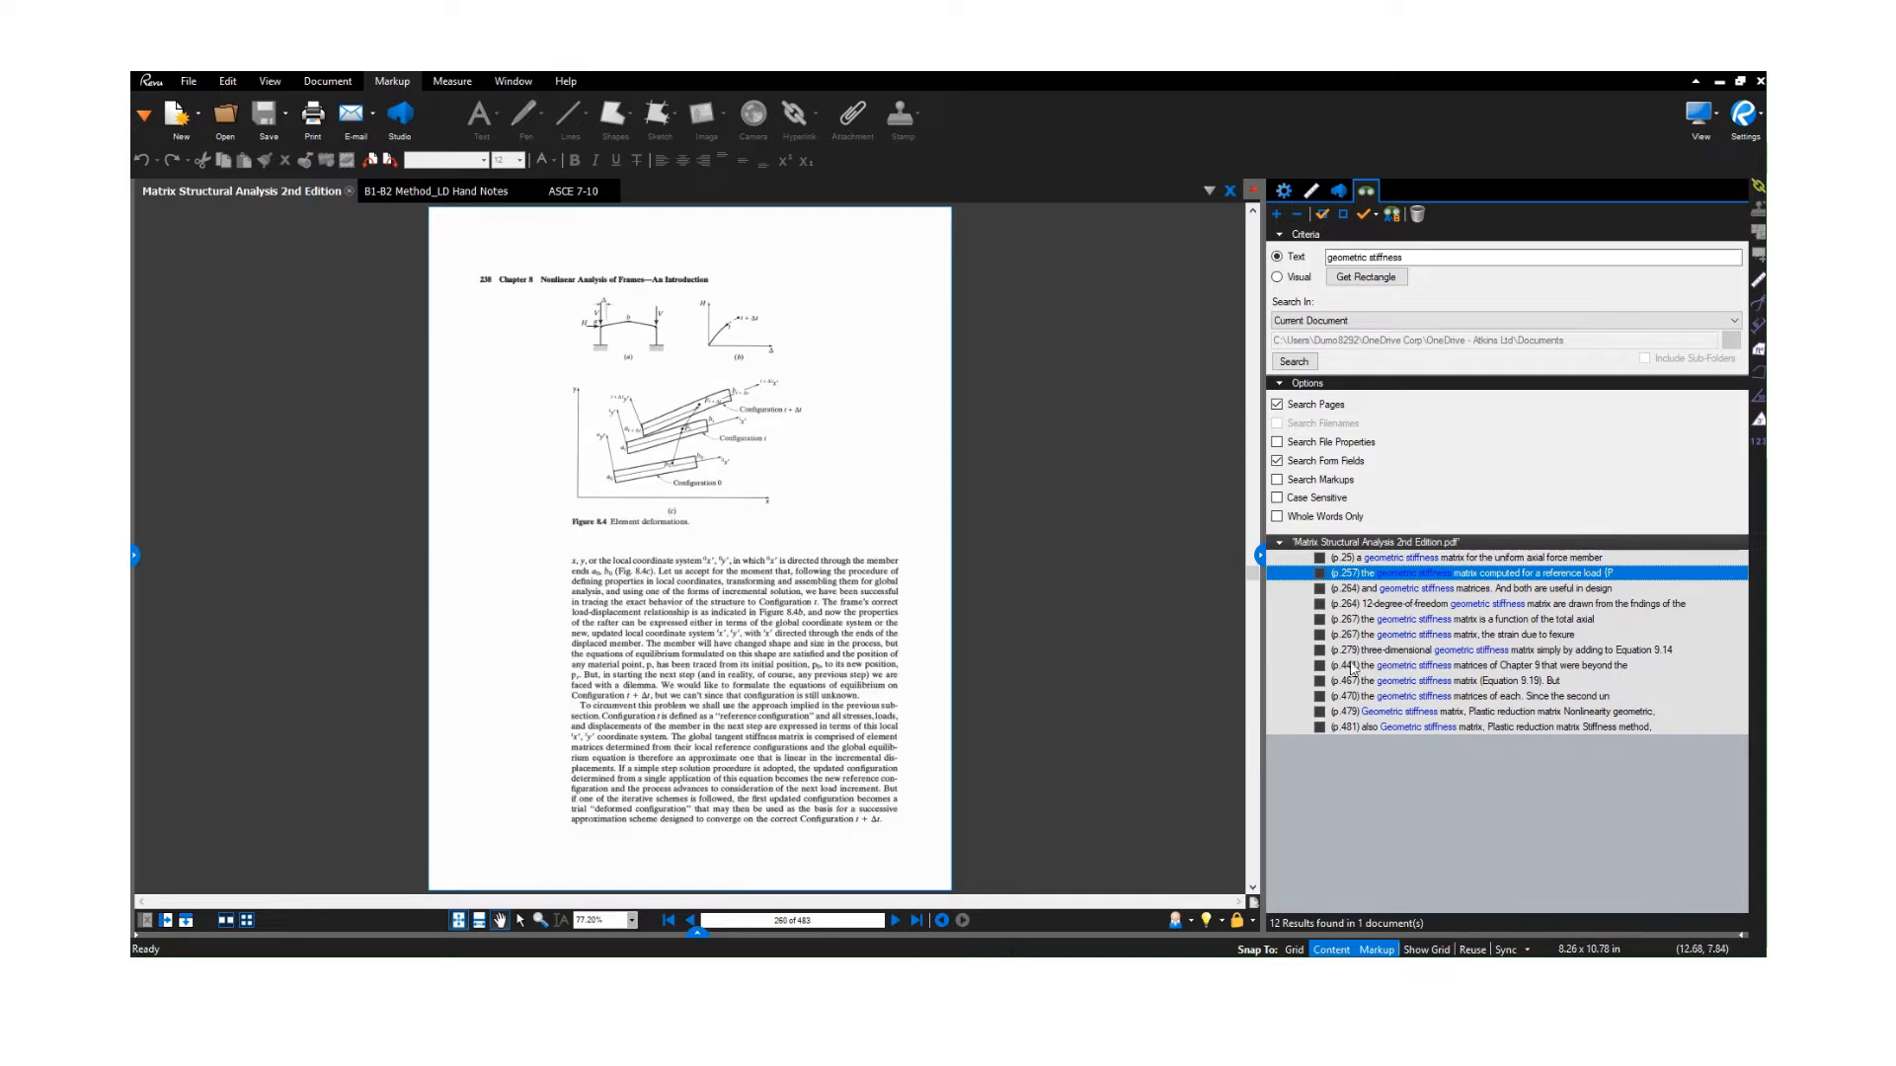
Go through the geometric stiffness search results to page 279 and examine the three-dimensional geometric stiffness matrix, Equation 9.18.
left_click(1395, 589)
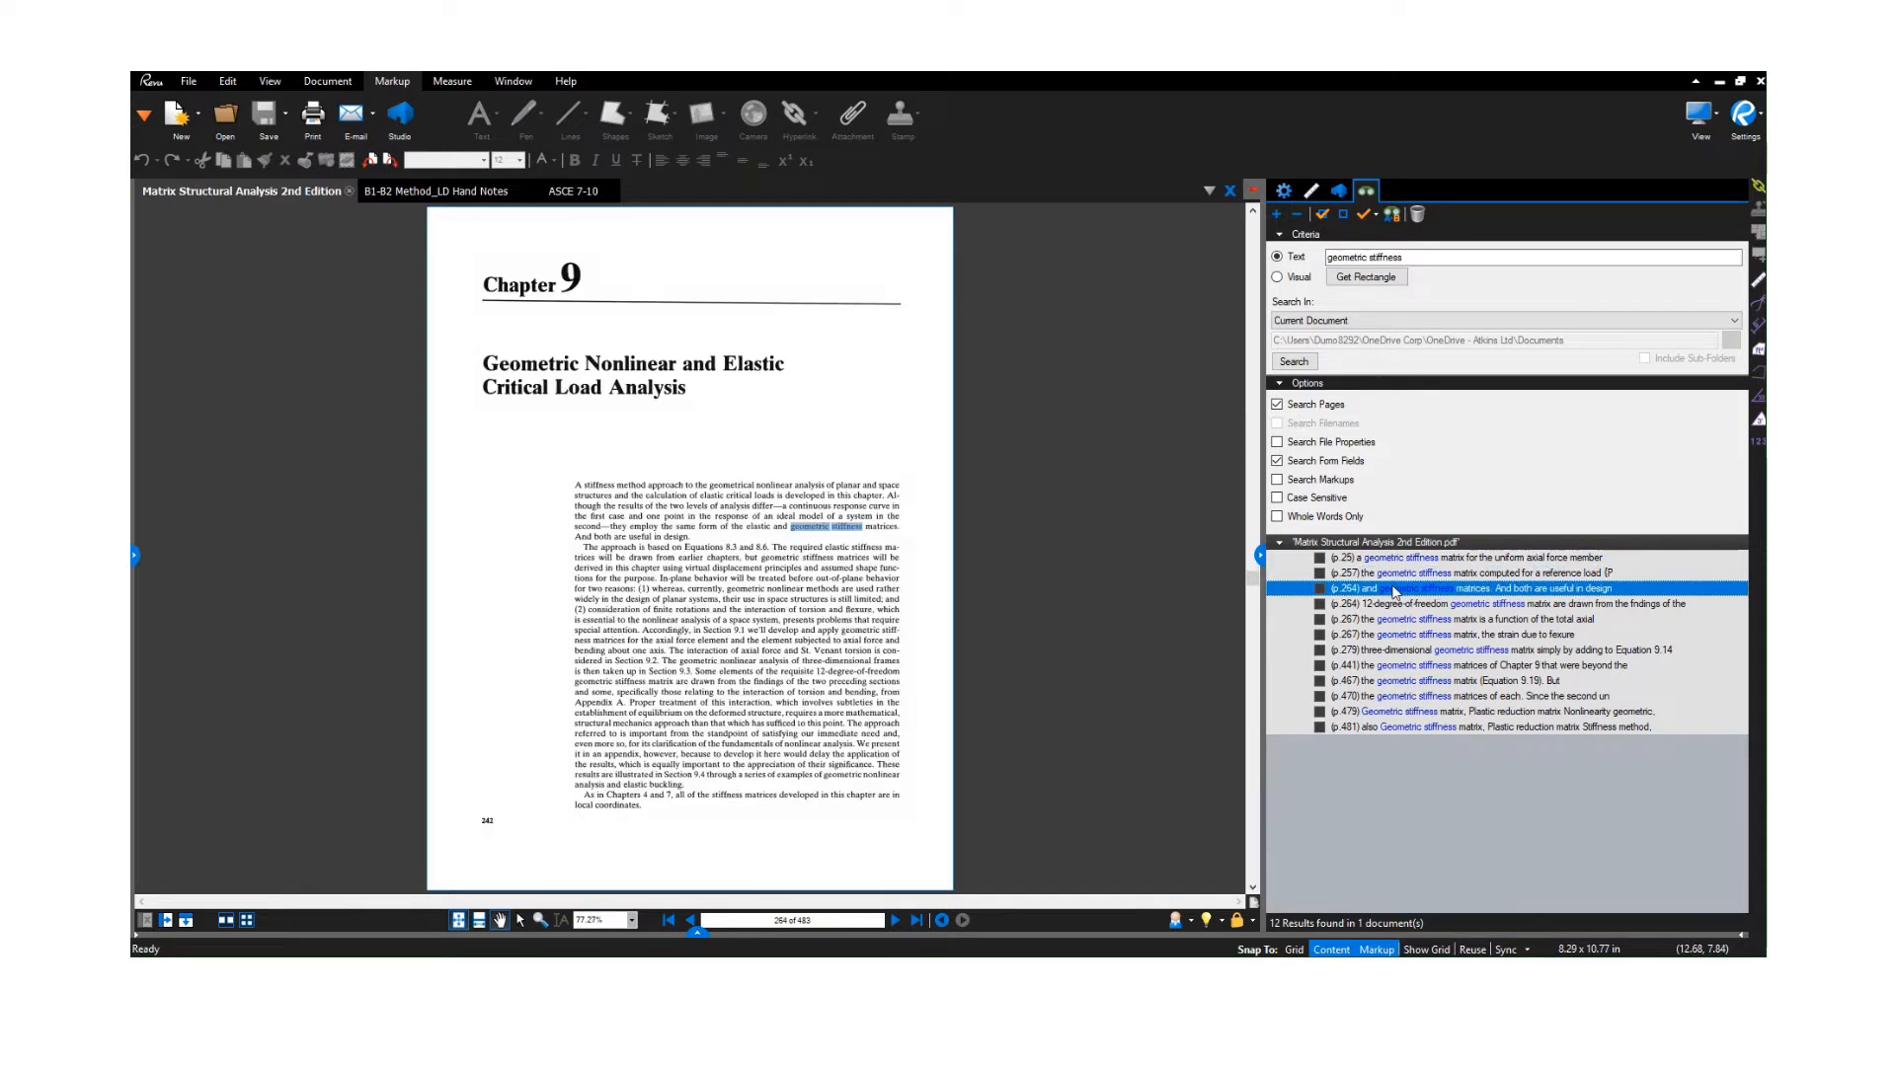
left_click(1463, 607)
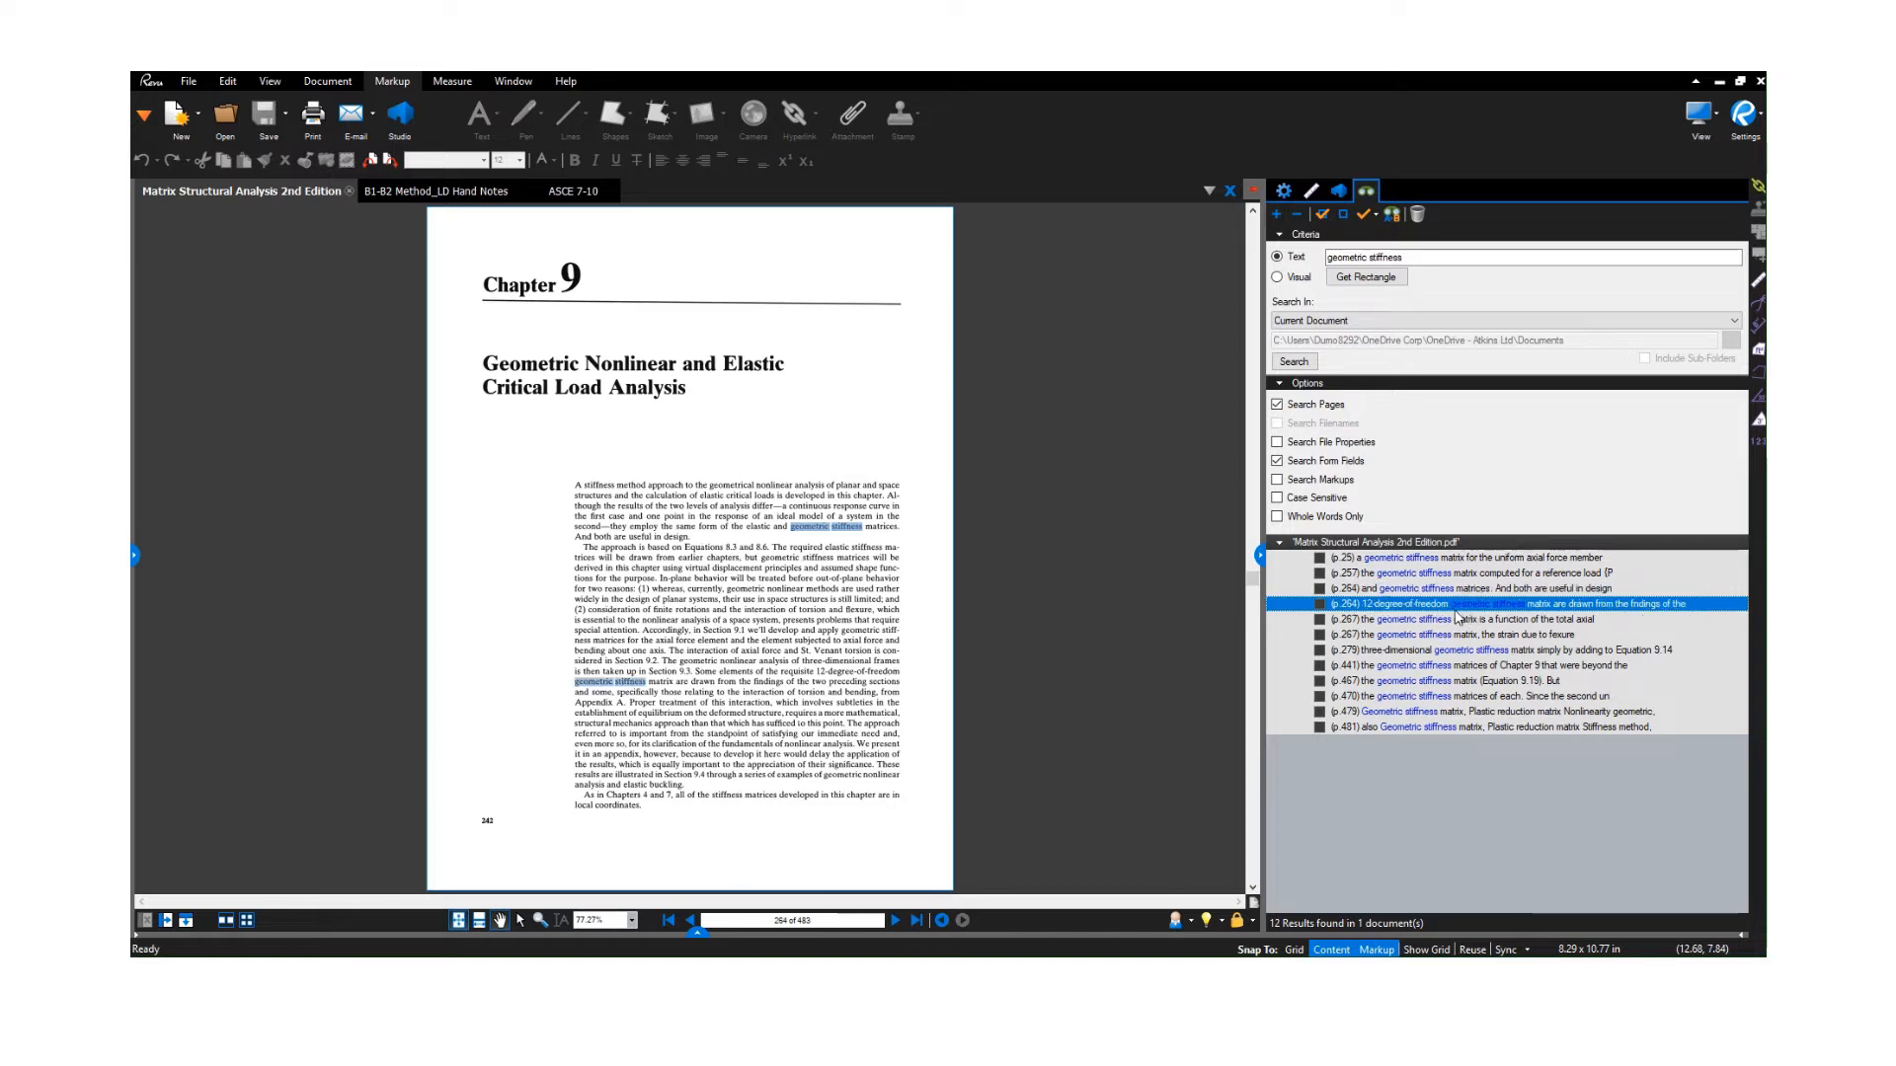
left_click(1422, 620)
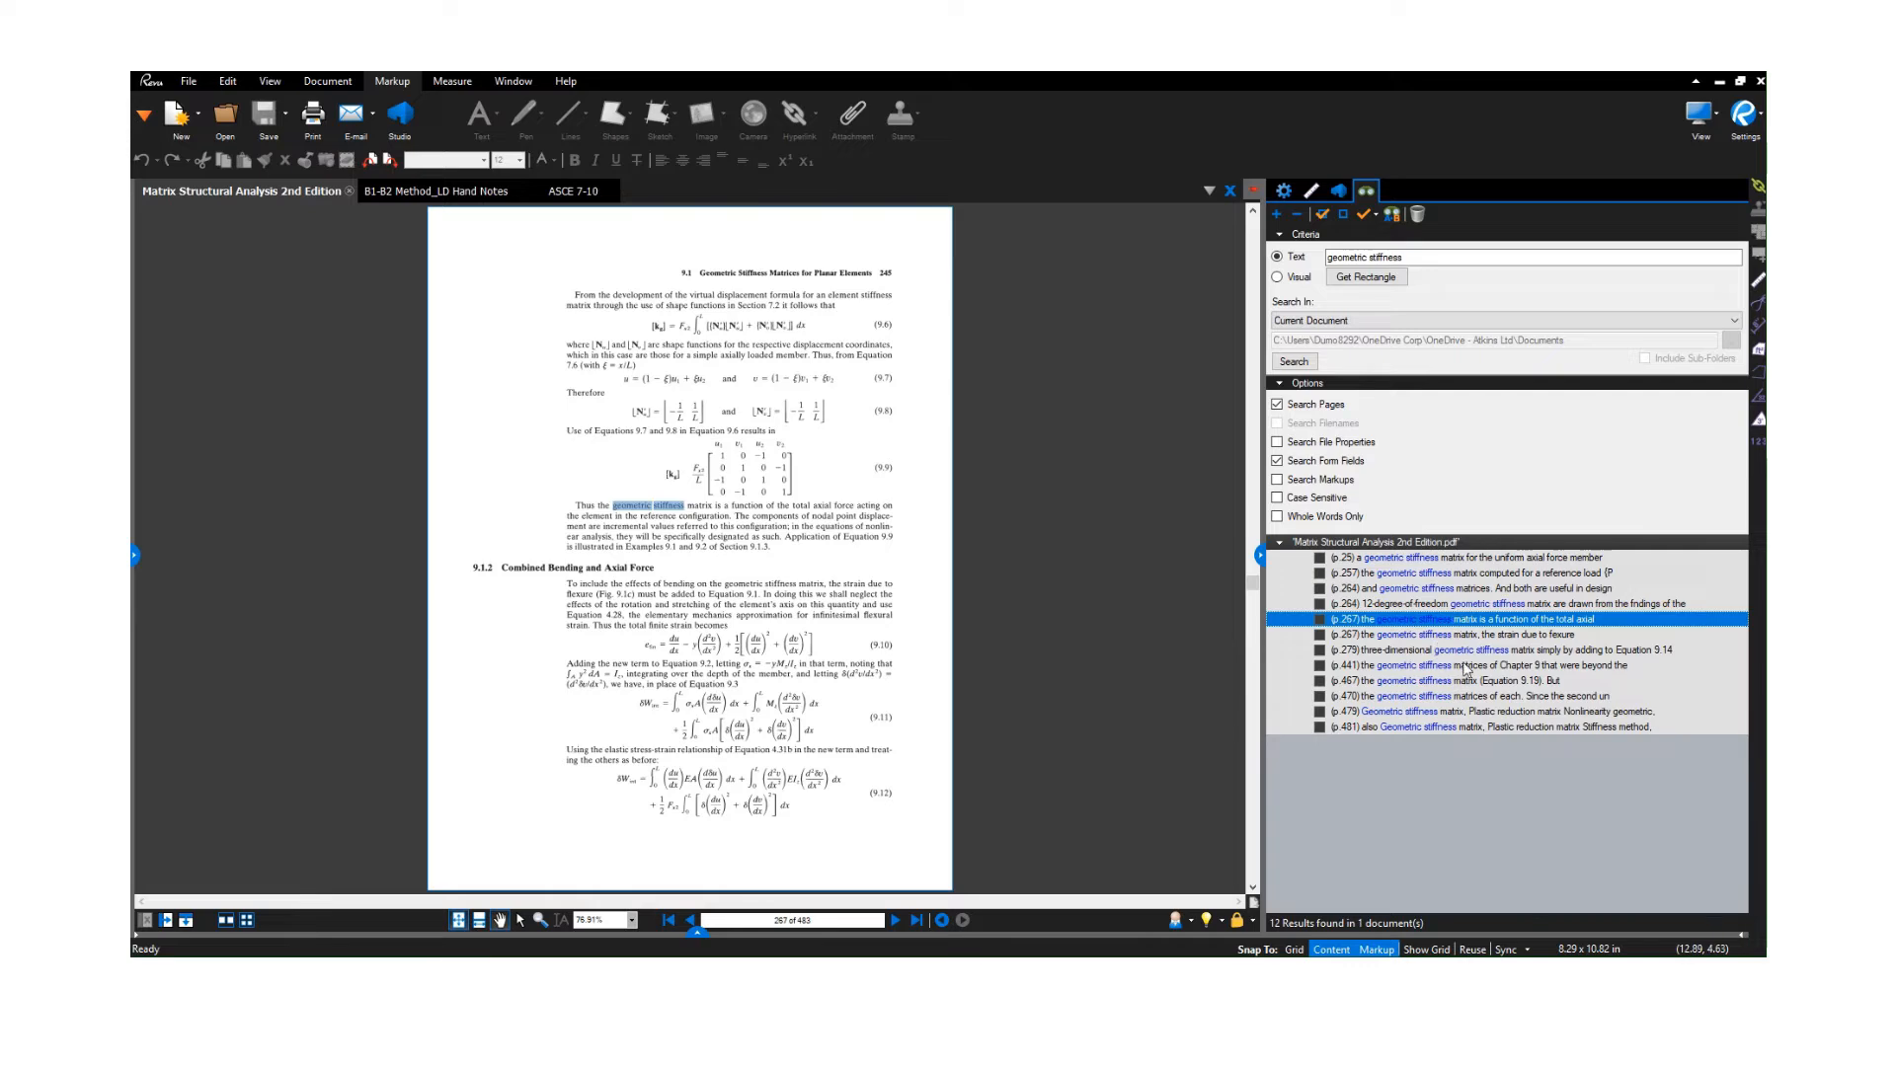
left_click(1438, 651)
left_click(1420, 668)
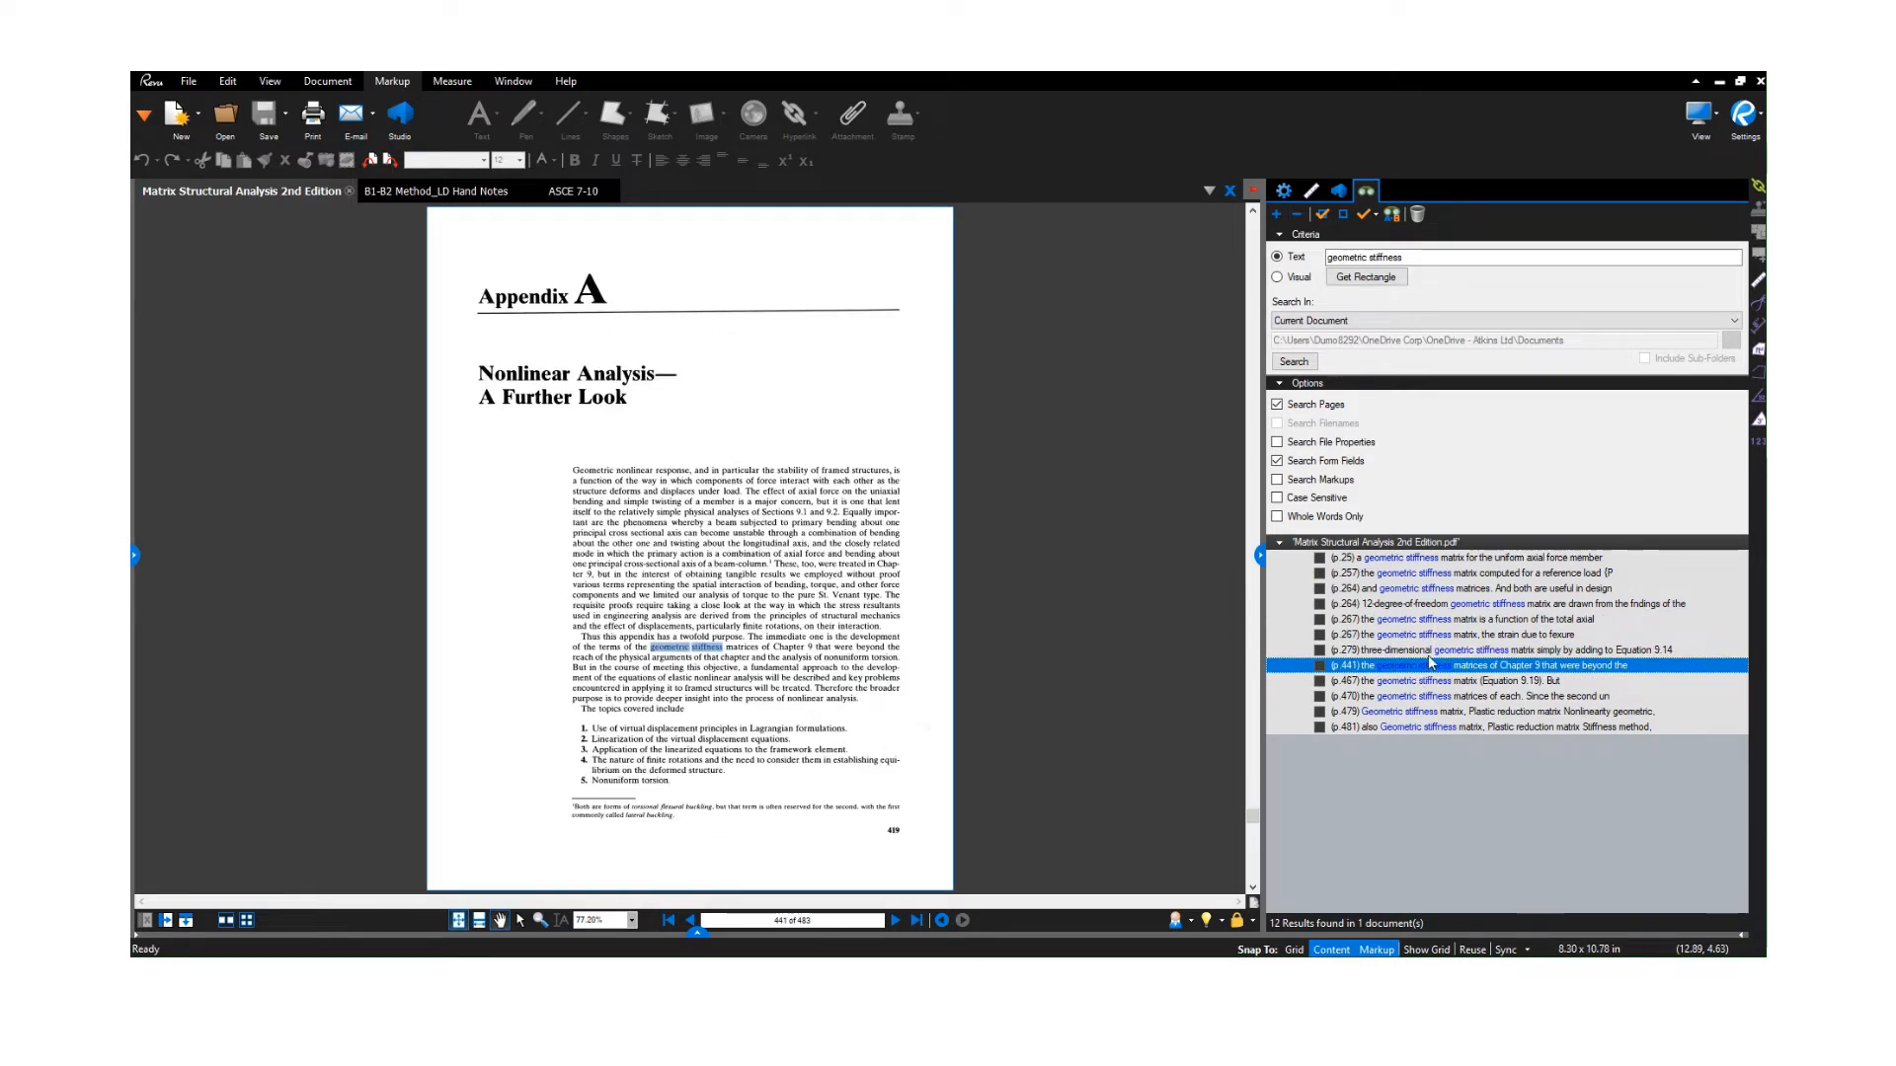
left_click(1463, 652)
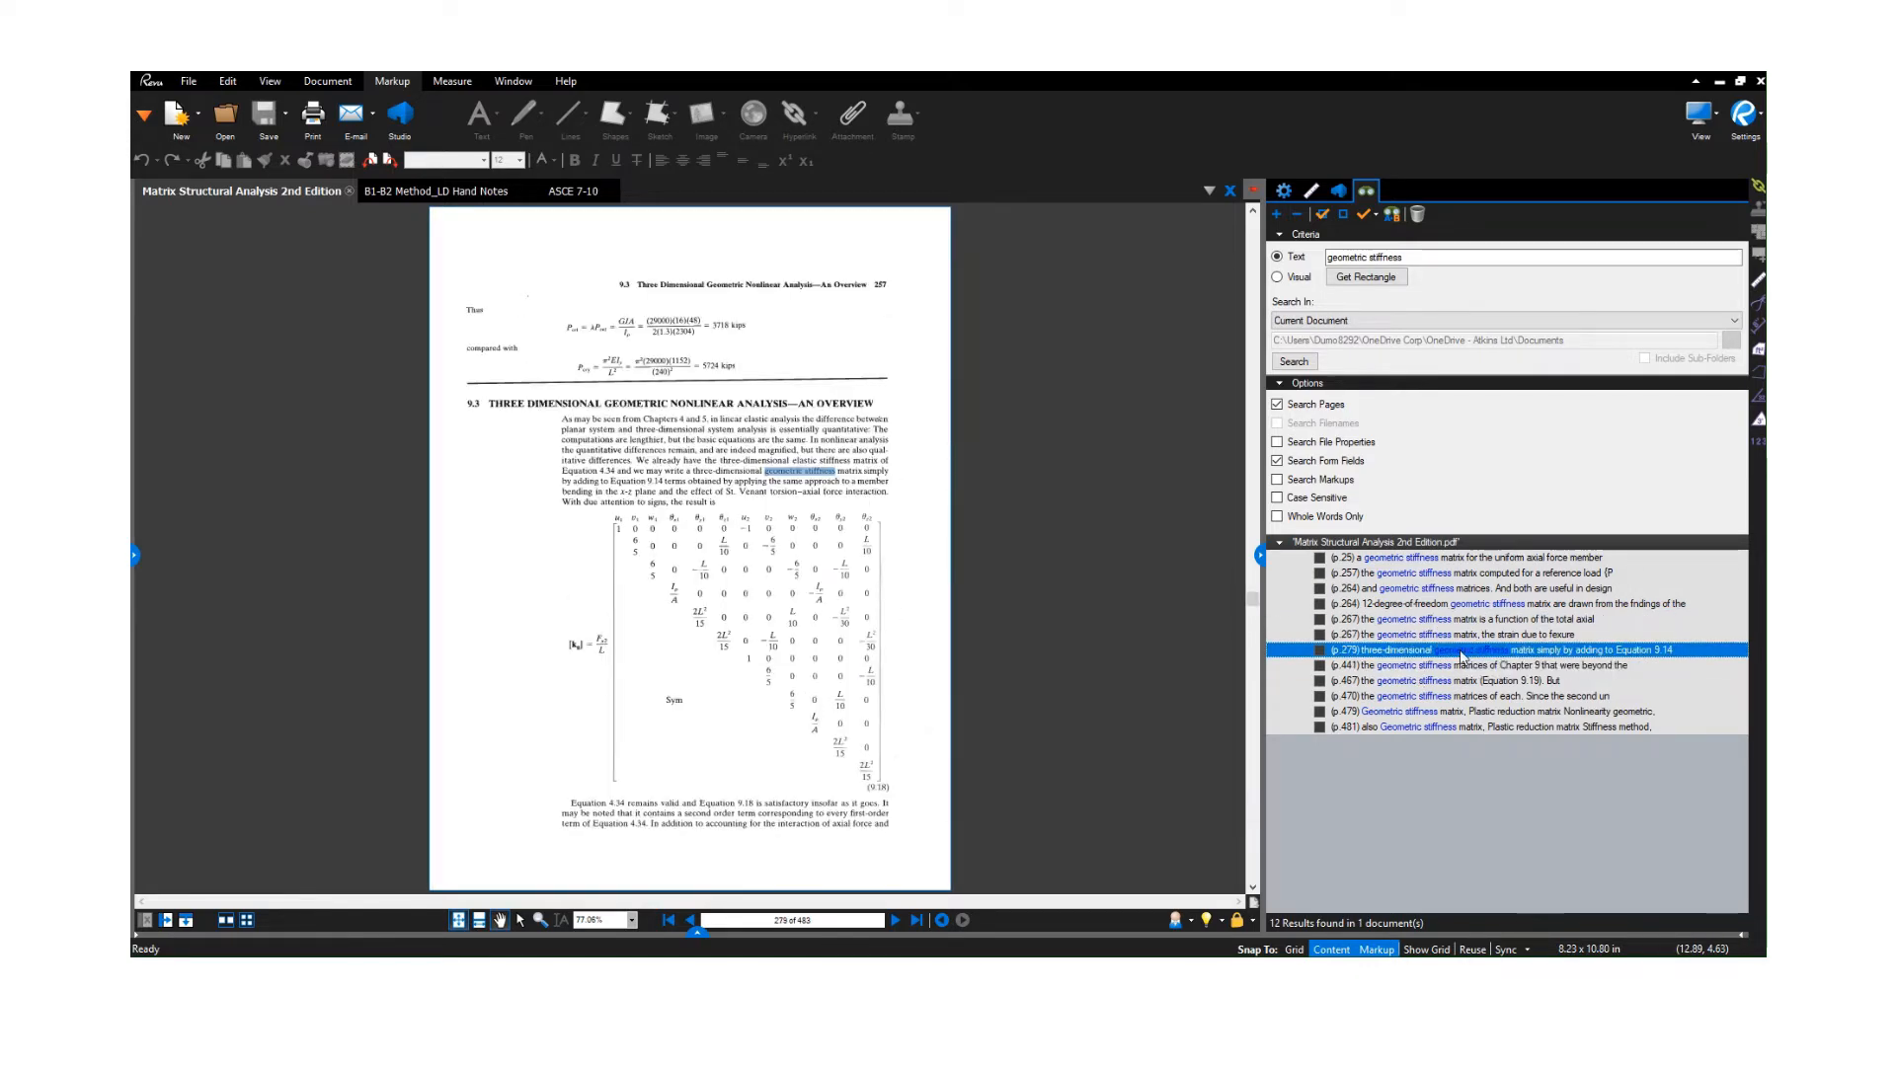
scroll(811, 640, "up", 1, "ctrl")
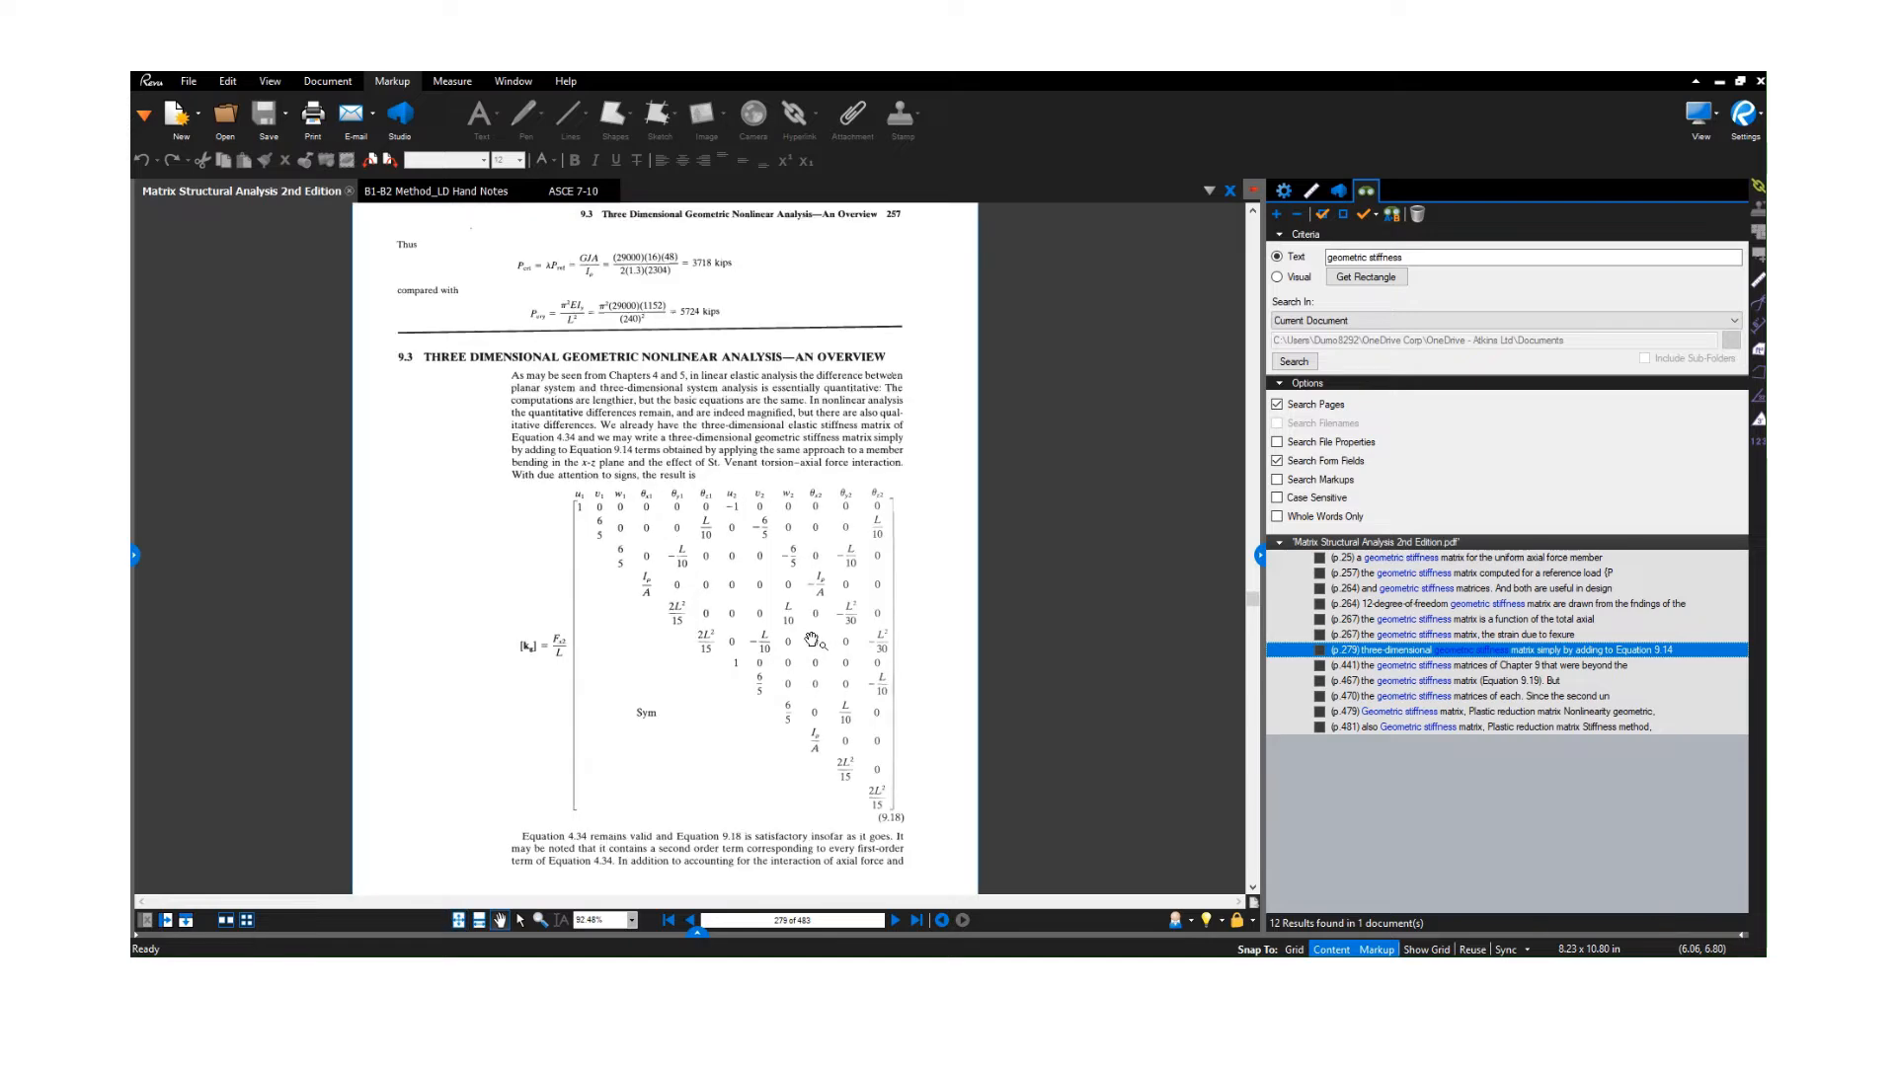
scroll(755, 602, "up", 1, "ctrl")
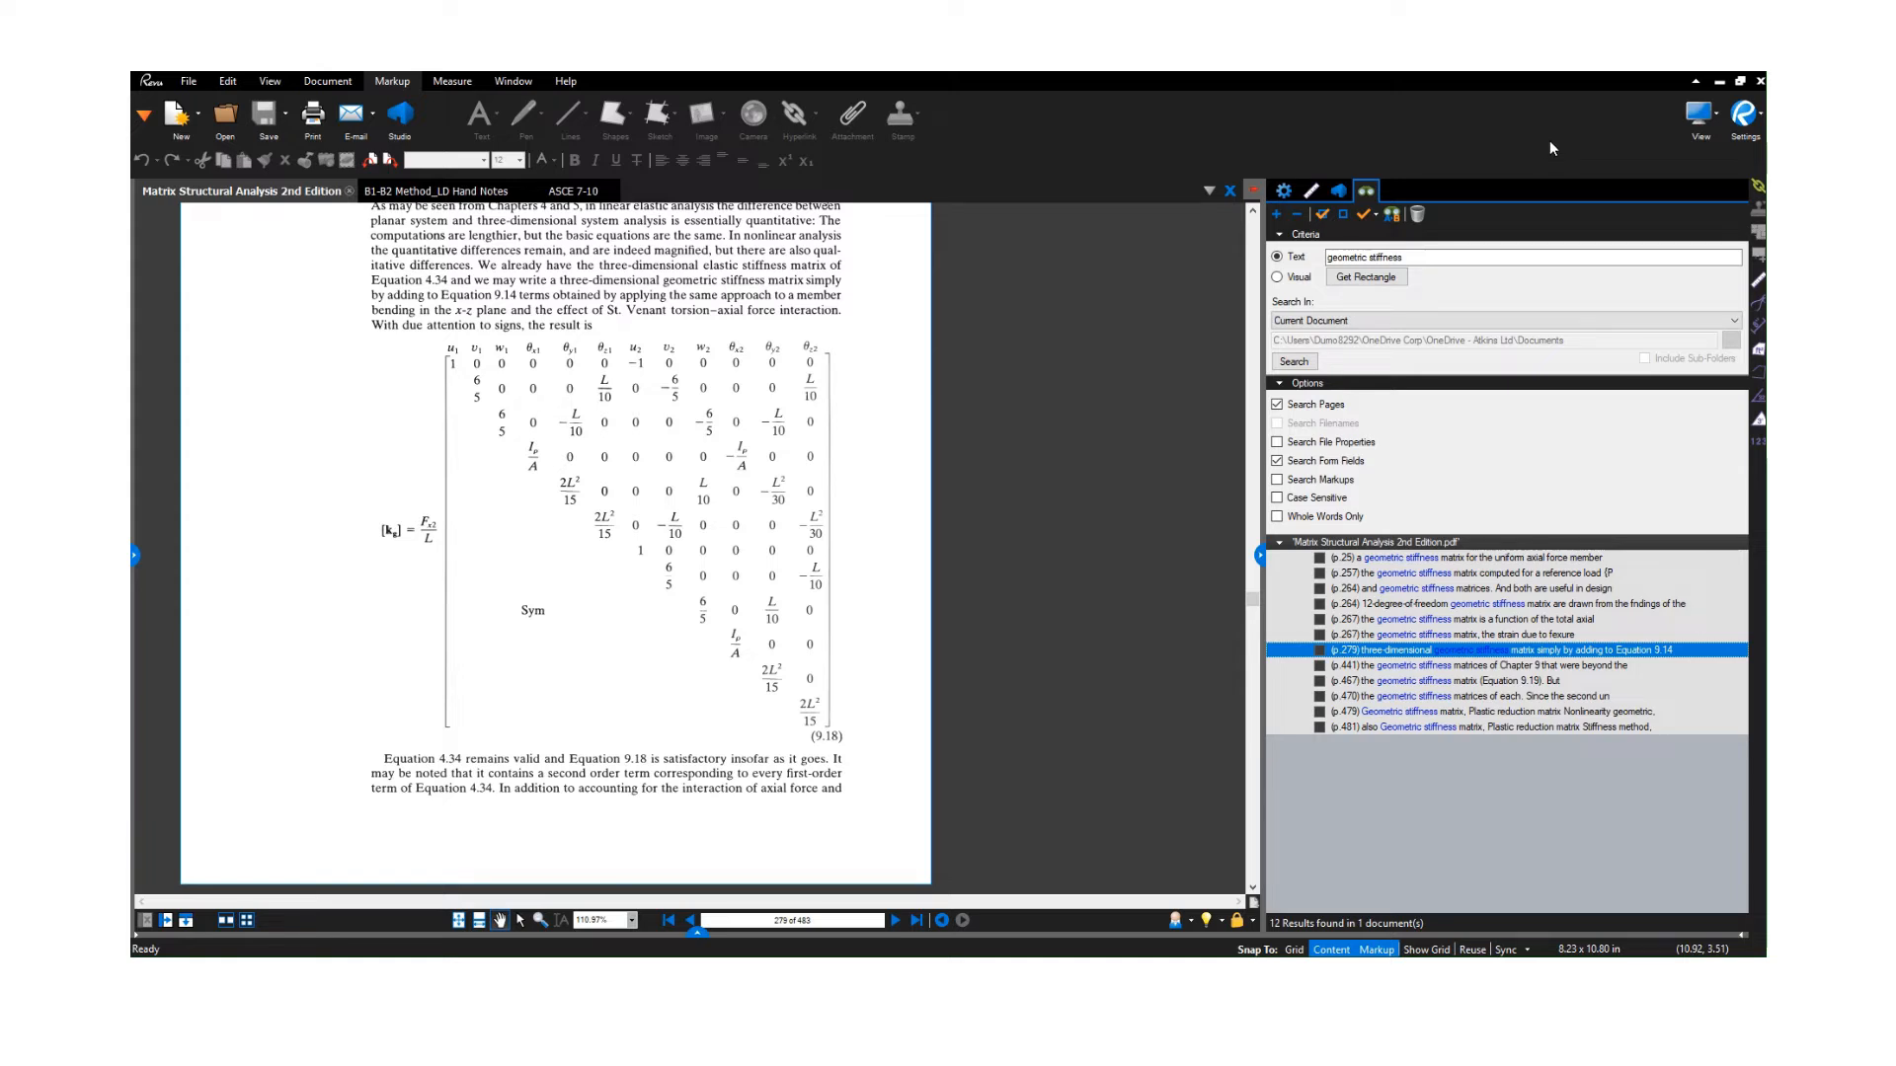
Switch back to RAM Frame and reposition the General Criteria dialog over the building model.
left_click(1720, 83)
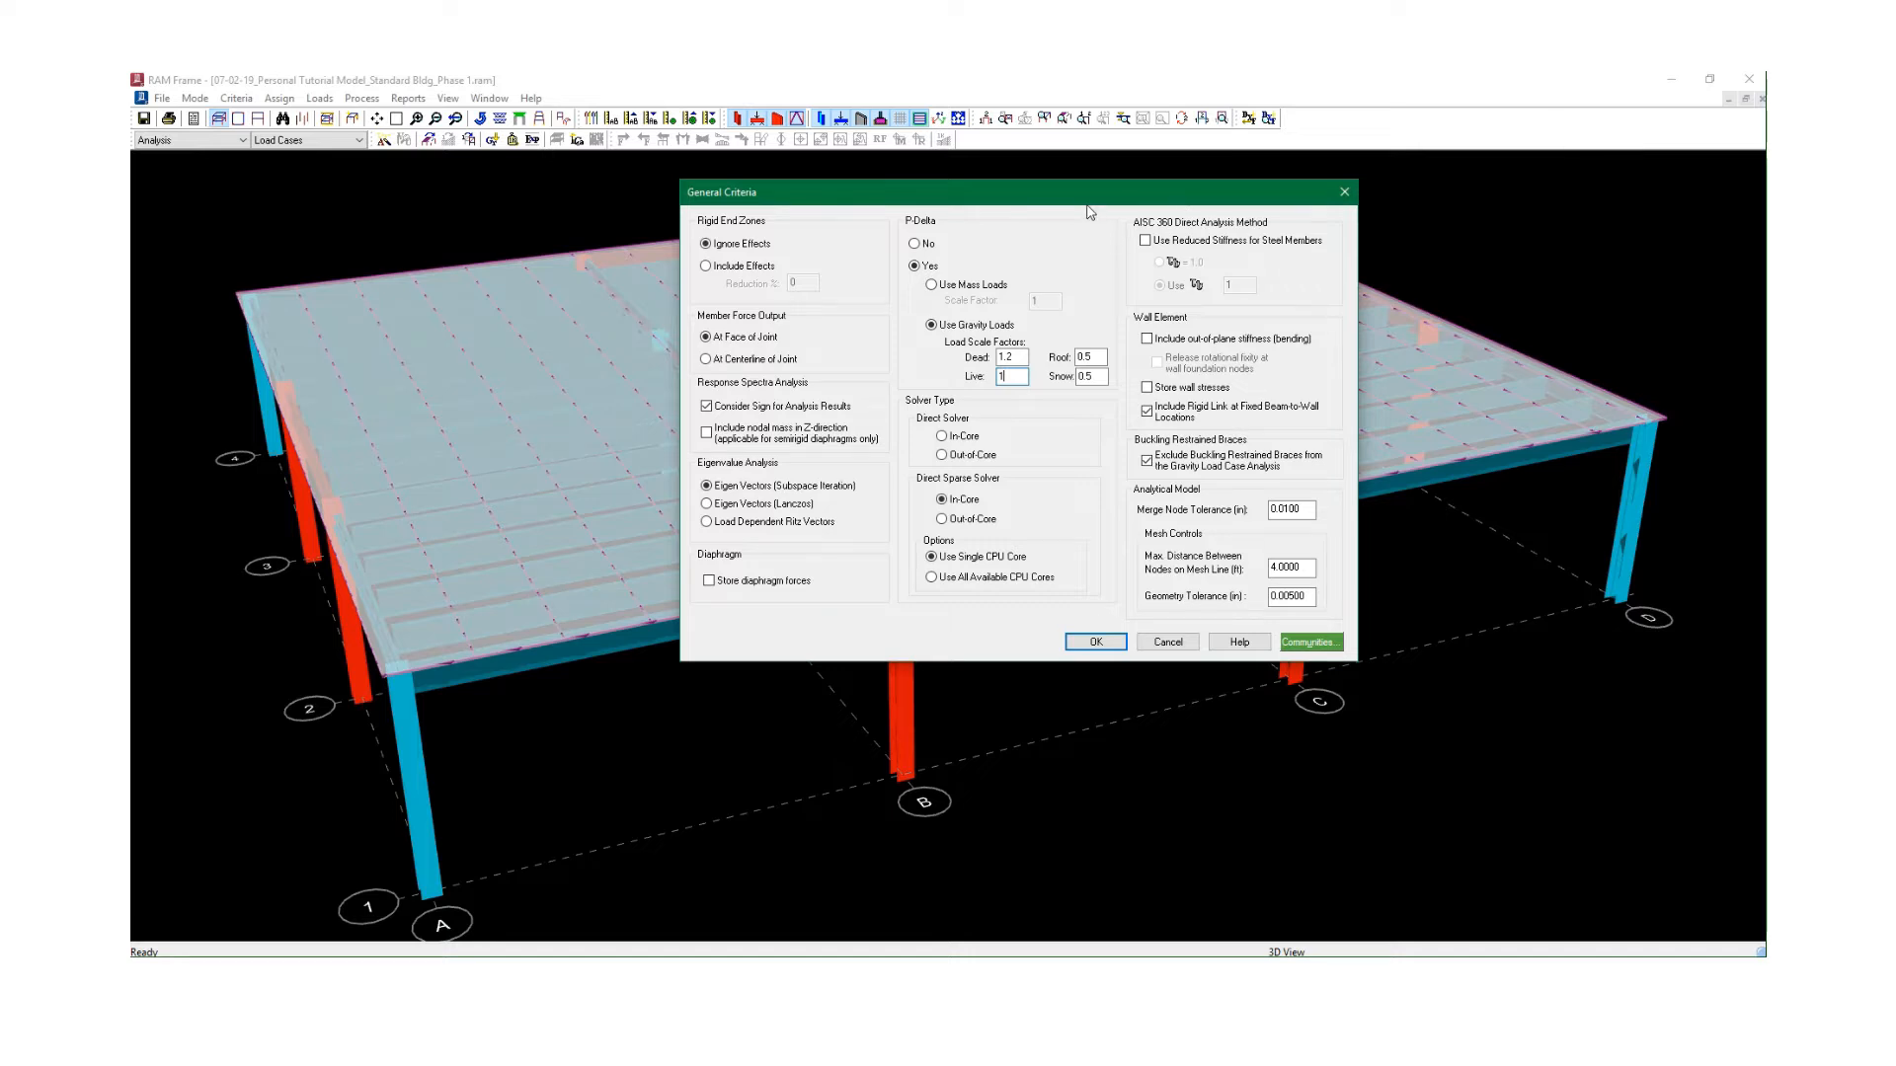
left_click_drag(1186, 192, 1327, 179)
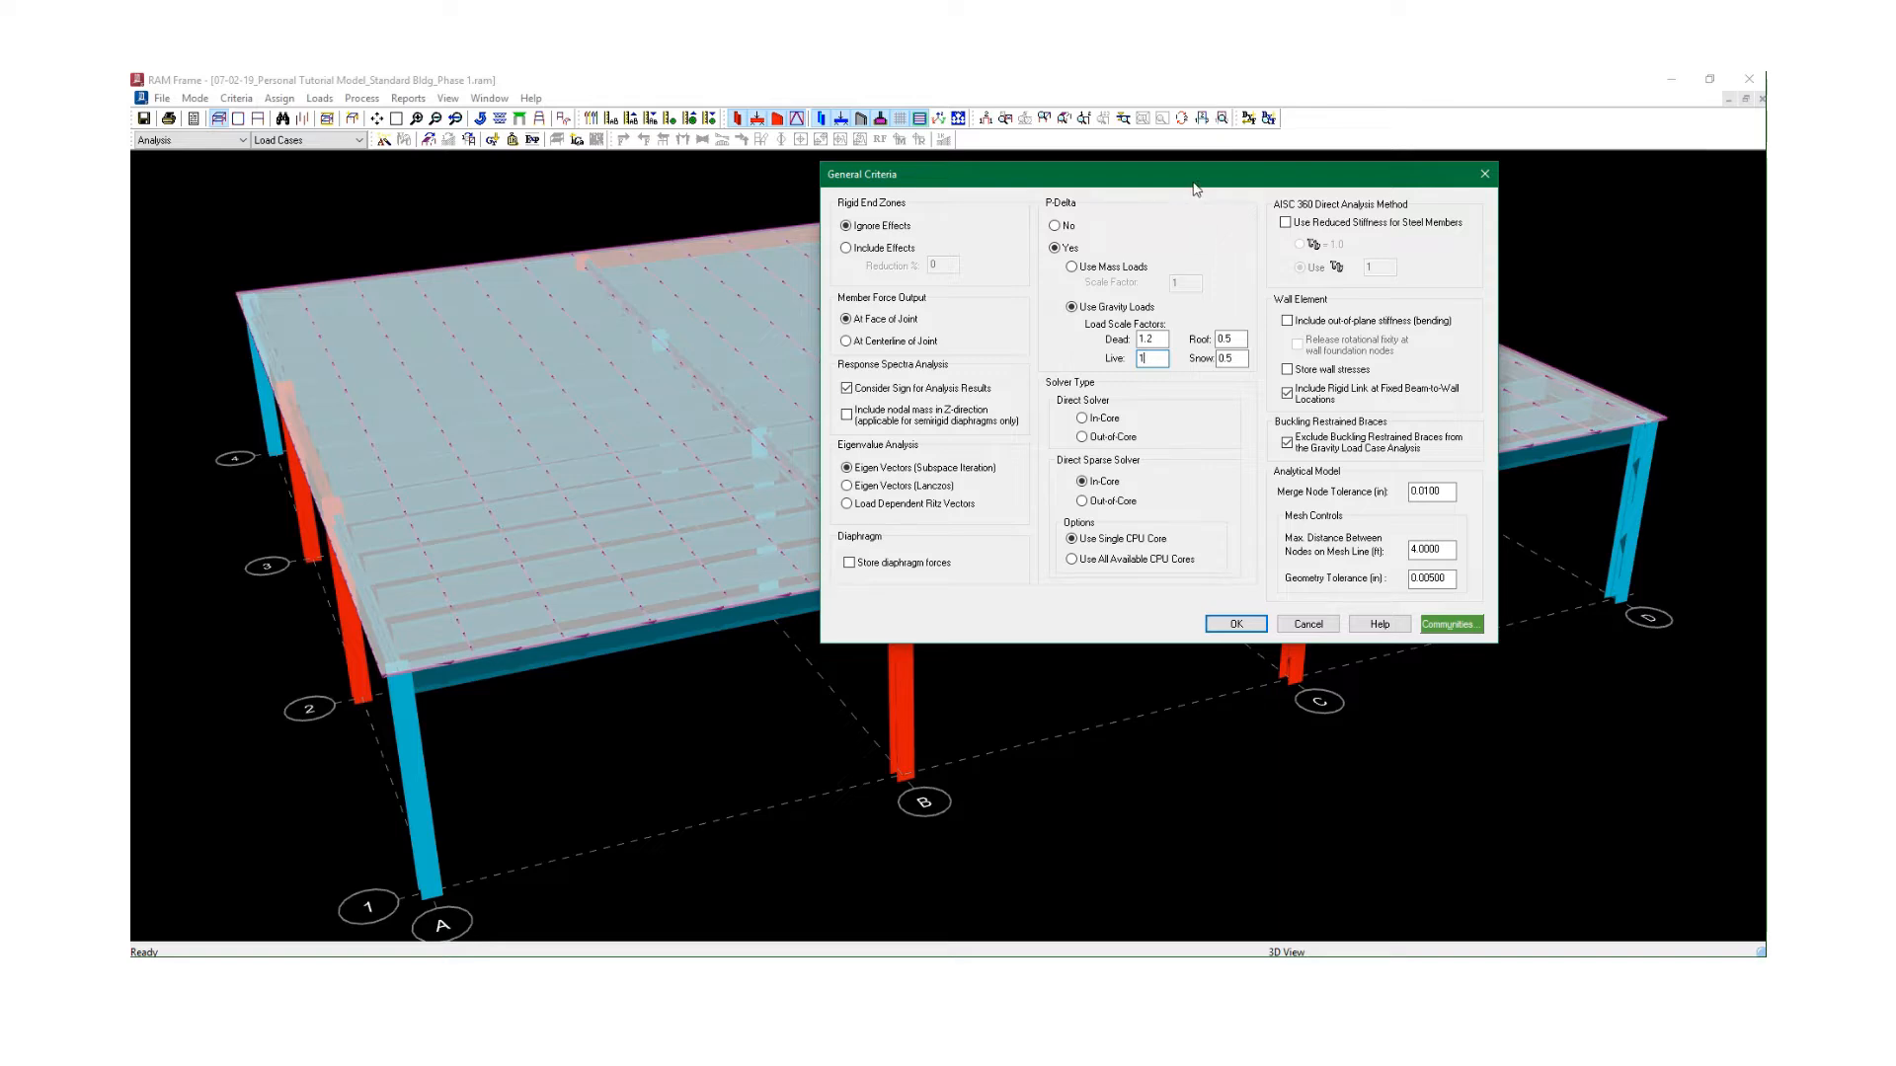
left_click_drag(1194, 188, 1105, 199)
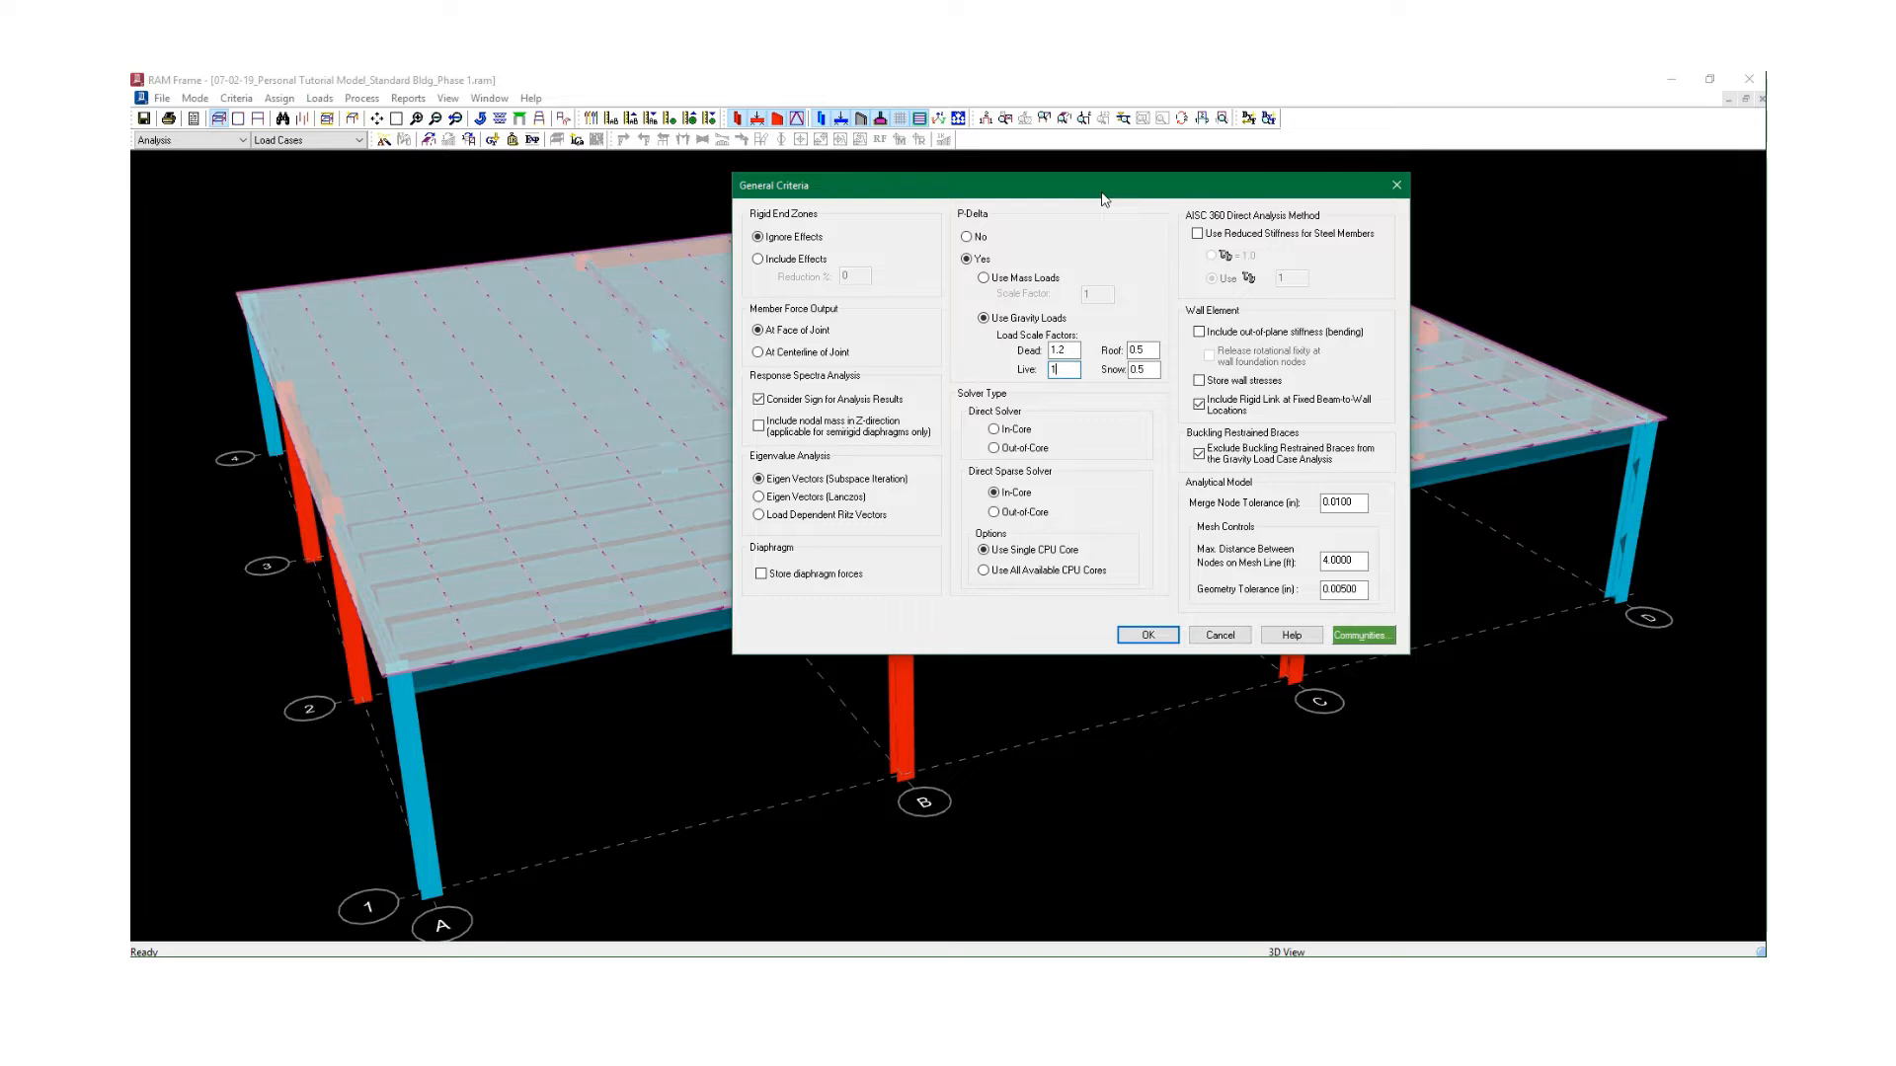
left_click_drag(1104, 199, 1032, 155)
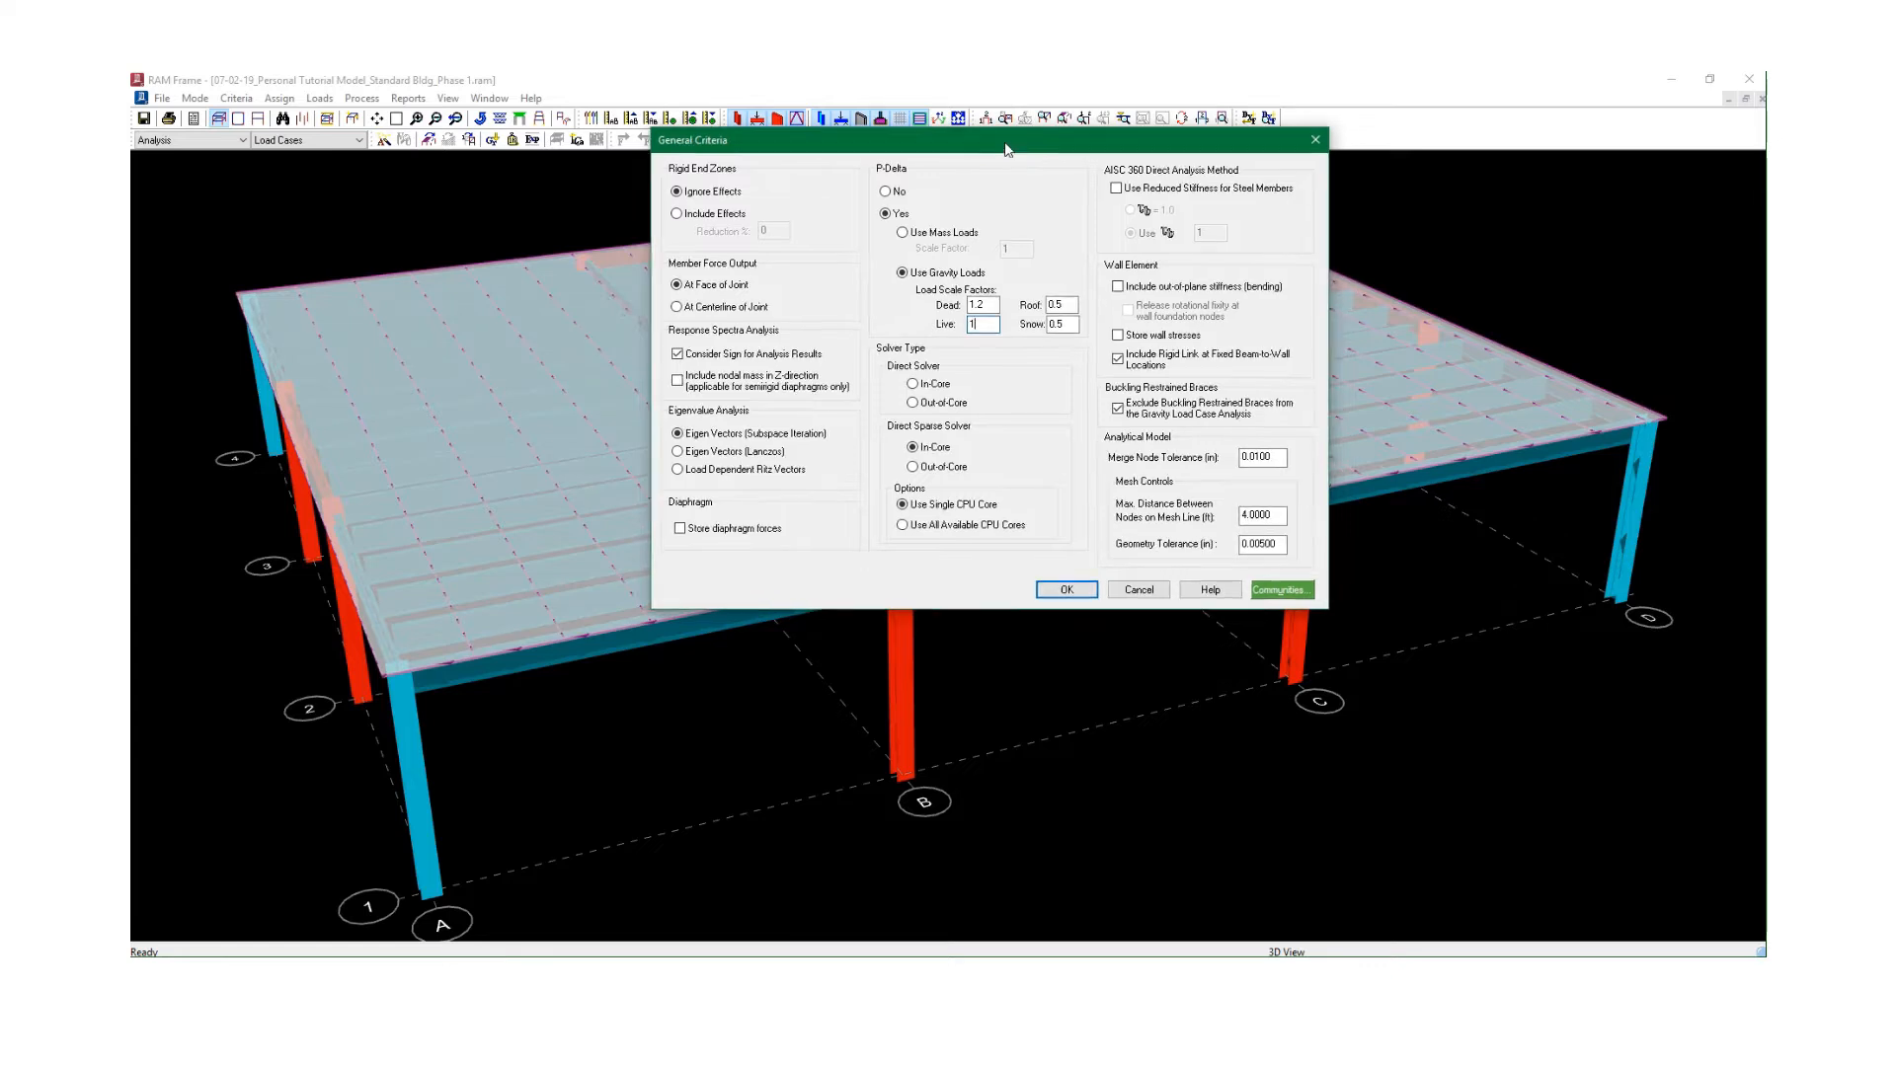
left_click_drag(1032, 155, 987, 144)
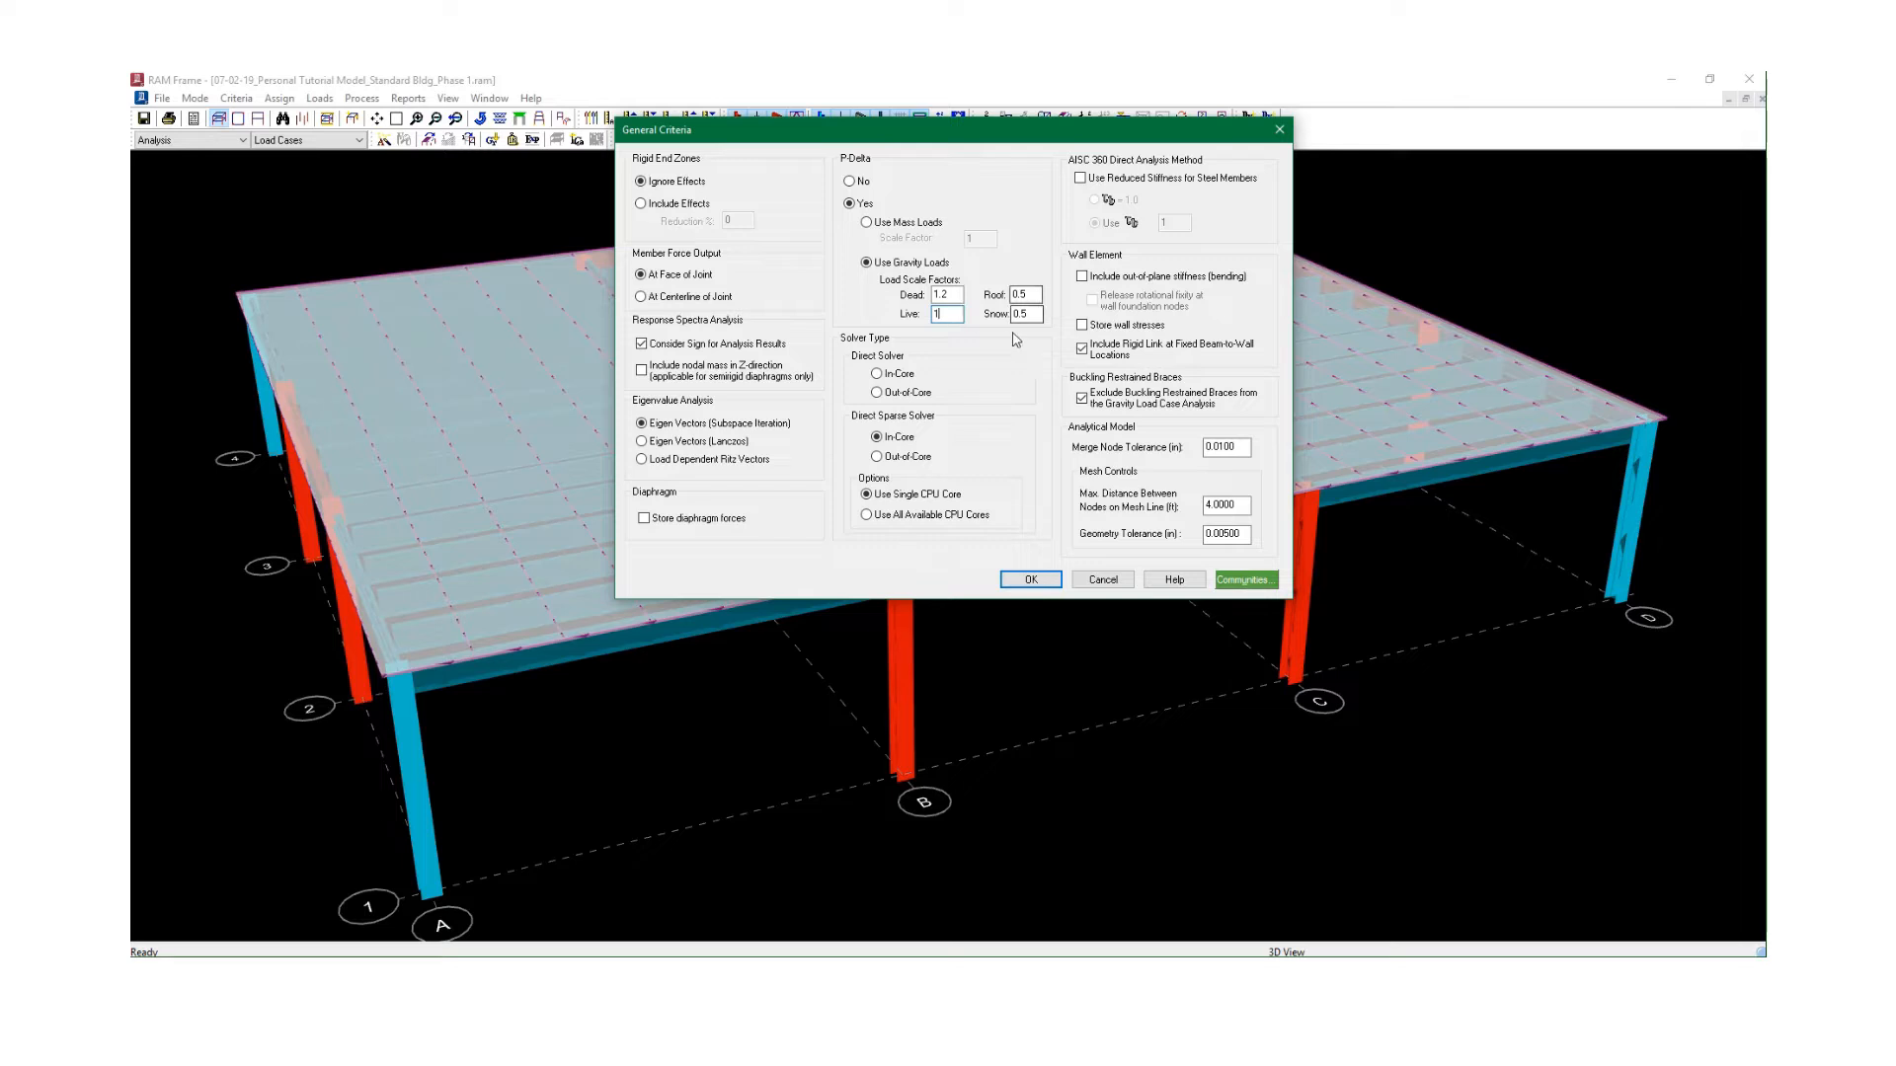
Review the dead, live, roof and snow load scale factors for P-Delta under Use Gravity Loads.
left_click(957, 295)
left_click(1029, 296)
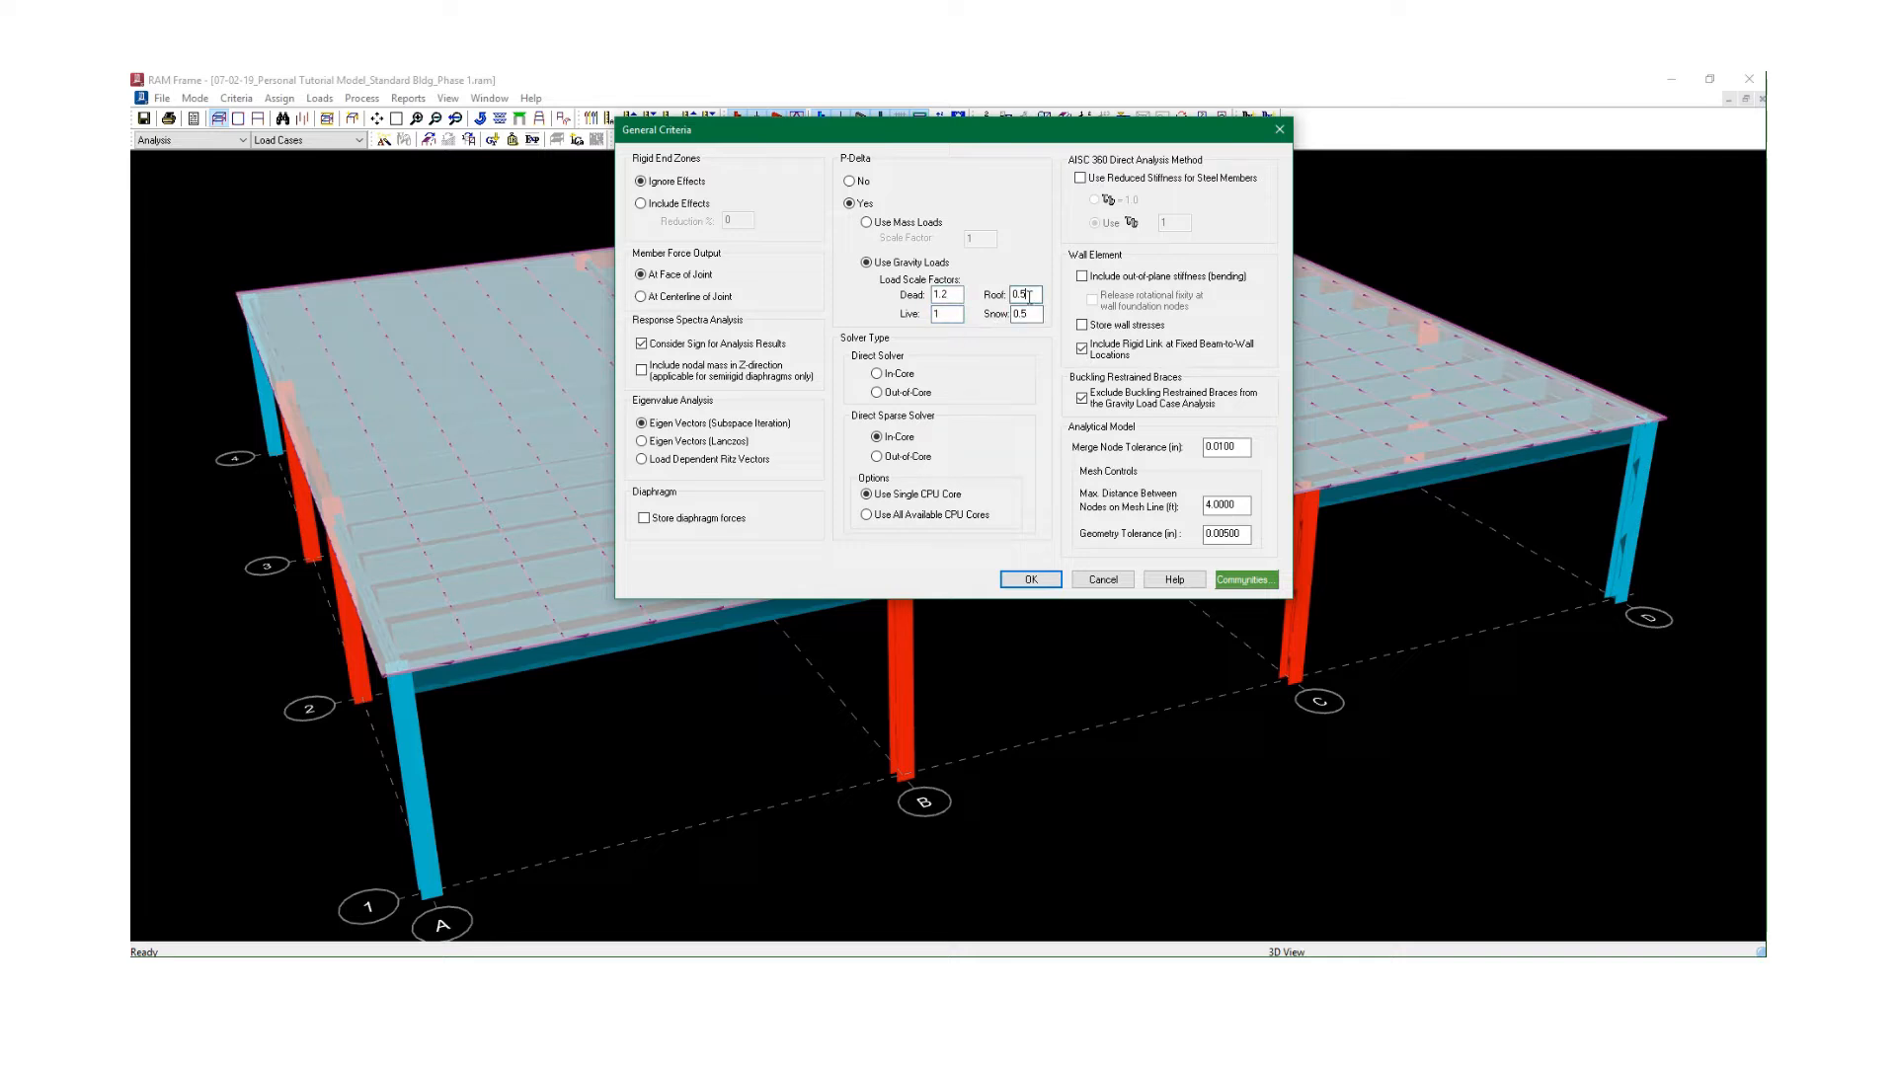
left_click(950, 314)
left_click_drag(1014, 314, 1020, 314)
left_click(1026, 294)
left_click(950, 300)
left_click(1028, 313)
left_click(948, 316)
left_click(1030, 315)
left_click(1028, 295)
left_click(1030, 311)
left_click_drag(940, 140, 979, 203)
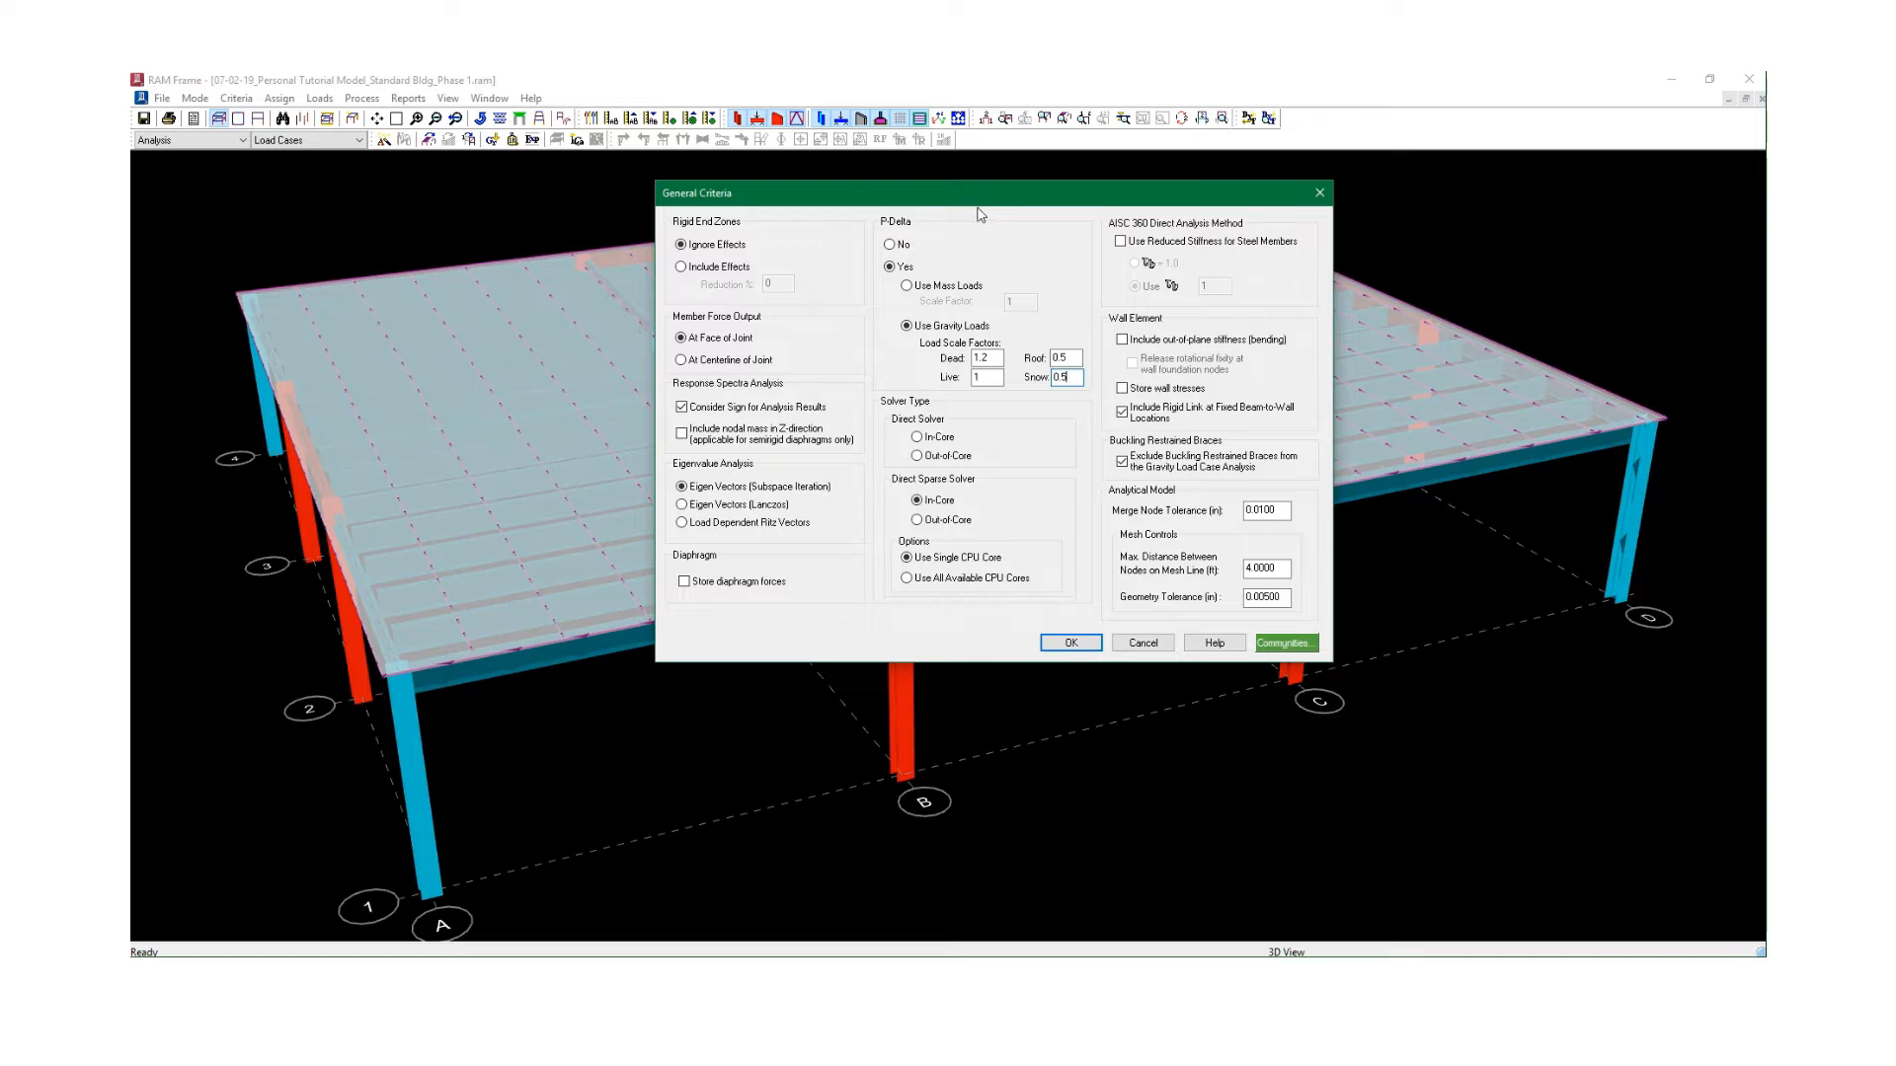
left_click_drag(978, 201, 1099, 178)
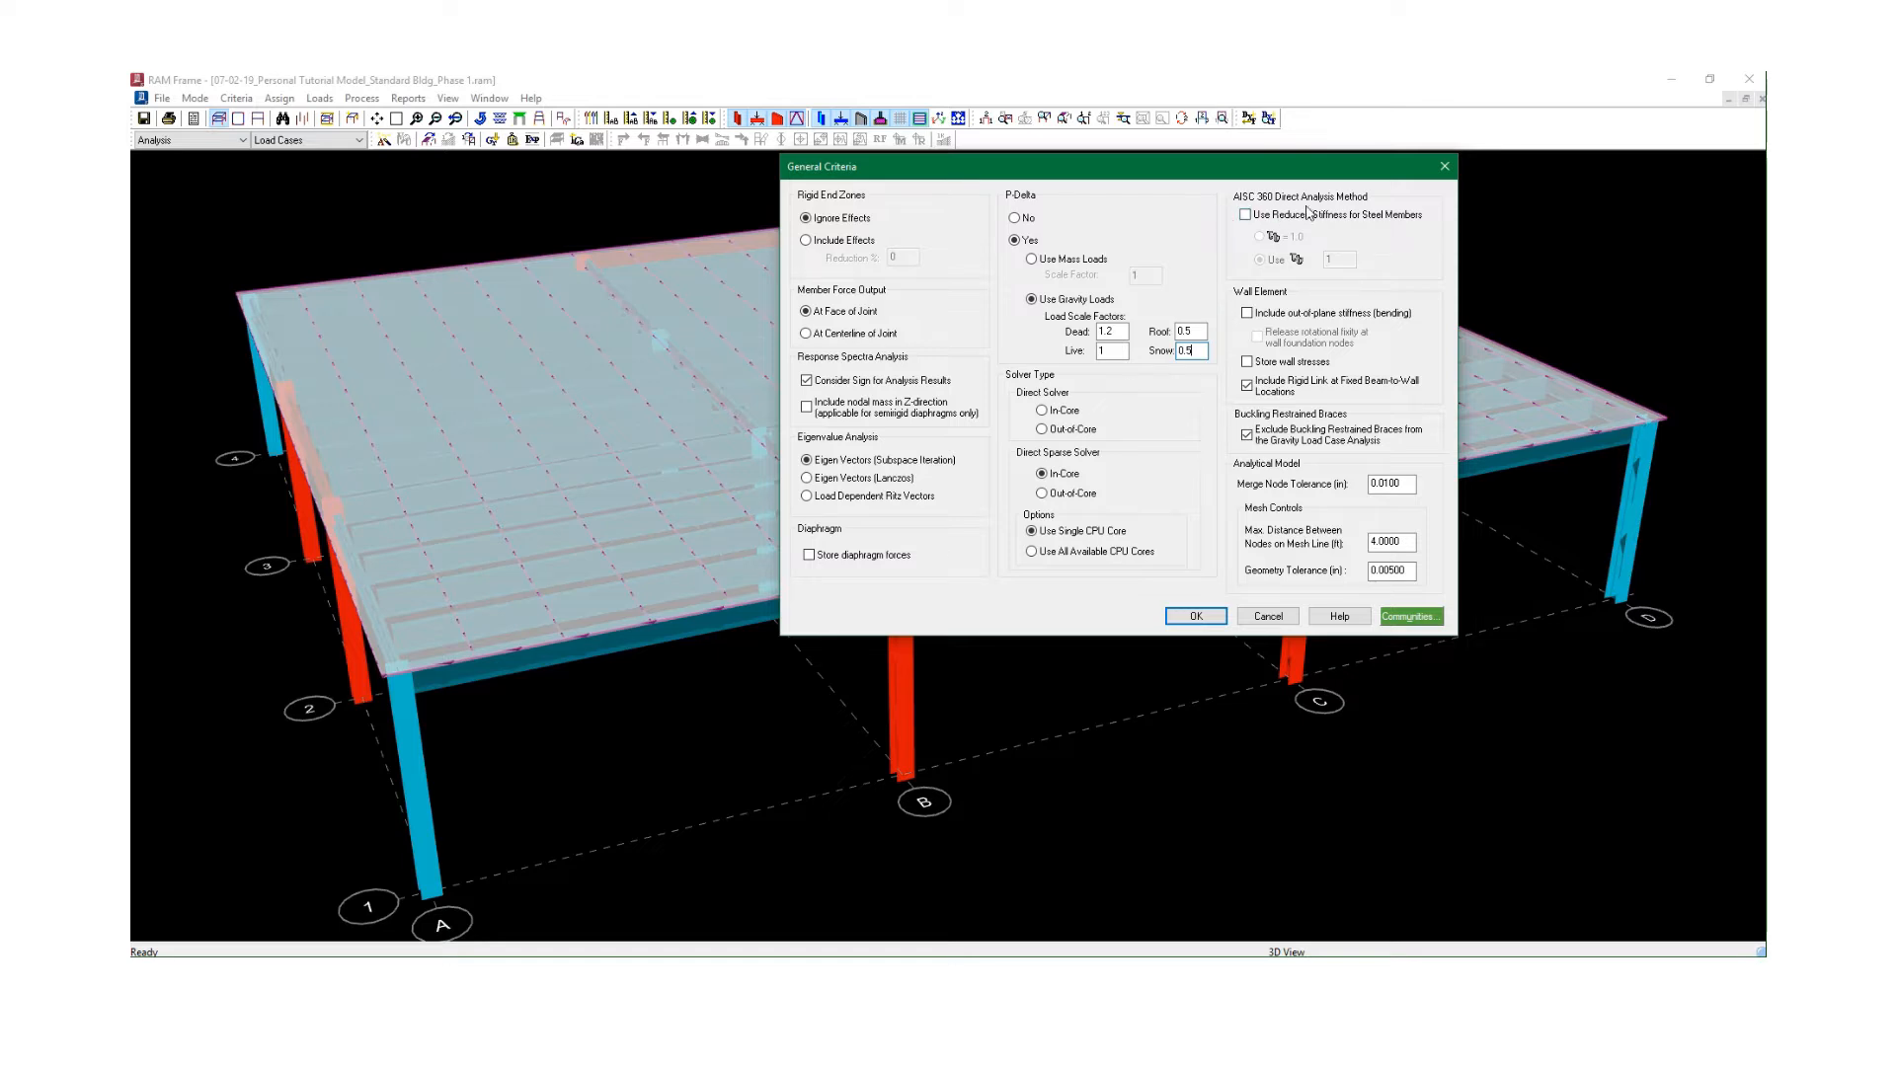
Enable reduced stiffness for steel members under the AISC 360 Direct Analysis Method, with τb = 1.0.
left_click(1245, 214)
double_click(1333, 259)
left_click(1340, 261)
left_click(1261, 237)
Review the analytical model's merge node tolerance, maximum node distance on mesh lines and geometry tolerance.
left_click(1384, 486)
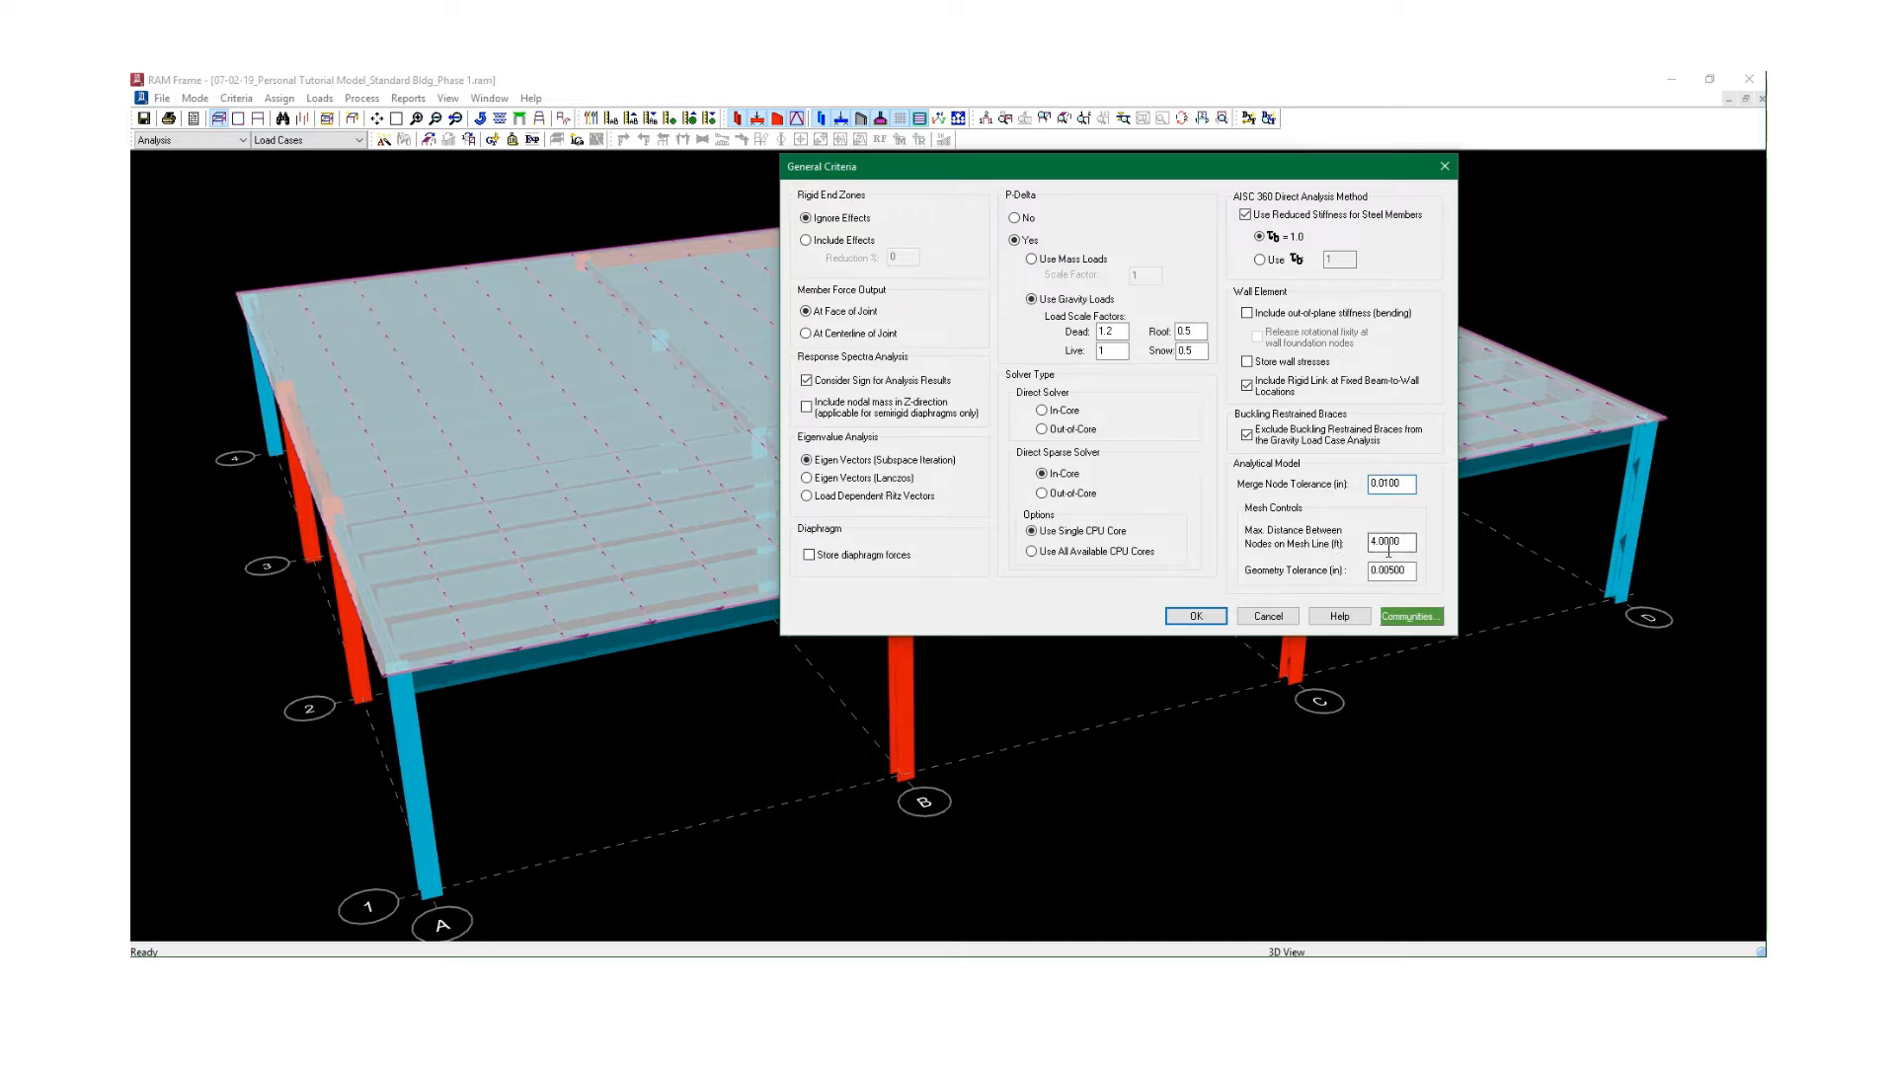
left_click(1405, 541)
double_click(1389, 541)
left_click(1403, 571)
Open the help on General criteria, read the Analytical Model and Mesh Controls explanations, and close the help.
left_click(1340, 617)
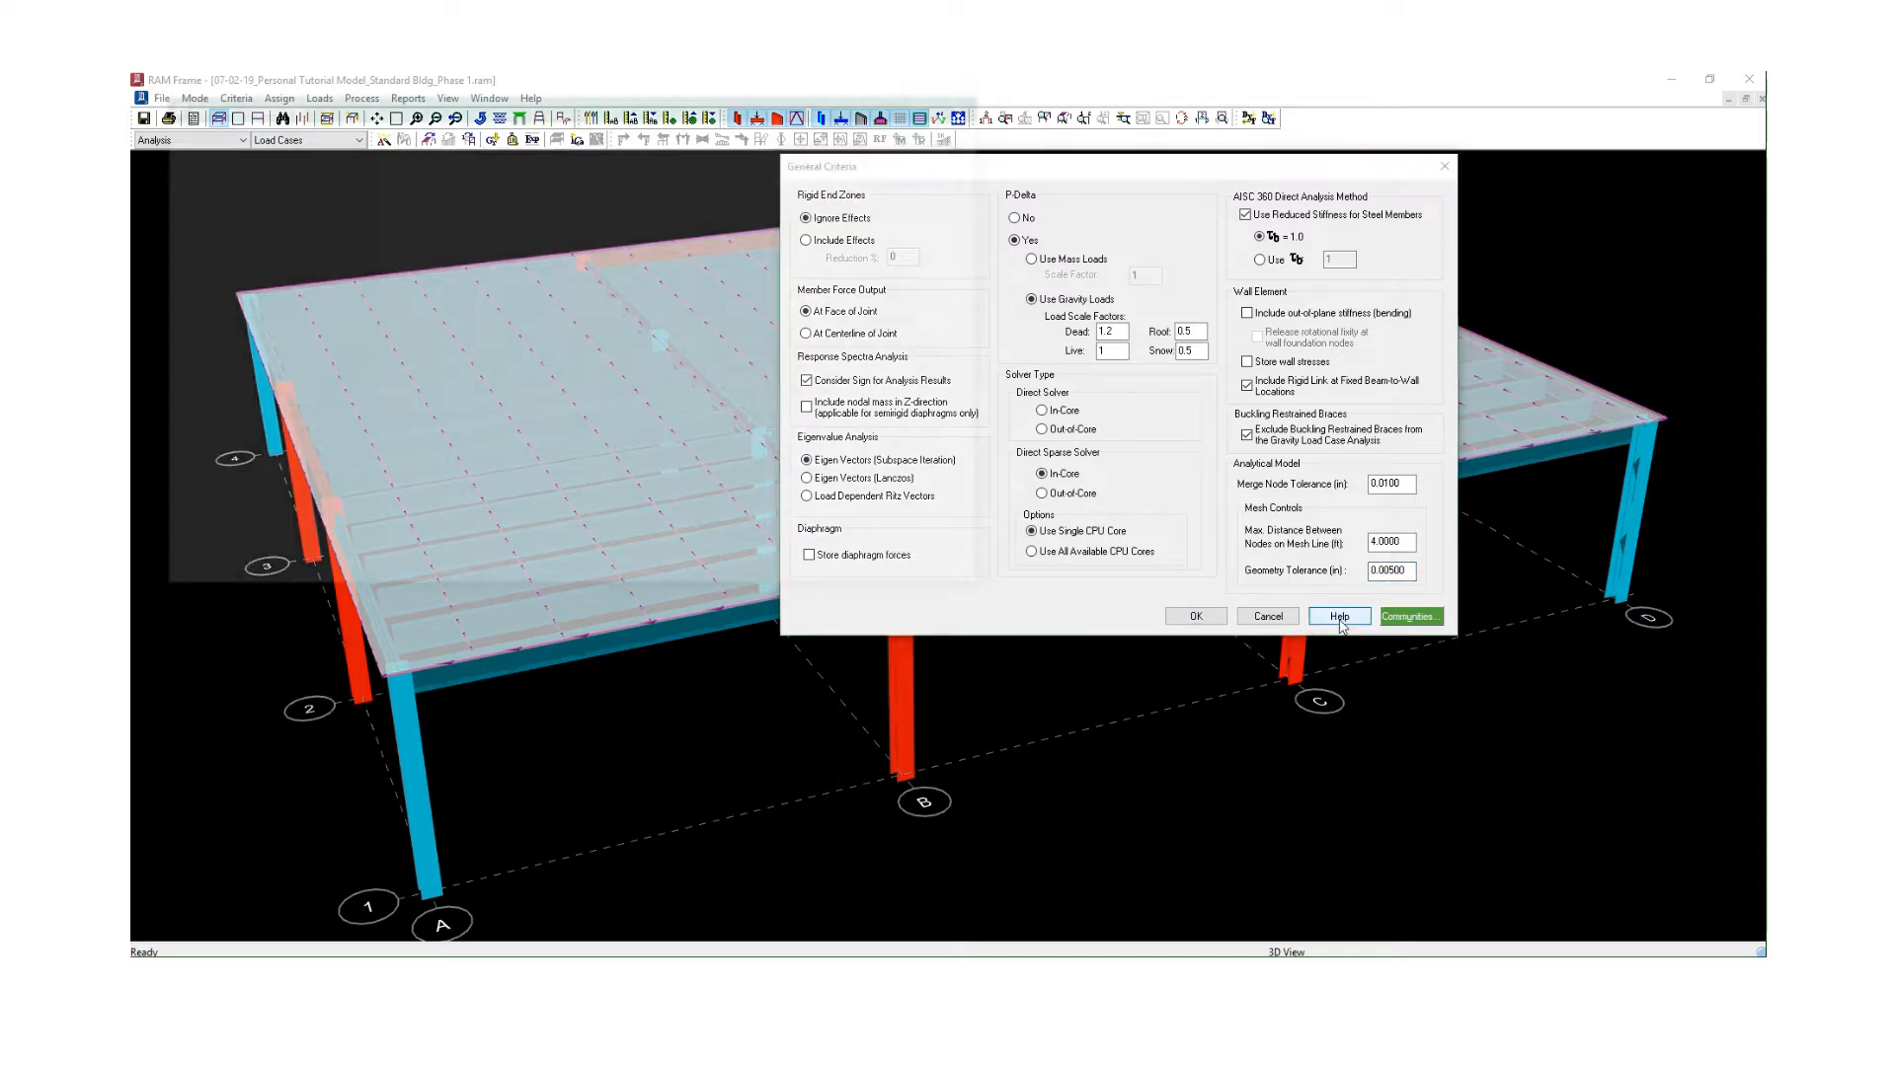
scroll(941, 176, "down", 3)
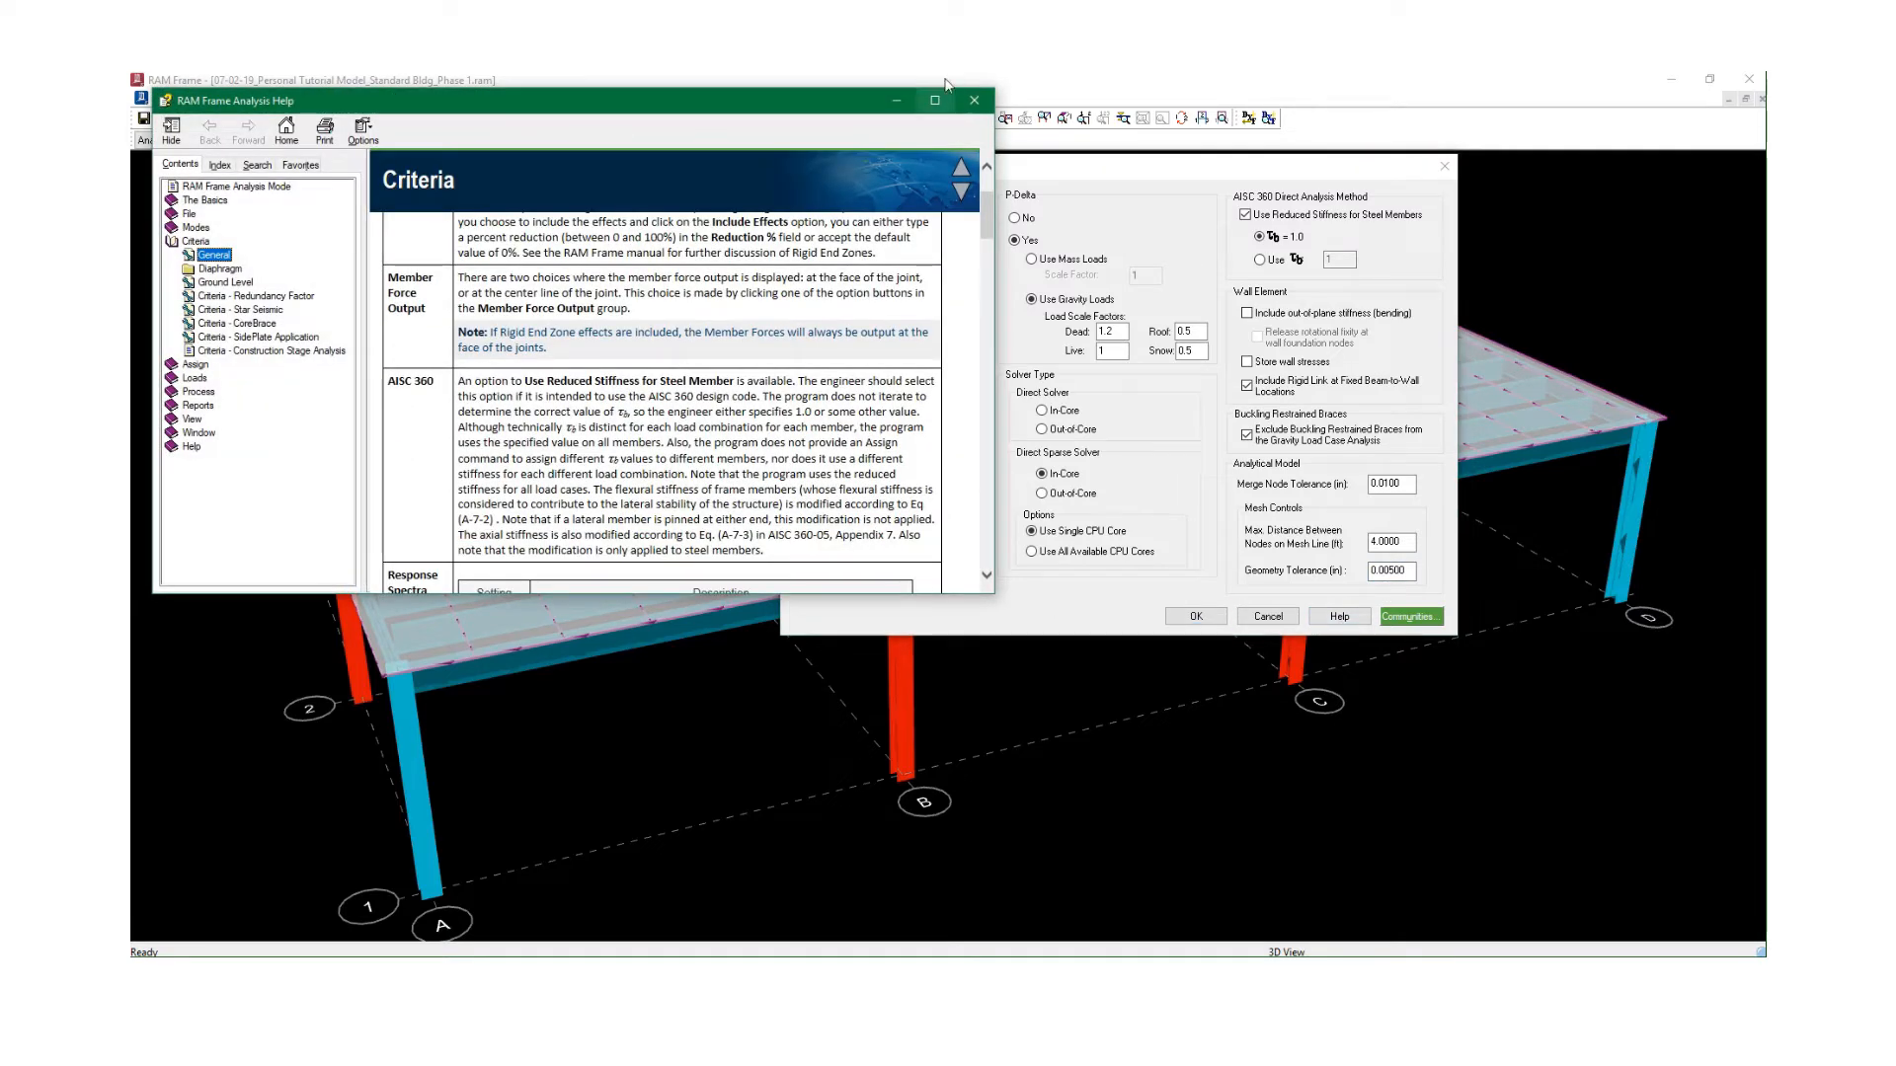
left_click_drag(751, 110, 790, 177)
left_click(1053, 183)
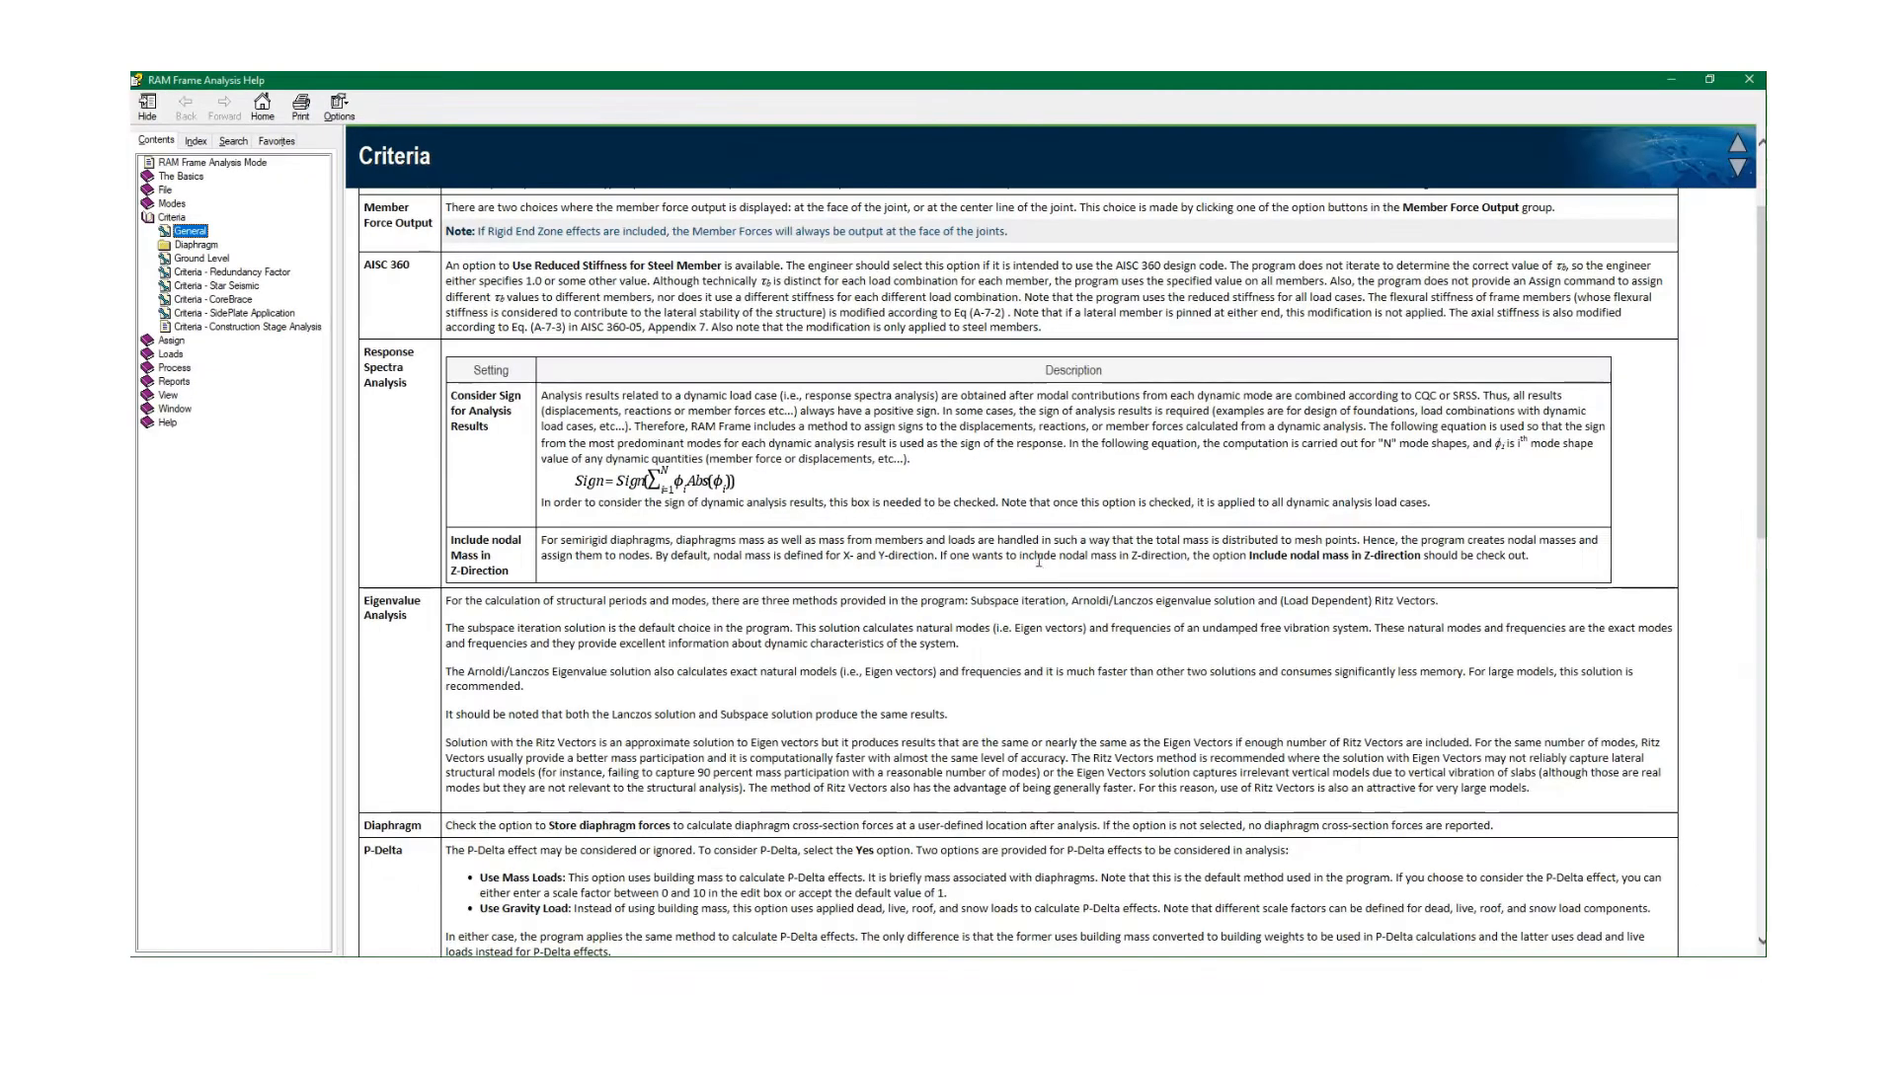
scroll(1040, 571, "down", 10)
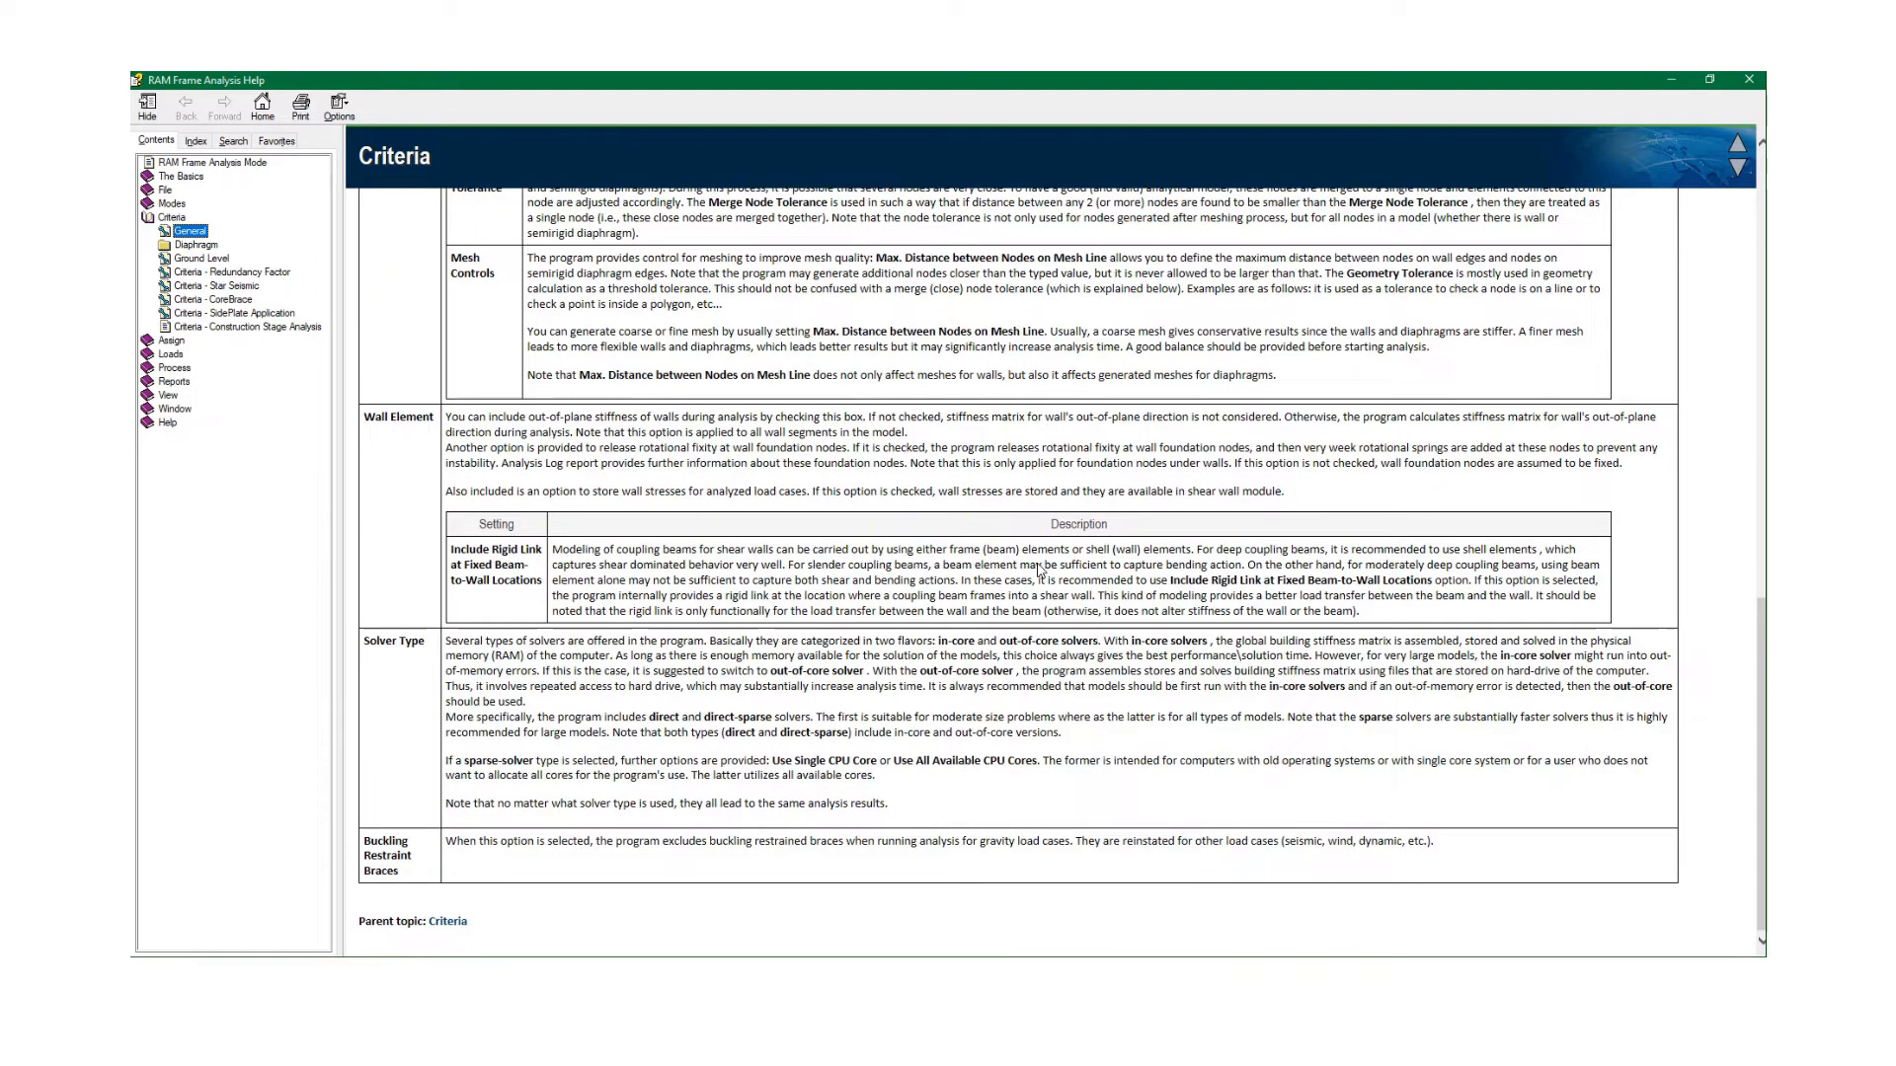
scroll(1040, 570, "up", 5)
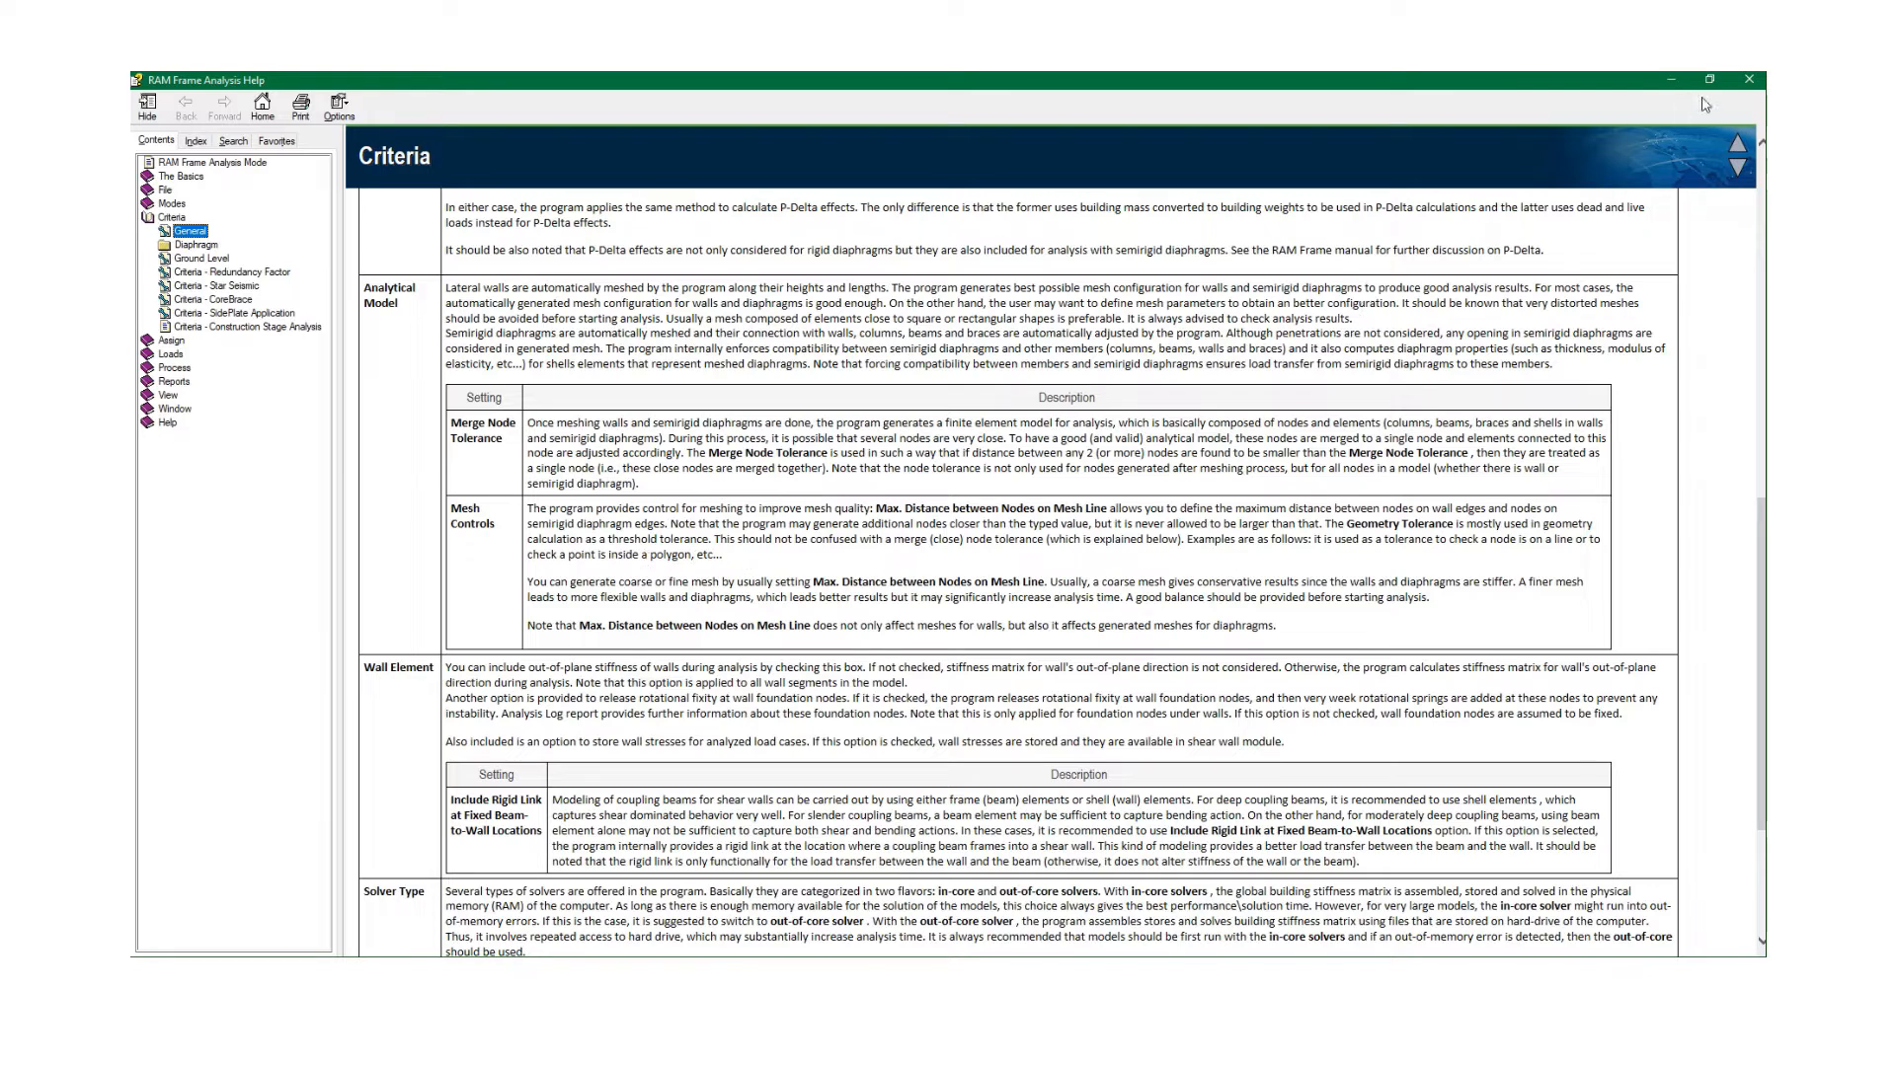
left_click(1755, 81)
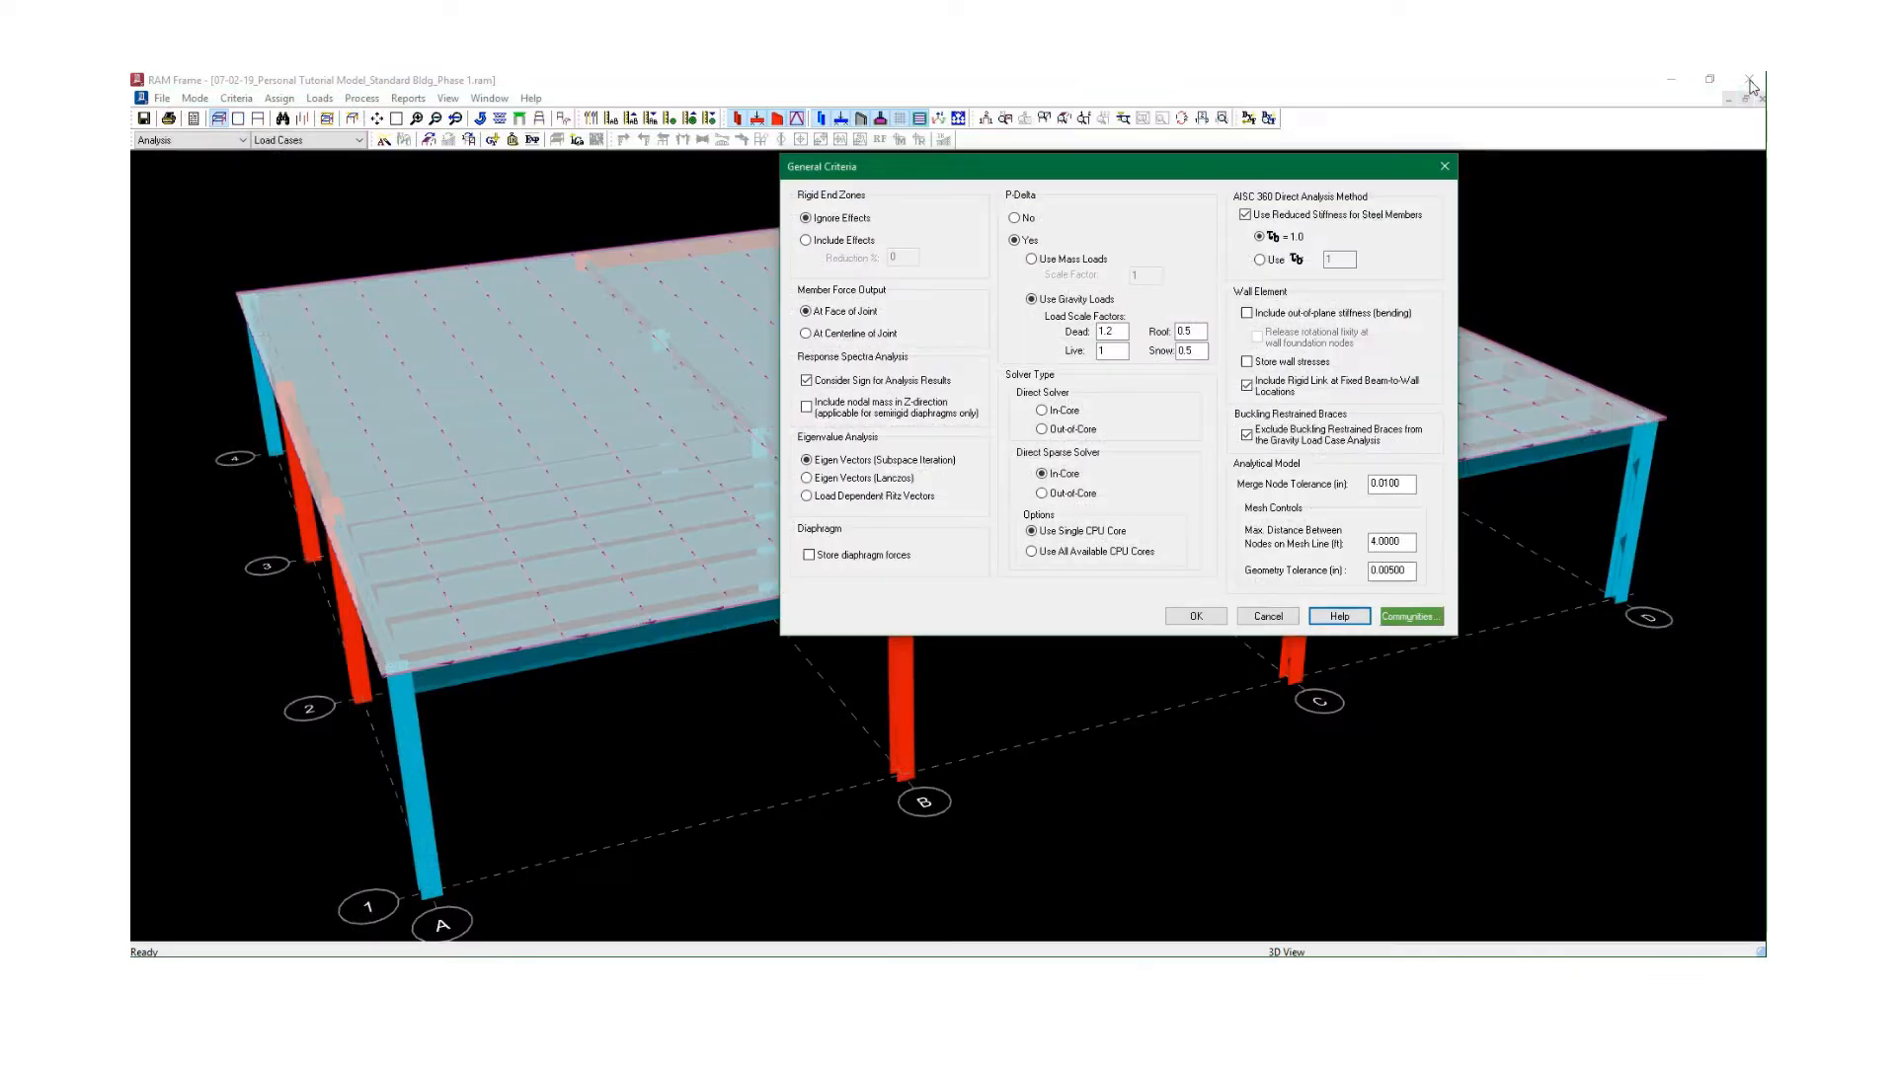
Recheck the P-Delta gravity load scale factors and accept the General Criteria settings.
left_click(1192, 622)
left_click_drag(969, 177, 852, 232)
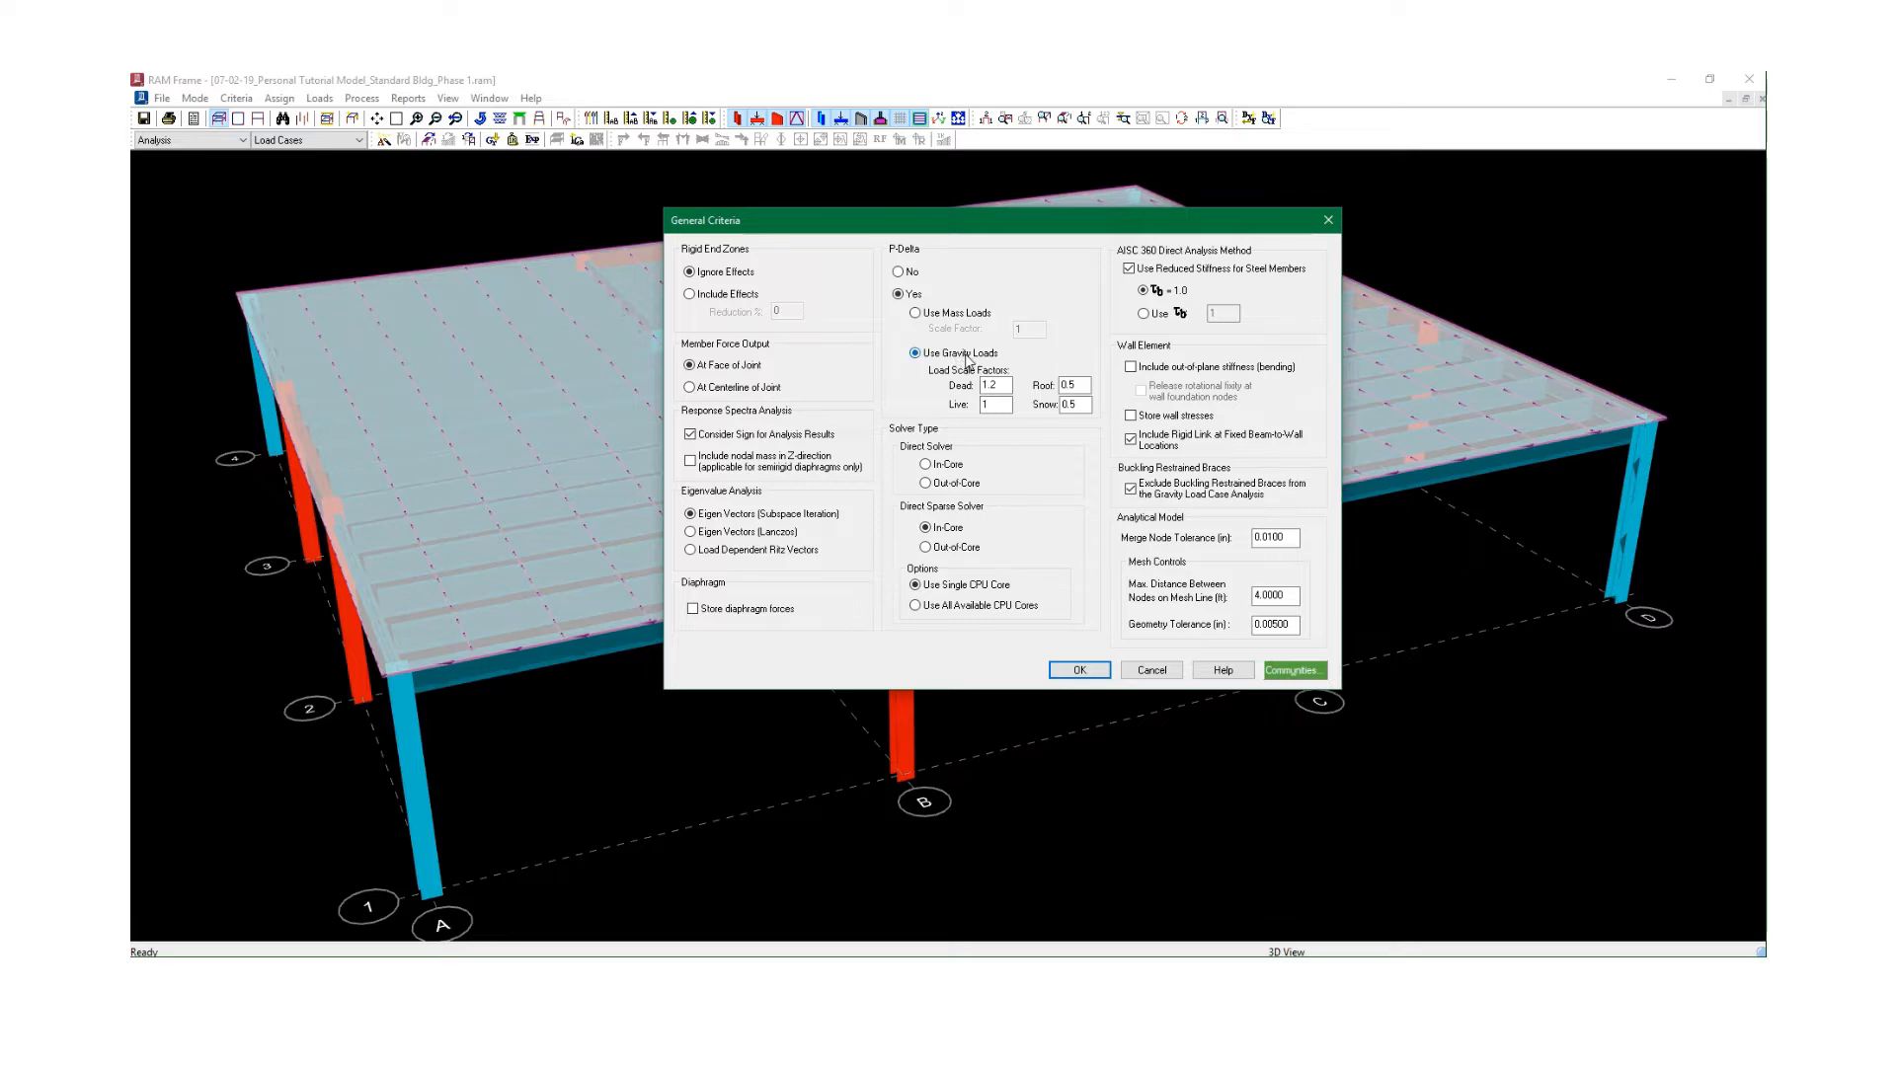
left_click(1006, 385)
left_click(1082, 404)
left_click(1080, 675)
Open the story diaphragm criteria and set the 1st Story diaphragm's in-plane stiffness to Semirigid.
left_click(277, 98)
left_click(251, 139)
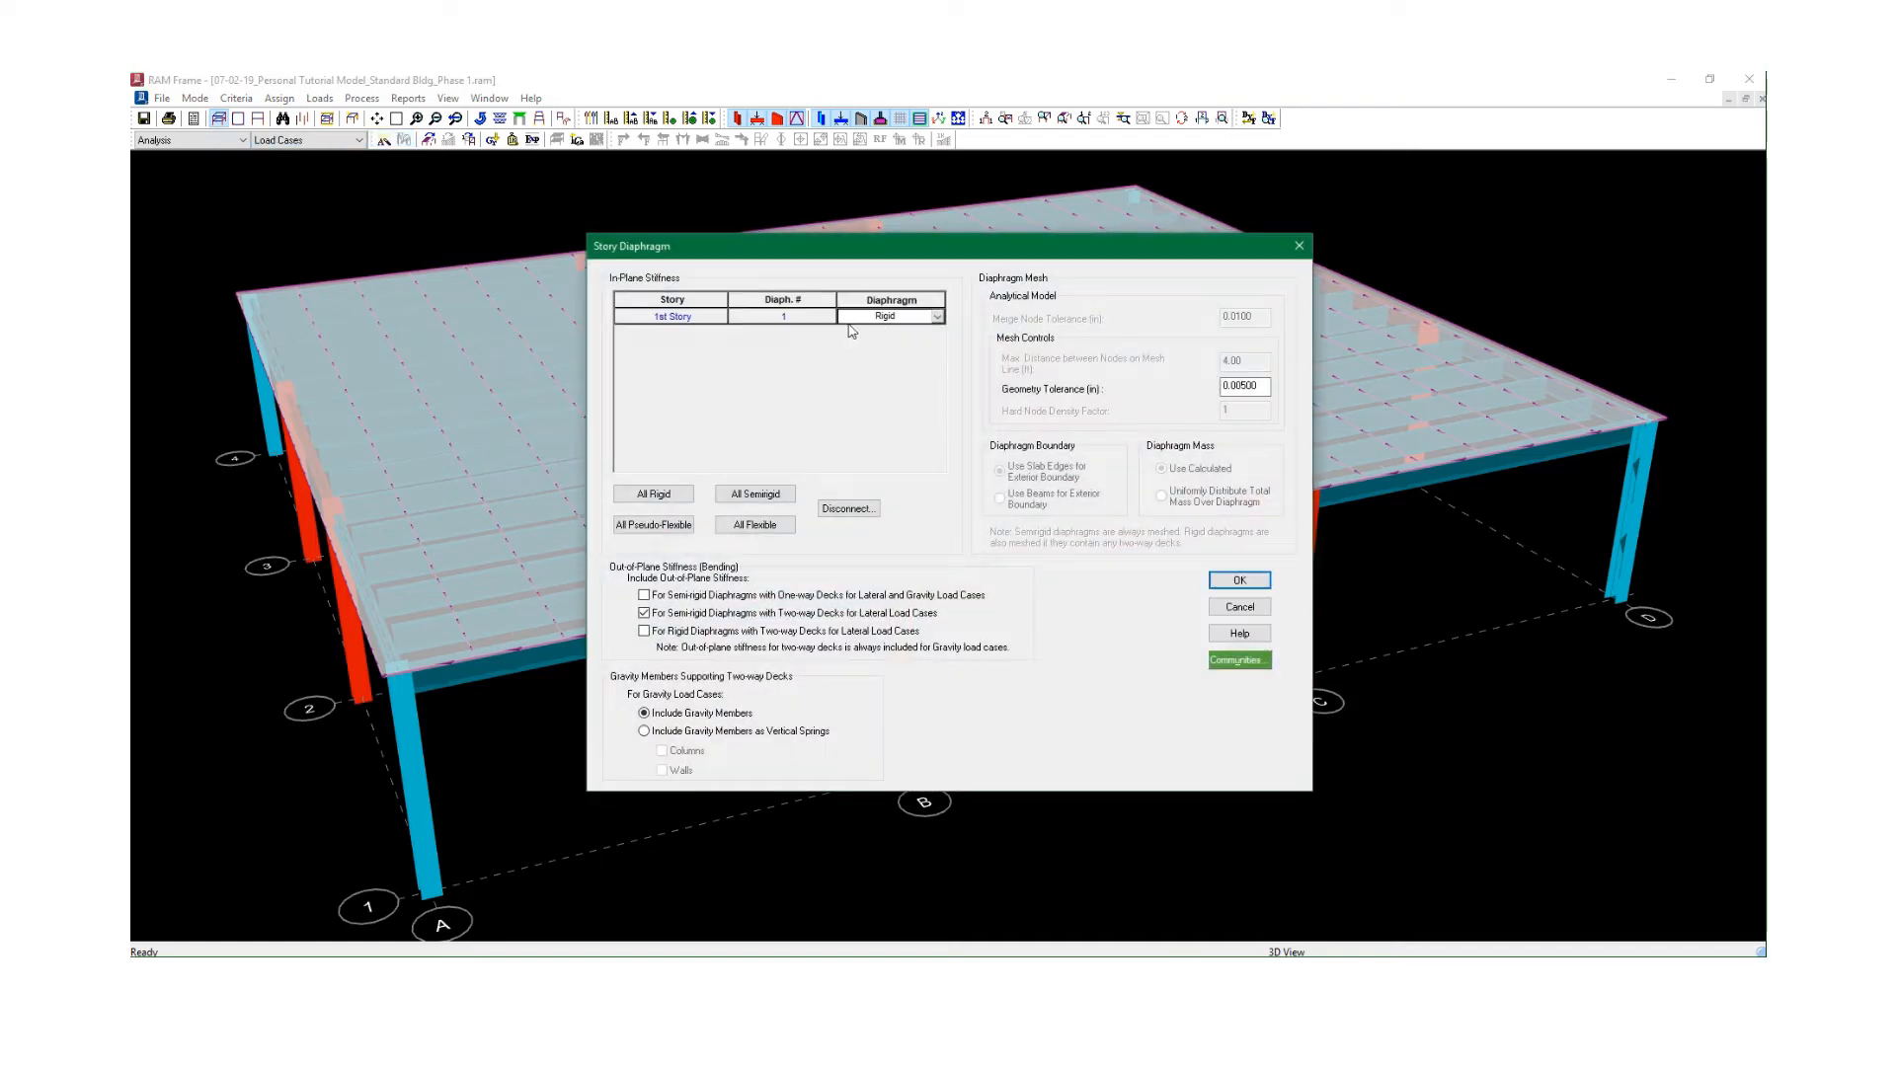
left_click(938, 317)
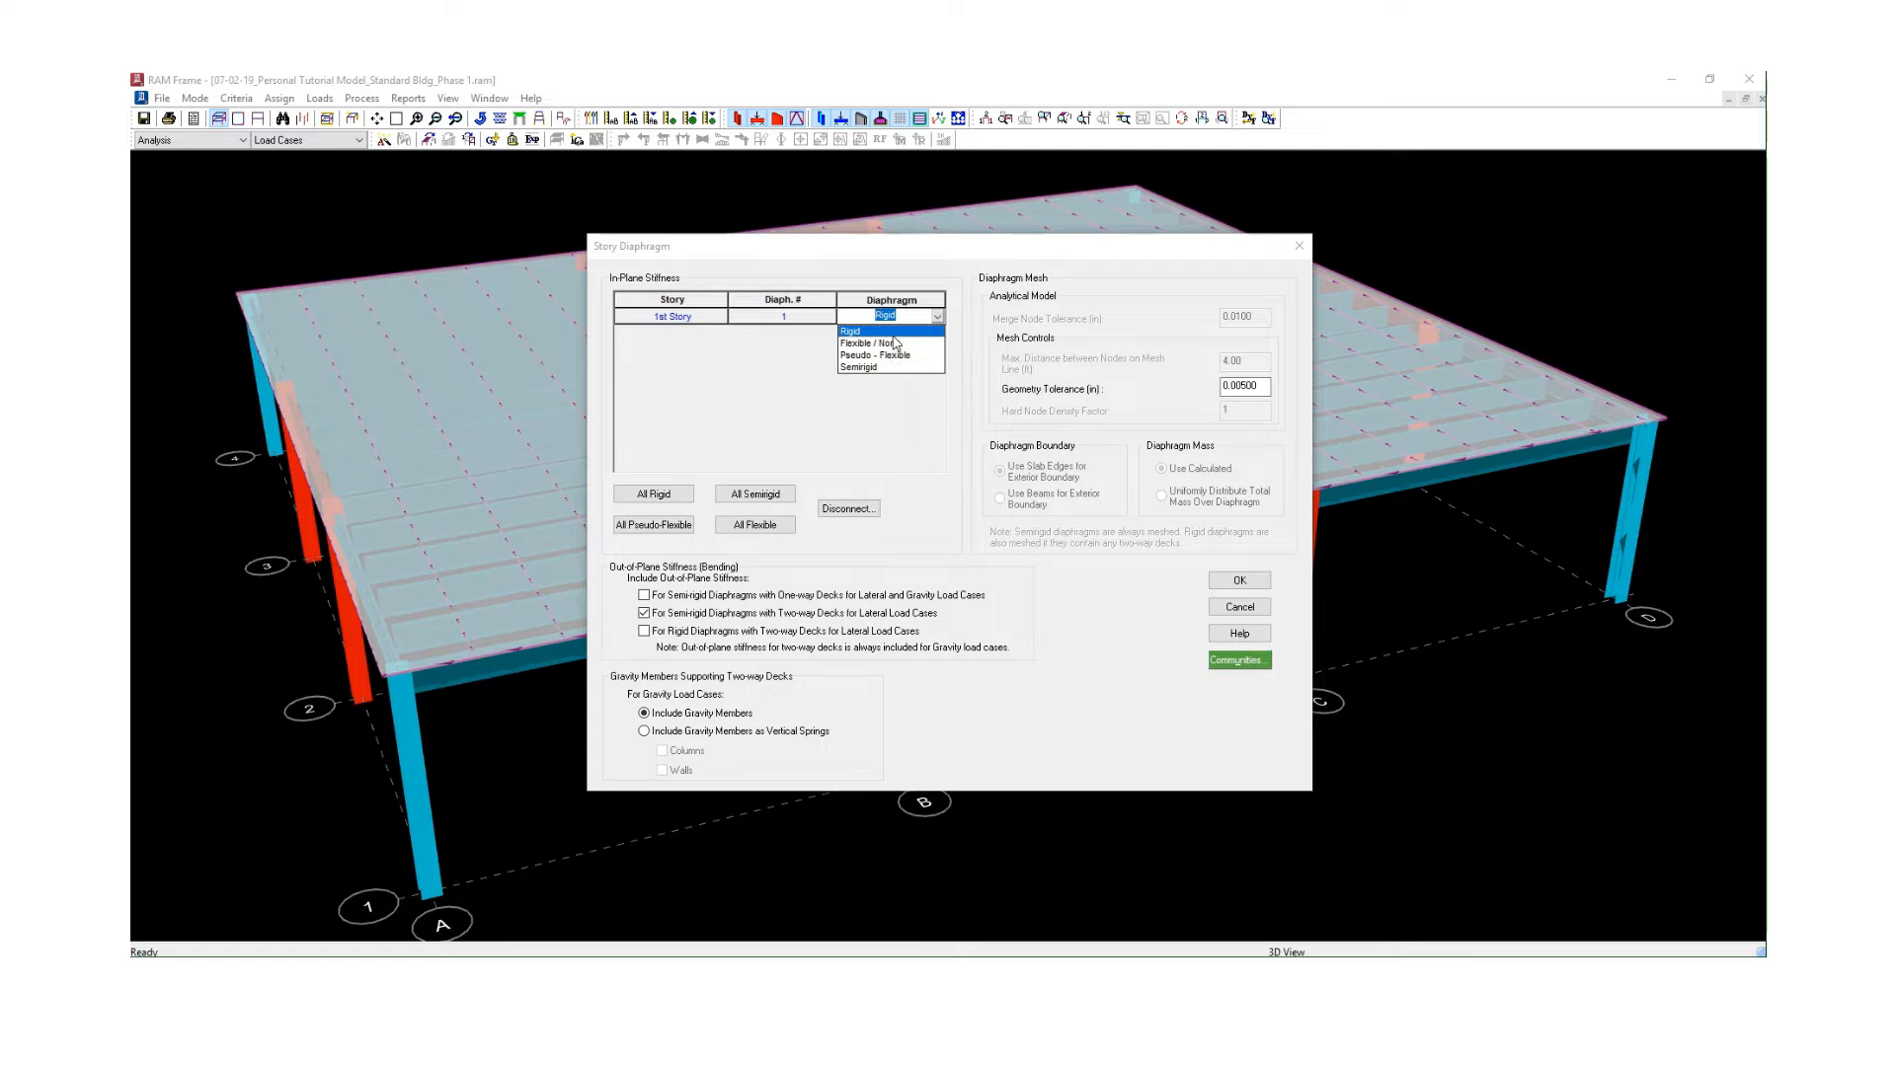
left_click(861, 367)
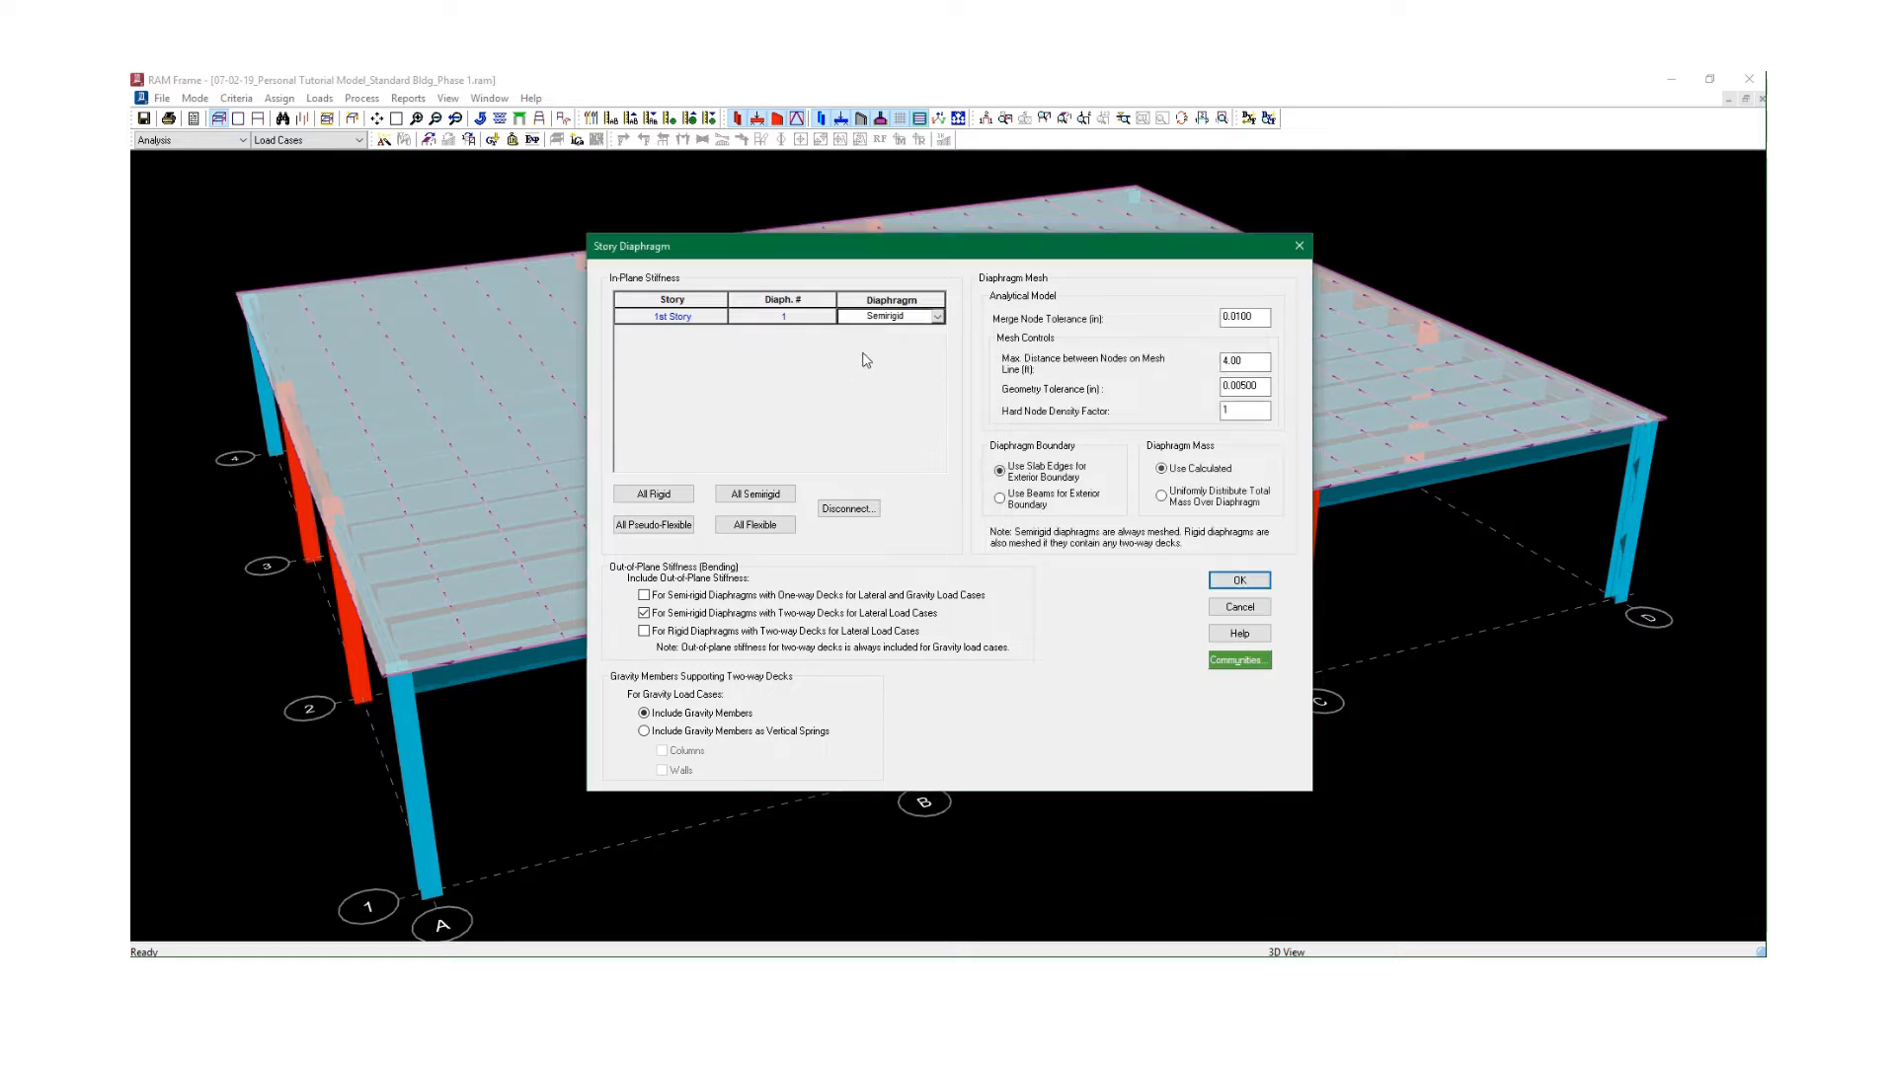
Try the Pseudo-Flexible diaphragm type for the 1st Story and return it to Semirigid.
left_click(936, 316)
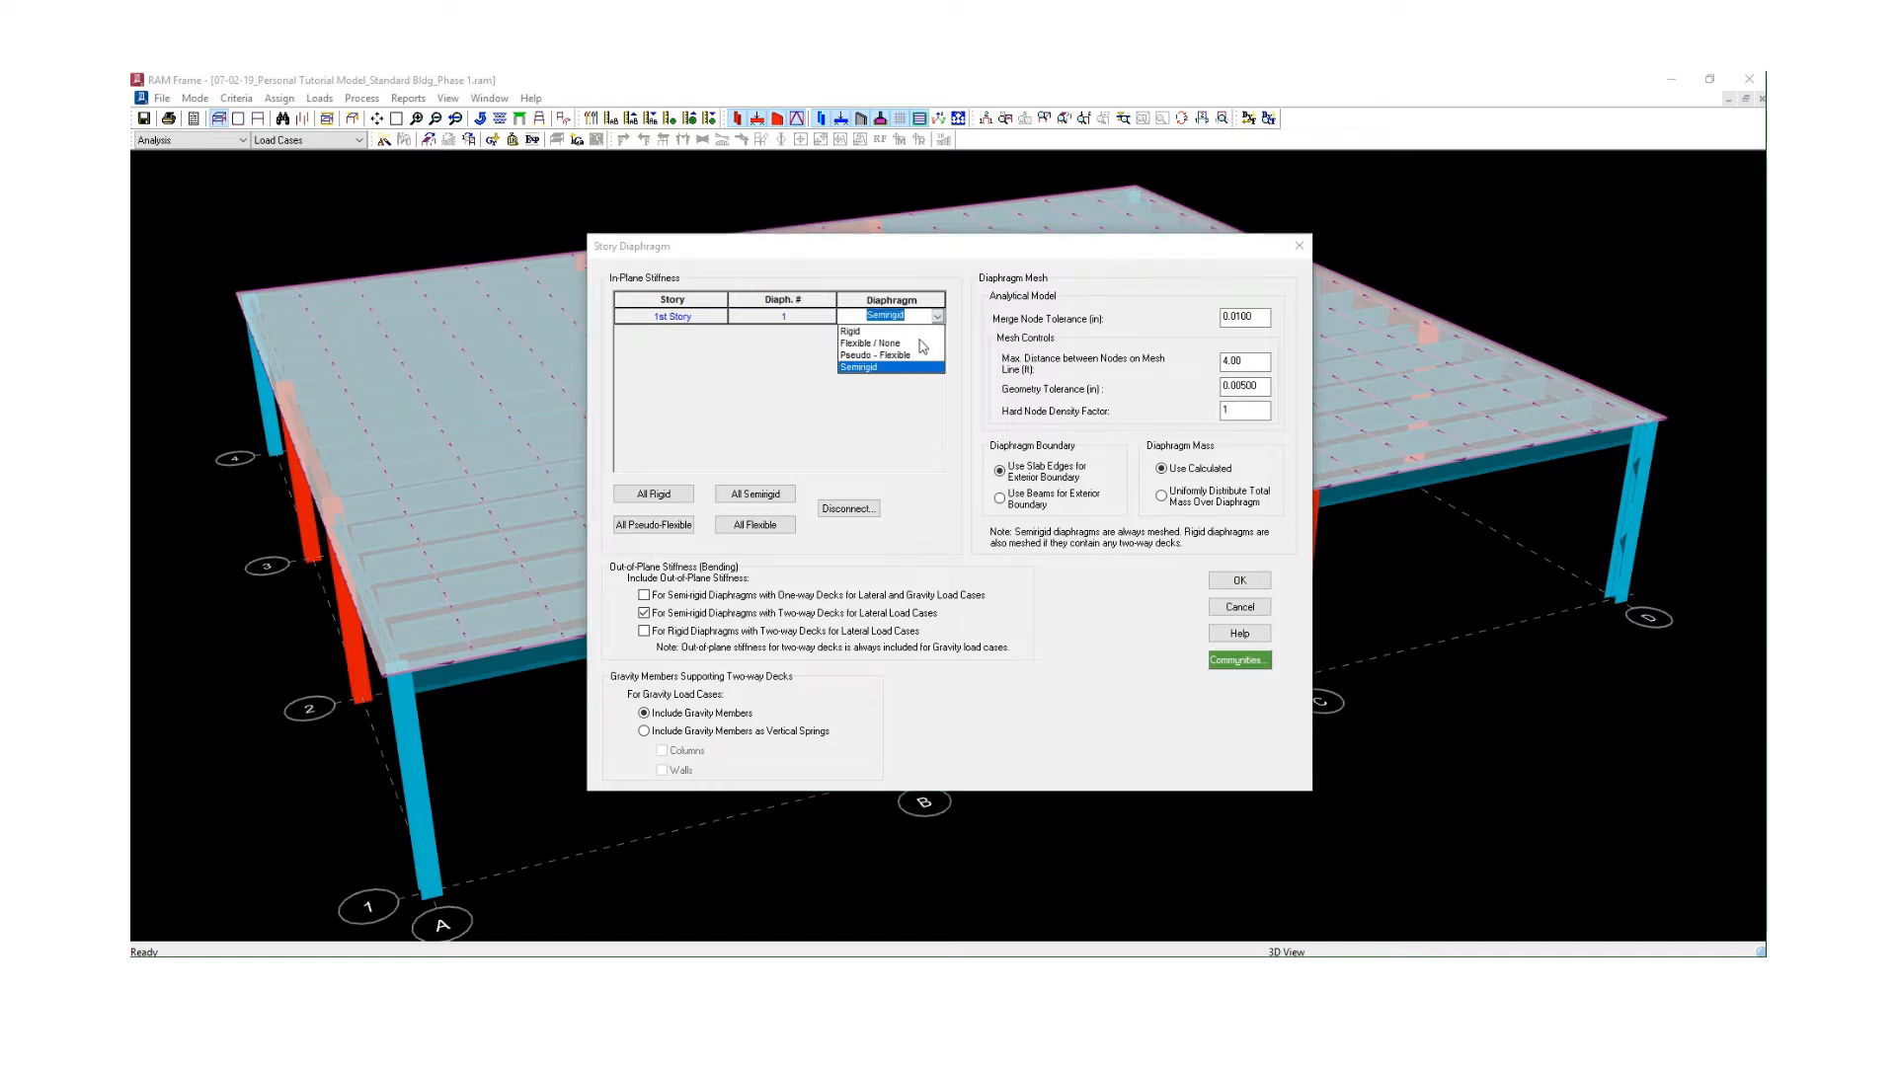
left_click(892, 355)
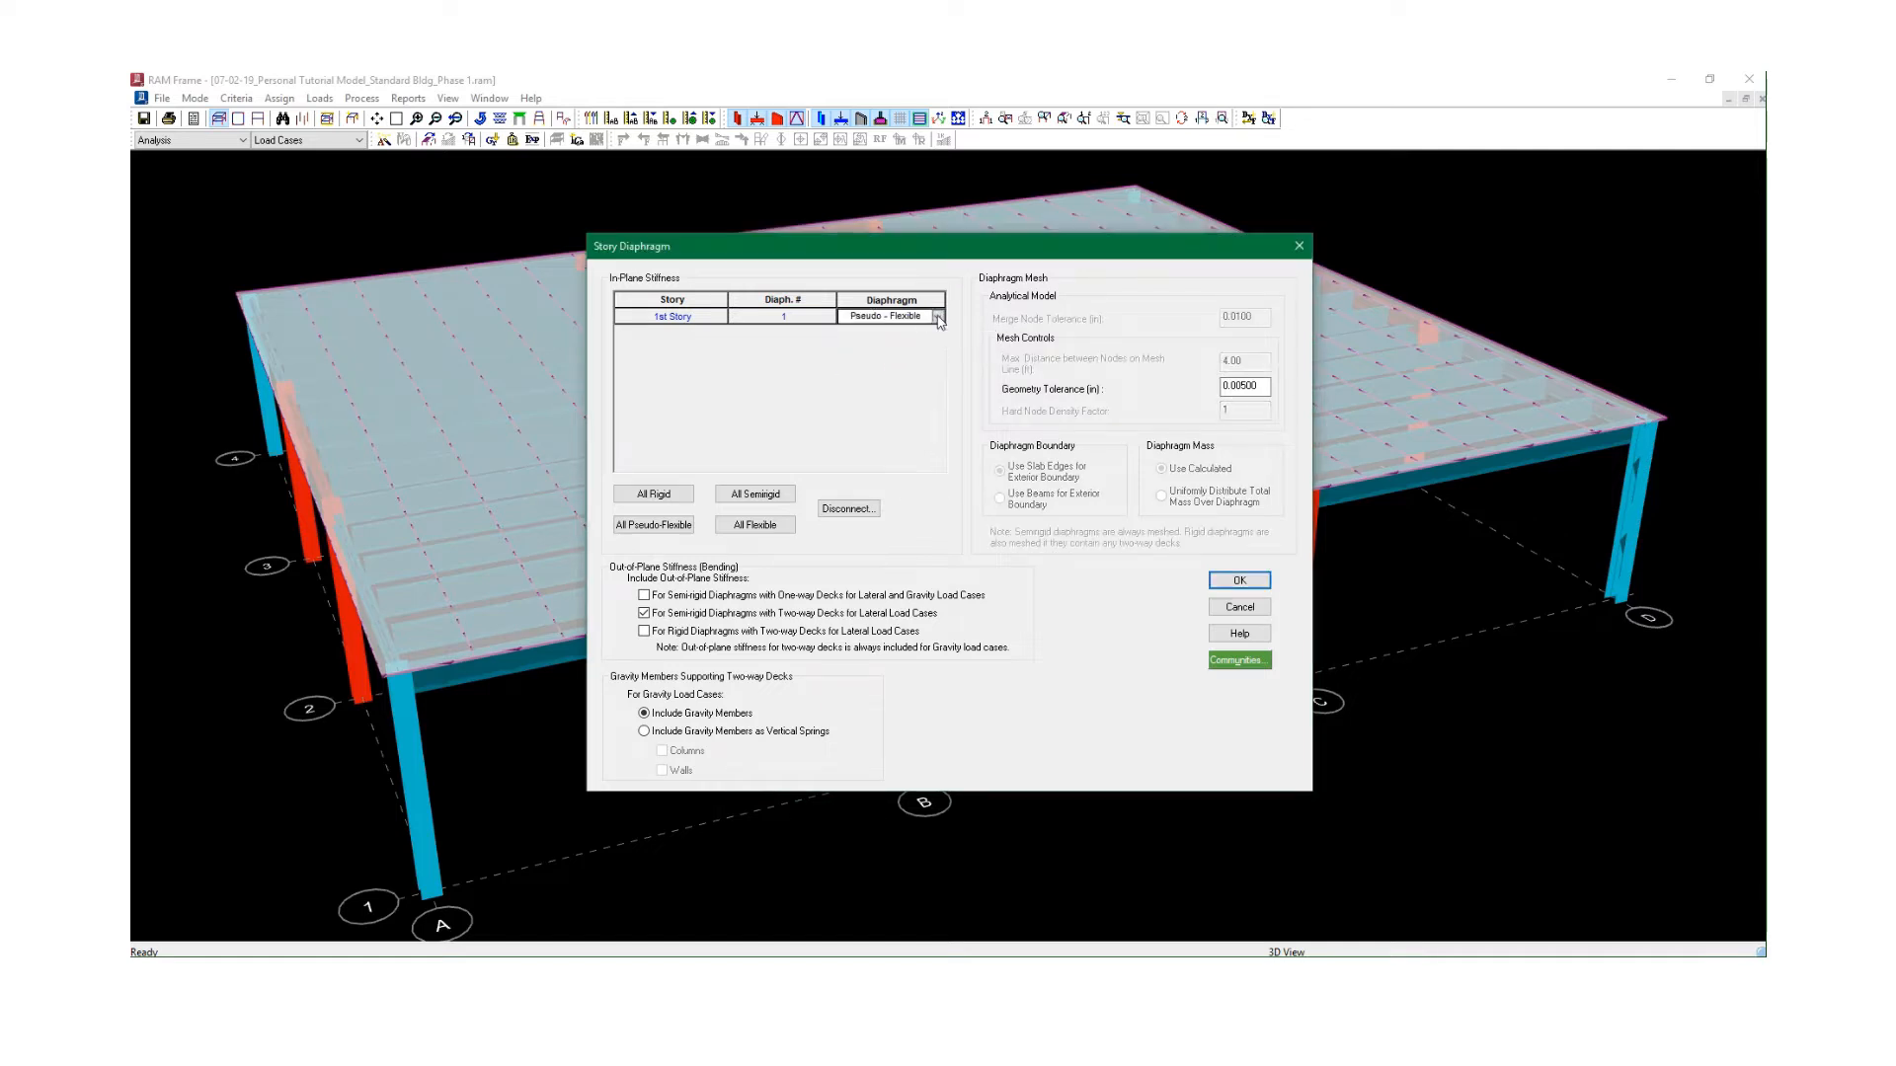
left_click(938, 317)
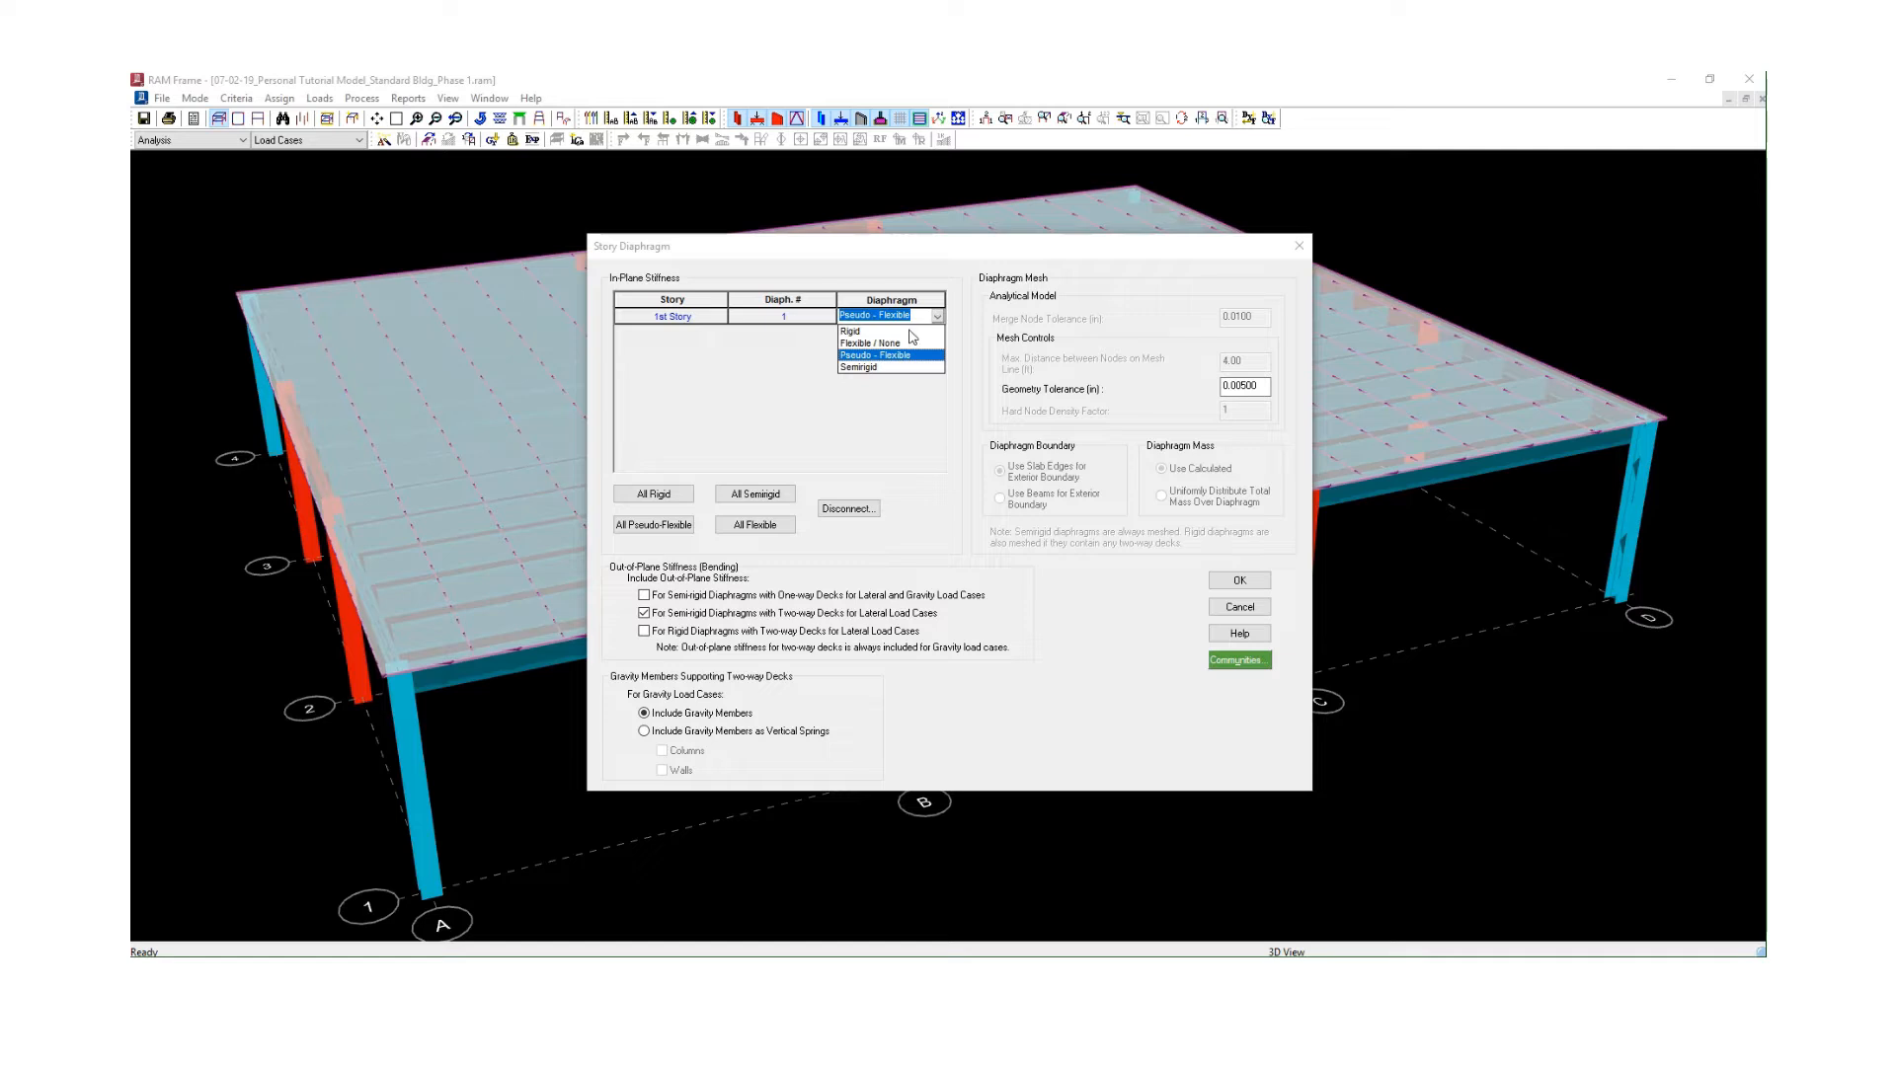
left_click(873, 369)
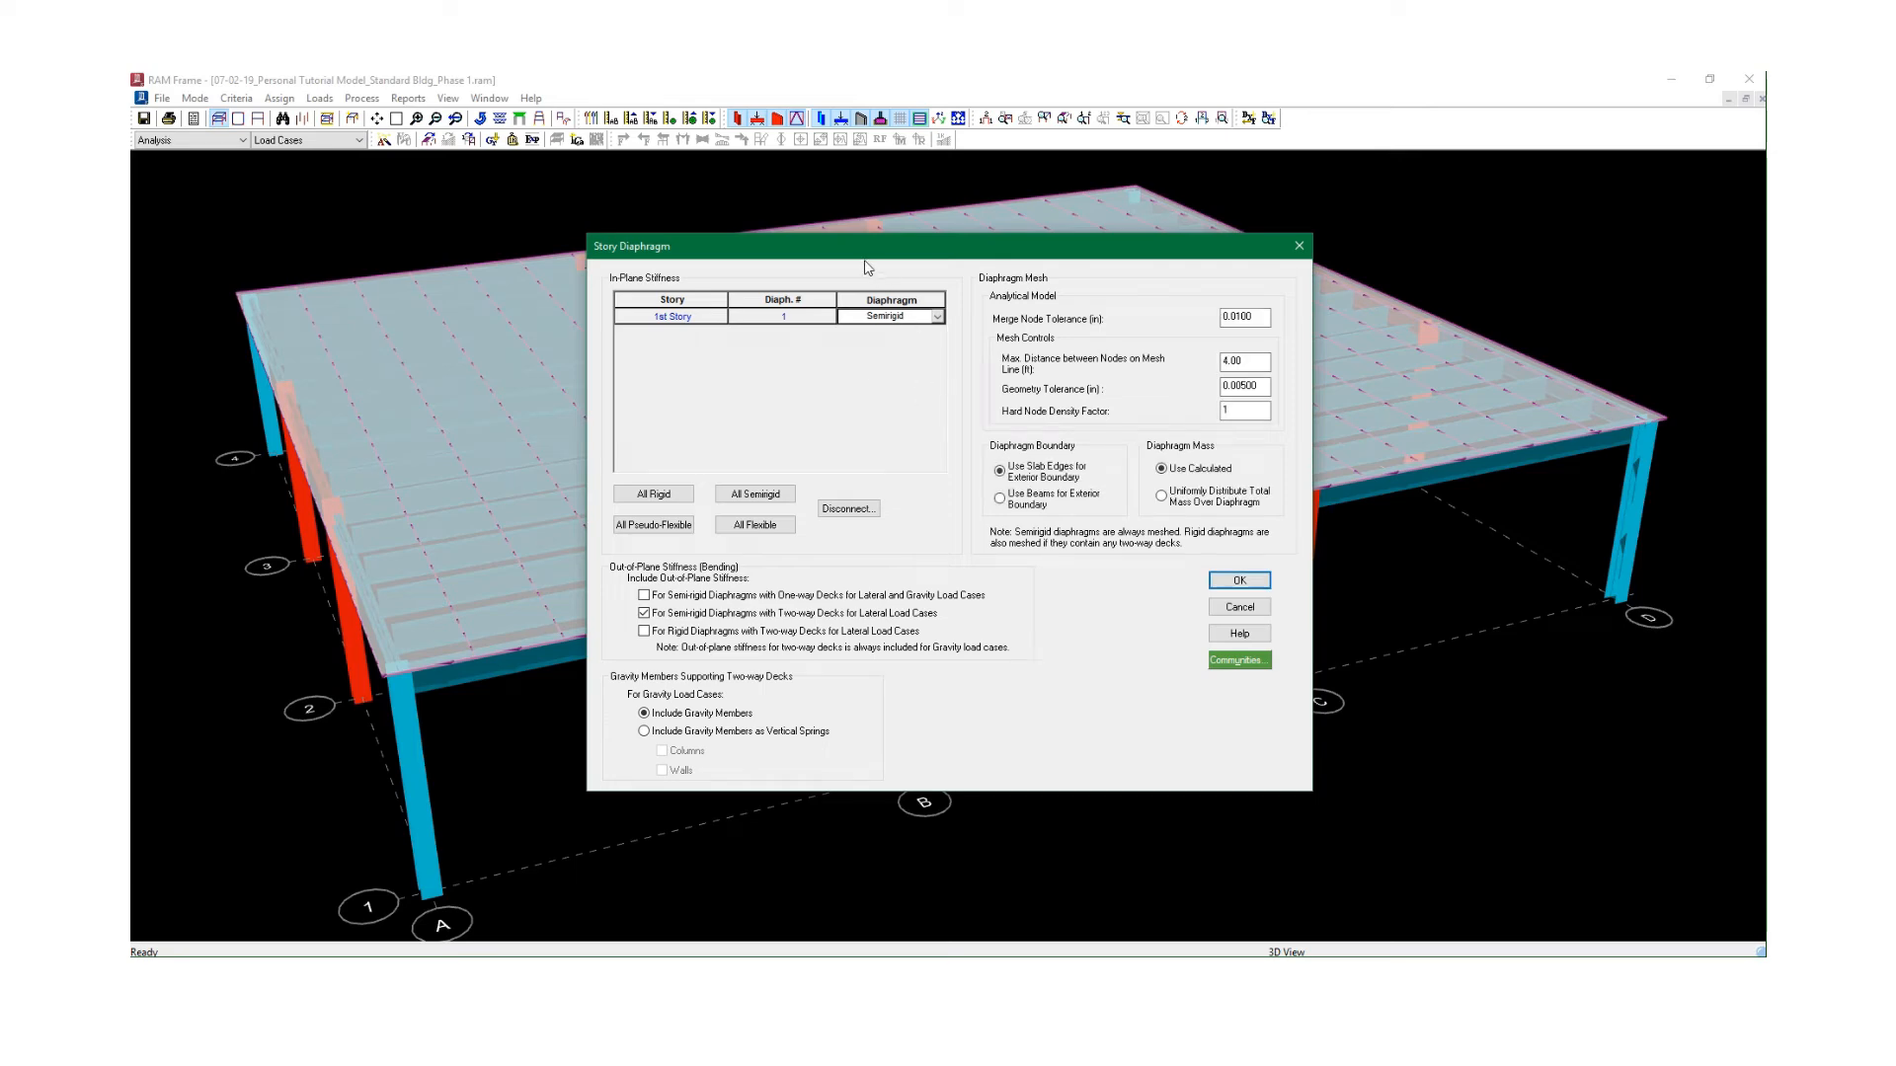
left_click_drag(872, 257, 934, 243)
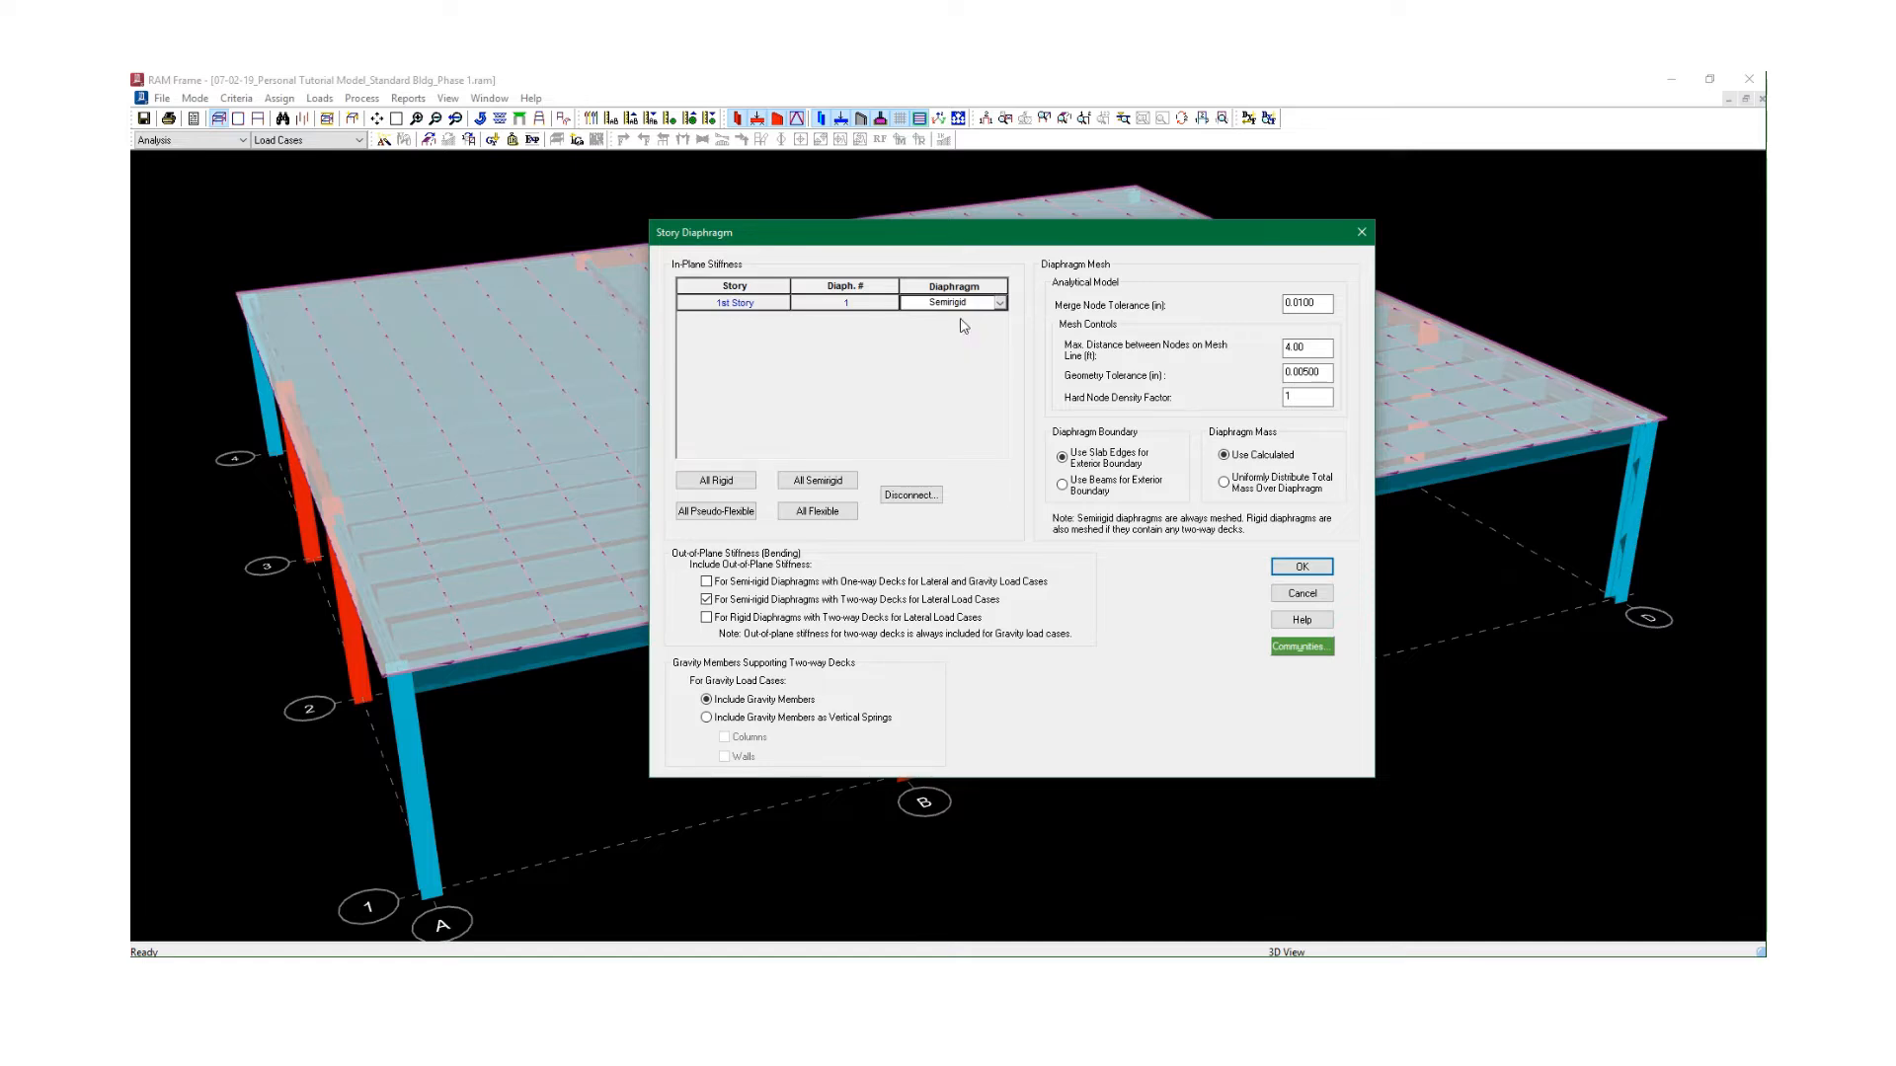
Include out-of-plane stiffness for semirigid diaphragms with one-way decks and exclude it for semirigid diaphragms with two-way decks.
left_click_drag(901, 250, 943, 228)
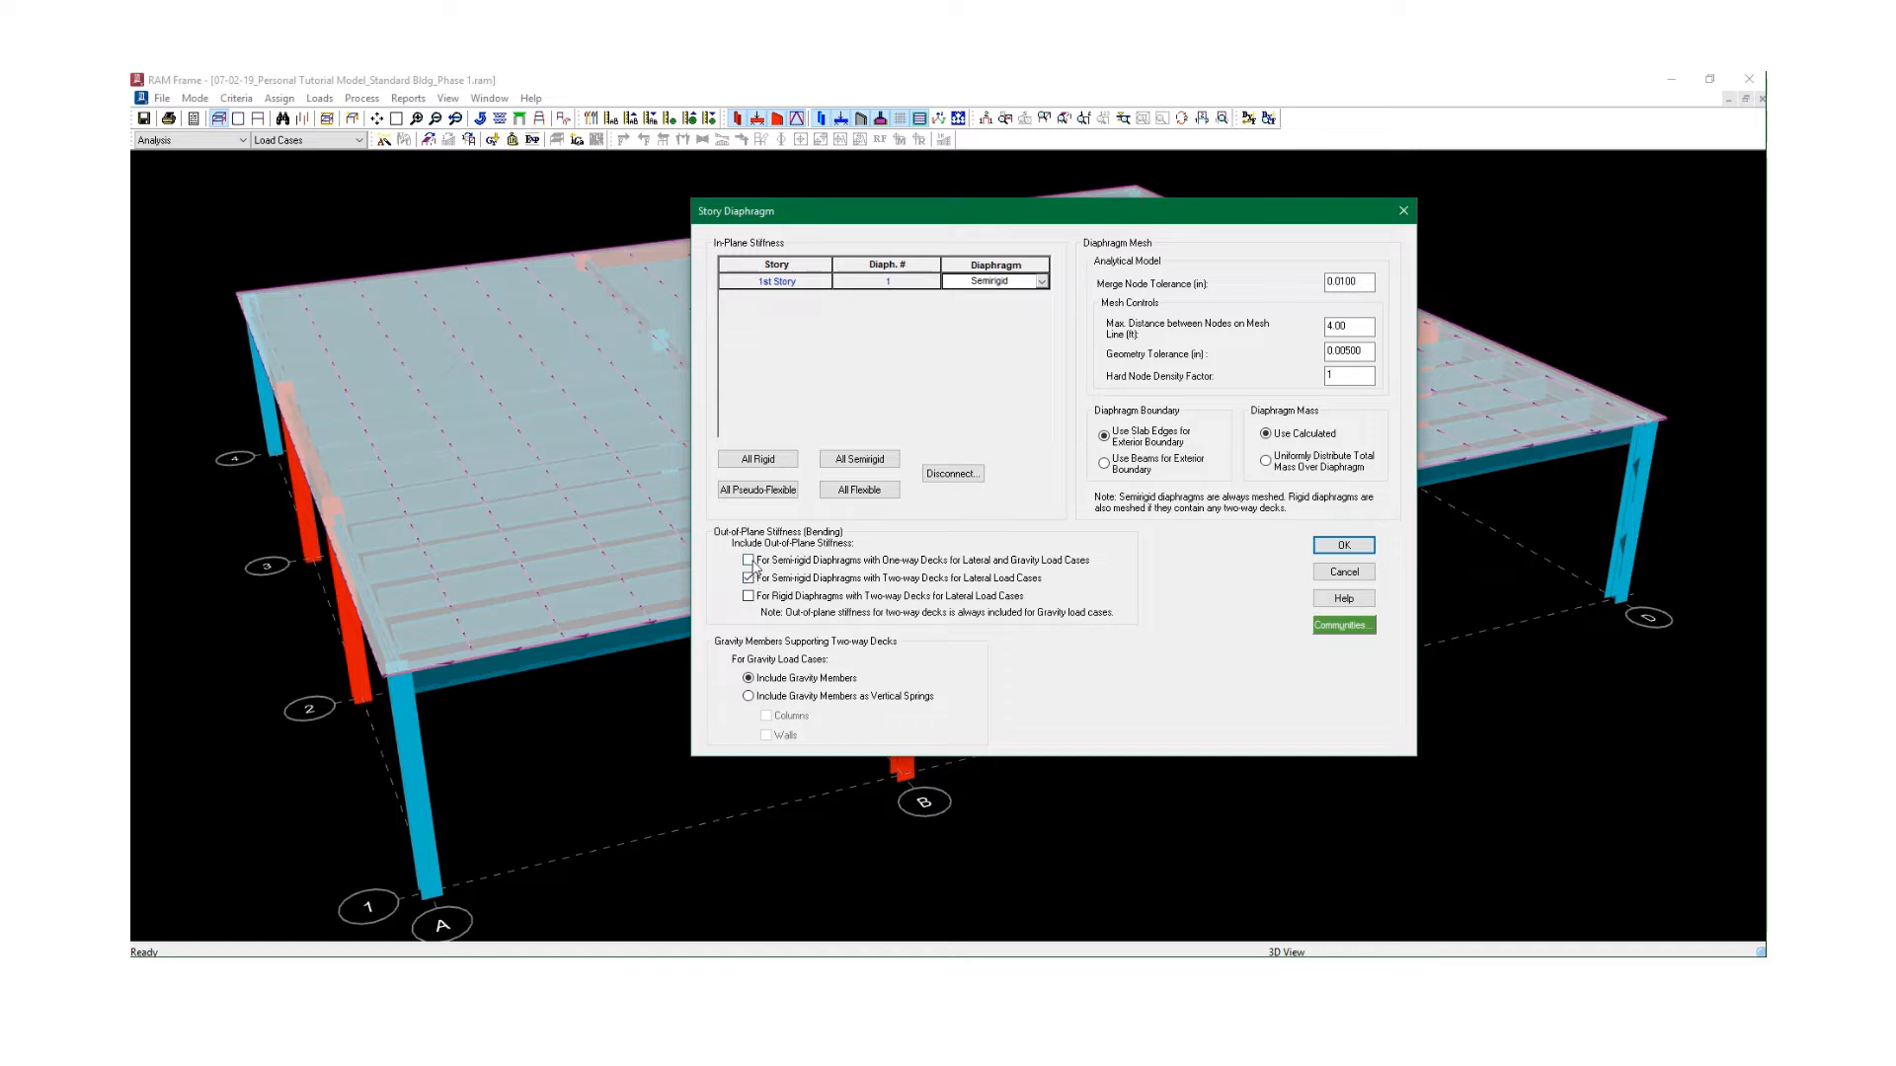
left_click(749, 560)
left_click(749, 578)
left_click(749, 560)
Set the story diaphragm's maximum distance between nodes on a mesh line to 2 ft and accept the diaphragm criteria.
left_click(1364, 326)
left_click_drag(1350, 325, 1317, 325)
type("2")
key("Tab")
left_click(1358, 351)
left_click(1345, 545)
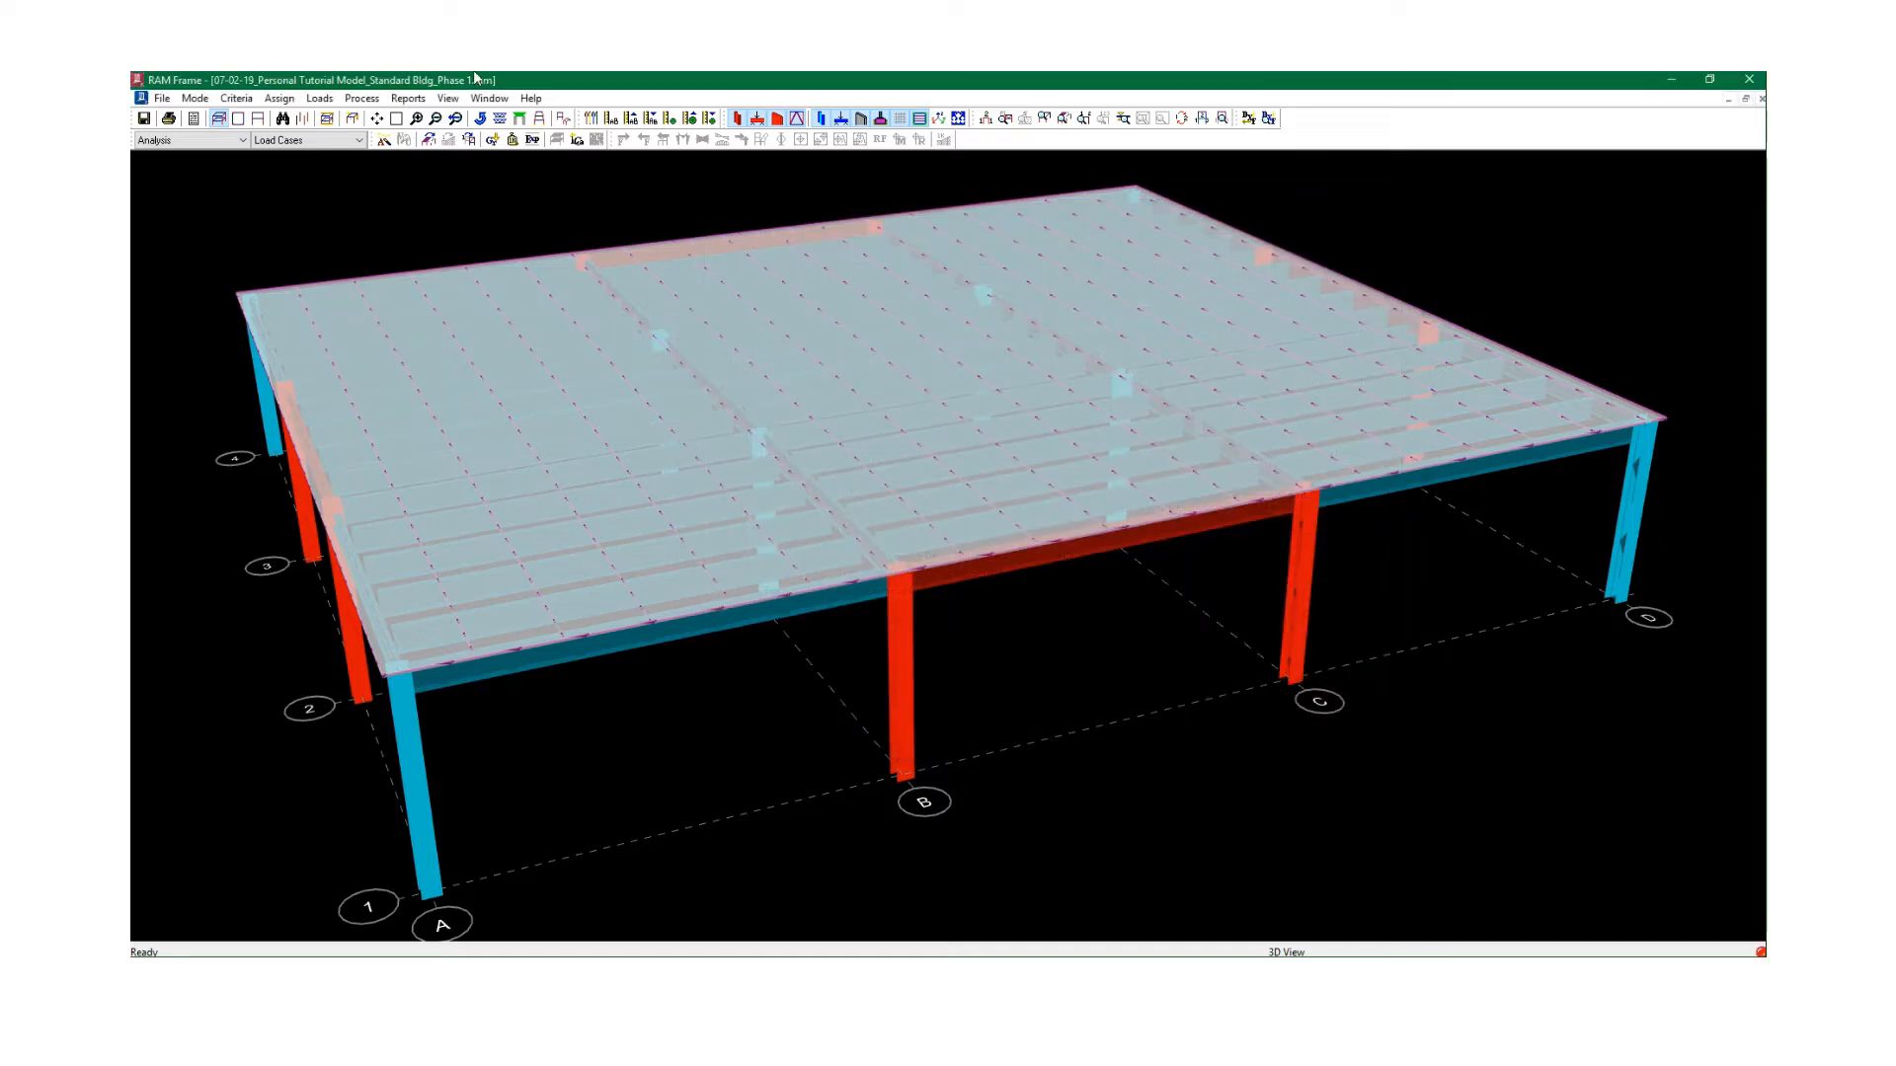
Set the maximum distance between nodes on a mesh line to 3 ft in the General Criteria and accept.
left_click(236, 98)
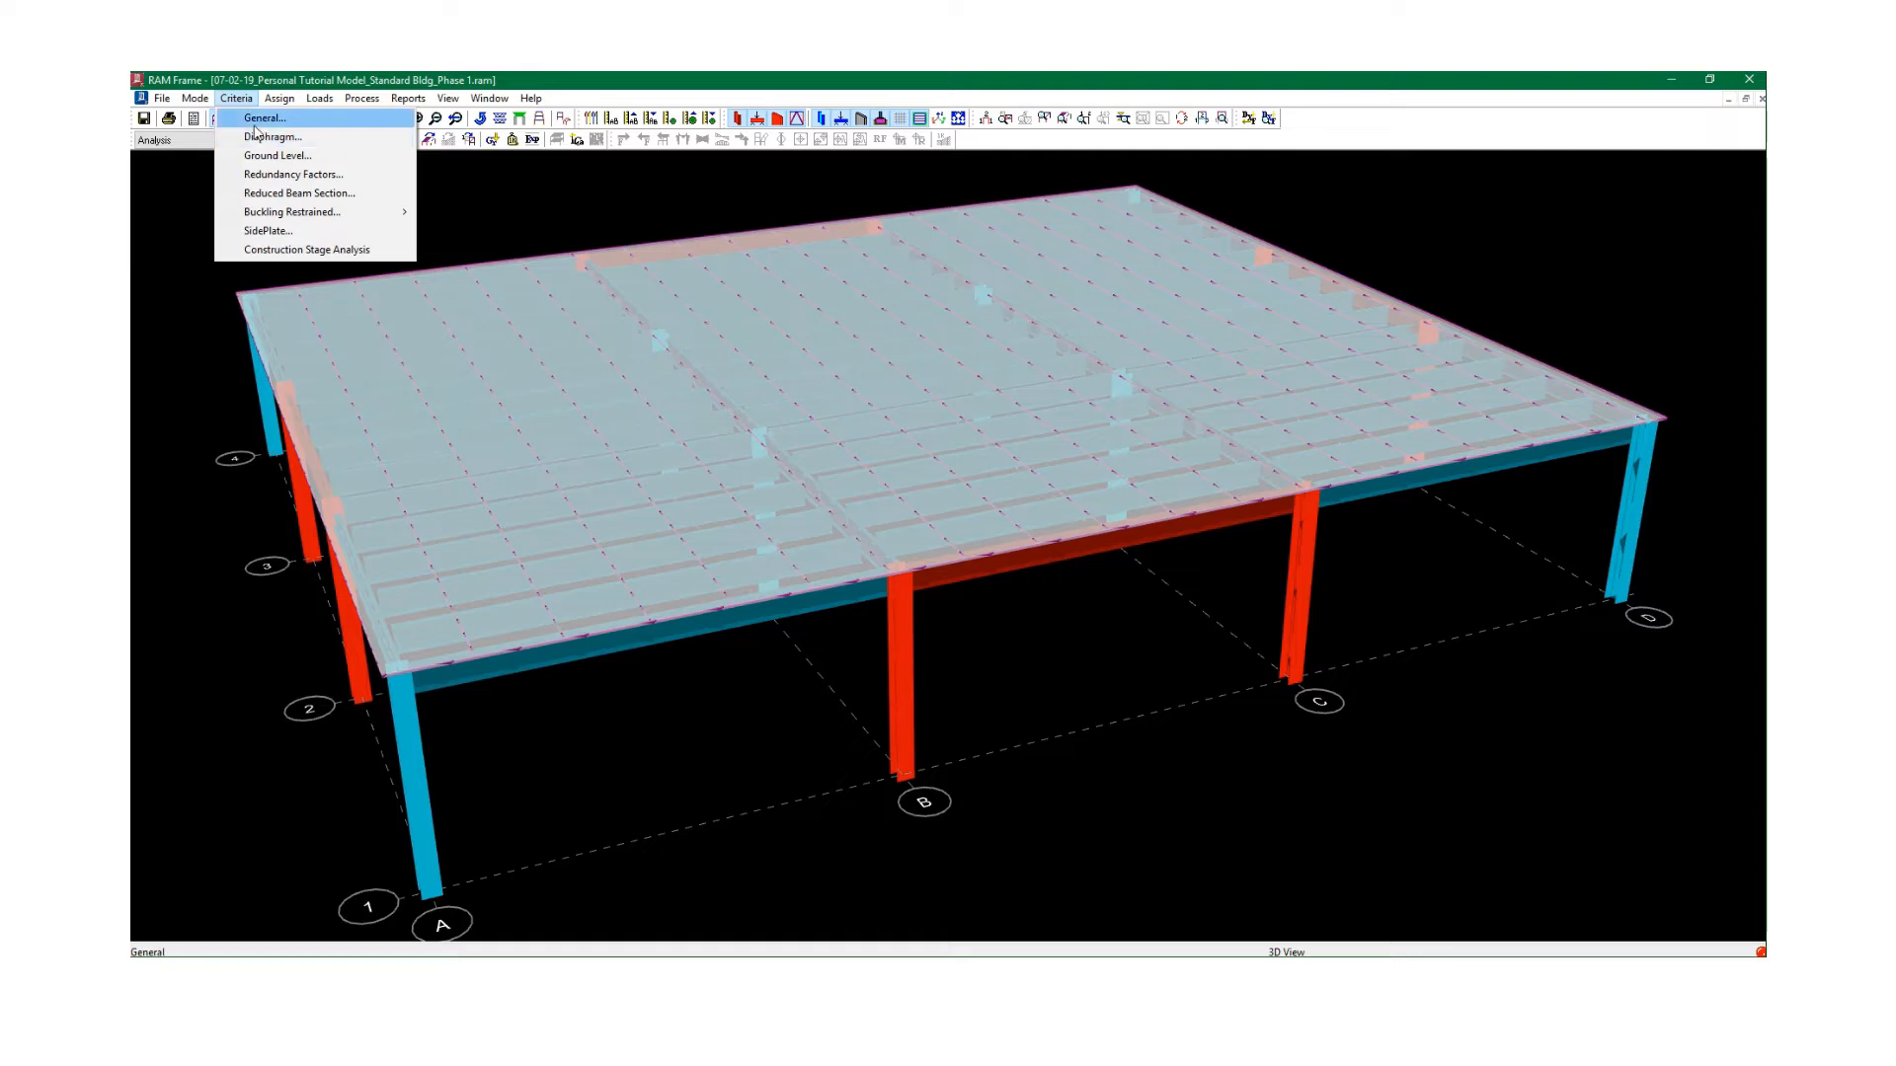
left_click(254, 115)
left_click(1218, 658)
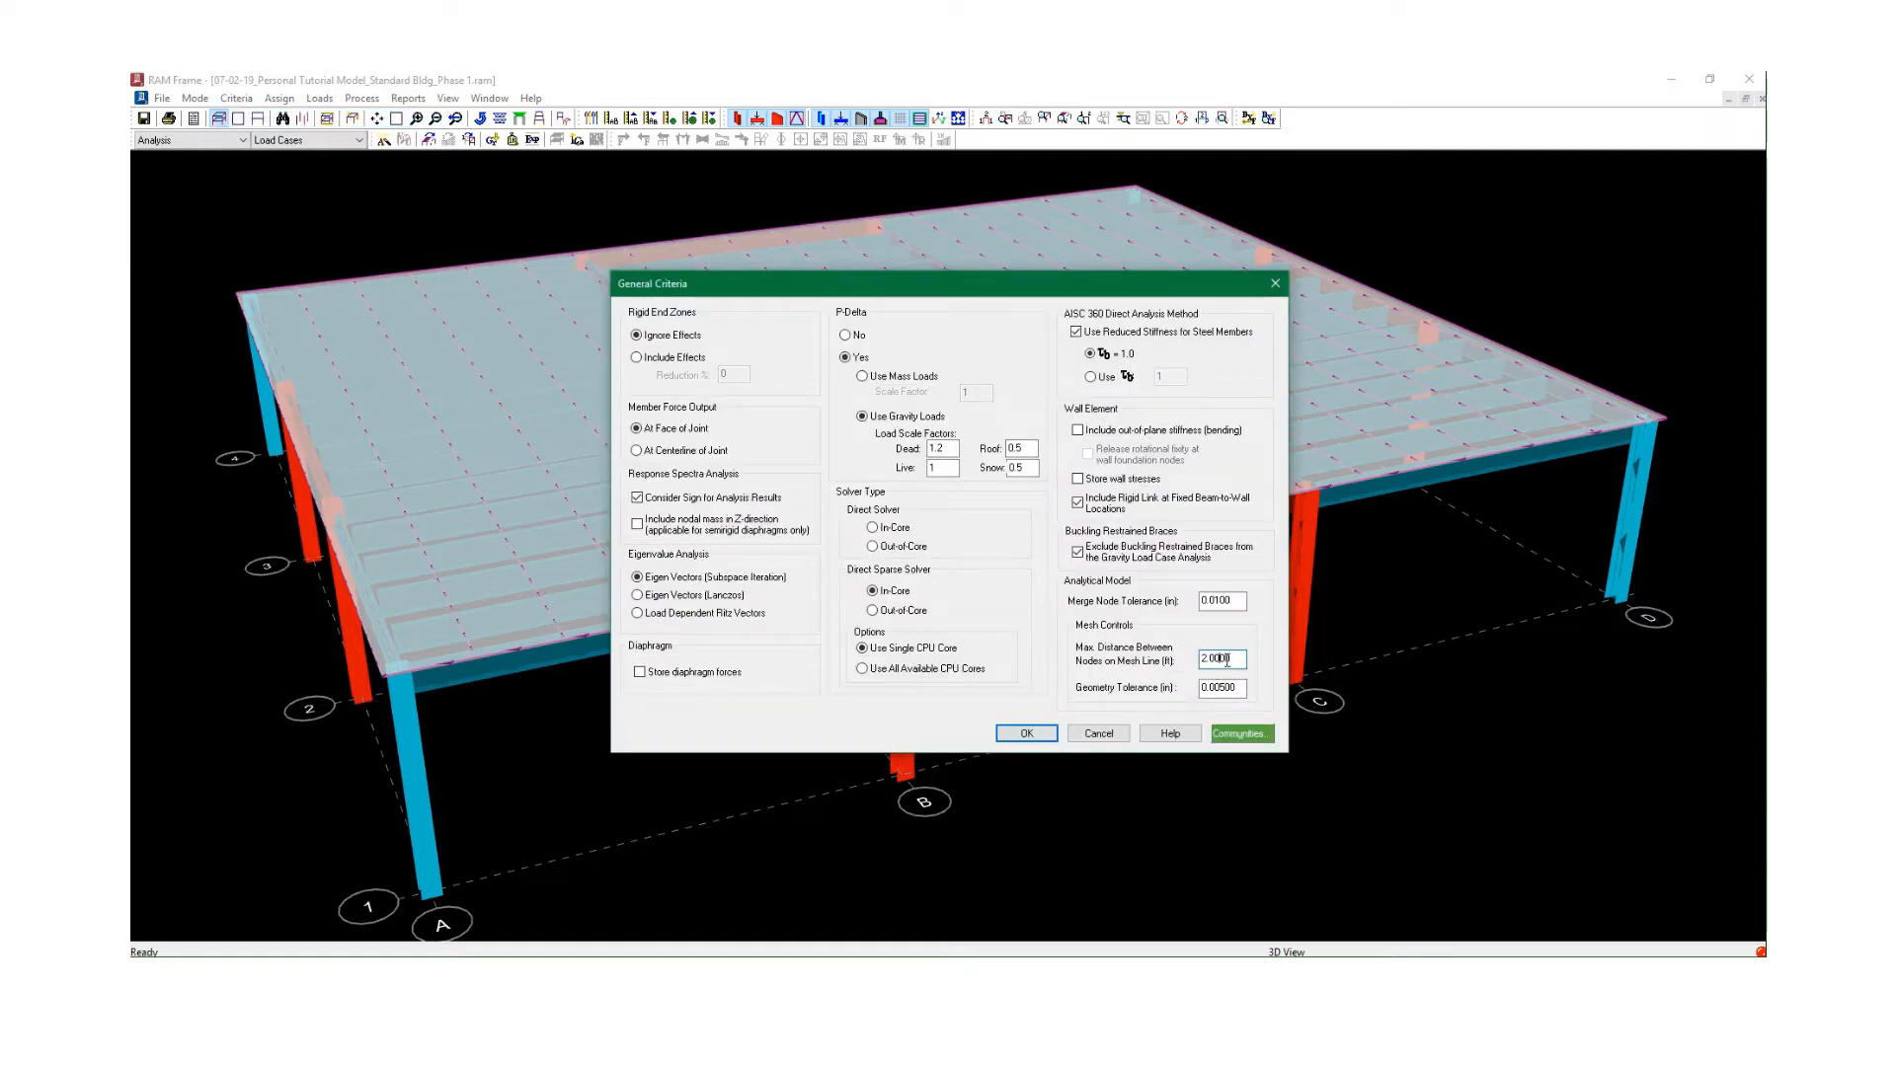
left_click_drag(1234, 661, 1152, 644)
type("3")
left_click(1032, 732)
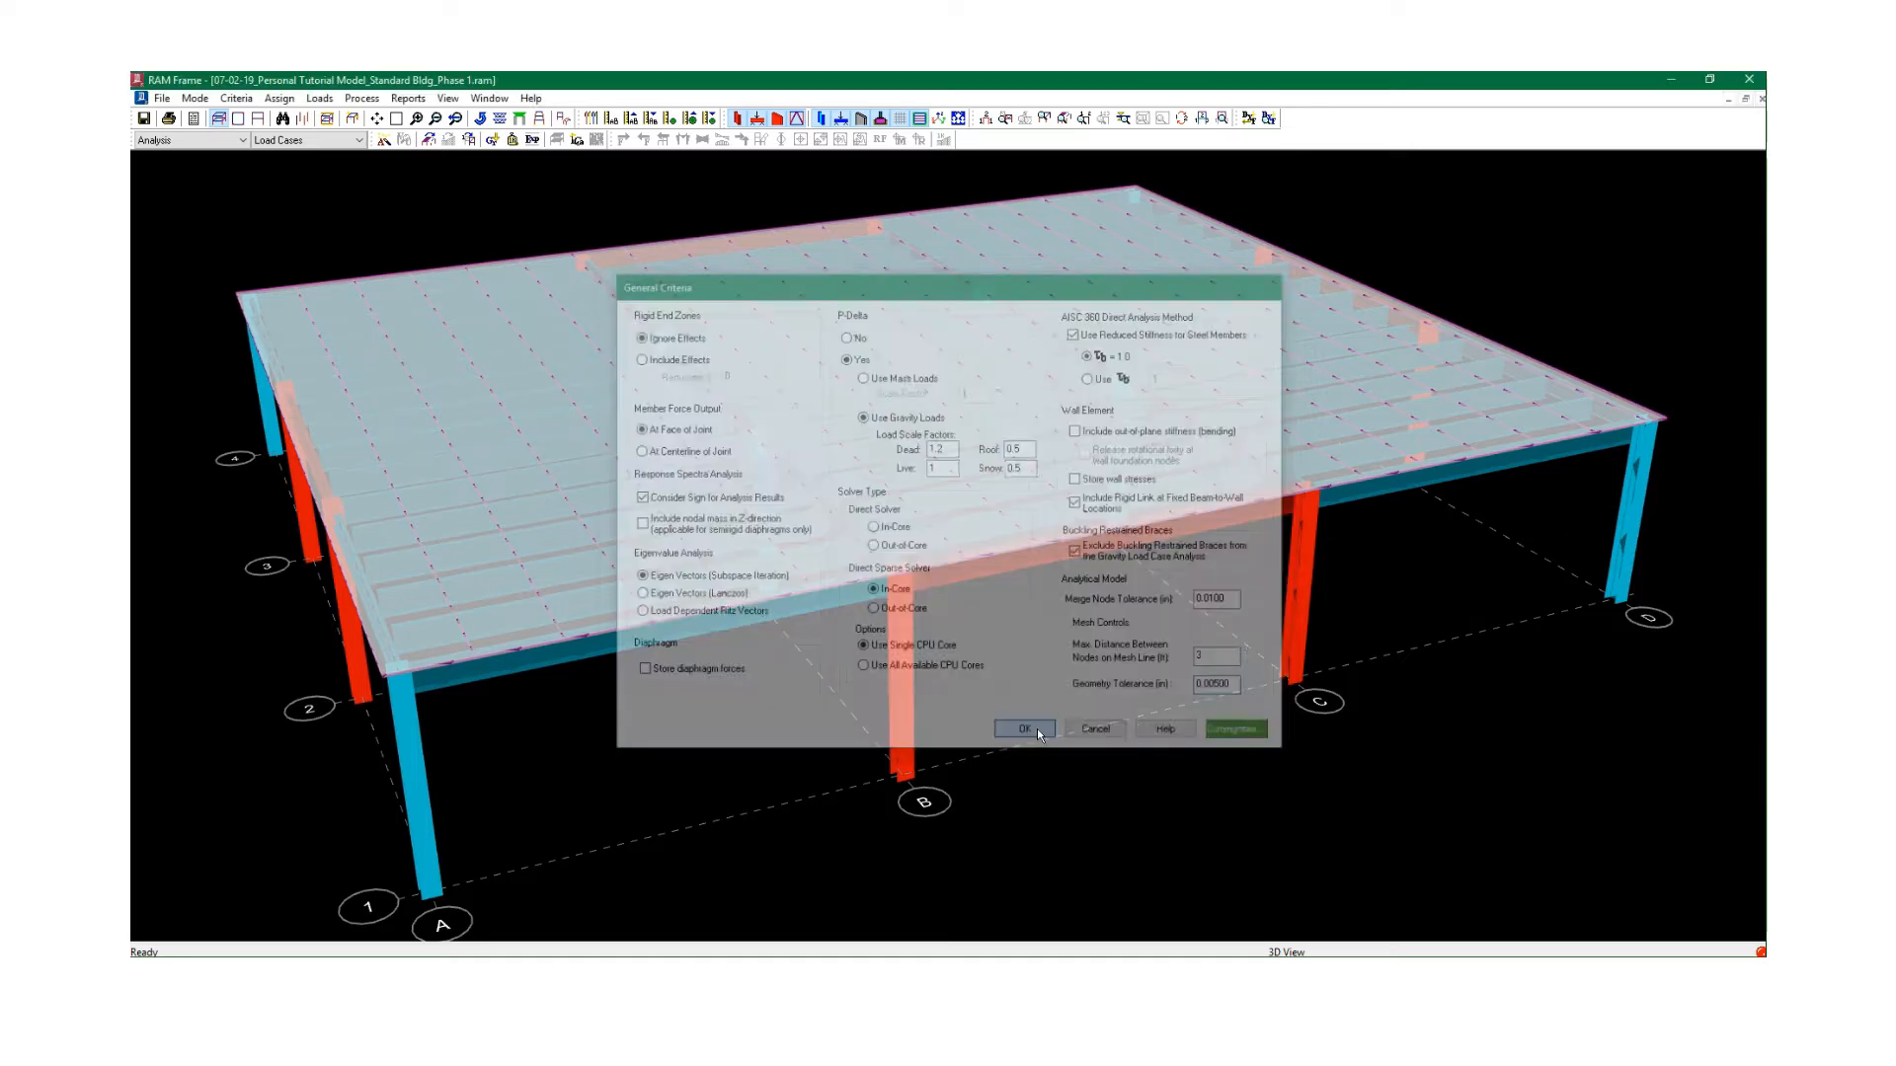
Set the story diaphragm's maximum mesh node distance to 4 ft, keep the slab edge boundary and calculated mass, and accept.
left_click(236, 98)
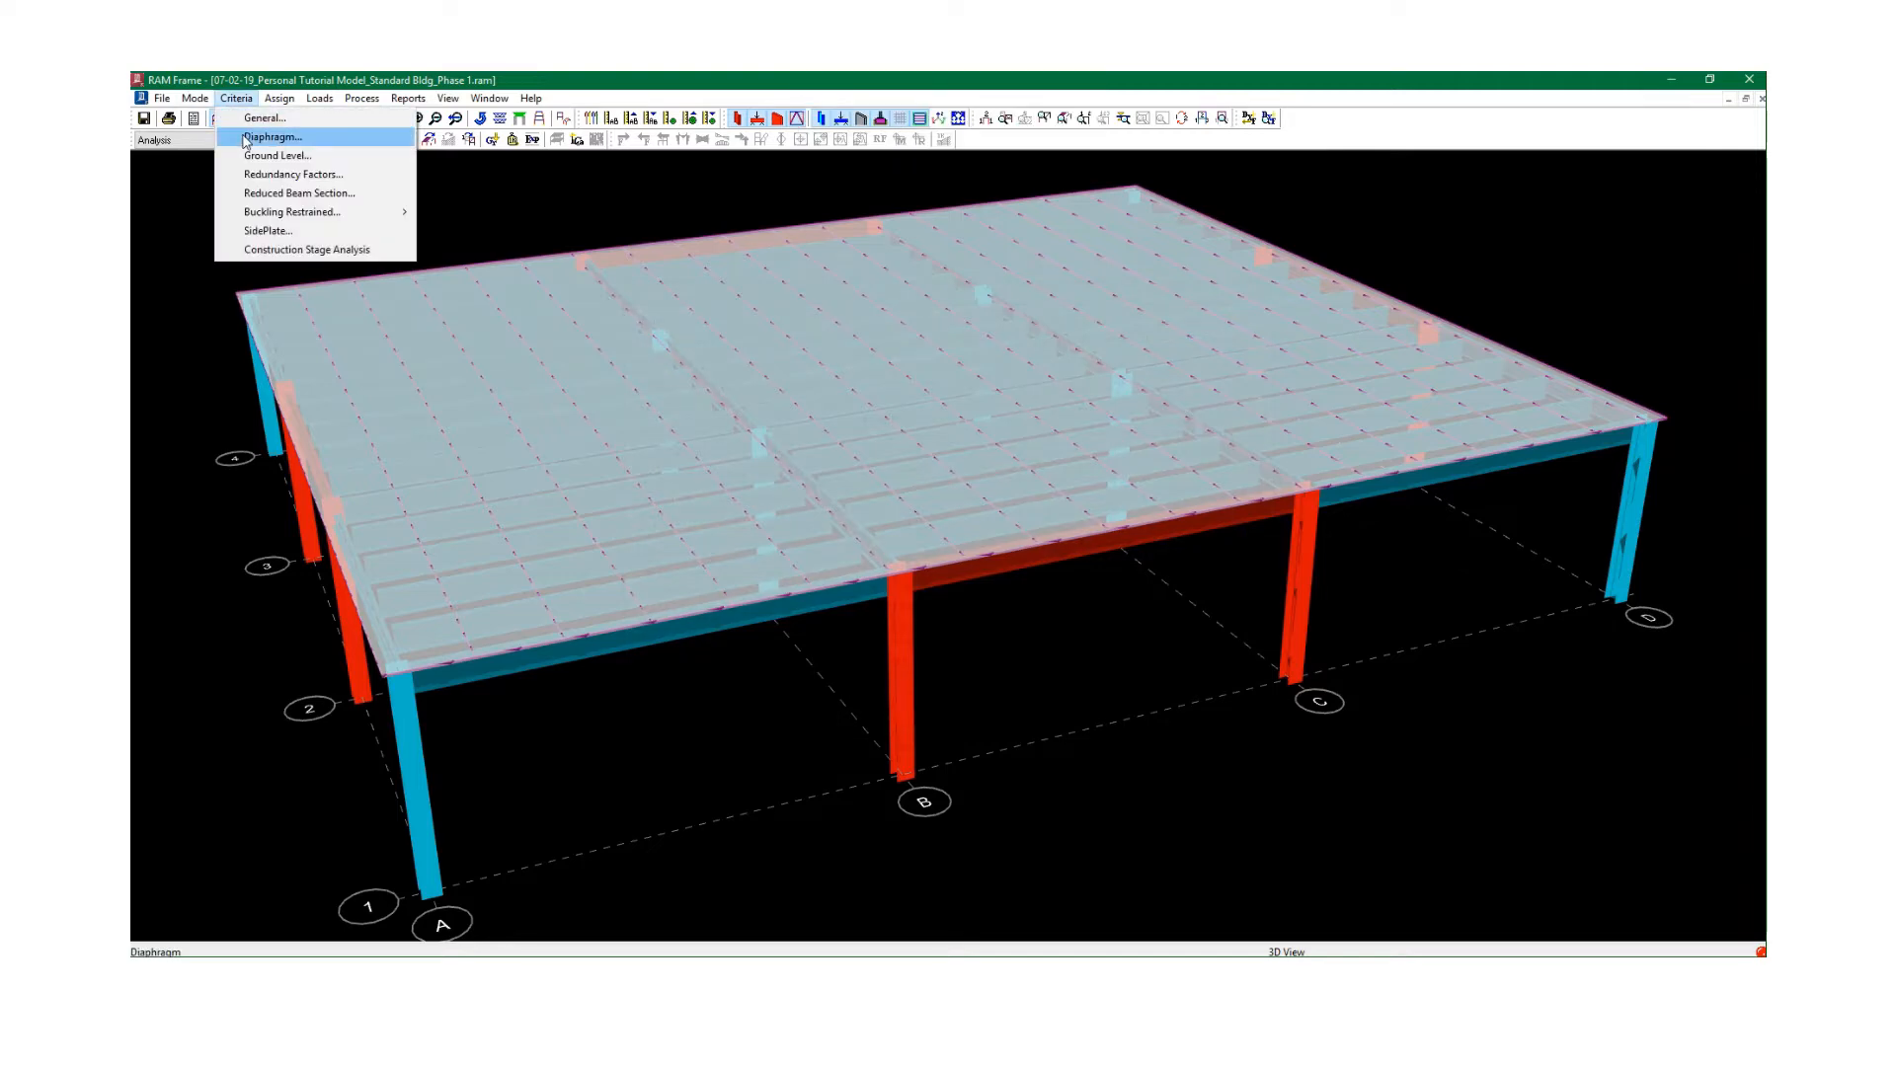
left_click(259, 137)
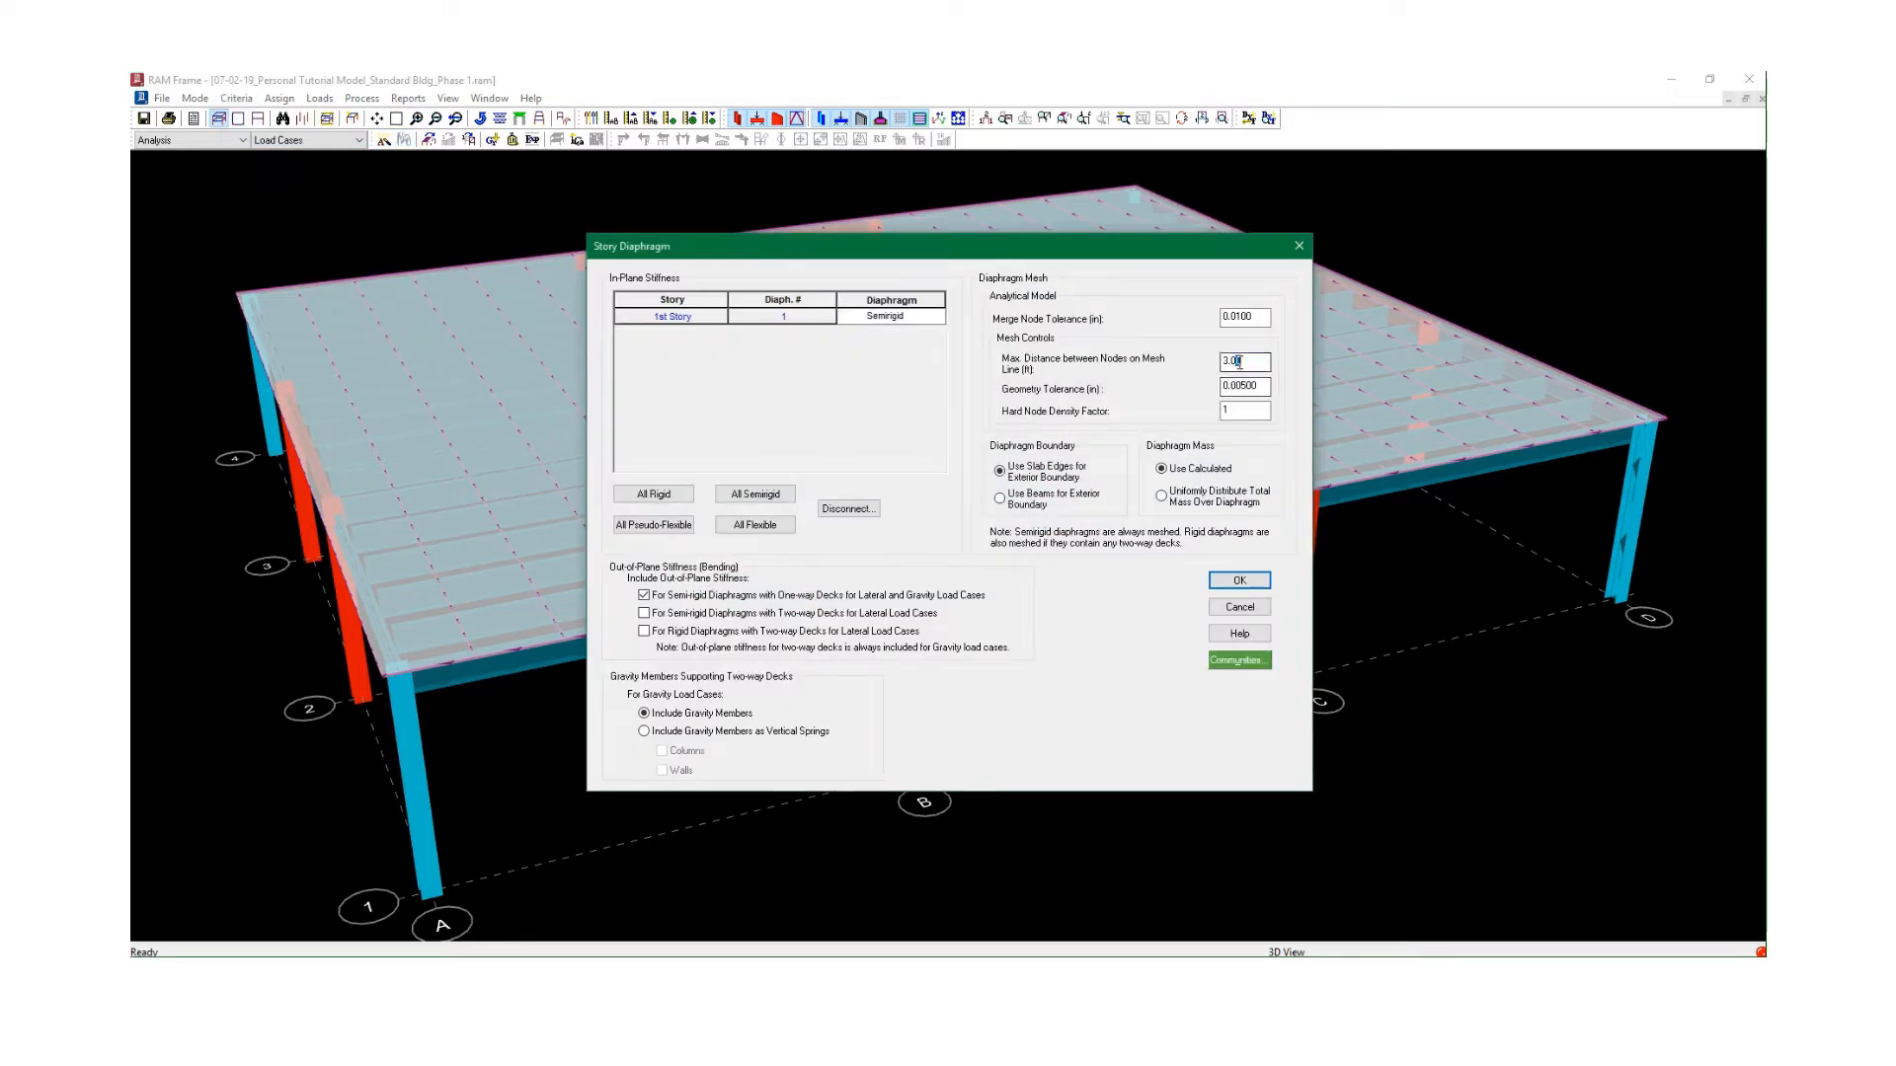
left_click_drag(1236, 363, 1222, 366)
type("4")
left_click(1252, 386)
left_click(1076, 506)
left_click(1047, 471)
left_click(1175, 472)
left_click(1241, 580)
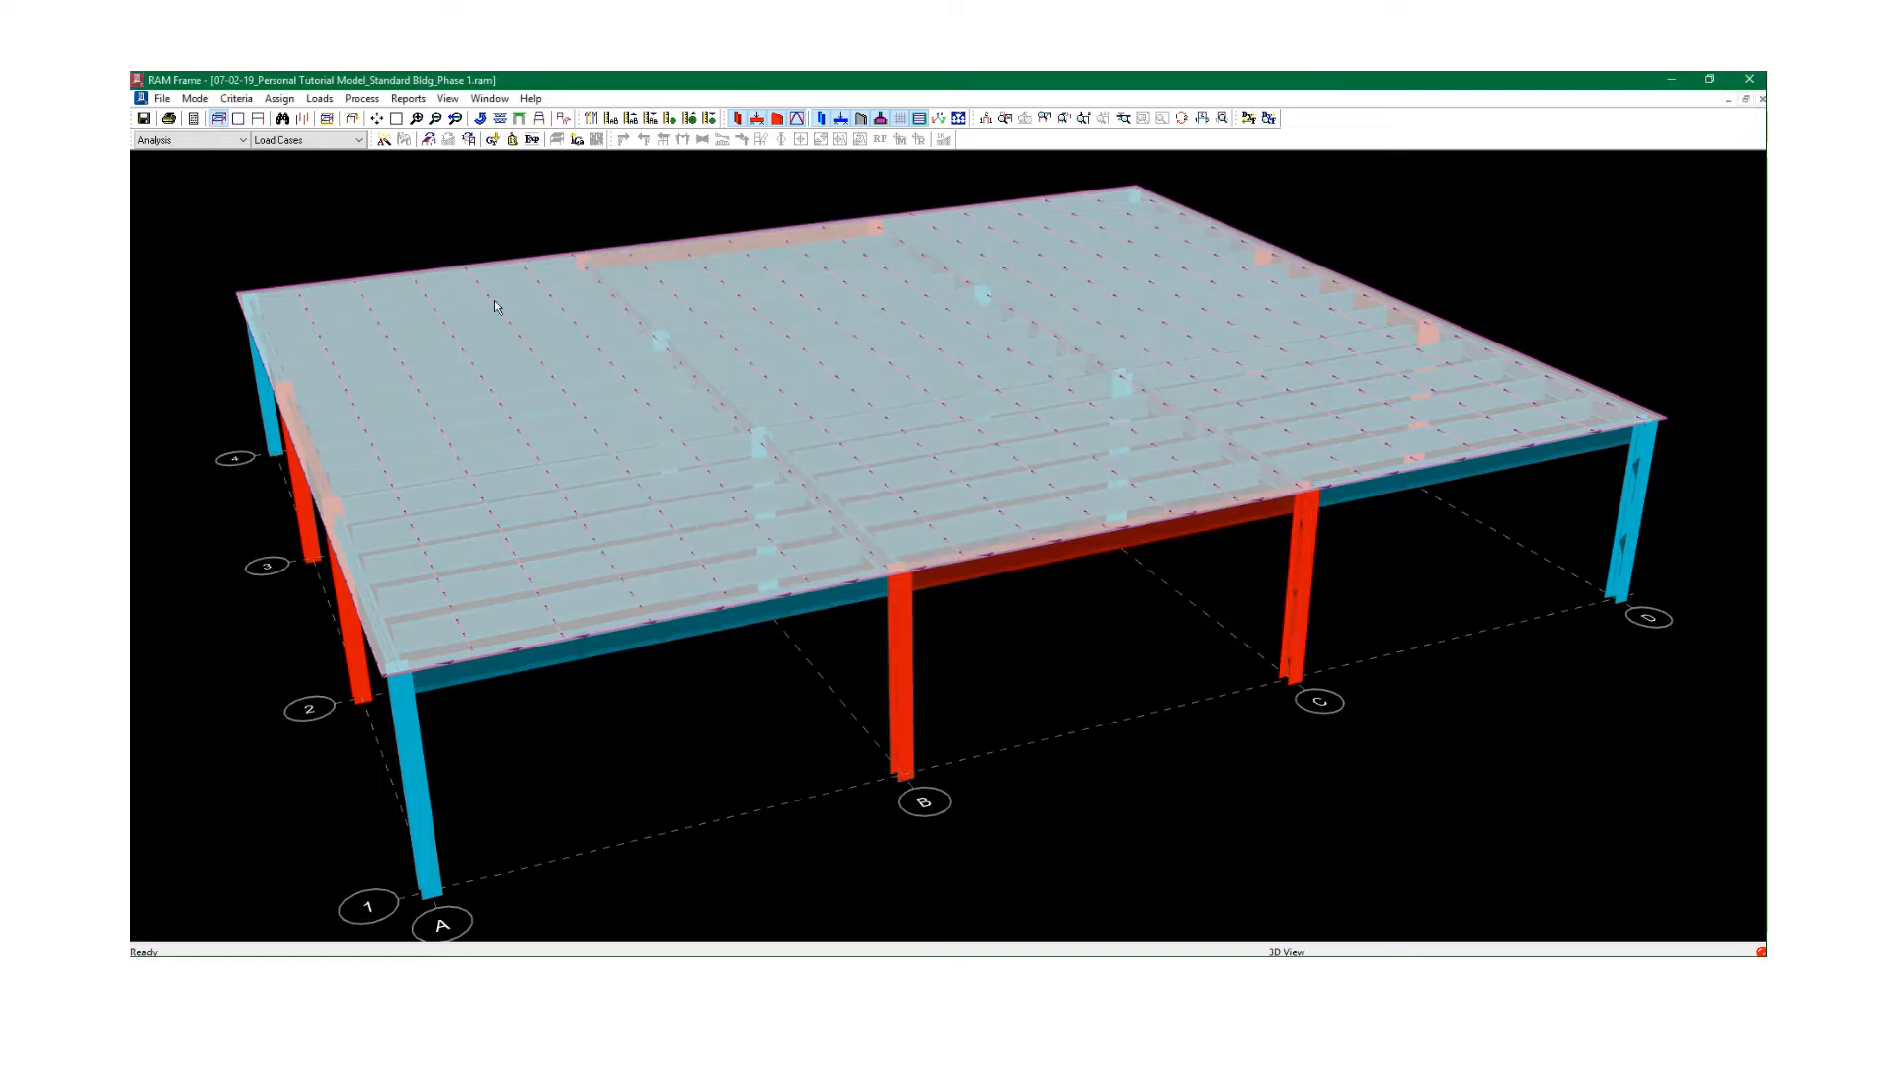
Check that the ground level criteria are set to At Base and accept them.
left_click(236, 99)
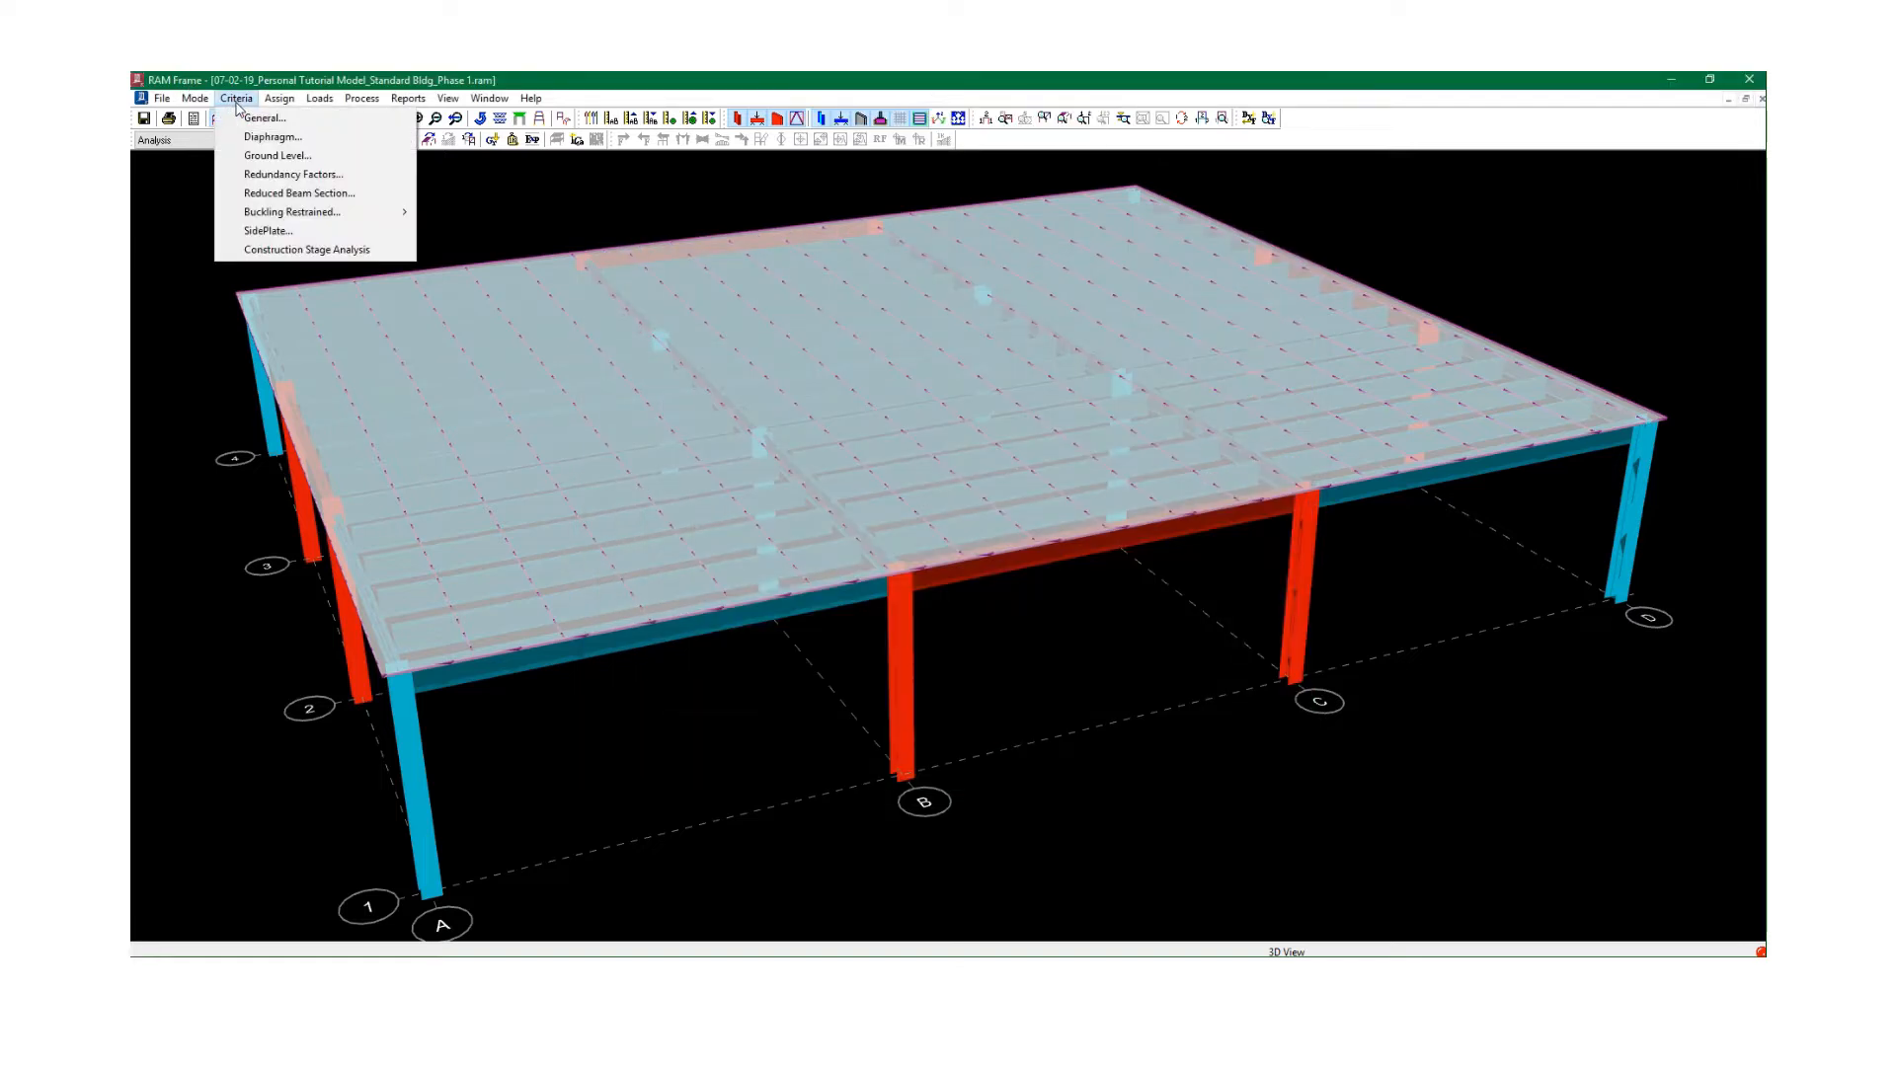
left_click(278, 155)
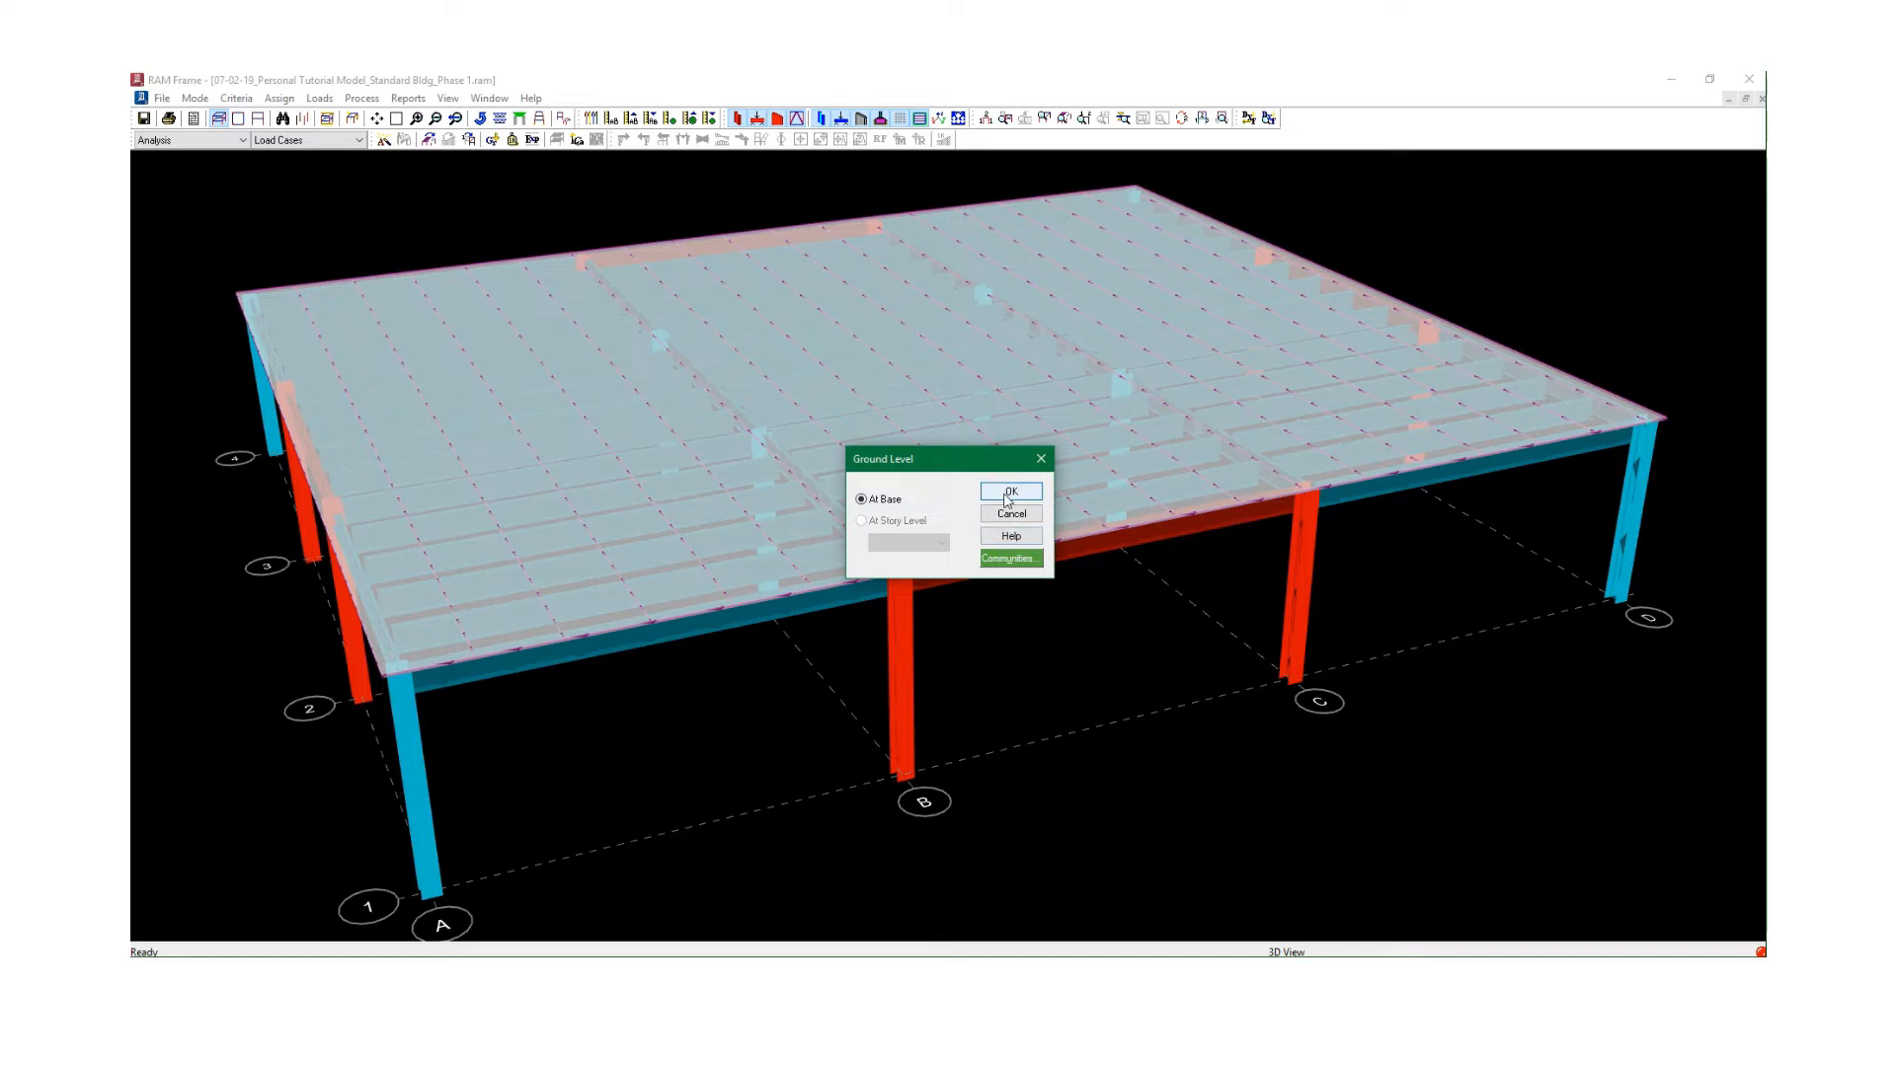
left_click(1007, 499)
left_click(999, 495)
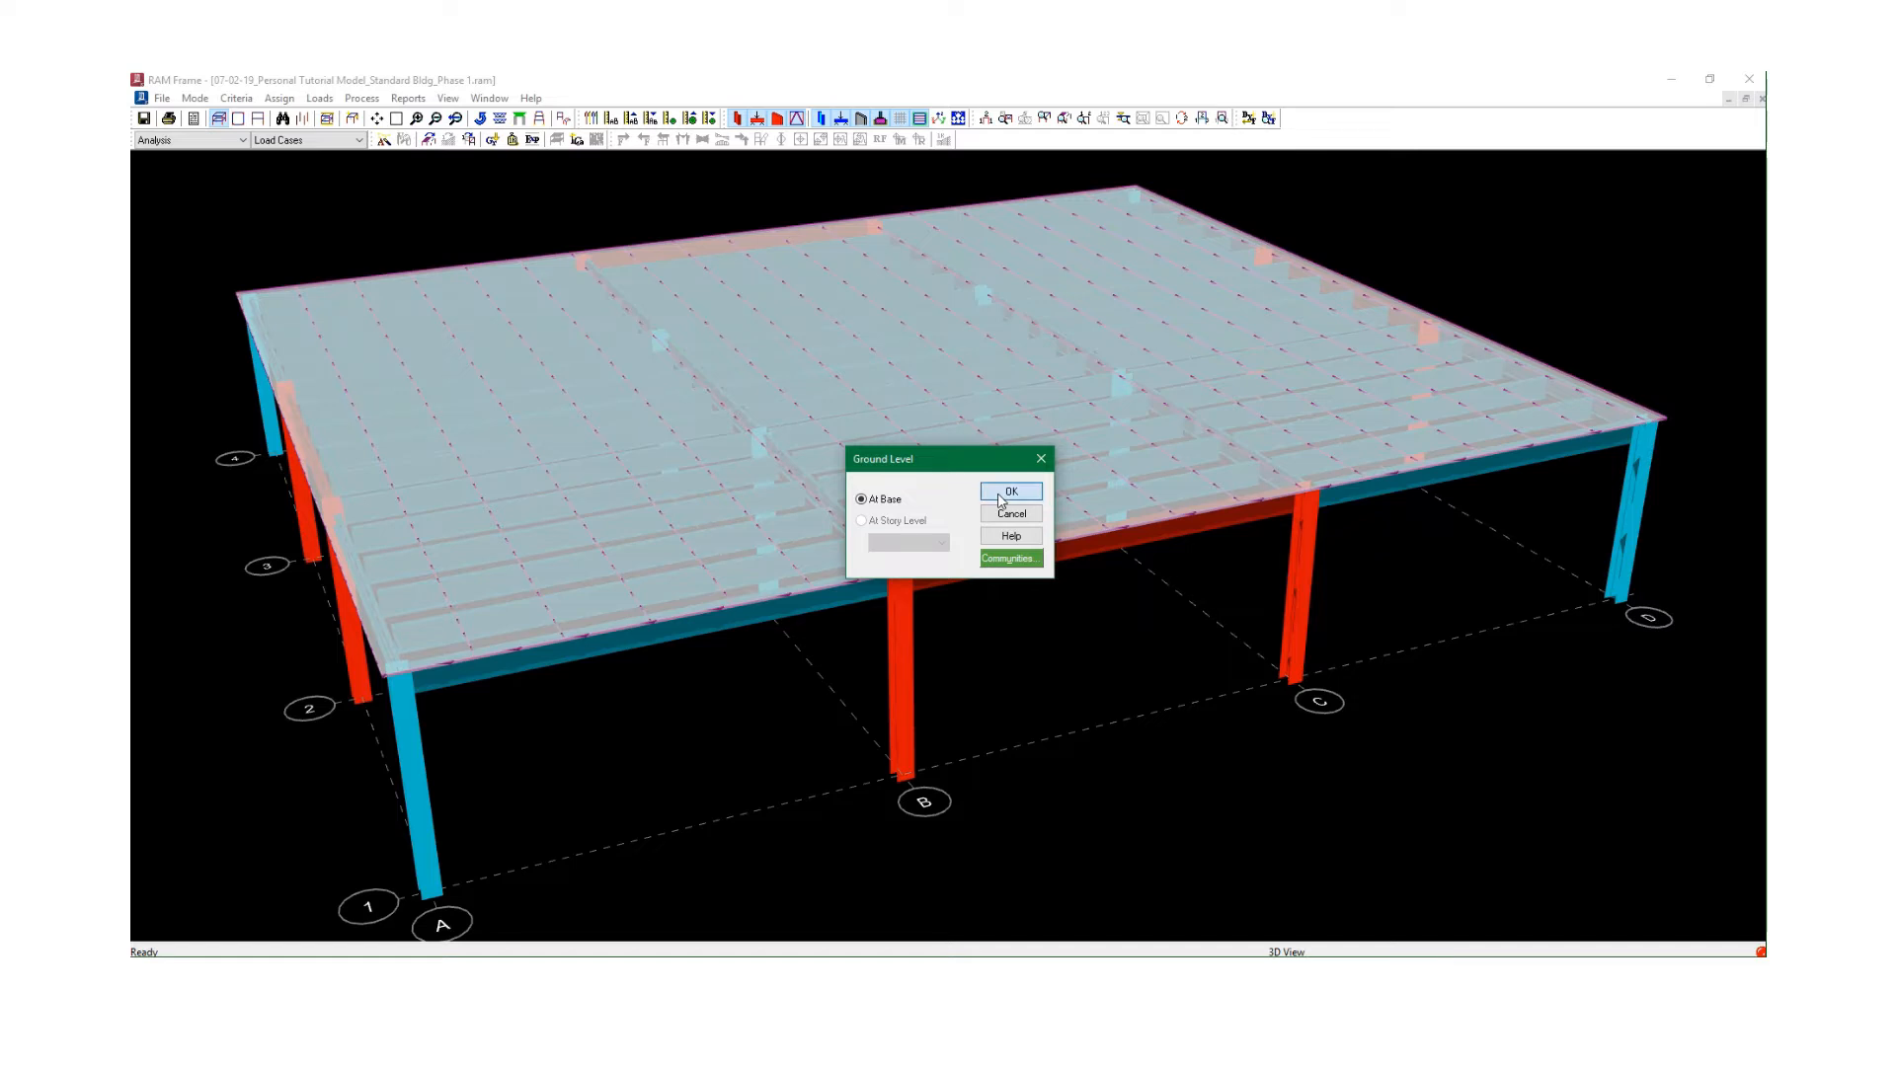
Set the redundancy factors code to IBC 2000/2003 and accept.
left_click(223, 102)
left_click(248, 176)
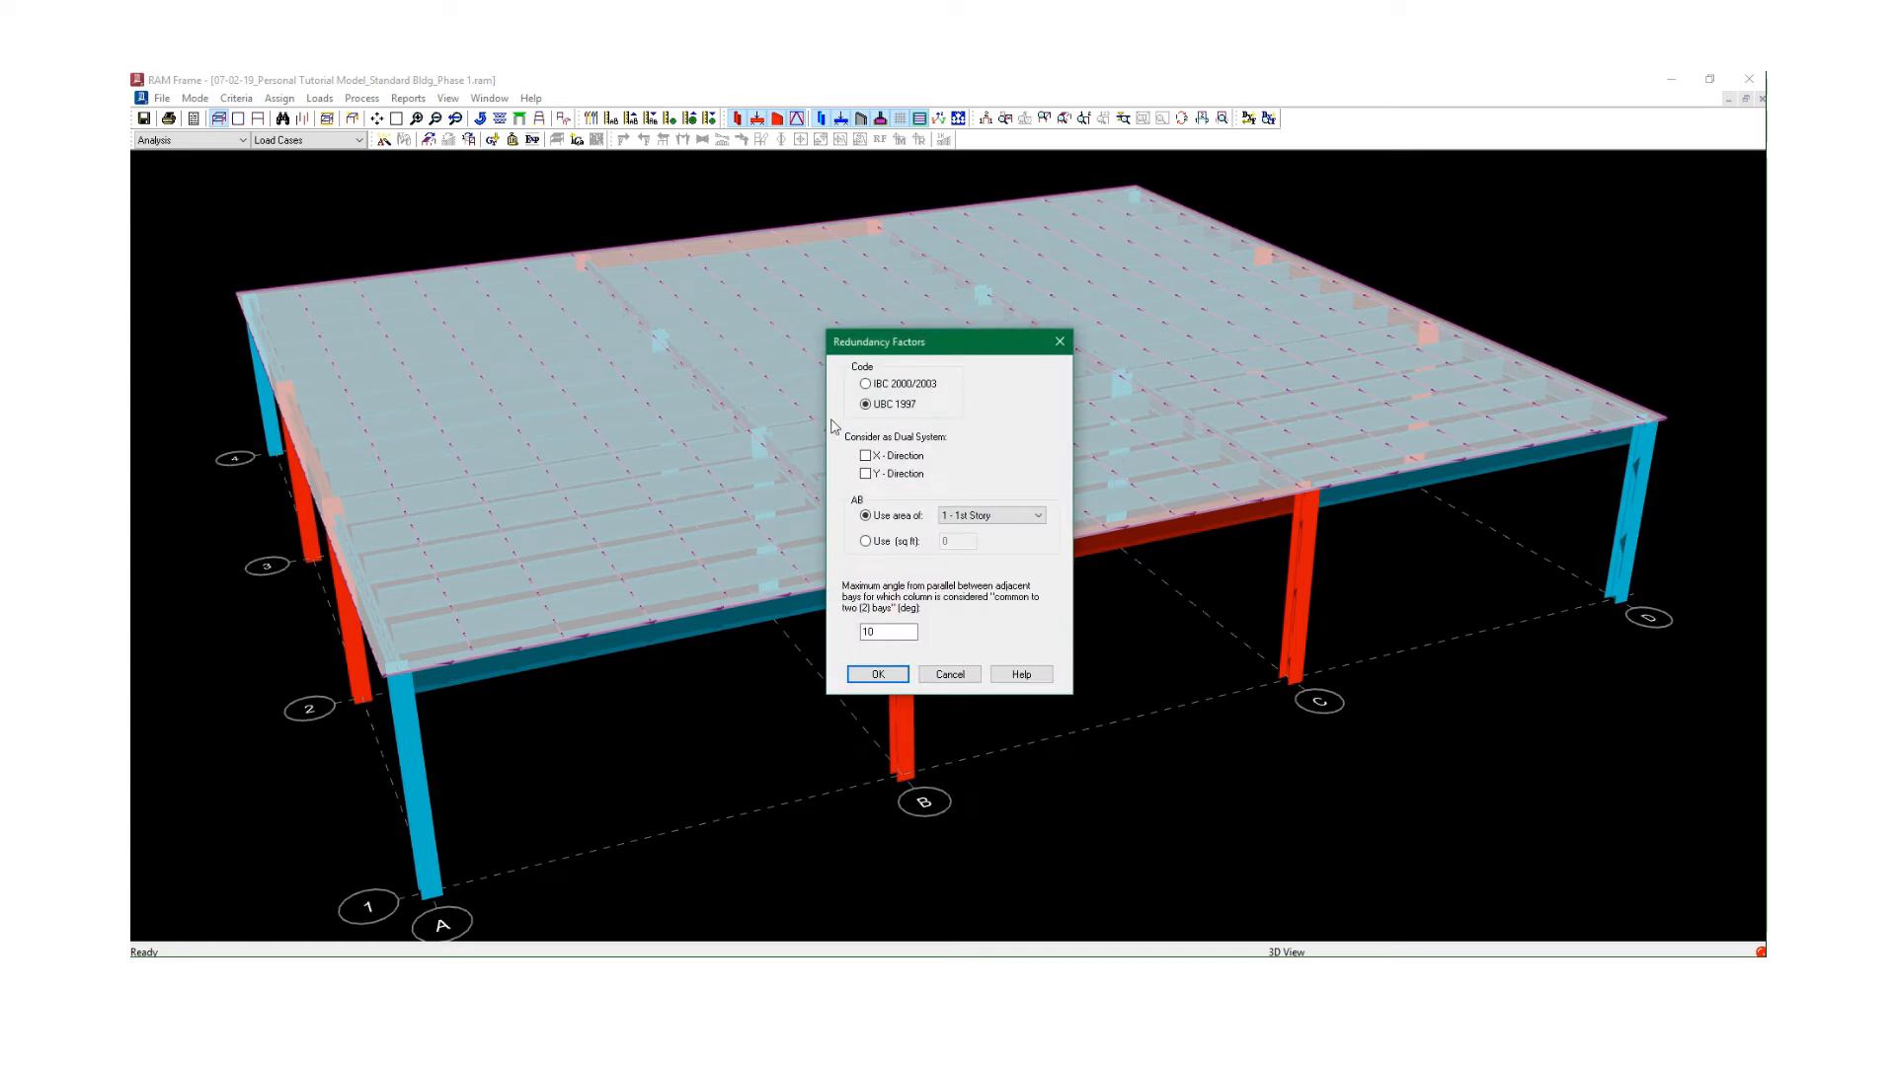
left_click_drag(876, 350, 933, 290)
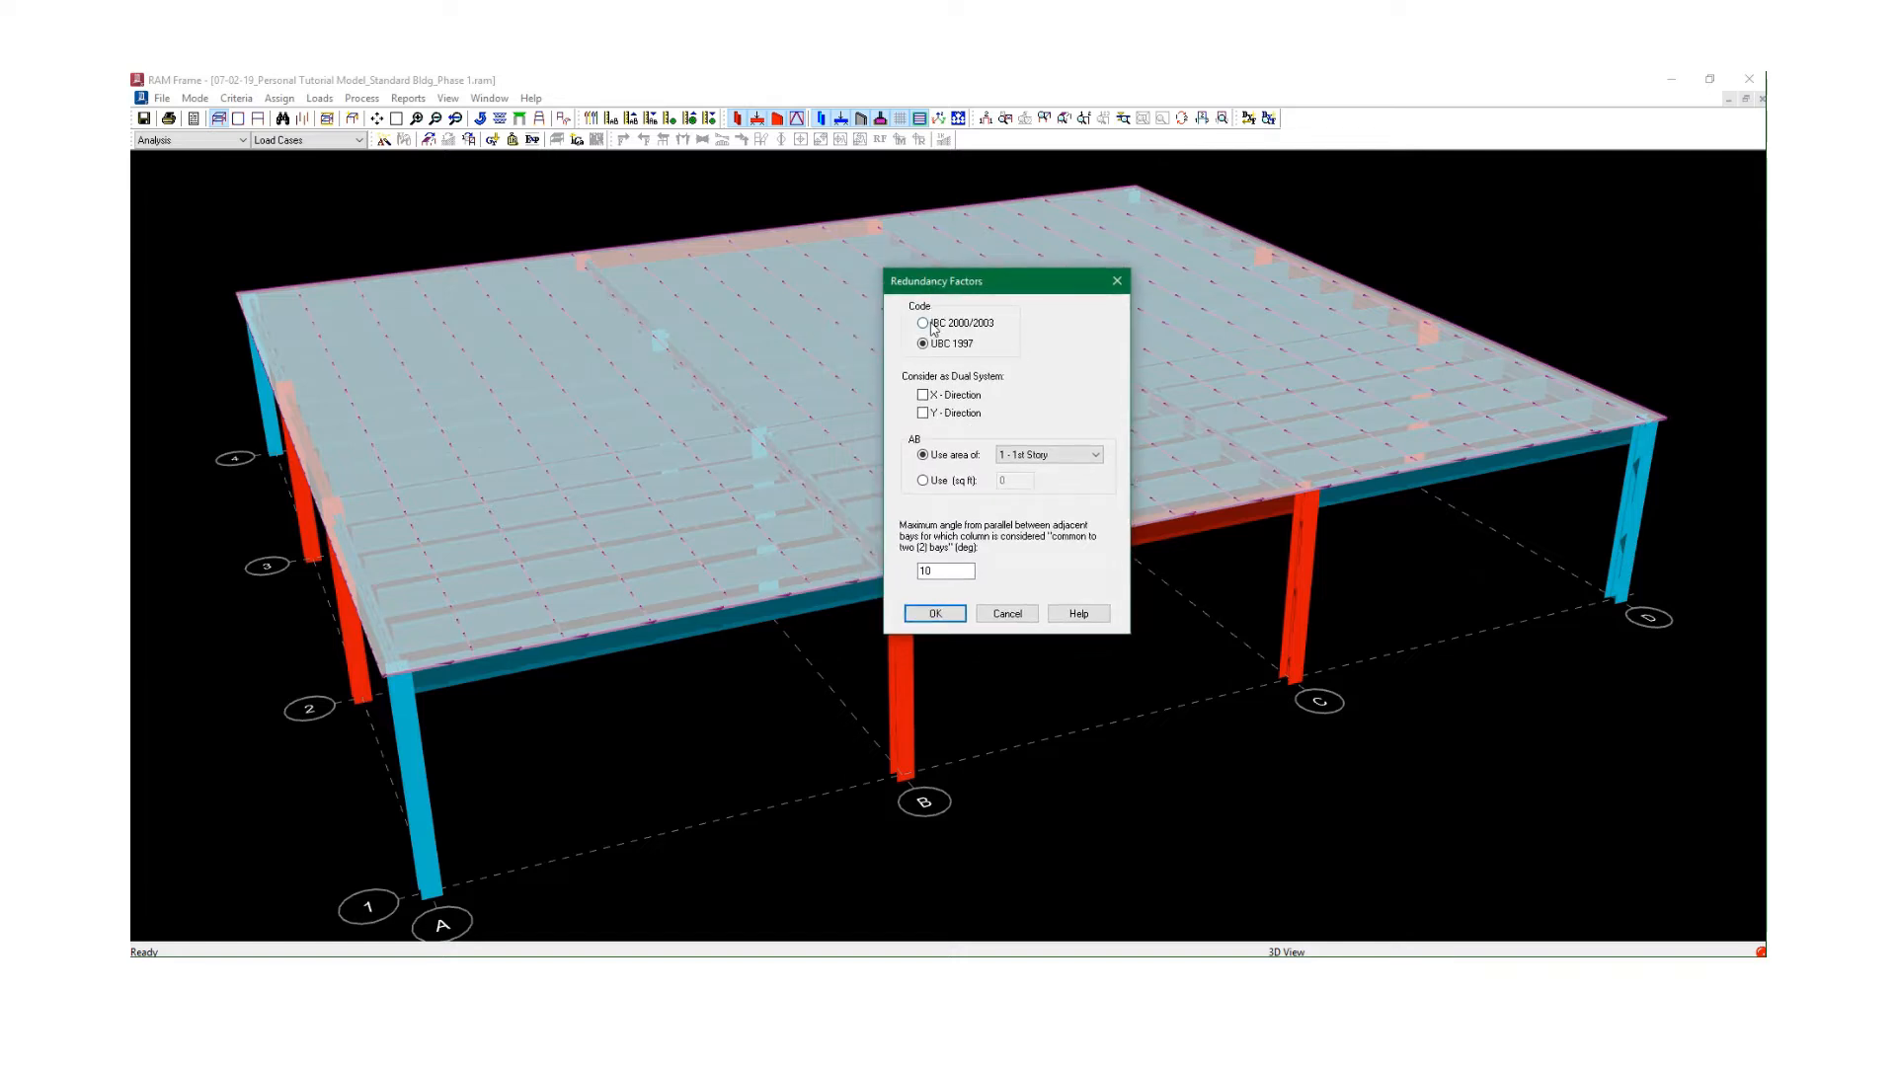
left_click(933, 327)
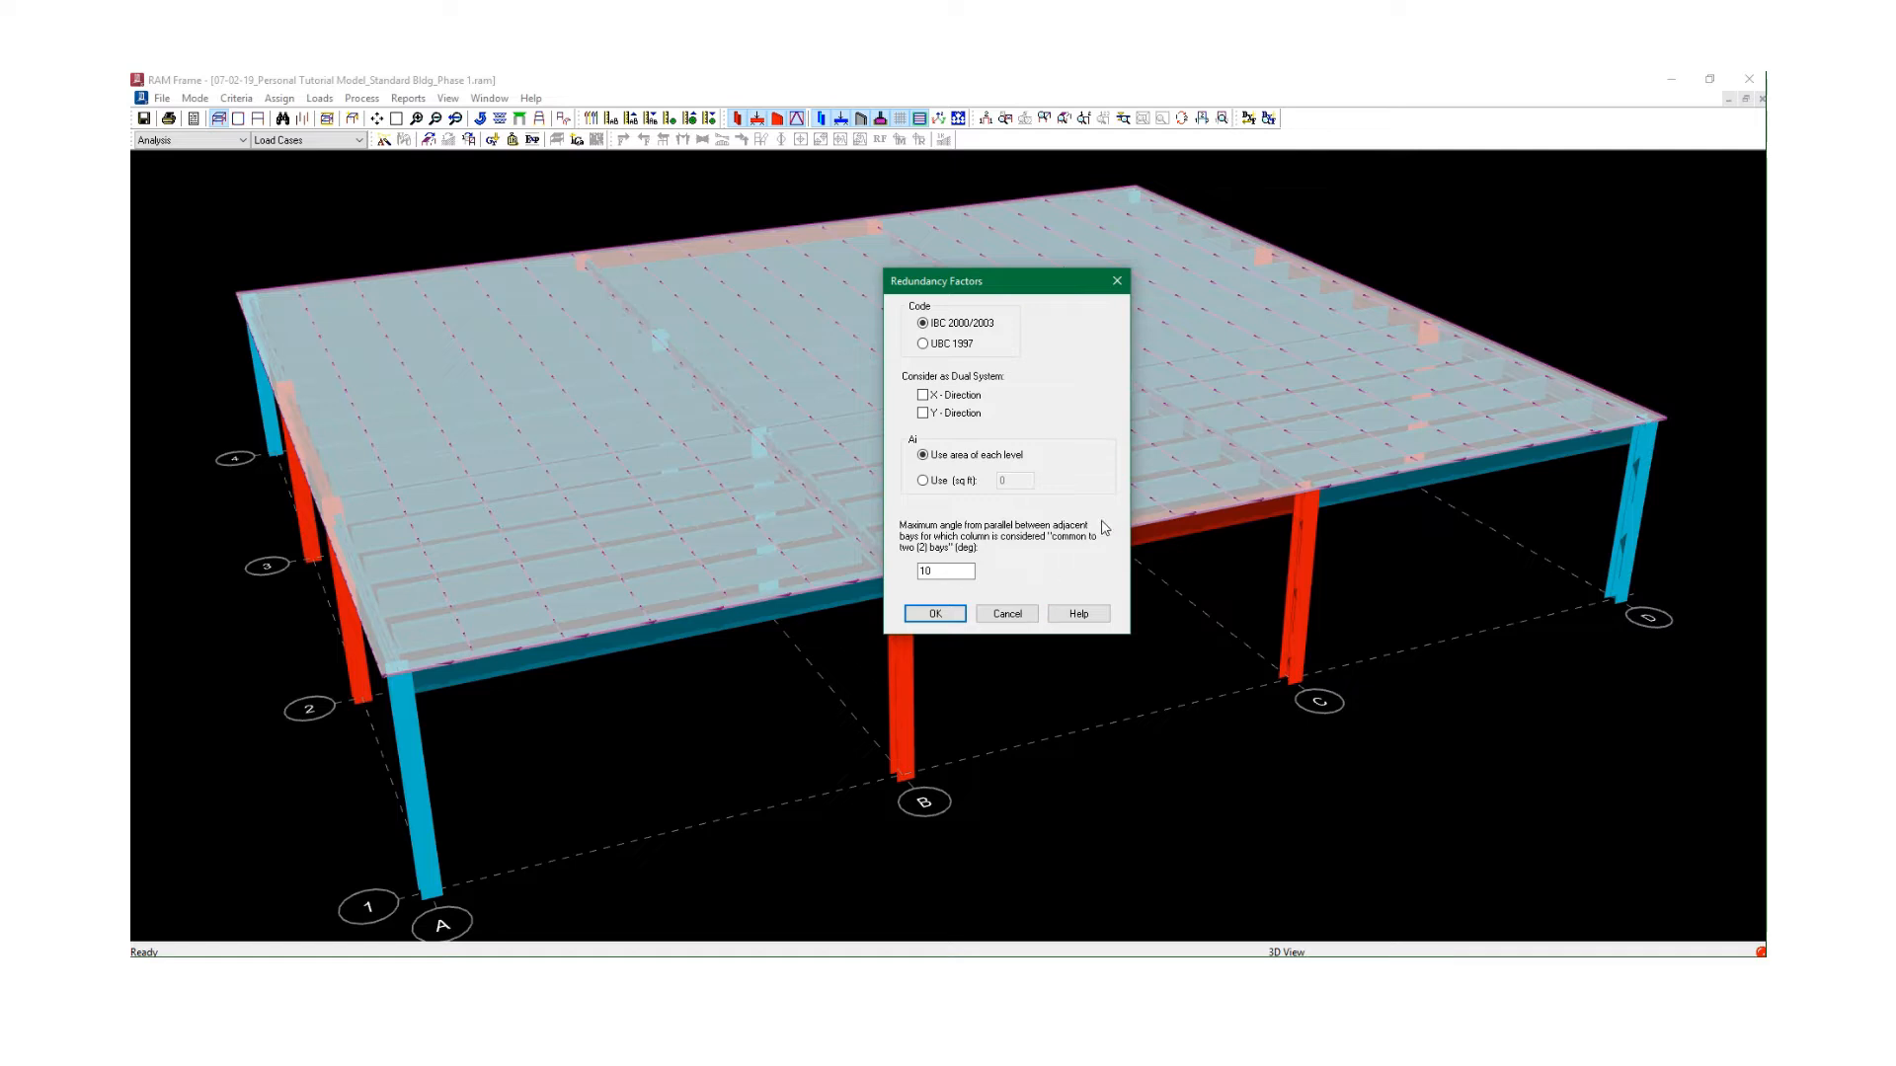
left_click(936, 616)
left_click(935, 614)
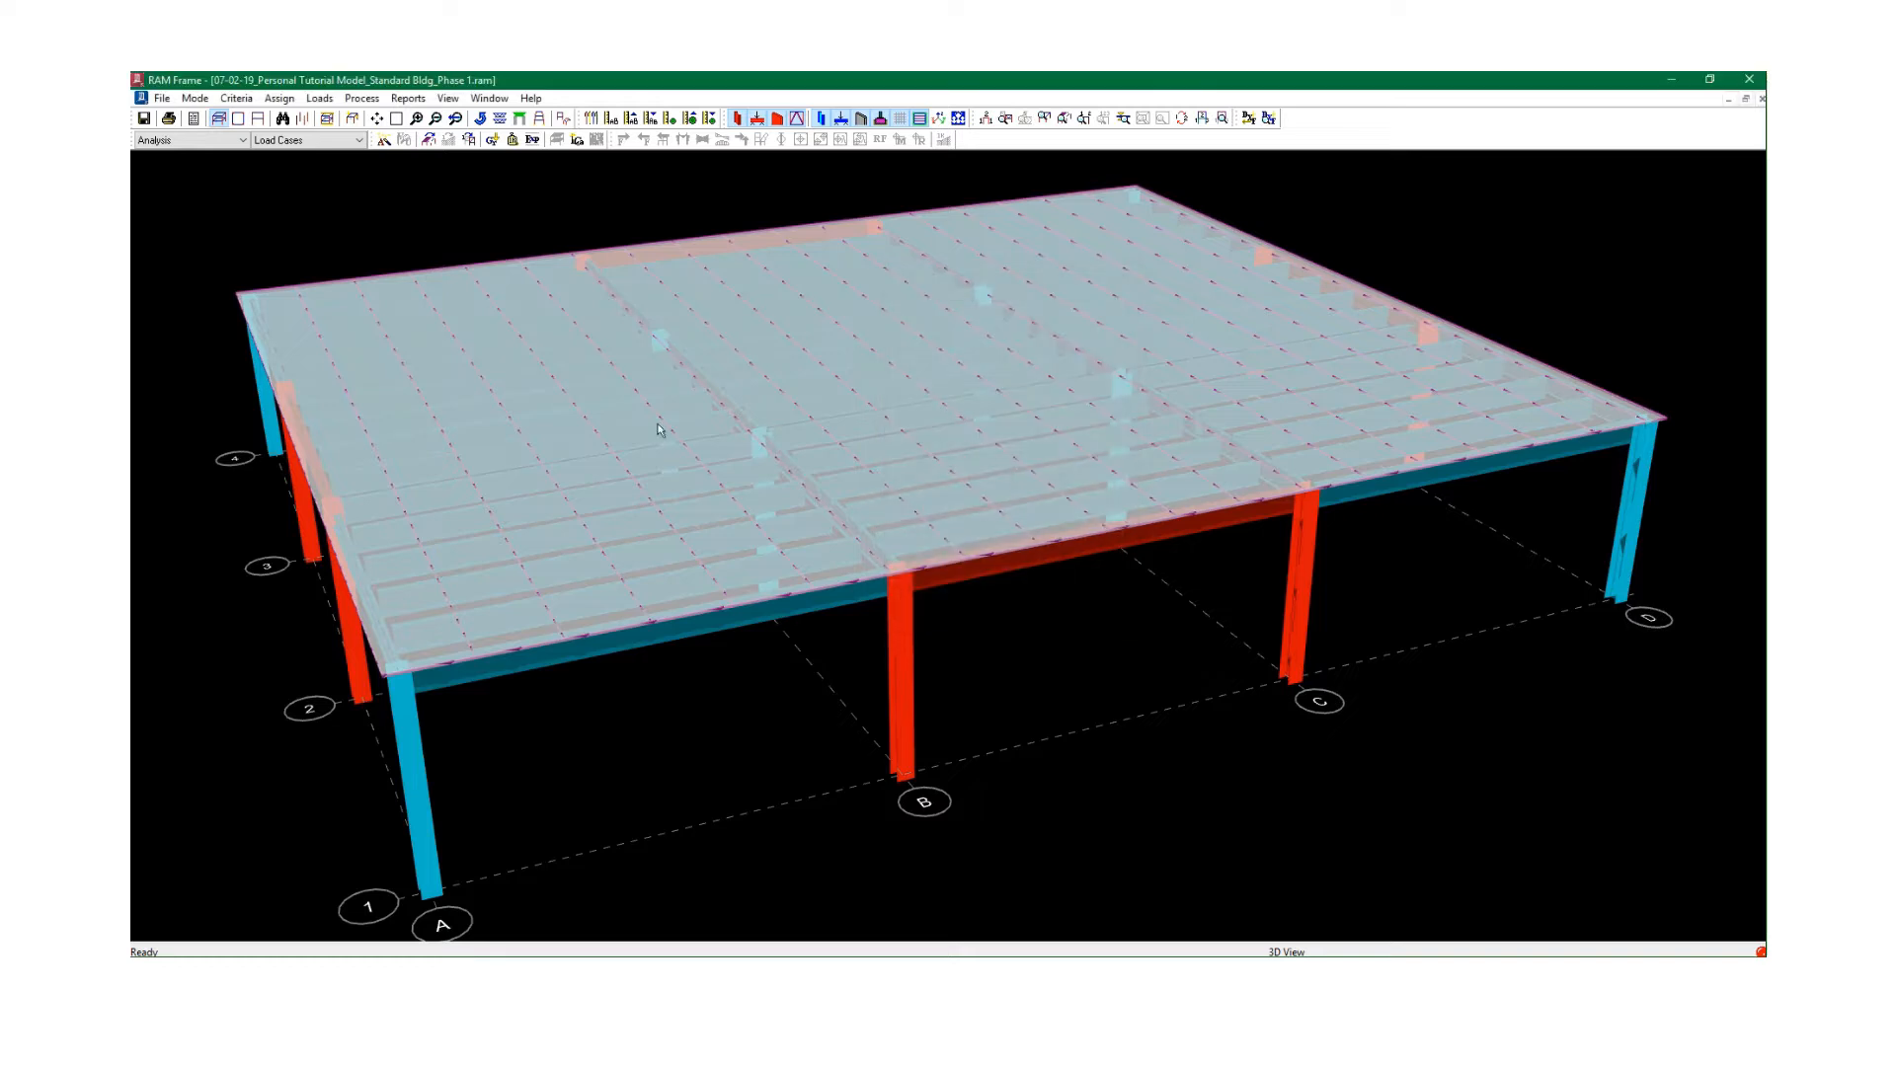
left_click(236, 98)
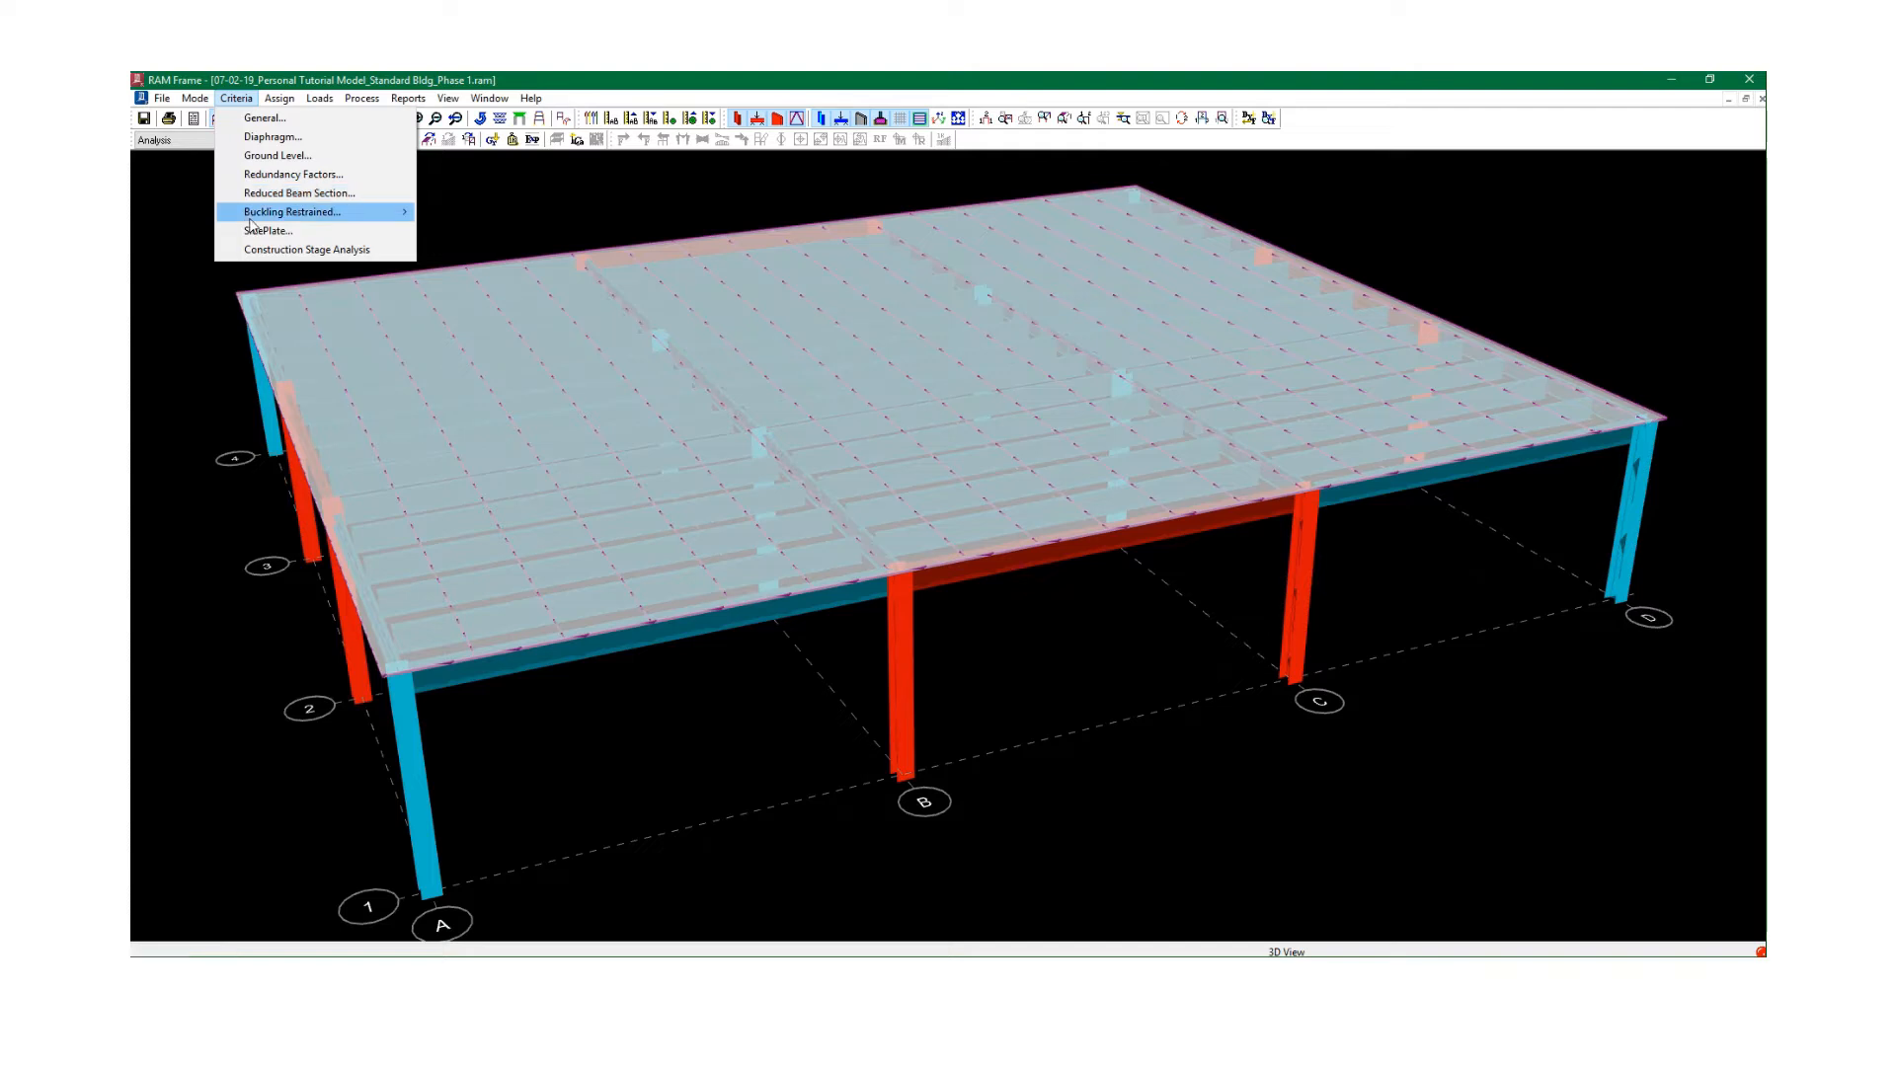
mouse_move(250, 217)
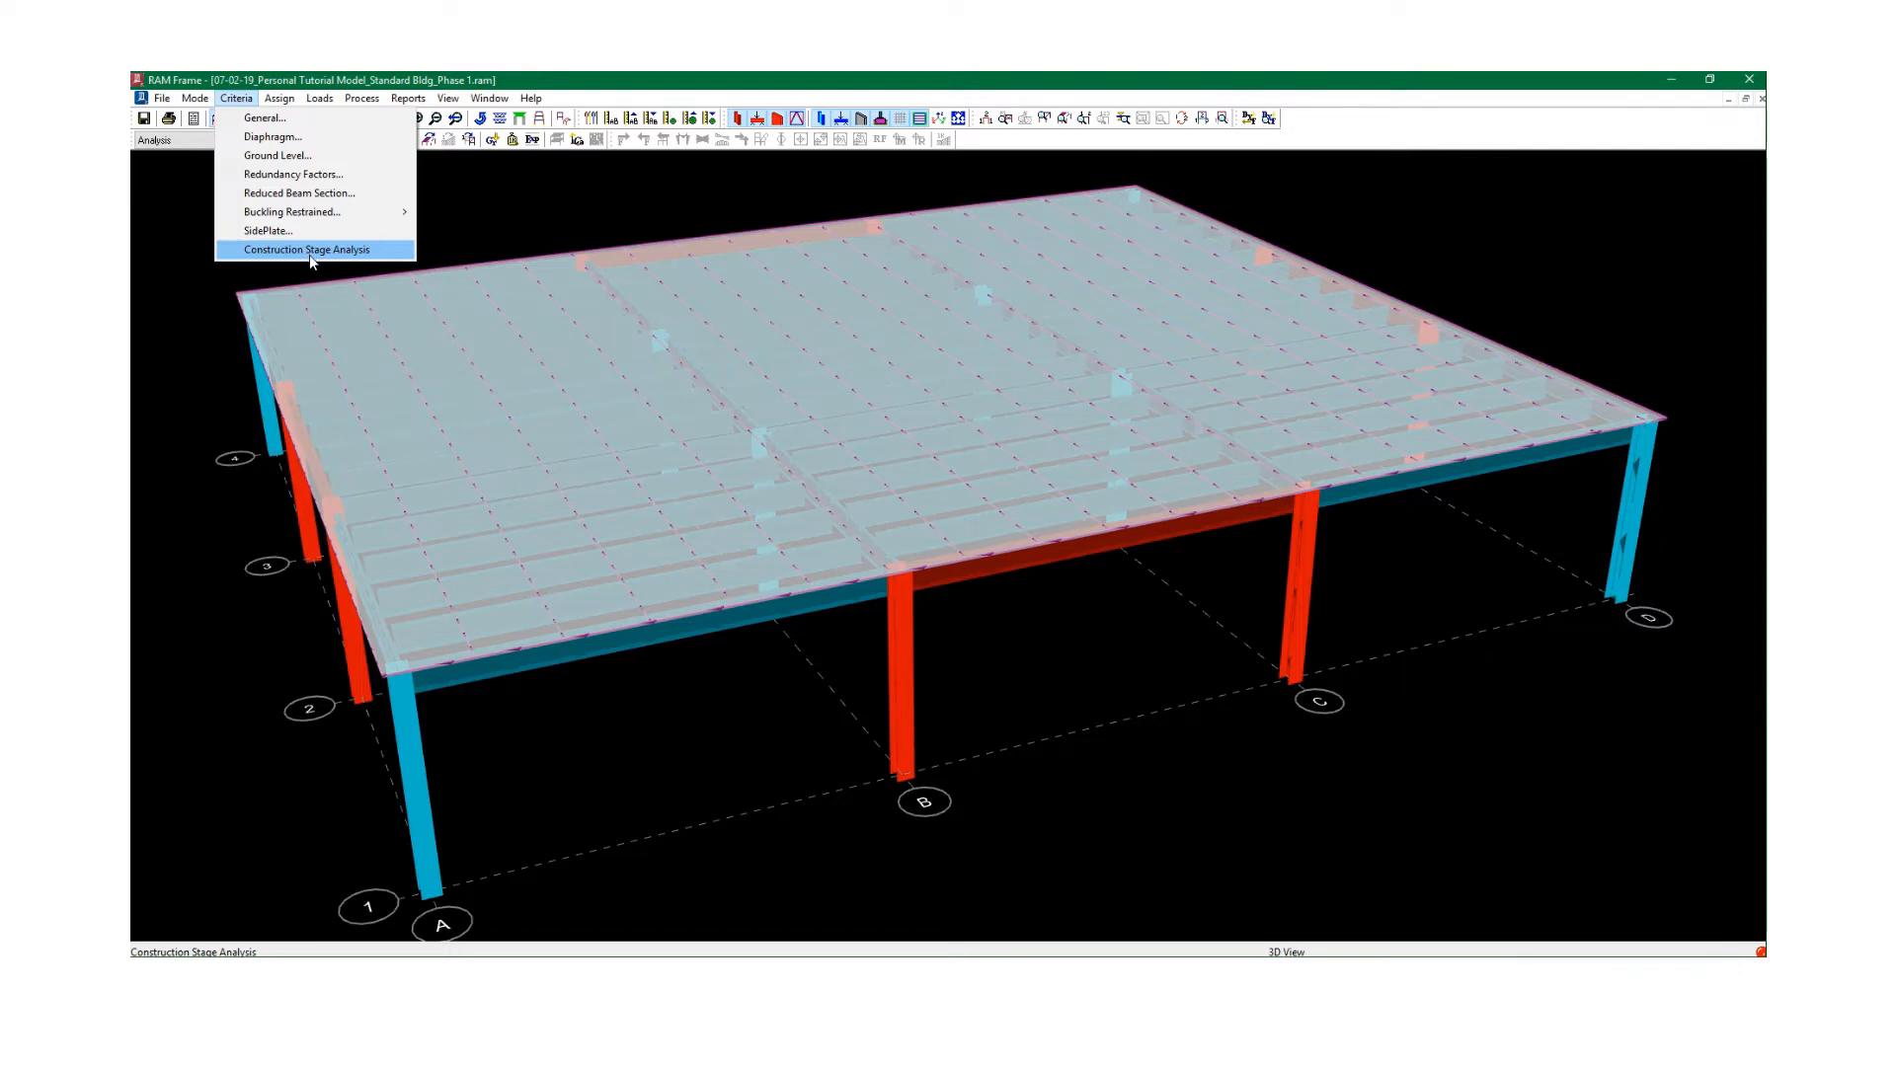
mouse_move(283, 104)
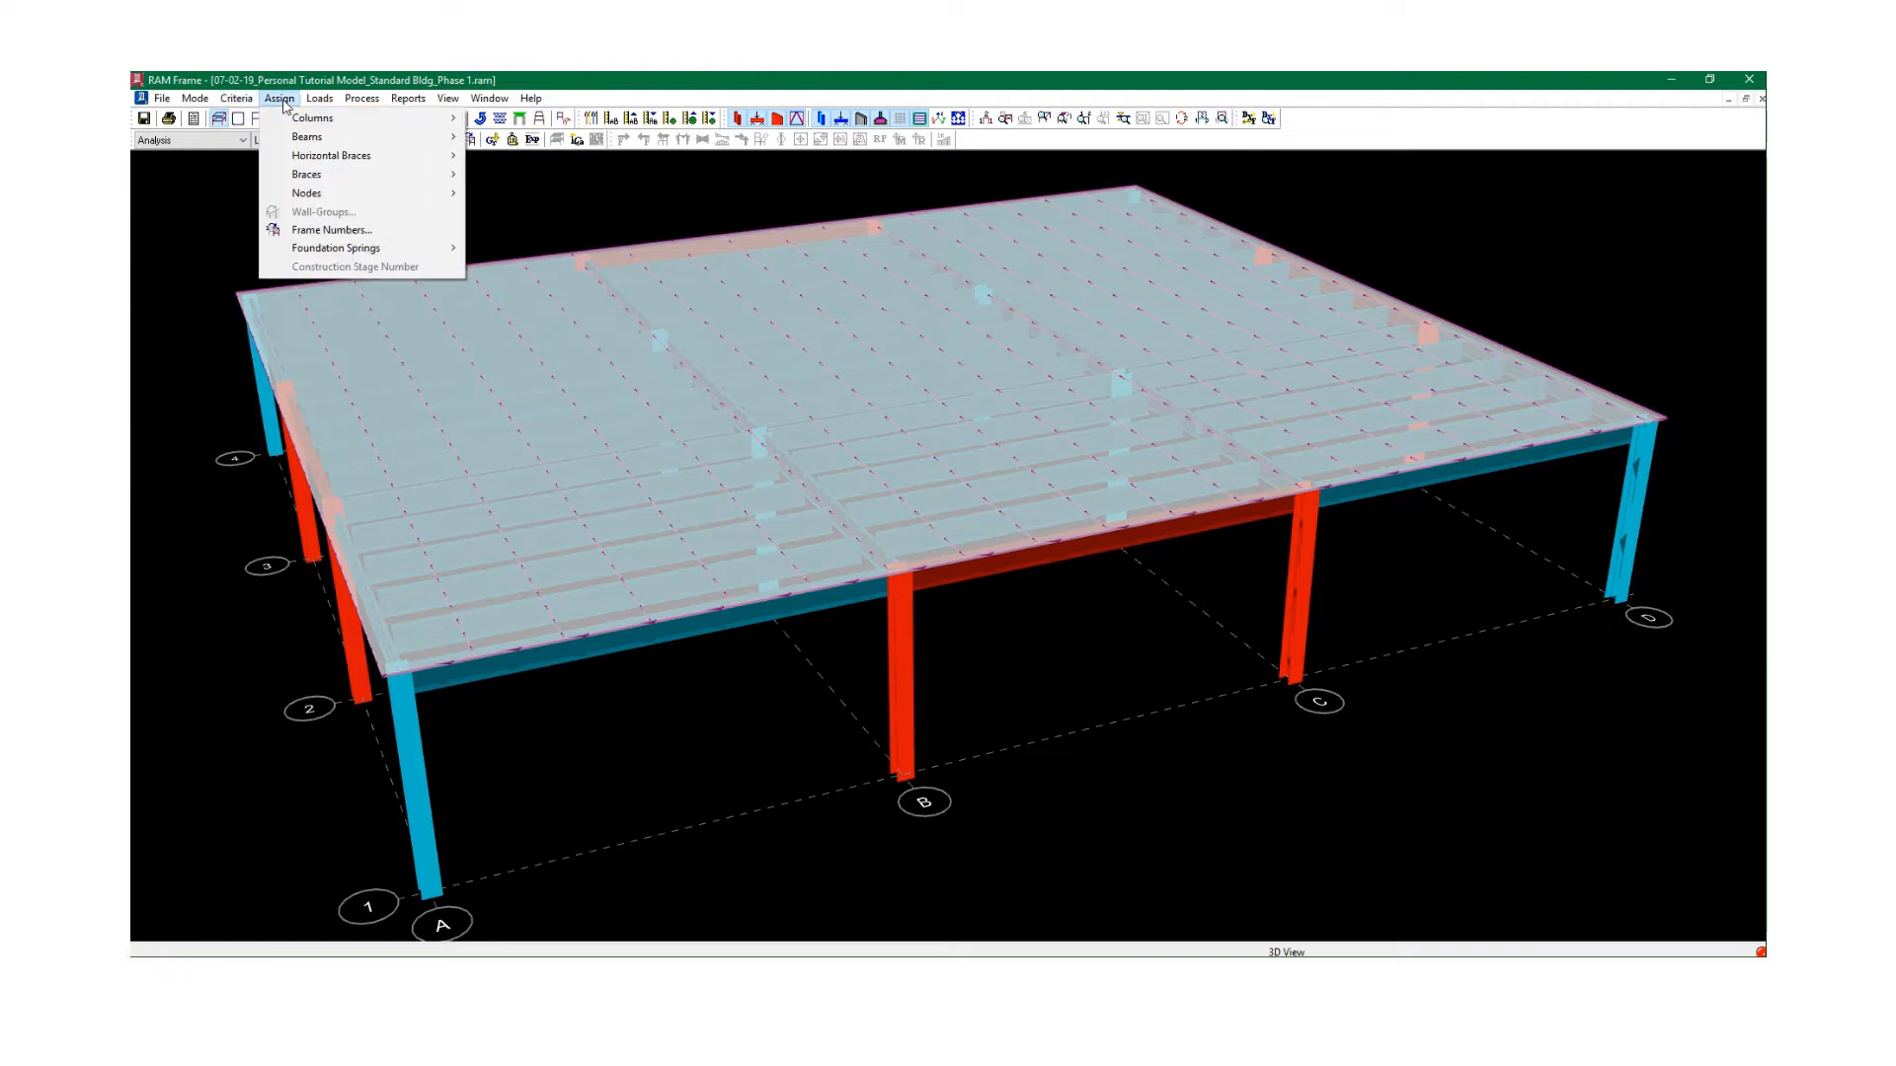
mouse_move(508, 95)
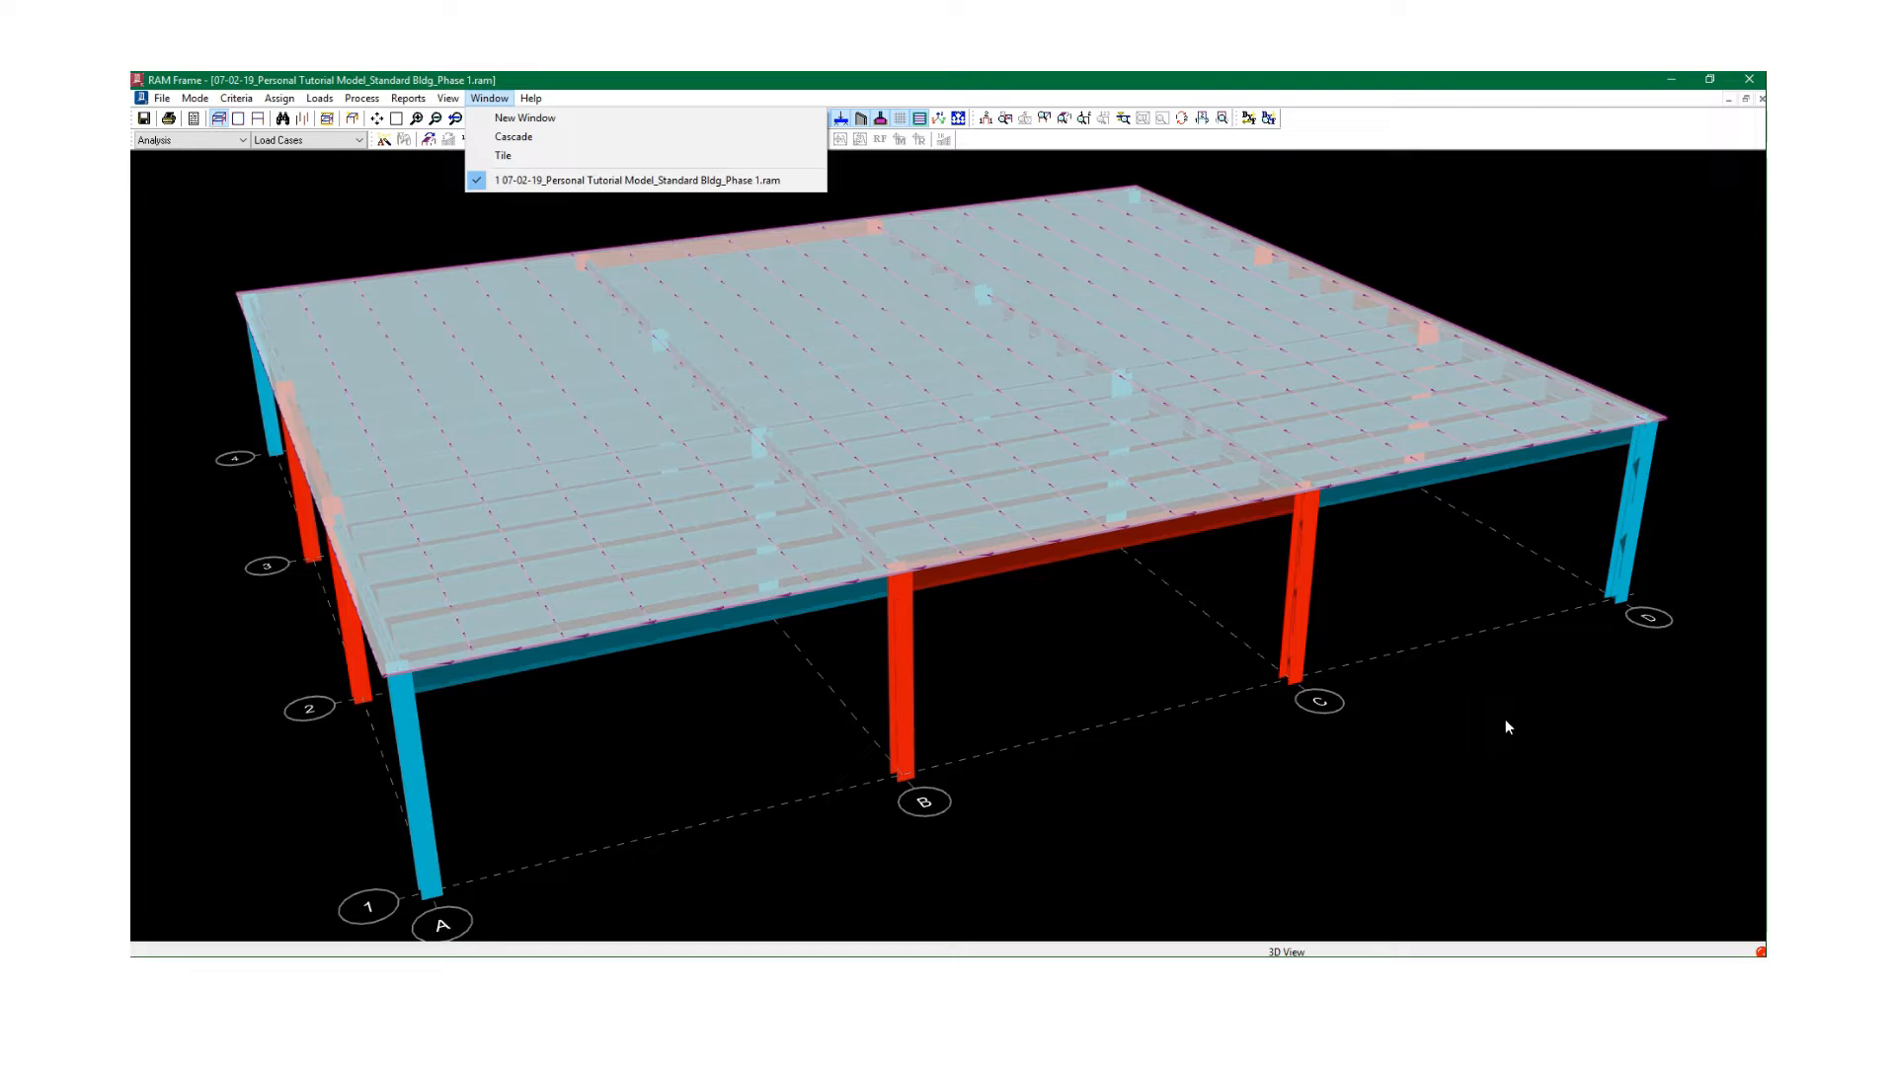
Examine the whole building frame and its deck in 3D from the grid D corner.
middle_click_drag(1505, 720, 1504, 722)
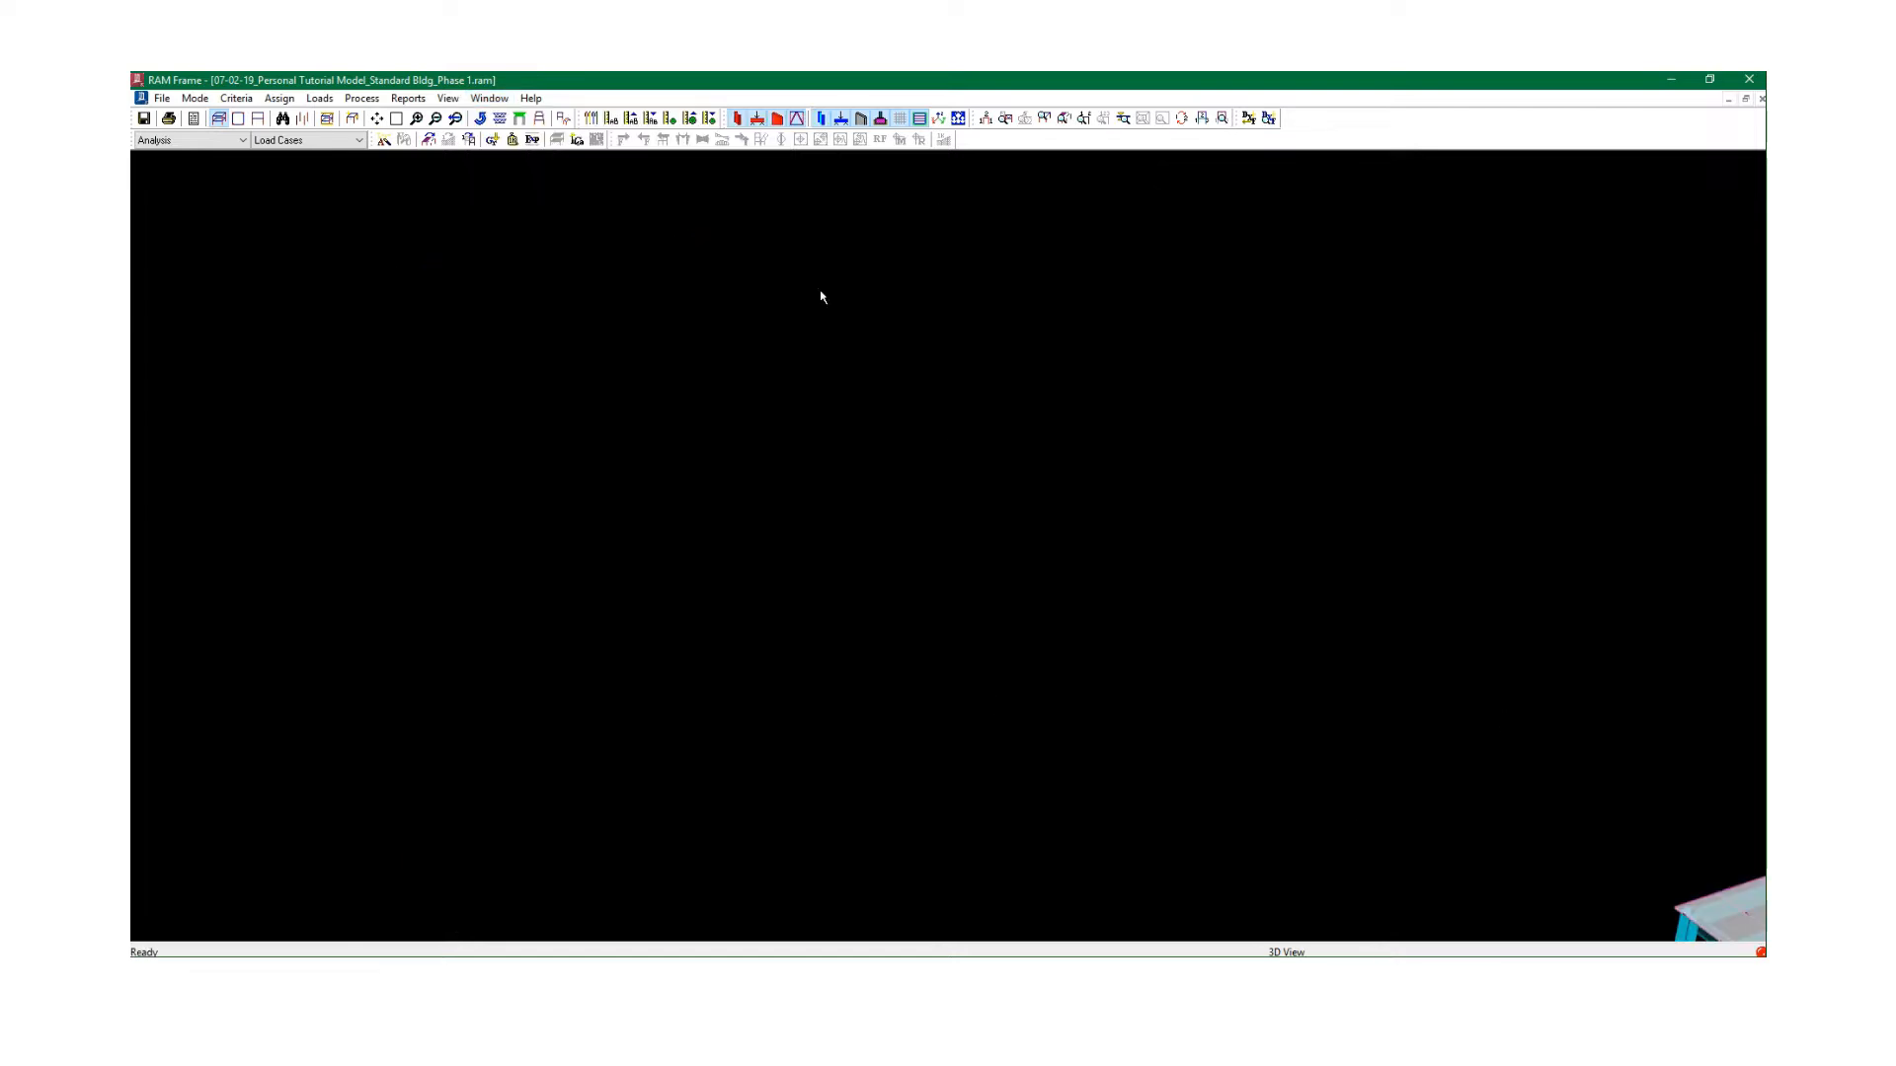
middle_click_drag(1117, 319, 681, 188)
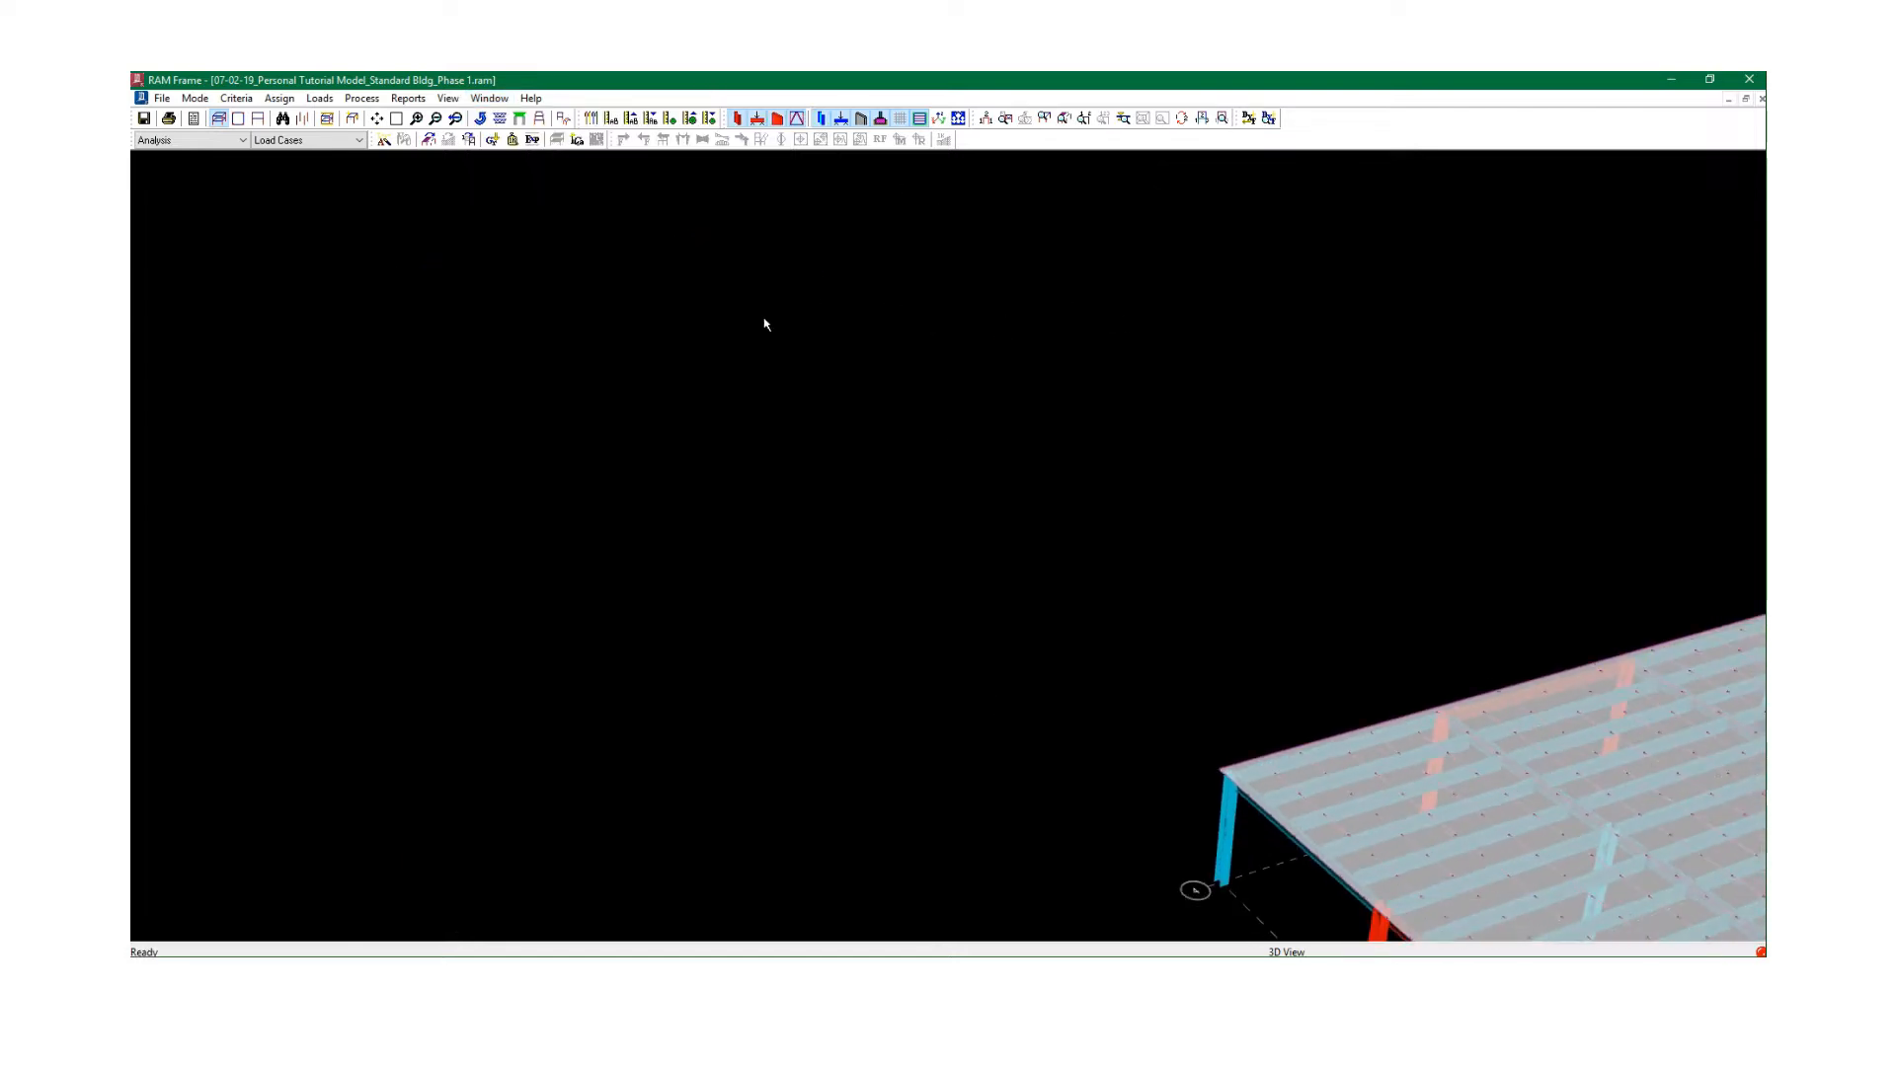
scroll(765, 323, "down", 5)
middle_click_drag(1027, 560, 968, 527)
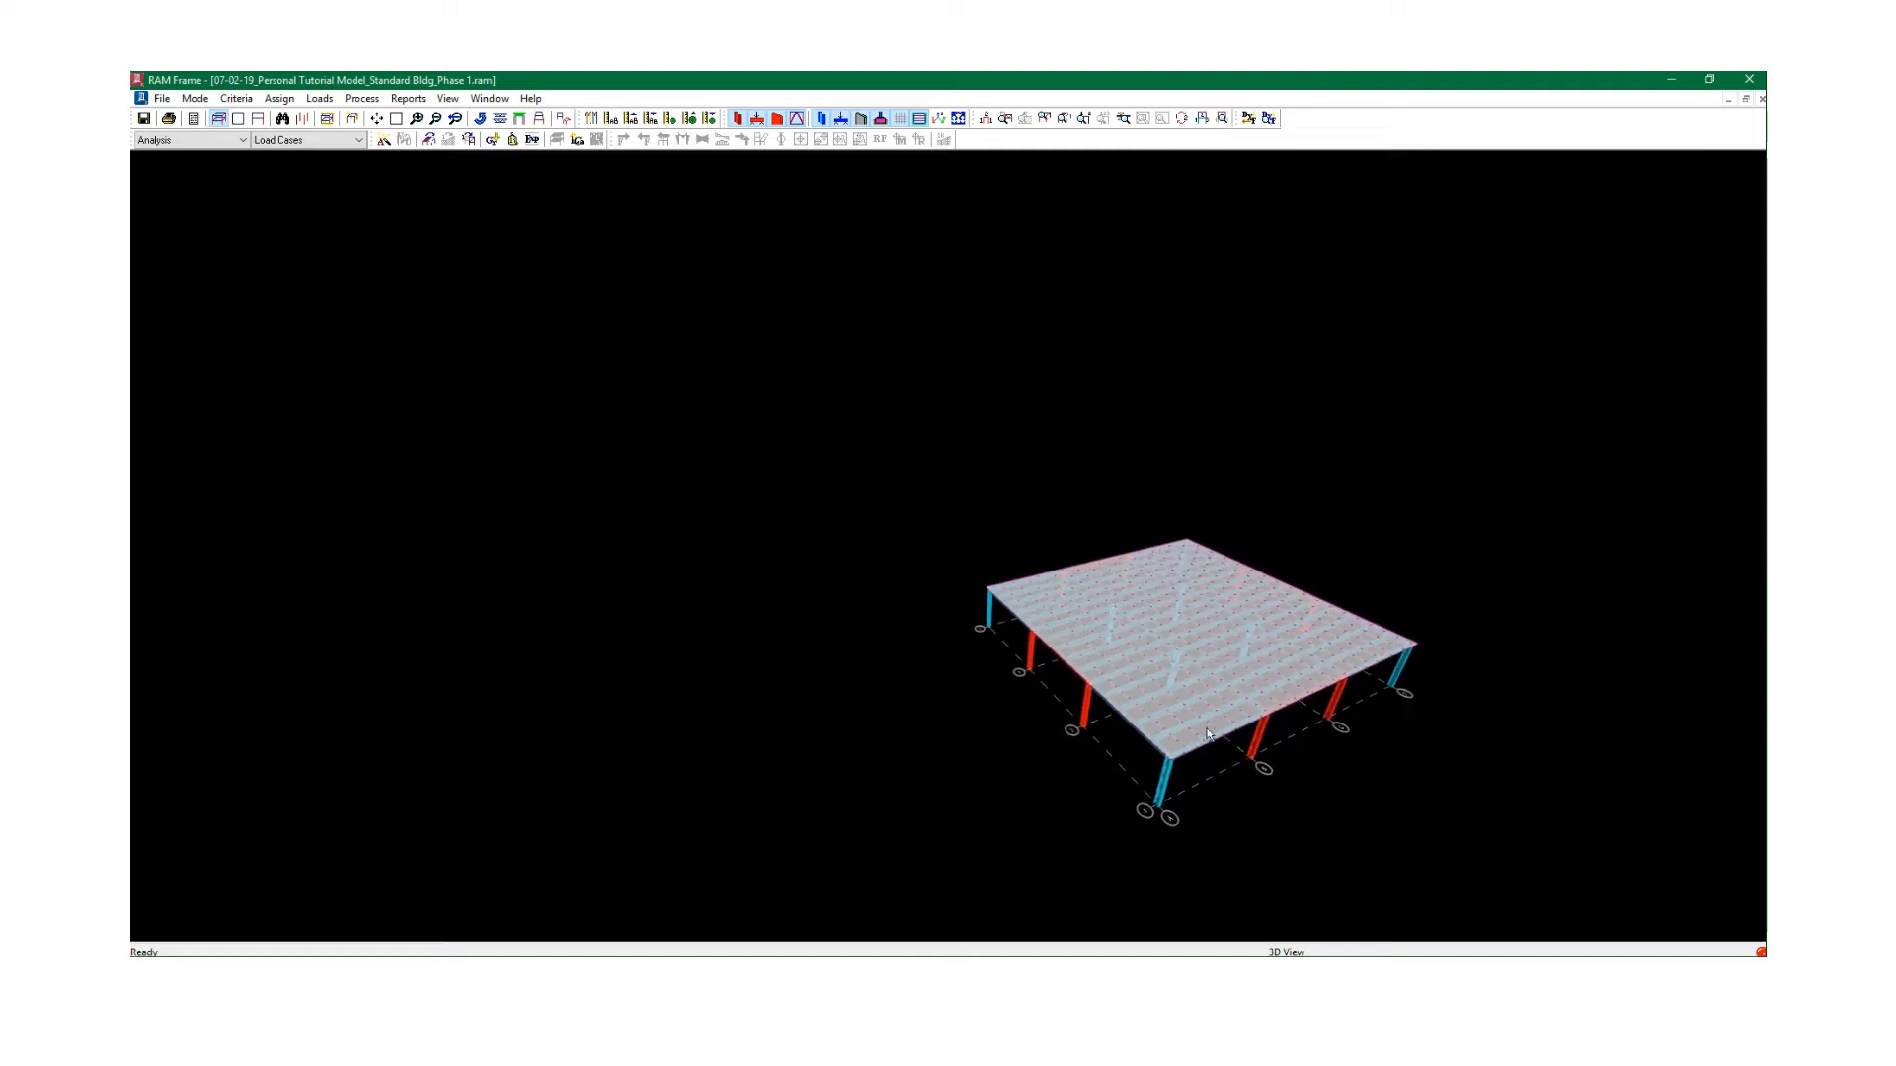
mouse_move(1206, 729)
middle_mouse_down()
mouse_move(1175, 691)
mouse_move(1211, 694)
mouse_move(973, 707)
mouse_move(892, 652)
middle_mouse_up()
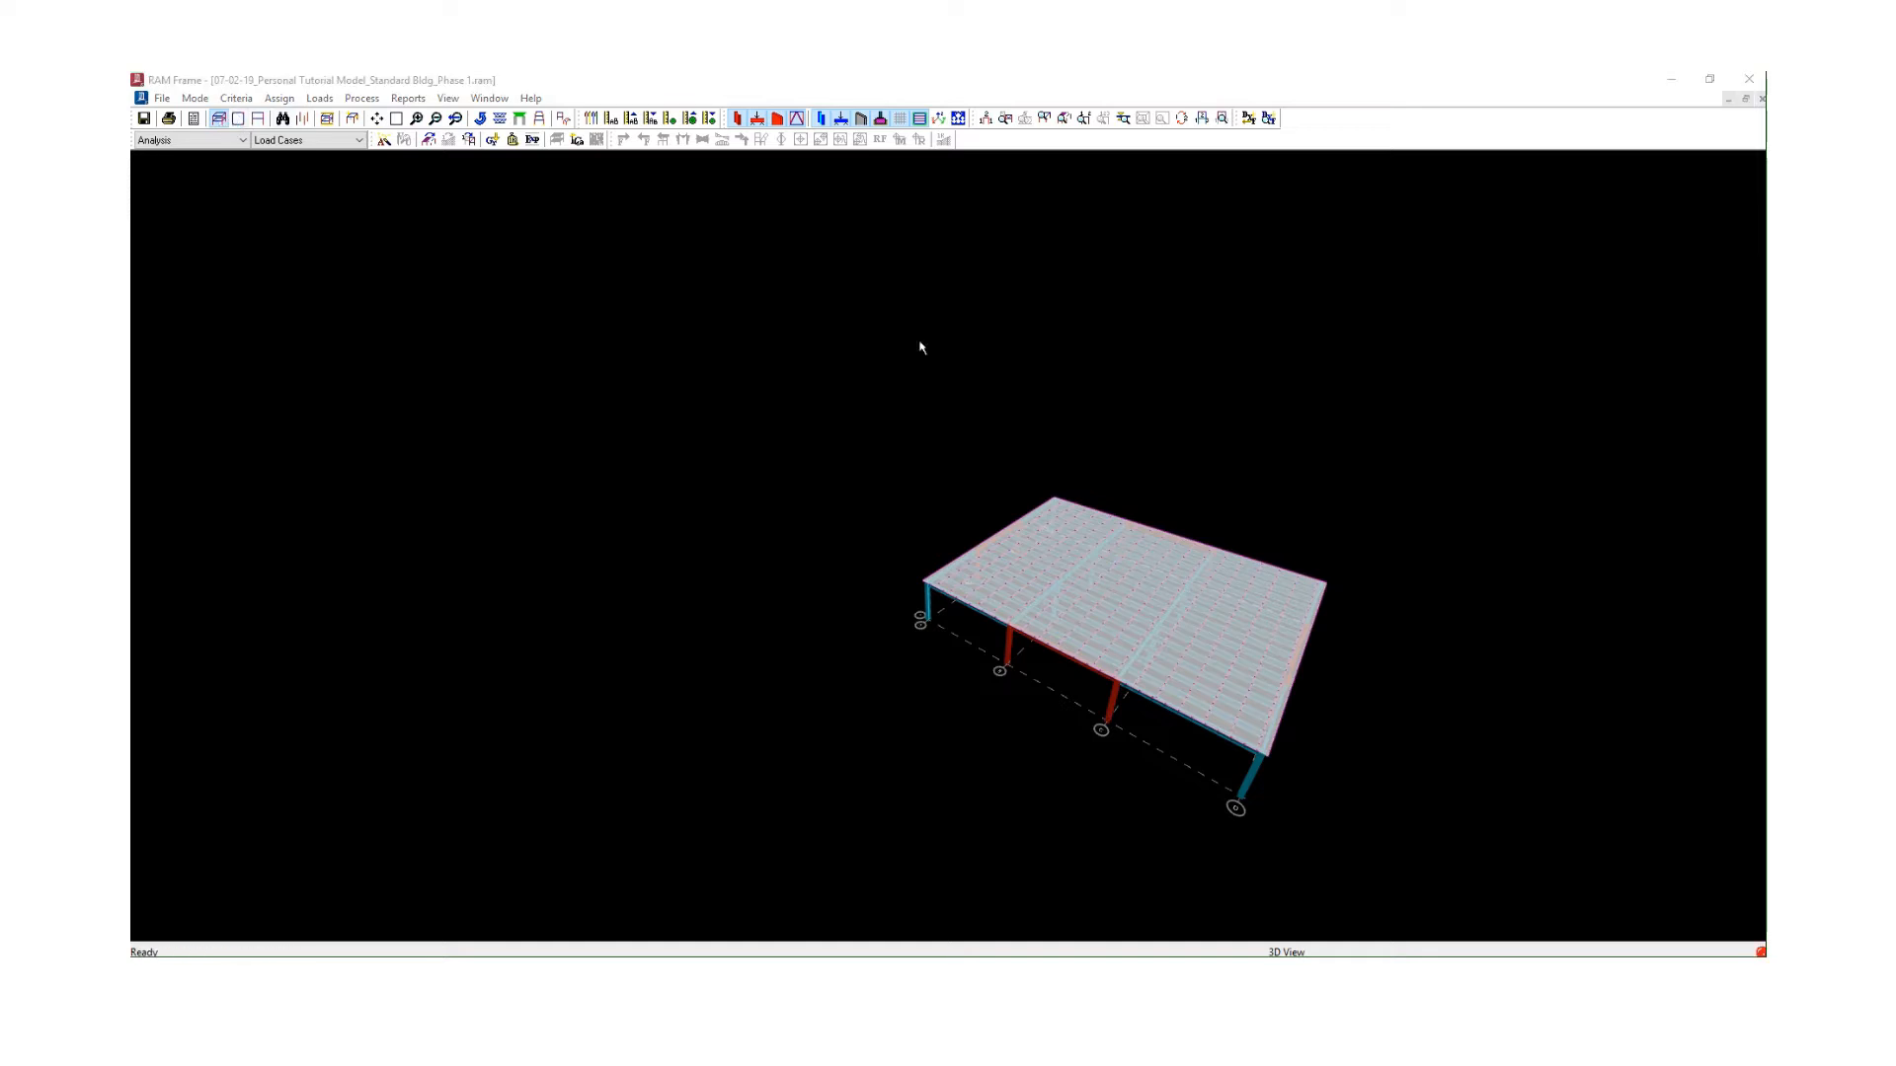
scroll(1116, 478, "up", 2)
middle_click_drag(1094, 456, 652, 282)
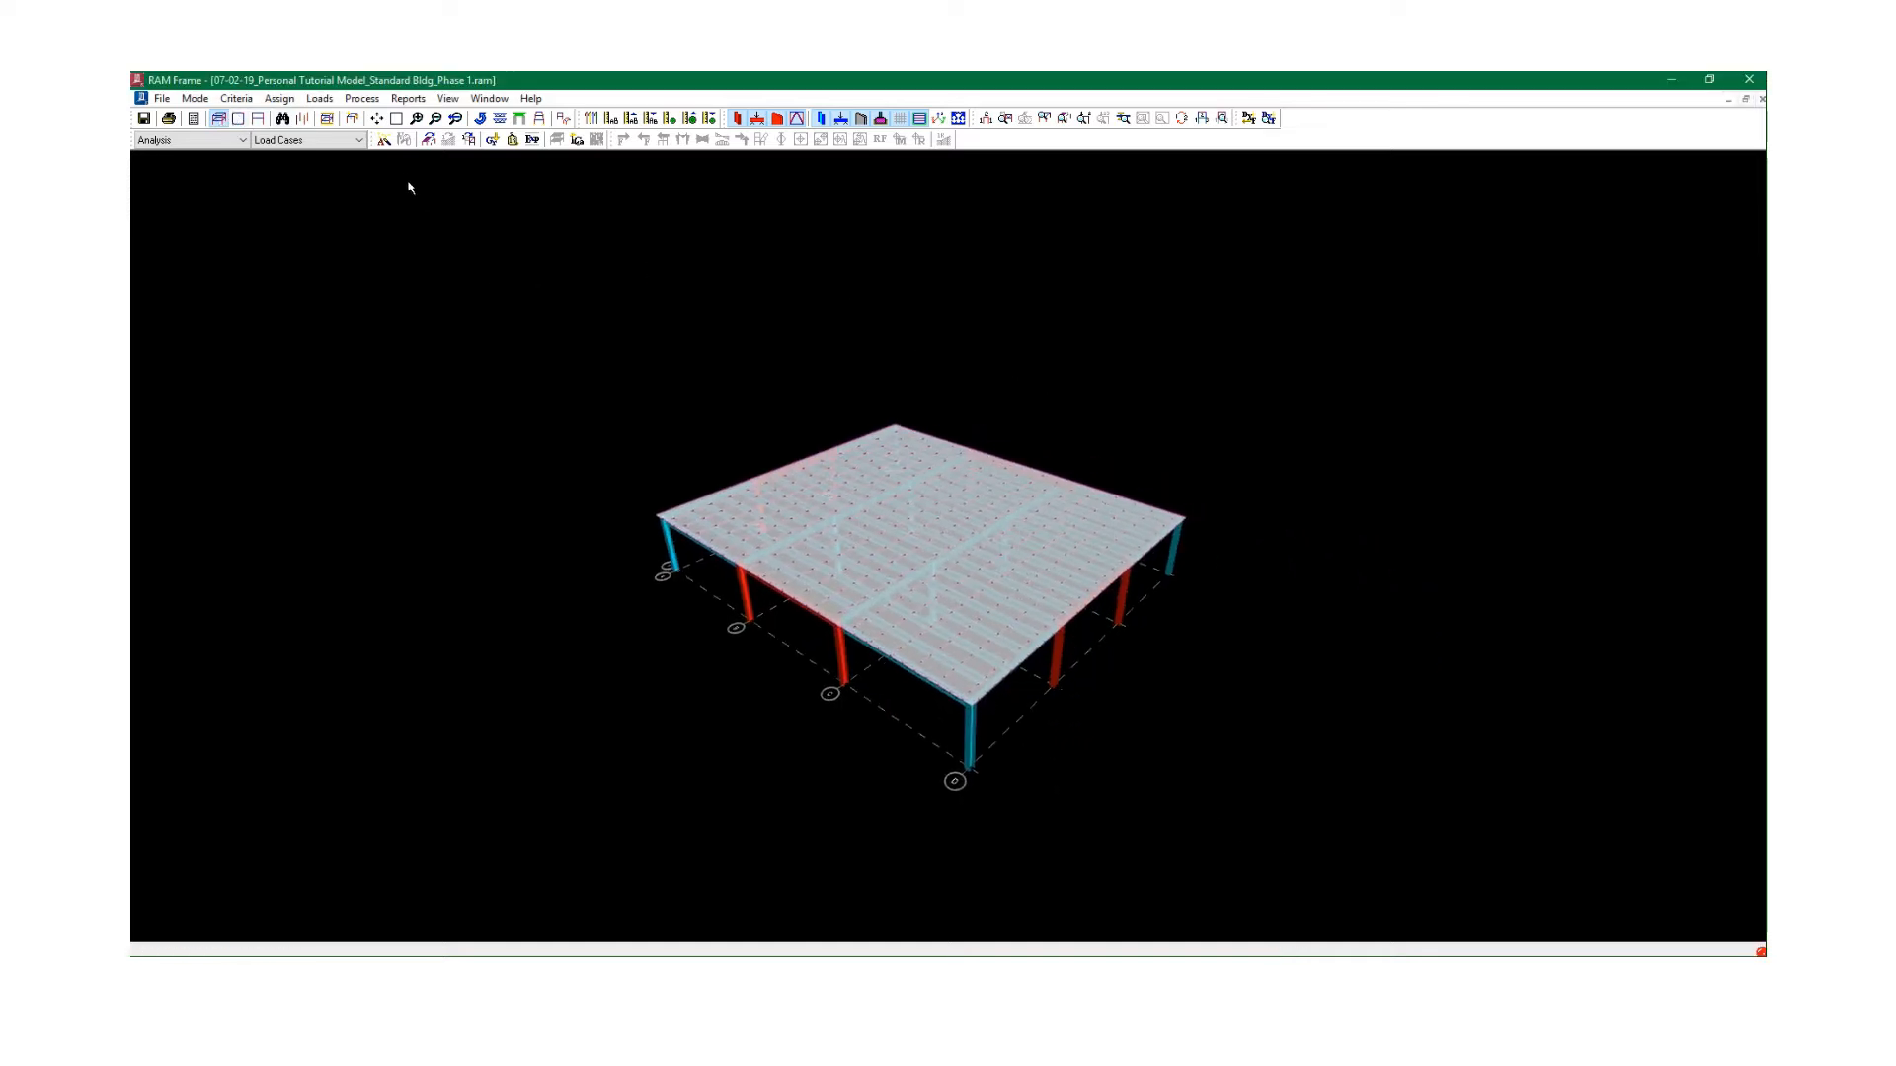
scroll(909, 389, "up", 5)
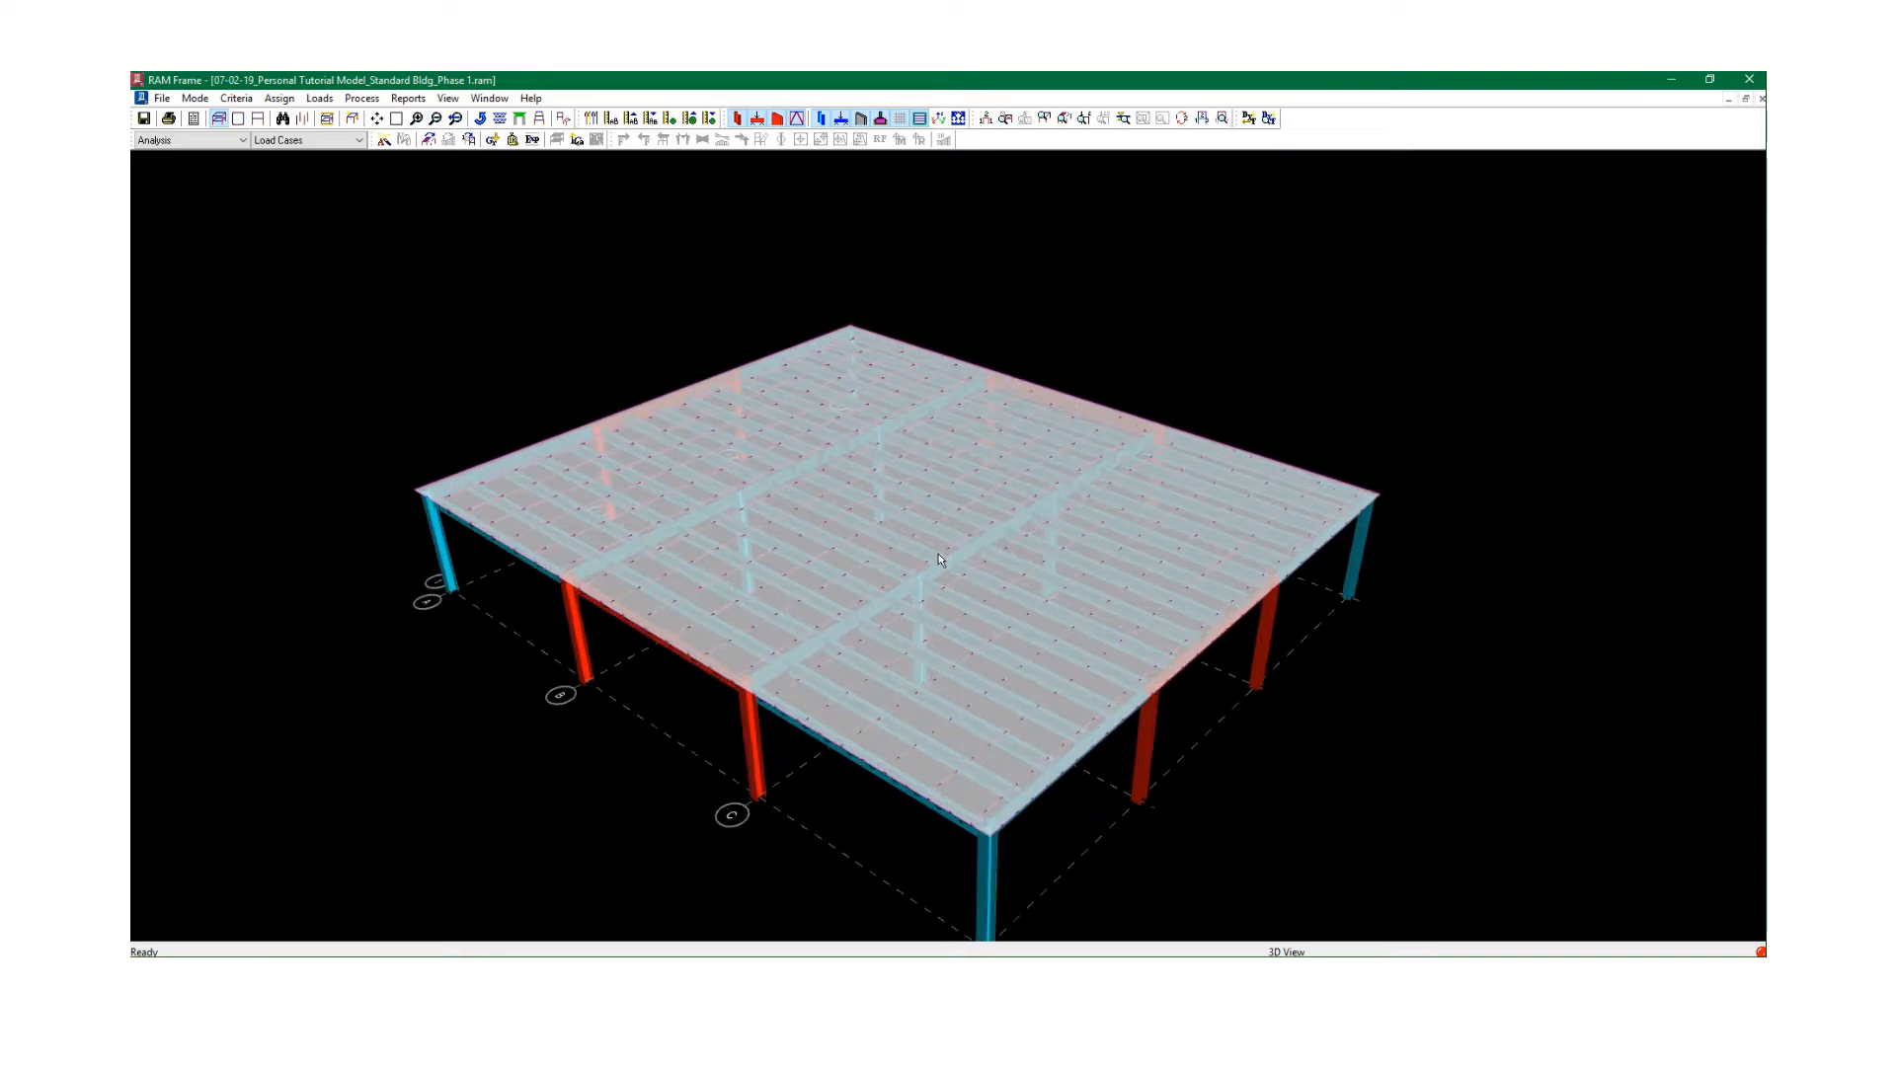
scroll(936, 542, "down", 2)
middle_click_drag(1195, 666, 1193, 579)
Reset the model and save the file.
left_click(448, 98)
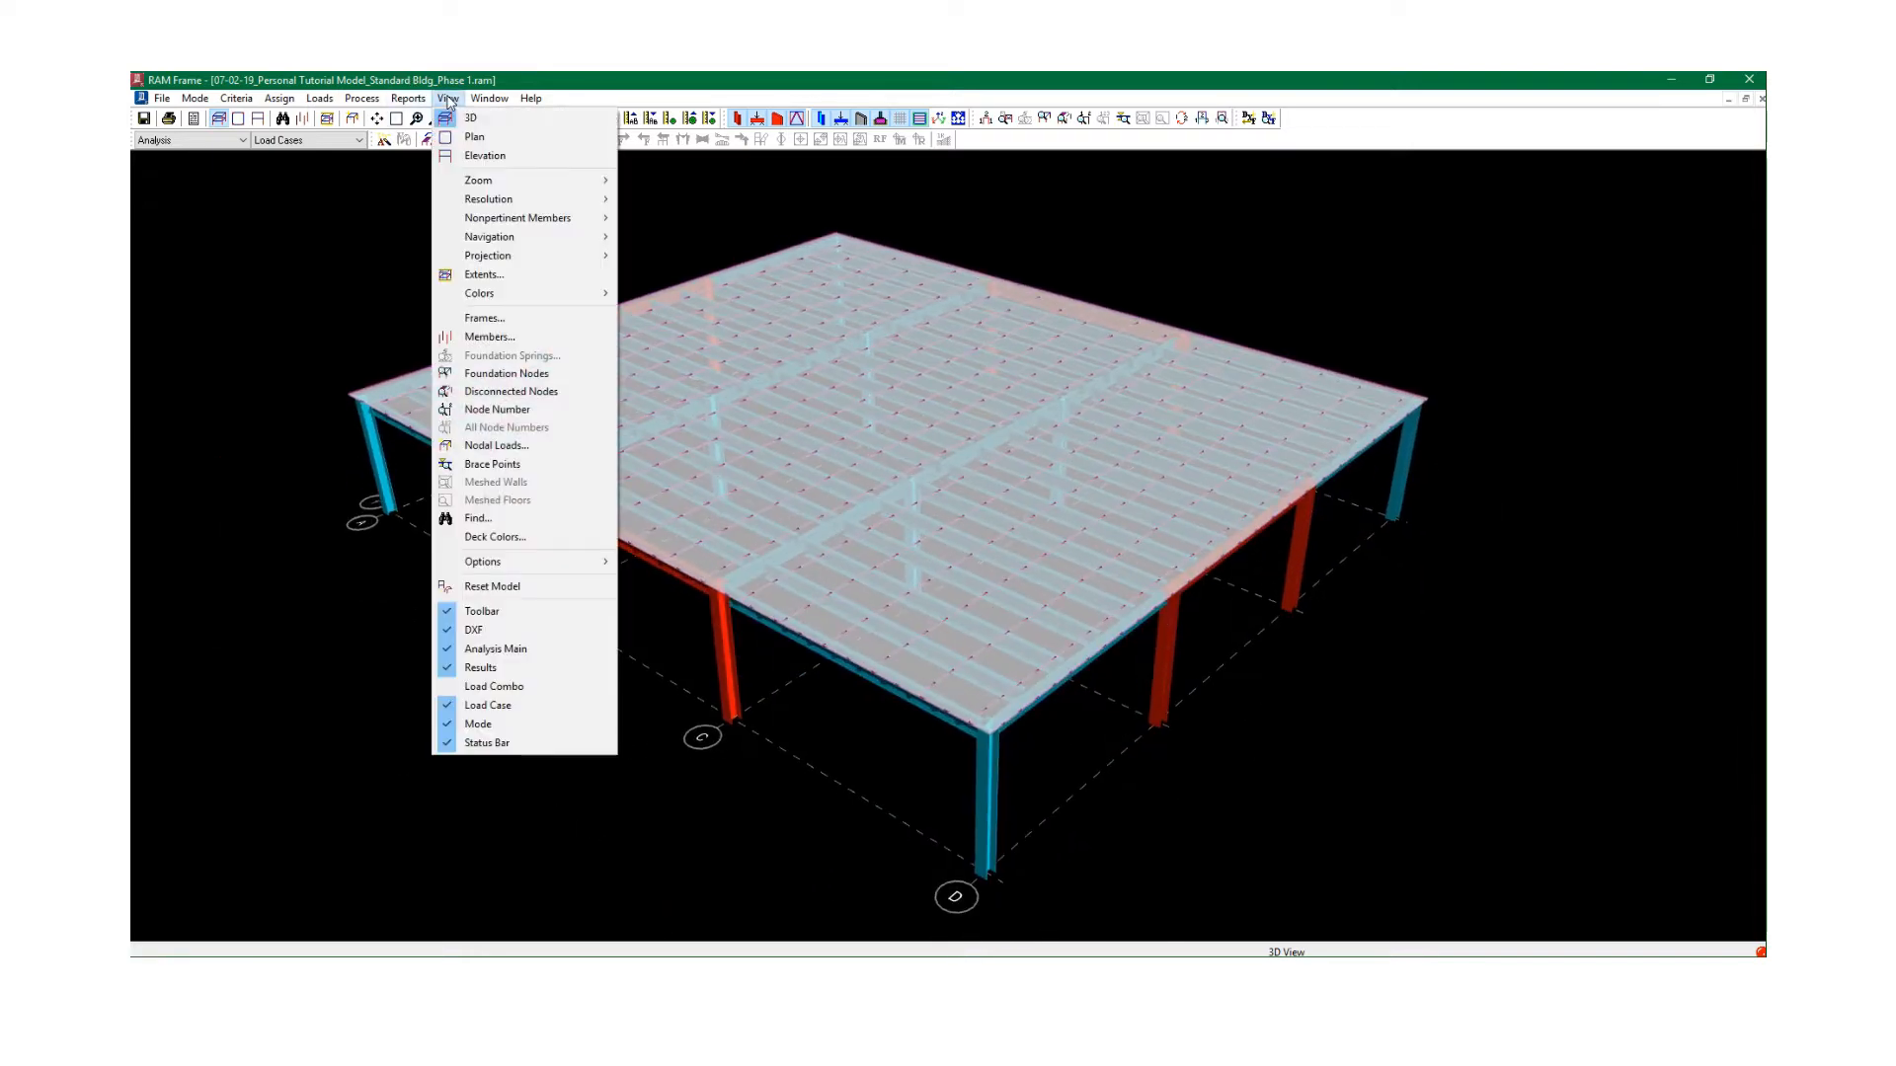
left_click(492, 586)
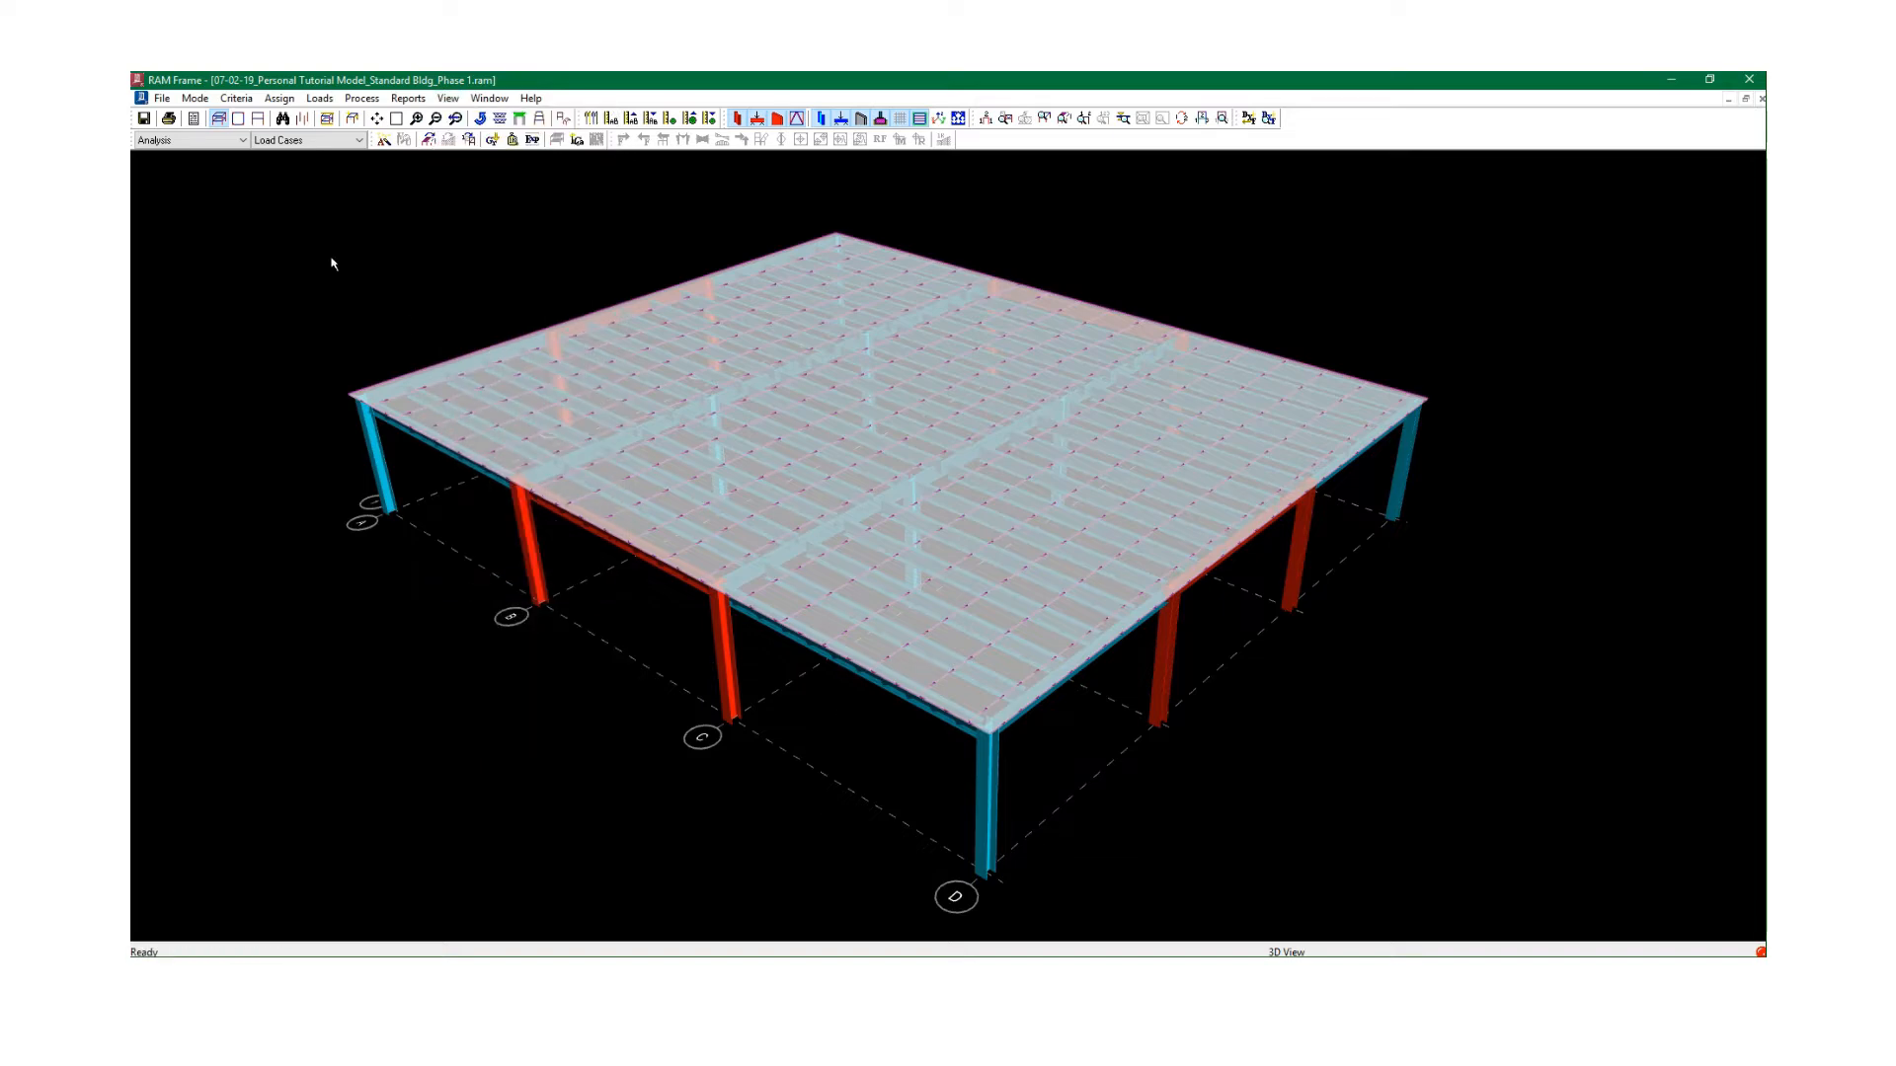
left_click(146, 118)
left_click(193, 102)
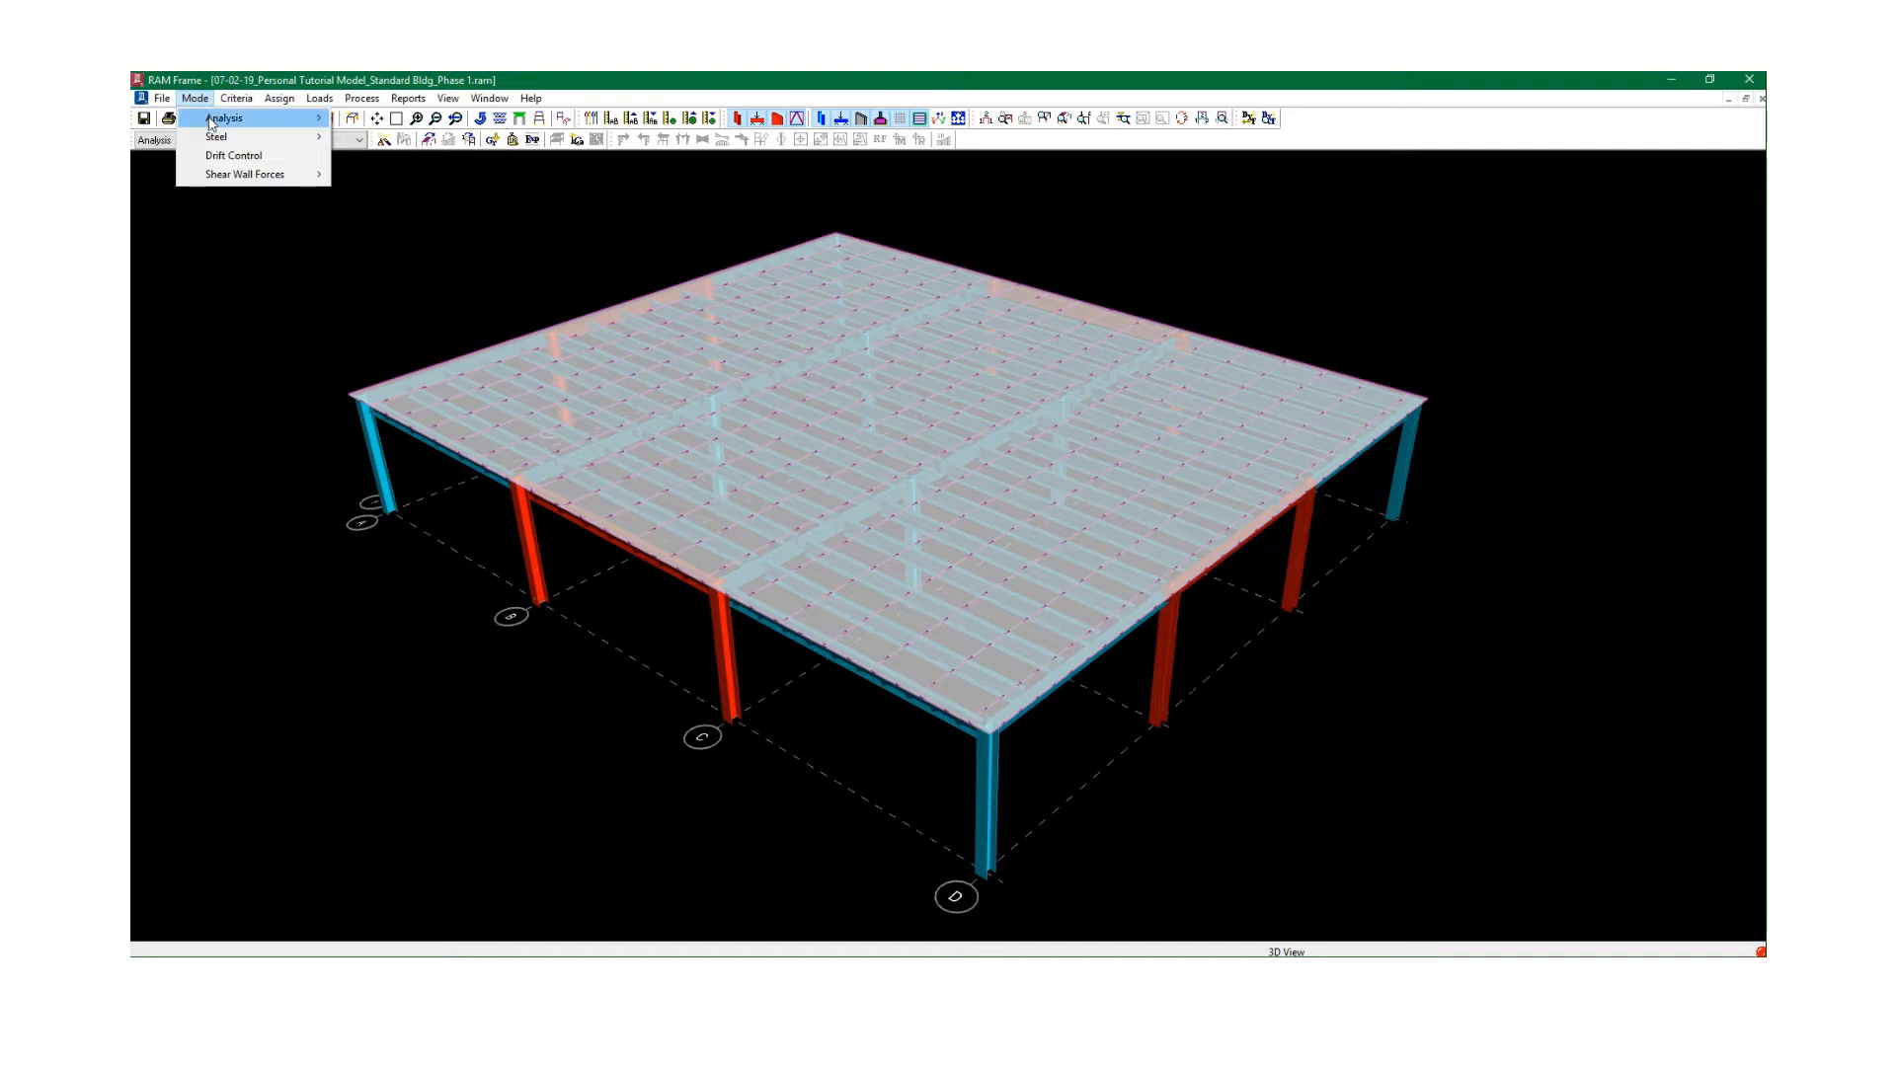
mouse_move(211, 120)
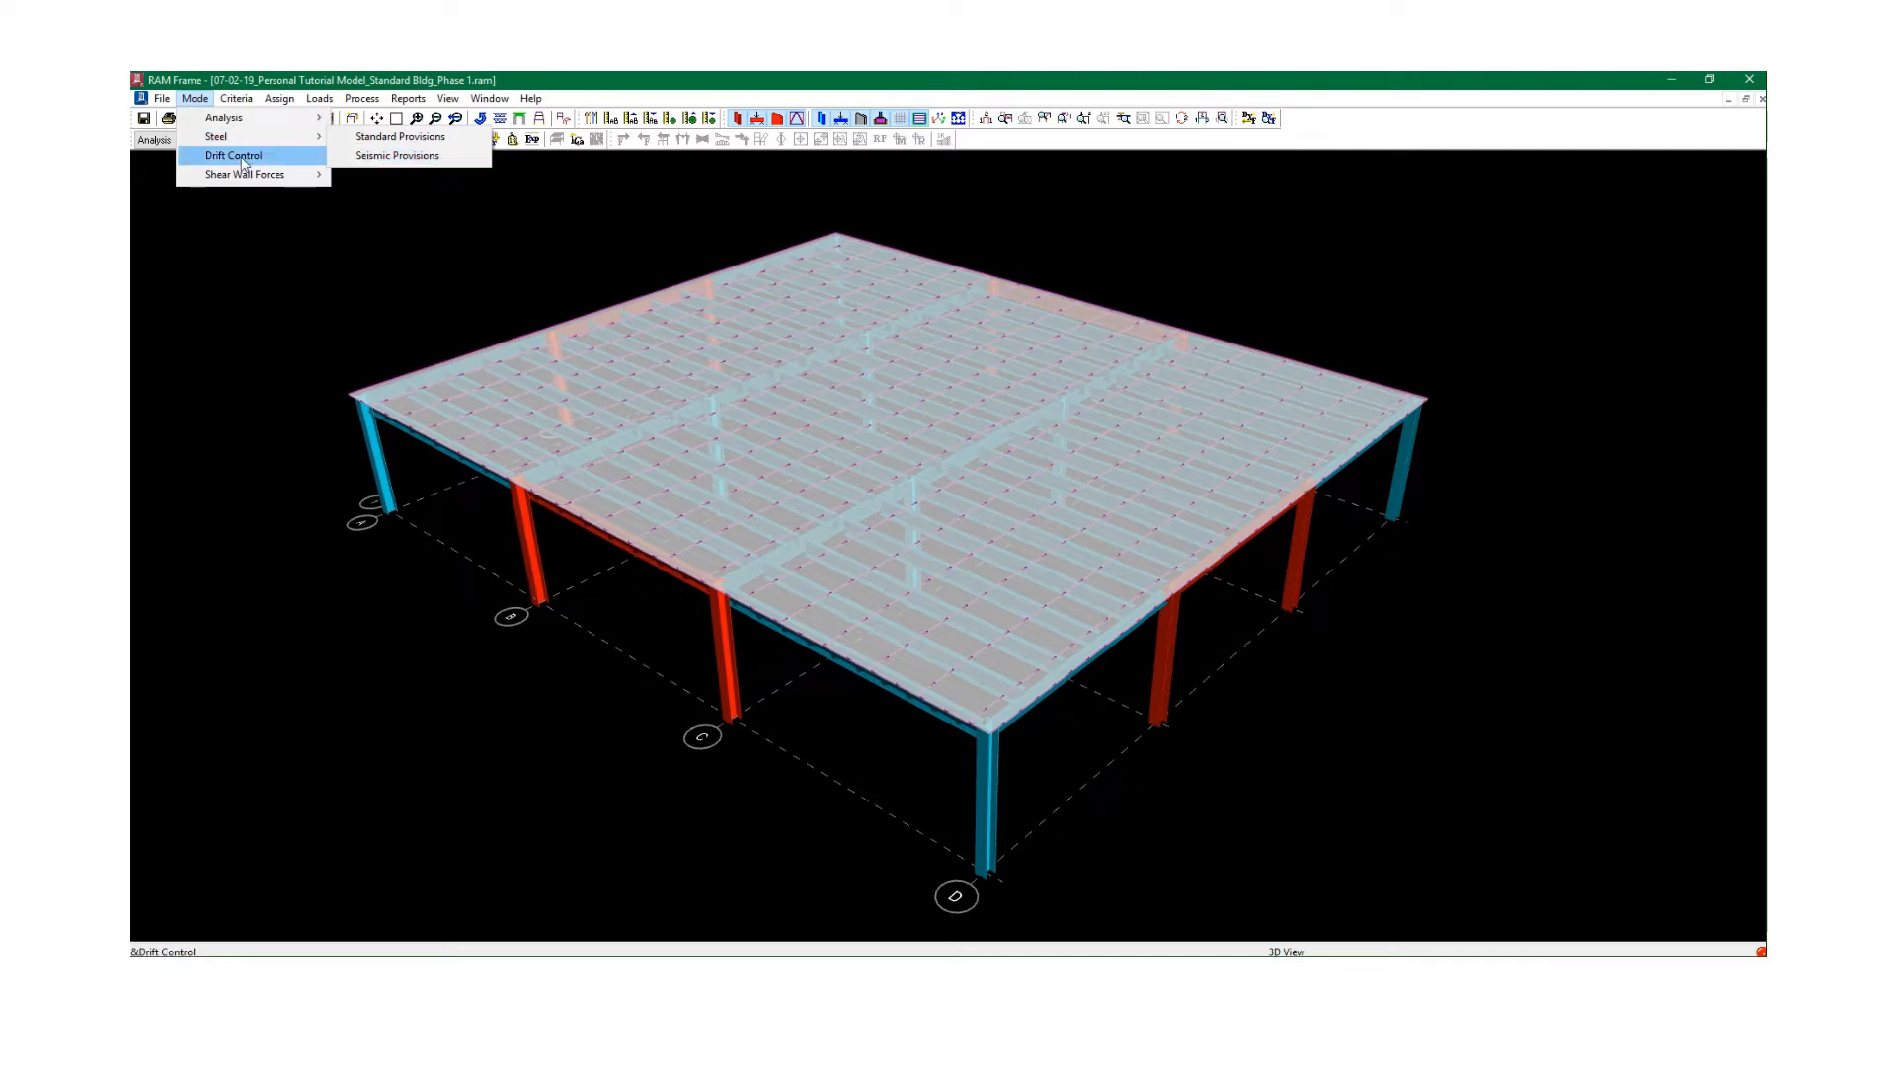
mouse_move(250, 180)
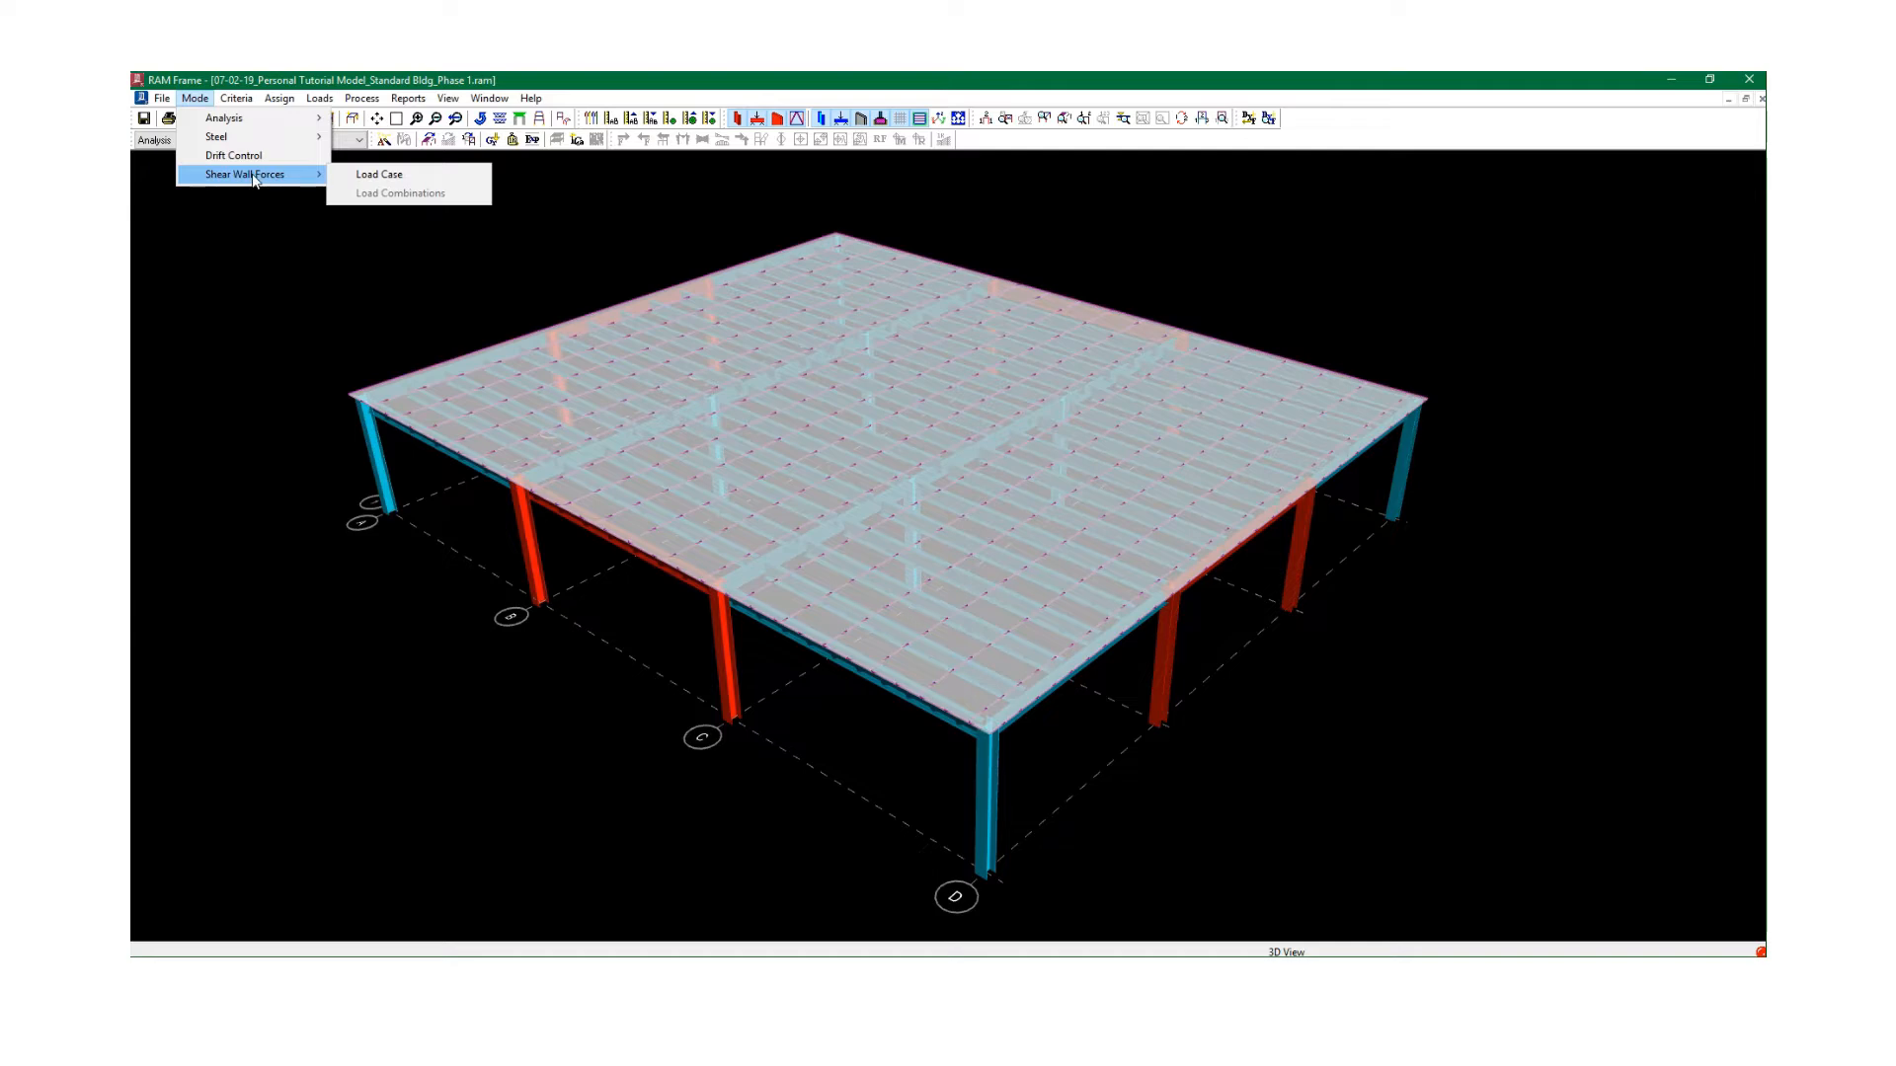
left_click(221, 217)
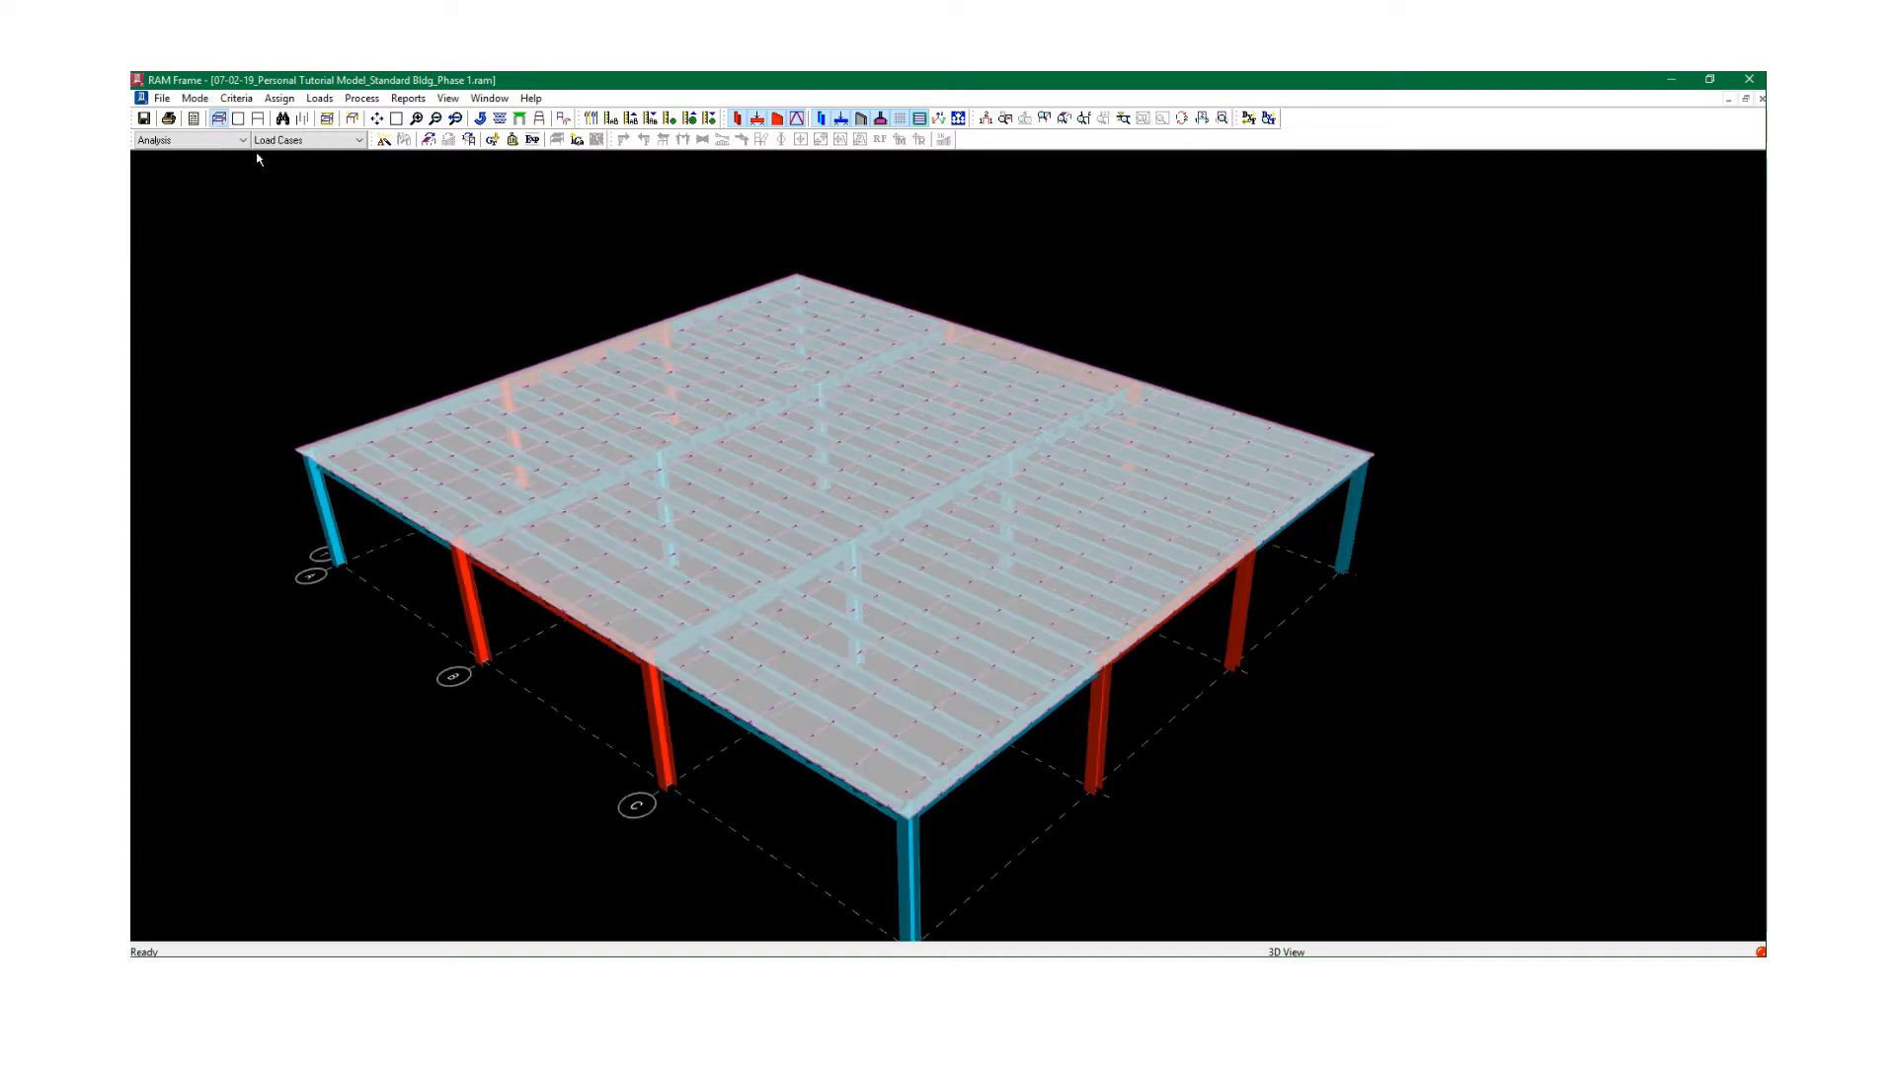
Review the diaphragm gravity loads, compare the calculated and specified options, and keep Use Calculated Values.
left_click(281, 99)
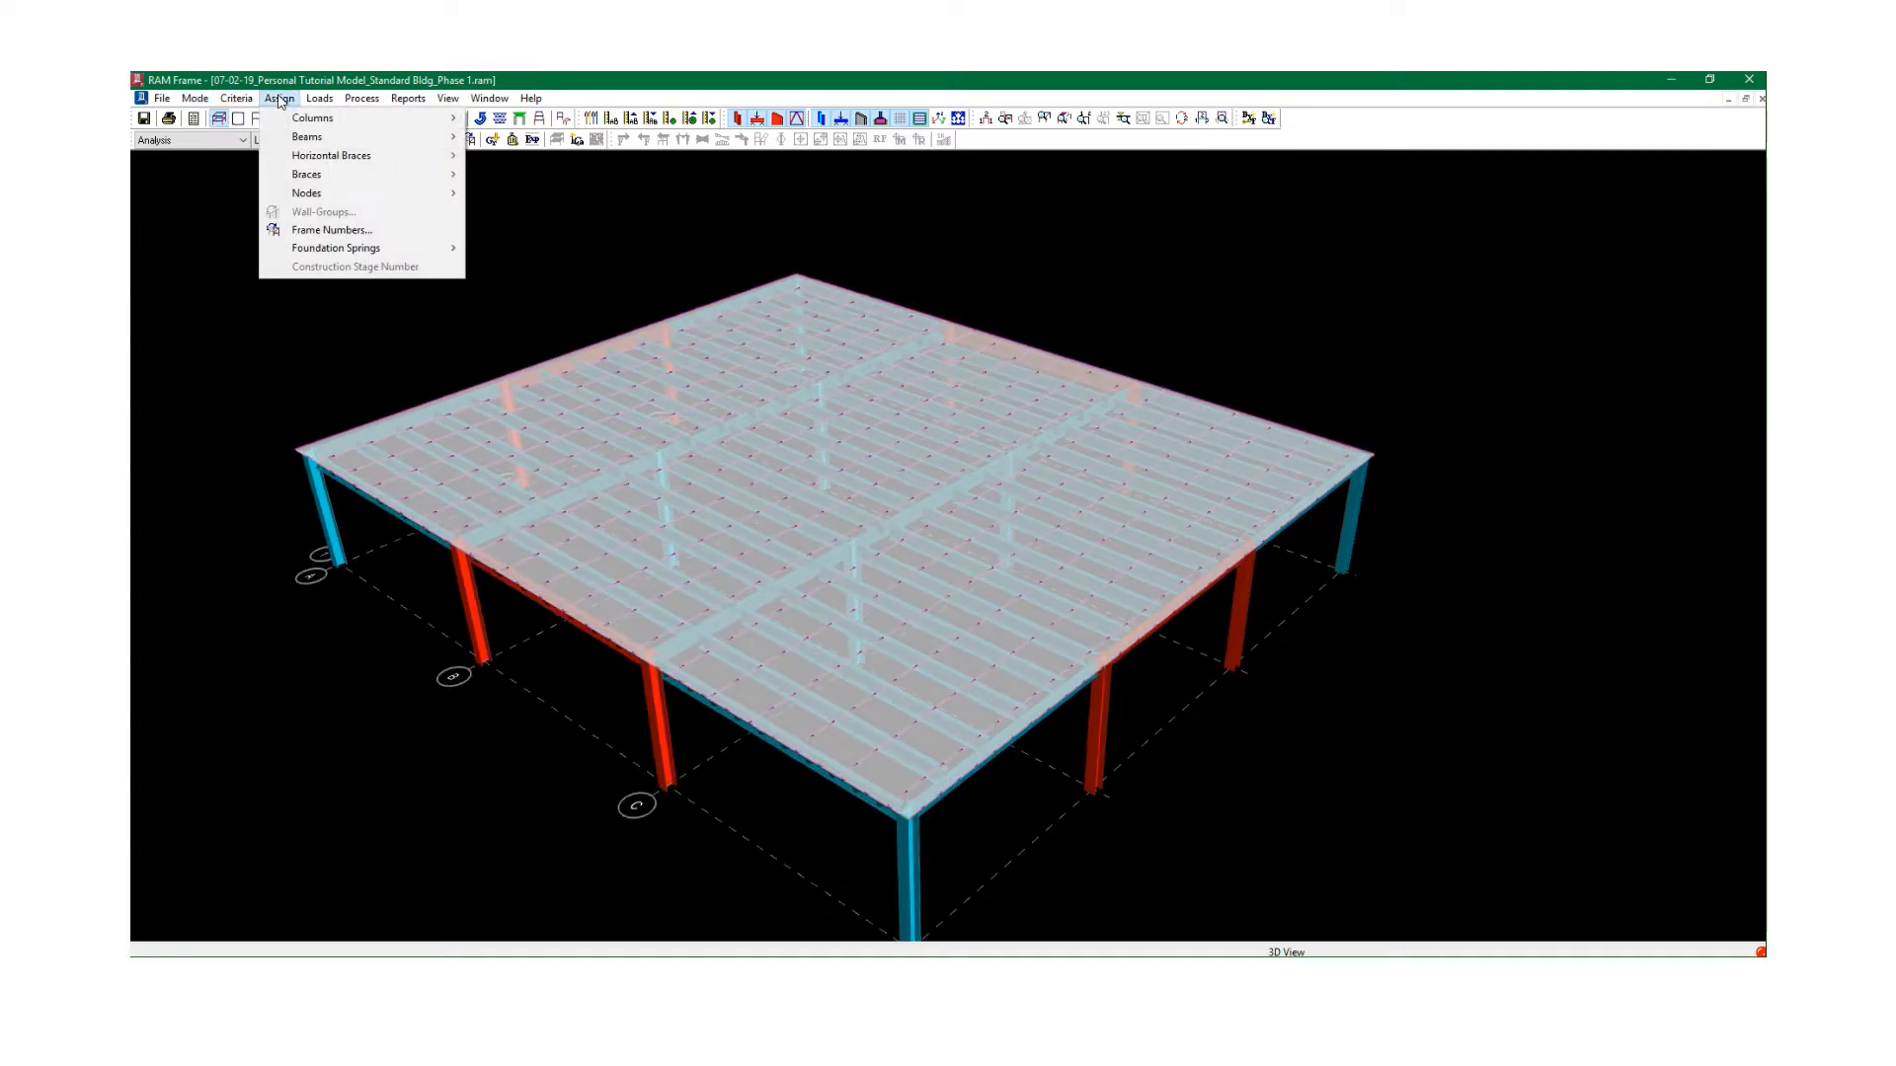
mouse_move(316, 102)
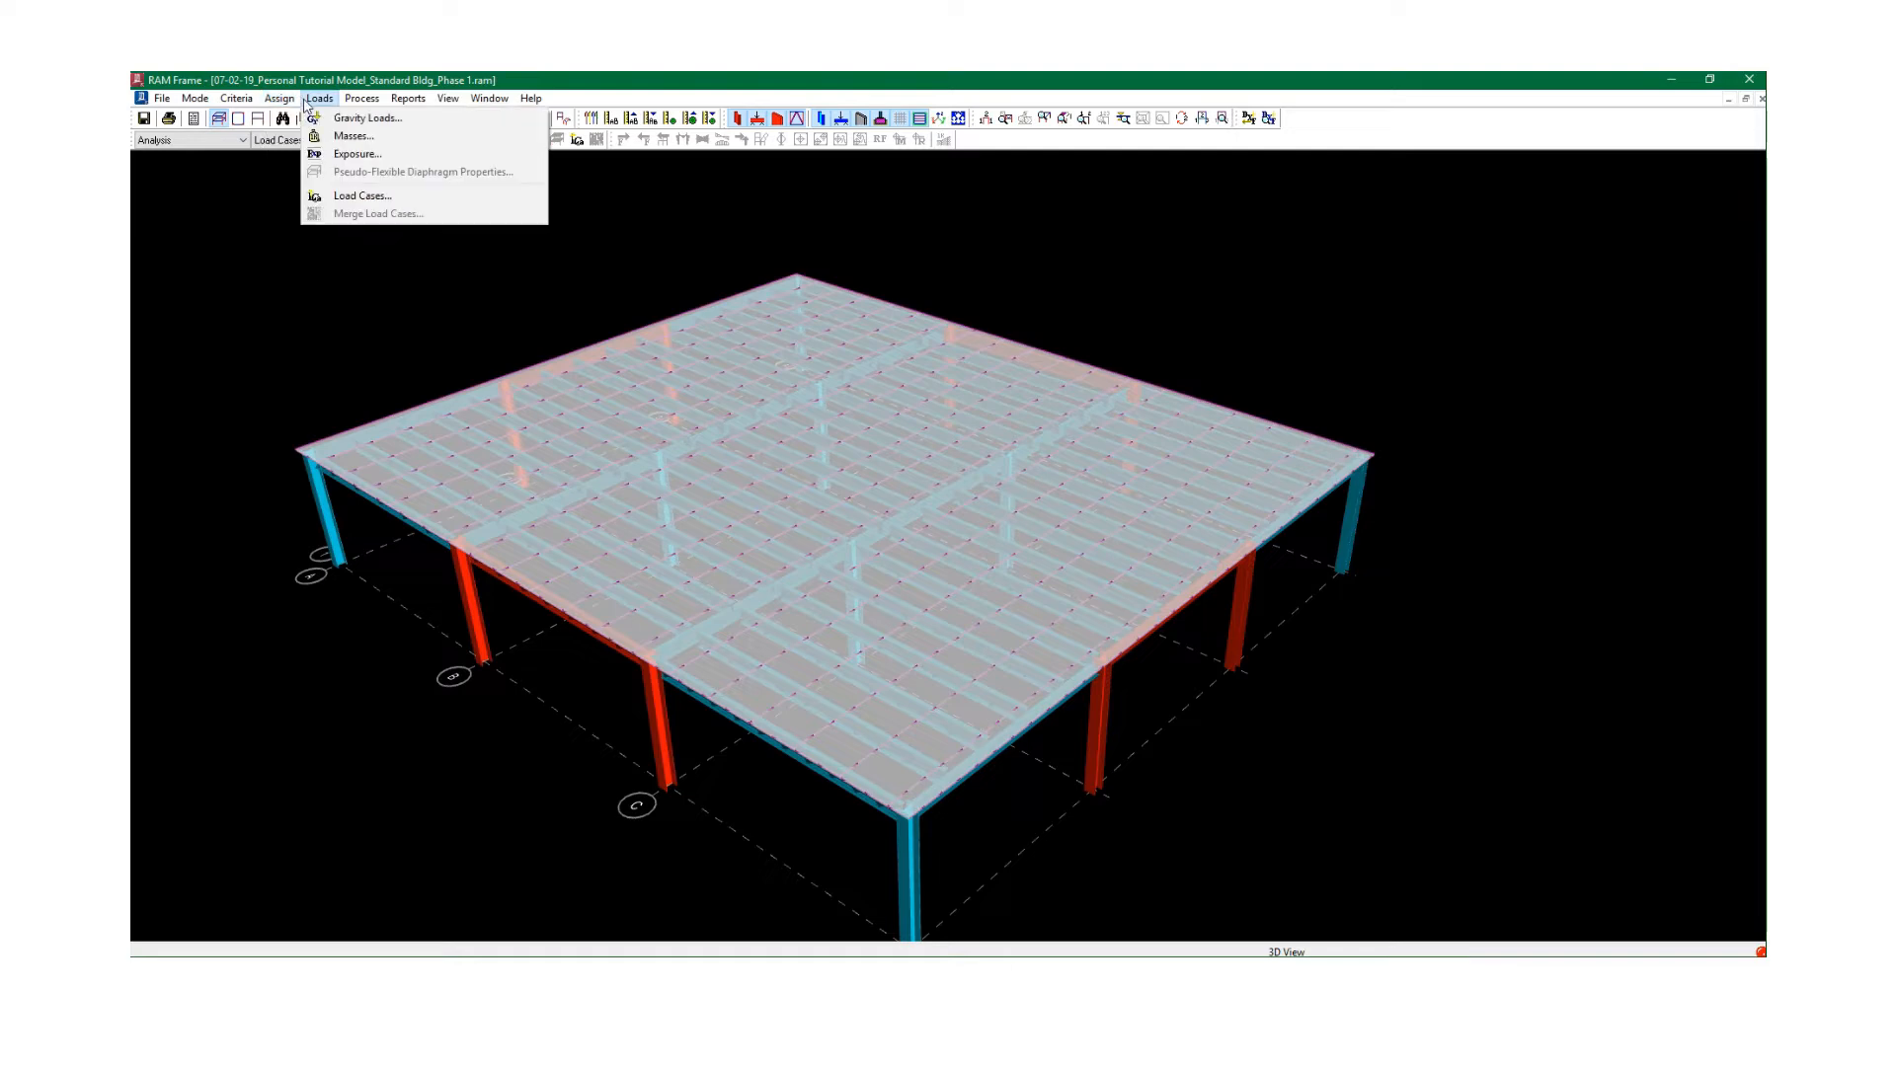
left_click(367, 119)
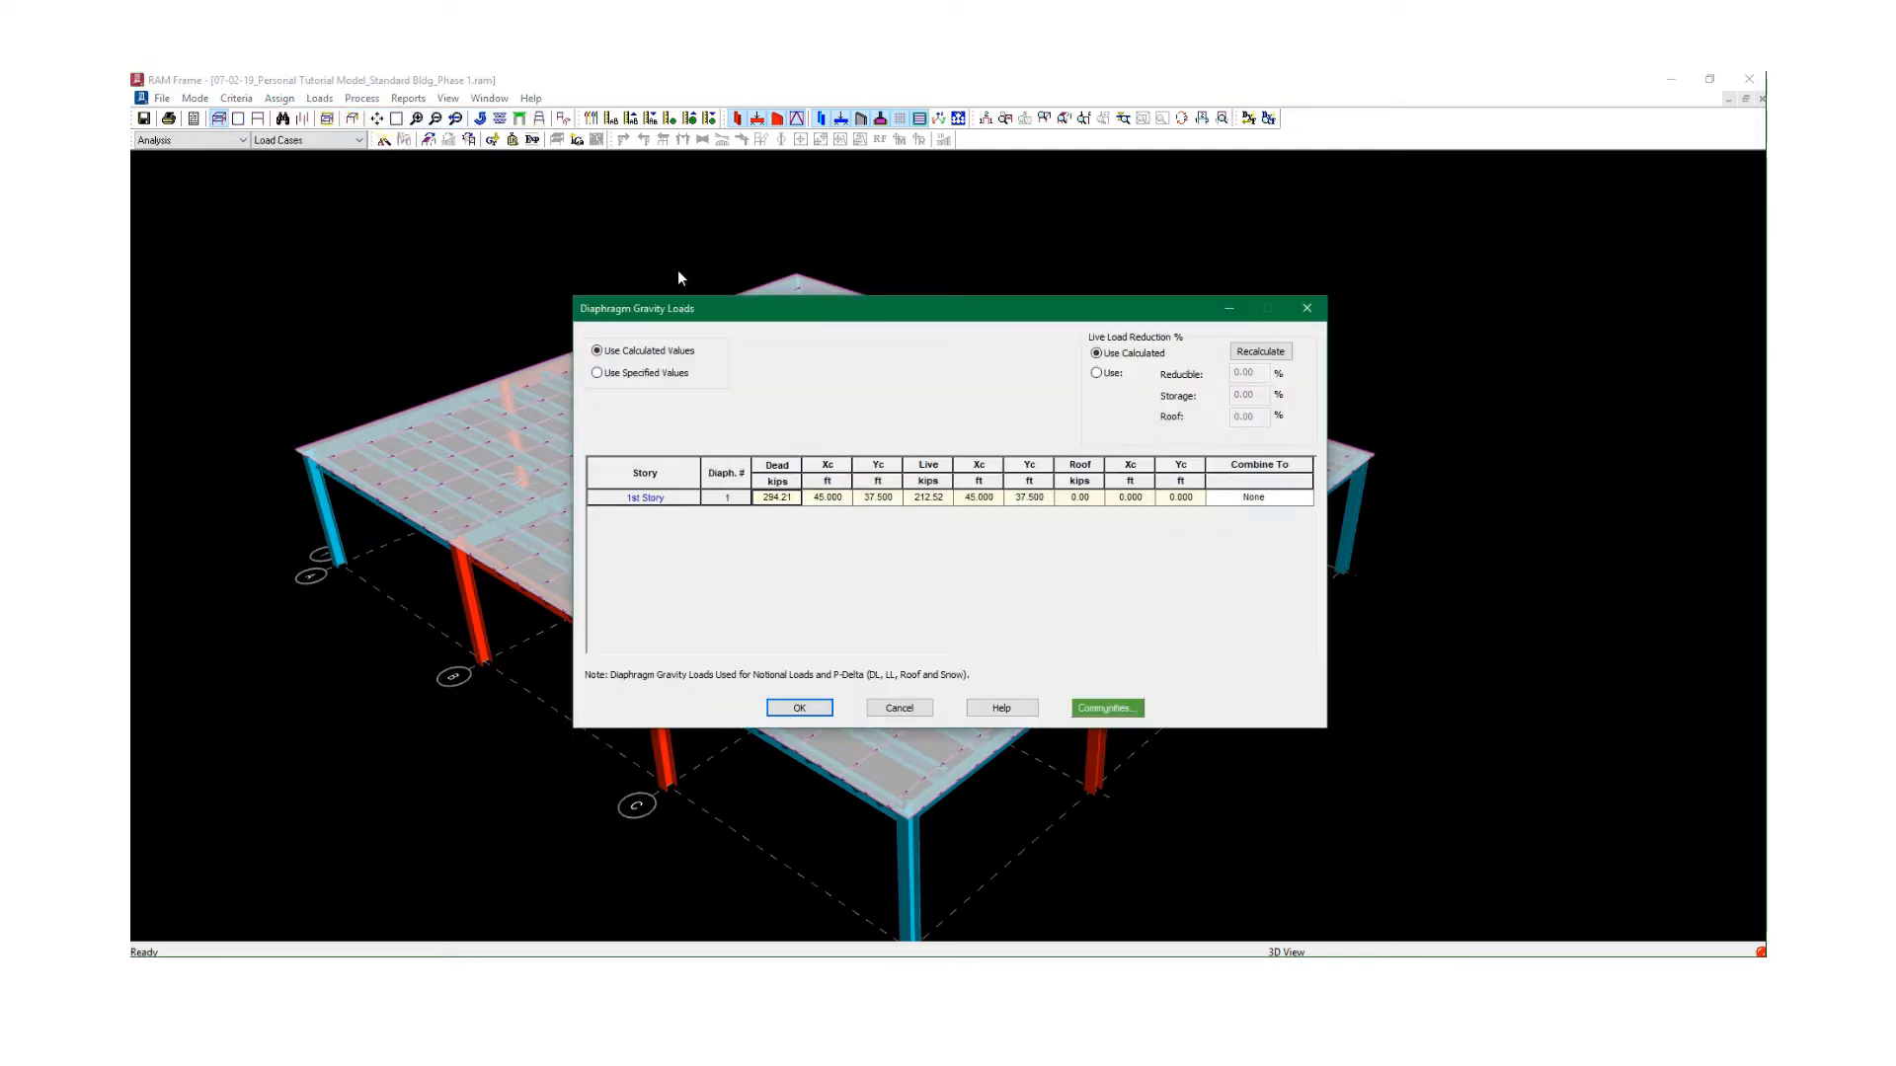
left_click_drag(670, 316, 586, 271)
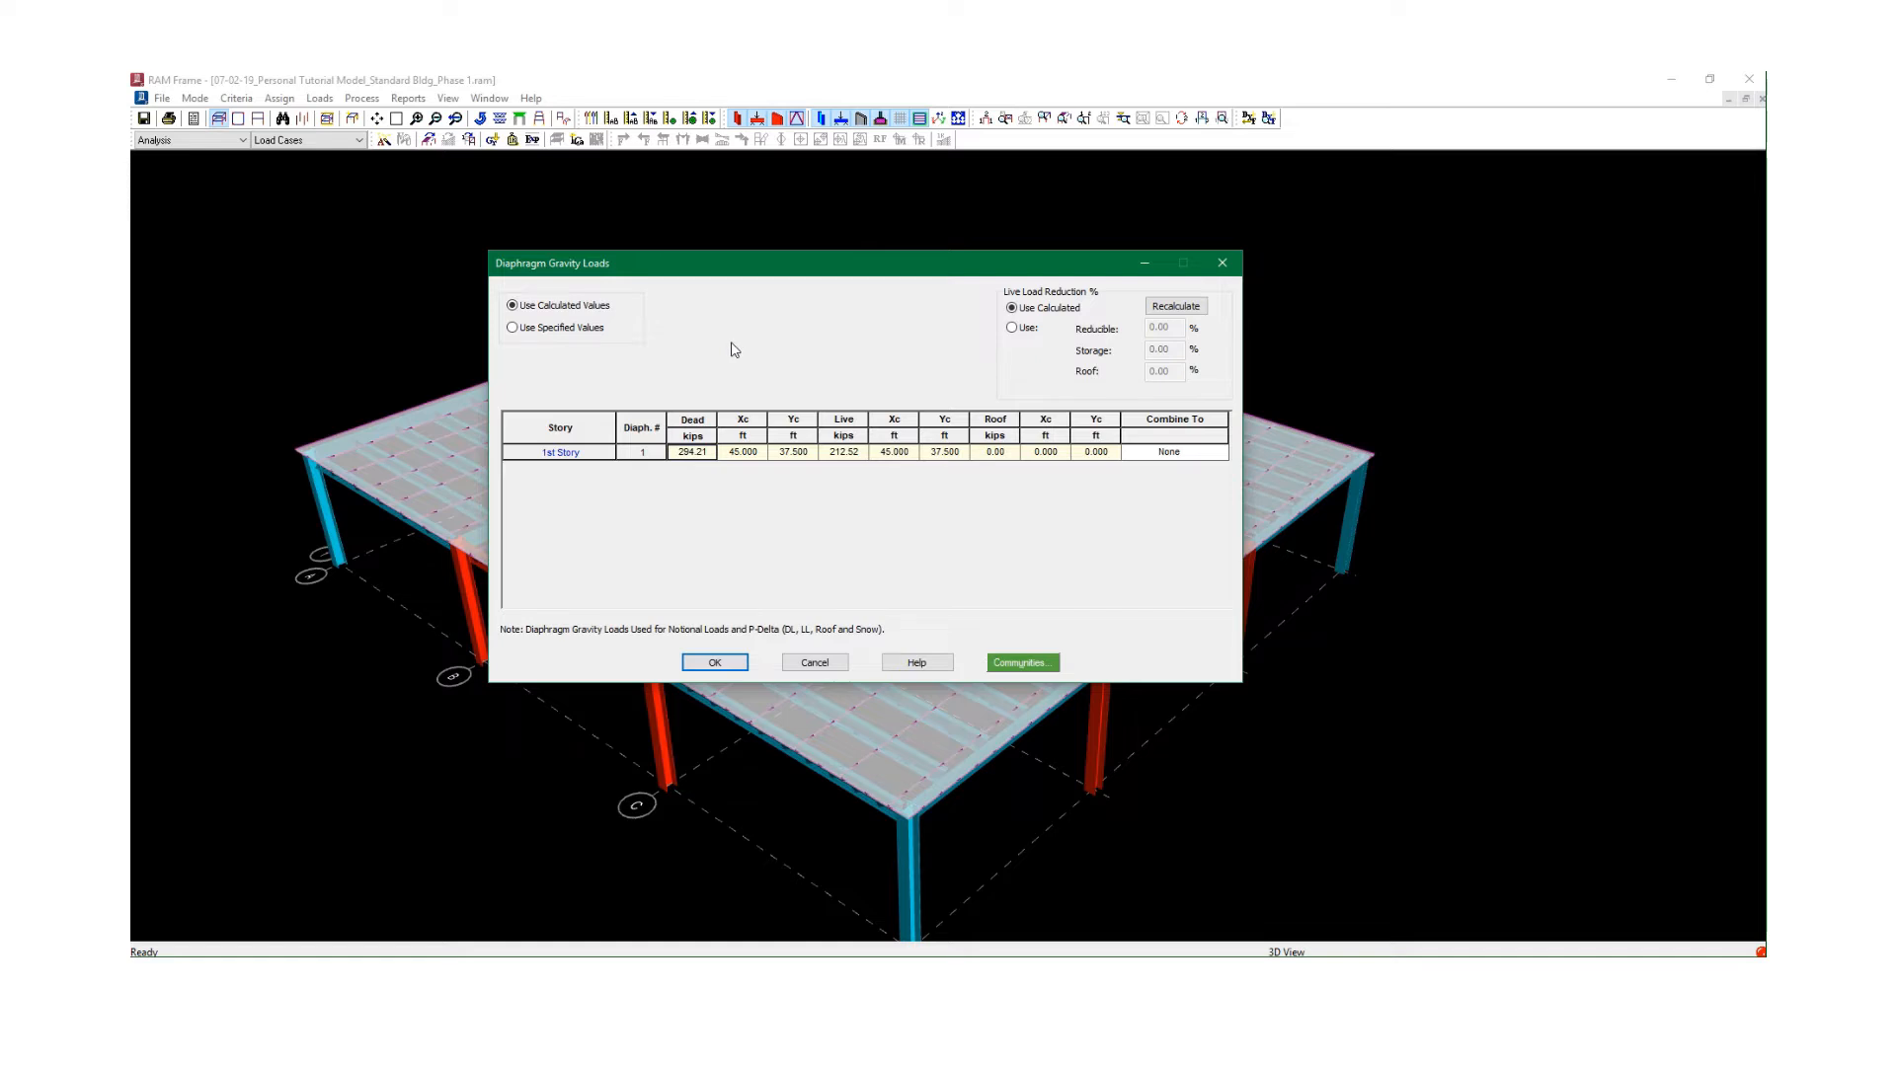
left_click(584, 330)
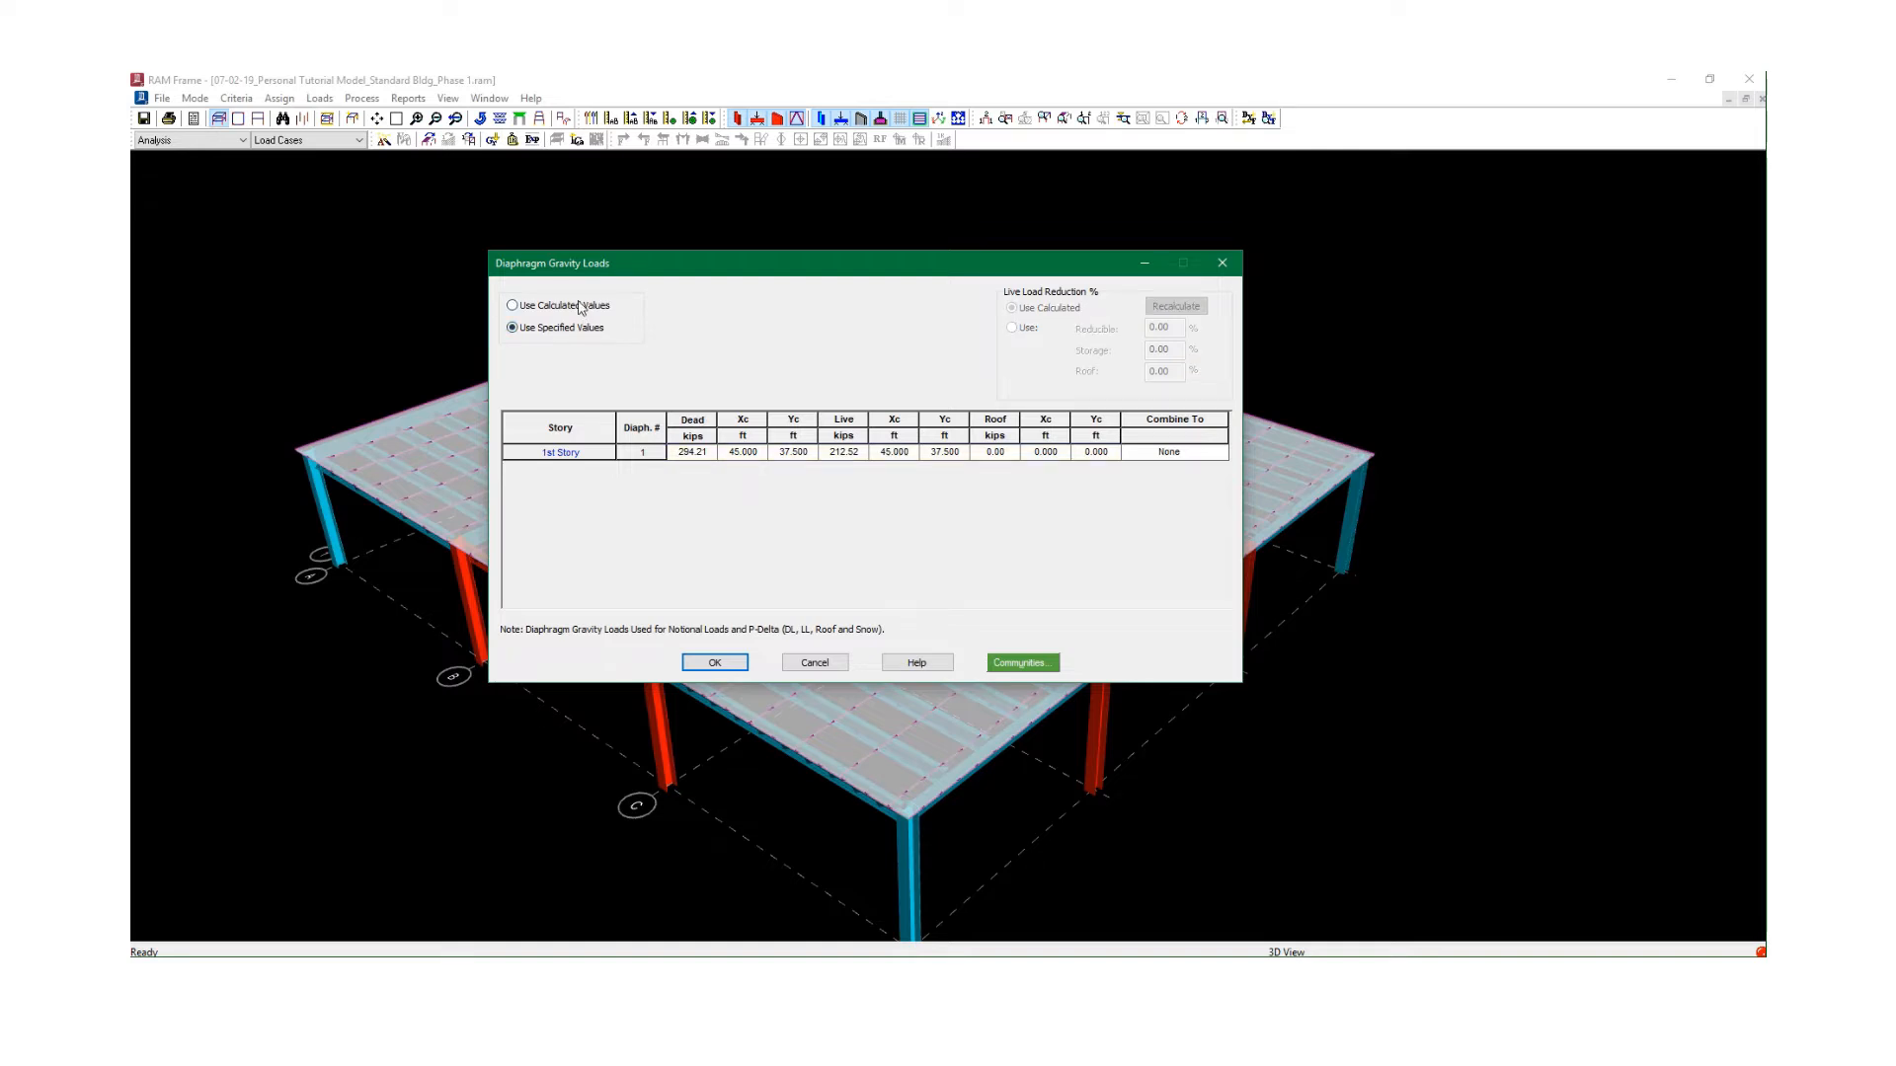
left_click(581, 308)
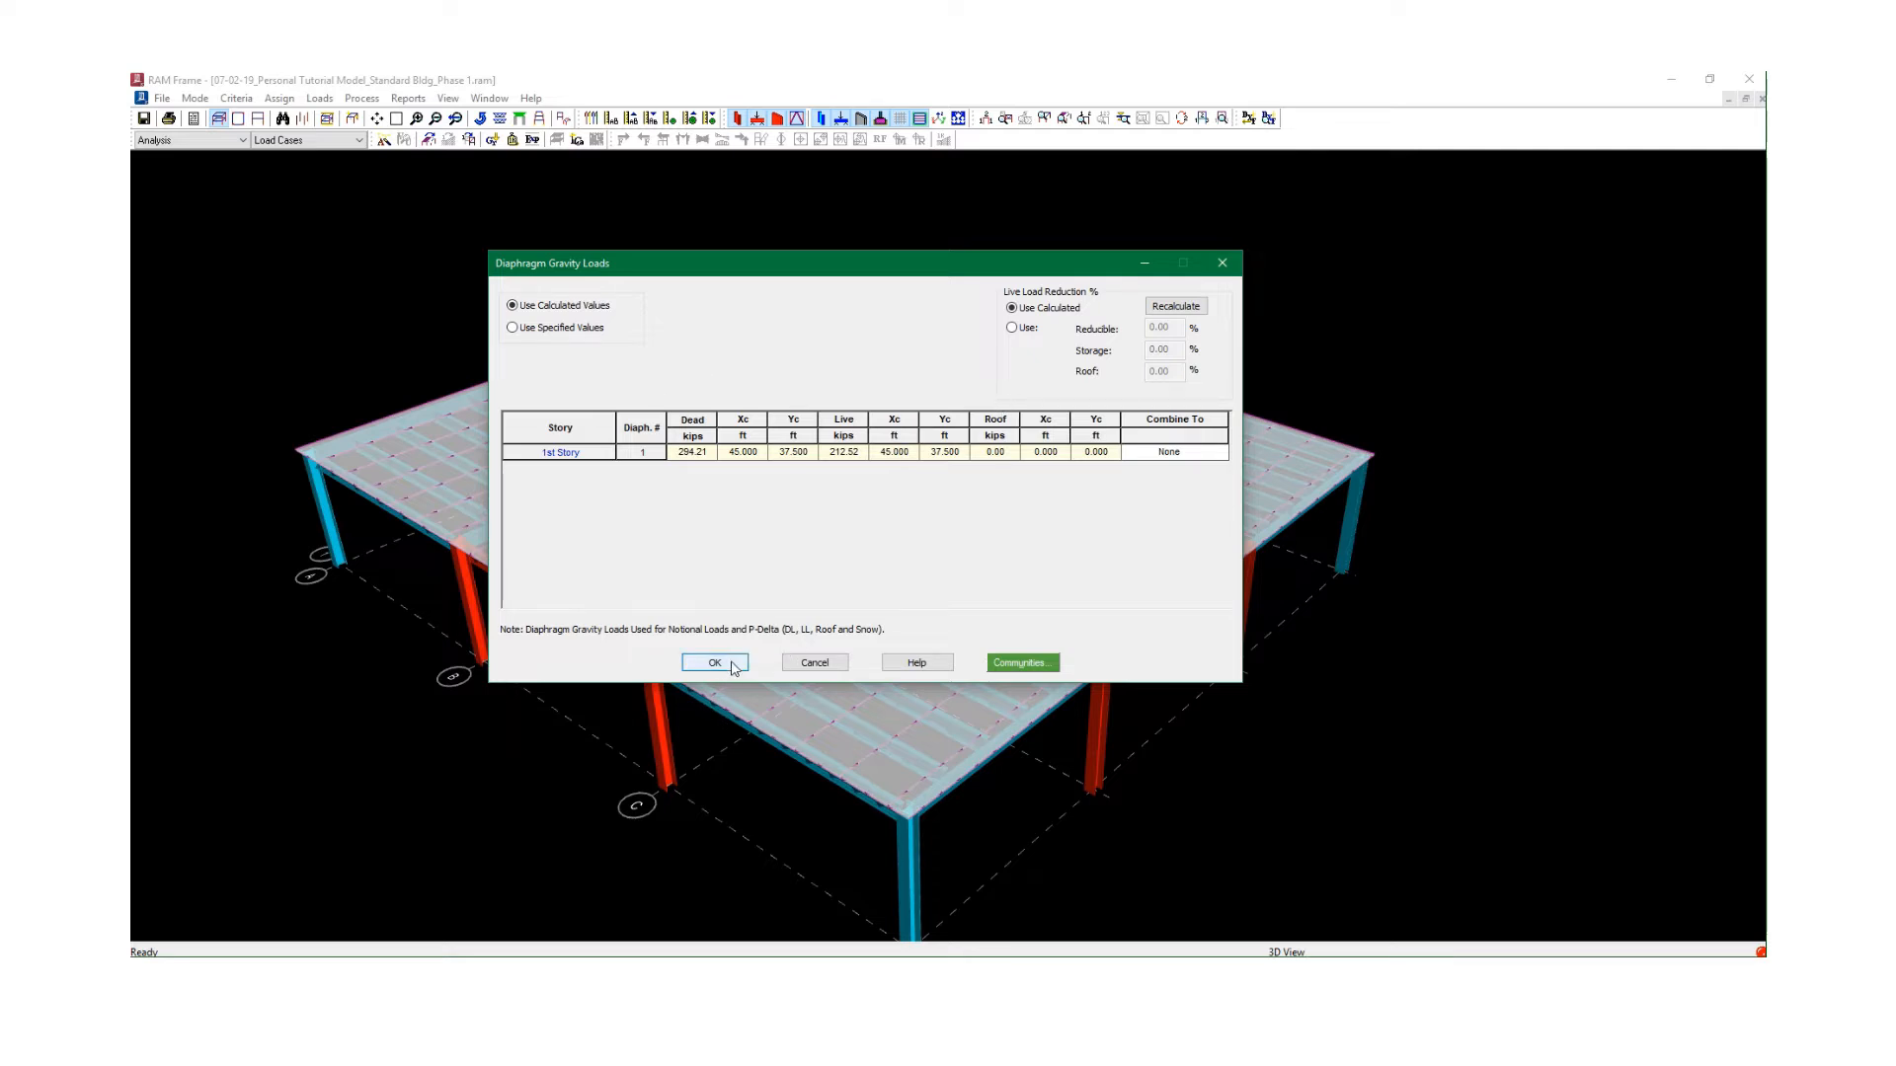
Check the combine options for the 1st Story diaphragm's gravity loads, keep None, and accept.
left_click(1214, 454)
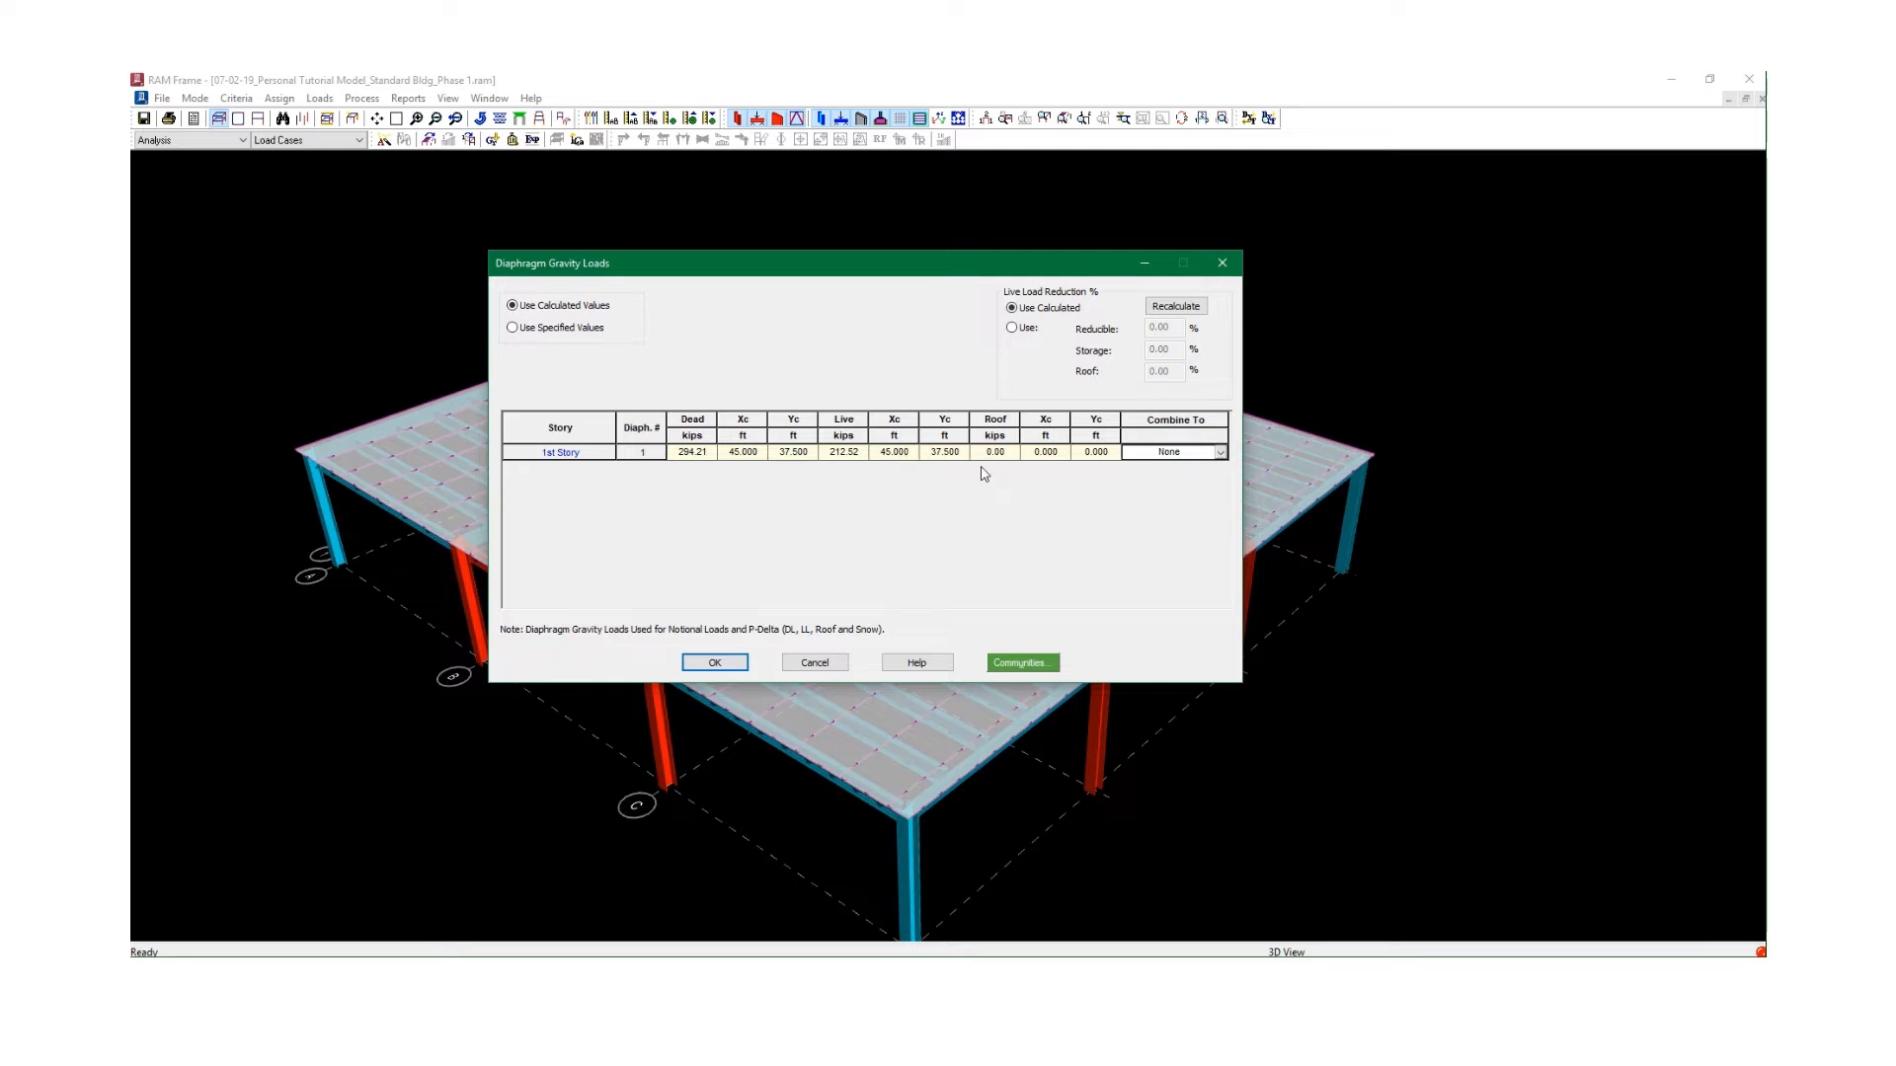
left_click(1221, 453)
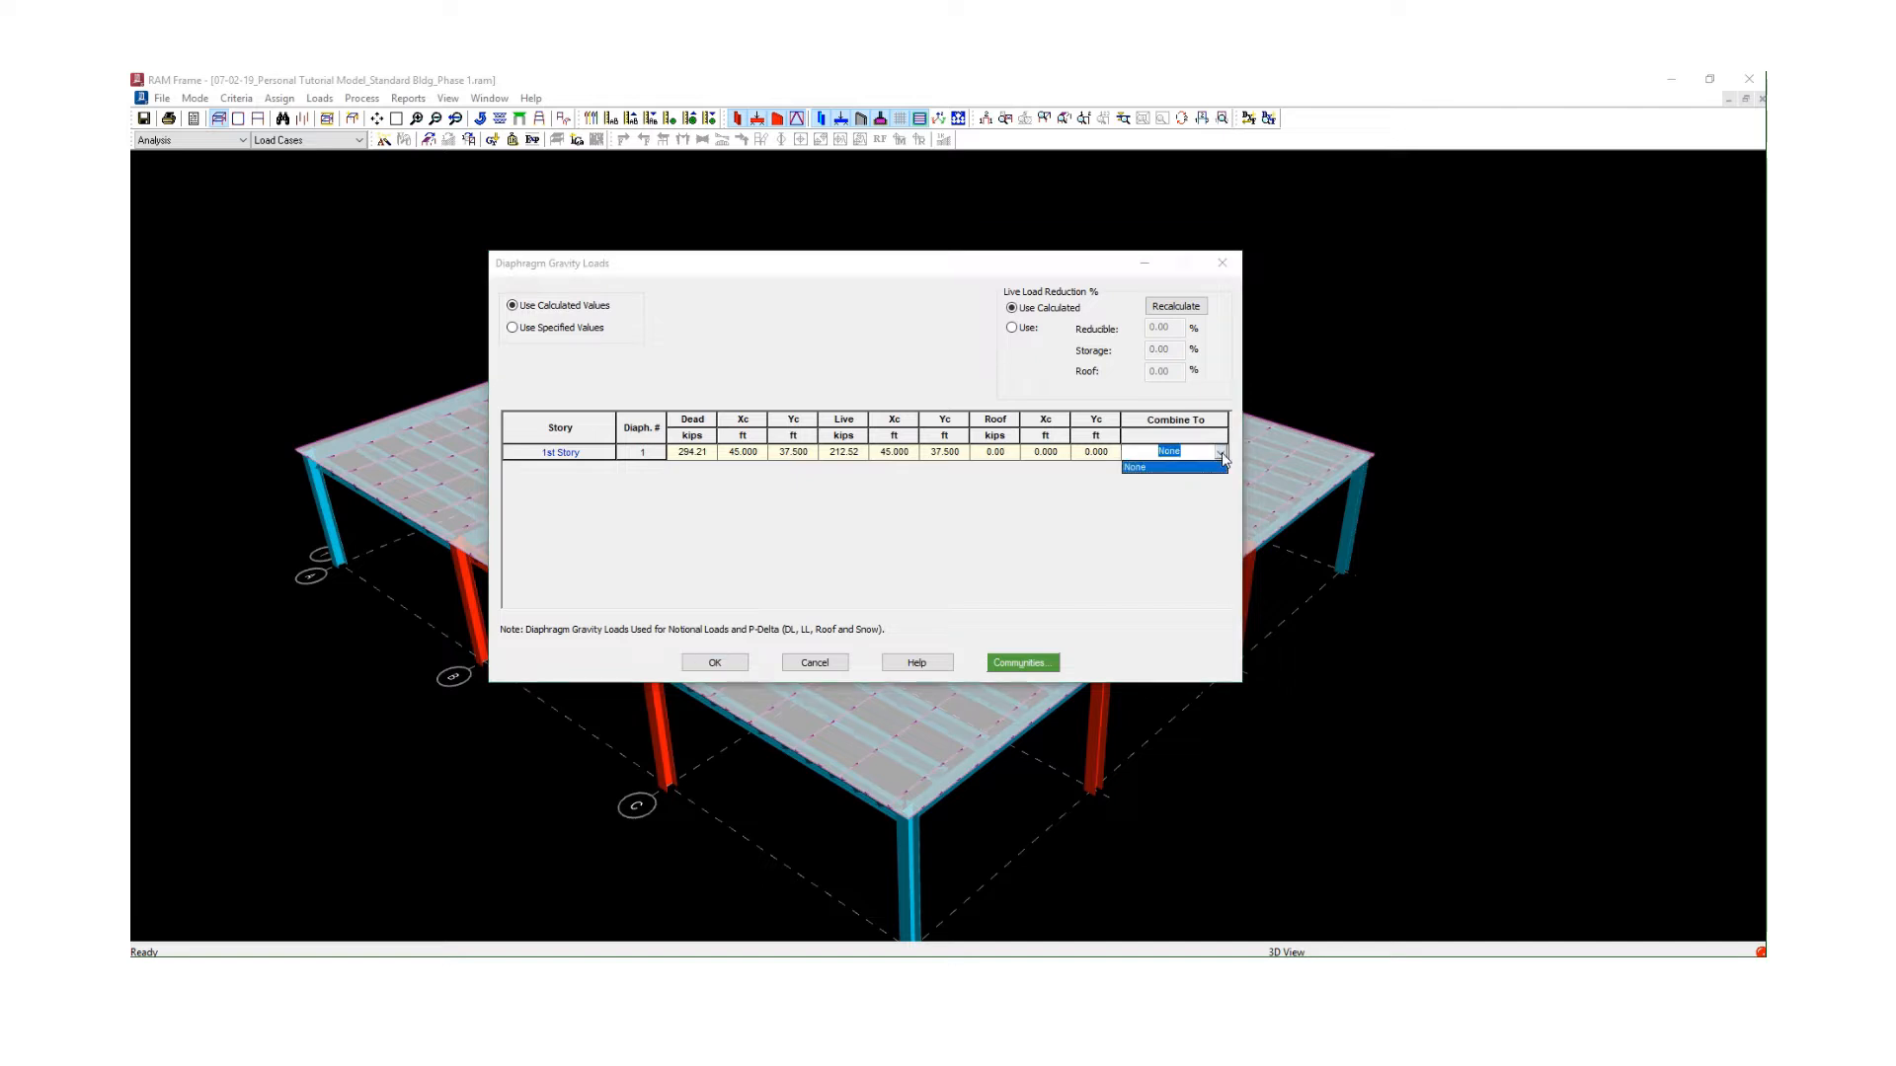
left_click(1221, 453)
left_click(1221, 452)
left_click(1221, 452)
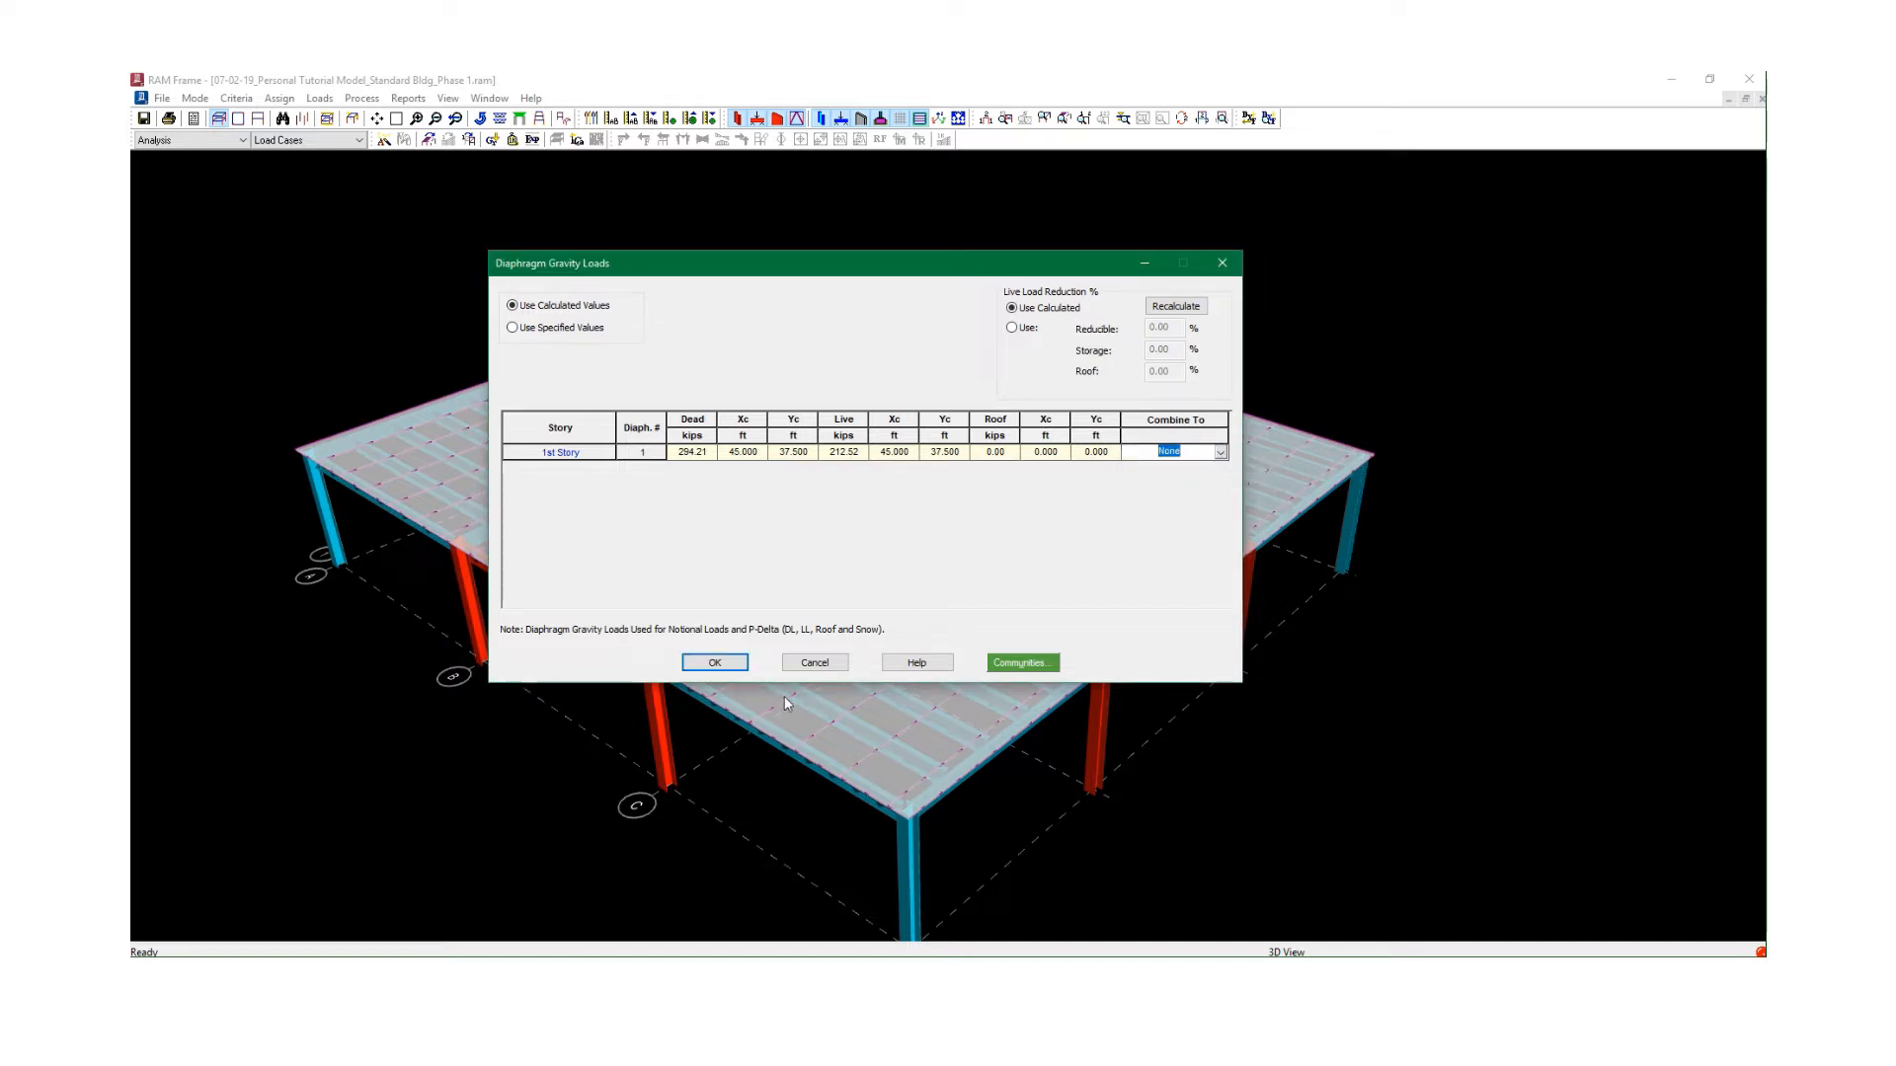
left_click(719, 666)
left_click(715, 663)
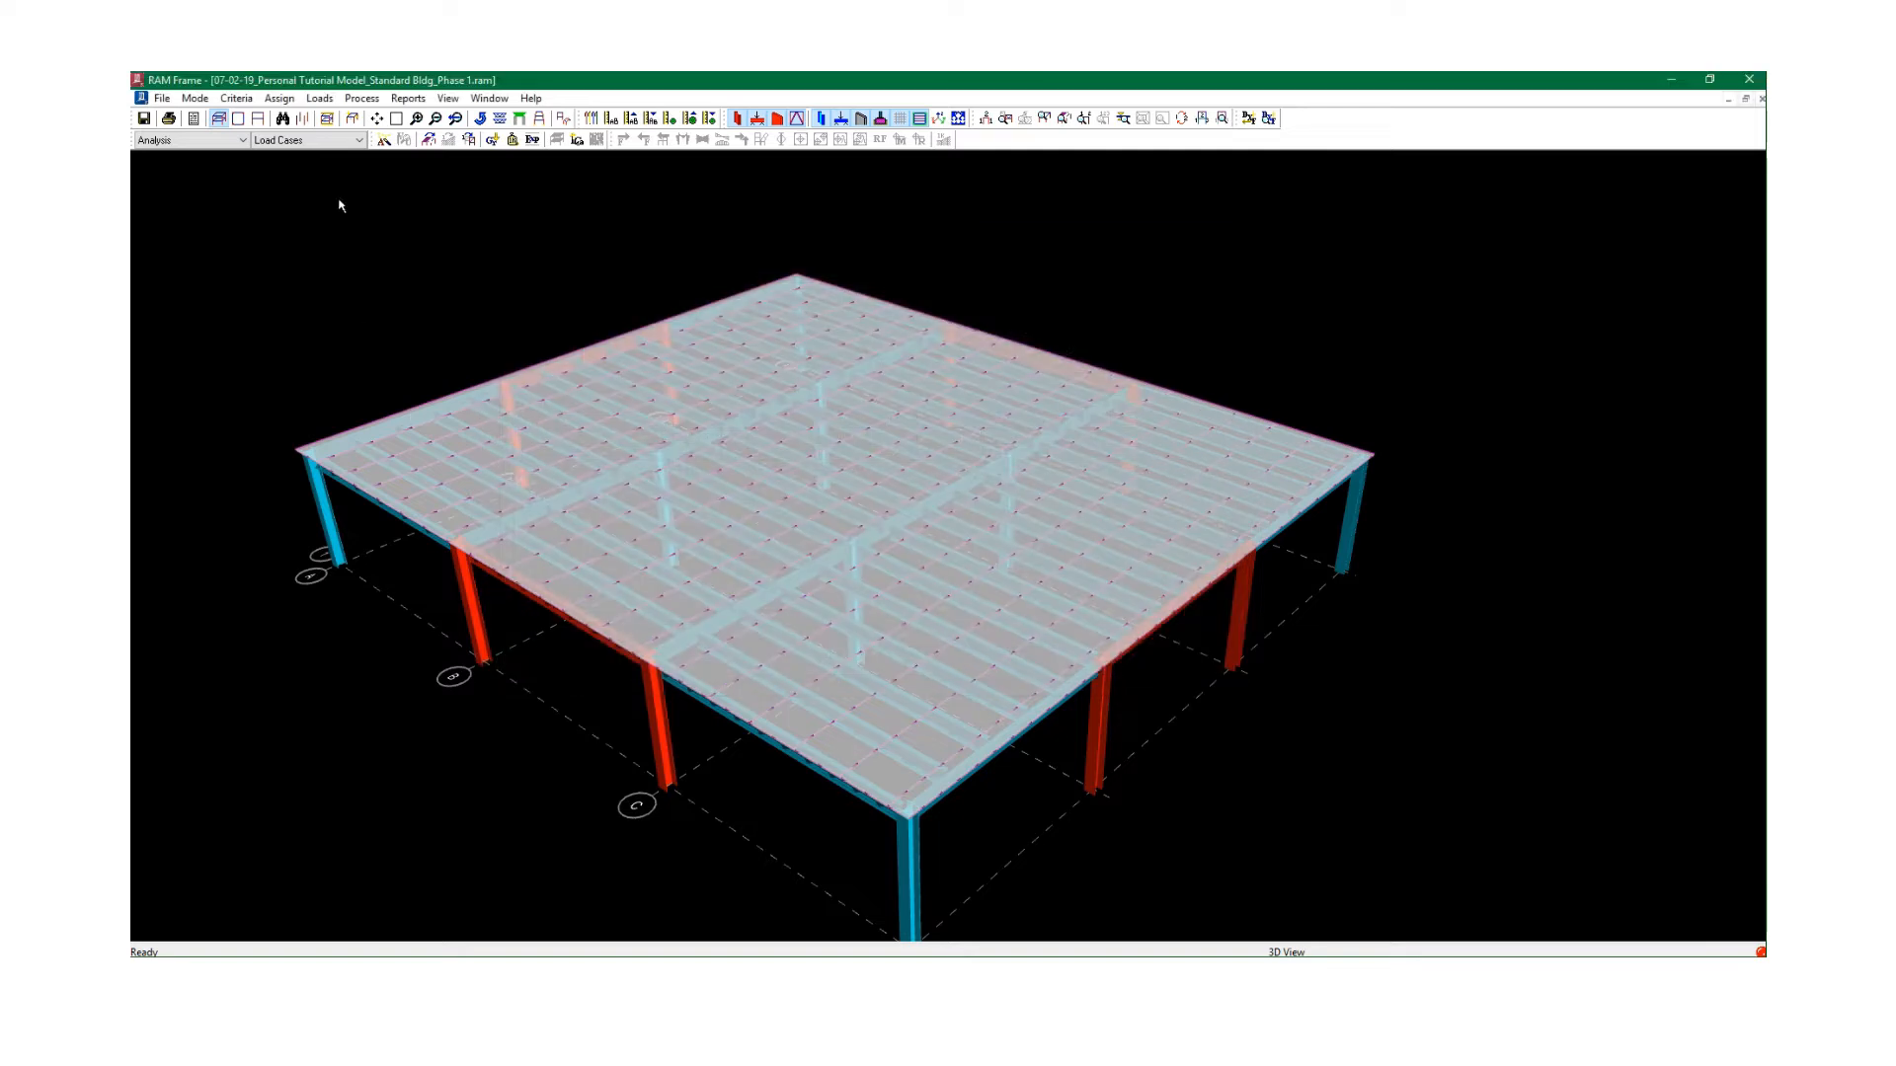
Review the calculated diaphragm masses and eccentricities of the 1st Story and accept them.
left_click(319, 98)
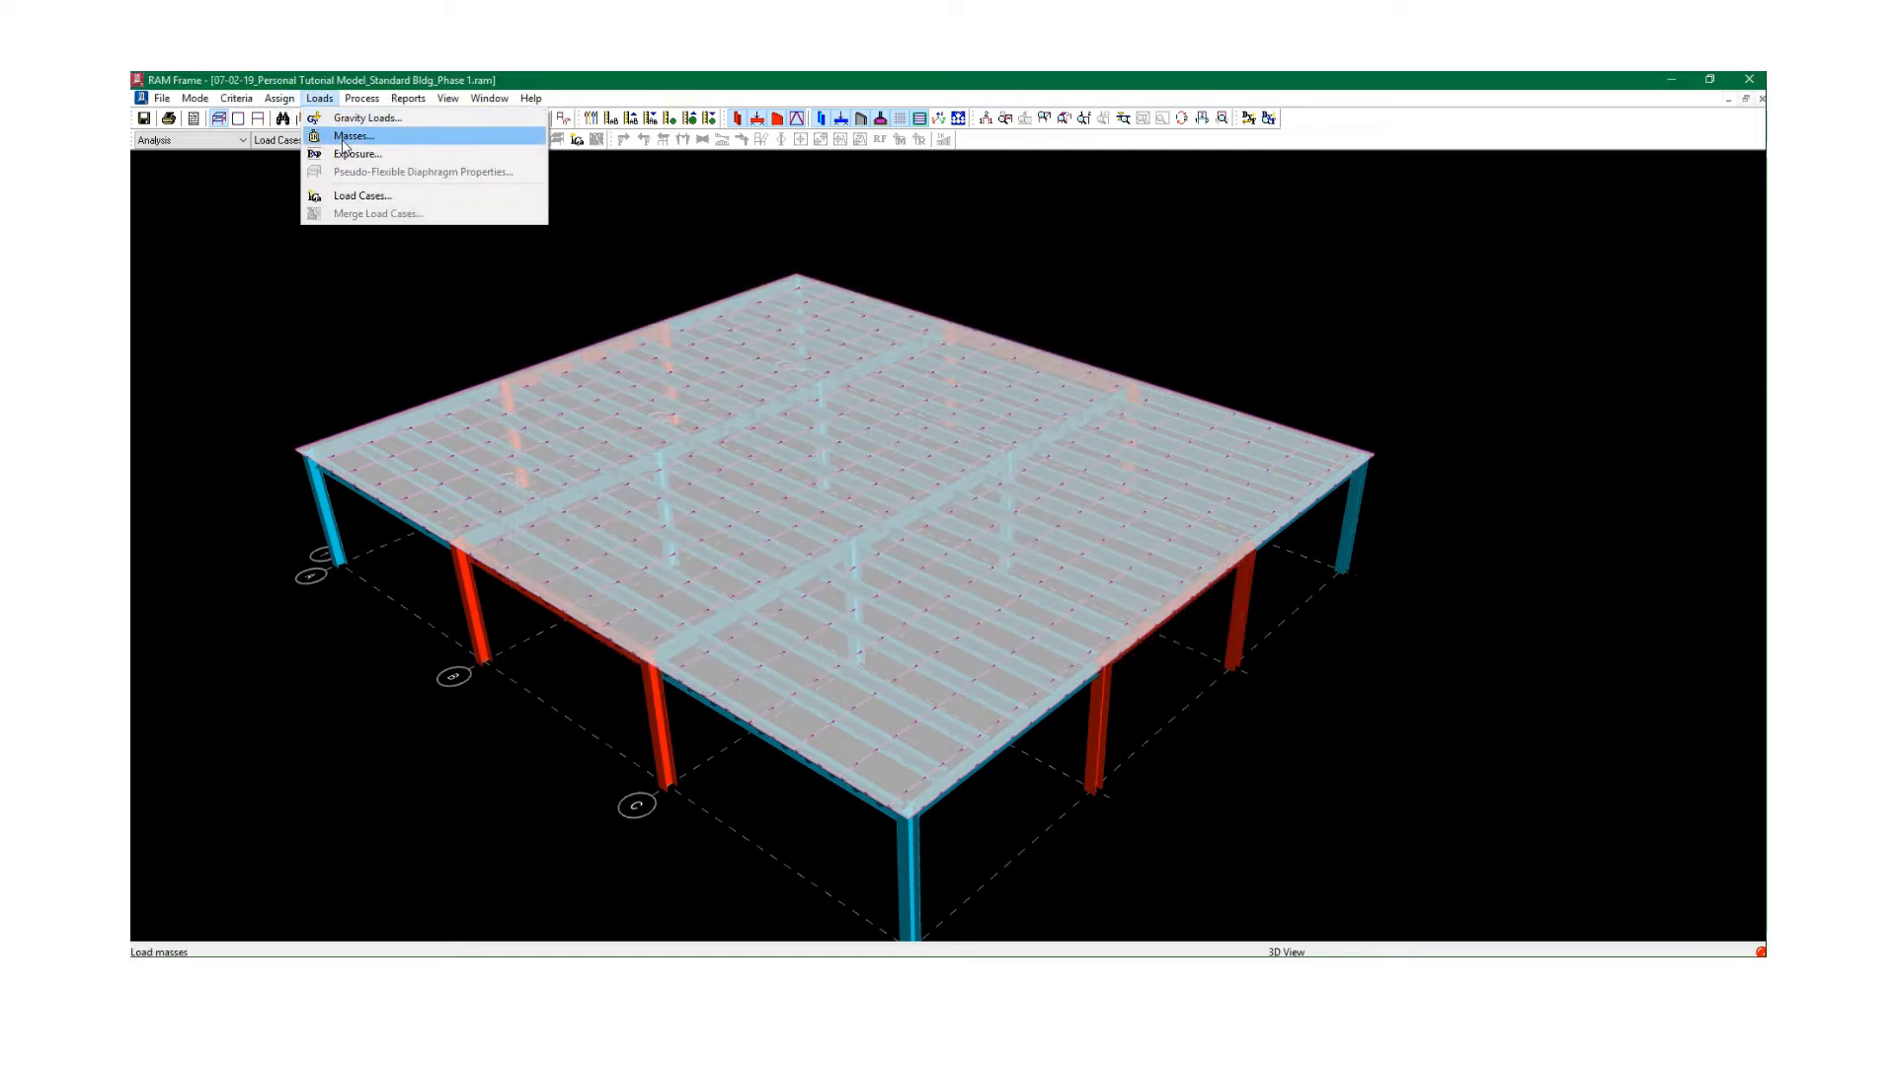
left_click(341, 135)
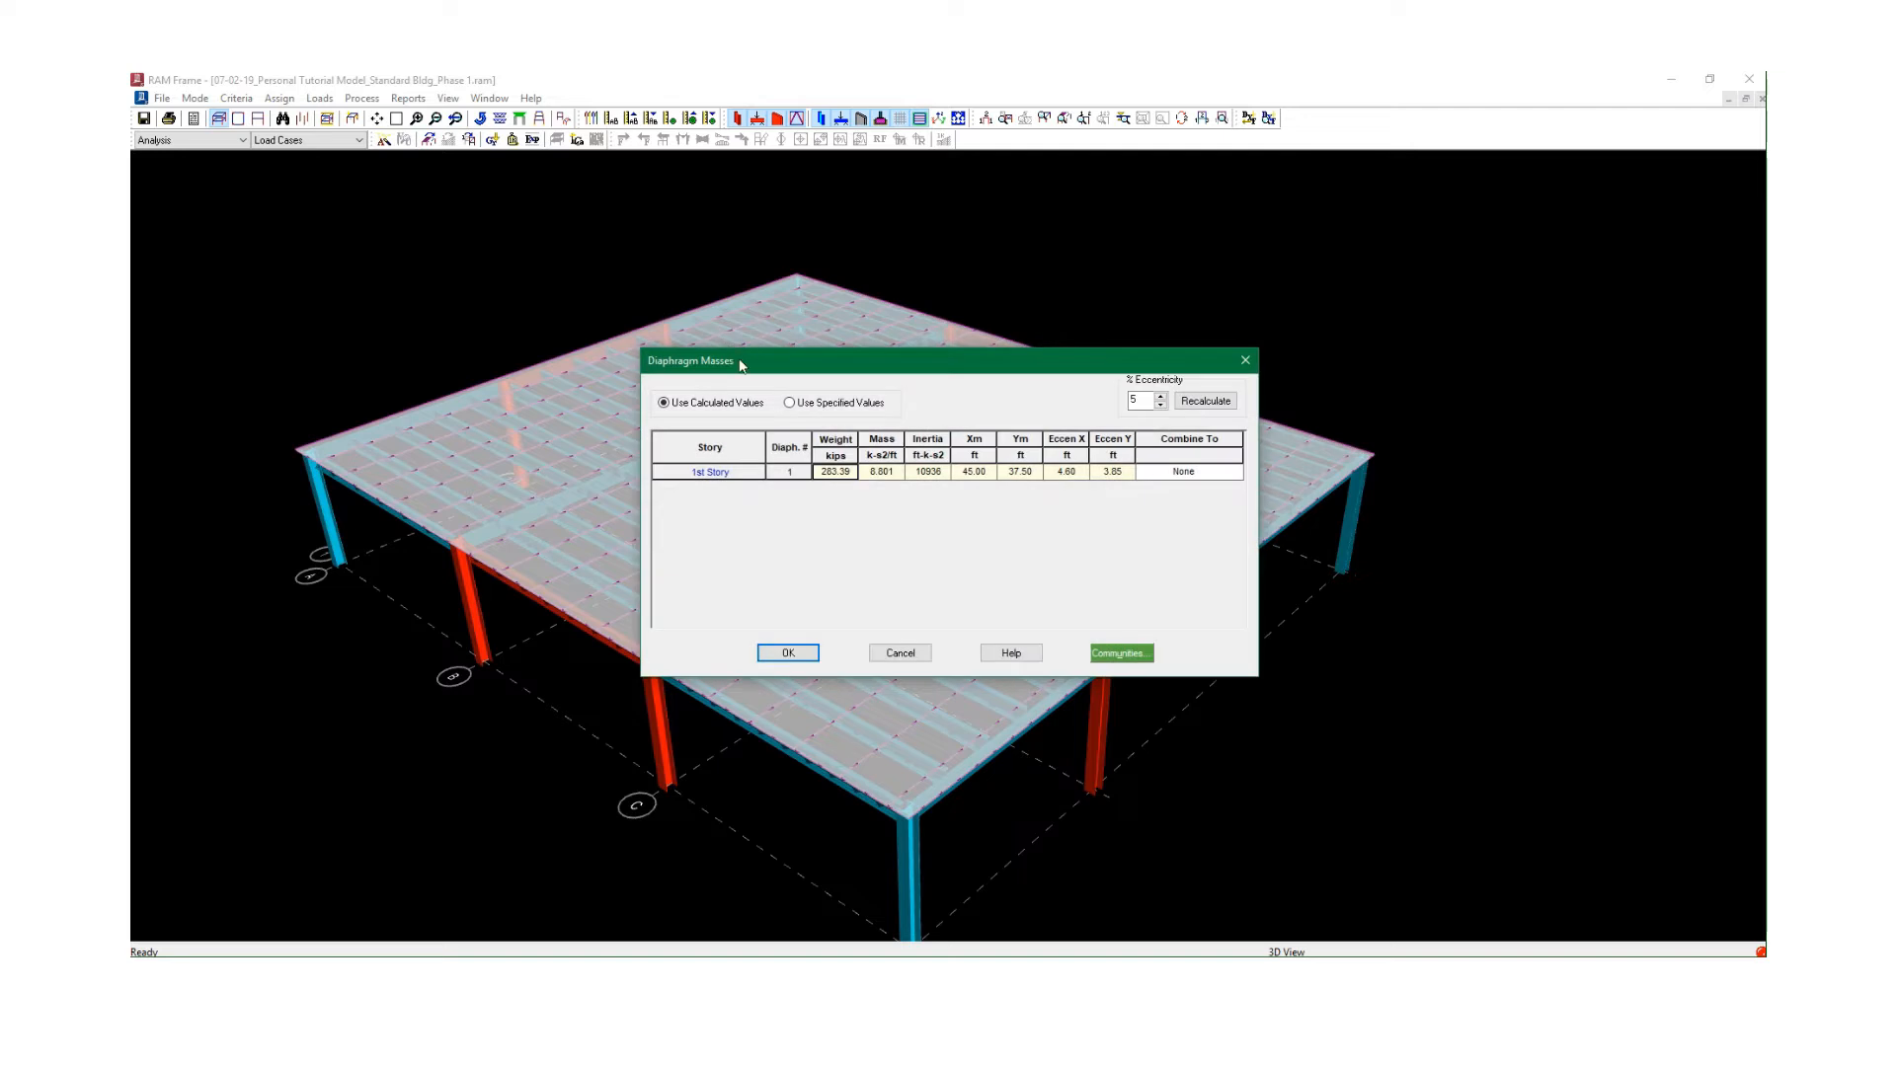
left_click_drag(743, 362, 695, 226)
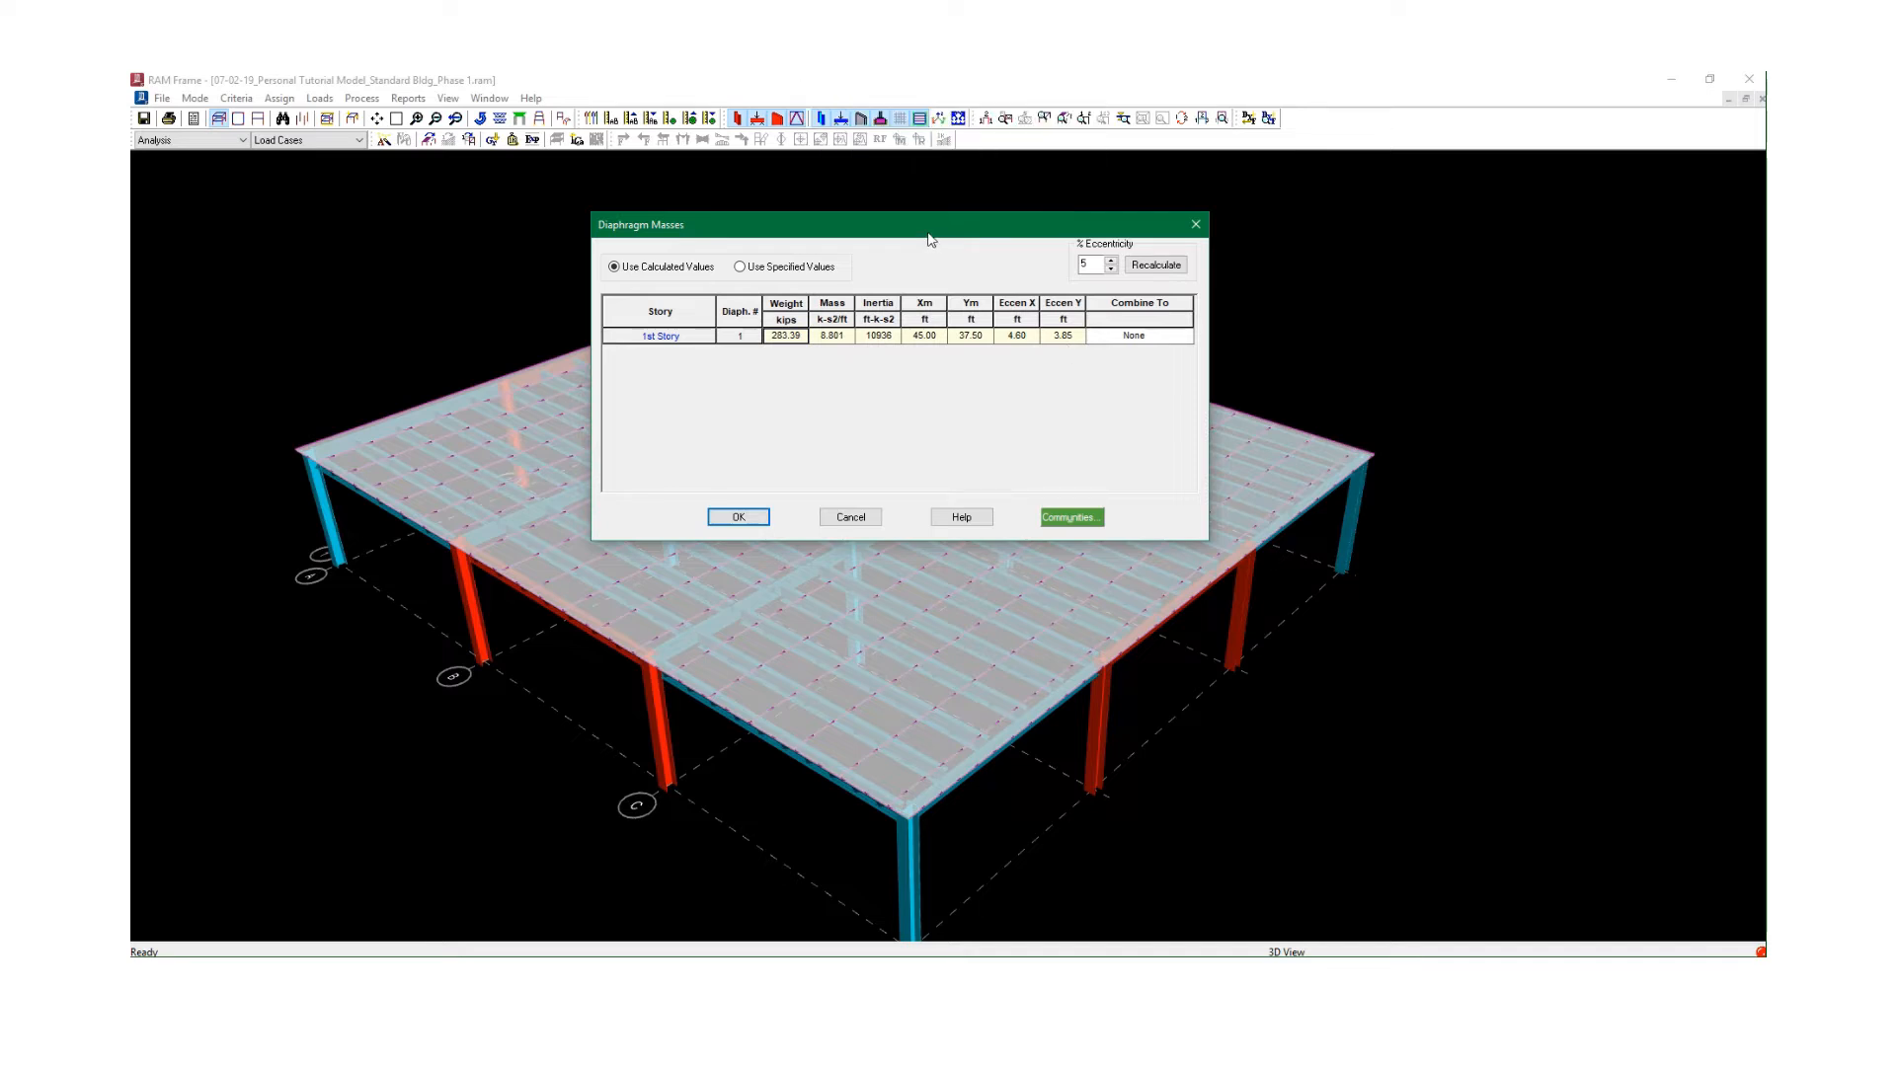
left_click_drag(927, 233, 758, 279)
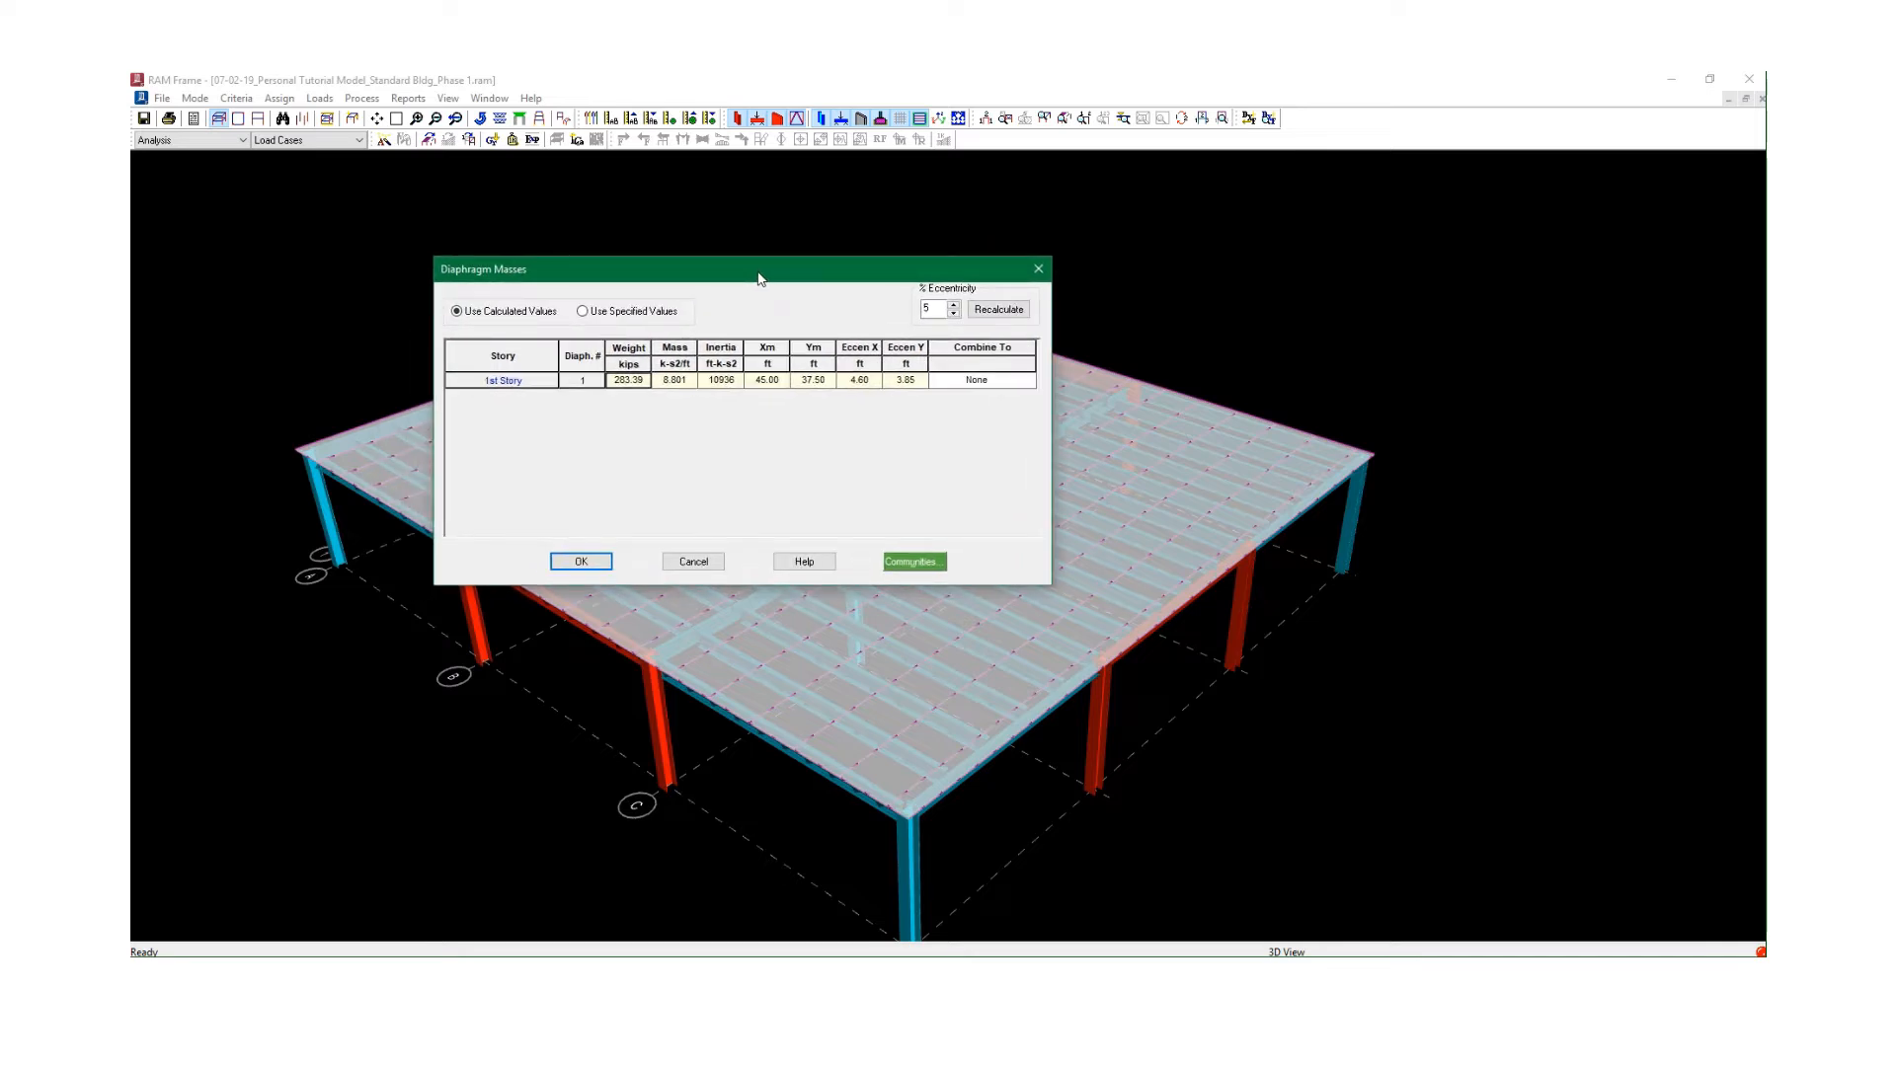
left_click_drag(759, 279, 877, 309)
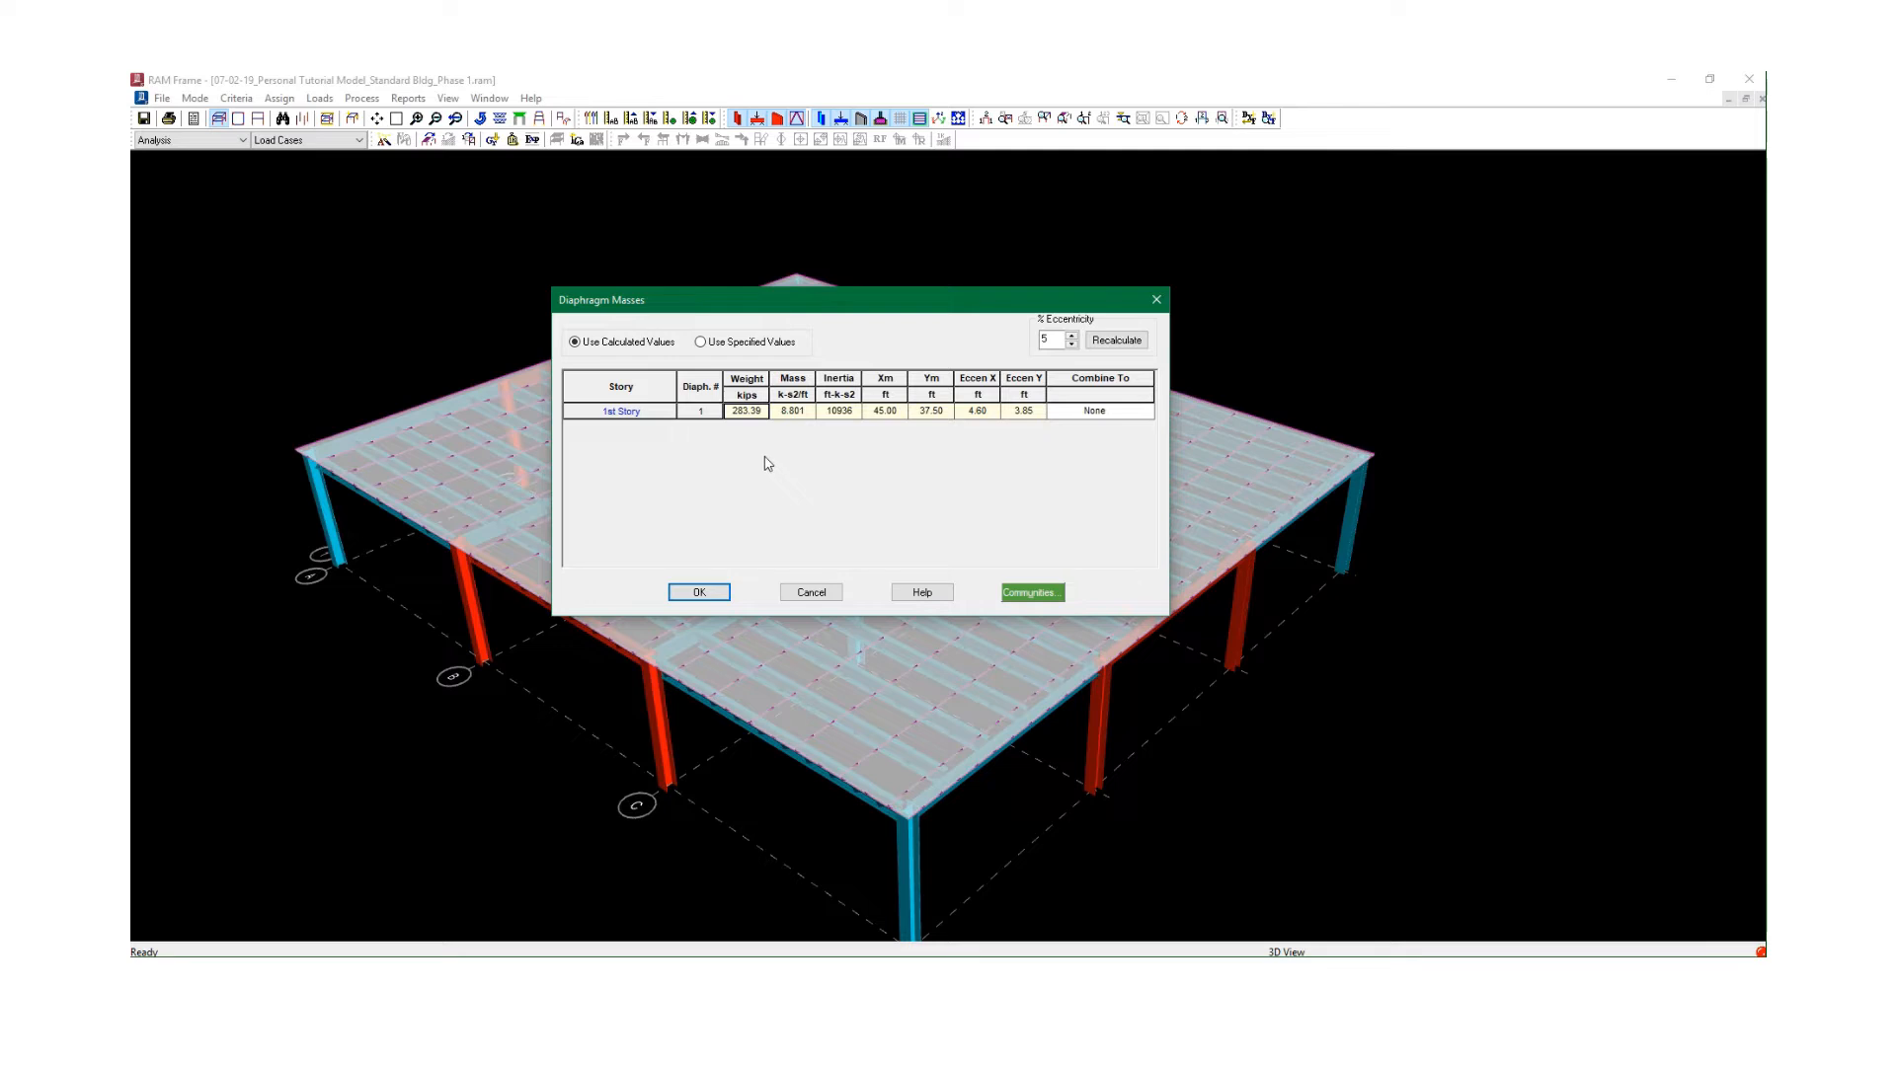
left_click_drag(781, 310, 942, 335)
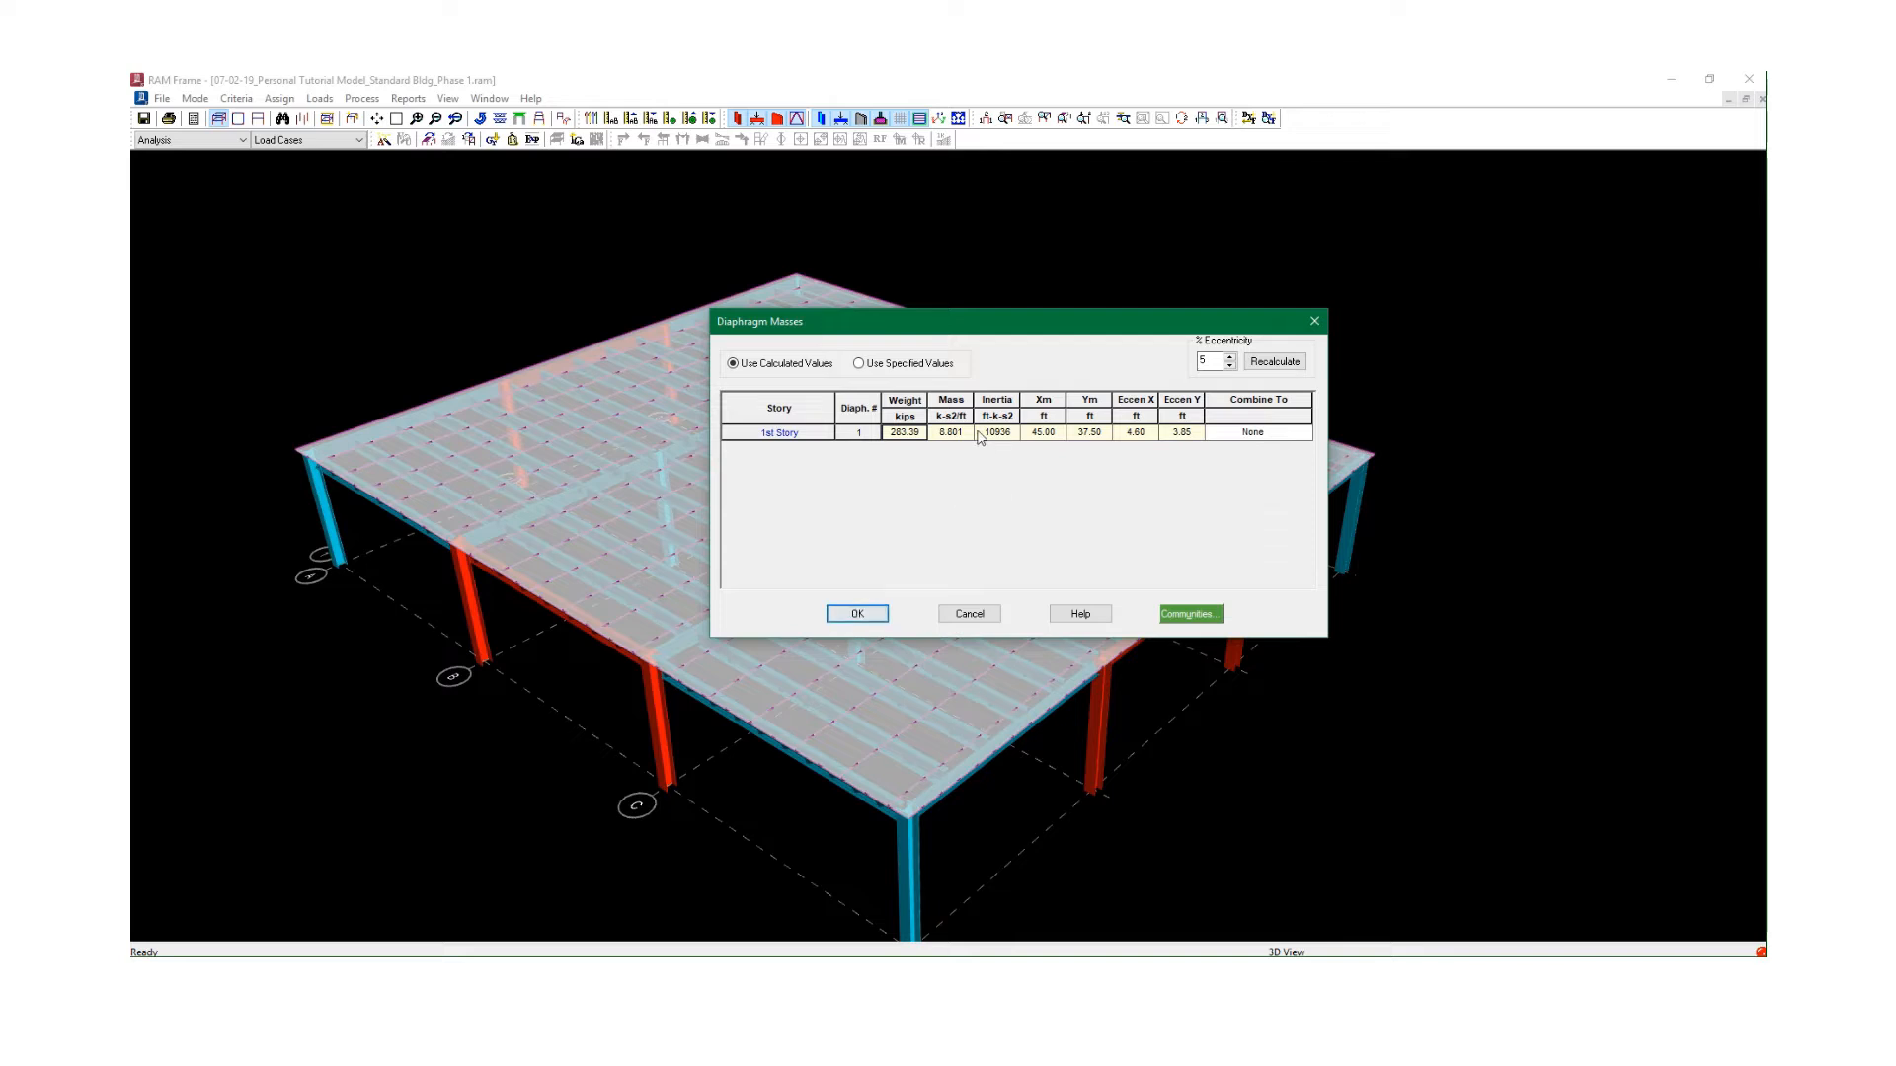
left_click(857, 614)
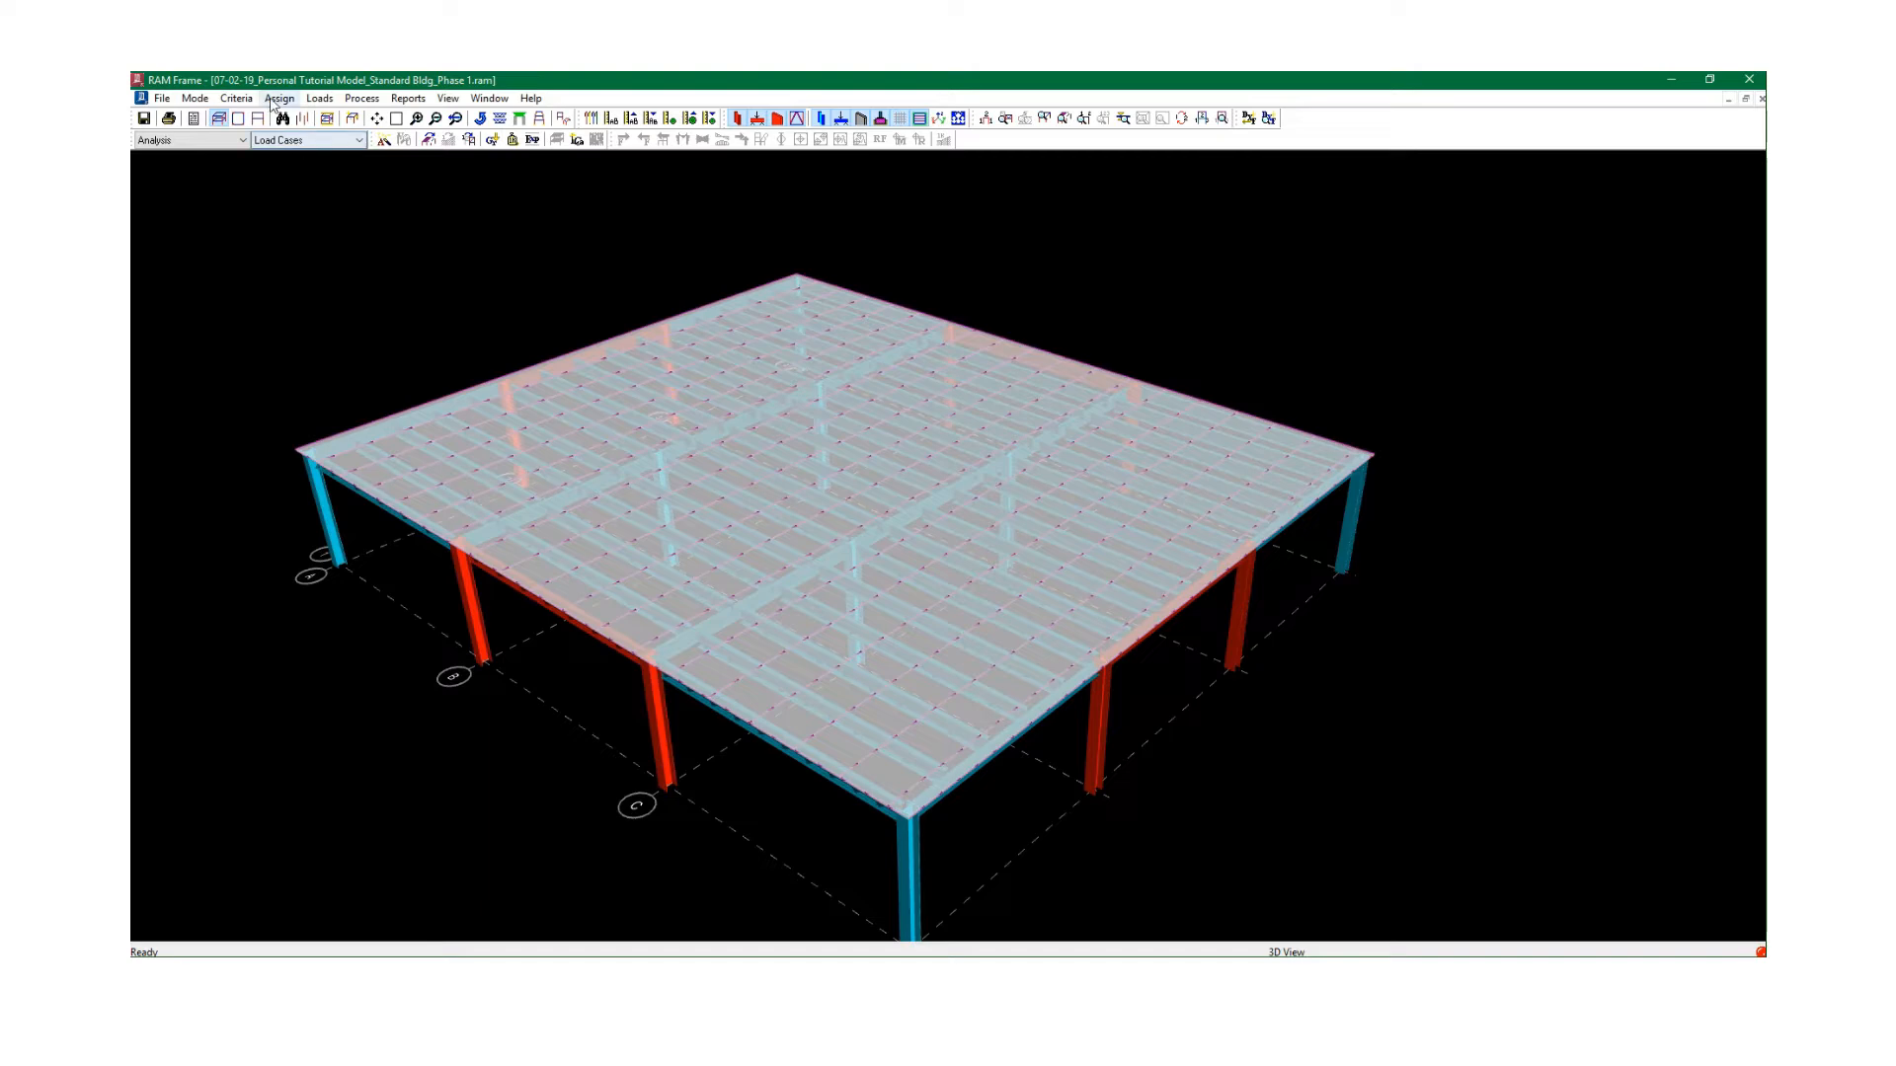
Examine the wind exposure data, including the 1st Story's building extents and parapet height.
left_click(319, 98)
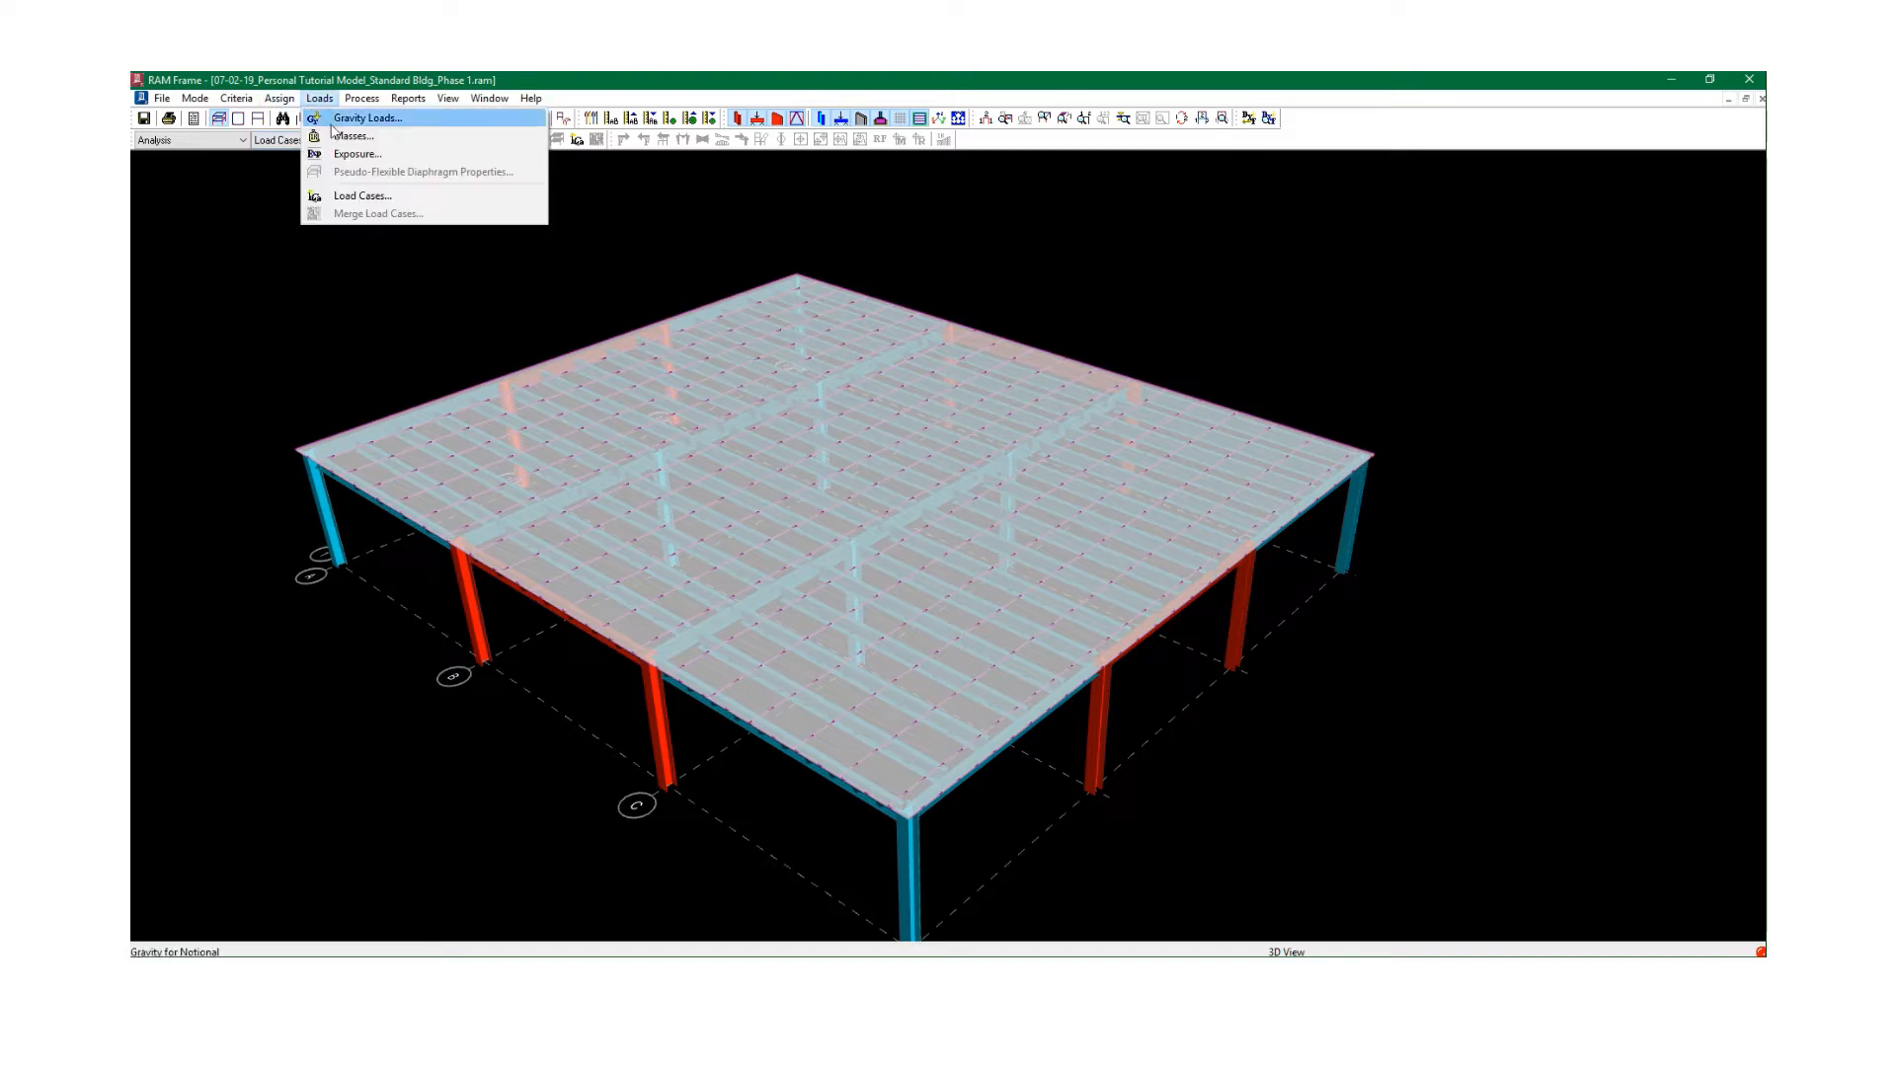
left_click(356, 154)
left_click_drag(791, 355, 792, 314)
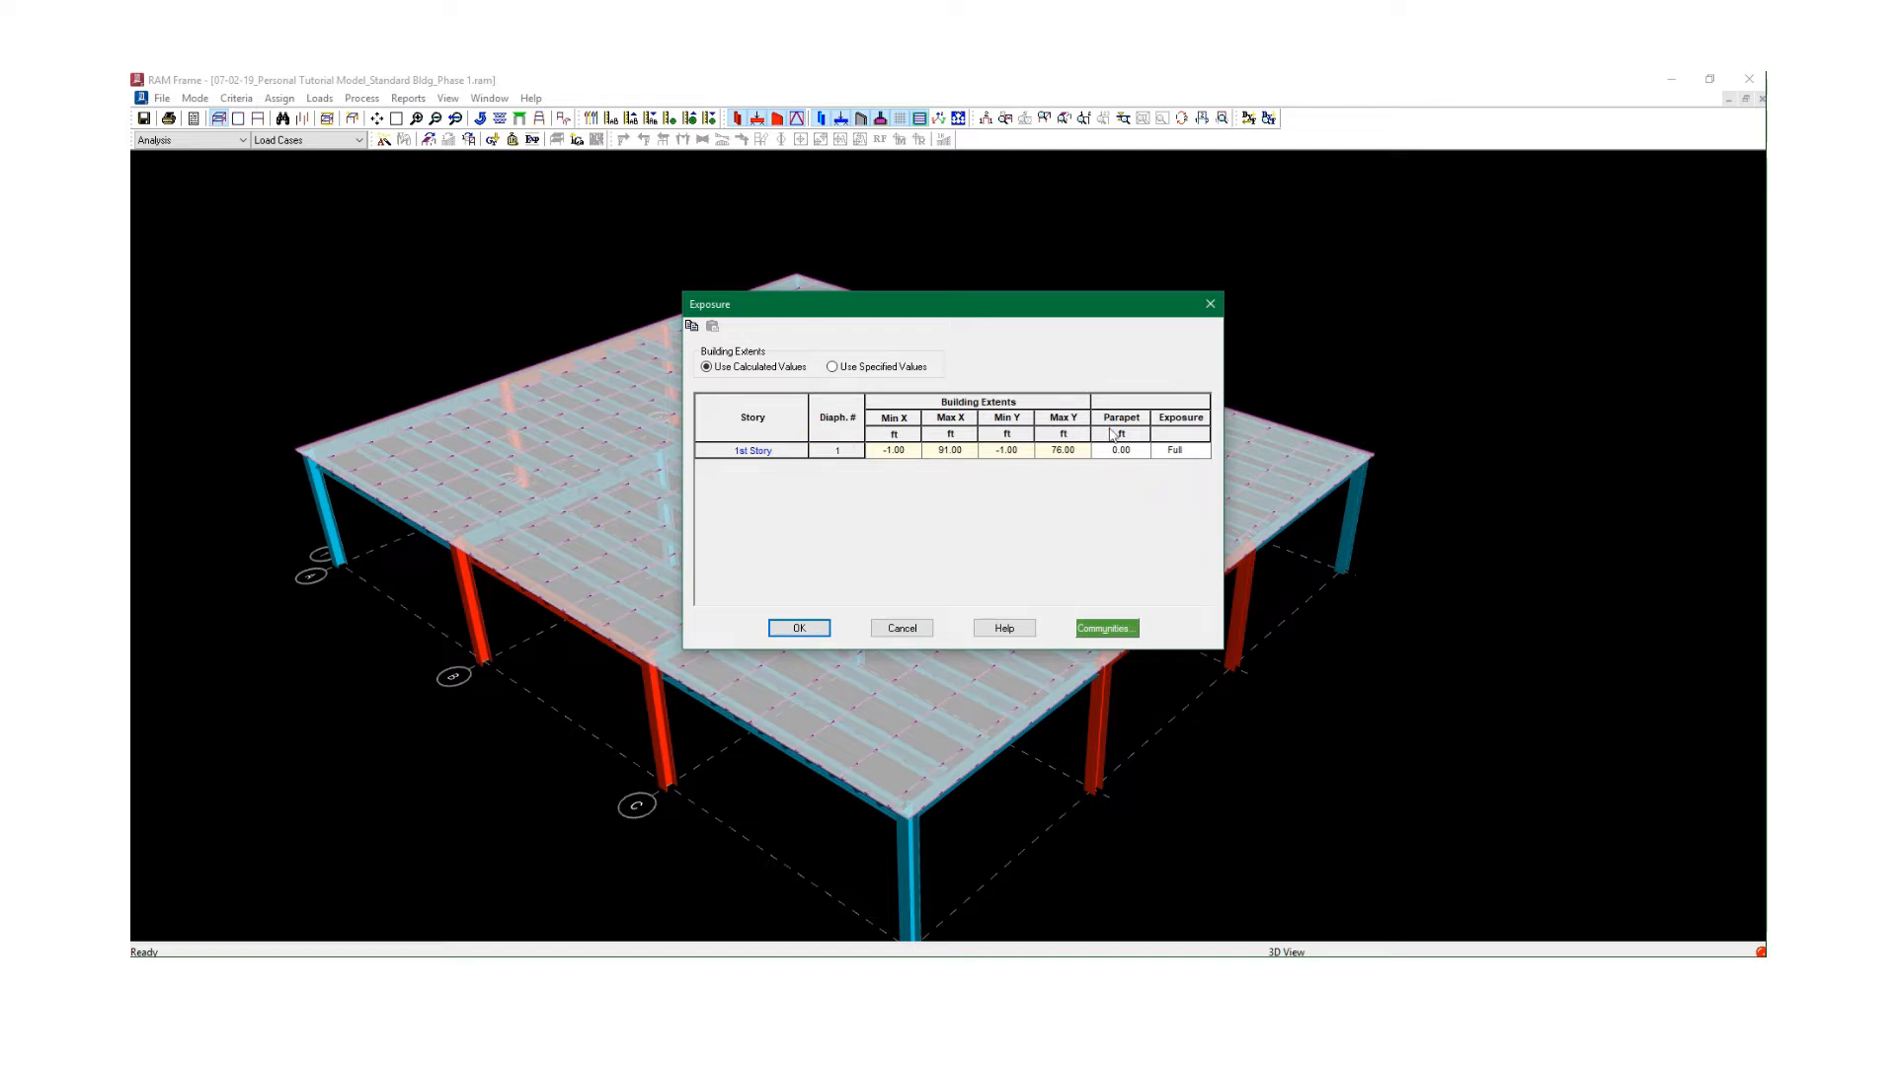
left_click(1138, 455)
left_click_drag(1138, 454, 1110, 459)
left_click(1134, 450)
Check the 1st Story's exposure options, keep Full, and accept the exposure data.
left_click(1198, 450)
left_click(1203, 453)
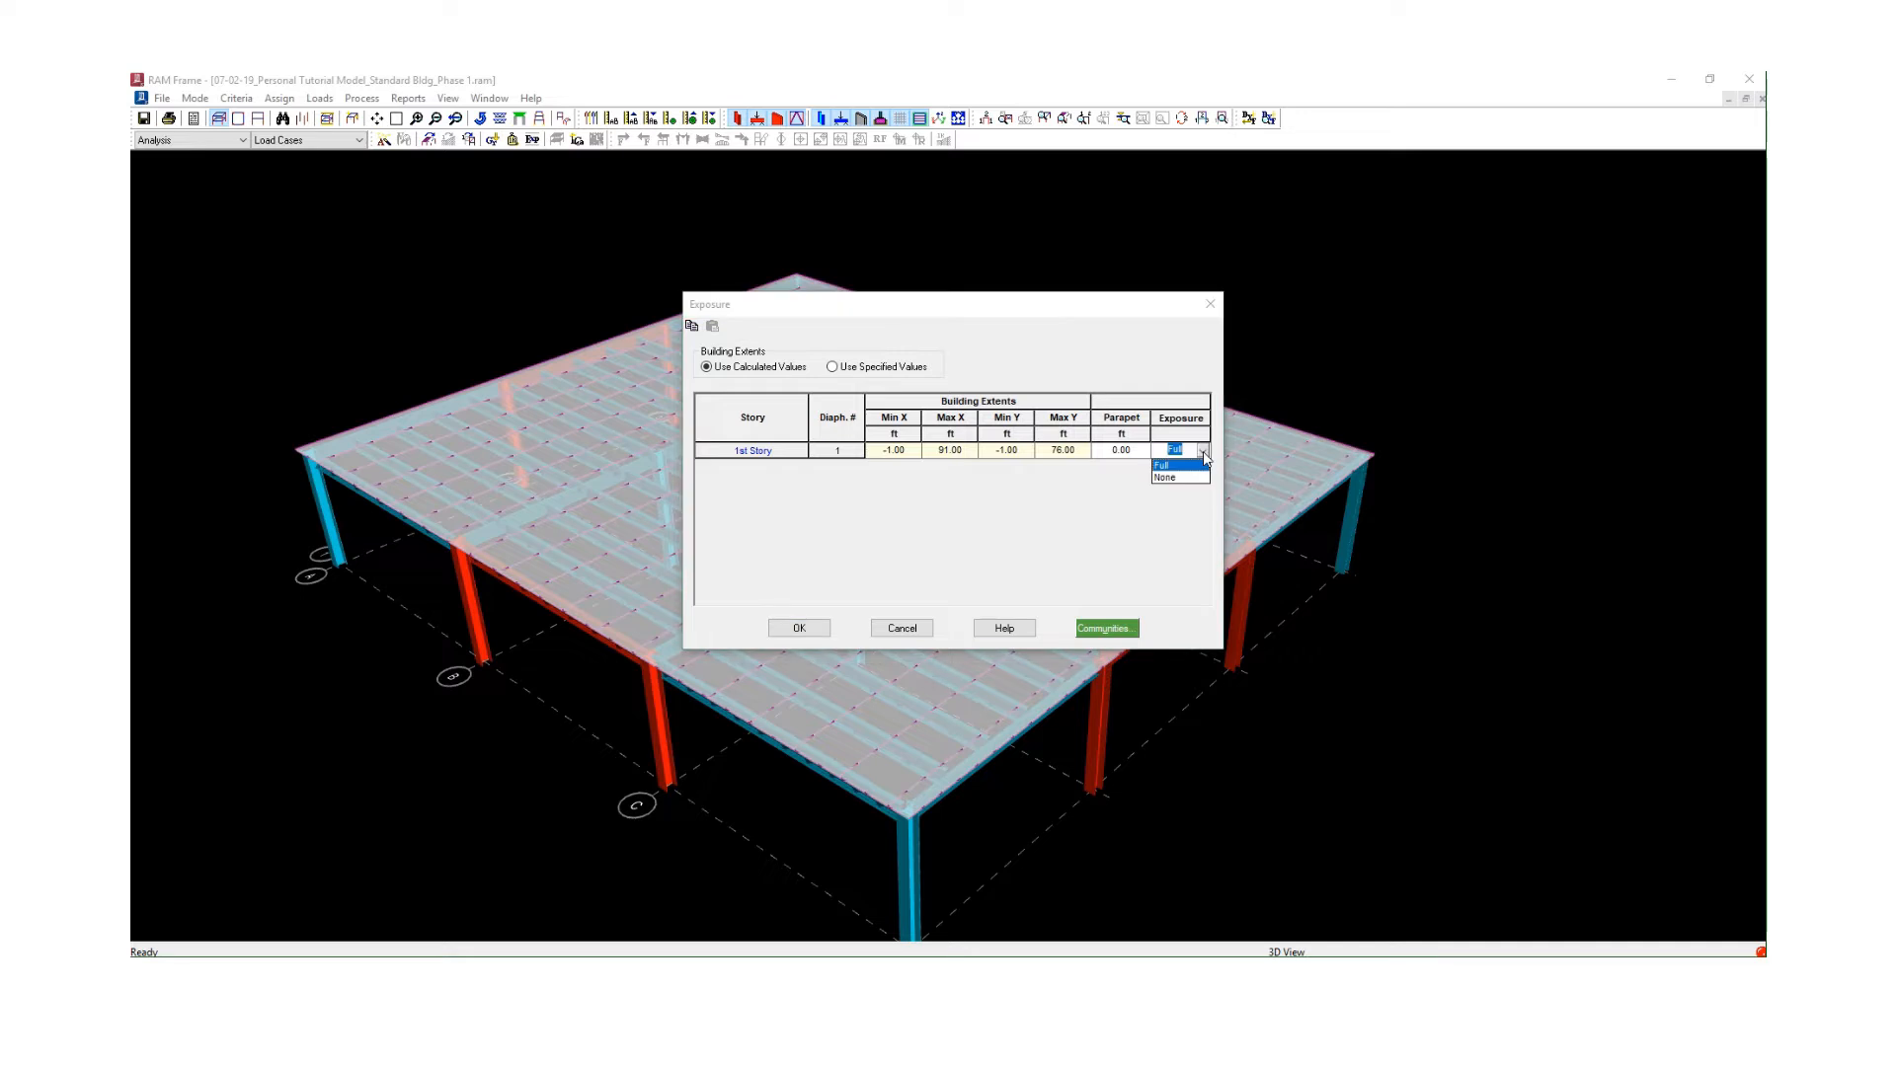
left_click(1203, 452)
left_click(1181, 450)
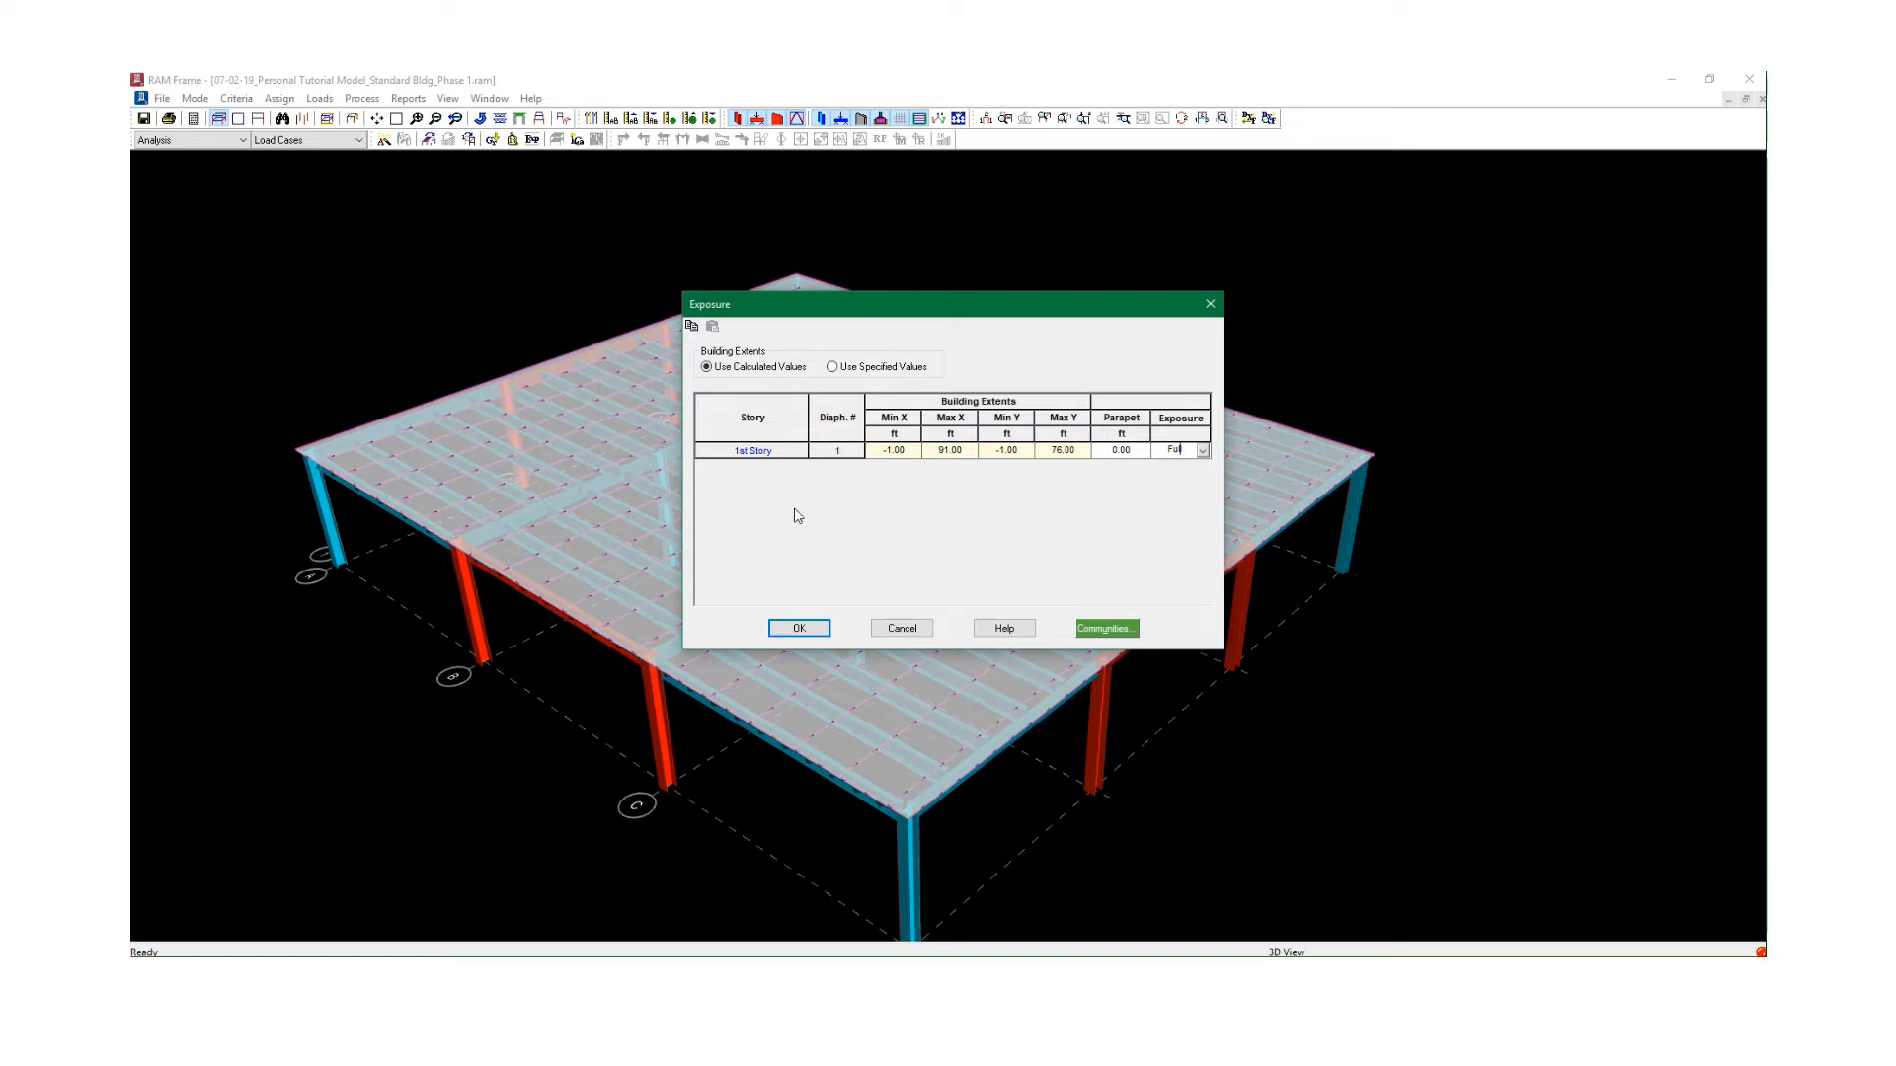
left_click(1132, 450)
left_click(799, 630)
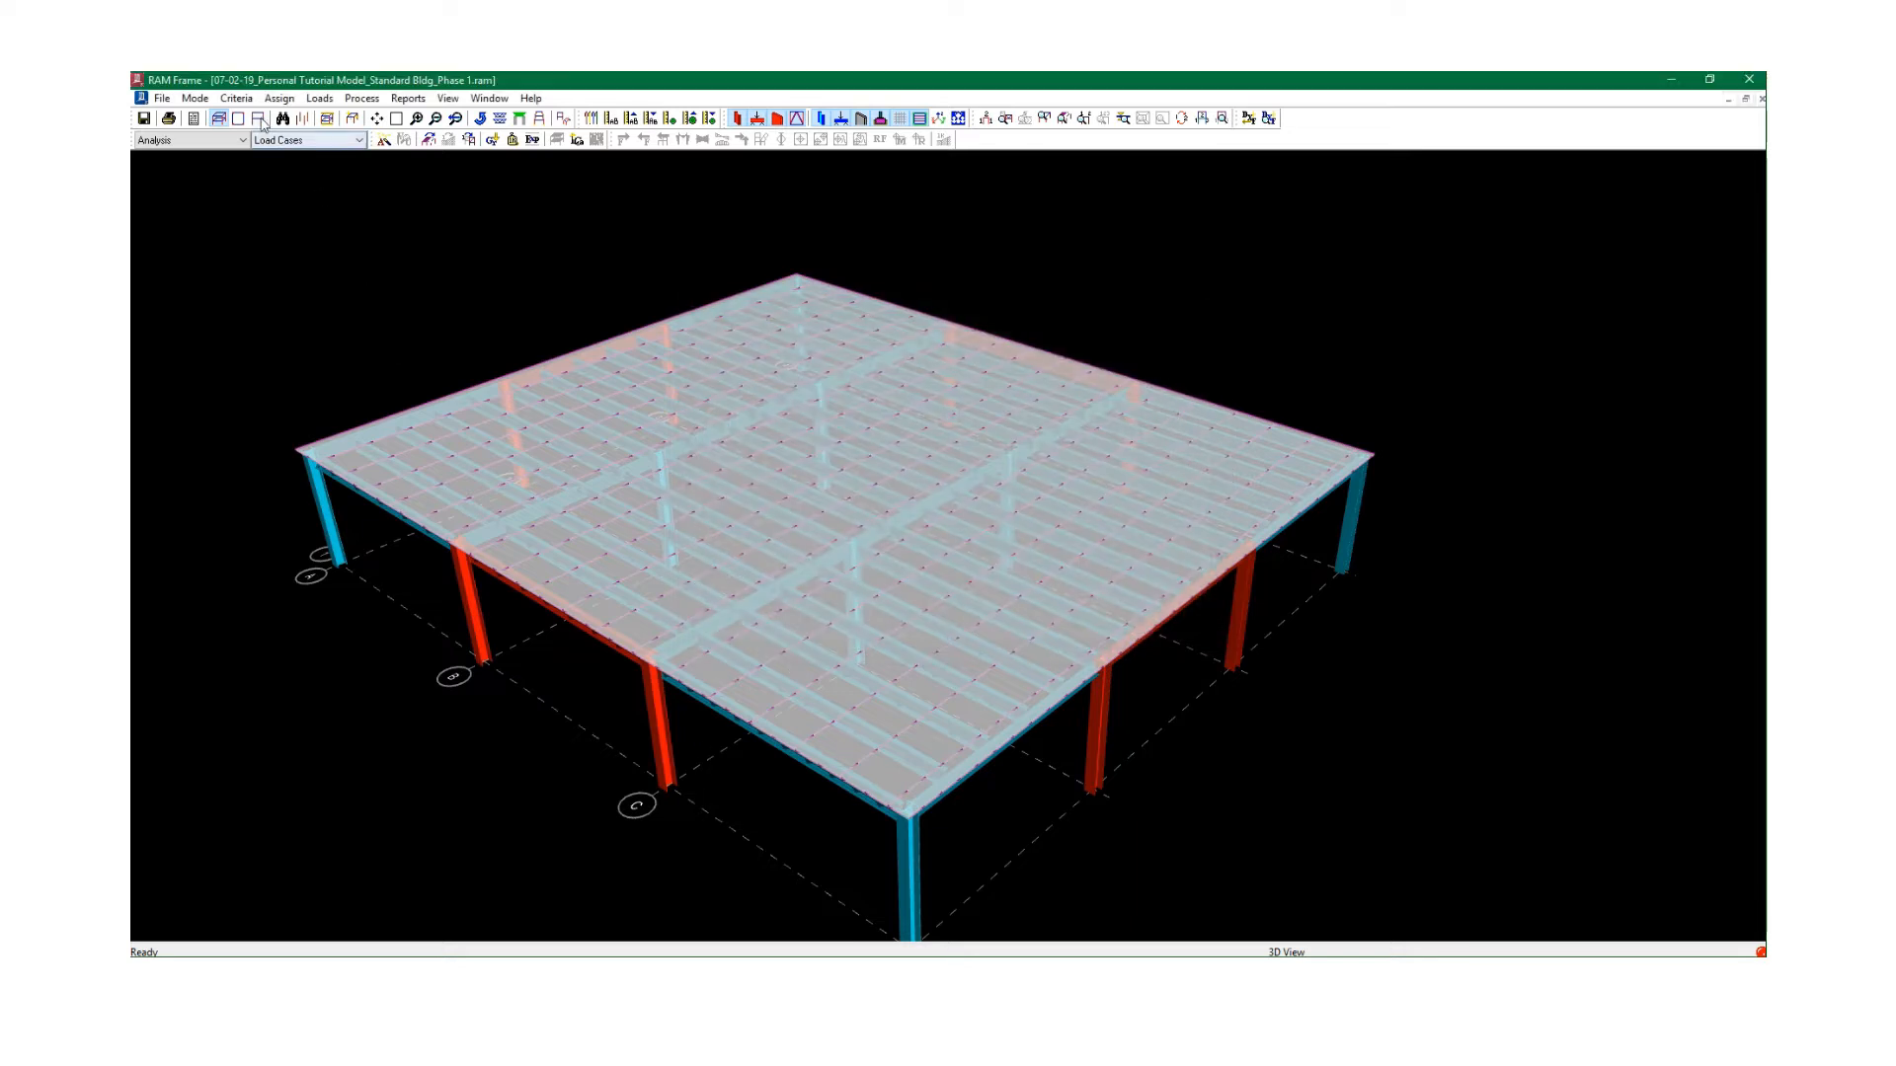
Start a new load case labelled WL as a wind case using ASCE 7-10.
left_click(238, 99)
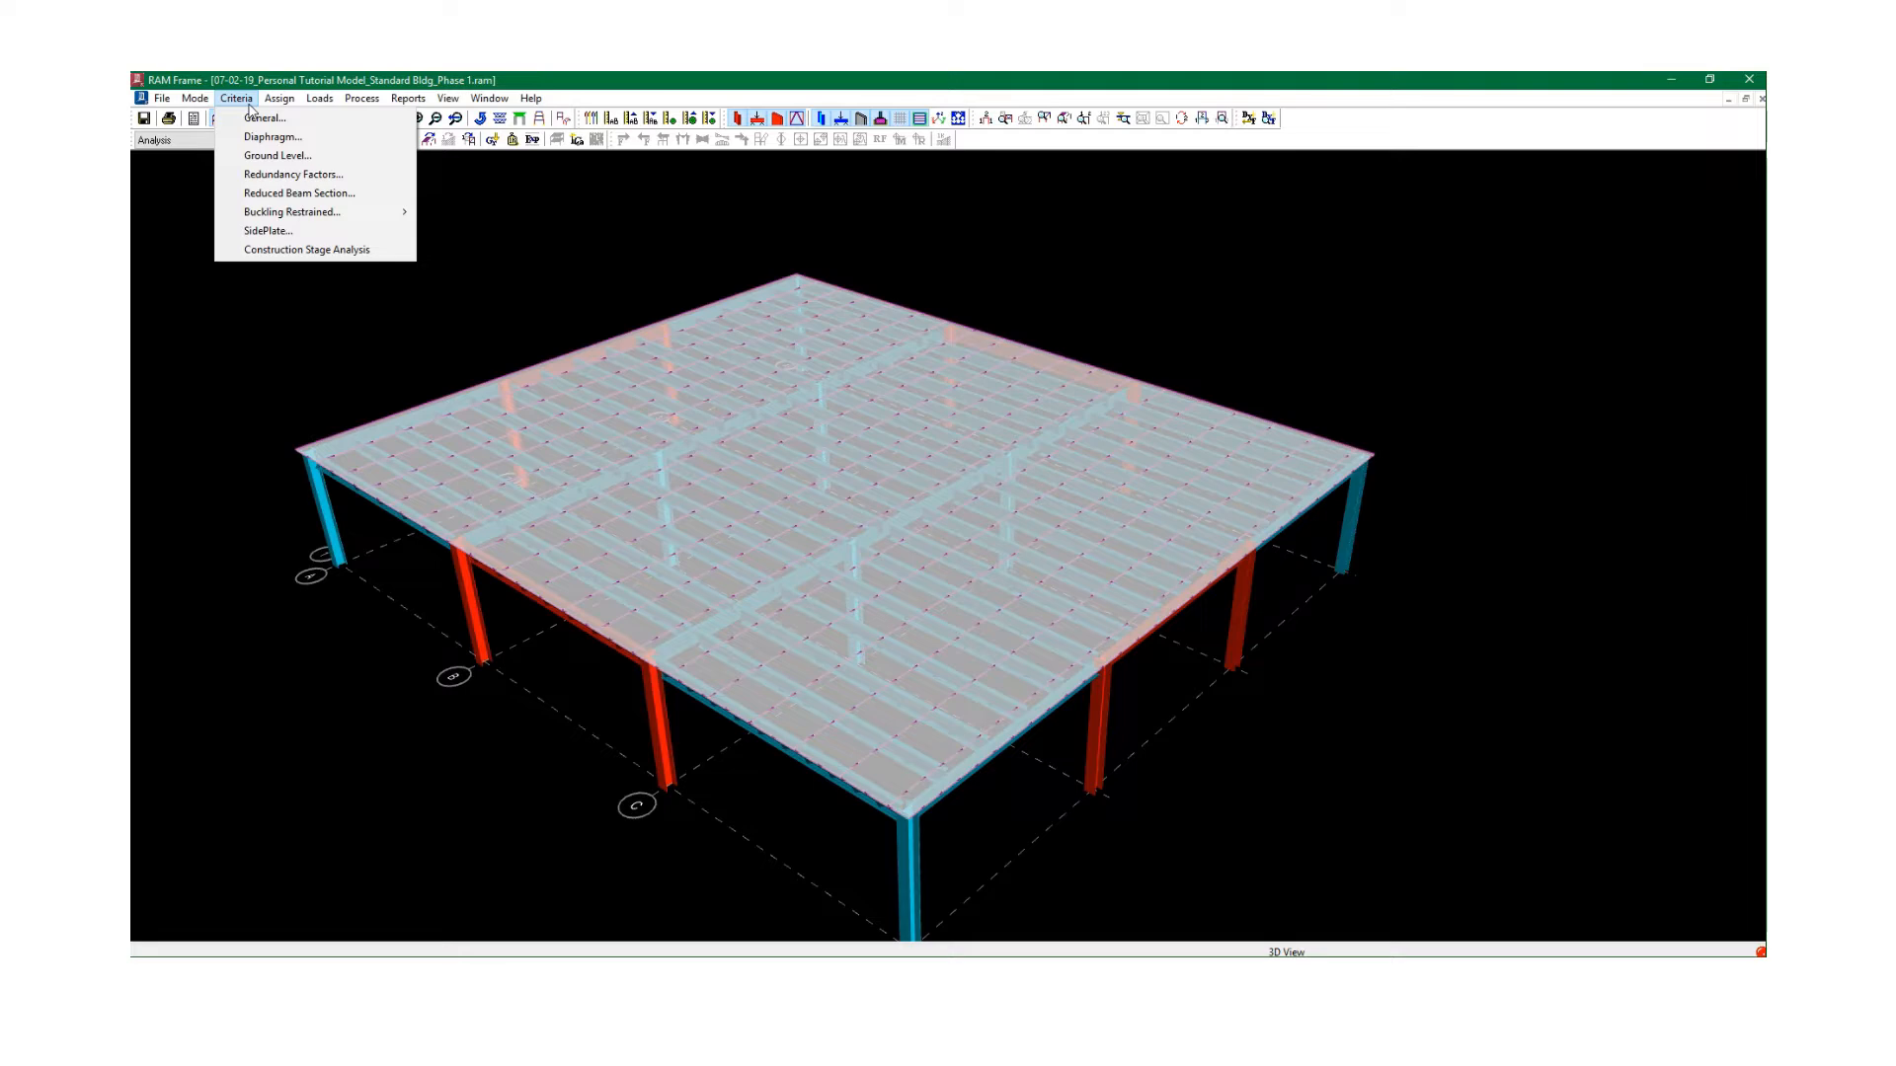
mouse_move(327, 103)
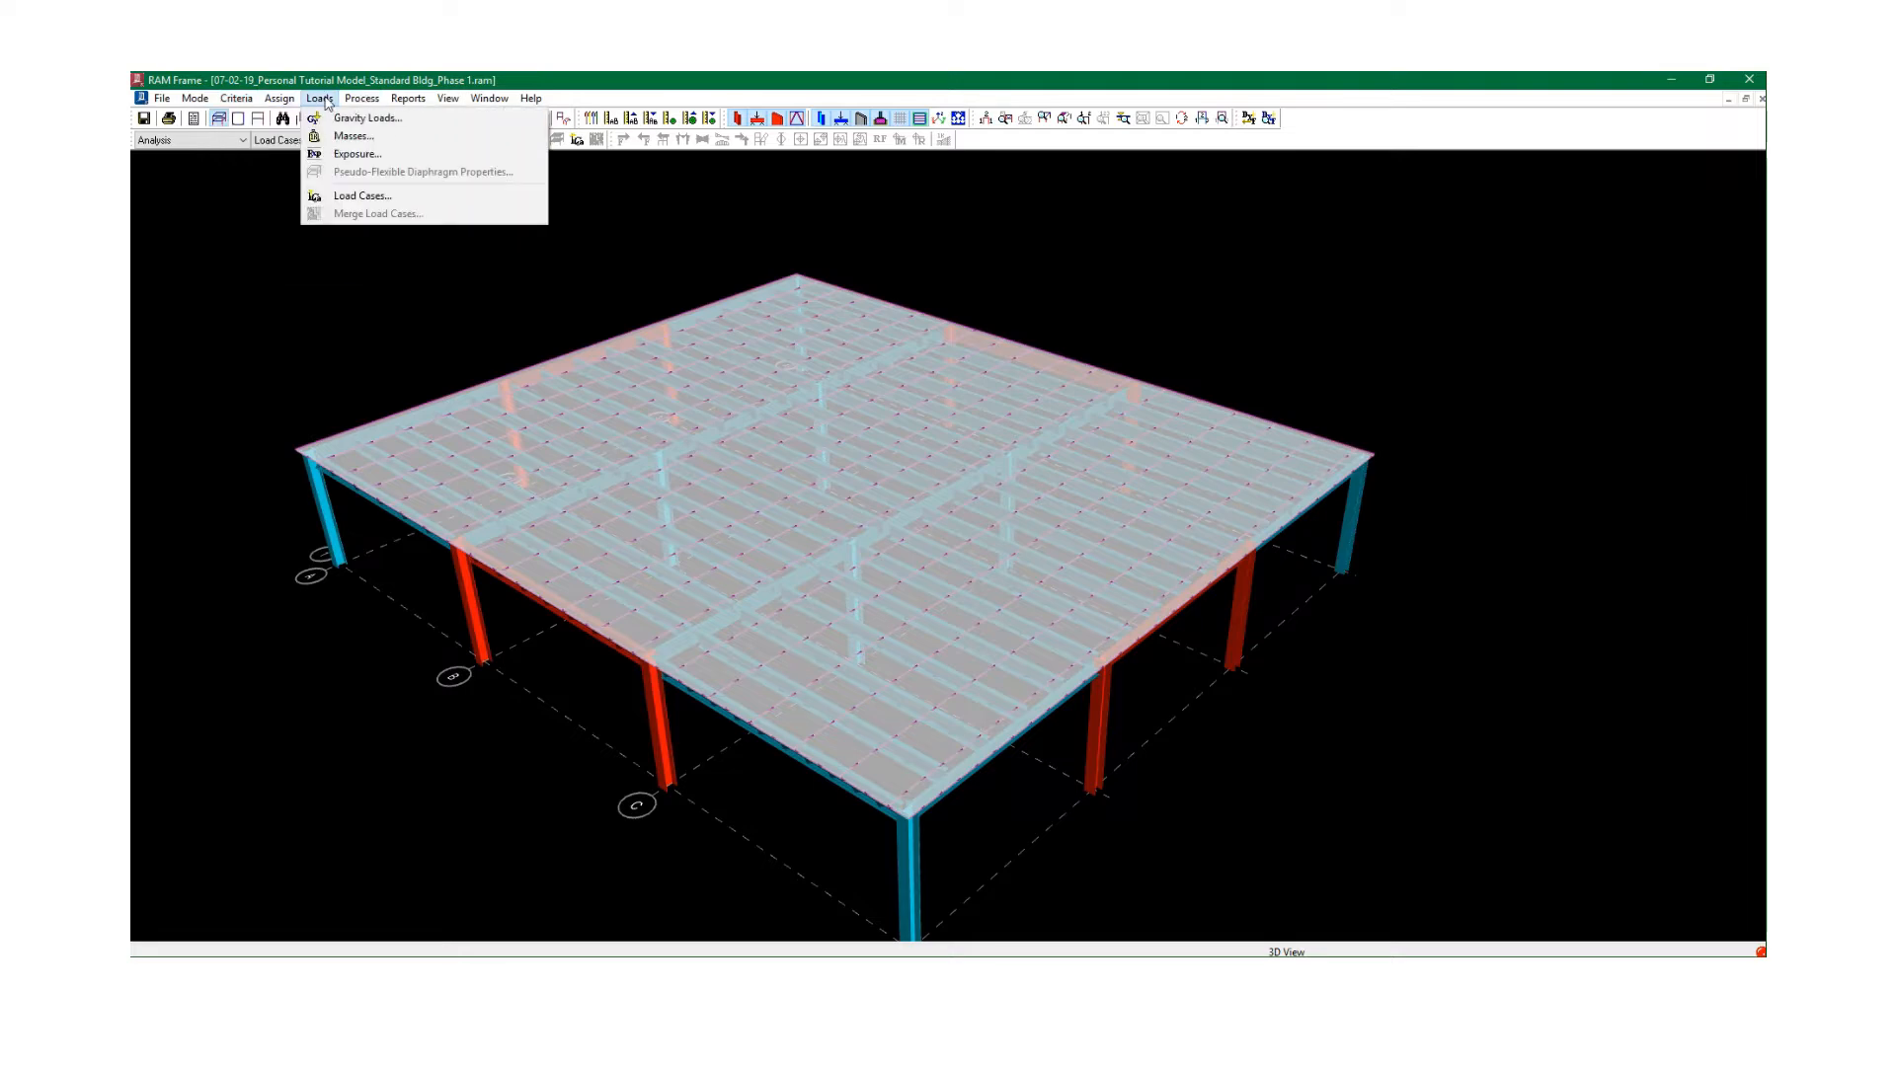
left_click(370, 199)
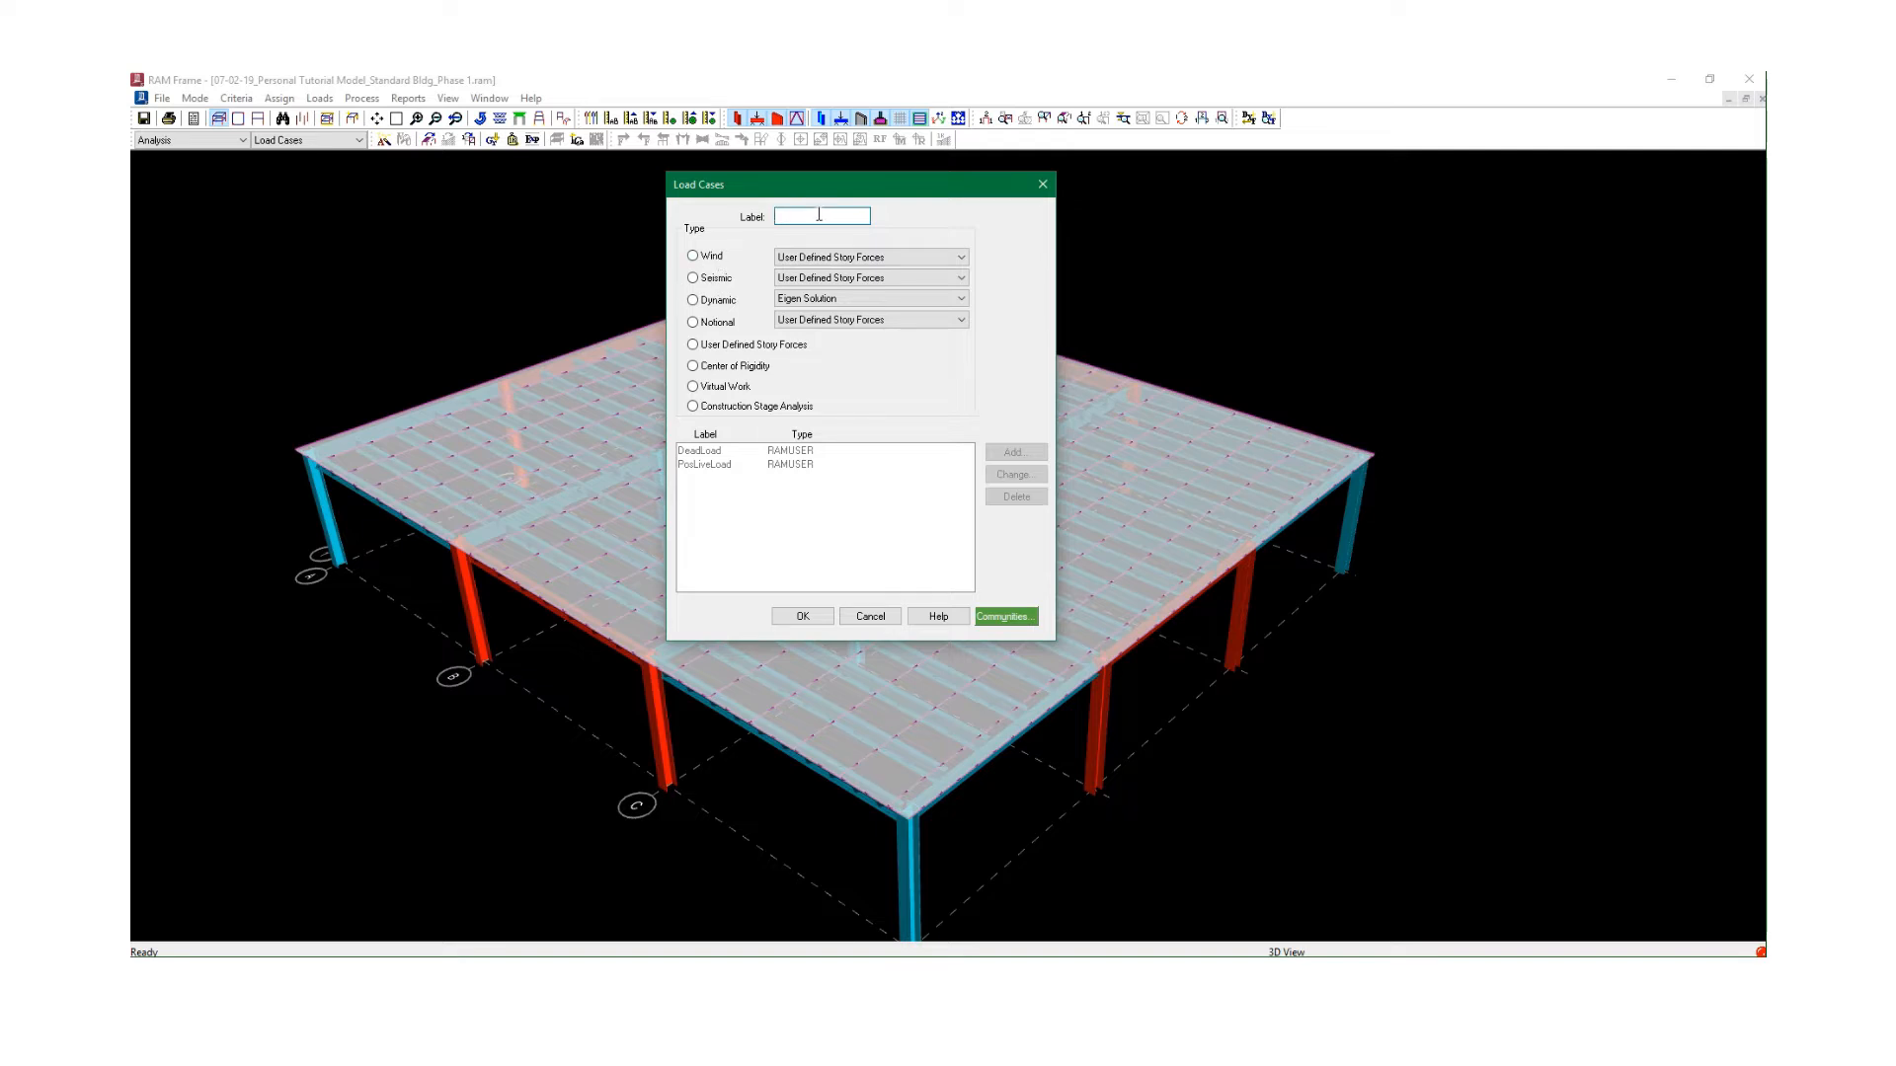
type("WL")
left_click(693, 255)
left_click(941, 259)
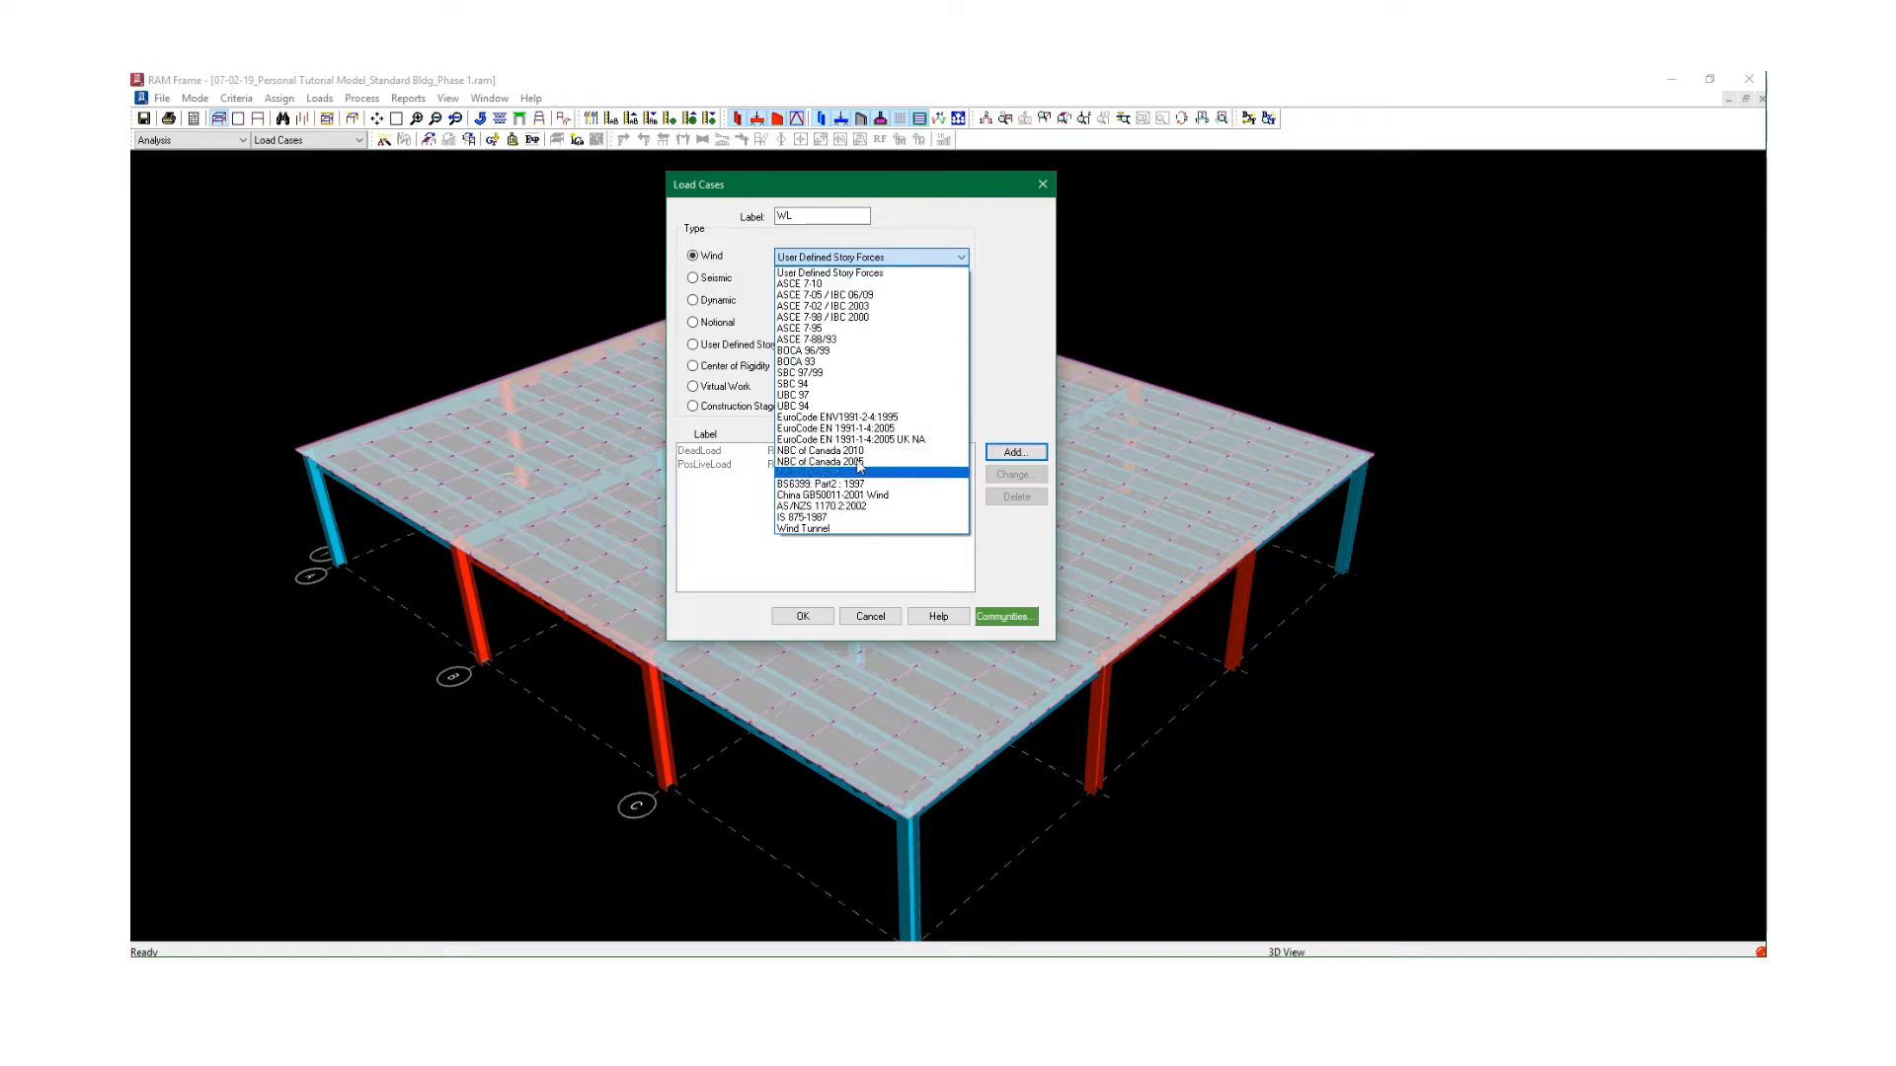
left_click(818, 286)
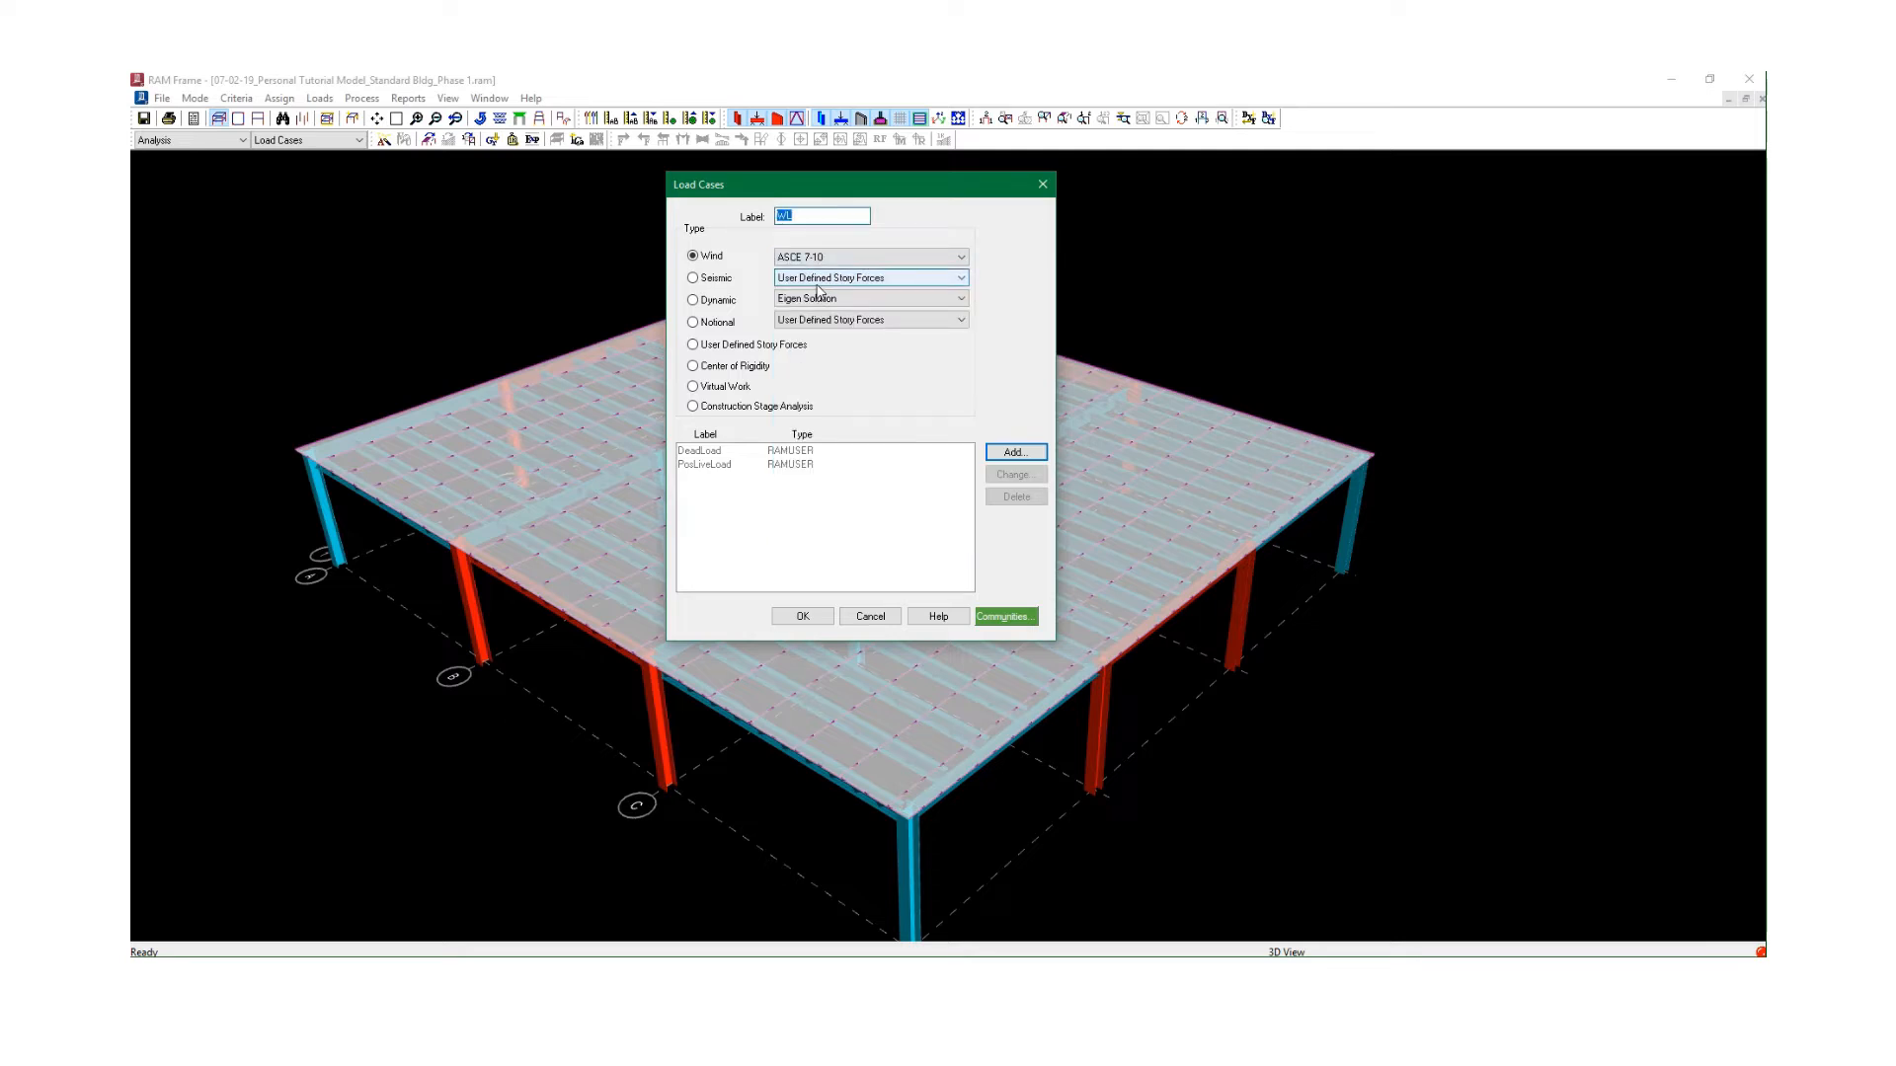
left_click(844, 259)
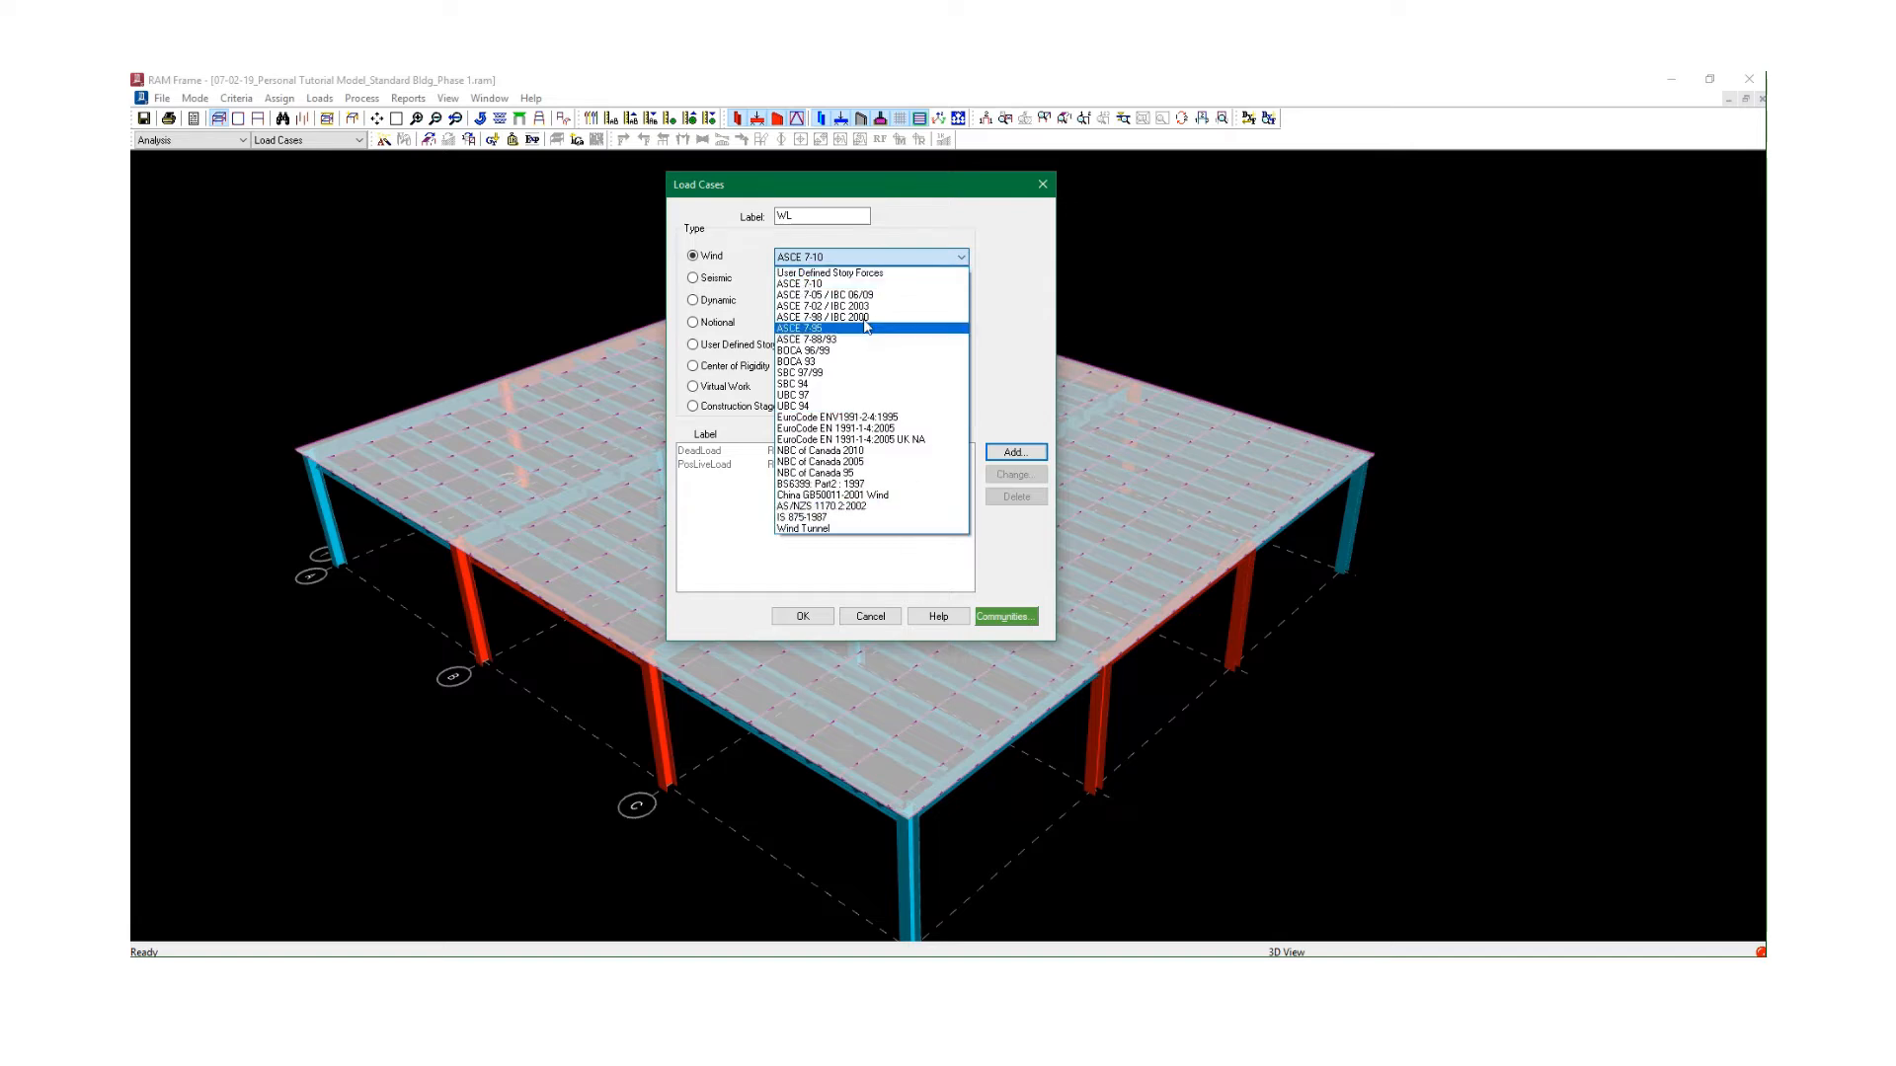
left_click(832, 286)
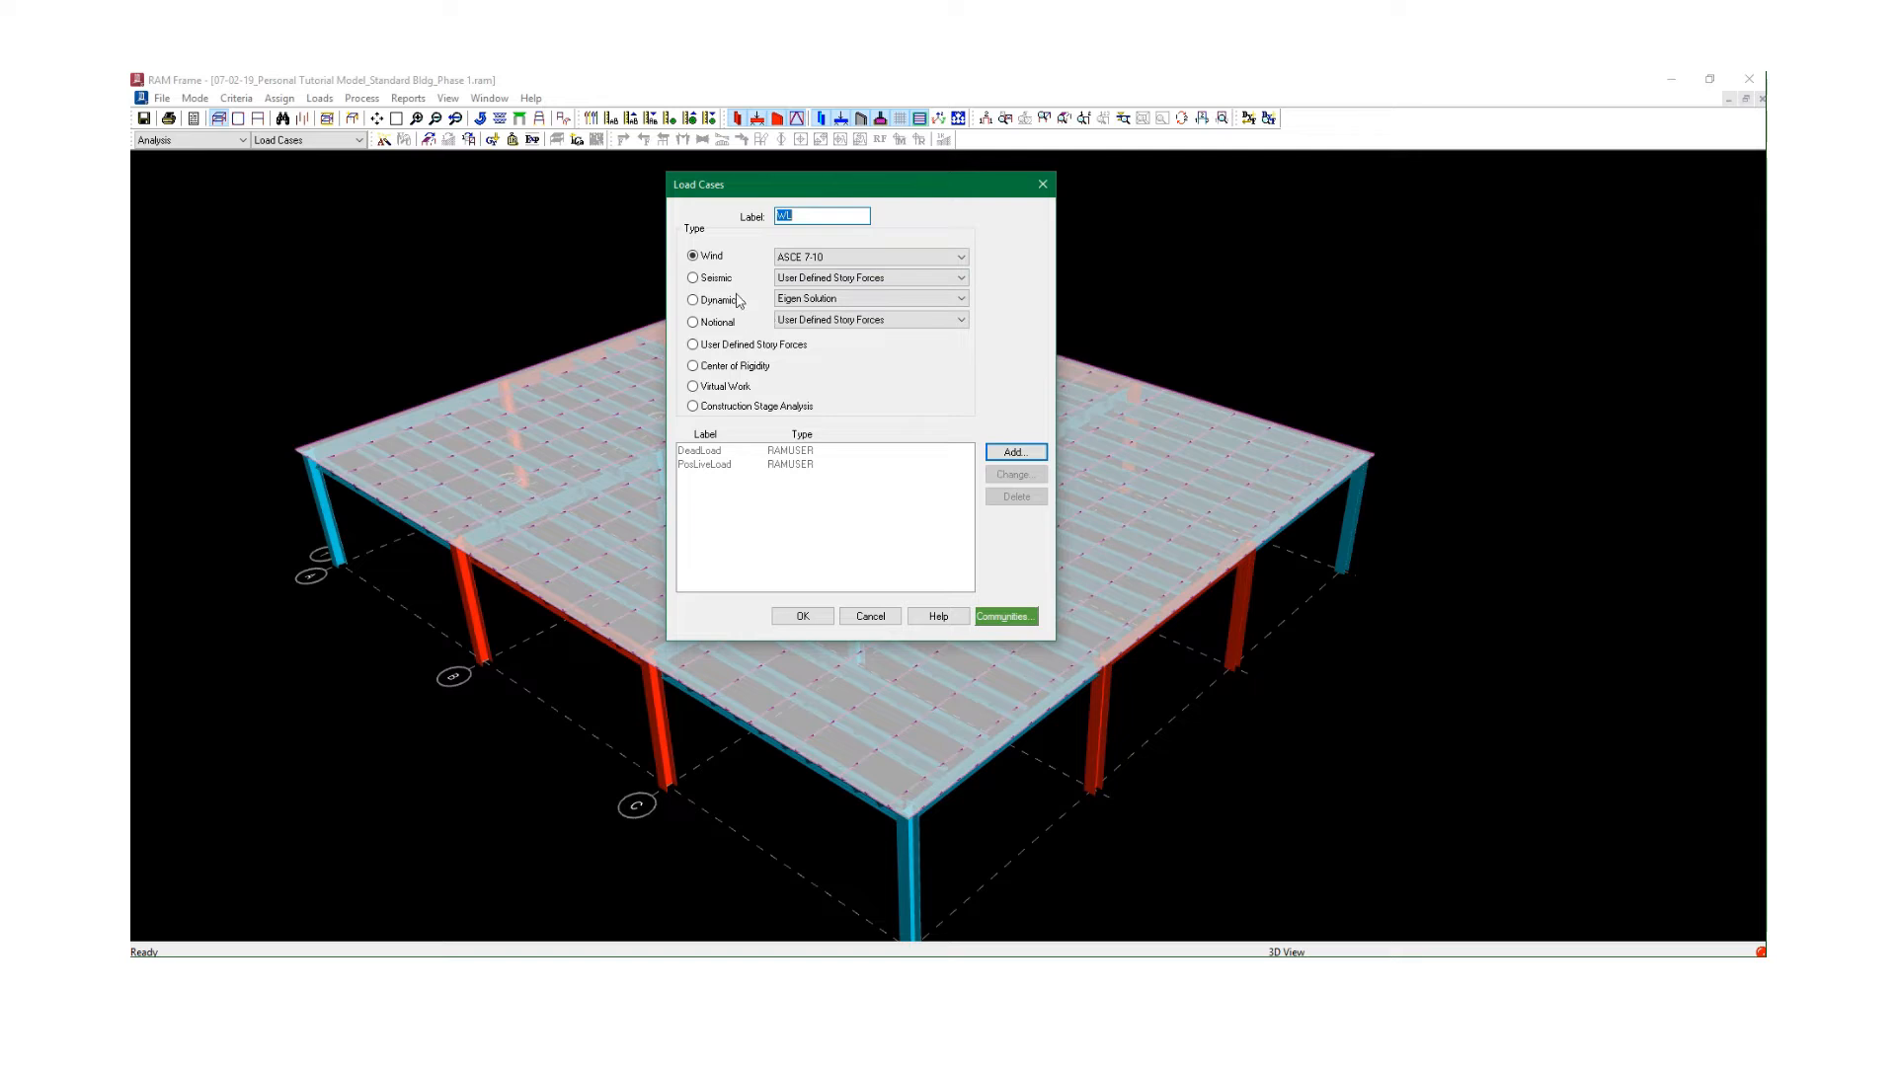
left_click(711, 281)
left_click(720, 261)
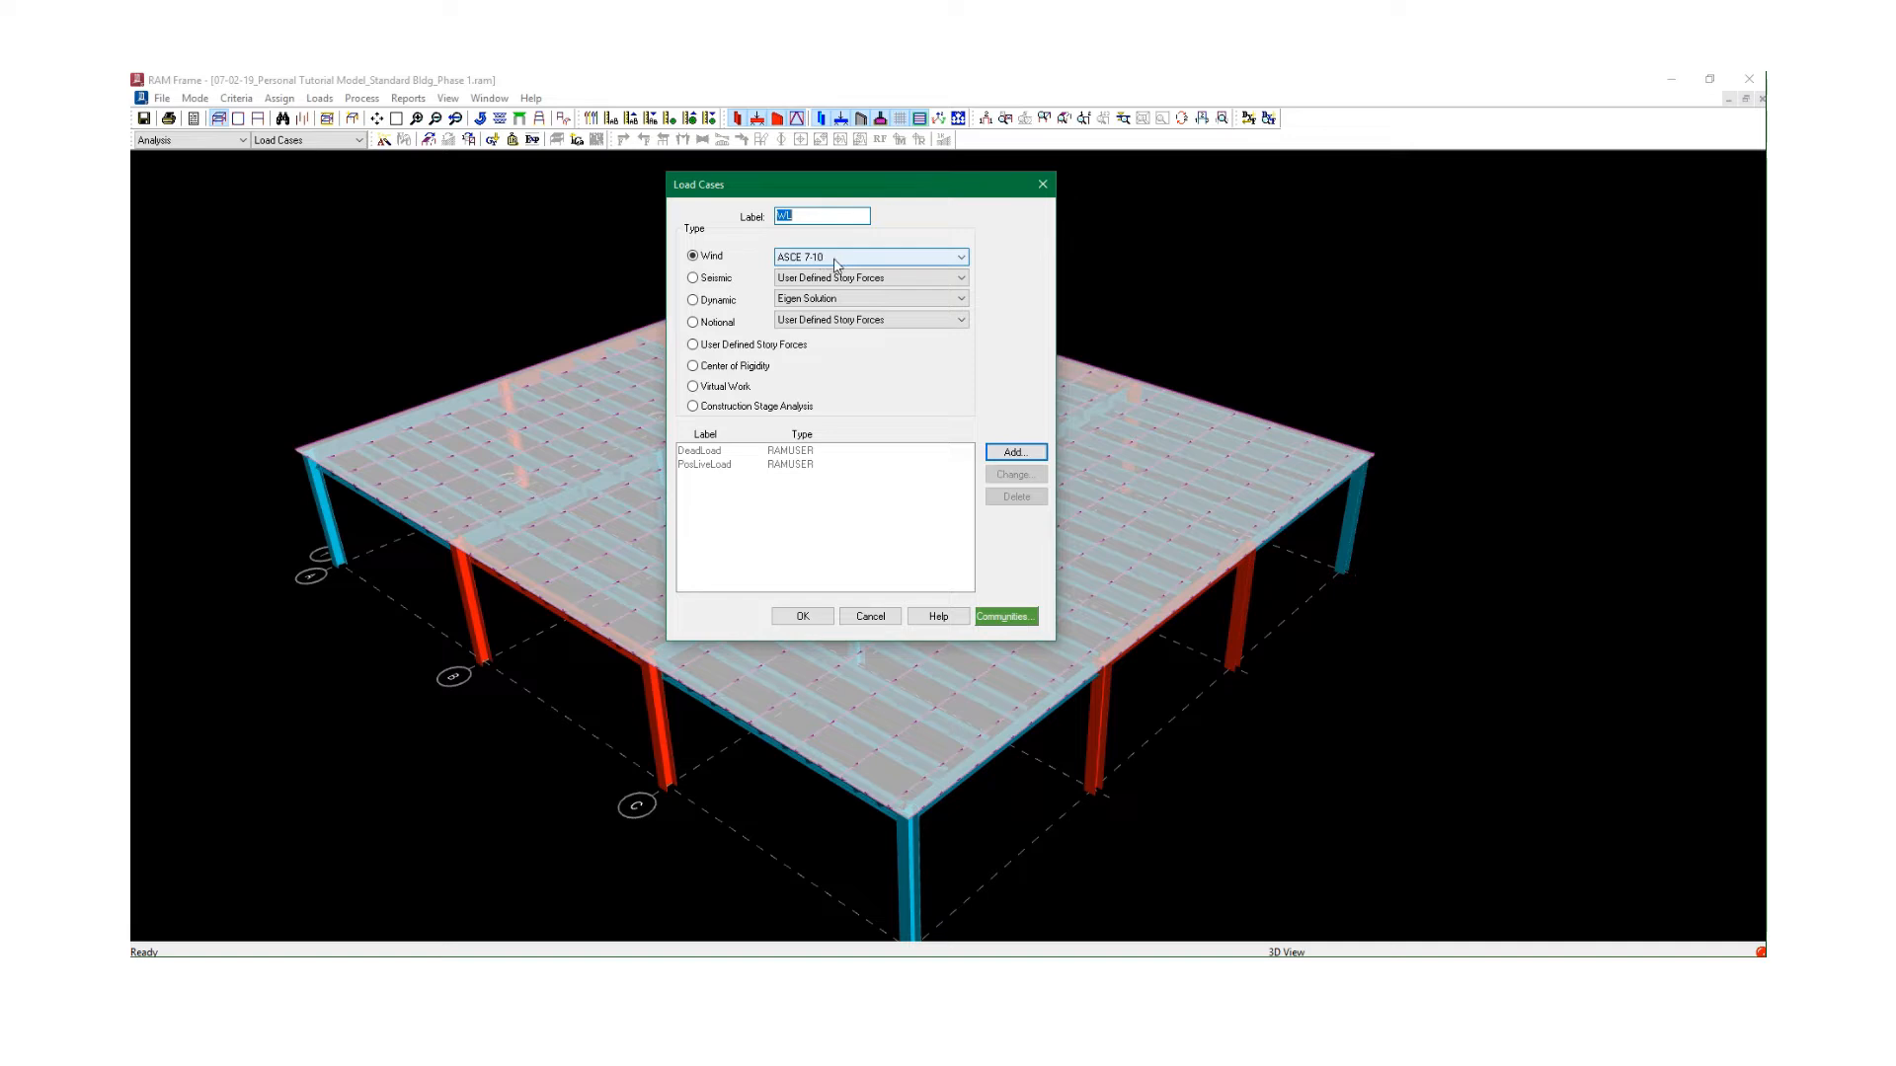
Add the WL wind case and base its mean roof height on Use Top Story Height.
left_click(1015, 452)
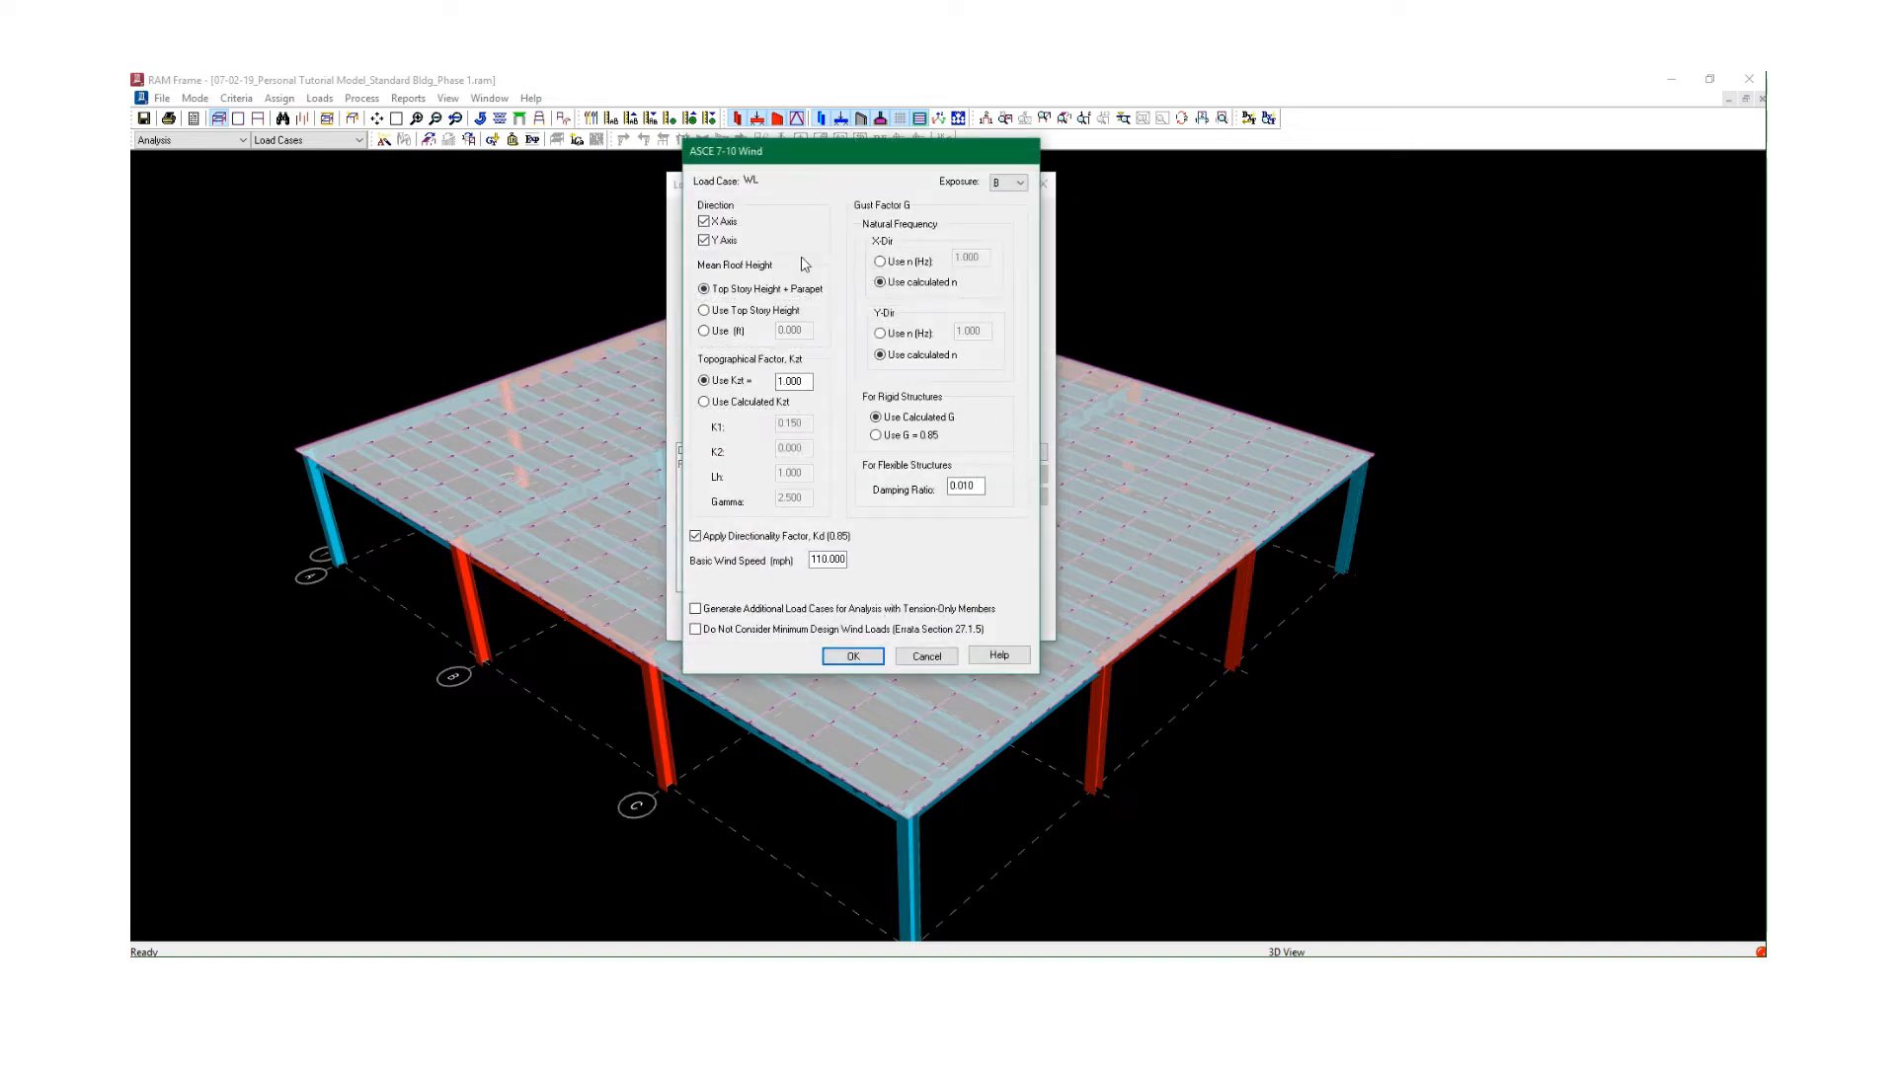
left_click_drag(769, 163, 781, 169)
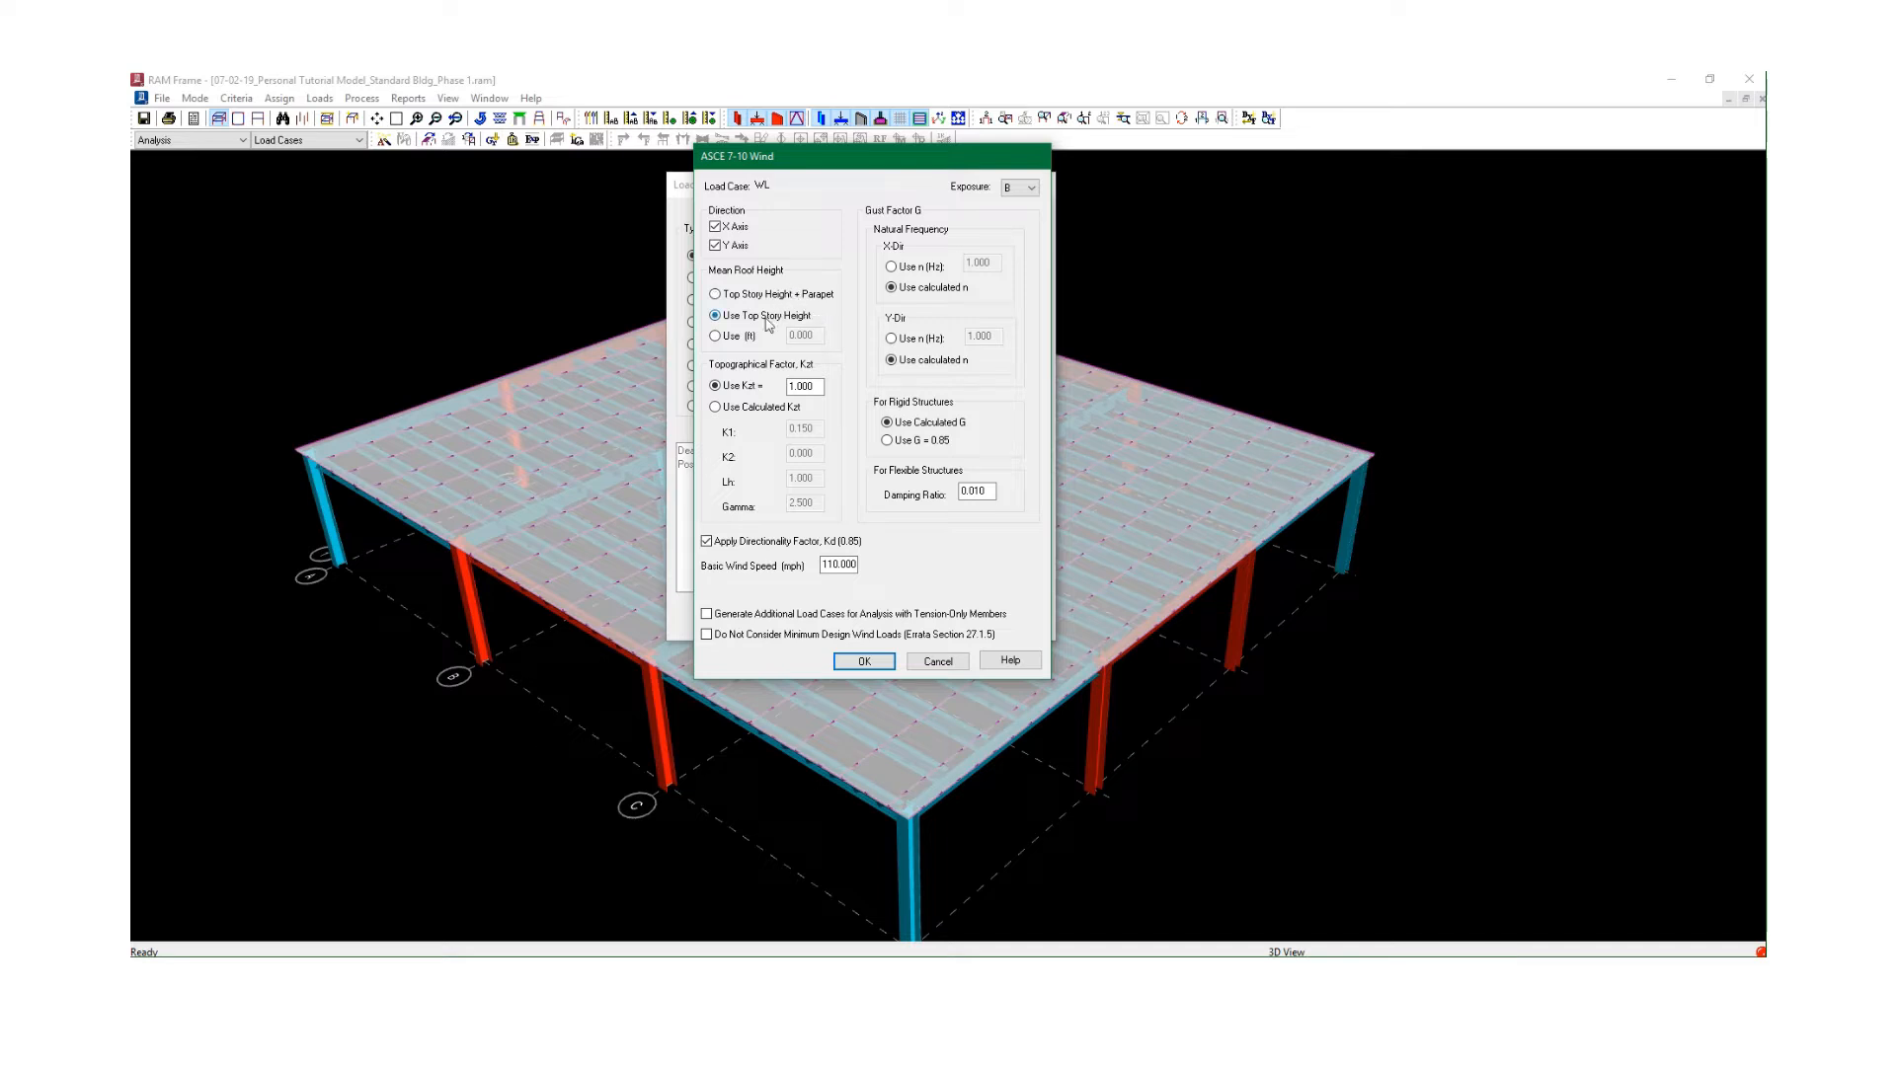
left_click(732, 337)
left_click(755, 298)
left_click(747, 295)
left_click(754, 320)
Re-enter the basic wind speed of the ASCE 7-10 wind case.
left_click(842, 565)
left_click(855, 565)
left_click(835, 564)
left_click(848, 566)
left_click(855, 565)
left_click_drag(859, 566, 798, 568)
left_click(828, 565)
left_click_drag(821, 565, 900, 566)
type("11")
key("BackSpace")
key("BackSpace")
type("20")
left_click_drag(845, 567, 748, 595)
type("11")
Keep the calculated natural frequency in the X direction and the calculated gust factor G for rigid structures.
left_click(927, 267)
left_click(928, 288)
left_click(908, 270)
left_click(922, 290)
left_click(925, 427)
left_click(990, 491)
Choose the wind exposure category, accept the WL wind parameters, and review the generated wind load cases.
left_click(1028, 195)
left_click(1015, 213)
left_click(864, 662)
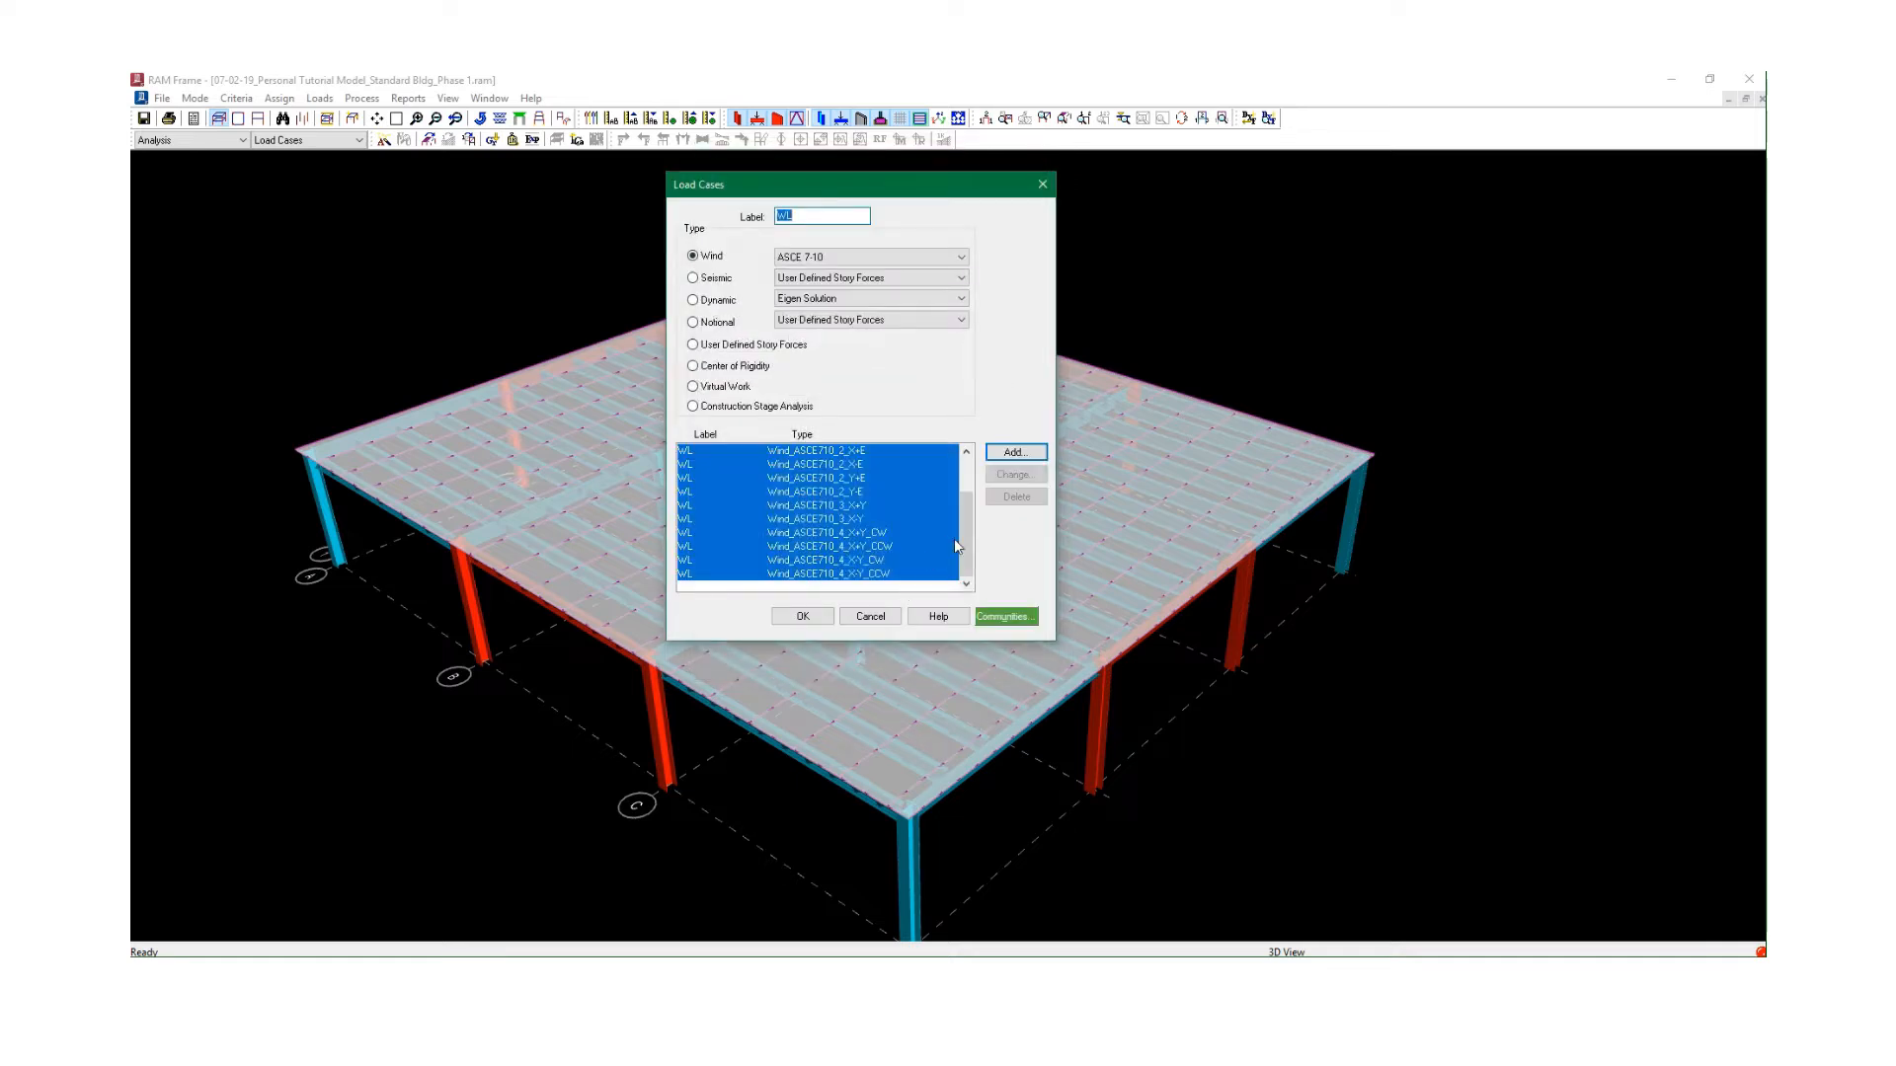
mouse_move(965, 544)
left_mouse_down()
mouse_move(983, 504)
mouse_move(972, 561)
left_mouse_up()
Add a seismic load case labelled EQ based on ASCE 7-10 Equivalent Lateral Force.
left_click(697, 280)
type("eq")
key("Return")
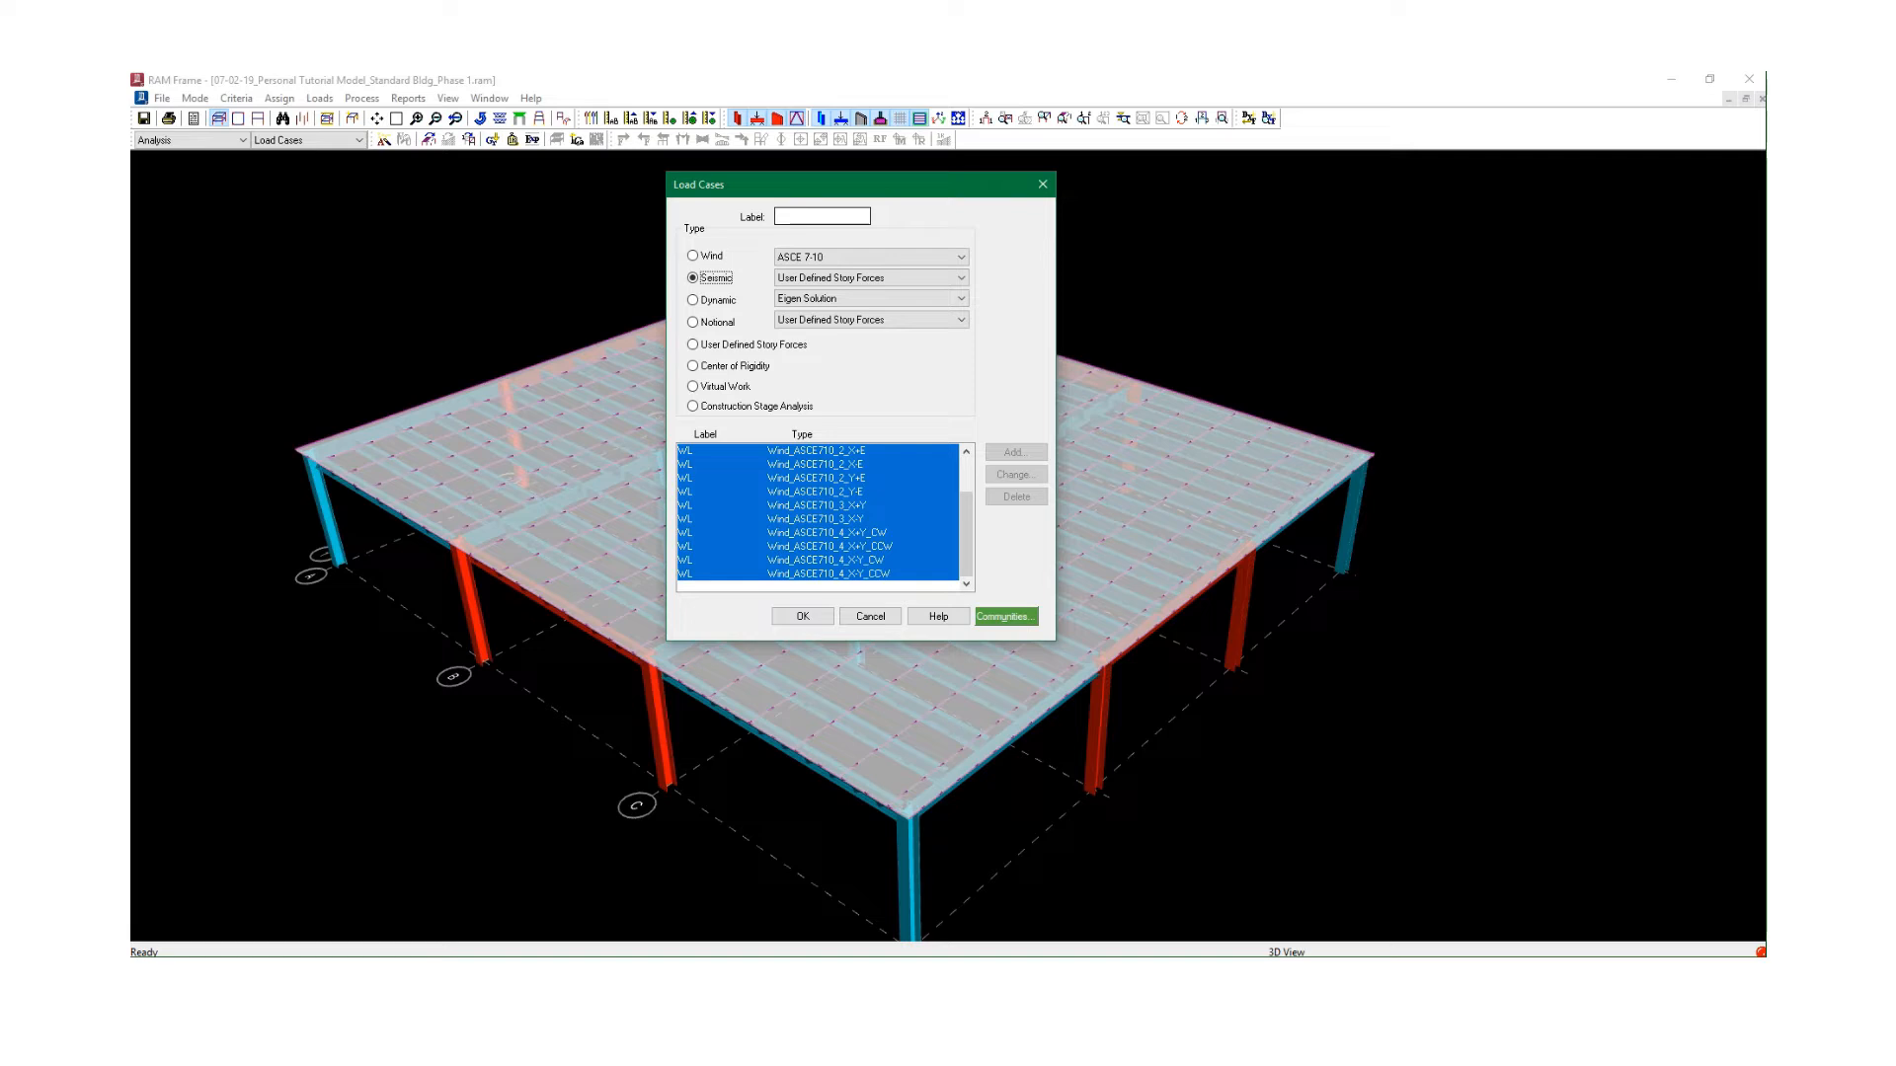
left_click(816, 218)
type("eq")
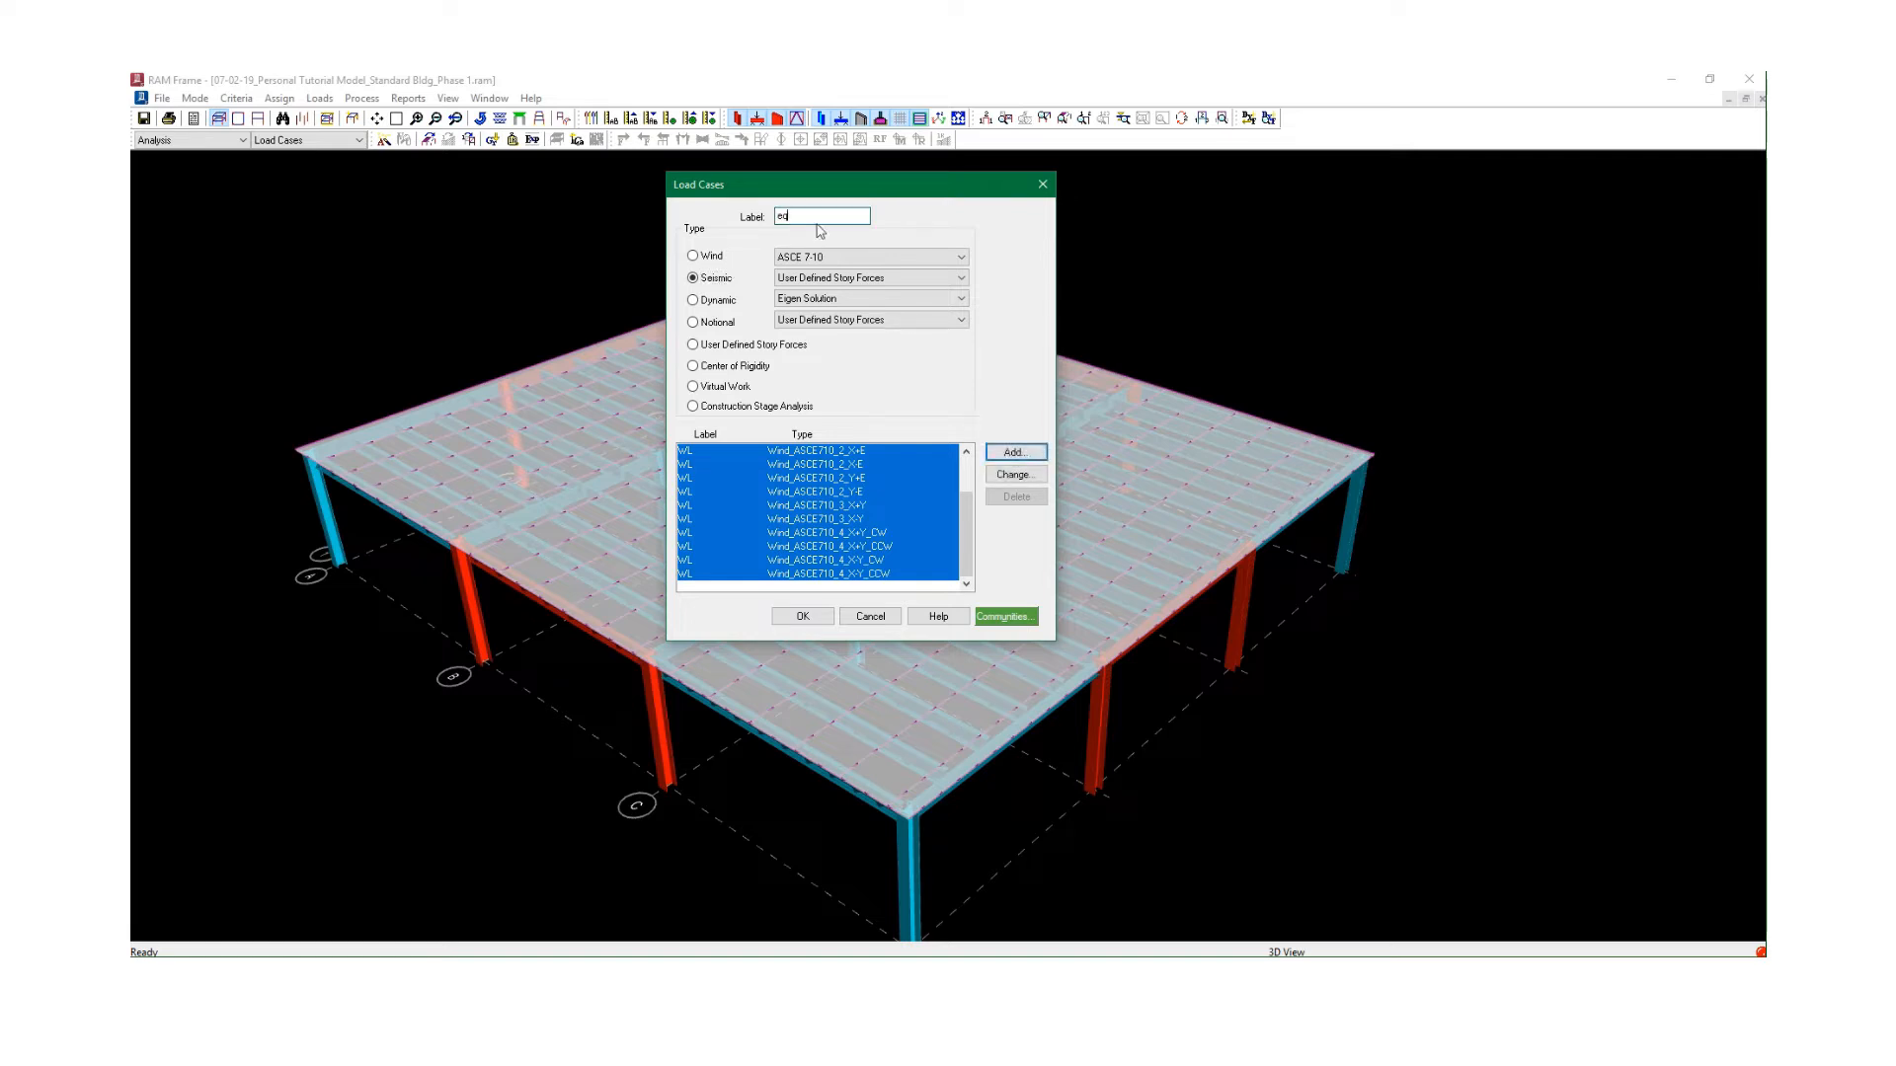
double_click(810, 217)
type("EQ")
left_click(784, 280)
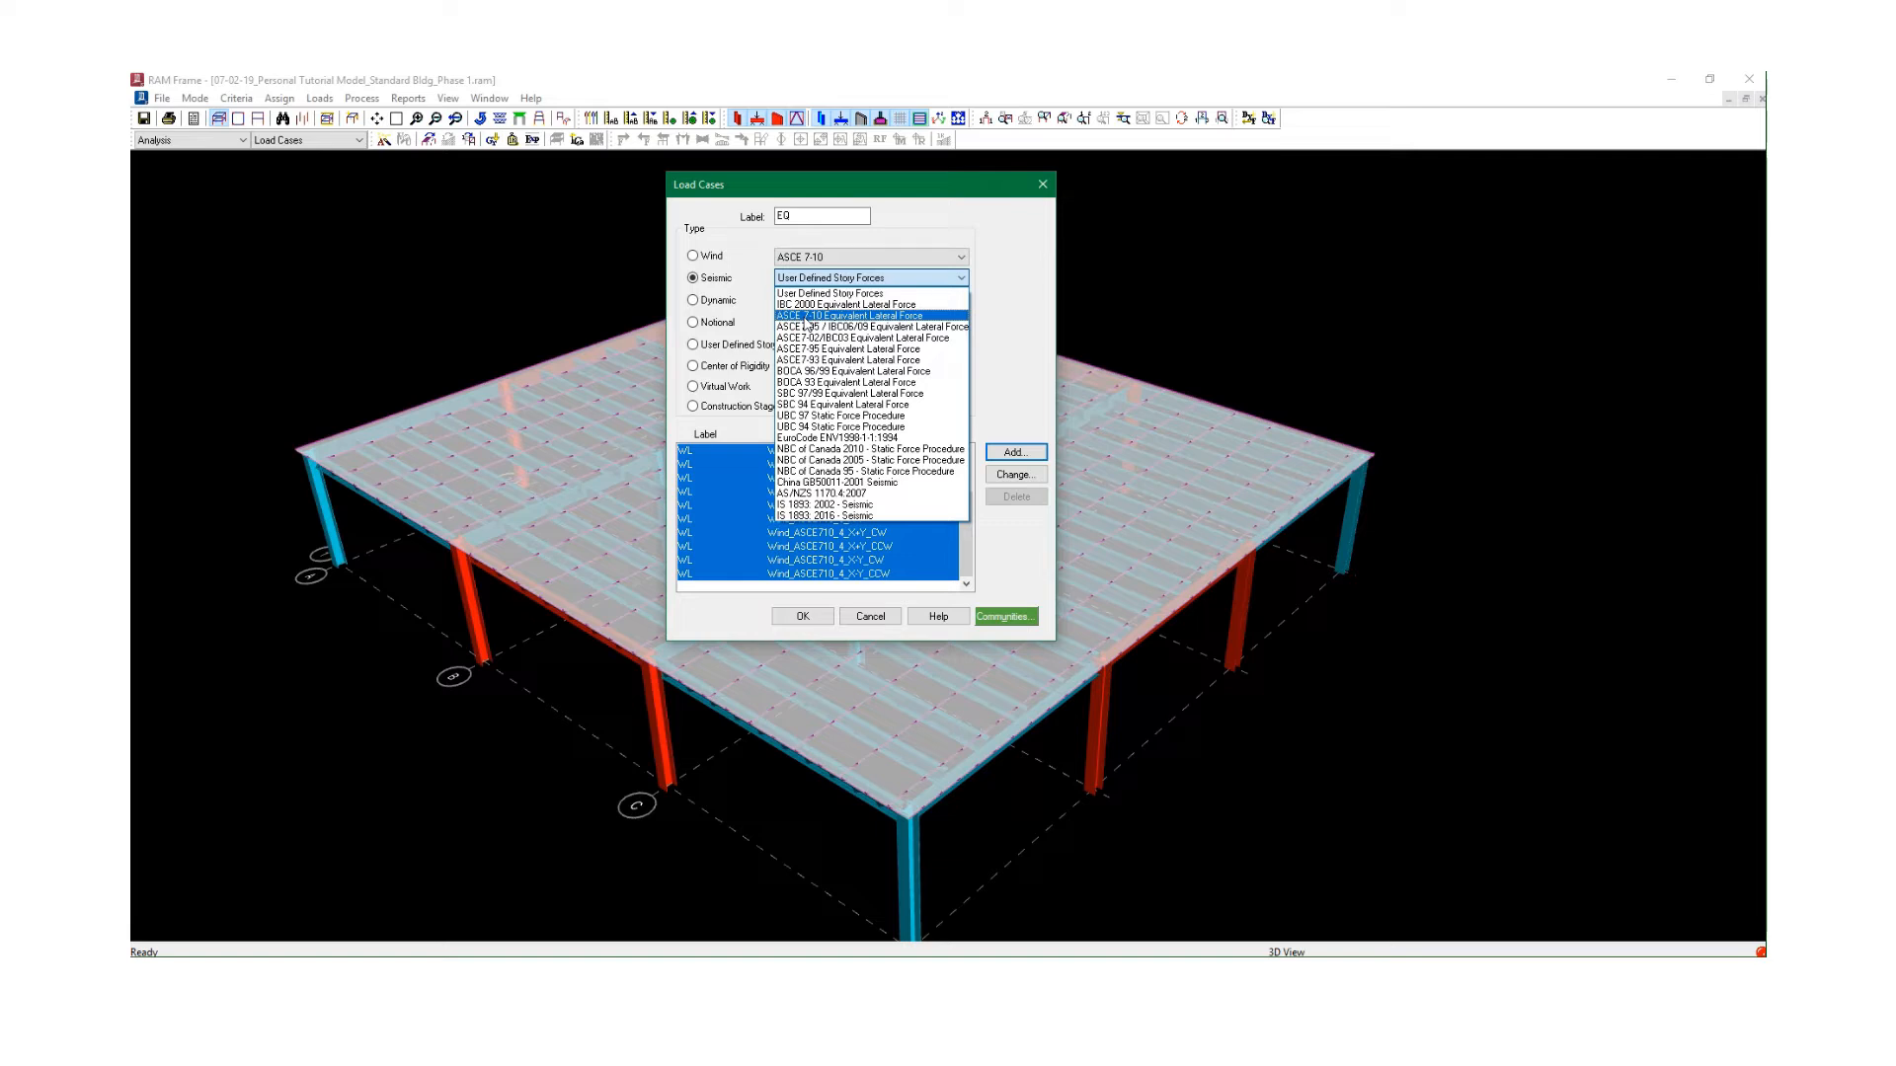
left_click(806, 317)
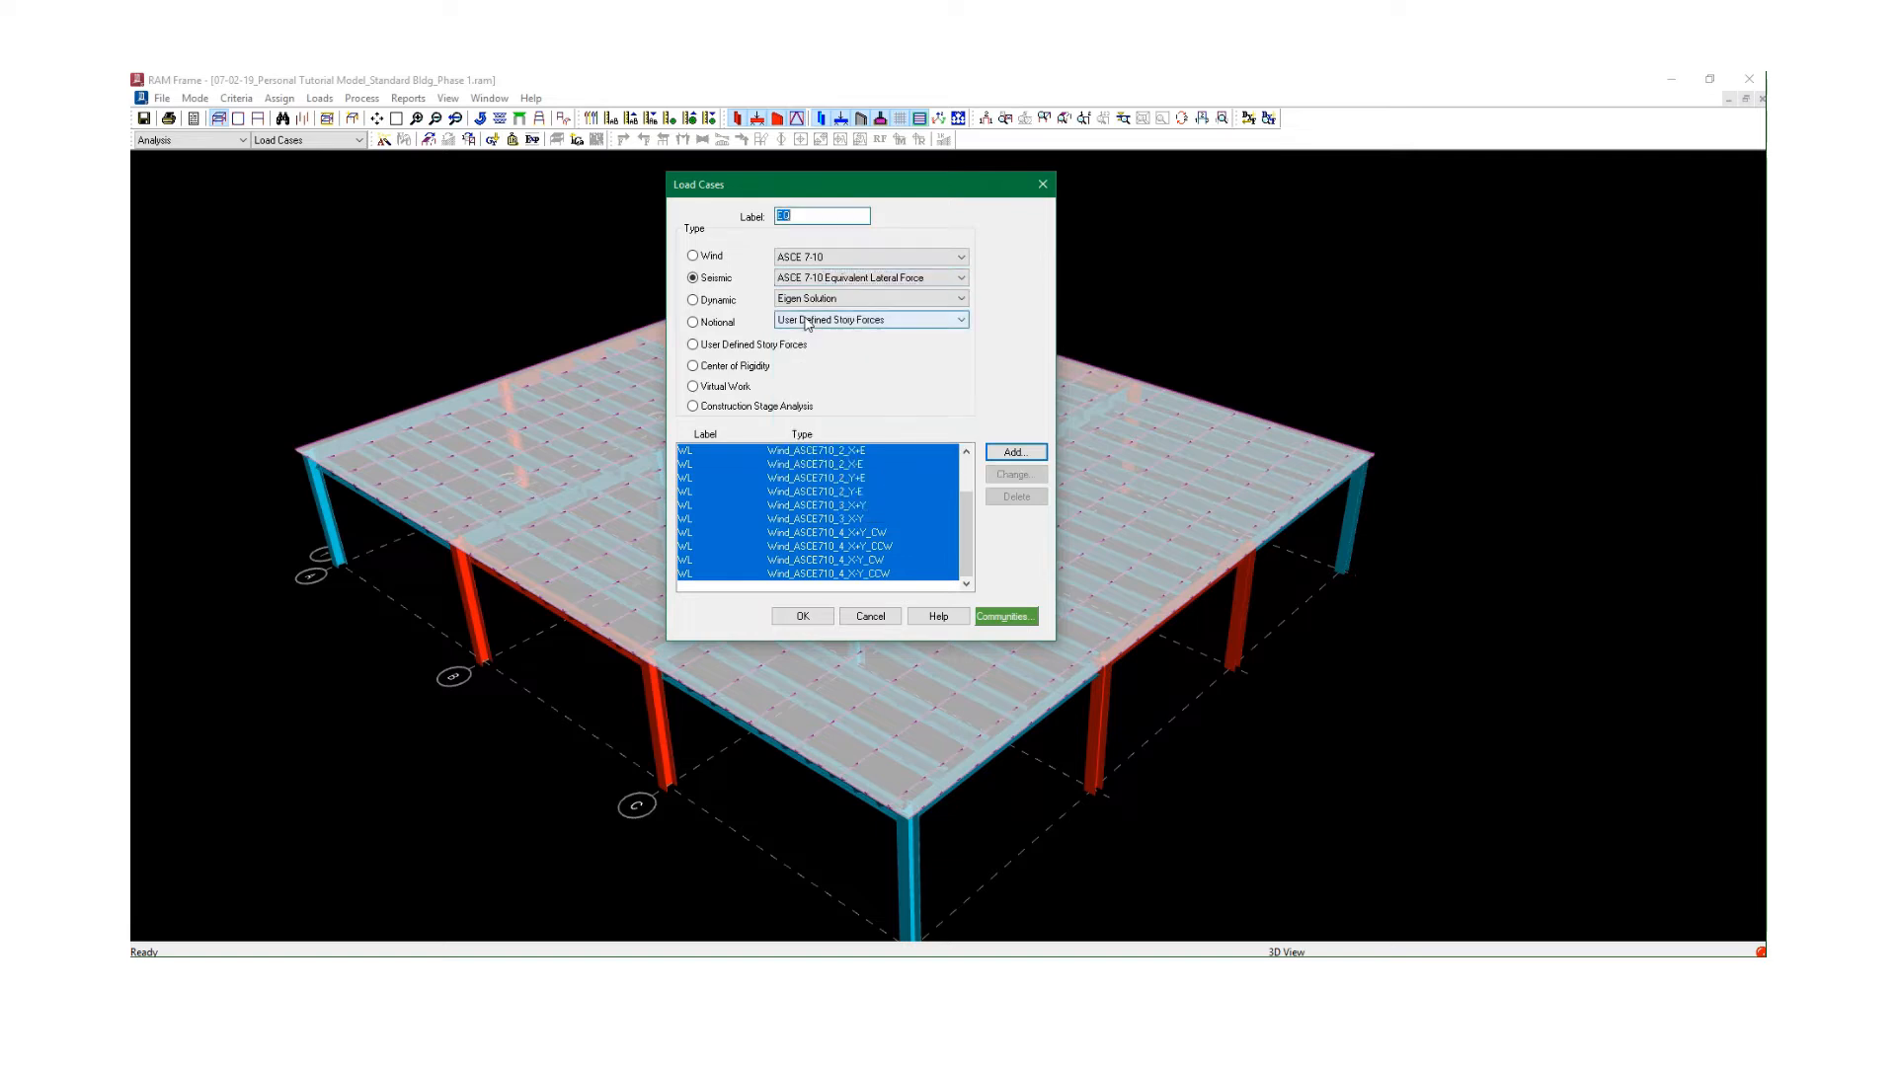
left_click(1015, 453)
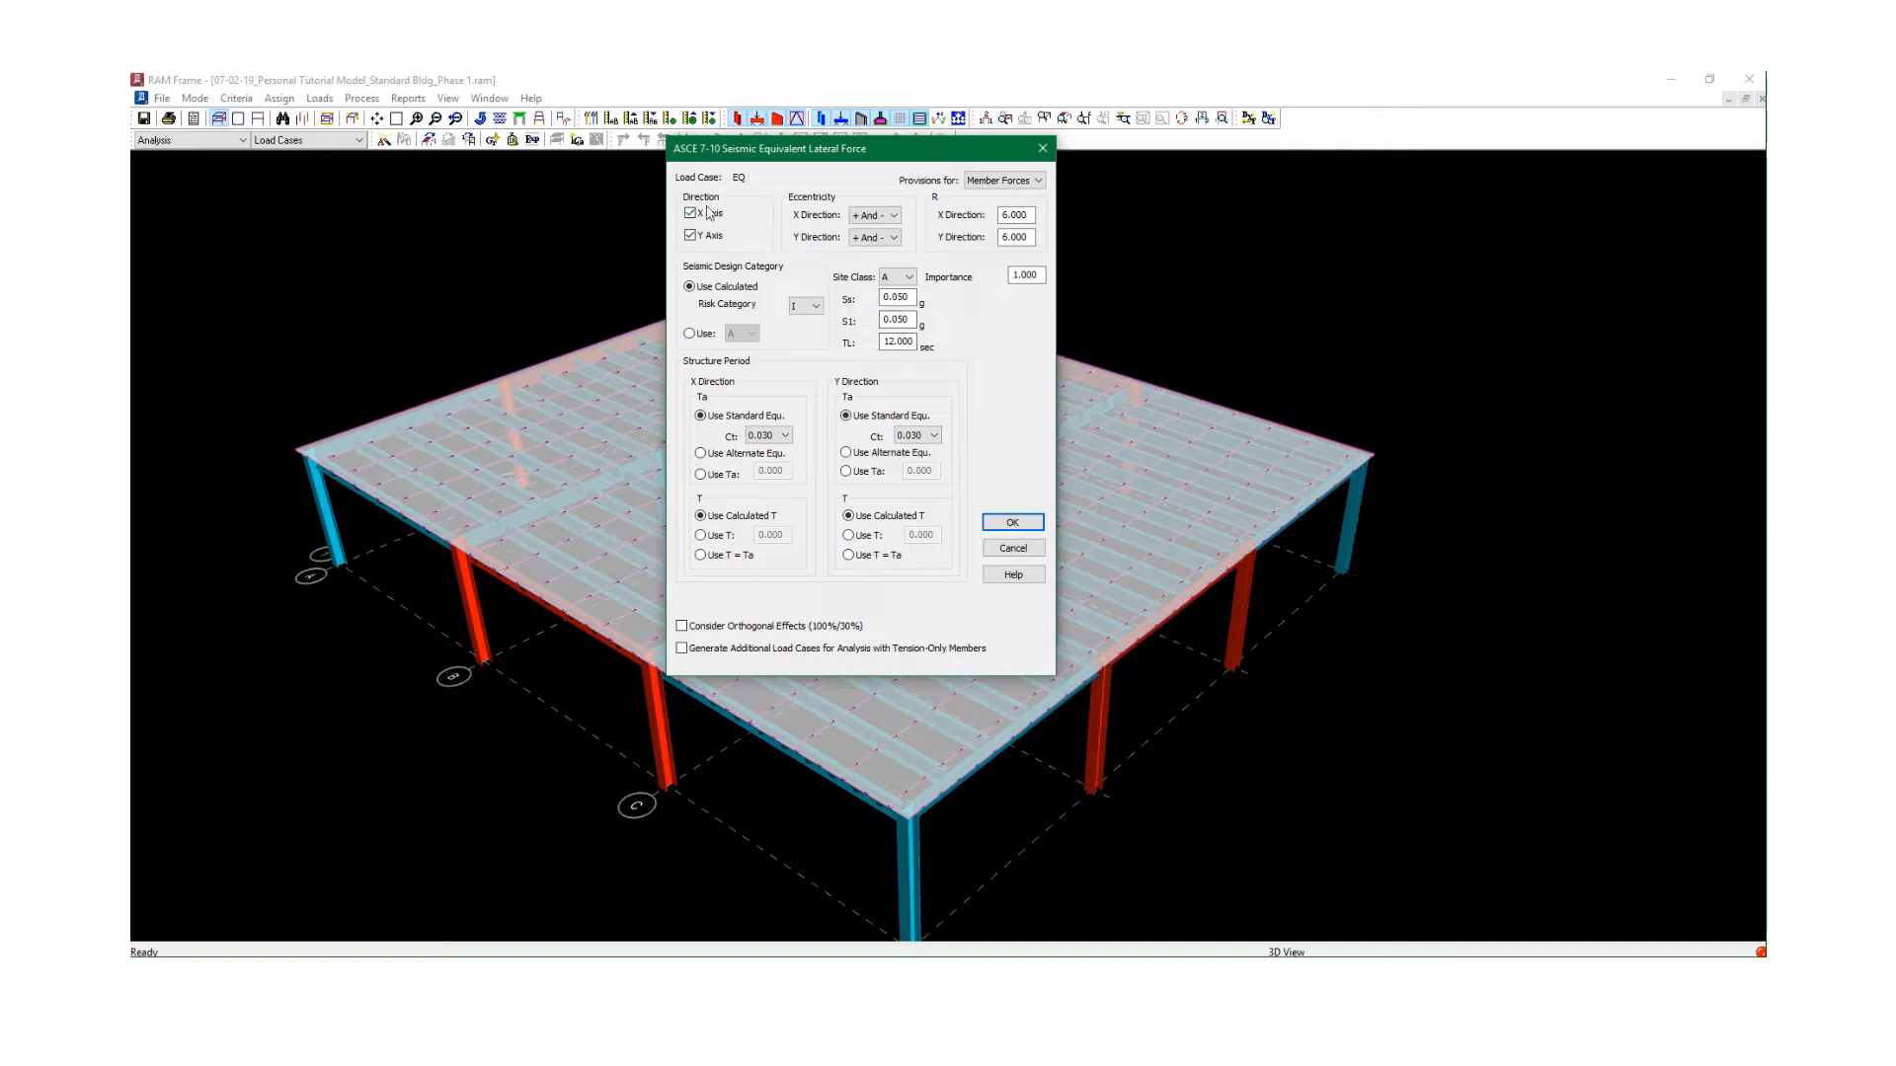
Set the EQ case's eccentricity to None in both the X and Y directions.
left_click(894, 215)
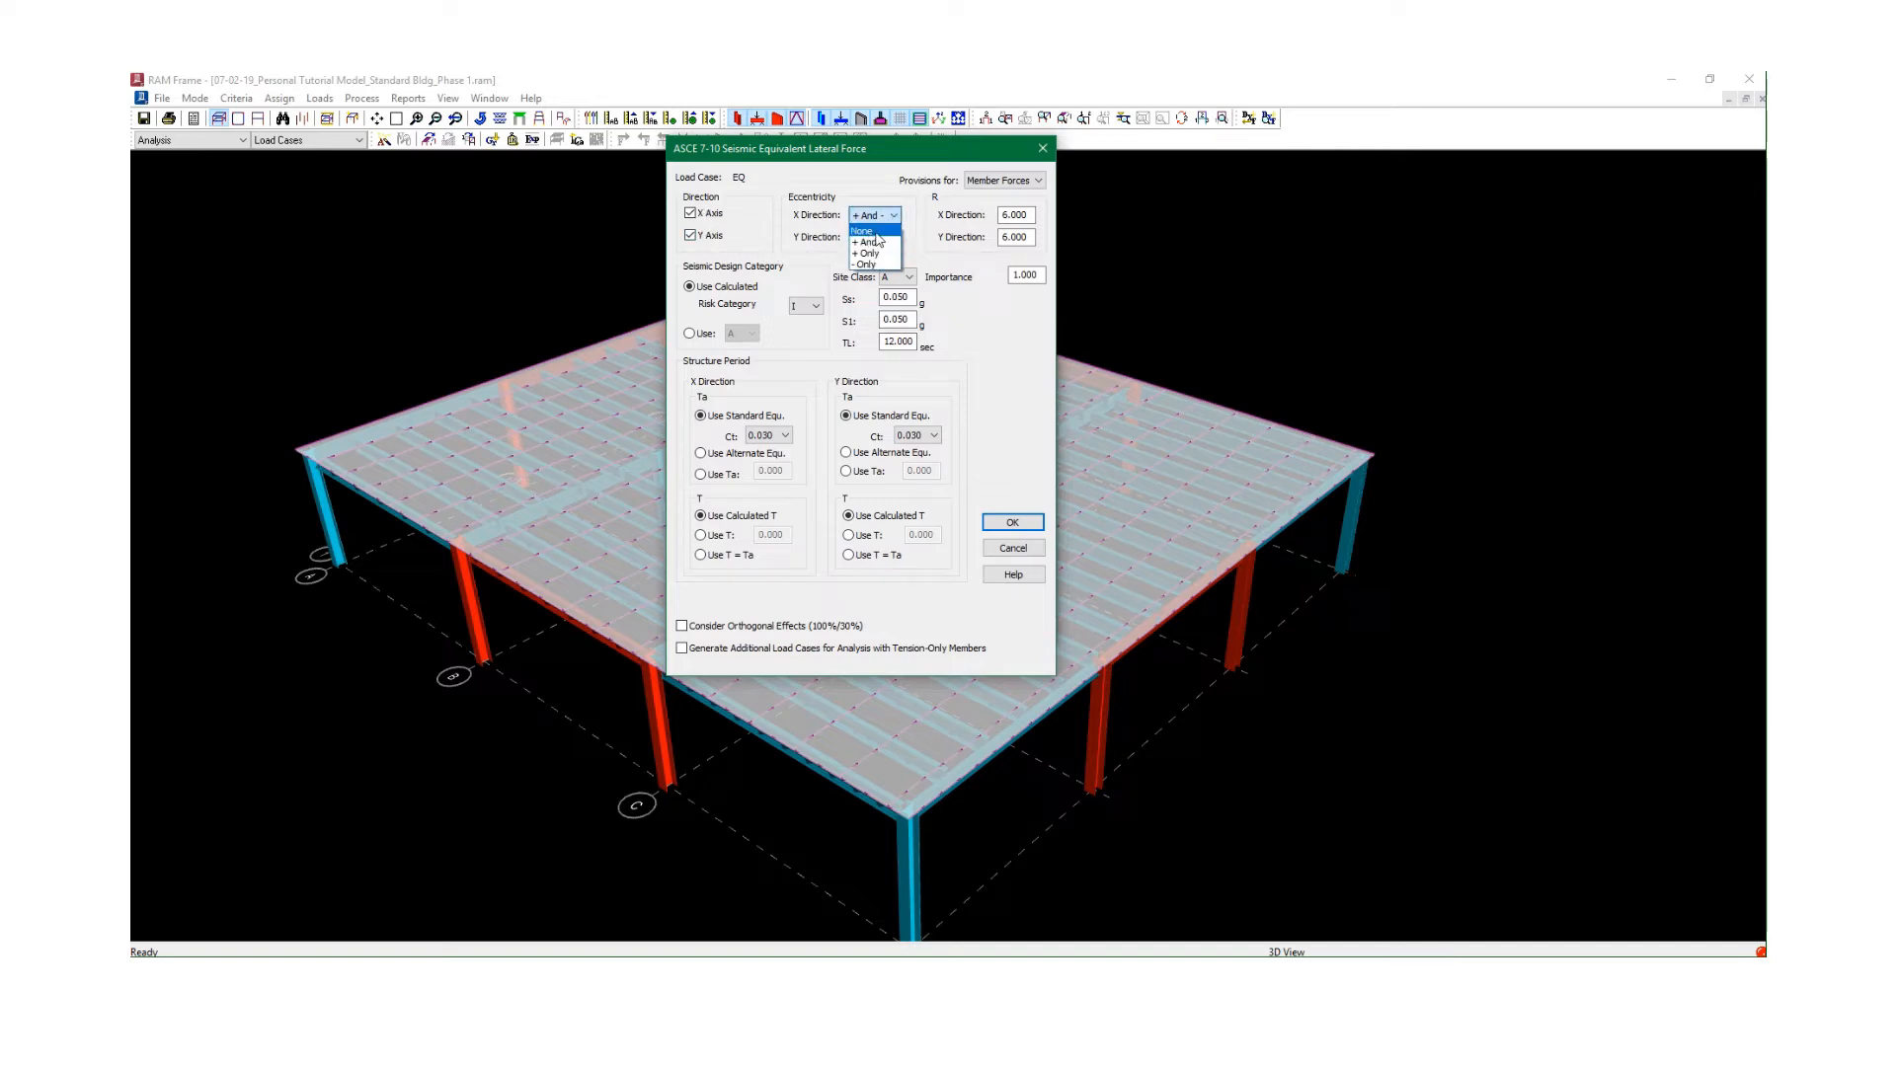
left_click(874, 232)
left_click(877, 238)
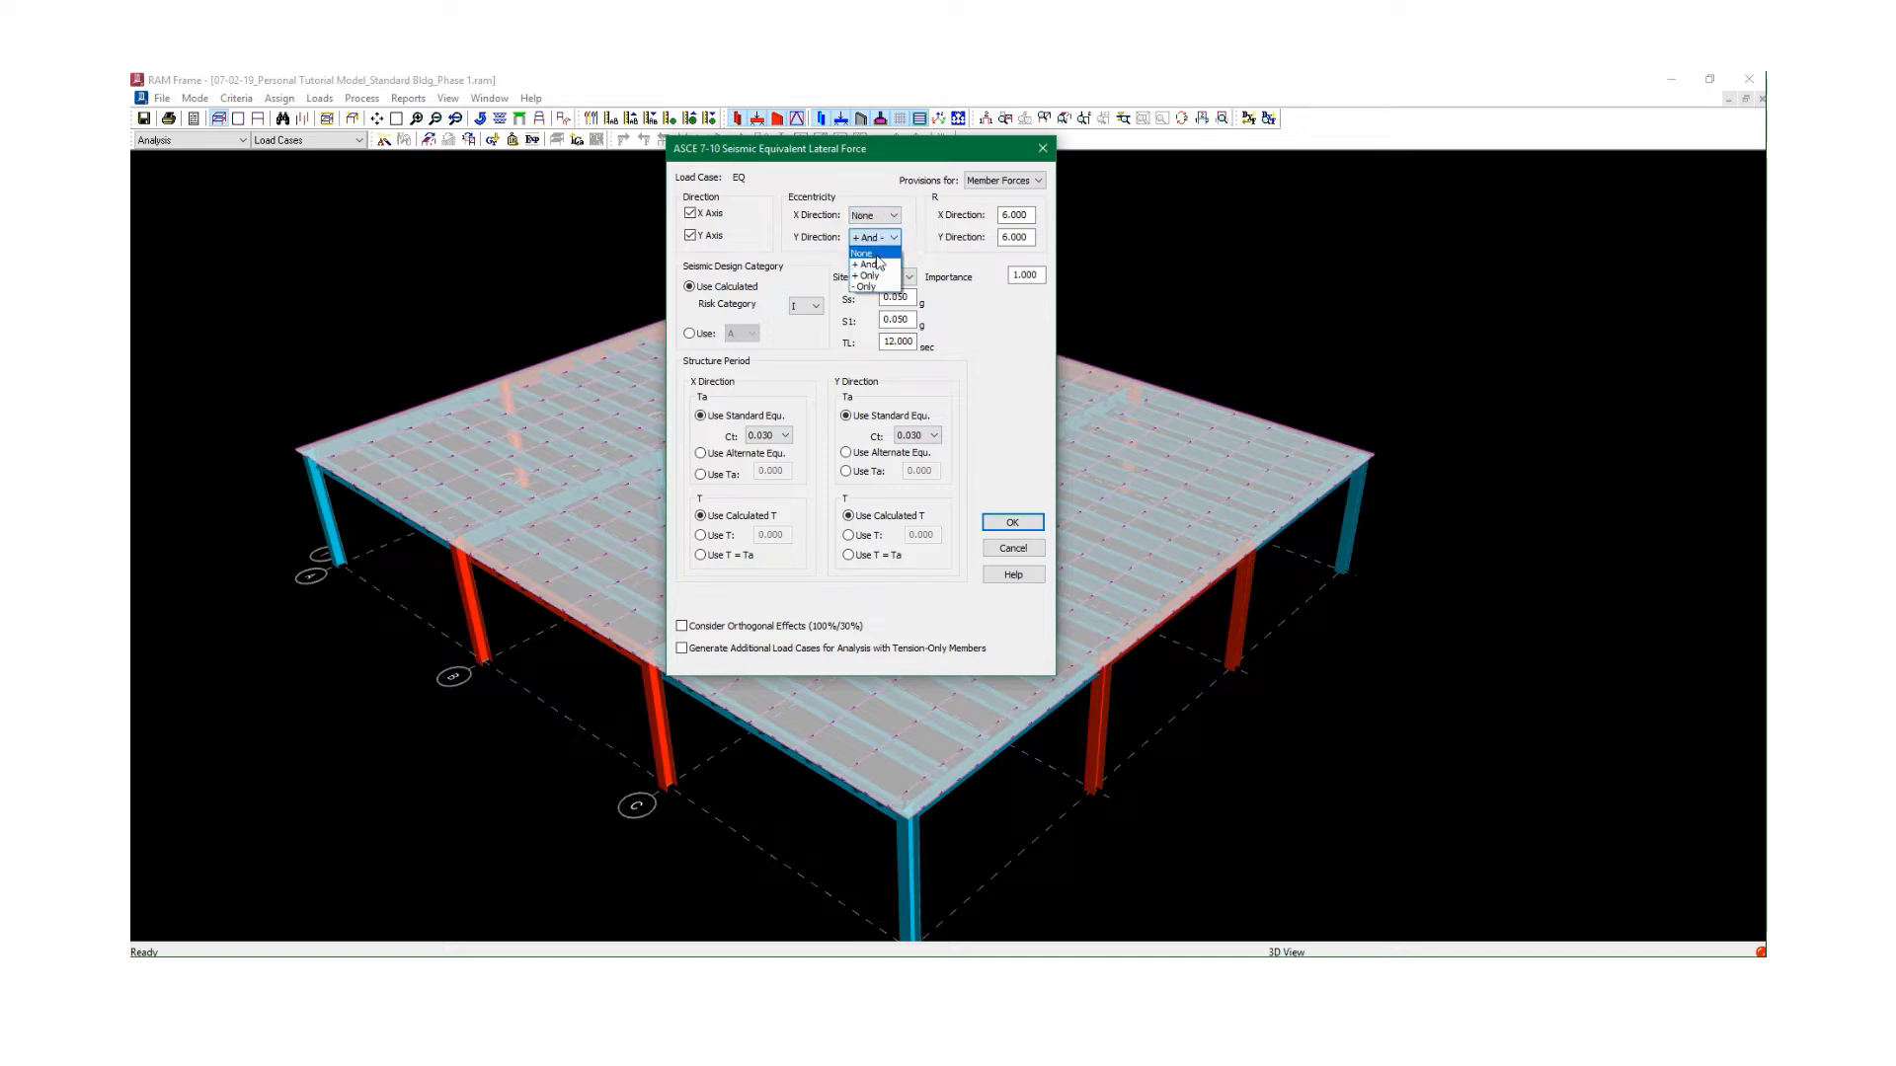
left_click(868, 255)
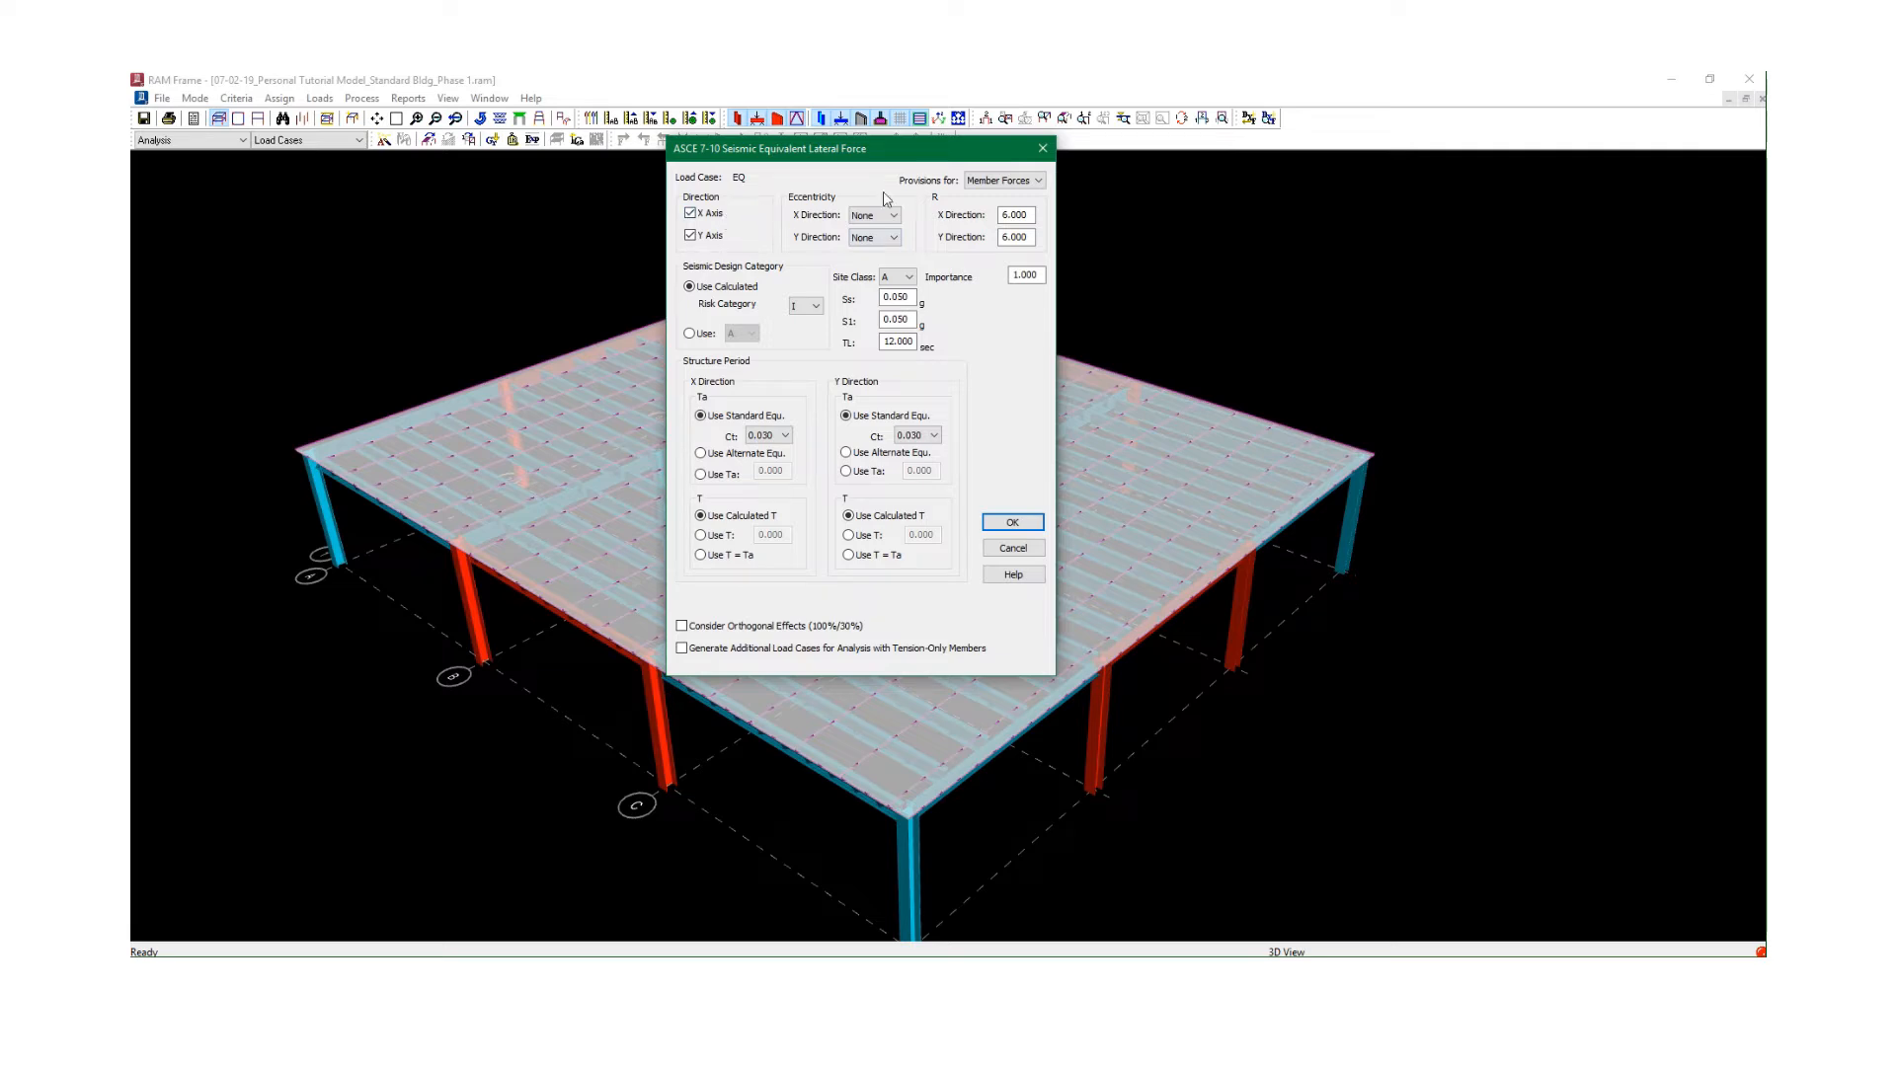
Set the response modification factor R to 3 in the X and Y directions and keep the provisions for Member Forces.
left_click_drag(1031, 214, 925, 235)
type("3")
key("Tab")
type("3")
left_click(1015, 214)
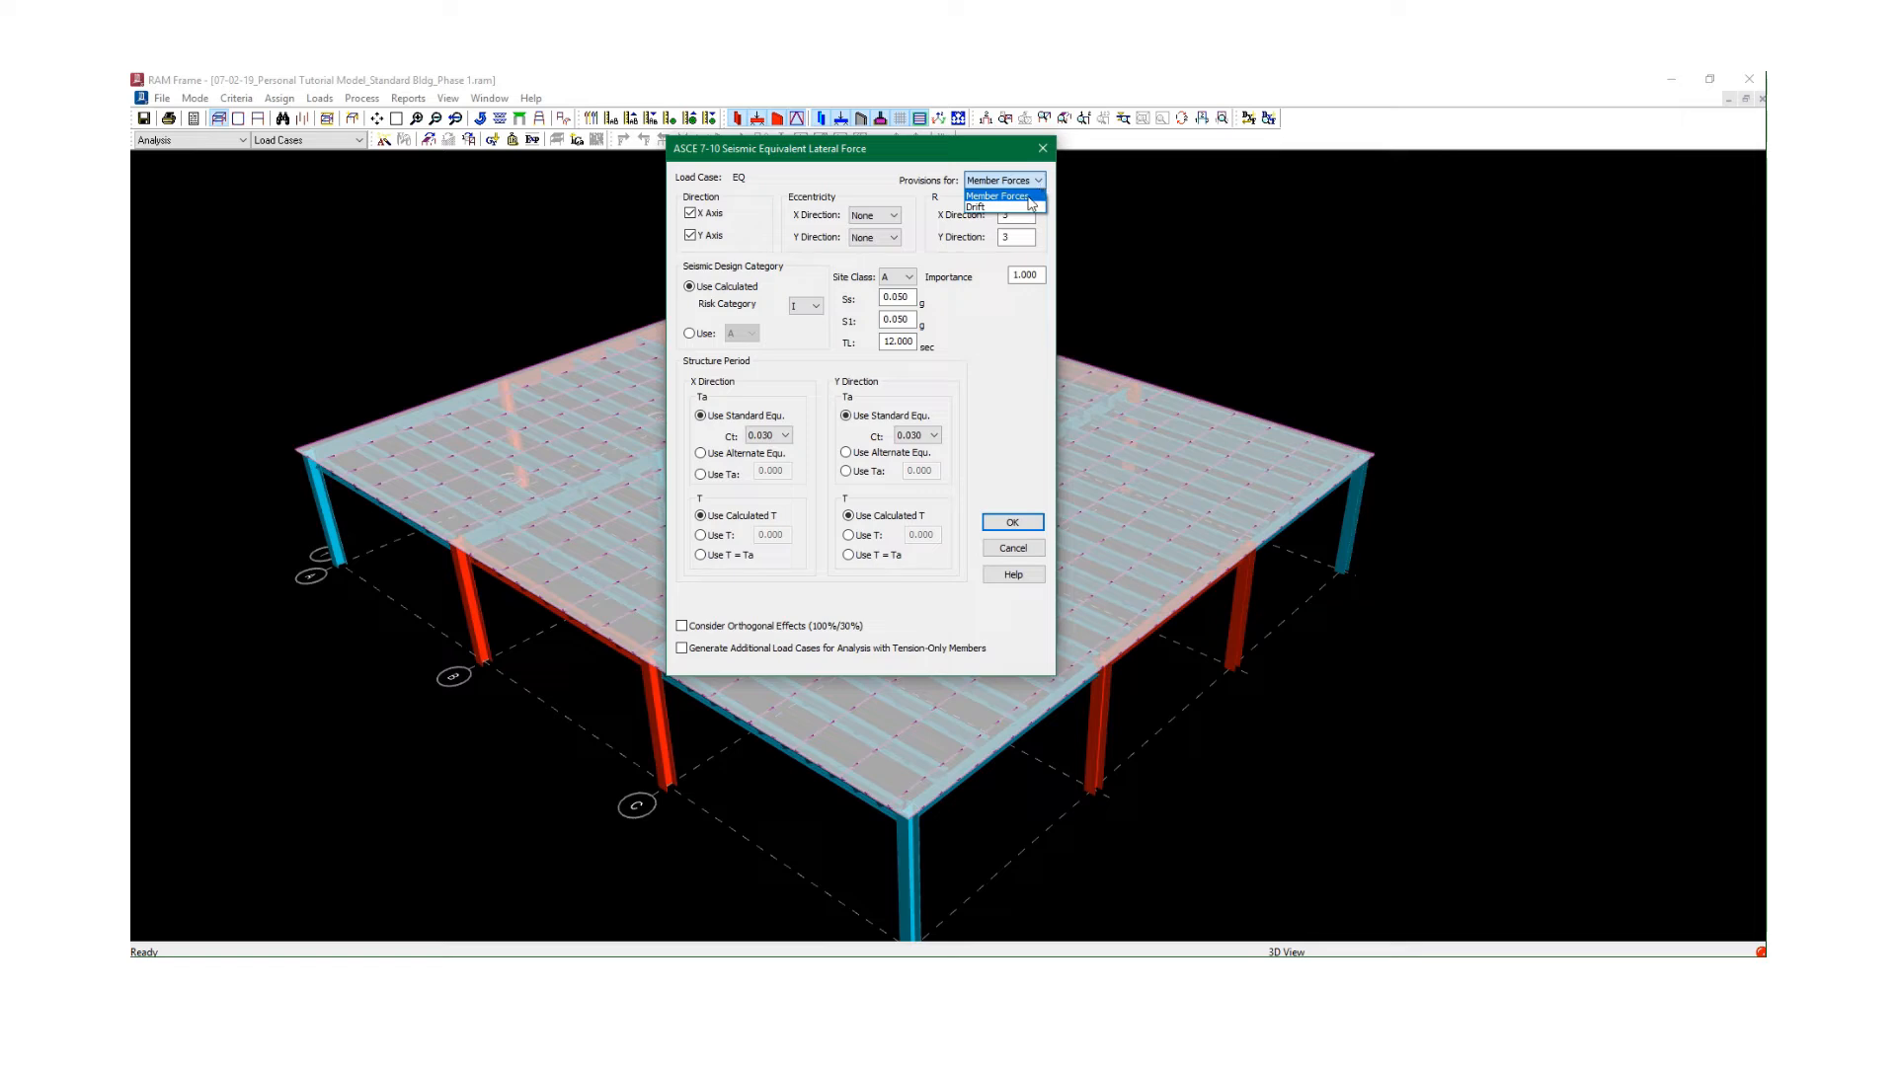
left_click(1030, 197)
left_click(1036, 181)
left_click(982, 198)
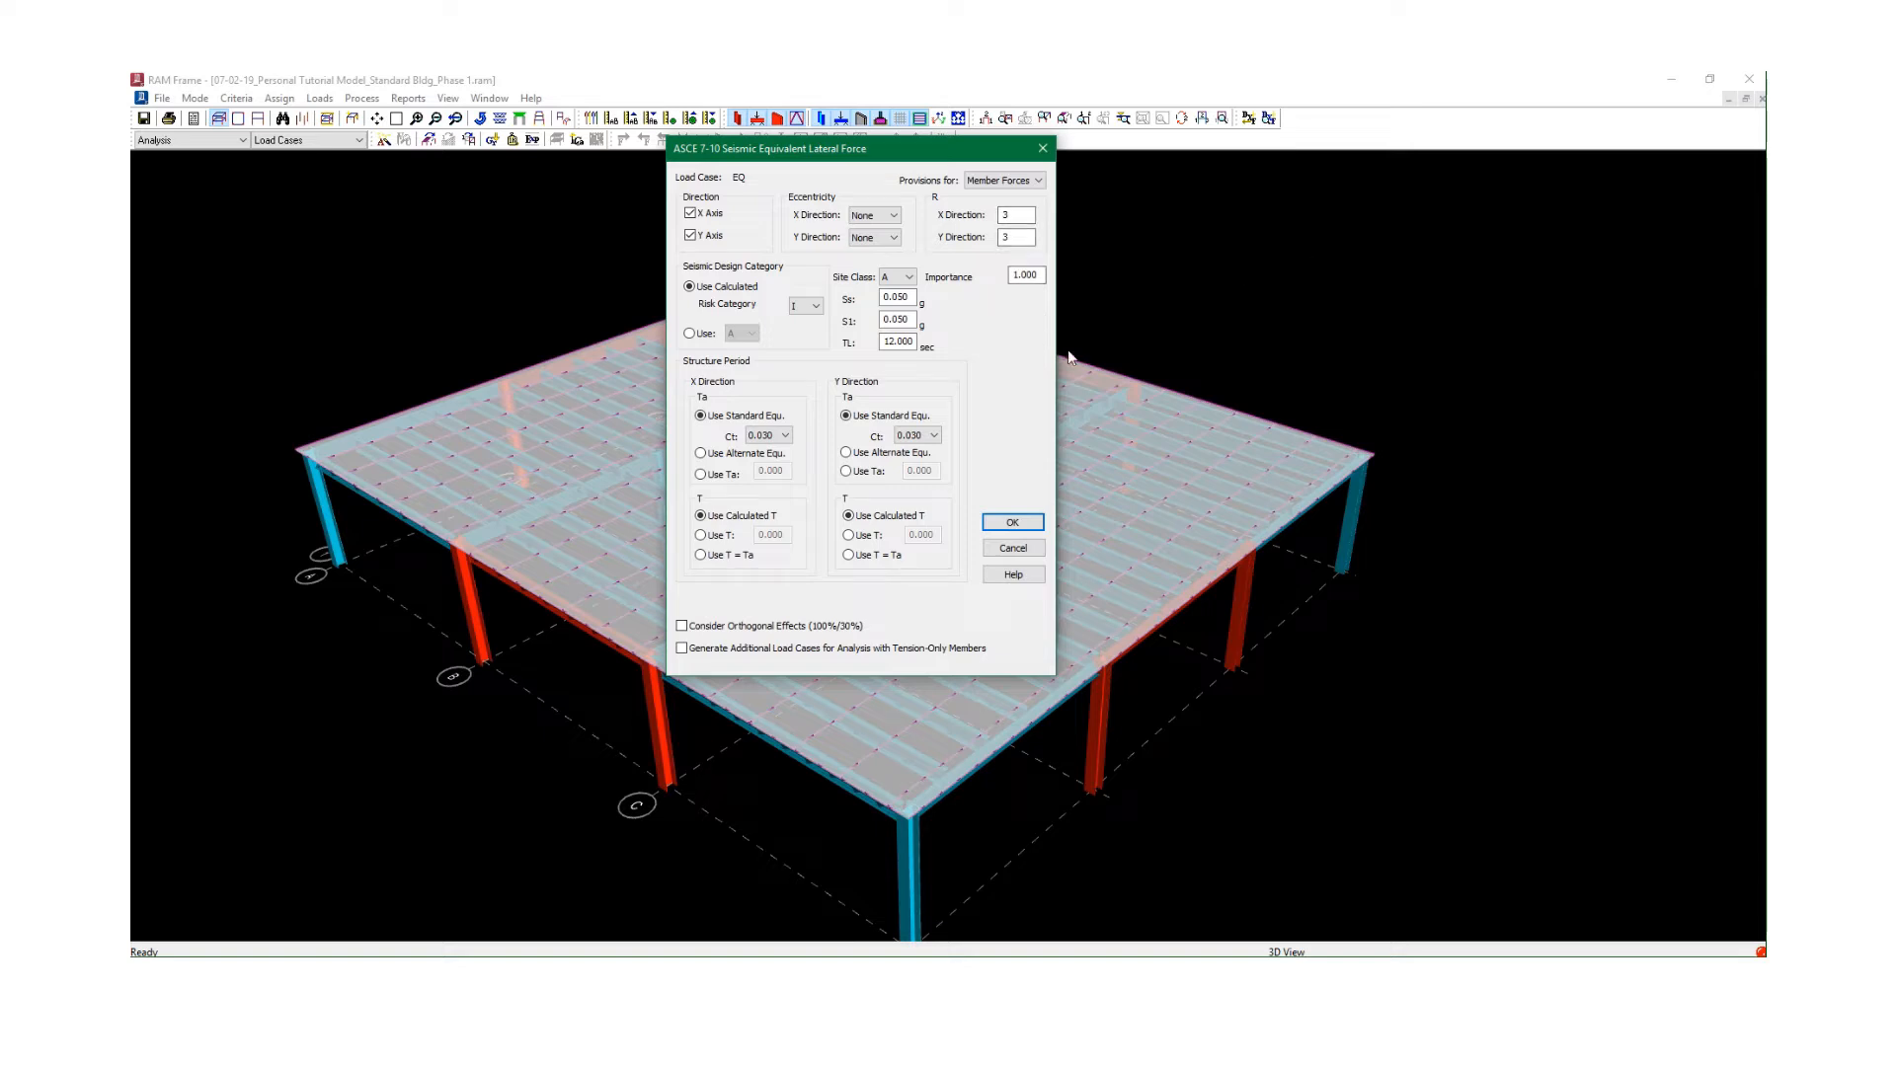
Set the seismic risk category to II and the site class to D.
left_click(814, 307)
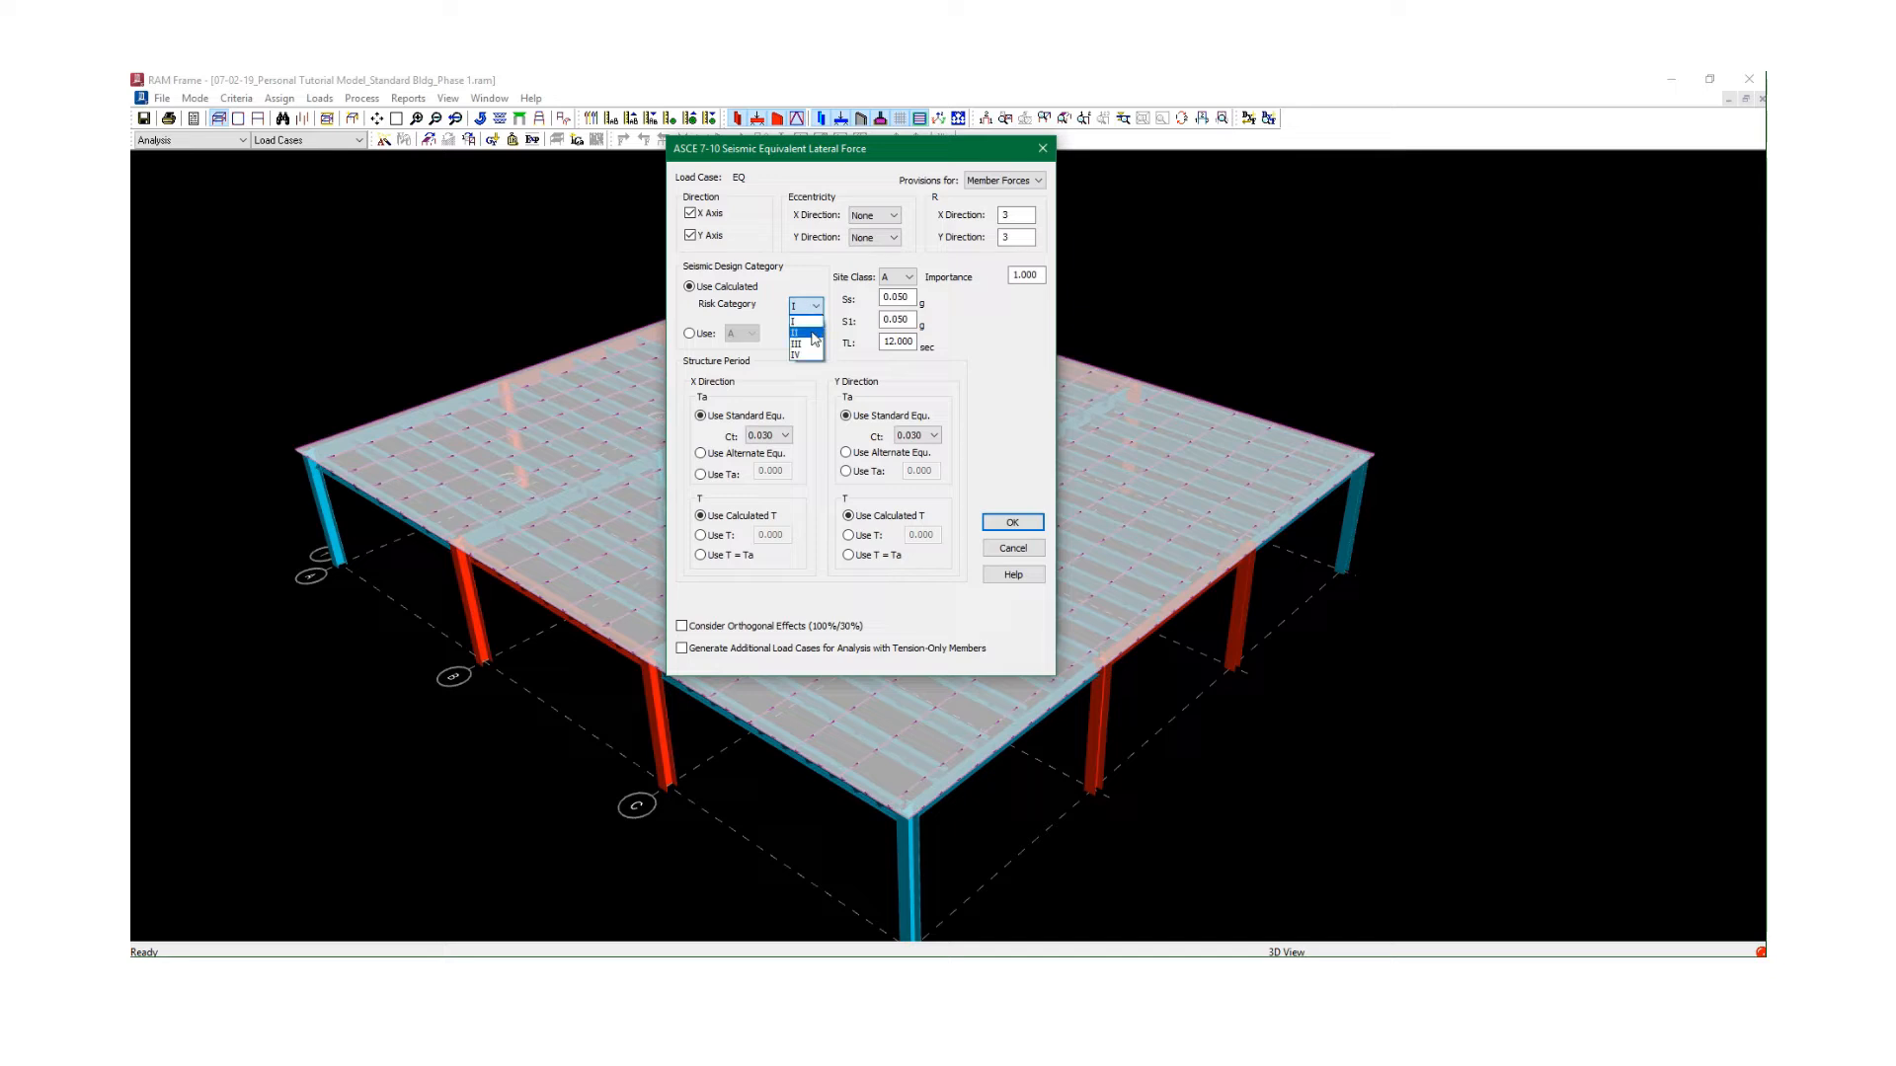
left_click(814, 336)
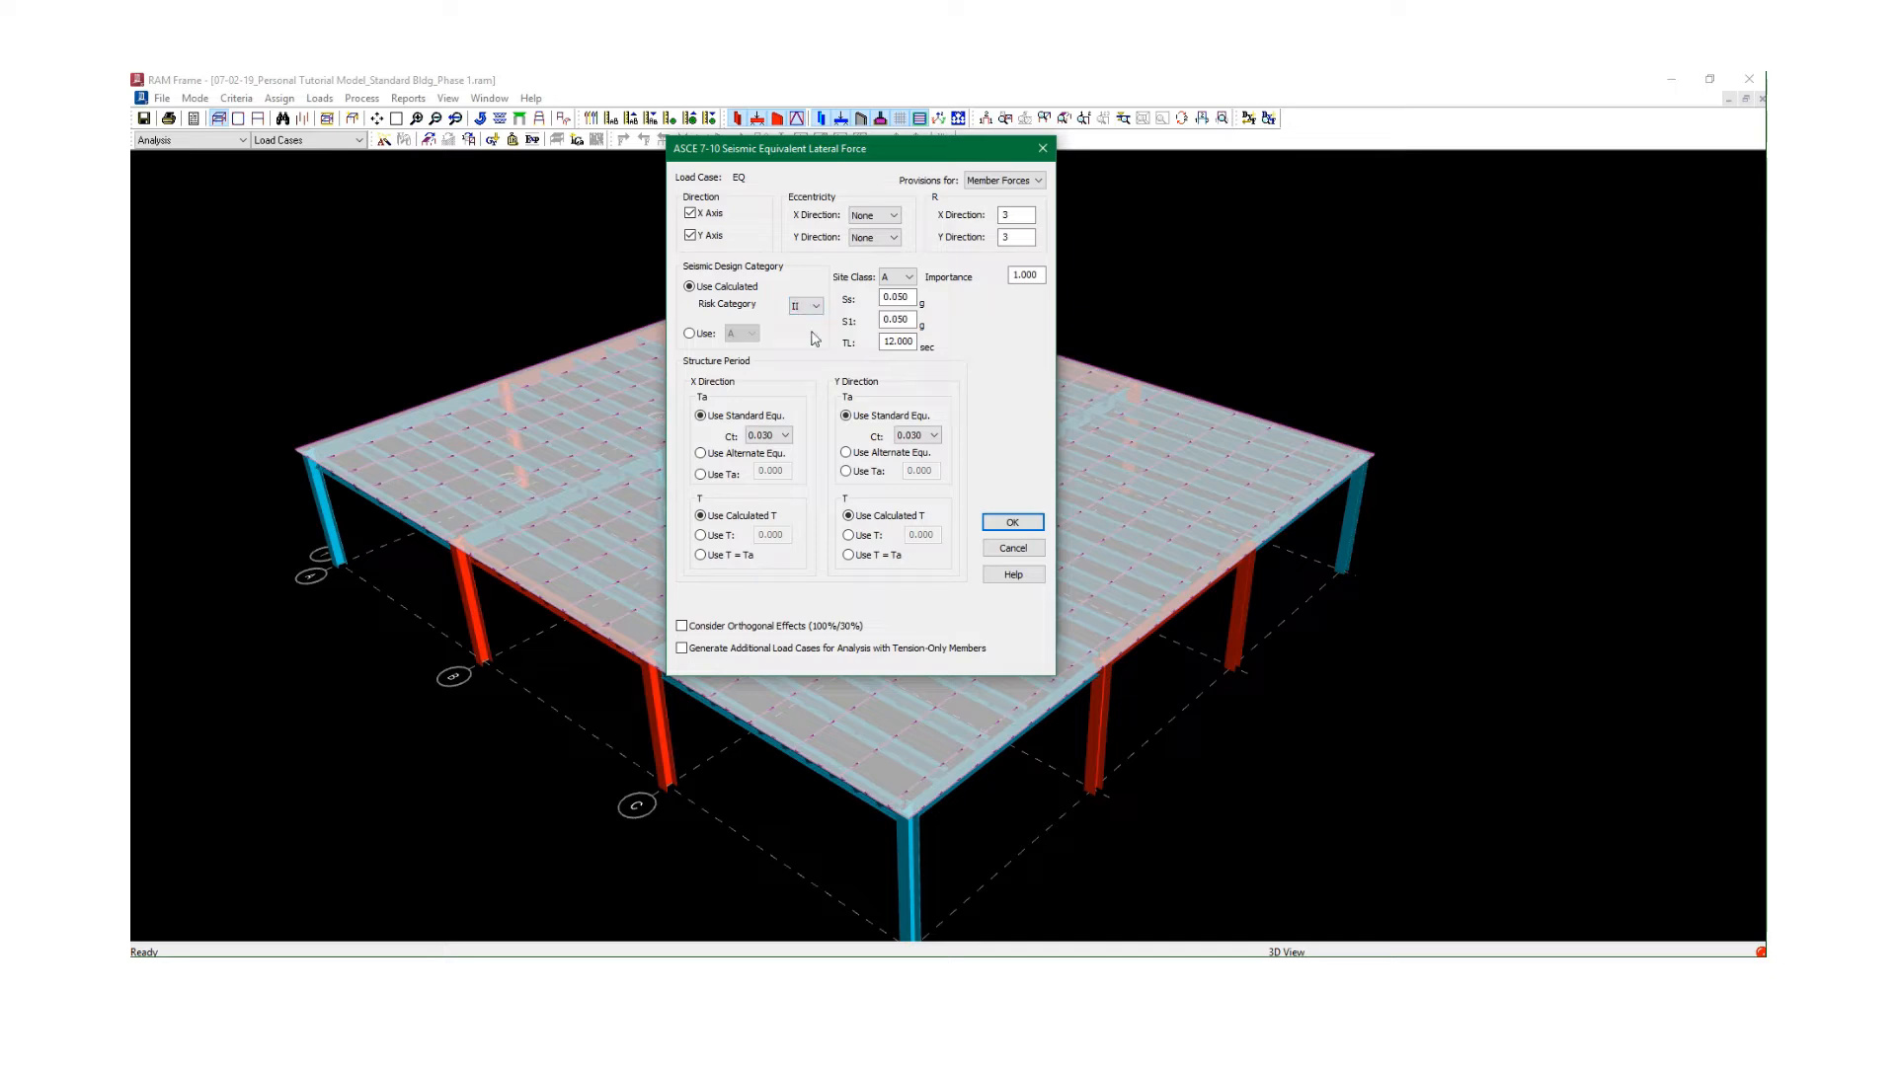
left_click(910, 278)
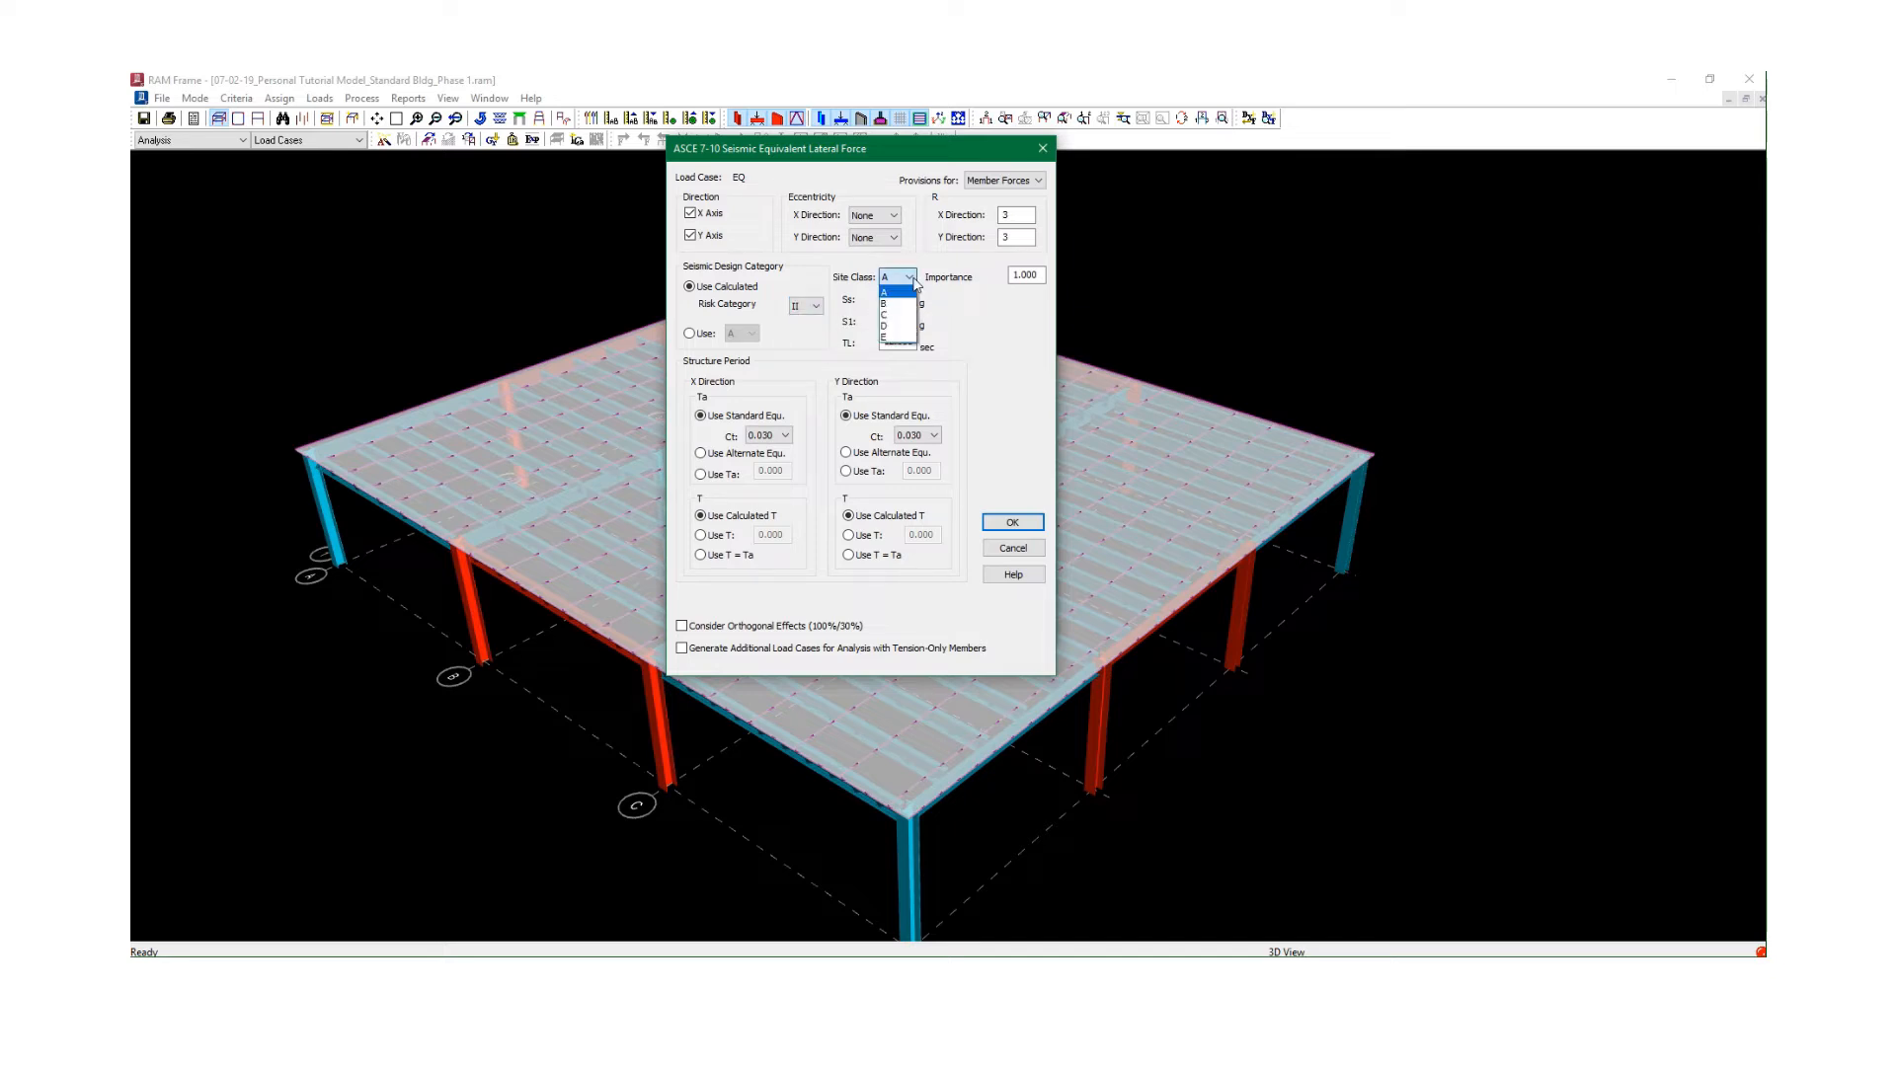
left_click(894, 328)
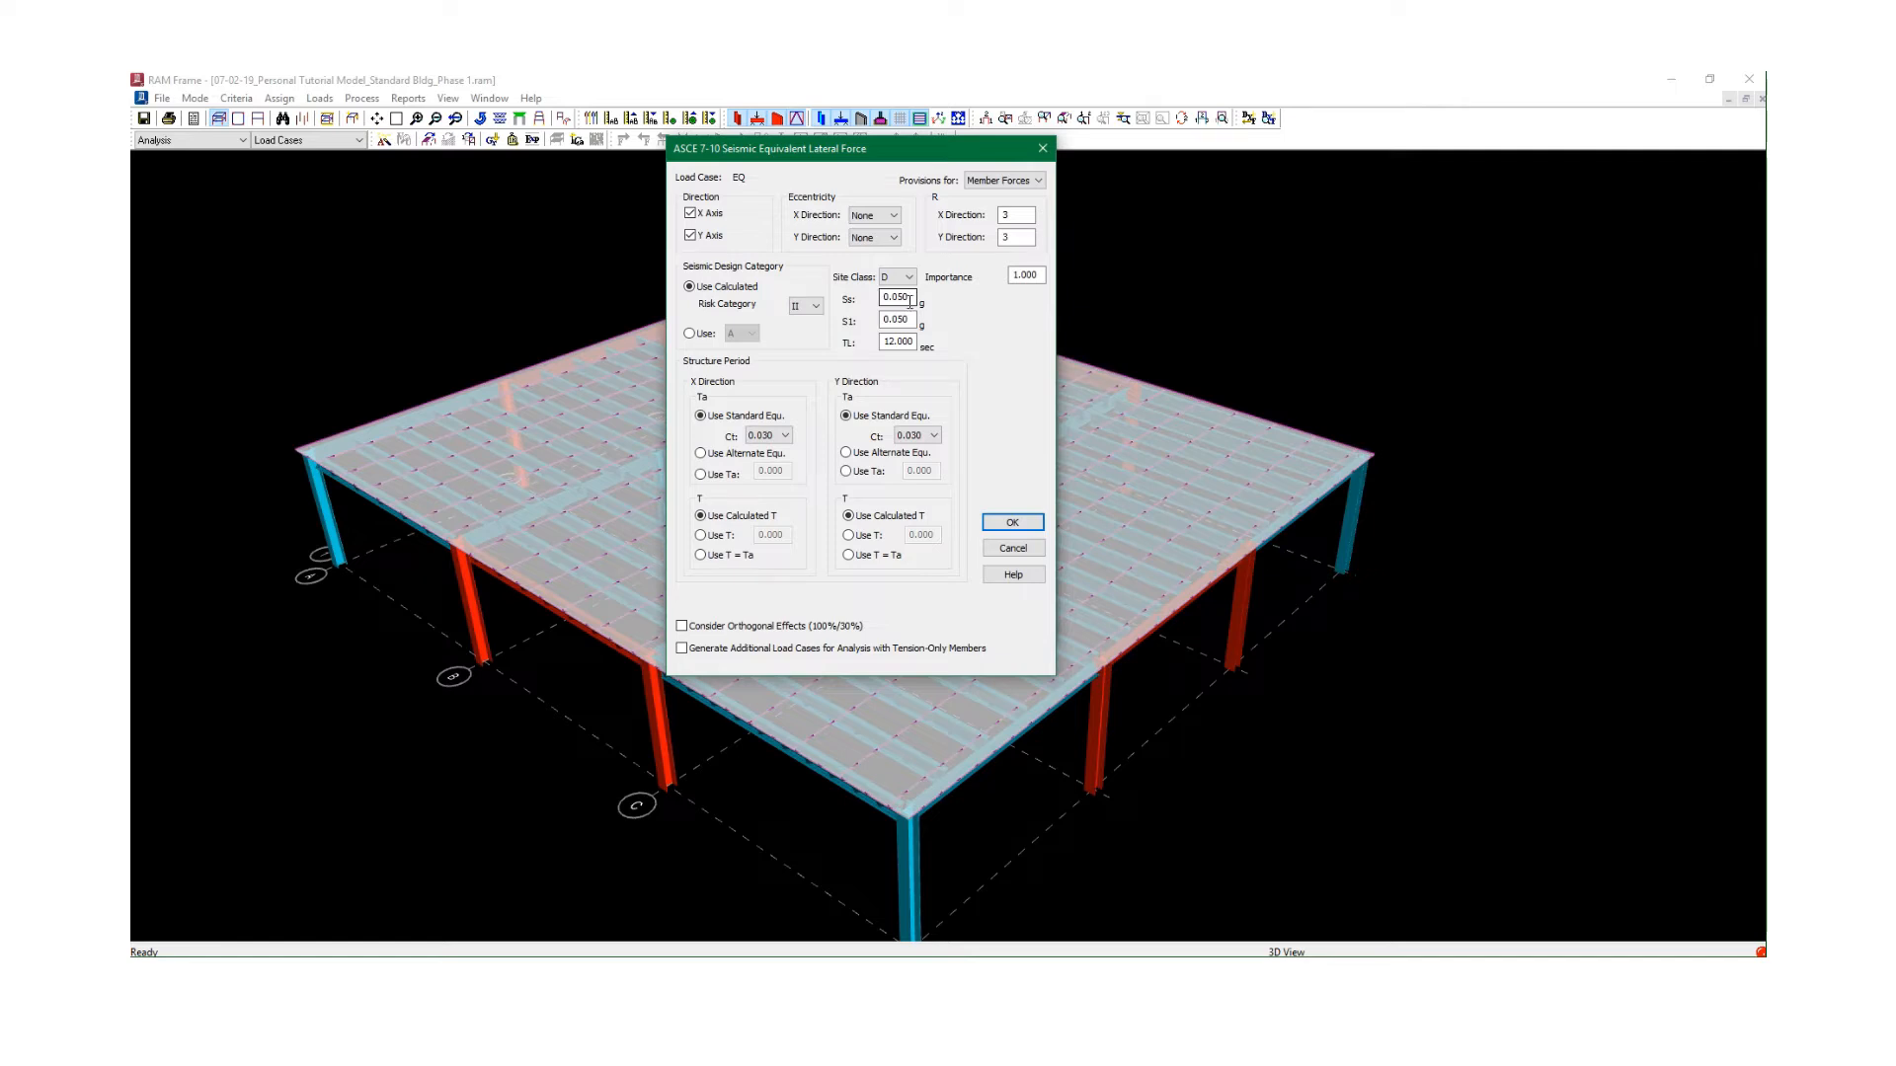
Set Ss to 0.055 g, enter the S1 spectral acceleration, and set TL to 8 sec.
double_click(911, 297)
type("0")
left_click(915, 317)
left_click(912, 319)
type("0143")
left_click(911, 342)
double_click(914, 342)
type("8")
Choose Use T = Ta for the structure period in both directions and check the available Ct values for the X direction.
left_click(701, 556)
left_click(782, 440)
left_click(786, 436)
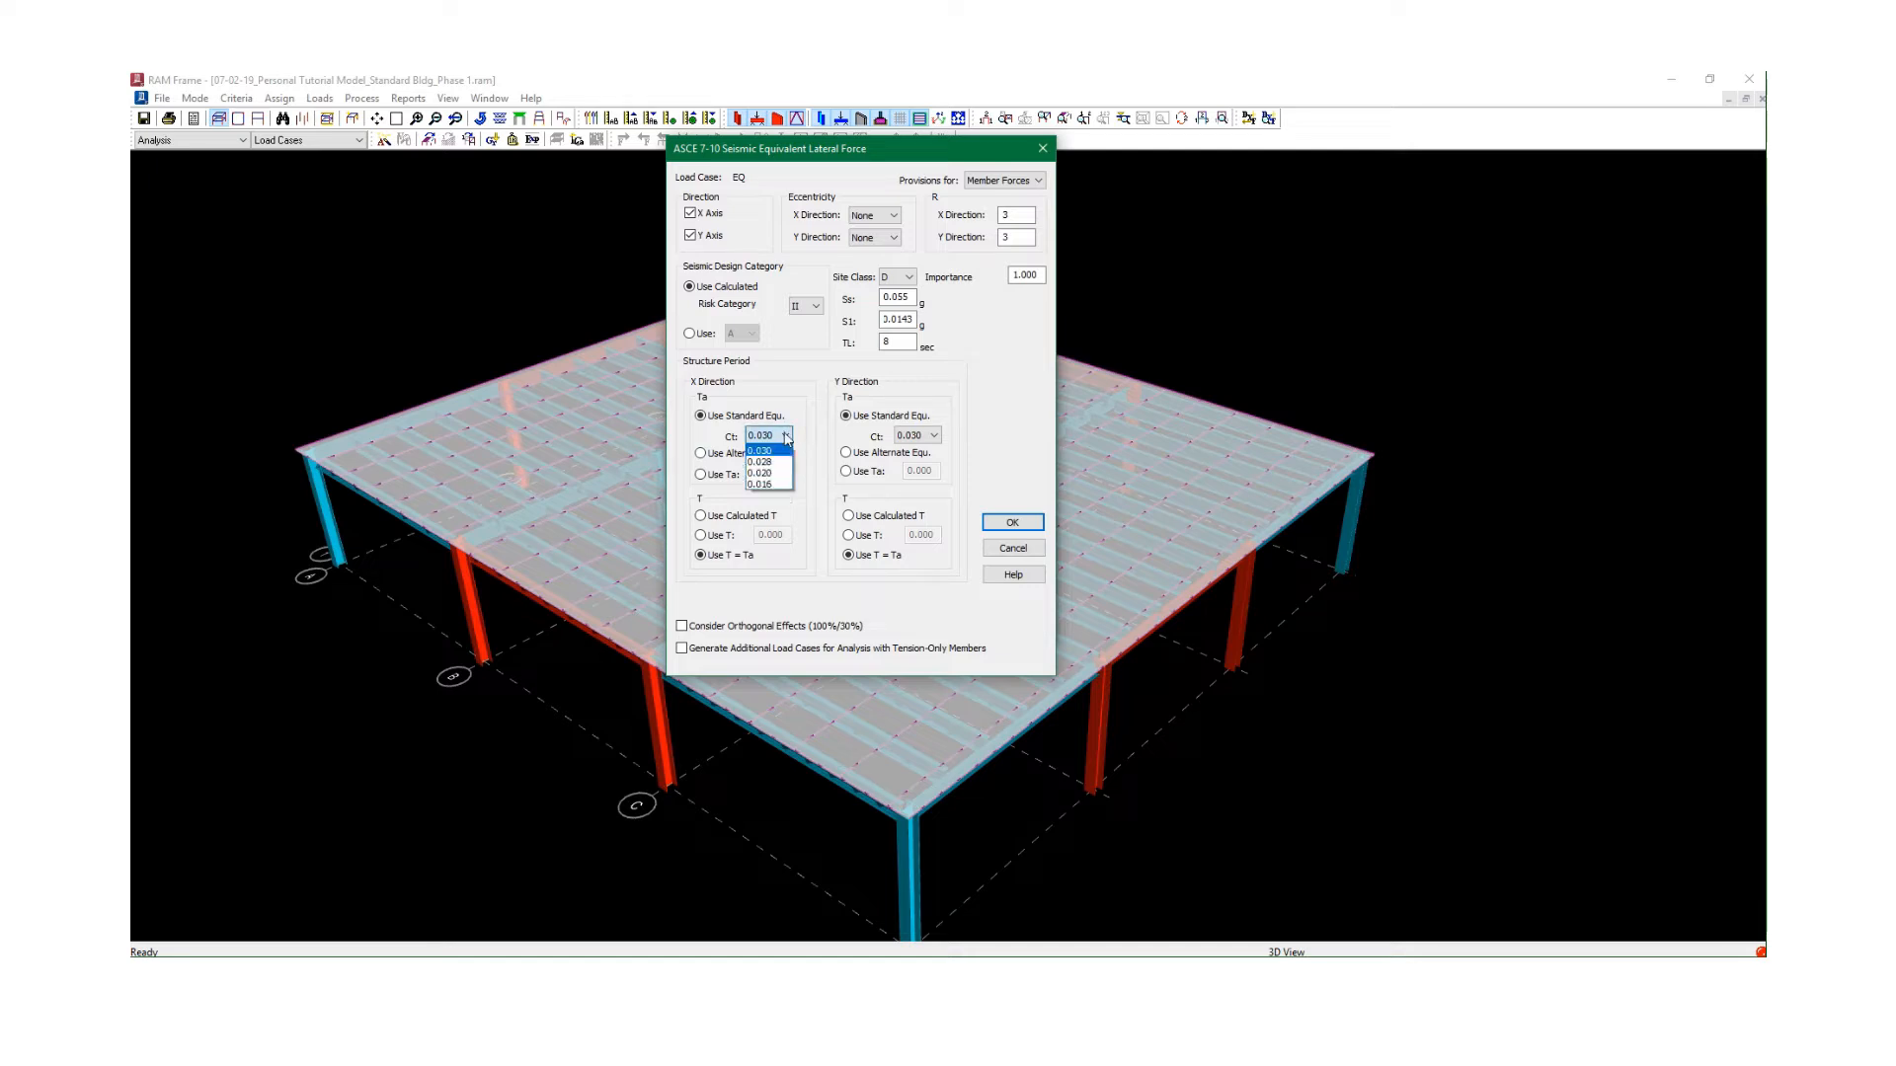
left_click(816, 431)
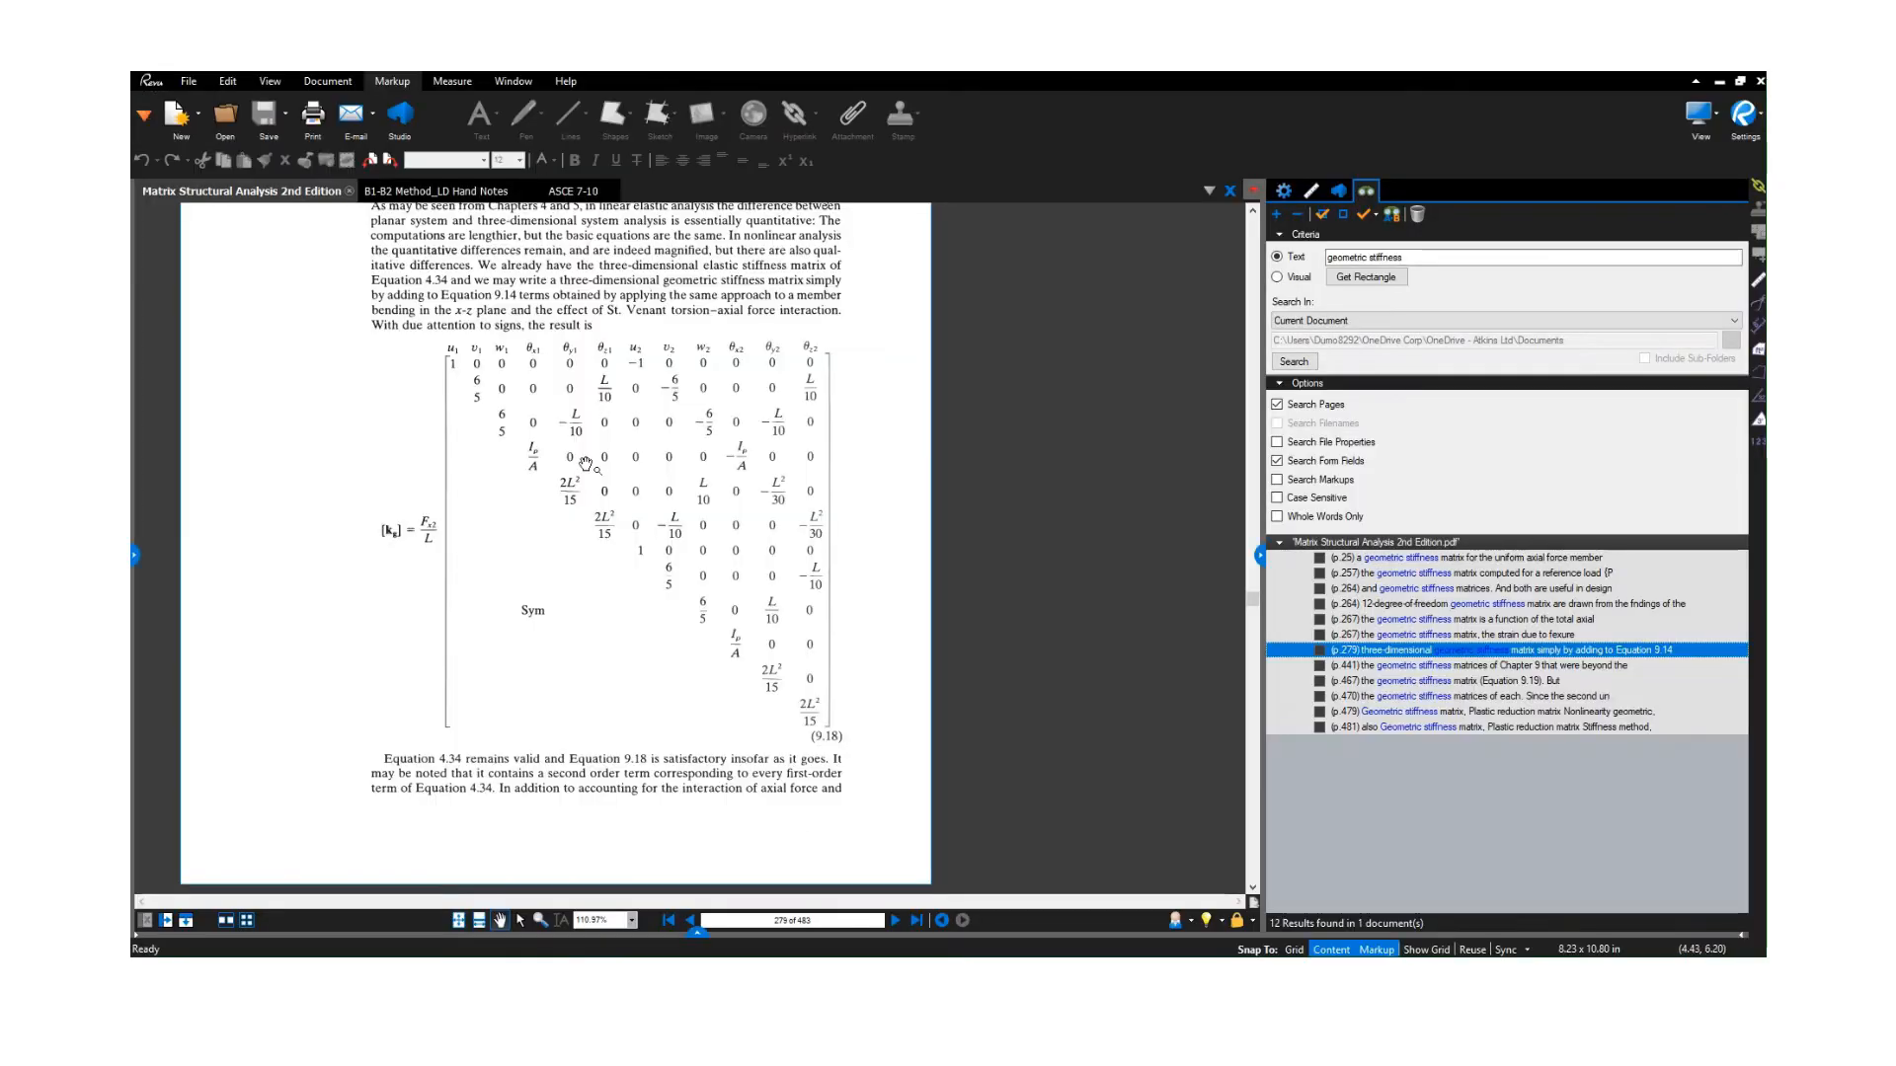
Switch to the ASCE 7-10 document in Revu, fit the whole page, and go to page 300 and back to page 160.
left_click(572, 189)
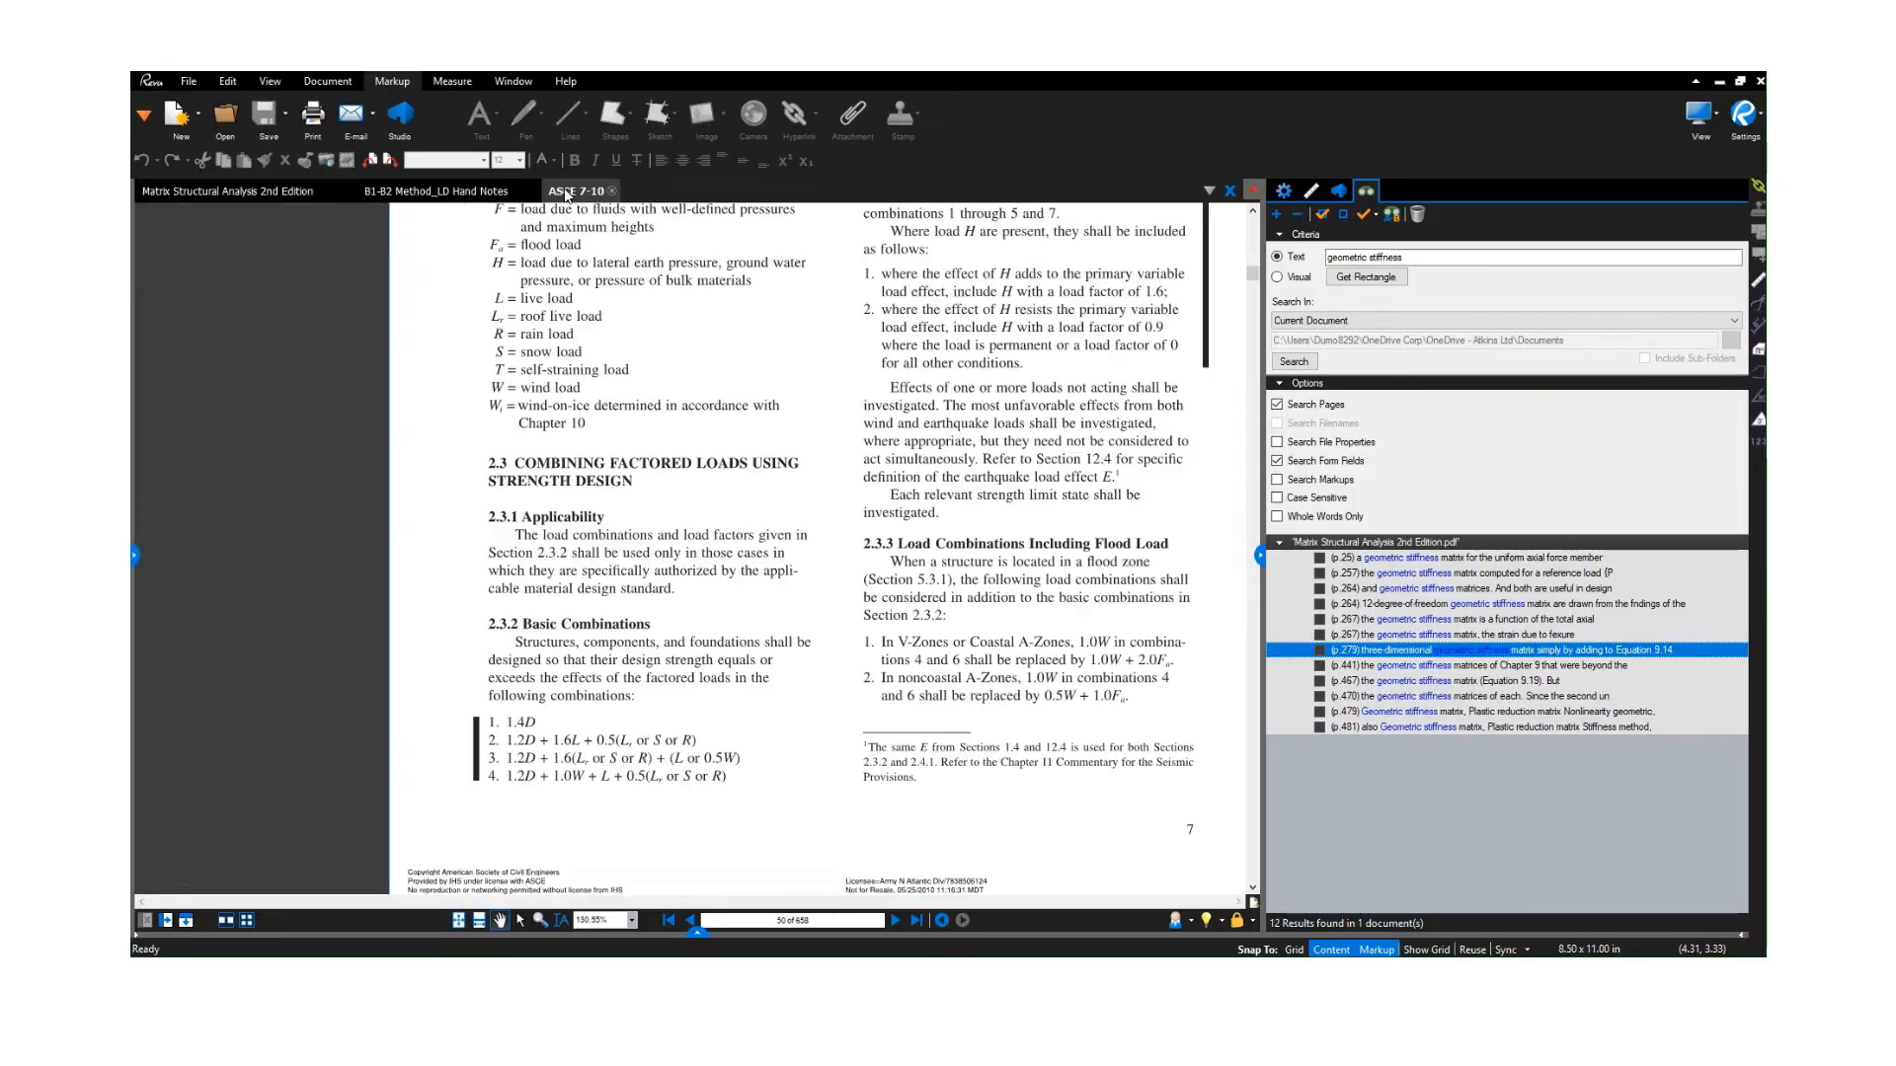
left_click(459, 920)
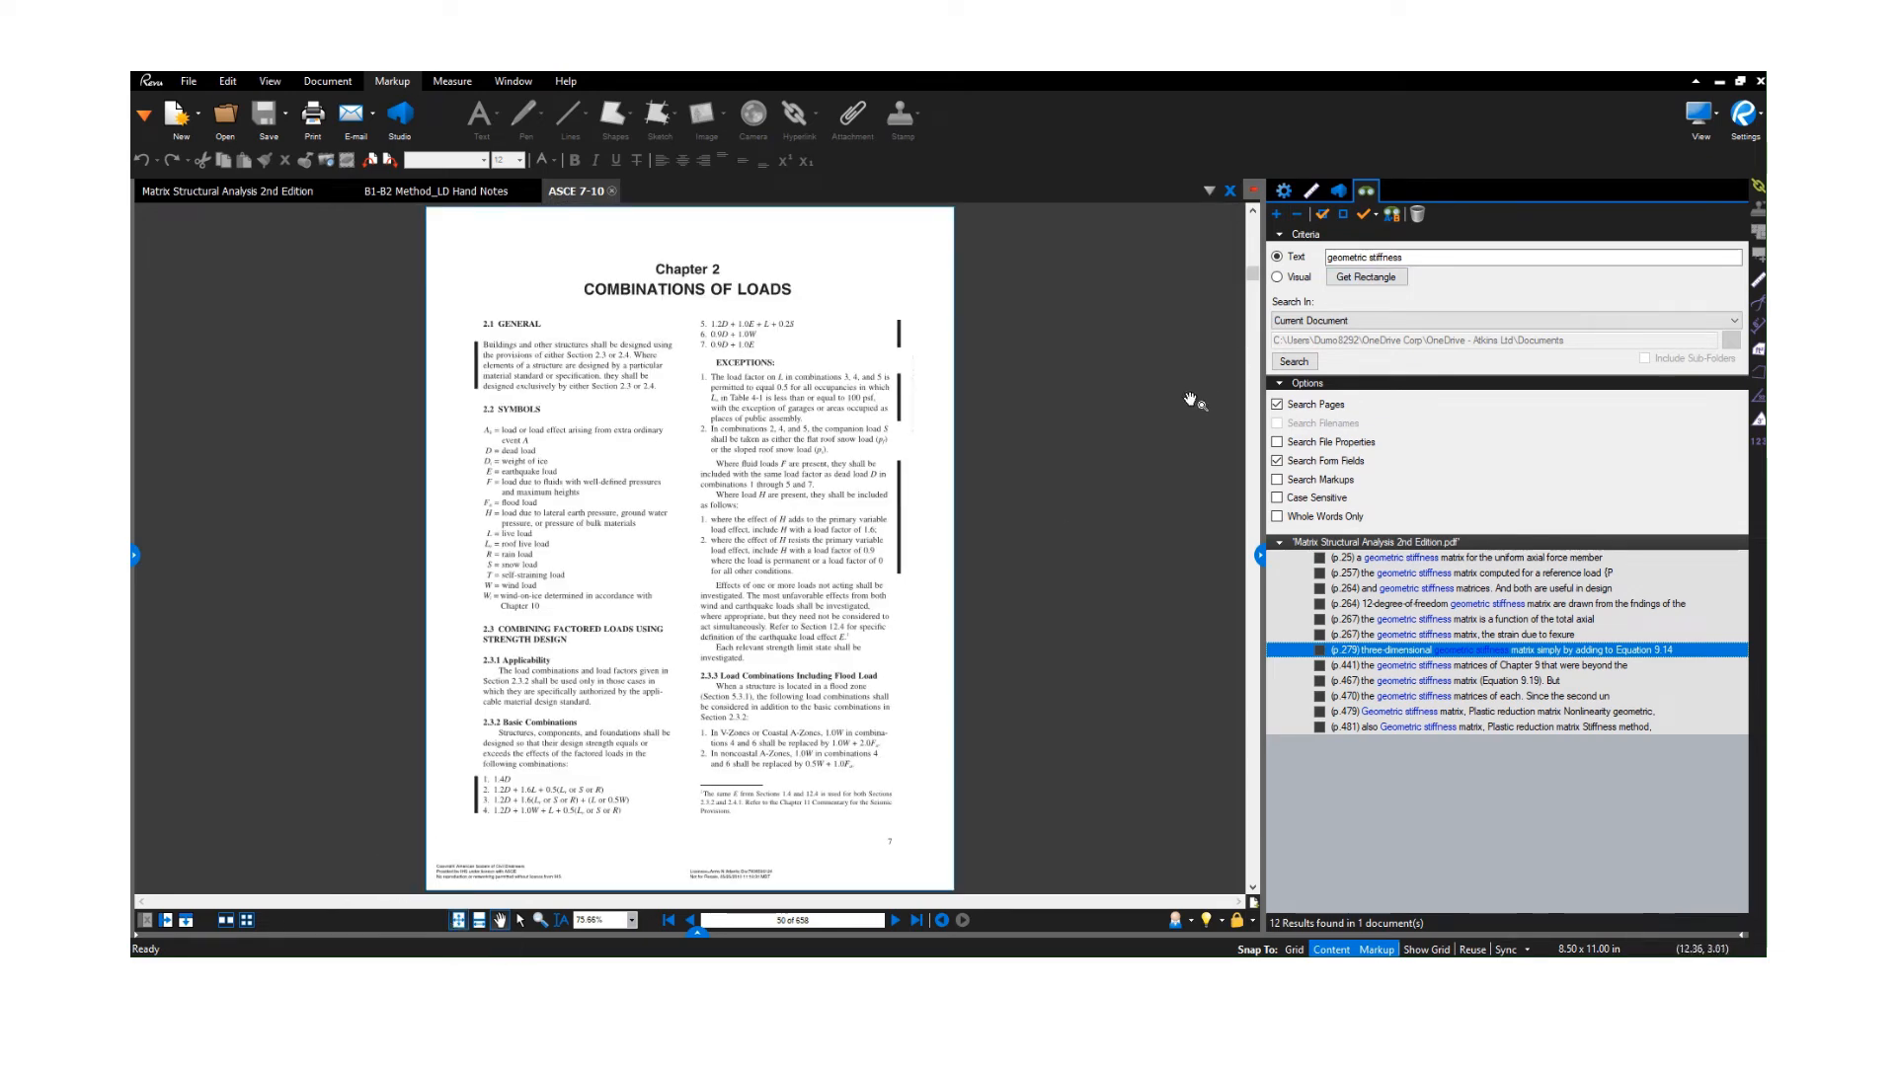
left_click(840, 922)
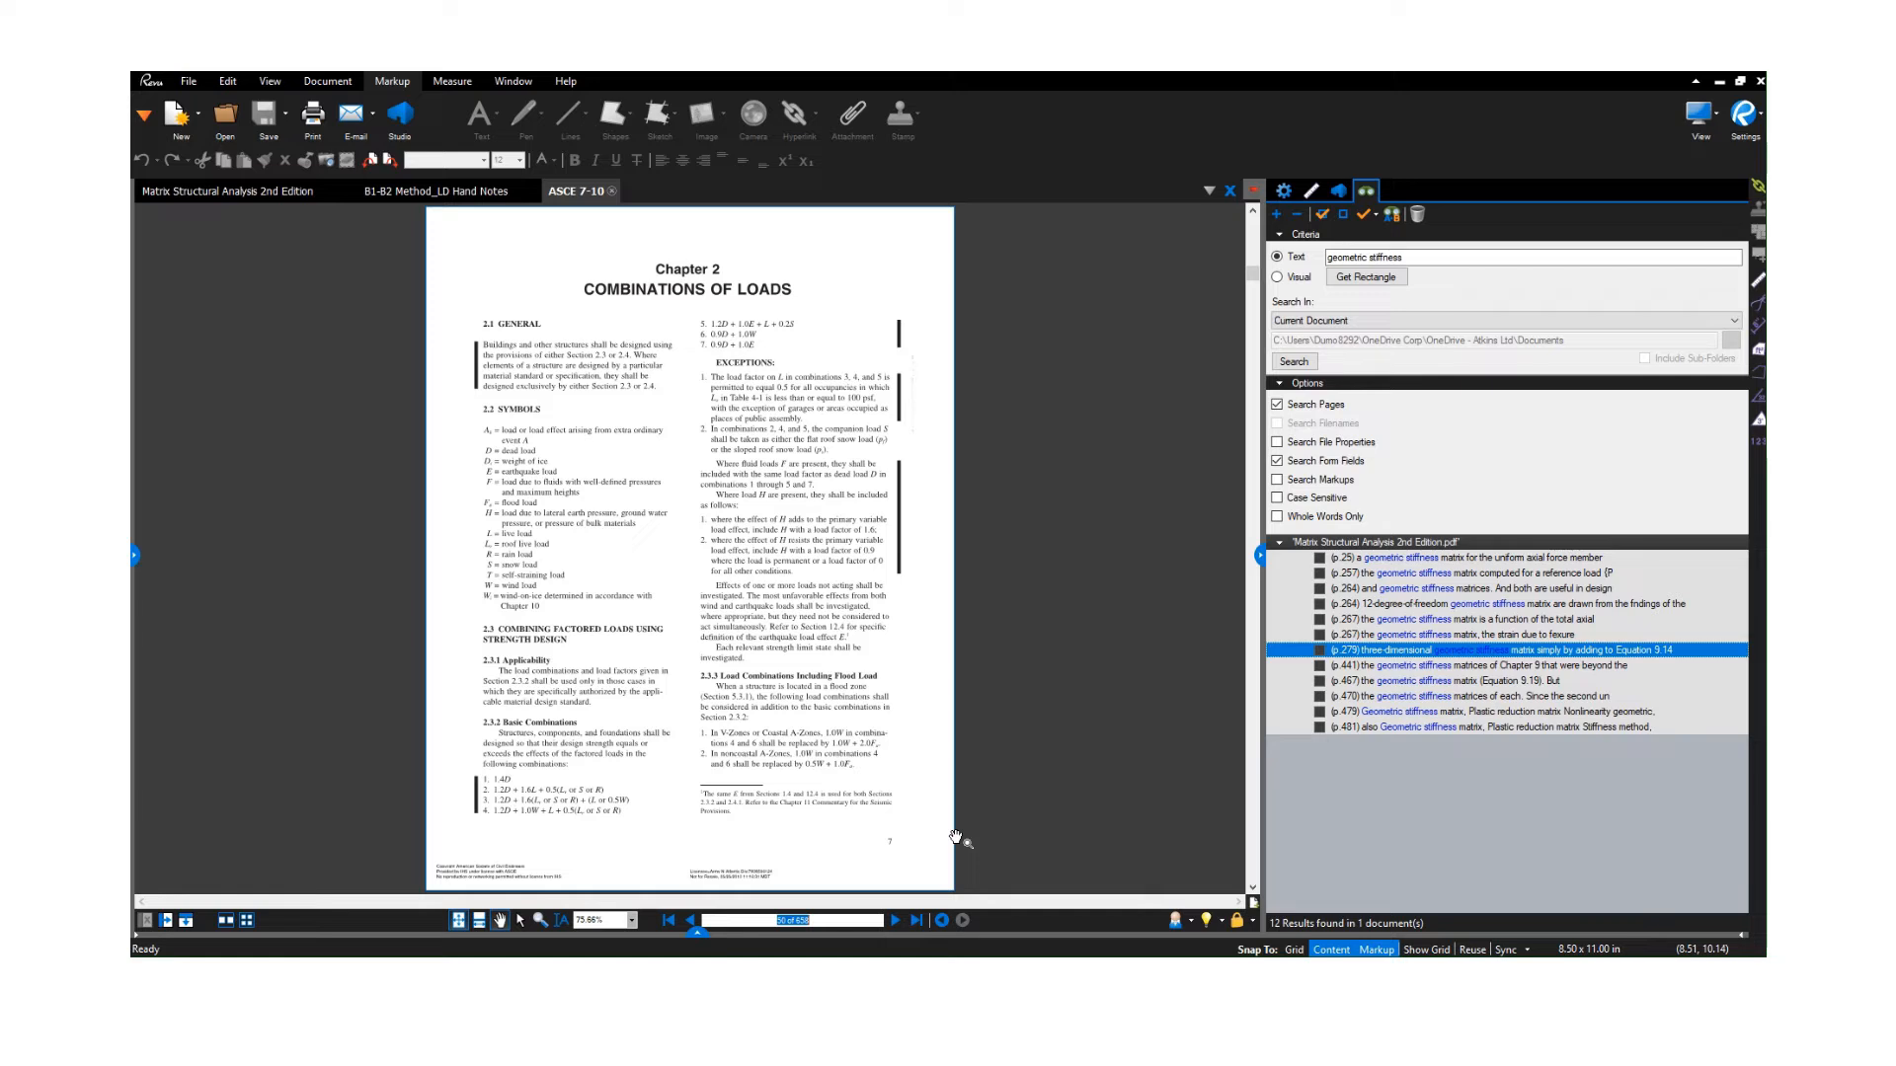
type("300")
key("Return")
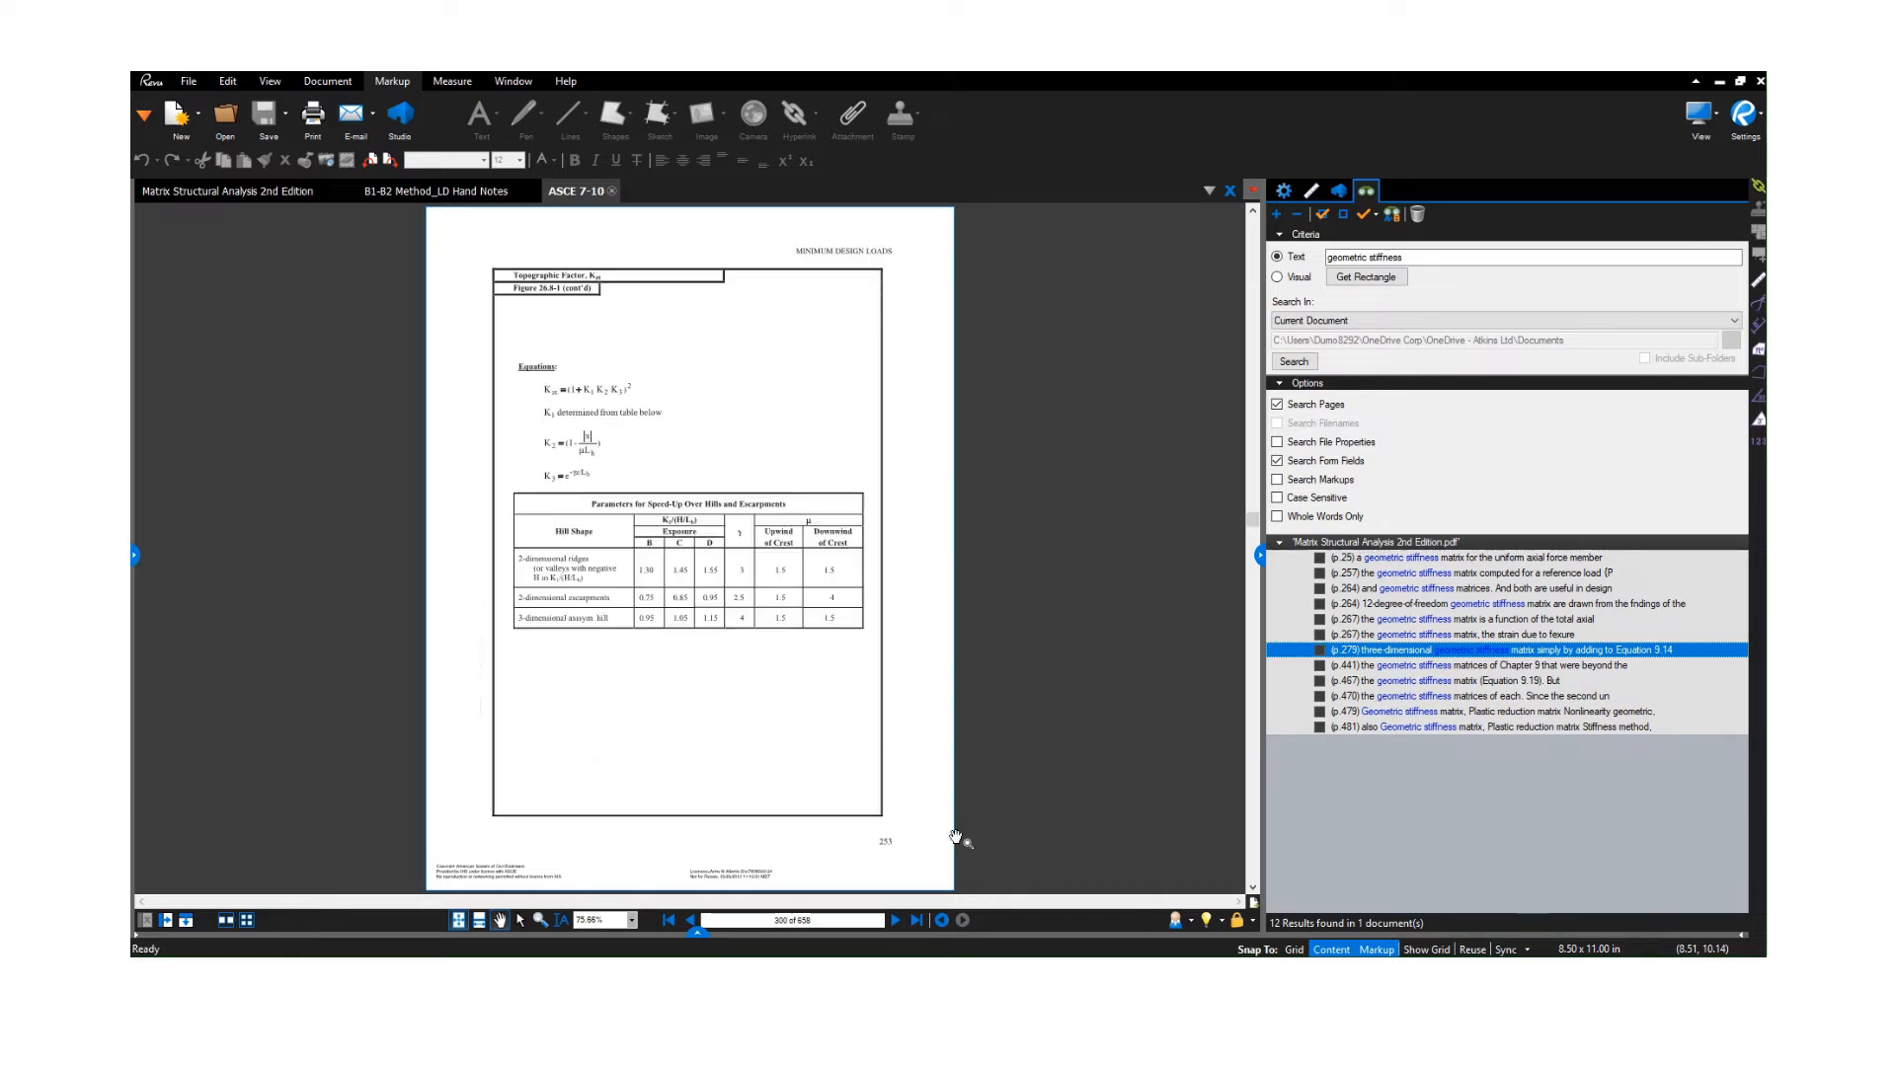
left_click(839, 922)
type("160")
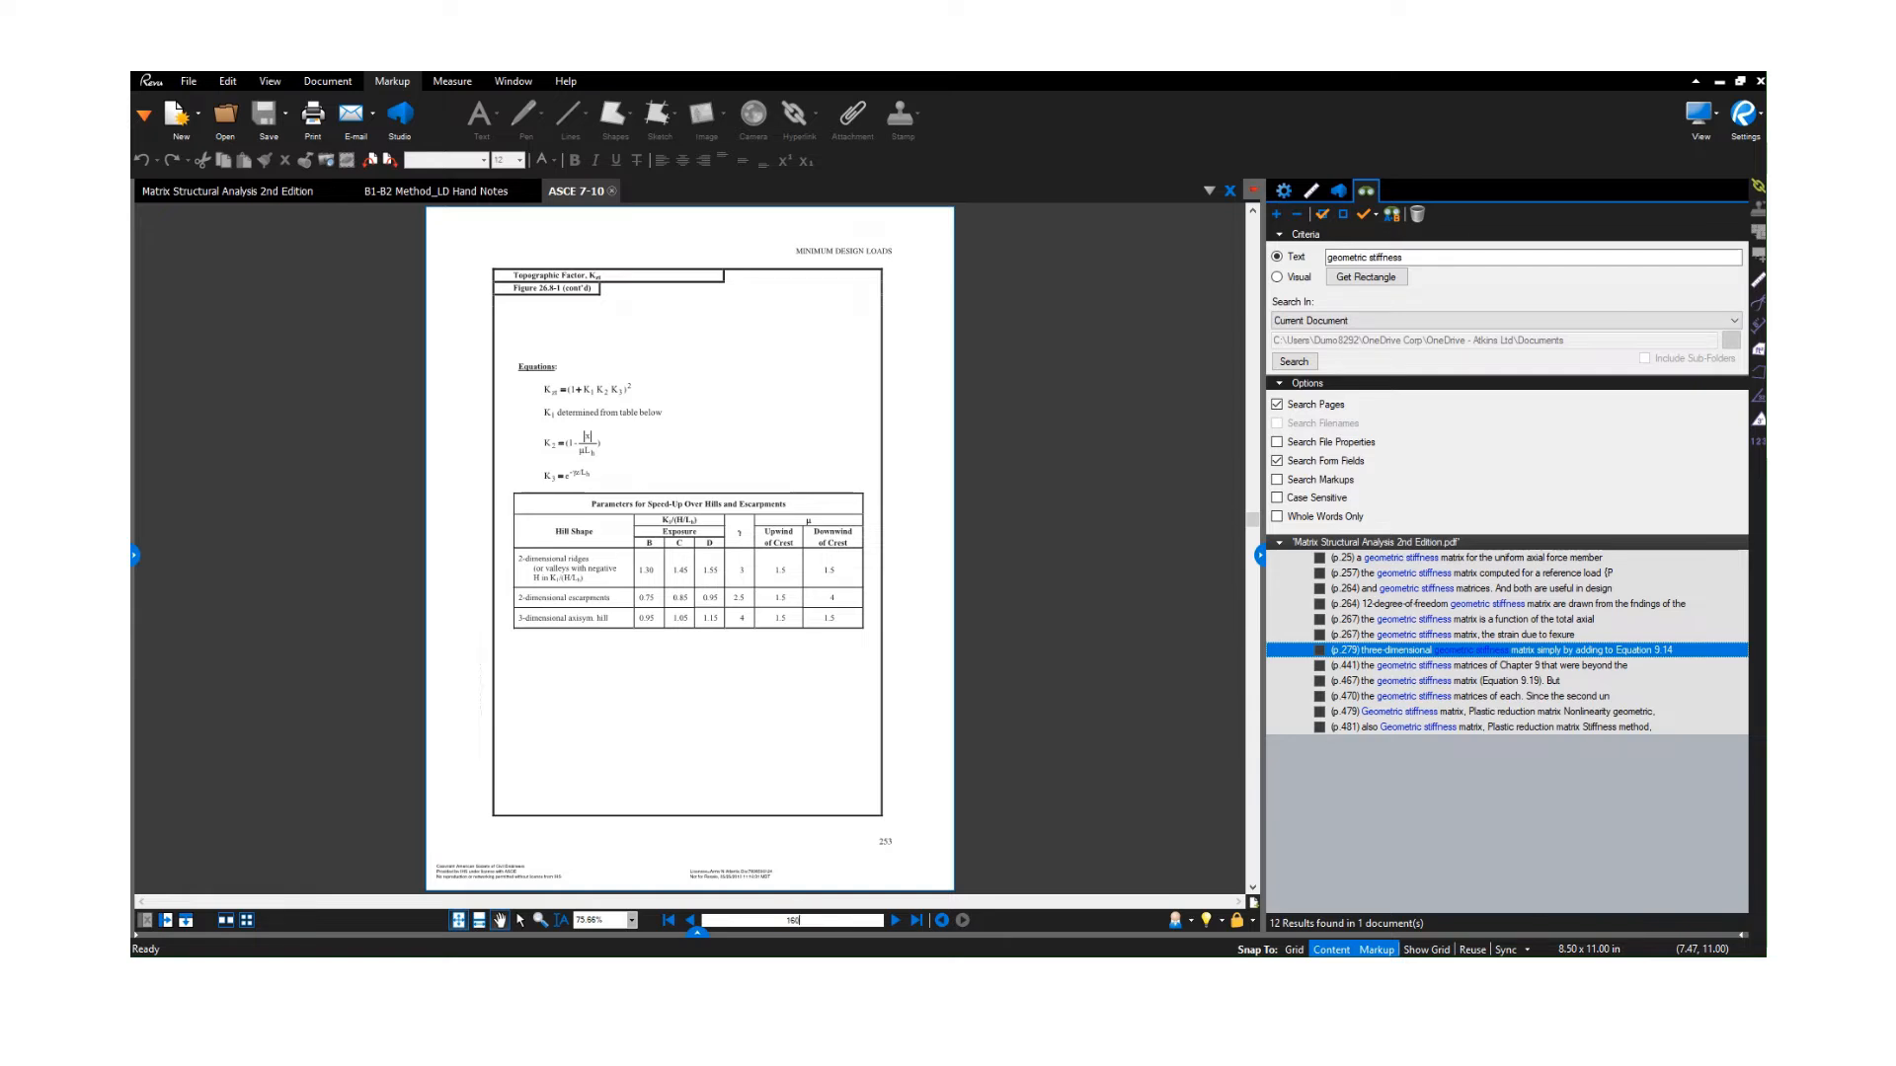
key("Return")
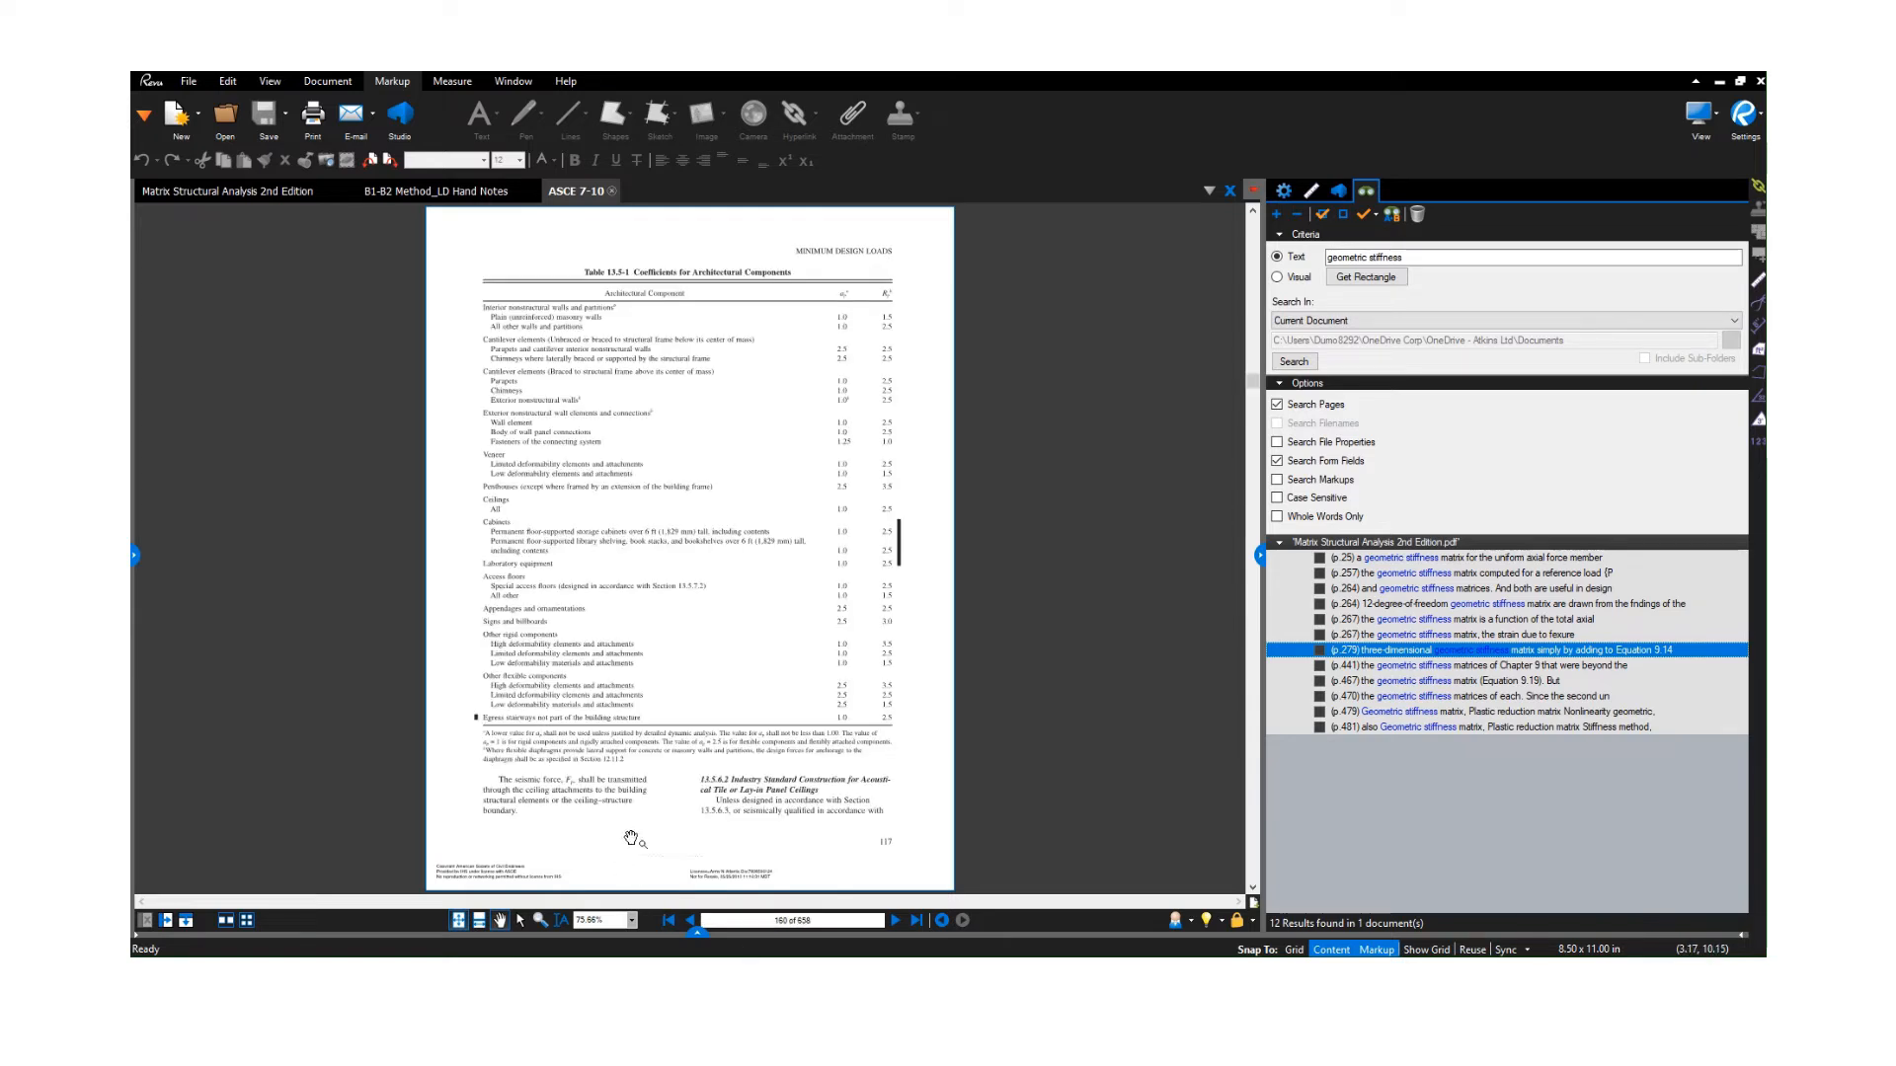
Page backwards through the ASCE 7-10 seismic chapters from page 160 to the seismic ground motion section on page 108.
left_click(692, 920)
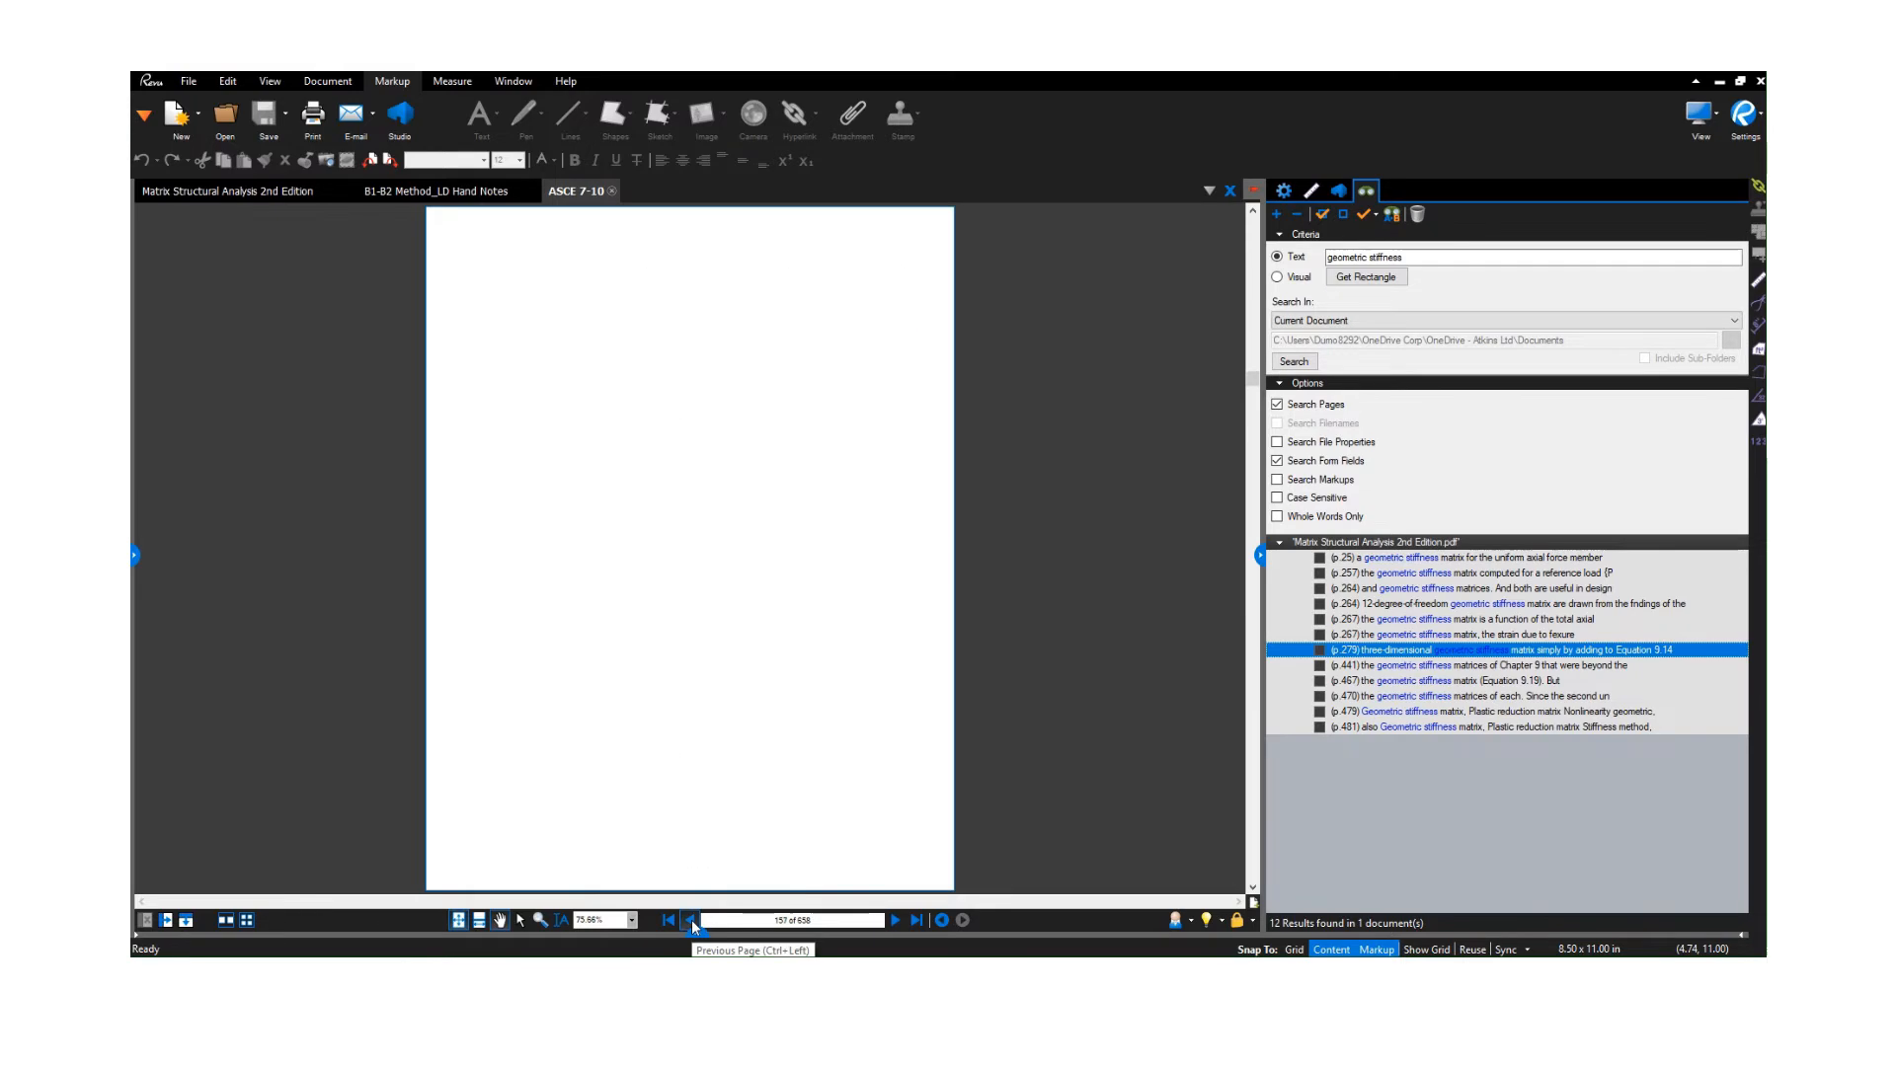
left_click(691, 920)
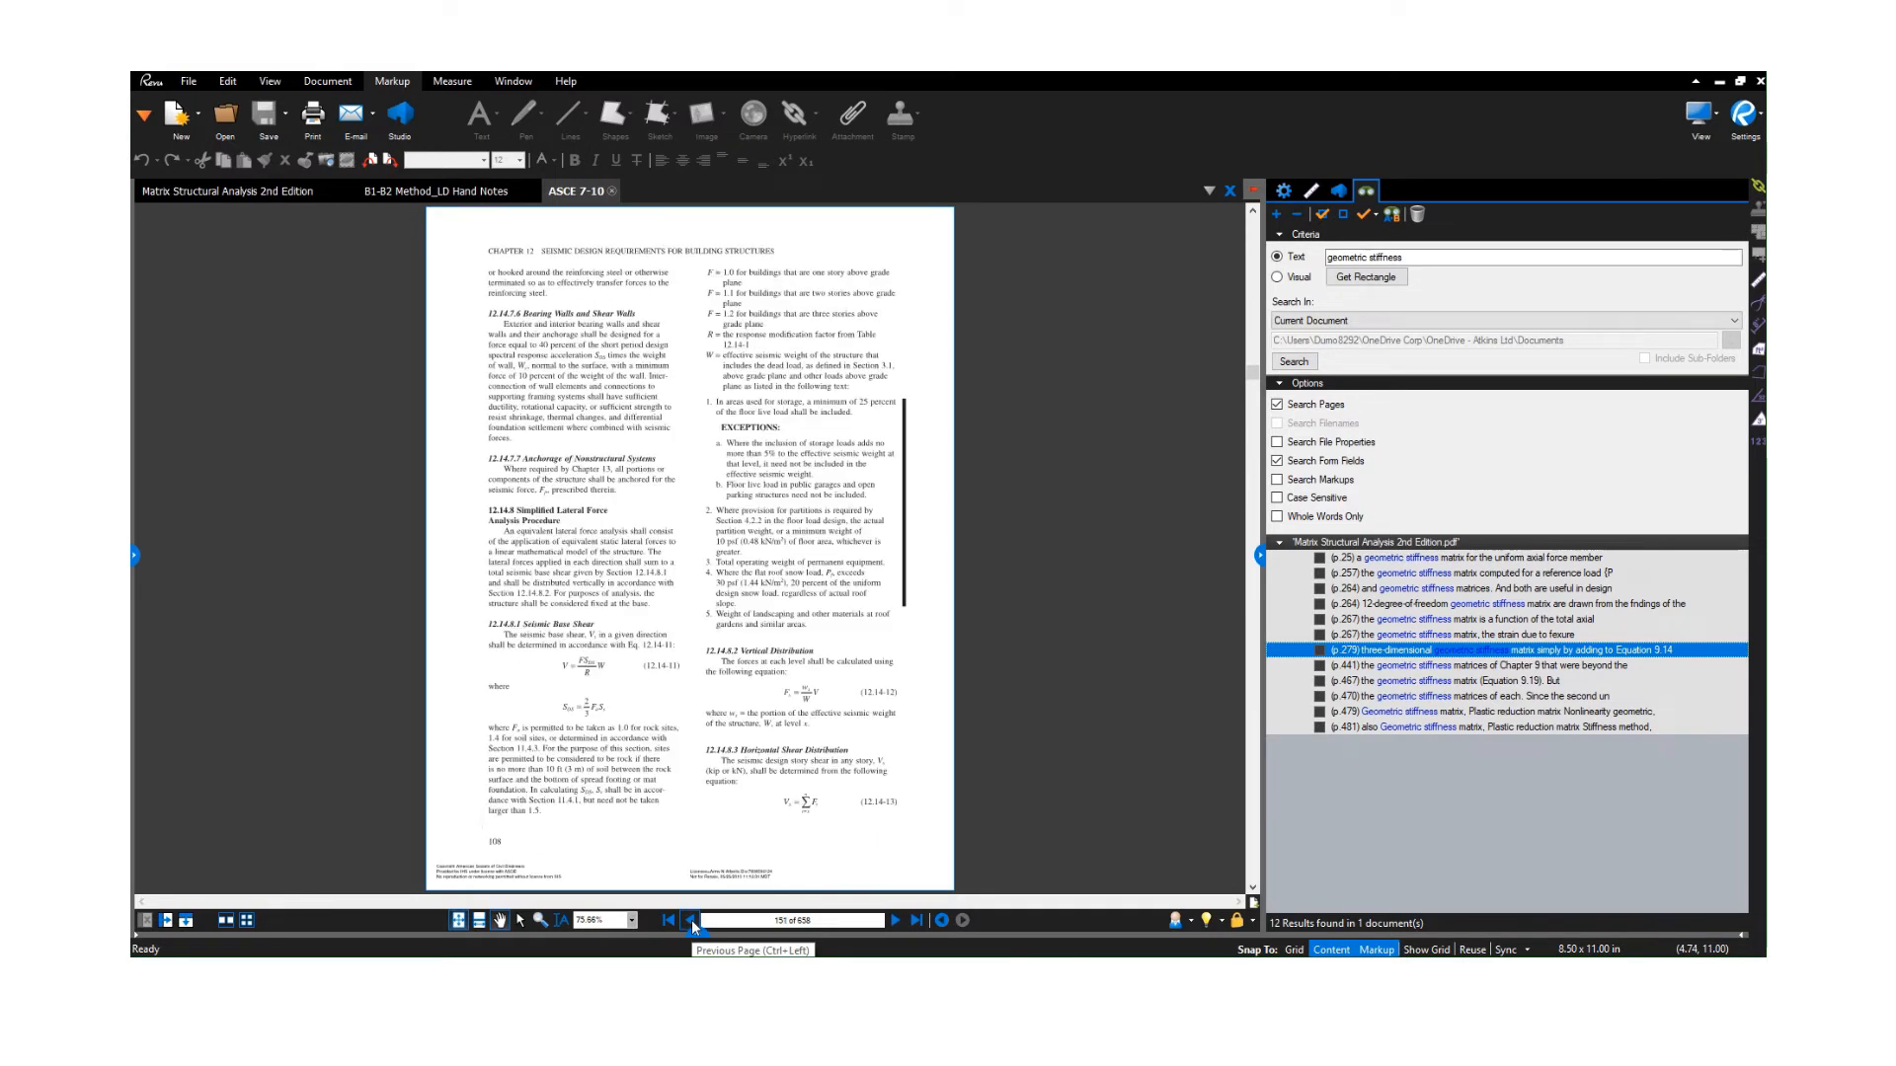
left_click(691, 921)
left_click(691, 921)
left_click(691, 920)
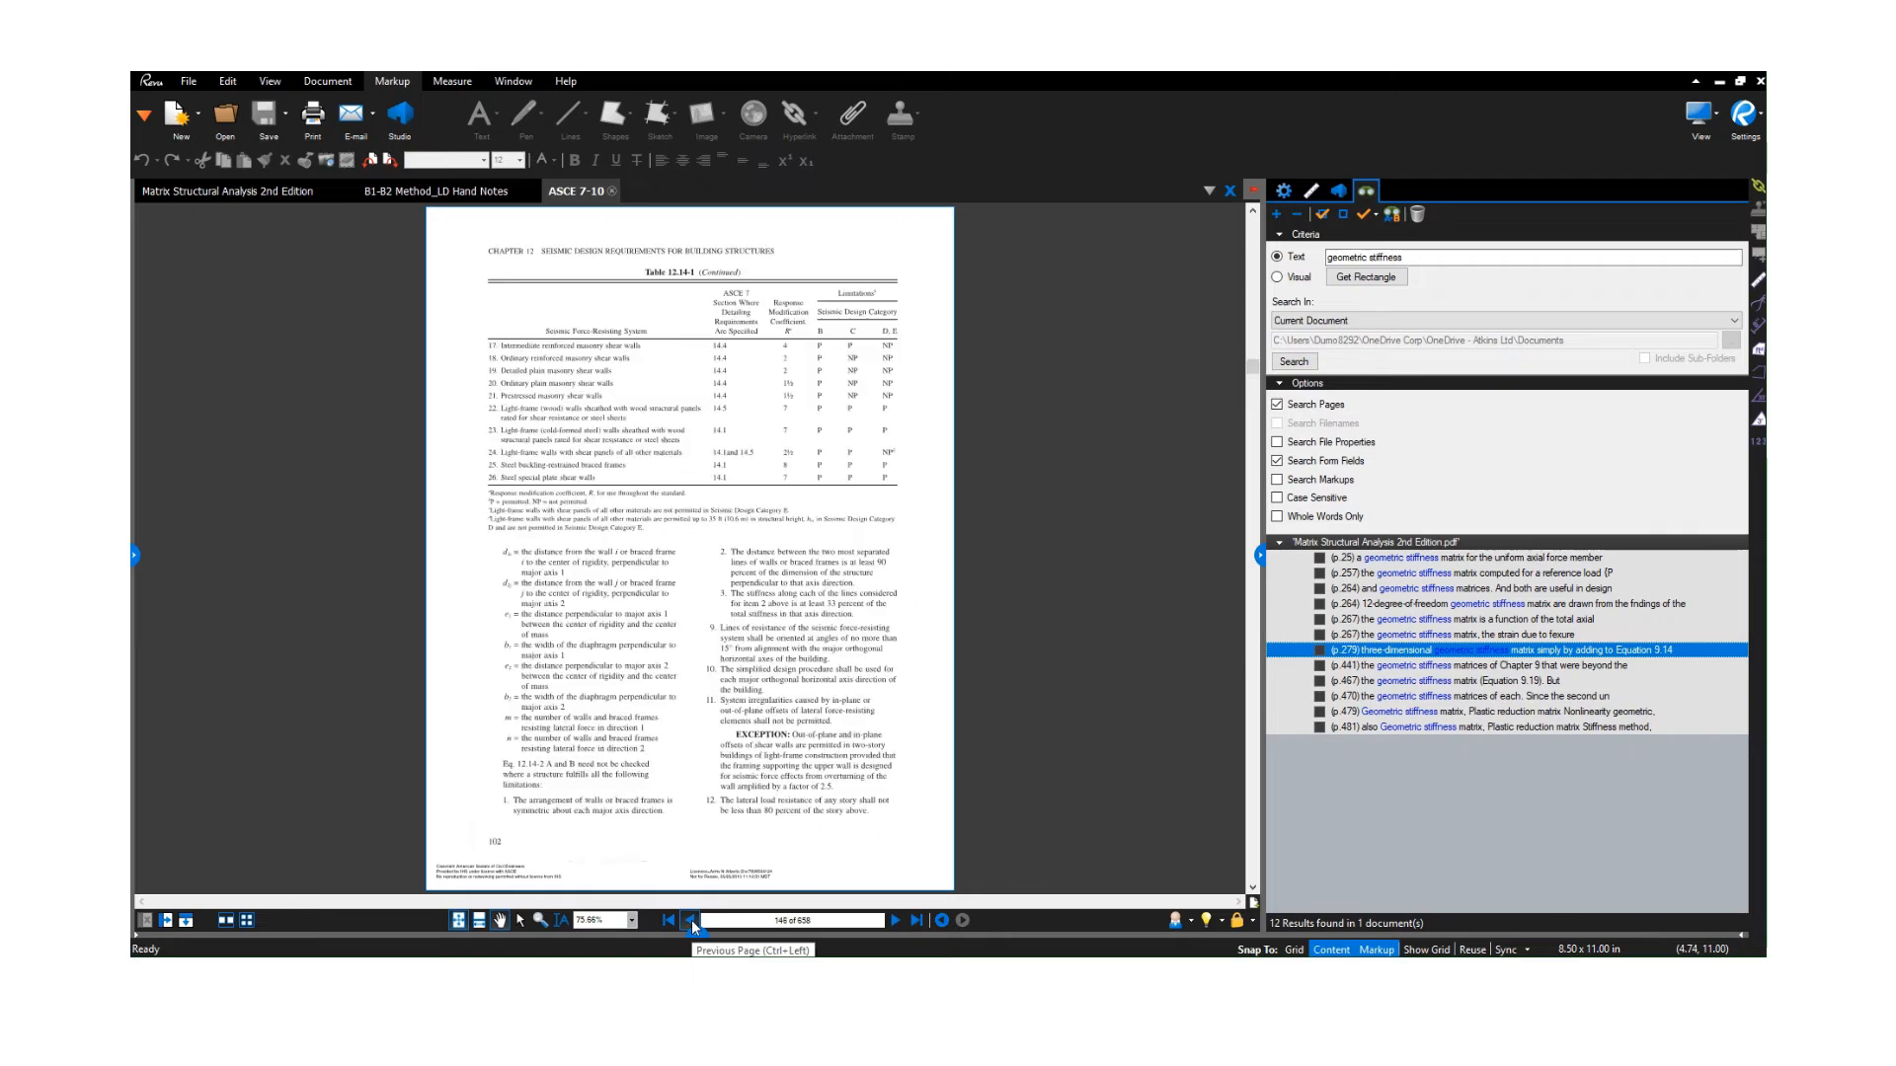
left_click(691, 920)
left_click(691, 920)
left_click(692, 920)
left_click(691, 920)
left_click(692, 920)
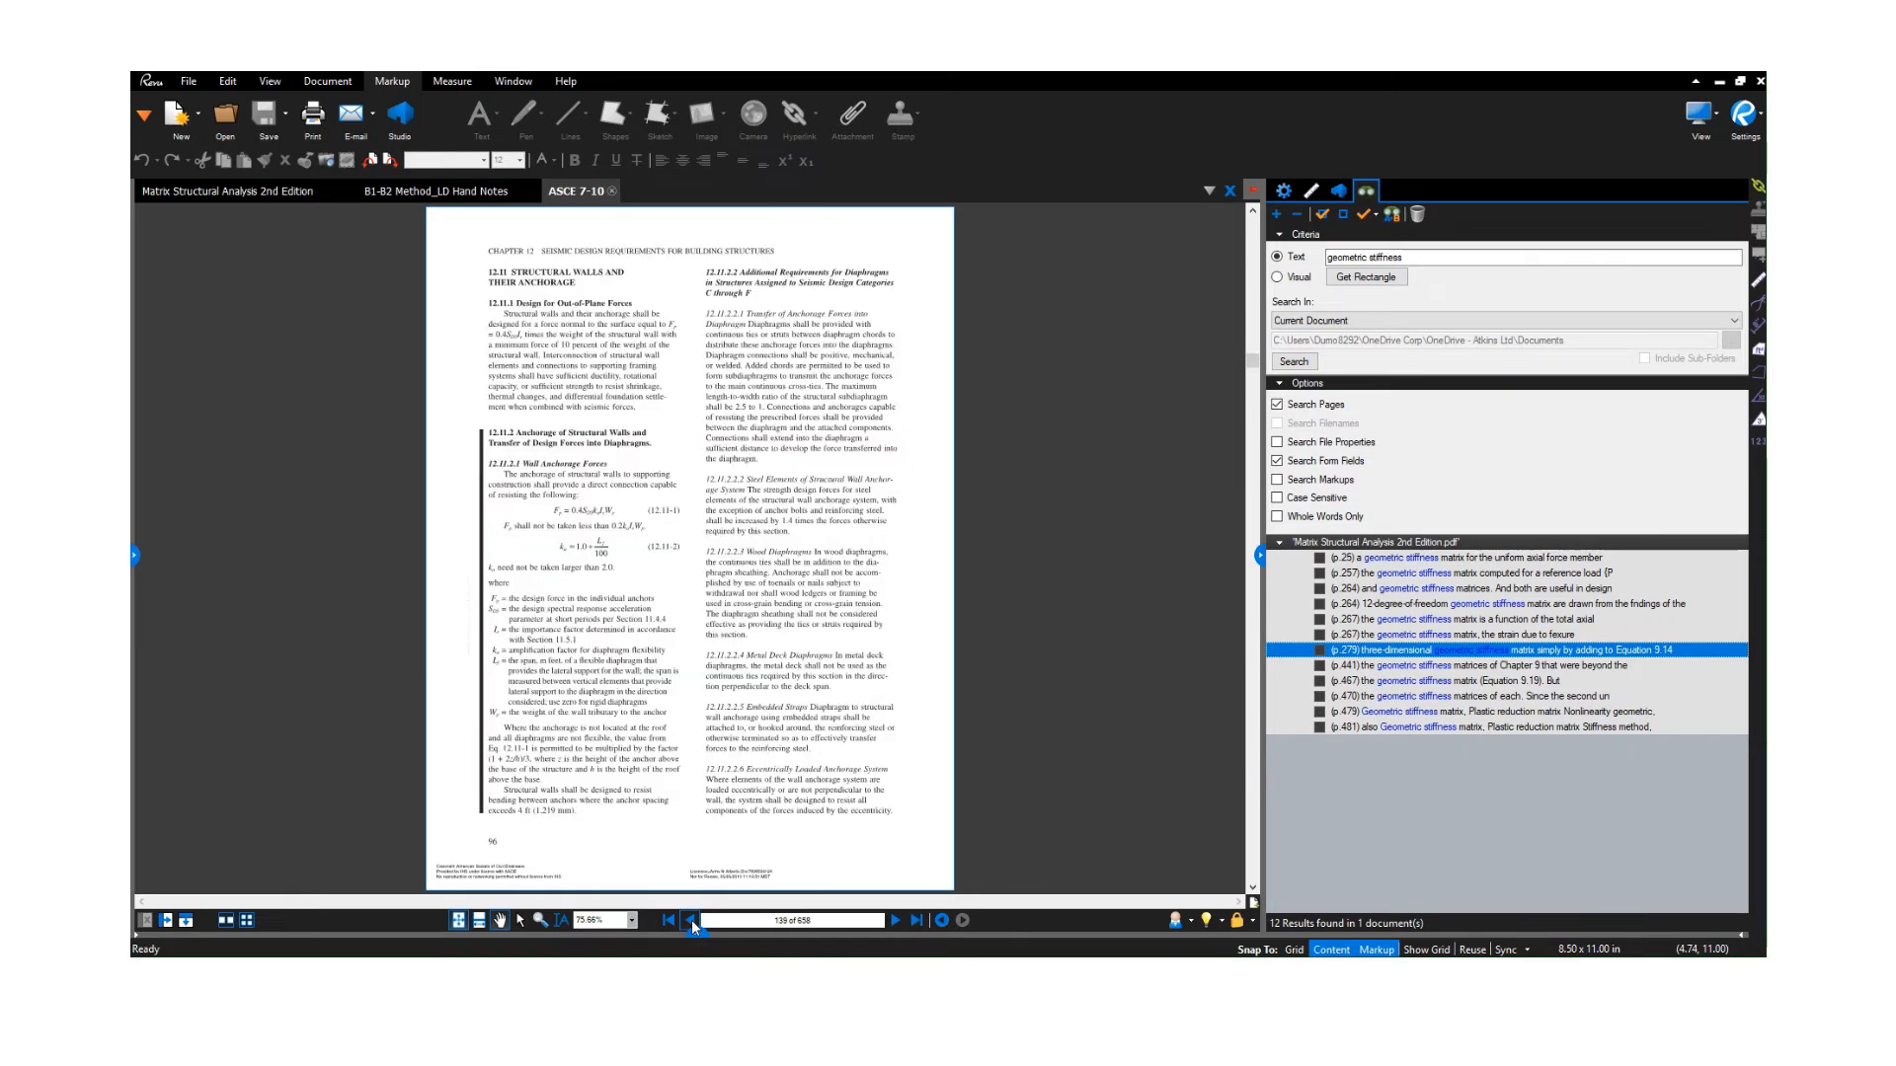
left_click(691, 920)
left_click(691, 920)
left_click(691, 920)
left_click(692, 921)
left_click(691, 921)
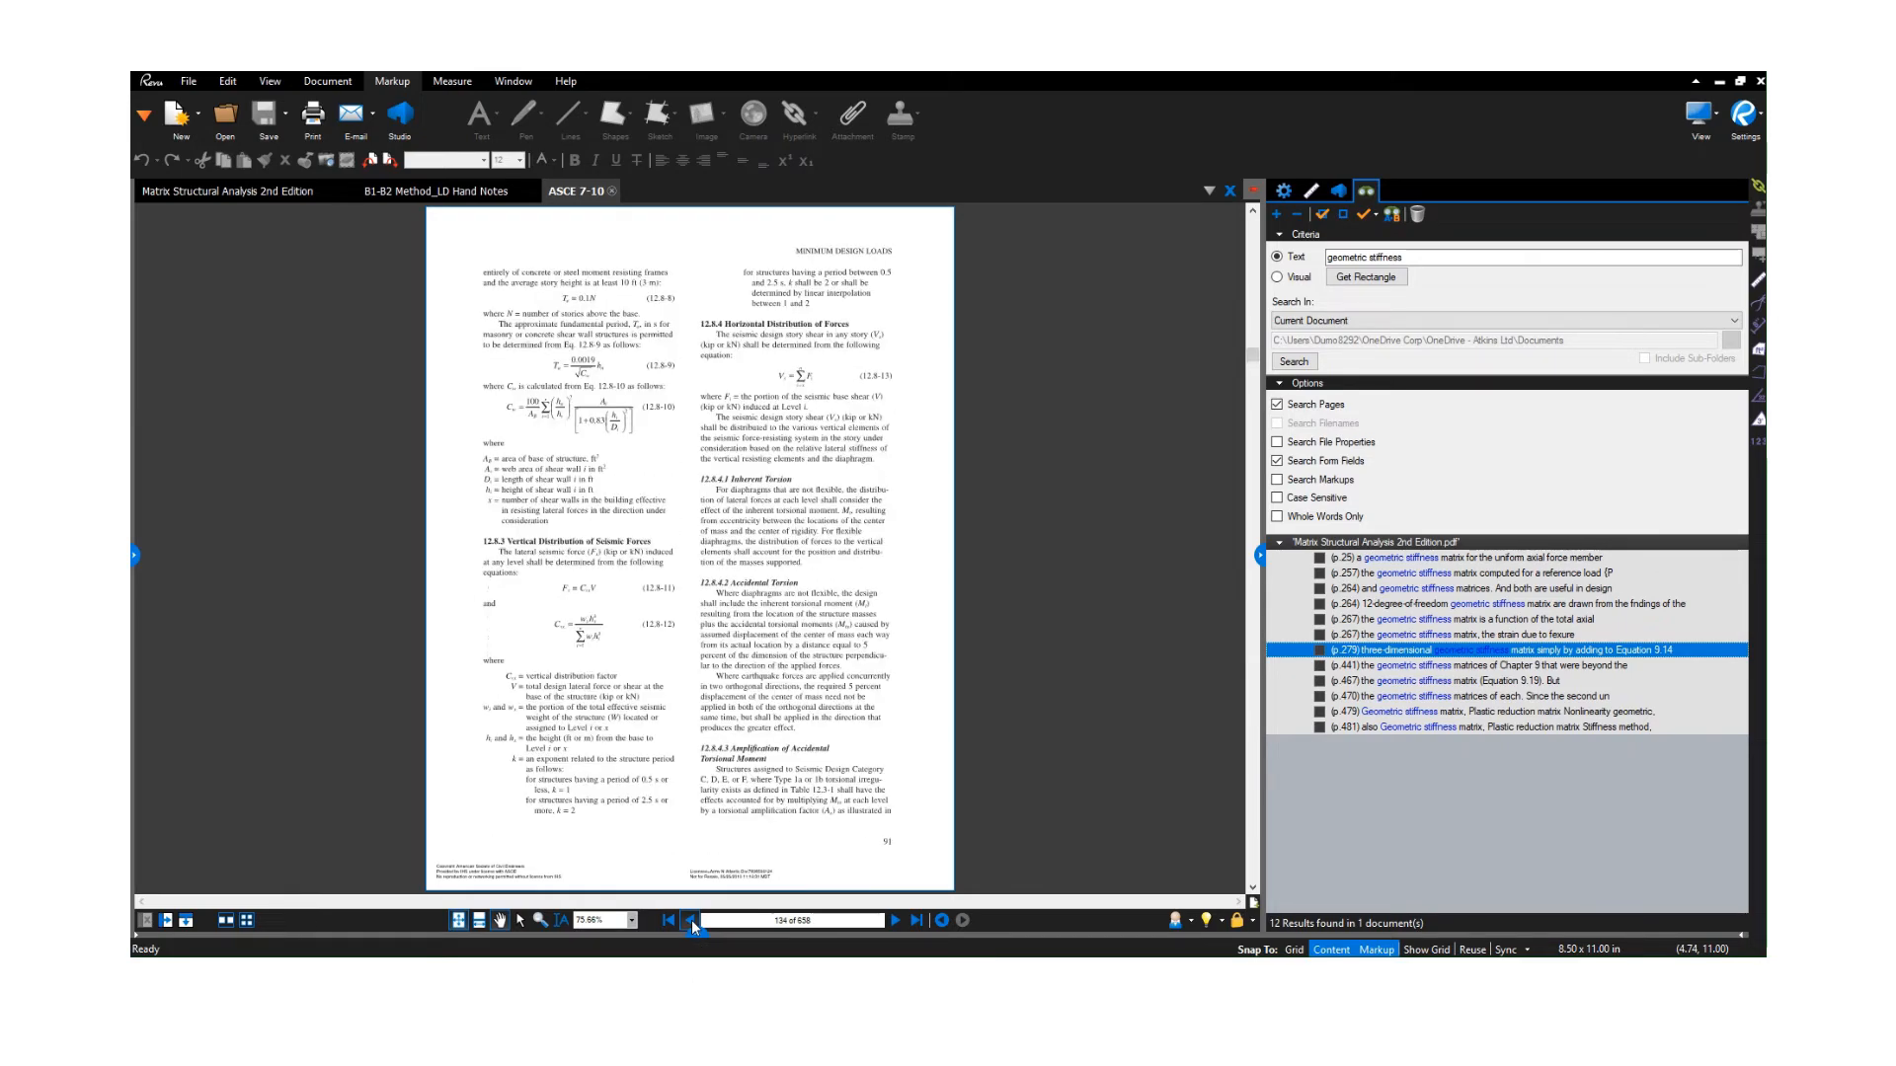
left_click(691, 920)
left_click(691, 920)
left_click(692, 921)
left_click(692, 920)
left_click(692, 920)
left_click(692, 921)
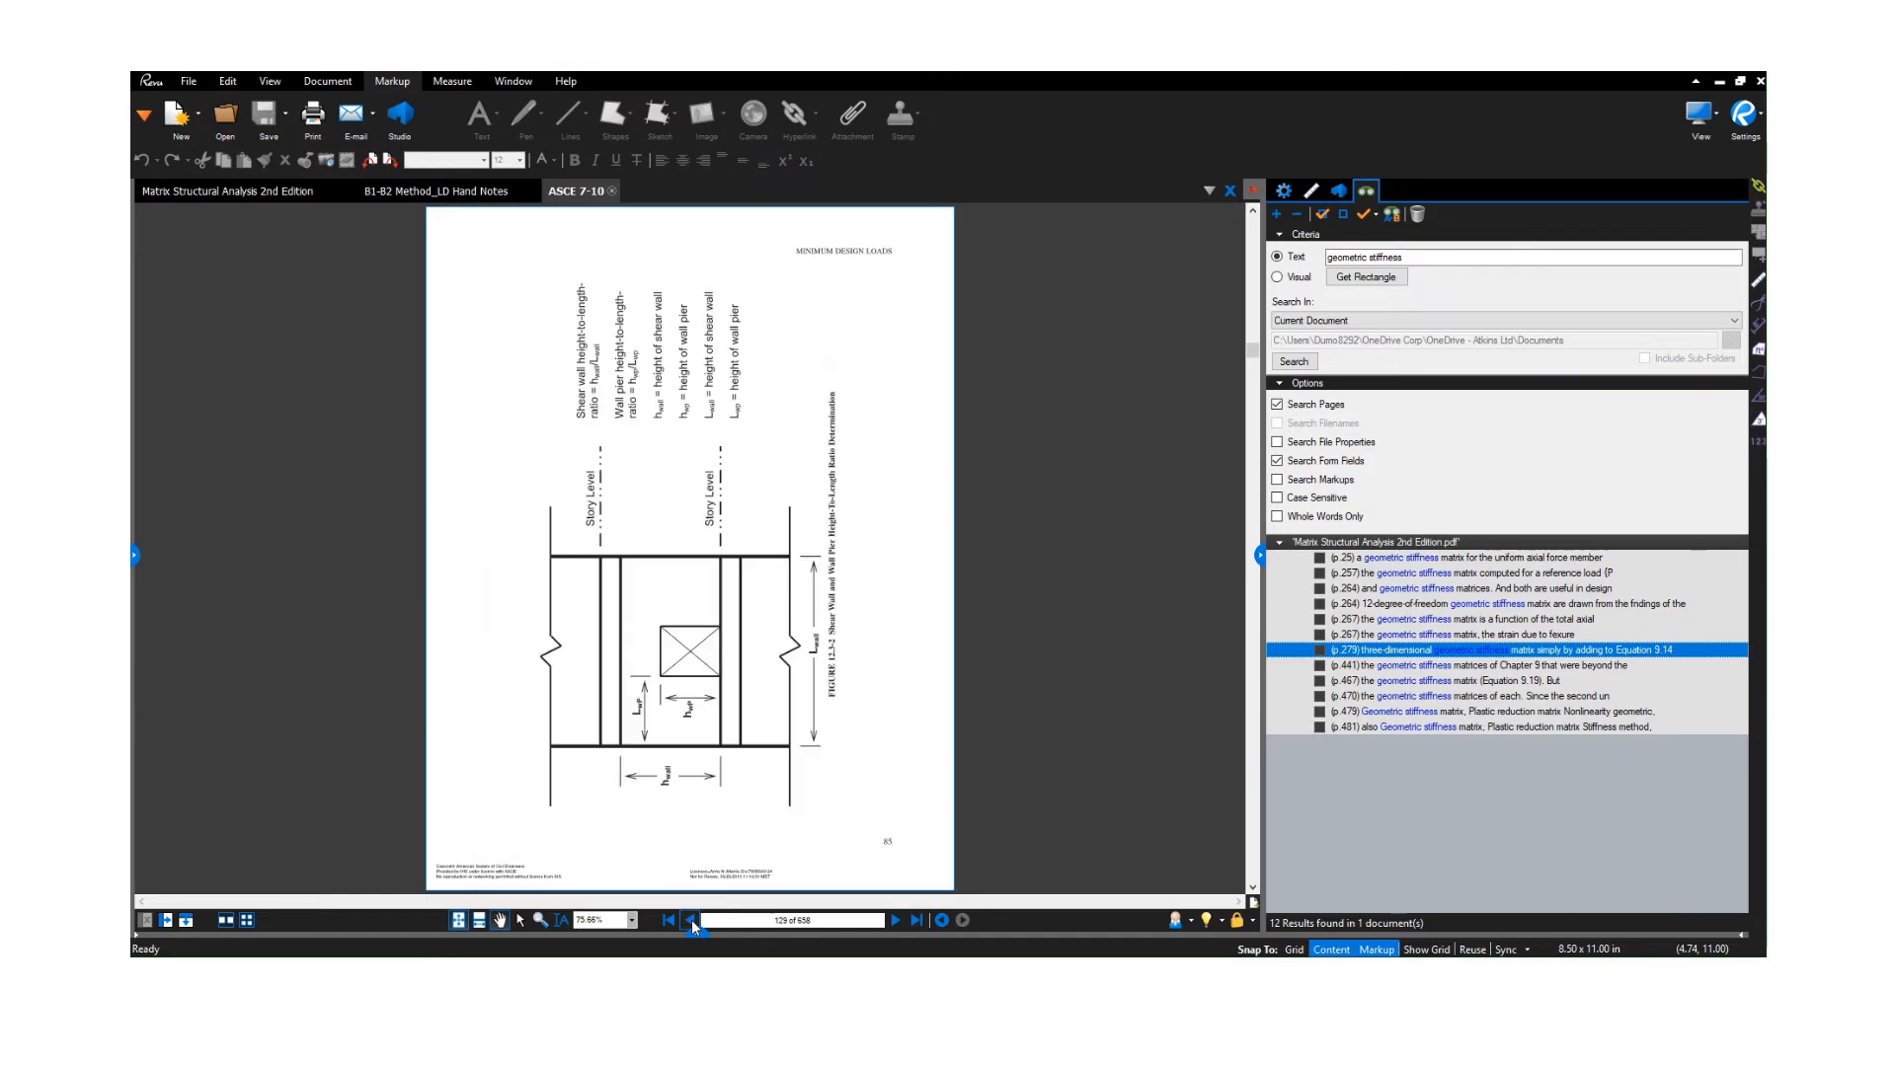
left_click(691, 921)
left_click(691, 921)
left_click(691, 920)
left_click(691, 921)
left_click(691, 920)
left_click(692, 921)
left_click(691, 920)
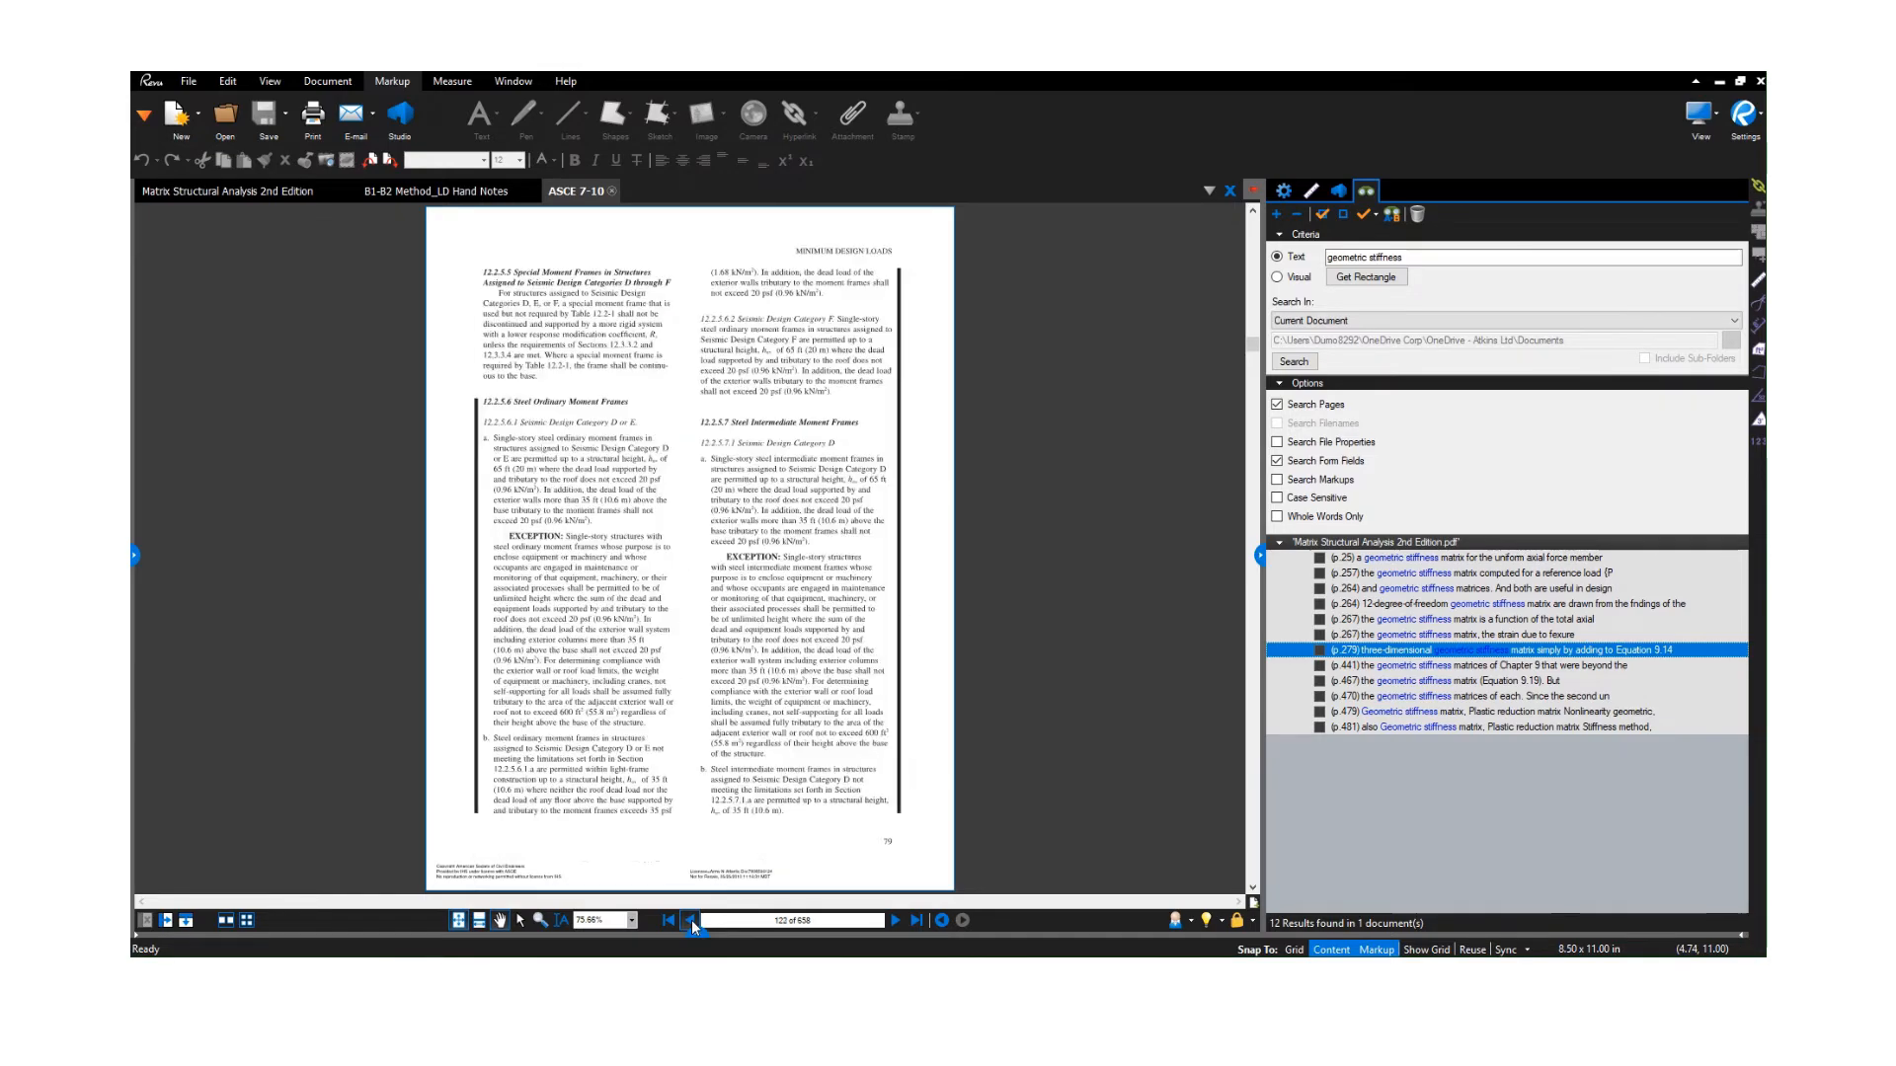
left_click(692, 921)
left_click(691, 920)
left_click(691, 921)
left_click(691, 921)
left_click(691, 920)
left_click(691, 920)
left_click(691, 921)
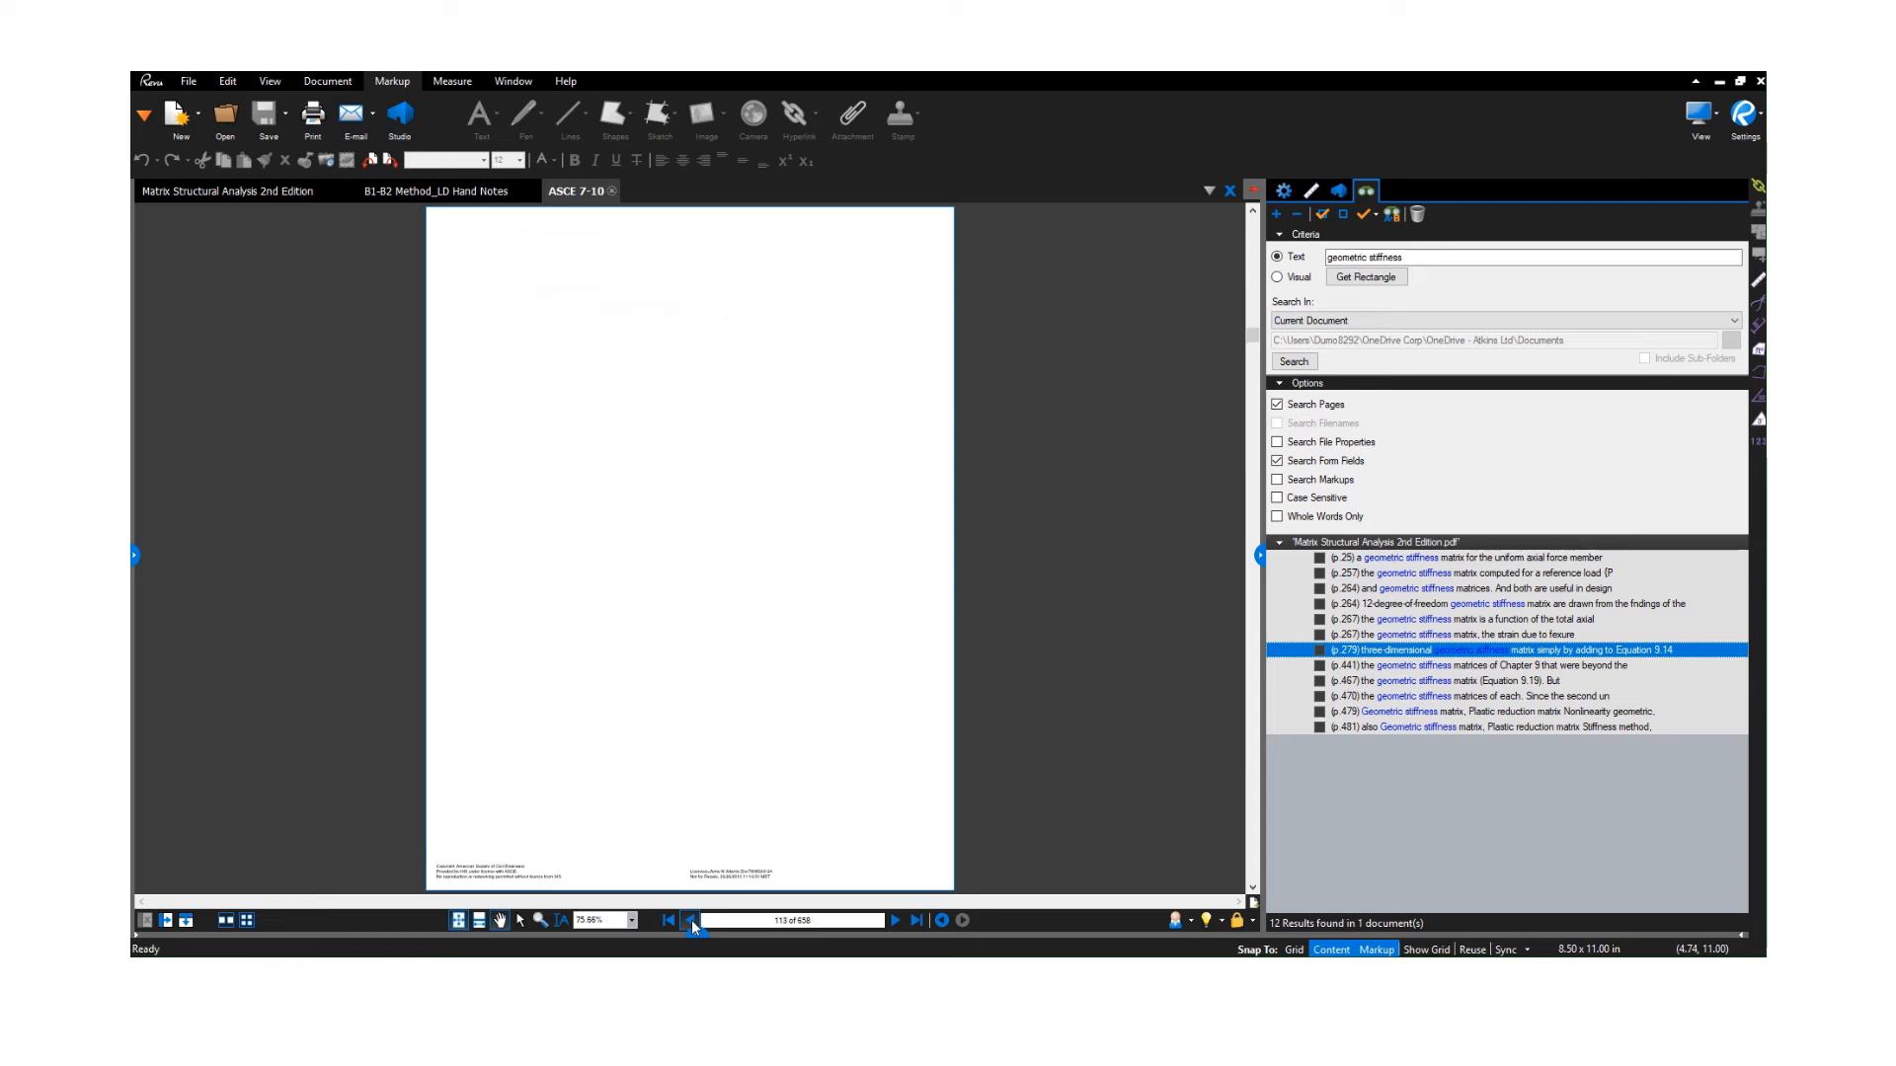
left_click(692, 921)
left_click(691, 920)
left_click(691, 921)
left_click(692, 921)
left_click(691, 920)
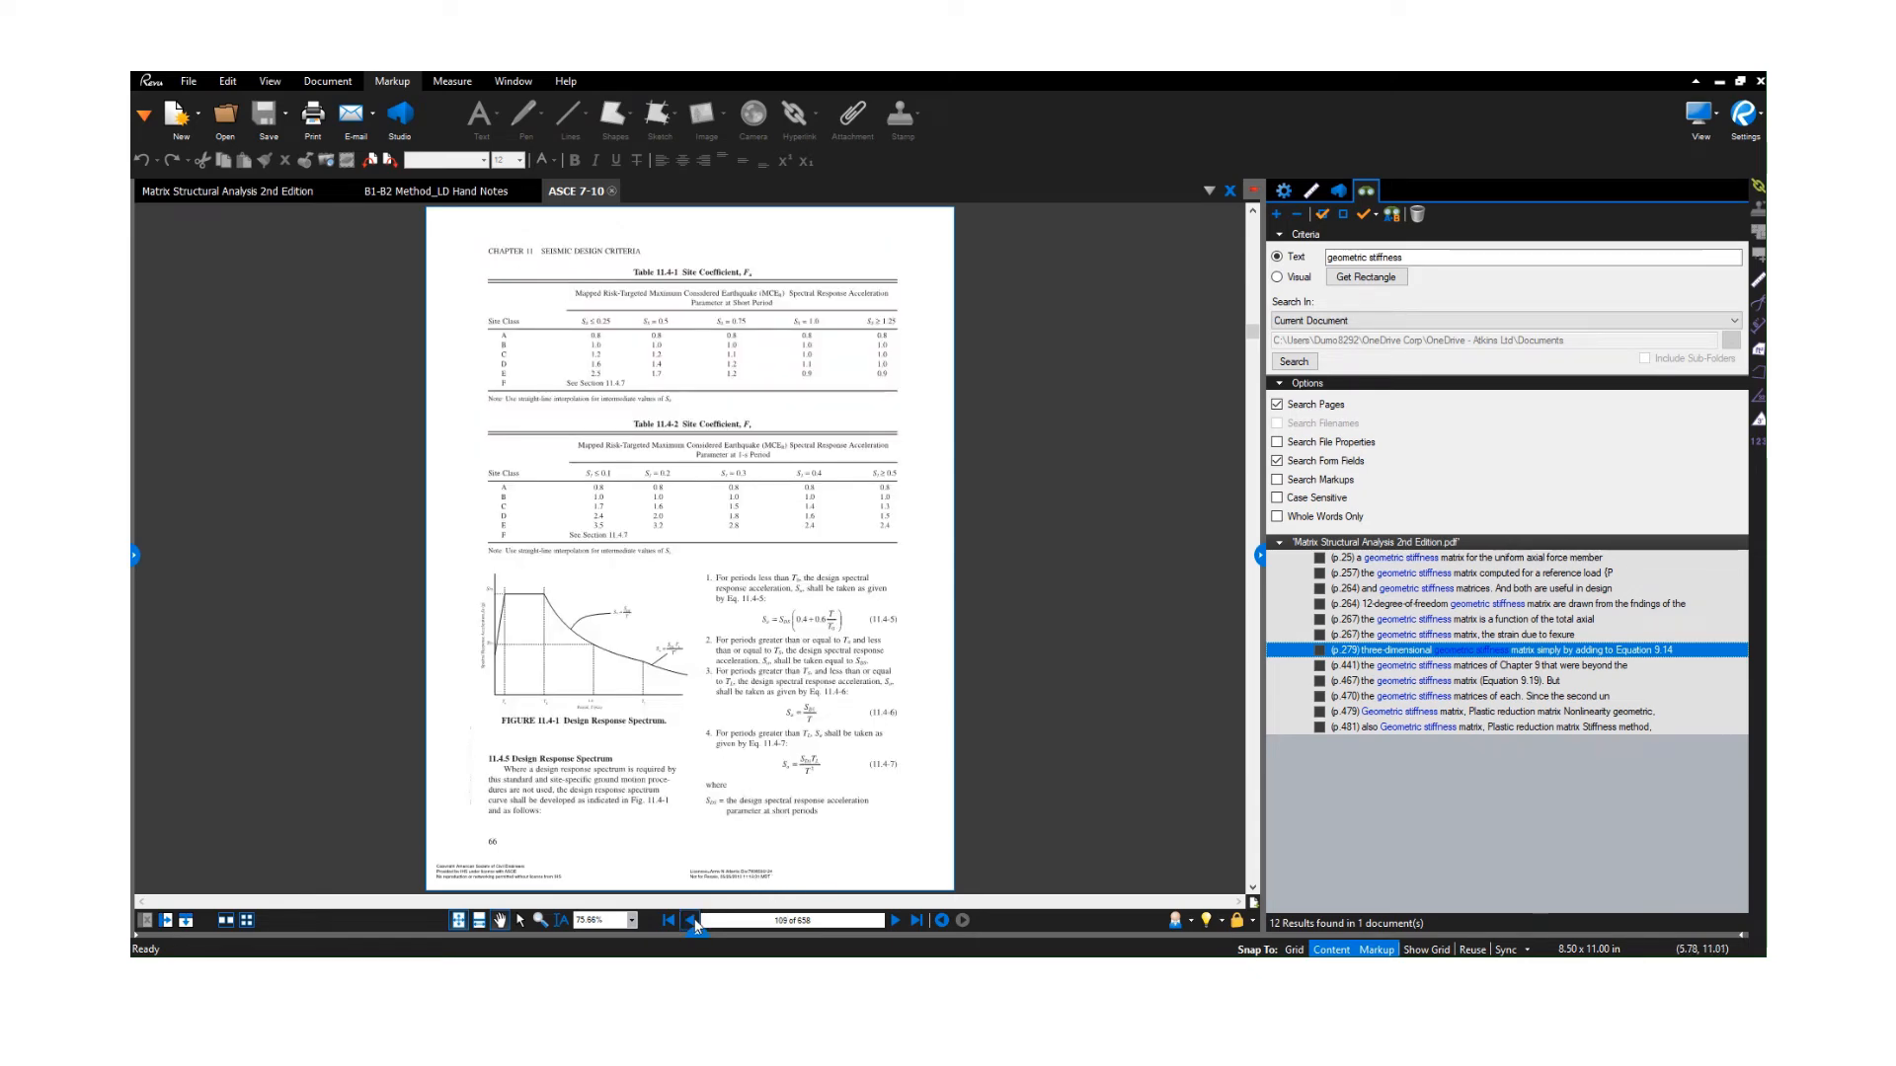
left_click(691, 921)
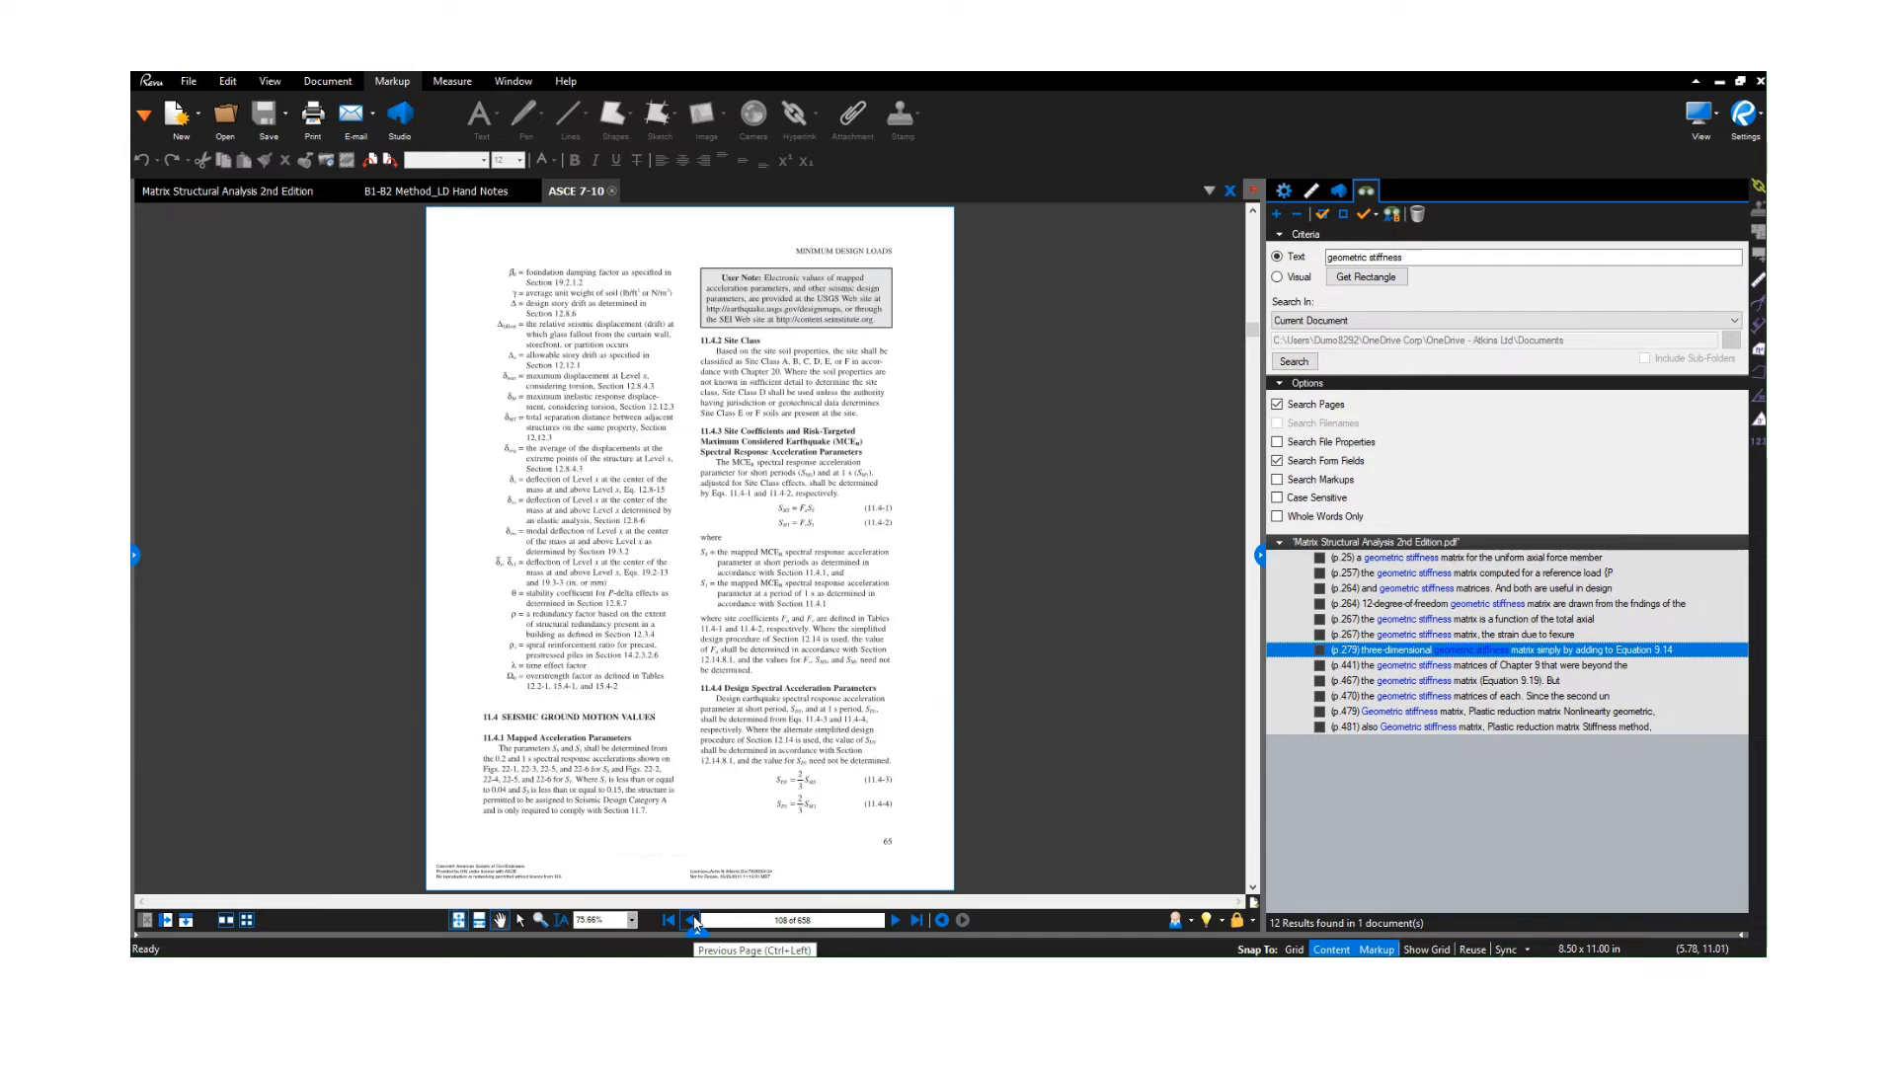
Page forward through ASCE 7-10 from page 108 to page 113 and back to the site coefficient tables on page 109.
left_click(895, 921)
left_click(896, 920)
left_click(896, 920)
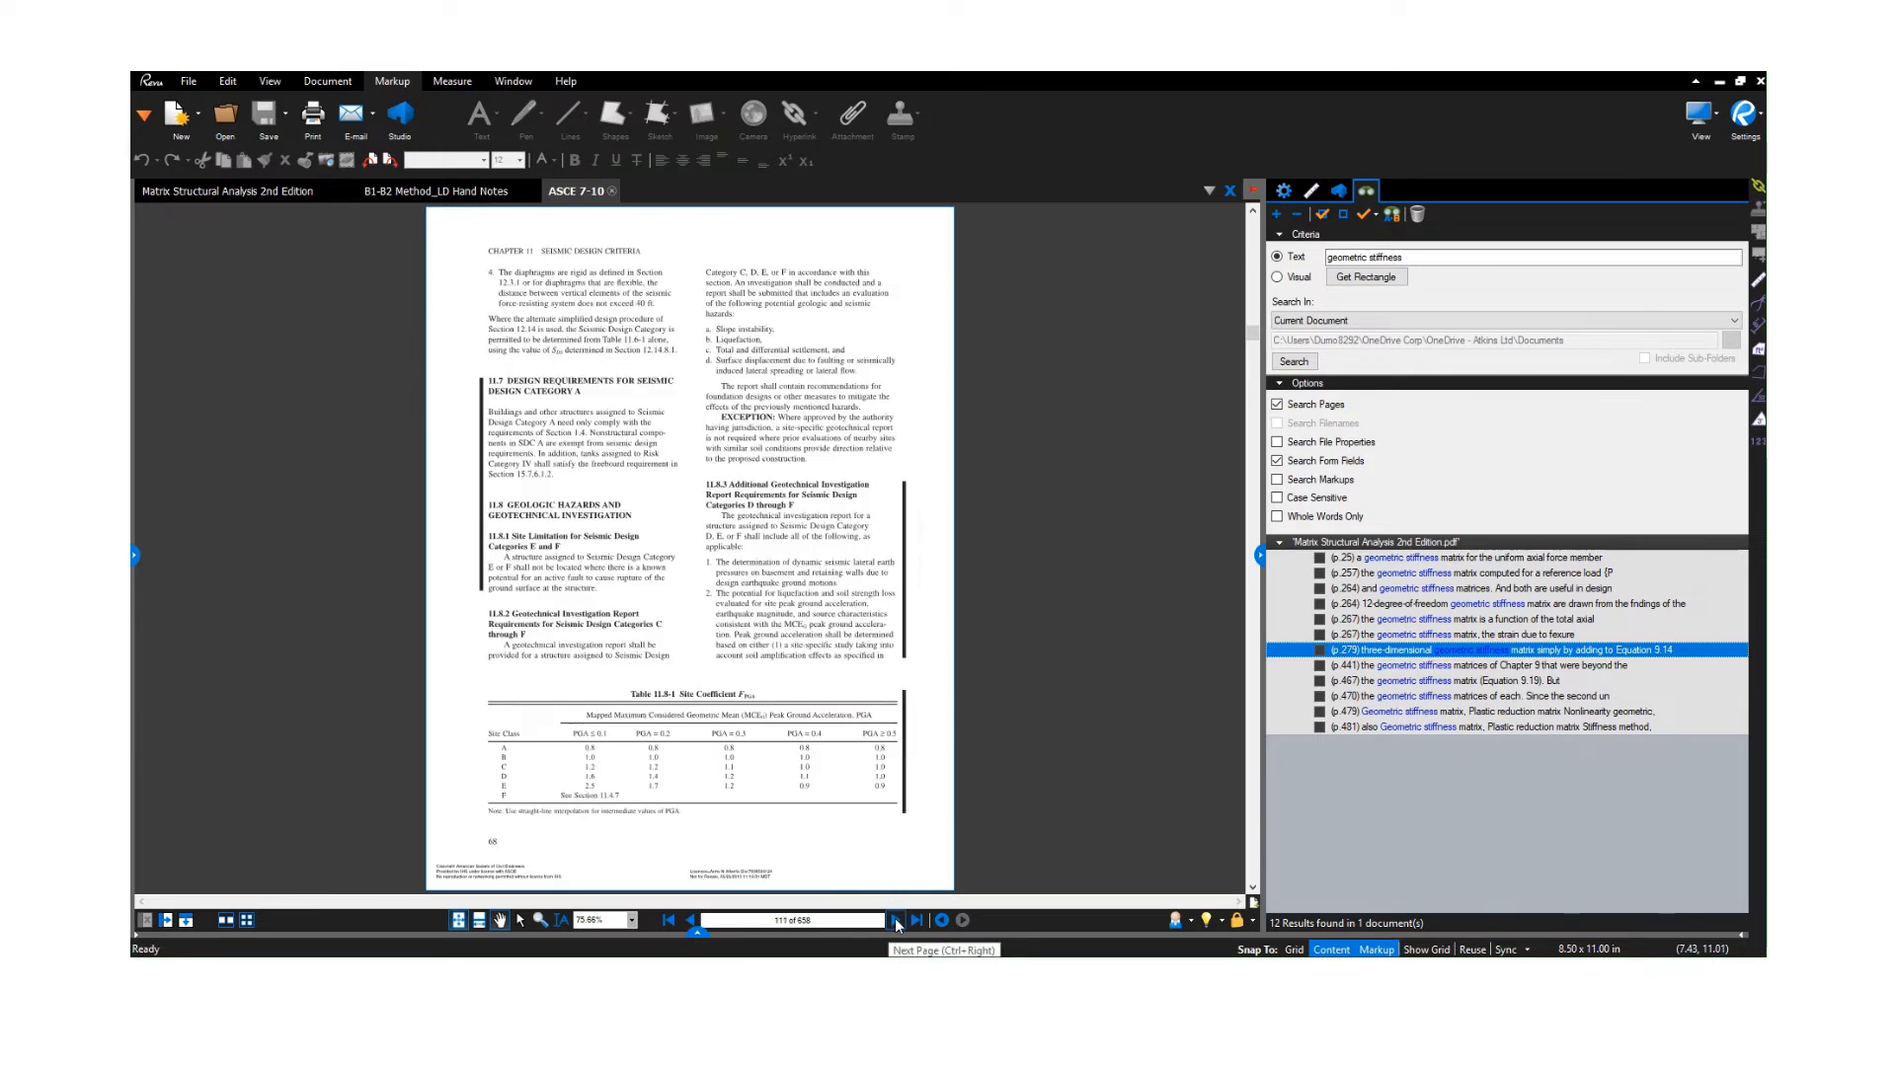
left_click(896, 920)
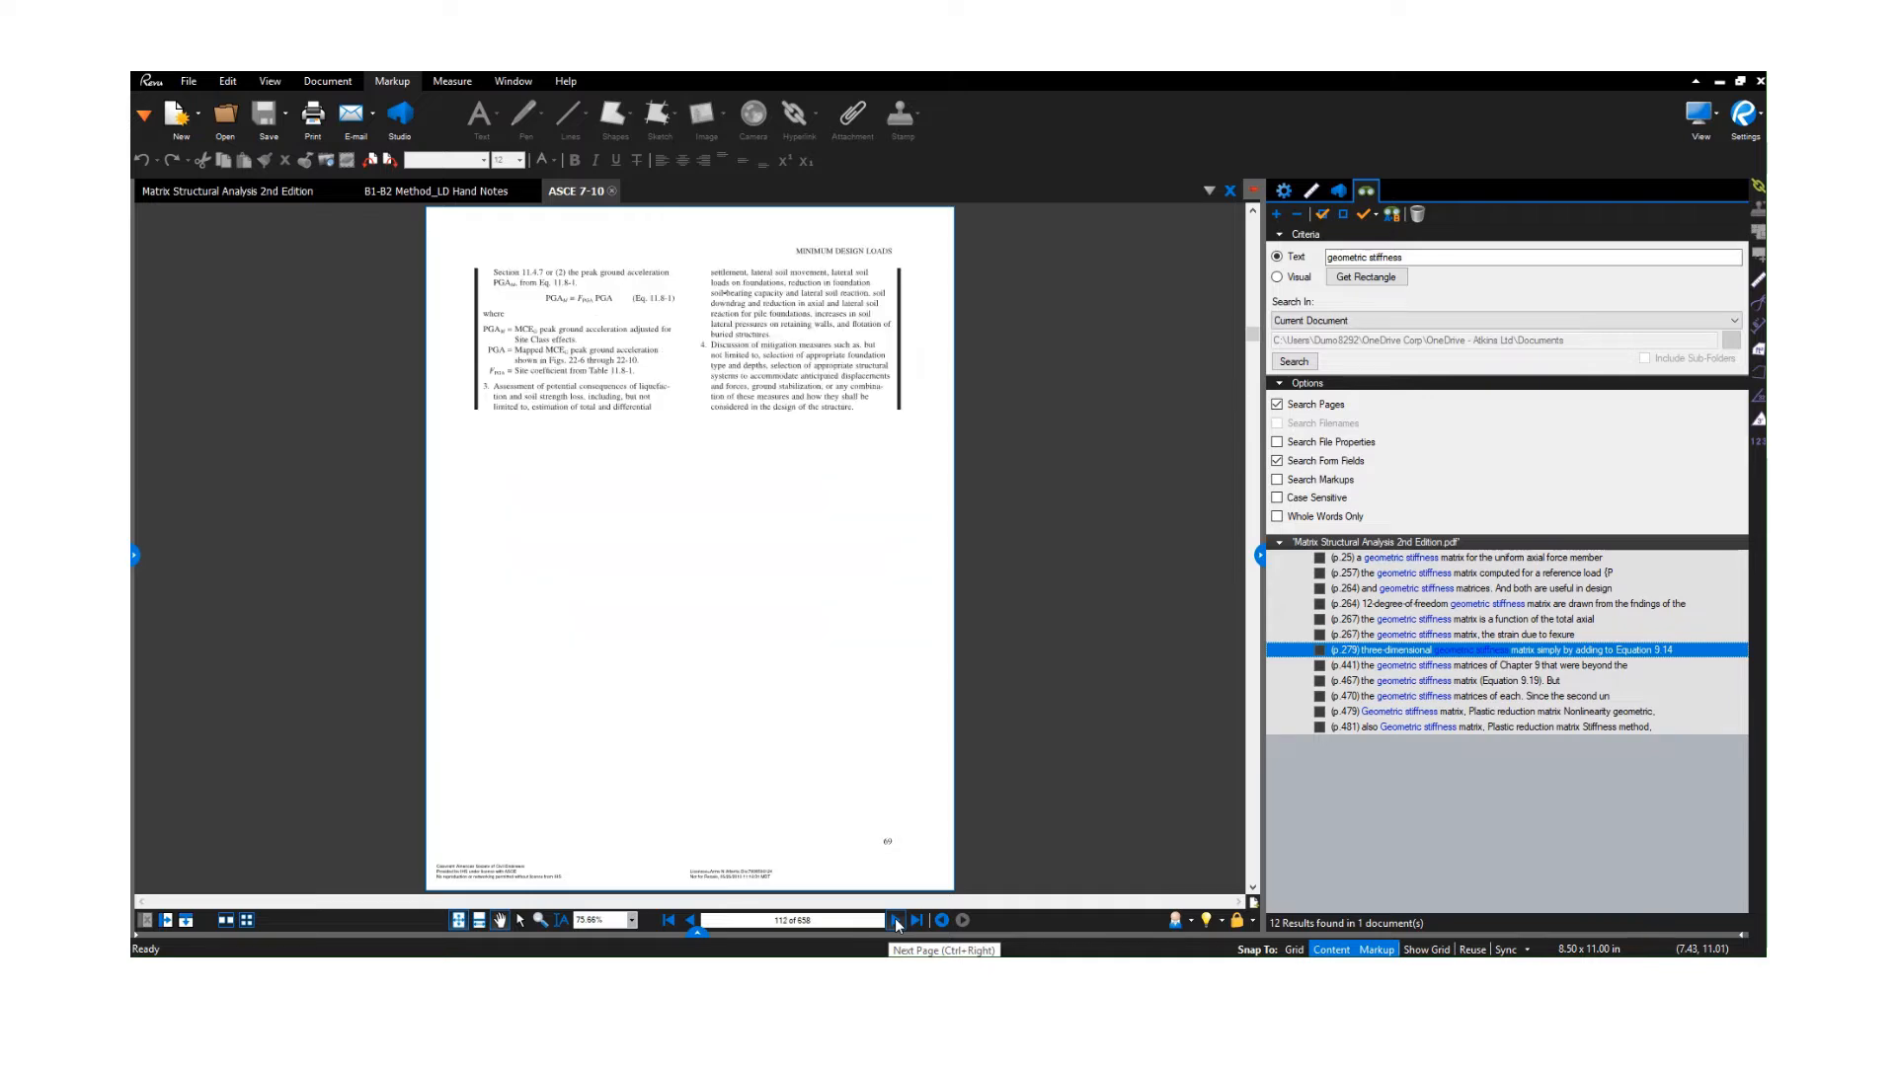
left_click(896, 920)
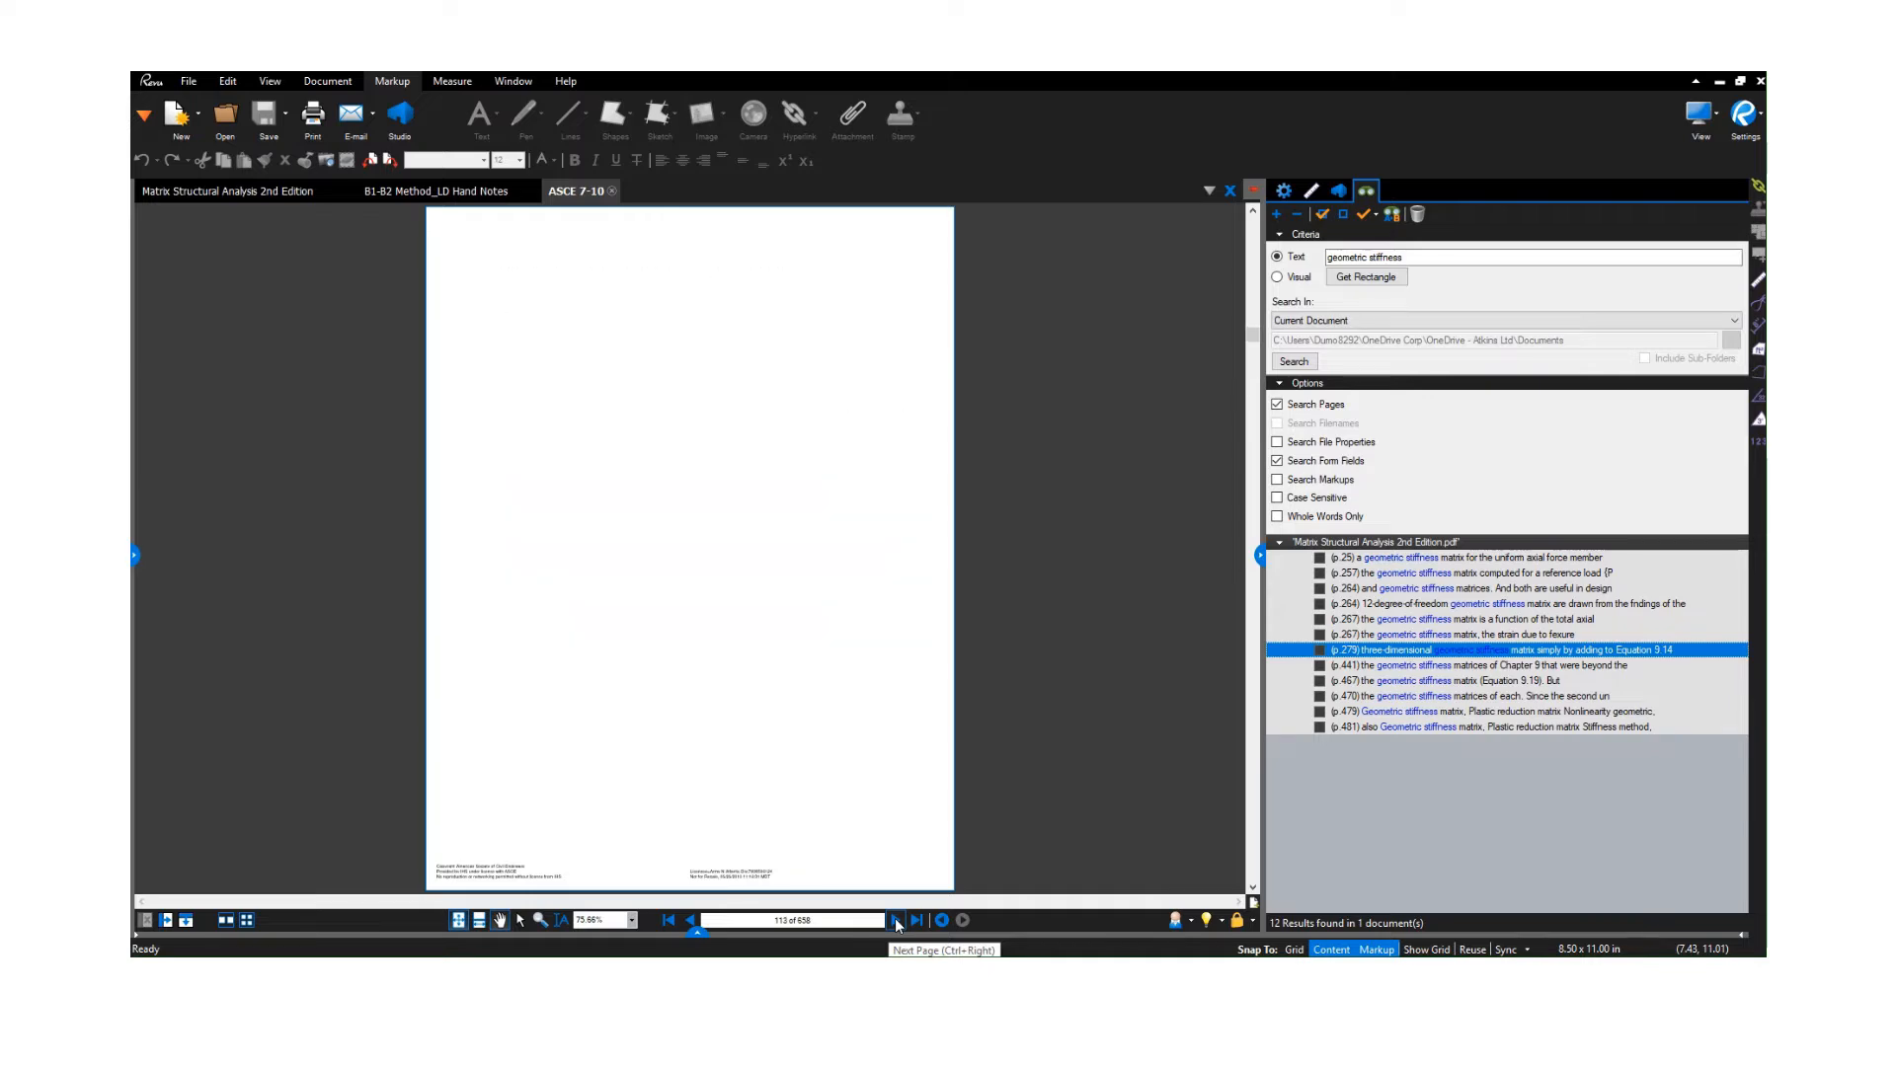
left_click(692, 921)
left_click(691, 921)
left_click(692, 921)
left_click(691, 920)
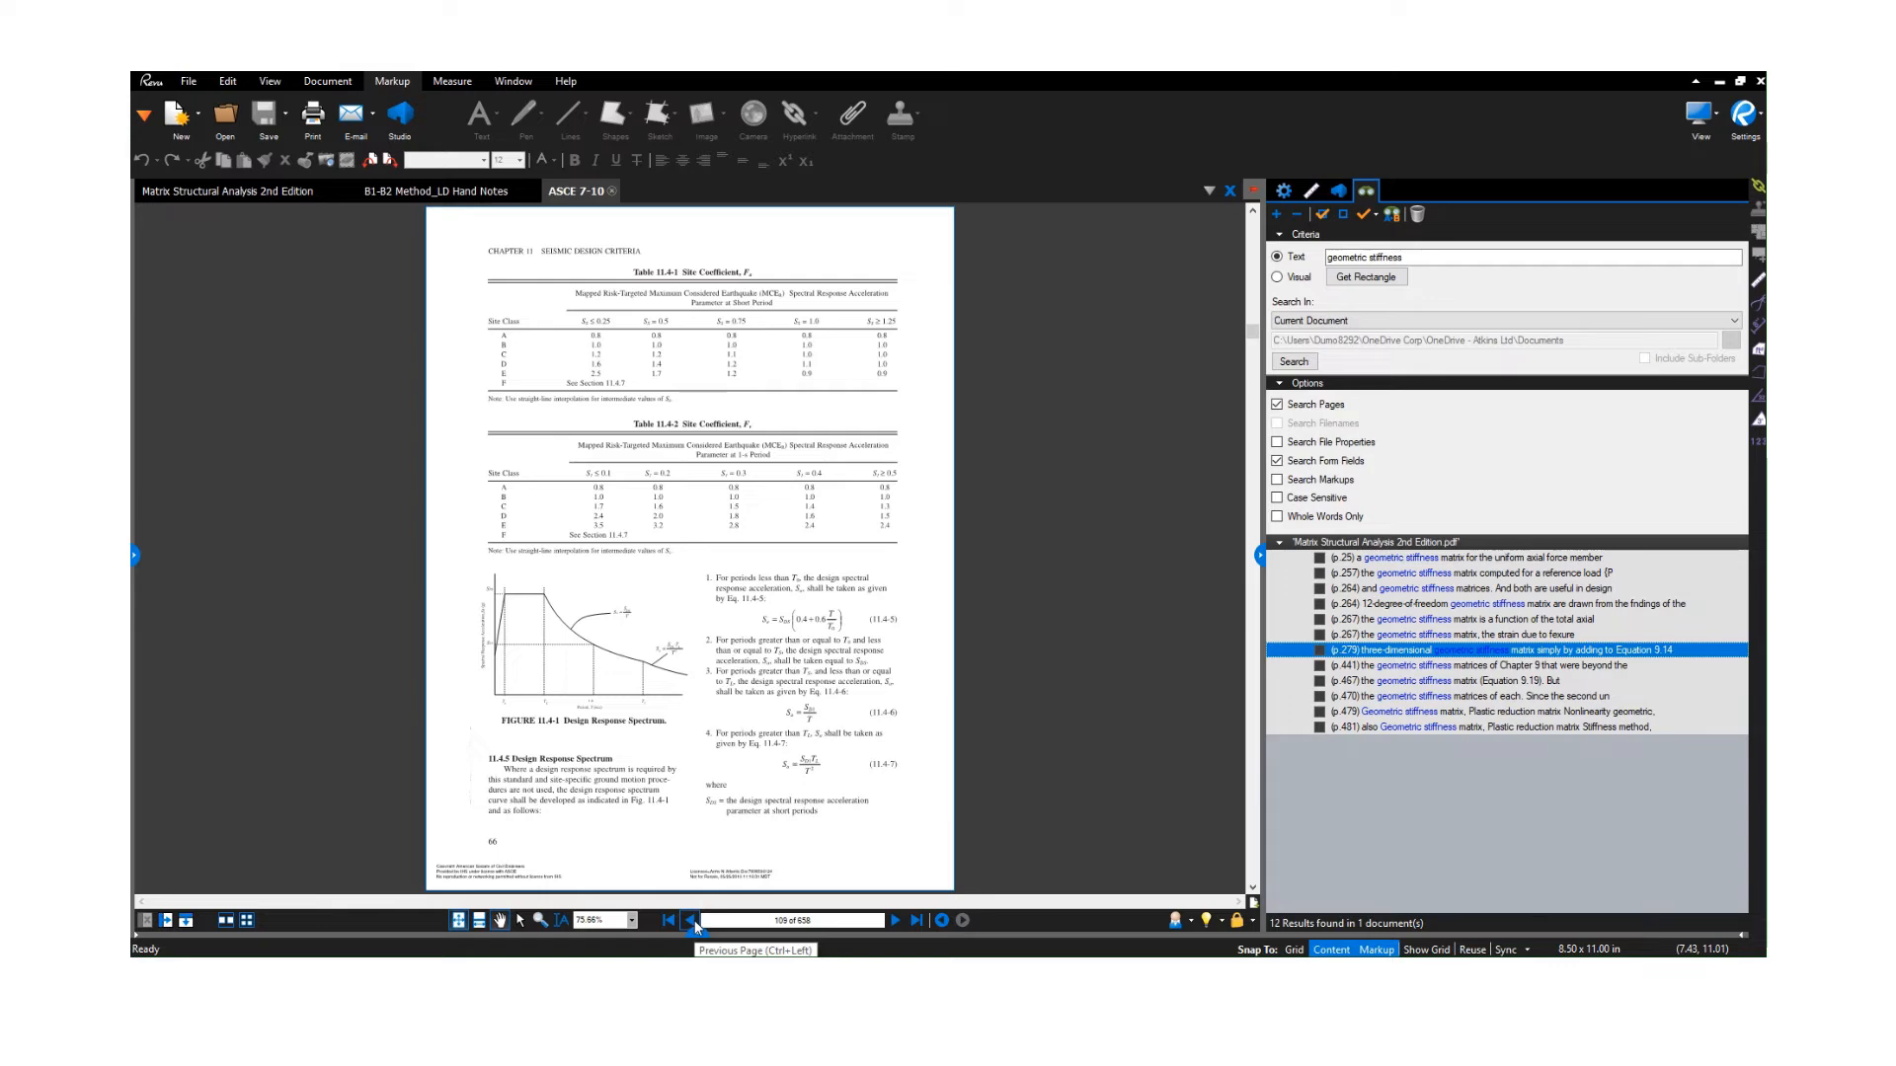
Examine the design response spectrum figure and equations on page 109 up close, and restore the full-page view.
scroll(821, 773, "up", 2)
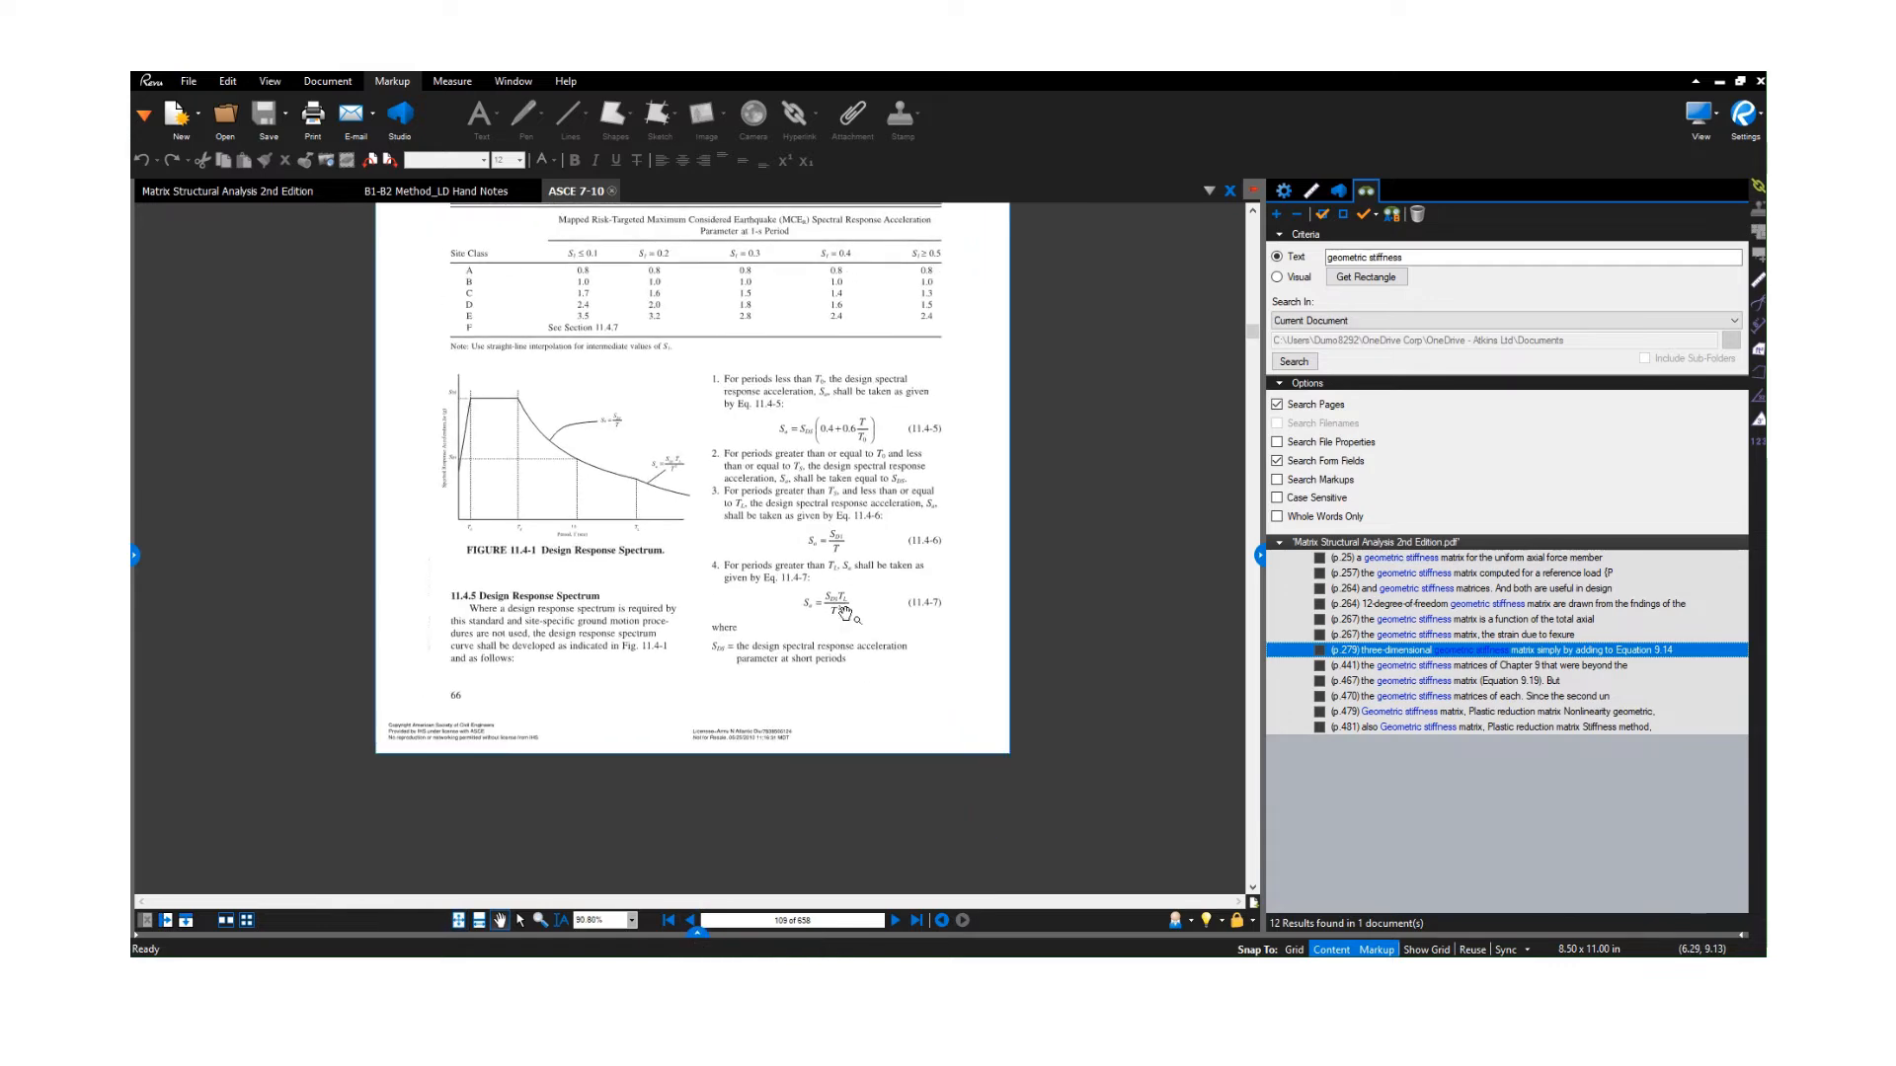
left_click_drag(769, 699, 682, 785)
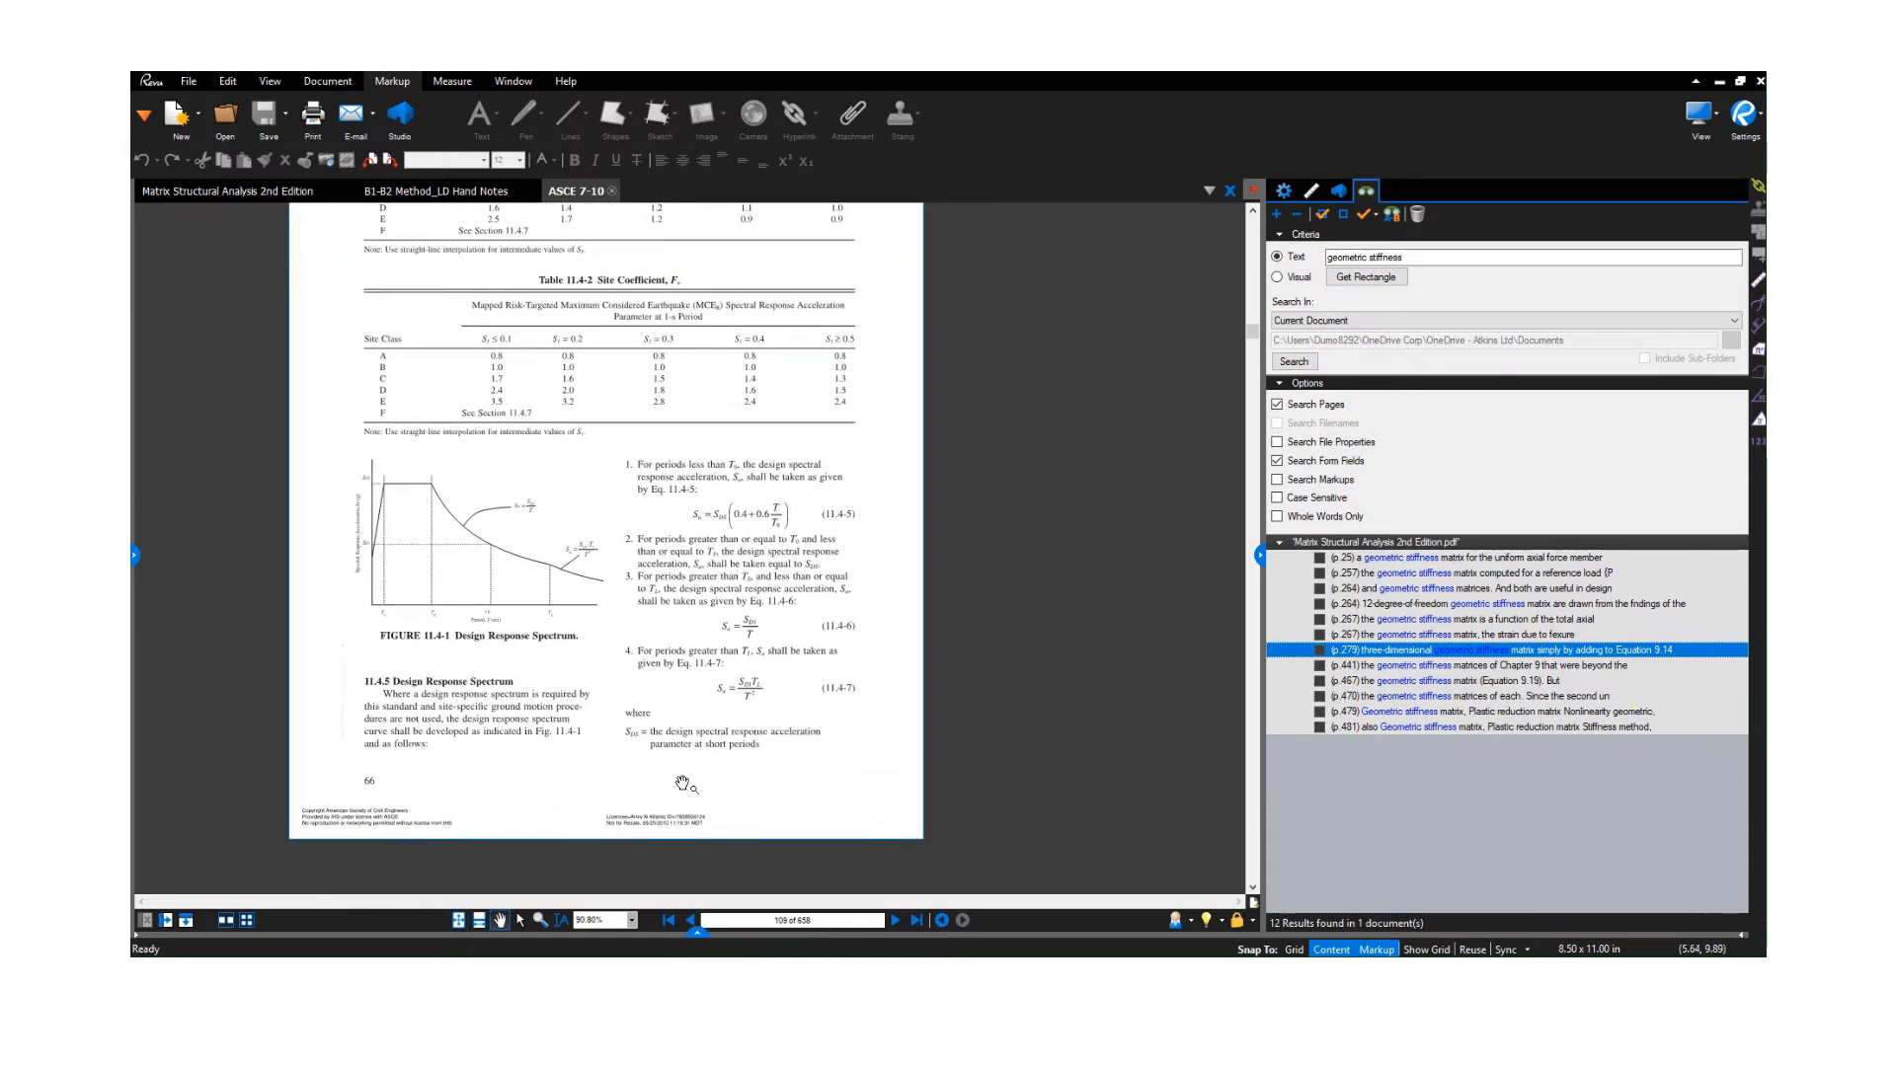
left_click(460, 921)
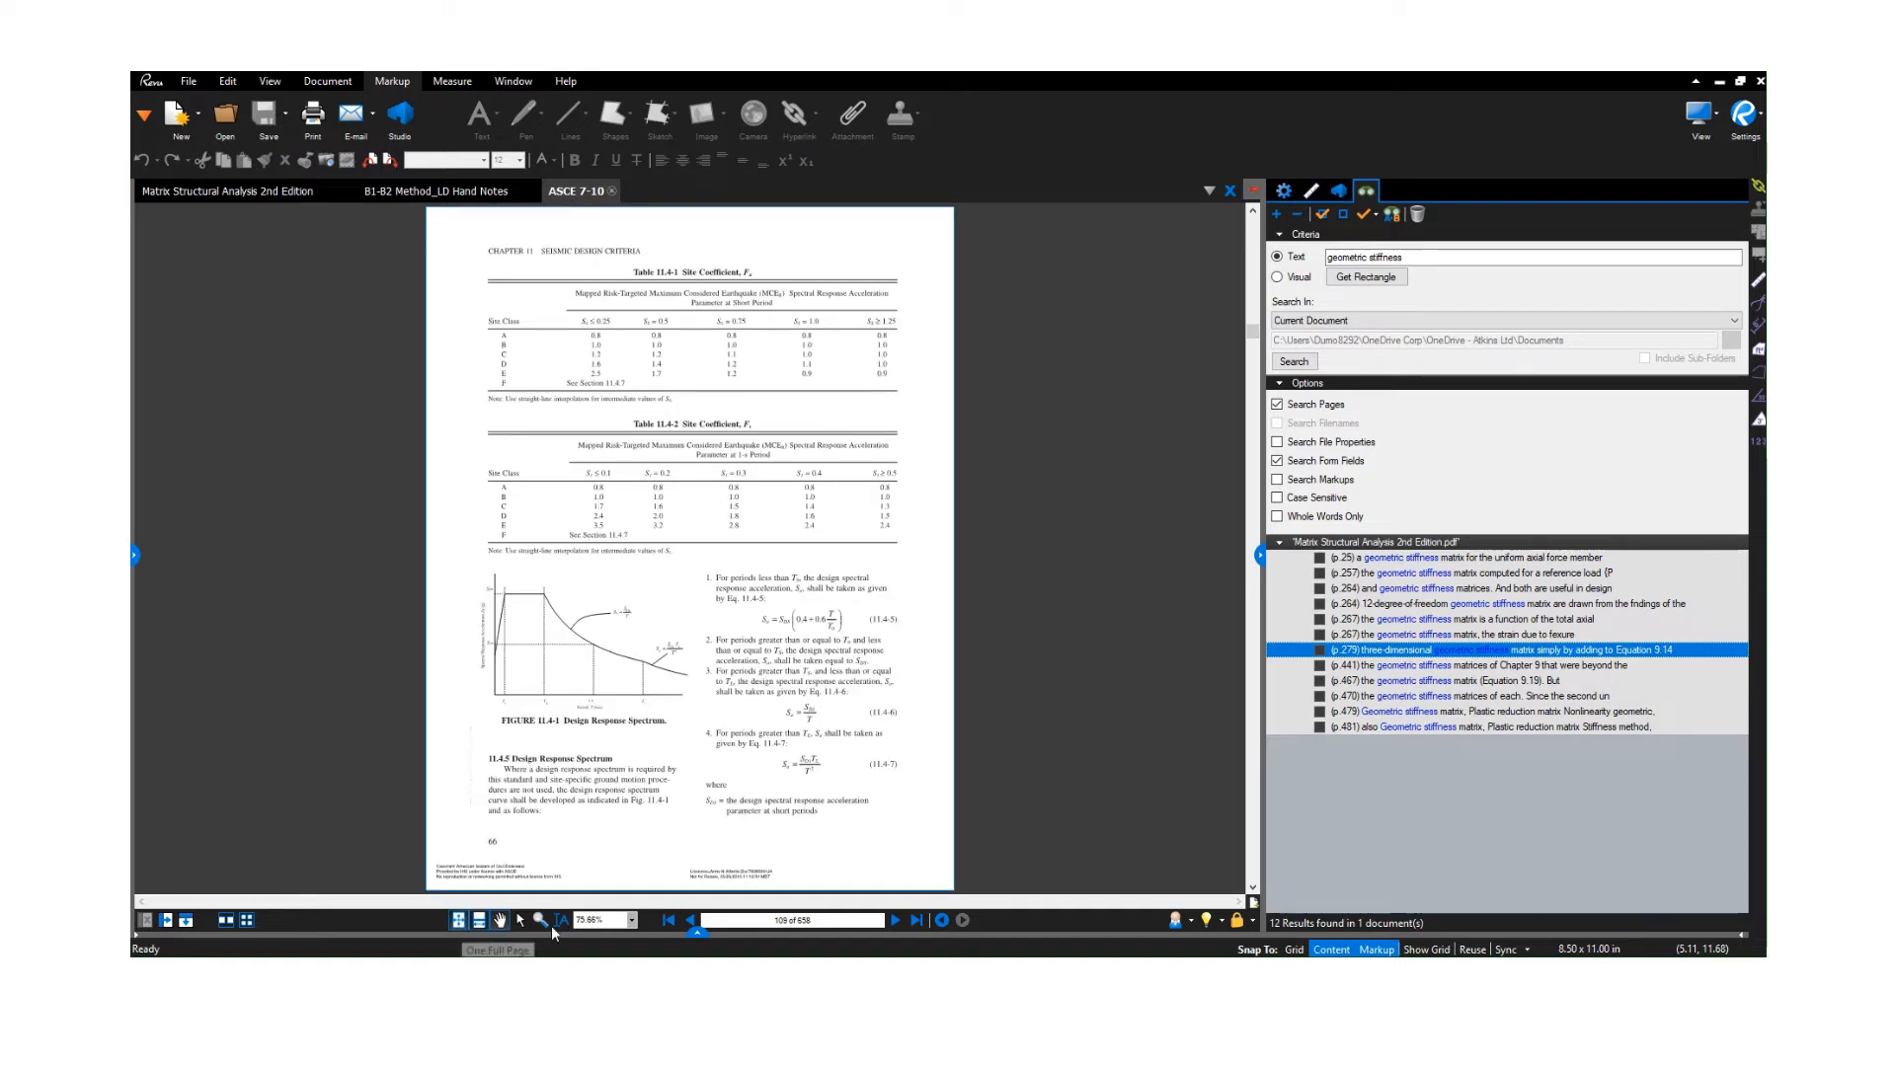
Page forward through the seismic chapters from page 109 to the period determination section on page 133.
left_click(894, 921)
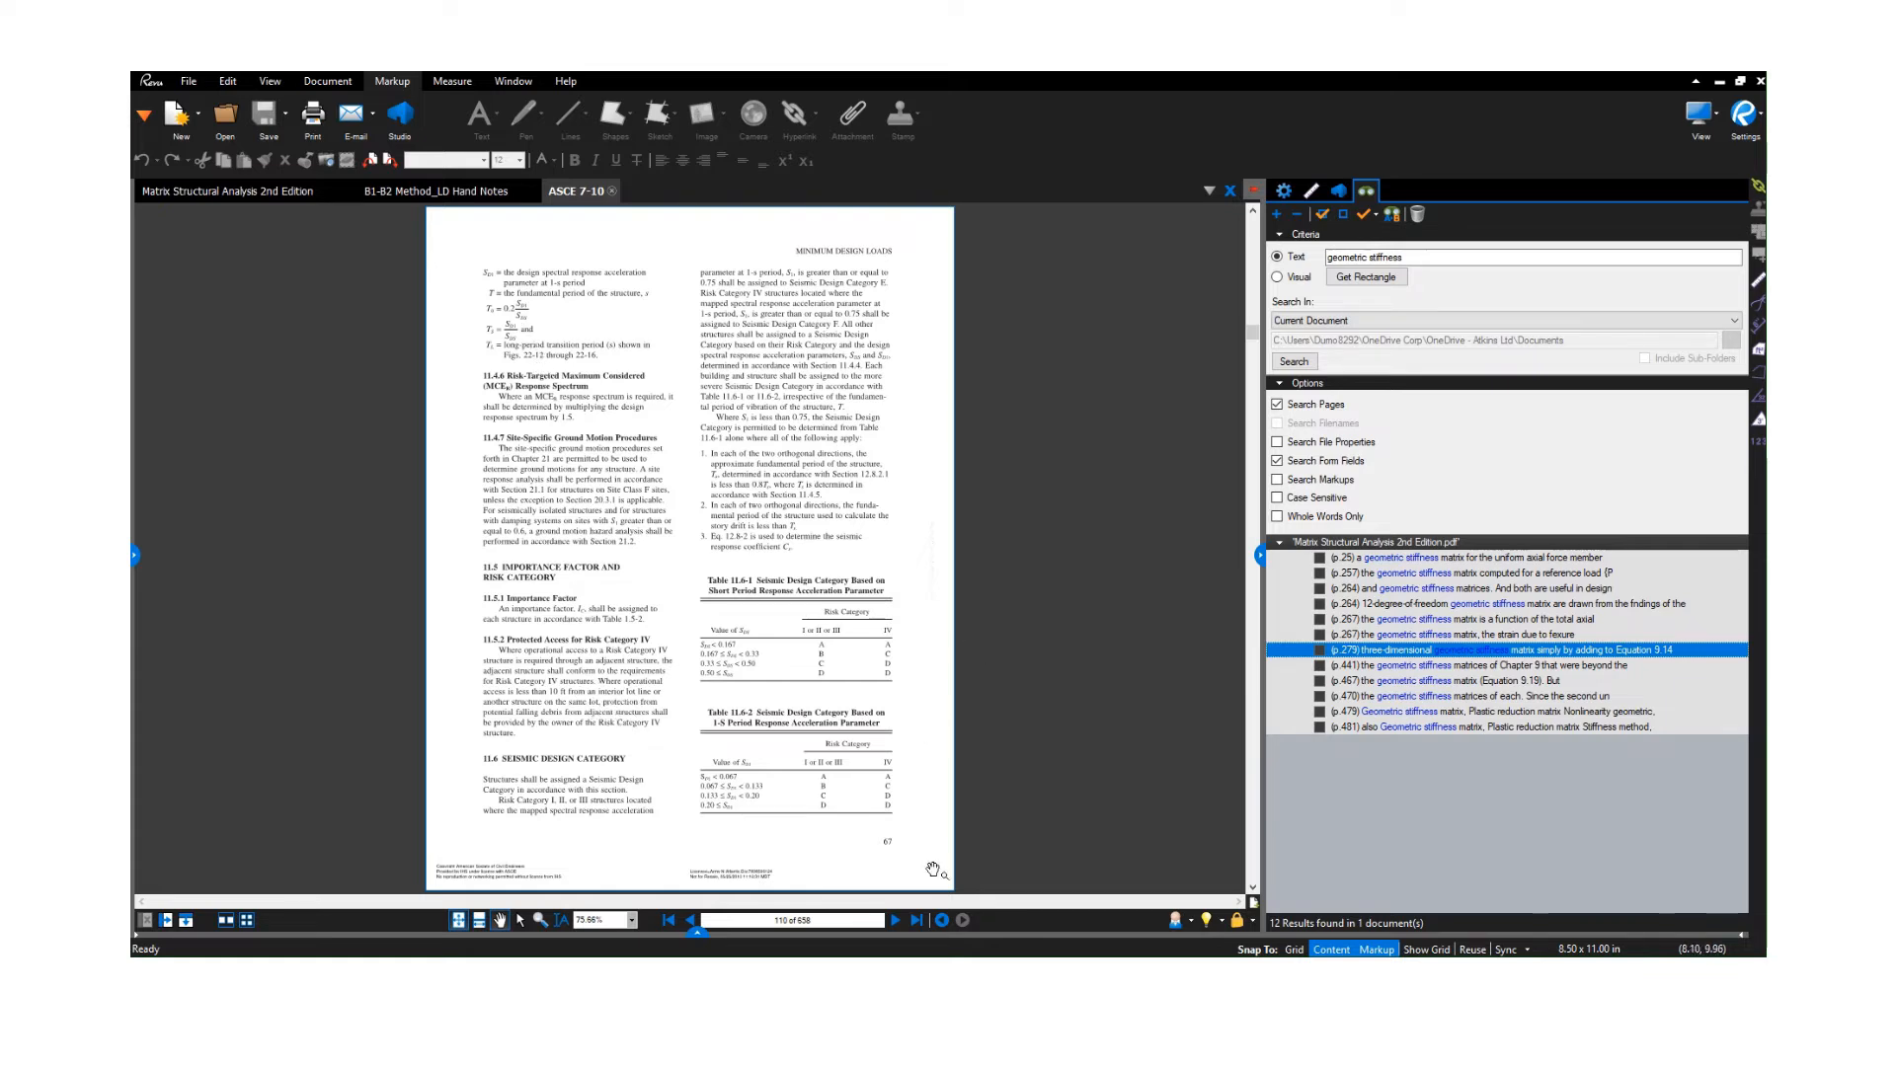
left_click(895, 921)
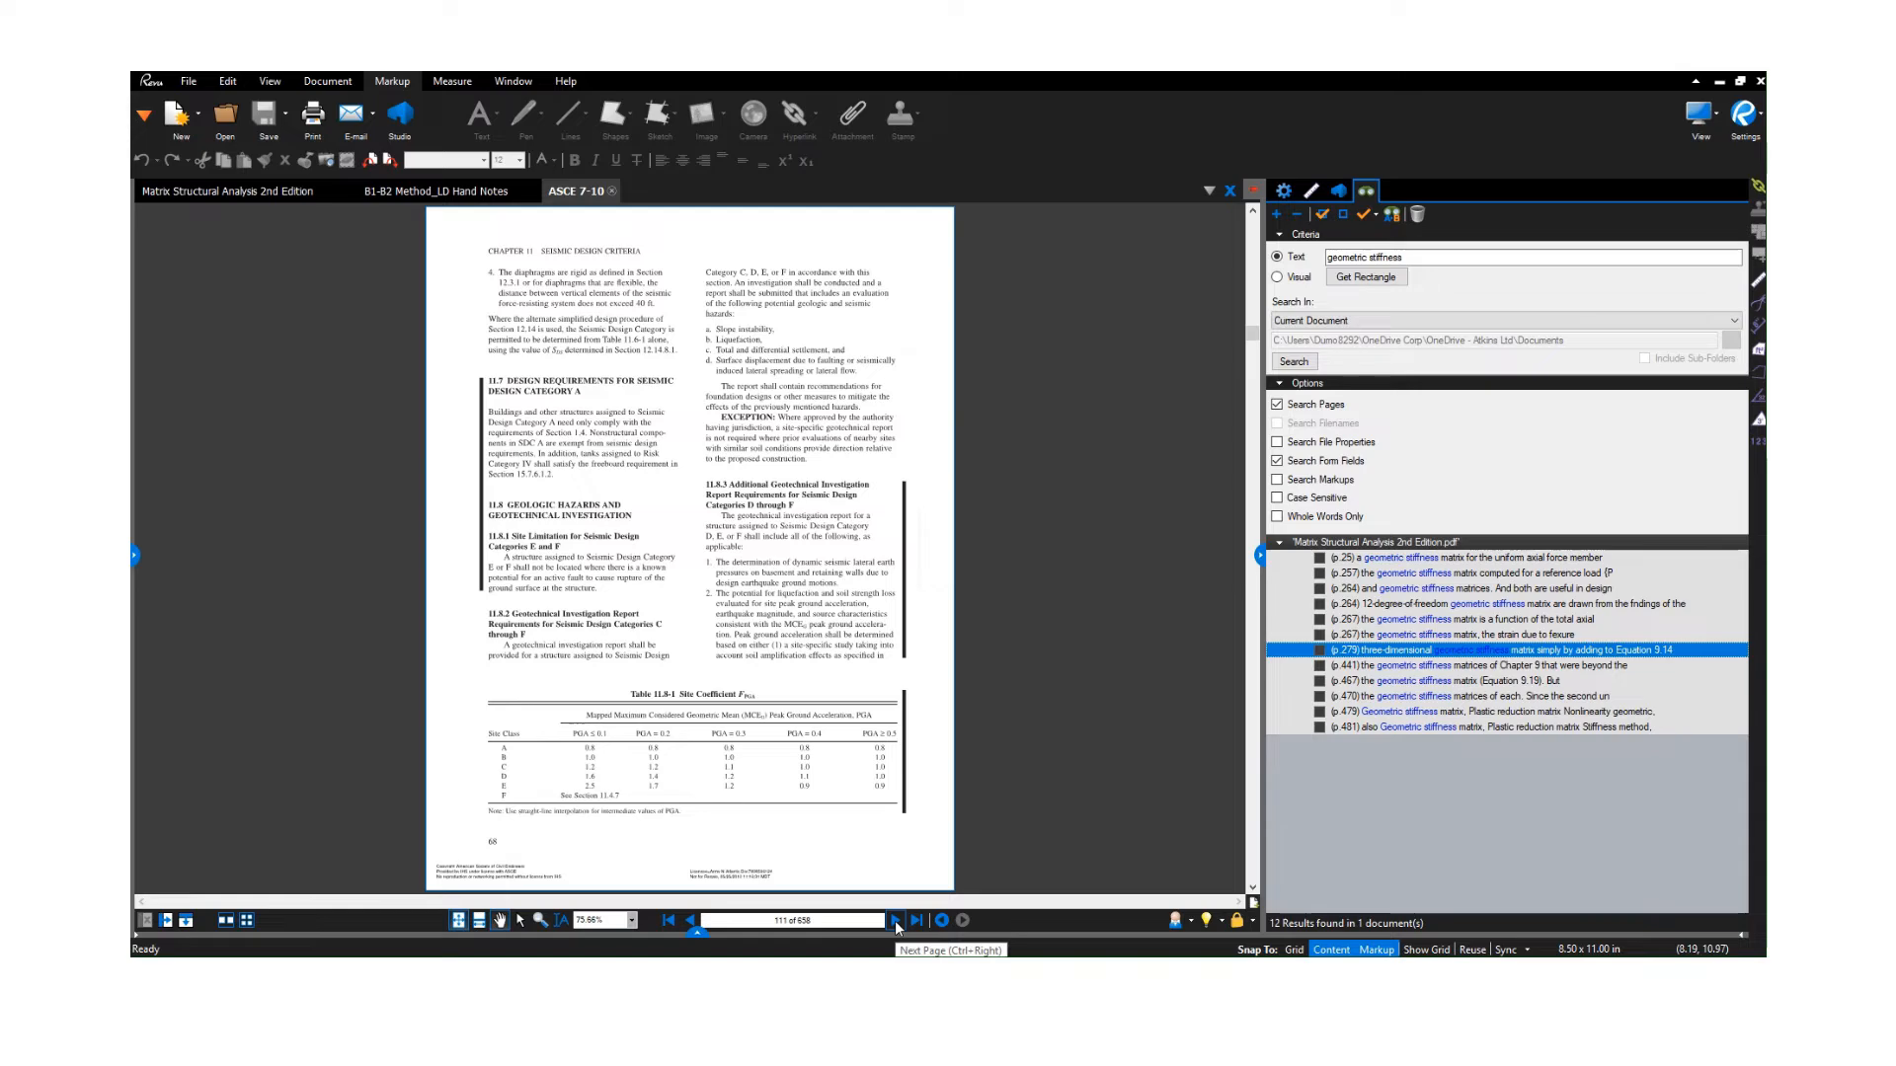
left_click(895, 922)
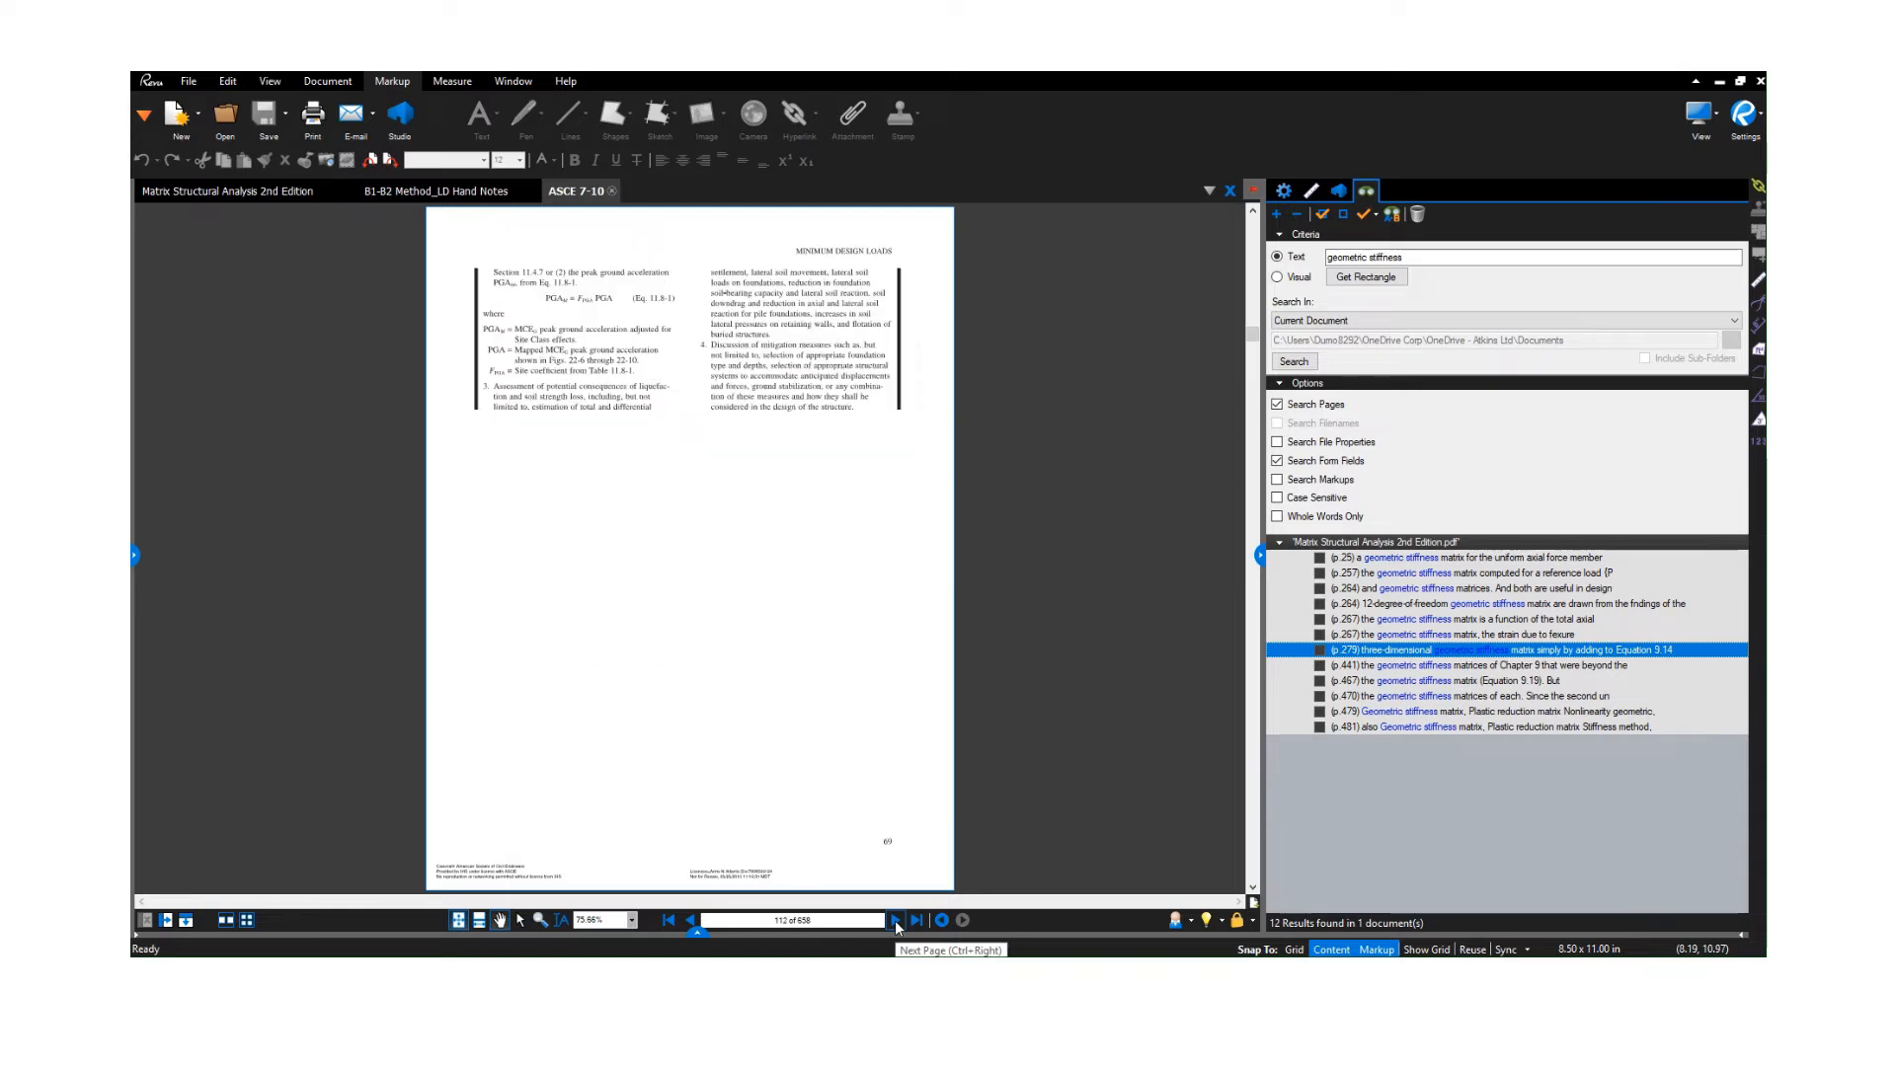
left_click(895, 922)
left_click(896, 922)
left_click(896, 921)
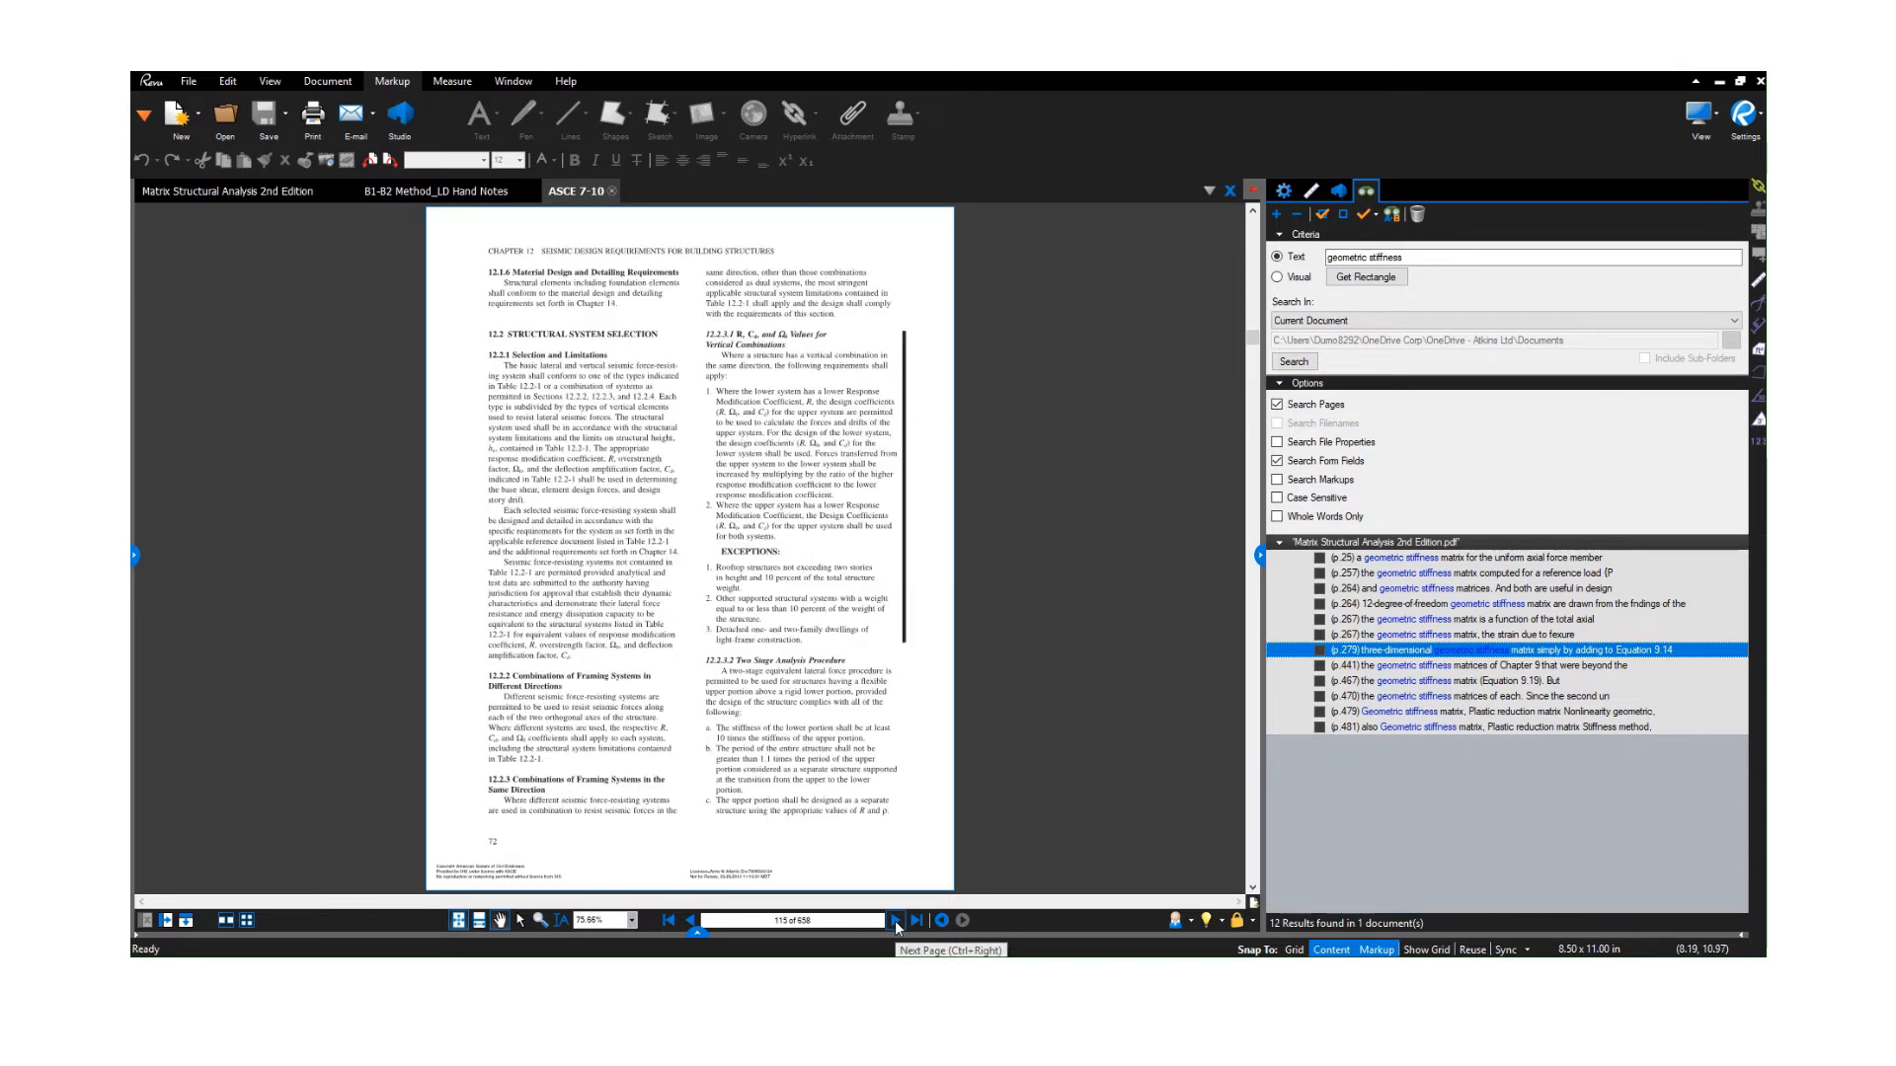
left_click(895, 921)
left_click(896, 921)
left_click(895, 921)
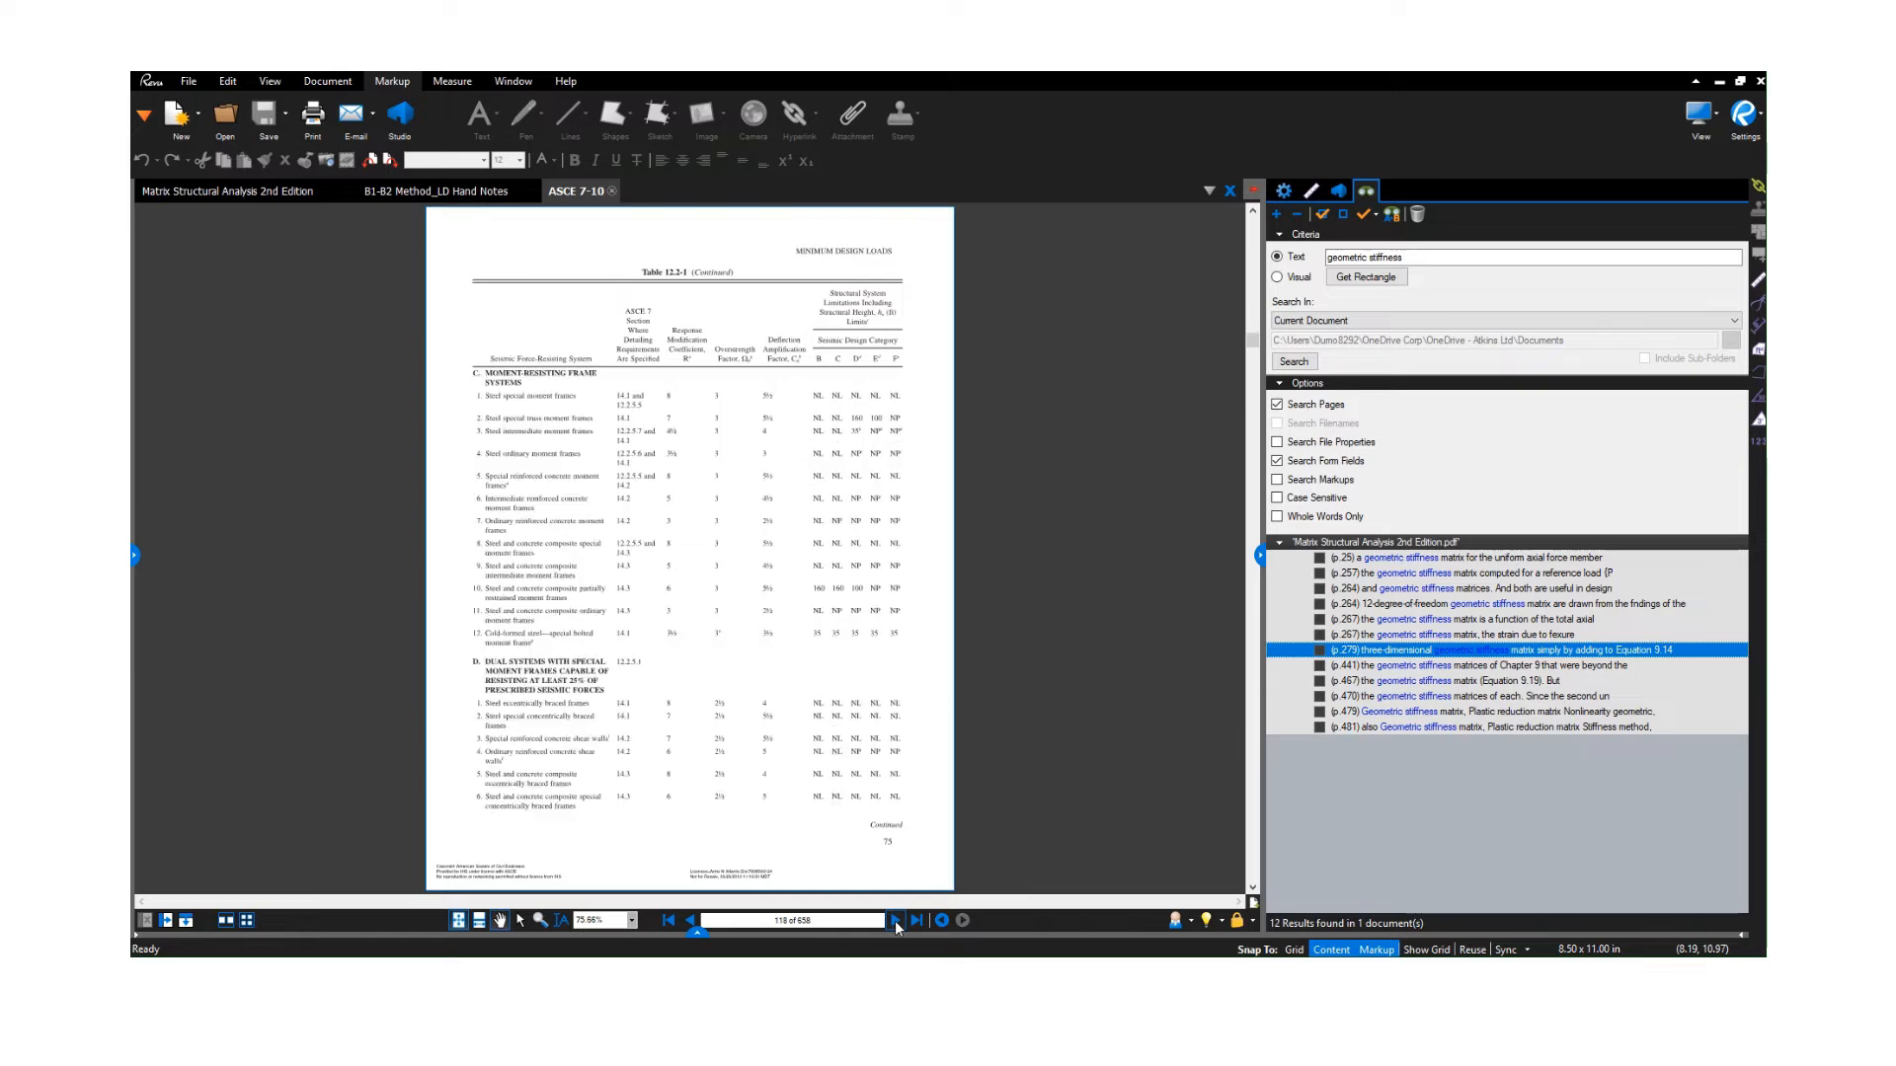
left_click(895, 921)
left_click(896, 922)
left_click(895, 922)
left_click(896, 921)
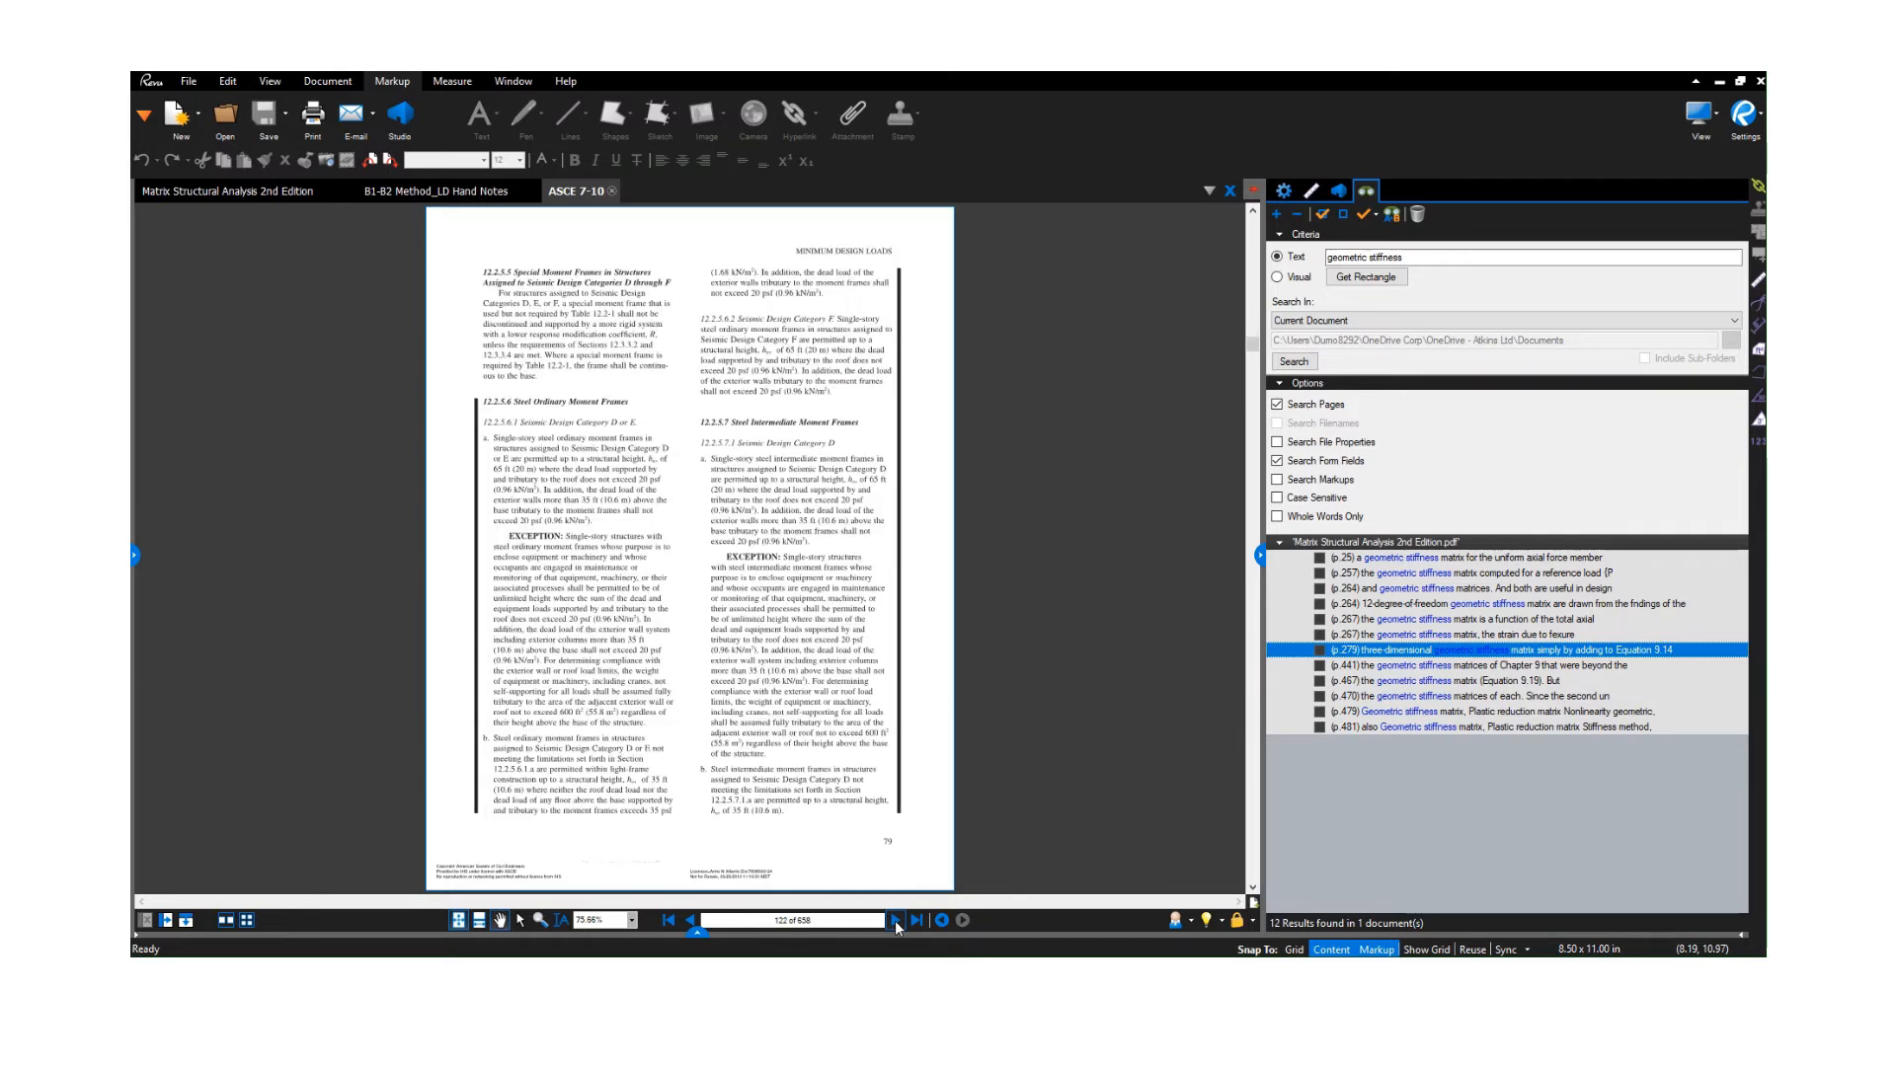
left_click(896, 922)
left_click(895, 921)
left_click(895, 921)
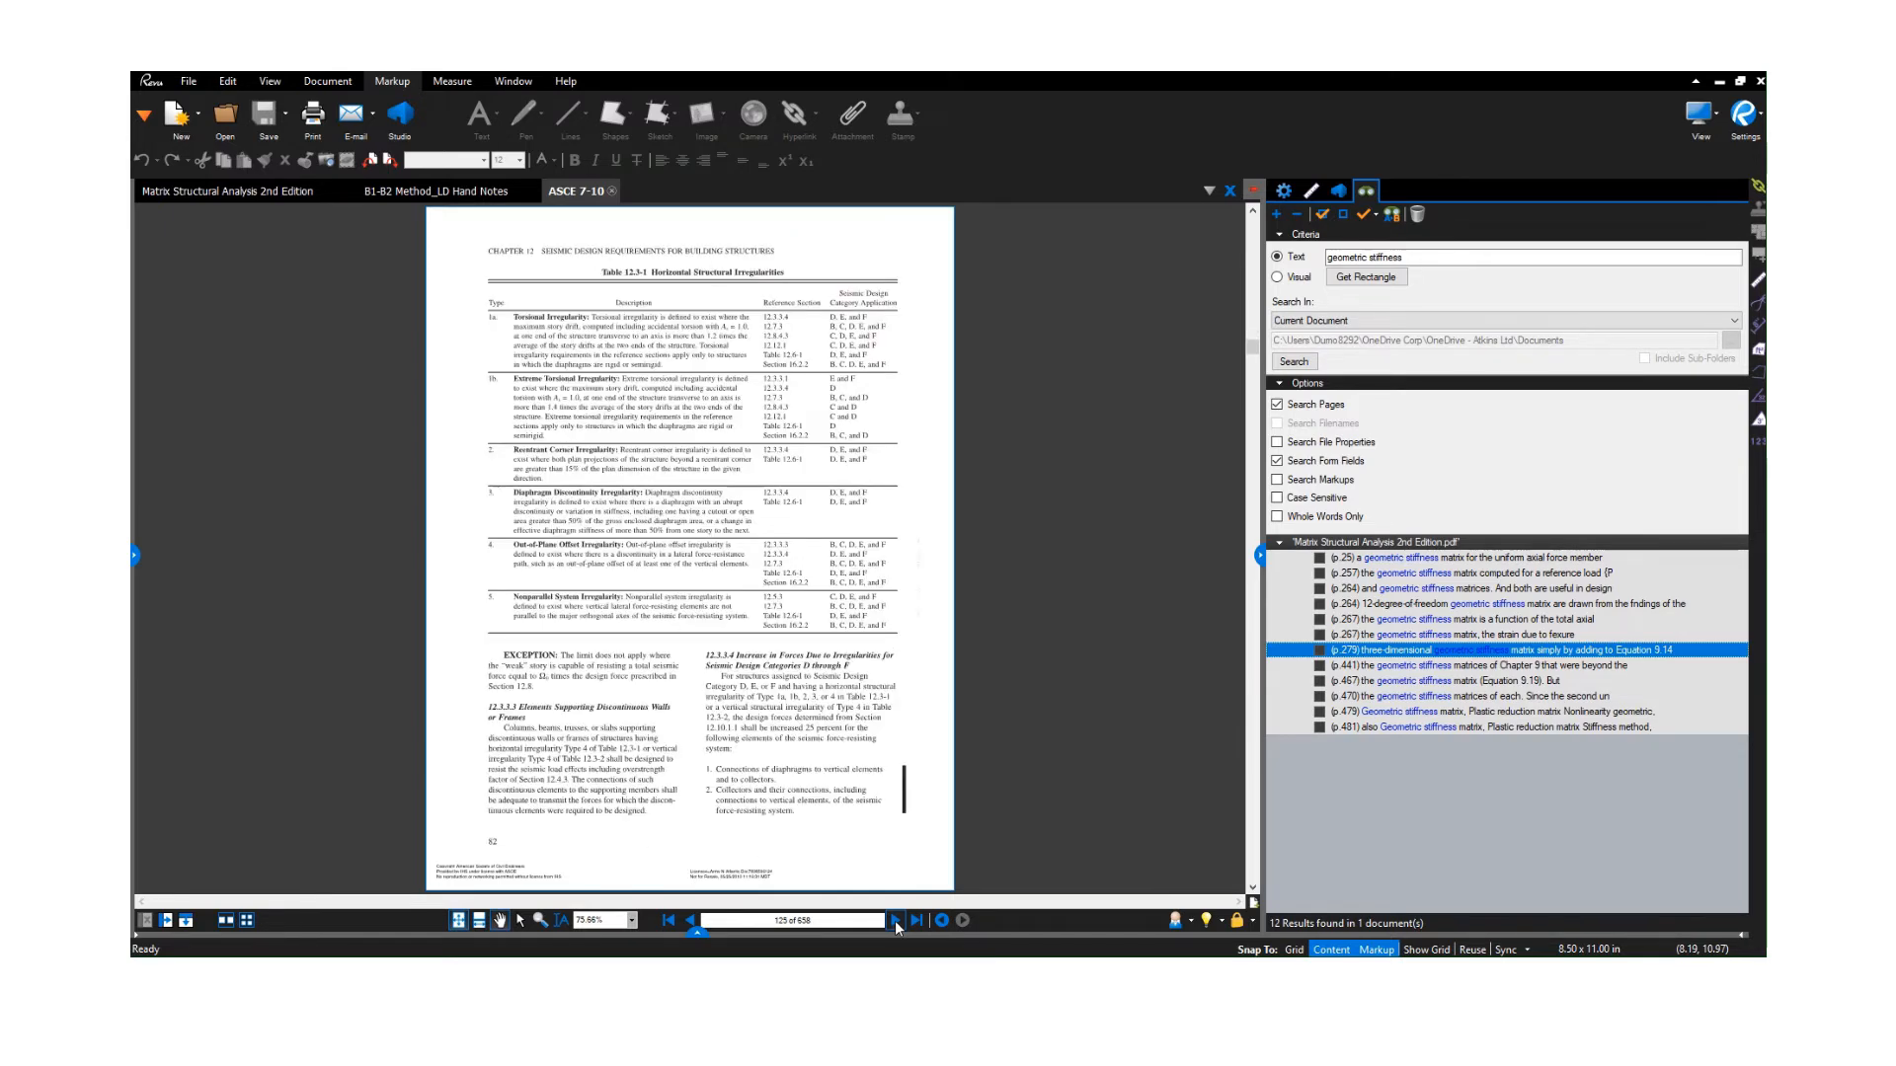
left_click(896, 922)
left_click(896, 921)
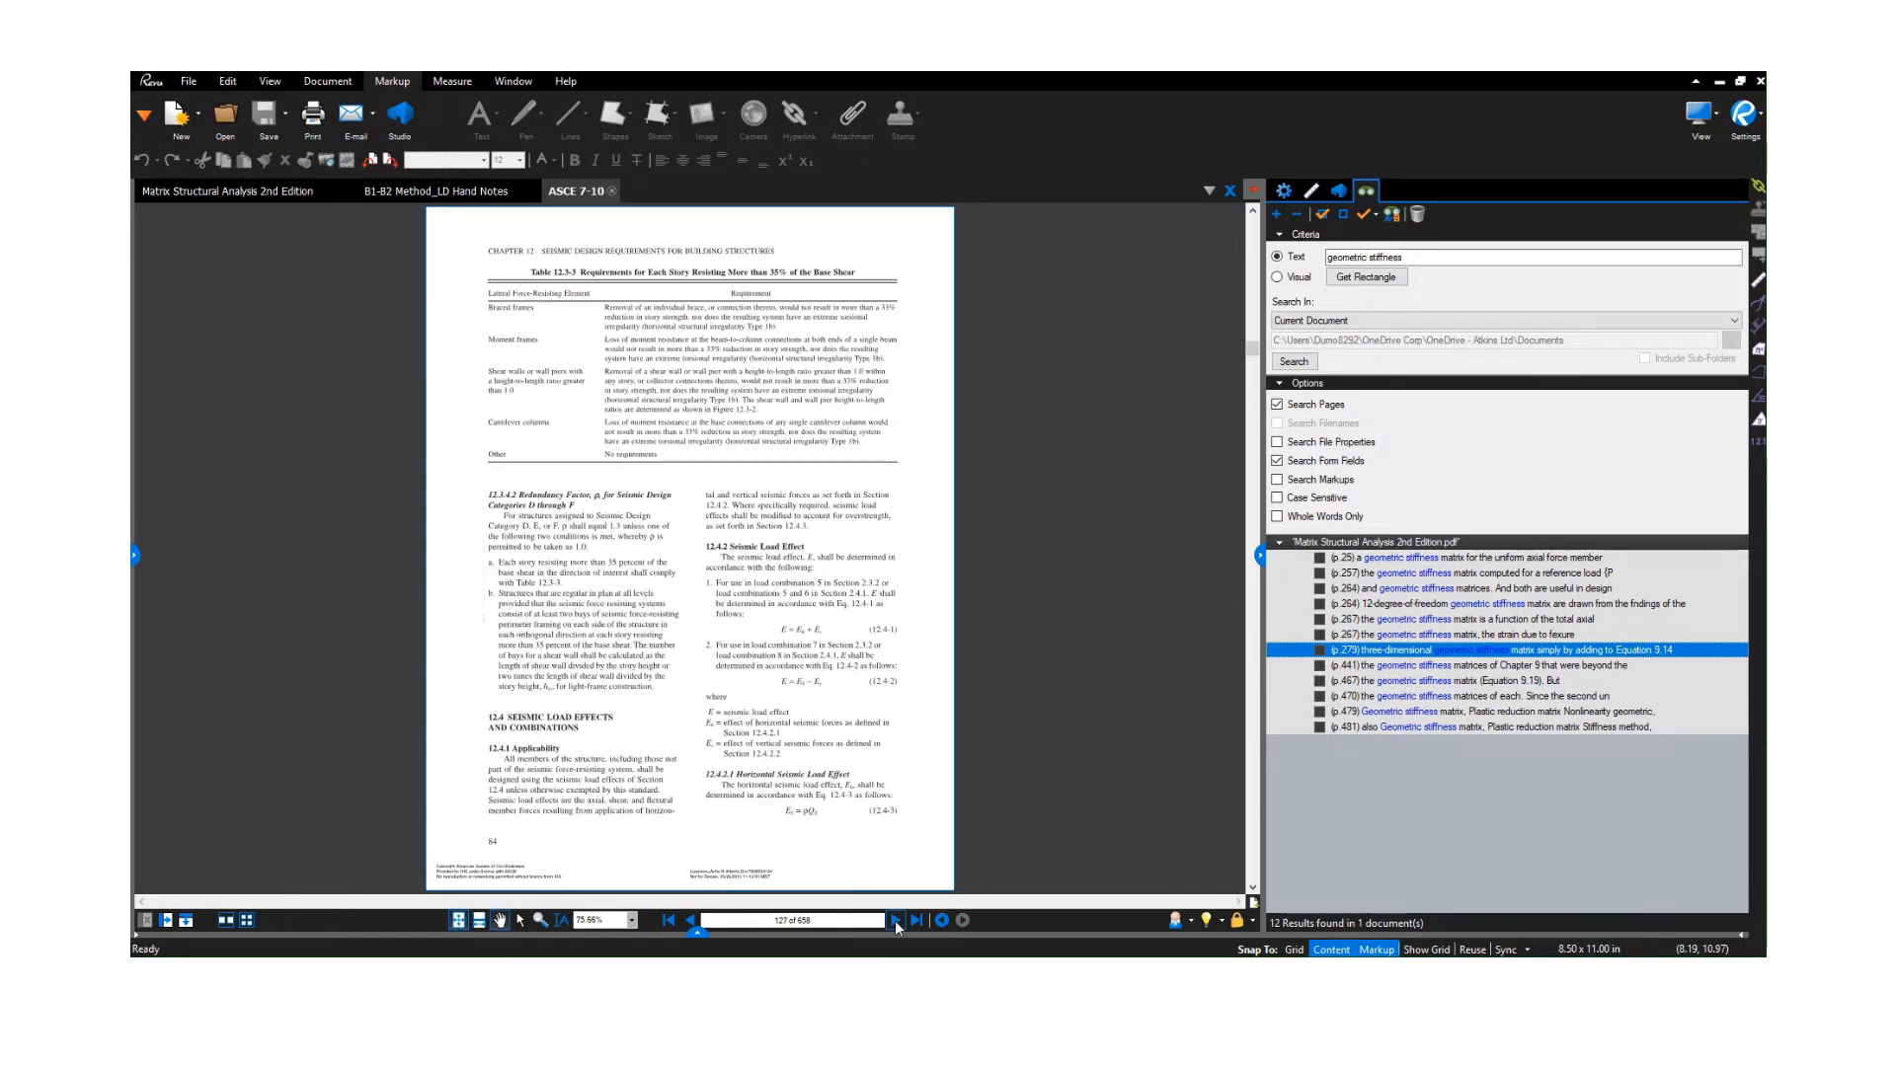
left_click(896, 921)
left_click(896, 921)
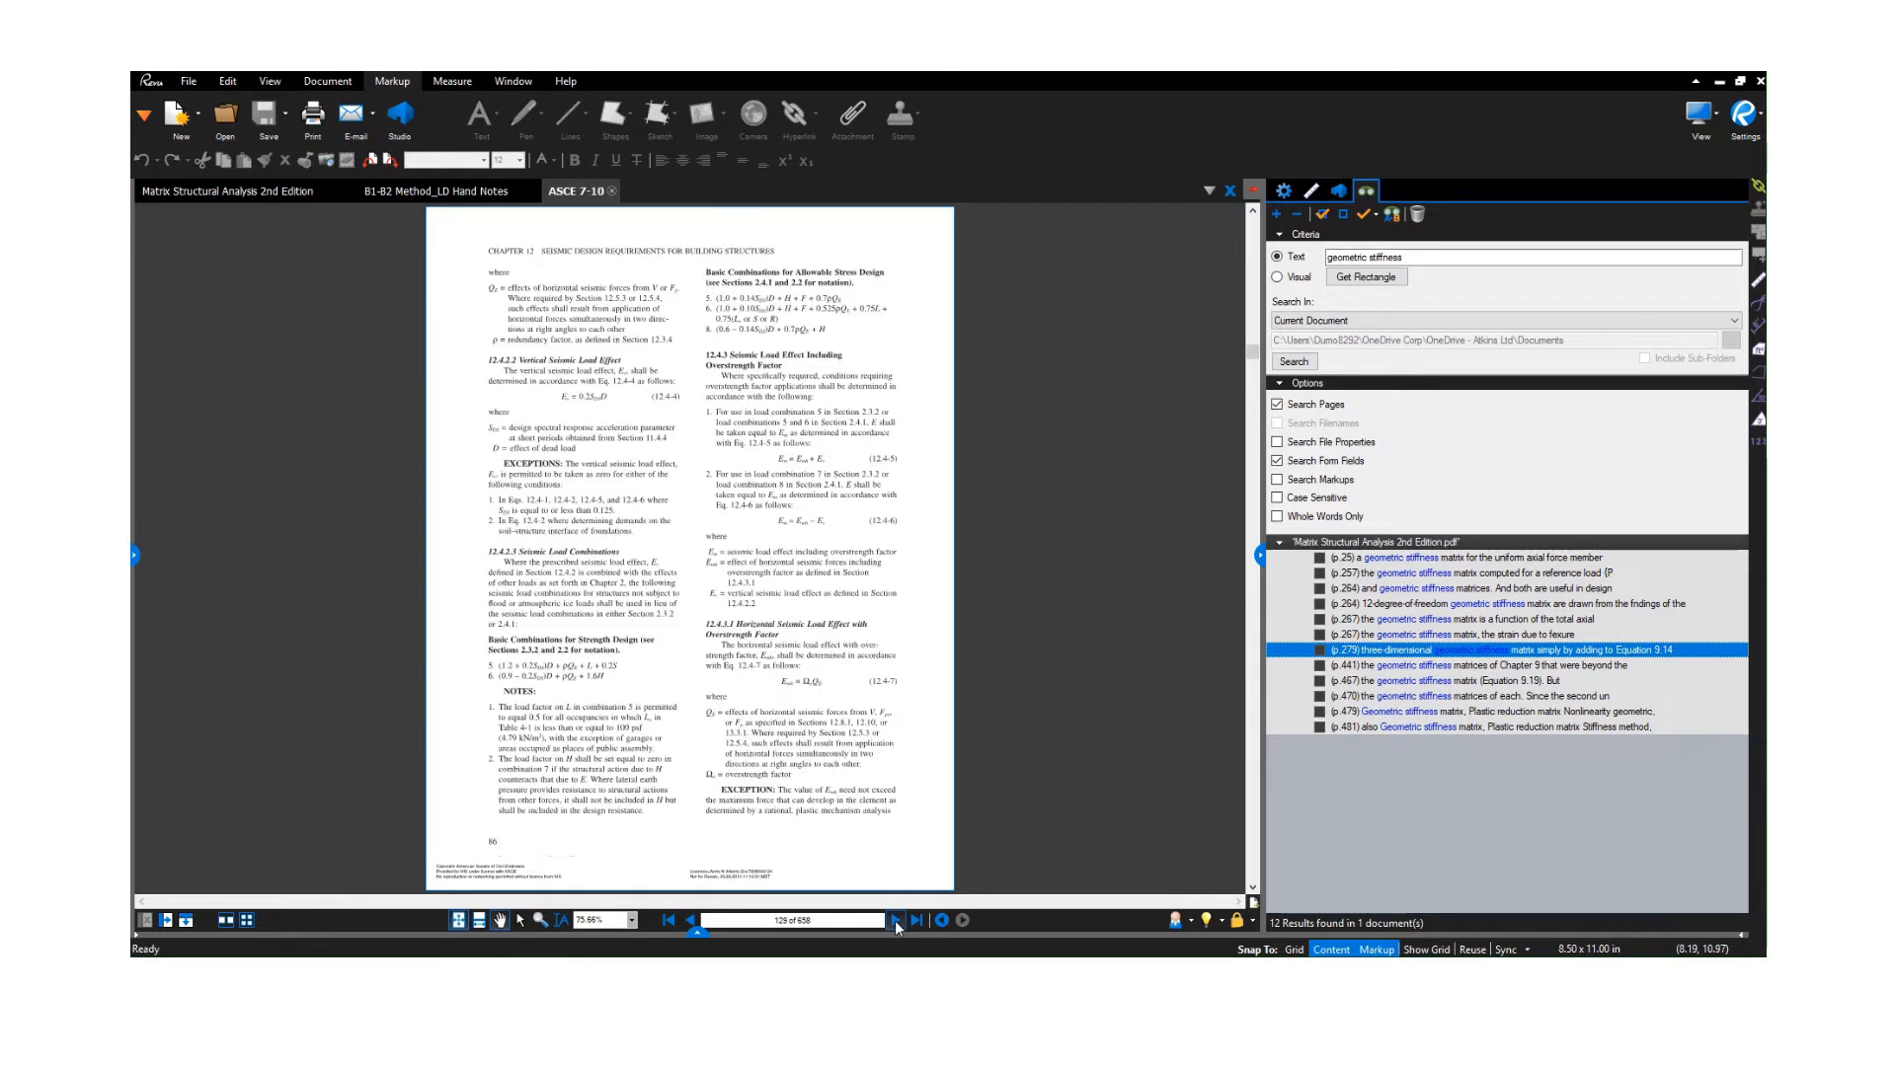
left_click(895, 922)
left_click(896, 921)
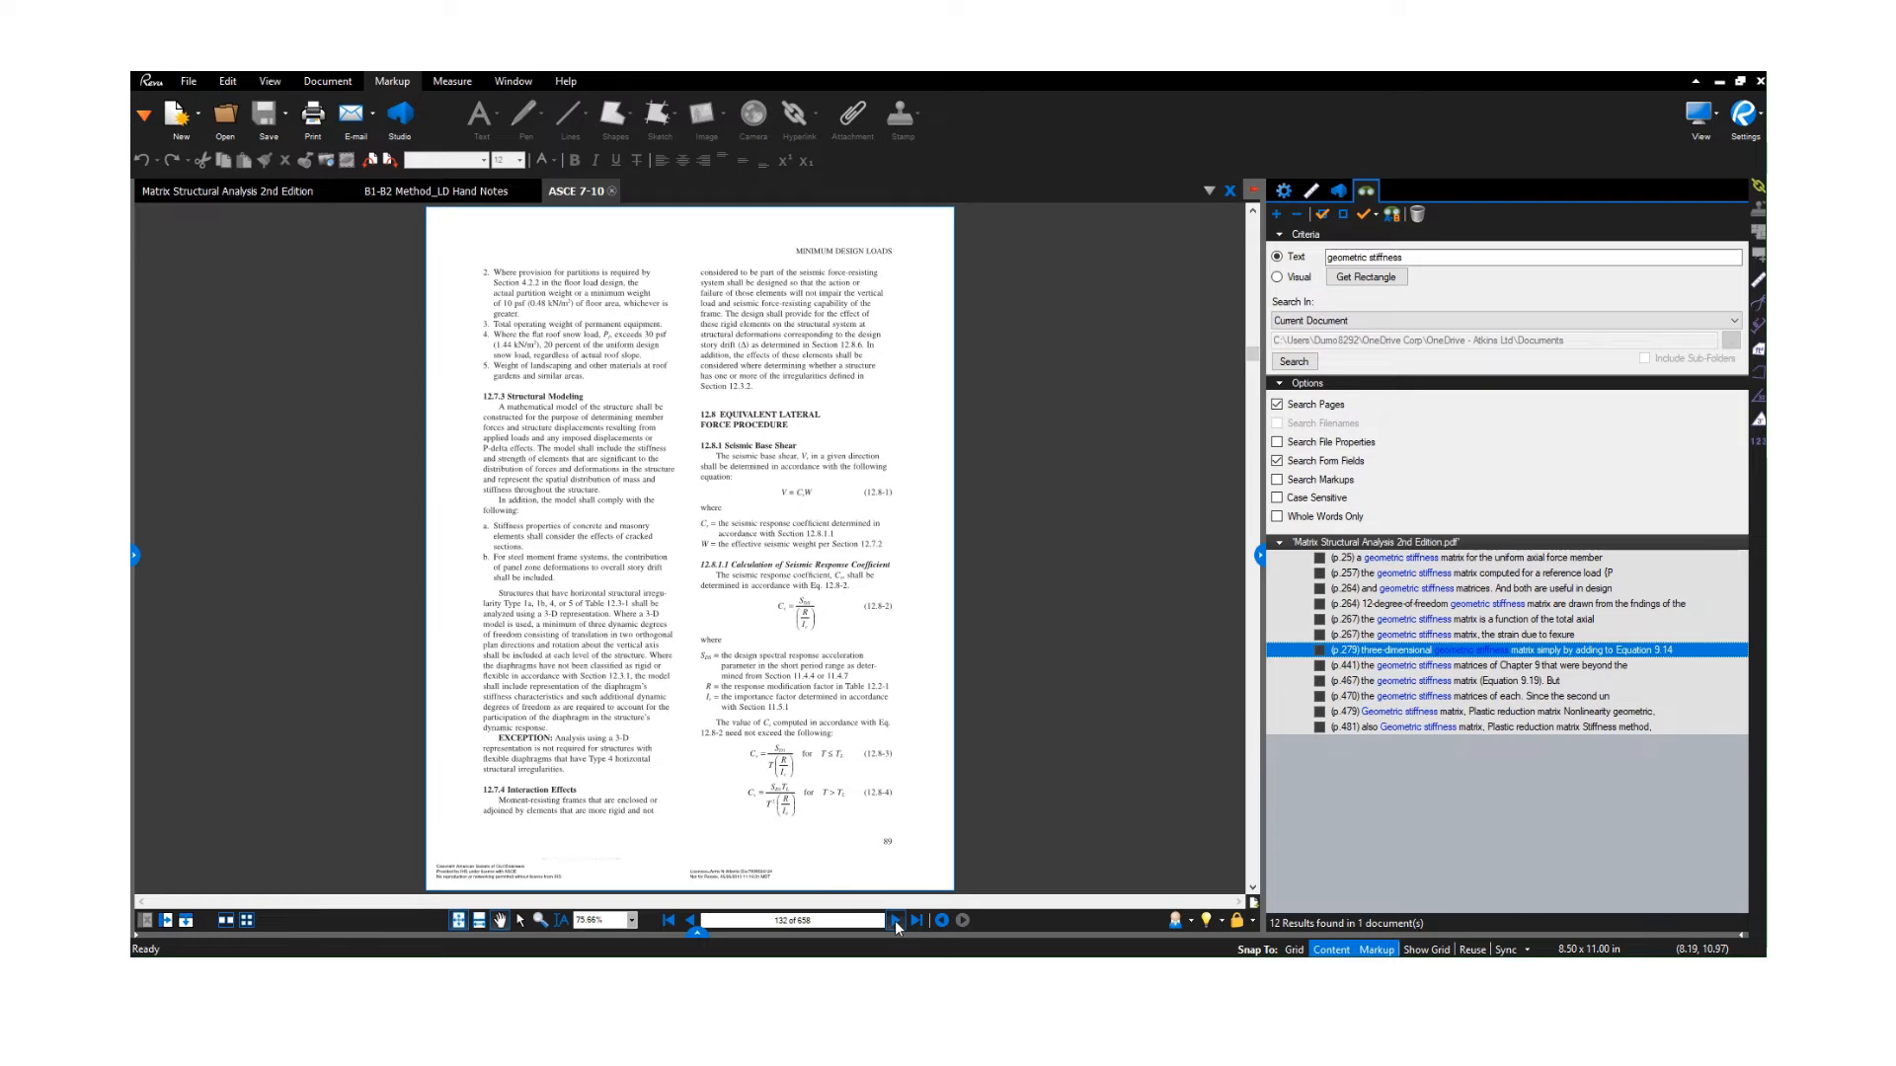
left_click(895, 921)
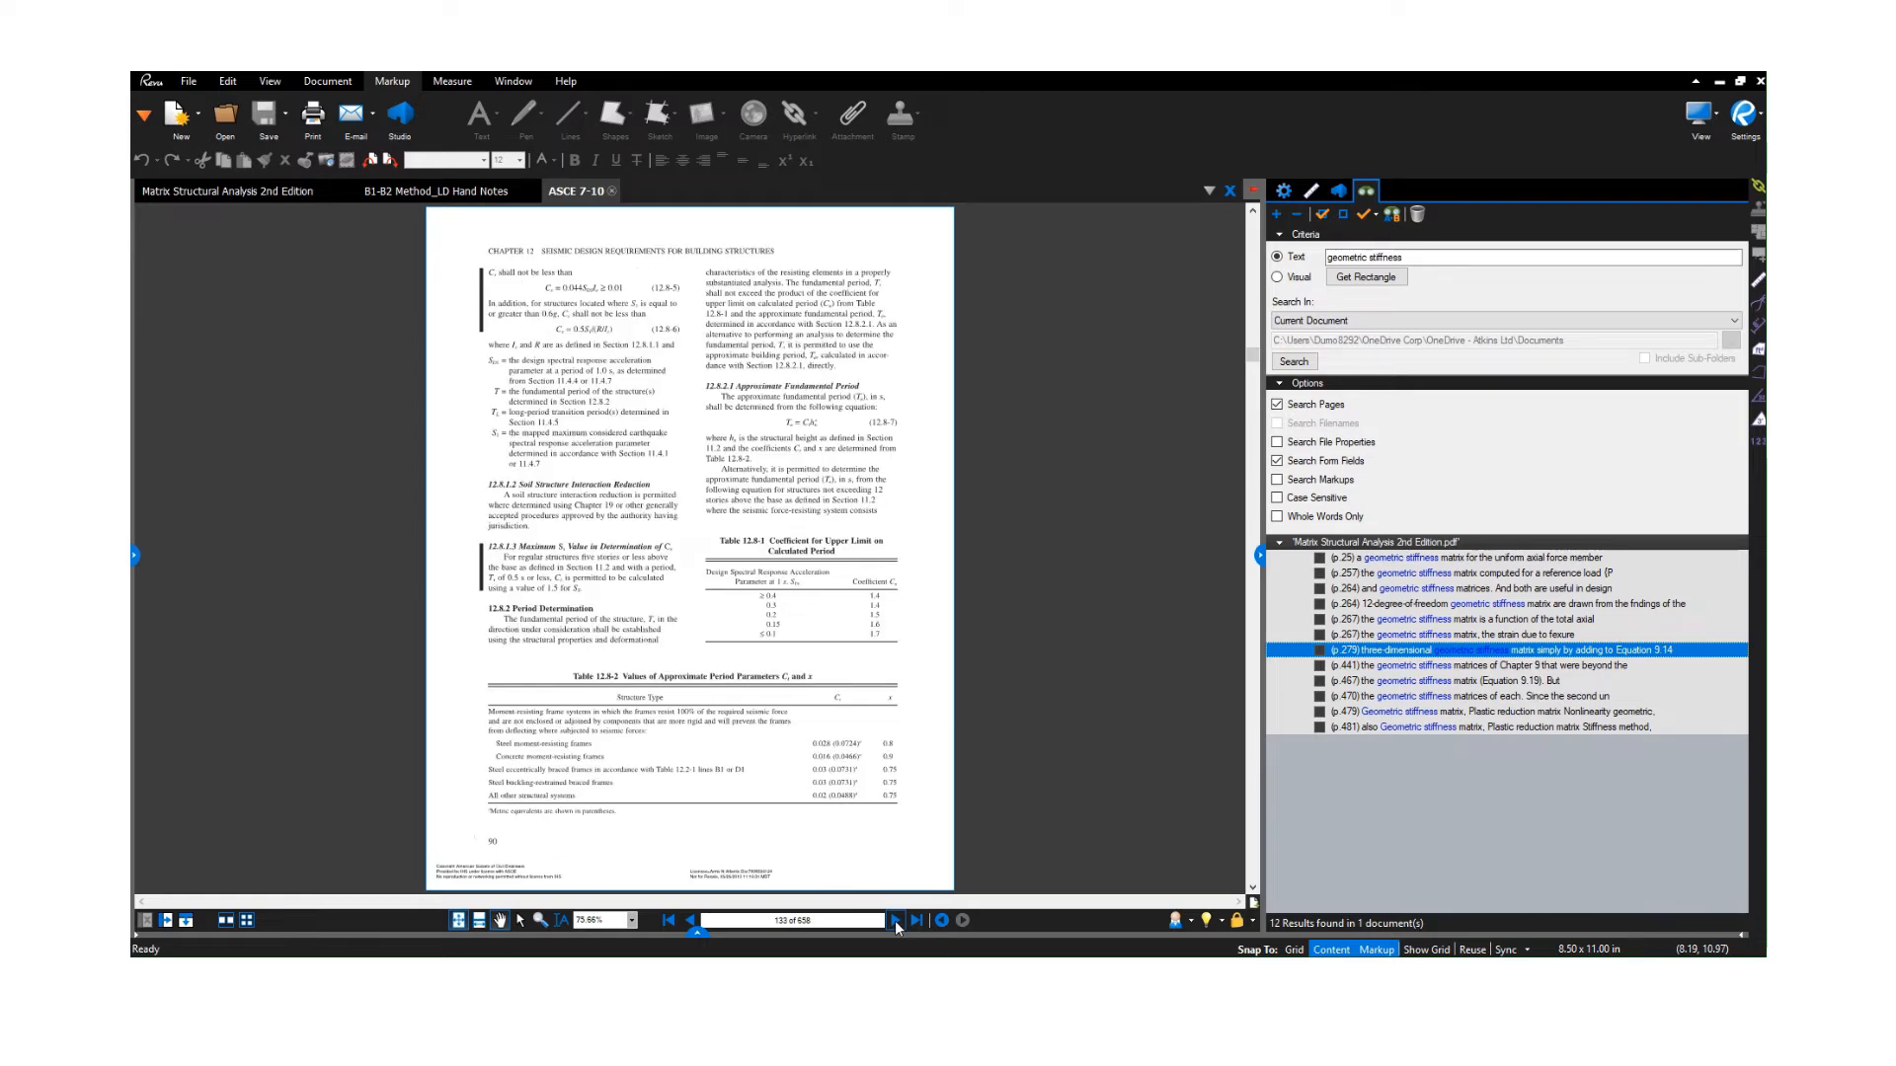
Examine Table 12.8-2 up close for the approximate period parameters Ct and x by structure type.
scroll(847, 602, "up", 1, "ctrl")
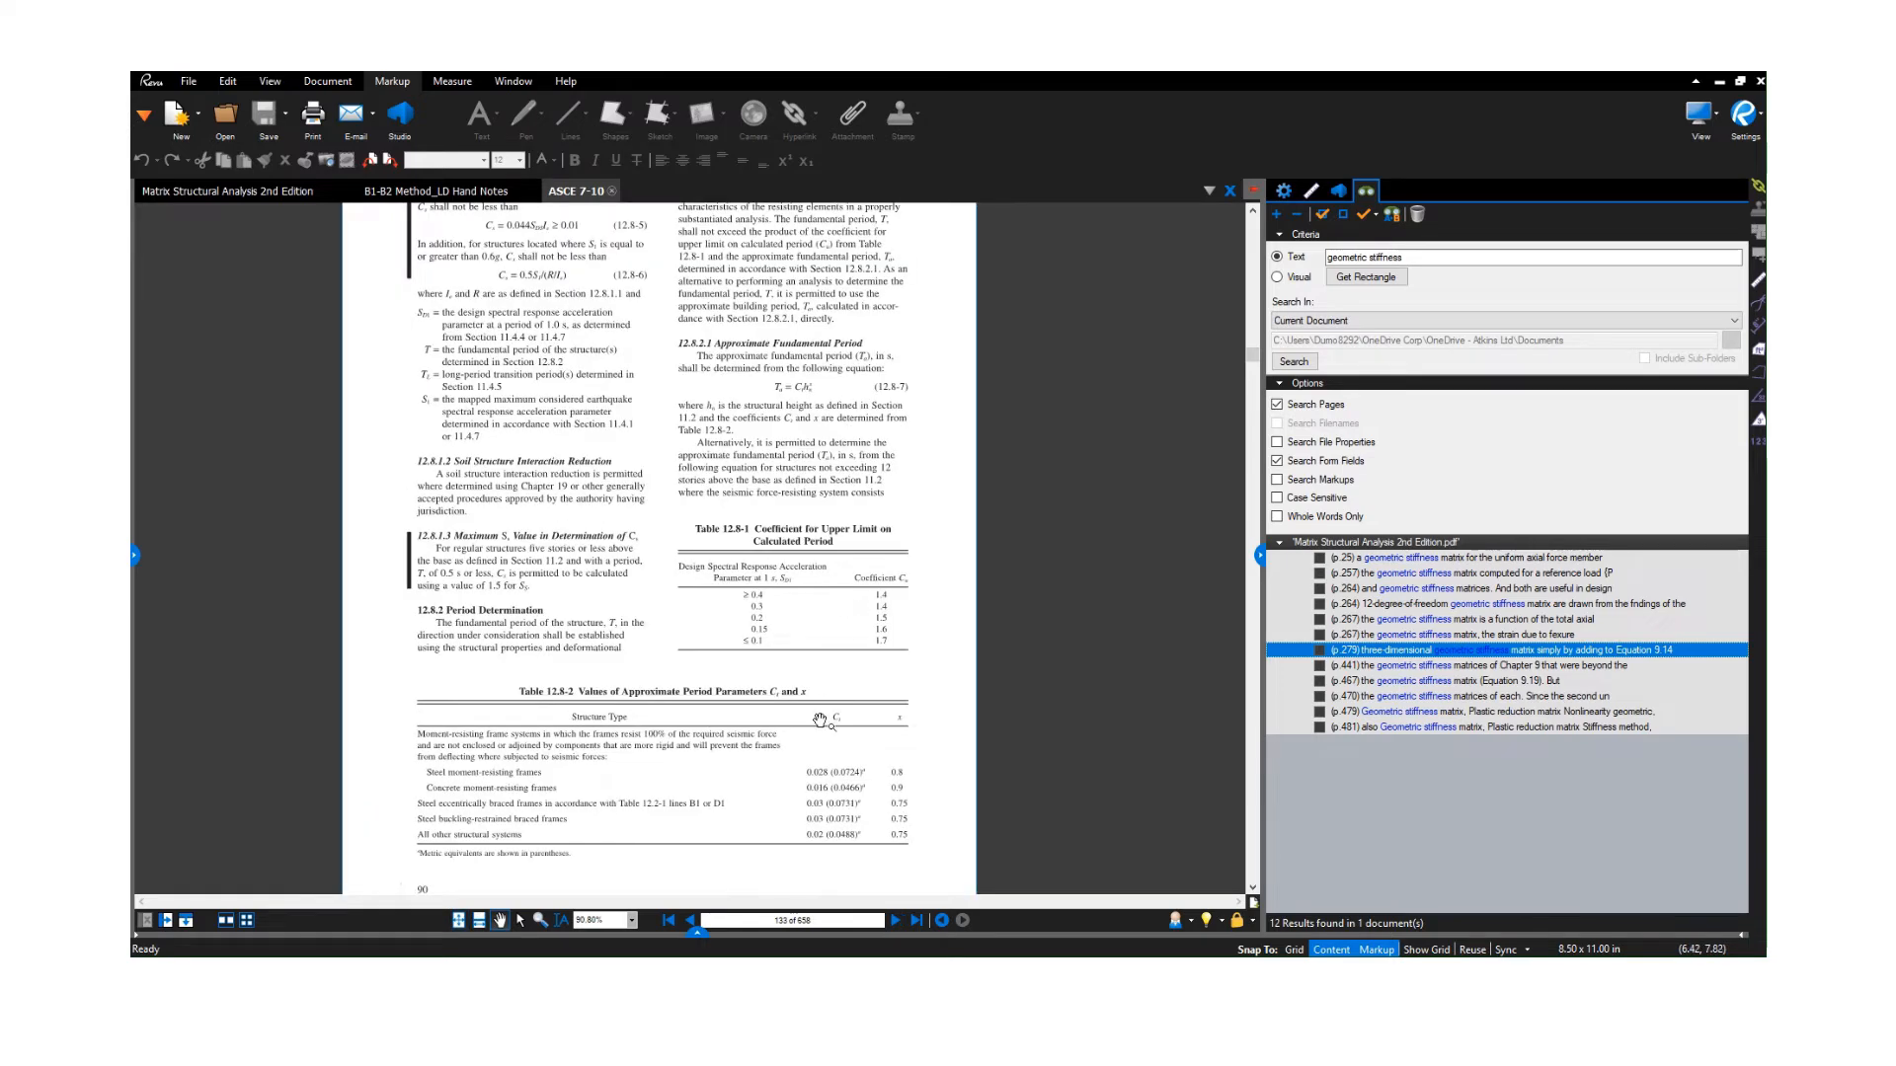
left_click_drag(821, 721, 746, 625)
left_click_drag(672, 676, 677, 610)
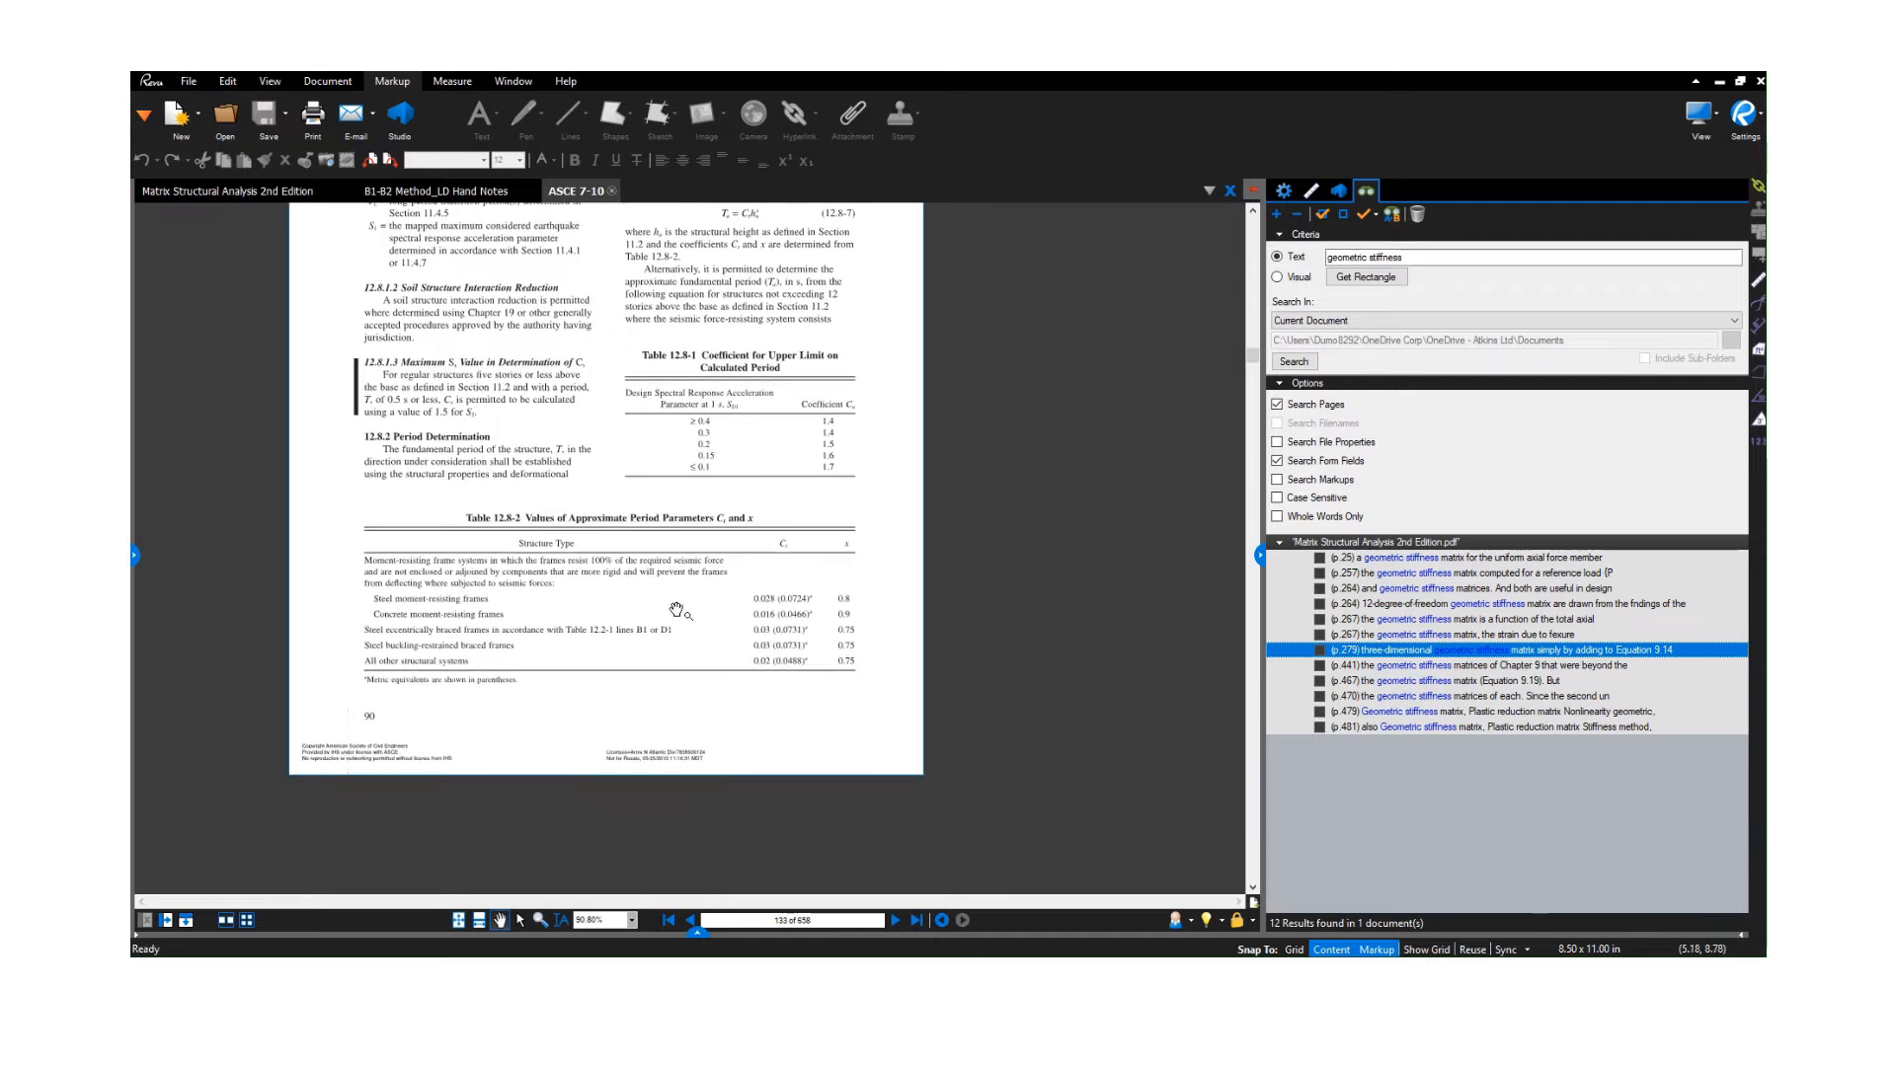
scroll(677, 610, "up", 3, "ctrl")
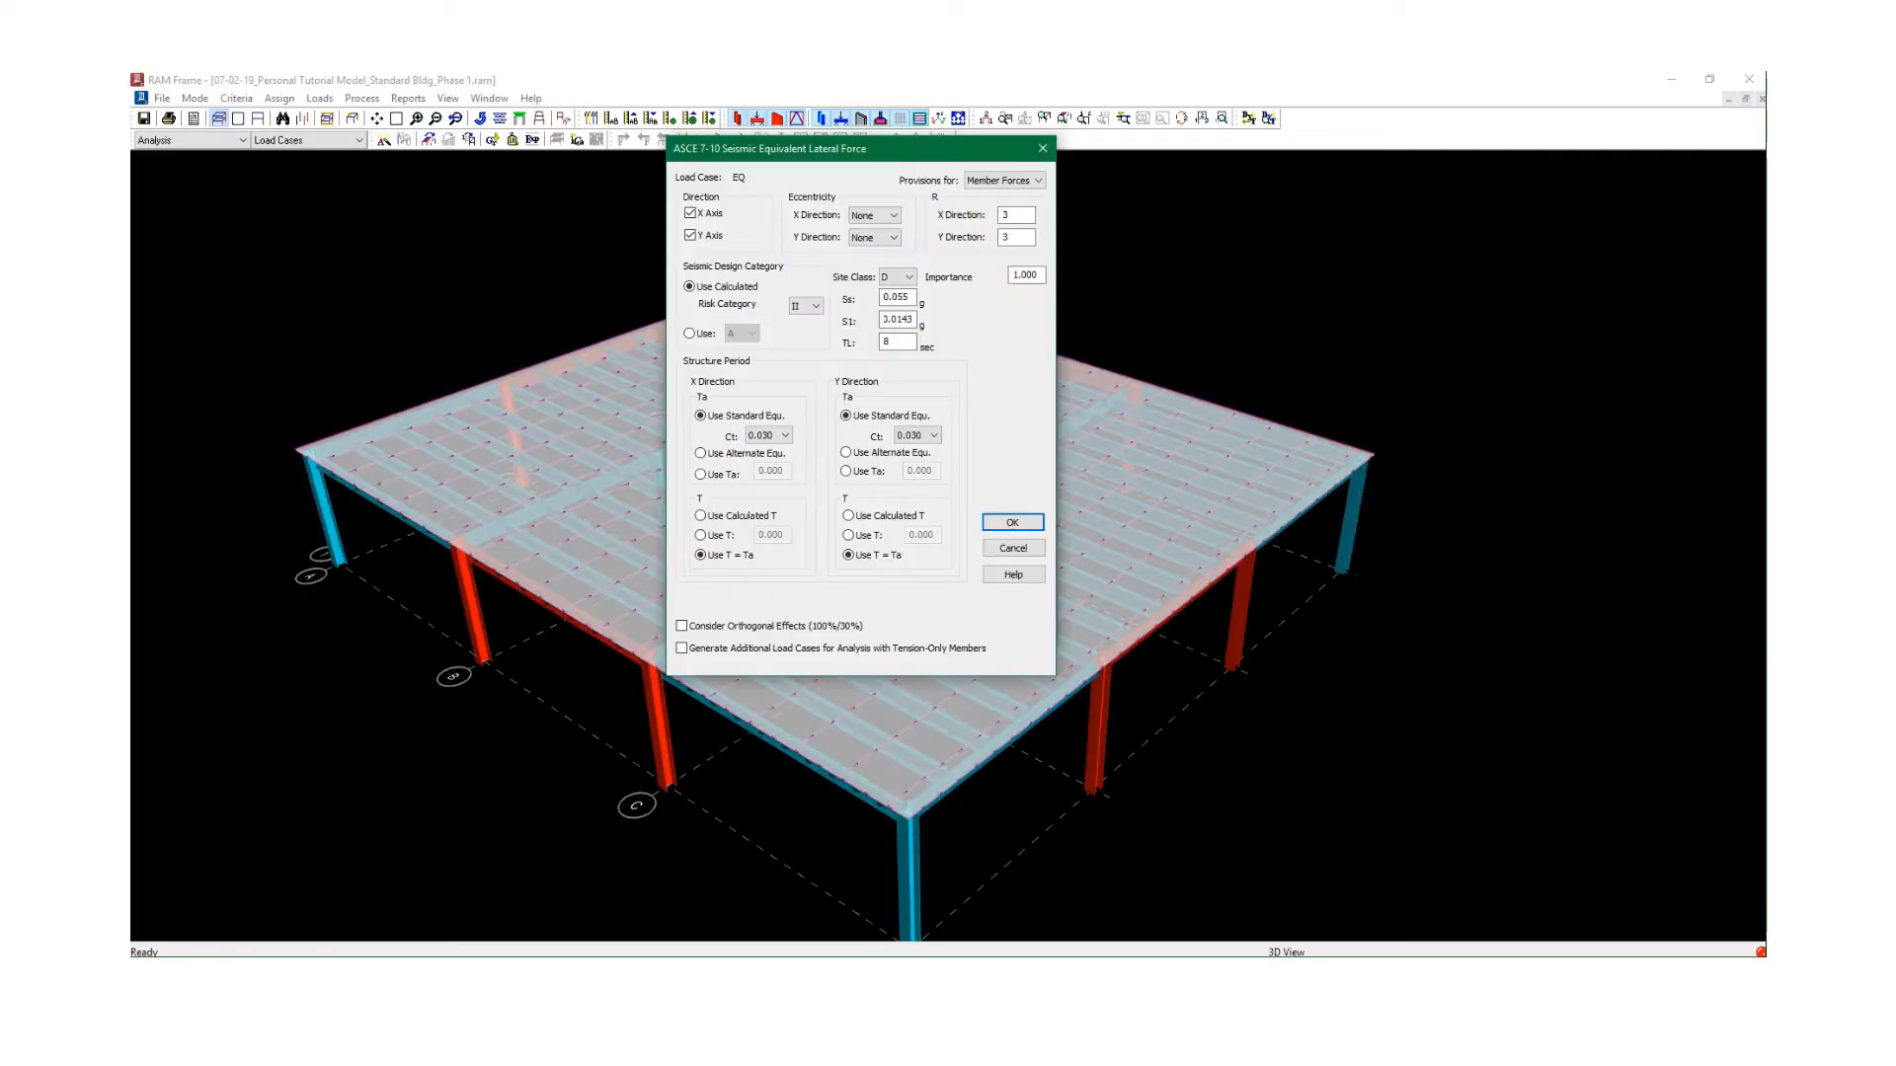
In RAM Frame, set Ct to 0.028 for both the X and Y directions of the structure period.
left_click(783, 436)
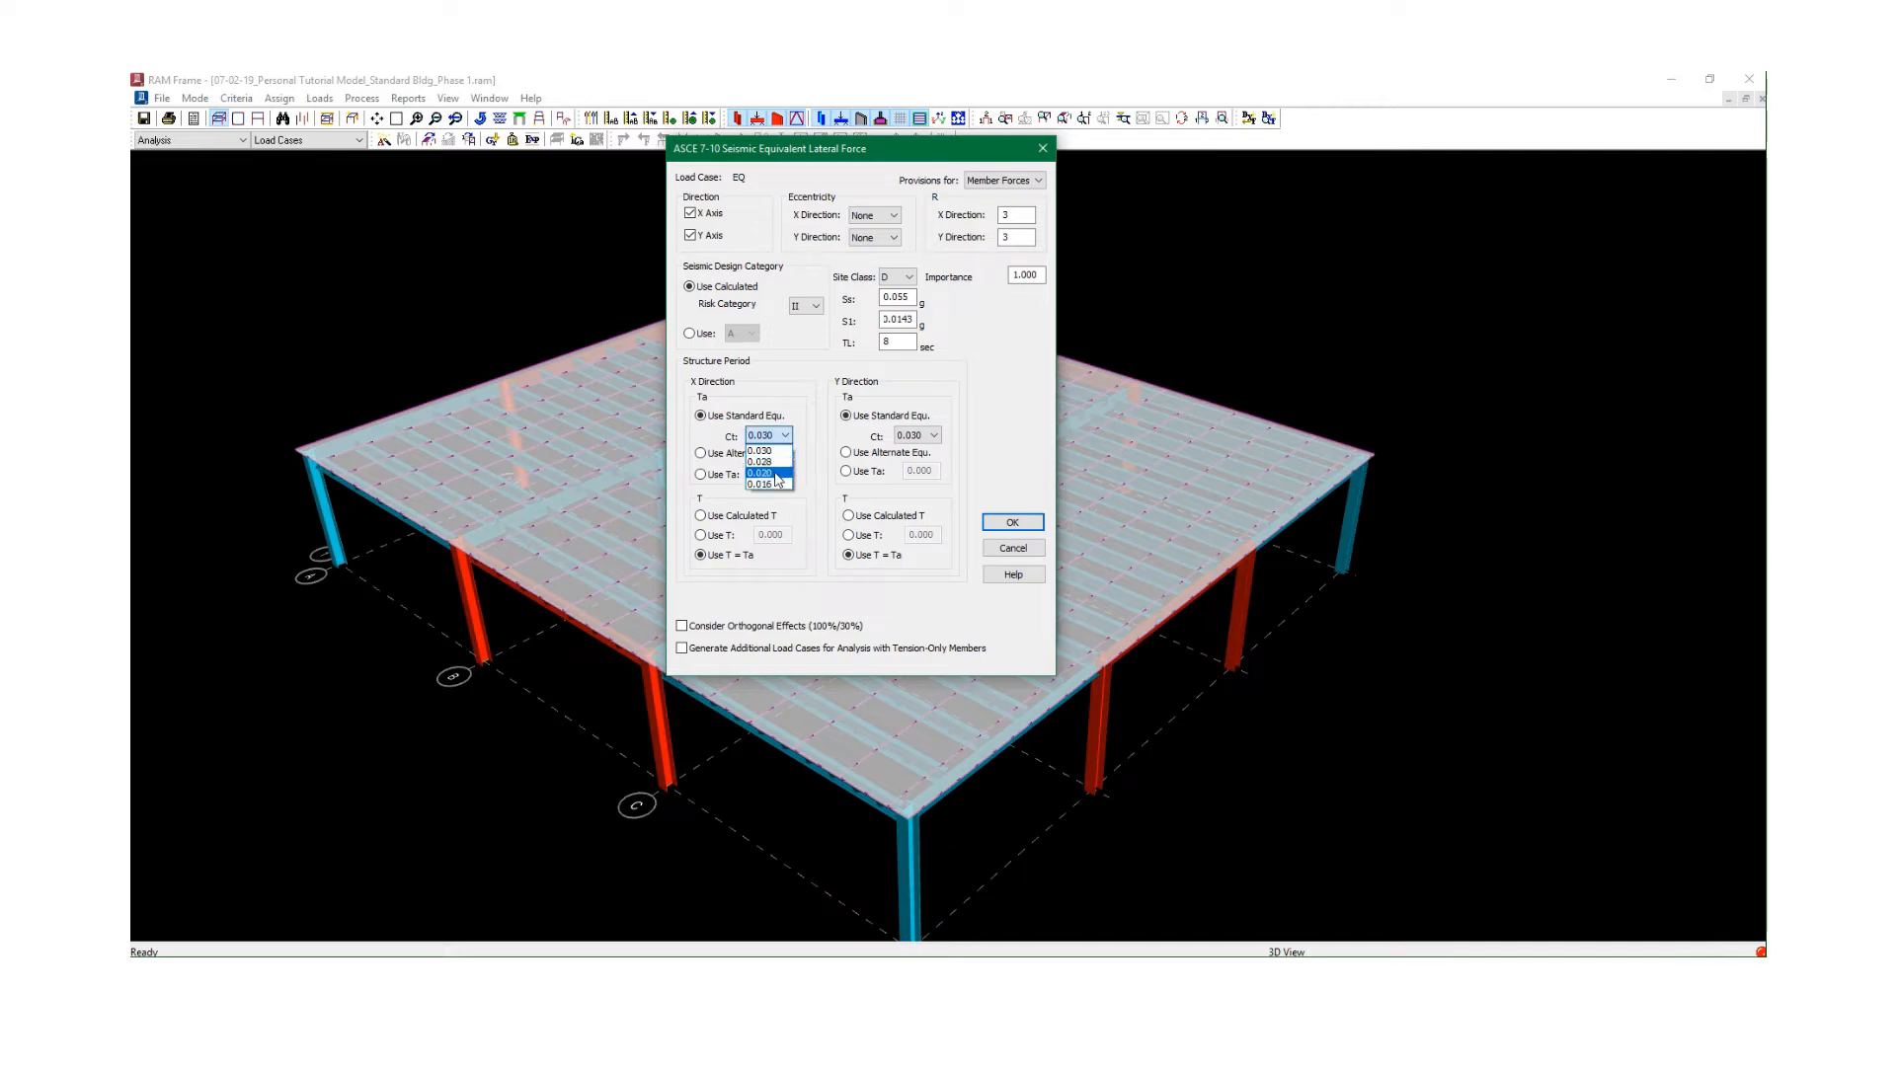
left_click(772, 461)
left_click(906, 439)
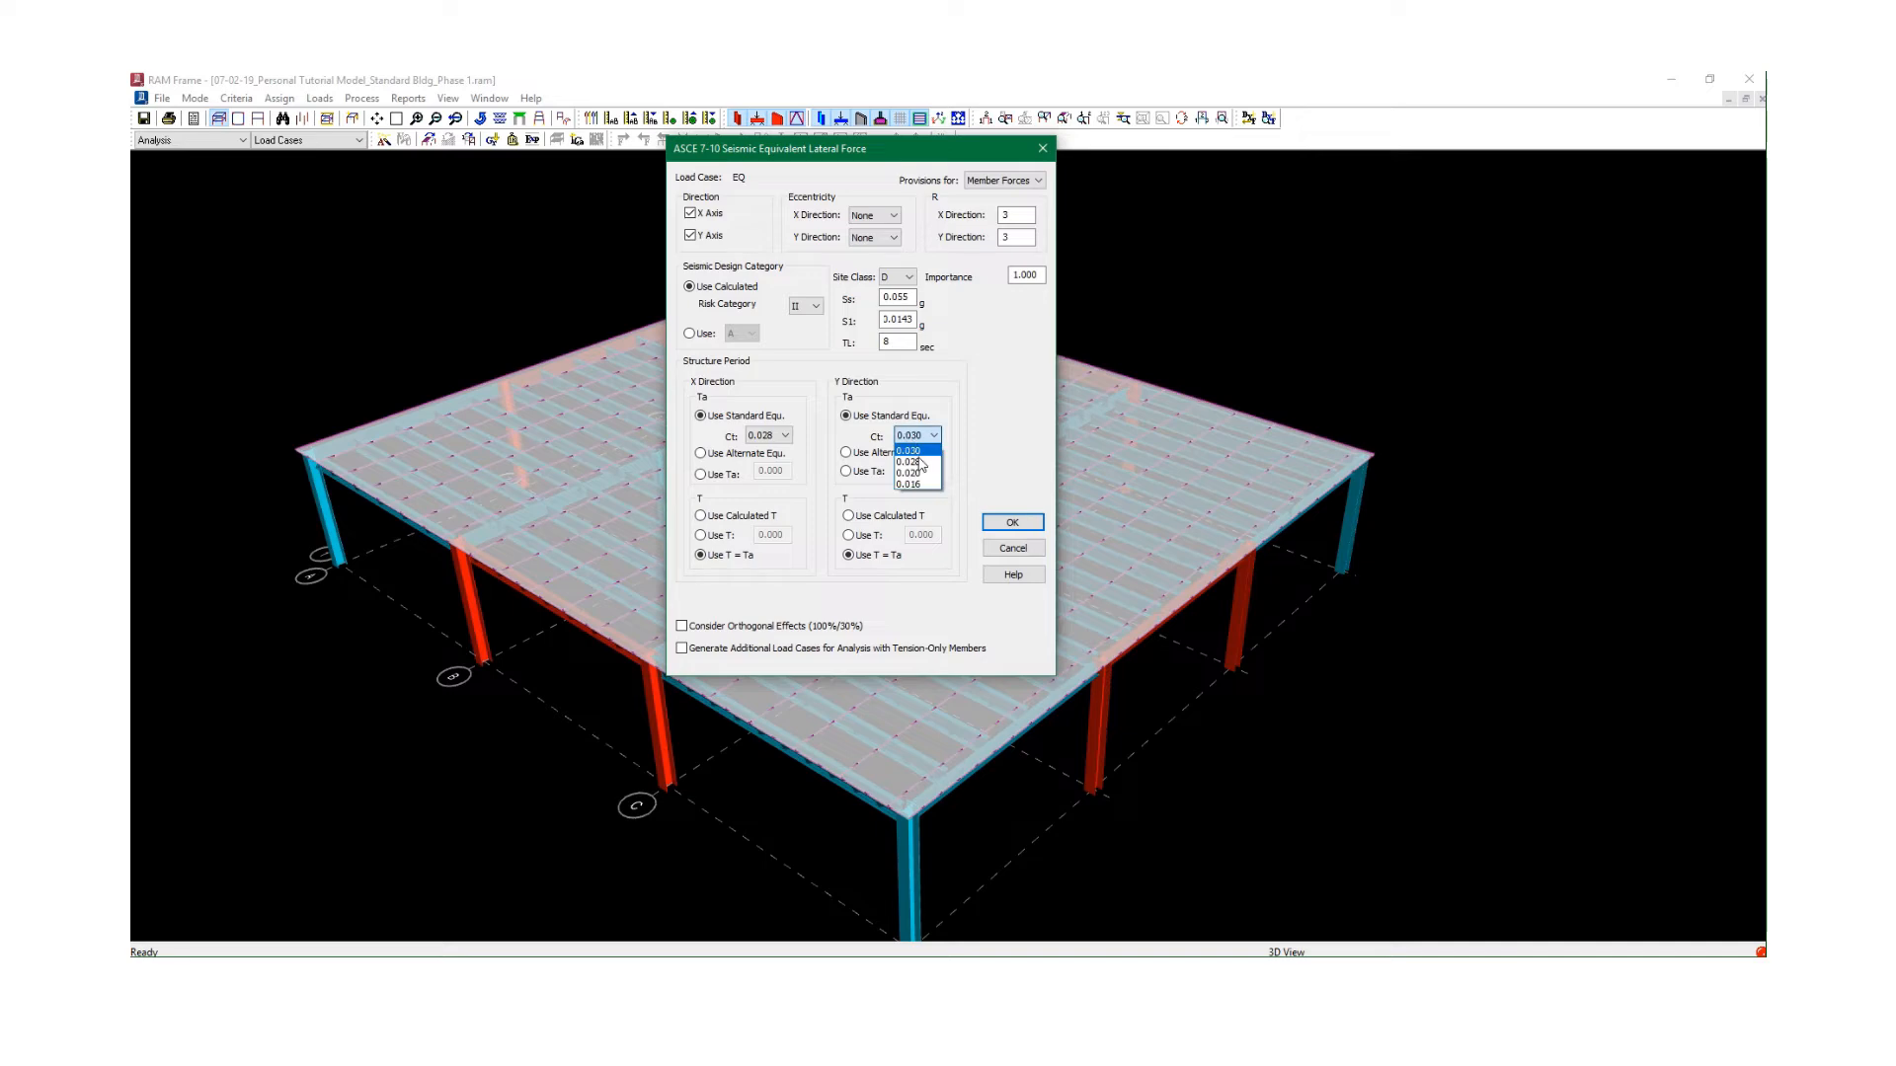
left_click(919, 462)
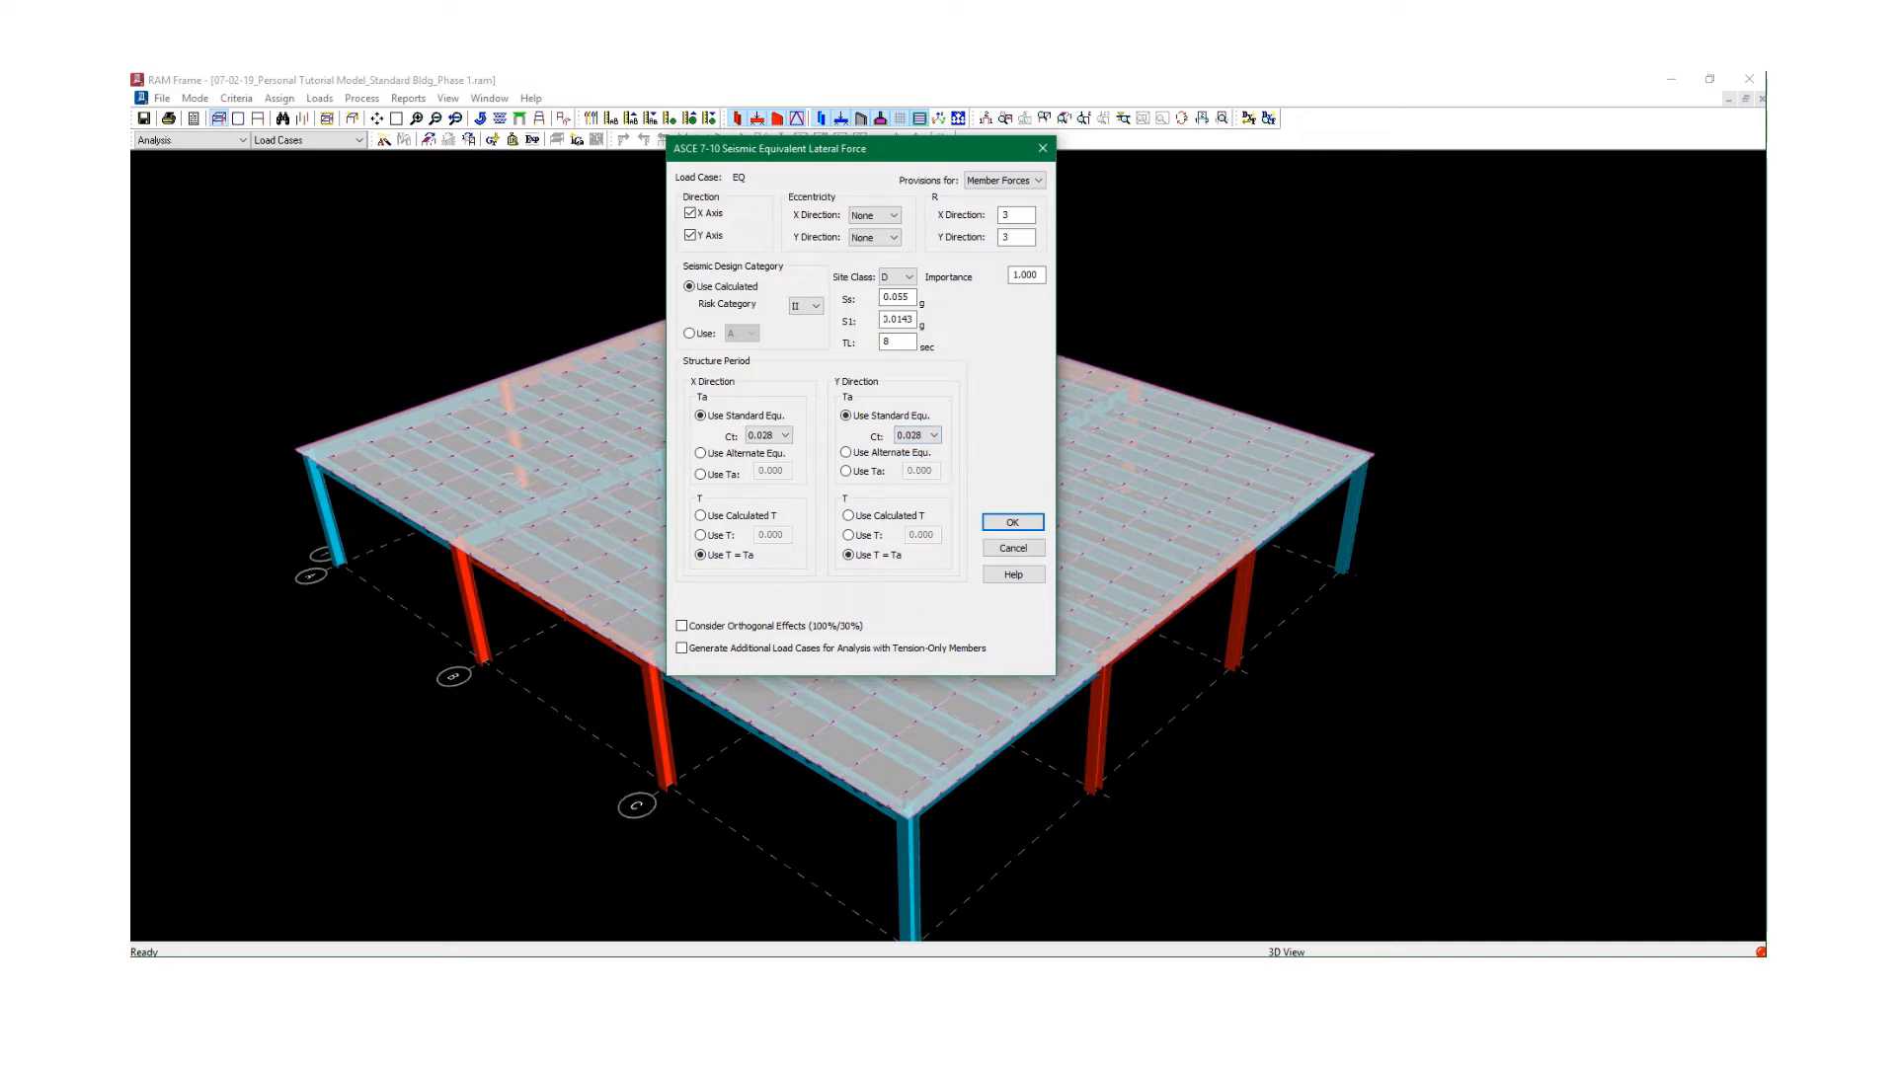
Recheck the steel moment-resisting frame Ct in Table 12.8-2 in Revu, return to RAM Frame, and accept the EQ load case settings.
key("alt+Tab")
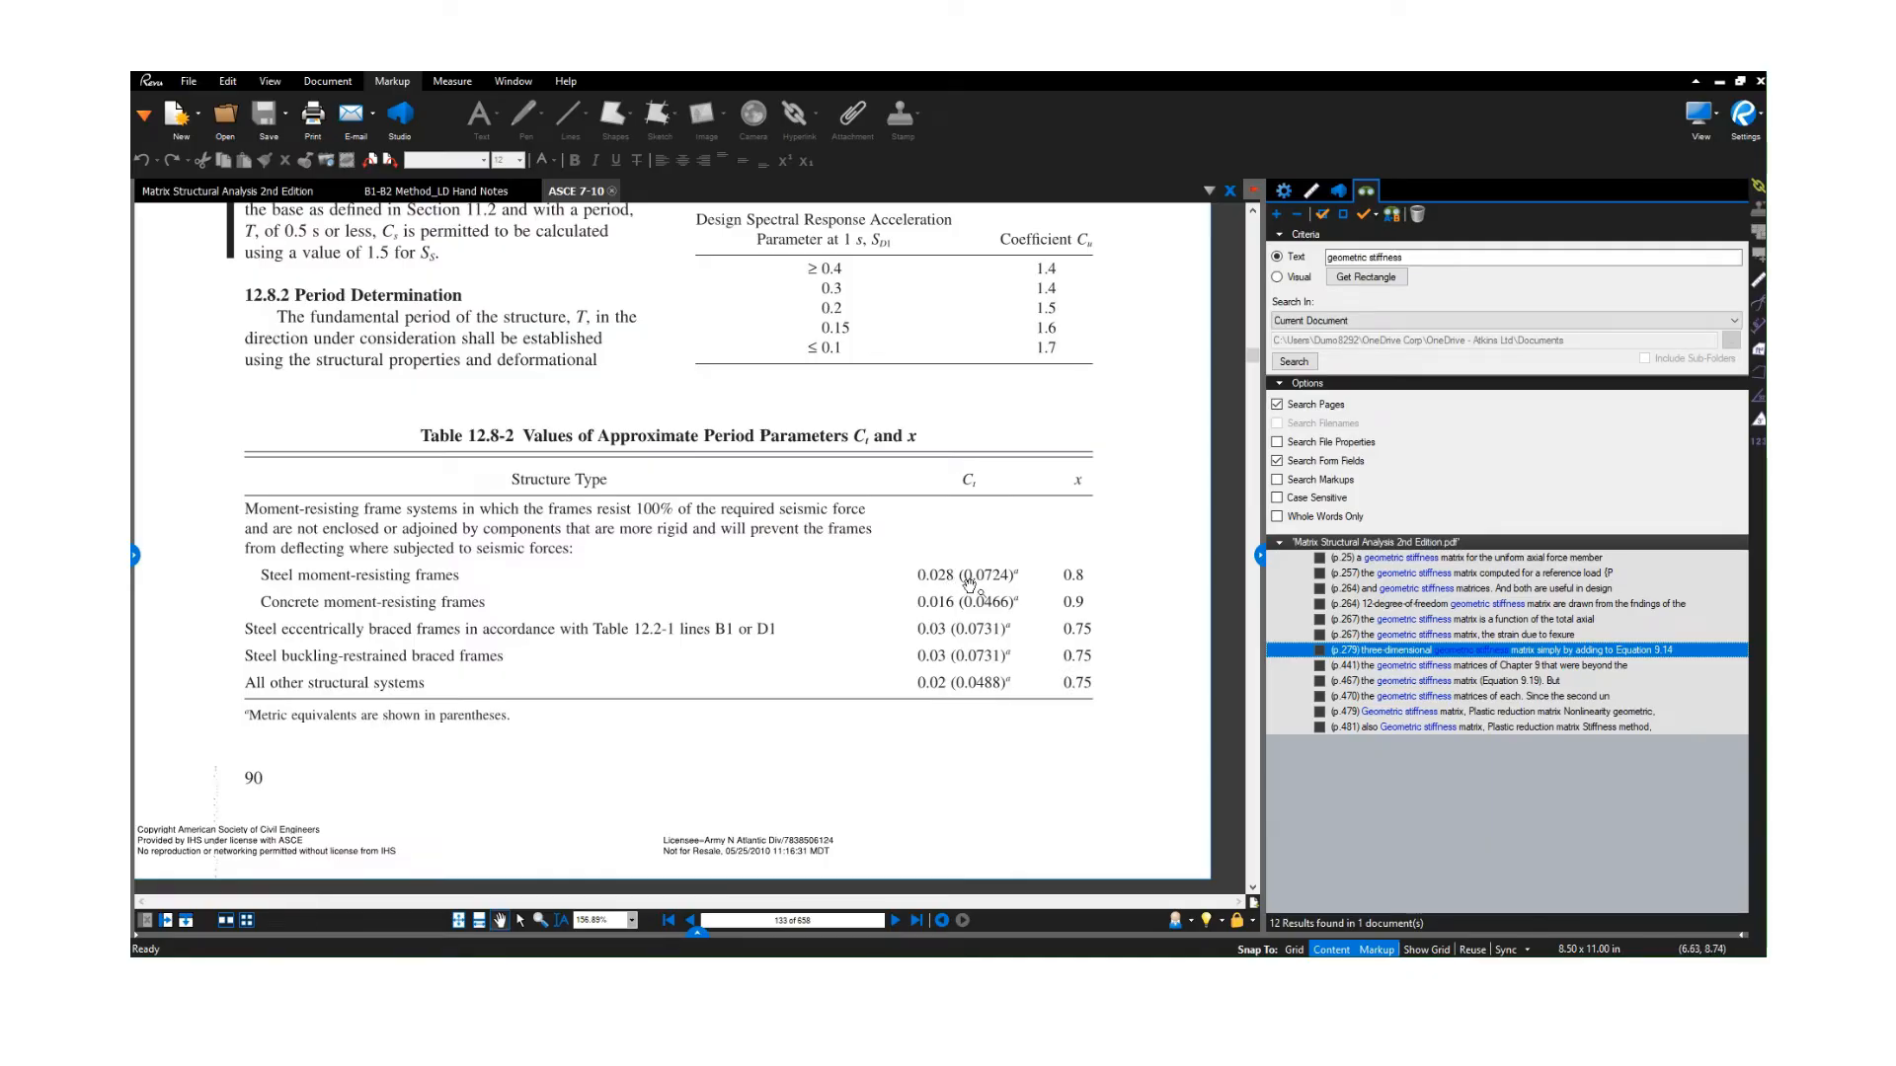
left_click(1719, 82)
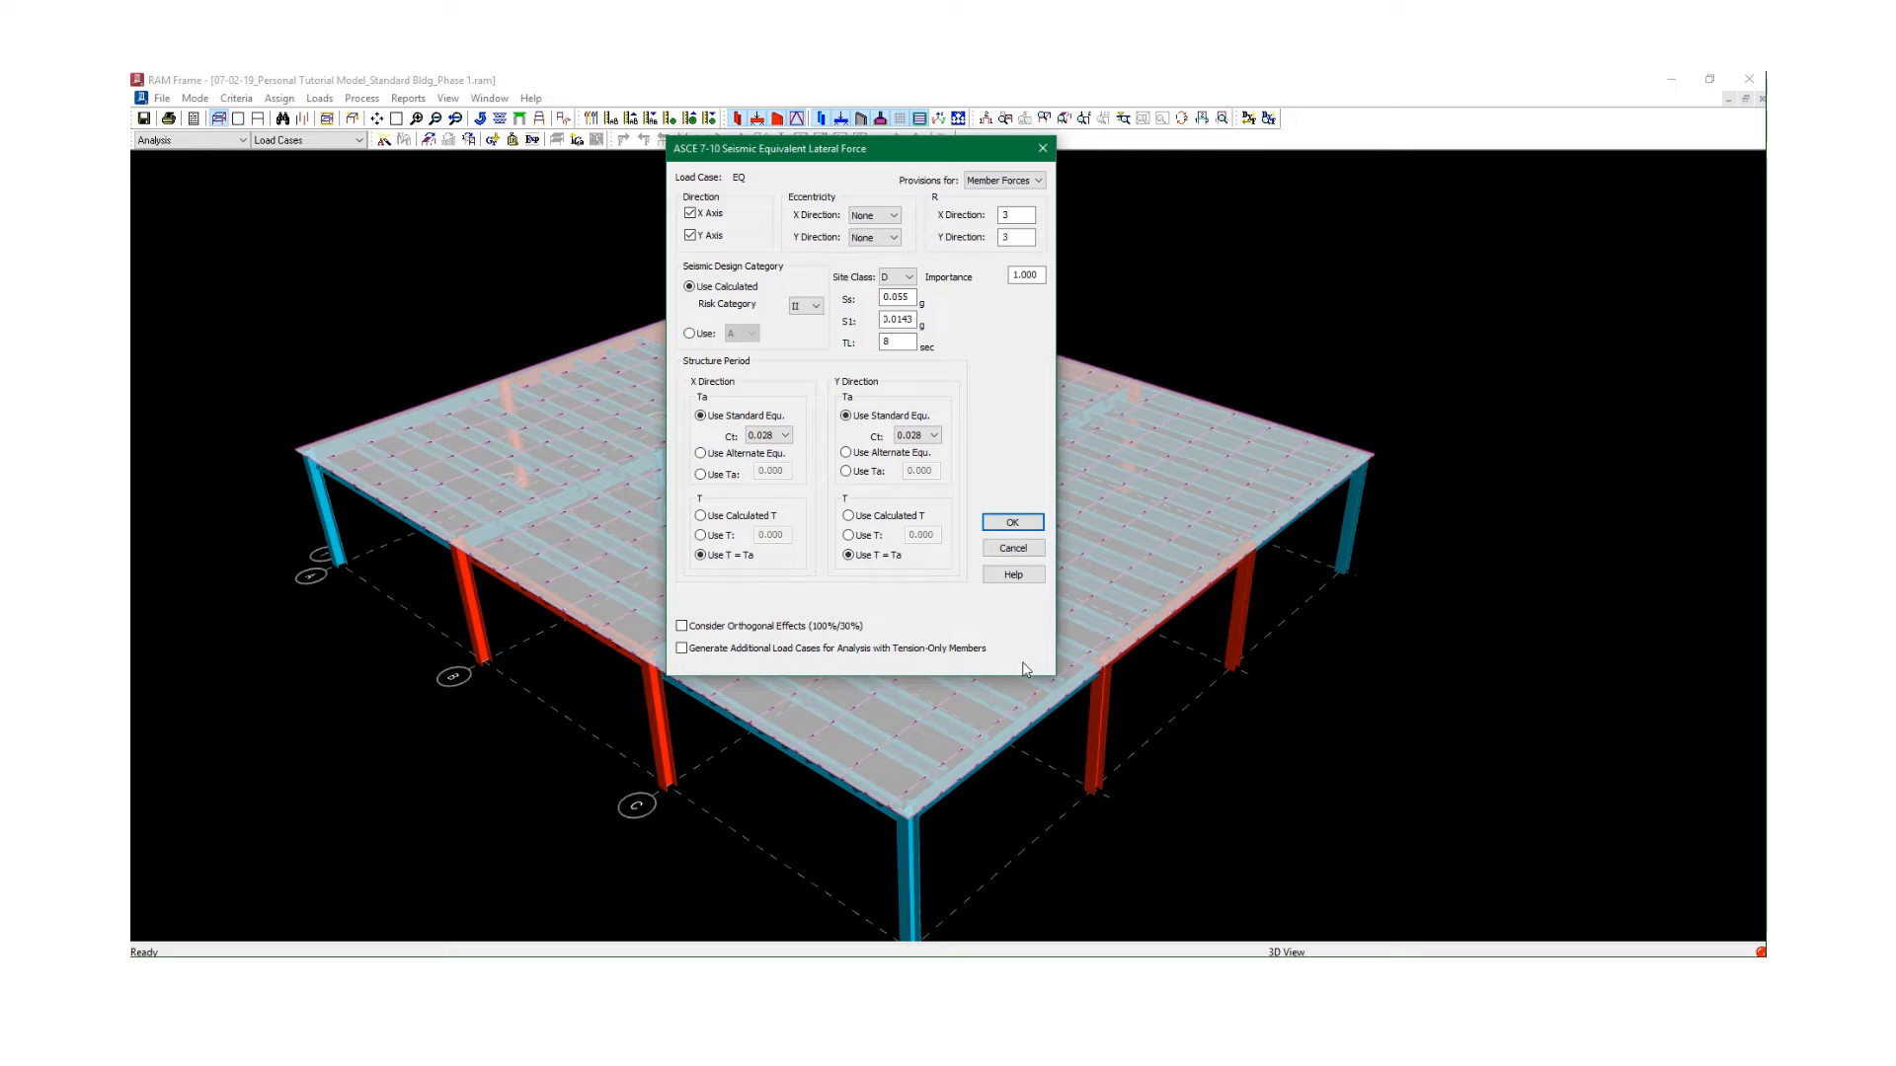
left_click(1012, 523)
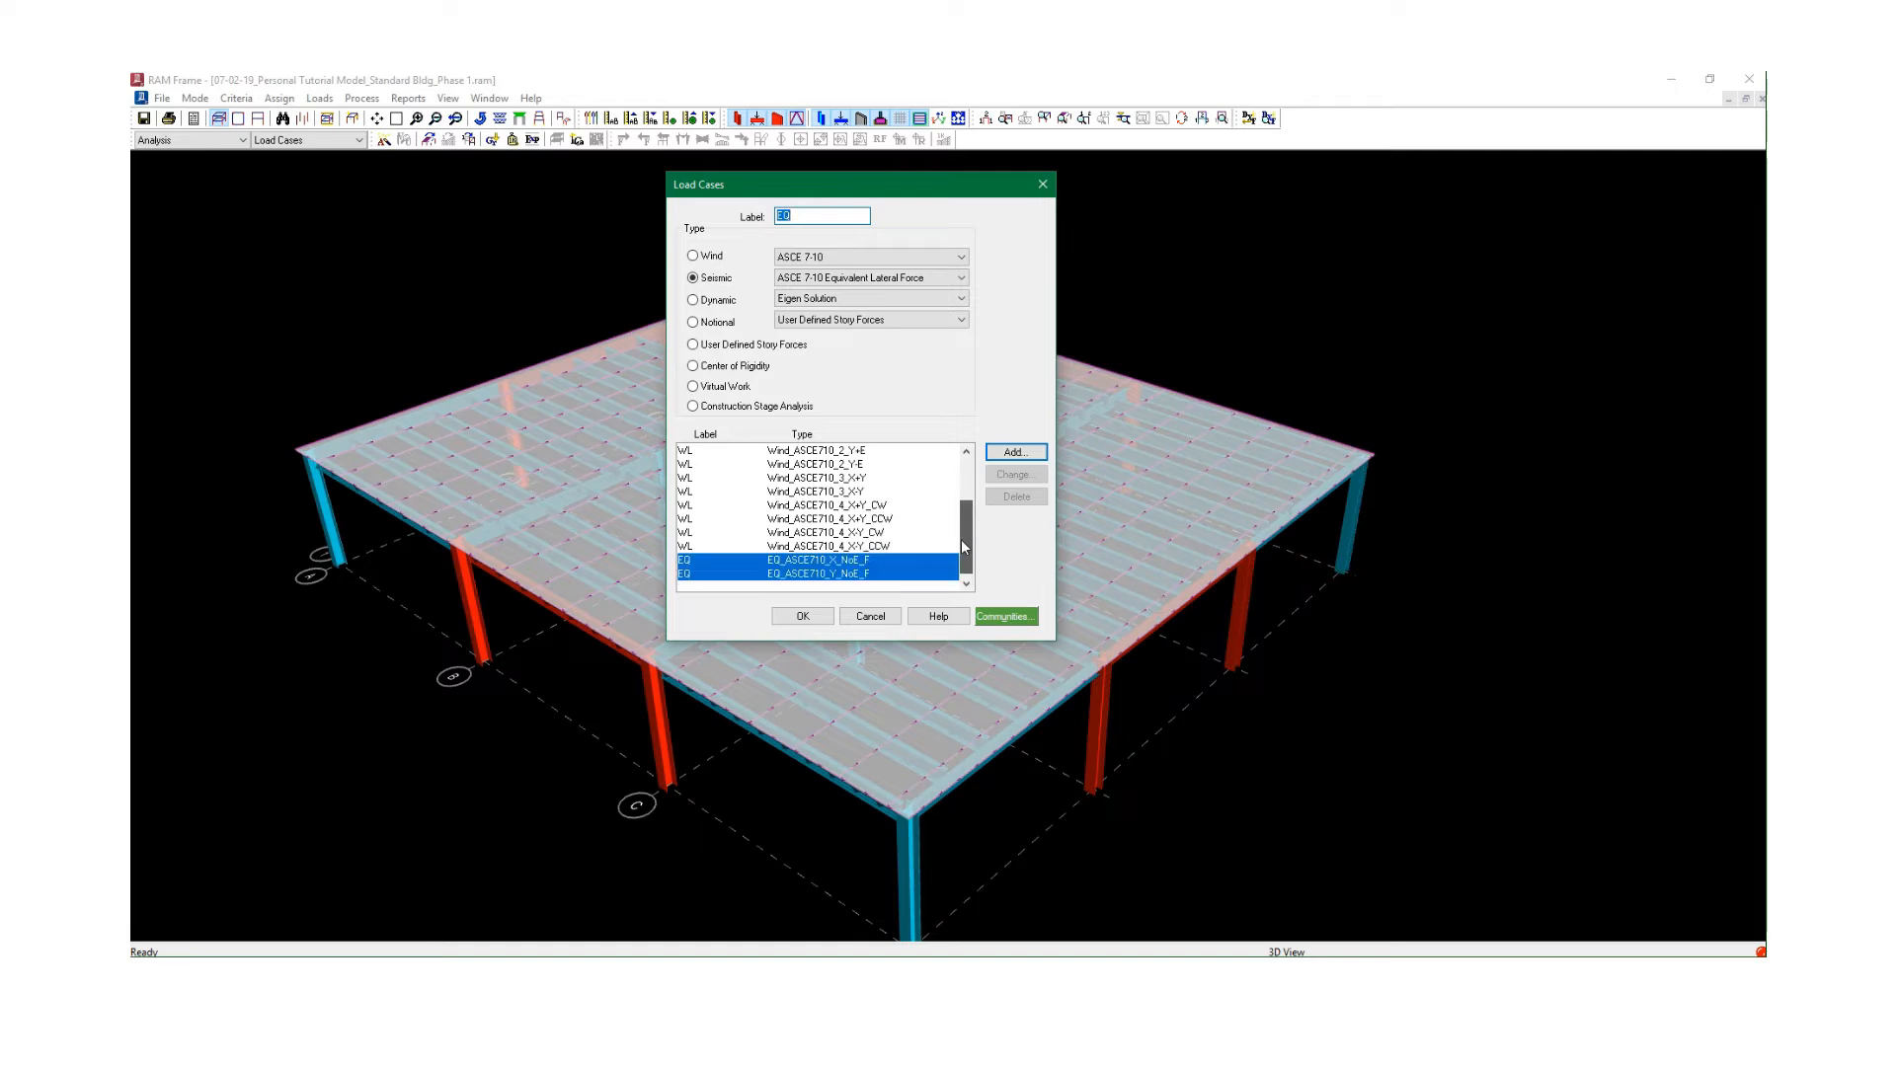
Choose a Dynamic load case of type Eigen Solution and label it MODAL.
left_click(694, 300)
type("mOD")
key("BackSpace")
key("BackSpace")
key("BackSpace")
type("MOD")
left_click(859, 300)
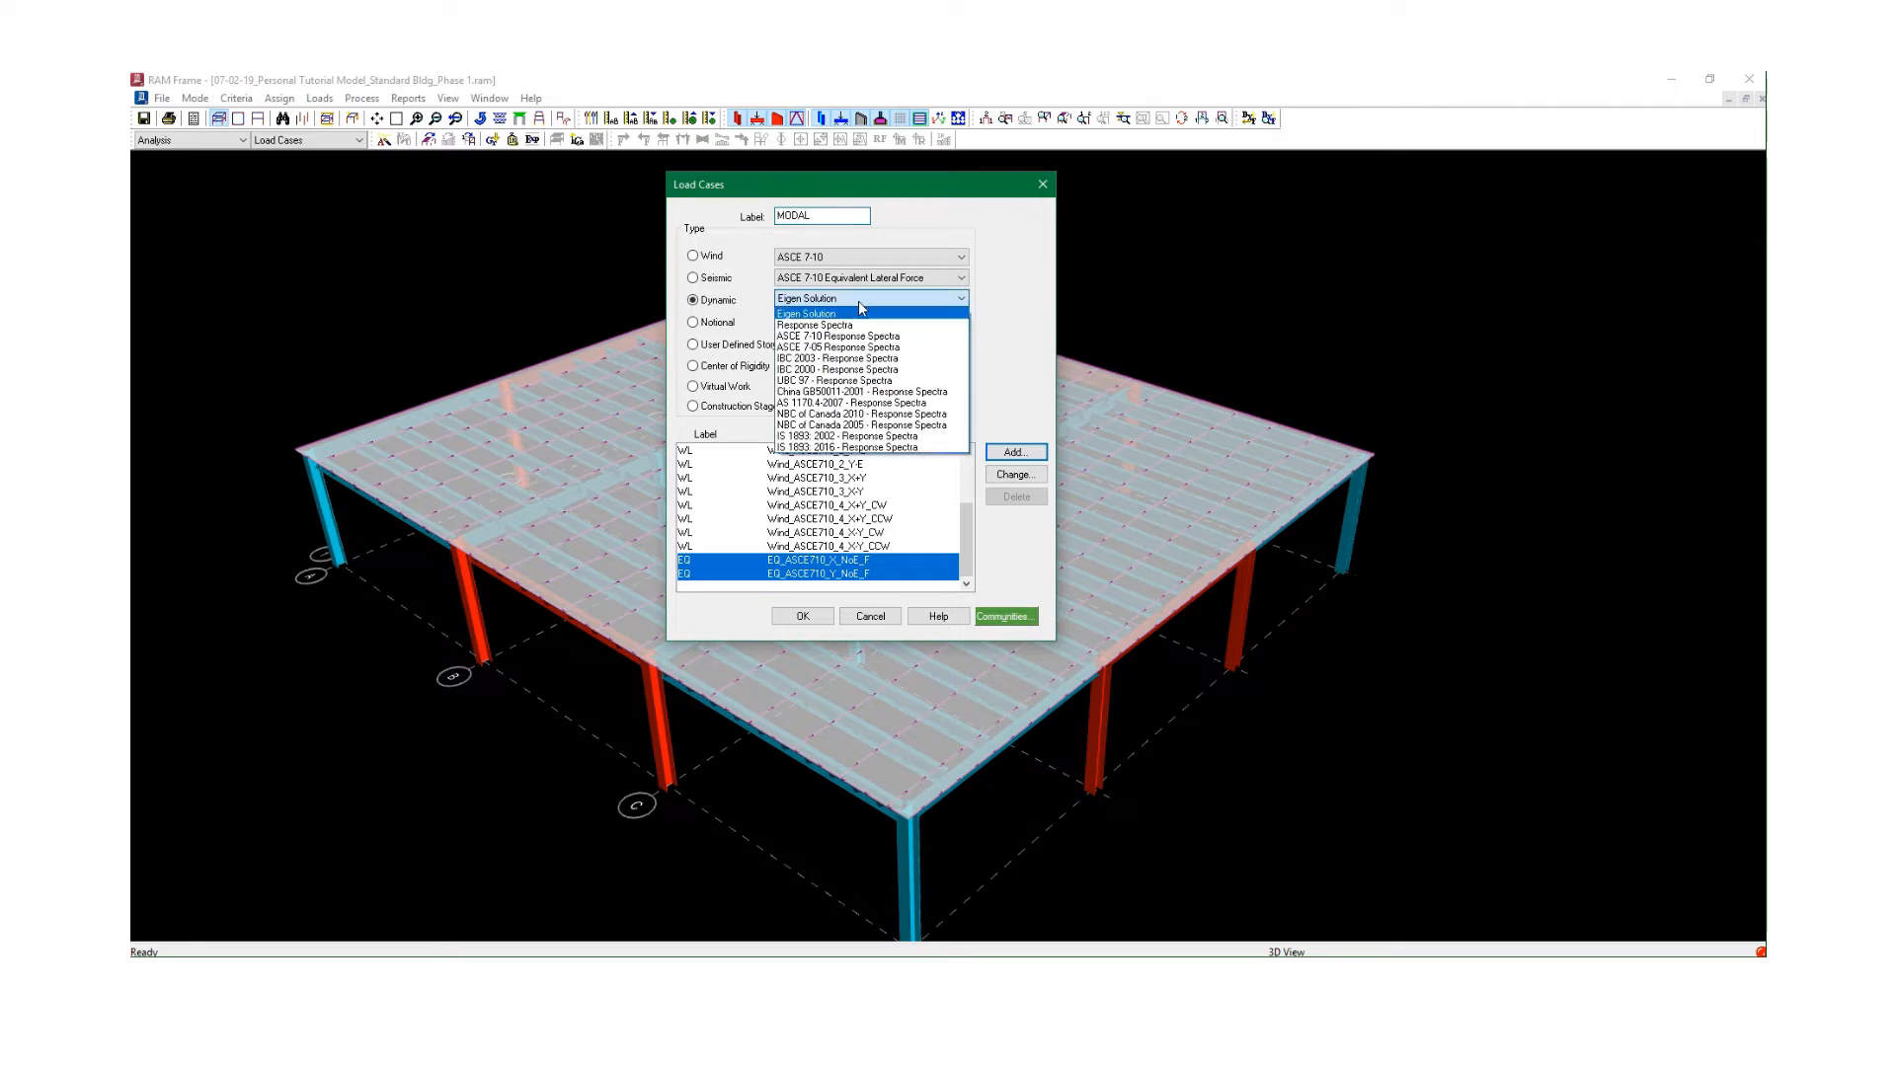
left_click(859, 303)
left_click(859, 302)
left_click(861, 308)
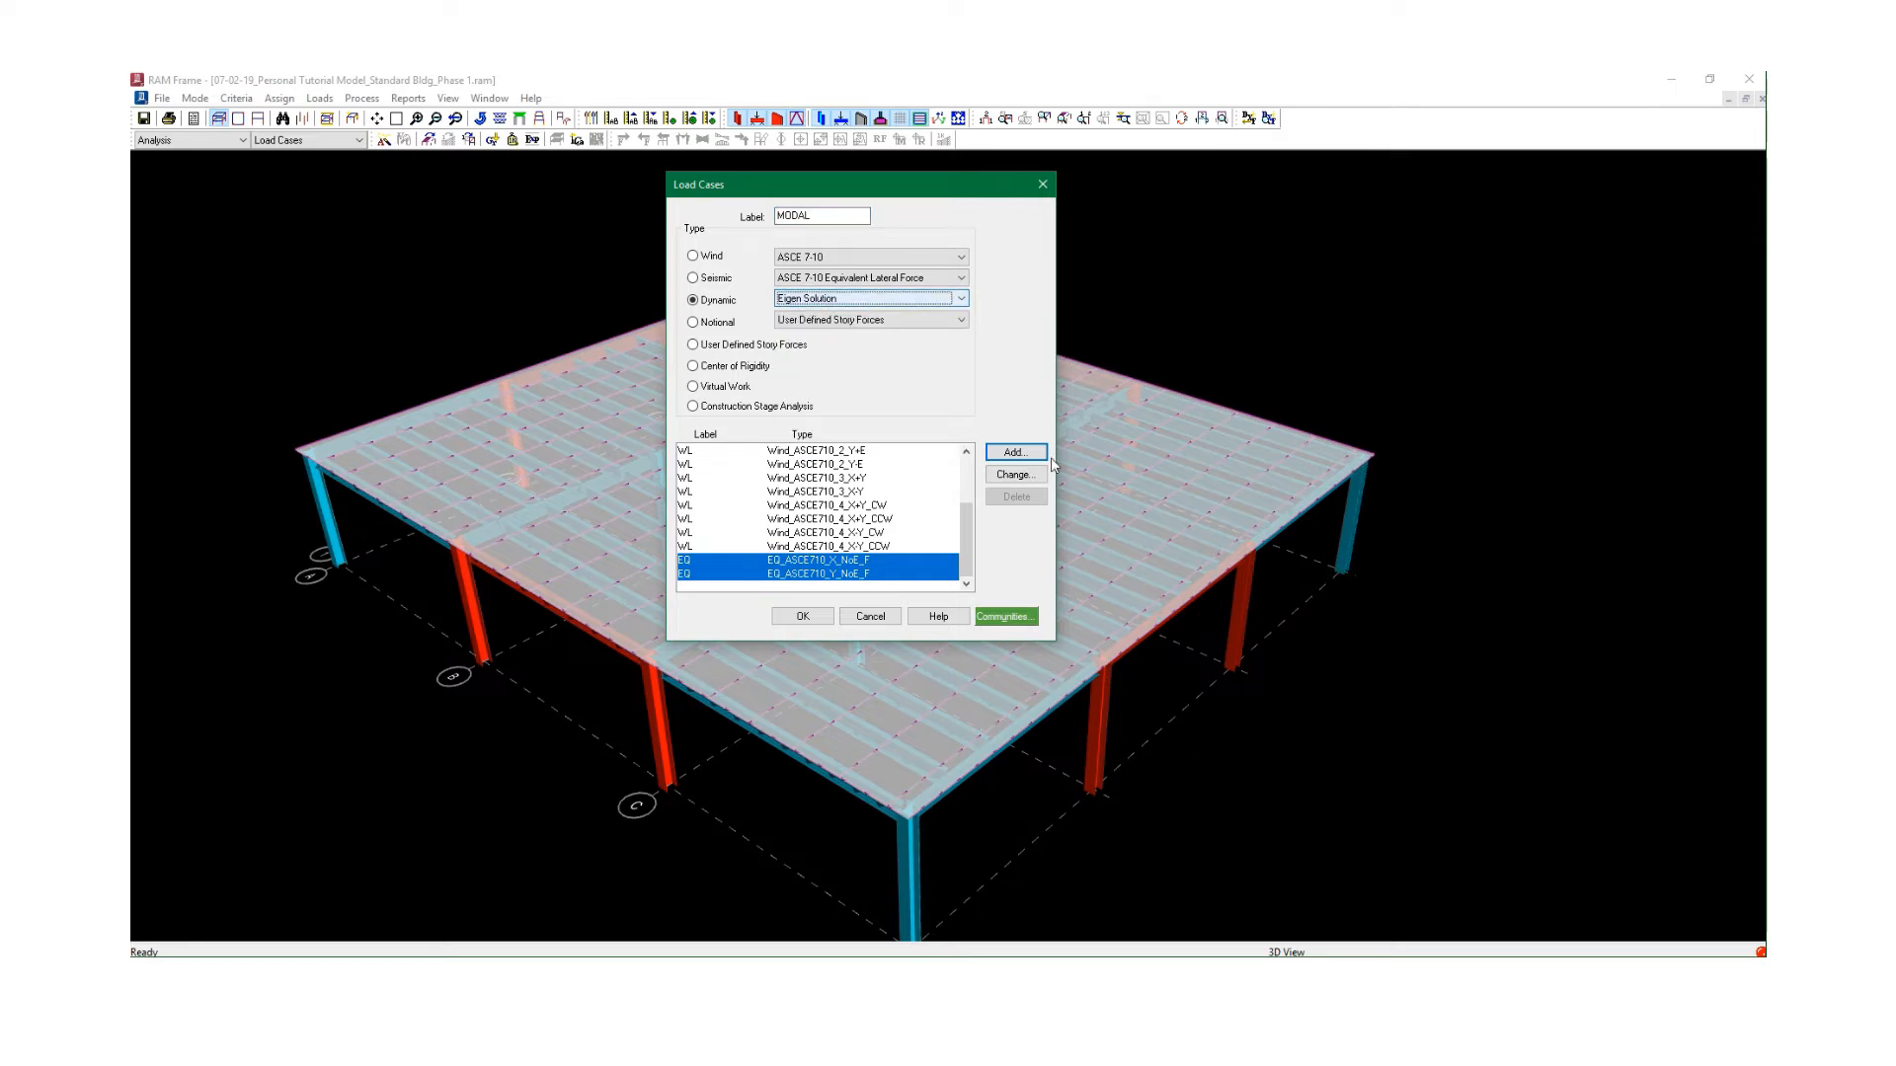
Add the MODAL load case with the number of periods requested set to 10.
left_click(1014, 455)
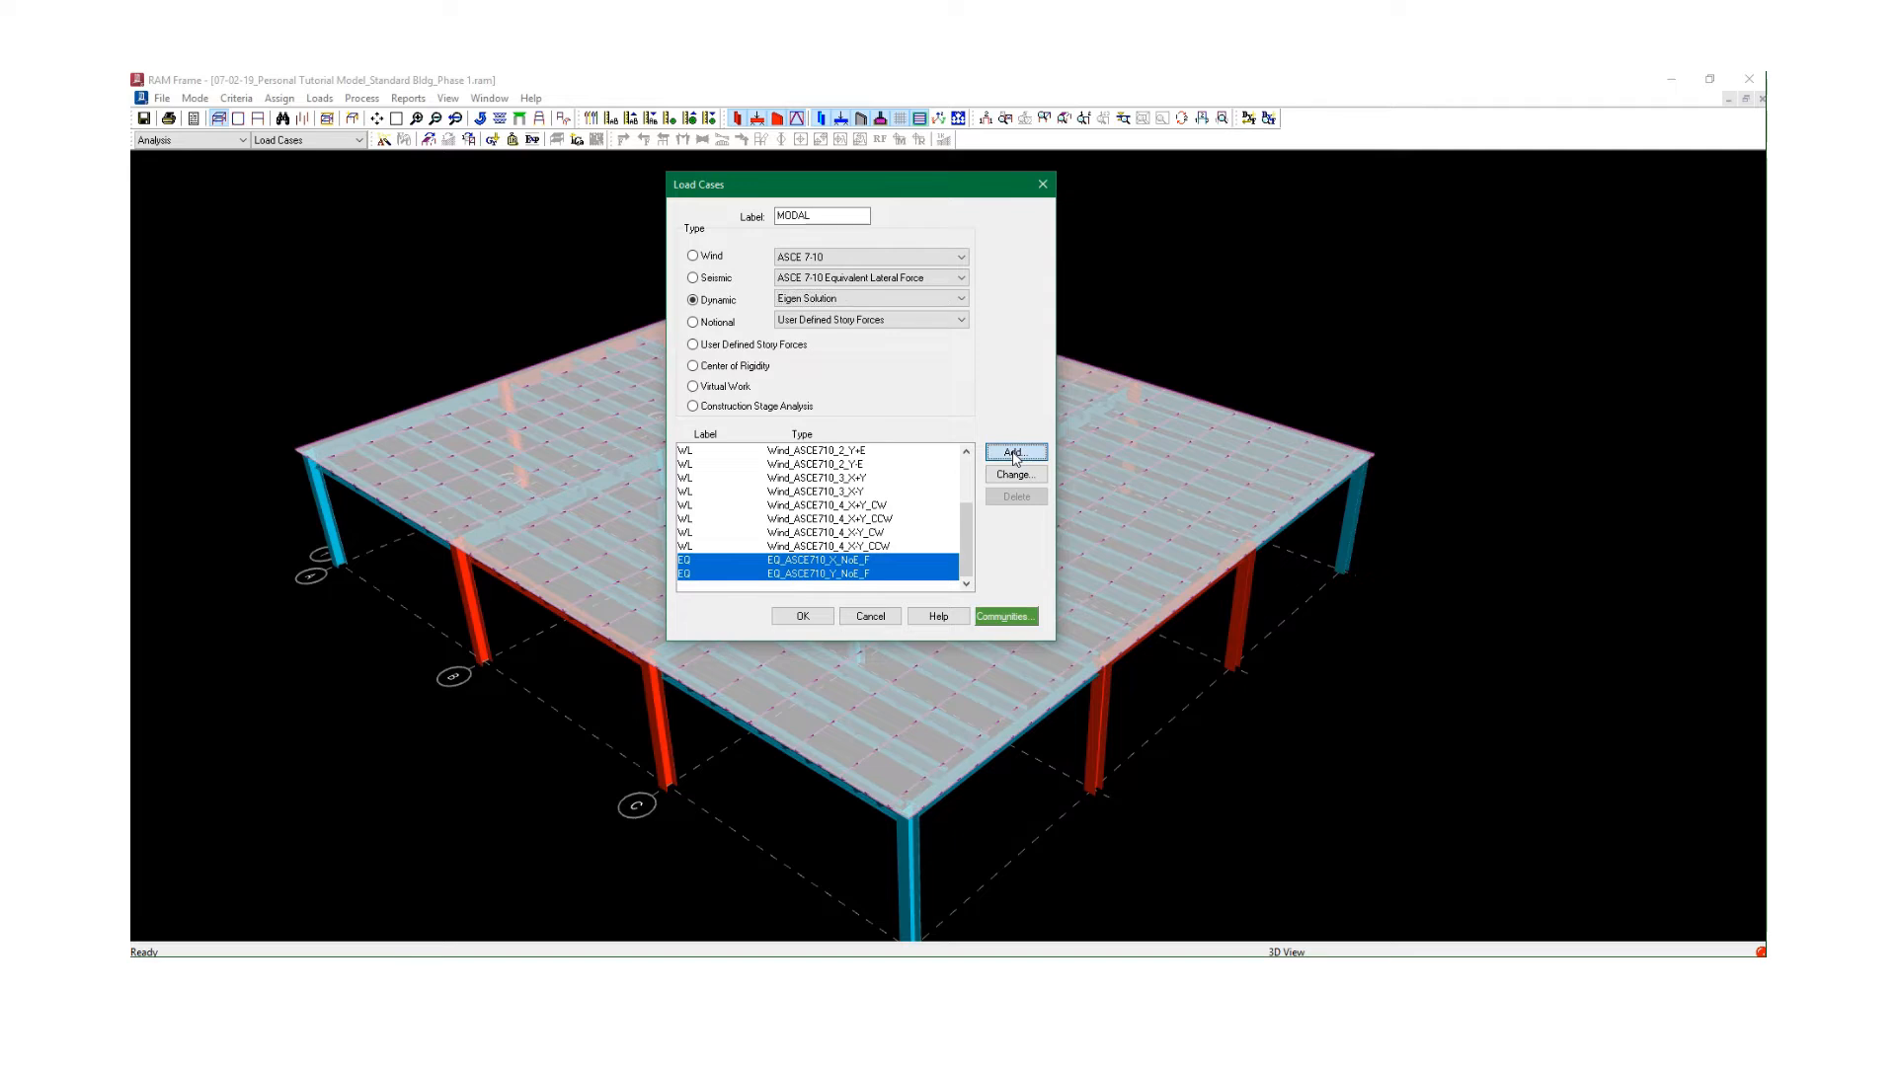
left_click(1014, 455)
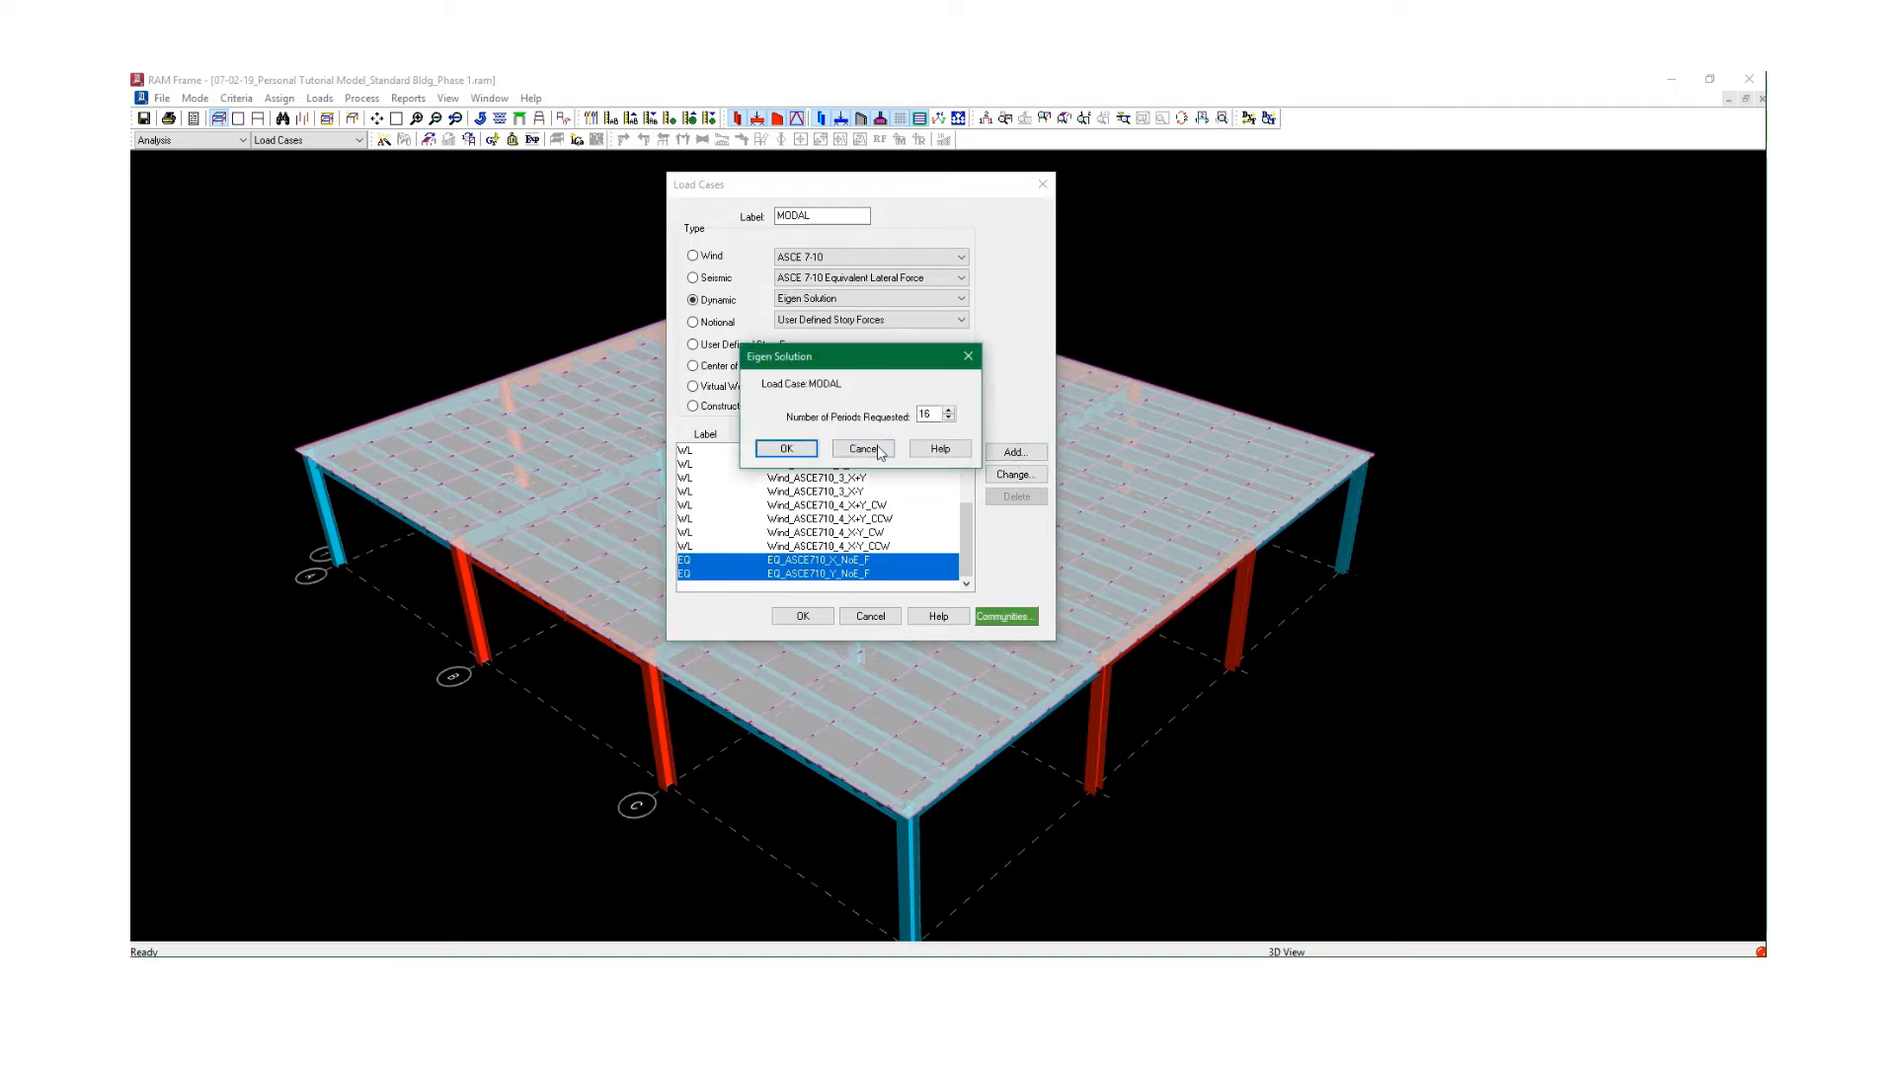
double_click(938, 413)
type("10")
left_click(787, 449)
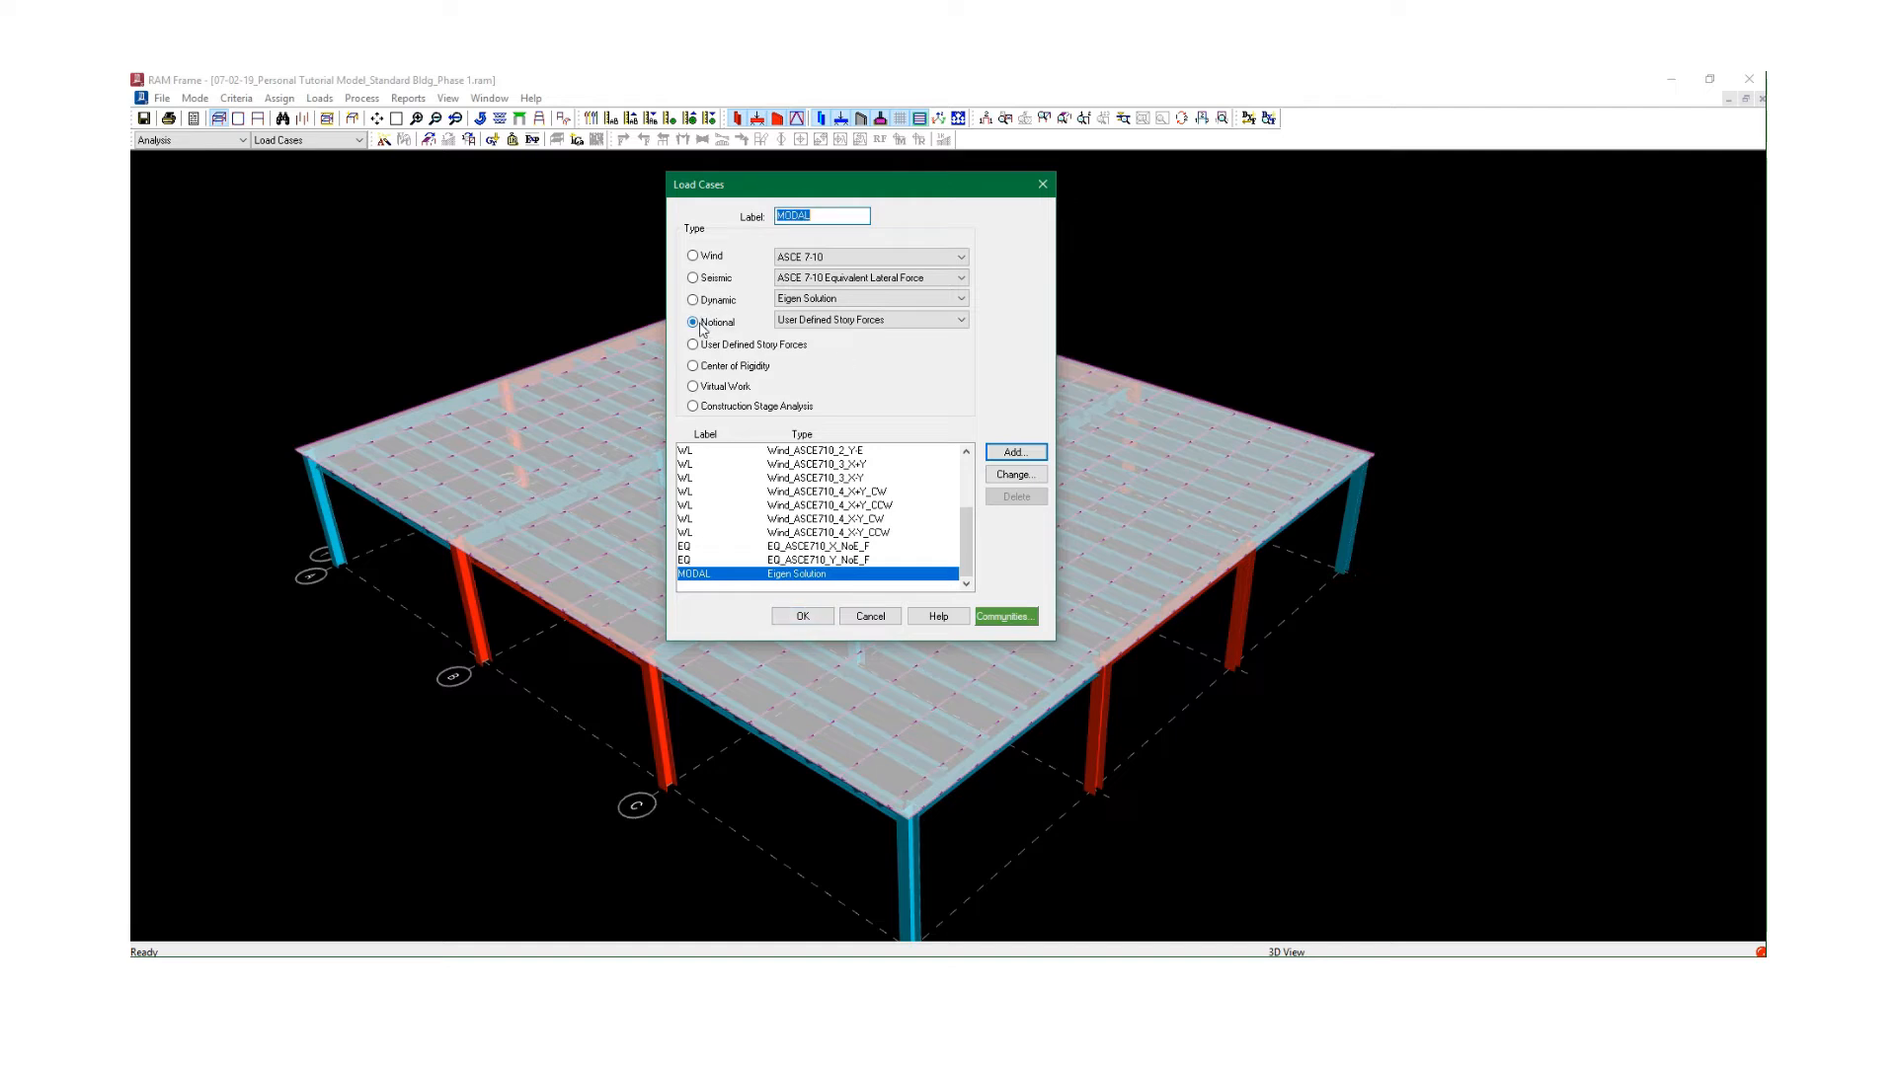
Choose AISC 360-05/10 as the type of the Notional load case and label it NOTIONAL.
left_click(842, 322)
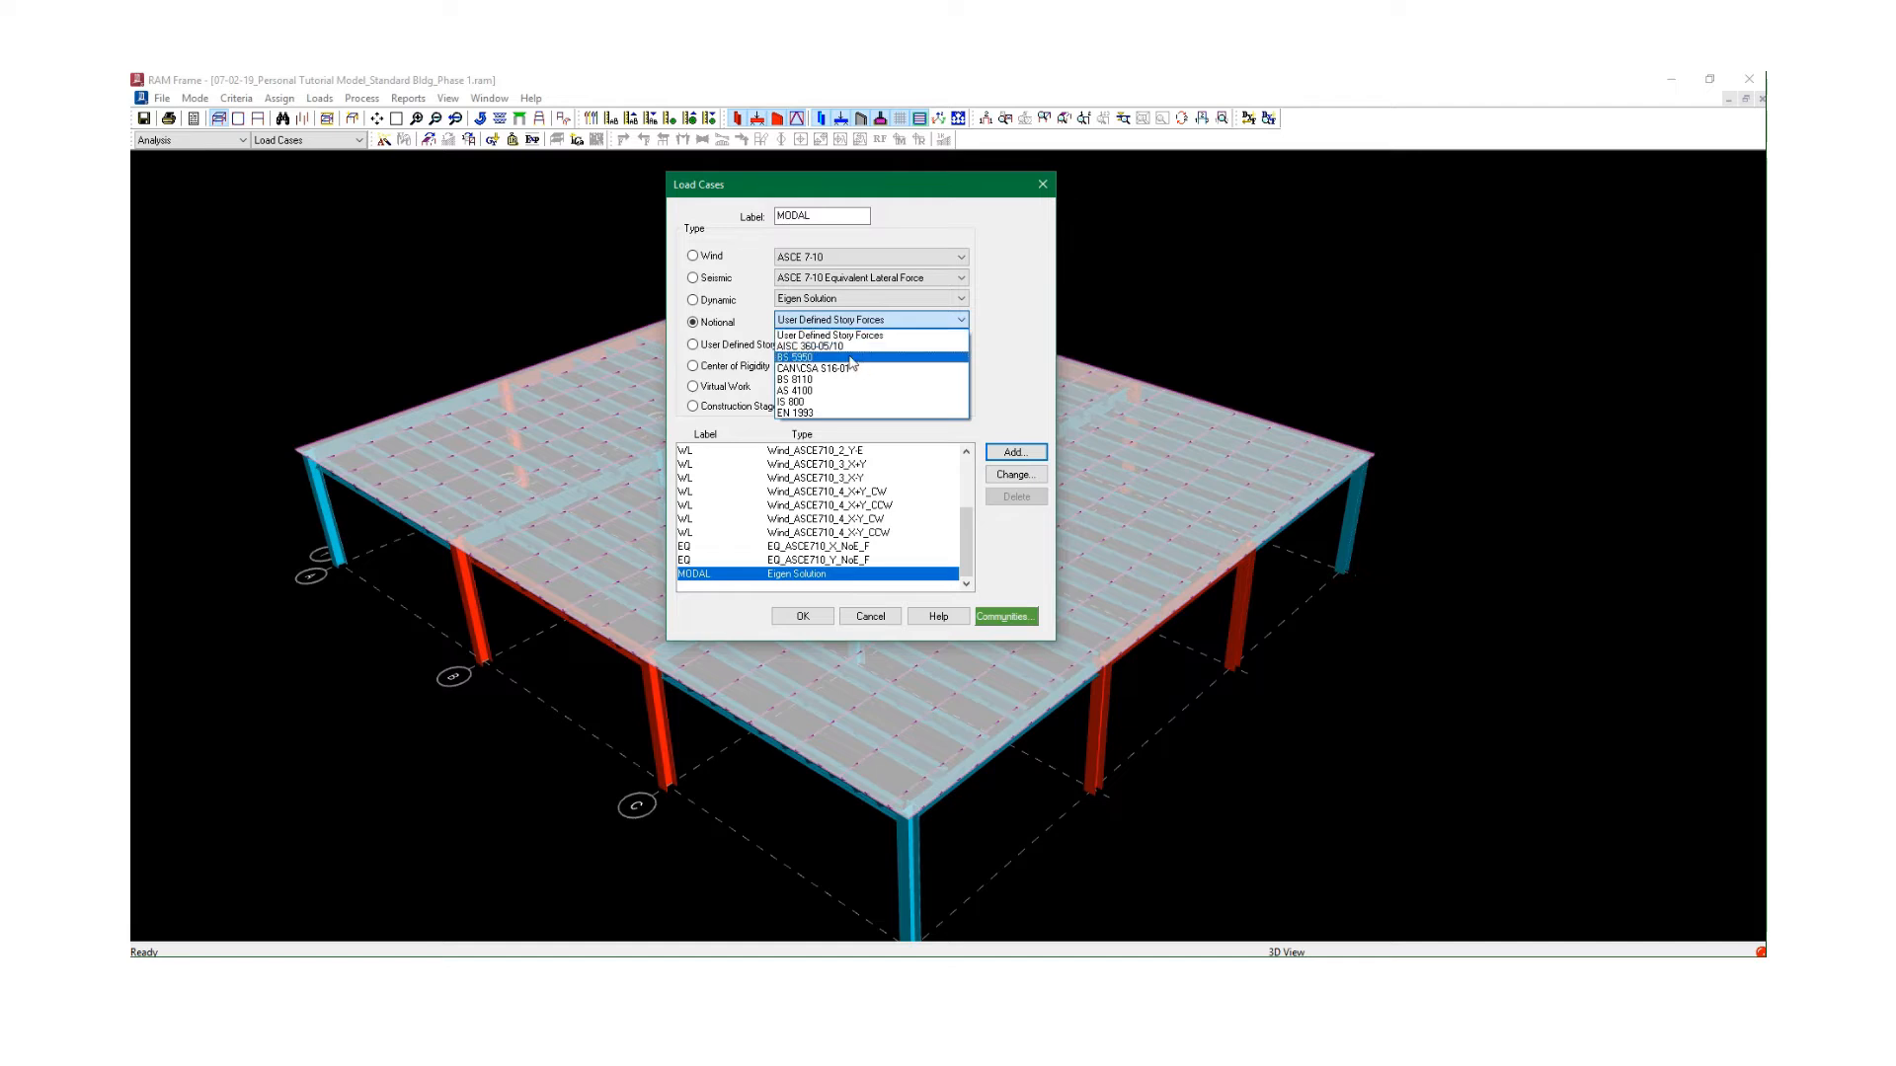
left_click(831, 345)
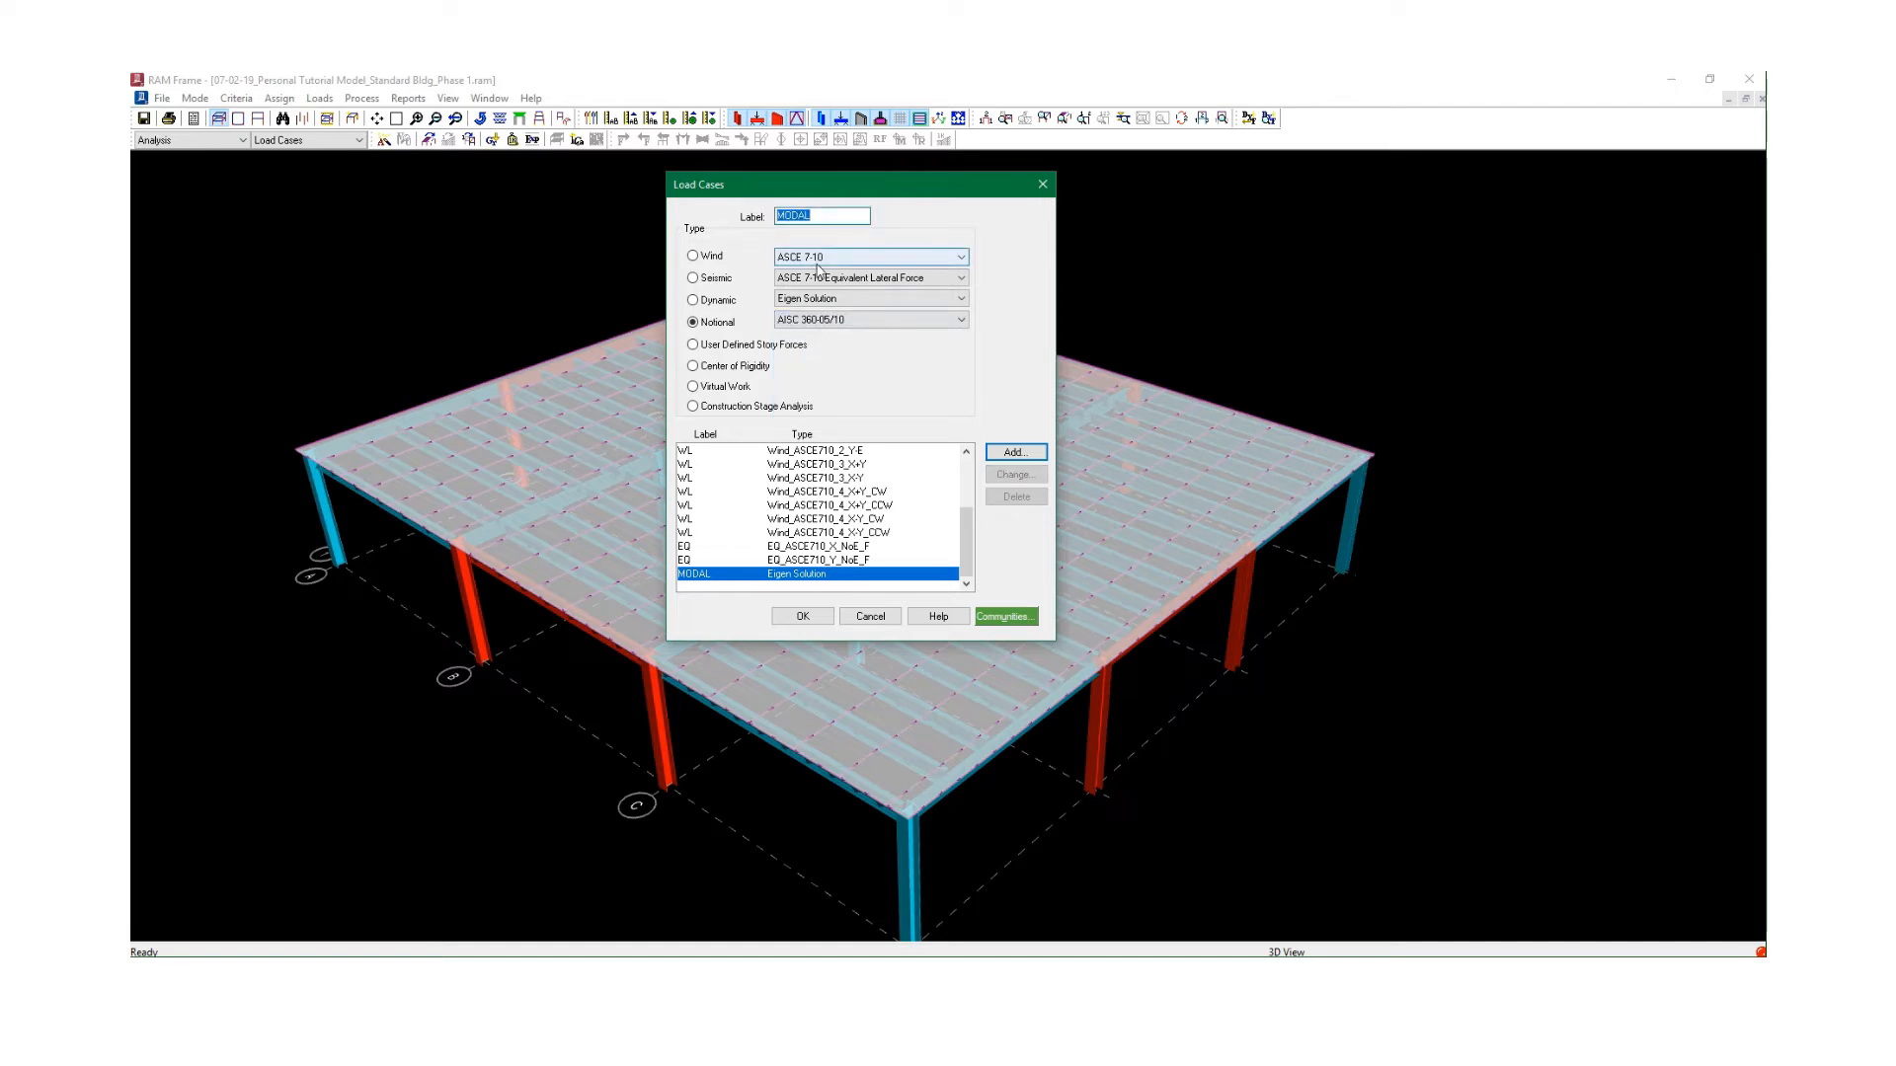
type("NOTION")
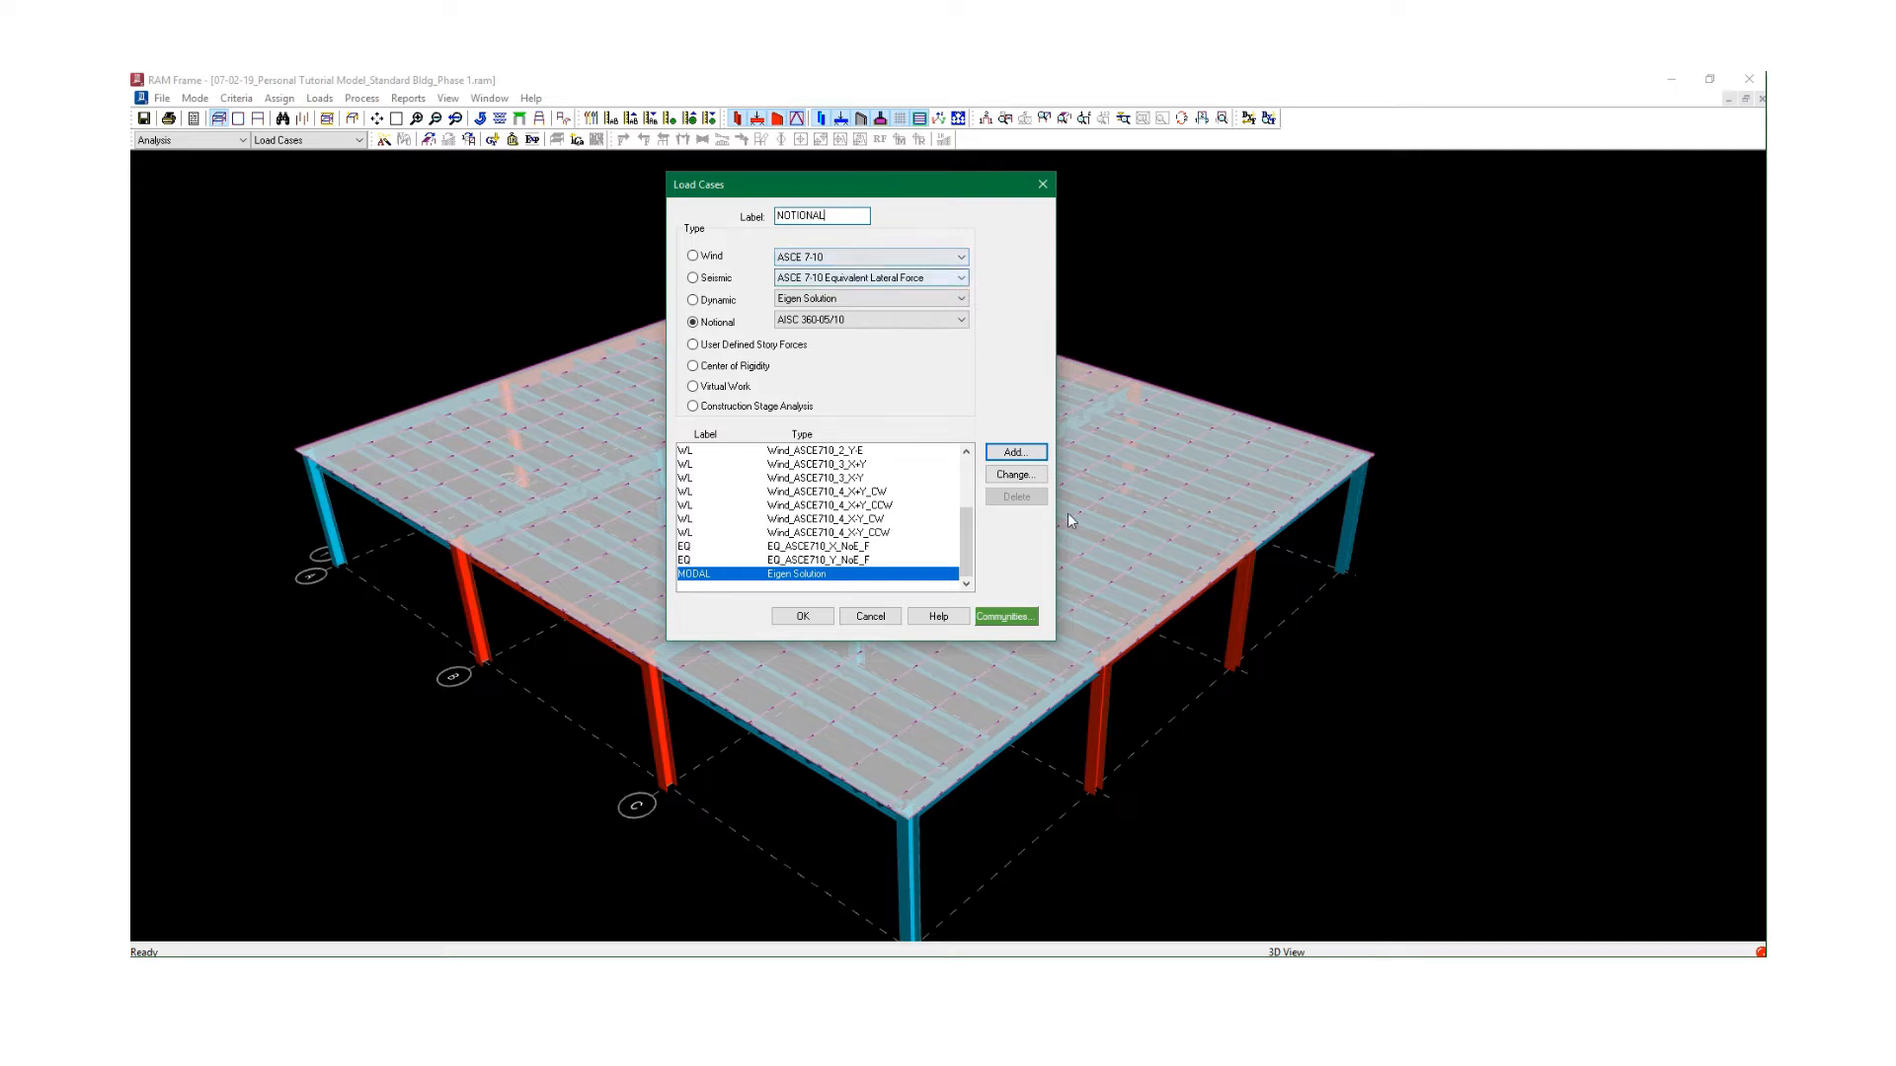
Add the NOTIONAL load cases with a 0.002 gravity load fraction in X and Y for dead, live and roof/snow loads.
left_click(1007, 453)
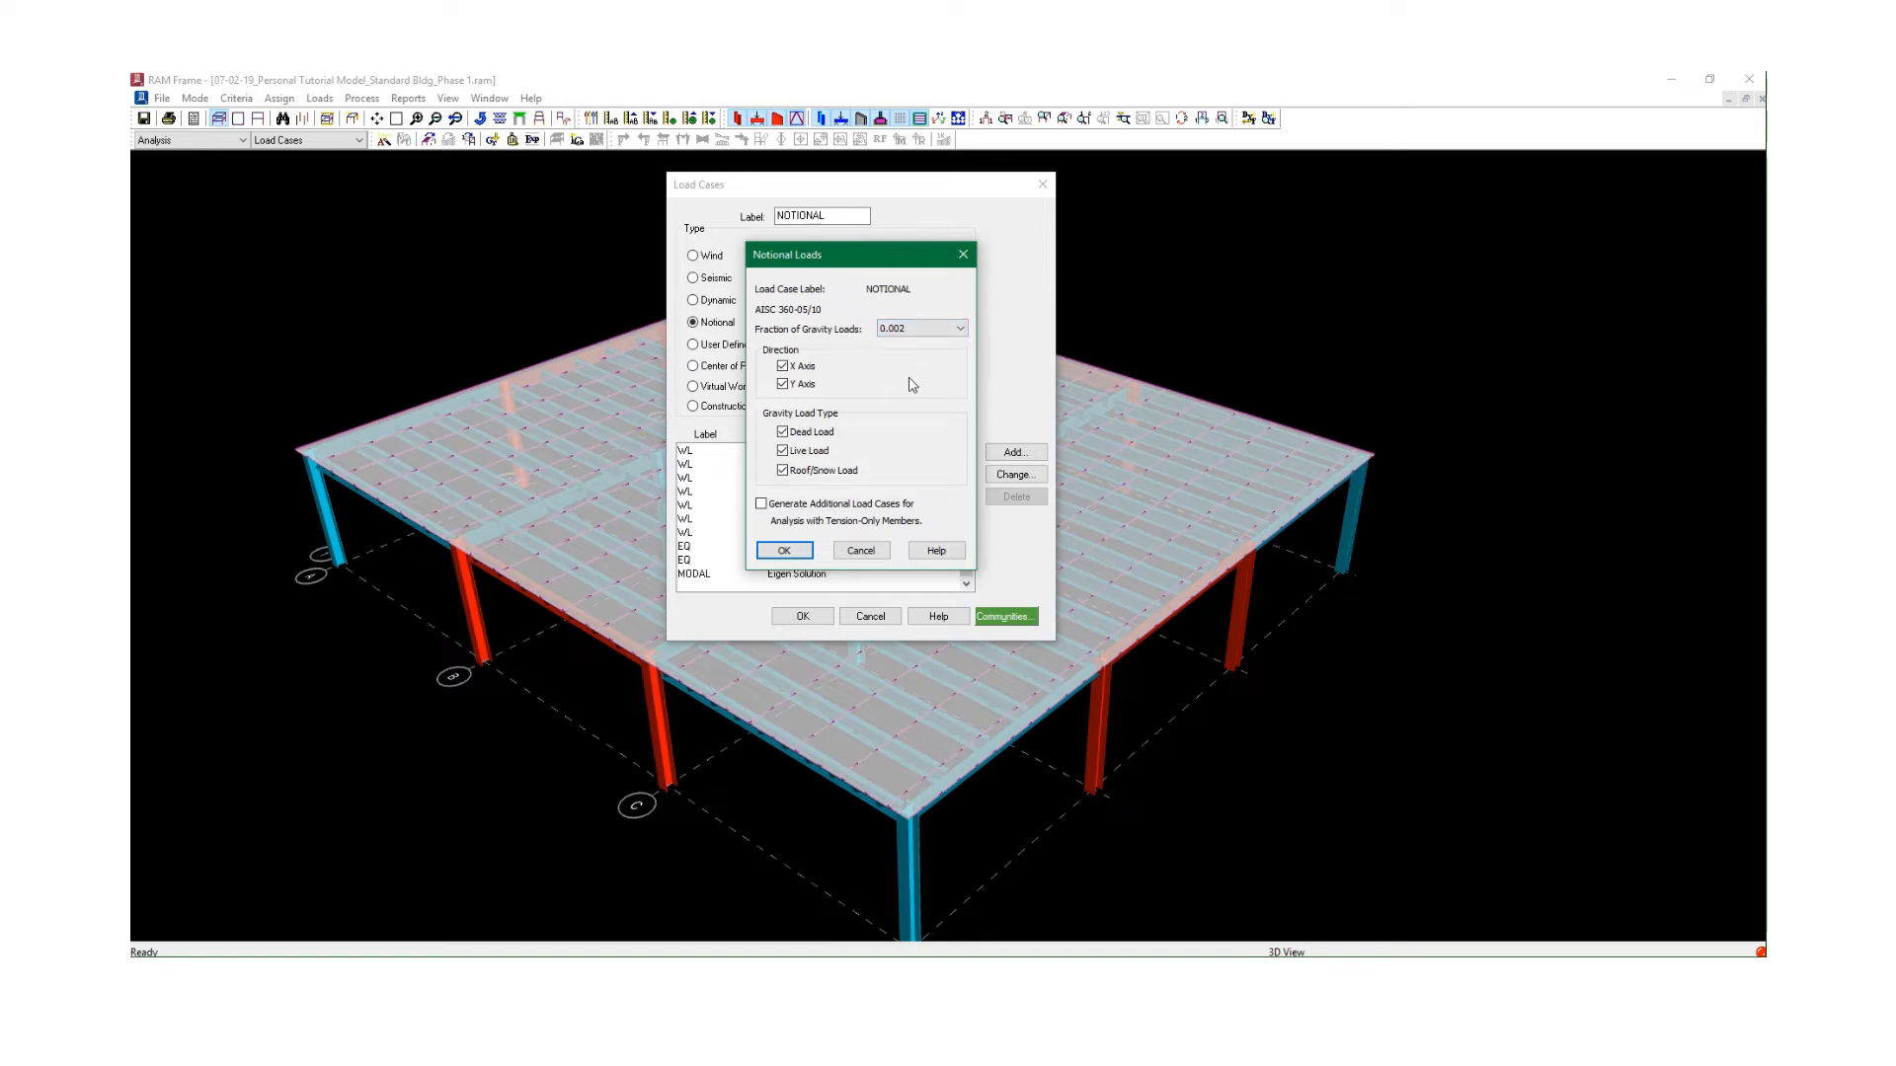
left_click(928, 334)
left_click(920, 333)
left_click(785, 550)
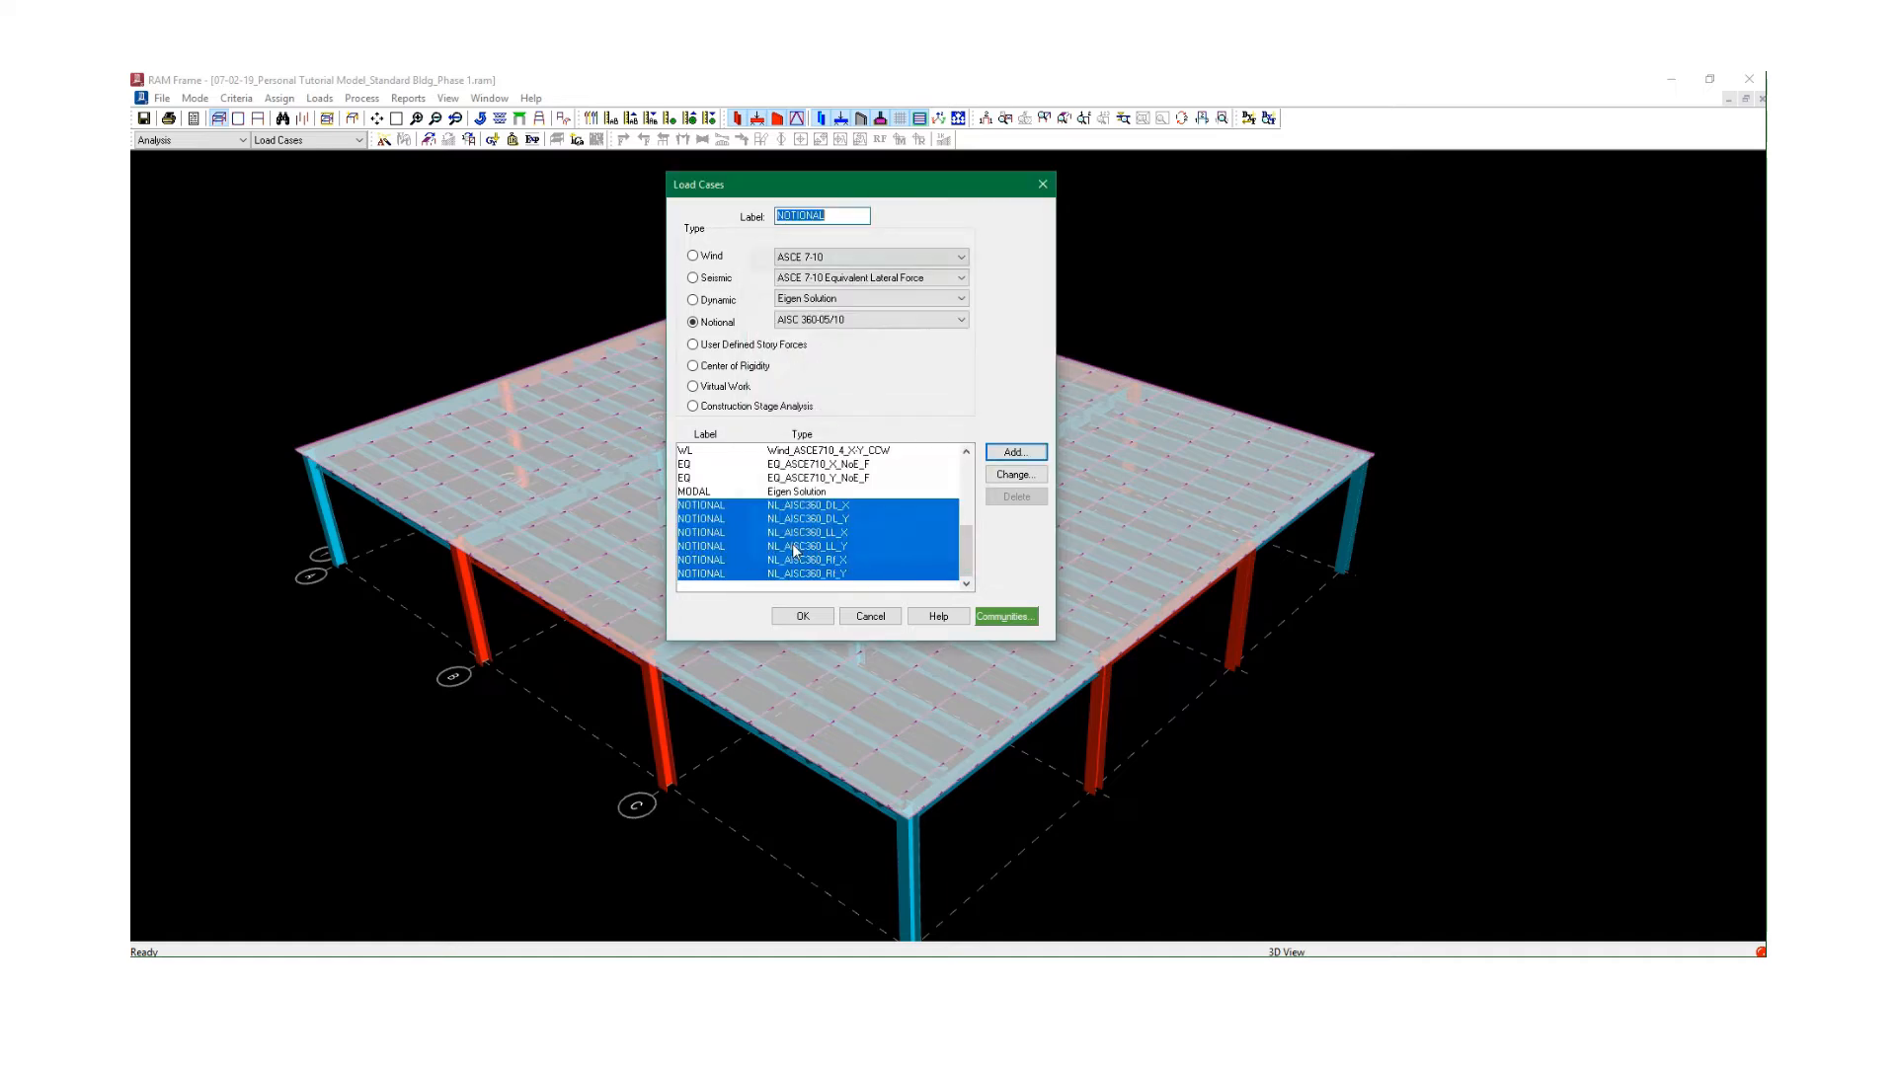
Accept the list of defined load cases and save the model.
left_click(802, 617)
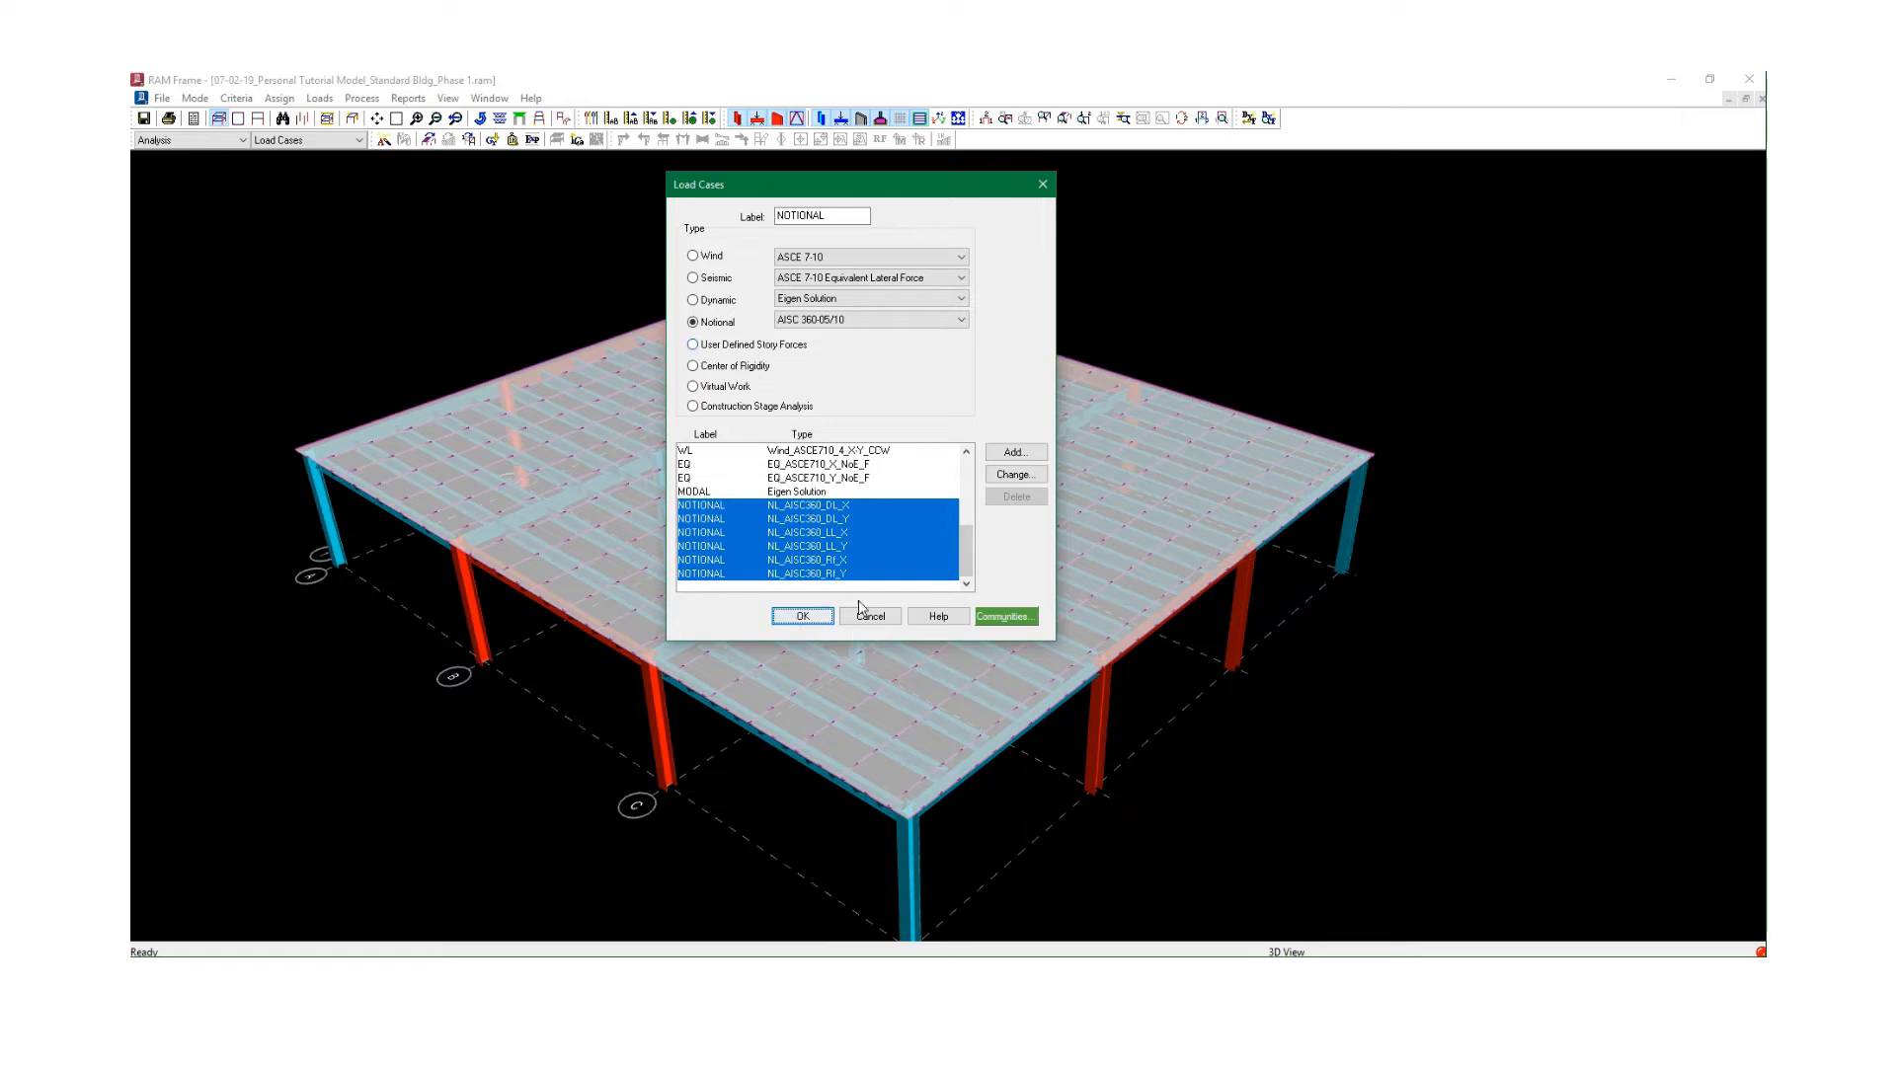
left_click(803, 617)
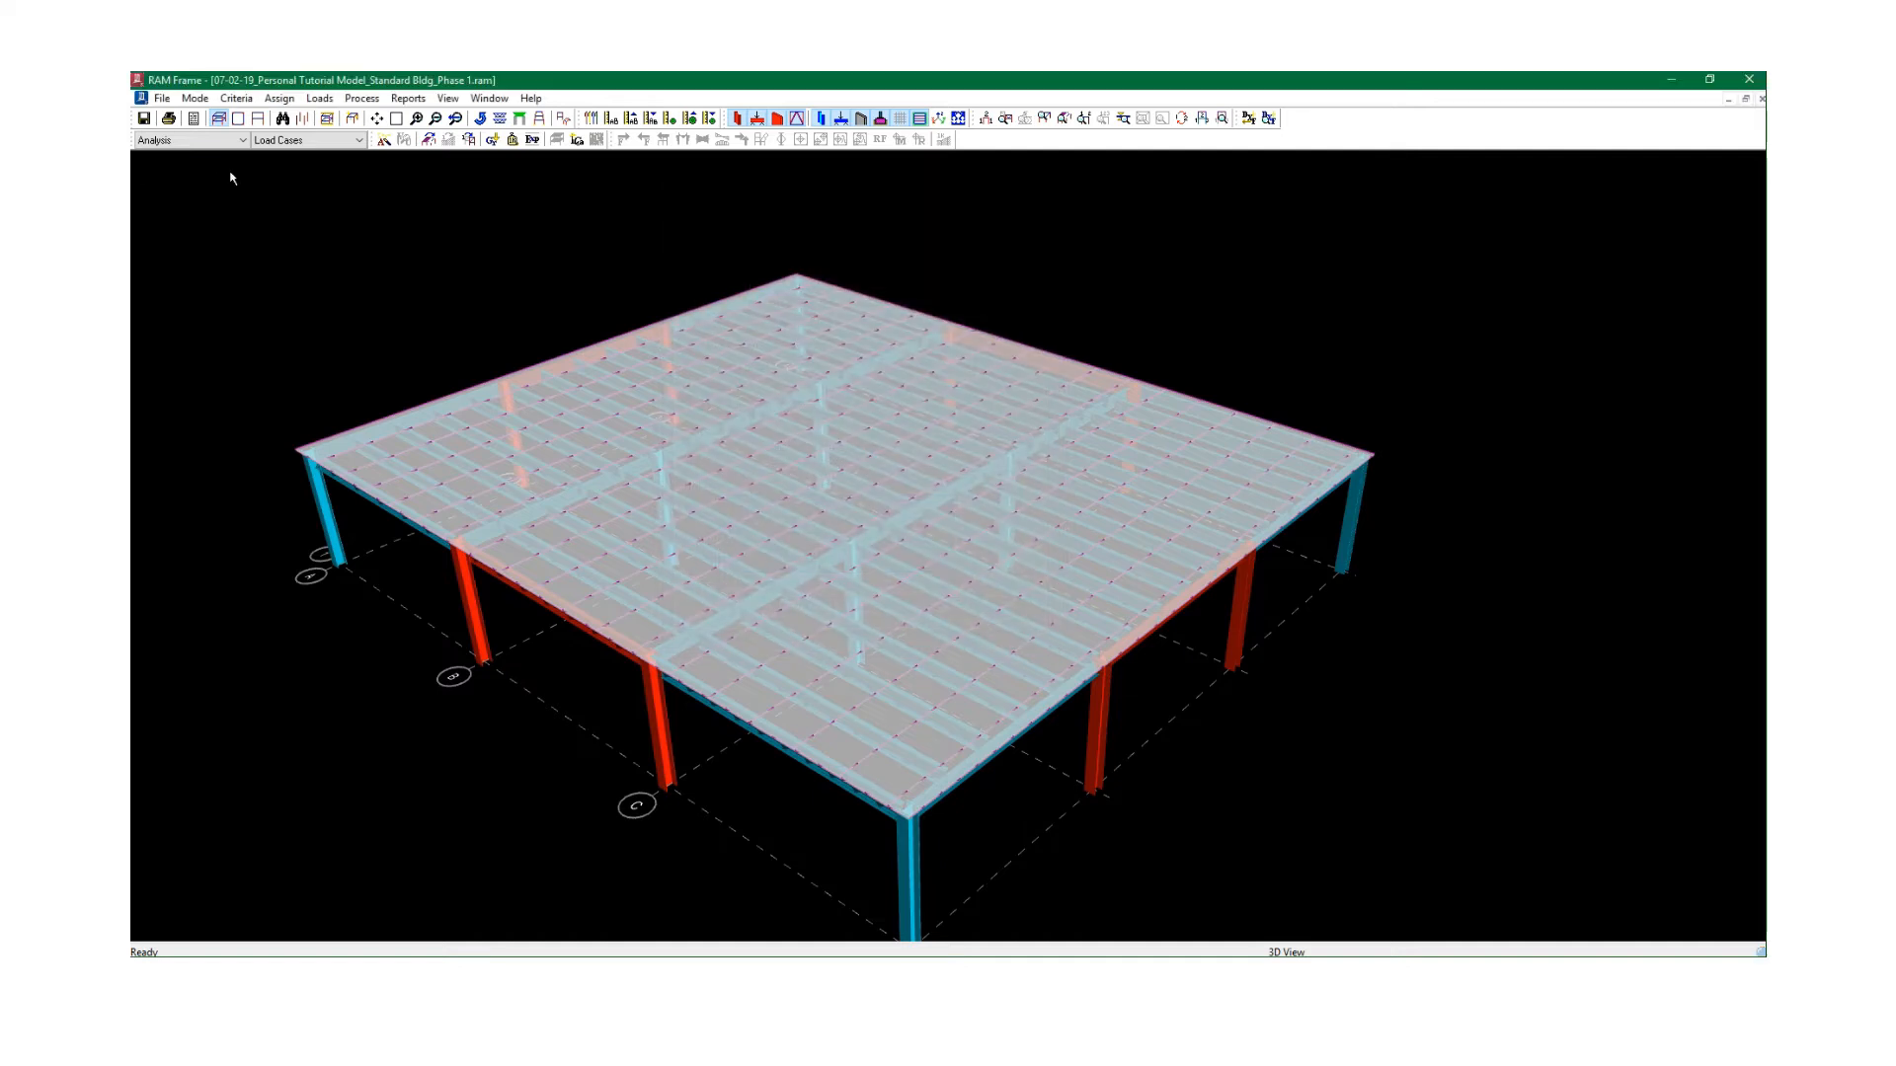
left_click(143, 117)
left_click(319, 99)
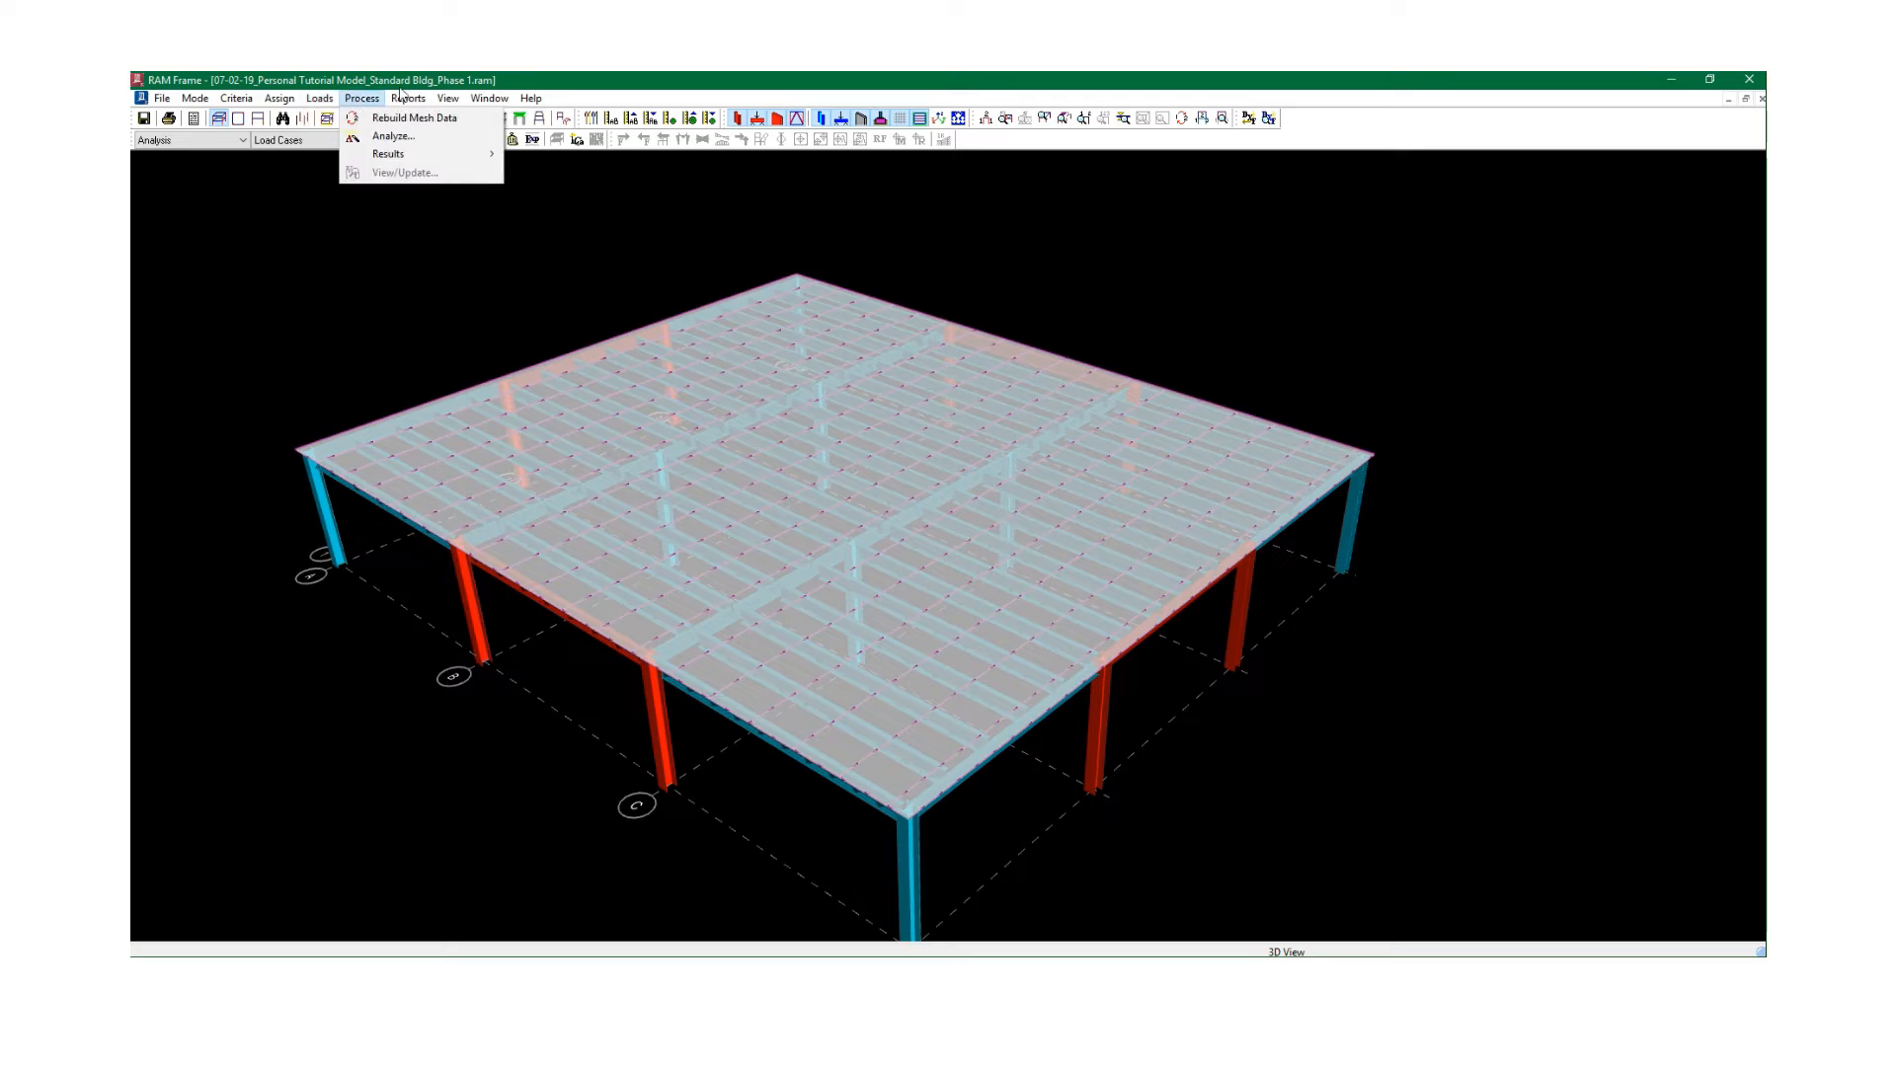
mouse_move(502, 103)
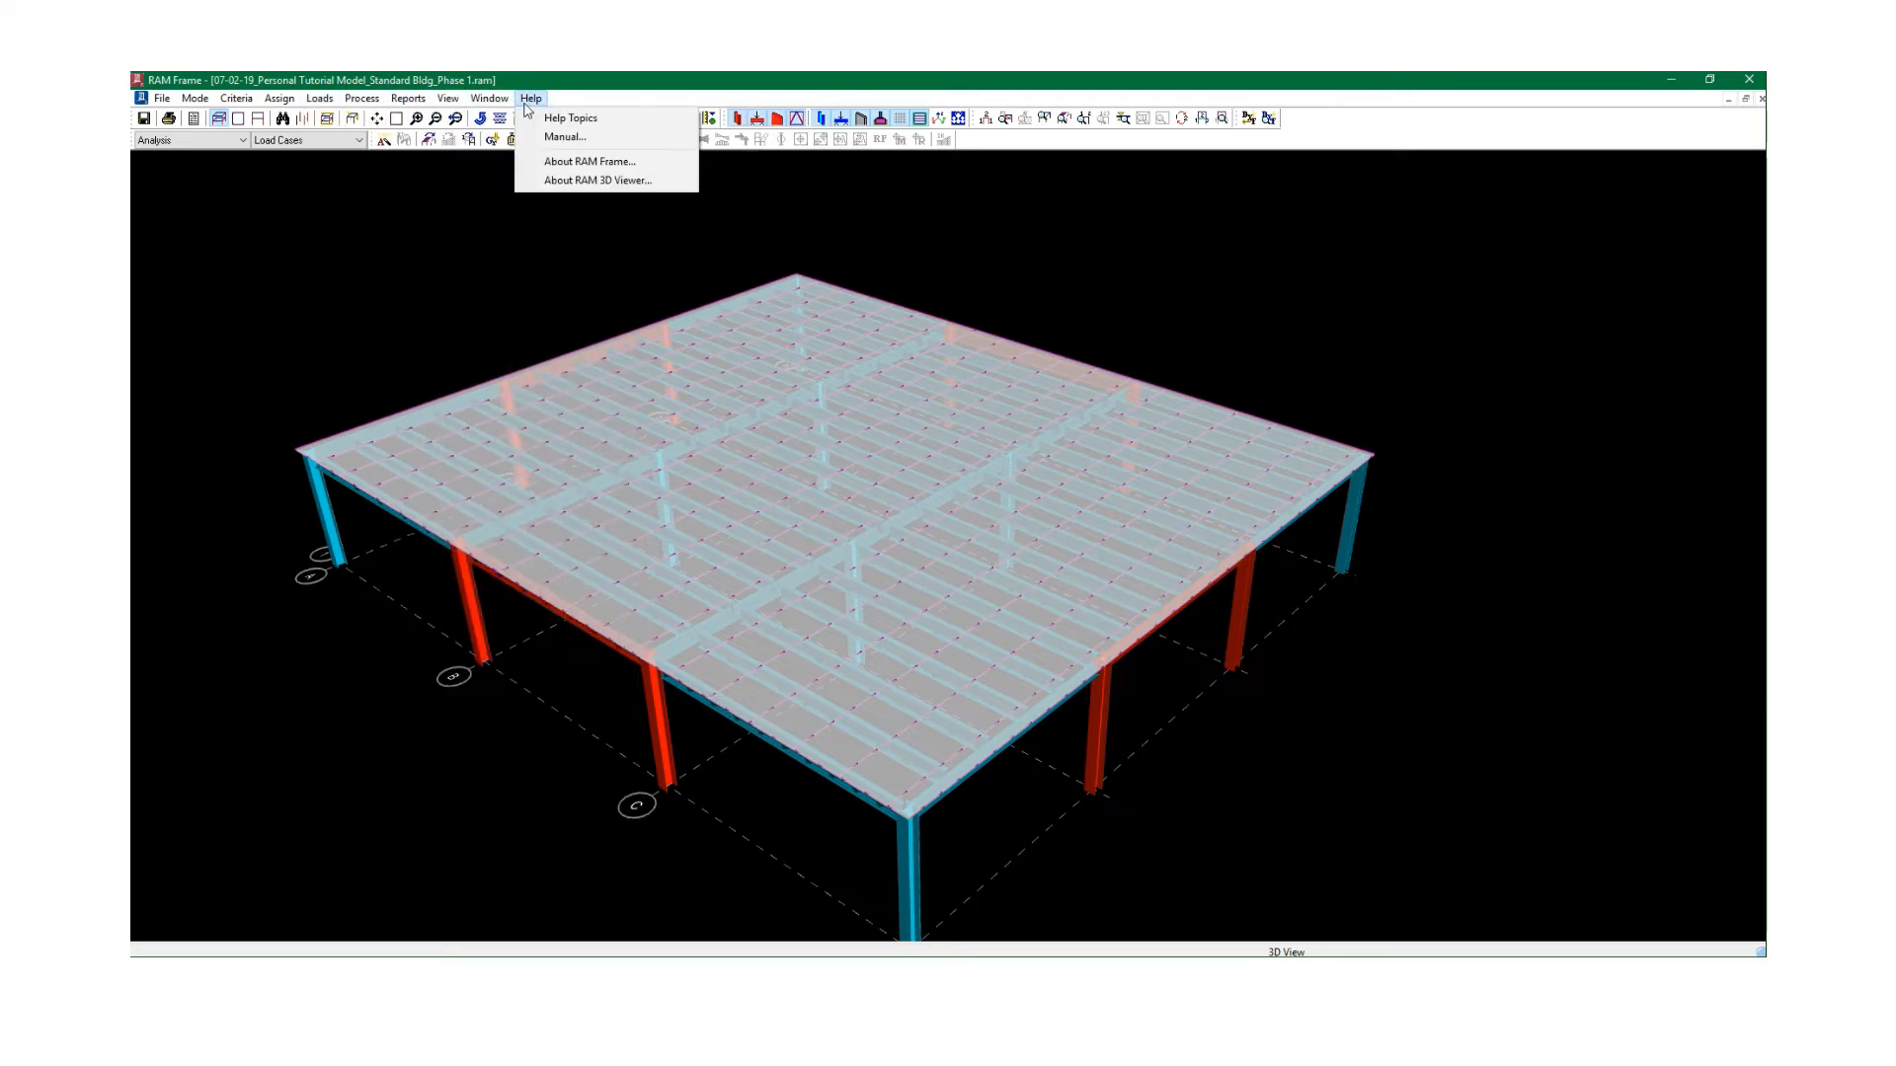
mouse_move(364, 99)
left_click(532, 85)
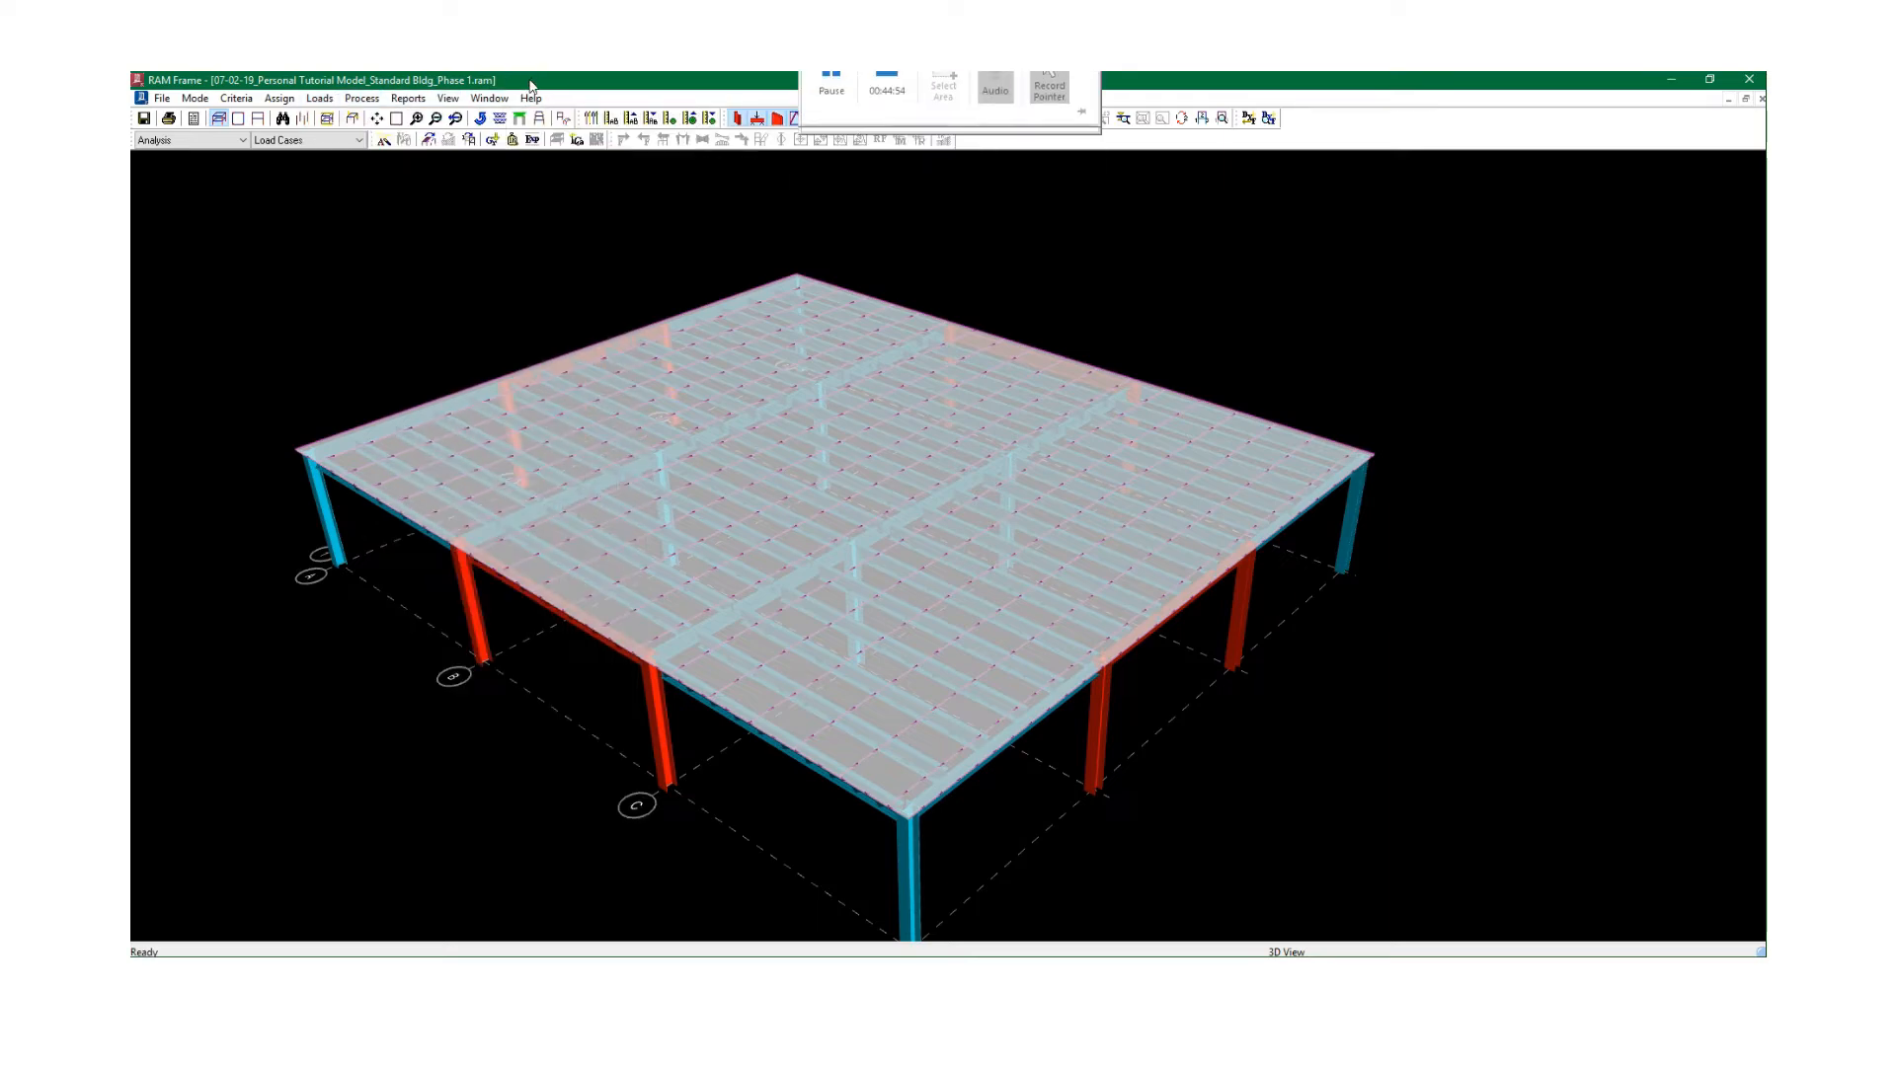
left_click(359, 142)
left_click(350, 150)
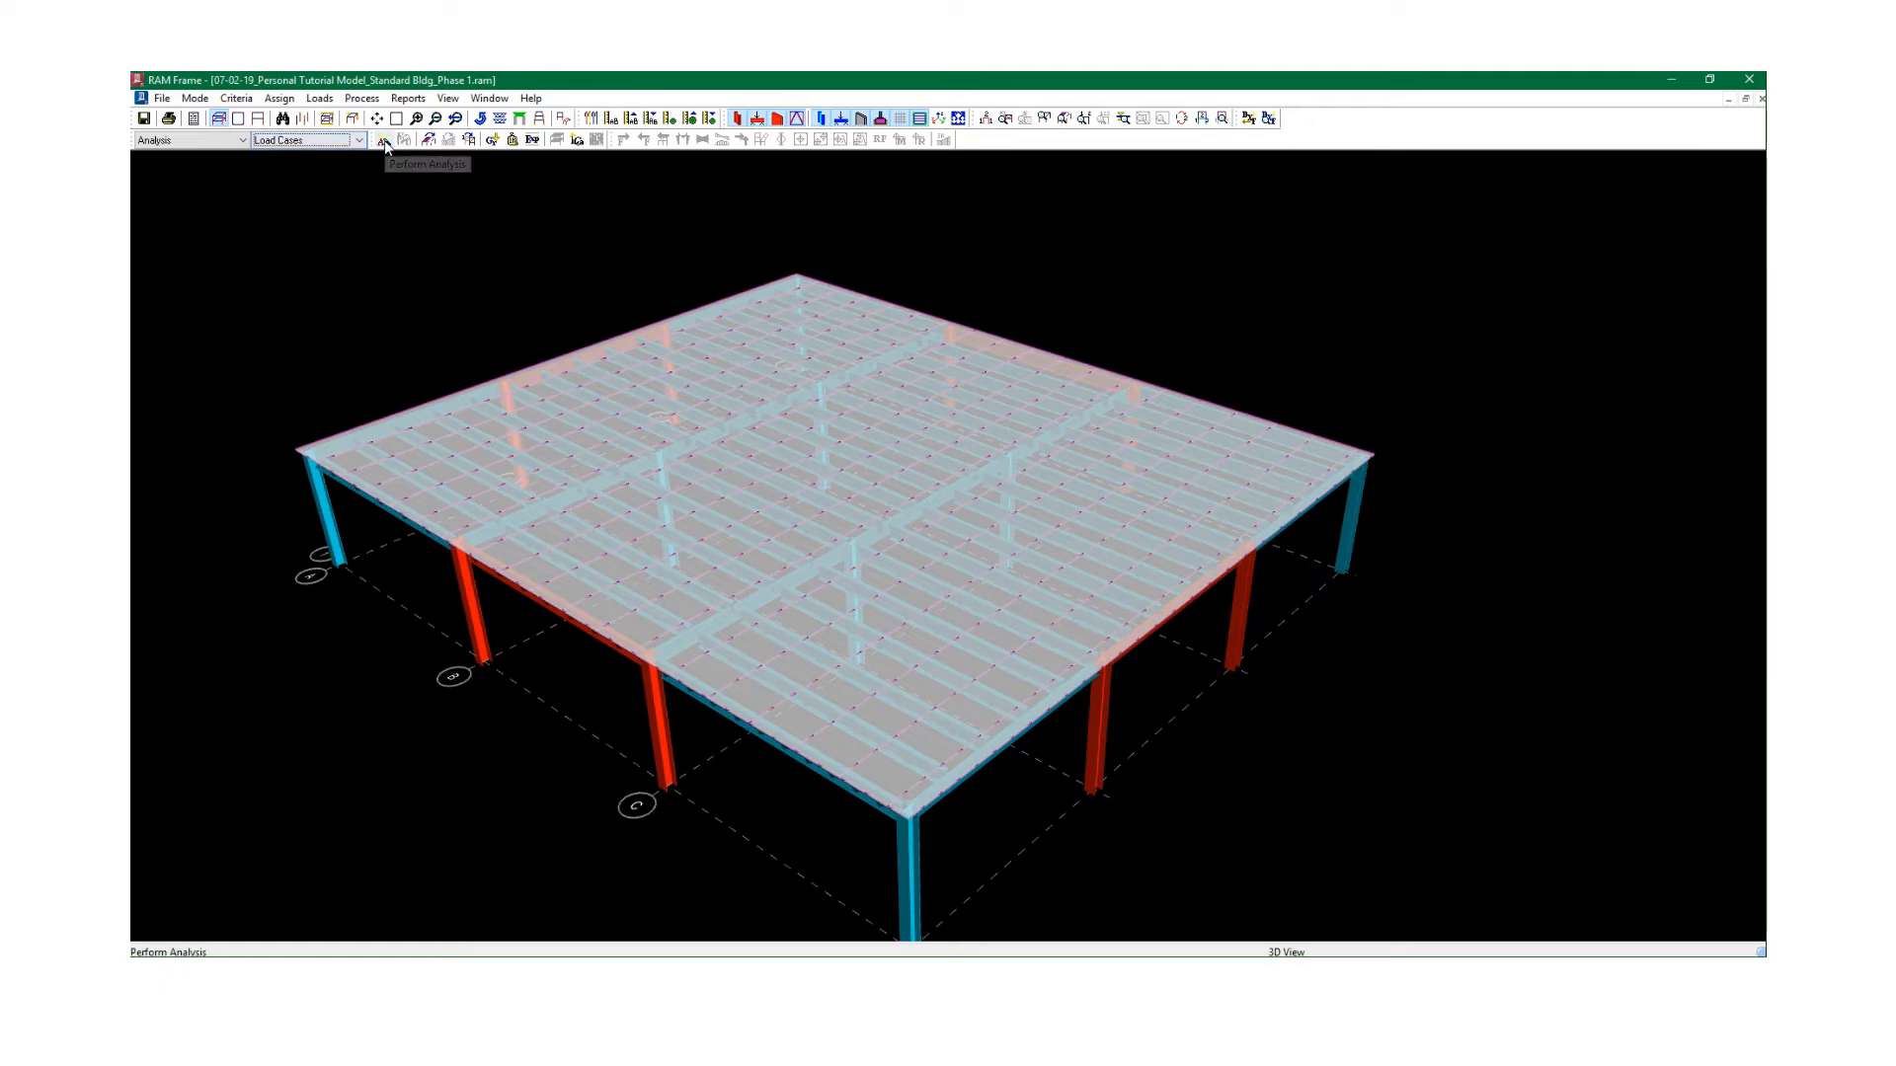
Run the building analysis for all load cases and dismiss the completion message and meshing status.
left_click(385, 142)
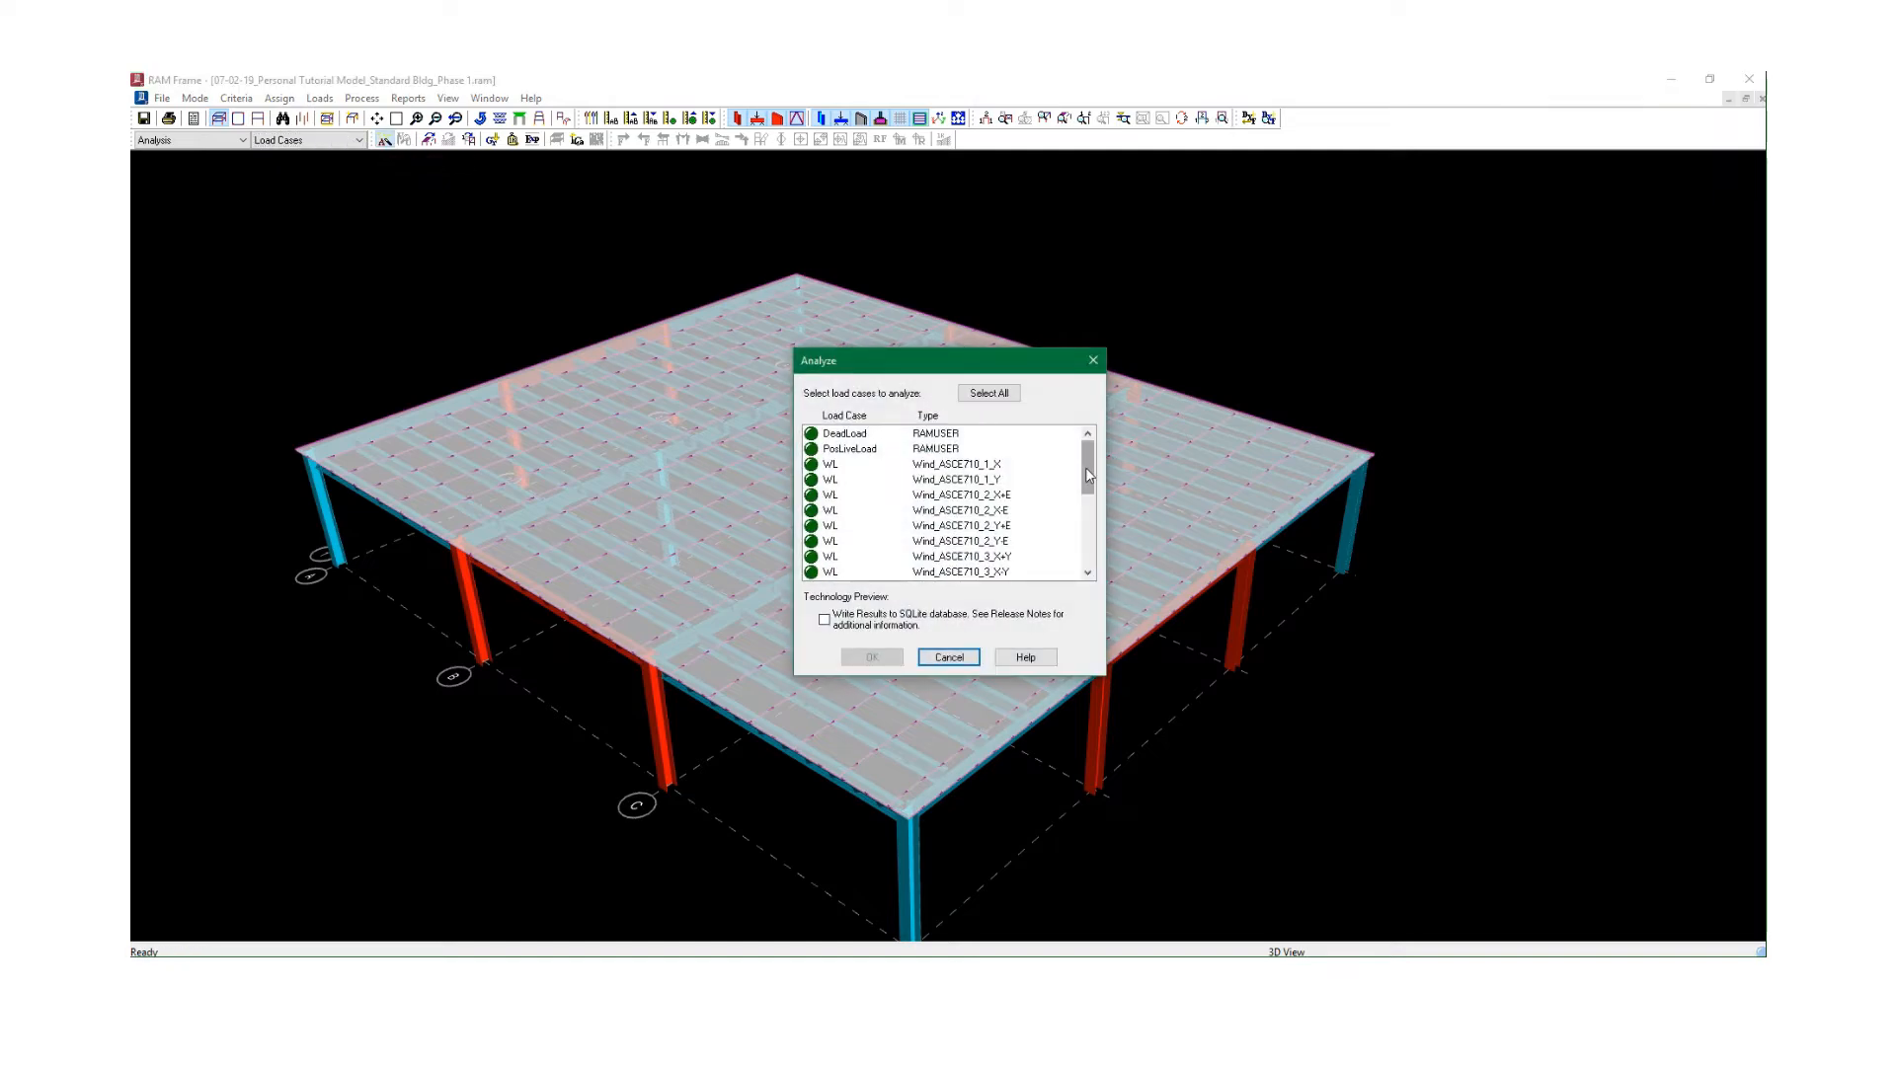
mouse_move(1086, 476)
left_mouse_down()
mouse_move(1086, 553)
mouse_move(1075, 456)
left_mouse_up()
left_click(988, 394)
left_click(872, 657)
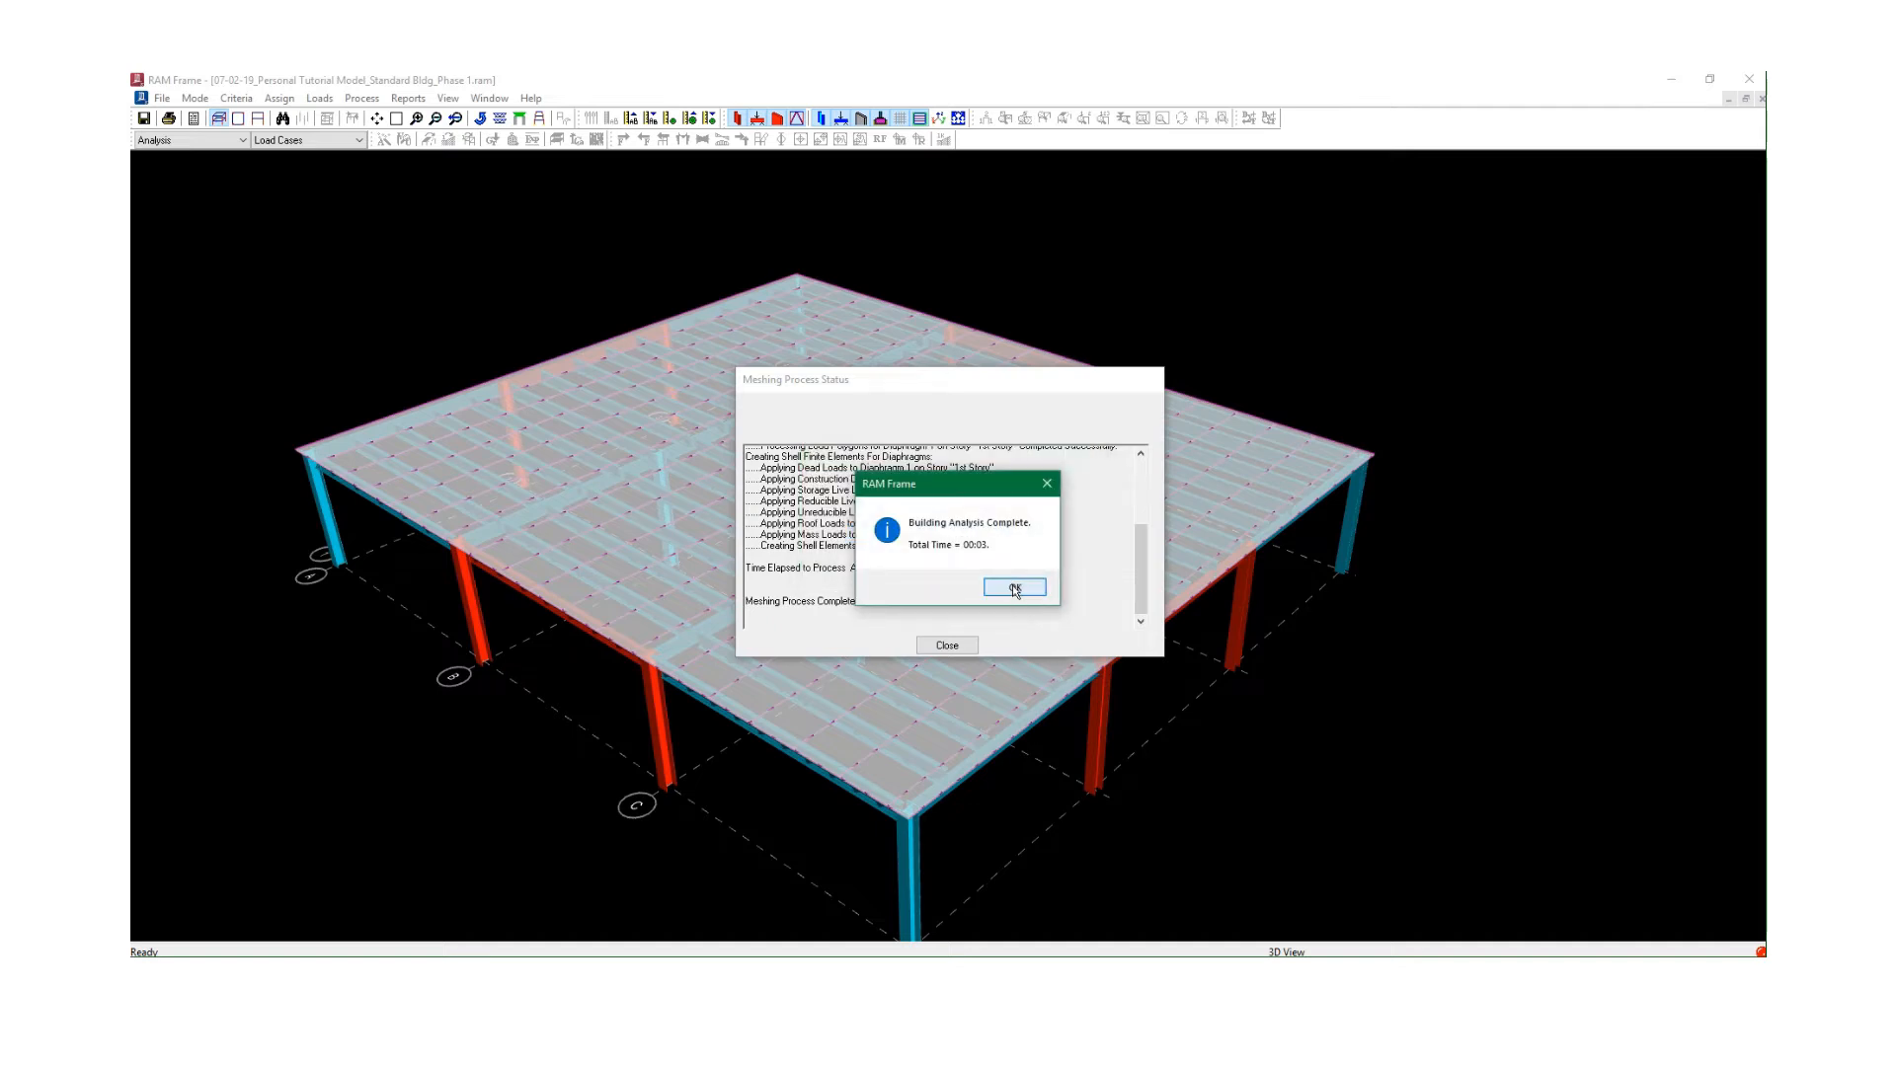
left_click(1014, 589)
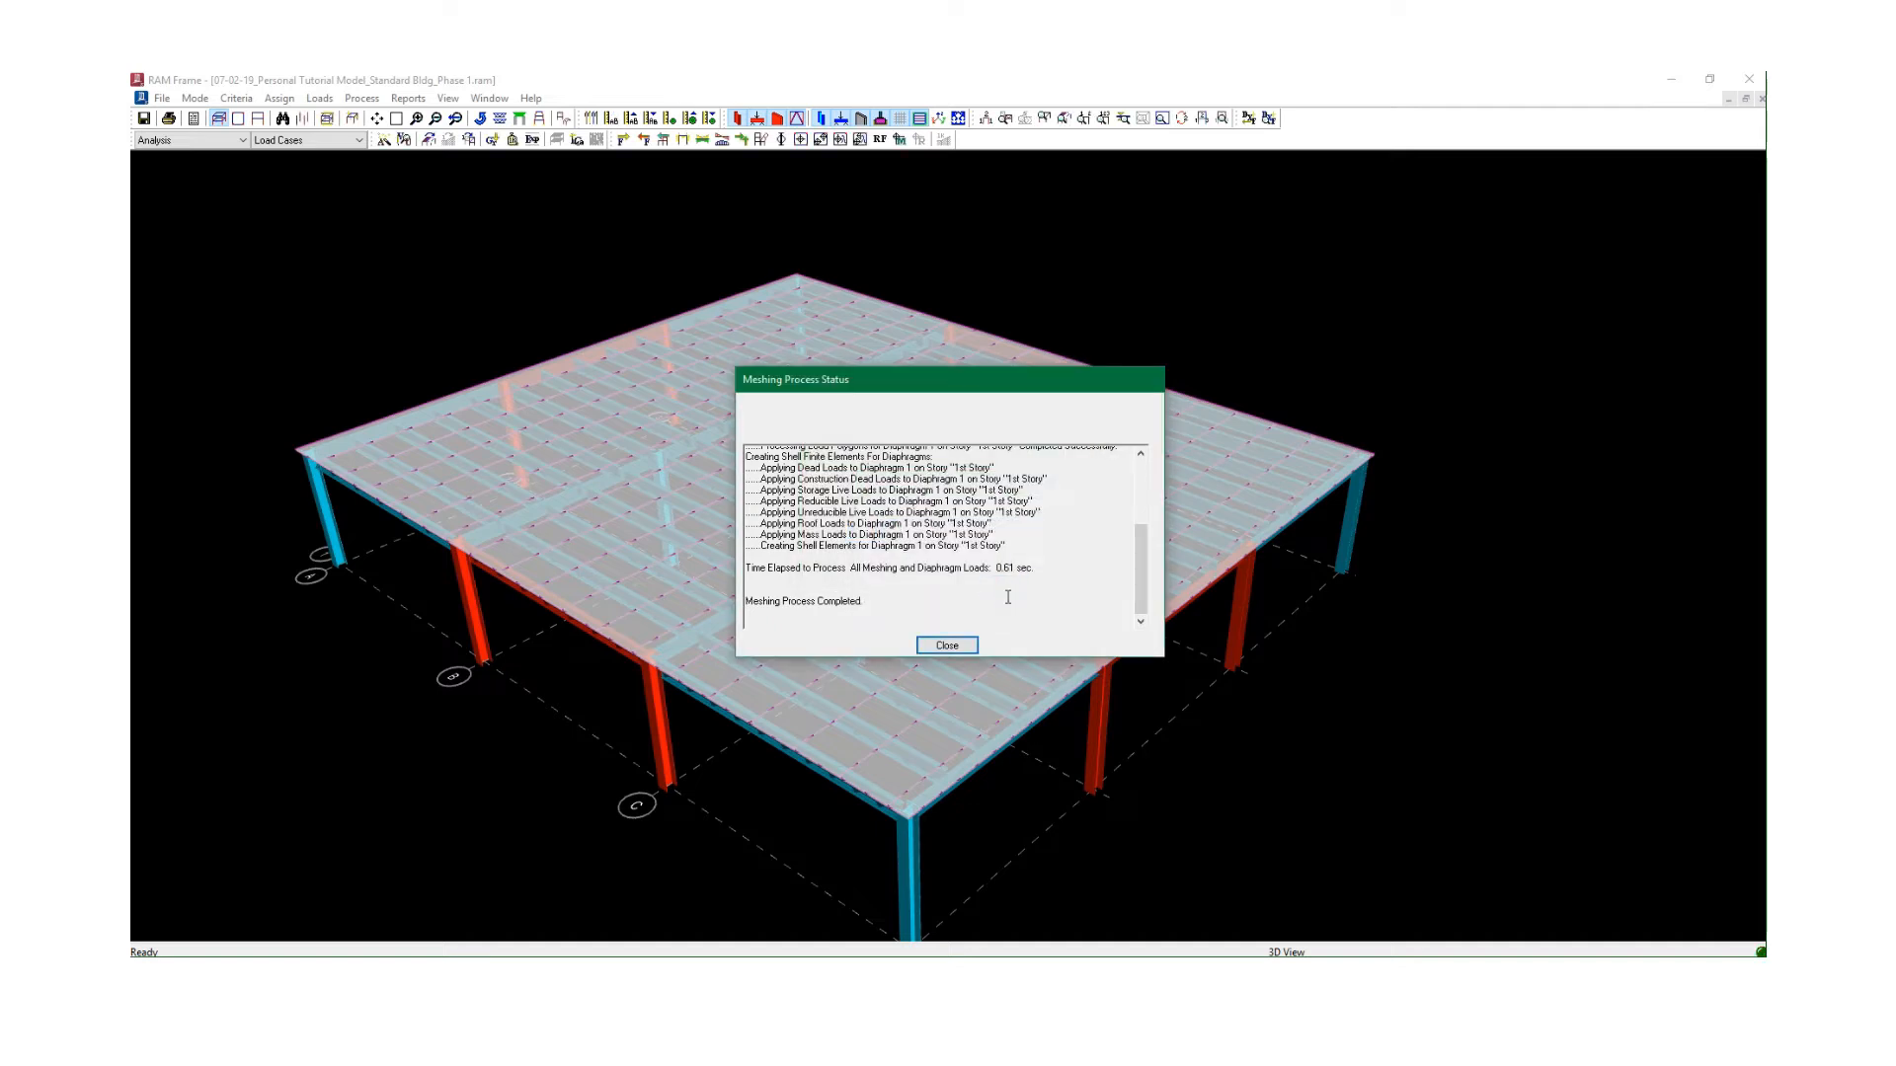
left_click(948, 645)
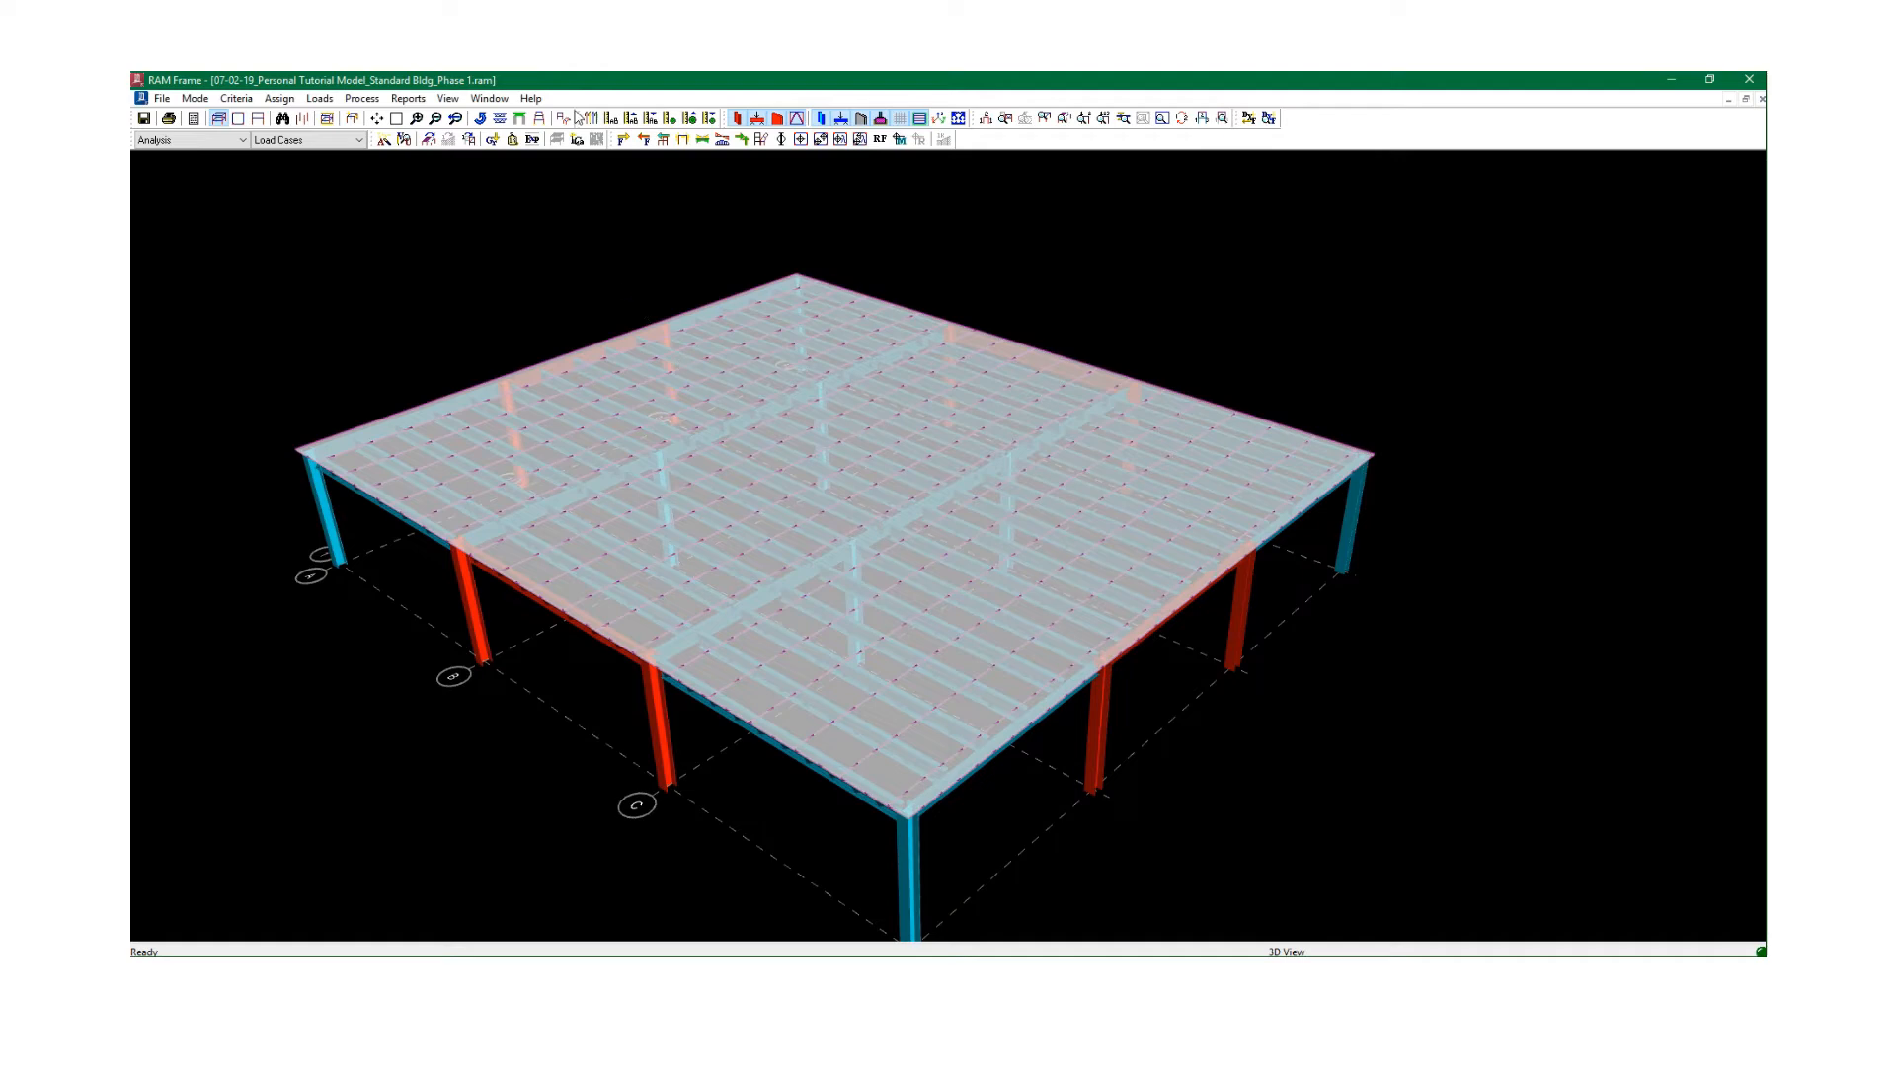
Review both pages of the Analysis Log report, including the equilibrium check and system equation summary, and close it.
left_click(405, 99)
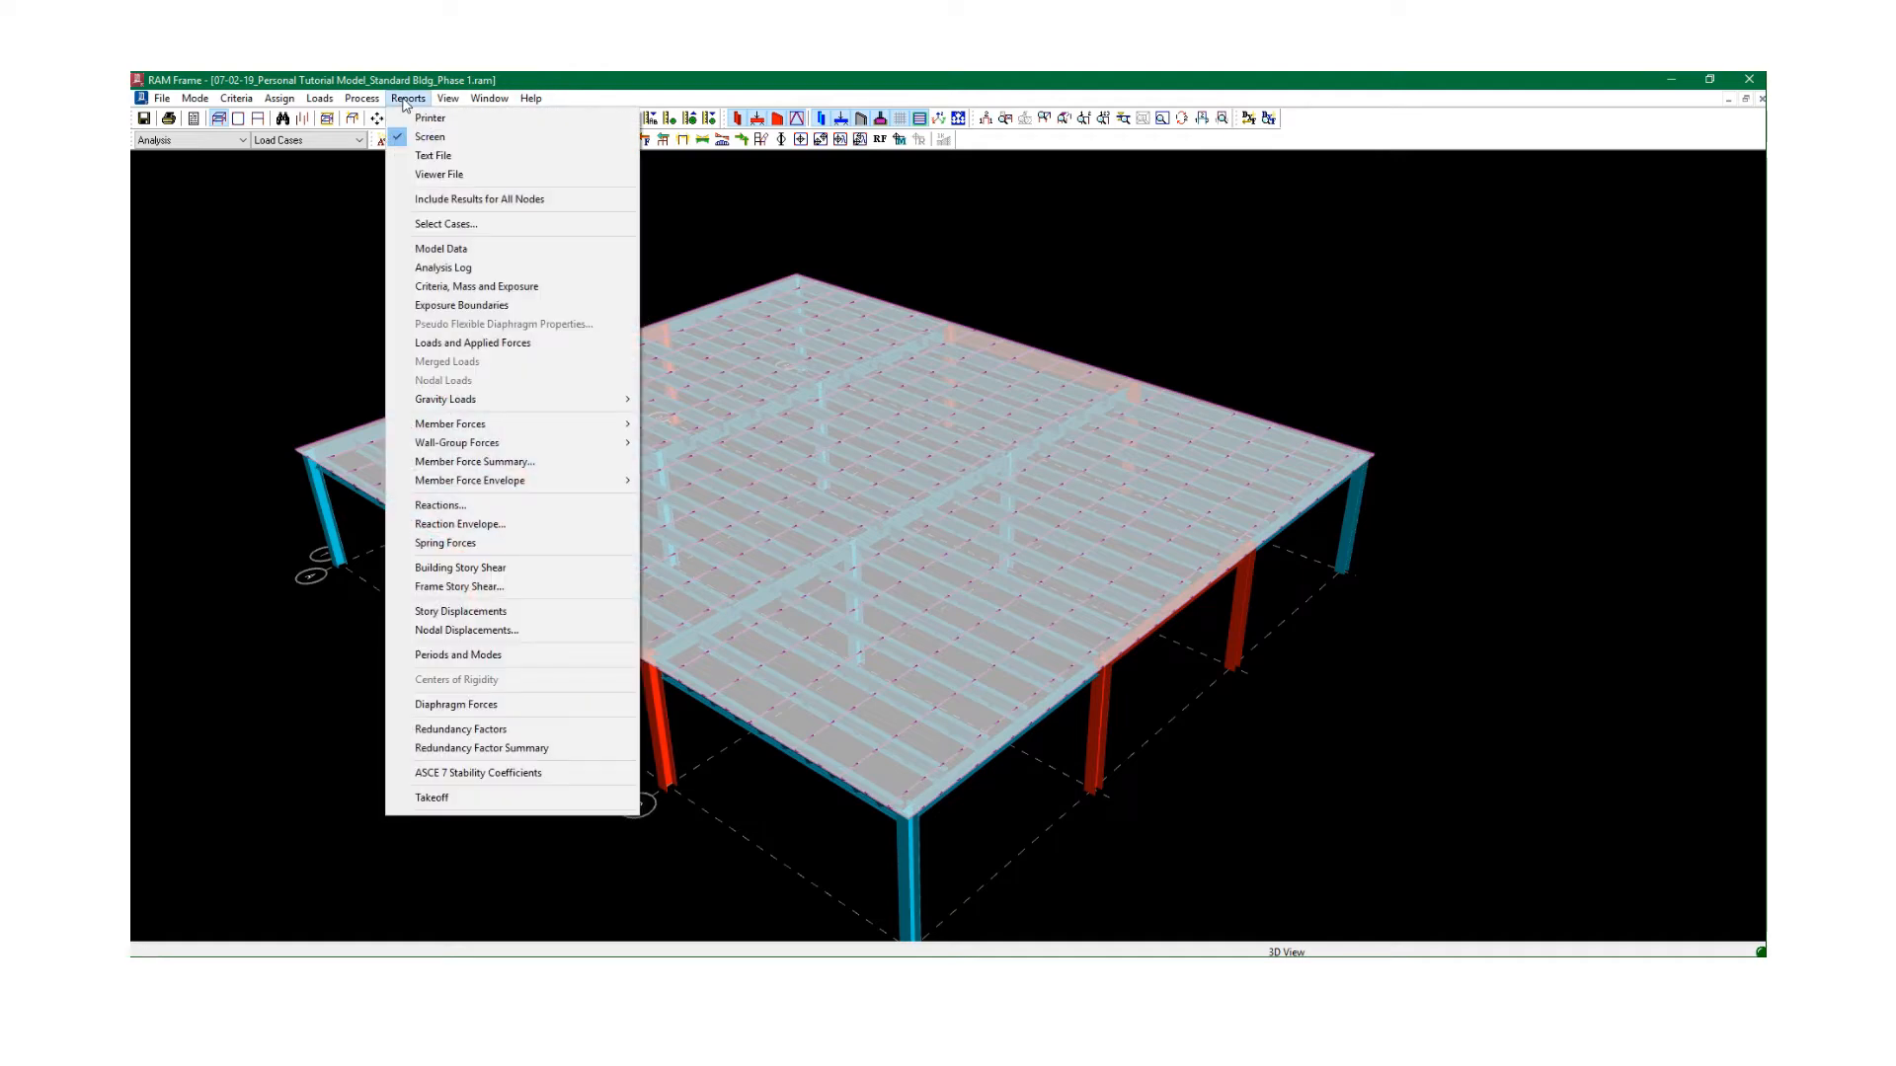
left_click(444, 268)
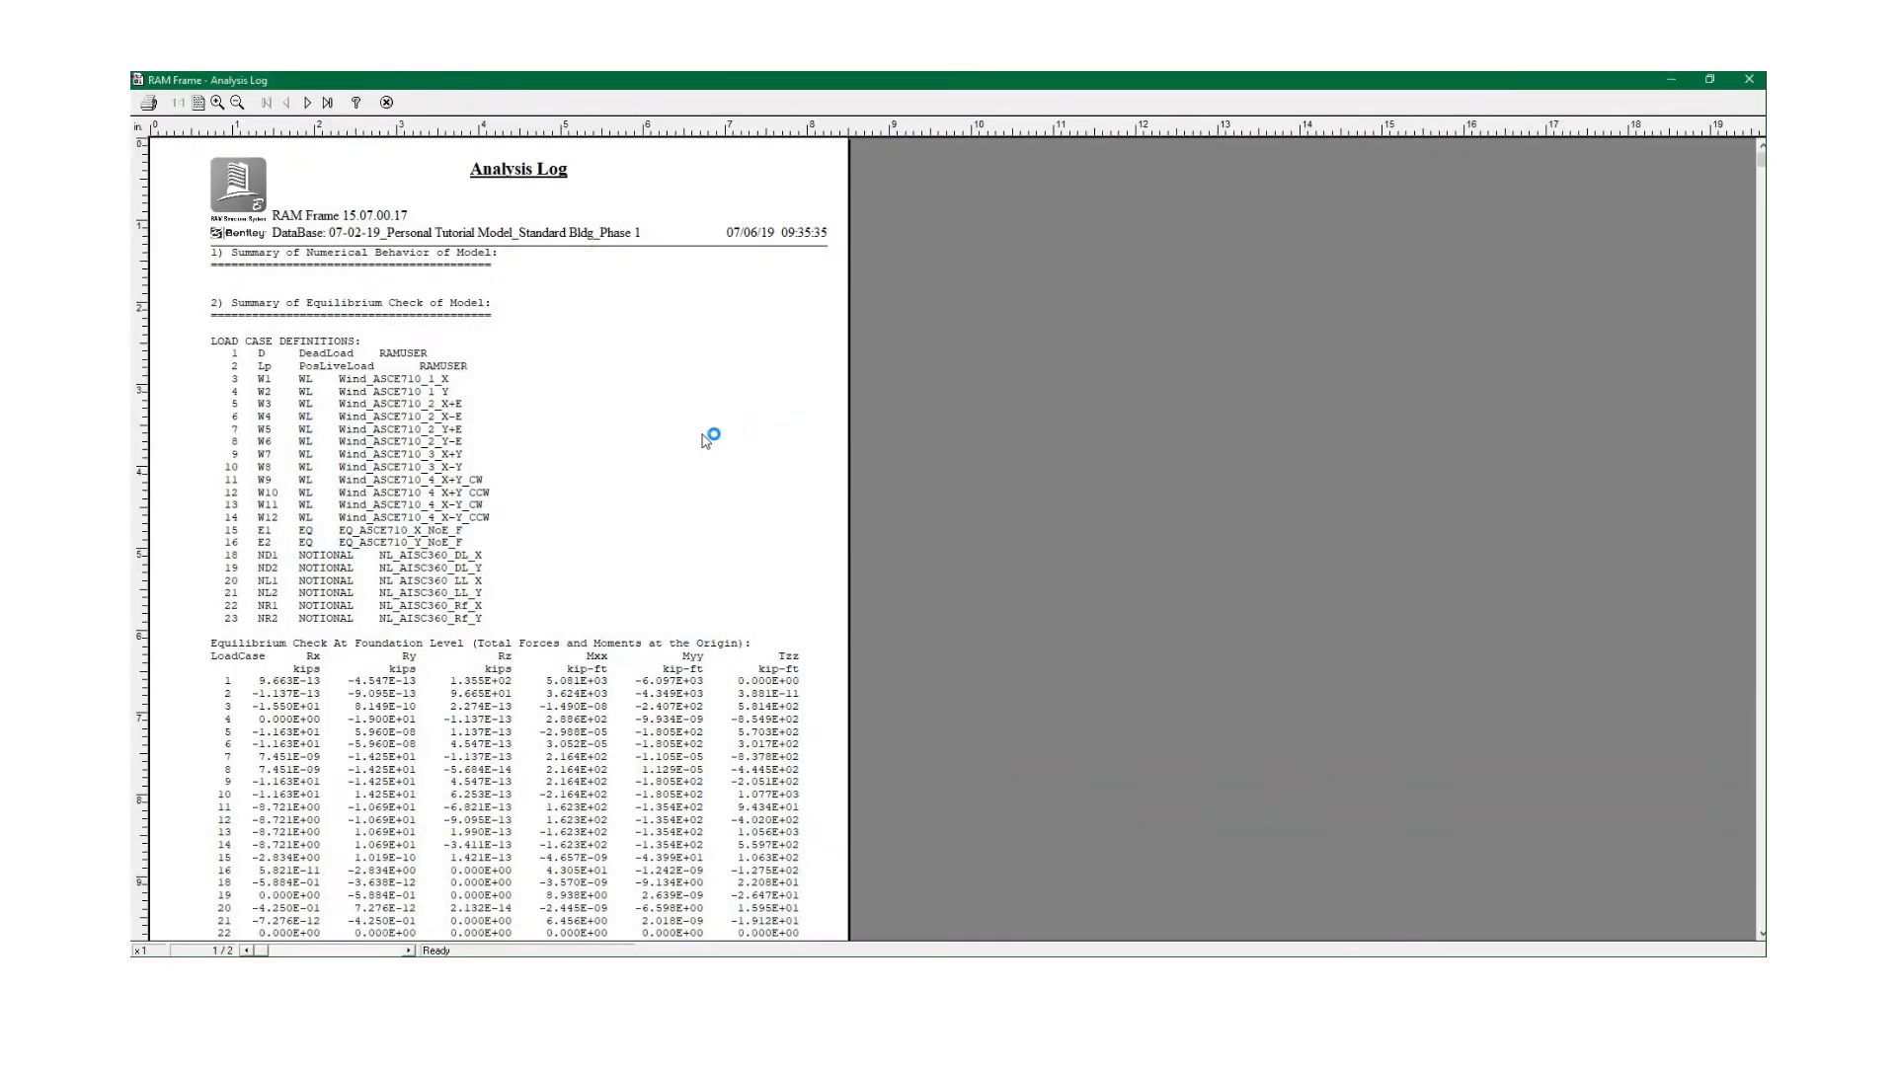
scroll(707, 441, "down", 3)
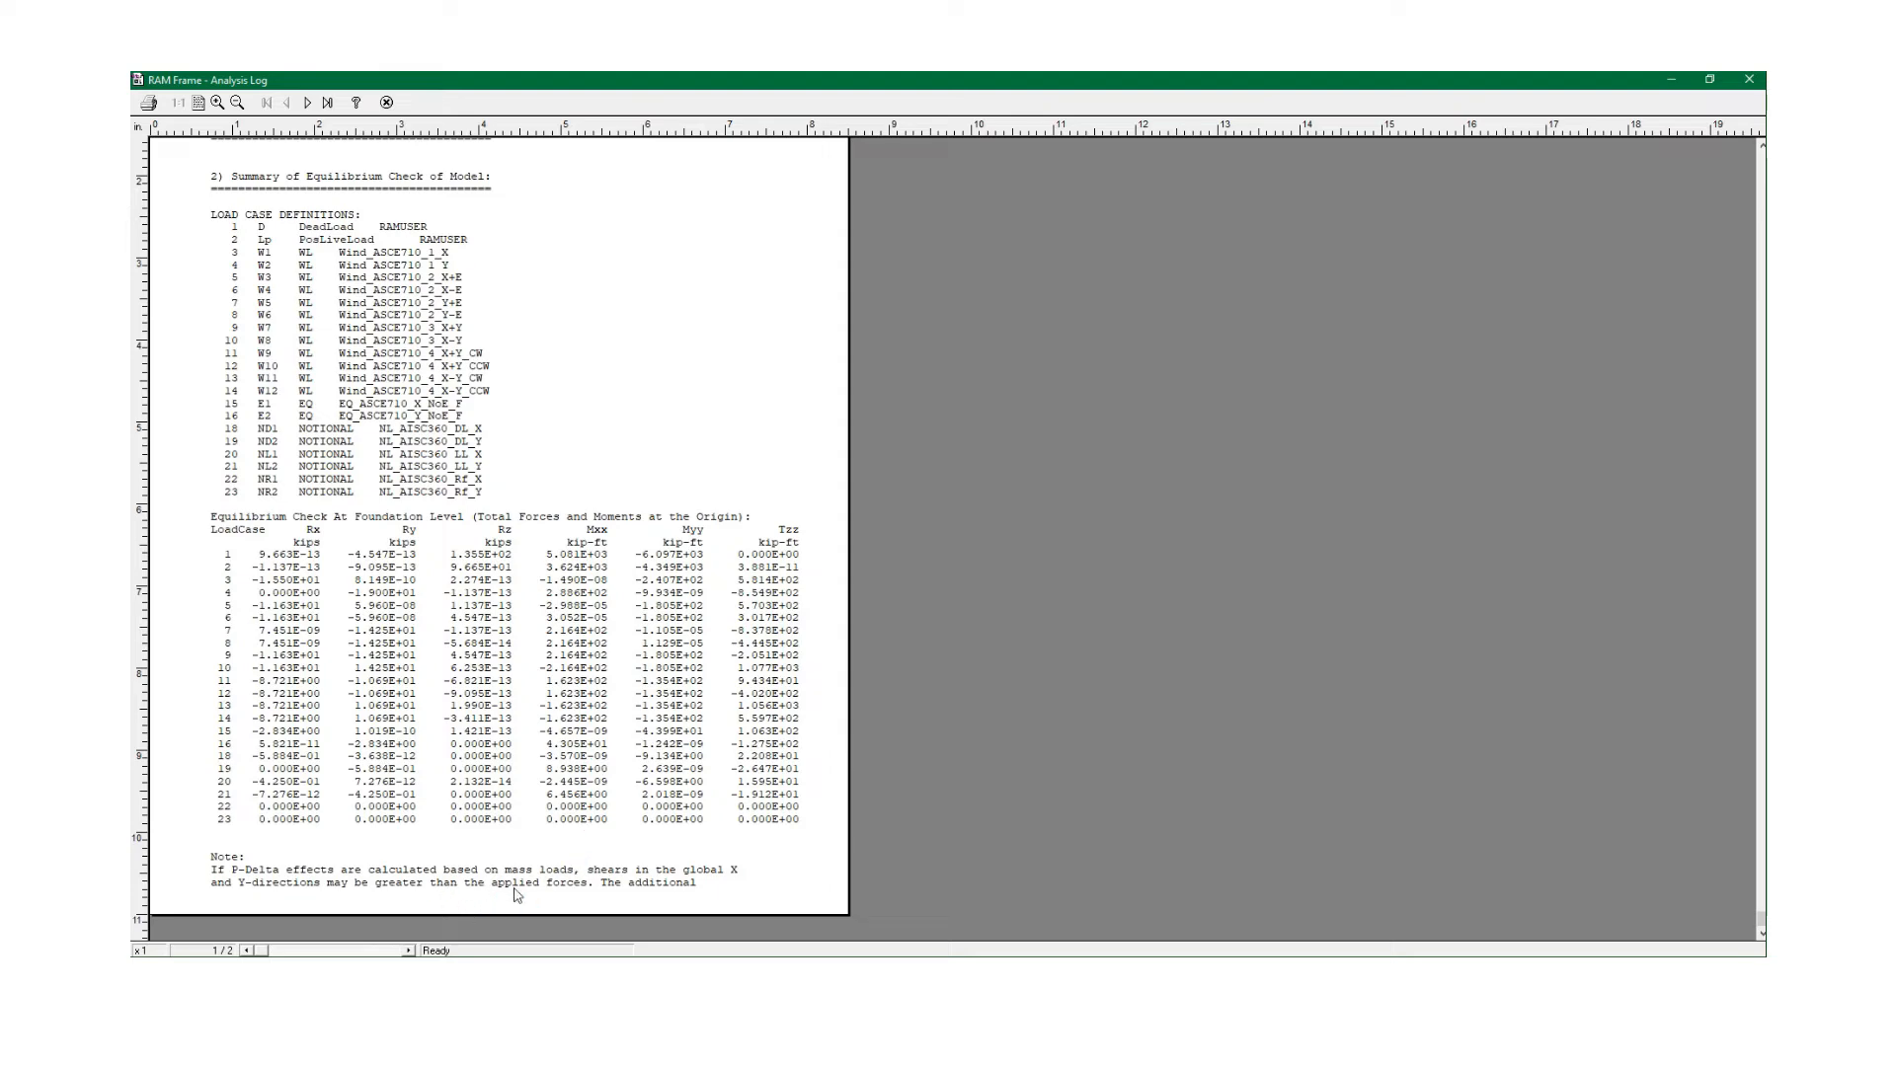
scroll(511, 876, "up", 5)
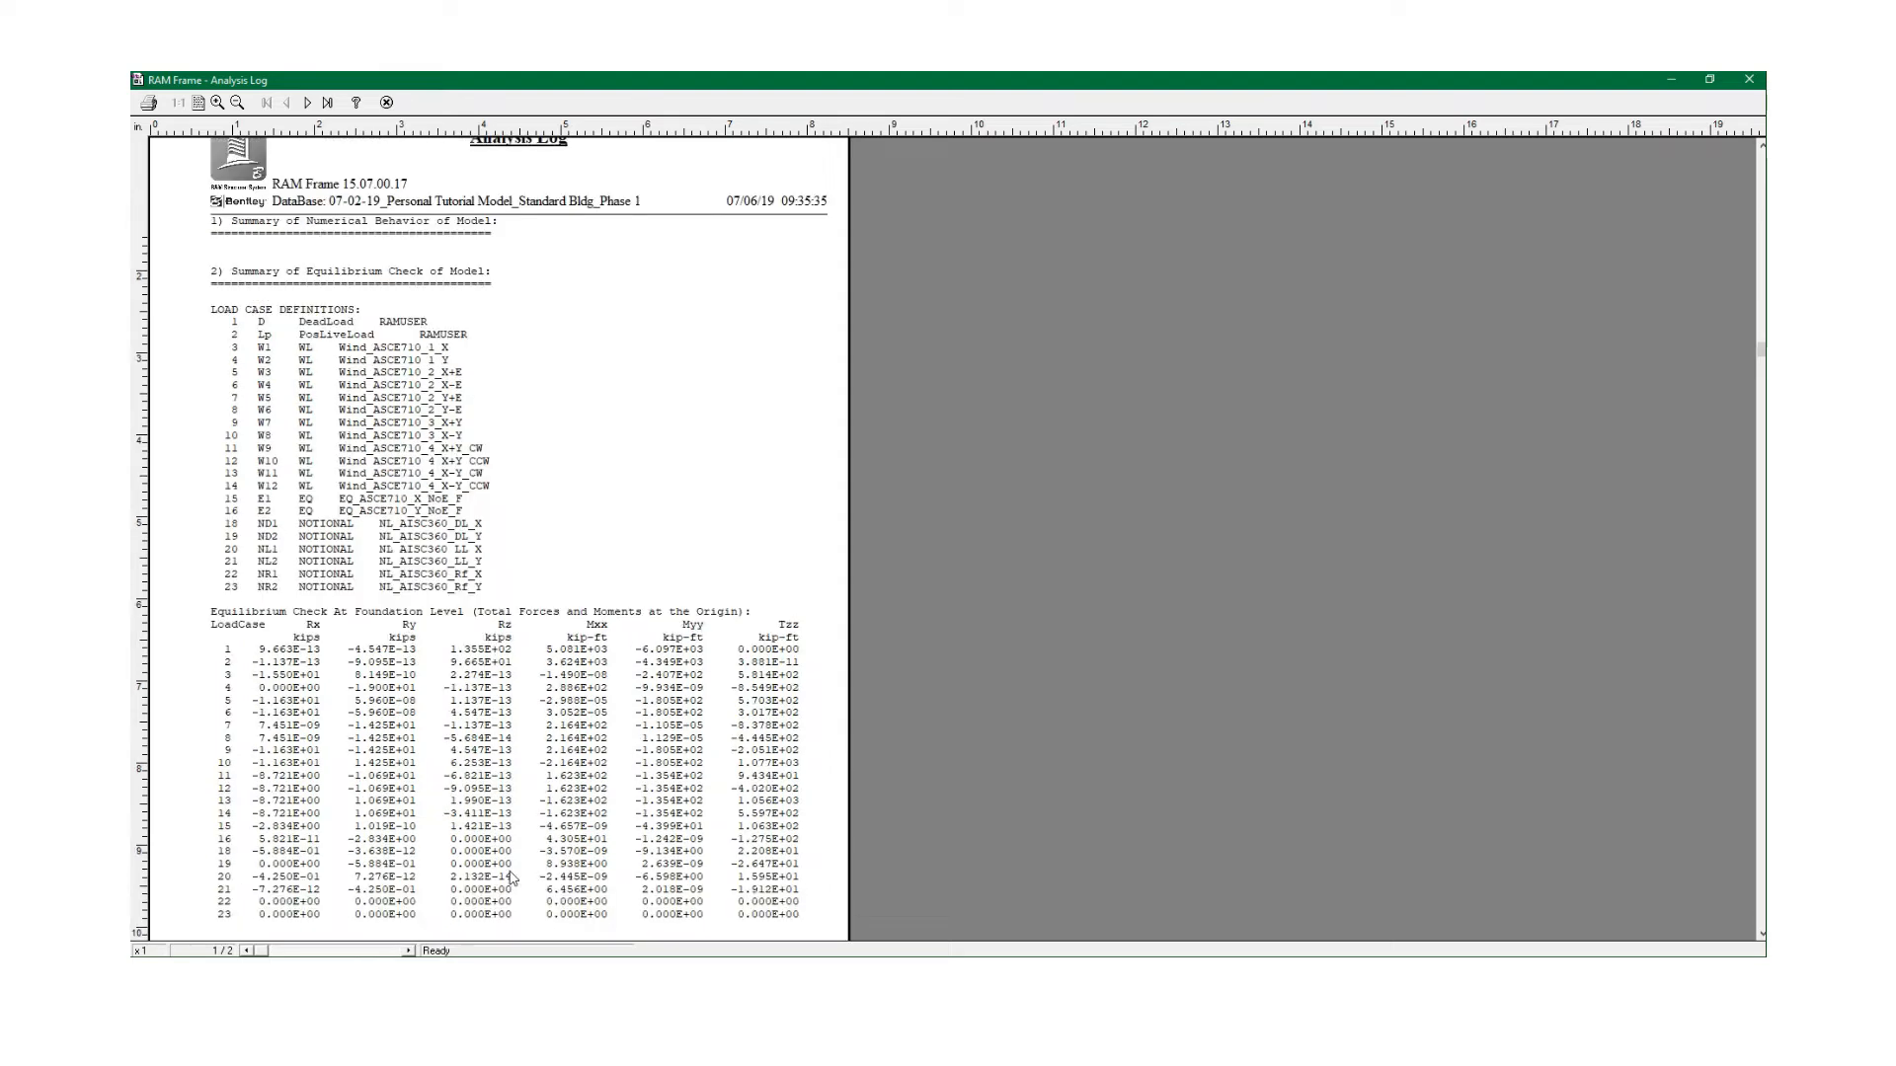
scroll(511, 875, "down", 4)
scroll(512, 876, "down", 1)
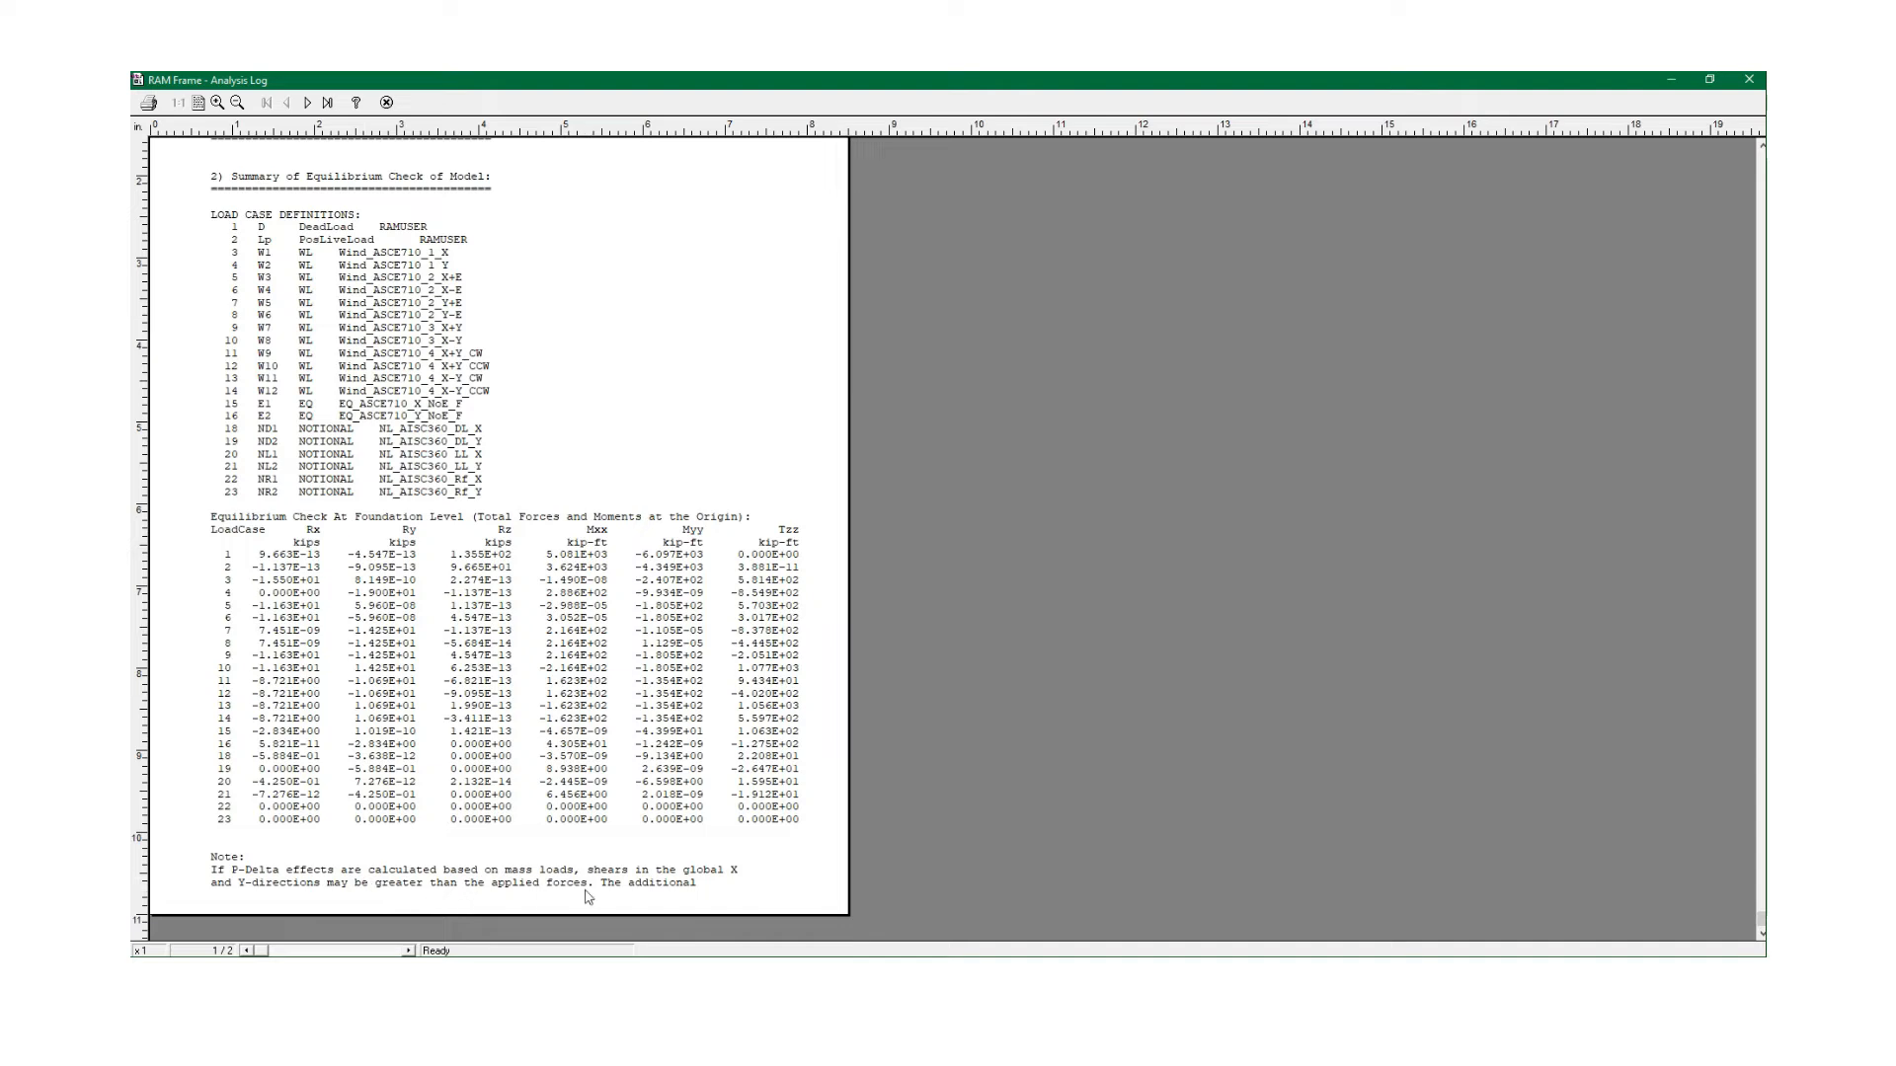
left_click(409, 952)
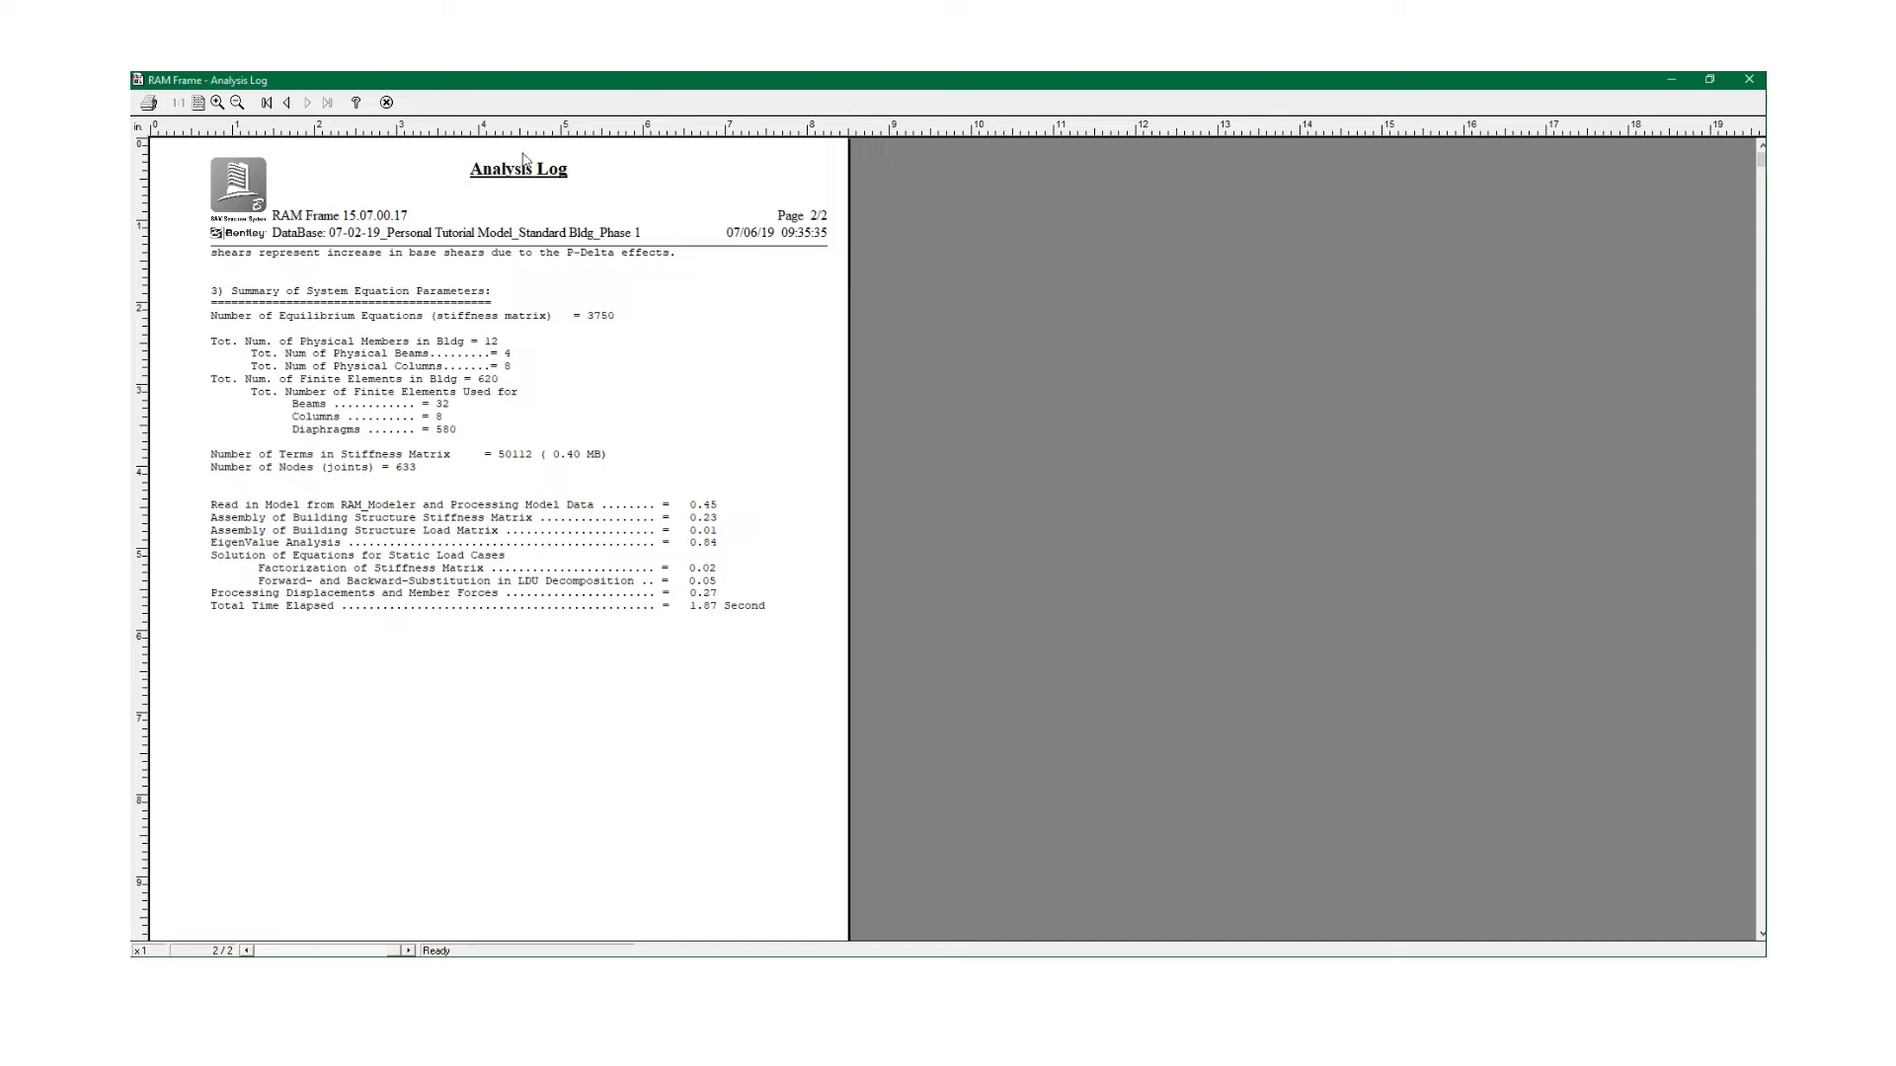
left_click(386, 103)
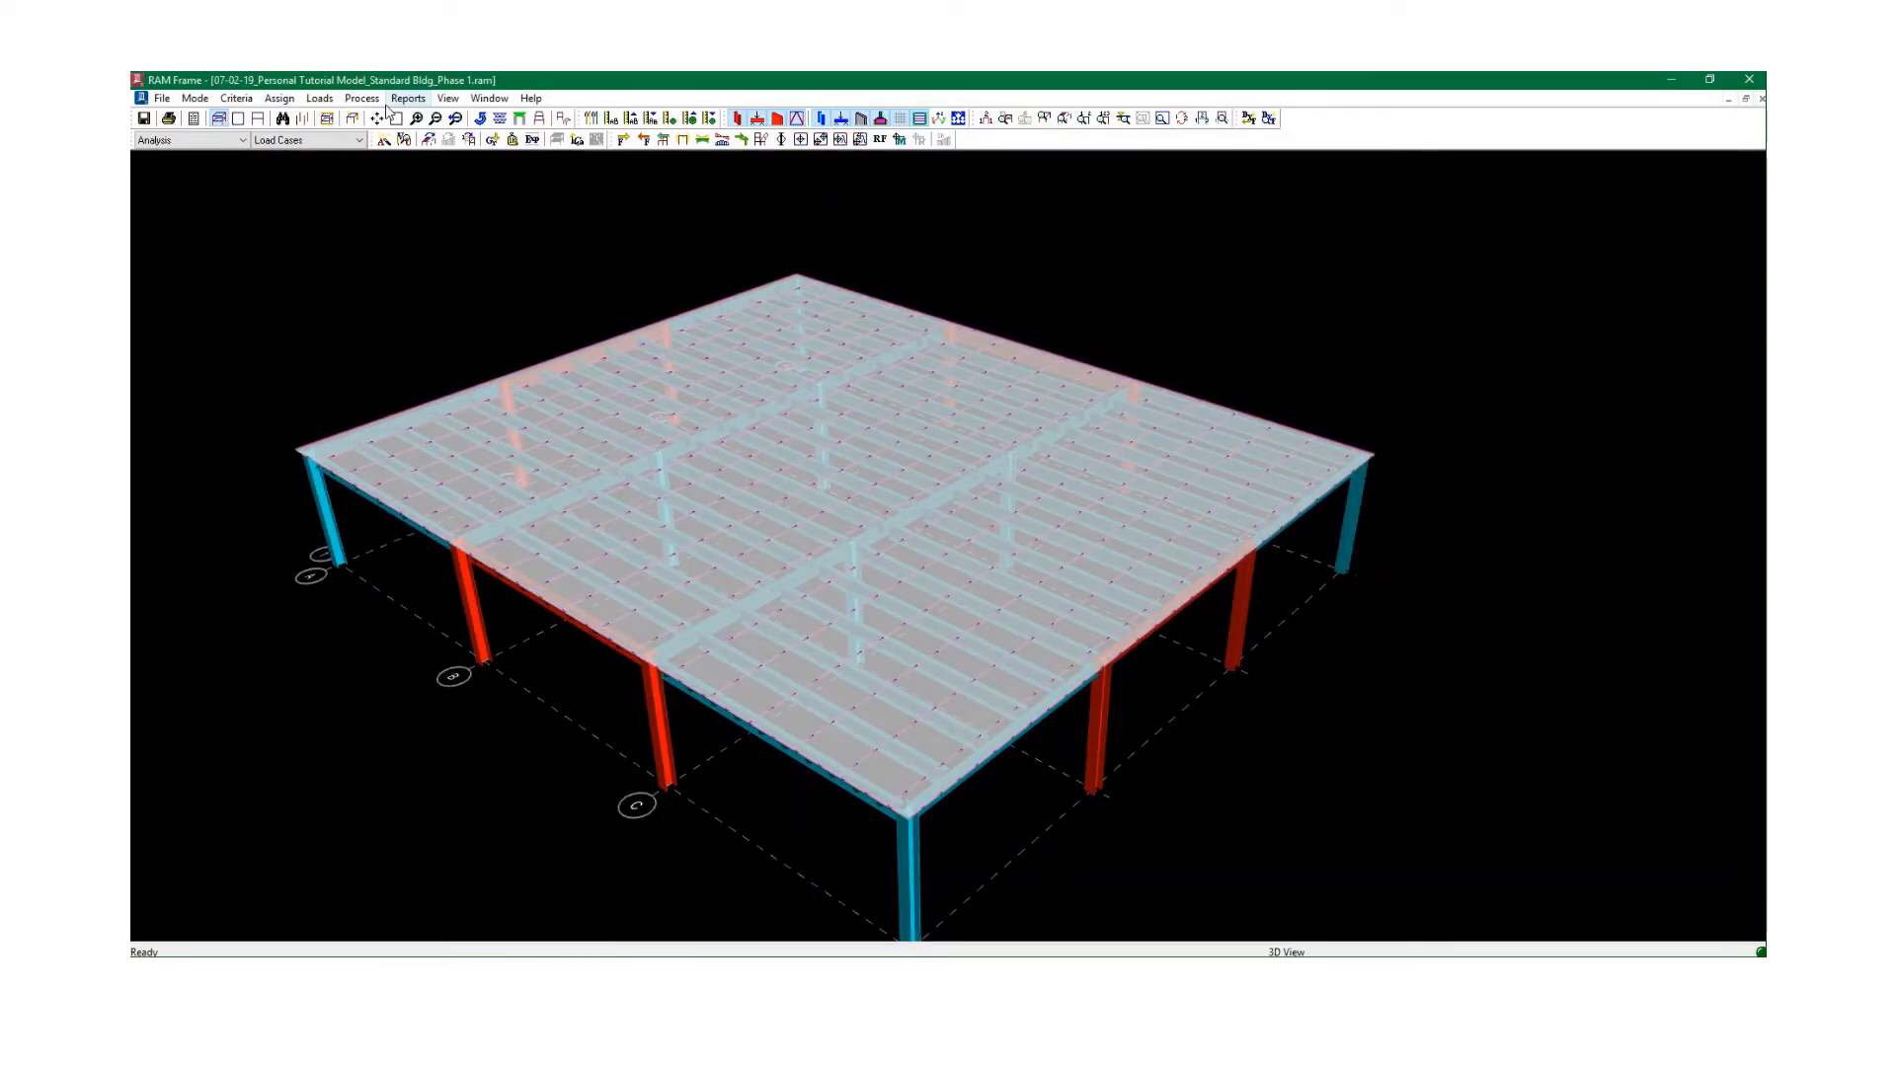
Review the Model Data report's story data, frame members and nodes through its last page, and close it.
left_click(406, 99)
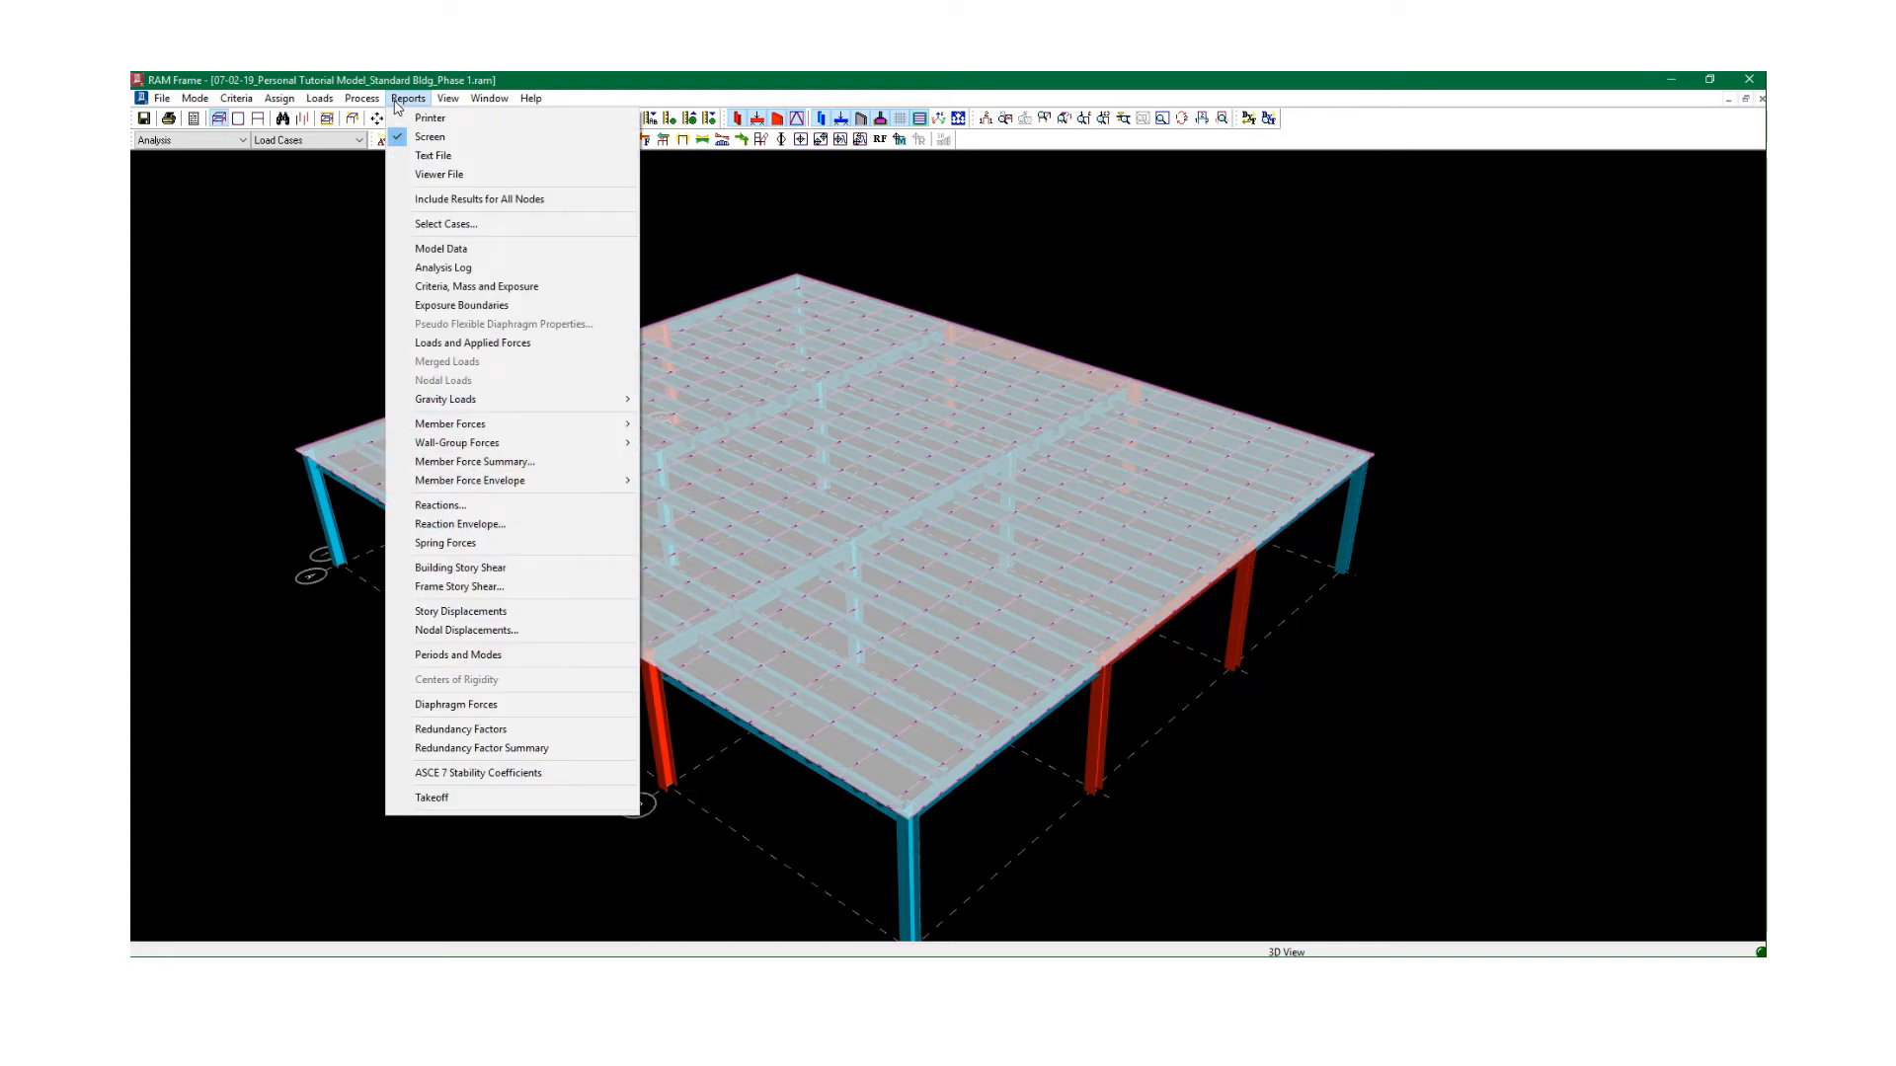
left_click(425, 248)
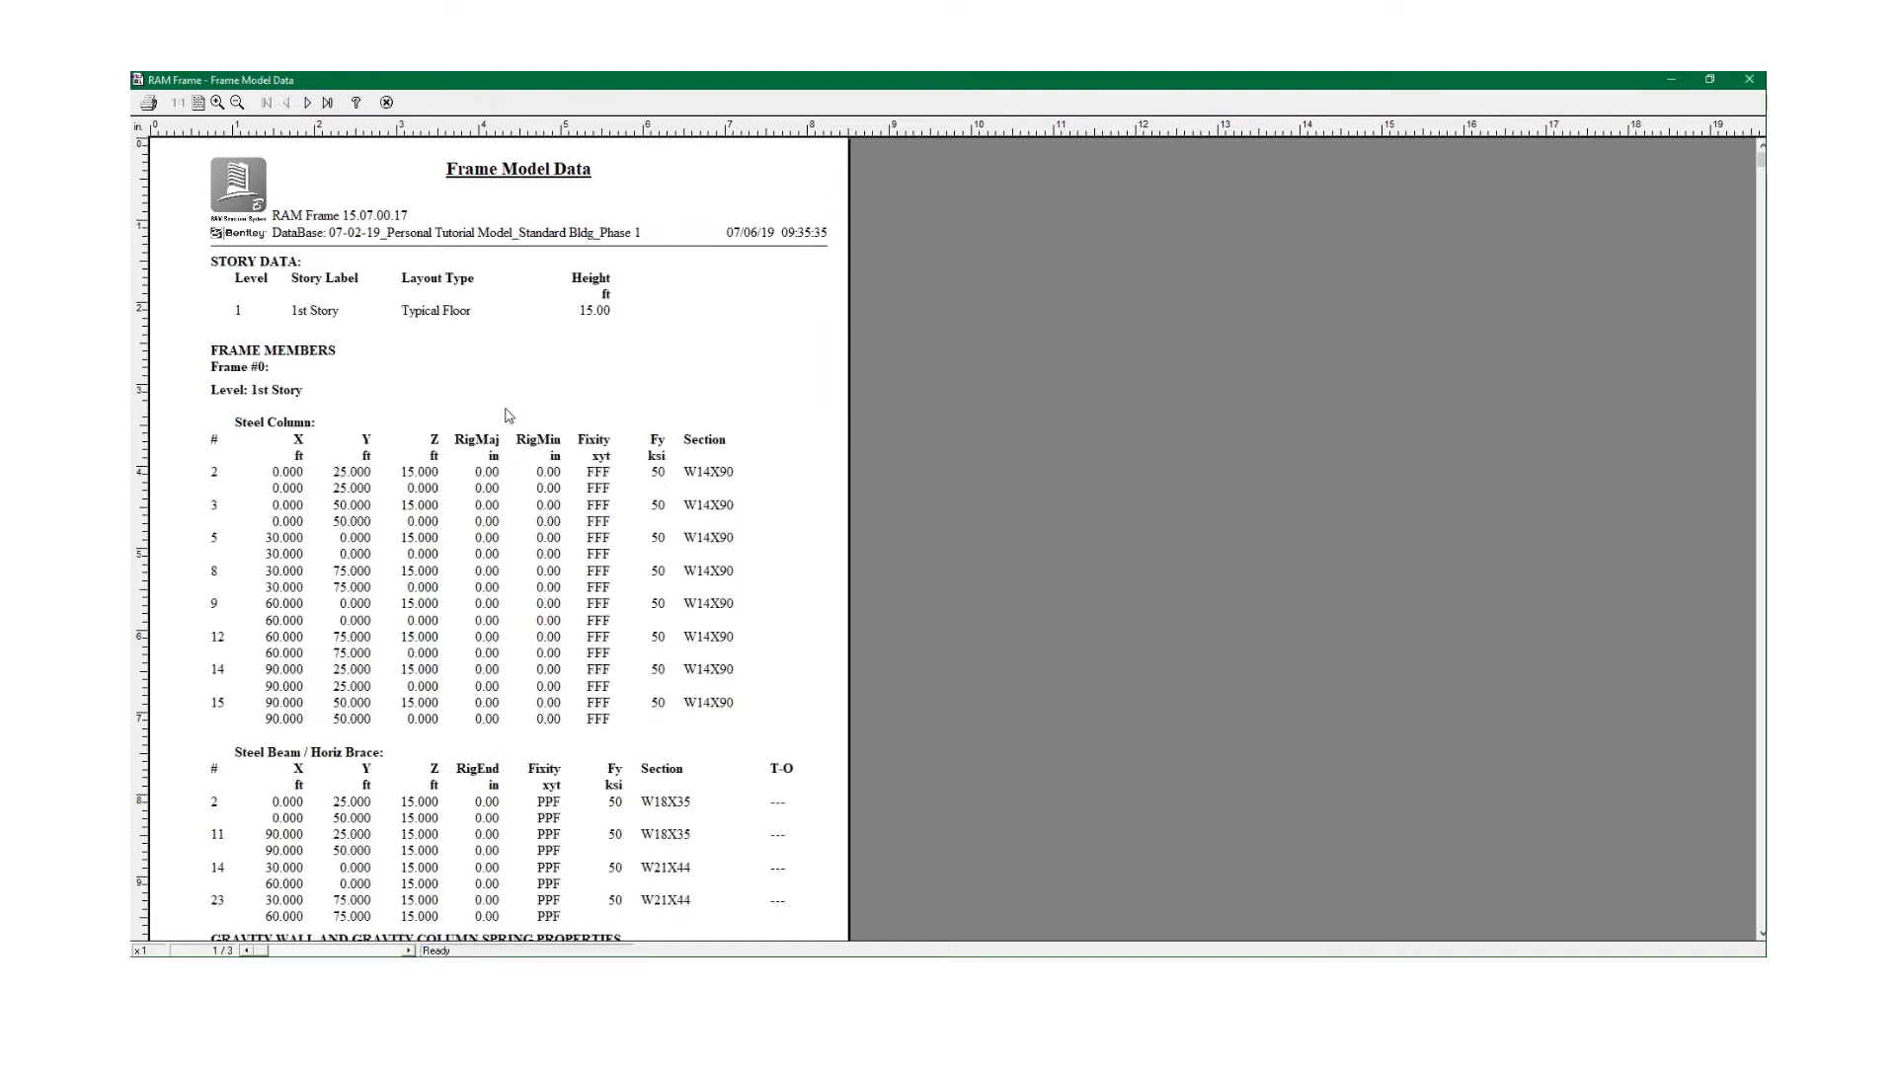
scroll(509, 416, "down", 2)
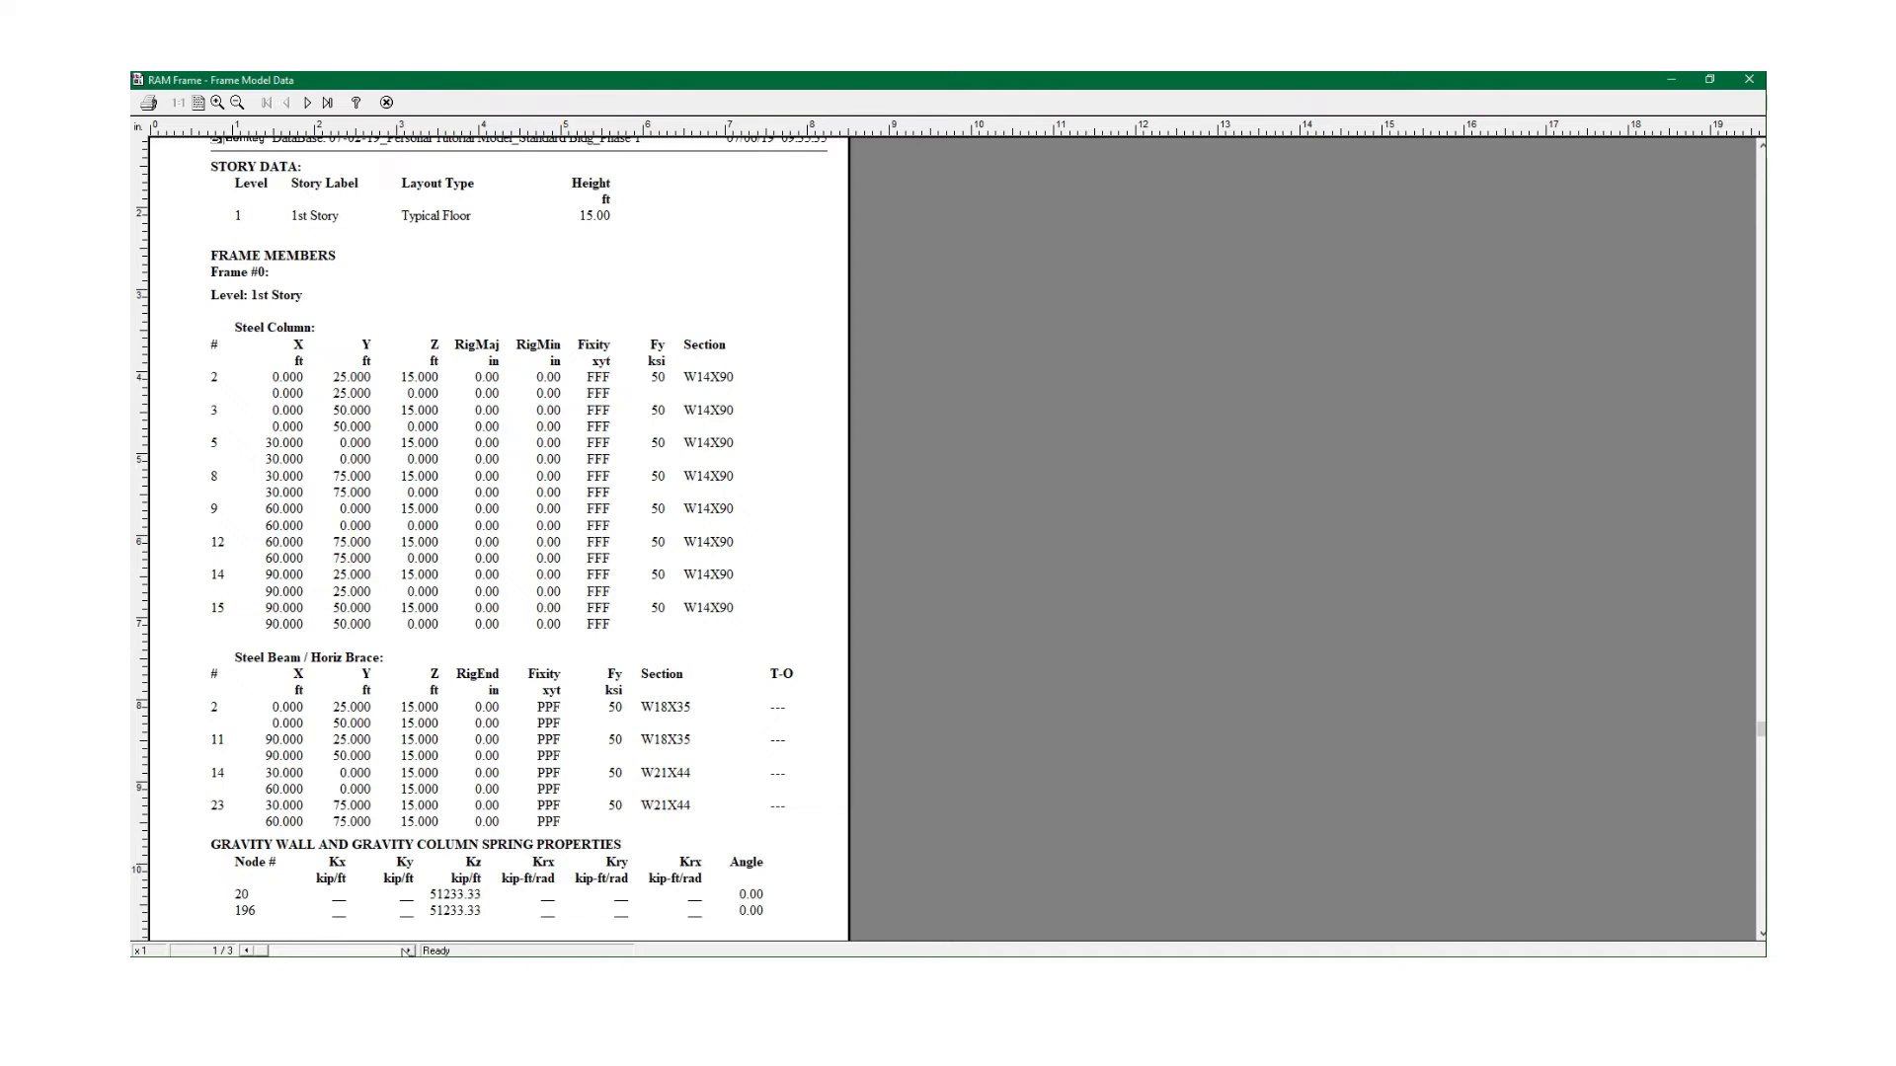
left_click(406, 951)
left_click(406, 951)
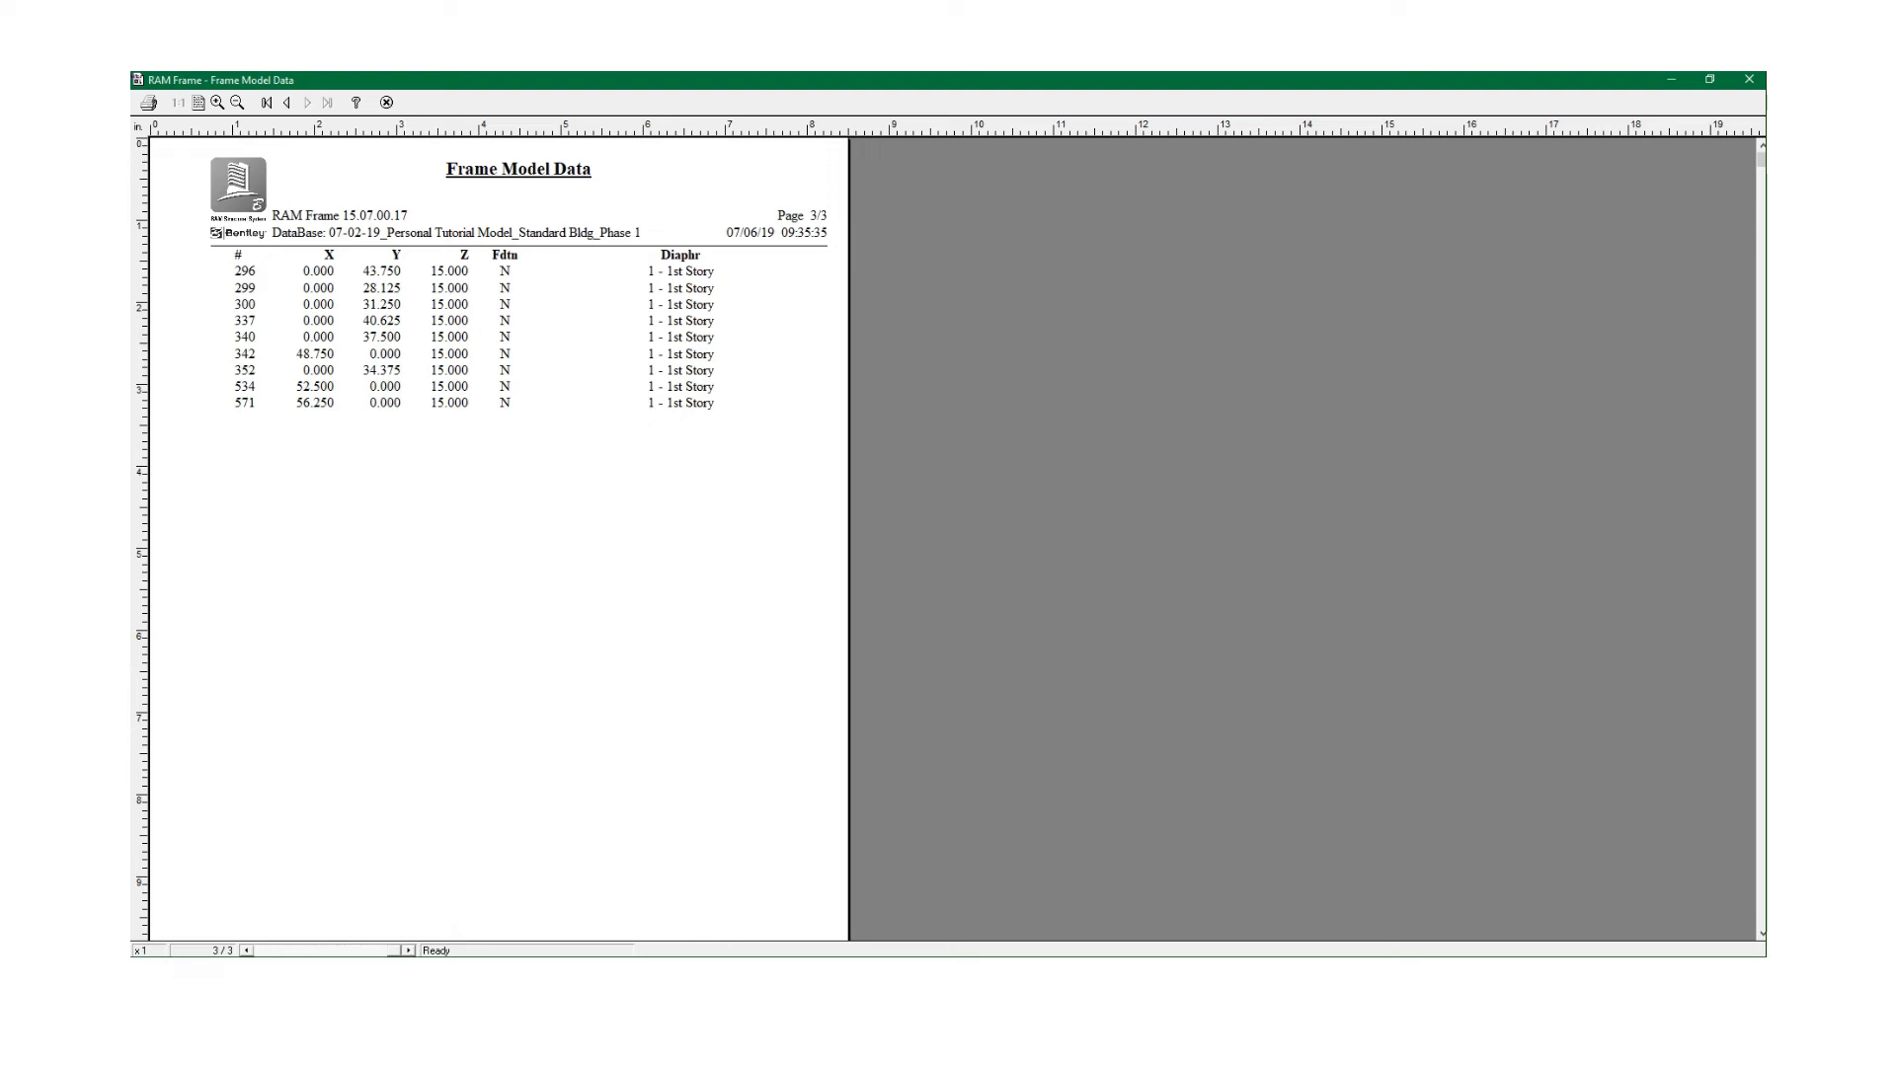
left_click(388, 104)
left_click(419, 100)
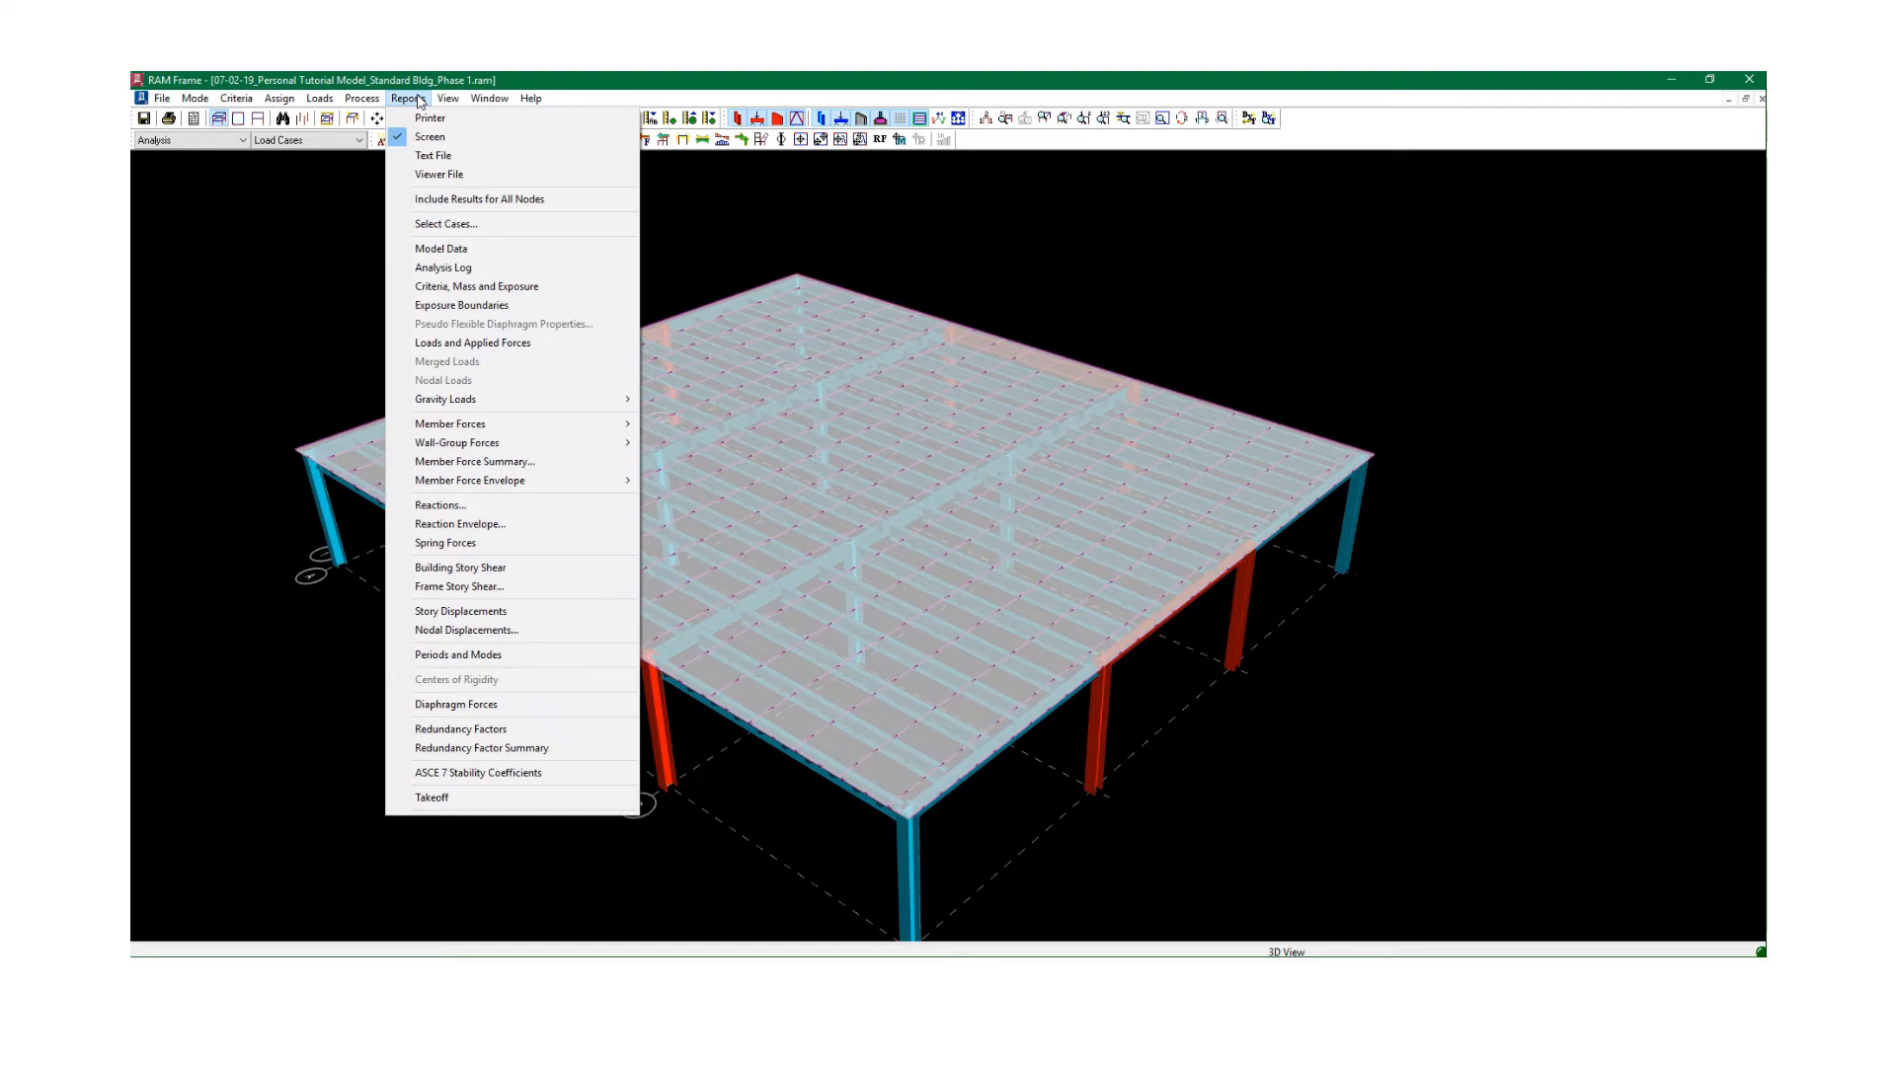
left_click(518, 86)
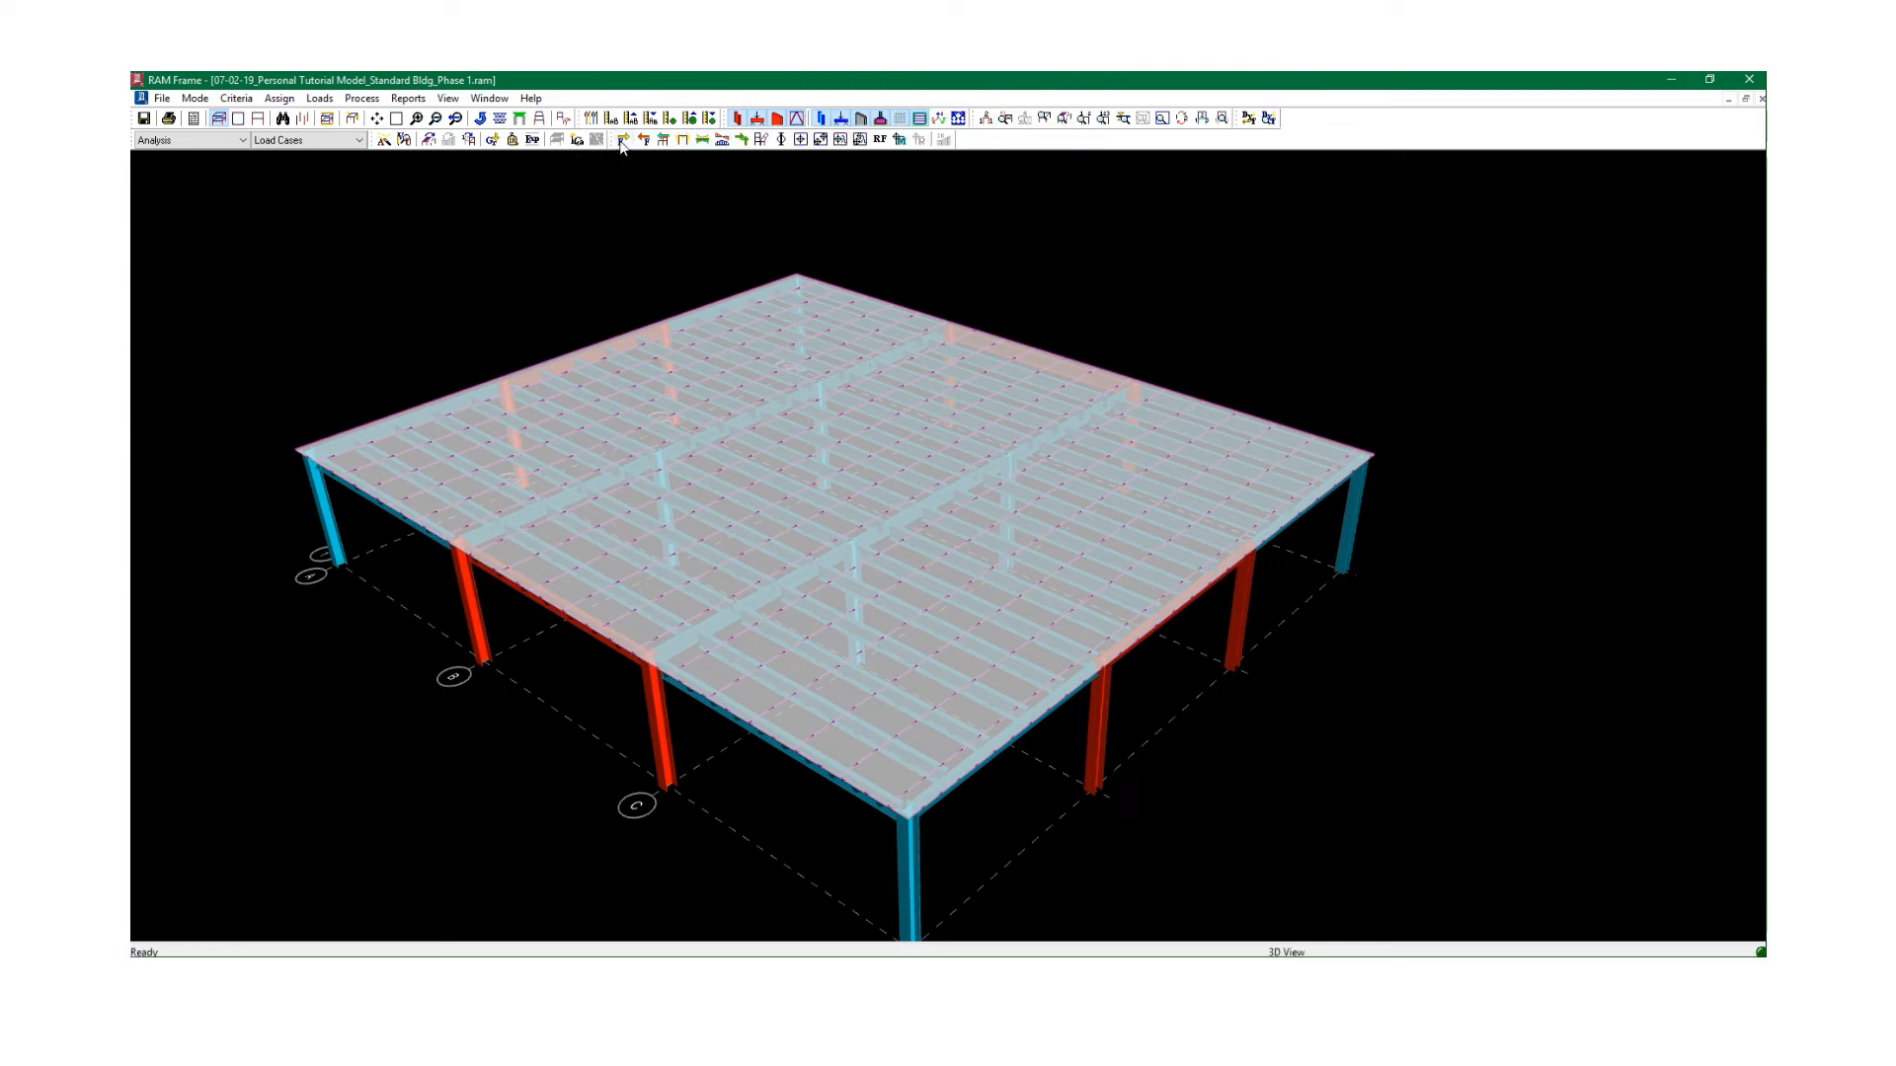
Display the Mode 1 displaced shape with displacement contours on the whole structure.
left_click(779, 141)
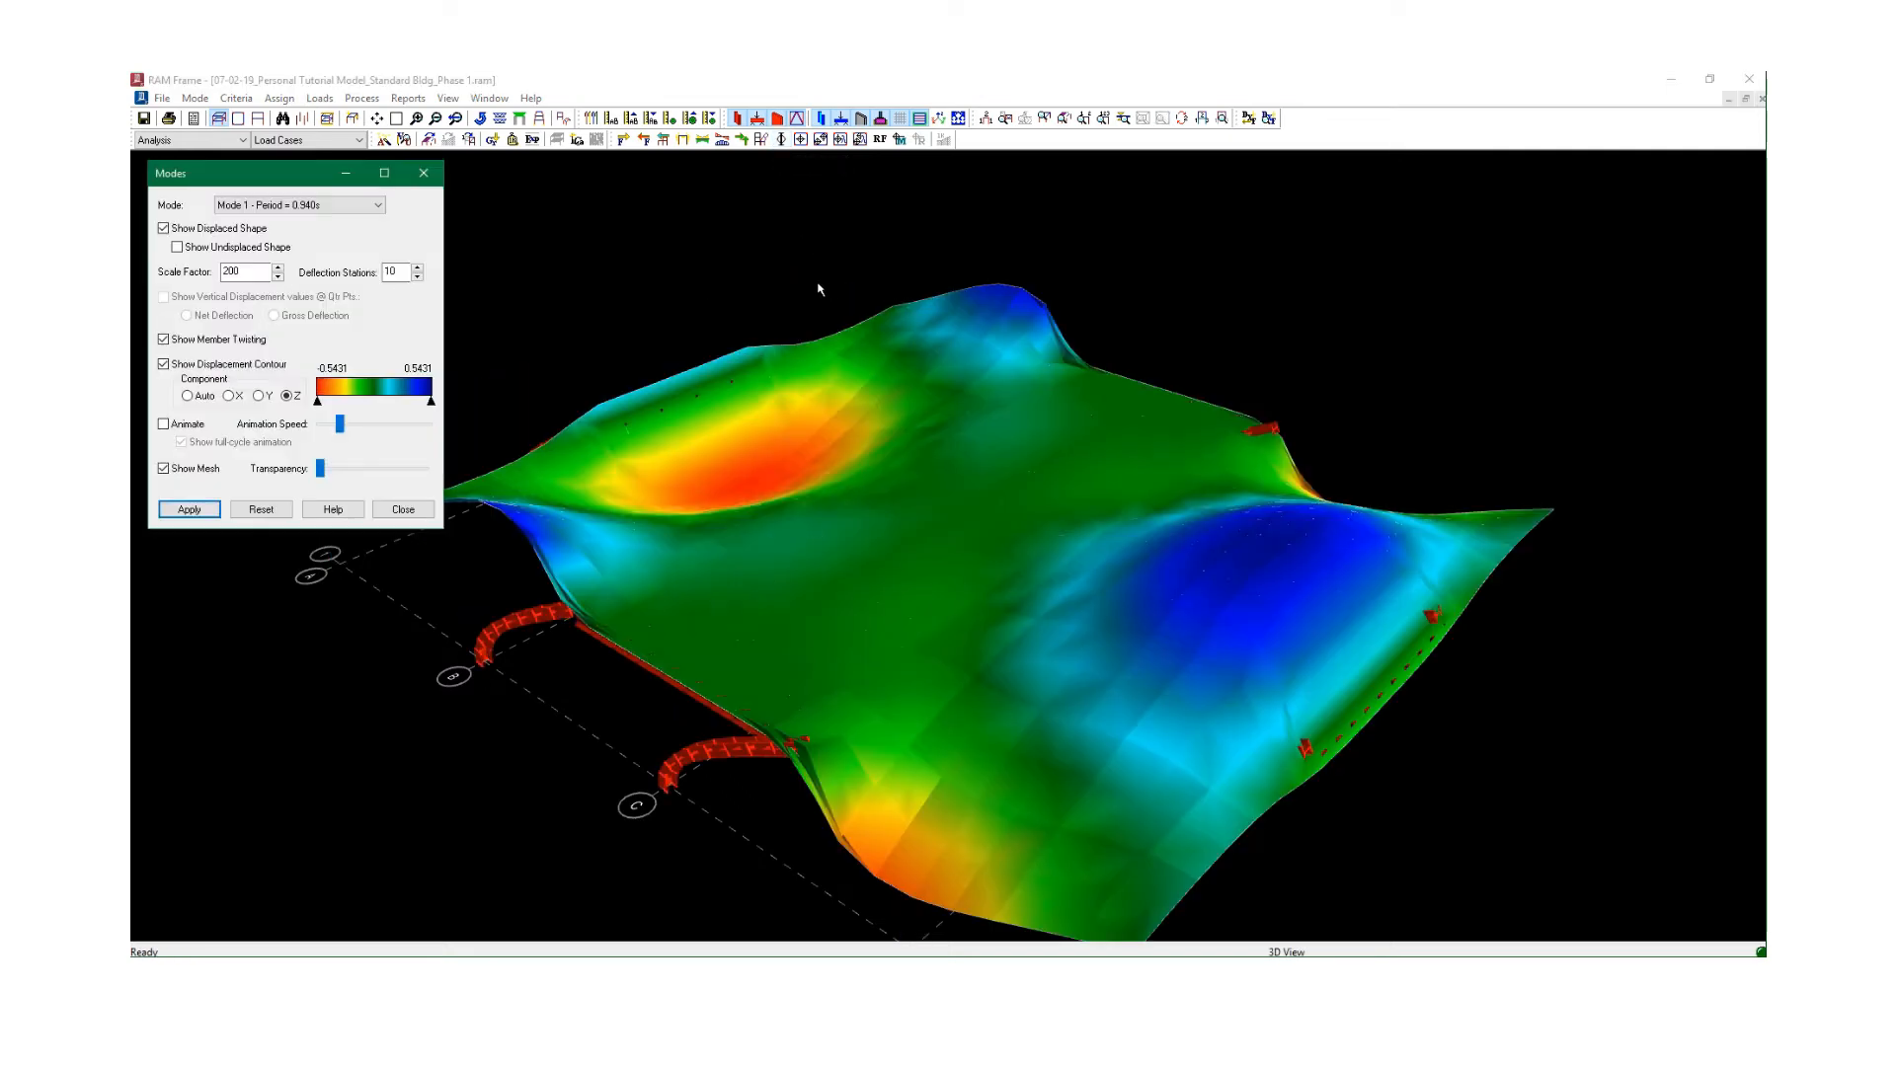
scroll(802, 281, "down", 1)
scroll(802, 281, "down", 1)
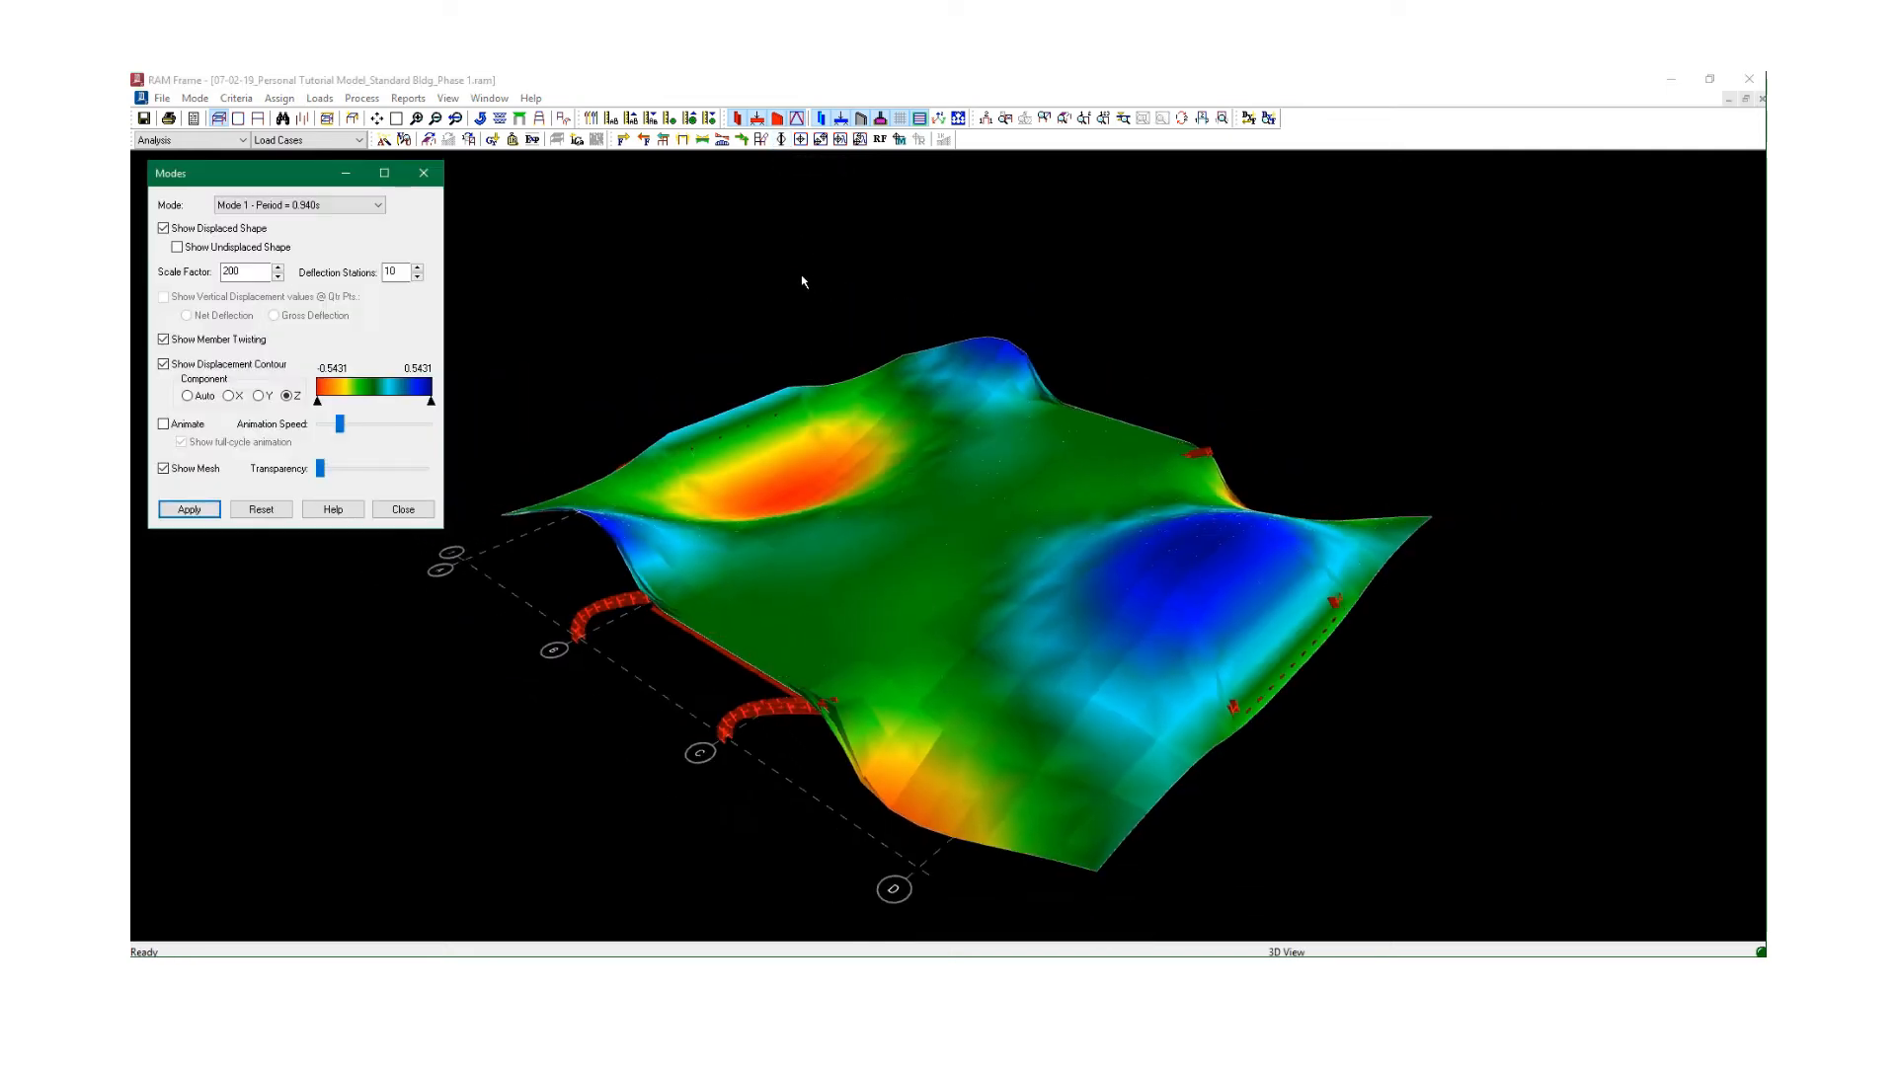
middle_click_drag(802, 276, 839, 247)
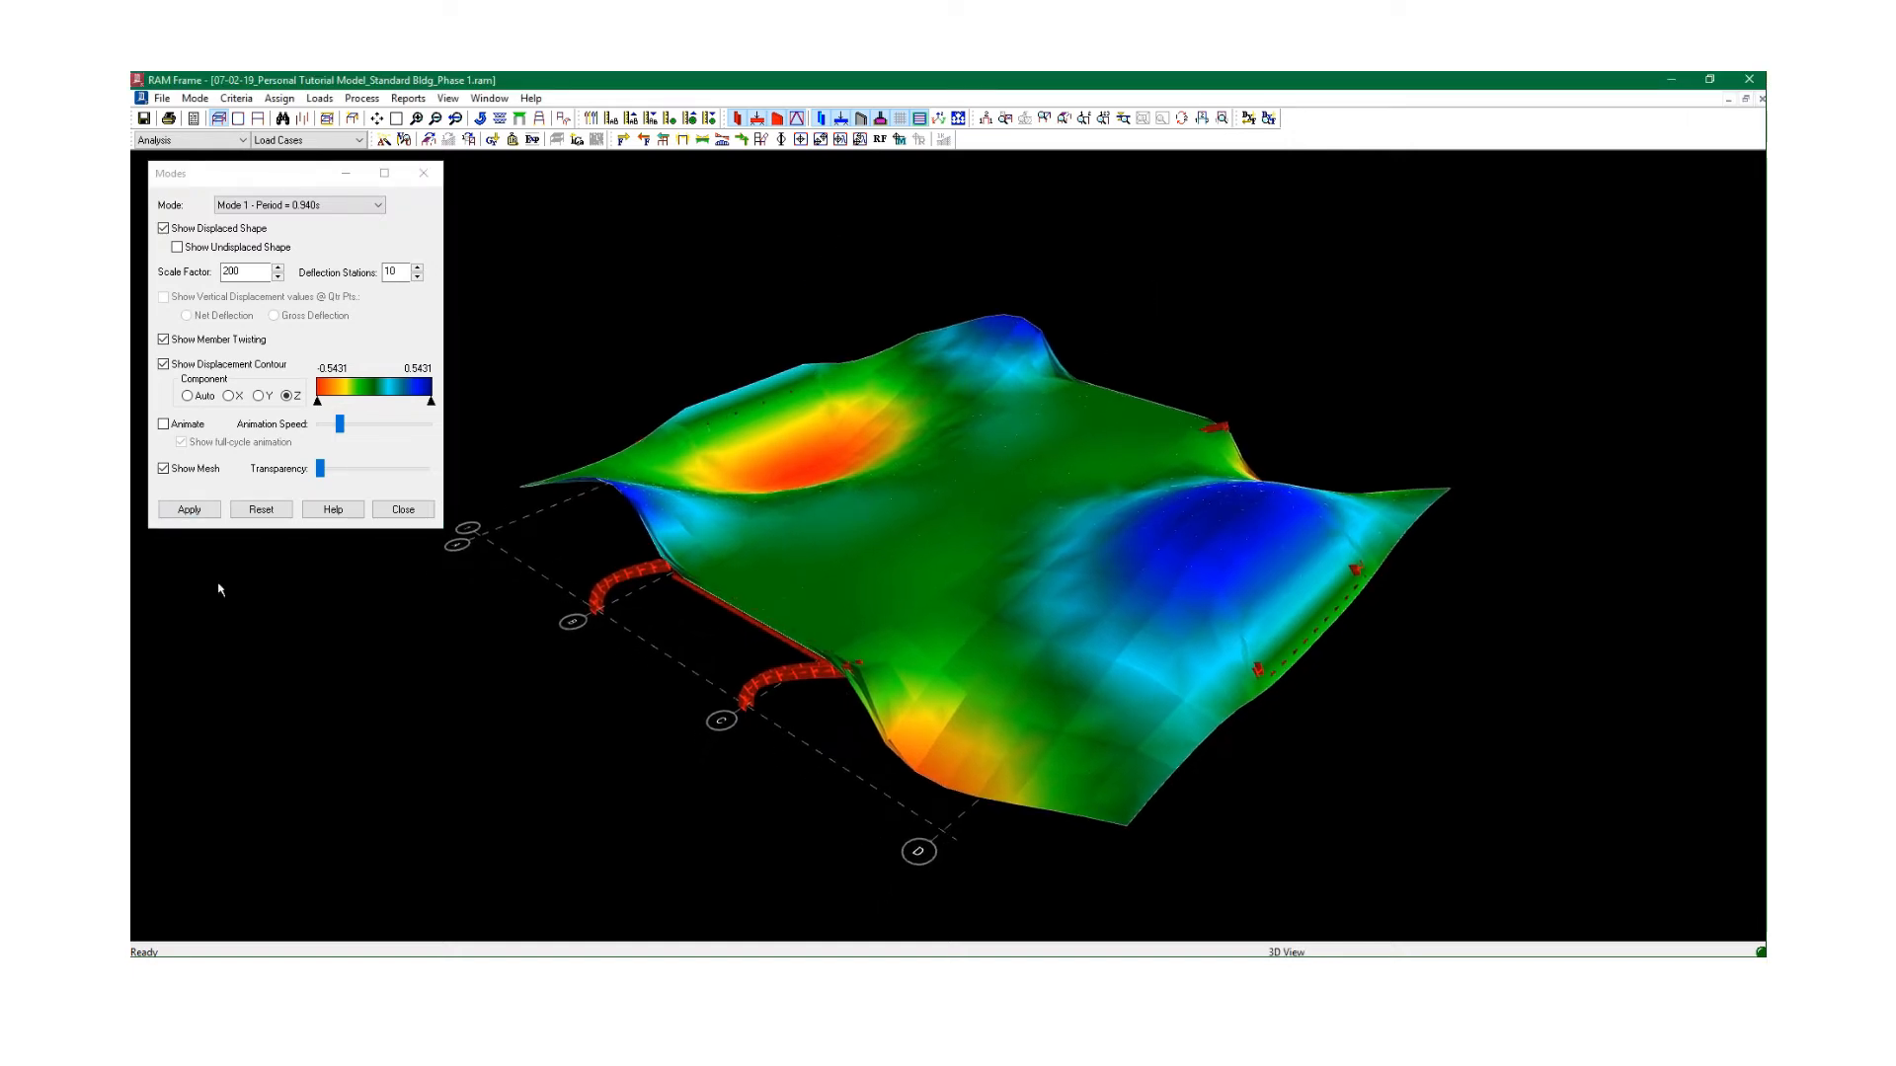
Set the mode shape scale factor to 100 and apply it to the displayed model.
left_click_drag(214, 175, 268, 192)
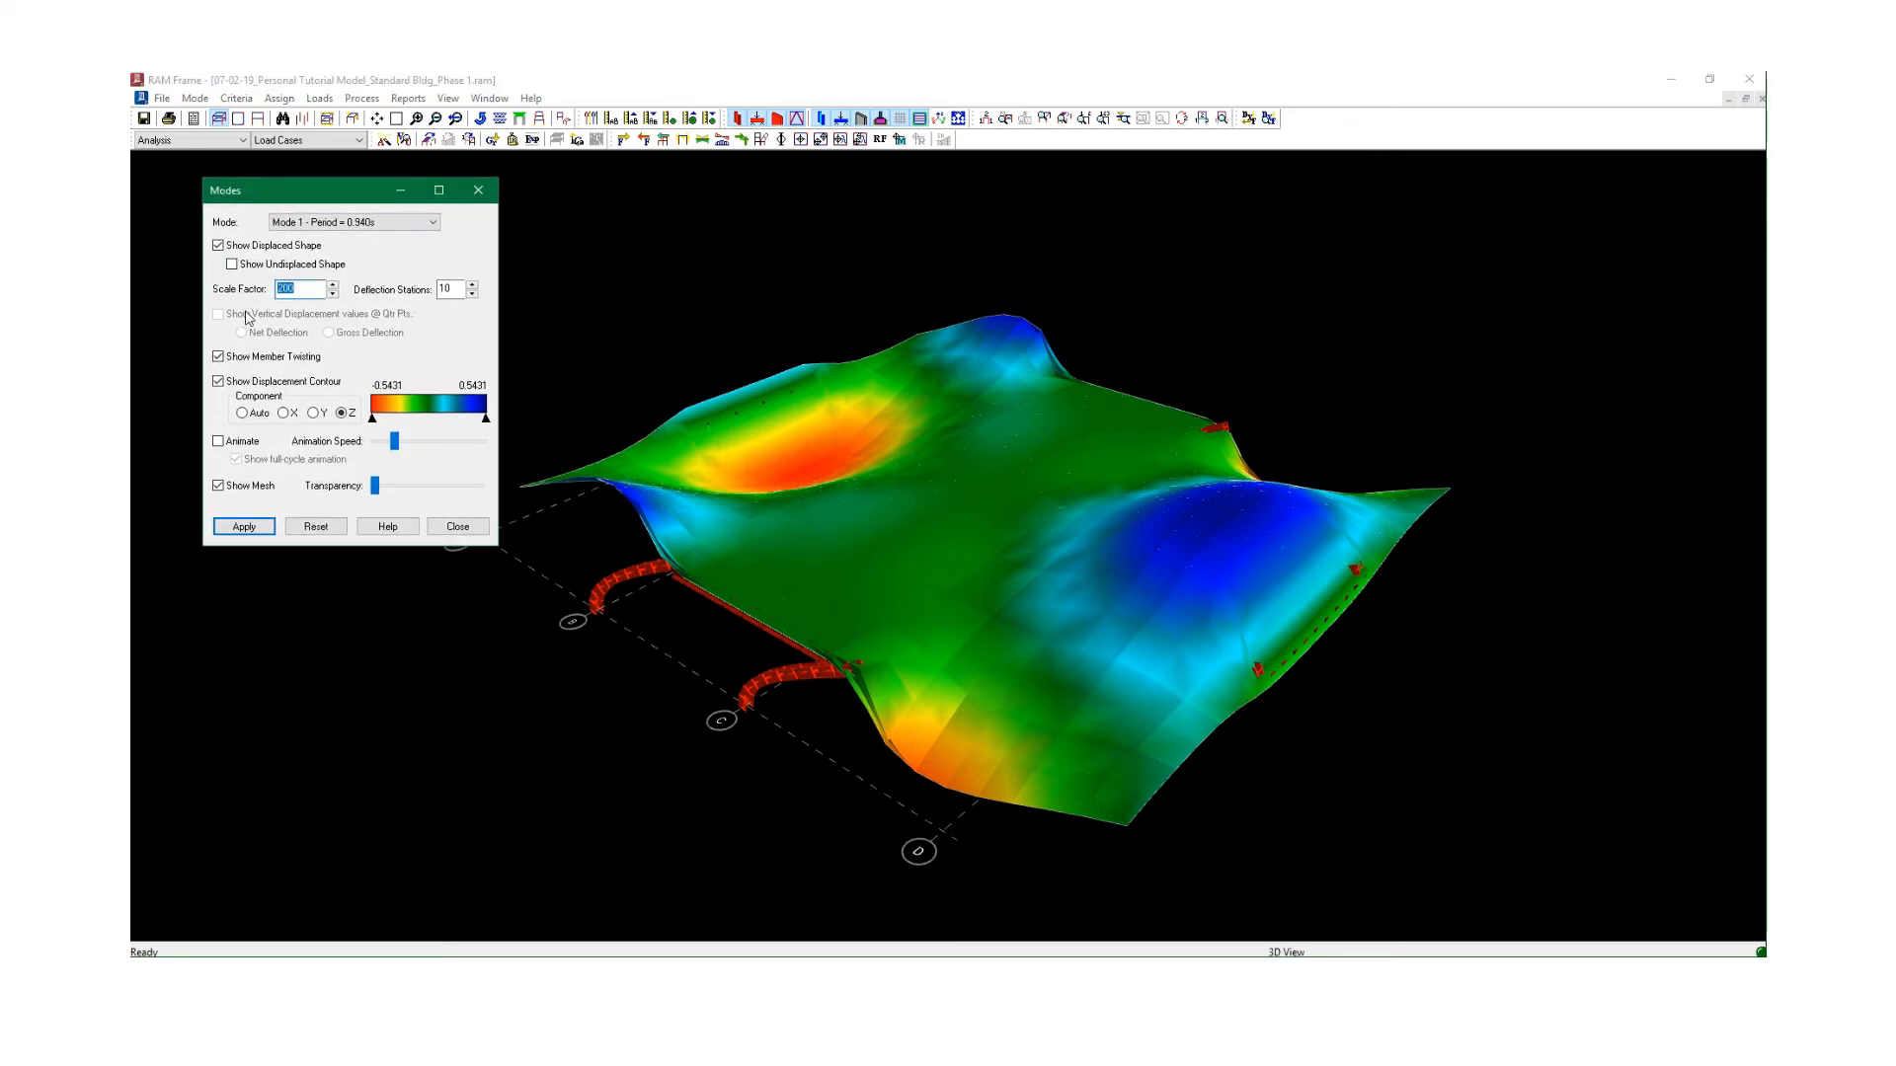
type("100")
left_click(247, 528)
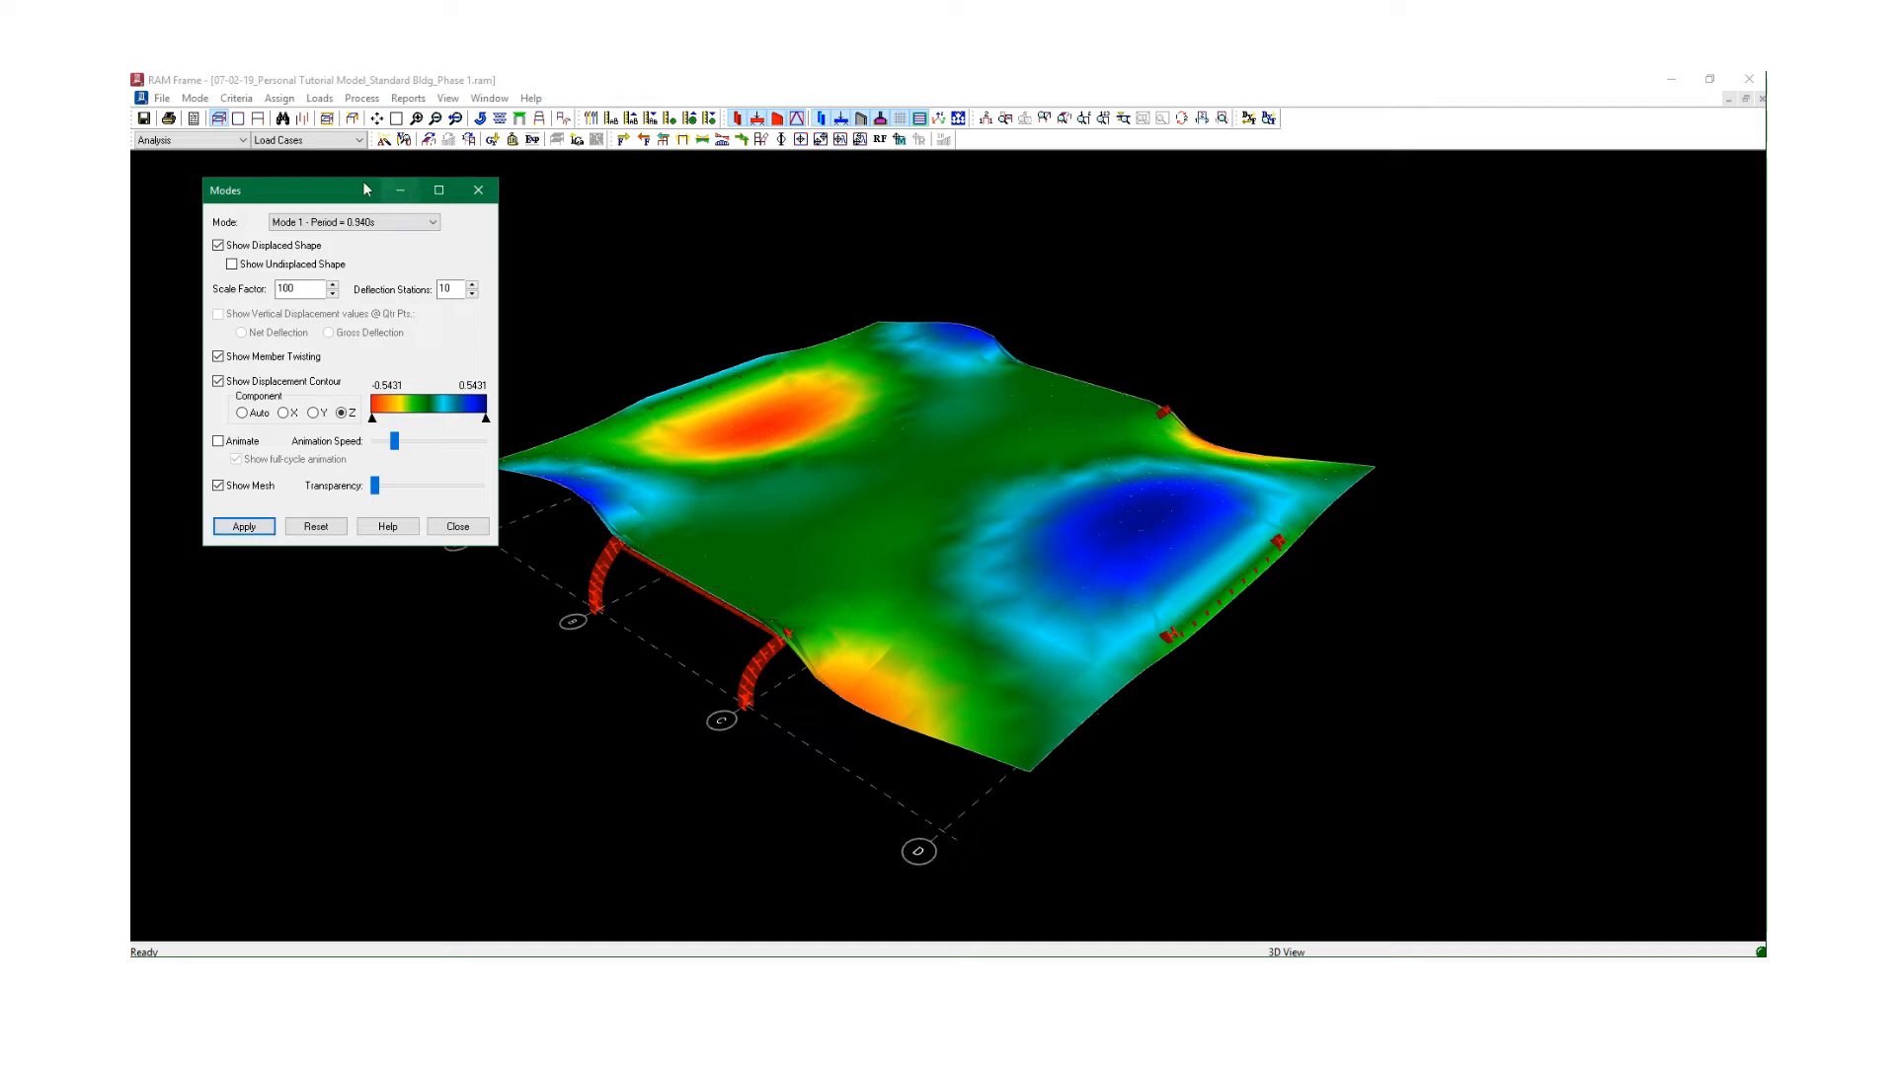
left_click_drag(363, 190, 322, 204)
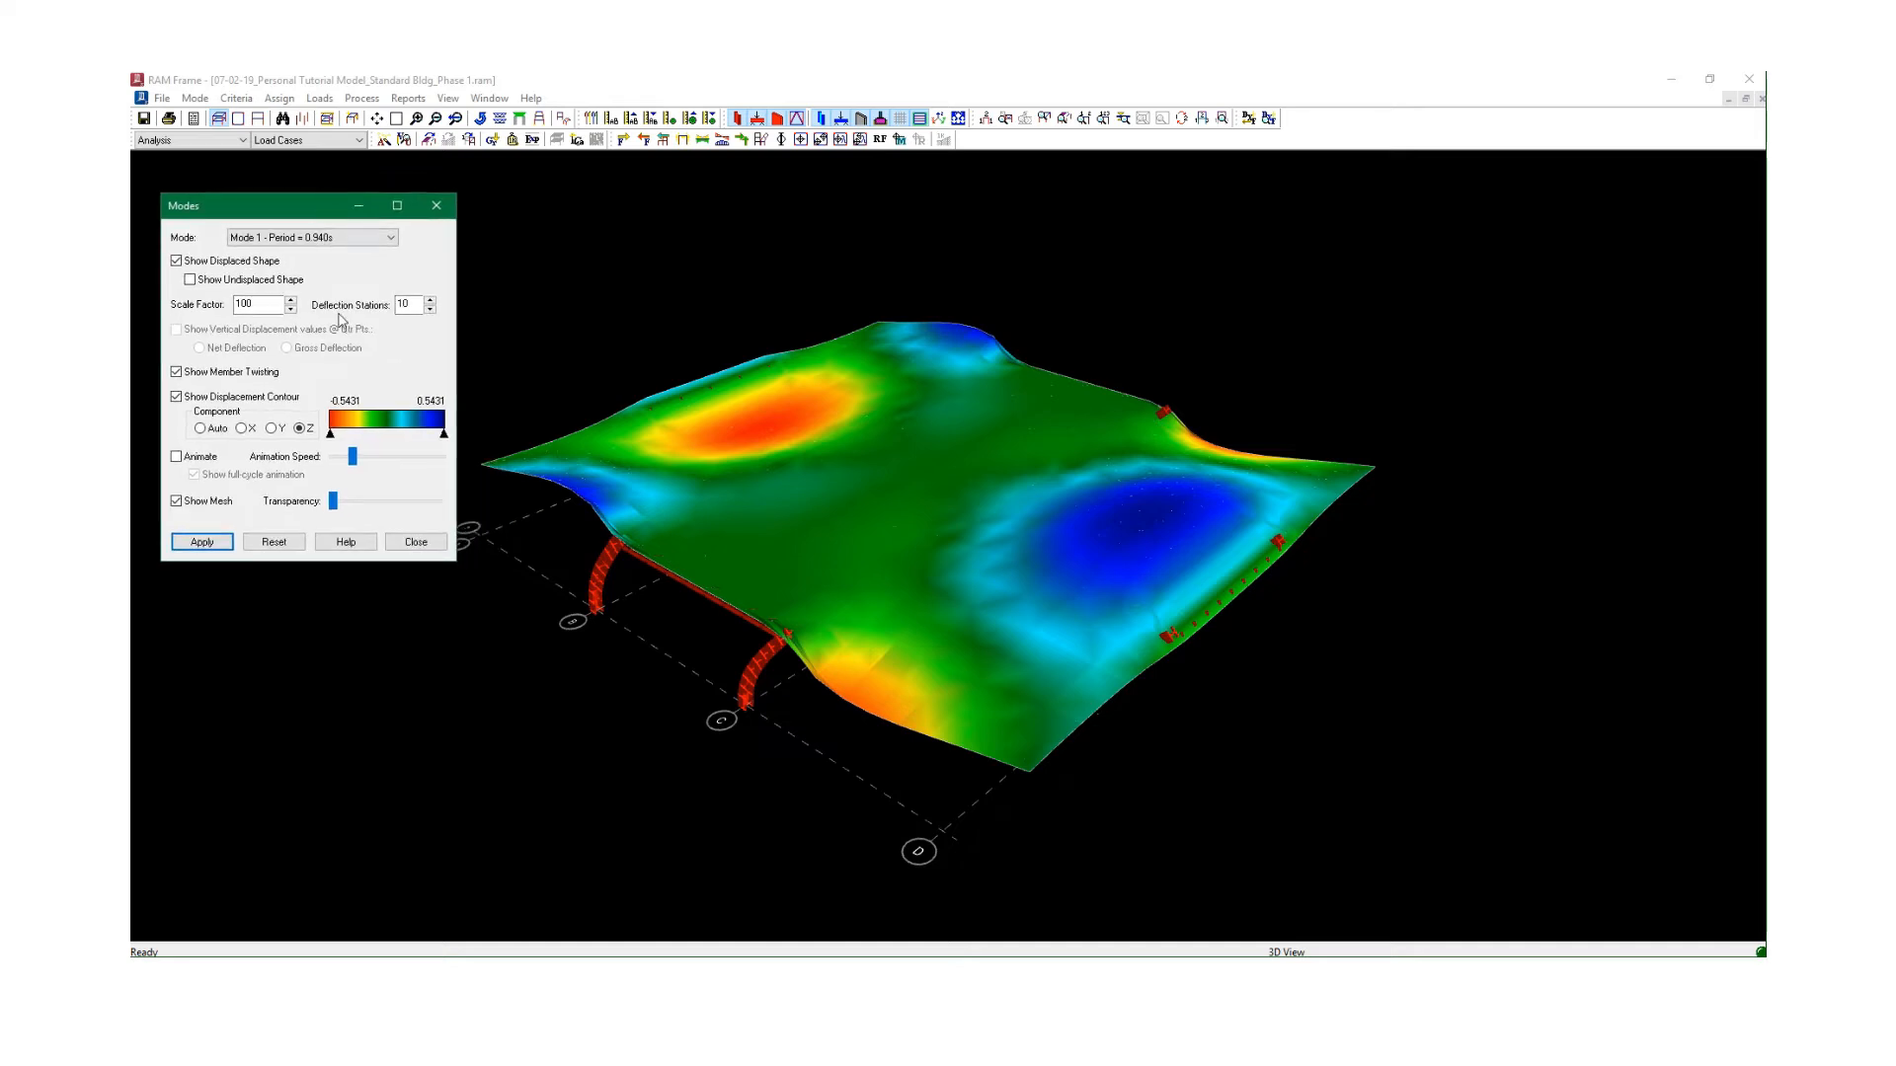
Set the mode shape's displacement contour component to Auto.
left_click(215, 430)
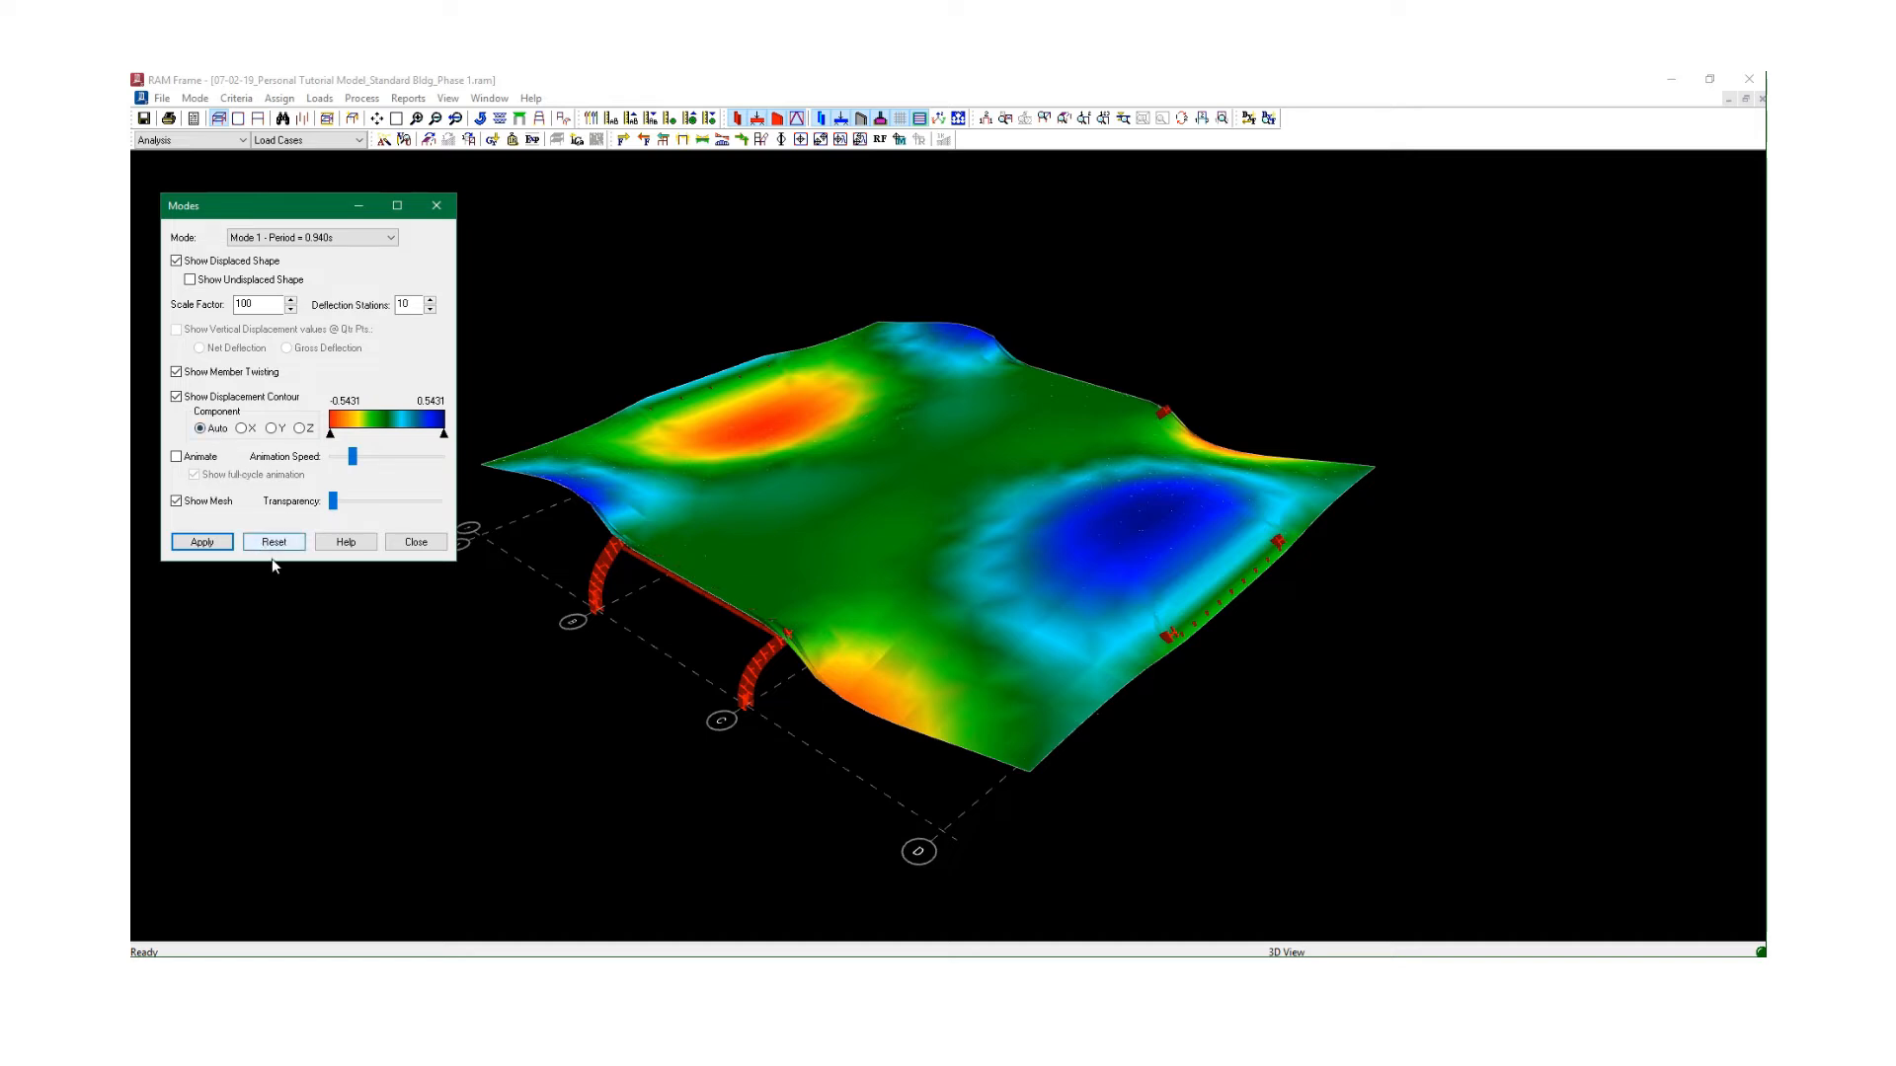
left_click(384, 242)
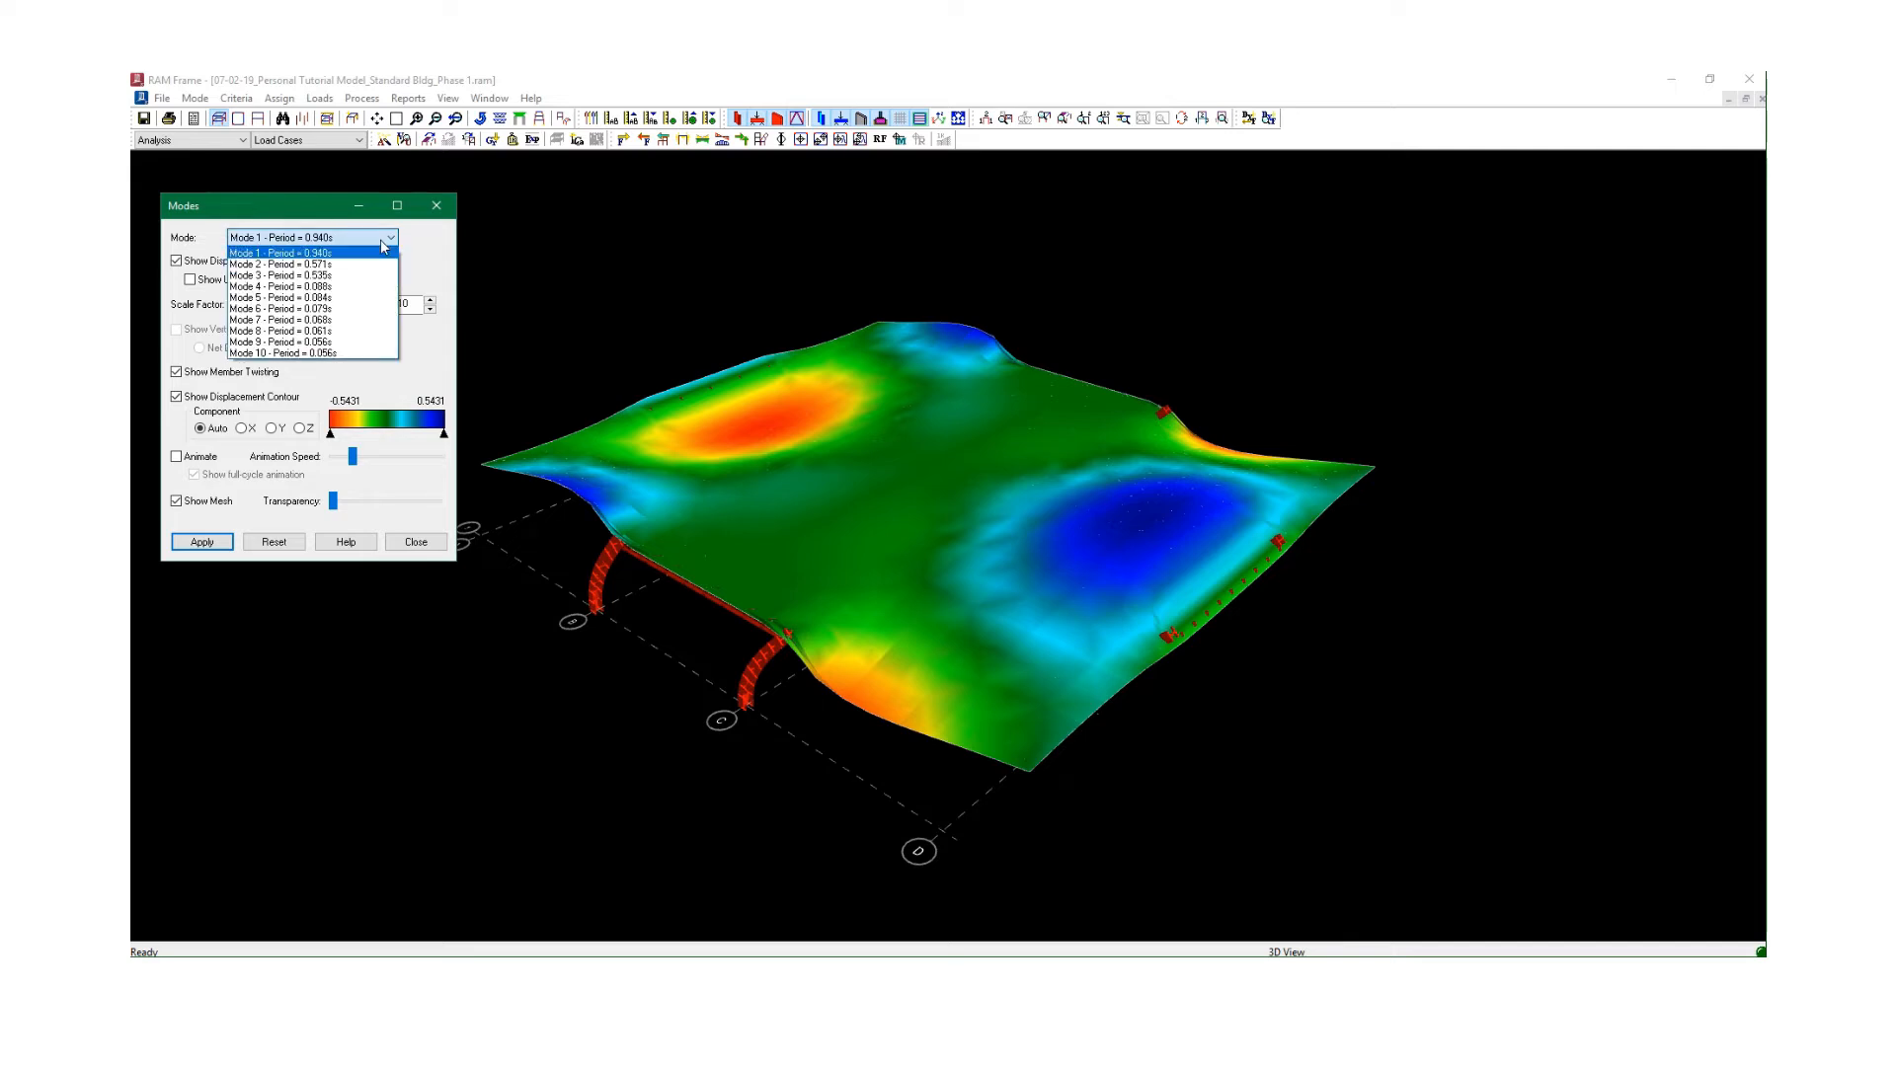
left_click(280, 265)
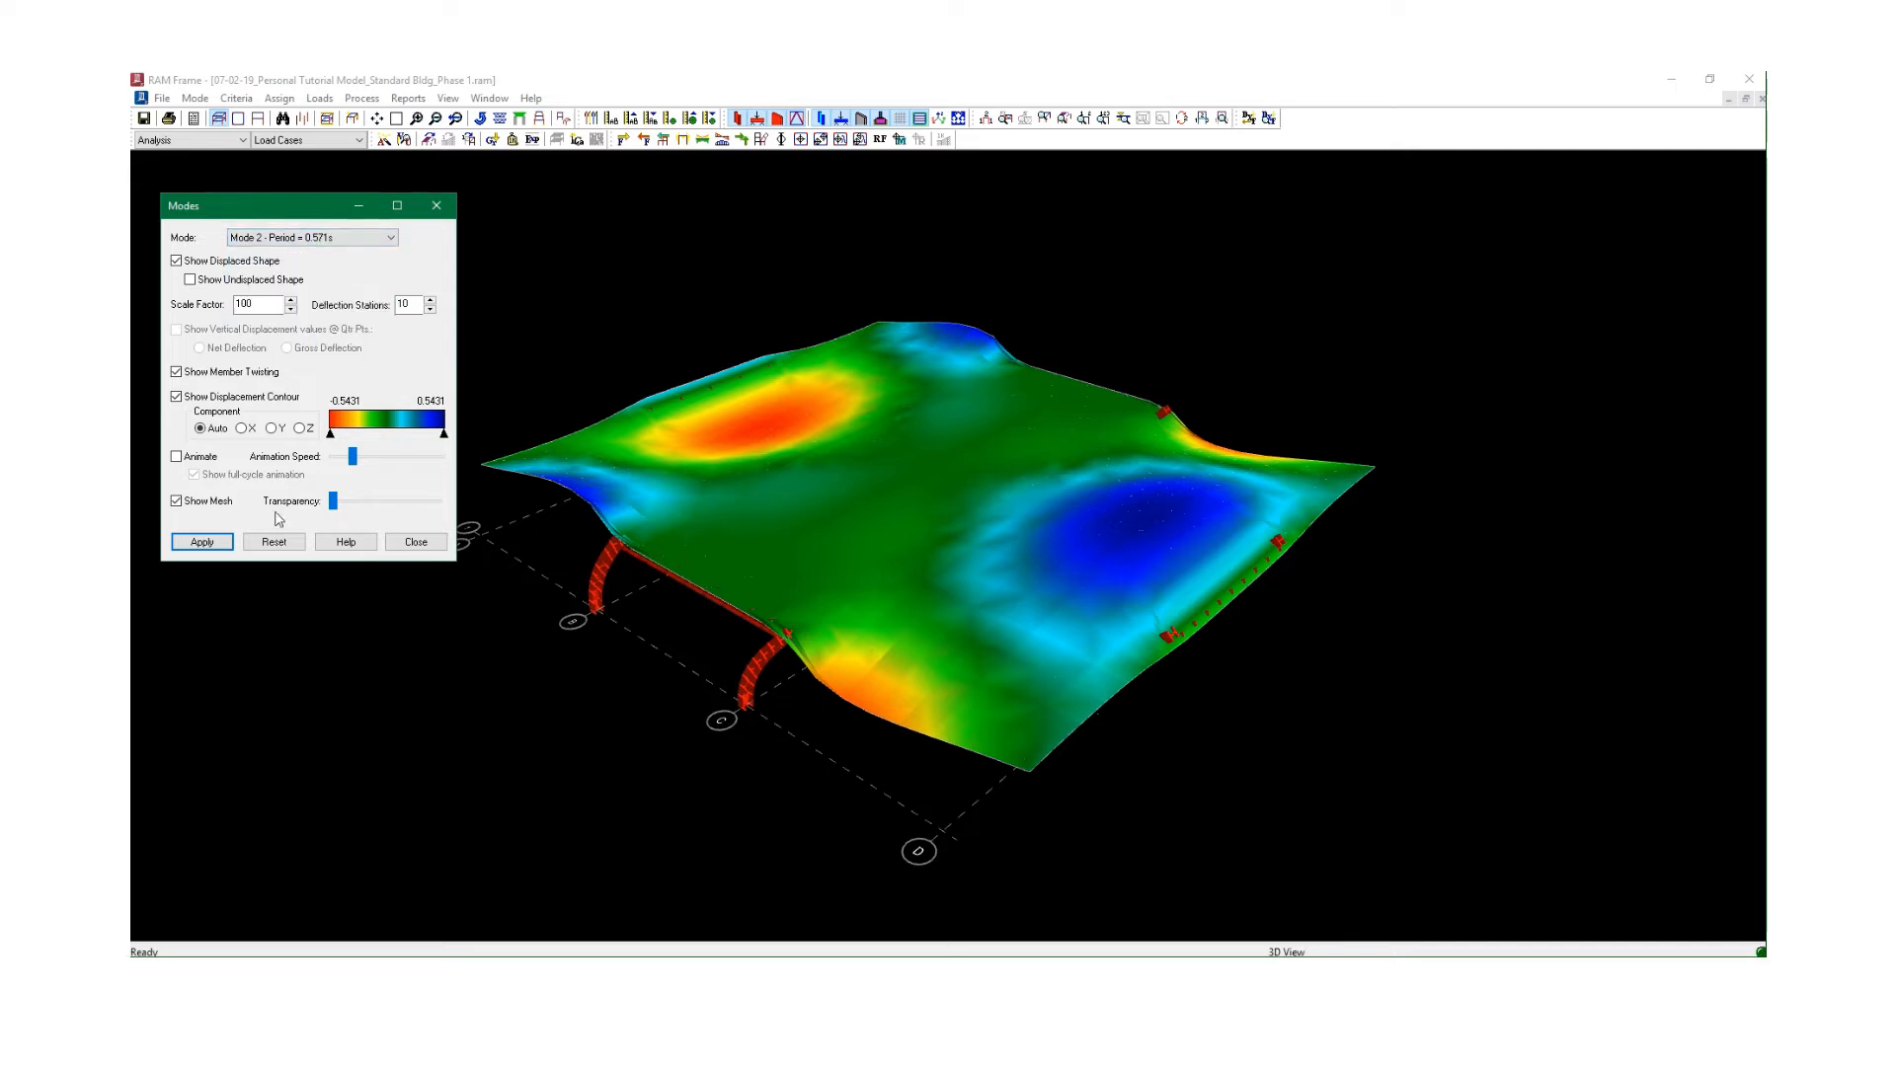
left_click(390, 238)
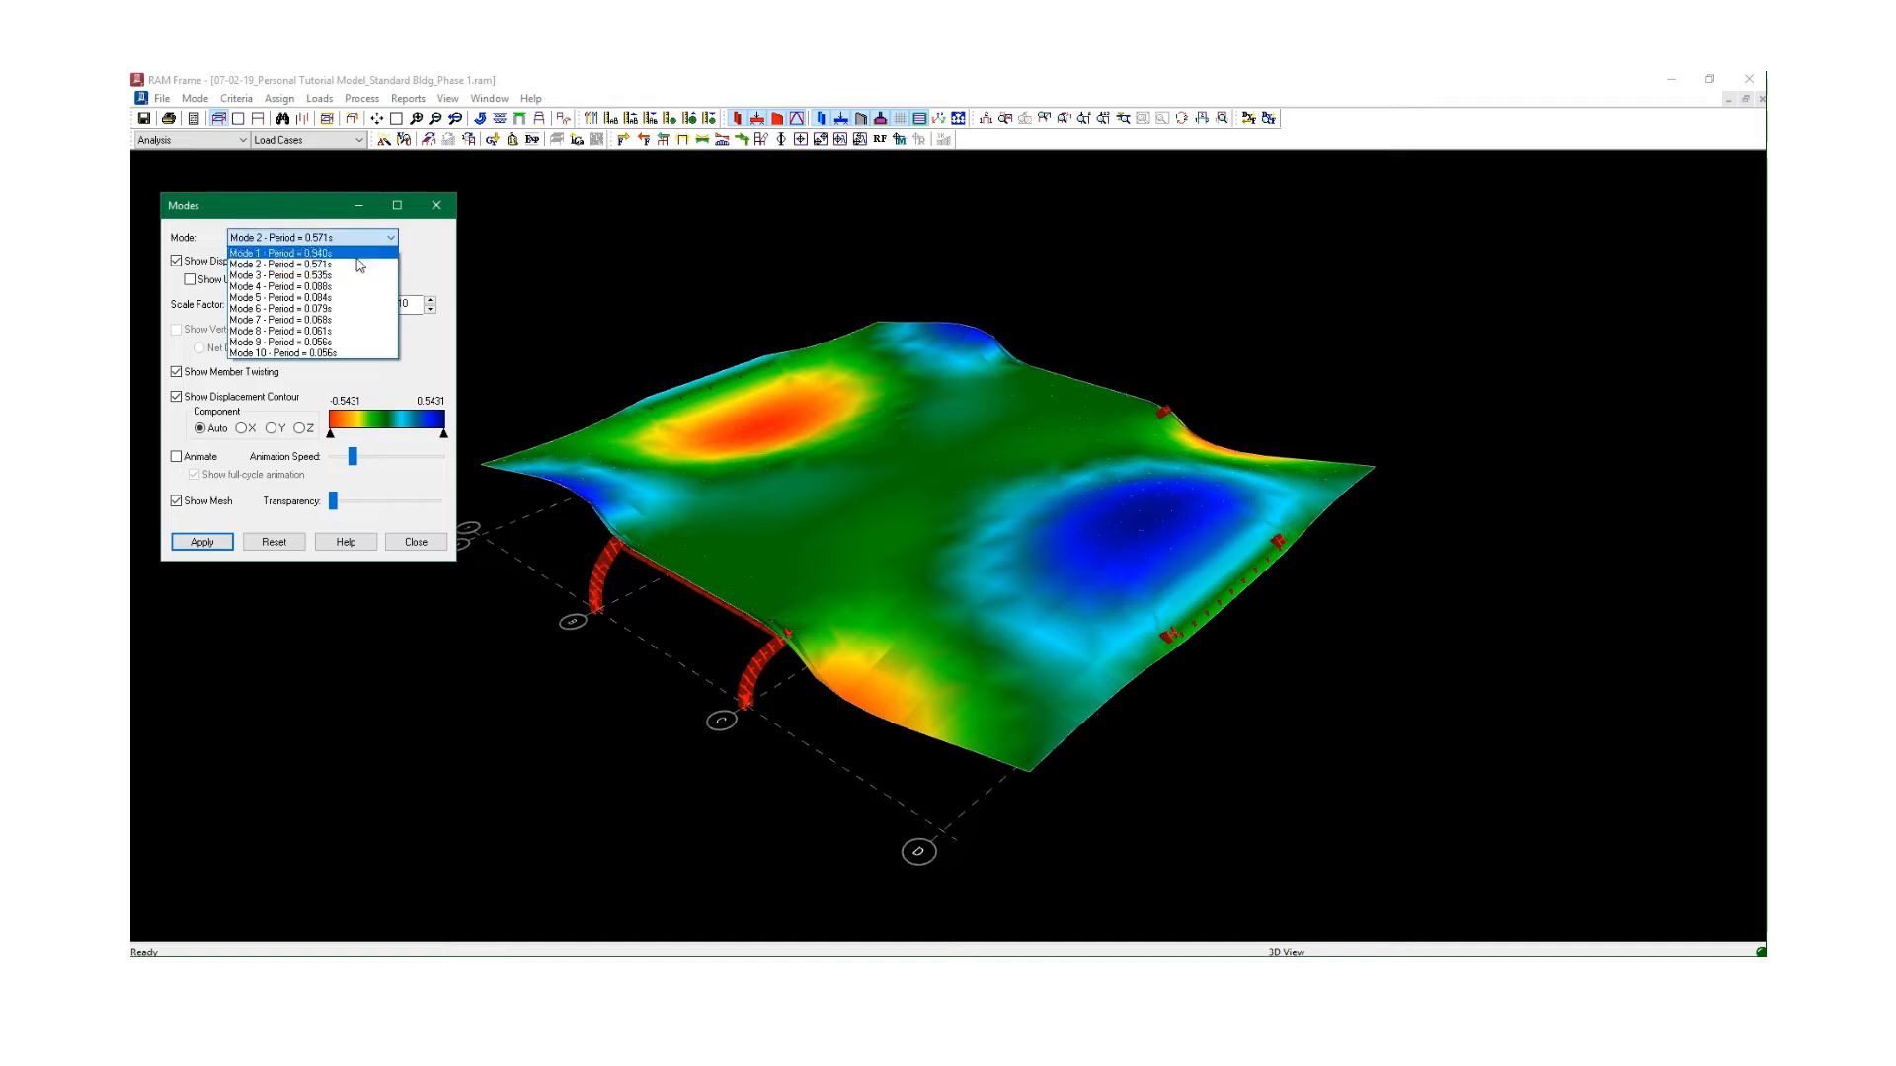
left_click(353, 255)
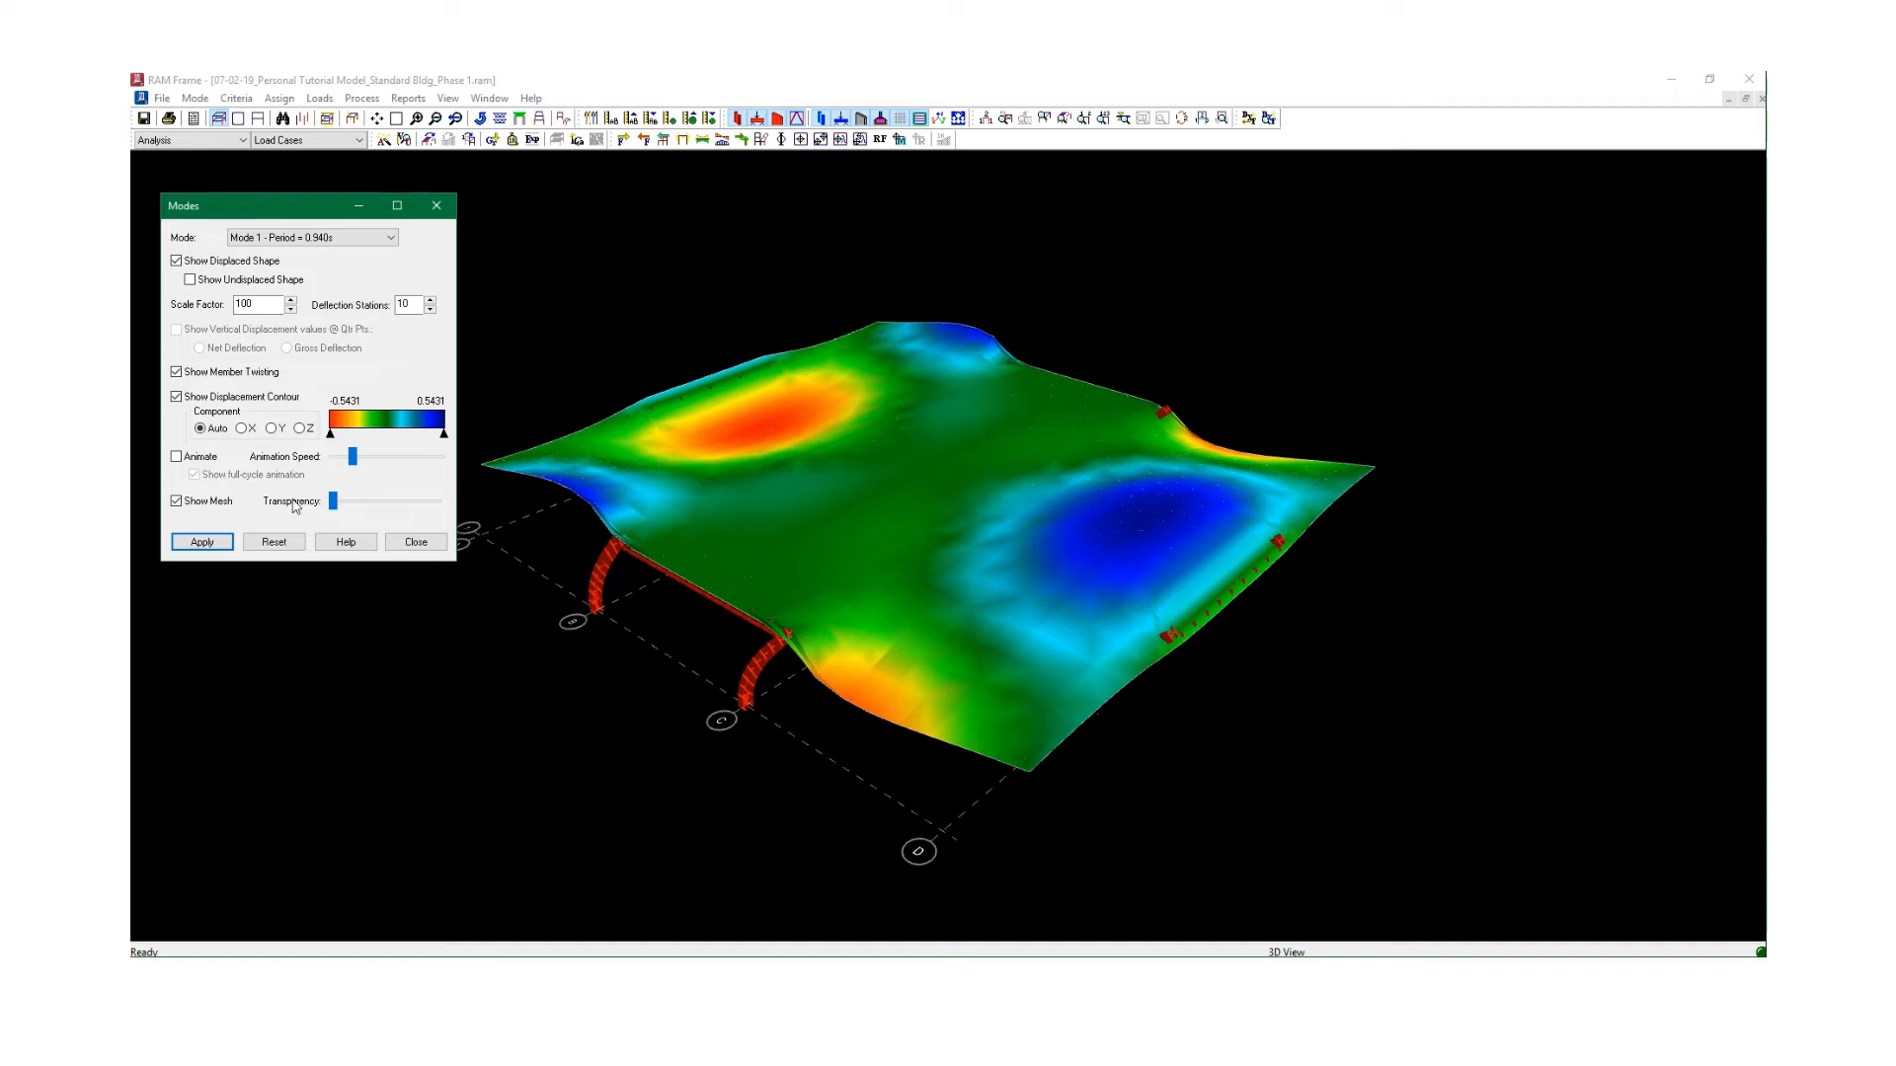
Animate the Mode 1 displaced shape through its full cycle with Auto displacement contours.
left_click_drag(327, 216, 263, 188)
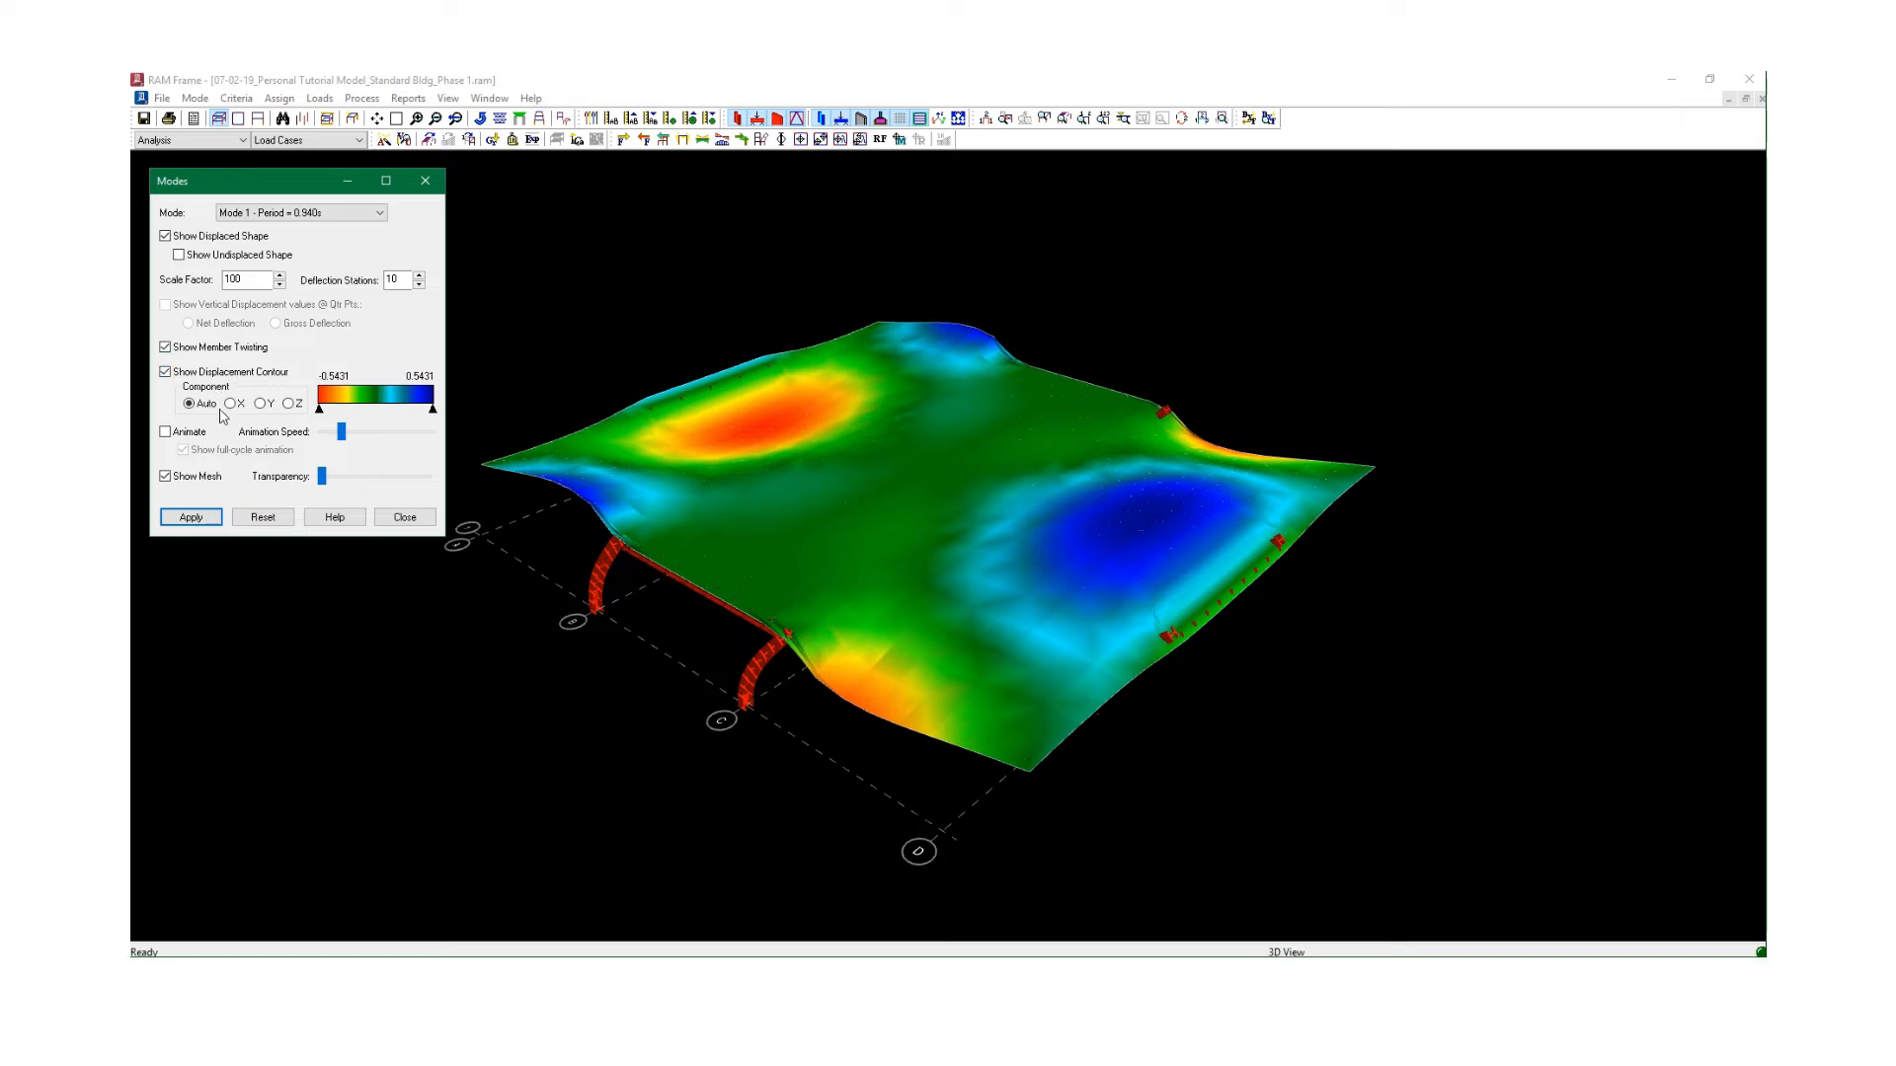
left_click(166, 431)
left_click(198, 517)
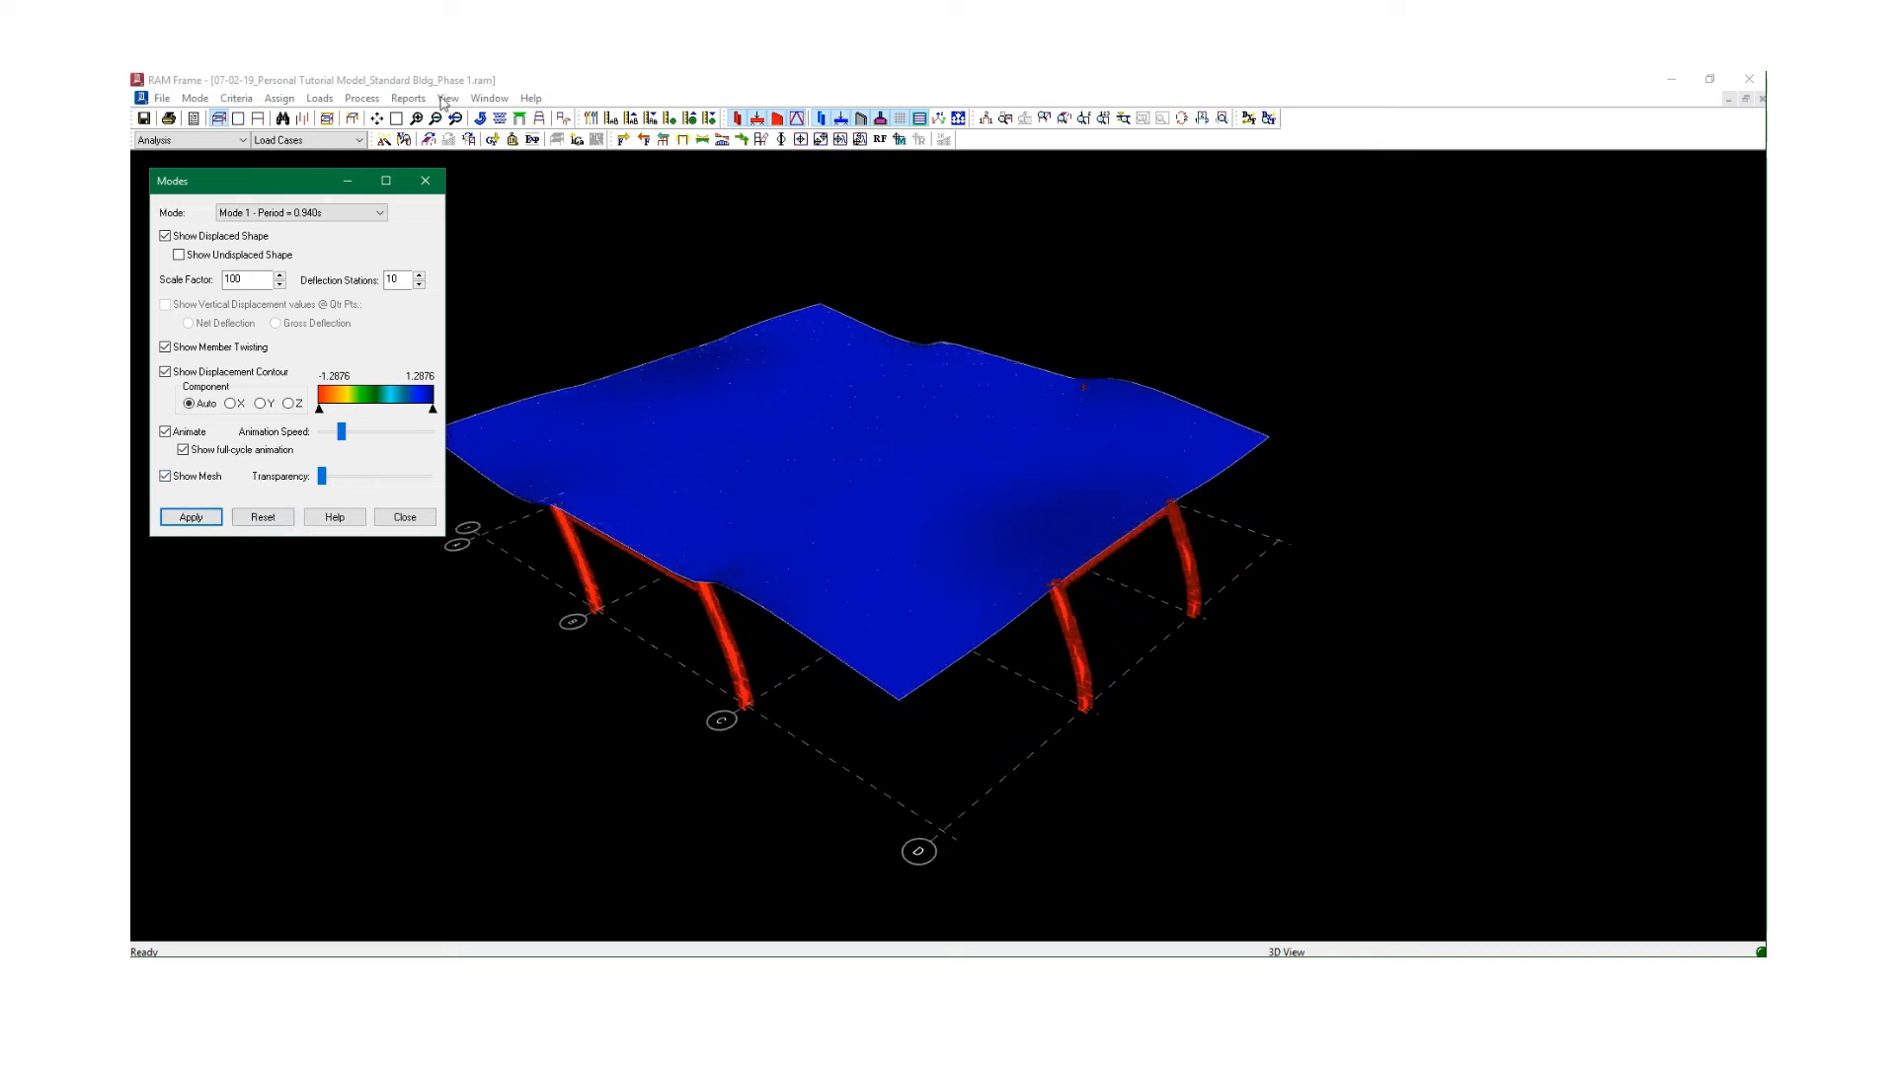
Animate the Mode 2 and Mode 3 shapes in turn, and close the mode shape display.
left_click(319, 216)
left_click(304, 241)
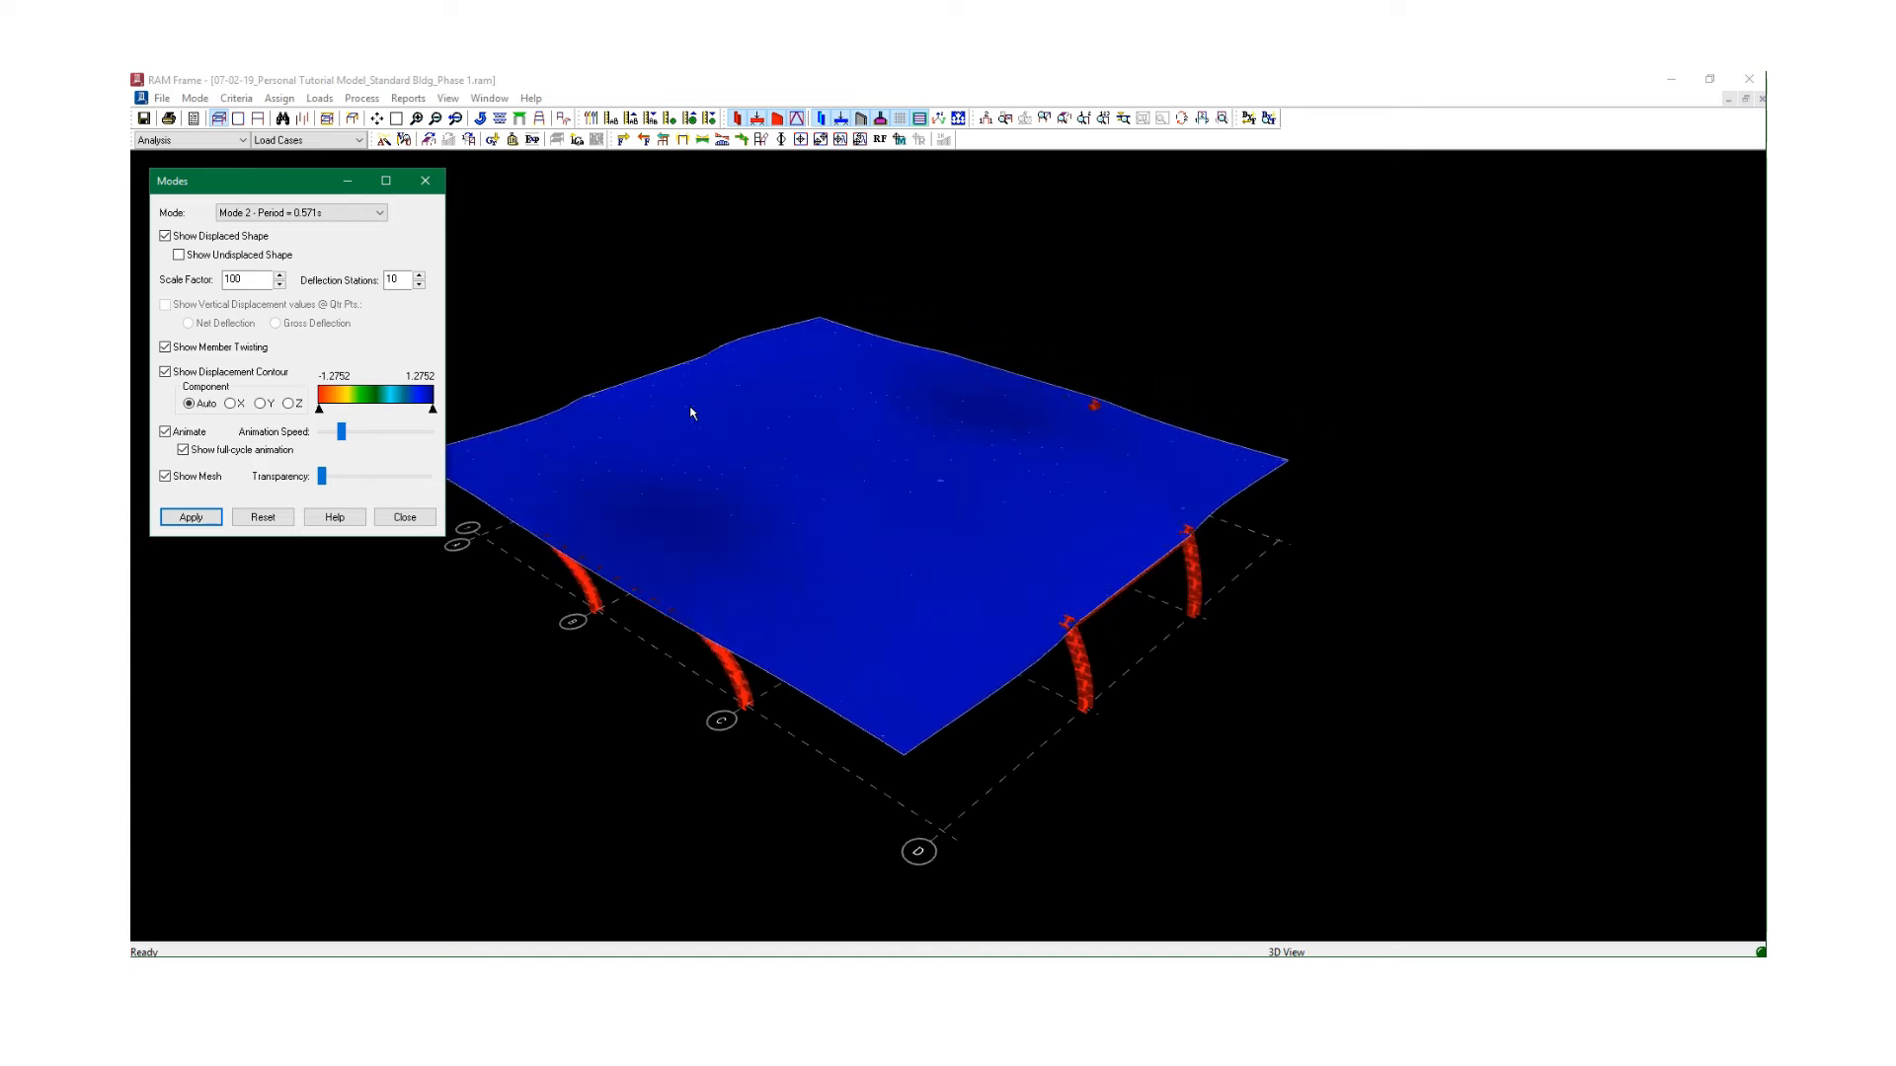
left_click(333, 214)
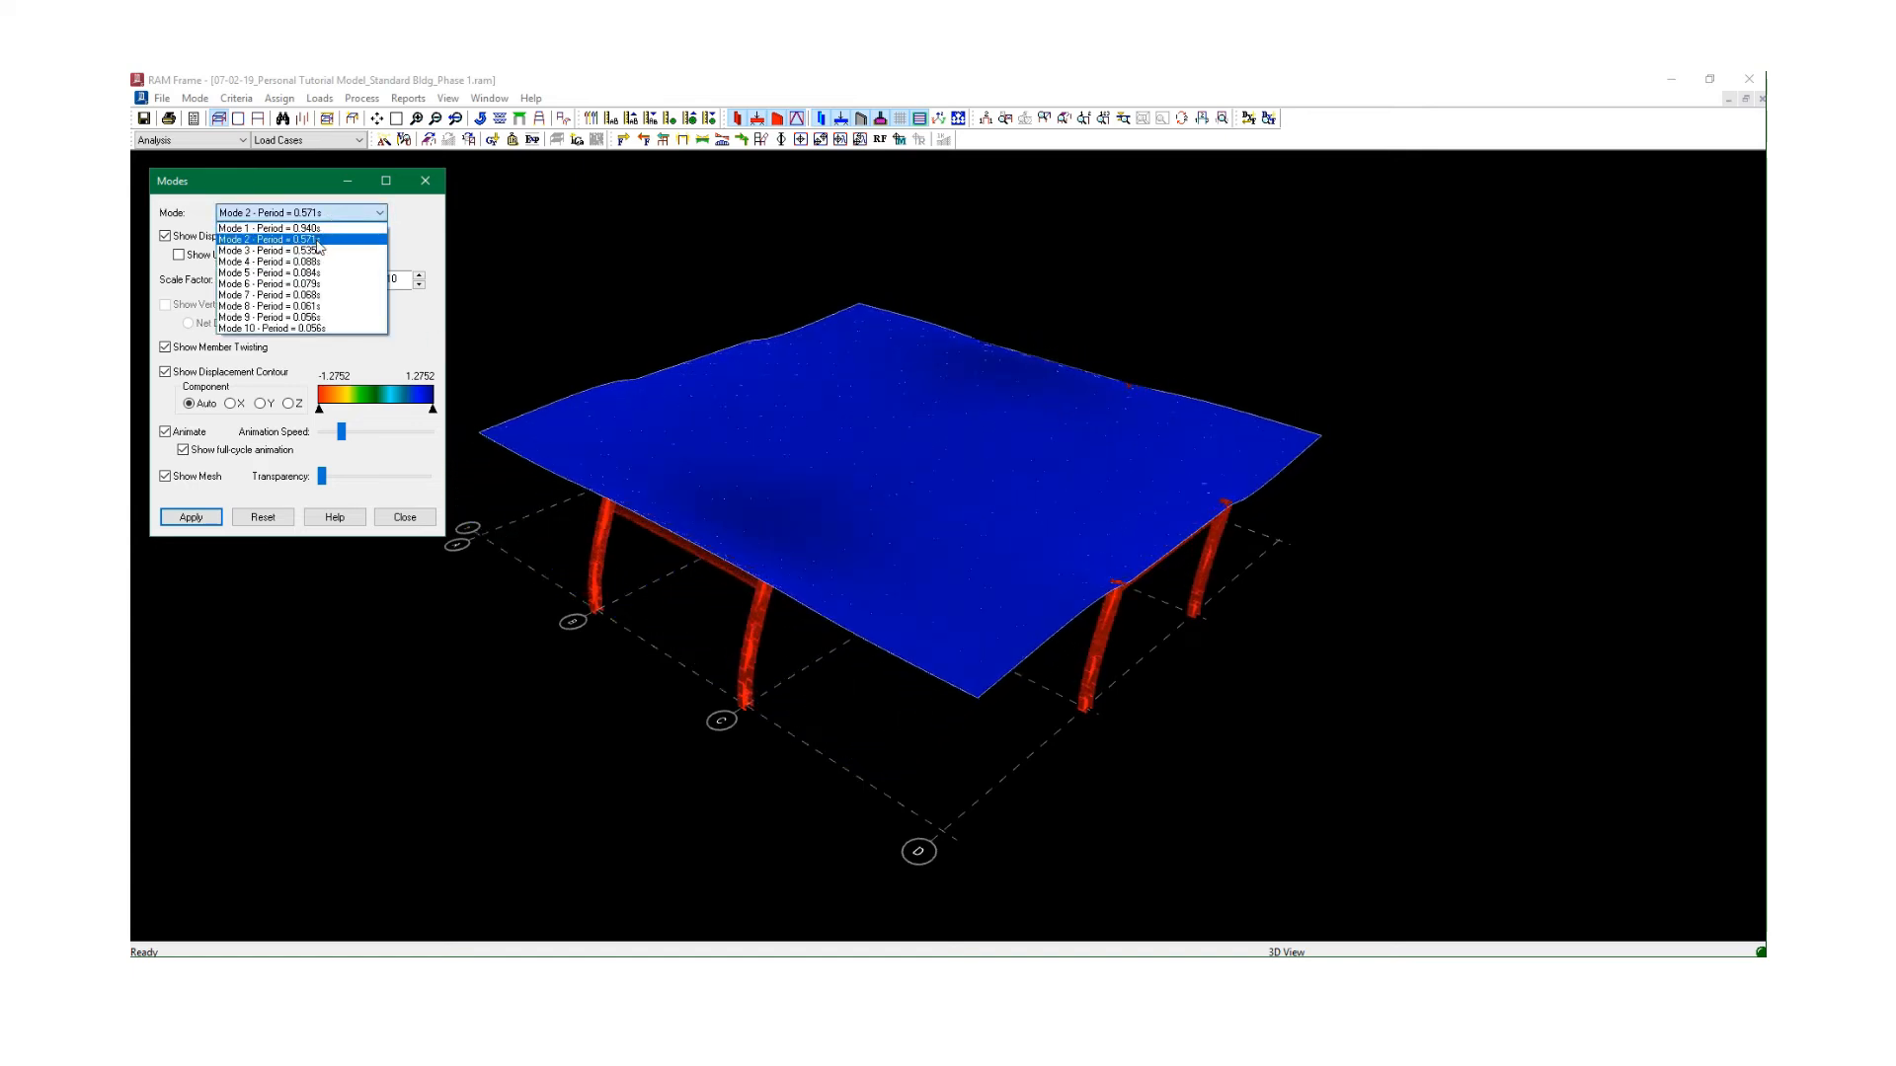
left_click(316, 250)
left_click(190, 515)
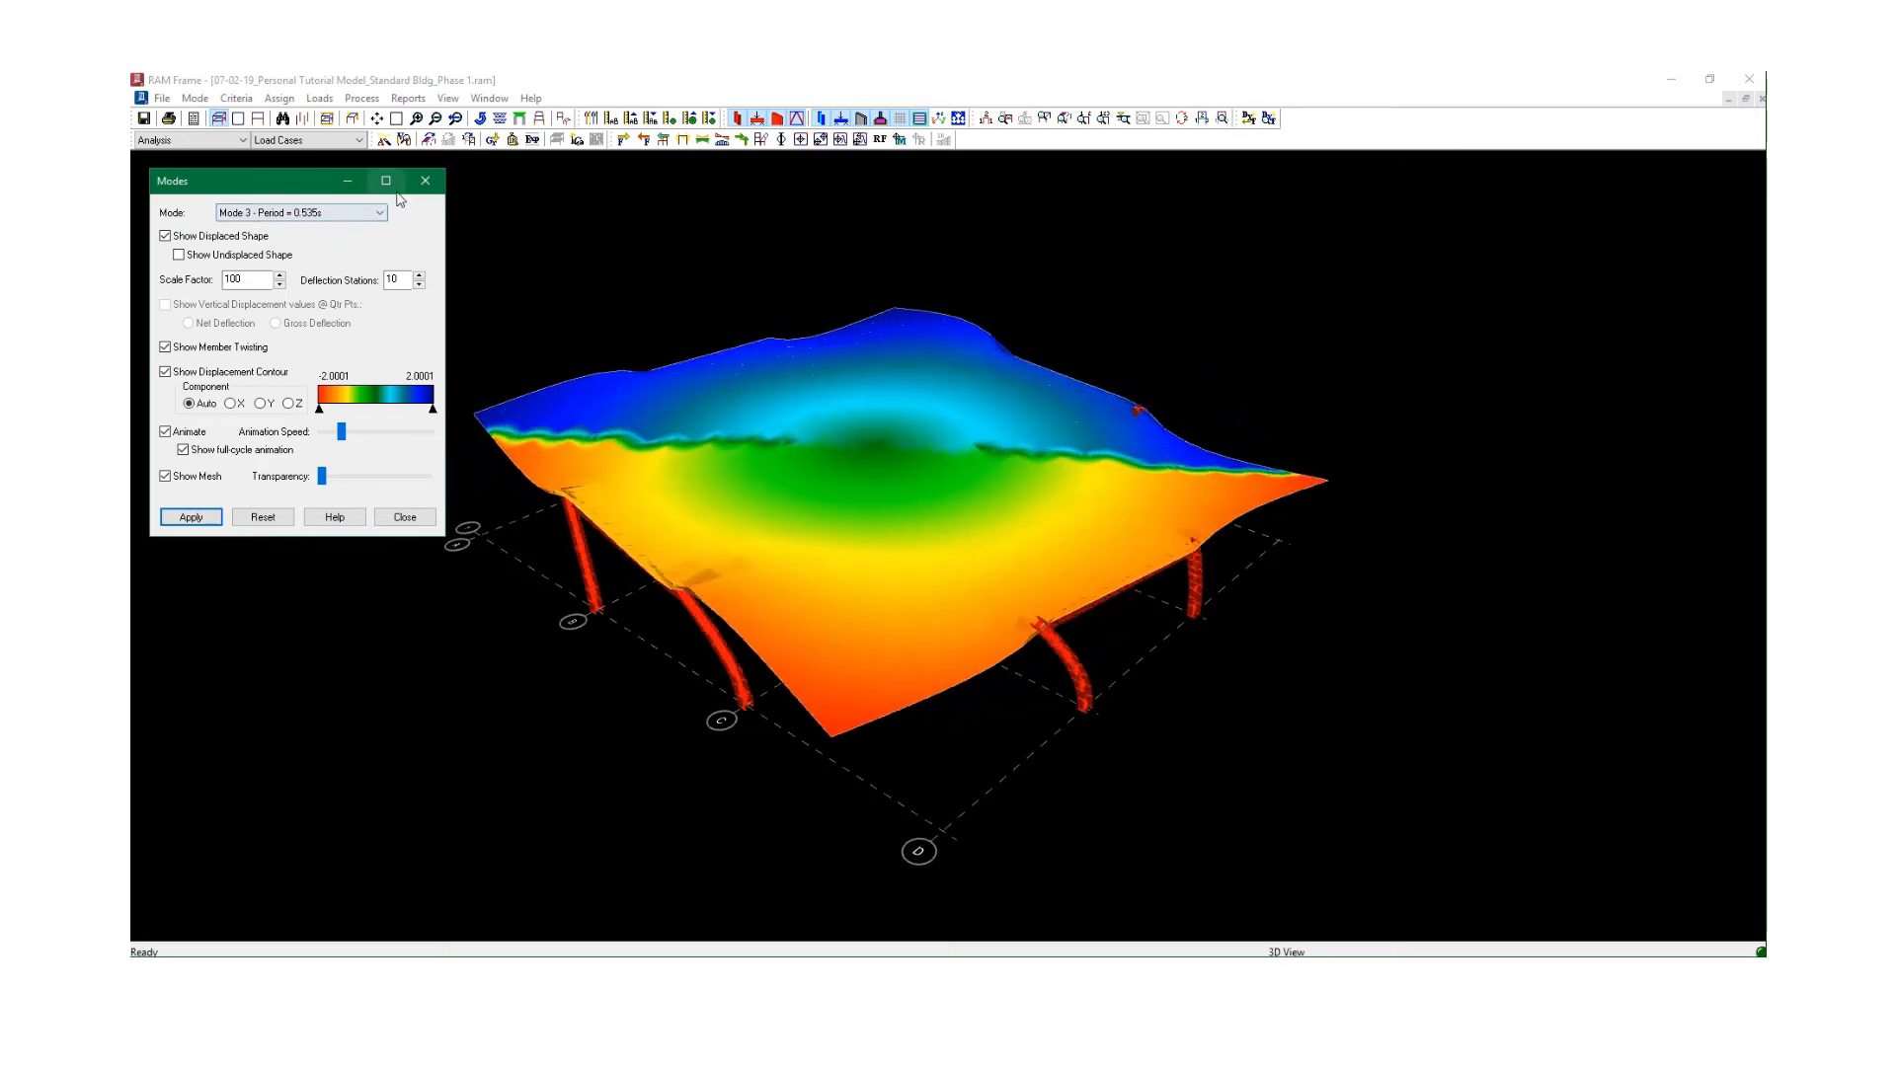
left_click_drag(310, 192, 329, 204)
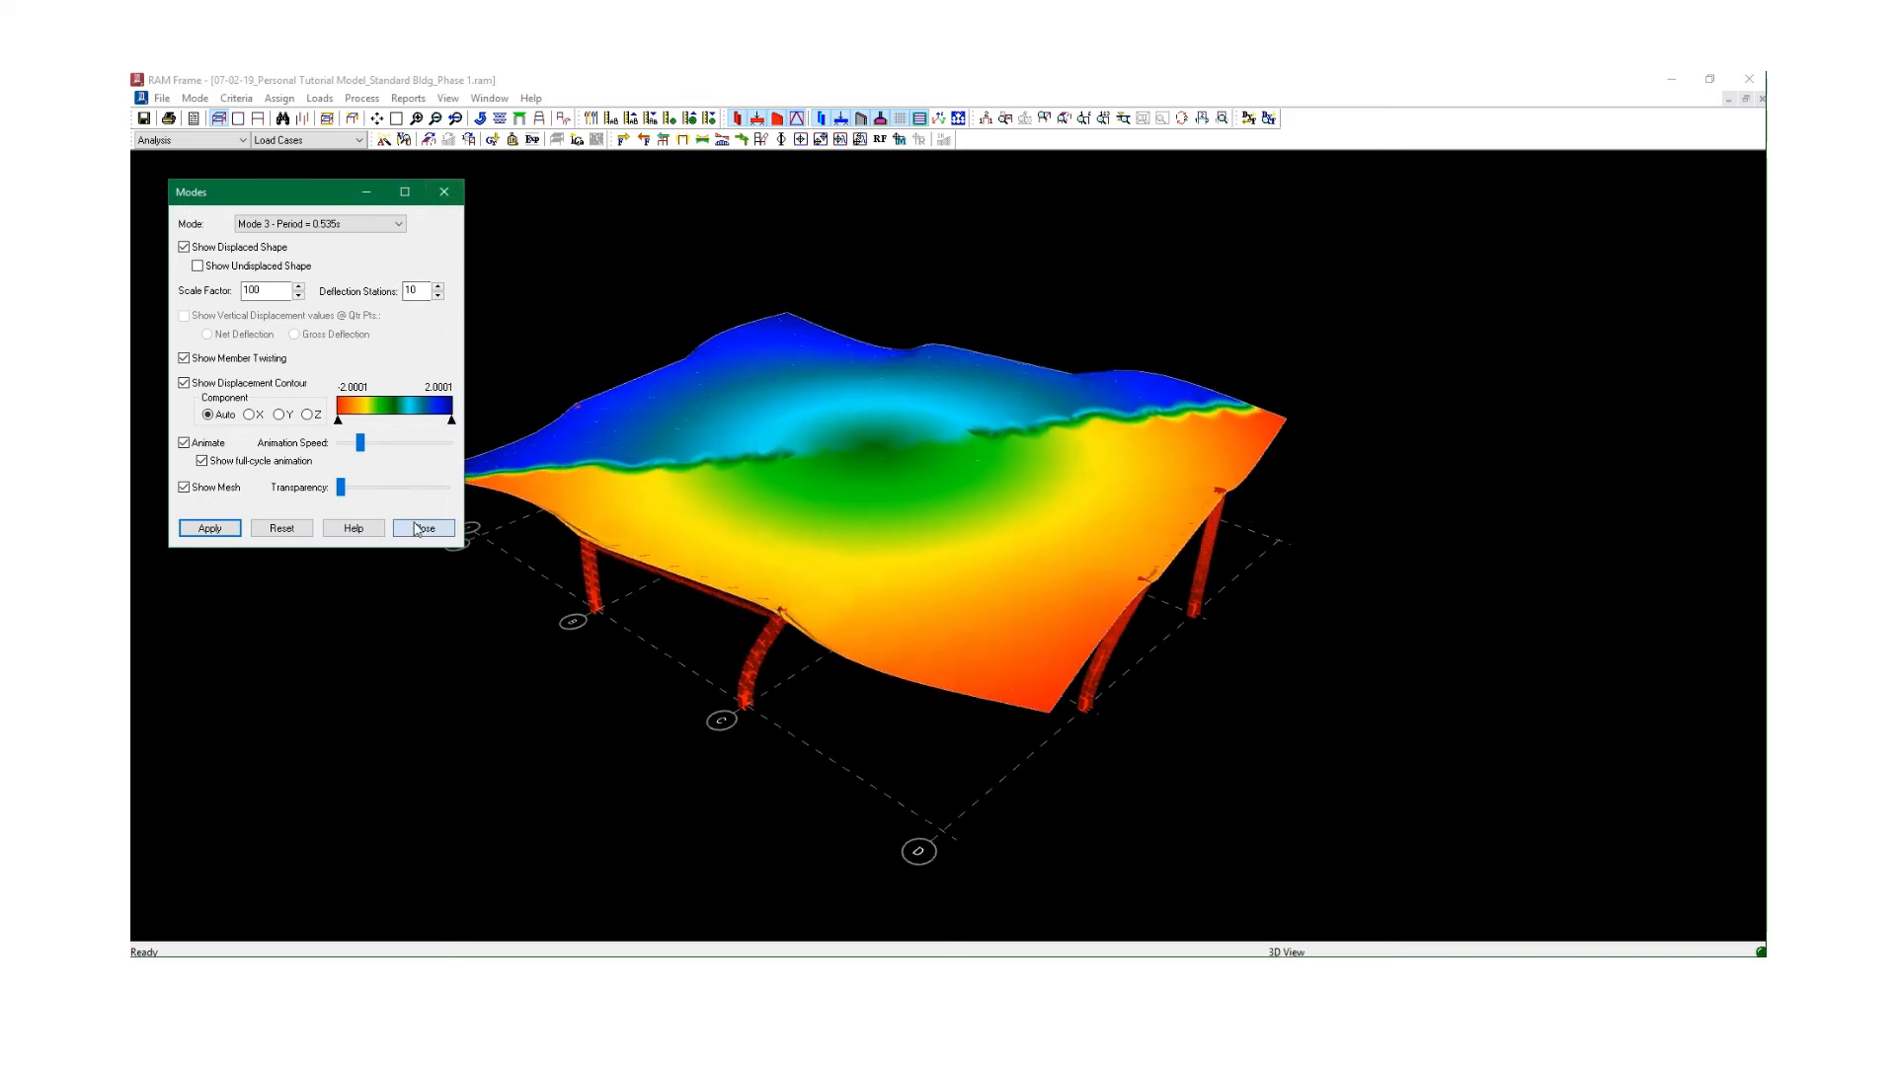
left_click(442, 194)
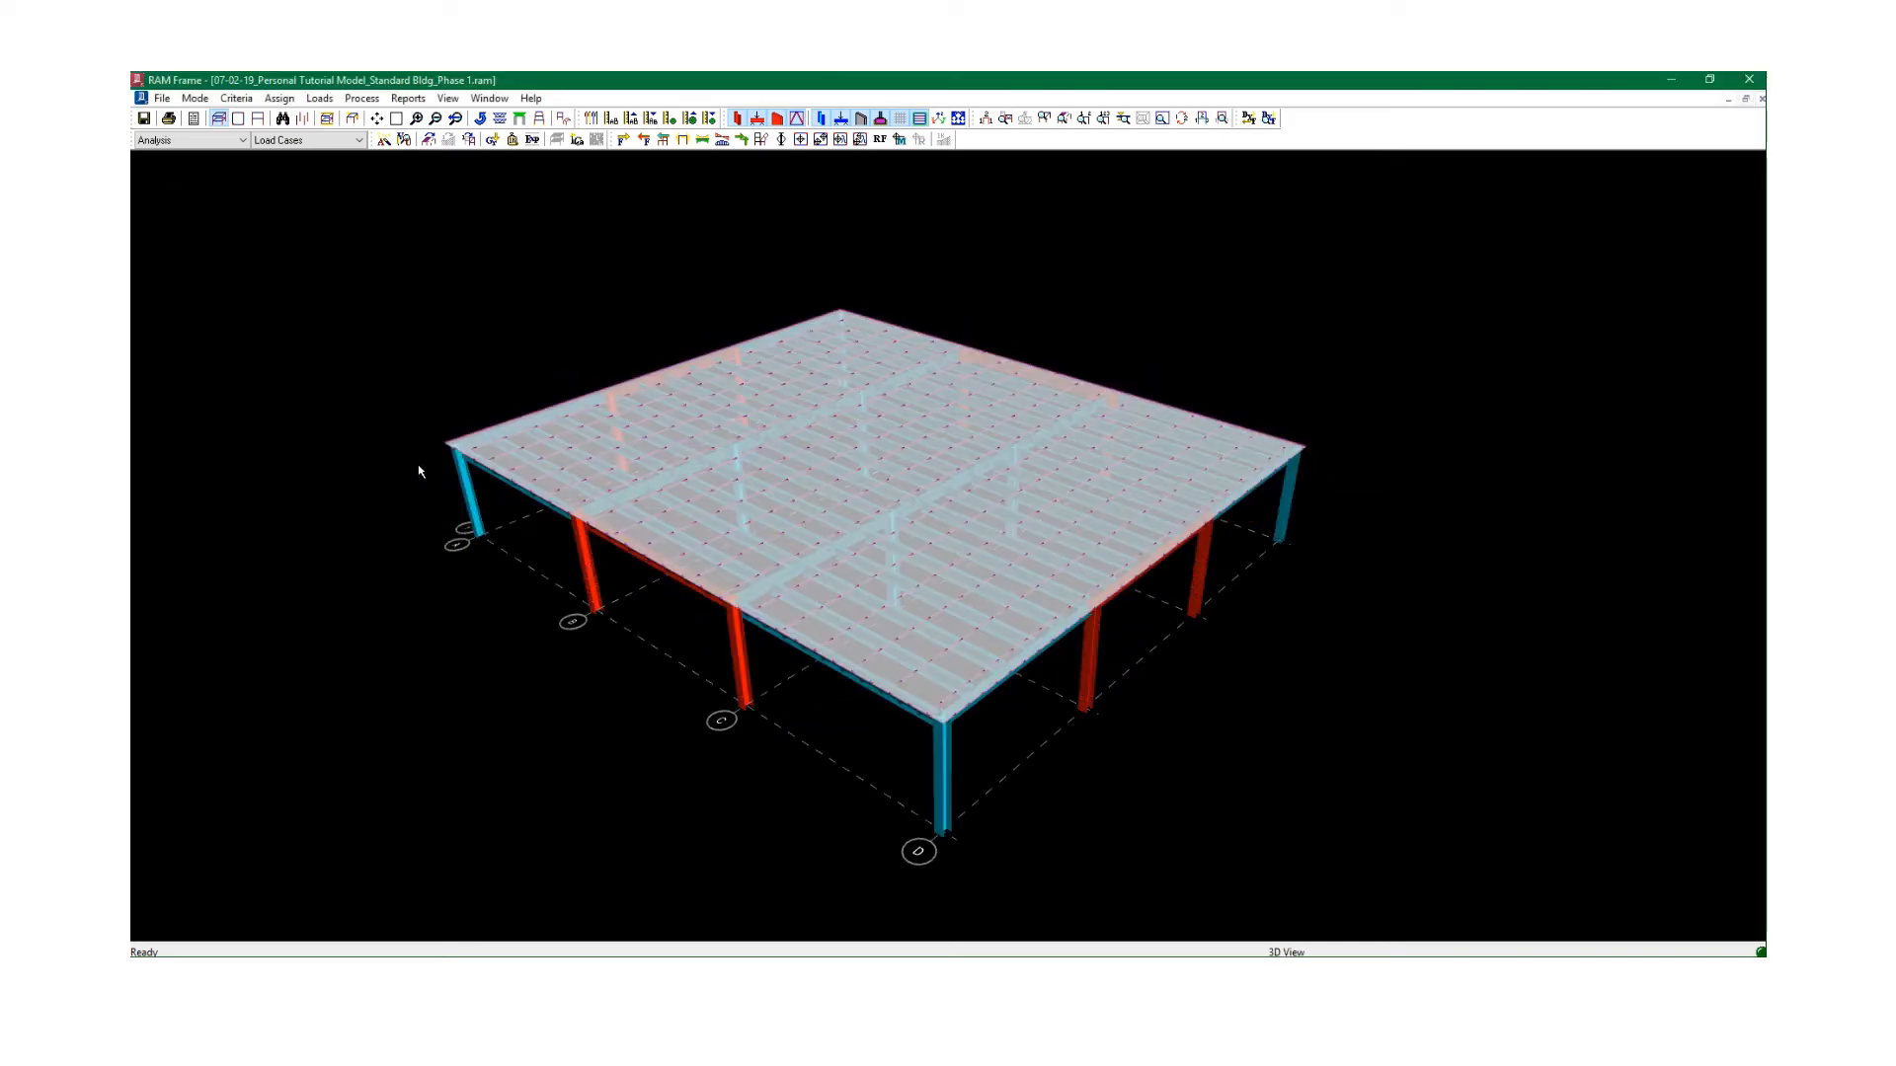
Display and animate the structure's displacements under the RAMUSER dead load, and close the displacement display.
left_click(762, 140)
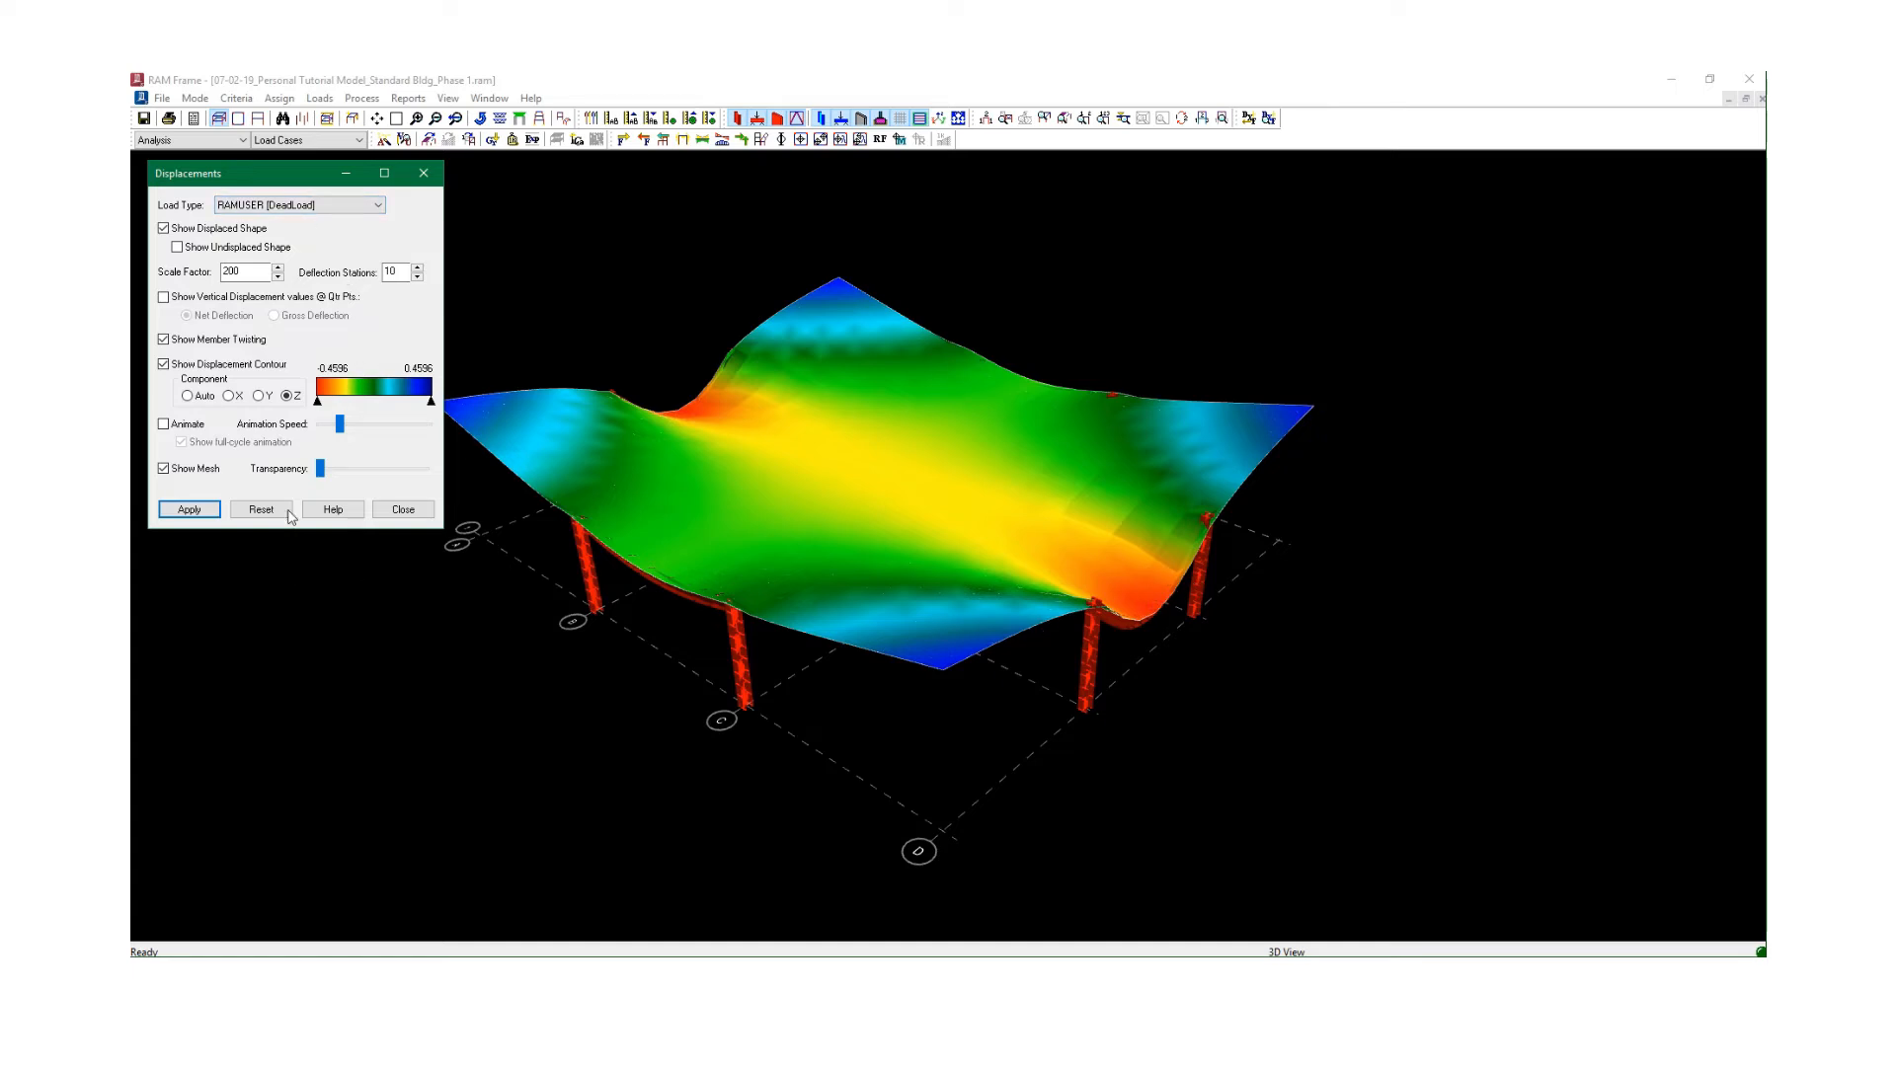
left_click(186, 424)
left_click(191, 508)
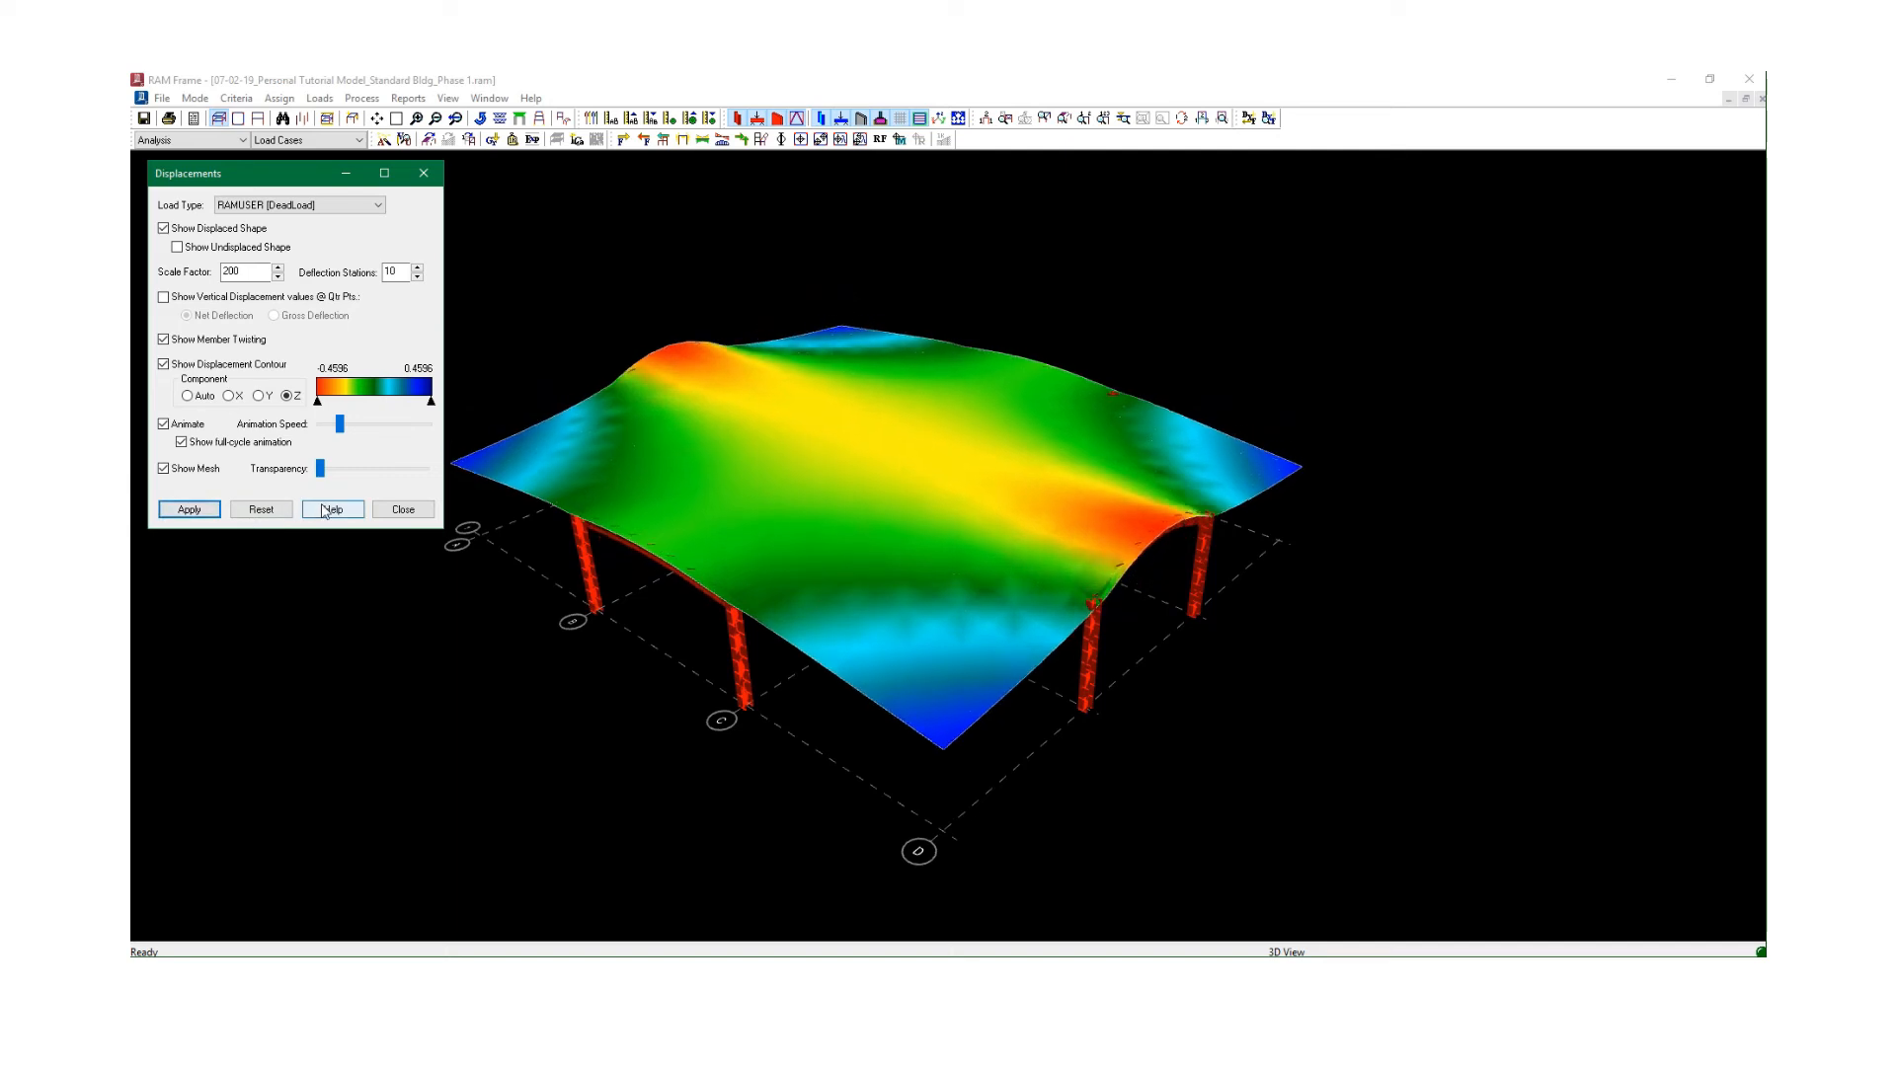
left_click(403, 510)
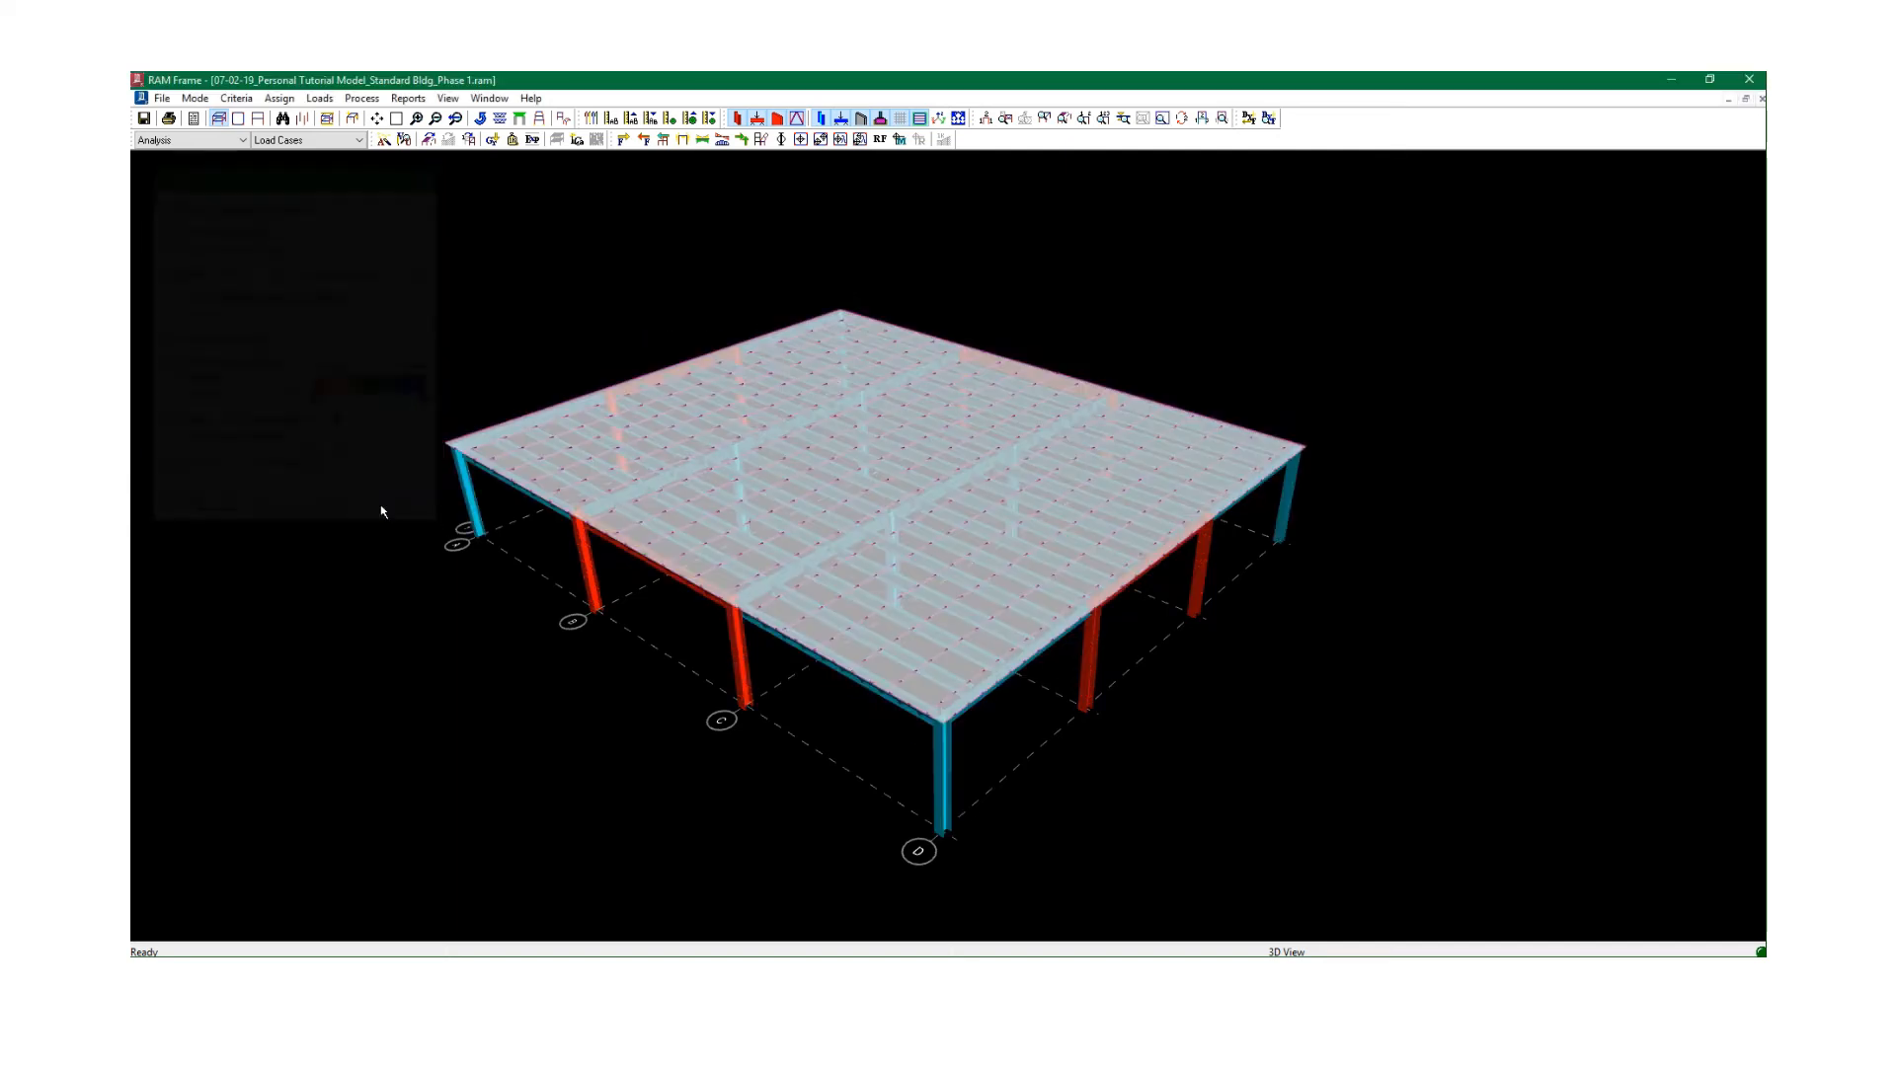
Display the displaced shape with Z contours for the Wind_ASCE710_1_X load case.
left_click(762, 140)
left_click(331, 208)
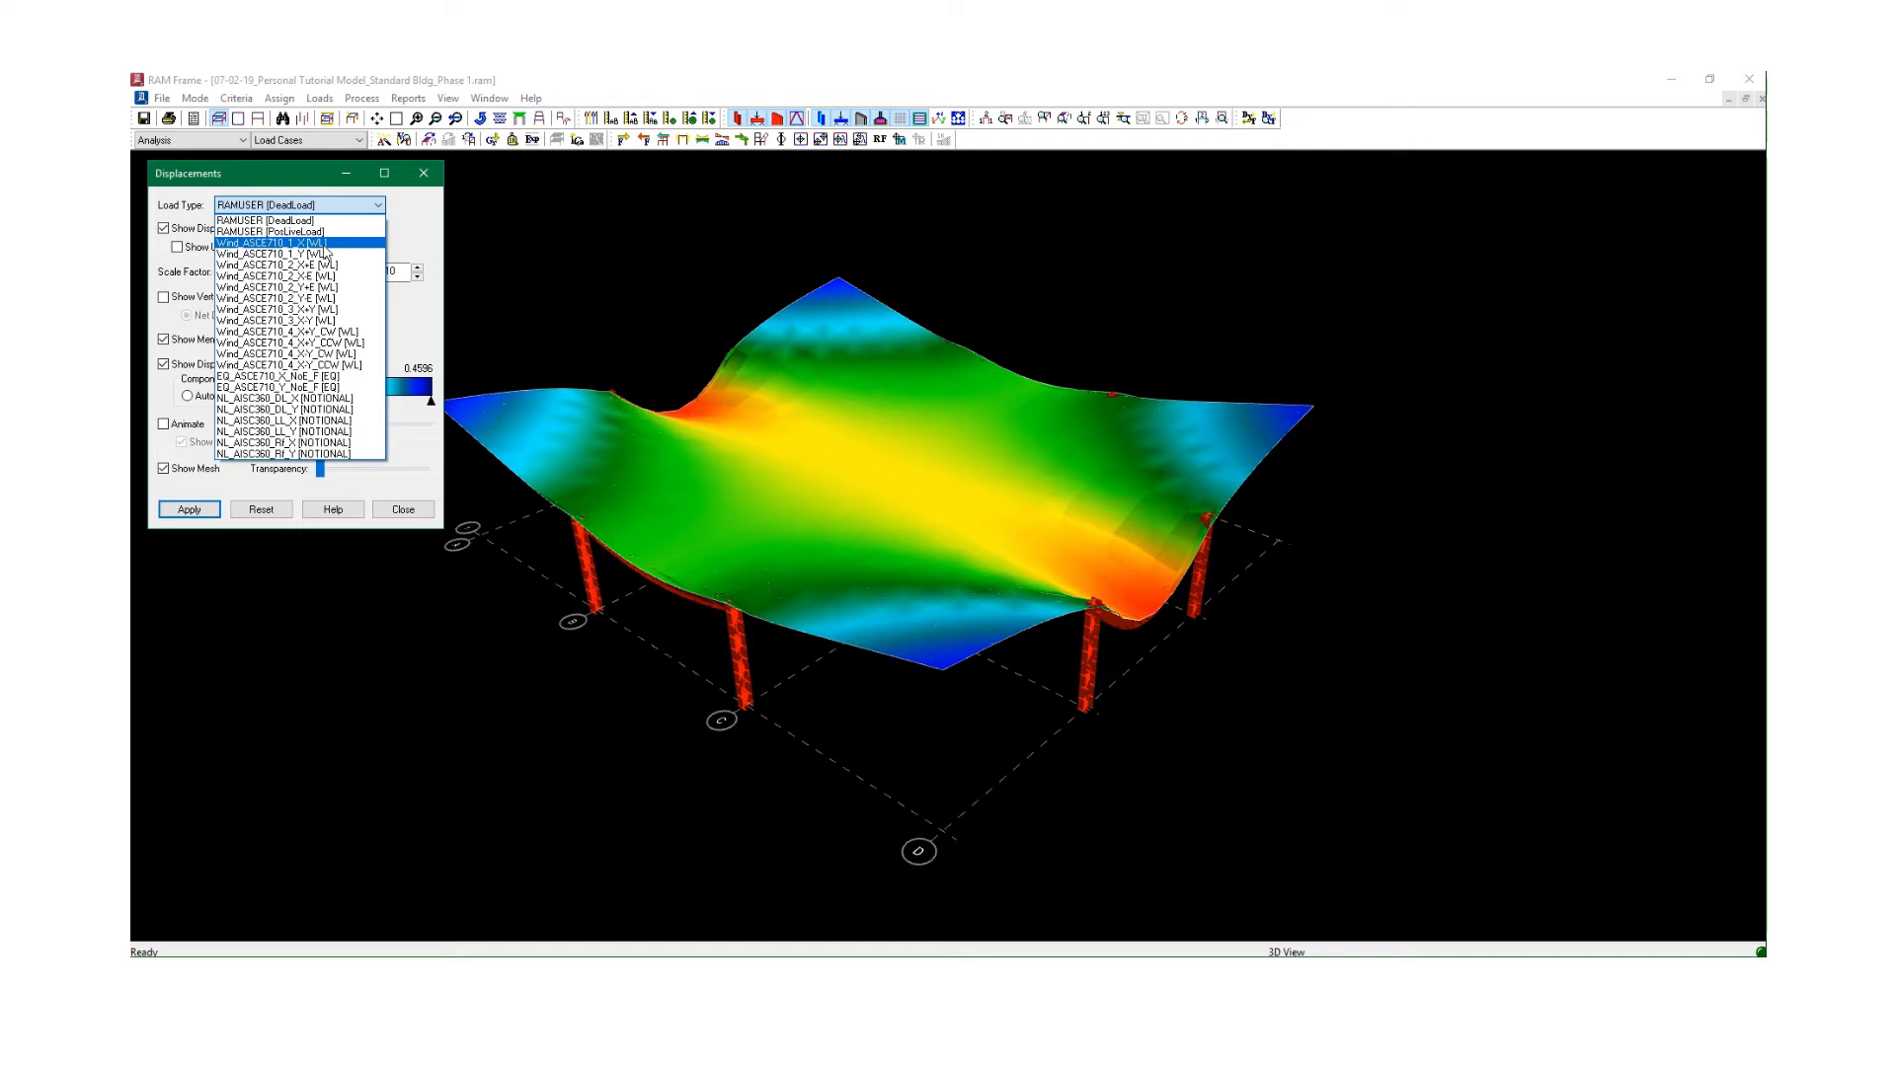
left_click(325, 244)
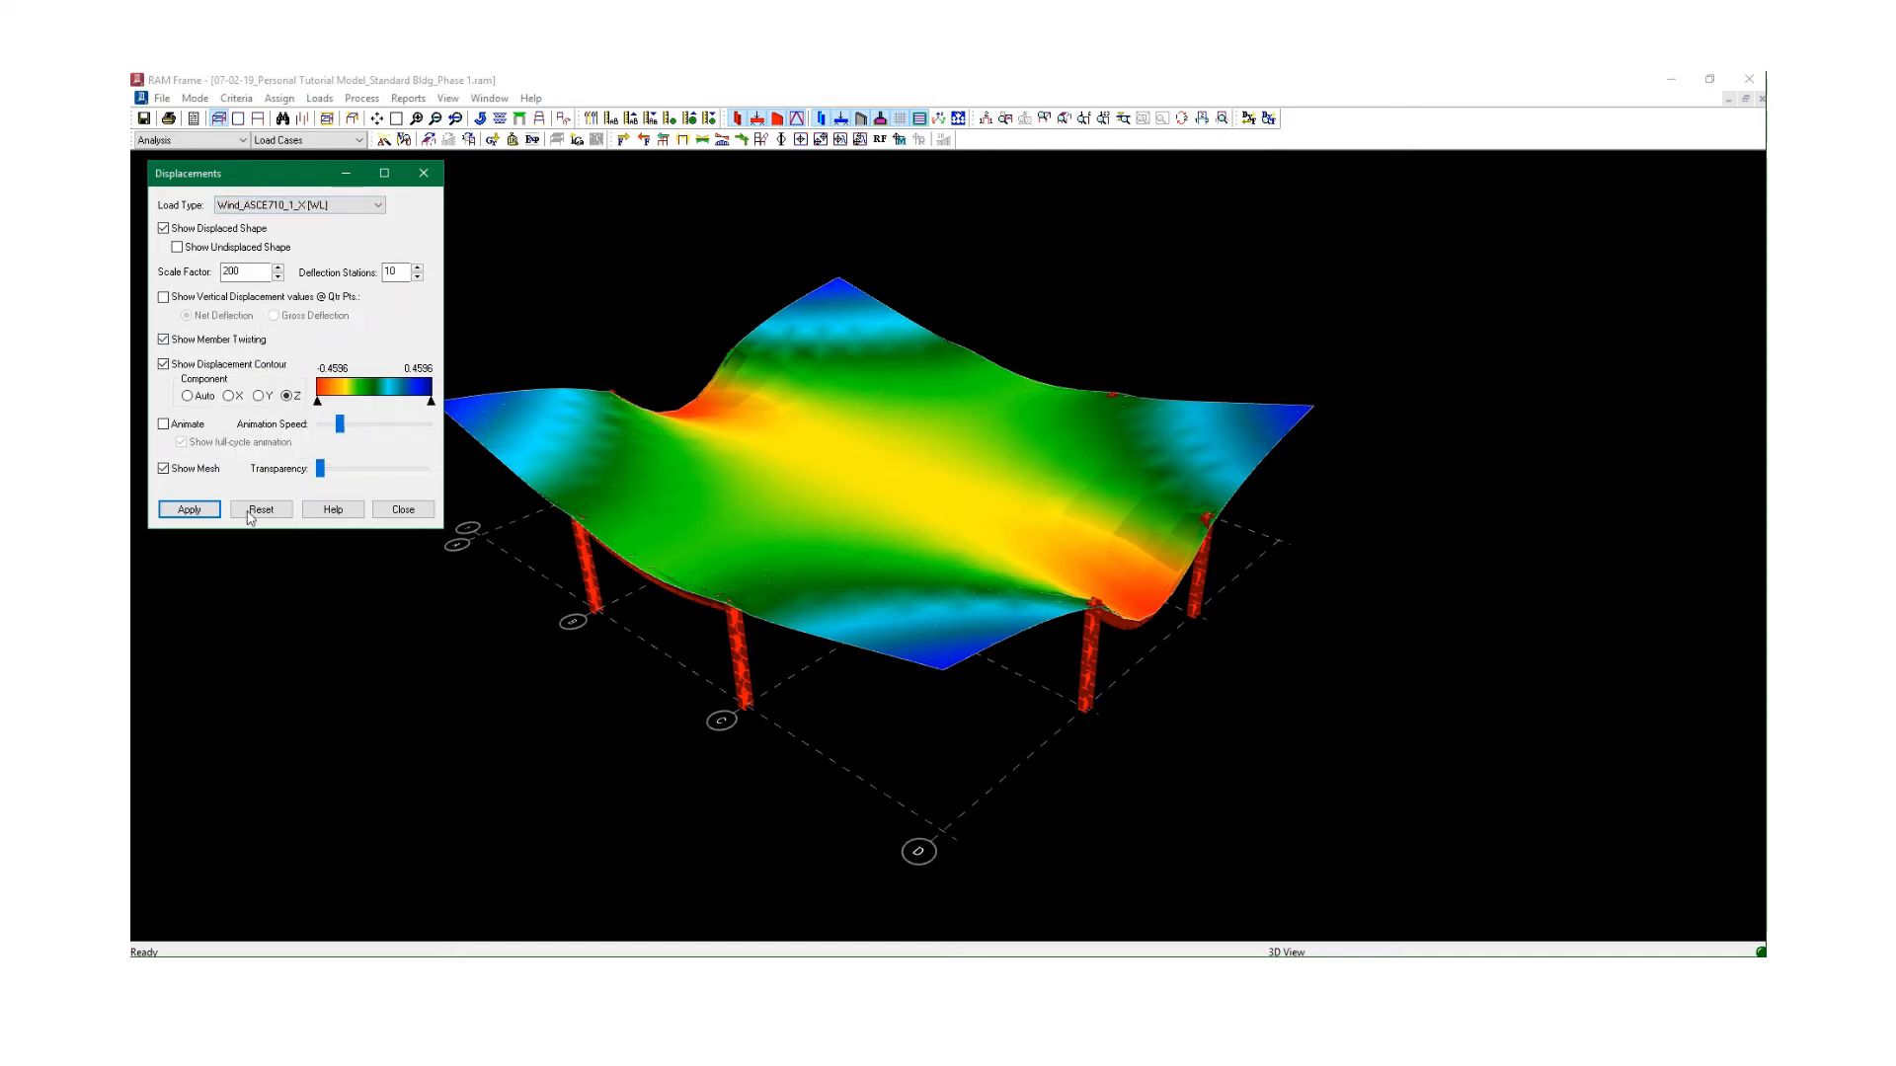
left_click(189, 508)
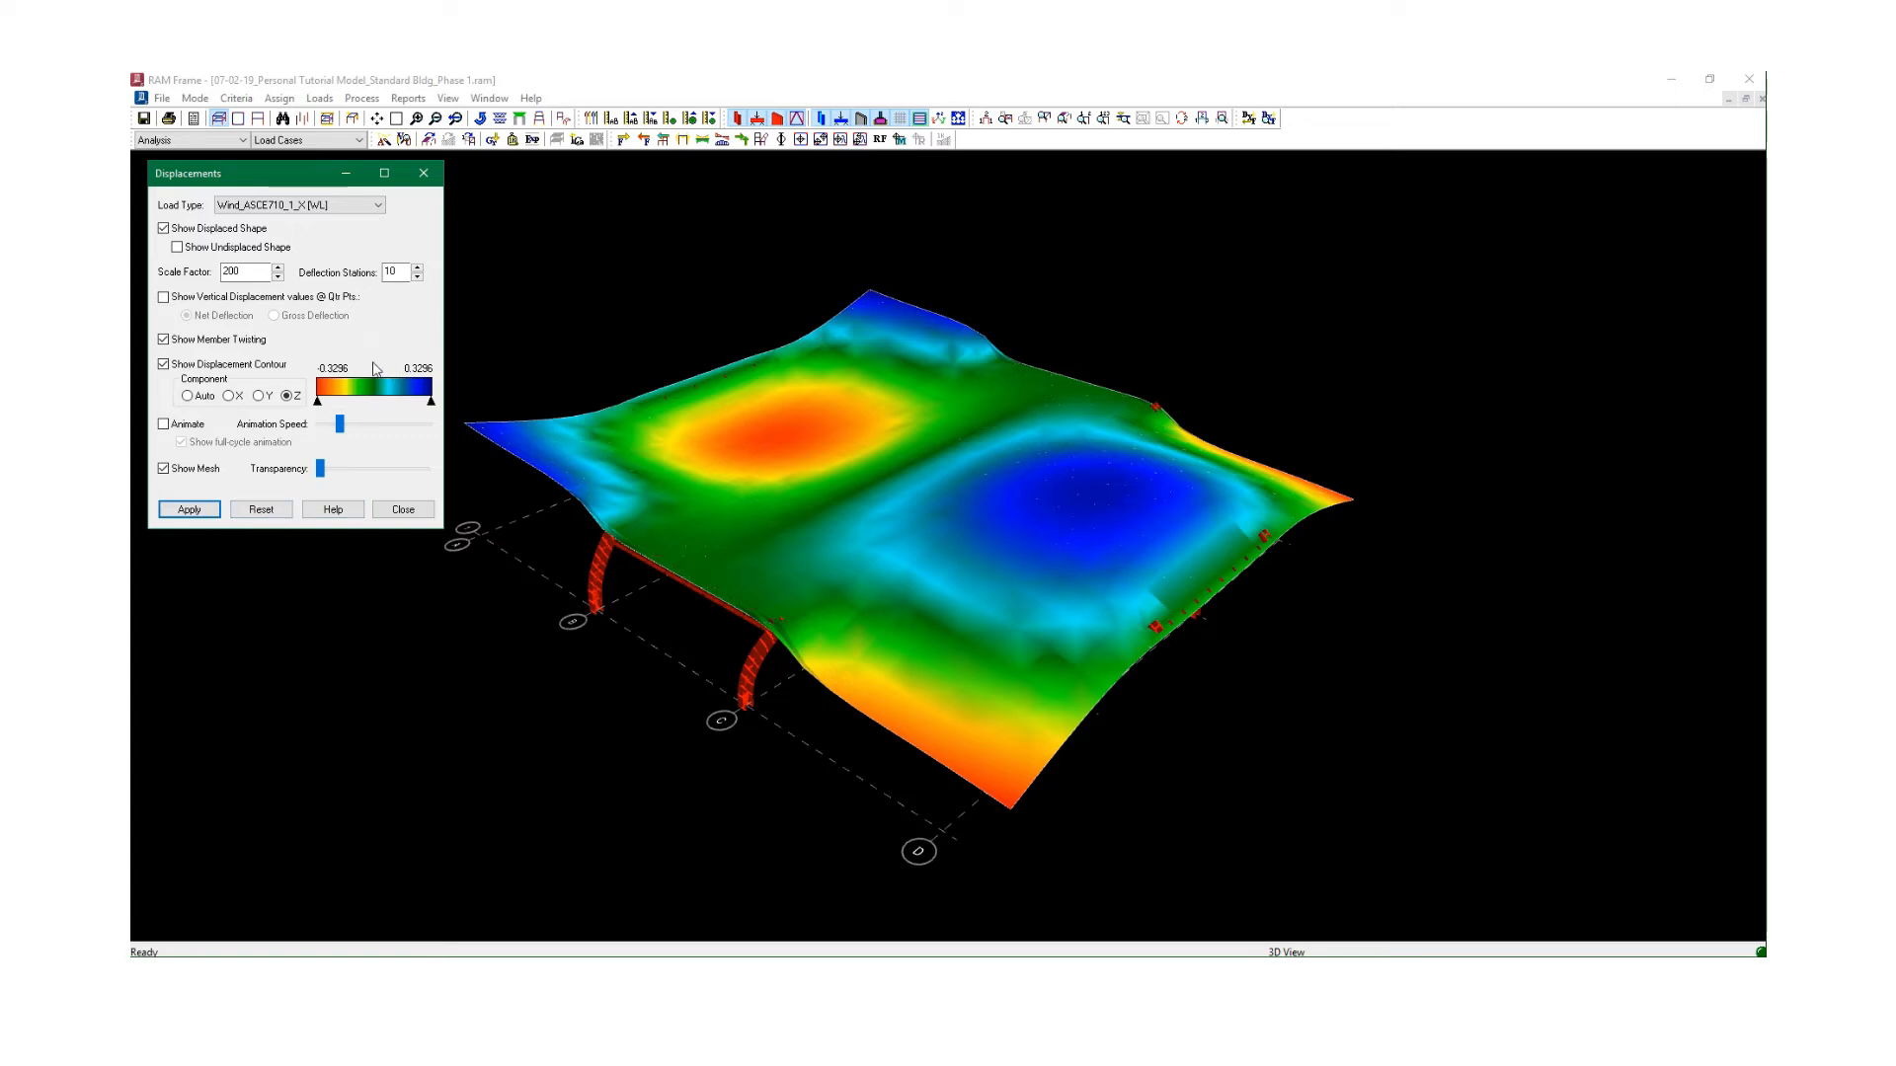
View the wind displacement contours with the Auto component, and switch them to the X component.
left_click(188, 395)
left_click(230, 397)
left_click(200, 396)
left_click(237, 396)
left_click(188, 396)
left_click(192, 509)
left_click(229, 396)
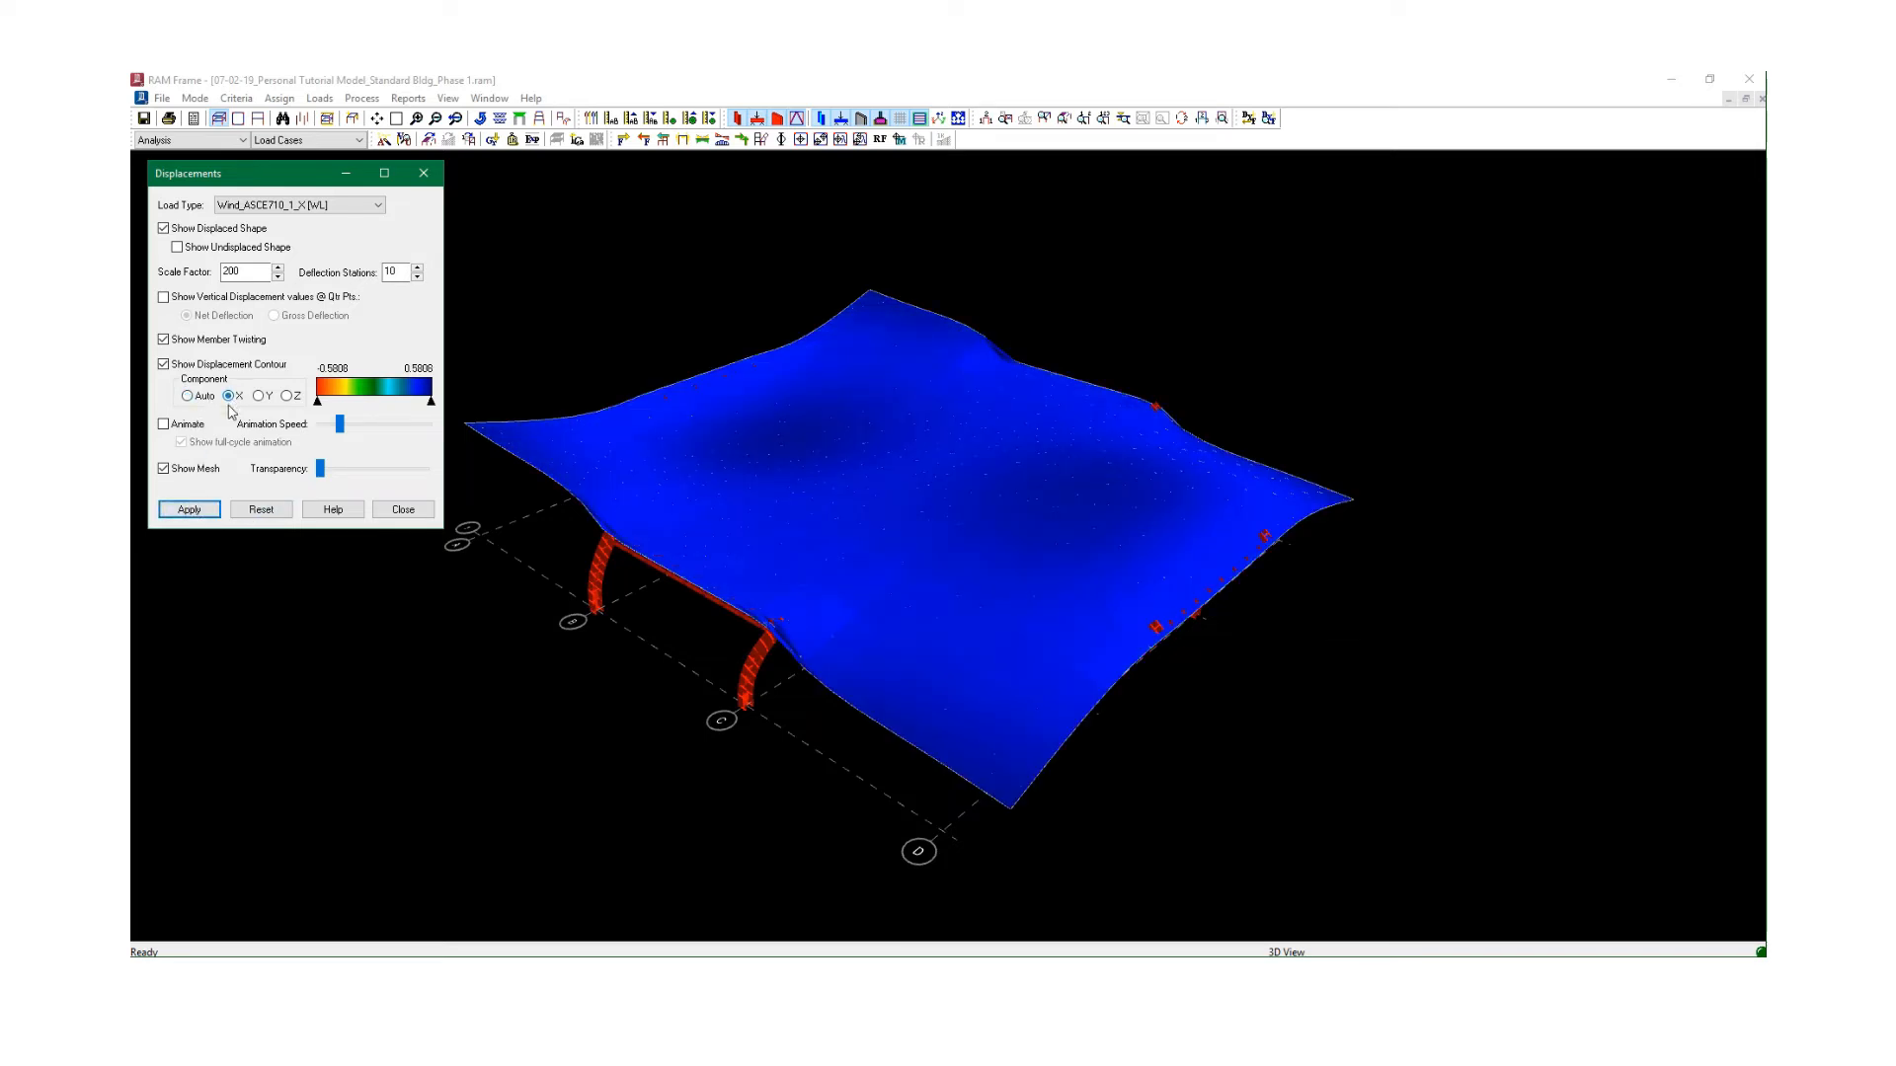
left_click(196, 511)
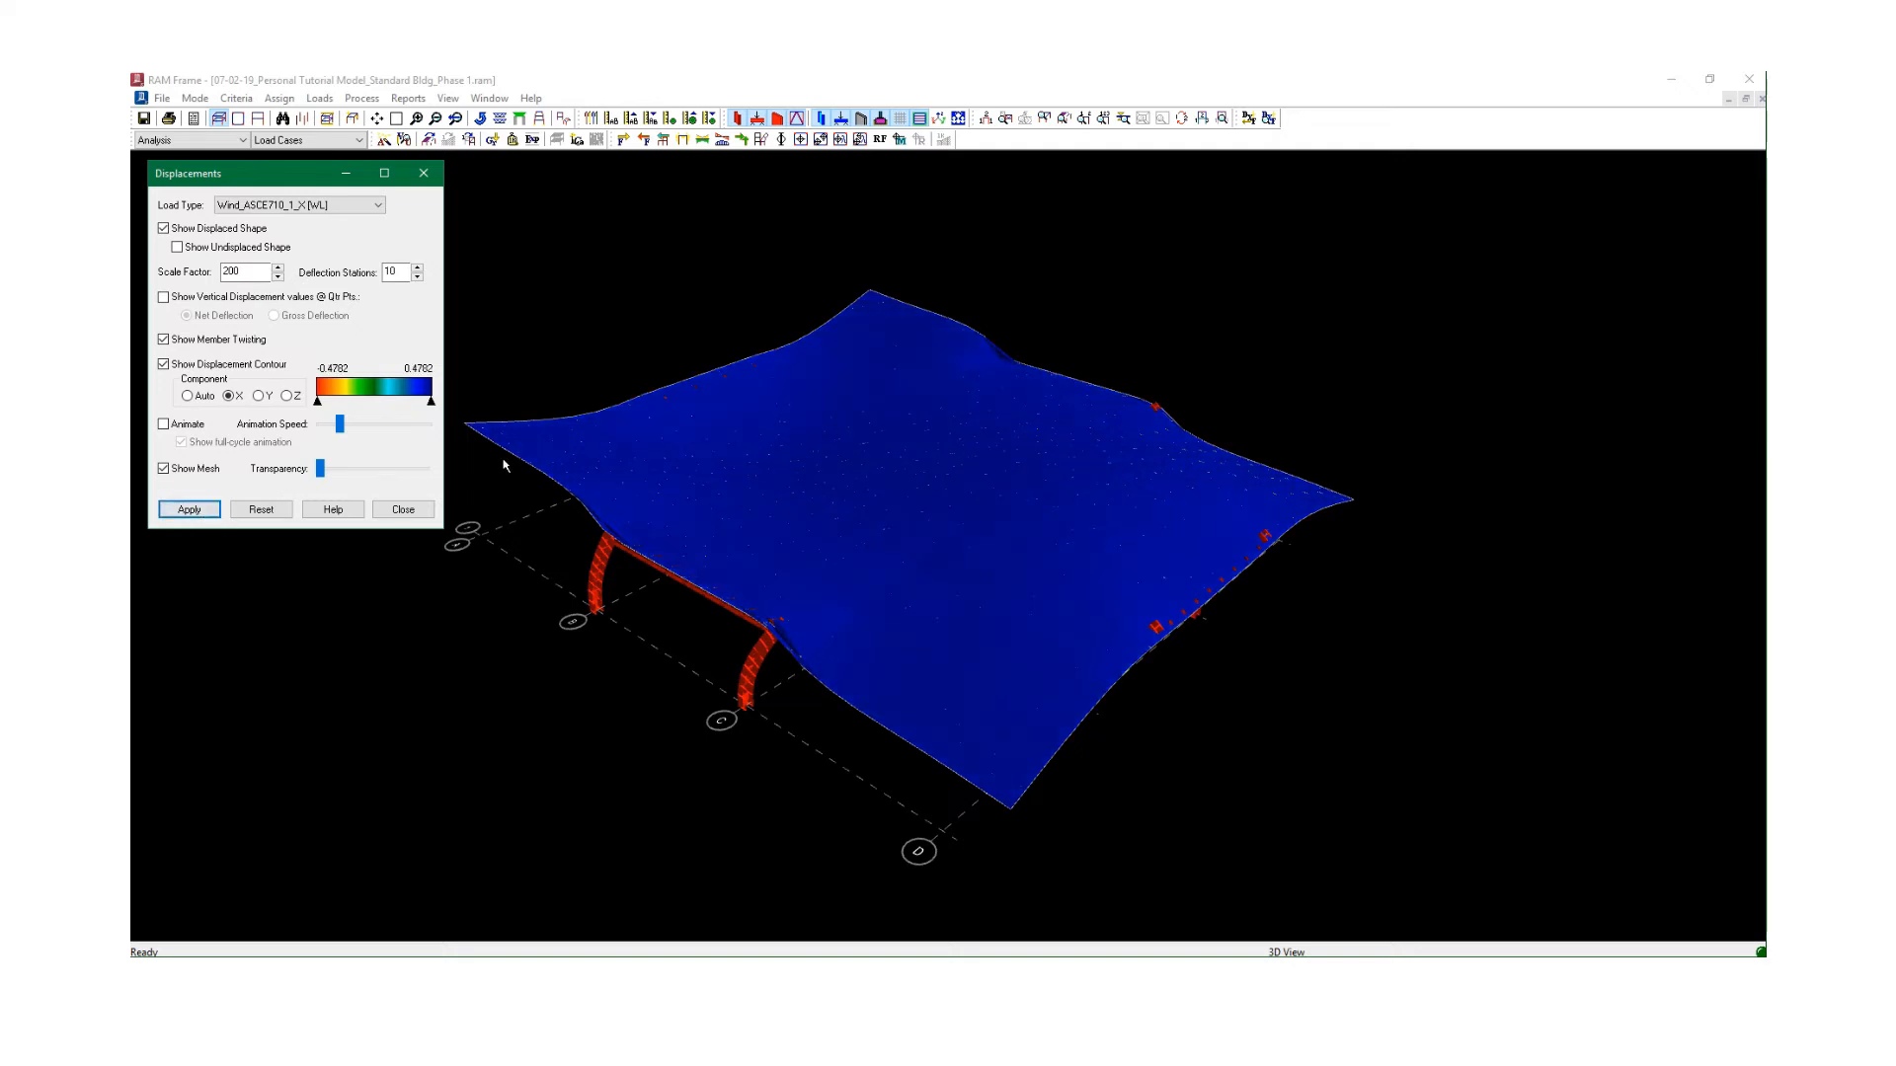
Animate the Wind_ASCE710_1_X displacements through the full cycle, and close the displacement display.
left_click(198, 425)
left_click(190, 510)
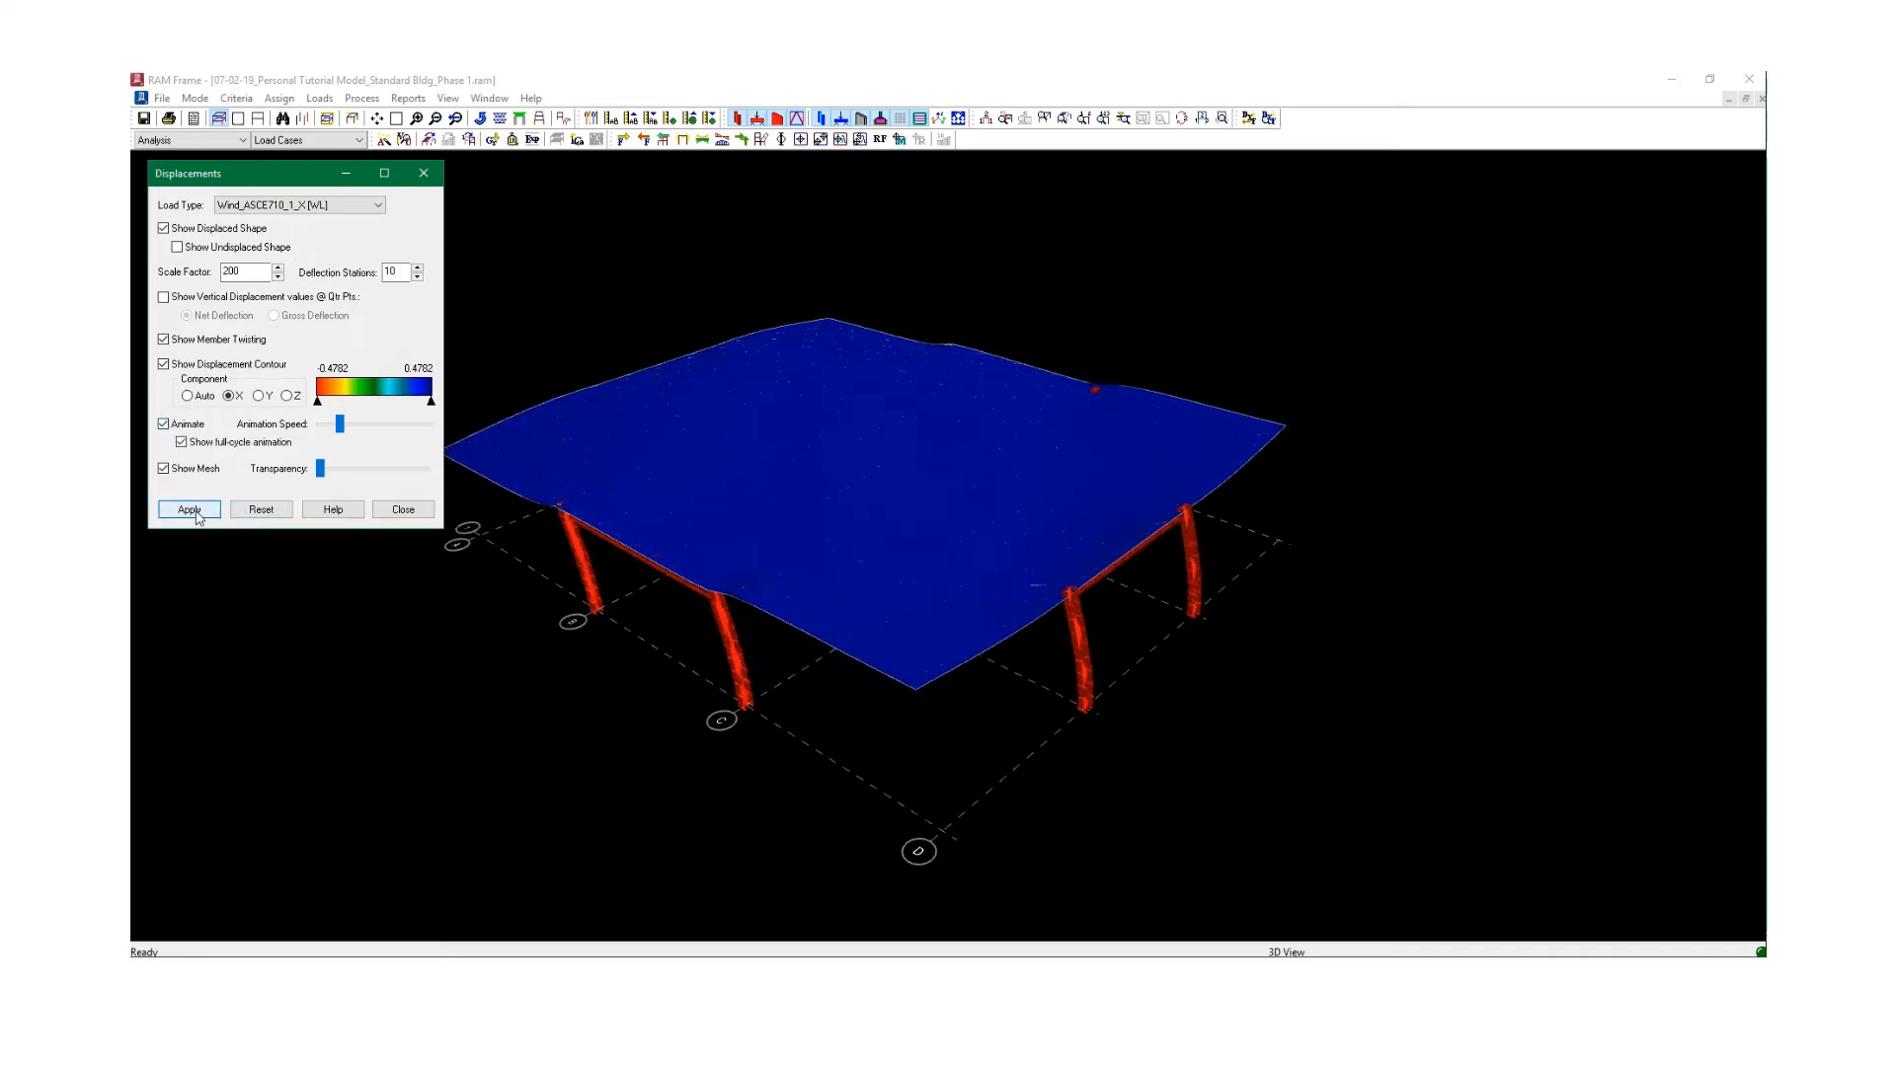
left_click(399, 510)
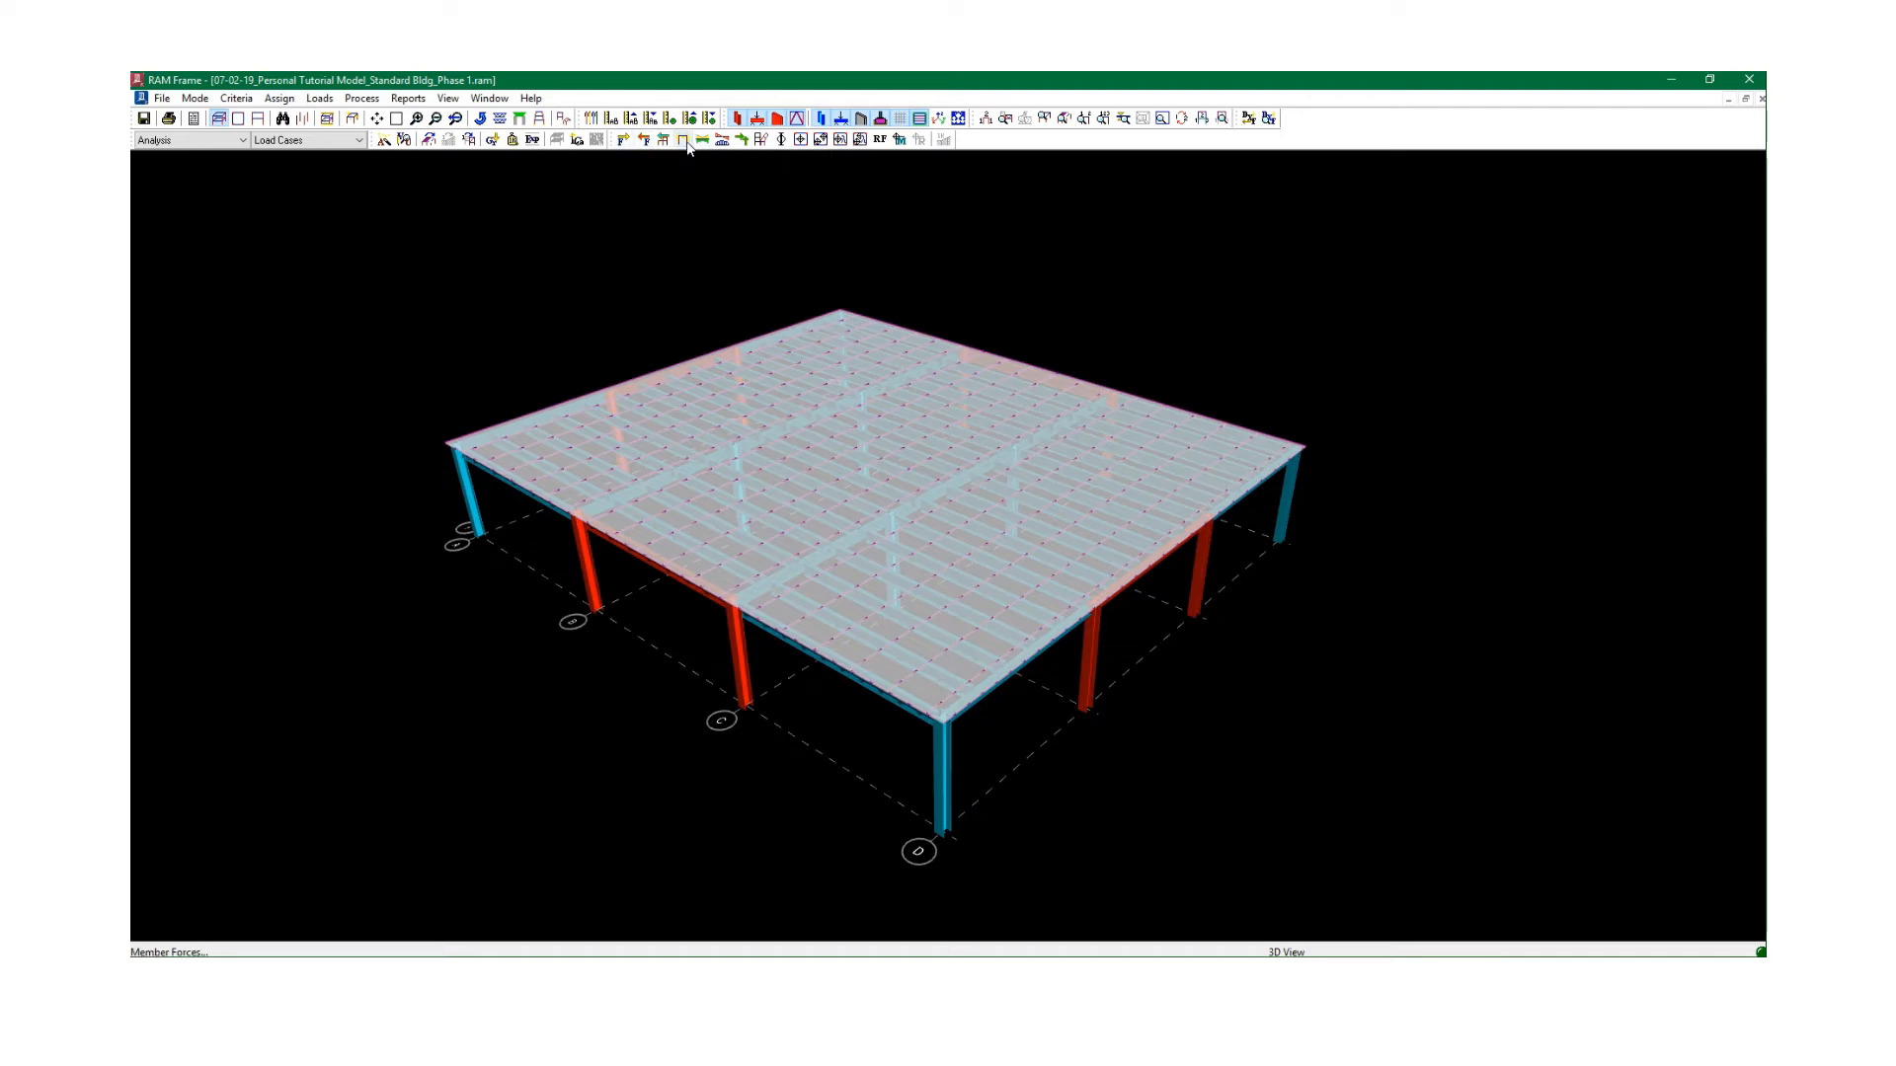
Hide the deck, grids, gravity beams and gravity columns, leaving only the lateral frames in the 3D view.
mouse_move(654, 220)
middle_mouse_down()
mouse_move(637, 240)
mouse_move(655, 220)
middle_mouse_up()
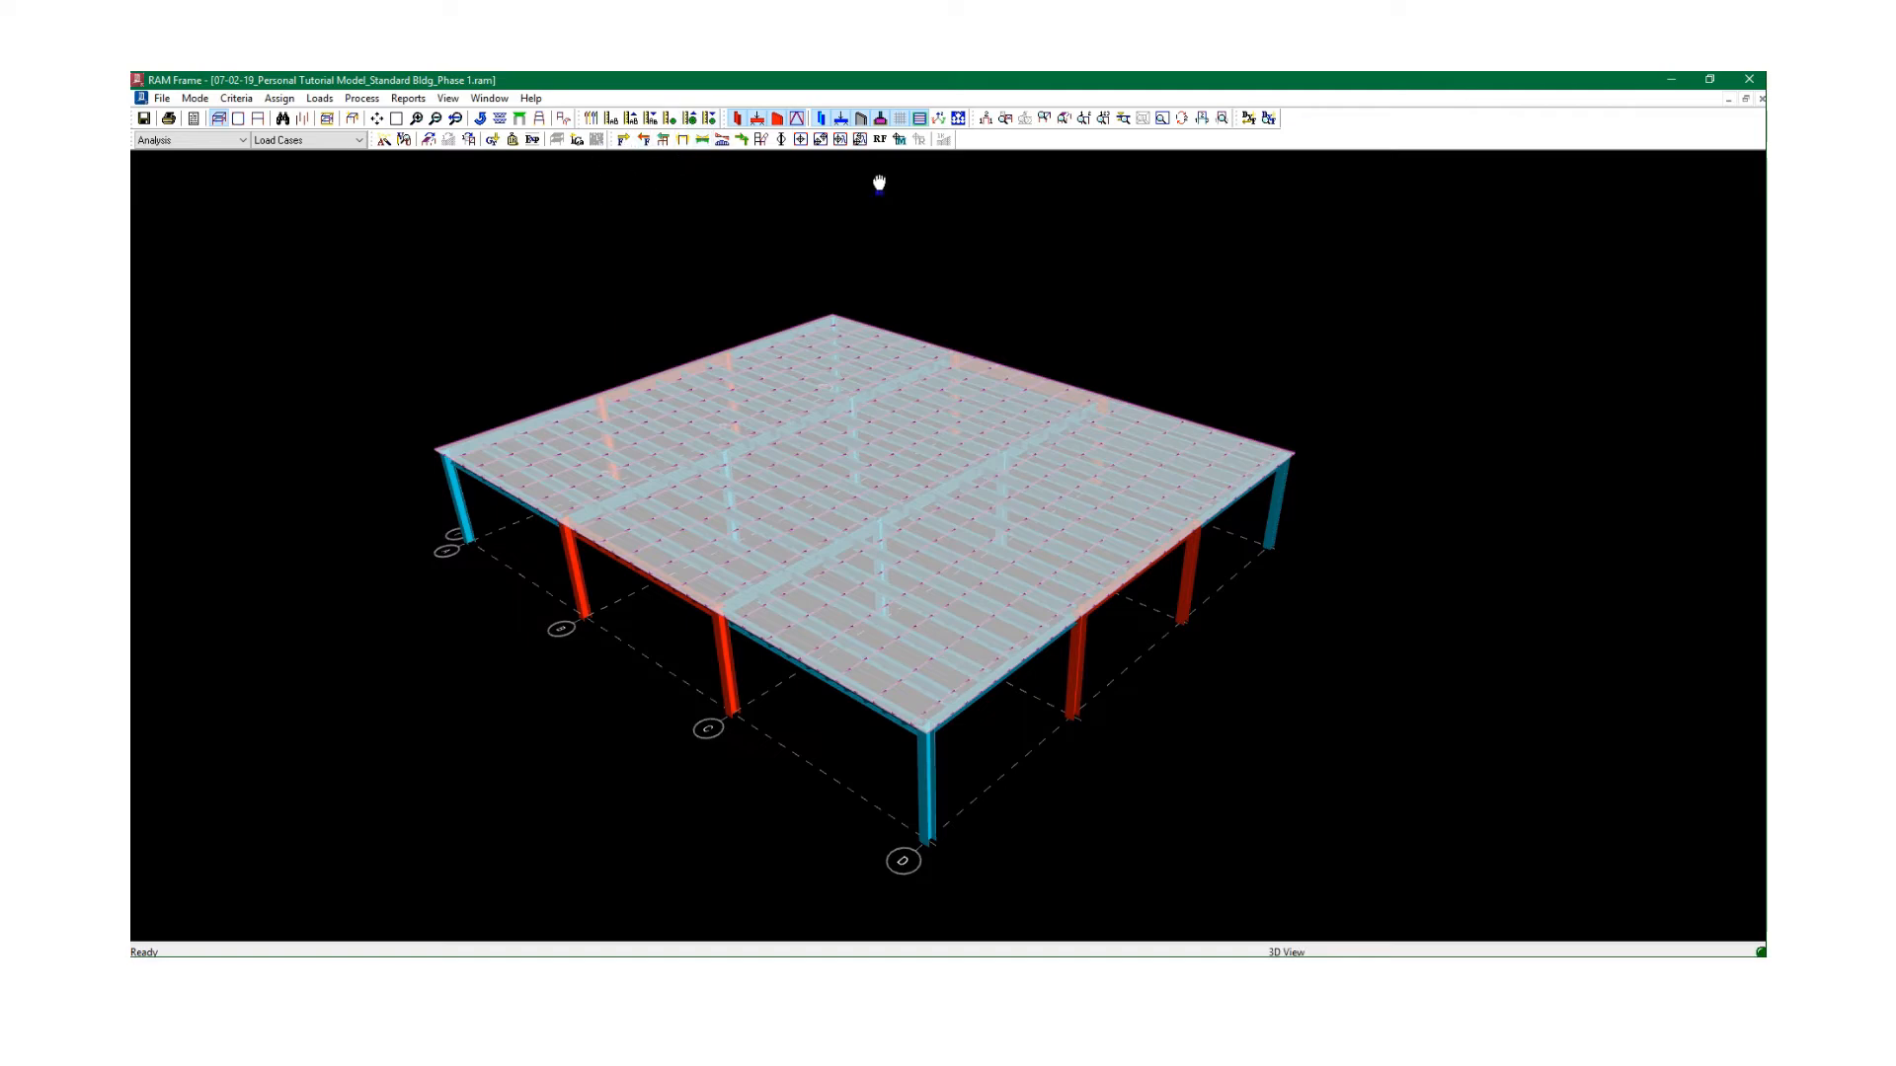
middle_click_drag(957, 220, 971, 204)
scroll(970, 217, "up", 2)
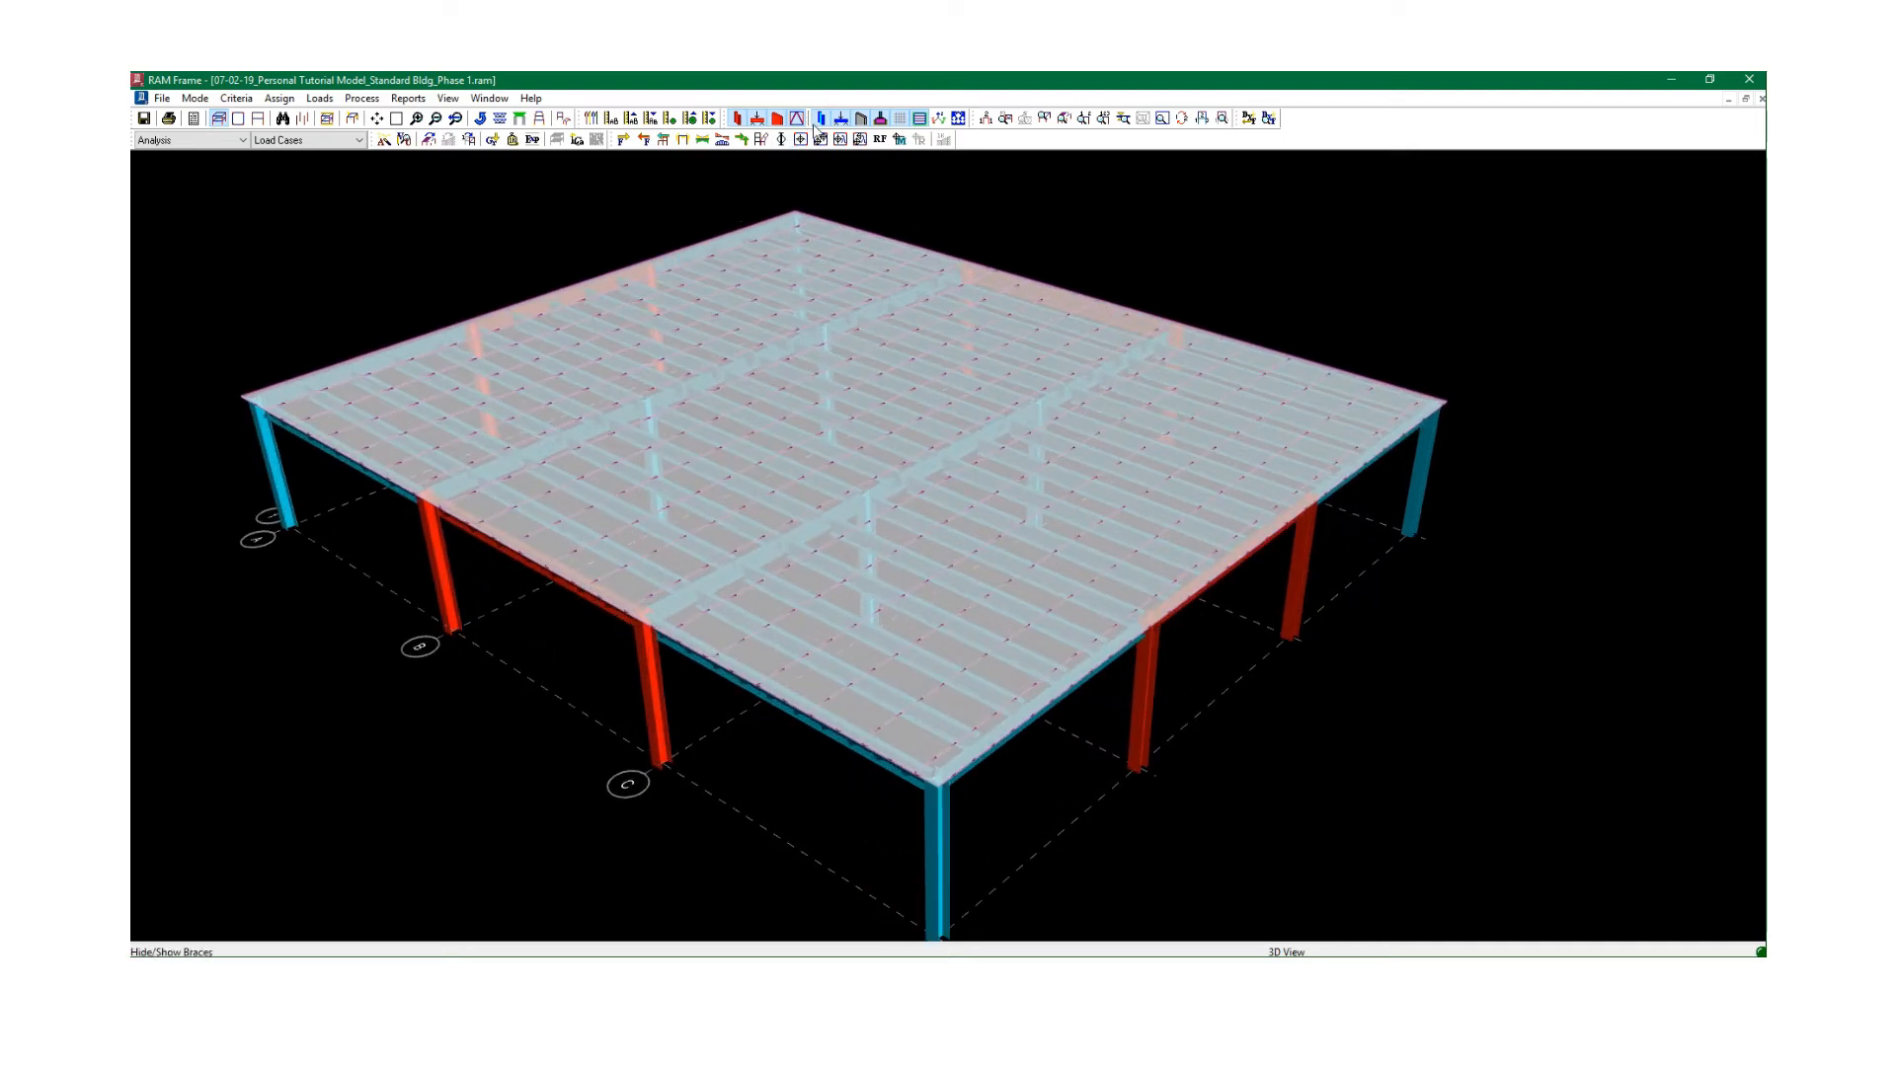
left_click(918, 118)
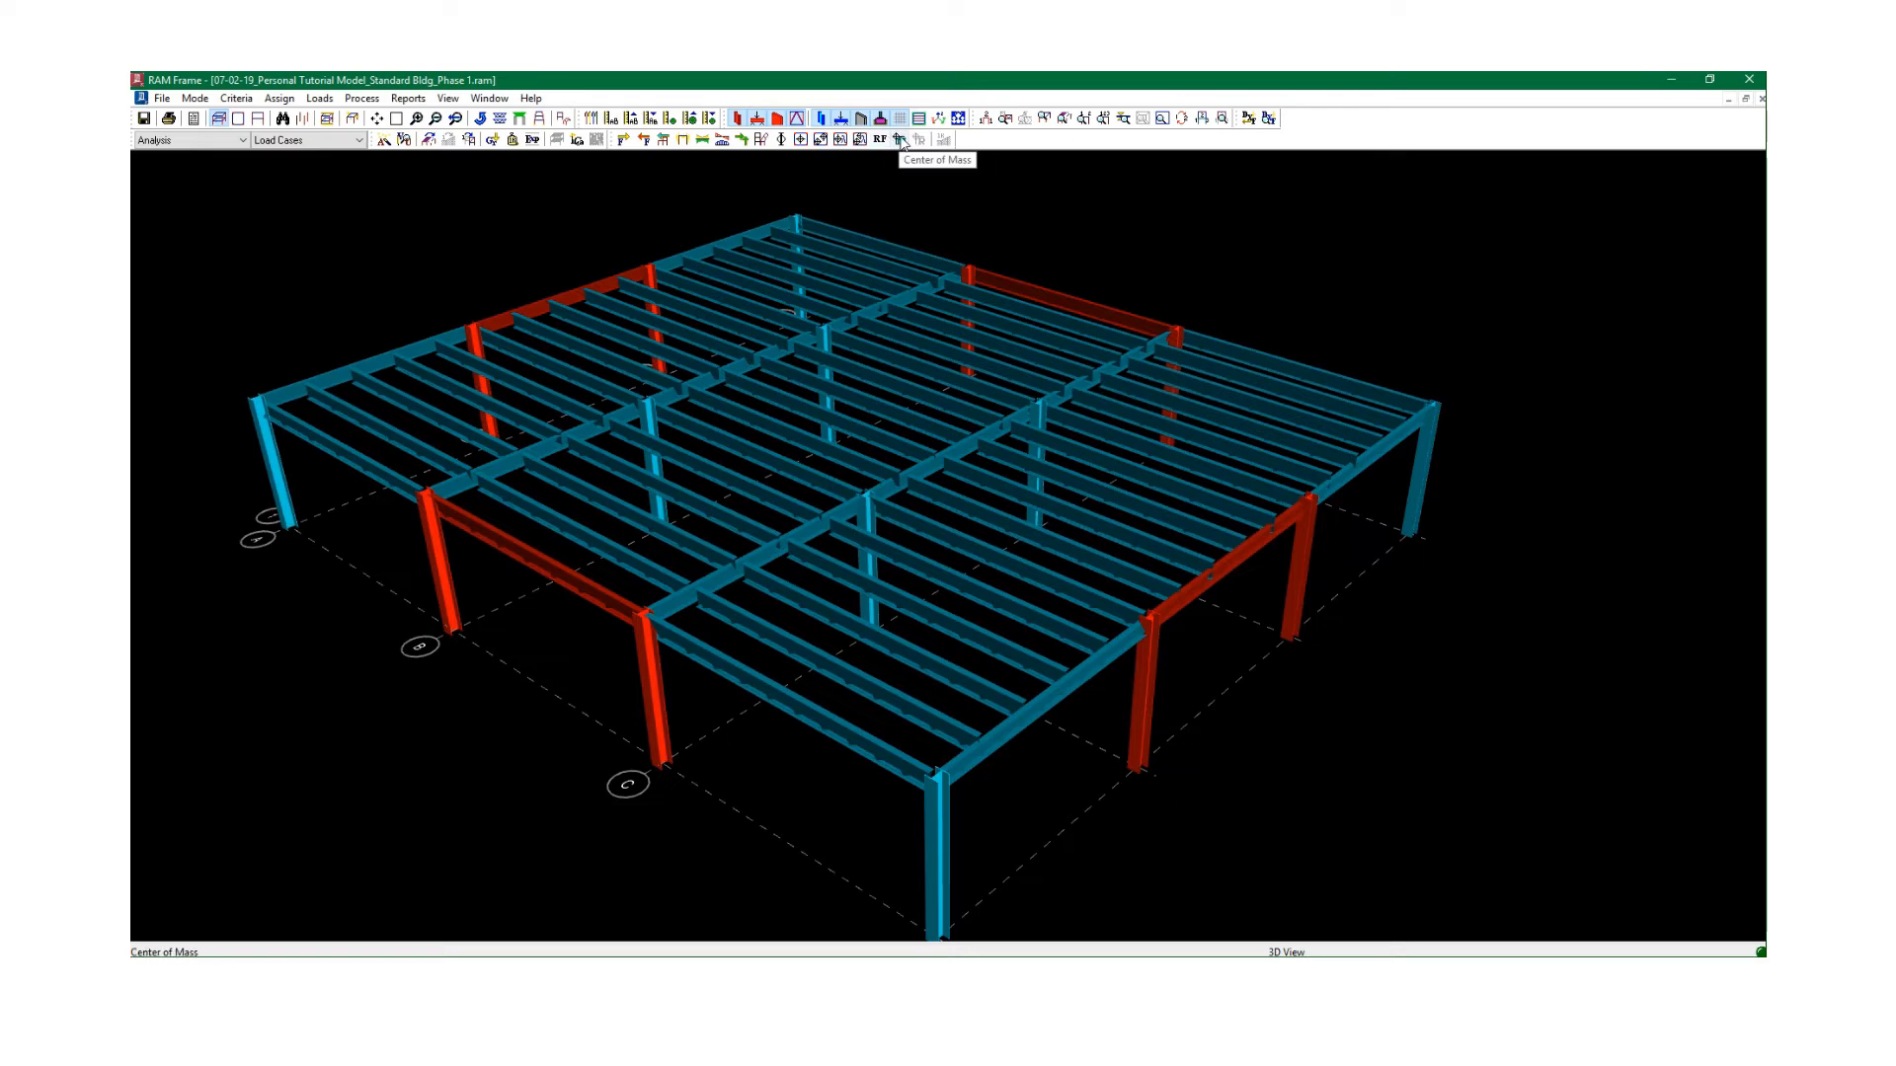
left_click(901, 118)
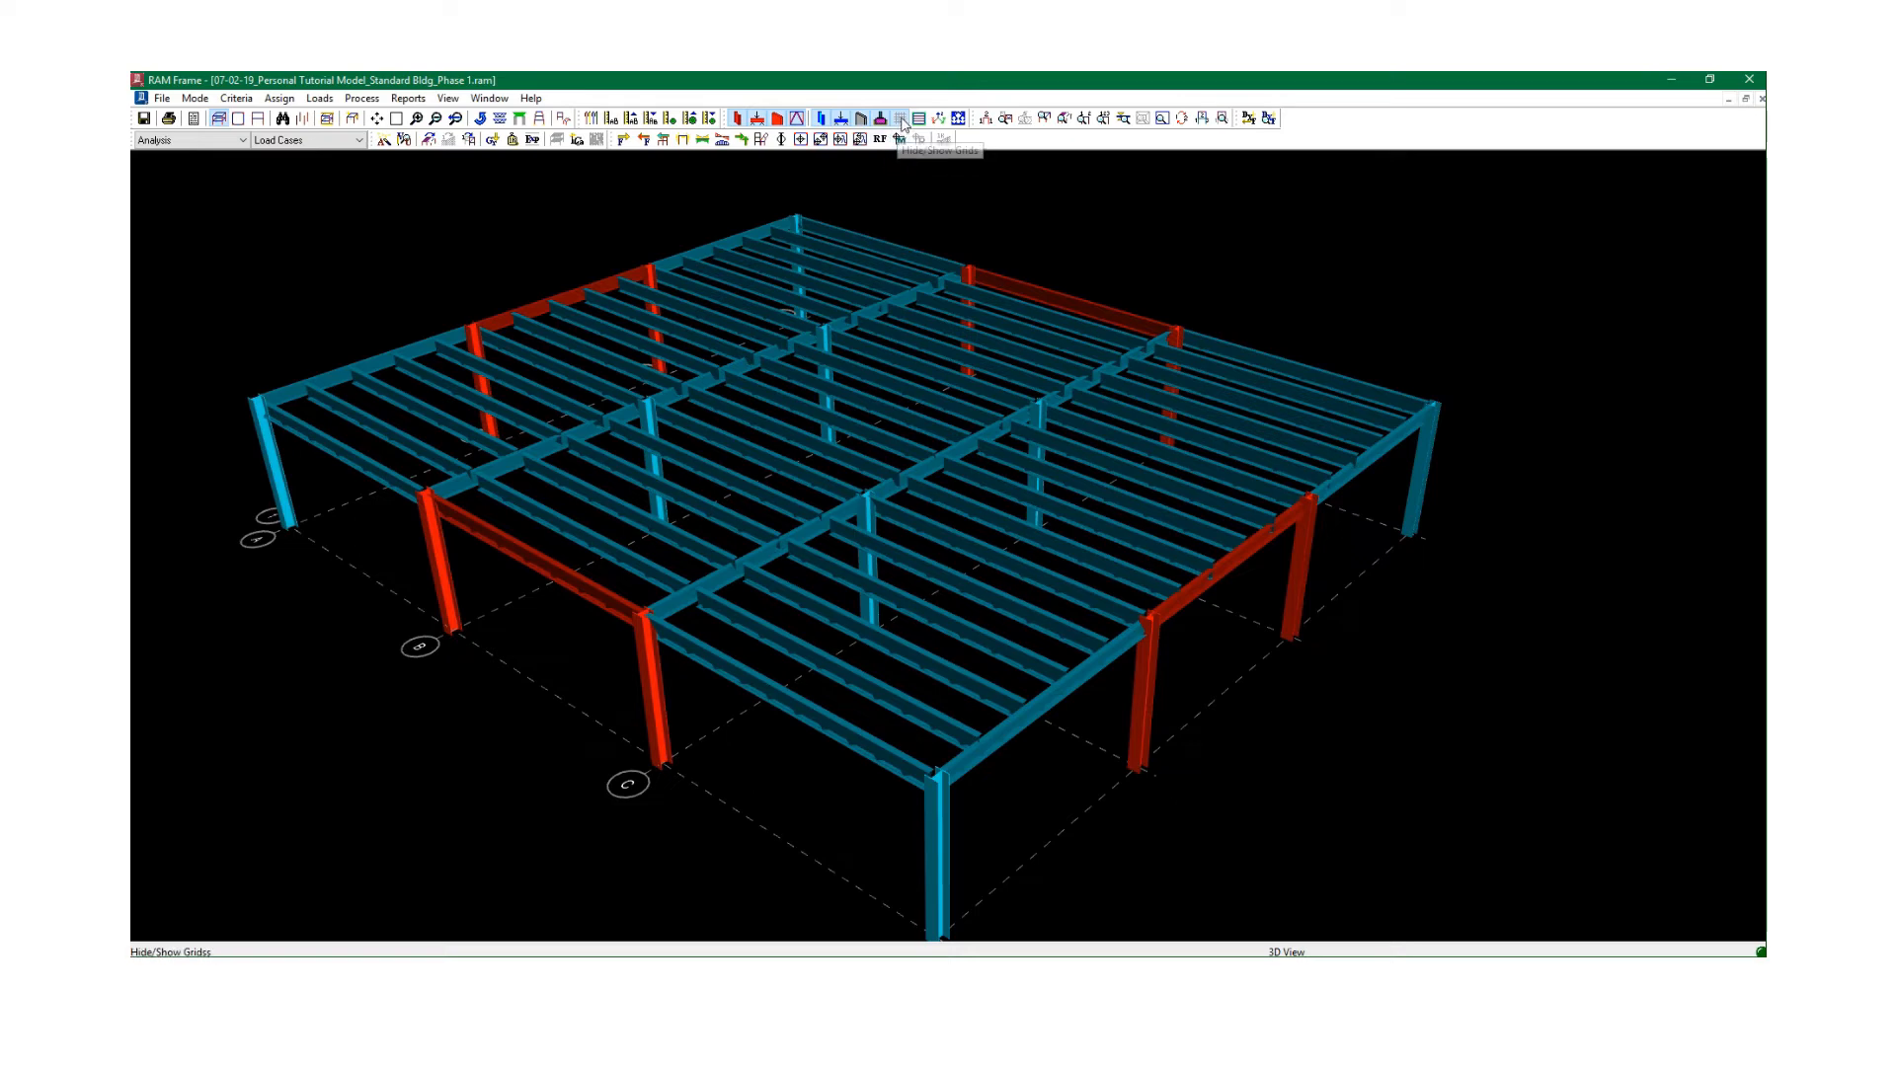
left_click(841, 121)
left_click(821, 121)
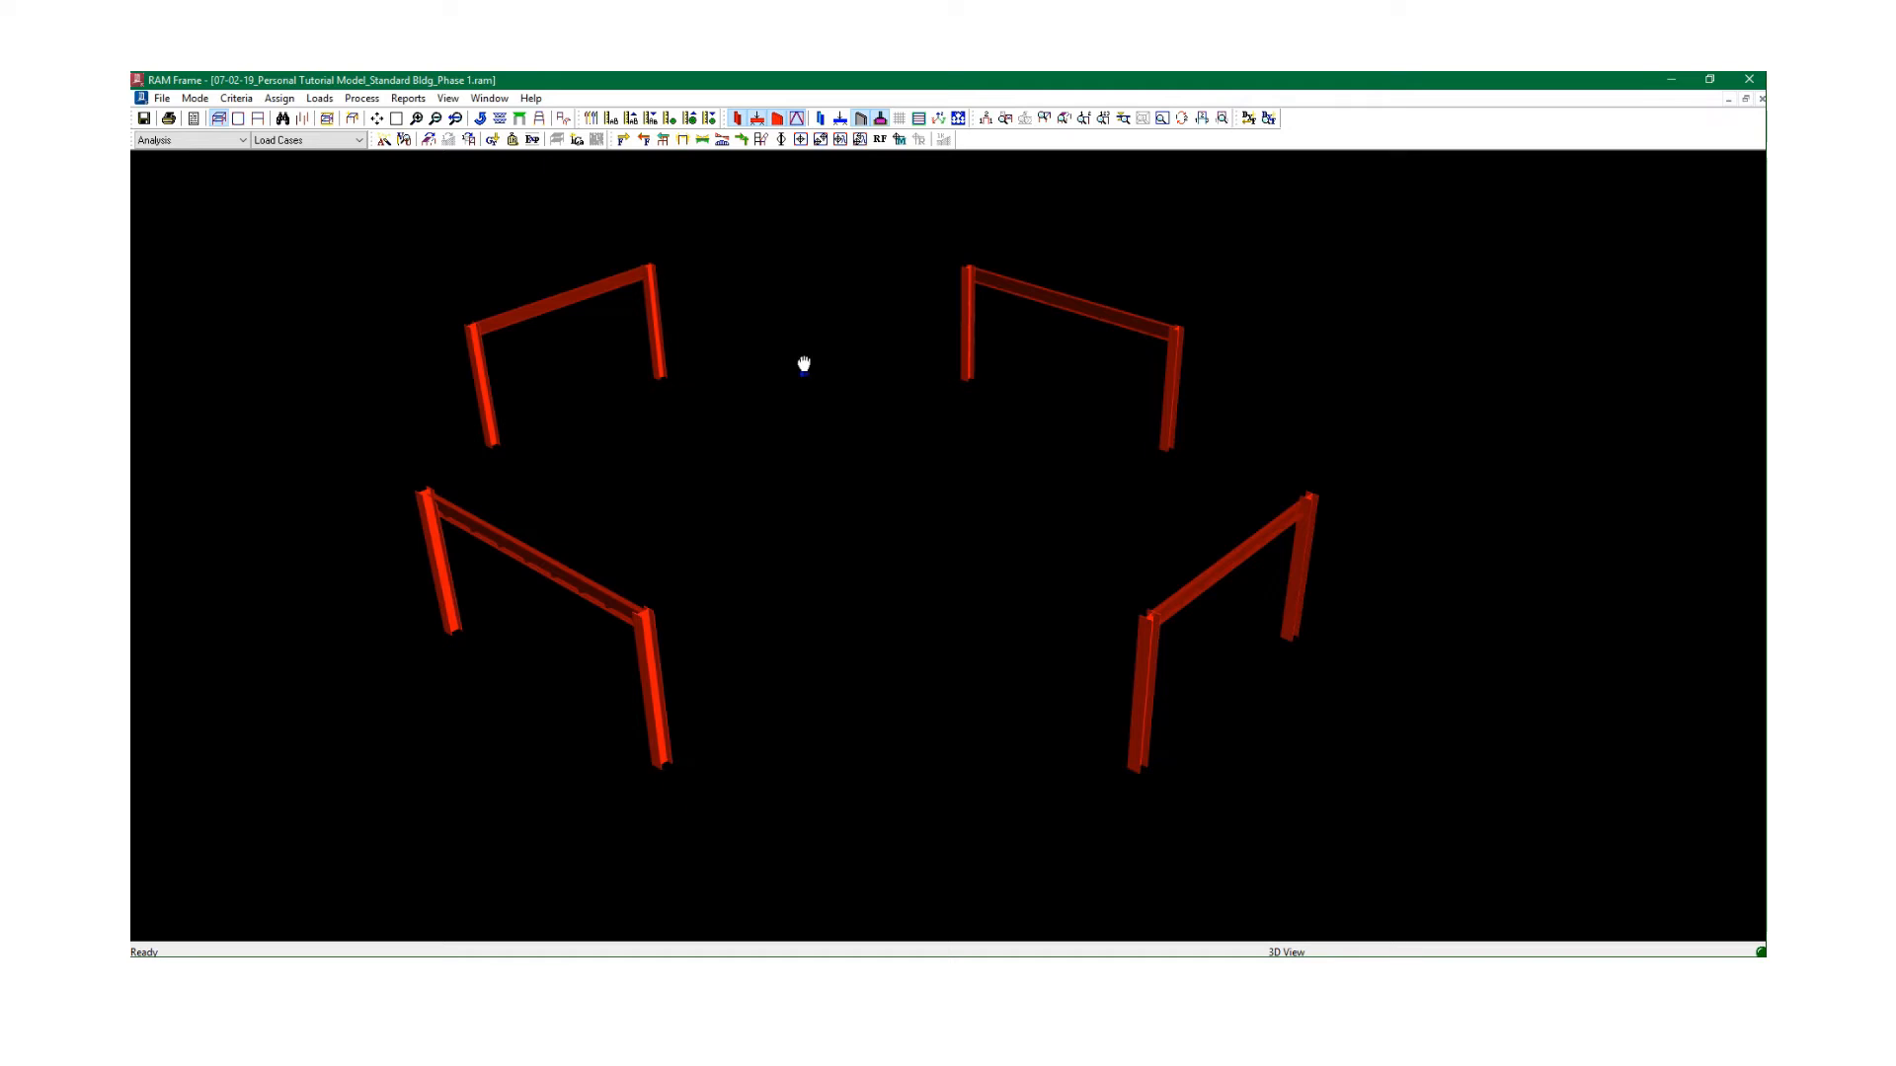
scroll(804, 364, "down", 2)
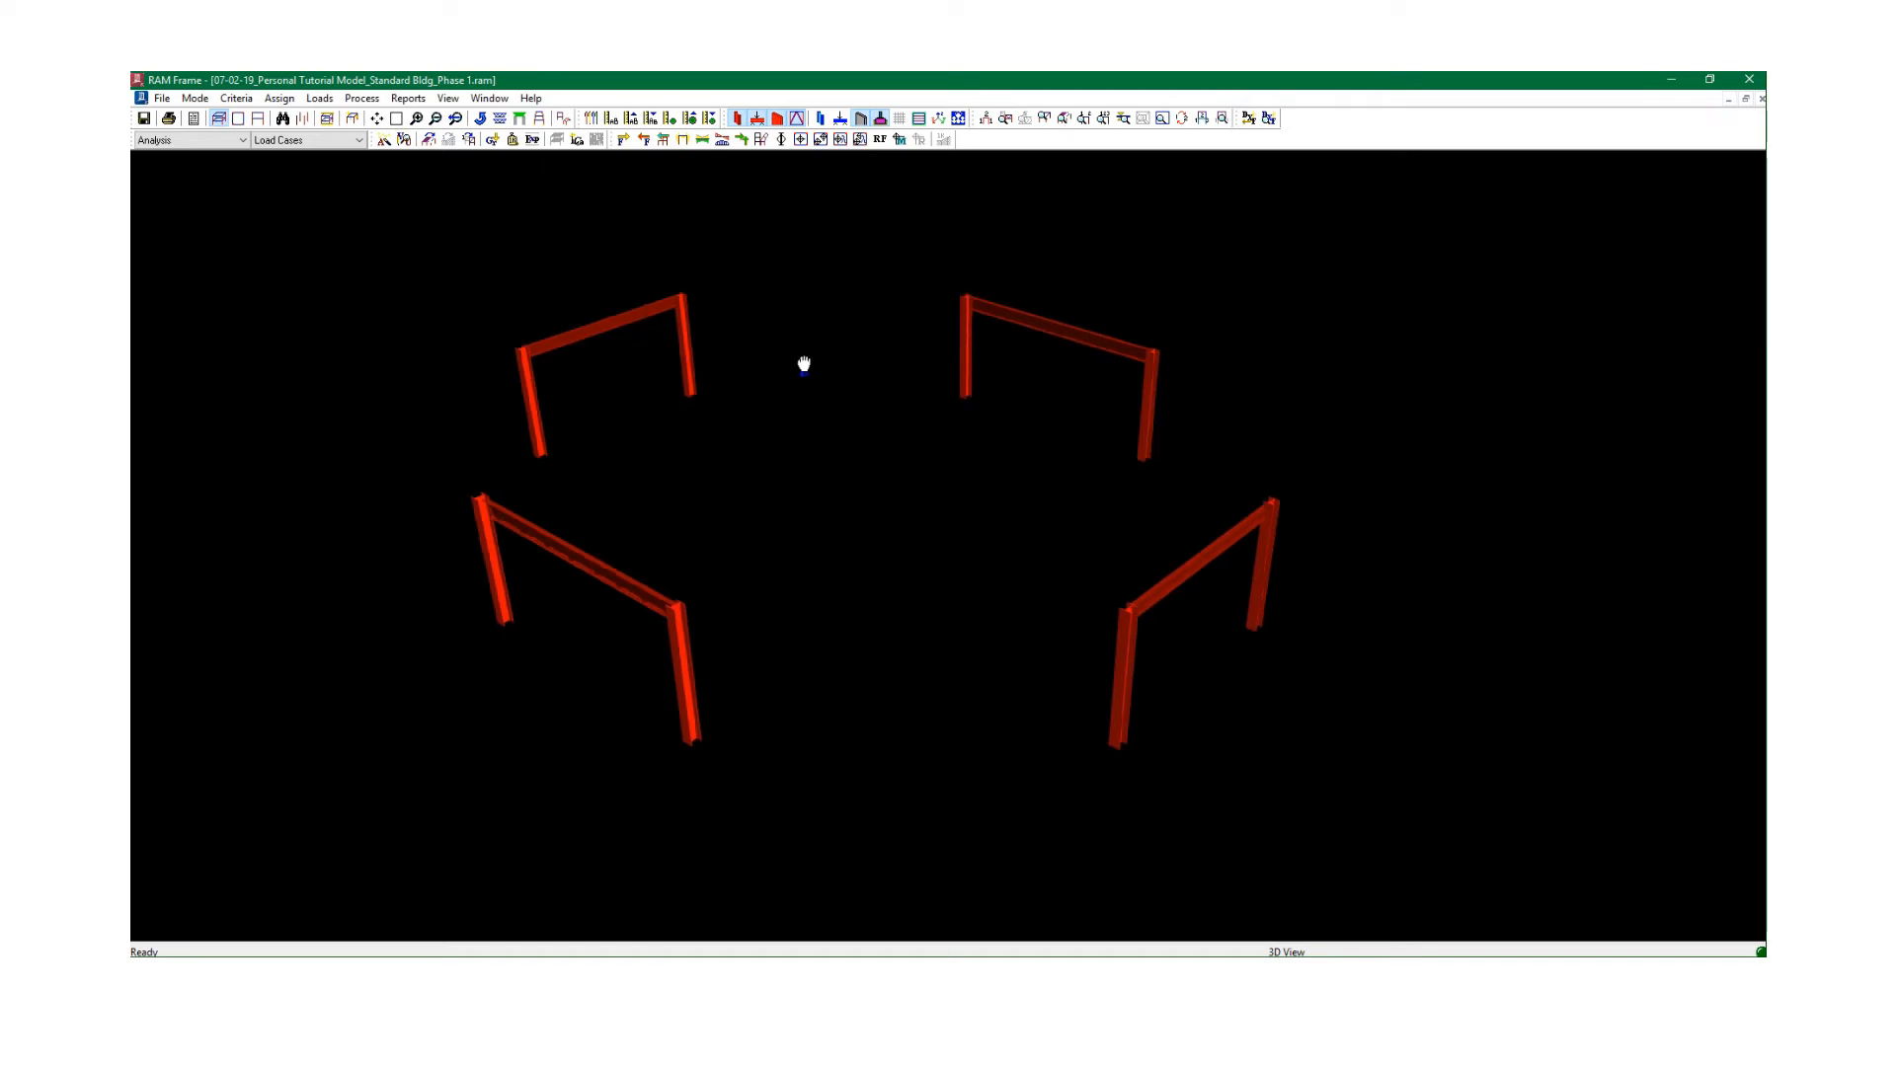
left_click_drag(796, 364, 800, 372)
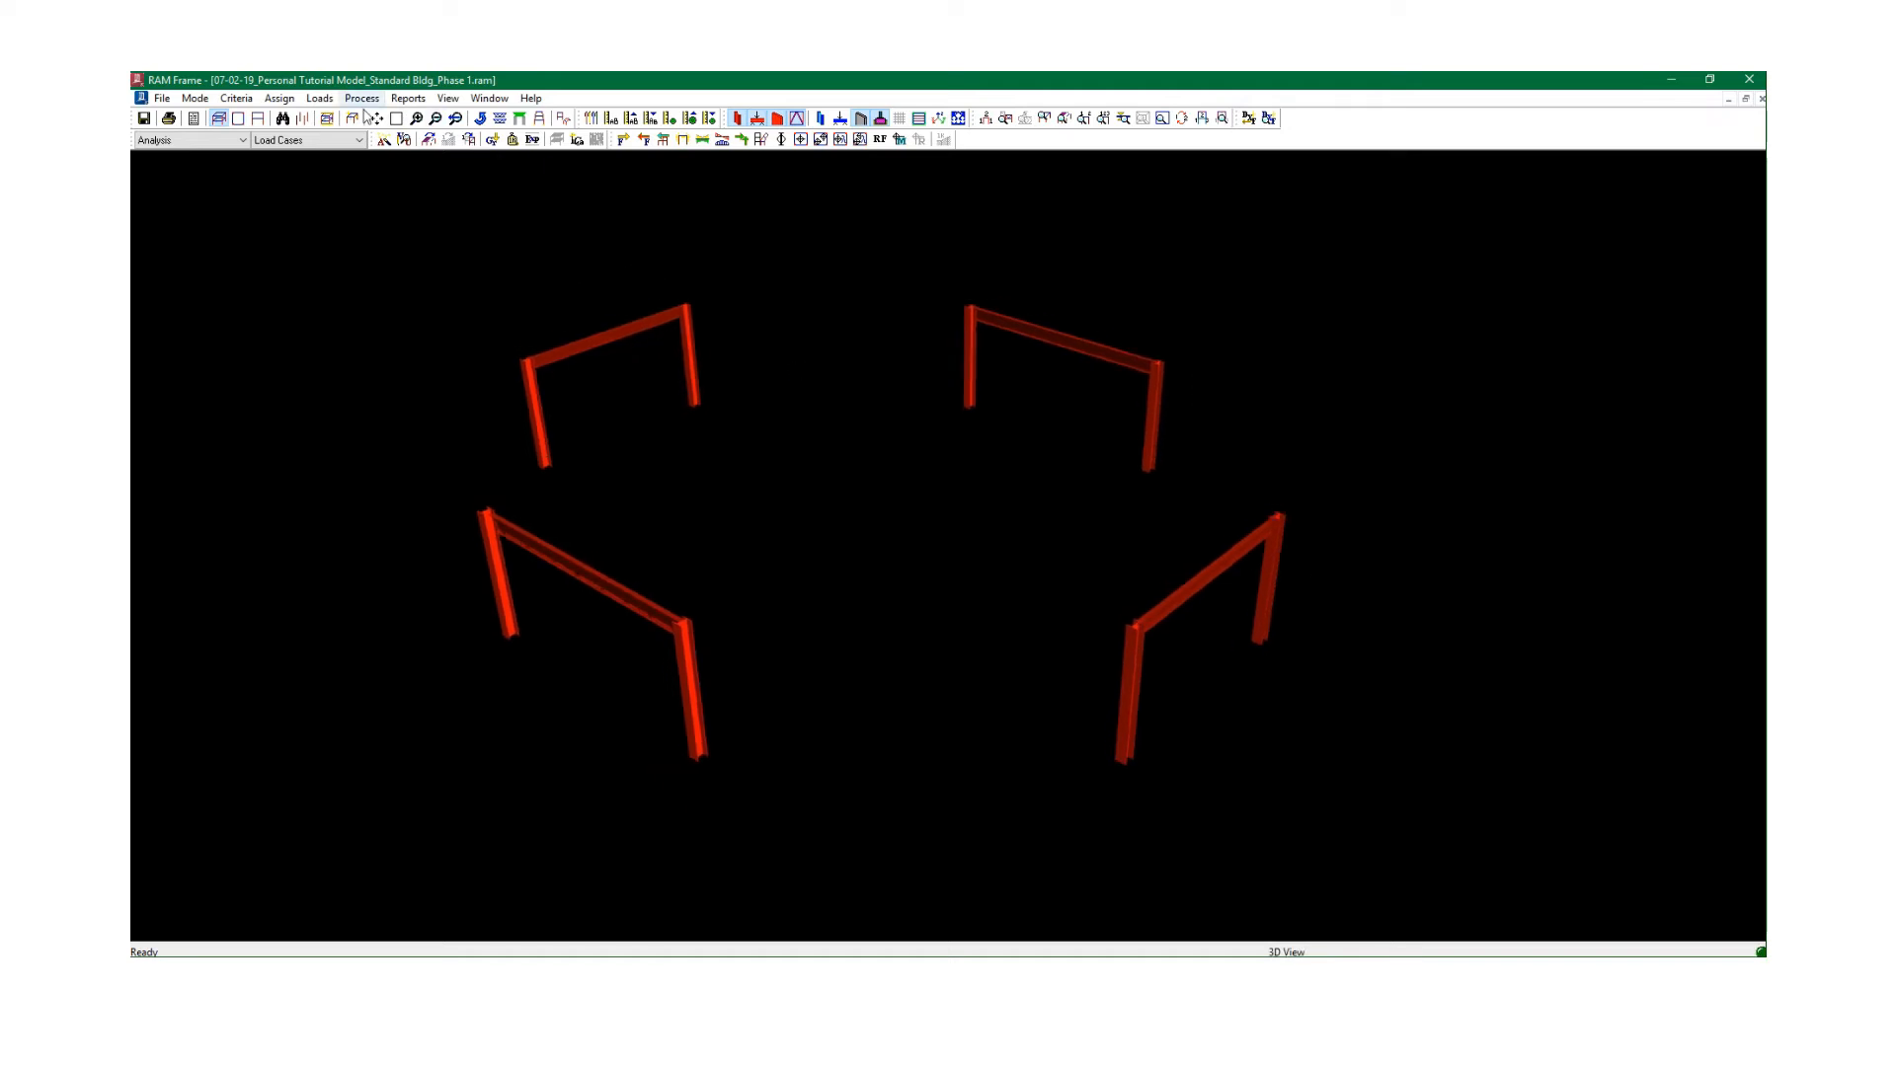
Turn on size labels for the lateral columns in the member show options.
left_click(447, 98)
left_click(496, 336)
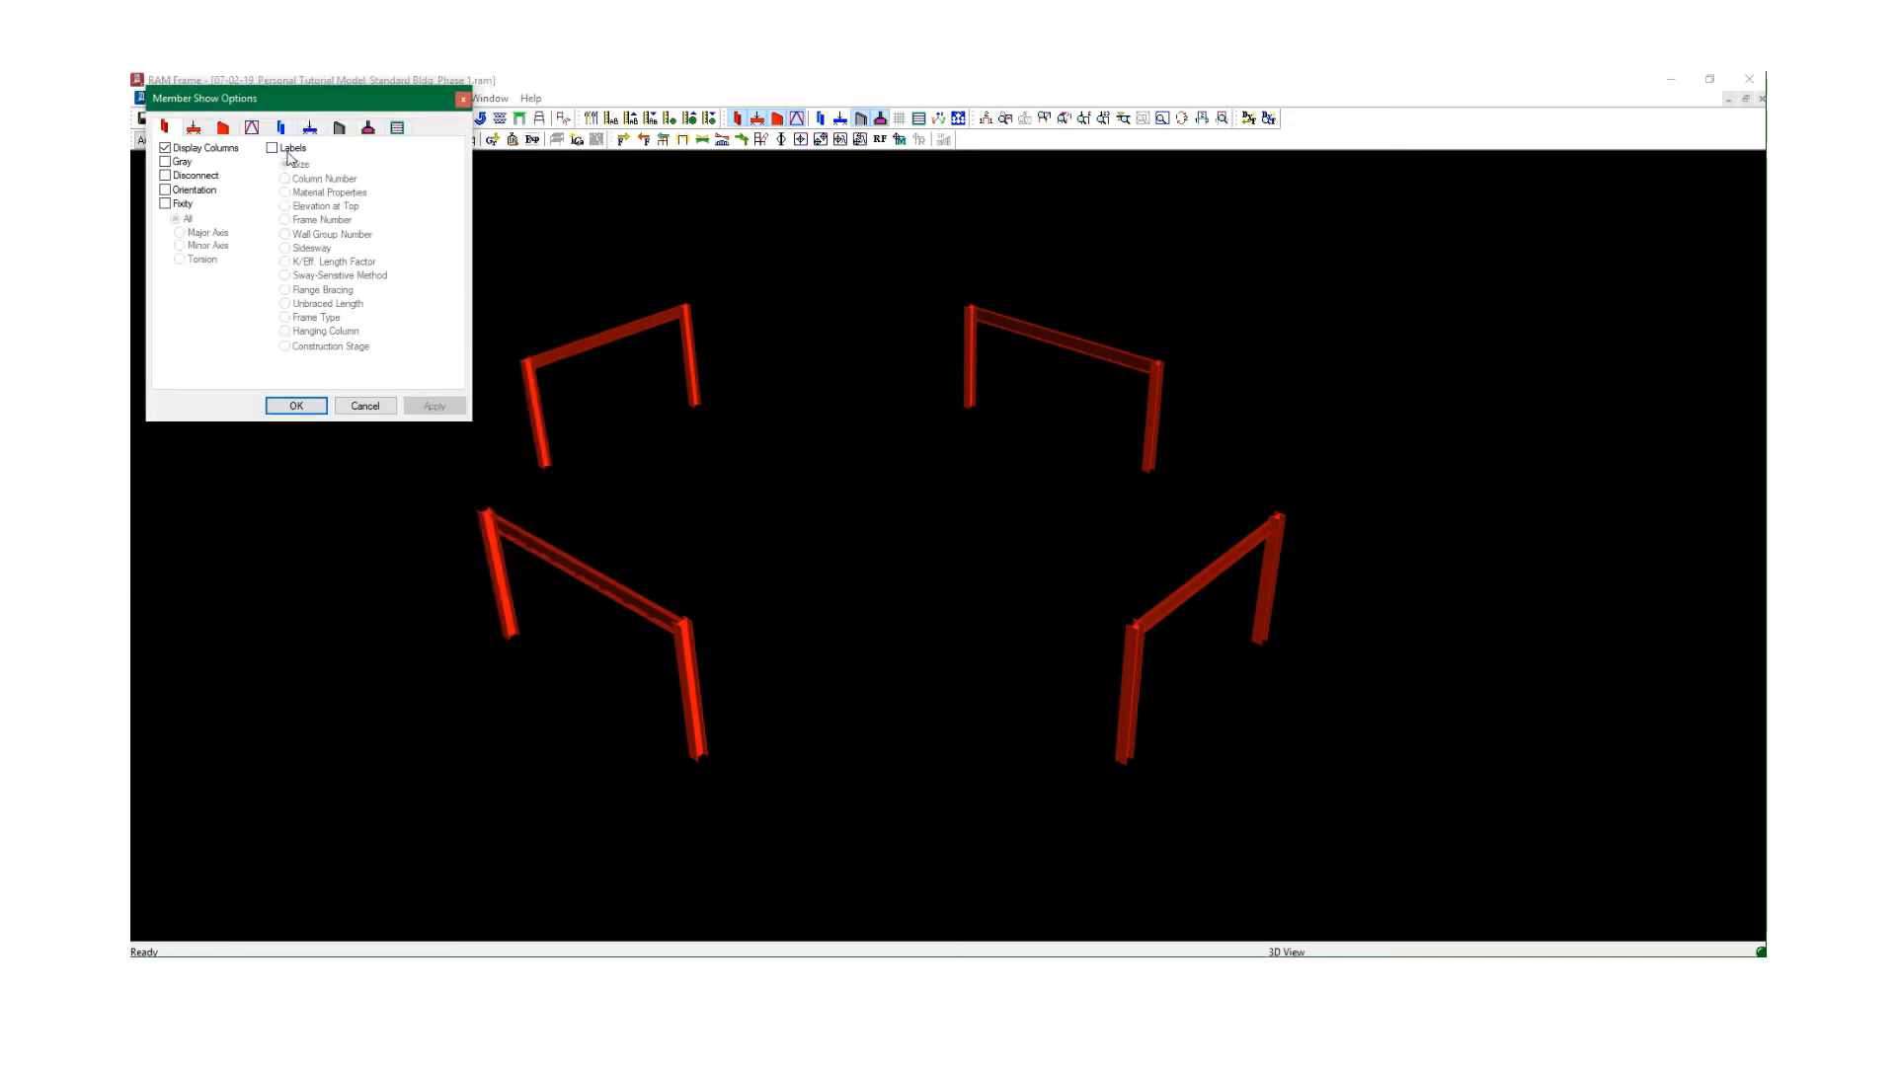
left_click(289, 150)
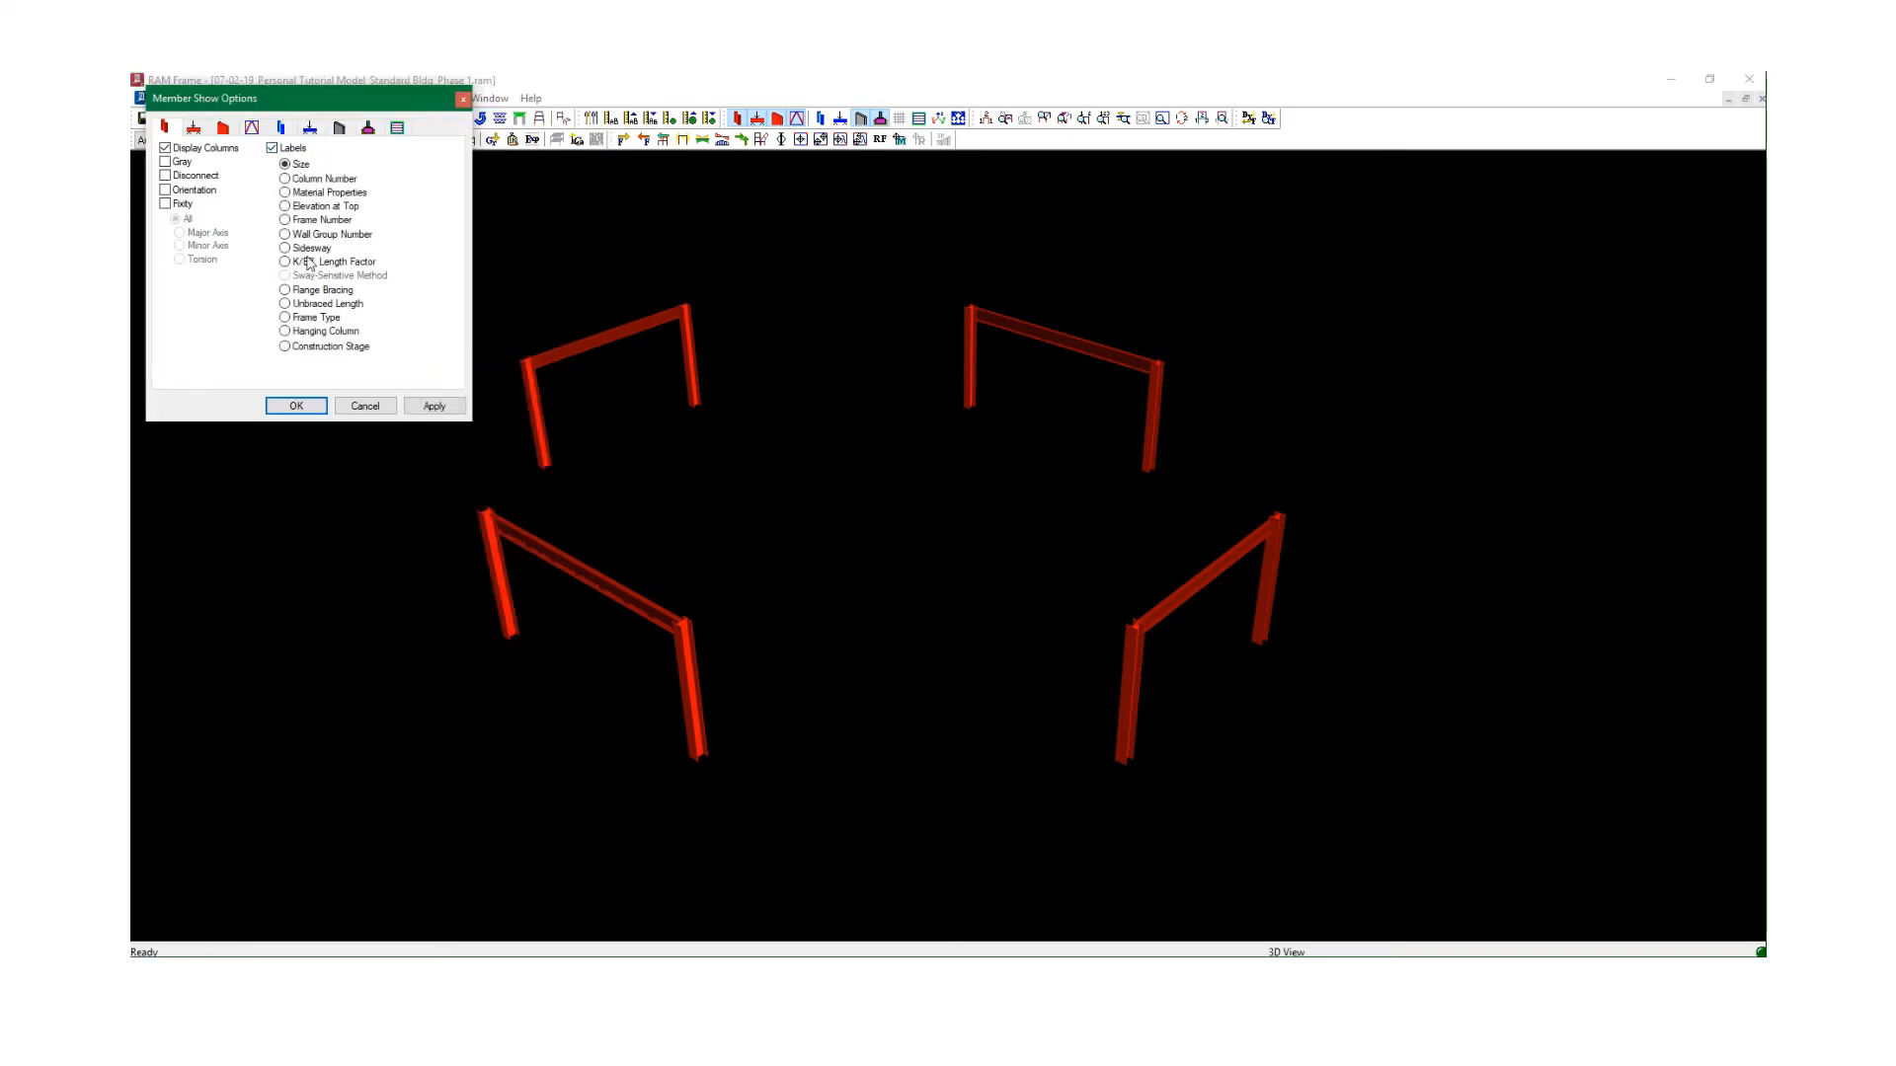
left_click(432, 406)
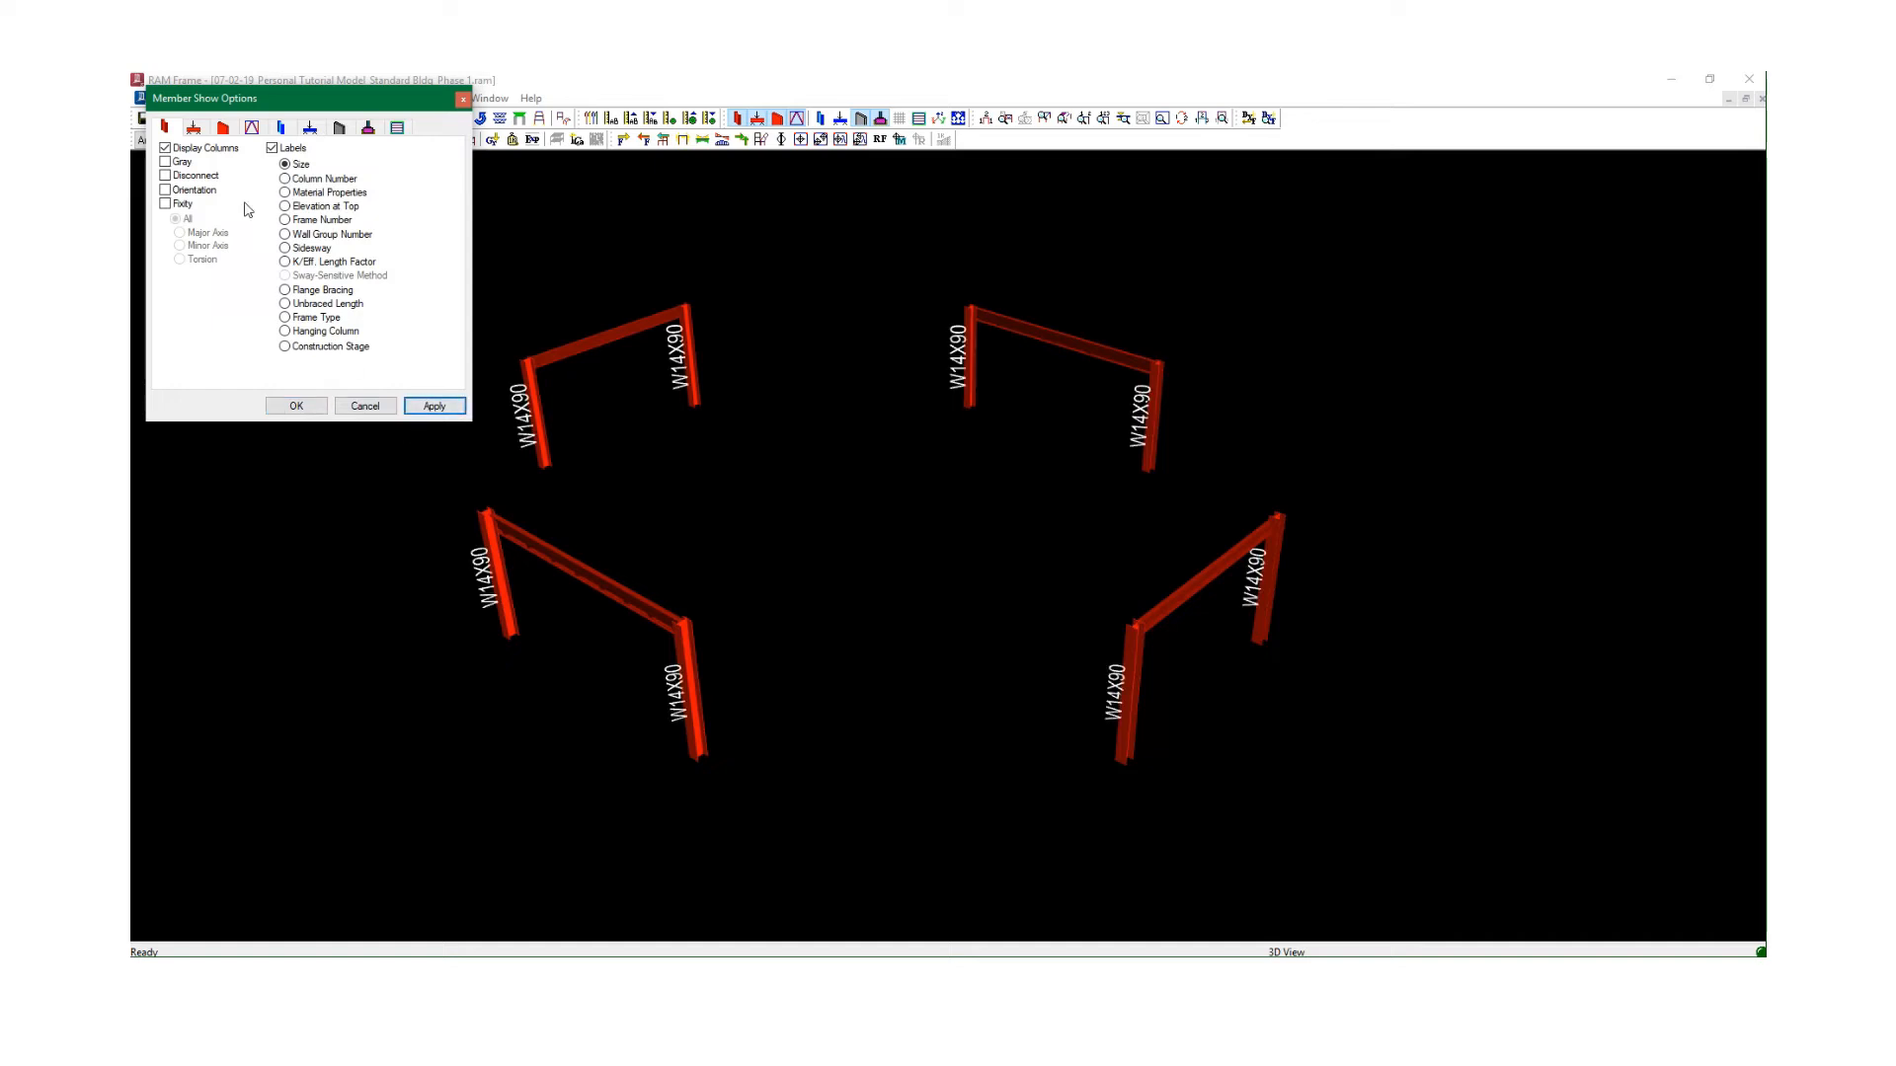
Turn on size labels for the lateral beams, and accept the member show options.
left_click(194, 129)
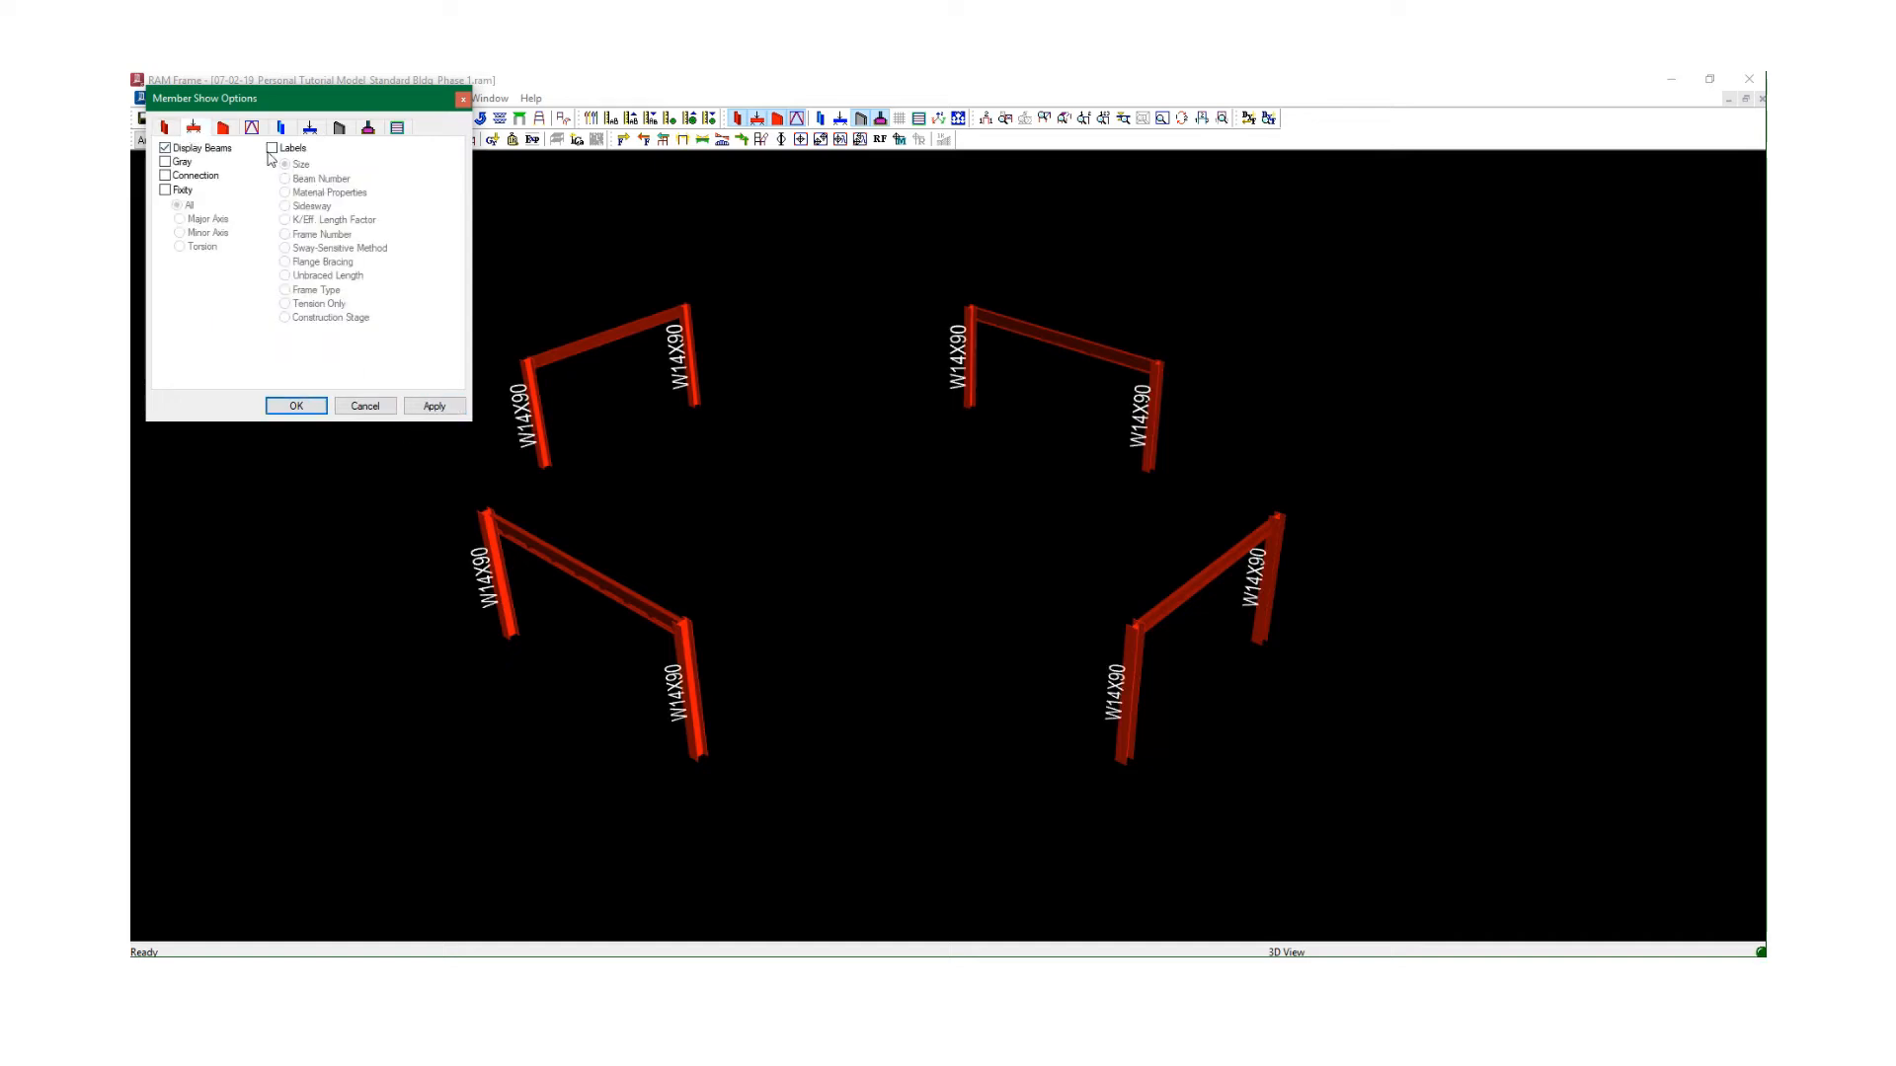
left_click(272, 149)
left_click(432, 406)
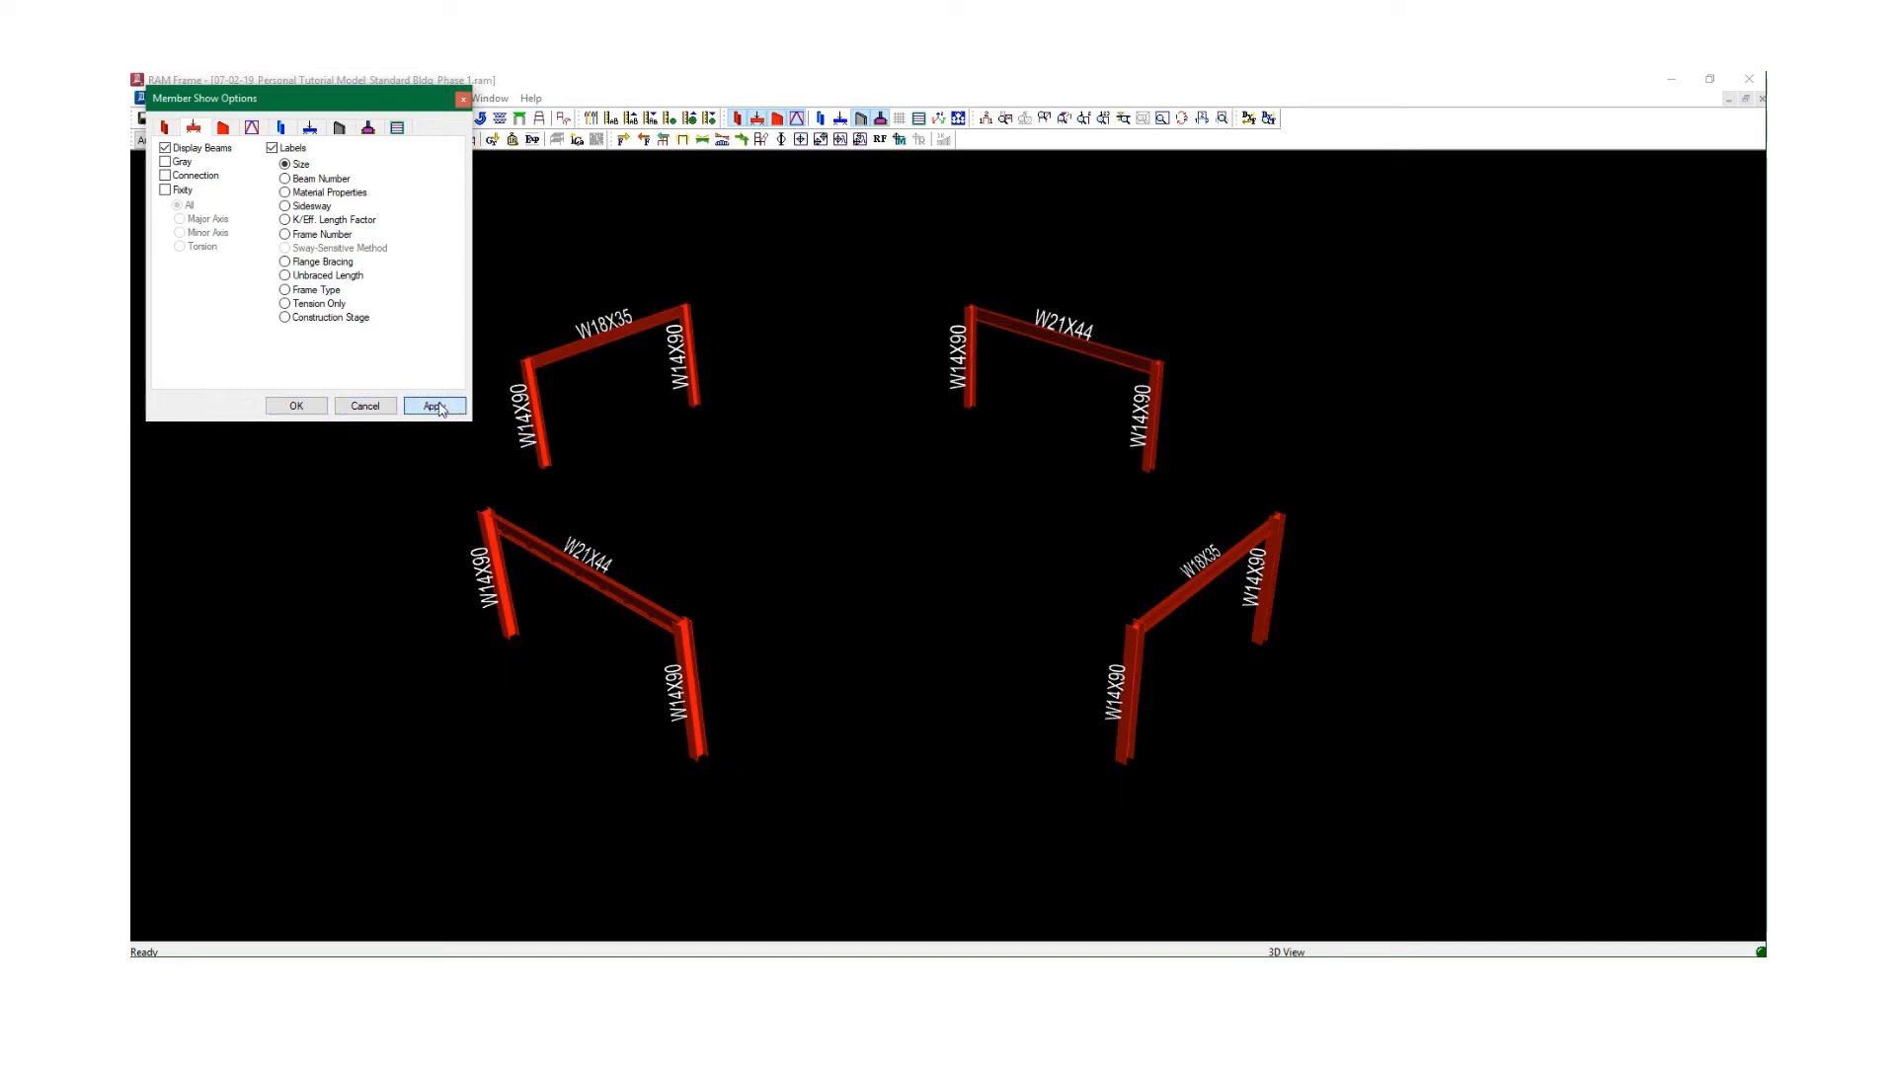
left_click(296, 406)
Display the fixity for all axes on the lateral columns and beams through the member show options, and accept.
left_click(447, 98)
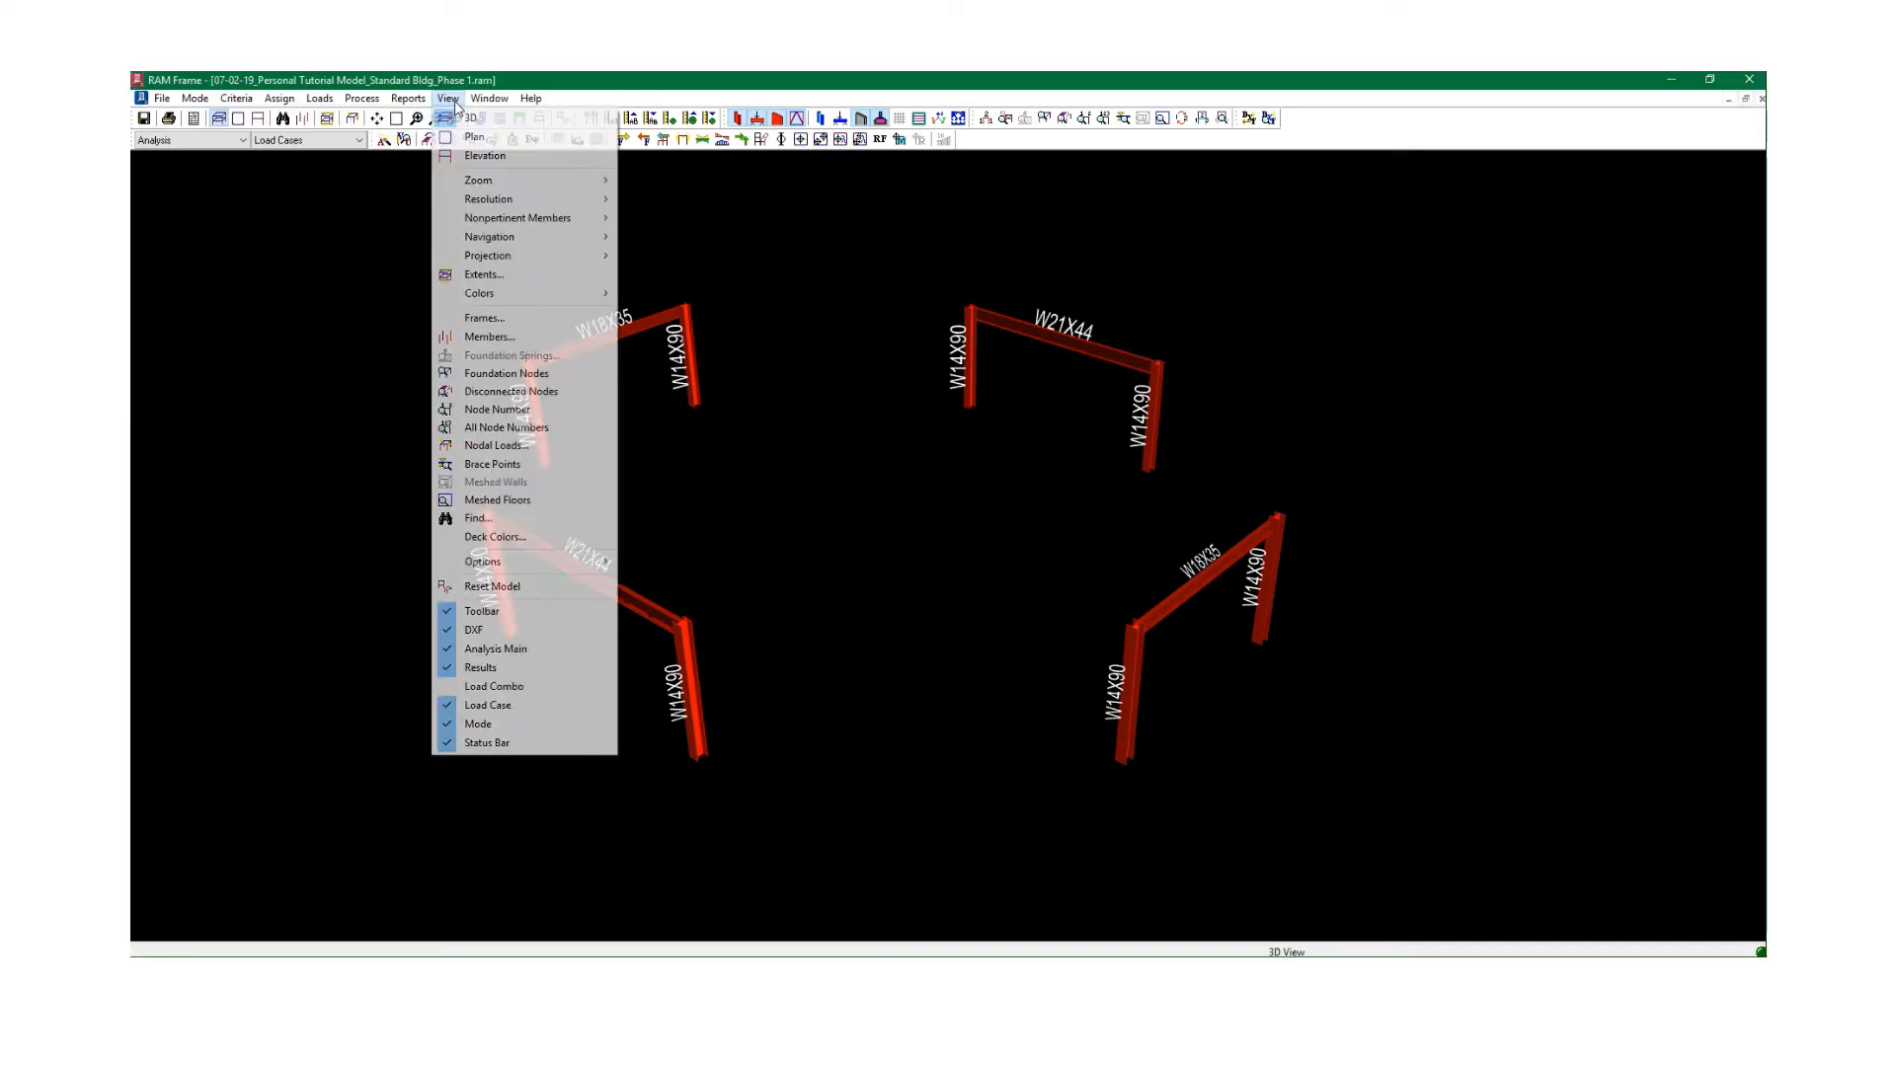
left_click(485, 337)
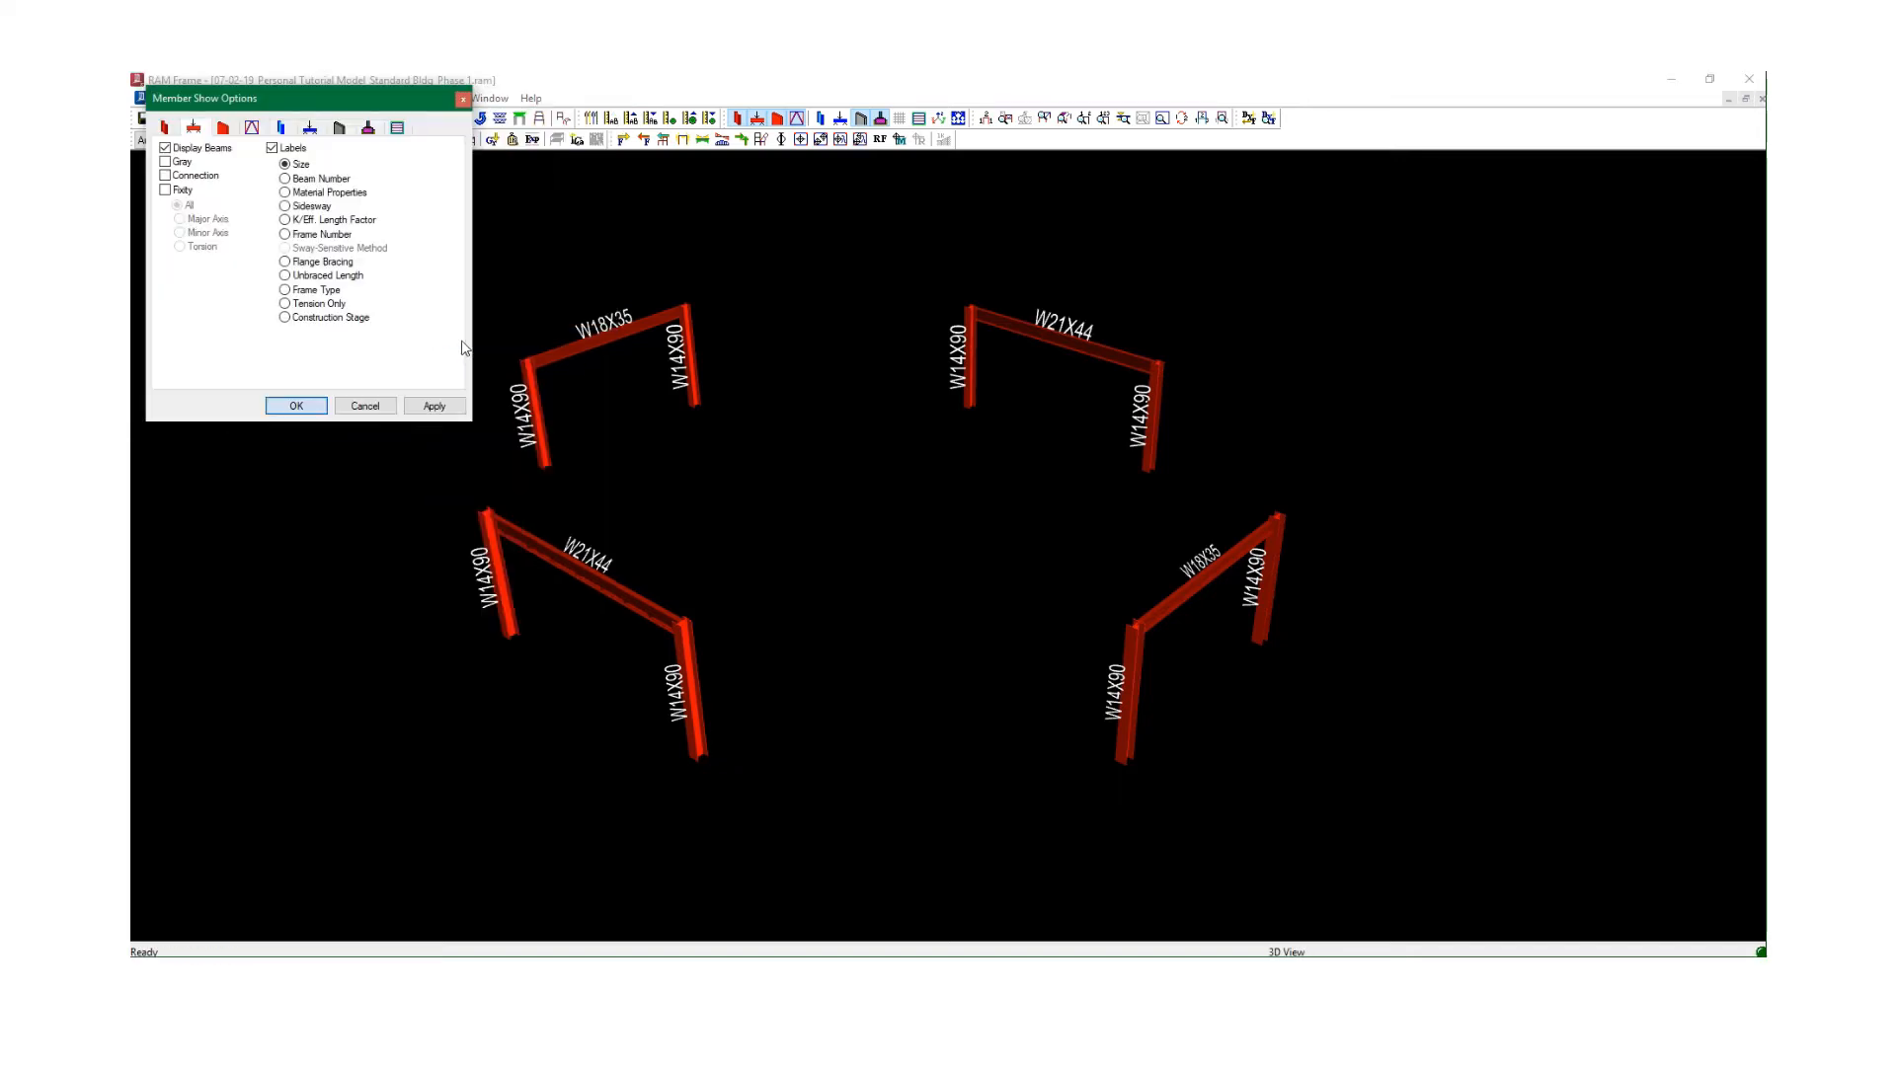
left_click_drag(375, 109, 397, 188)
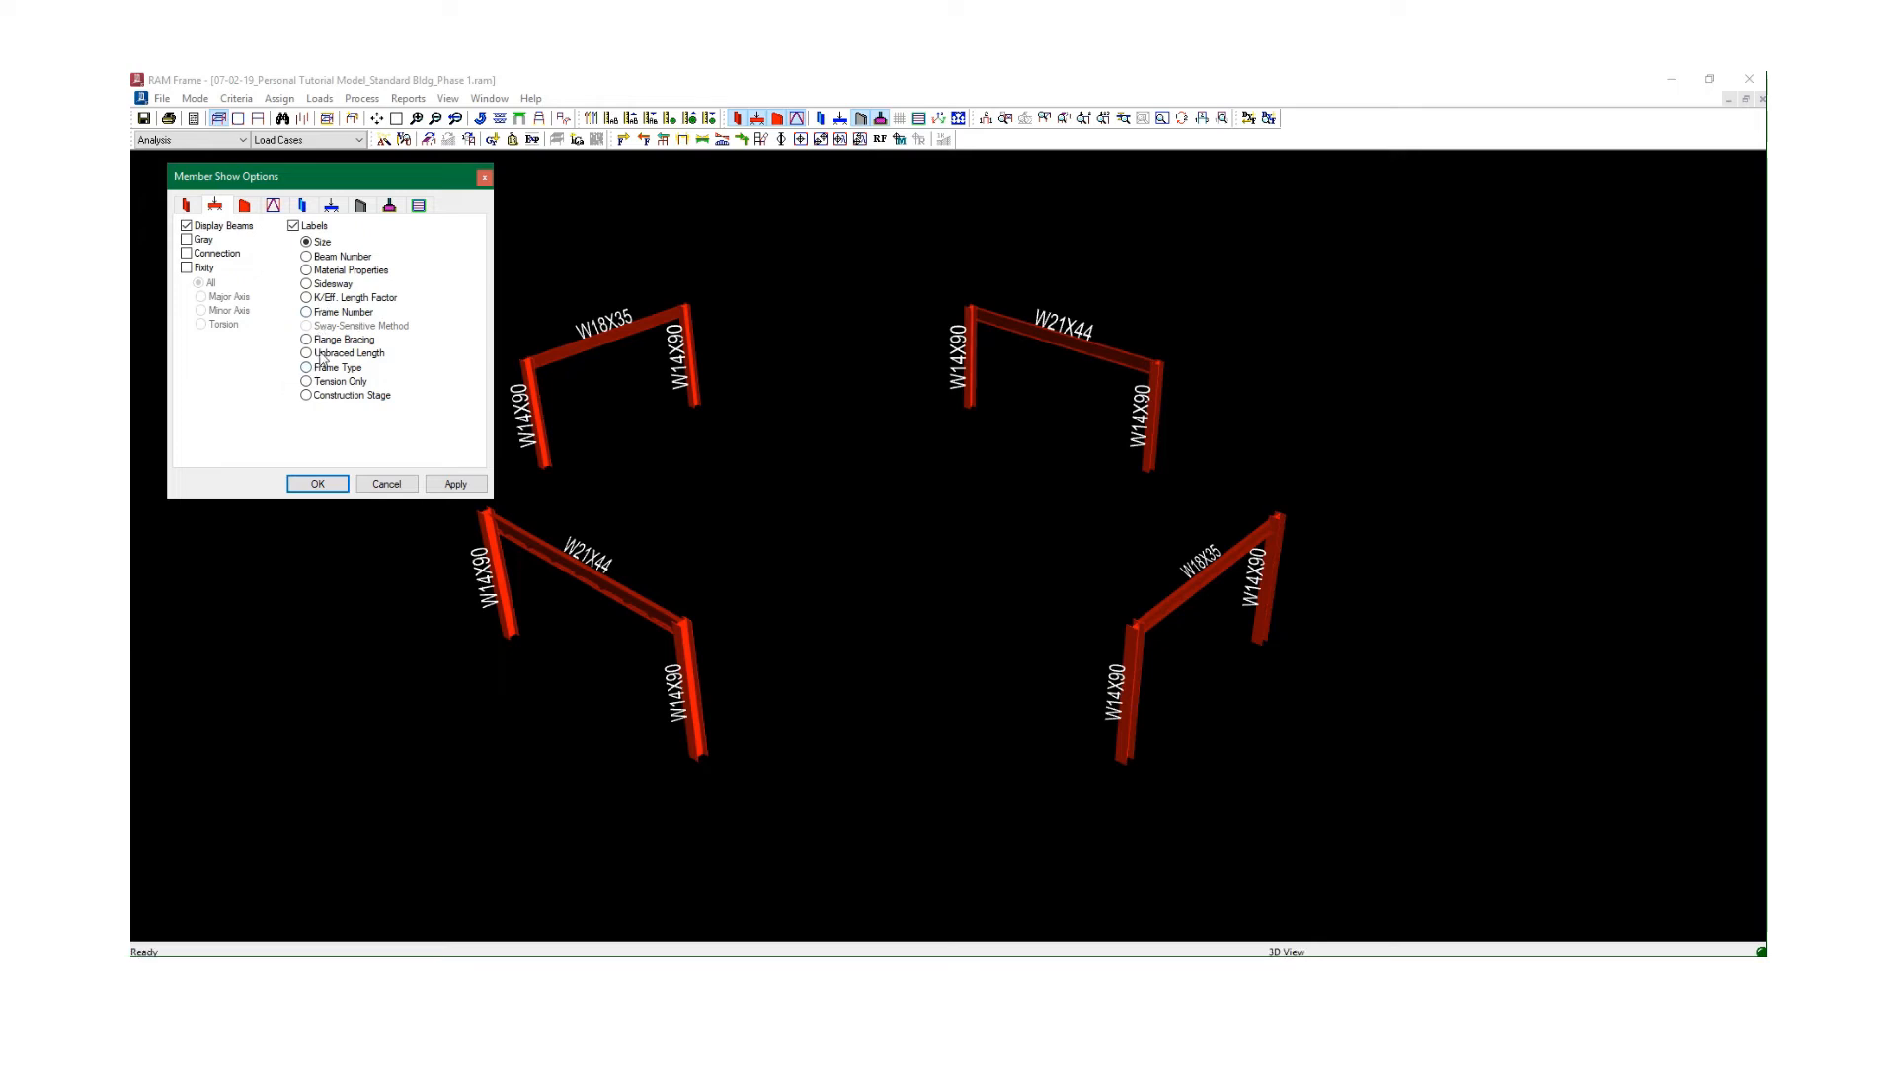
left_click(186, 205)
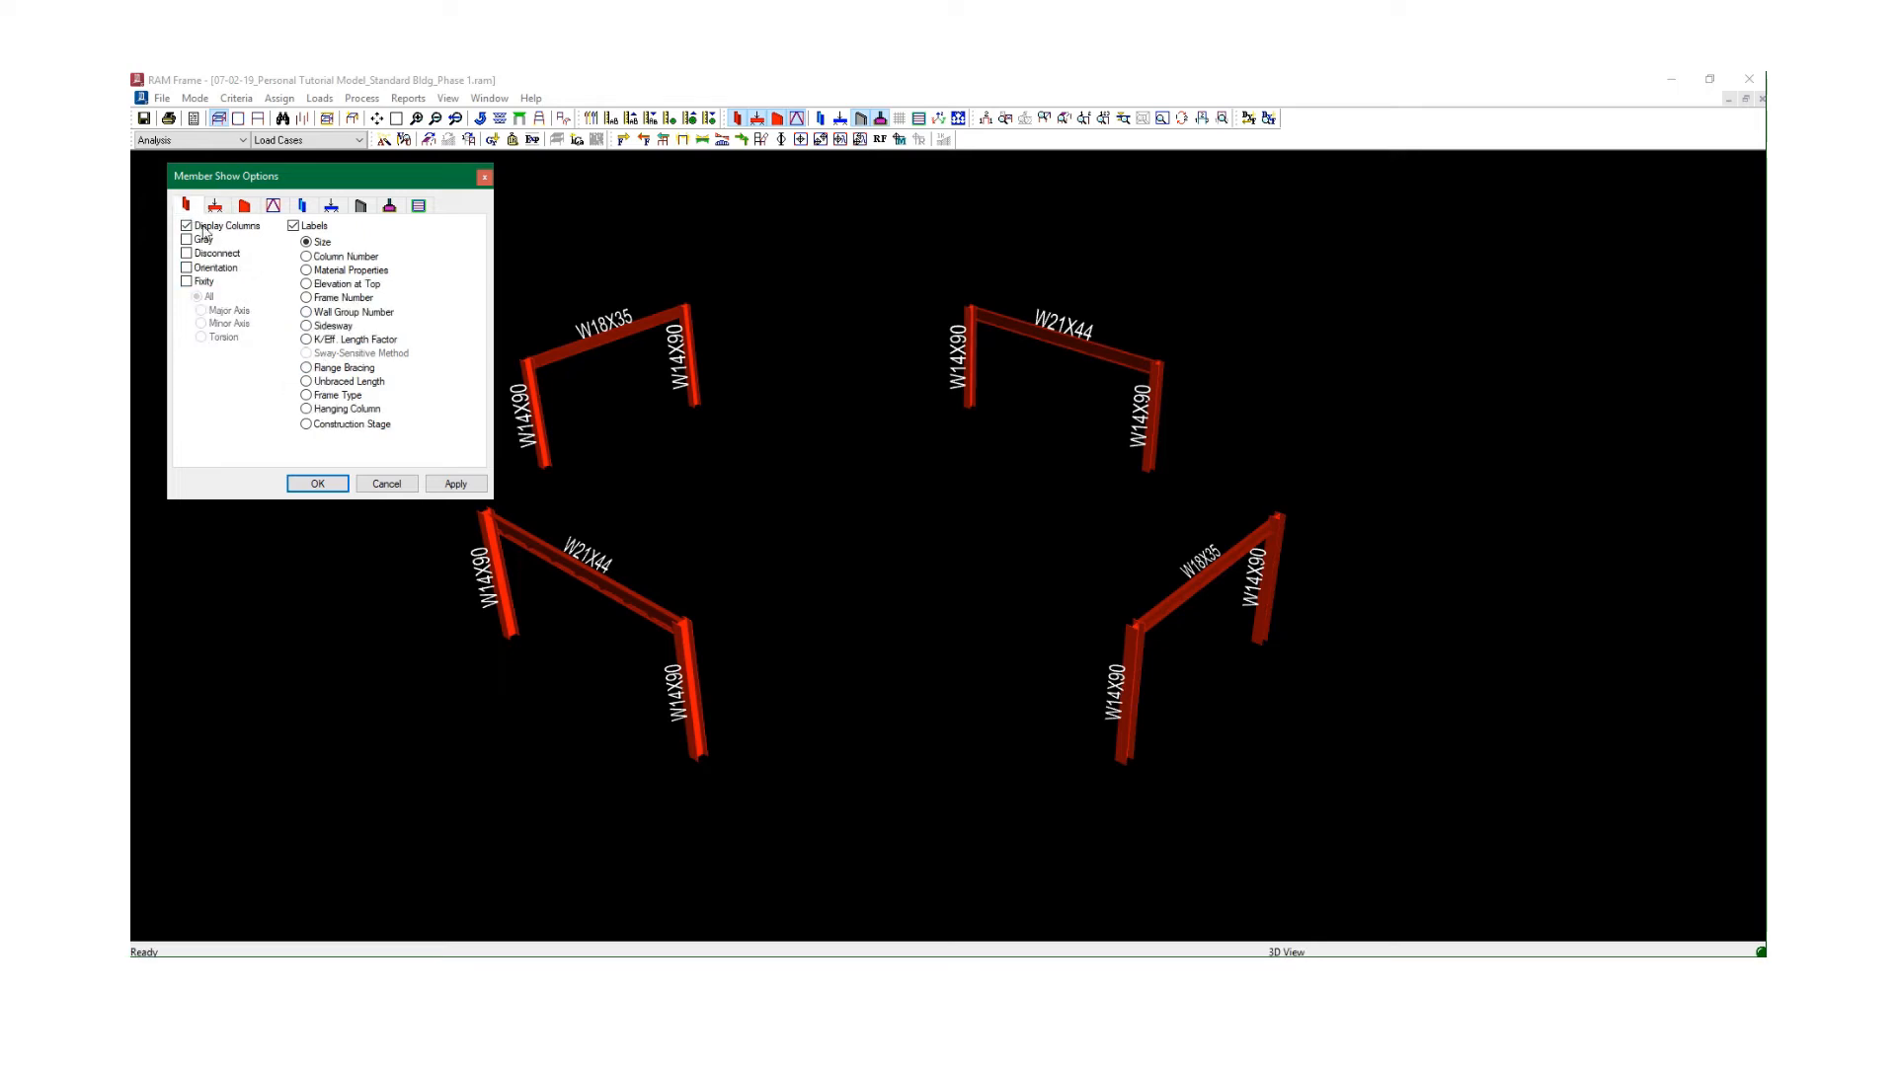
left_click(203, 284)
left_click(455, 484)
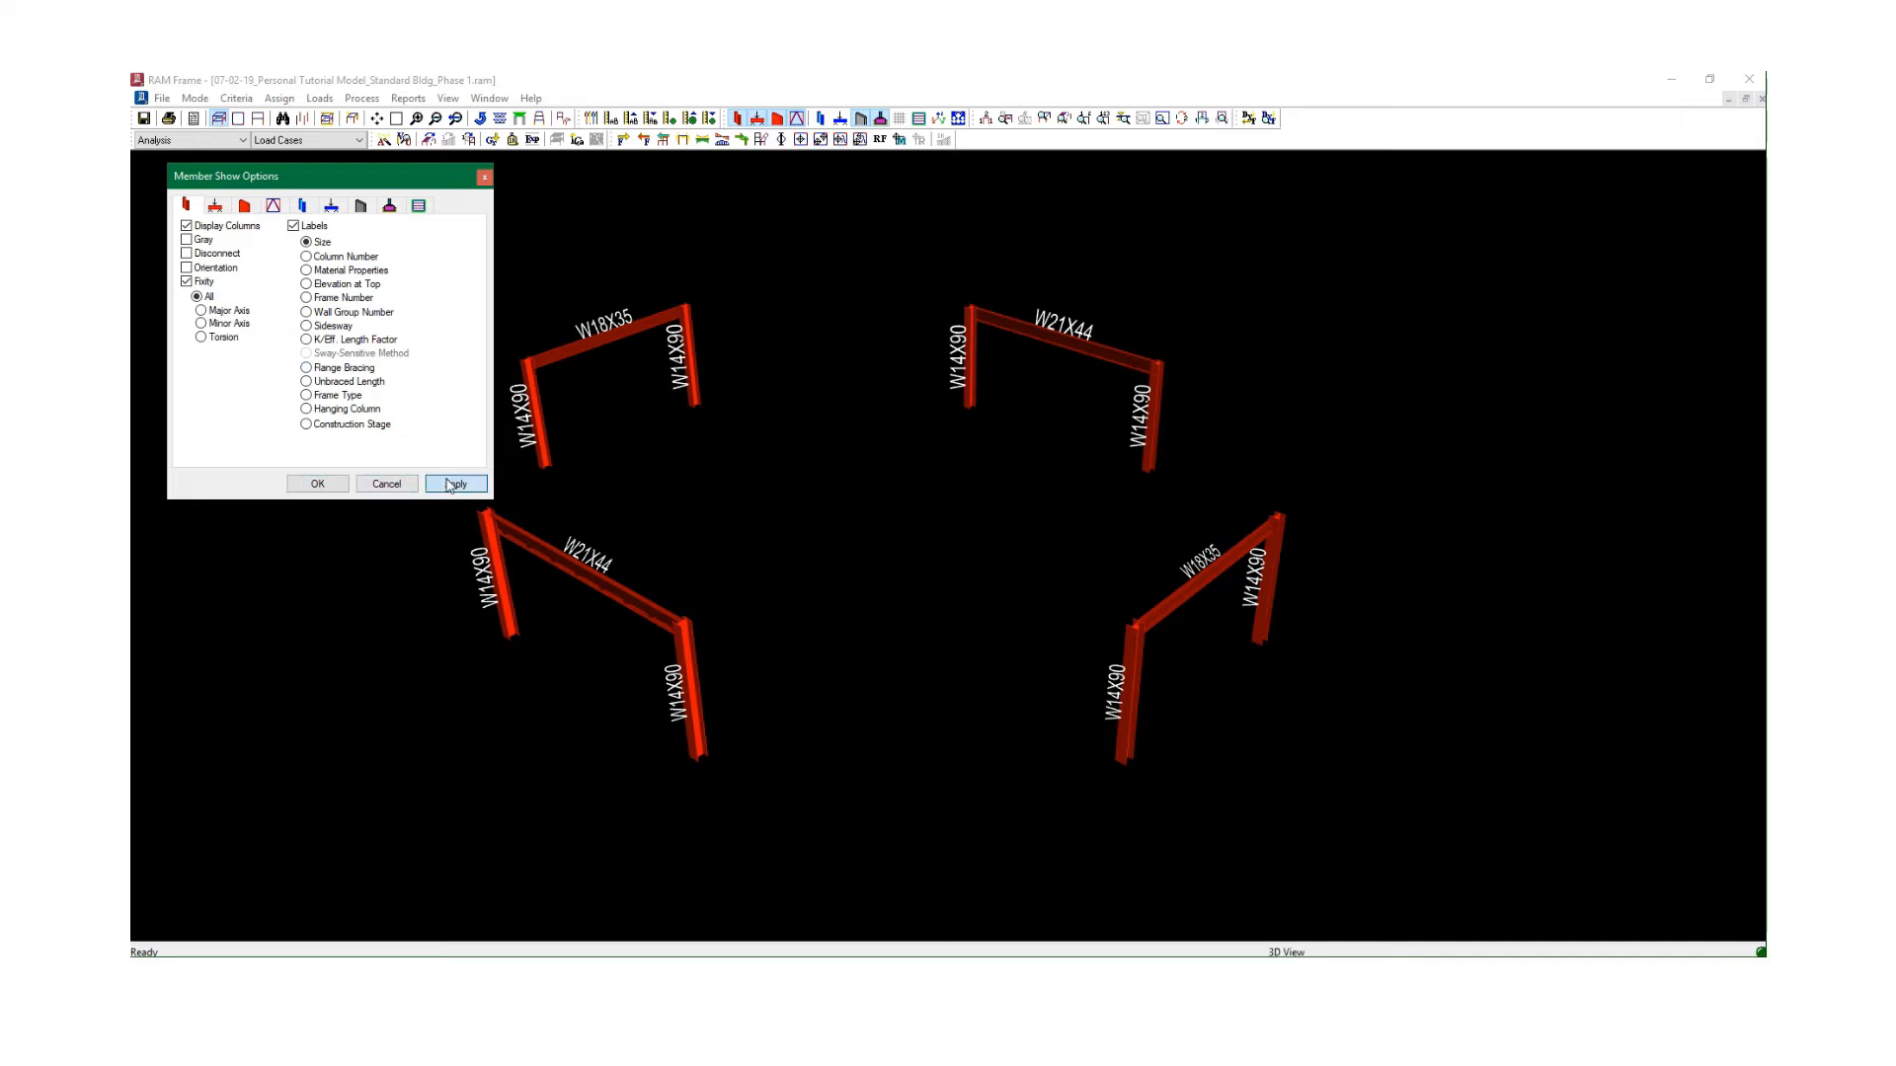
left_click(317, 483)
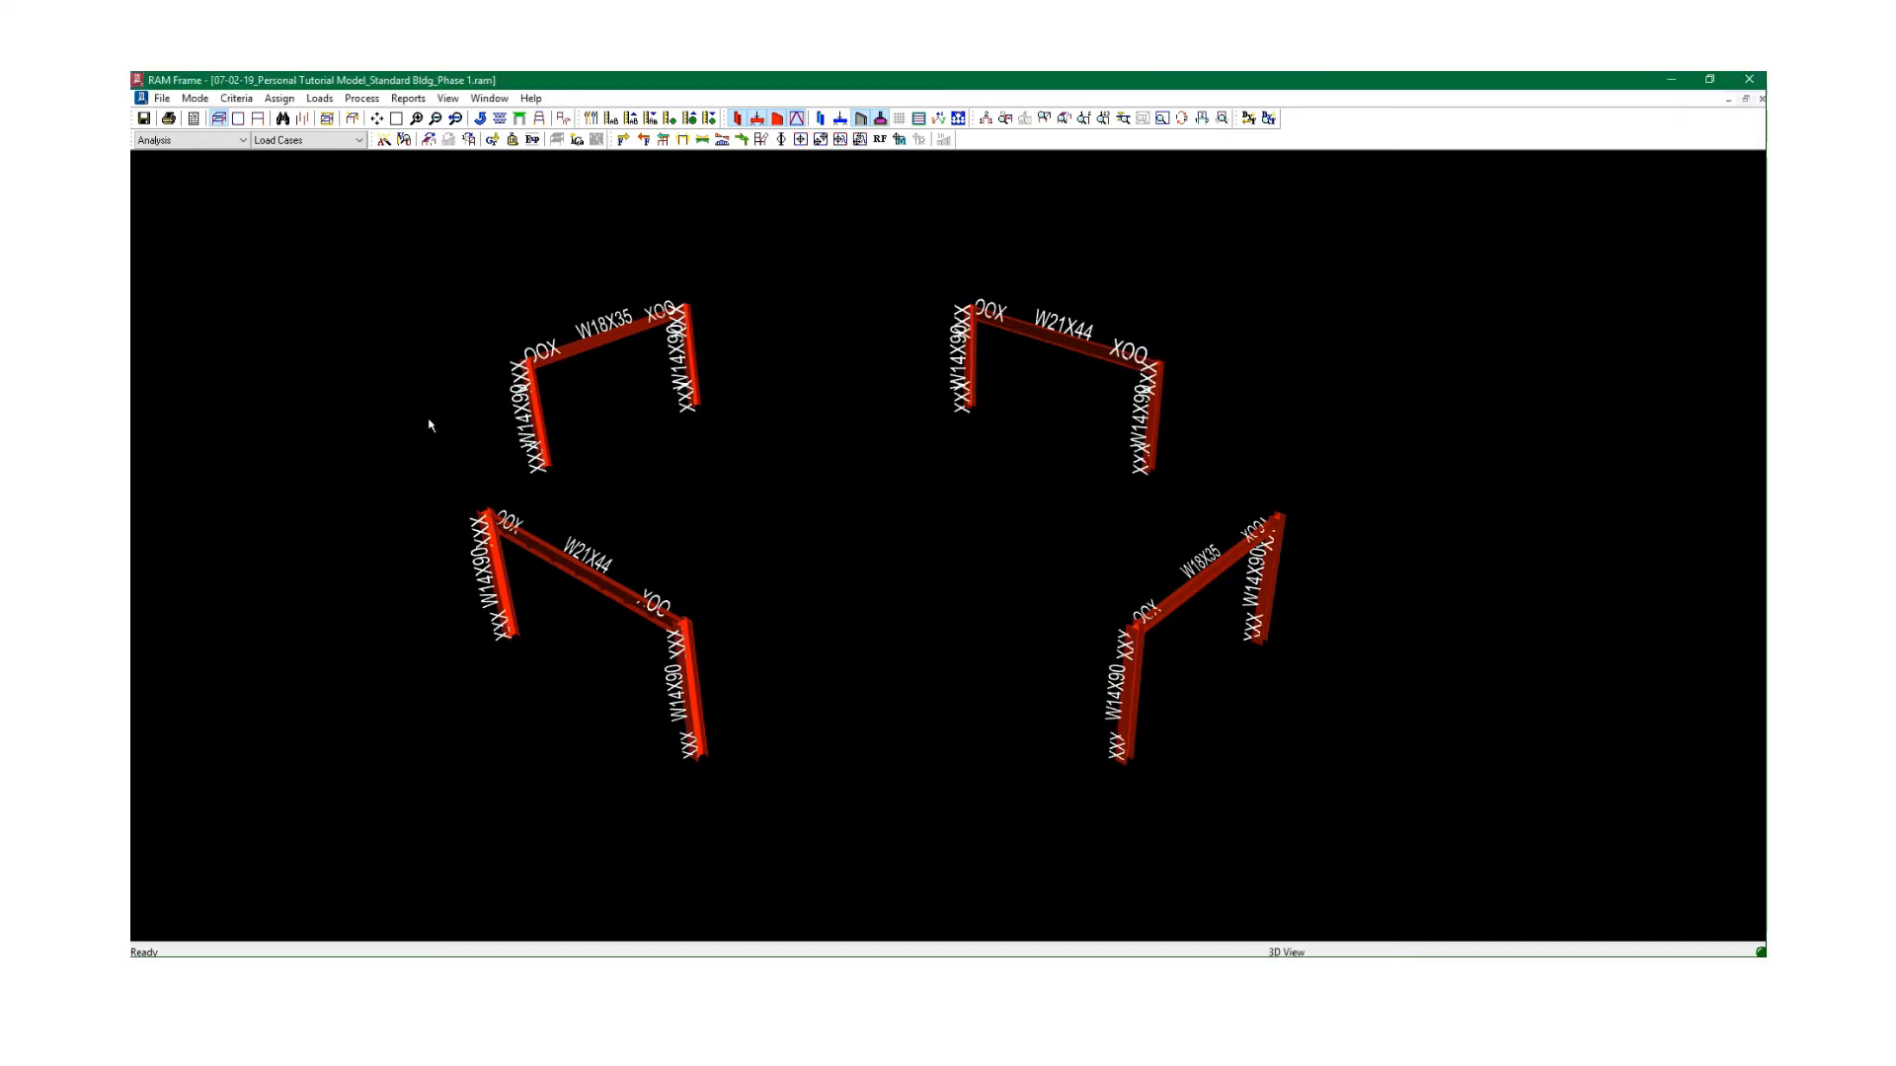
Reduce the text size of the member labels, and display the node numbers on the lateral frames.
left_click(656, 119)
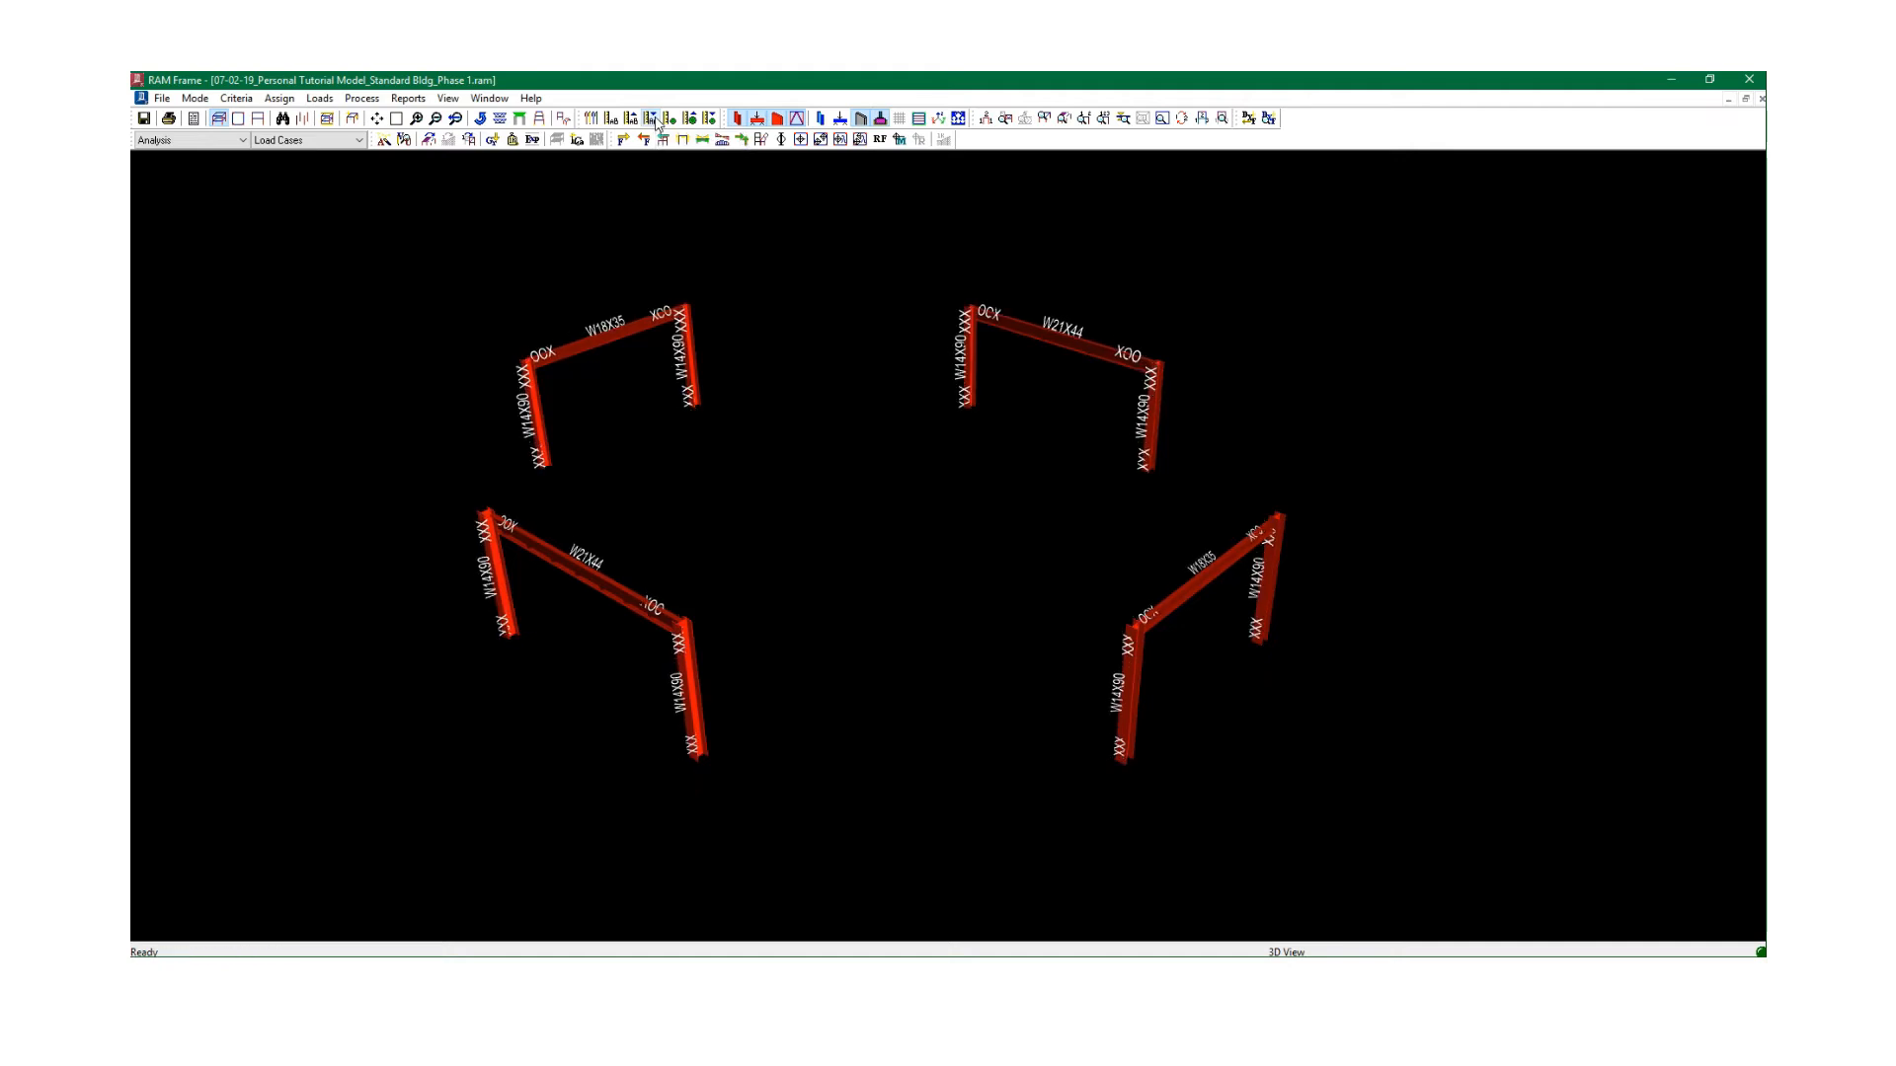
left_click(653, 119)
middle_click_drag(657, 403, 634, 386)
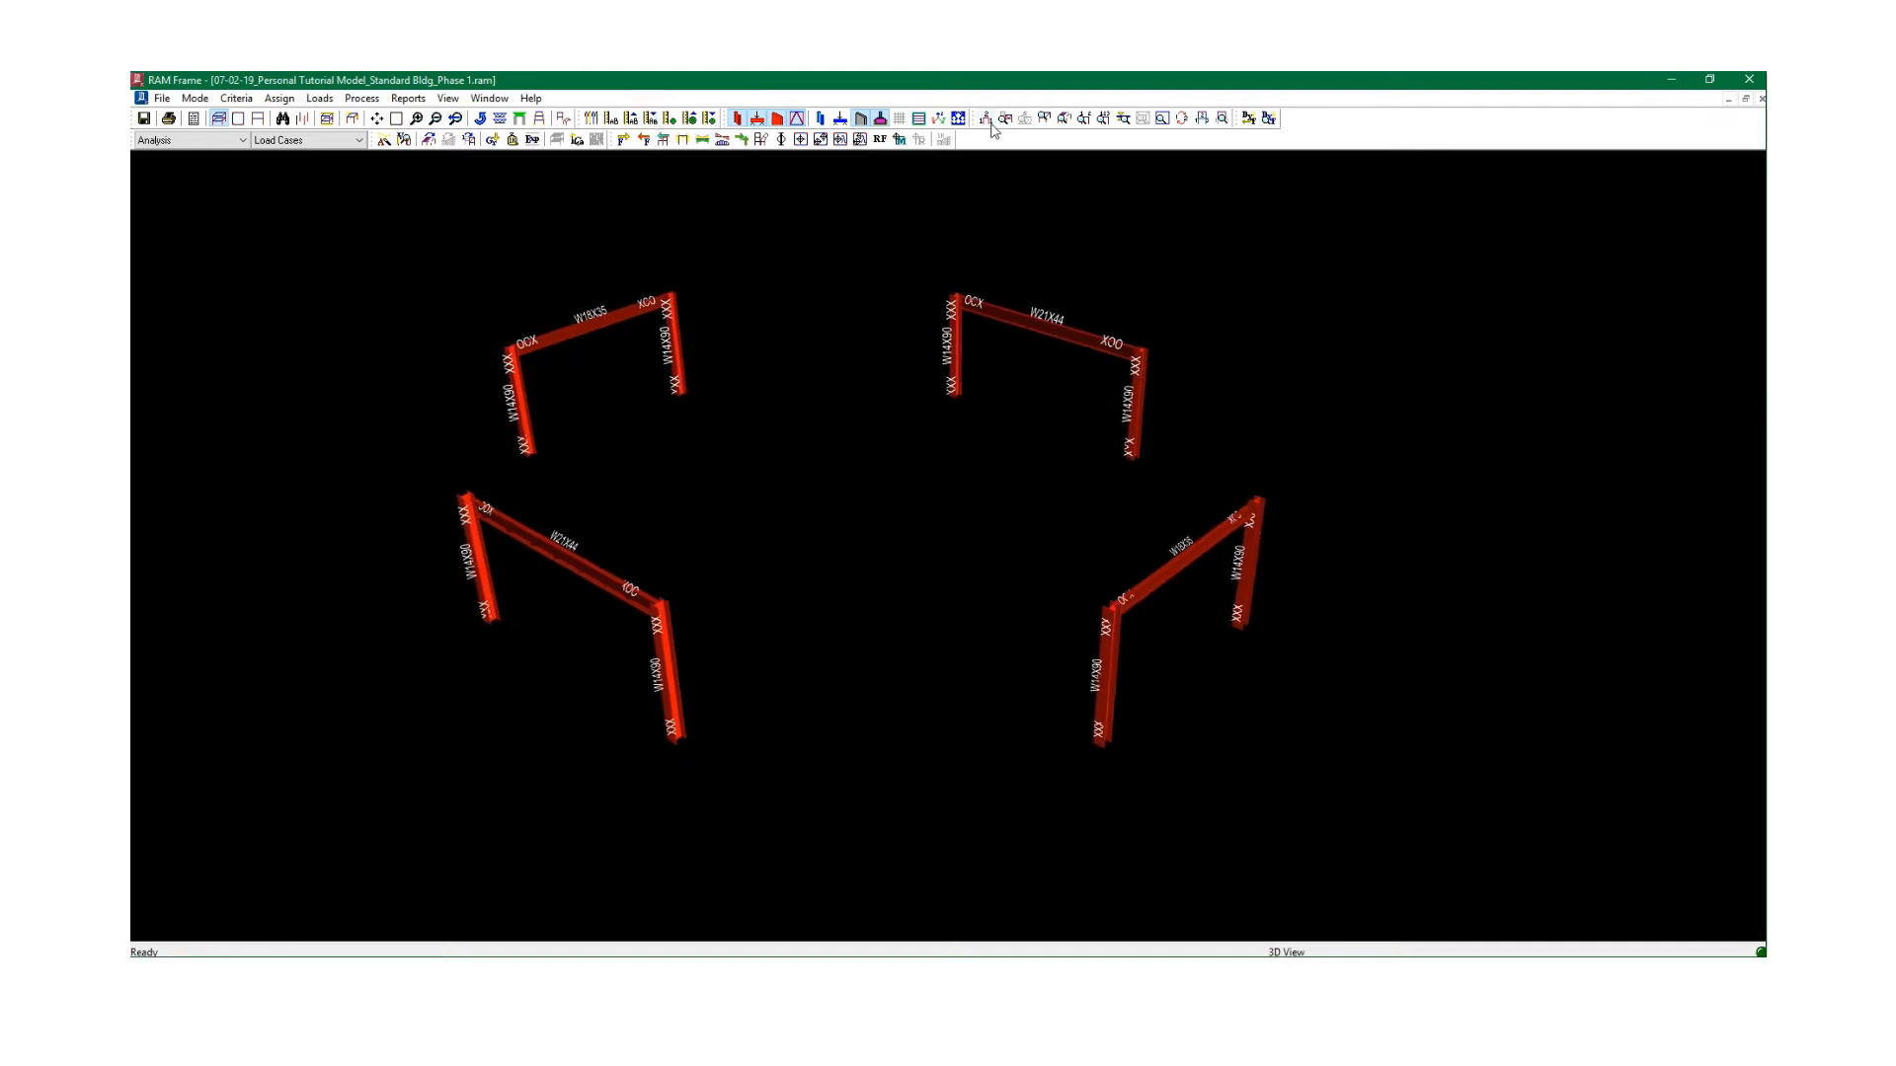
left_click(1084, 119)
mouse_move(956, 448)
middle_mouse_down()
mouse_move(995, 470)
mouse_move(945, 469)
middle_mouse_up()
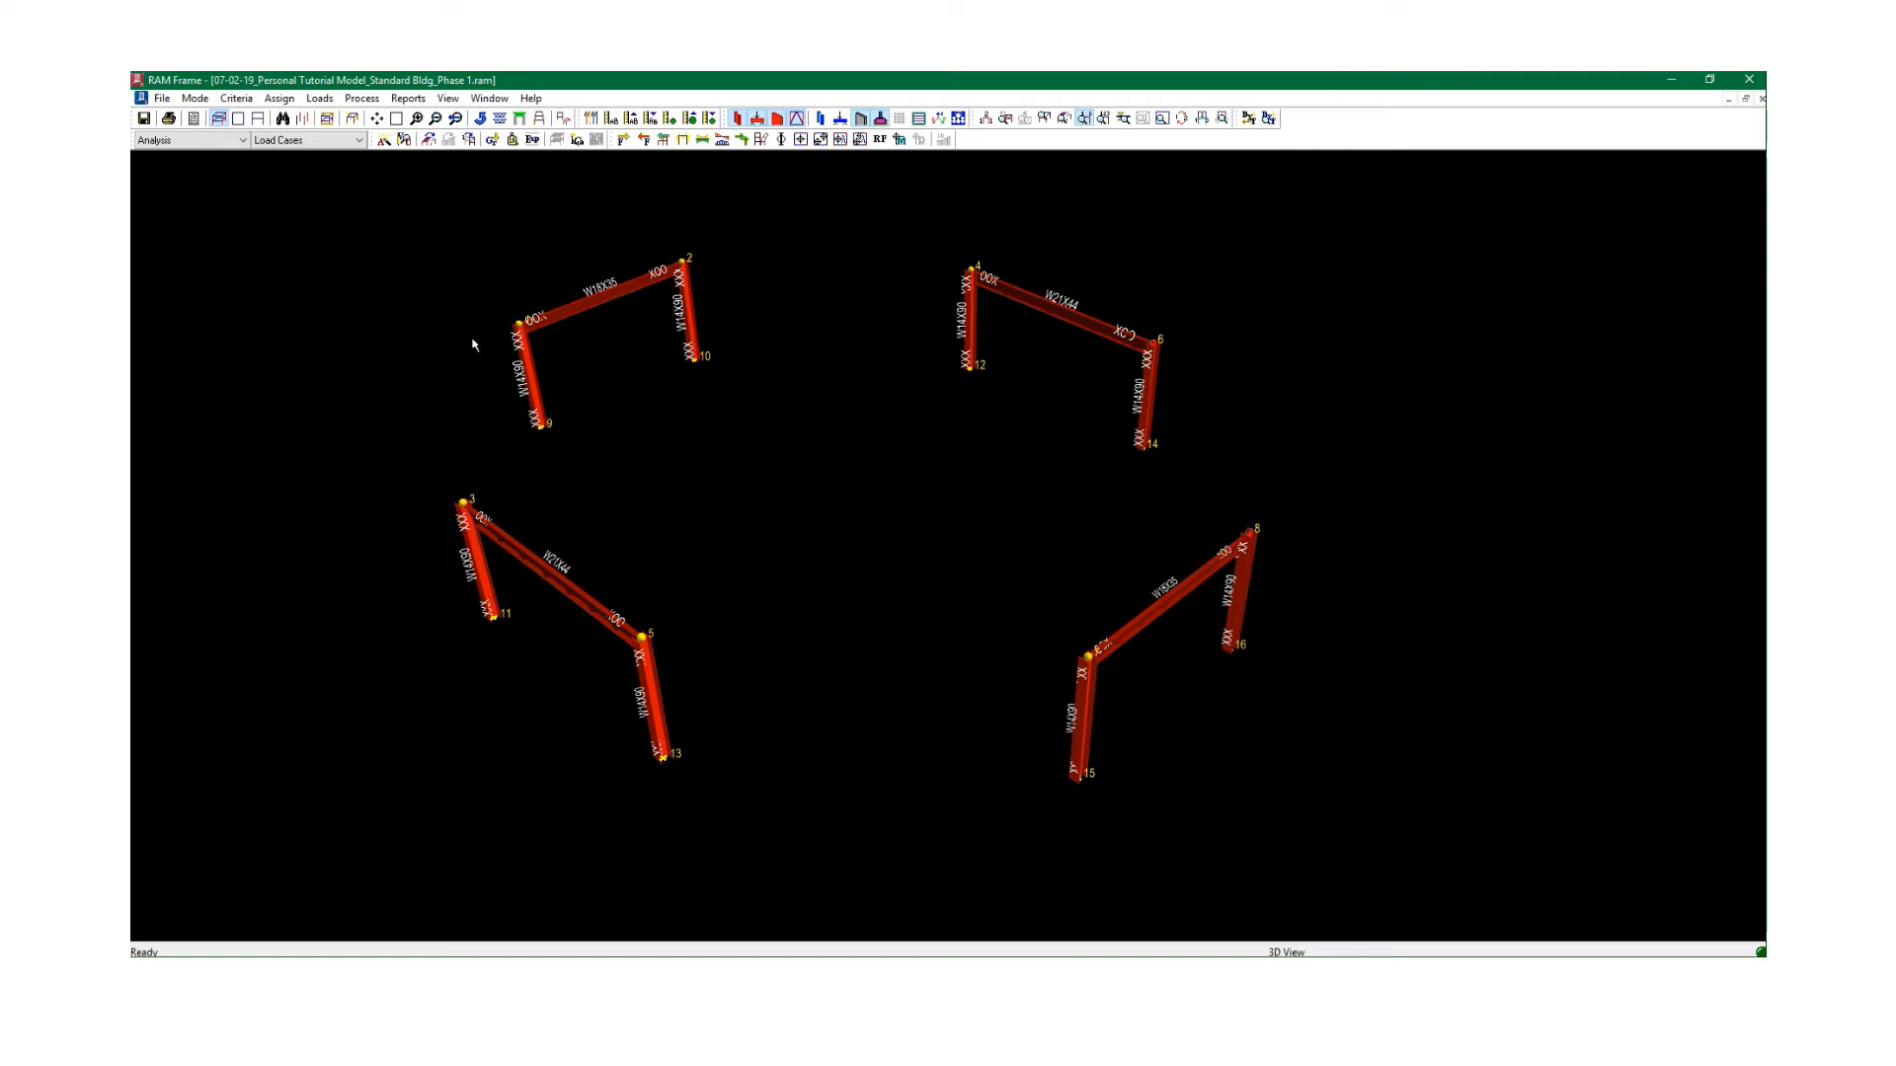
Switch to the steel Standard Provisions mode, and set the steel design code to AISC 360-10 ASD.
left_click(208, 140)
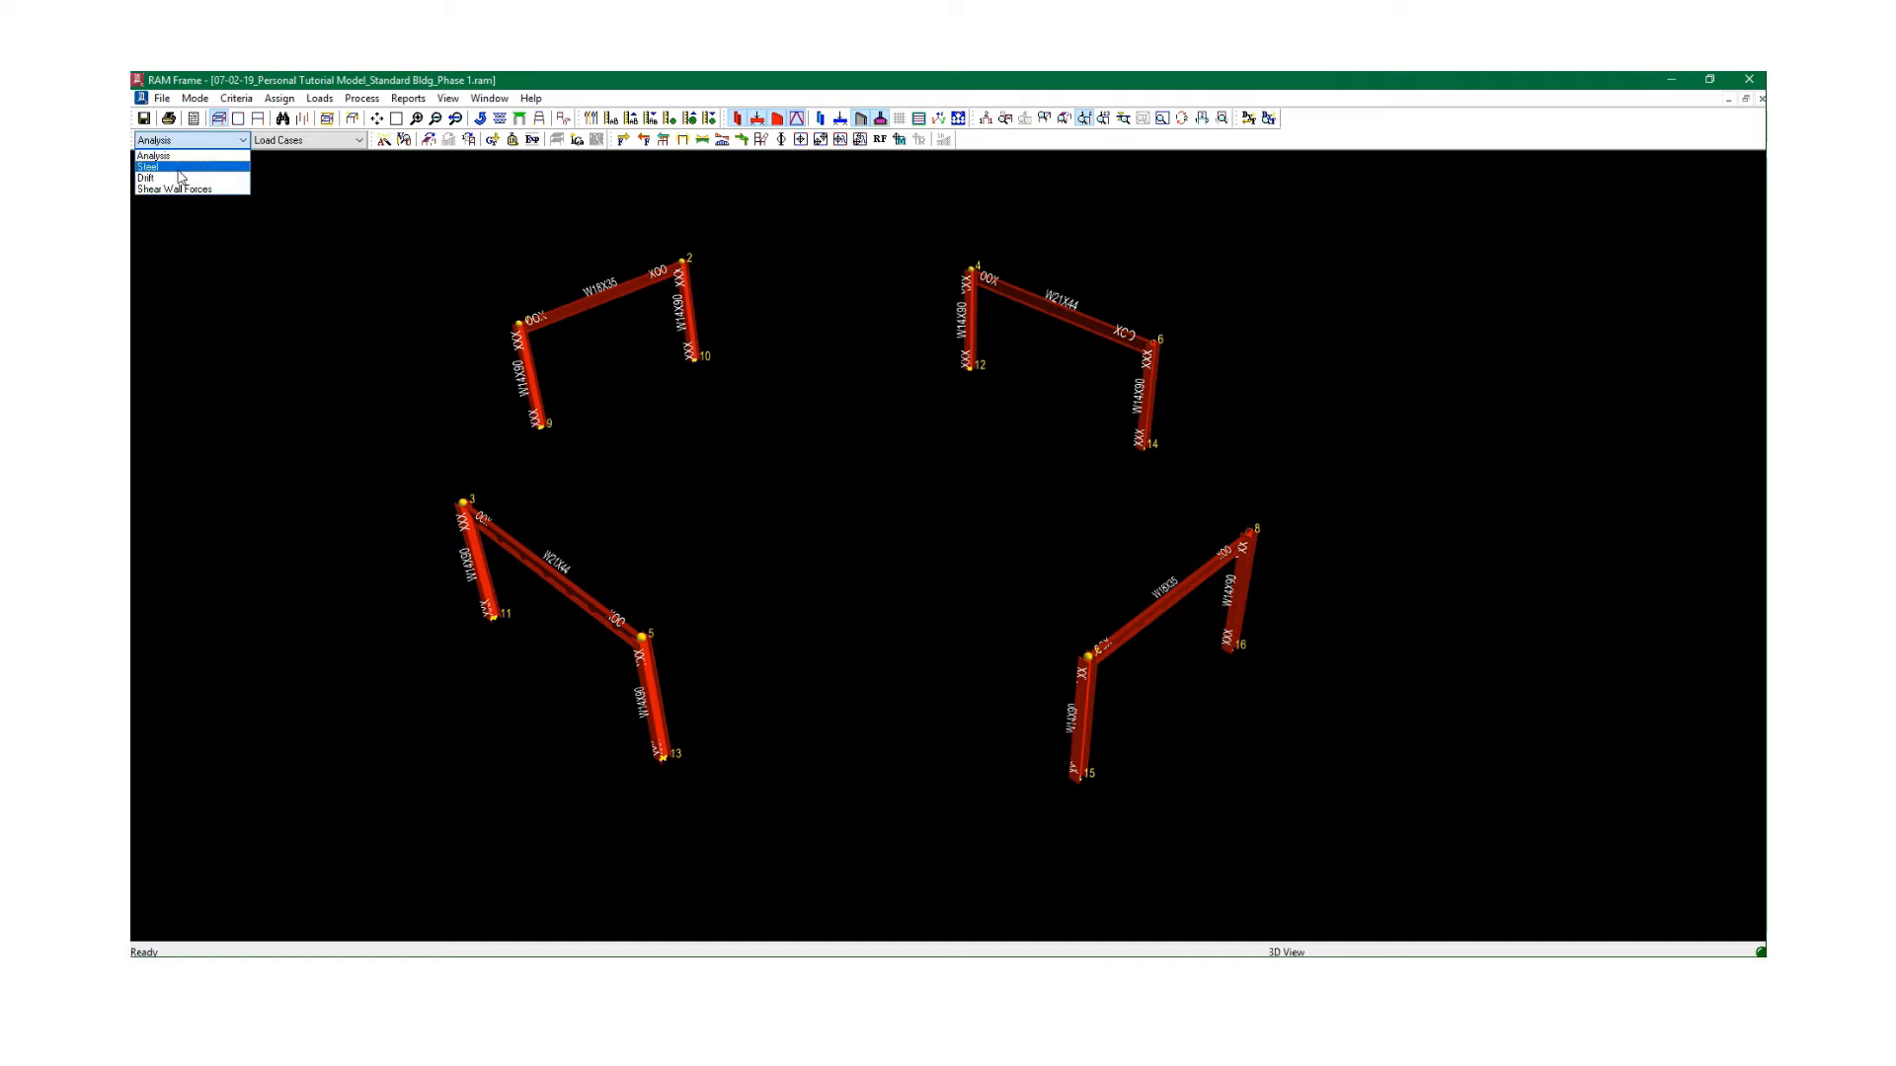
left_click(198, 100)
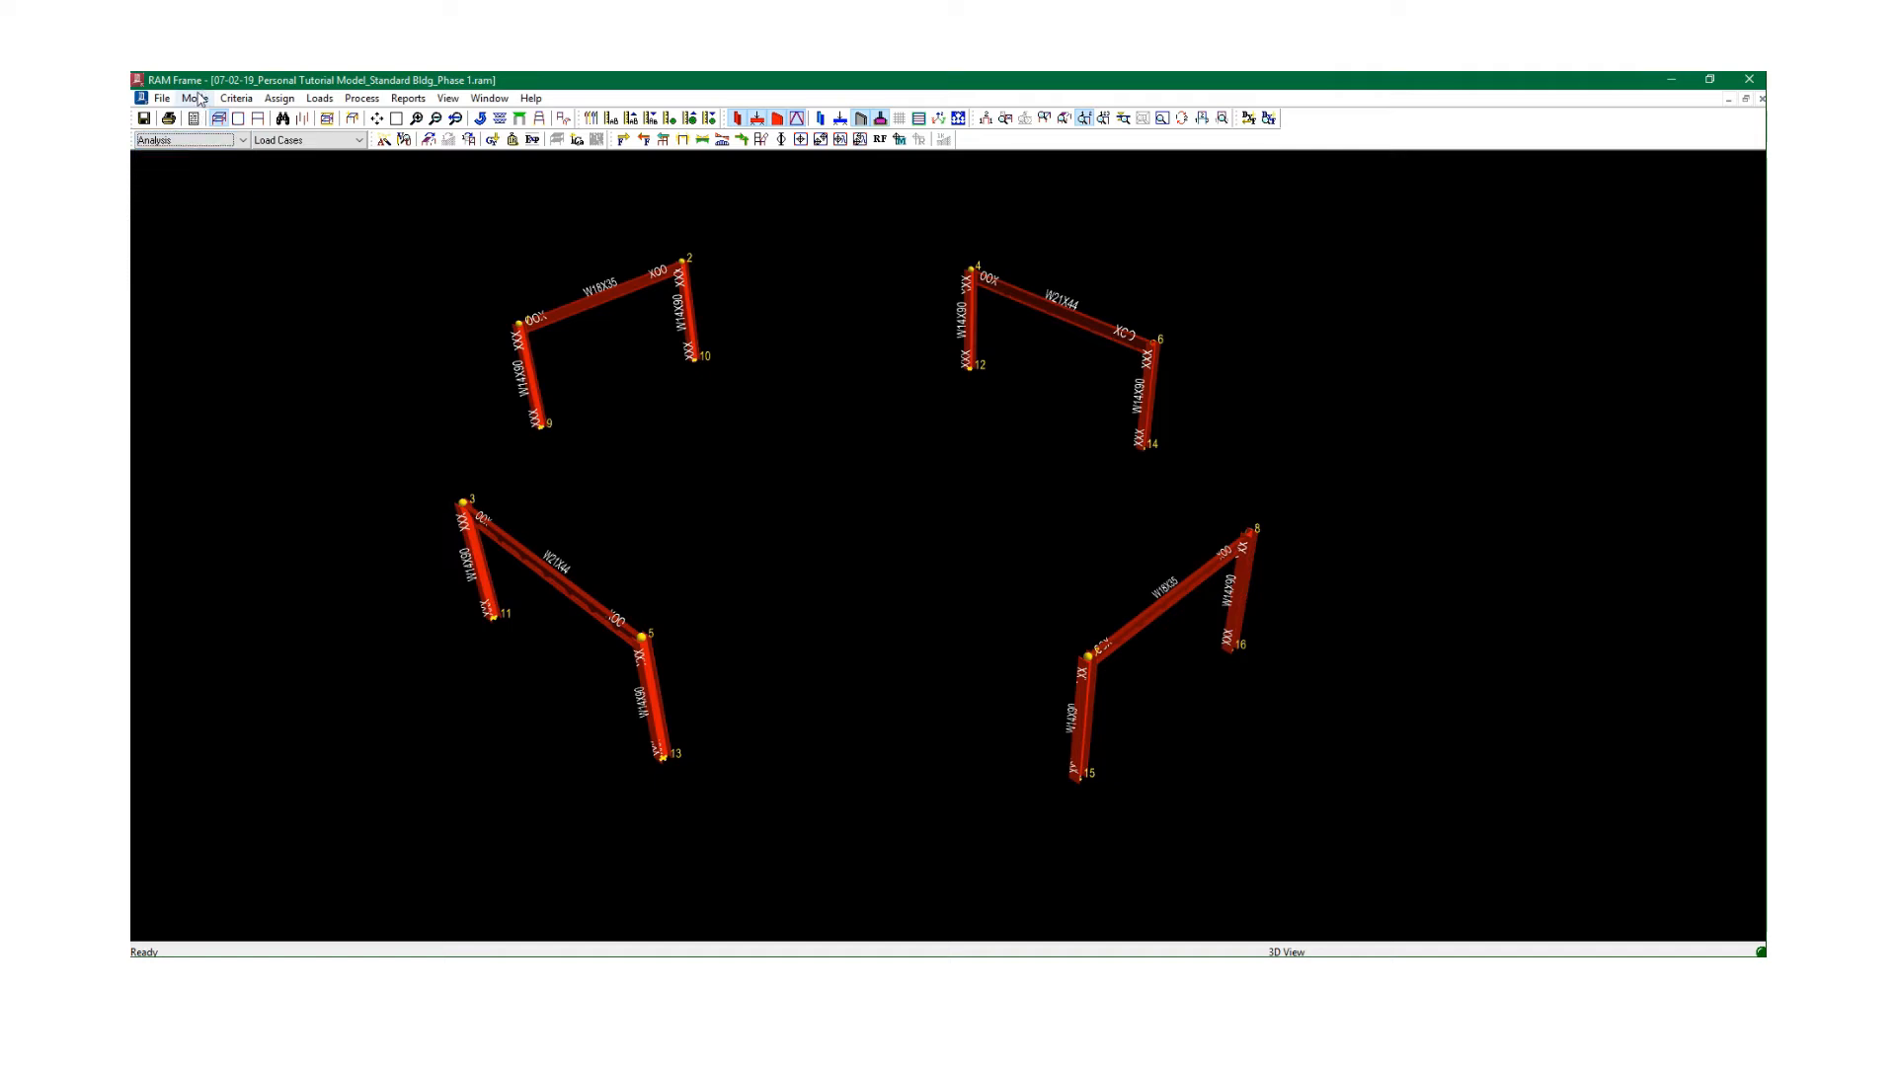
left_click(196, 99)
mouse_move(210, 139)
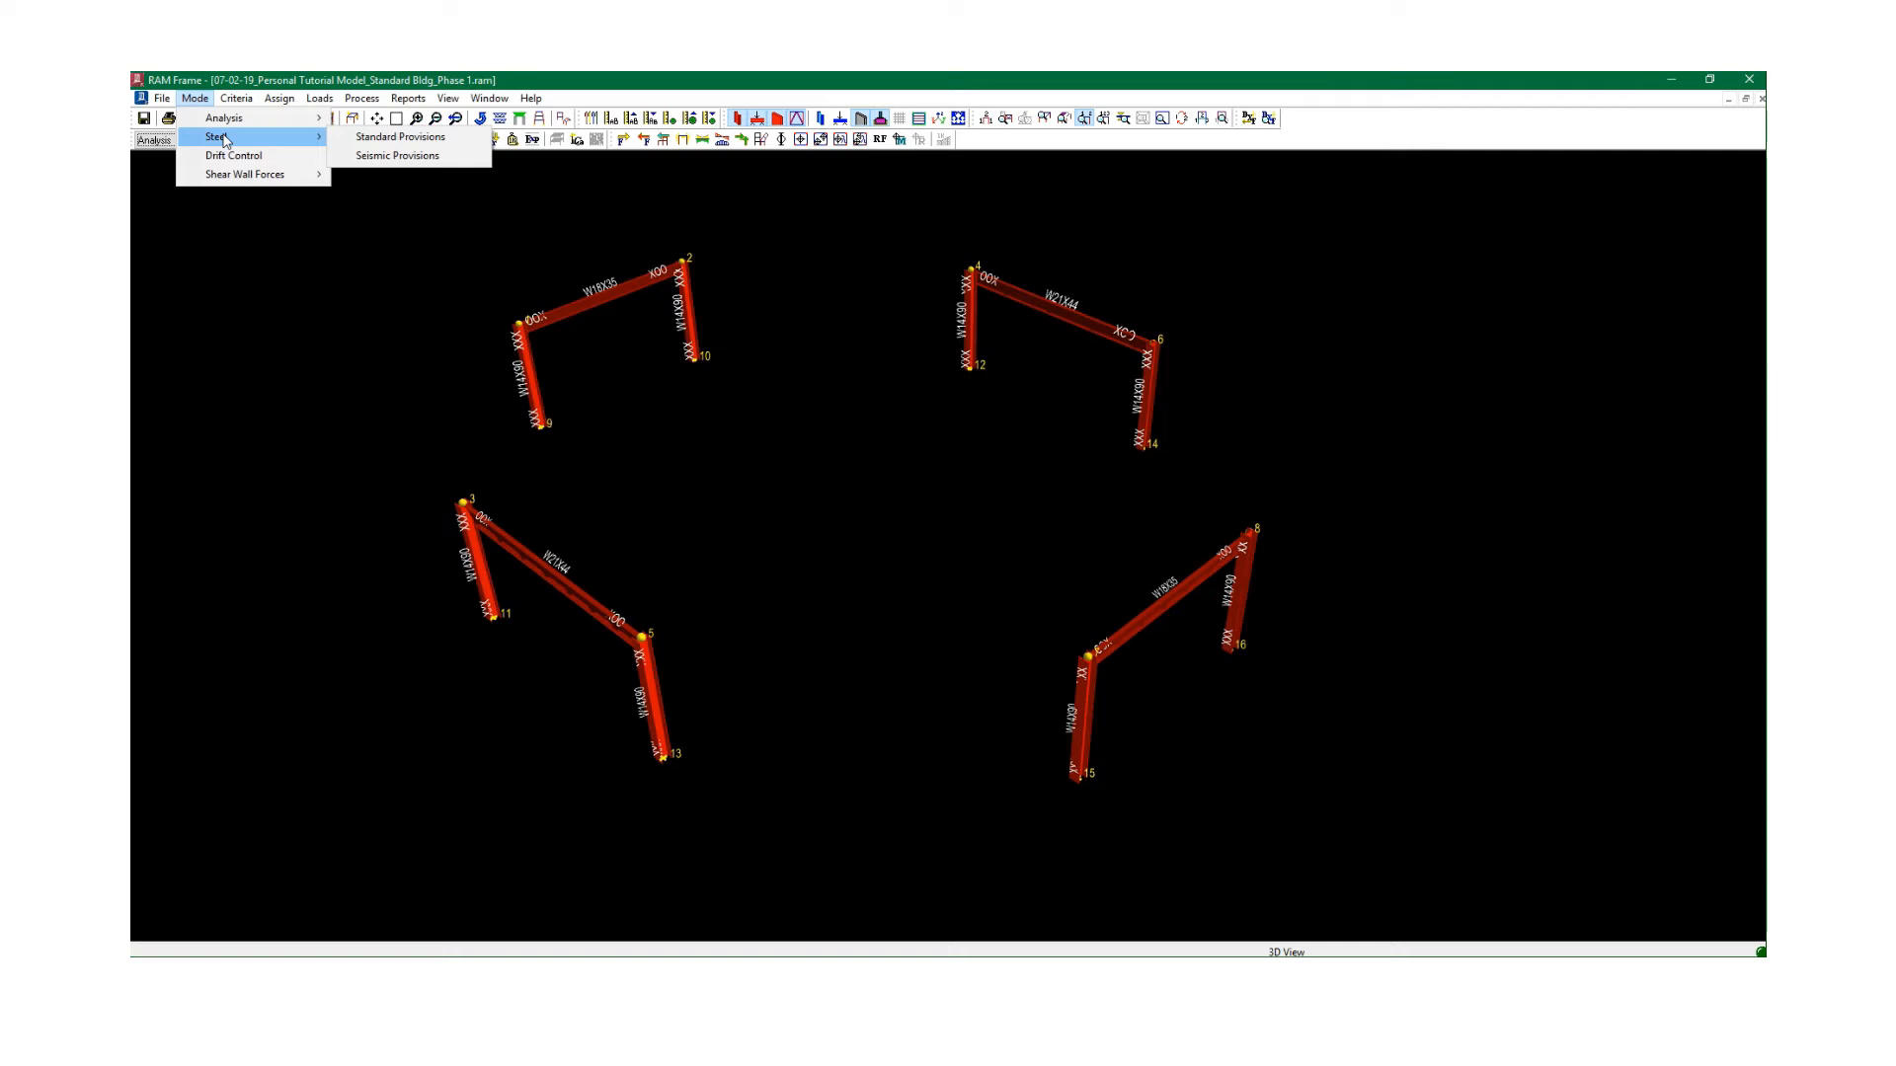
left_click(387, 140)
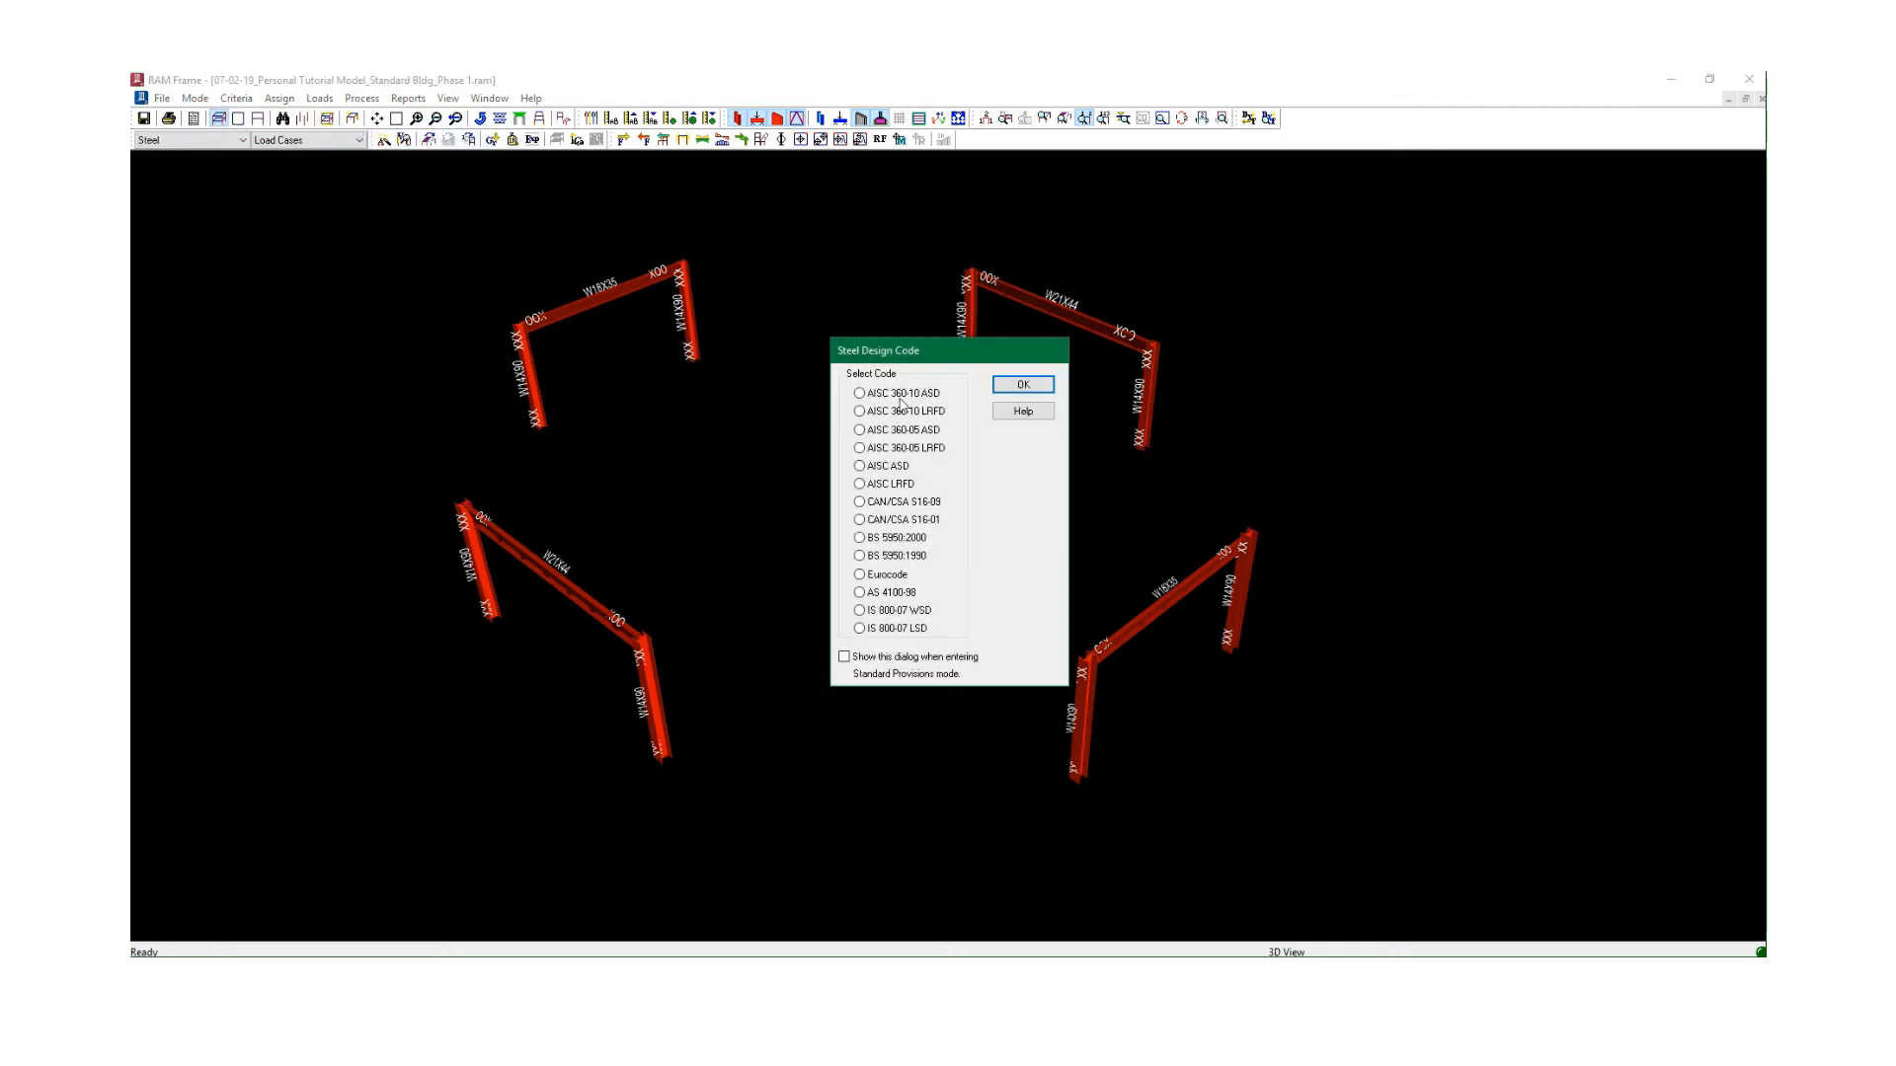
left_click_drag(874, 352, 694, 263)
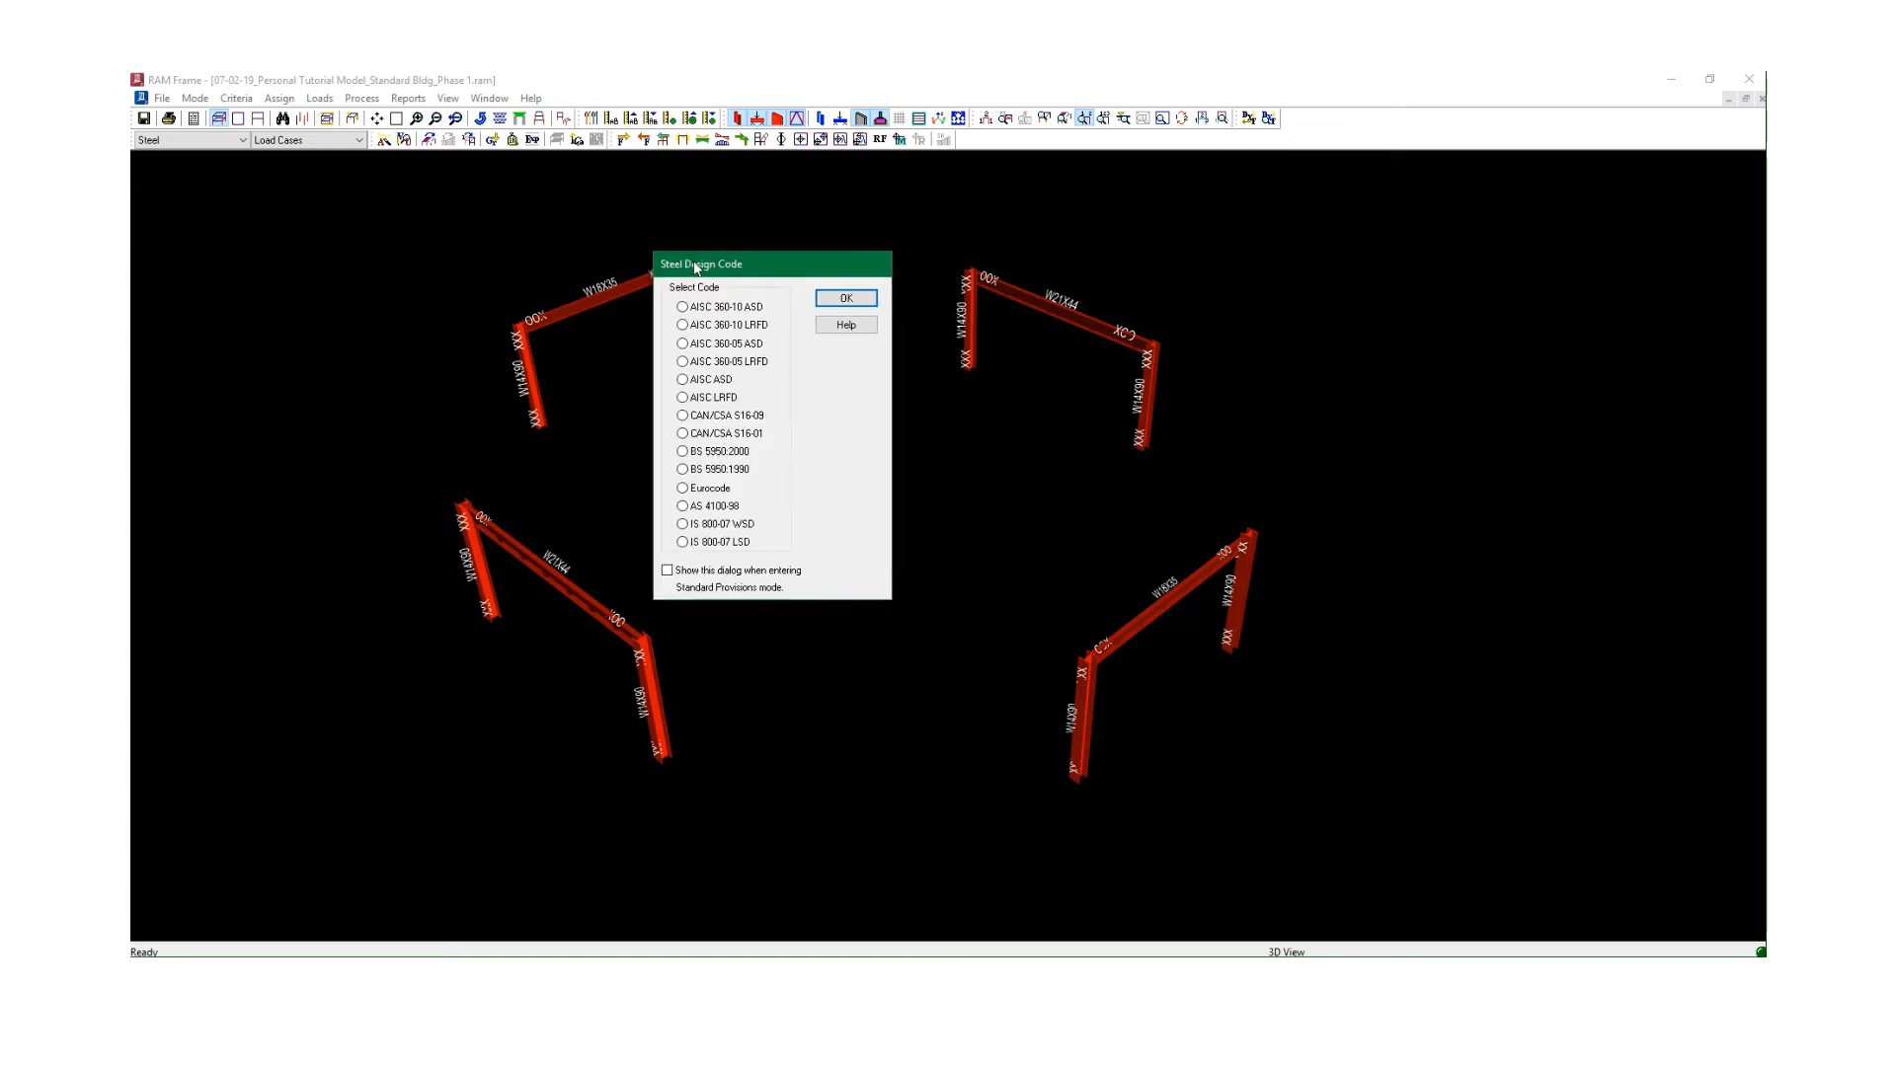
left_click(726, 307)
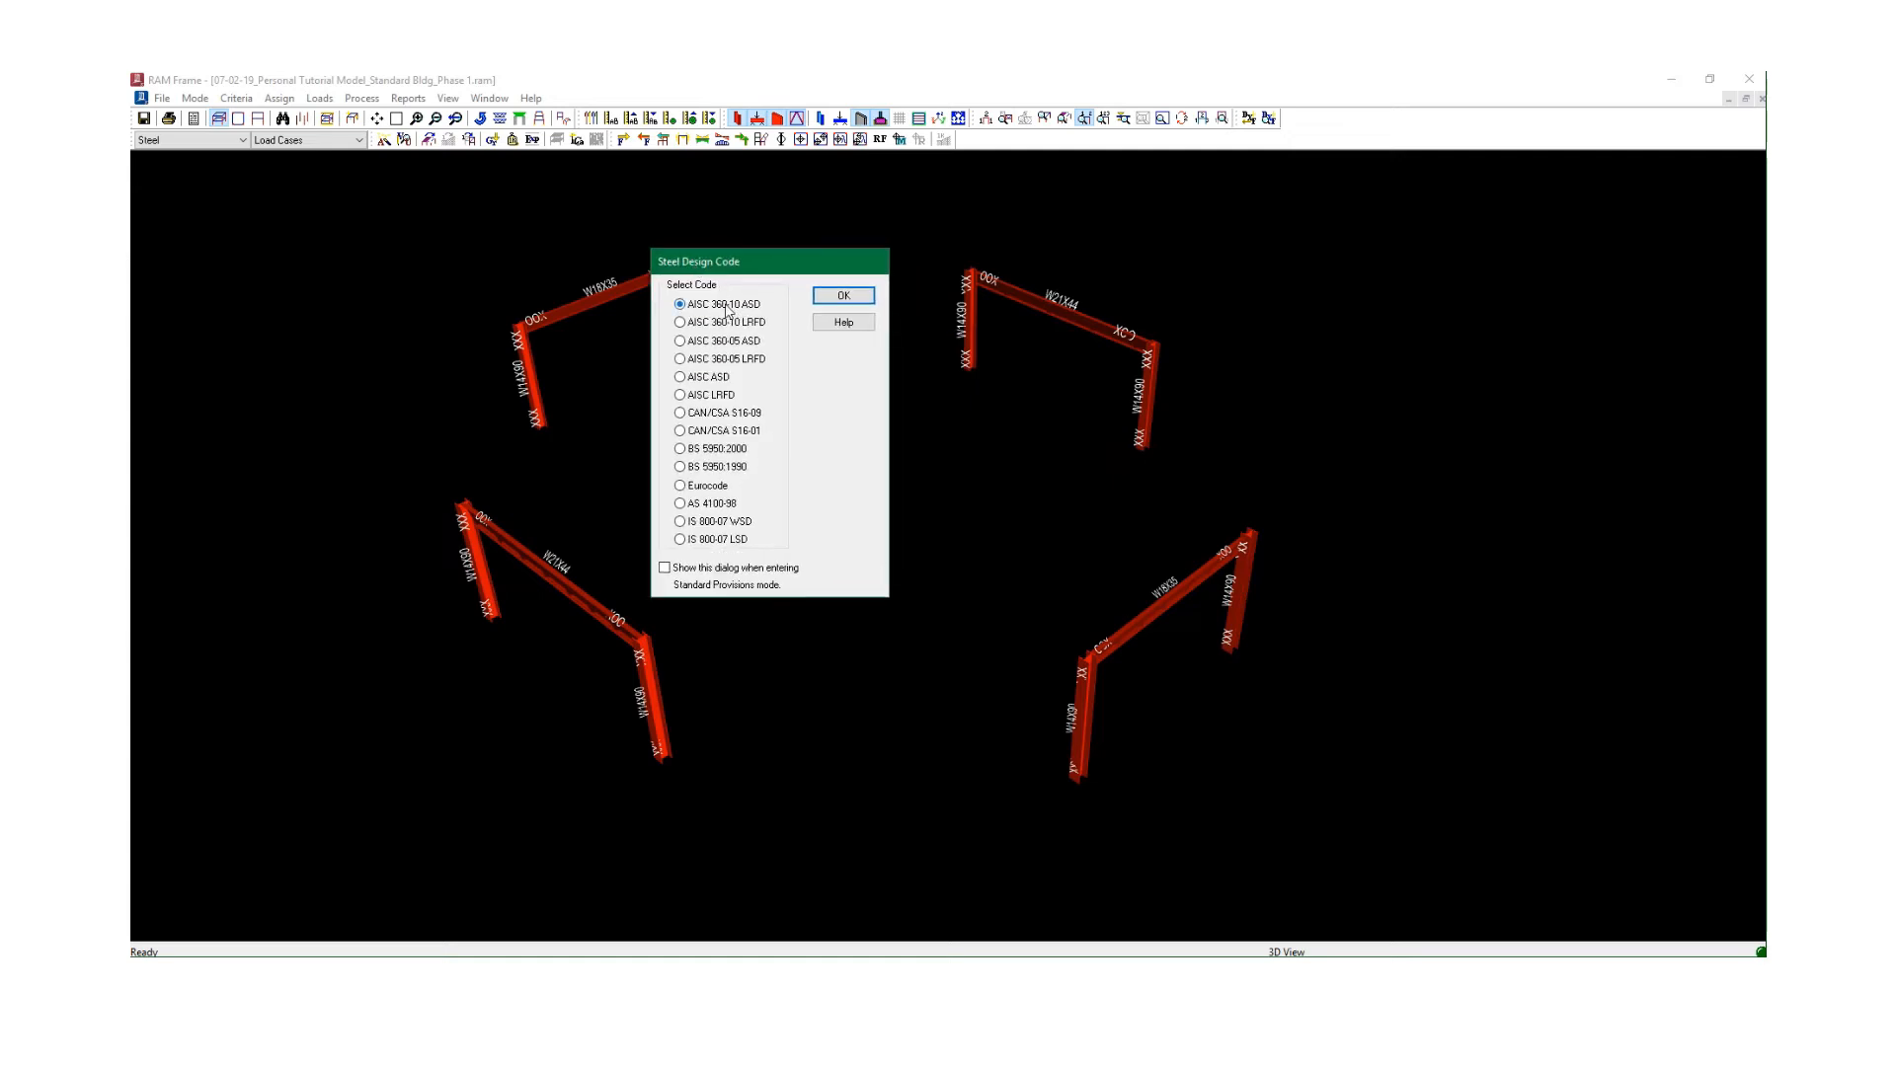
left_click(844, 296)
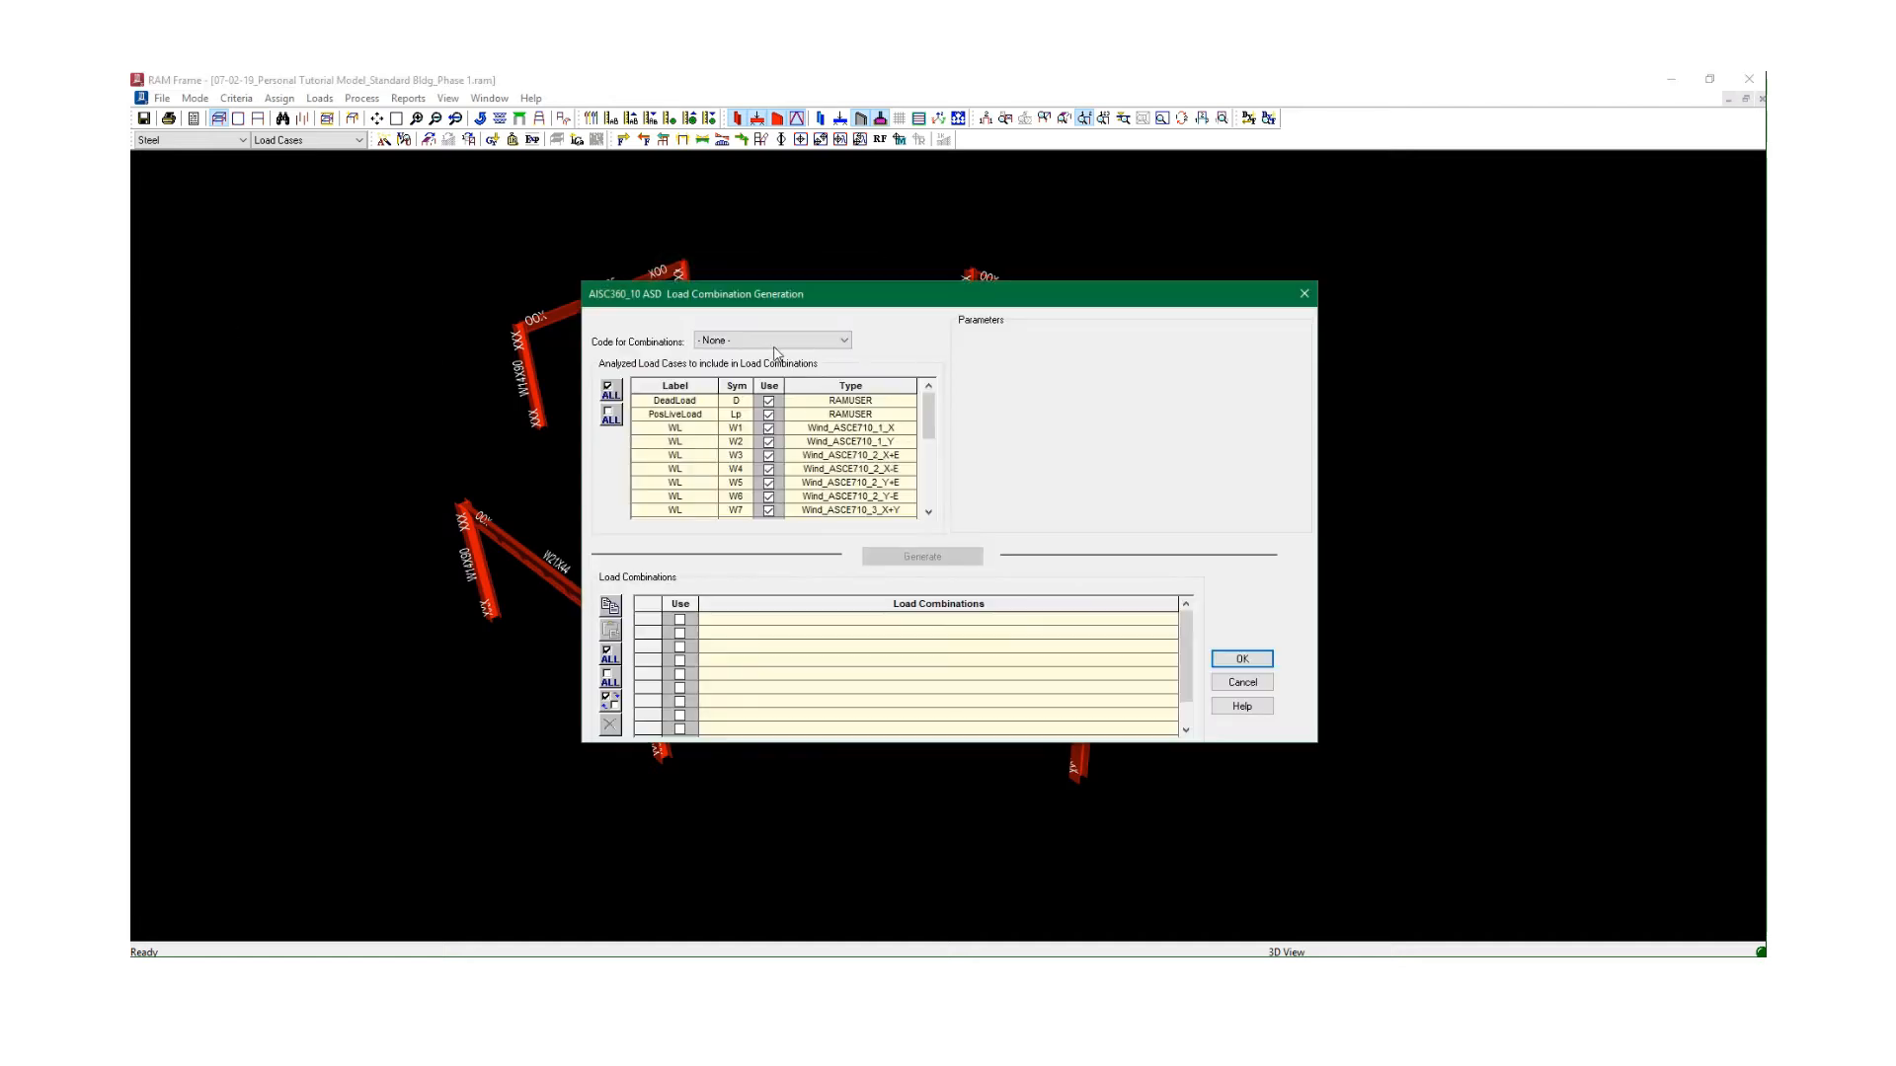
Set the code for the load combinations to IBC 2015 / ASCE 7-10 ASD.
left_click_drag(719, 294, 557, 242)
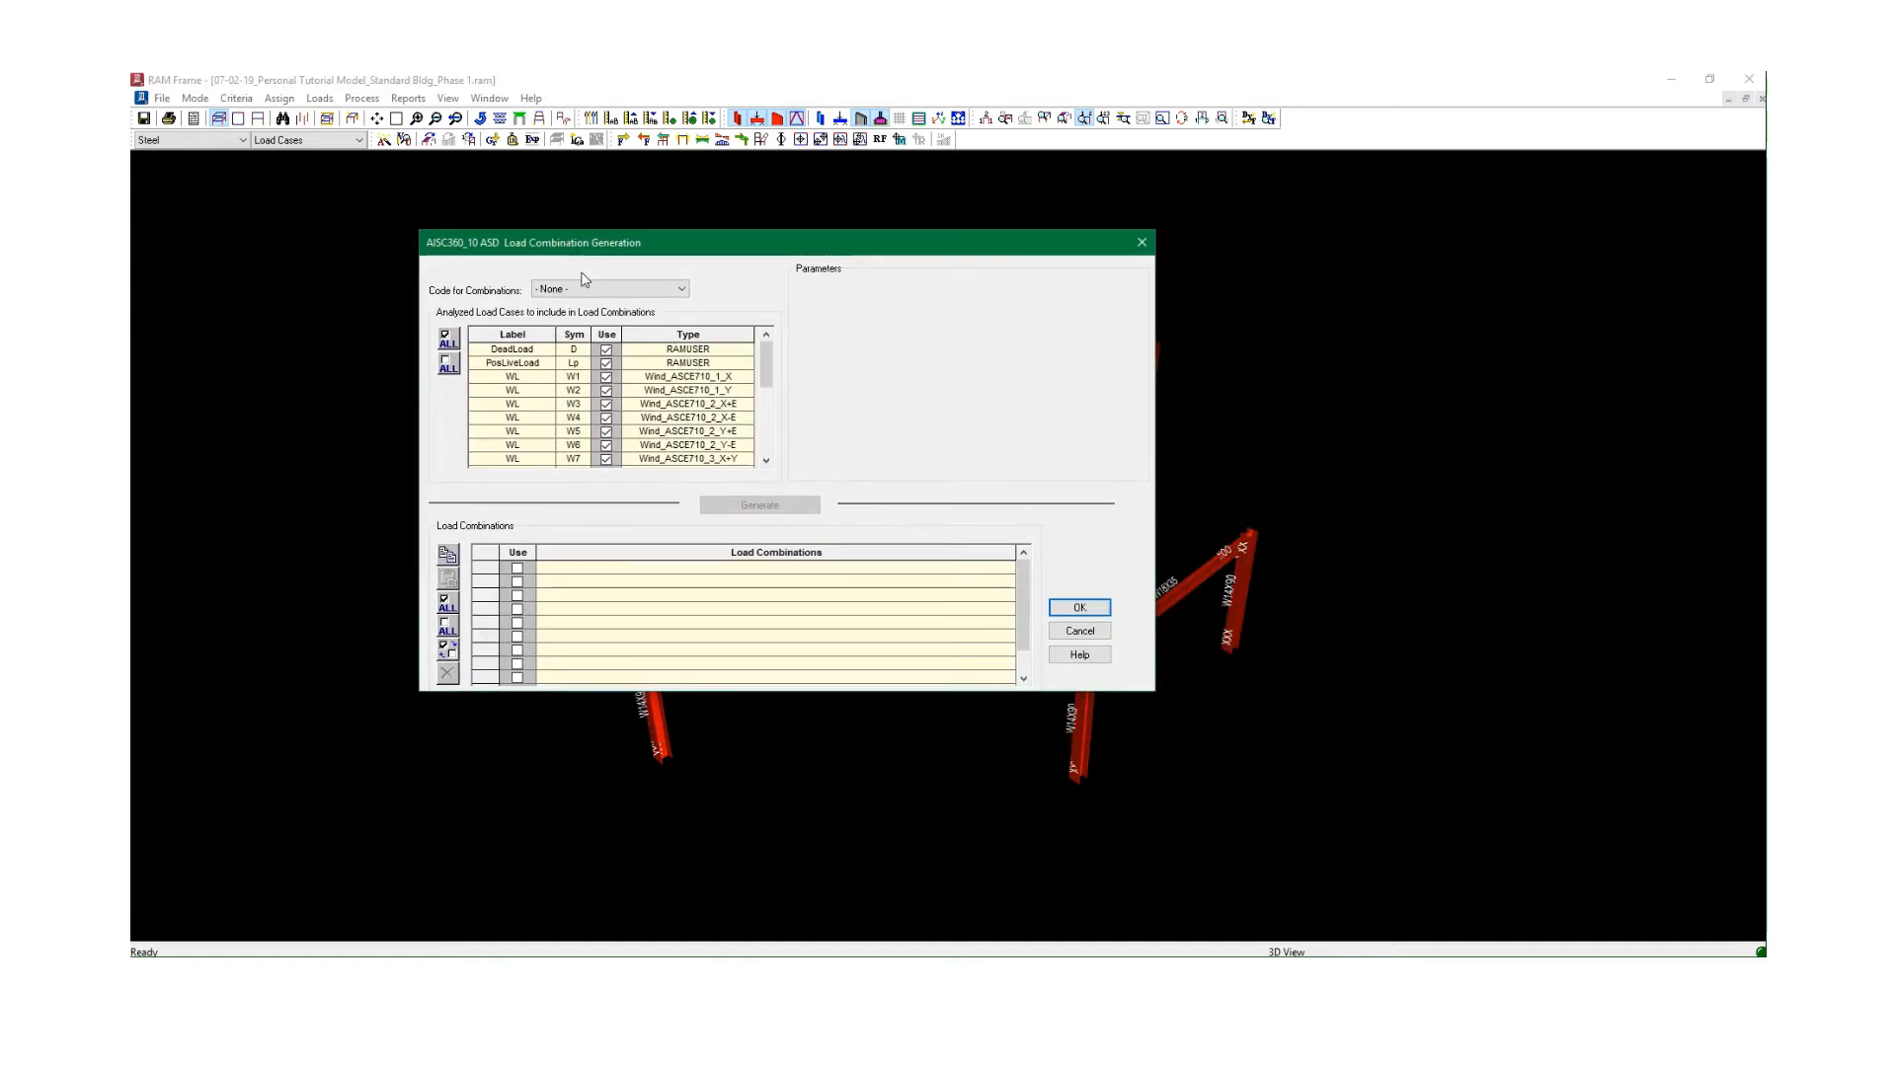
left_click(590, 289)
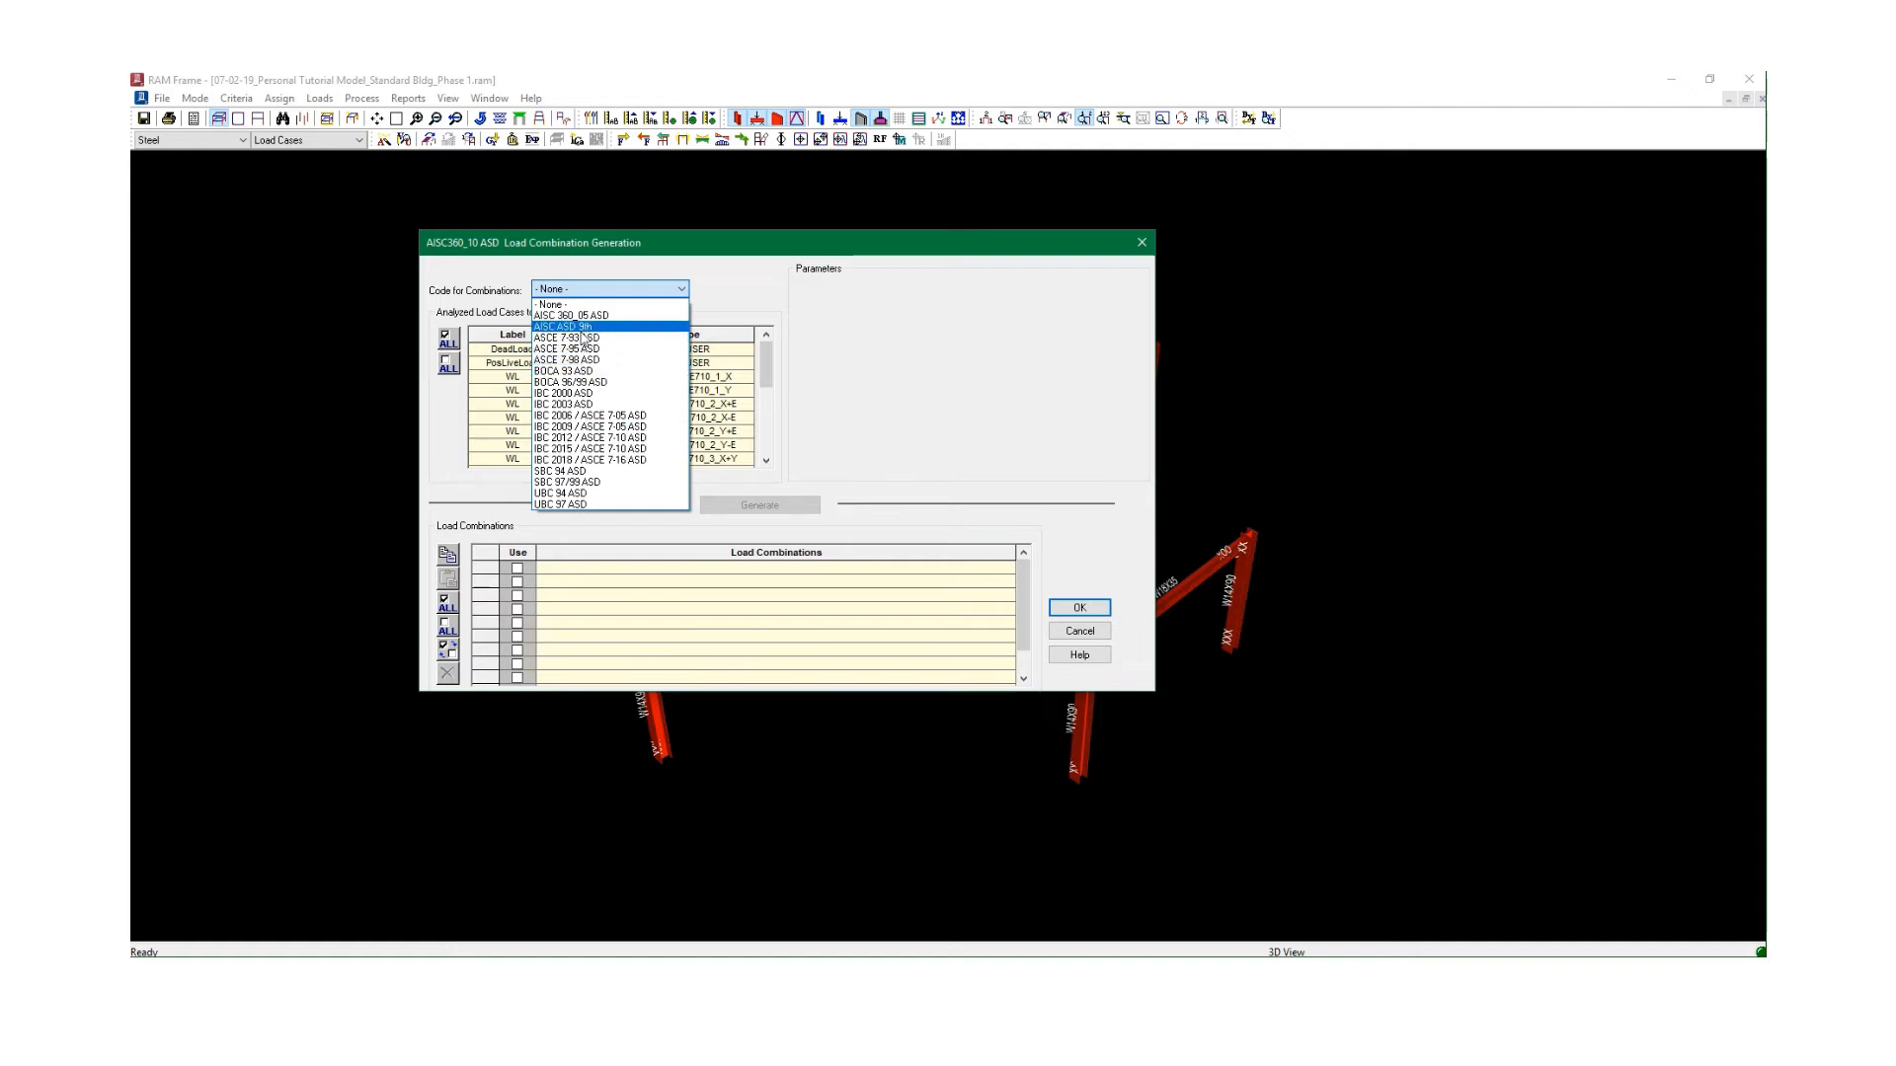
left_click(632, 450)
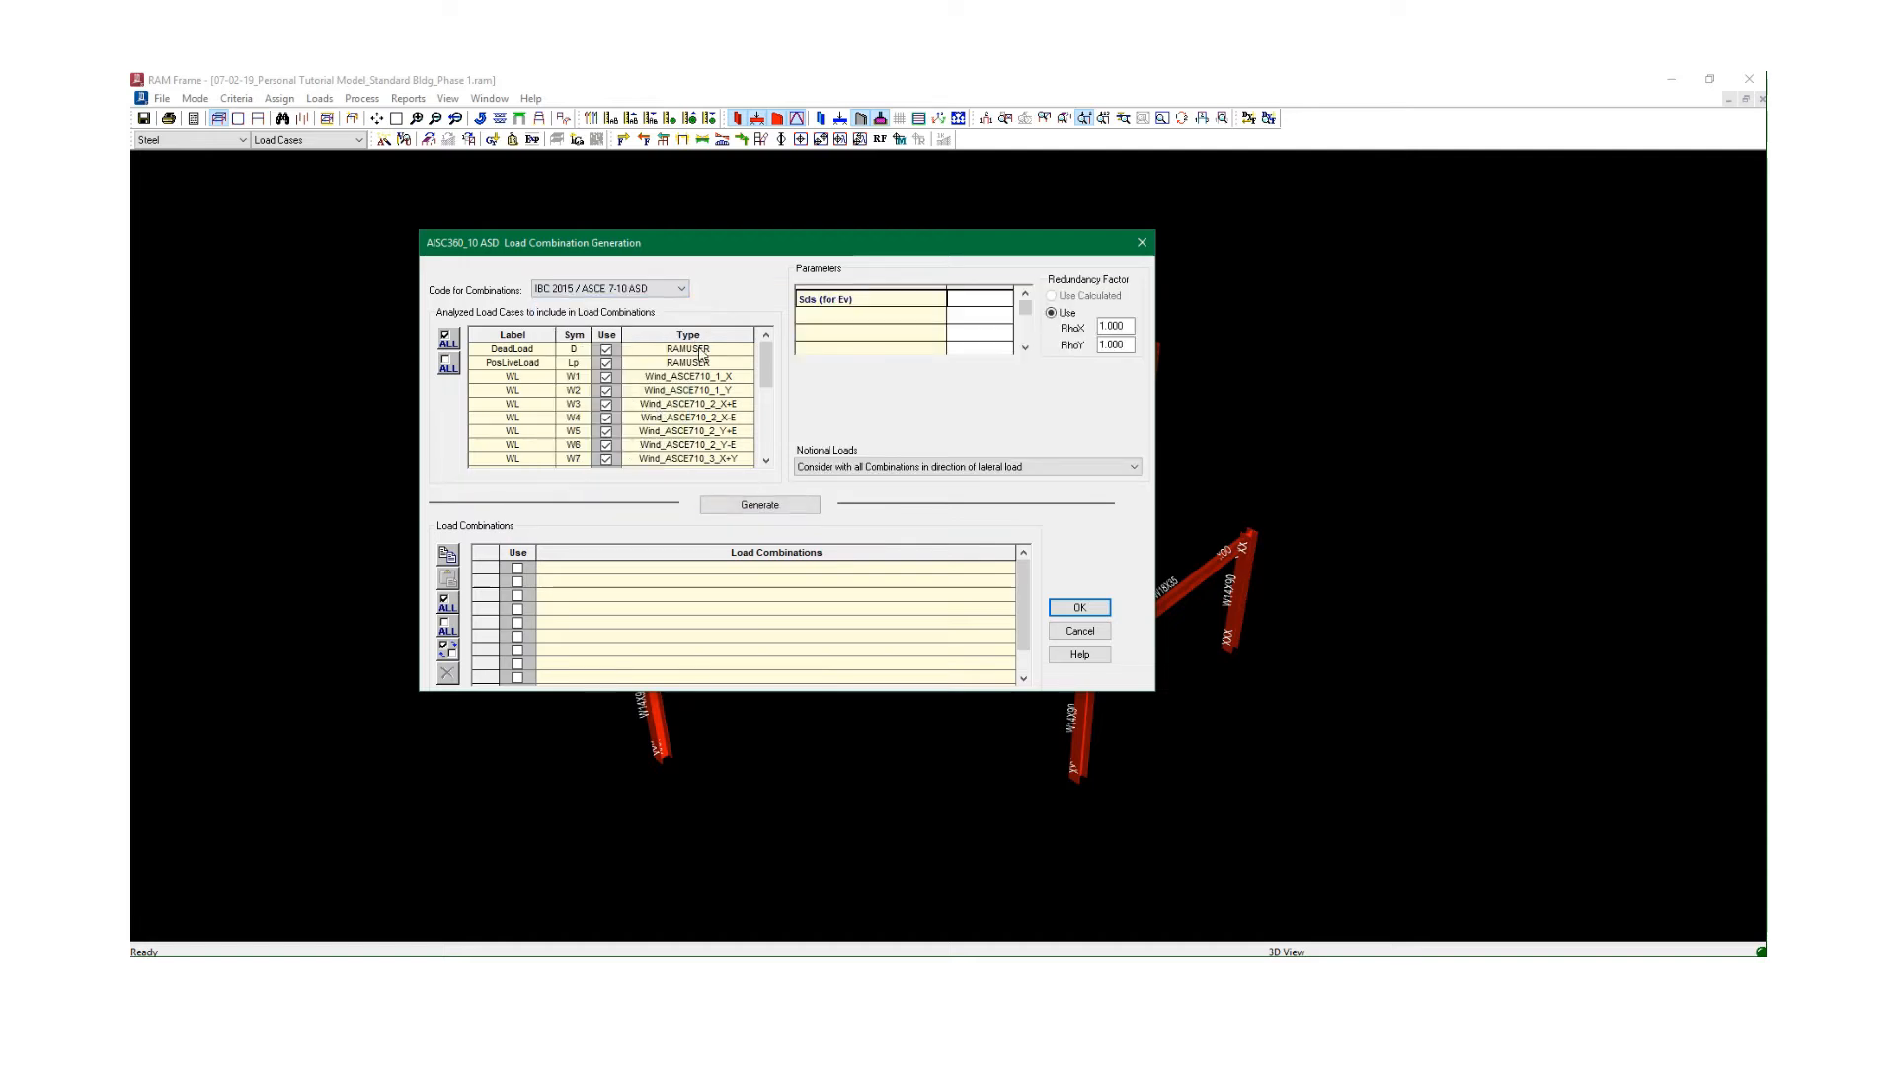
Set the Sds parameter for Ev to 0.13, and check the RhoX and RhoY redundancy factors.
left_click_drag(688, 246, 623, 216)
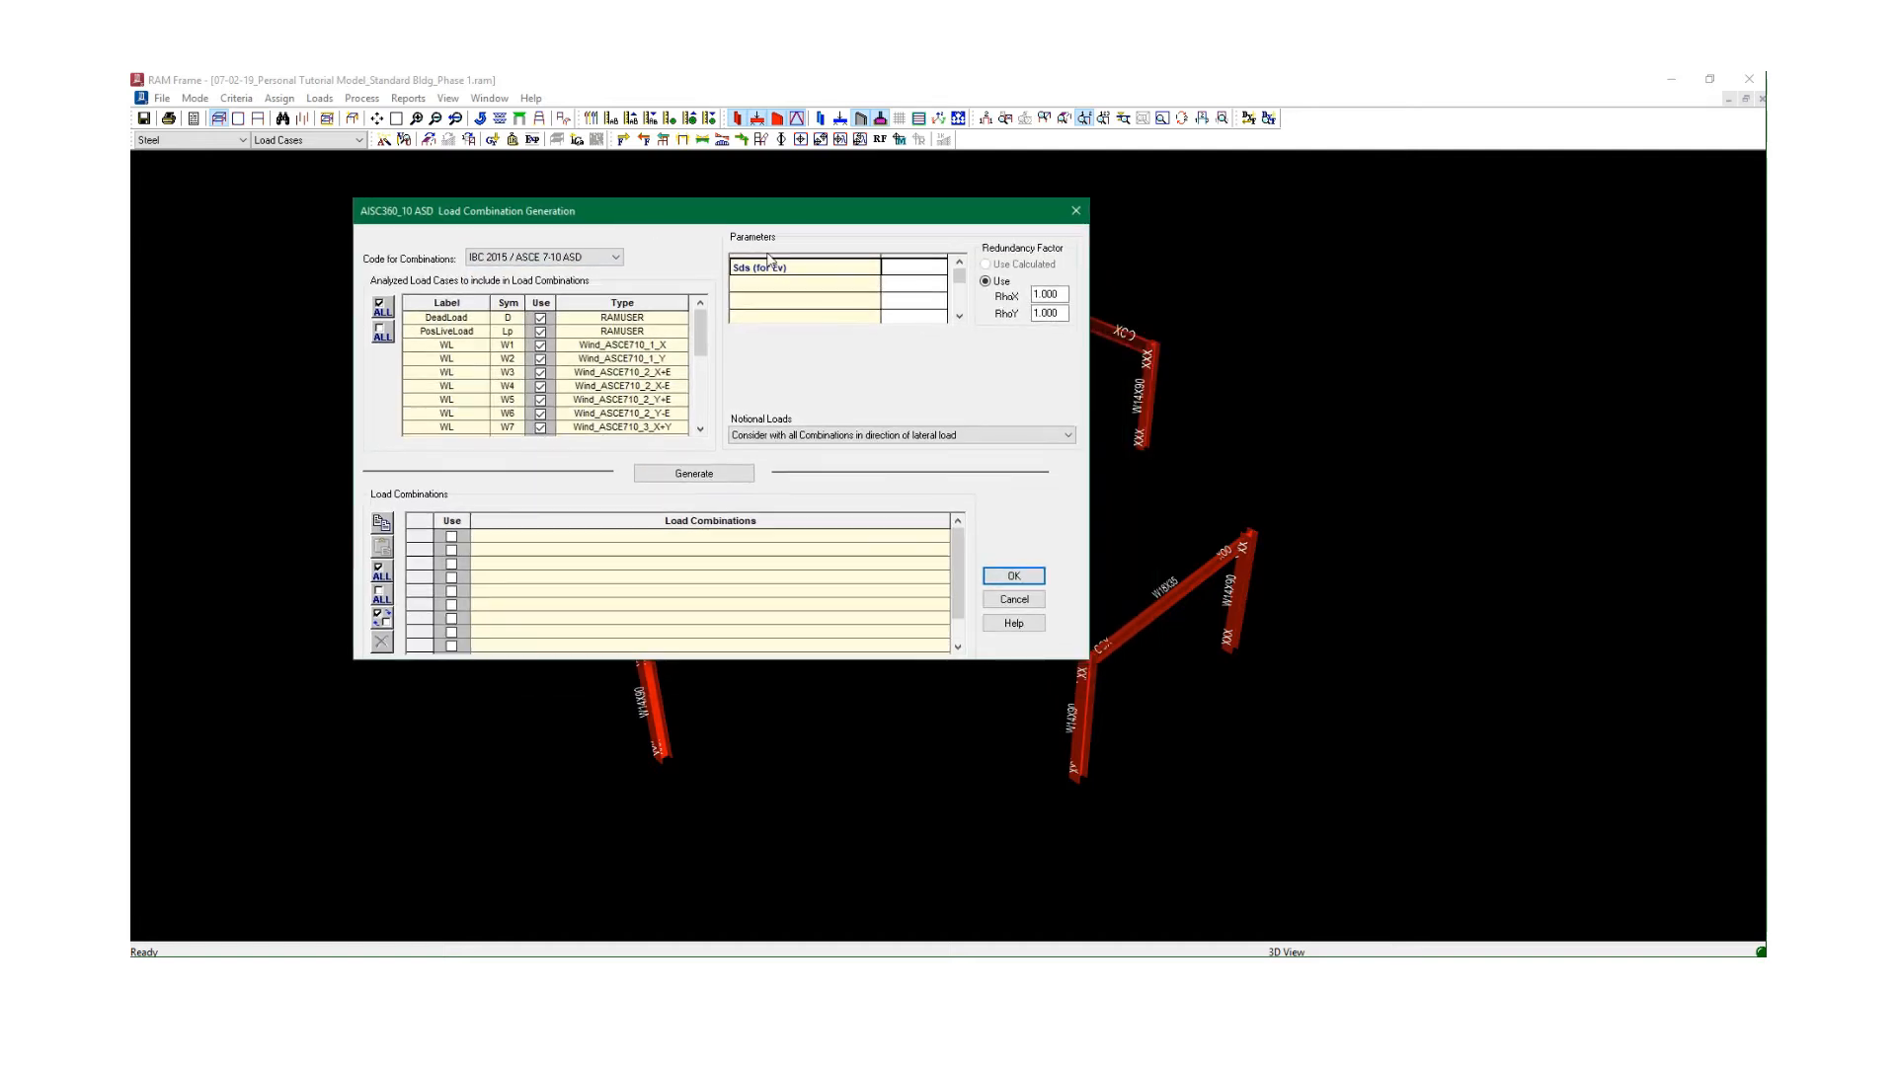
left_click(925, 267)
type("0.13")
left_click(911, 287)
mouse_move(705, 342)
left_mouse_down()
mouse_move(694, 428)
mouse_move(707, 336)
left_mouse_up()
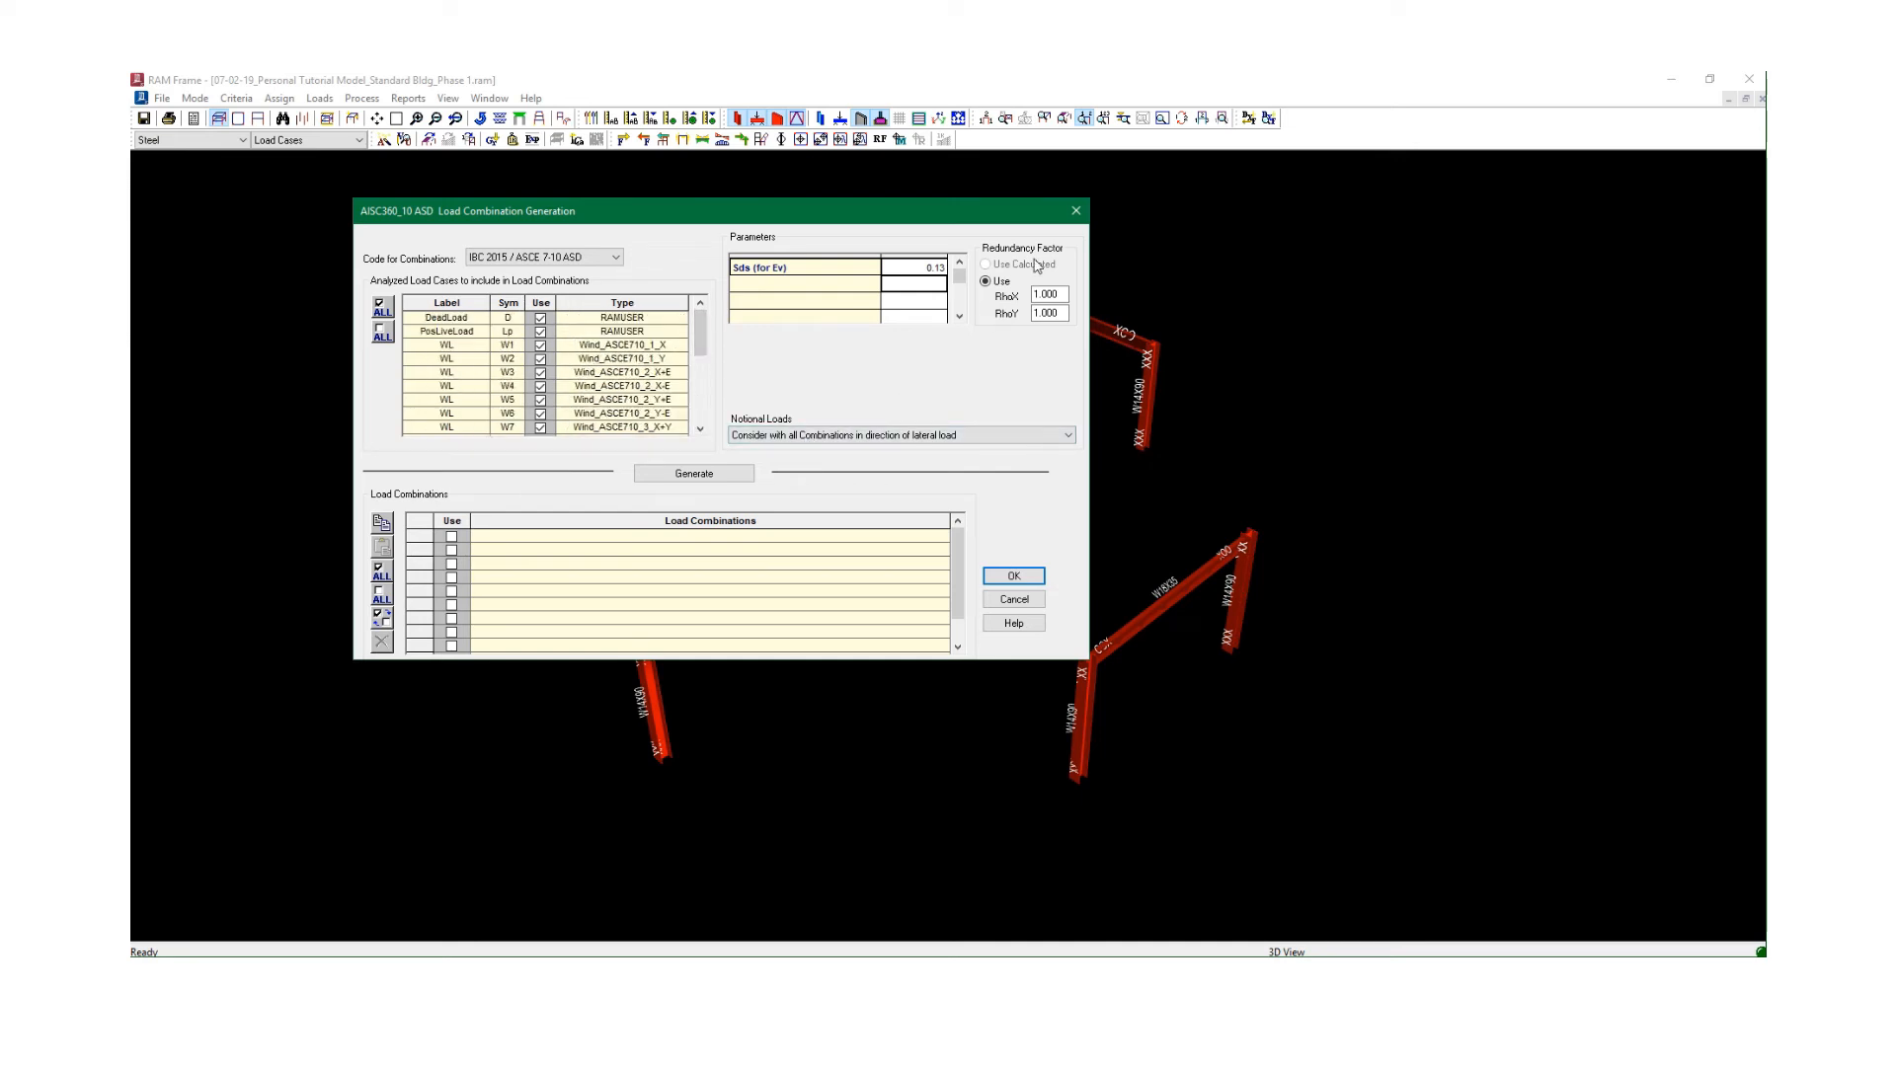
left_click(1058, 294)
left_click(1051, 314)
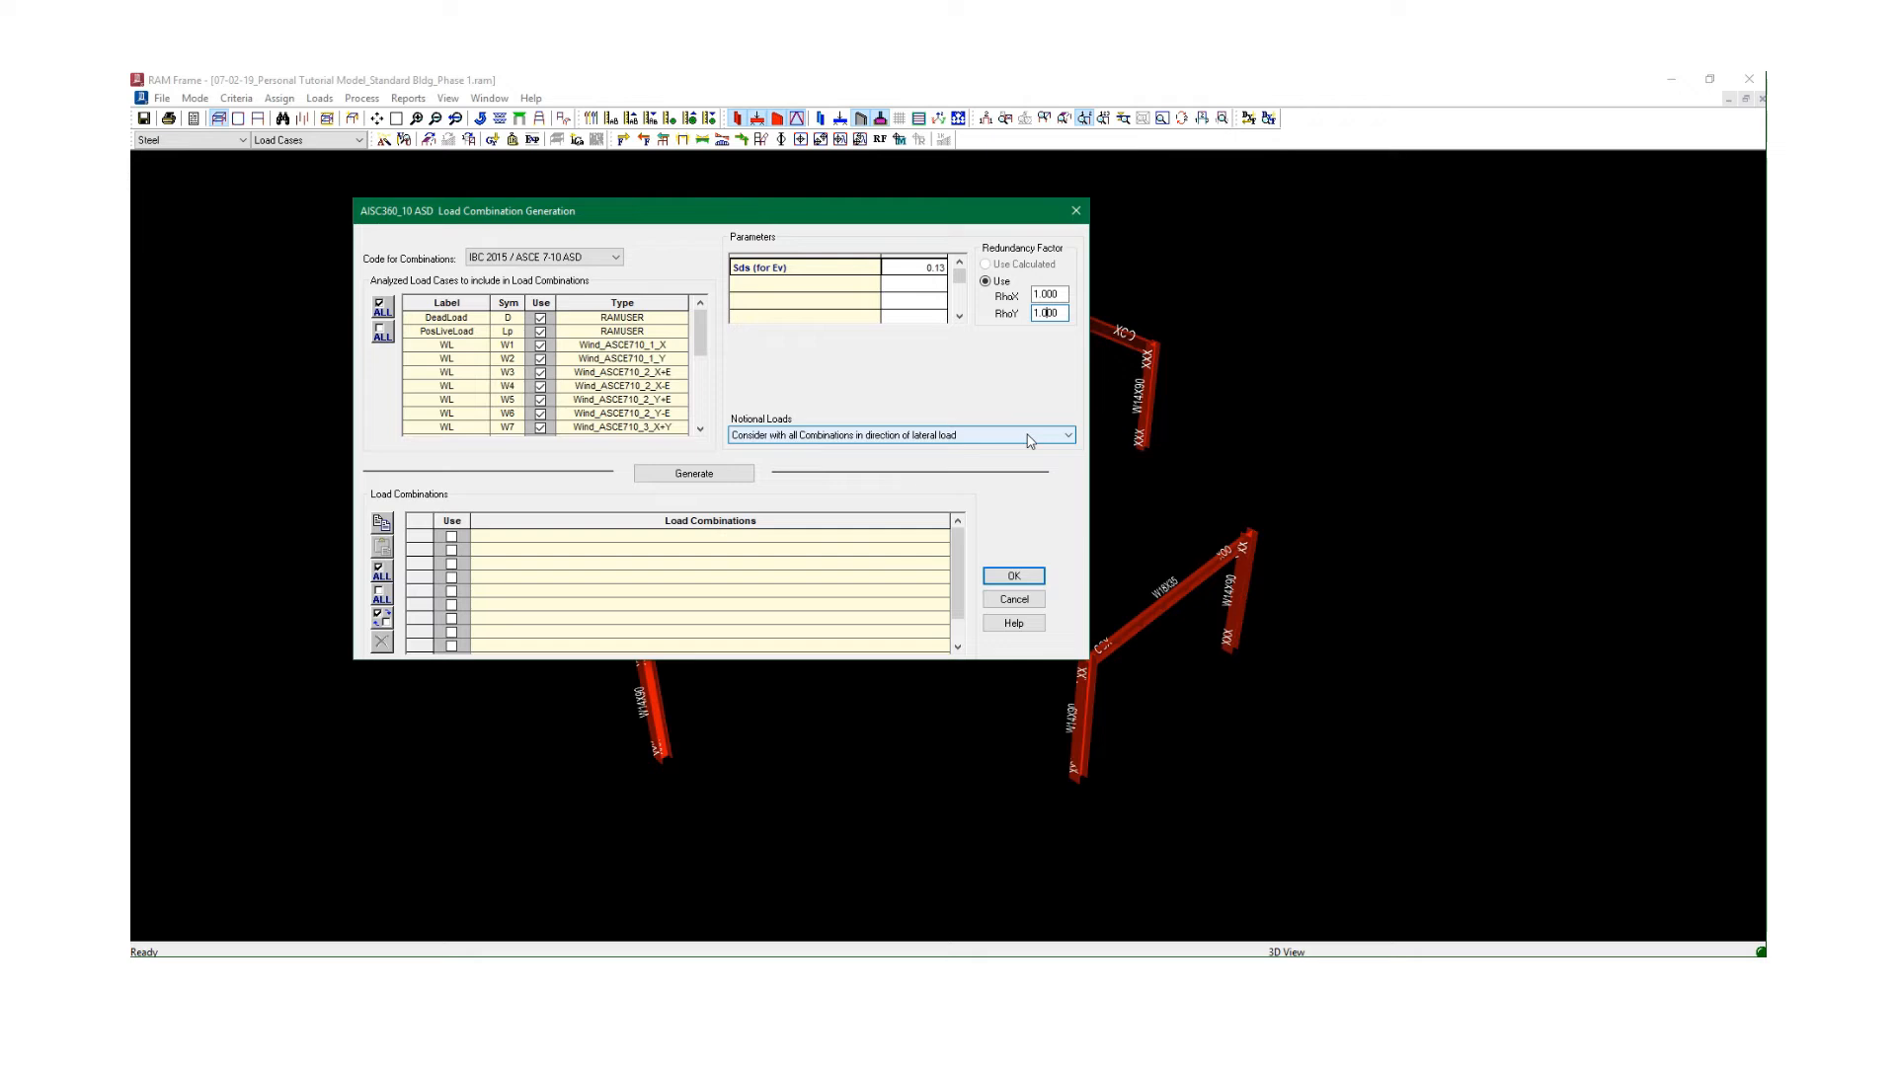
Try the notional loads with combinations containing only gravity loads, and return them to all combinations in the direction of lateral load.
left_click(1027, 440)
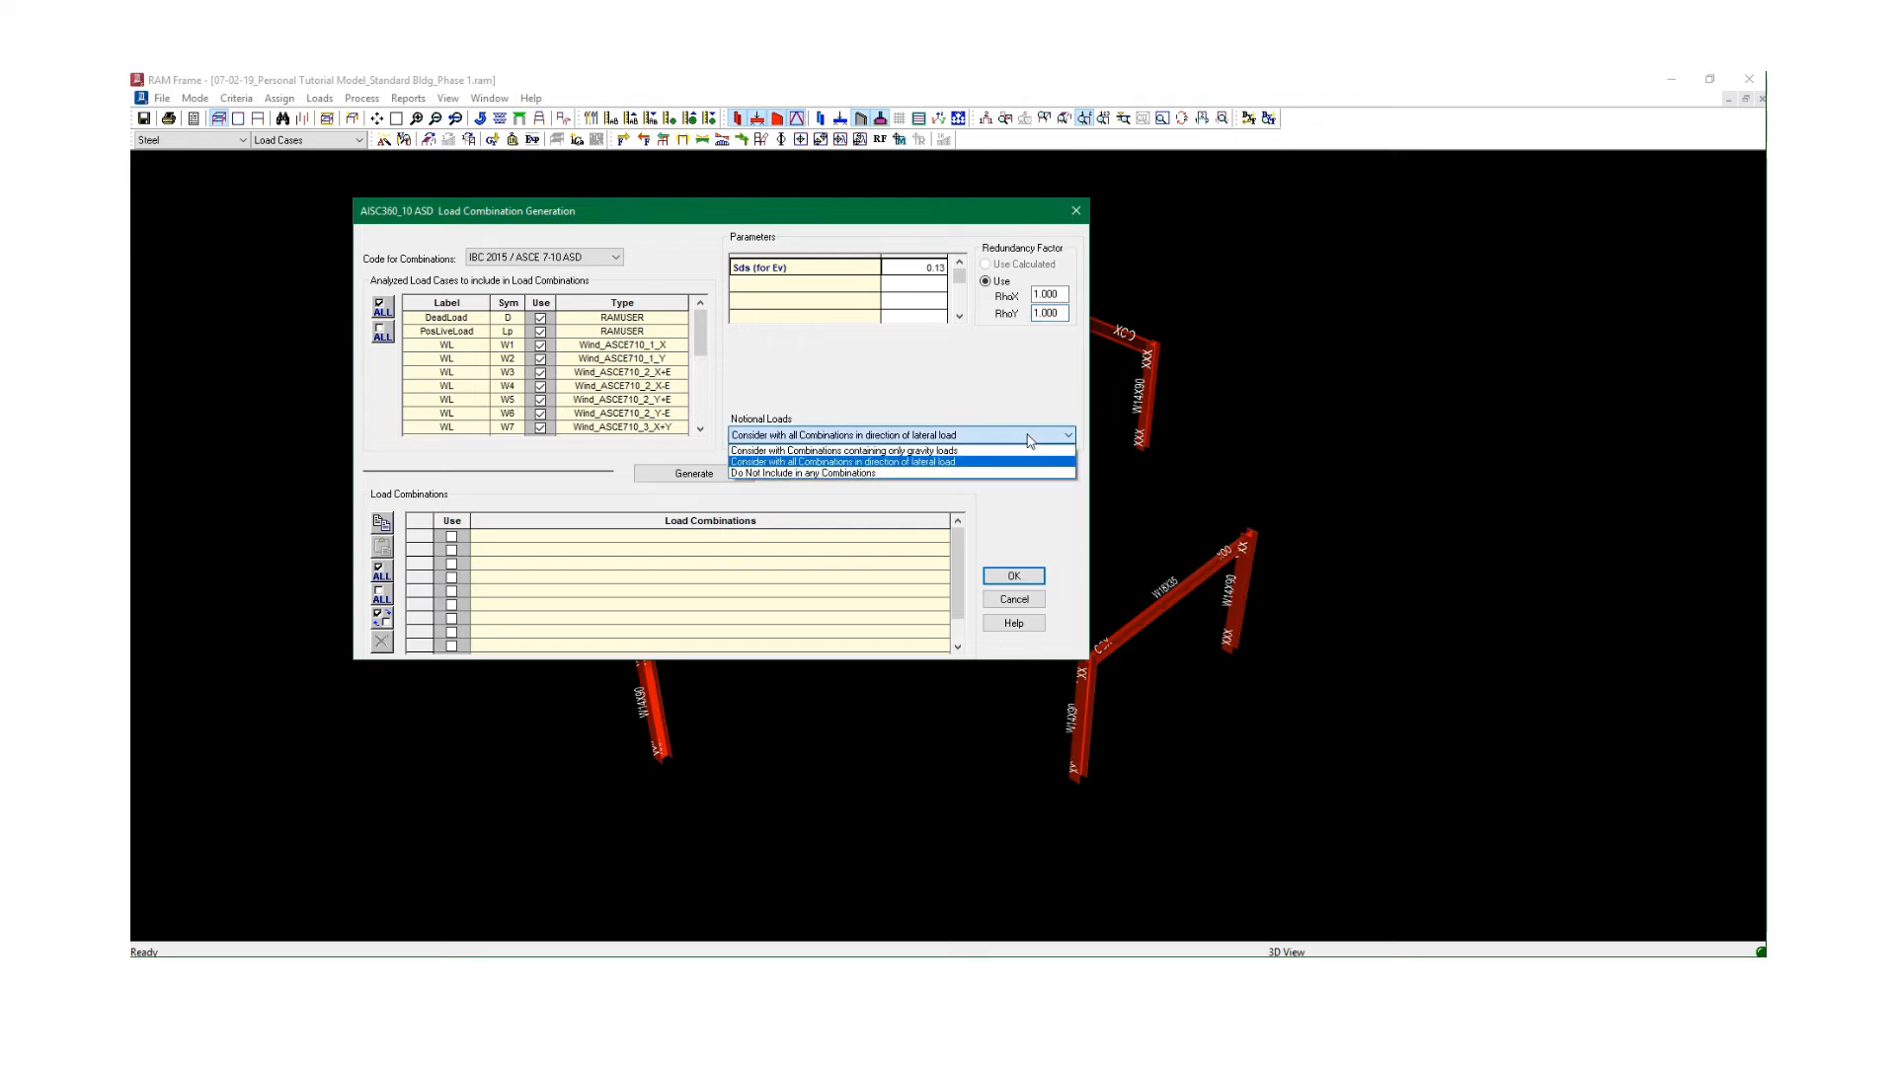
left_click(983, 456)
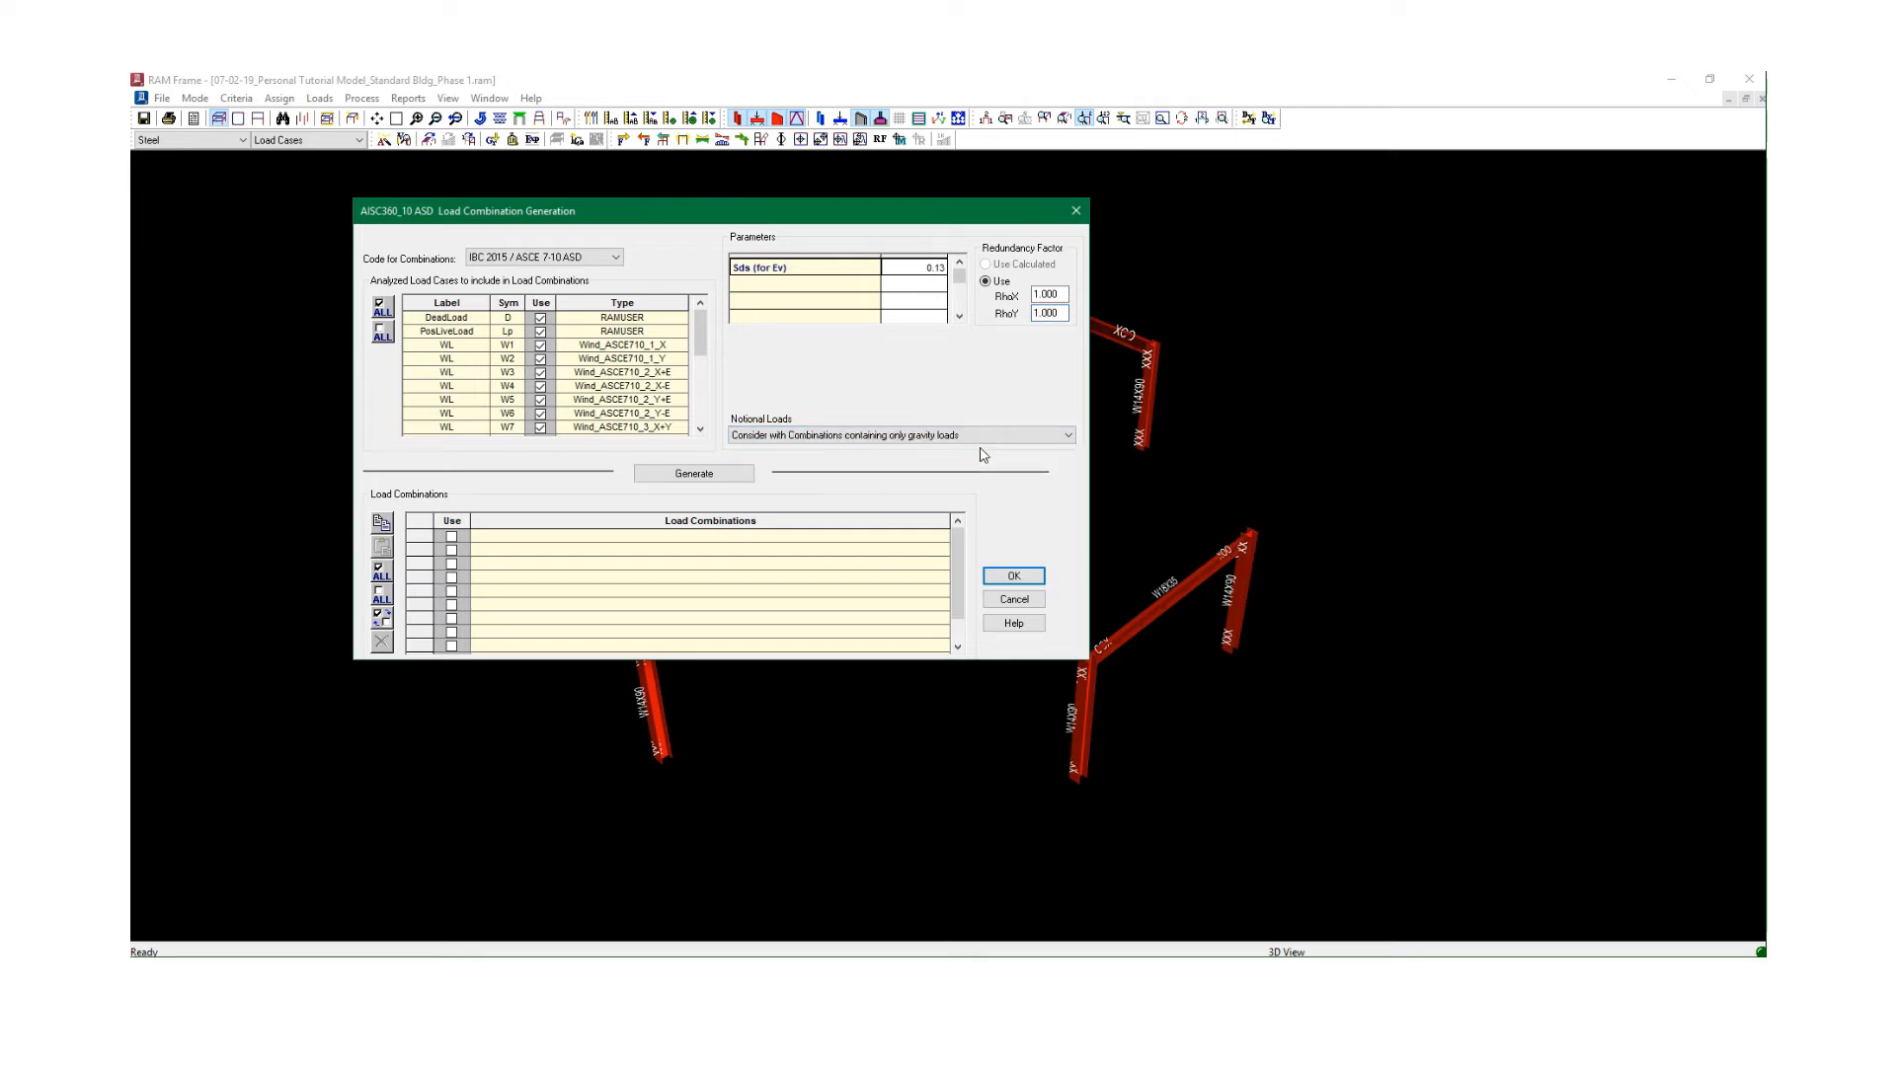
left_click(985, 438)
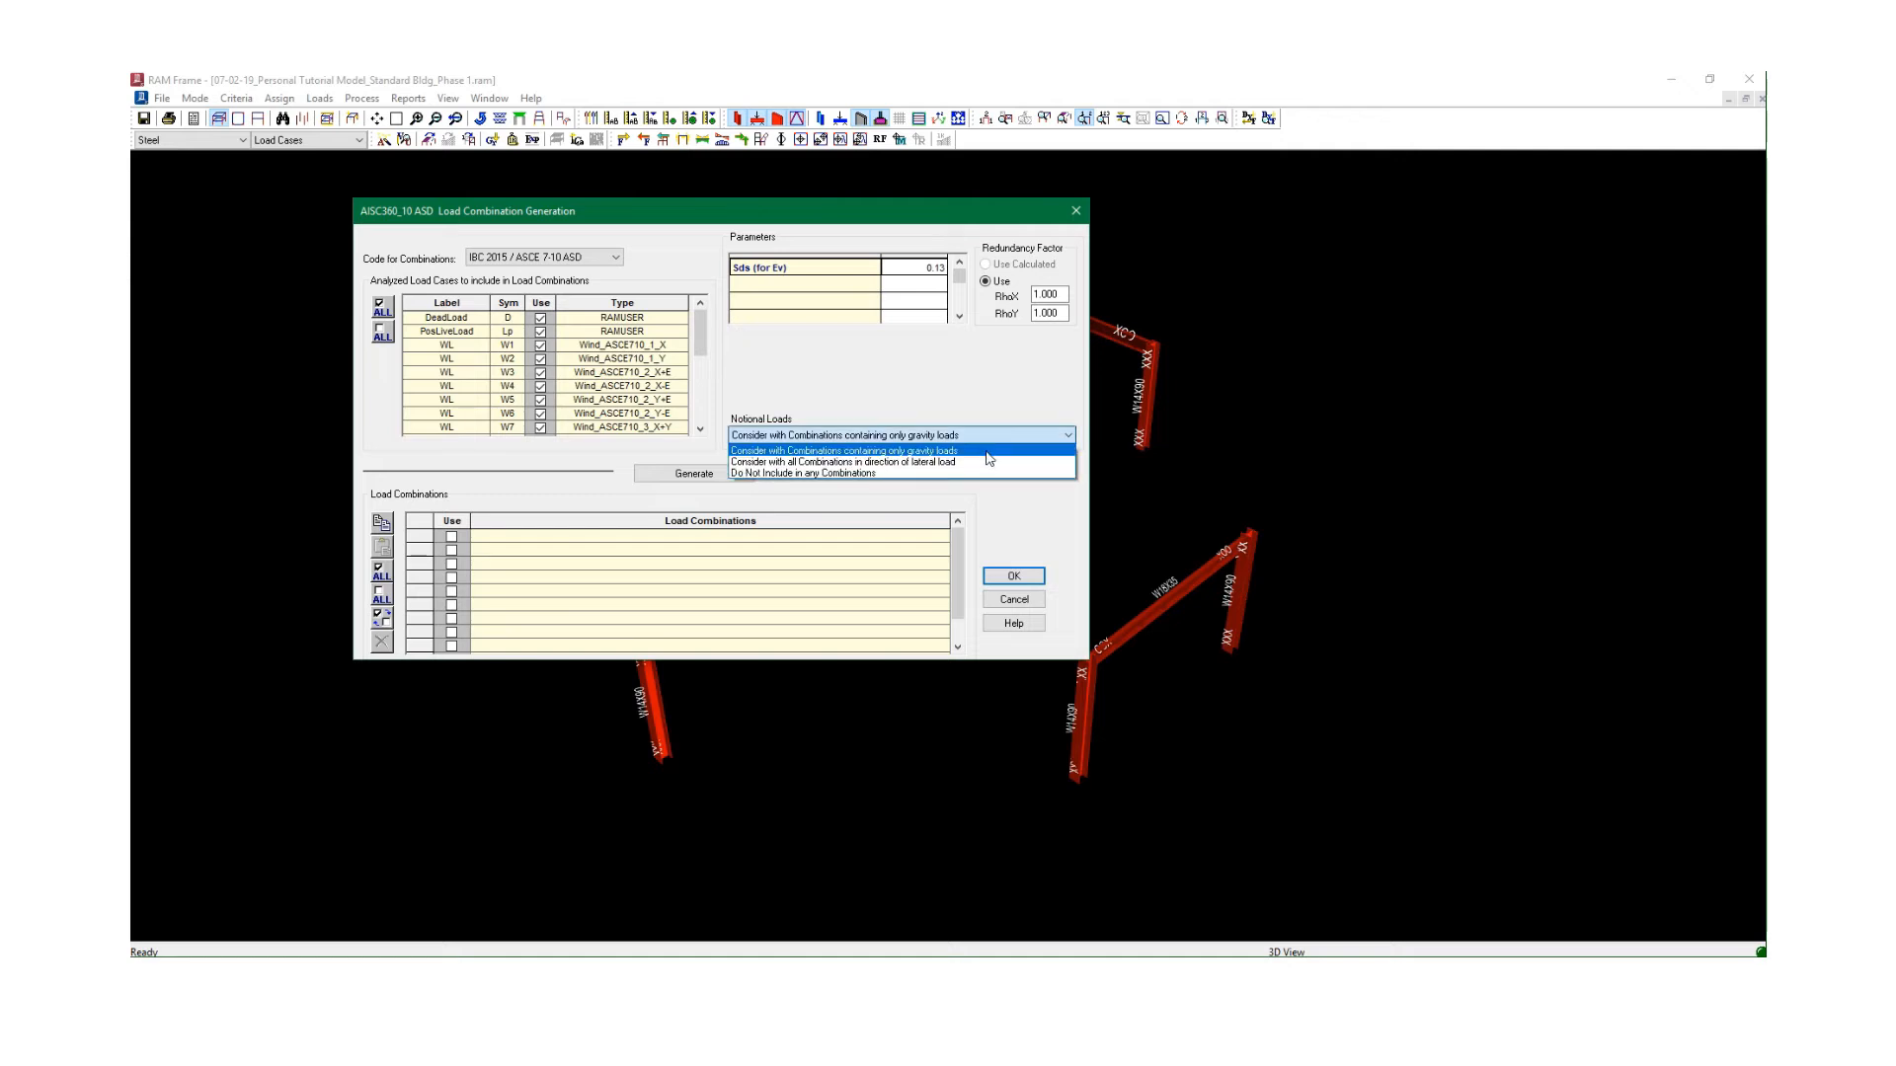
left_click(988, 461)
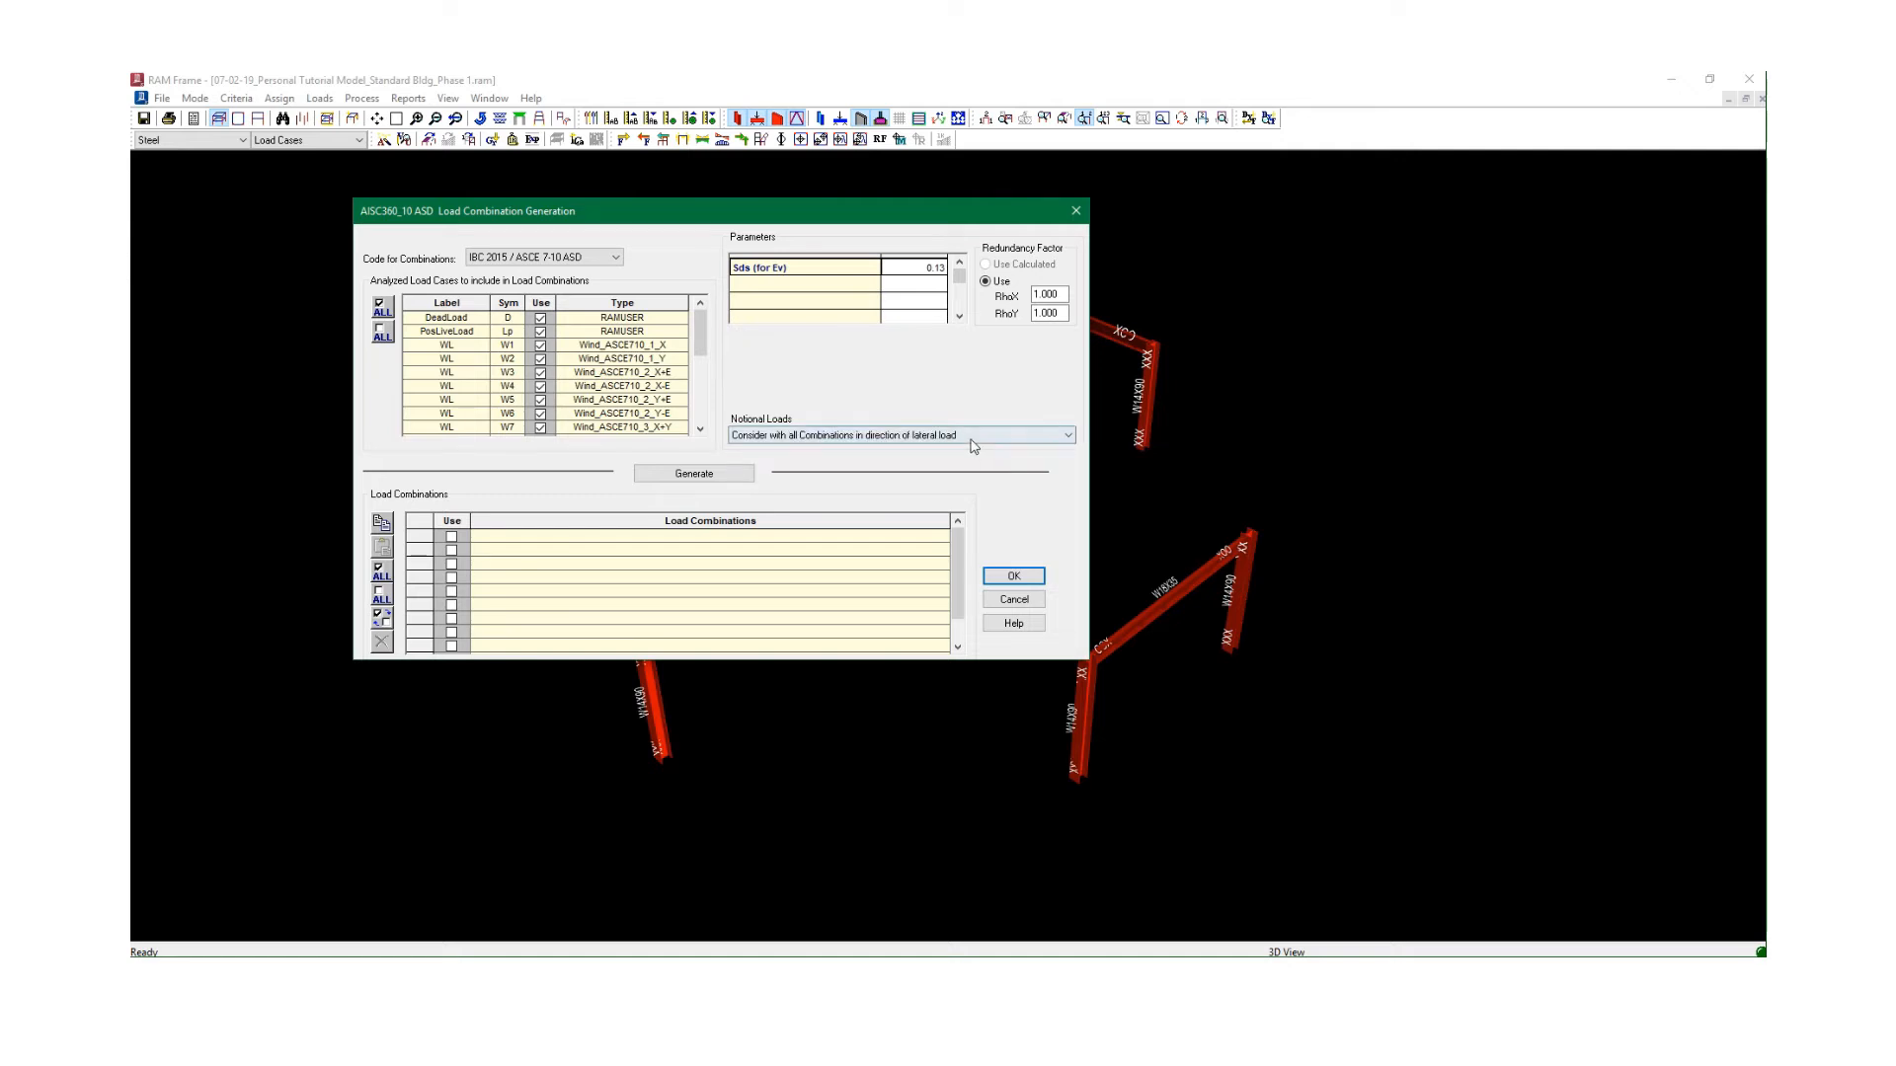
left_click(974, 443)
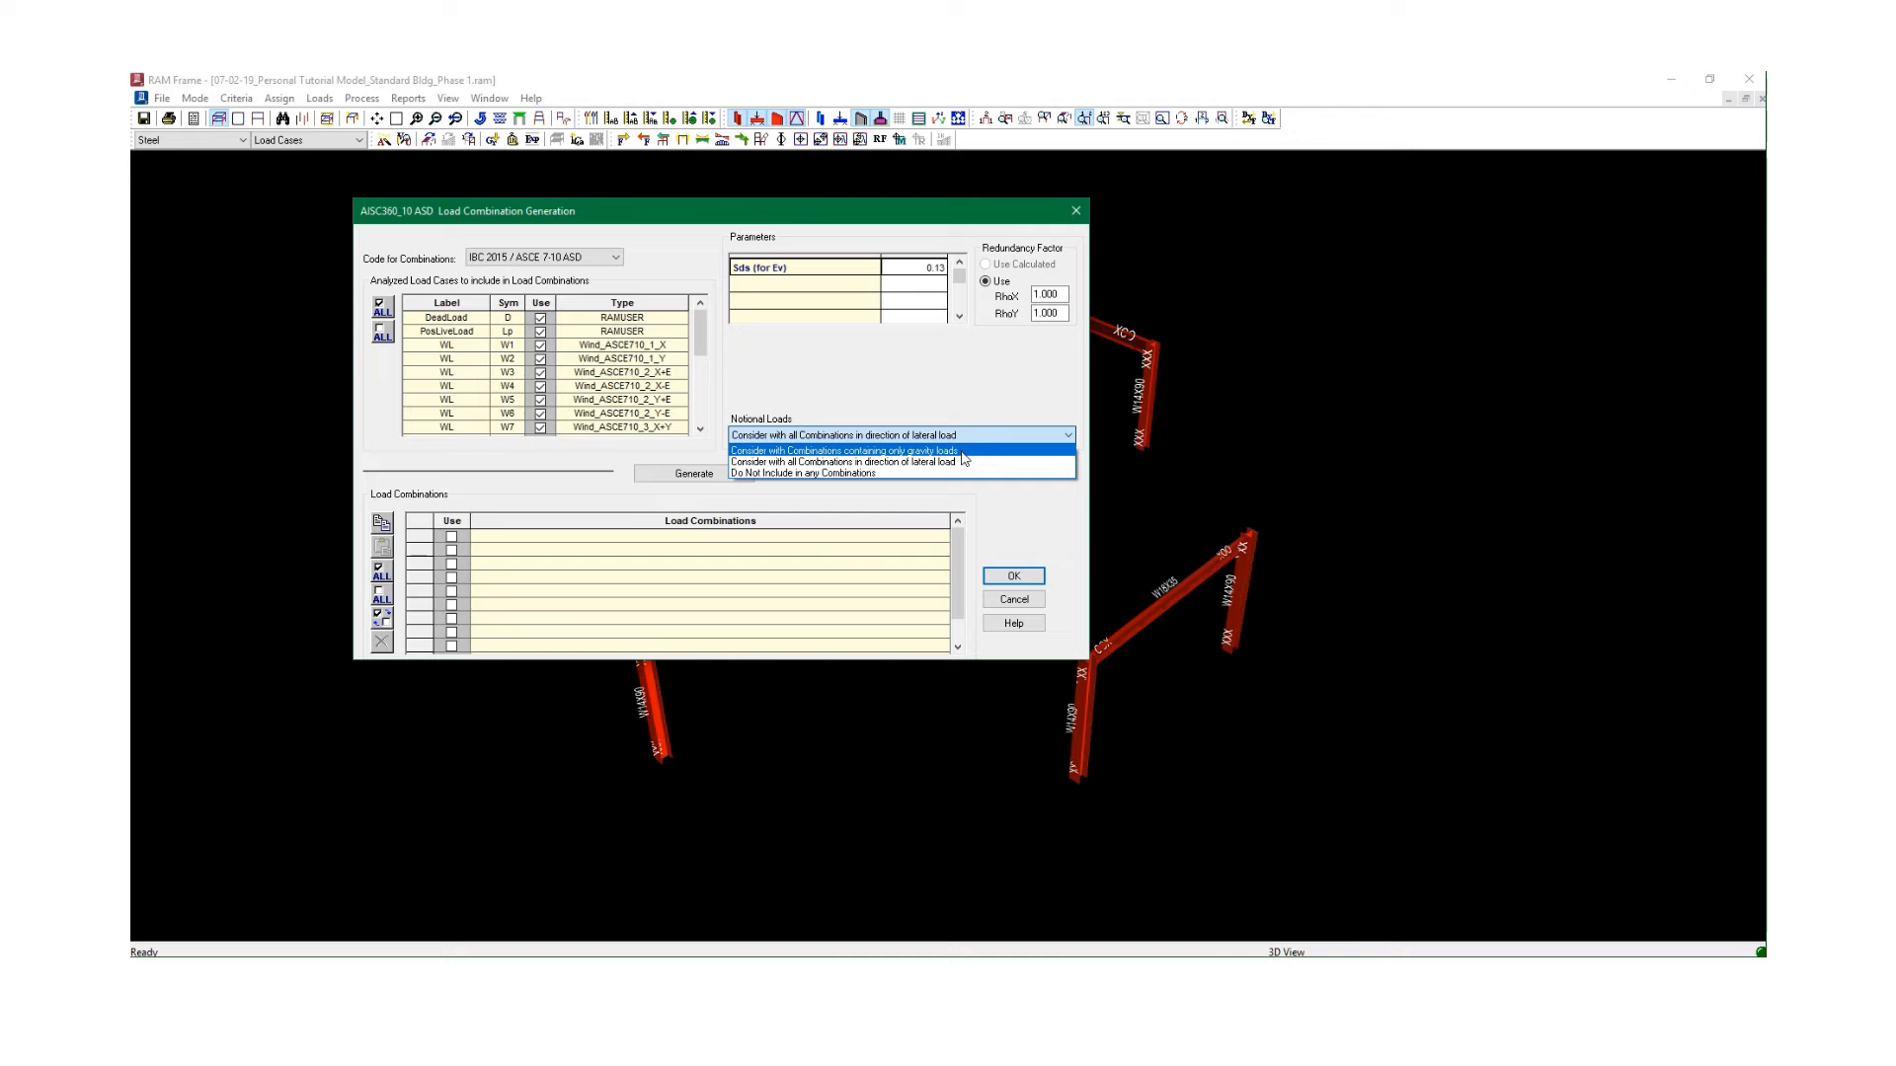
Consider notional loads only with combinations containing gravity loads, generate the IBC 2015 / ASCE 7-10 ASD load combinations and accept them.
left_click(963, 452)
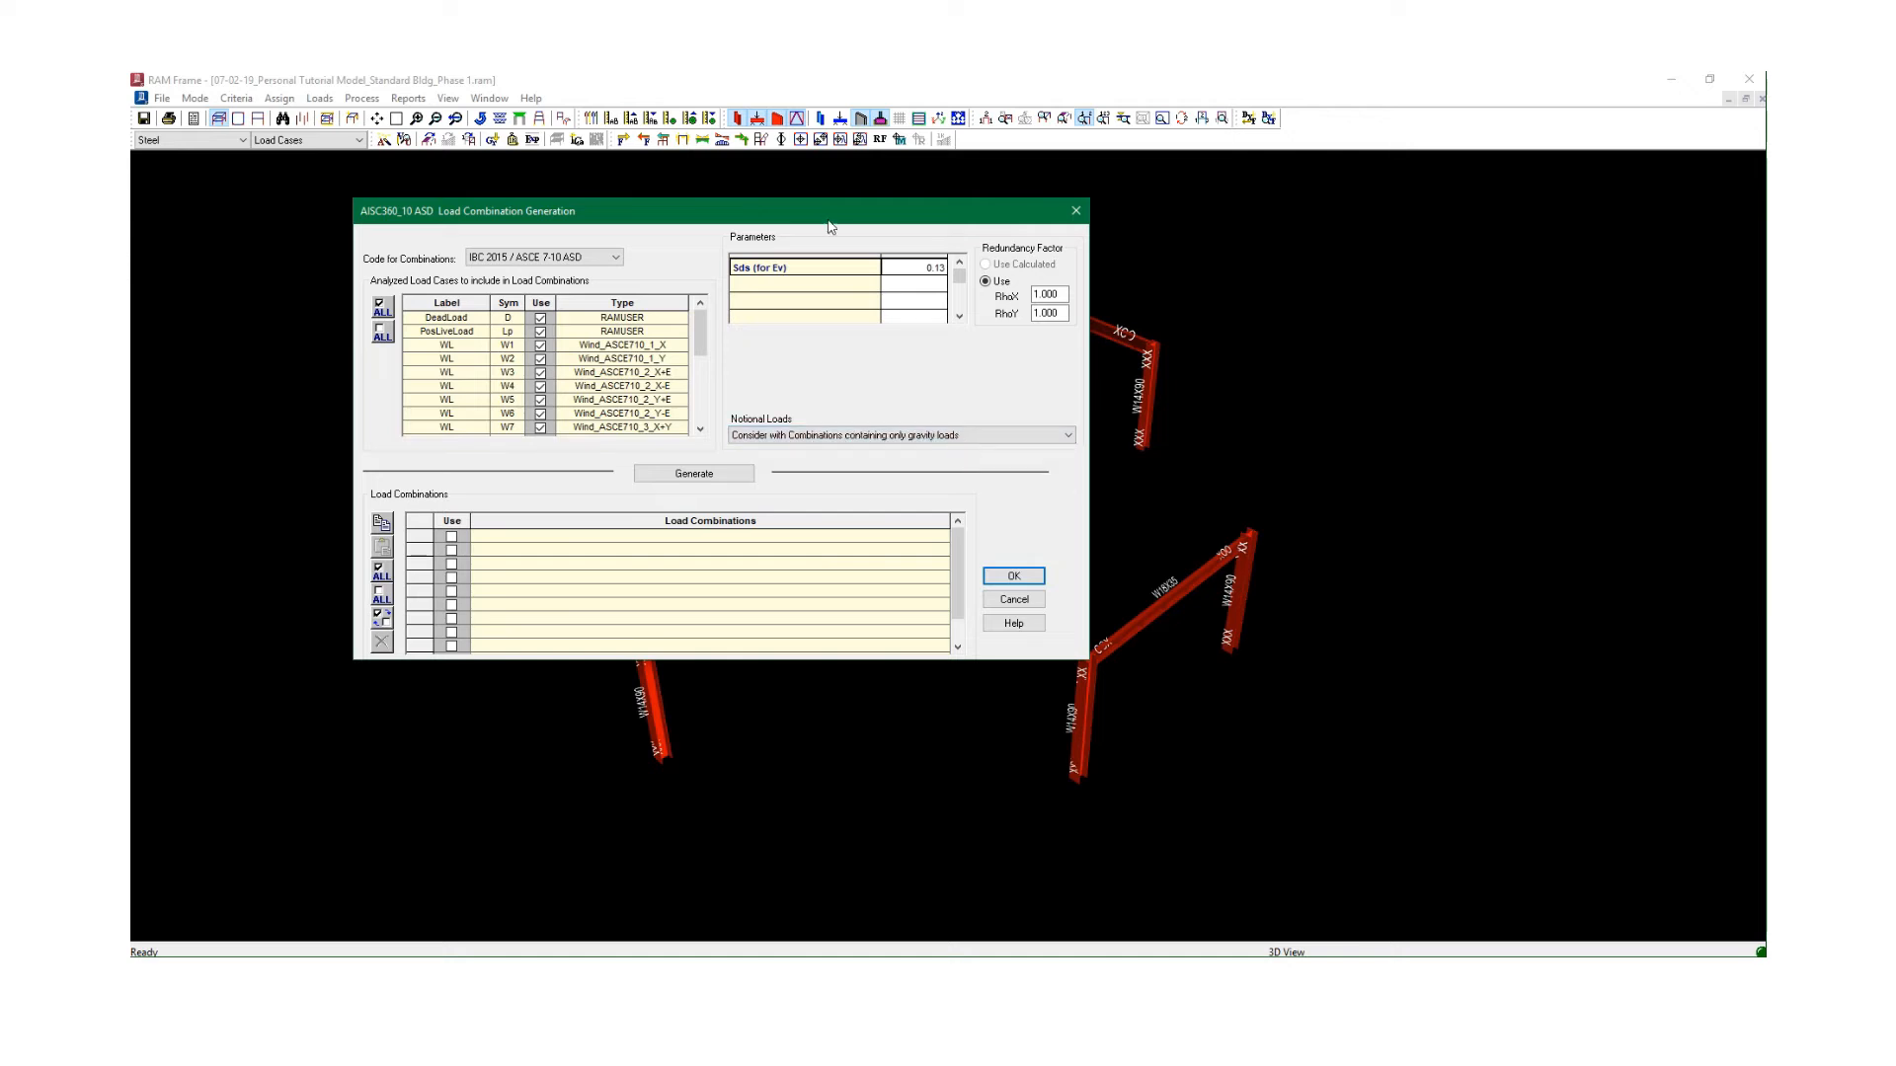
left_click_drag(817, 223, 902, 214)
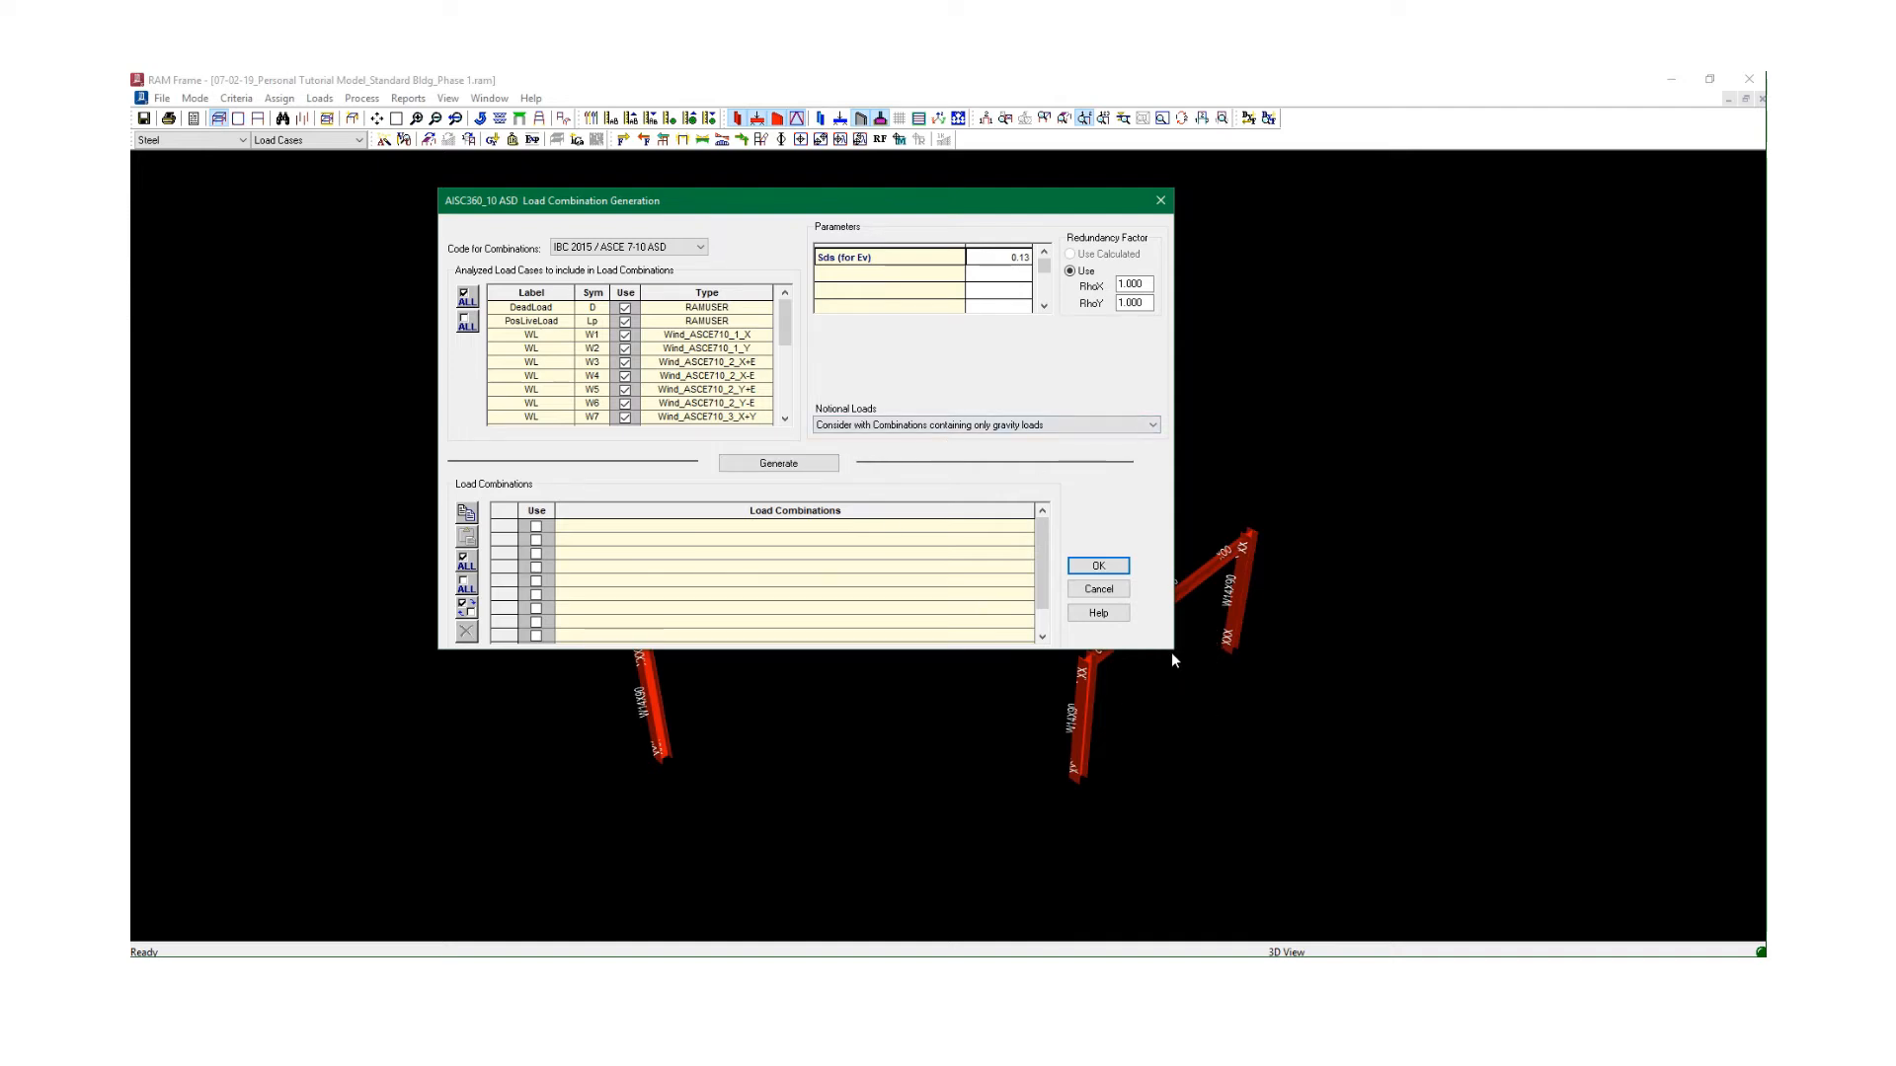
left_click(780, 464)
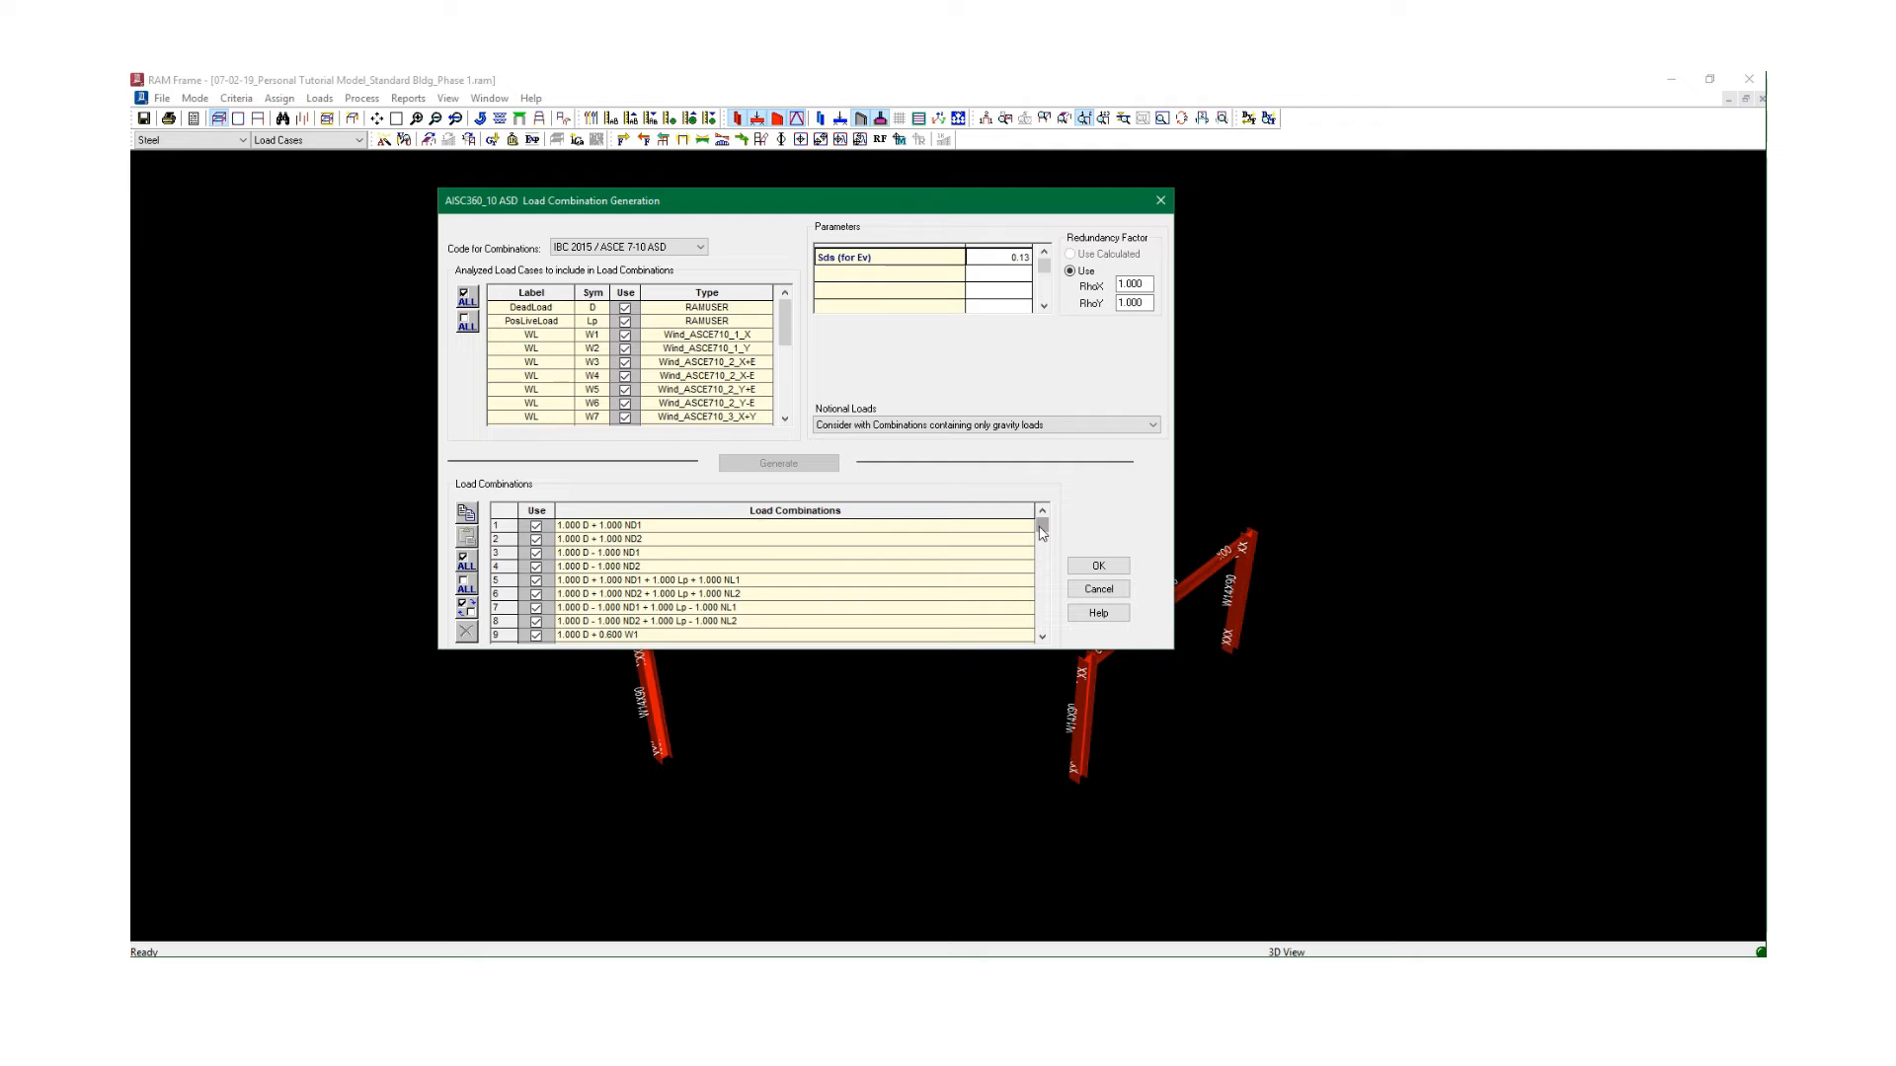
mouse_move(785, 324)
left_mouse_down()
mouse_move(796, 431)
mouse_move(790, 292)
left_mouse_up()
left_click_drag(1043, 526, 1068, 649)
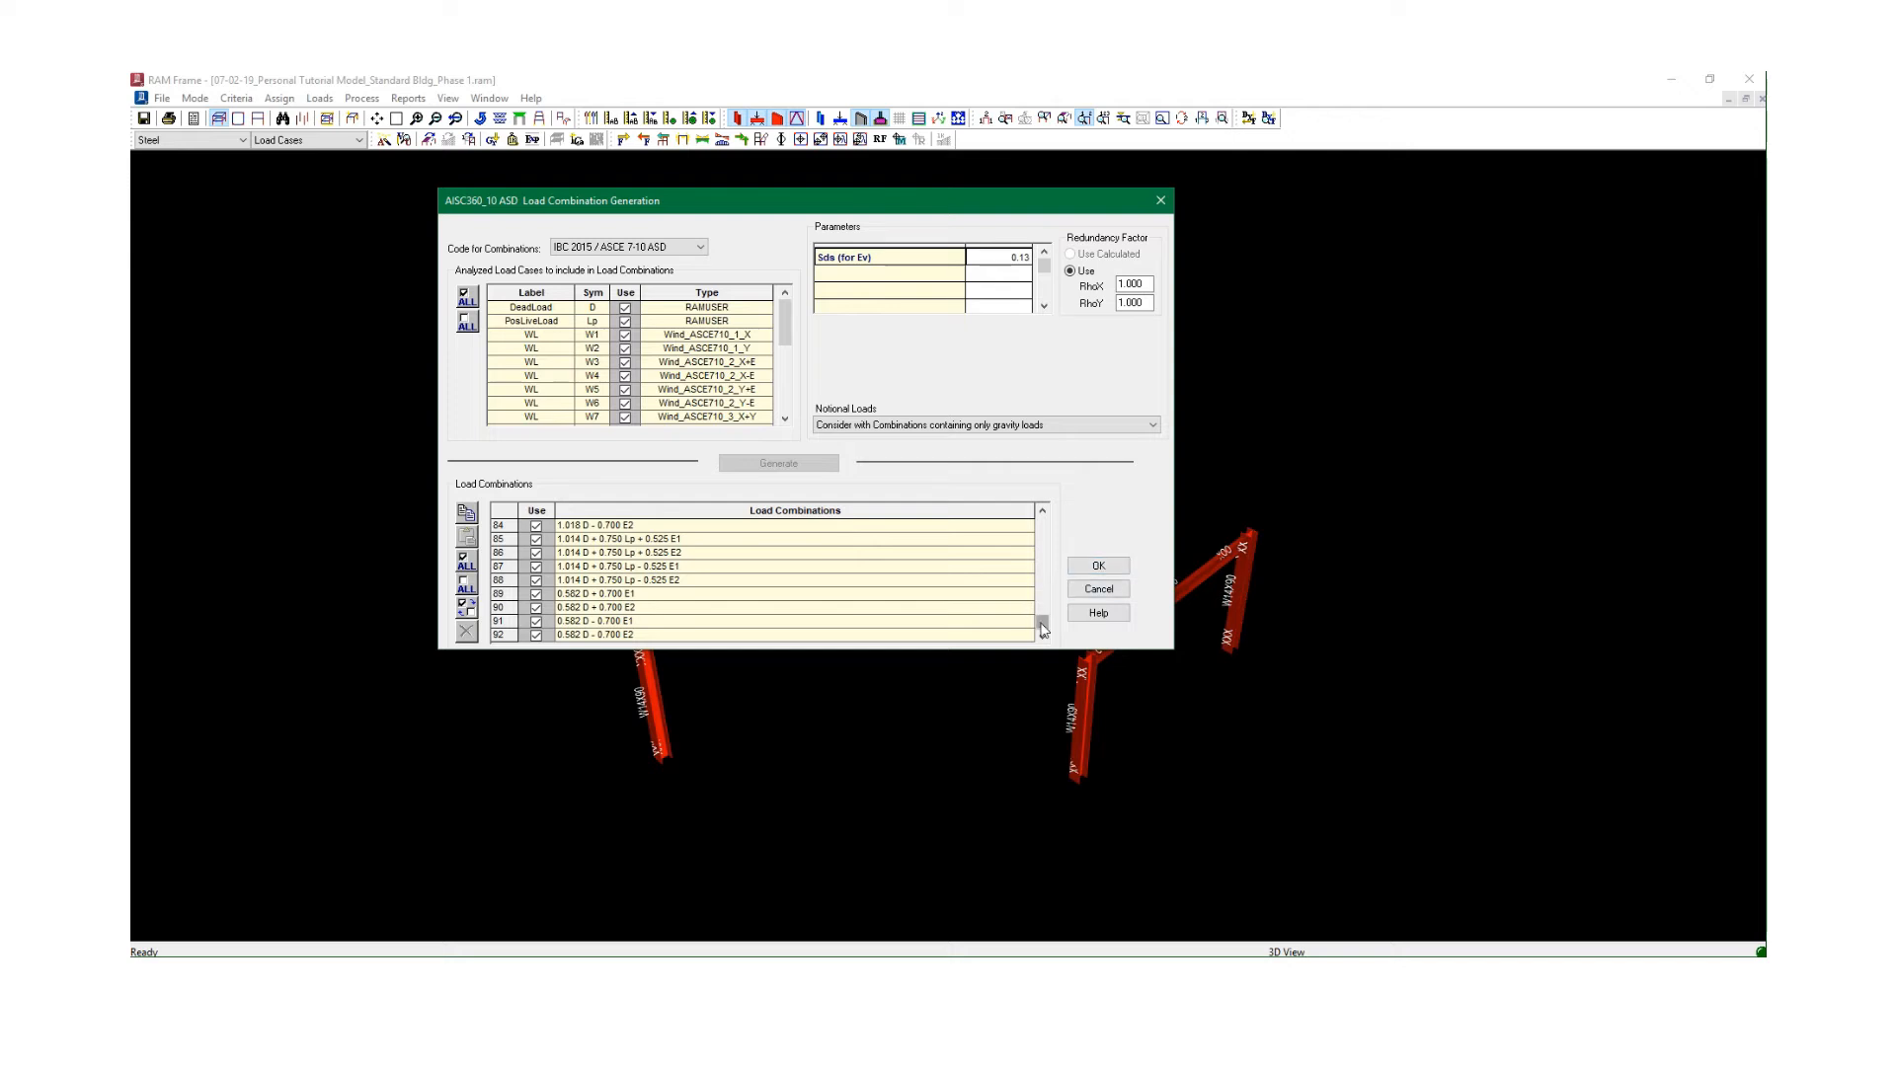
left_click(1097, 567)
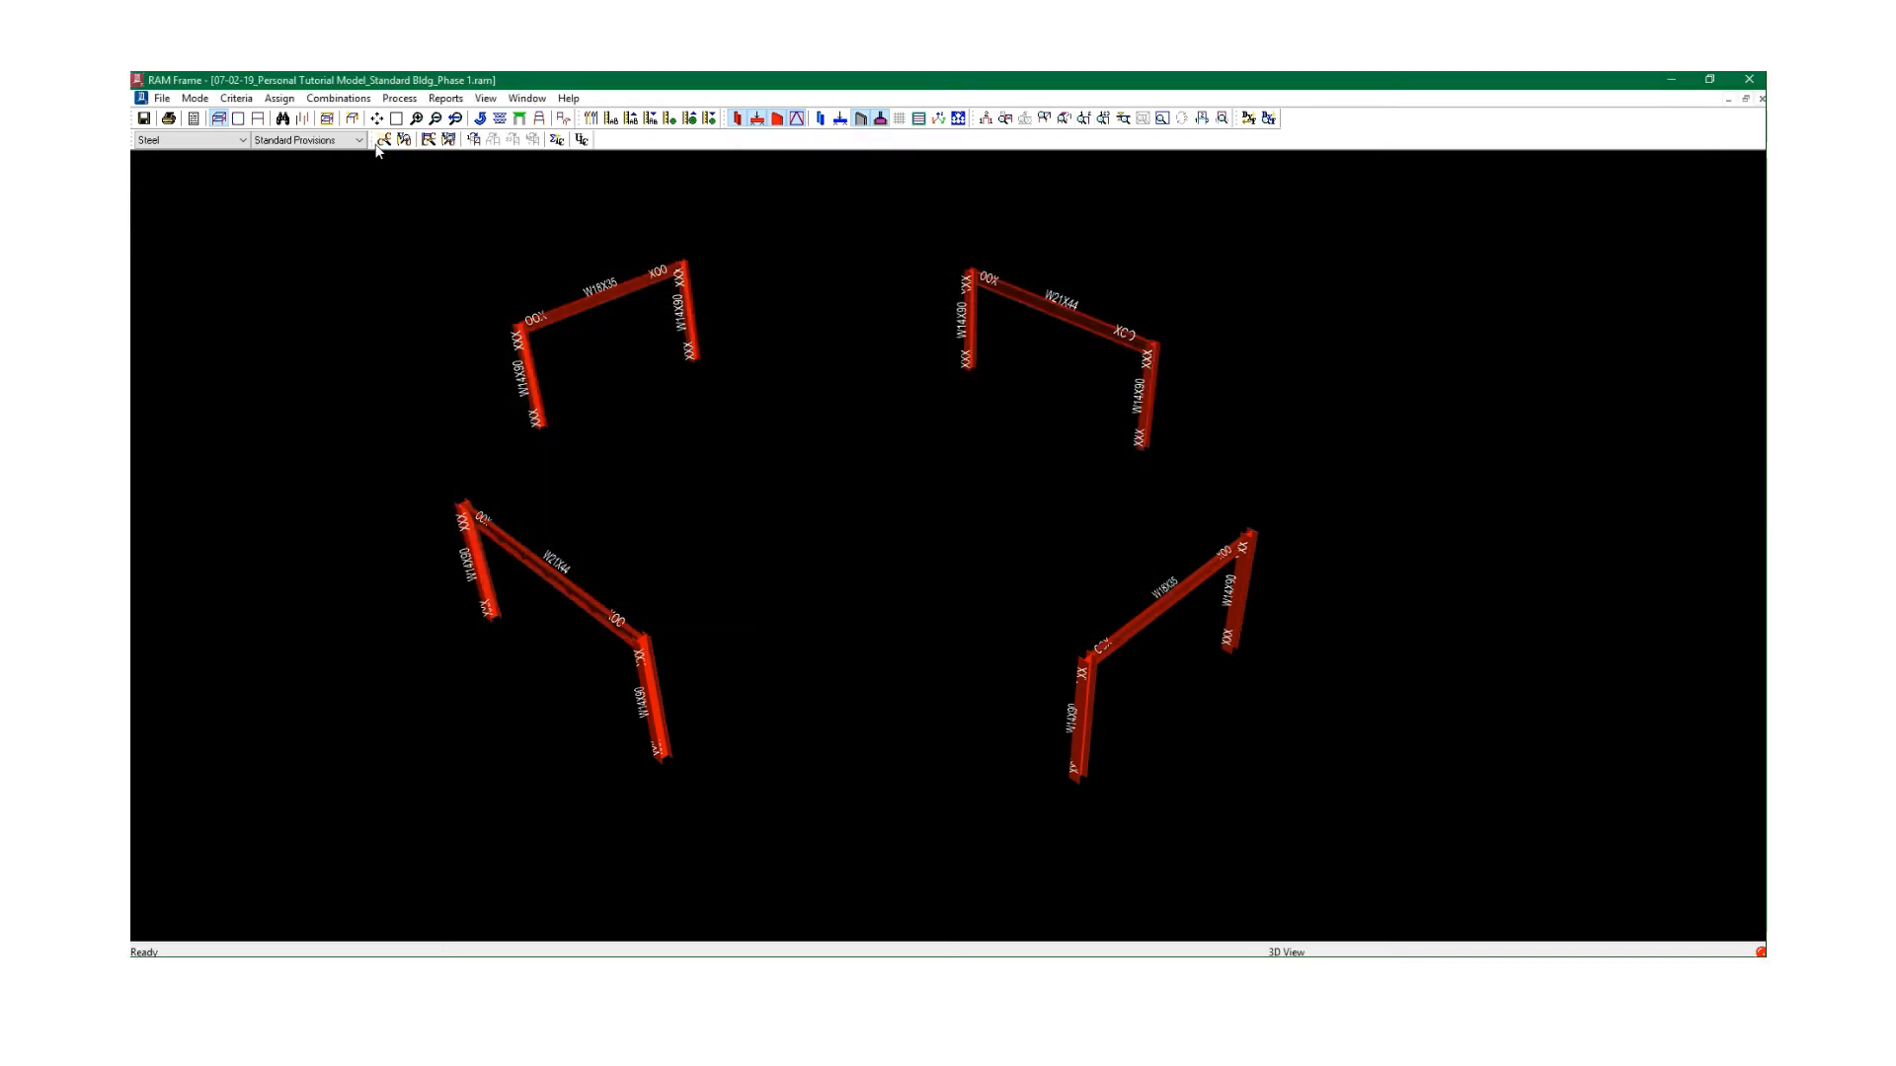
Run the steel standard provisions code check, show the members' interaction values and close the color scale.
left_click(382, 142)
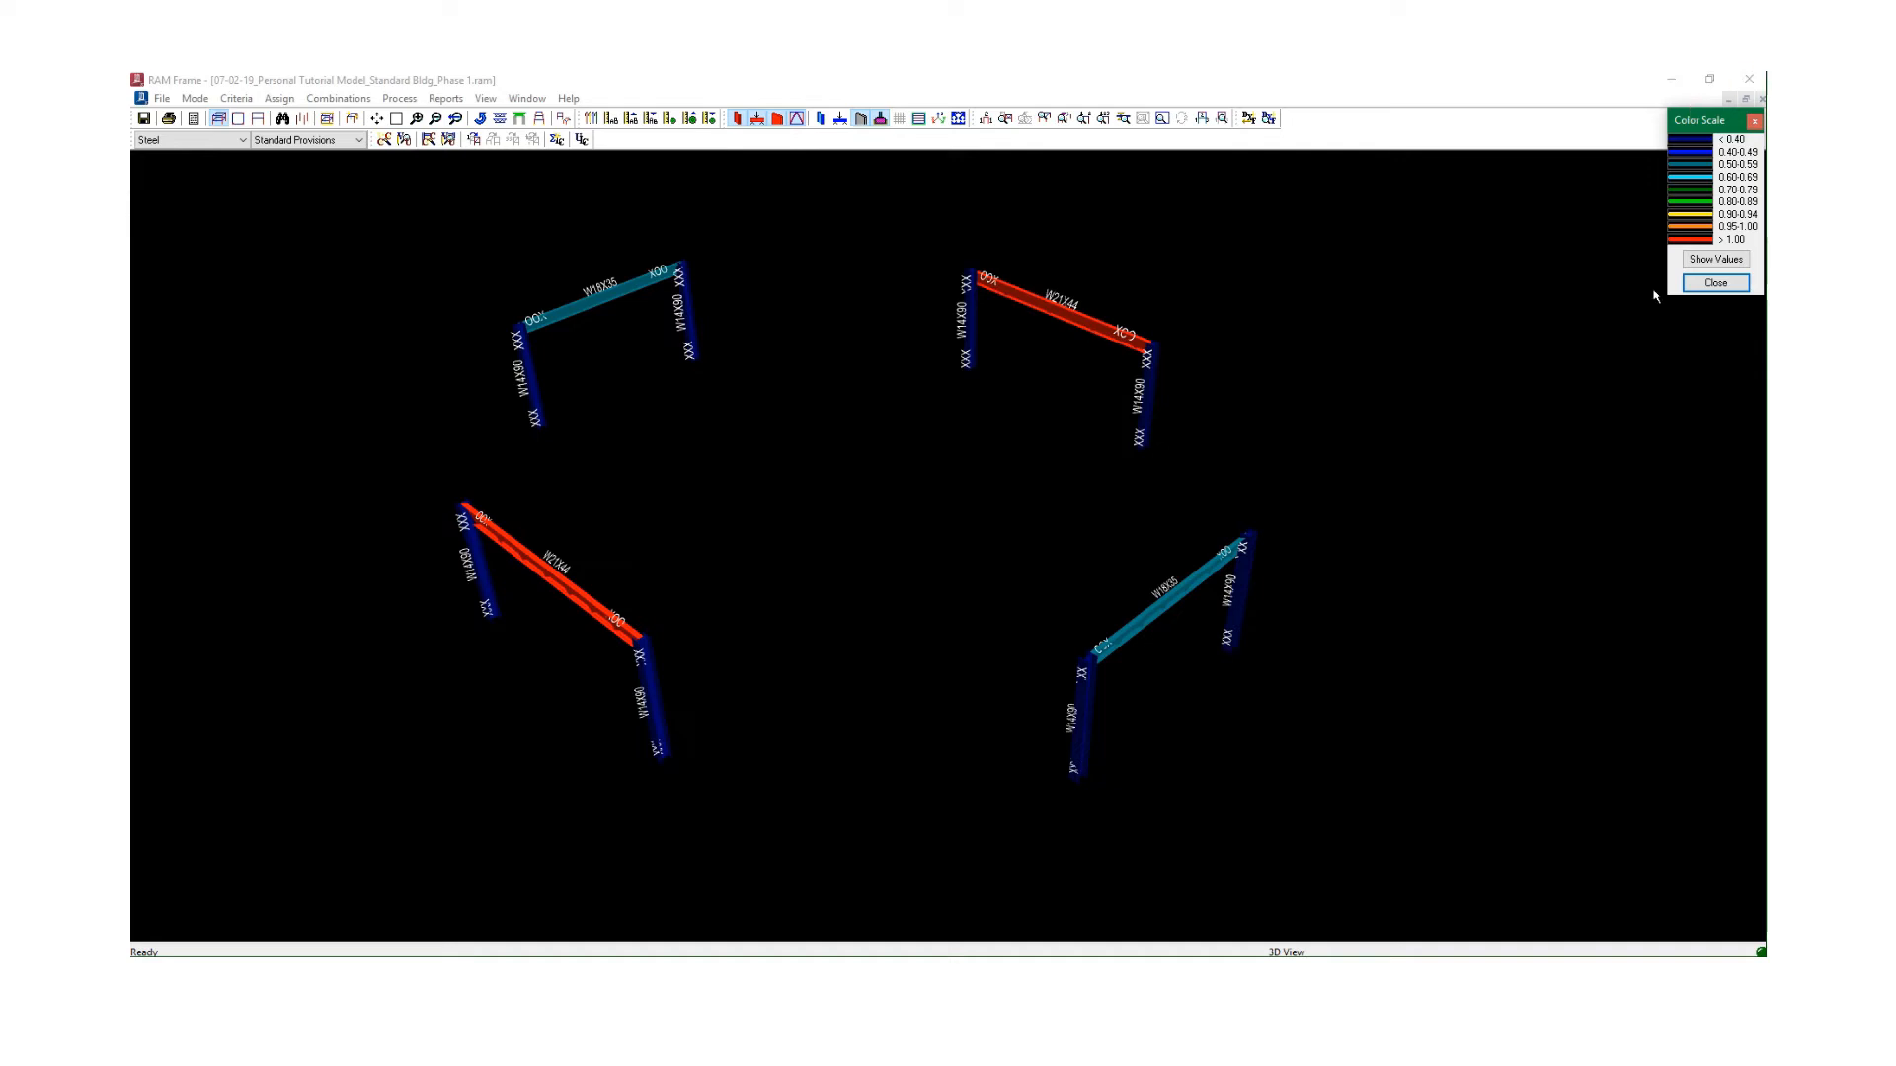
left_click(1701, 260)
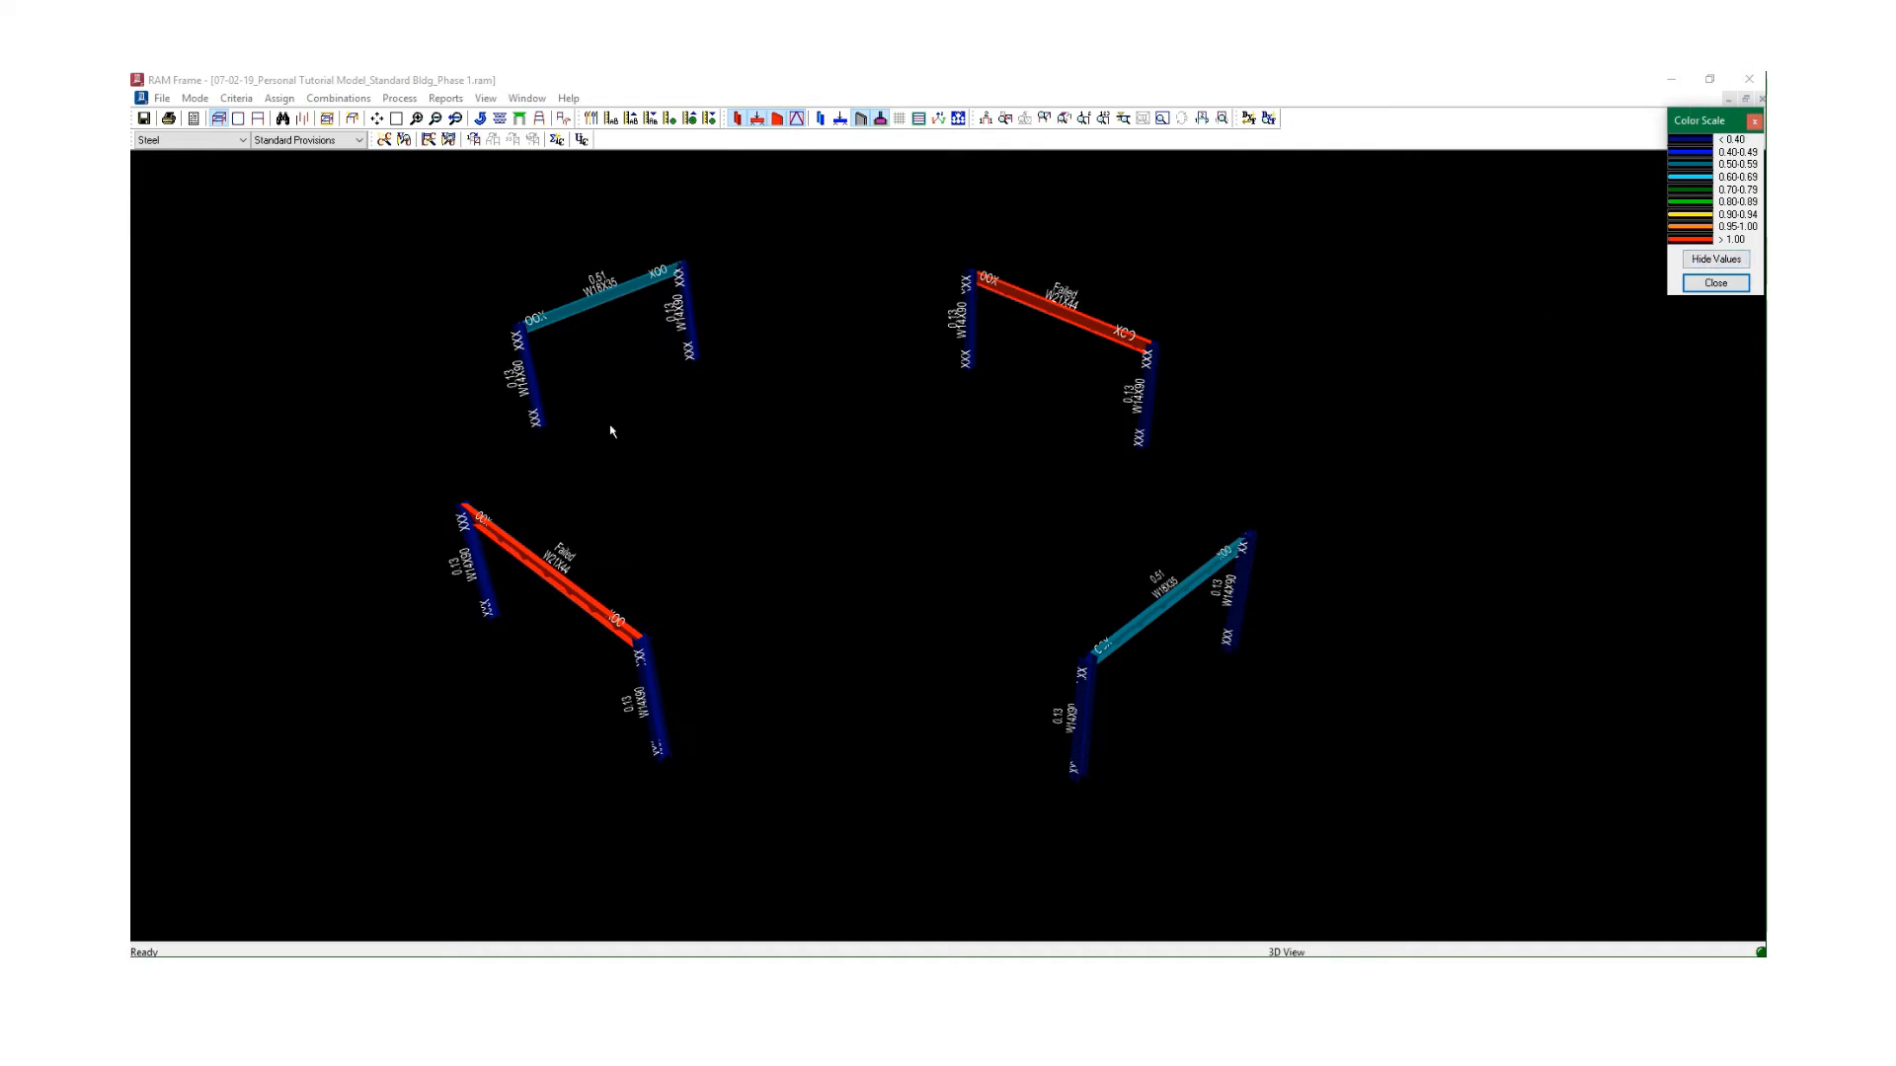
left_click(1715, 284)
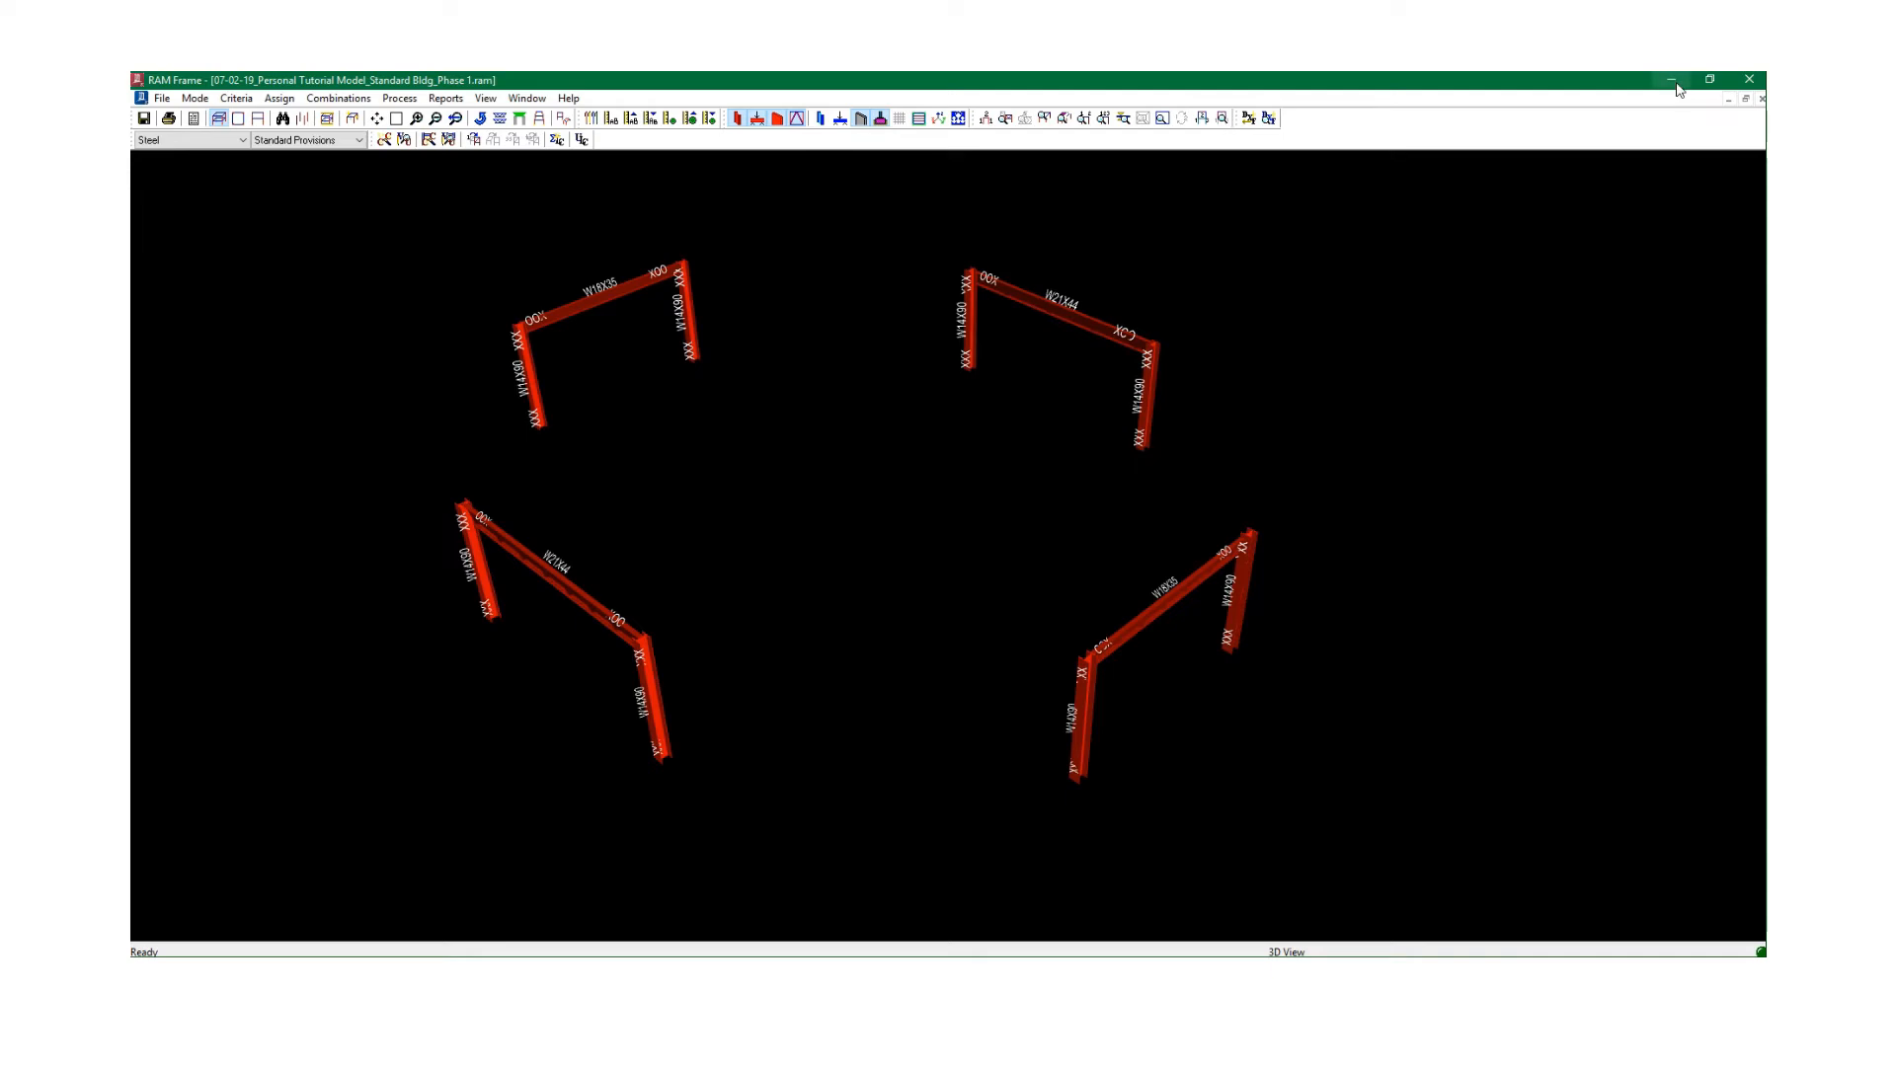
Close RAM Frame and reopen the model in it from RAM Manager.
left_click(1748, 79)
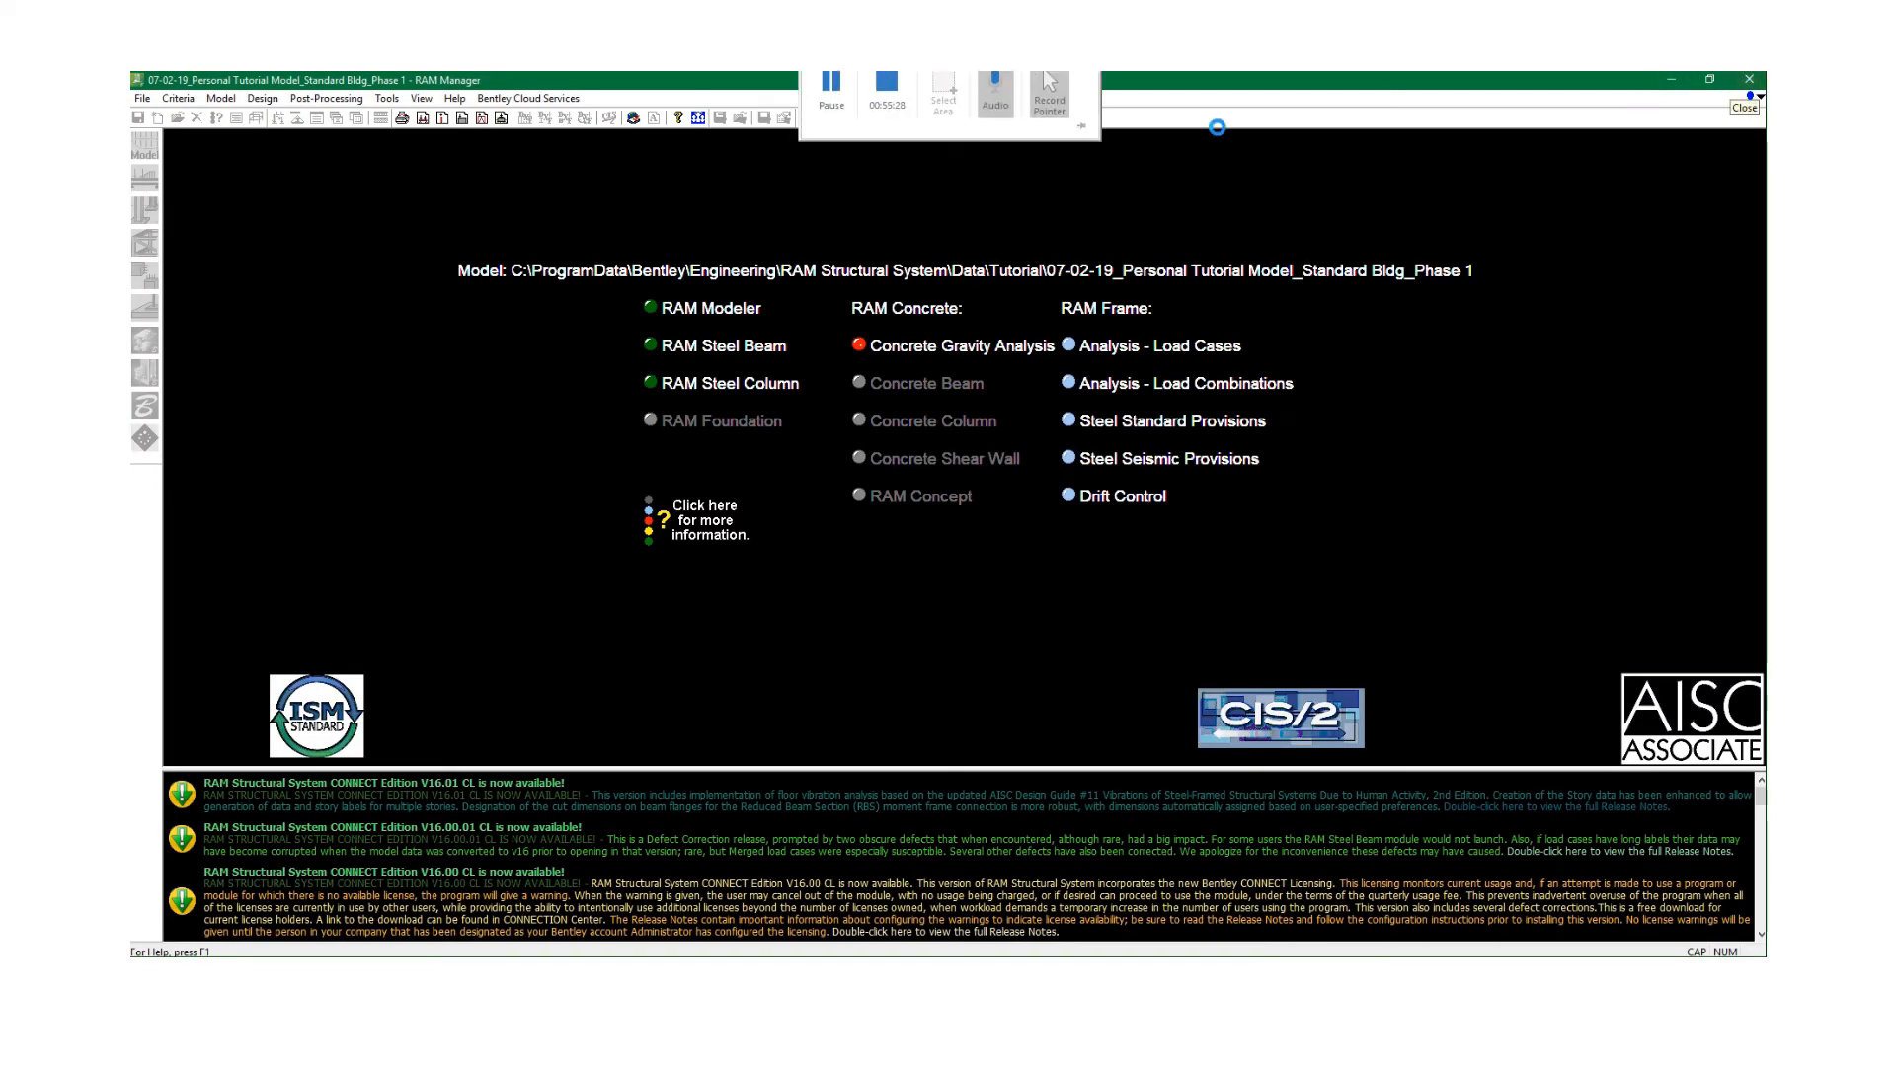
mouse_move(878, 78)
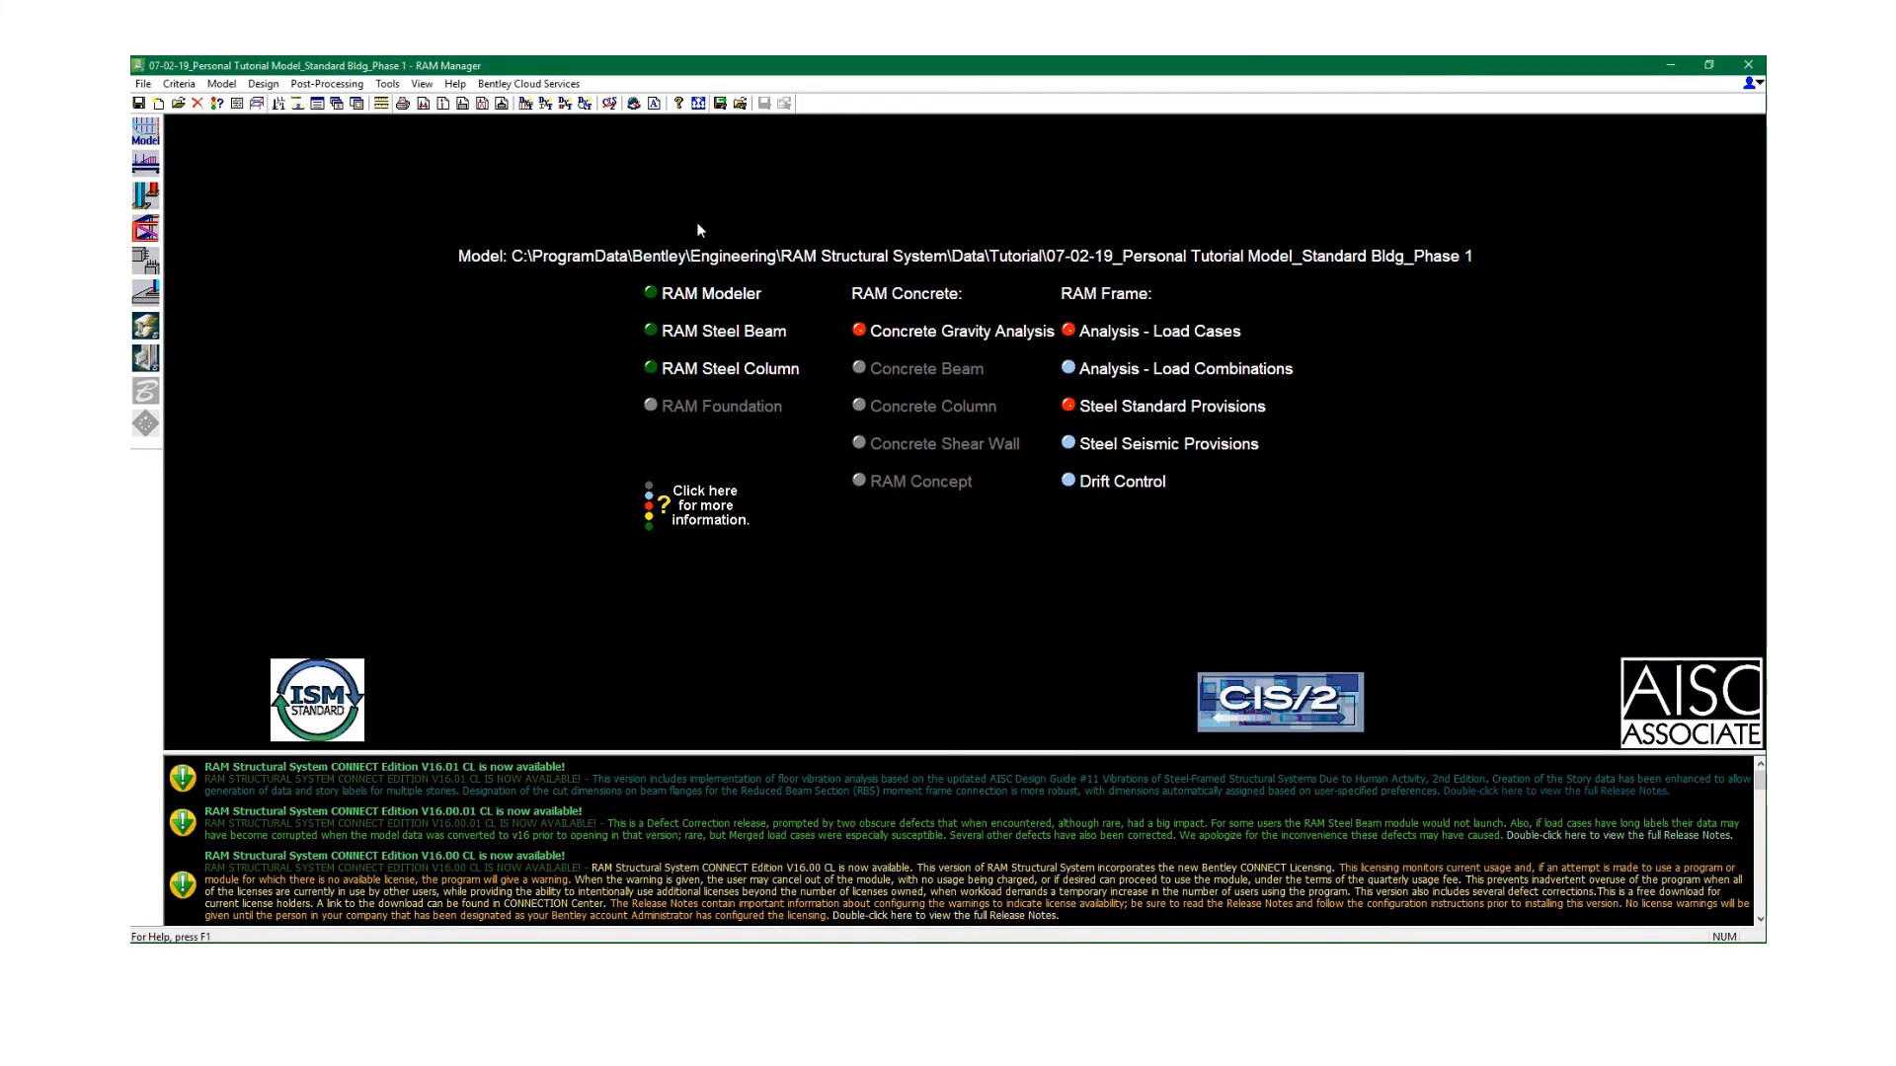
left_click(156, 230)
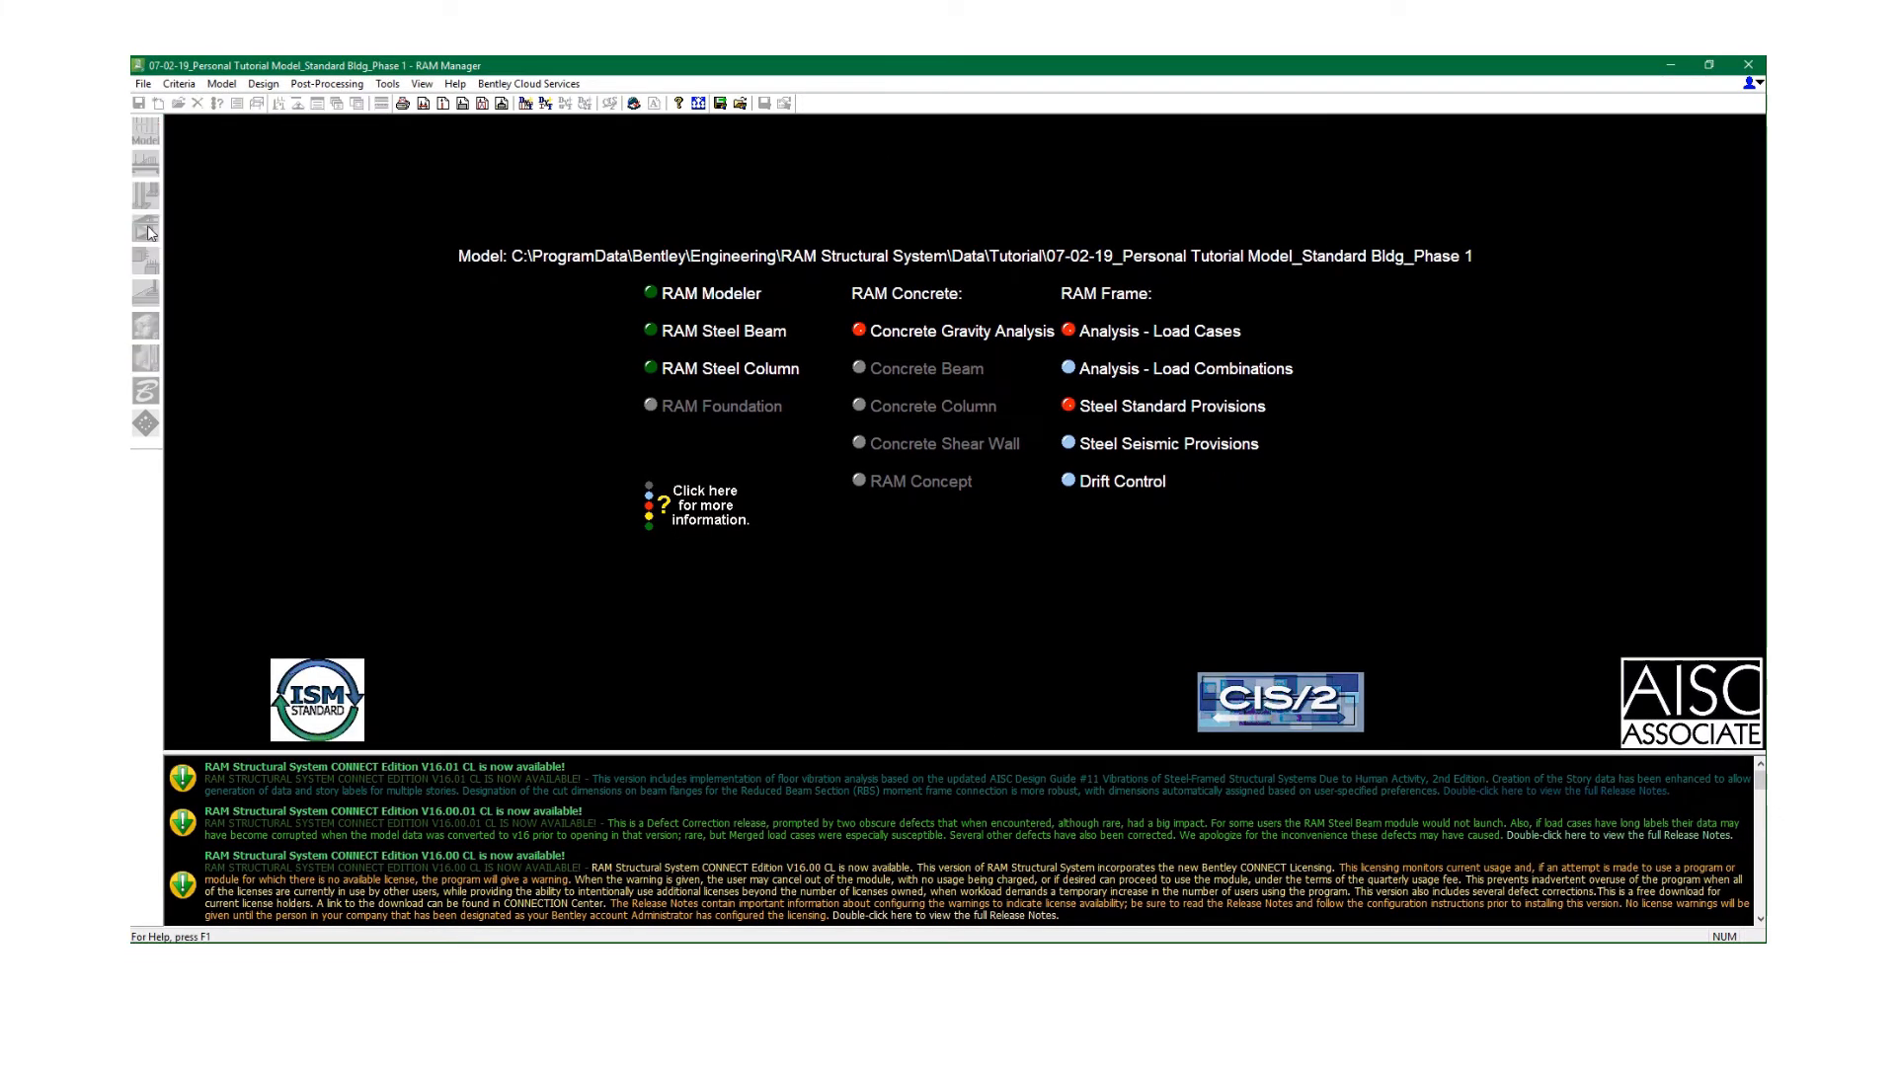
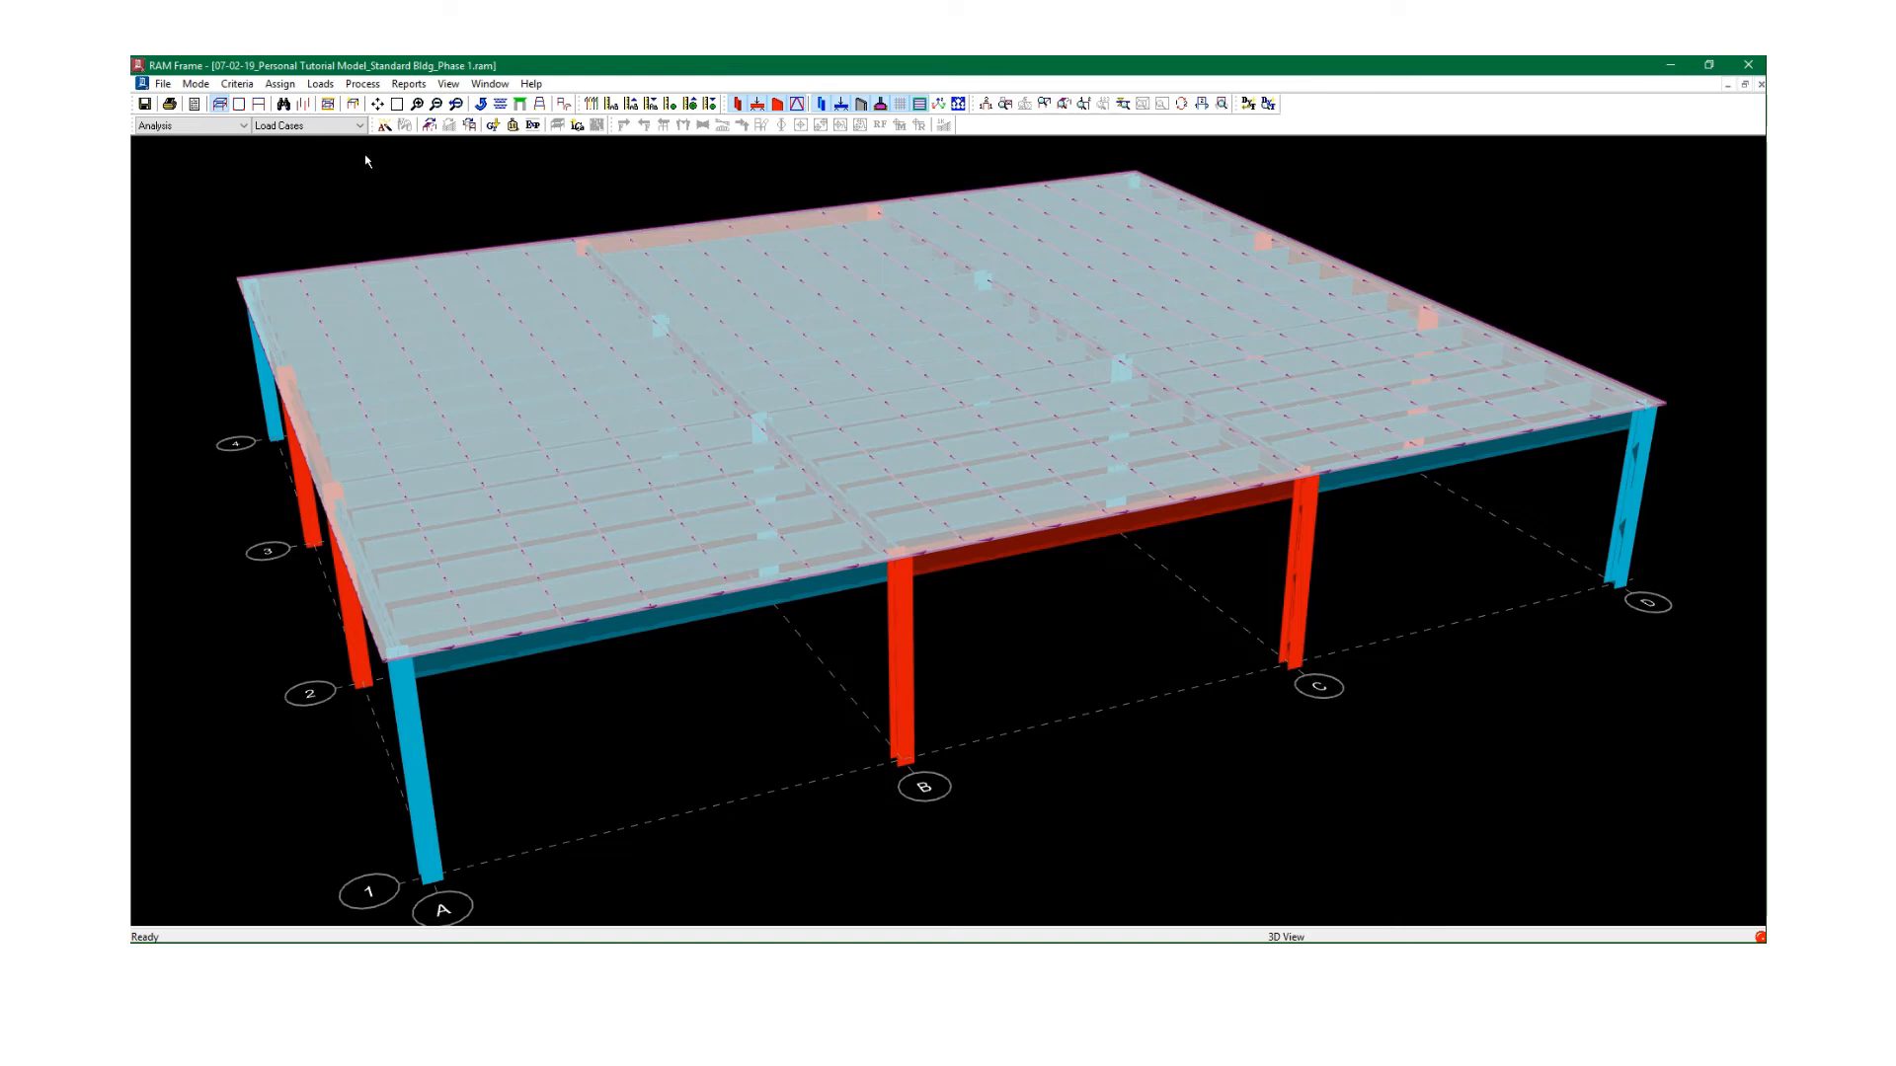
Try to switch from Analysis mode to Steel mode.
left_click(183, 128)
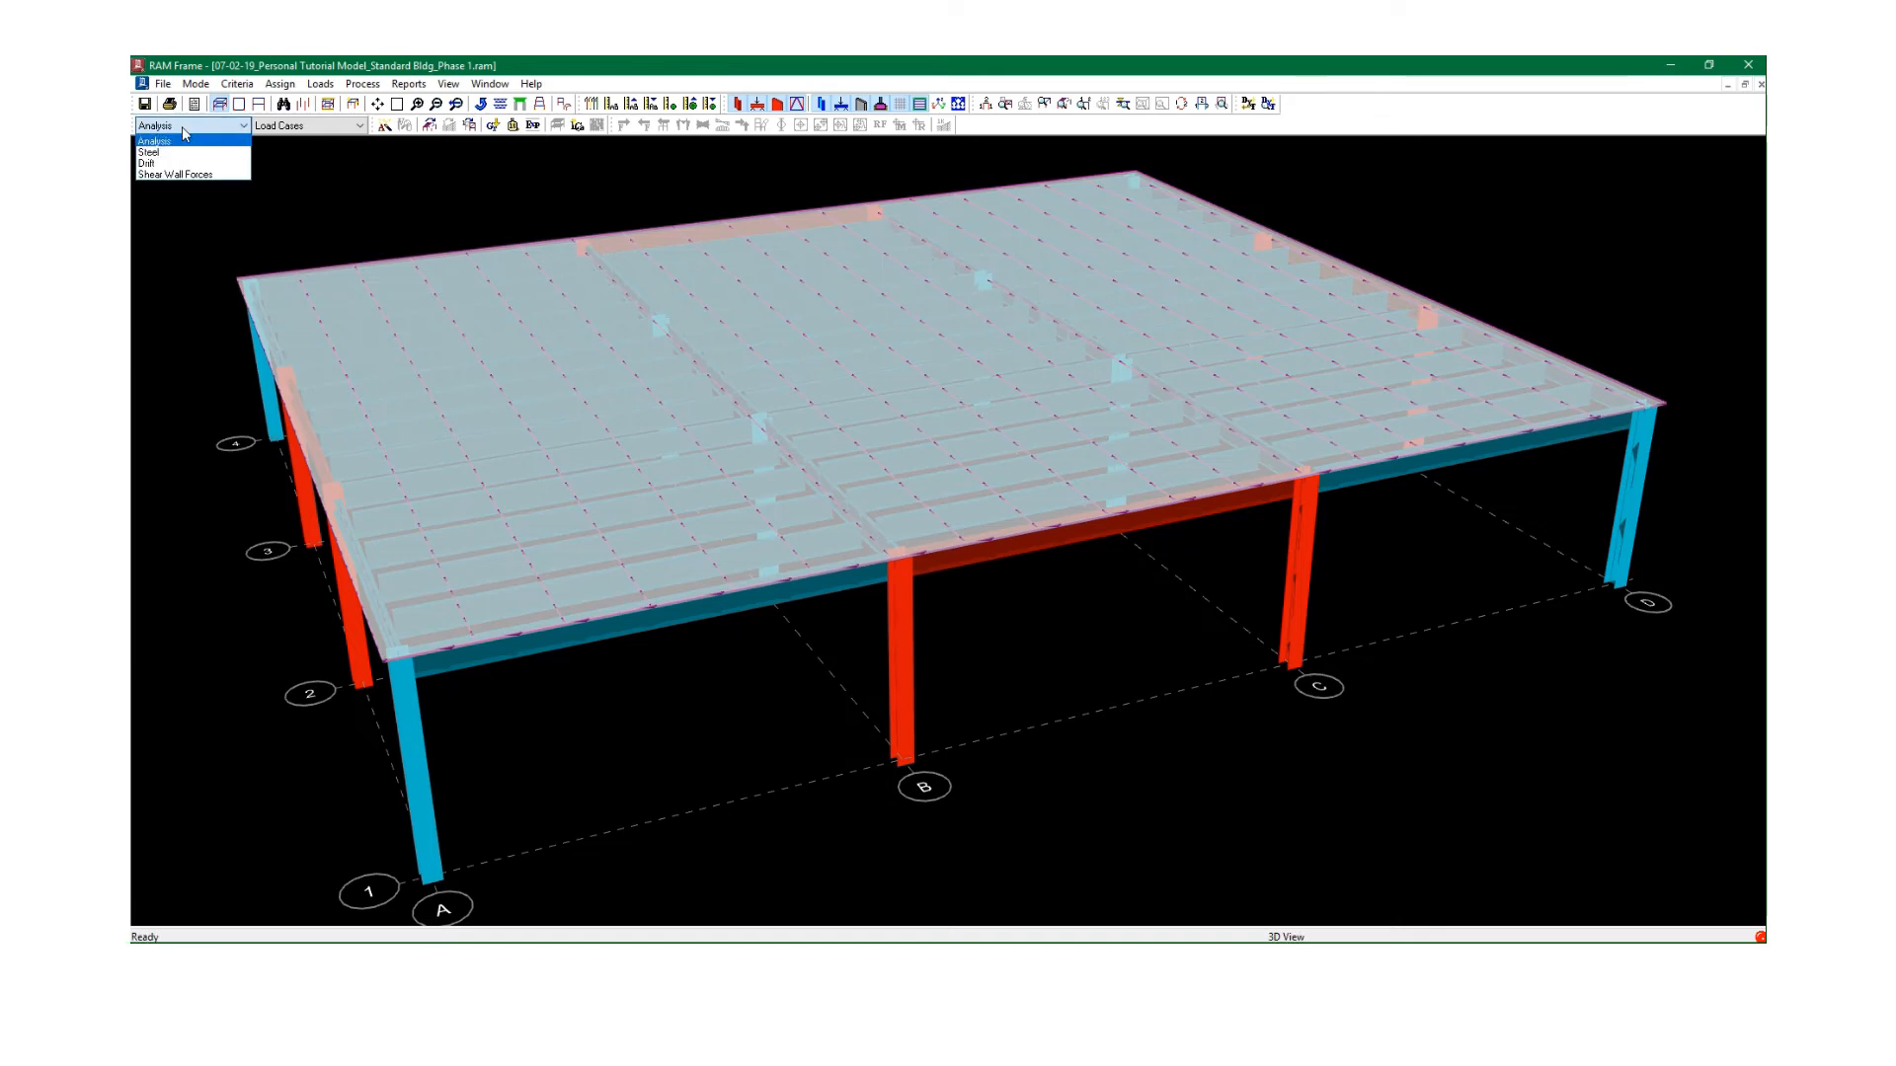
left_click(158, 152)
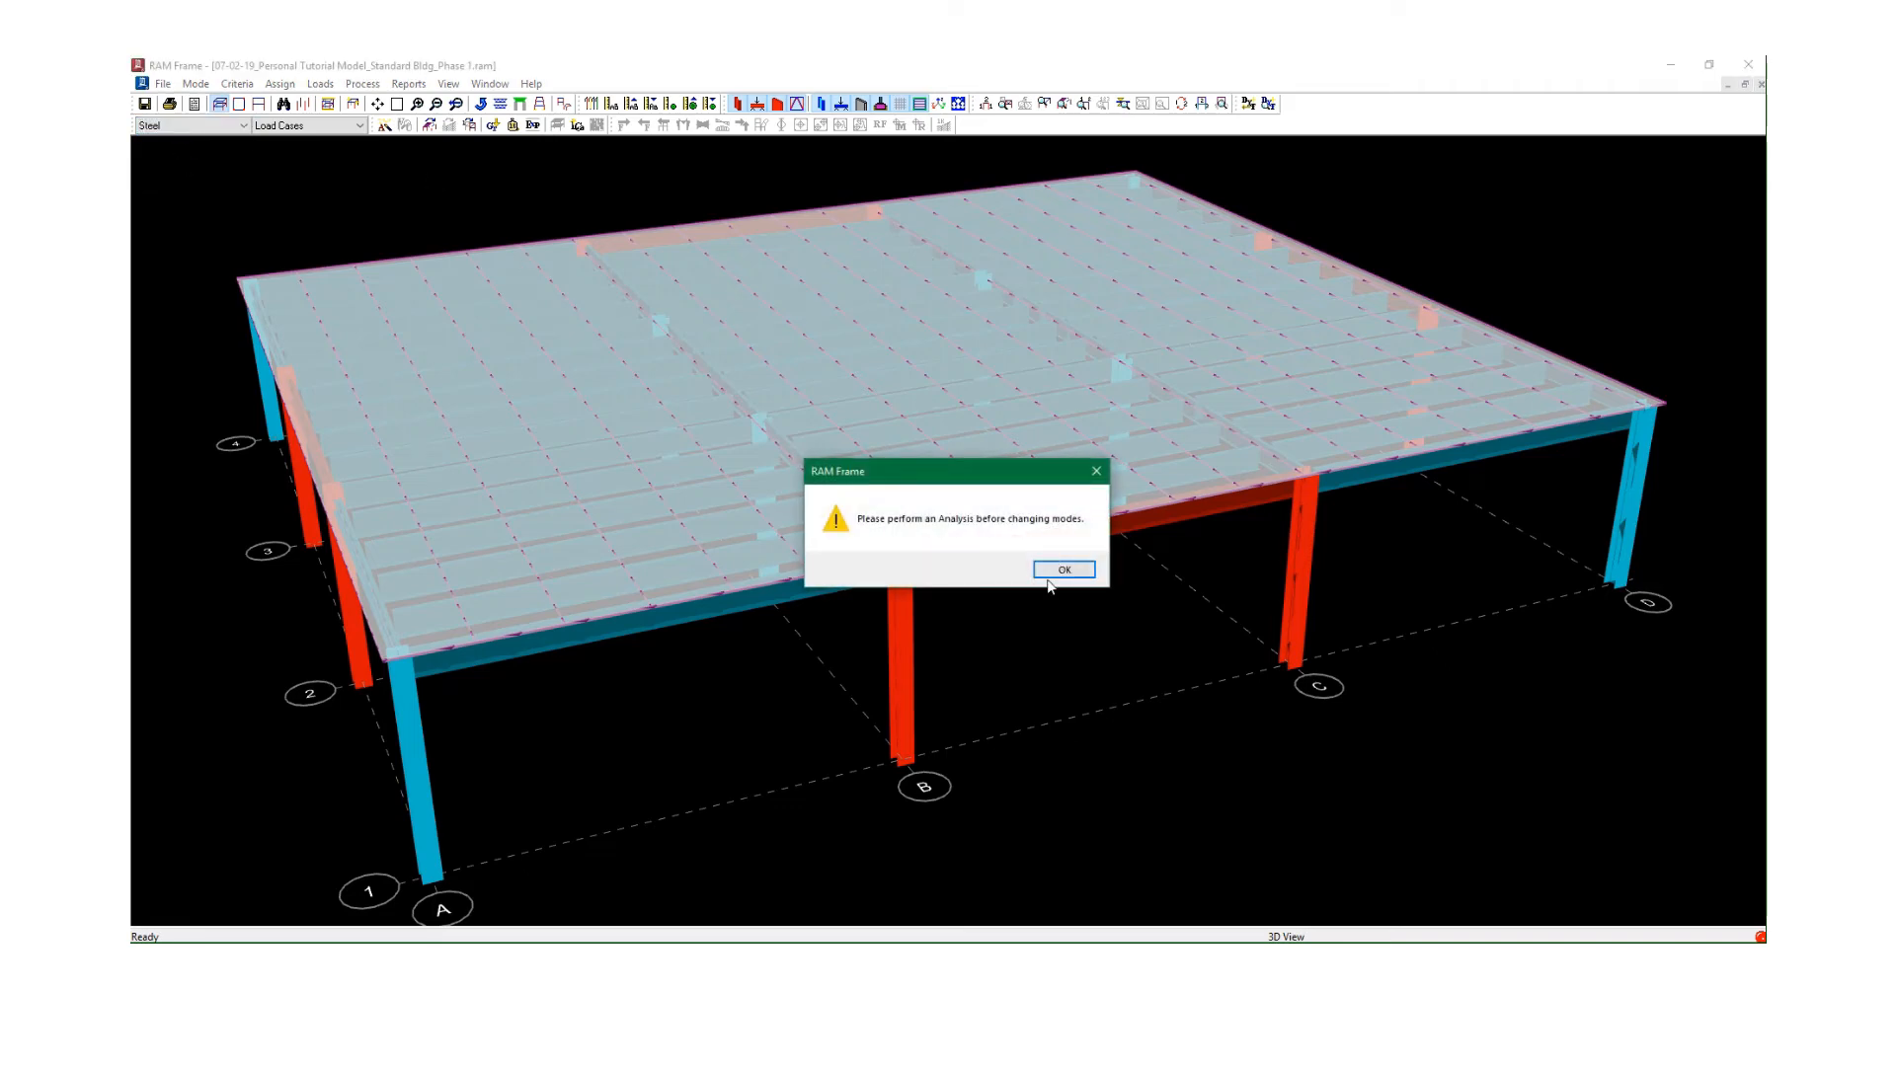
left_click(1047, 571)
Select all load cases and run the building analysis on them, closing the meshing process status.
left_click(384, 126)
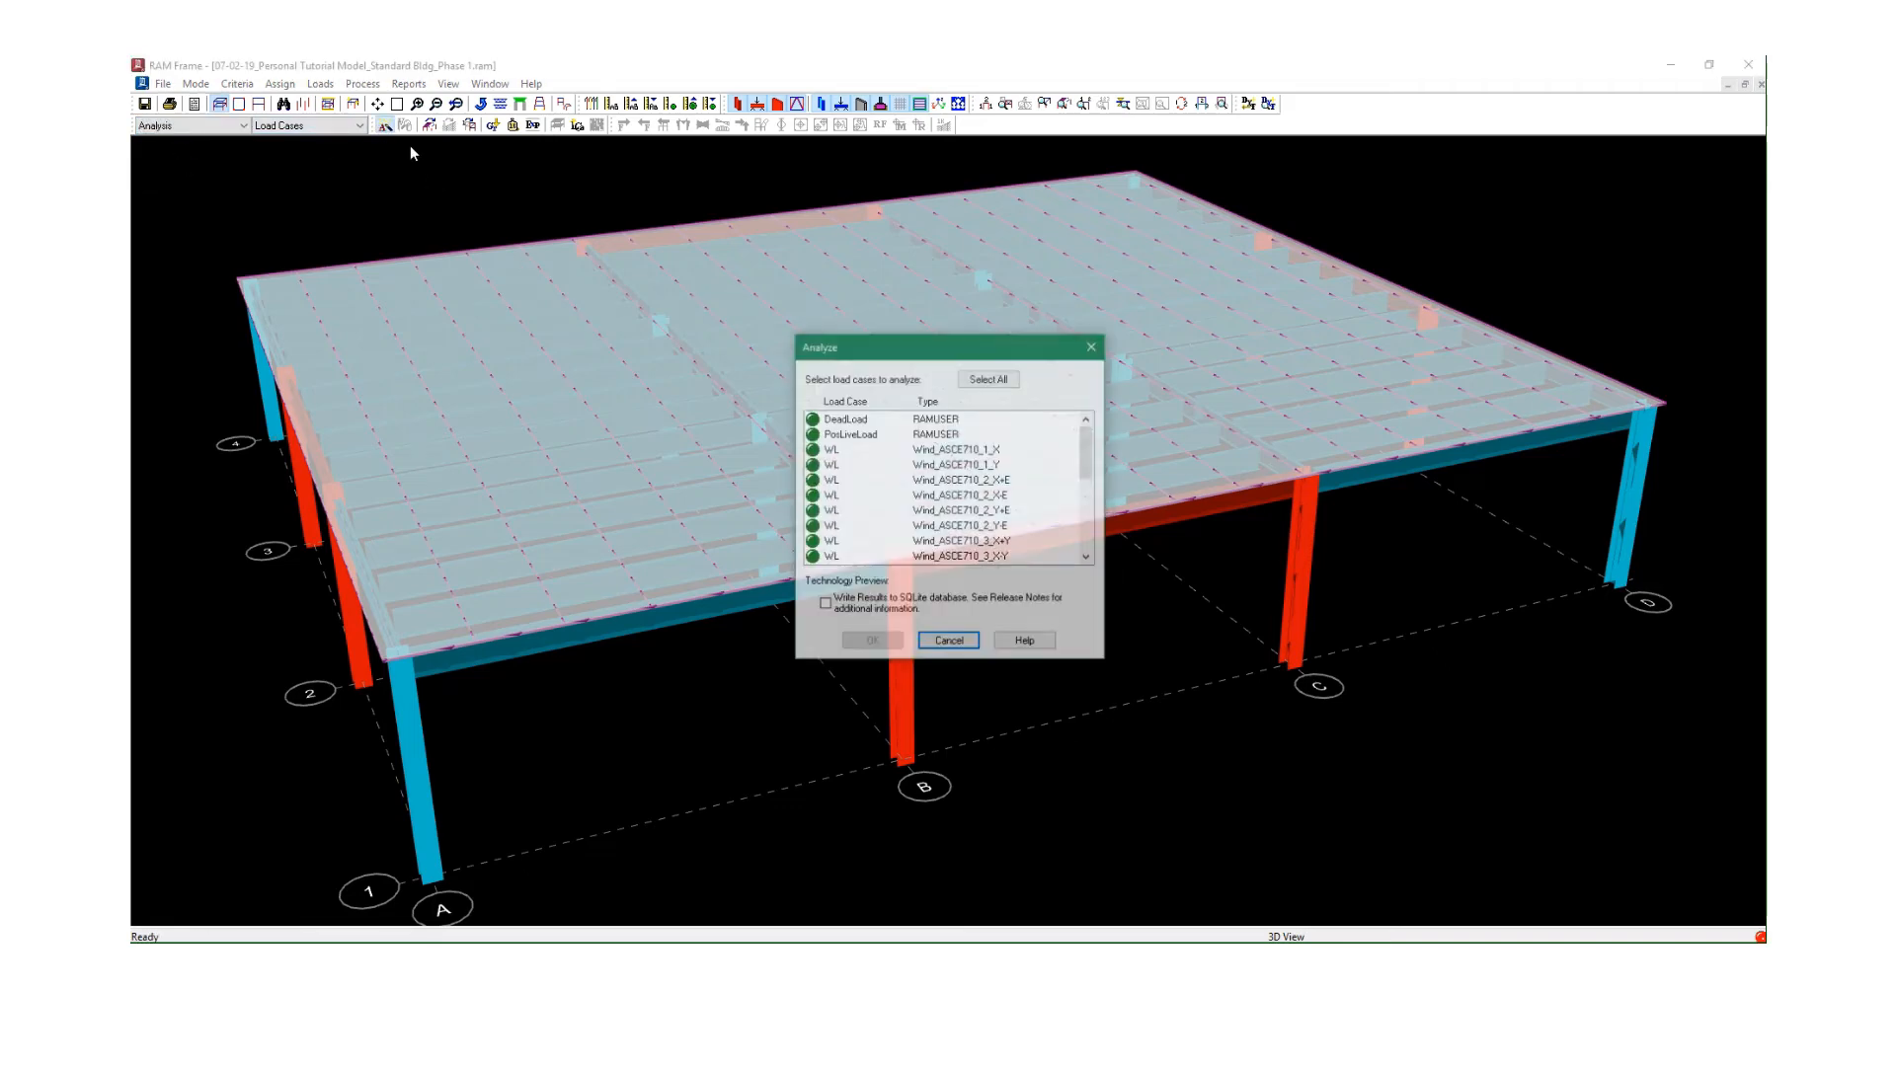
left_click(991, 379)
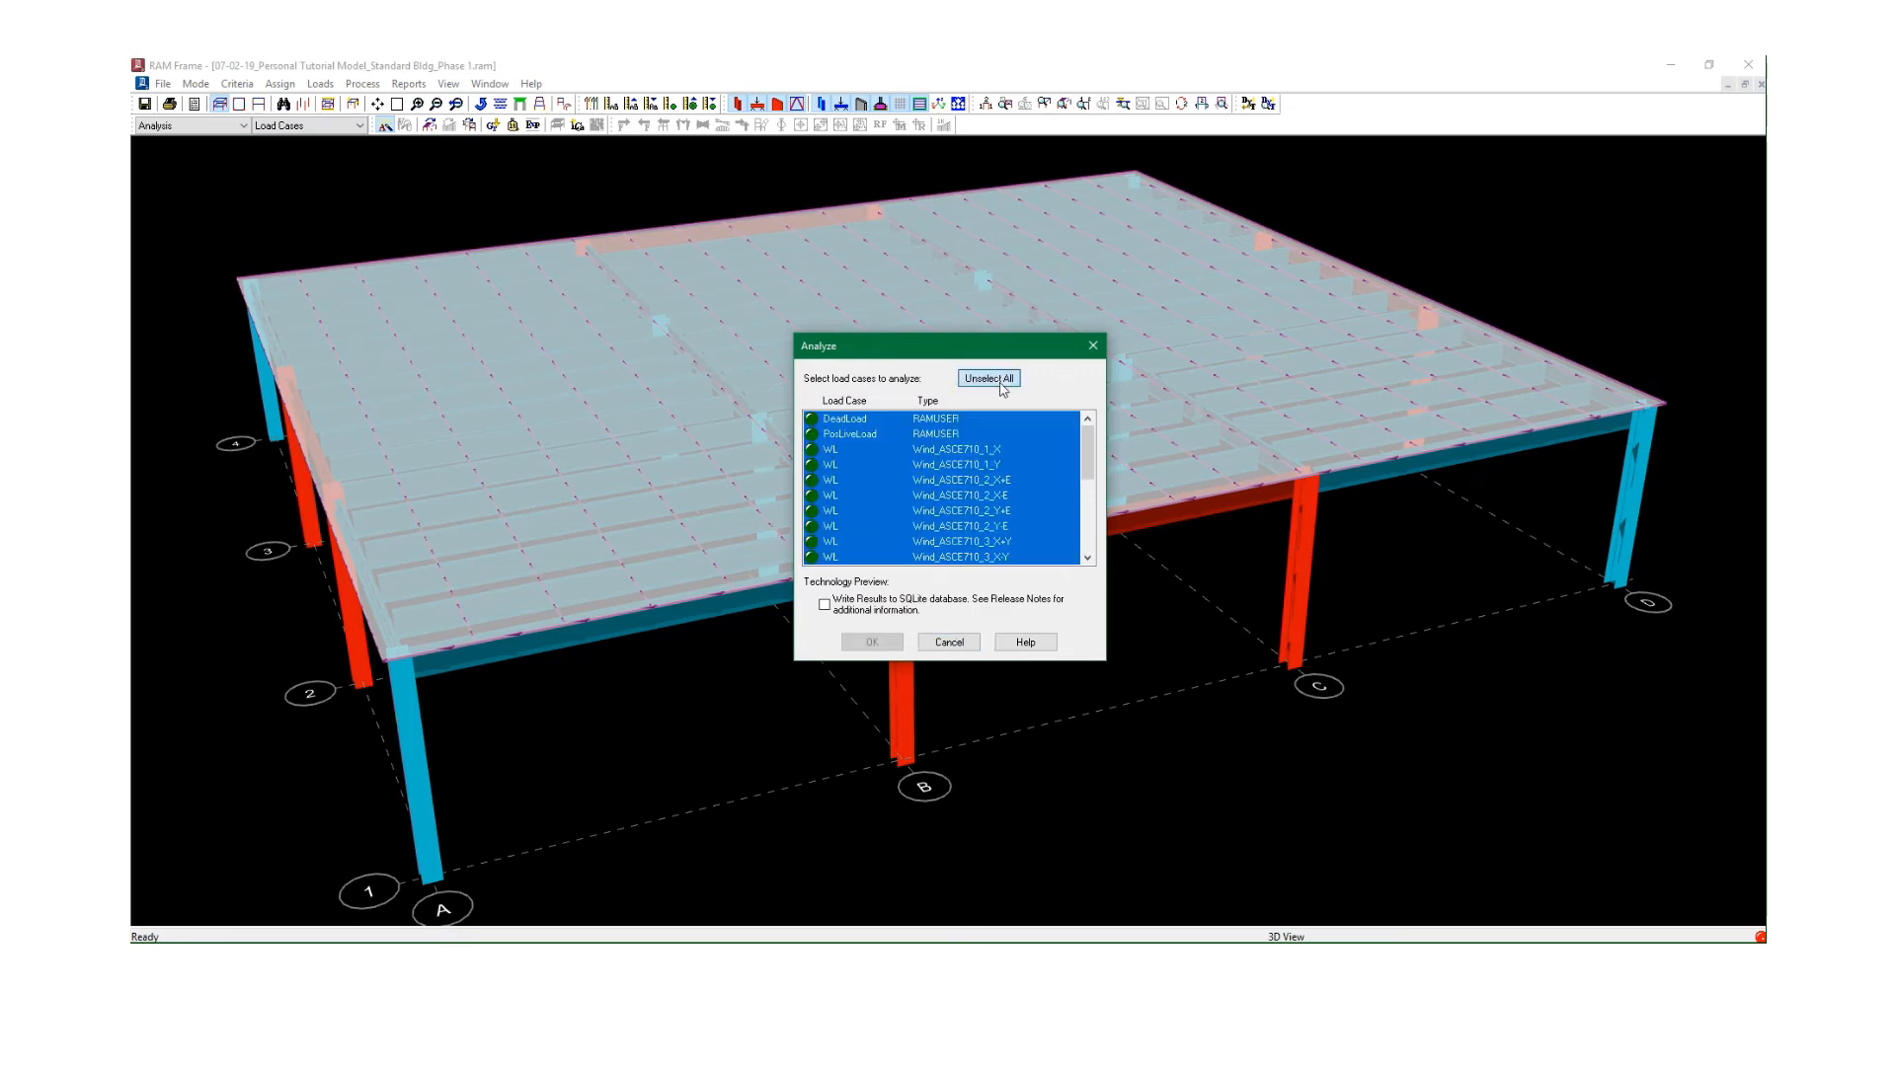
left_click(872, 642)
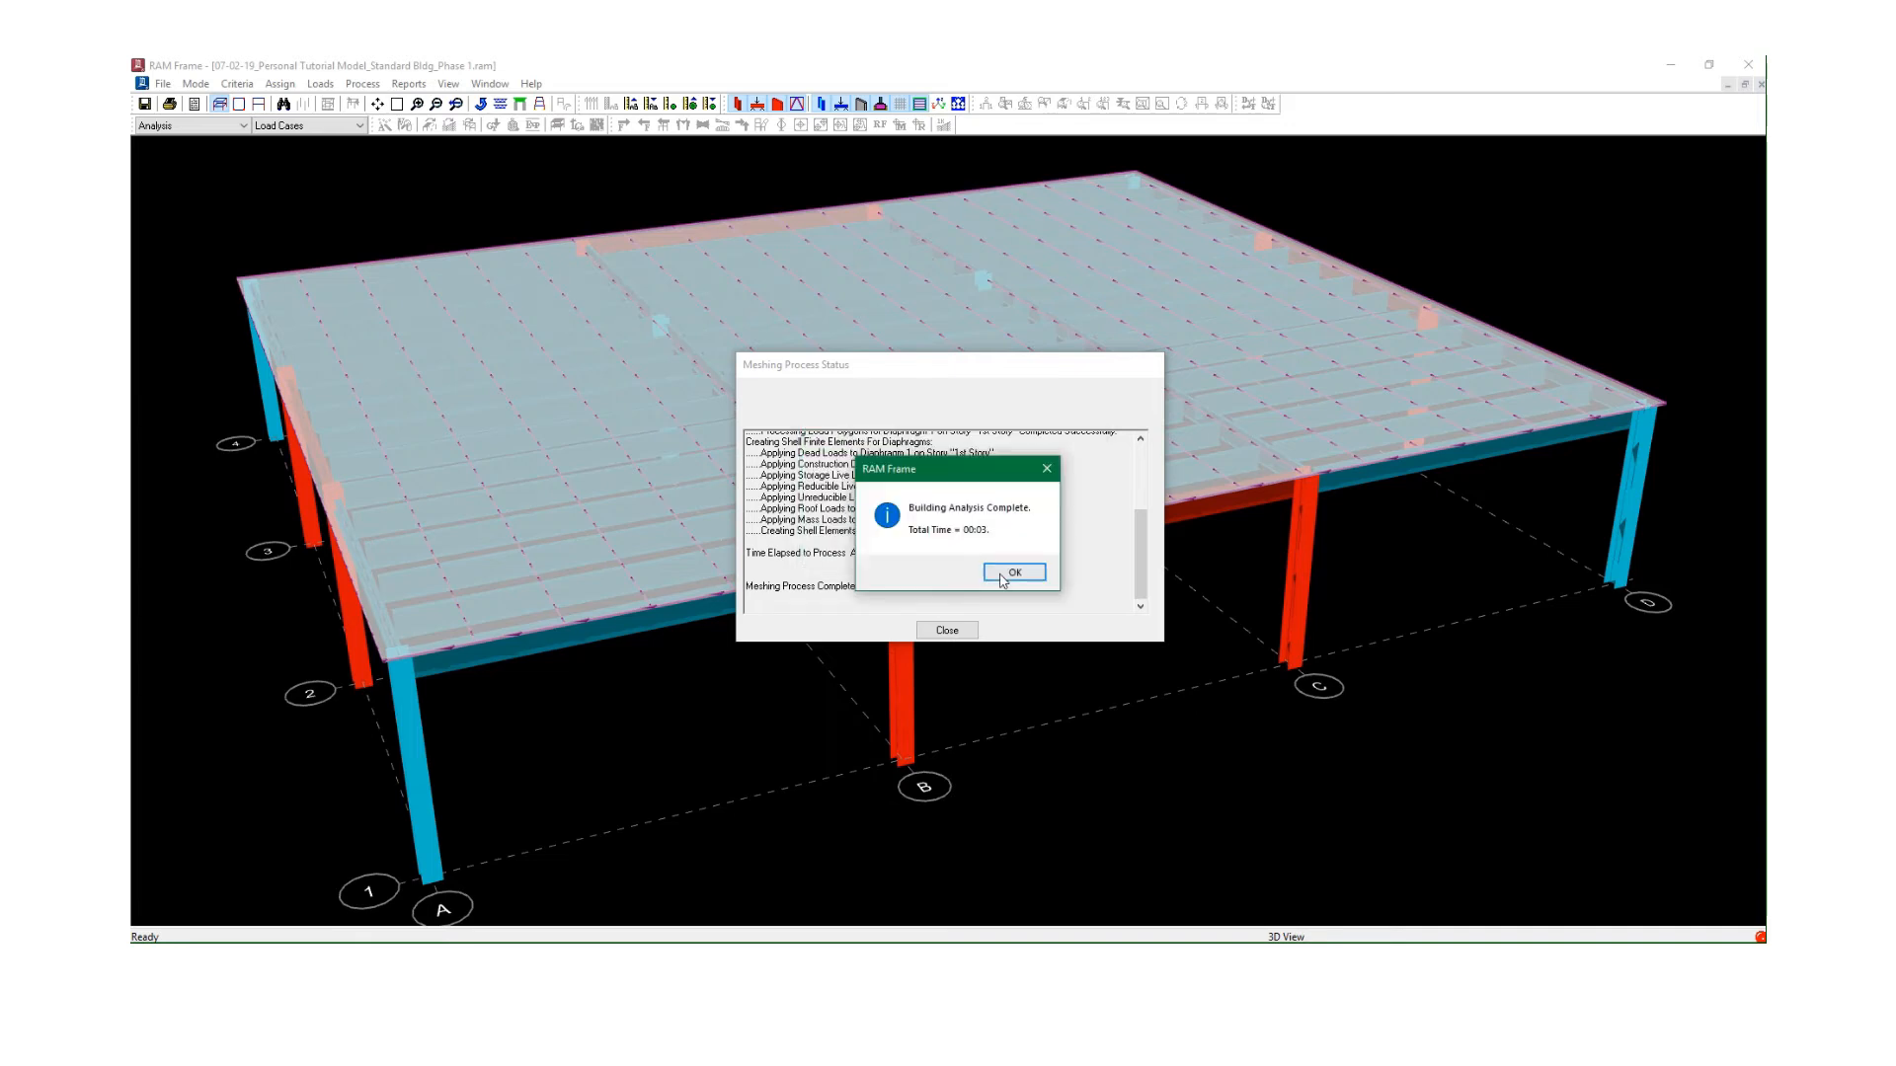
left_click(1003, 578)
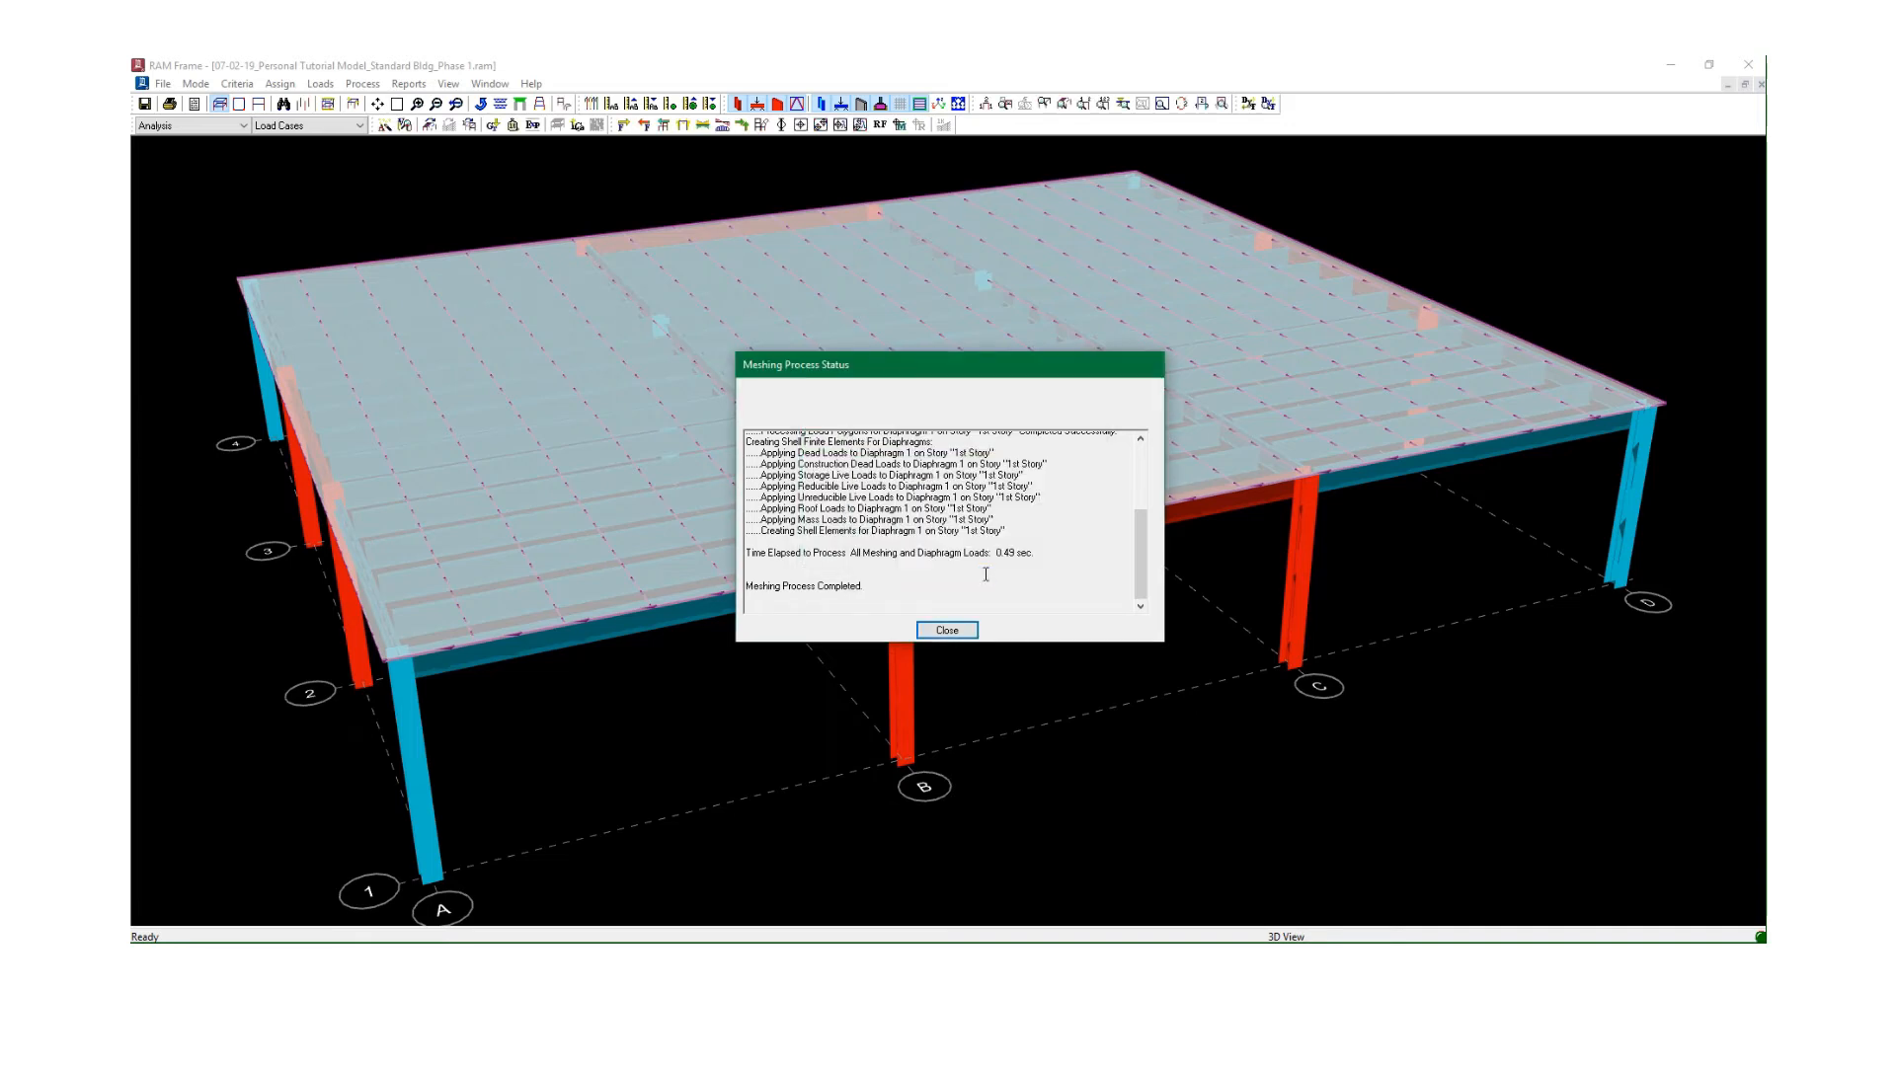
left_click(947, 632)
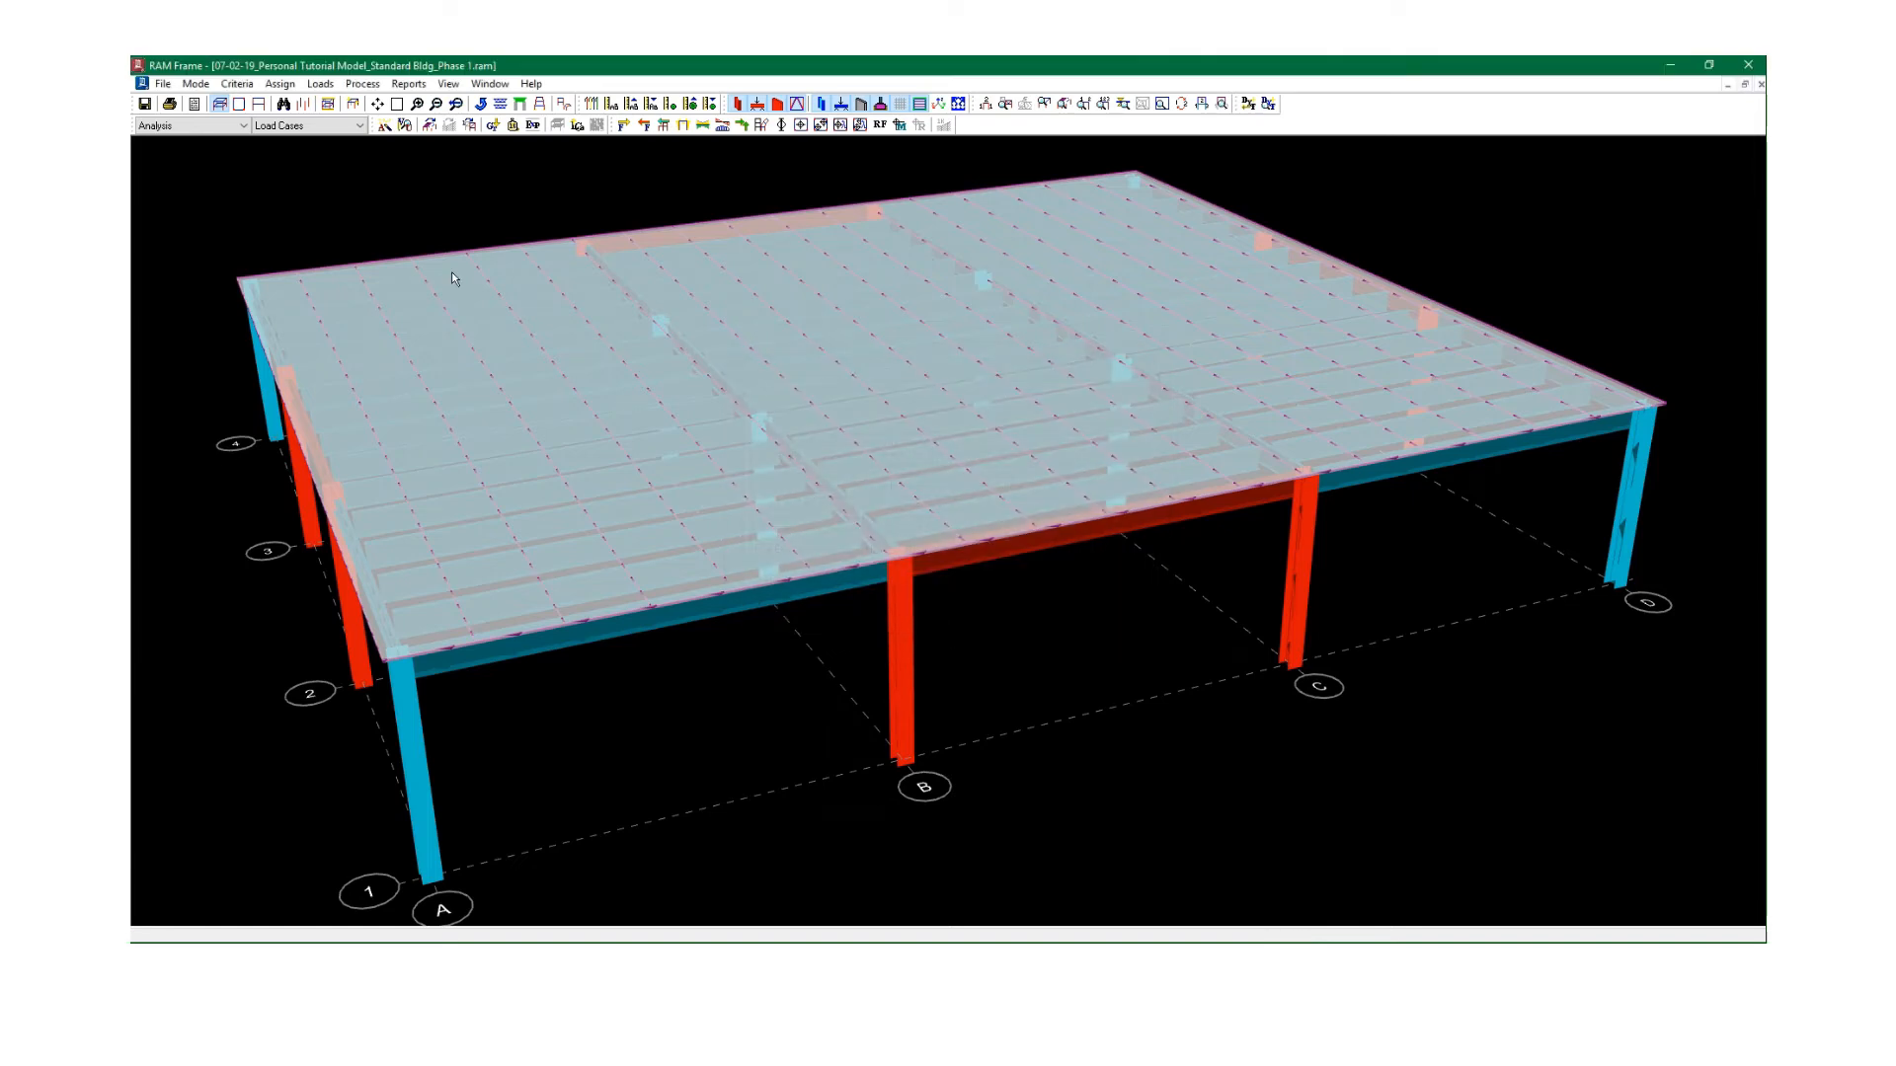
Rerun the building analysis for the load cases.
left_click(384, 126)
left_click(860, 646)
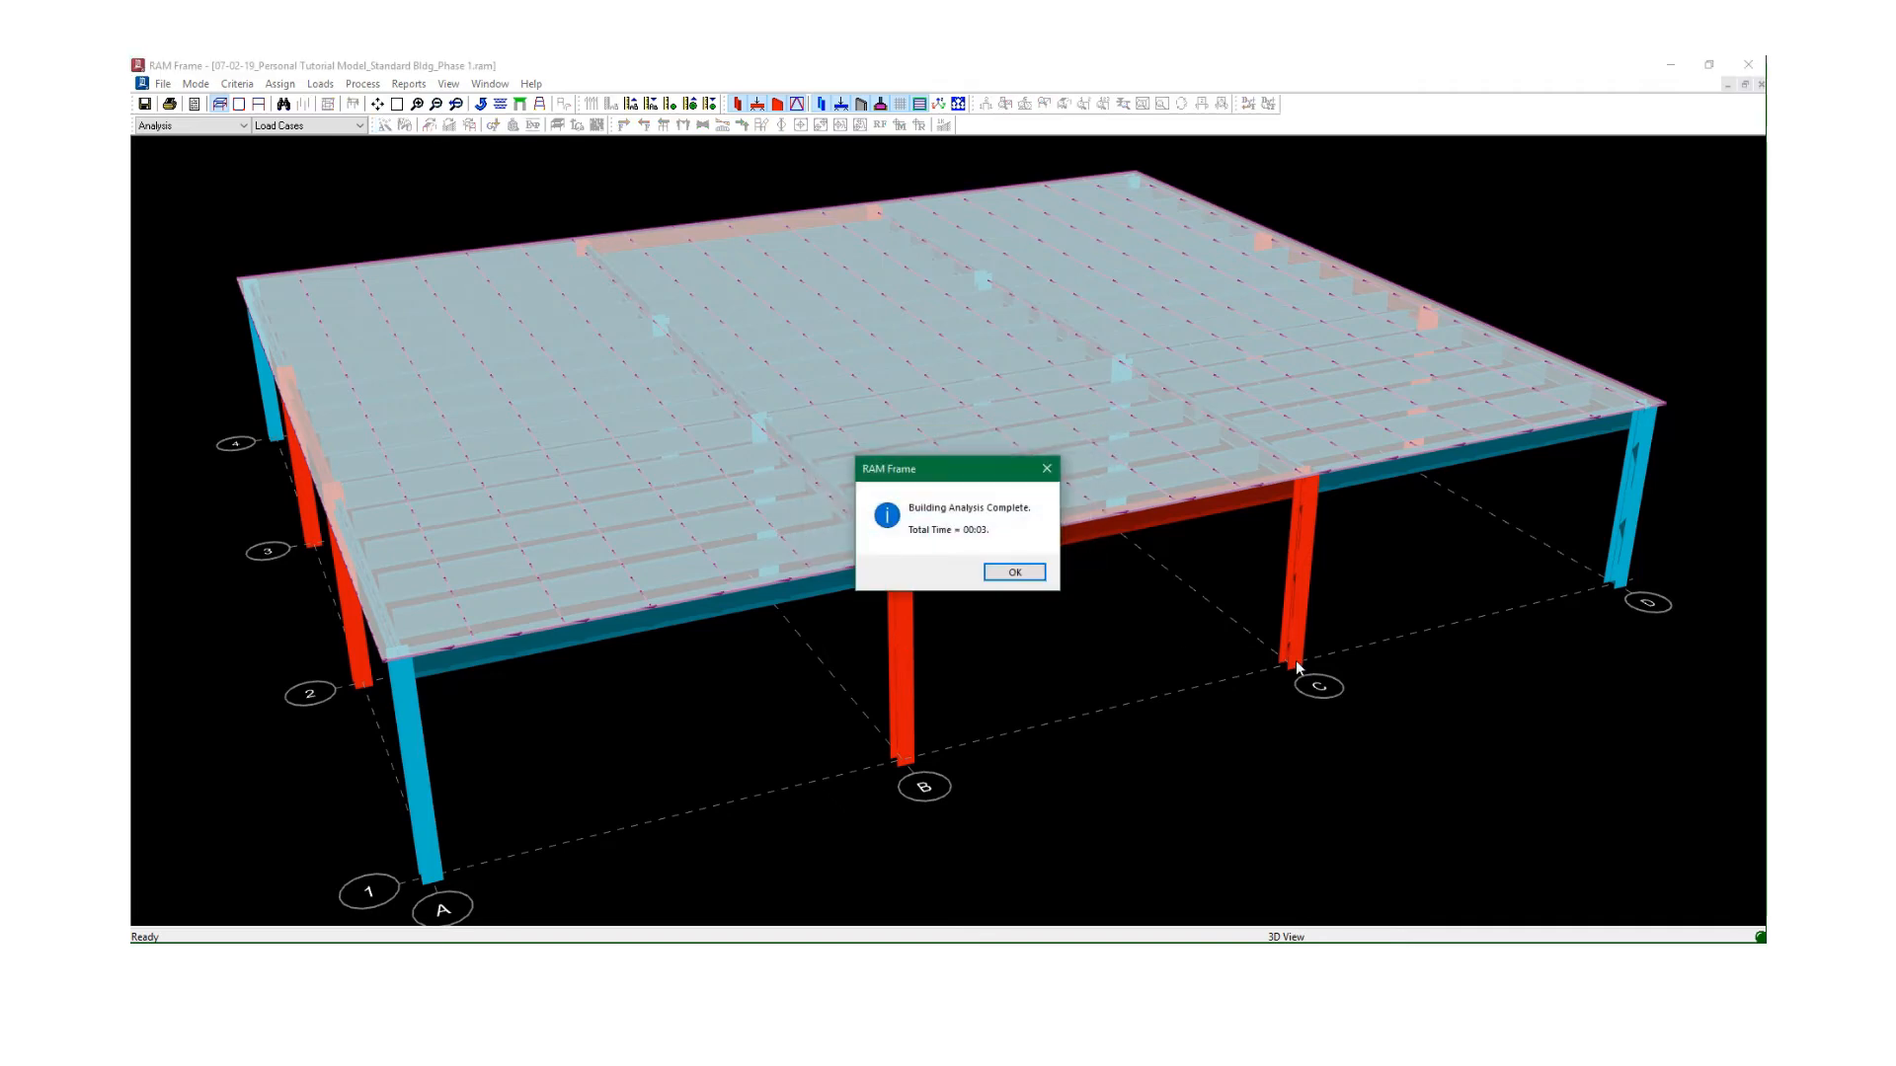
key("Return")
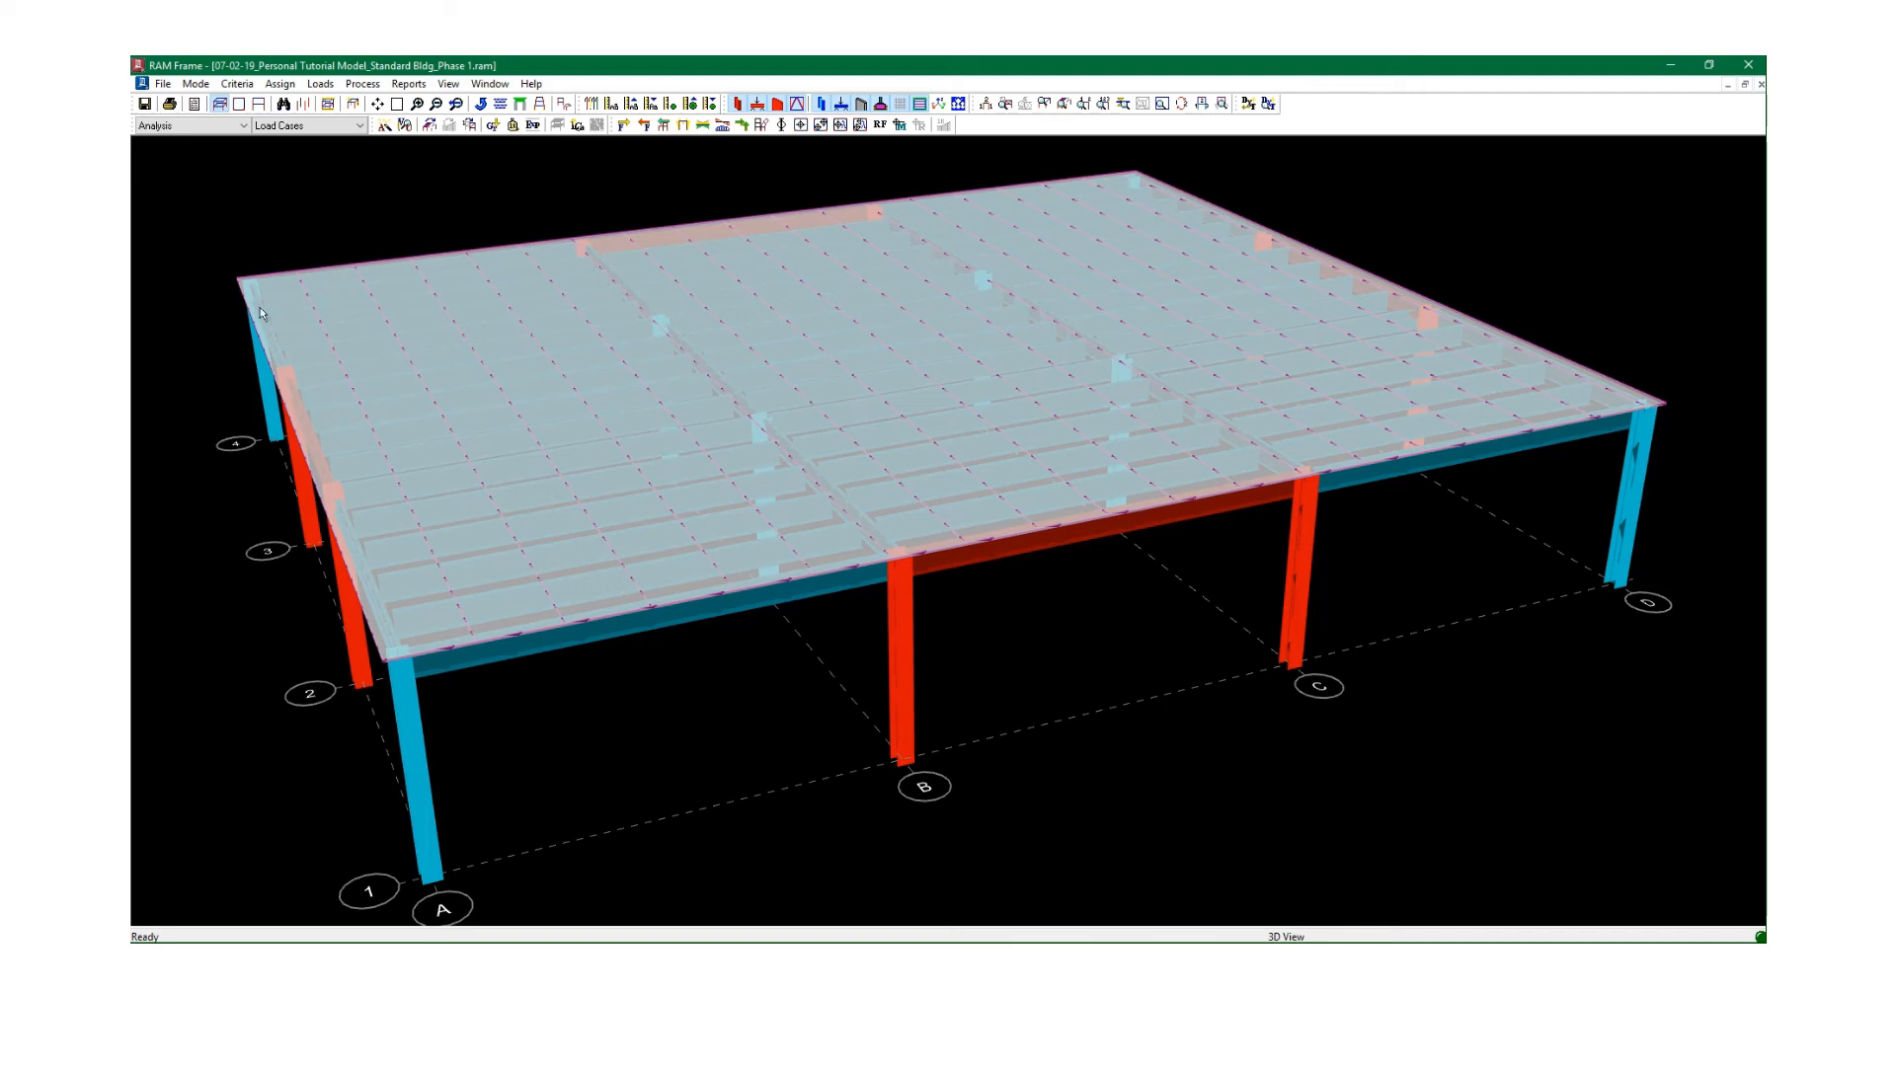
Switch to Steel standard provisions mode with the AISC 360-10 ASD code and accept the existing load combinations.
left_click(240, 126)
left_click(207, 154)
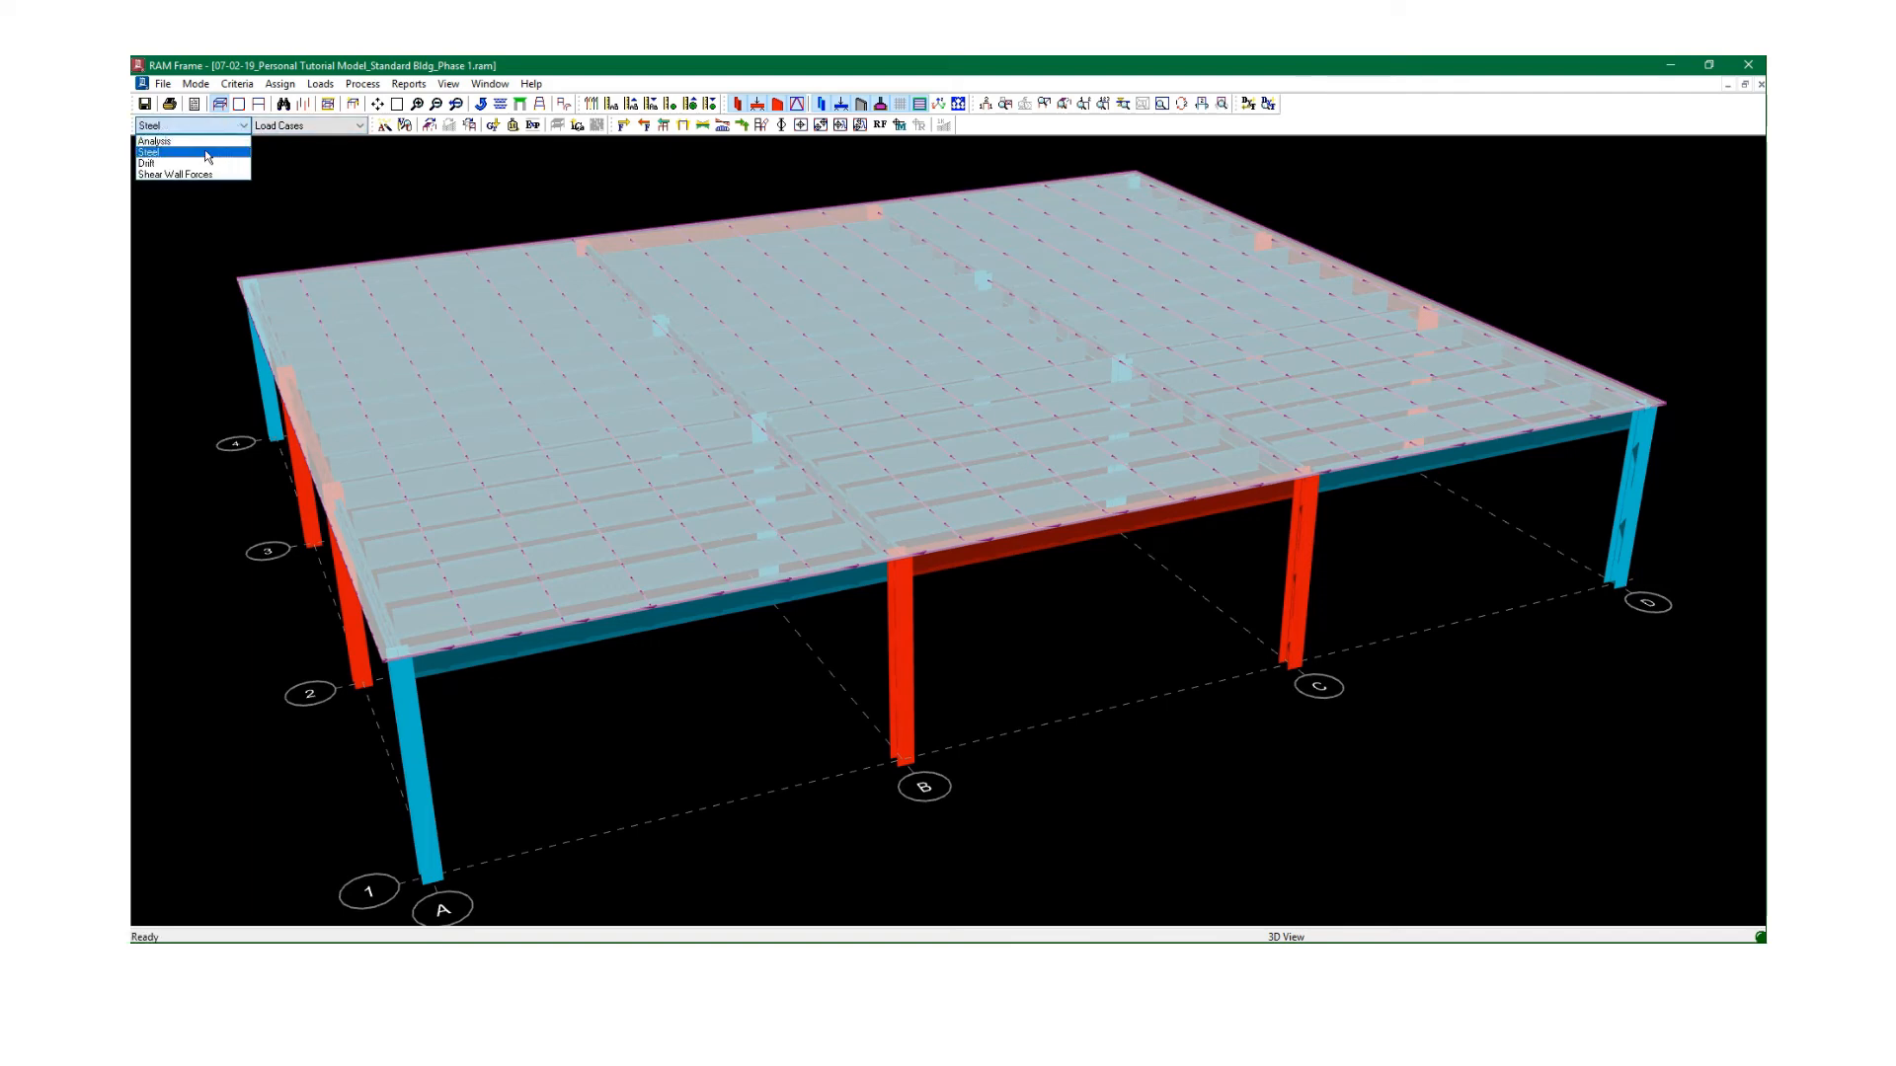
left_click(208, 155)
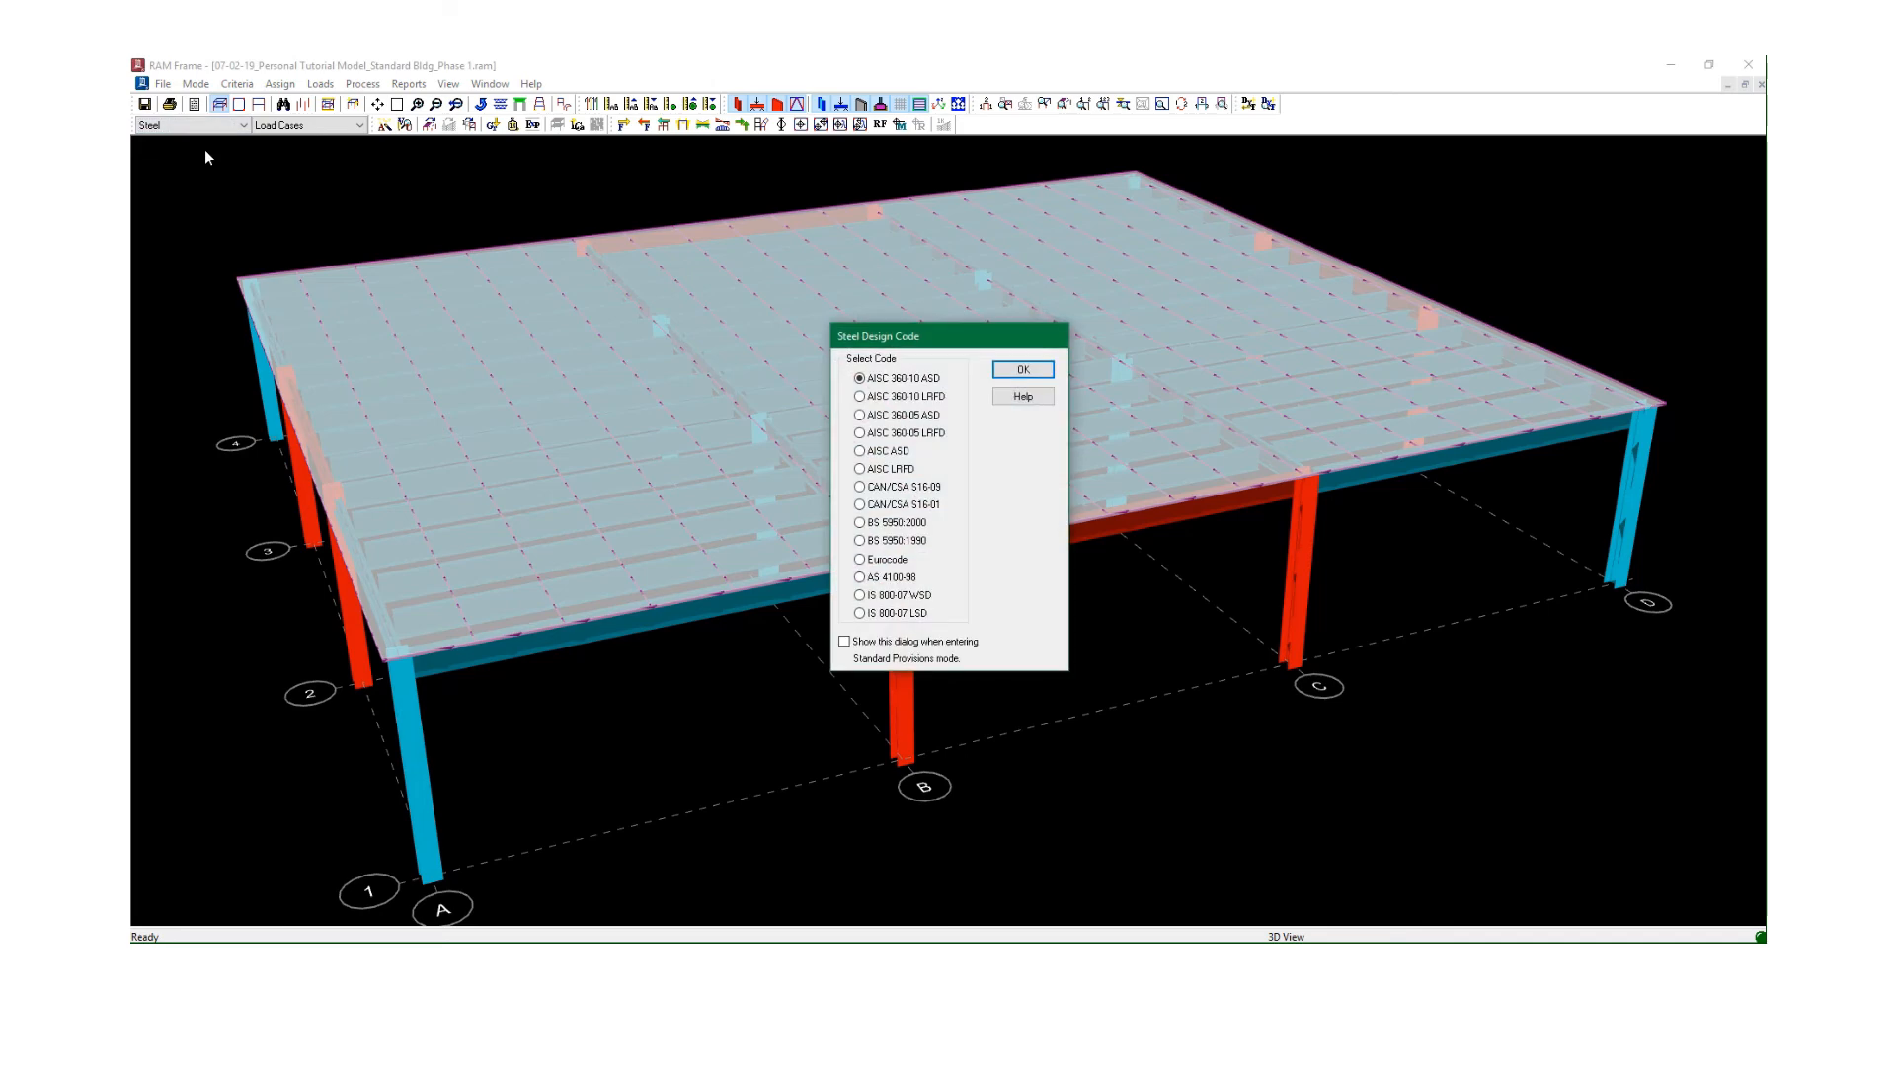
left_click(1027, 373)
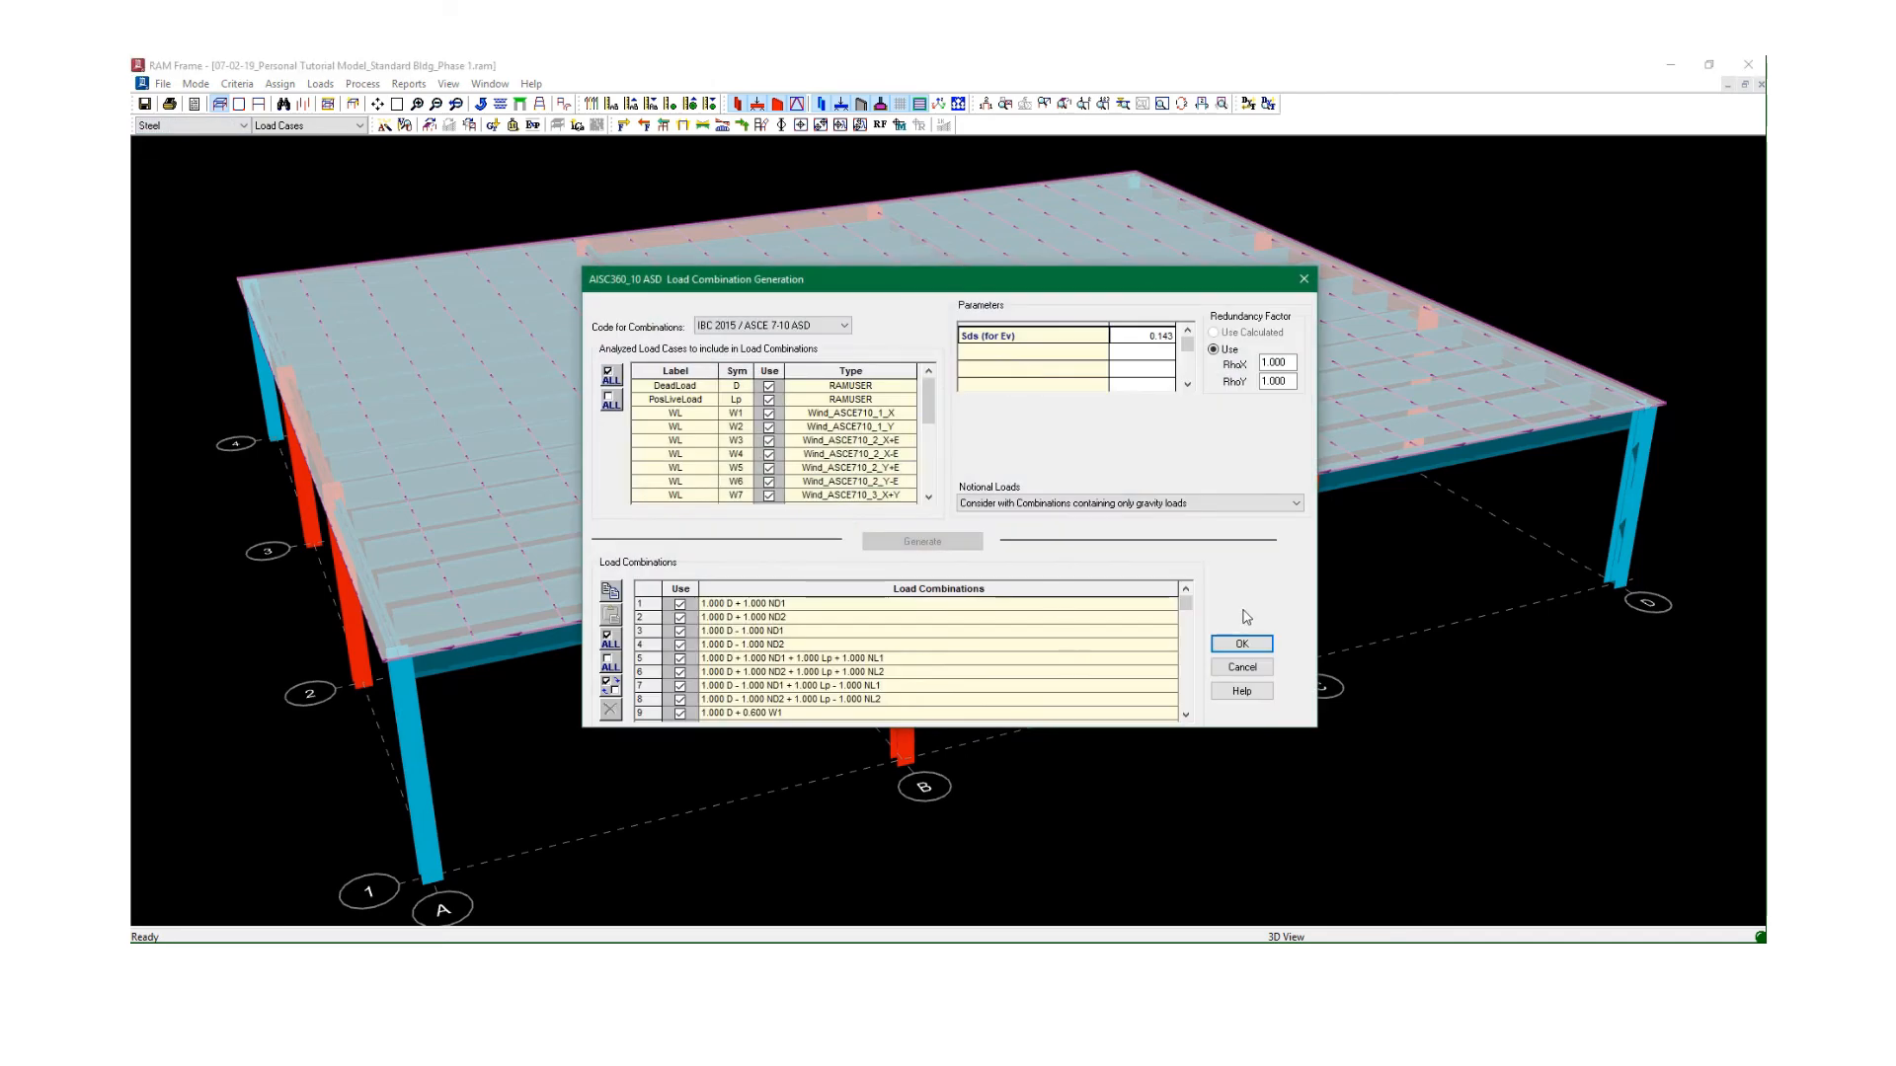
left_click(1242, 644)
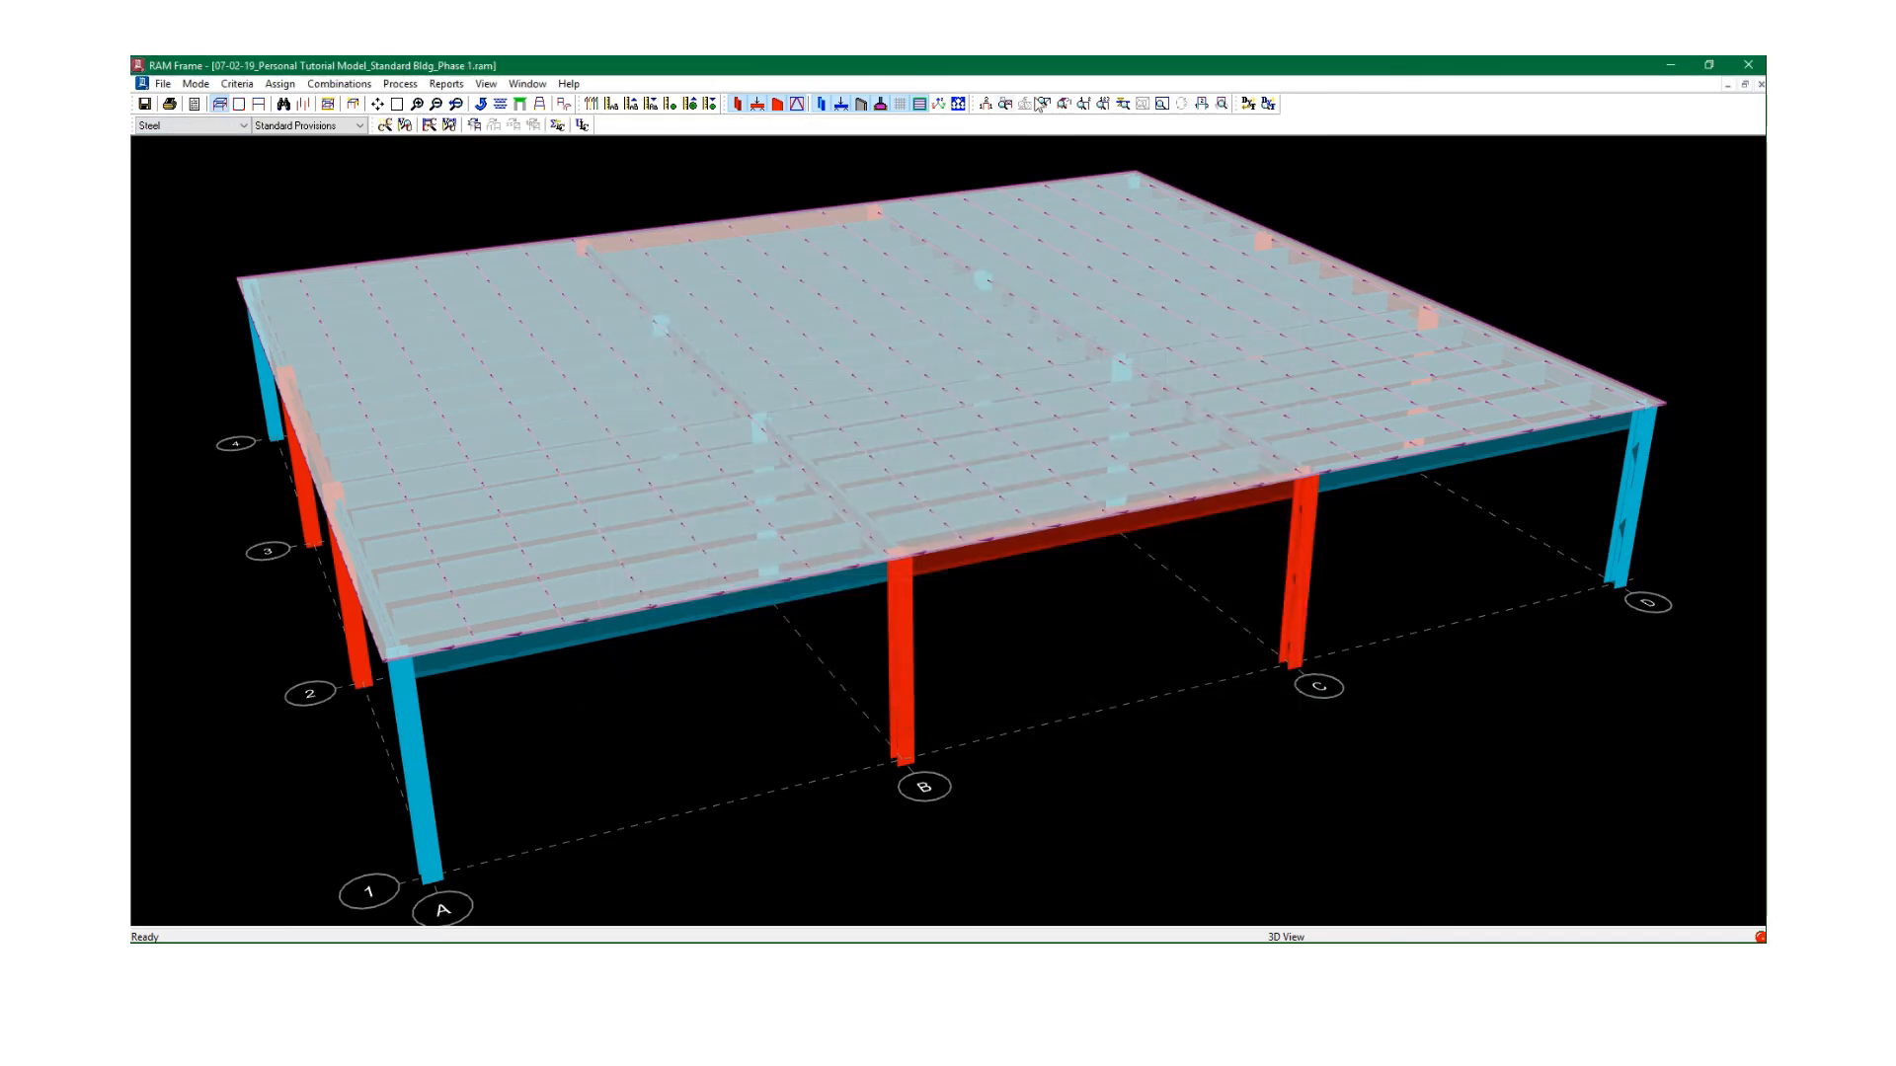
Hide the floor deck, gravity beams and gravity columns in the 3D view.
left_click(939, 104)
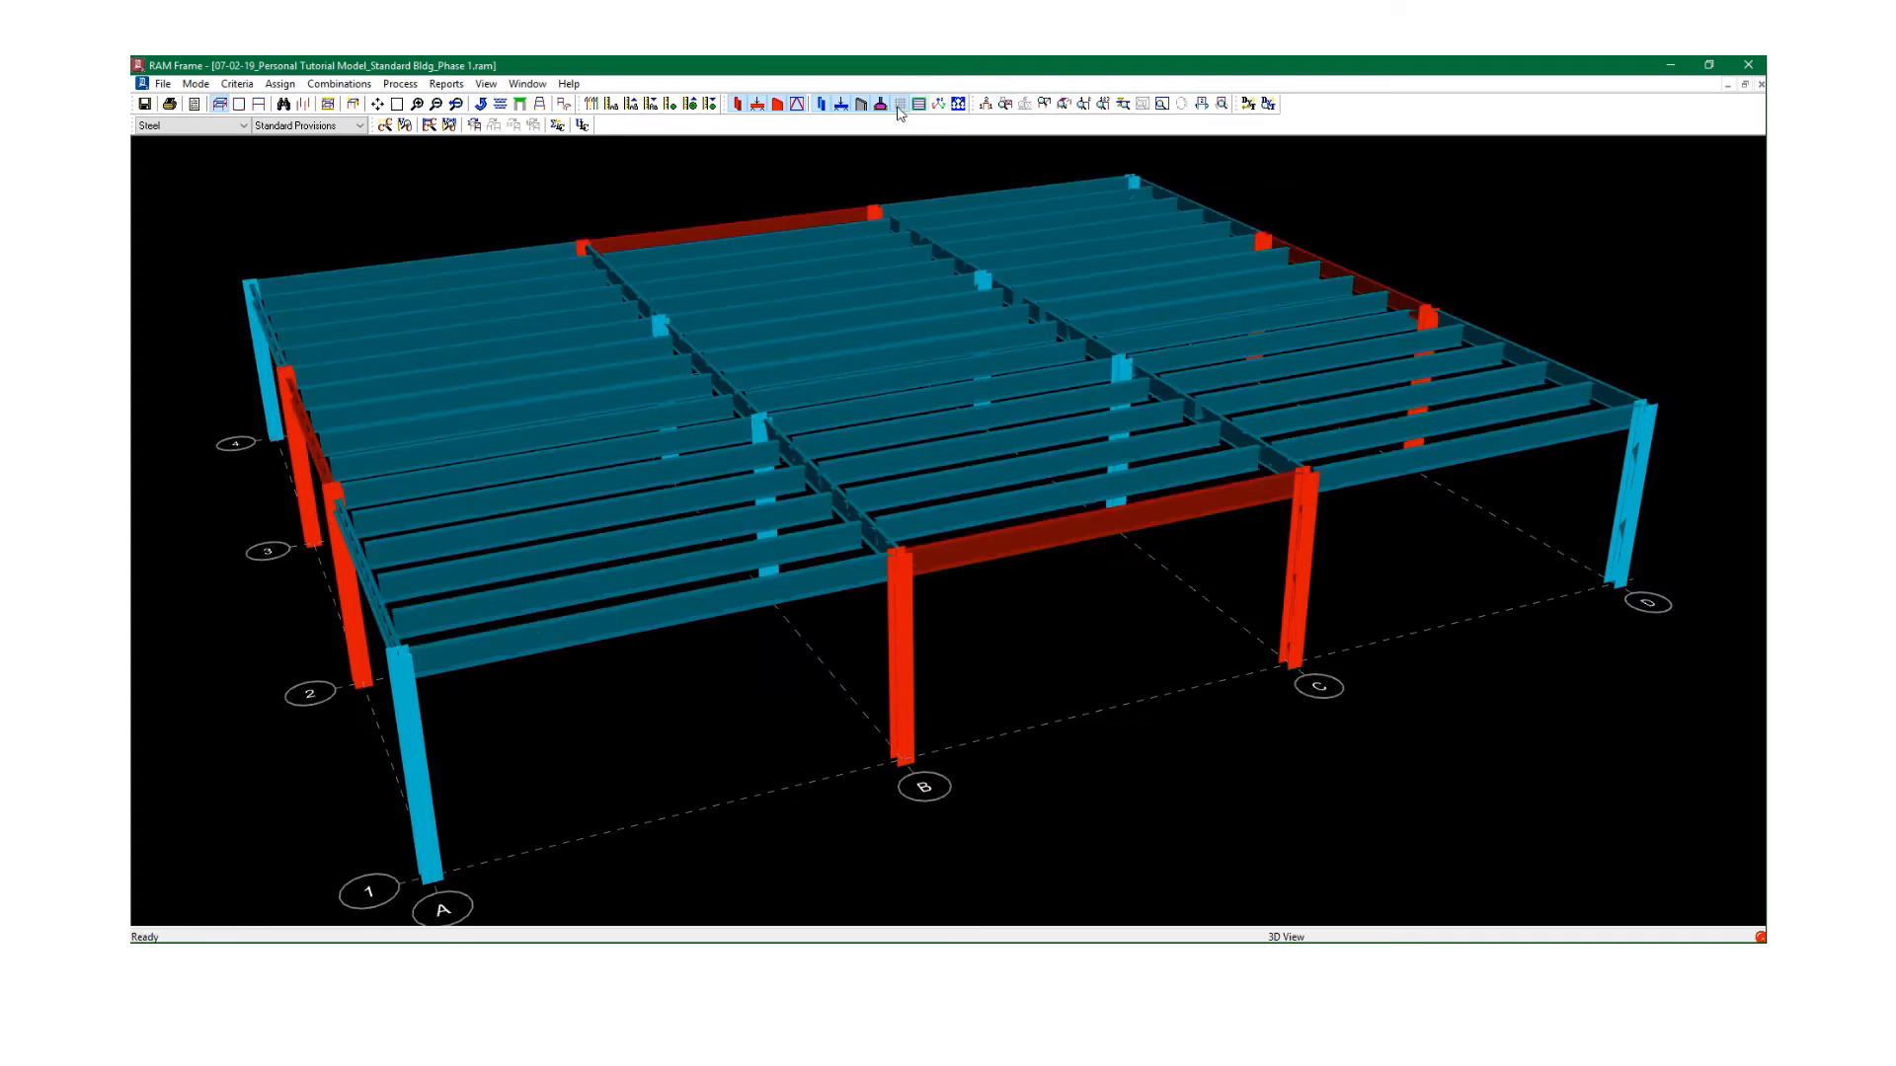
left_click(835, 111)
left_click(820, 104)
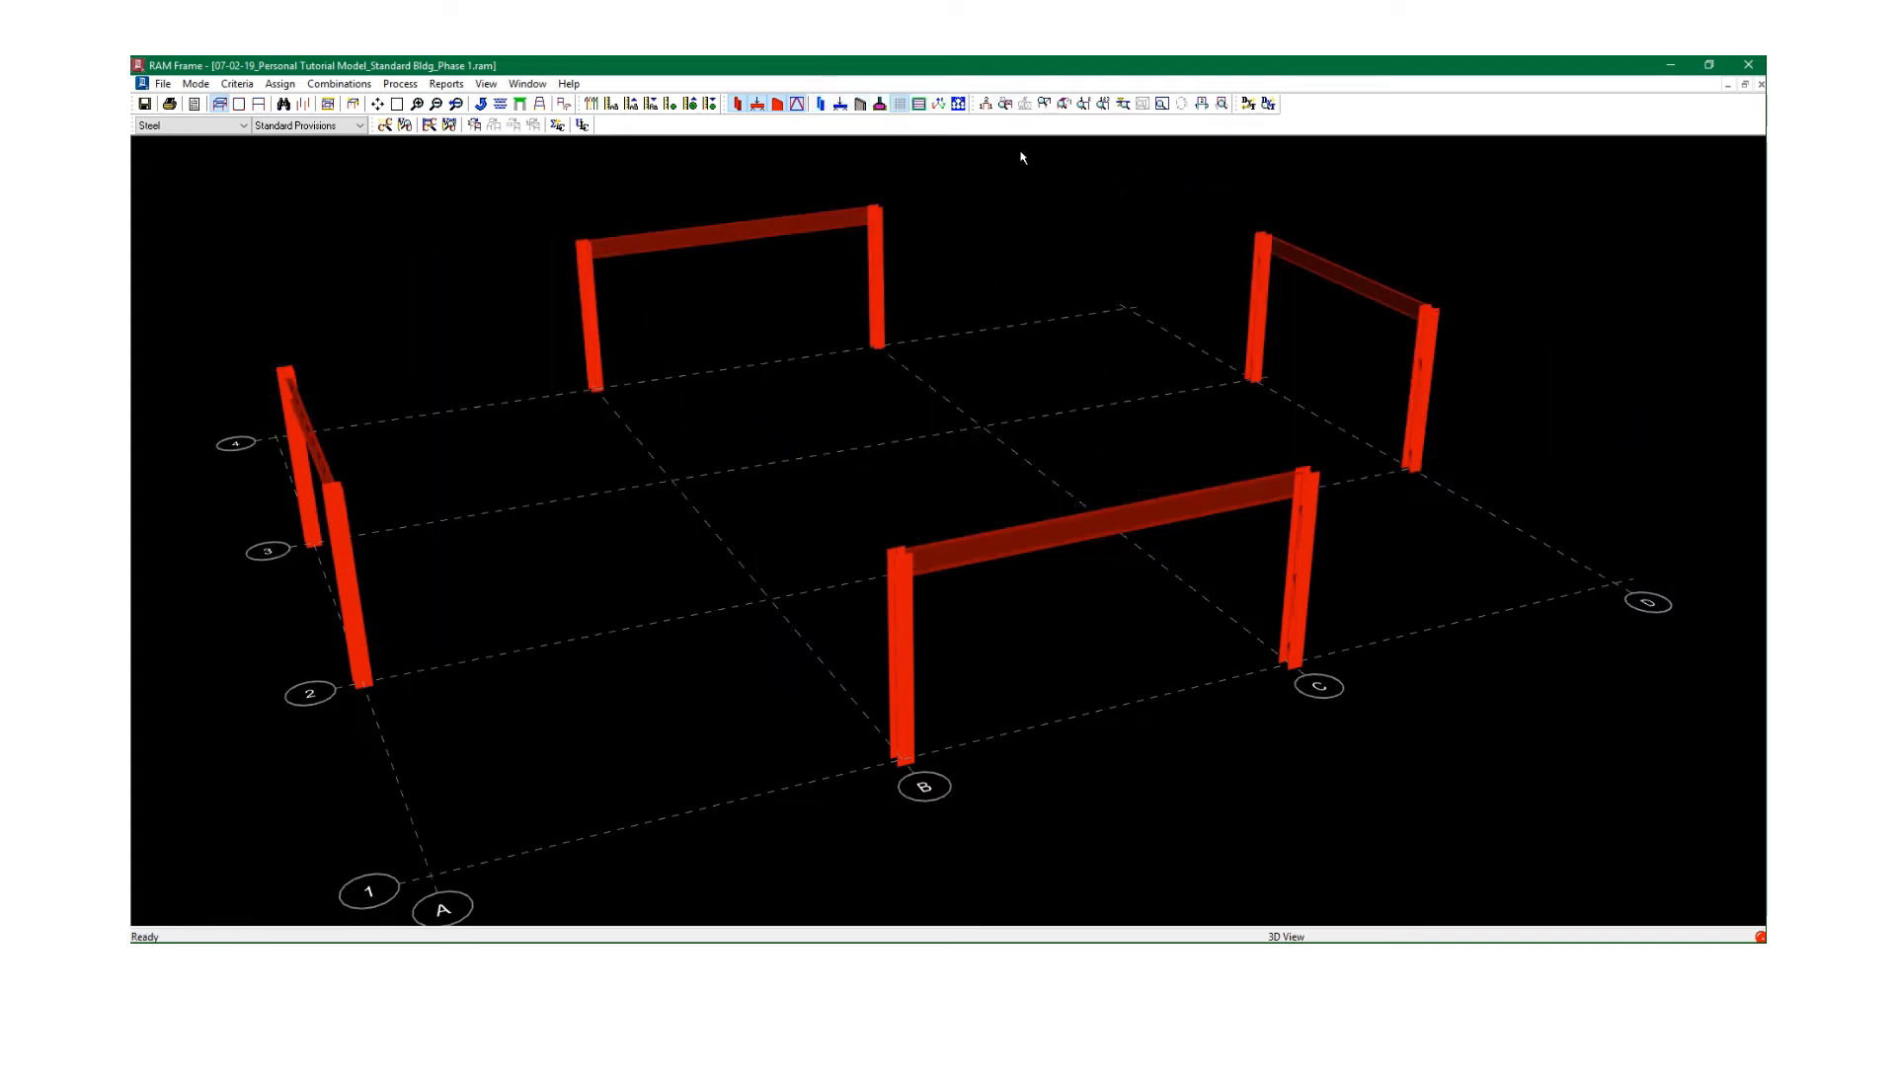
Run the standard provisions code check on the lateral frames and show each member's interaction value.
left_click(384, 127)
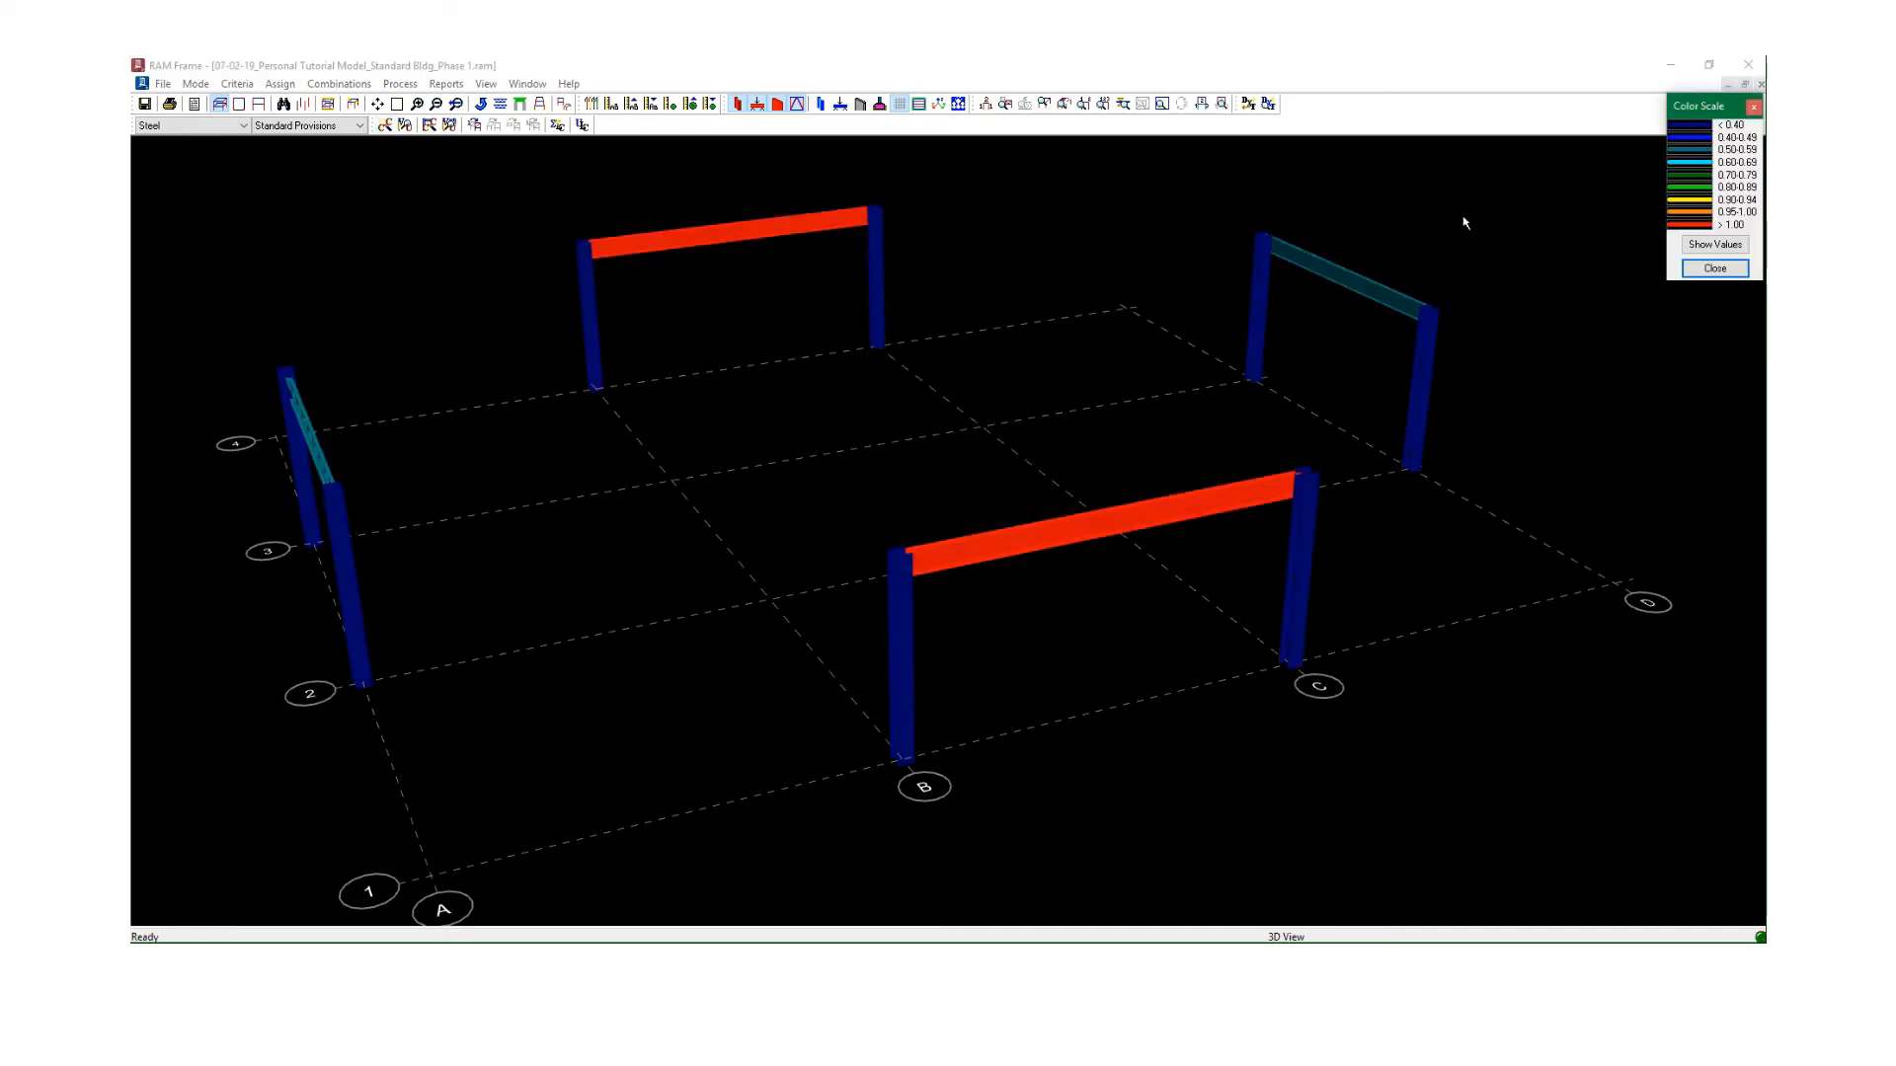
left_click(1713, 246)
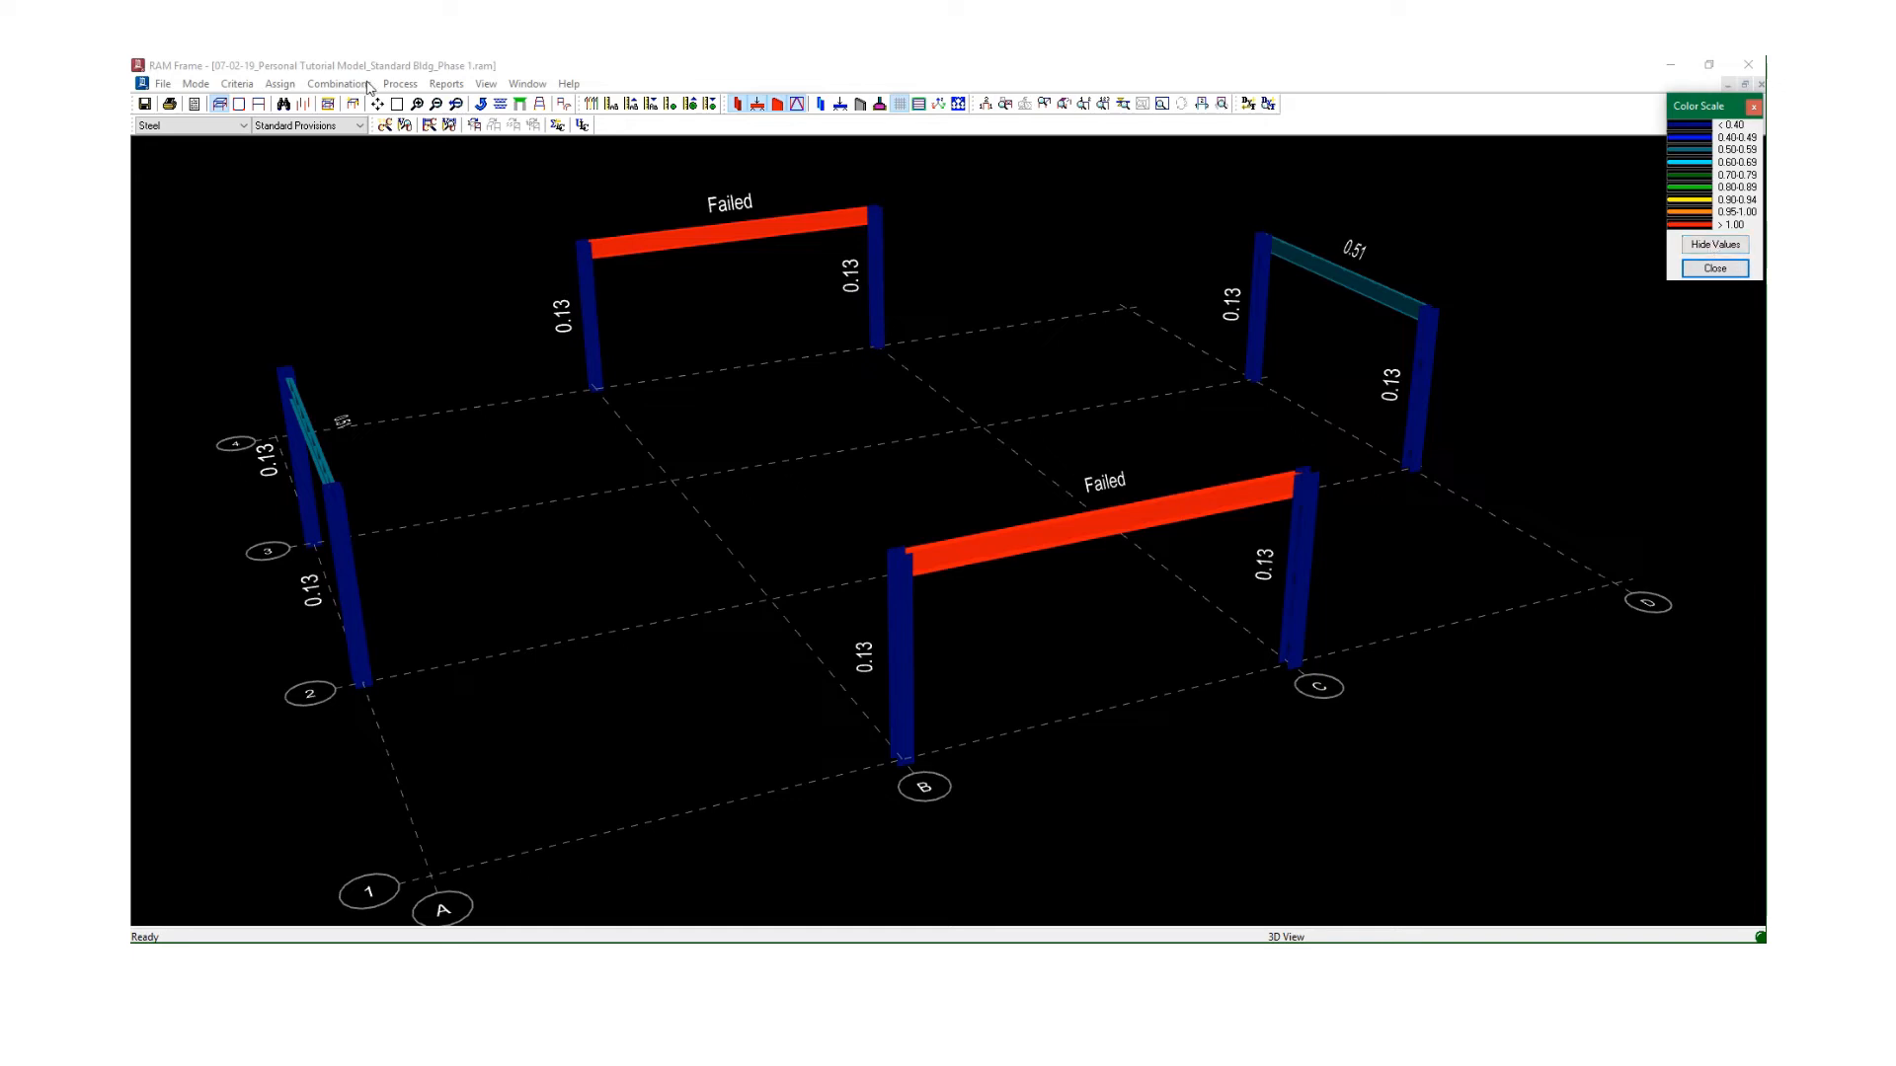
Show the fixity for all axes and the size labels on the lateral columns and beams.
left_click(445, 83)
mouse_move(485, 83)
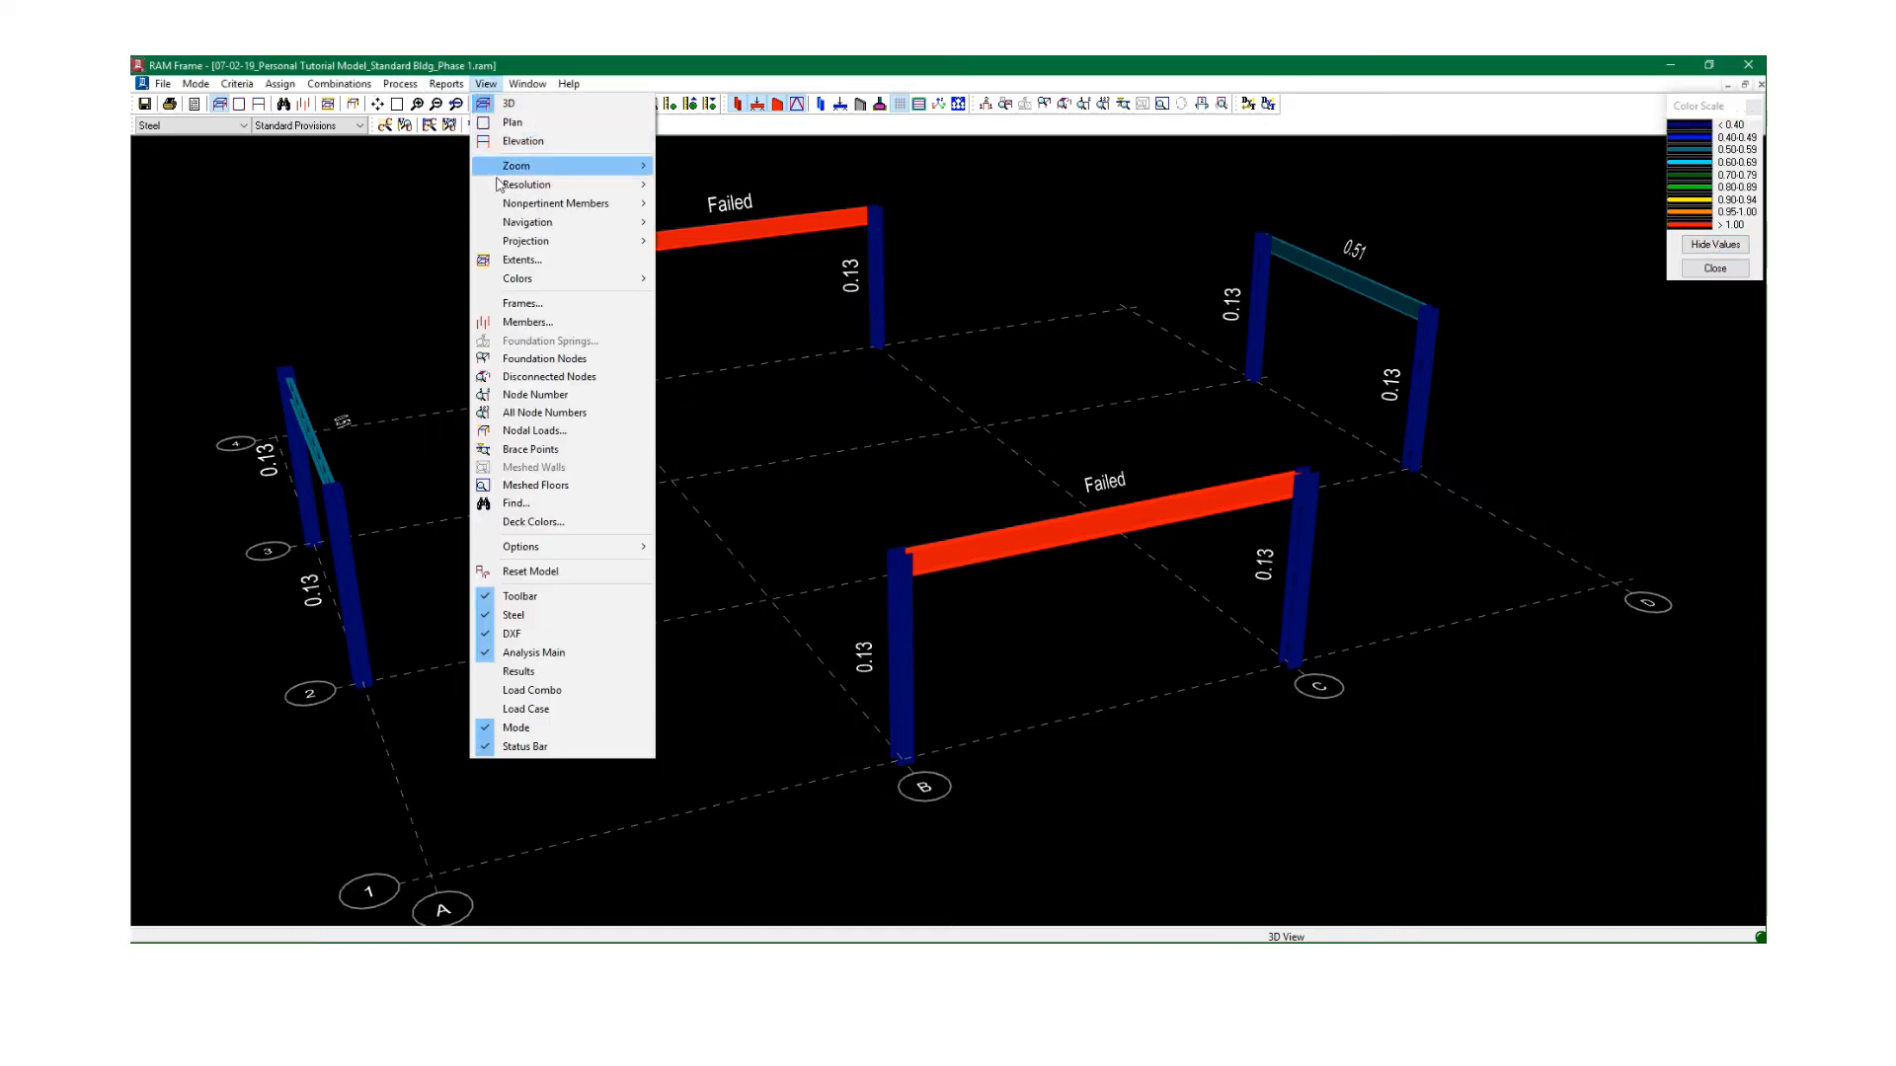
left_click(527, 322)
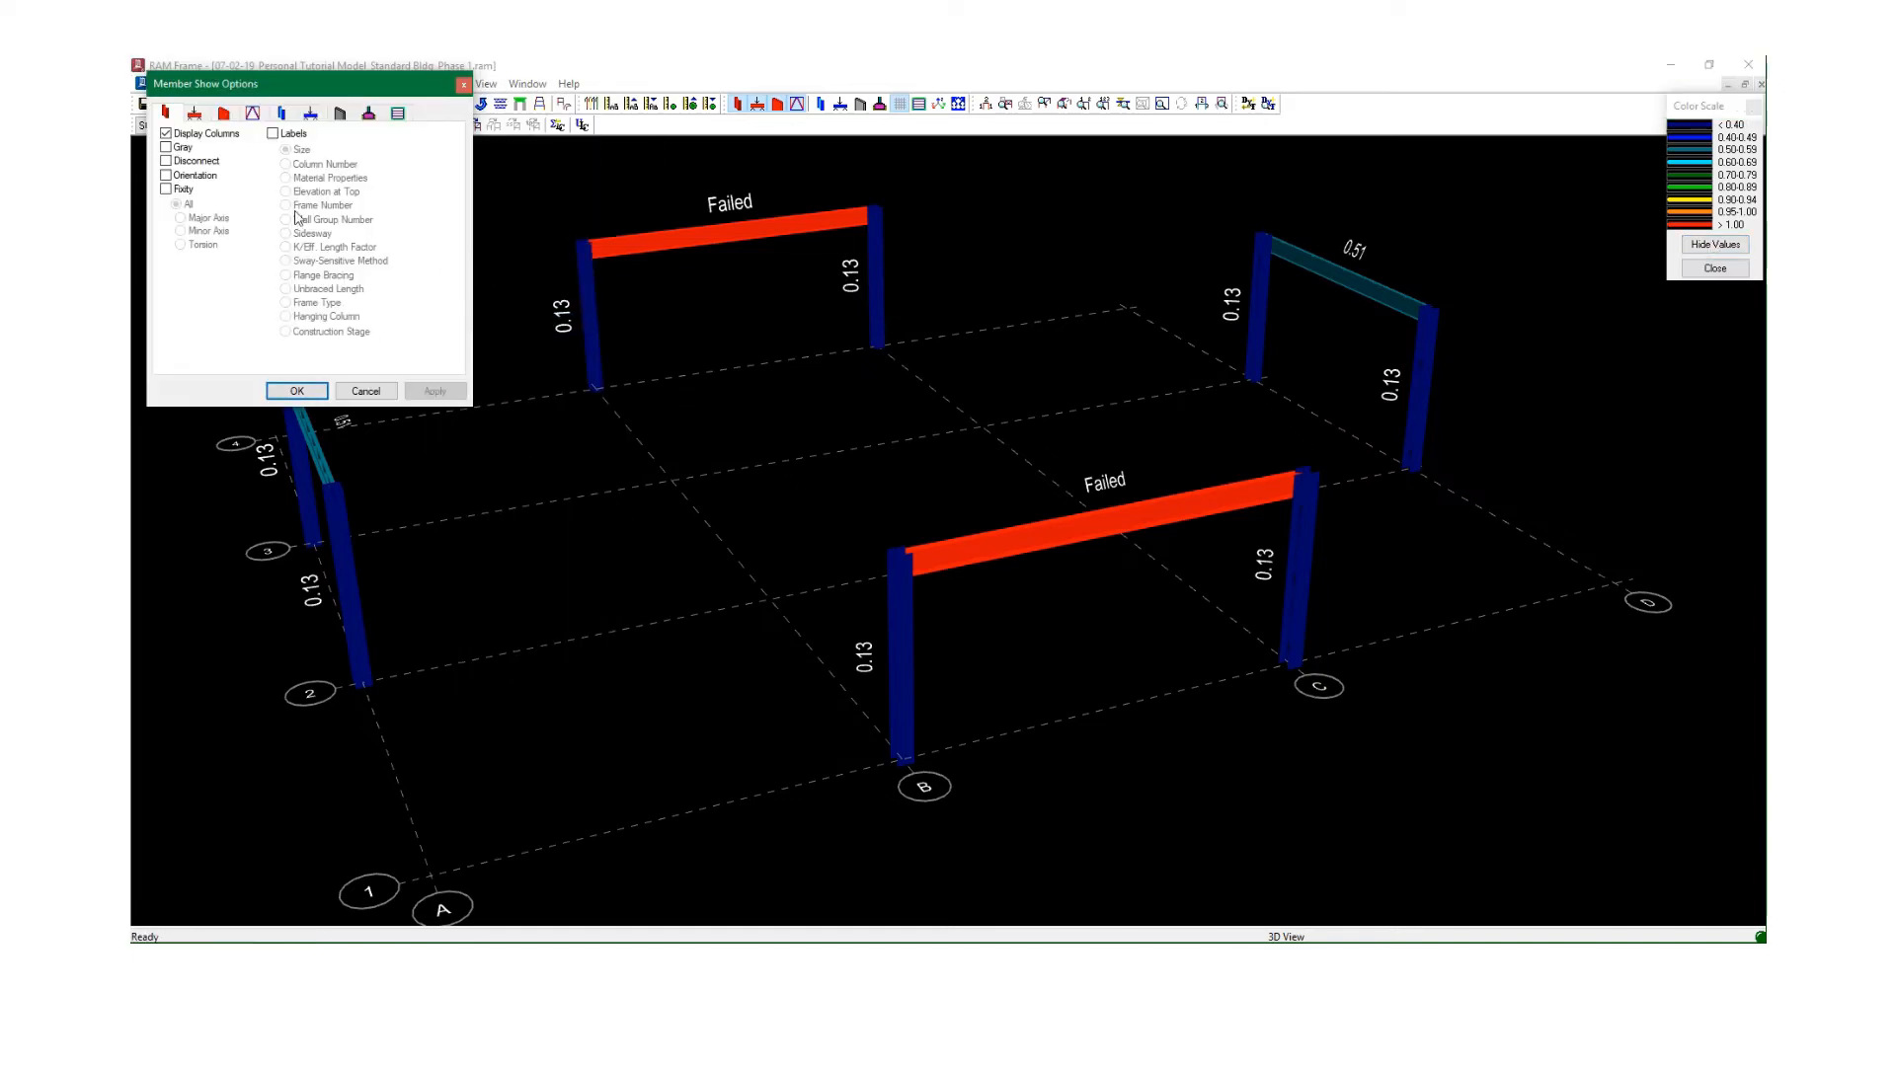
left_click(183, 190)
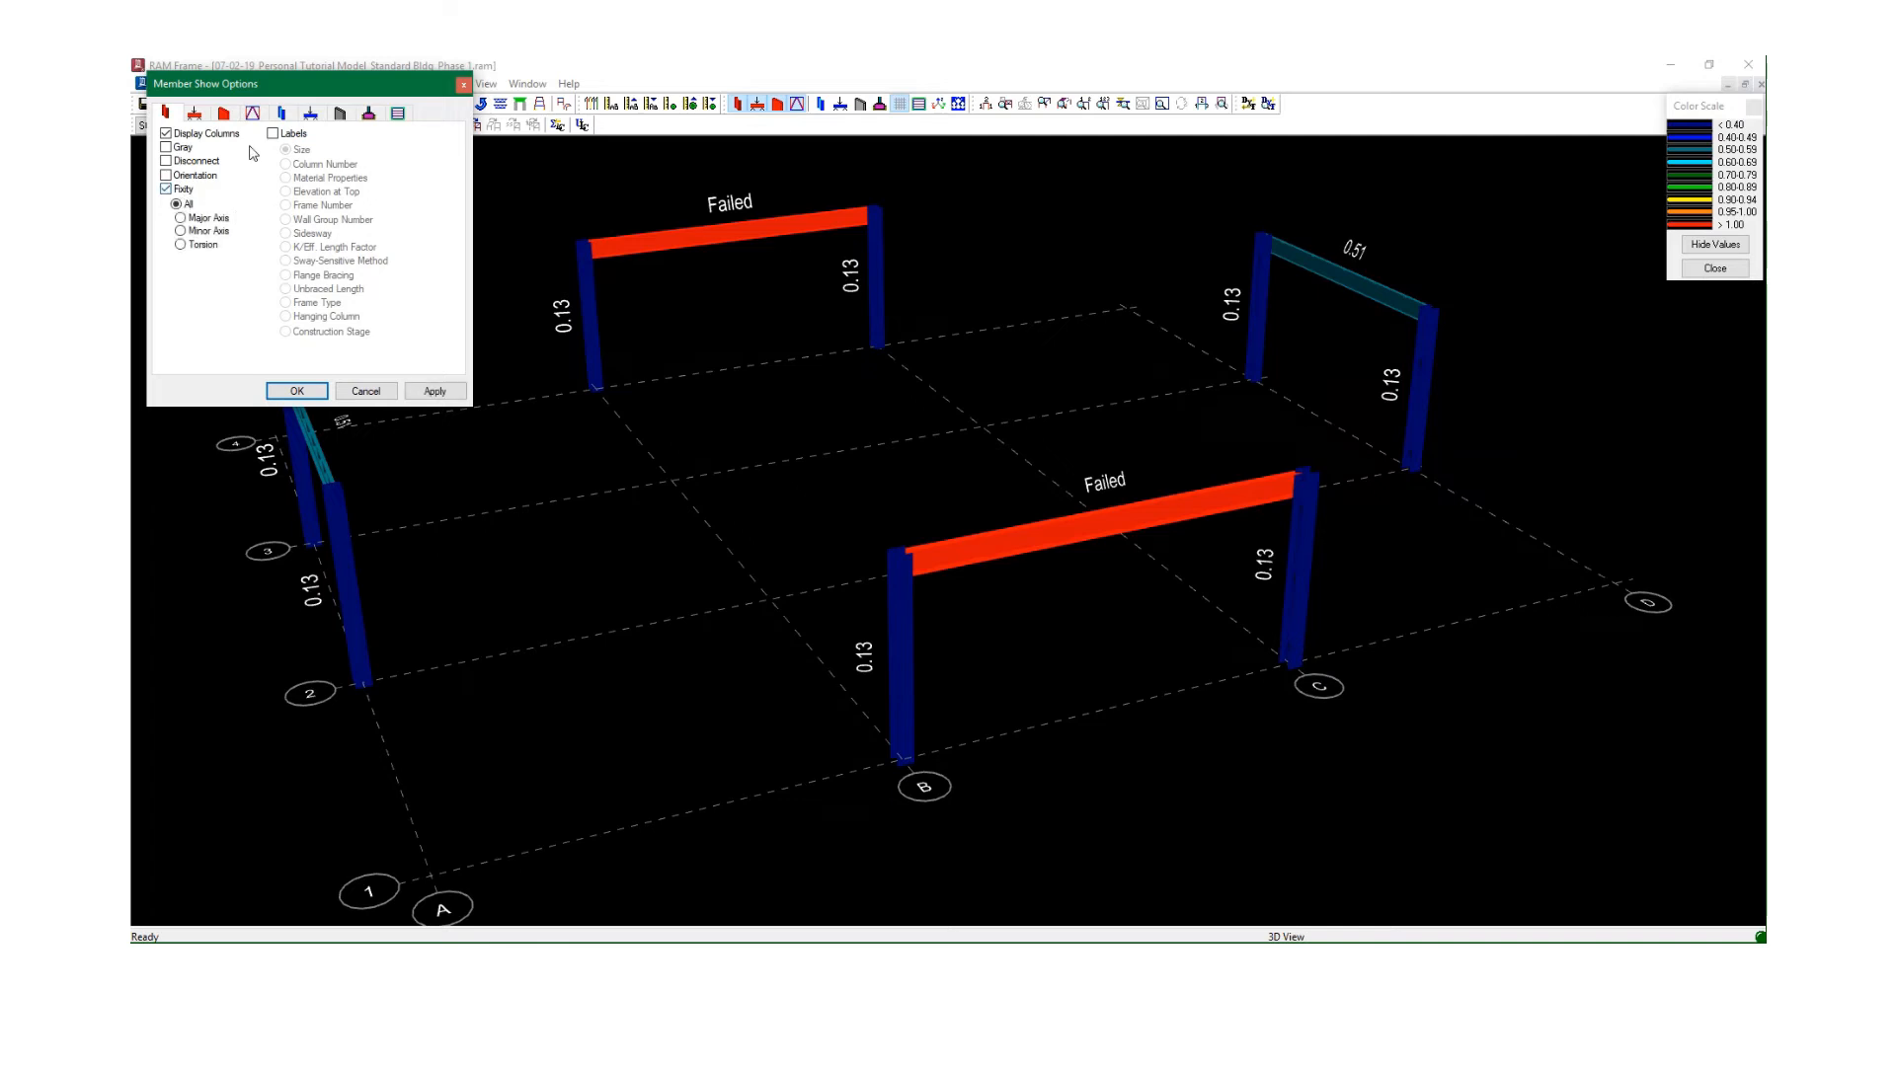
left_click(194, 113)
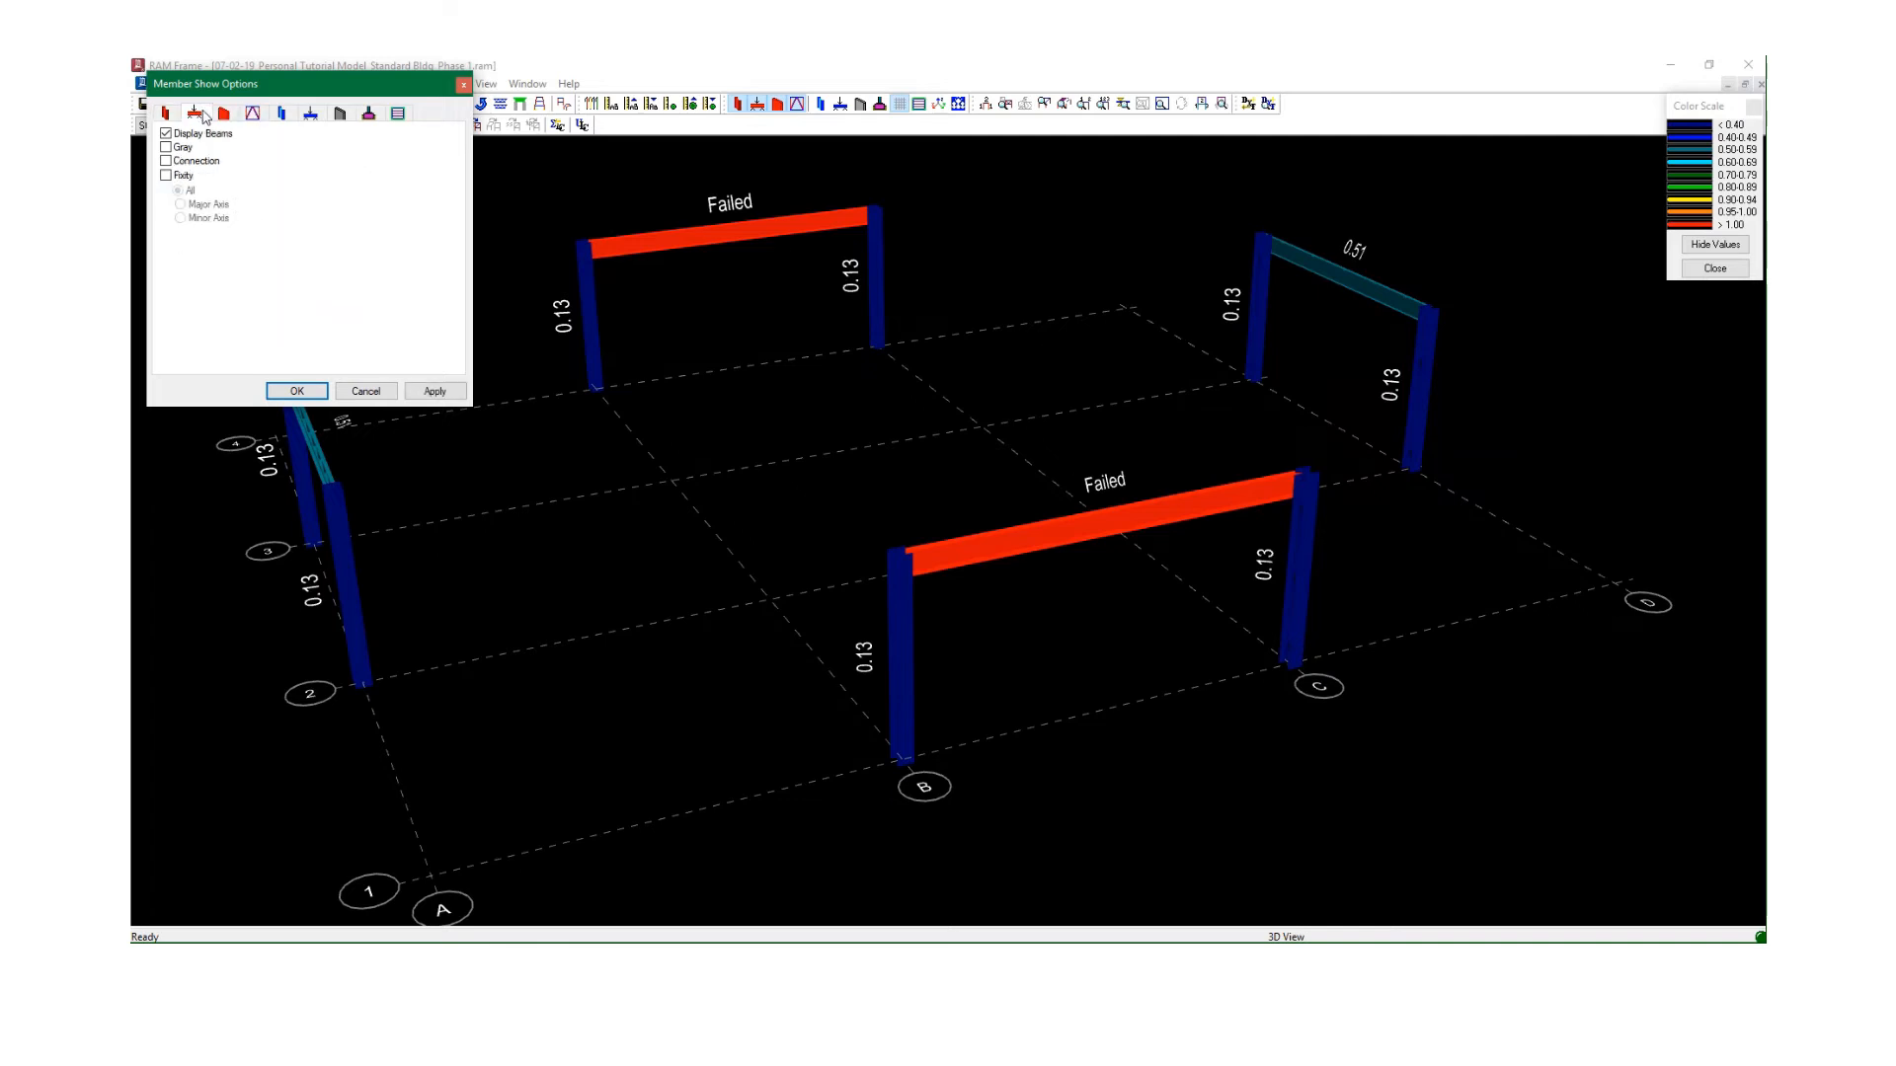
left_click(167, 176)
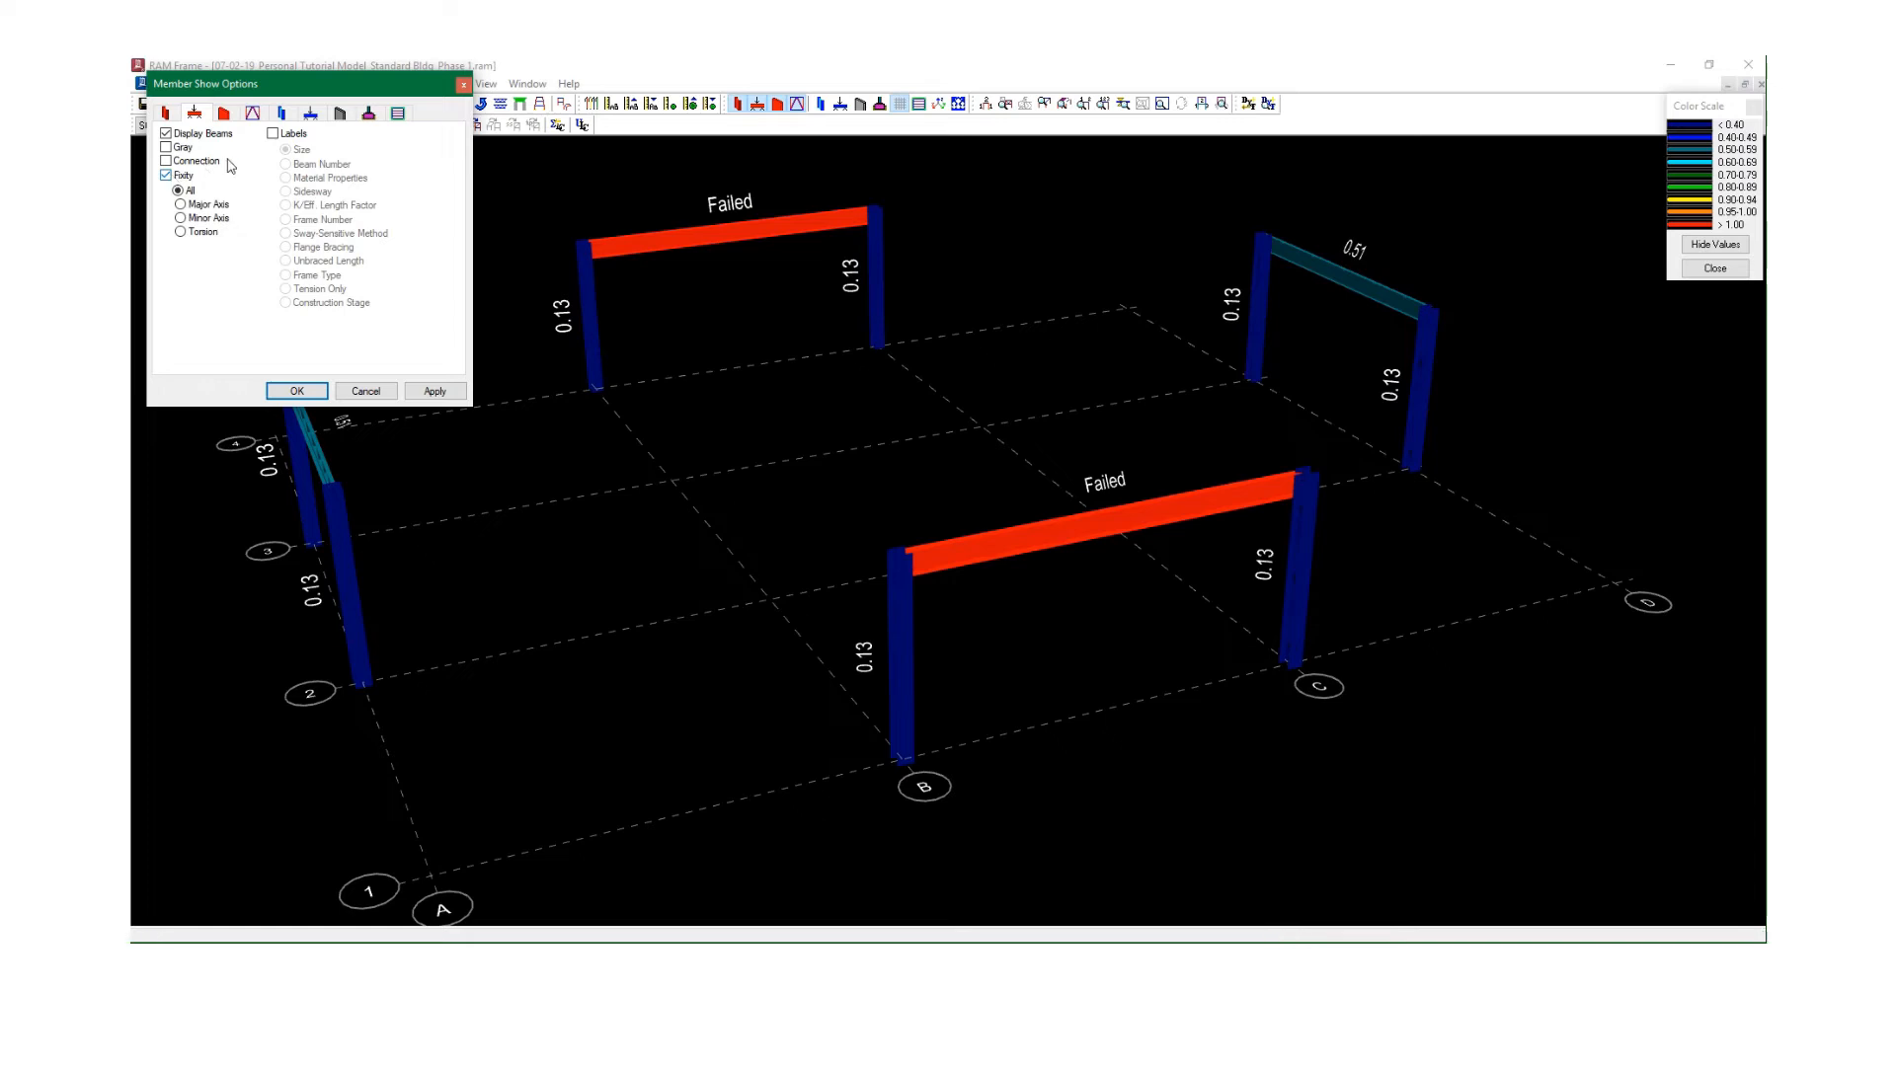
left_click(272, 133)
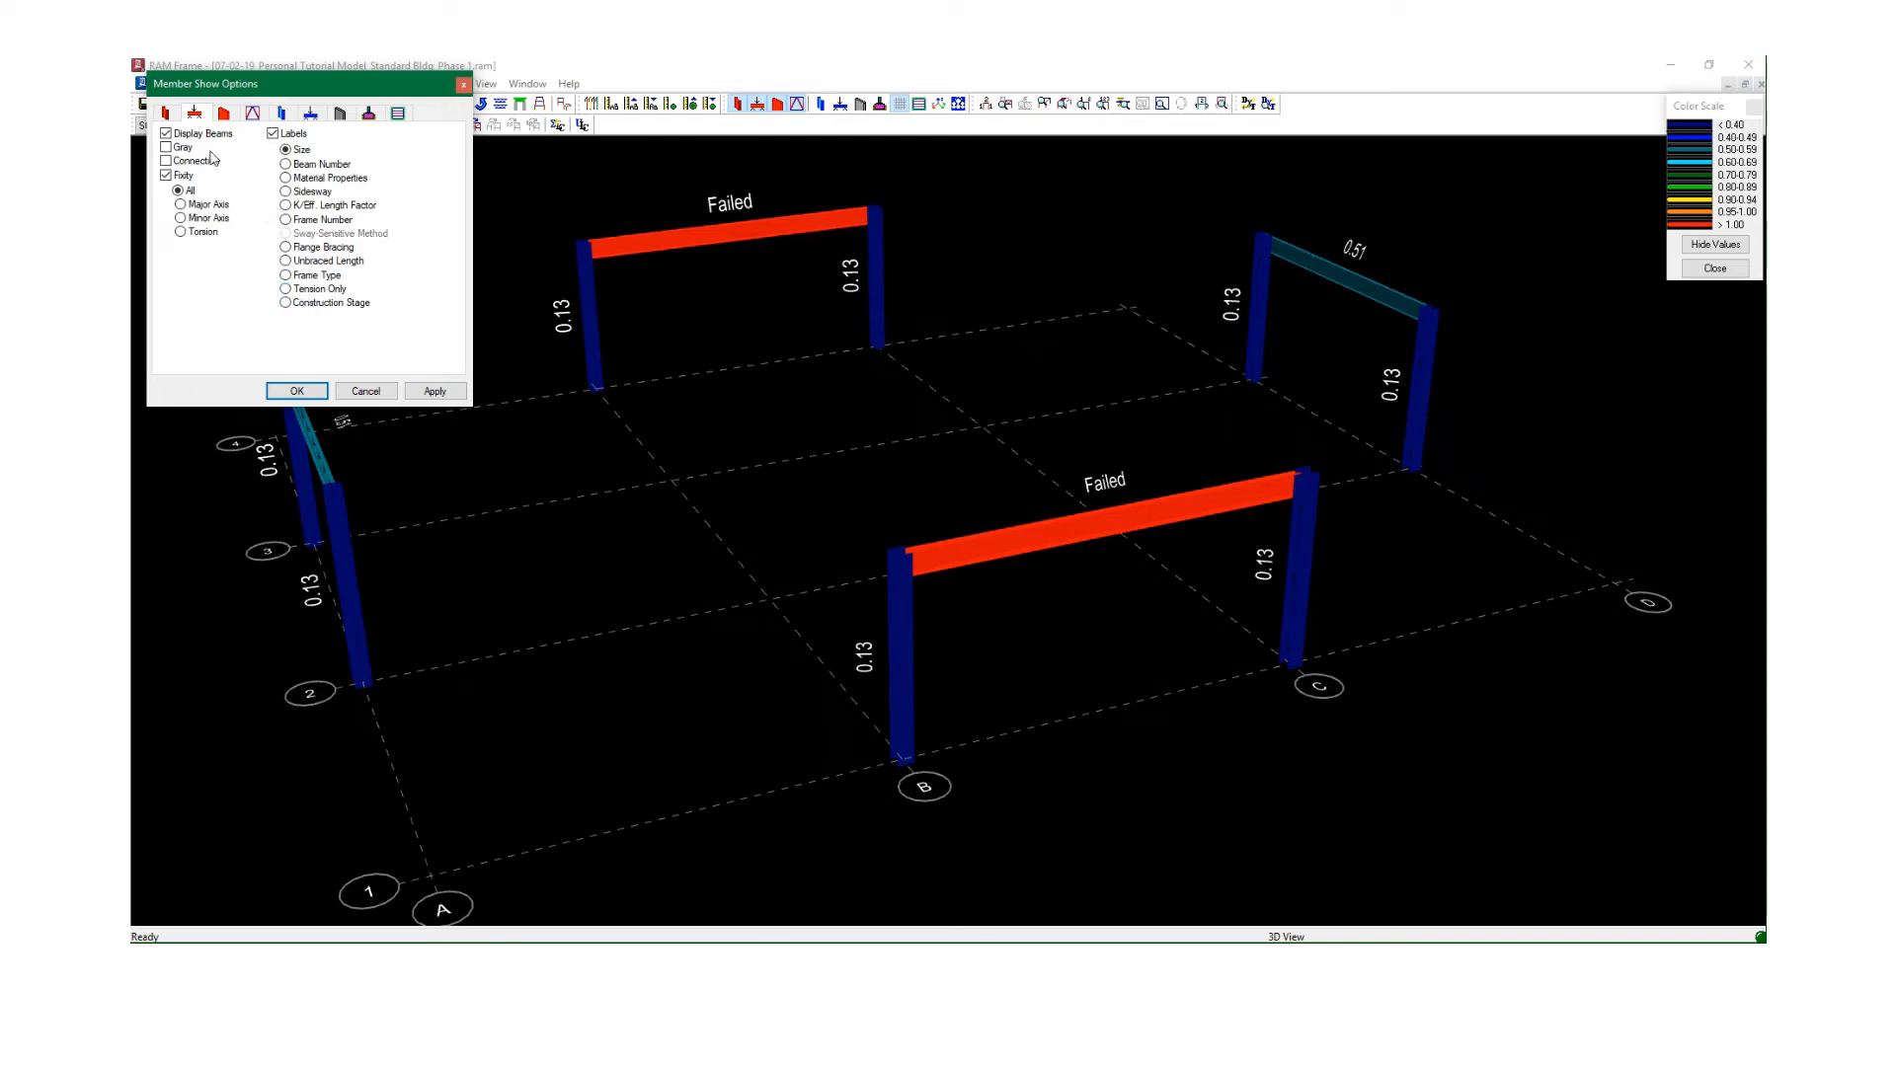
left_click(168, 114)
left_click(293, 135)
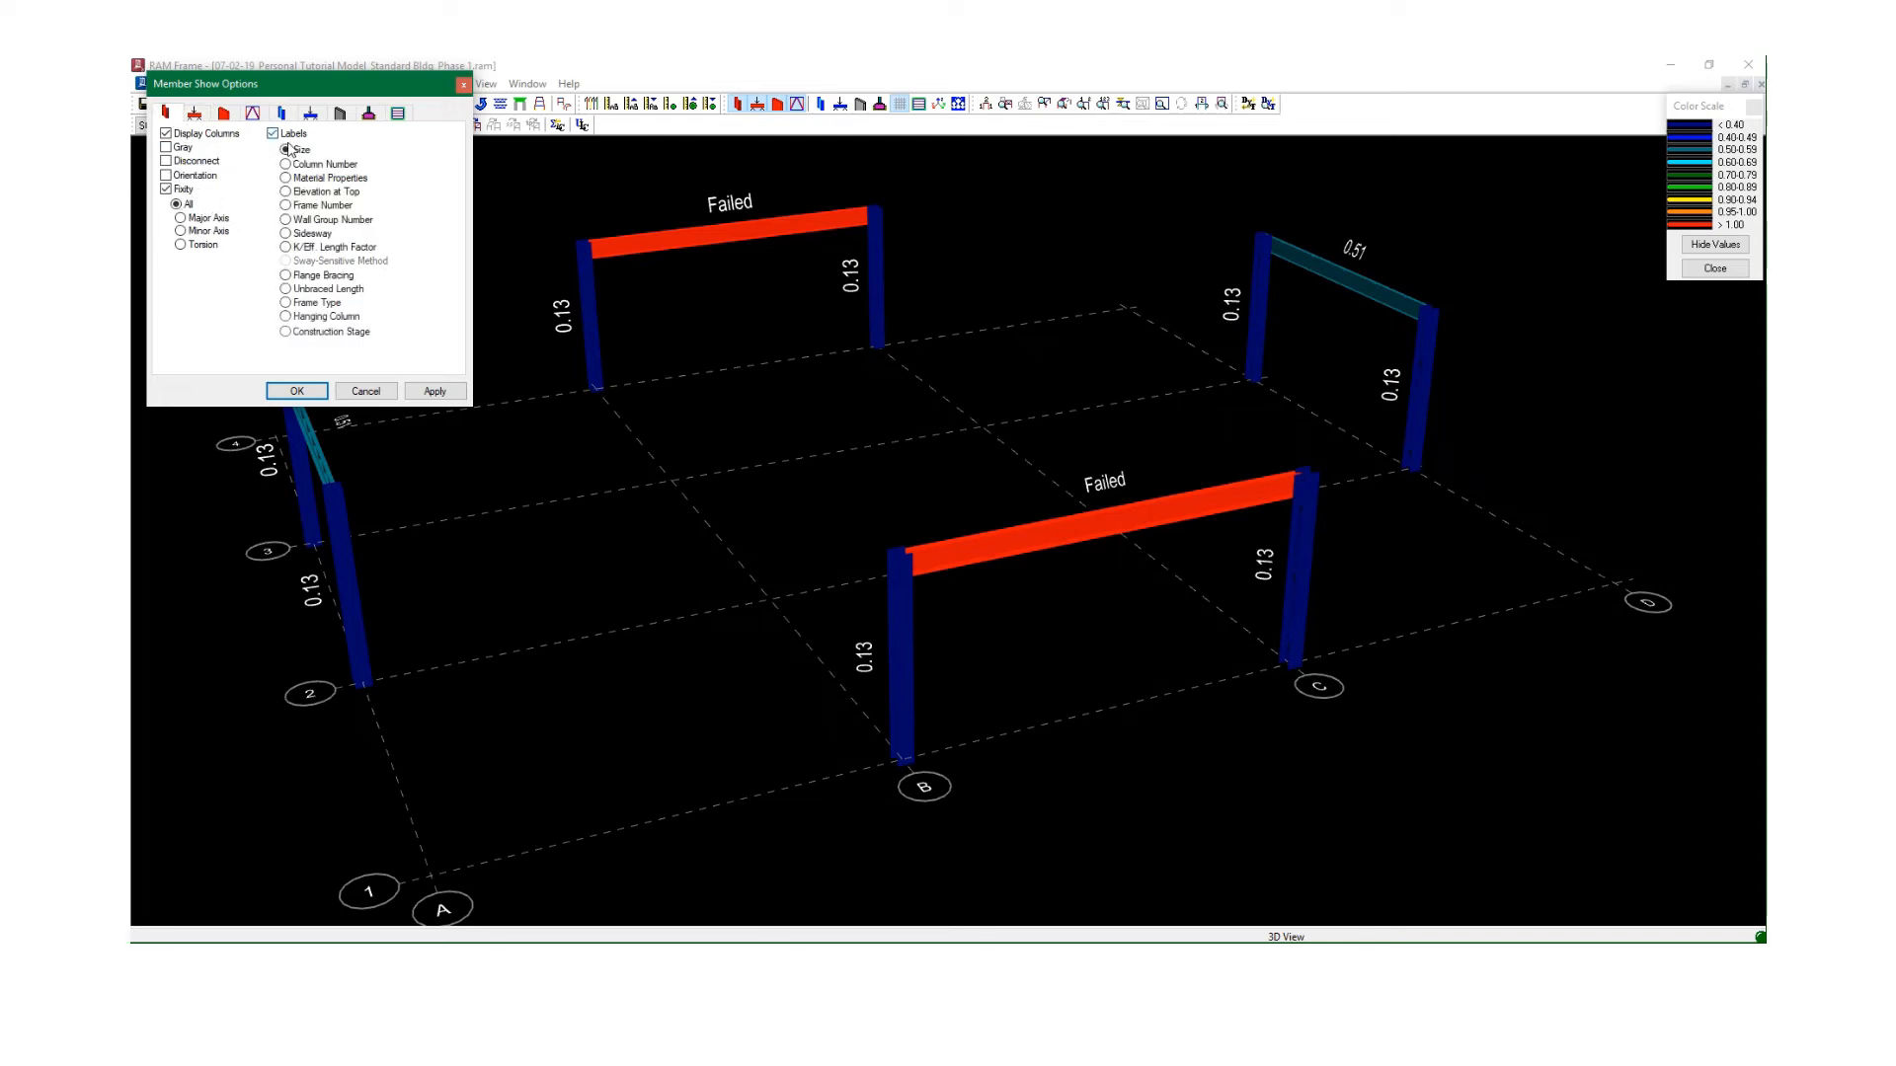
left_click(433, 393)
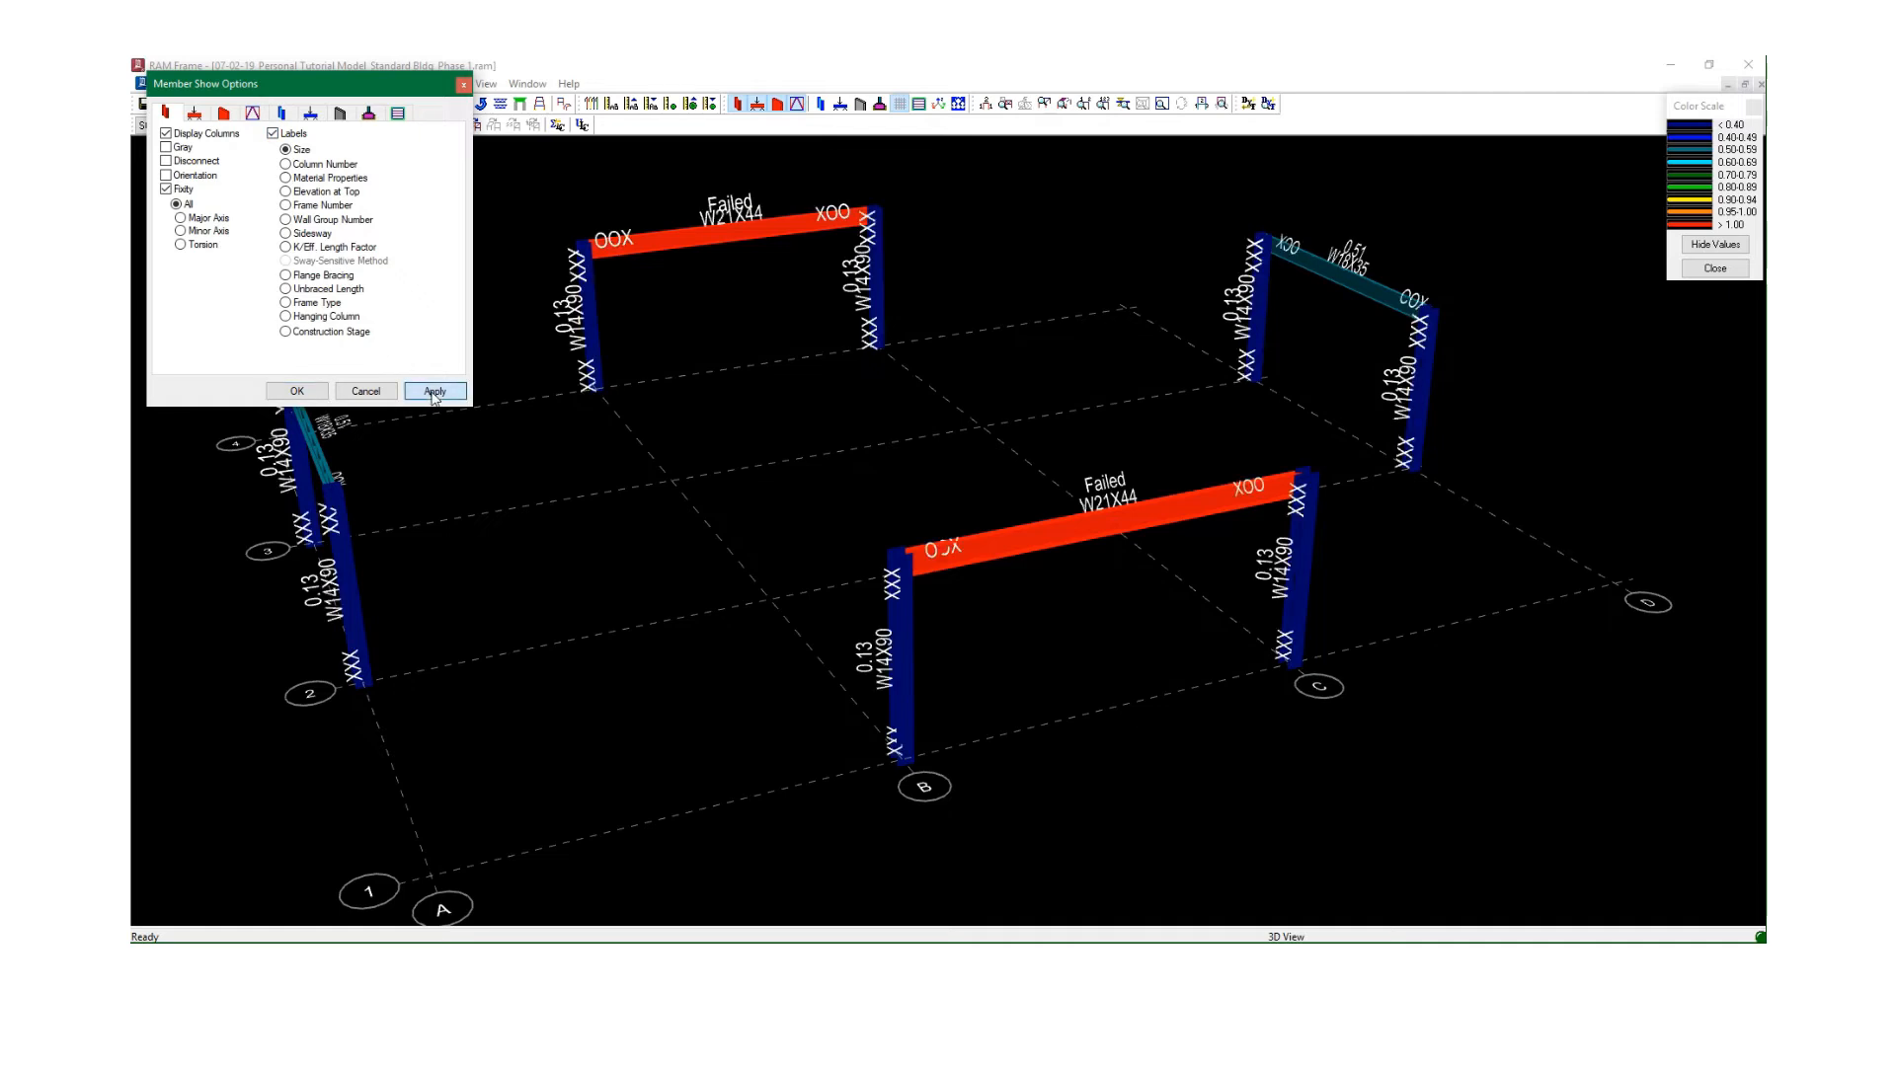
left_click(296, 391)
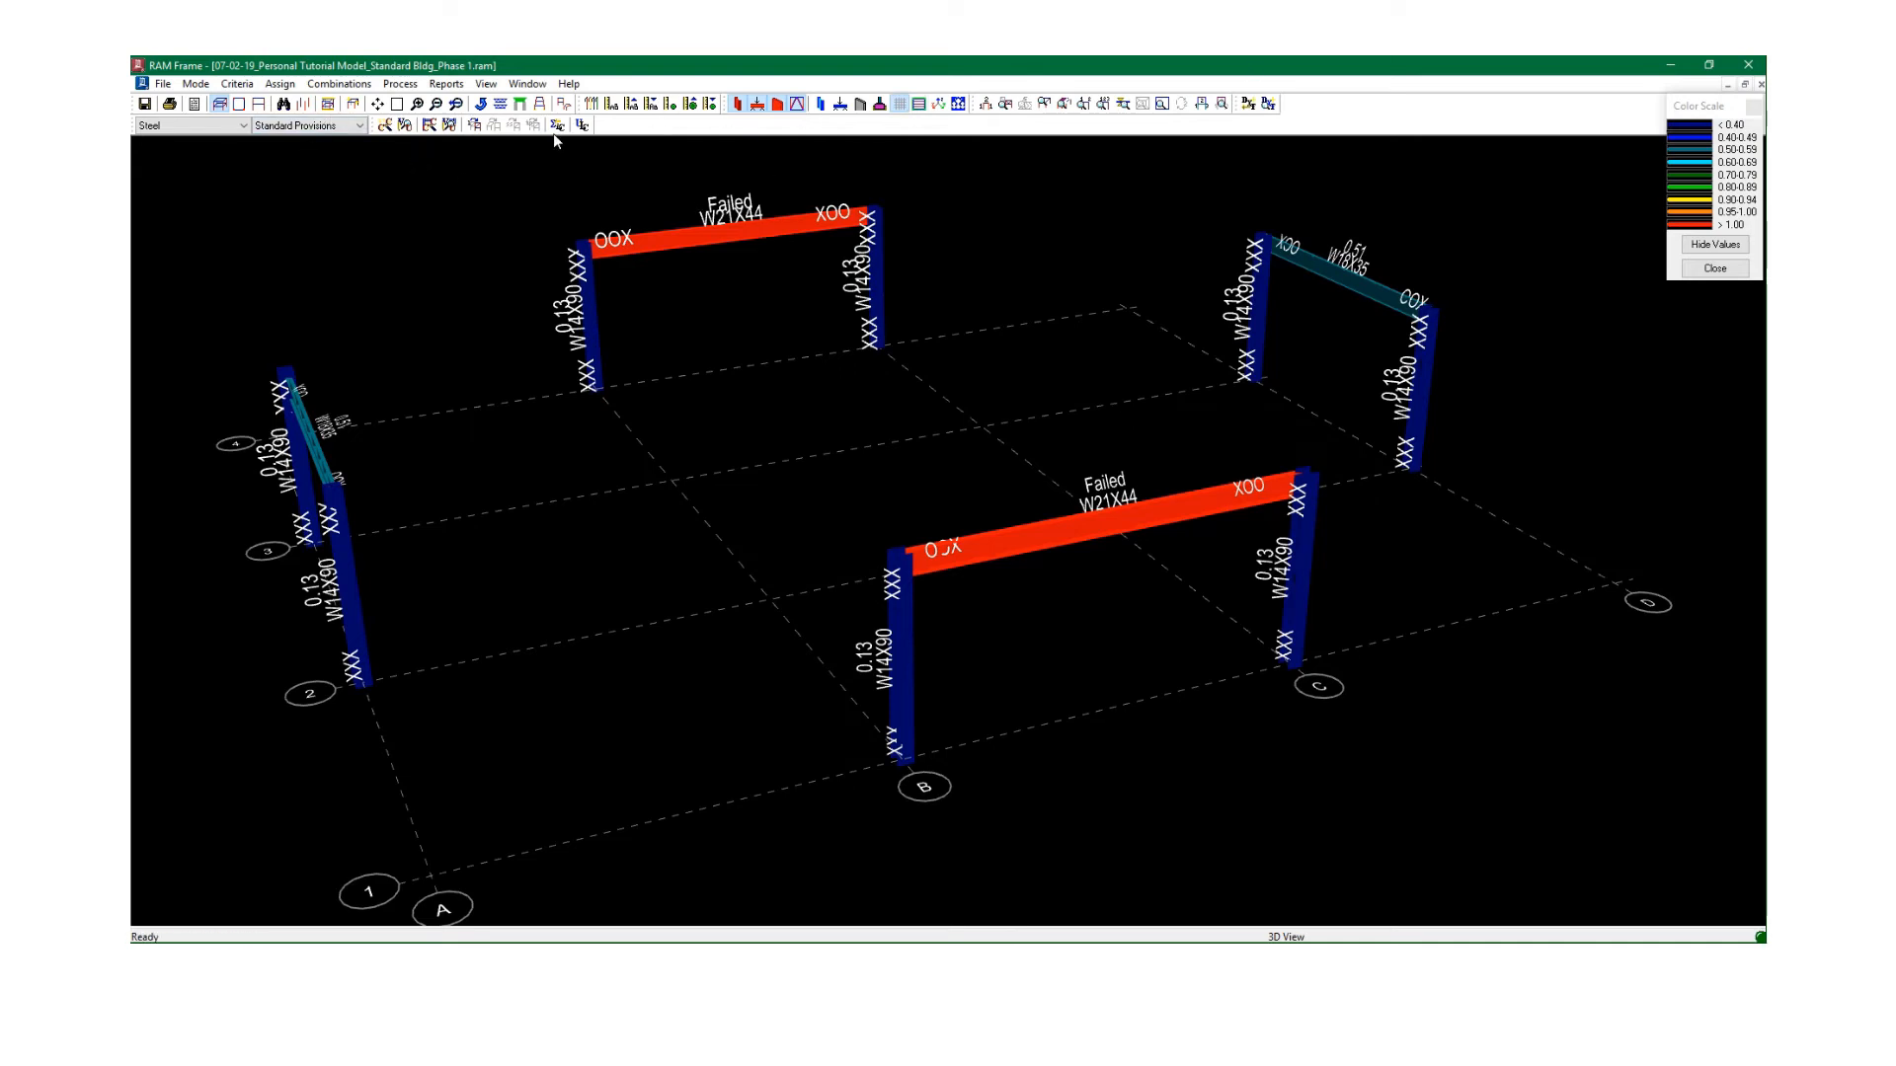
Review the member code check report for the failed W21X44 beam on grid line 4 between B and C.
left_click(407, 125)
left_click(681, 241)
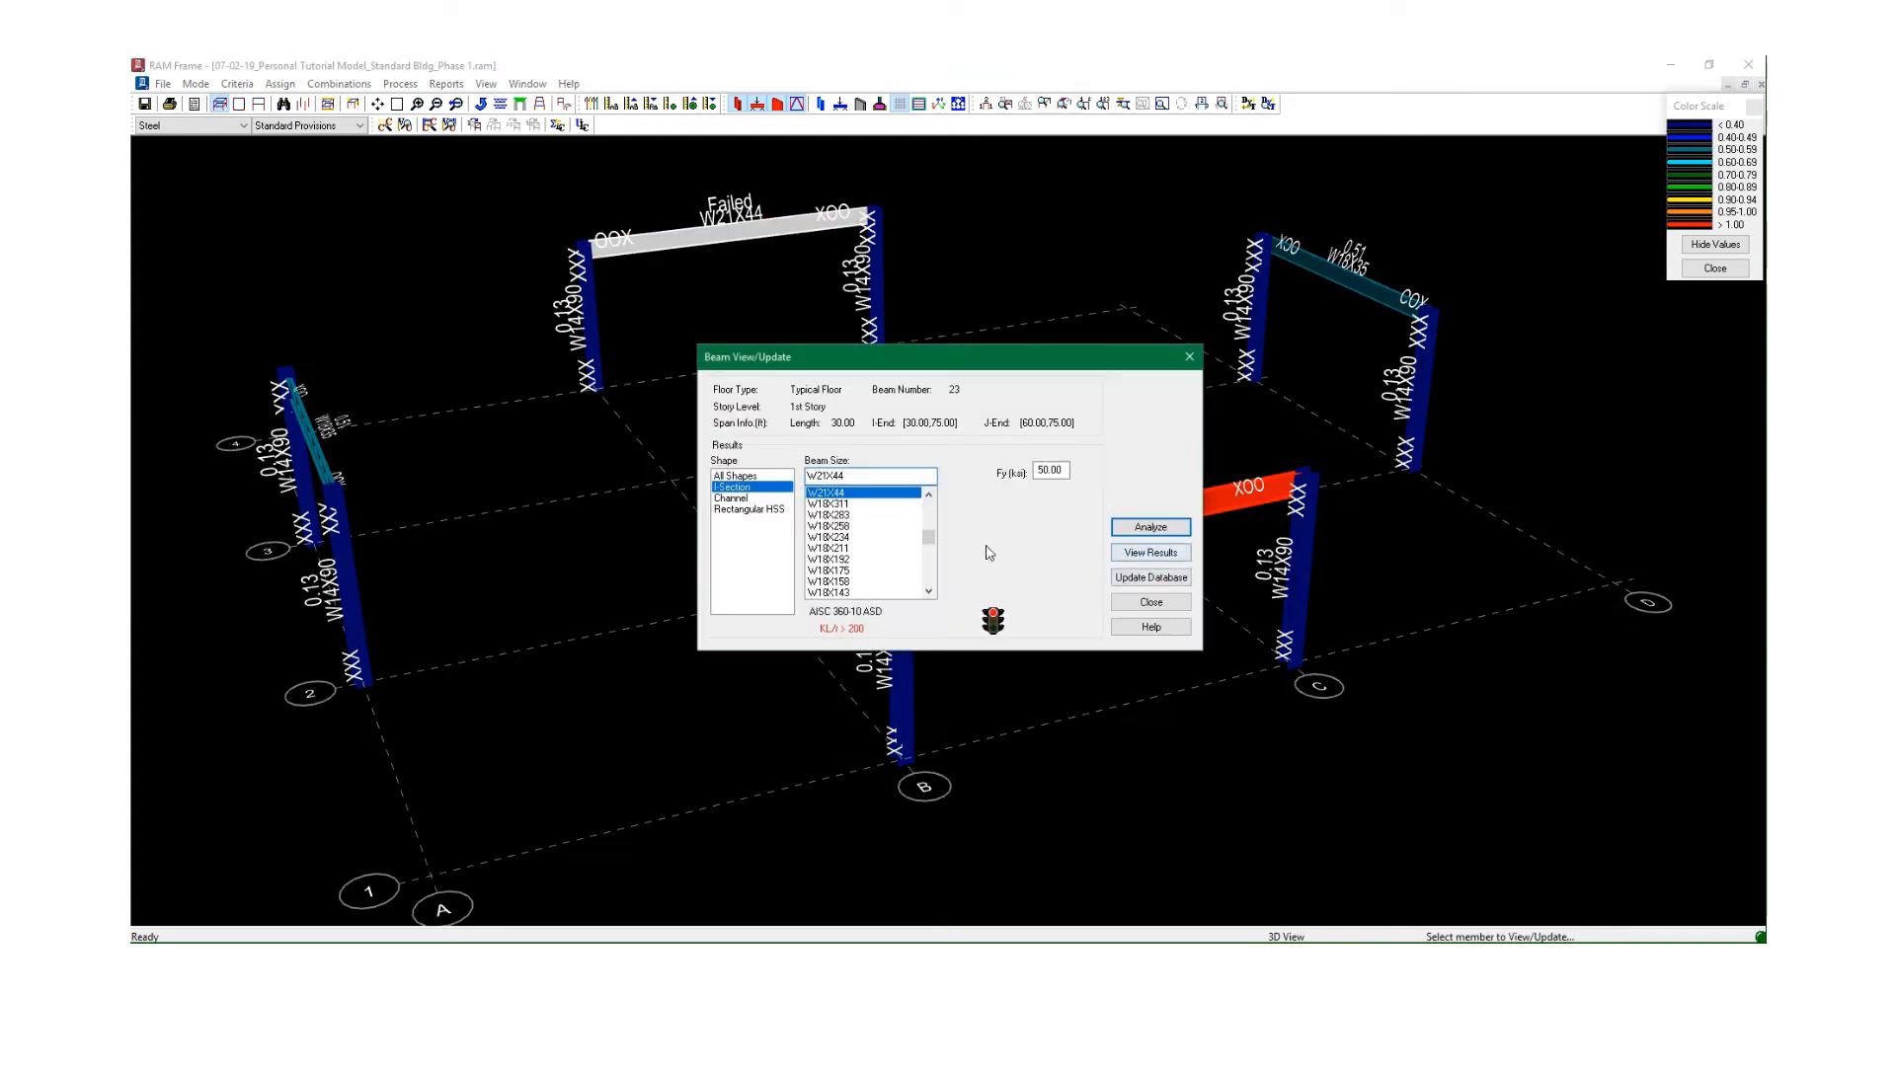
left_click(1145, 553)
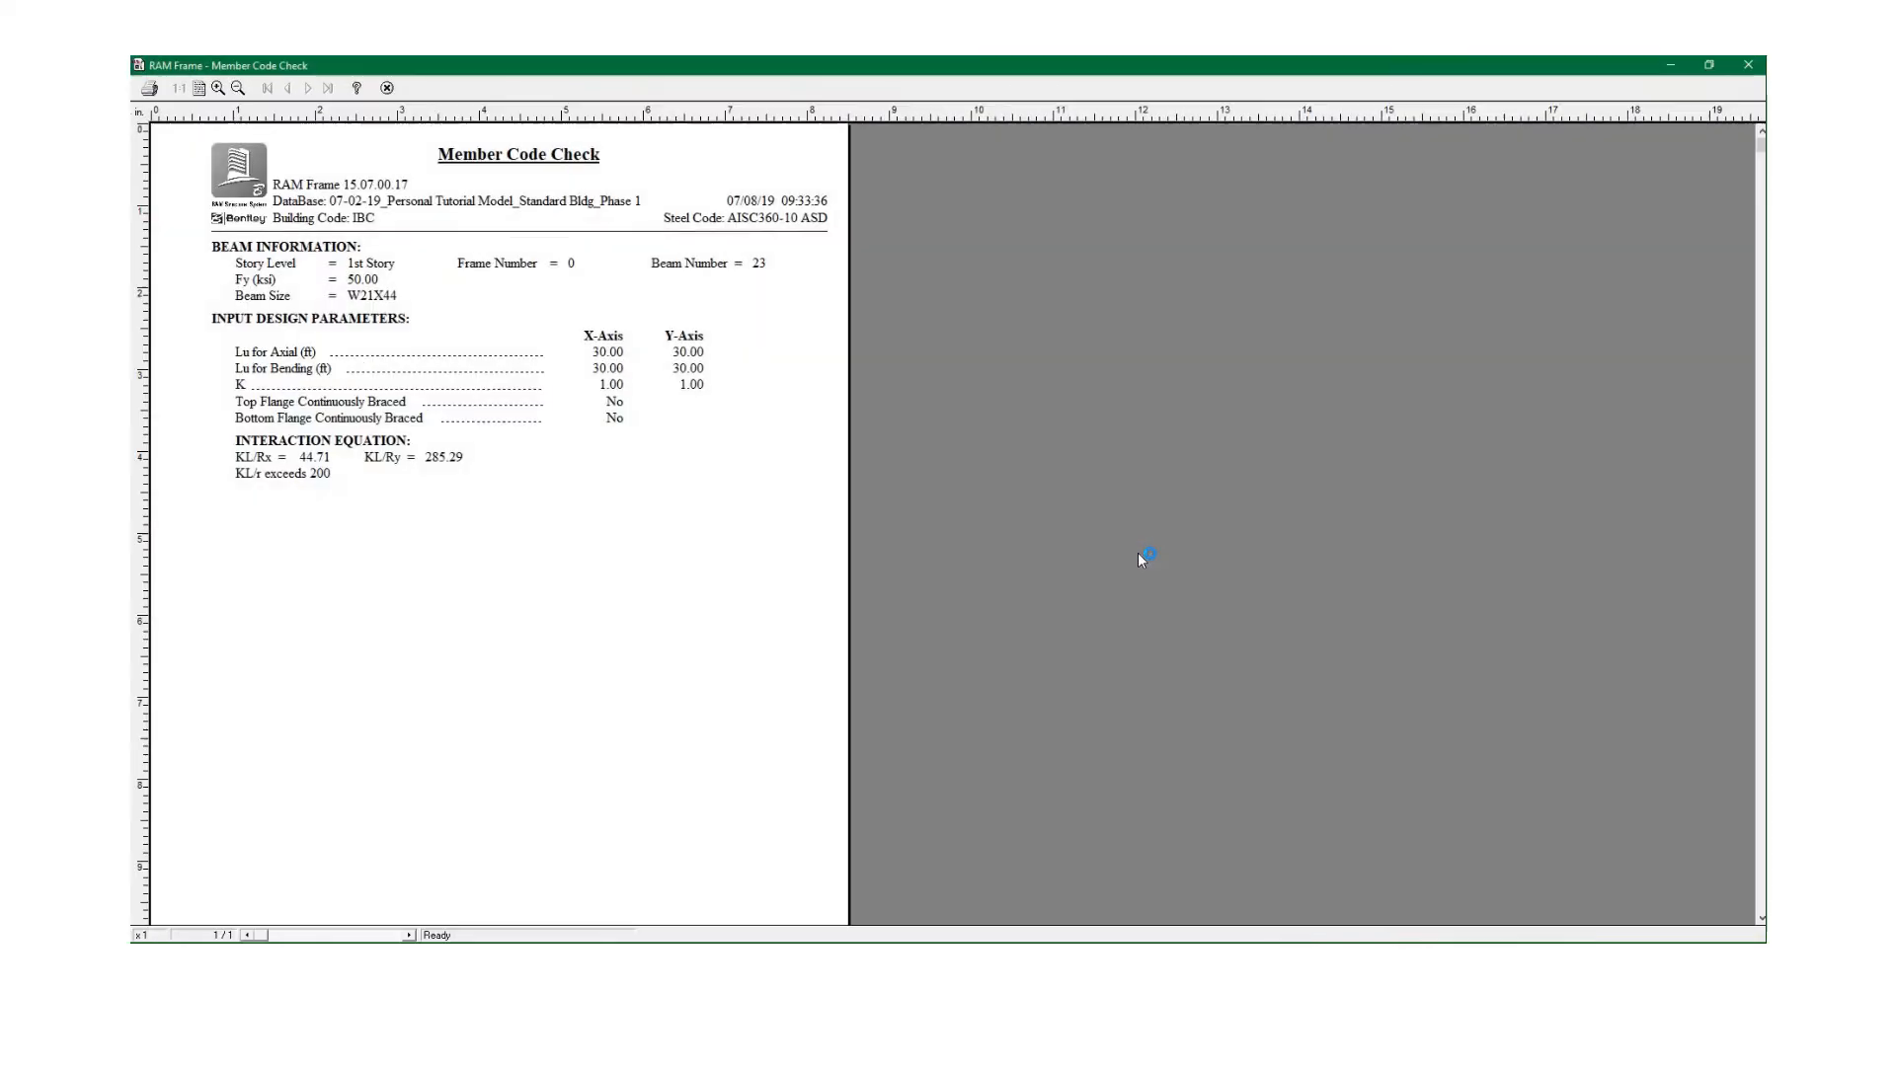
scroll(612, 642, "down", 3)
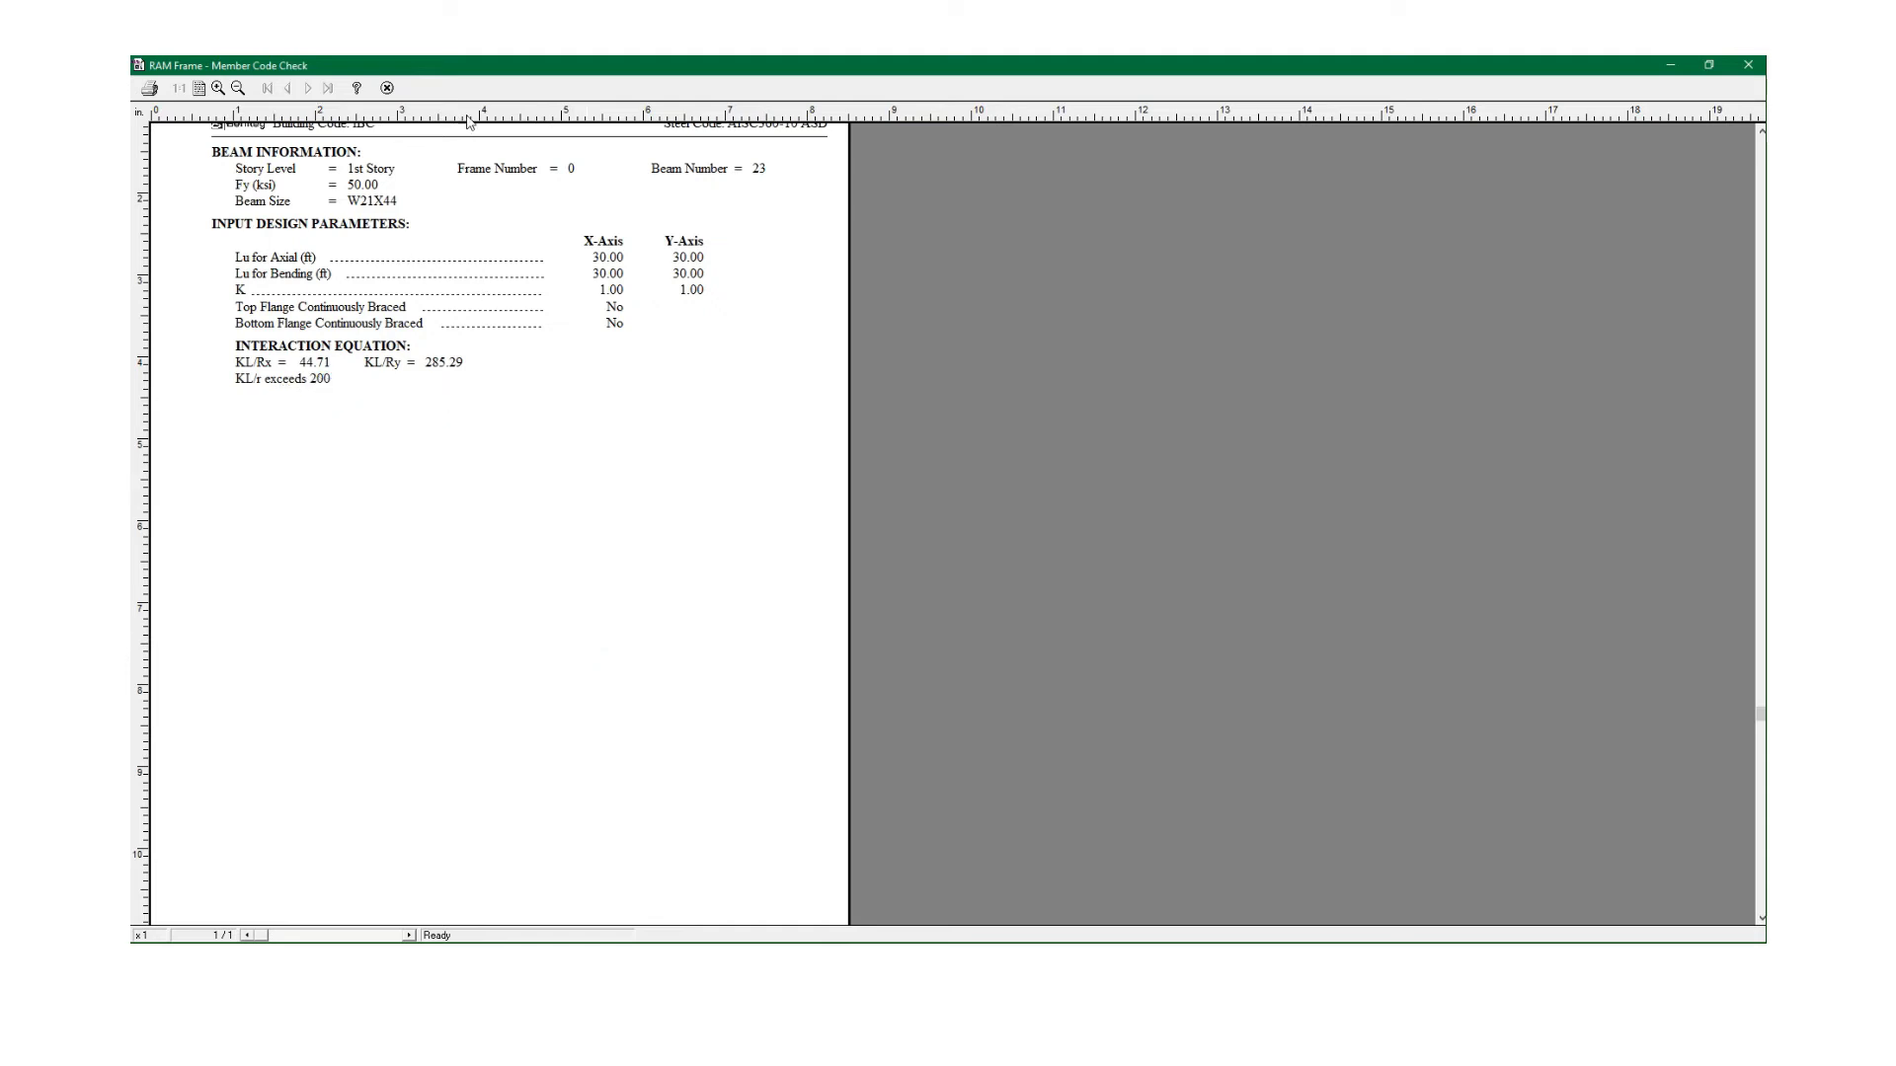
left_click(387, 88)
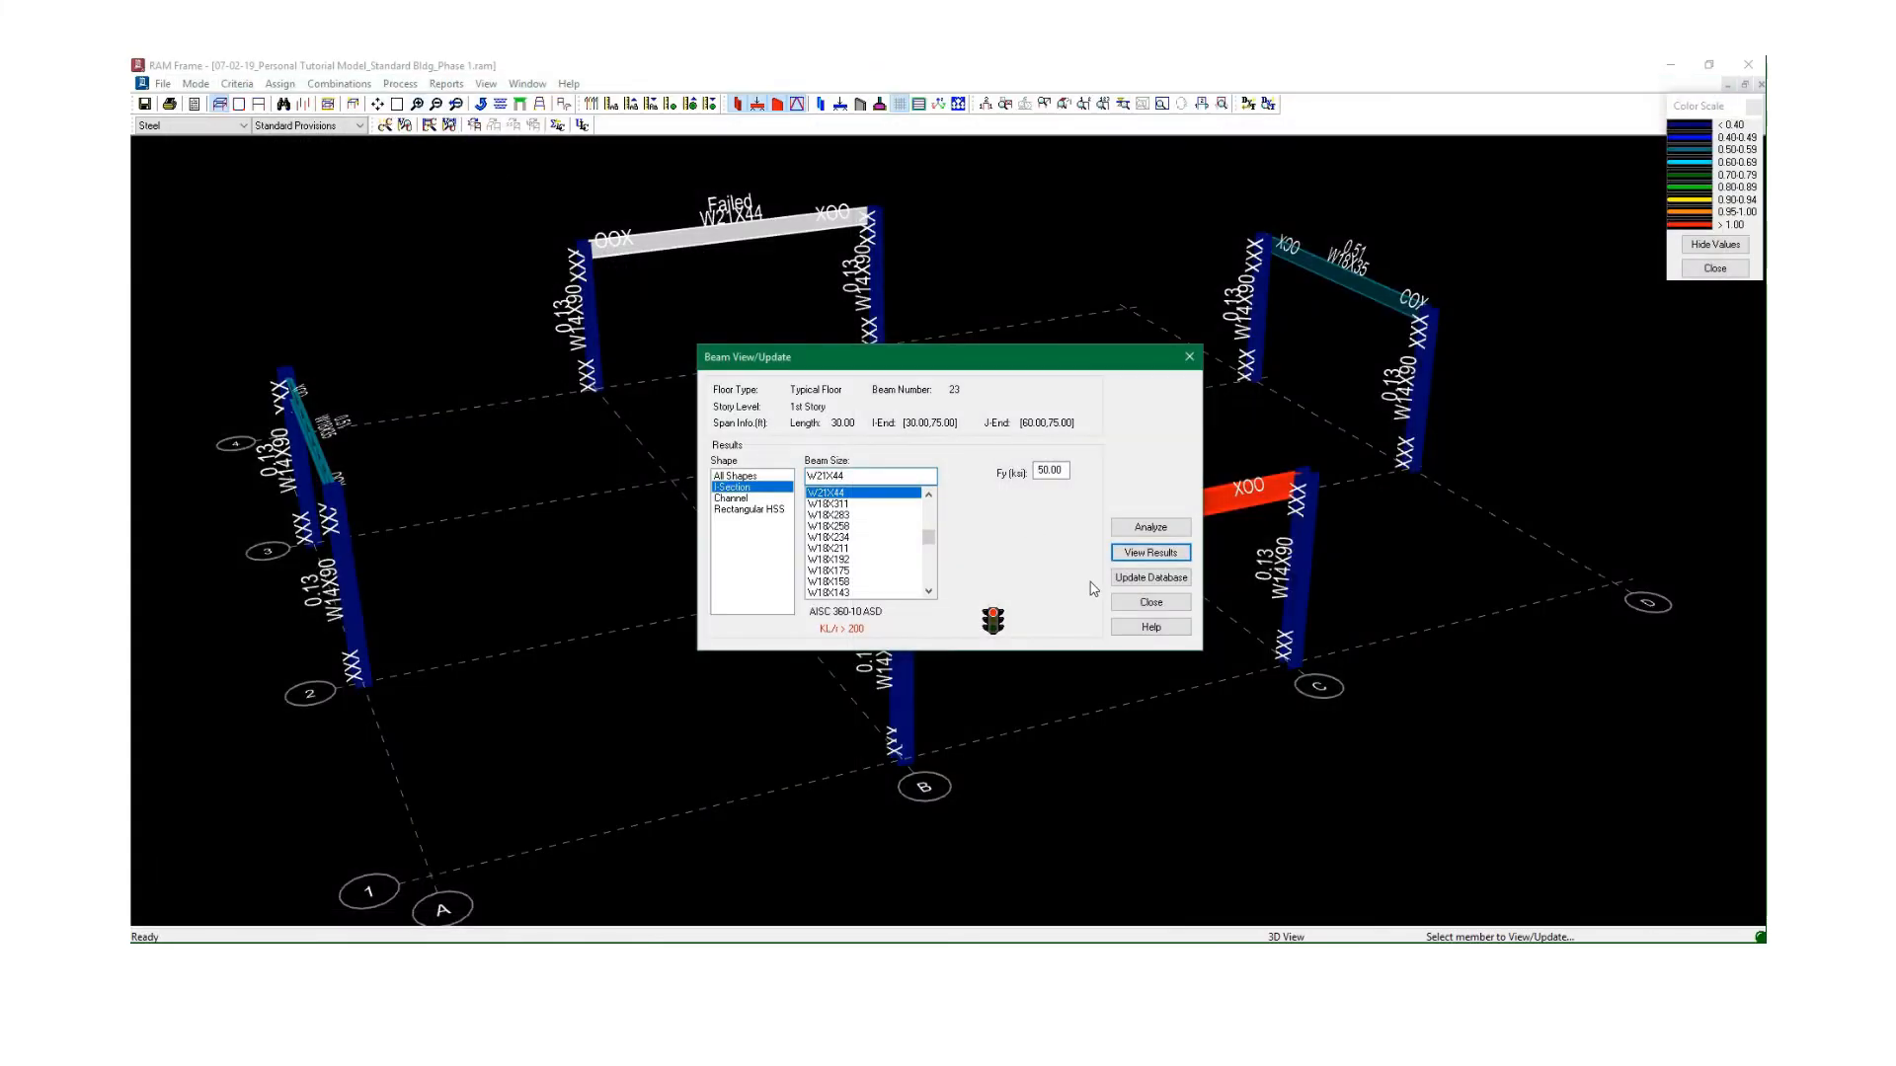
left_click(1152, 604)
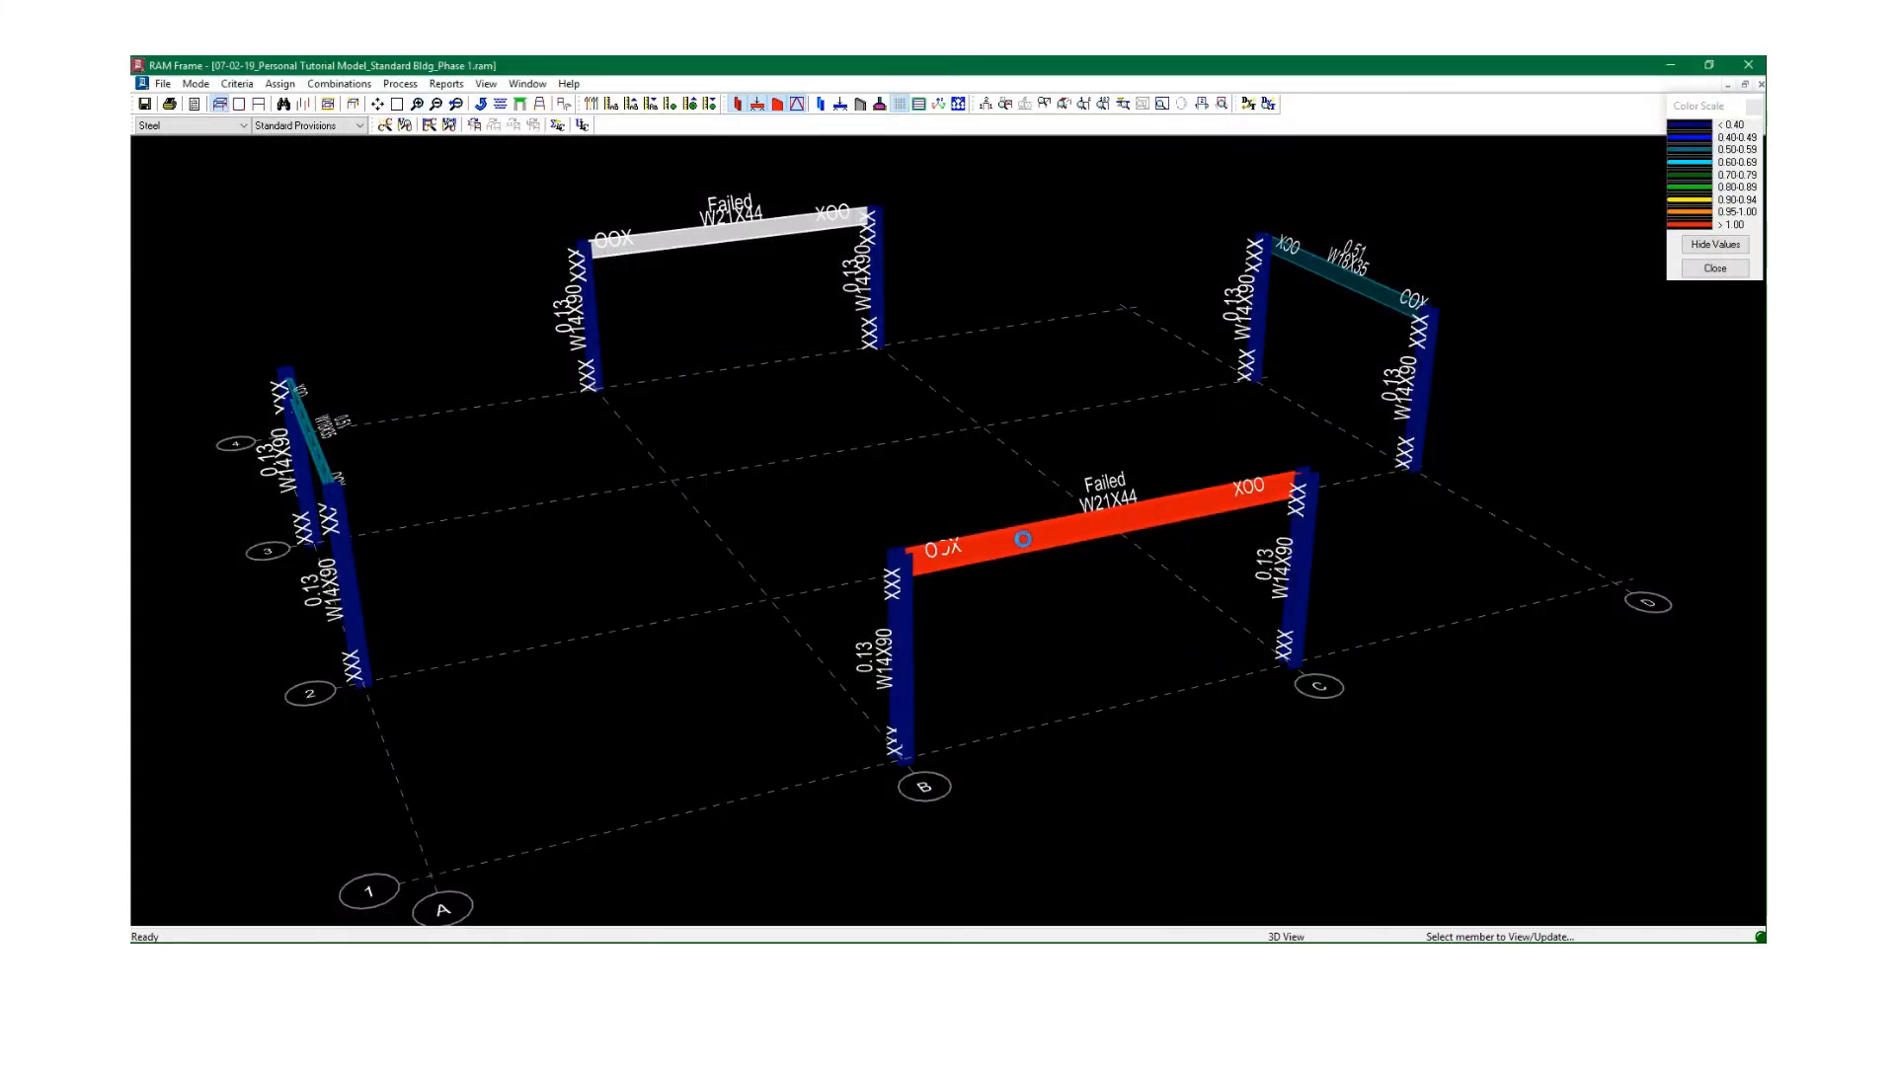
Review the member code check report for the failed W21X44 beam on grid line 1 between B and C.
left_click(1023, 539)
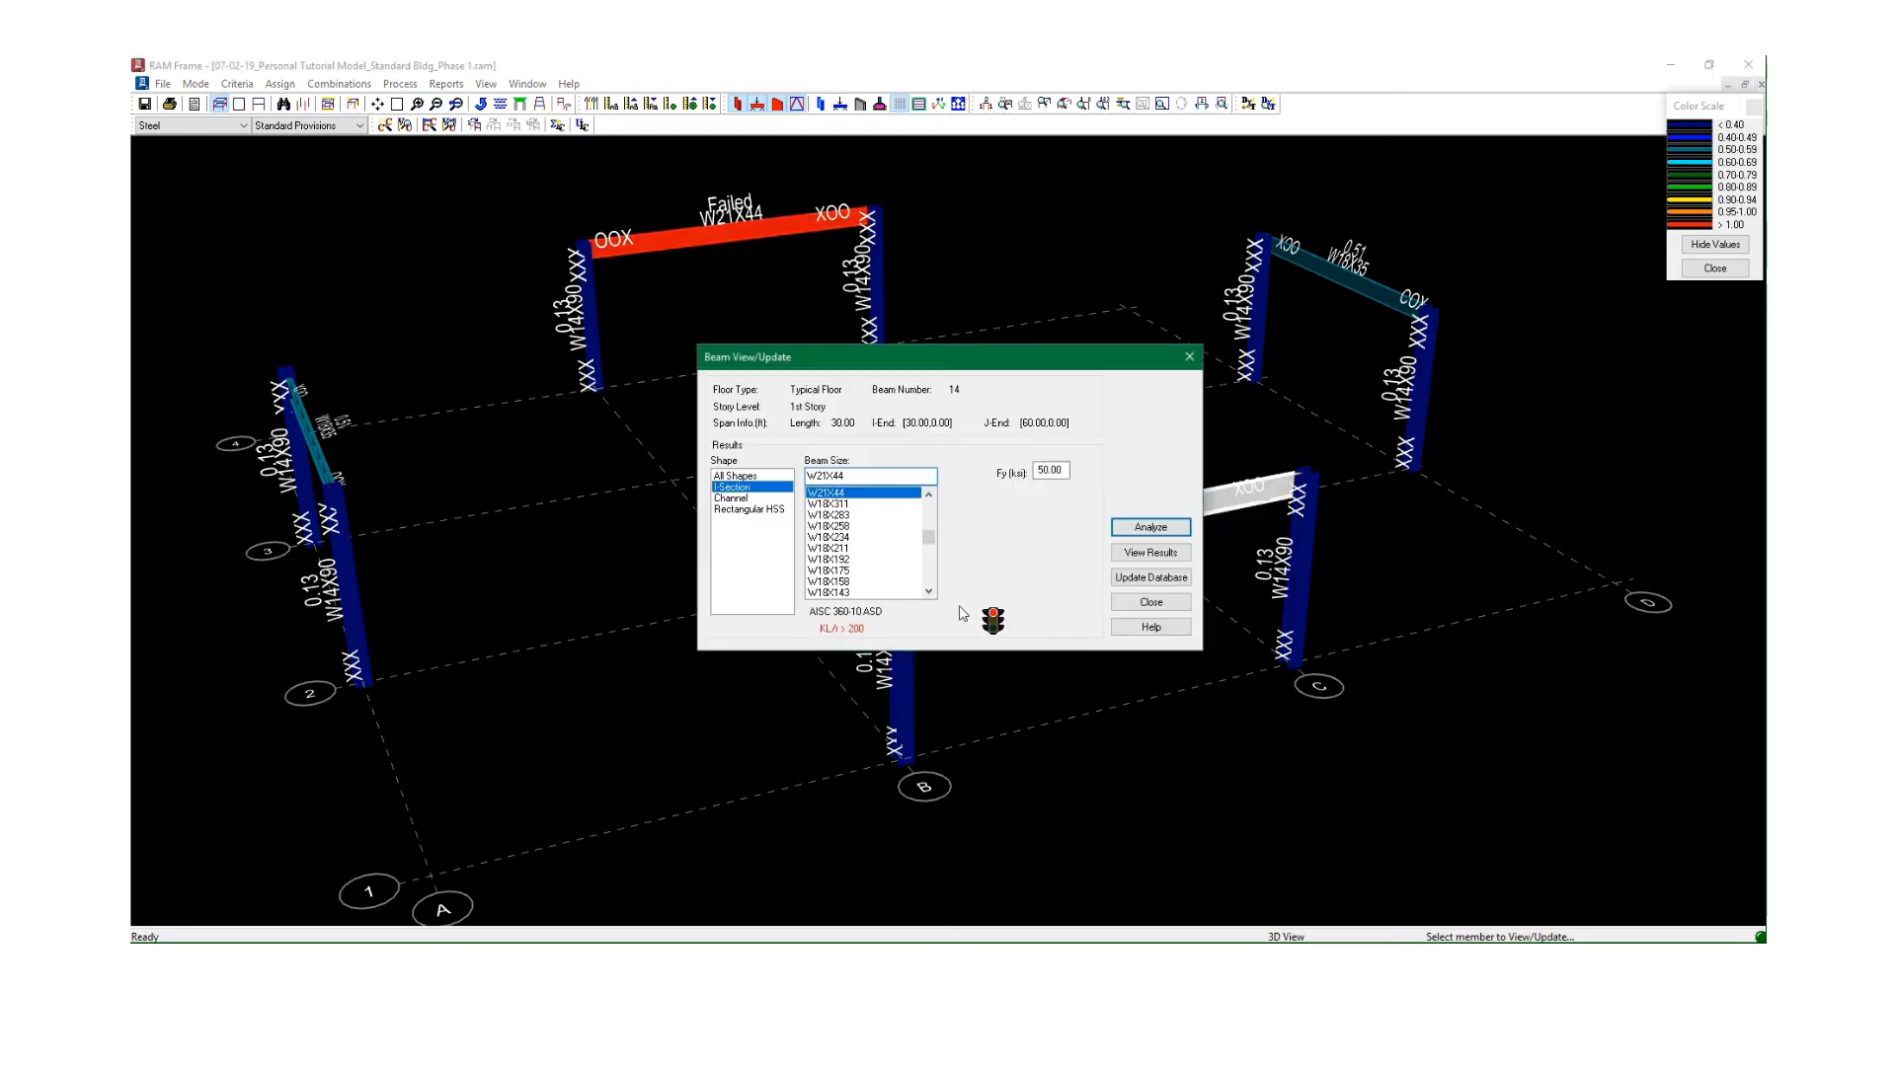
left_click(1145, 552)
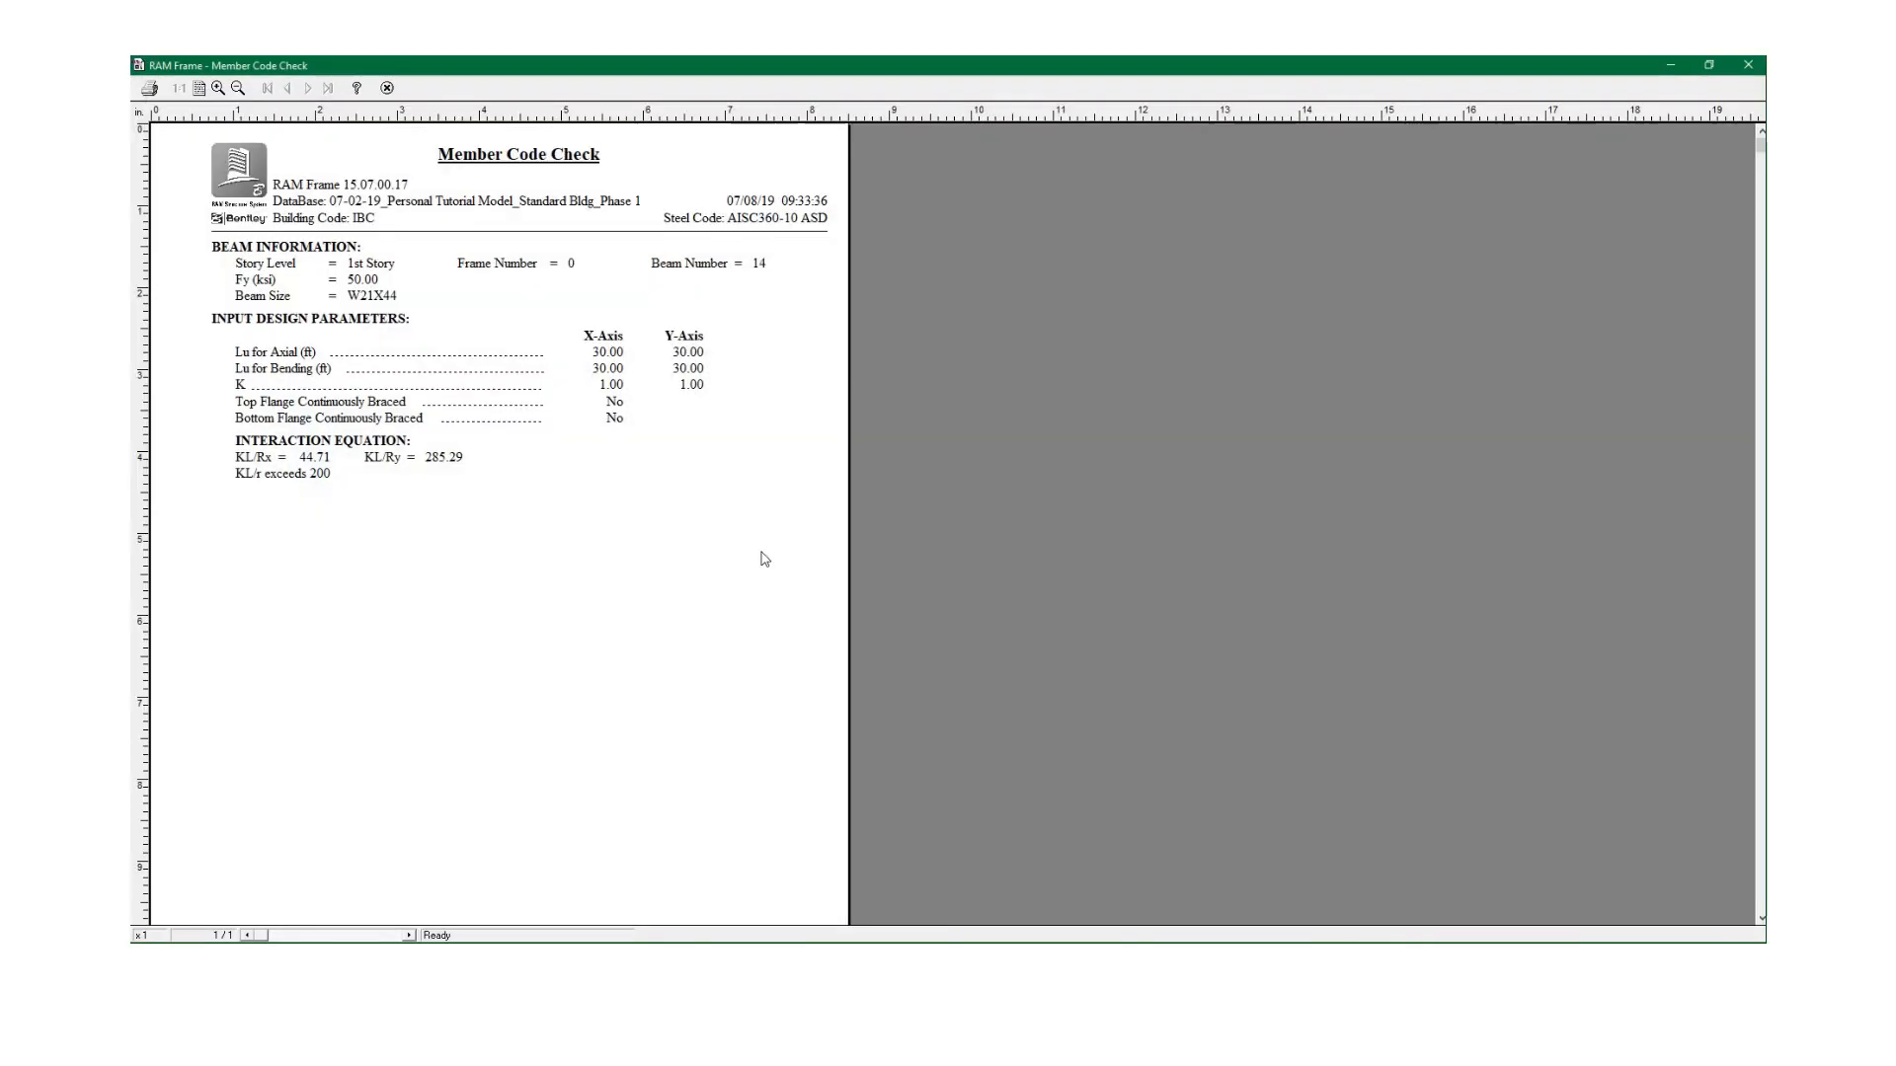
left_click(387, 88)
left_click(1159, 603)
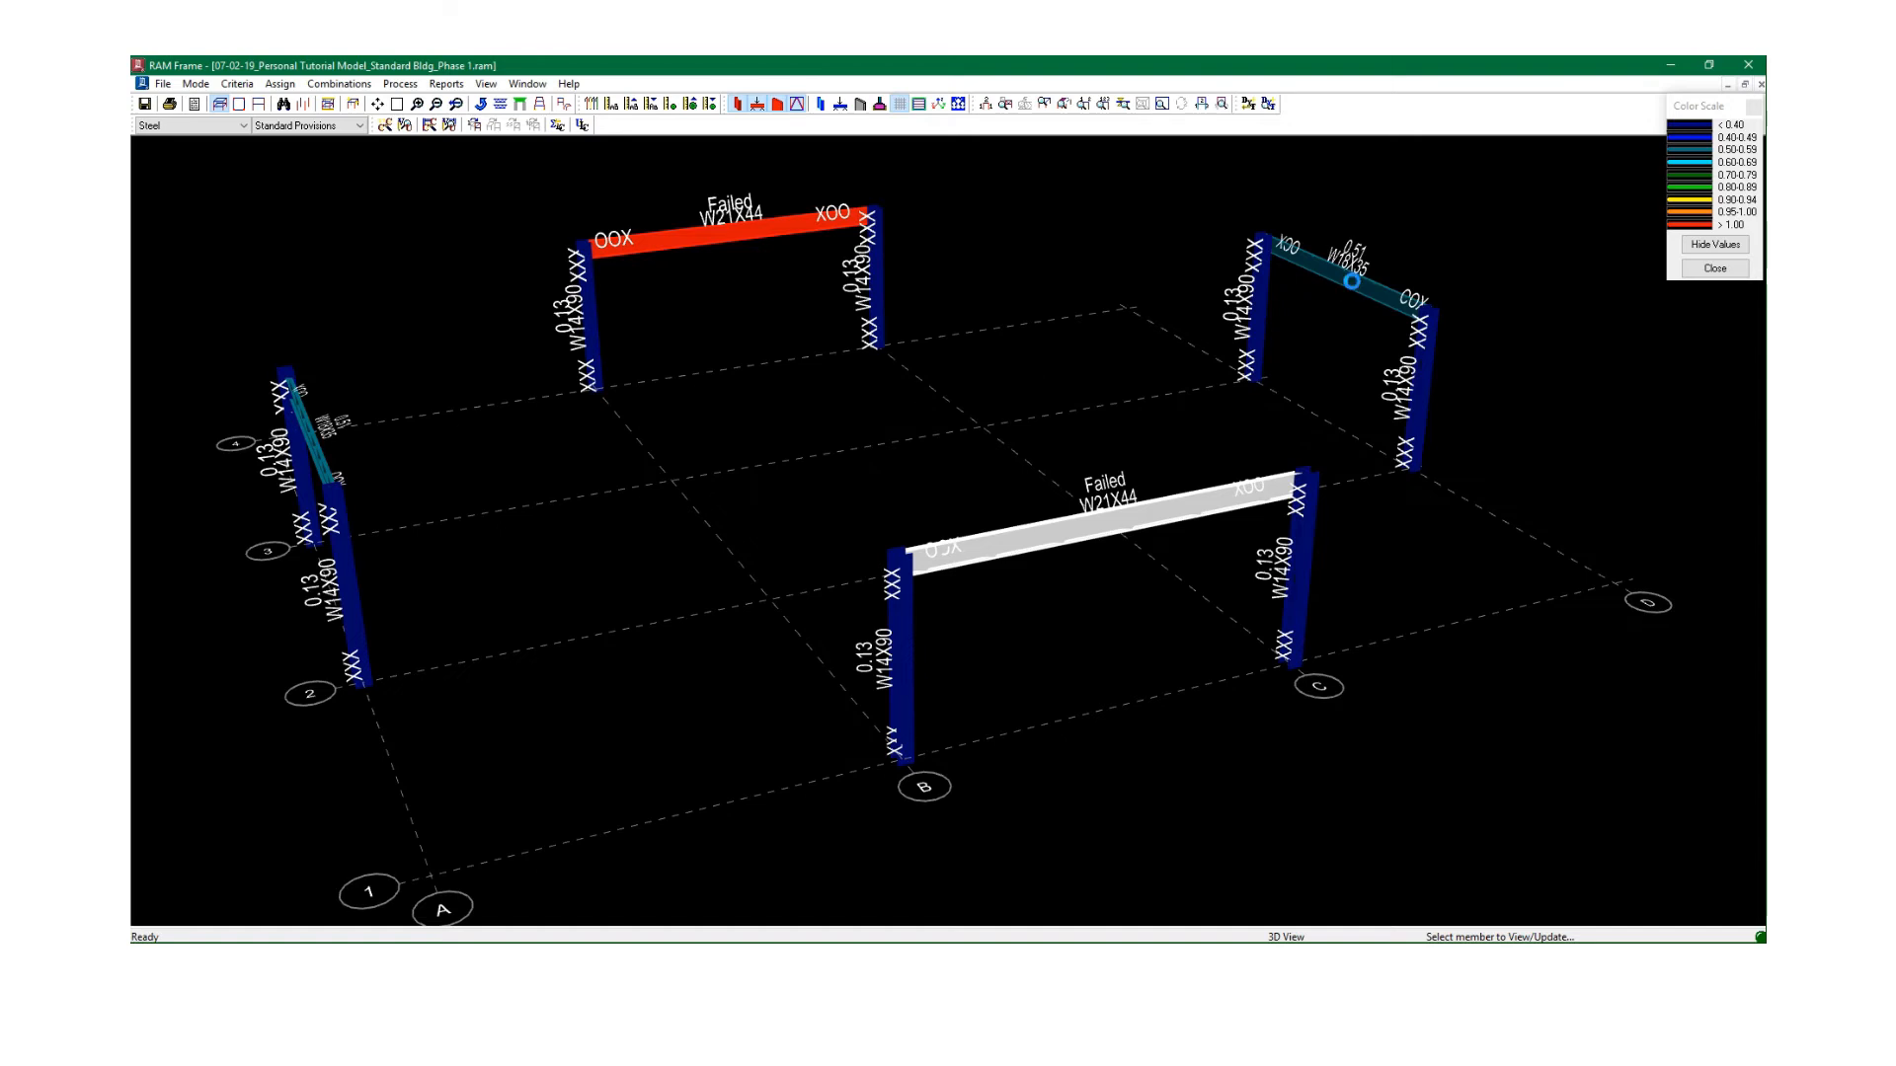
Review the member code check report for the W18X35 beam on grid line D, and clear the code check colors.
left_click(1351, 282)
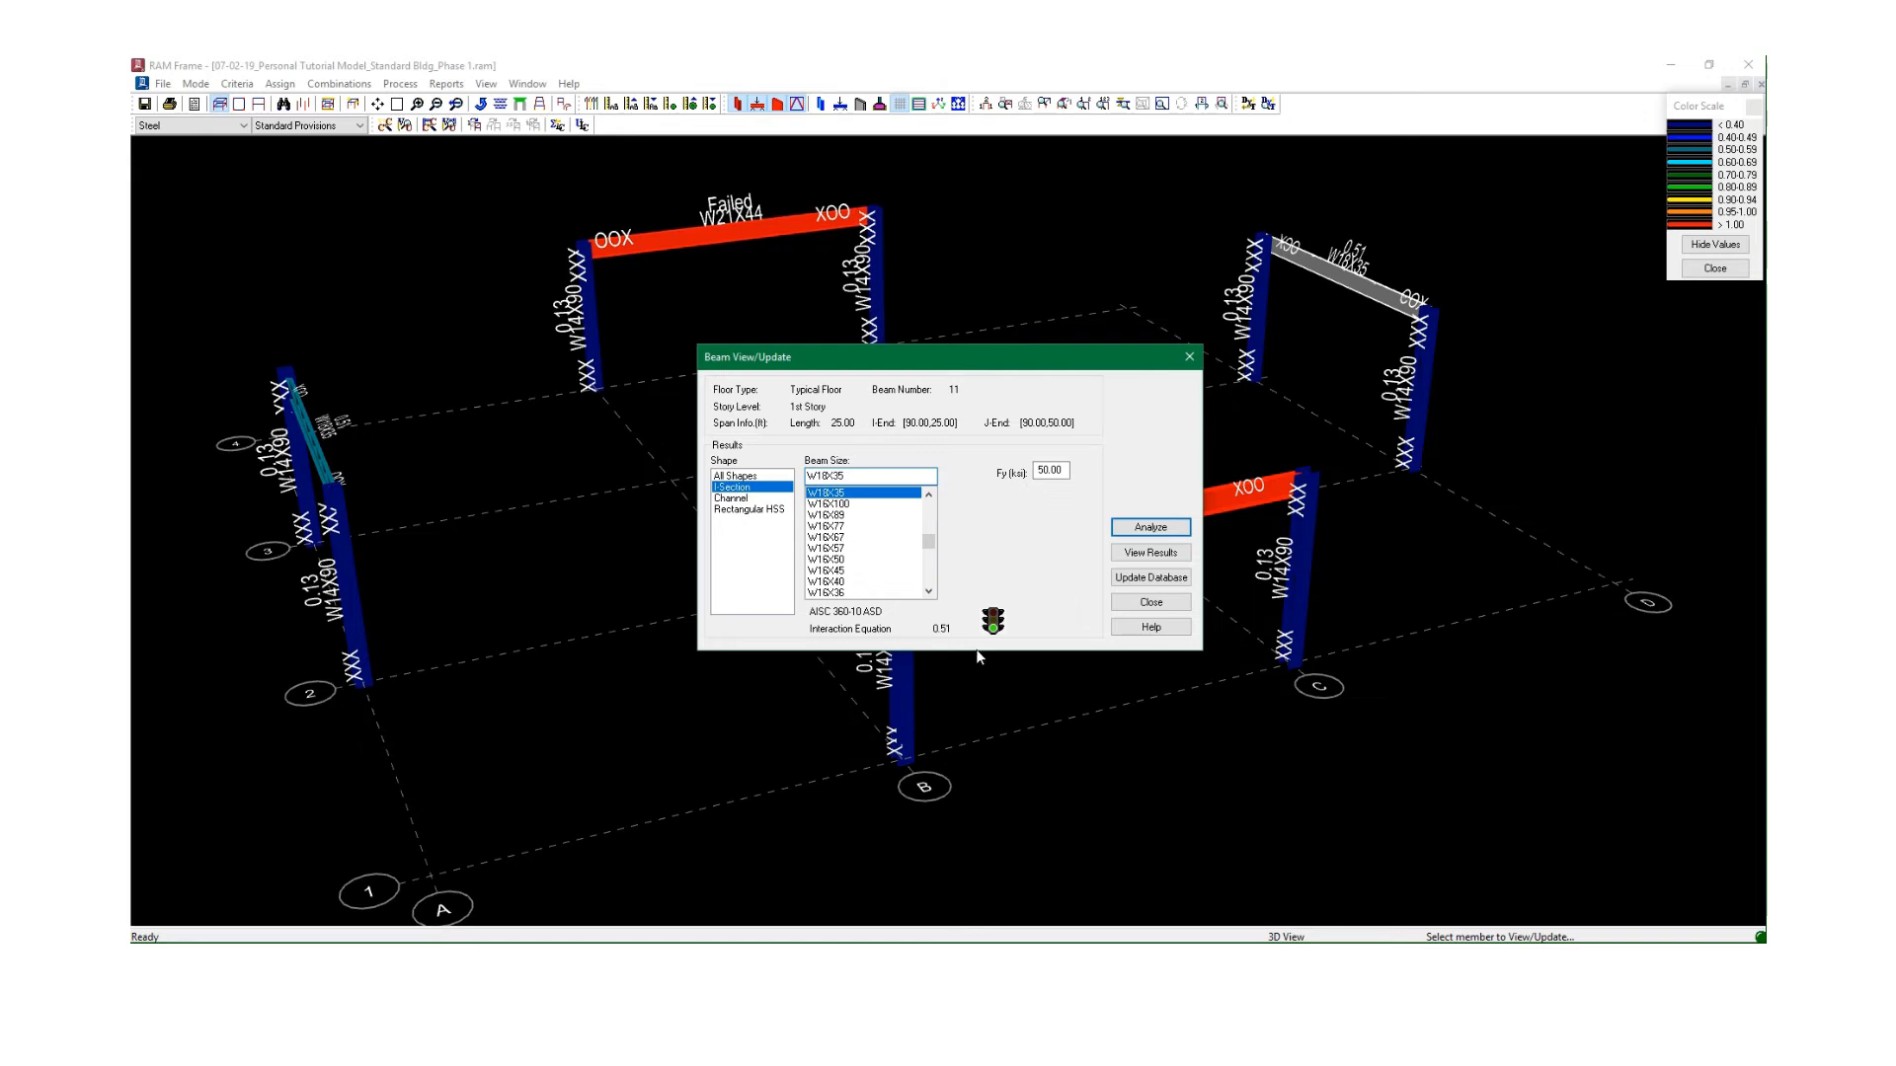
left_click(1149, 553)
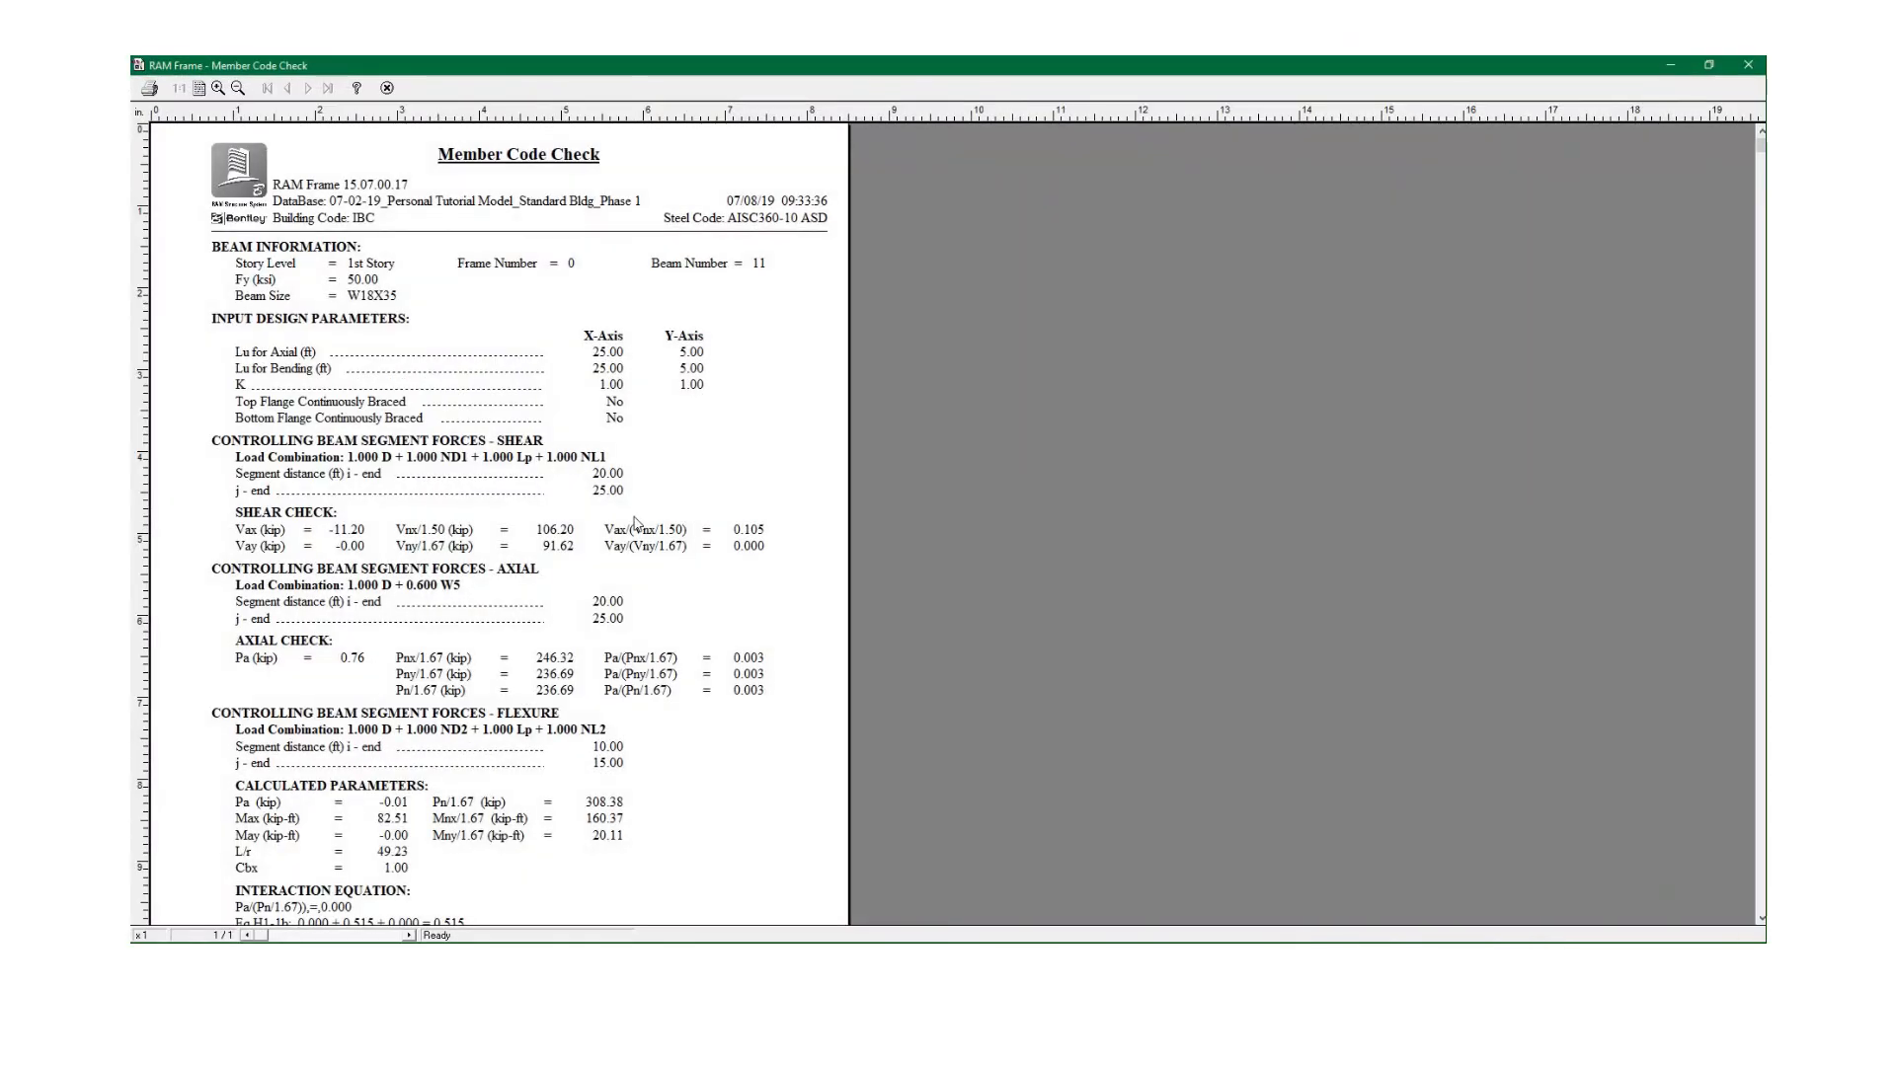
left_click(387, 88)
left_click(1151, 599)
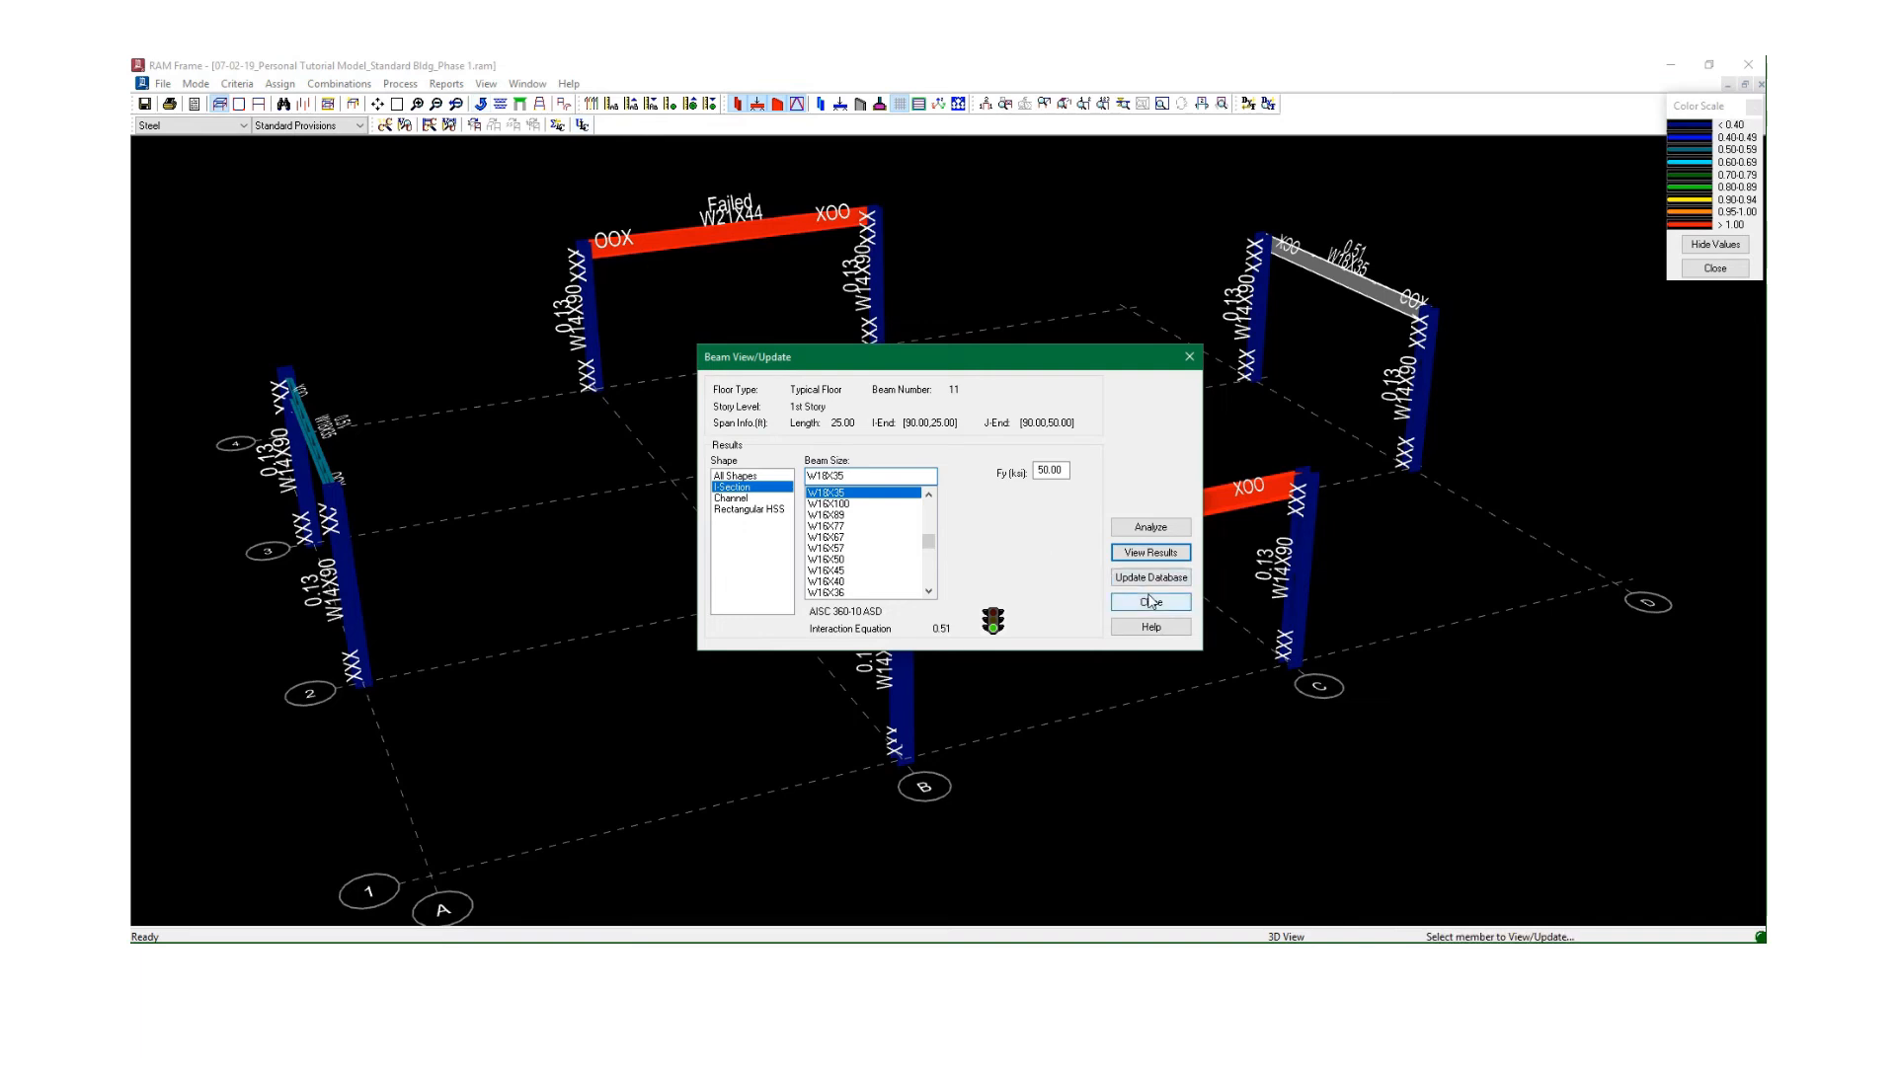
key("Escape")
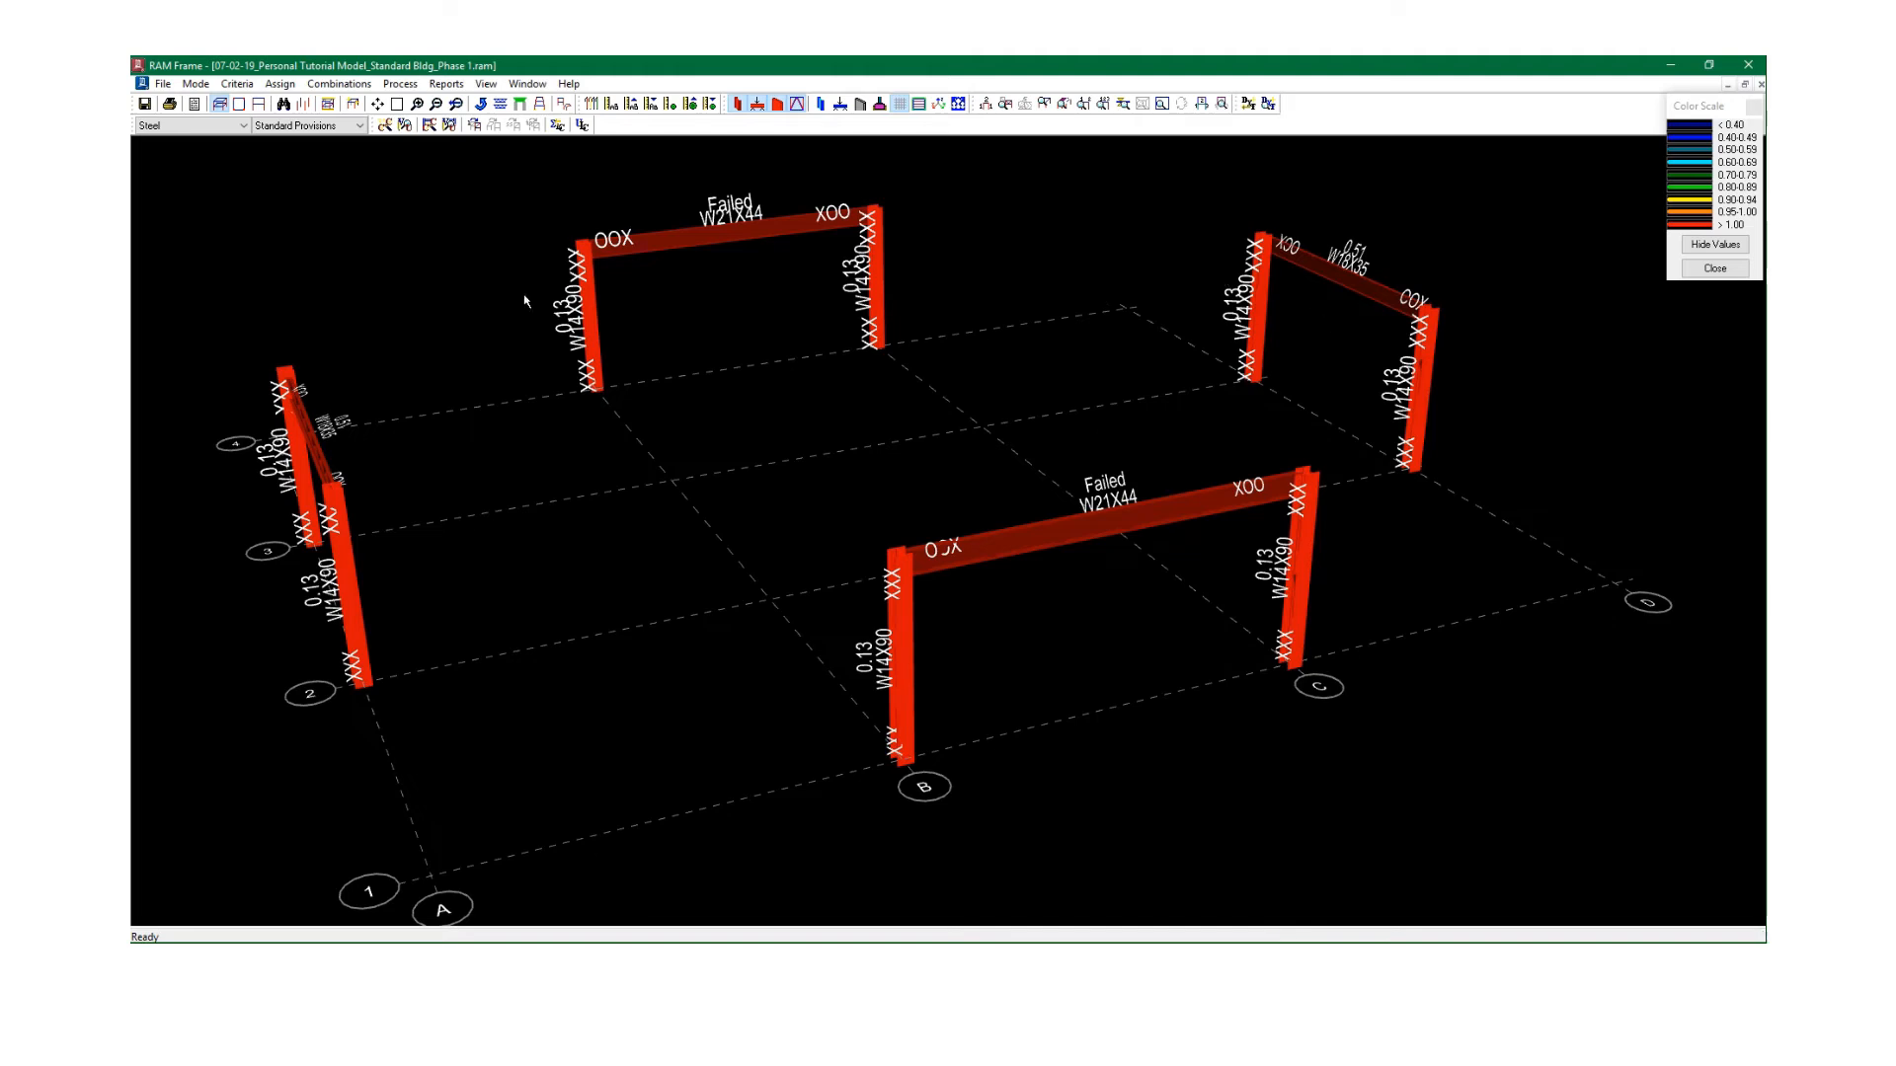
Switch from Steel mode to Analysis mode for load cases.
left_click(282, 85)
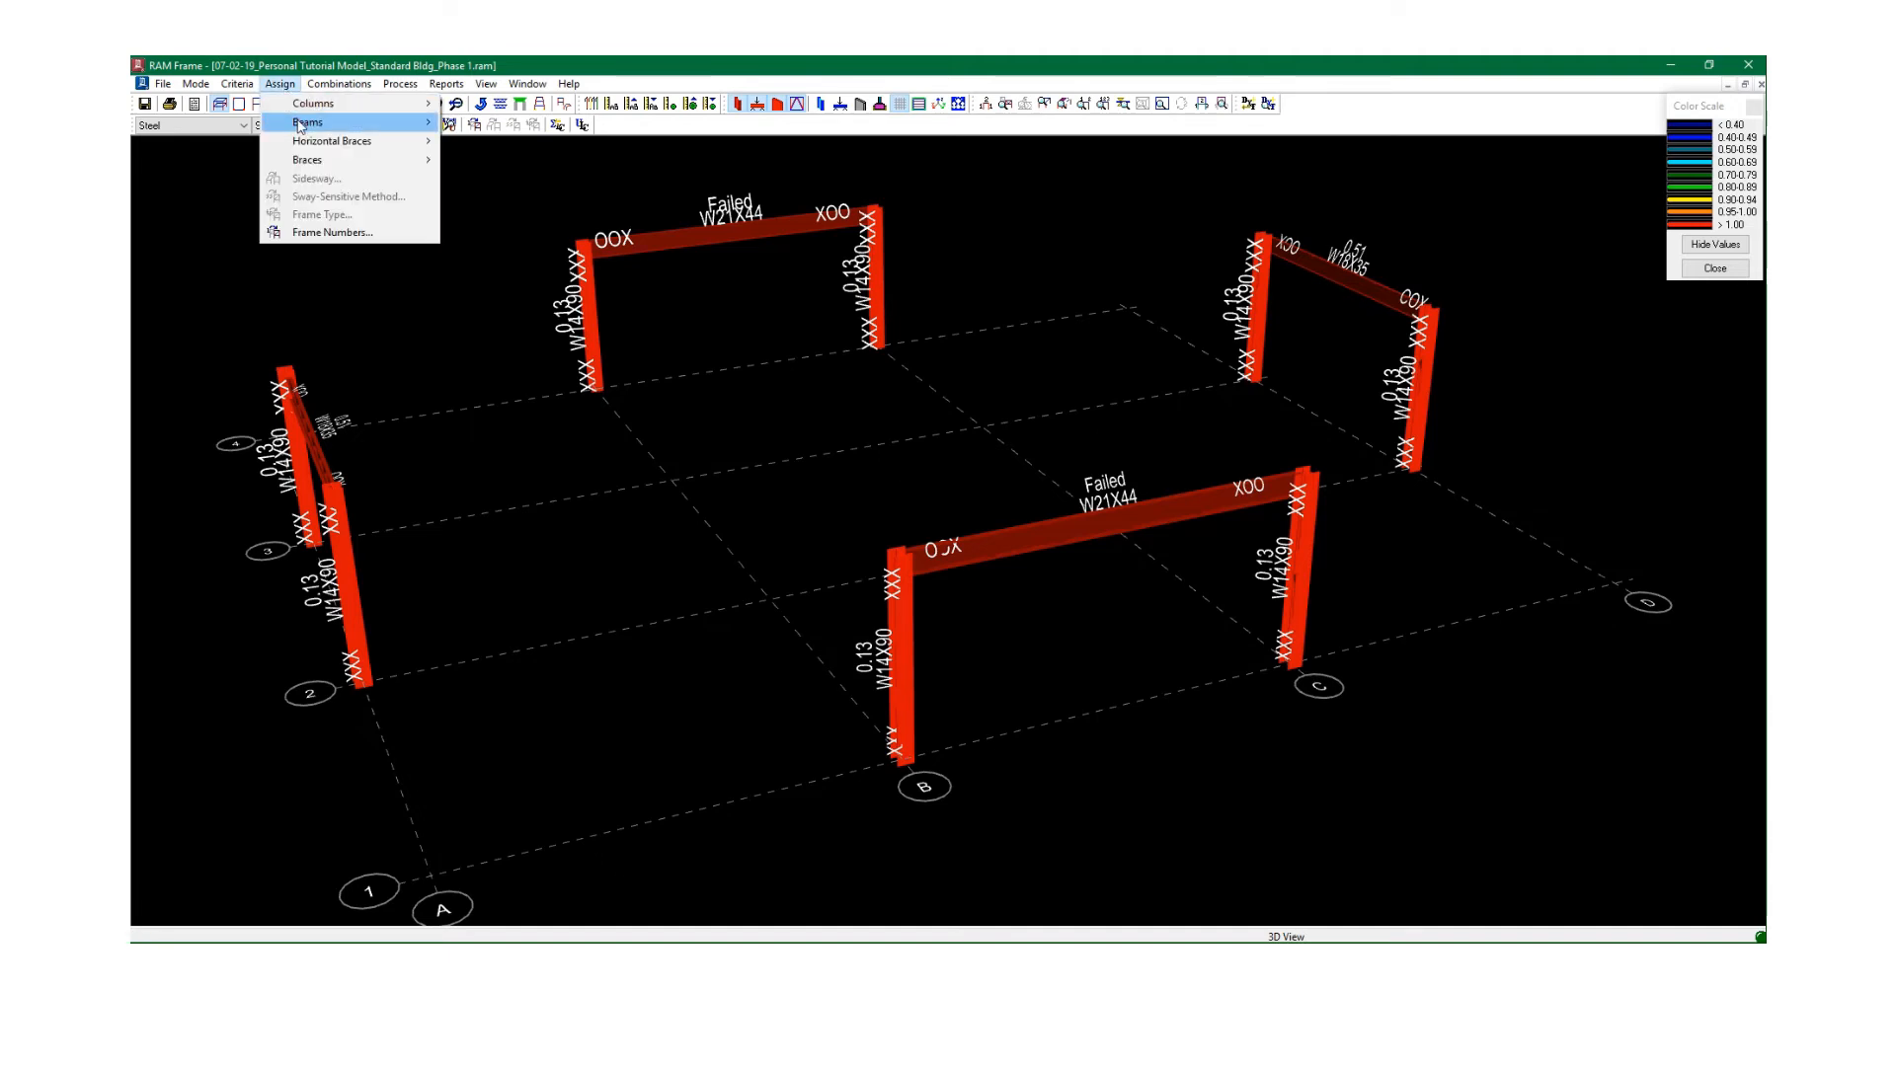
mouse_move(301, 124)
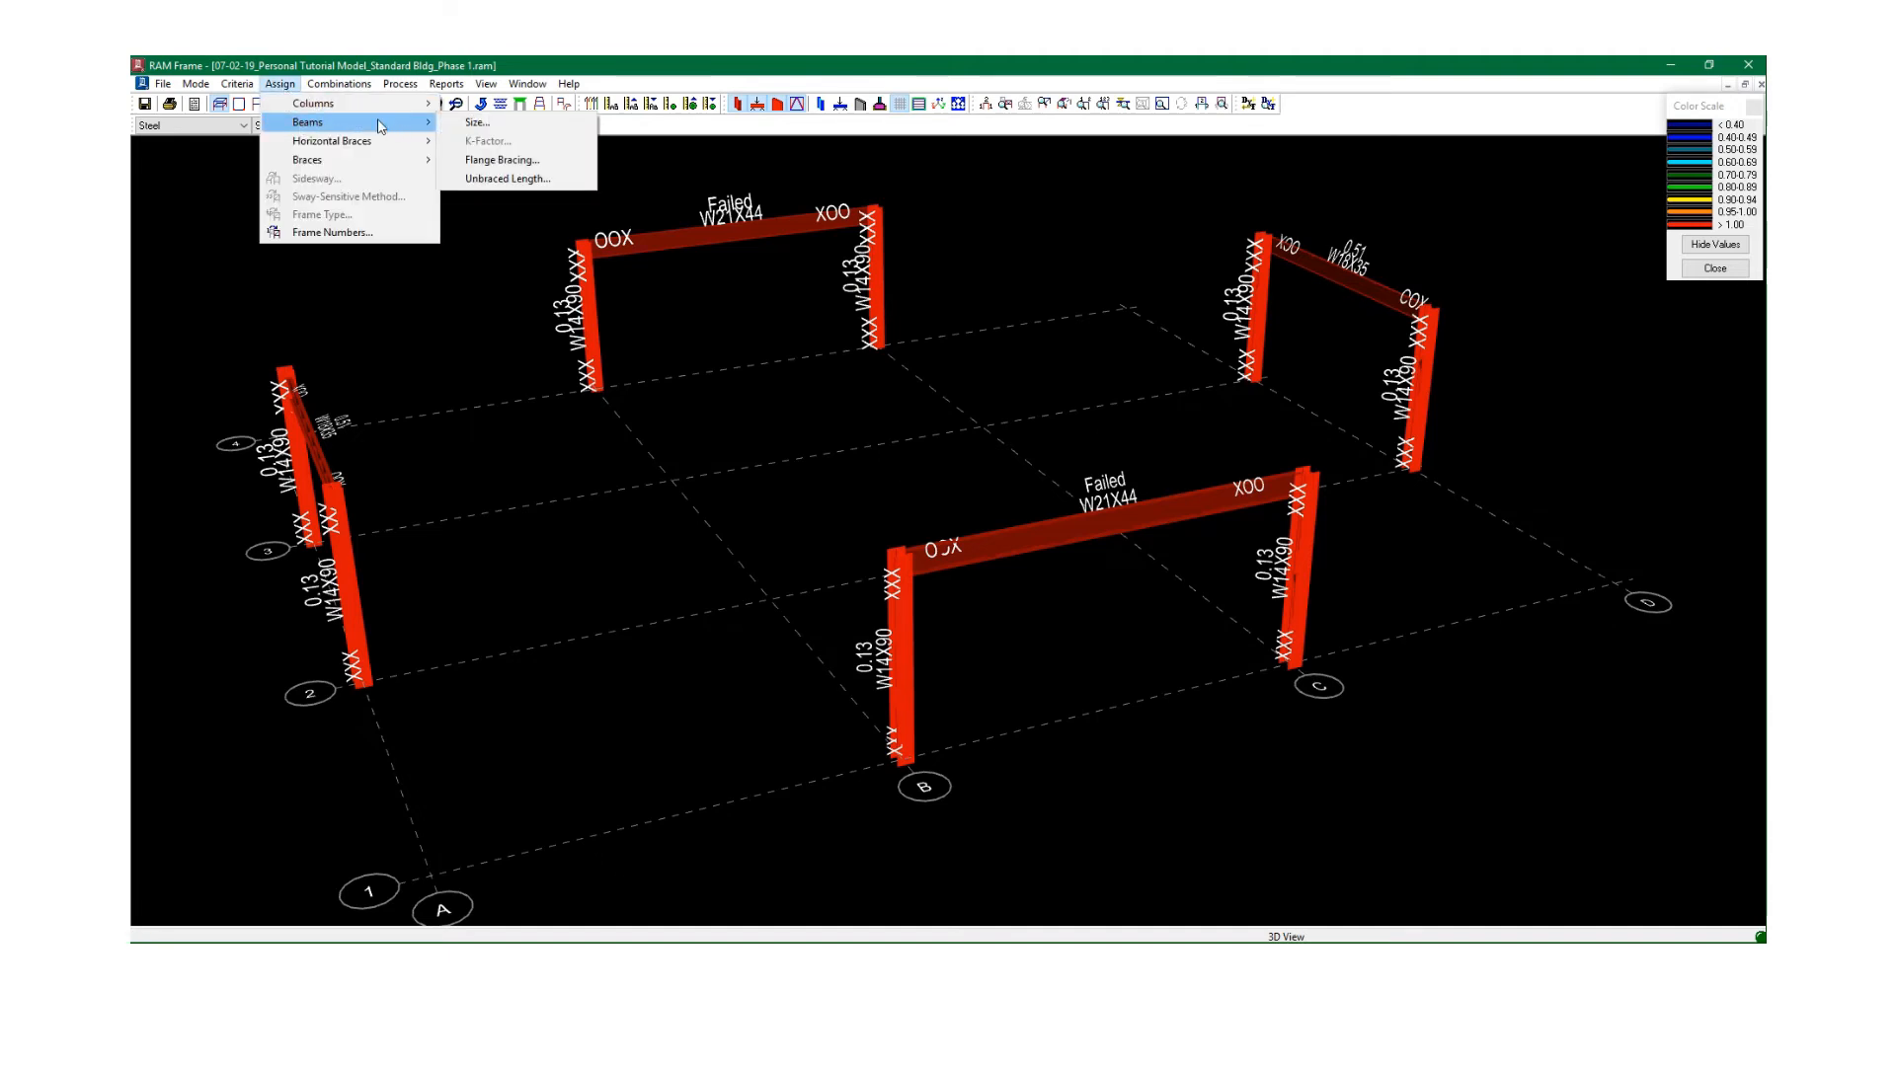
left_click(188, 119)
left_click(178, 128)
left_click(171, 142)
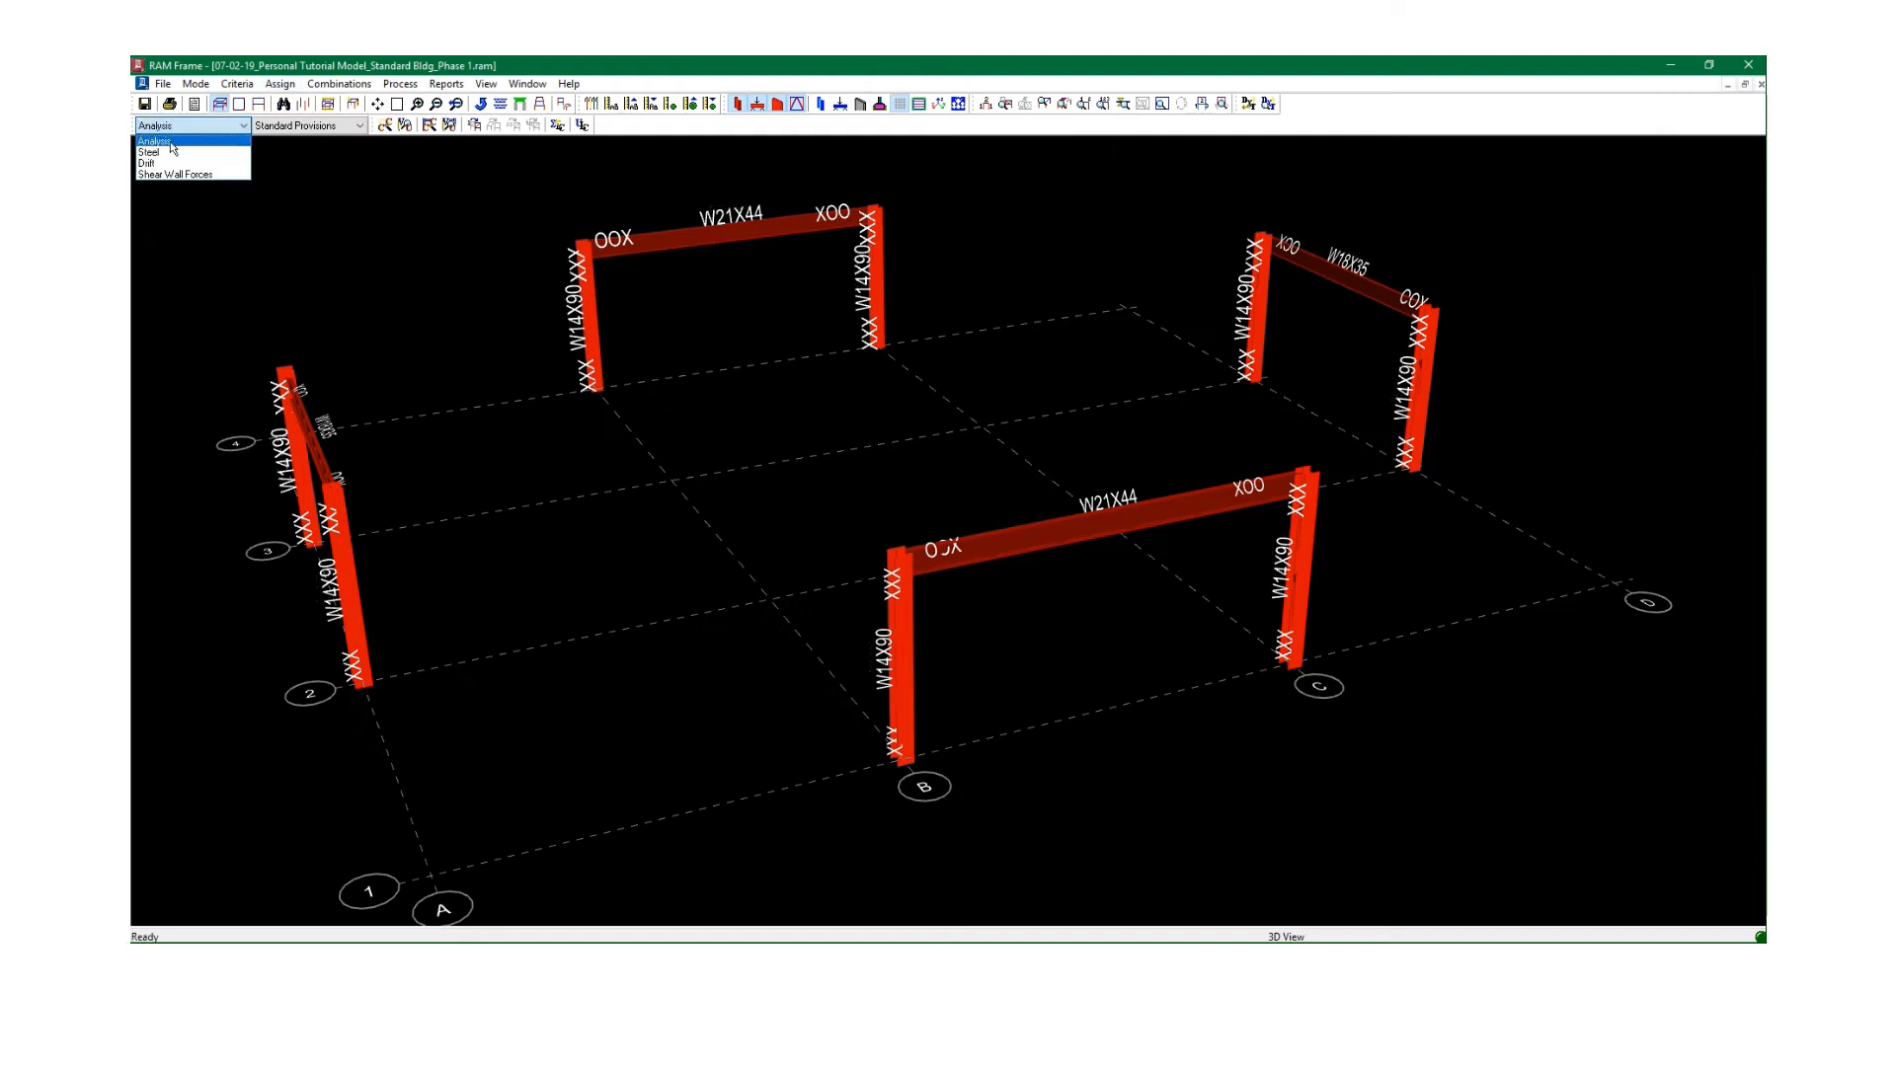
left_click(171, 144)
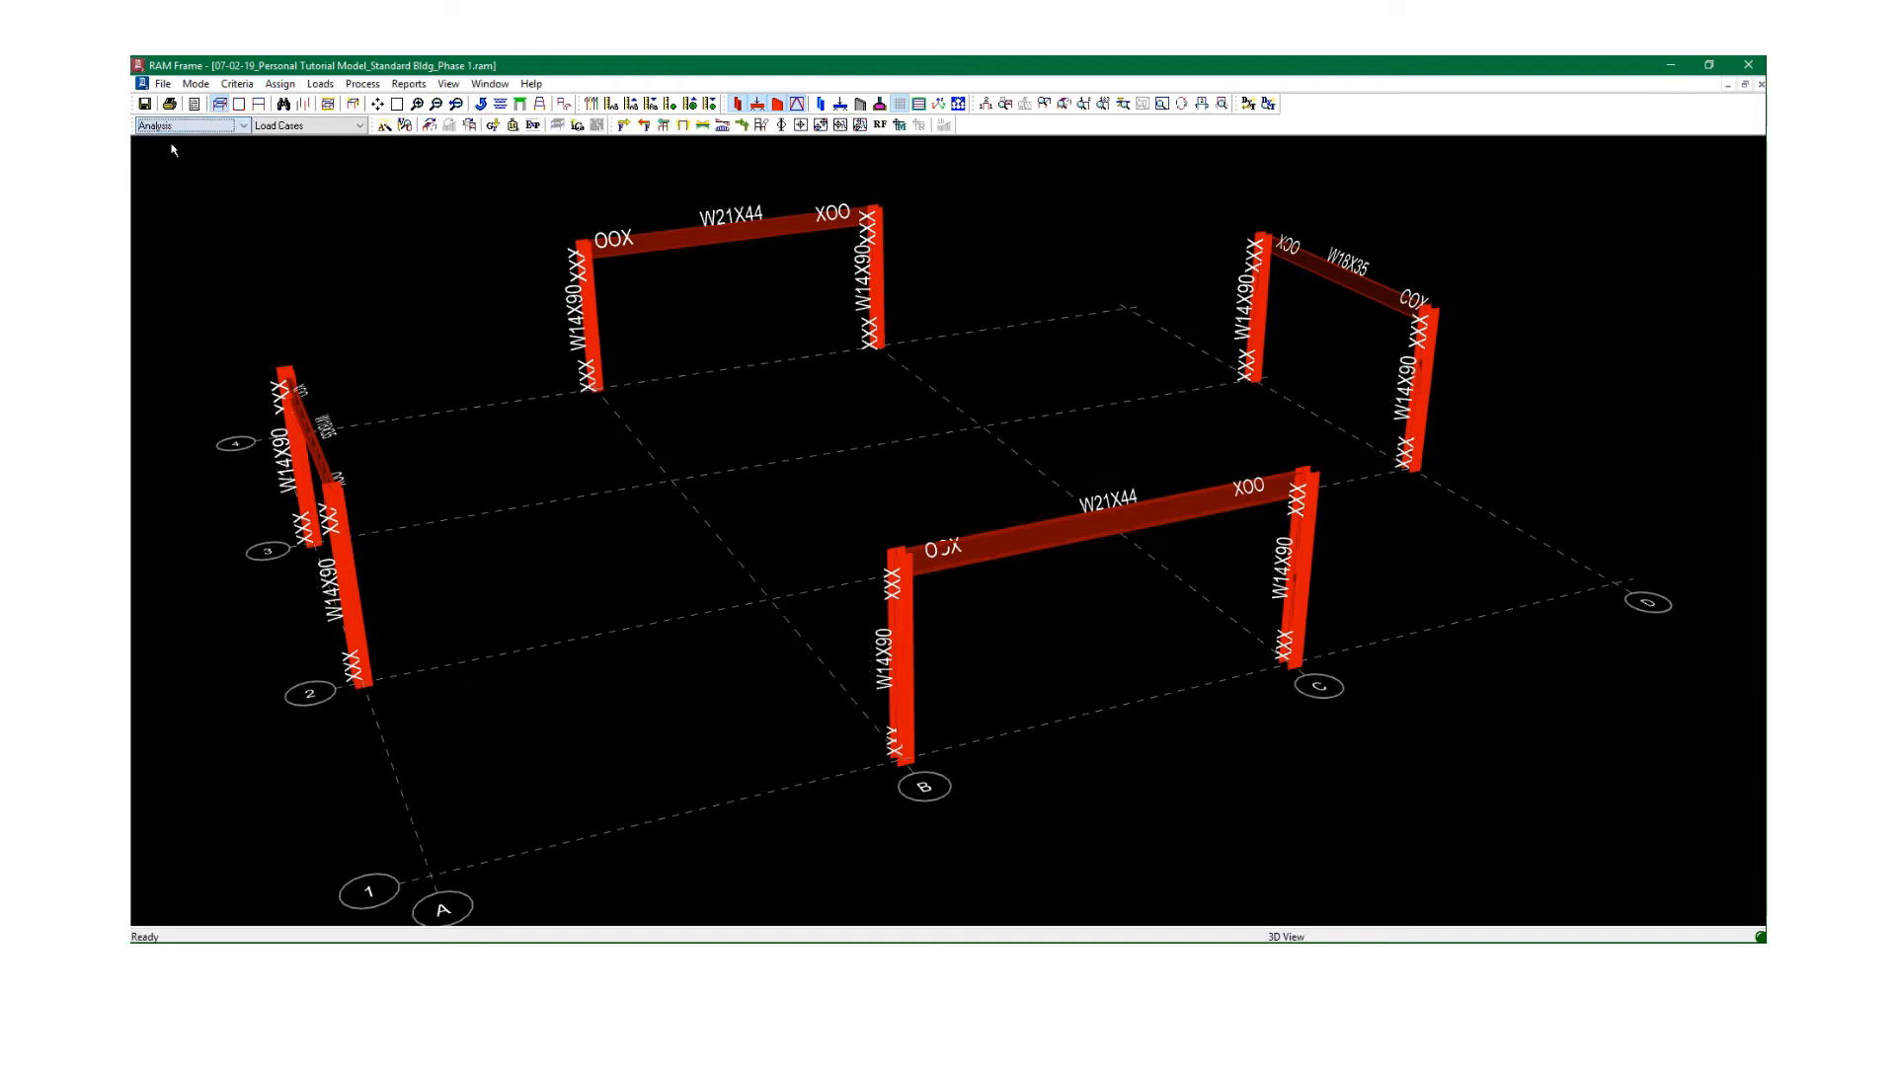
Assign fixed major-axis, minor-axis and torsion fixity at both ends to all frame beams, and save the model.
left_click(279, 84)
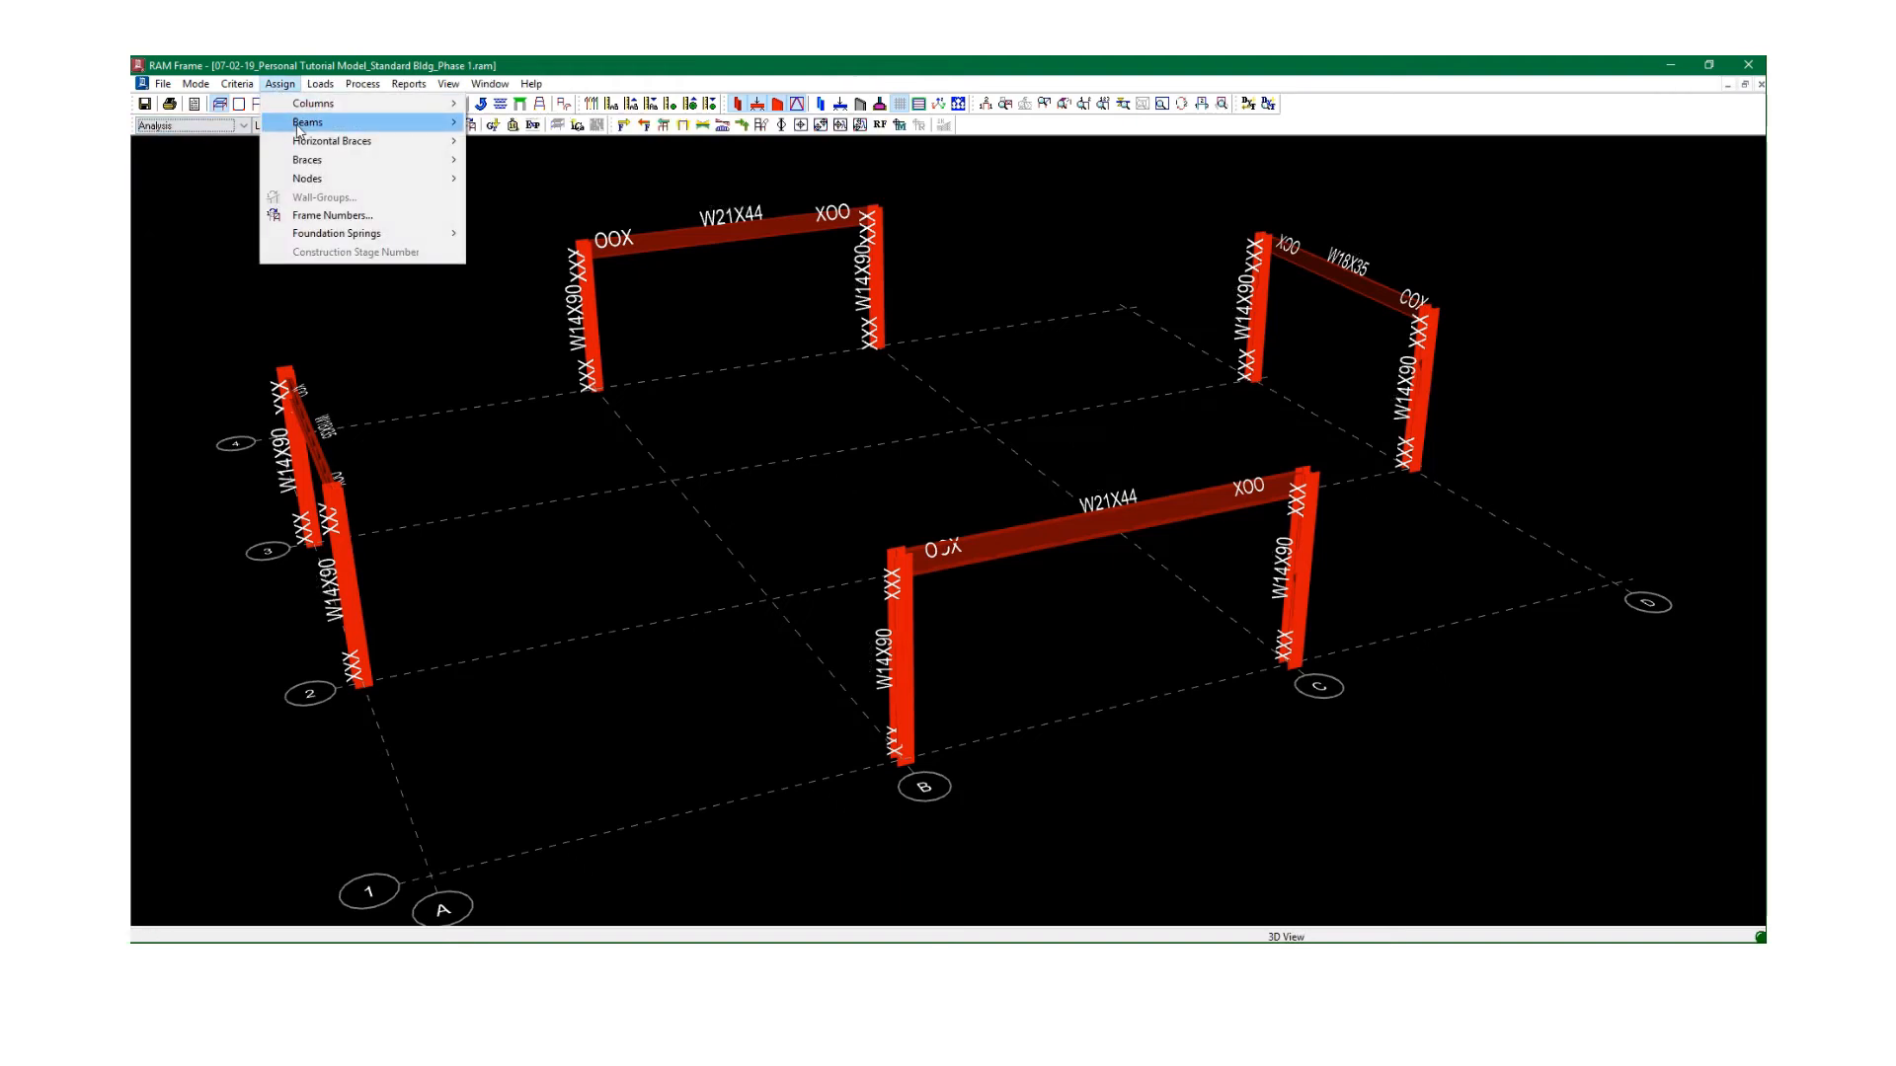
mouse_move(447, 126)
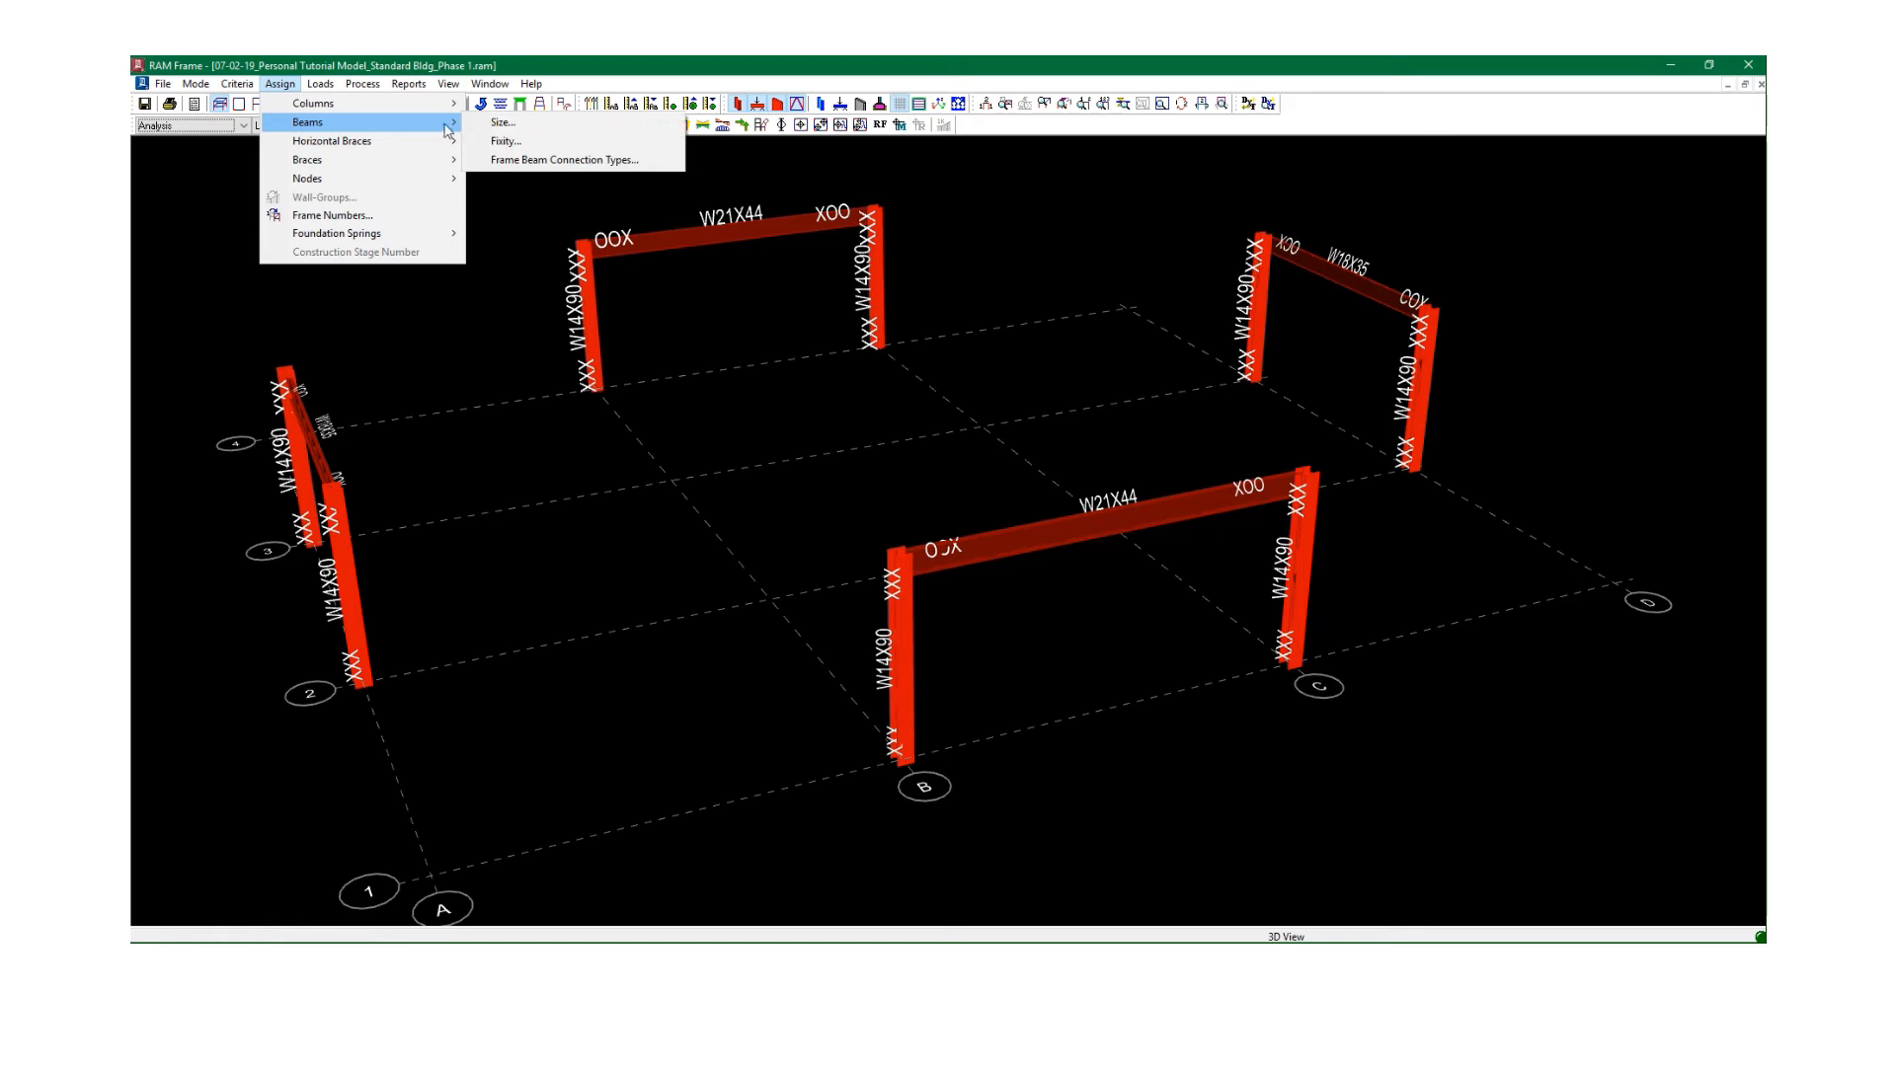
left_click(501, 142)
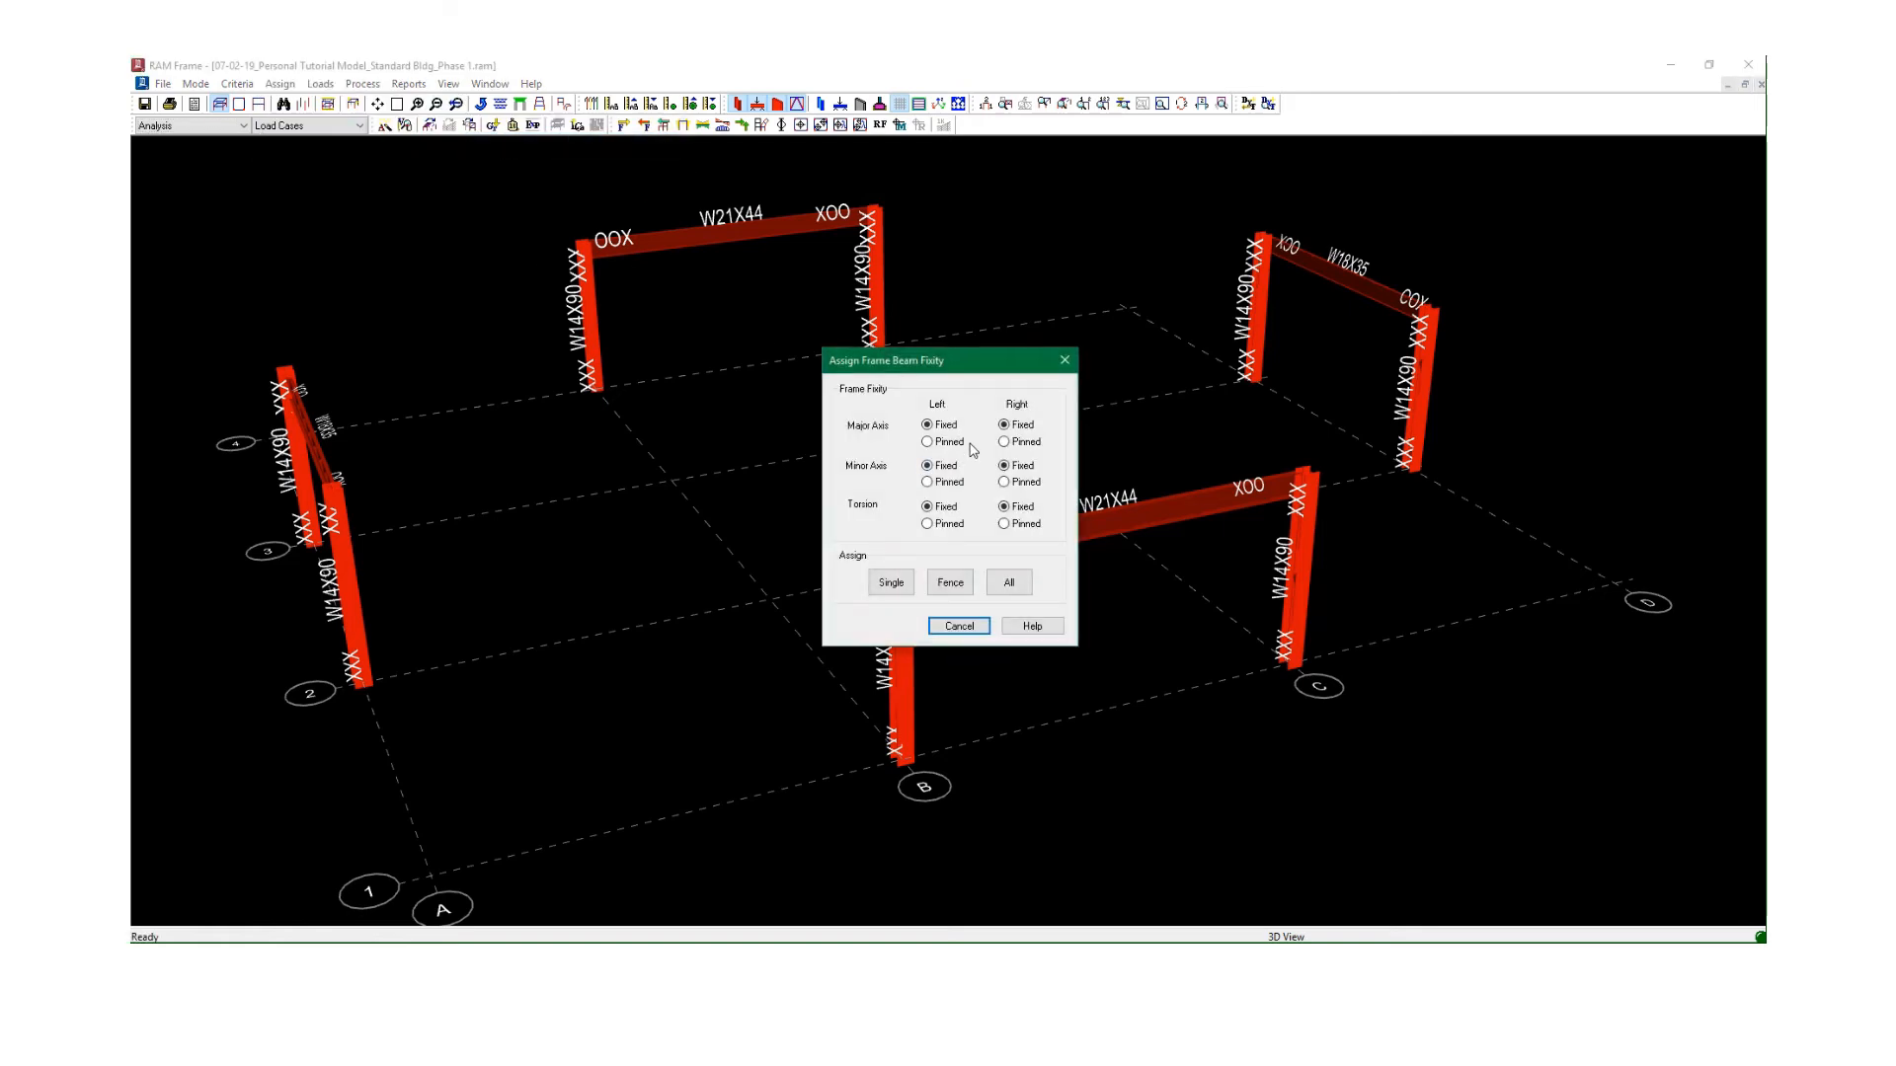
left_click_drag(953, 373, 979, 283)
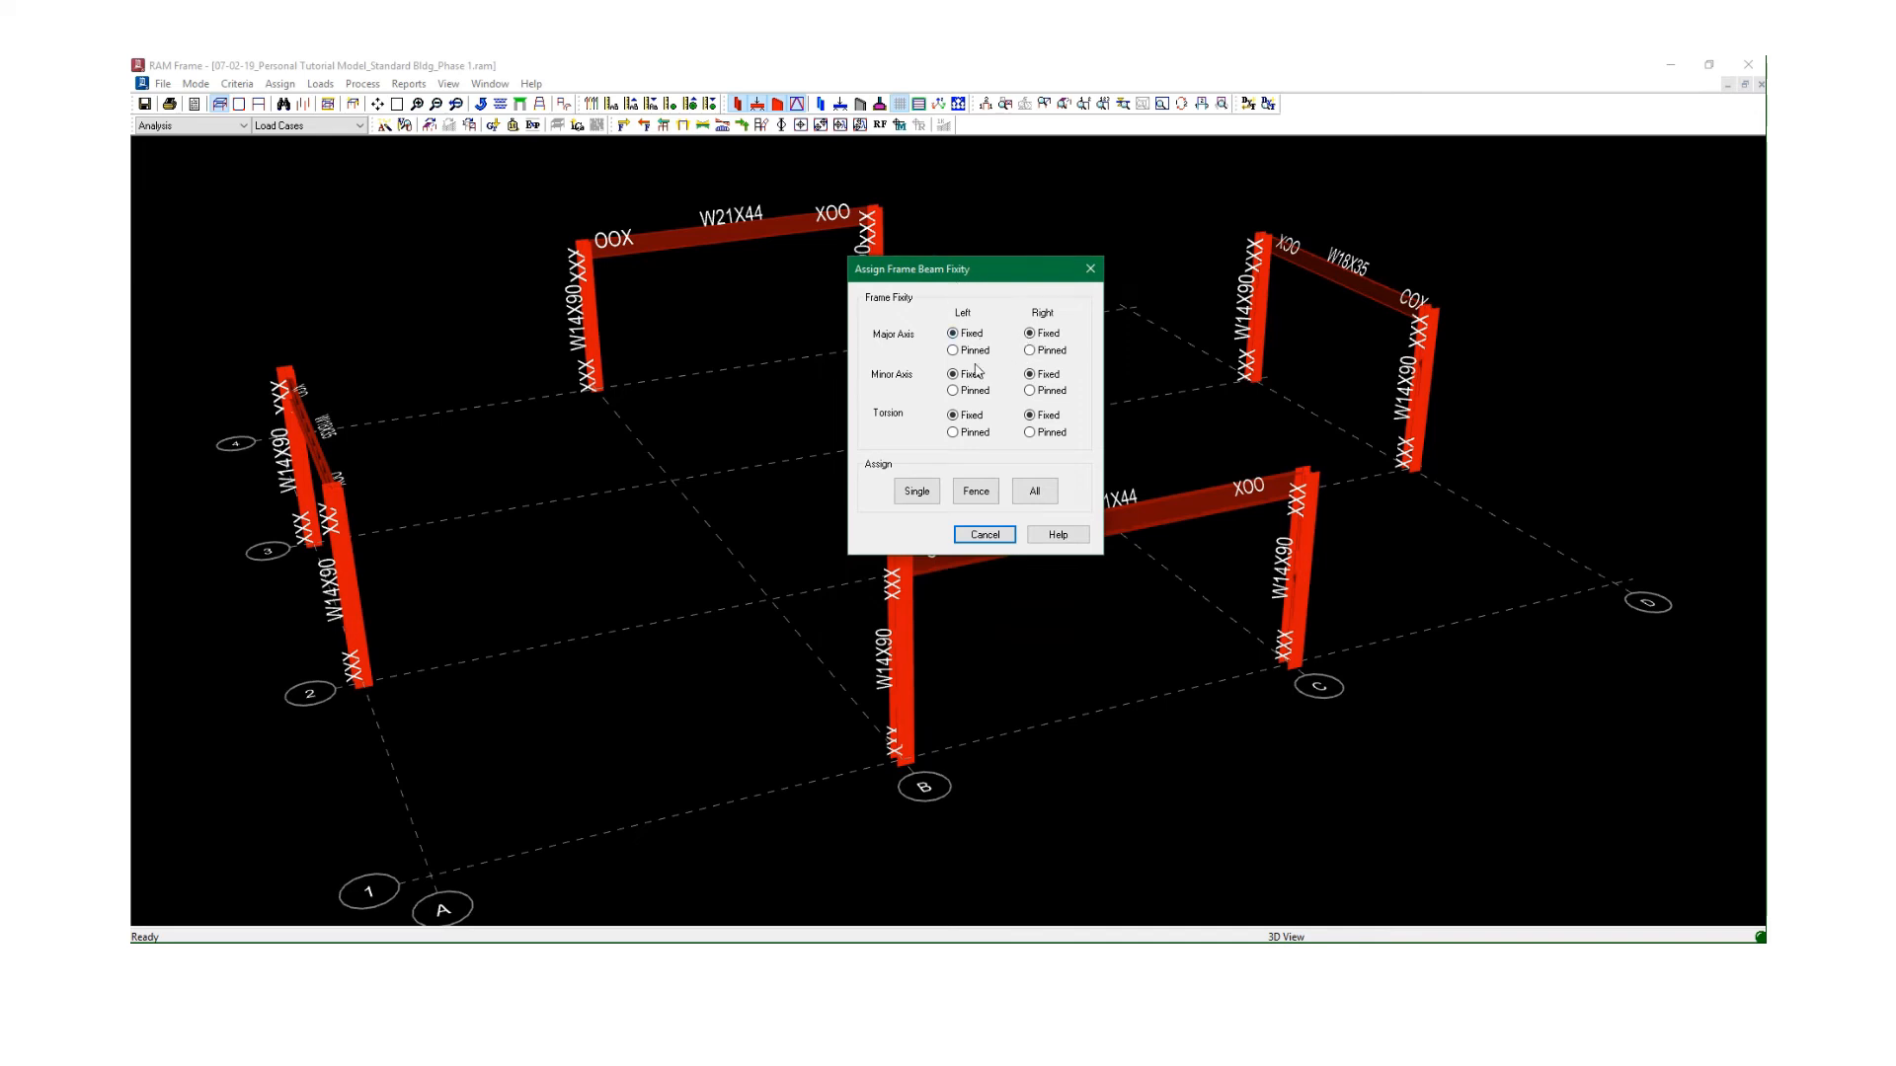
left_click(1035, 496)
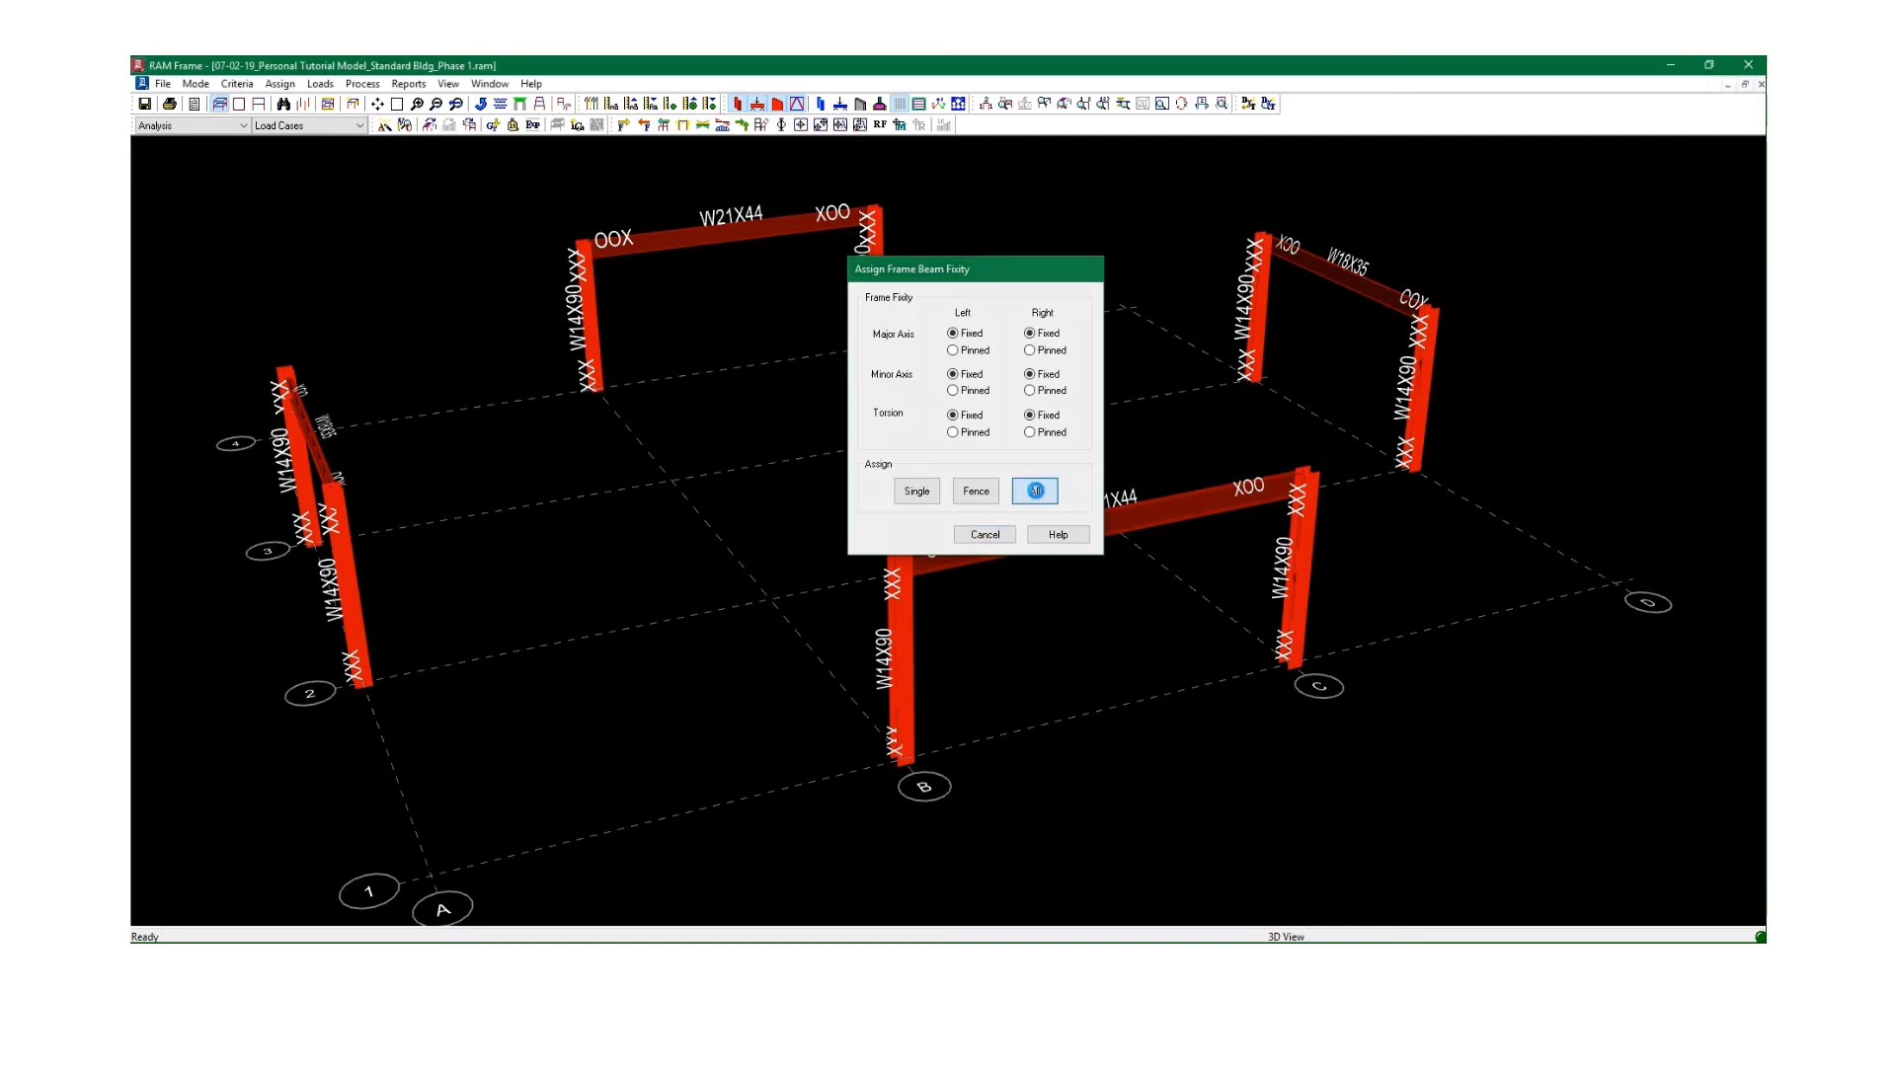
left_click(146, 104)
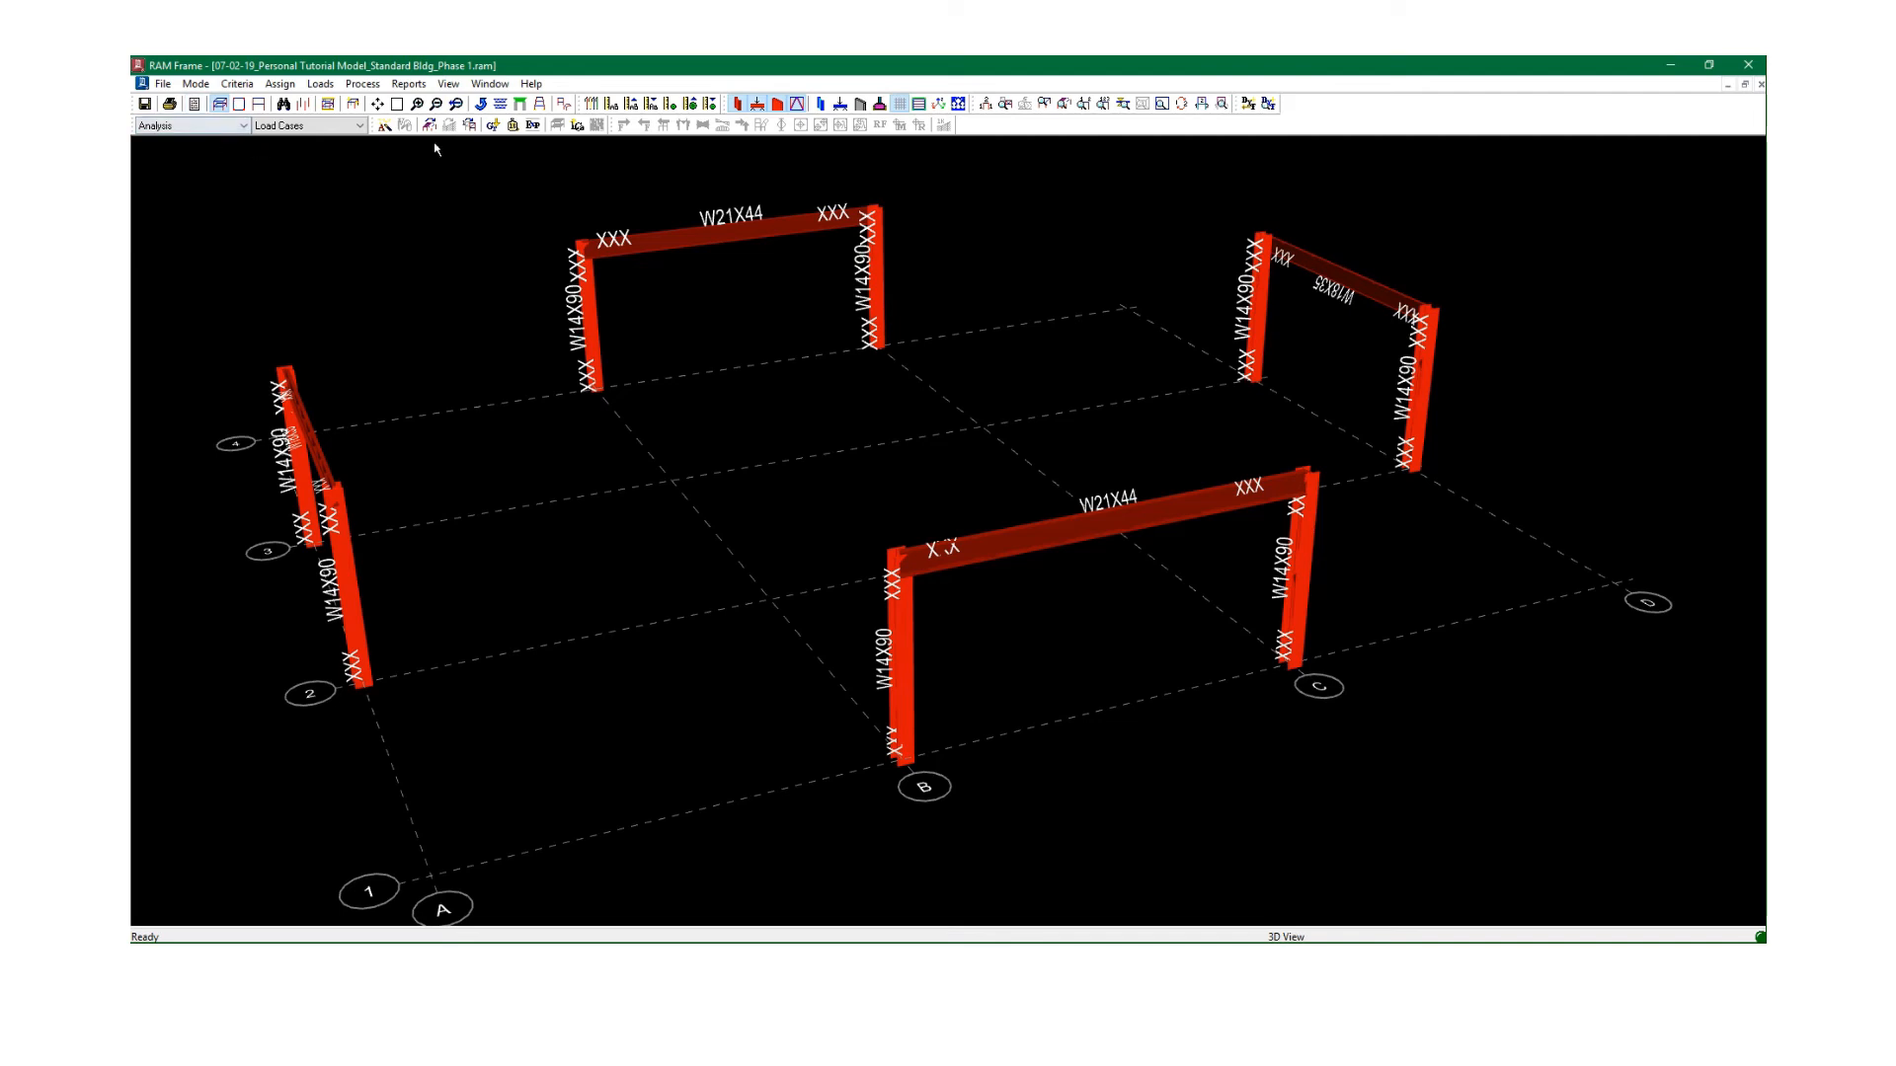
Rerun the building analysis with all load cases selected, including the notional loads.
left_click(386, 125)
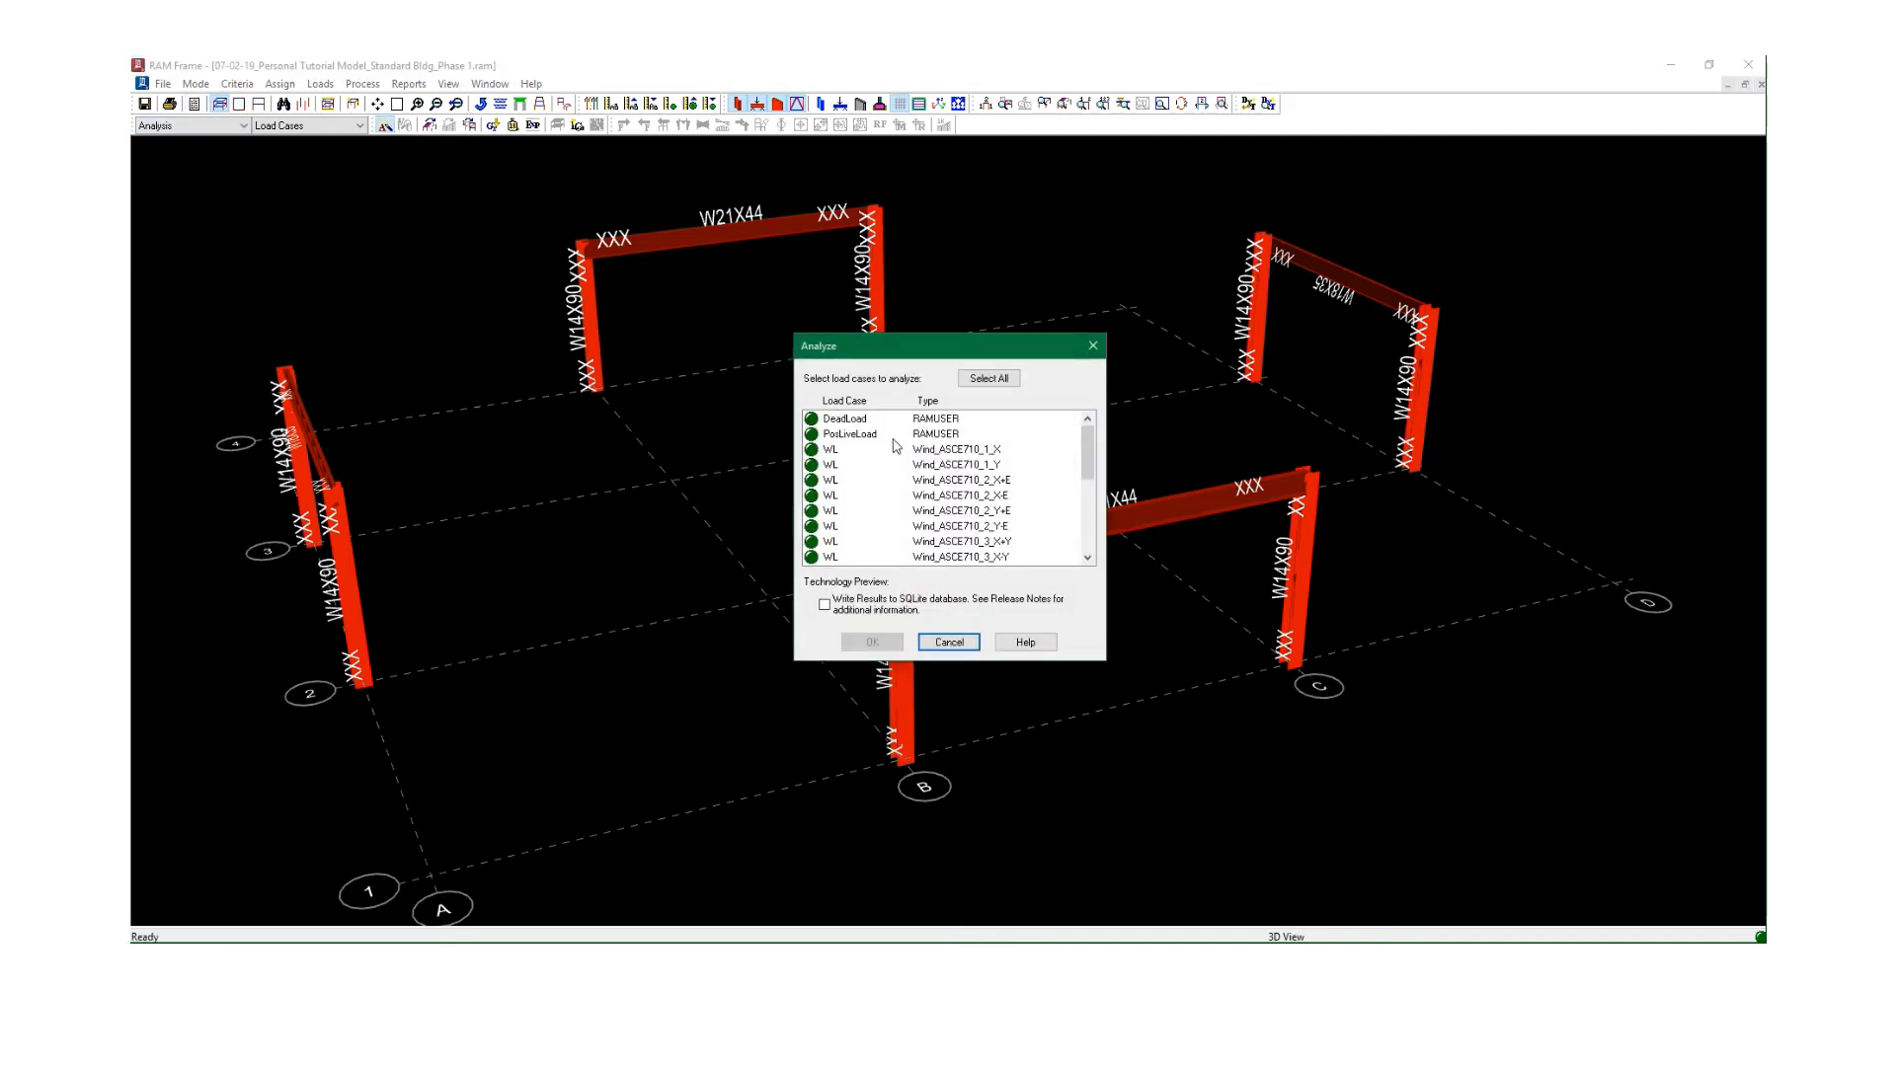
left_click(989, 378)
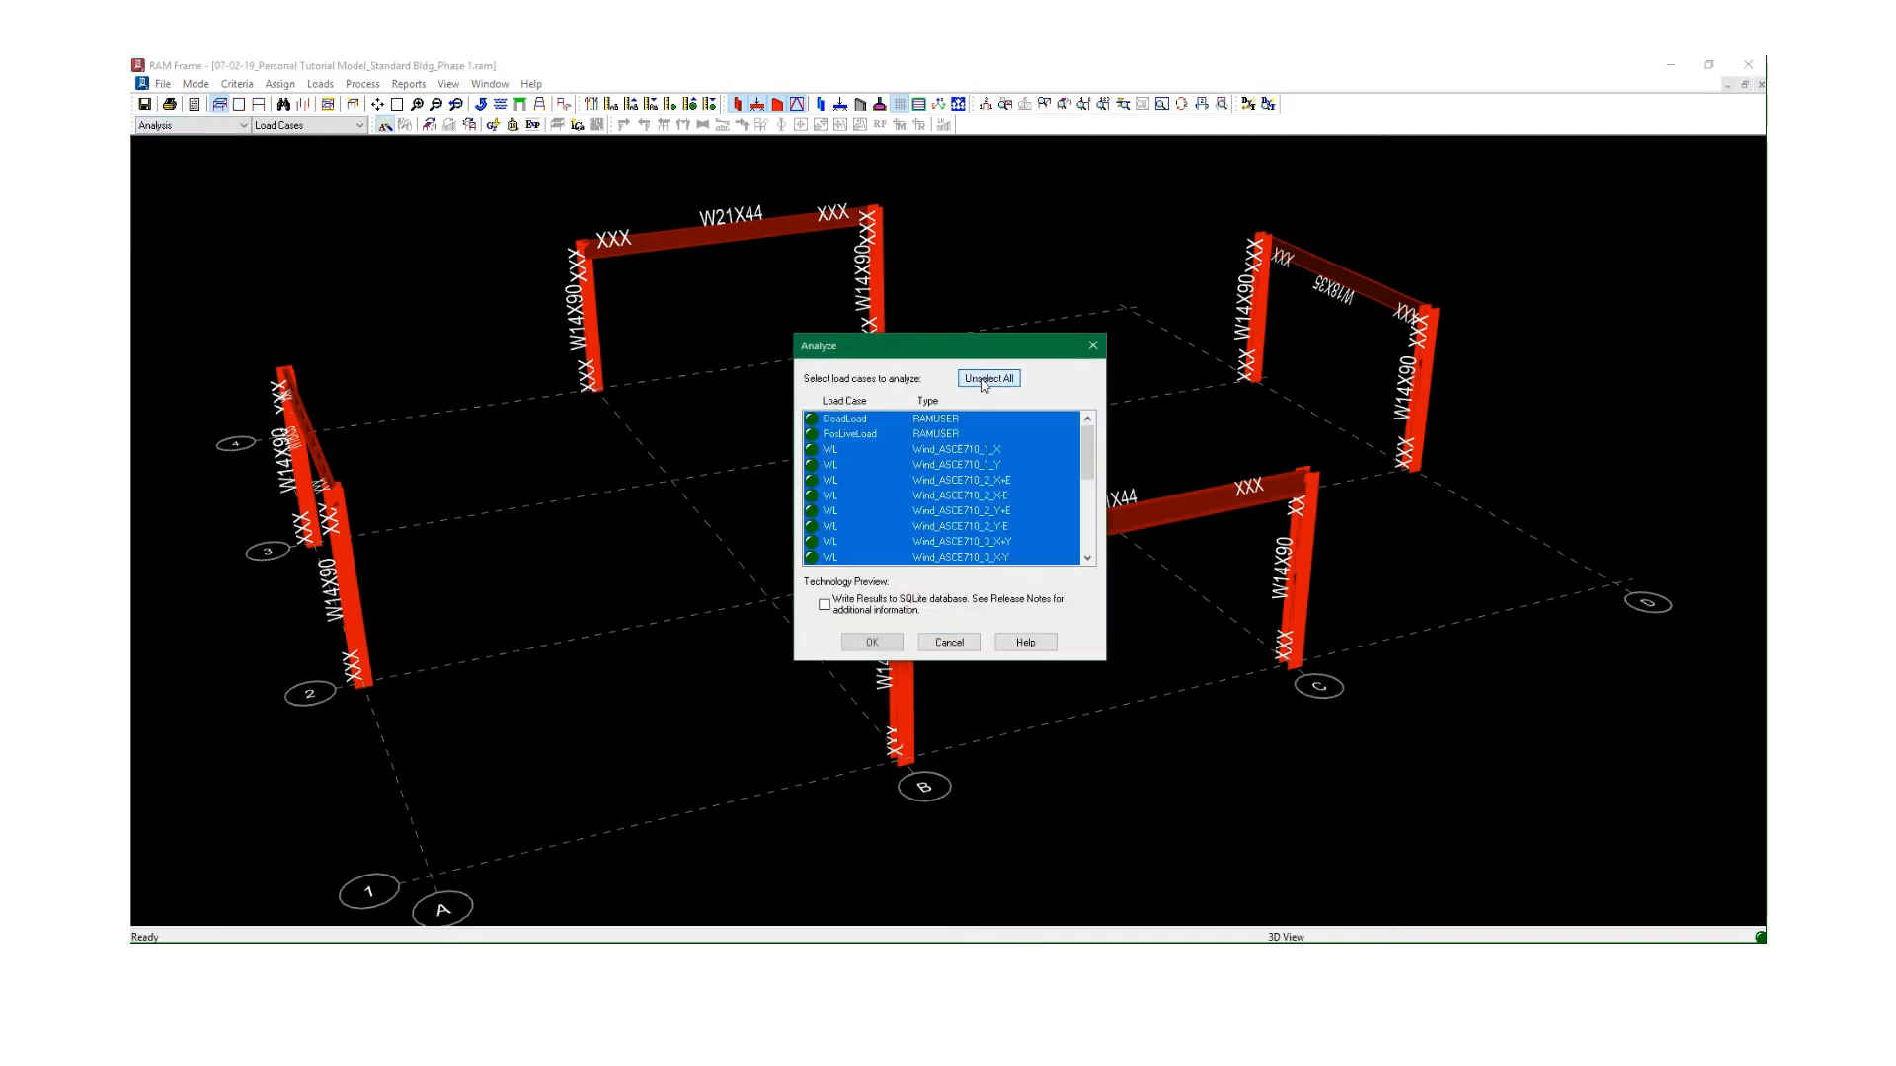
left_click_drag(1088, 447, 1093, 544)
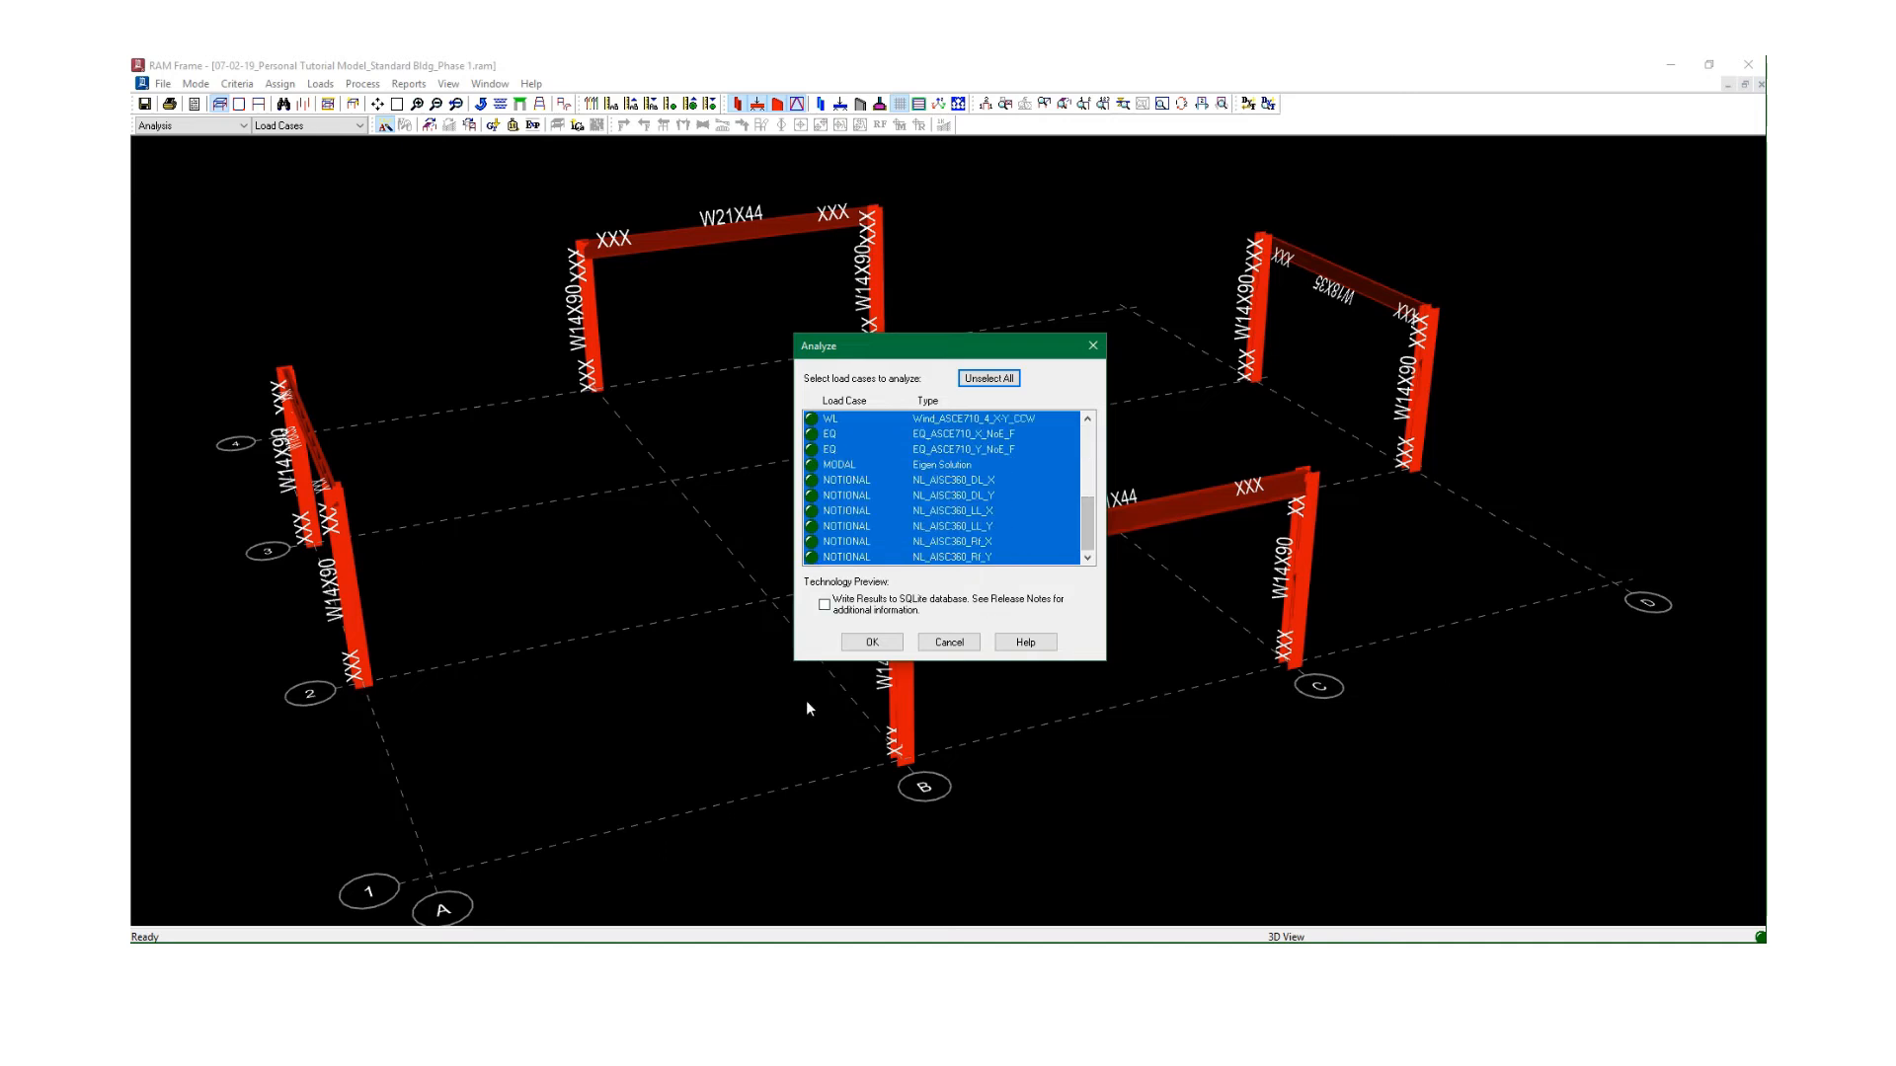
left_click(859, 643)
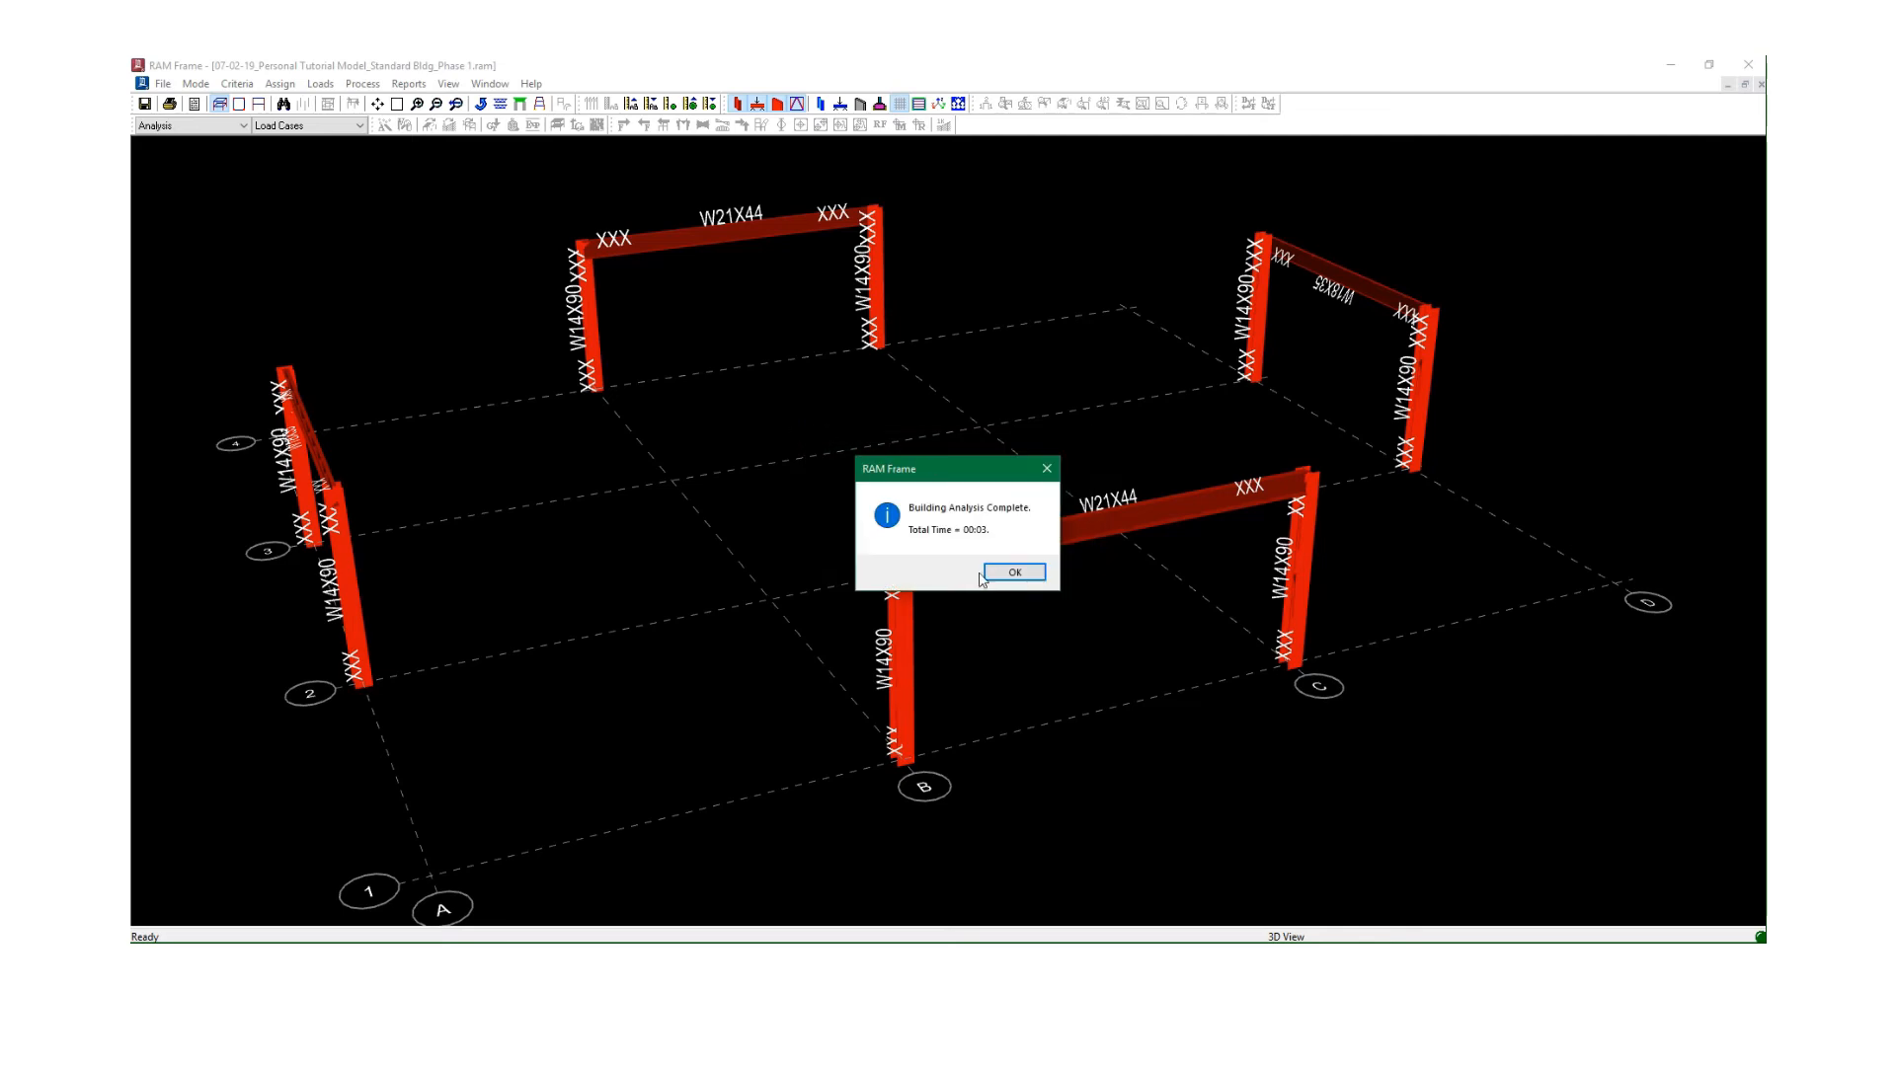
Switch from Analysis to Steel mode, keeping the AISC 360-10 ASD code and the existing IBC 2015 / ASCE 7-10 ASD load combinations.
left_click(1014, 573)
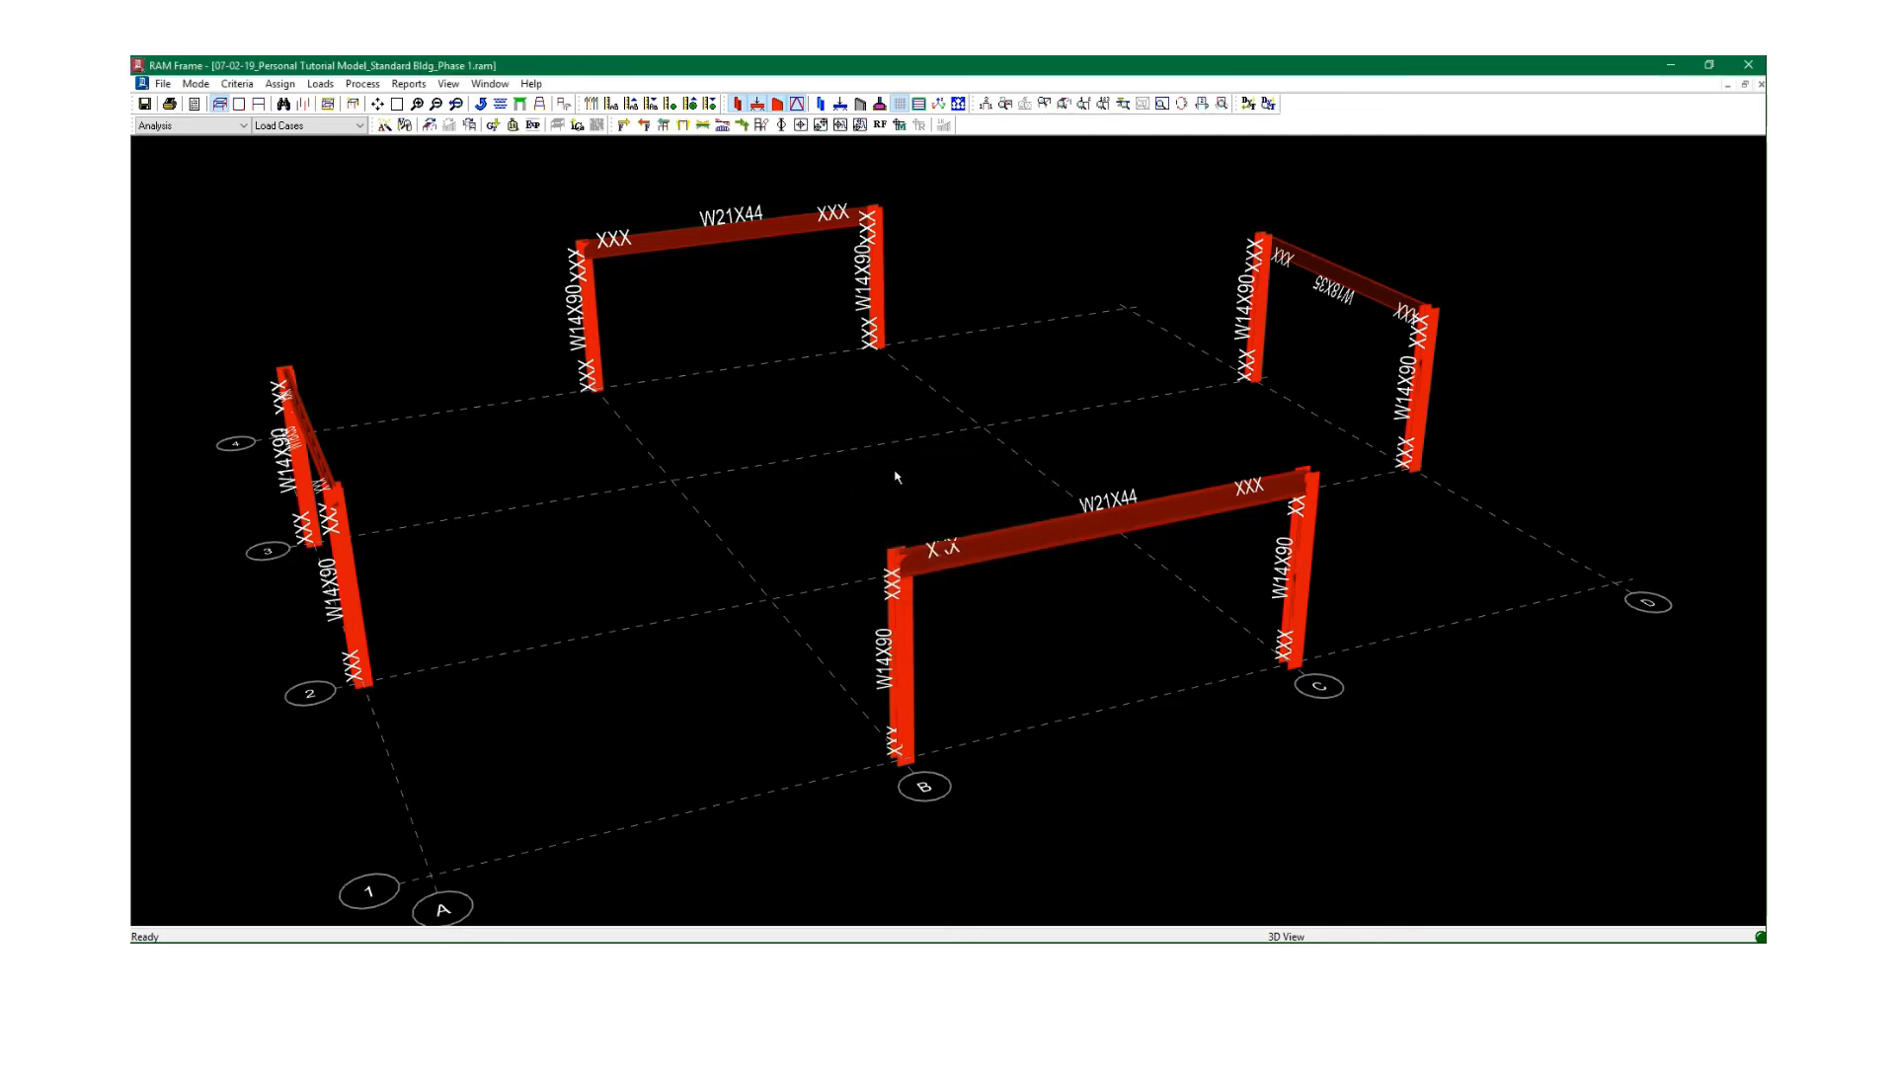
left_click(217, 126)
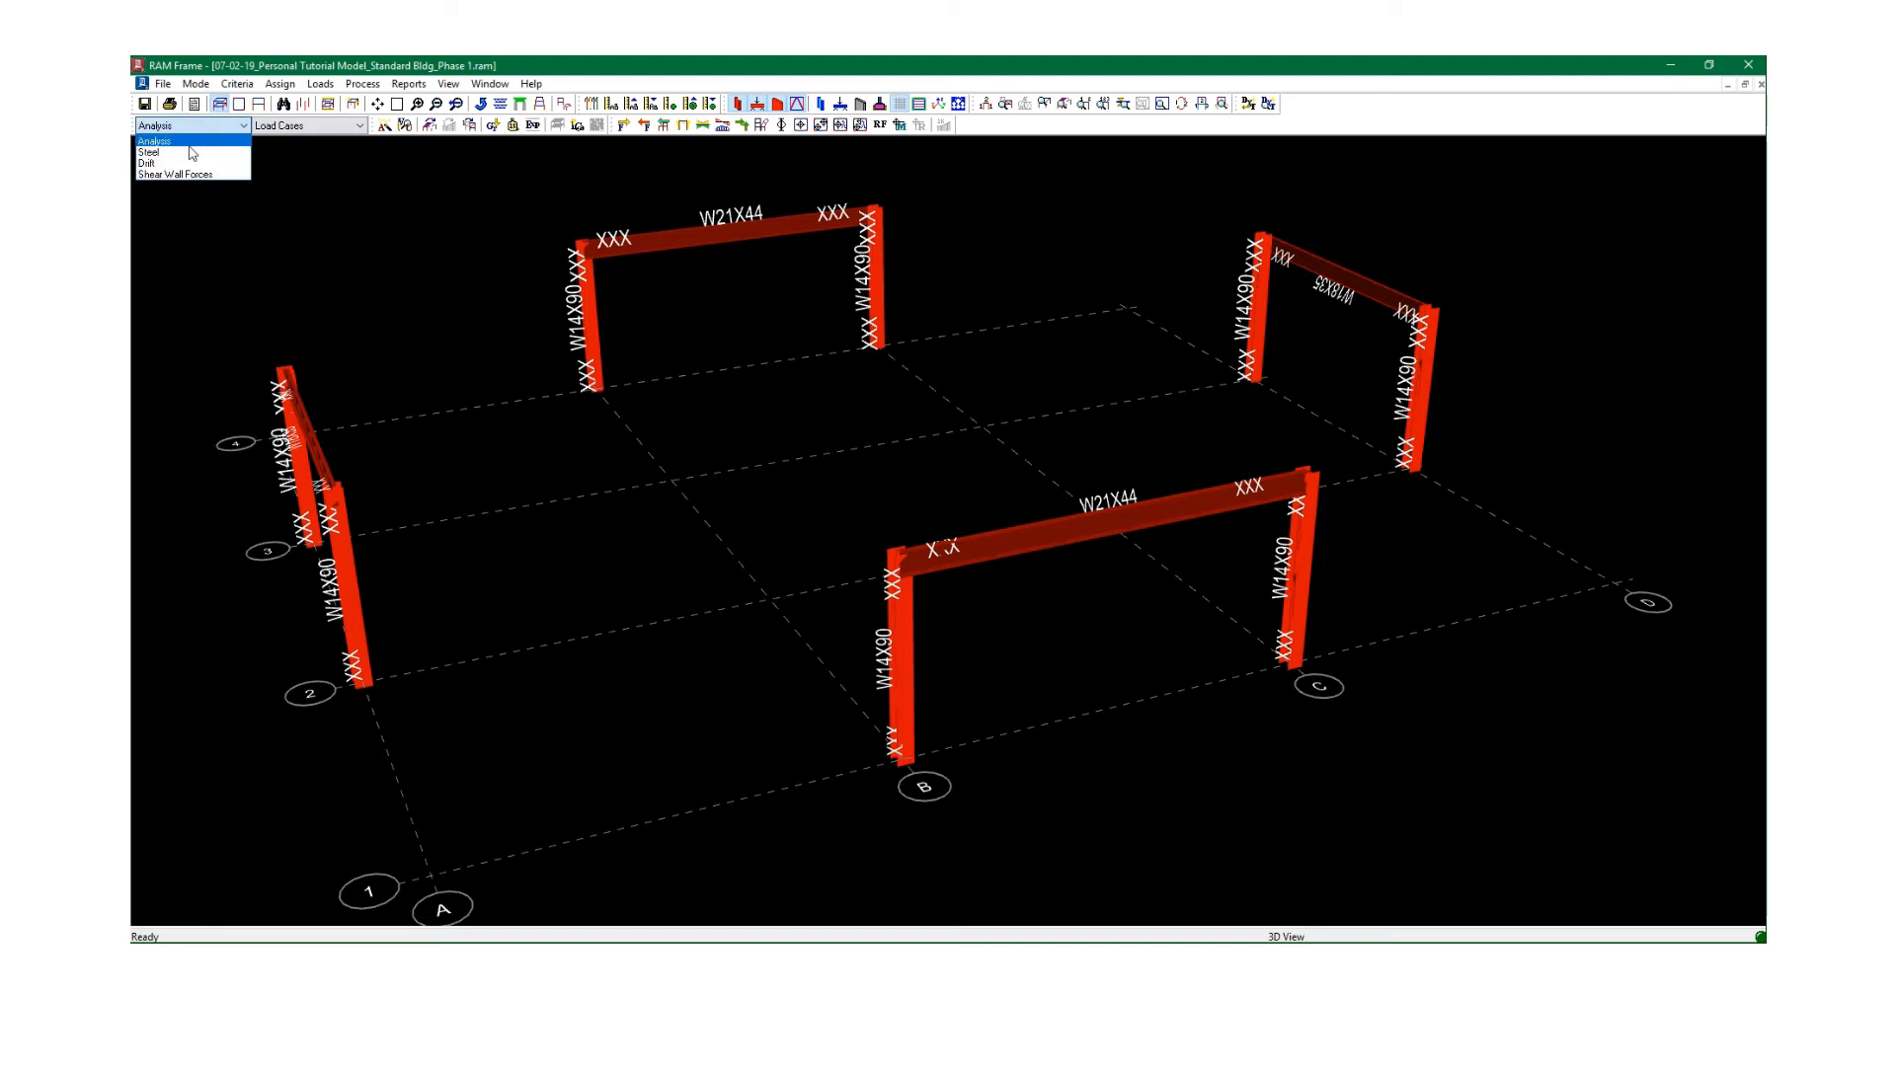
left_click(187, 153)
left_click(183, 153)
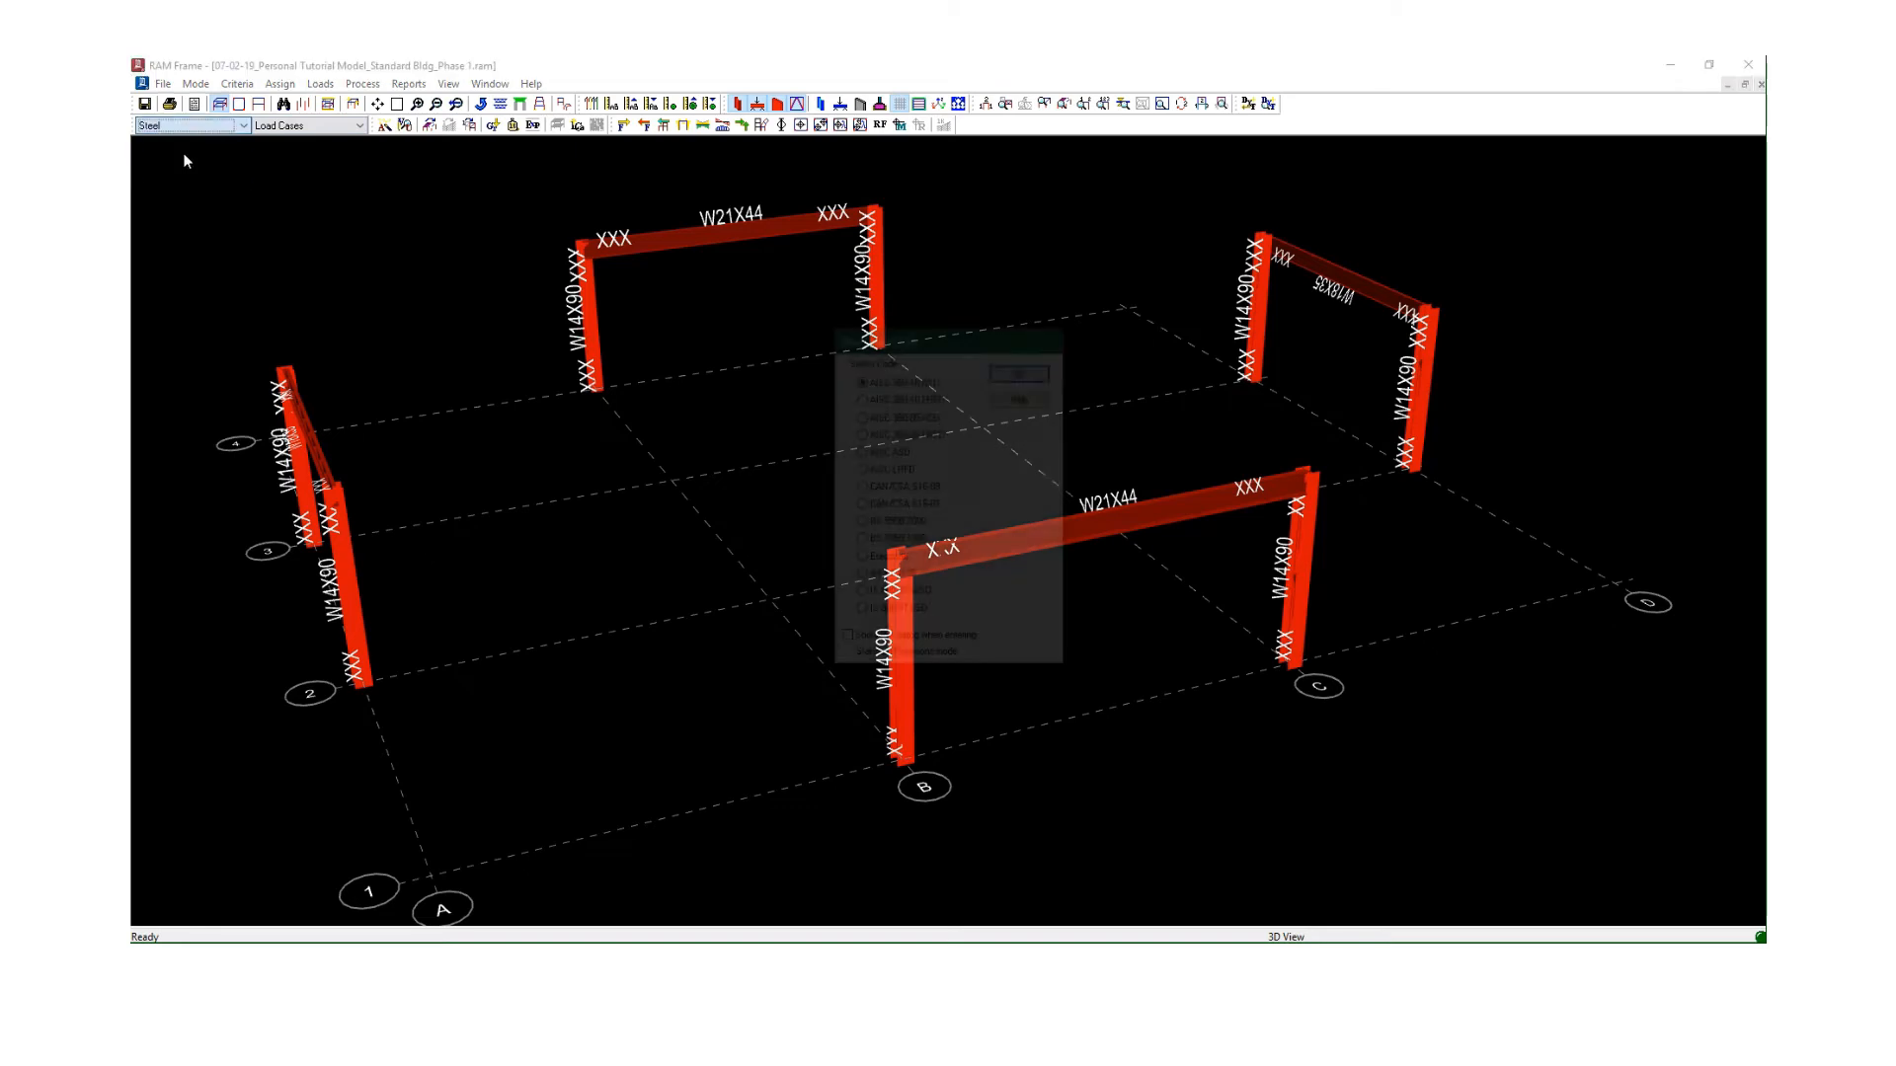
left_click(1023, 373)
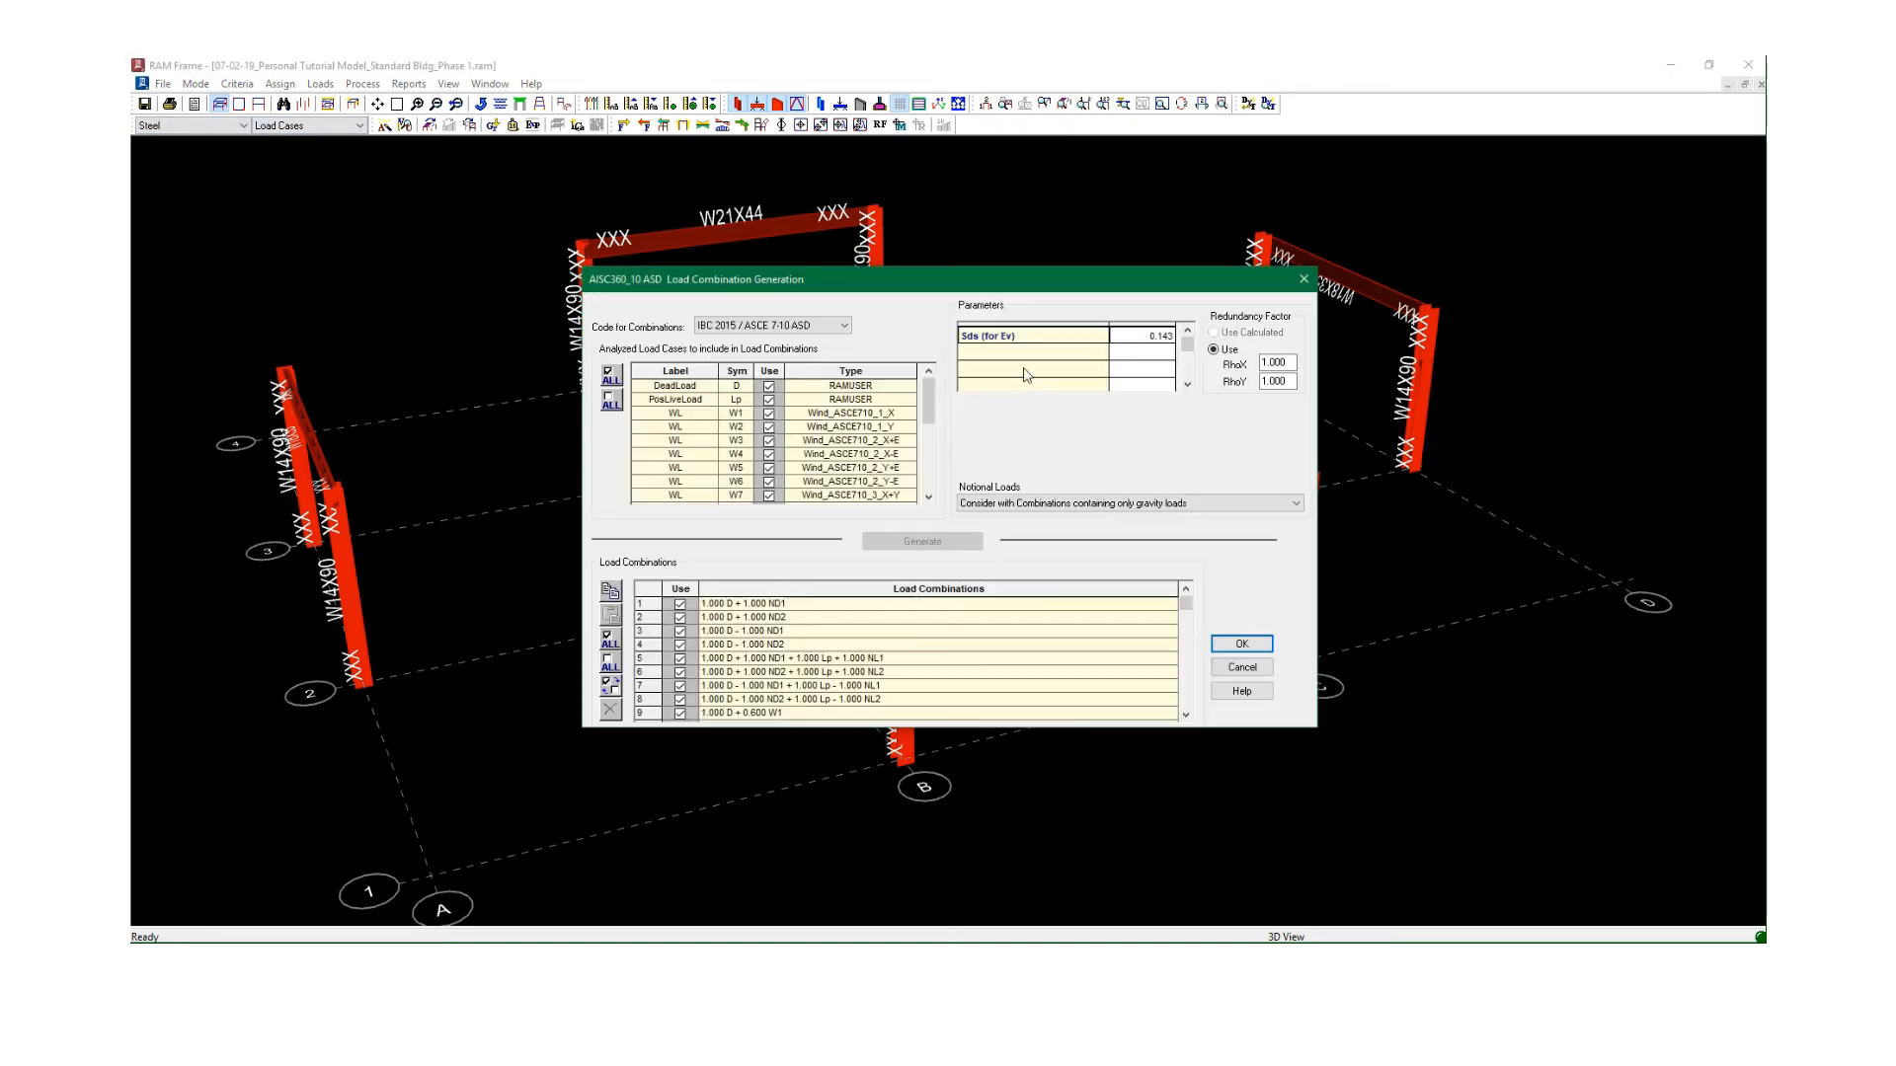
left_click(1239, 643)
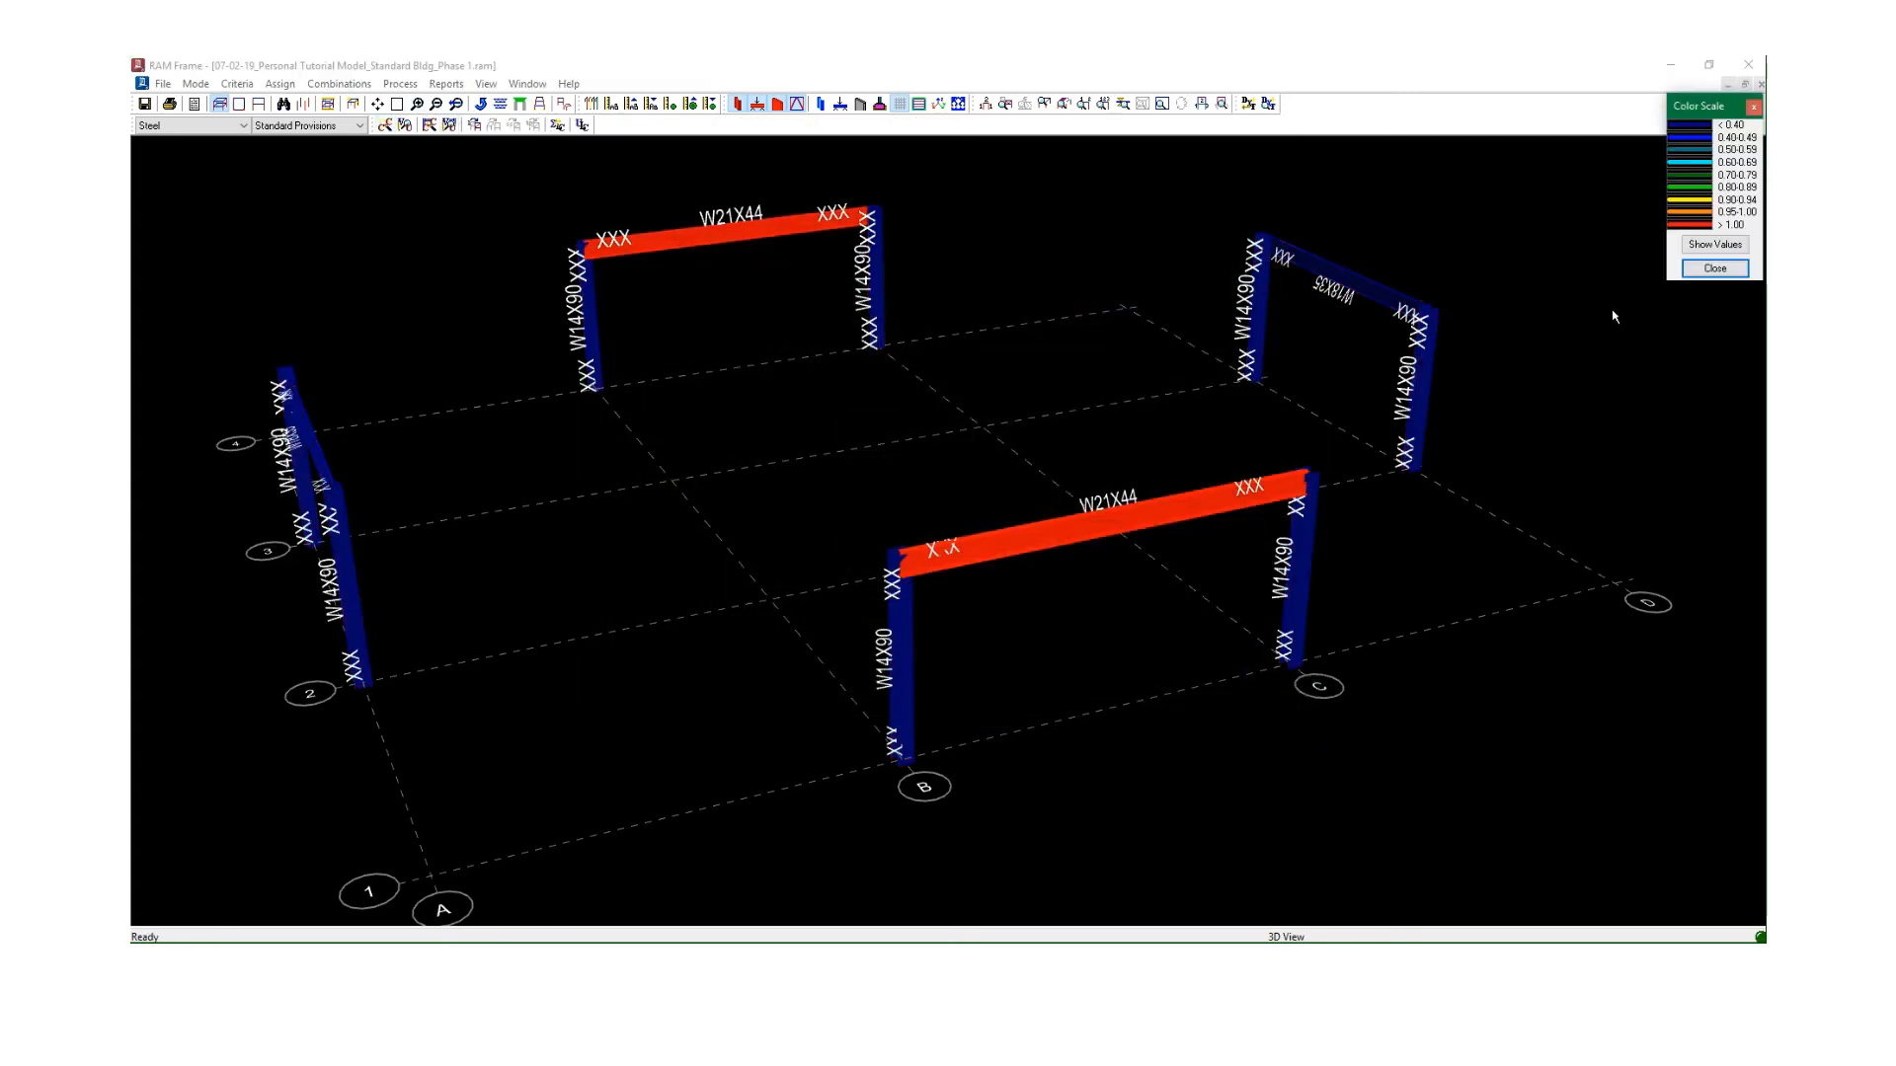
Show the code check values on the color-coded frame members and examine the beams and columns of all four frames.
left_click(1715, 244)
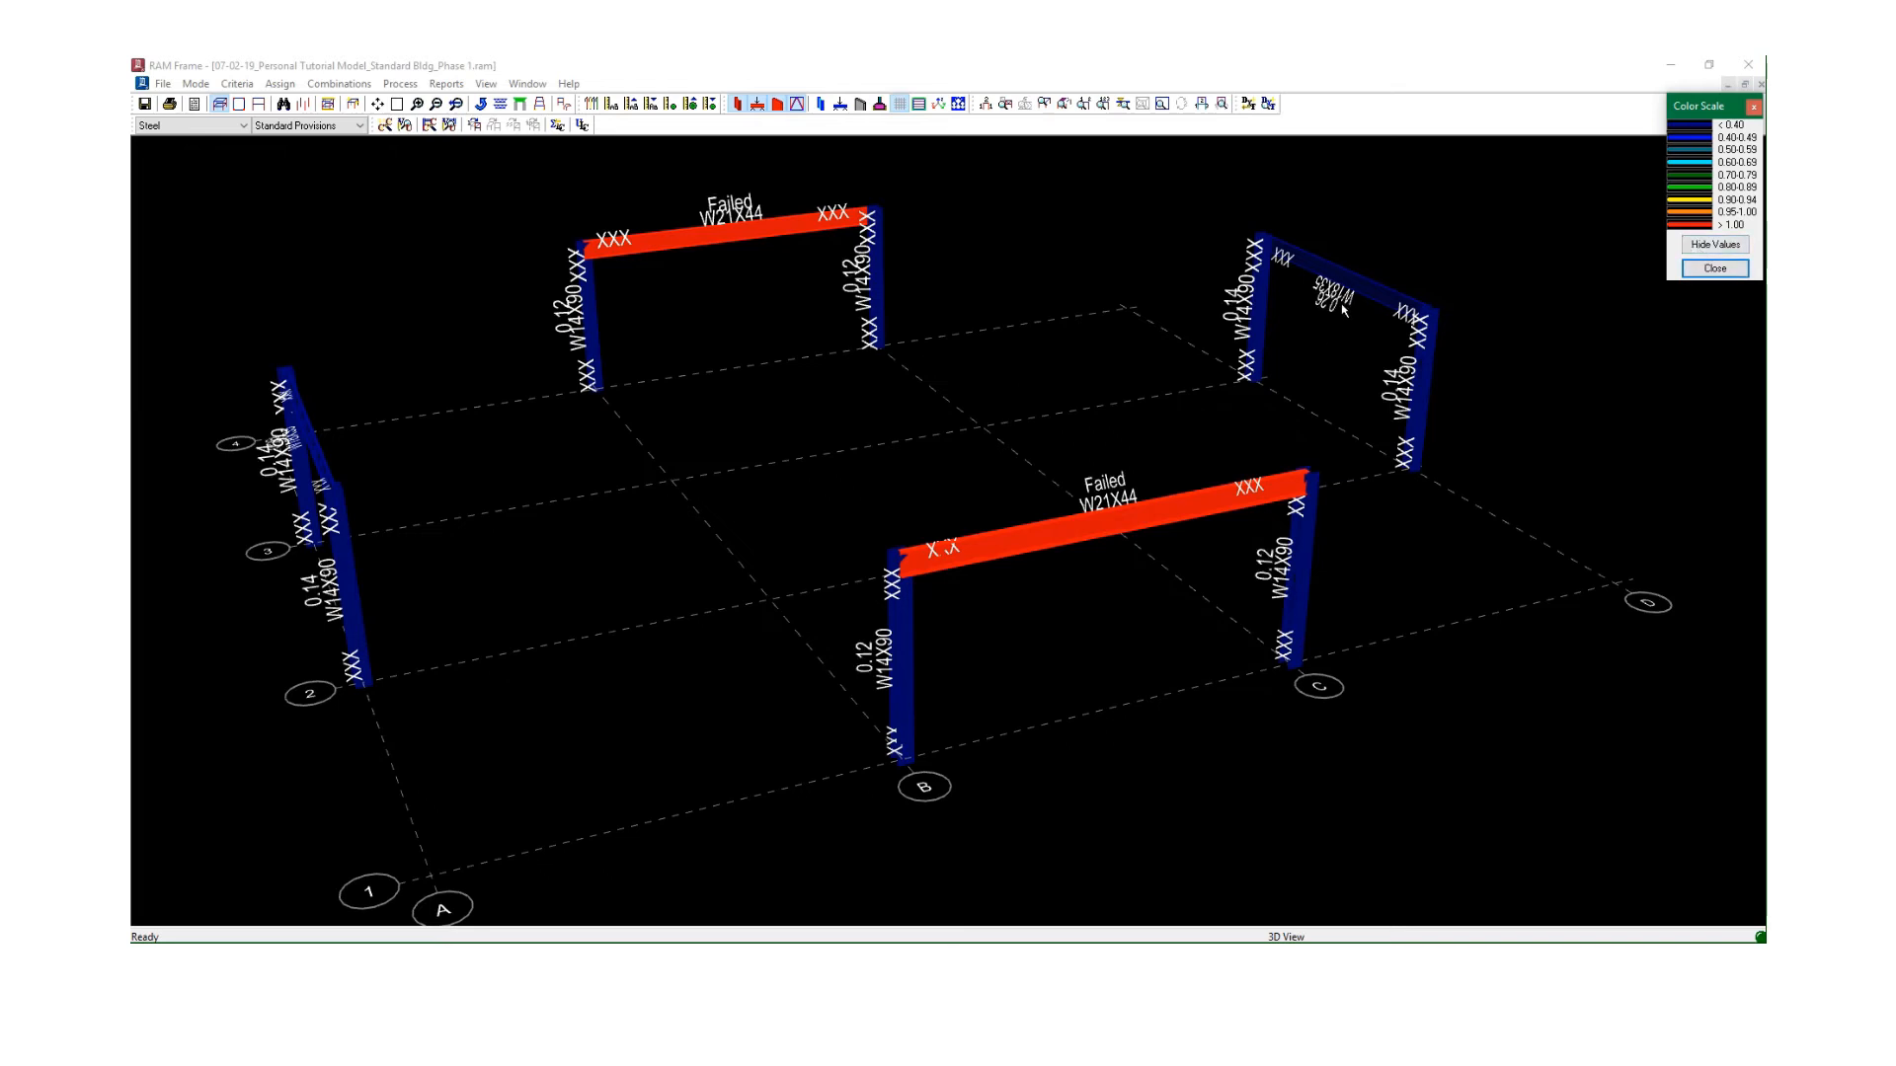
left_click(1269, 333)
scroll(1244, 326, "up", 5)
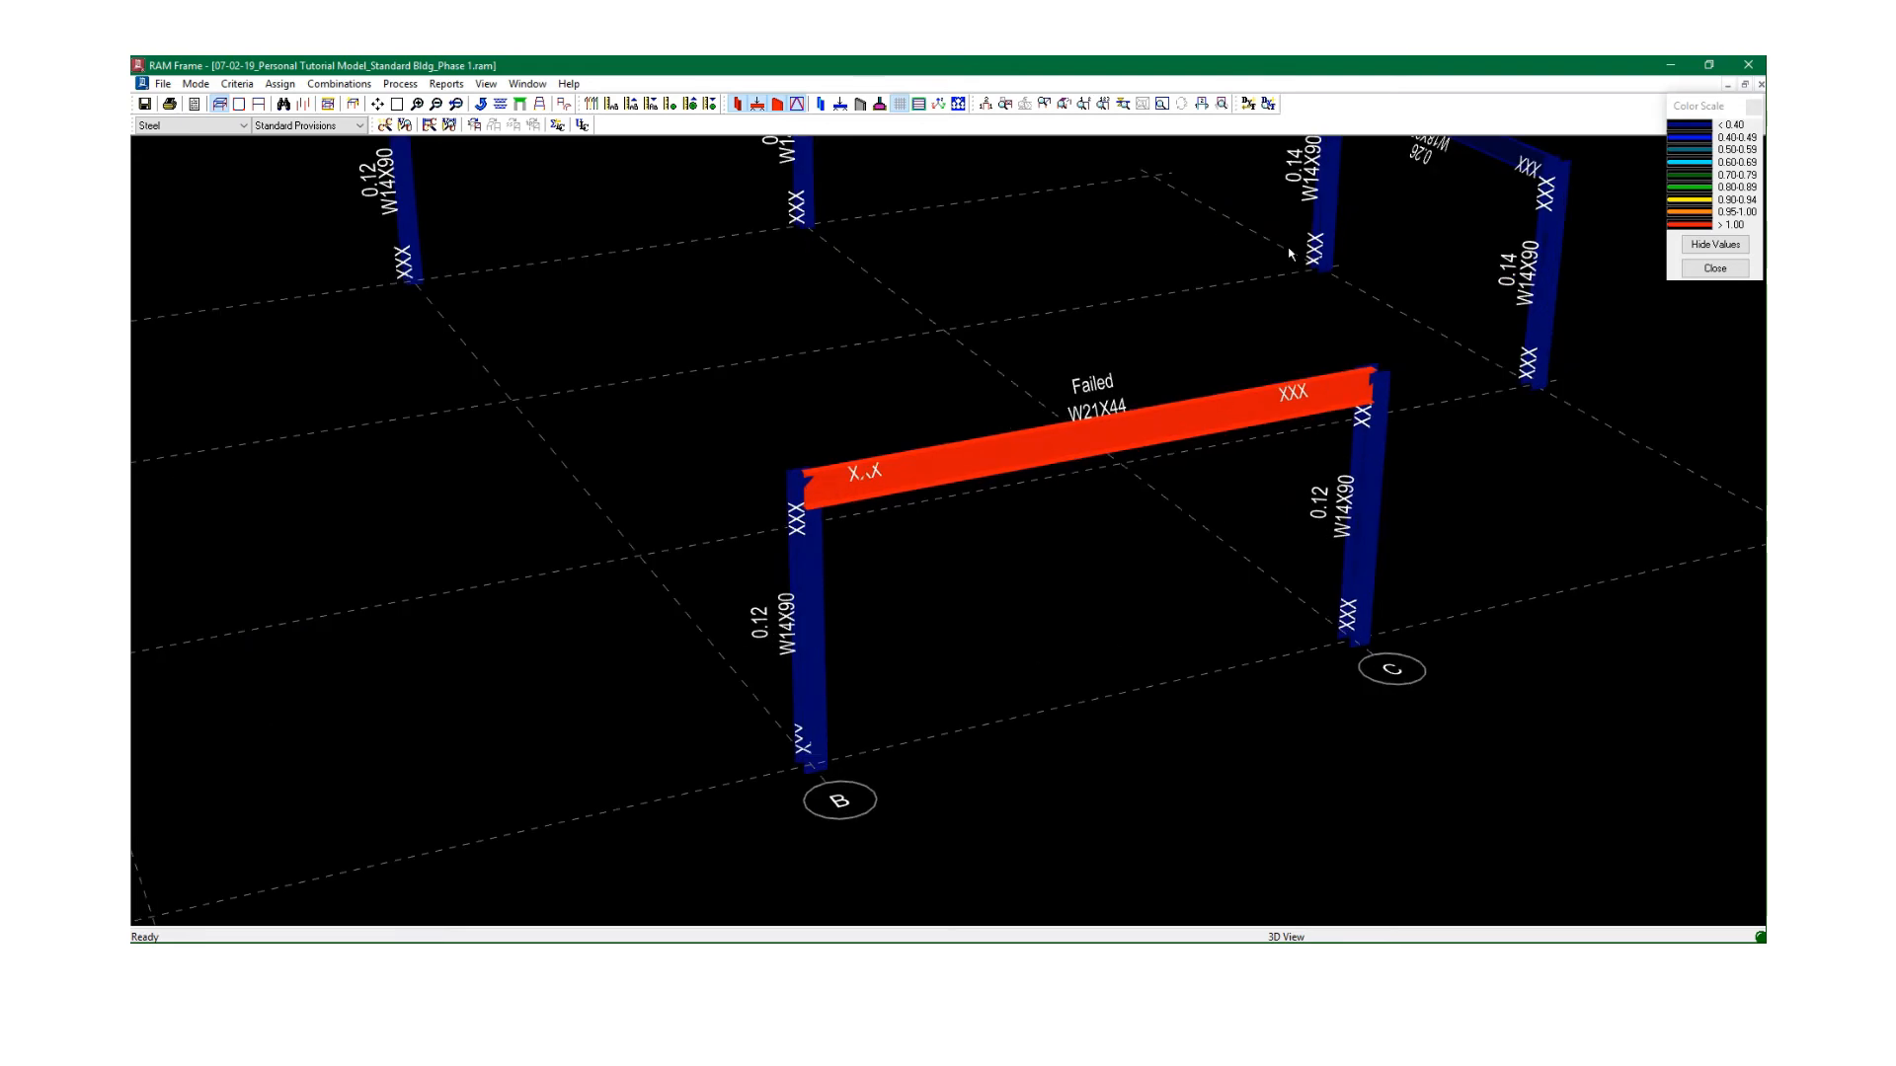
scroll(1234, 356, "down", 6)
mouse_move(1283, 393)
middle_mouse_down()
mouse_move(1176, 398)
mouse_move(870, 334)
mouse_move(1113, 402)
mouse_move(1289, 411)
mouse_move(1274, 414)
middle_mouse_up()
scroll(940, 402, "down", 1)
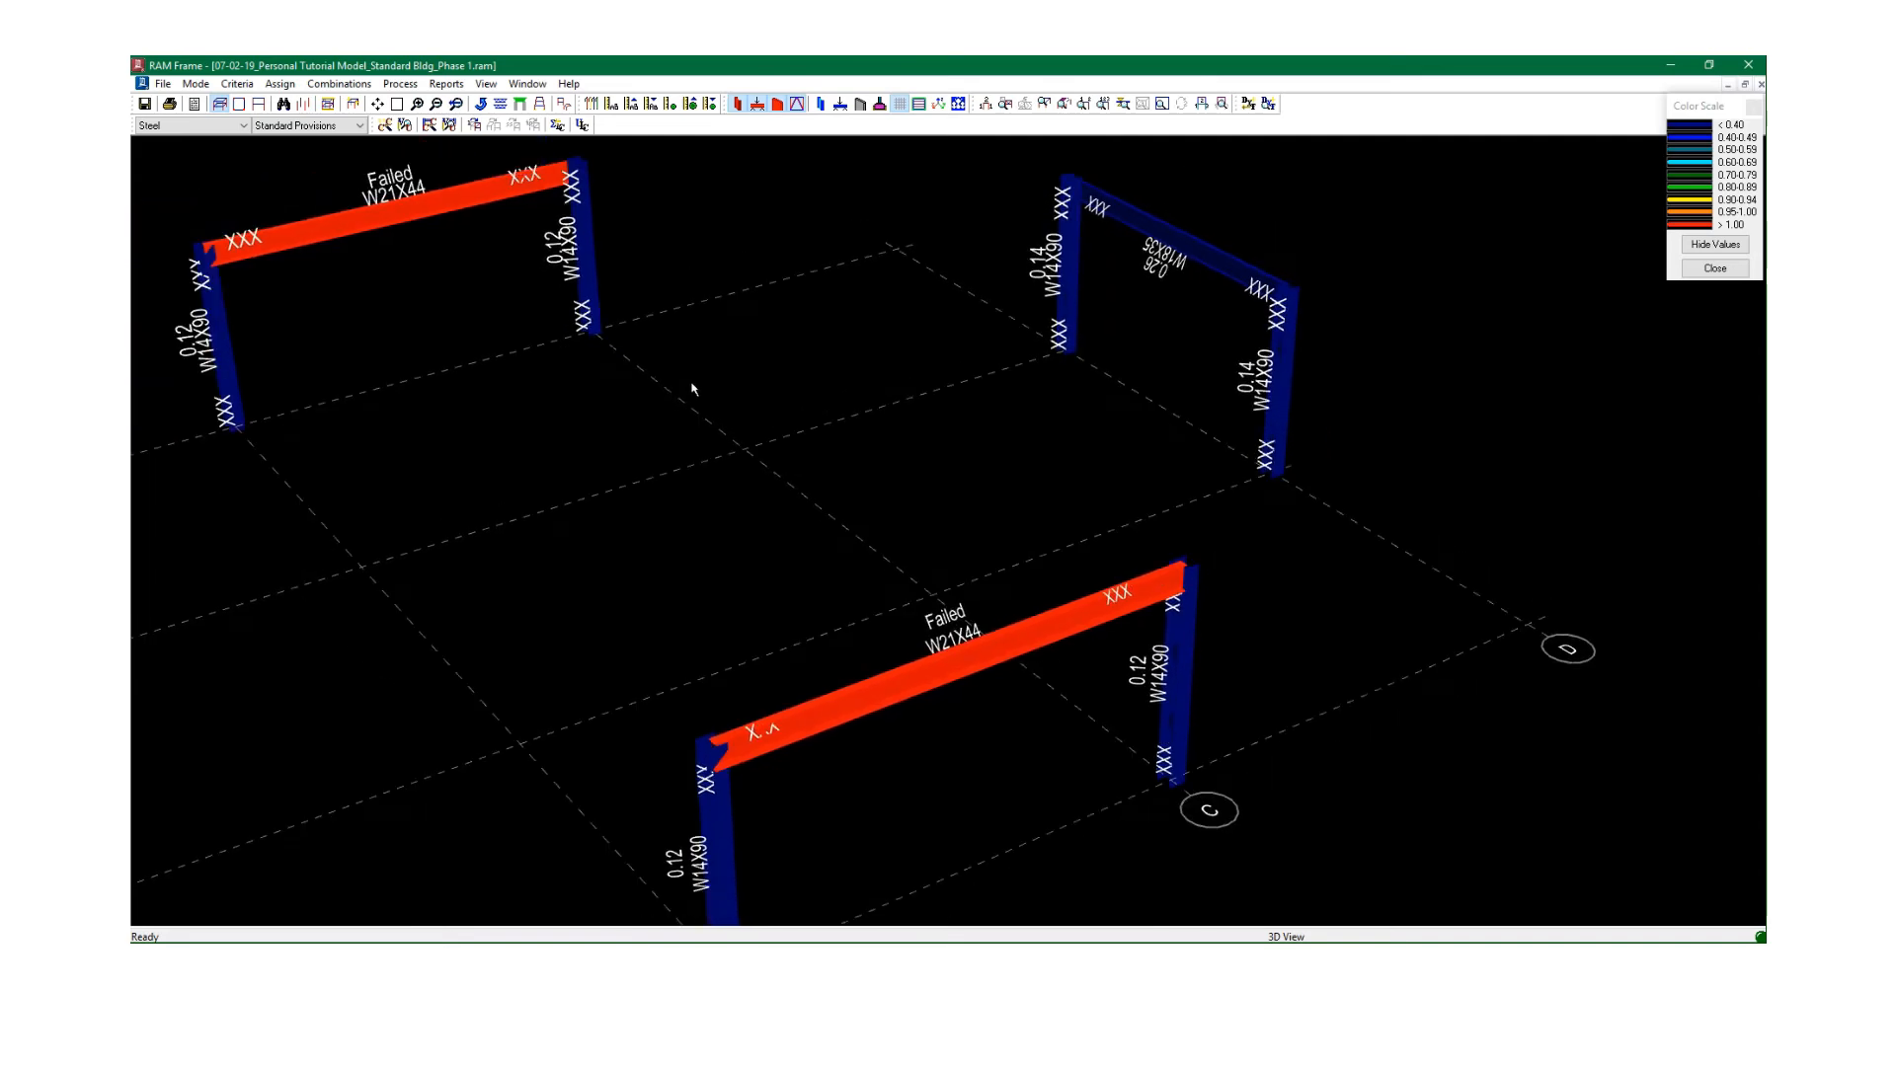
middle_click_drag(693, 388, 934, 383)
scroll(936, 388, "down", 1)
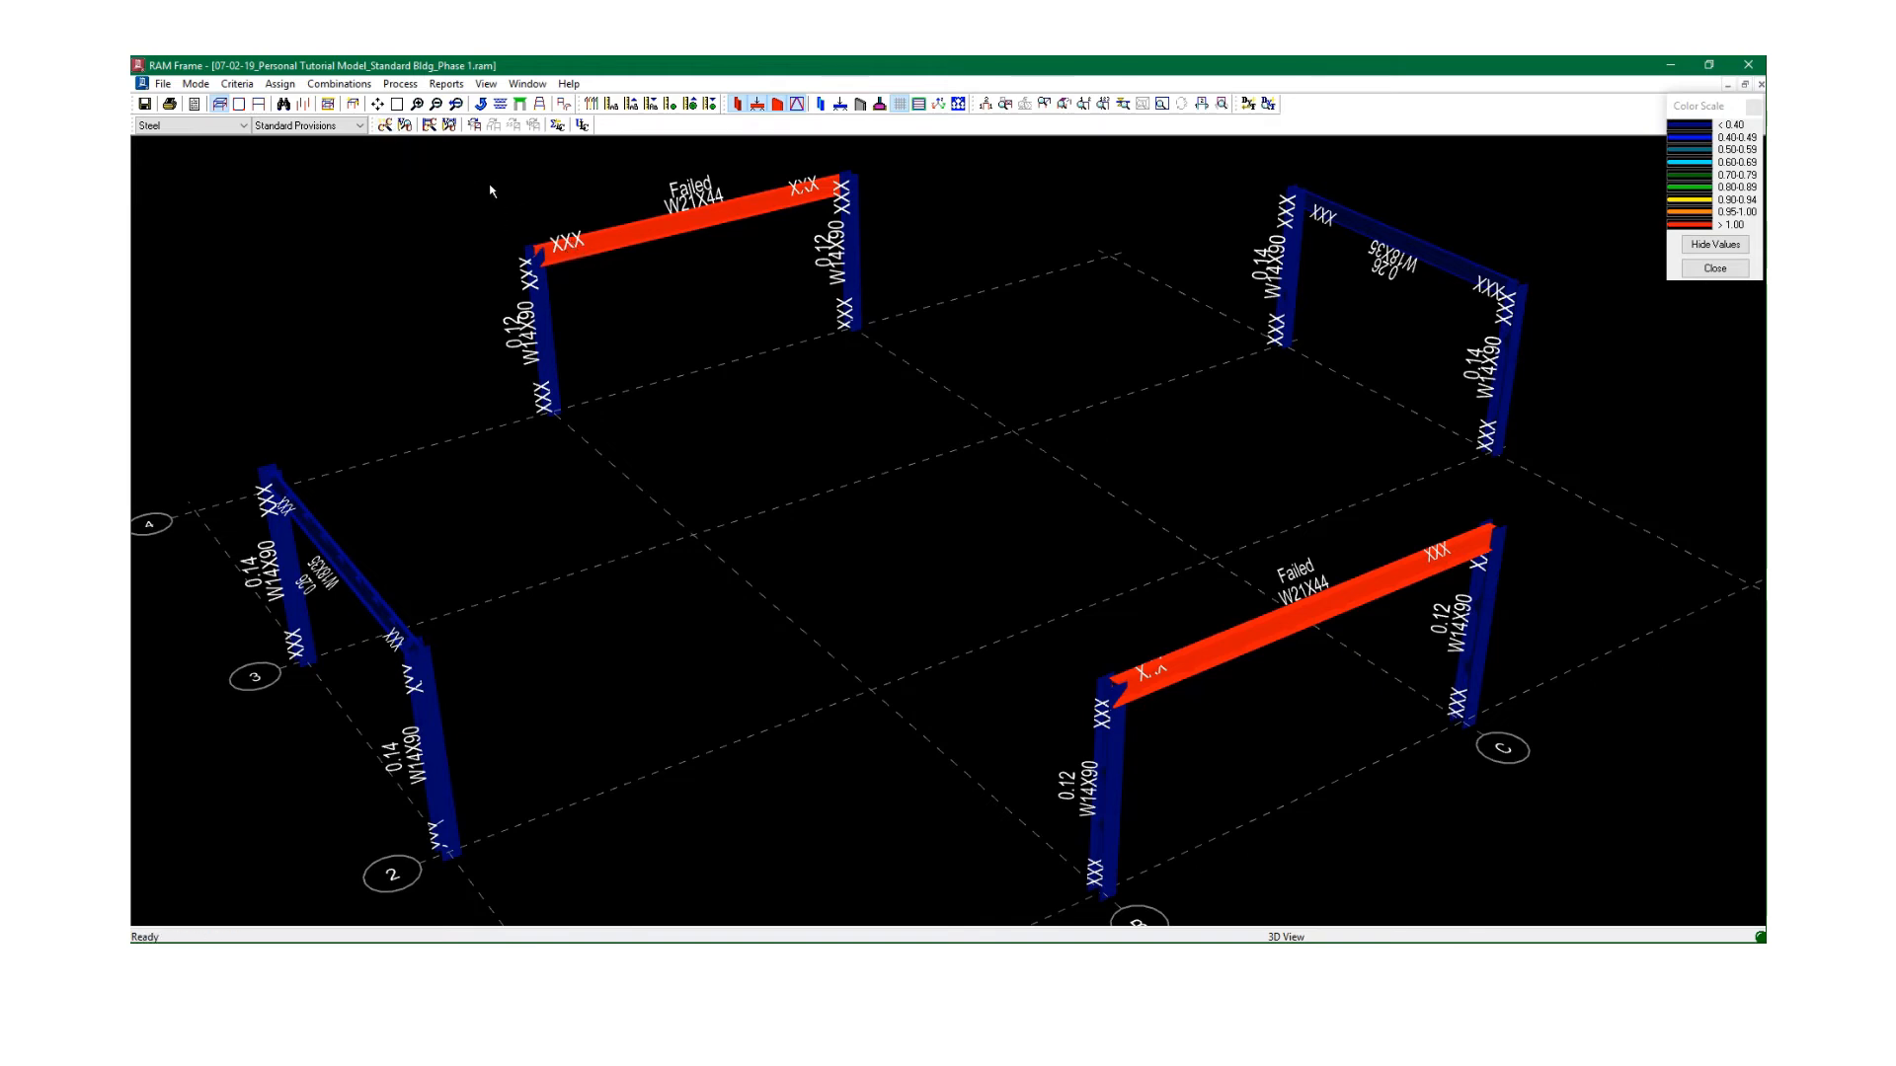
Review the design status of the W21X44 frame beam on grid line 4 in Beam View/Update, leaving its size as is.
left_click(404, 124)
left_click(599, 233)
left_click(642, 223)
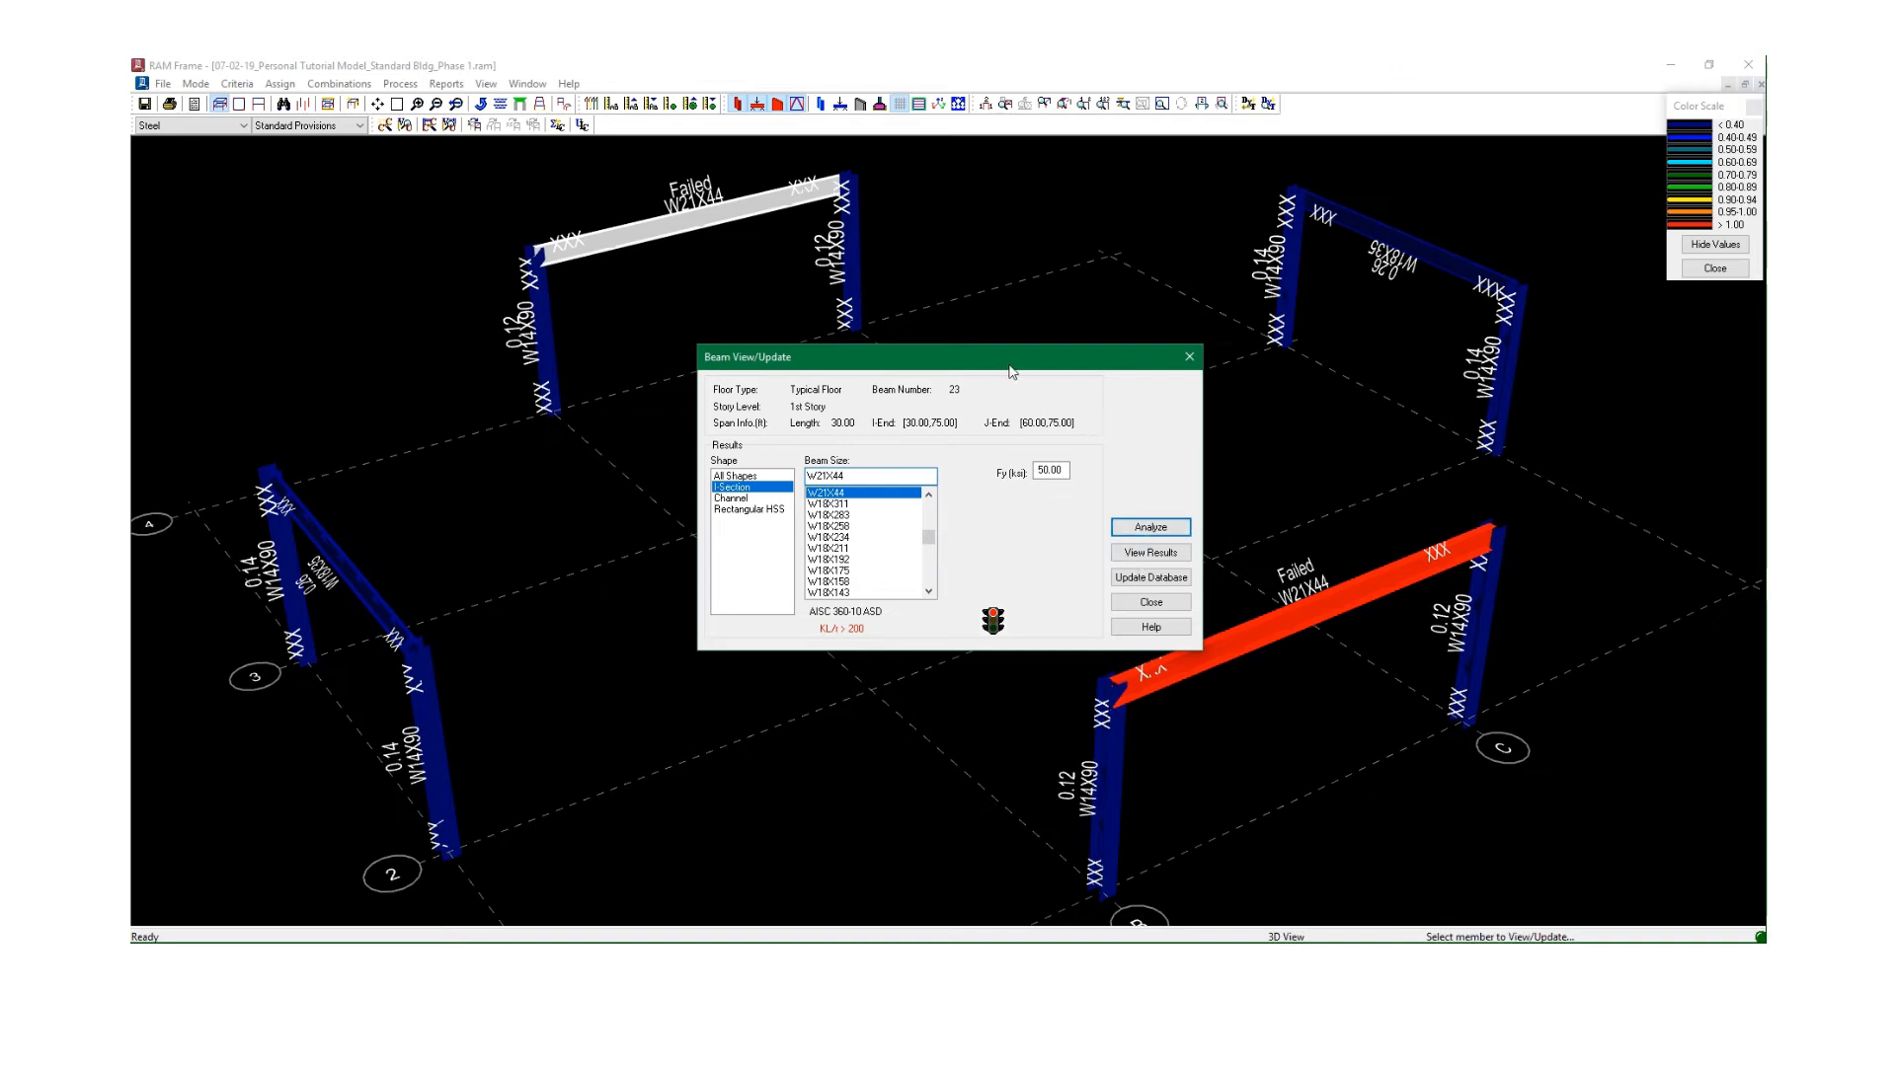
left_click_drag(1010, 366, 1000, 197)
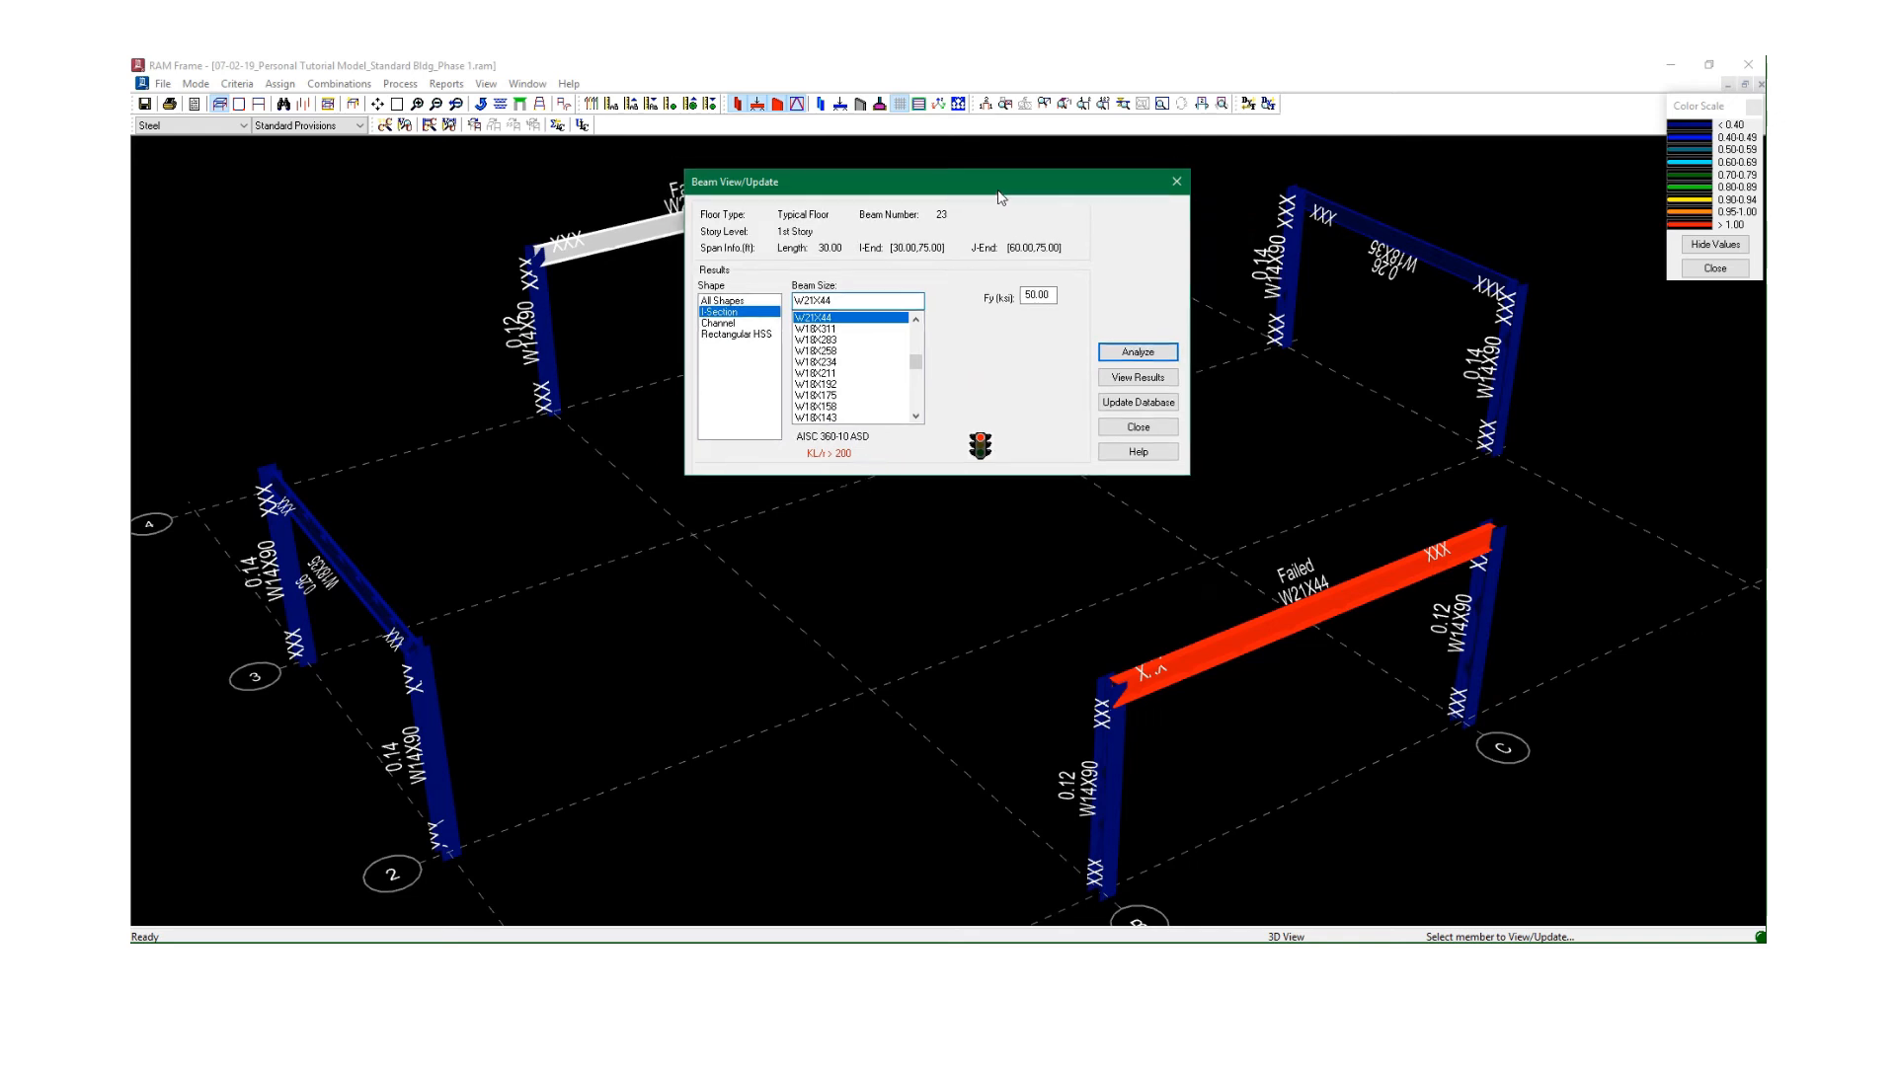
left_click_drag(1000, 197, 919, 200)
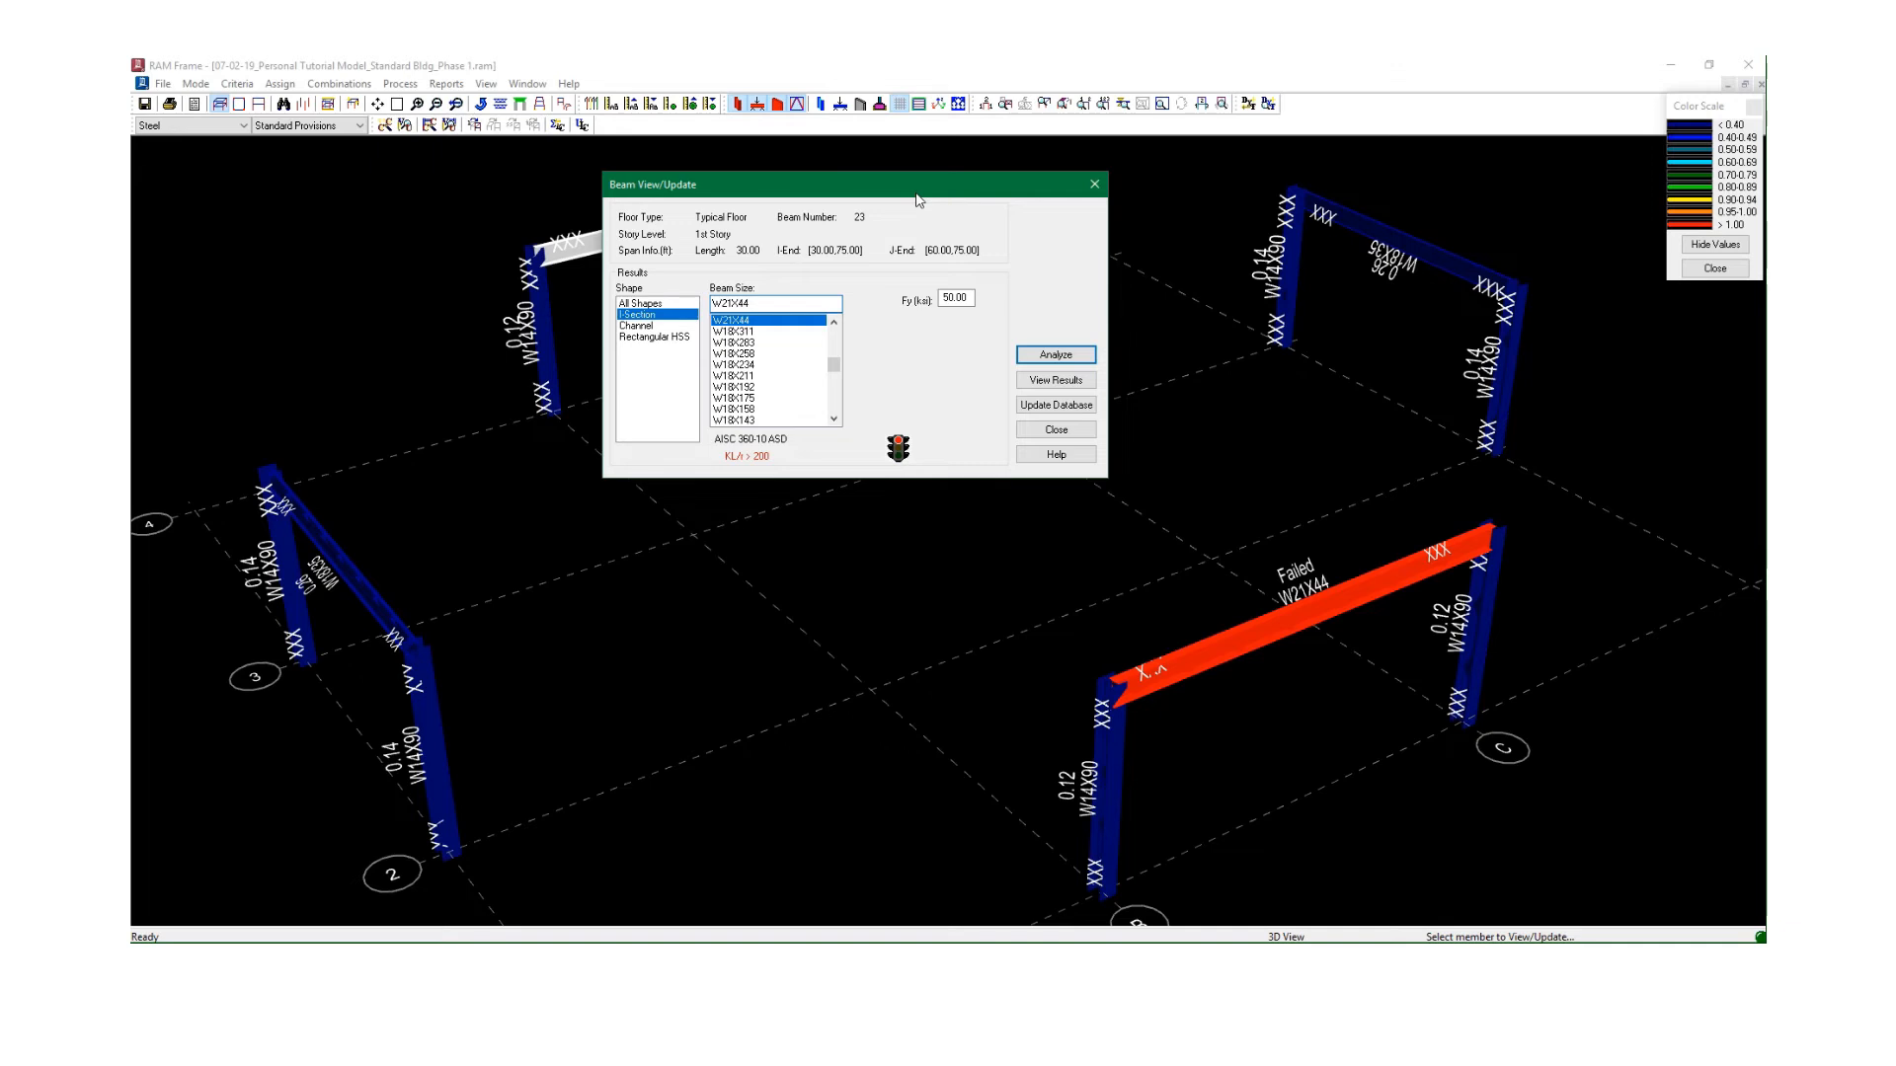
left_click(1043, 436)
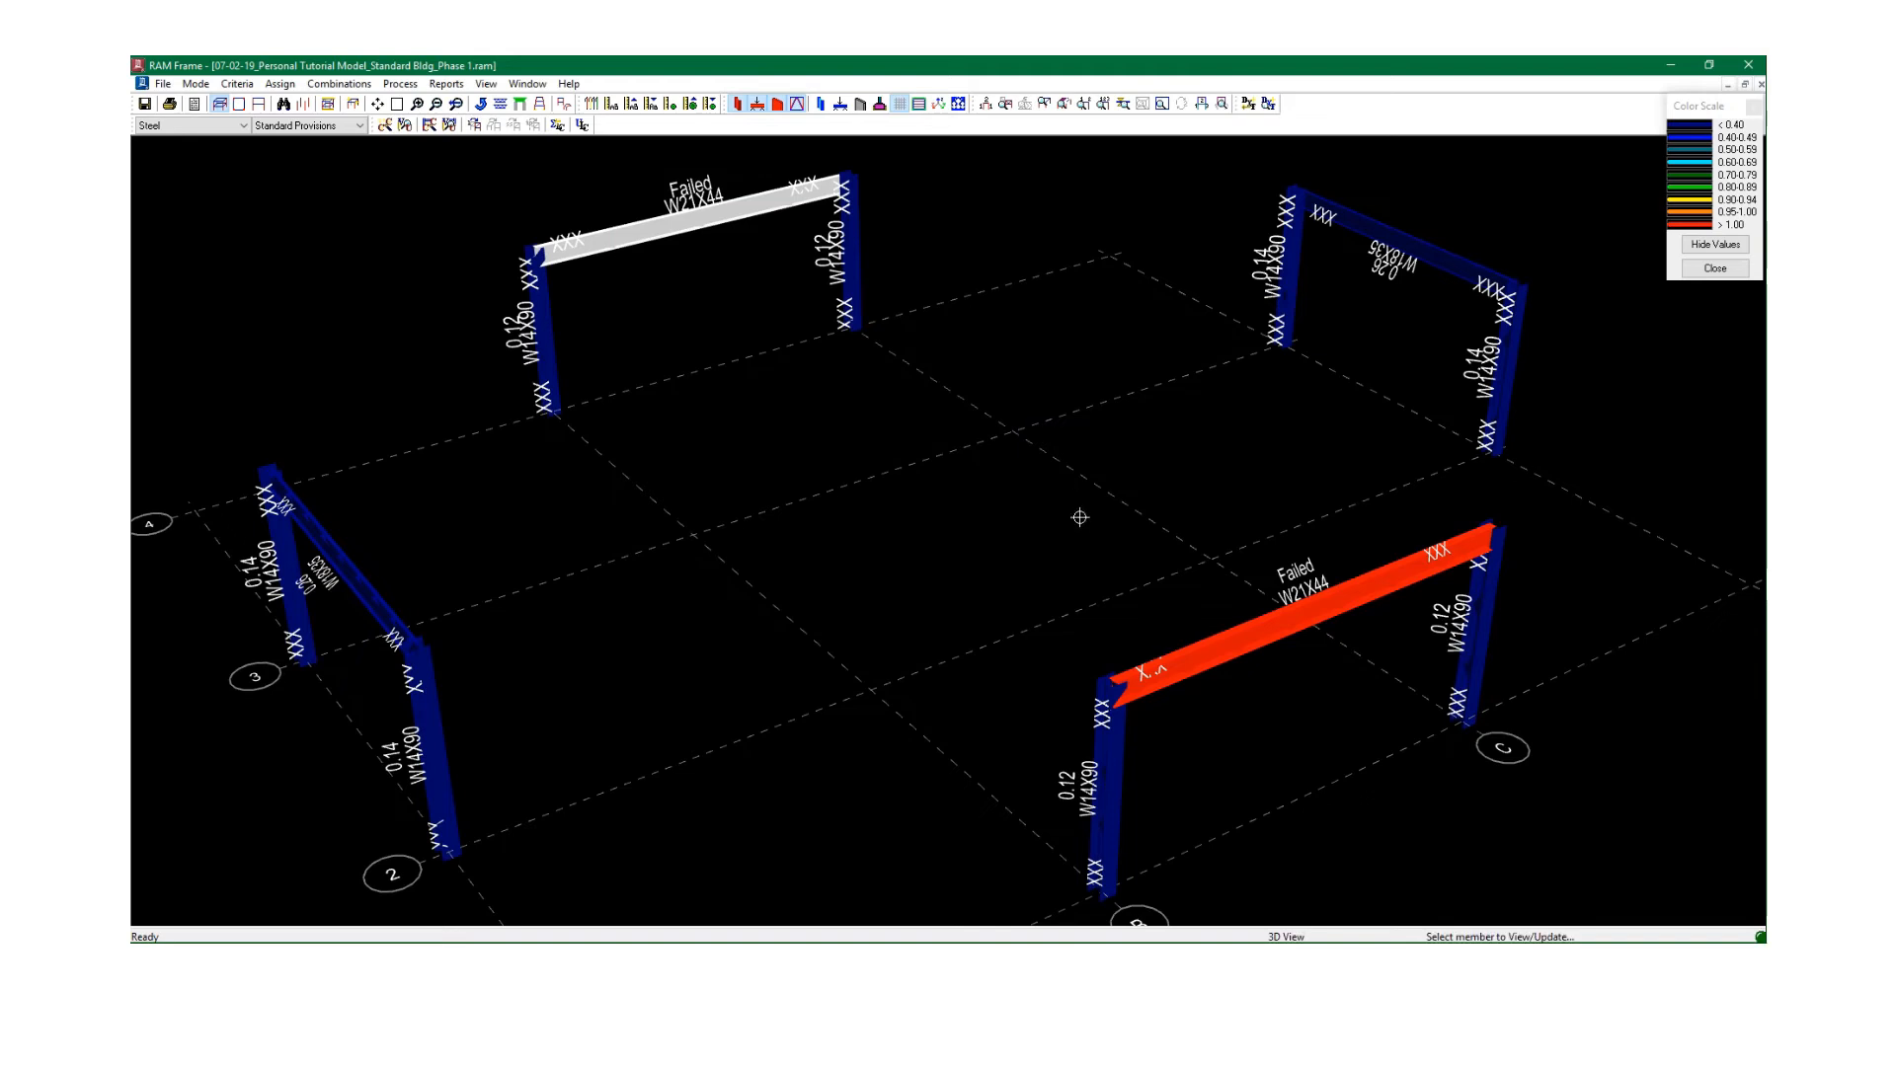
Save the frame model and exit RAM Frame to return to RAM Manager.
scroll(1065, 474, "down", 1)
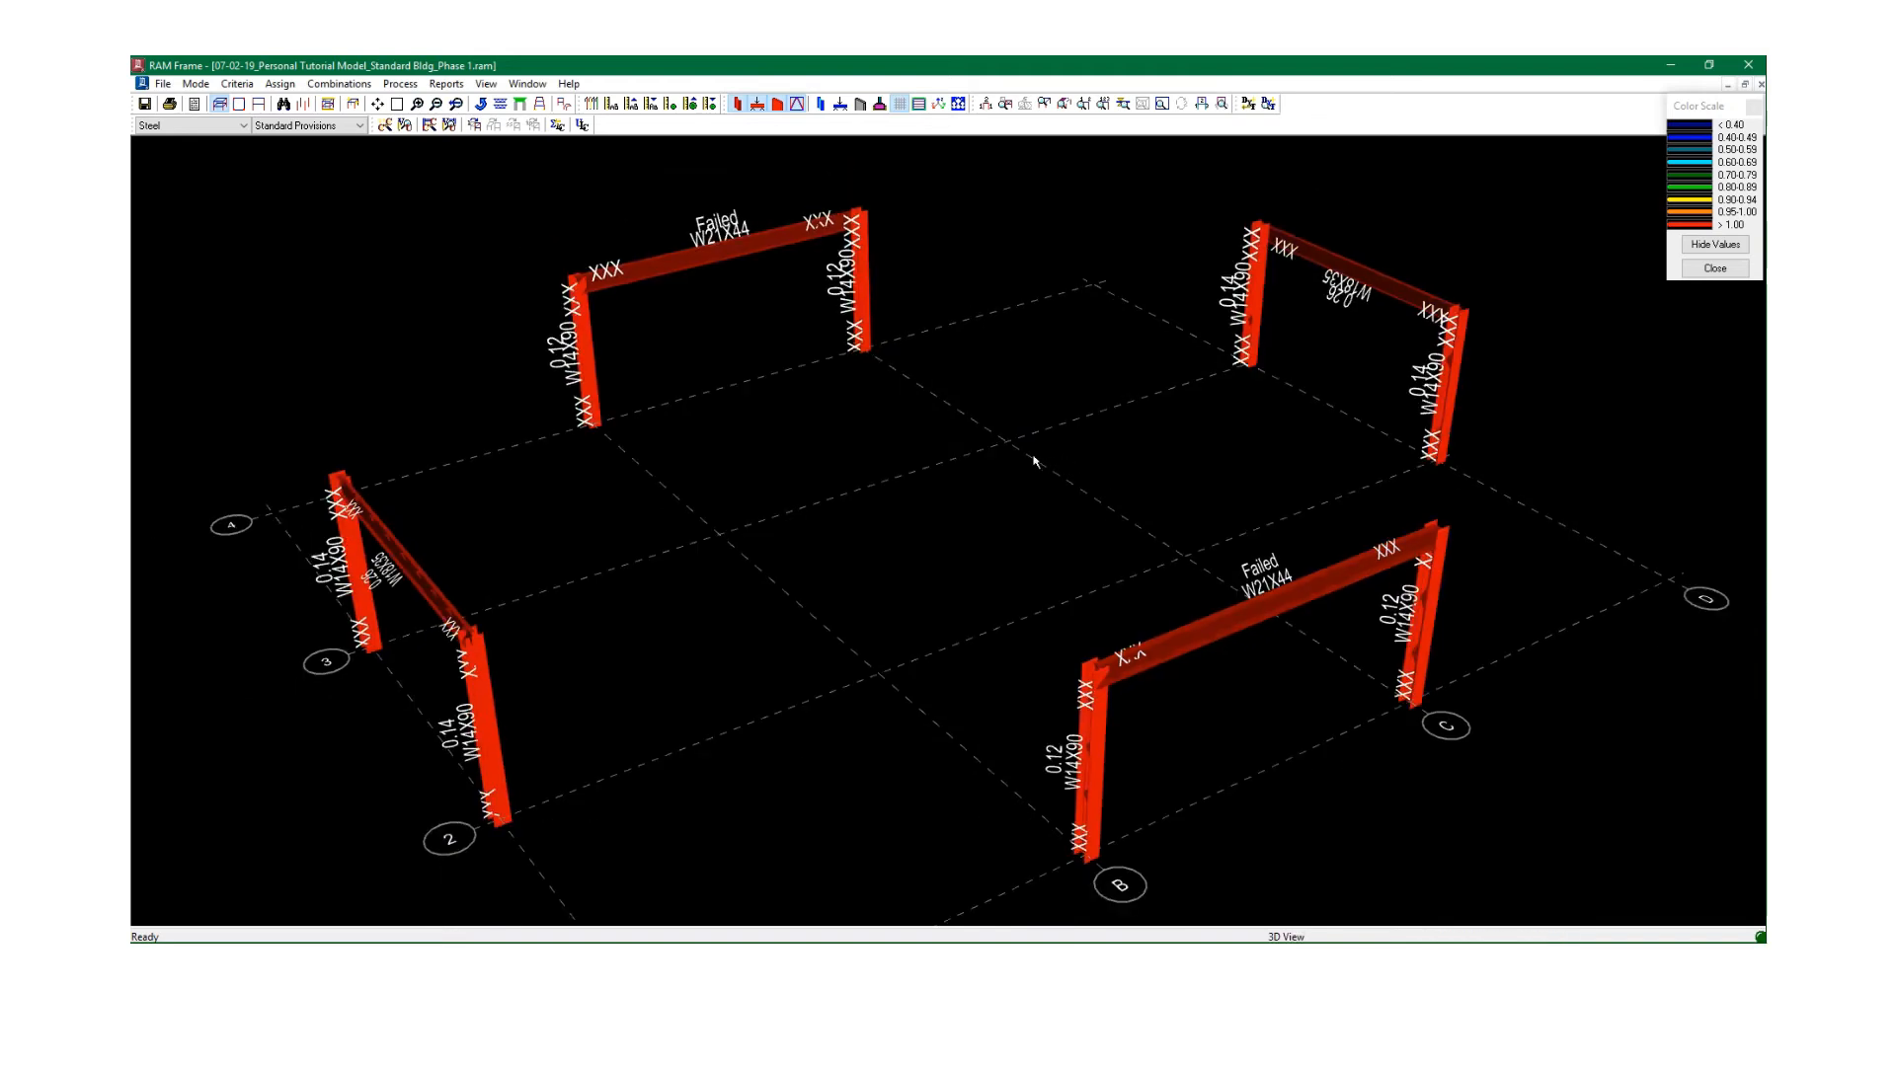
scroll(1034, 461, "down", 1)
middle_click_drag(1004, 457, 1031, 423)
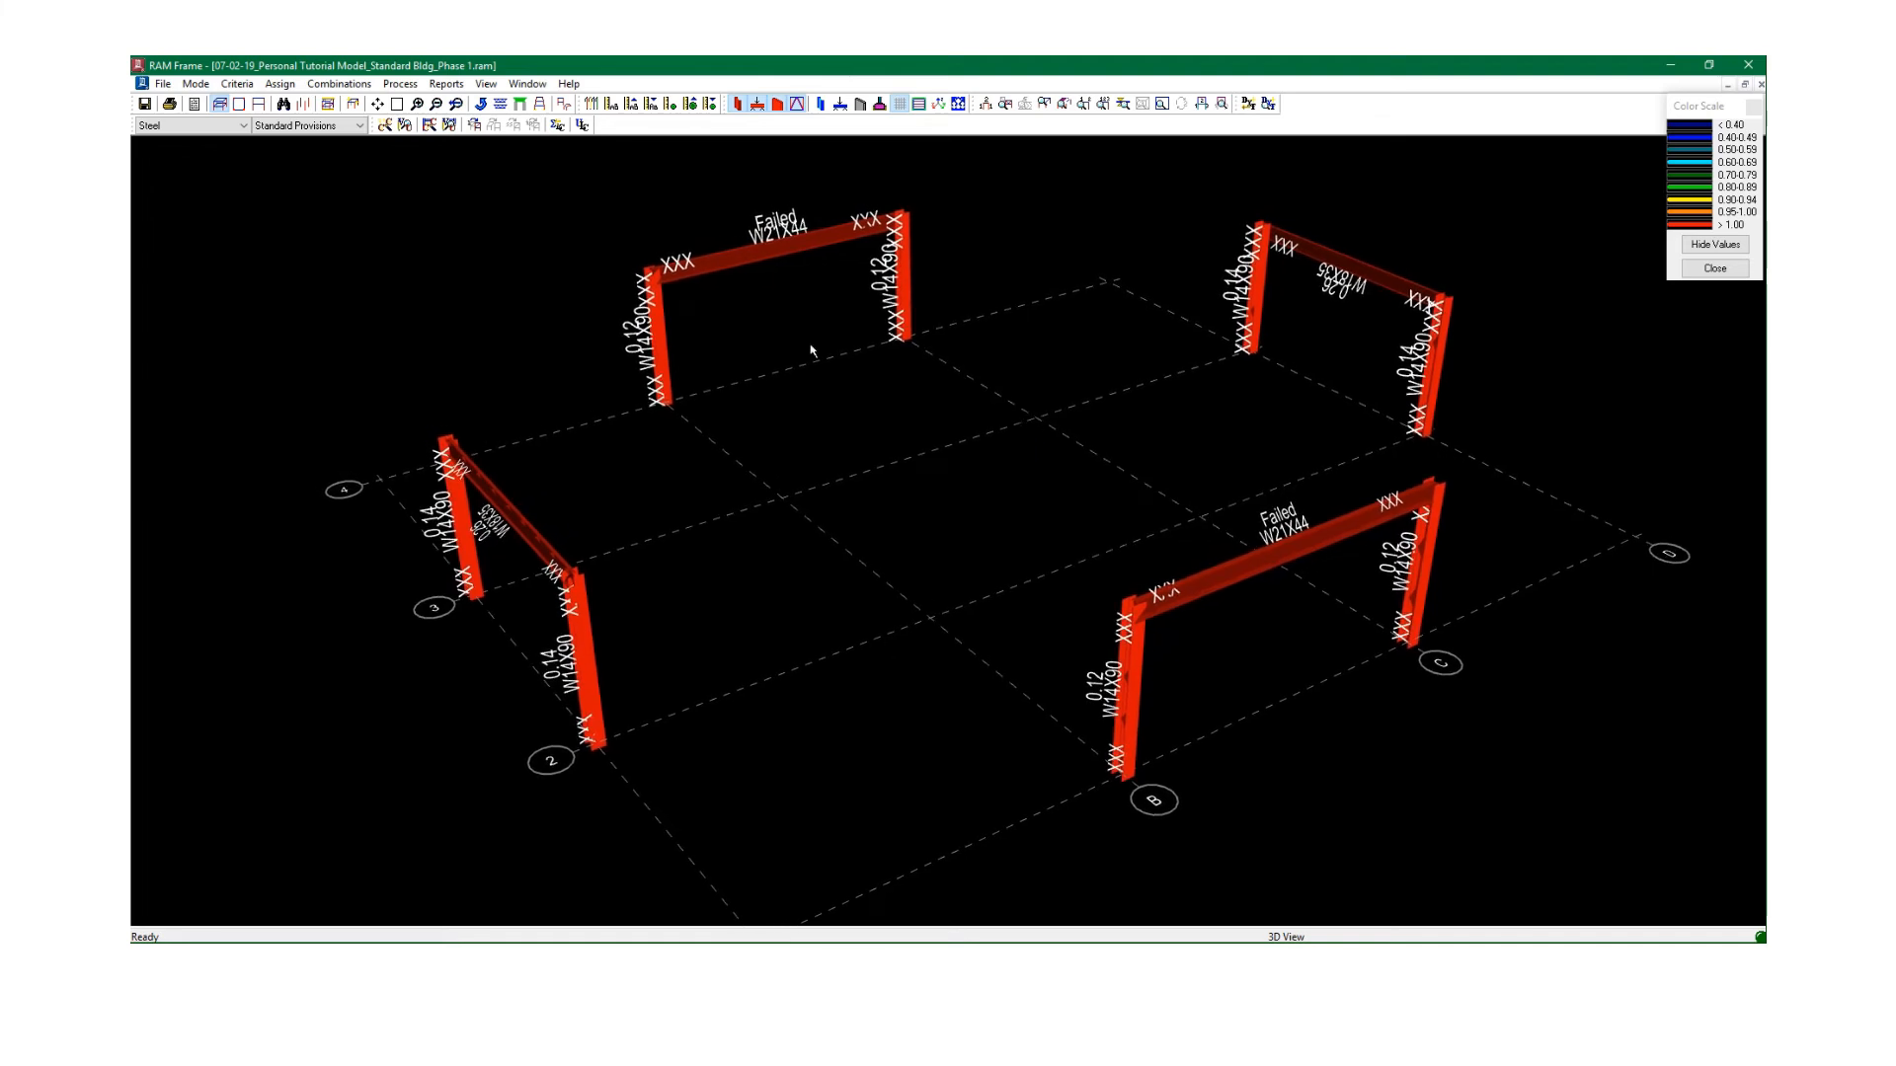
left_click(144, 104)
left_click(163, 84)
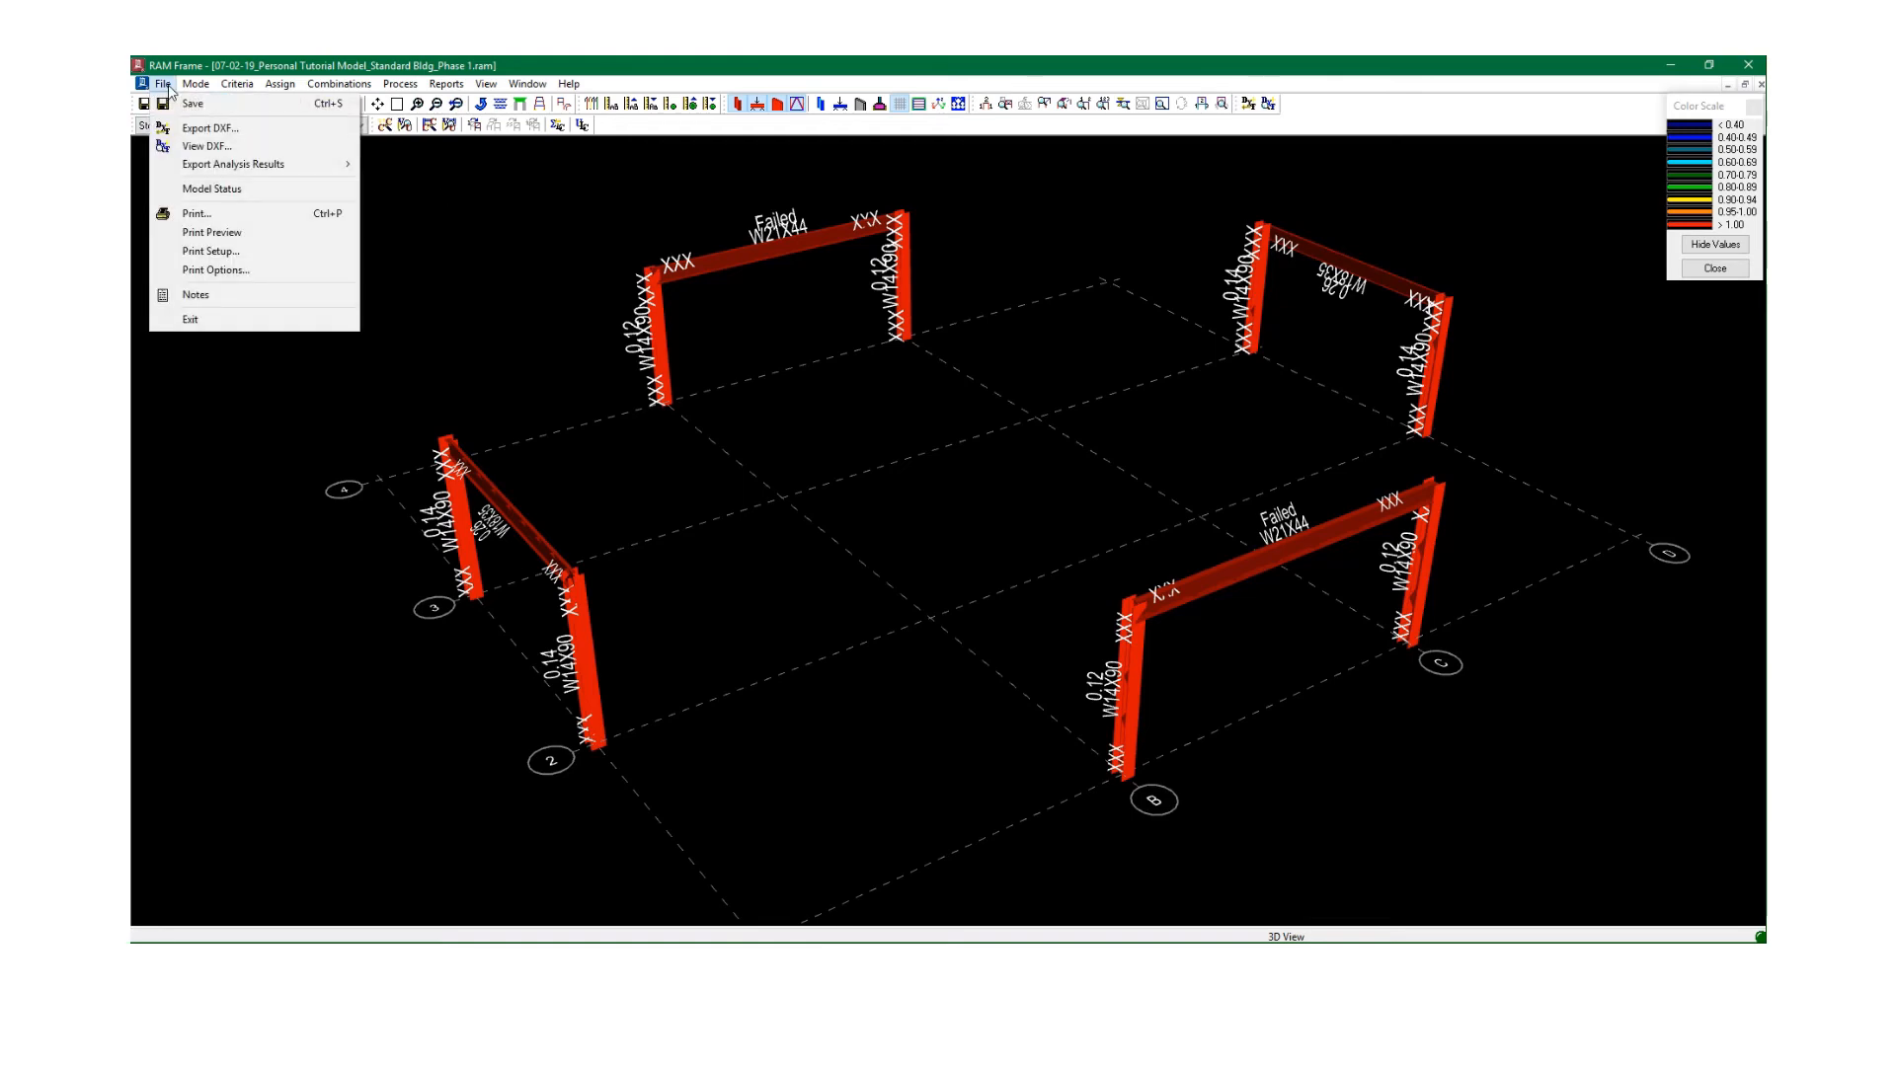
left_click(202, 319)
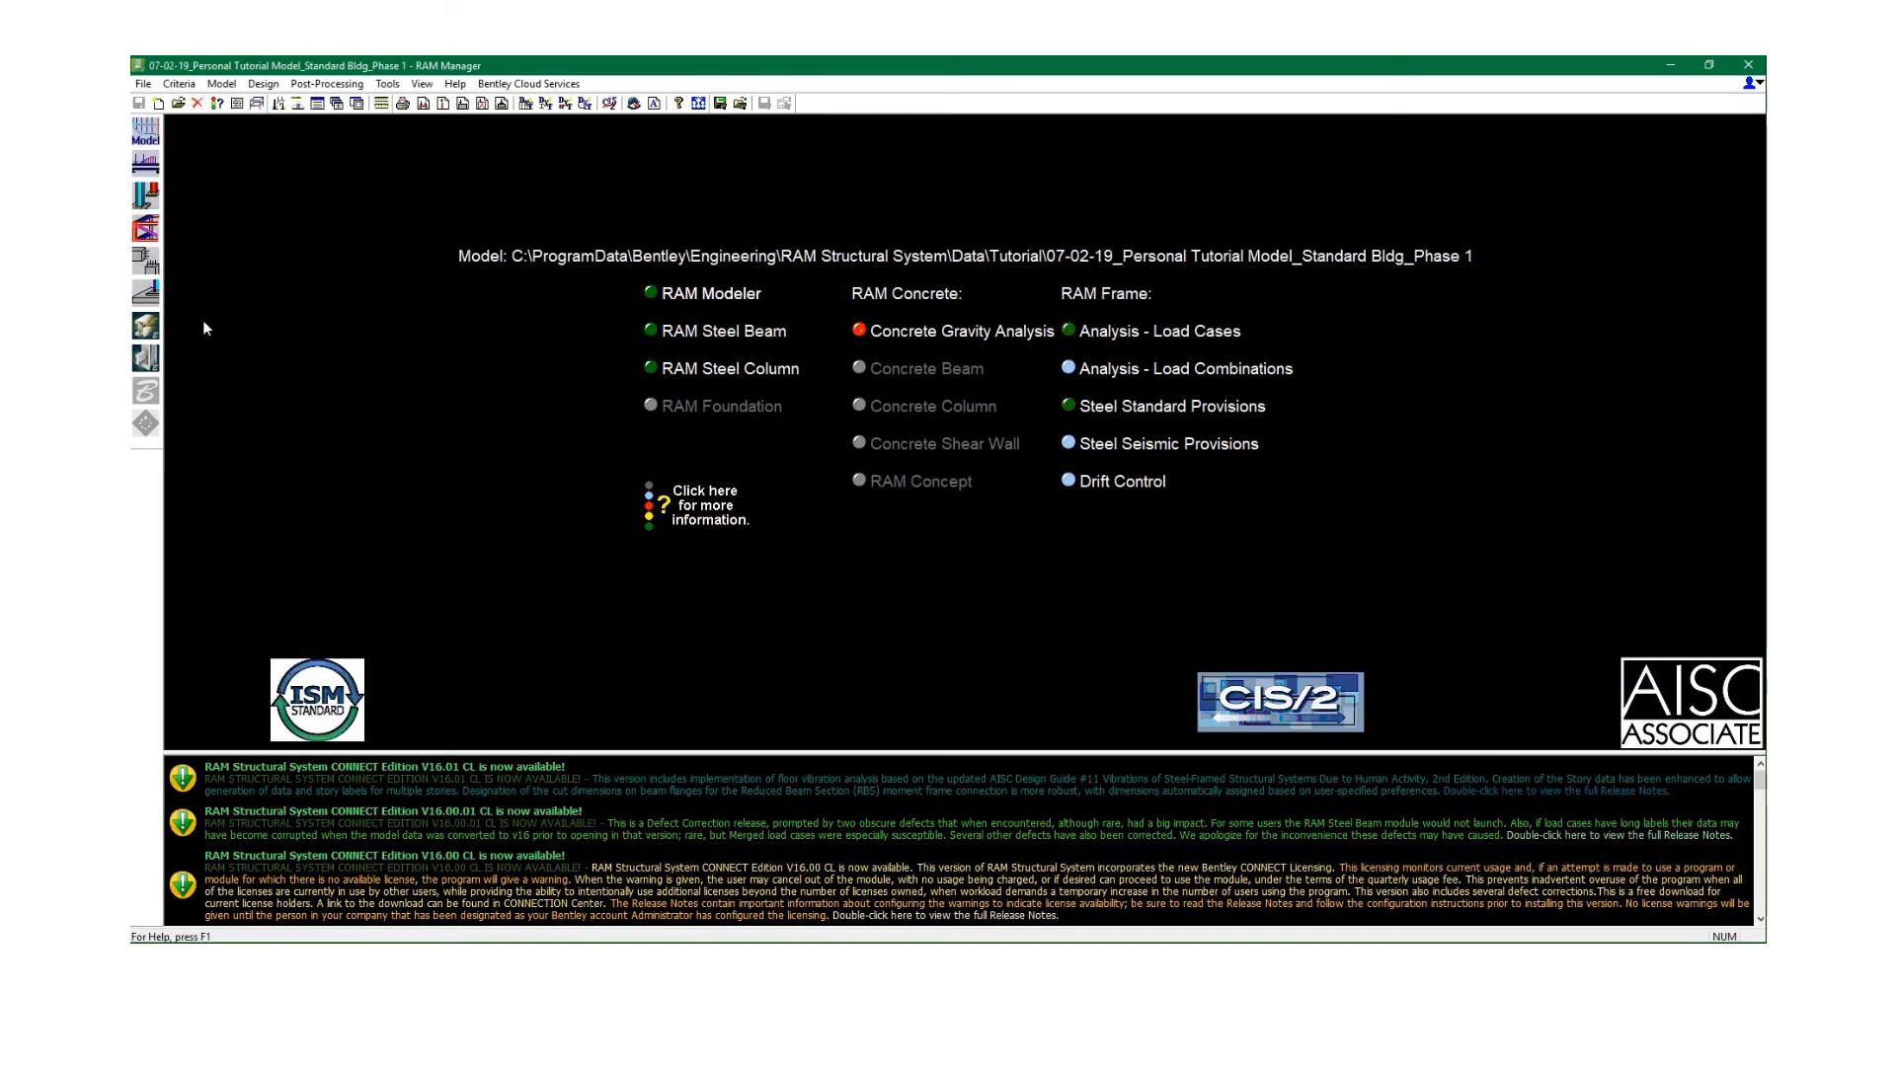
In RAM Modeler, add a noncomposite gravity beam 15 ft along bay B–C at 90°, linking the grid 4 frame beam to the adjacent infill beam.
left_click(153, 136)
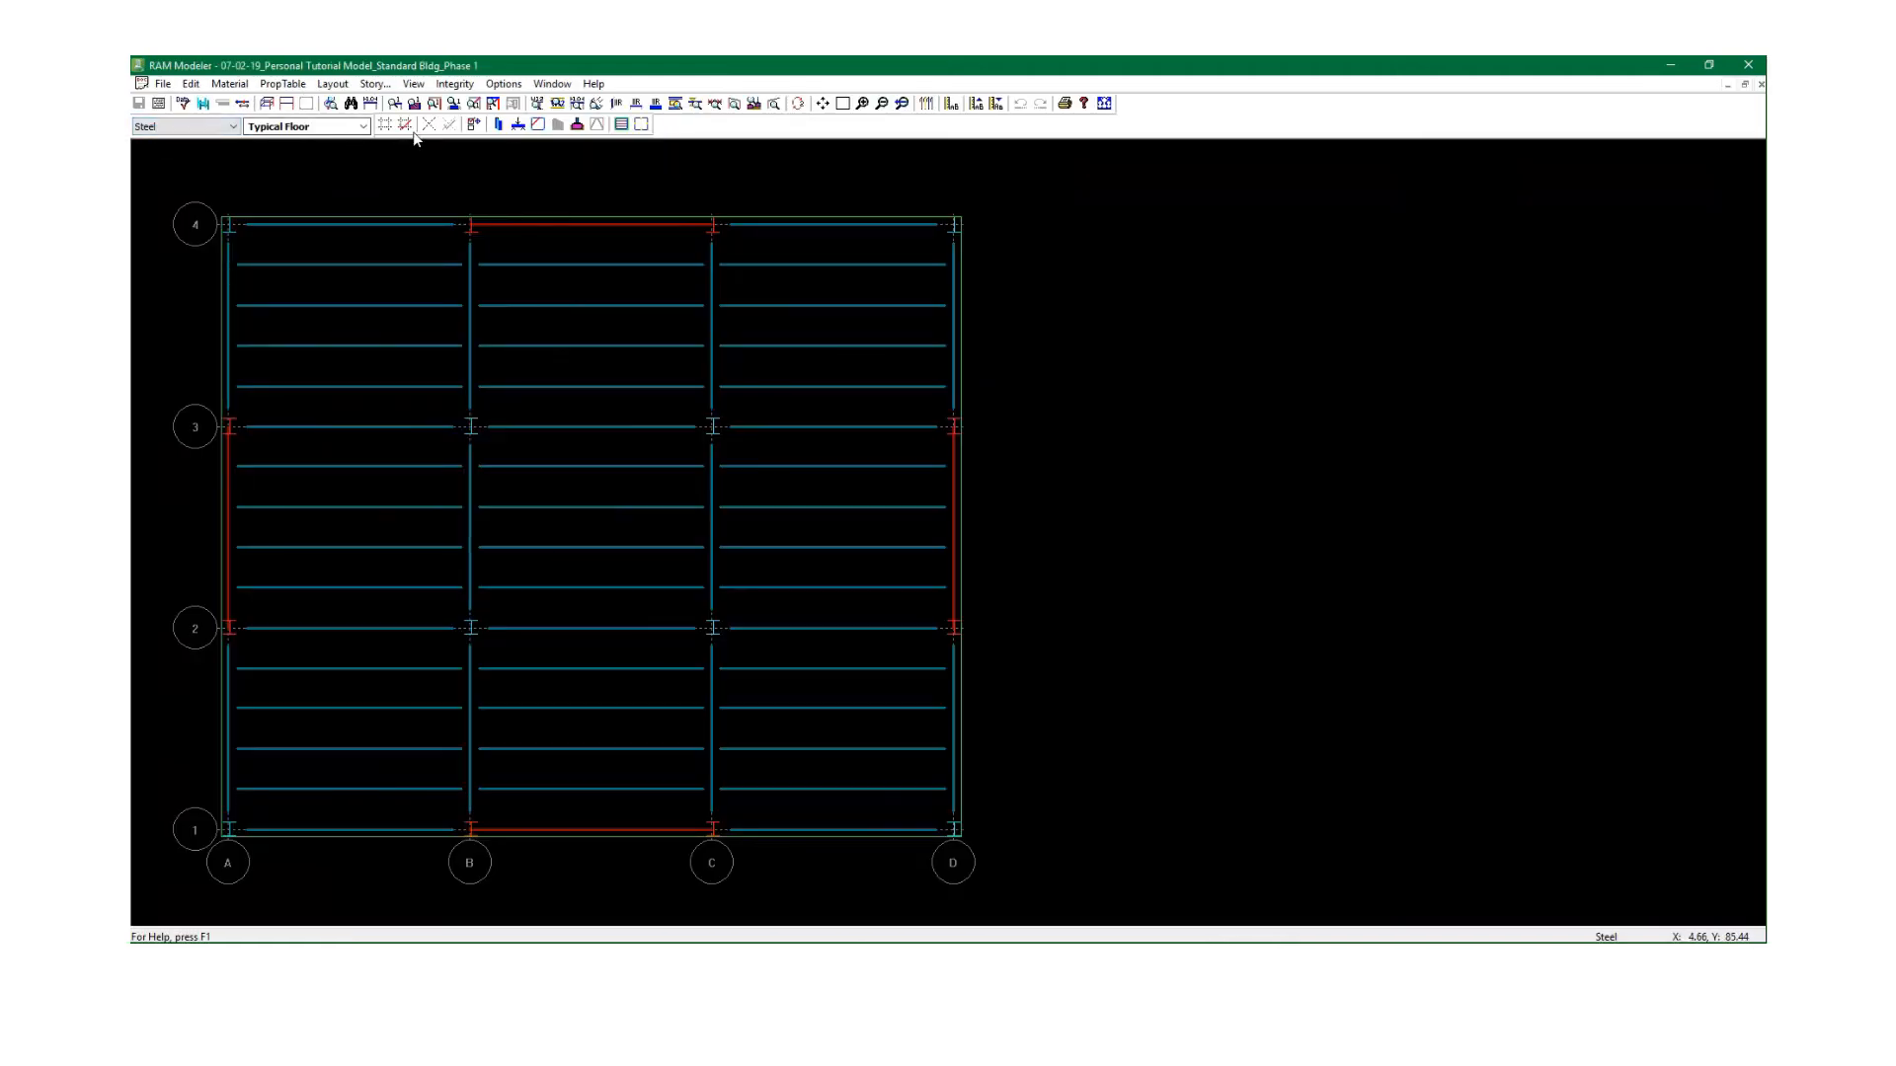
left_click(519, 125)
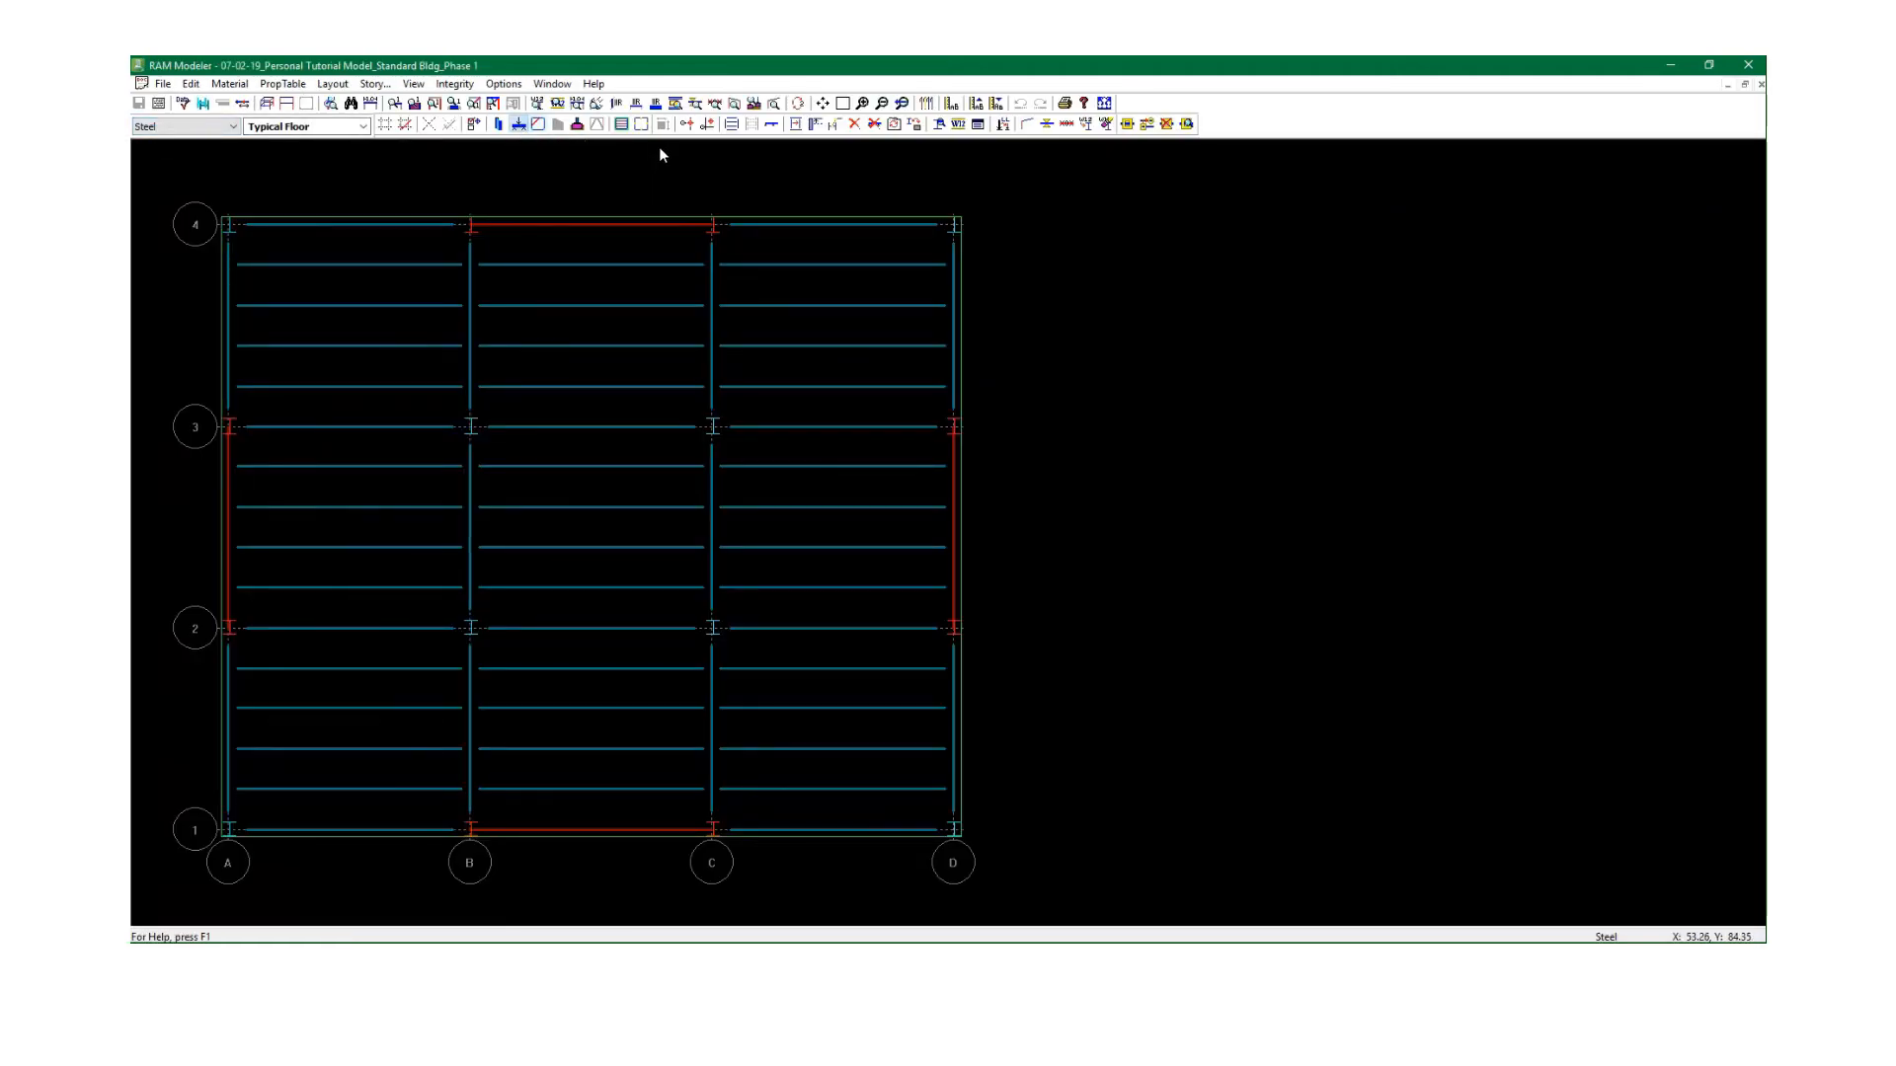
left_click(708, 126)
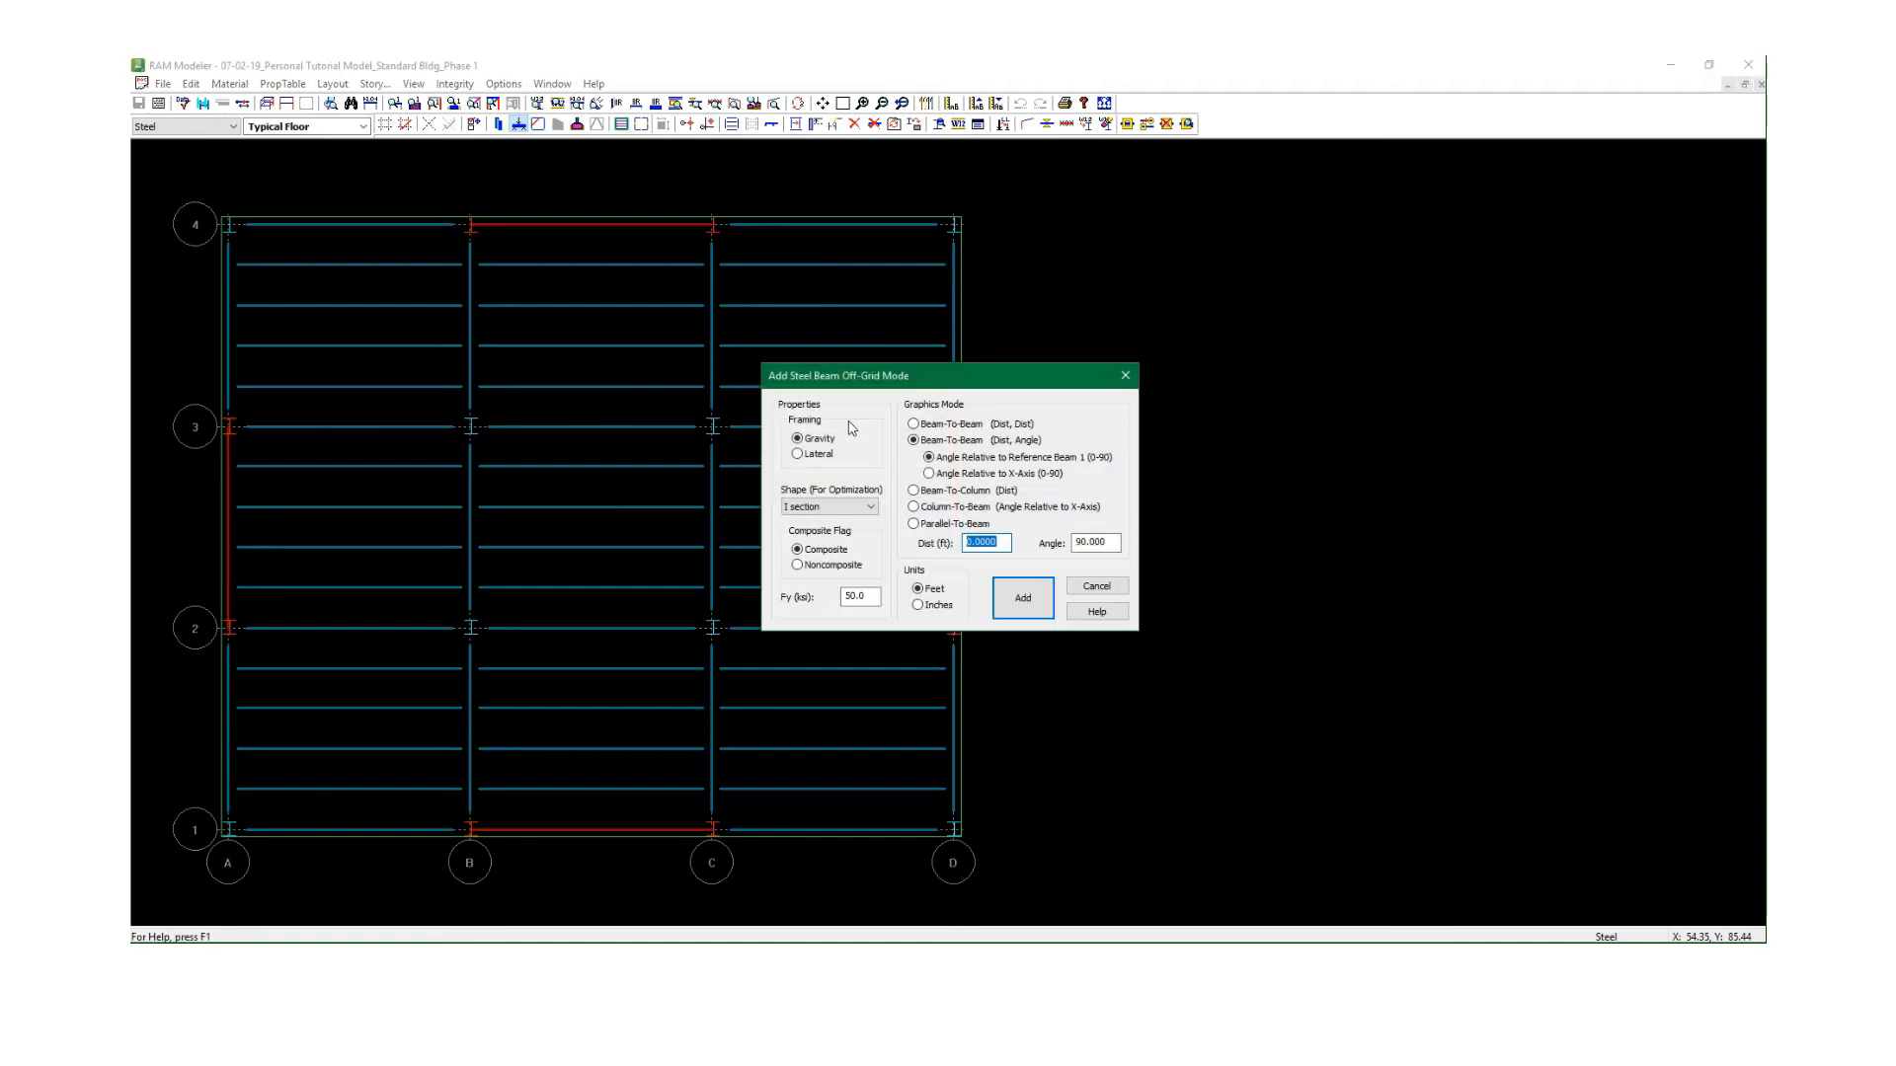
left_click(845, 568)
double_click(980, 542)
type("15")
left_click(1021, 600)
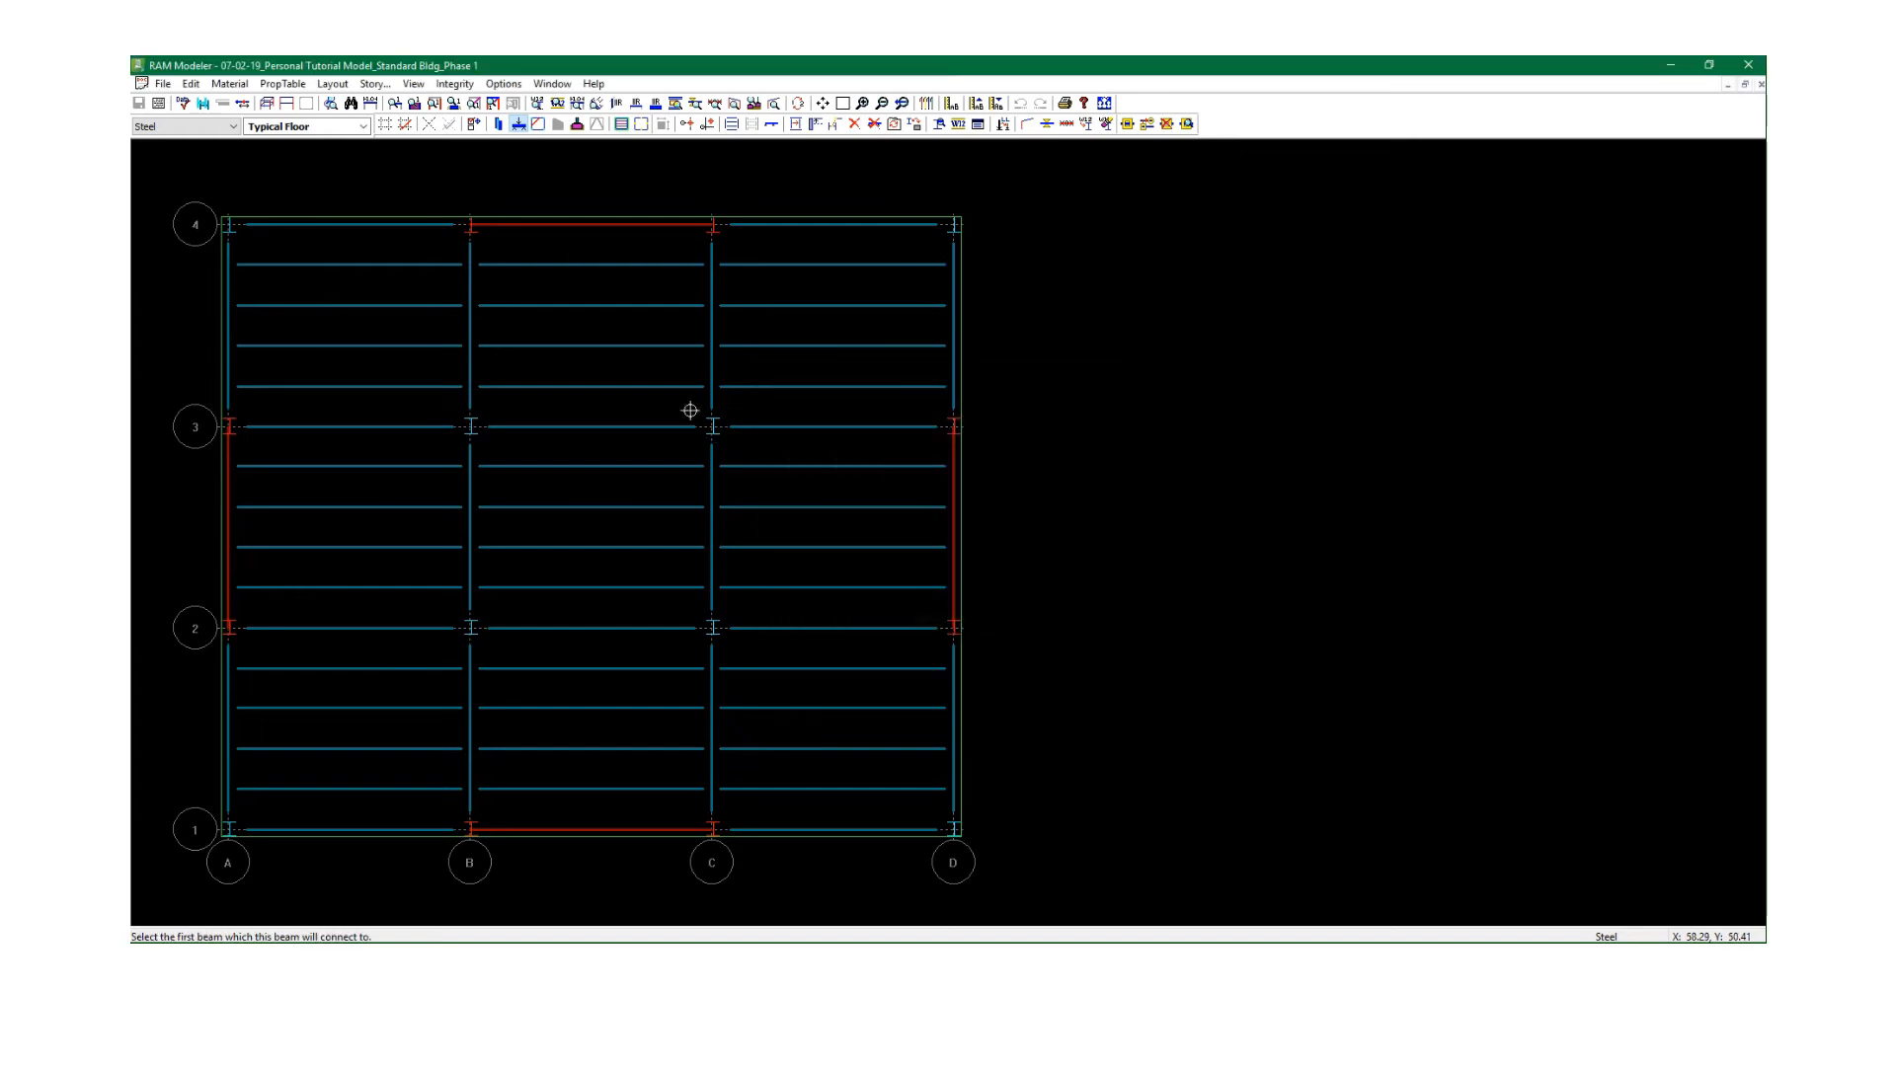
left_click(611, 266)
left_click(533, 263)
left_click(534, 251)
Add a matching bracing beam at mid-bay B–C between the grid 1 frame beam and its adjacent infill beam.
left_click(476, 790)
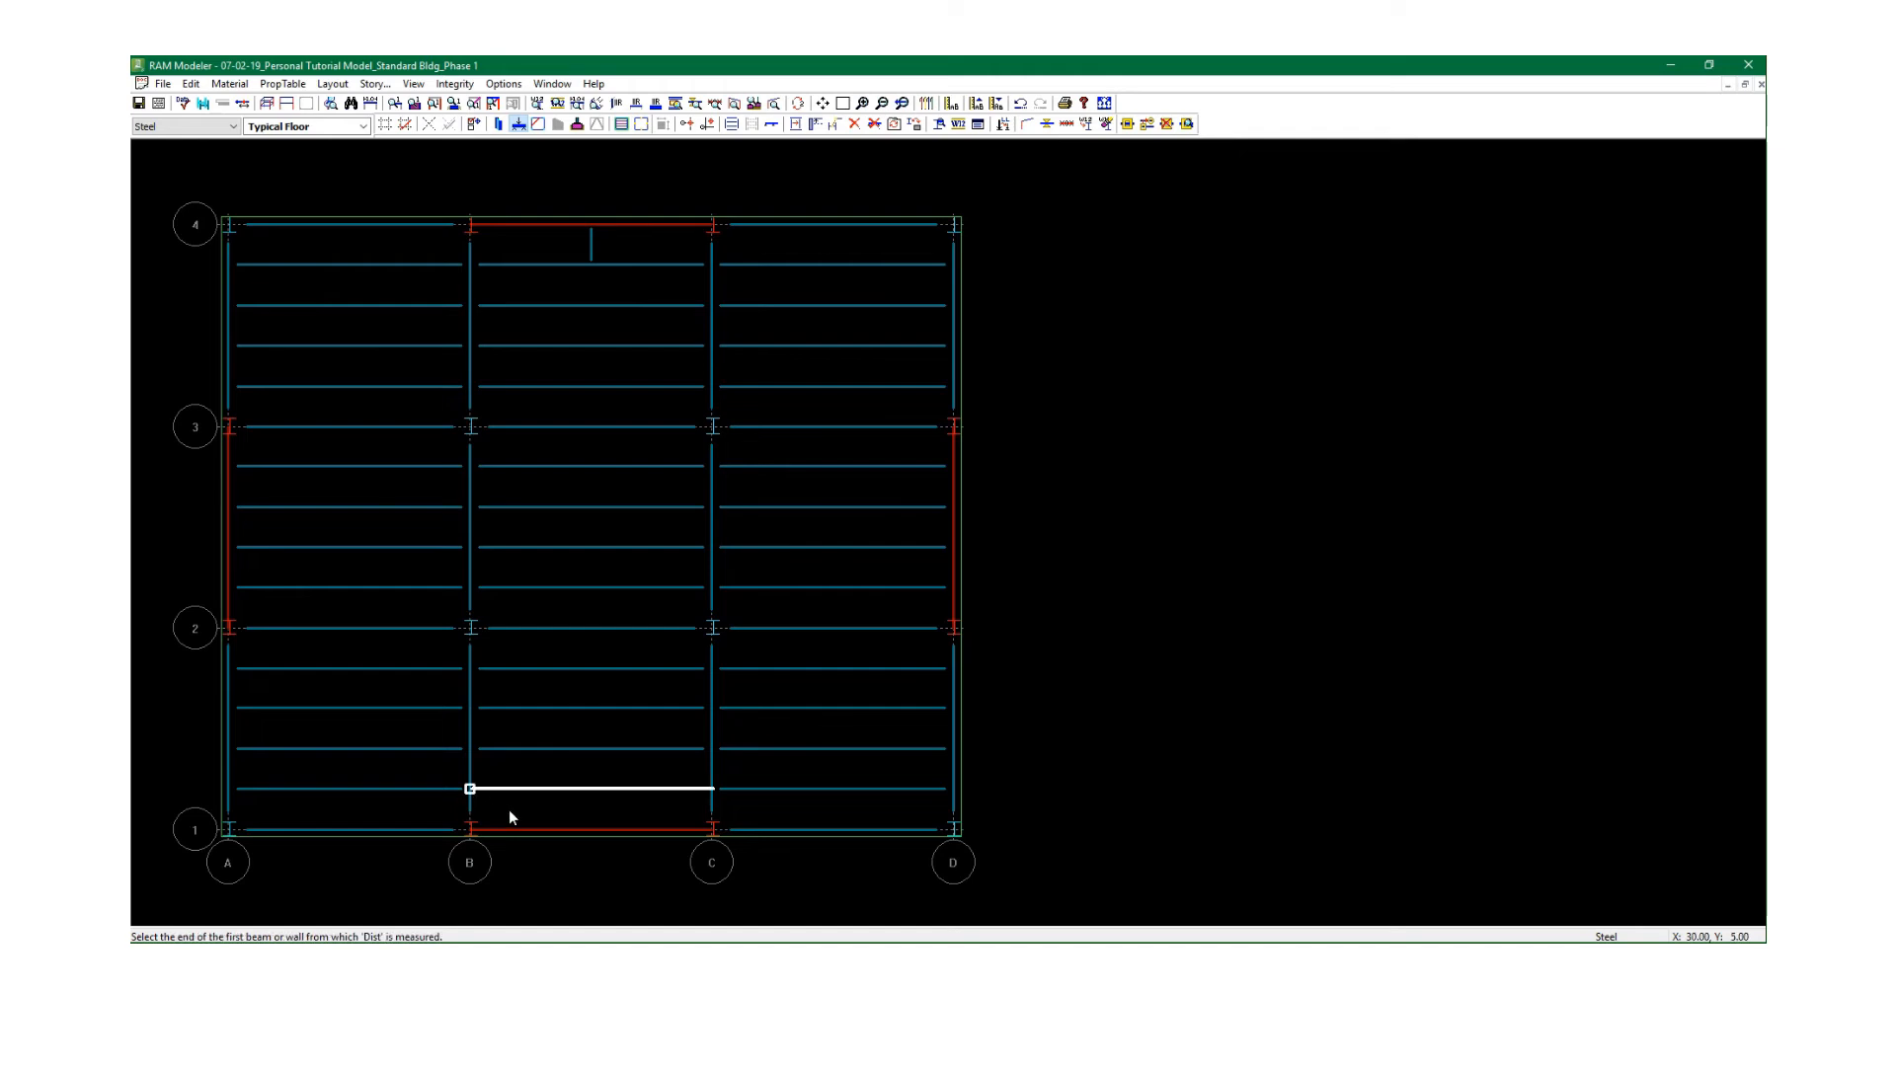
left_click(512, 804)
left_click(518, 808)
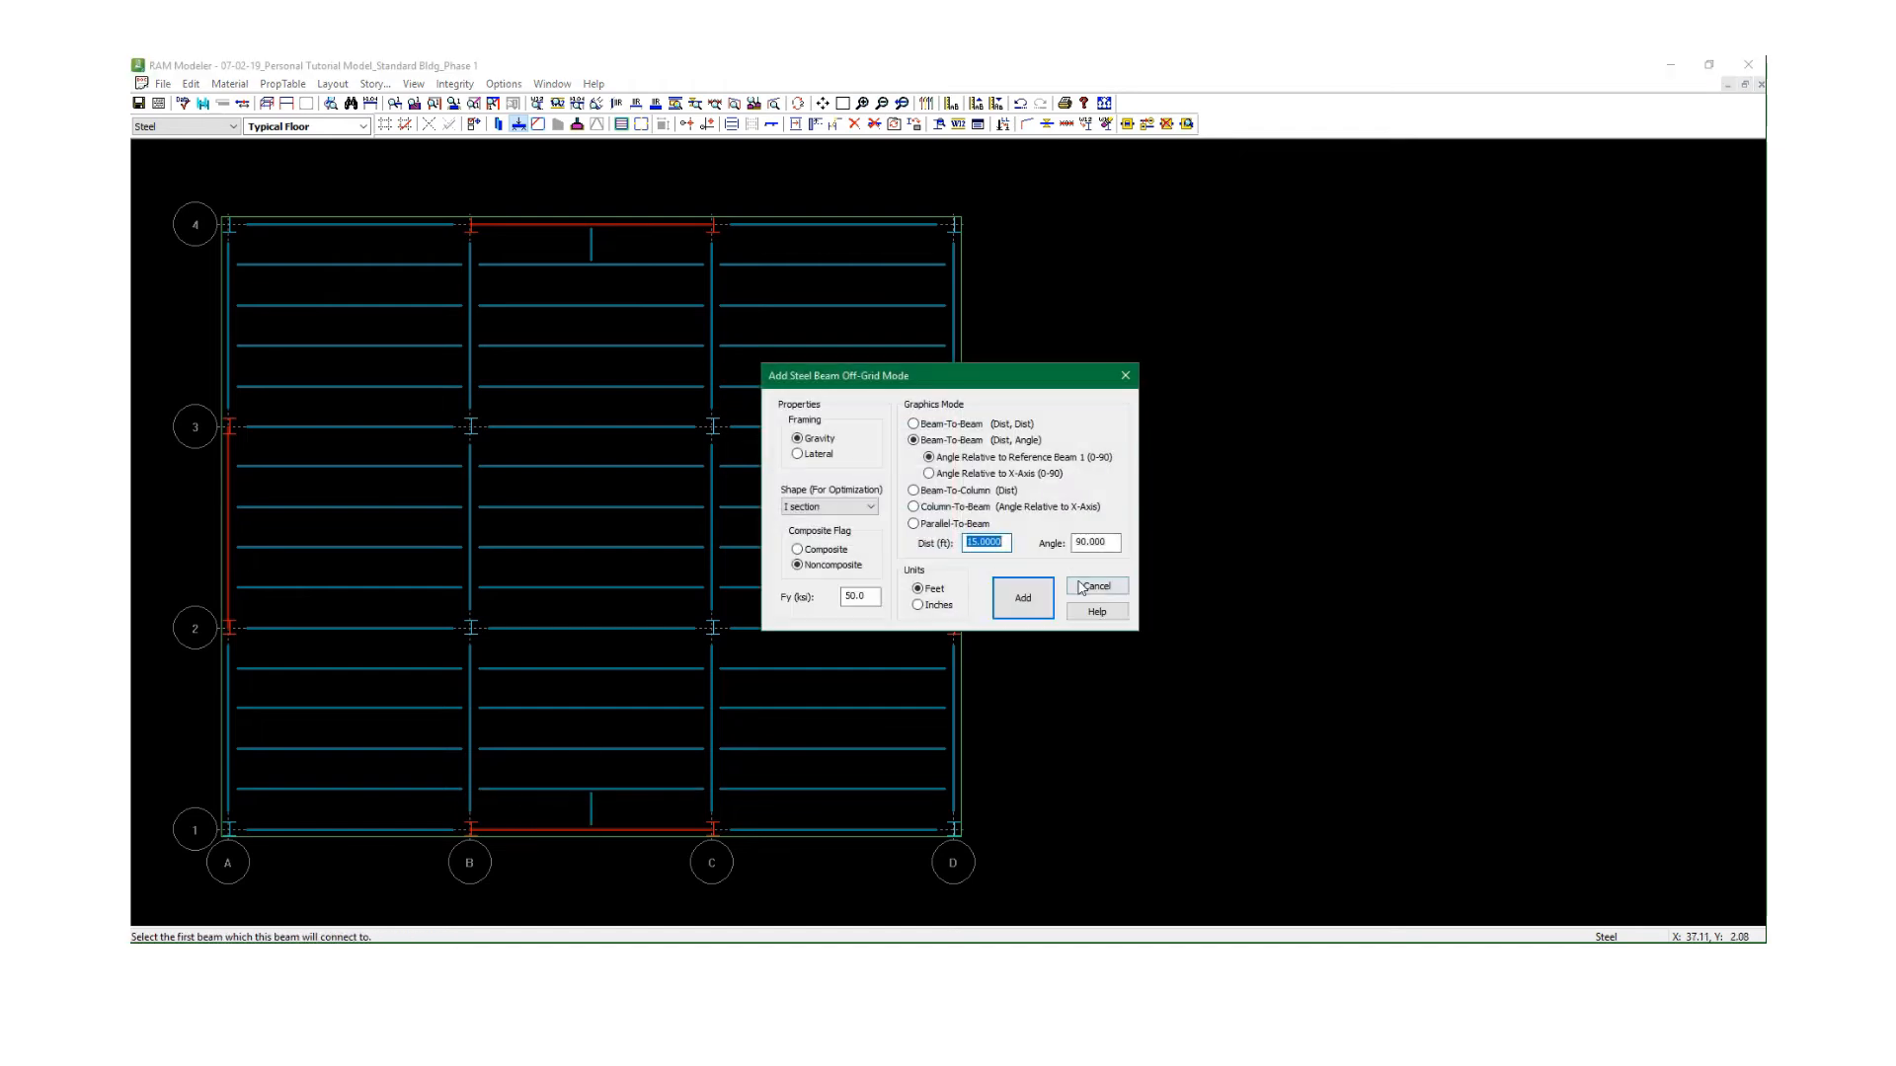
left_click(1093, 585)
Save the model, run an Integrated data check, and exit RAM Modeler.
left_click(139, 103)
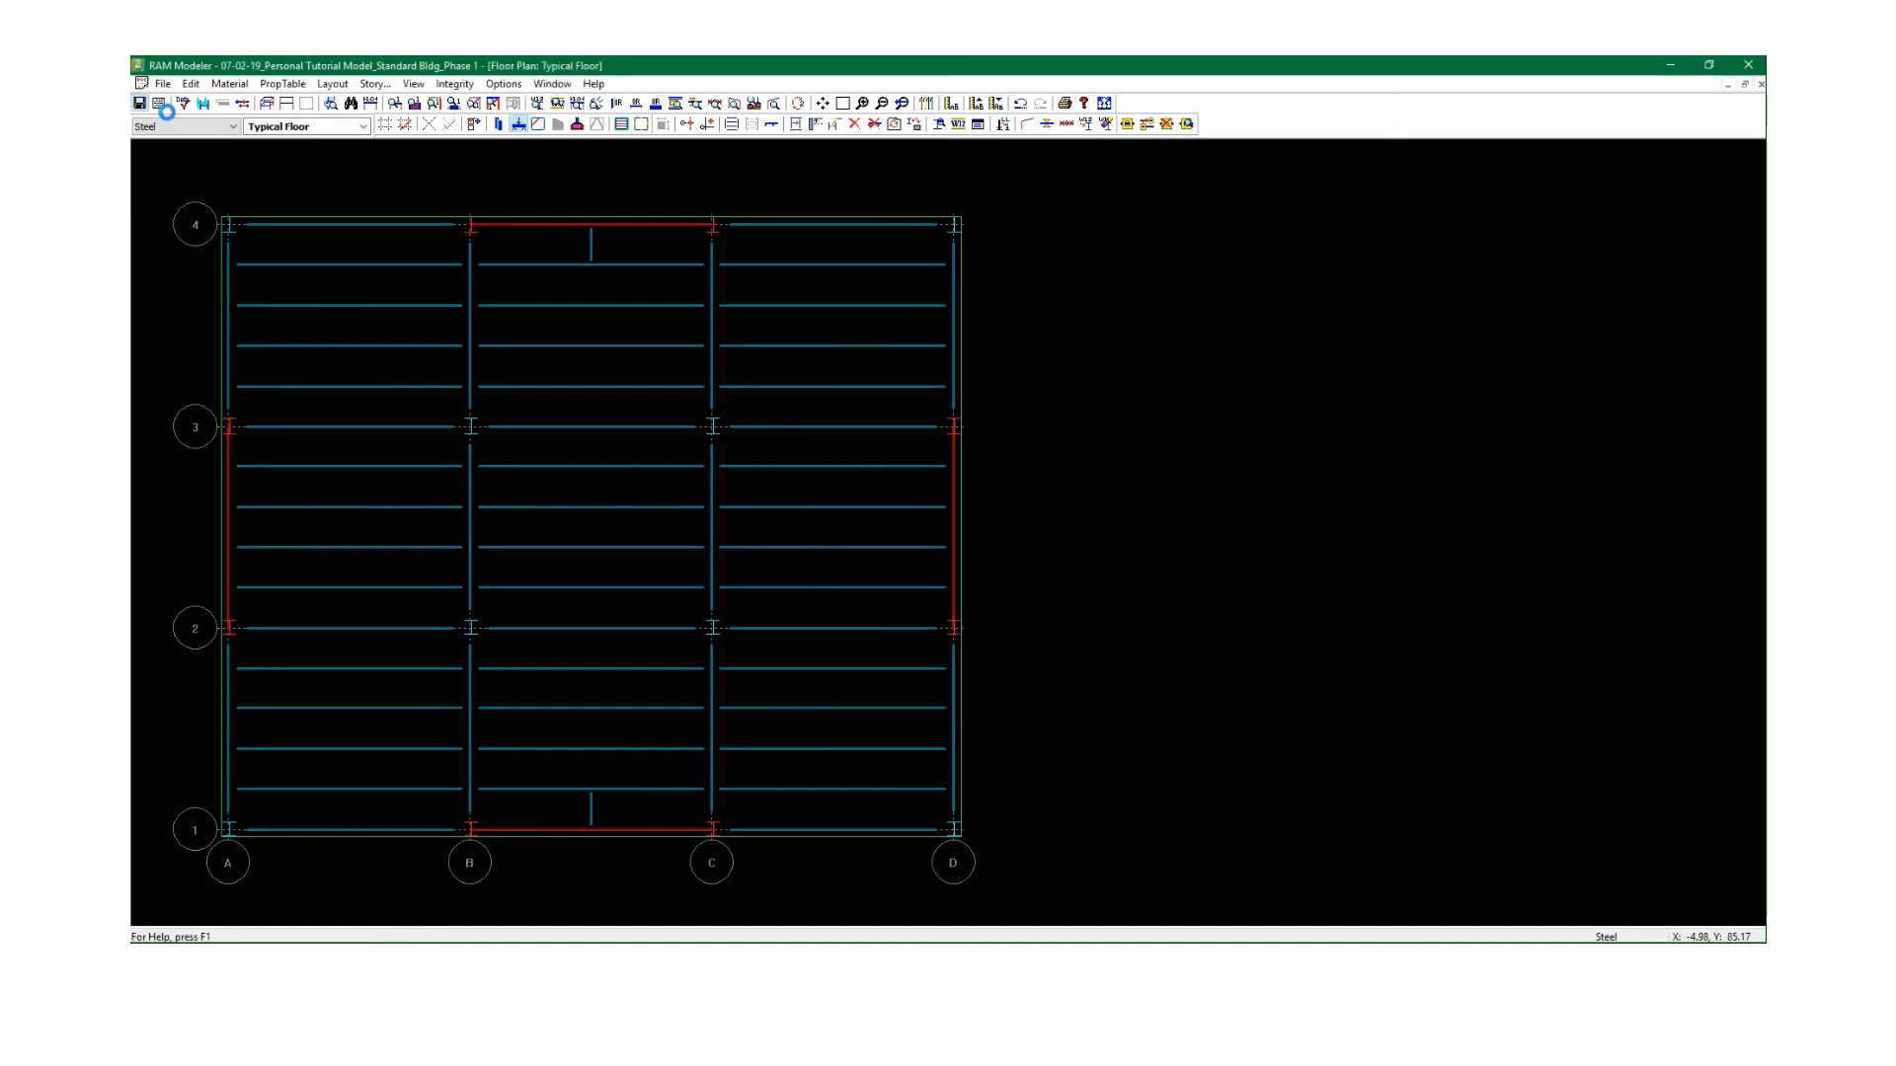
left_click(185, 104)
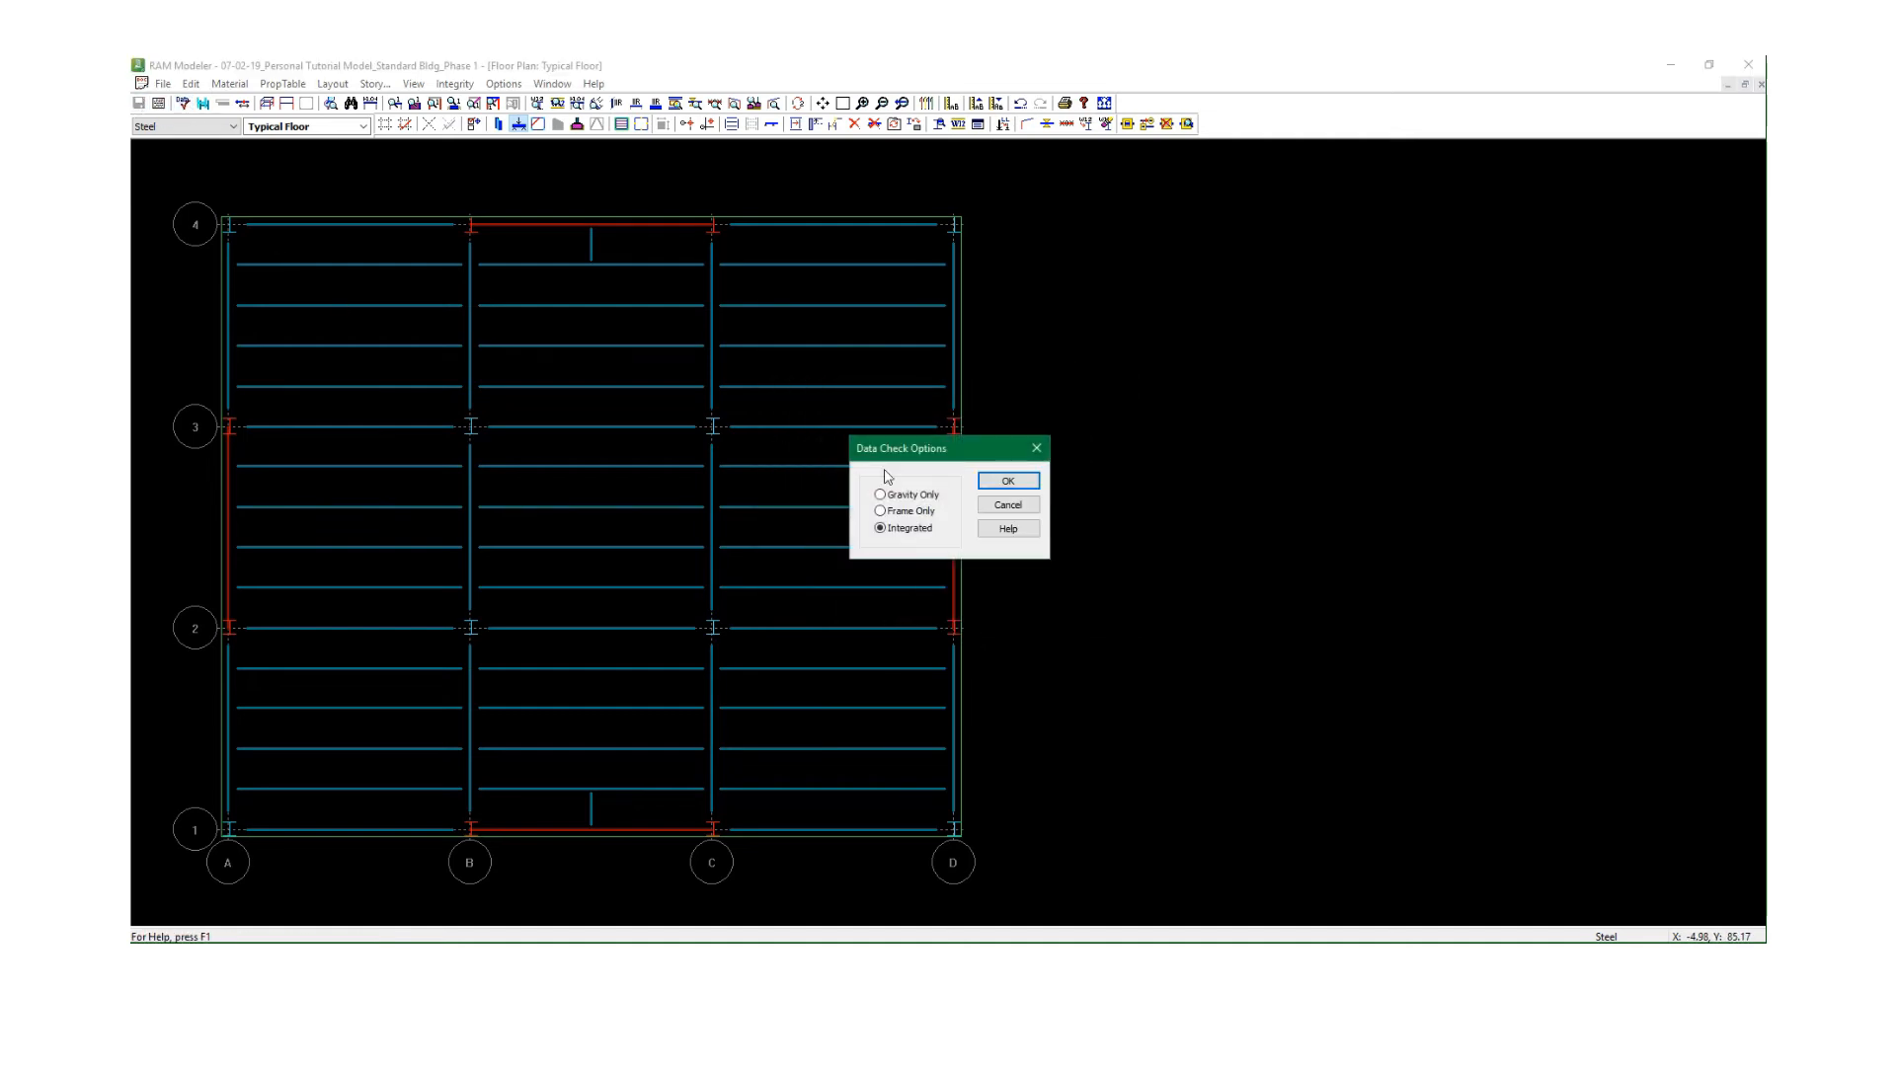
left_click(1003, 480)
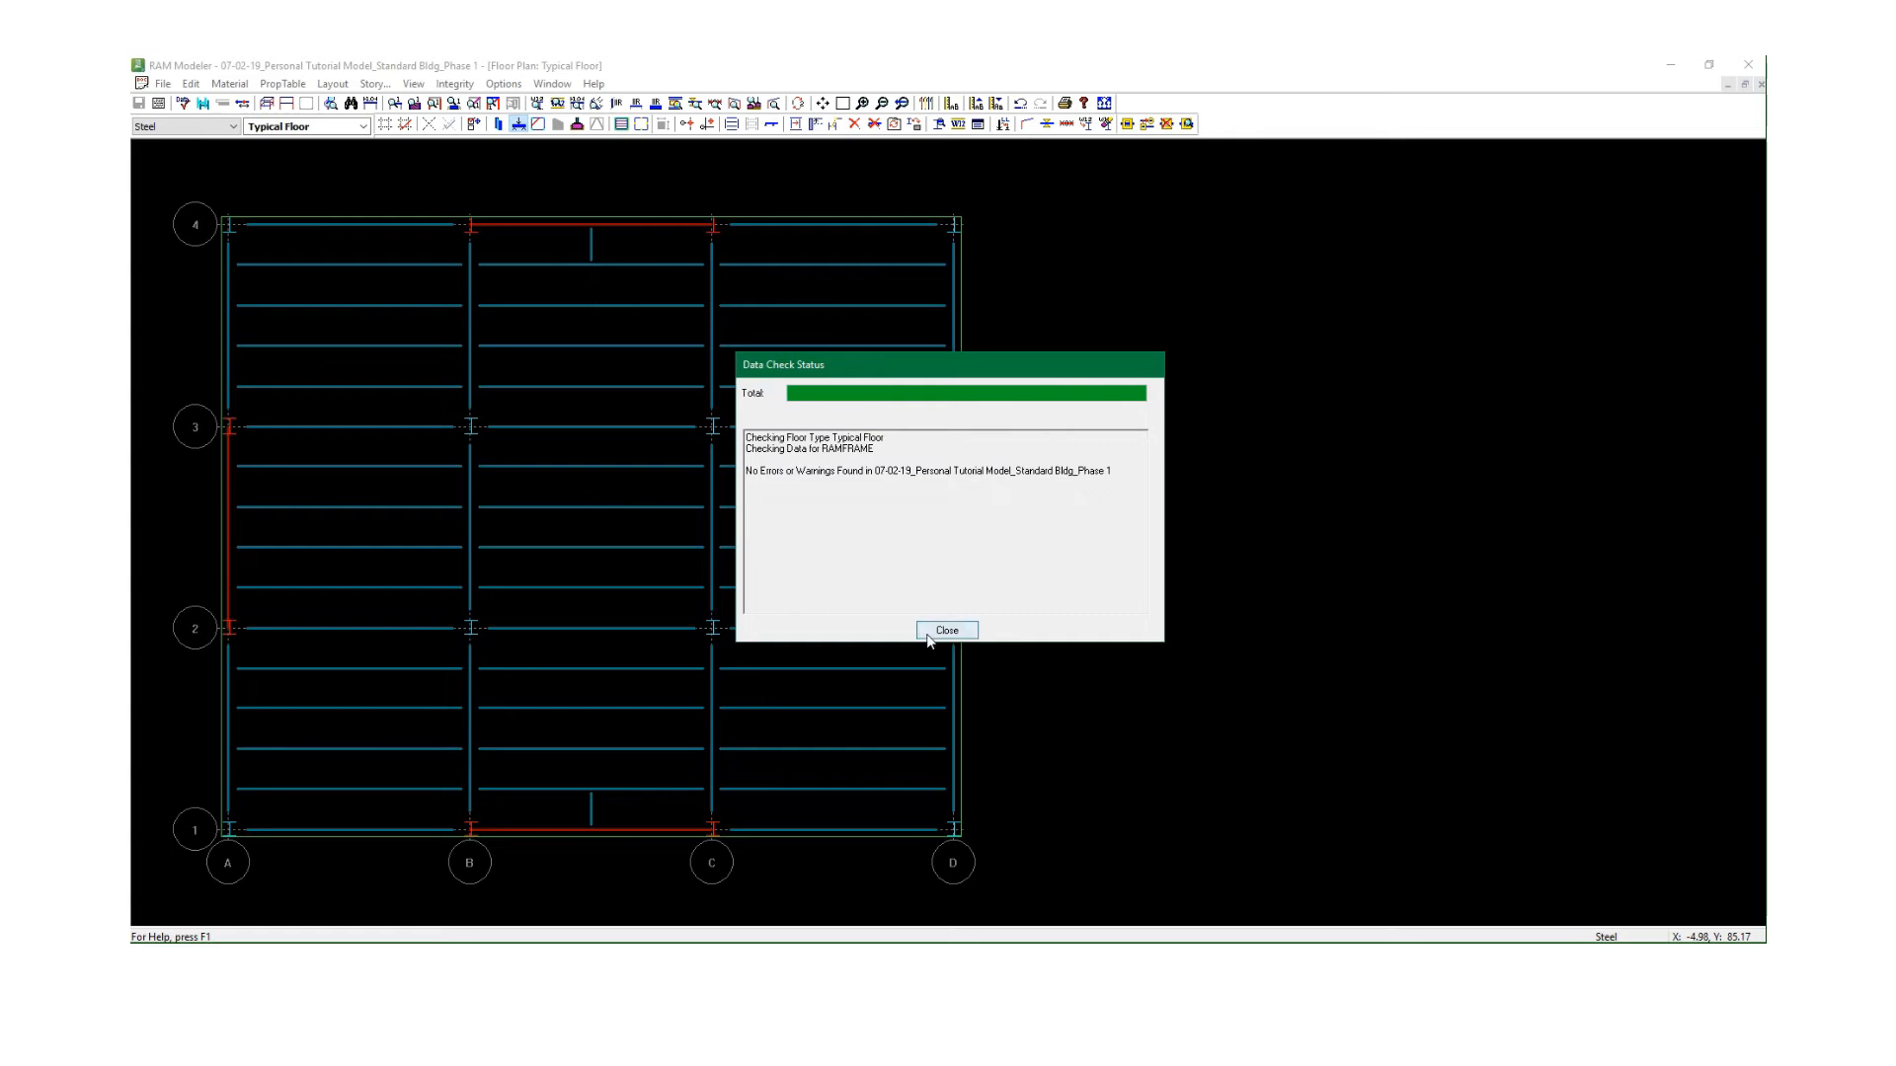
left_click(946, 628)
left_click(163, 84)
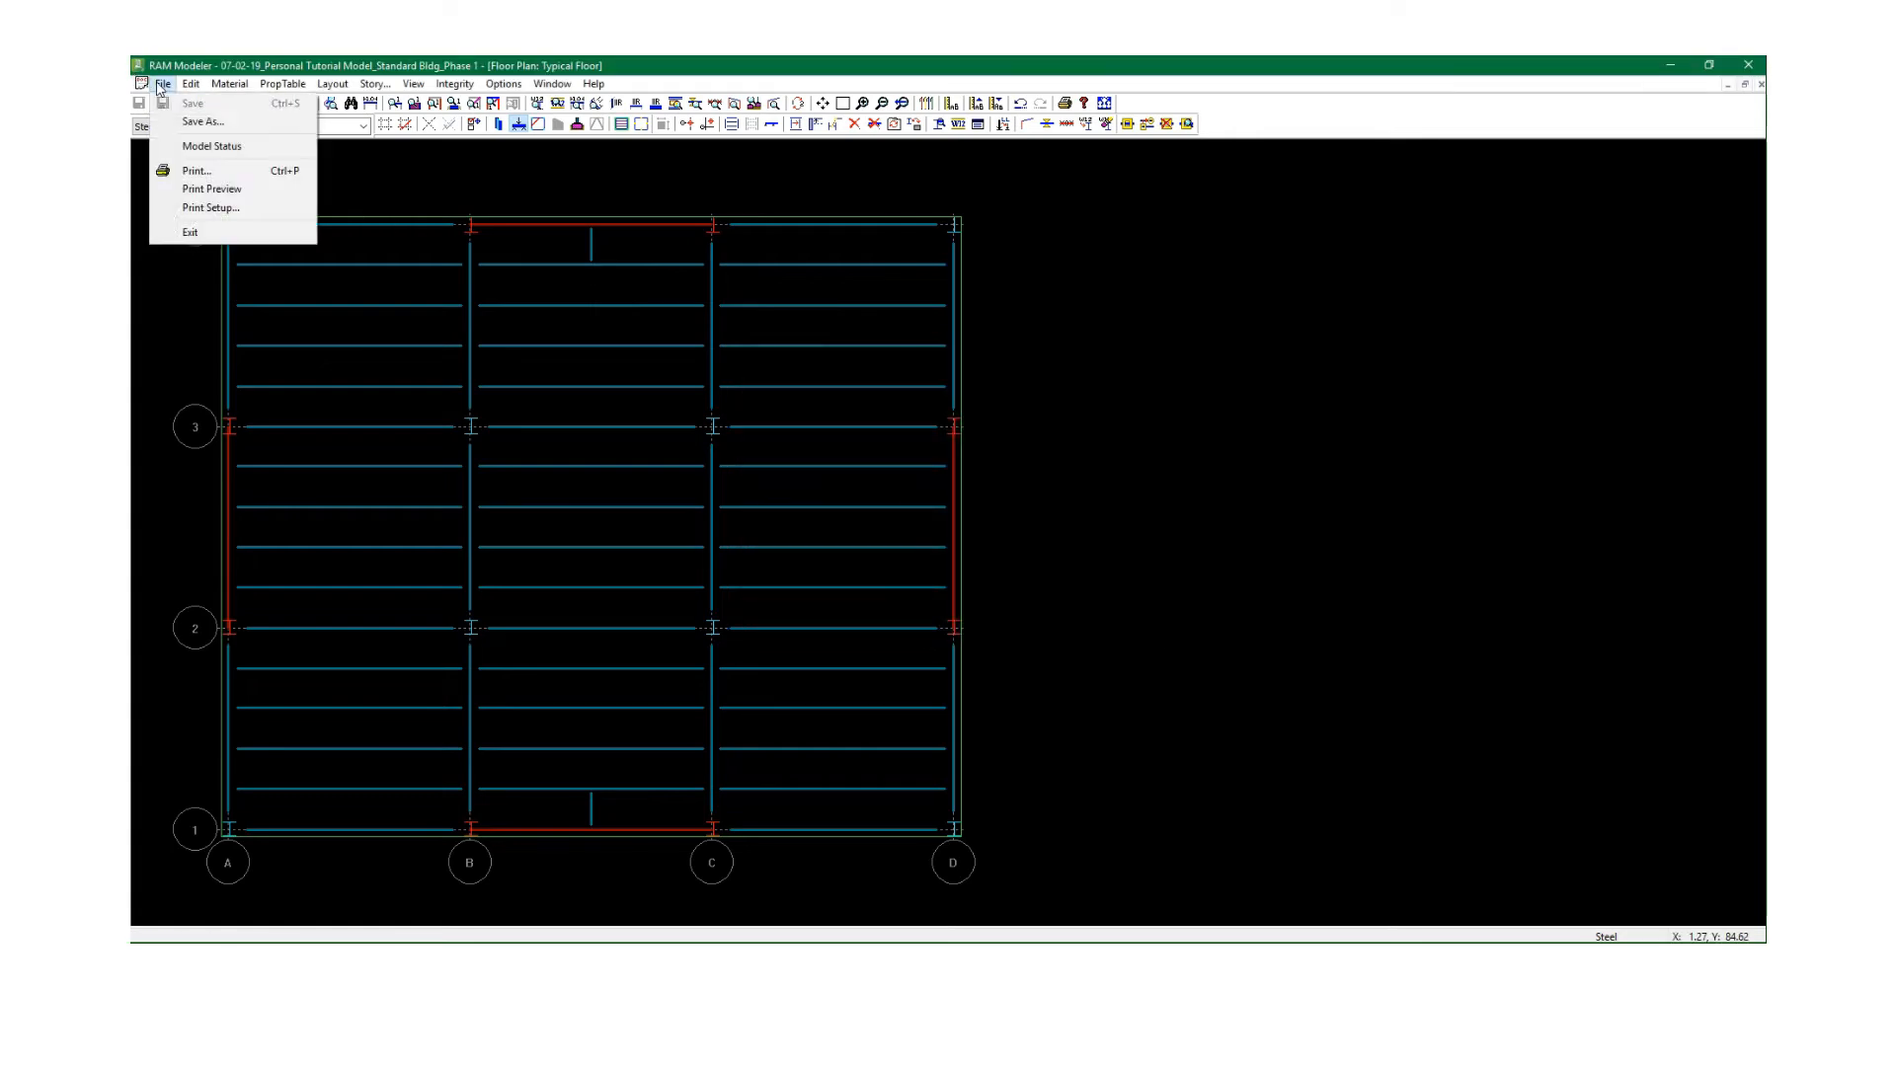
left_click(215, 237)
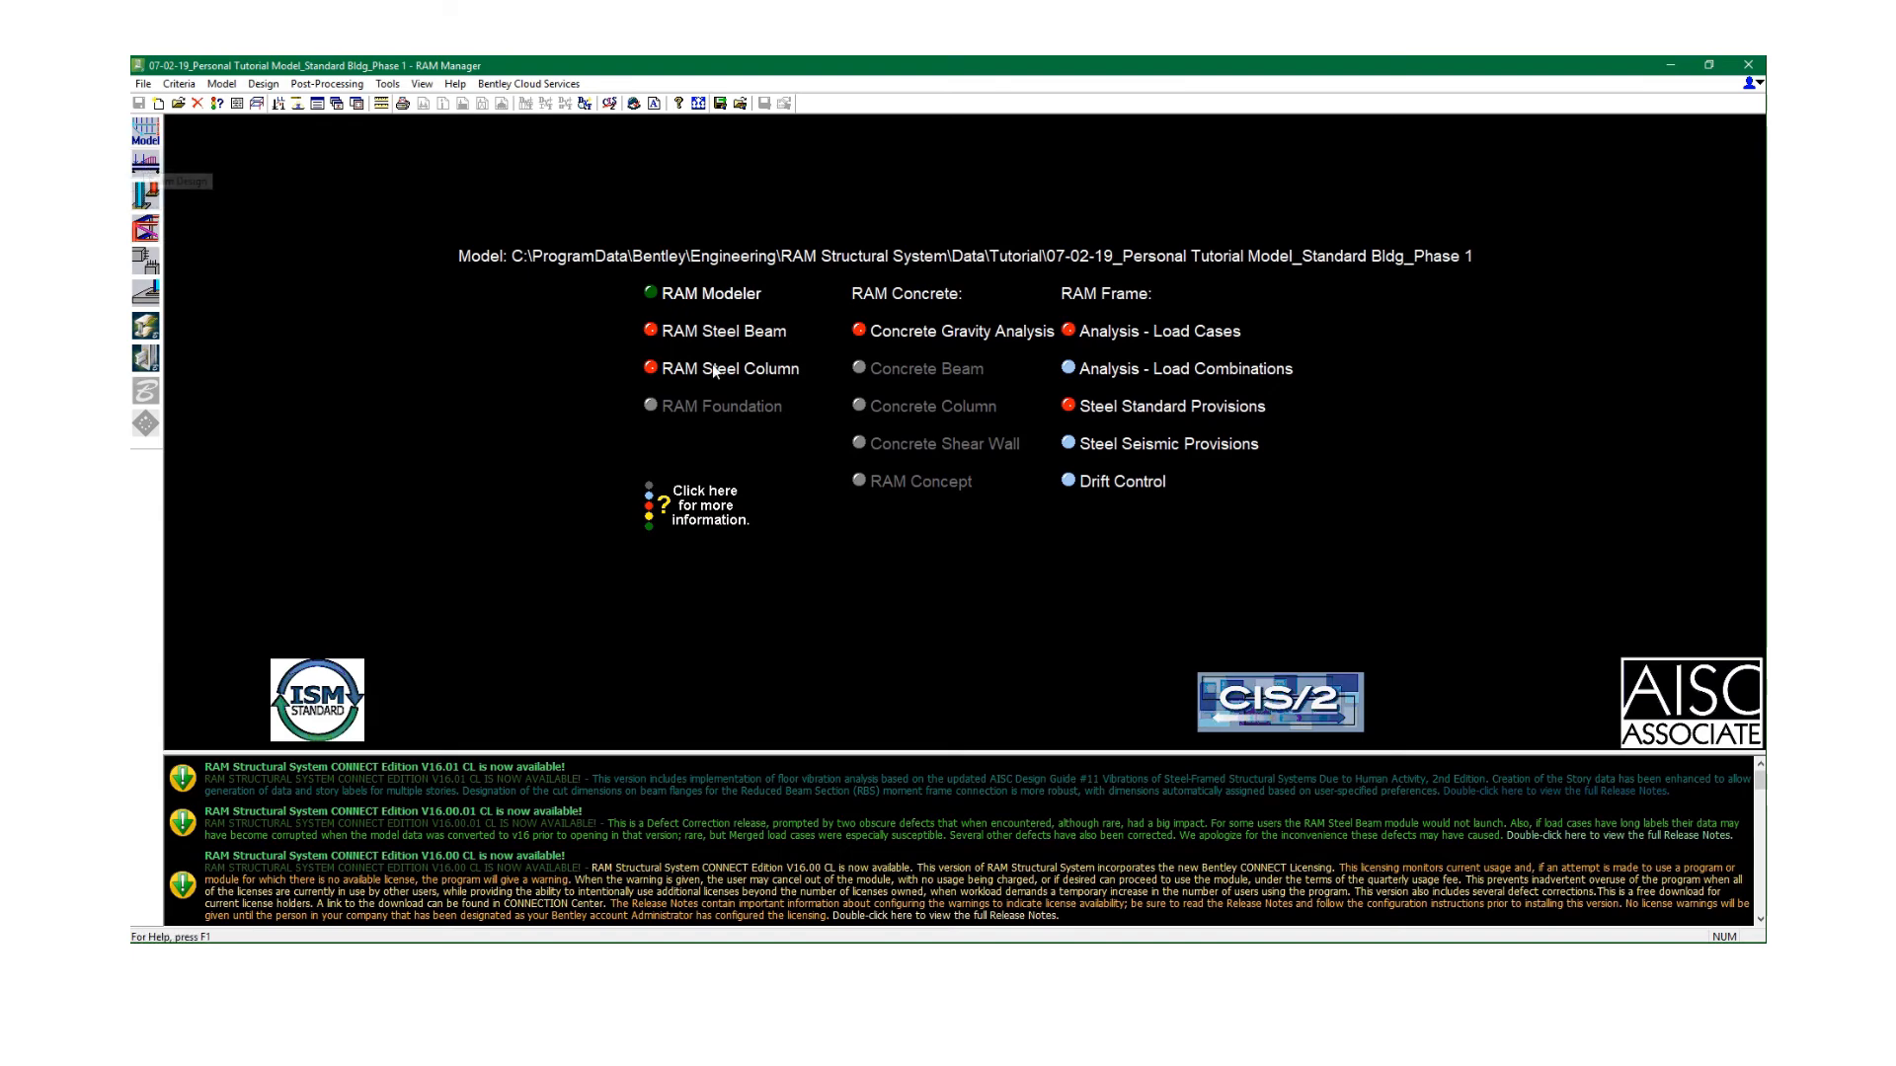
Open RAM Steel Beam, generate the framing tables with Design All performed automatically, and display the Typical Floor.
left_click(152, 170)
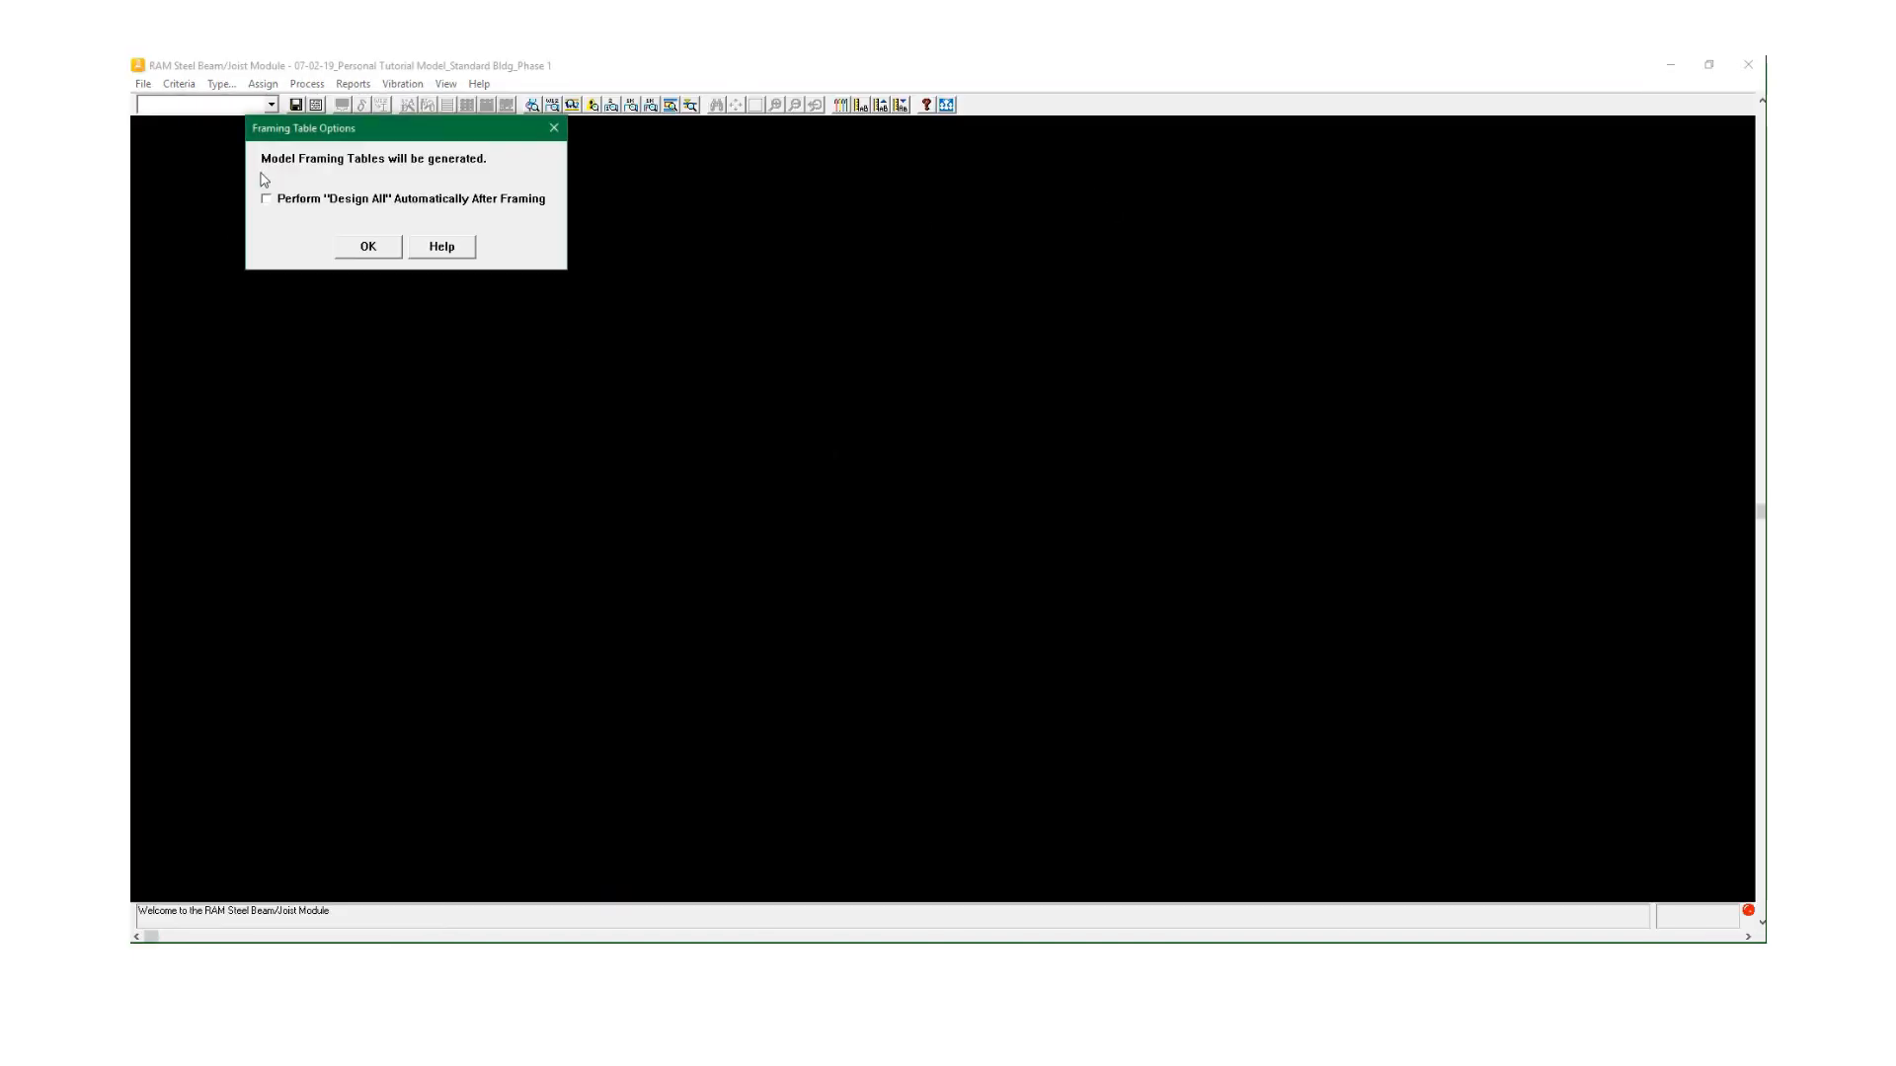
left_click(268, 199)
left_click(346, 248)
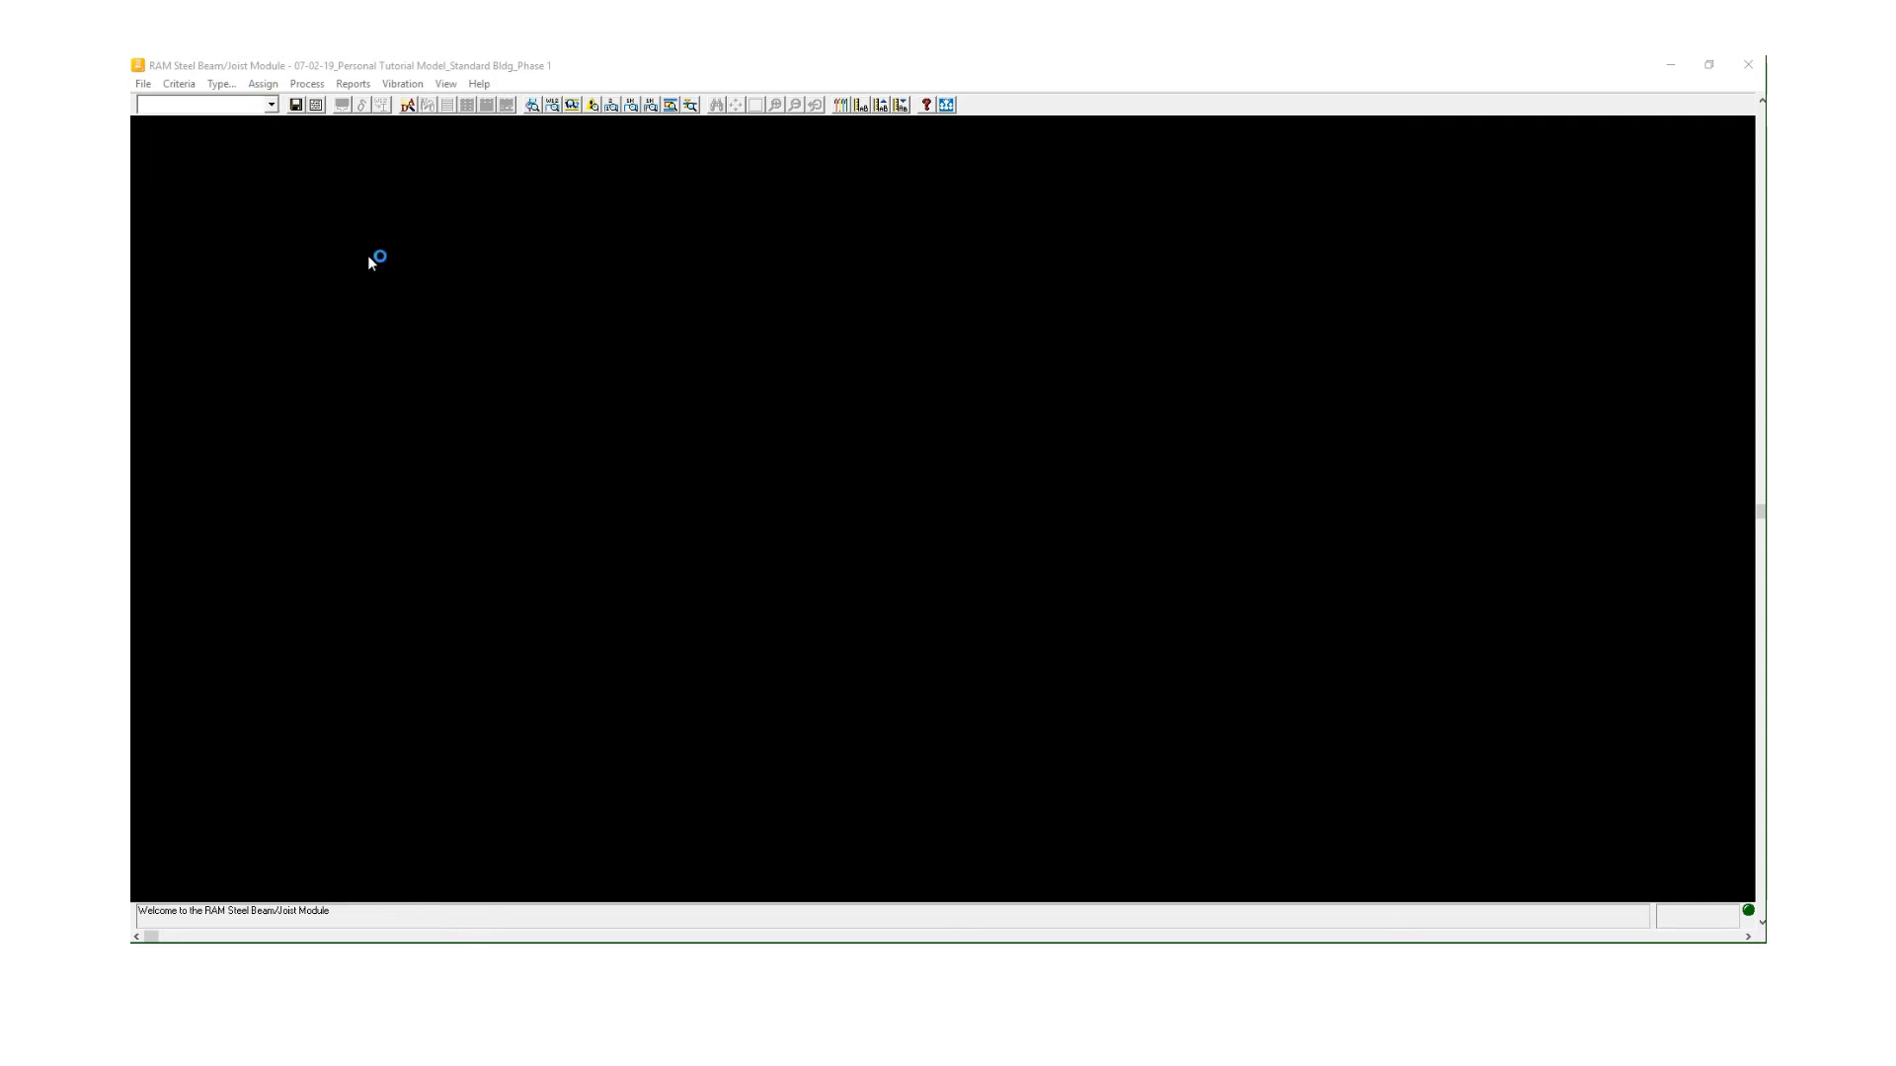
left_click(227, 105)
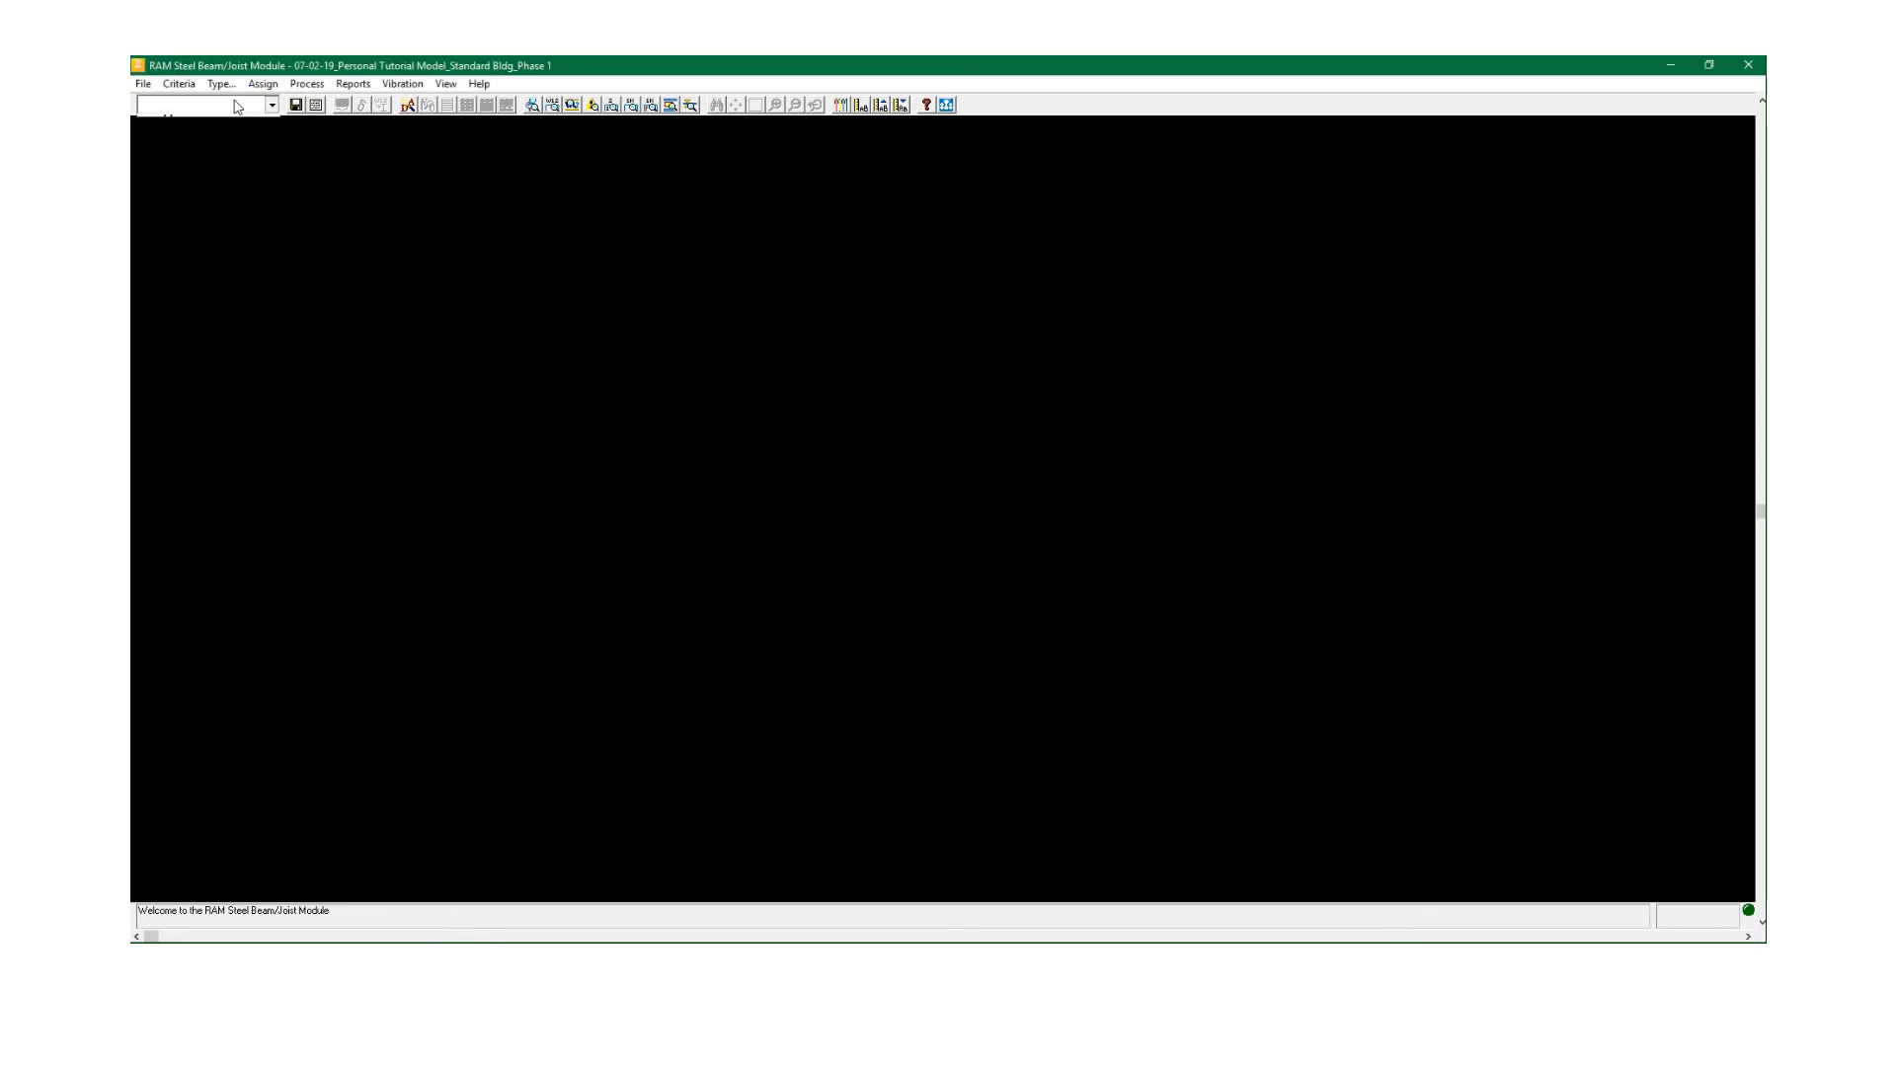
left_click(225, 123)
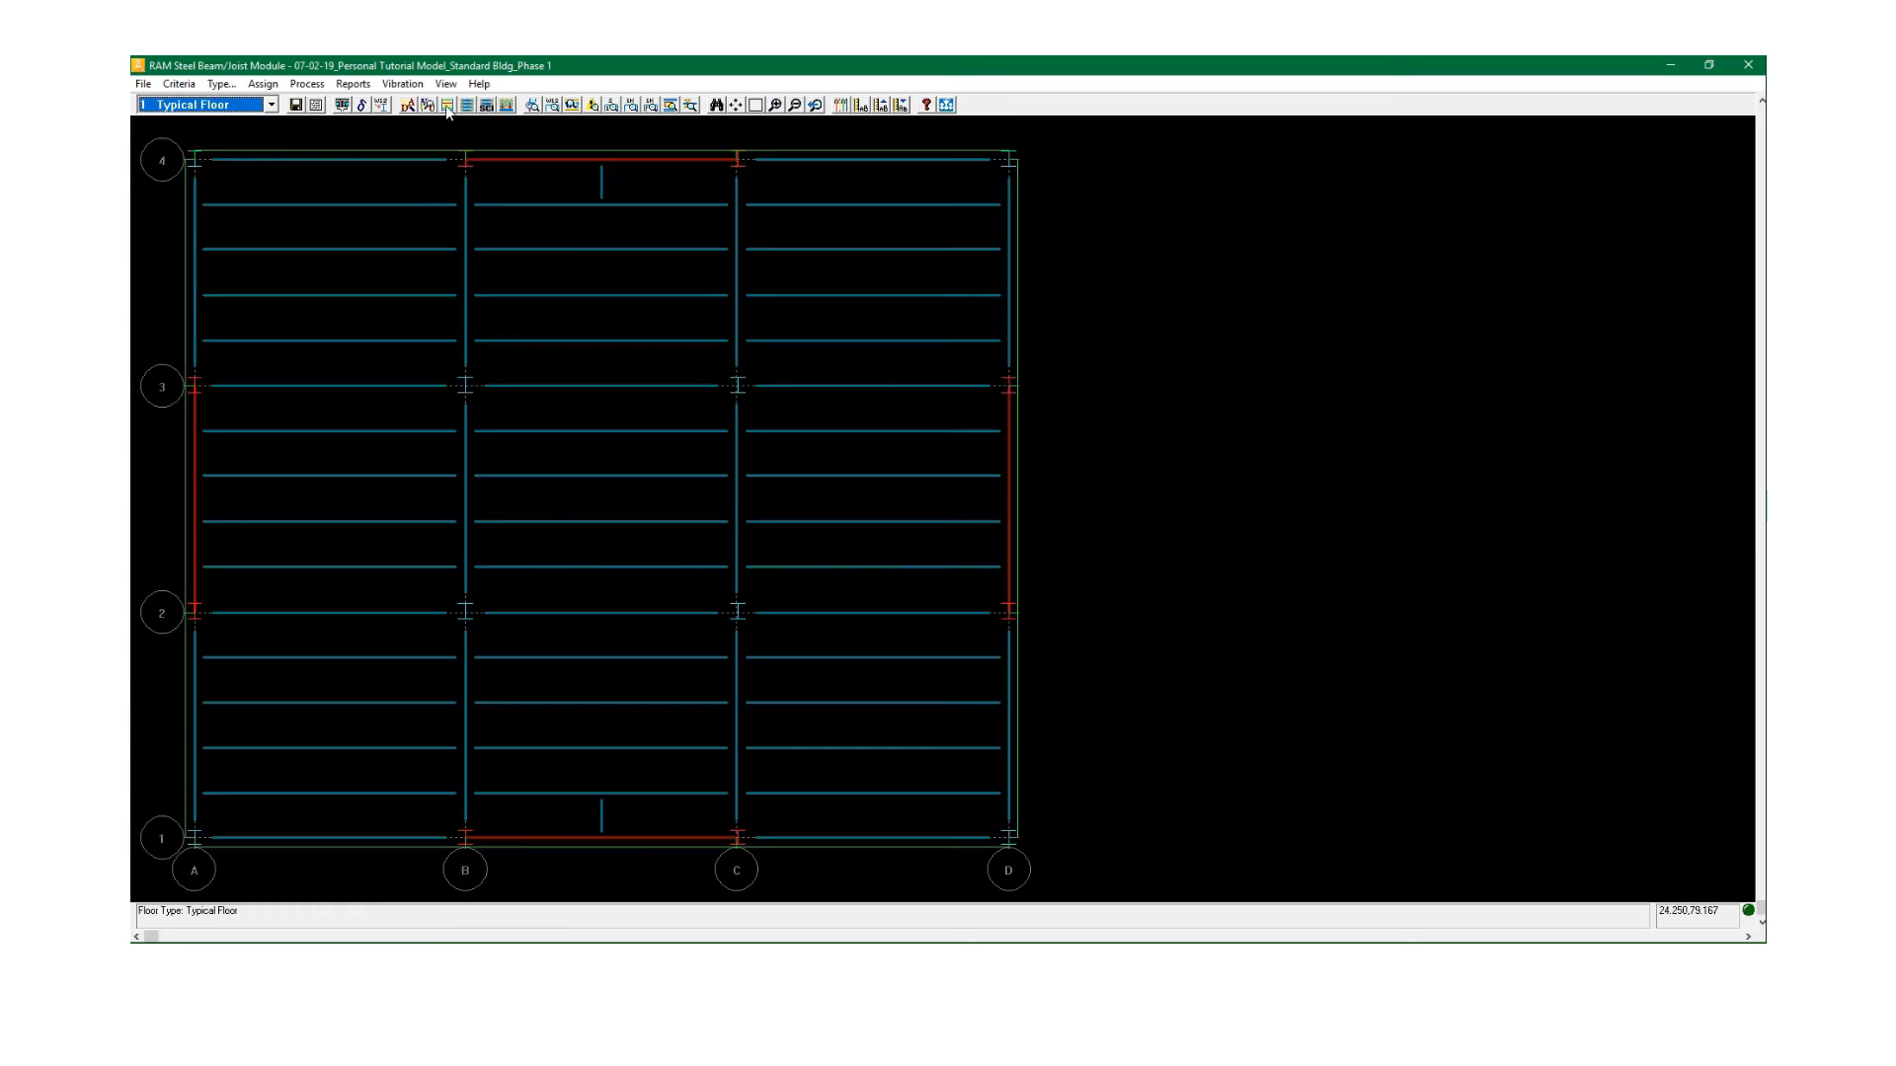
Show the beam sizes on the Typical Floor plan and display the color-coded controlling design check values.
left_click(552, 106)
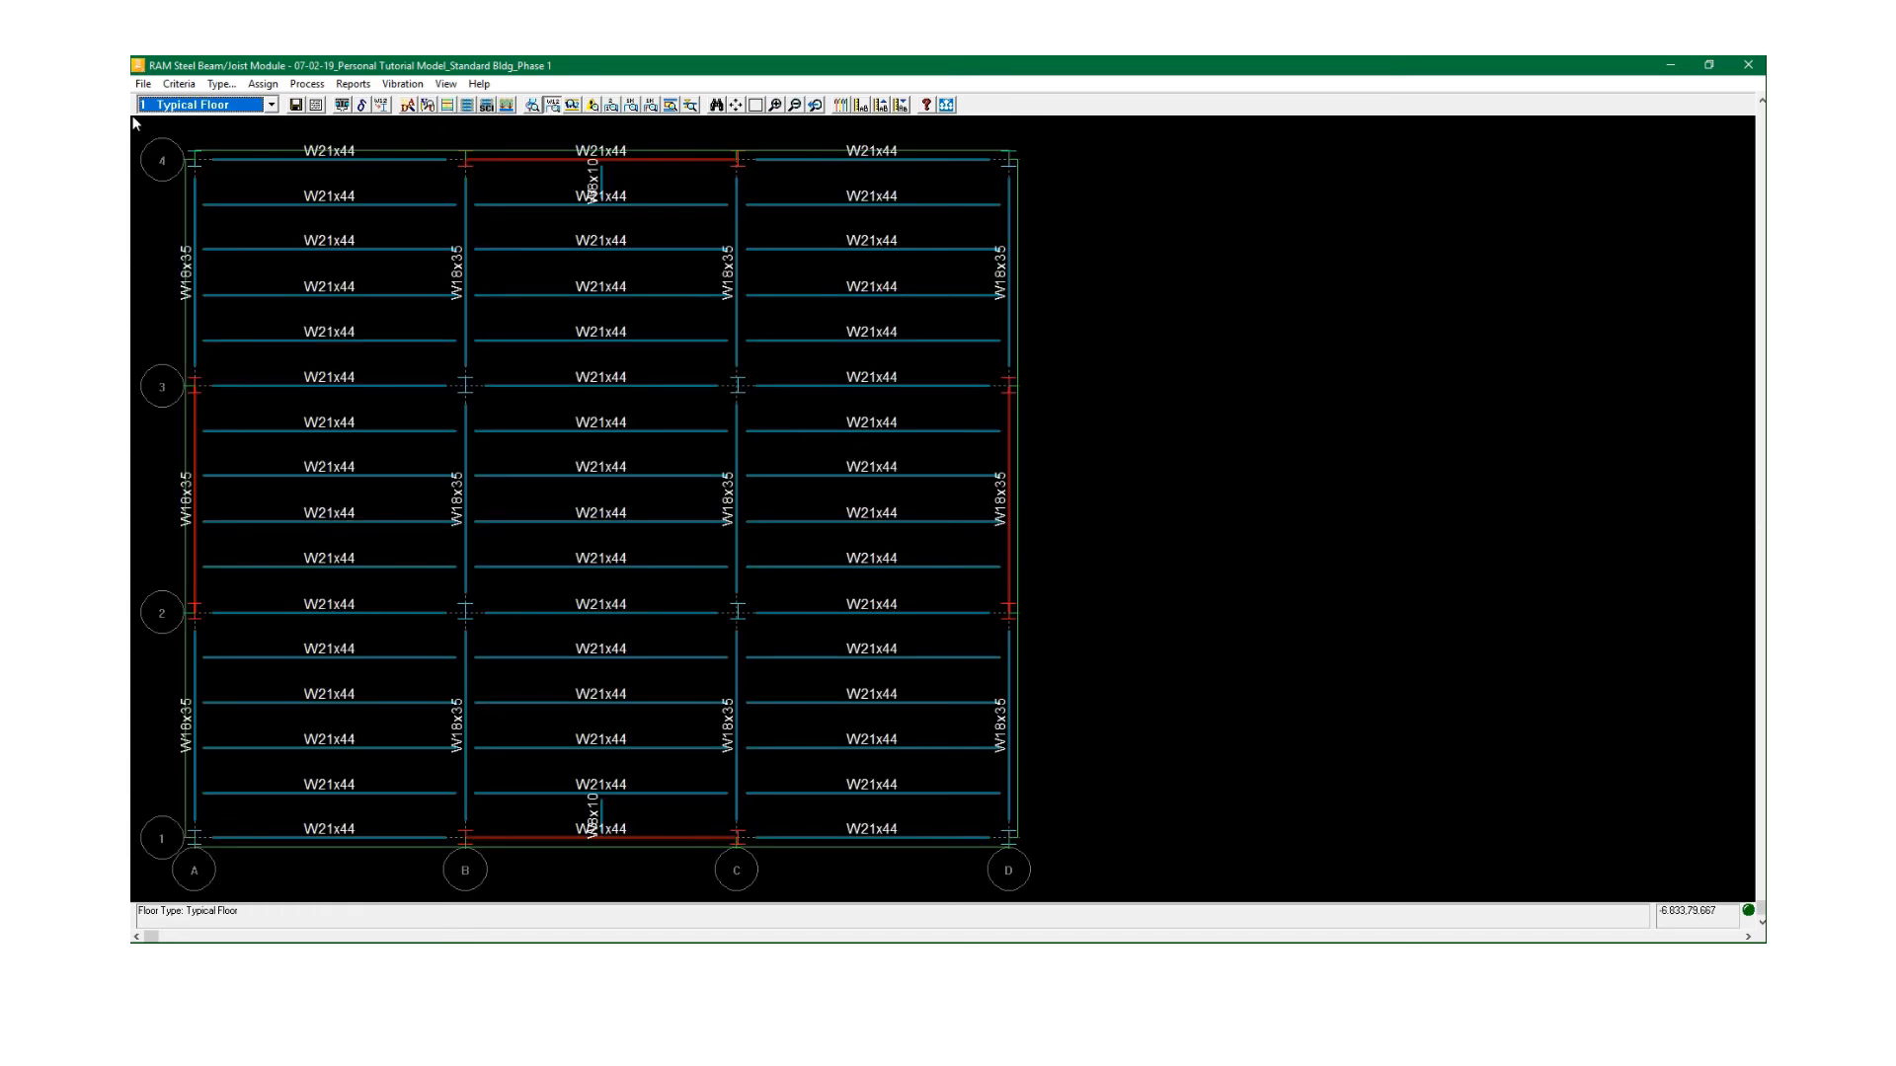
left_click(442, 107)
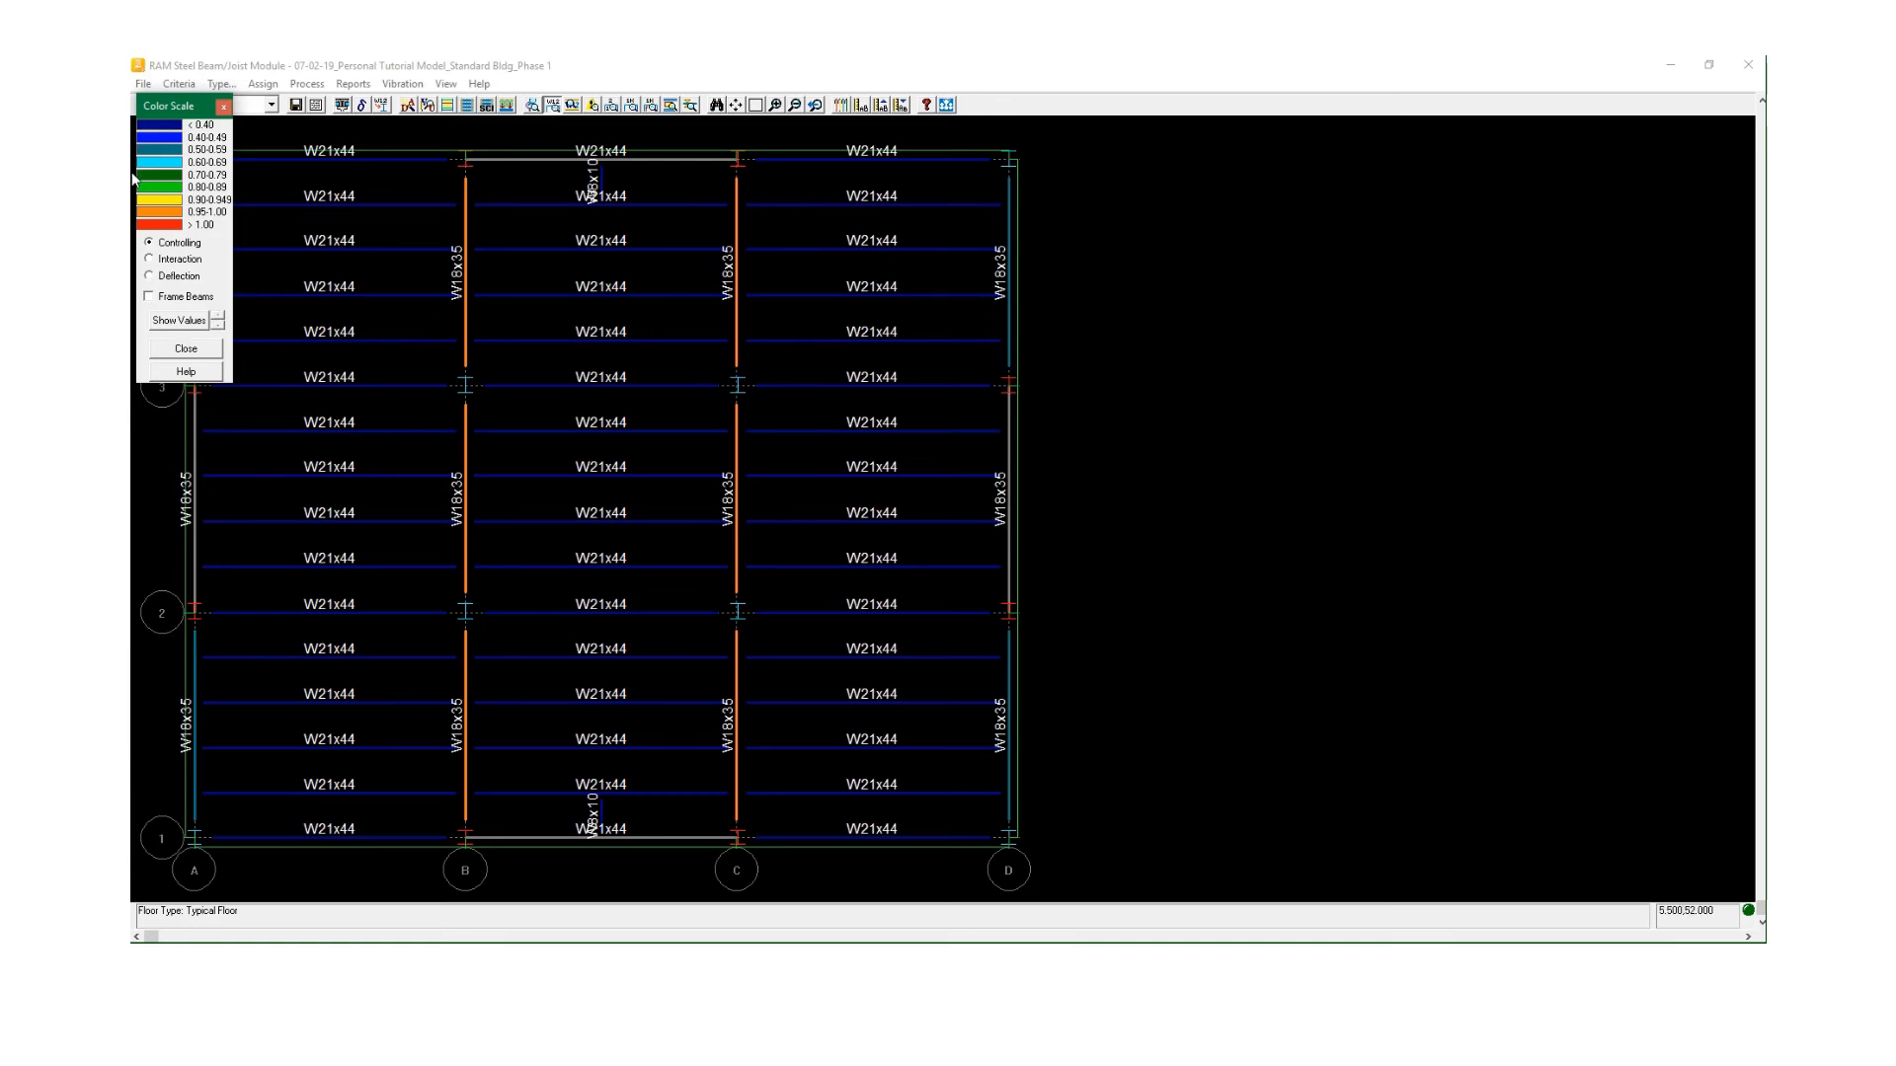
left_click(192, 324)
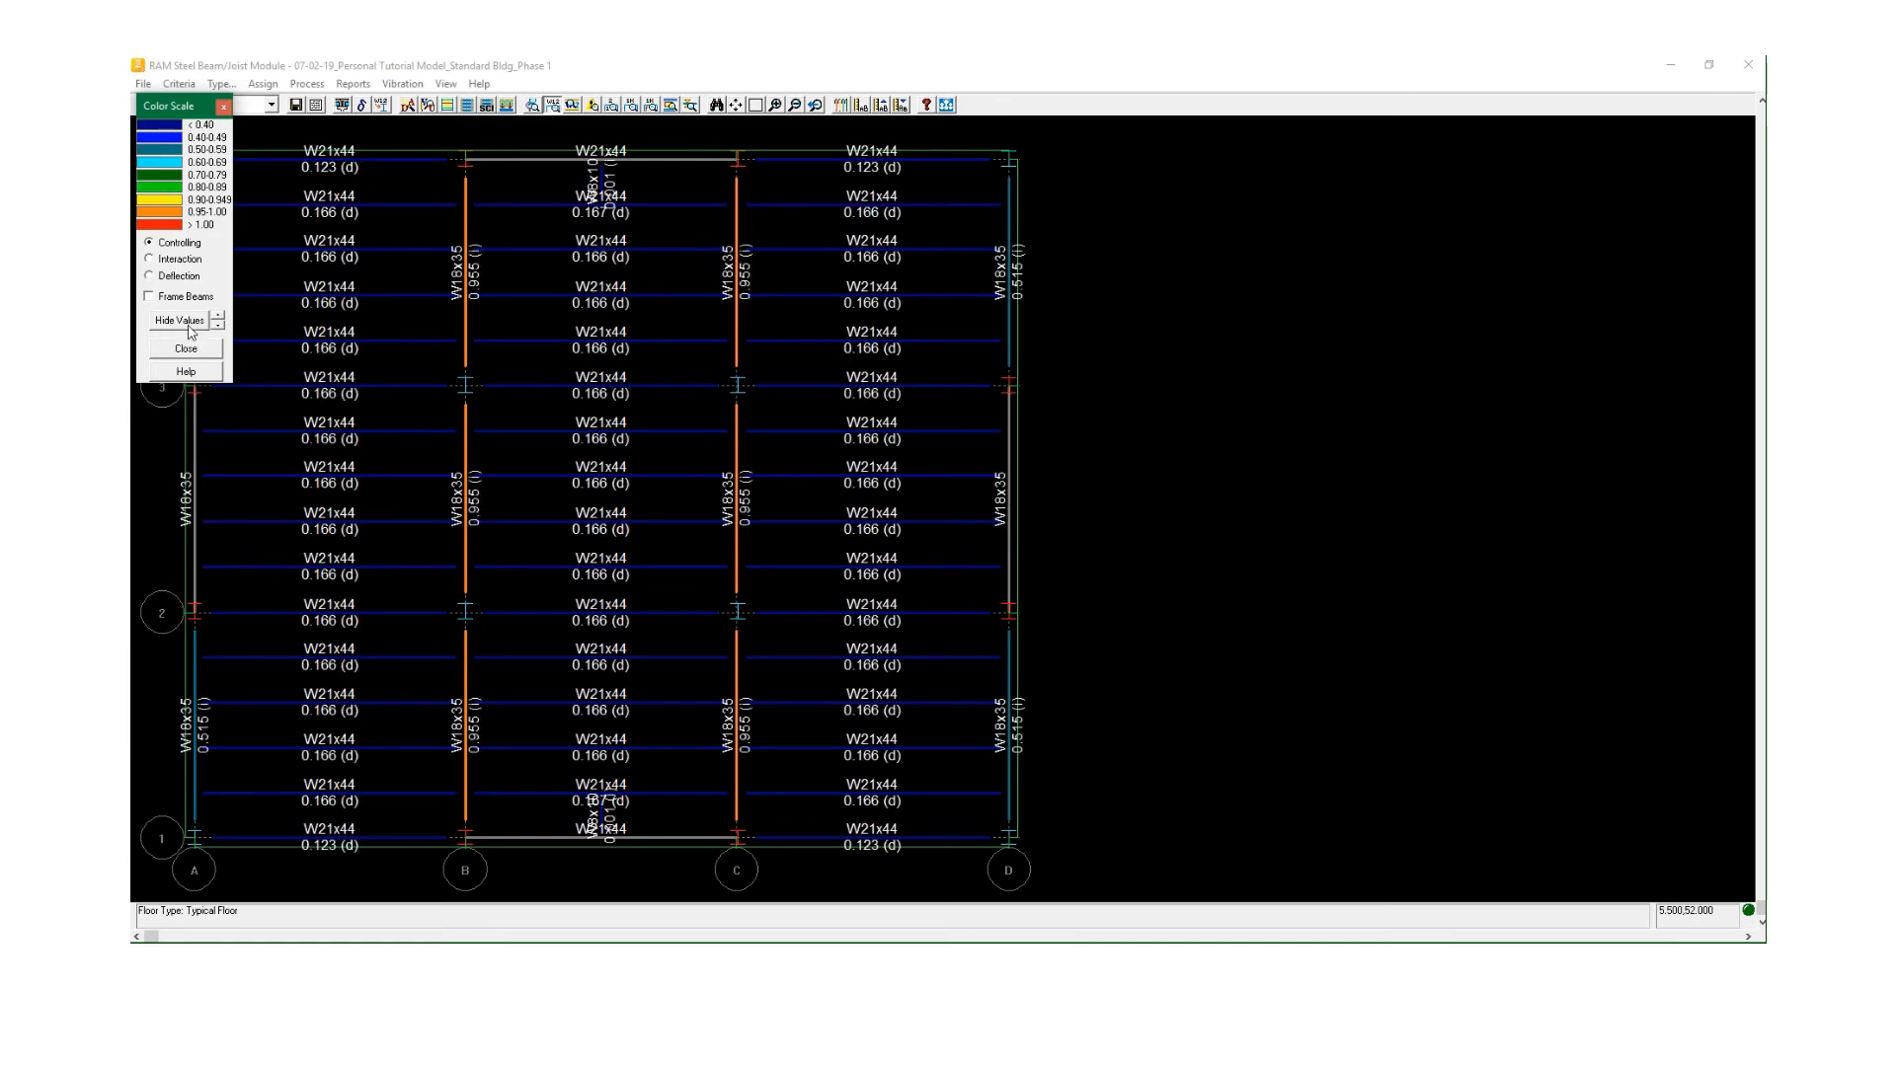
Close the color-coded beam design display and exit RAM Steel Beam.
left_click_drag(158, 107, 1237, 156)
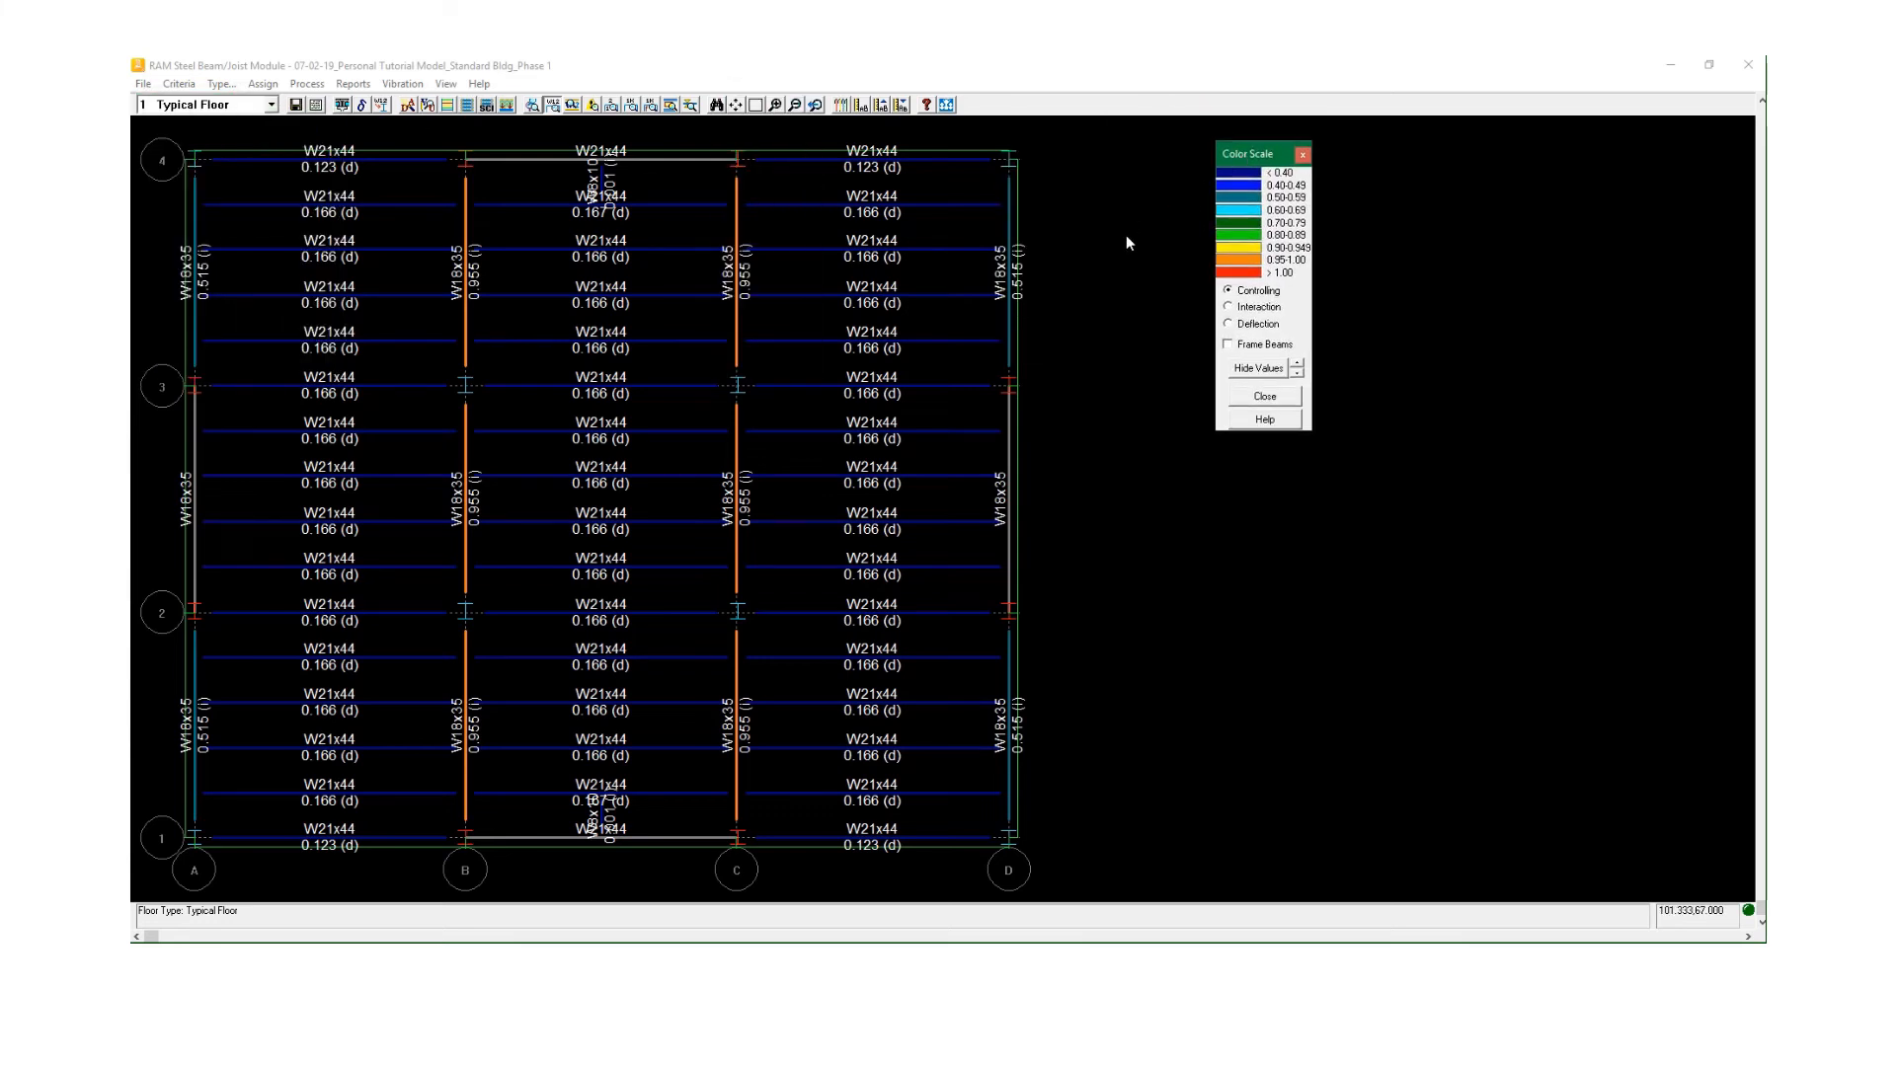
left_click(1284, 400)
left_click(1288, 403)
left_click(143, 85)
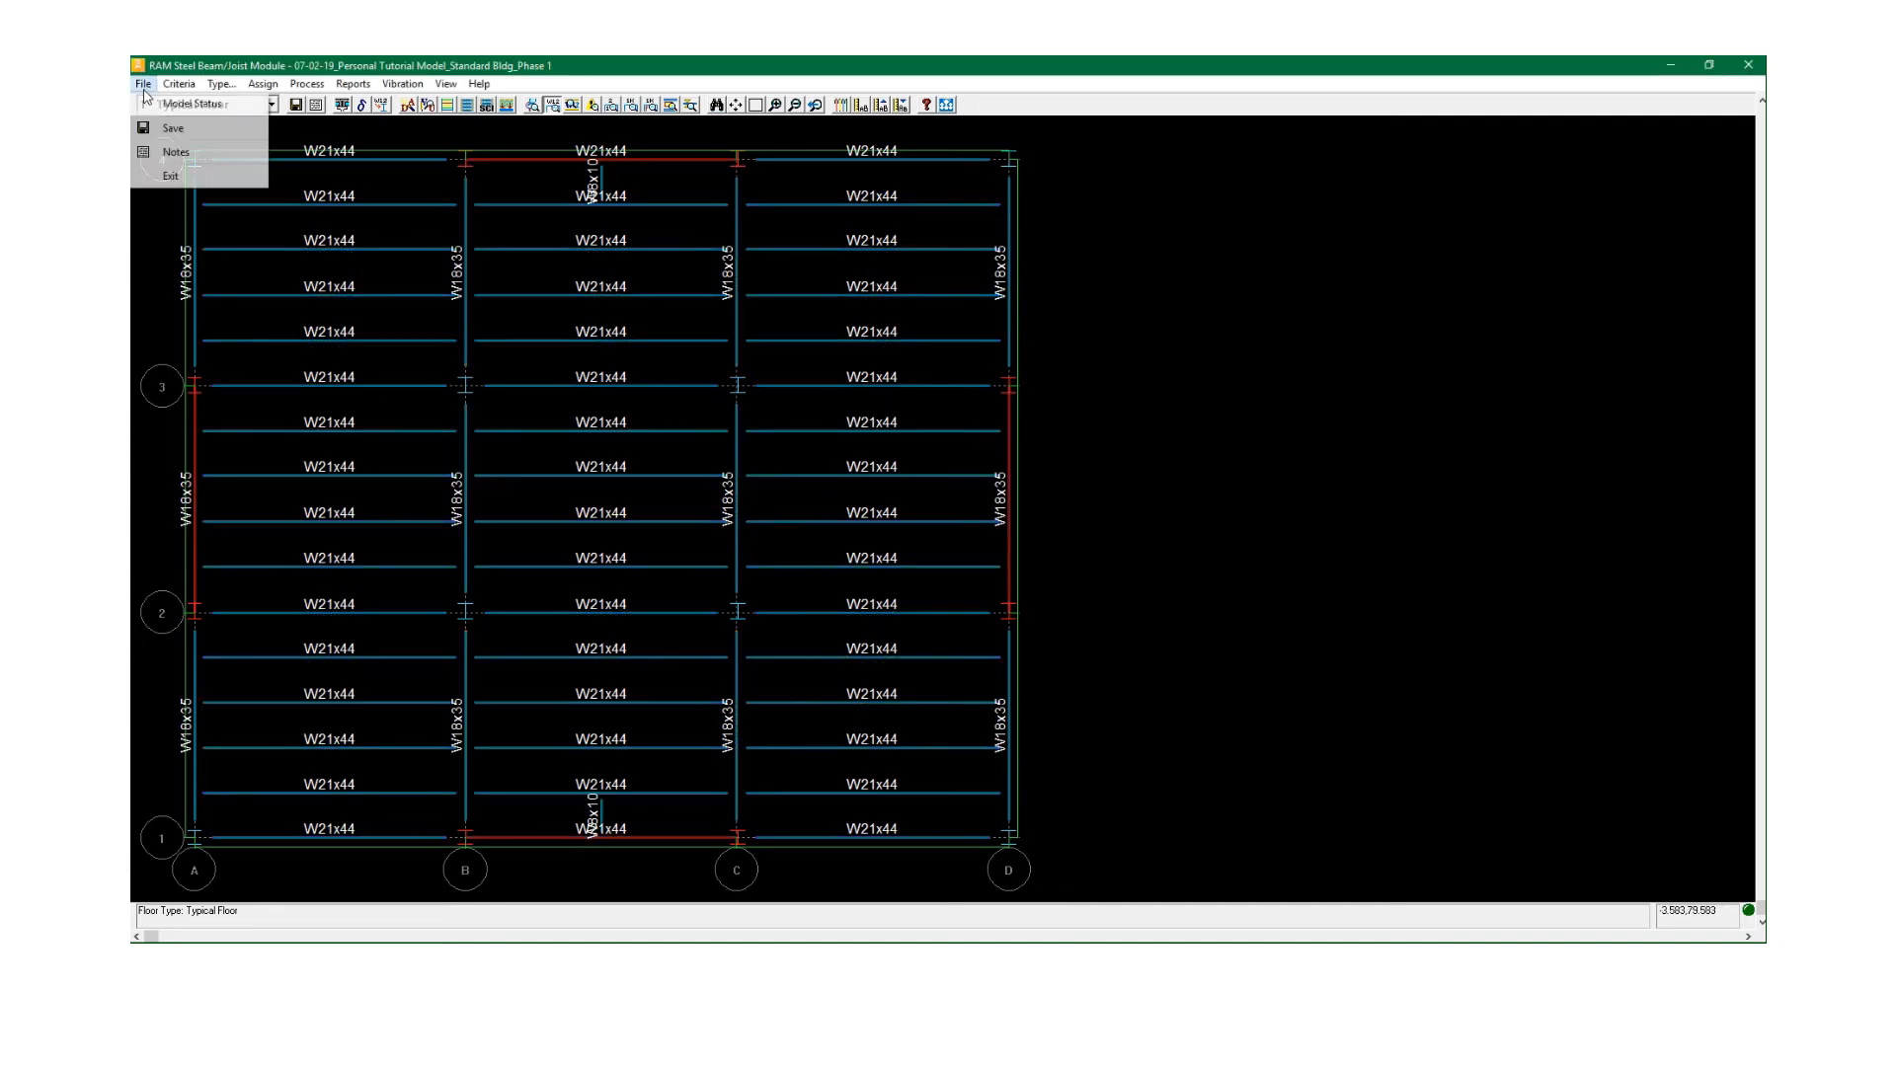
left_click(153, 178)
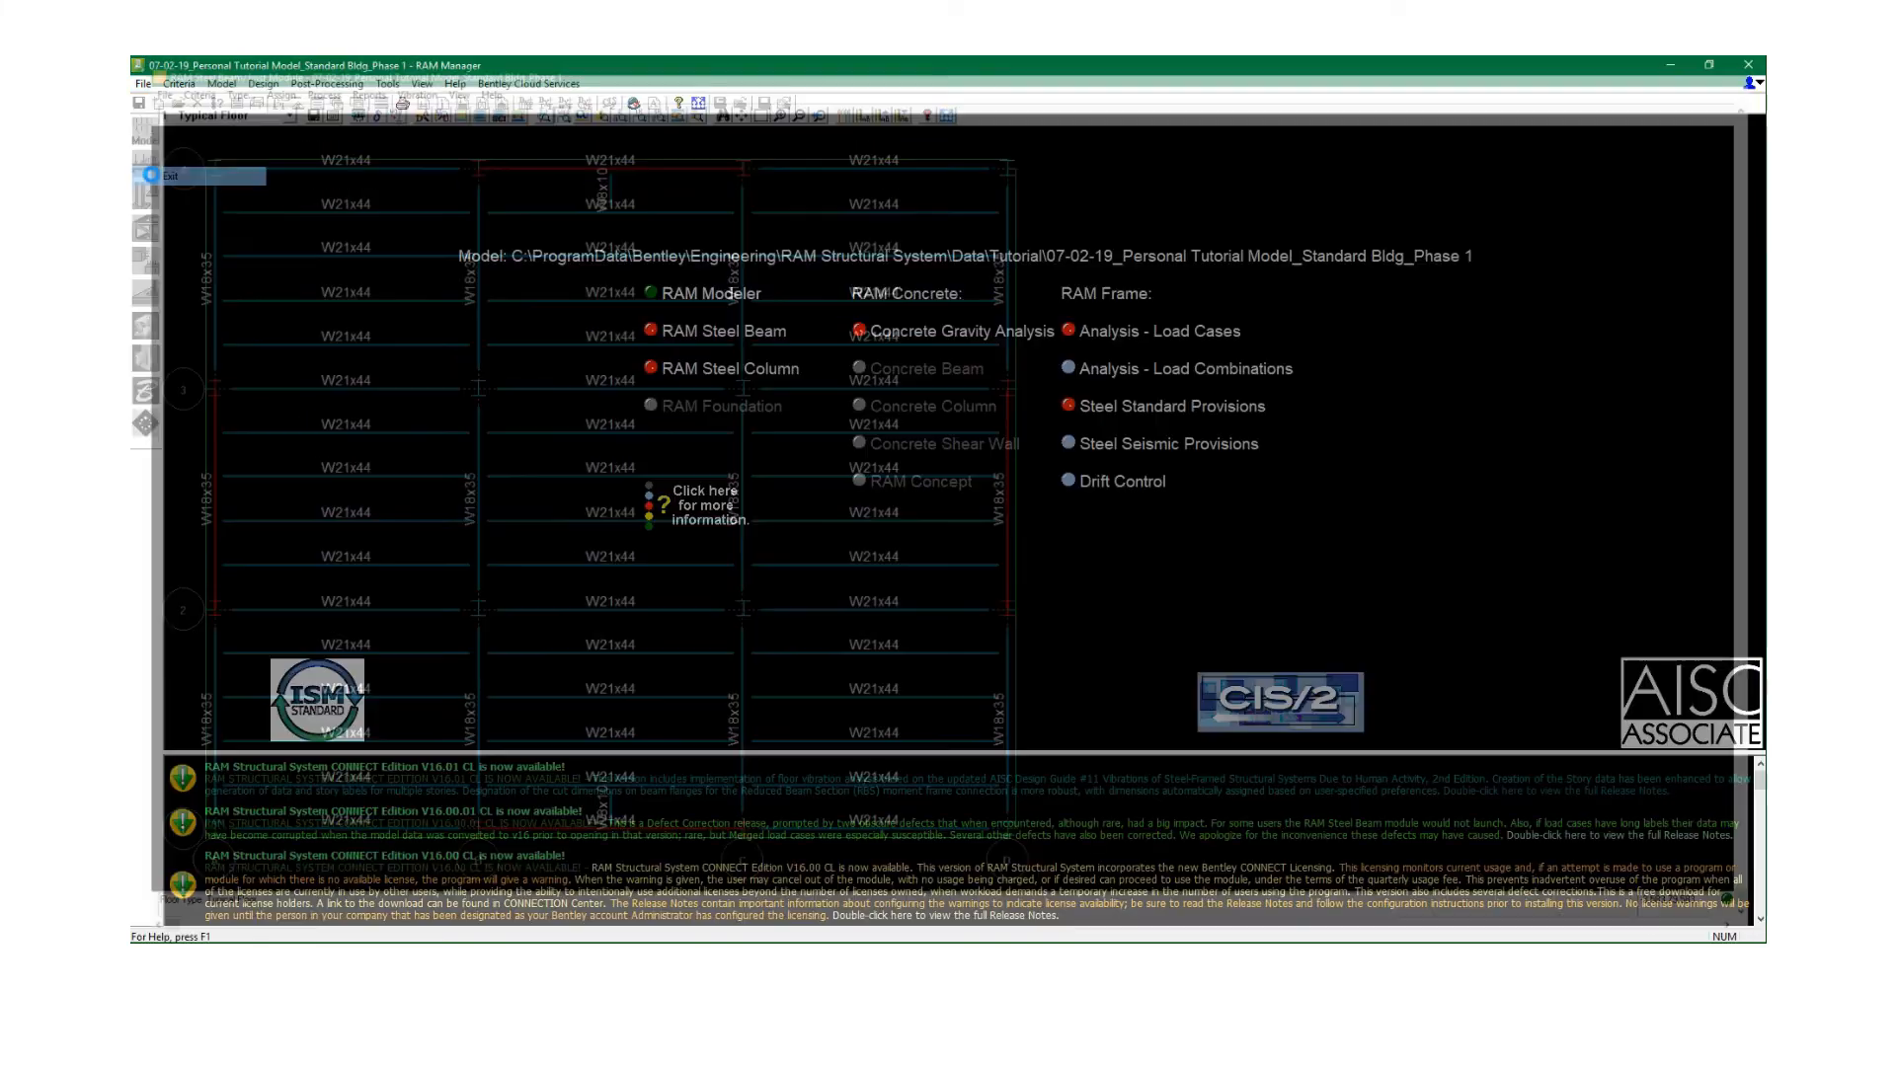
Open RAM Steel Column and inspect the color-coded column design values around the 3D model.
left_click(149, 194)
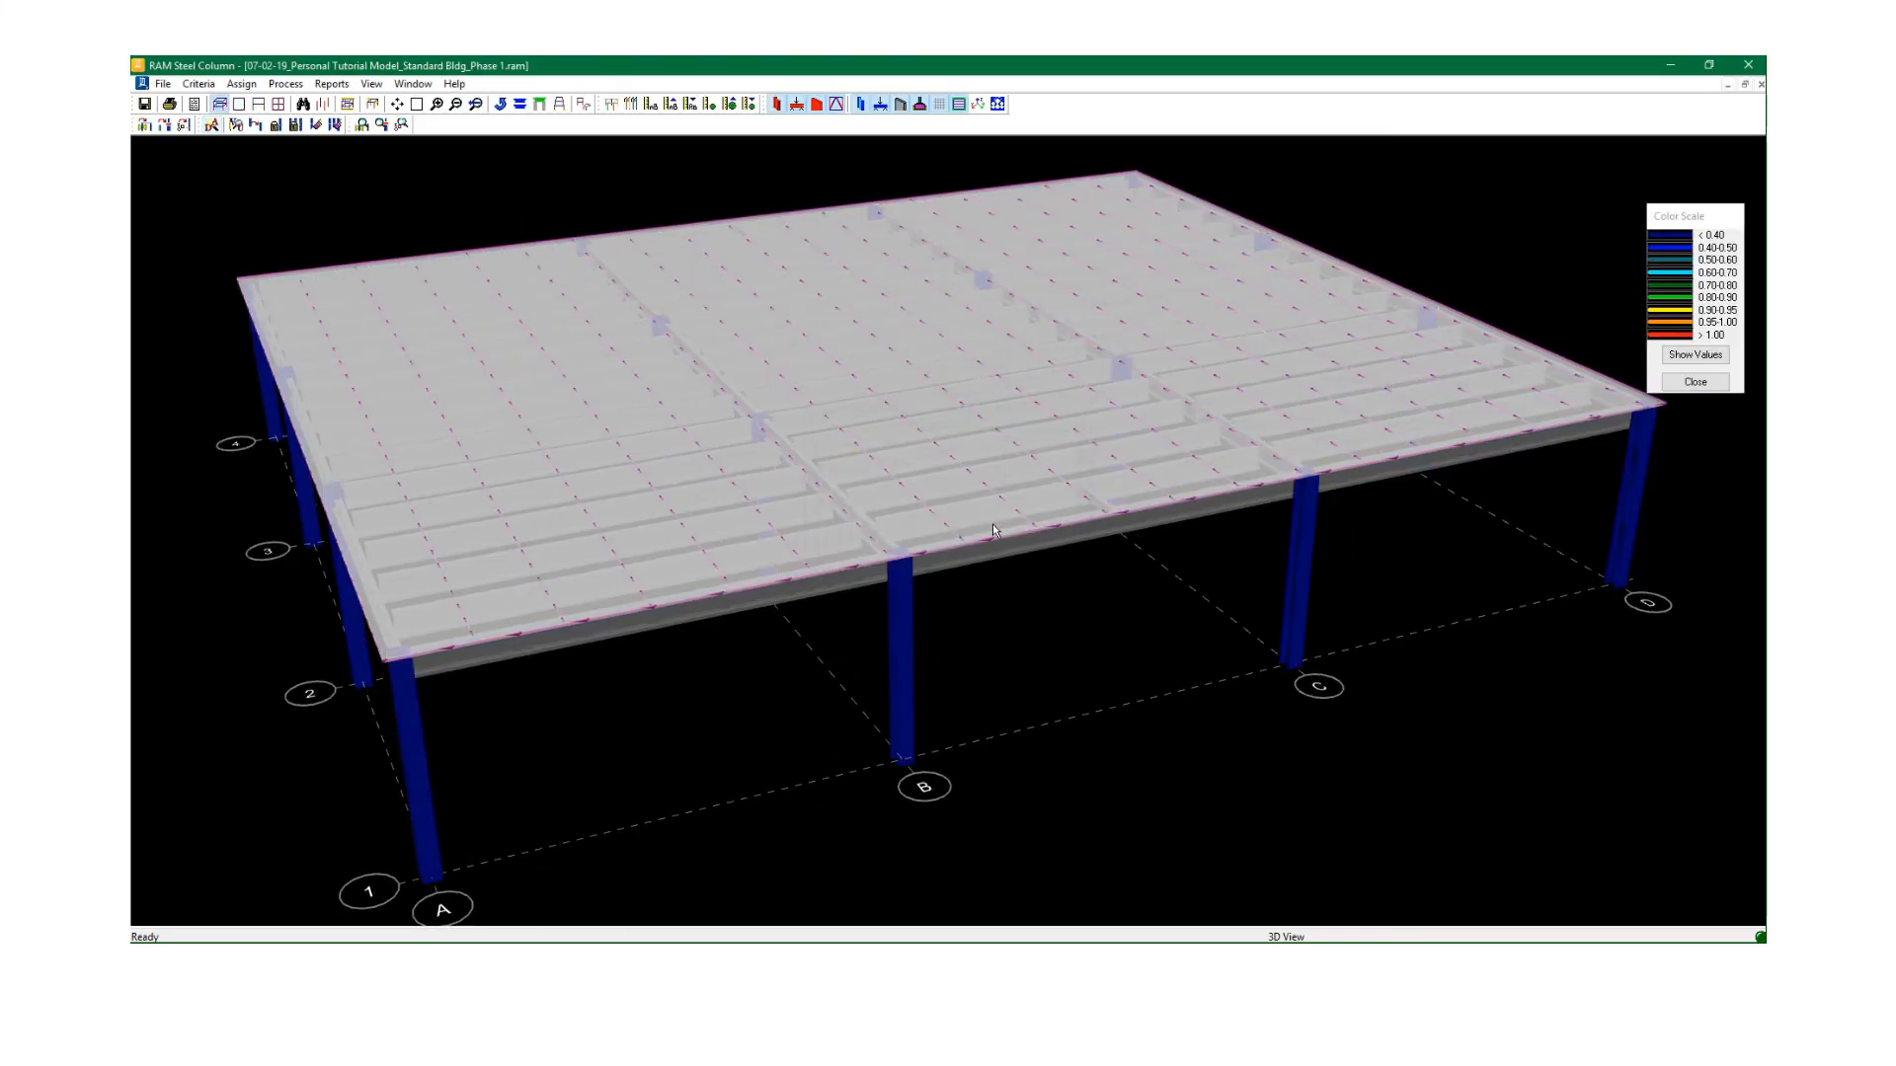
left_click(1696, 354)
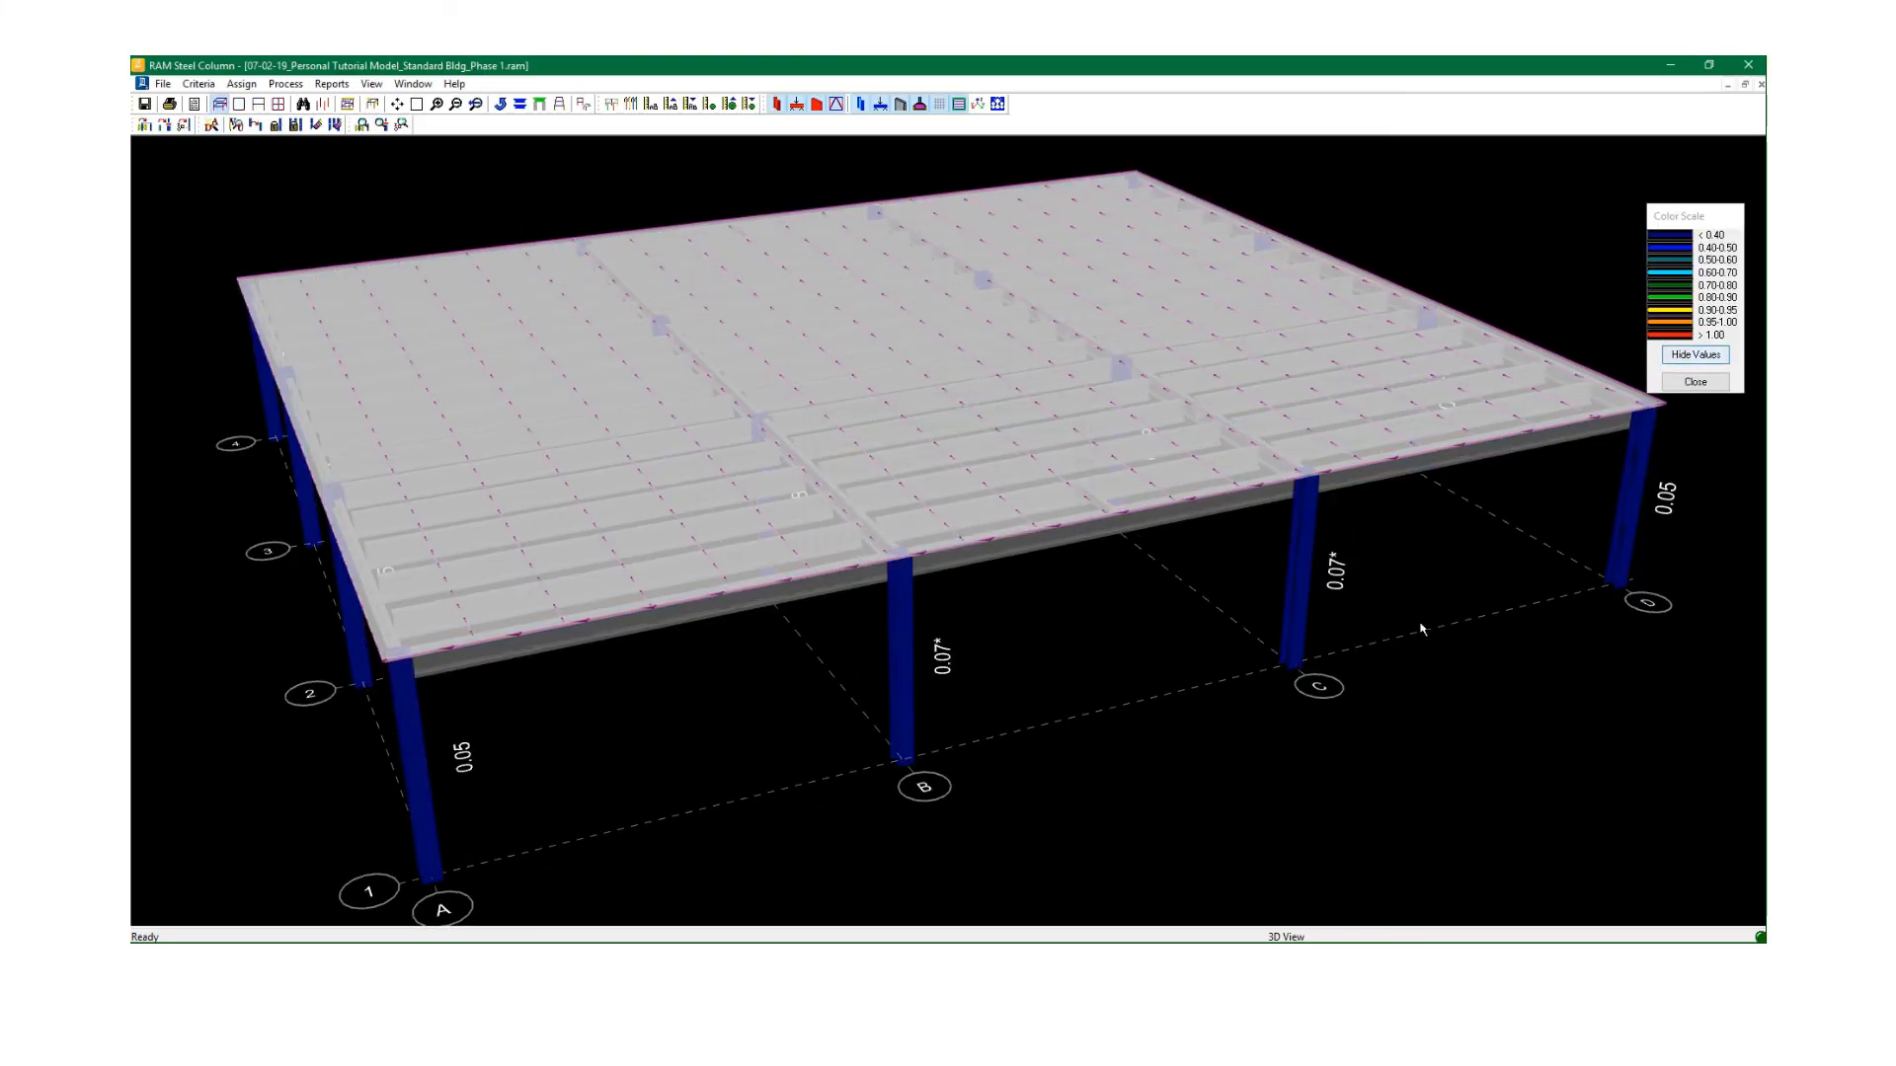
middle_click_drag(1430, 561, 1431, 478)
left_click_drag(1430, 478, 1113, 510)
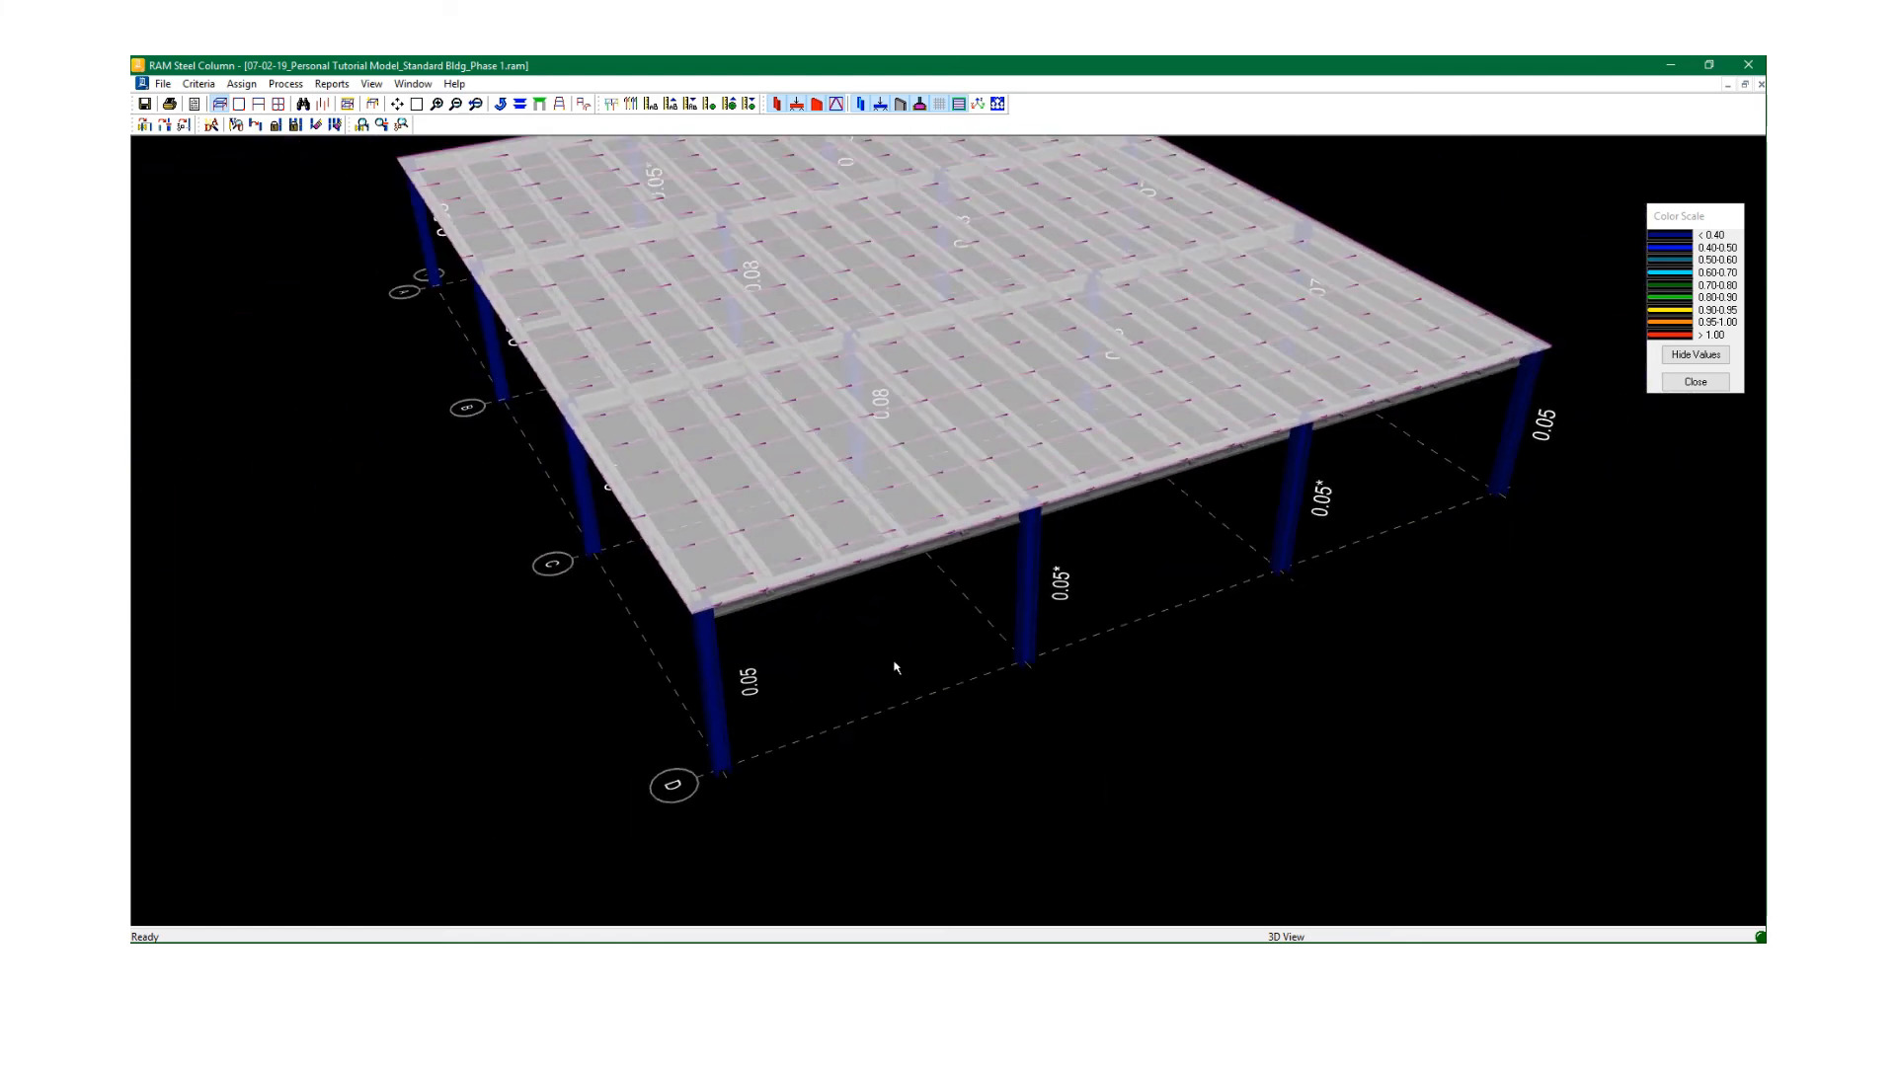
left_click_drag(893, 665, 1104, 719)
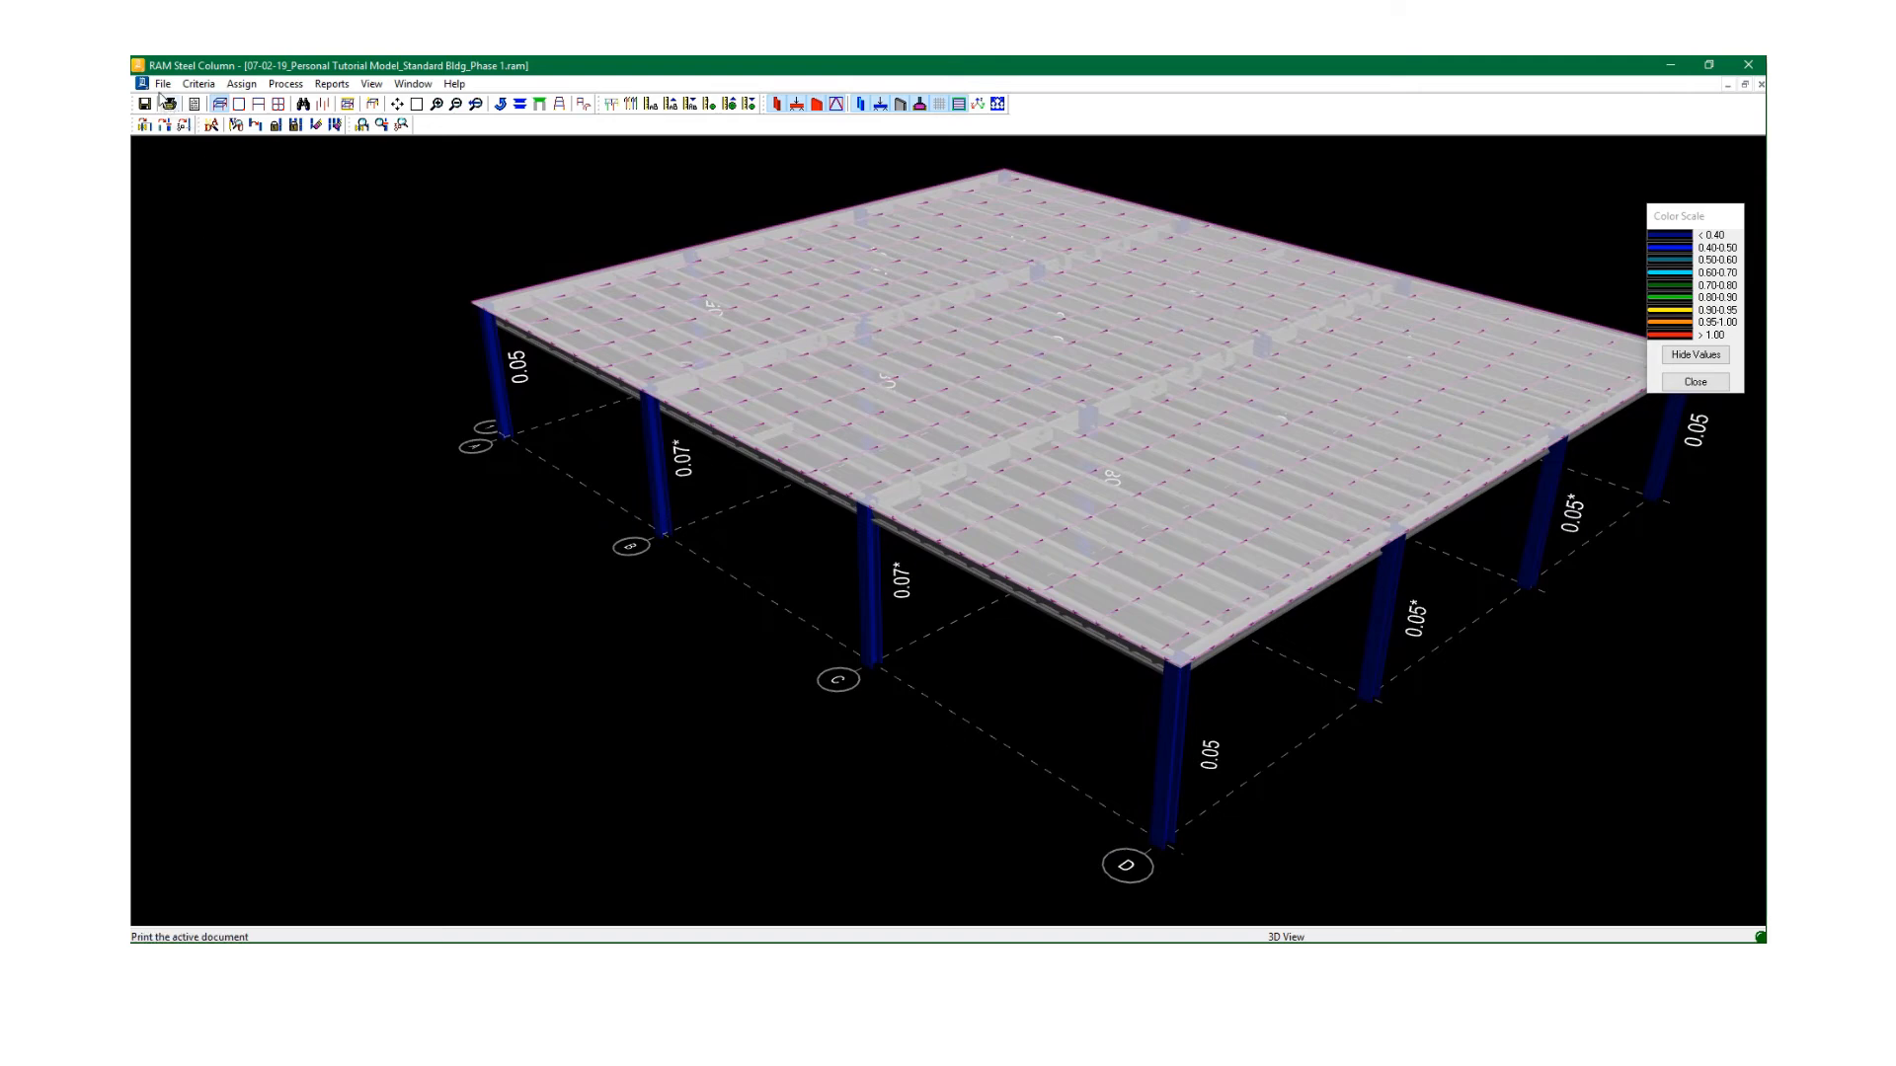
Exit RAM Steel Column and open RAM Frame.
left_click(163, 83)
left_click(187, 254)
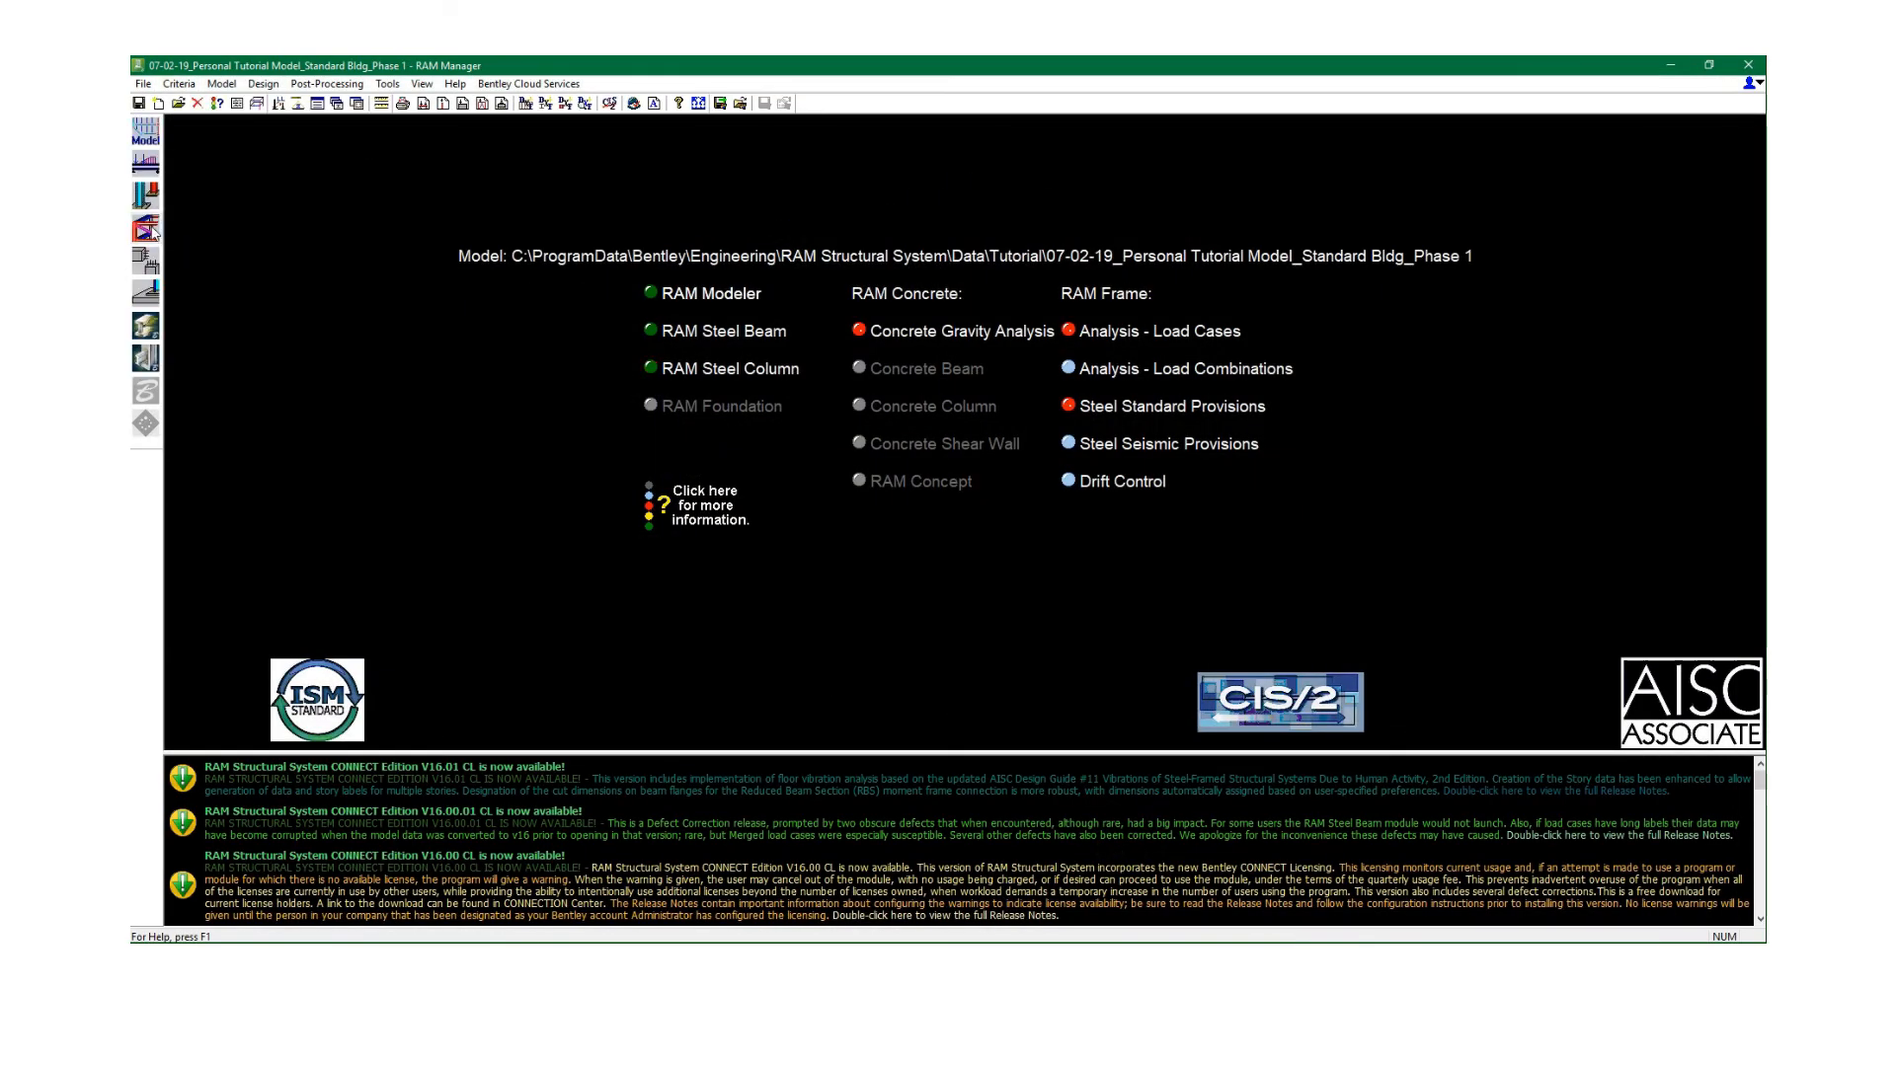
left_click(144, 230)
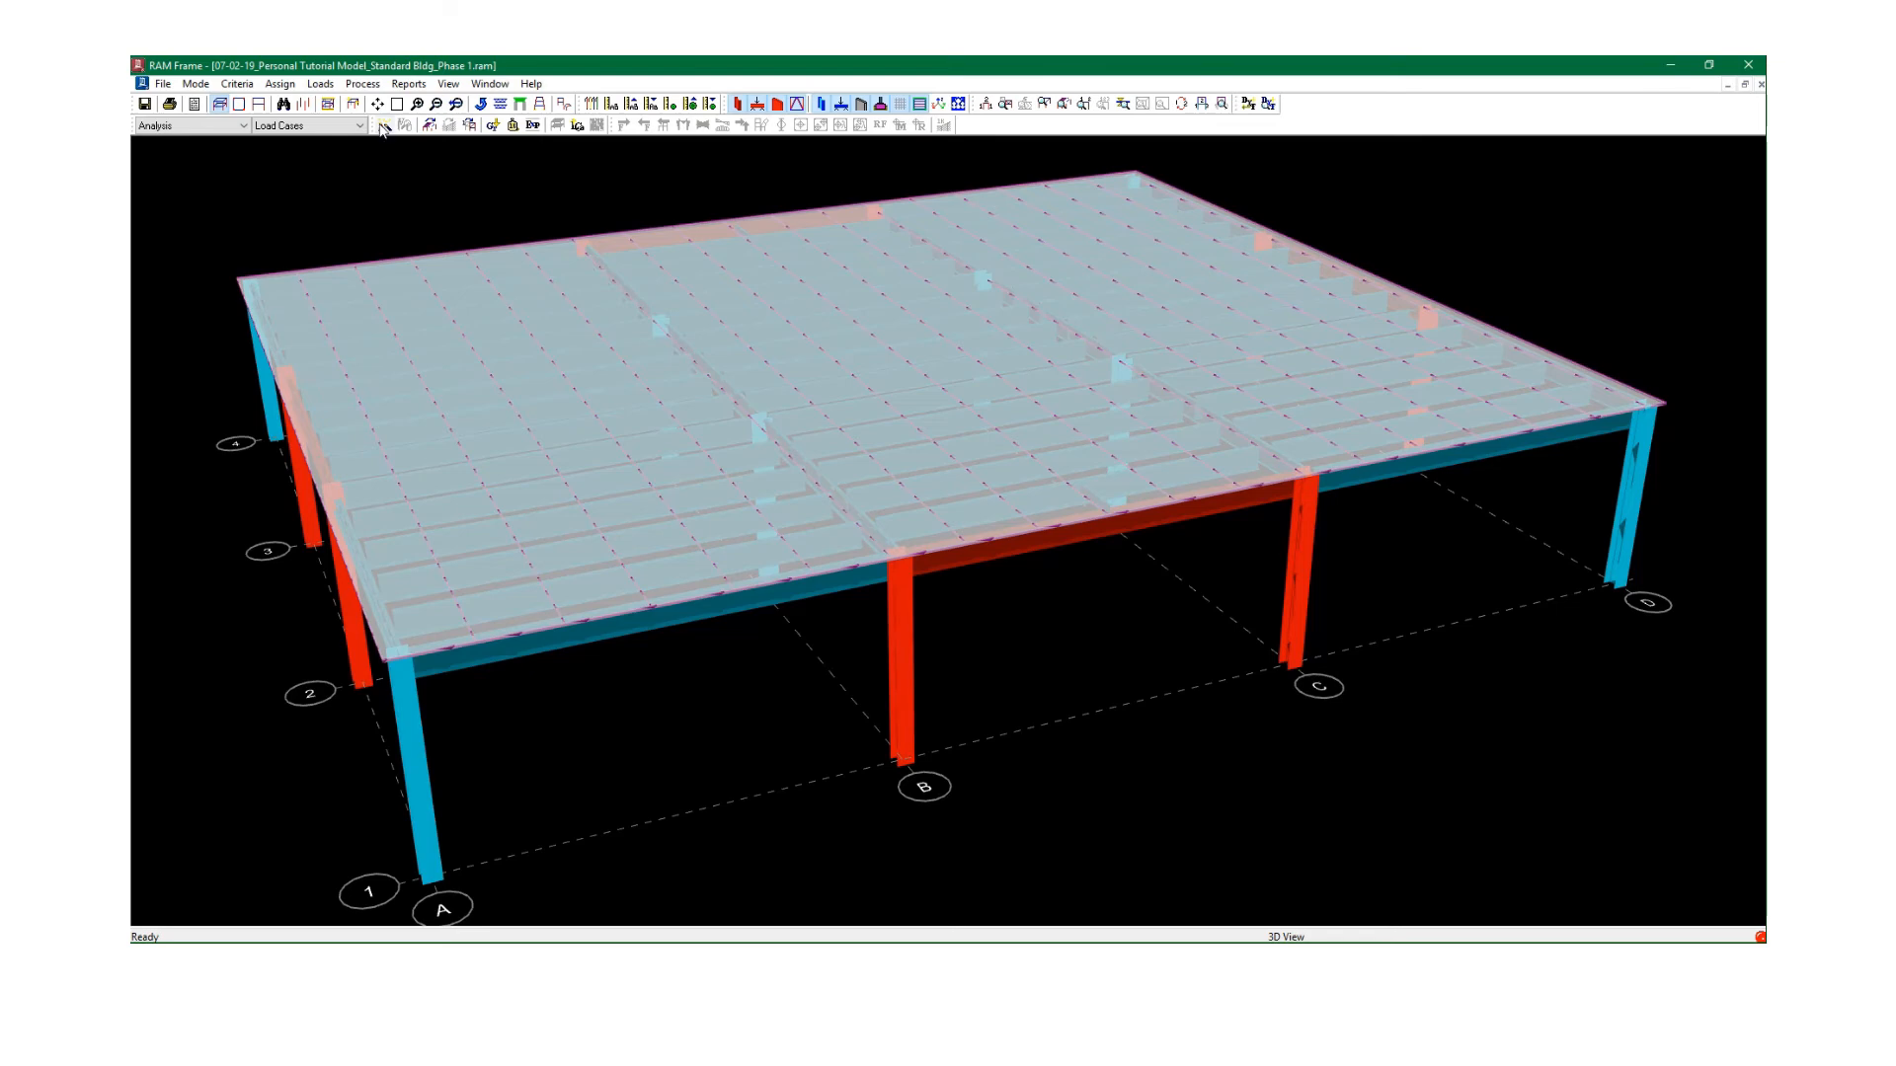
Analyze the frames for all load cases and close the meshing process report.
left_click(386, 125)
left_click(989, 378)
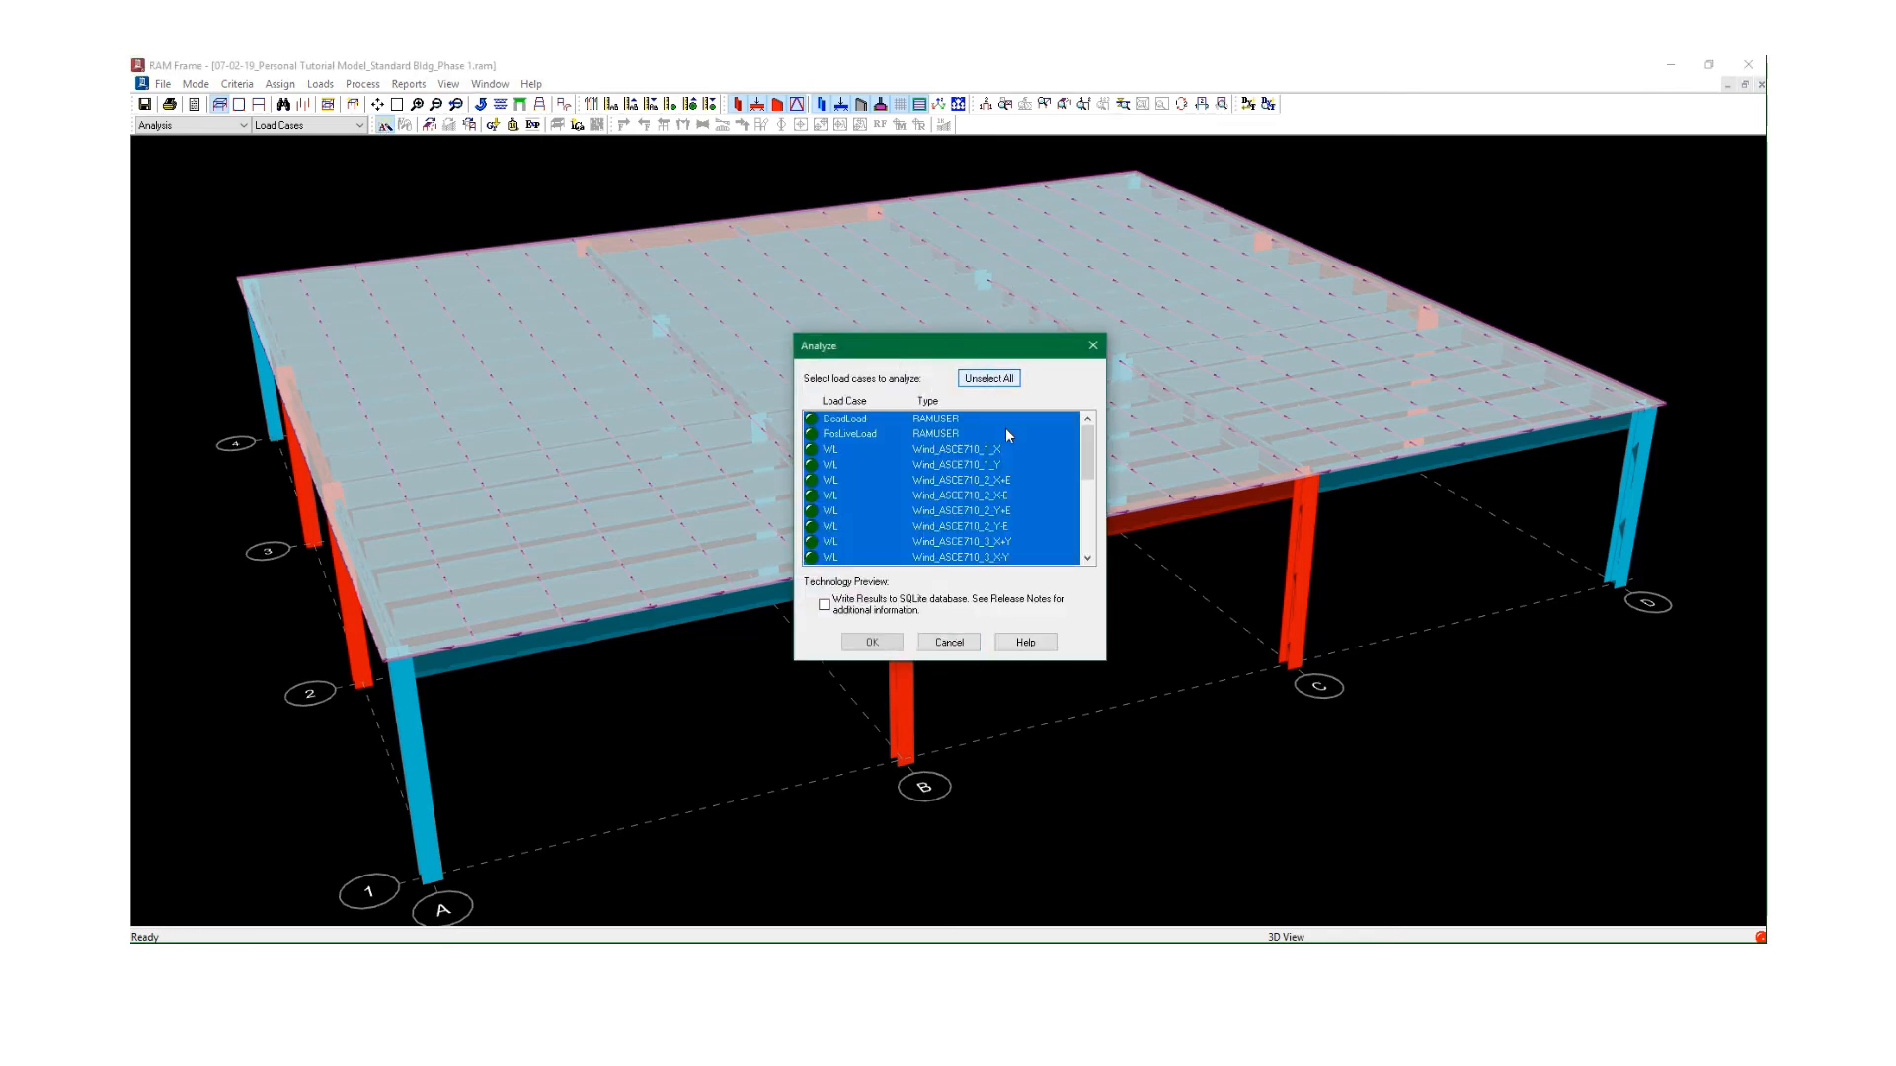
left_click_drag(1087, 452, 1090, 584)
left_click(847, 643)
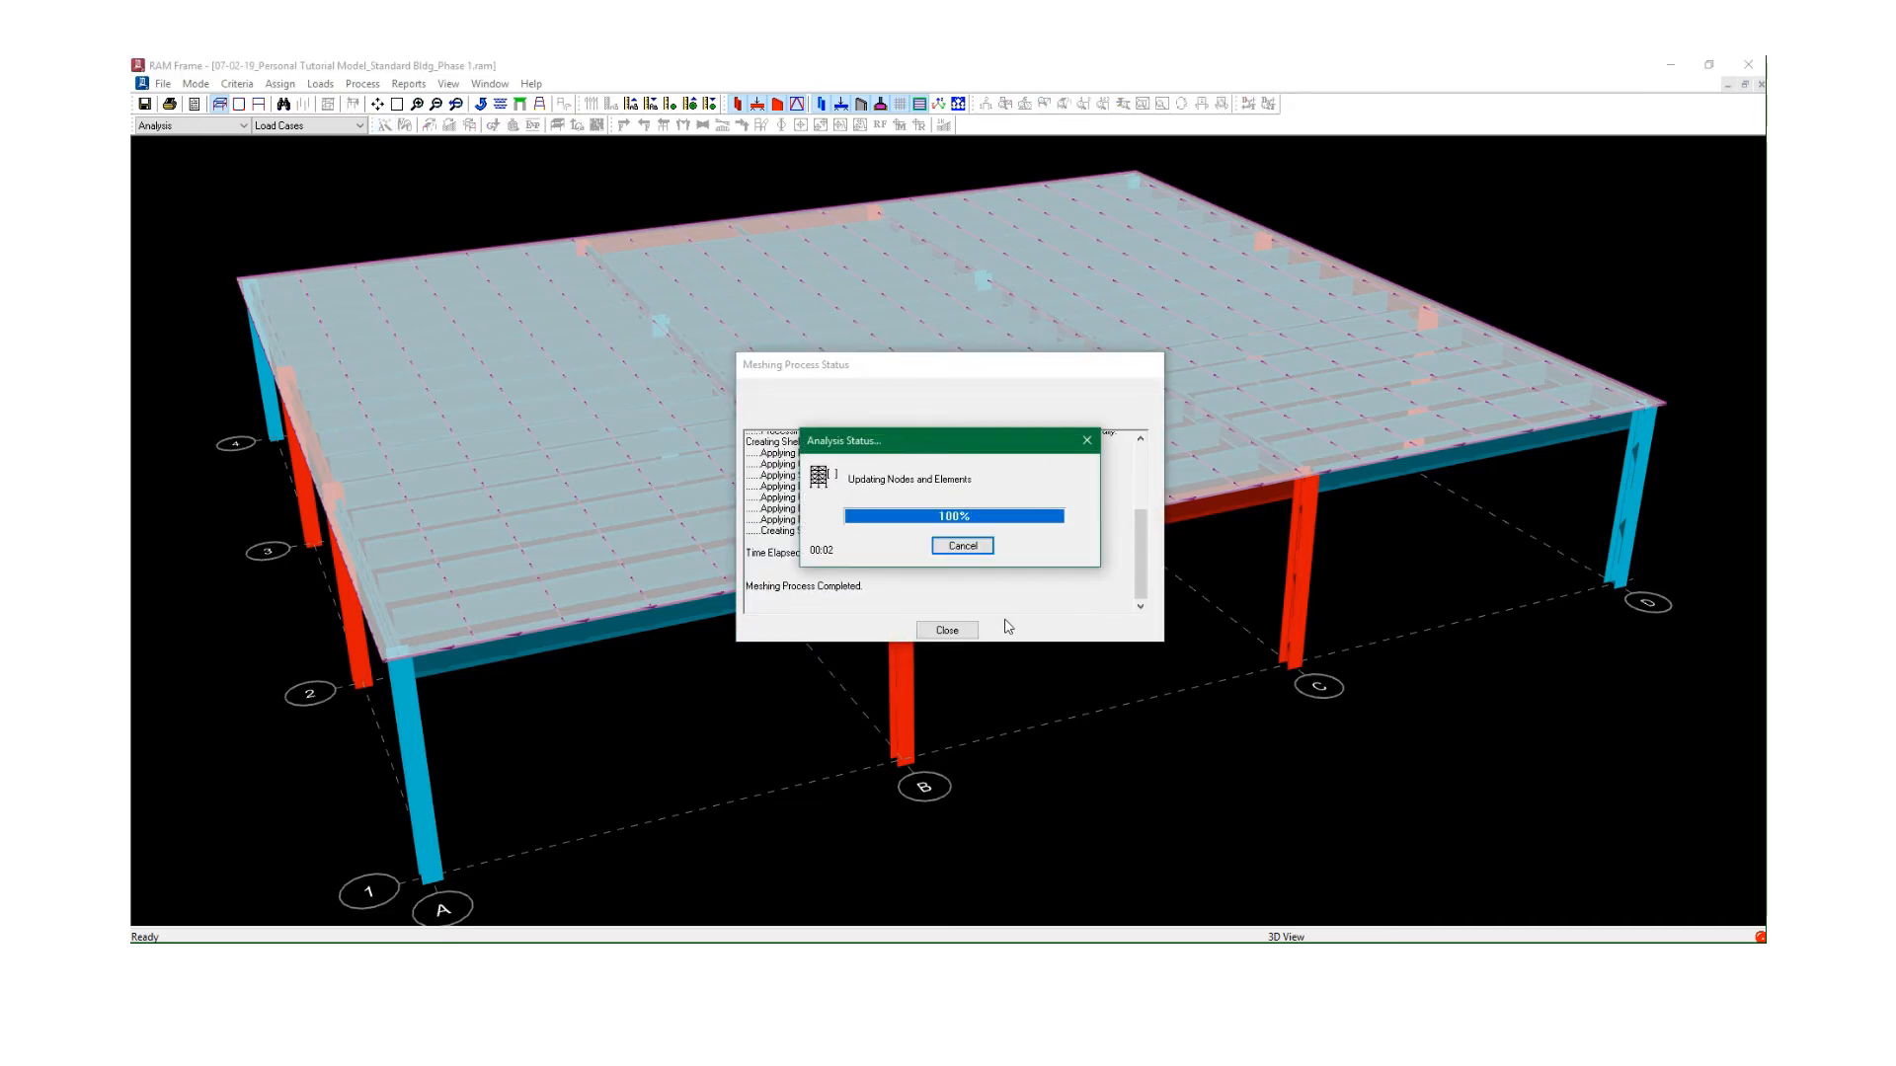
left_click(1016, 578)
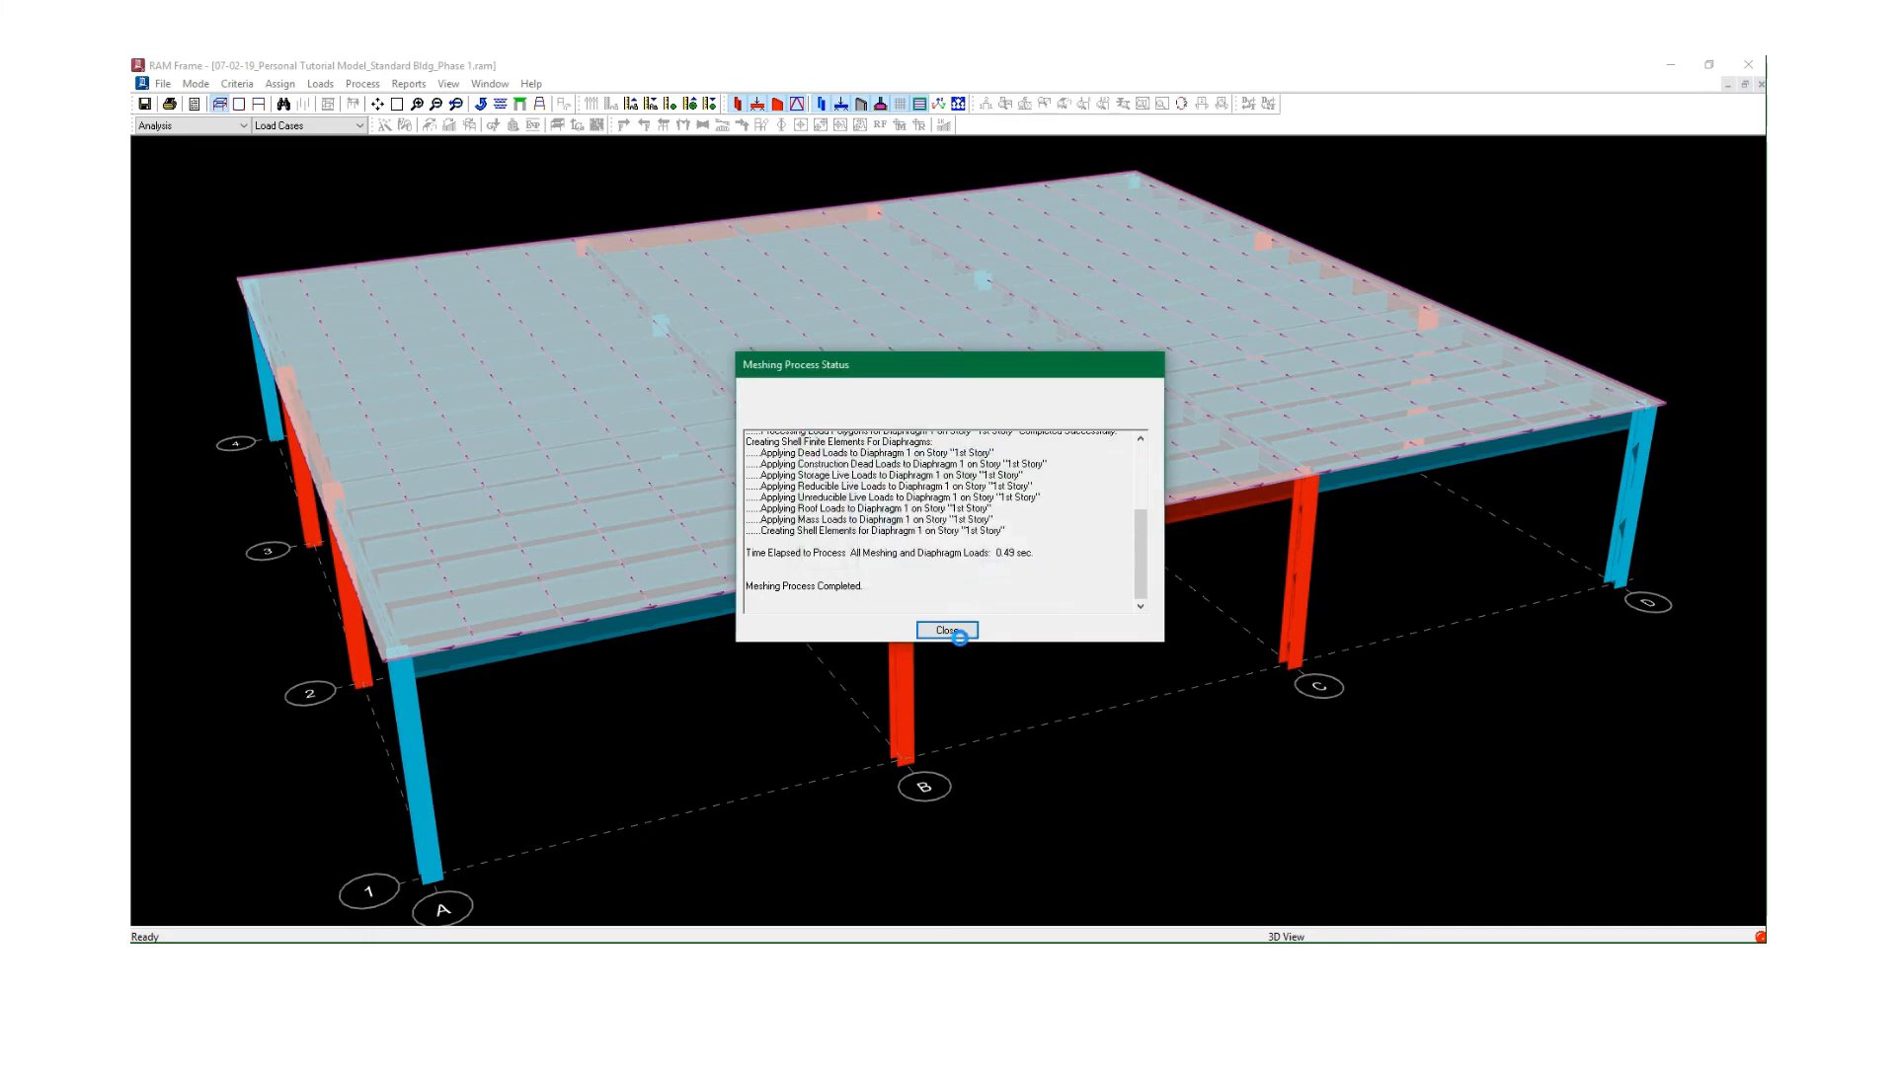
left_click(947, 630)
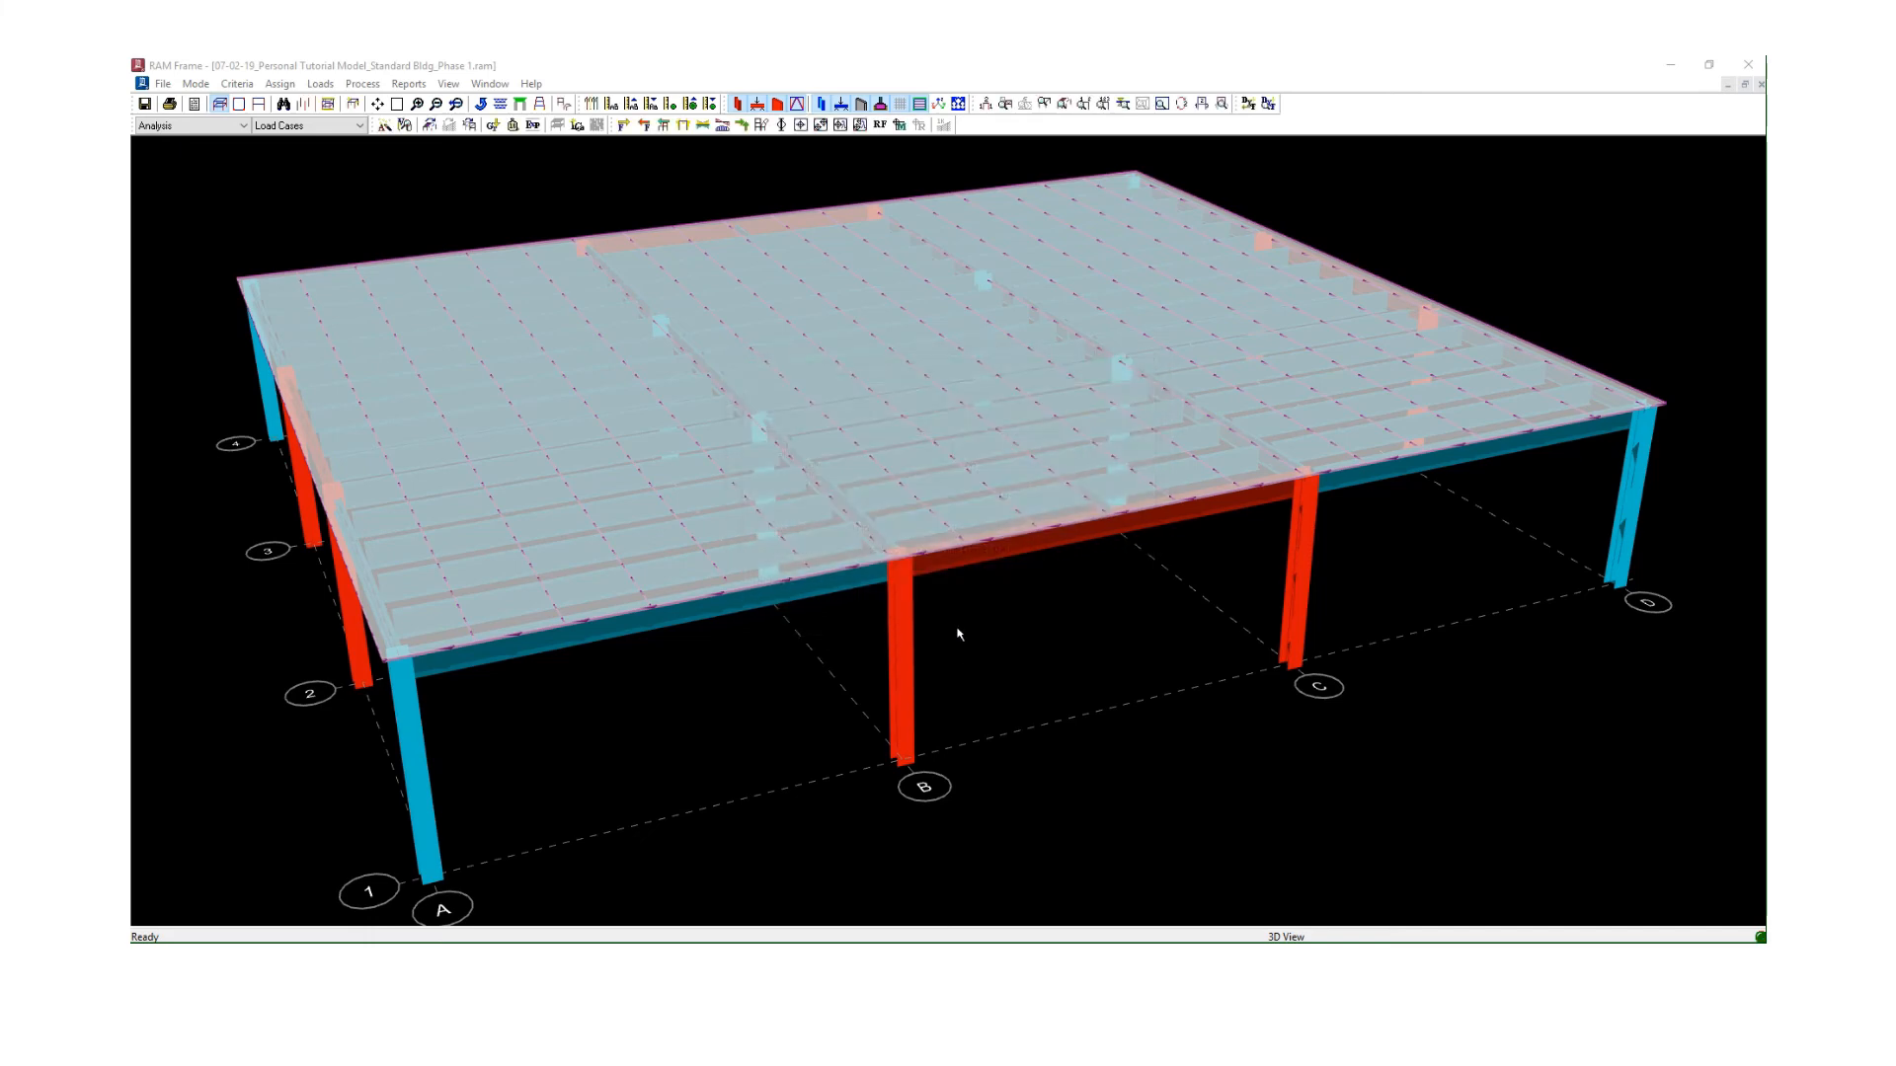
Switch to Steel mode and generate the IBC 2015 / ASCE 7-10 ASD load combinations.
left_click(243, 126)
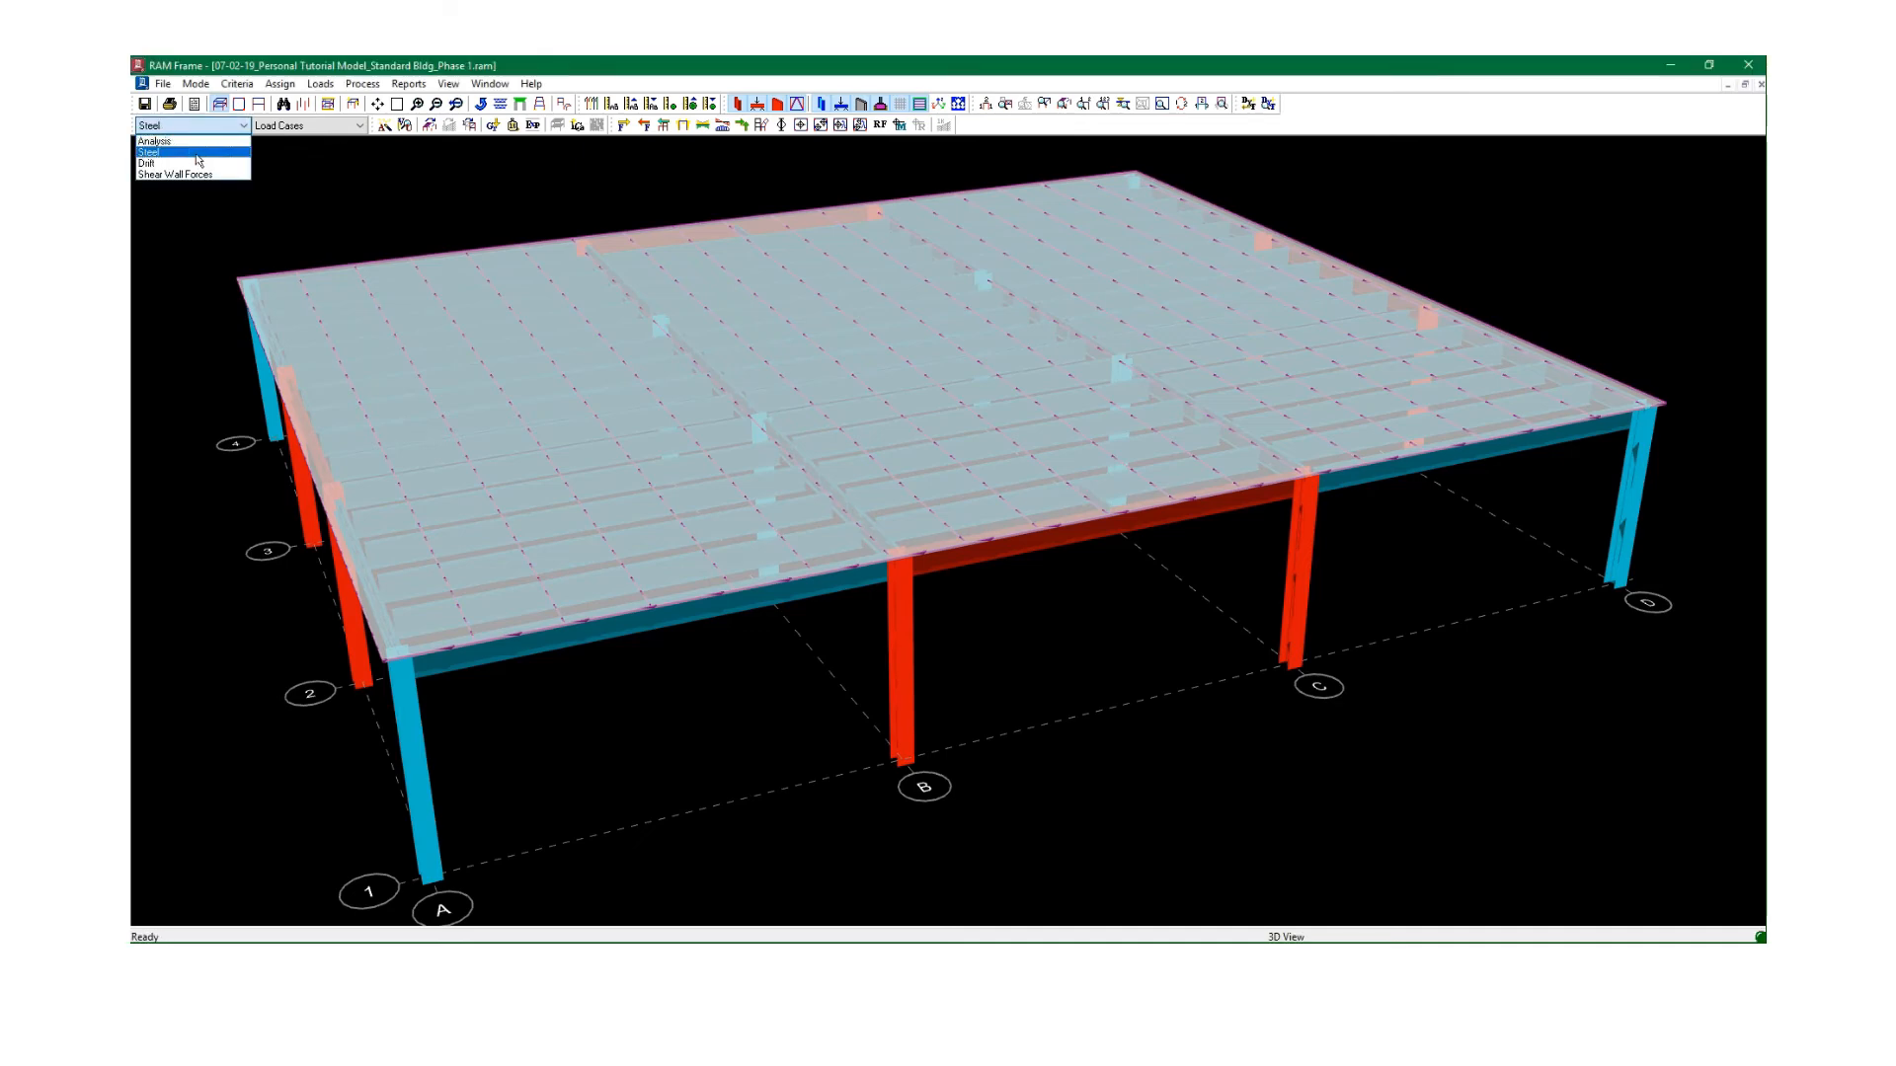
left_click(197, 154)
left_click(1017, 371)
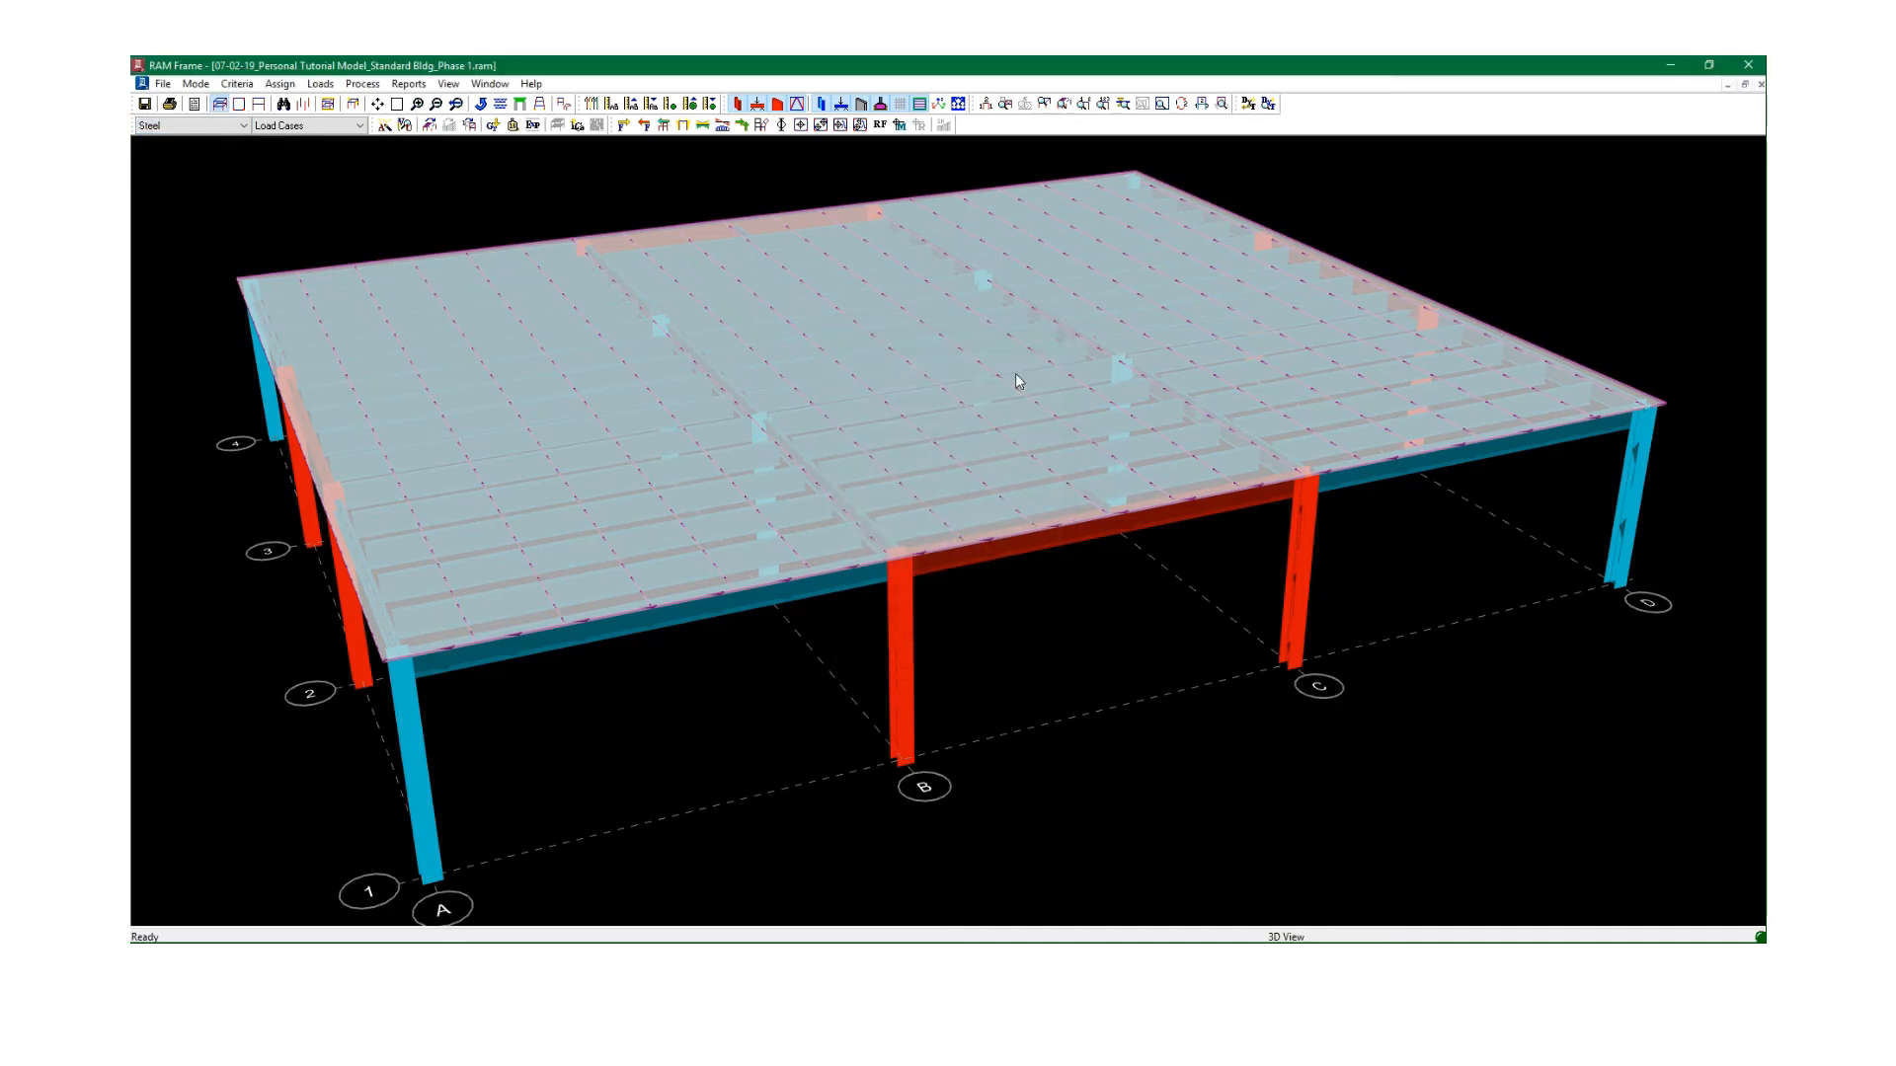
left_click(1241, 643)
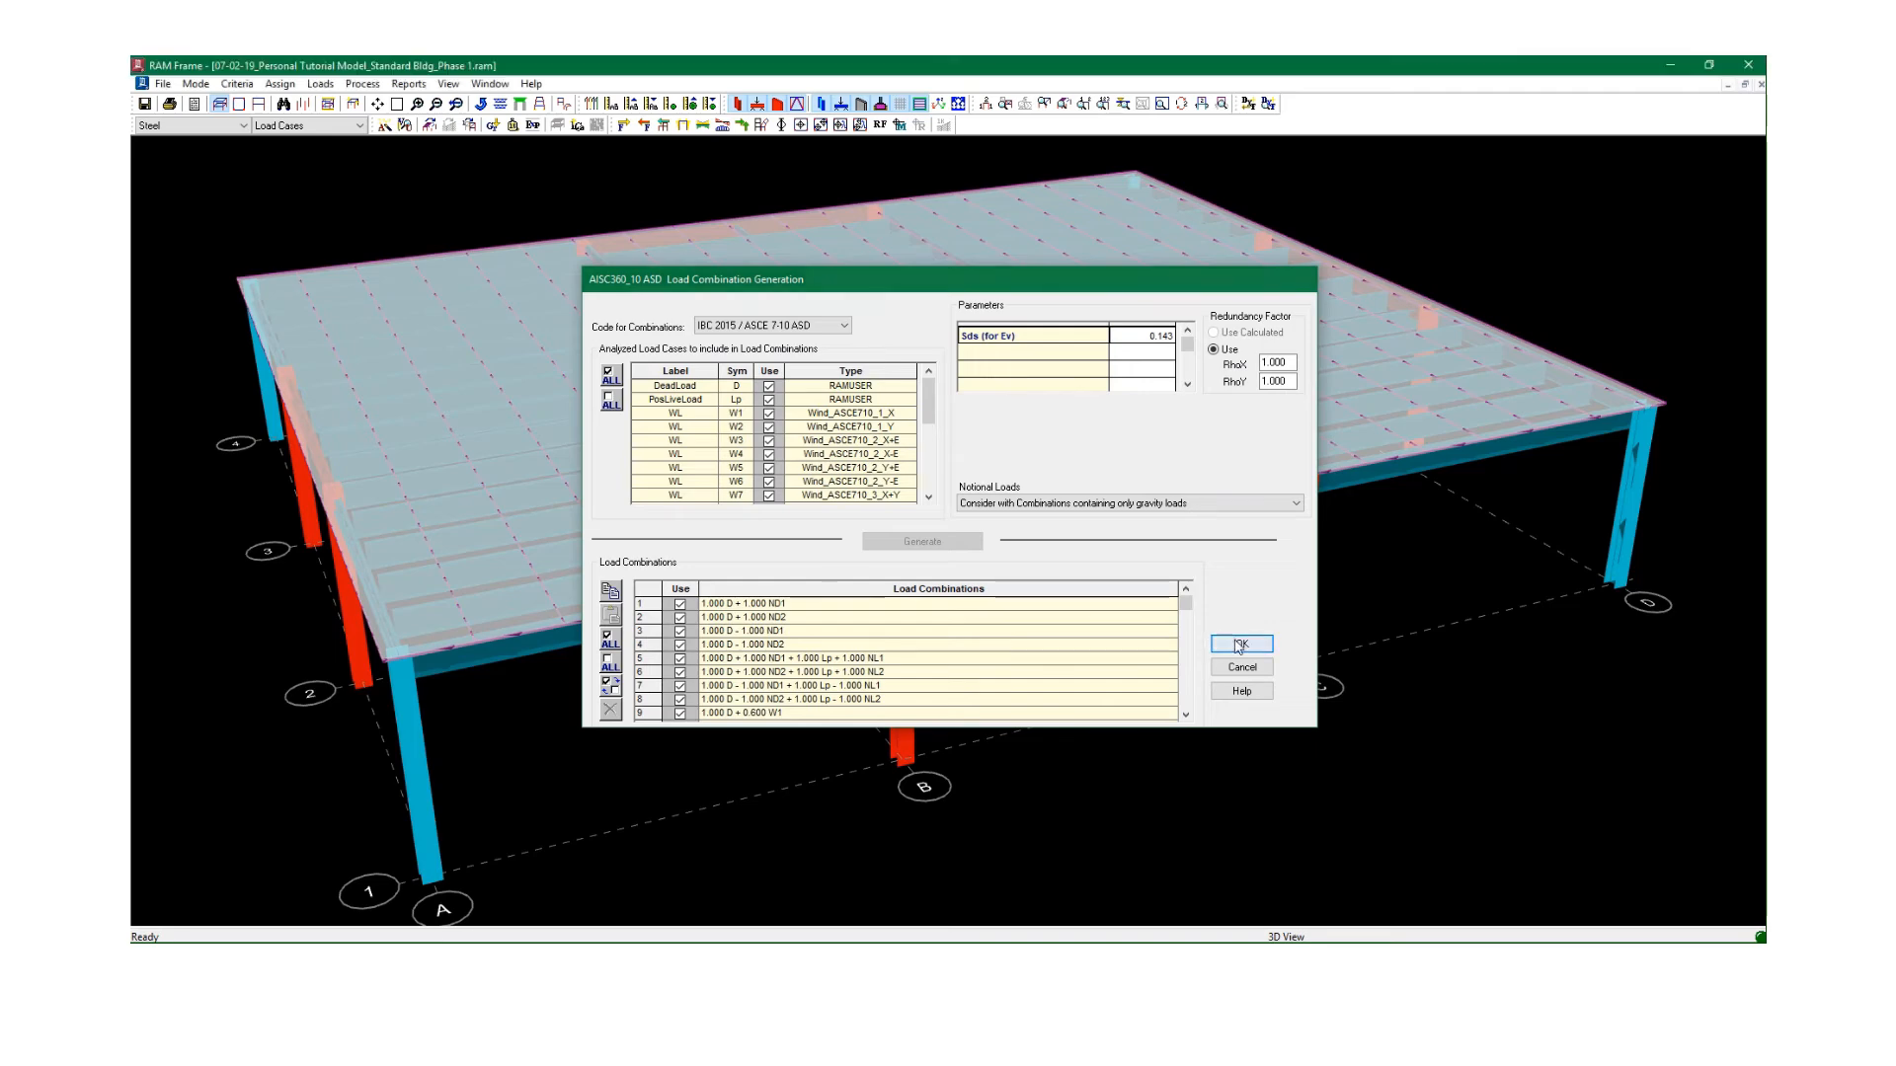
Hide the deck, gravity beams and gravity columns so only the lateral frames are displayed.
left_click(920, 103)
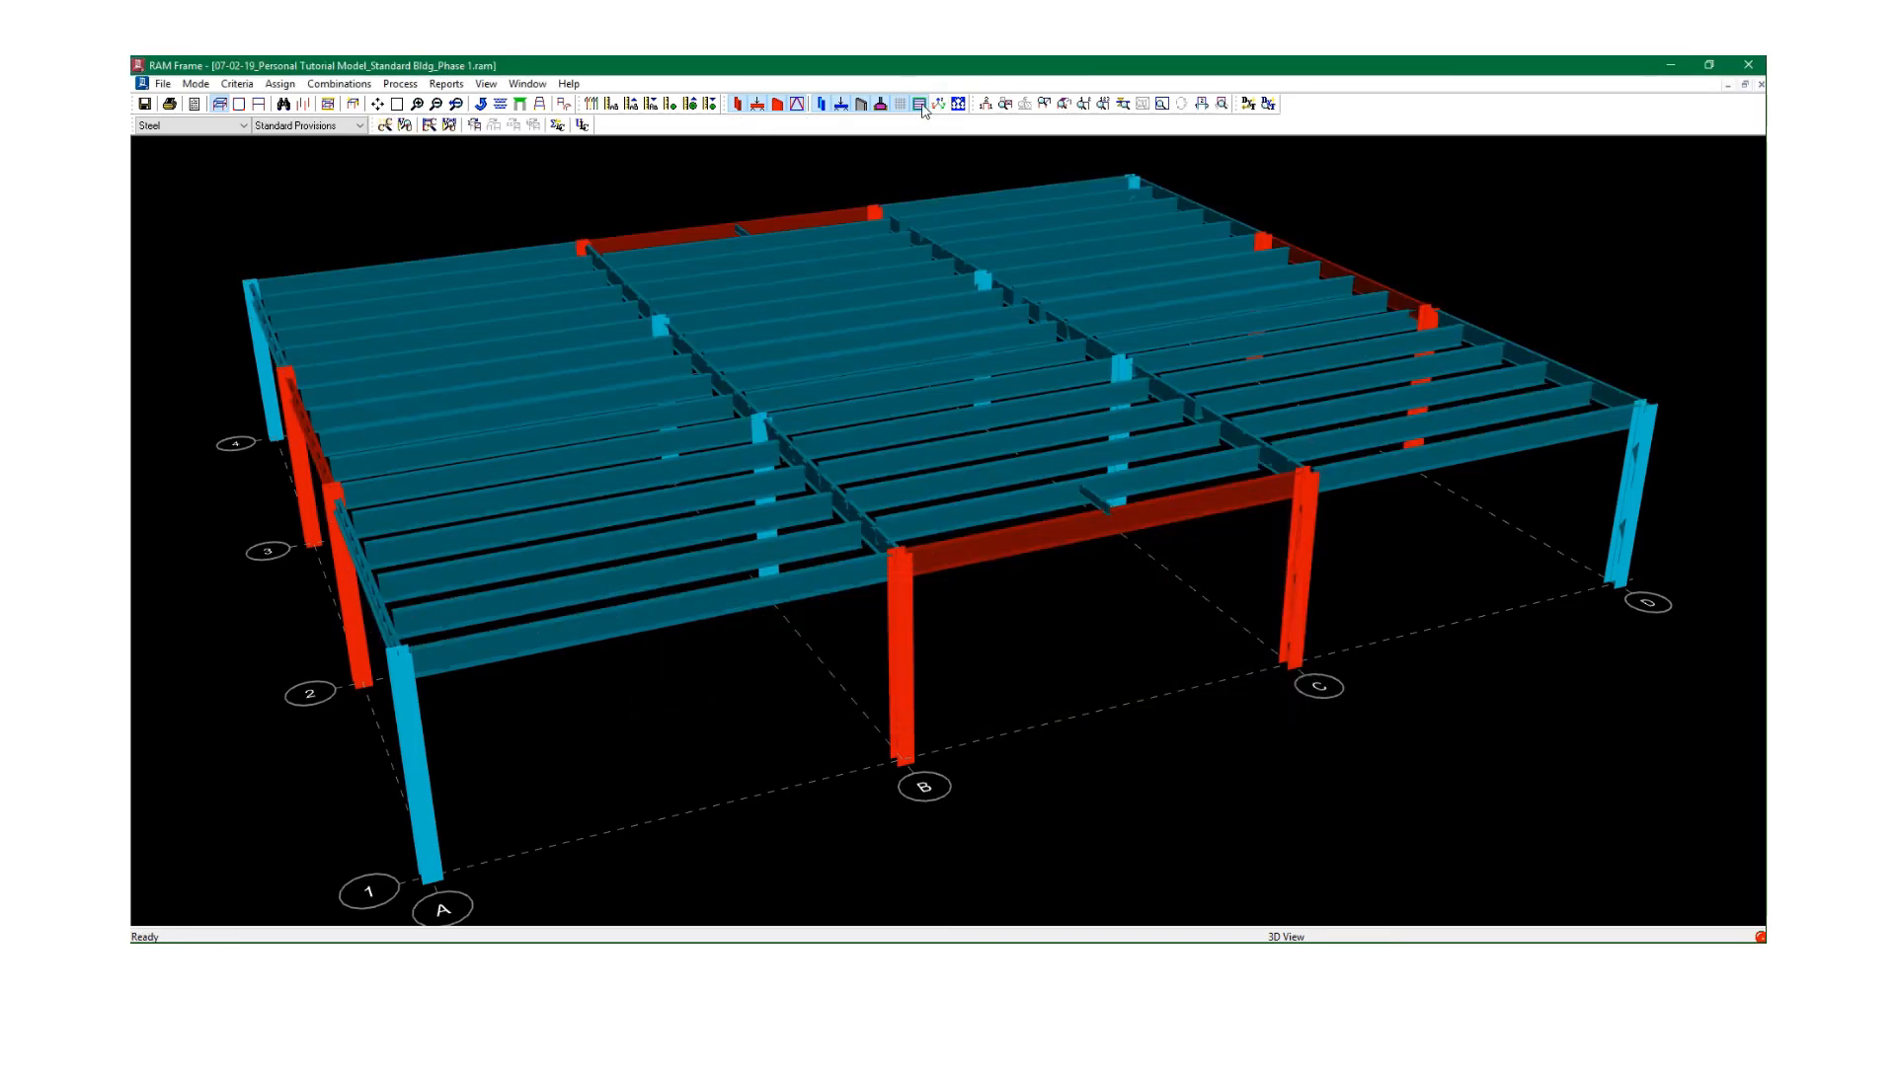
left_click(840, 103)
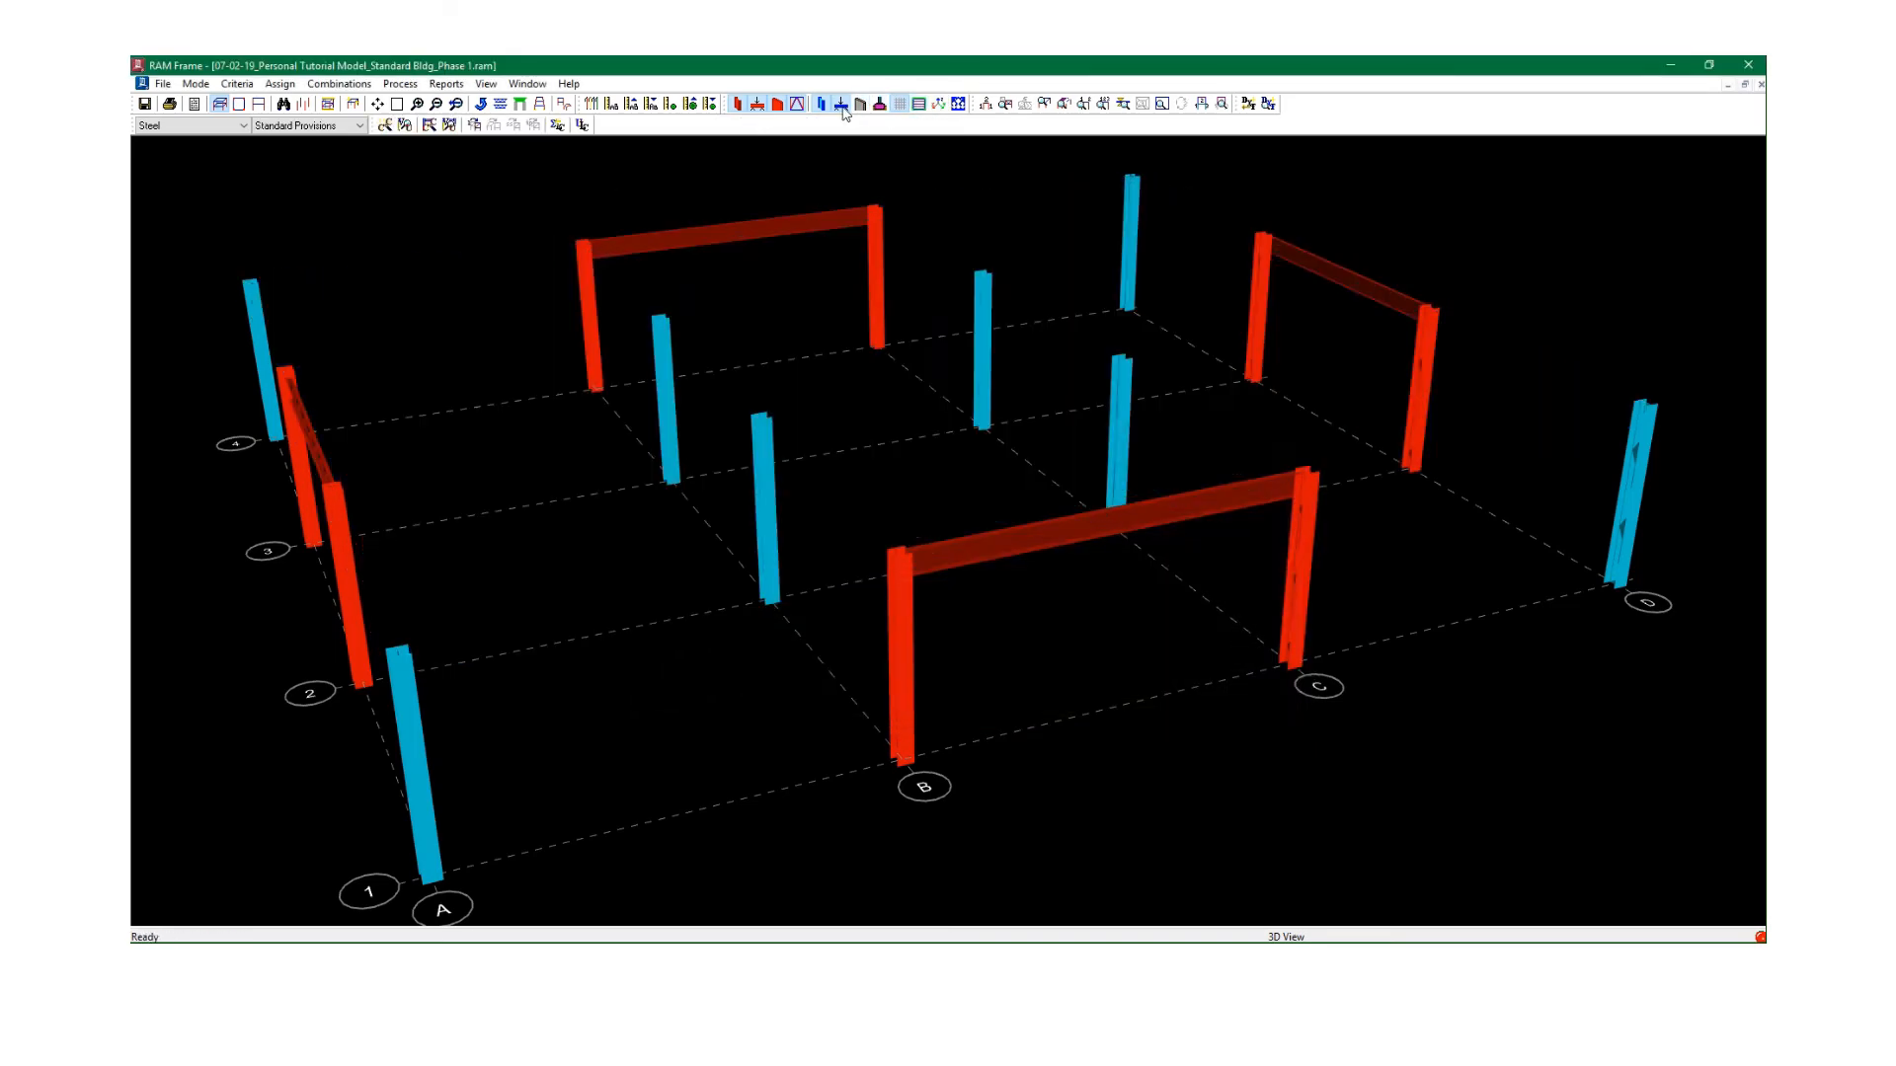
left_click(820, 105)
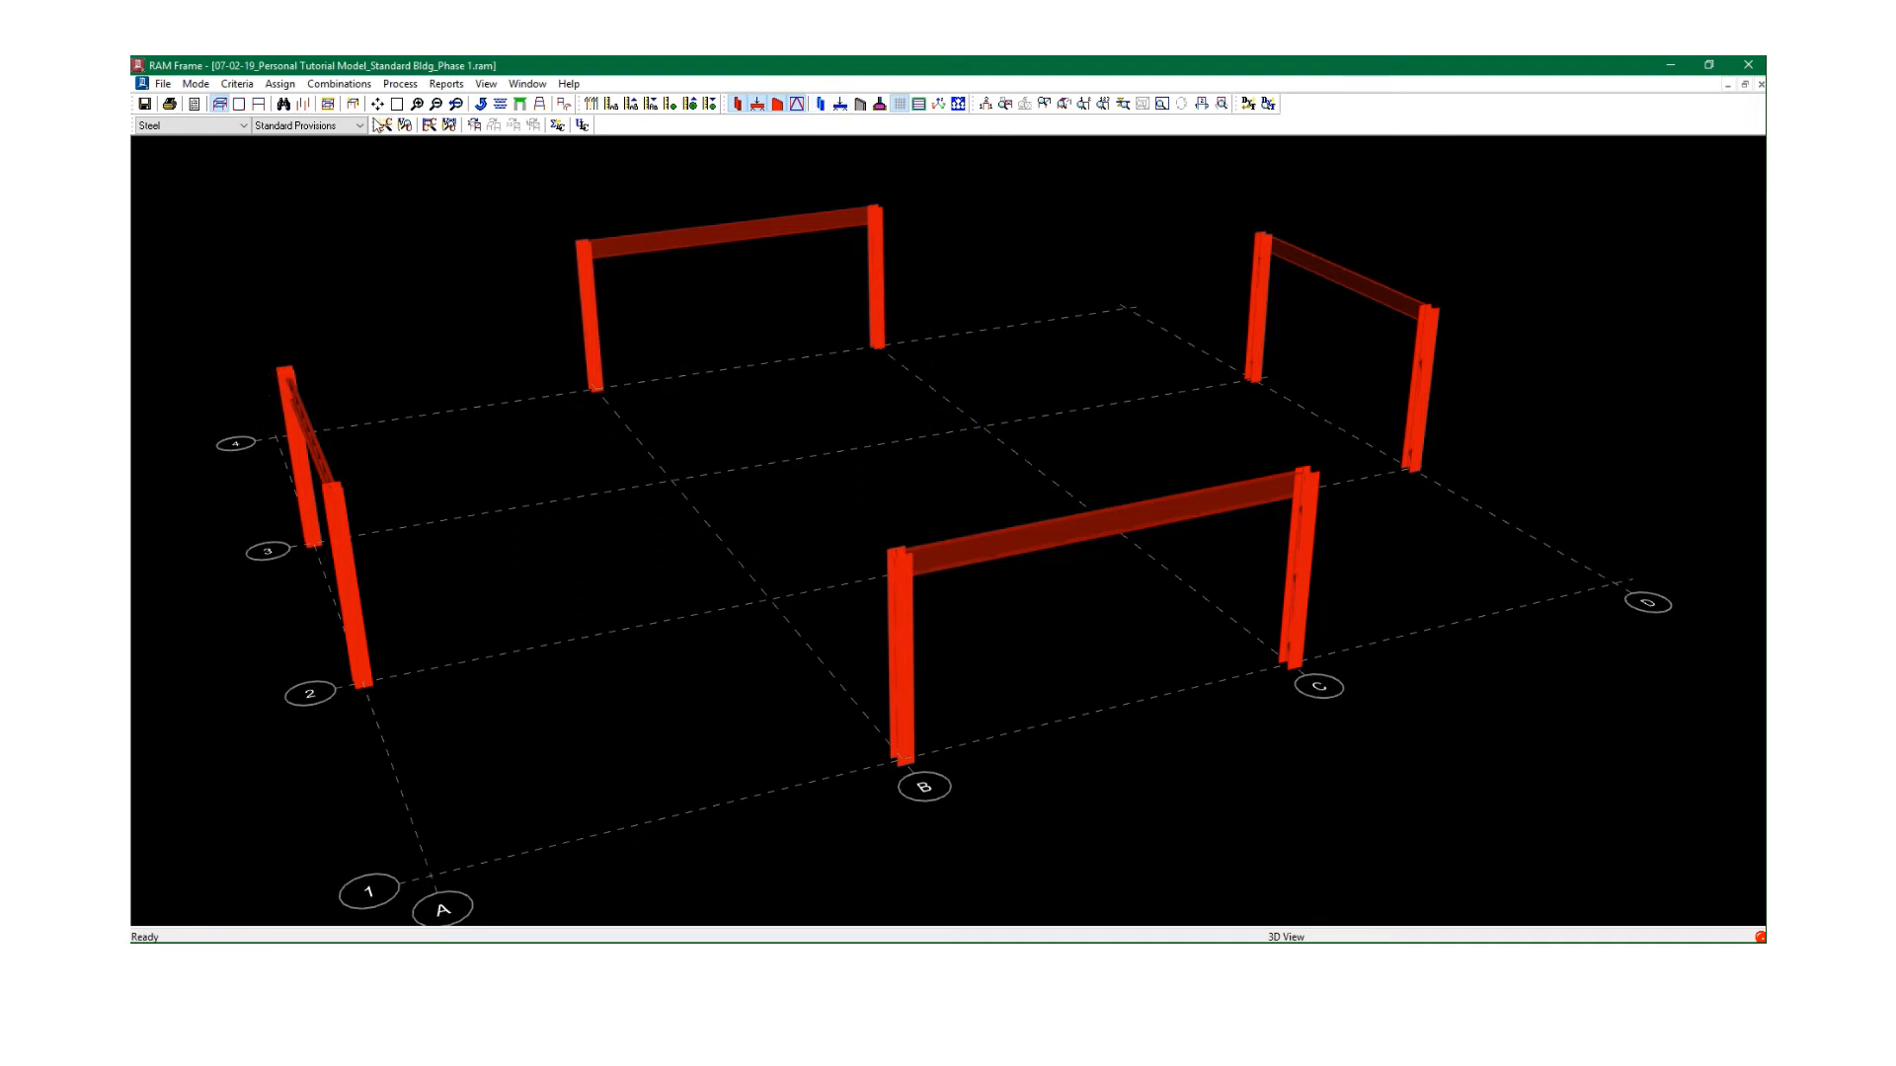
Run the Standard Provisions code check on the lateral frames with member values shown, and save the model.
left_click(385, 126)
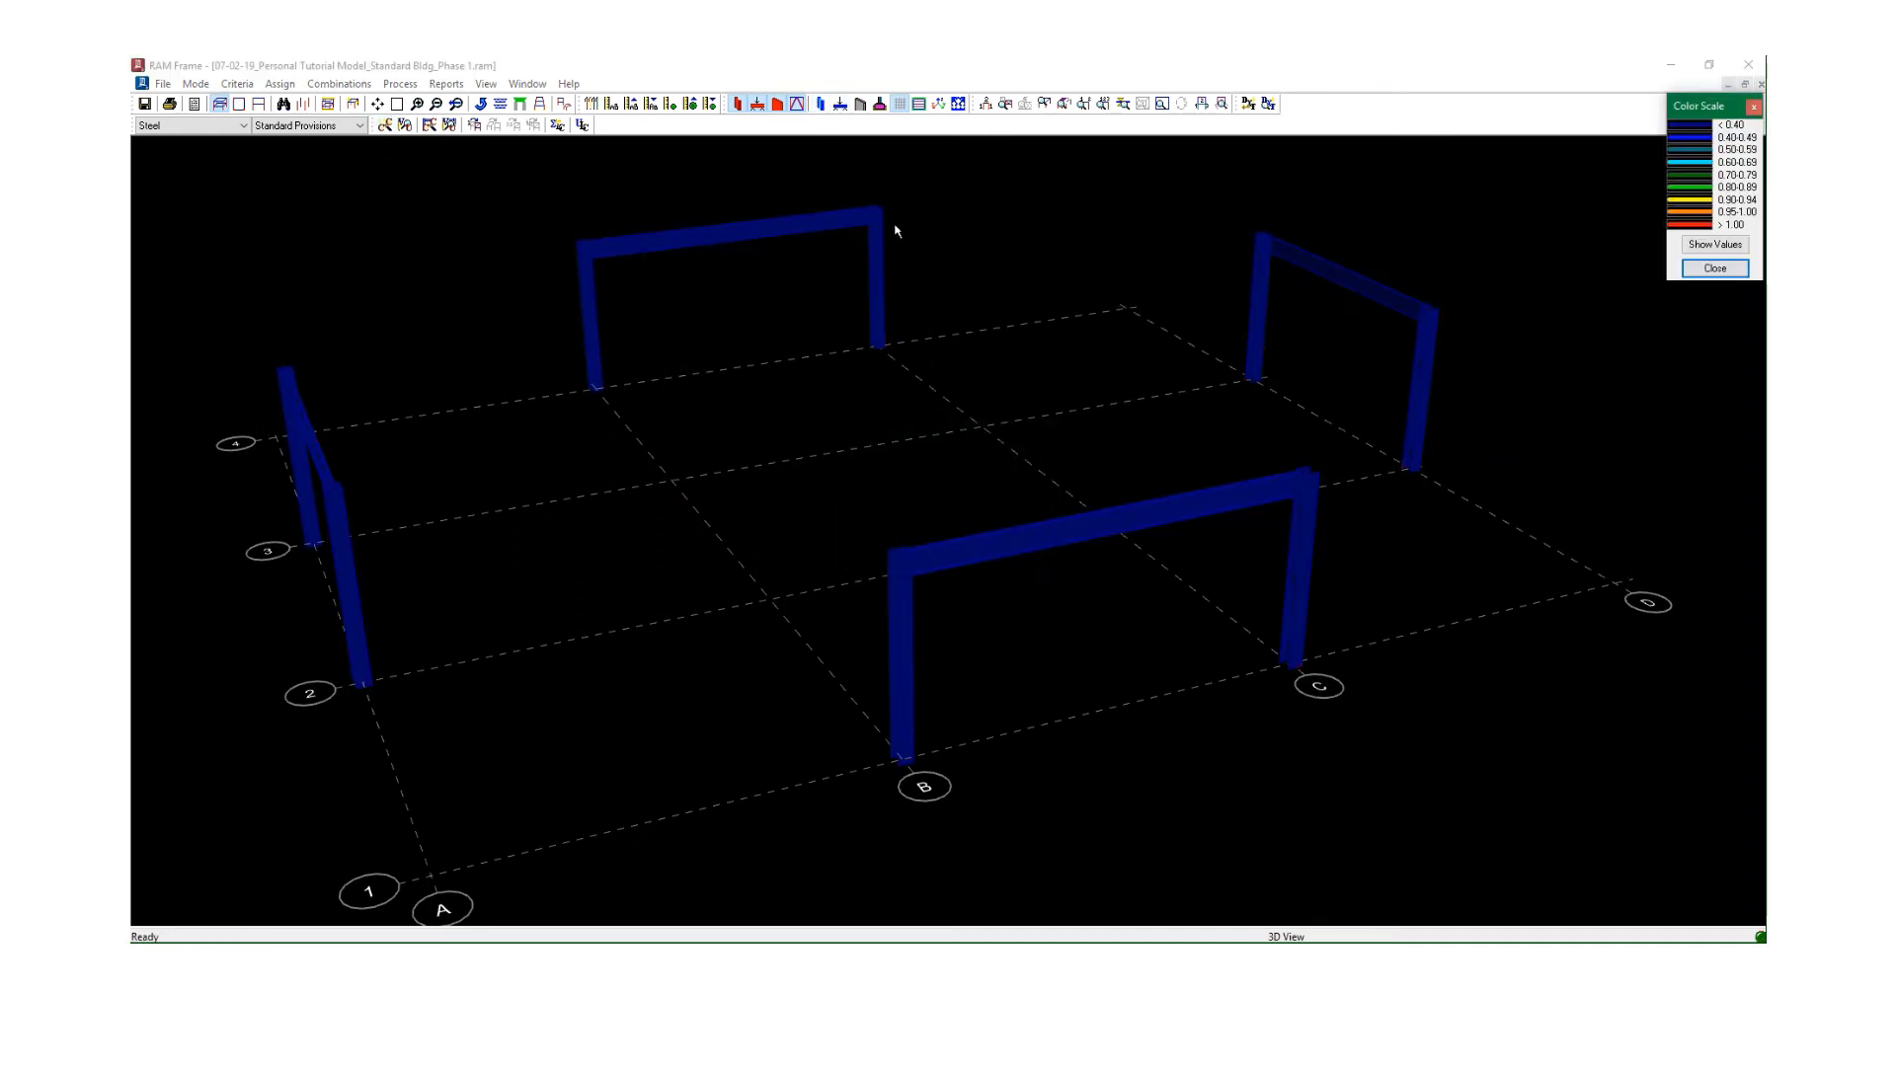
left_click(1715, 244)
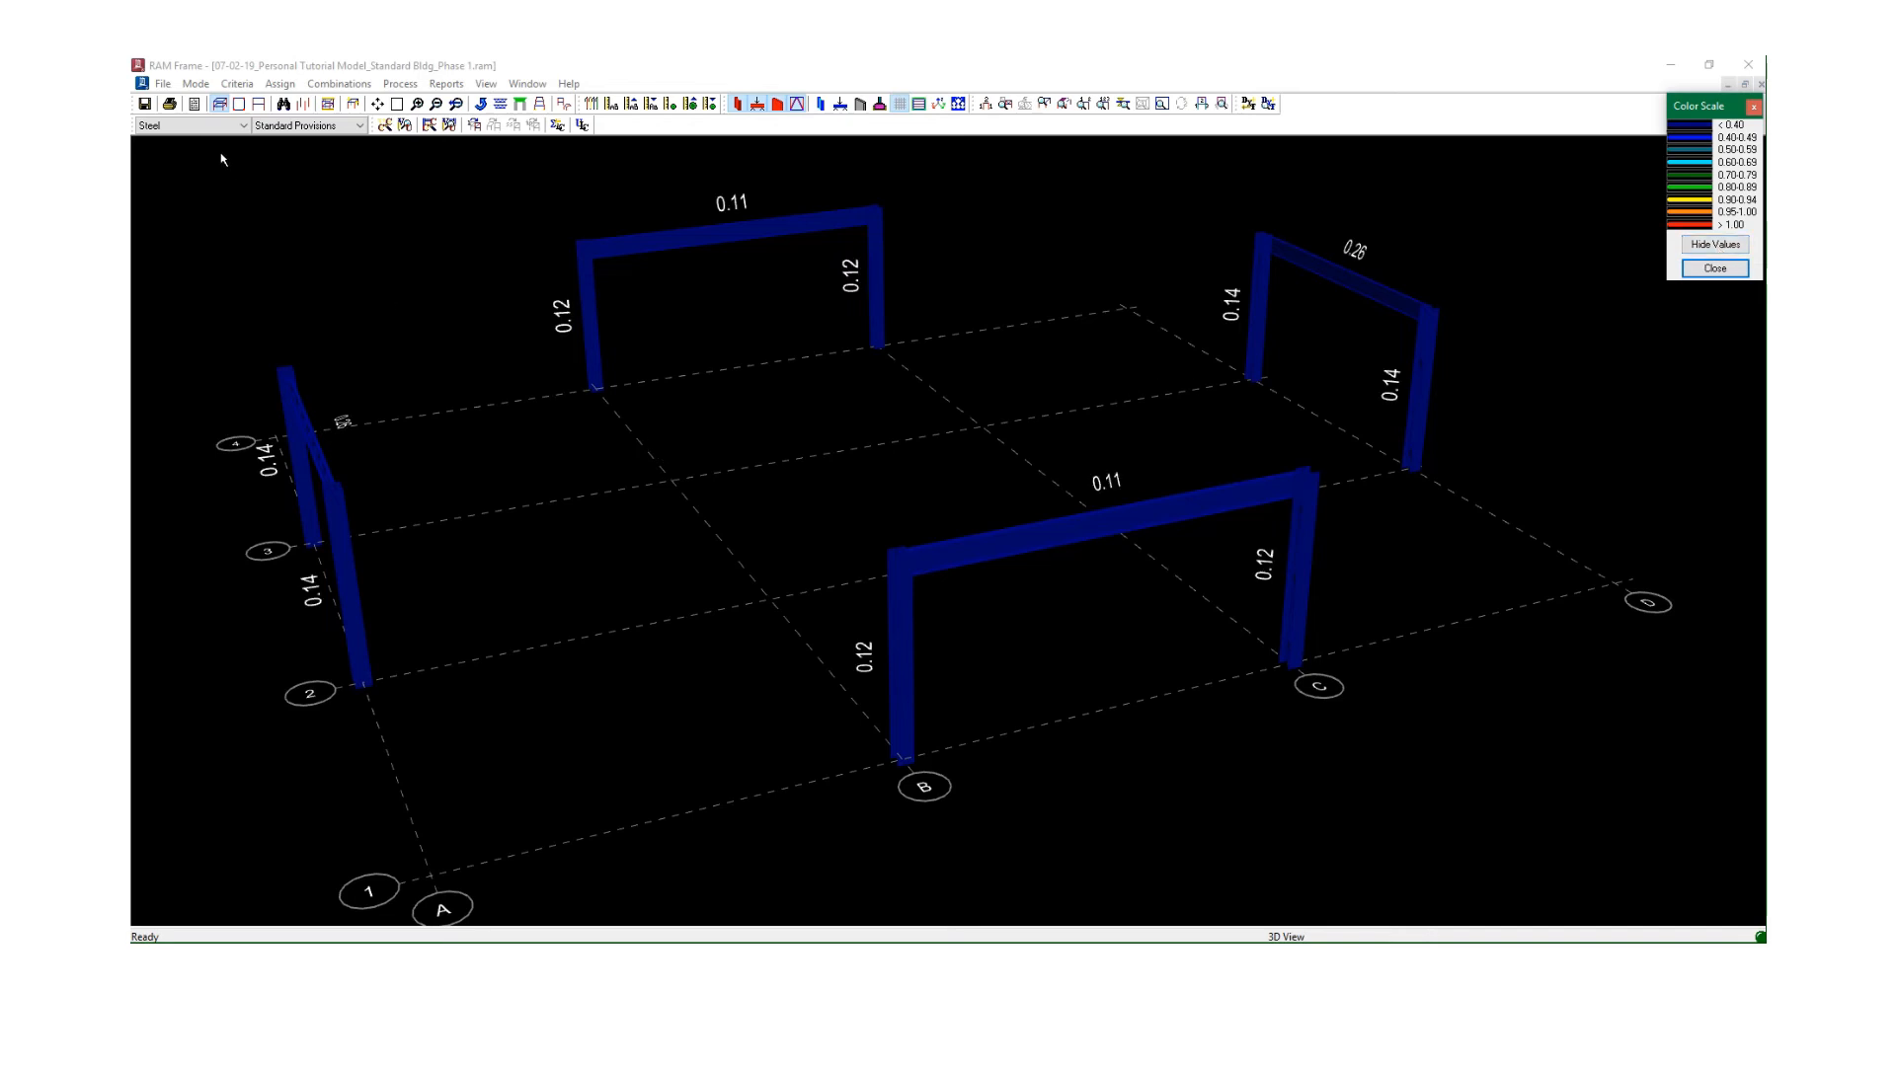
left_click(144, 104)
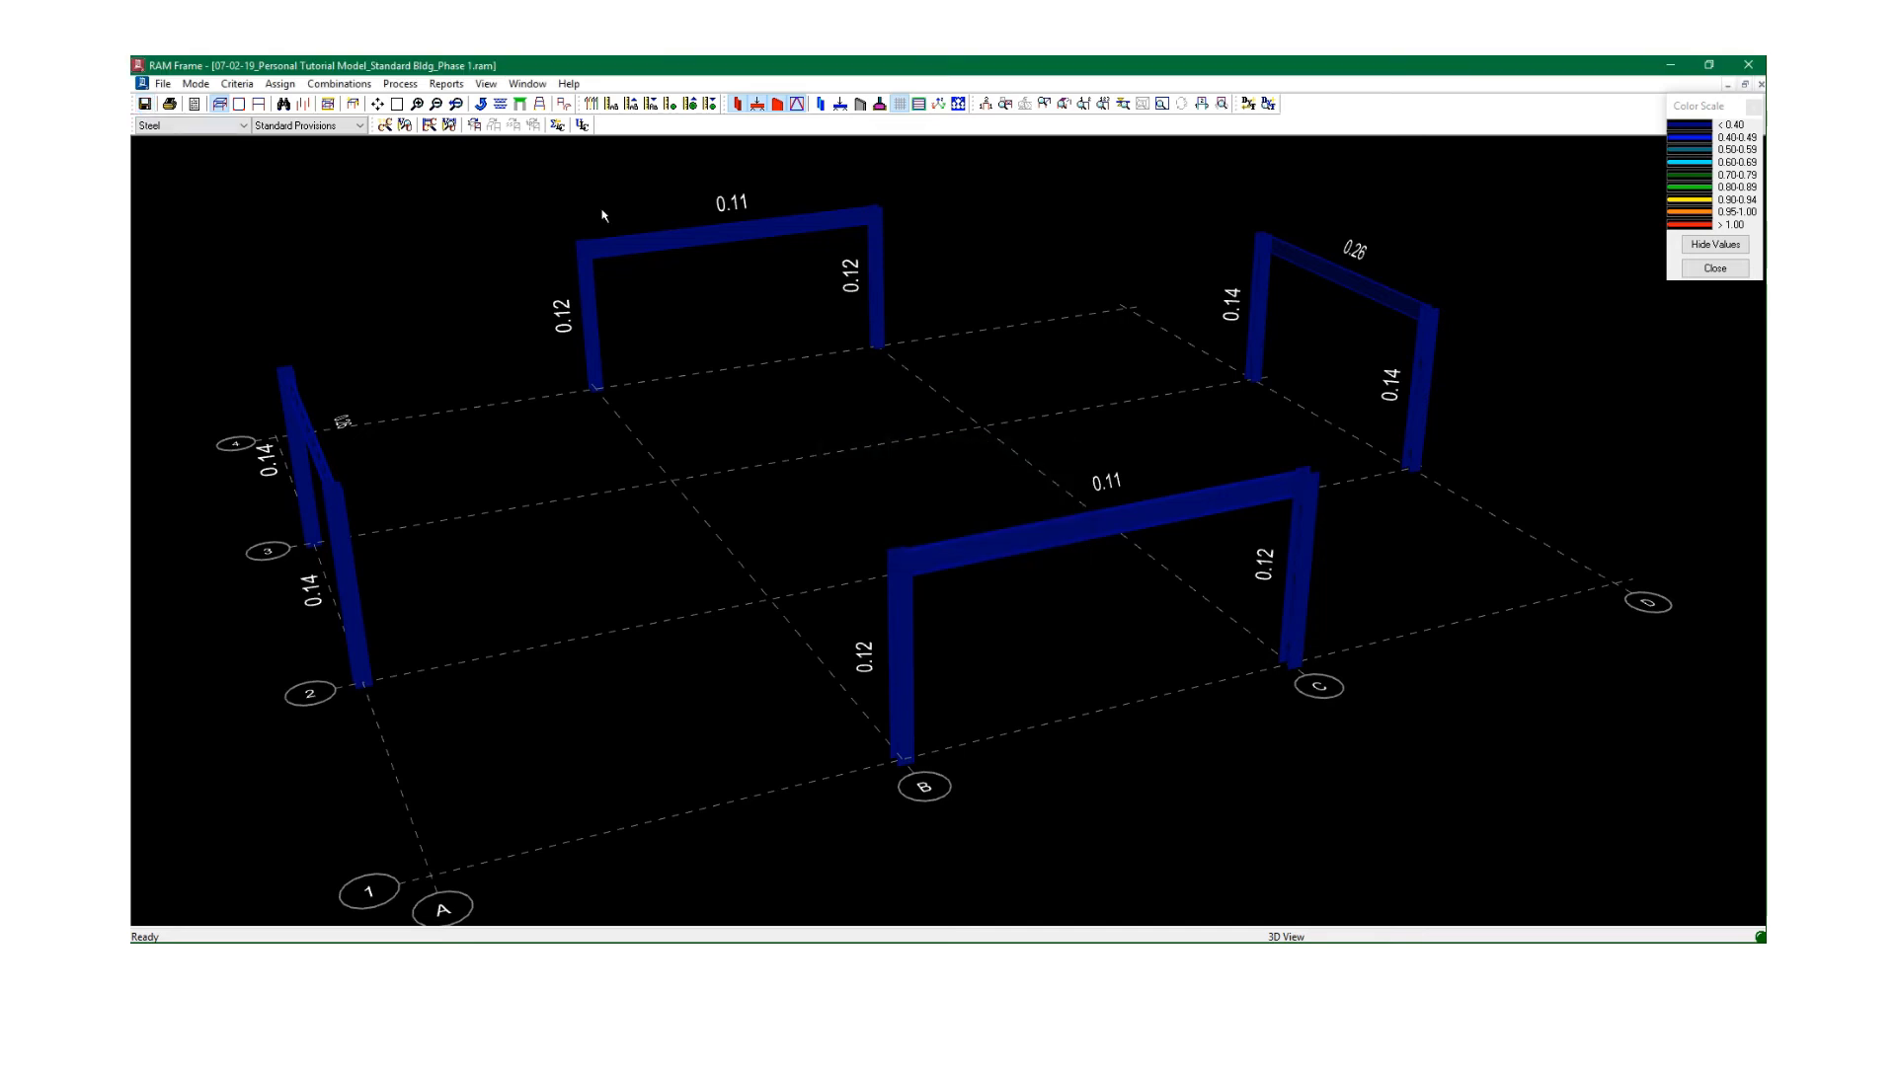
middle_click_drag(430, 227, 439, 230)
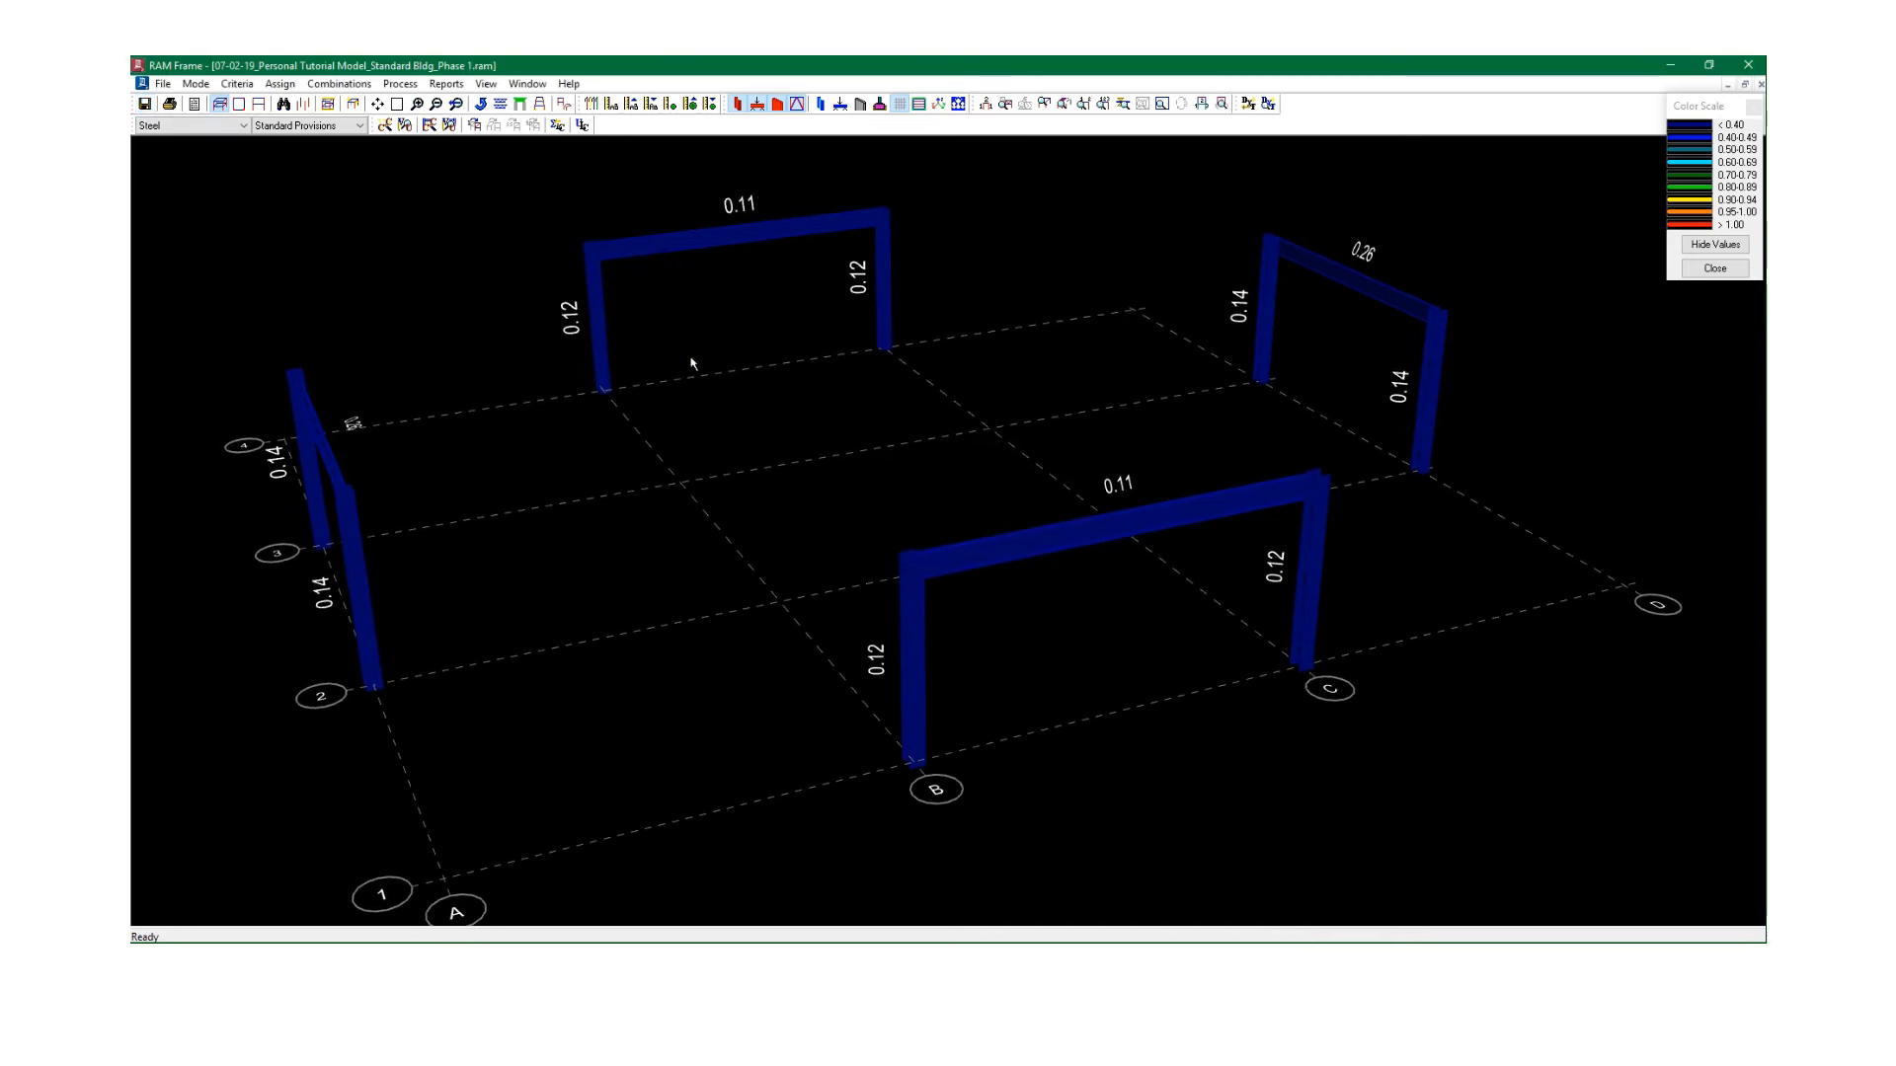
middle_click_drag(745, 398, 898, 419)
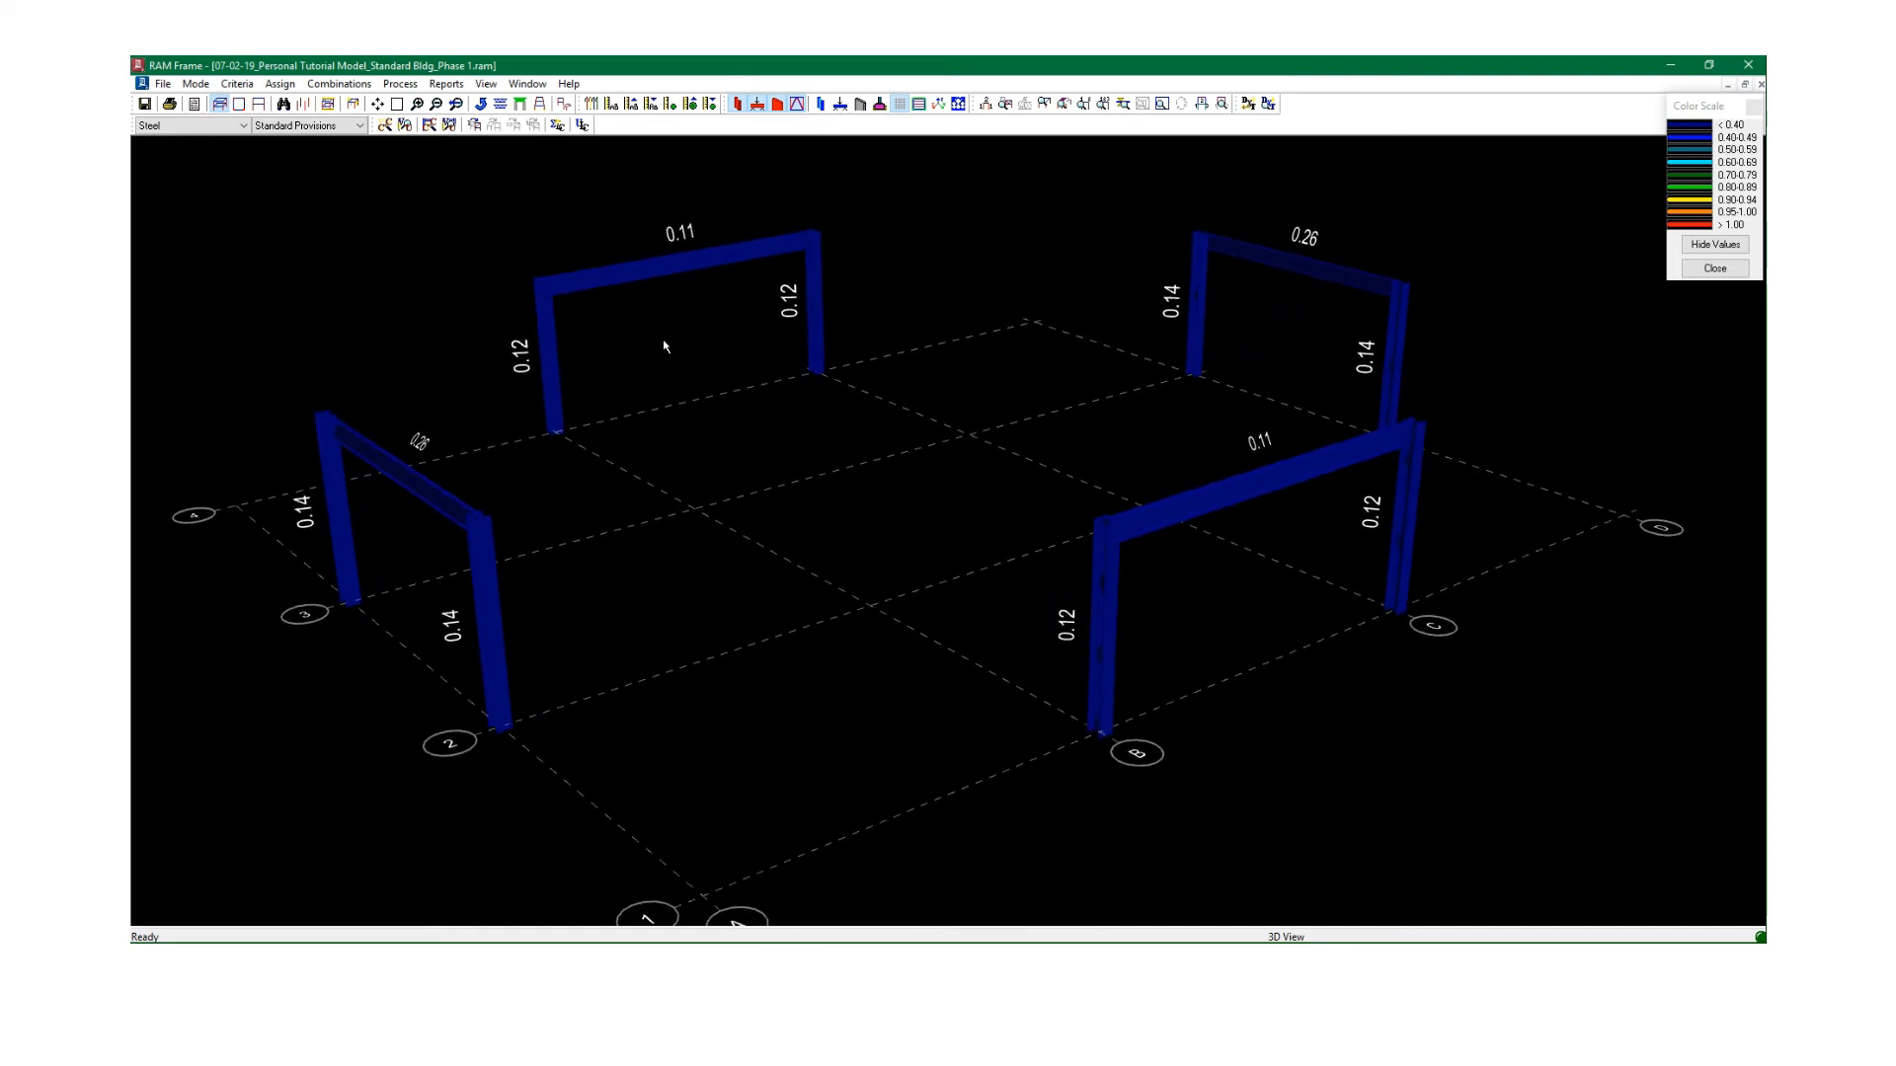
Return to Analysis mode and exit RAM Frame.
left_click(196, 127)
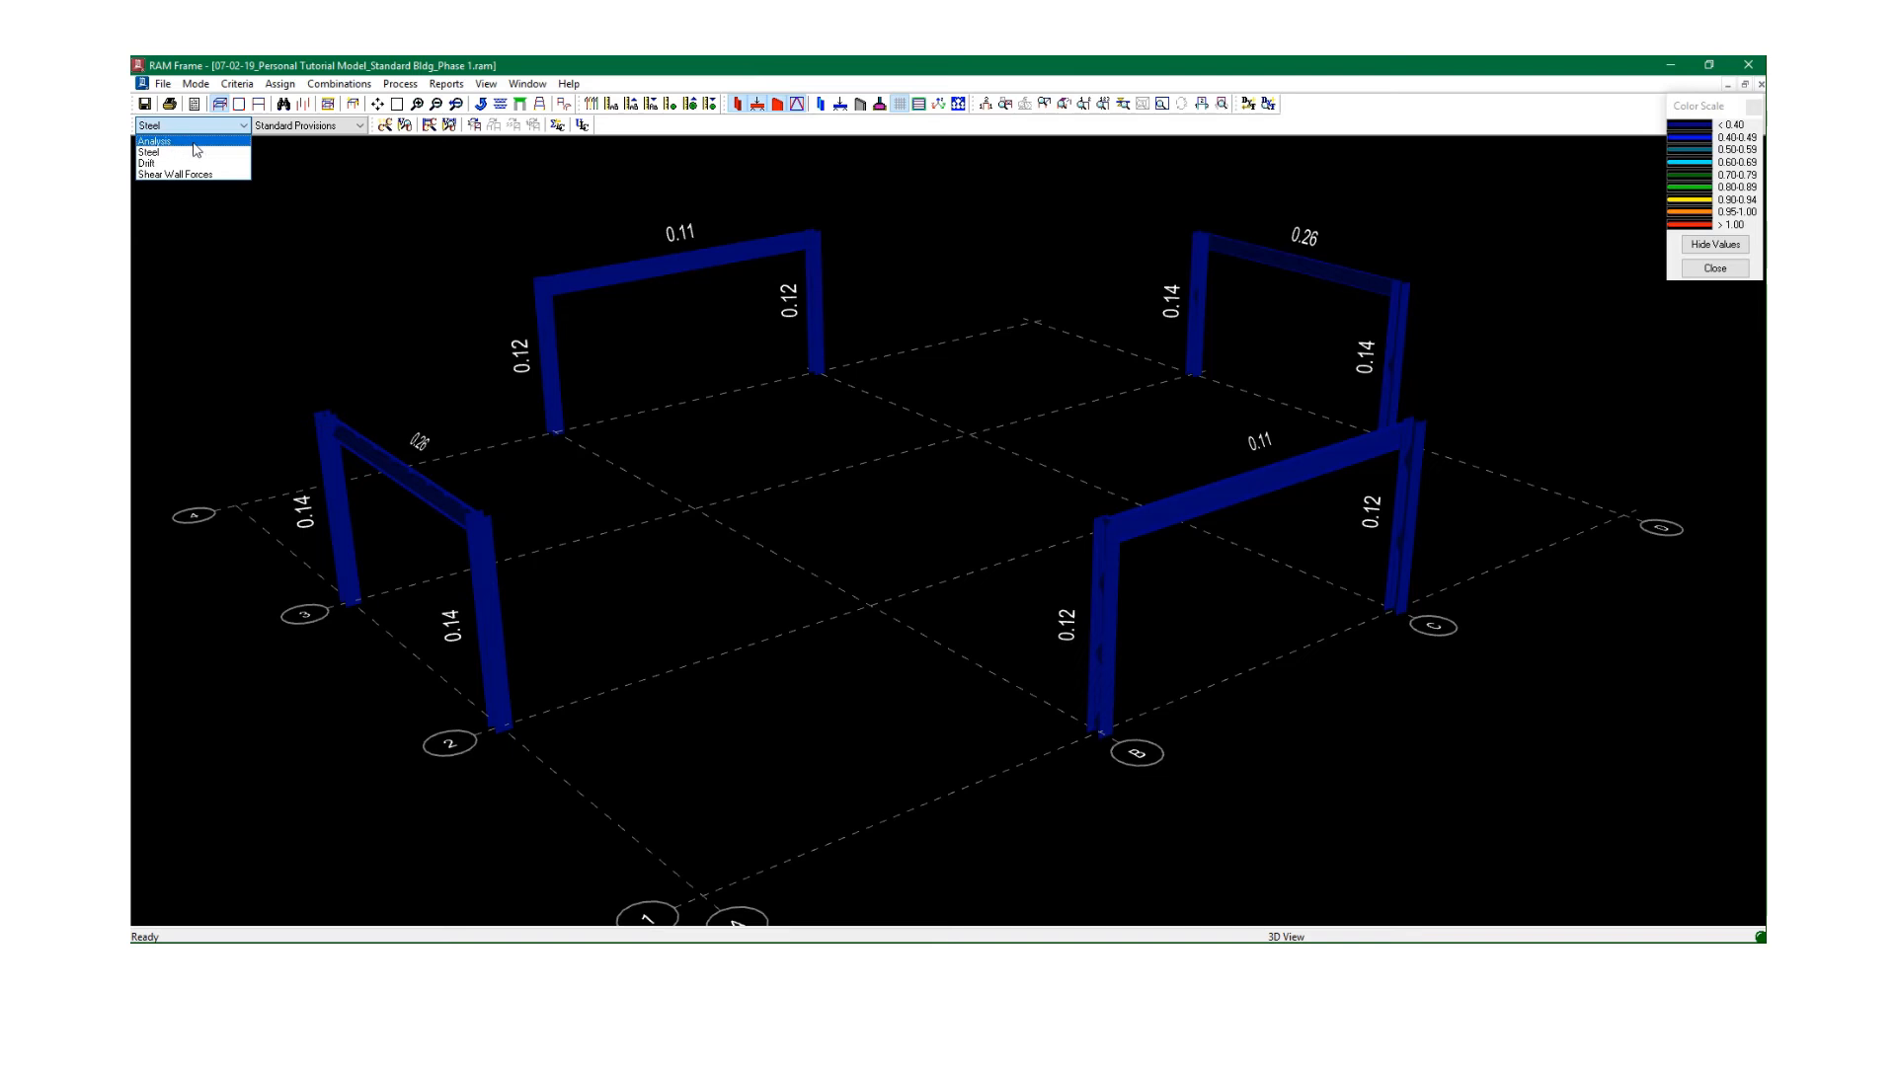
left_click(194, 143)
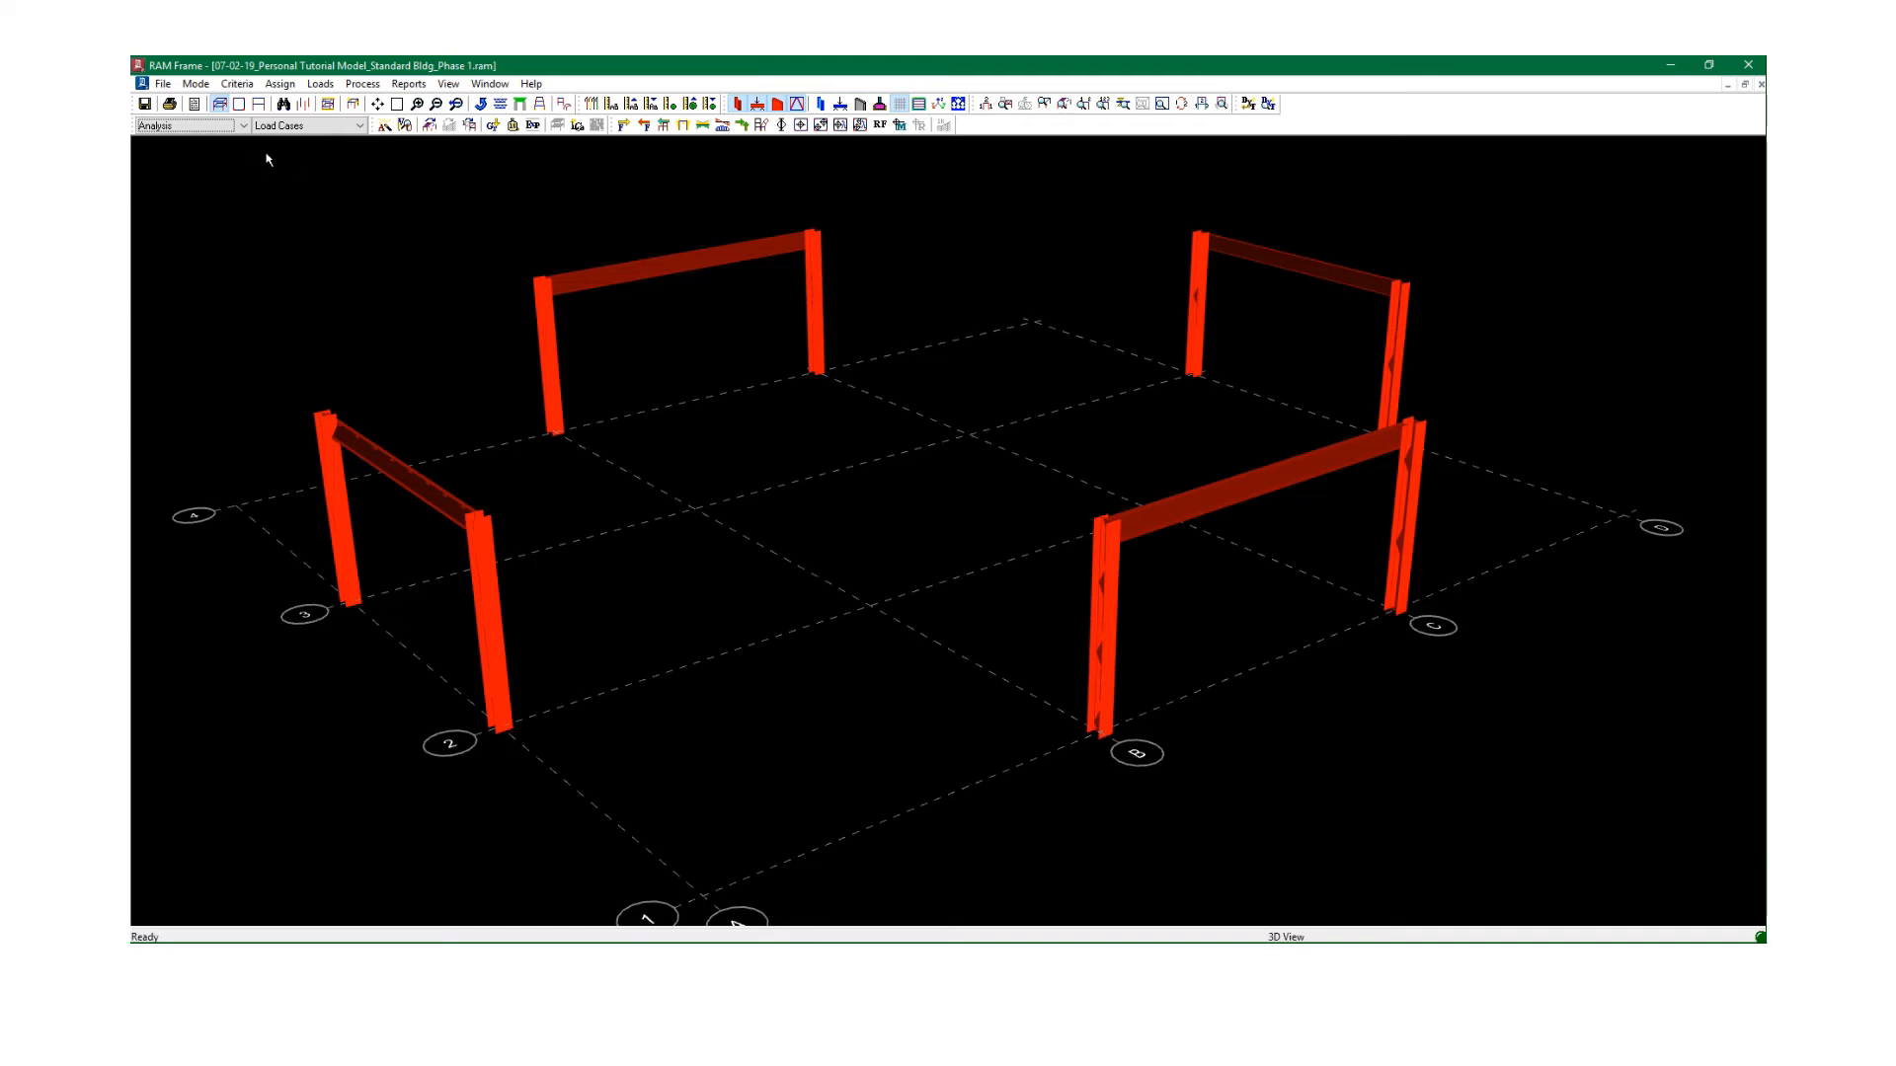
left_click(163, 85)
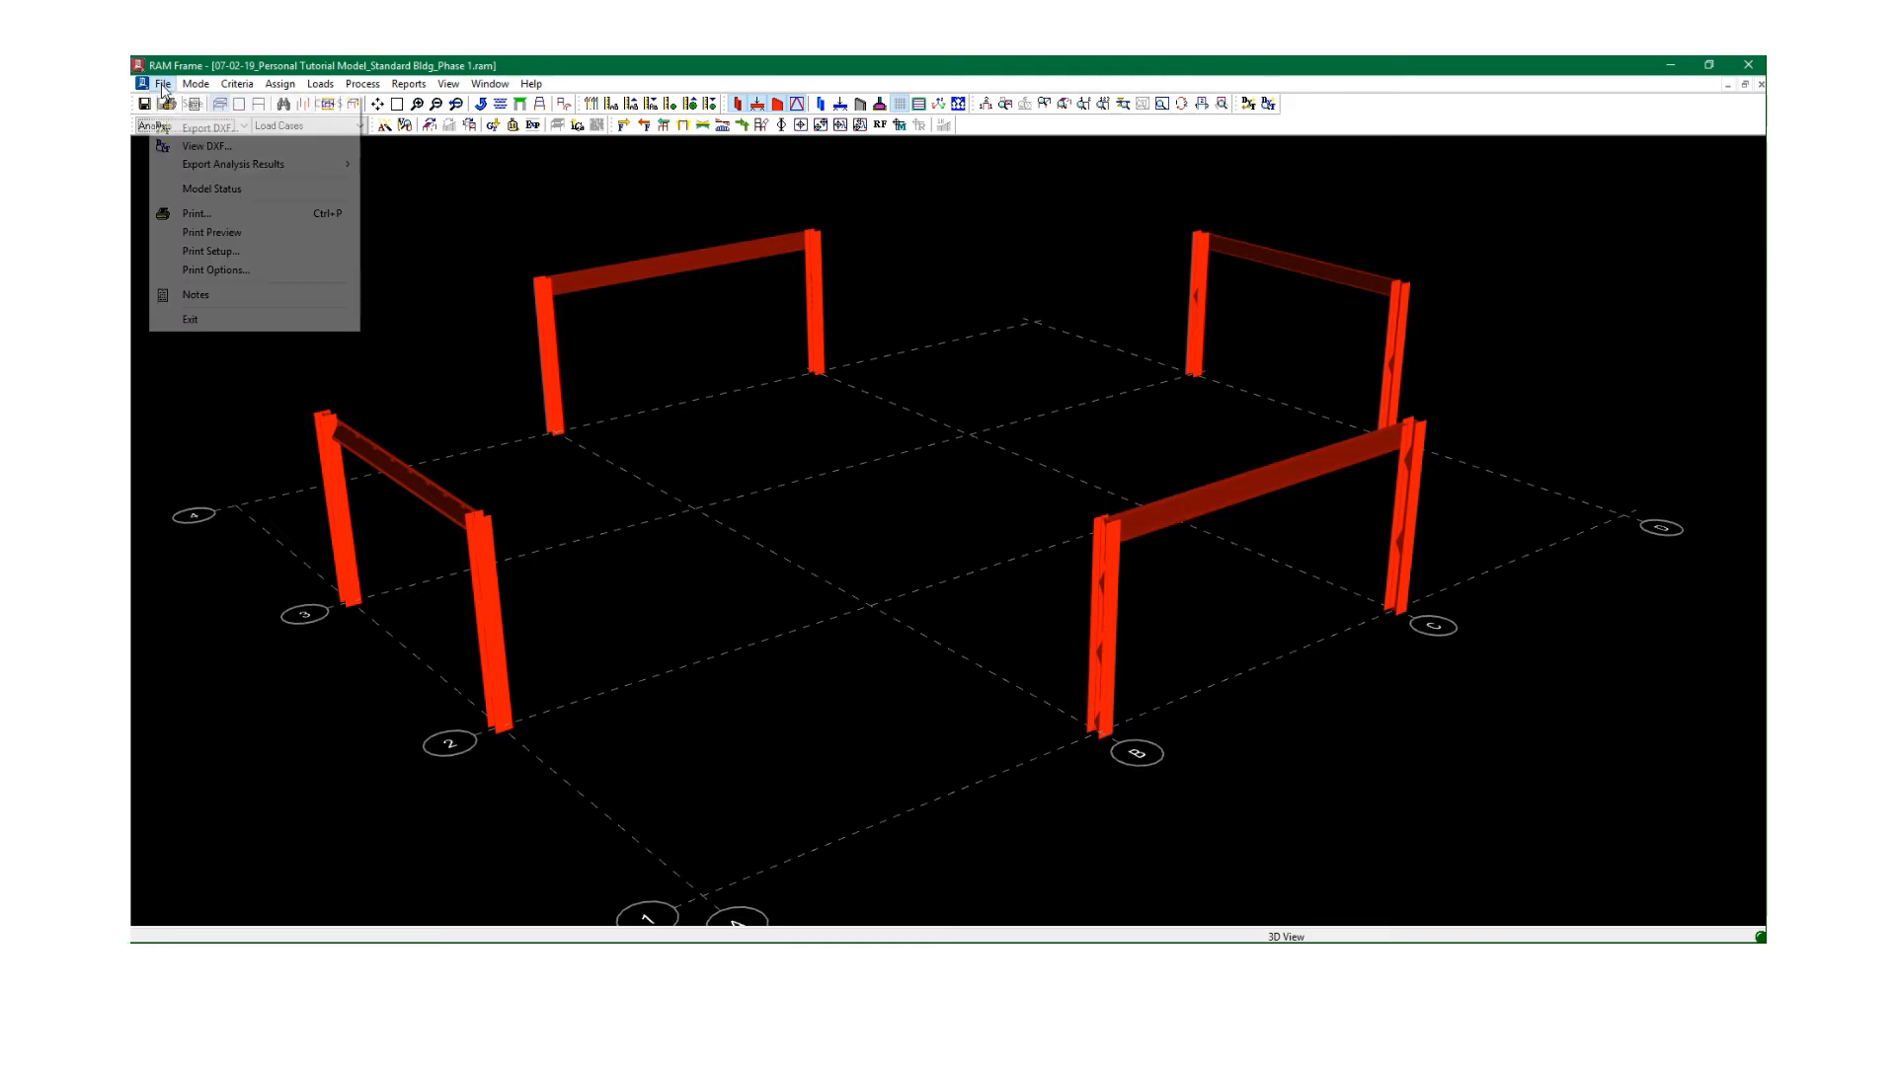
left_click(238, 322)
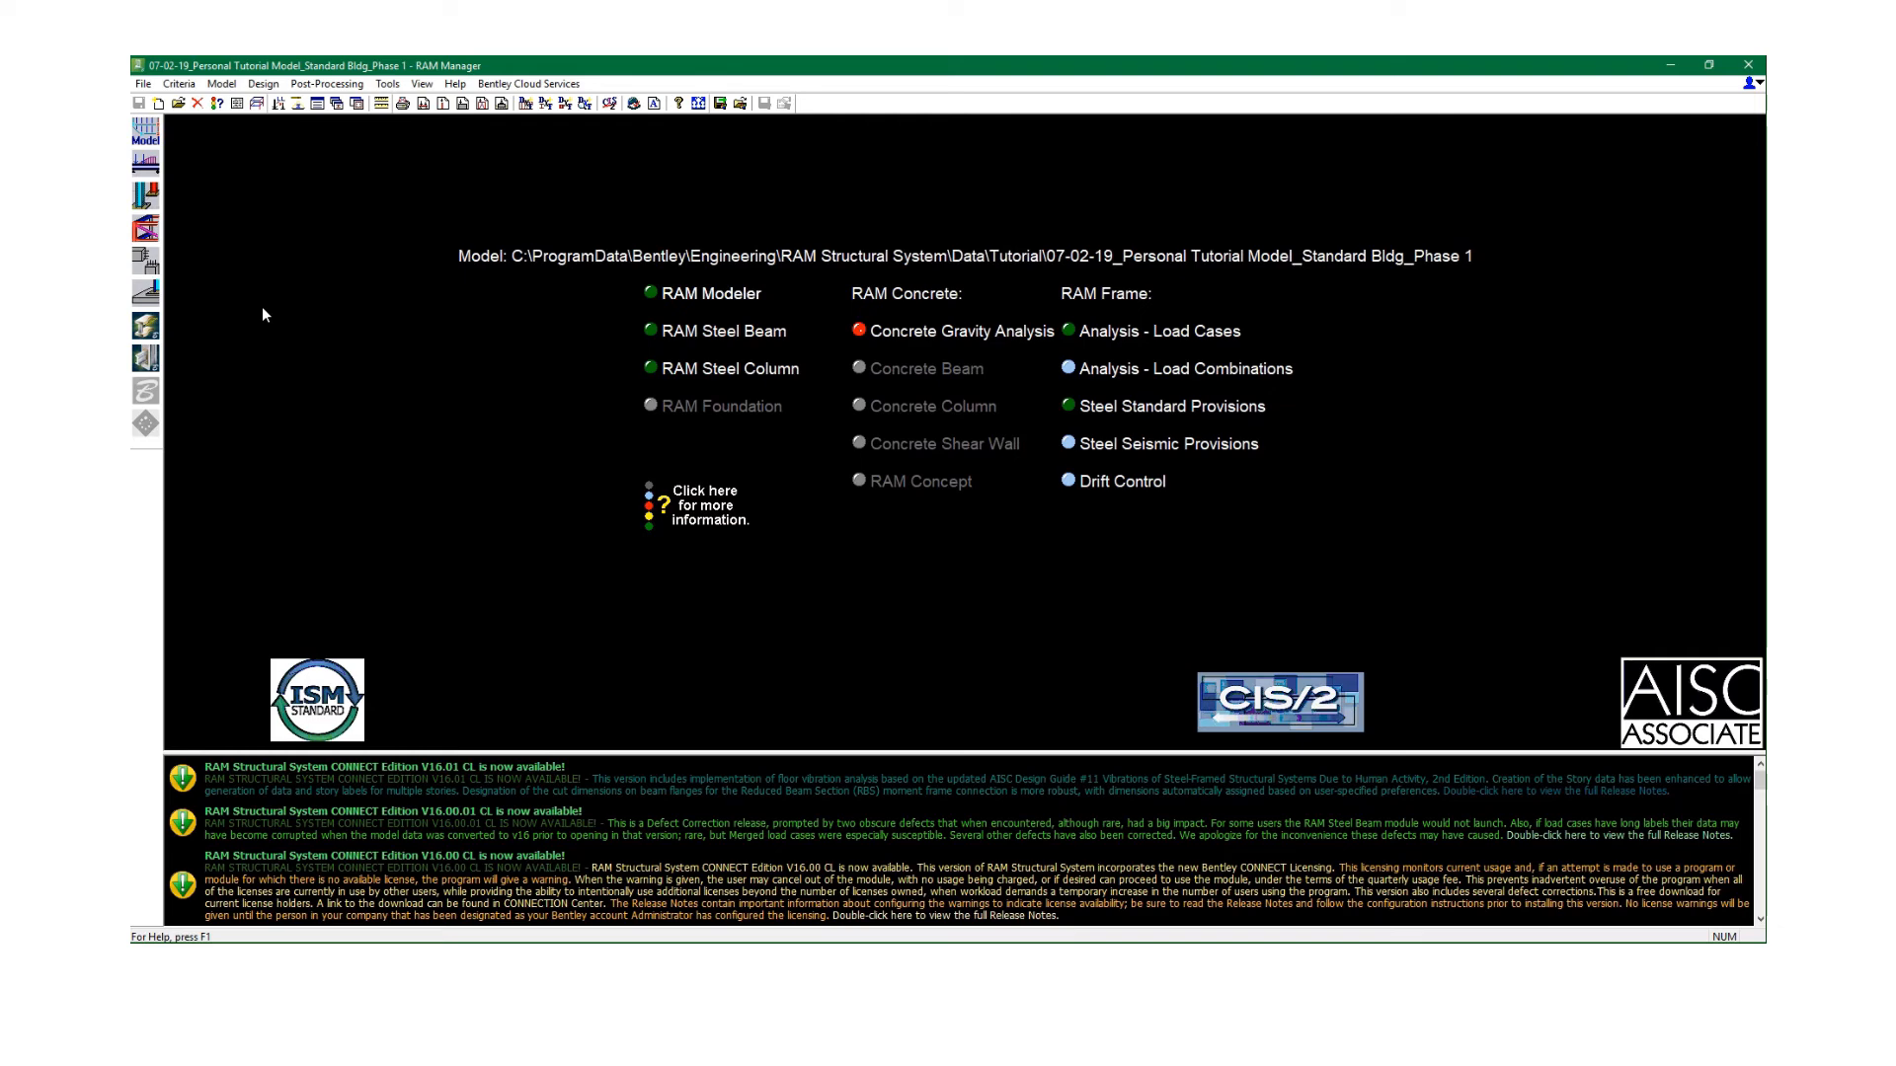
In the Self-Weight criteria, set the story masses to include half the mass of columns and walls above and below.
left_click(194, 87)
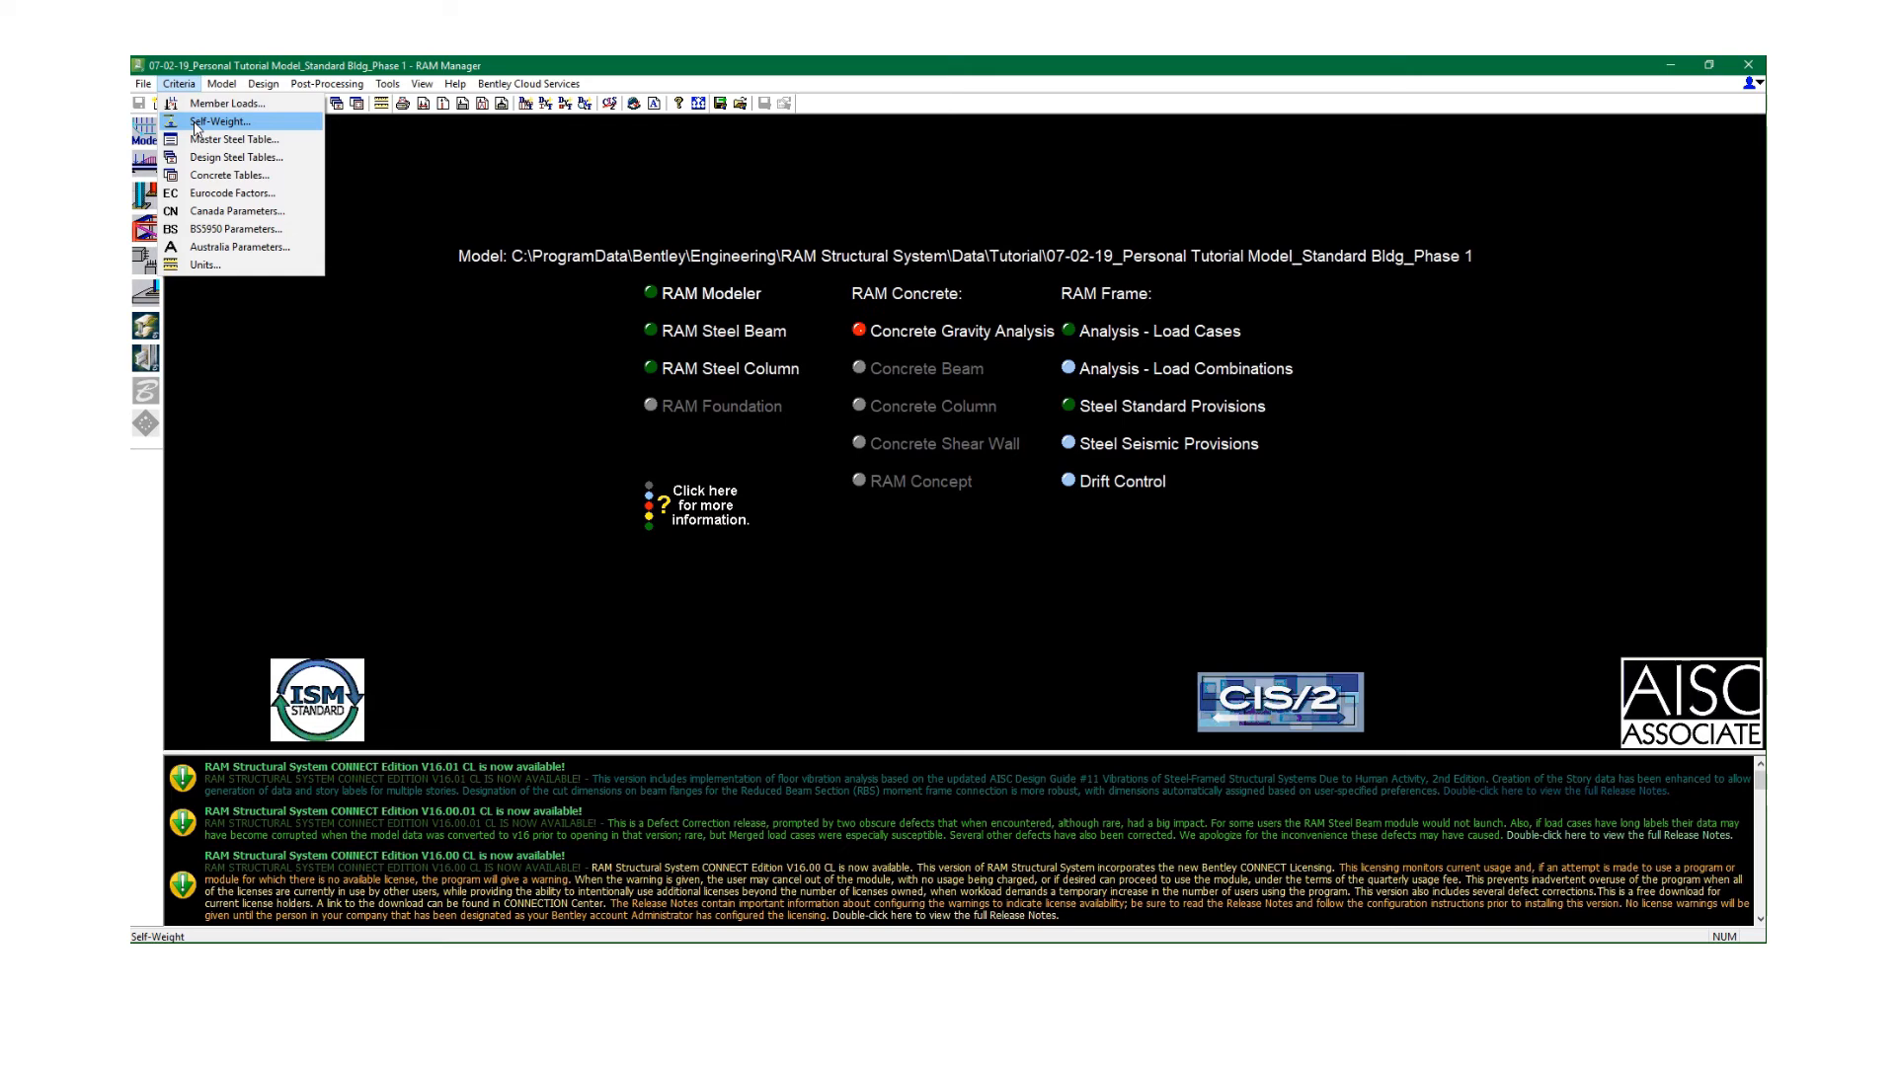
left_click(198, 123)
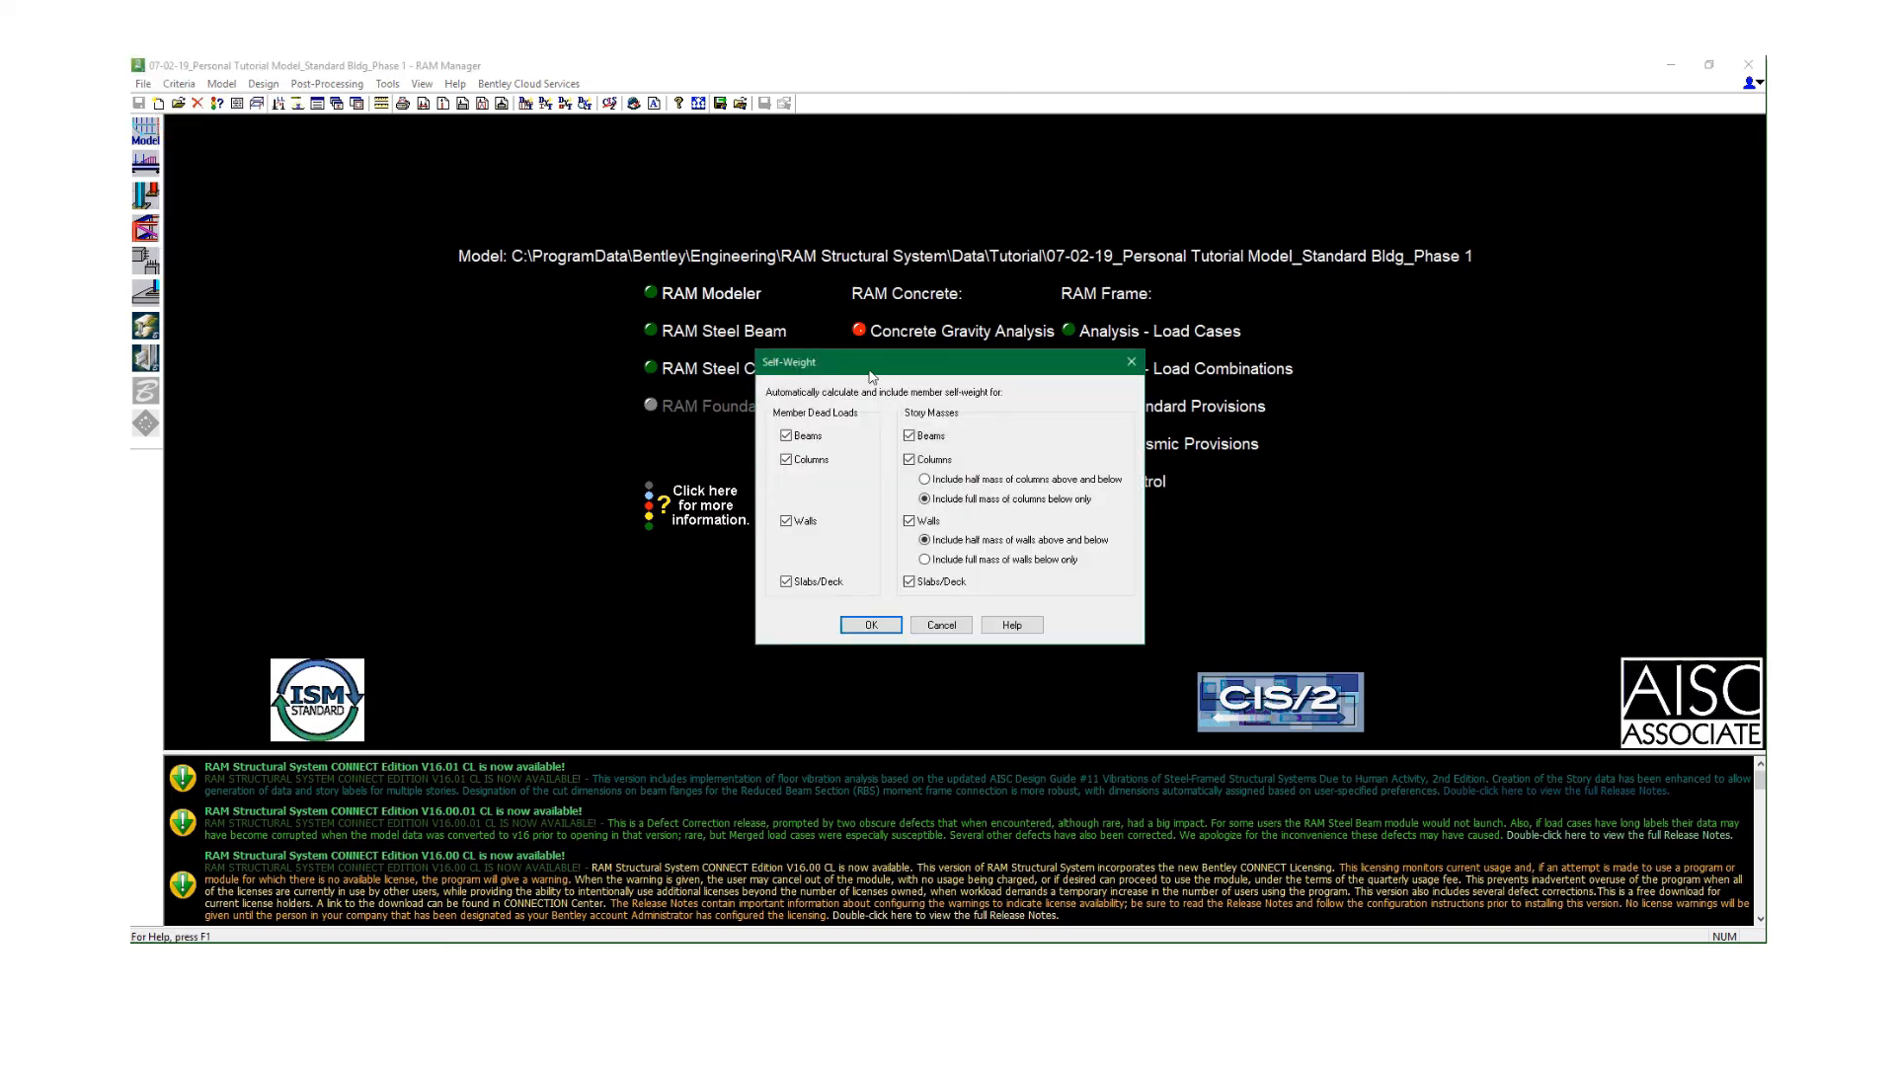
left_click_drag(871, 376, 639, 211)
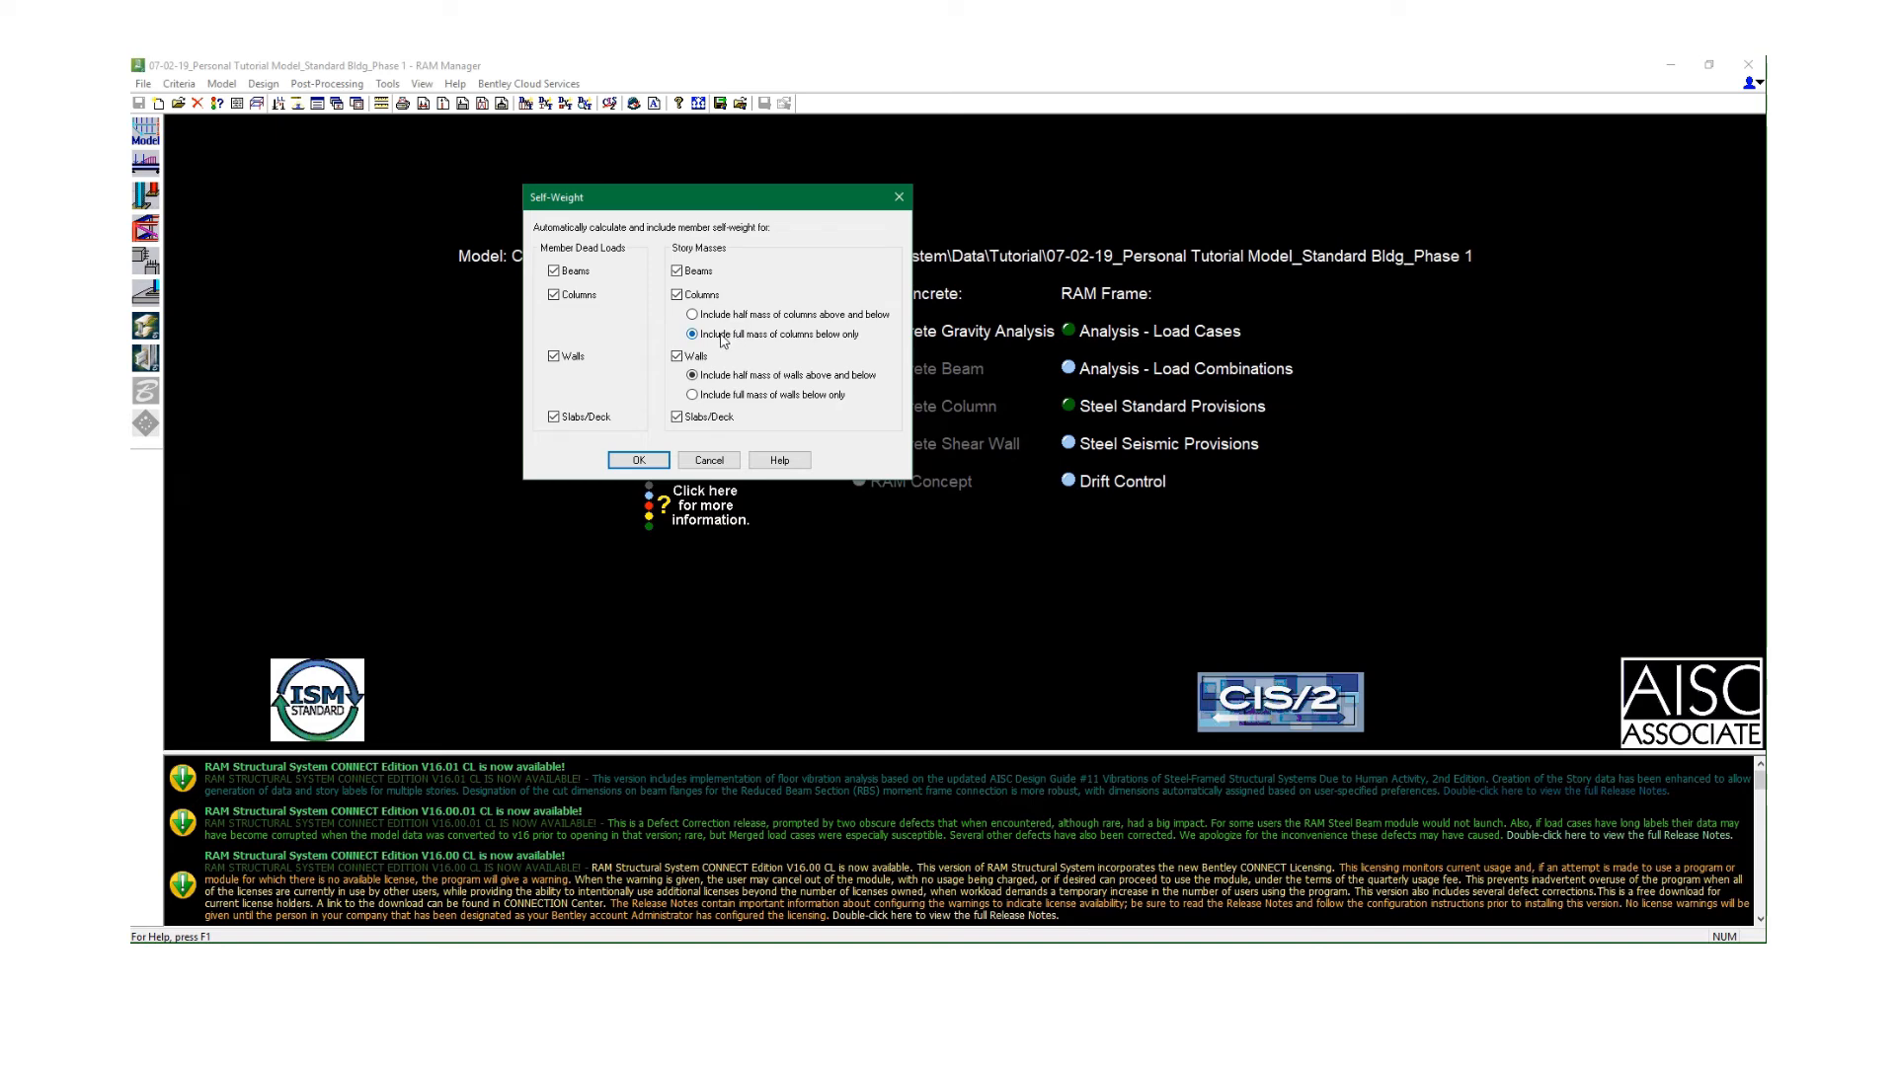
left_click(726, 397)
left_click(716, 379)
left_click_drag(835, 208, 974, 175)
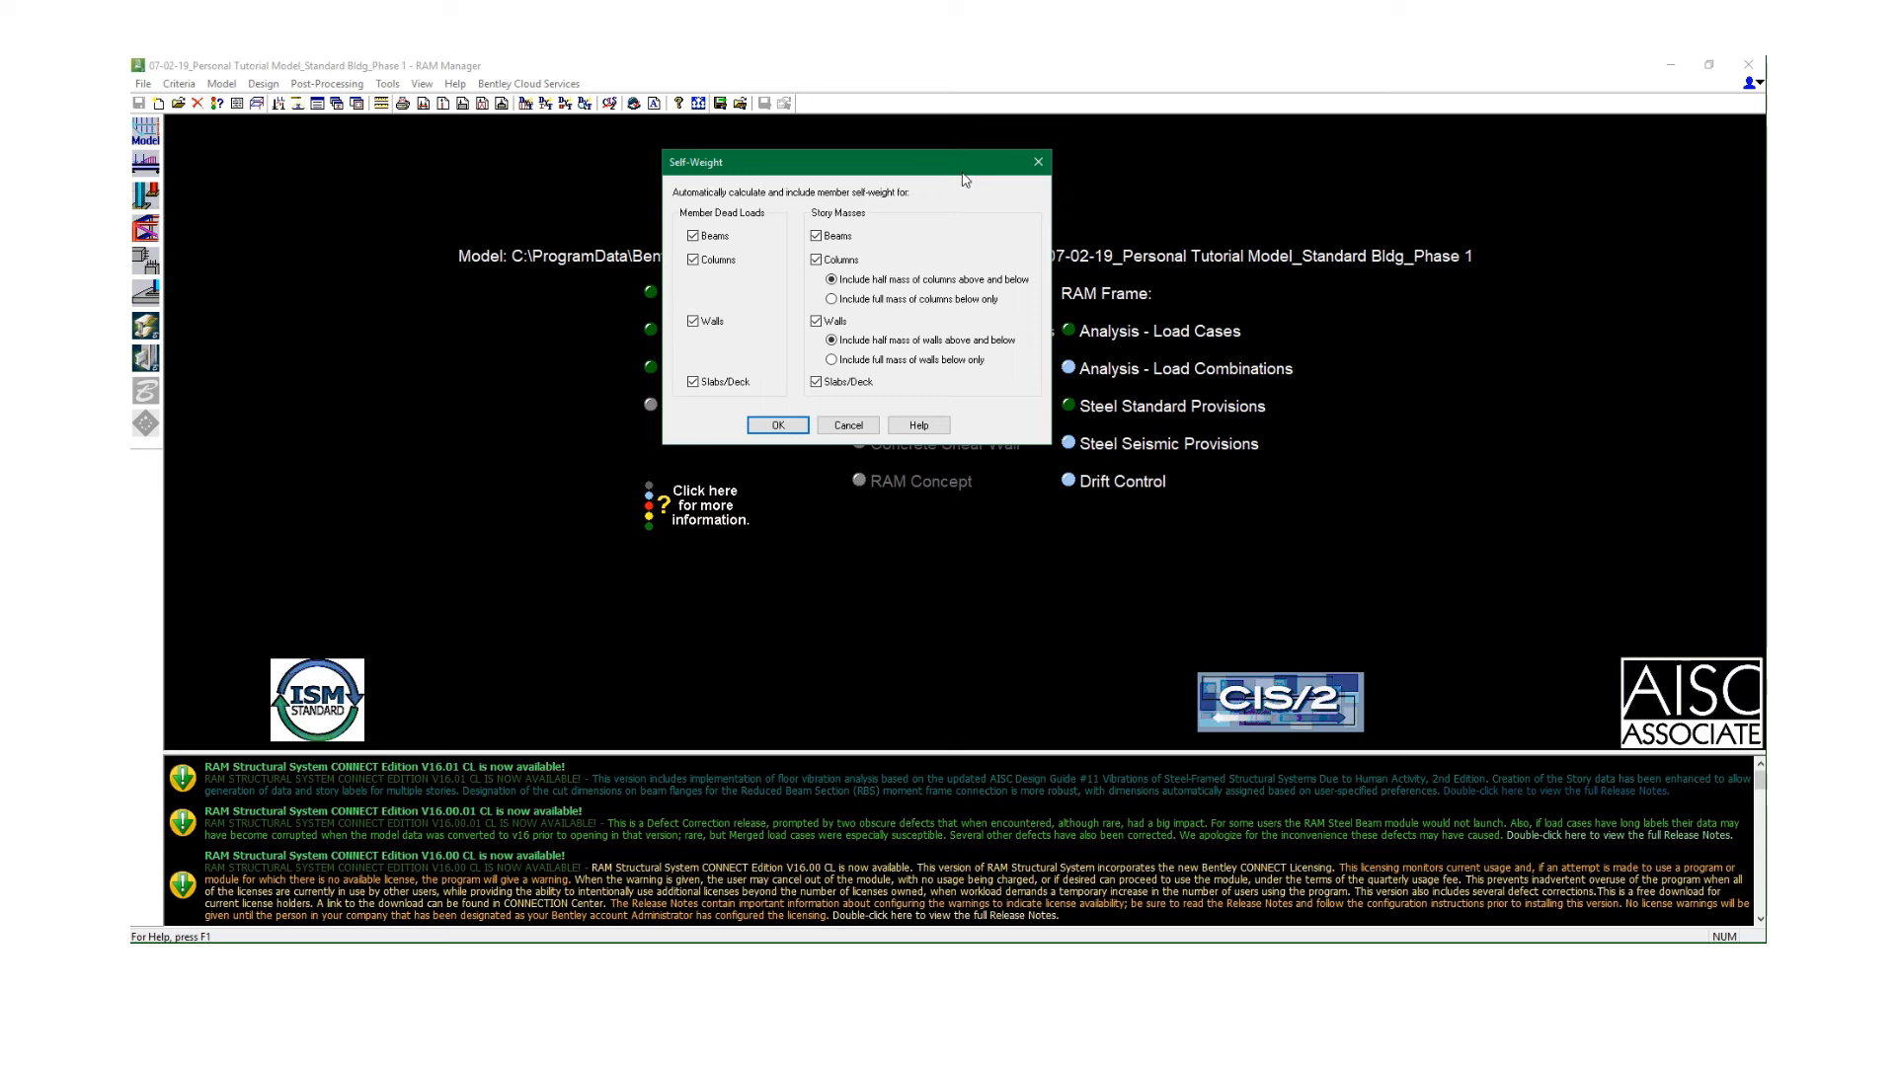
left_click_drag(989, 163, 1052, 151)
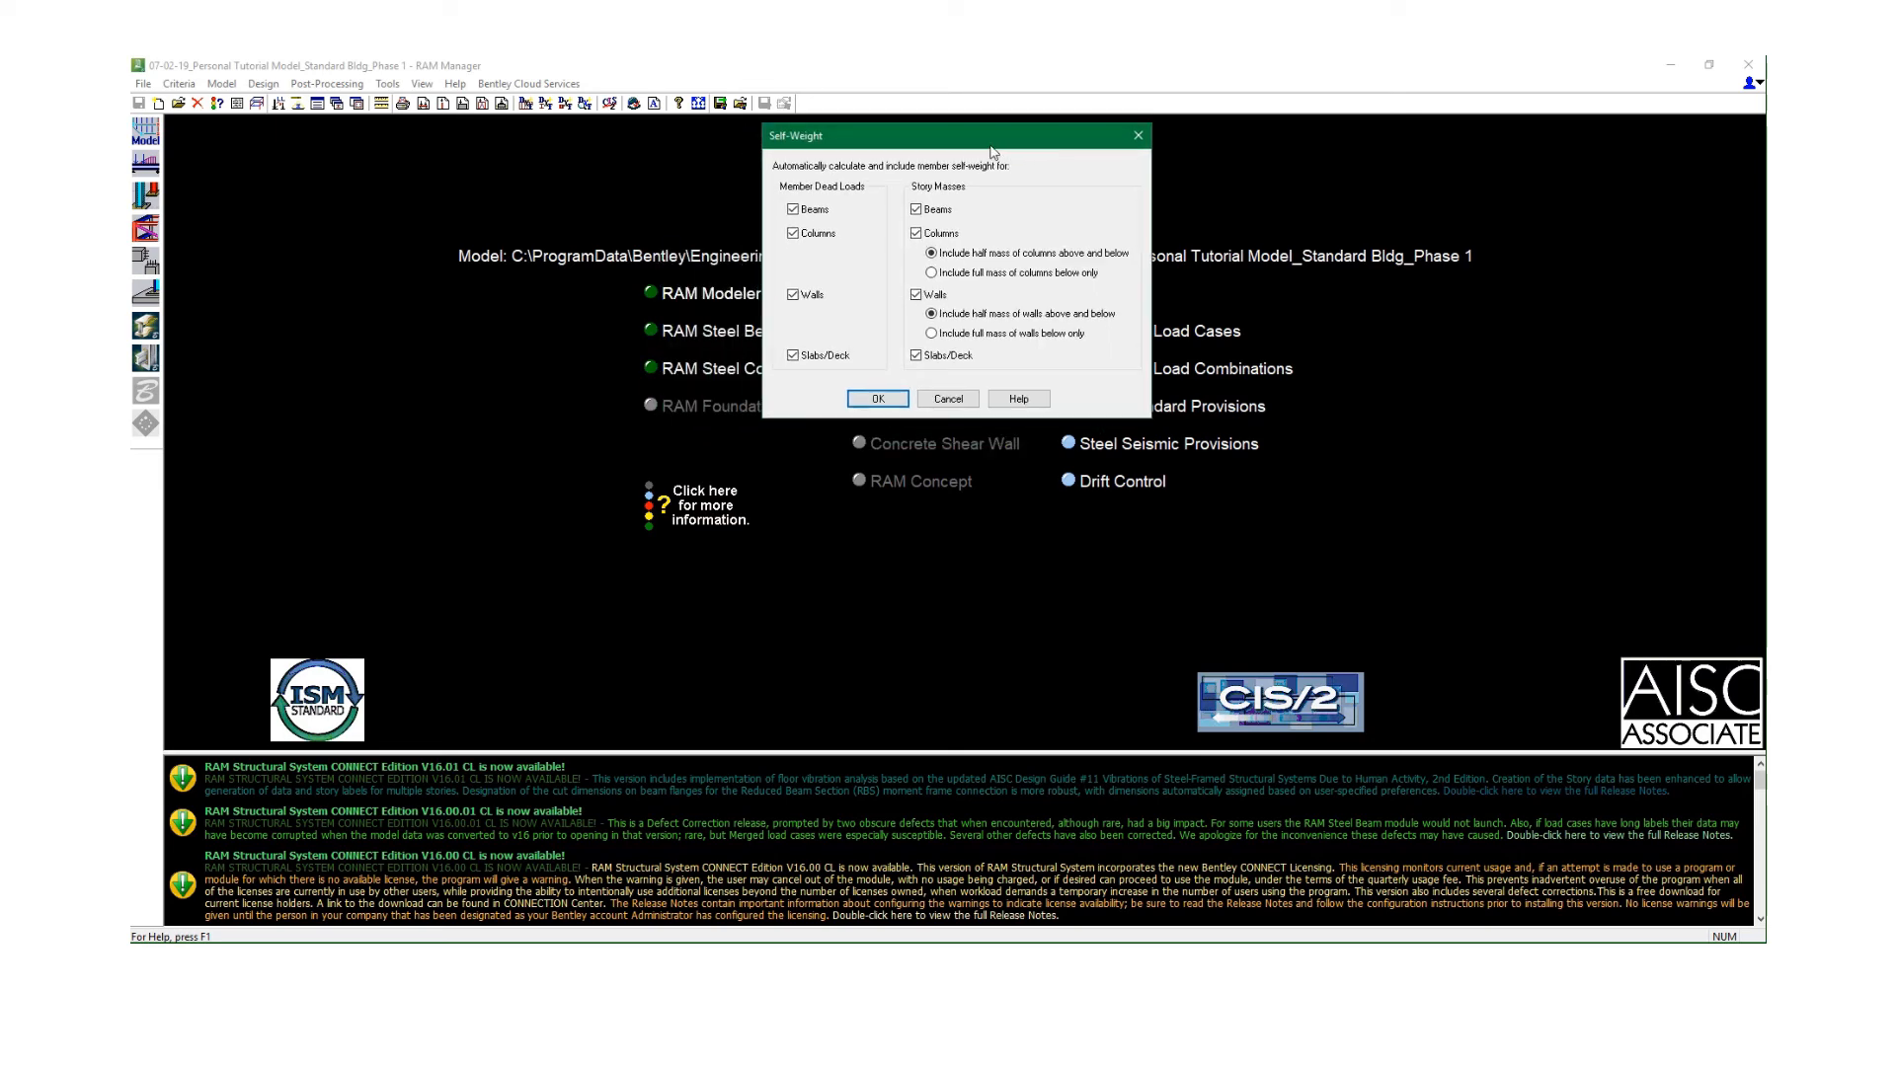
left_click_drag(994, 154, 831, 178)
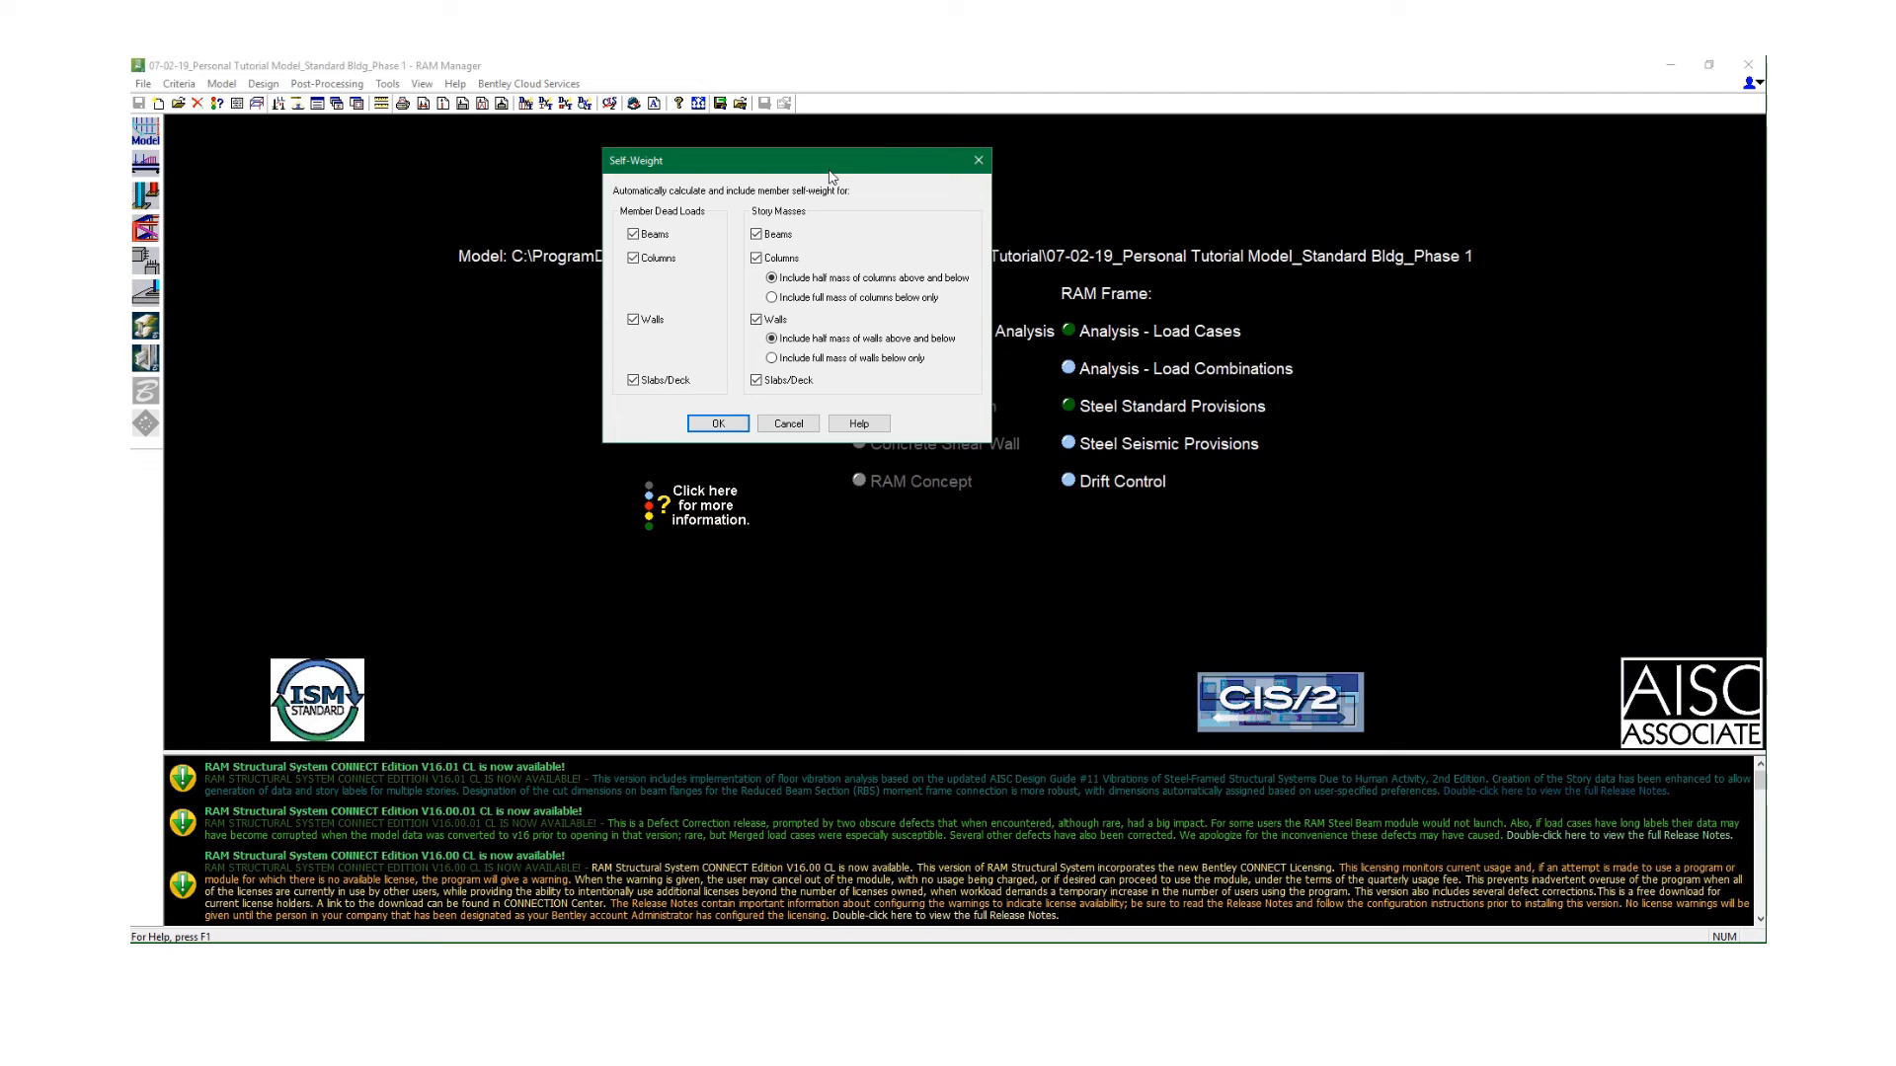
left_click_drag(829, 176, 894, 187)
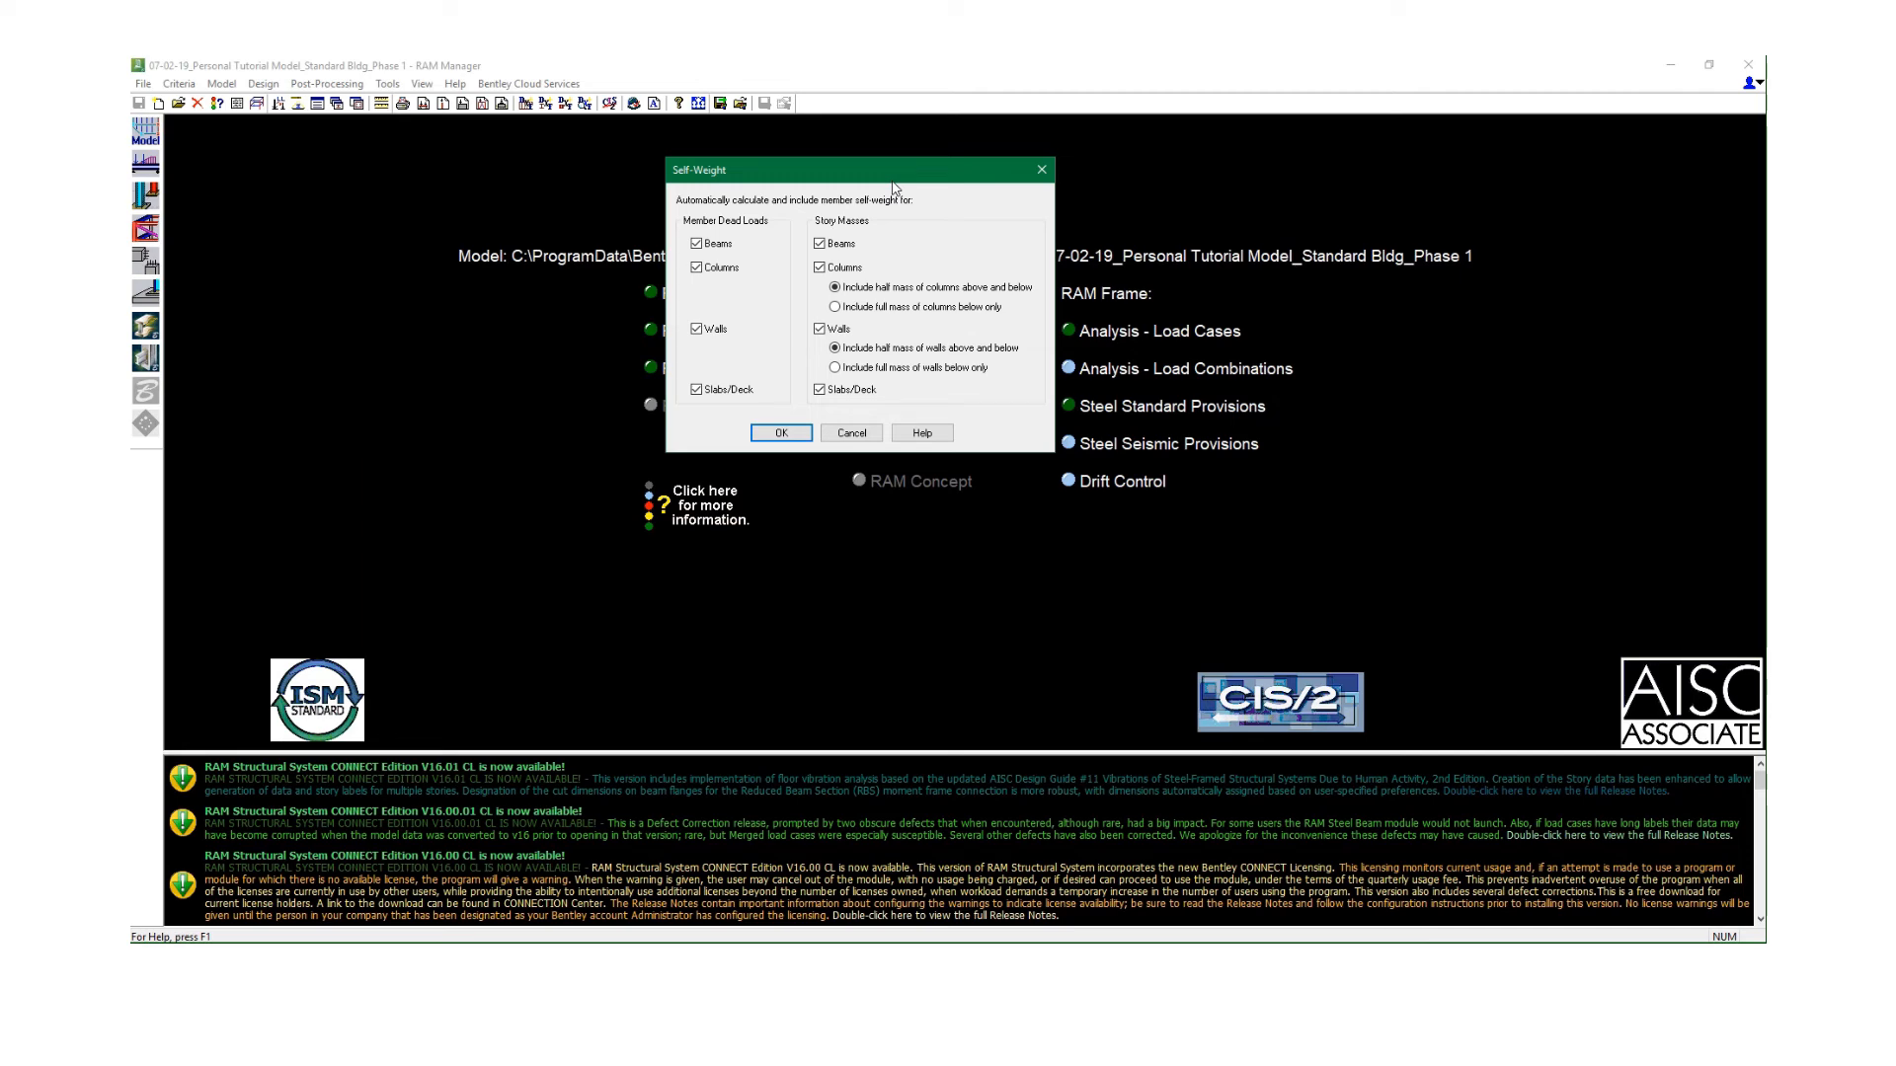
Apply the Self-Weight criteria with half the mass of columns and walls above and below, and accept that the model is reframed and redesigned.
left_click_drag(892, 183, 1037, 200)
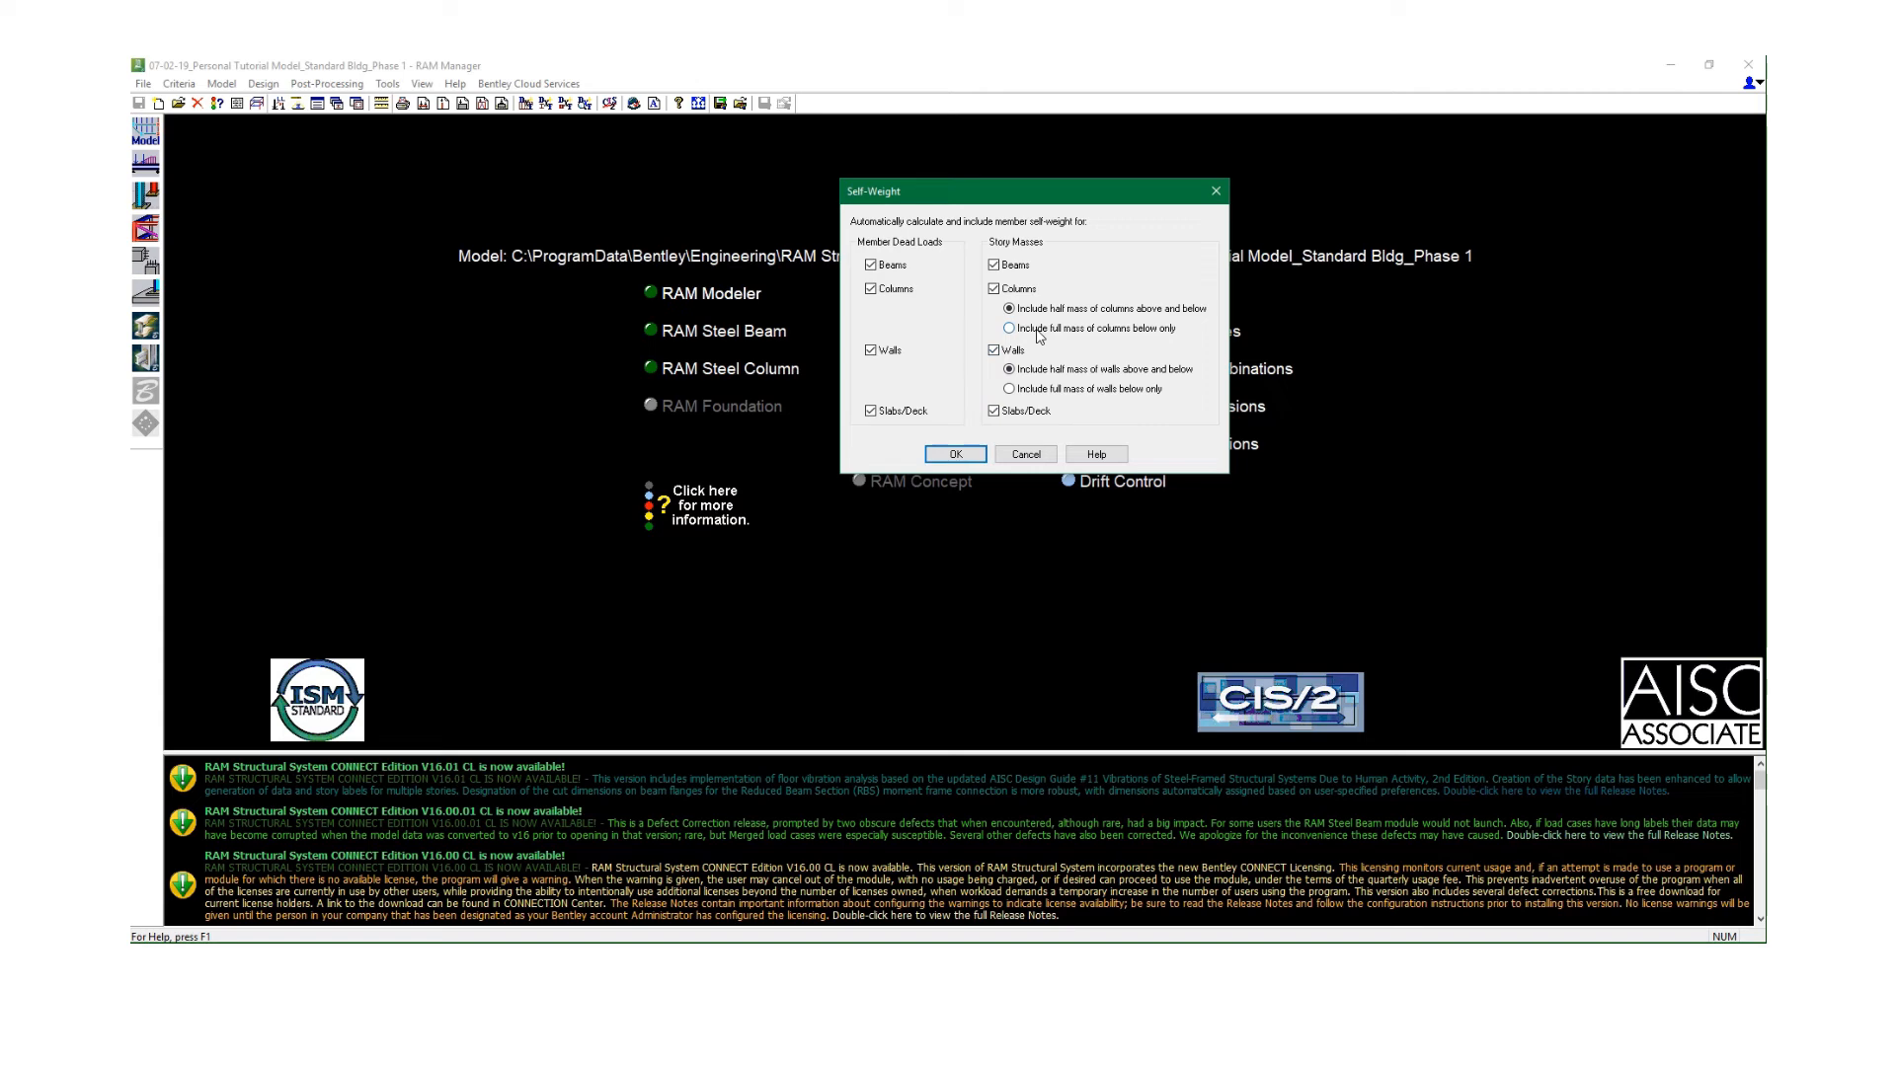
left_click(1037, 391)
left_click(1034, 328)
left_click(1034, 309)
left_click(1032, 371)
left_click_drag(1003, 201, 1018, 137)
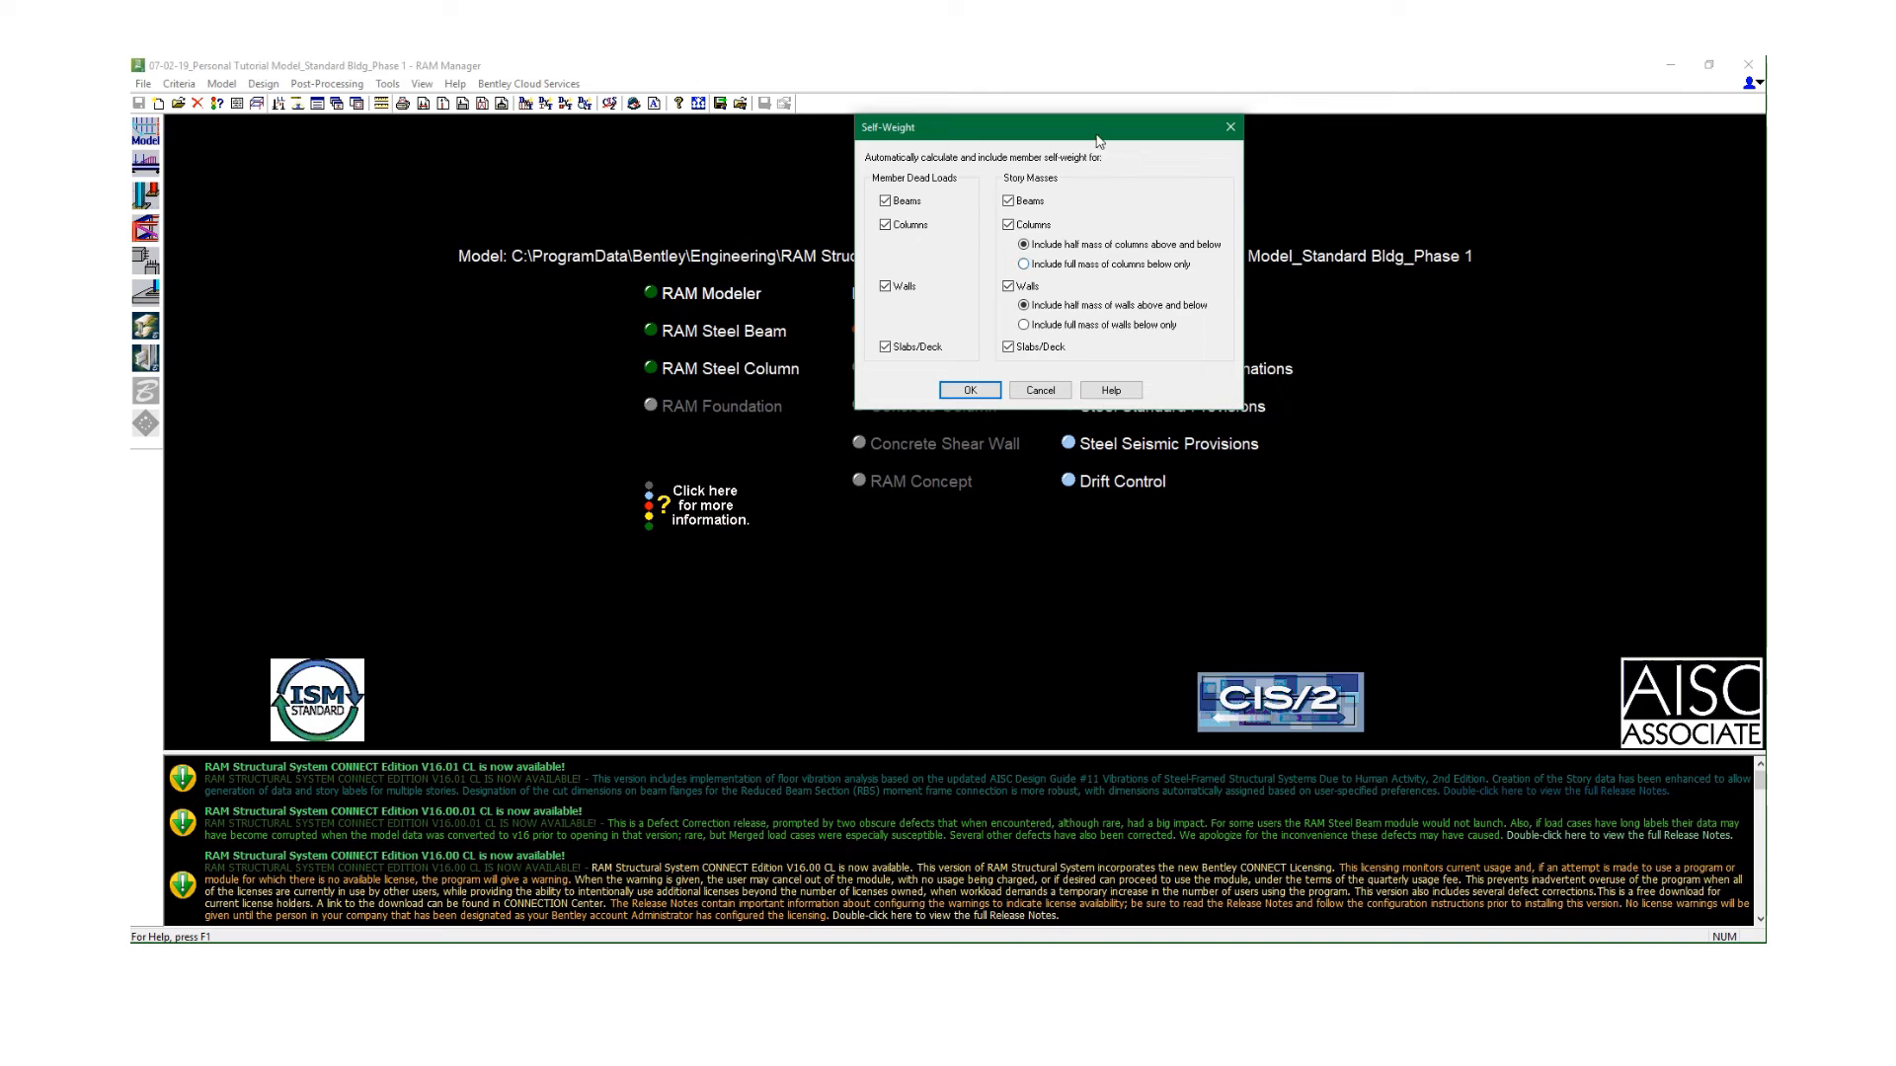
left_click_drag(1098, 141, 1001, 170)
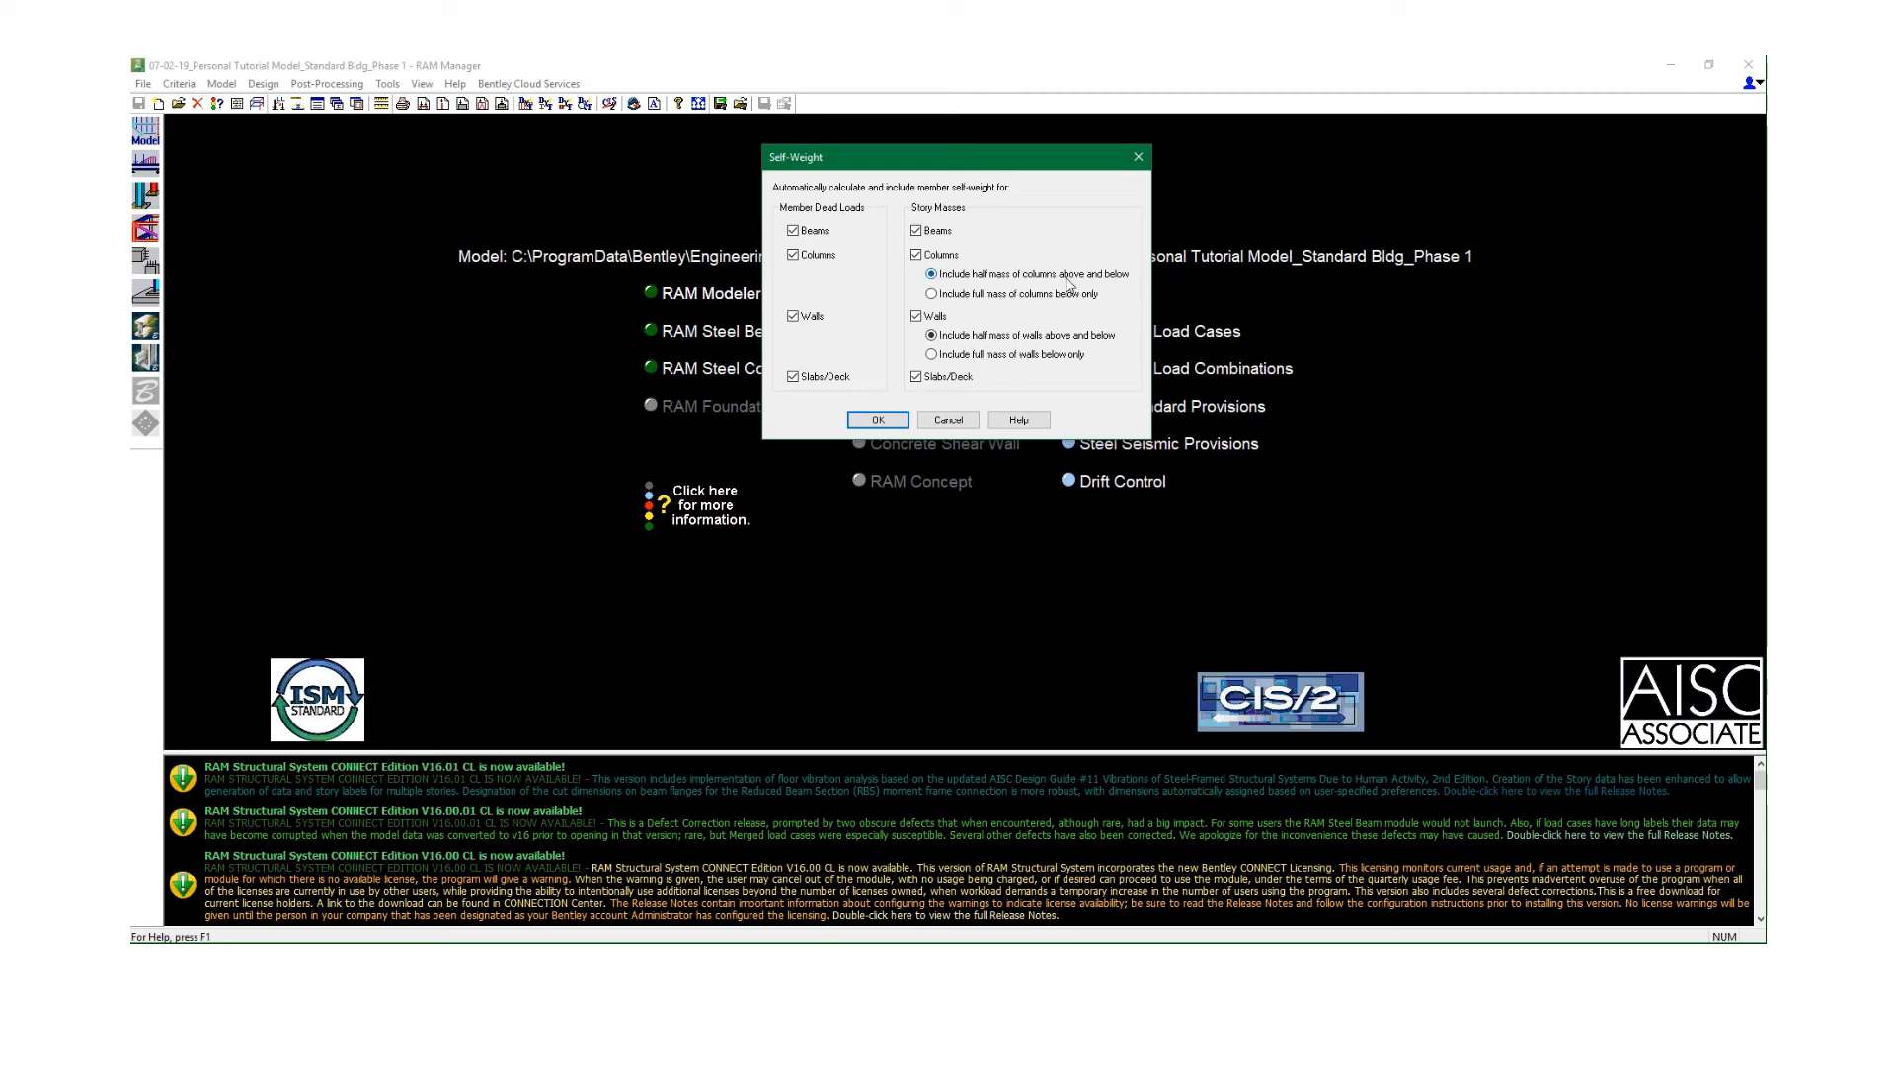
left_click(877, 420)
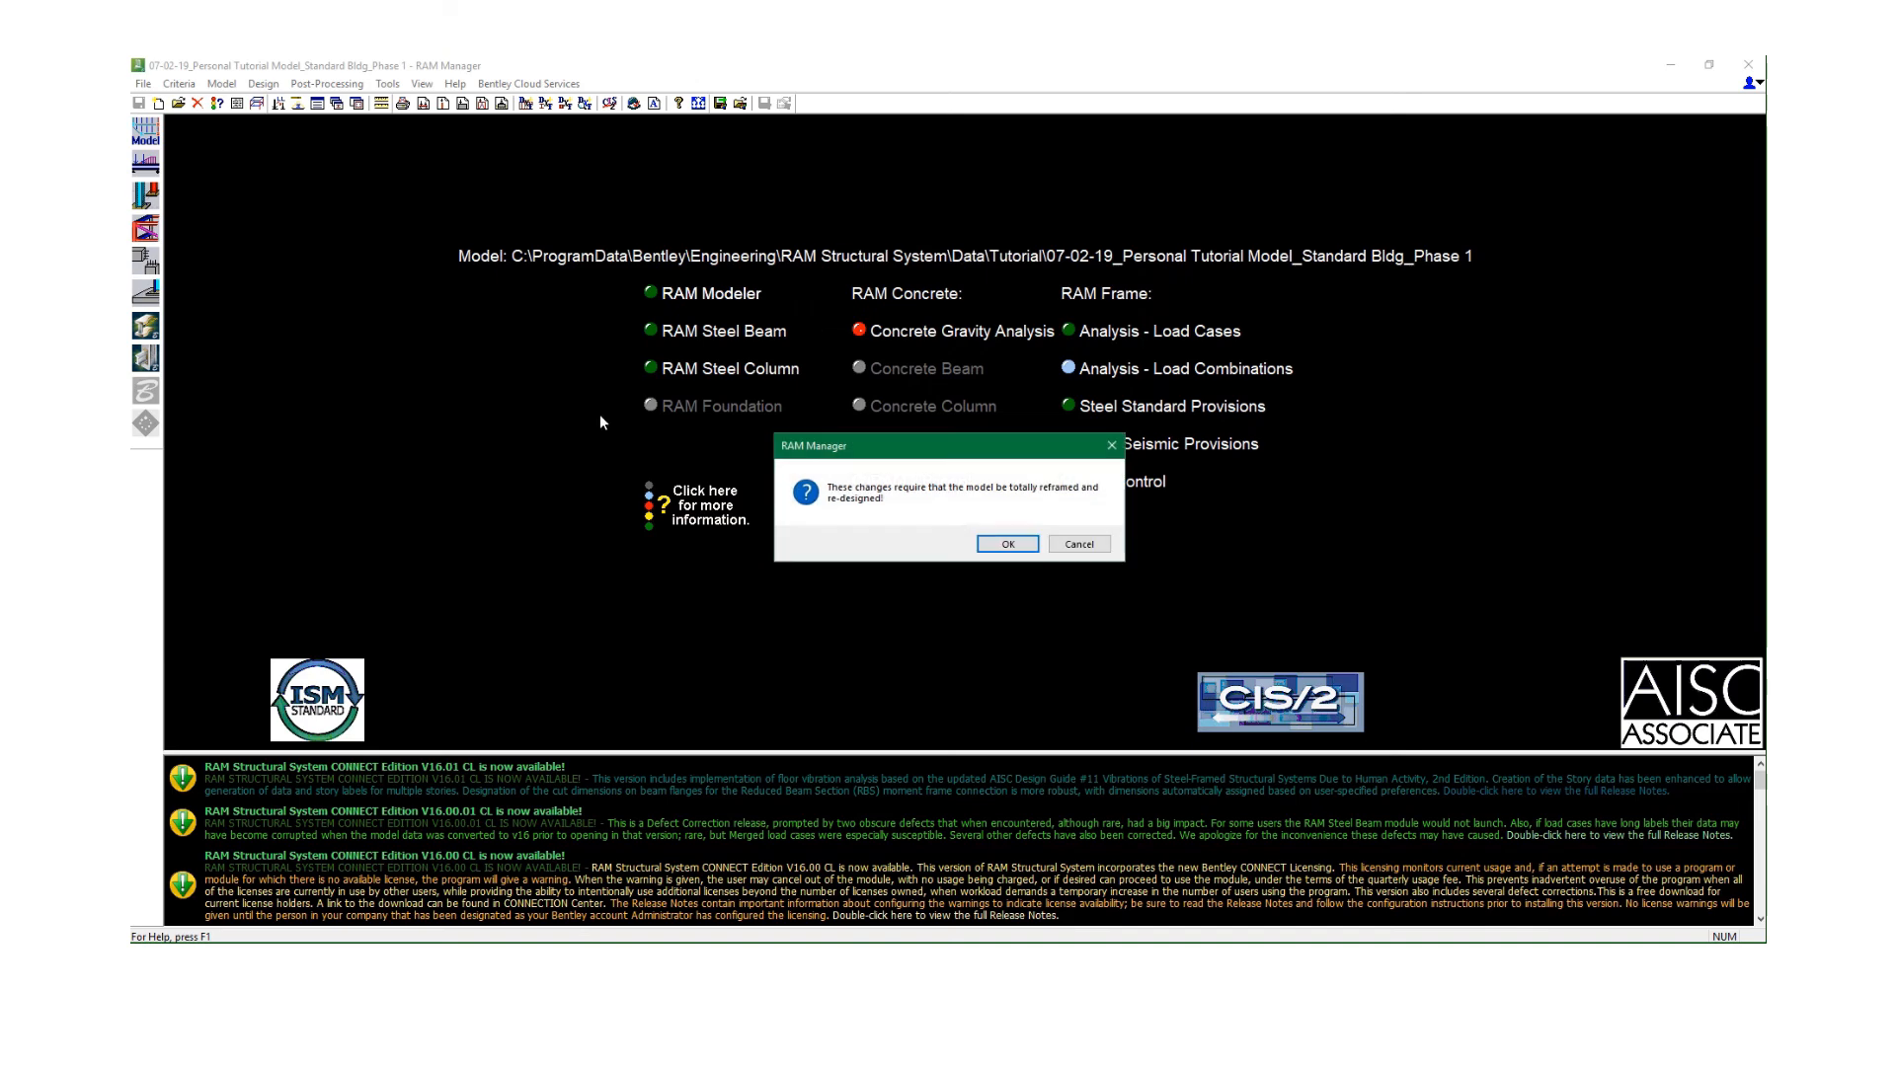
left_click(1007, 545)
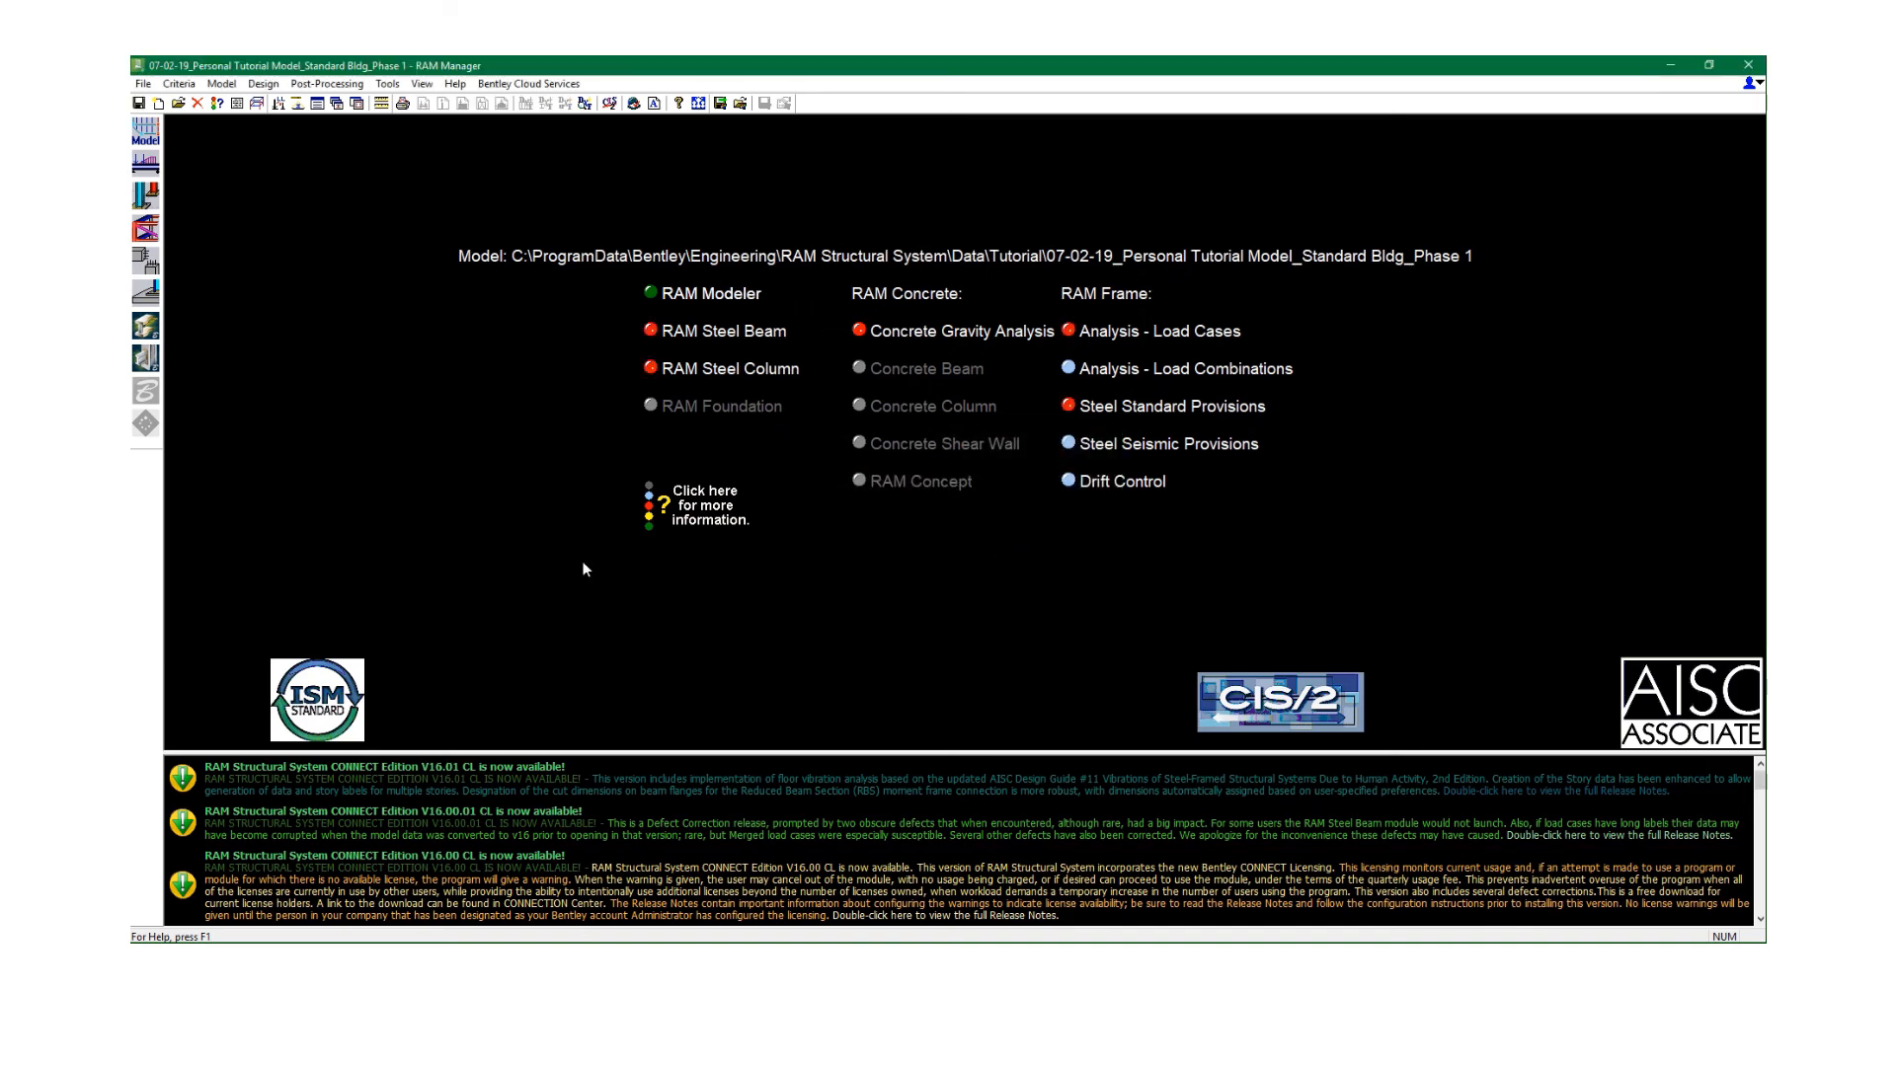
Set the Self-Weight story masses to include the full mass of columns and walls below only.
left_click(179, 85)
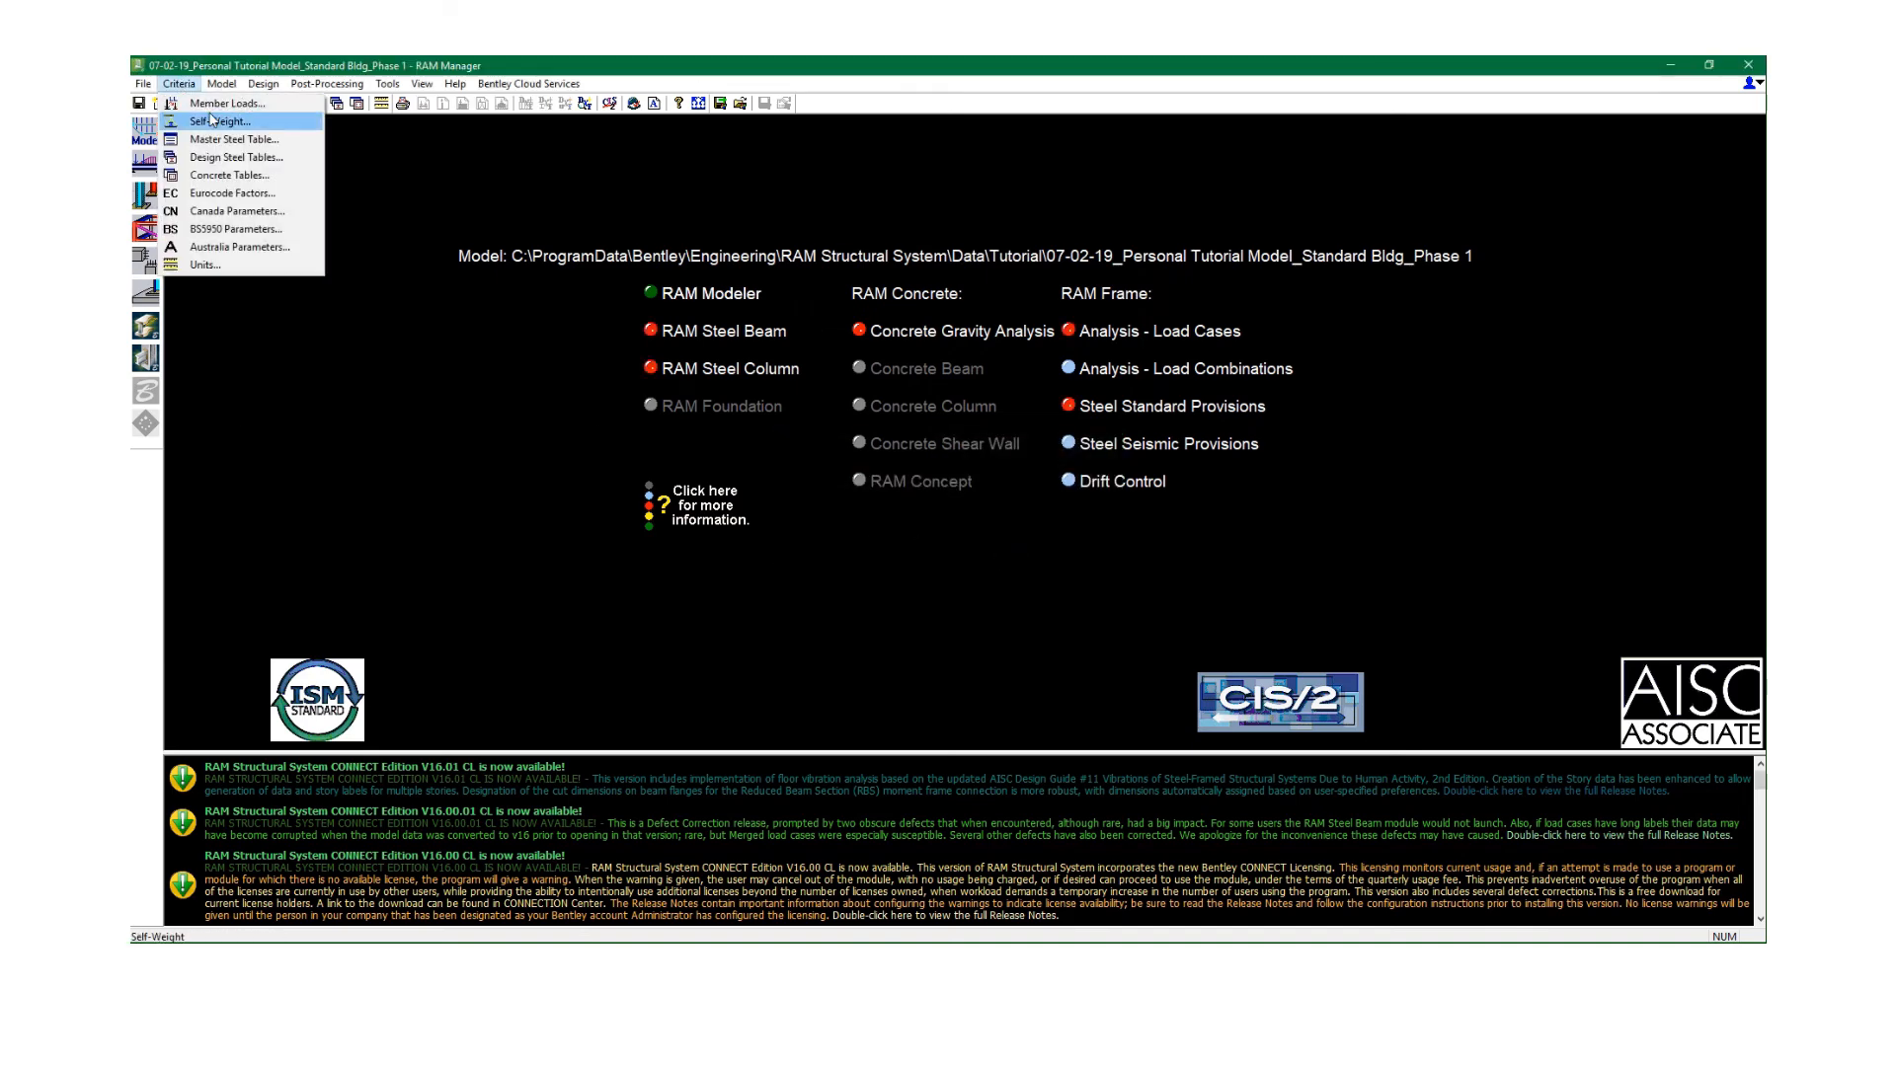
left_click(212, 121)
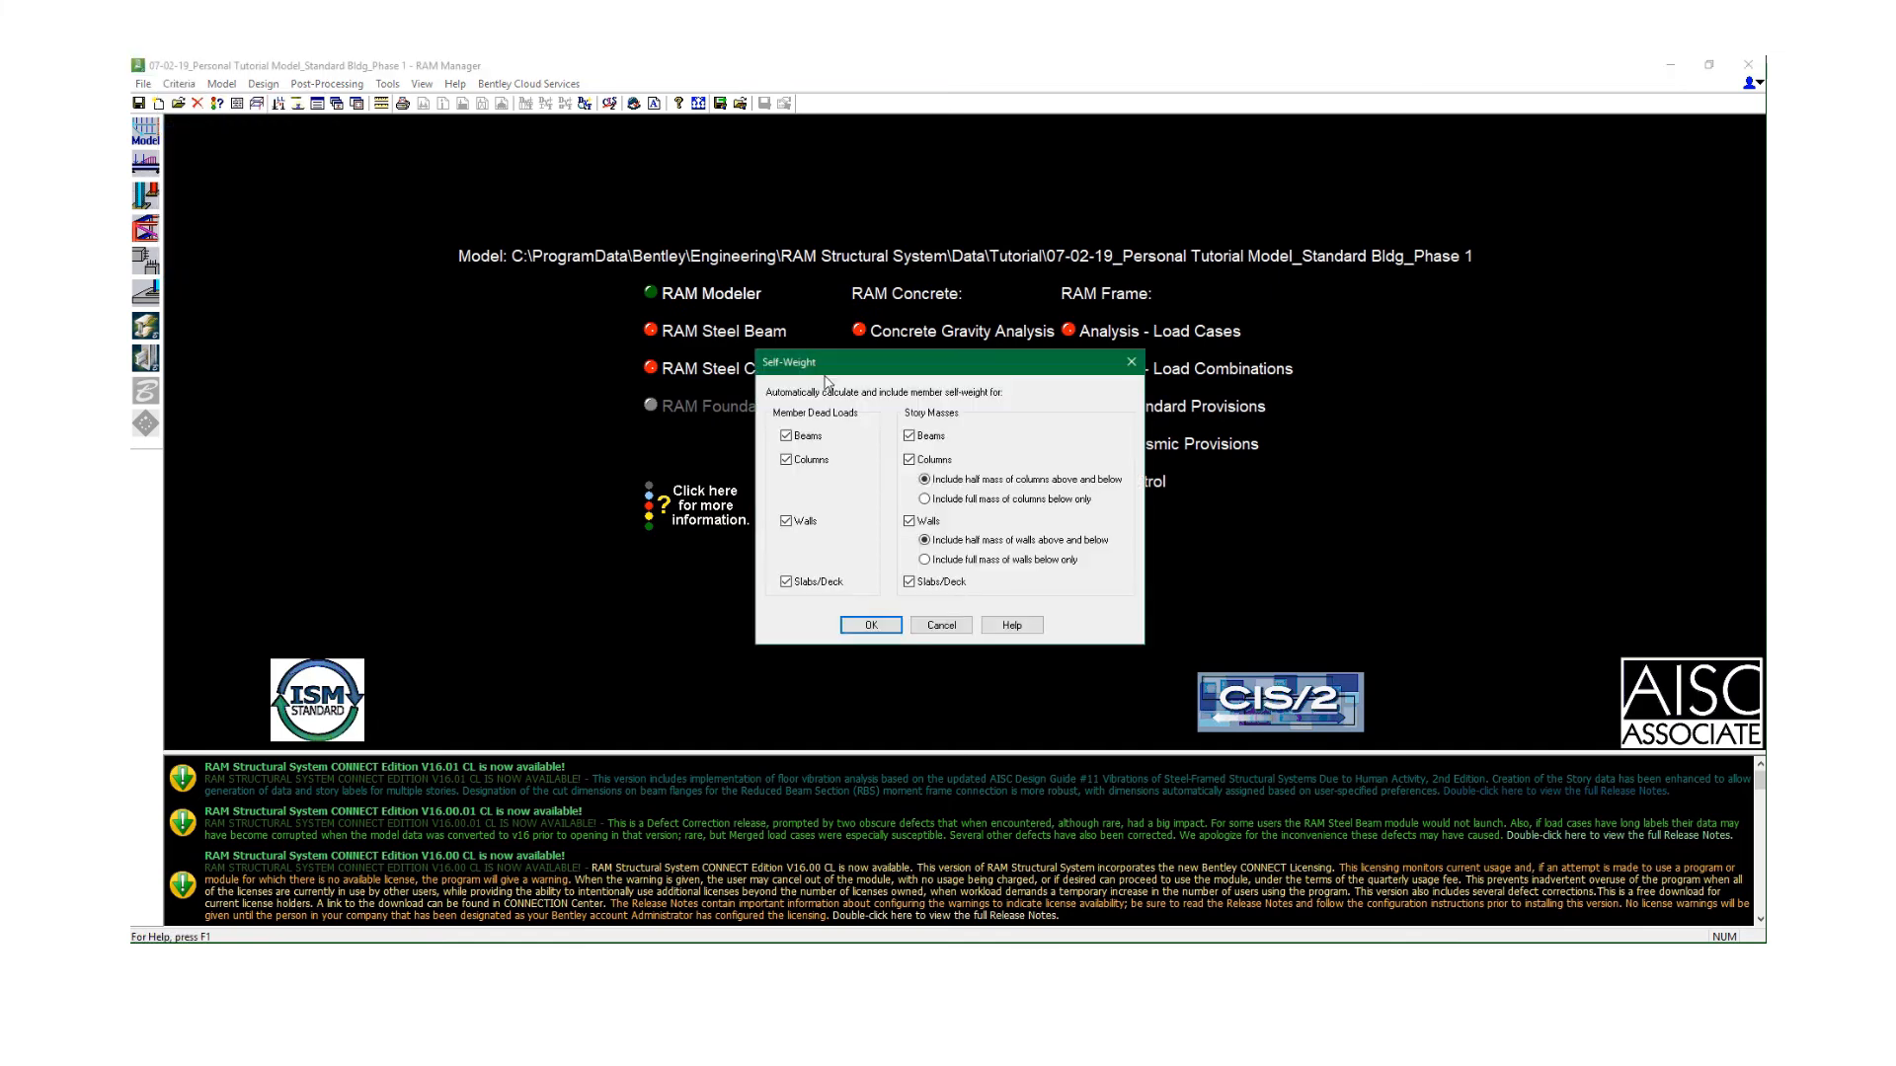
left_click(946, 499)
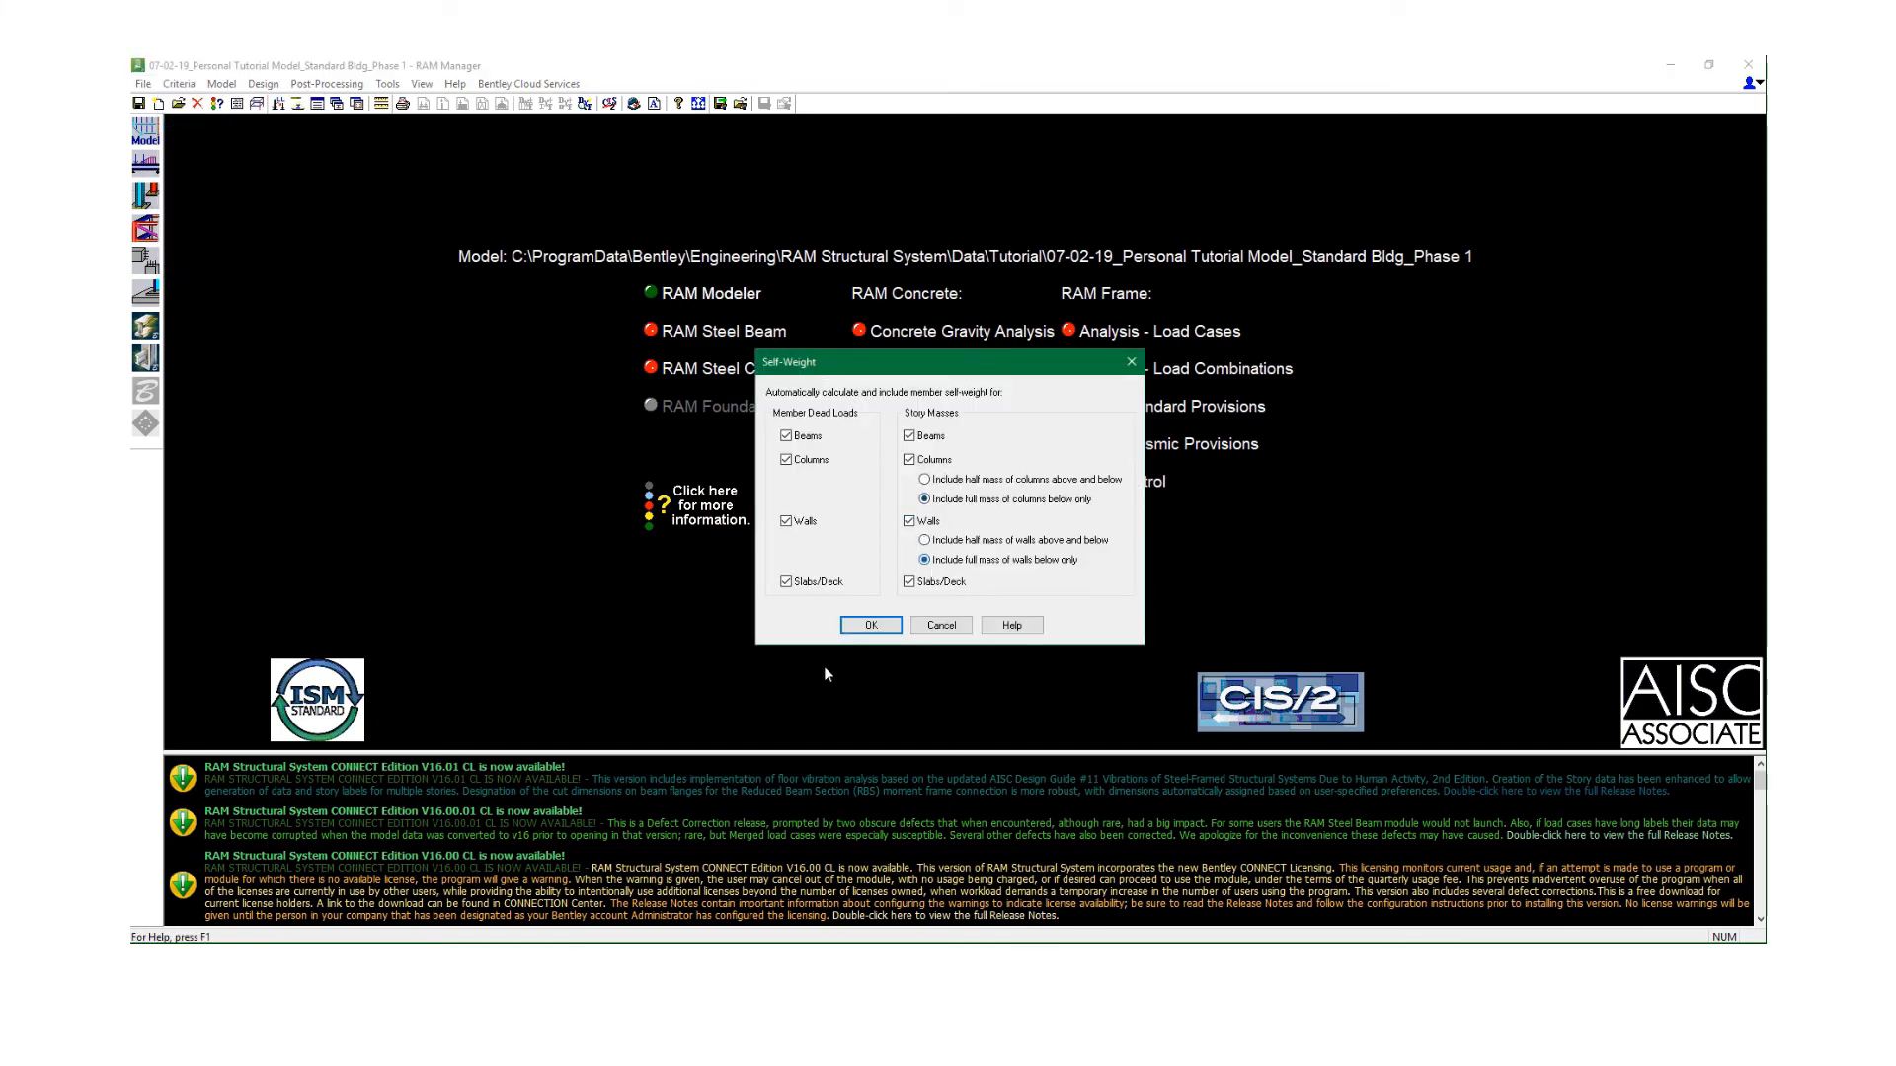
left_click(861, 628)
Set the Self-Weight story masses to include half the mass of columns and walls above and below, and save the model.
left_click(179, 85)
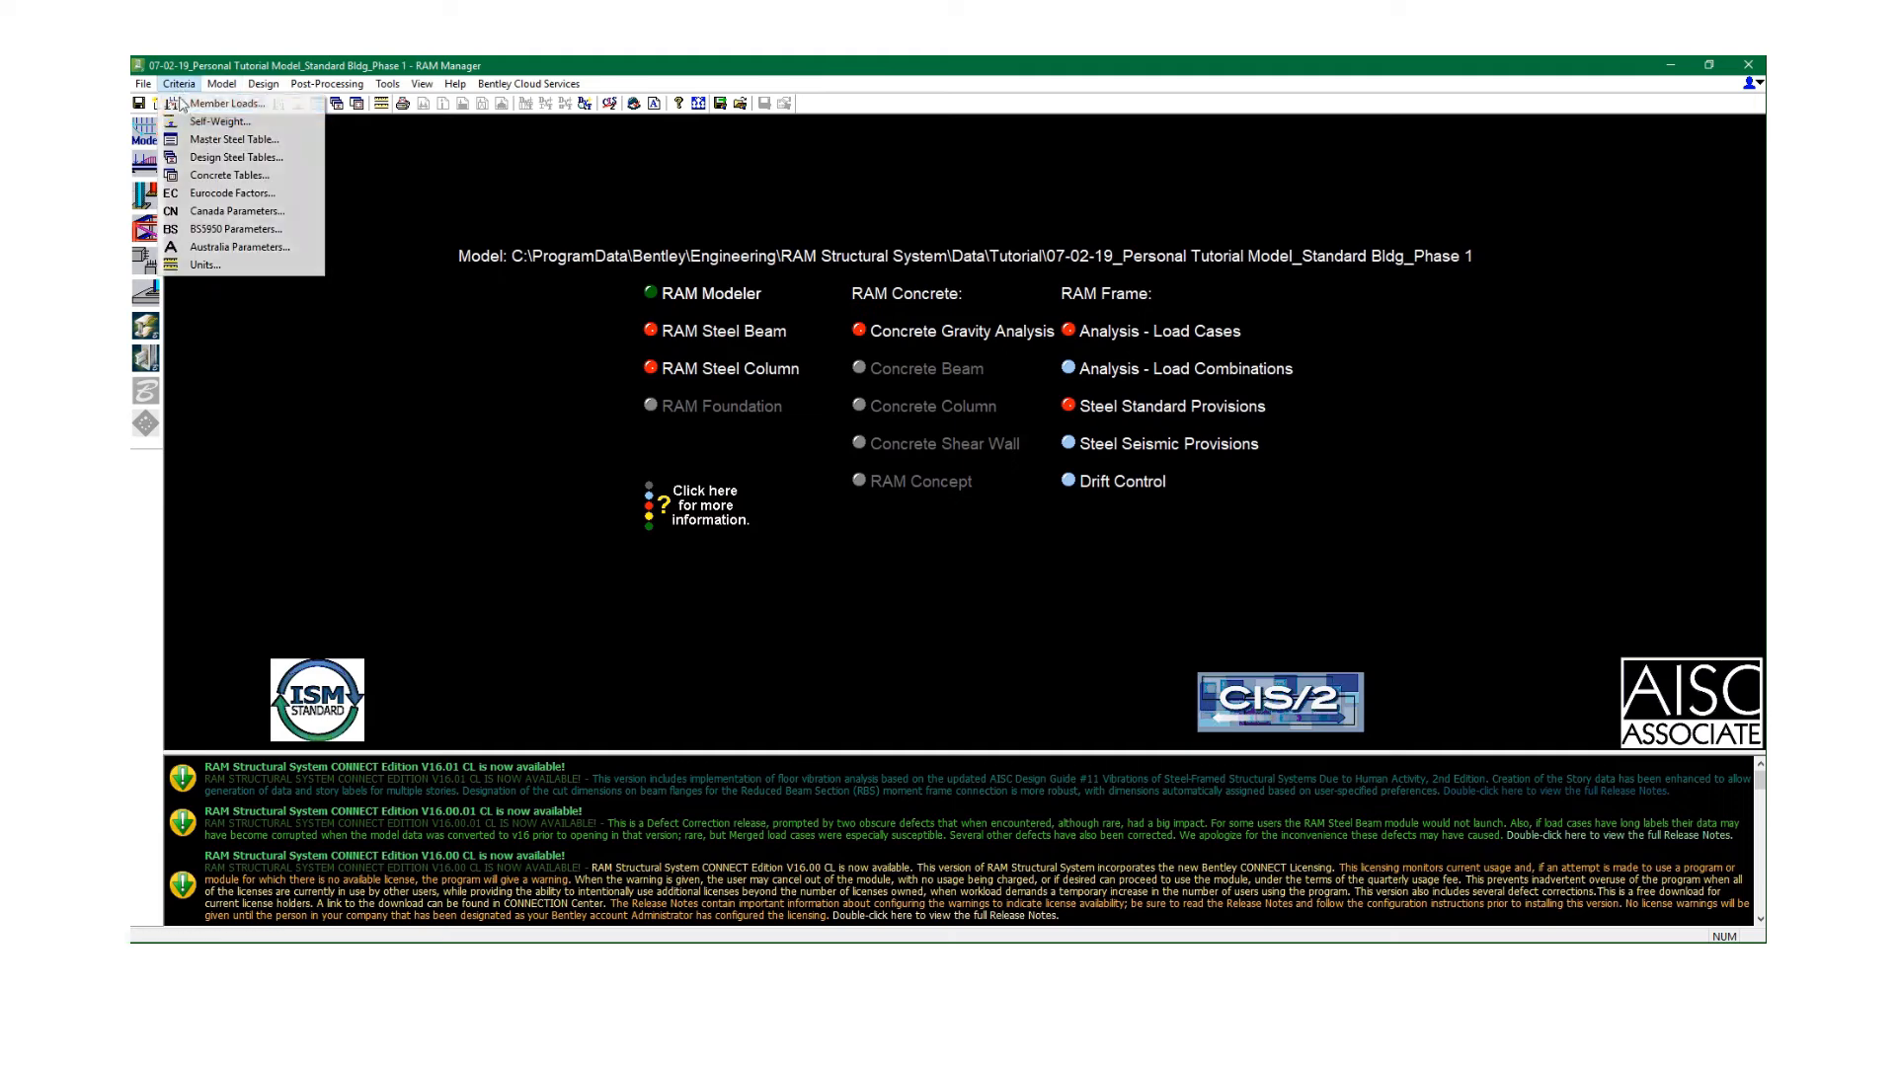
left_click(212, 121)
left_click(974, 480)
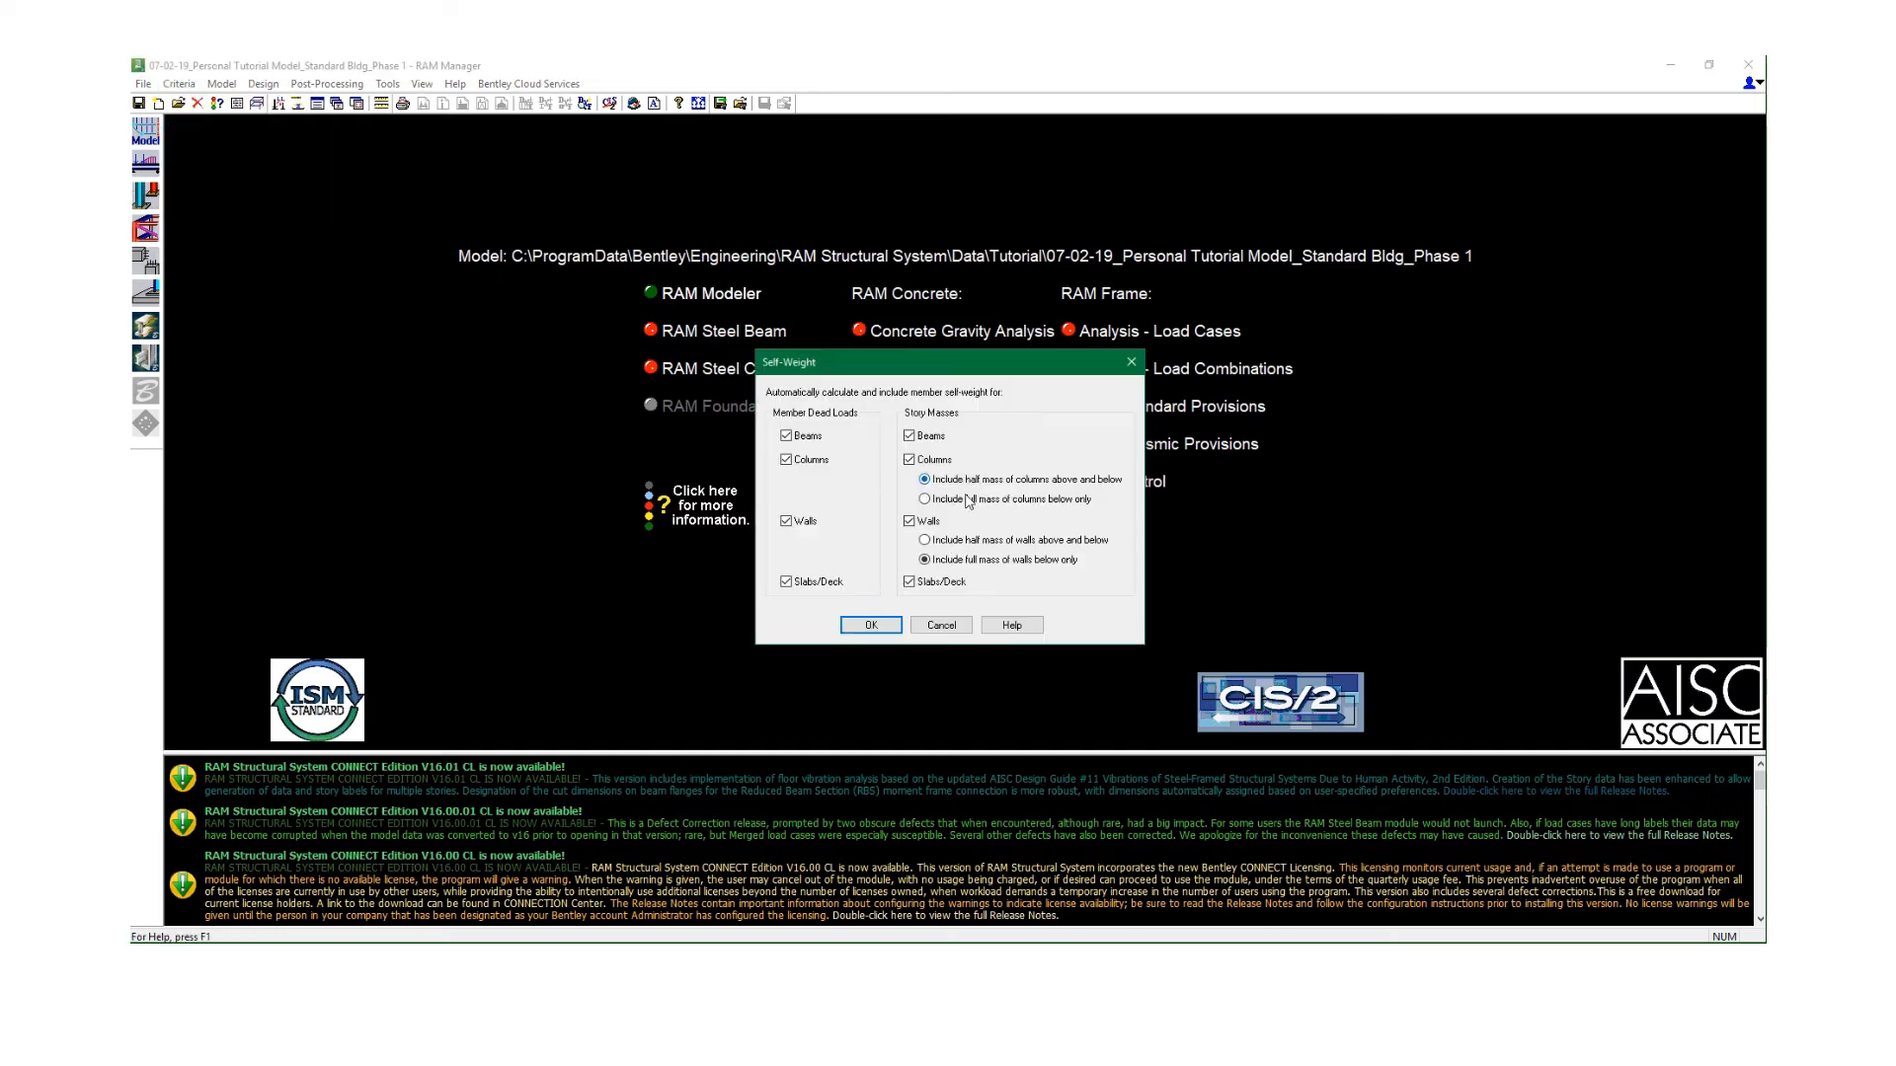
left_click(972, 541)
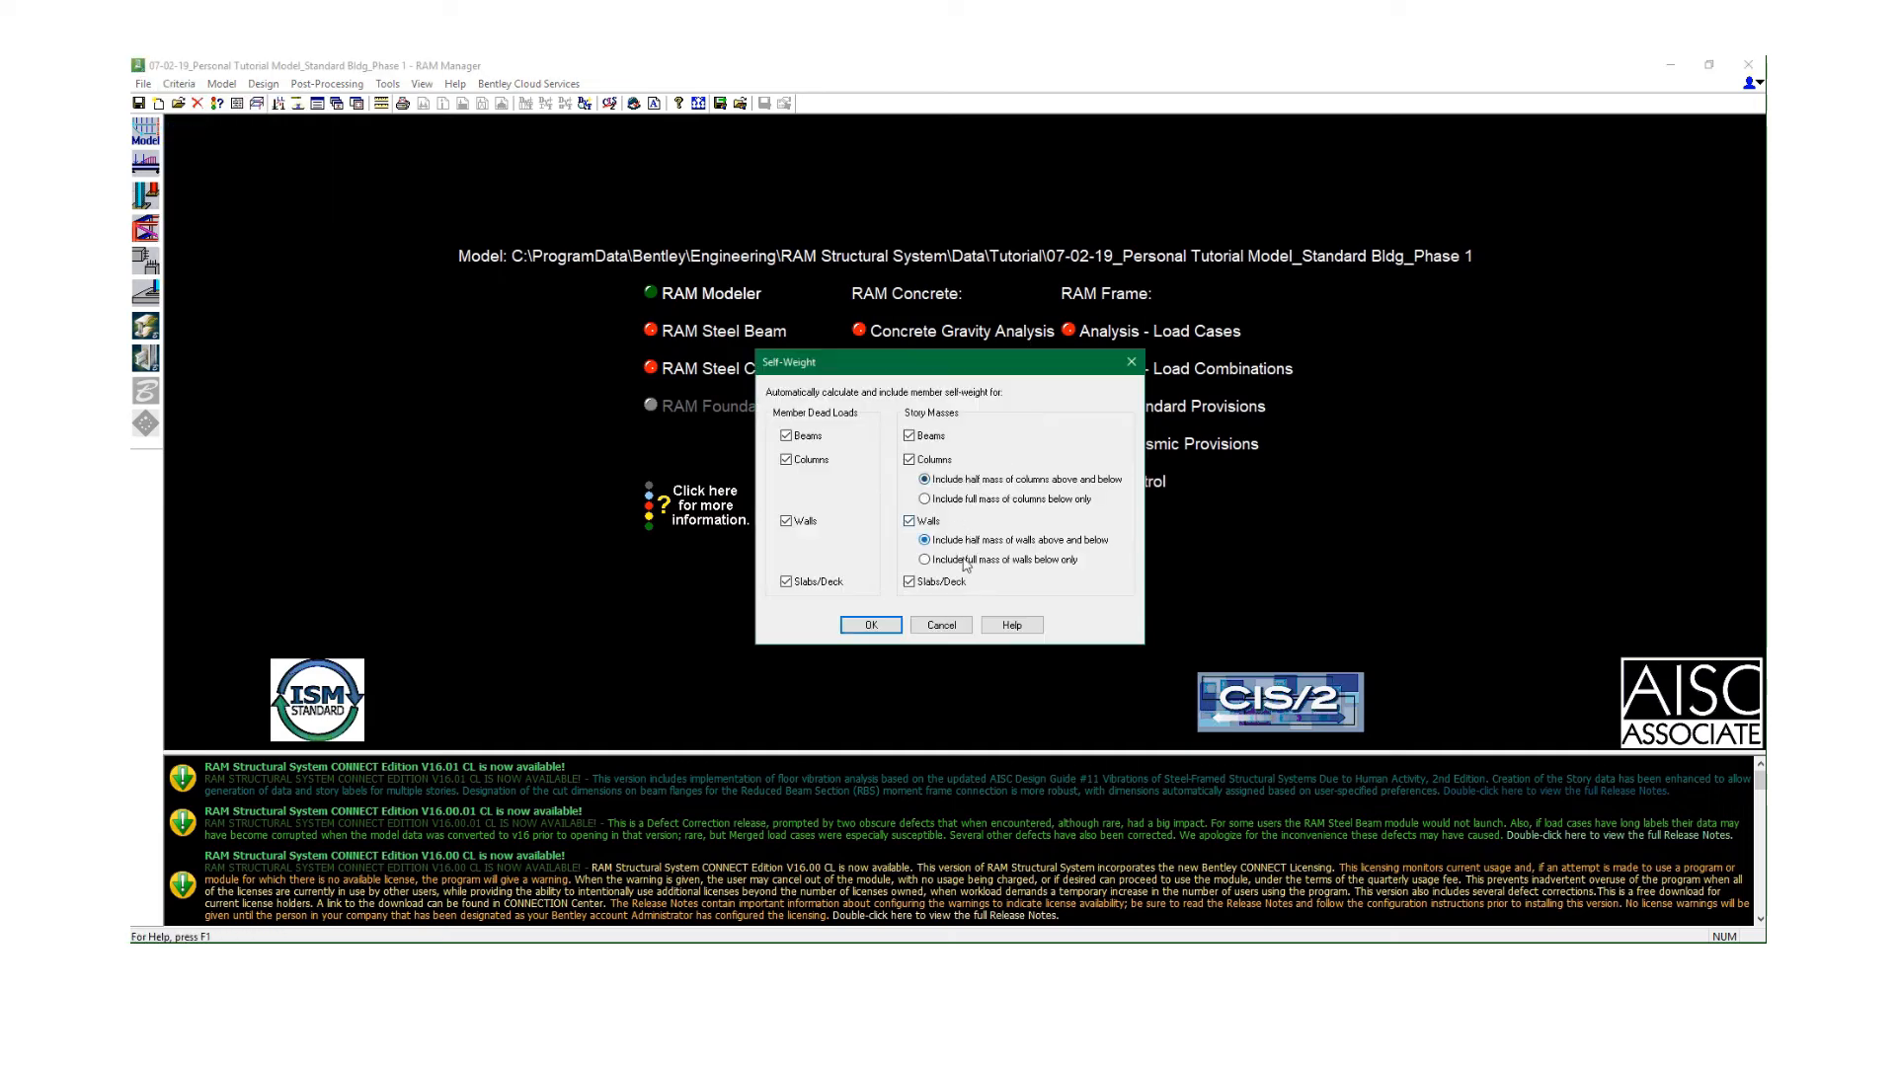
left_click(884, 625)
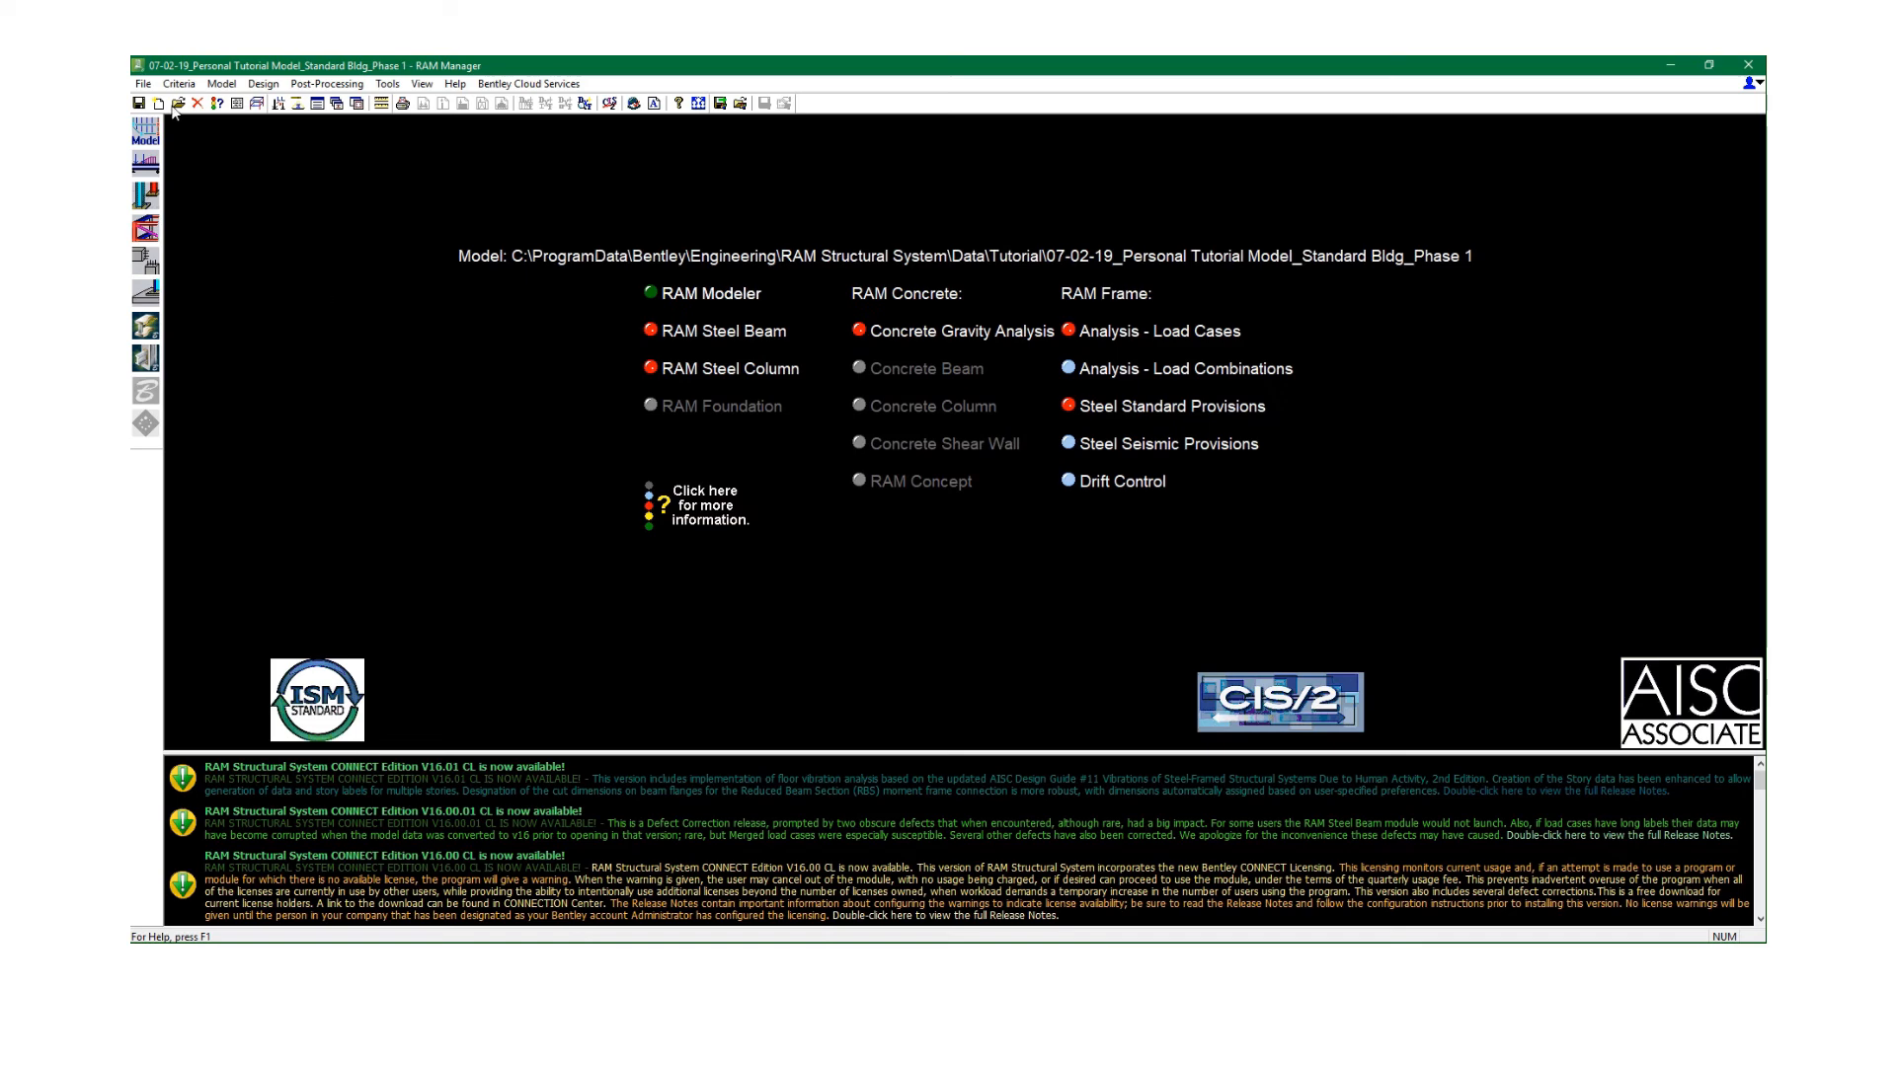
left_click(139, 103)
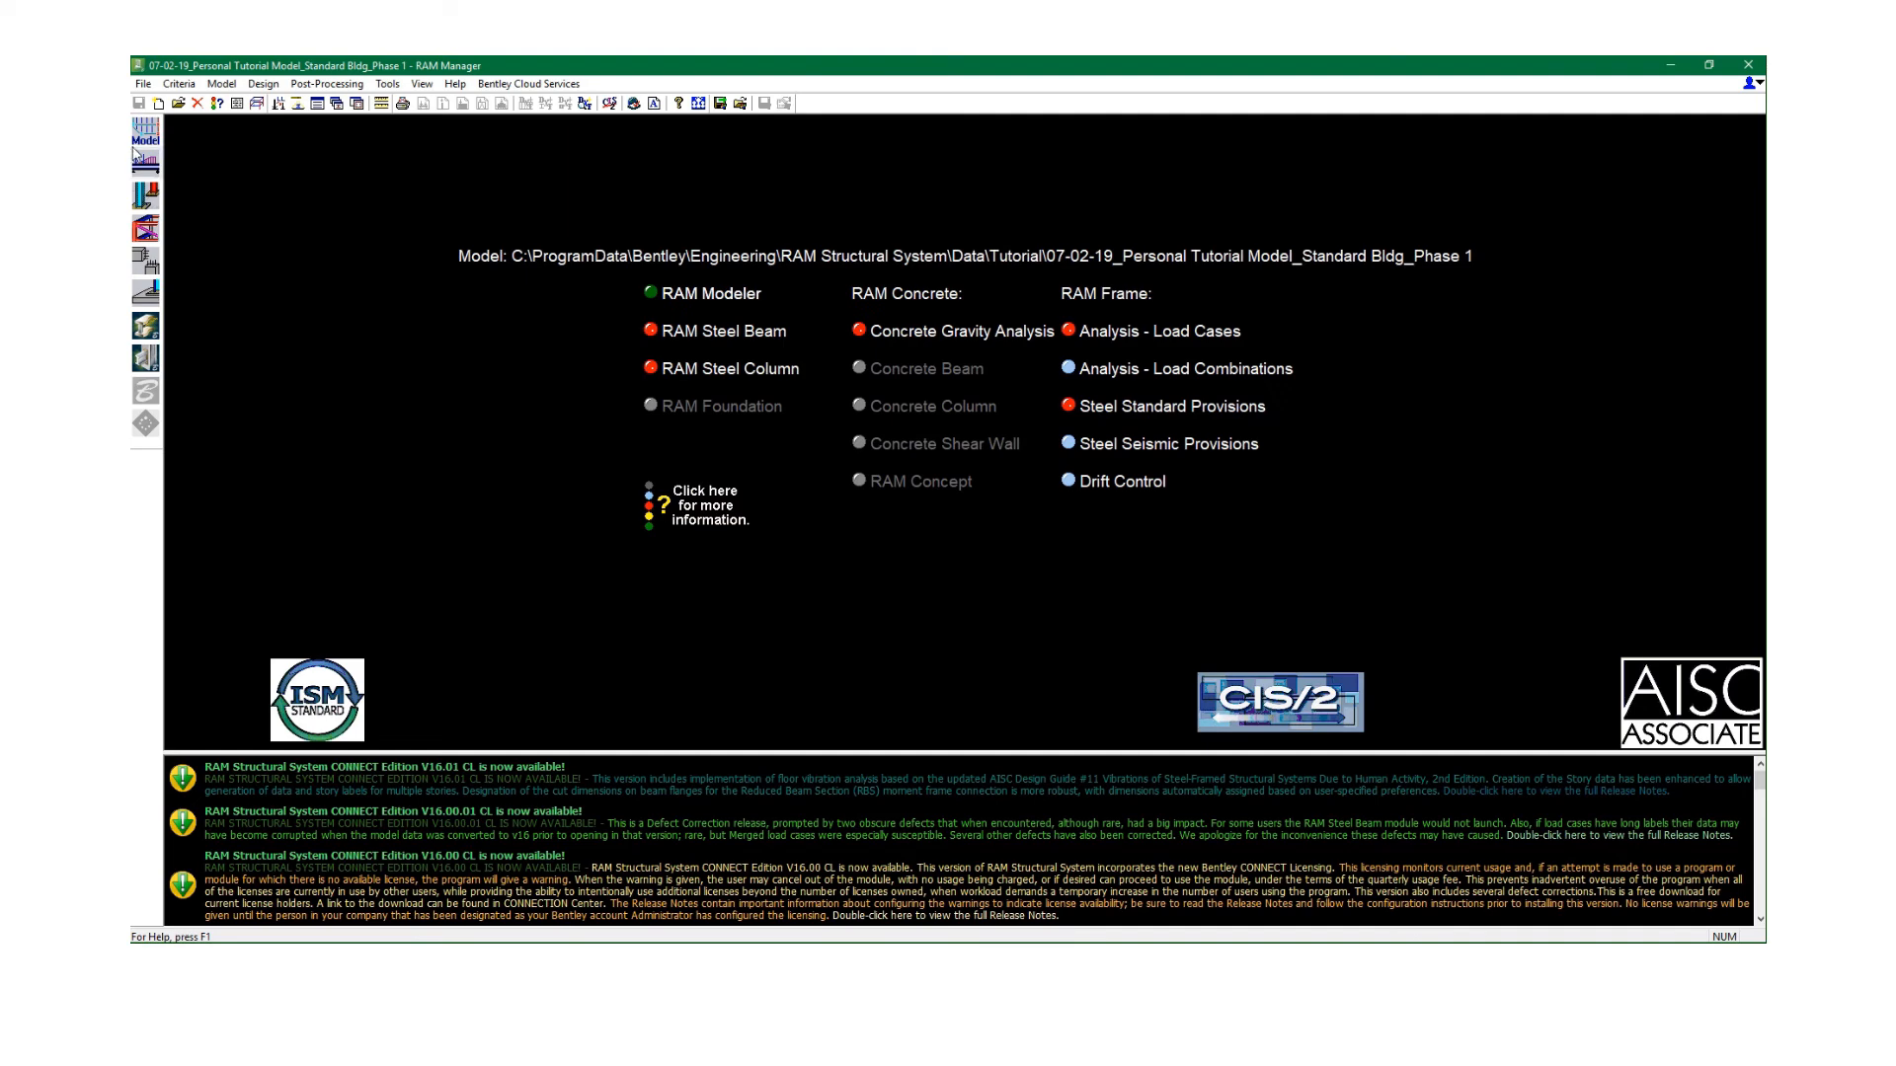
Generate the model framing tables in RAM Steel Beam and display the beam sizes of the Typical Floor.
left_click(139, 158)
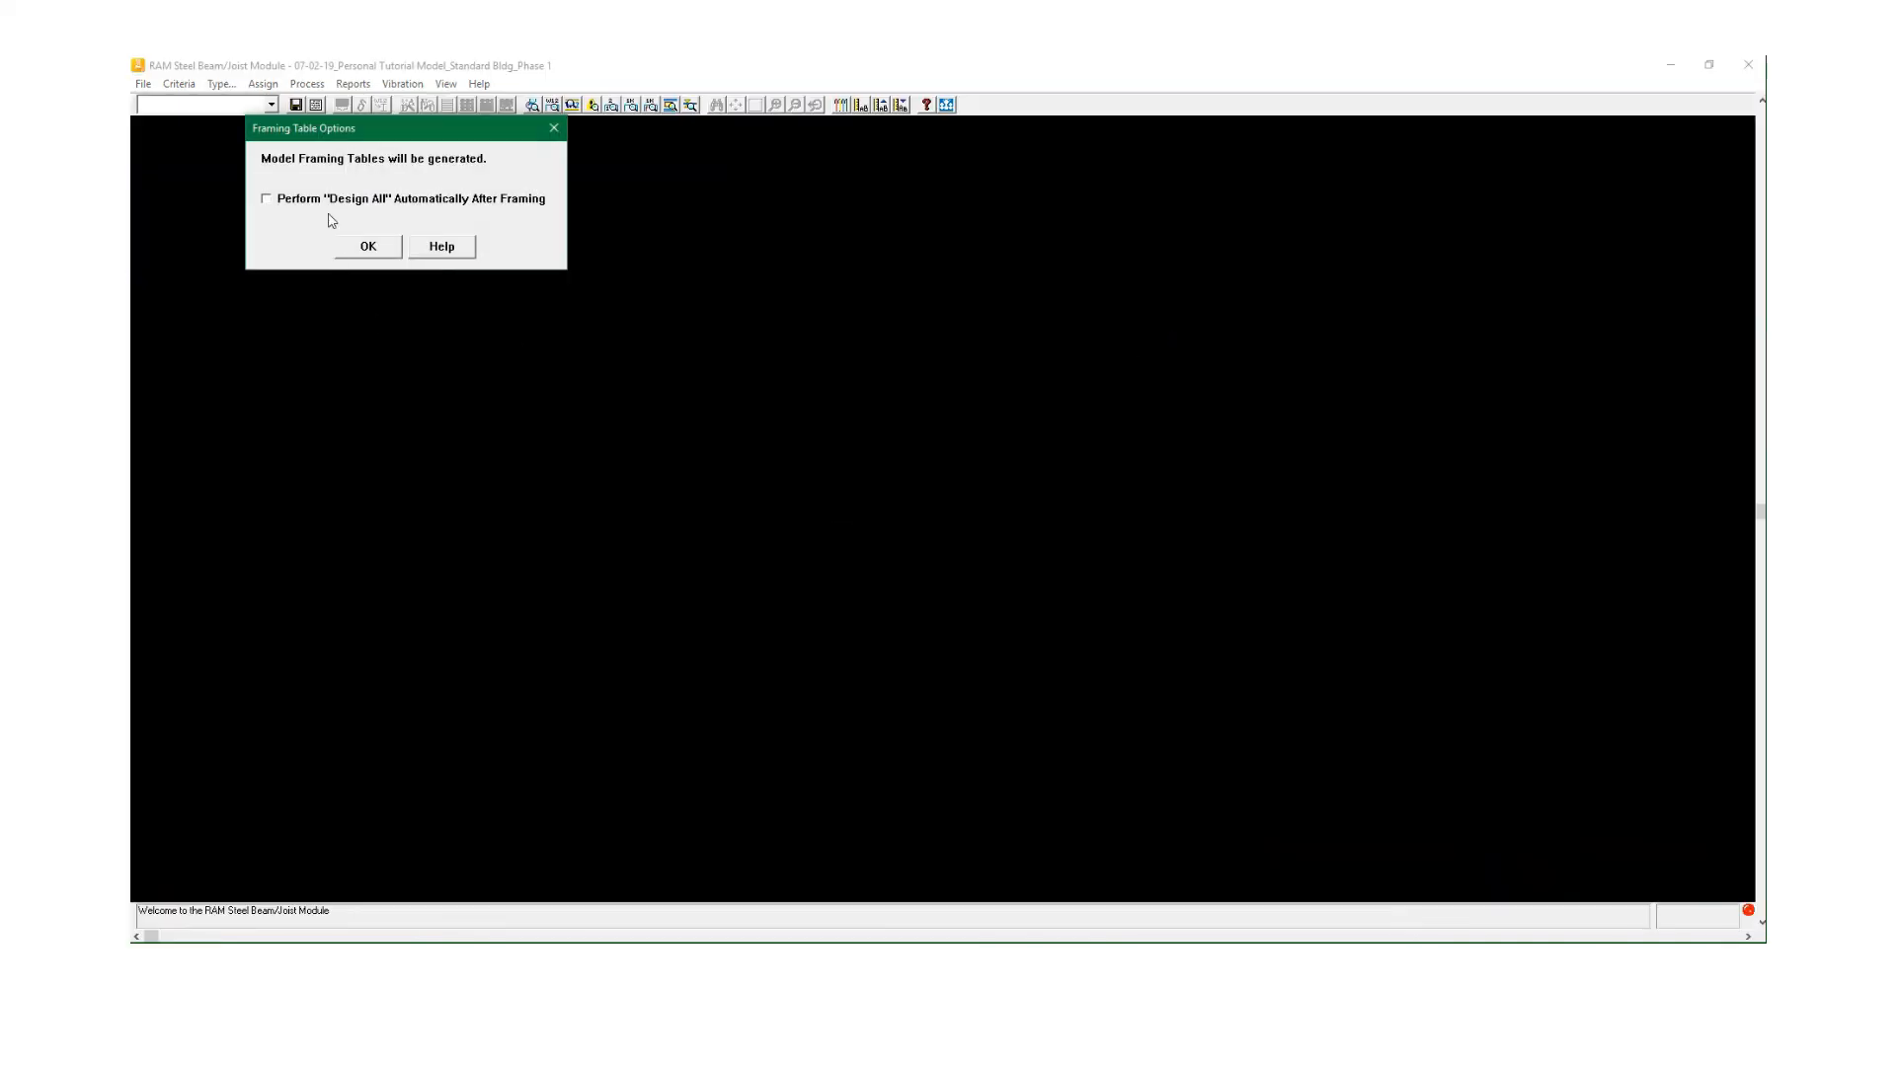
left_click(367, 247)
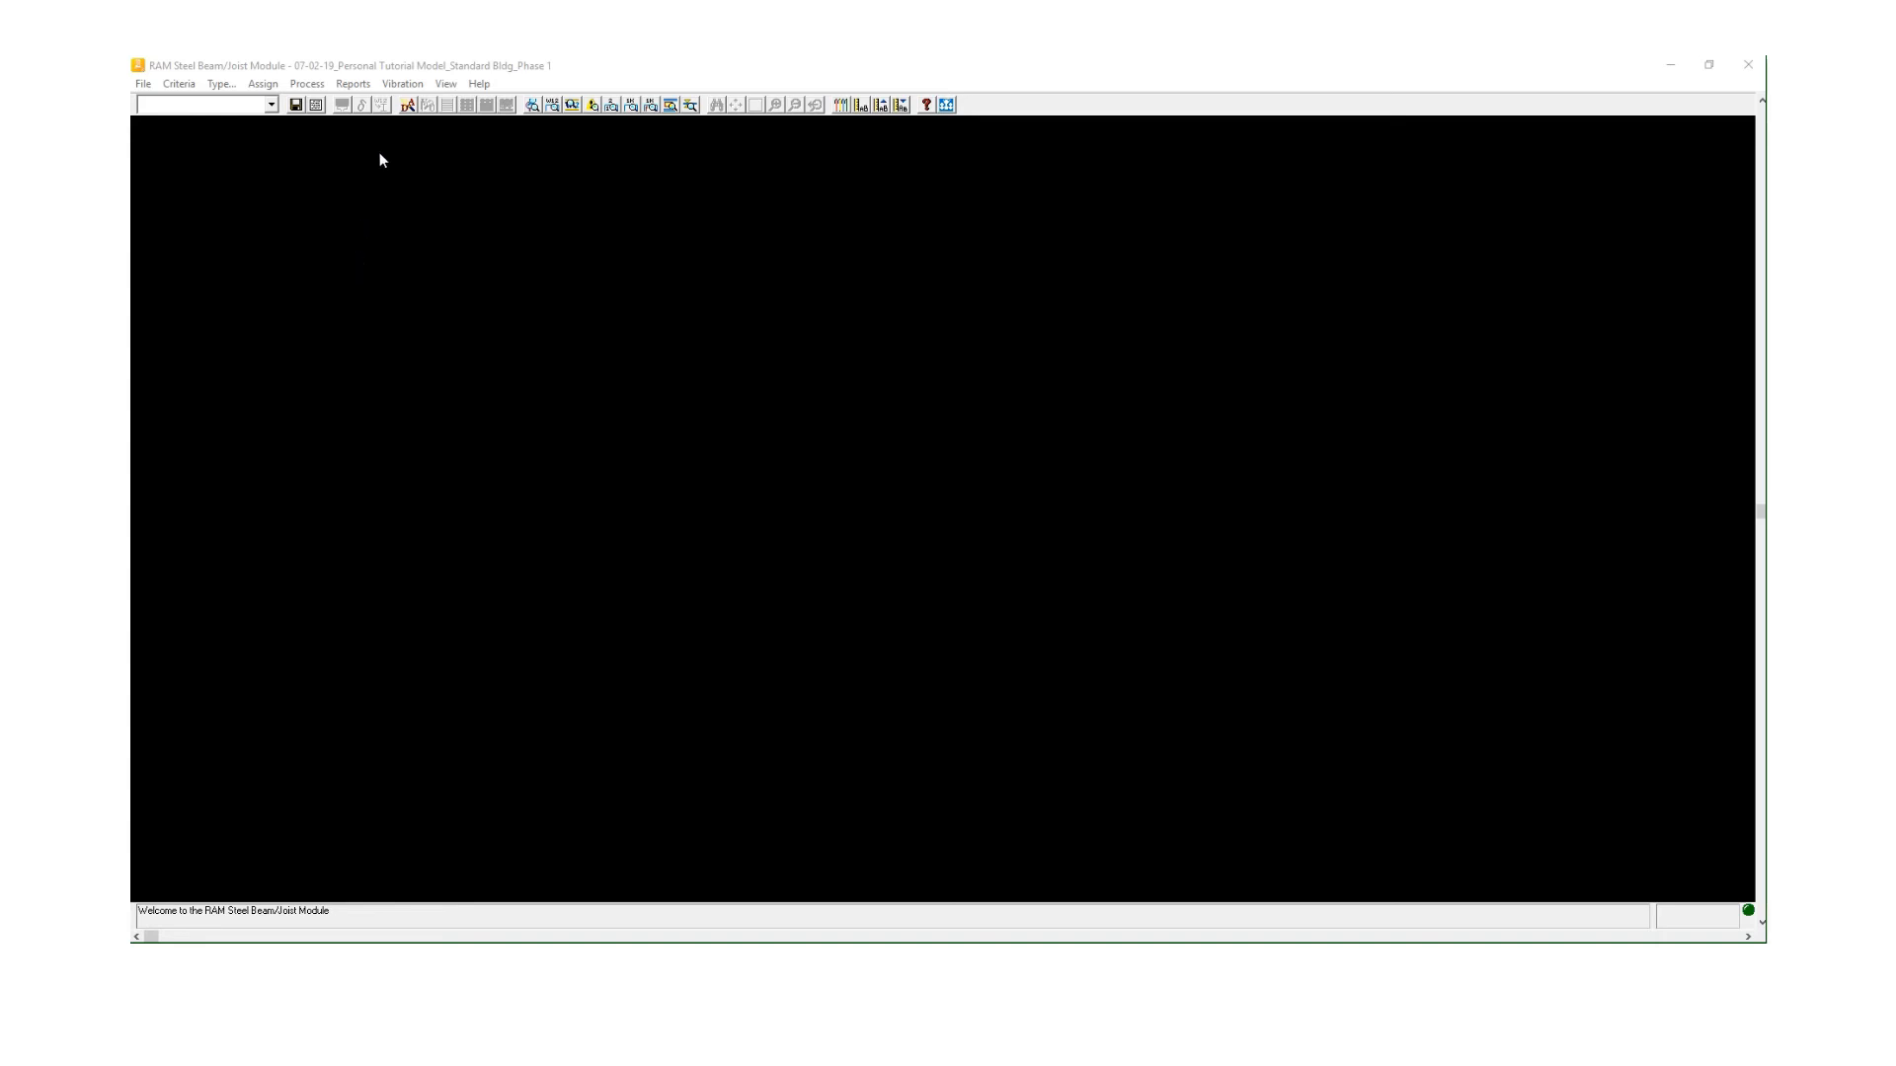
left_click(219, 104)
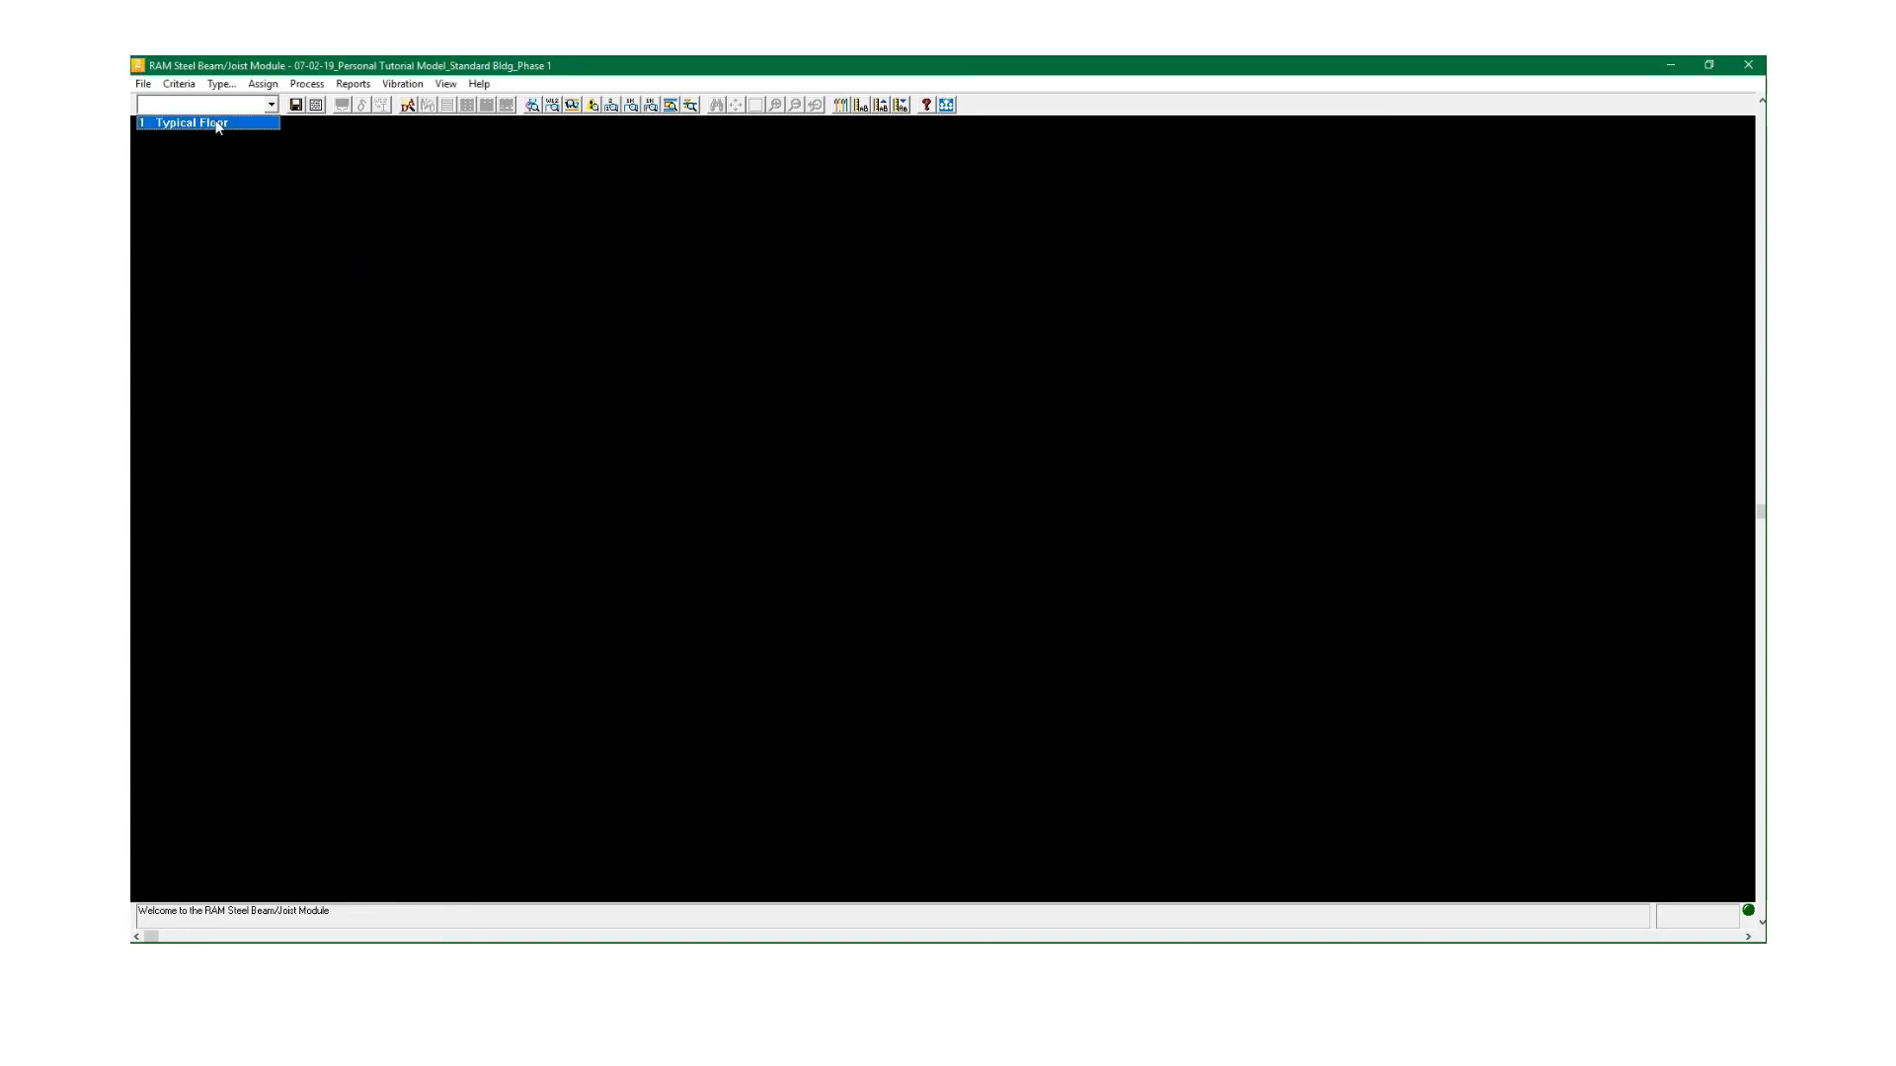
left_click(197, 118)
left_click(552, 104)
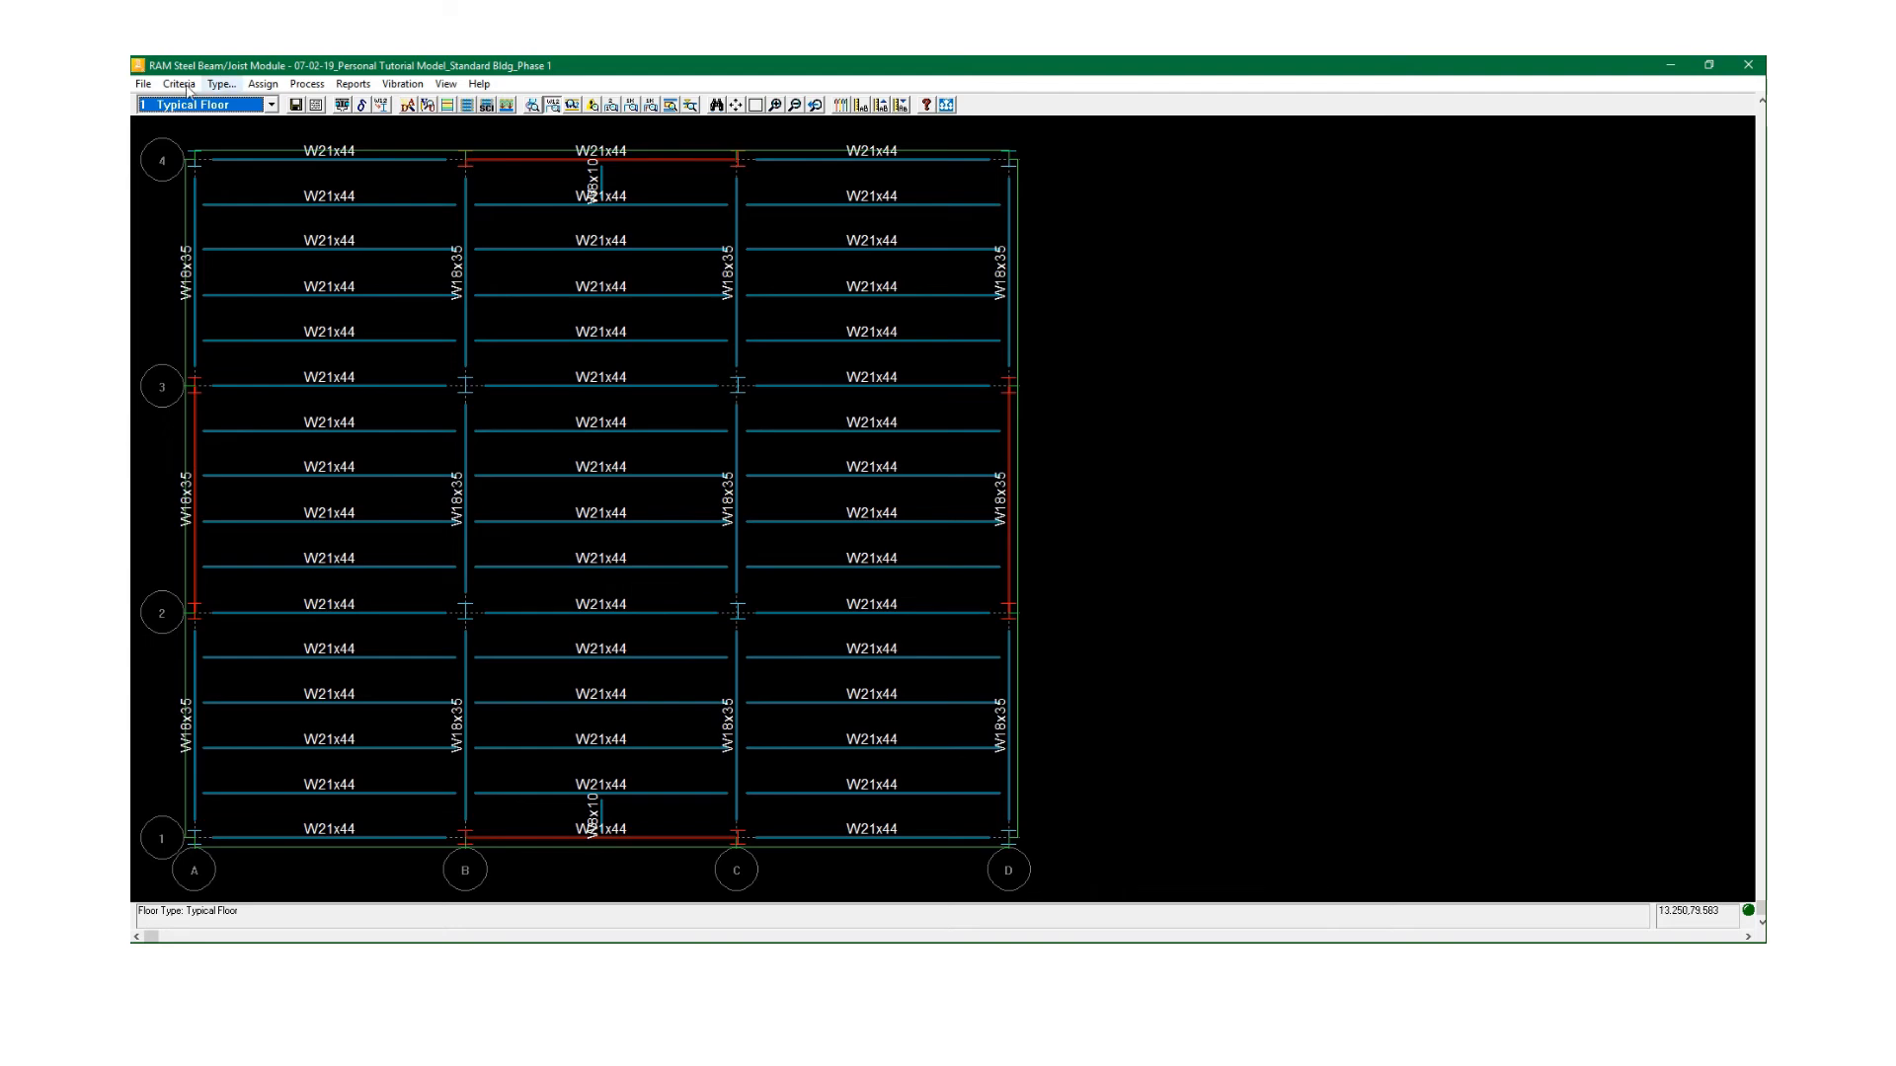
left_click(143, 84)
left_click(166, 184)
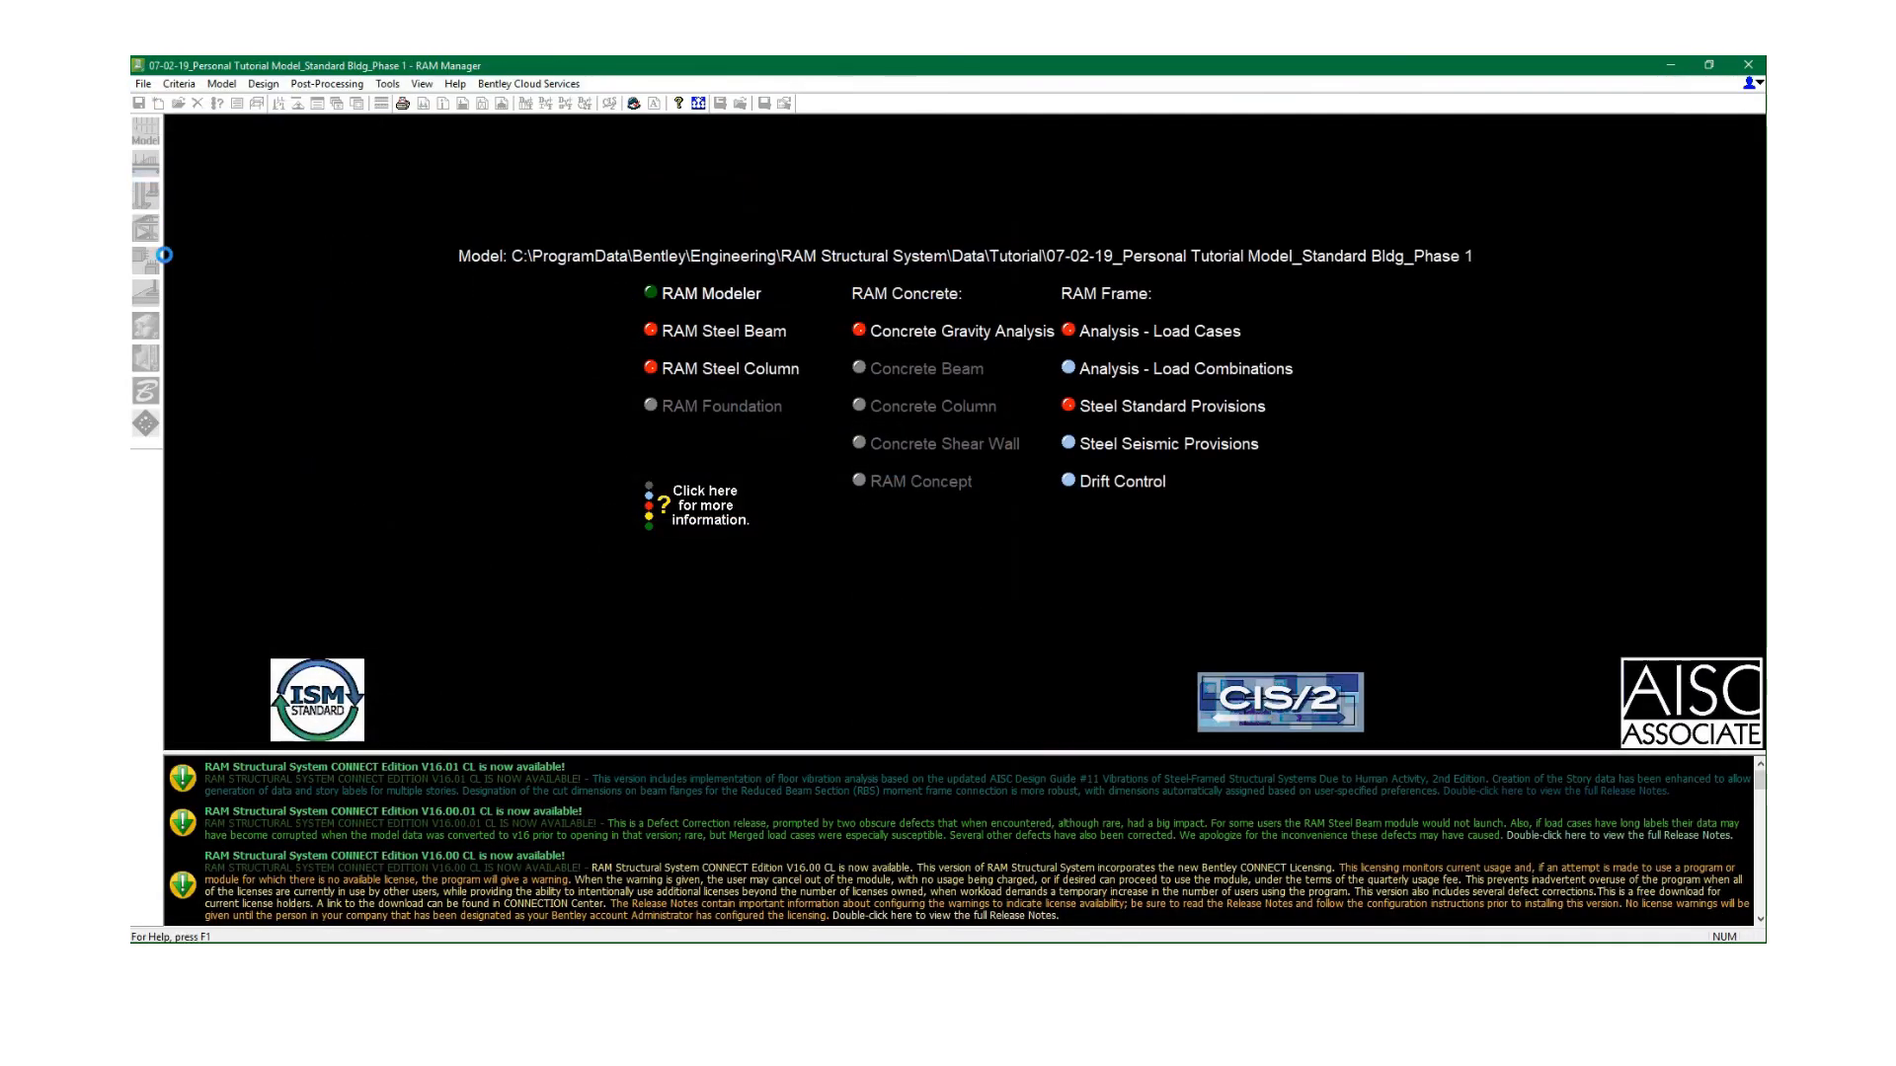
Run the design of all gravity columns in RAM Steel Column and exit the module.
left_click(148, 195)
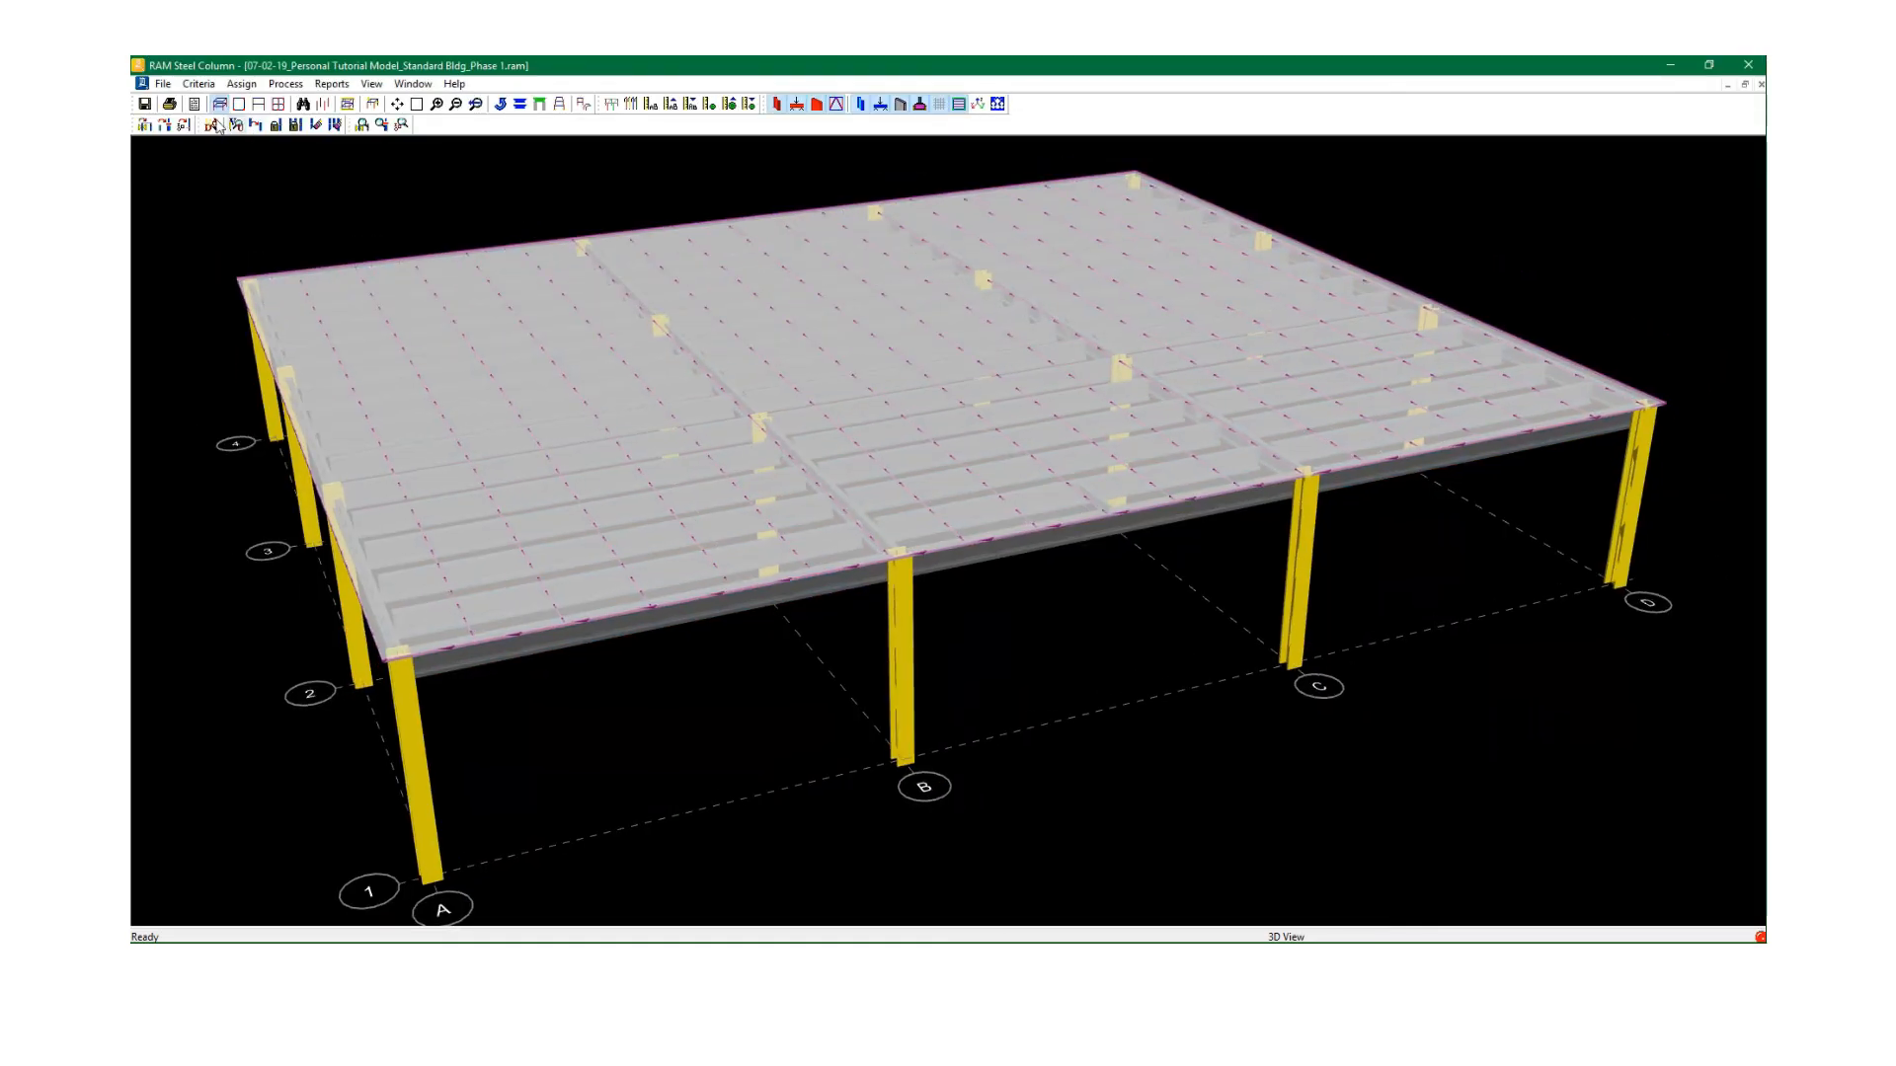
left_click(212, 124)
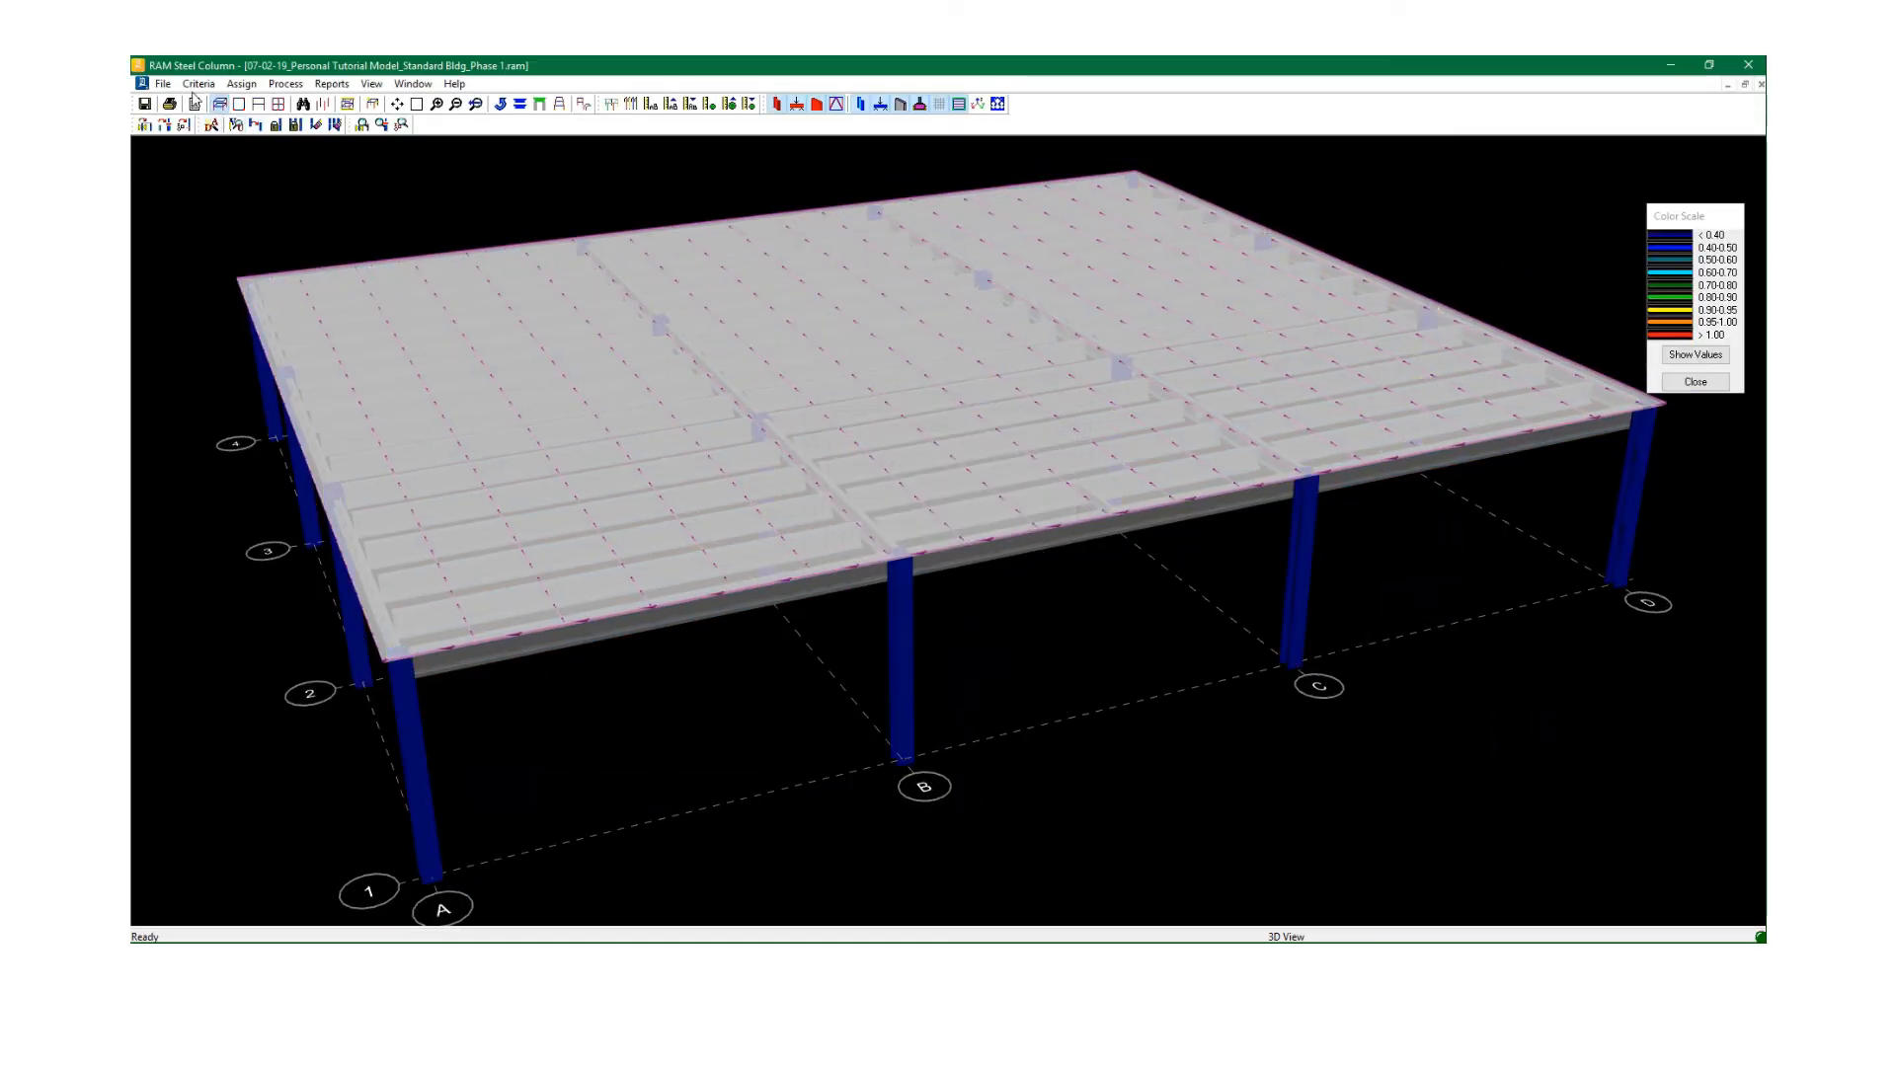
left_click(162, 84)
left_click(188, 254)
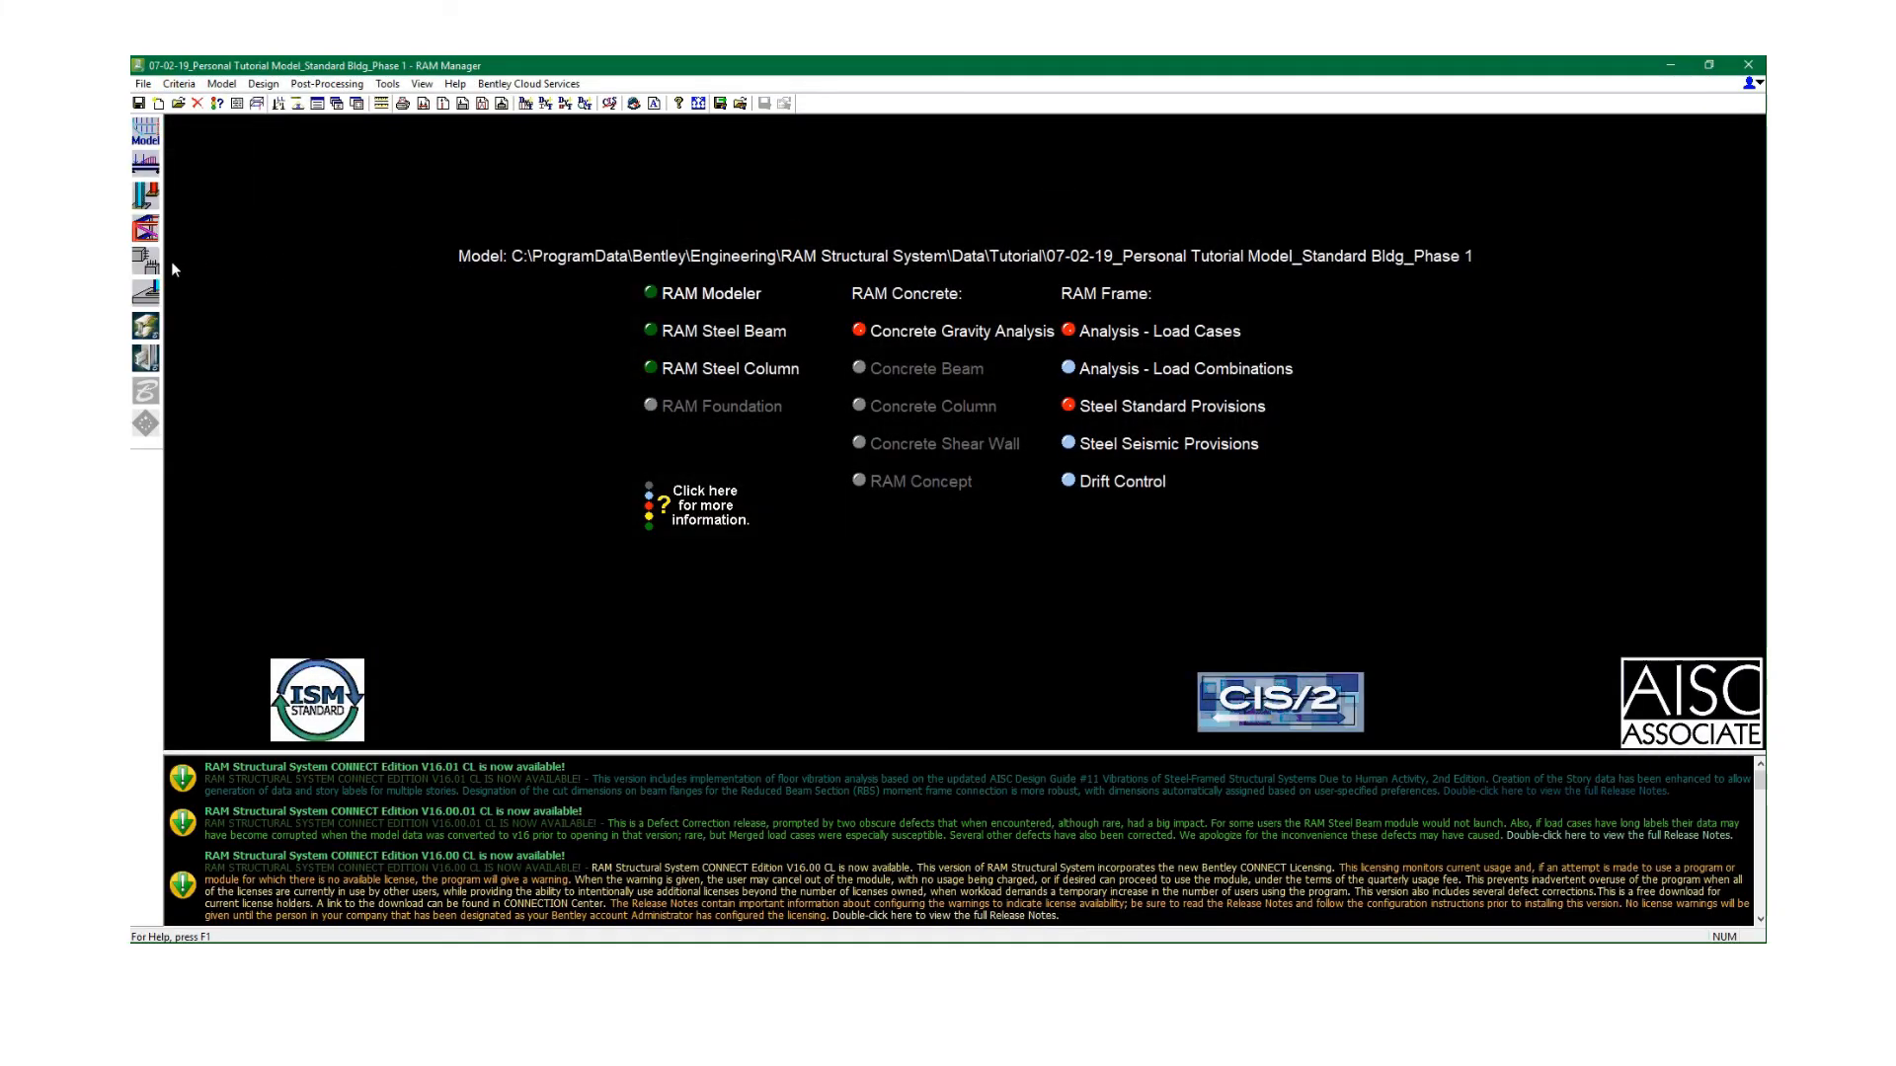
Switch to RAM Frame and review the calculated diaphragm gravity loads of the 1st Story.
left_click(145, 229)
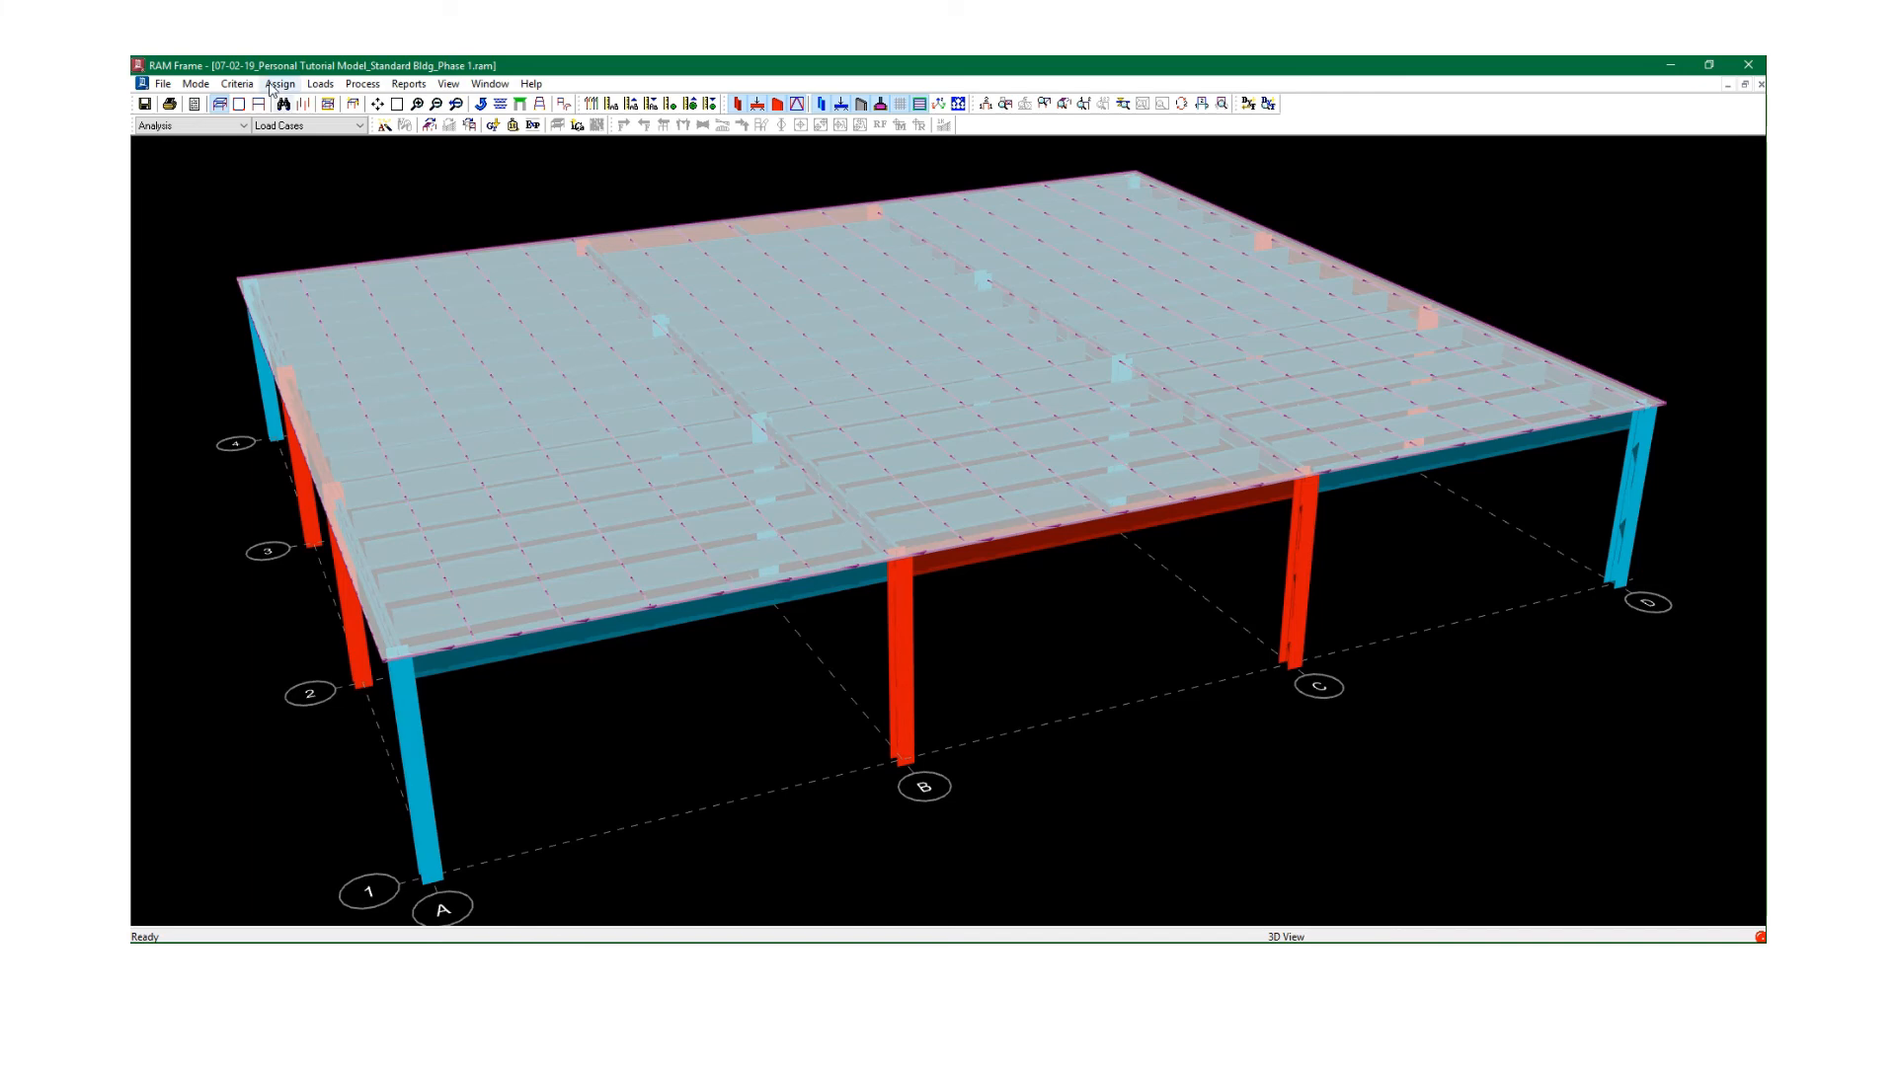
left_click(316, 84)
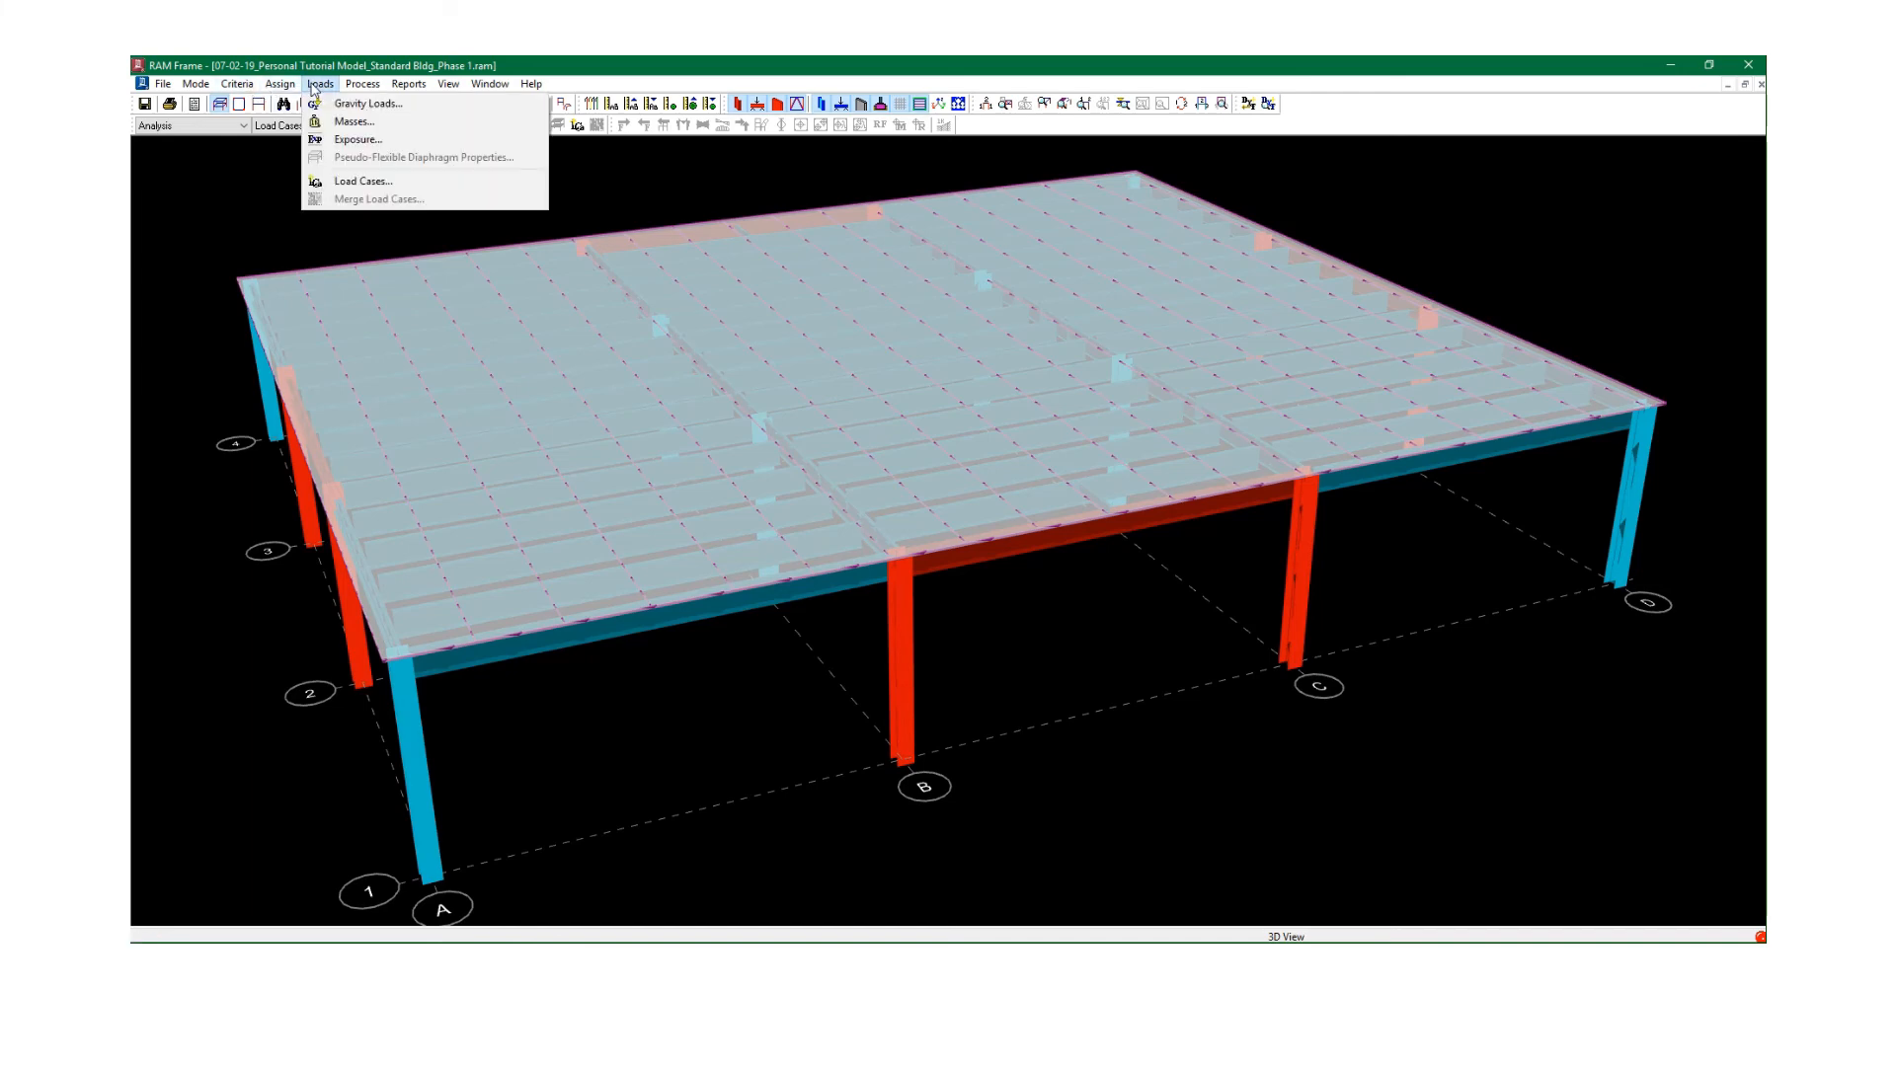
left_click(353, 104)
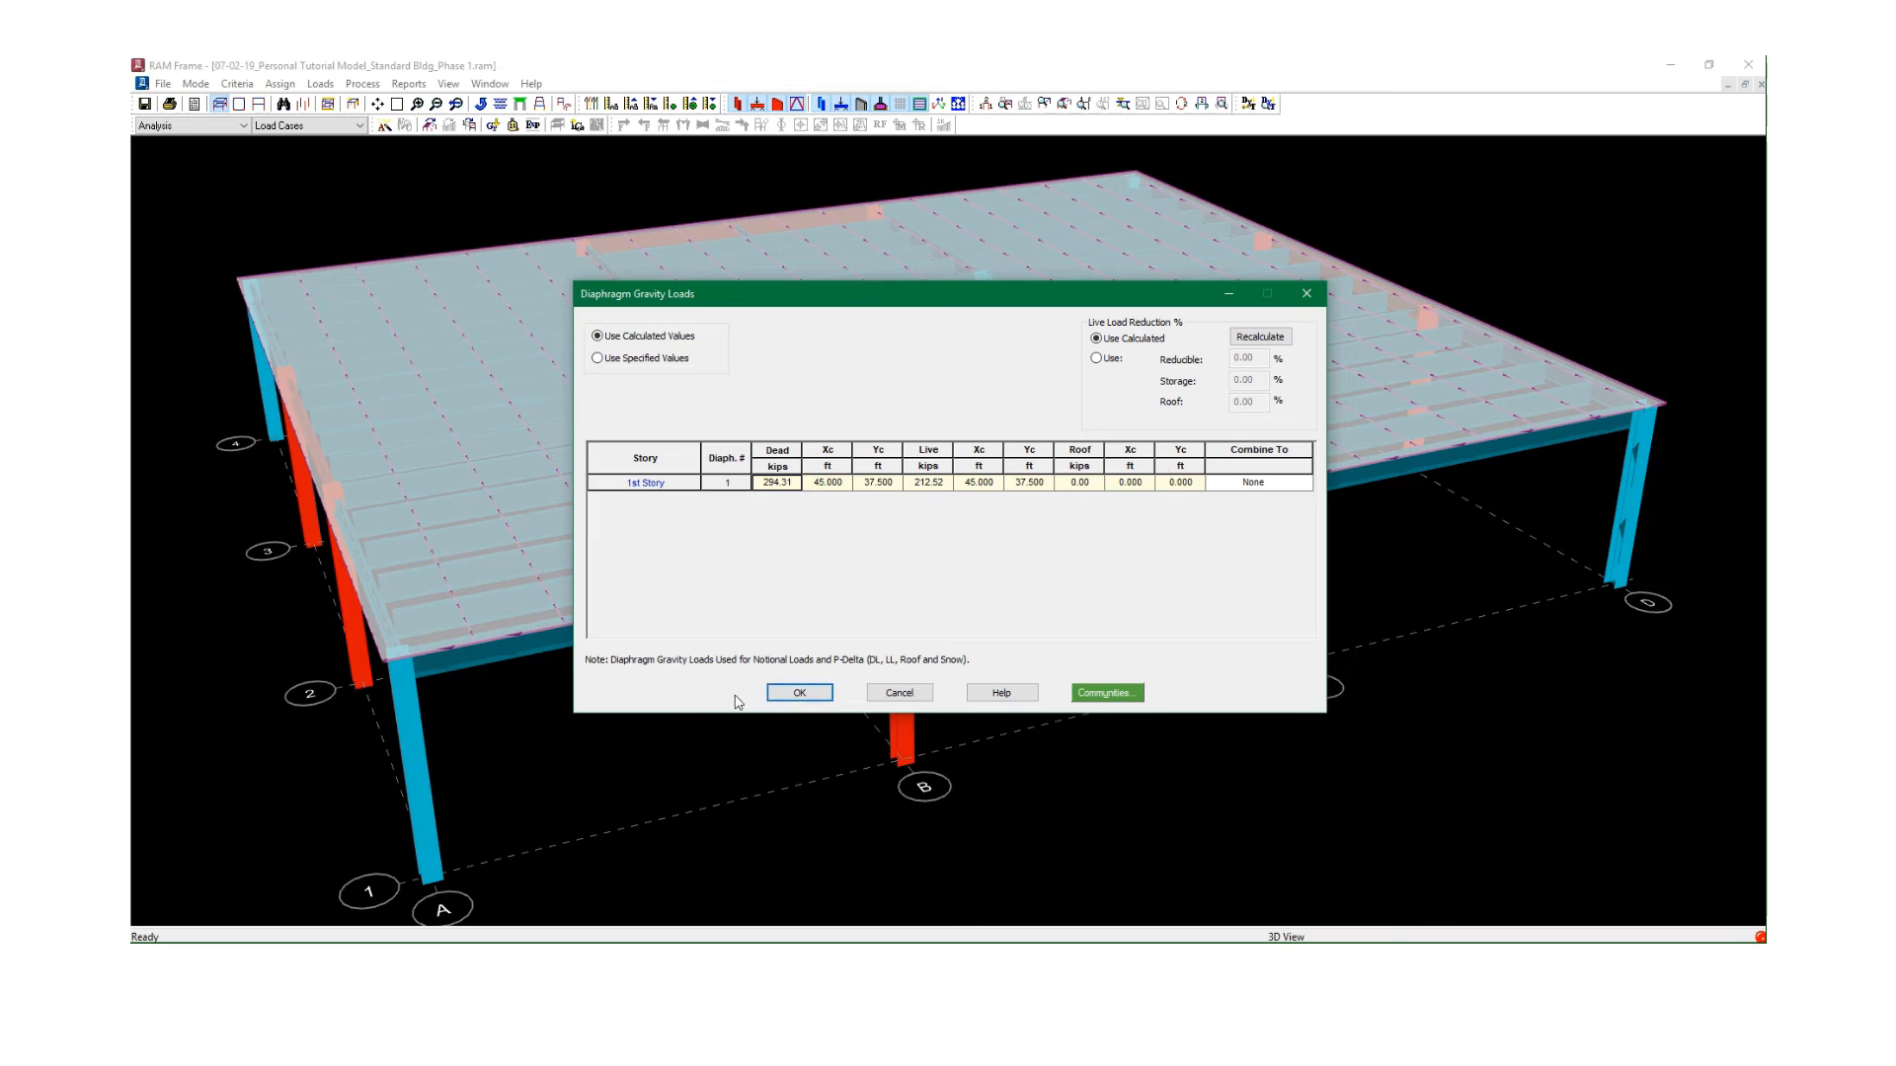
left_click(799, 692)
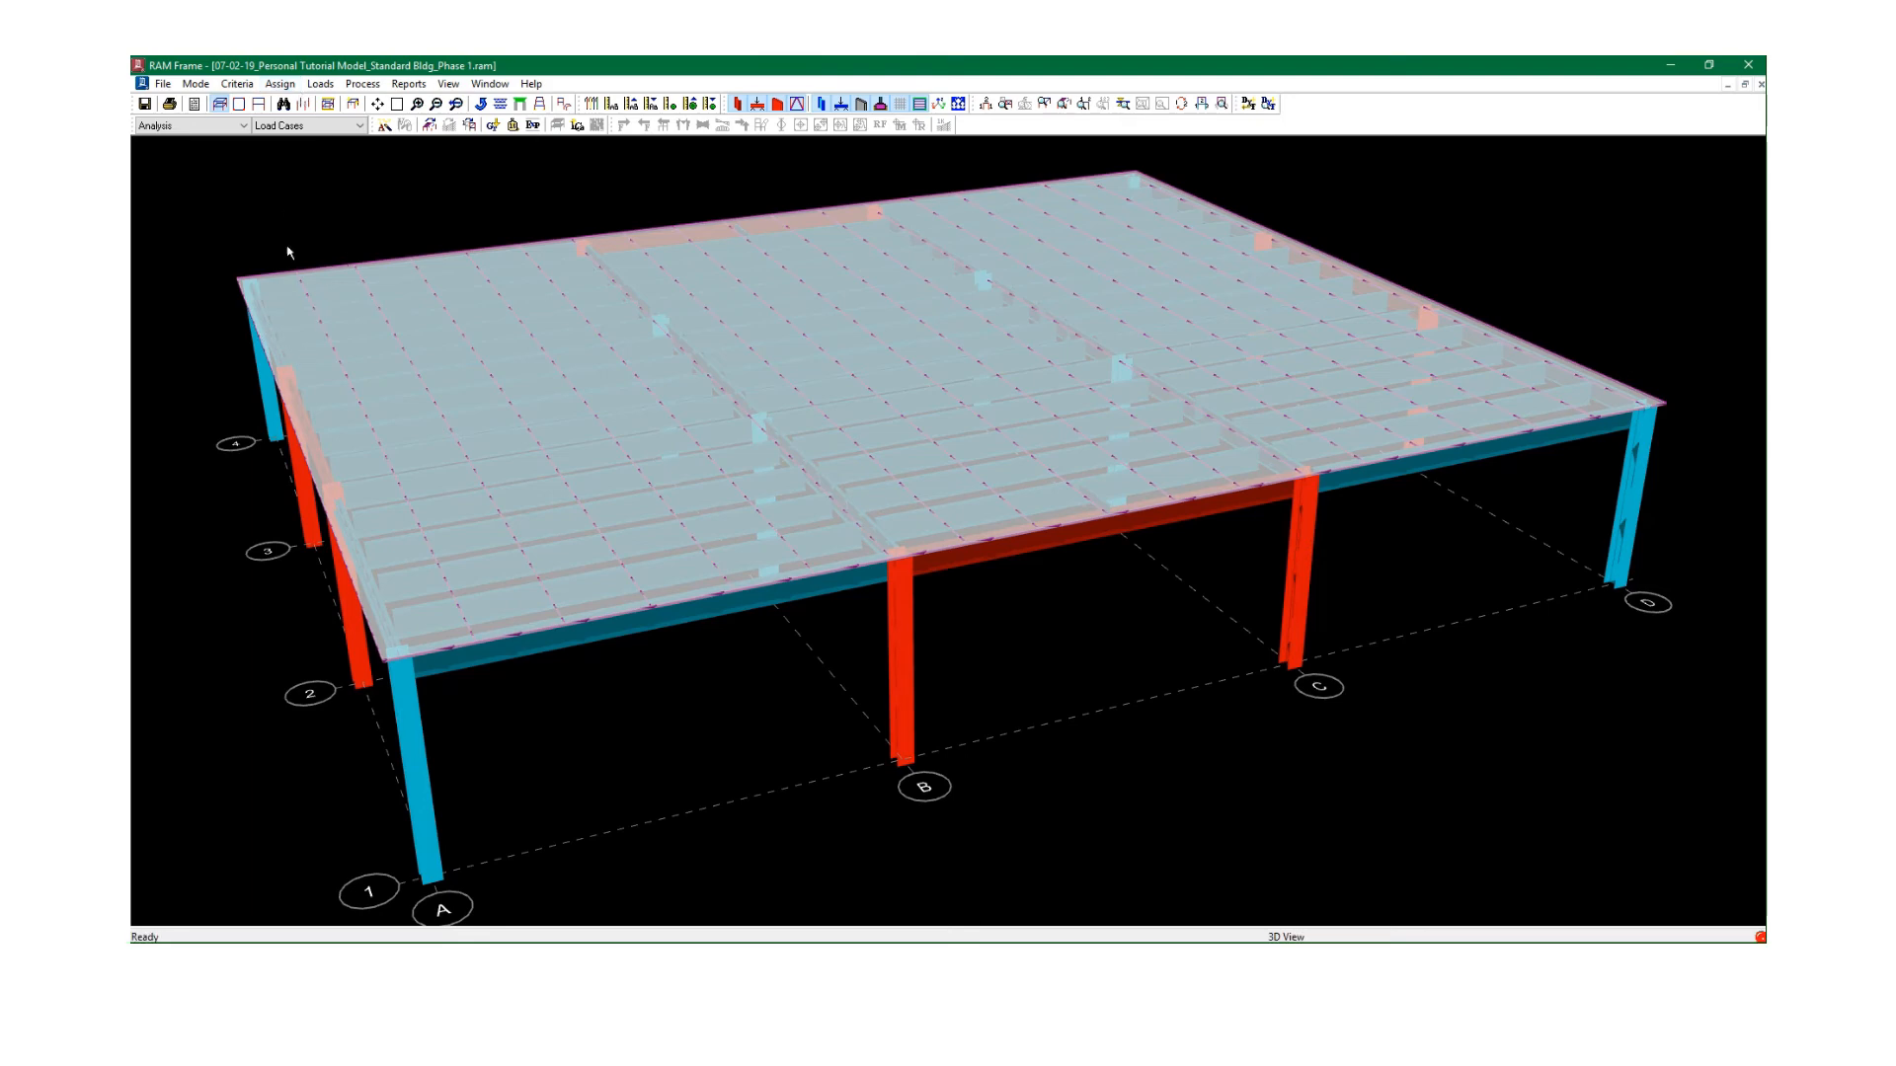
left_click(281, 85)
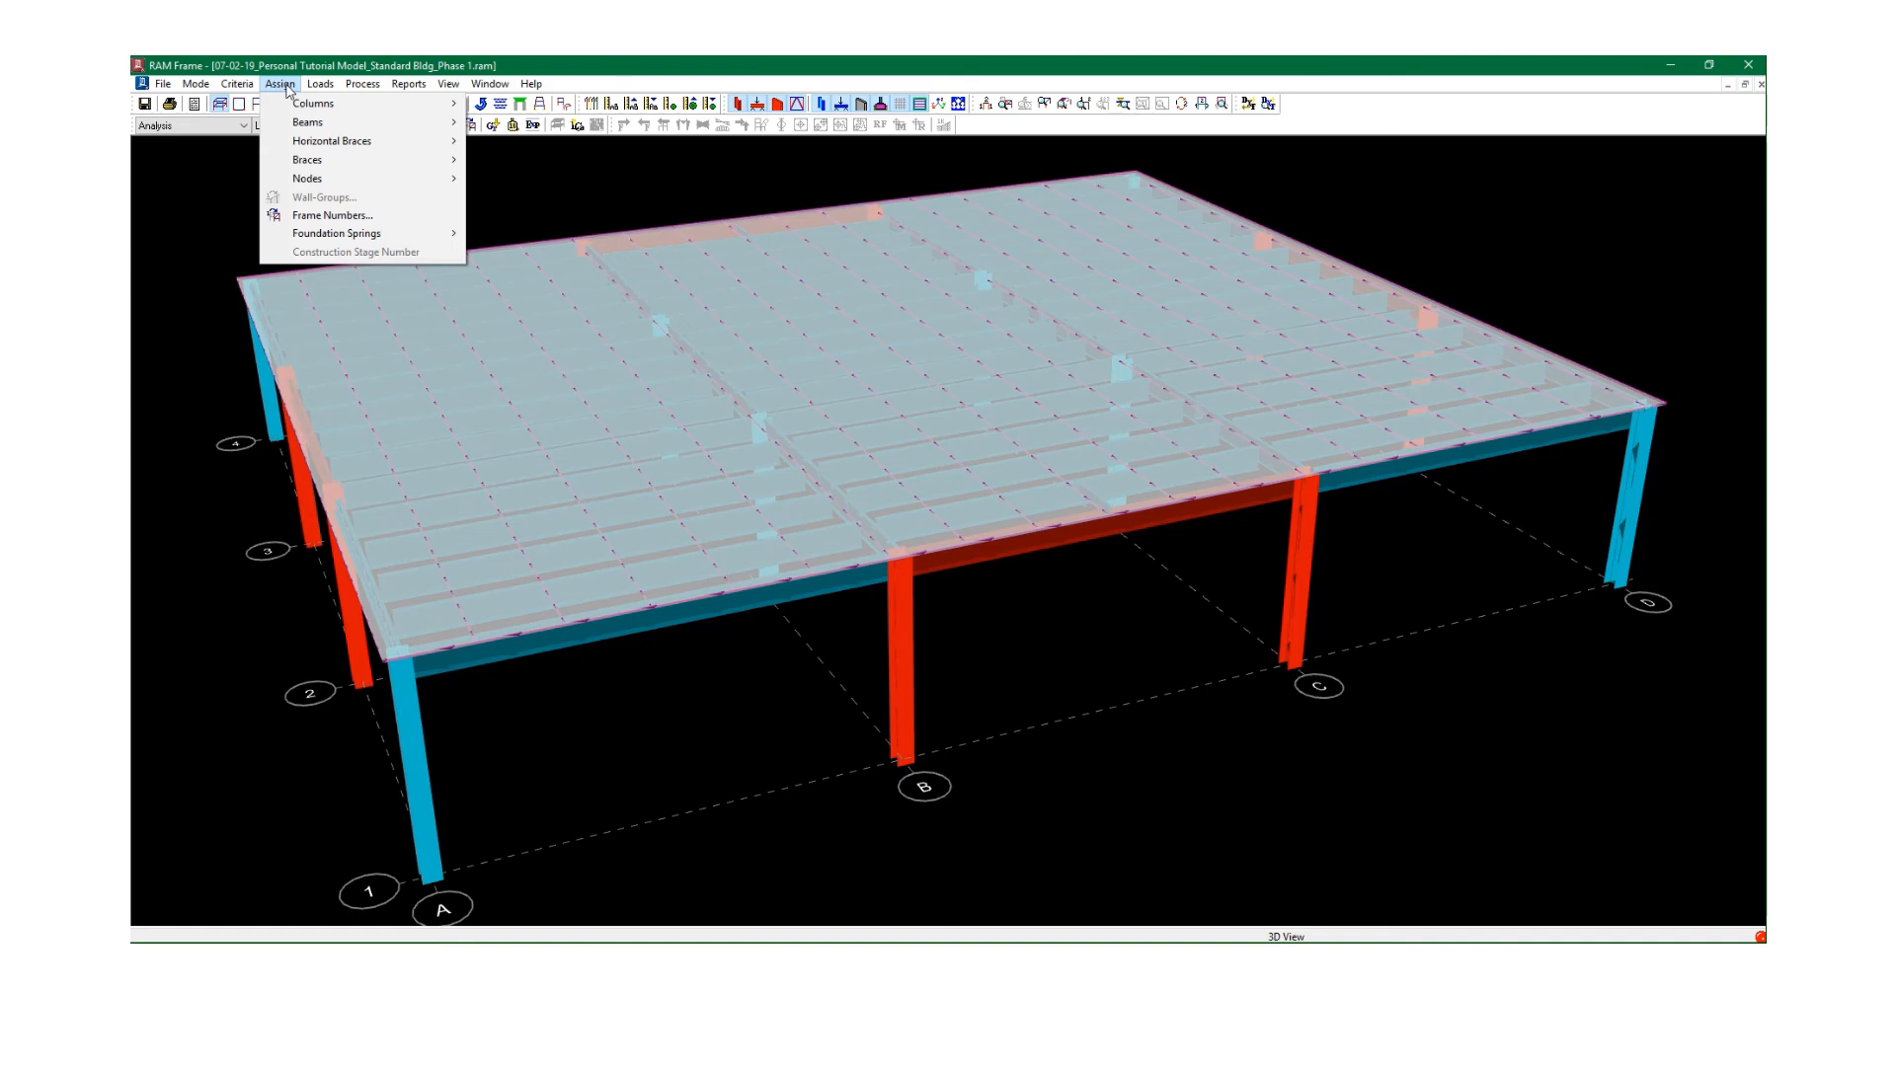
left_click(346, 103)
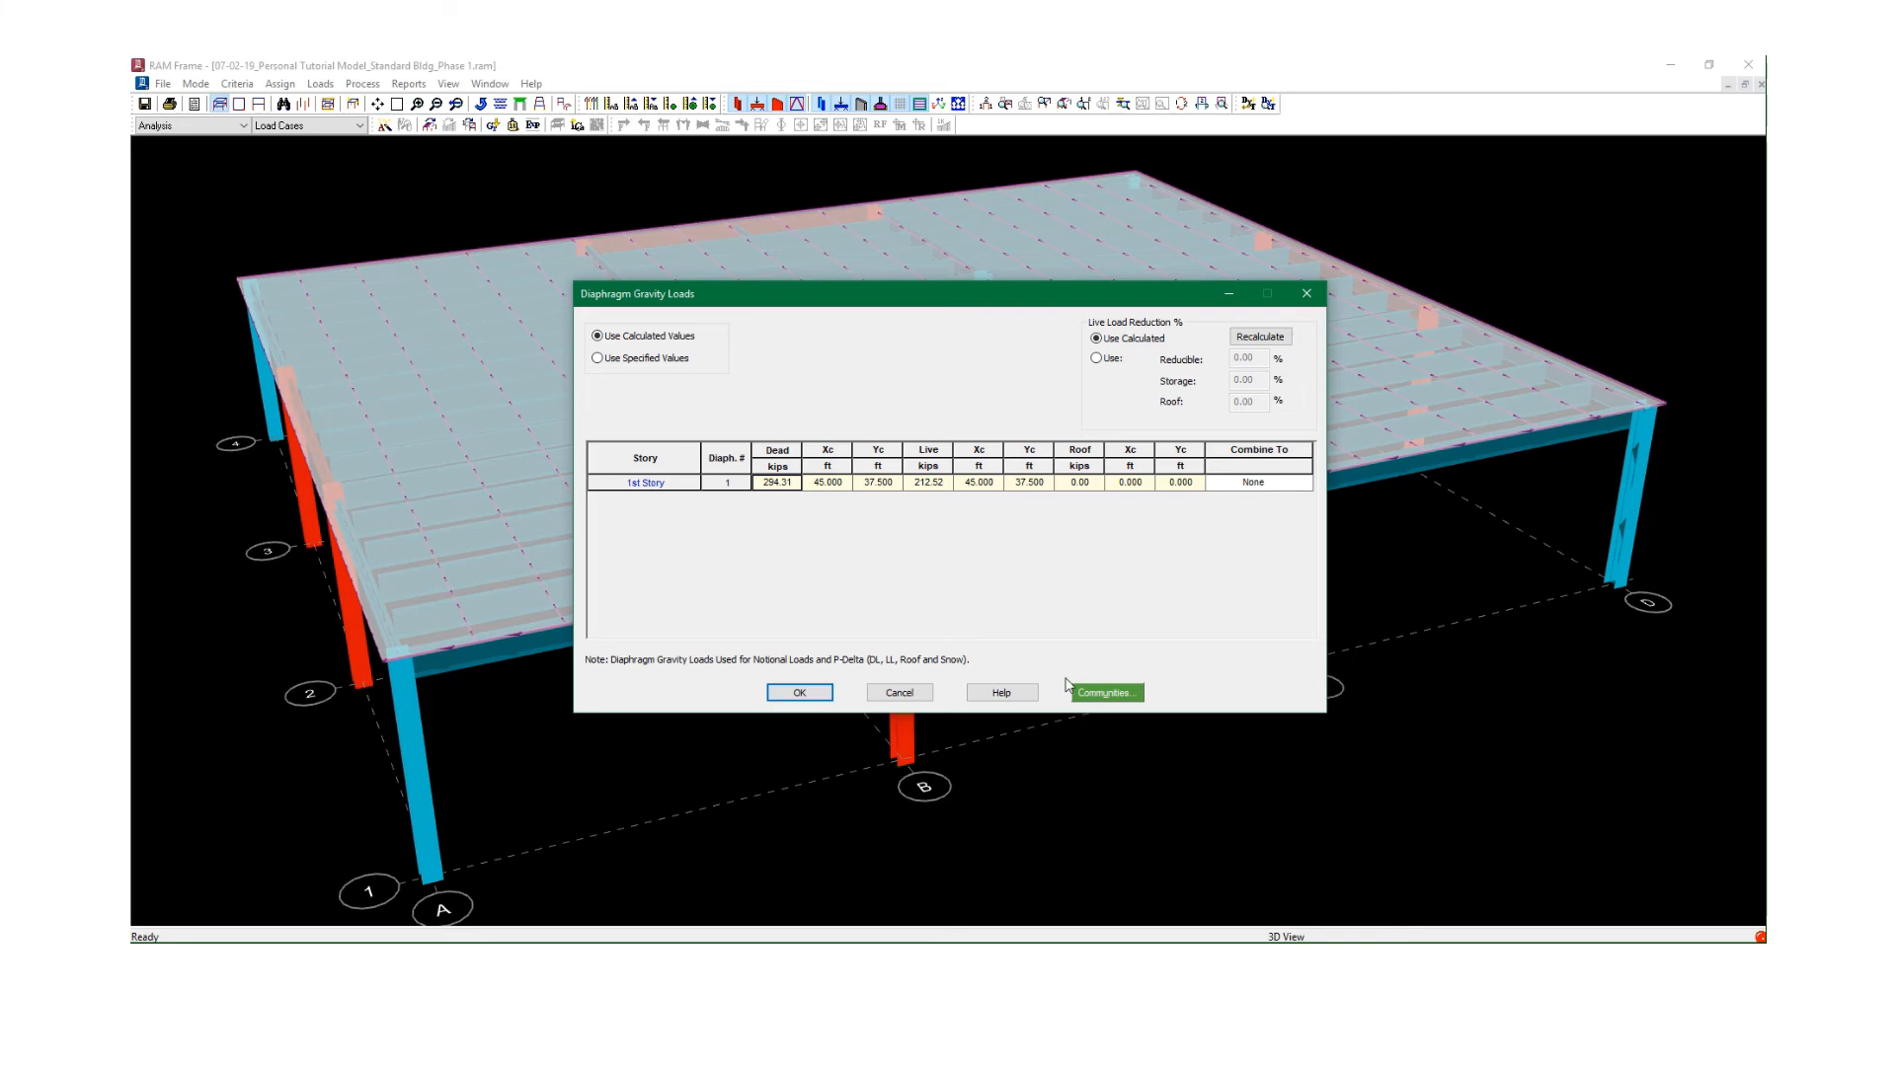
left_click(900, 693)
Compare the 1st Story diaphragm mass weight with the dead load in the diaphragm gravity loads.
left_click(321, 84)
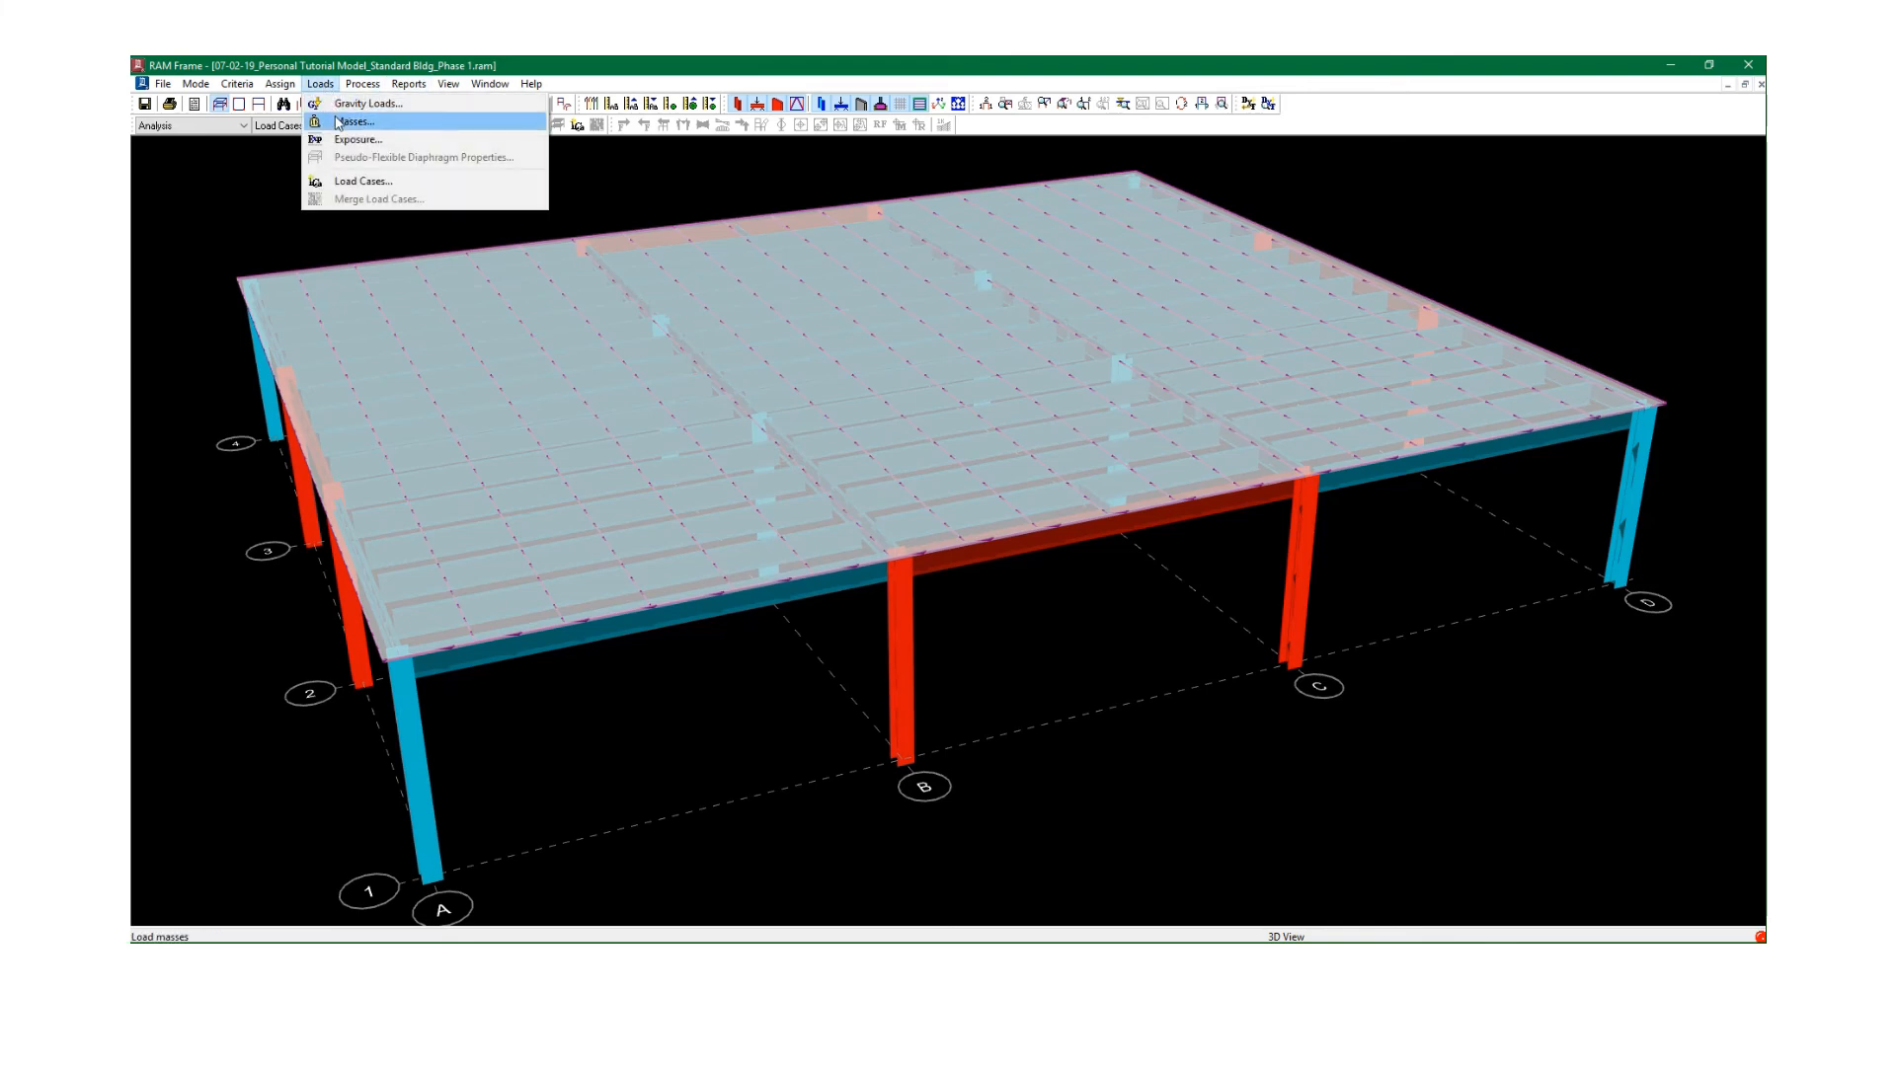
left_click(352, 121)
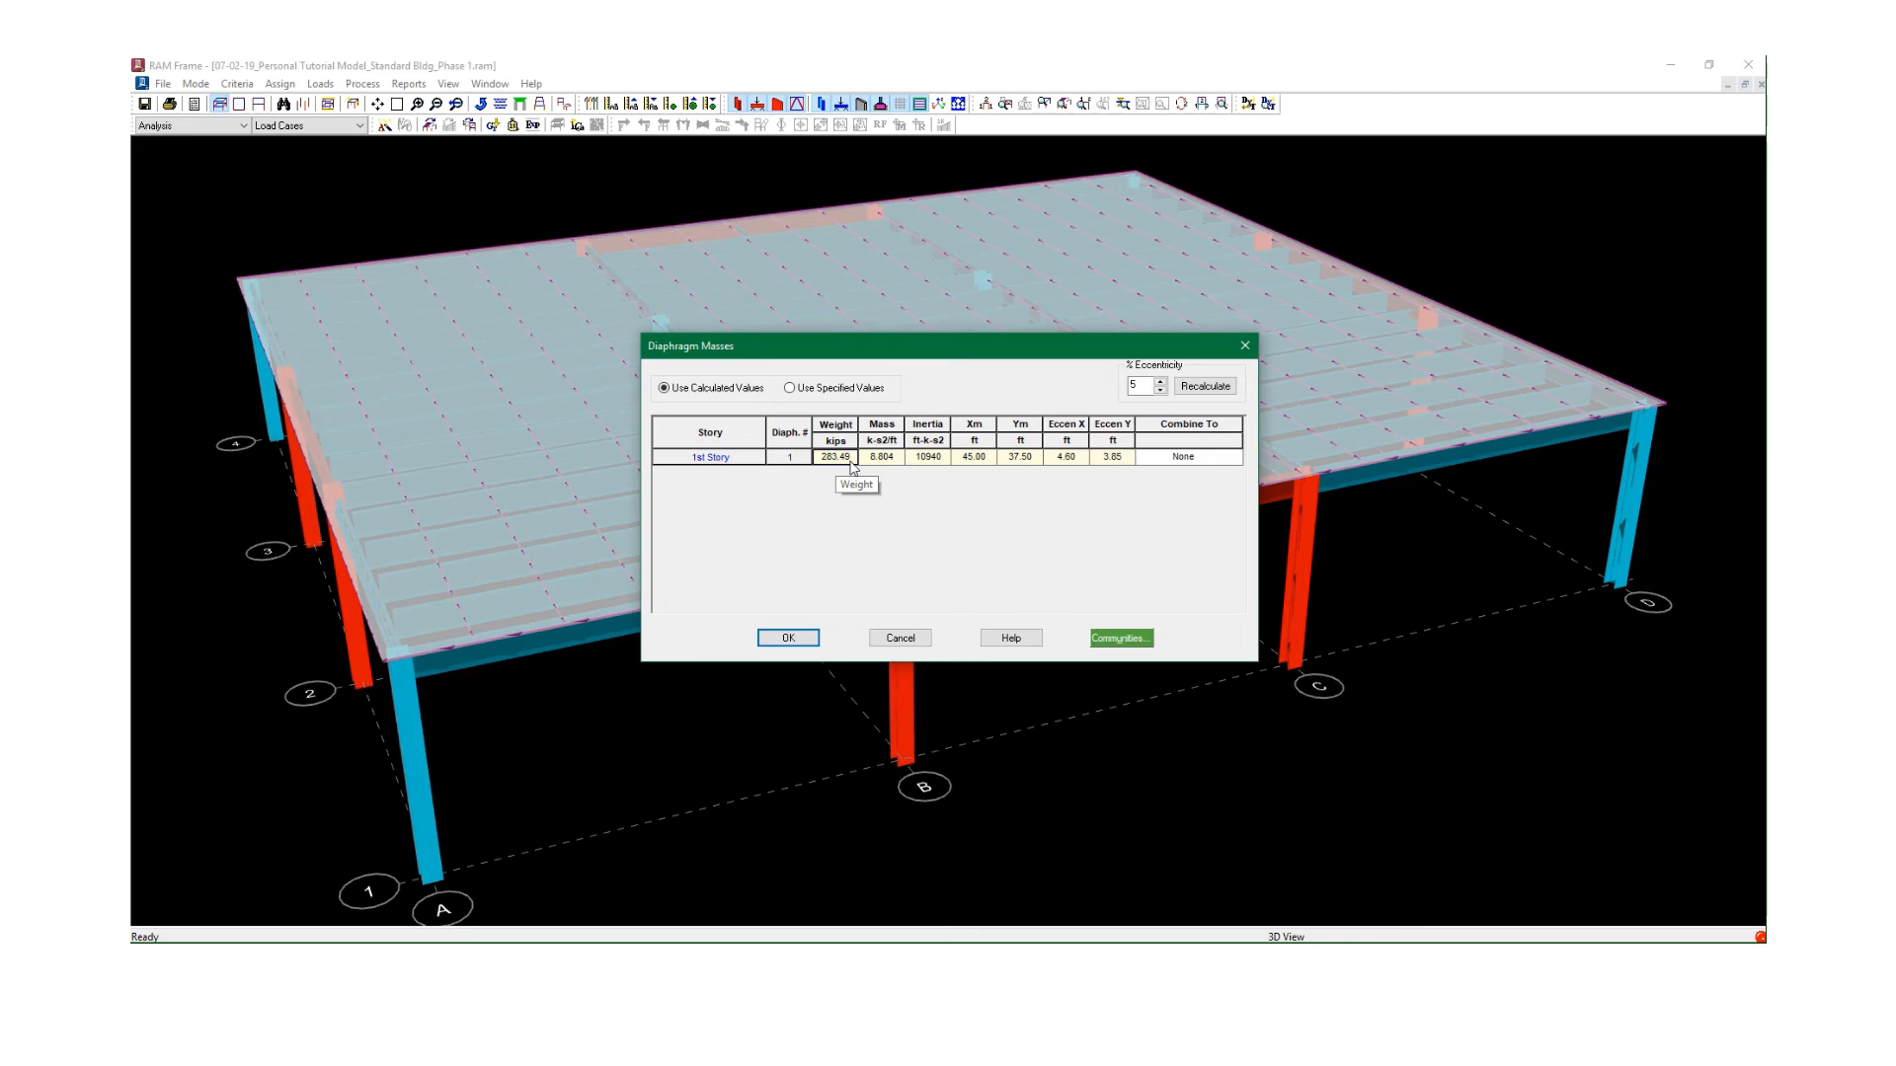
left_click(788, 638)
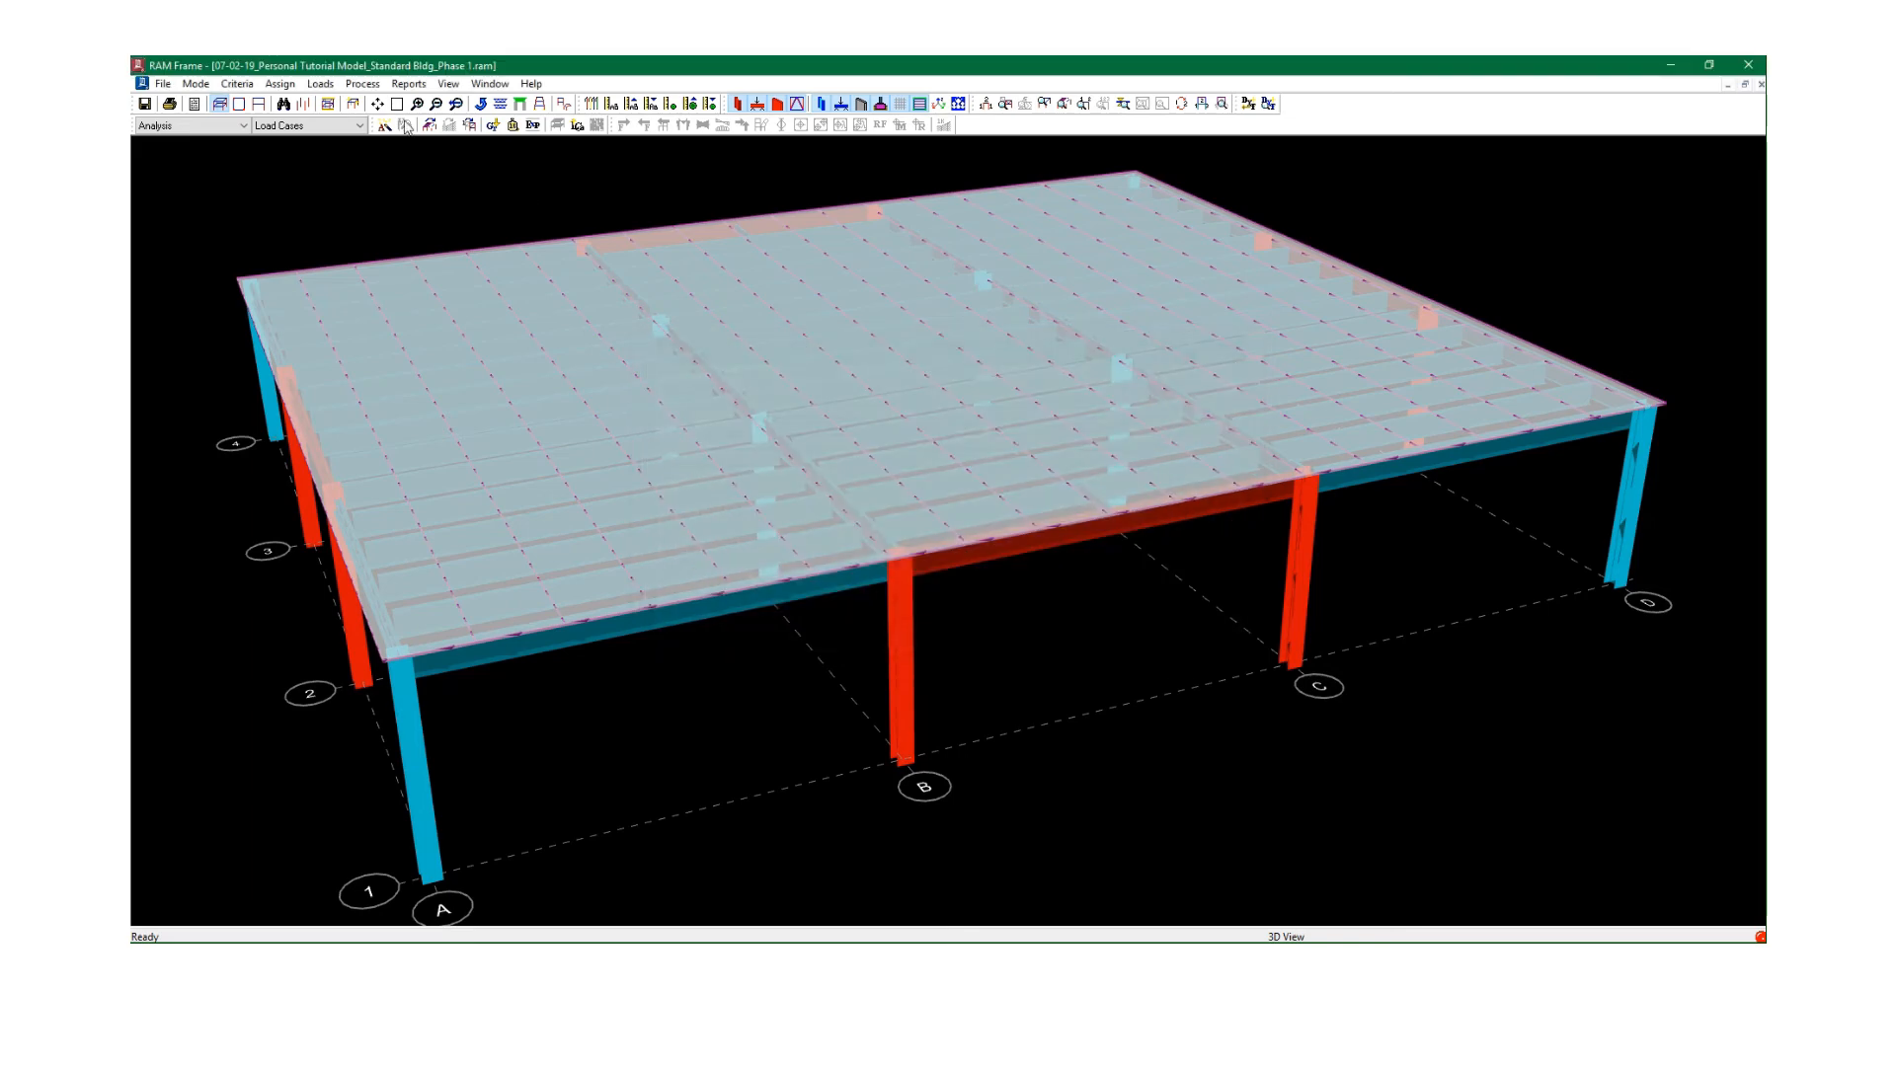
left_click(320, 83)
left_click(464, 190)
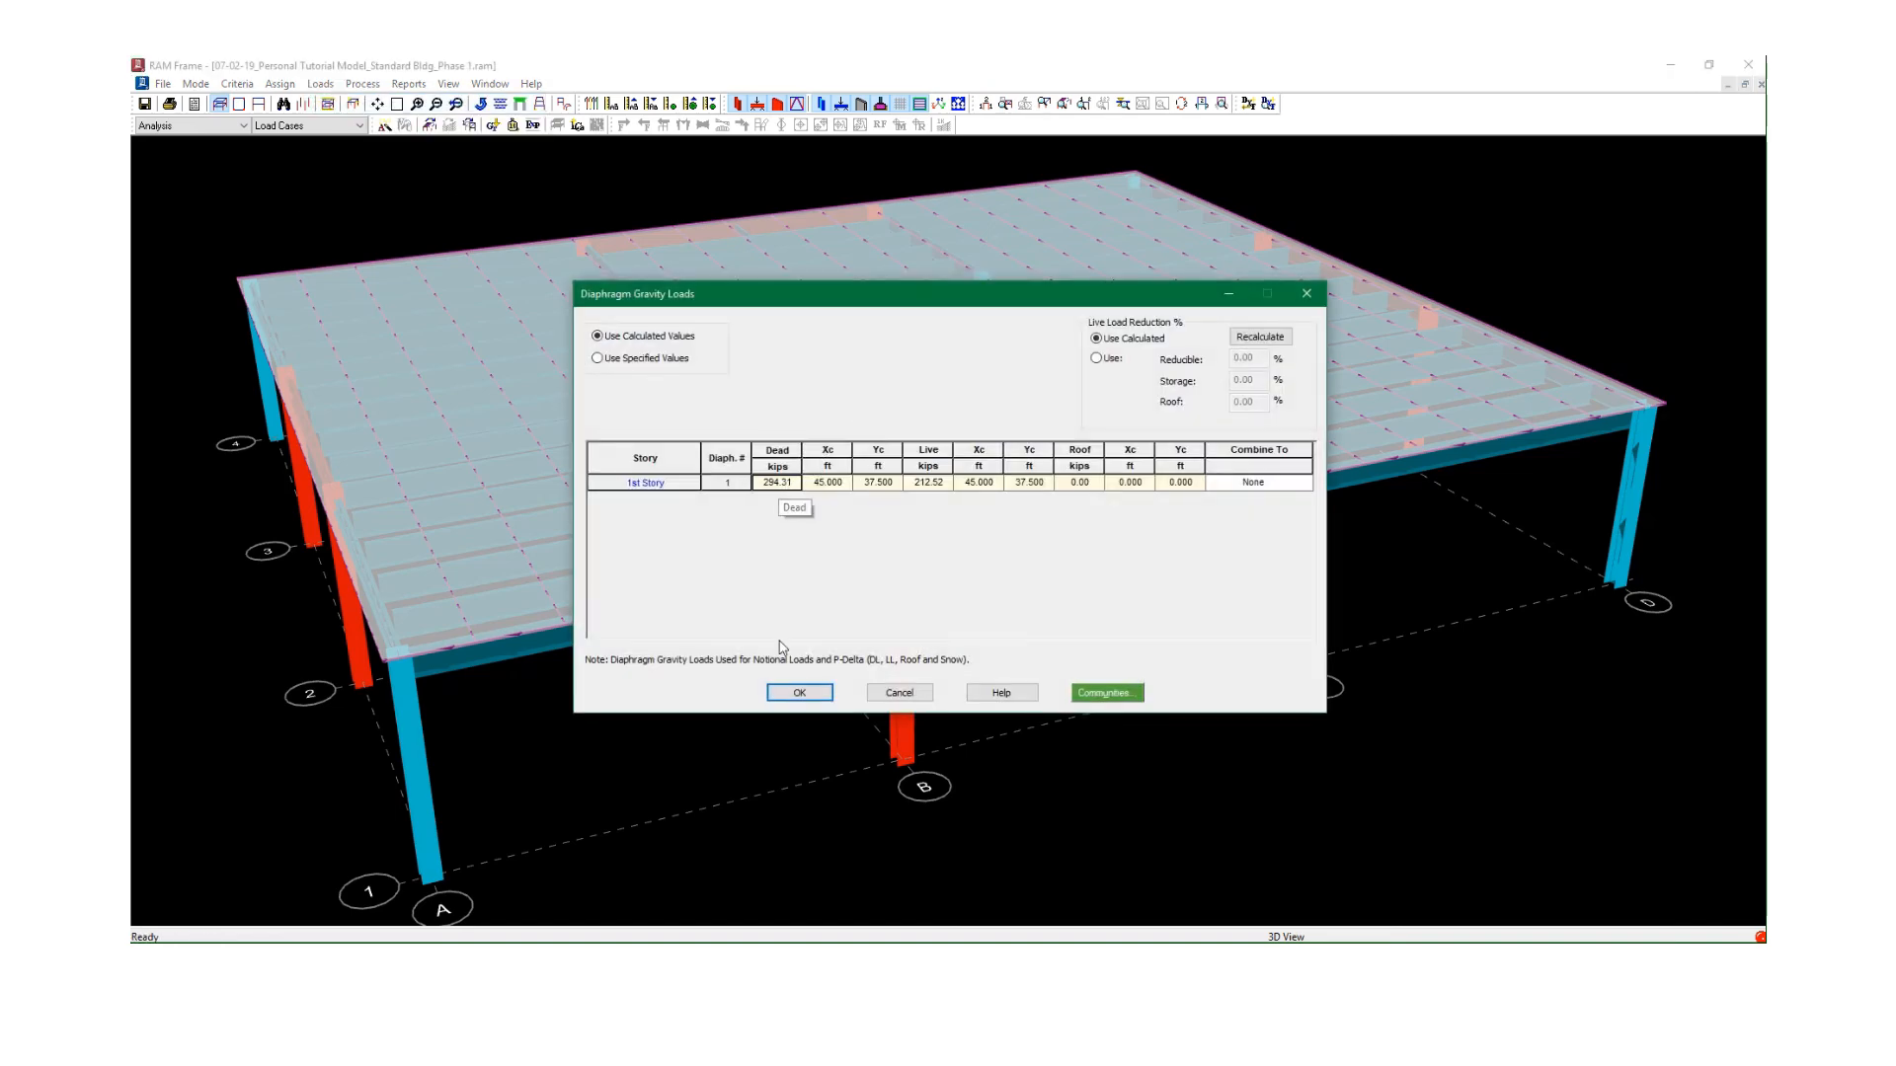
left_click(800, 692)
left_click(320, 83)
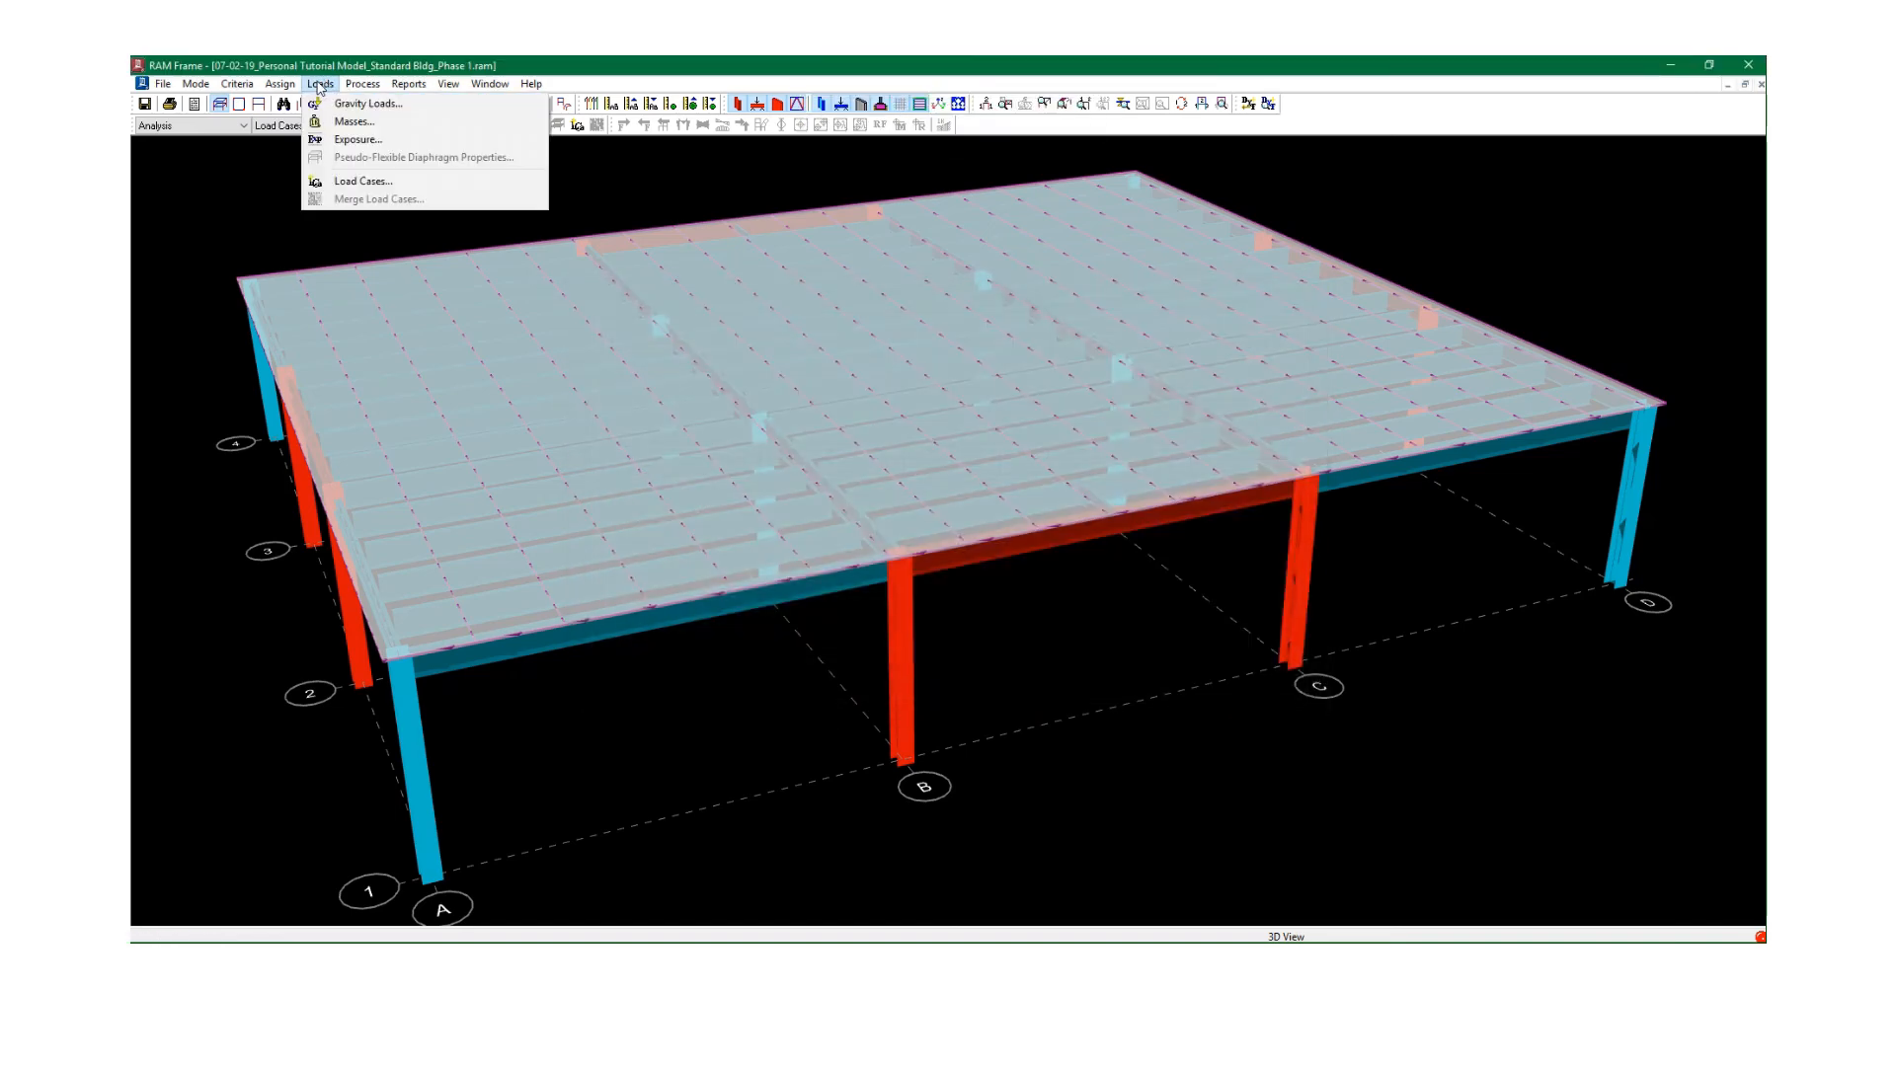
left_click(354, 121)
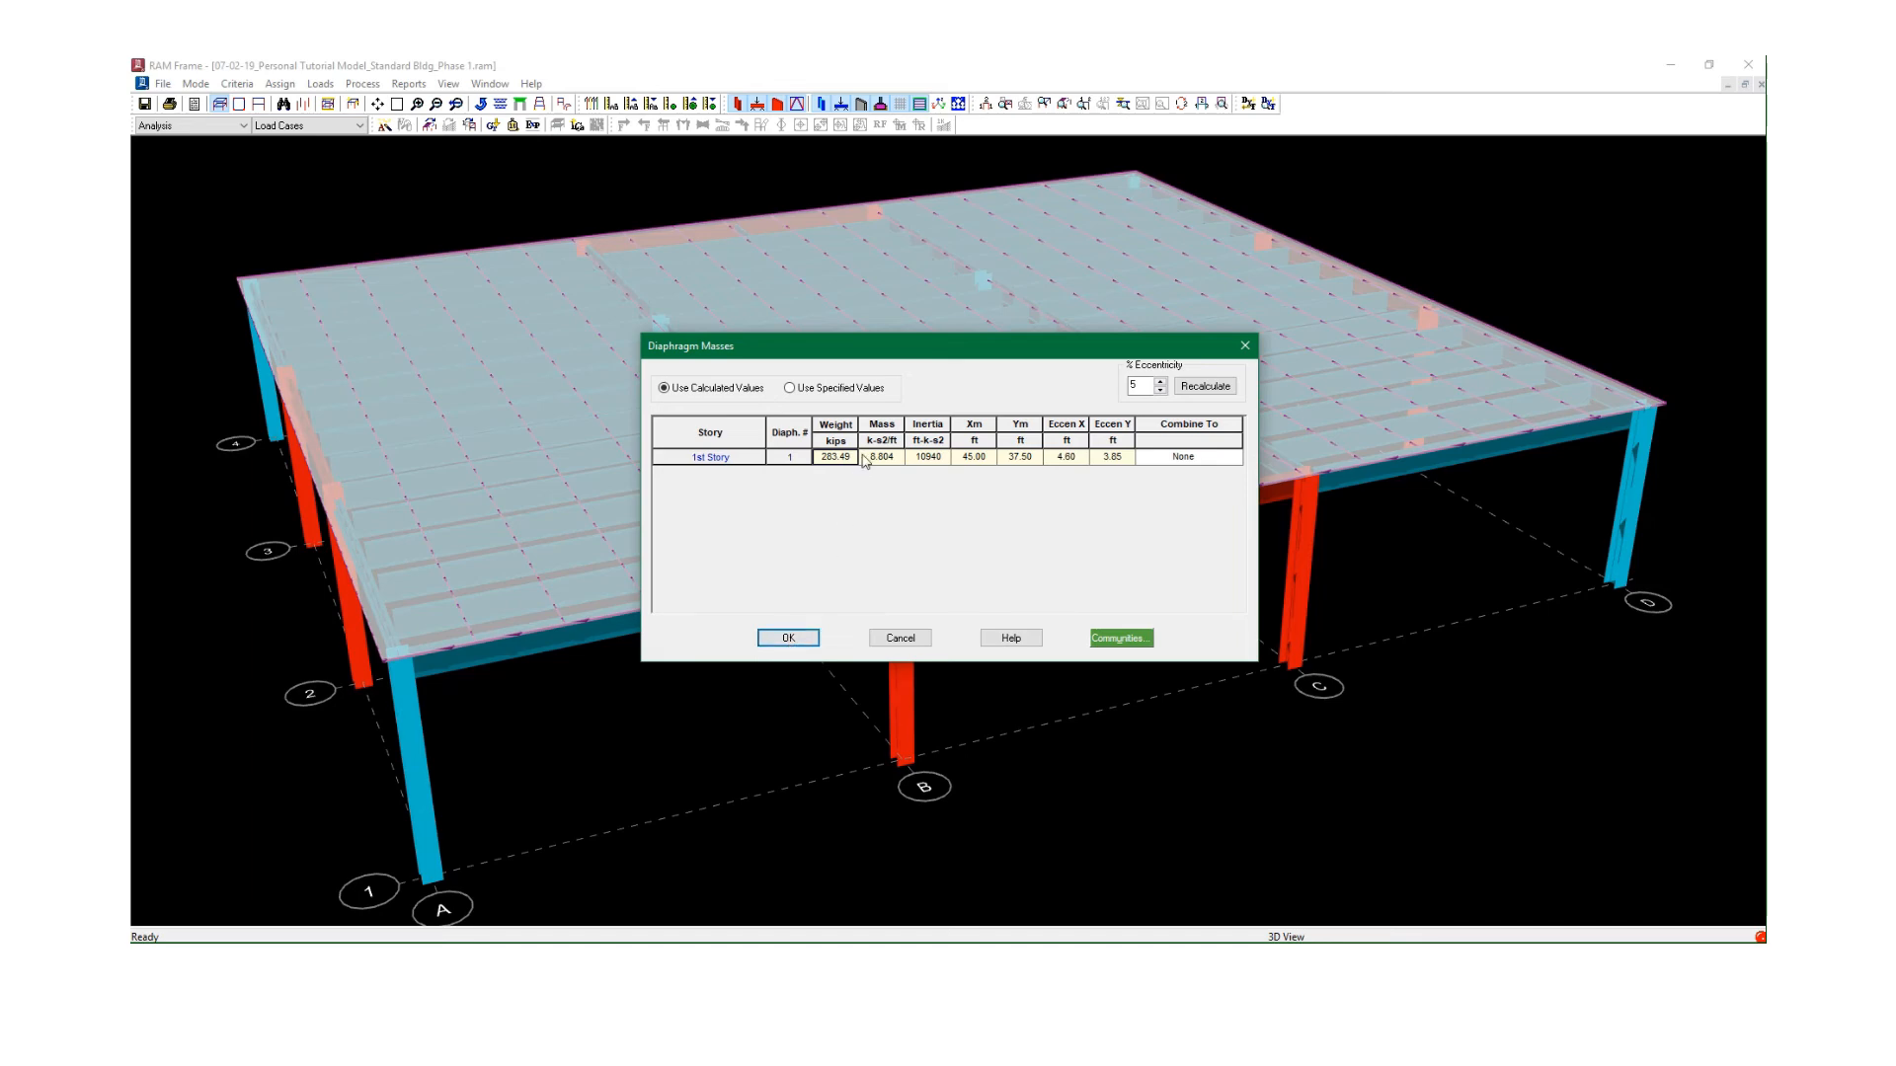
left_click(788, 639)
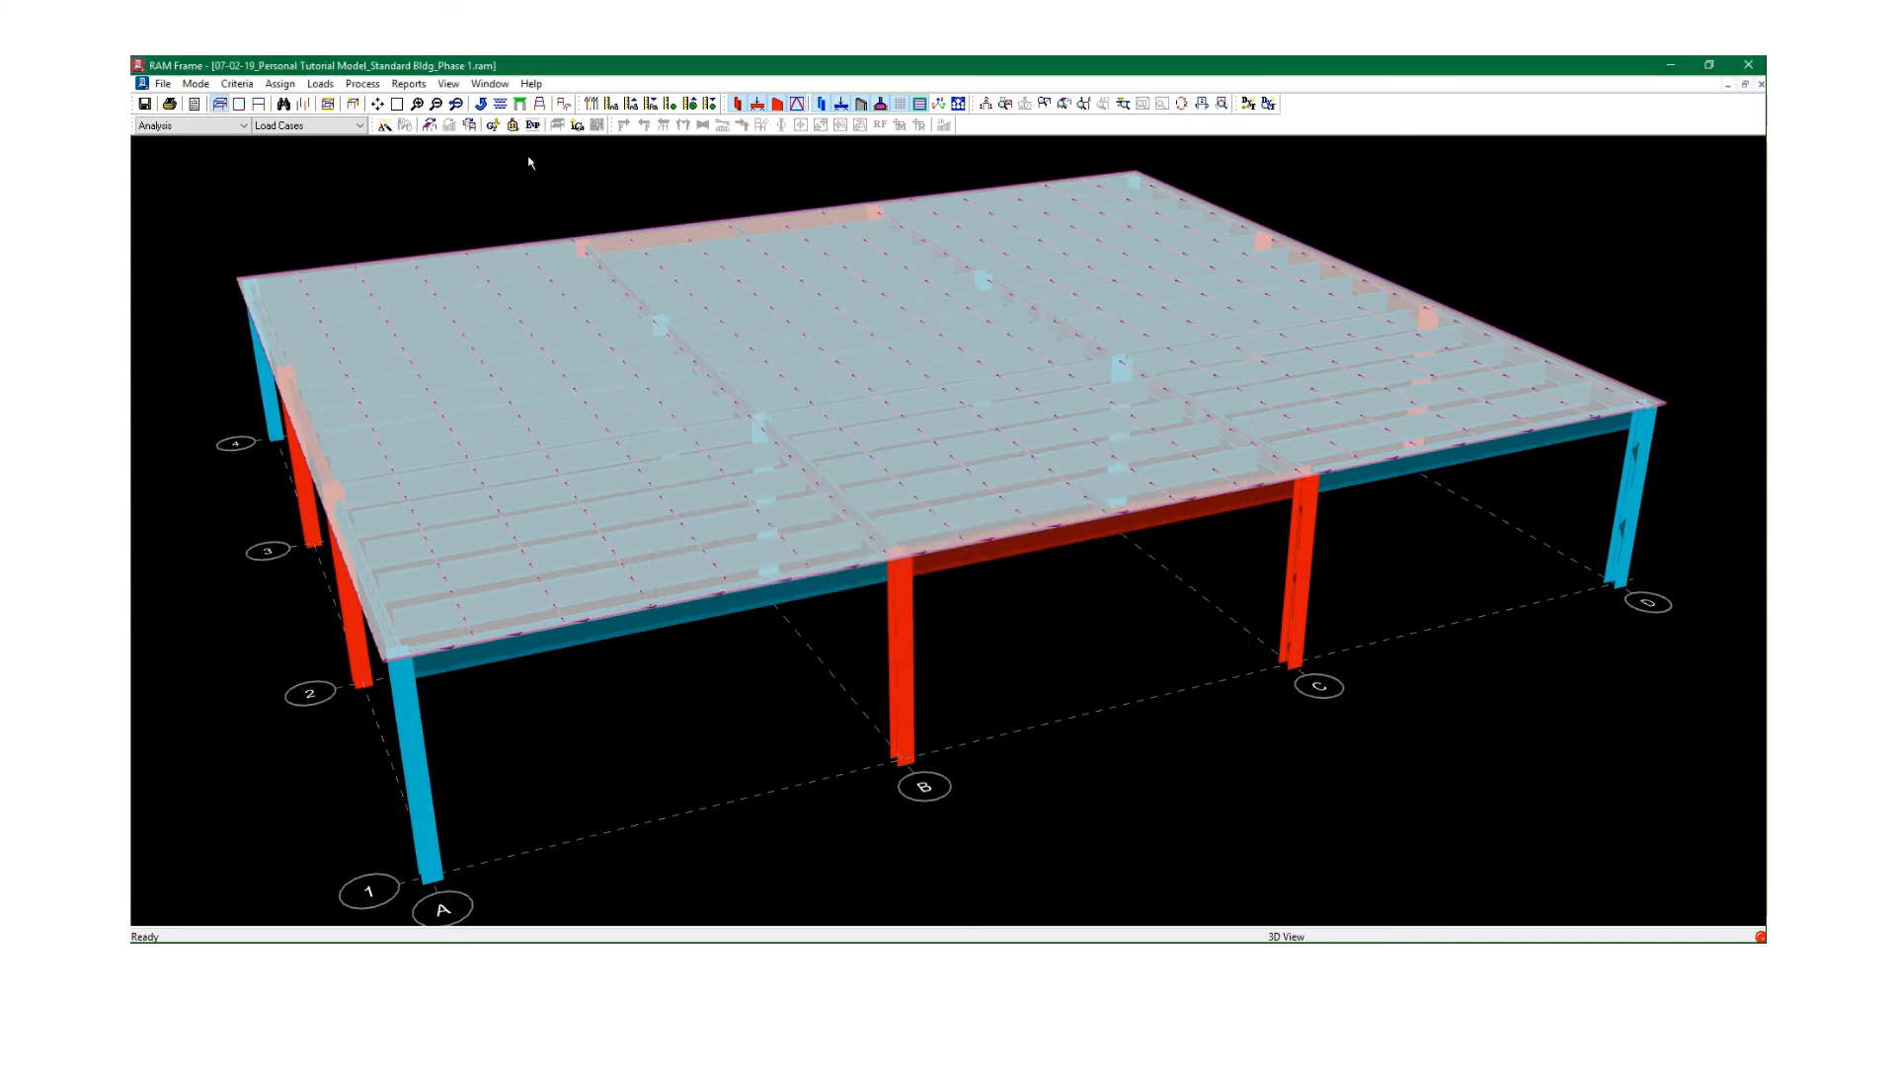
Save the model and check the Ss and S1 values in the ASCE 7-10 equivalent lateral force settings of the EQ load cases.
left_click(148, 107)
left_click(320, 84)
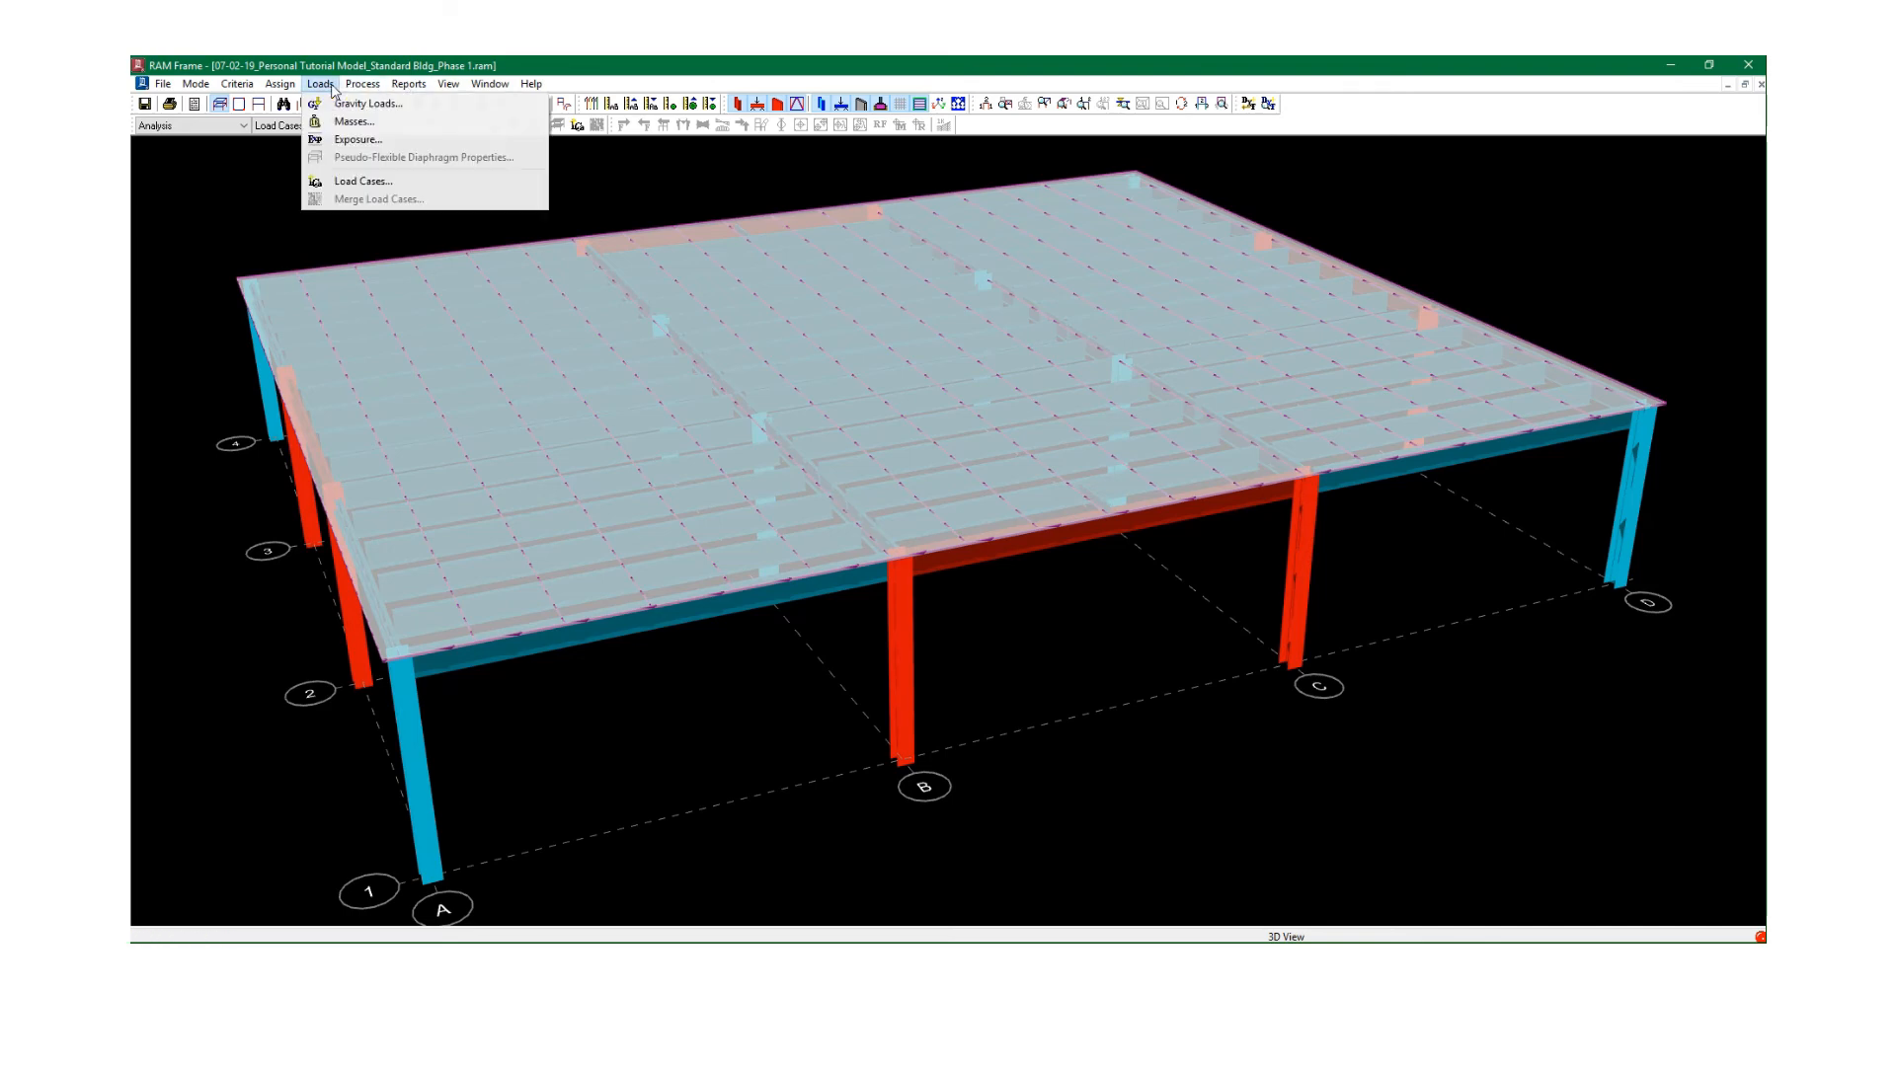
left_click(363, 182)
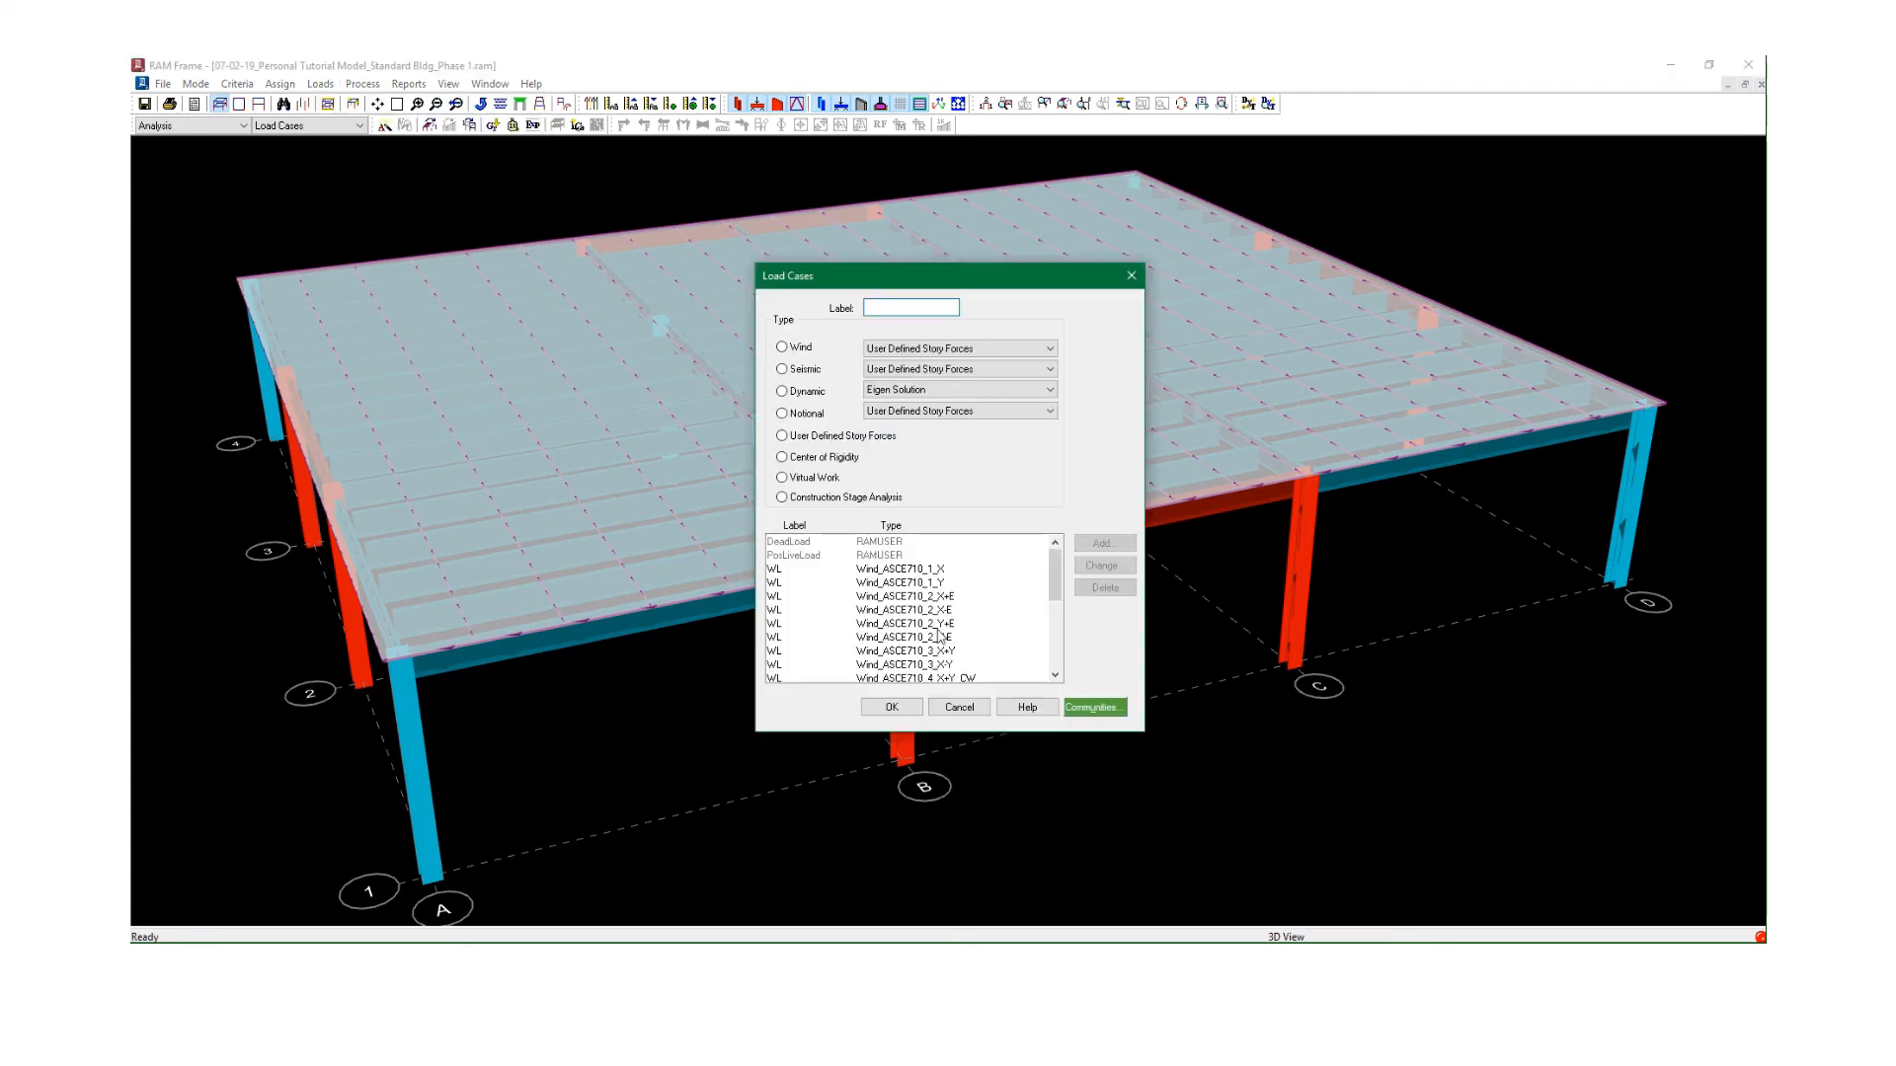
scroll(843, 622, "down", 3)
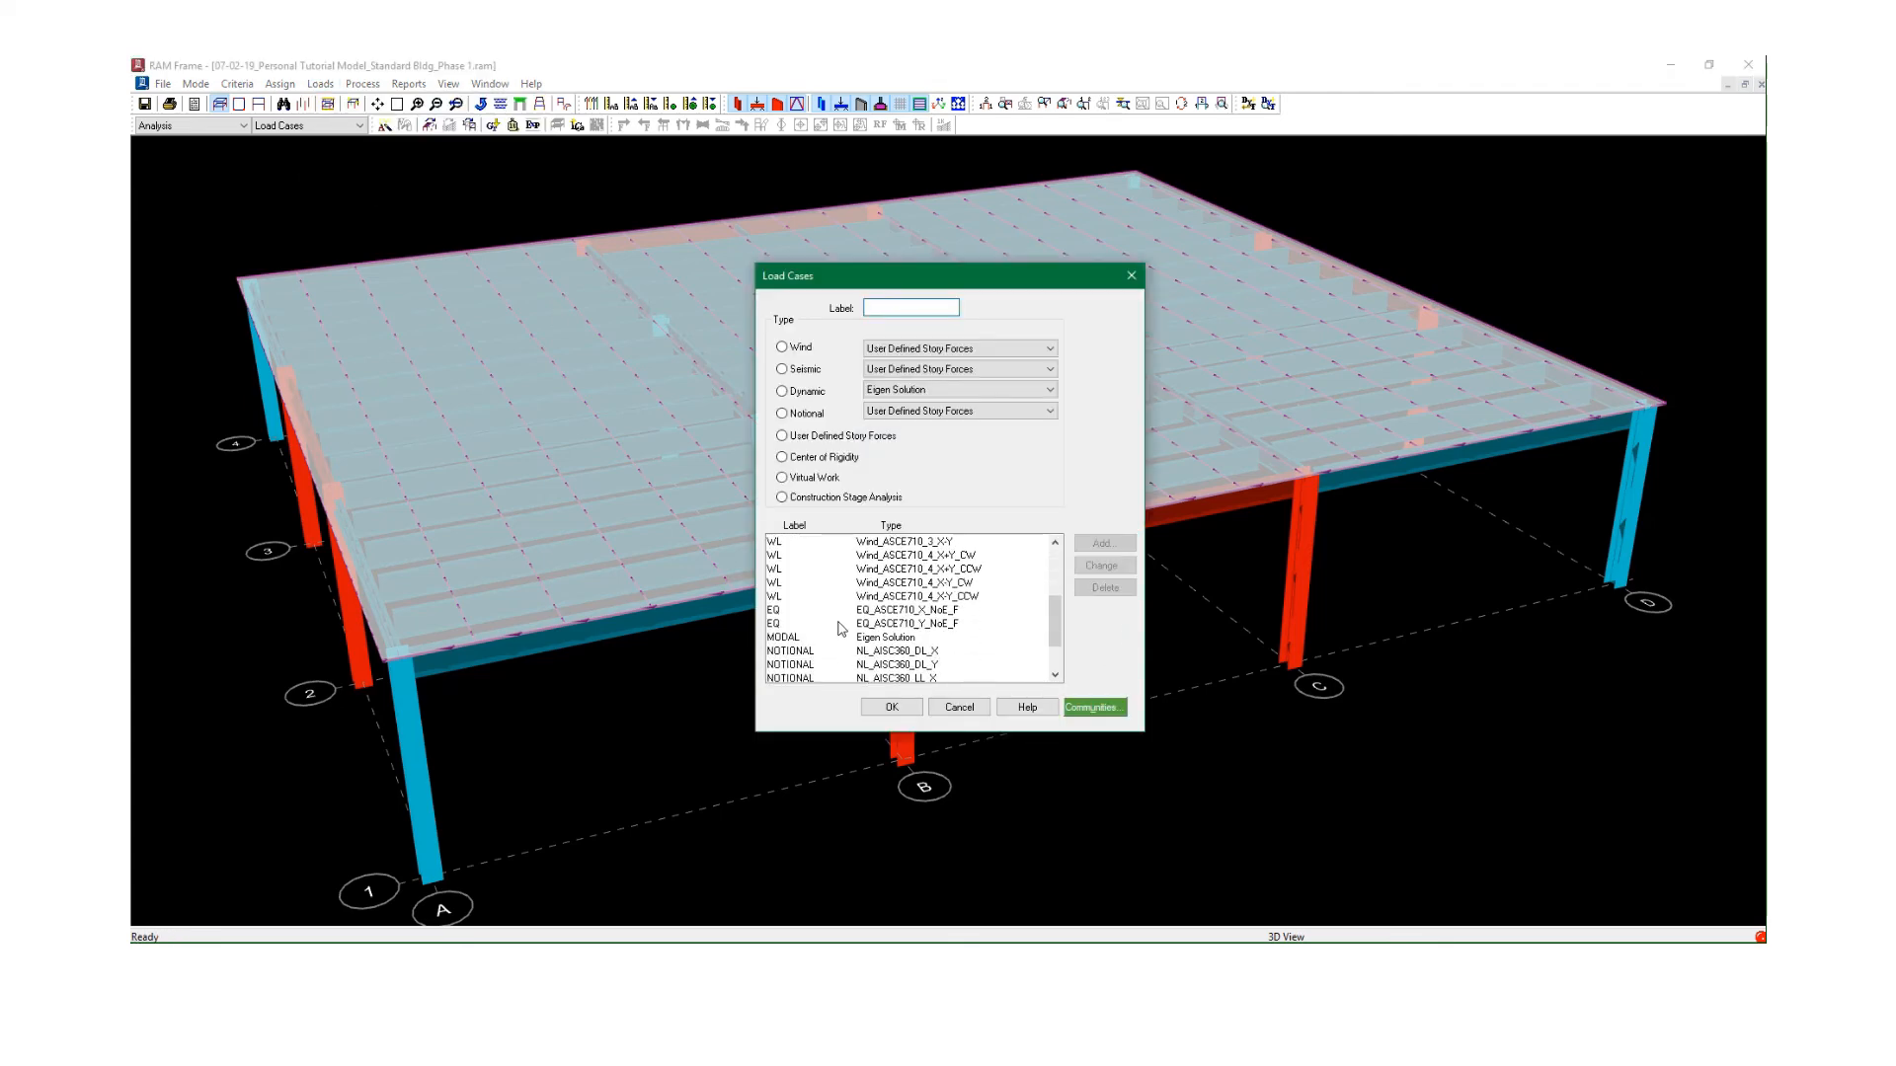
left_click(835, 611)
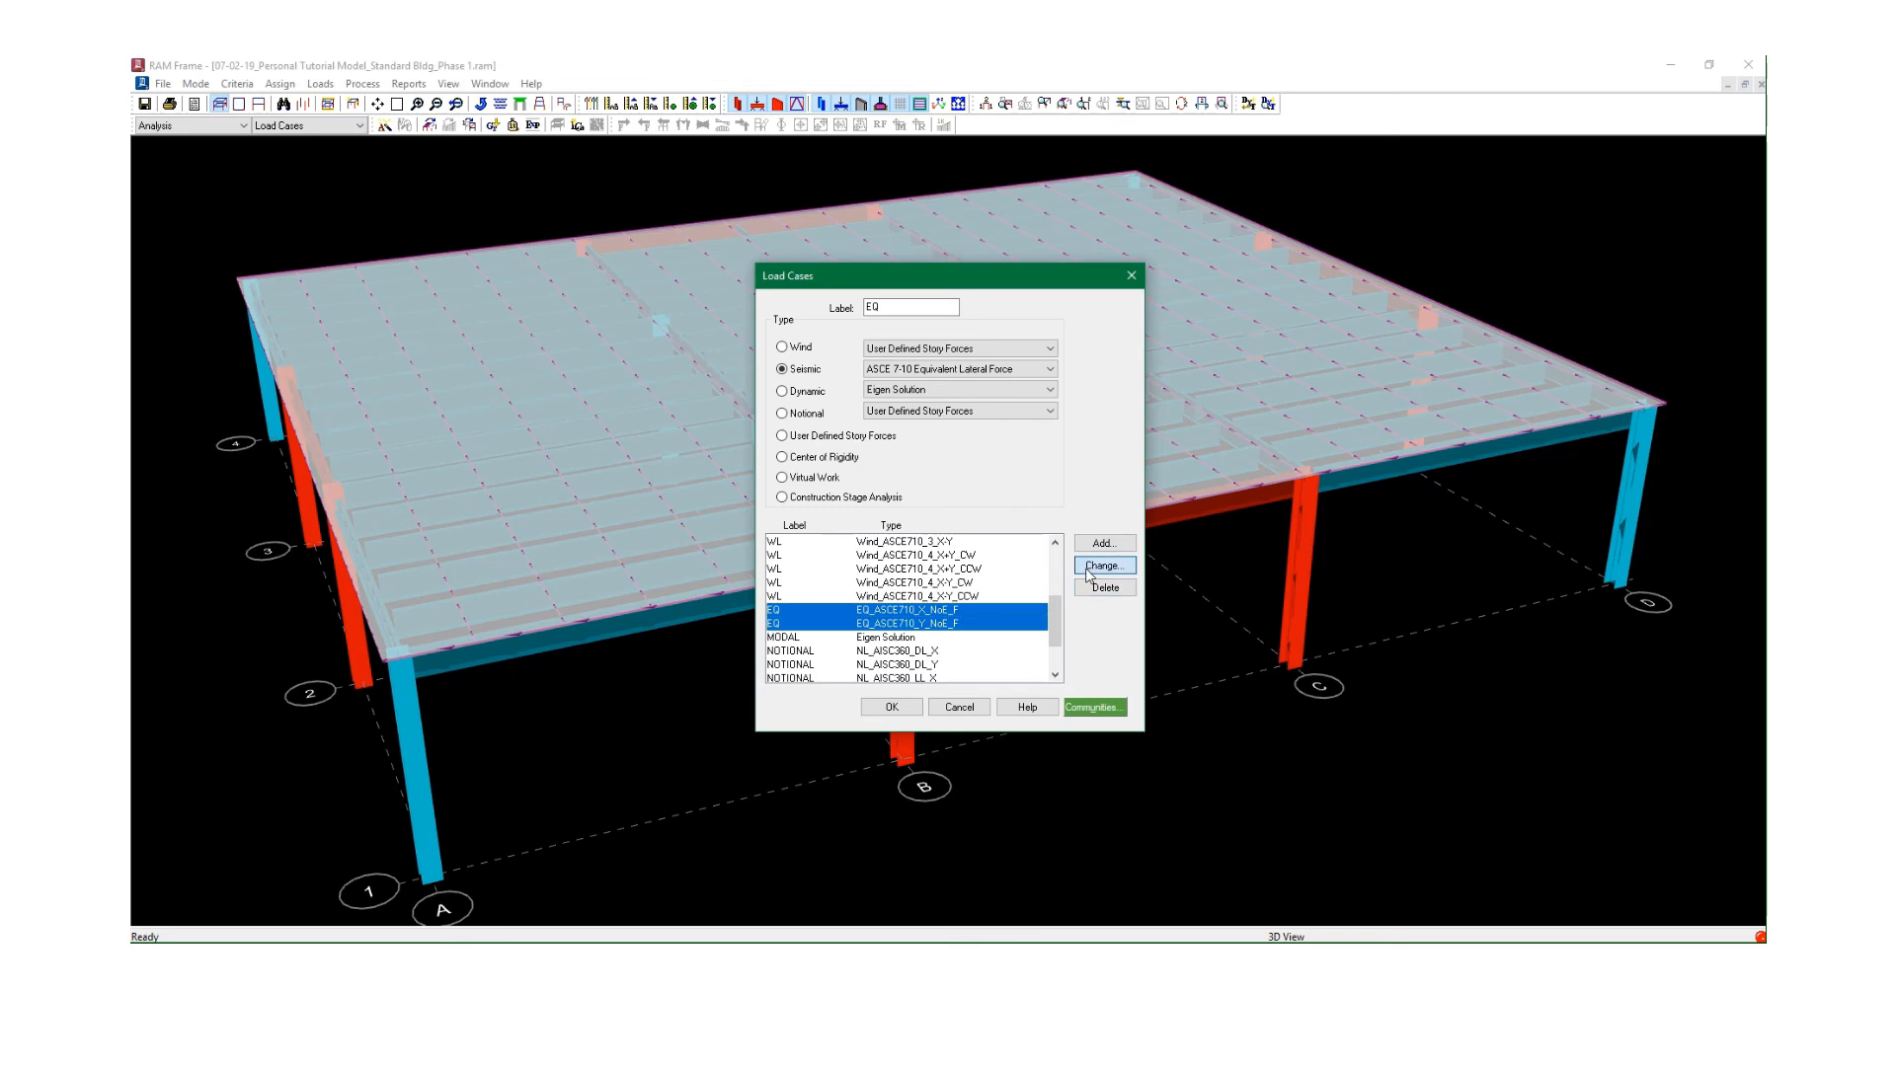
left_click(1101, 566)
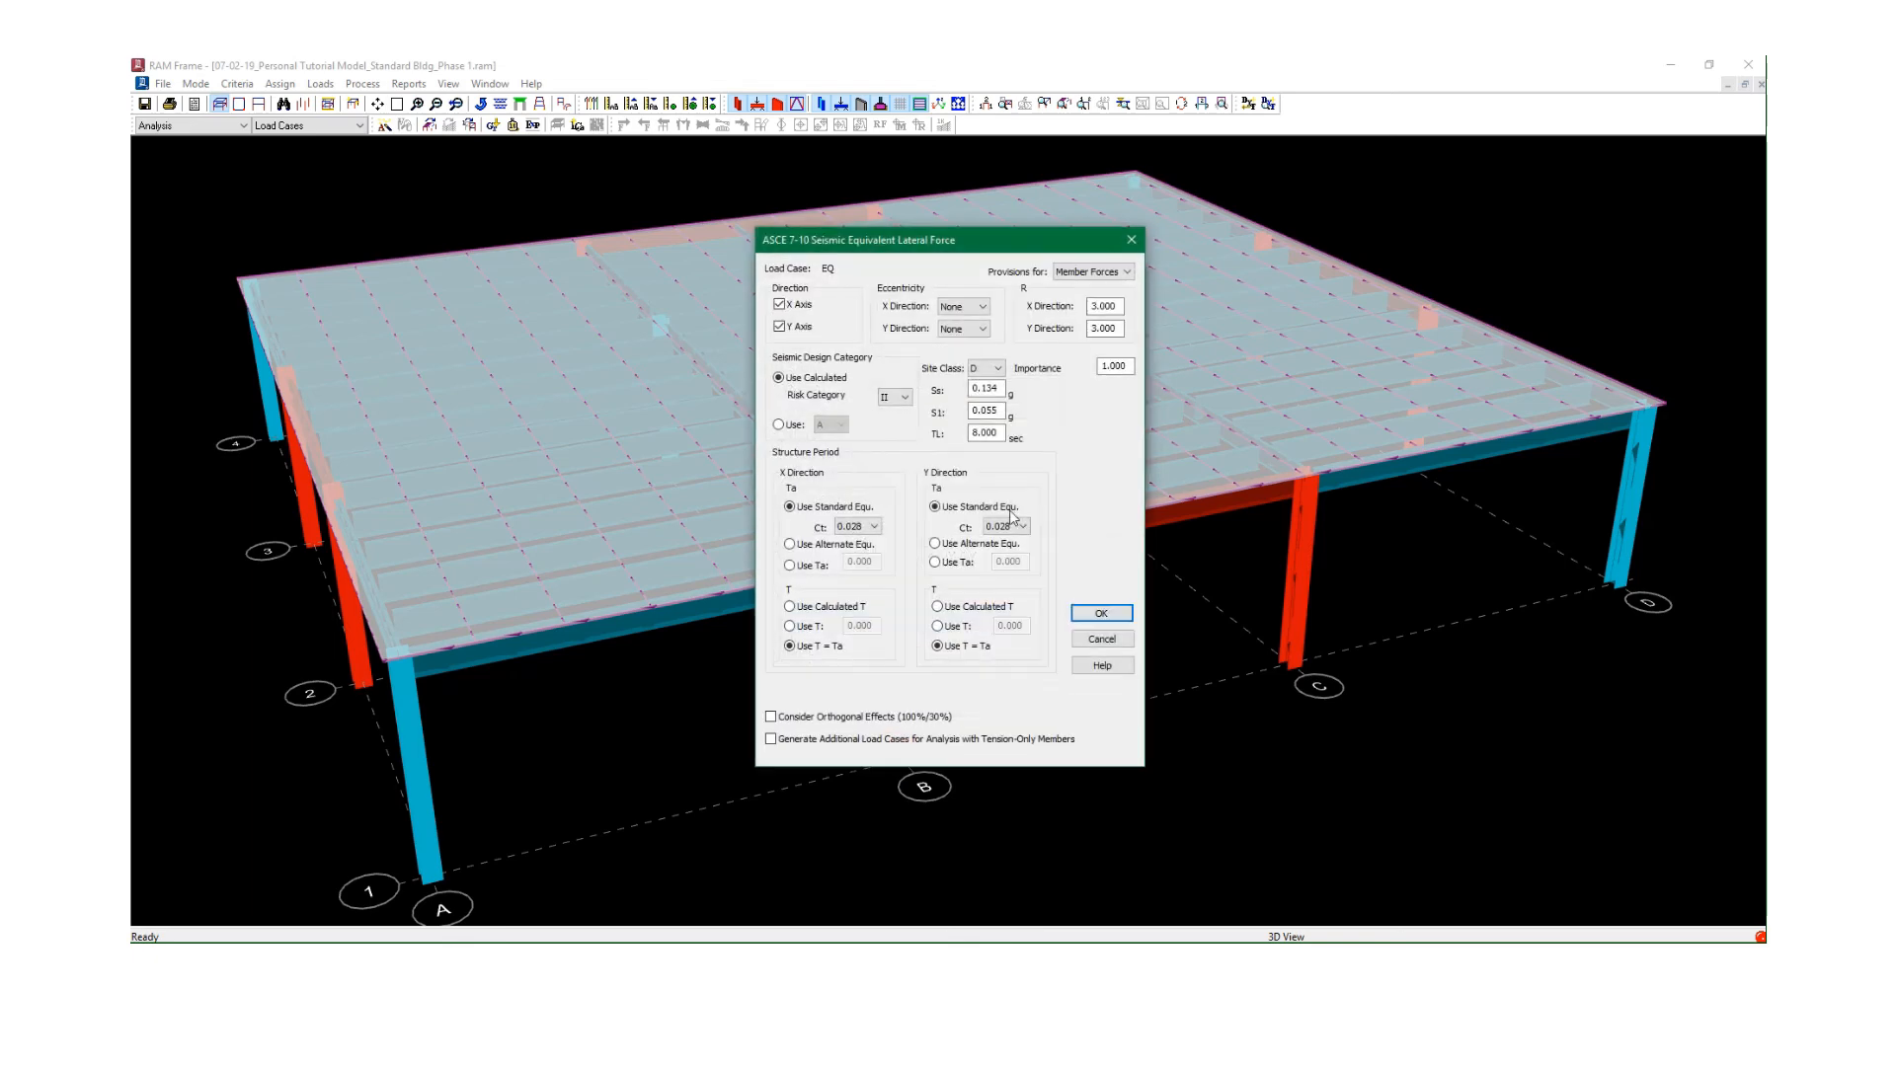
double_click(988, 388)
left_click(1001, 410)
double_click(1001, 389)
left_click(1001, 410)
left_click(1100, 614)
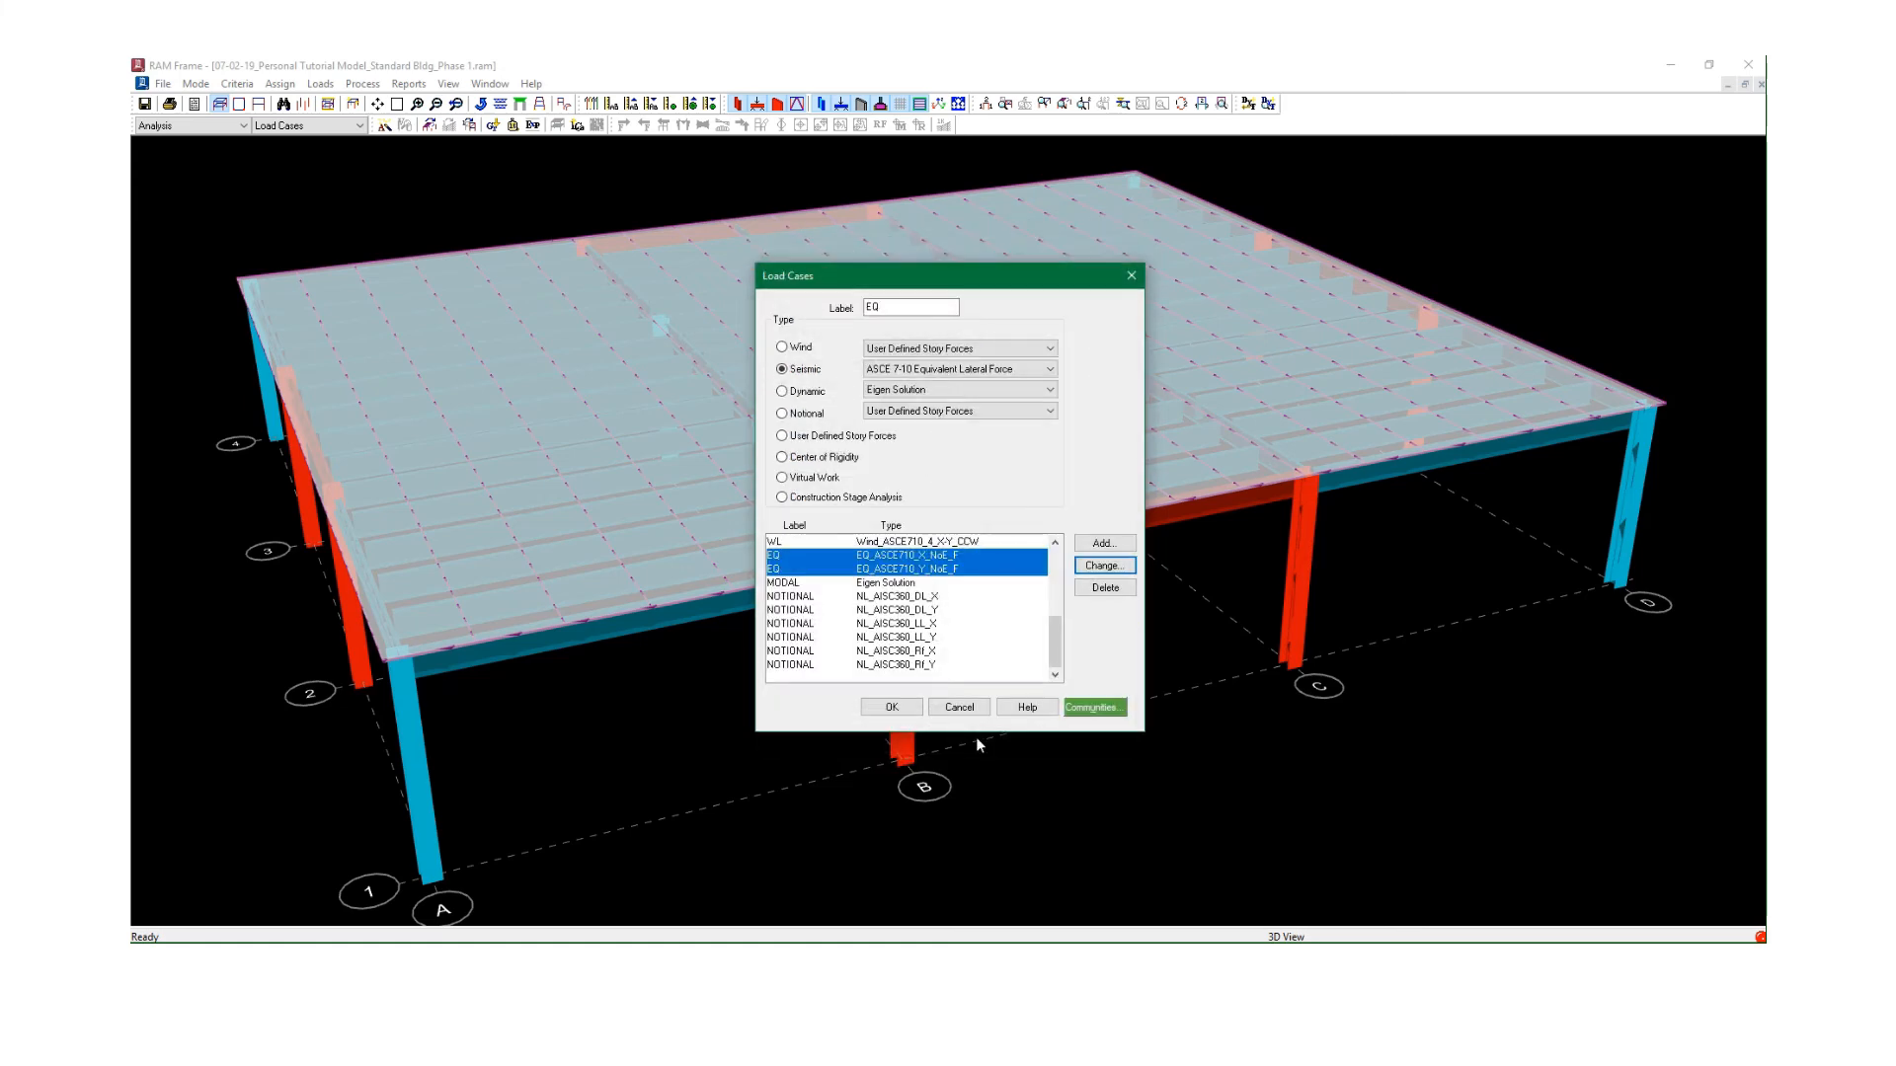
left_click(910, 710)
left_click(910, 710)
Run the building analysis in RAM Frame for all load cases.
left_click(322, 84)
left_click(365, 60)
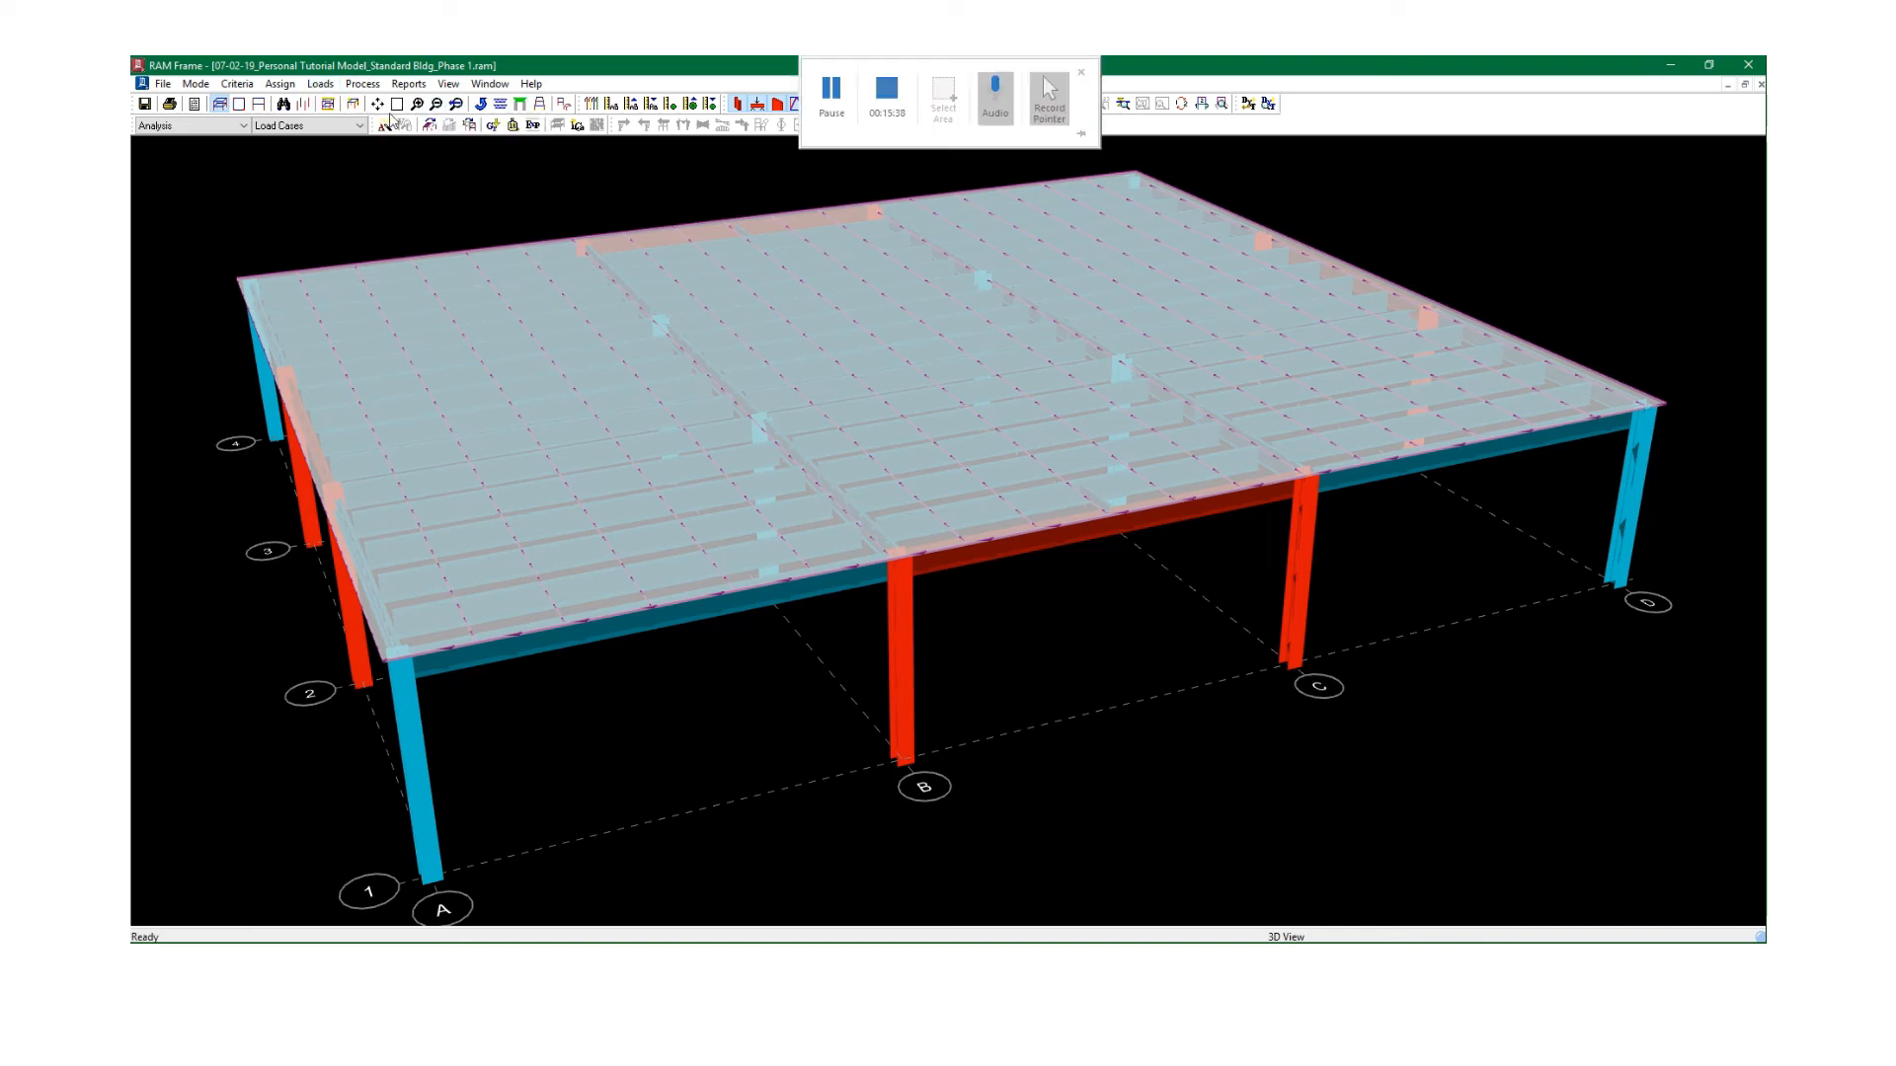
left_click(385, 126)
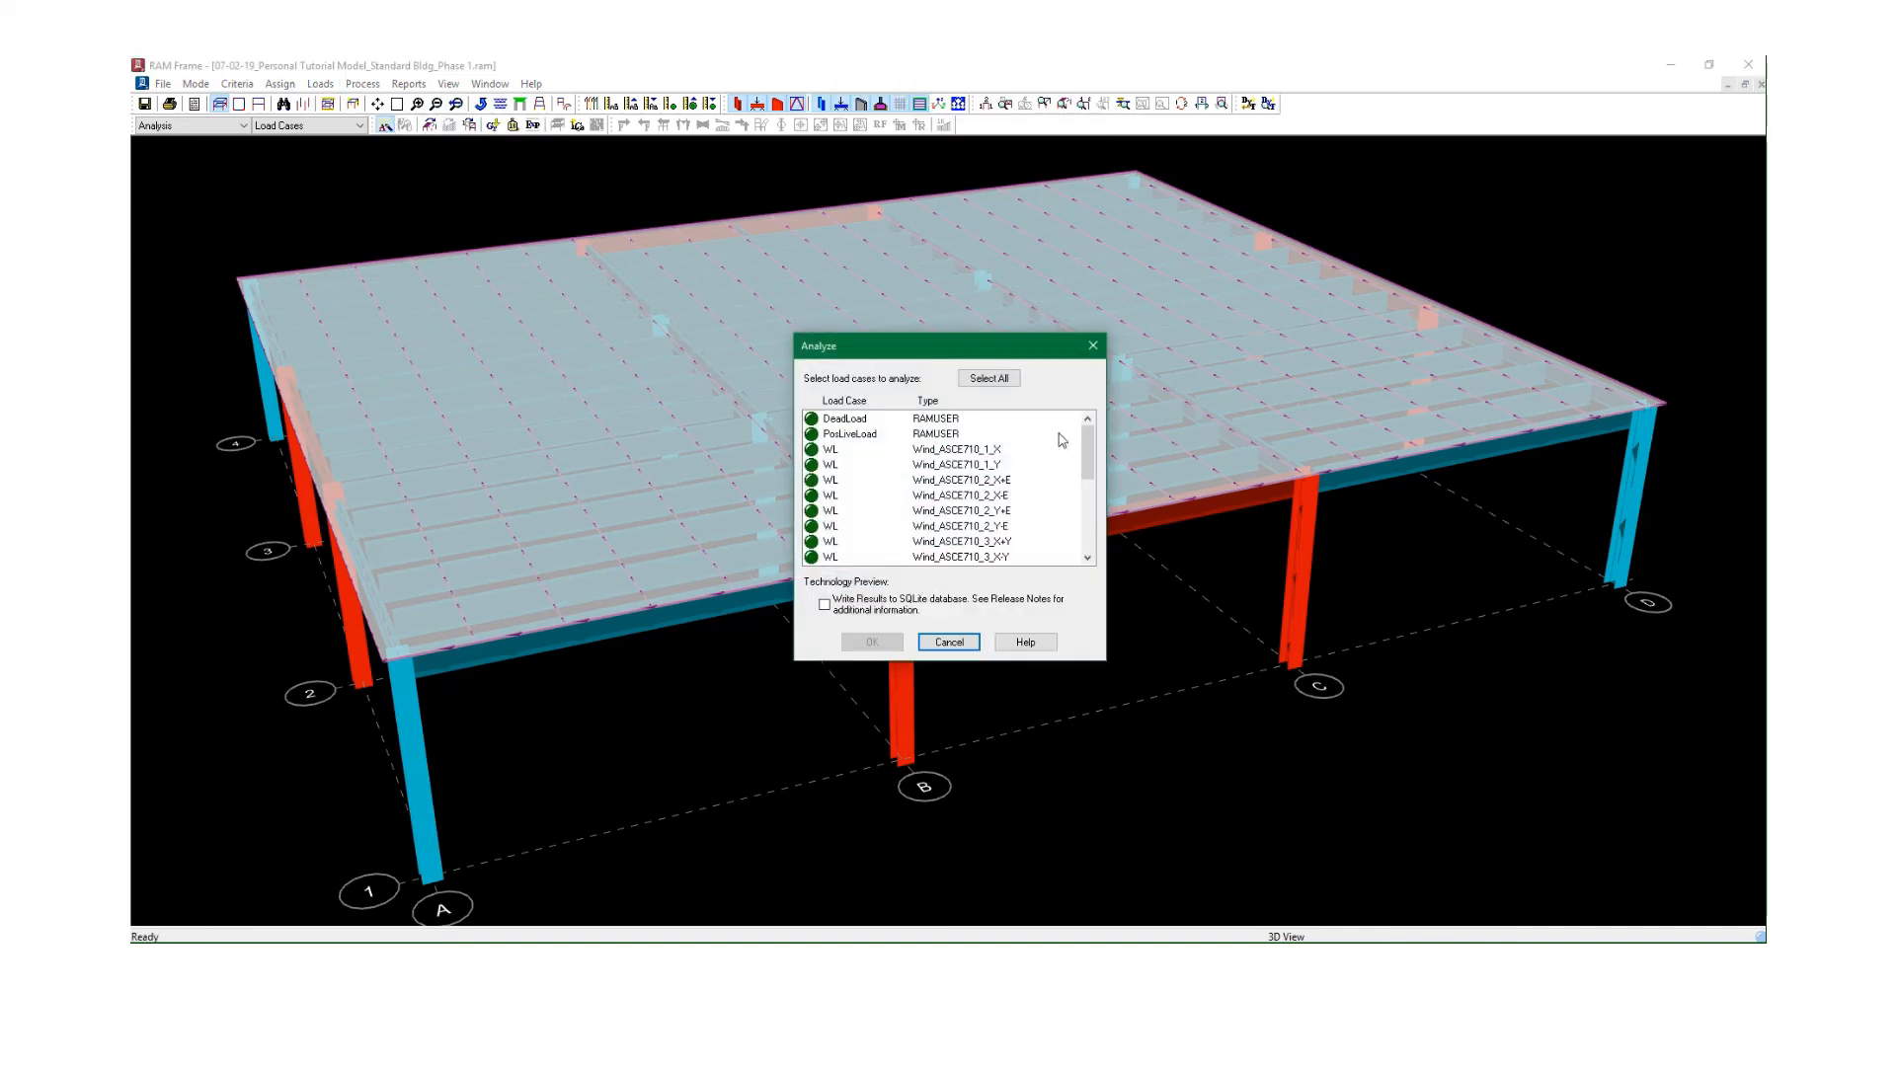
left_click(989, 379)
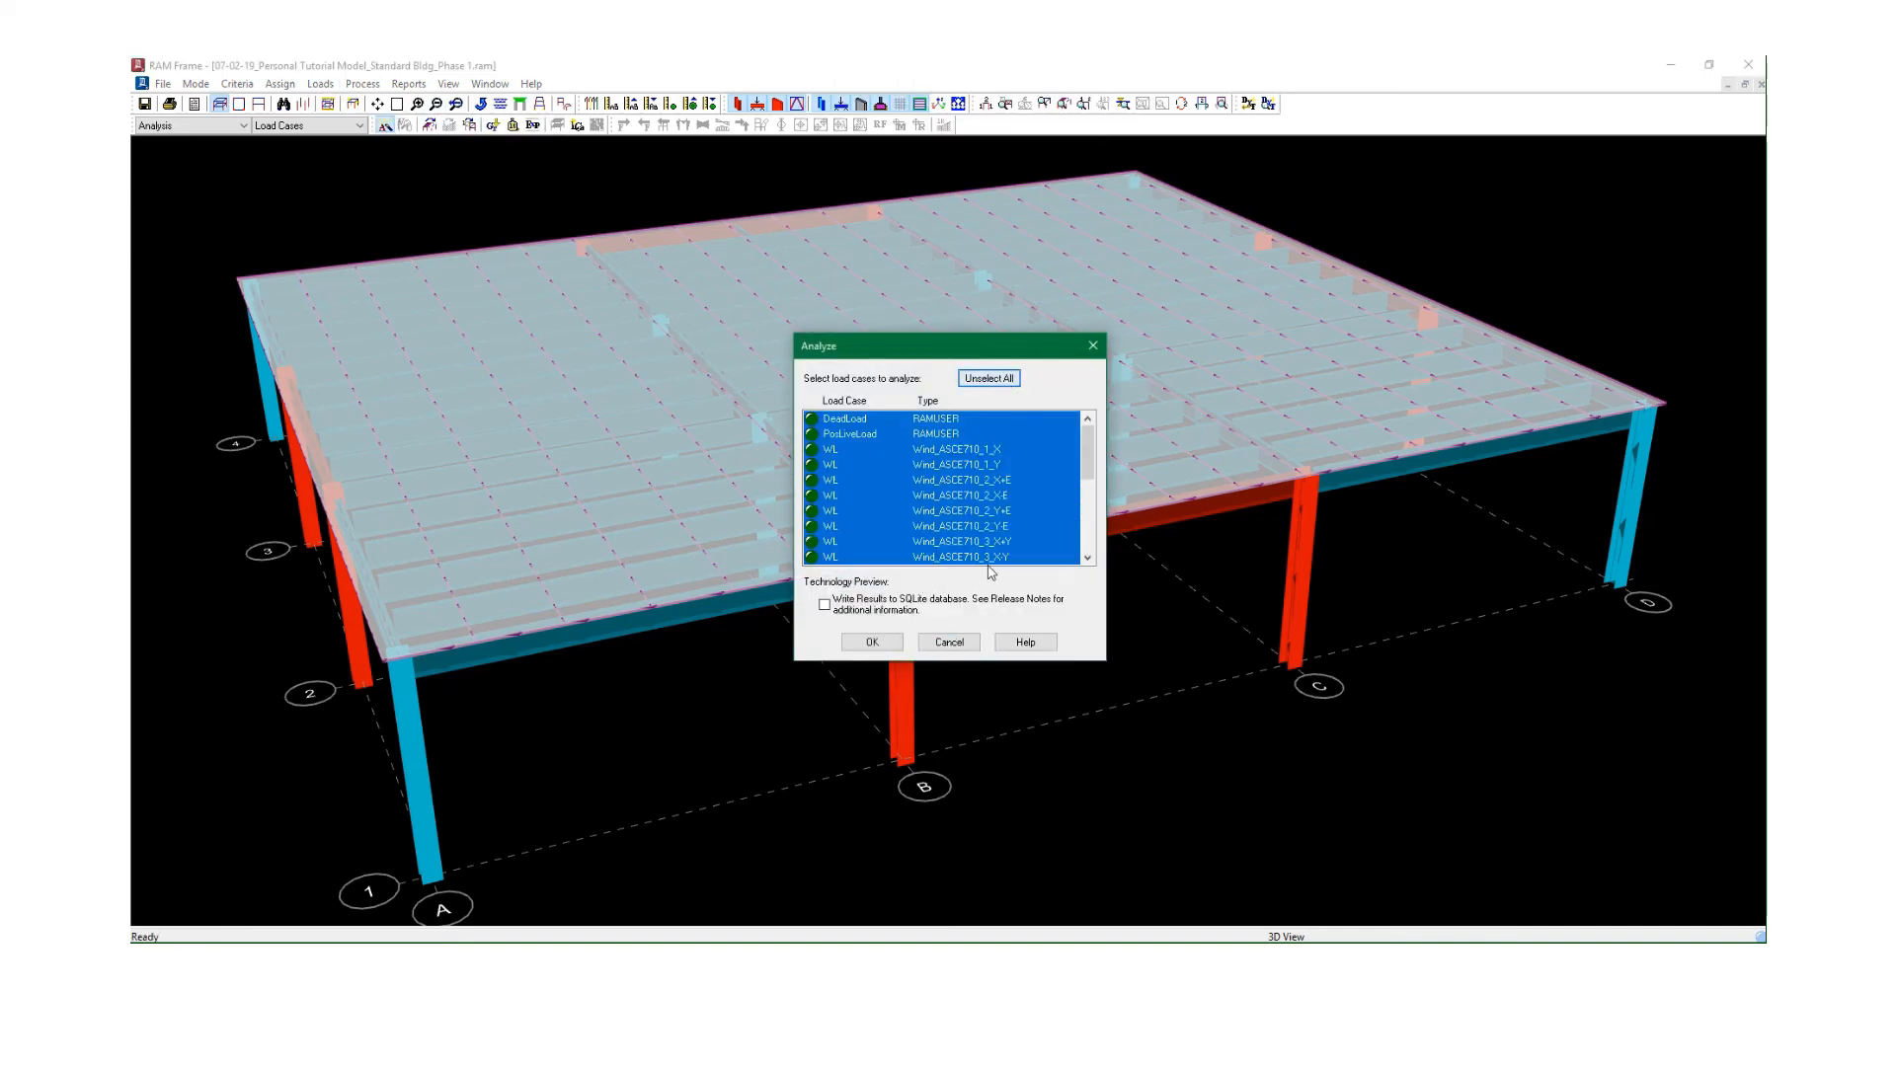
left_click(869, 646)
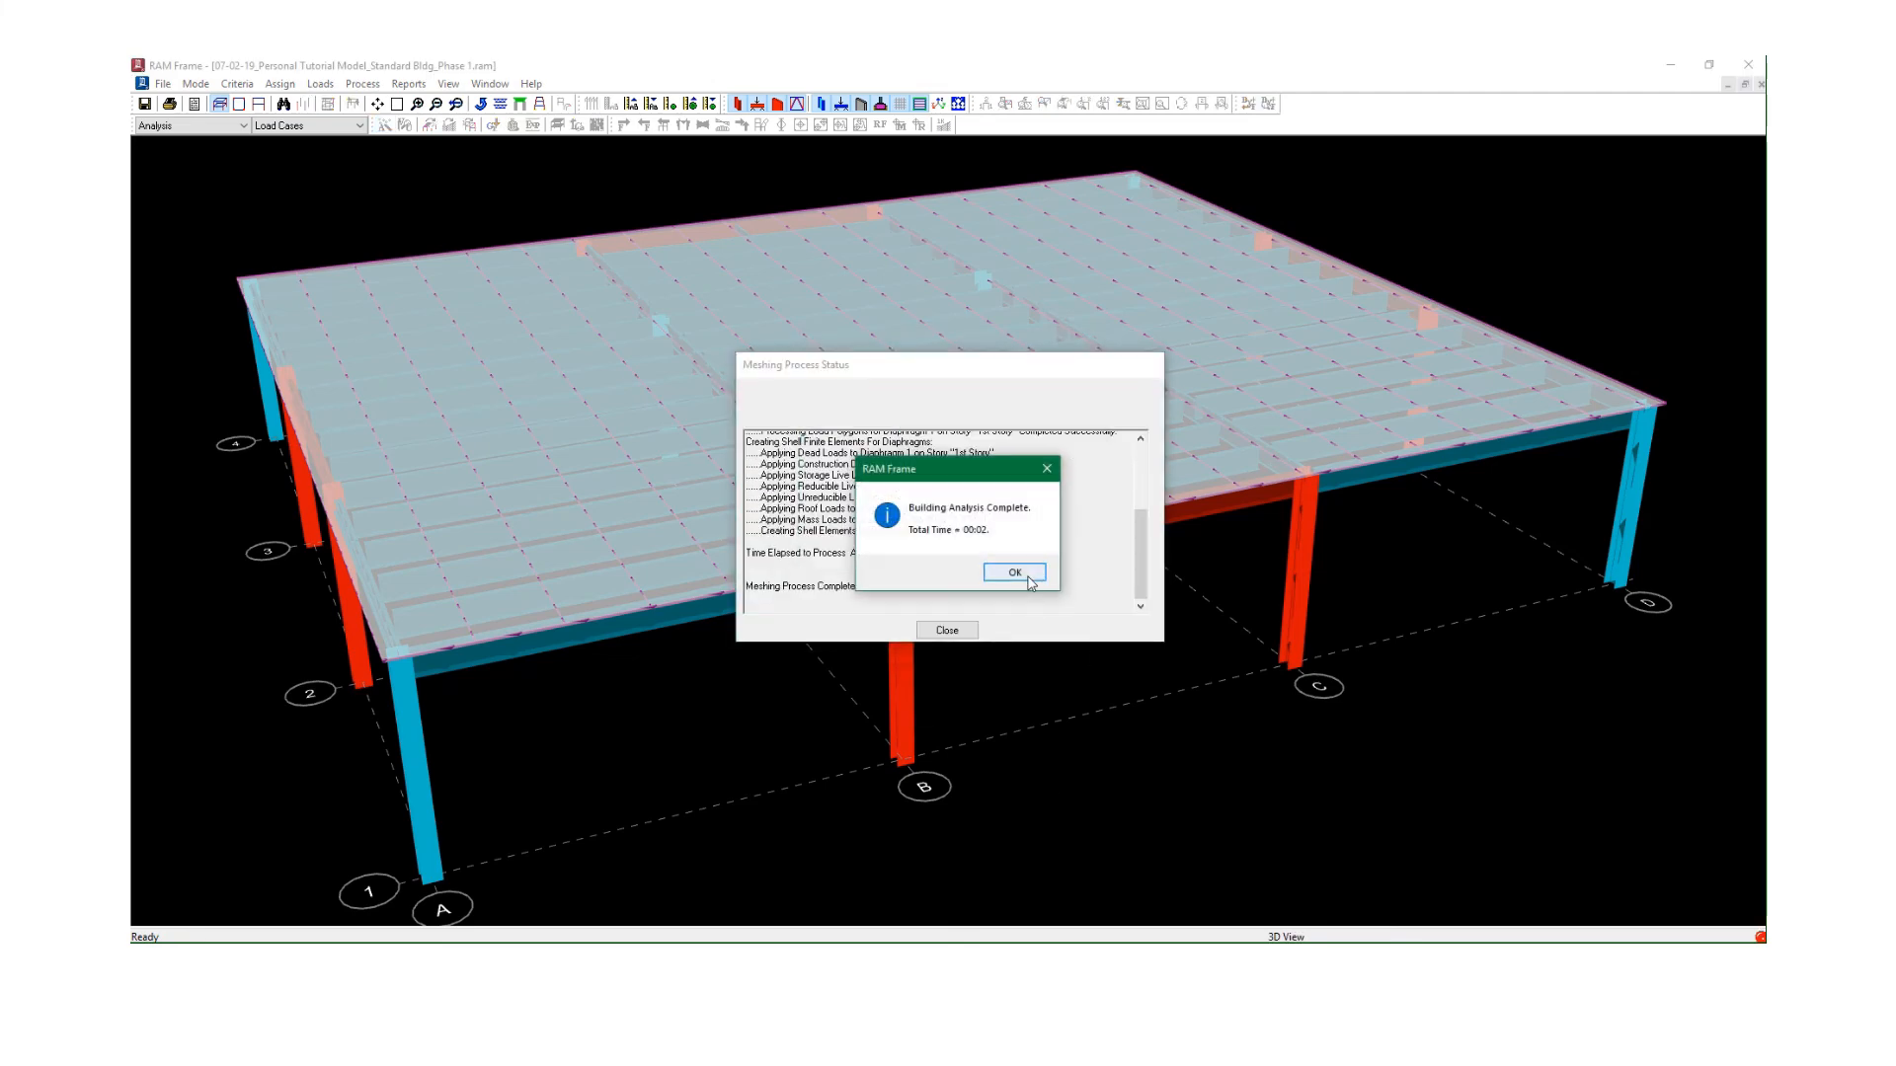
left_click(1017, 575)
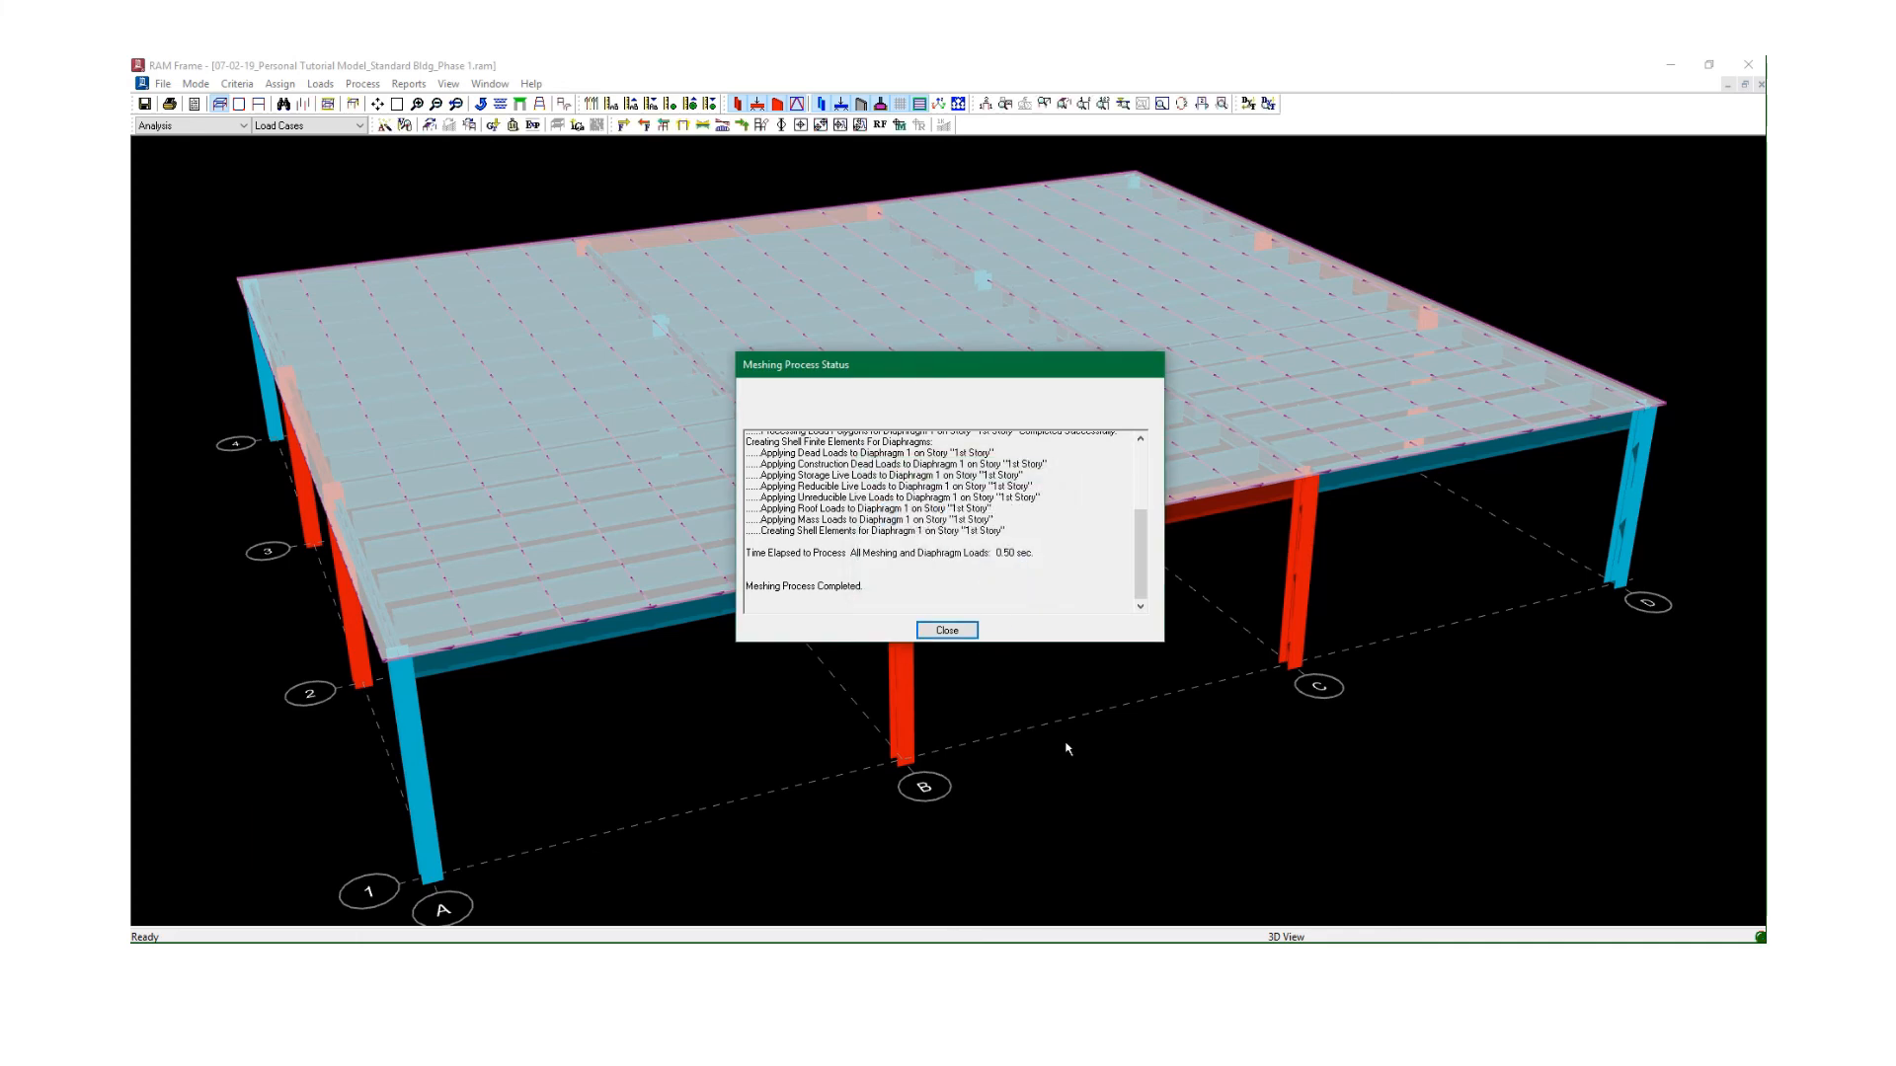
left_click(953, 631)
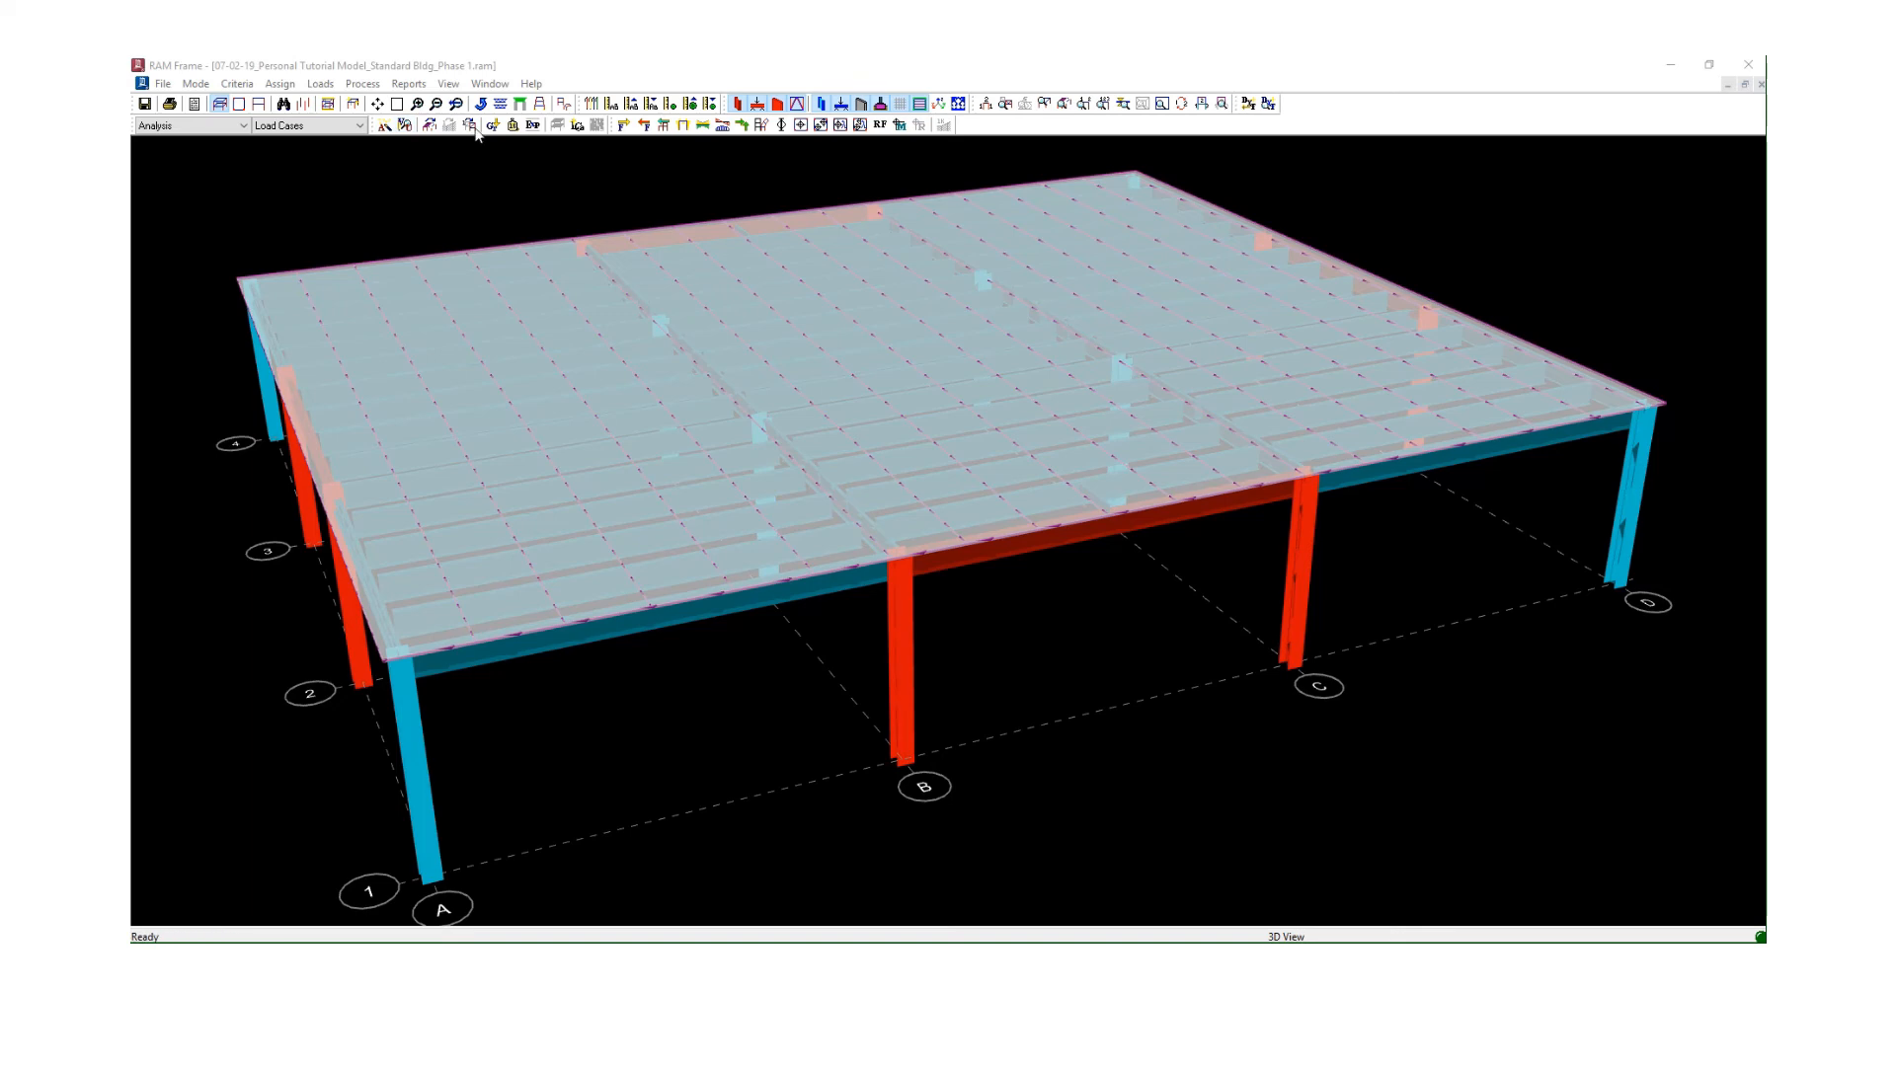
Examine the EQ load case on page 8 of the Loads and Applied Forces report and save the model.
left_click(405, 86)
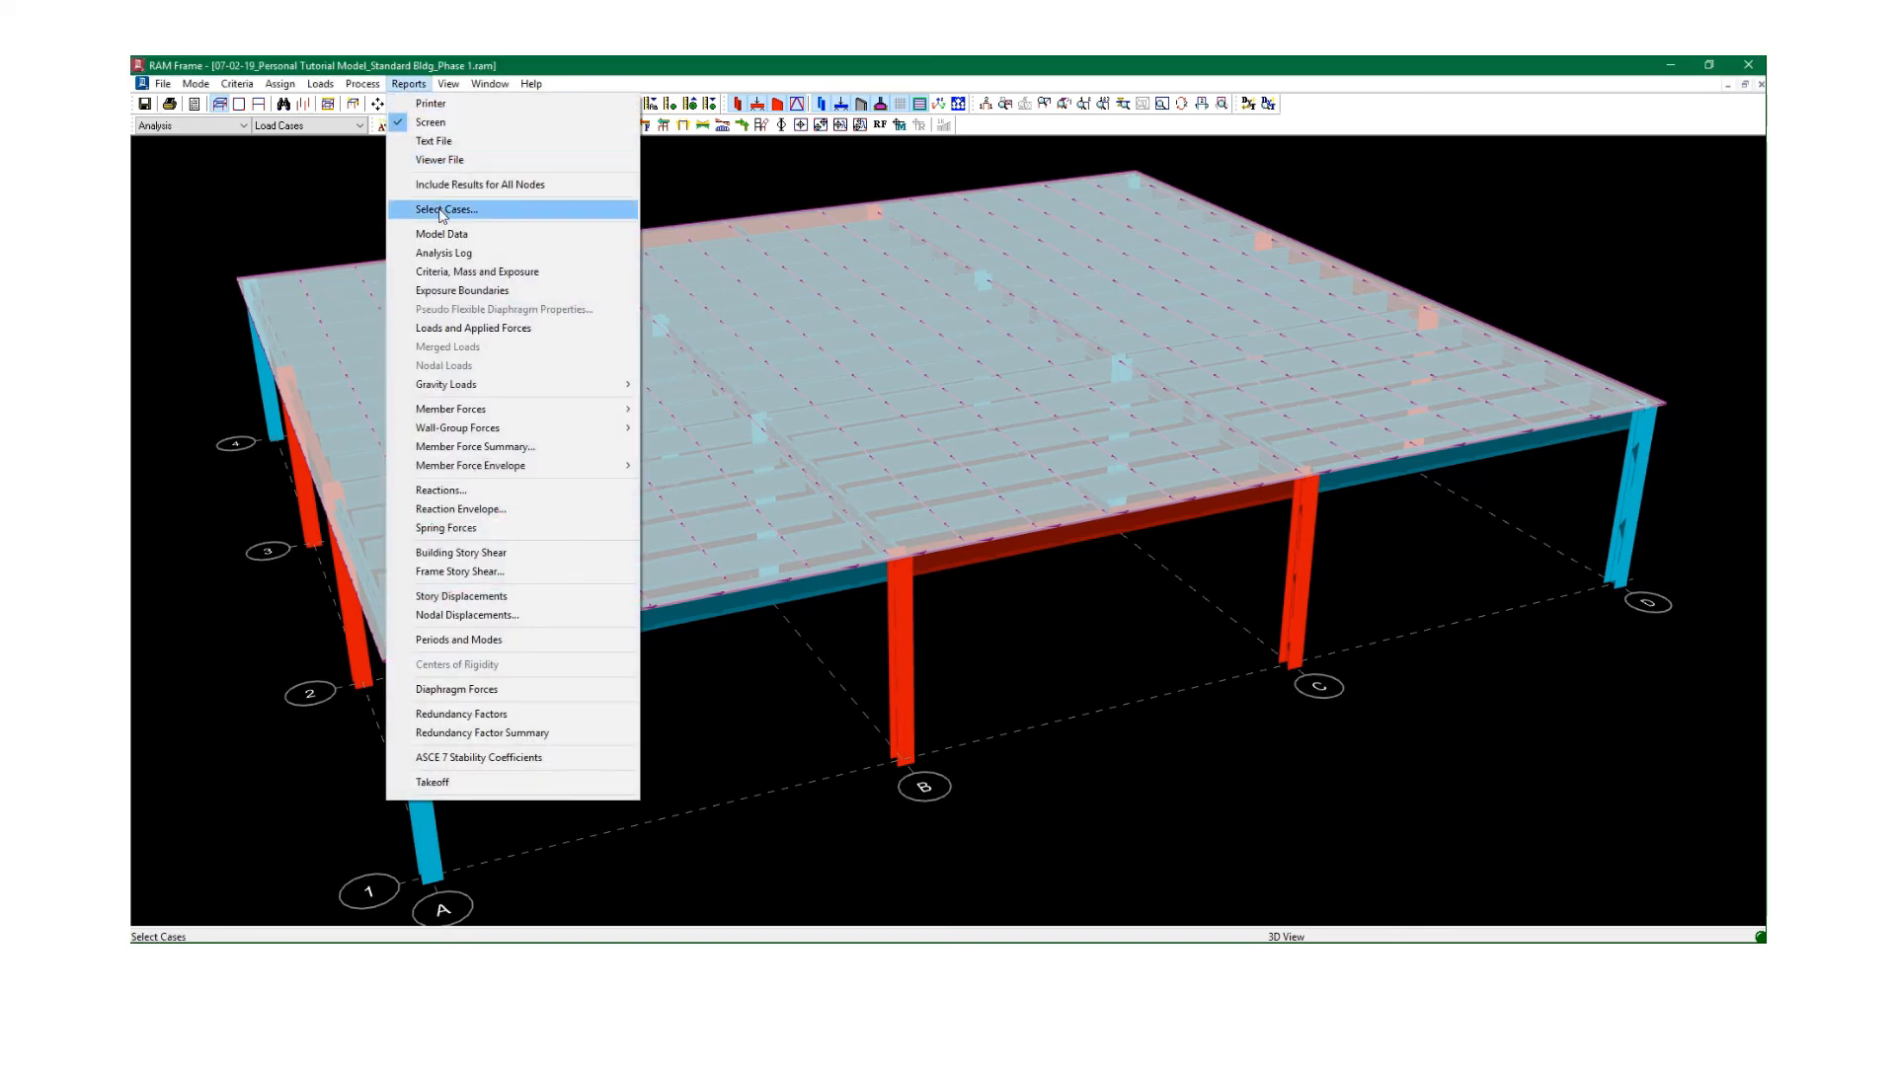
left_click(473, 329)
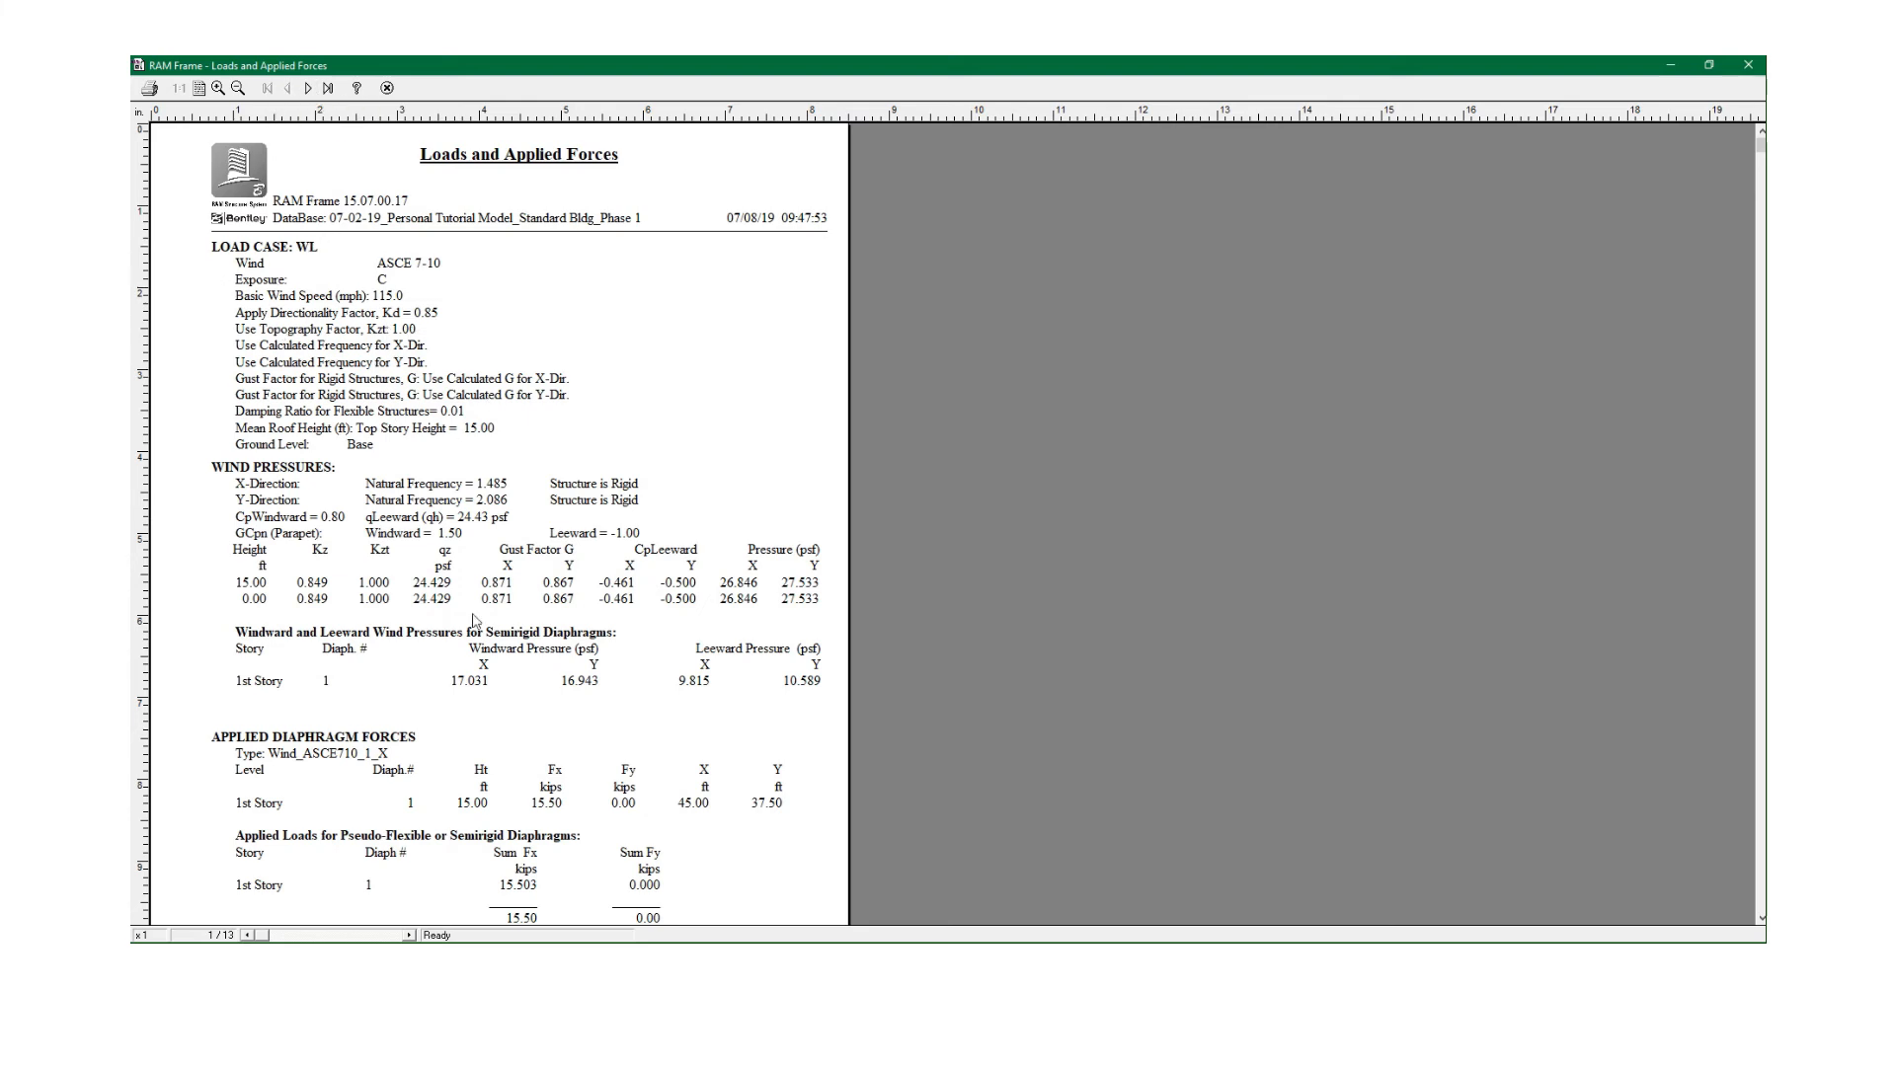
left_click(309, 89)
left_click(309, 89)
left_click(309, 89)
left_click(309, 89)
left_click(309, 89)
left_click(309, 89)
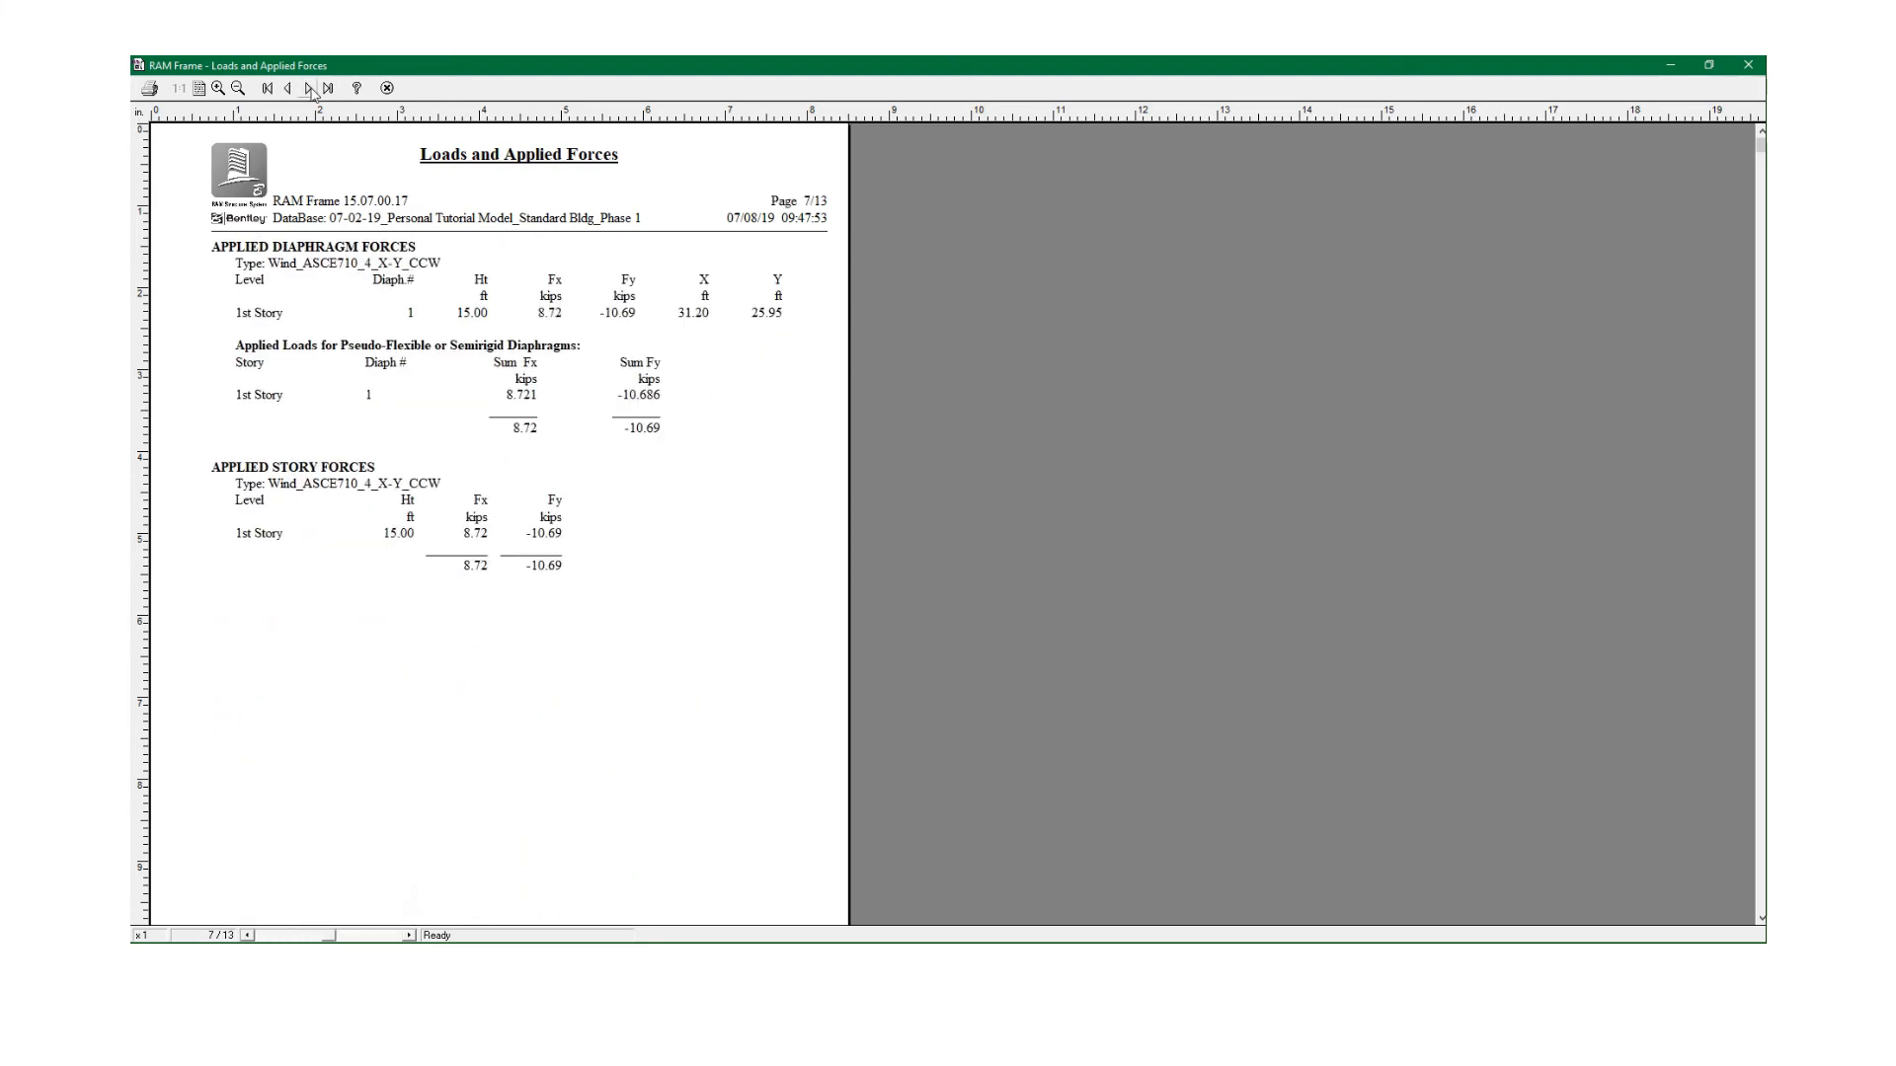
left_click(309, 89)
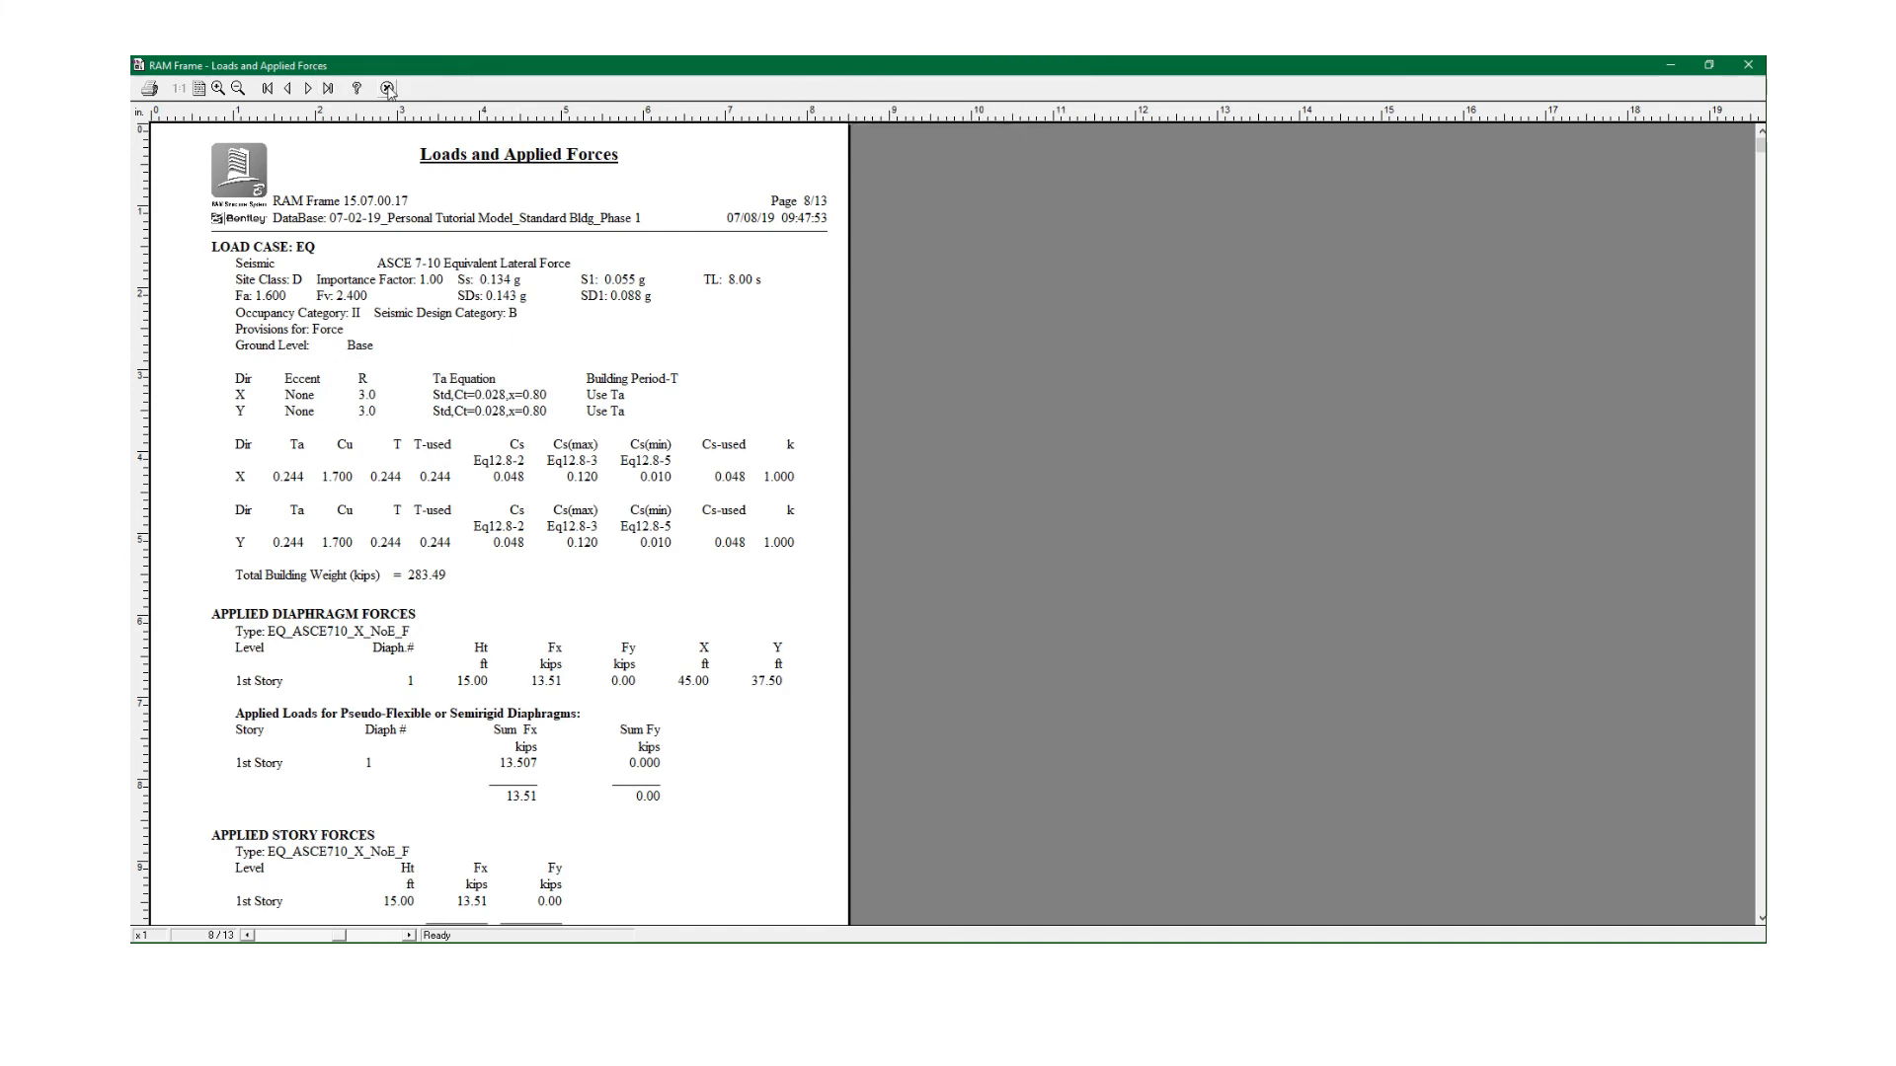
left_click(218, 89)
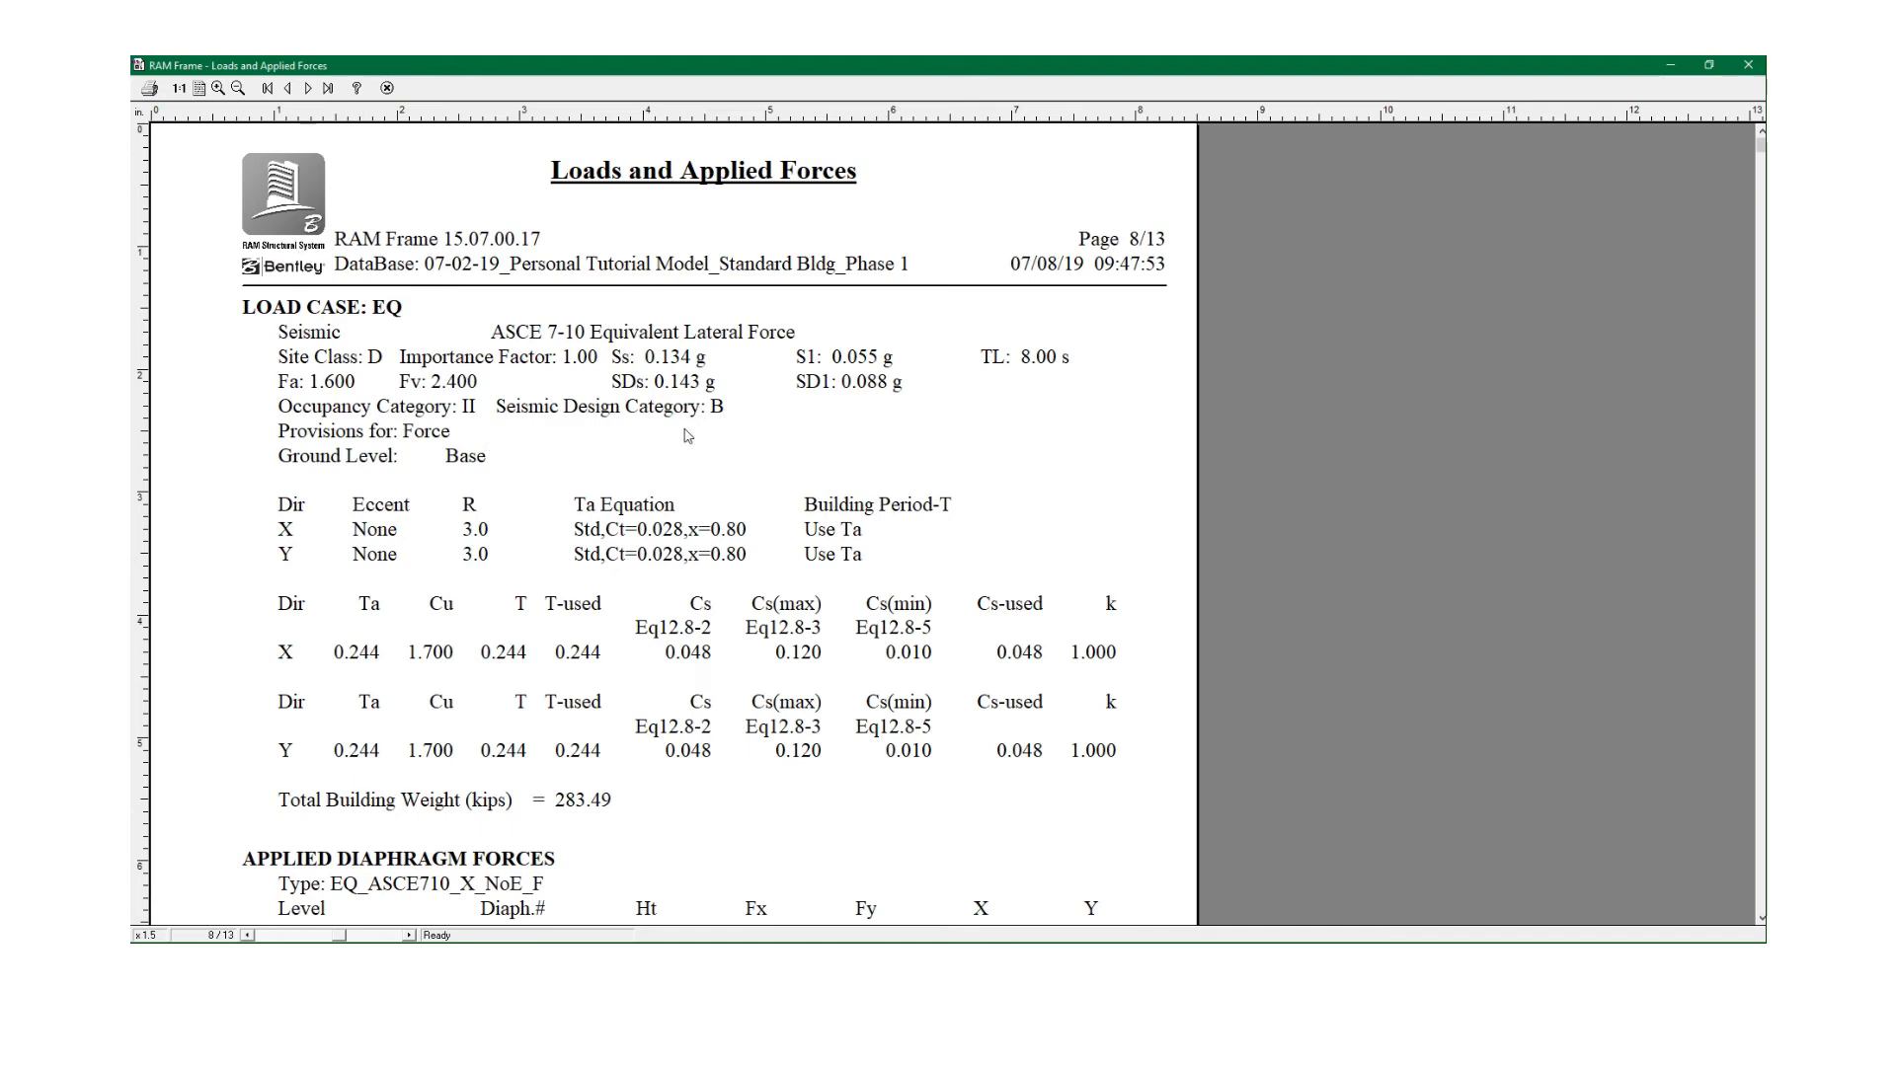
left_click(385, 86)
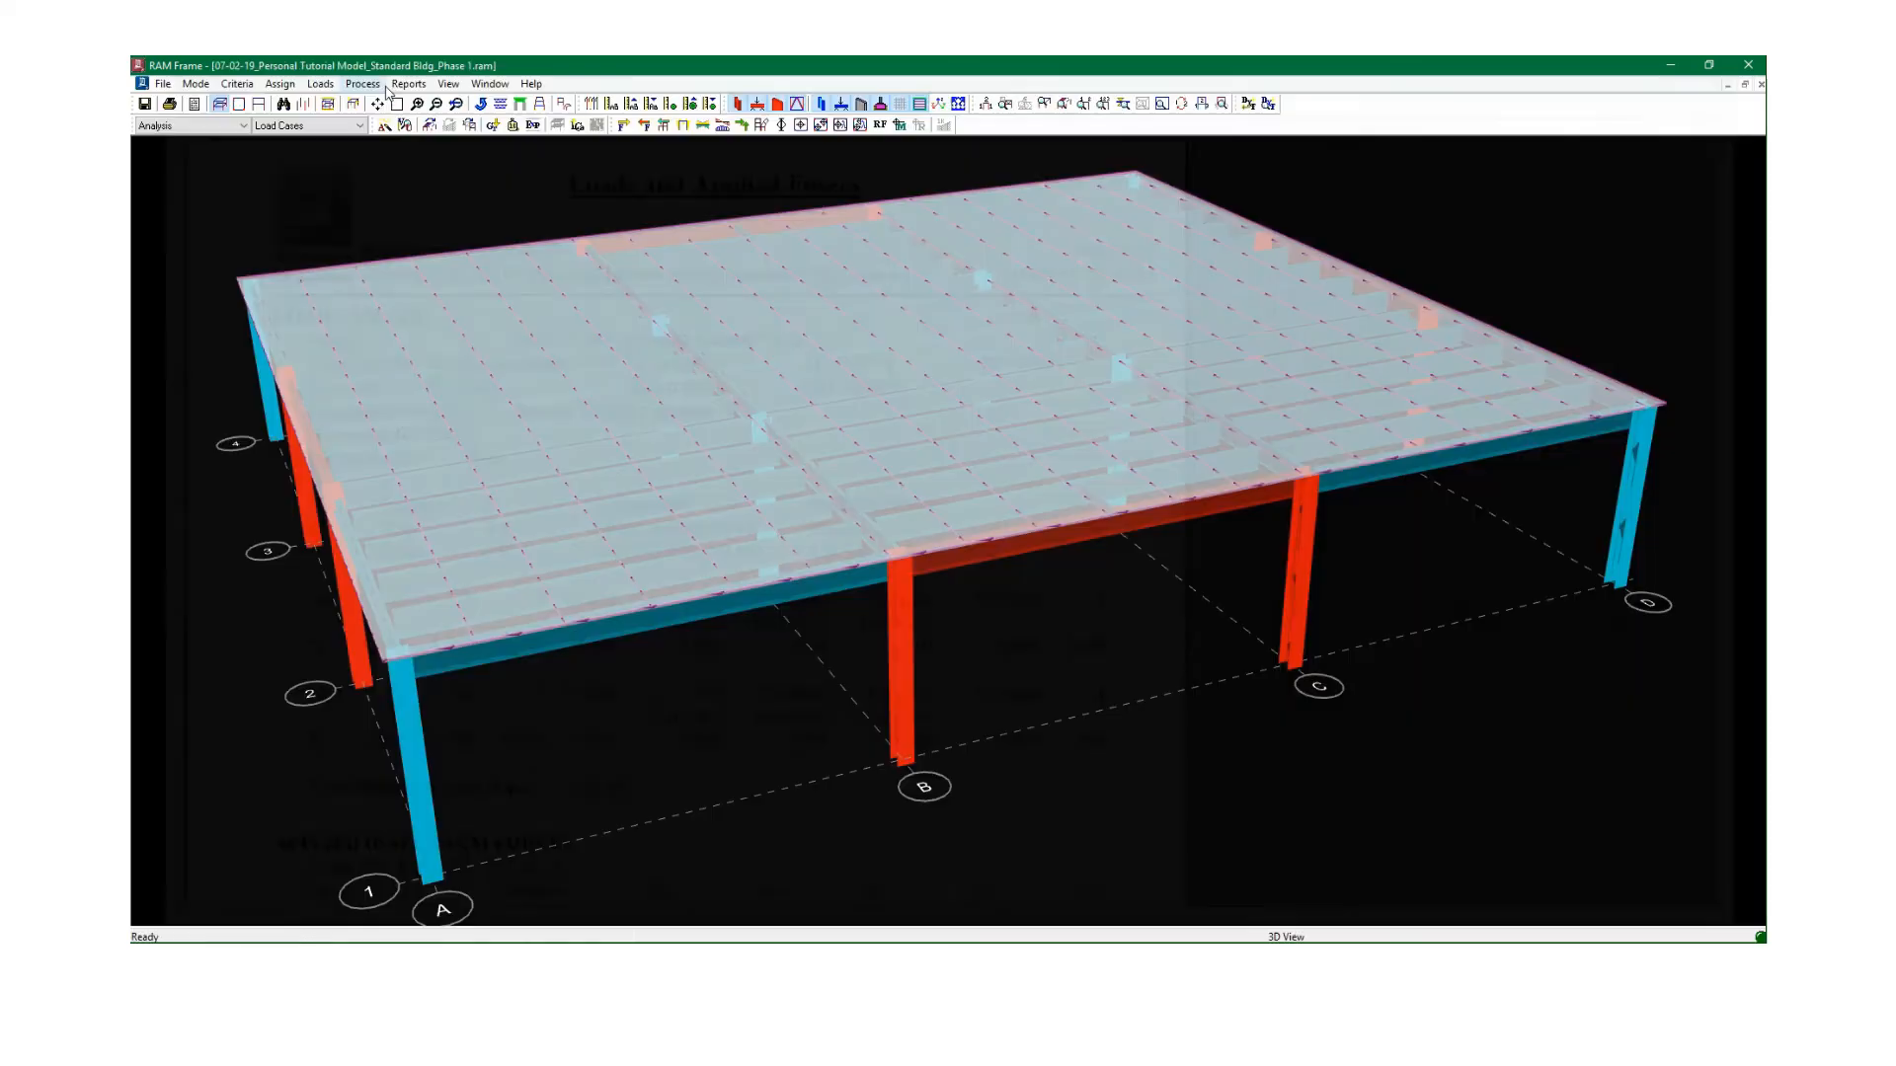
left_click(144, 105)
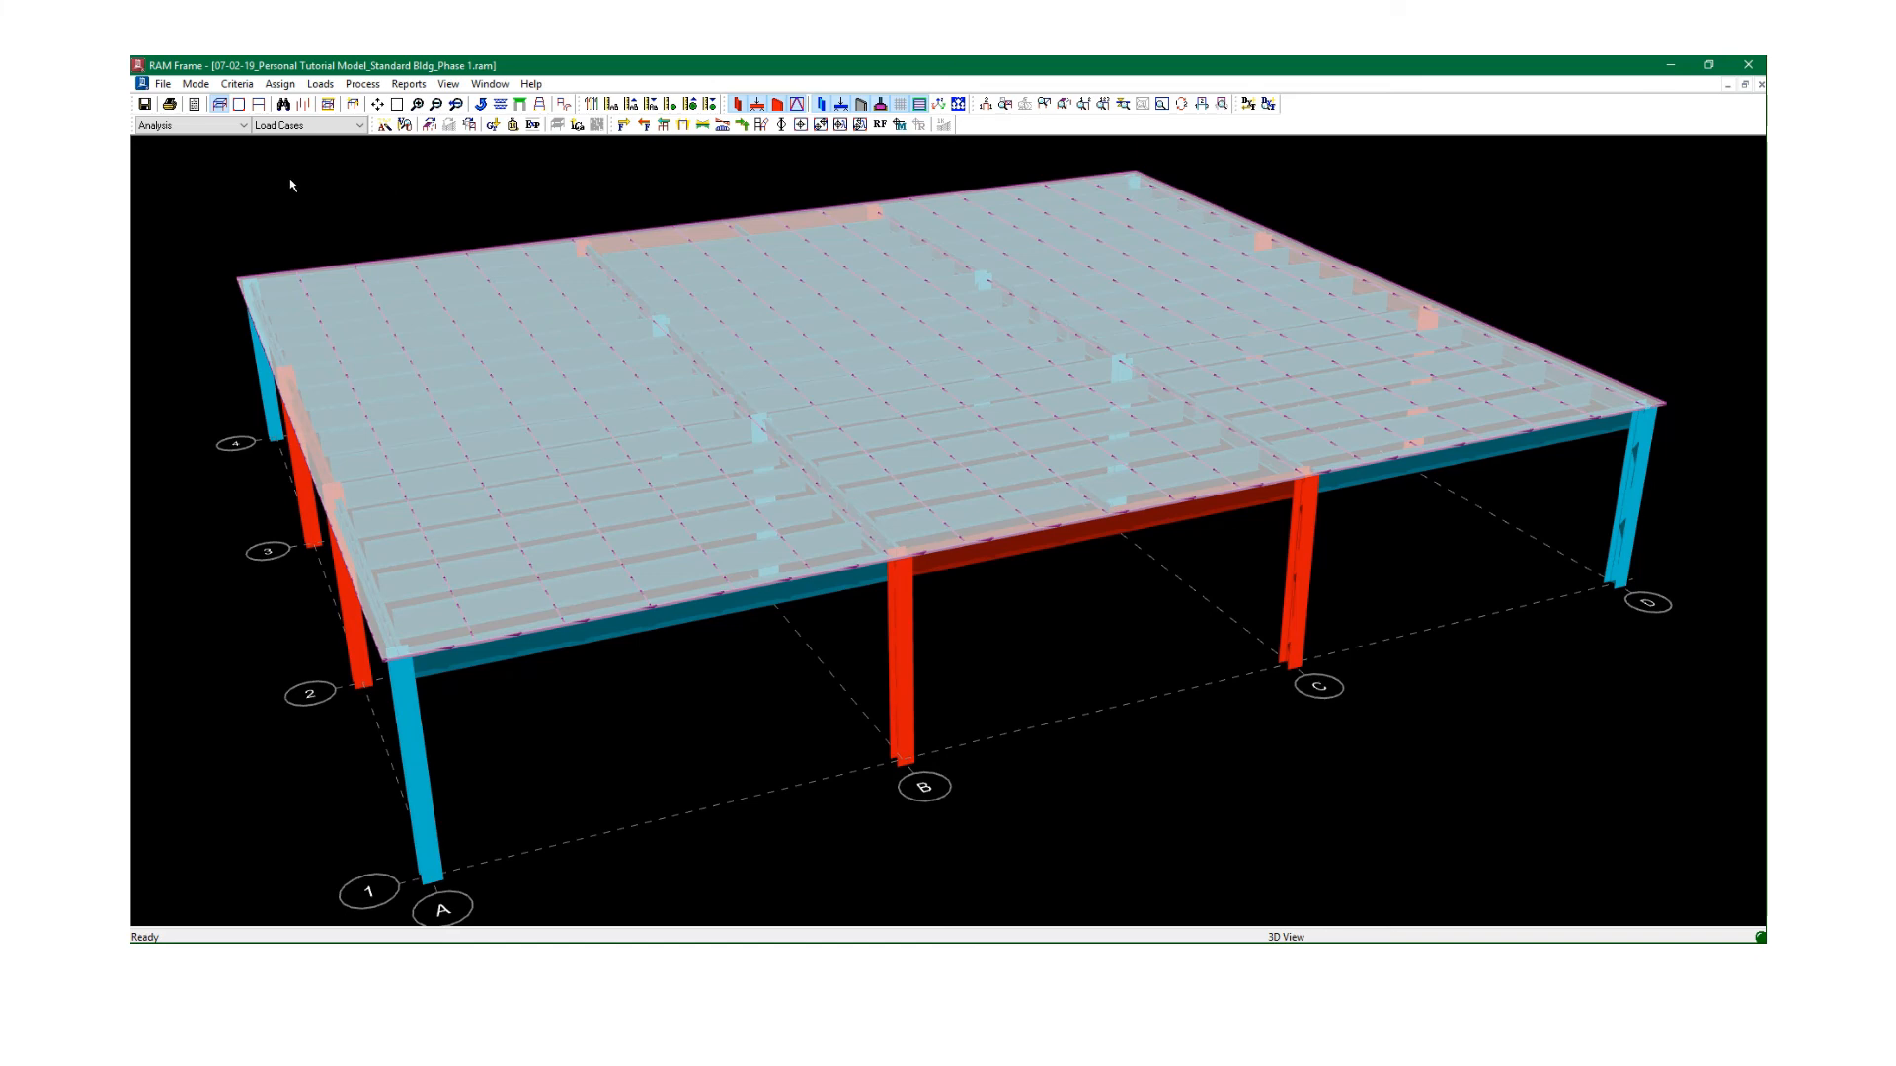
left_click(145, 103)
Open the Analysis Log report and review its load case definitions.
left_click(400, 85)
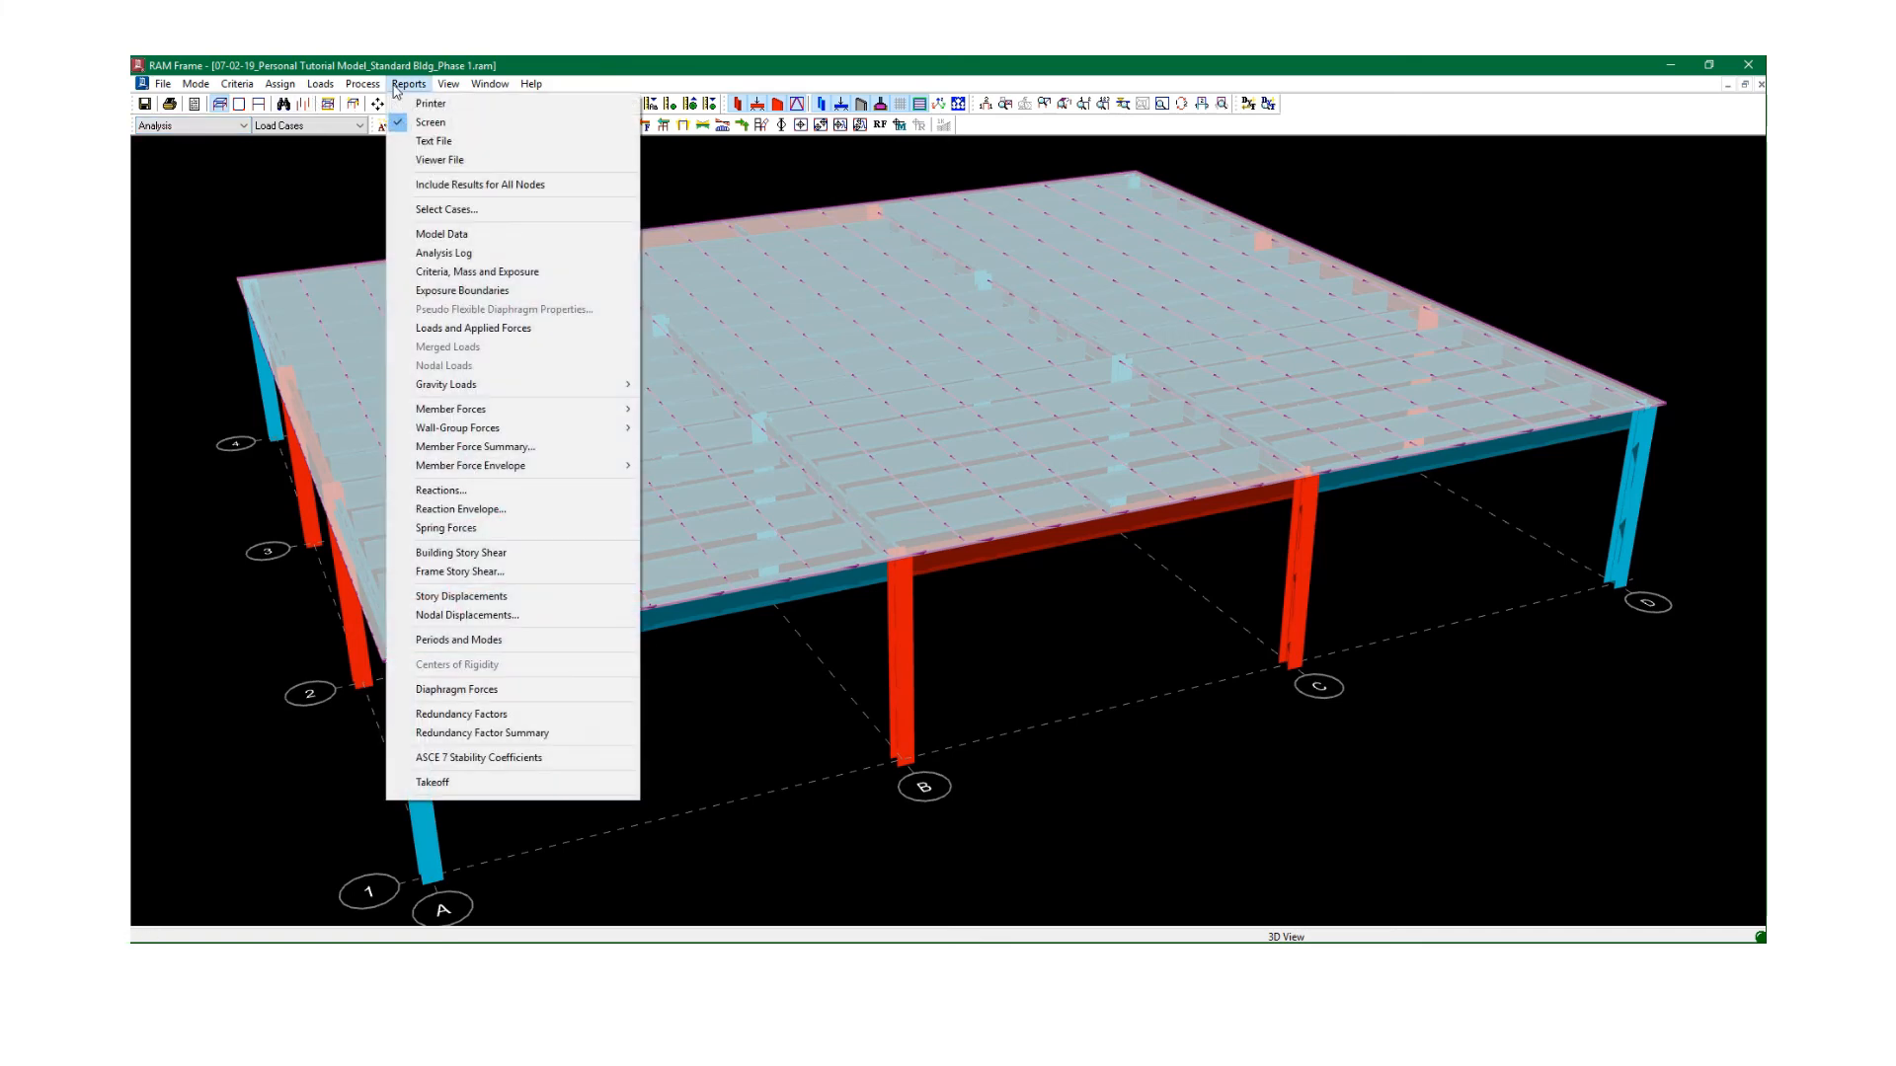
left_click(446, 254)
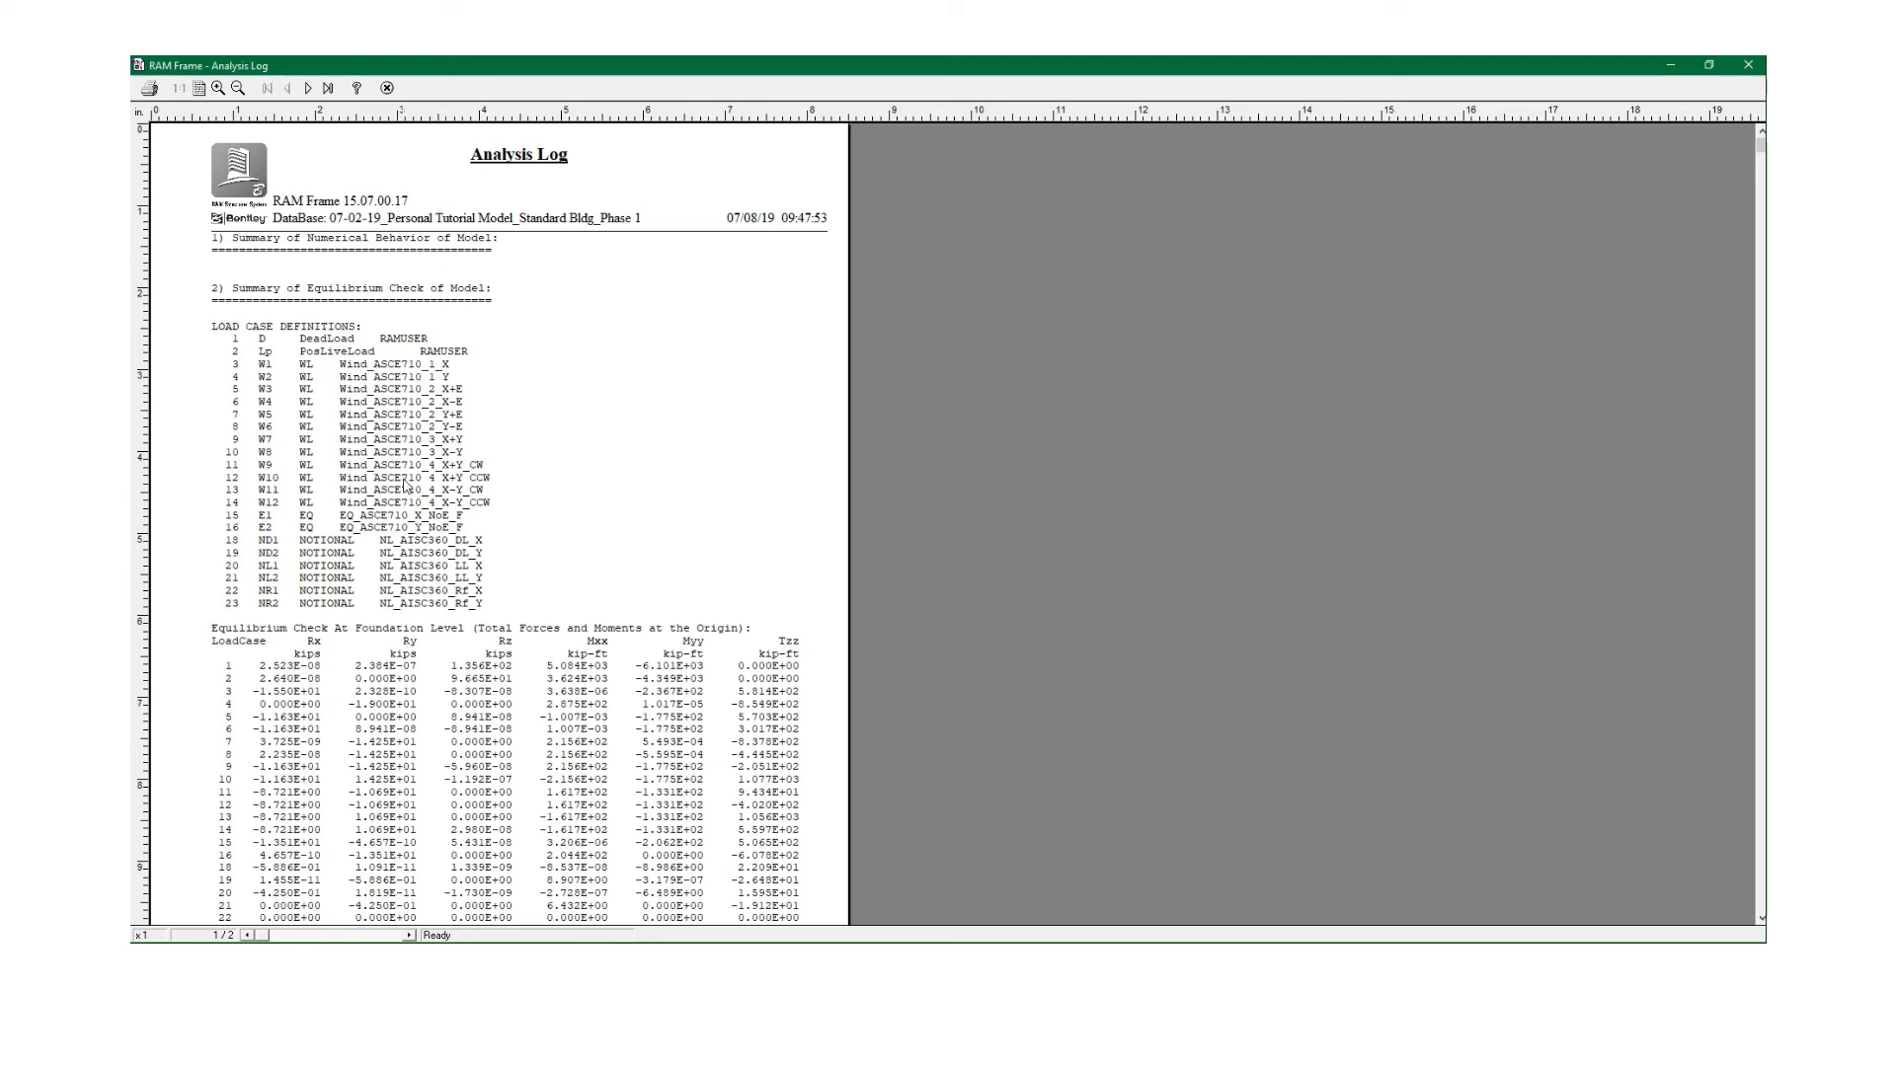
scroll(405, 486, "down", 2)
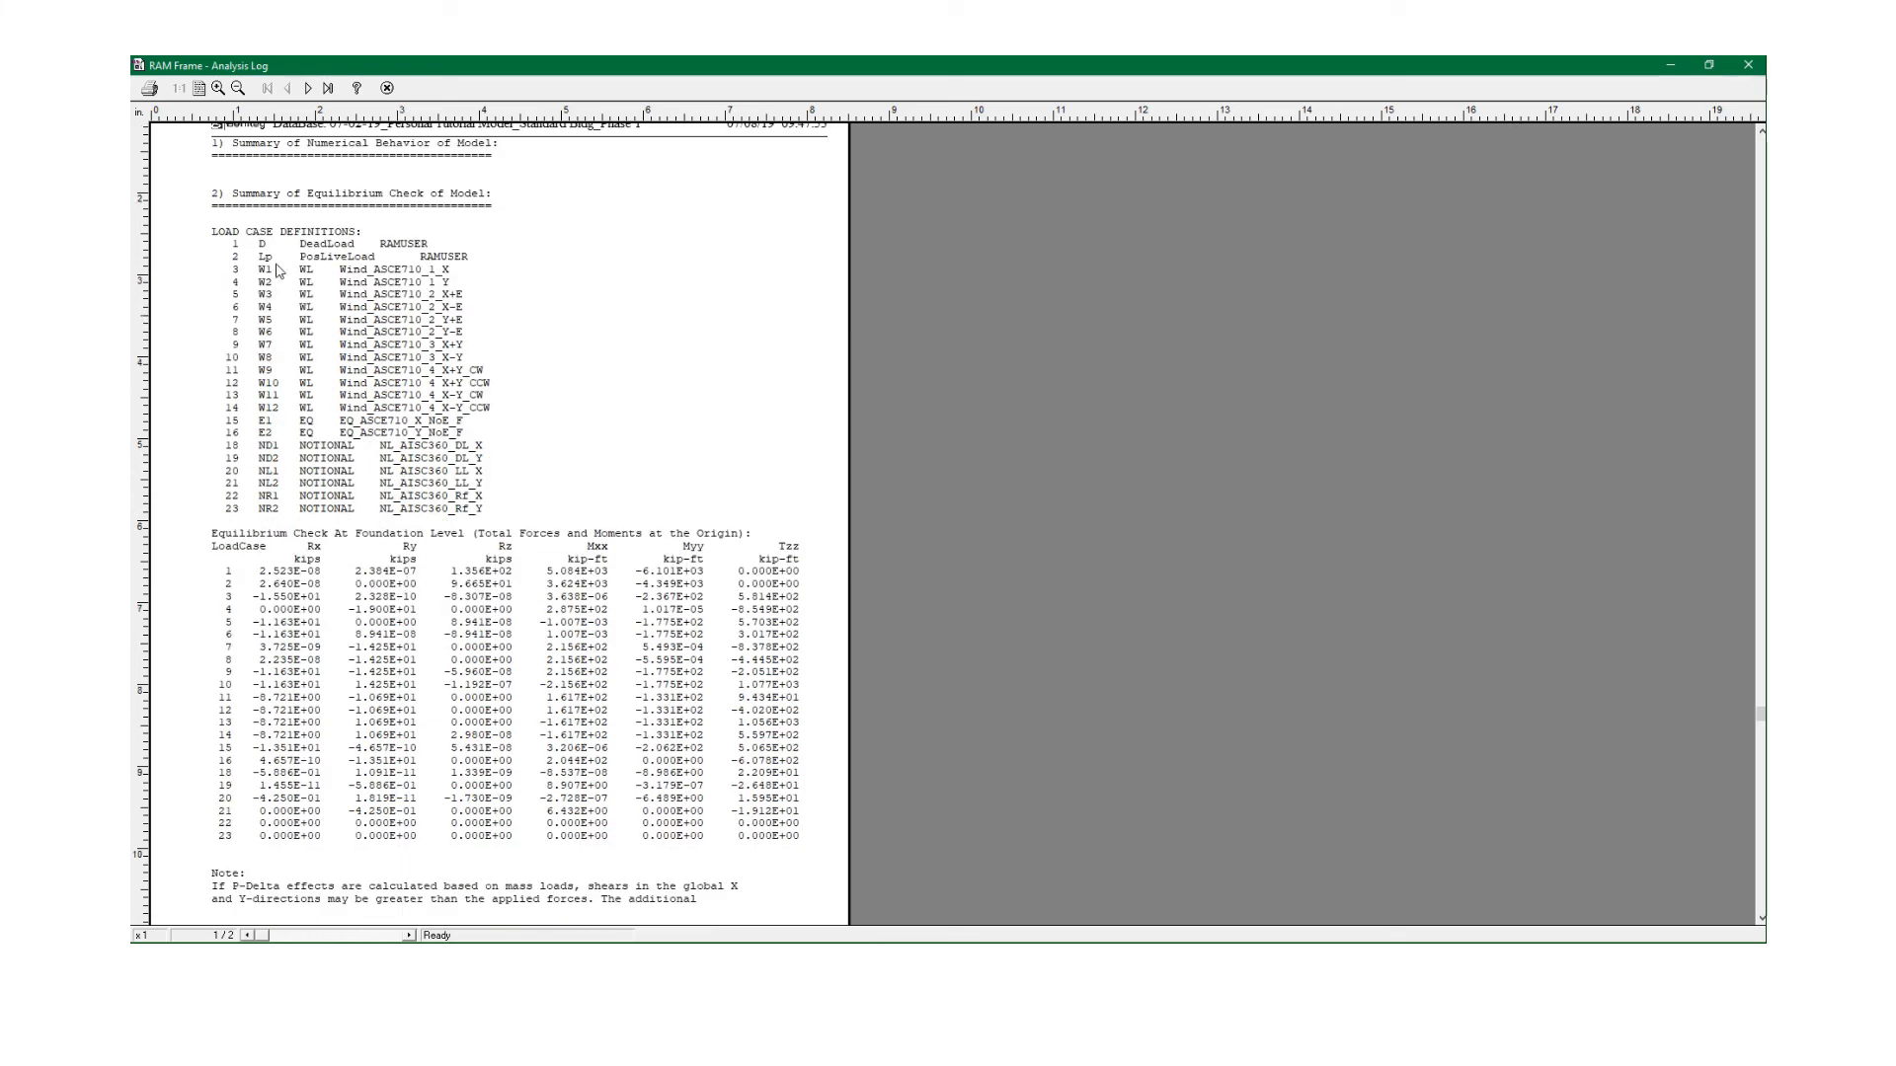
scroll(280, 272, "up", 2)
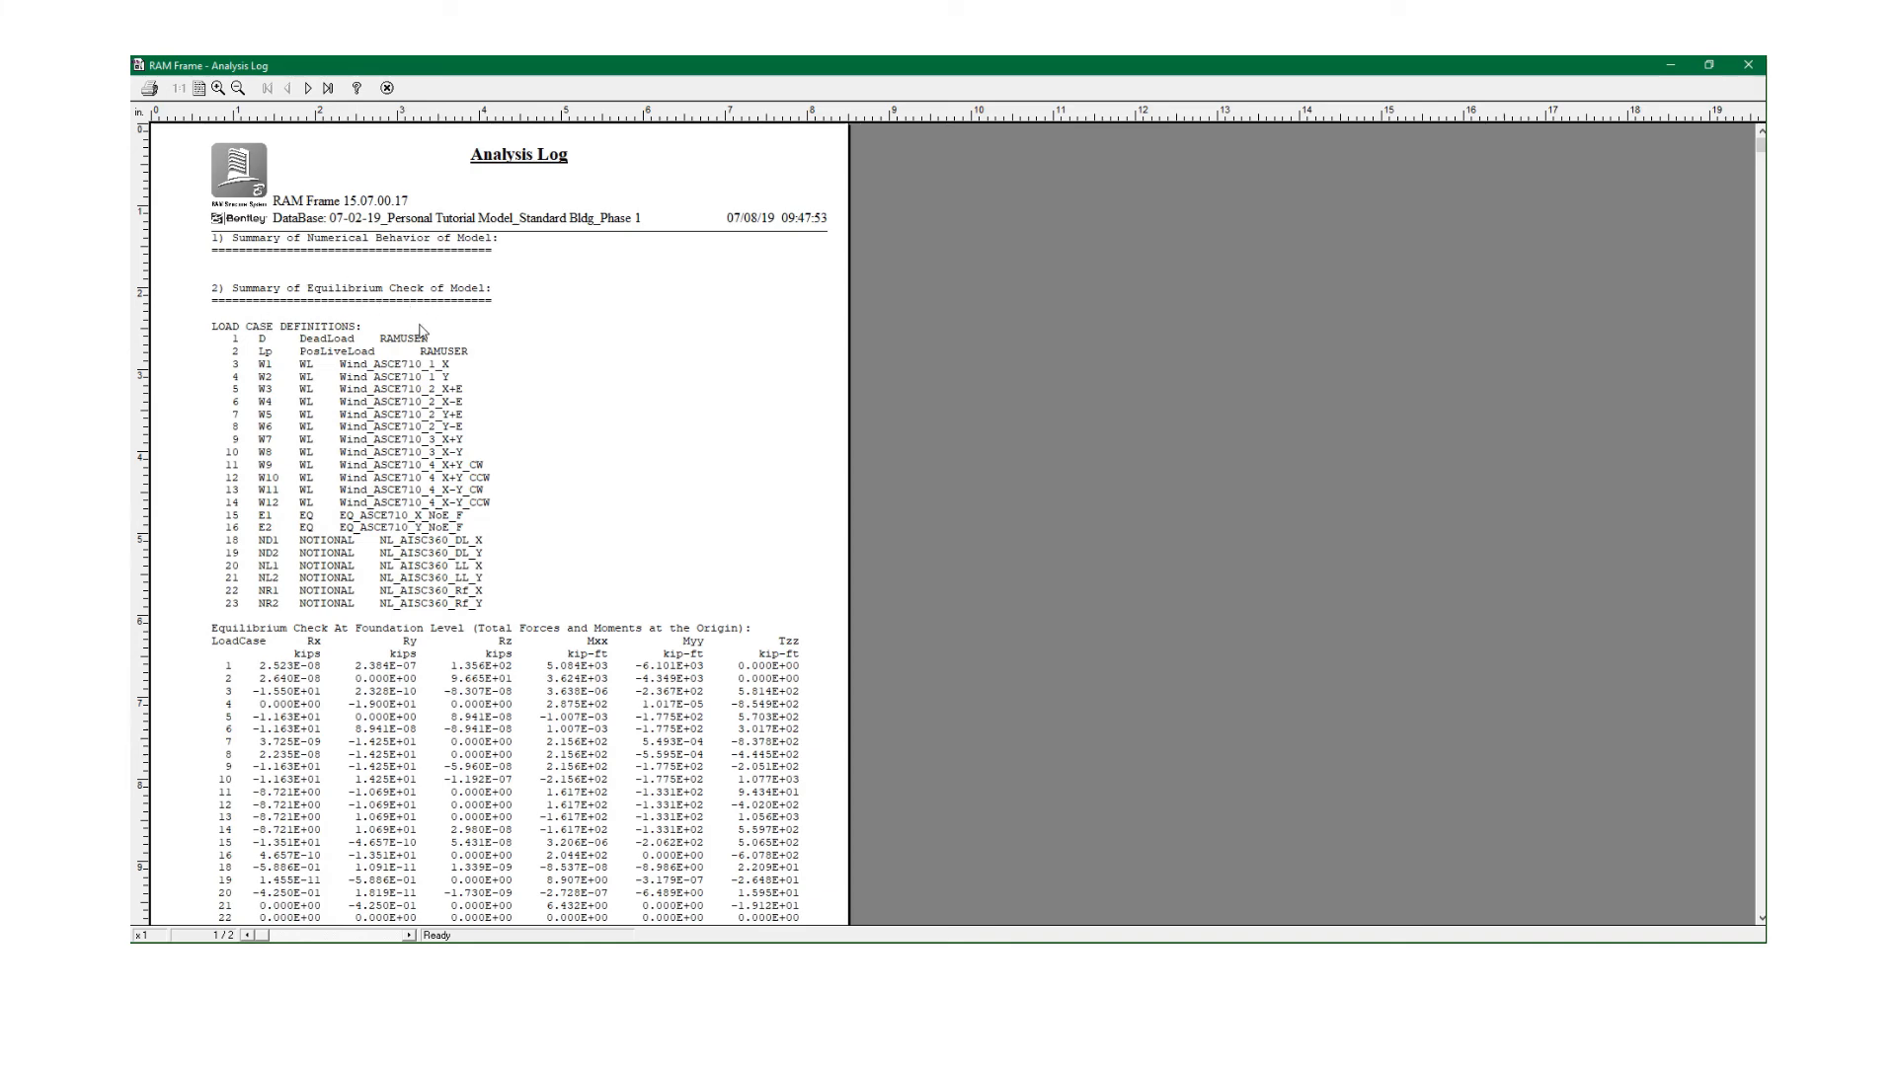
scroll(278, 335, "down", 2)
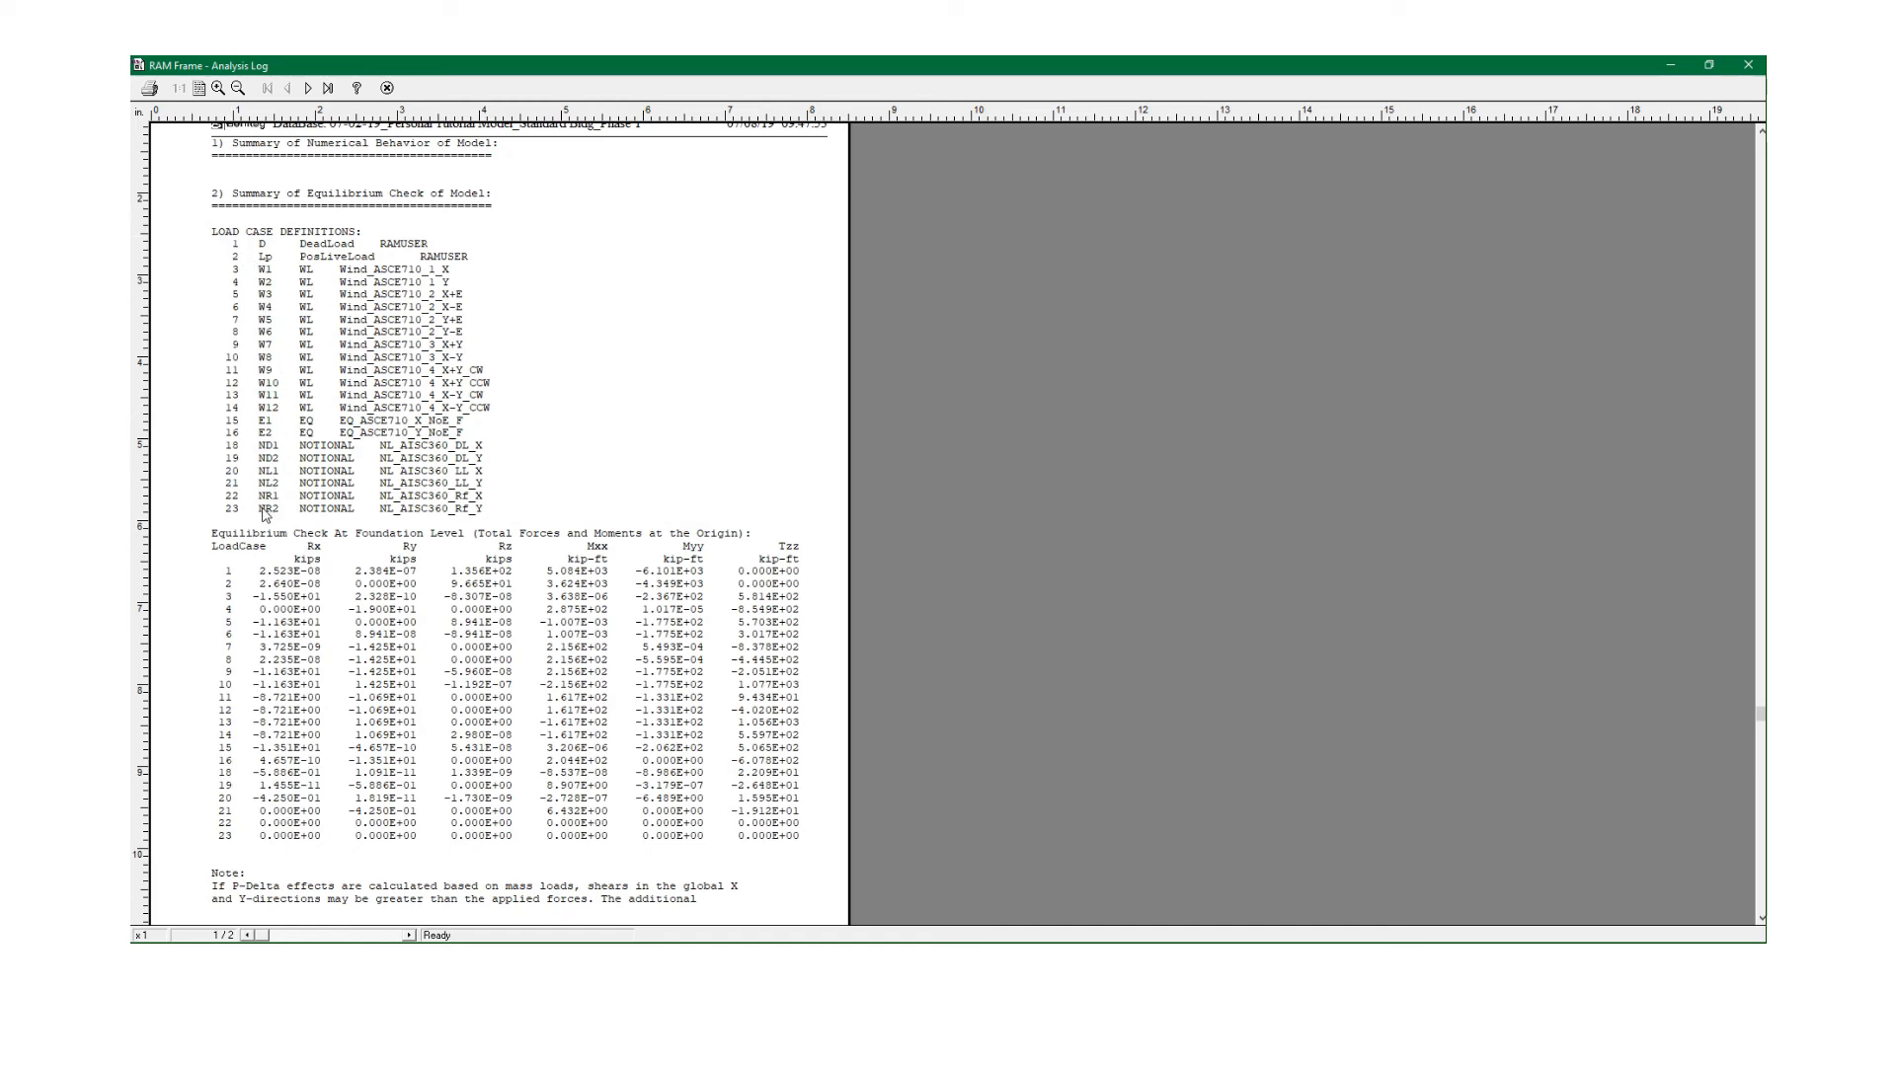
scroll(305, 583, "up", 3)
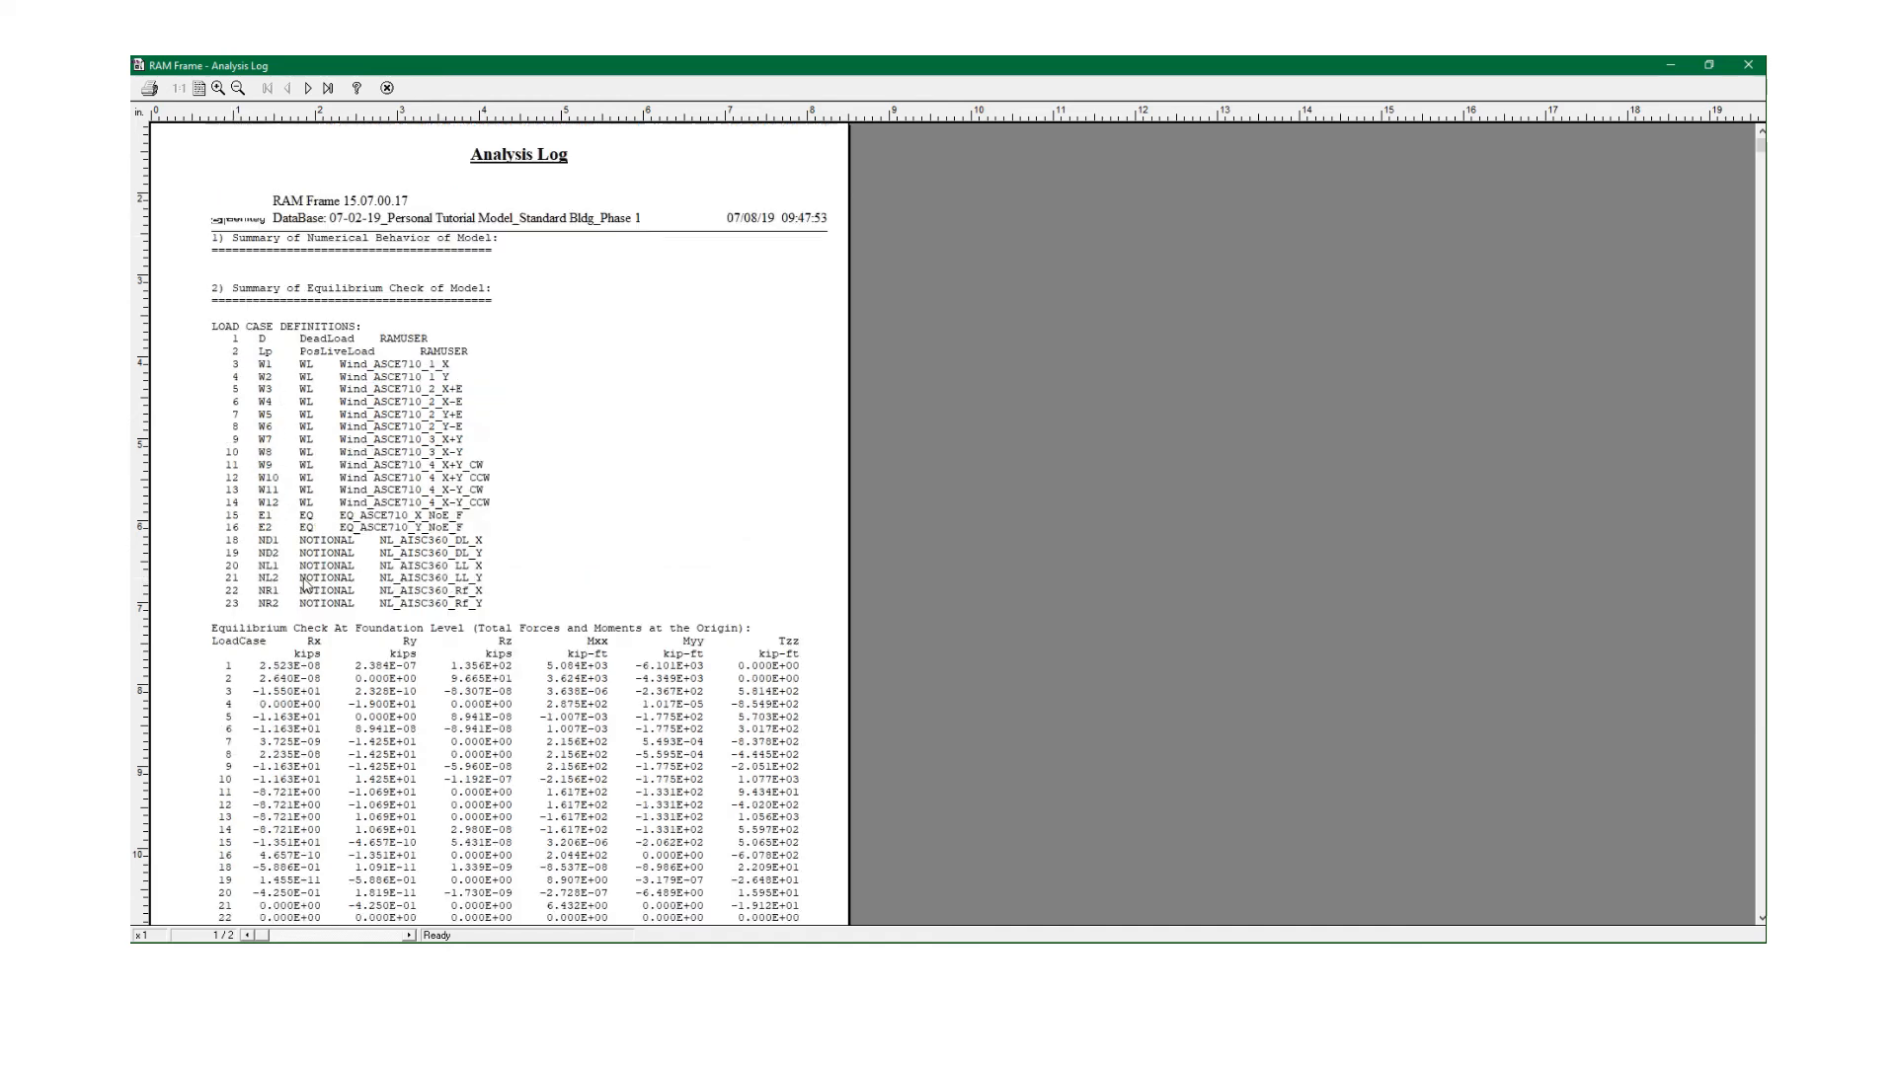
Compare the load case definitions with the foundation-level forces and moments in the Analysis Log's equilibrium check, and close the report.
scroll(305, 584, "down", 4)
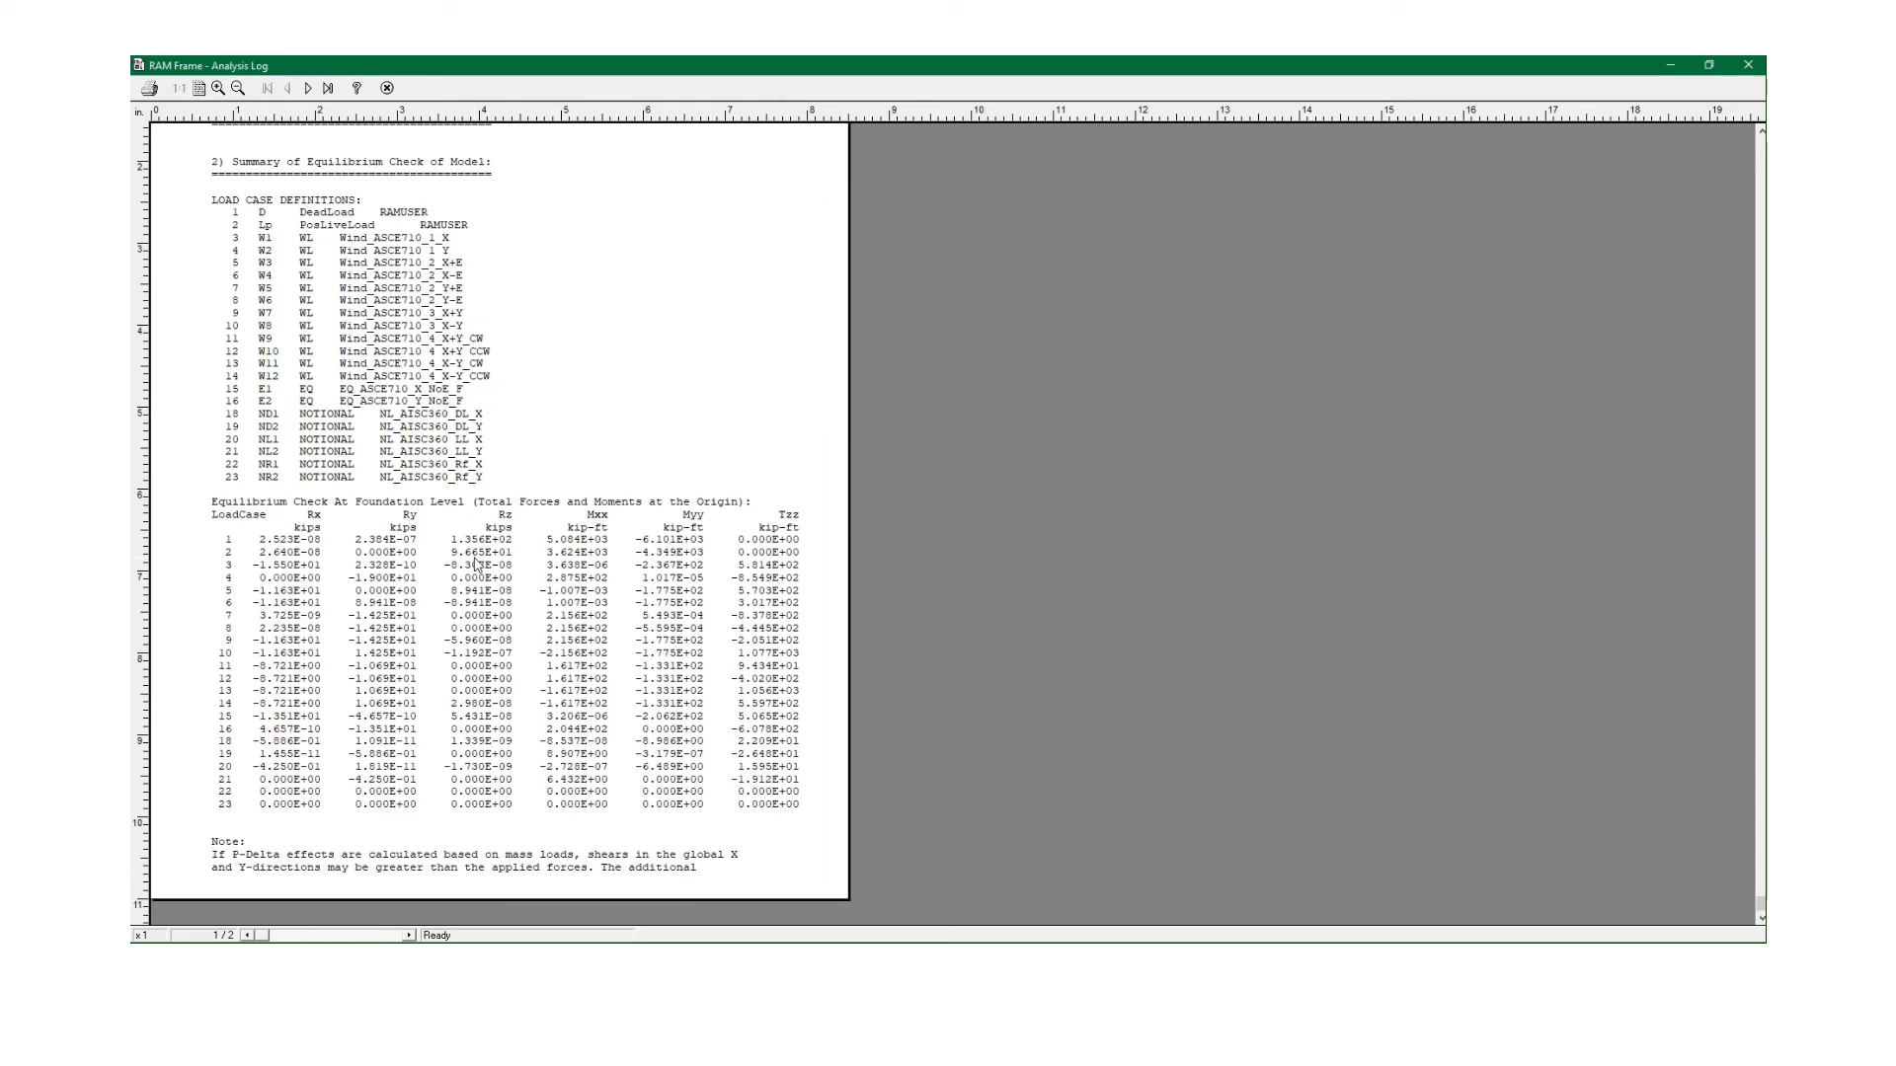
scroll(479, 553, "up", 5)
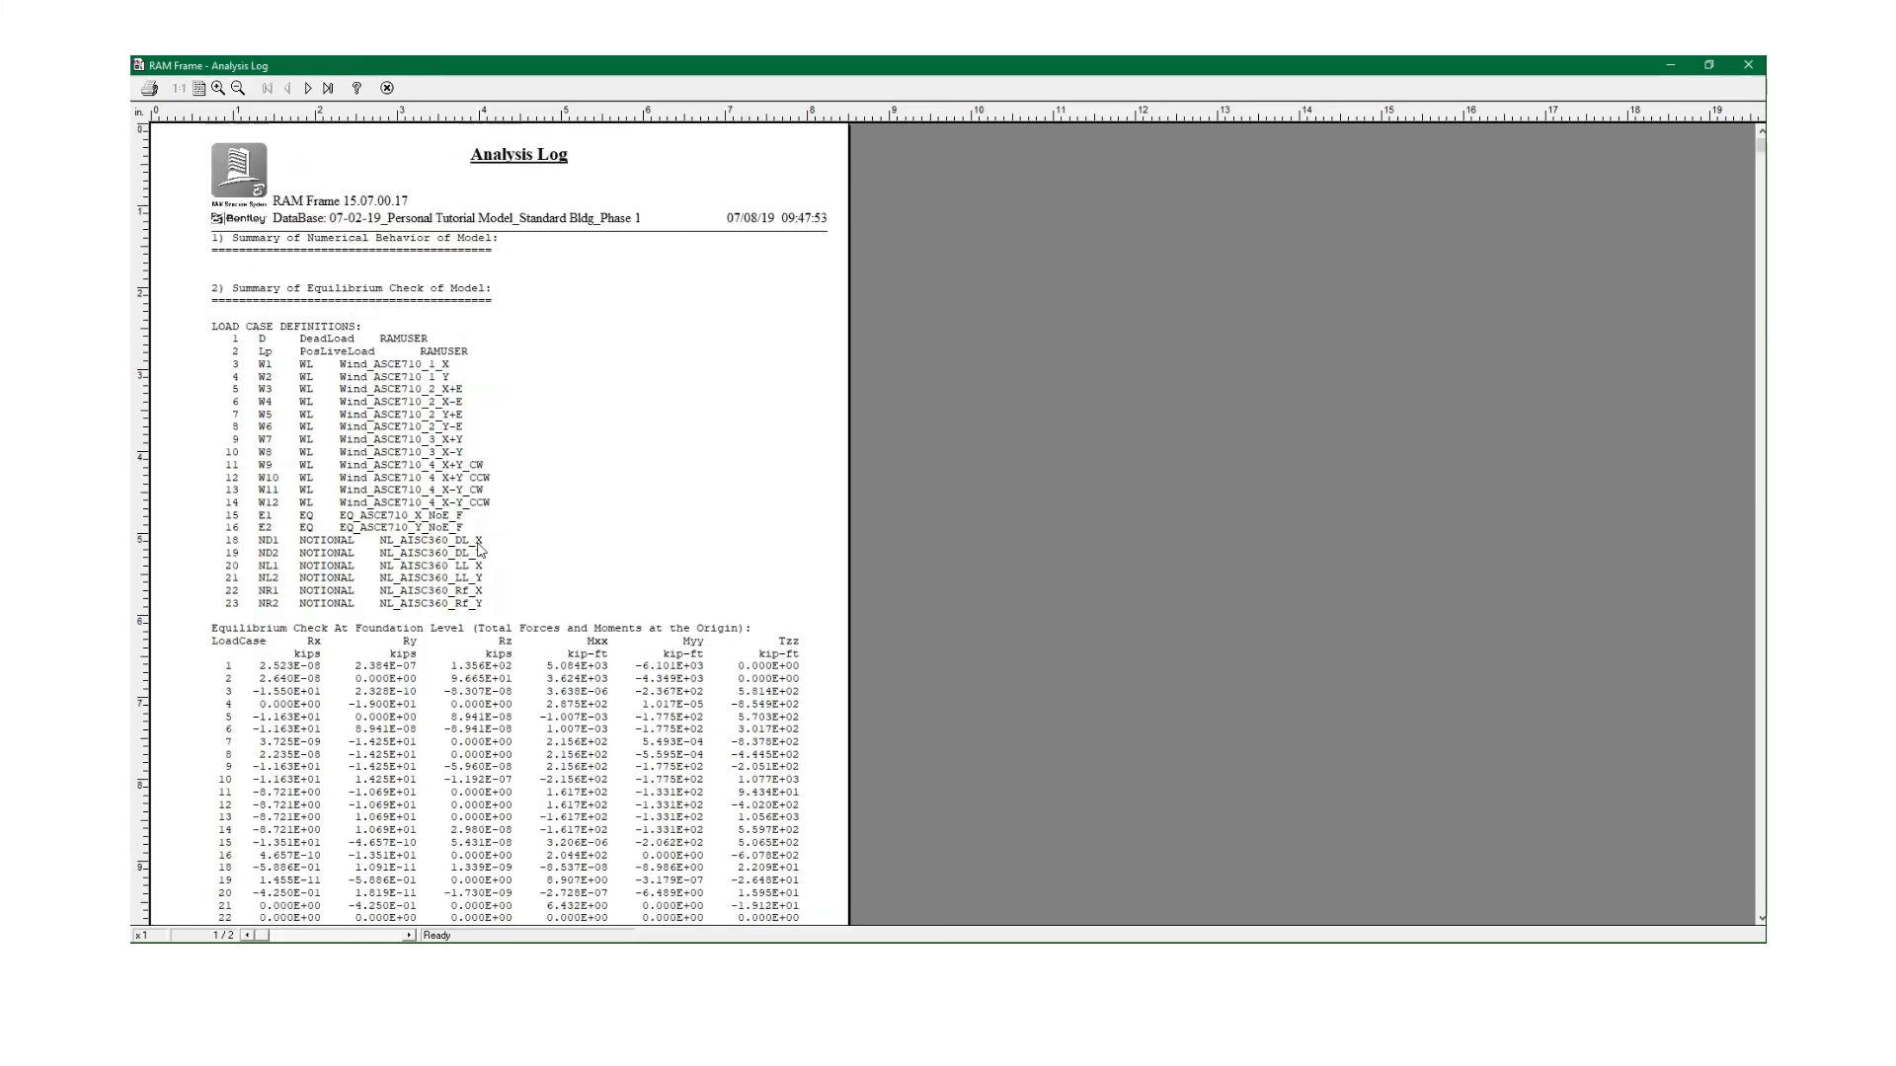
scroll(464, 393, "down", 4)
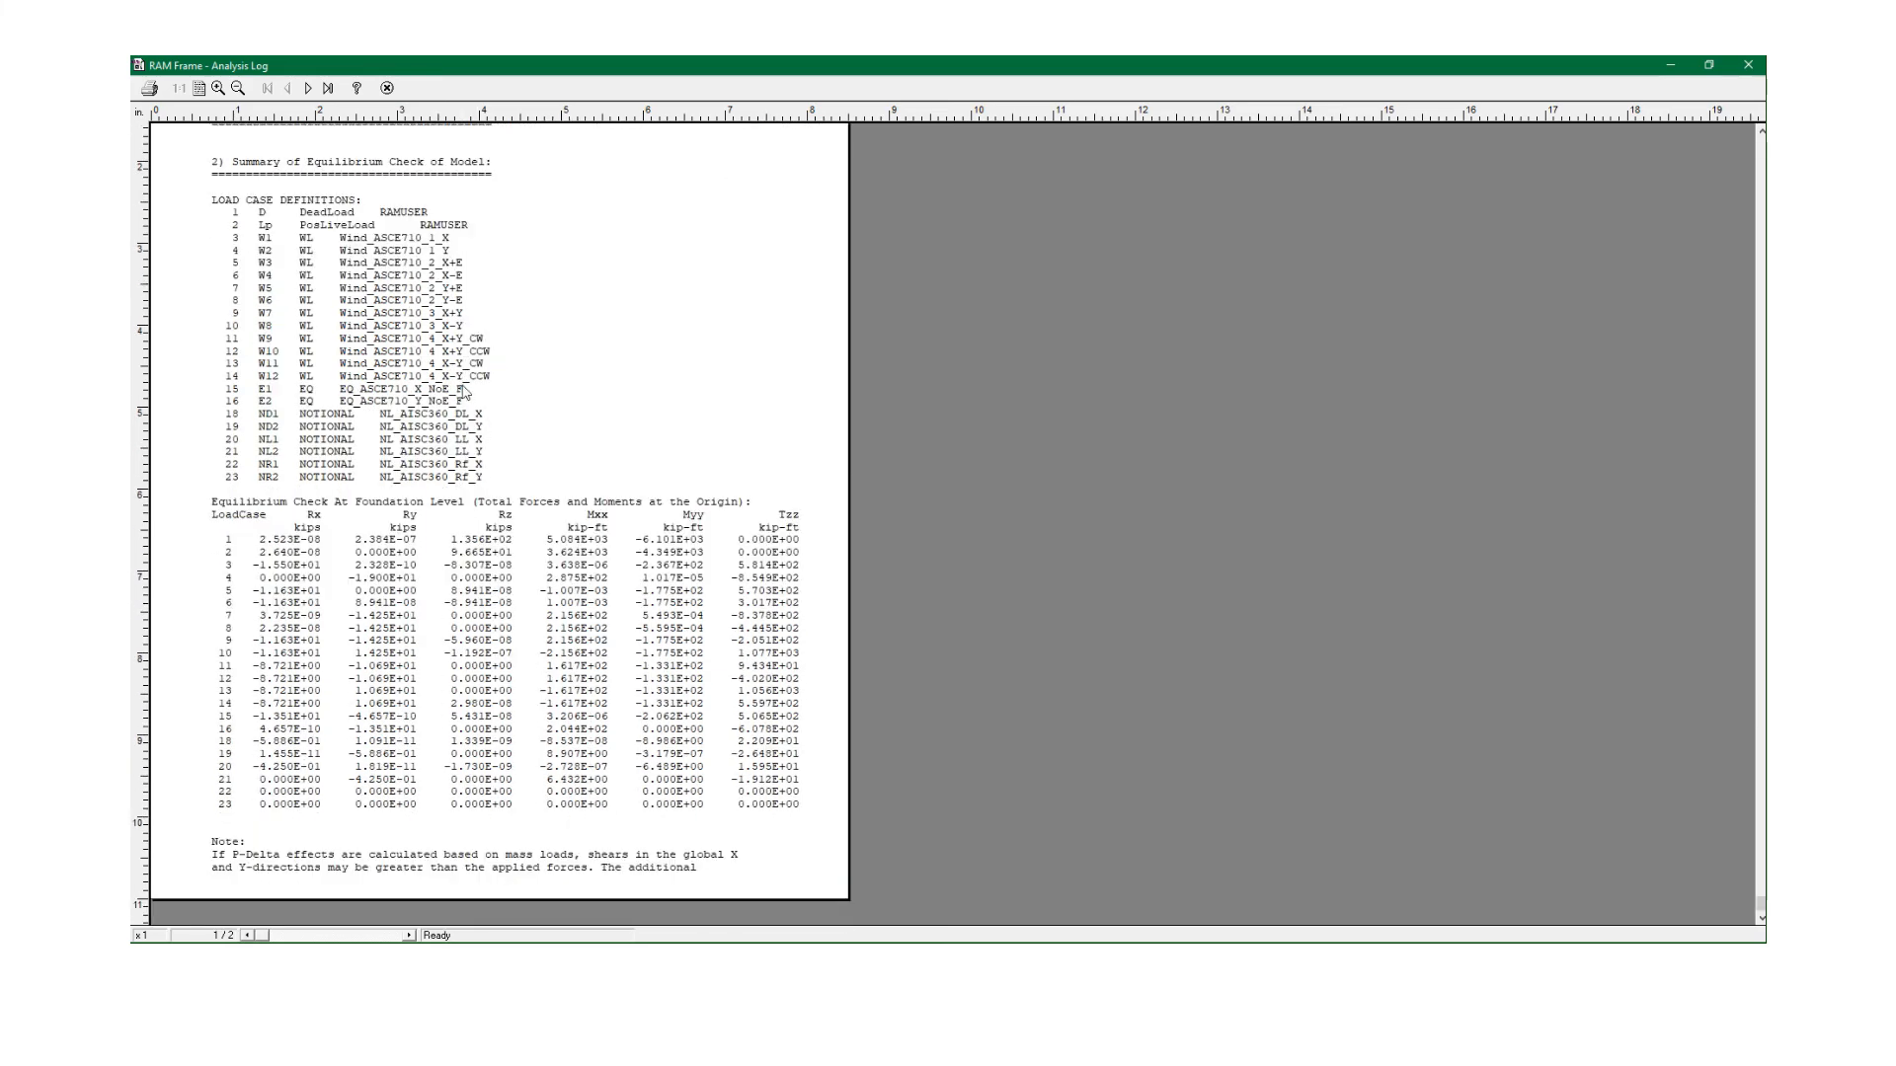
scroll(470, 399, "up", 3)
scroll(475, 405, "down", 3)
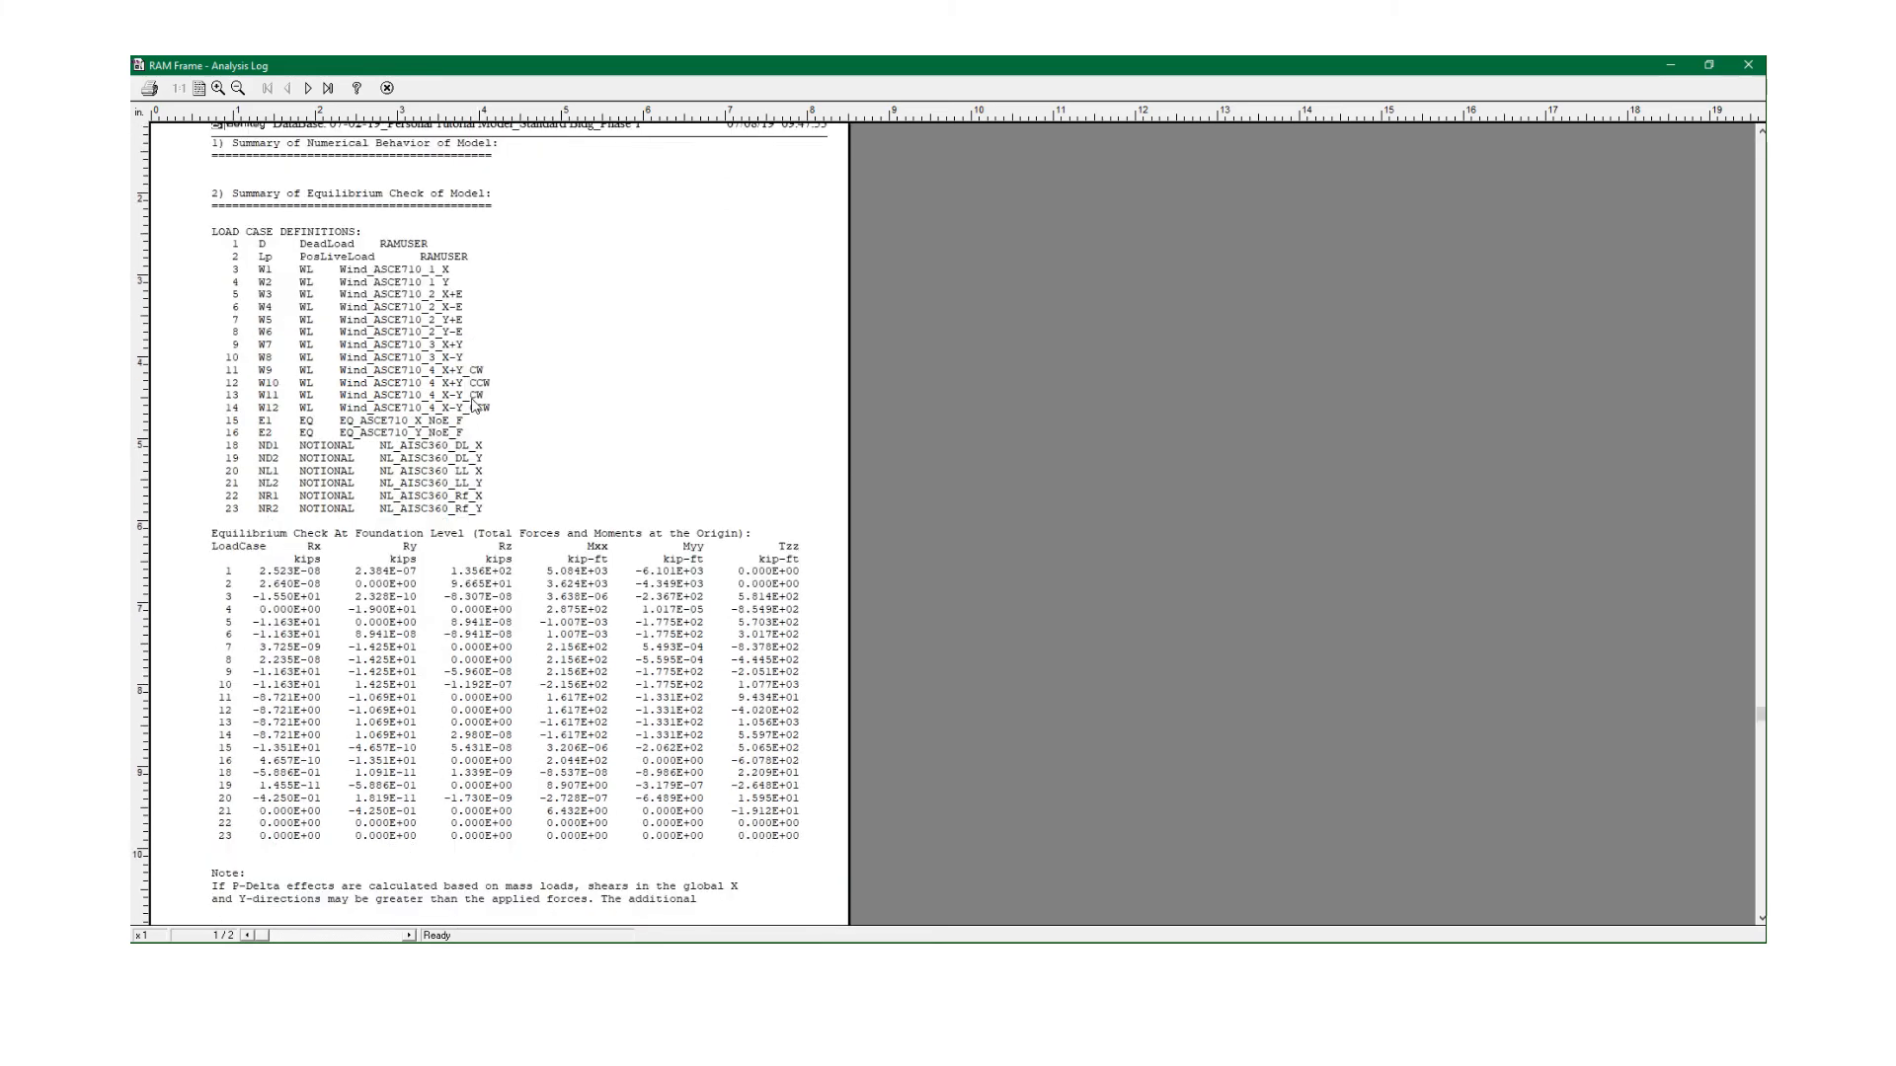
scroll(476, 405, "up", 3)
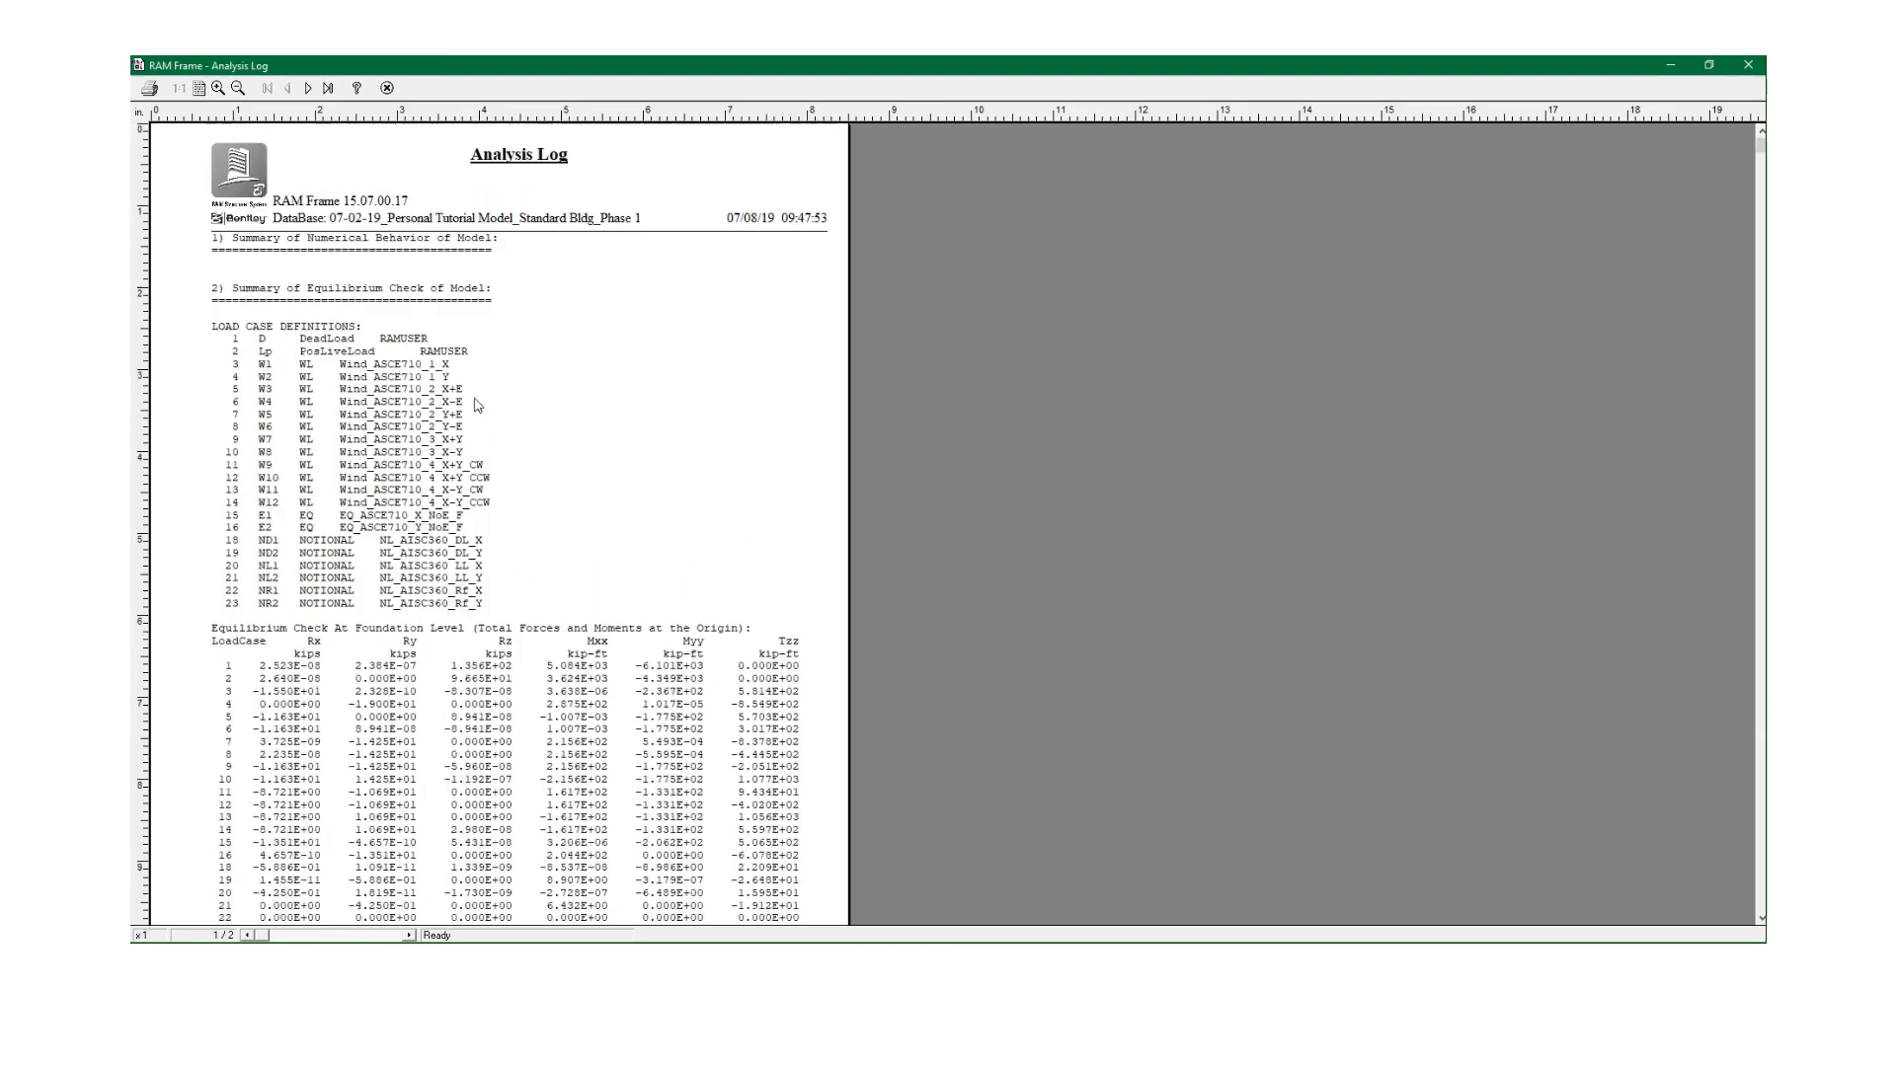
scroll(476, 405, "down", 3)
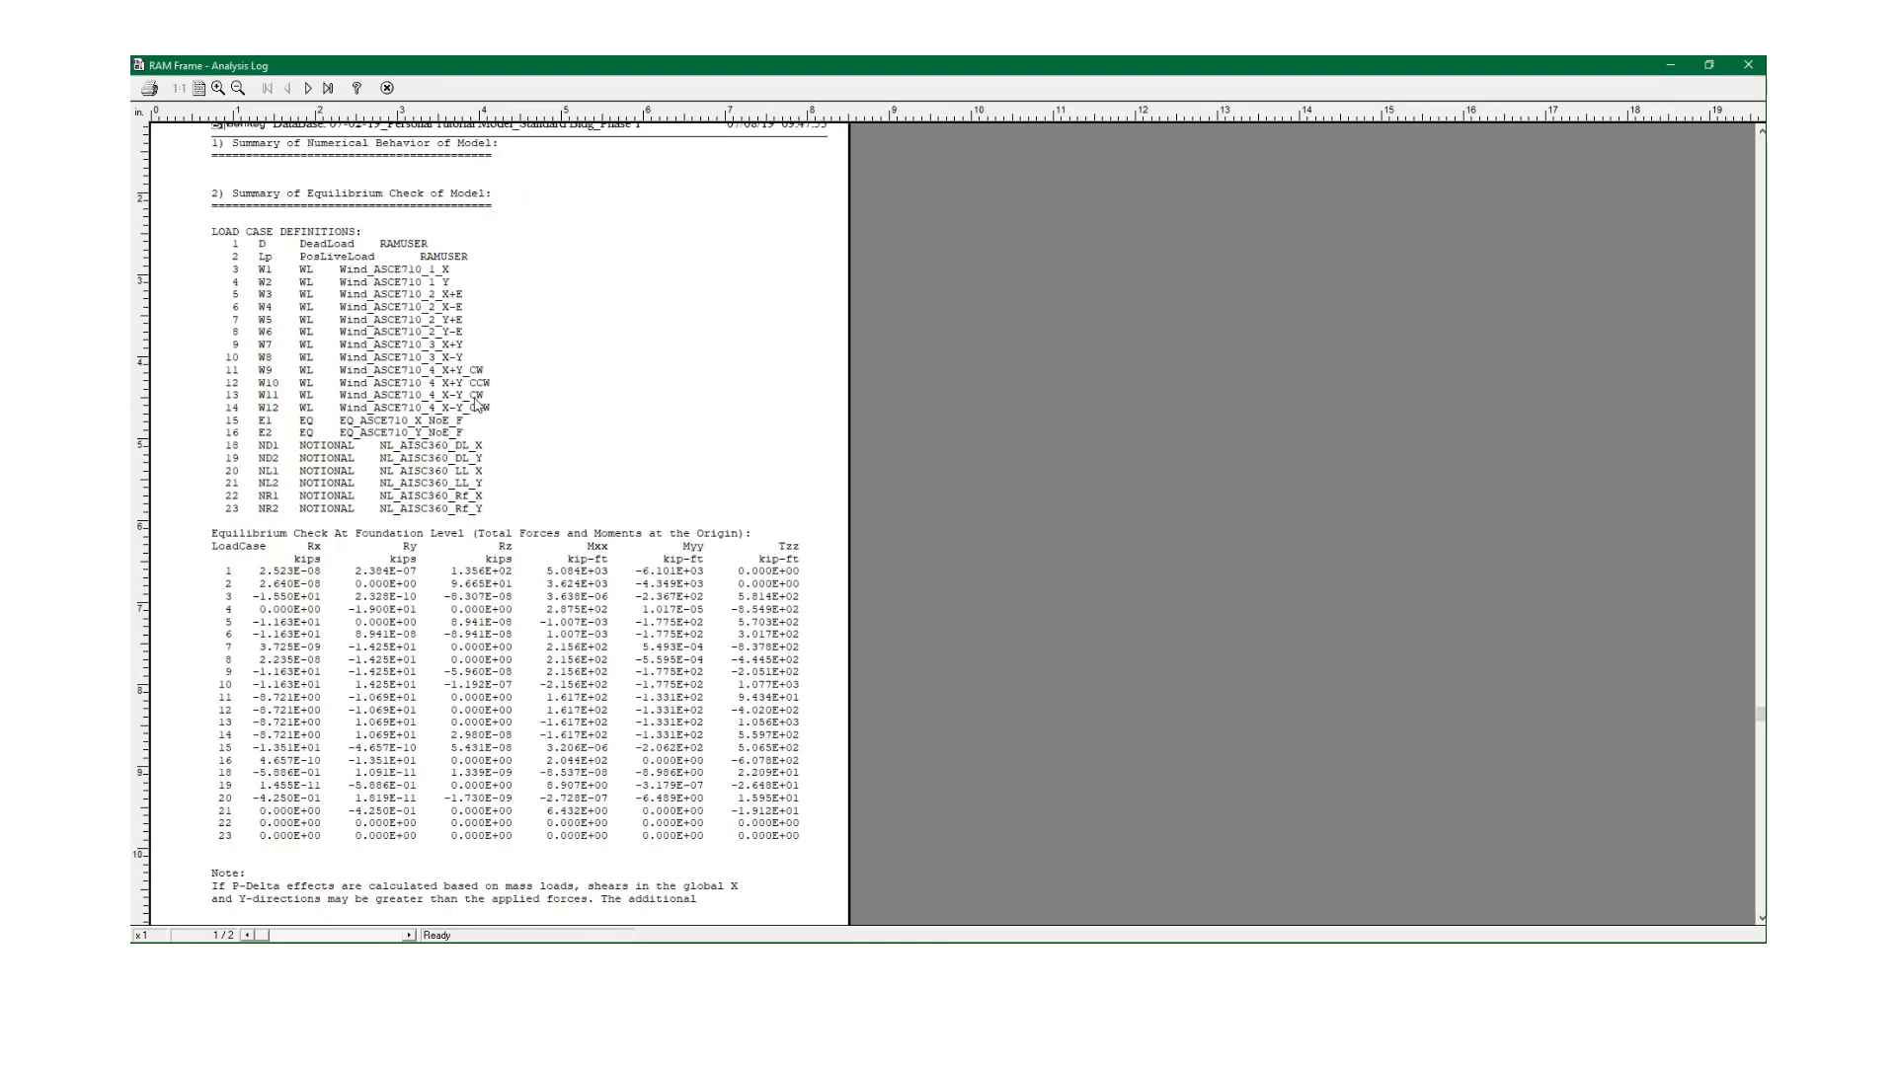
scroll(477, 405, "up", 3)
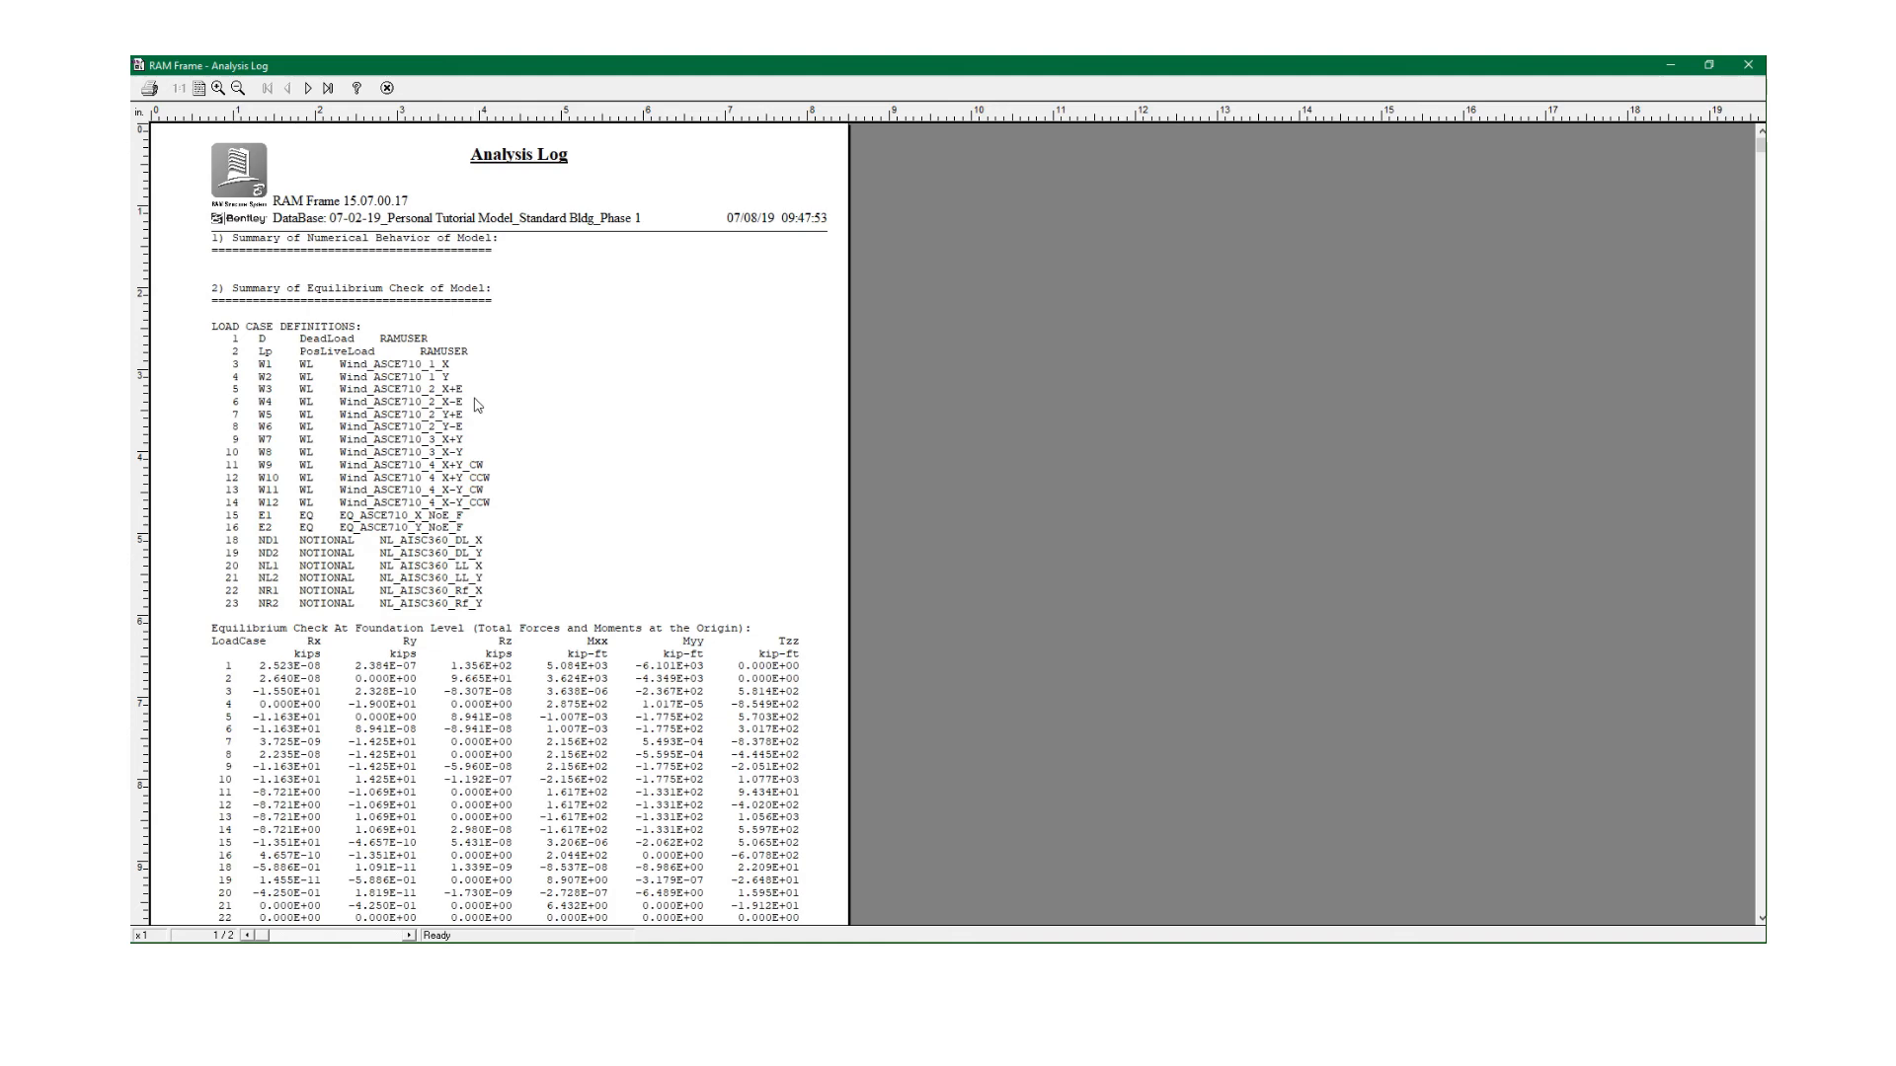
scroll(477, 405, "down", 3)
scroll(477, 405, "down", 1)
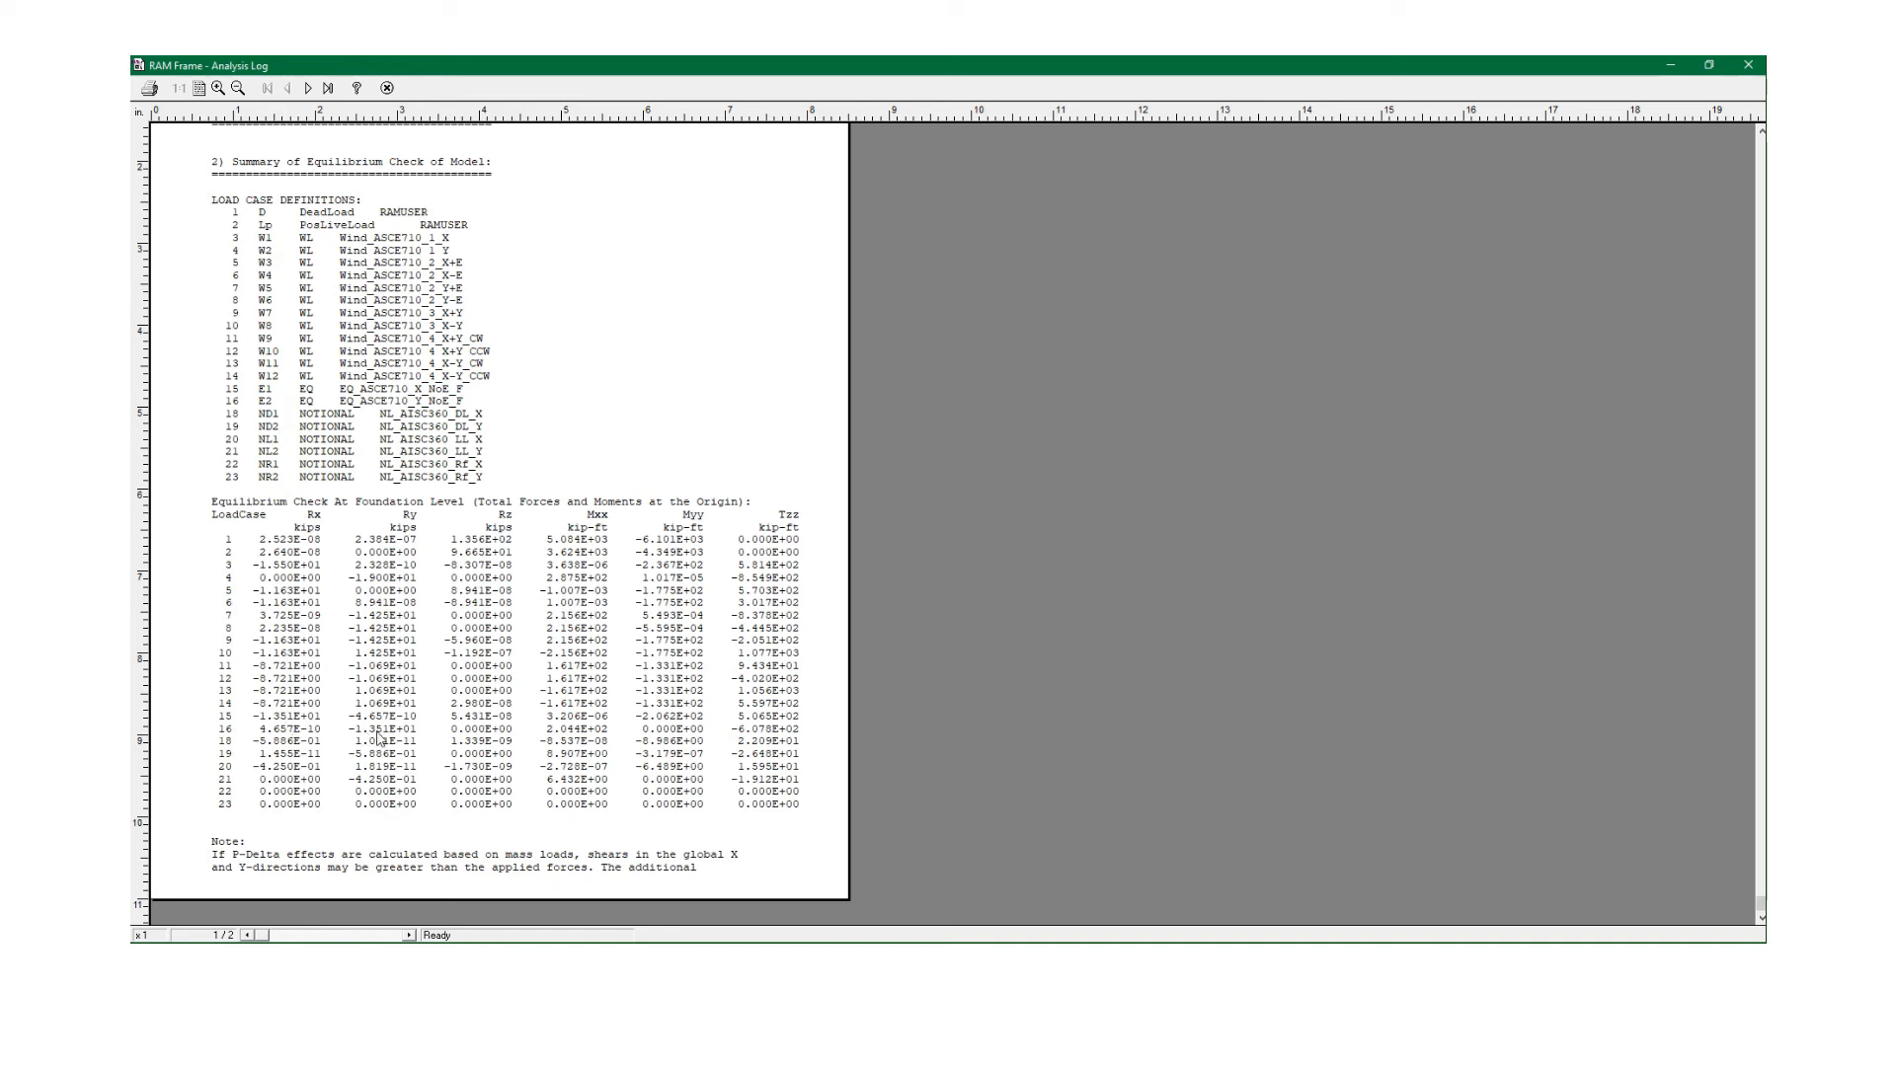
left_click(389, 89)
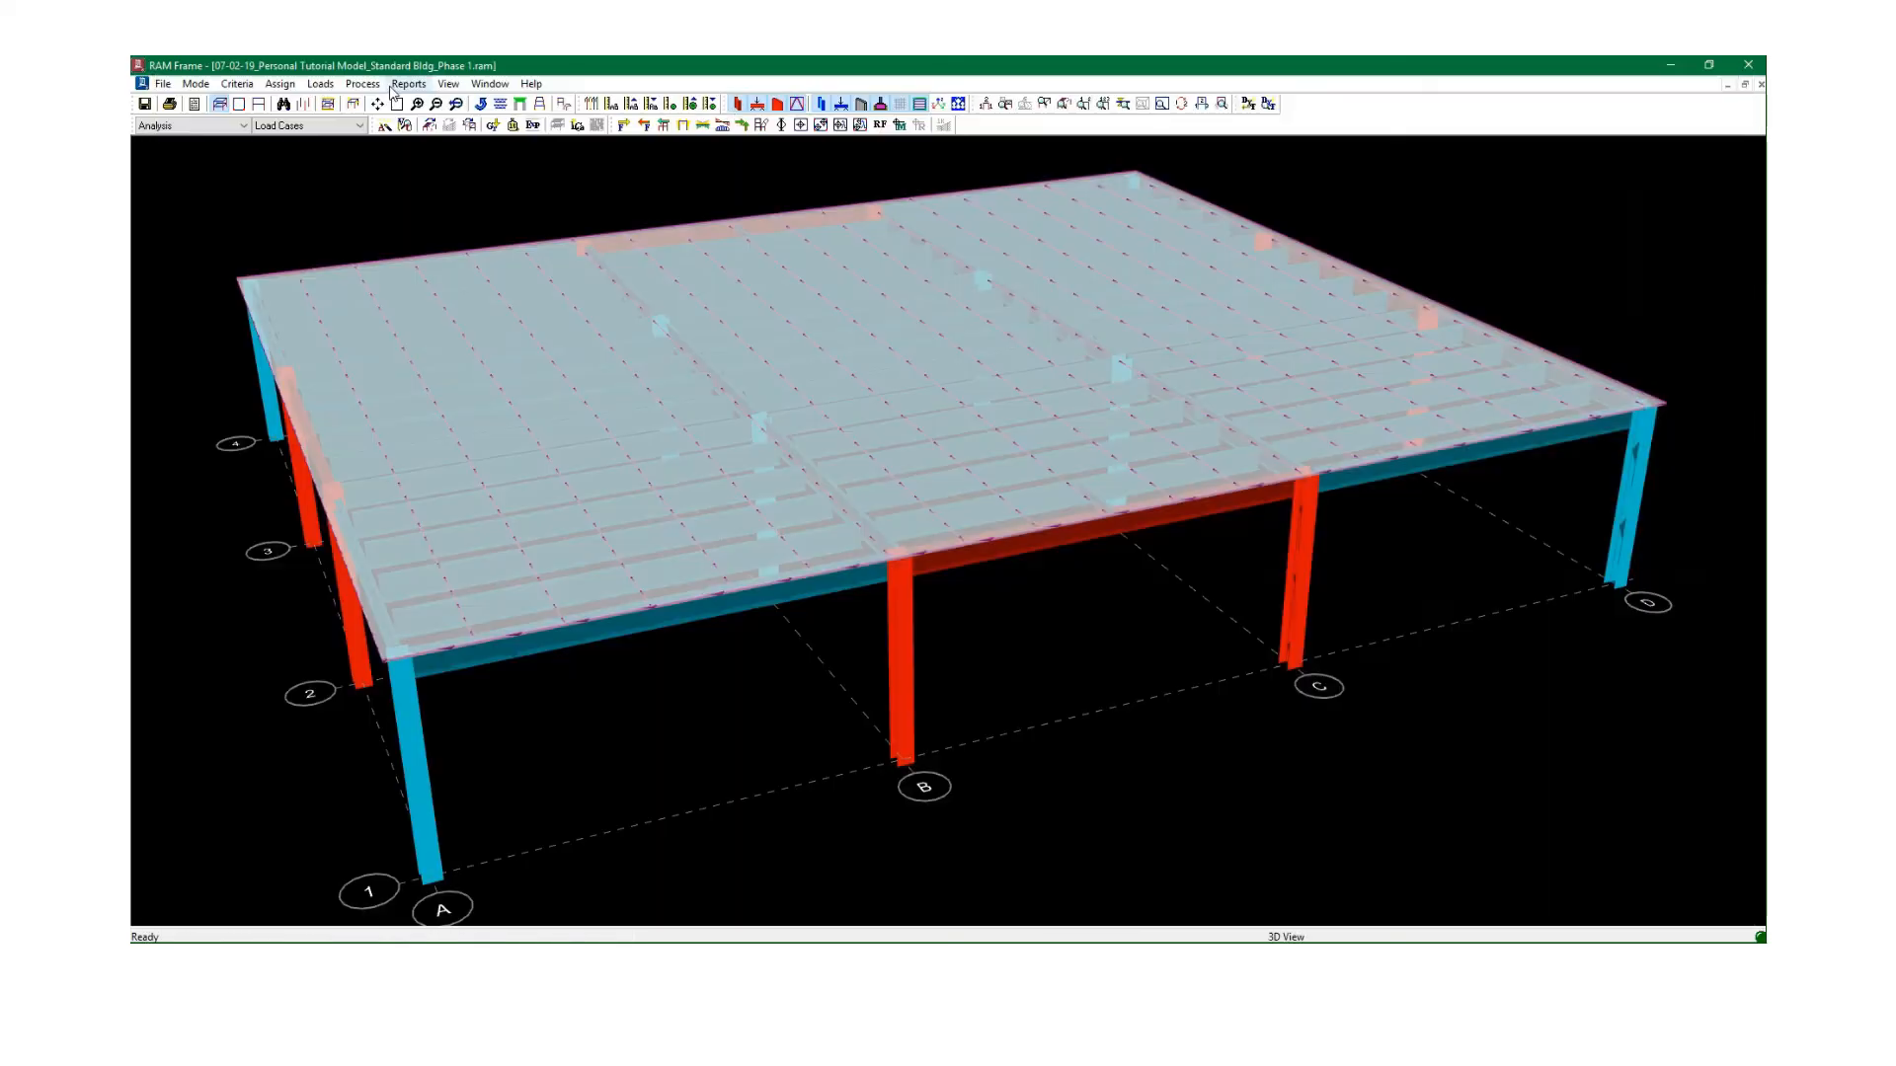
Generate the ASCE 7-10 Stability Coefficients report with the preset parameters, review the EQ load case shears, drifts and coefficients, and close it.
left_click(409, 84)
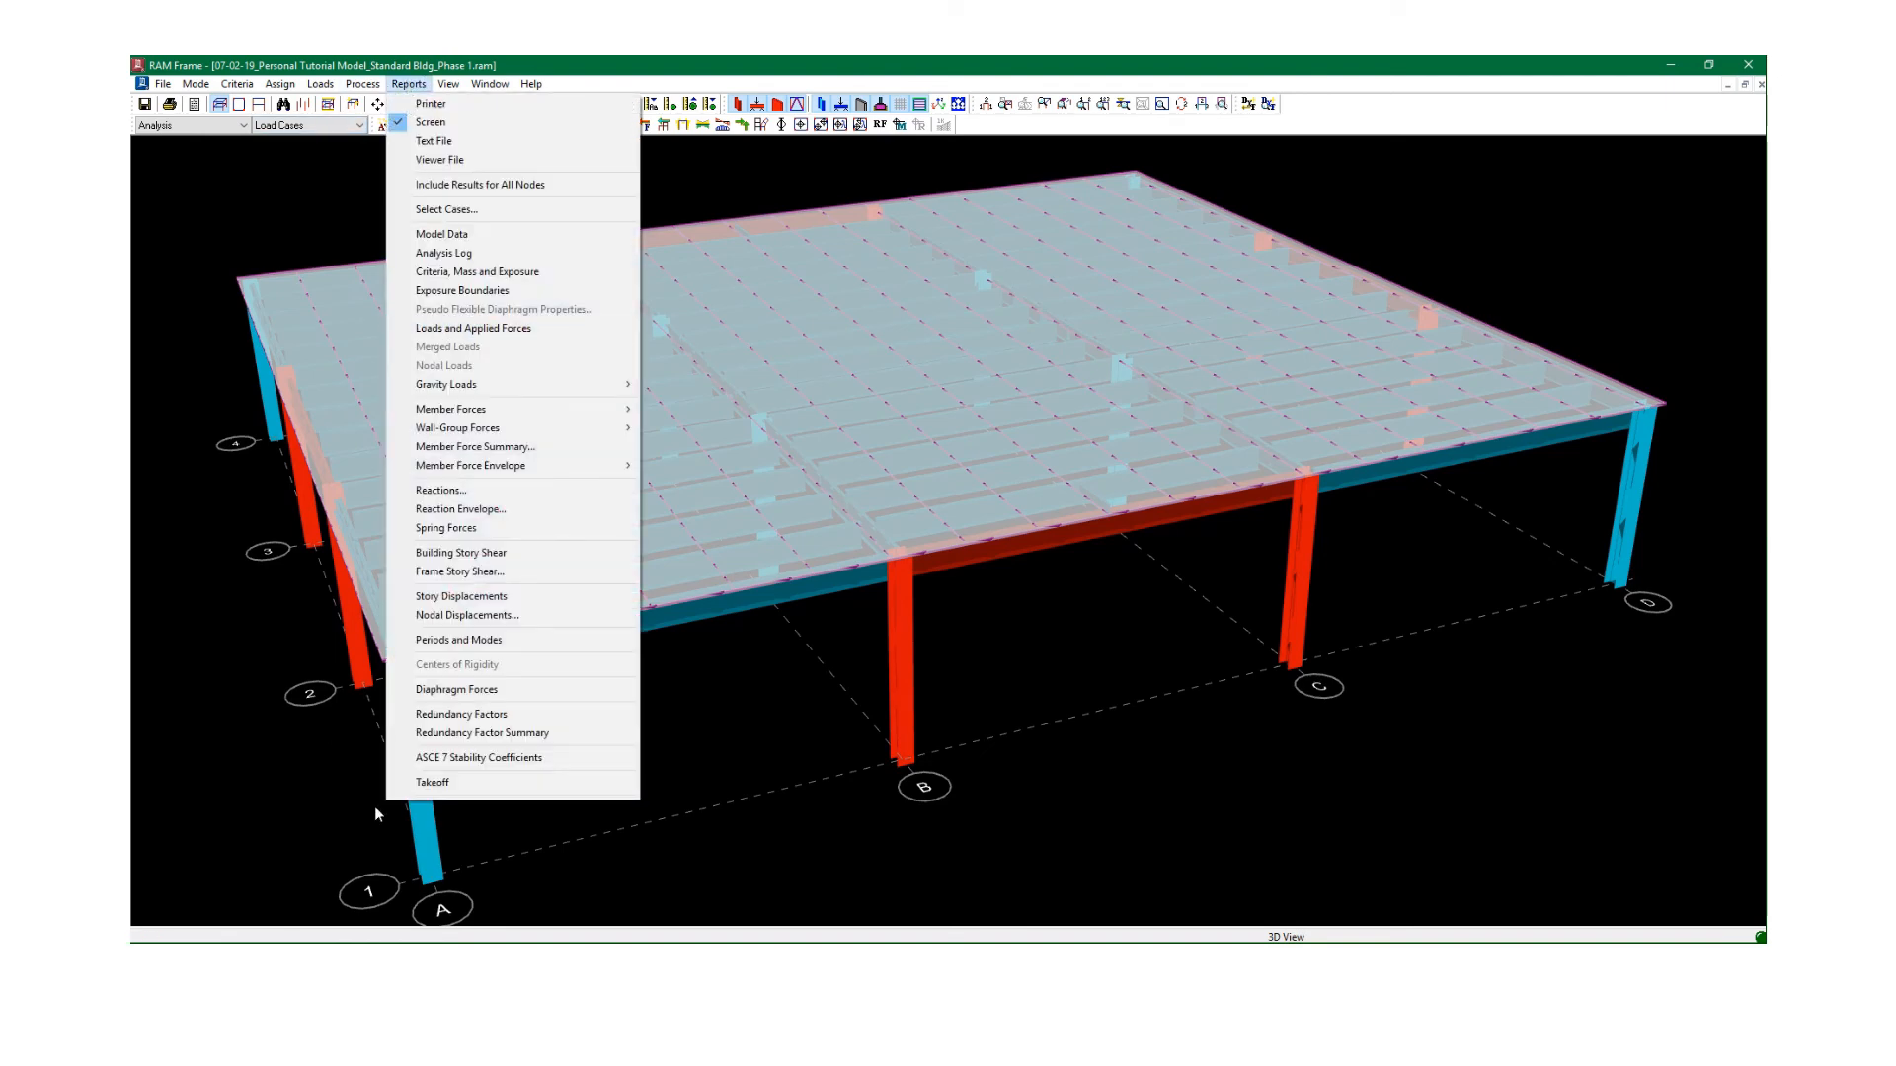
left_click(441, 759)
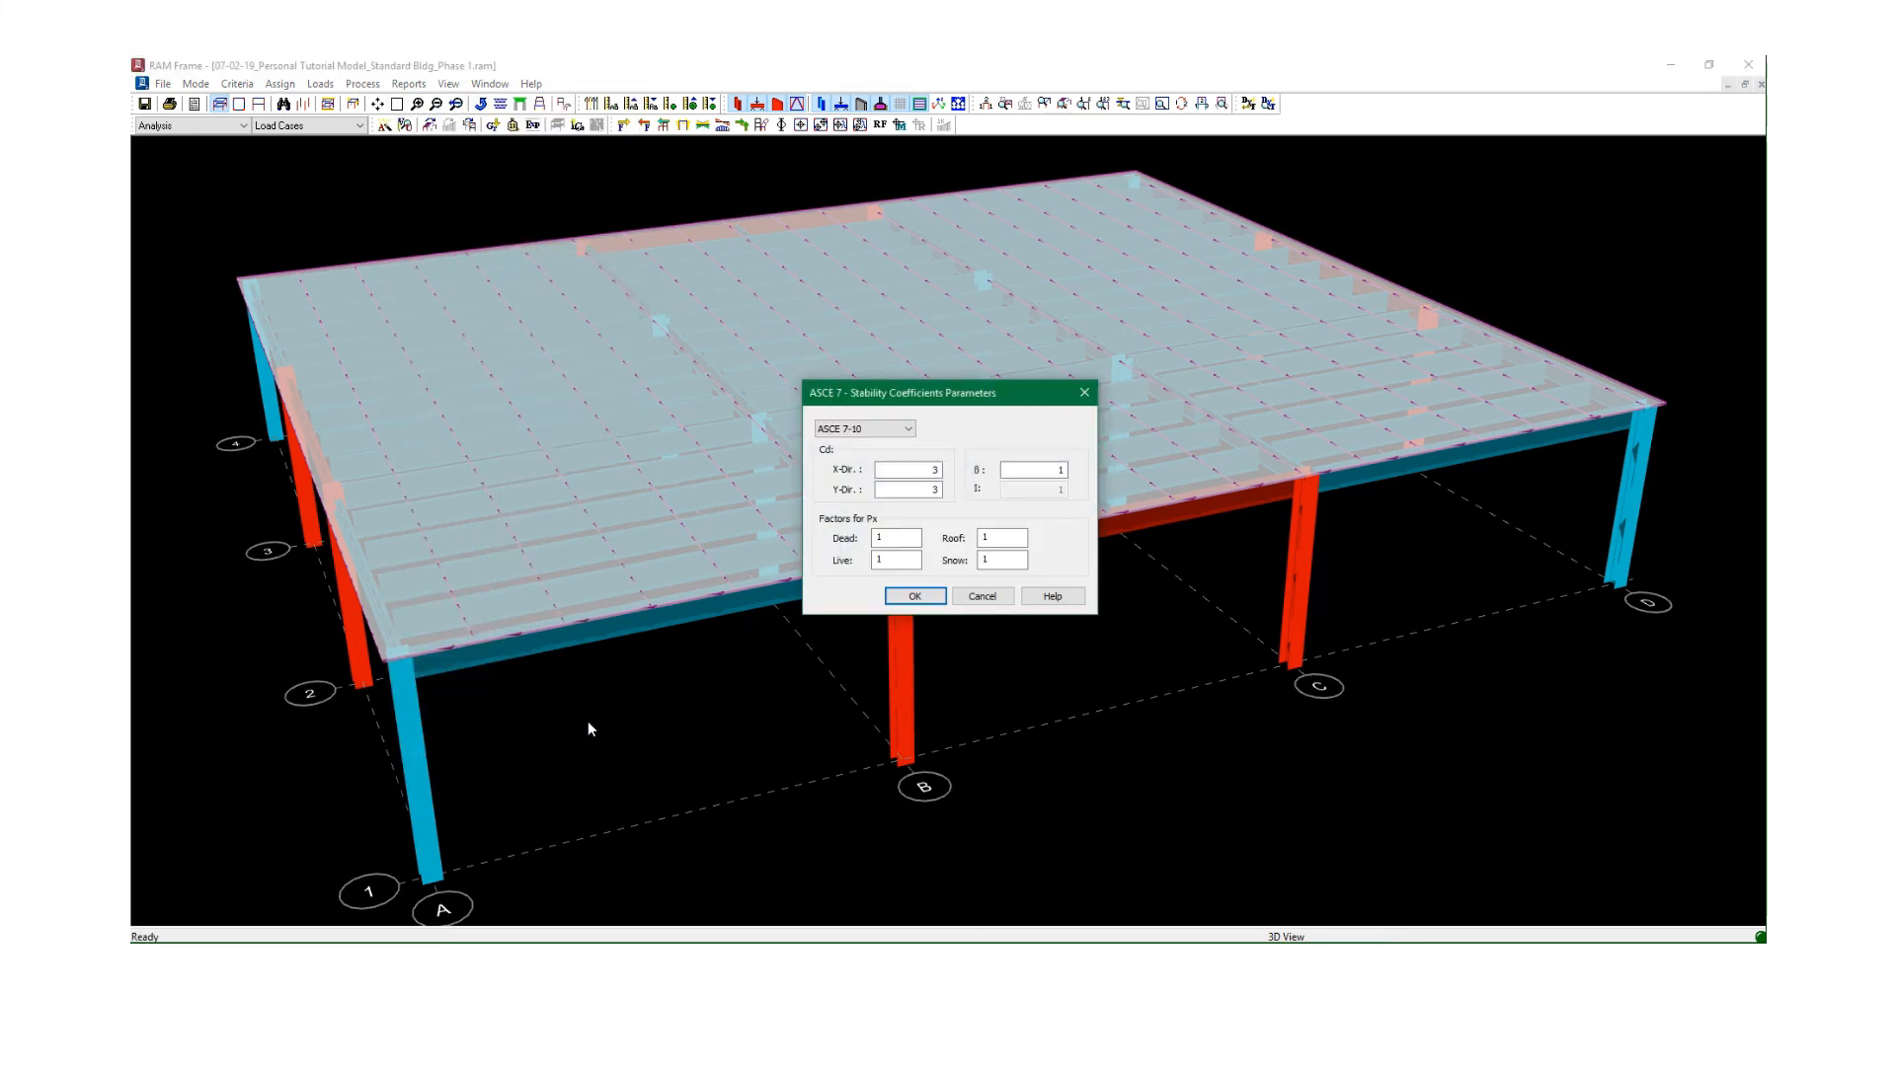
left_click(914, 596)
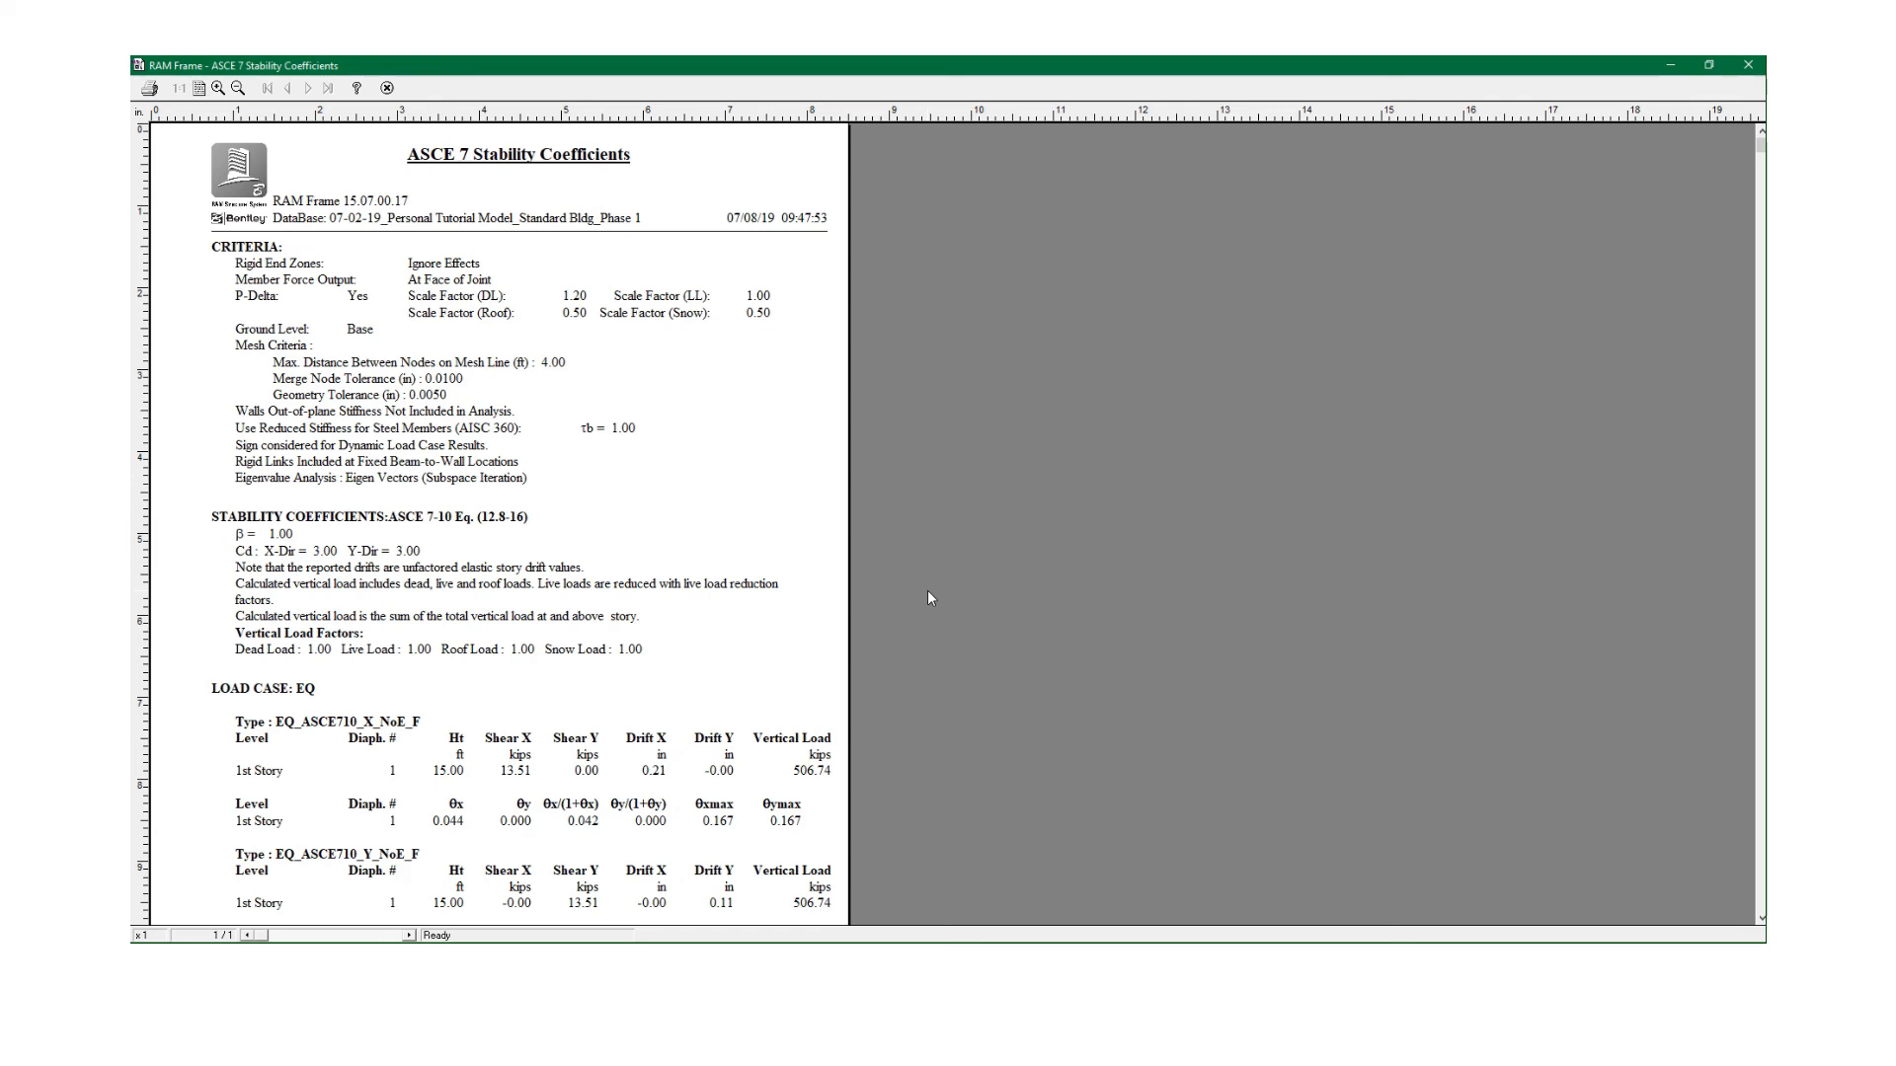
scroll(820, 624, "down", 2)
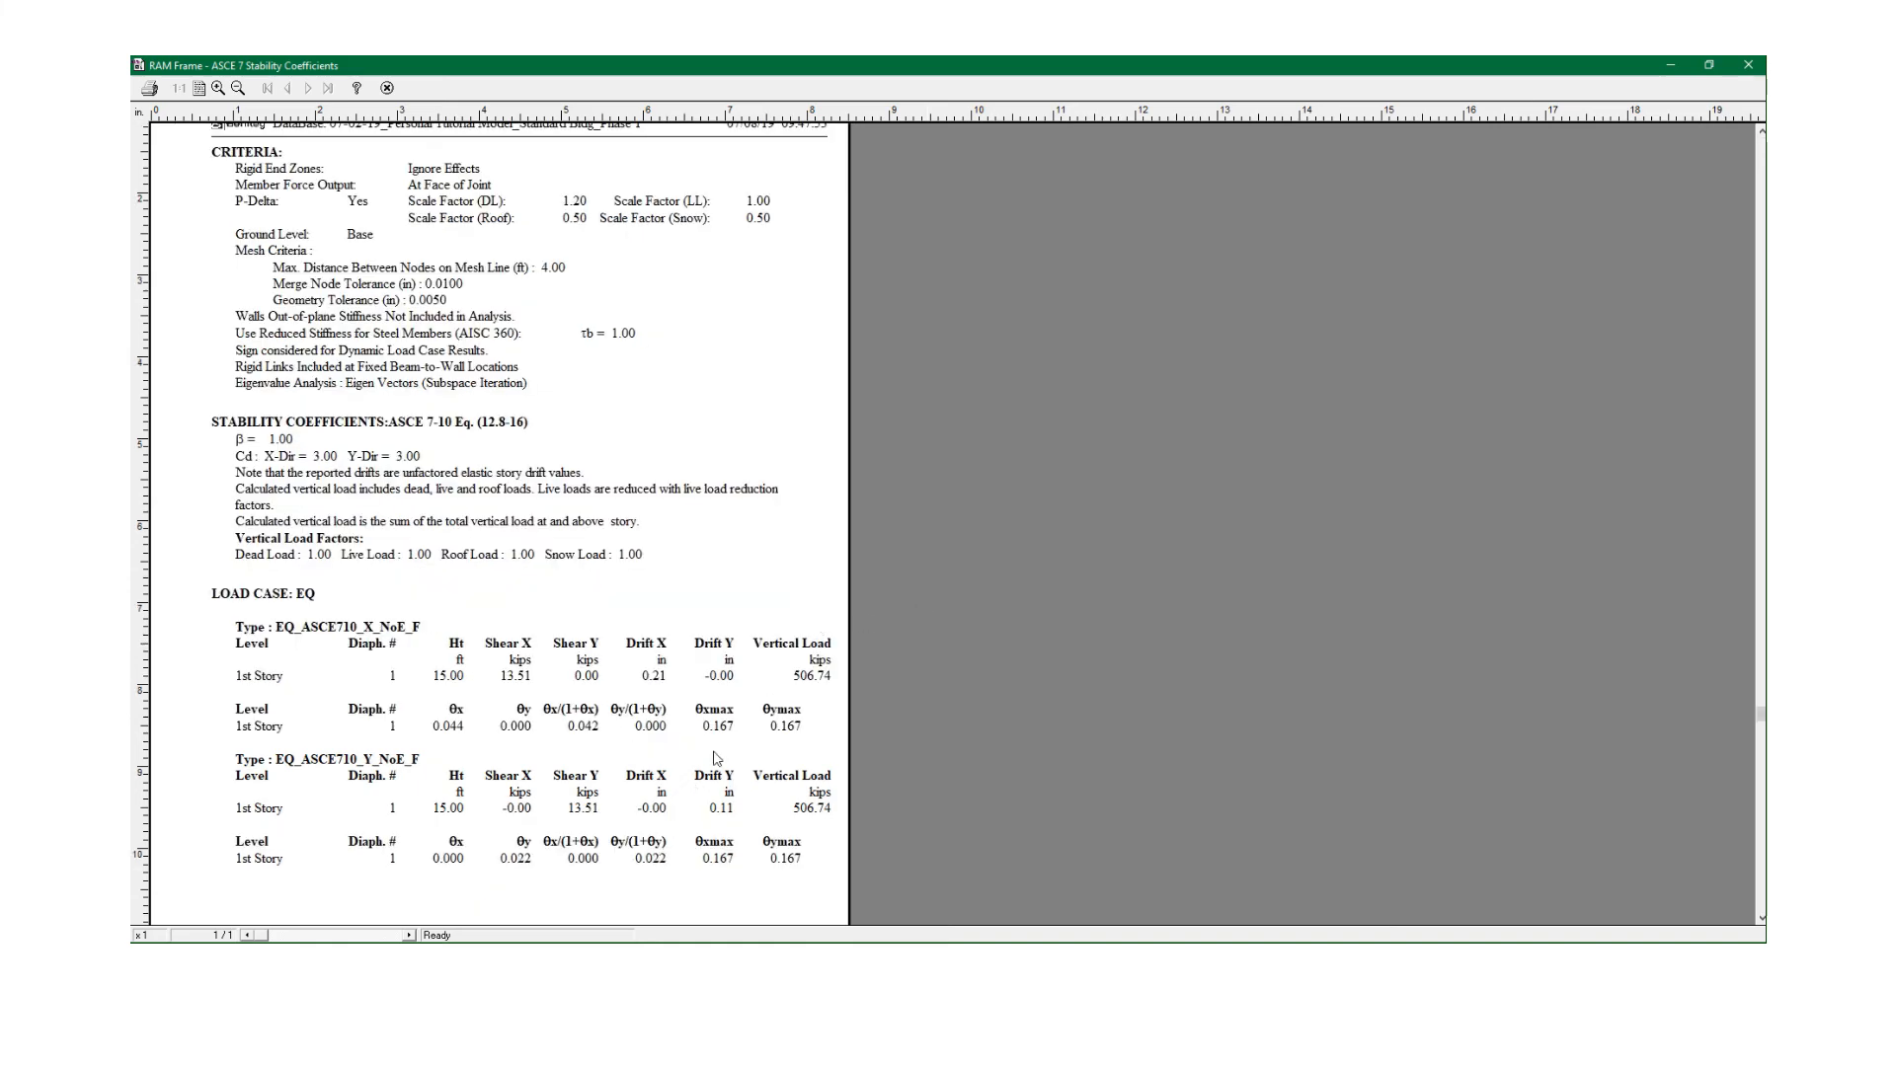
scroll(430, 361, "up", 2)
scroll(429, 360, "down", 2)
scroll(398, 145, "up", 2)
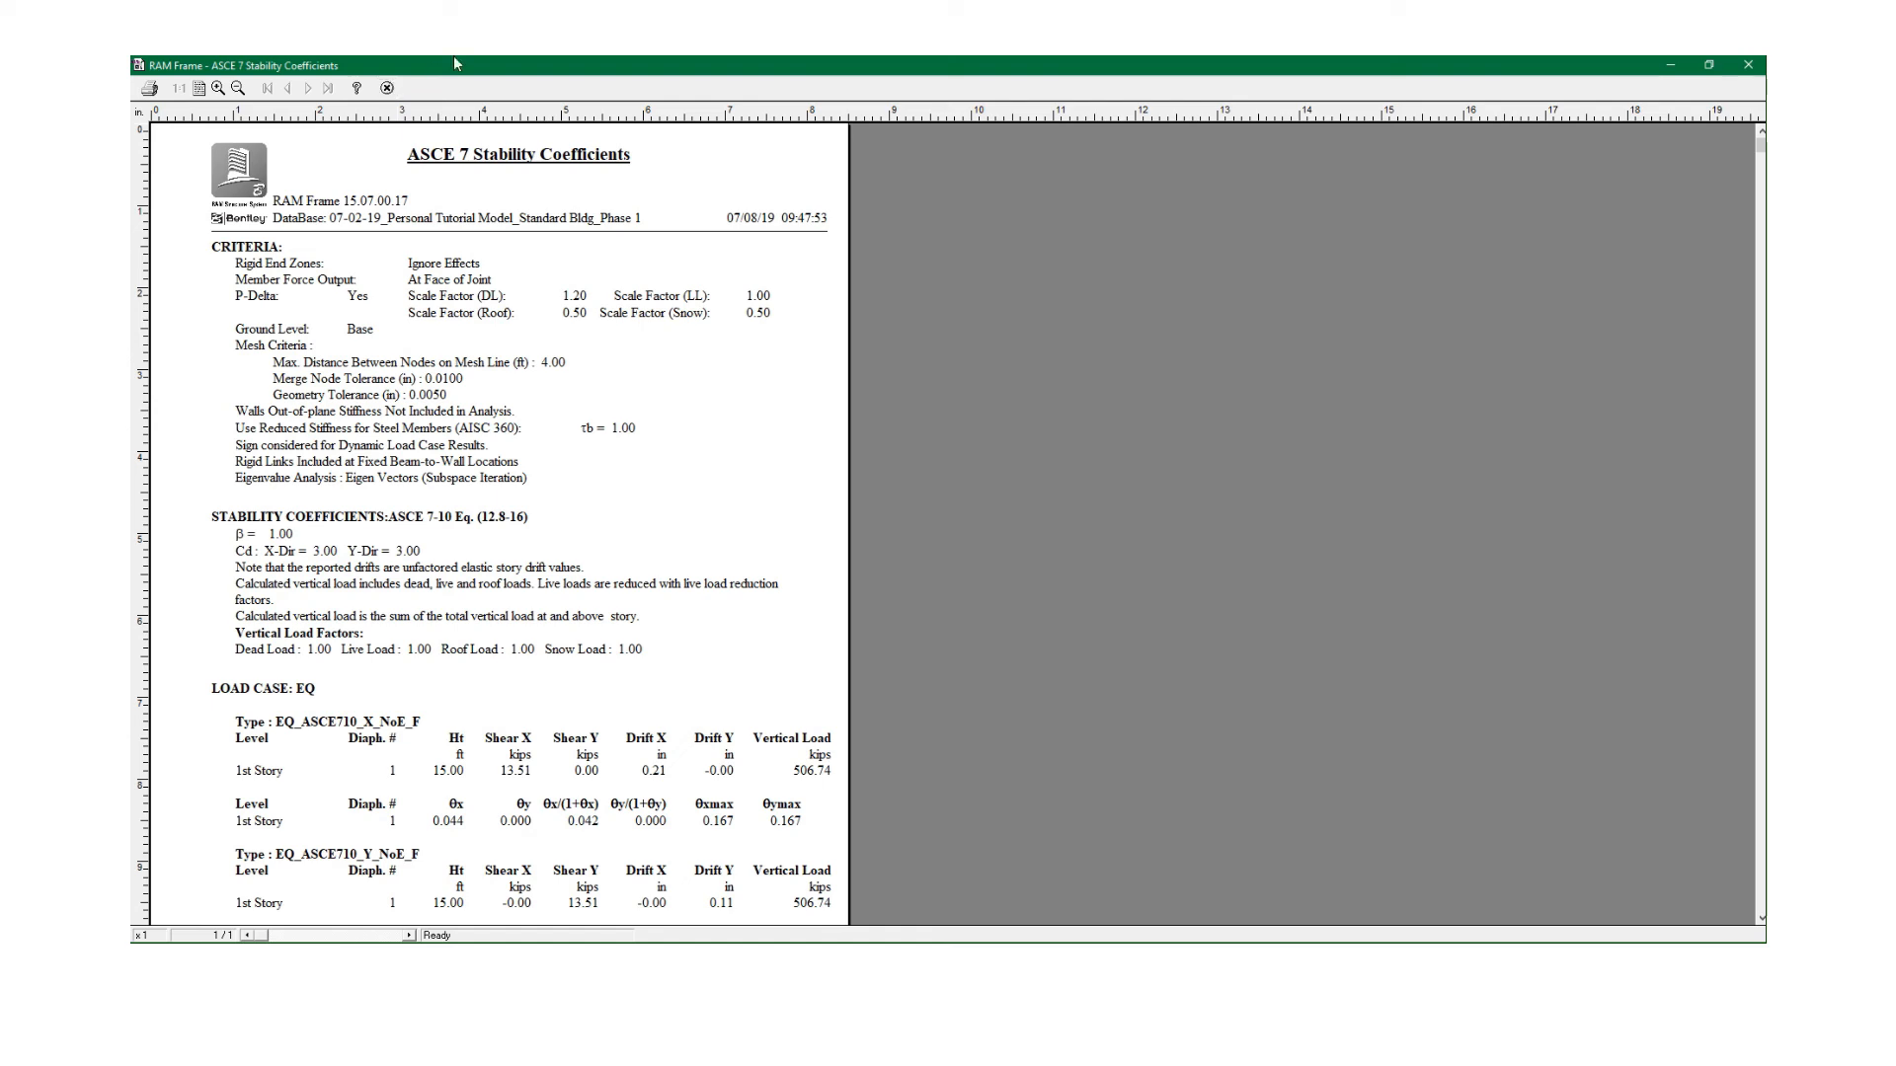
left_click(389, 89)
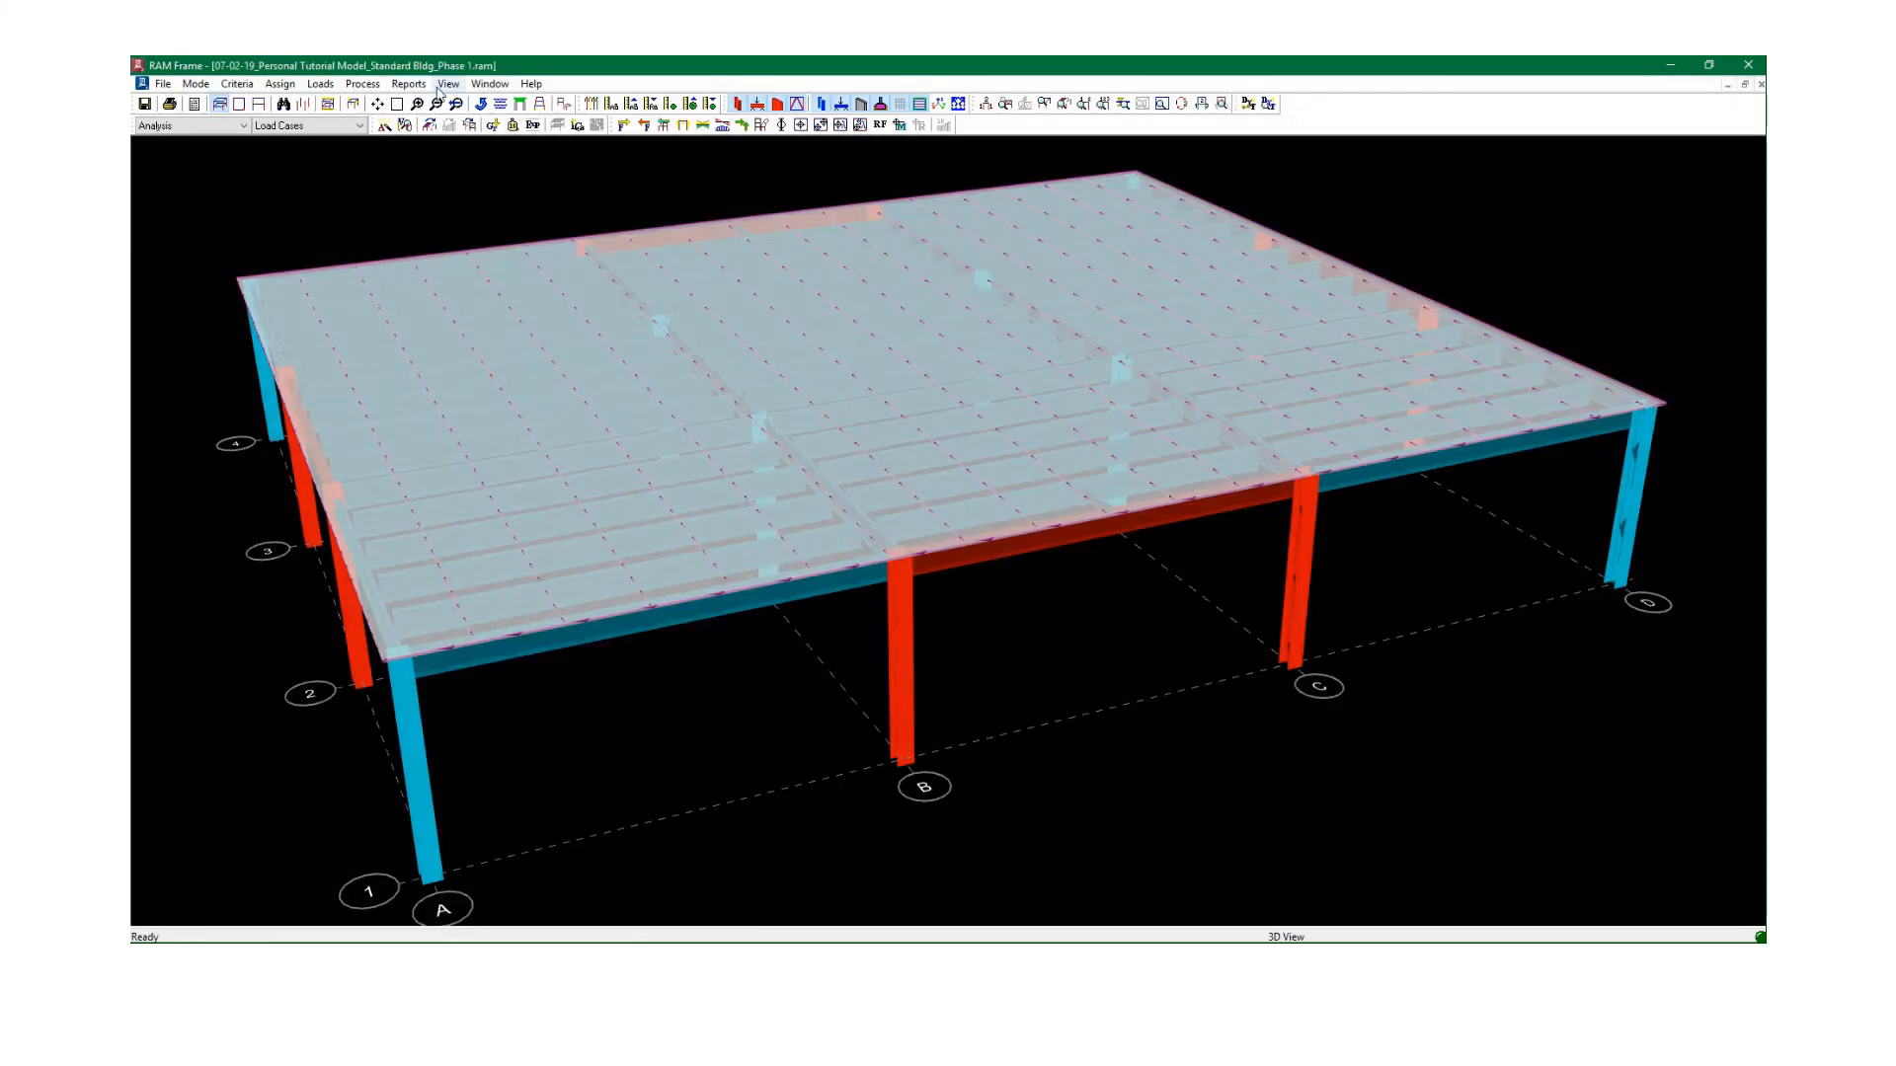
left_click(425, 86)
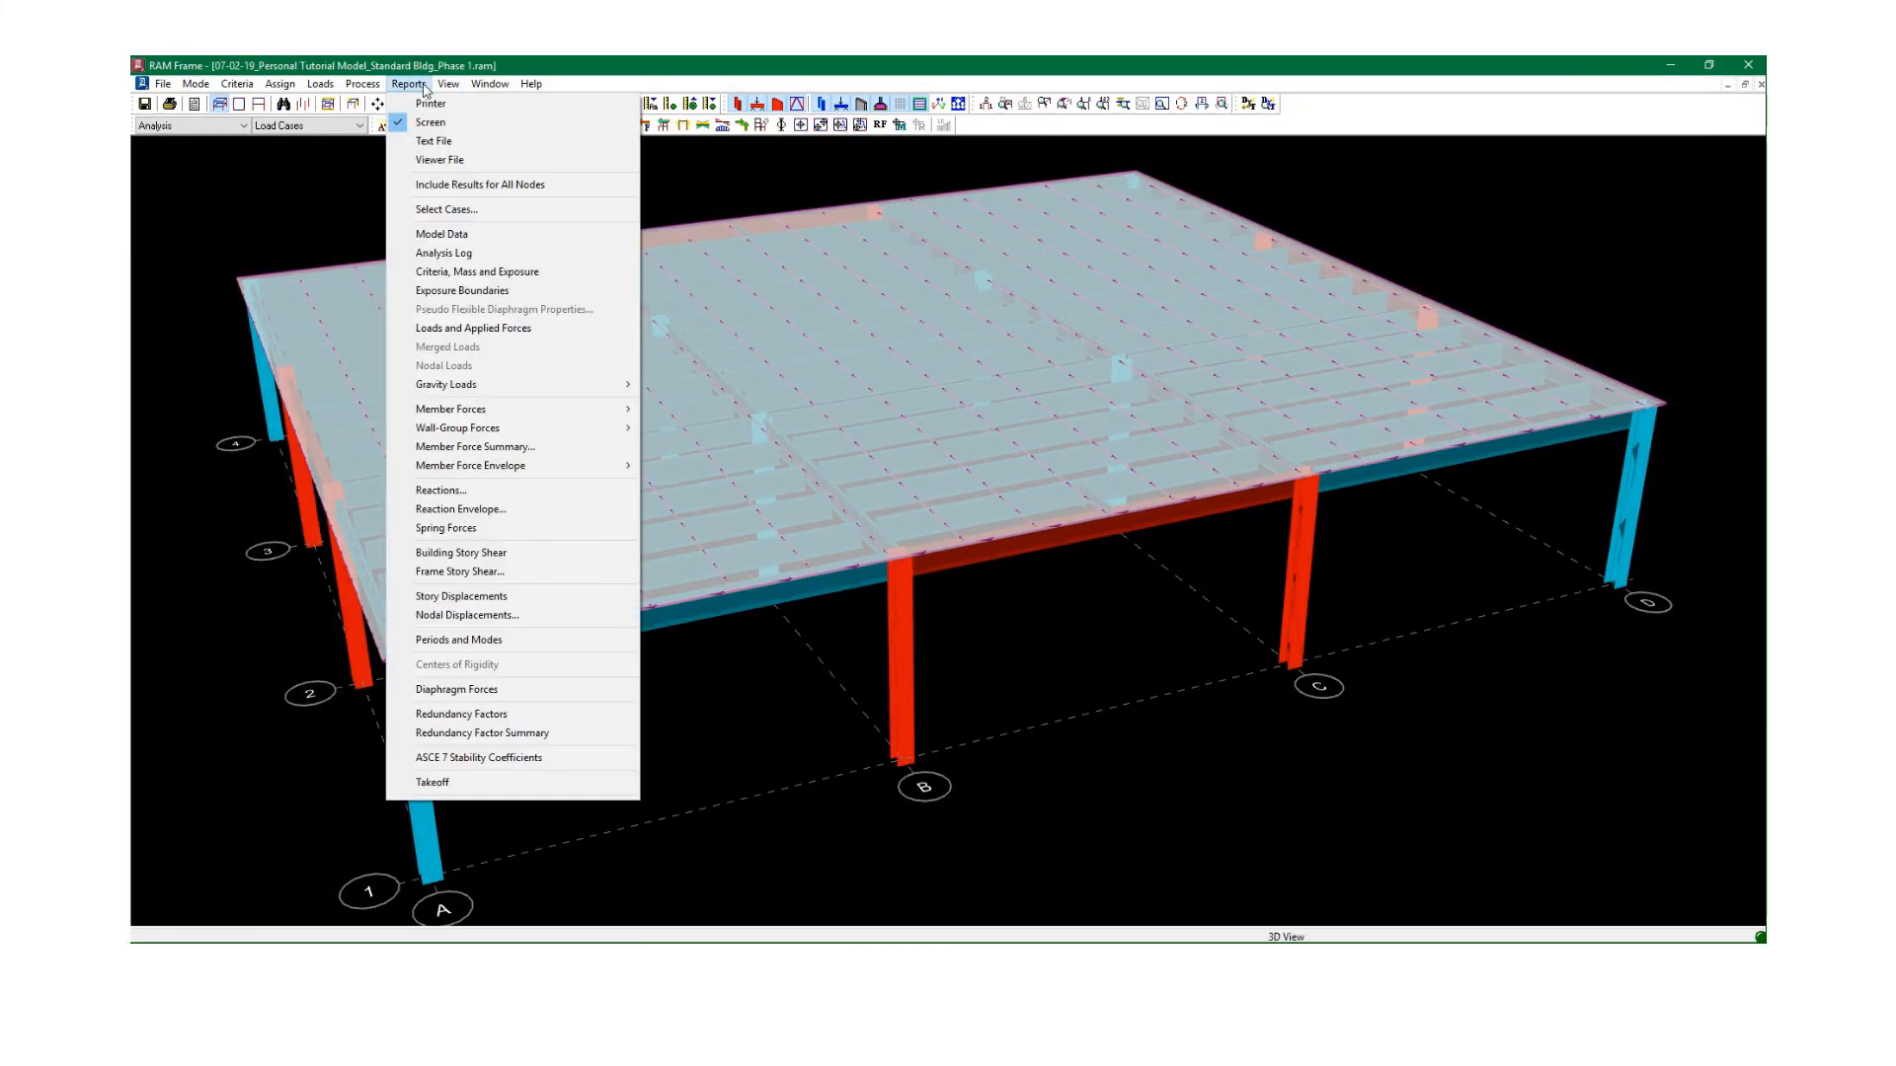
left_click(457, 84)
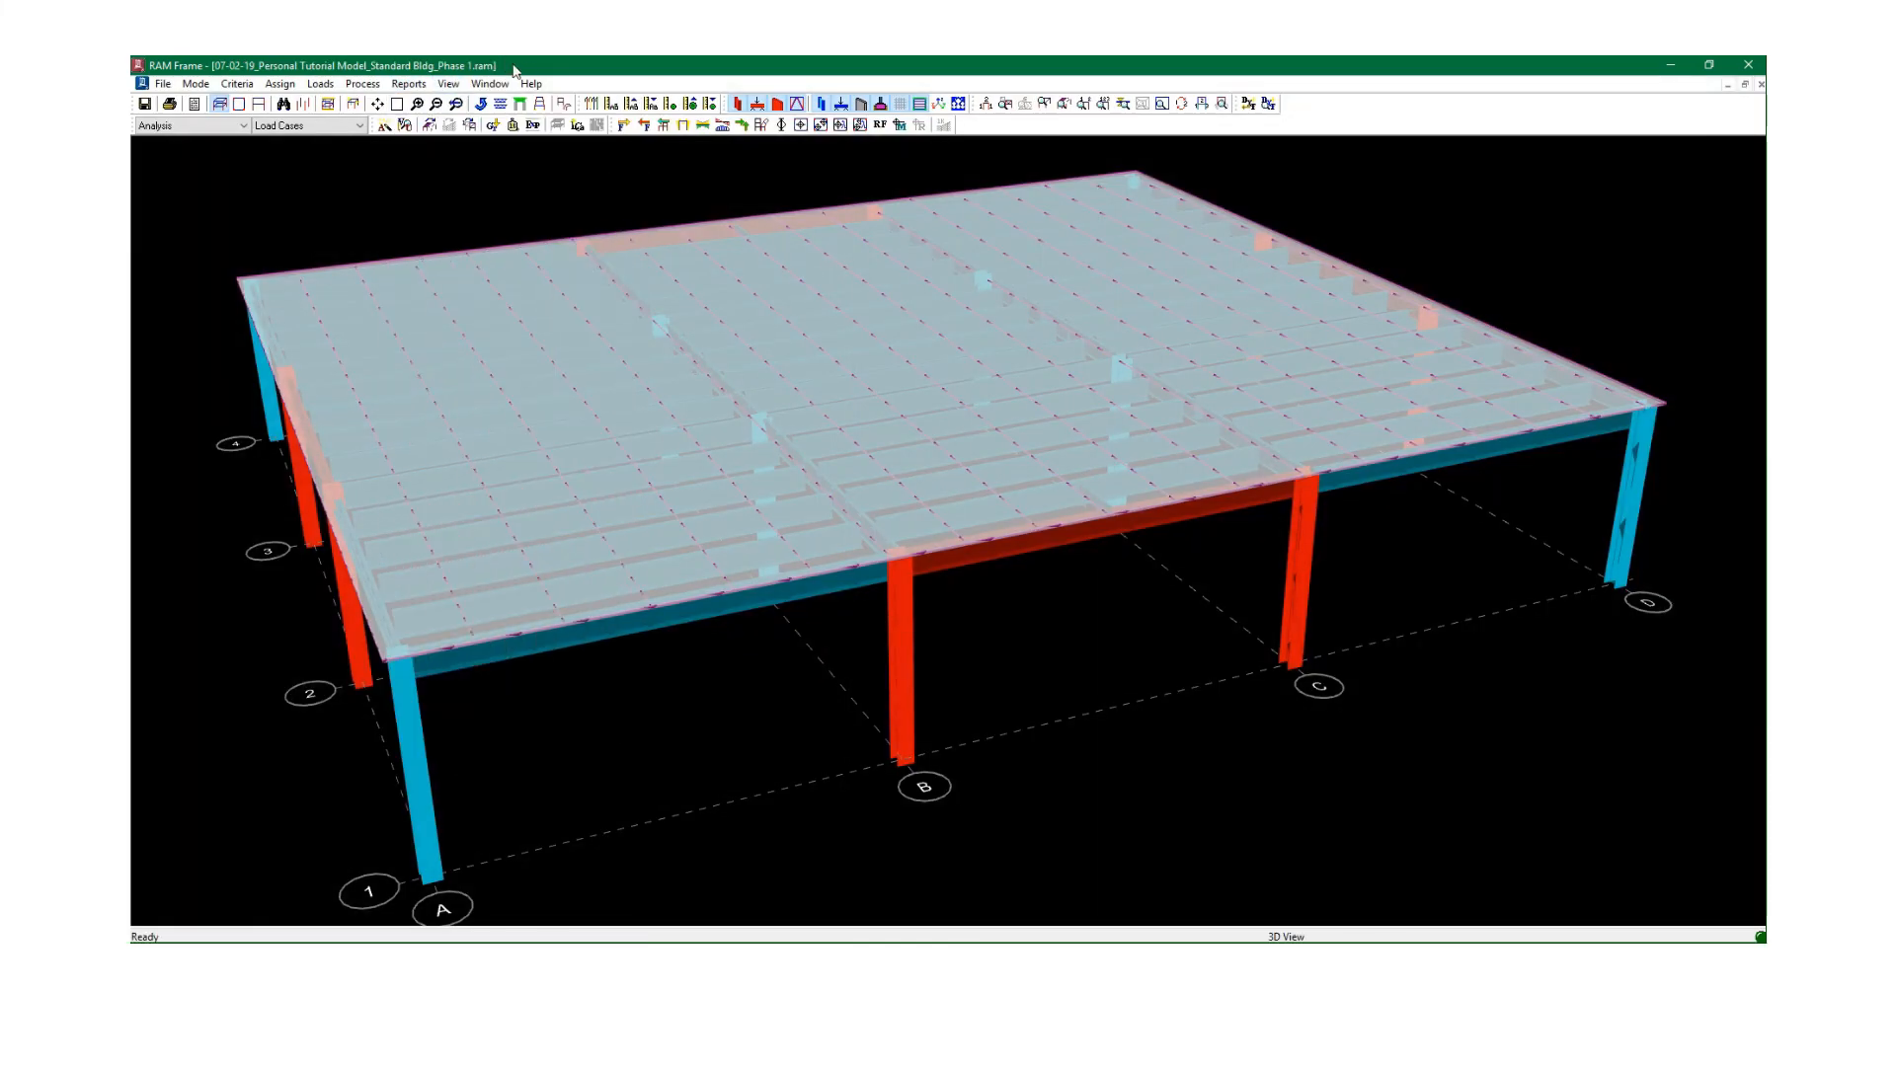
left_click(413, 86)
left_click(486, 85)
Switch to Steel mode with the AISC 360-10 ASD code and accept the IBC 2015 / ASCE 7-10 ASD load combinations.
left_click(211, 129)
left_click(202, 153)
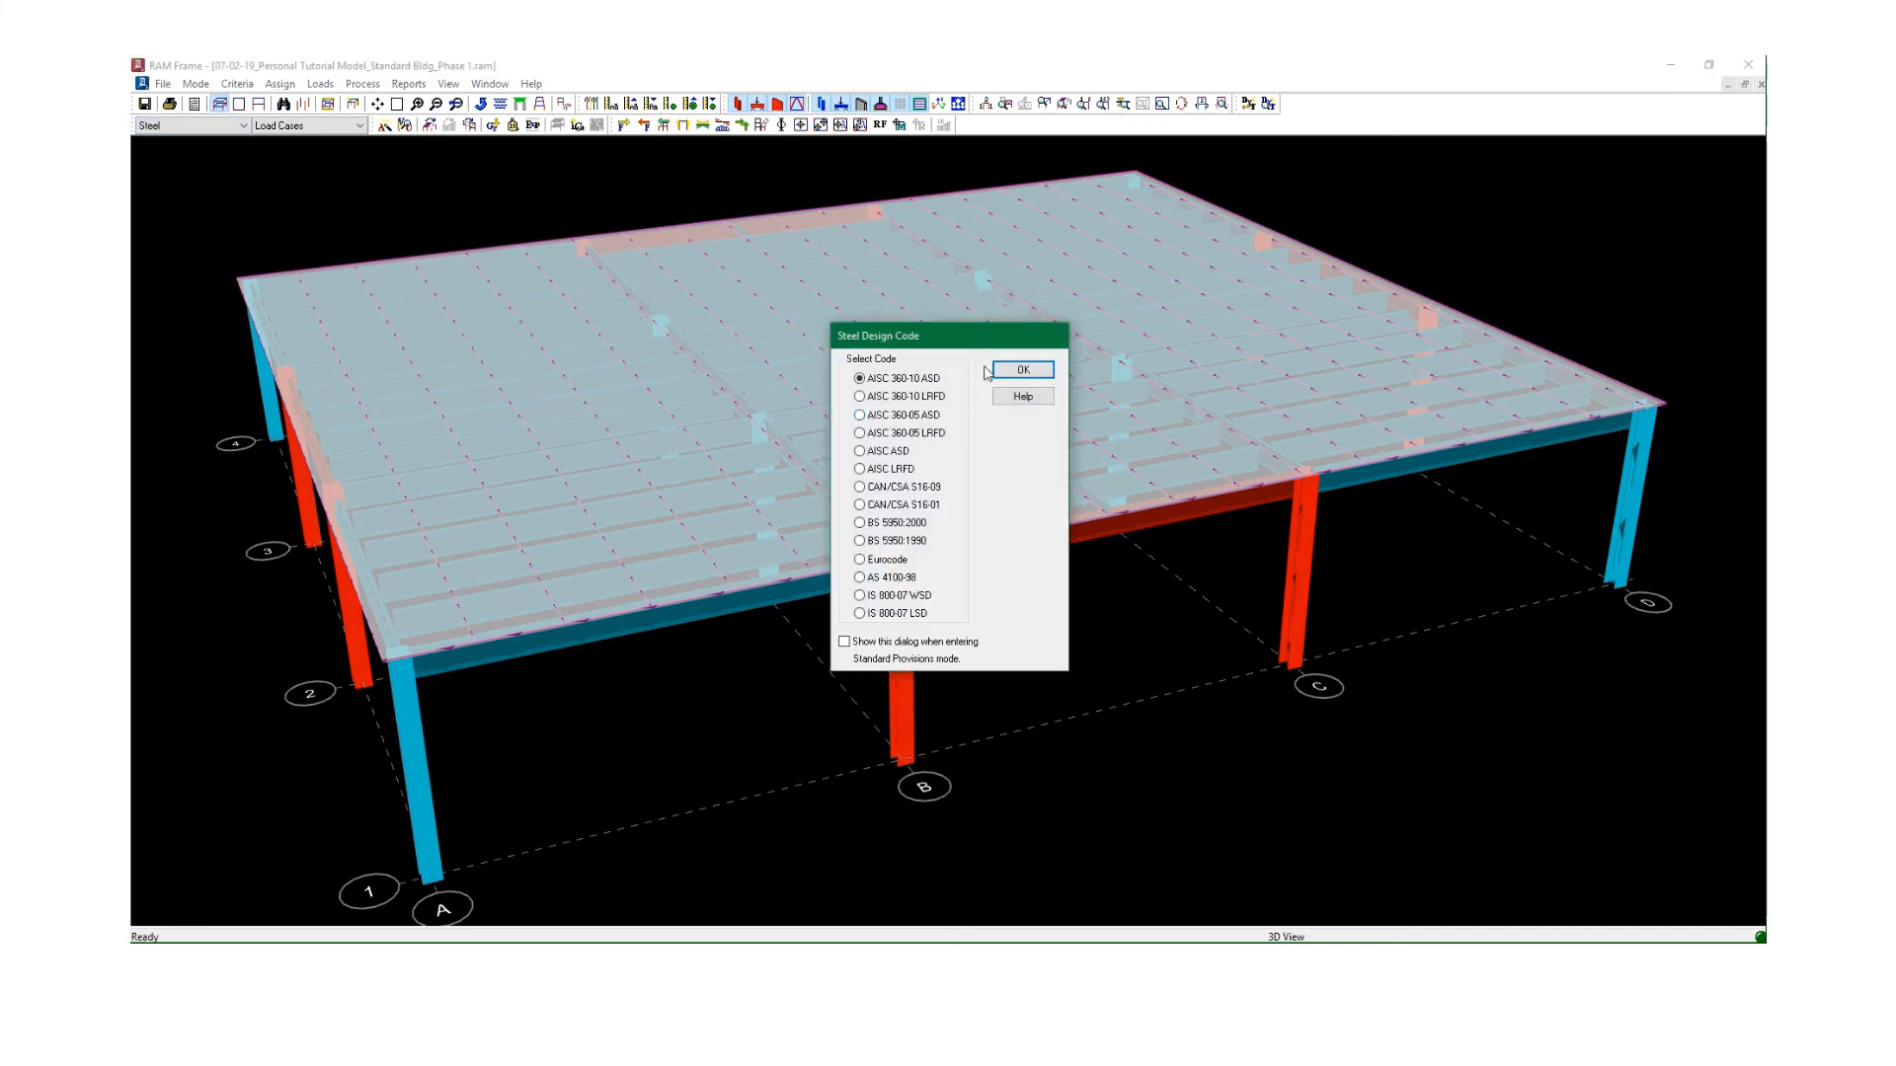
left_click(1024, 370)
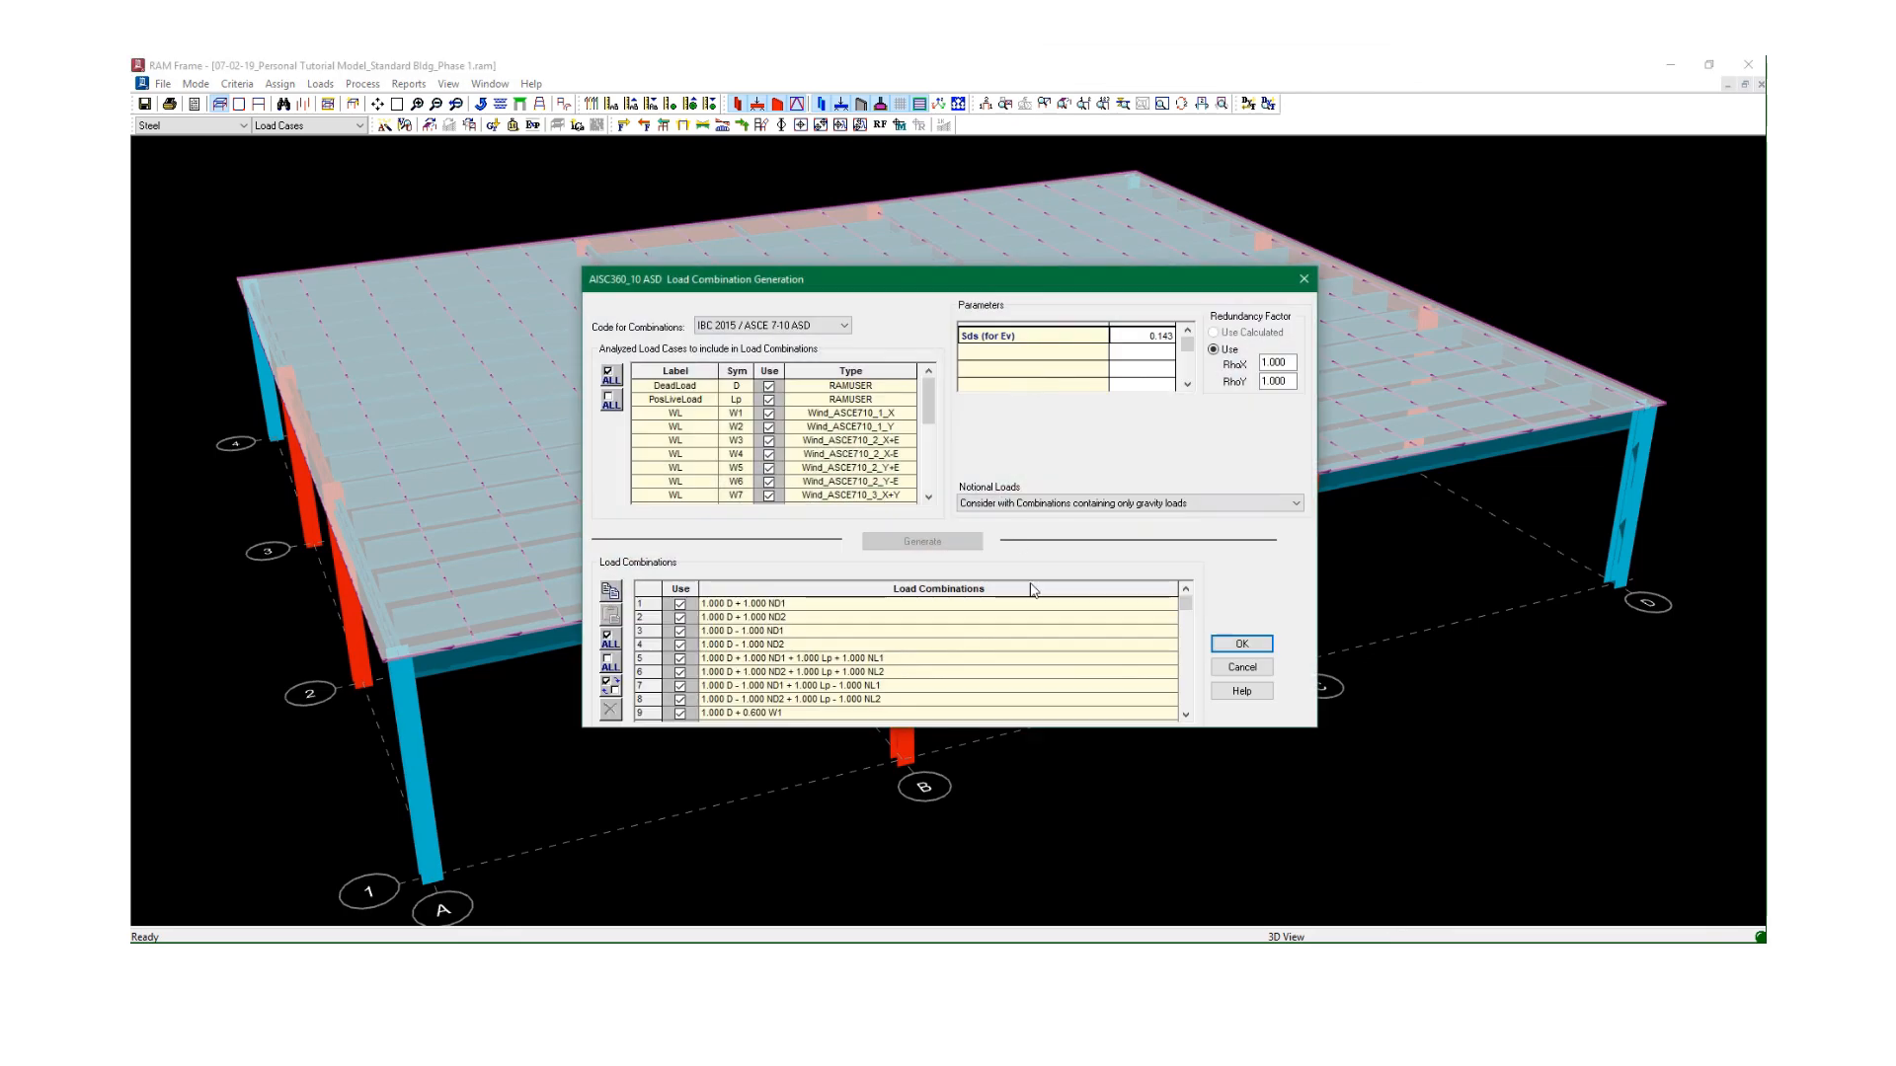
mouse_move(1186, 605)
left_mouse_down()
mouse_move(1186, 726)
mouse_move(1186, 605)
left_mouse_up()
left_click(1241, 644)
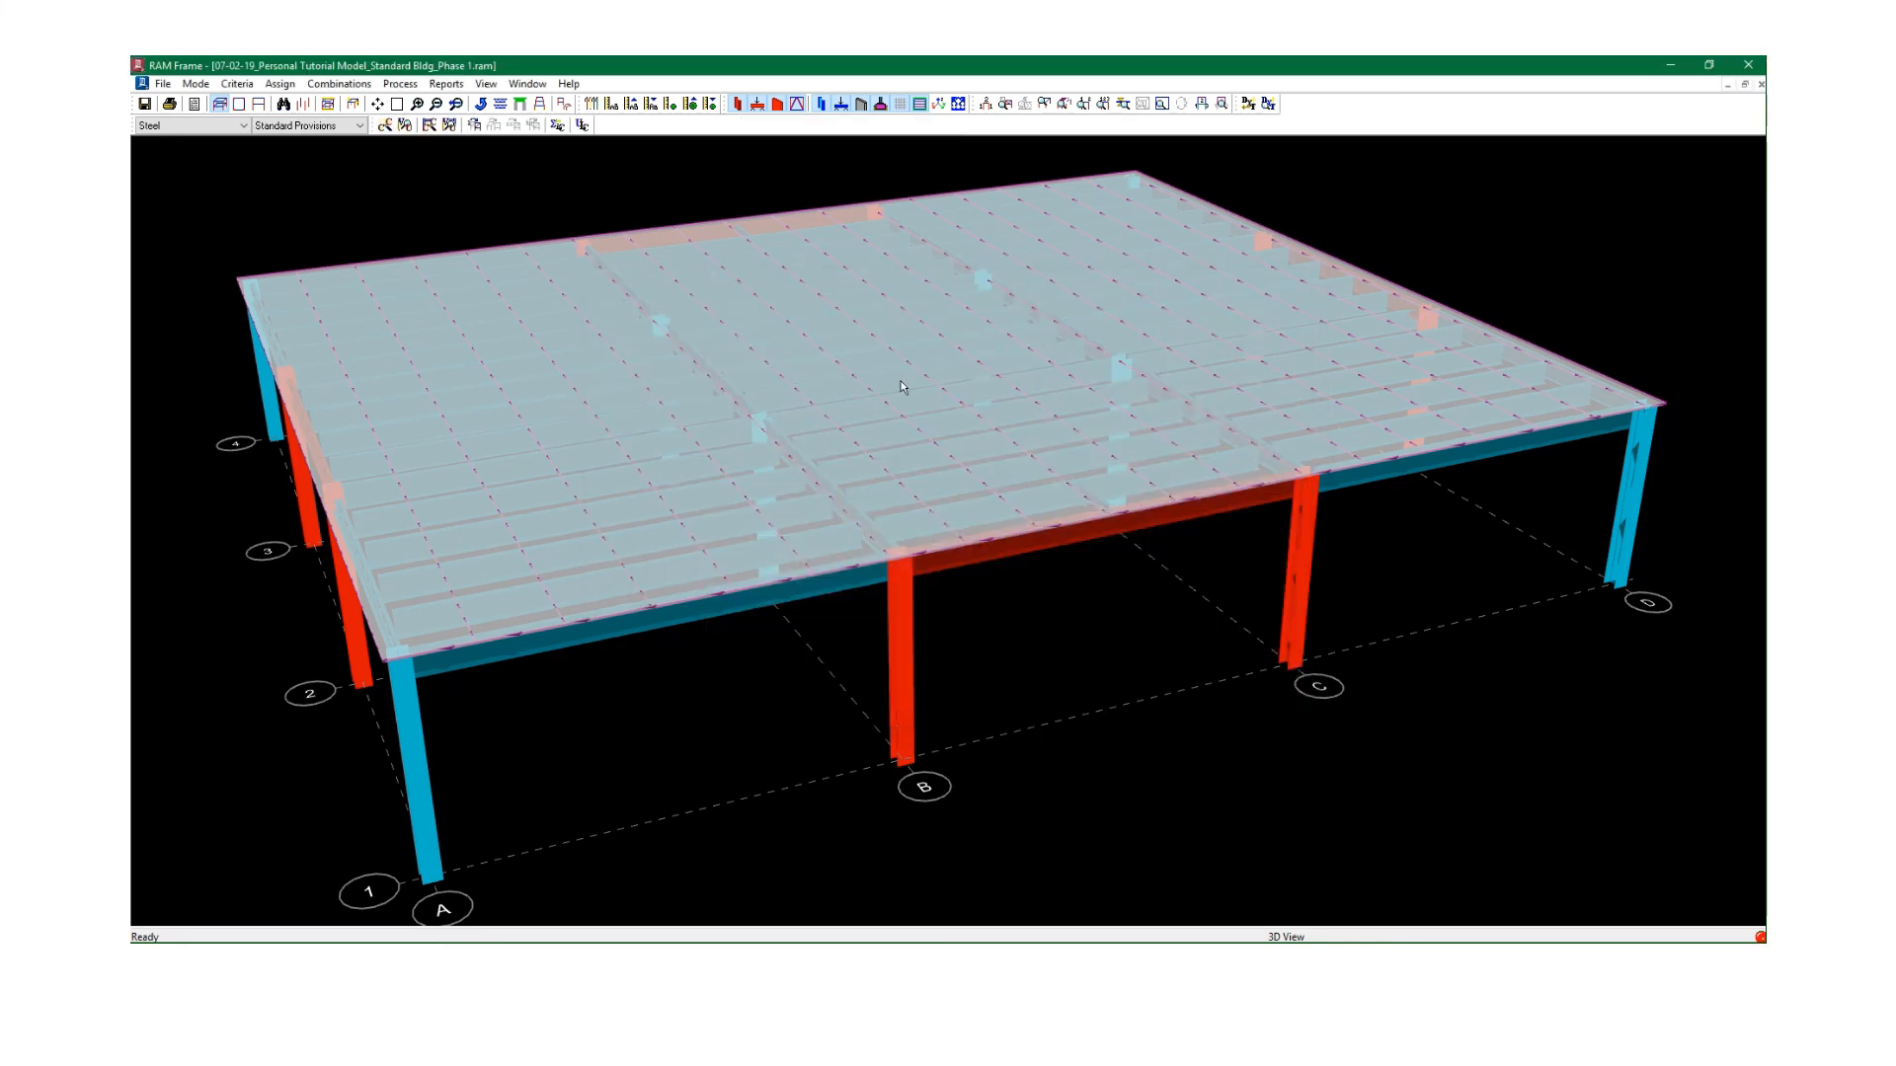
Hide the floor deck, gravity beams and gravity columns in the 3D view, leaving only the lateral frames.
left_click(921, 106)
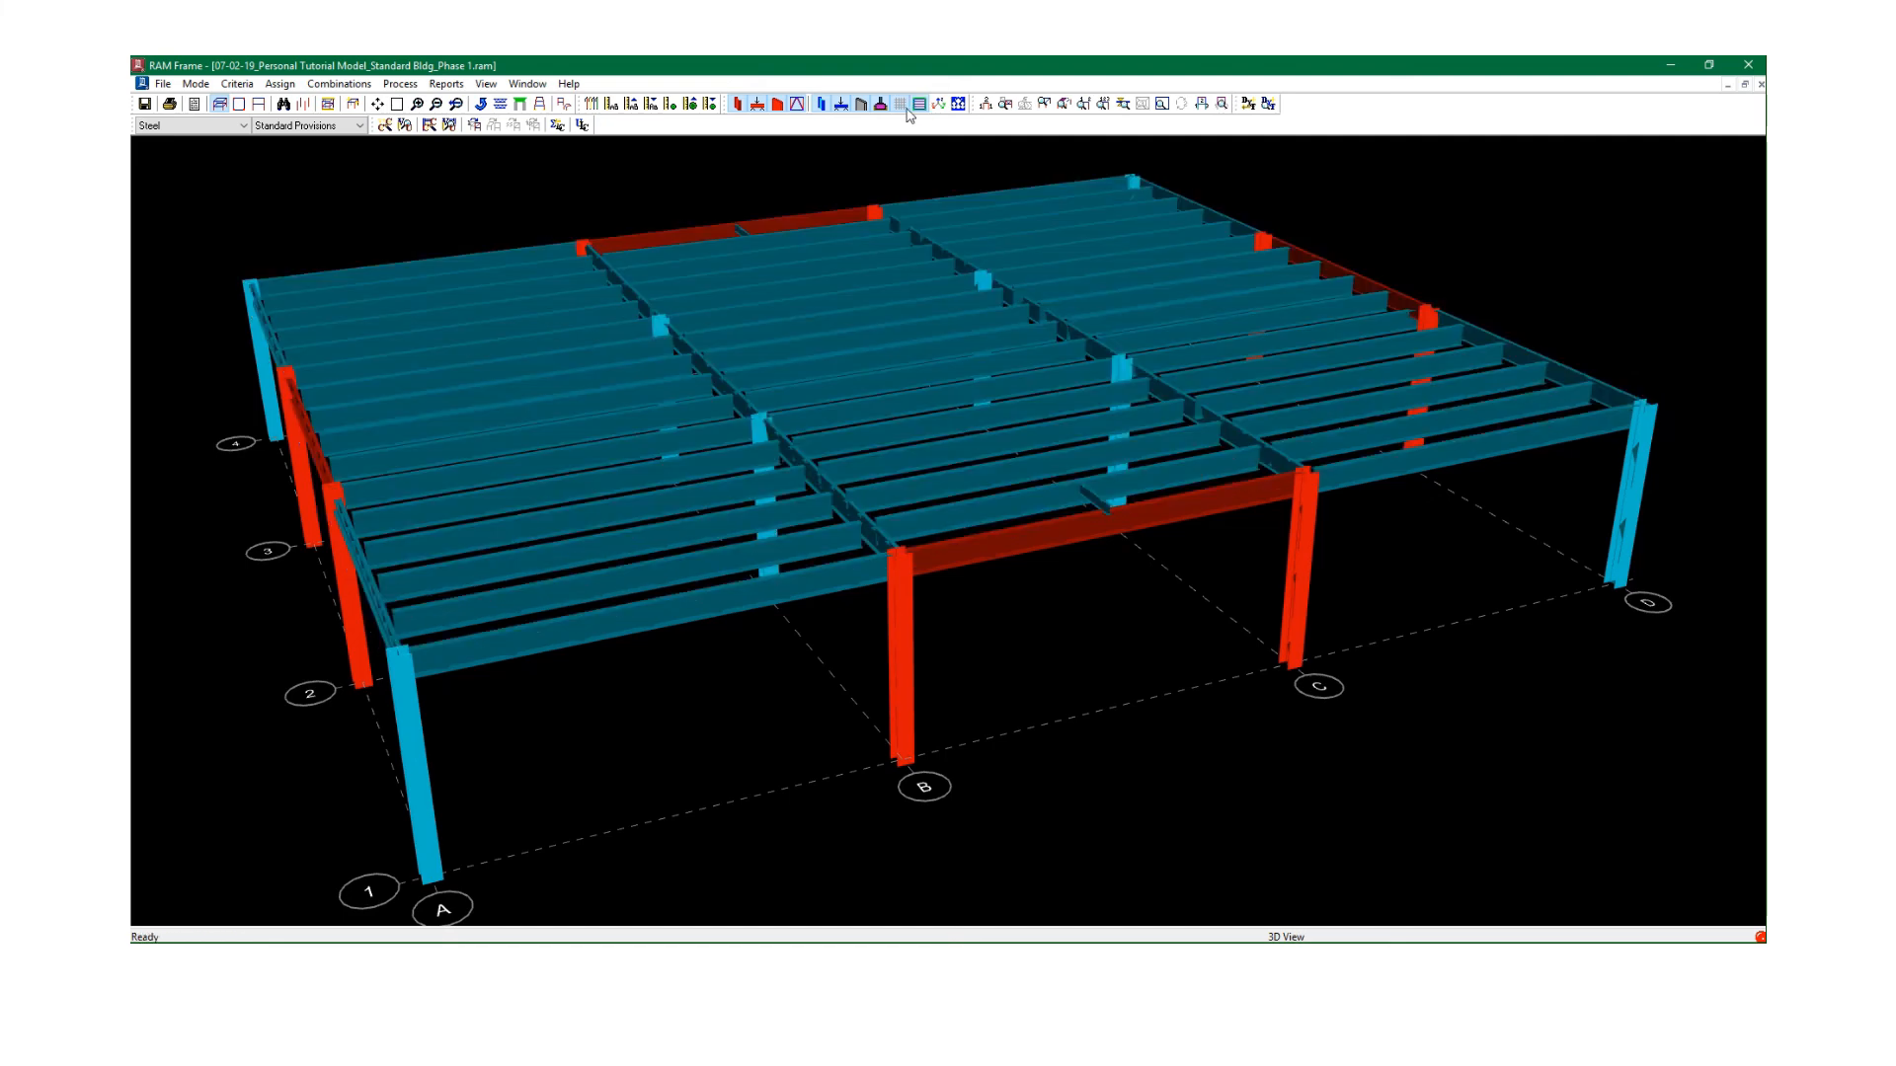
left_click(844, 106)
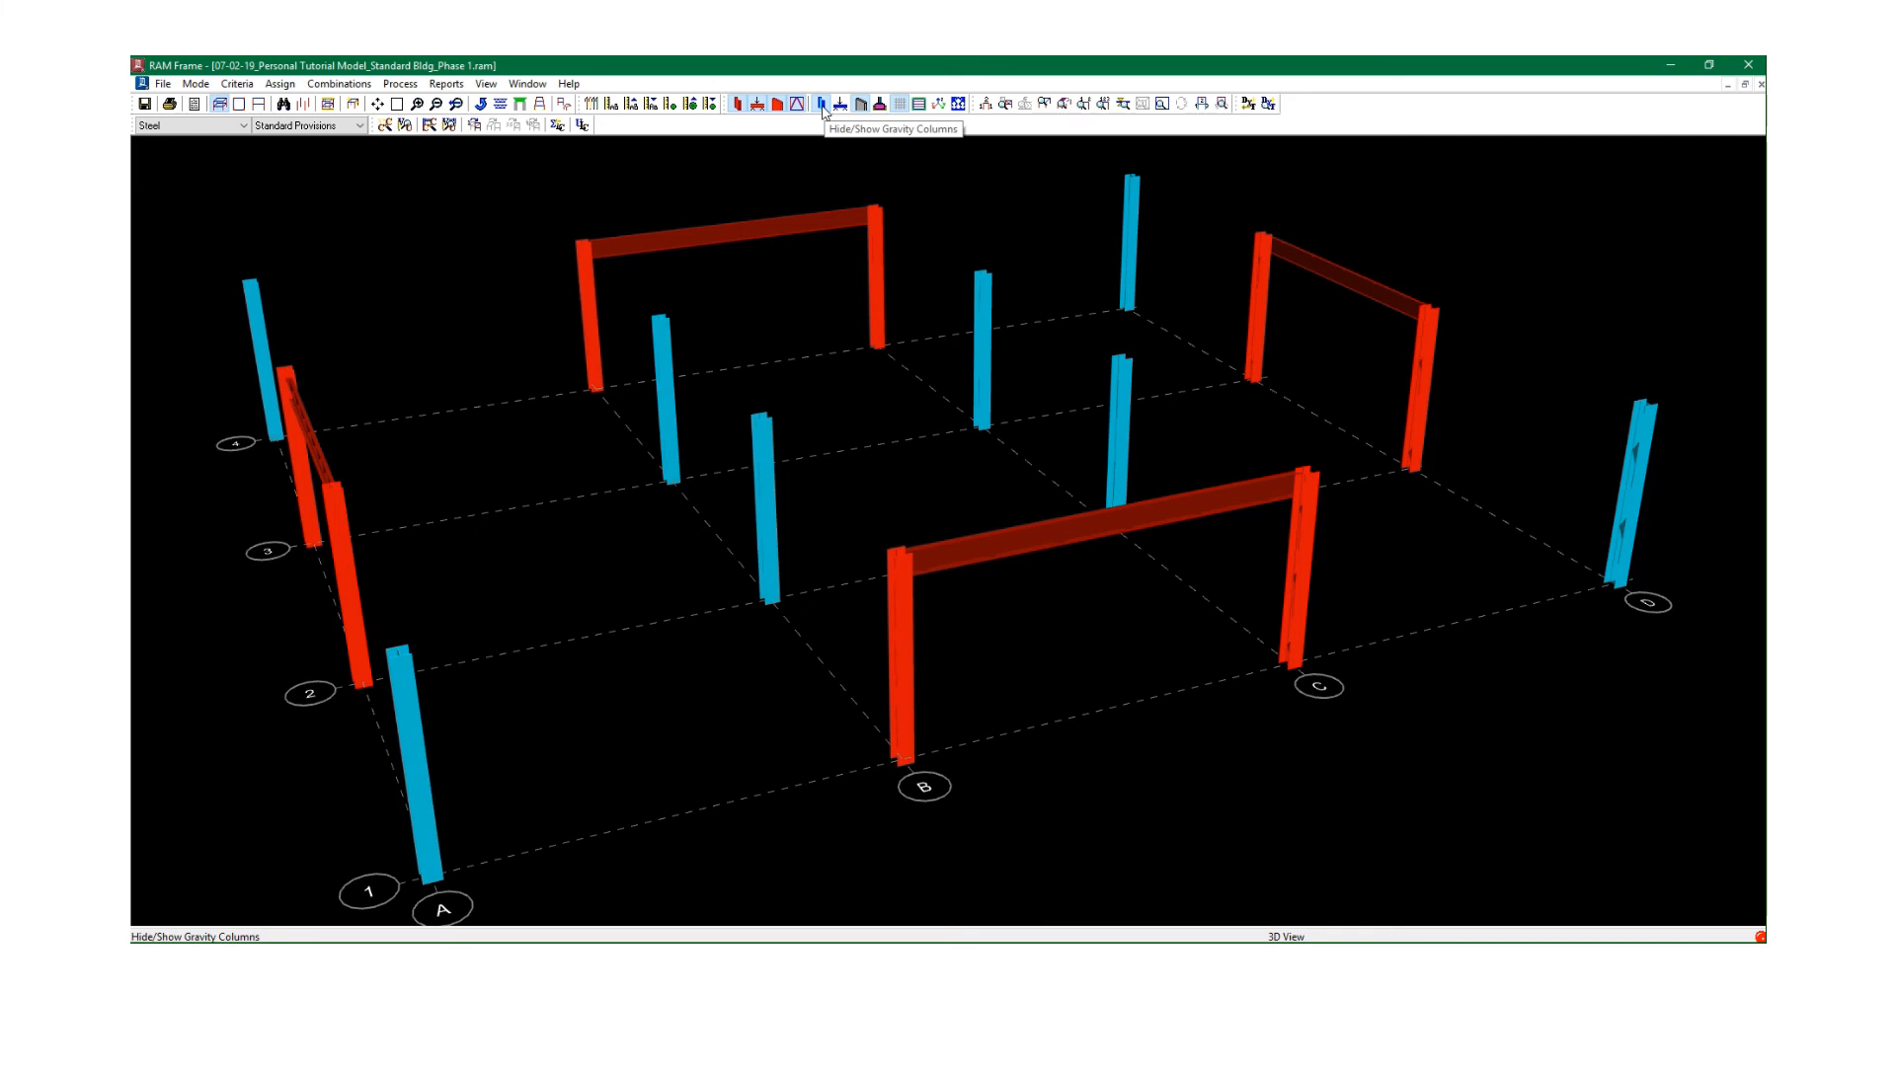
left_click(822, 107)
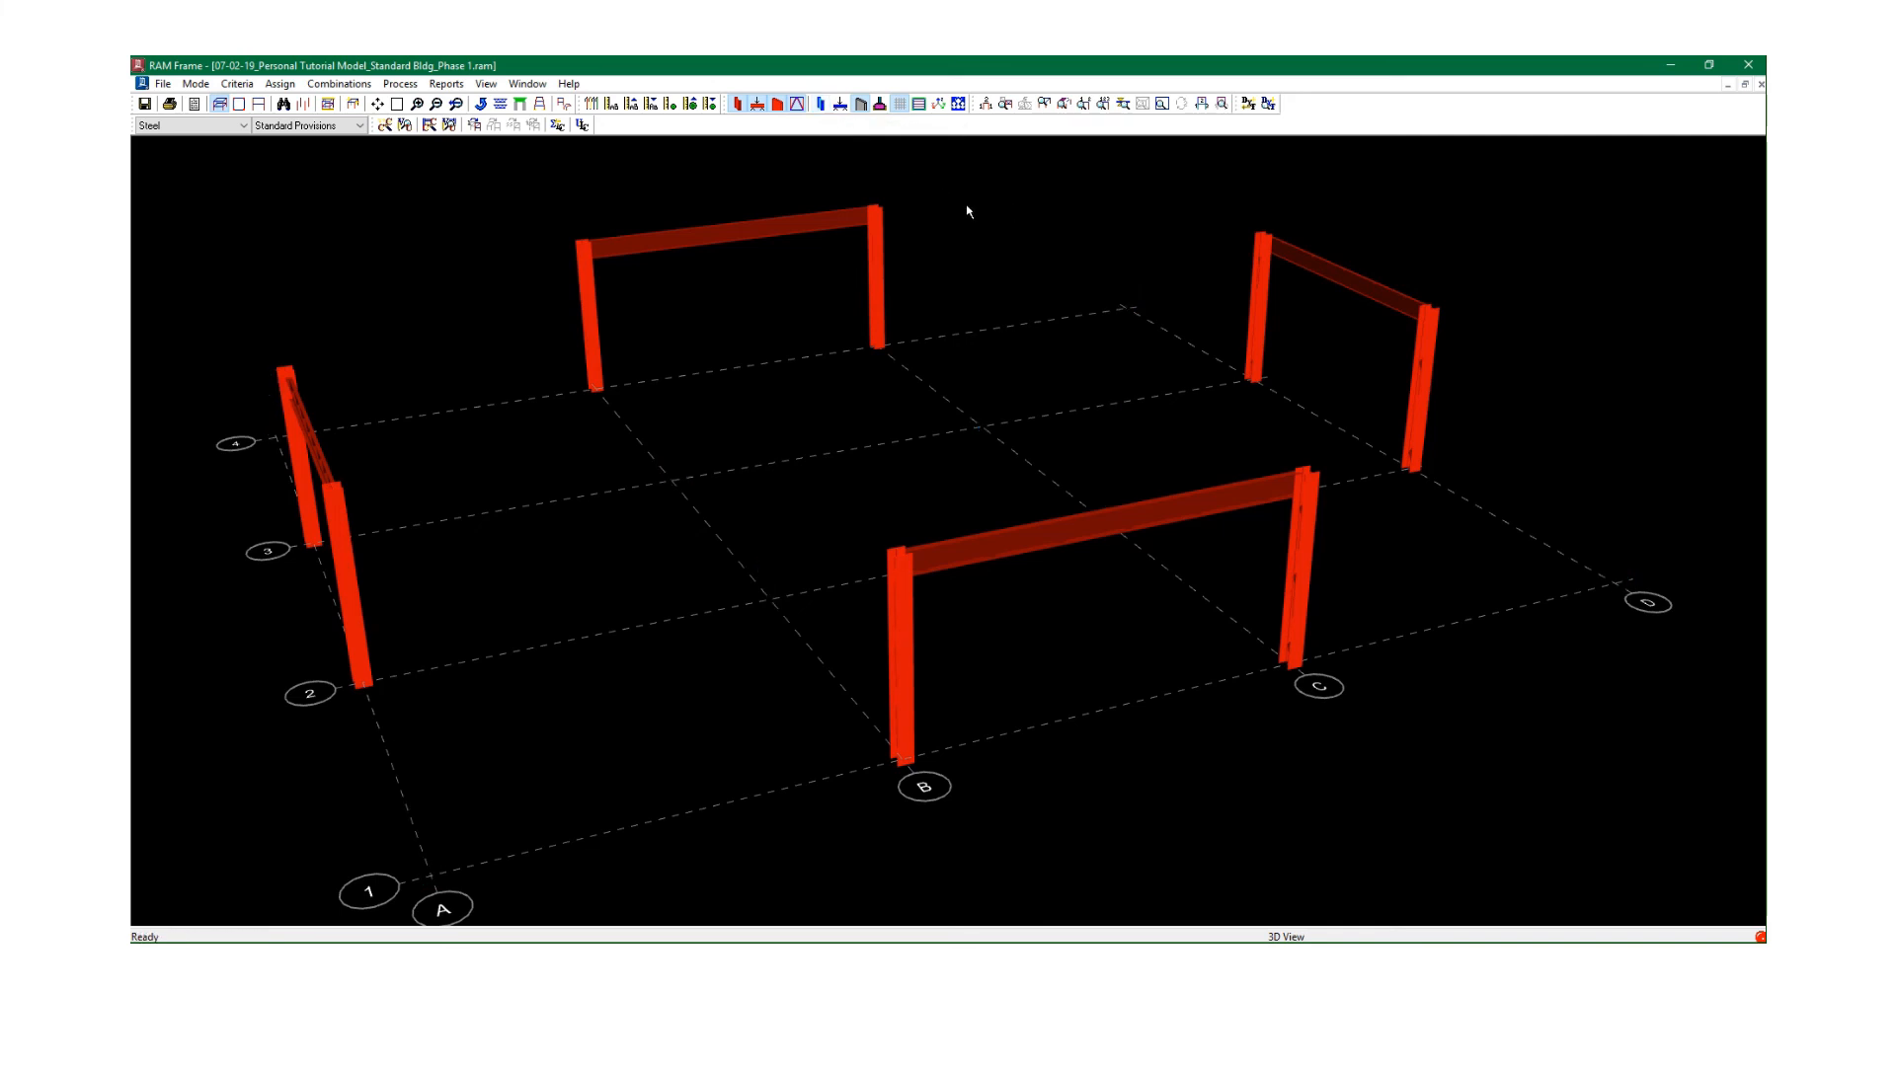
middle_click_drag(999, 250, 1028, 247)
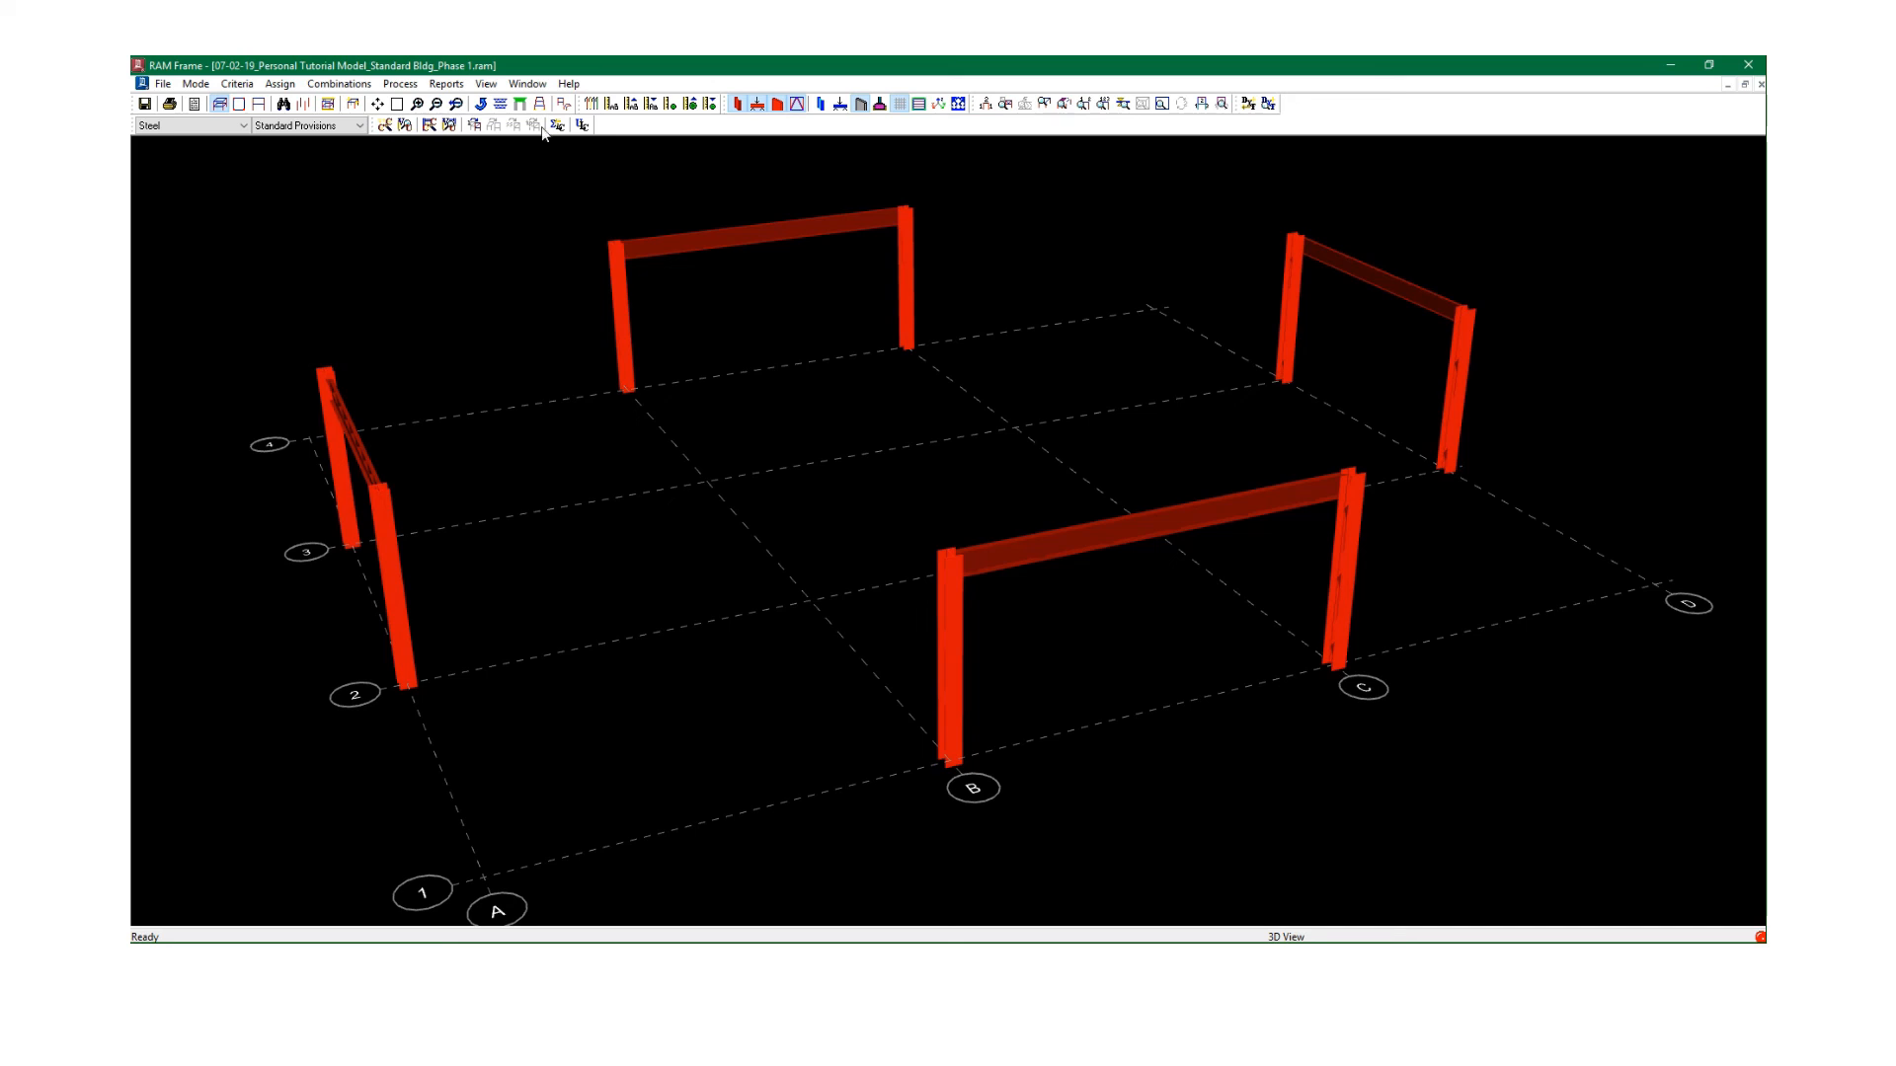
Run the steel code check on all lateral frame members and show the interaction values on the model.
left_click(386, 125)
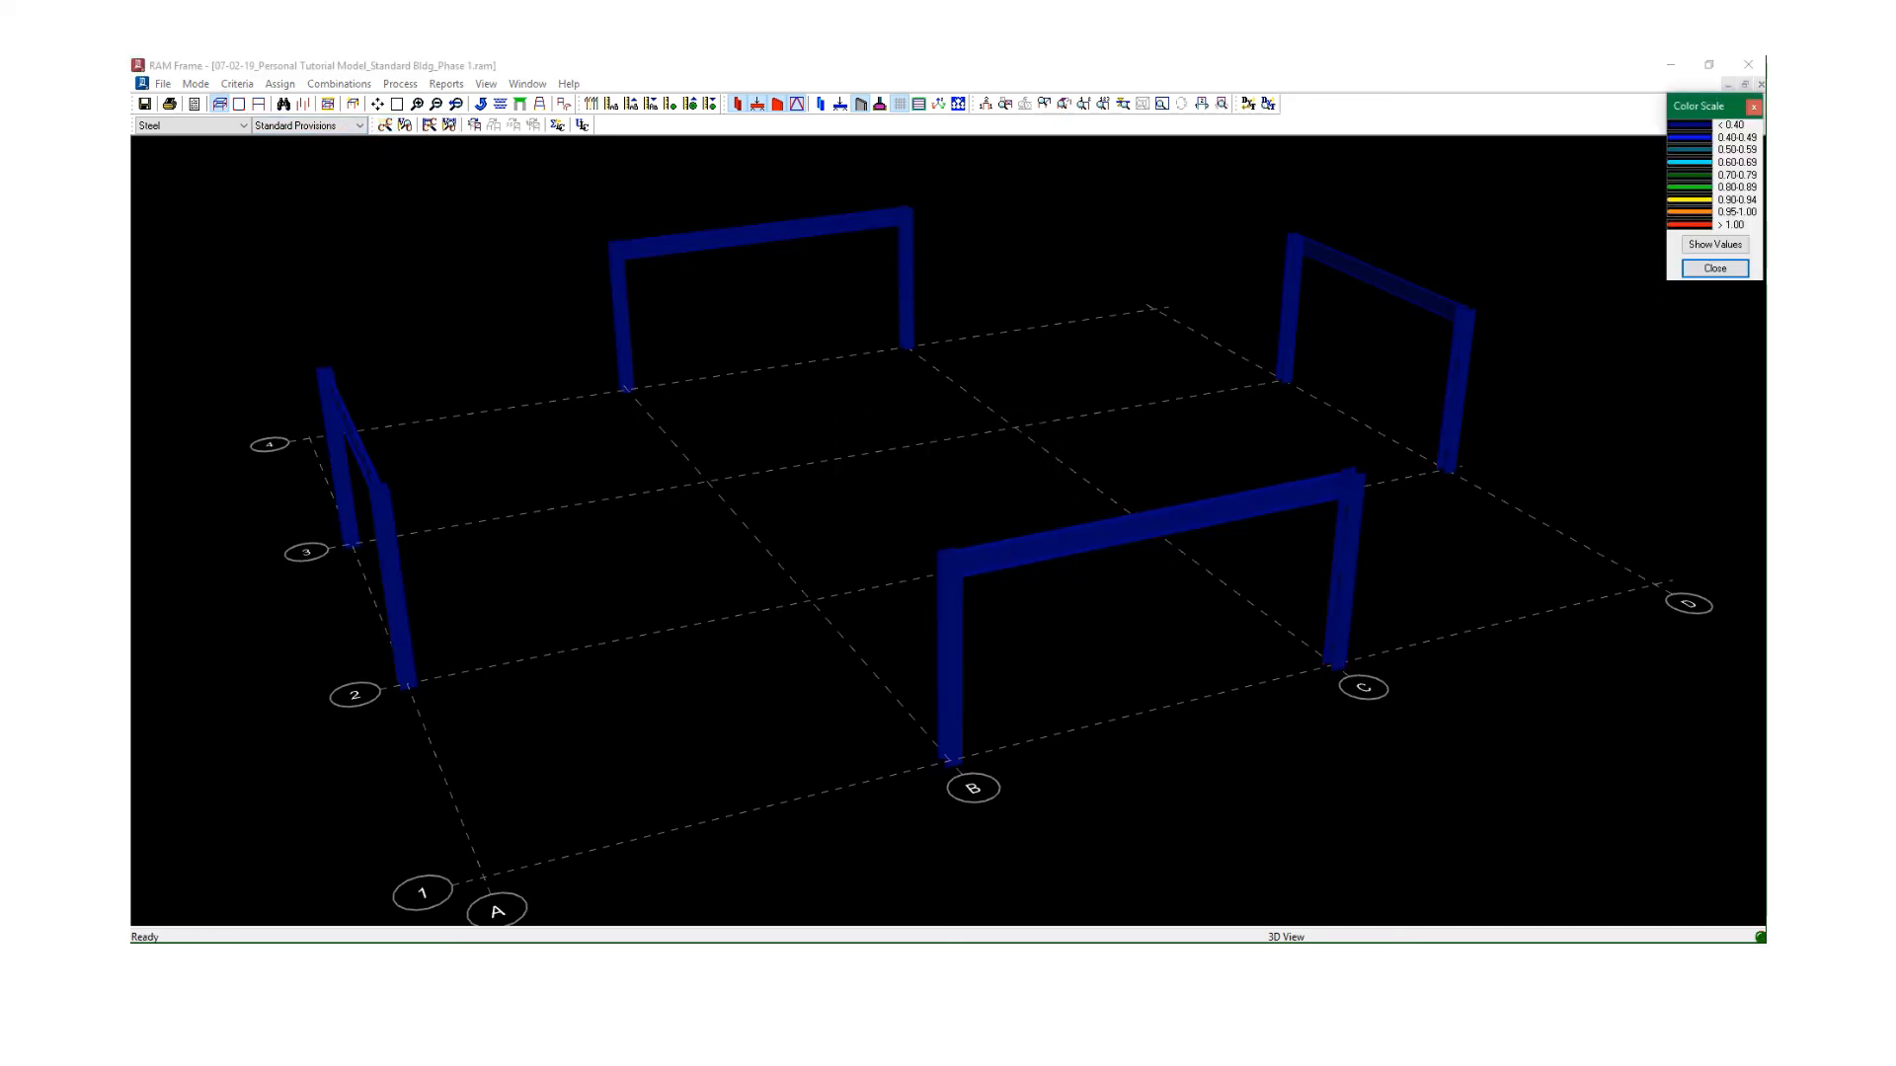
left_click(1716, 244)
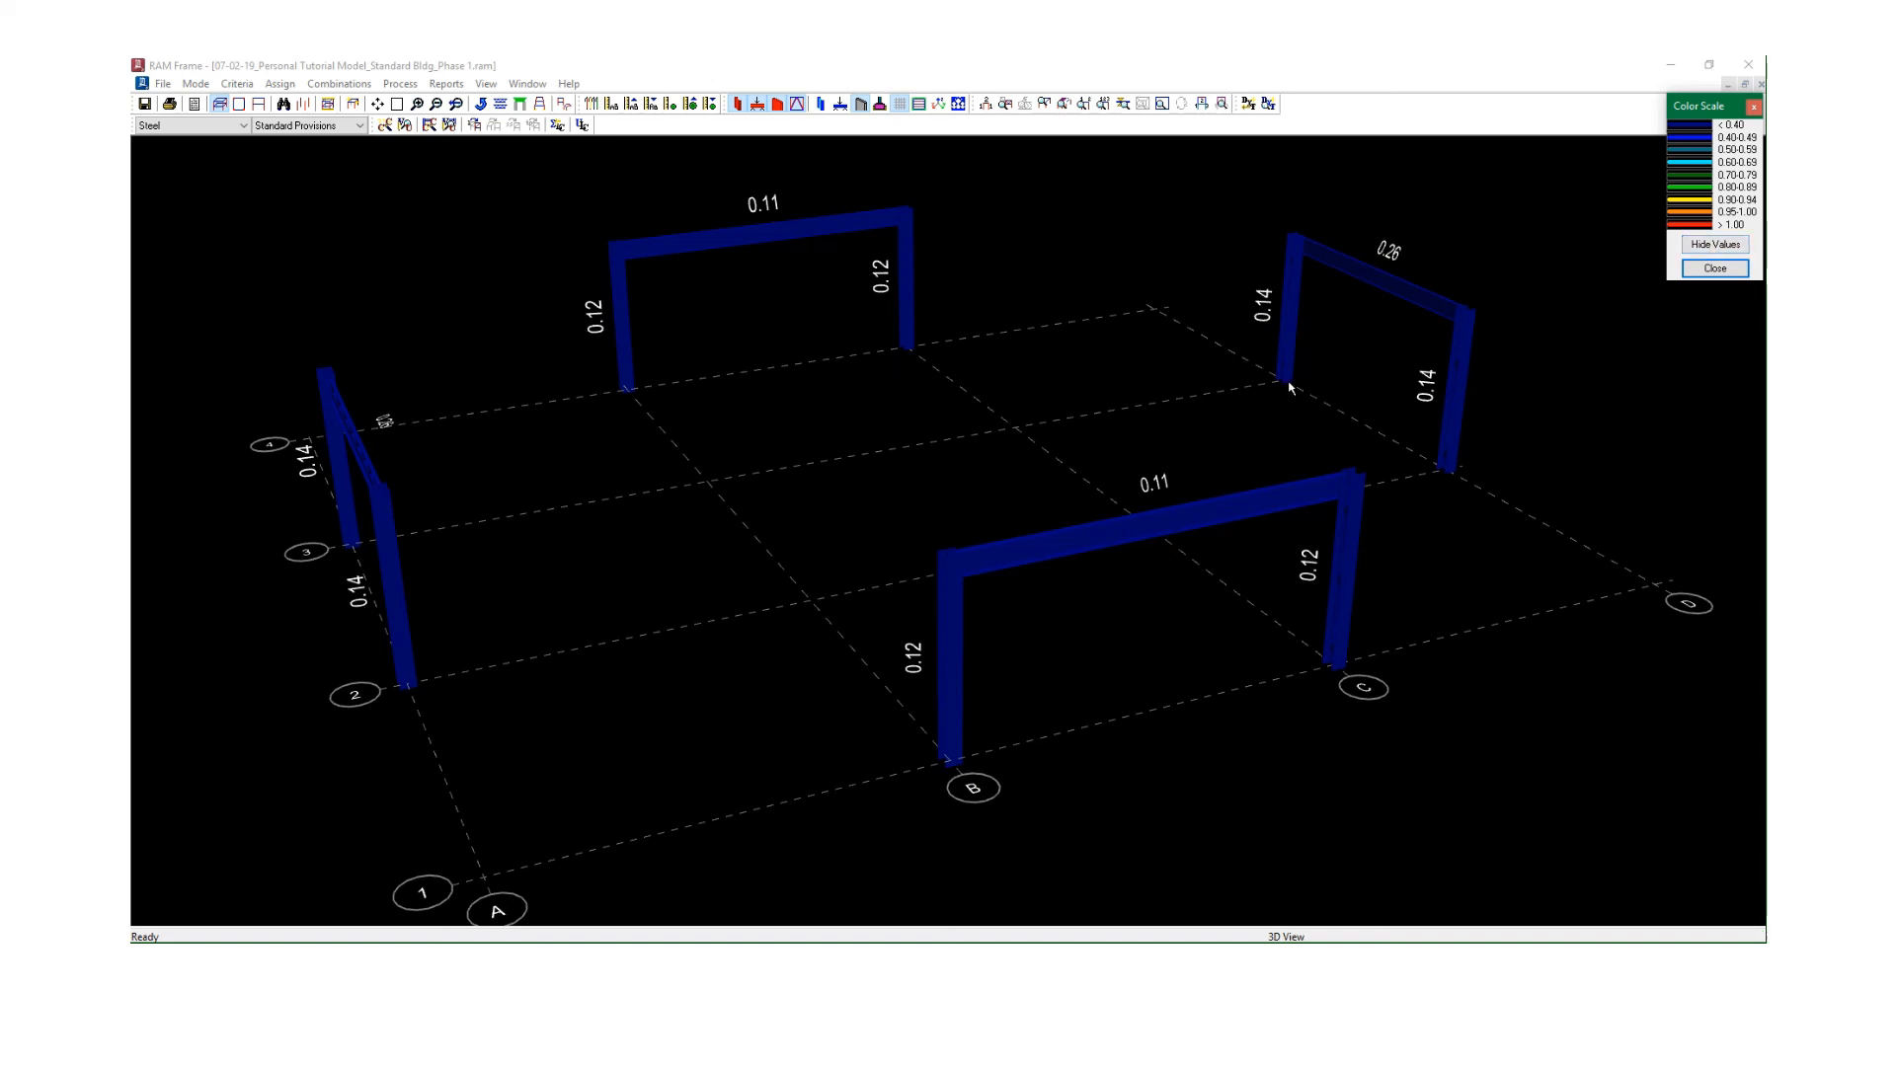
middle_click_drag(1287, 385, 1252, 391)
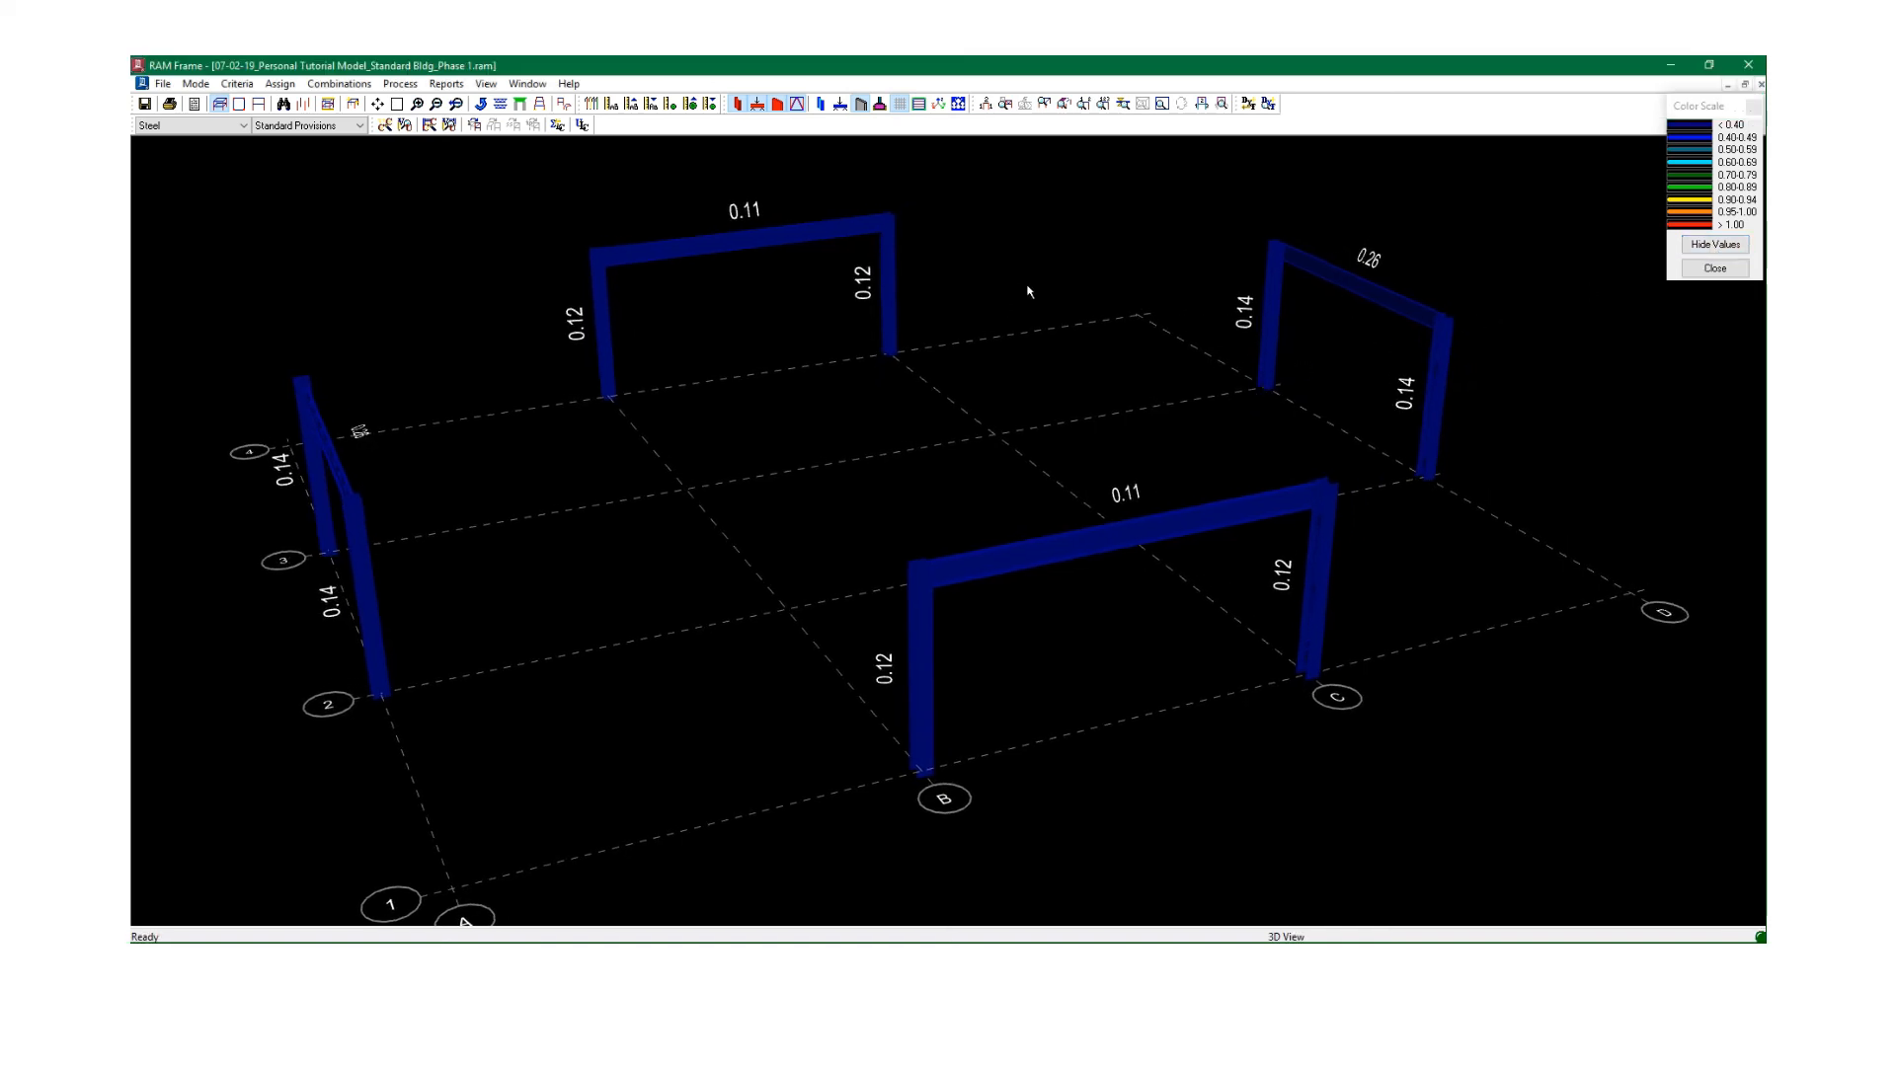
Review the Member Code Check report for the W14X90 frame column at grid C-1, and close the report and the Column View/Update dialog.
left_click(405, 125)
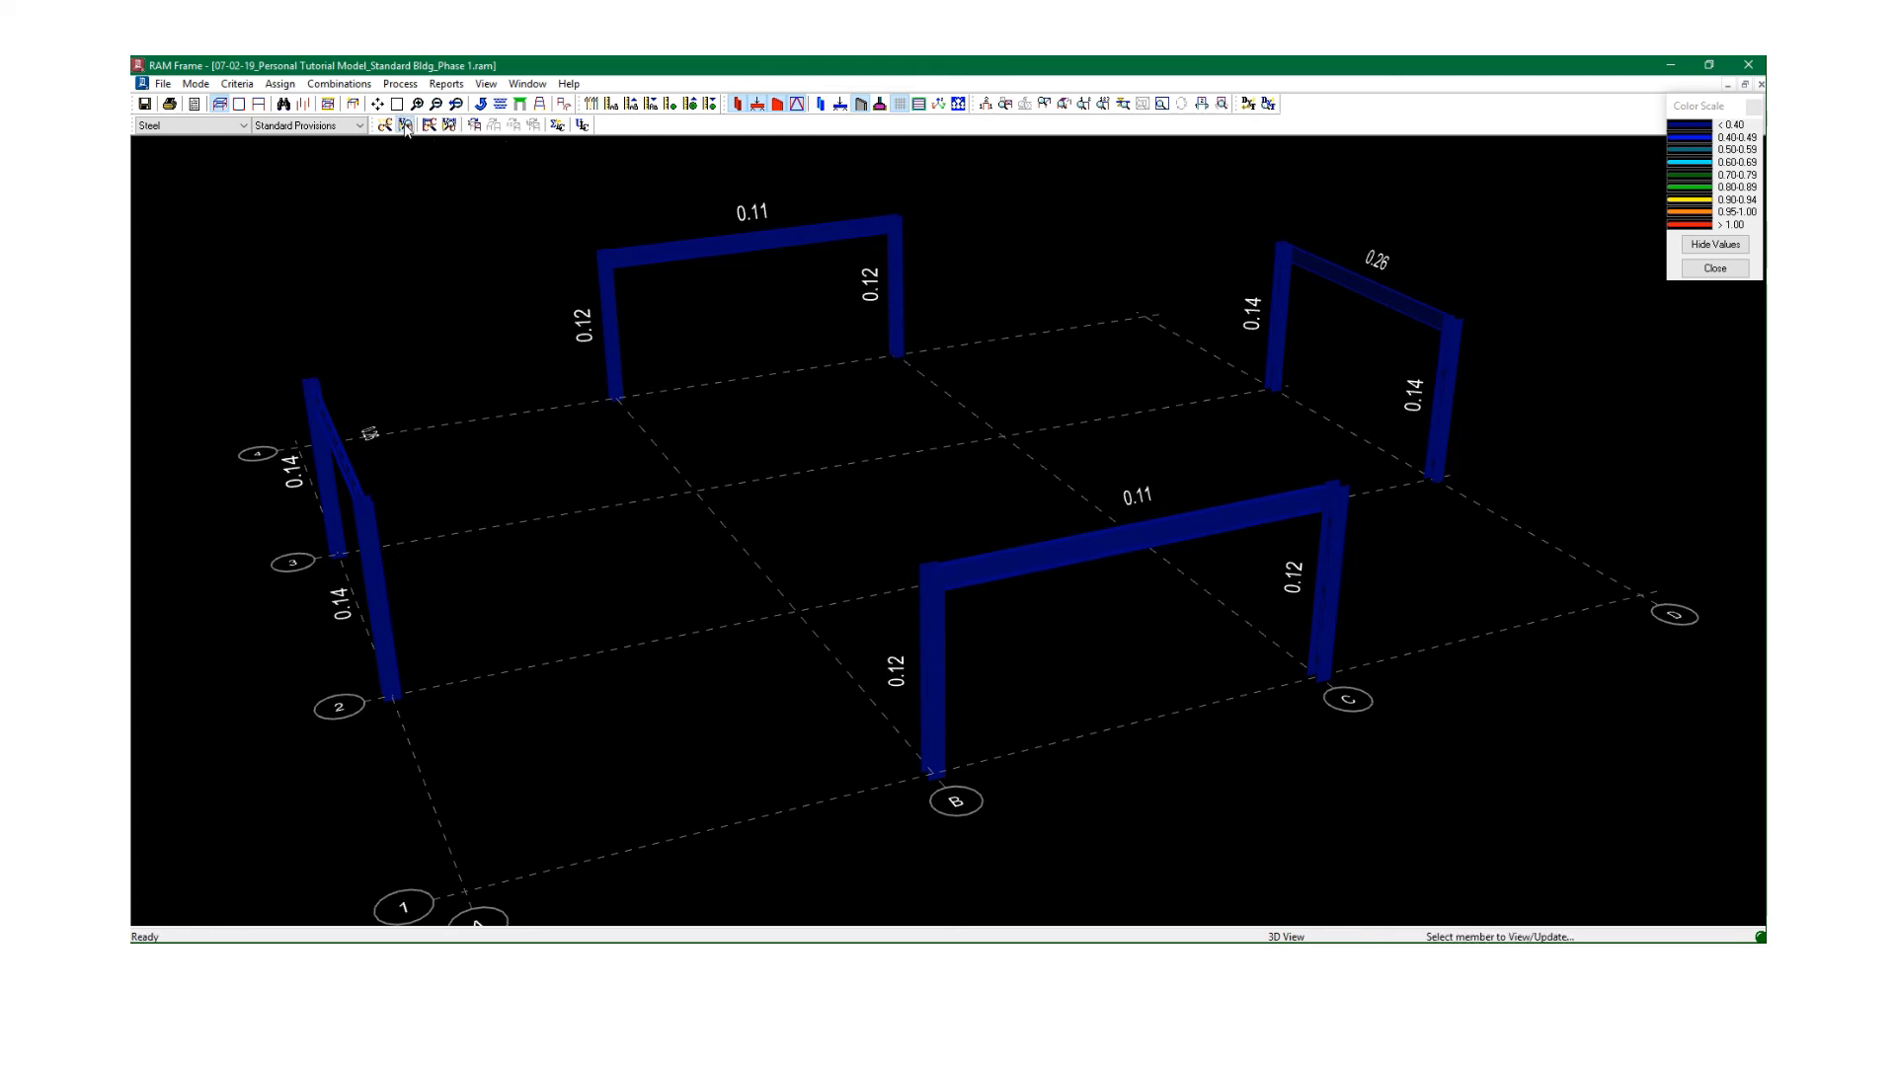
left_click(1327, 588)
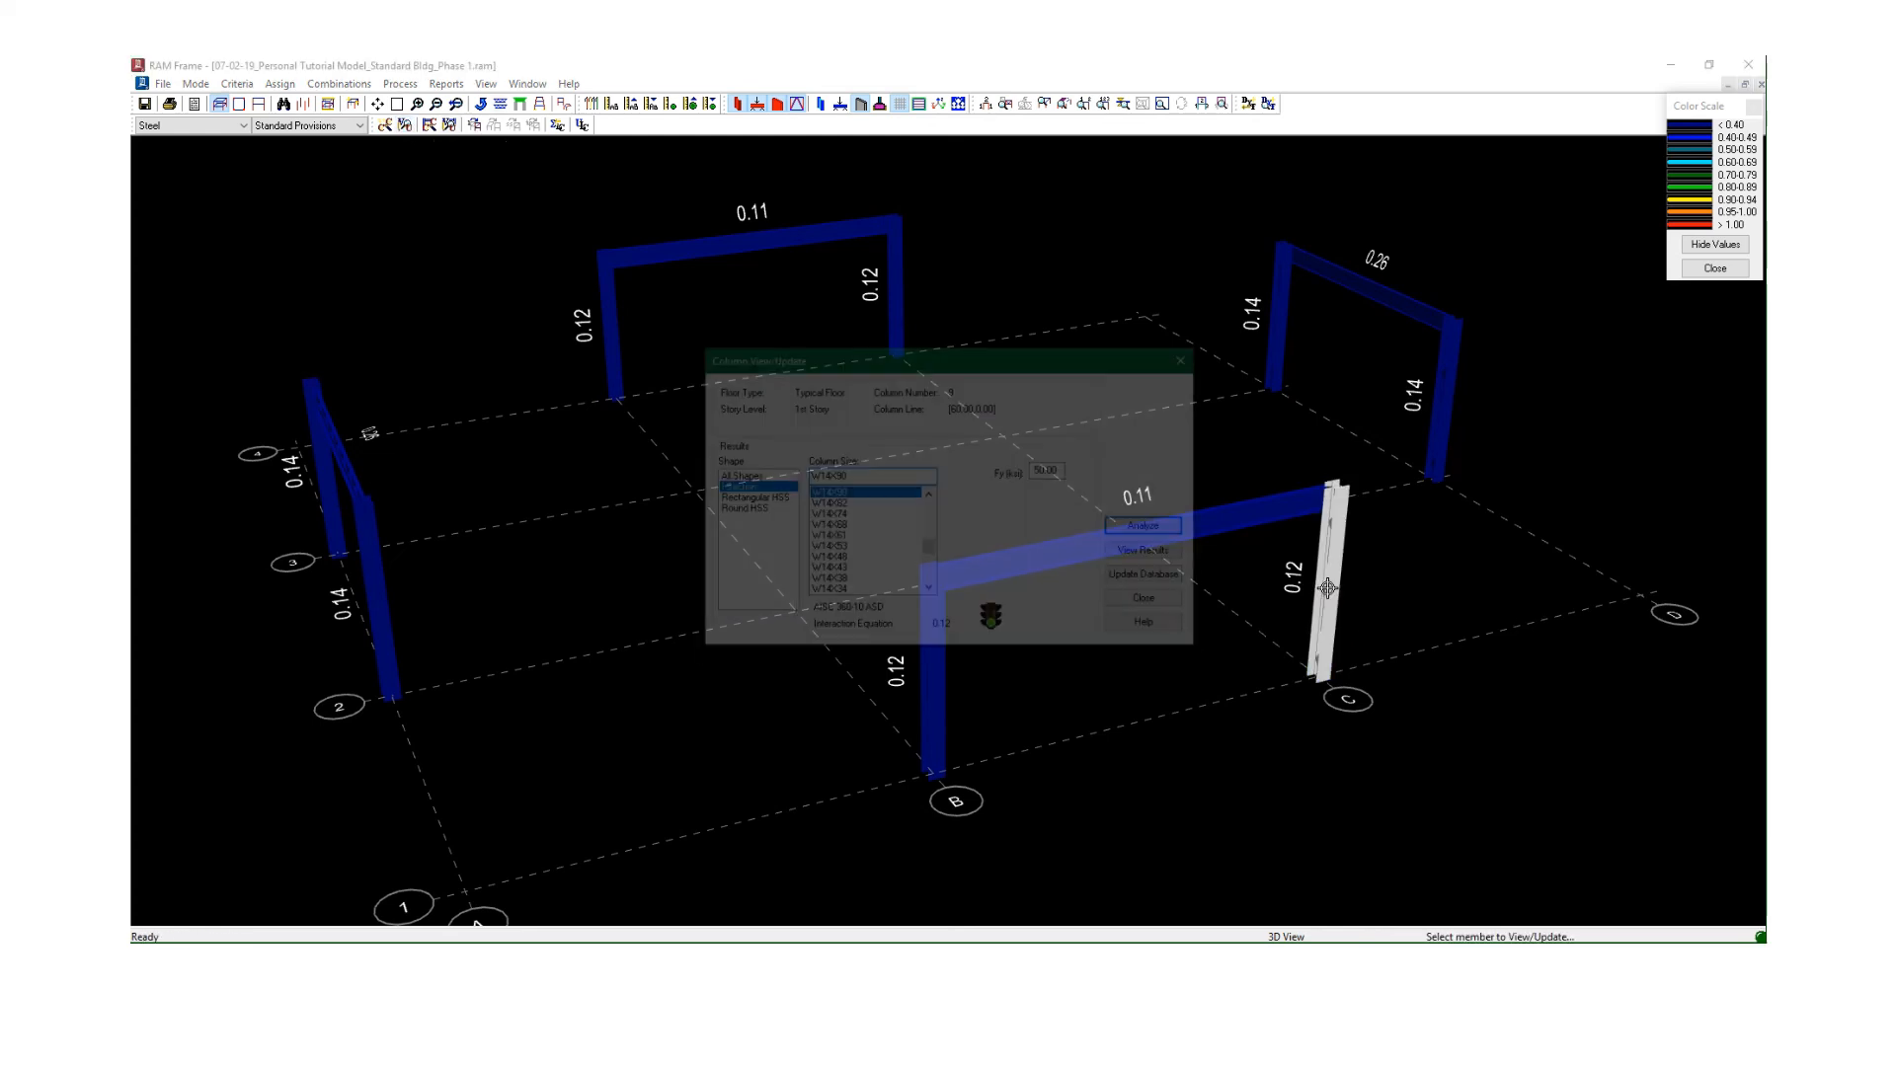
left_click(1124, 549)
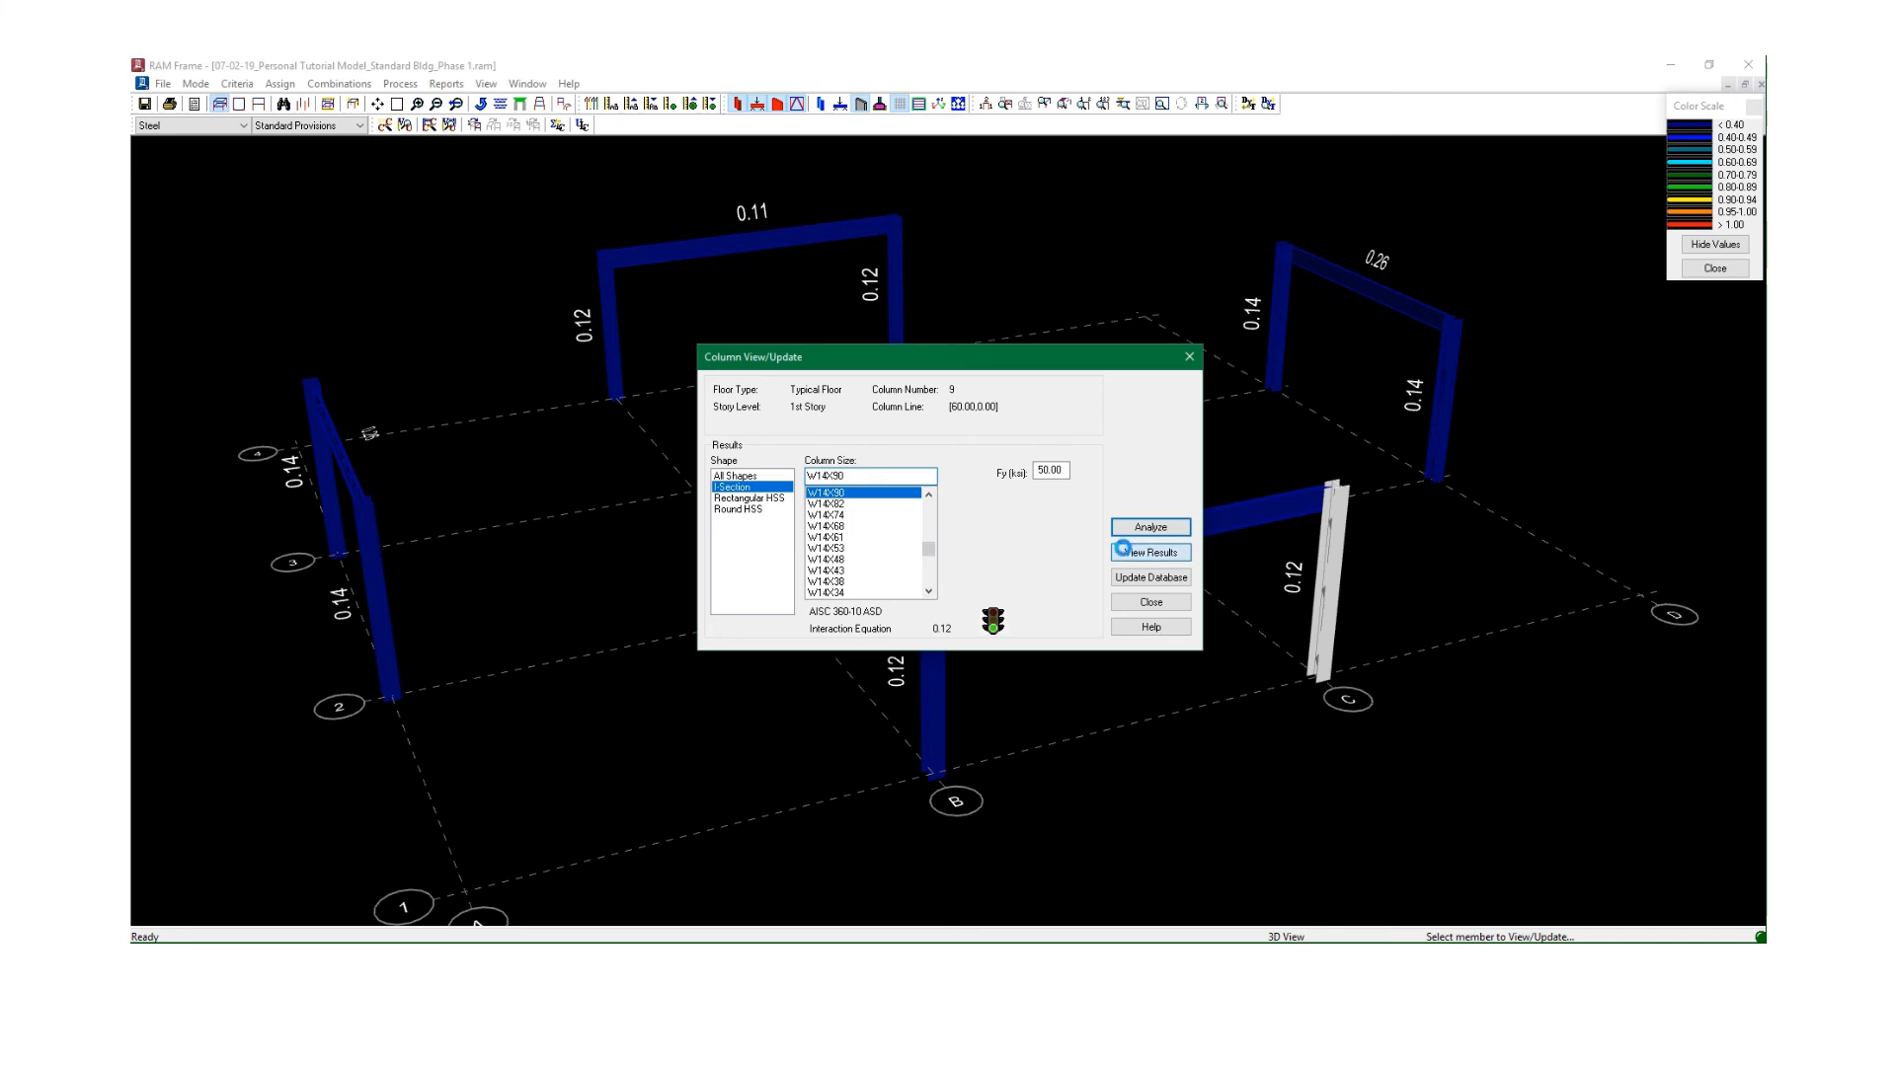
scroll(743, 521, "down", 1)
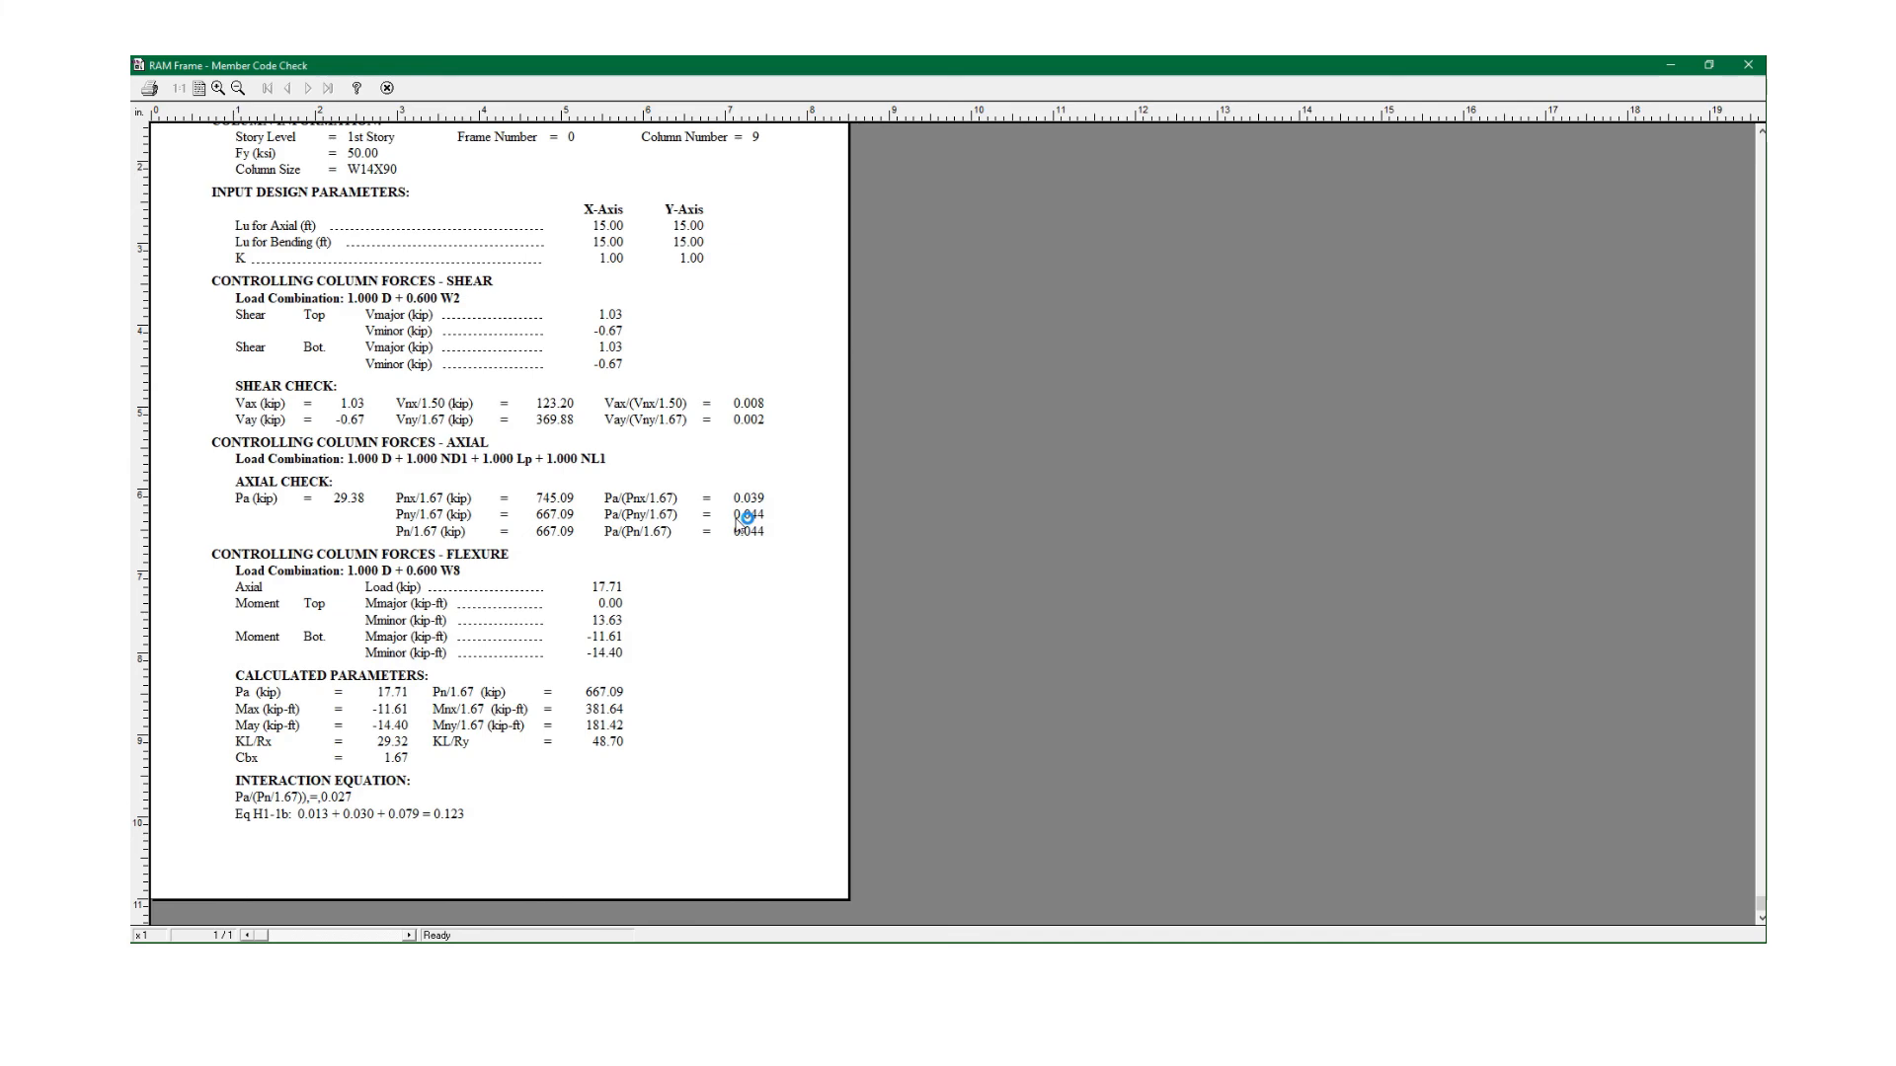
scroll(802, 531, "up", 1)
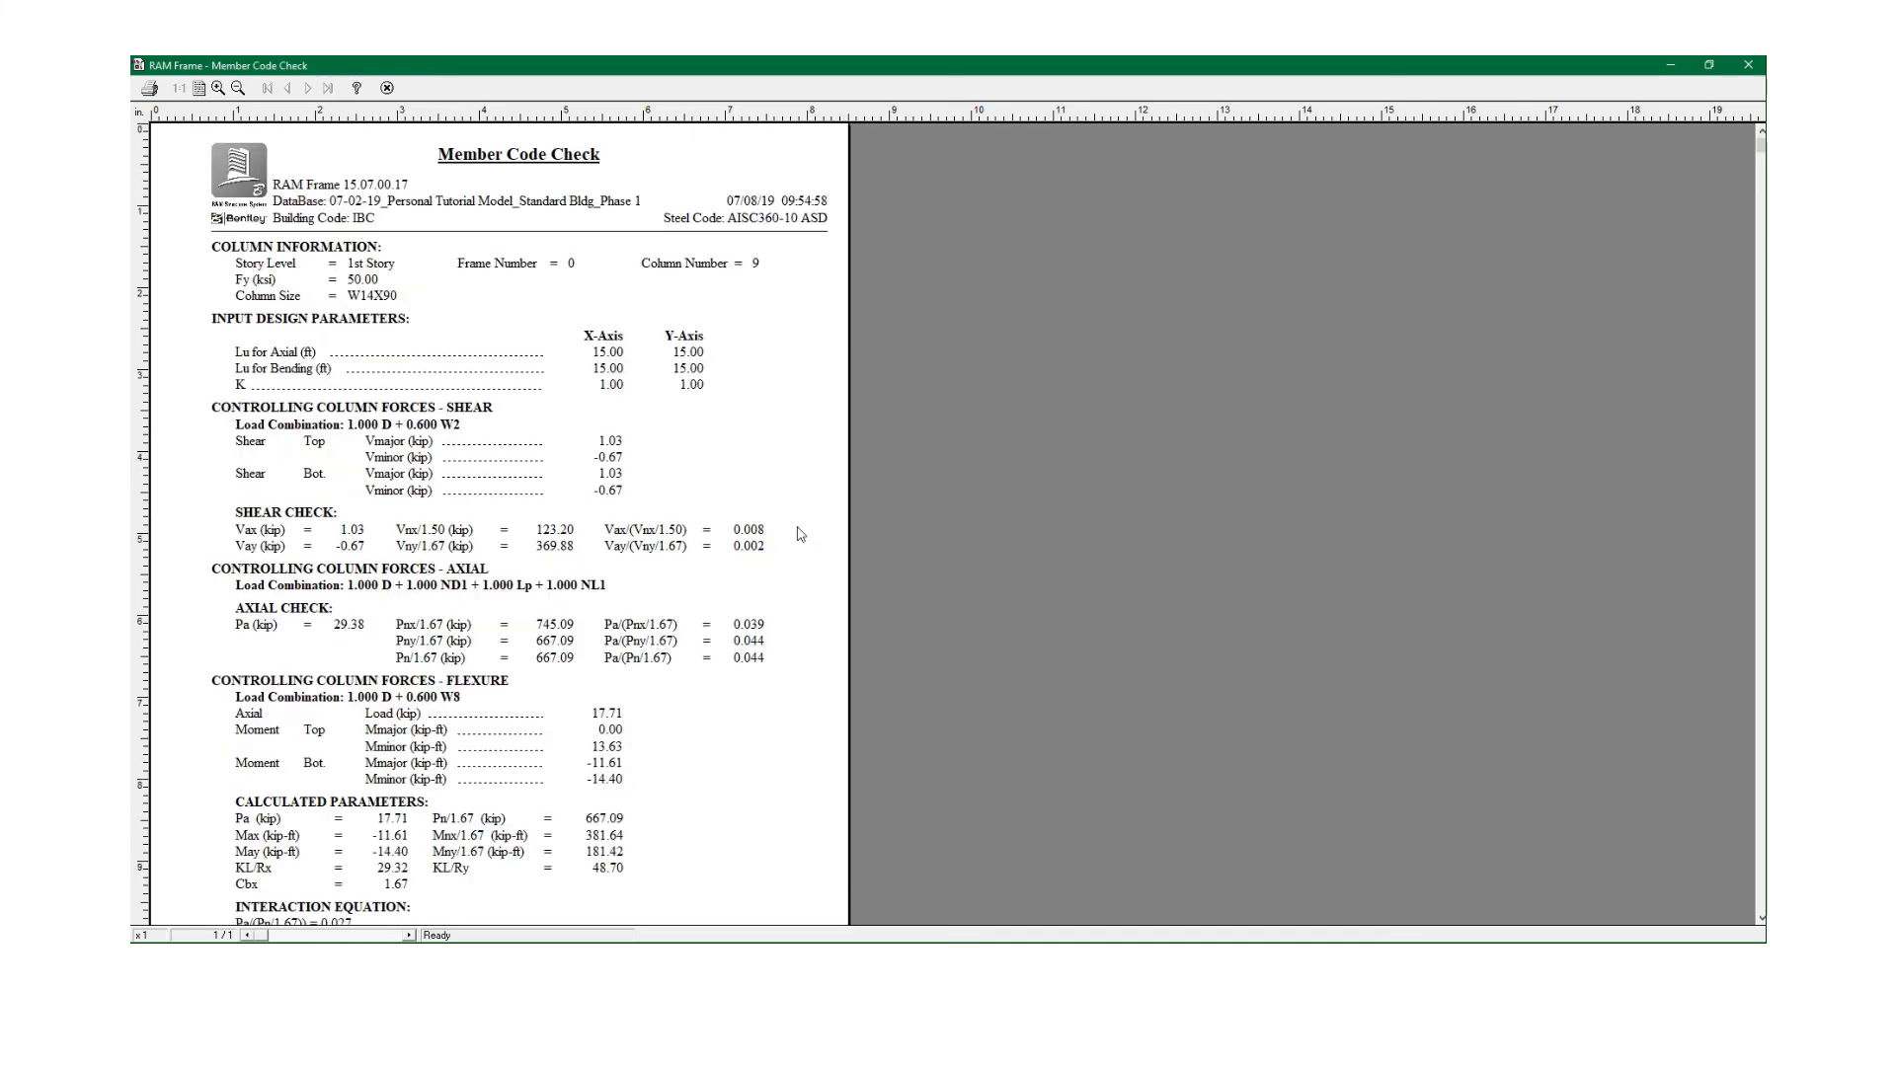
scroll(825, 553, "down", 1)
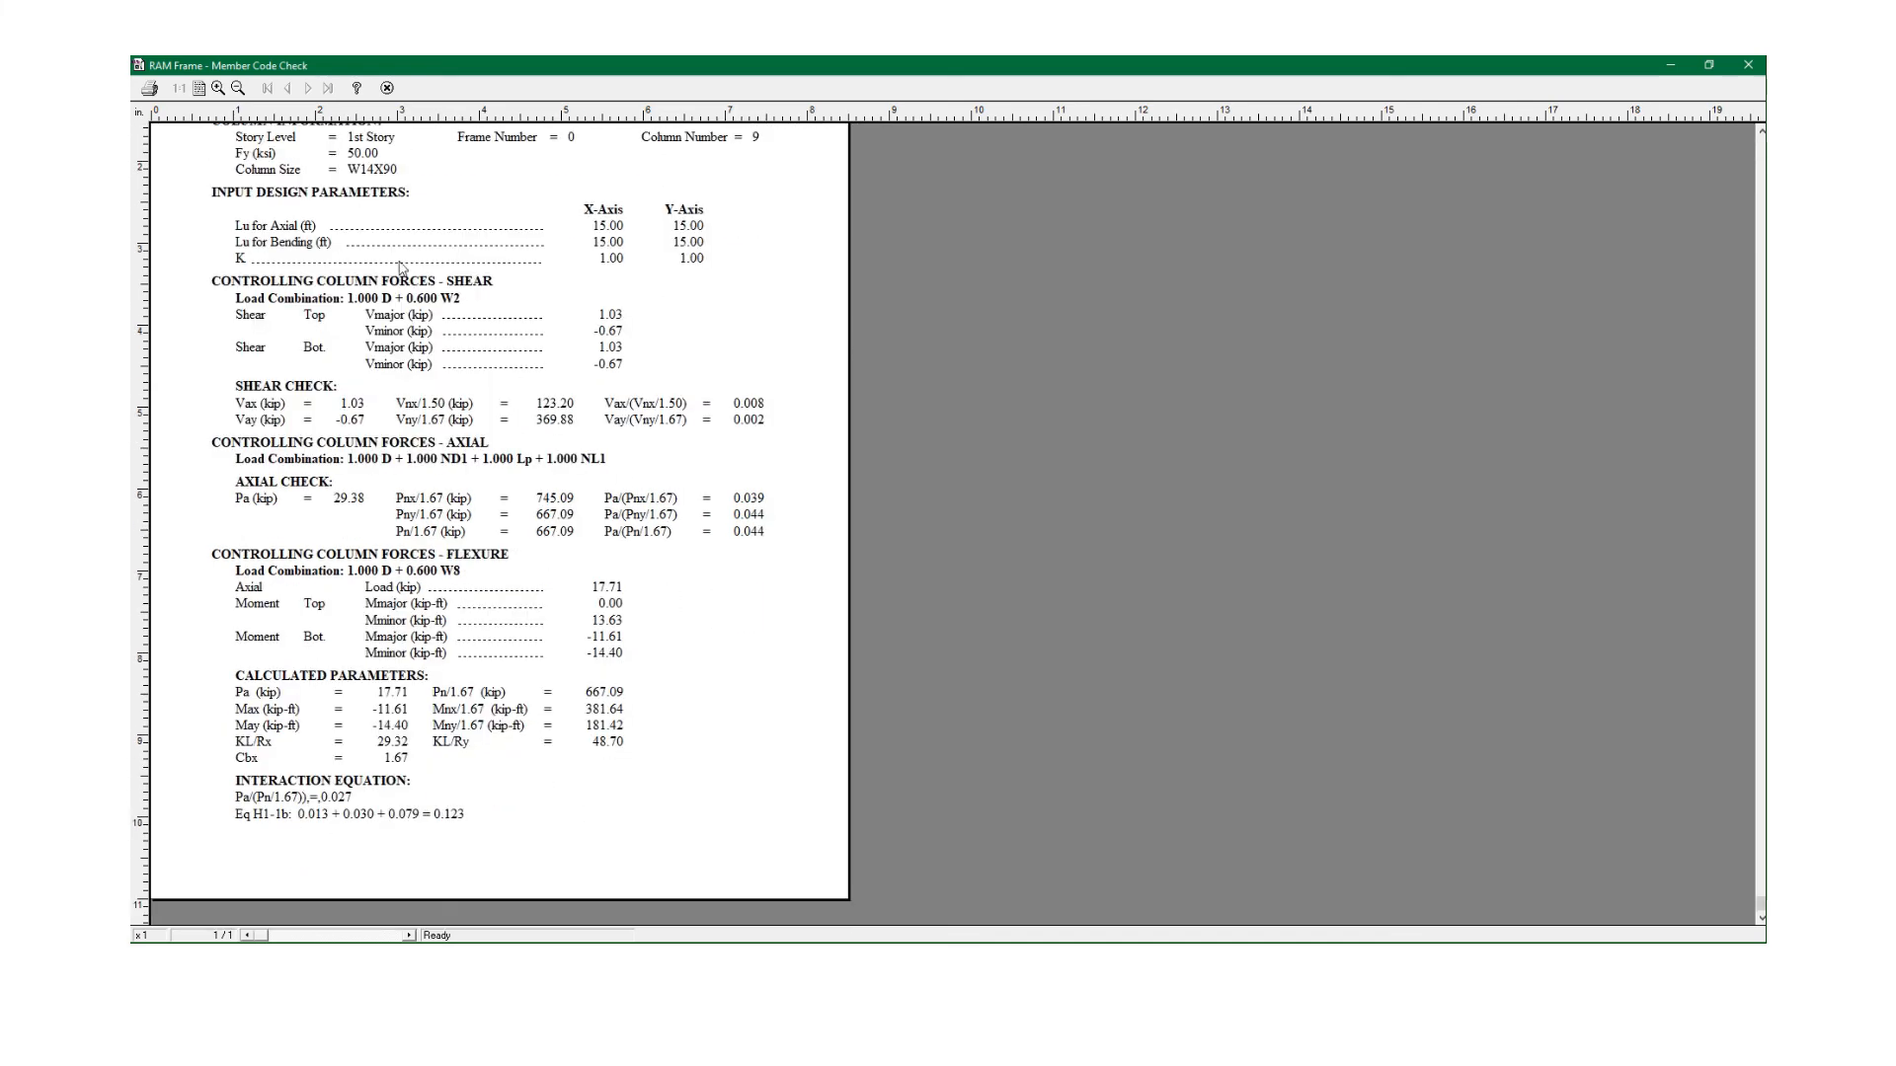
scroll(484, 410, "up", 1)
left_click(387, 88)
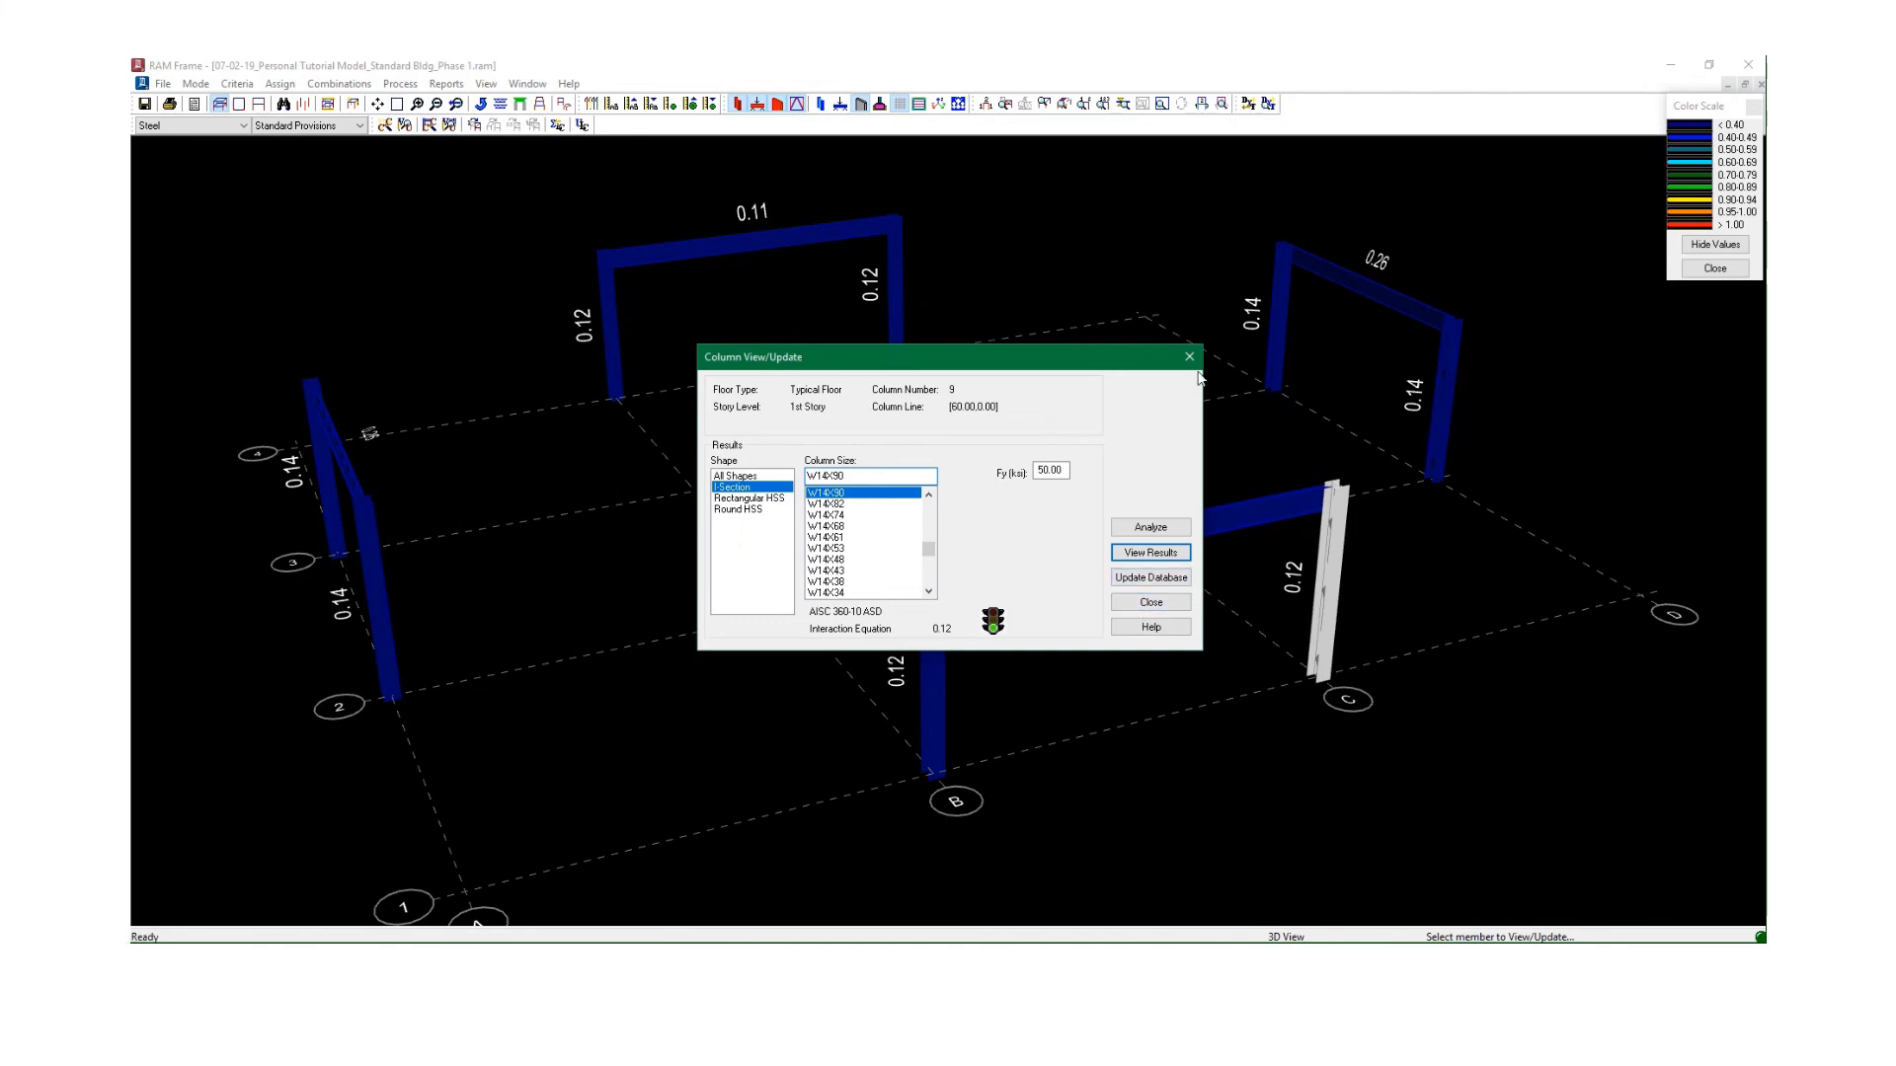
left_click(1146, 602)
key("Escape")
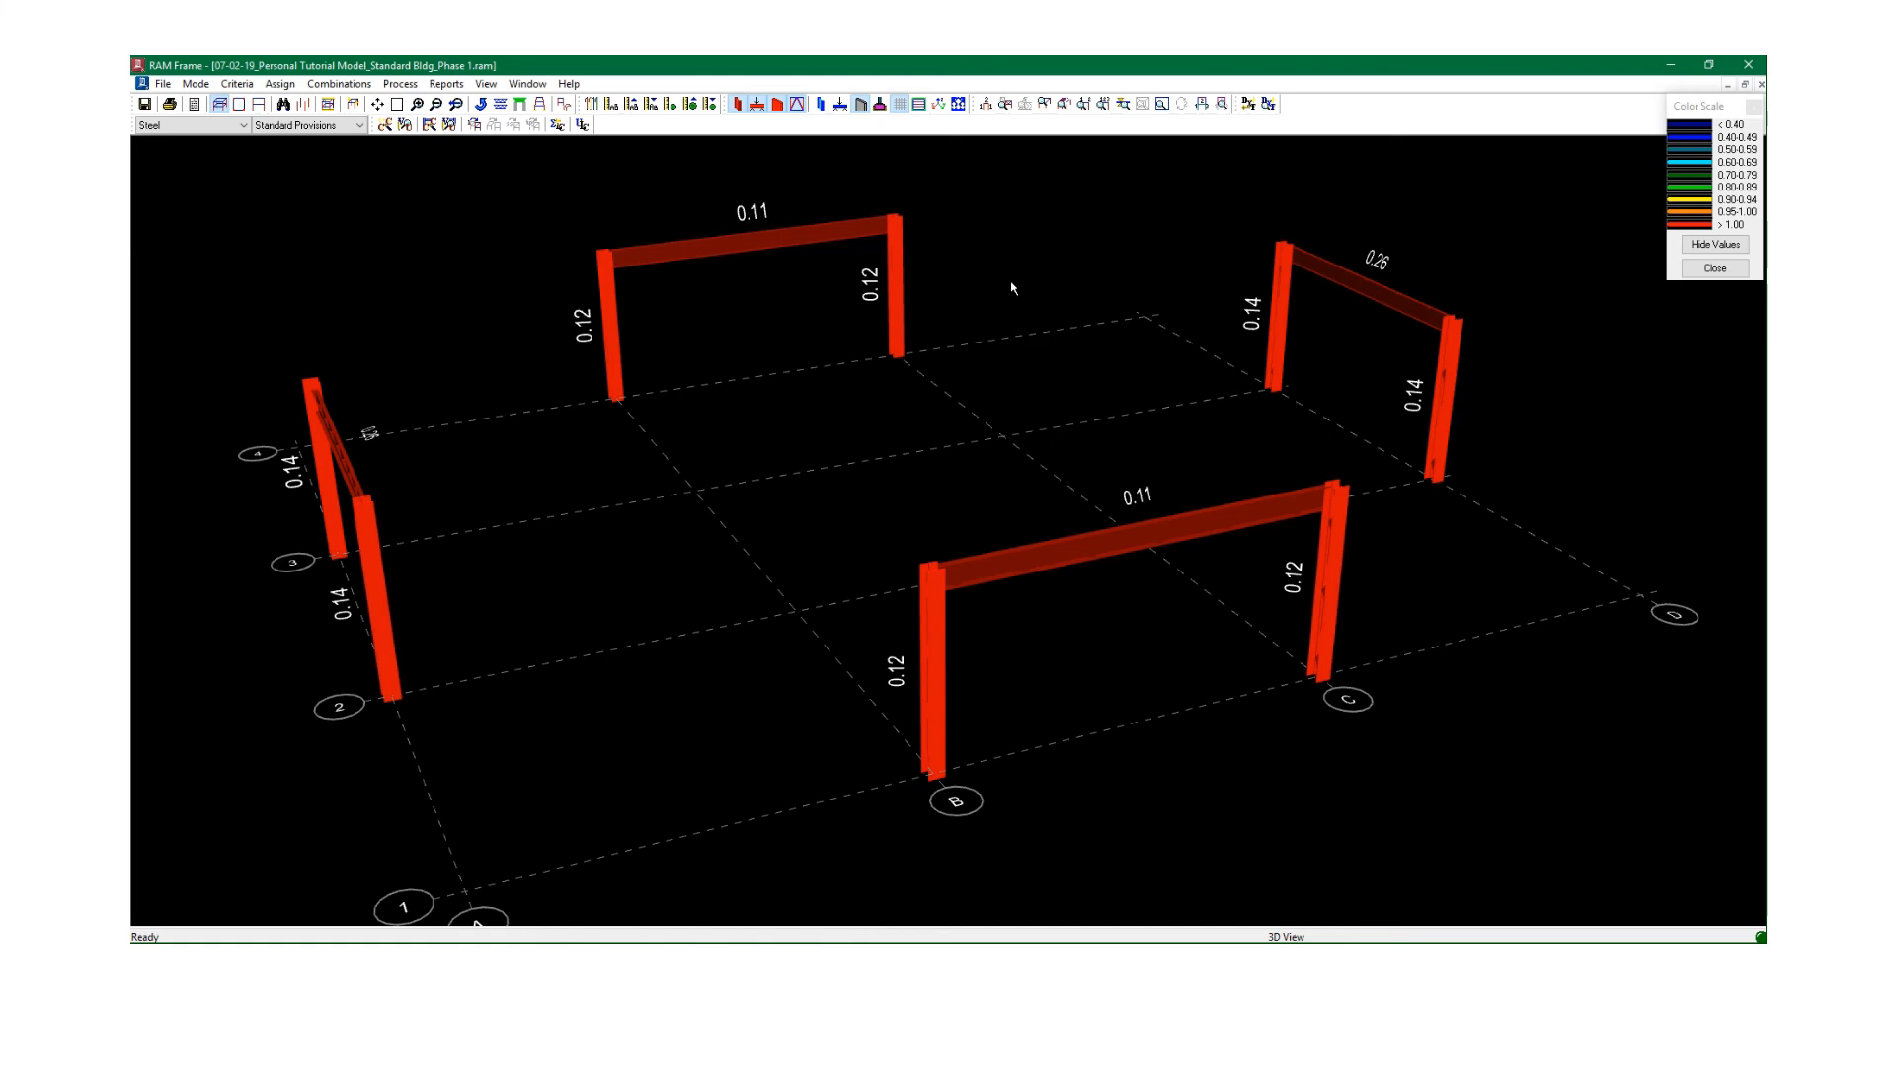
Display the node numbers on the lateral frames in the 3D view.
middle_click_drag(1010, 247, 1020, 263)
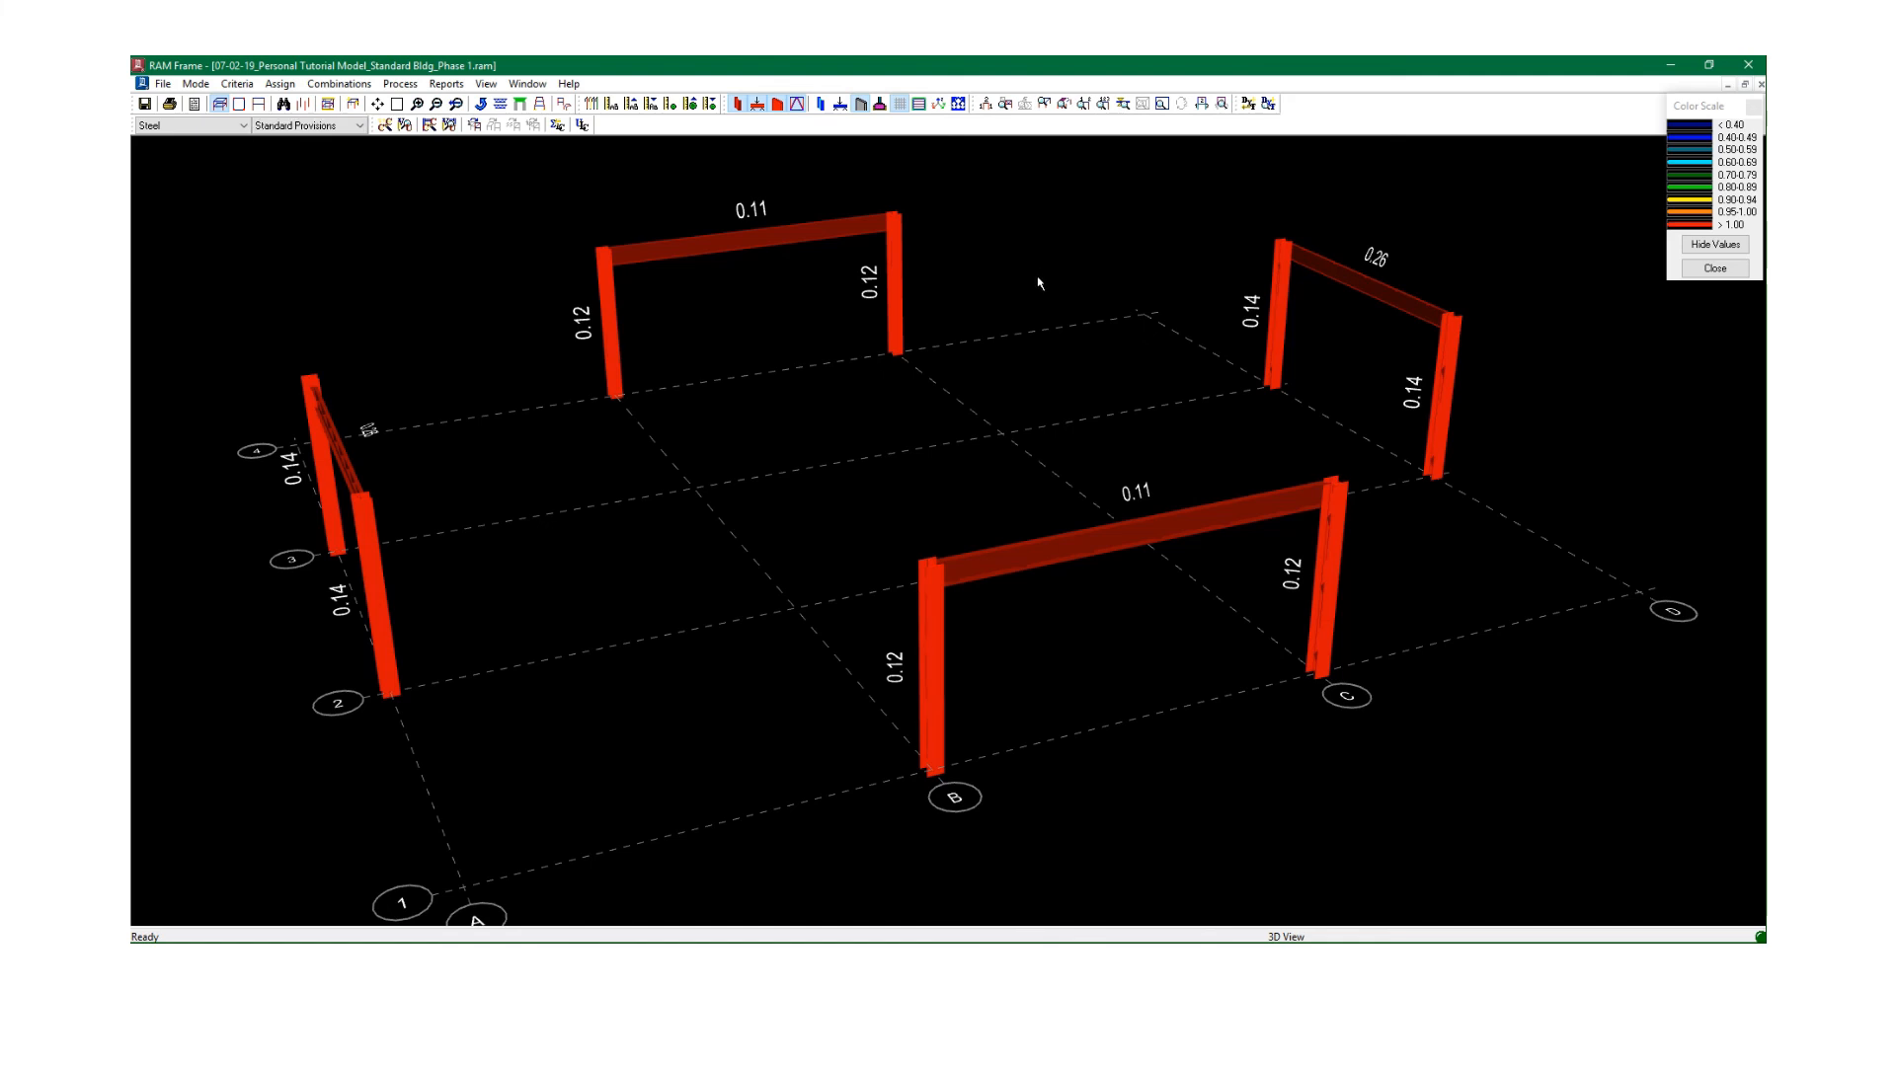
middle_click_drag(1045, 285, 971, 288)
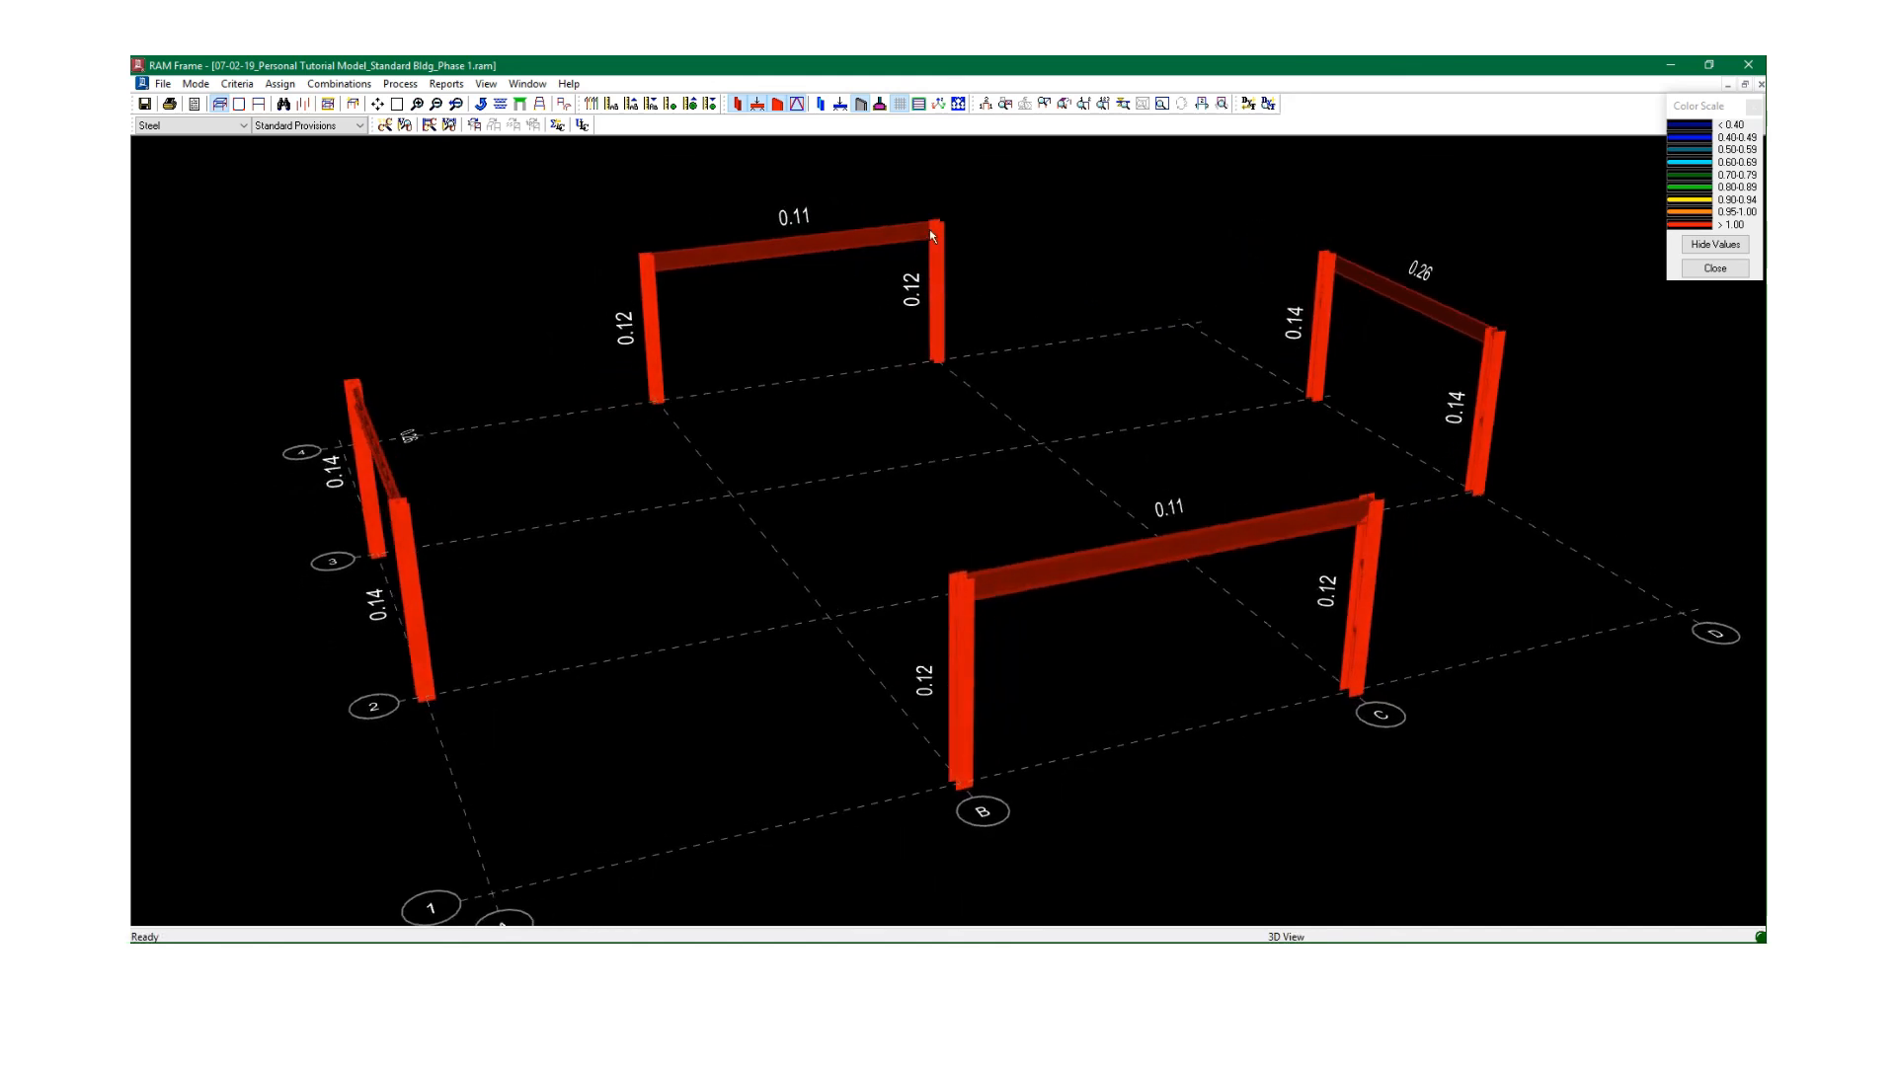
left_click(1082, 105)
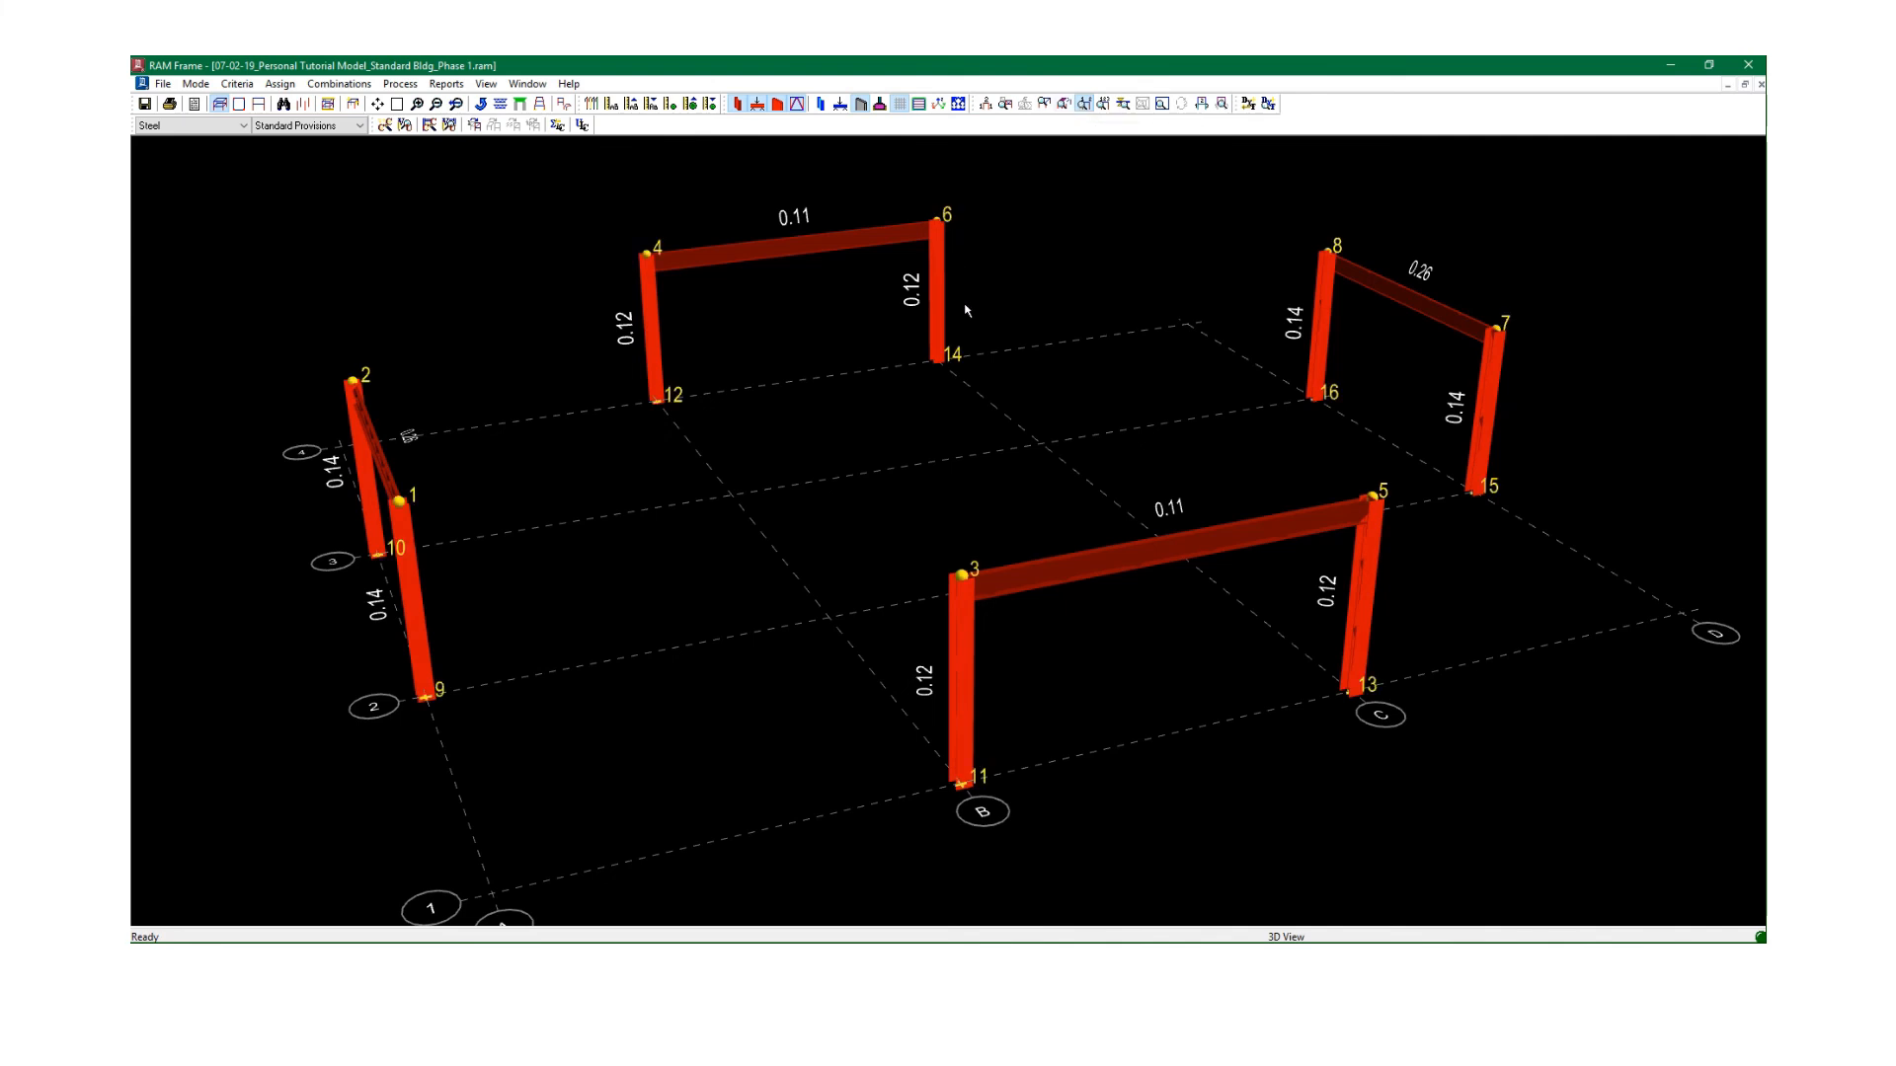
middle_click_drag(996, 320, 1019, 321)
mouse_move(1033, 342)
left_mouse_down()
mouse_move(1074, 342)
mouse_move(1016, 330)
left_mouse_up()
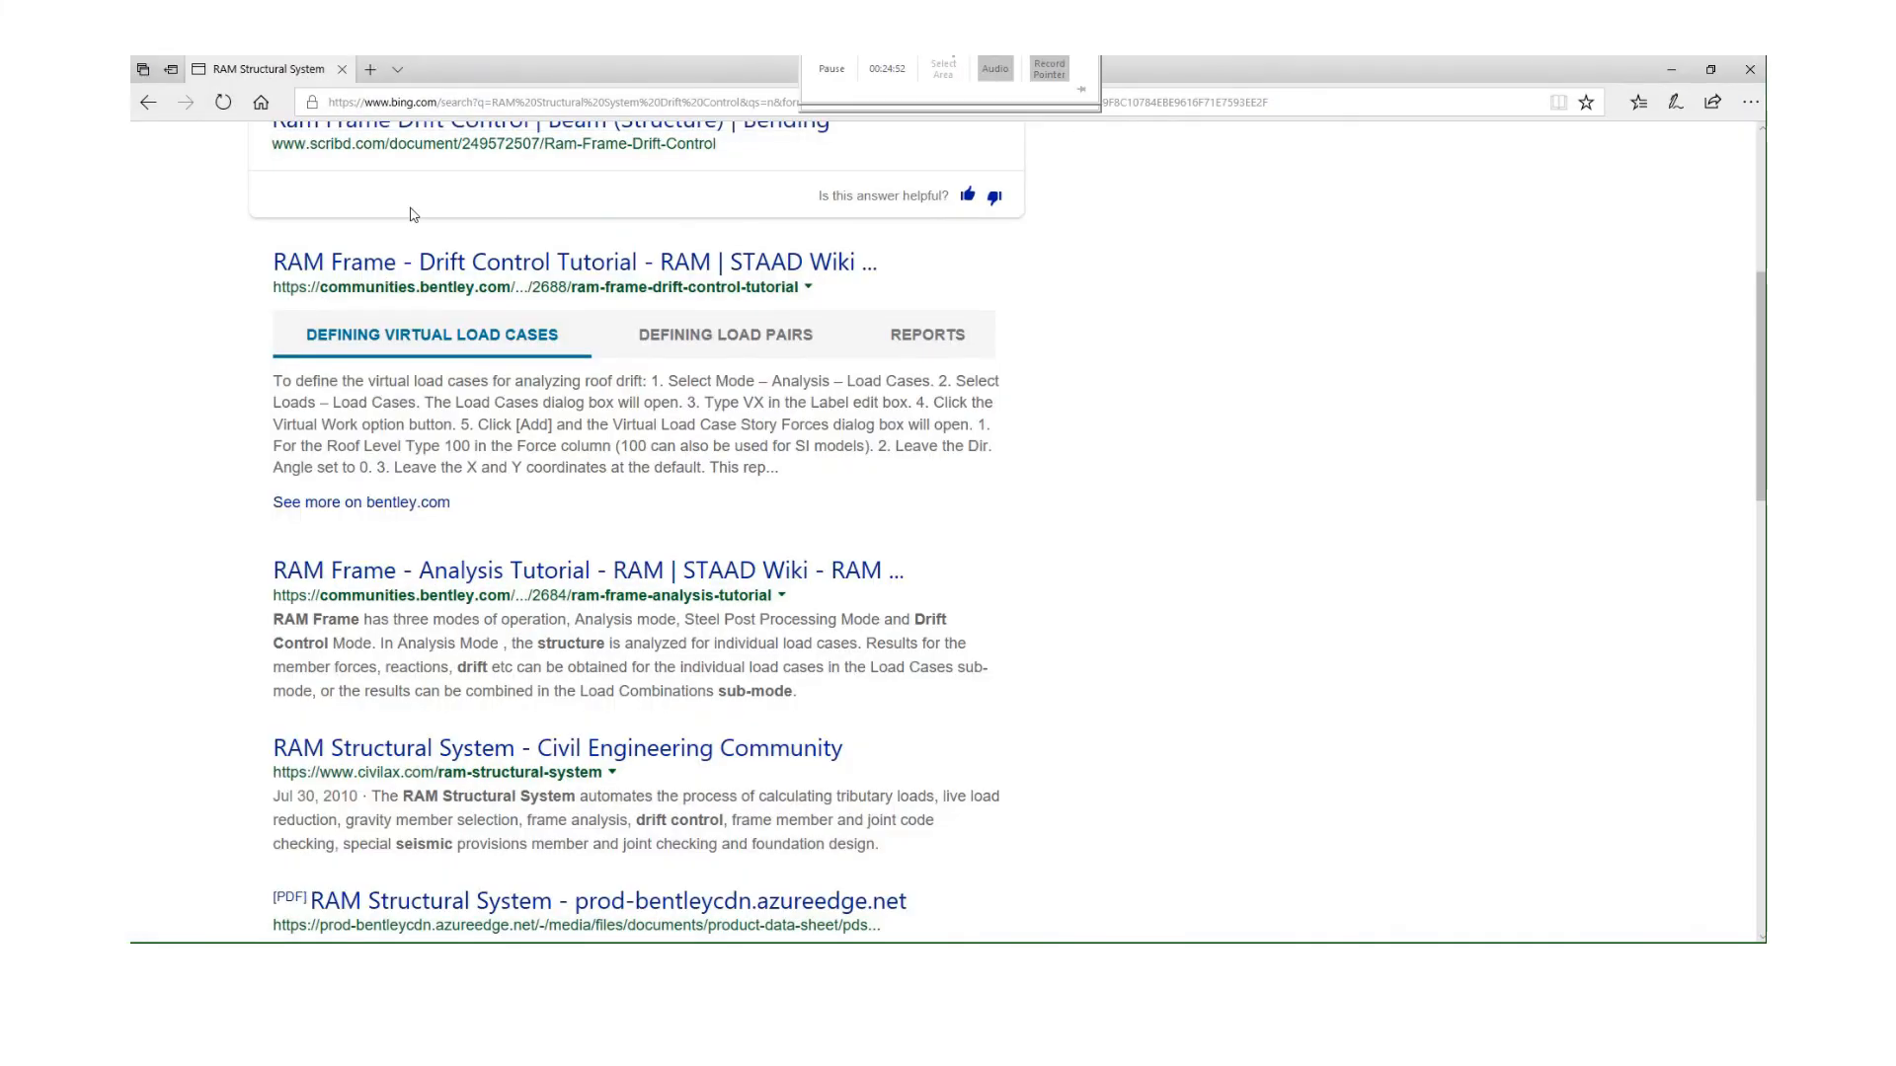
Search the web for "ram structural system geometric stiffness method", using the corrected spelling of geometric.
scroll(412, 208, "up", 5)
left_click(618, 172)
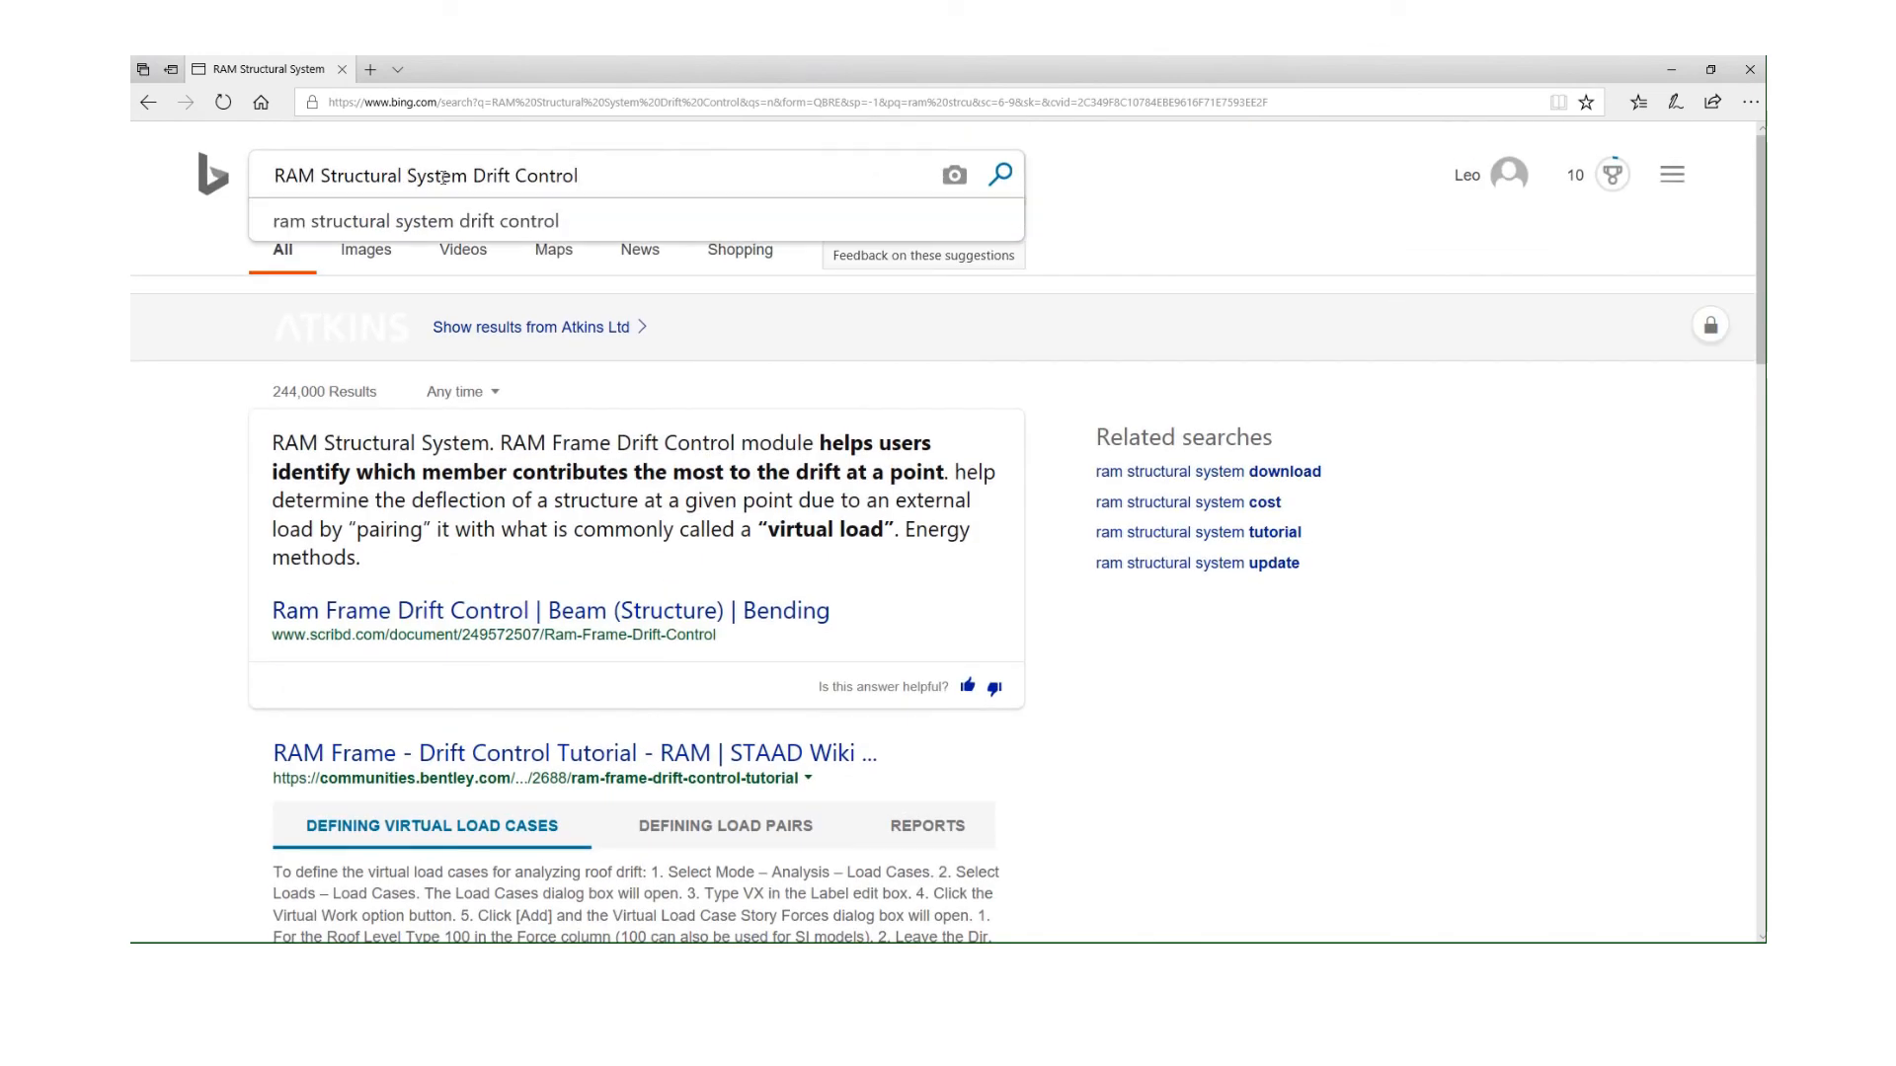
left_click_drag(473, 175, 743, 188)
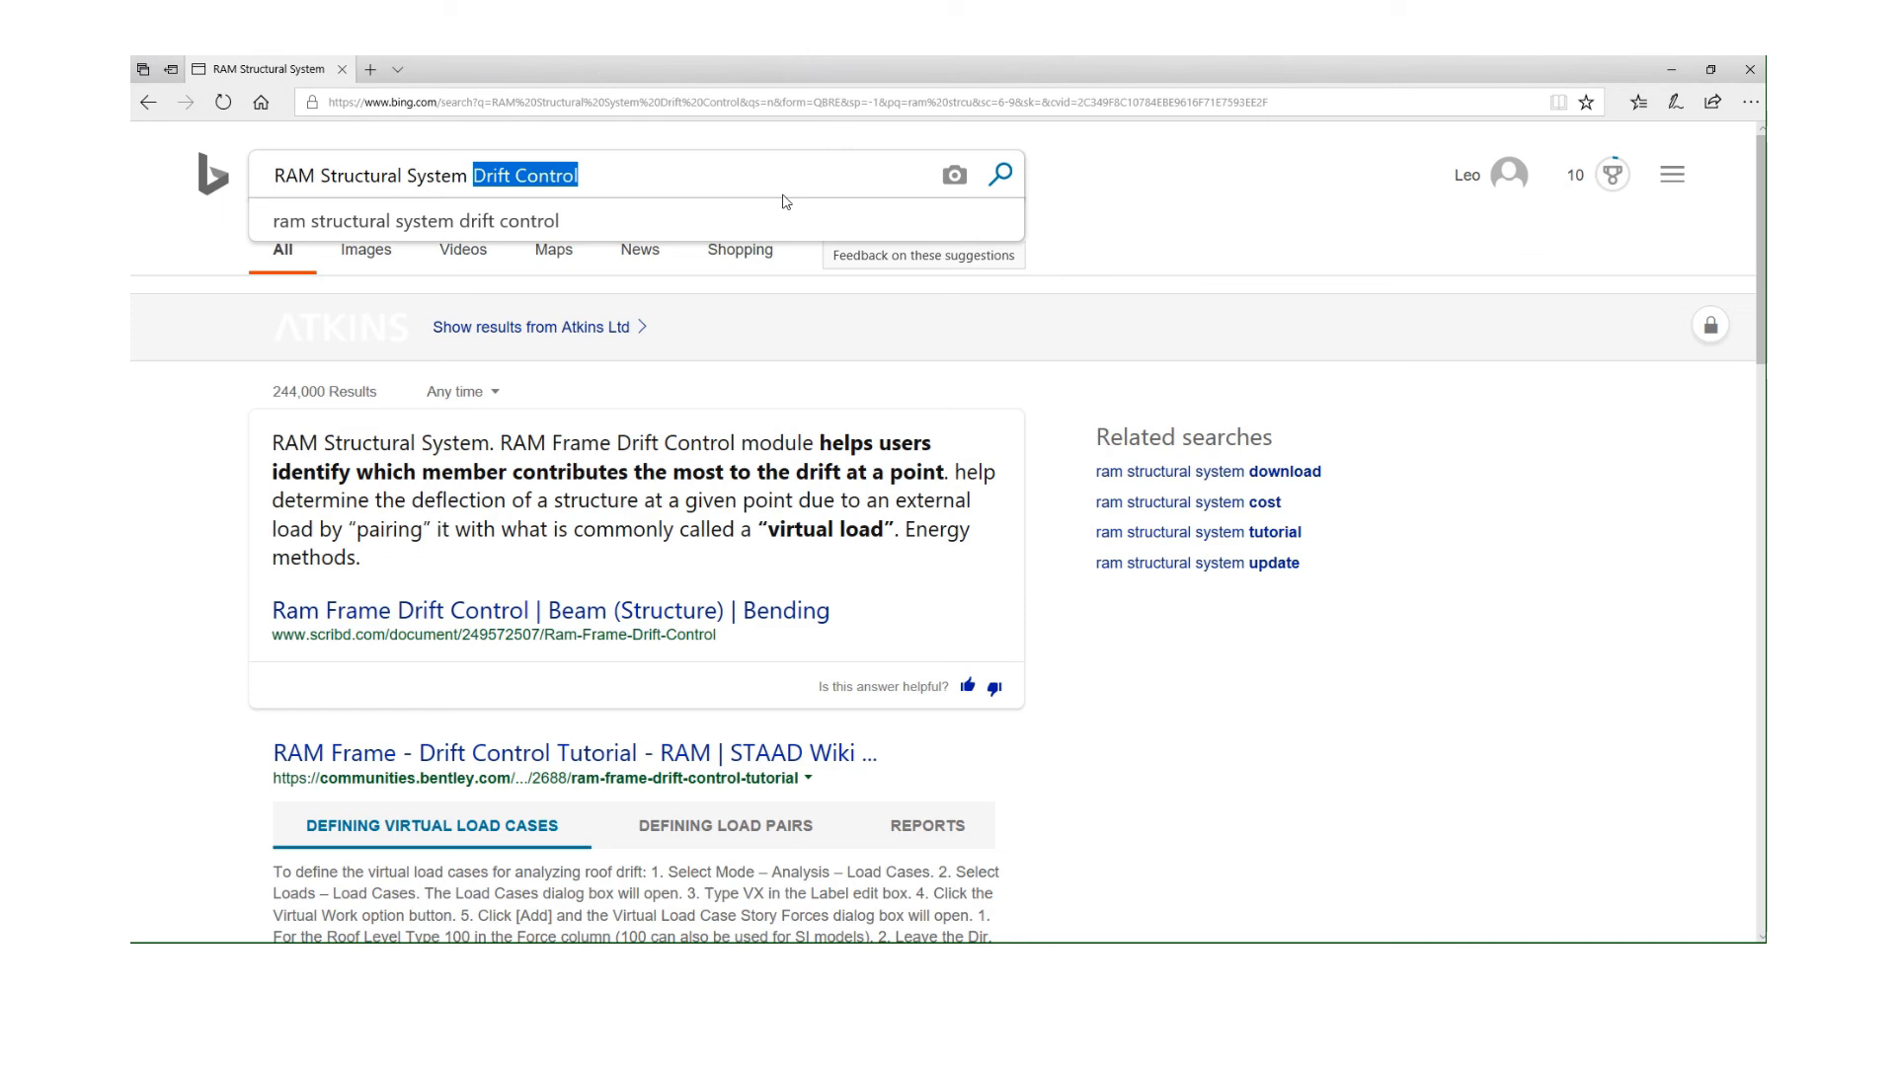
type("Ge")
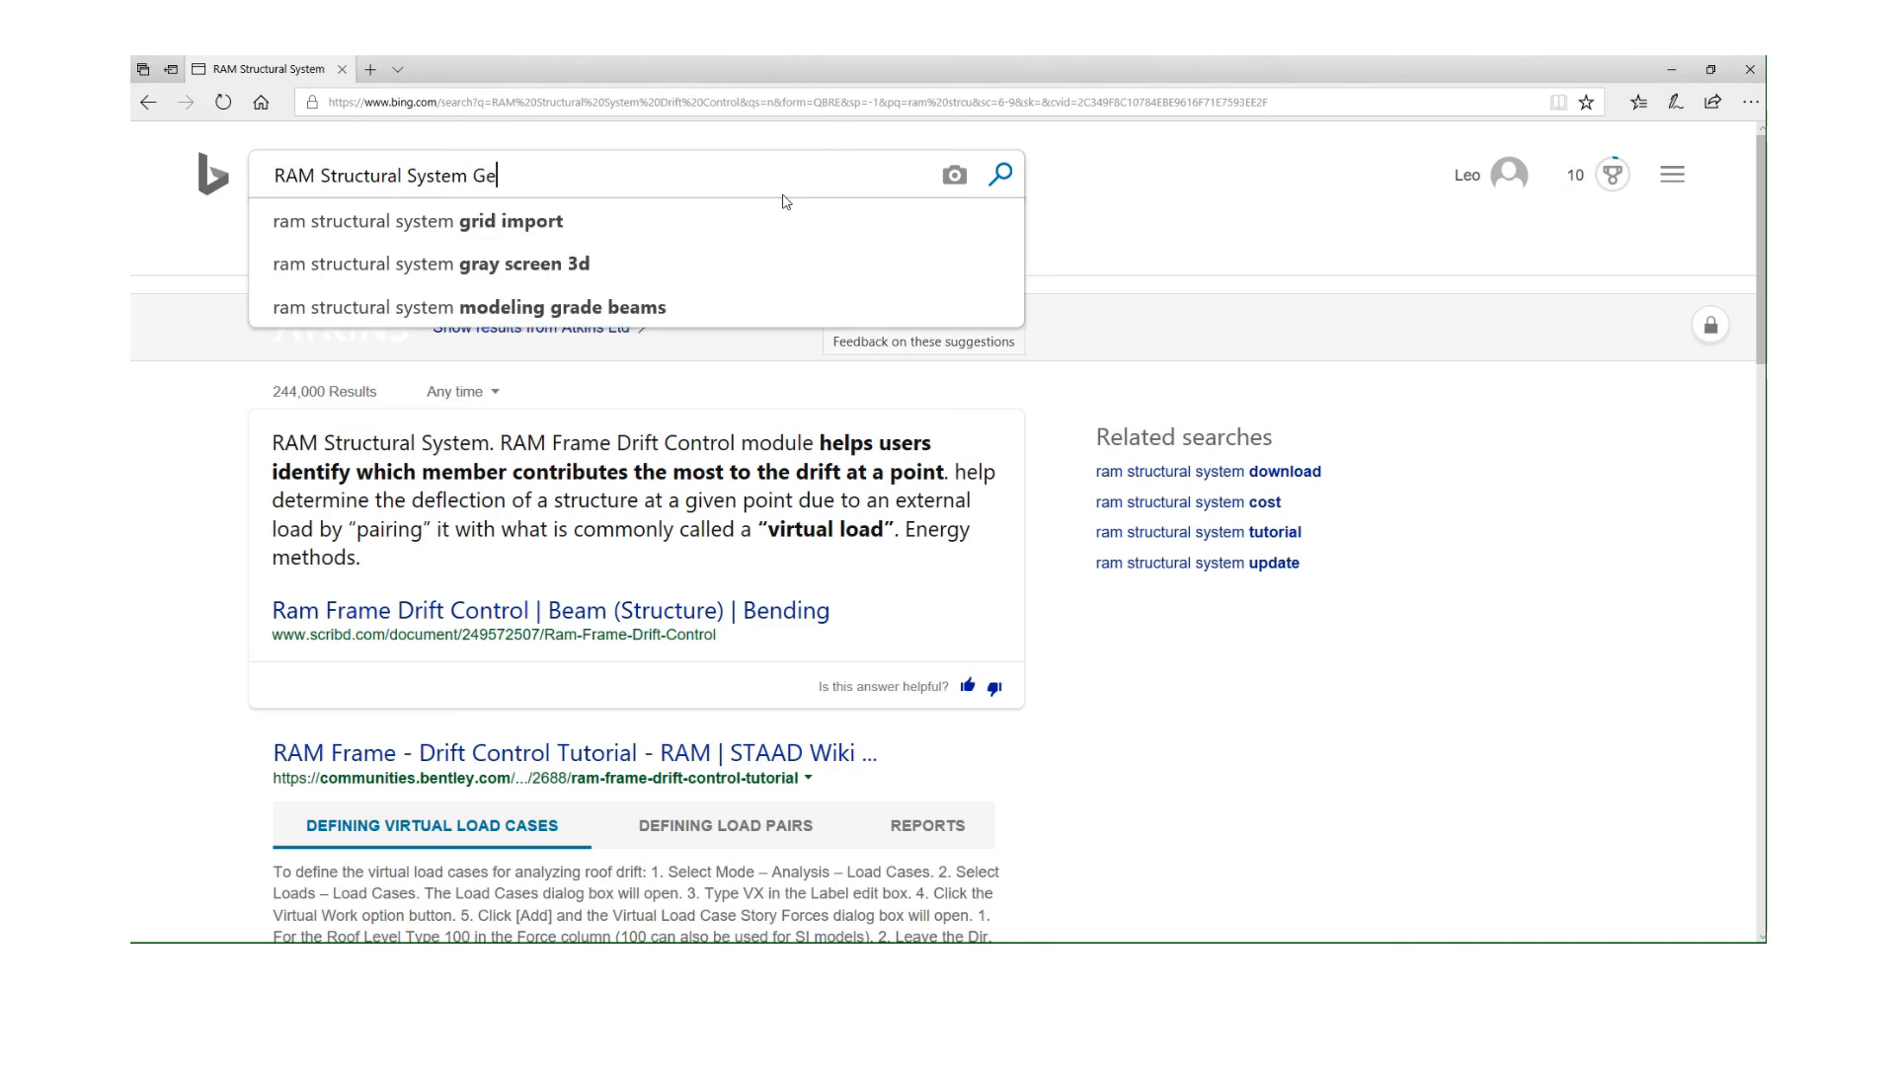
type("omet")
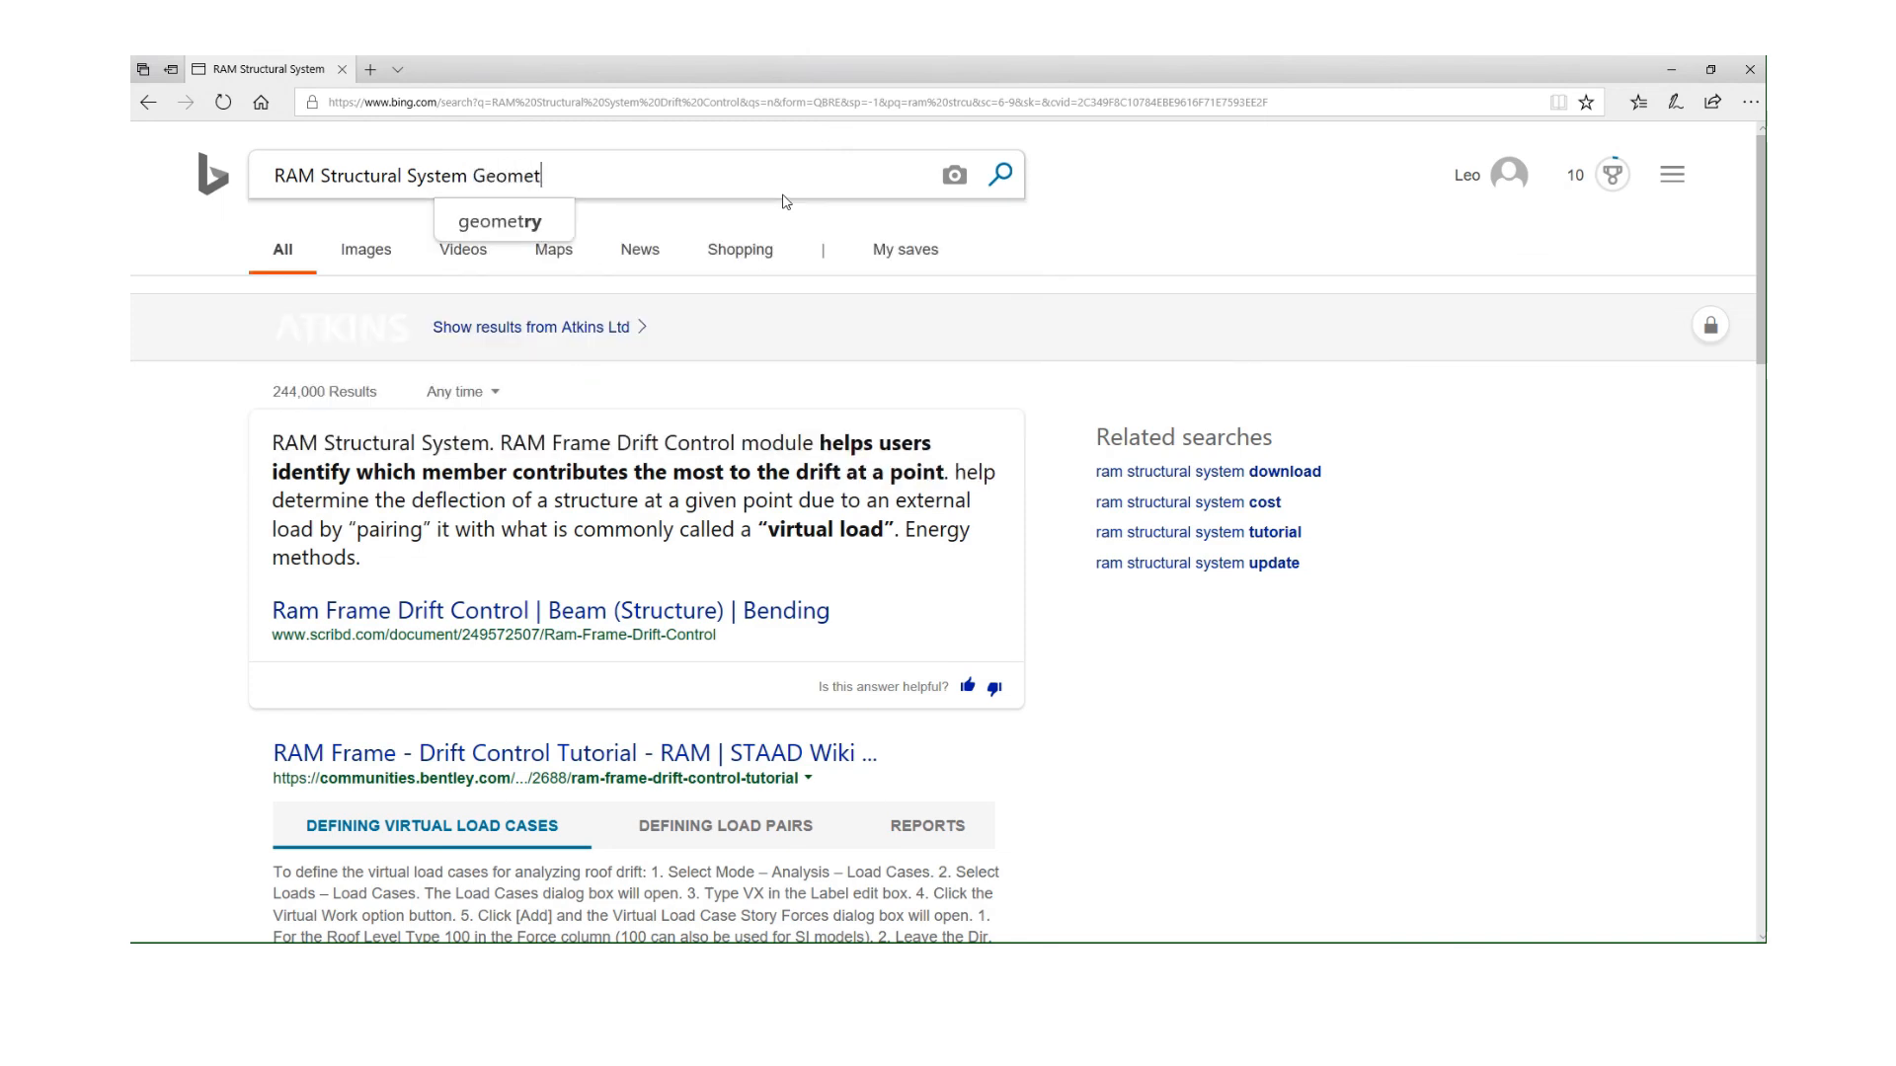
type("ic ")
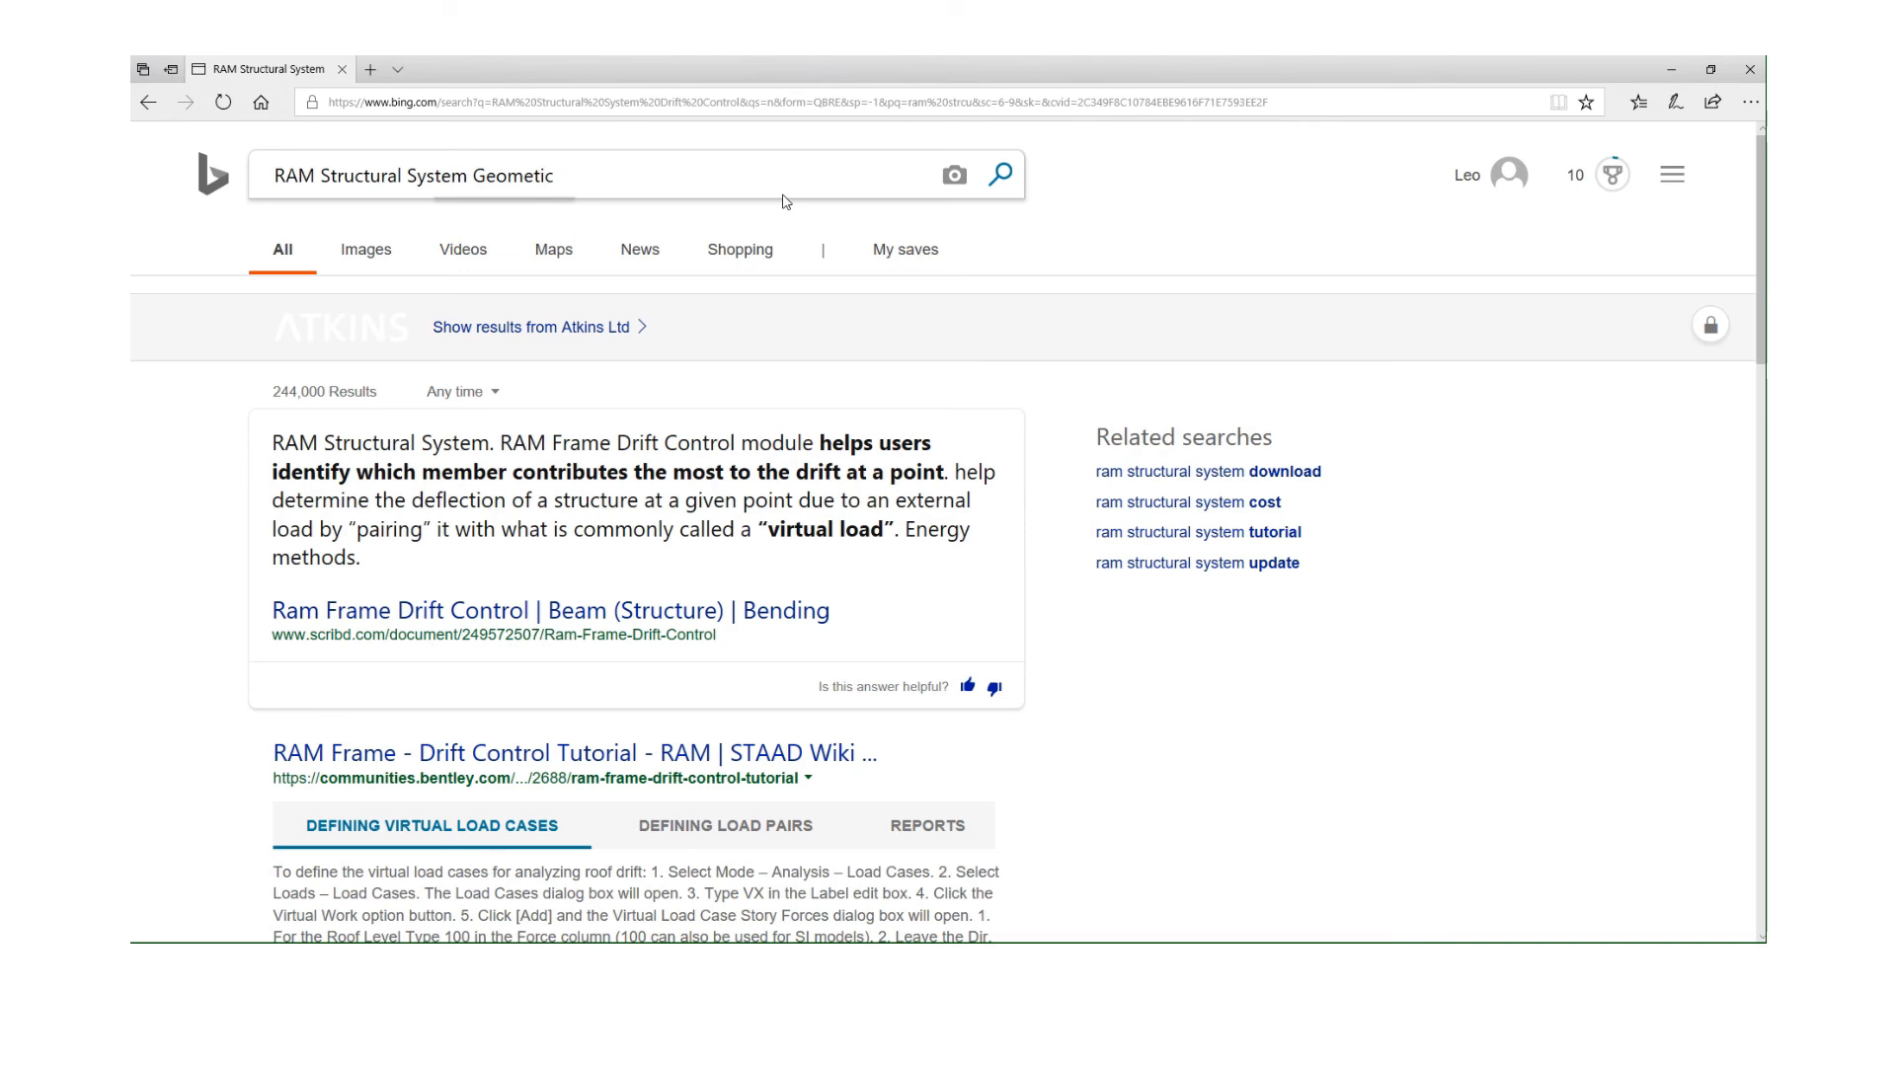
type("Stiffness Met")
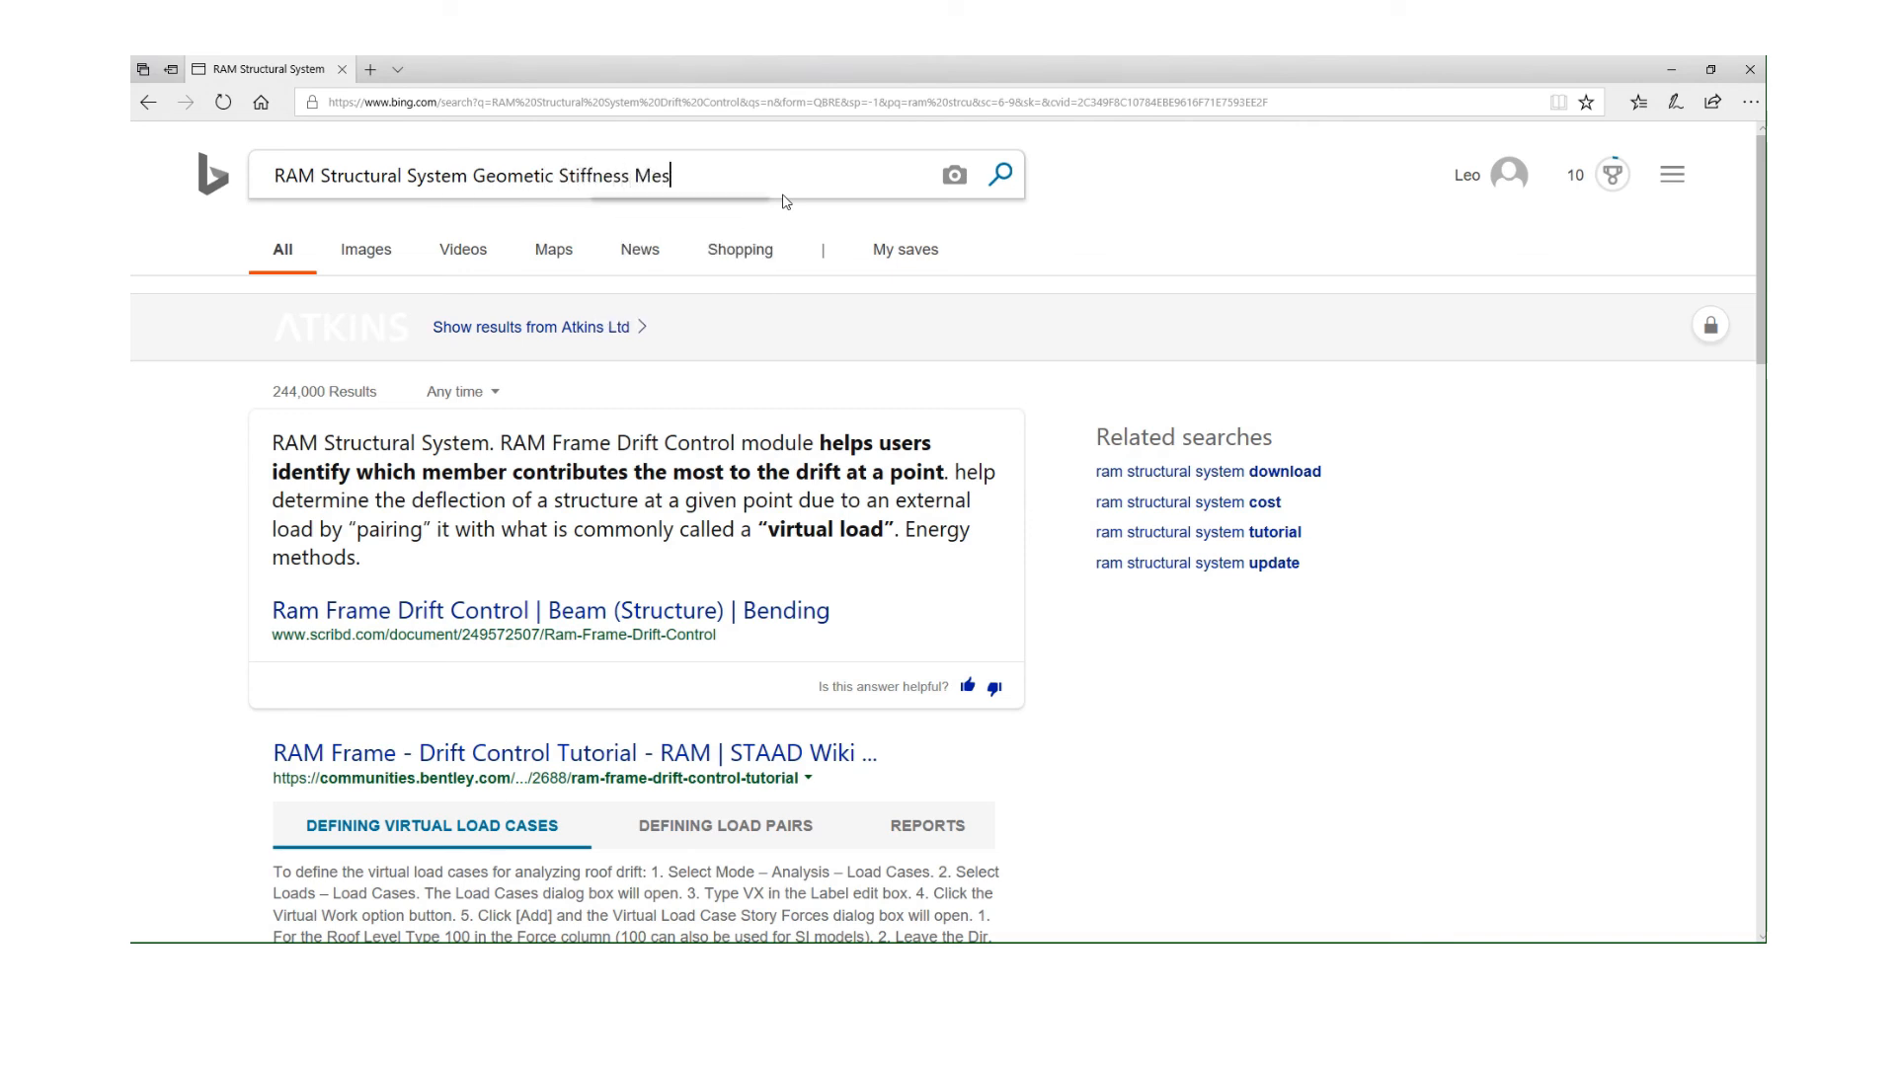
type("hod")
key("Return")
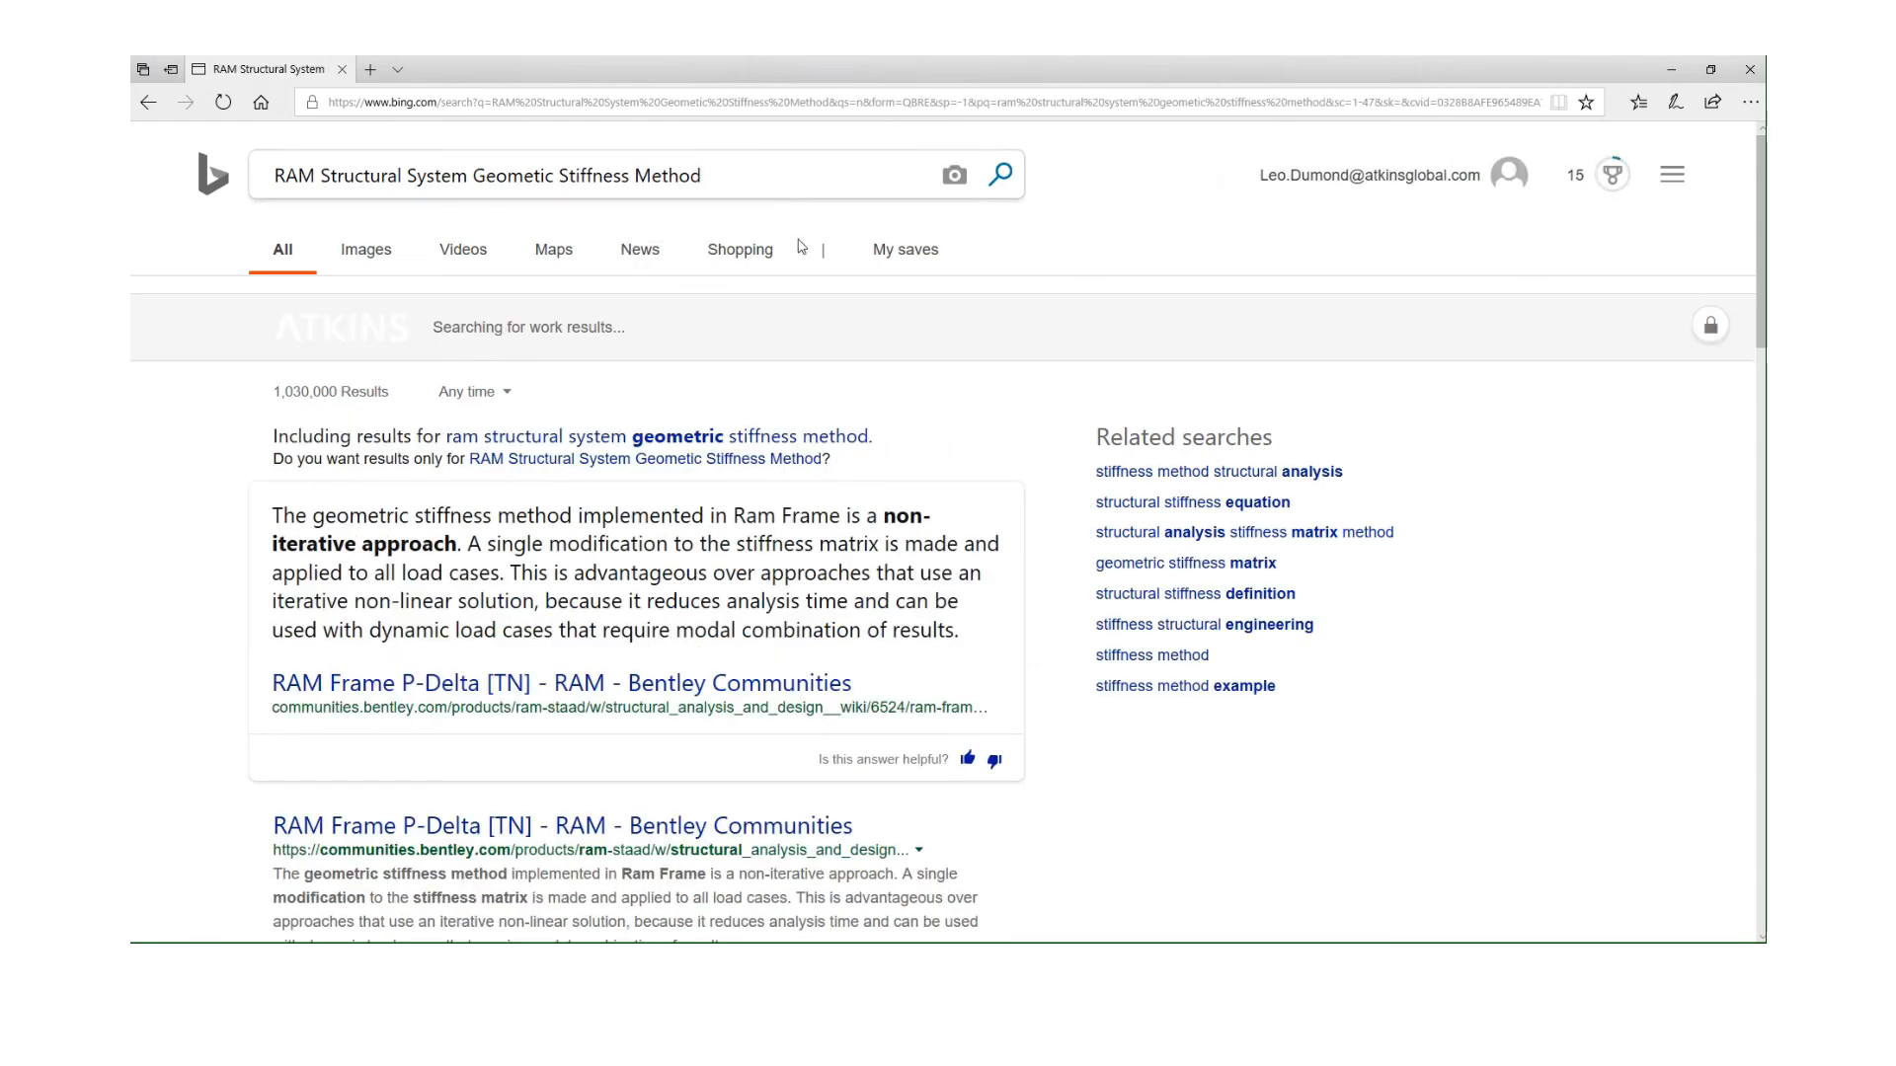
left_click(855, 437)
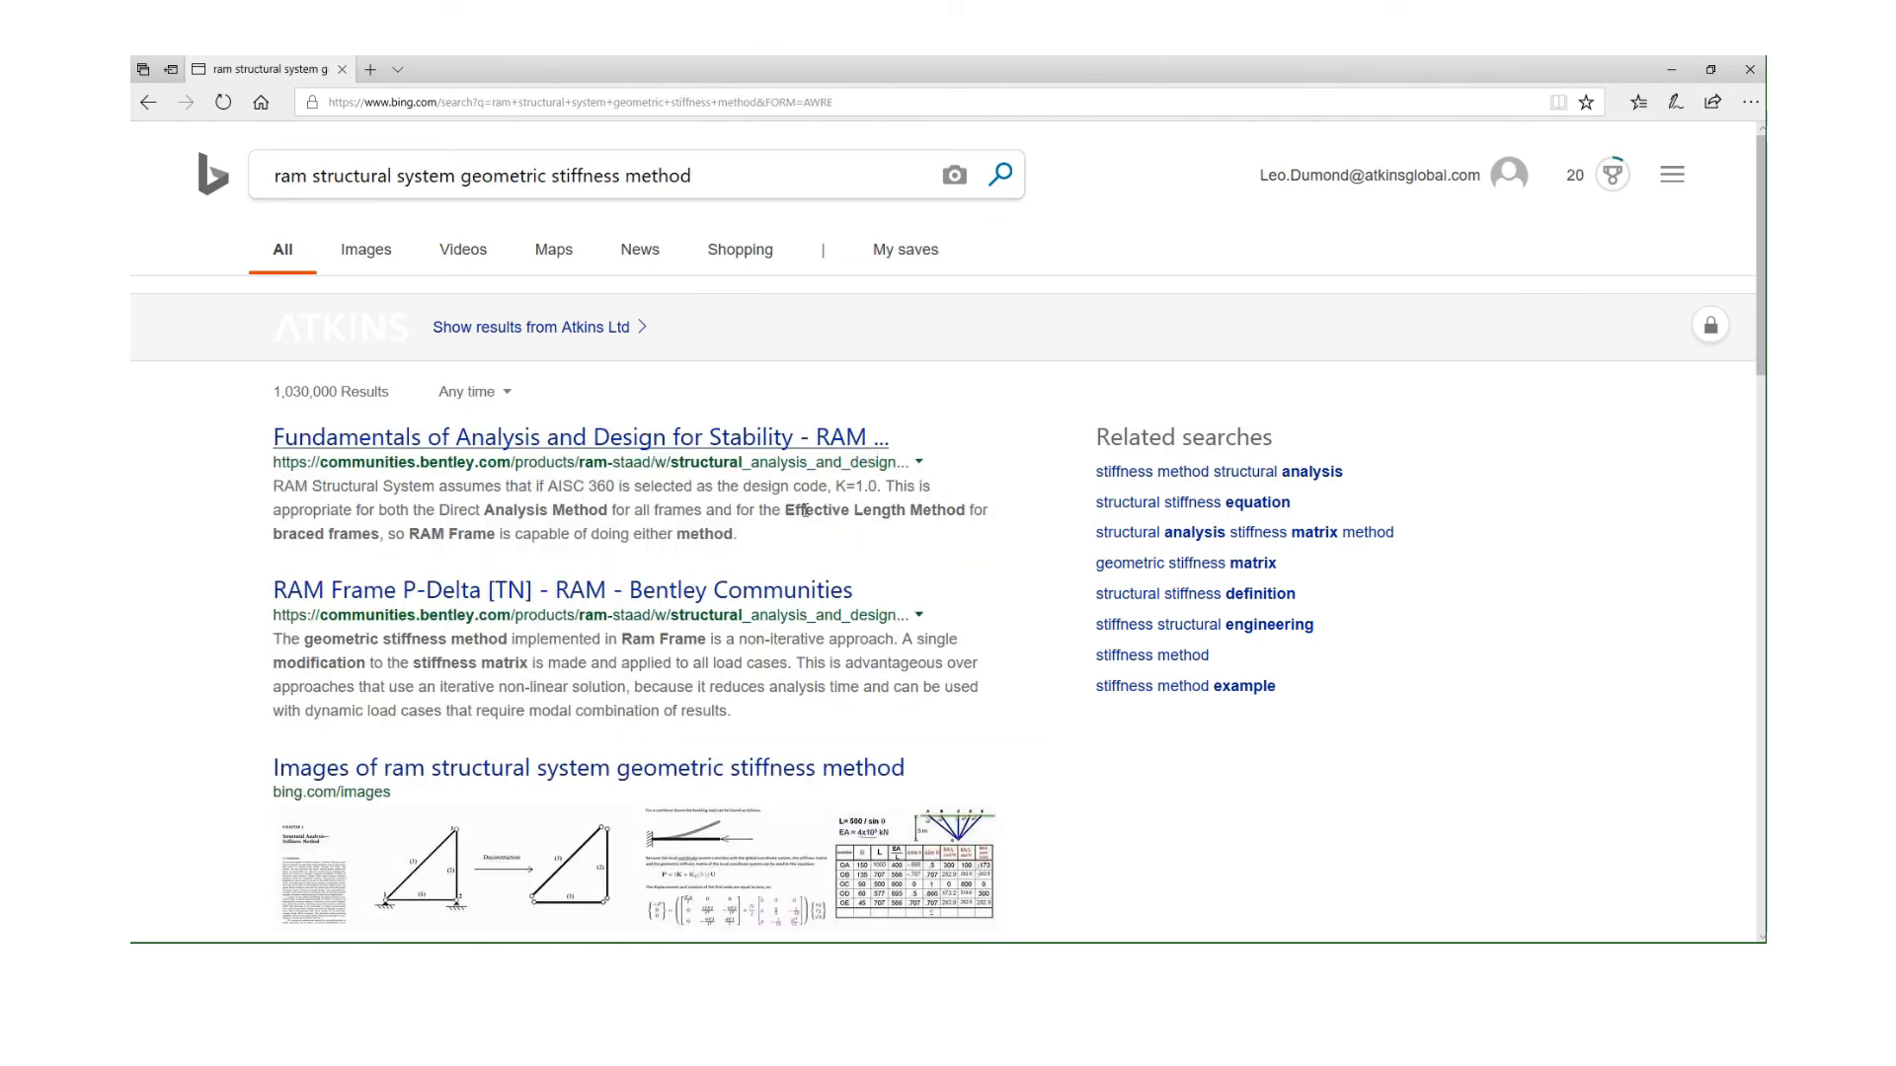
Open the Bentley wiki article "Fundamentals of Analysis and Design for Stability" from the results and skim its webinar questions and answers.
scroll(833, 491, "down", 3)
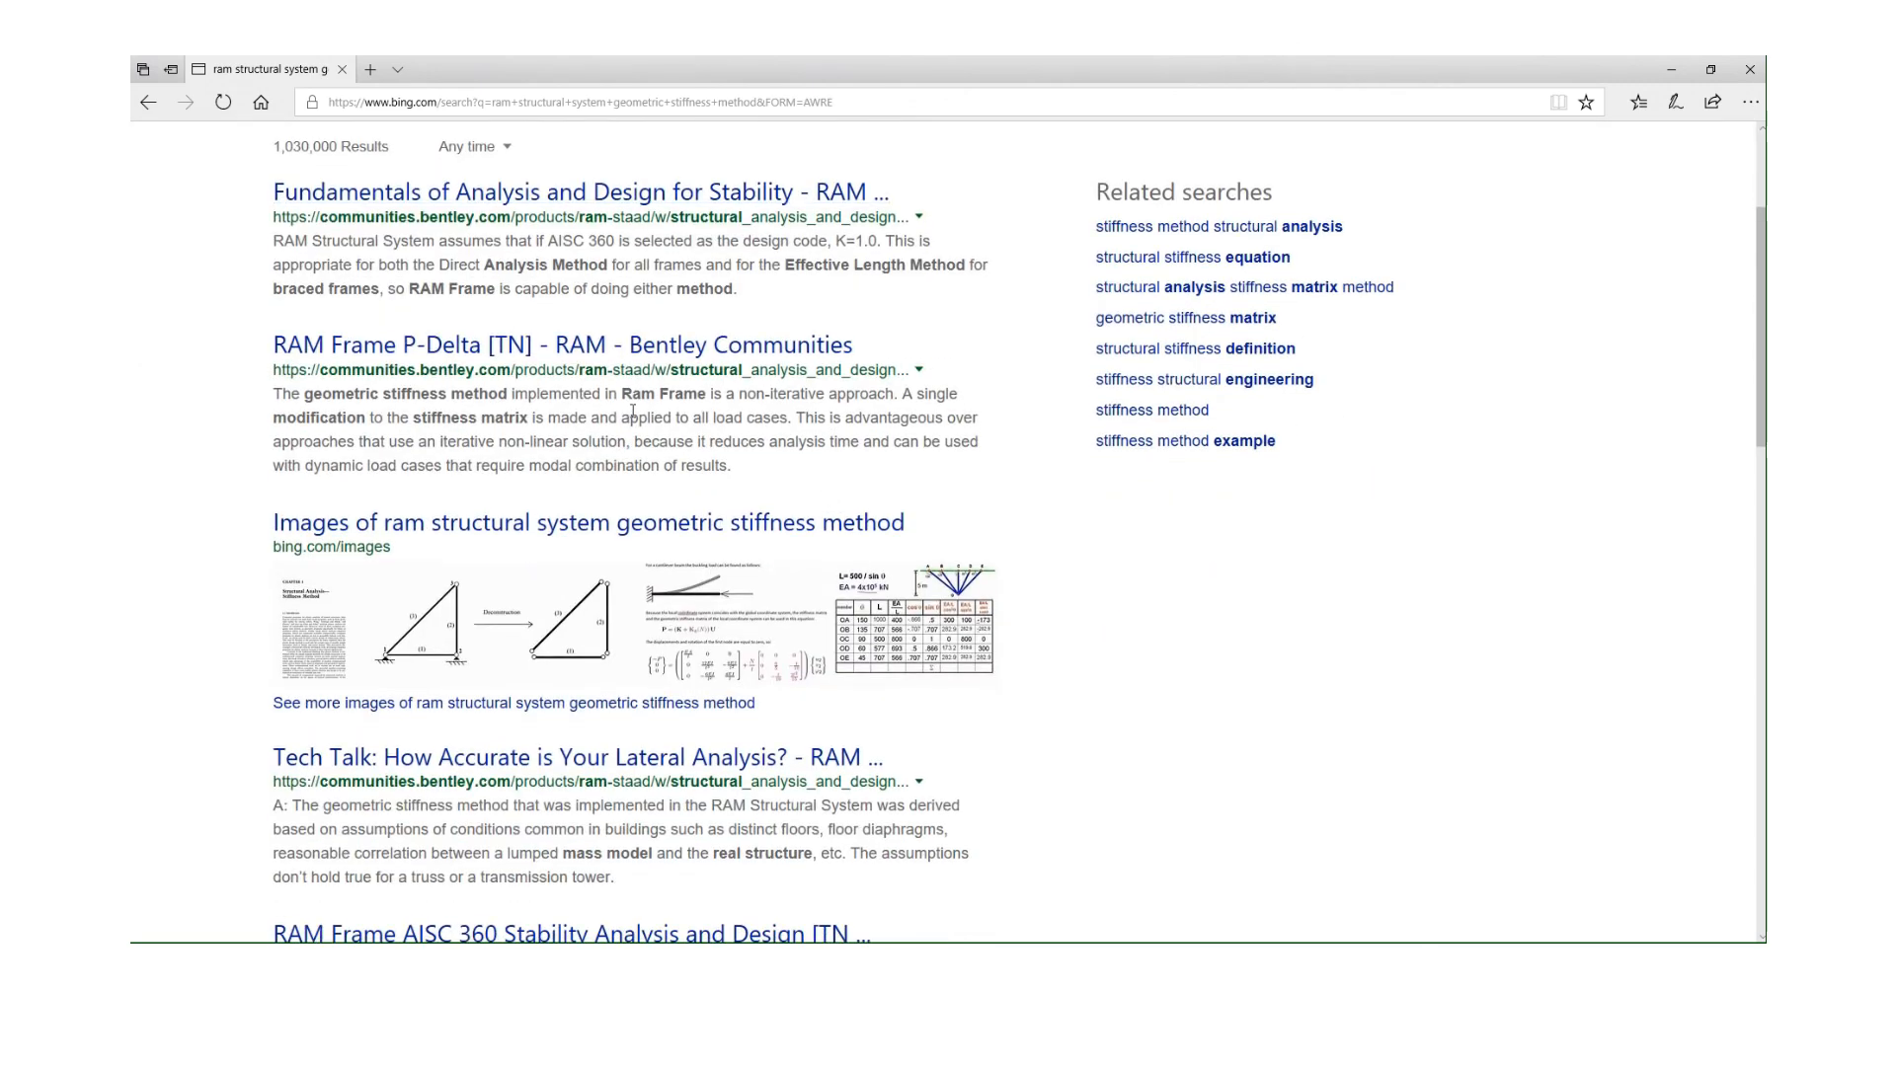
scroll(637, 402, "up", 1)
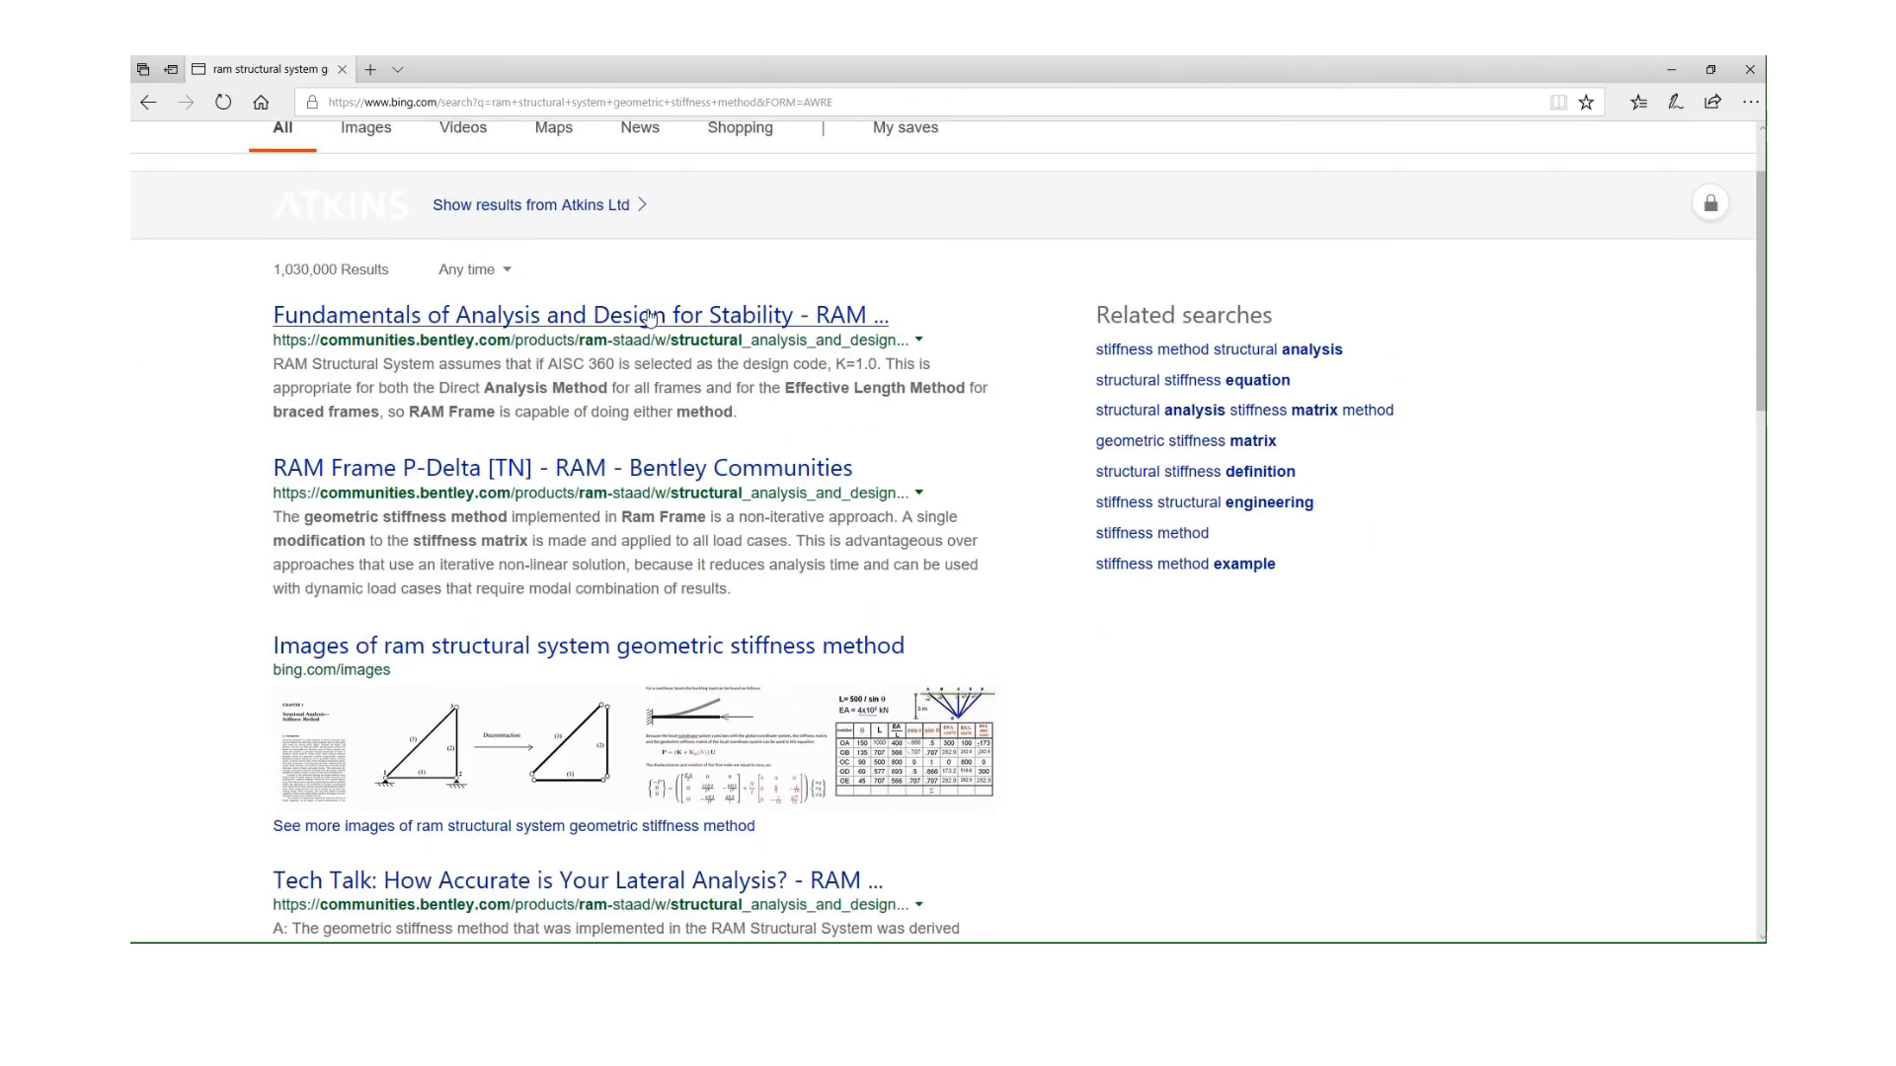
left_click(648, 318)
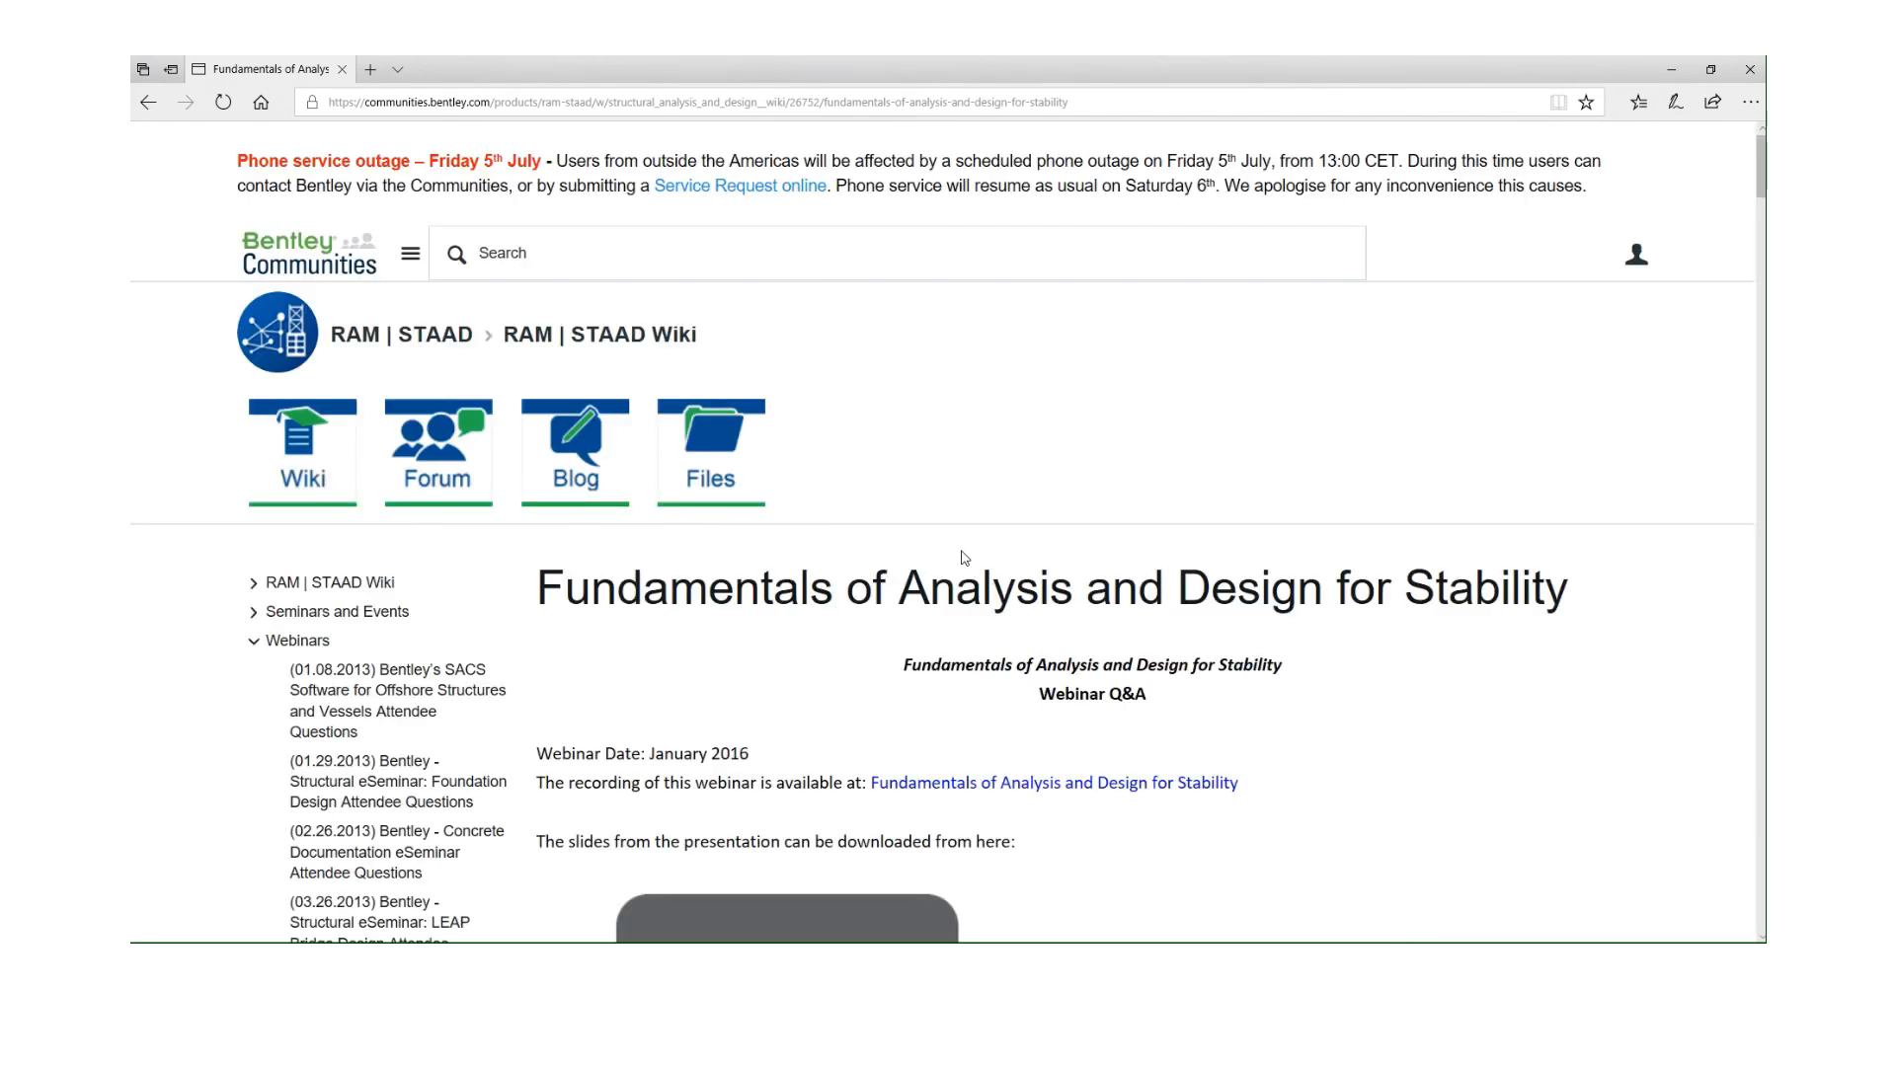
scroll(965, 559, "down", 5)
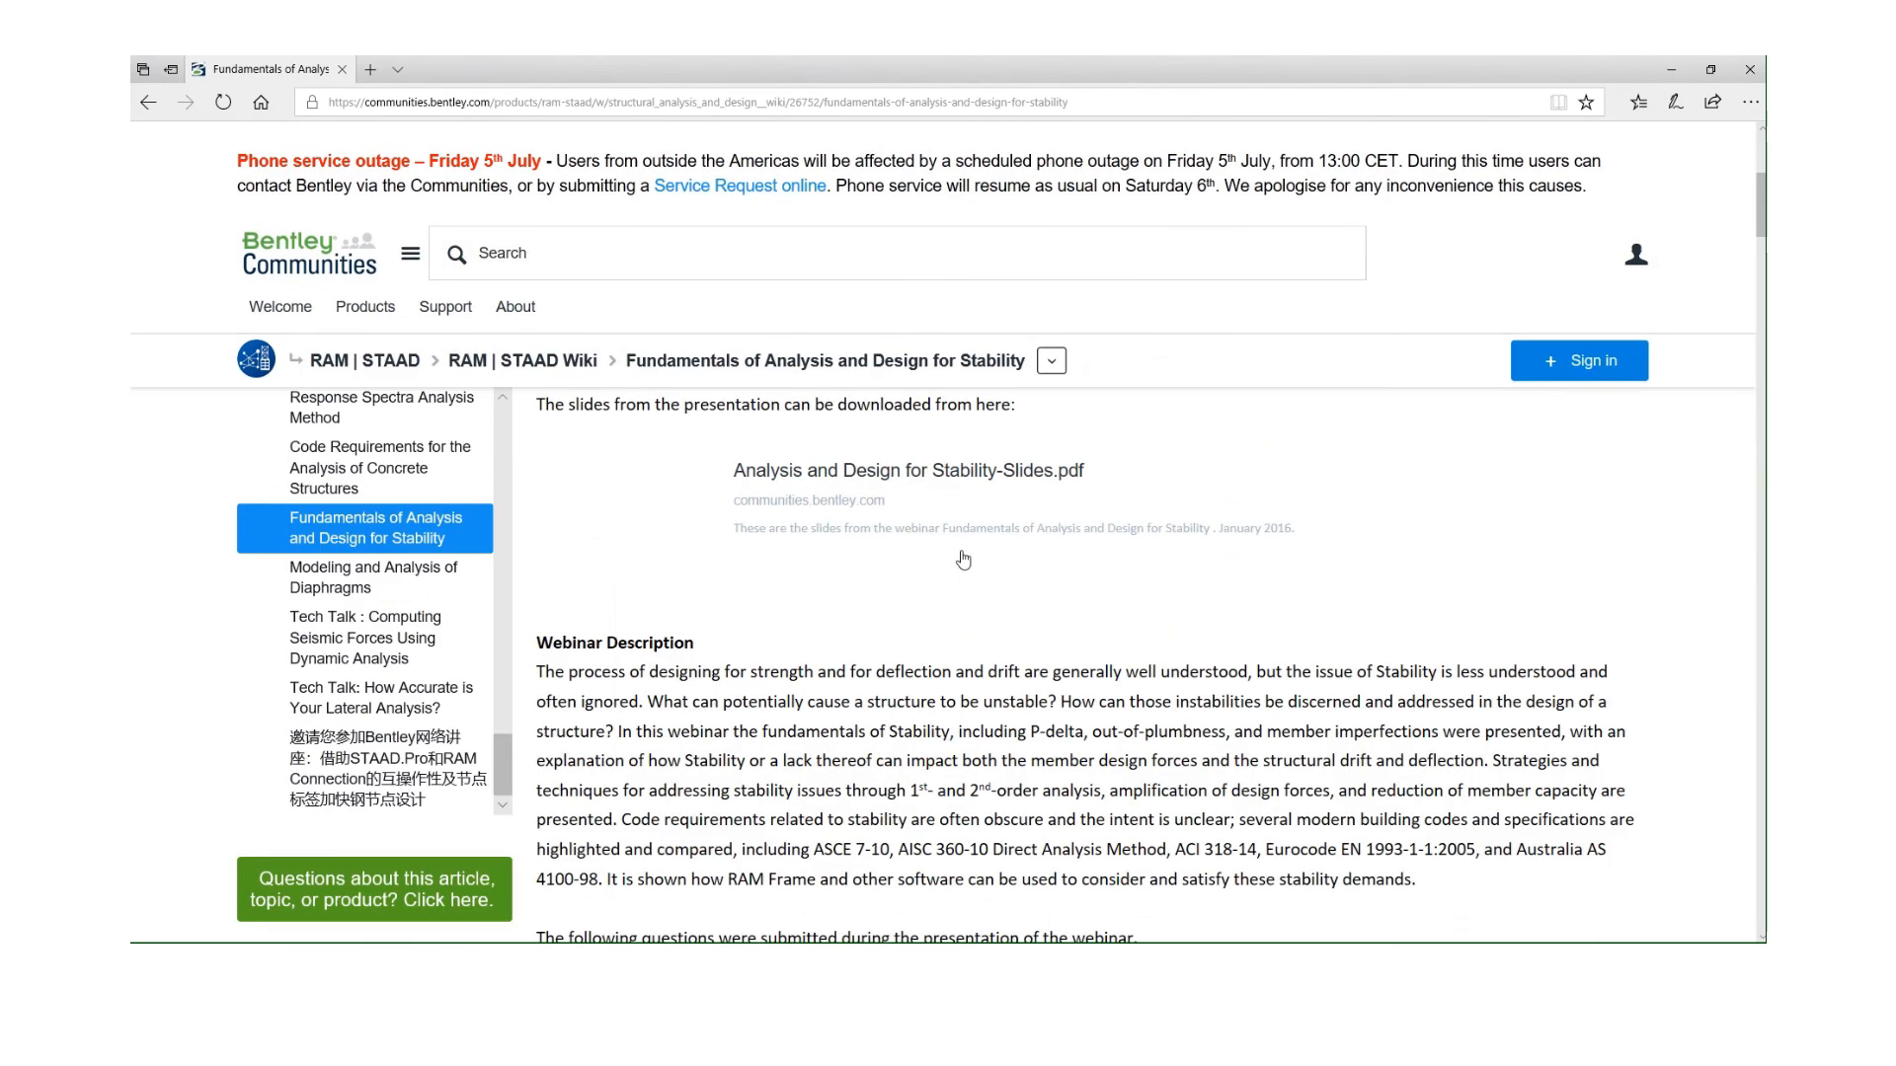
scroll(964, 560, "down", 10)
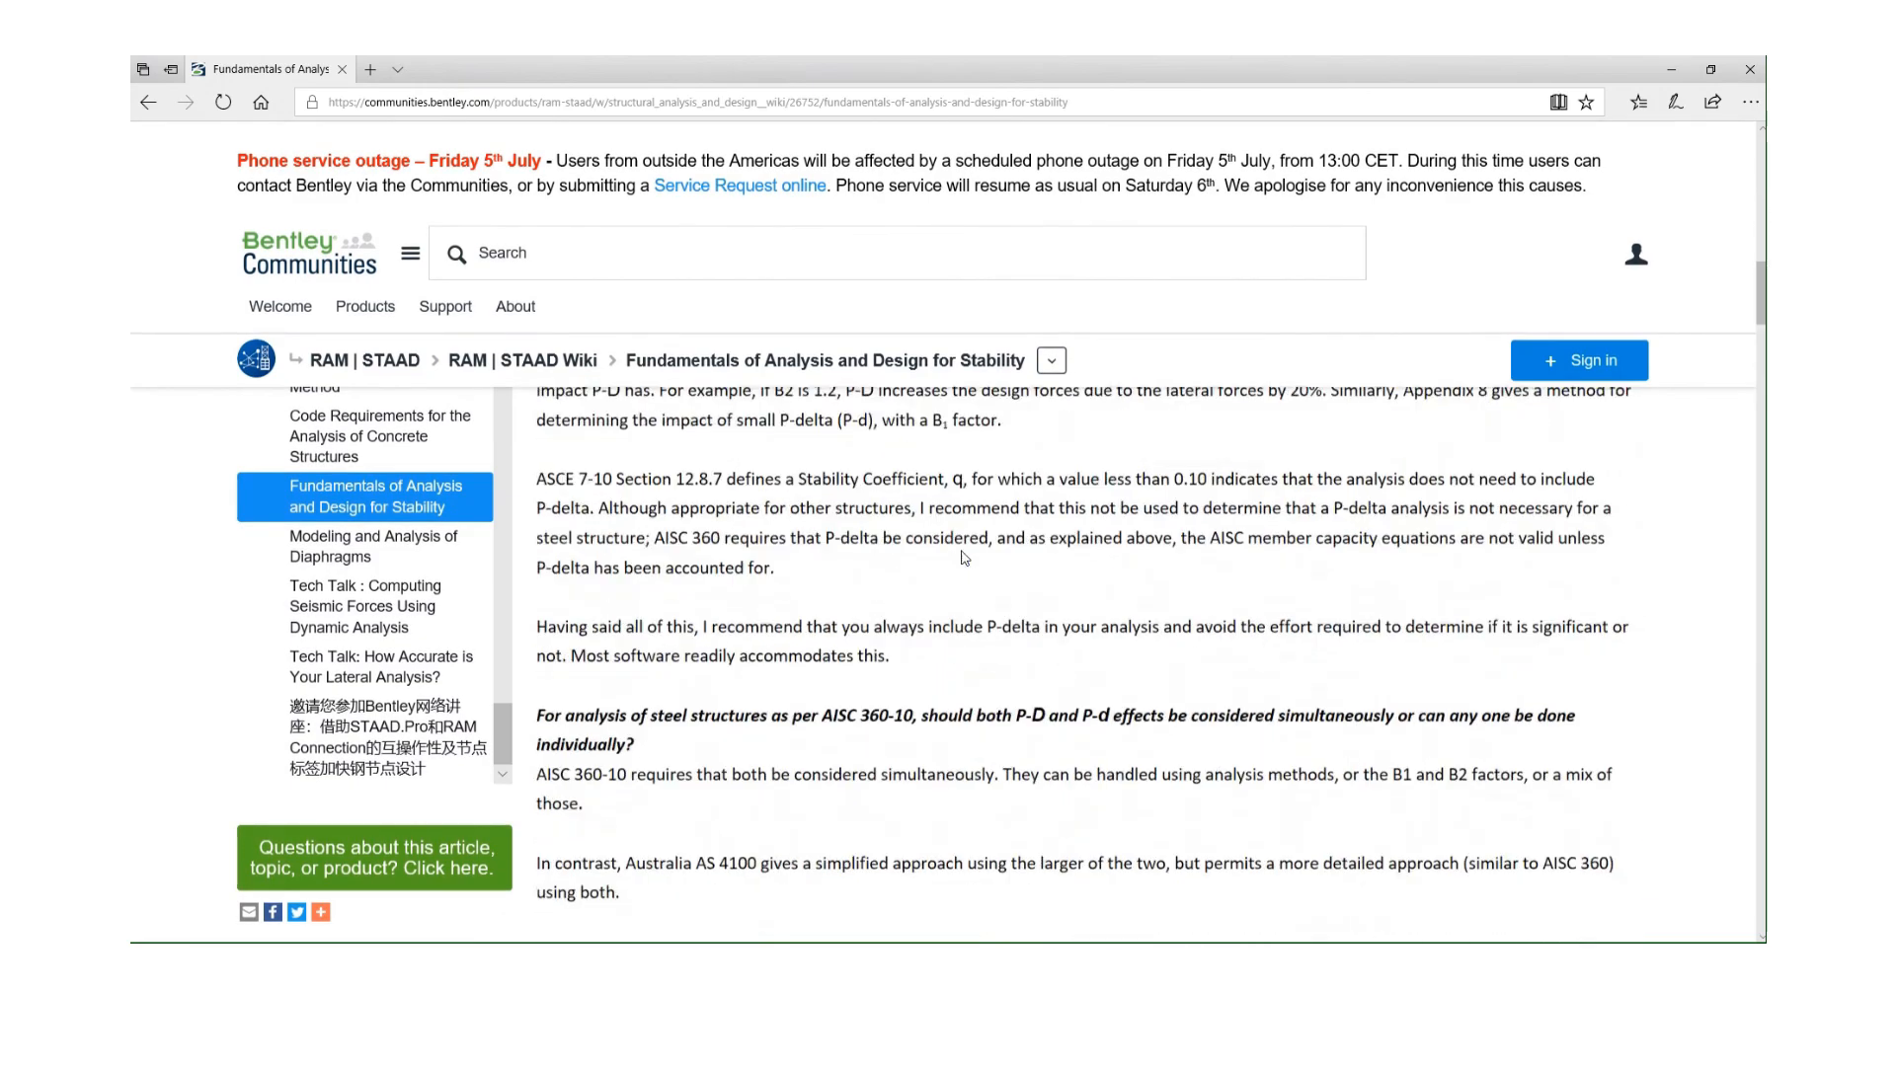
scroll(965, 559, "down", 8)
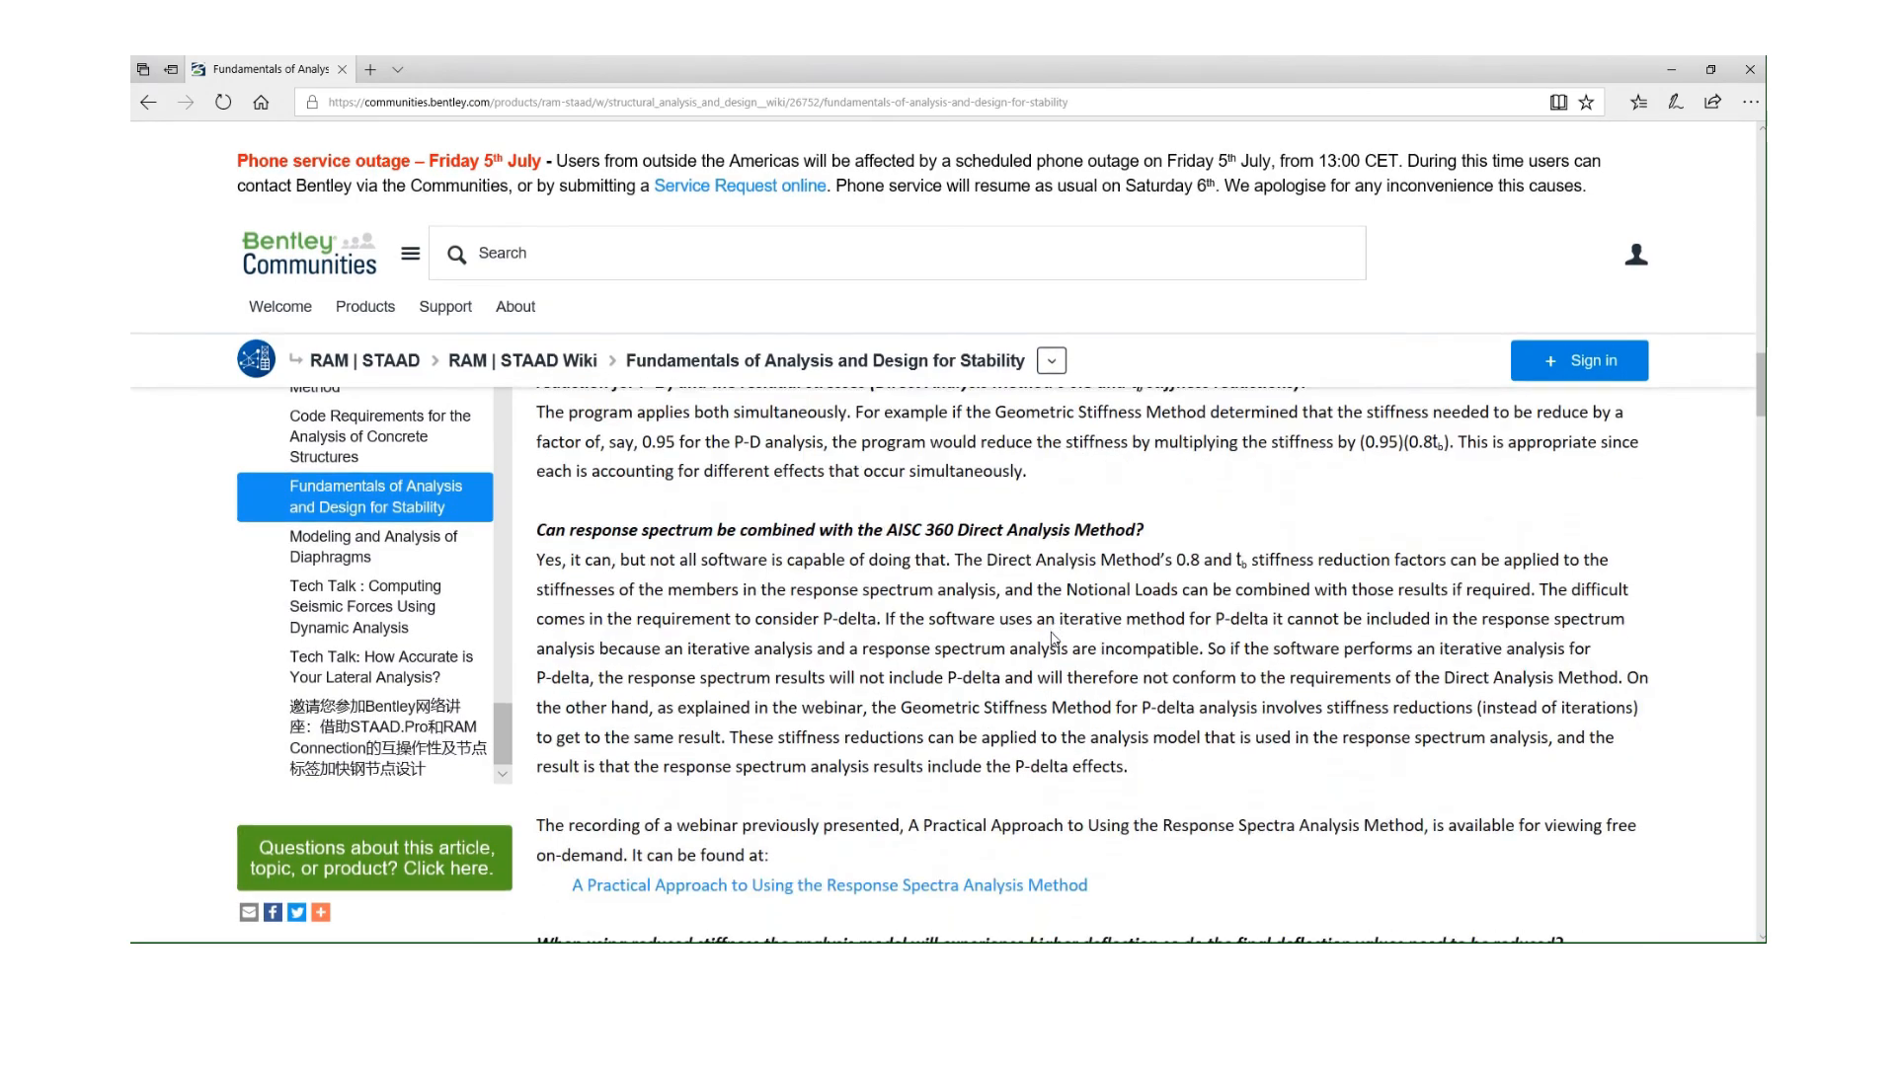
scroll(1053, 640, "down", 4)
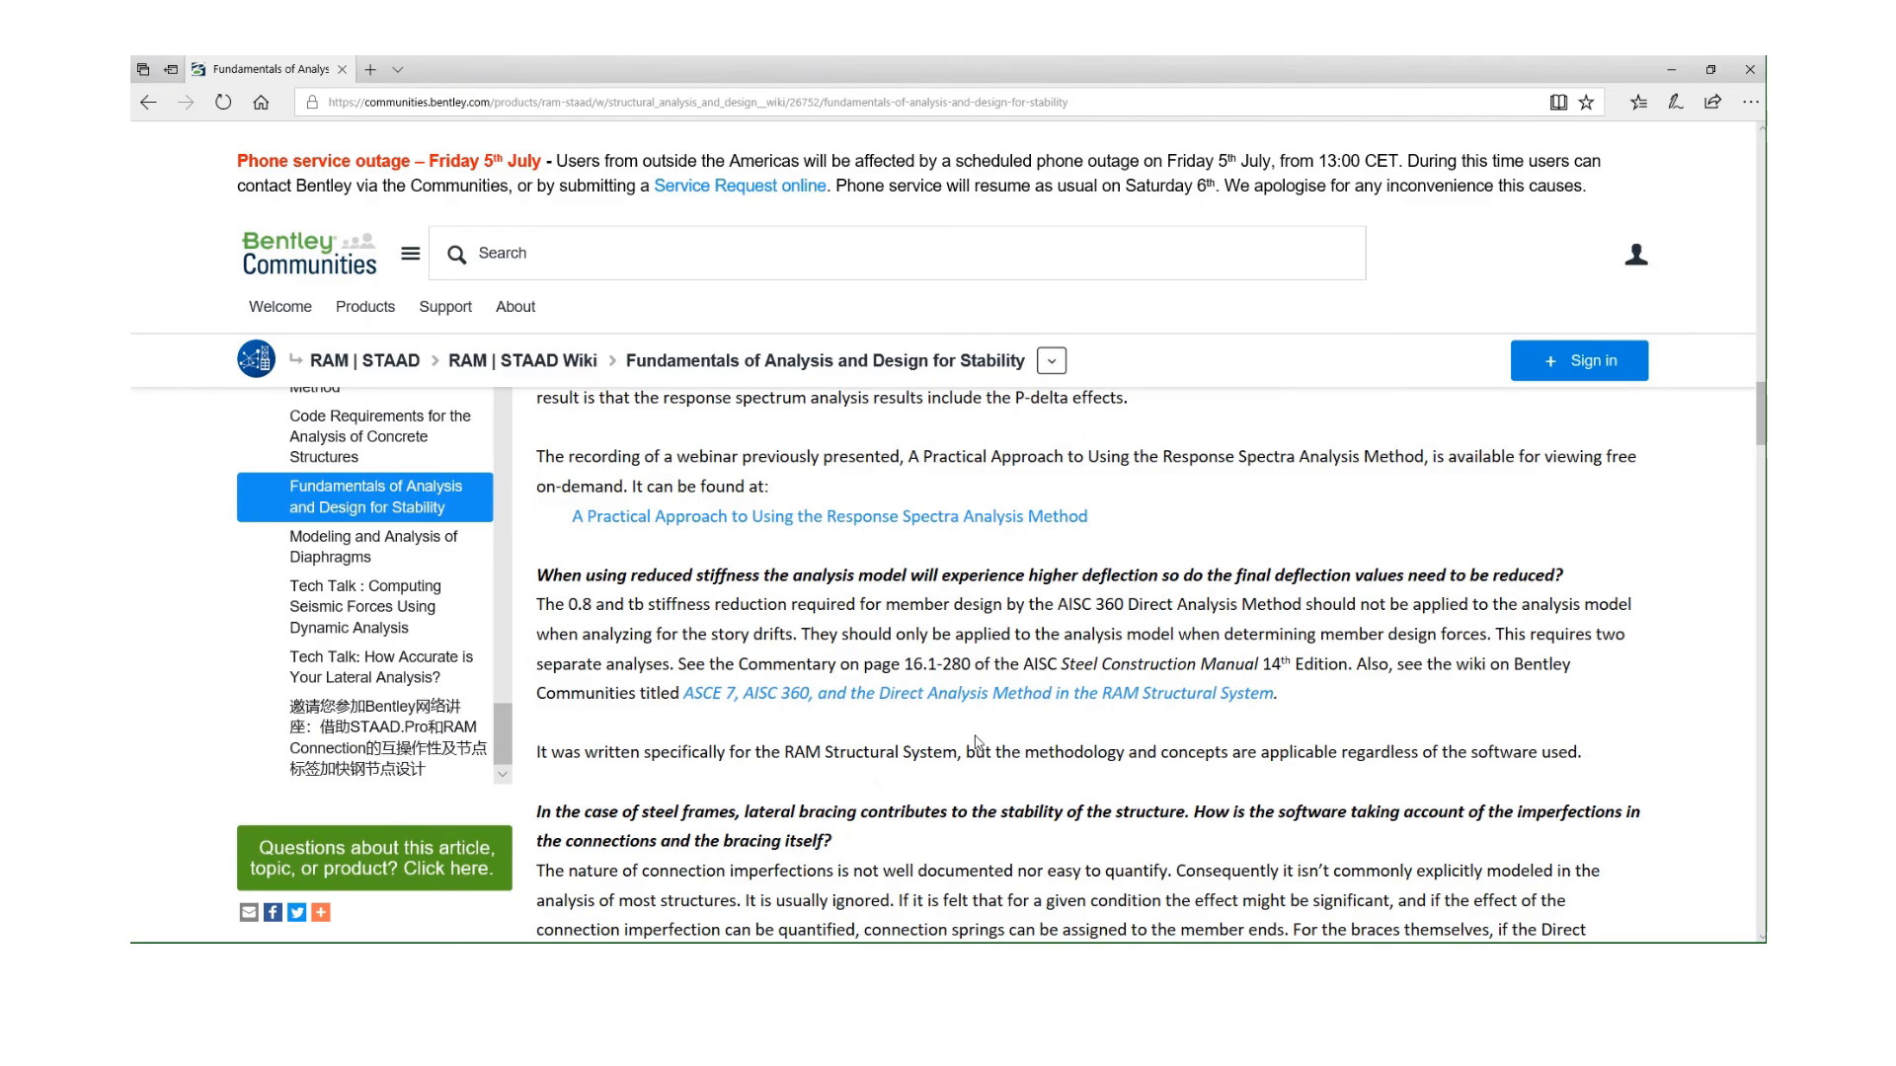
scroll(975, 743, "down", 15)
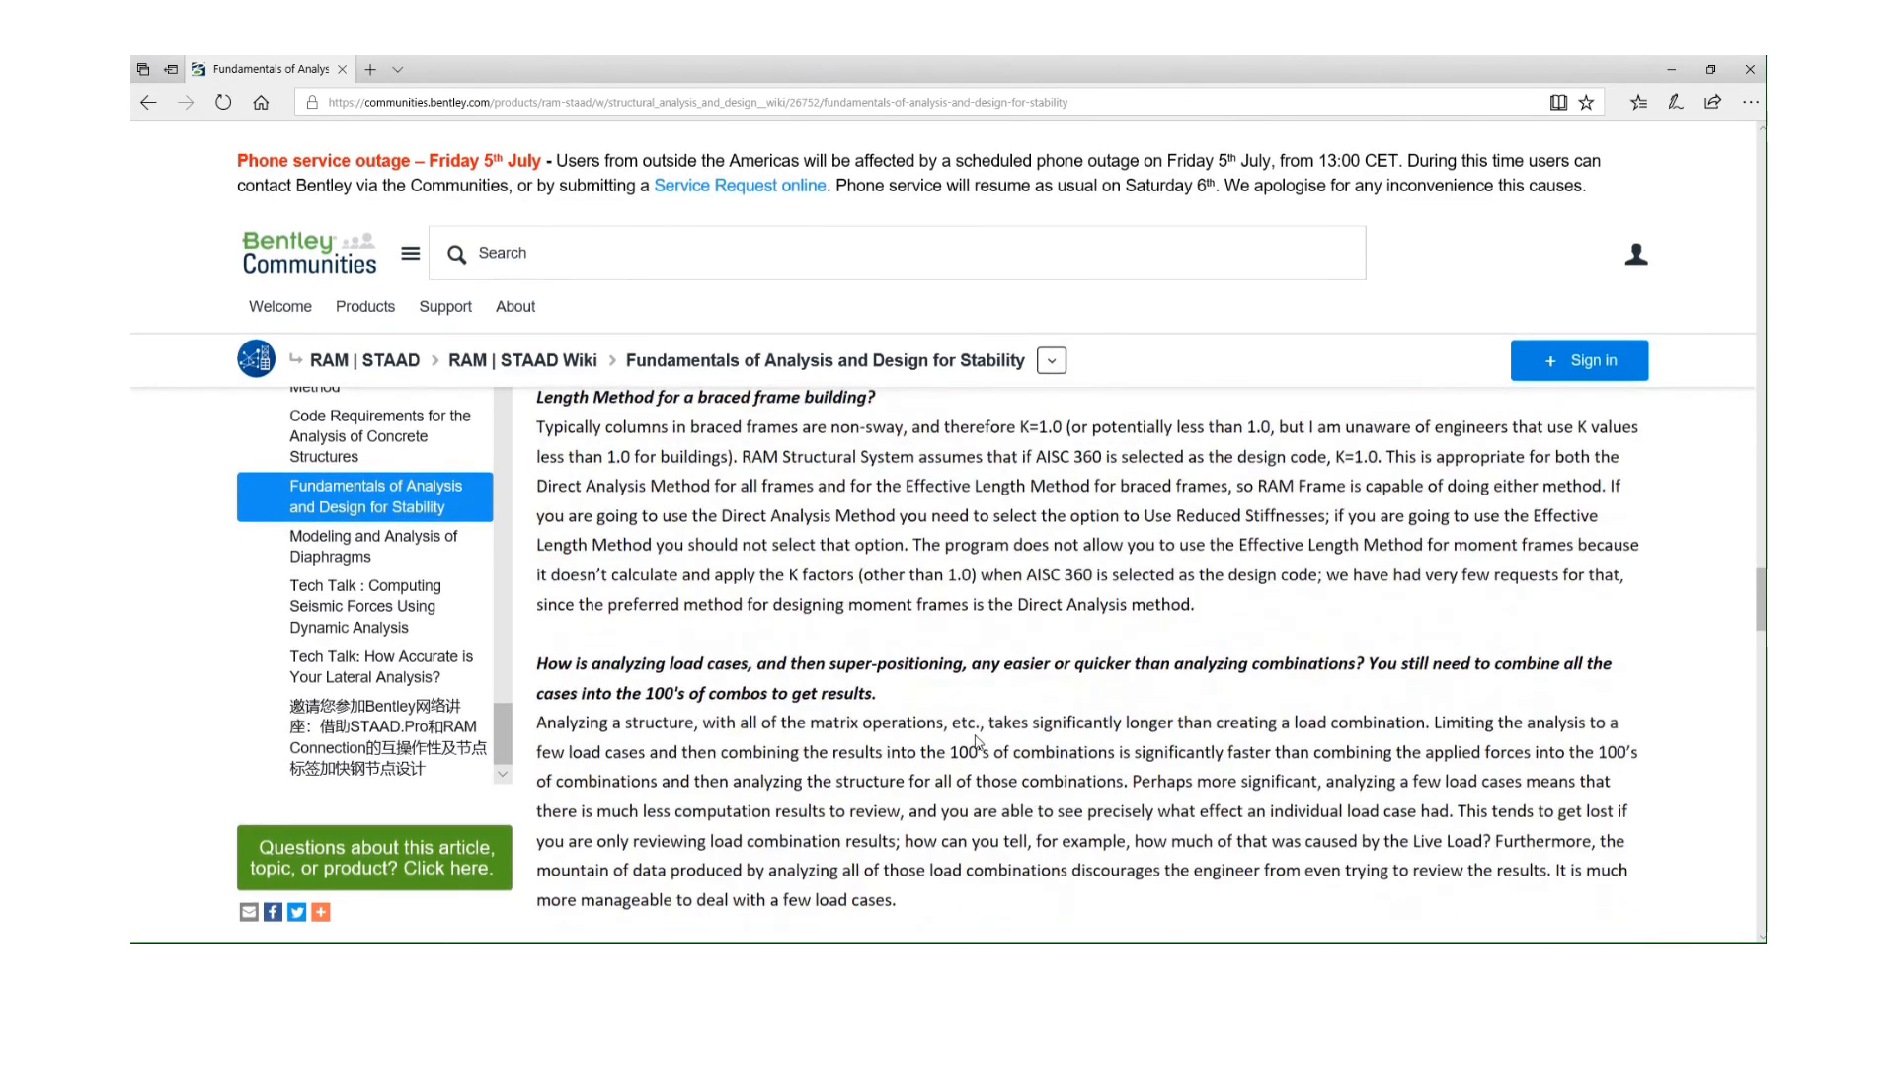
scroll(974, 742, "down", 15)
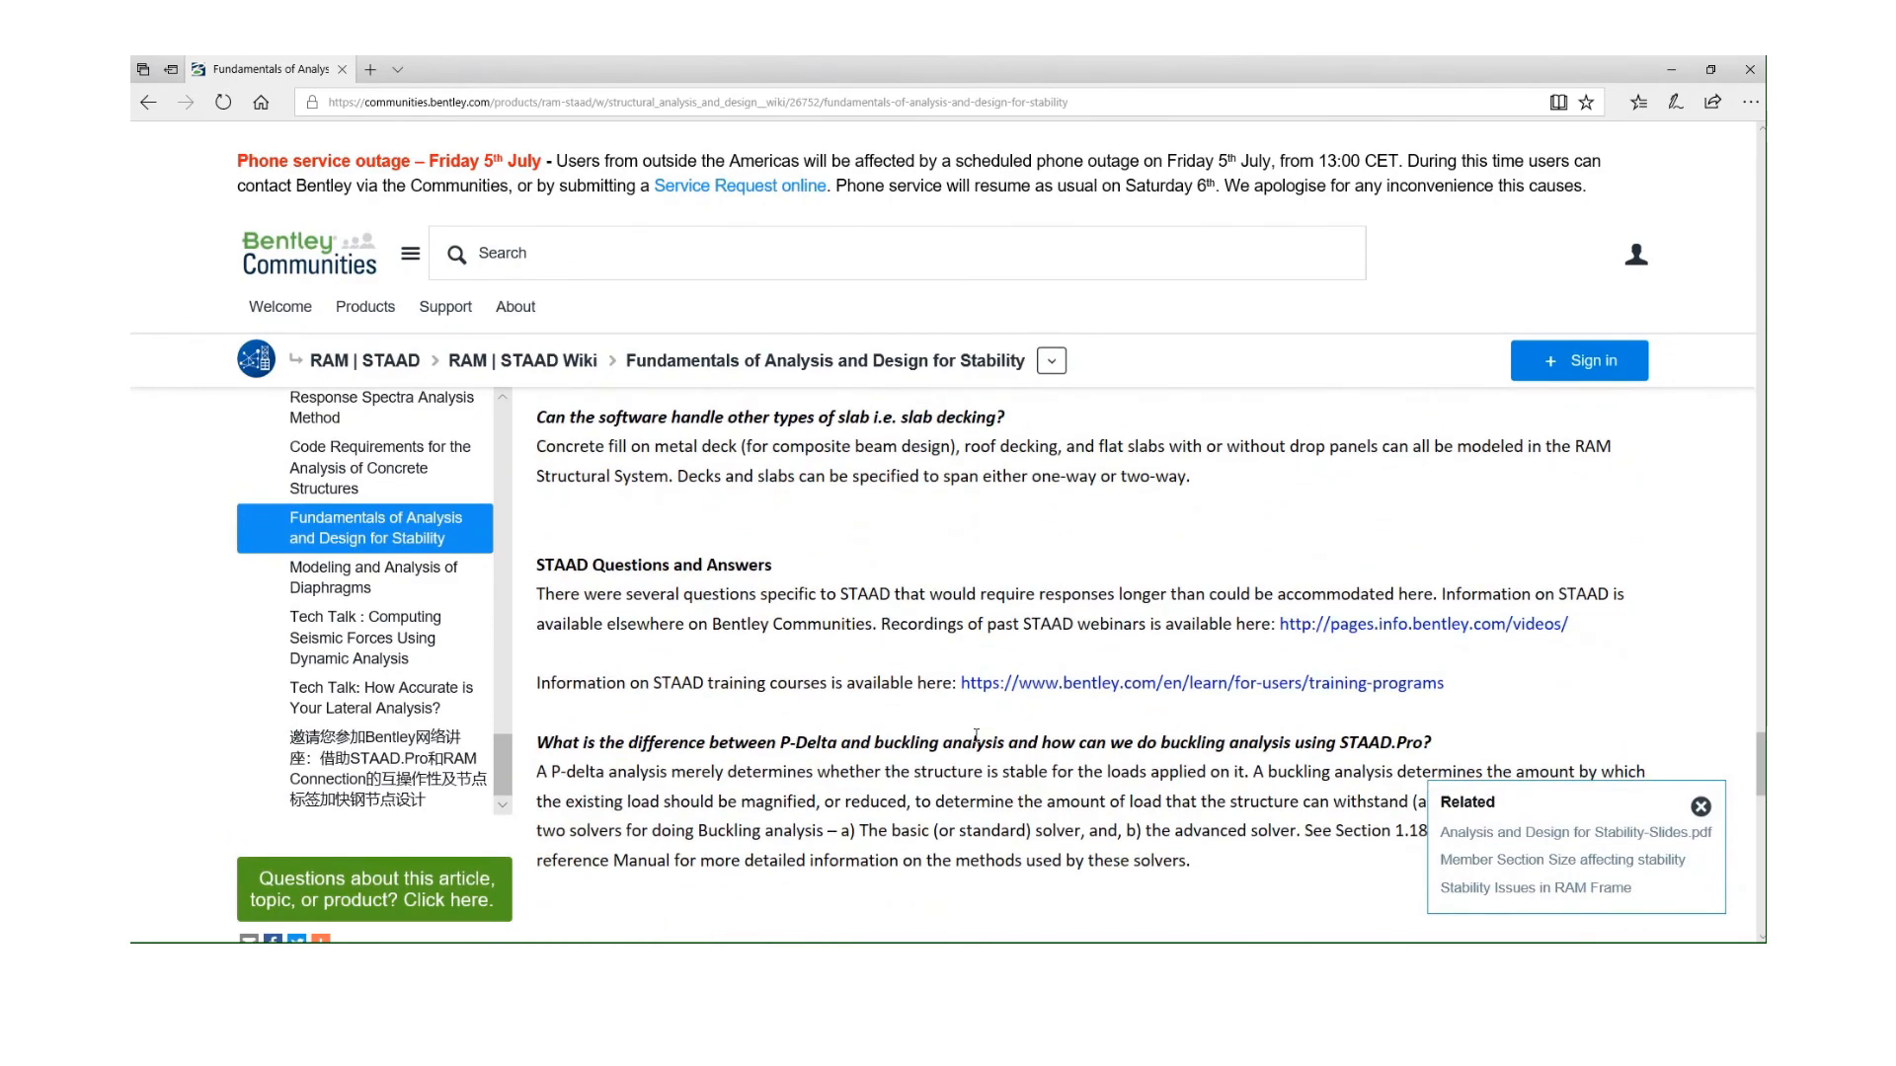
Return to the beginning of the stability article and examine the webinar recording link and the downloadable slides PDF.
scroll(976, 736, "up", 20)
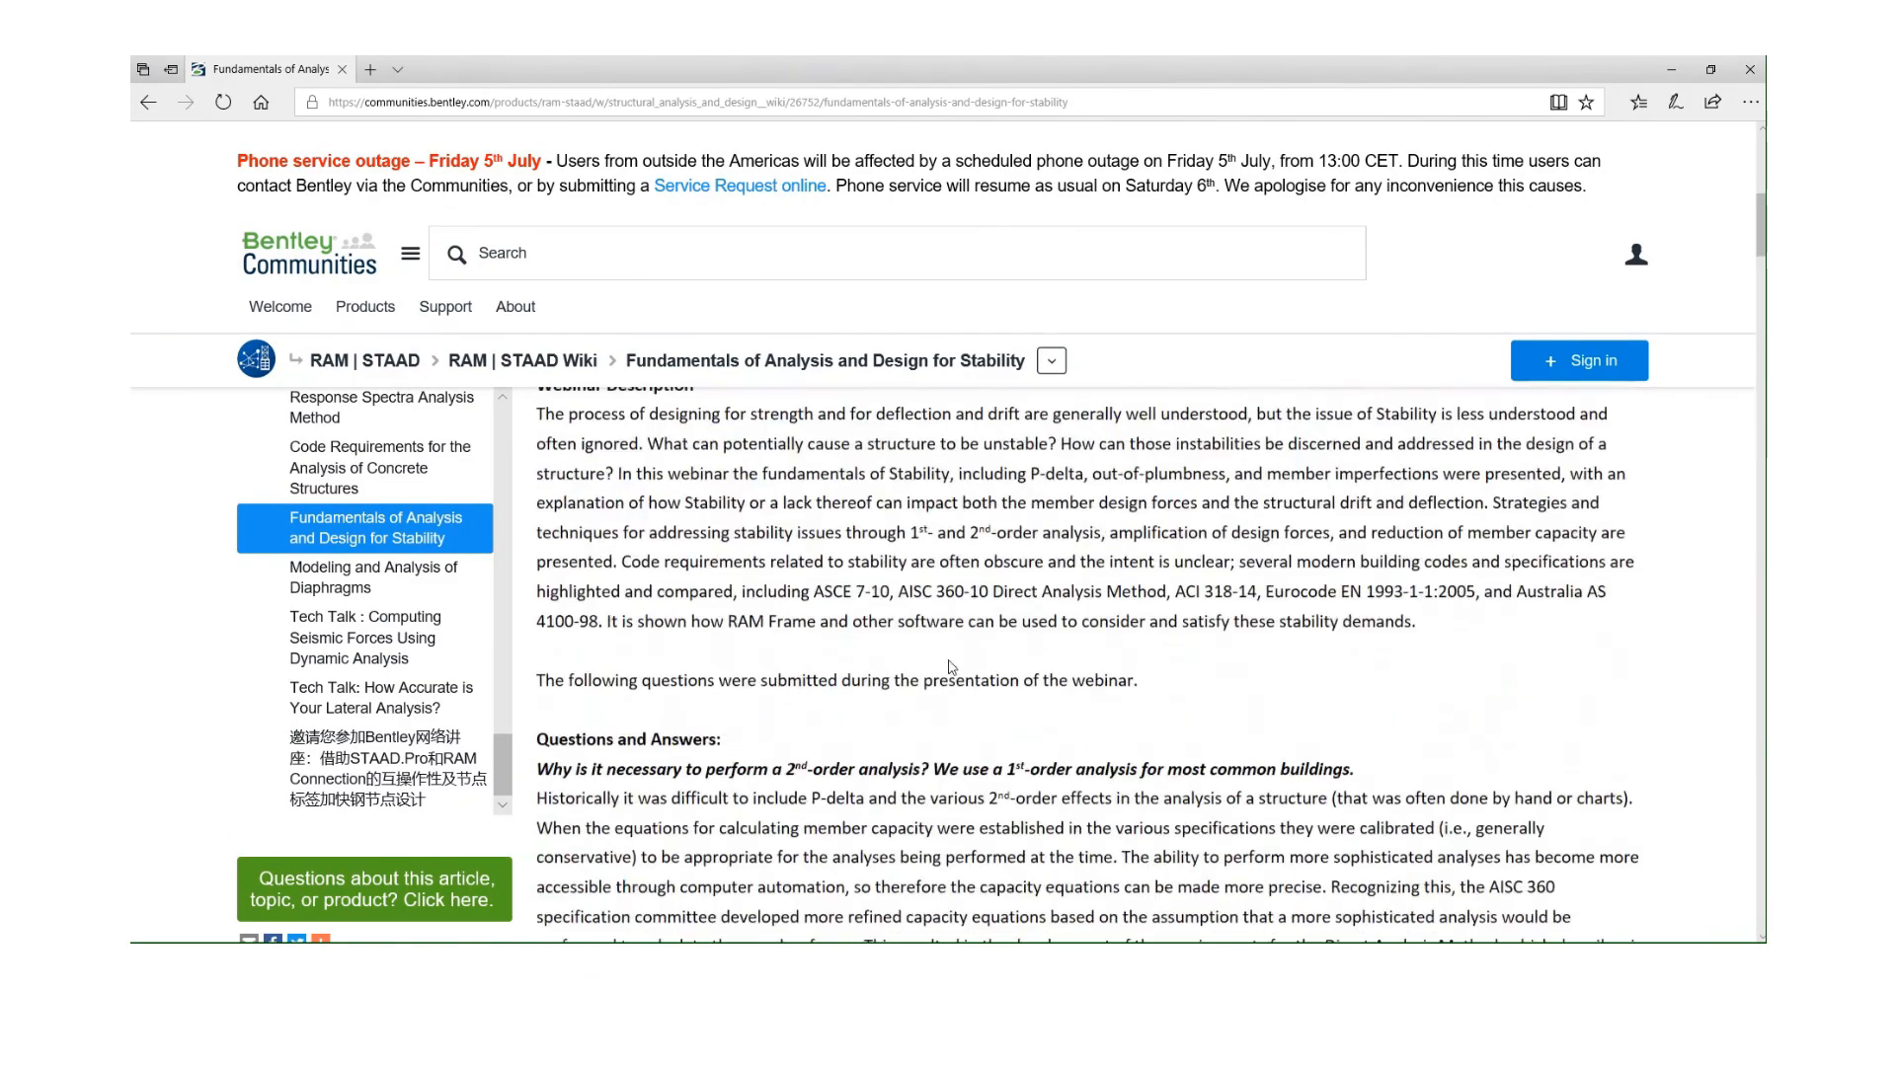
scroll(951, 668, "up", 5)
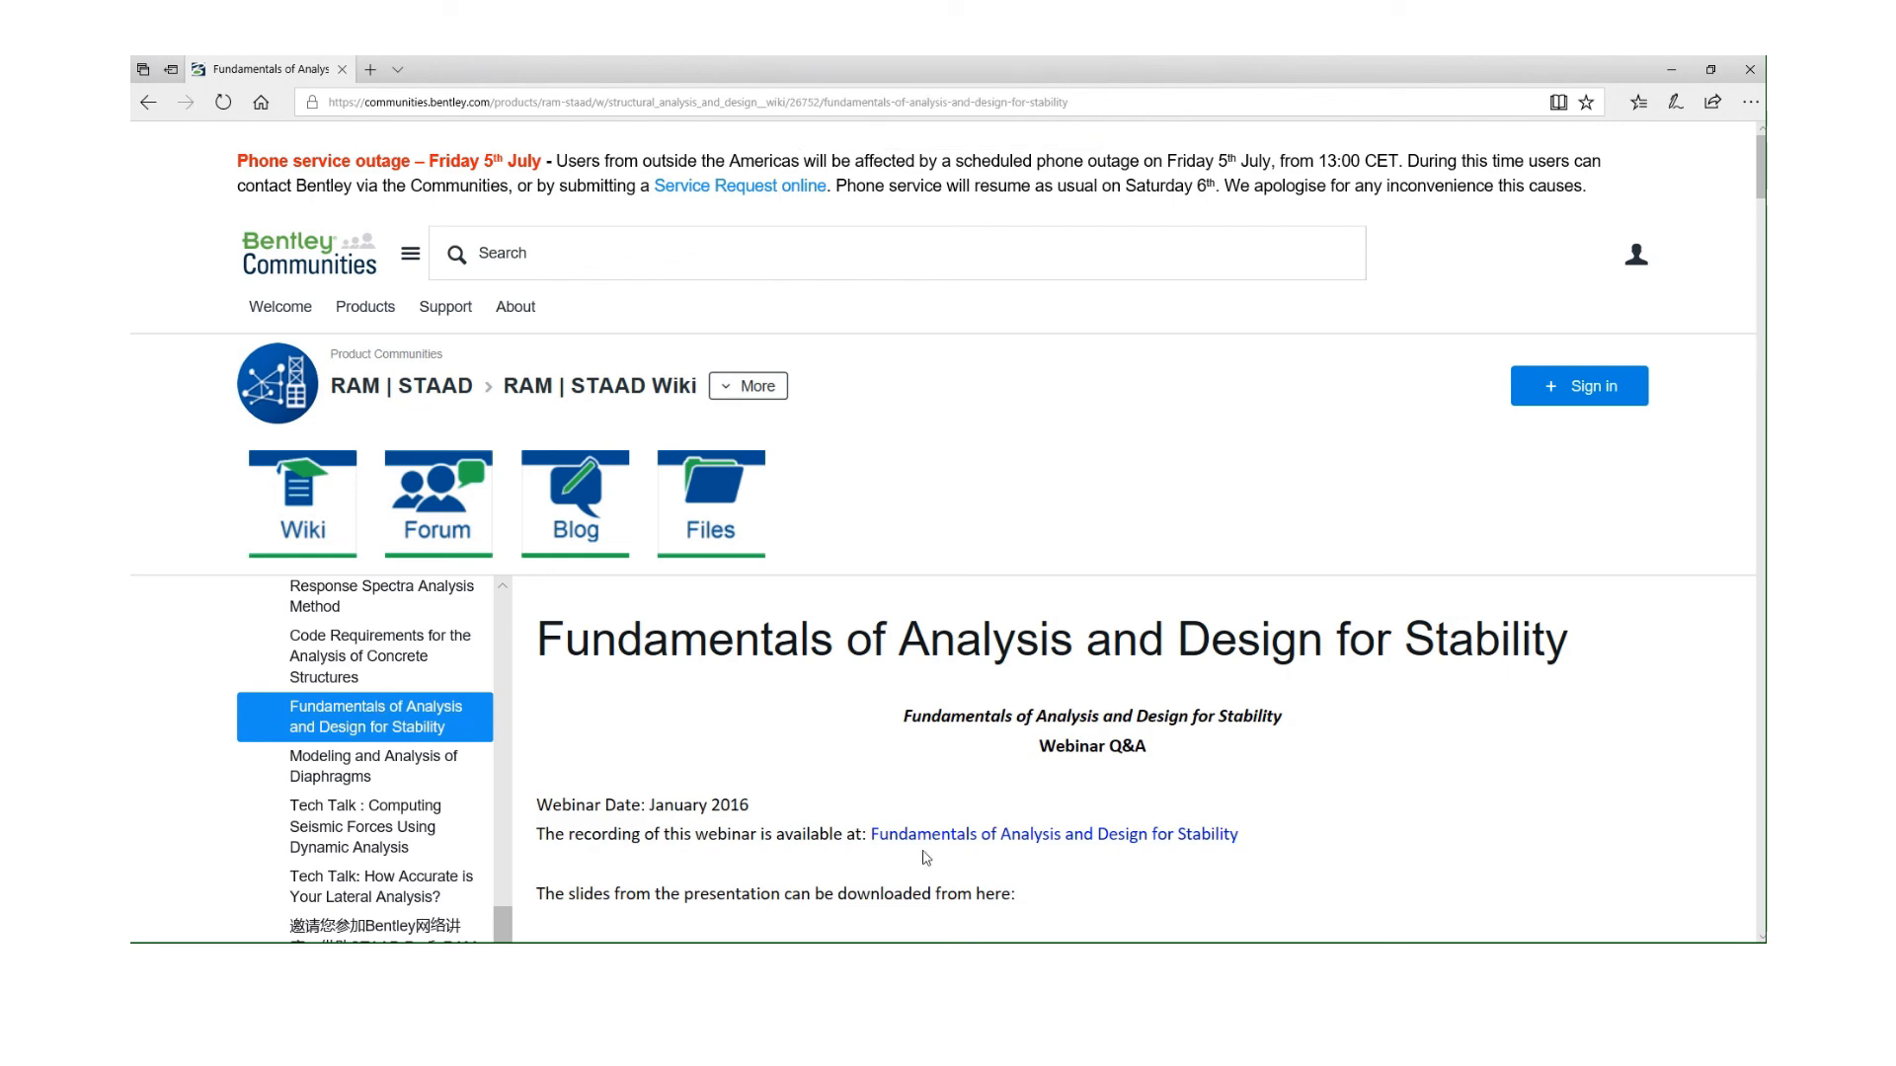
scroll(827, 735, "down", 4)
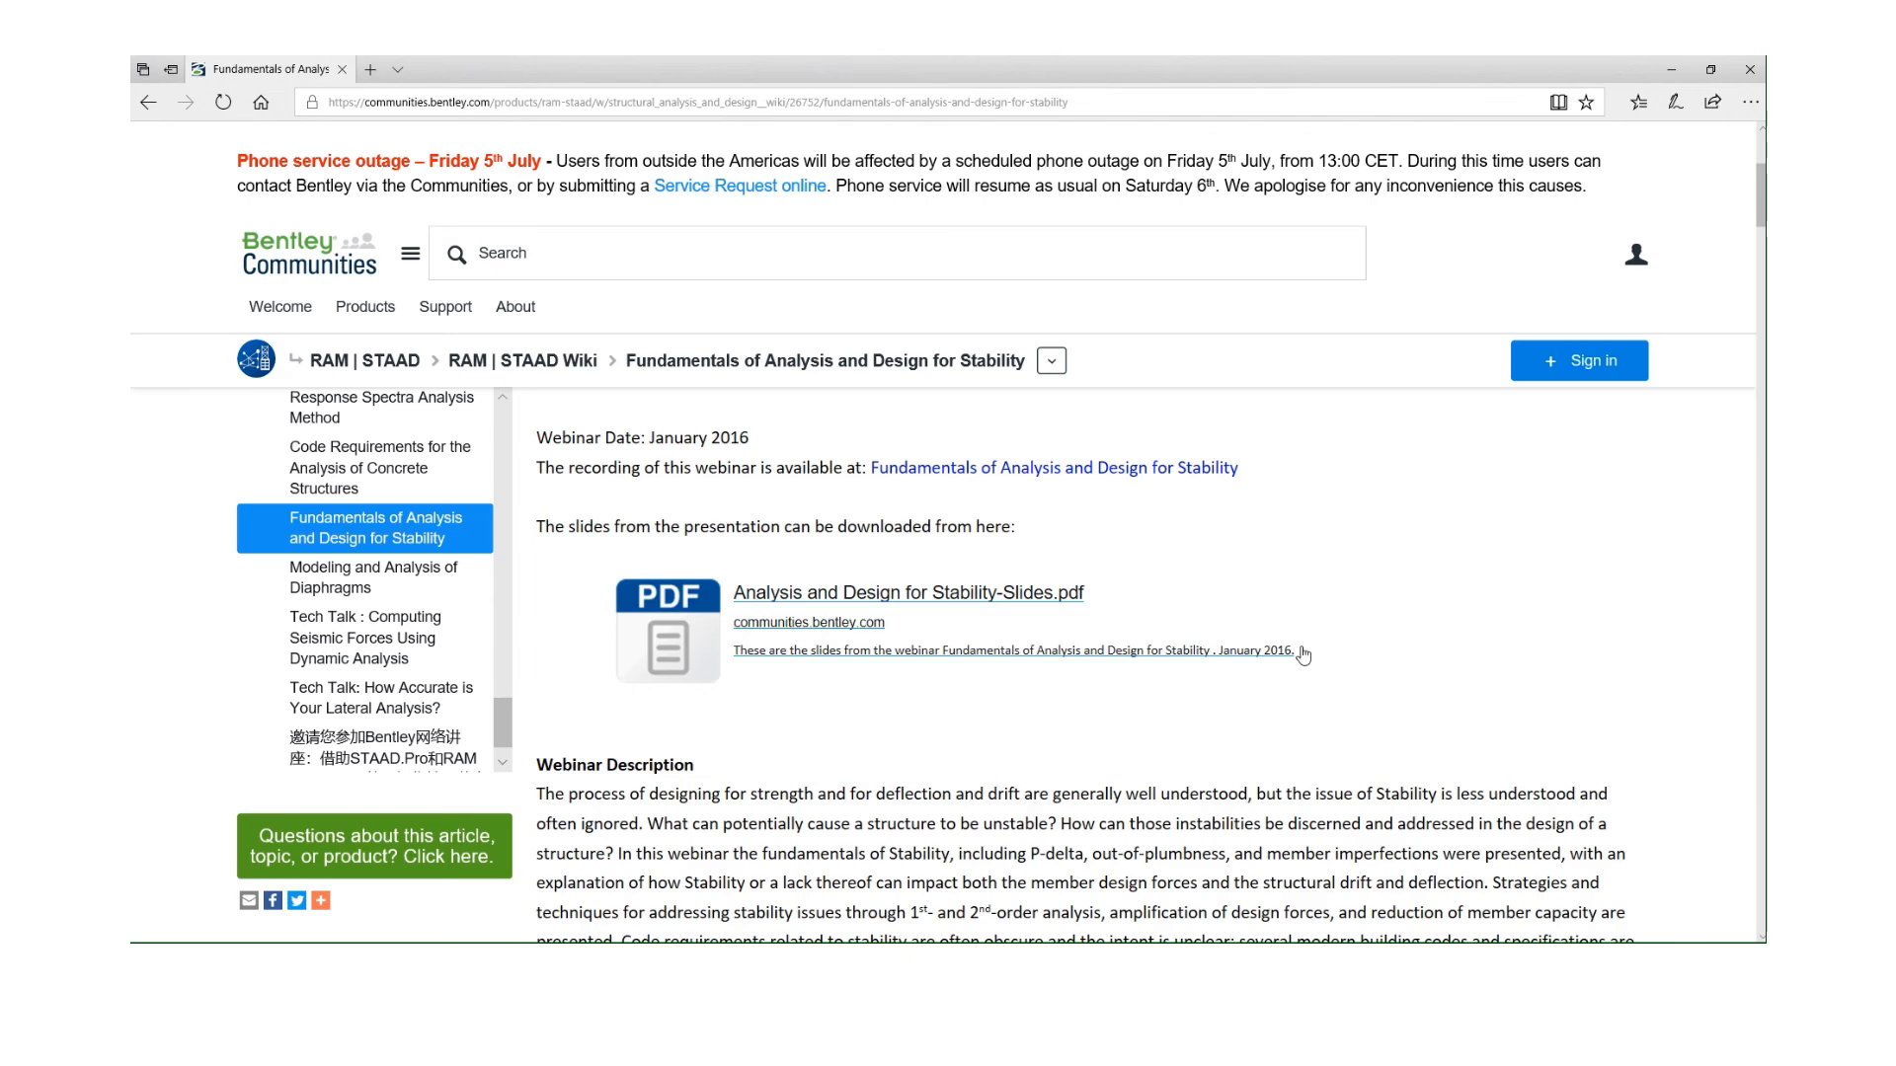
scroll(1234, 592, "up", 1)
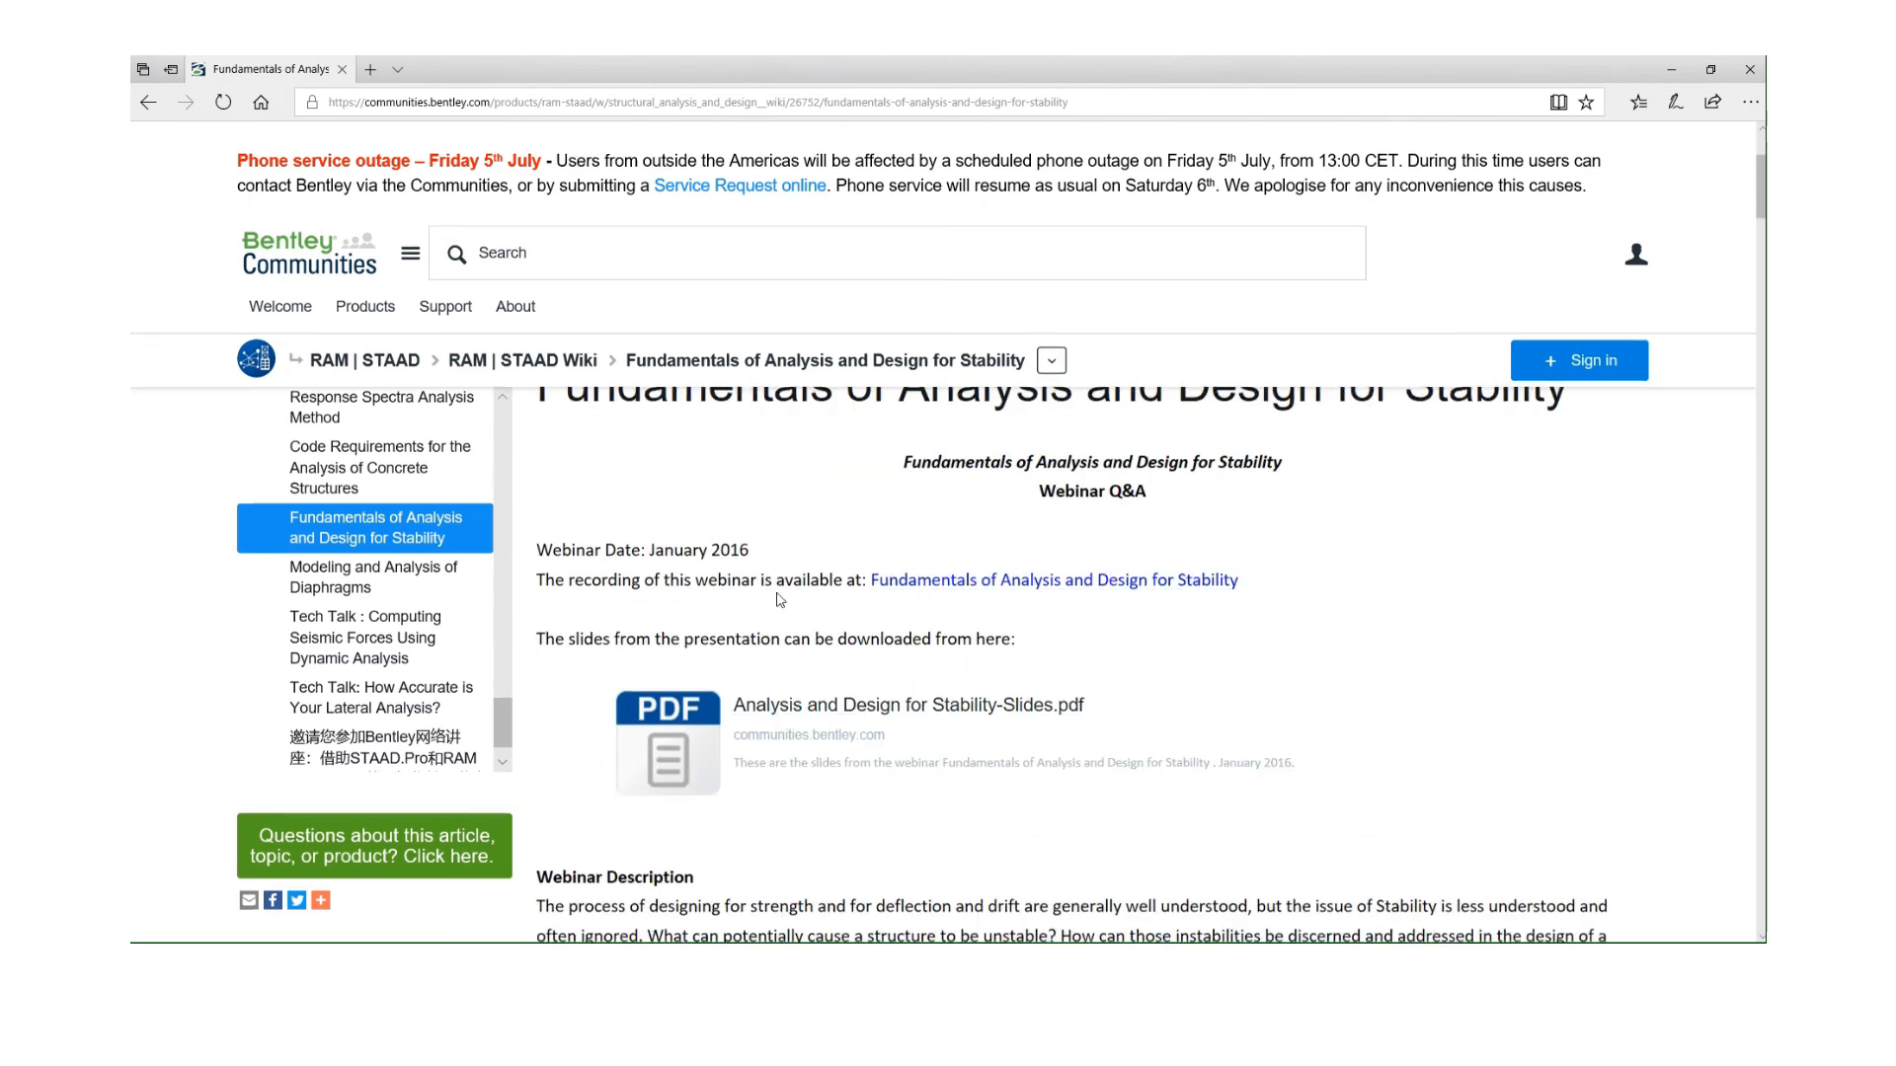
scroll(775, 585, "down", 1)
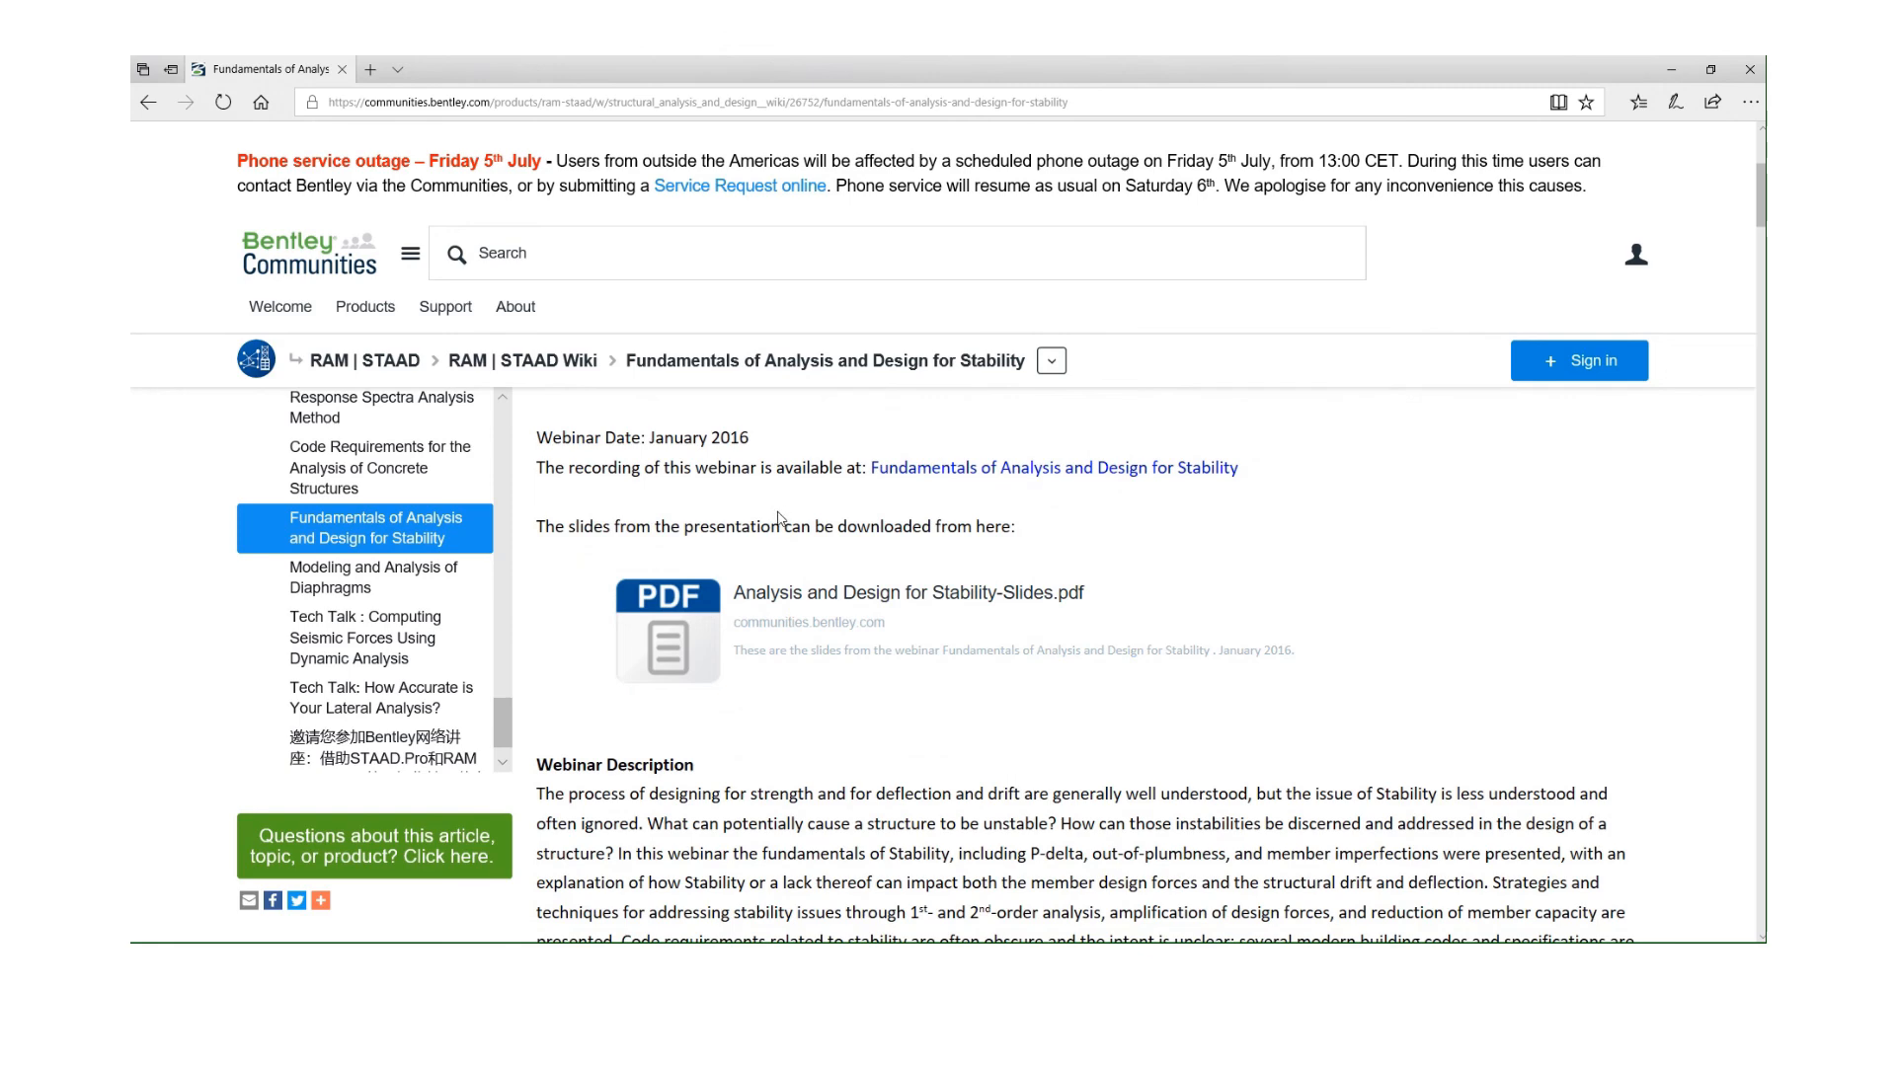
scroll(777, 519, "up", 1)
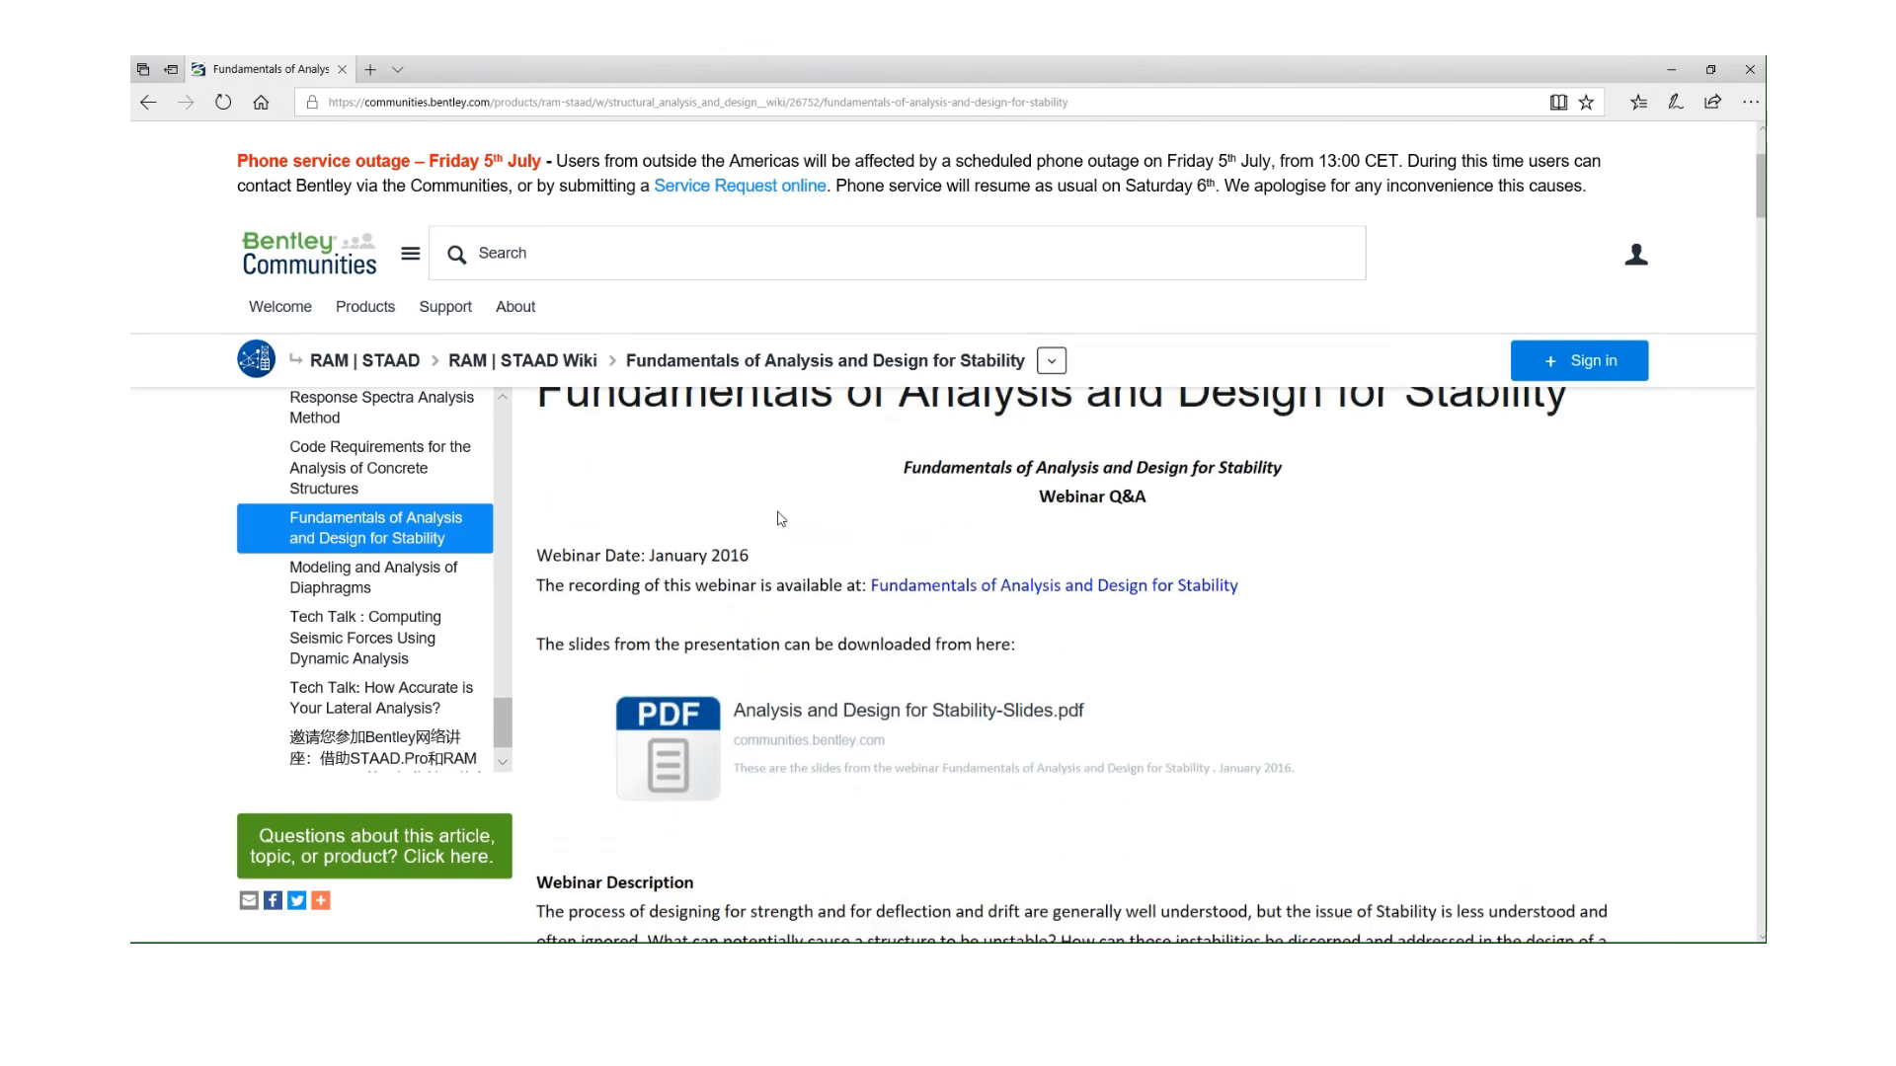
Go back to the search results, open the "RAM Frame P-Delta [TN]" article and read its Geometric Stiffness Method section.
left_click(148, 102)
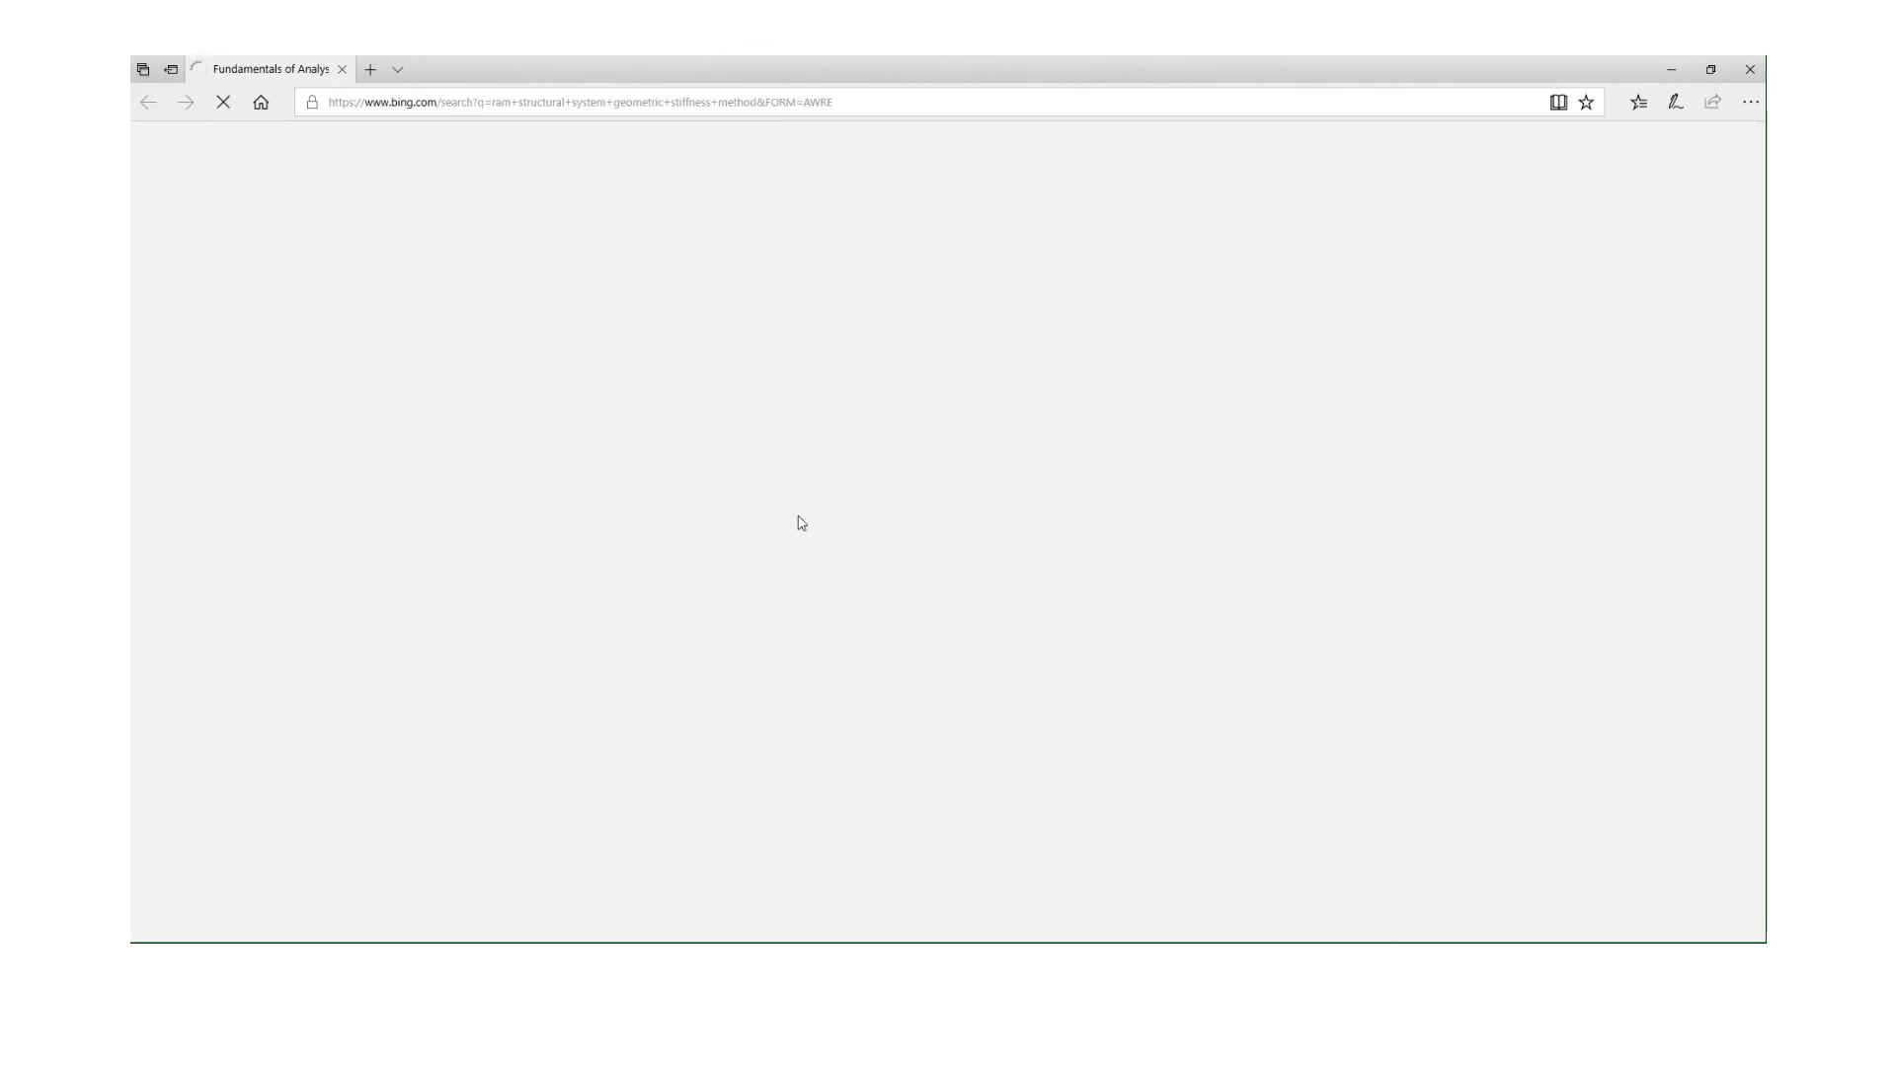
scroll(780, 526, "down", 1)
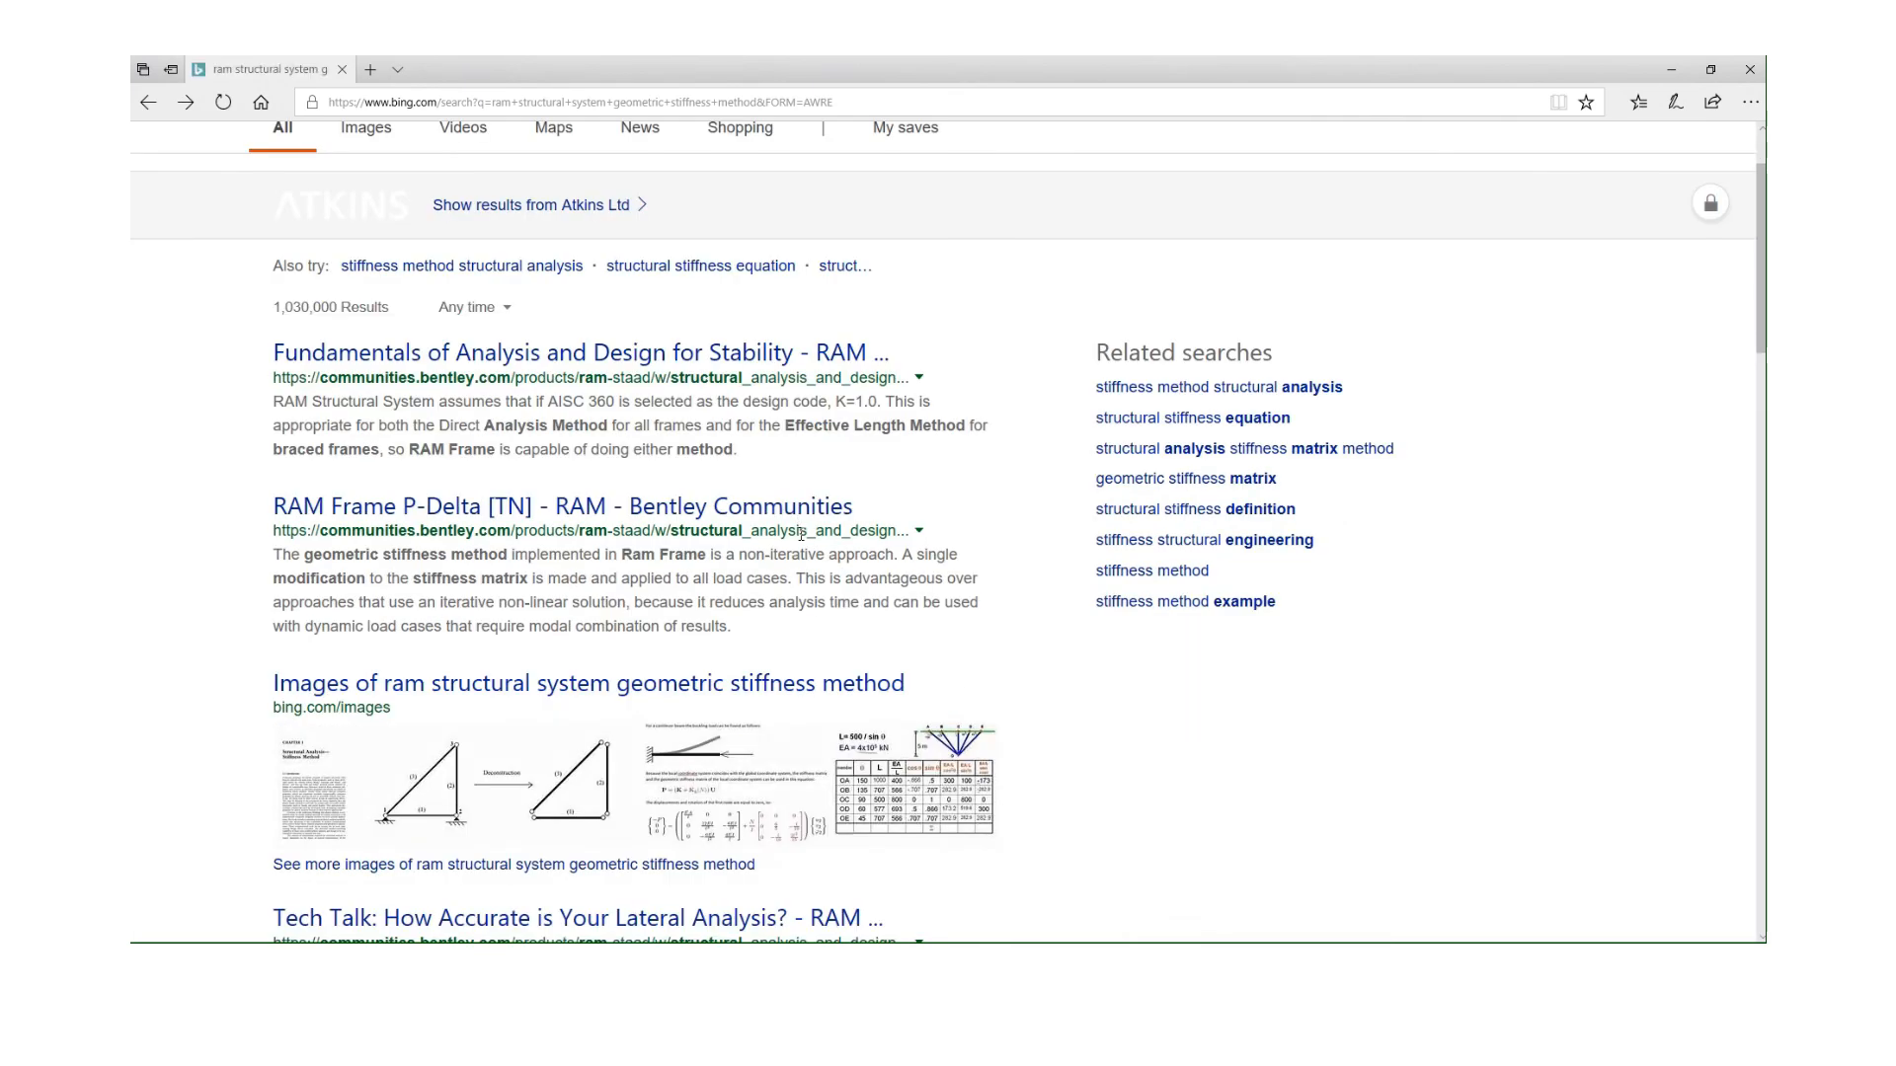
left_click(726, 514)
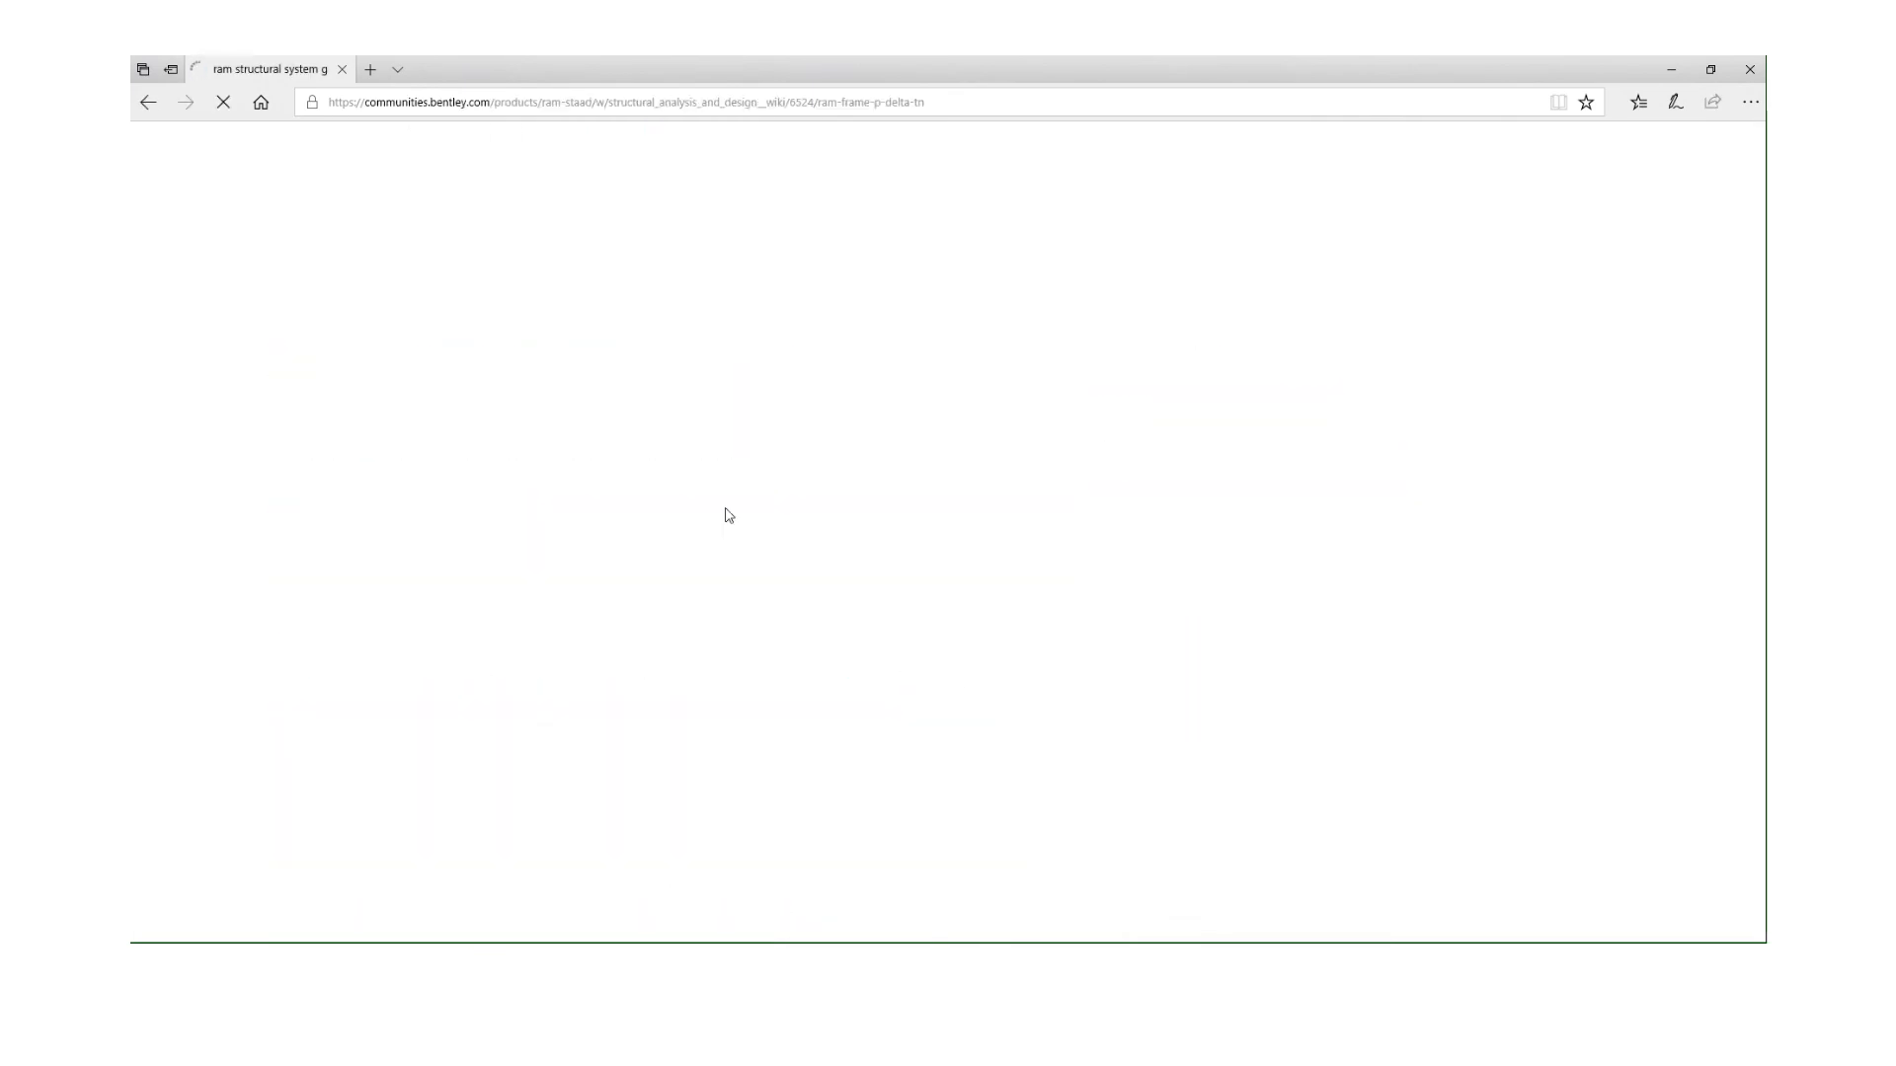
scroll(898, 546, "down", 5)
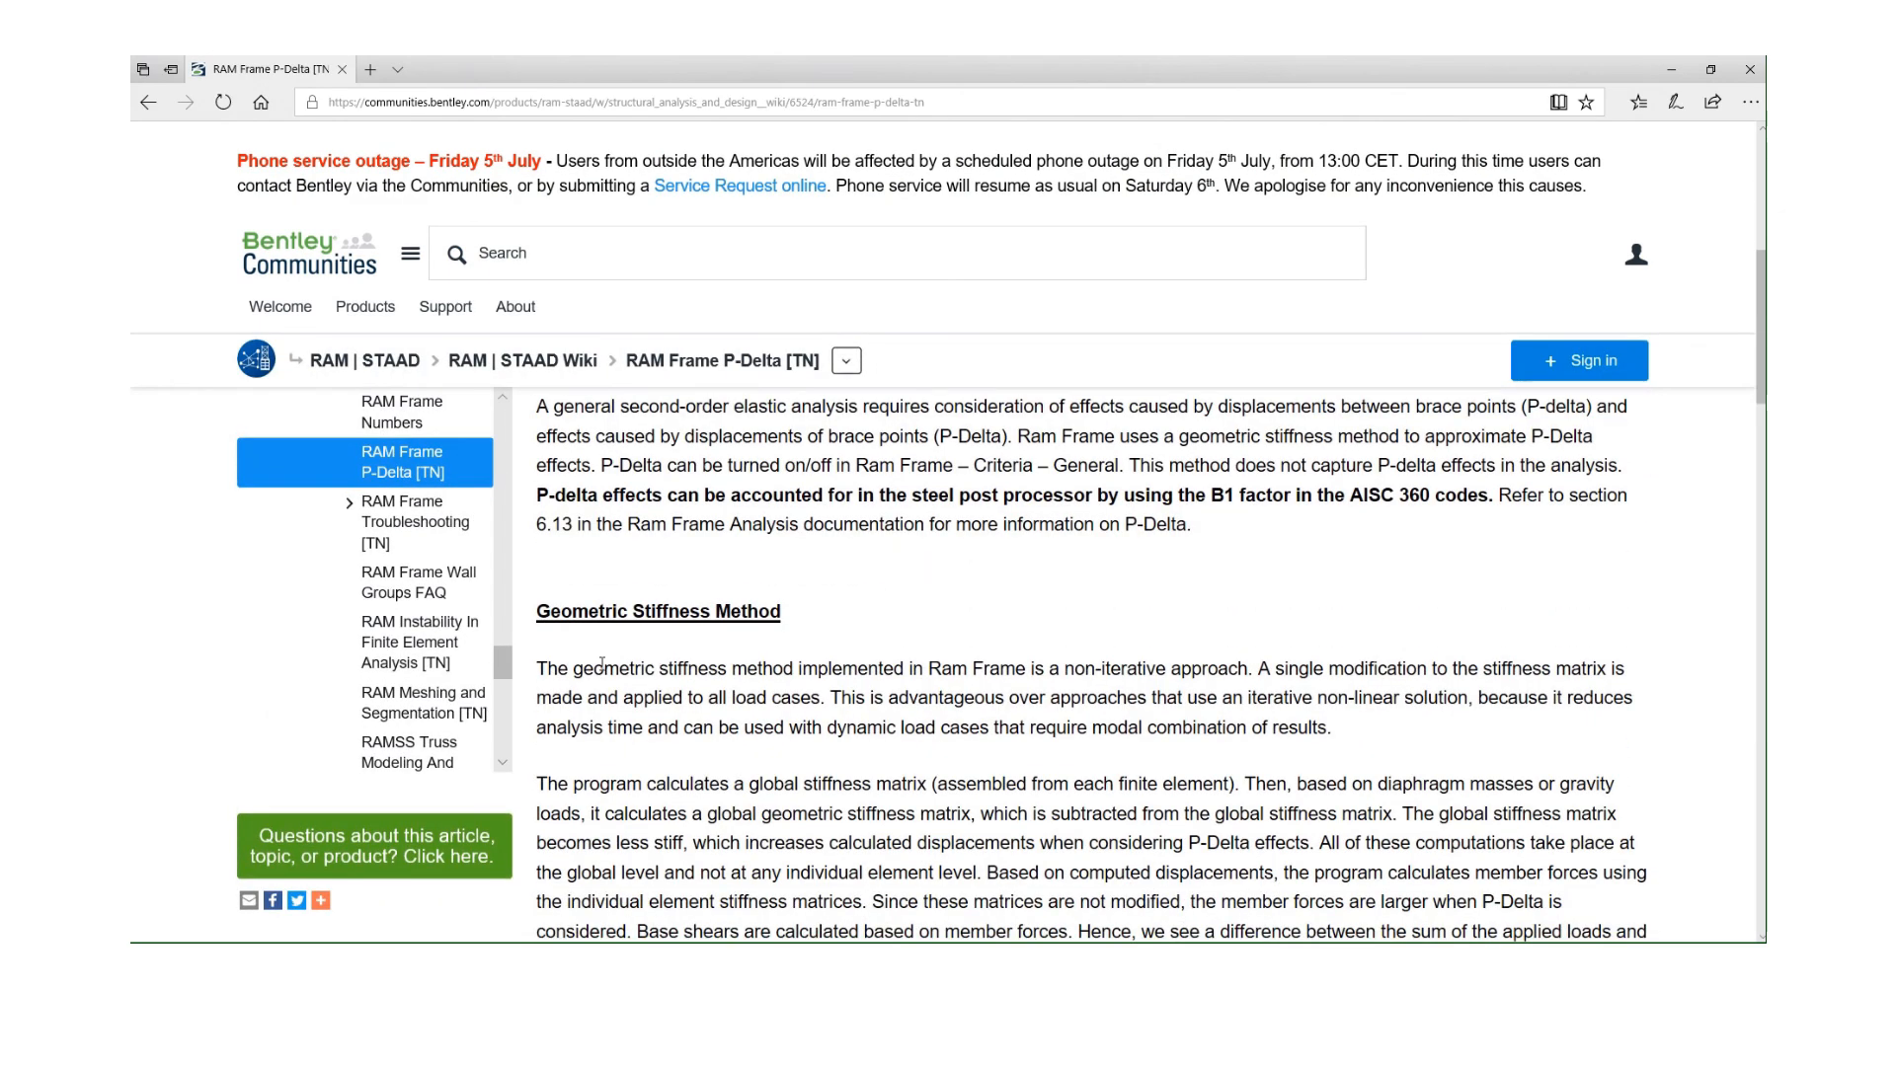
scroll(616, 659, "down", 1)
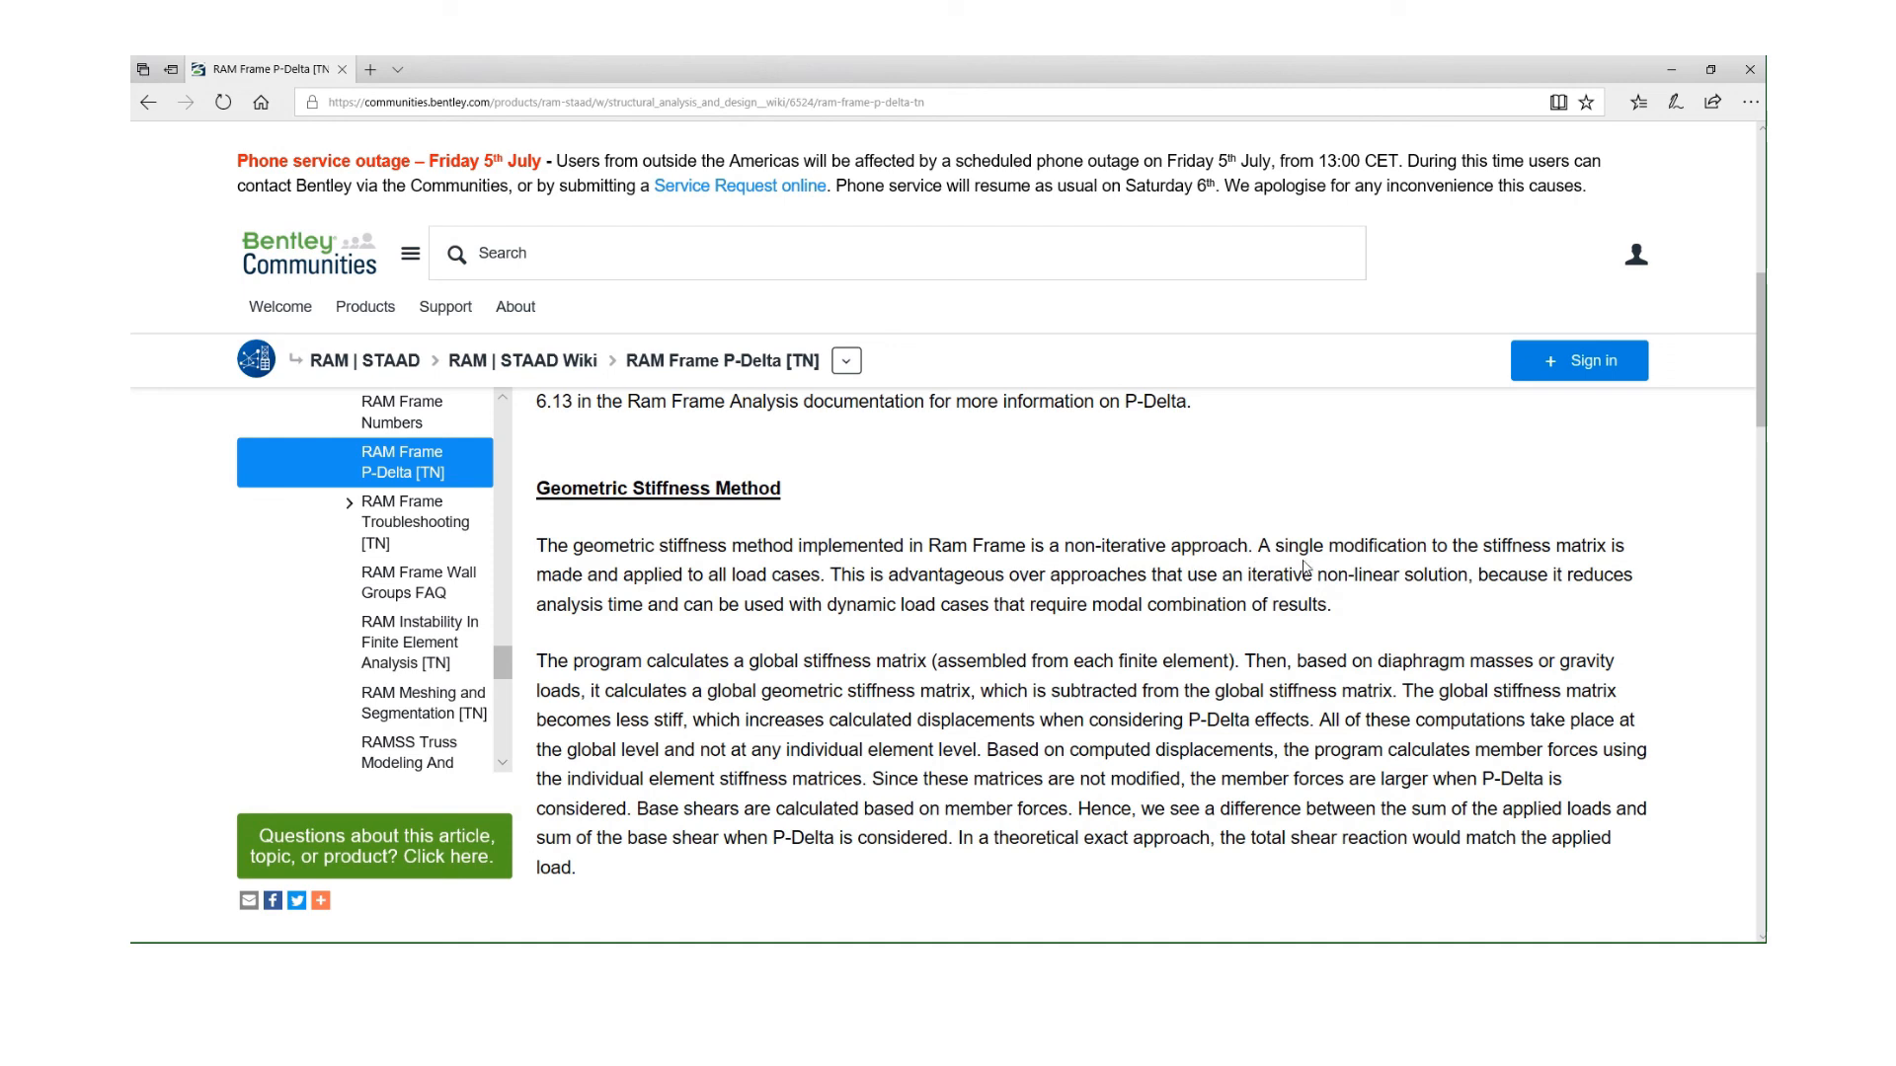
scroll(1294, 637, "down", 1)
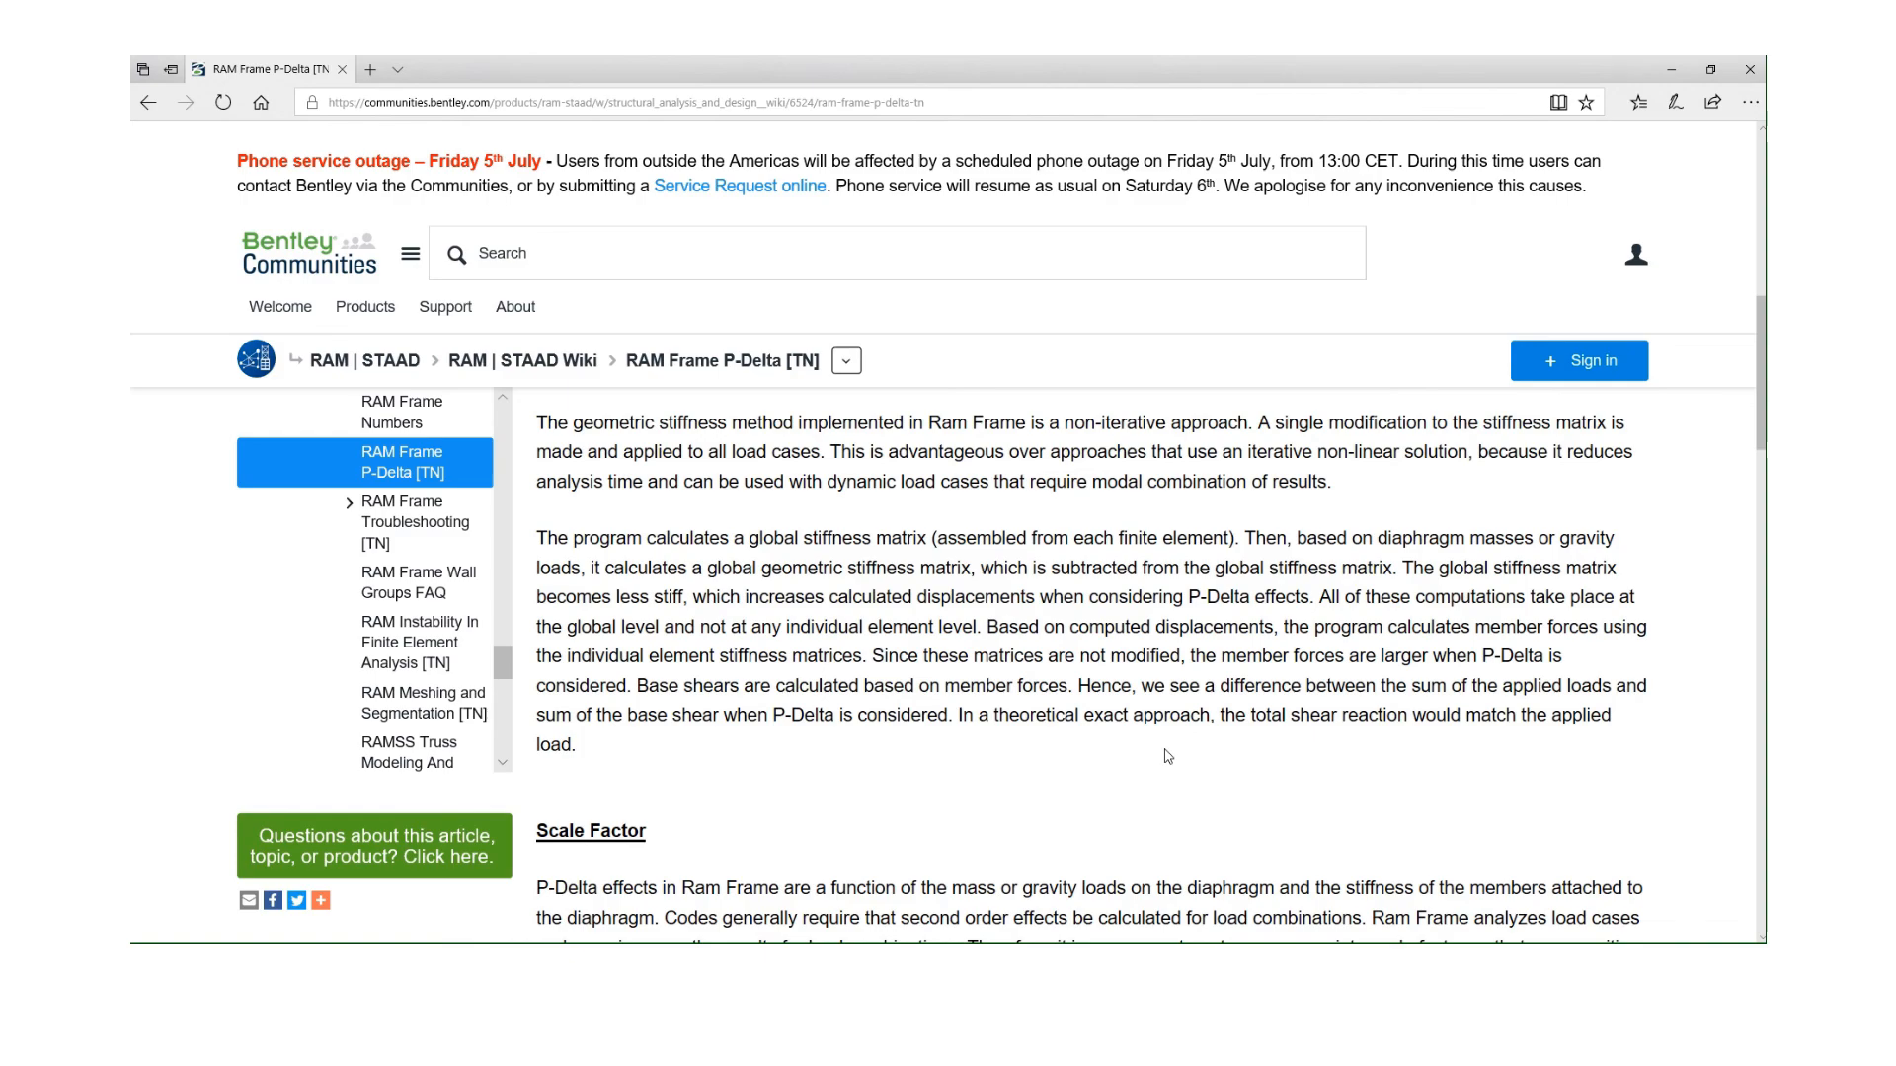
Read the Scale Factor and Limitations sections of the P-Delta article, and close the browser to return to RAM Frame.
scroll(987, 692, "down", 3)
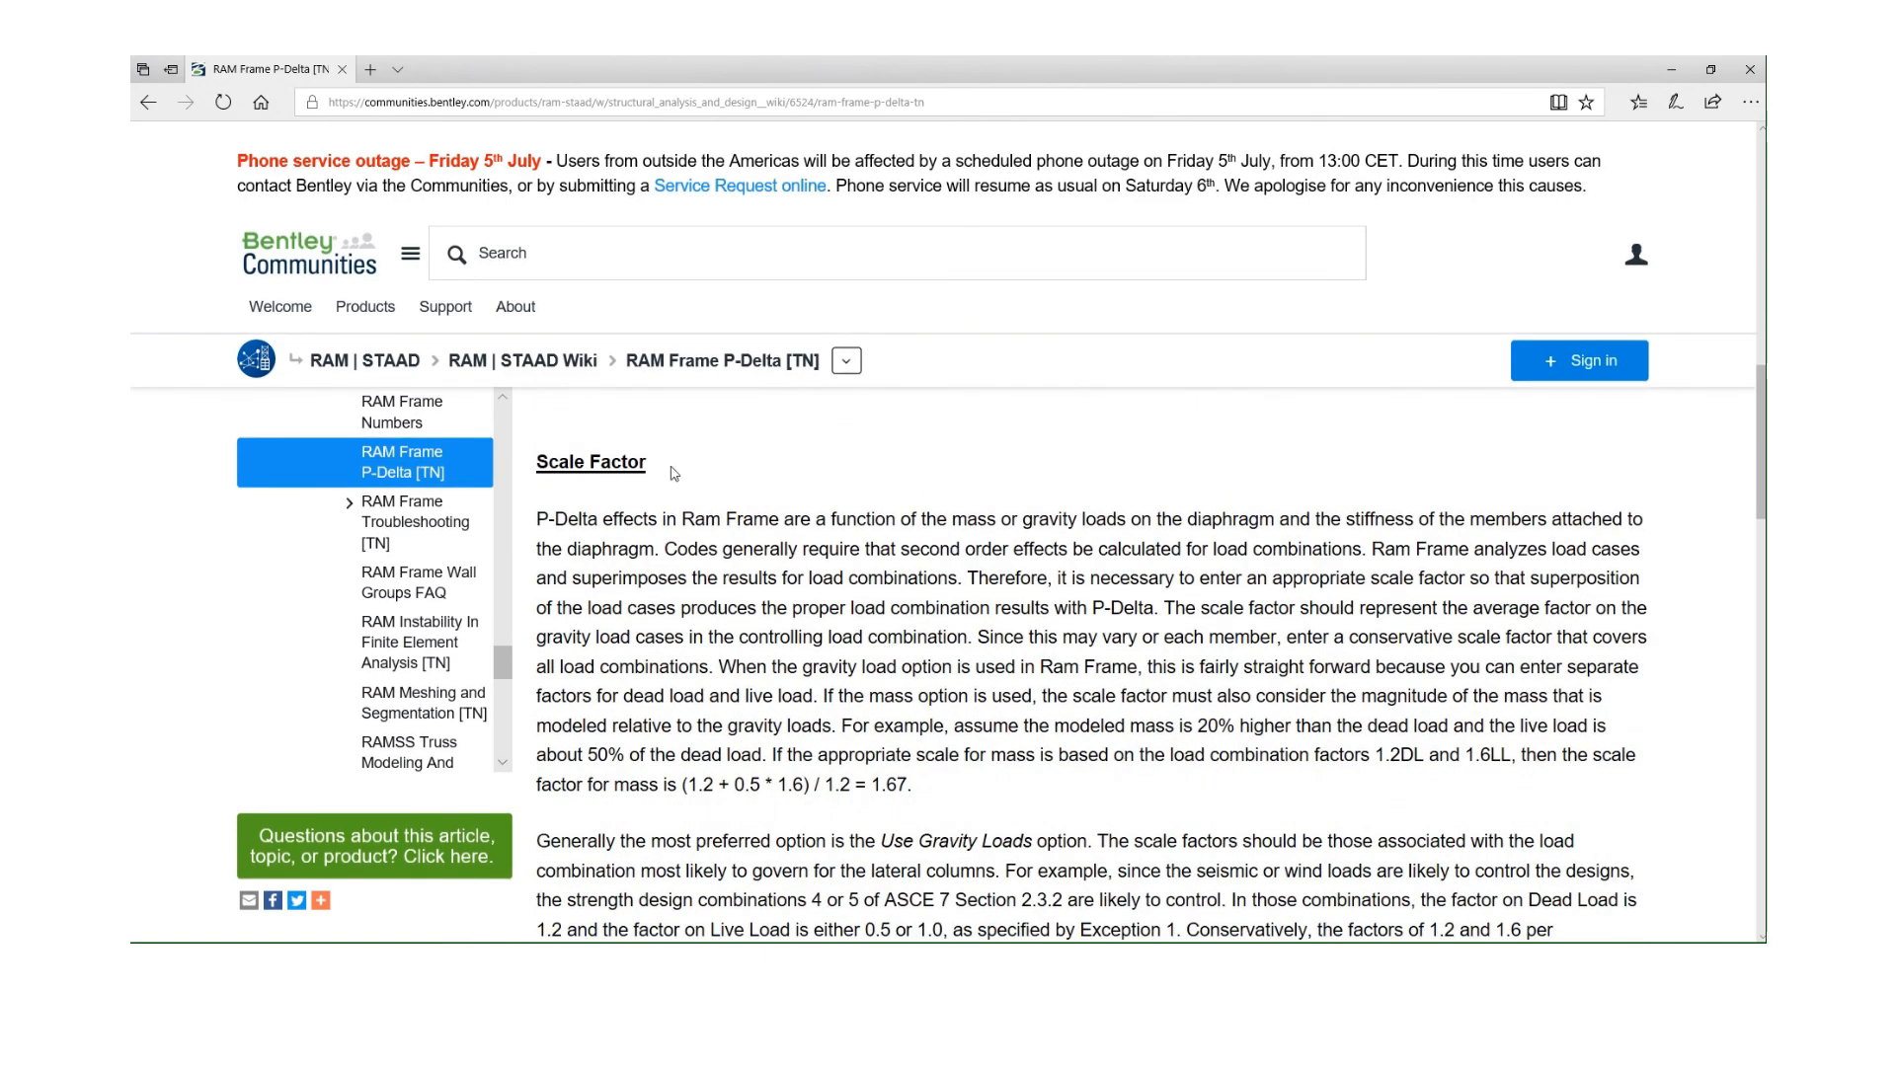
scroll(721, 592, "down", 2)
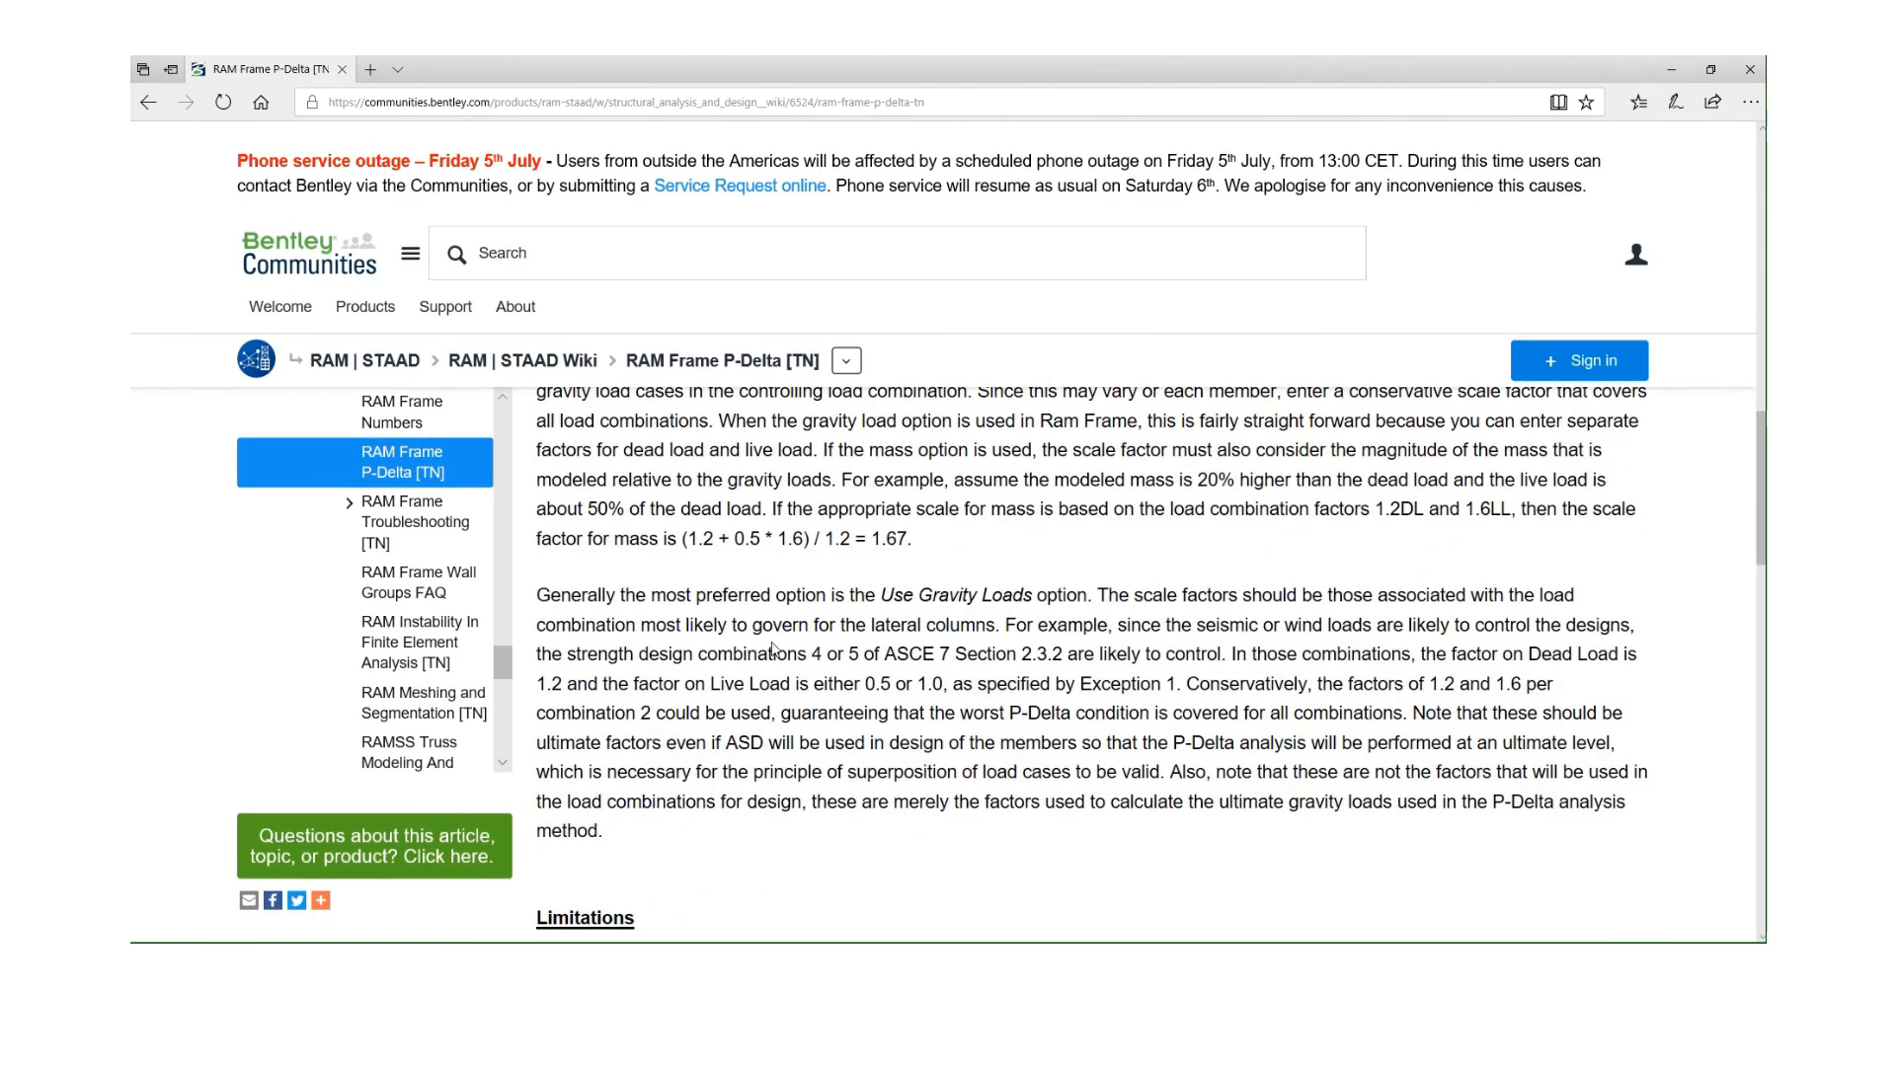
scroll(773, 642, "up", 1)
scroll(773, 642, "down", 1)
scroll(806, 675, "down", 3)
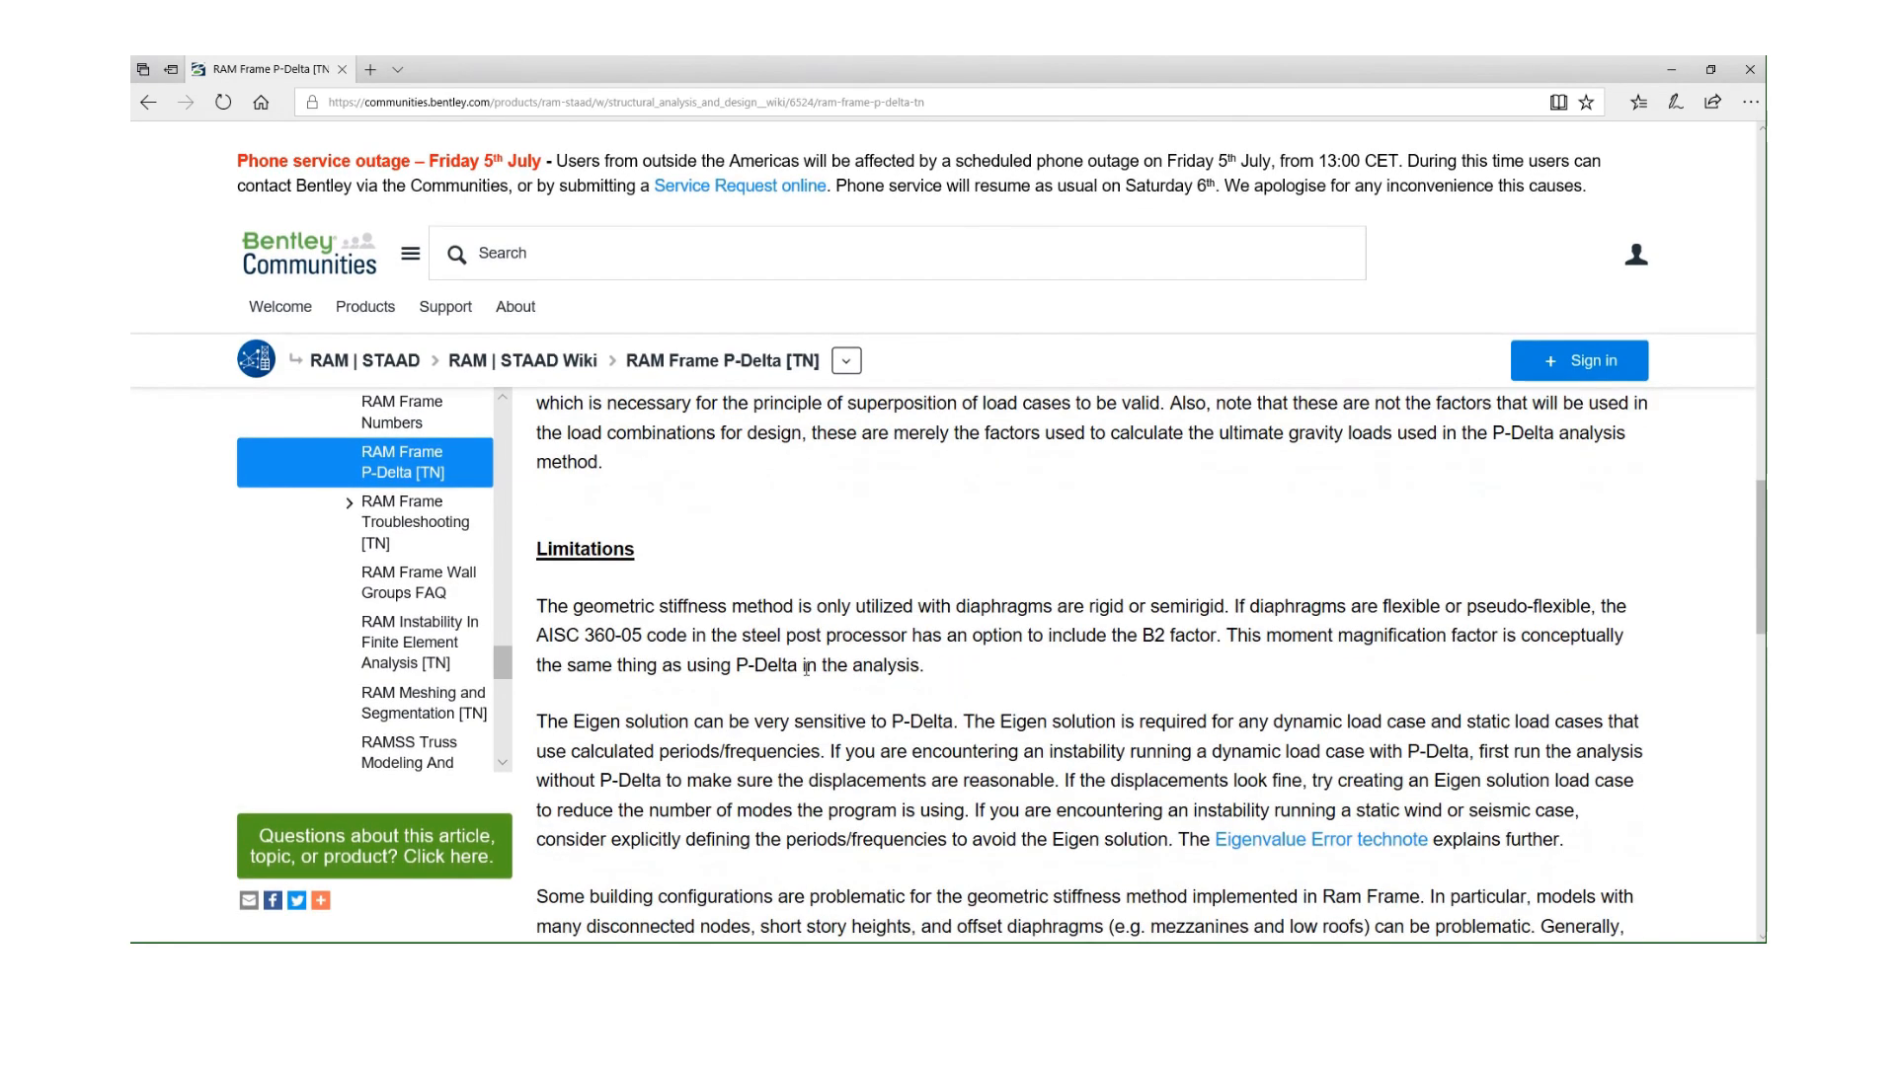
scroll(807, 670, "down", 1)
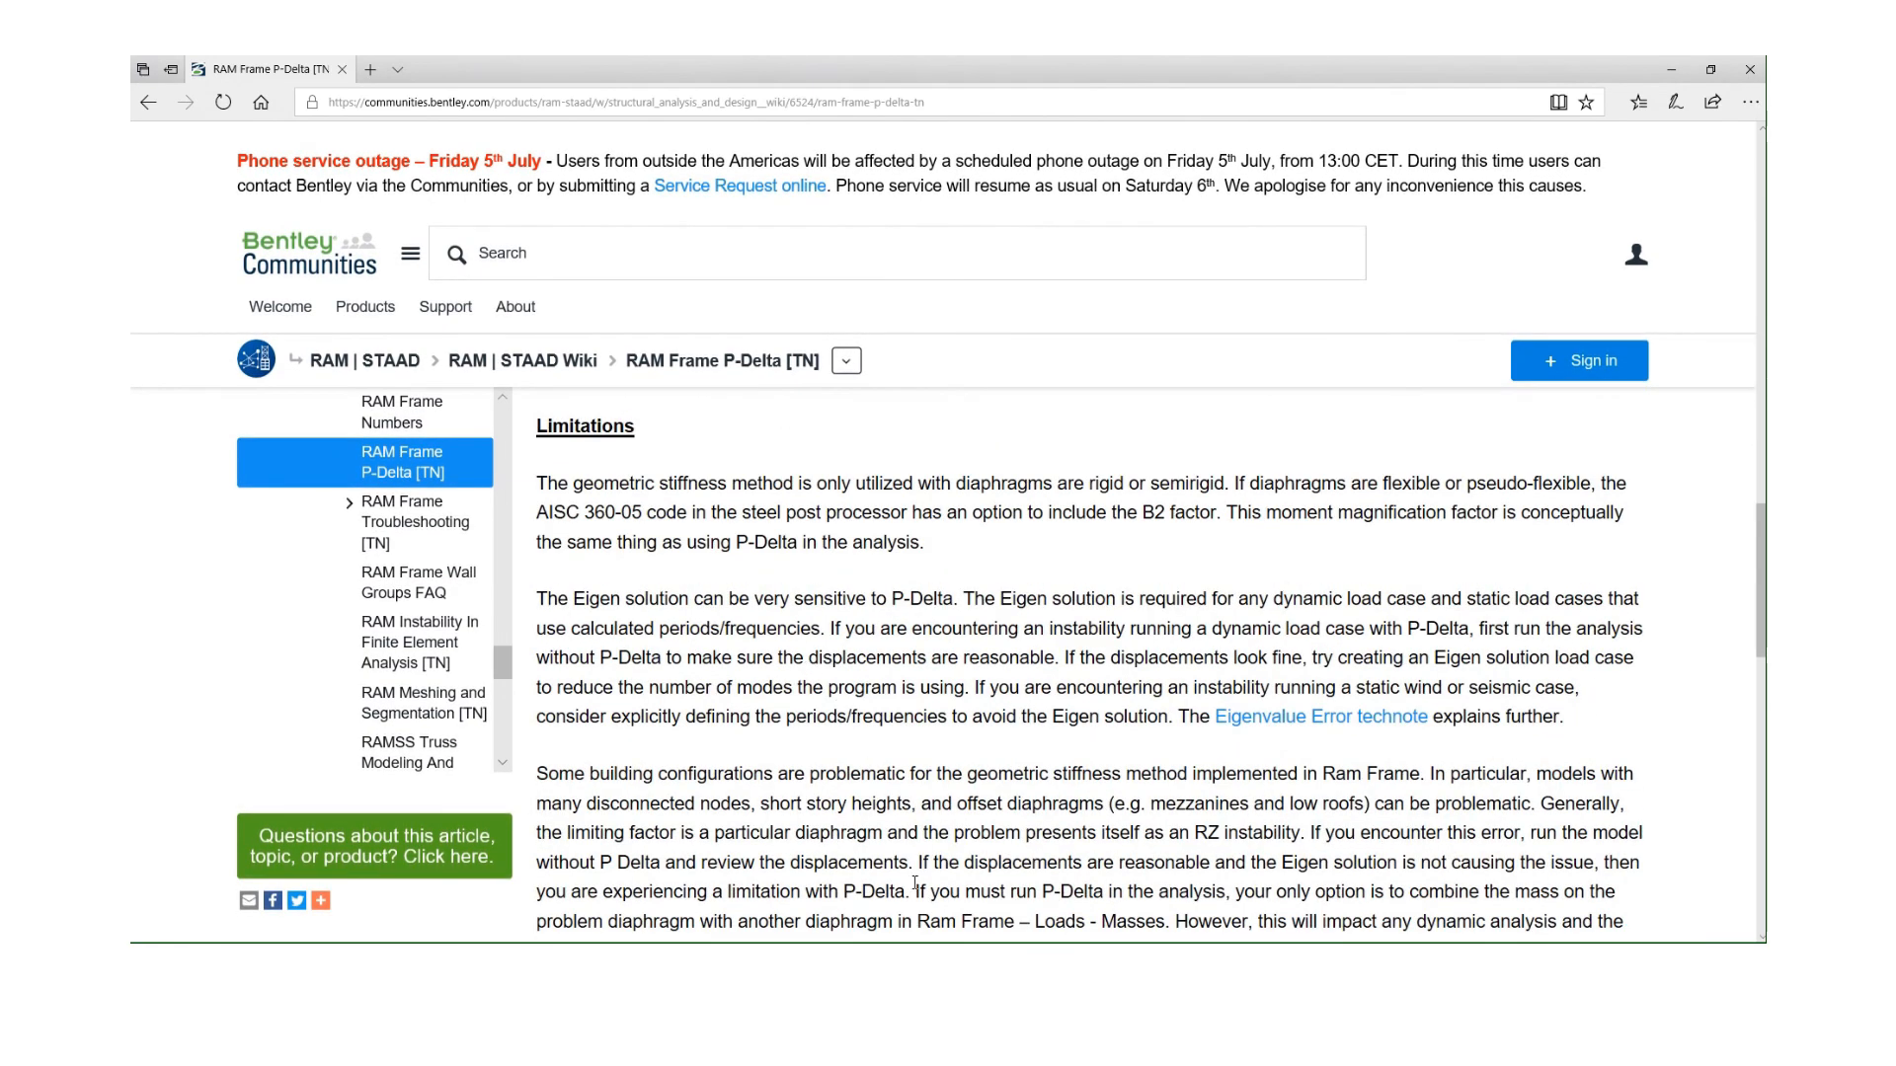
scroll(884, 798, "down", 3)
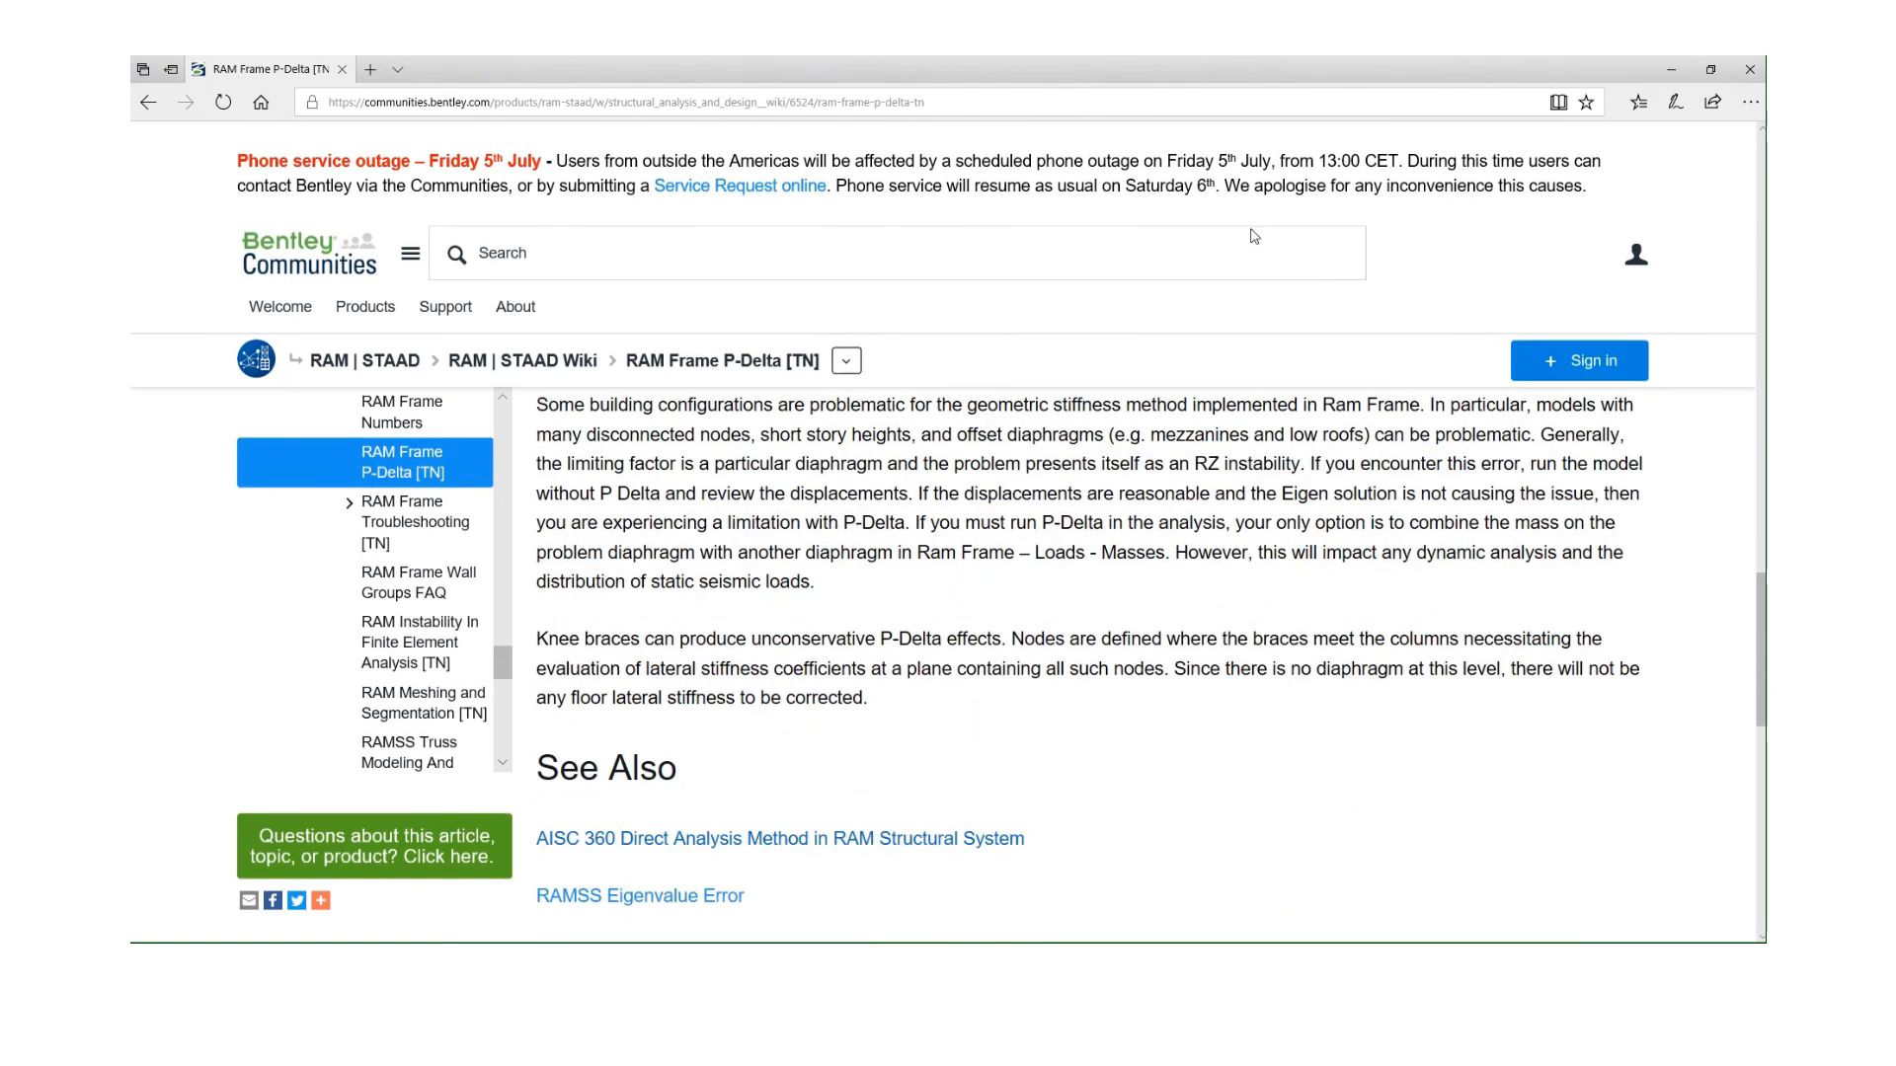
left_click(1749, 69)
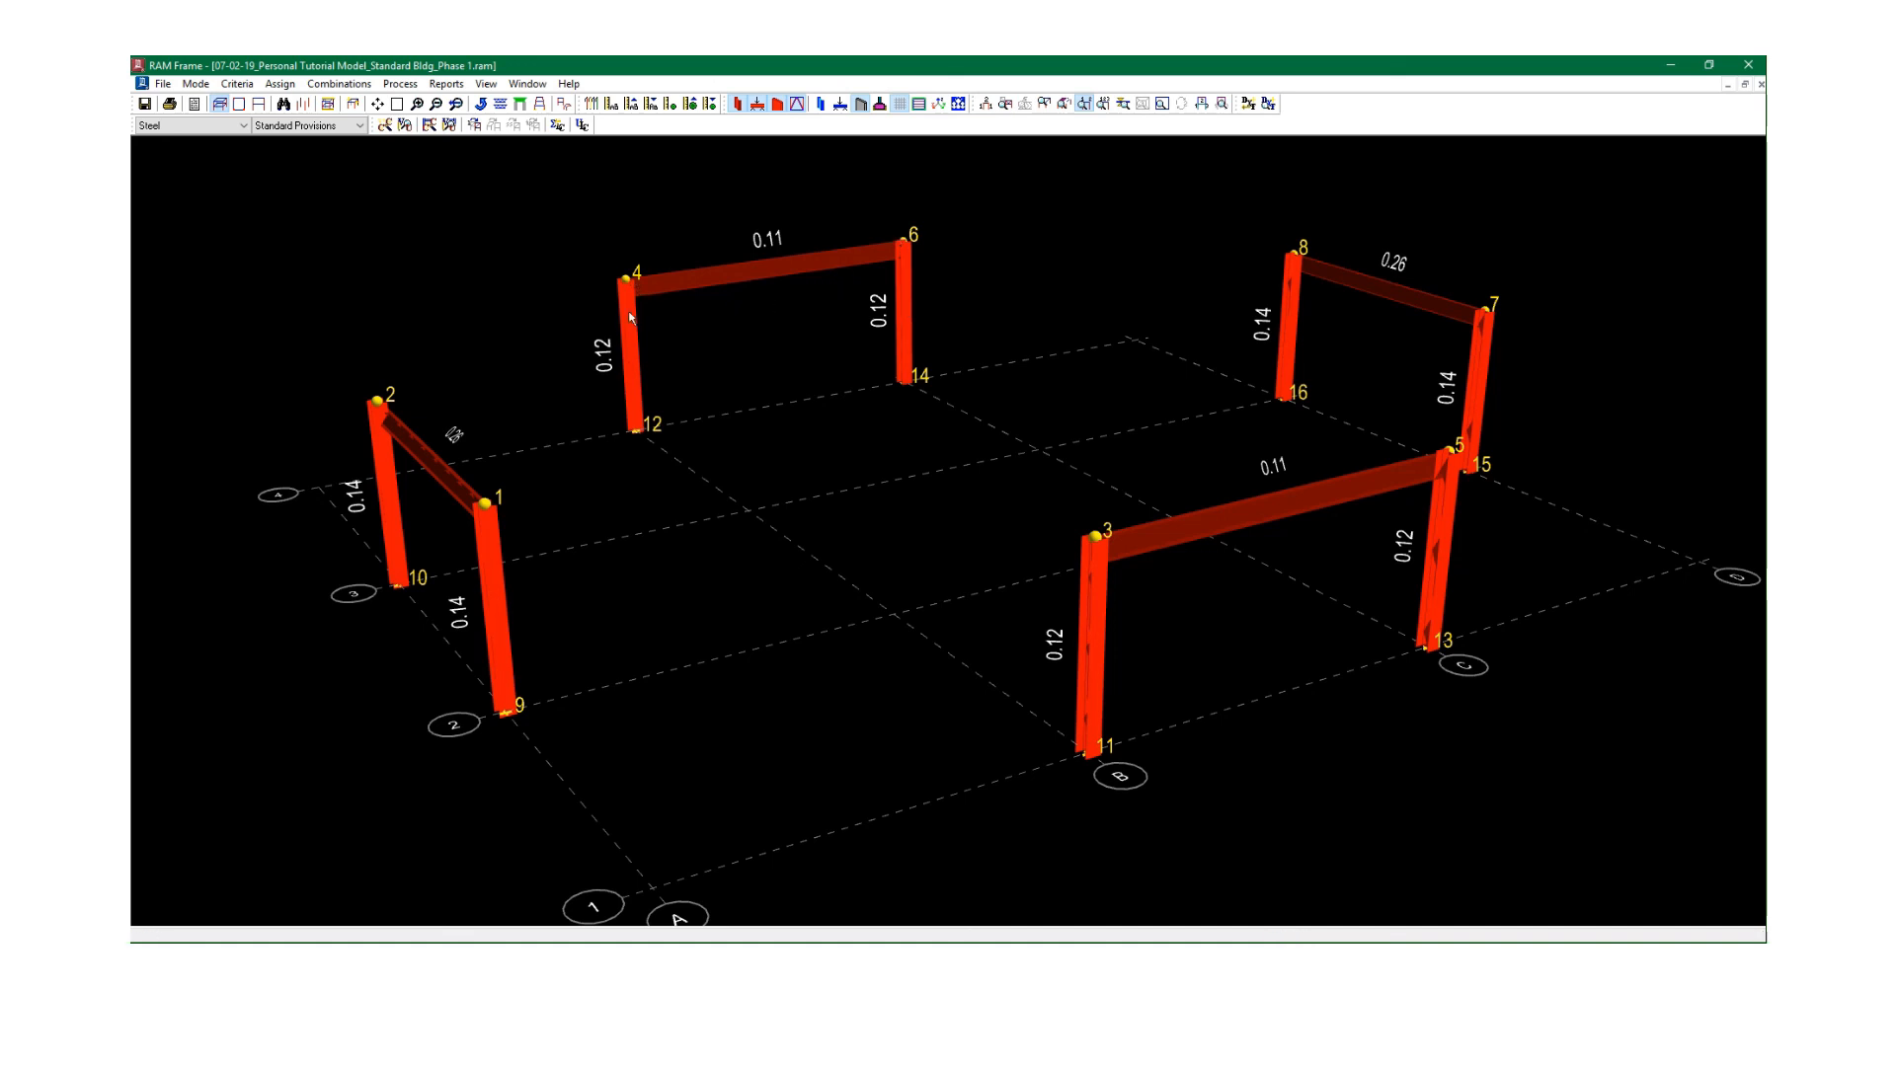
left_click(234, 85)
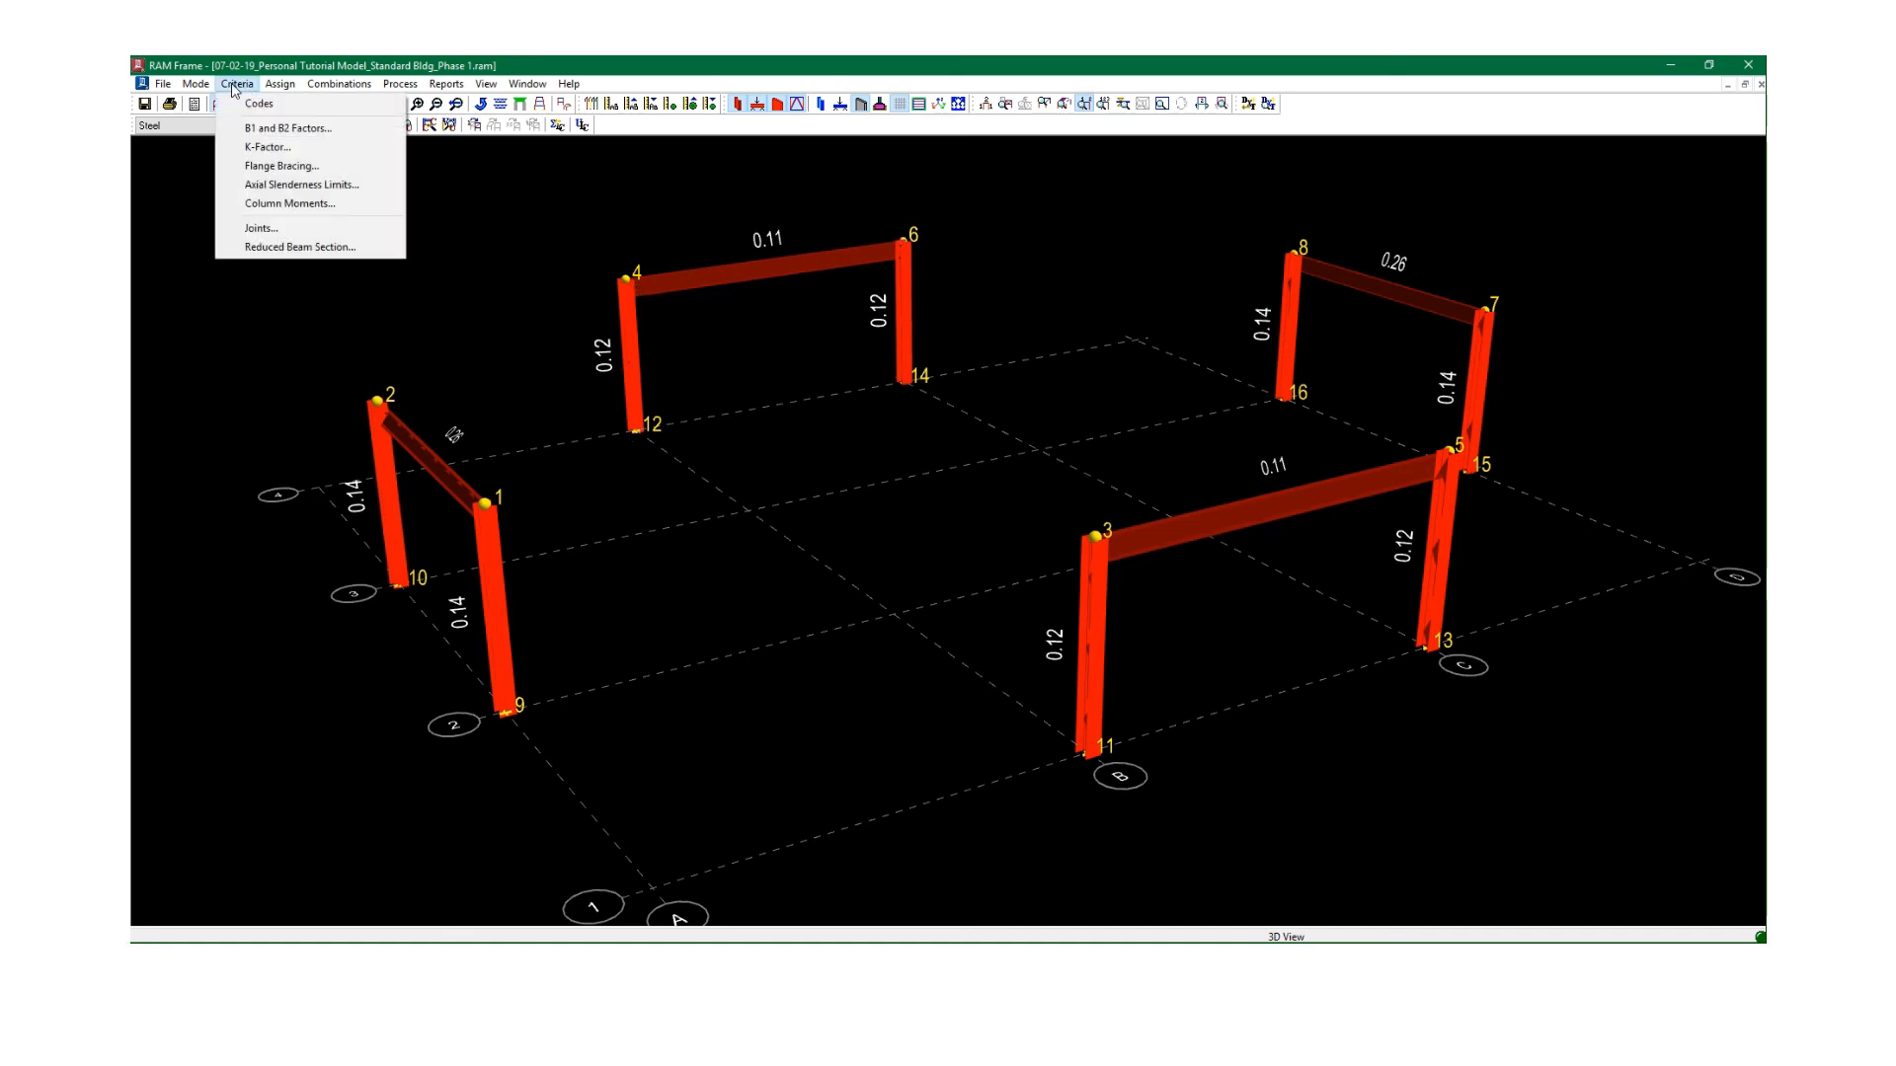
left_click(264, 143)
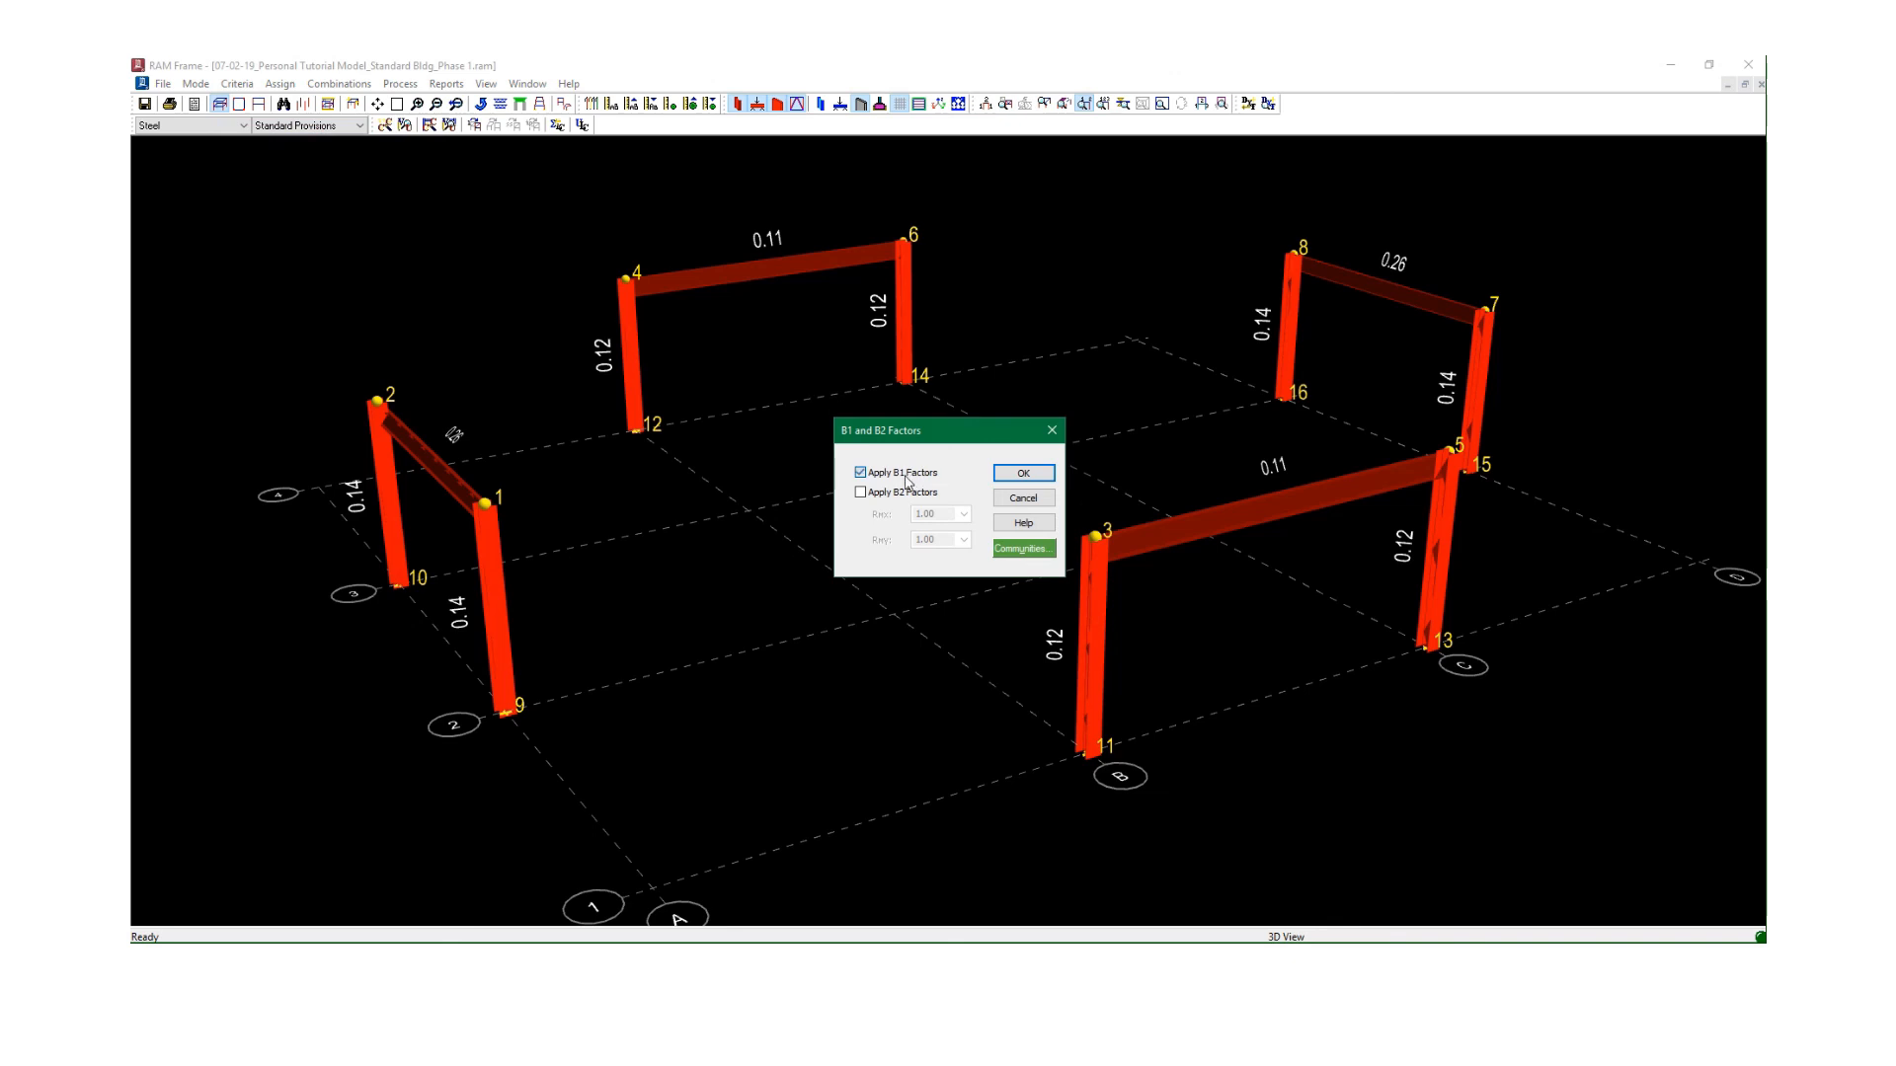
left_click(1024, 473)
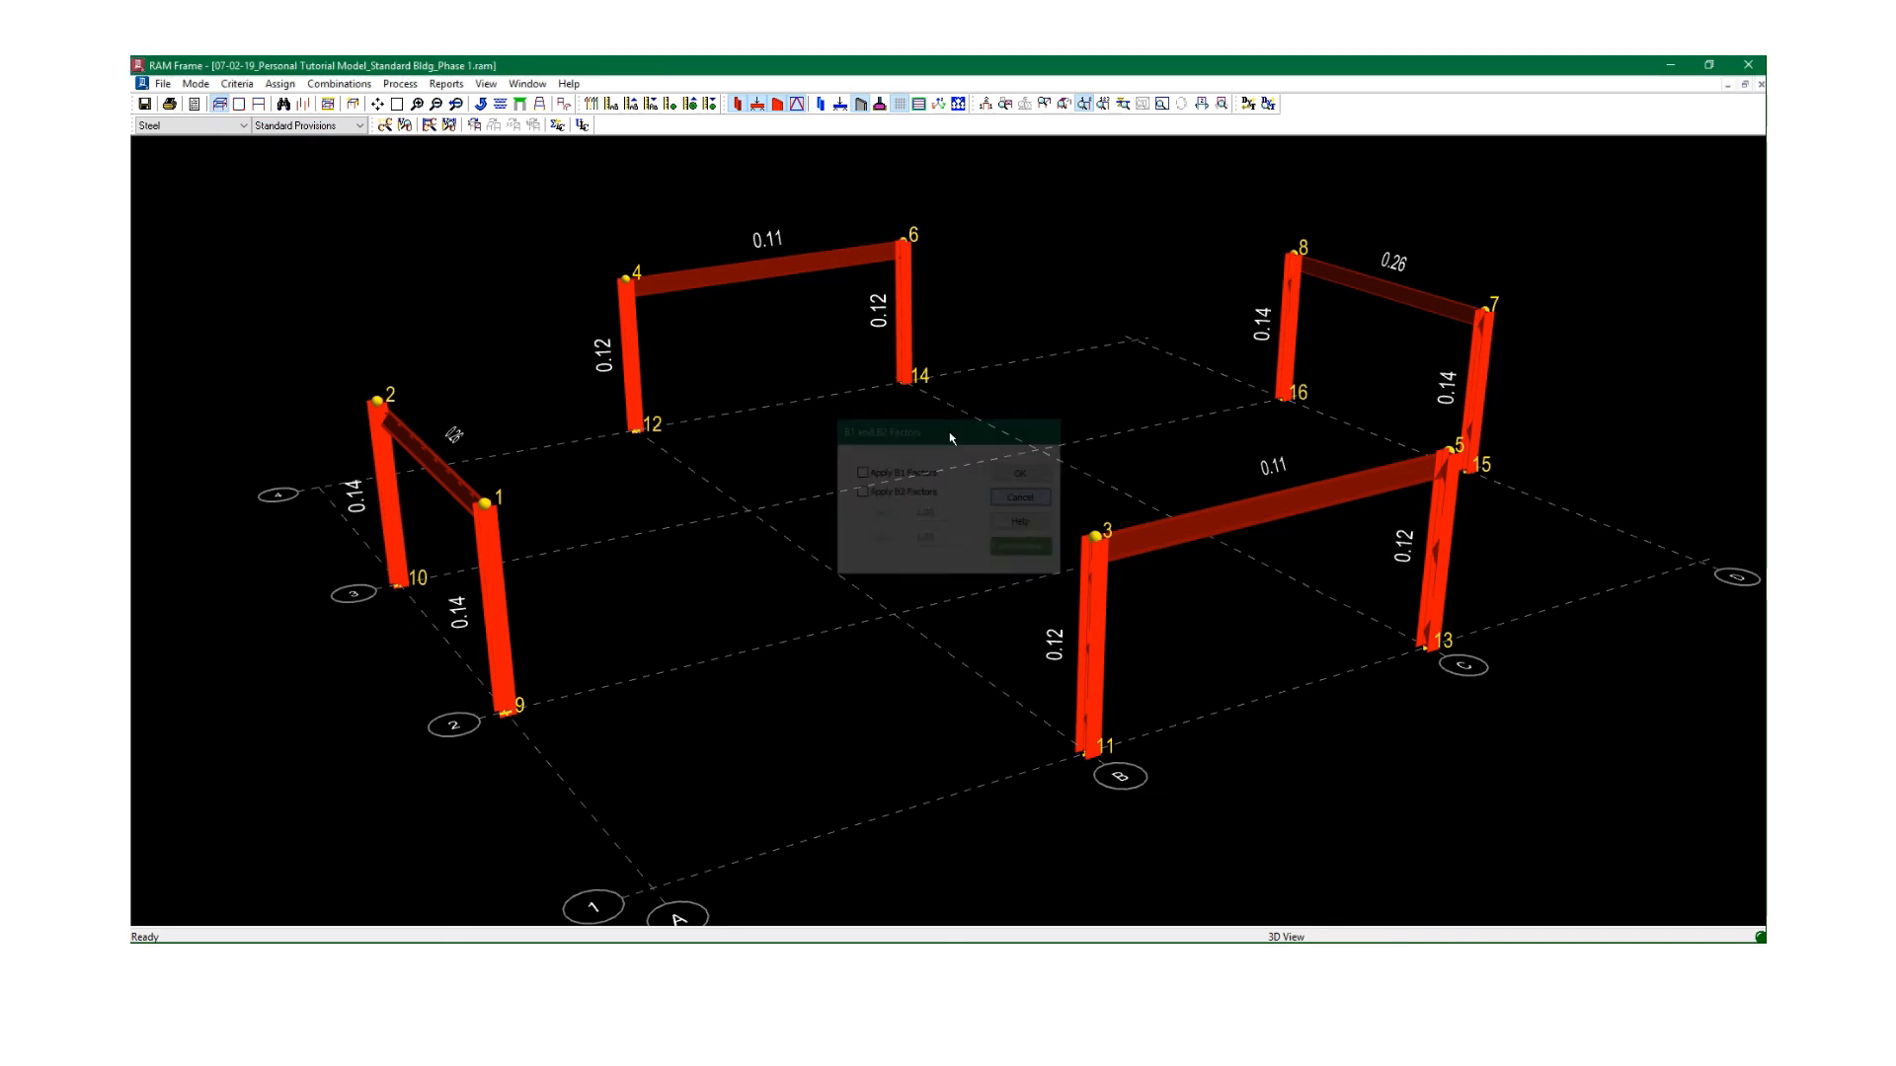
Open the AISC 360 Direct Analysis Validation report, read its B1 factors and second-order analysis sections, and close it.
left_click(435, 86)
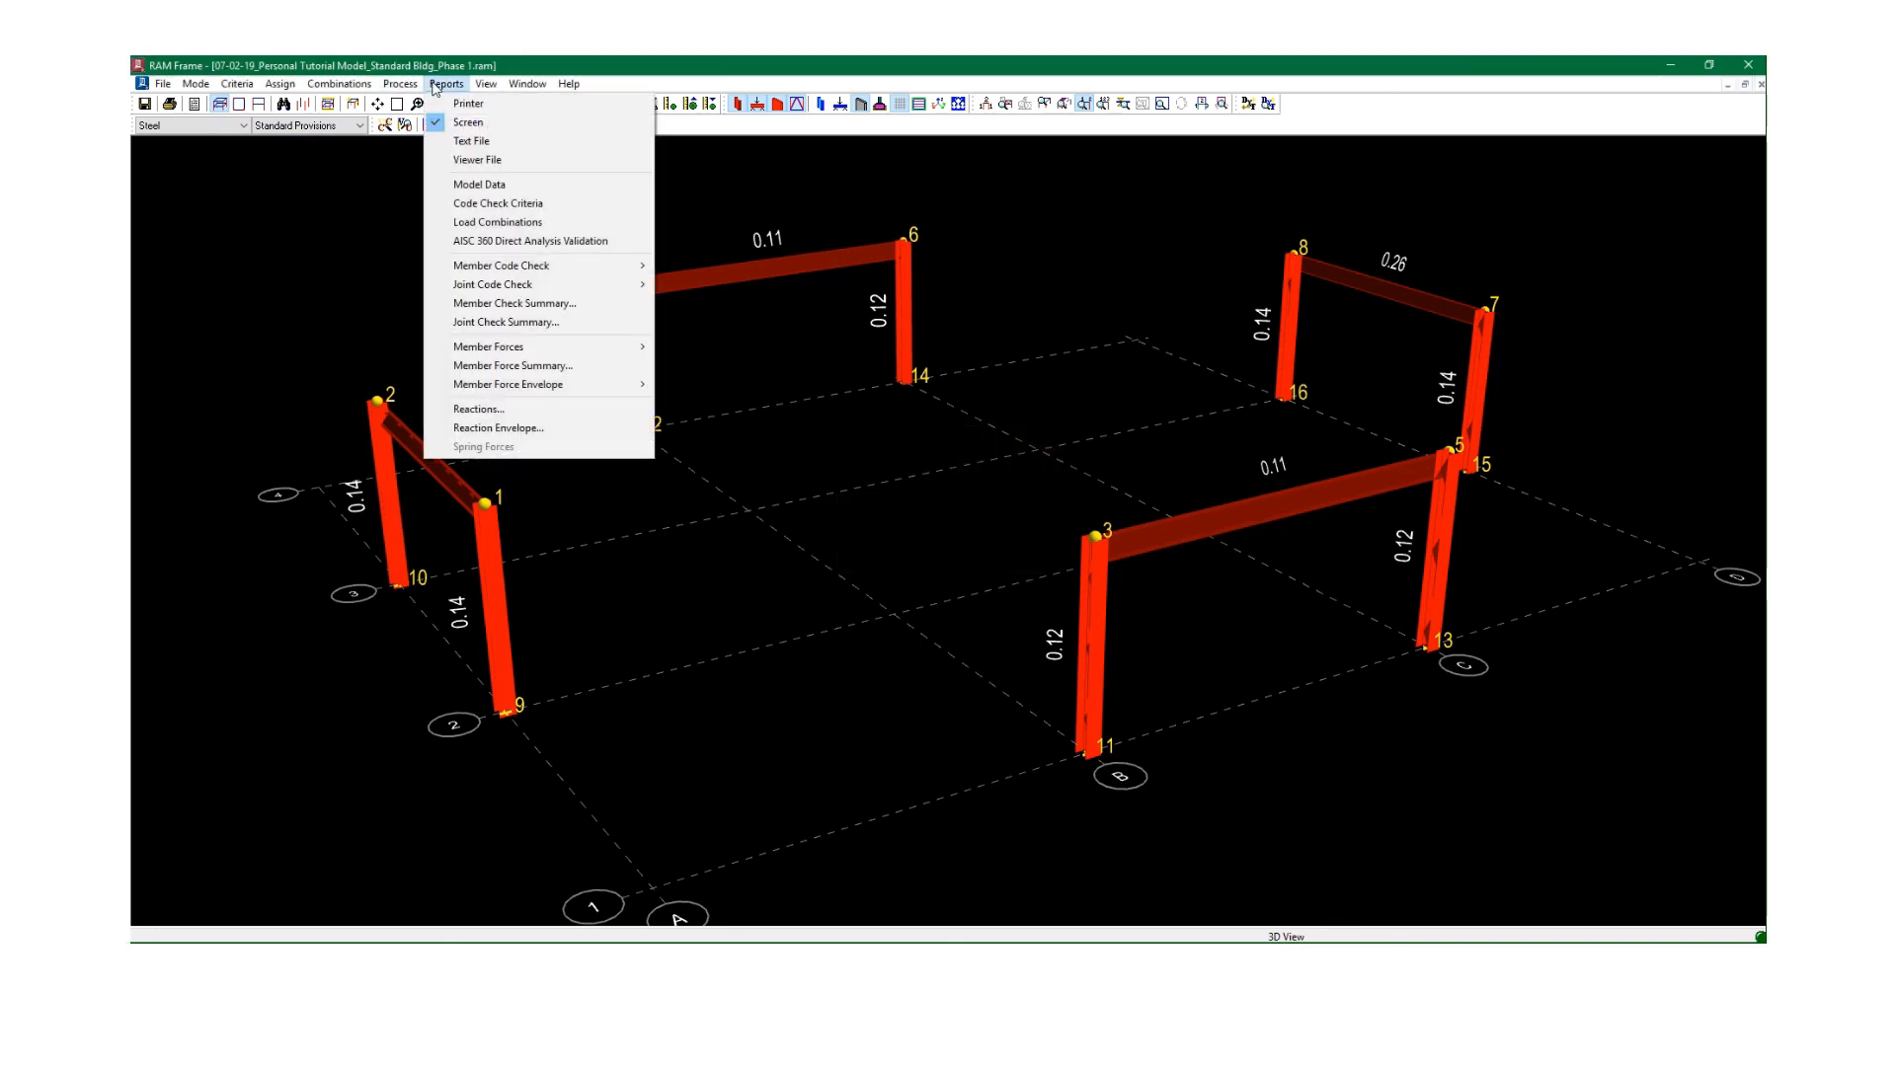
left_click(511, 244)
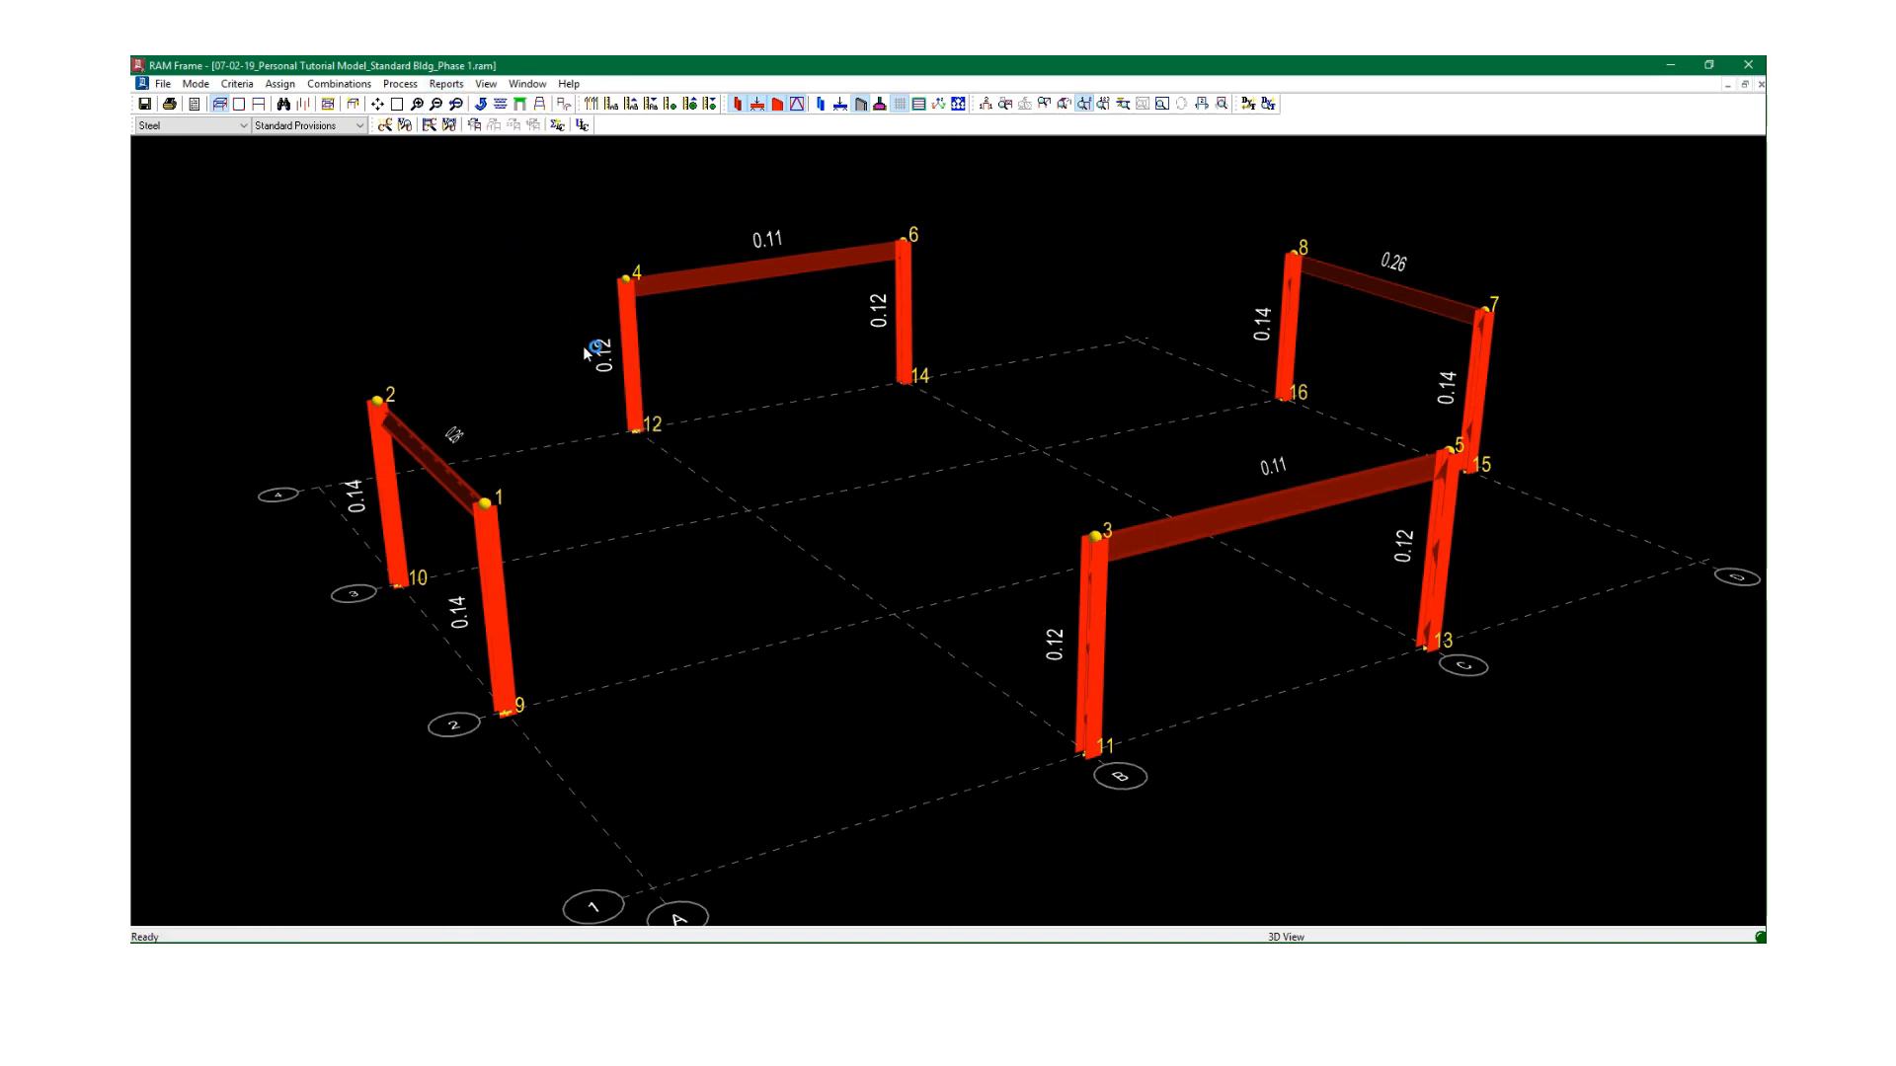
scroll(582, 442, "down", 3)
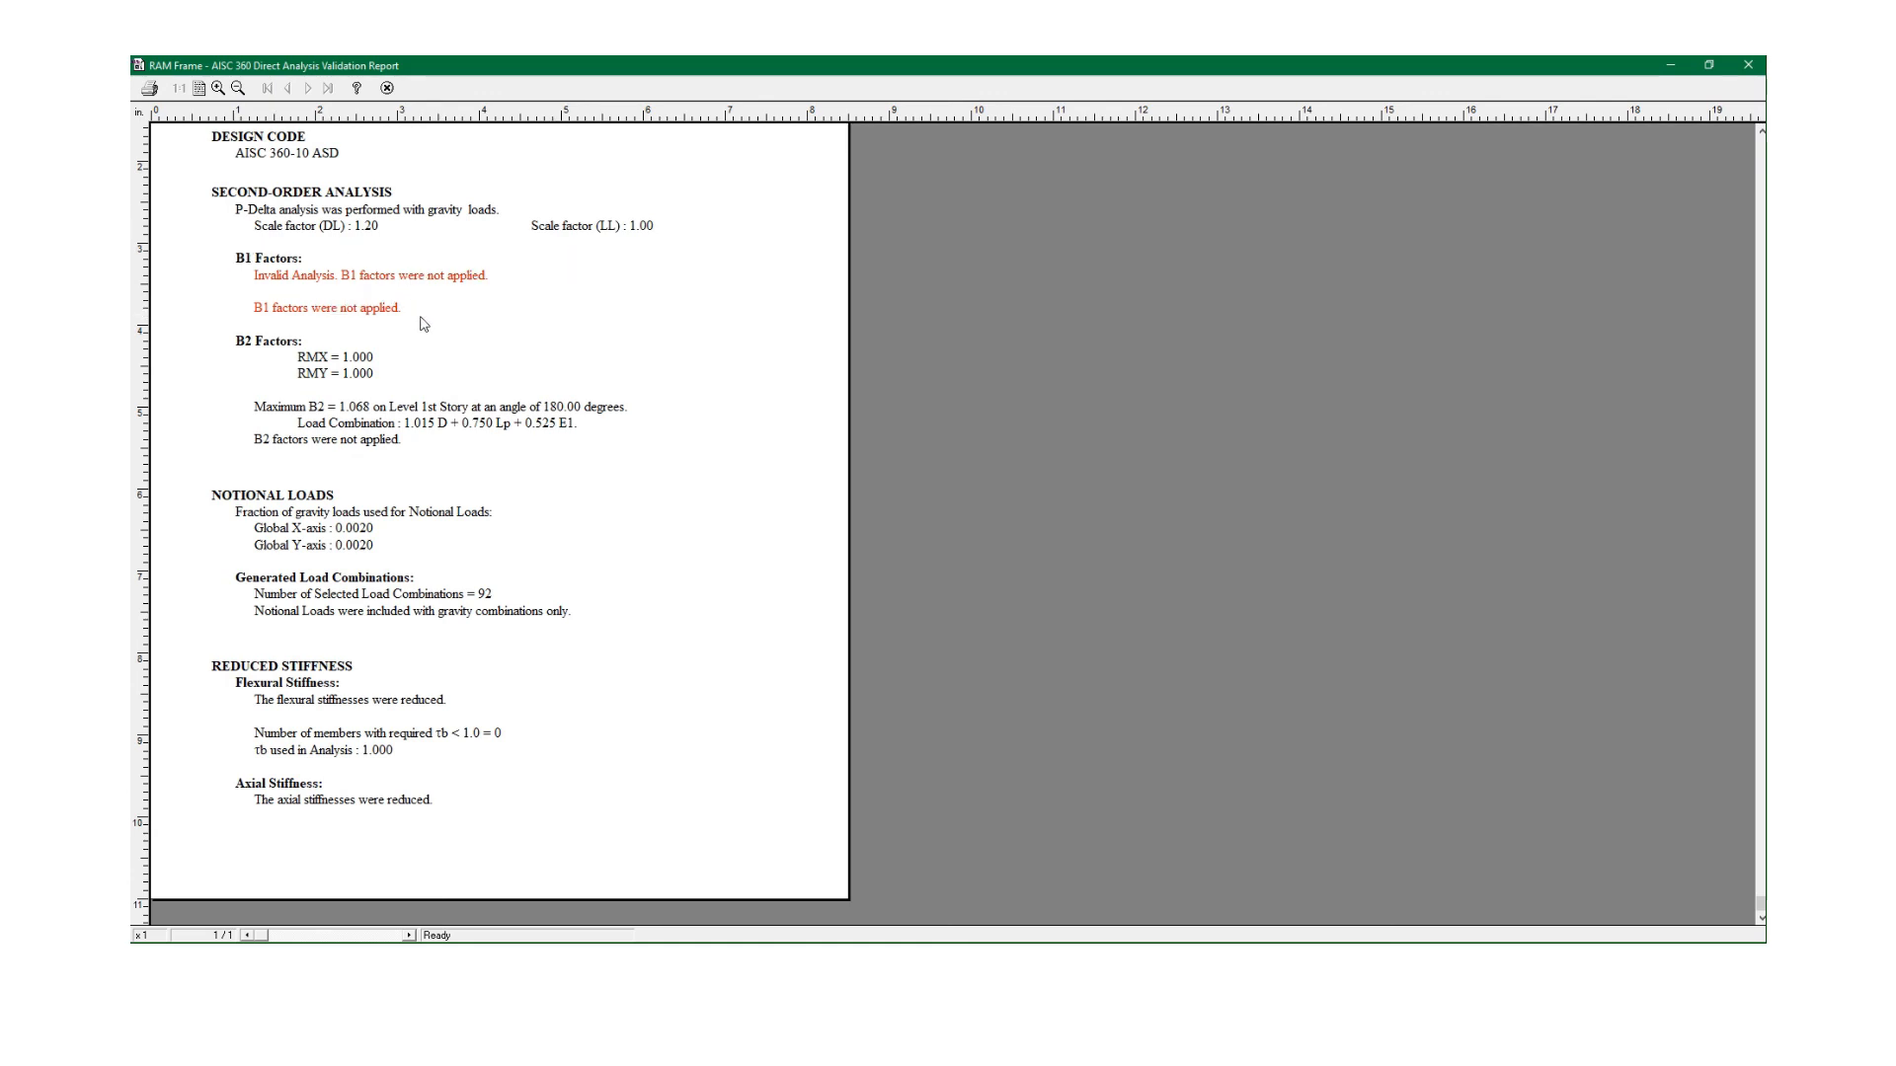
scroll(426, 325, "up", 3)
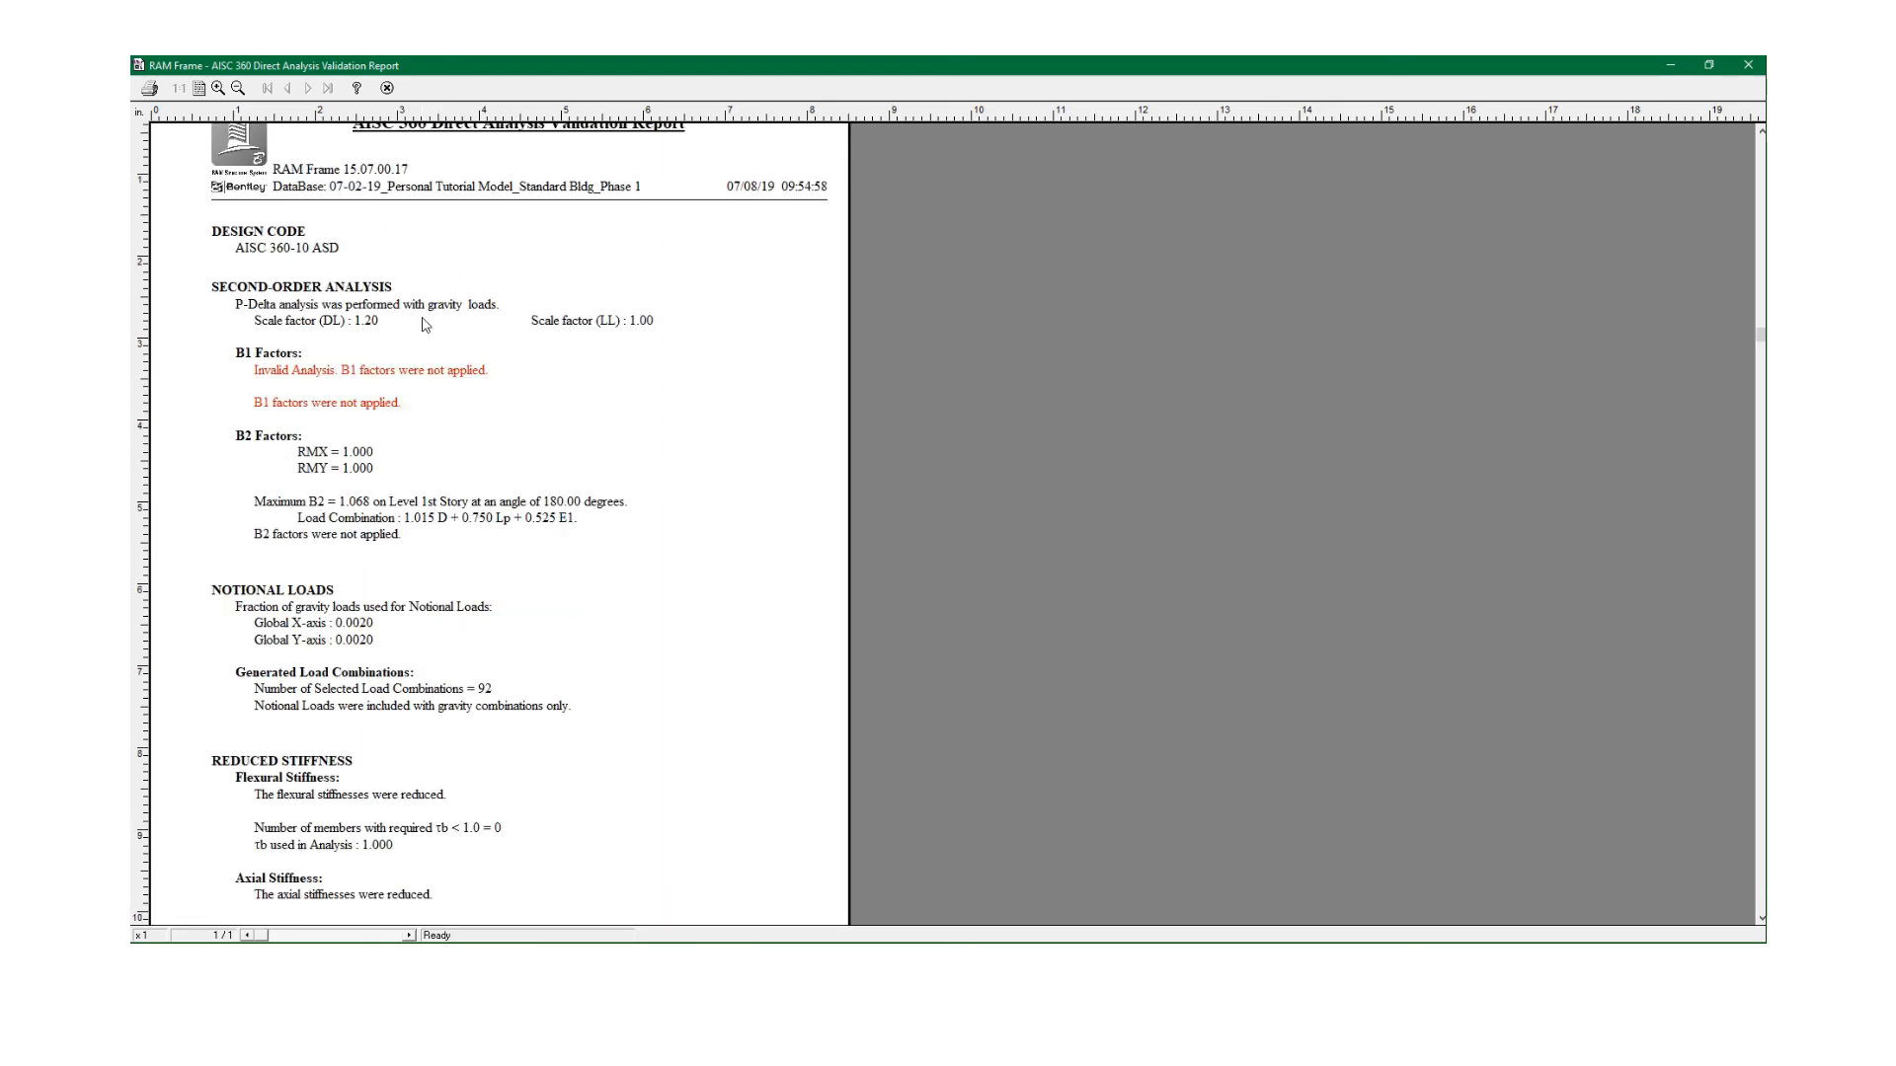
scroll(420, 197, "down", 3)
left_click(387, 88)
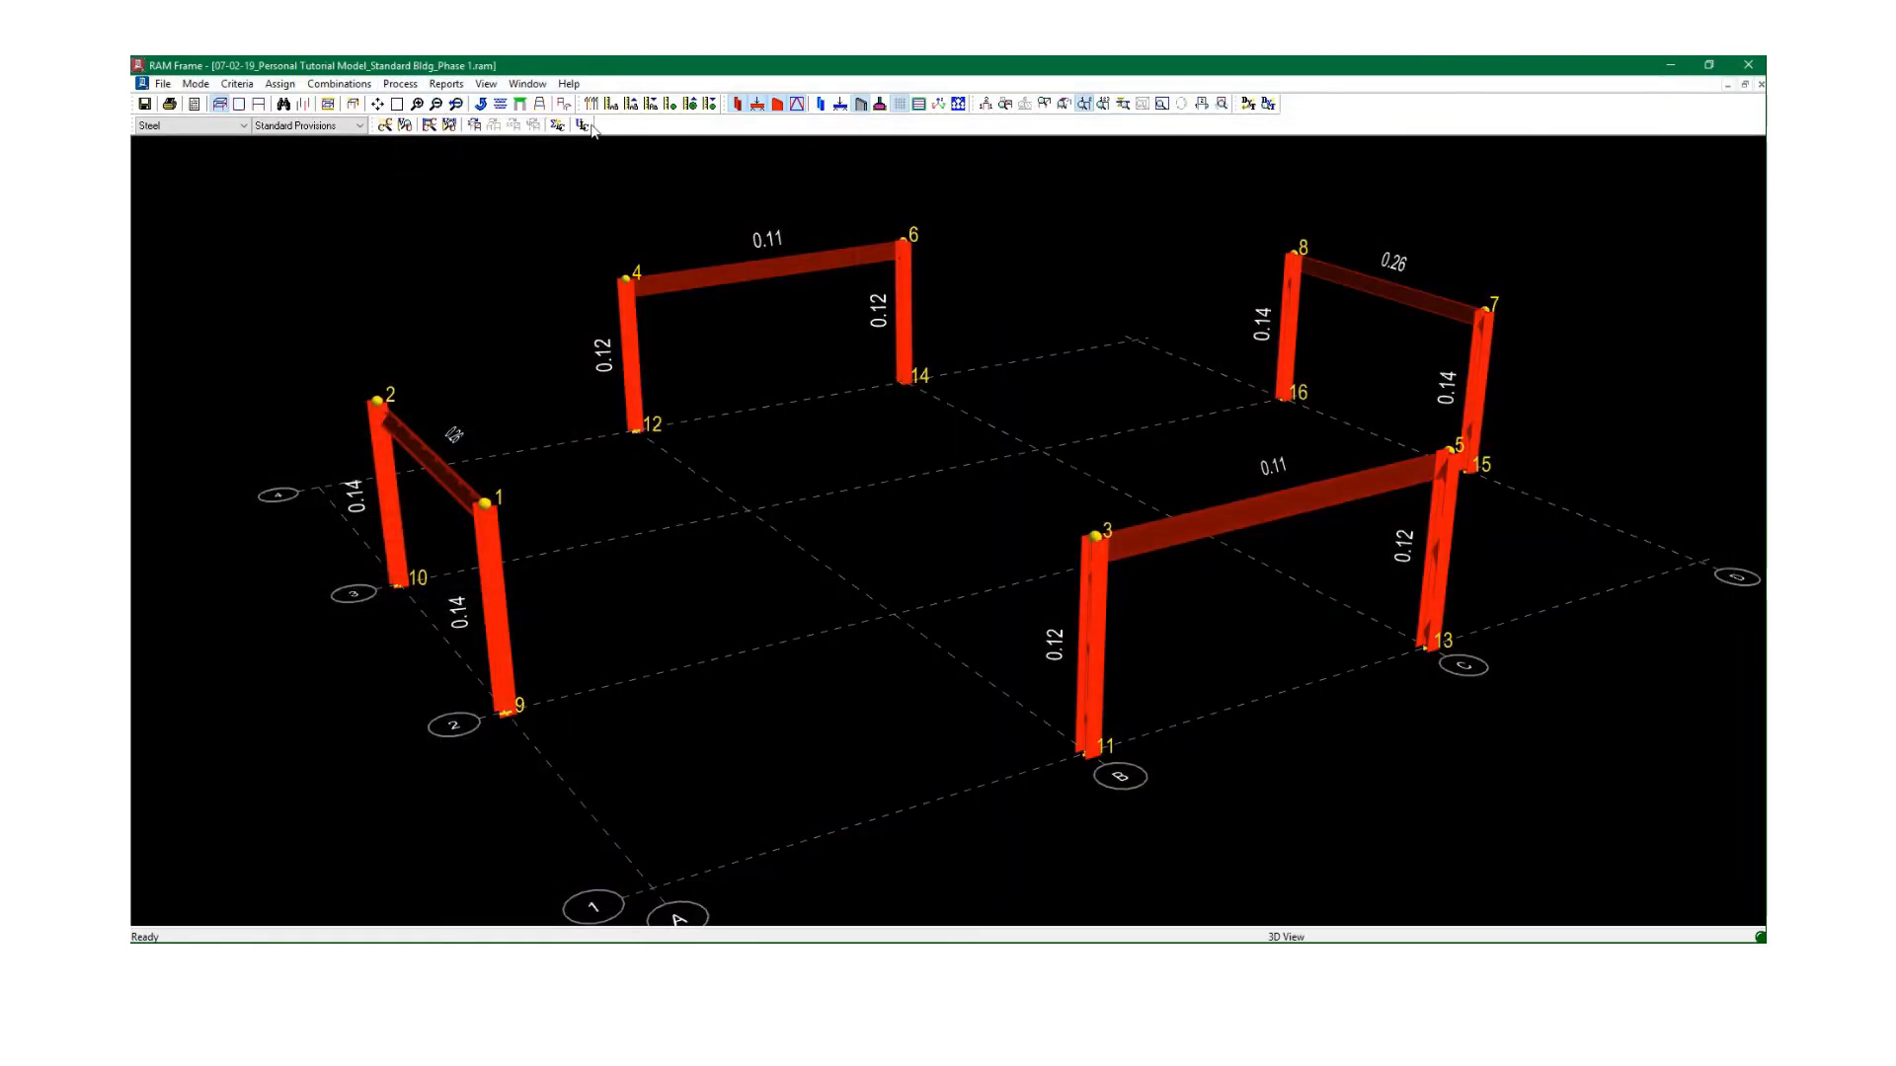
Turn on Apply B1 Factors in the B1 and B2 factor criteria and save the model.
left_click(237, 85)
left_click(262, 129)
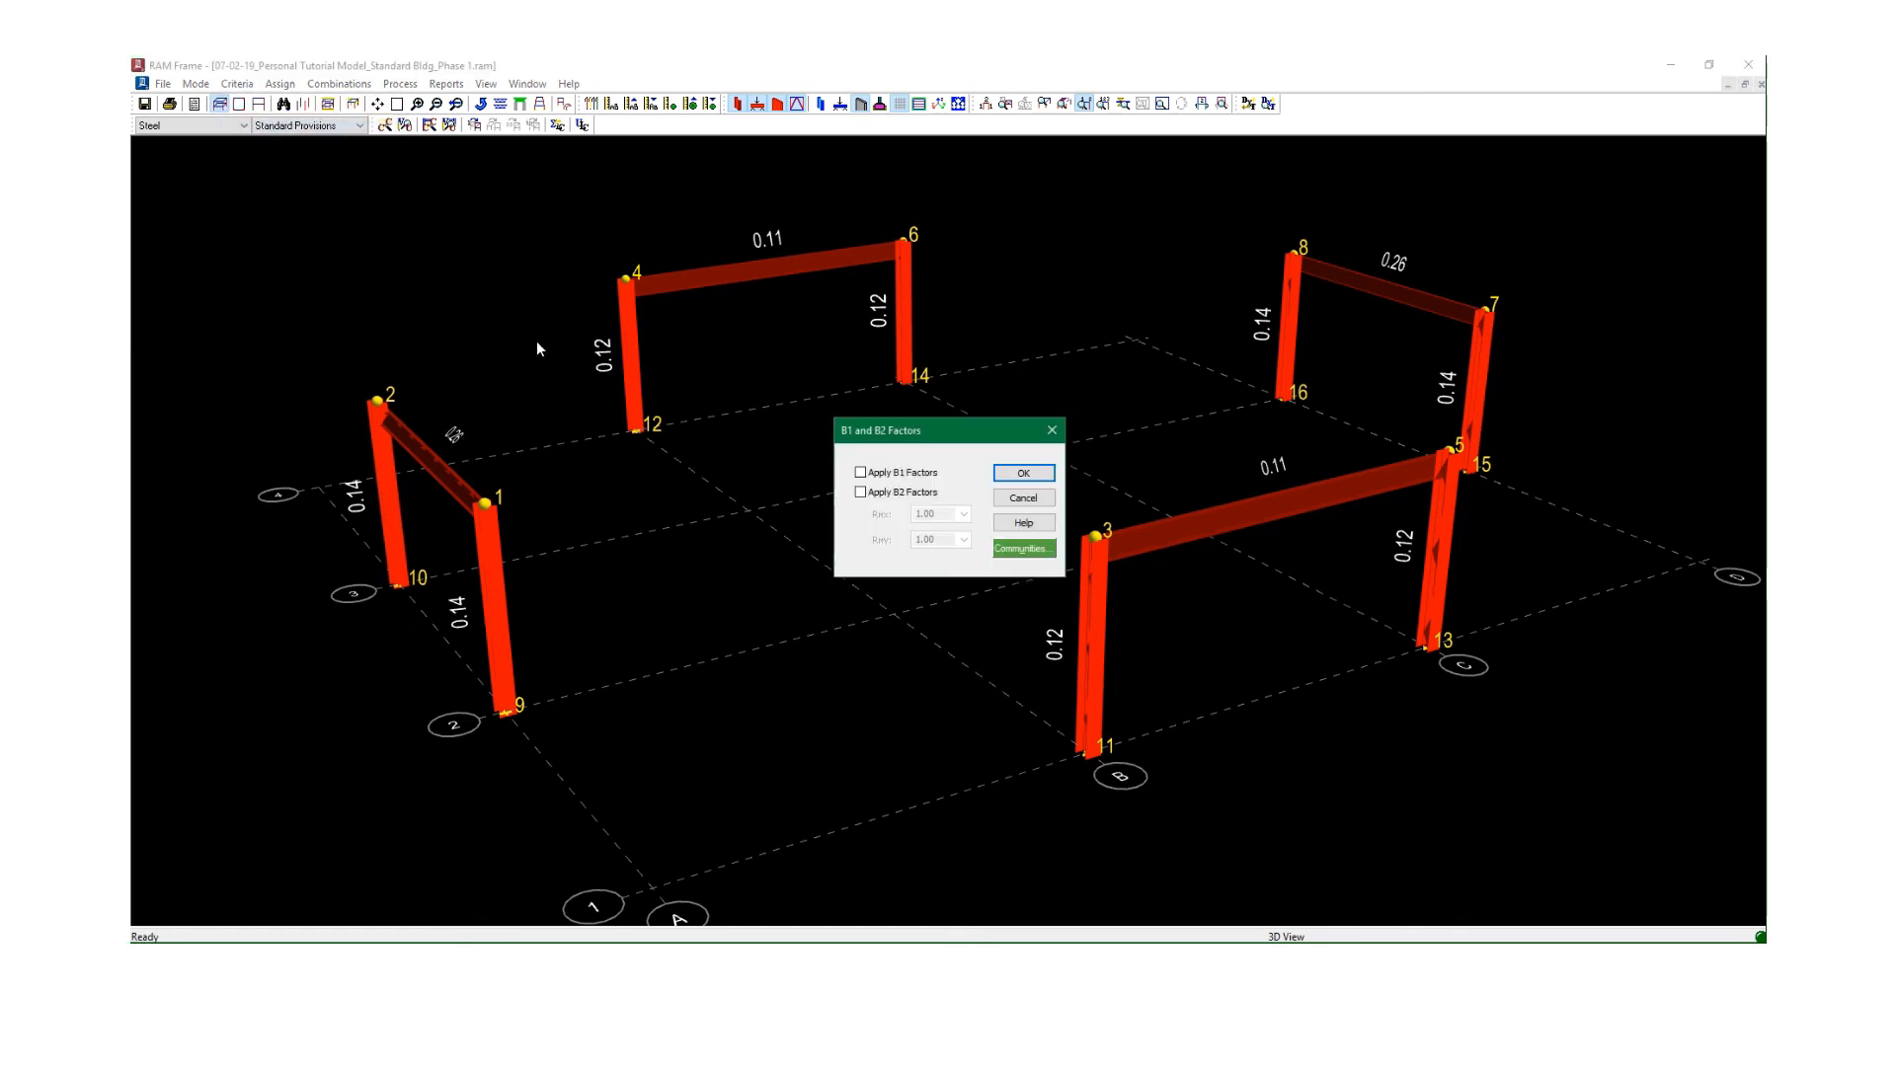
left_click(901, 474)
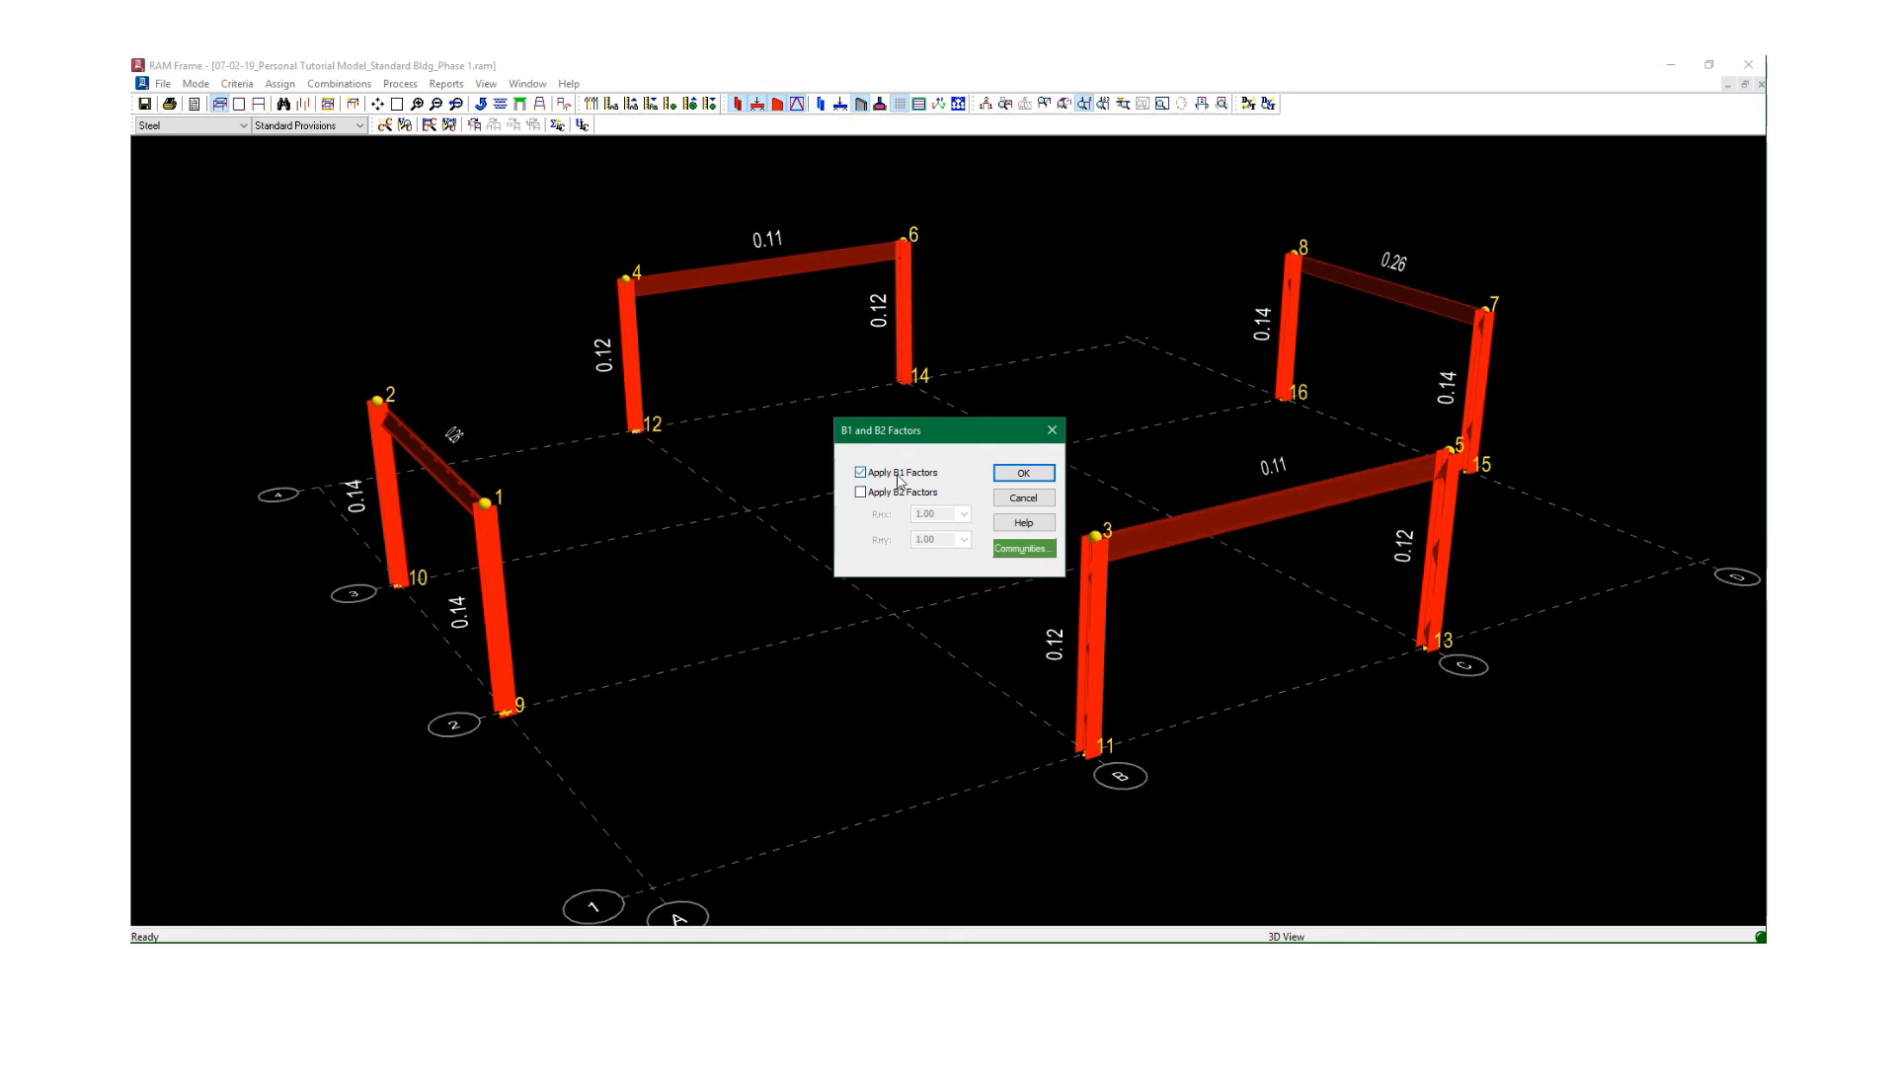
left_click(1024, 474)
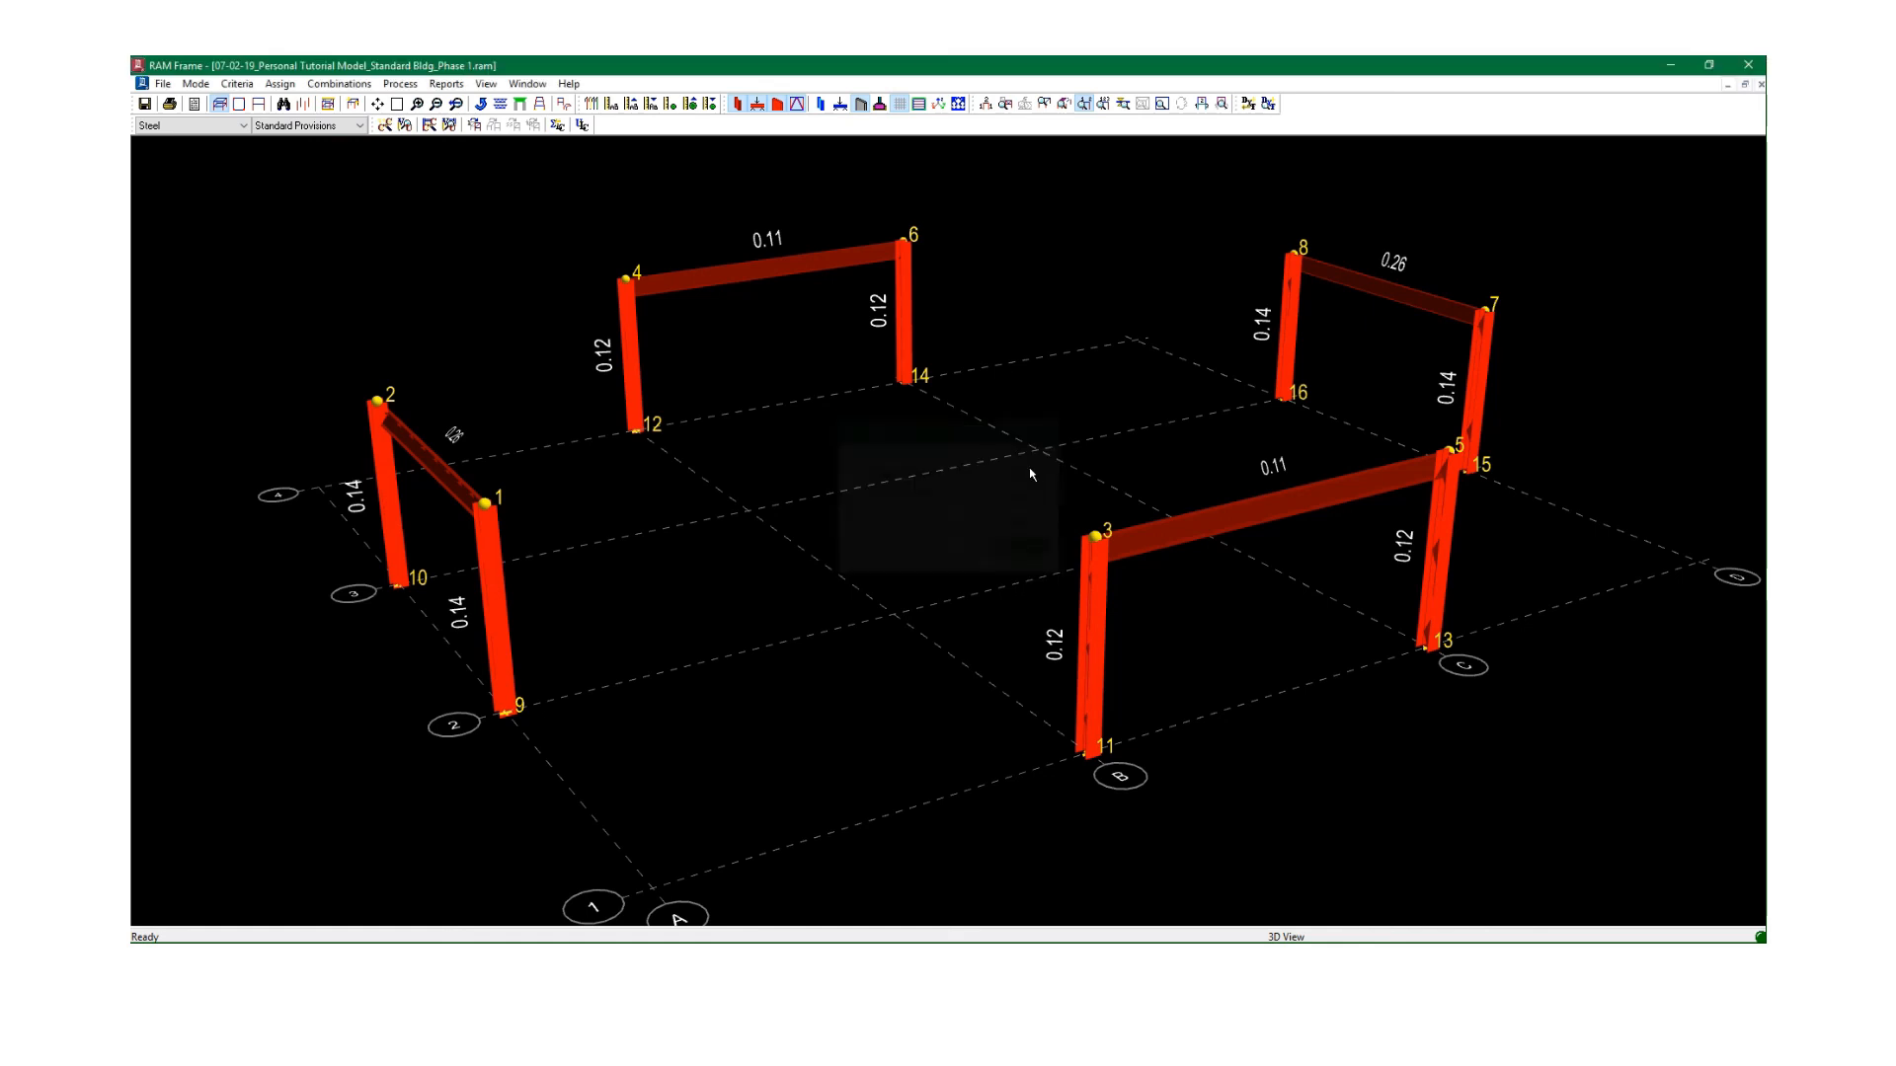
left_click(144, 104)
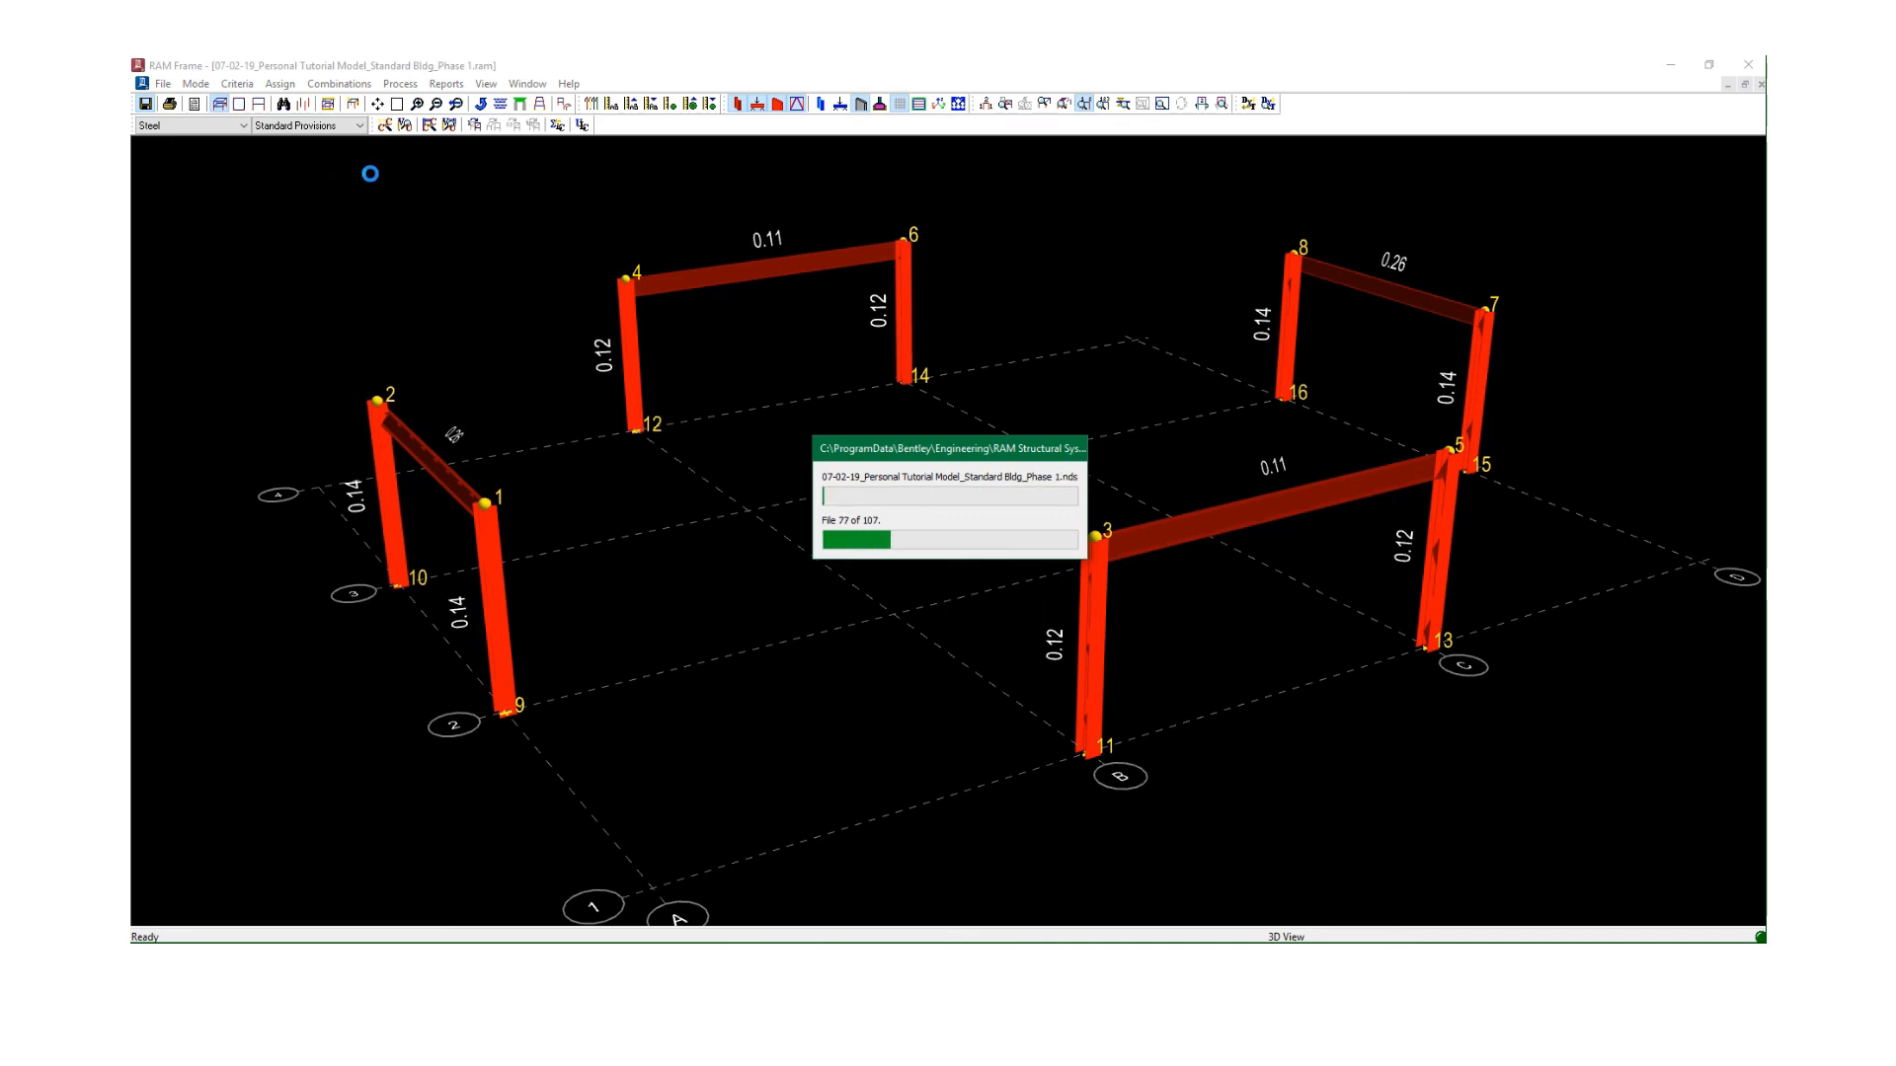
Rerun the steel member code check under Standard Provisions and show the interaction values on the frame members.
left_click(385, 126)
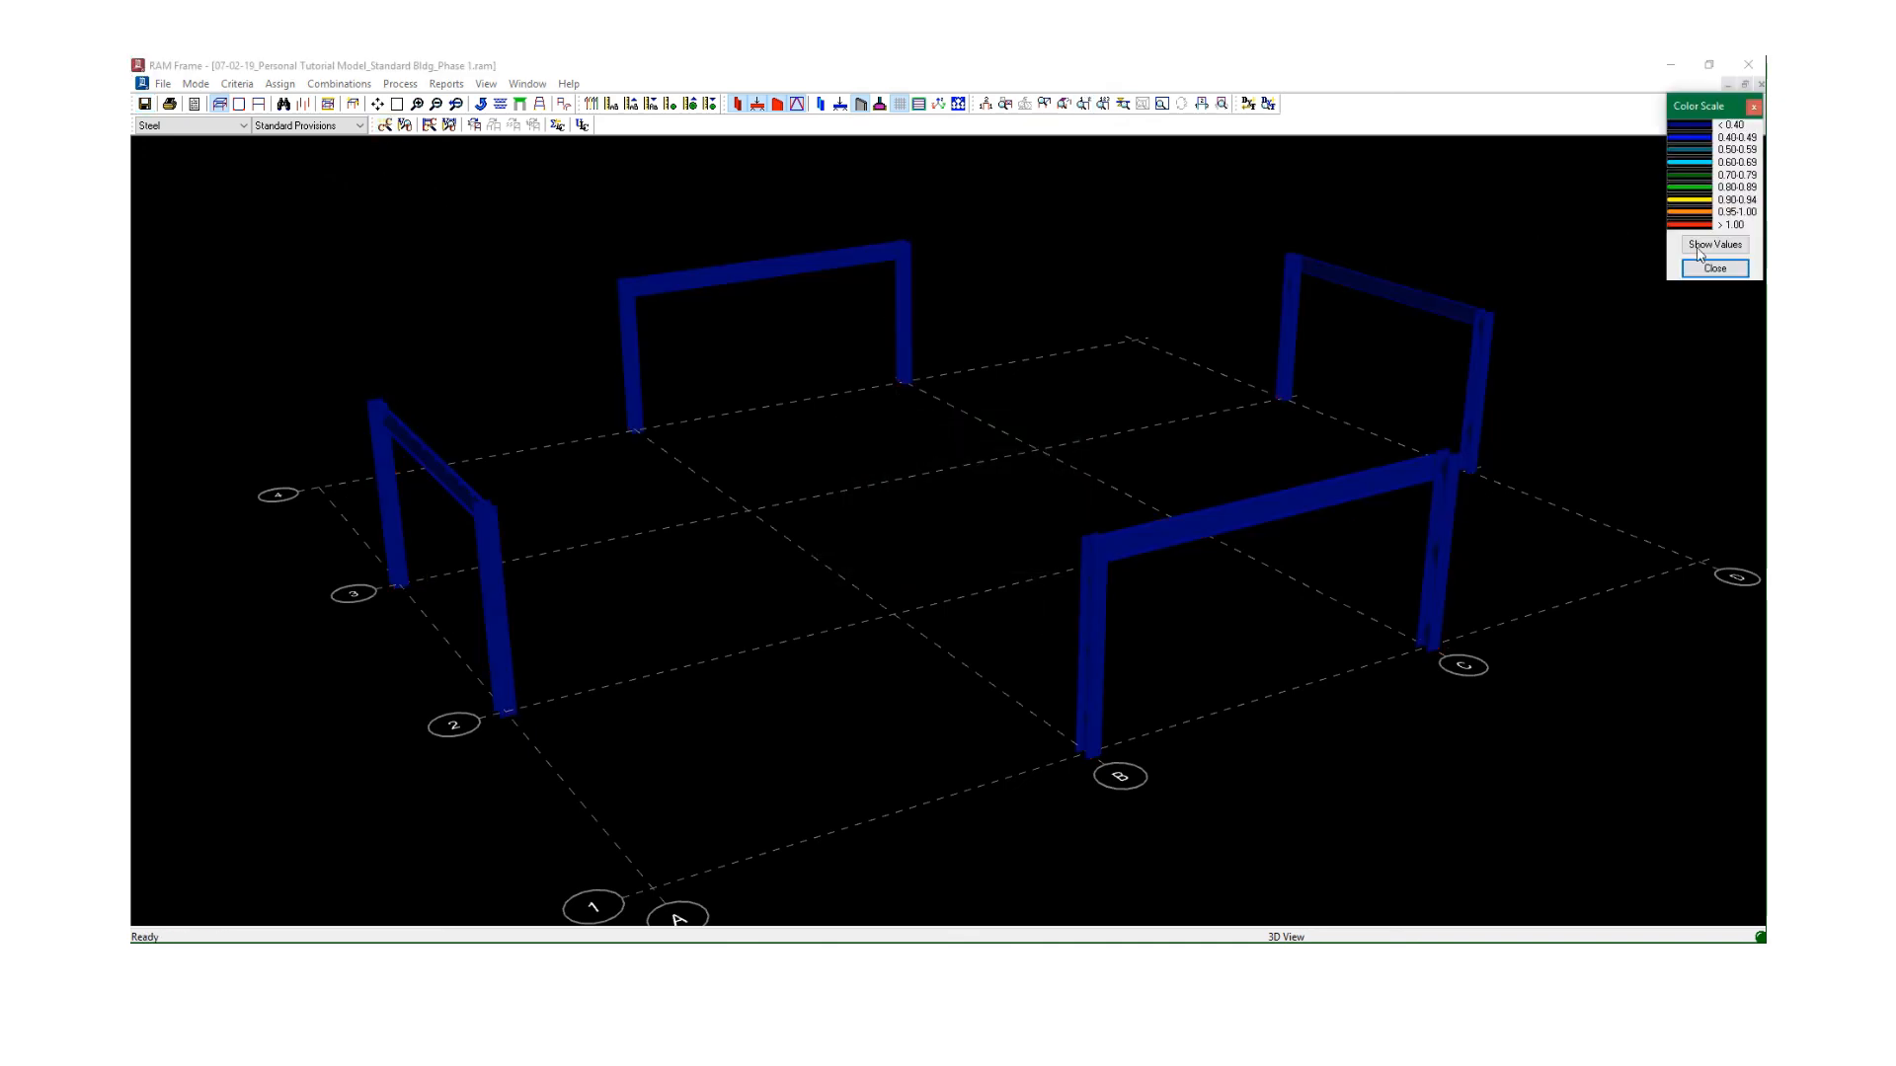
left_click(1698, 247)
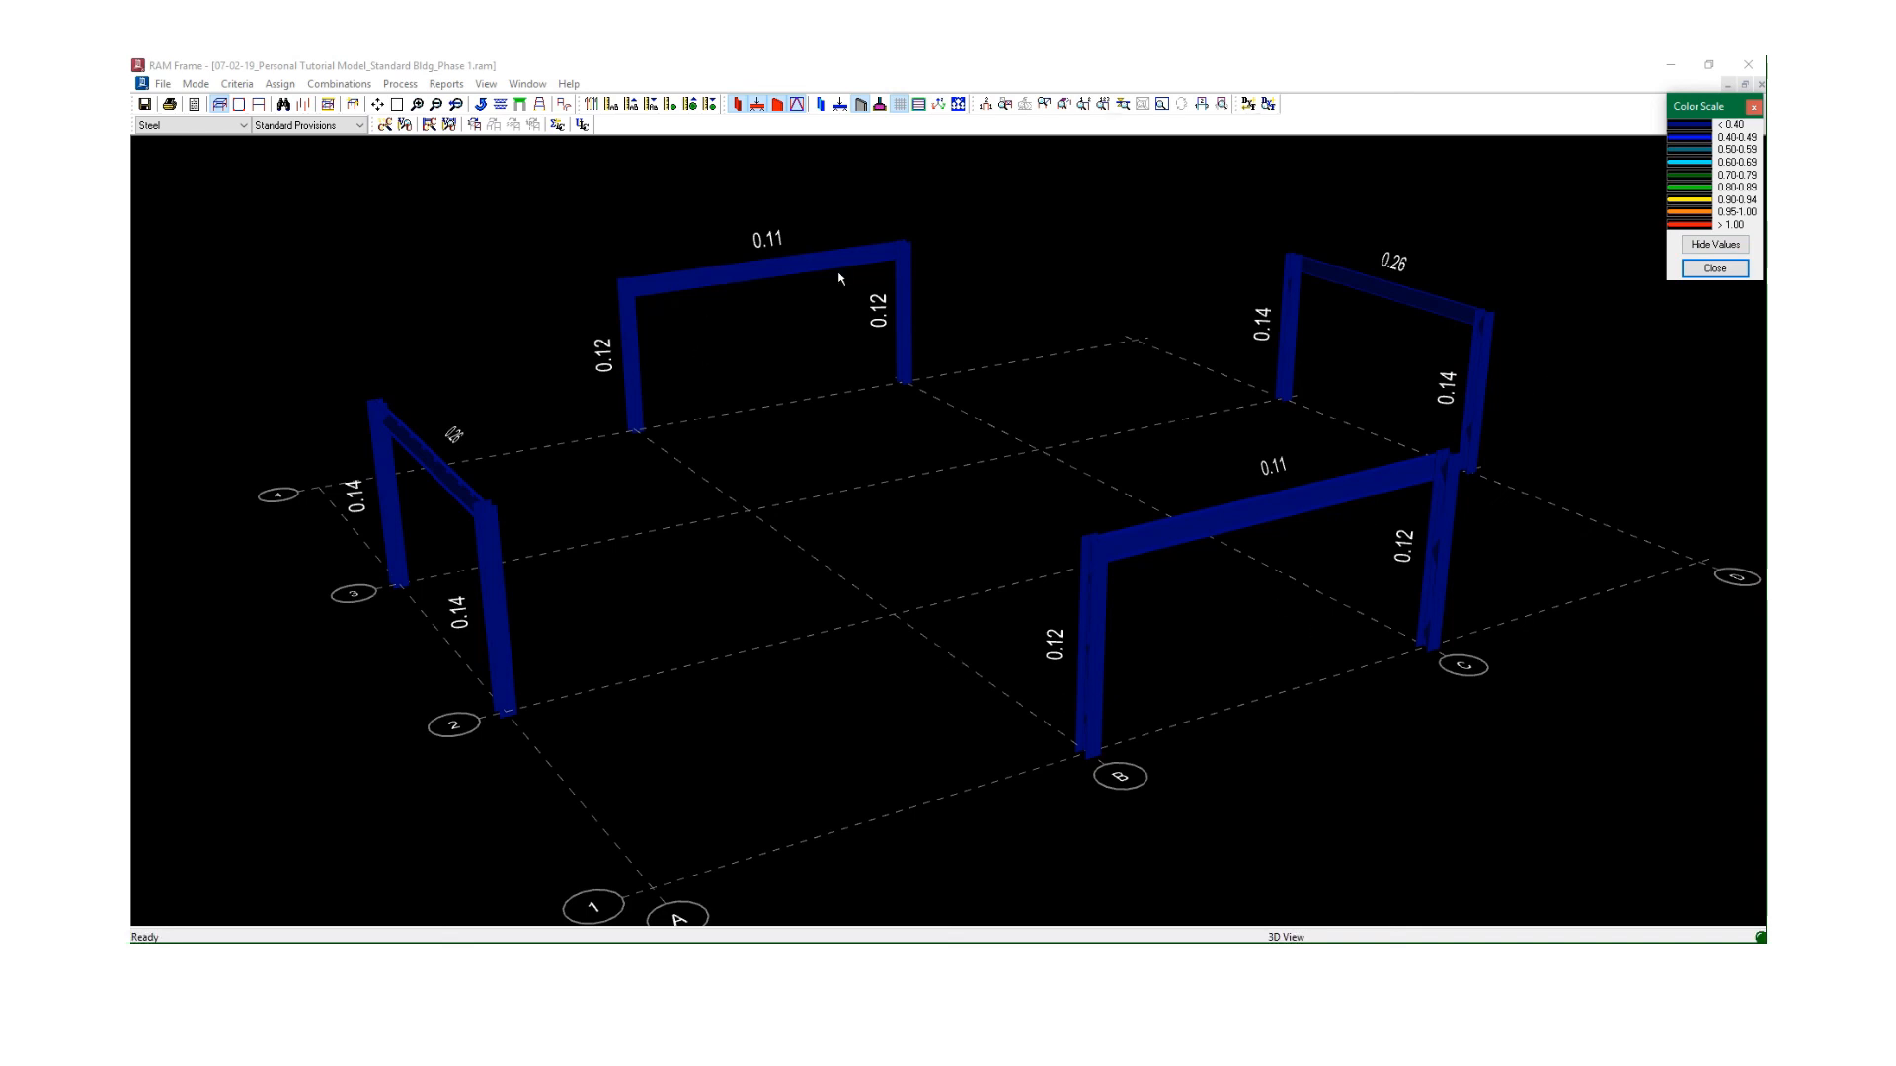
left_click(447, 82)
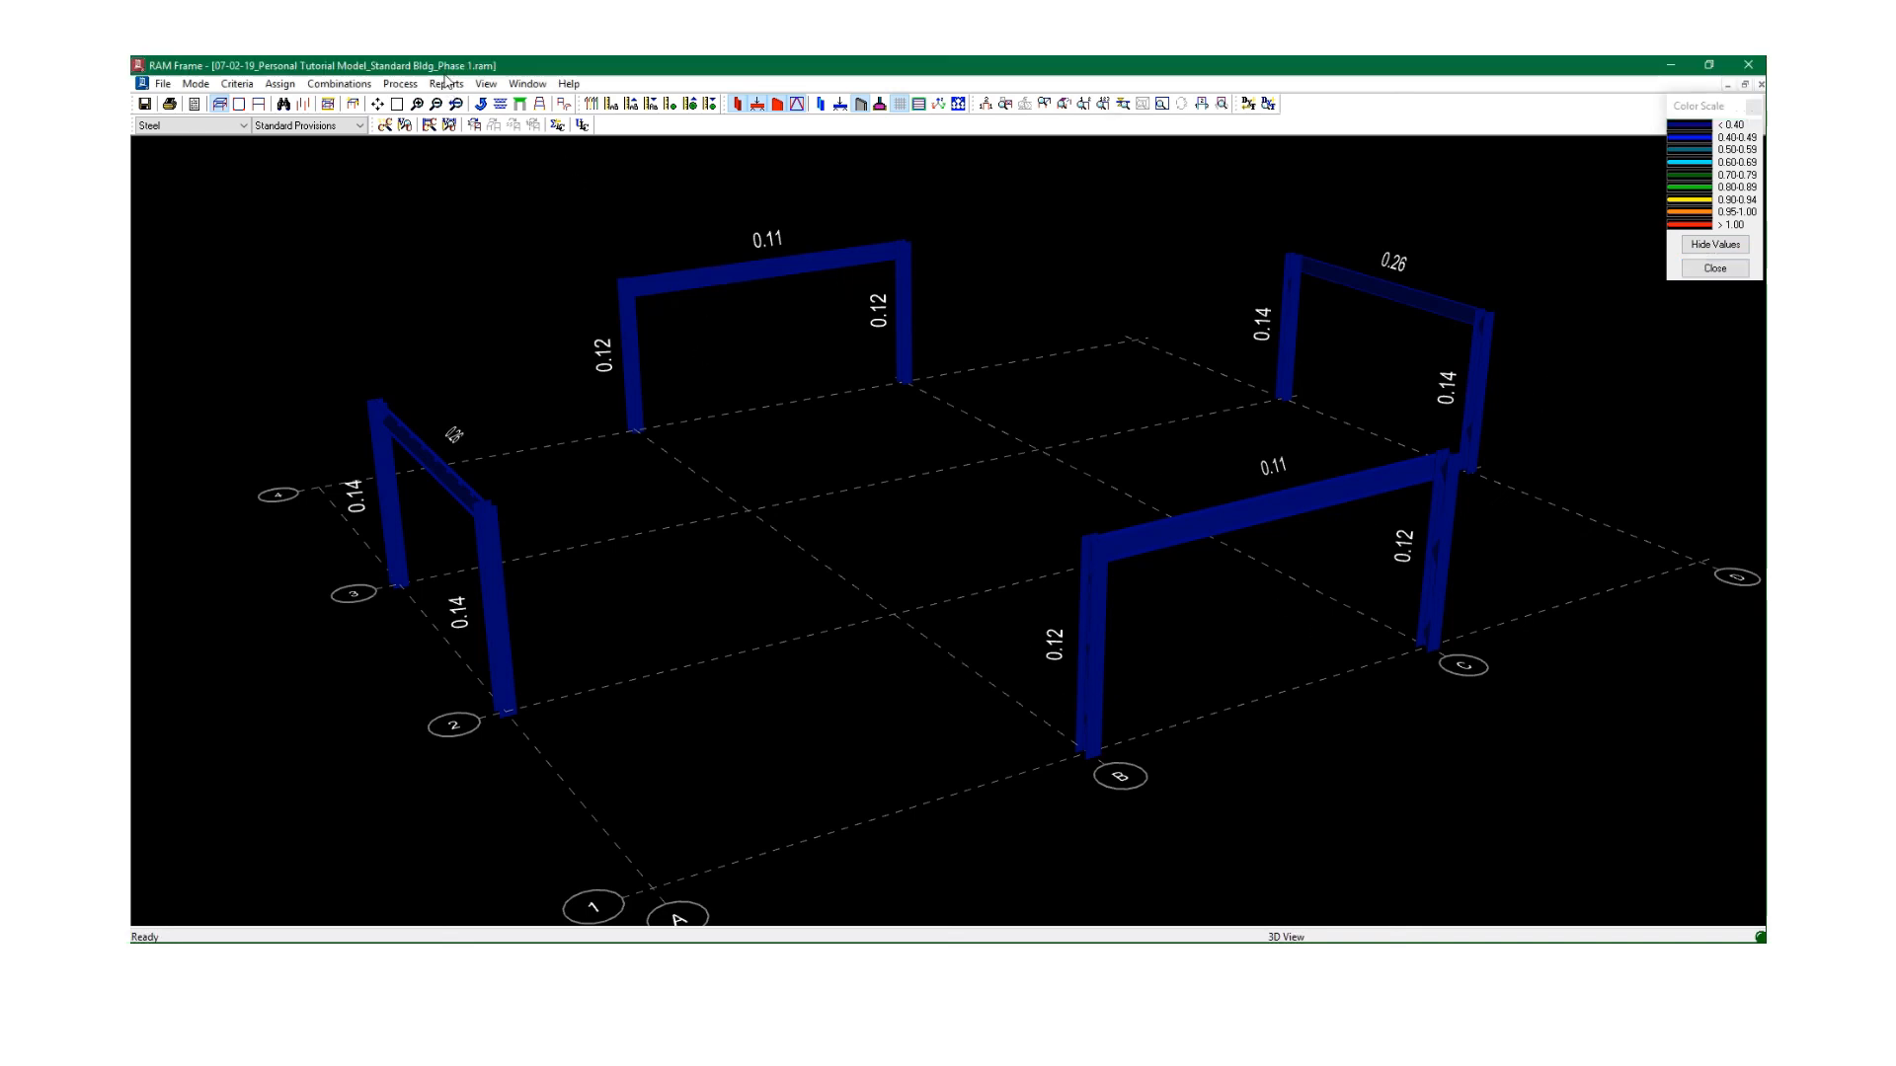
Regenerate the AISC 360 Direct Analysis Validation report, review its B1, B2, notional load and reduced stiffness sections, and save the model.
left_click(448, 82)
left_click(482, 241)
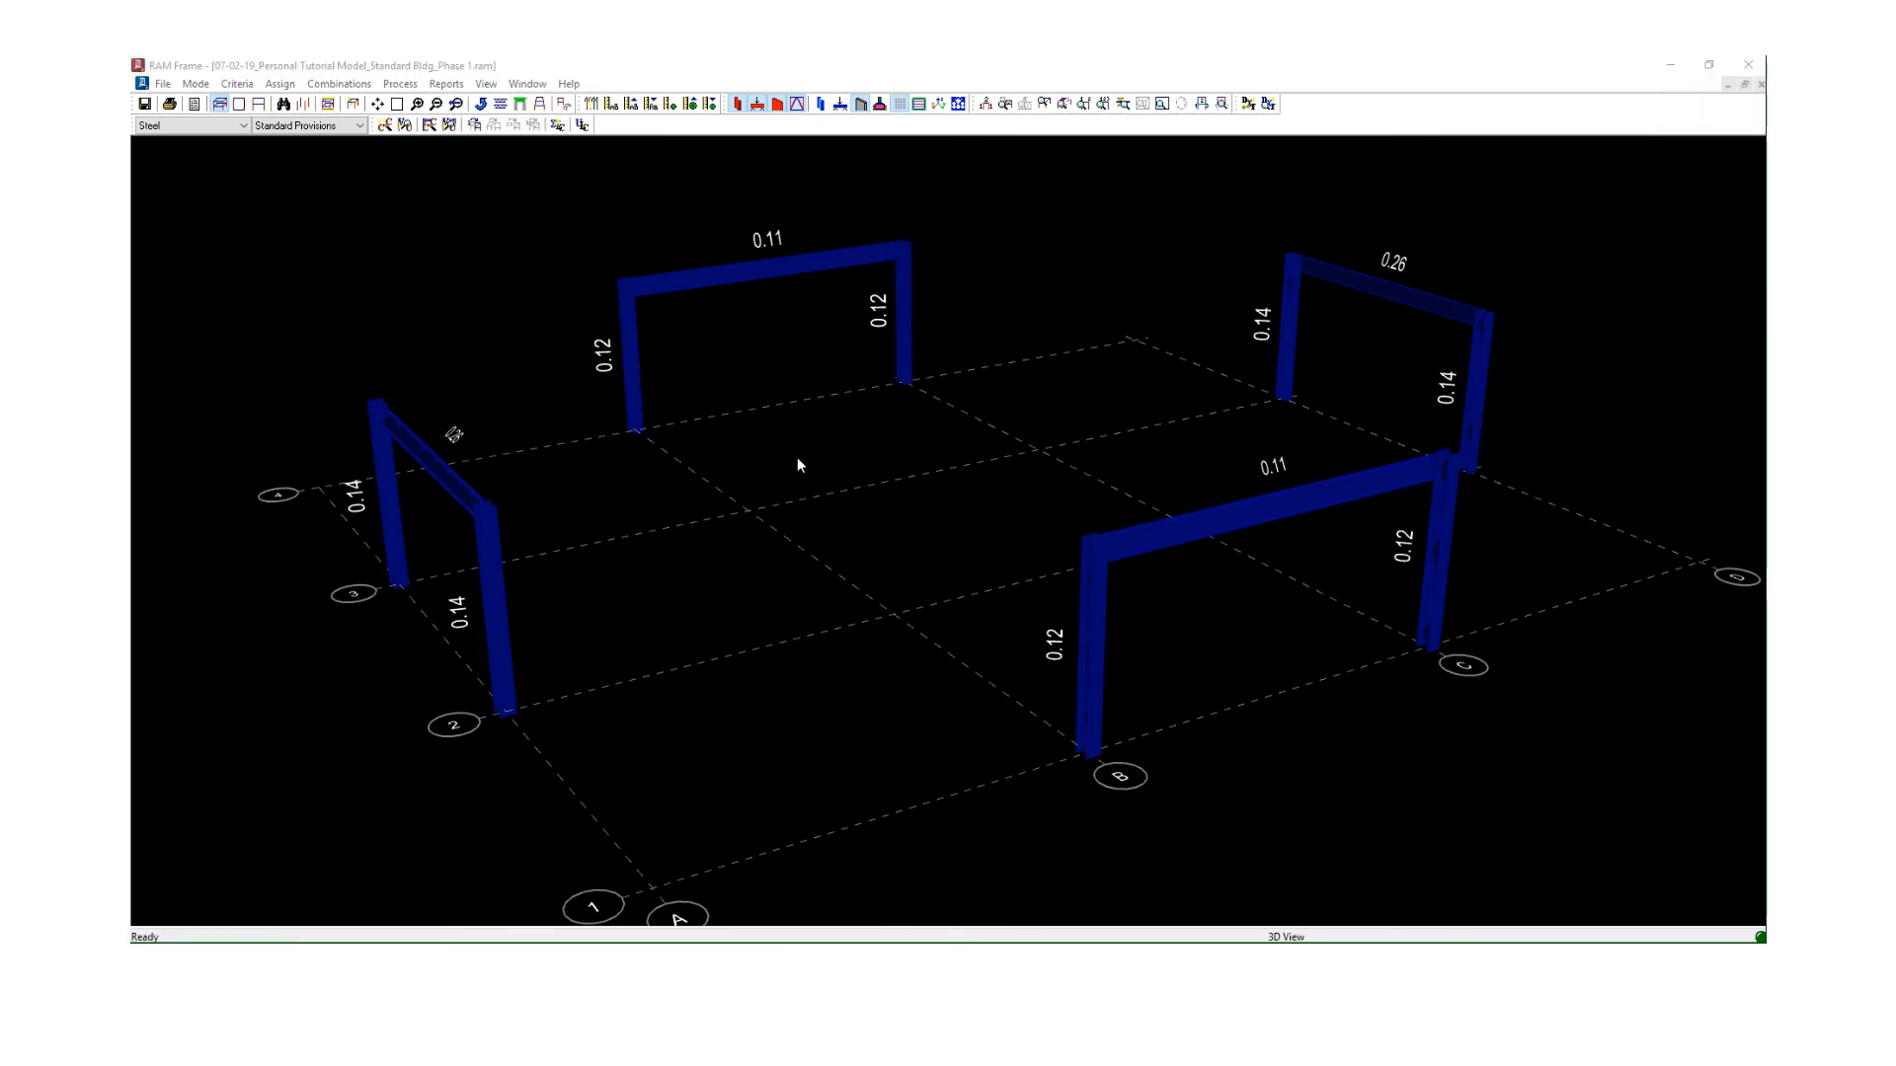
scroll(698, 508, "down", 3)
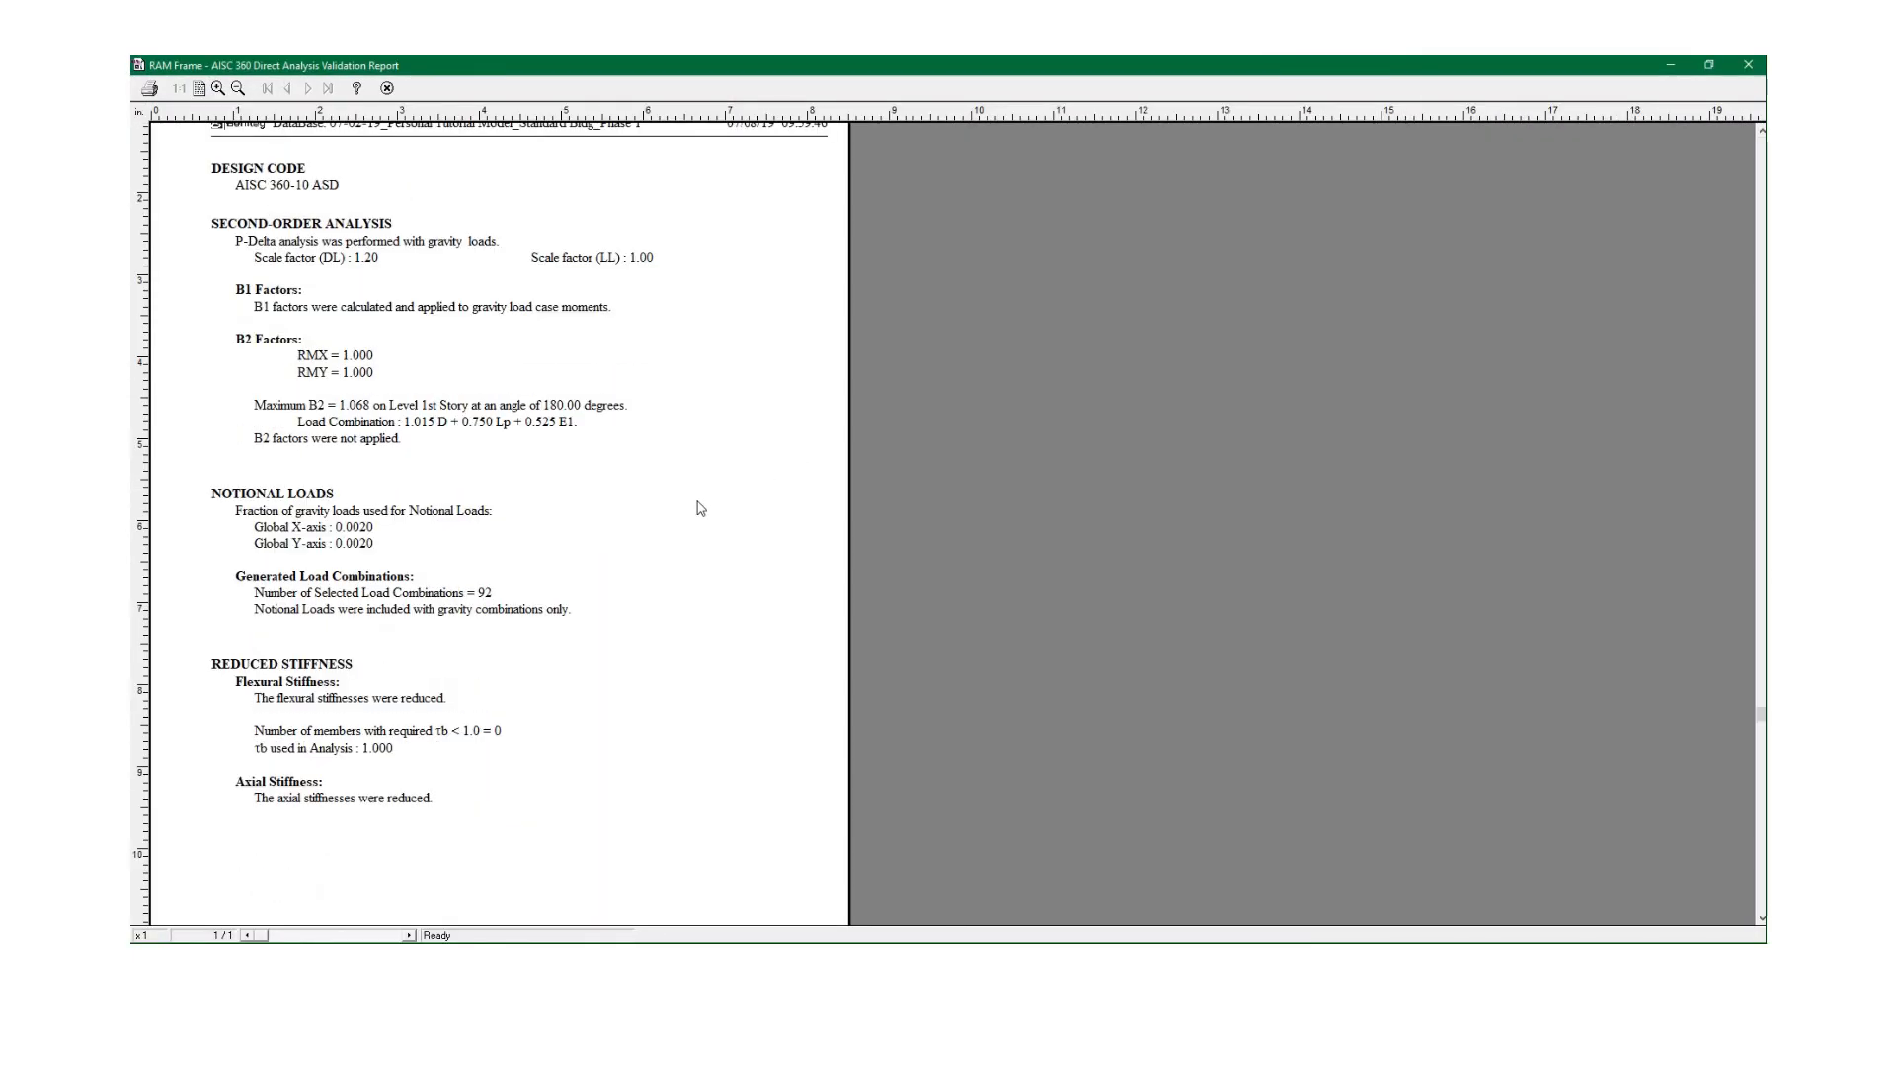
scroll(699, 509, "up", 1)
scroll(698, 508, "down", 1)
scroll(705, 511, "up", 1)
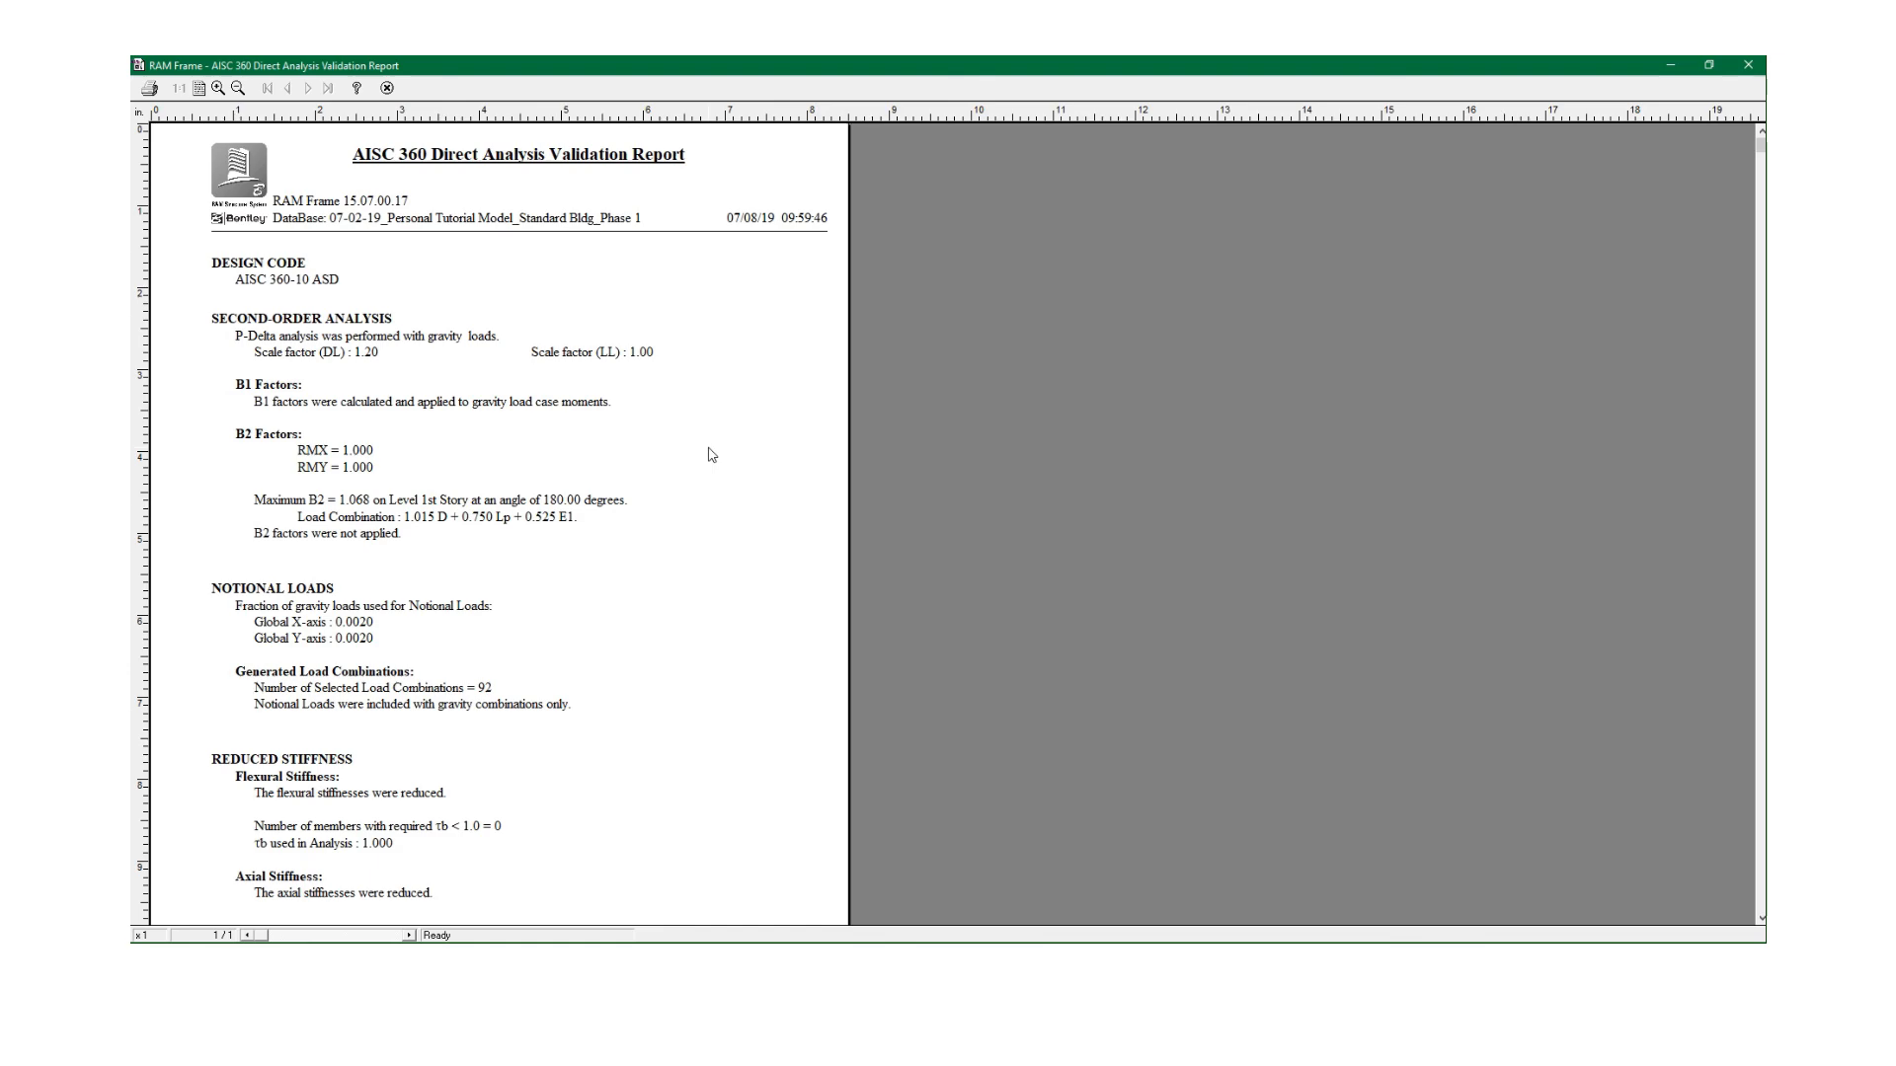
scroll(691, 424, "down", 1)
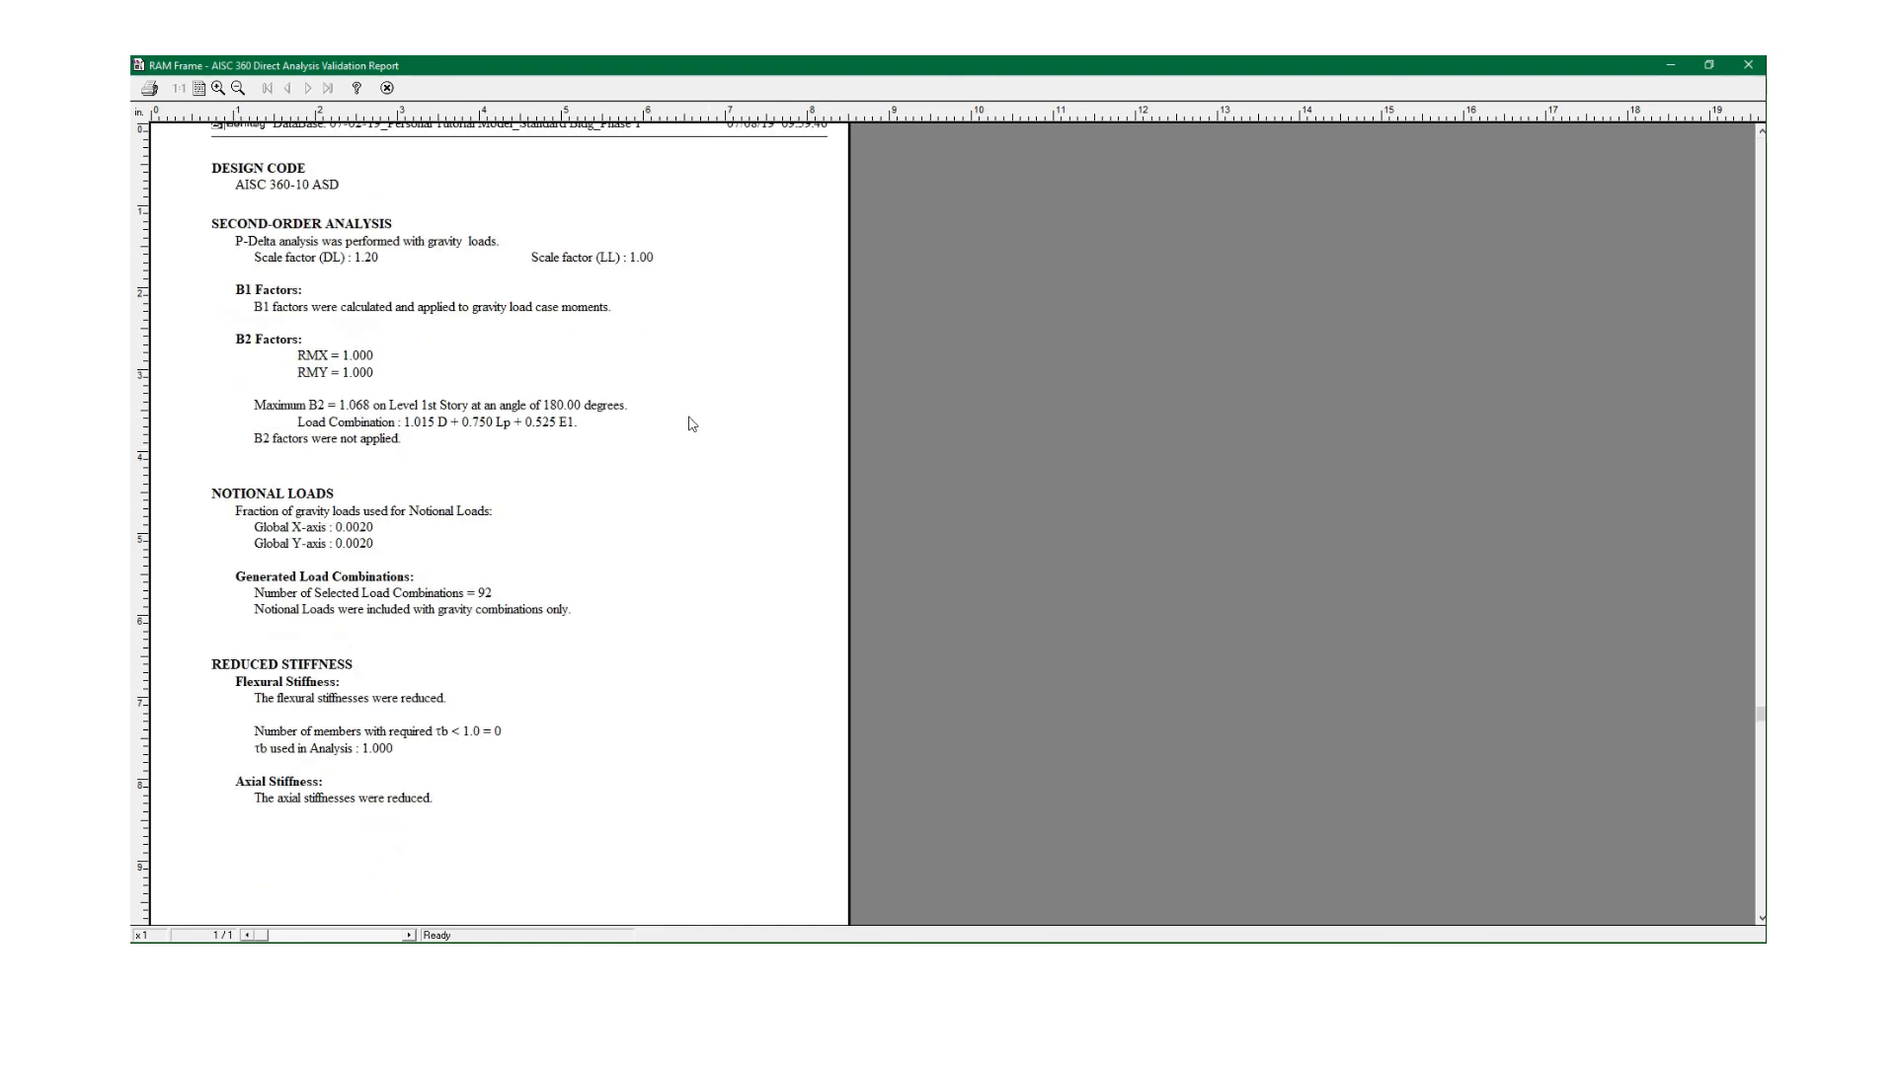
scroll(692, 423, "up", 1)
scroll(691, 424, "down", 1)
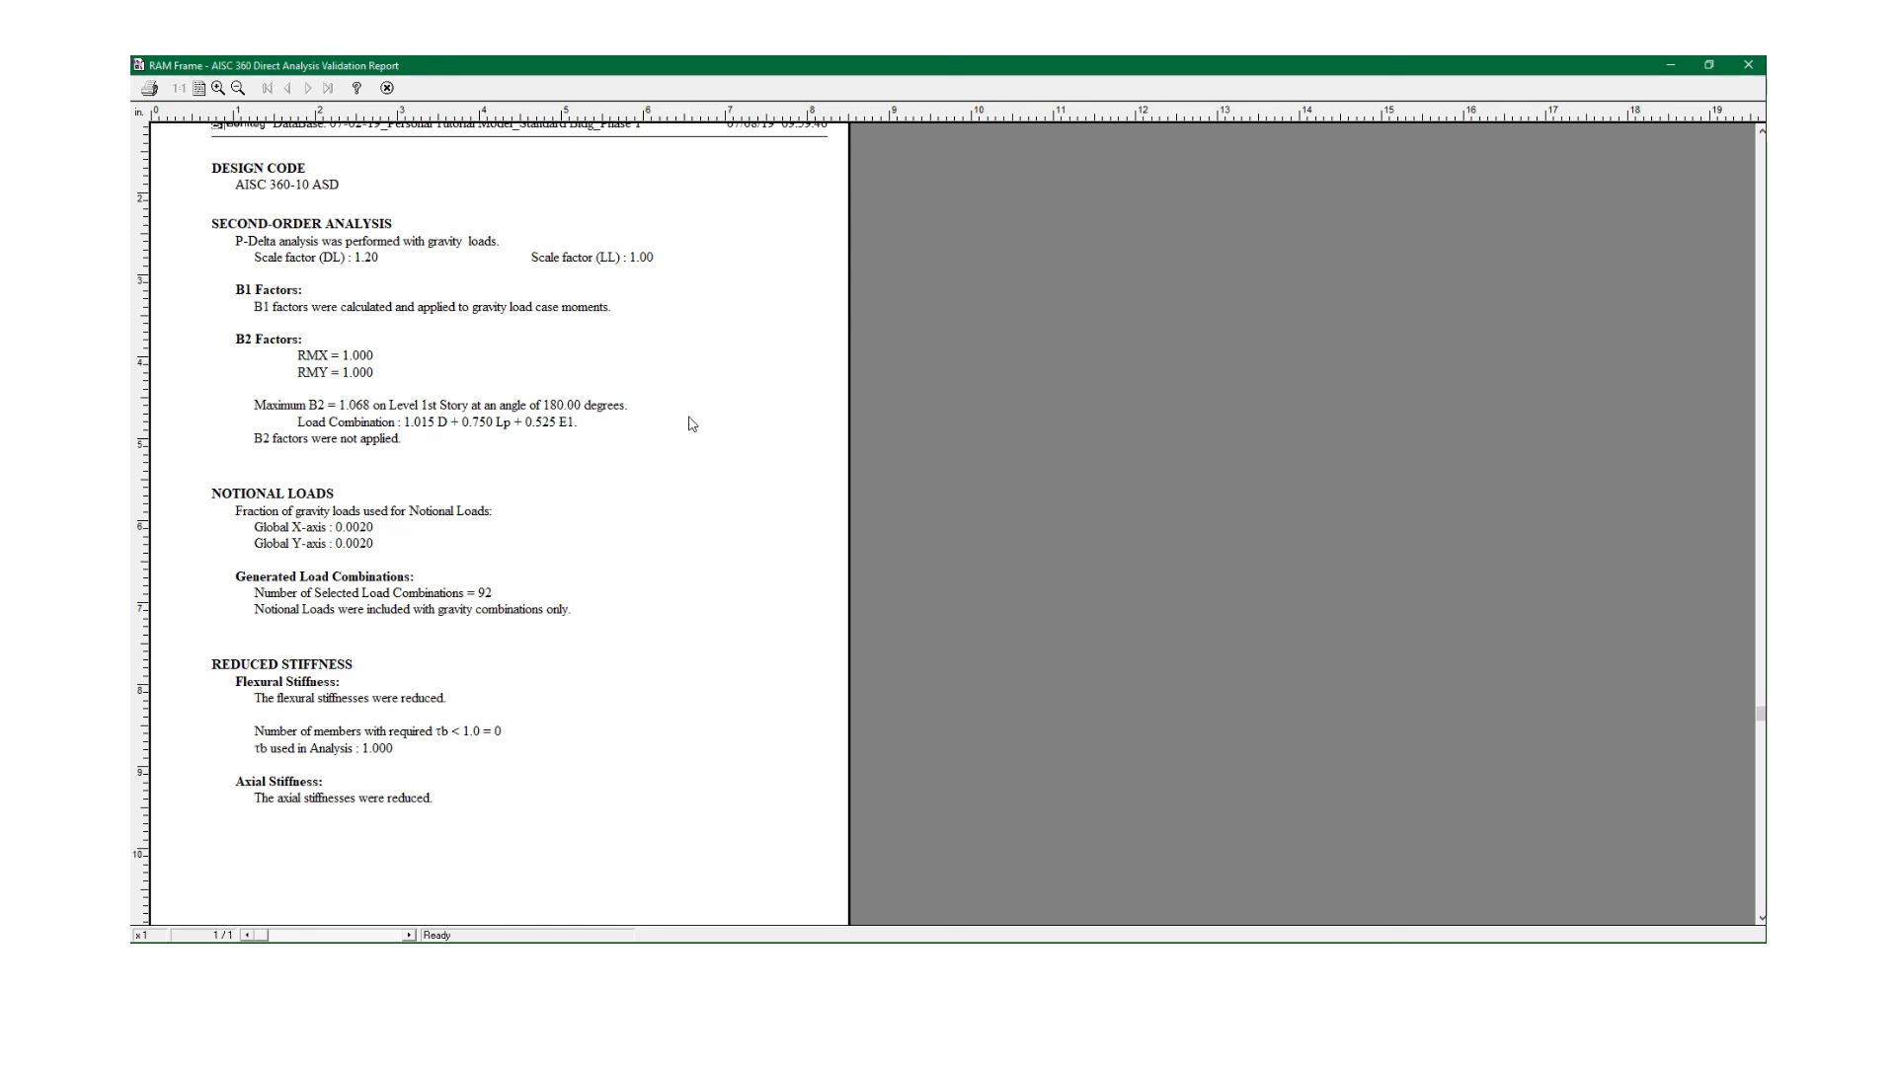
scroll(692, 424, "up", 1)
scroll(691, 423, "down", 1)
scroll(552, 323, "up", 1)
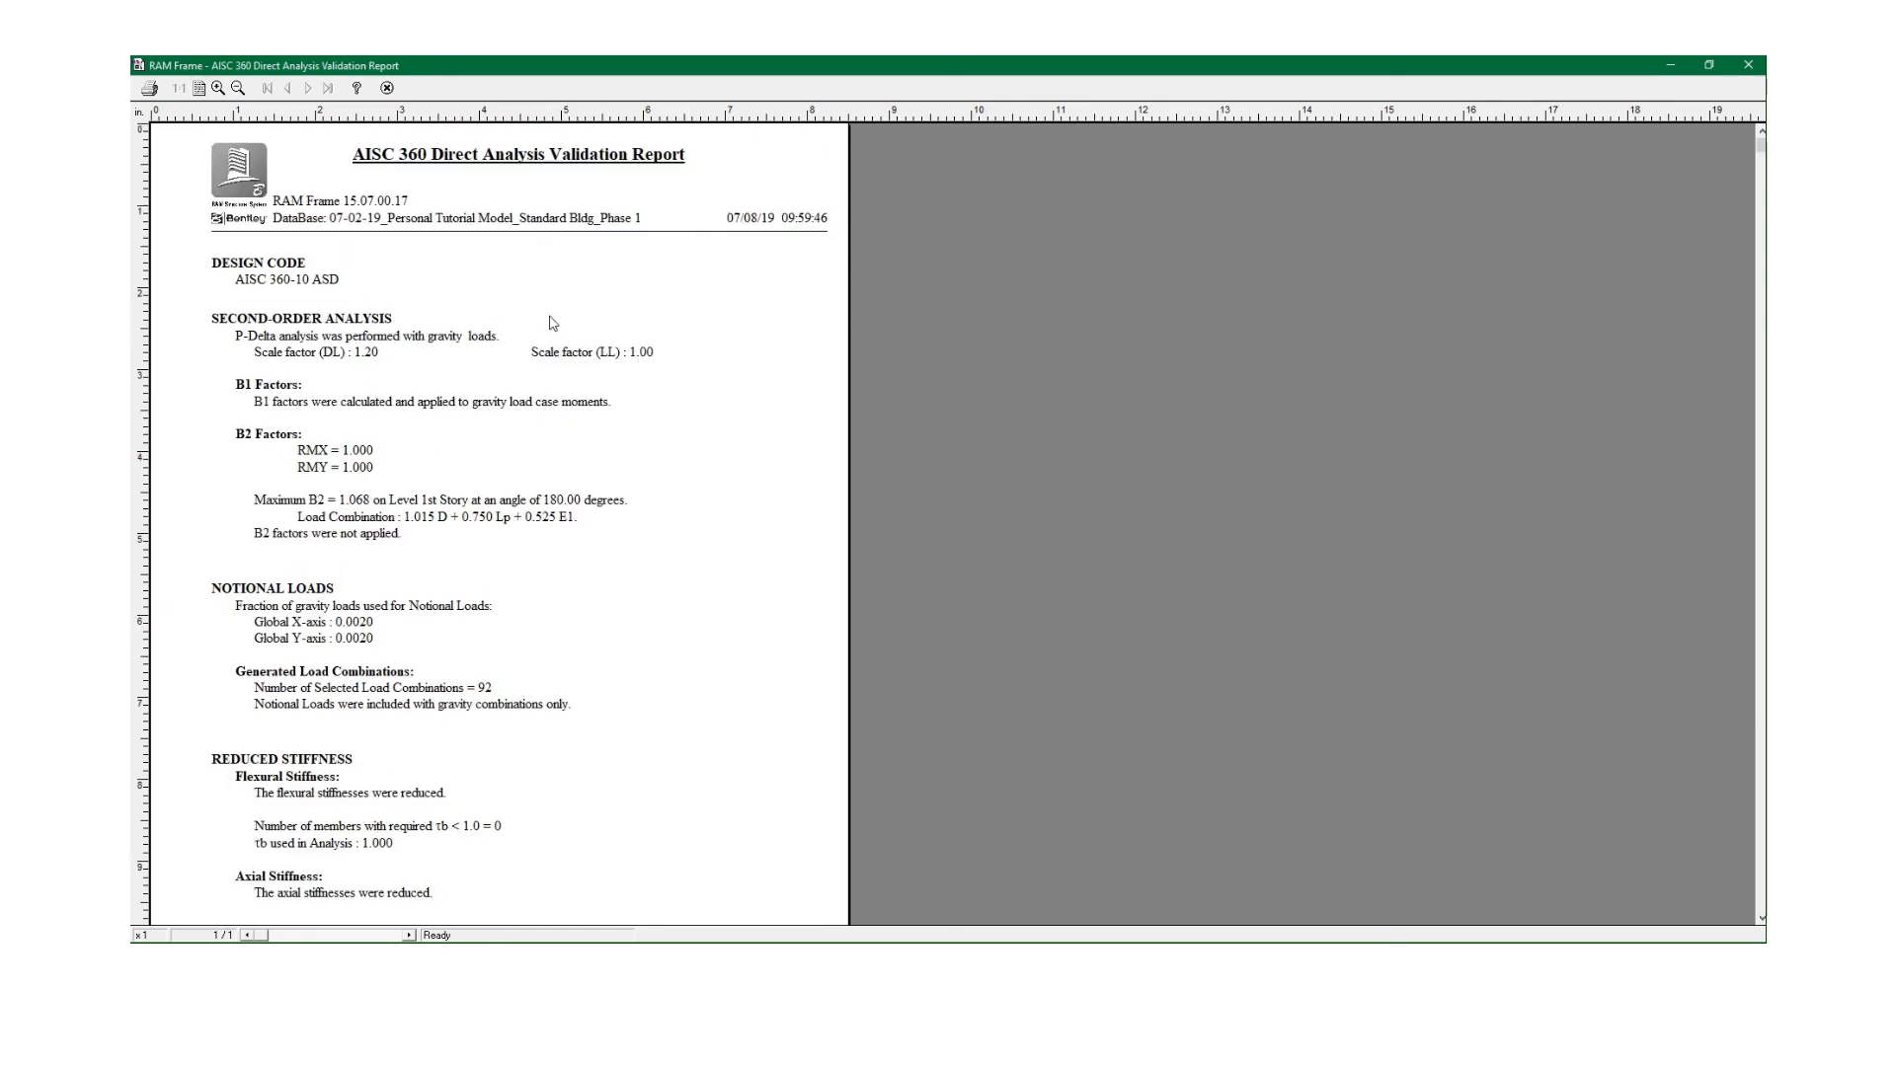
scroll(552, 322, "down", 1)
scroll(552, 323, "up", 1)
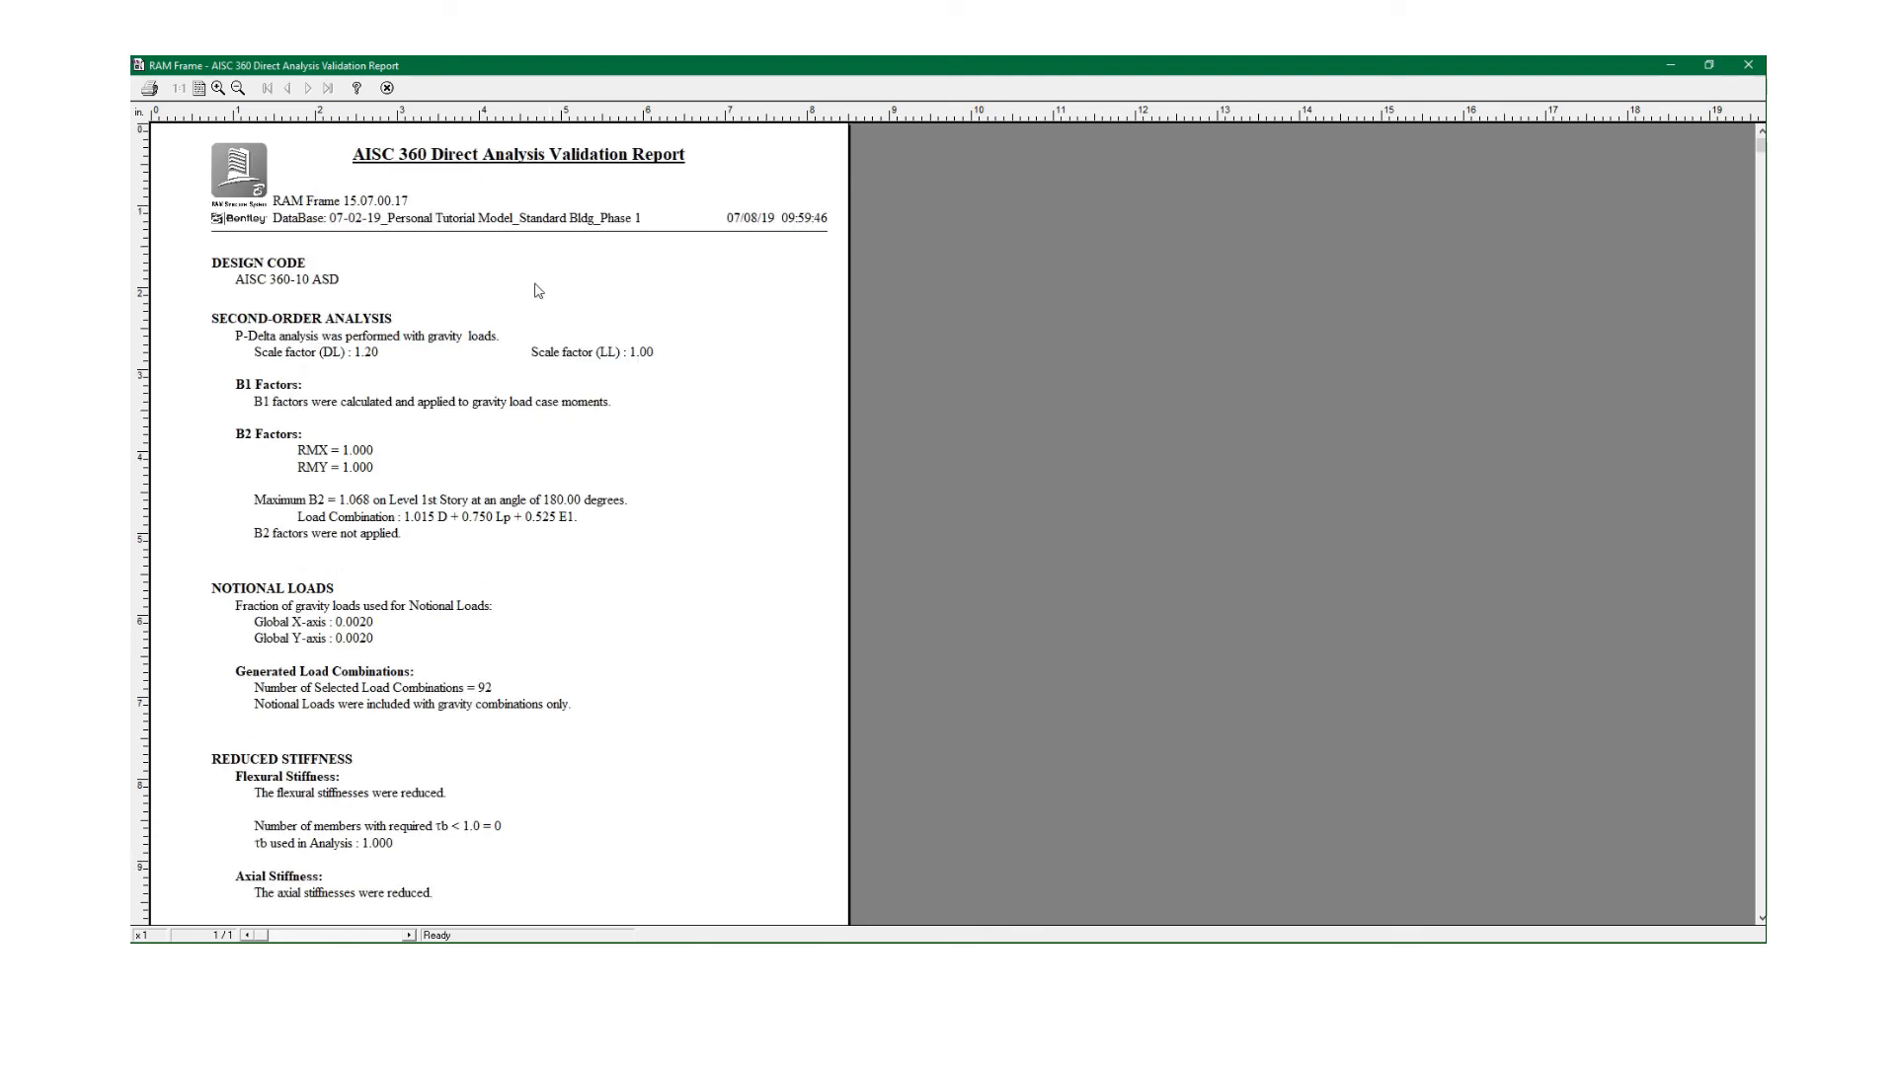
left_click(387, 88)
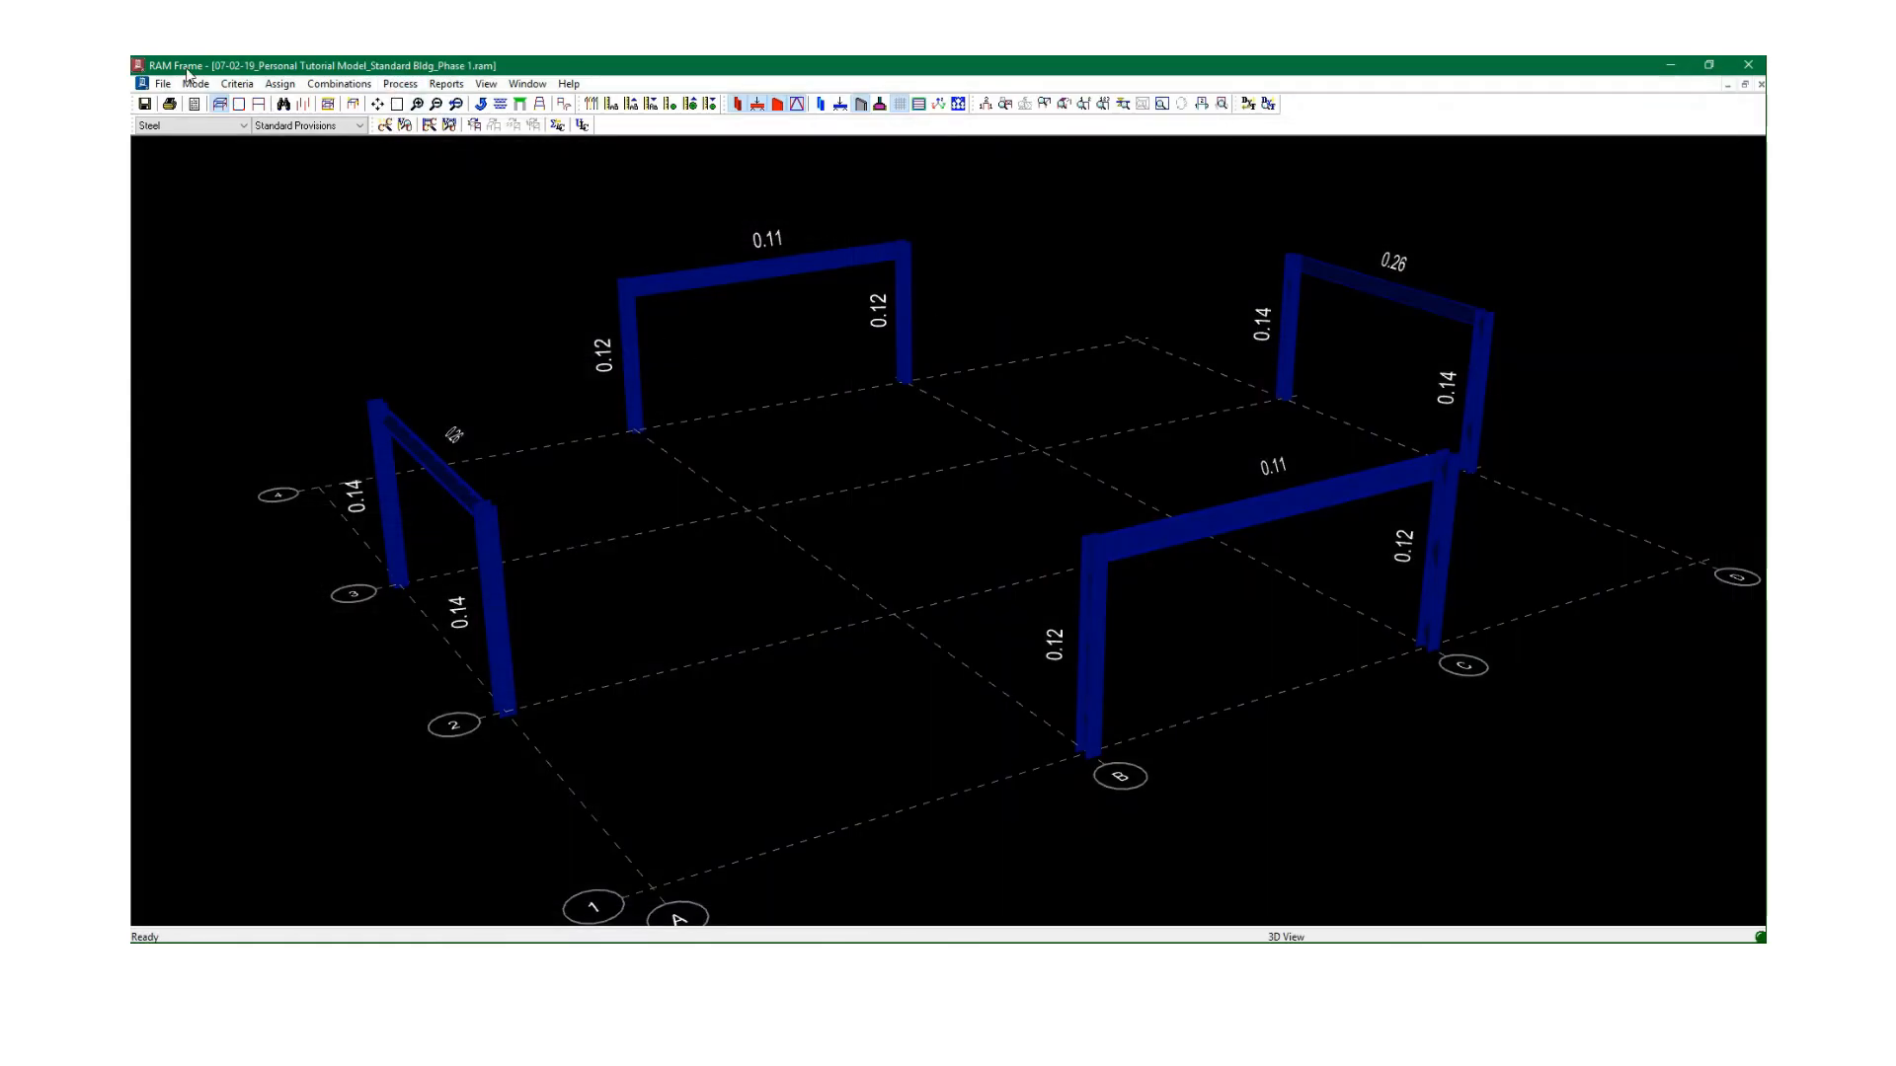
left_click(145, 105)
Check which frame numbers are offered for a frame report, and cancel the selection without generating the report.
middle_click_drag(574, 215, 598, 210)
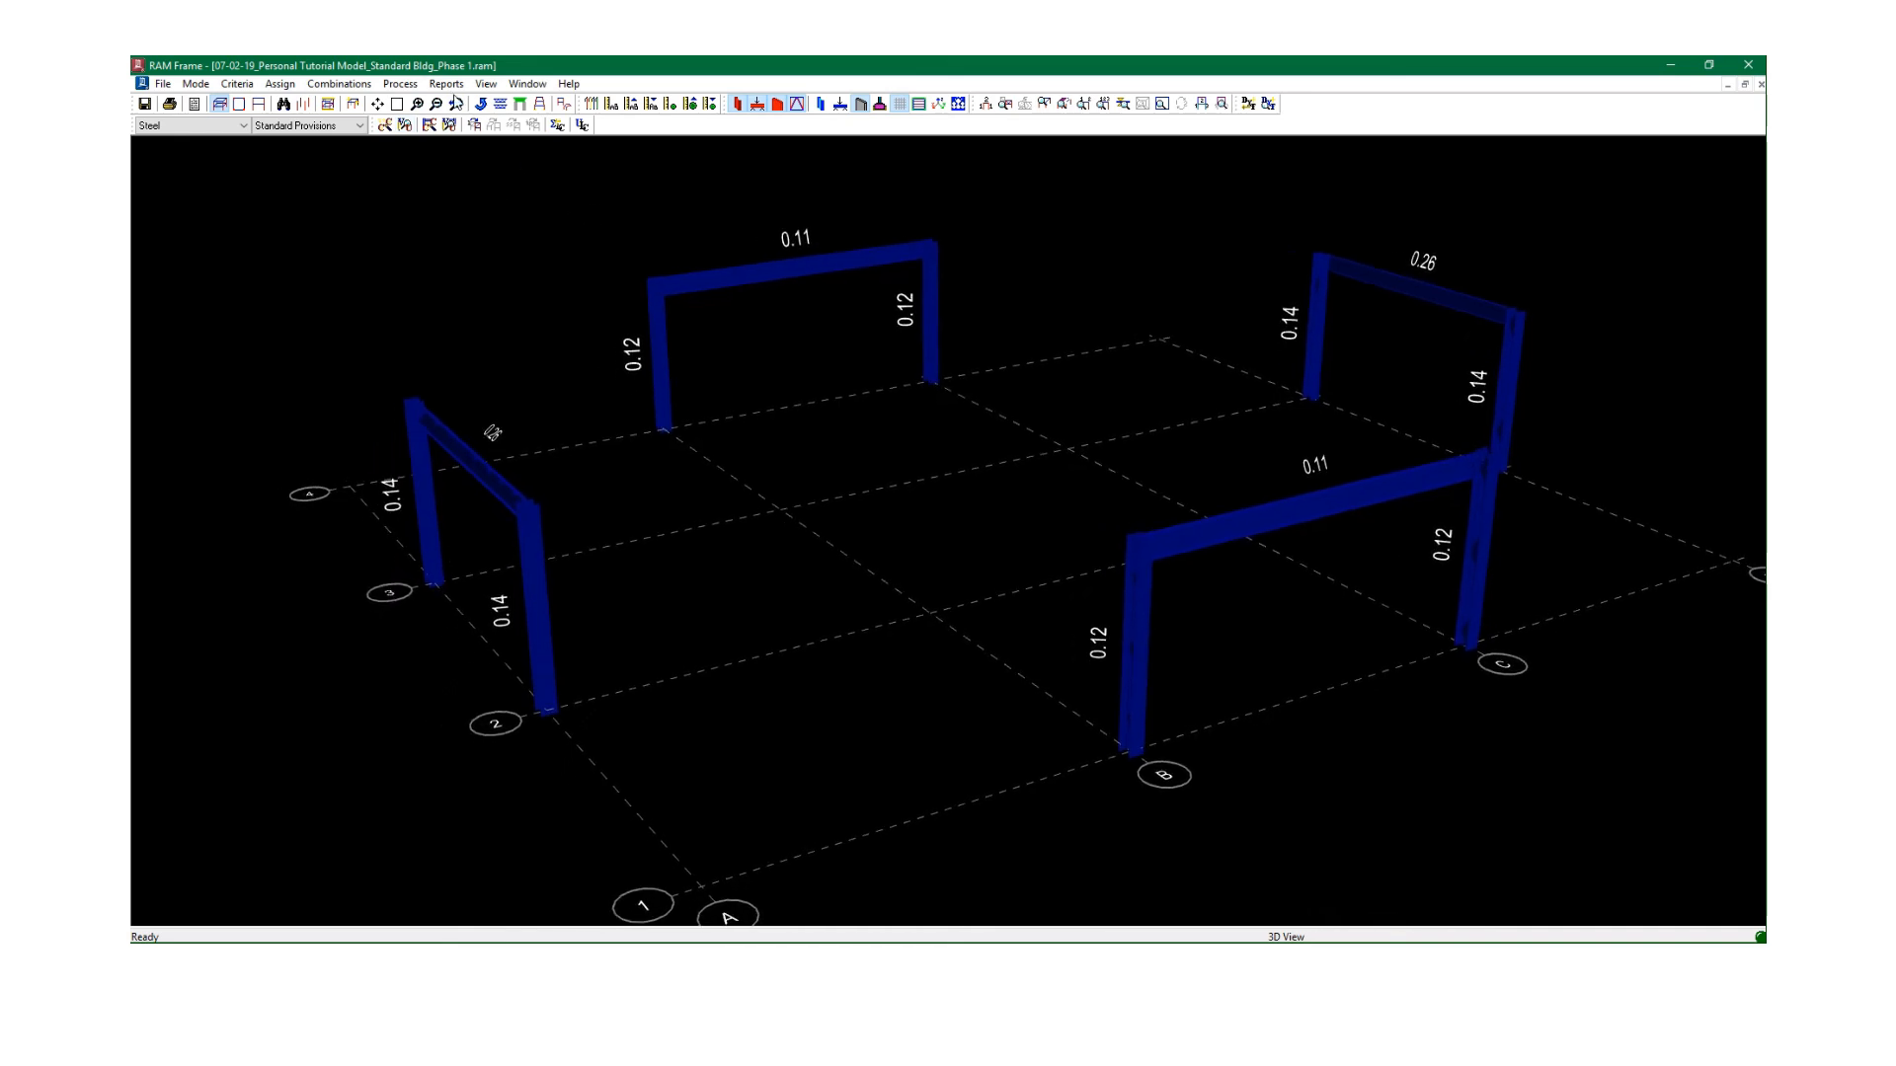
left_click(446, 84)
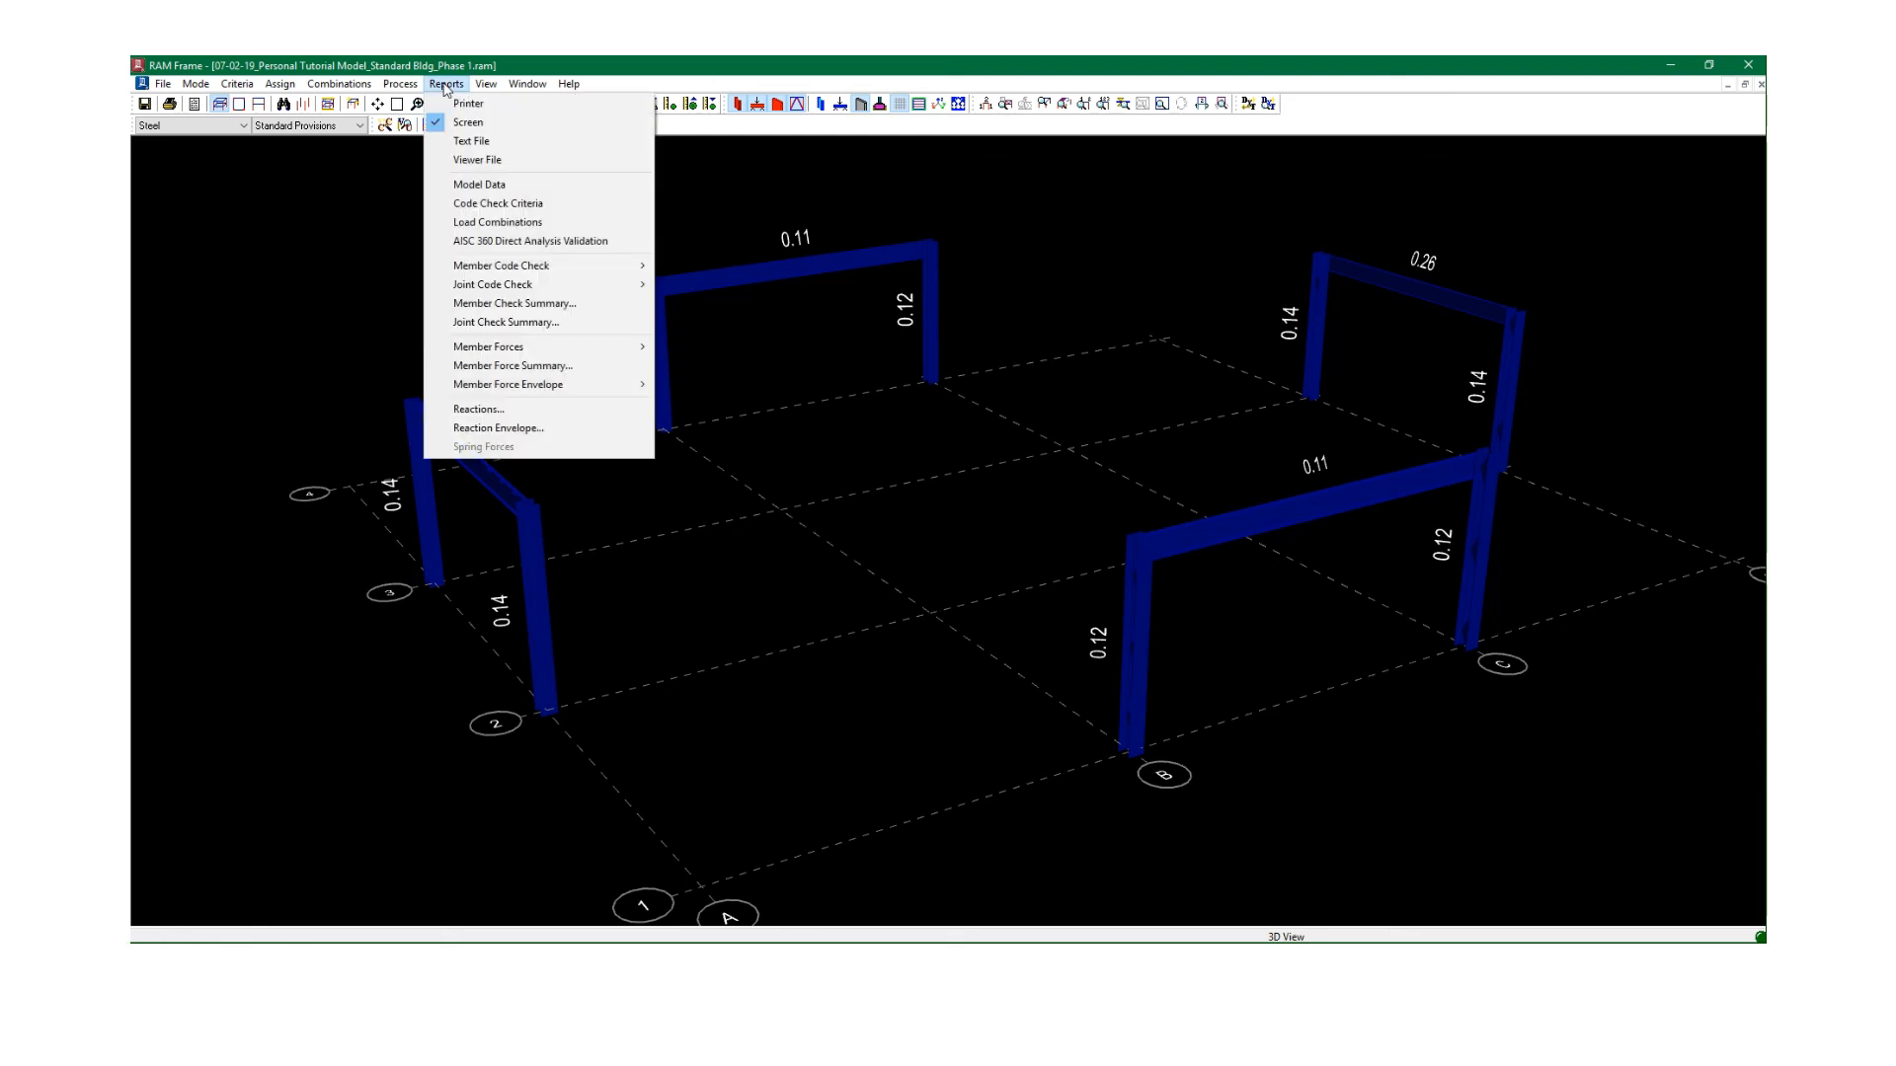
left_click(505, 204)
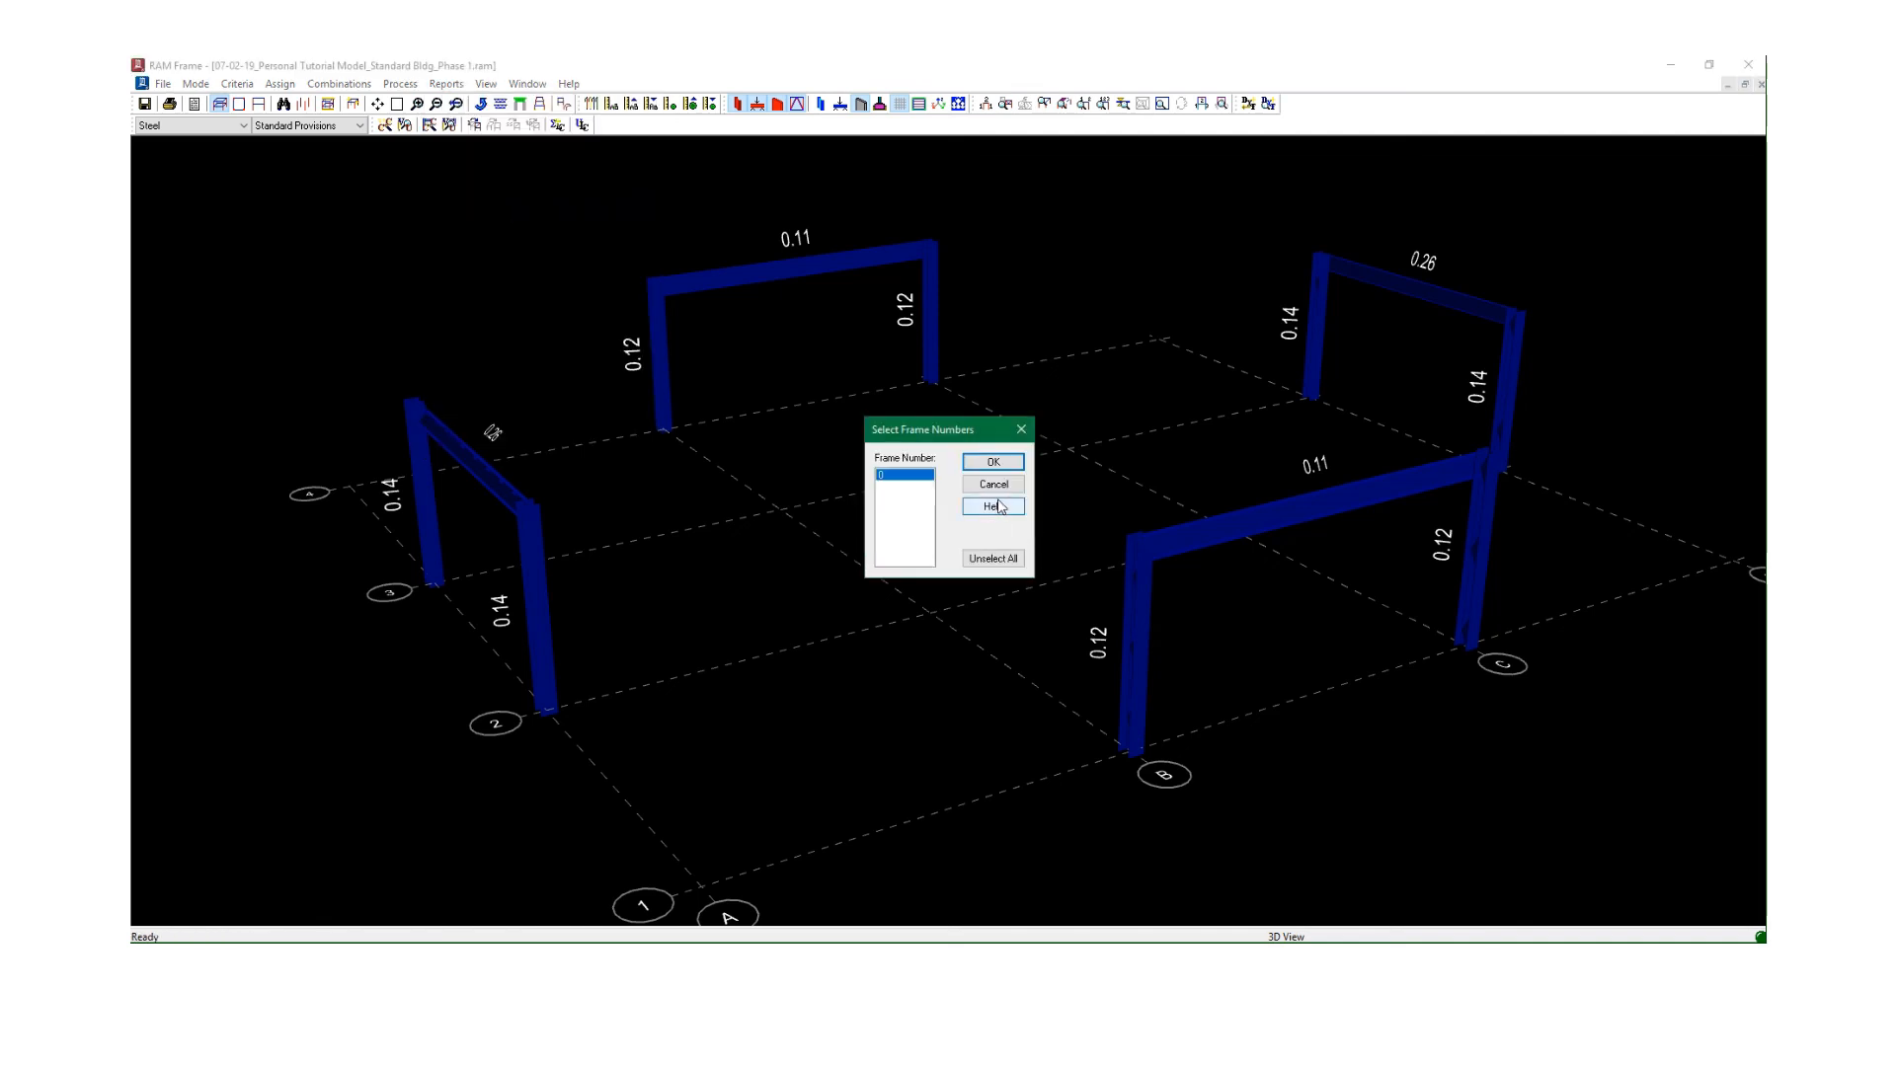
left_click_drag(908, 431, 828, 379)
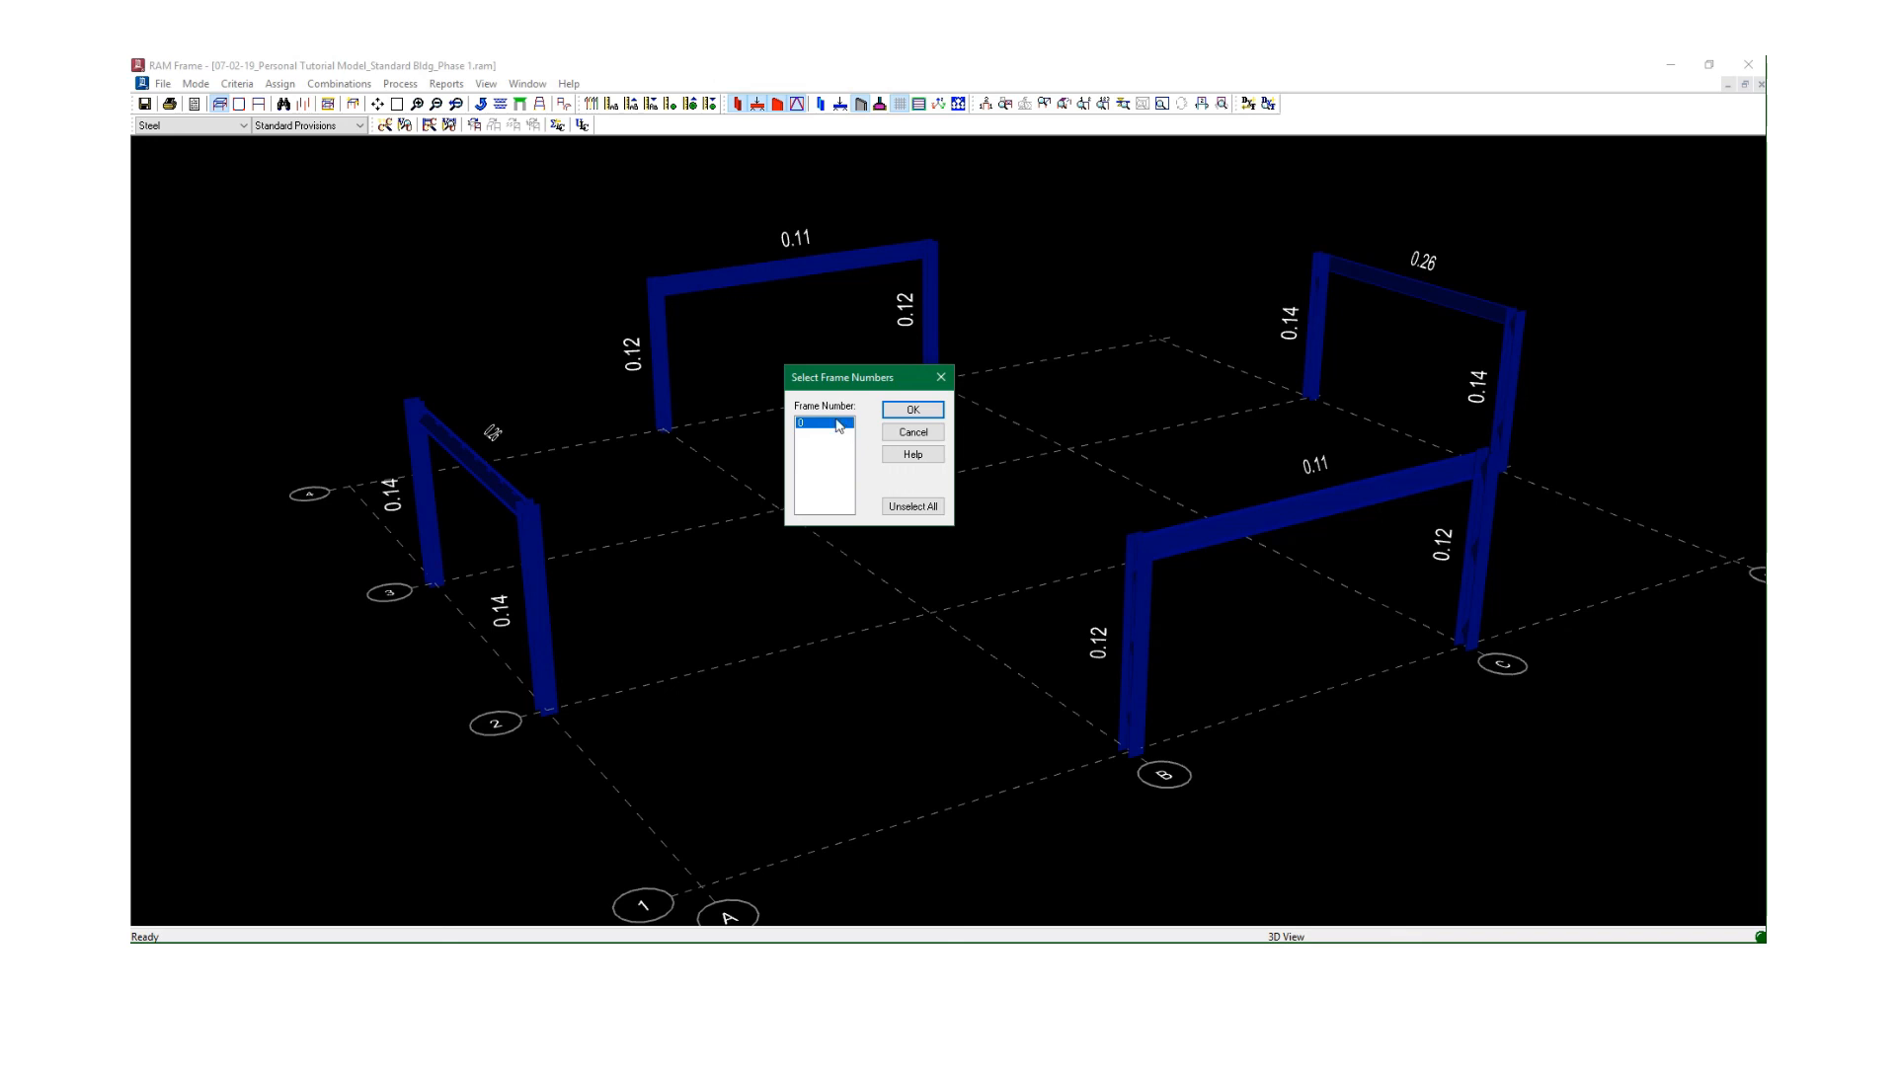
left_click(908, 433)
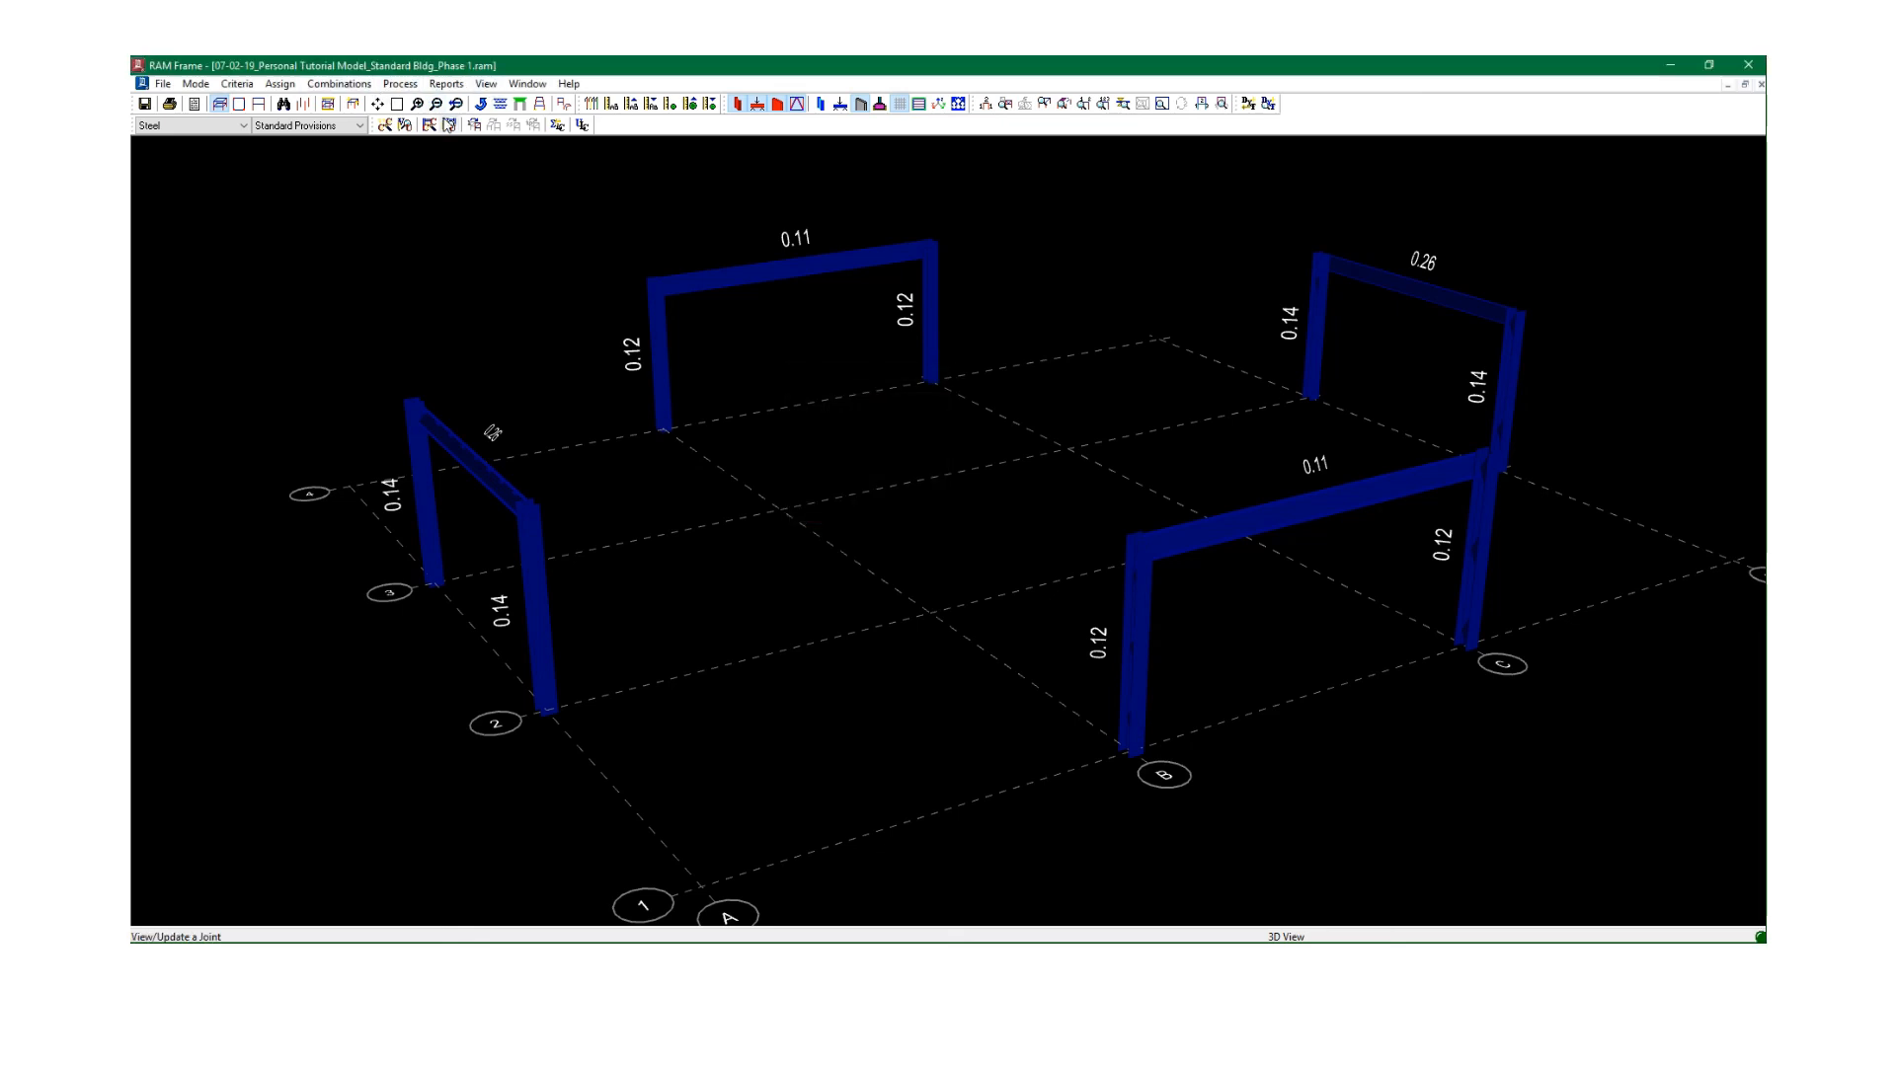
Turn on frame number labels for both the columns and the beams in the 3D view.
left_click(430, 126)
left_click(486, 85)
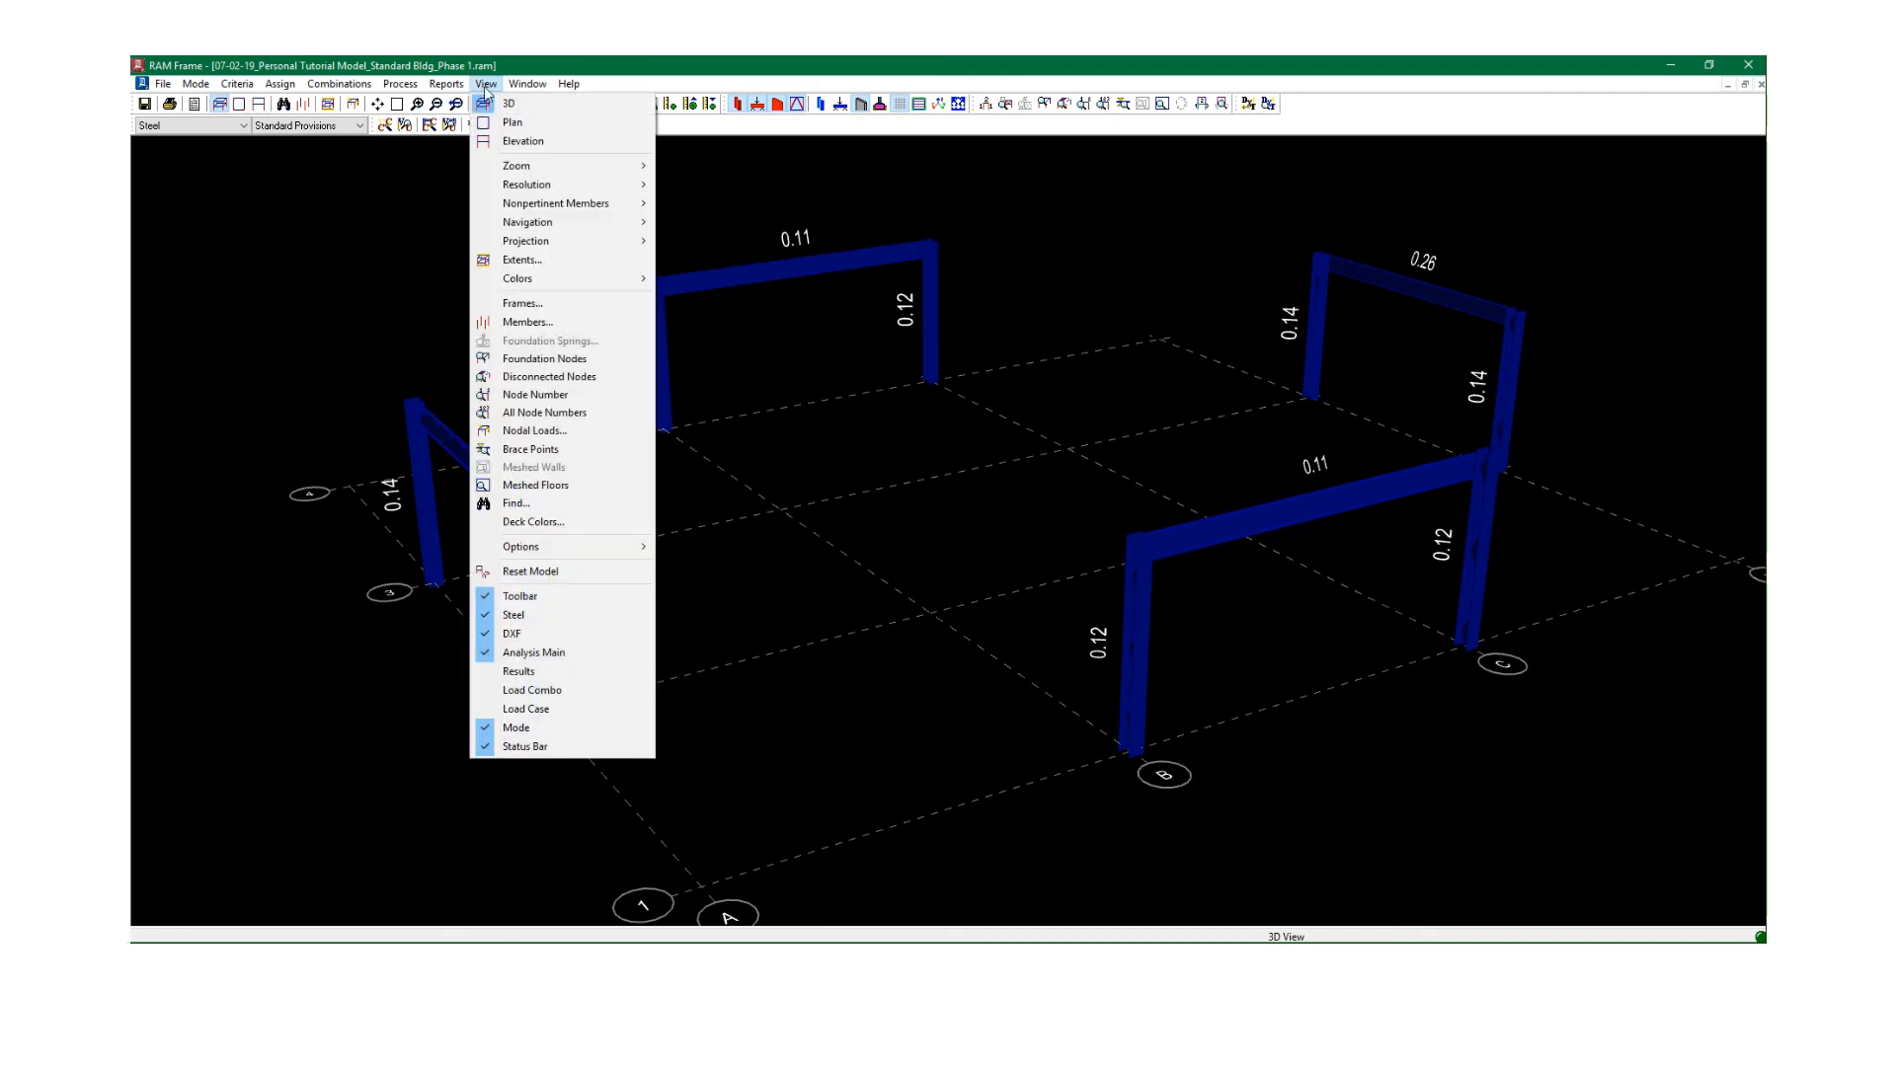
left_click(523, 322)
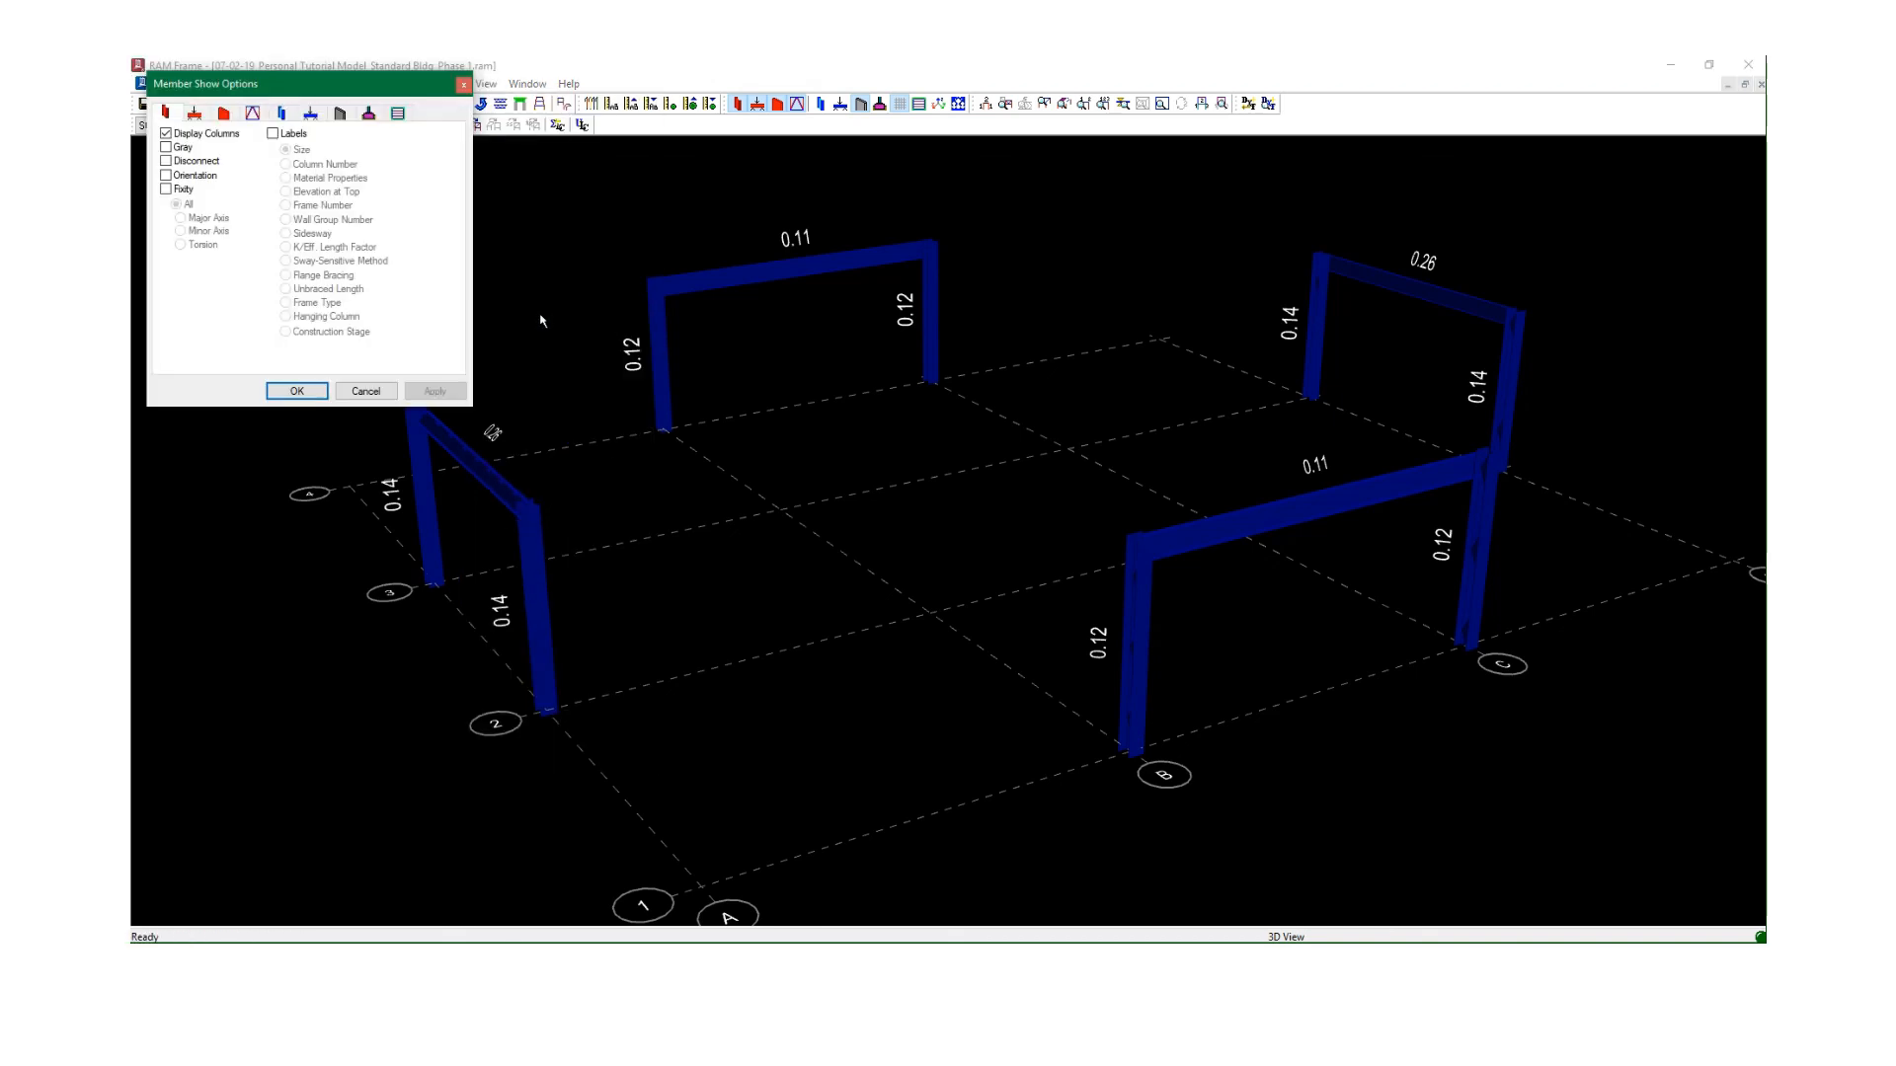
left_click(295, 136)
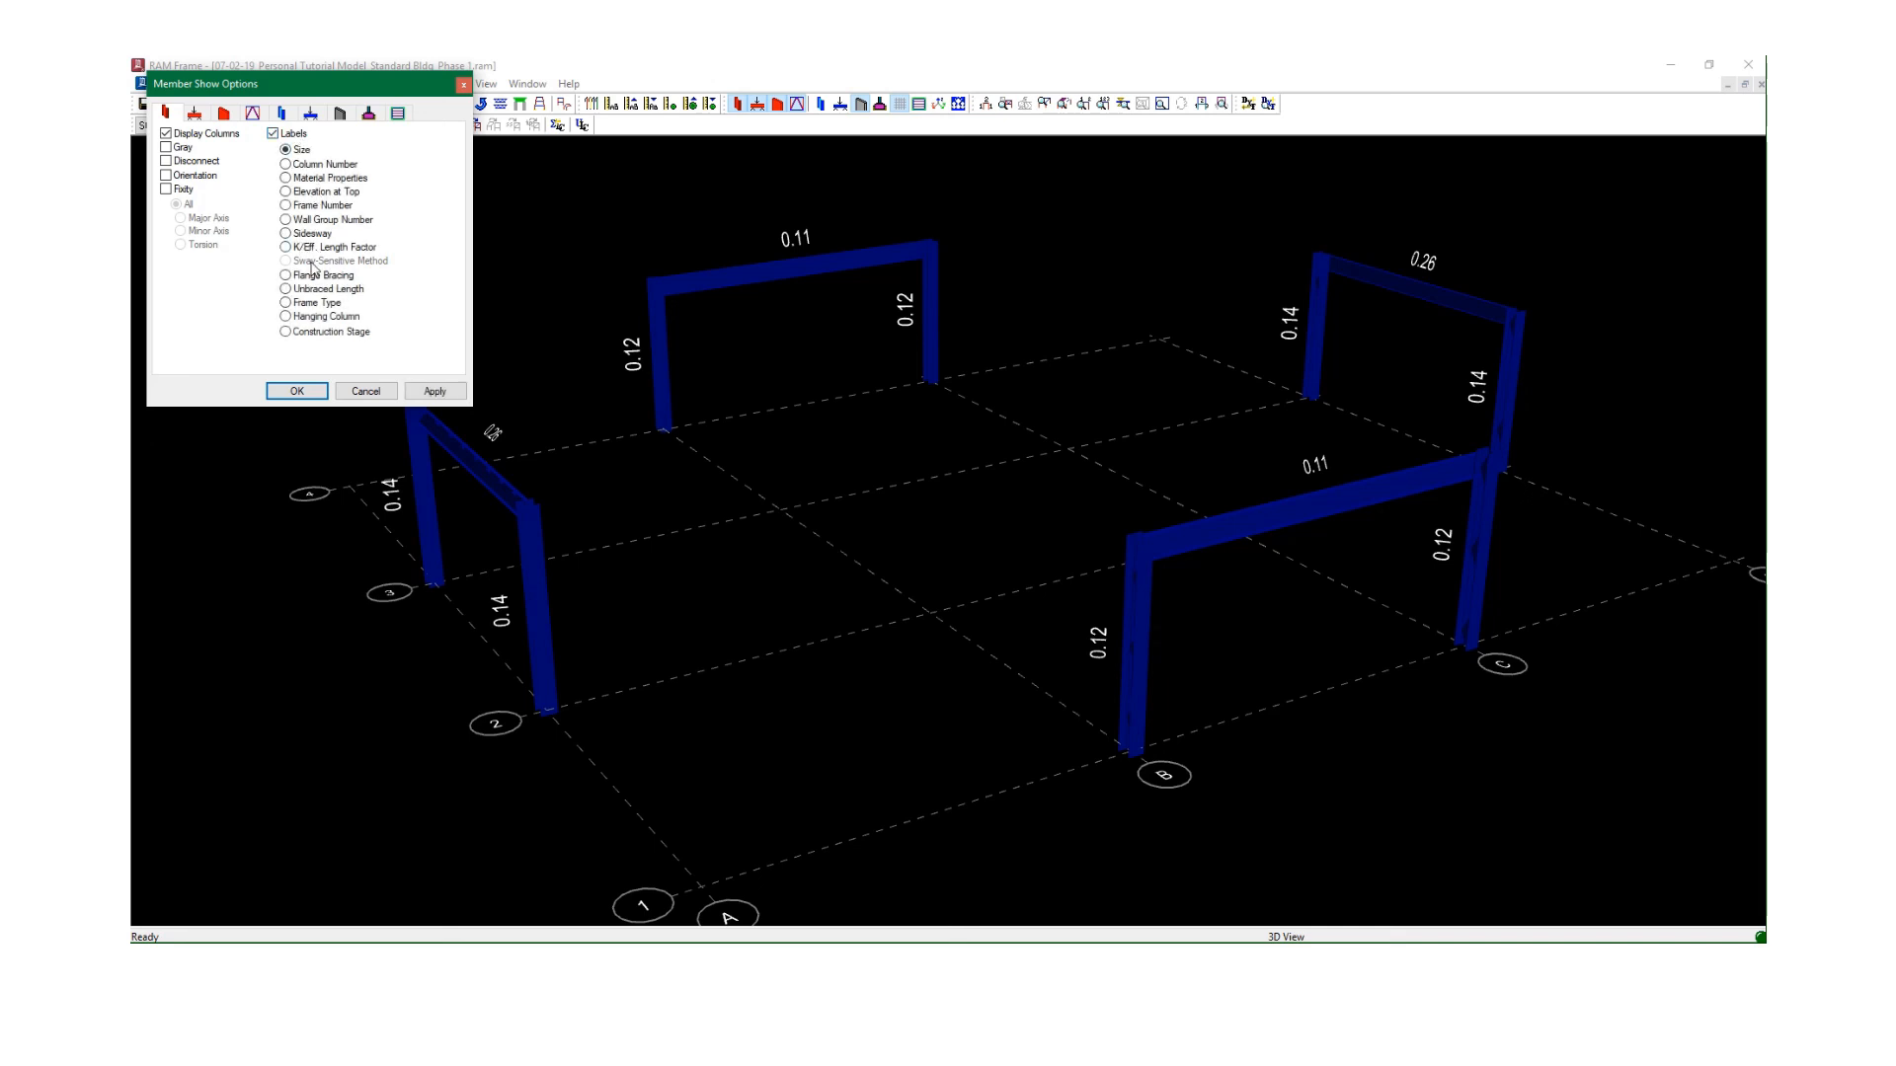
left_click(314, 304)
left_click(196, 116)
left_click(273, 135)
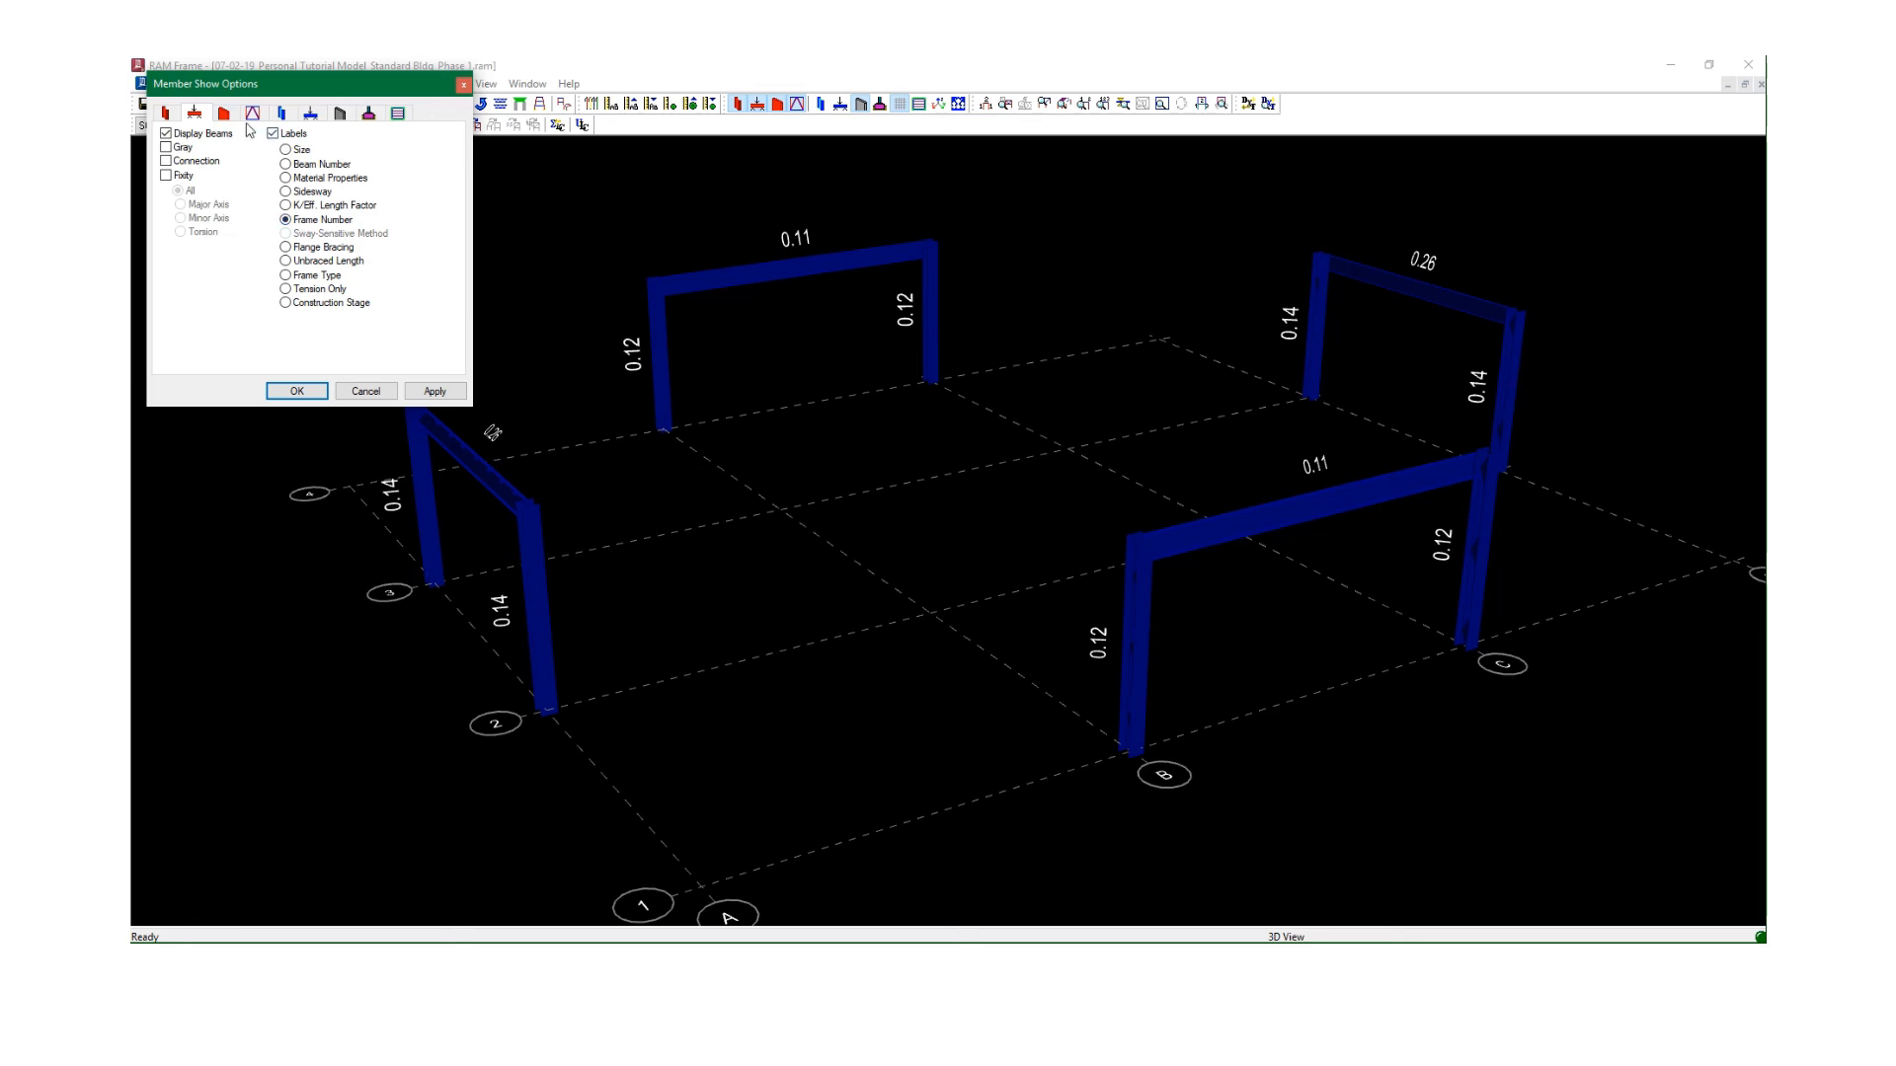
left_click(417, 393)
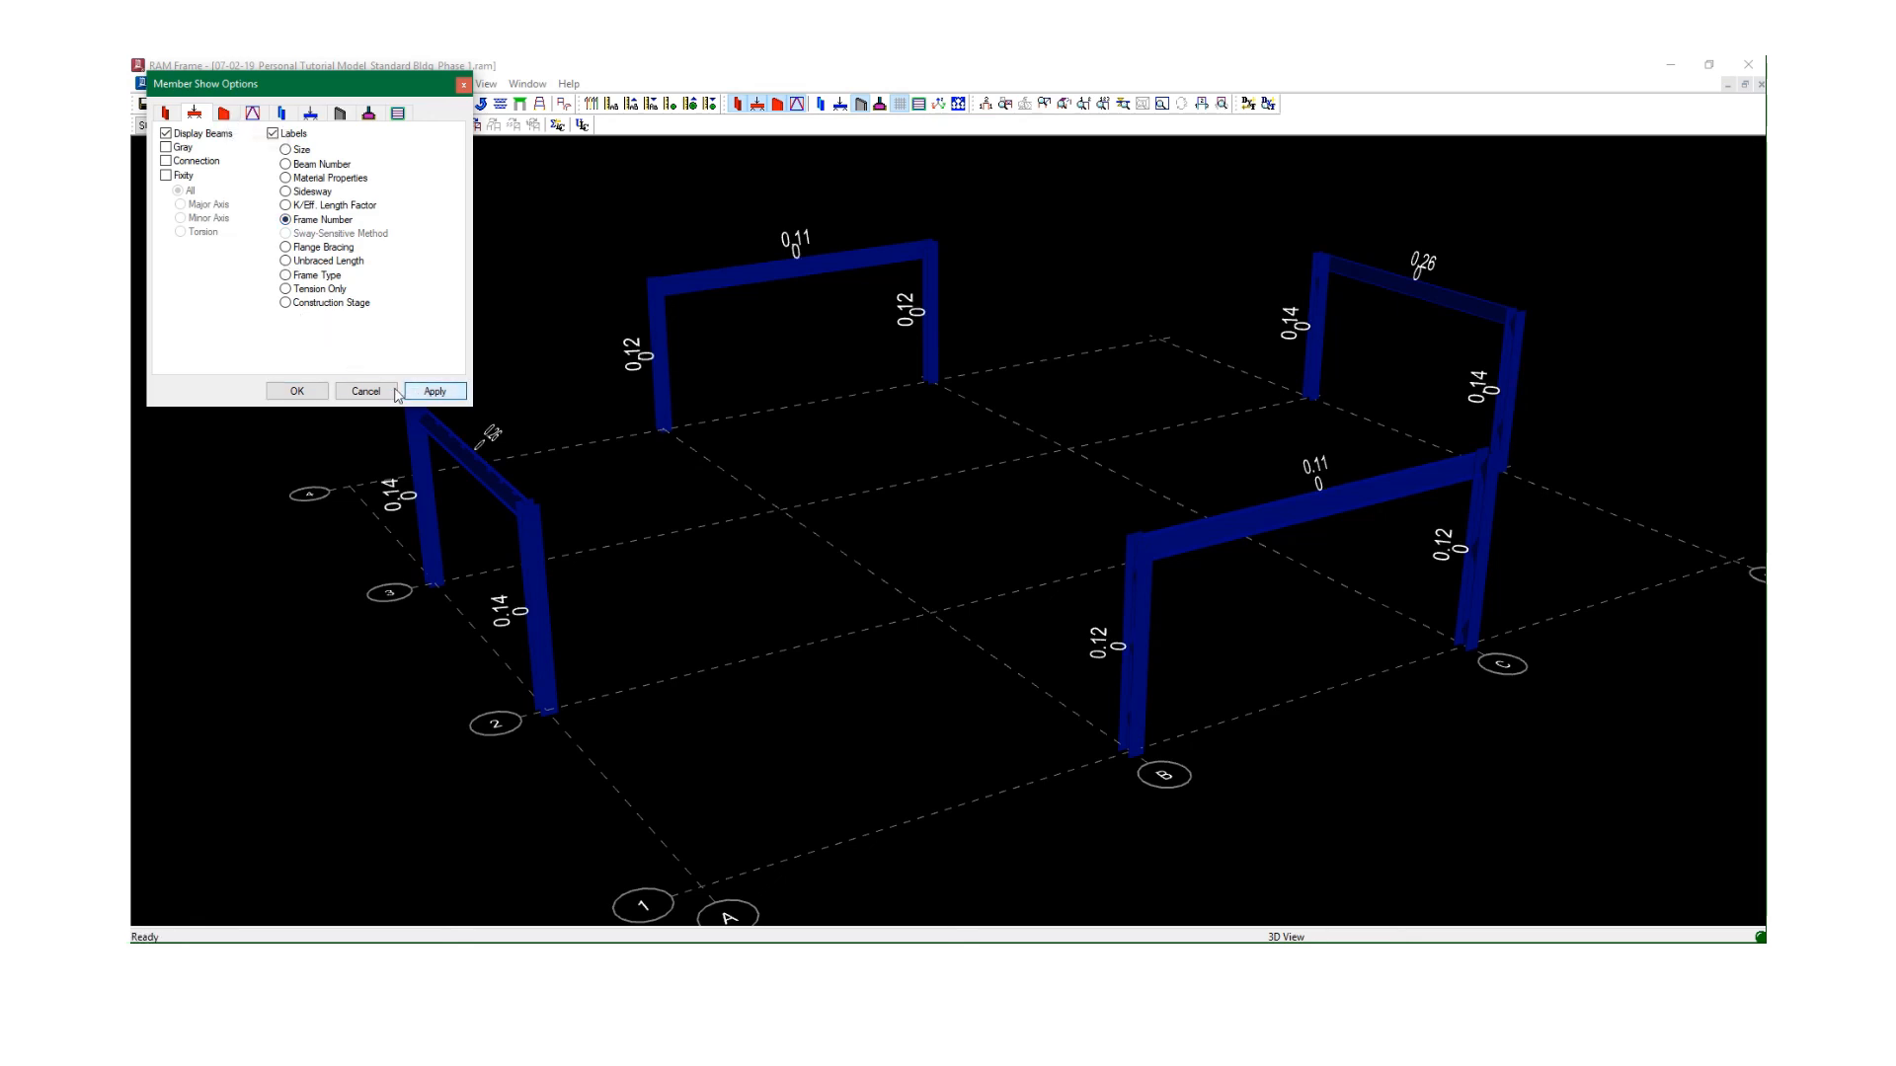
left_click(306, 394)
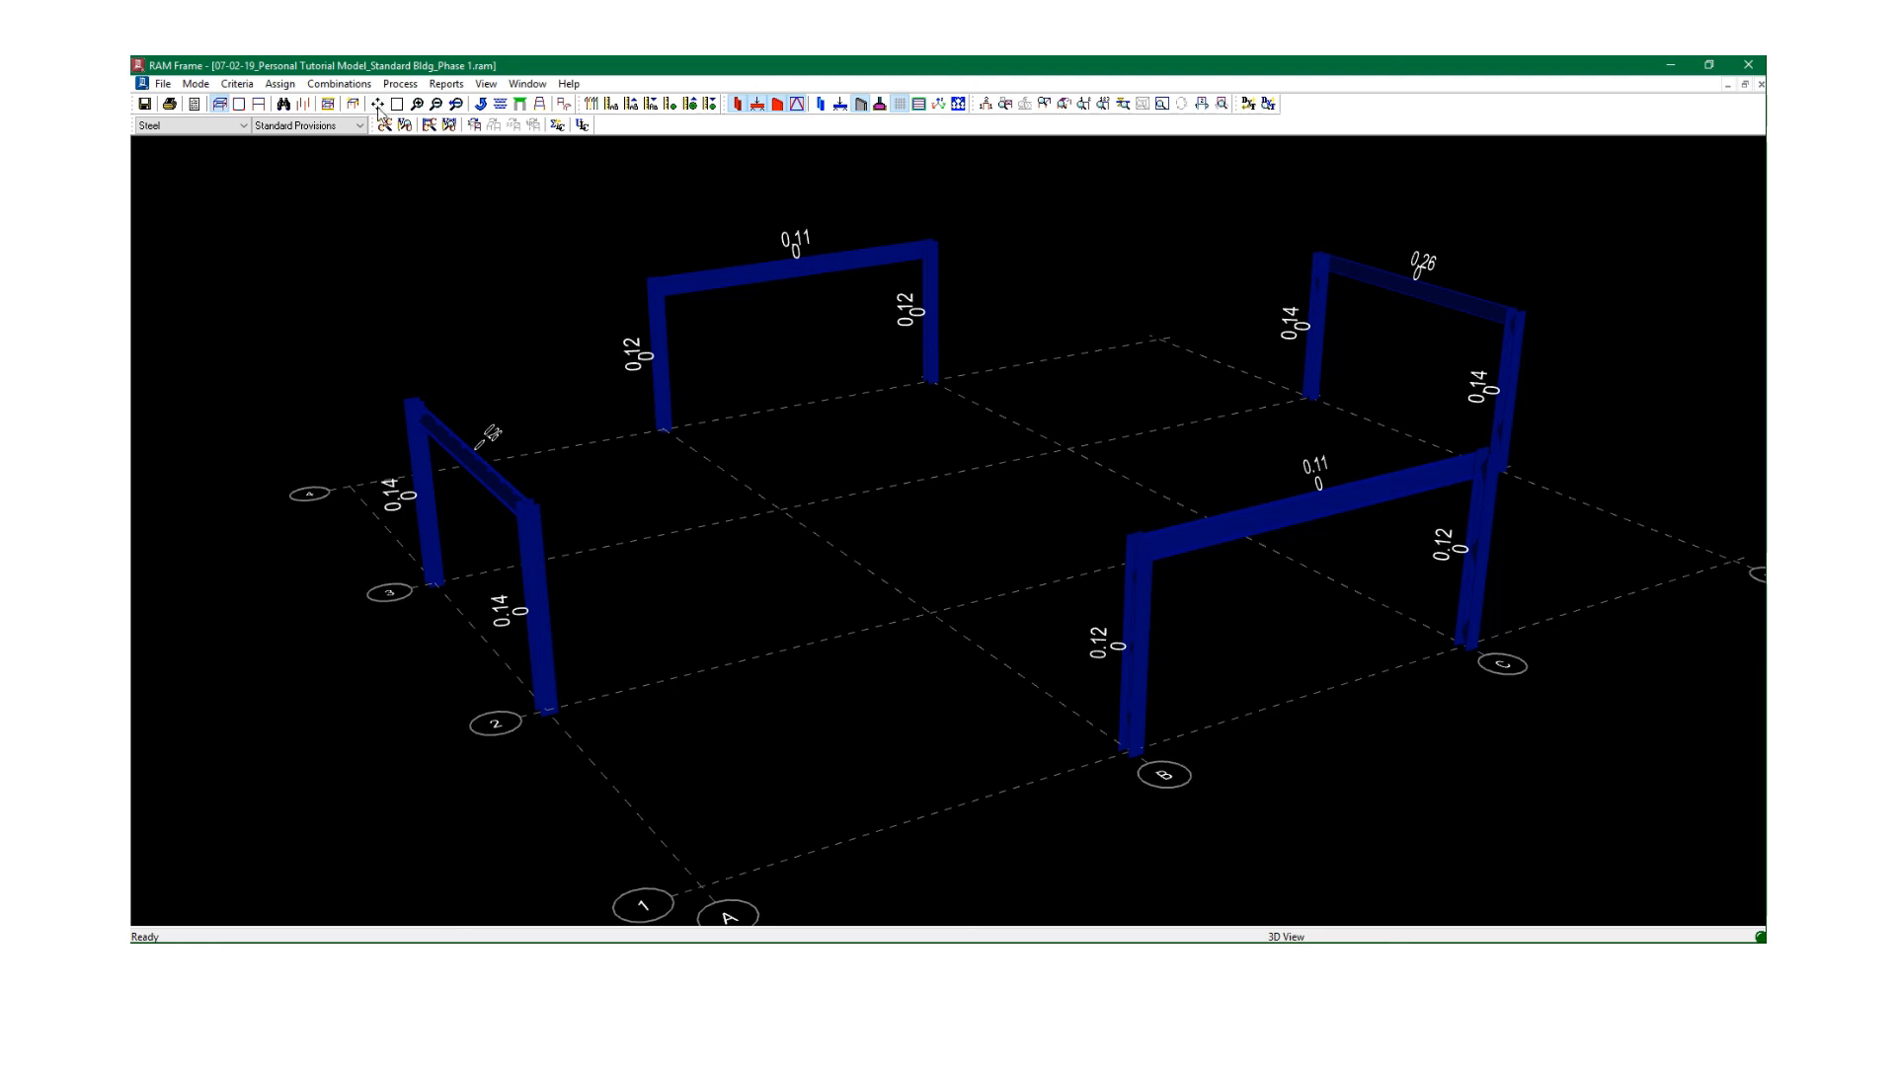
middle_click_drag(447, 232, 466, 256)
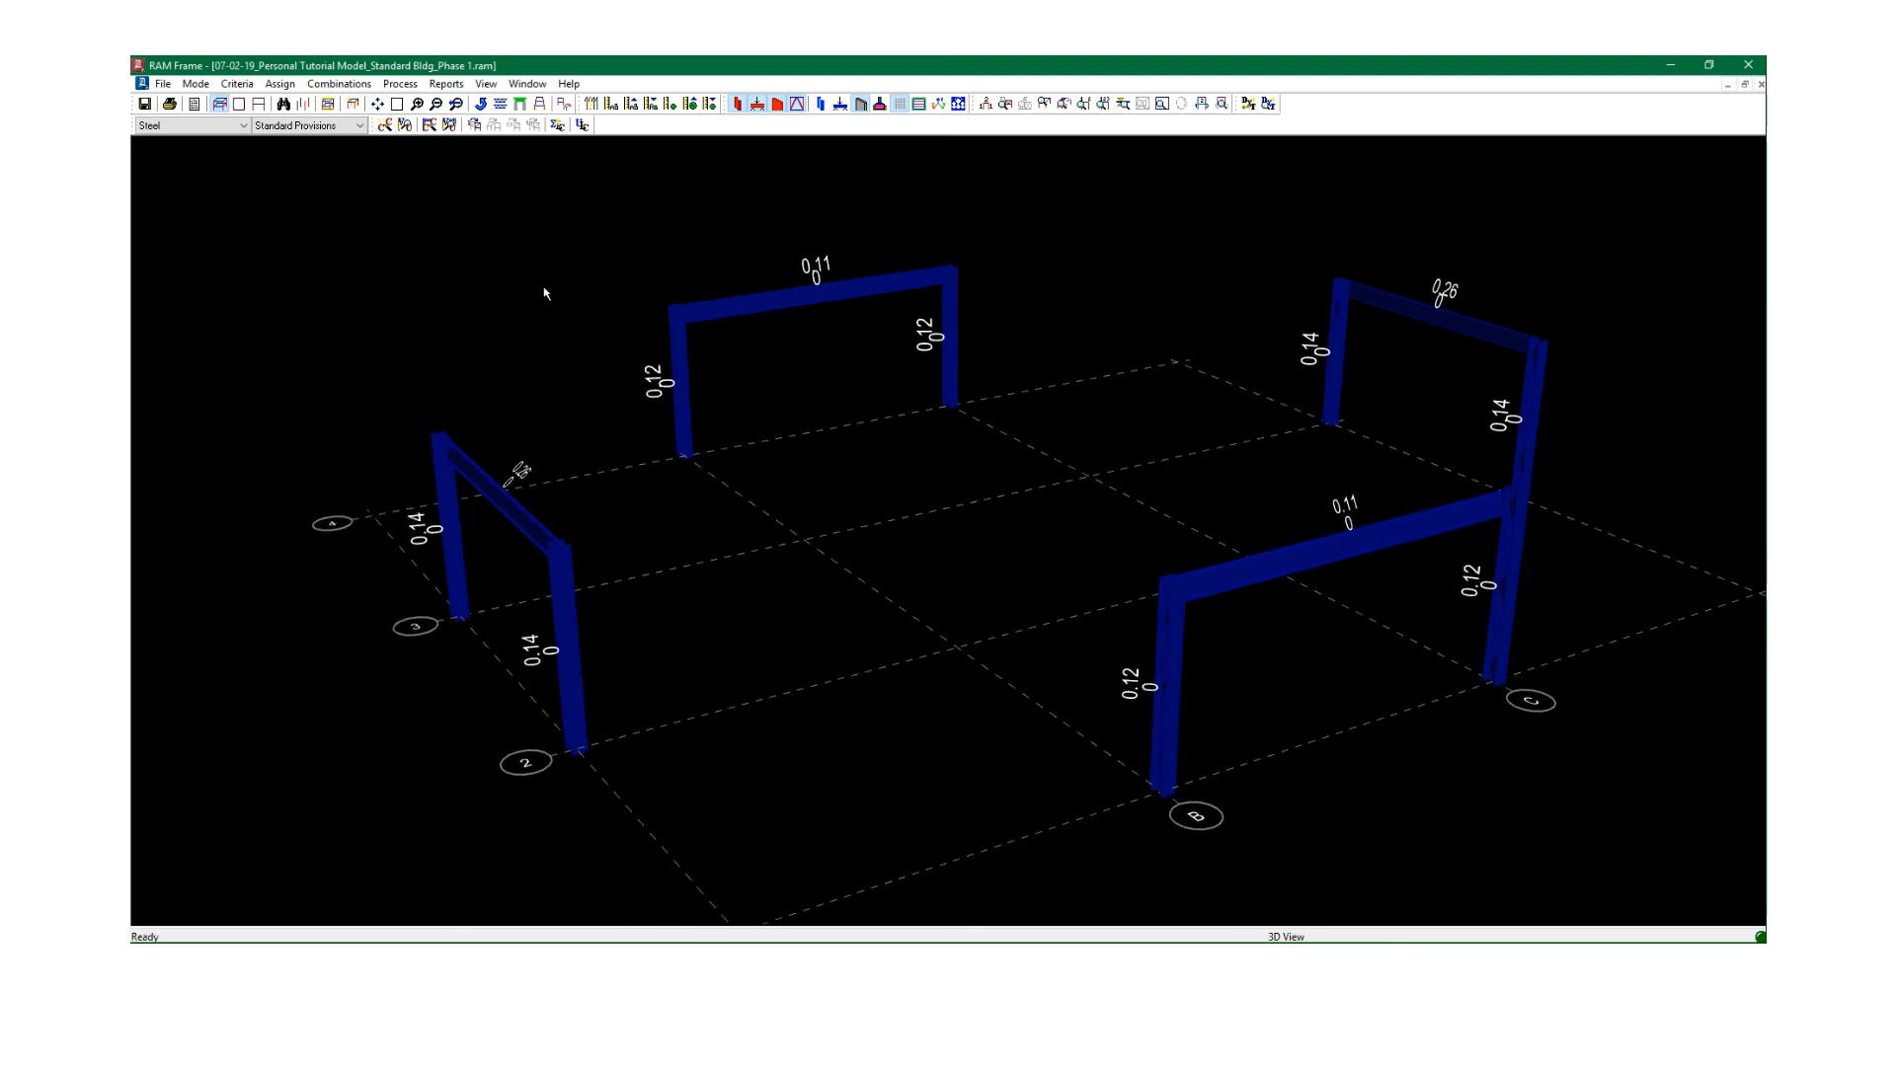
Show the steel member code check color scale on the frames with the interaction values hidden.
middle_click_drag(651, 343, 627, 334)
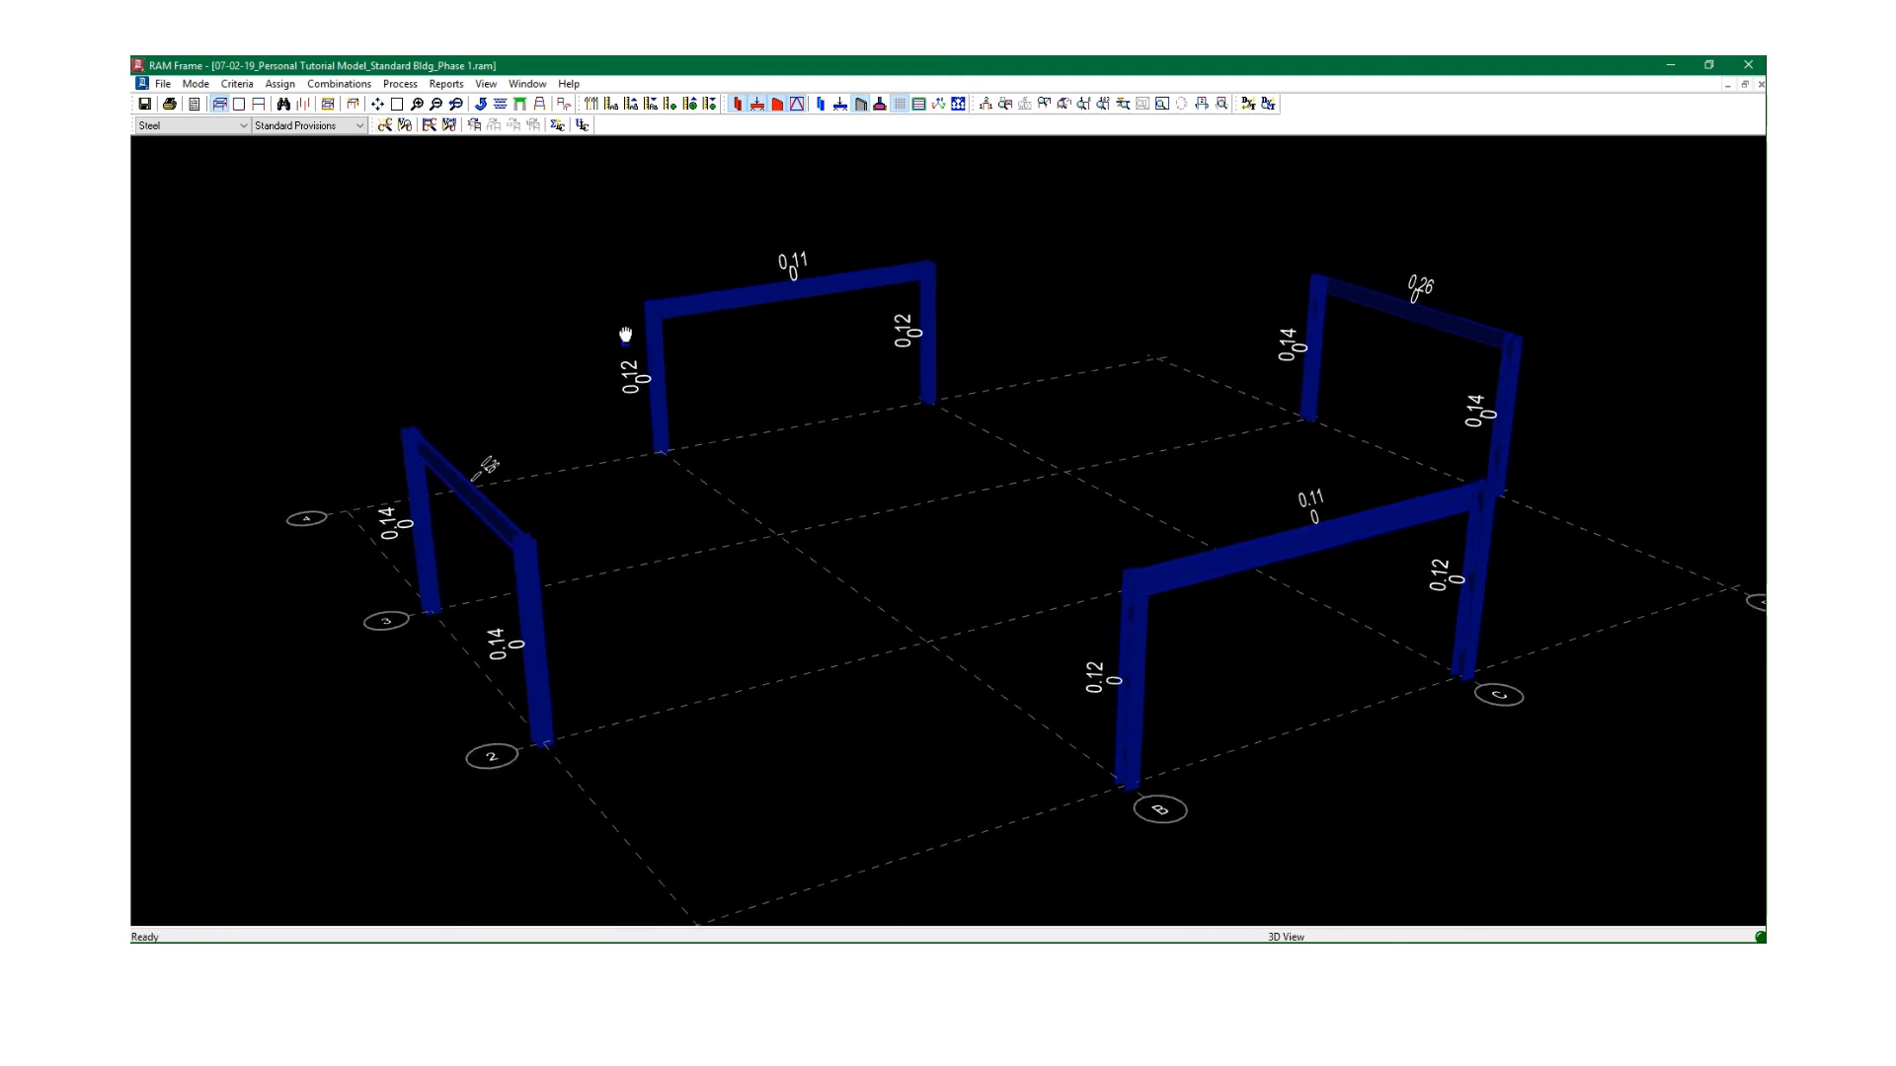
left_click(405, 129)
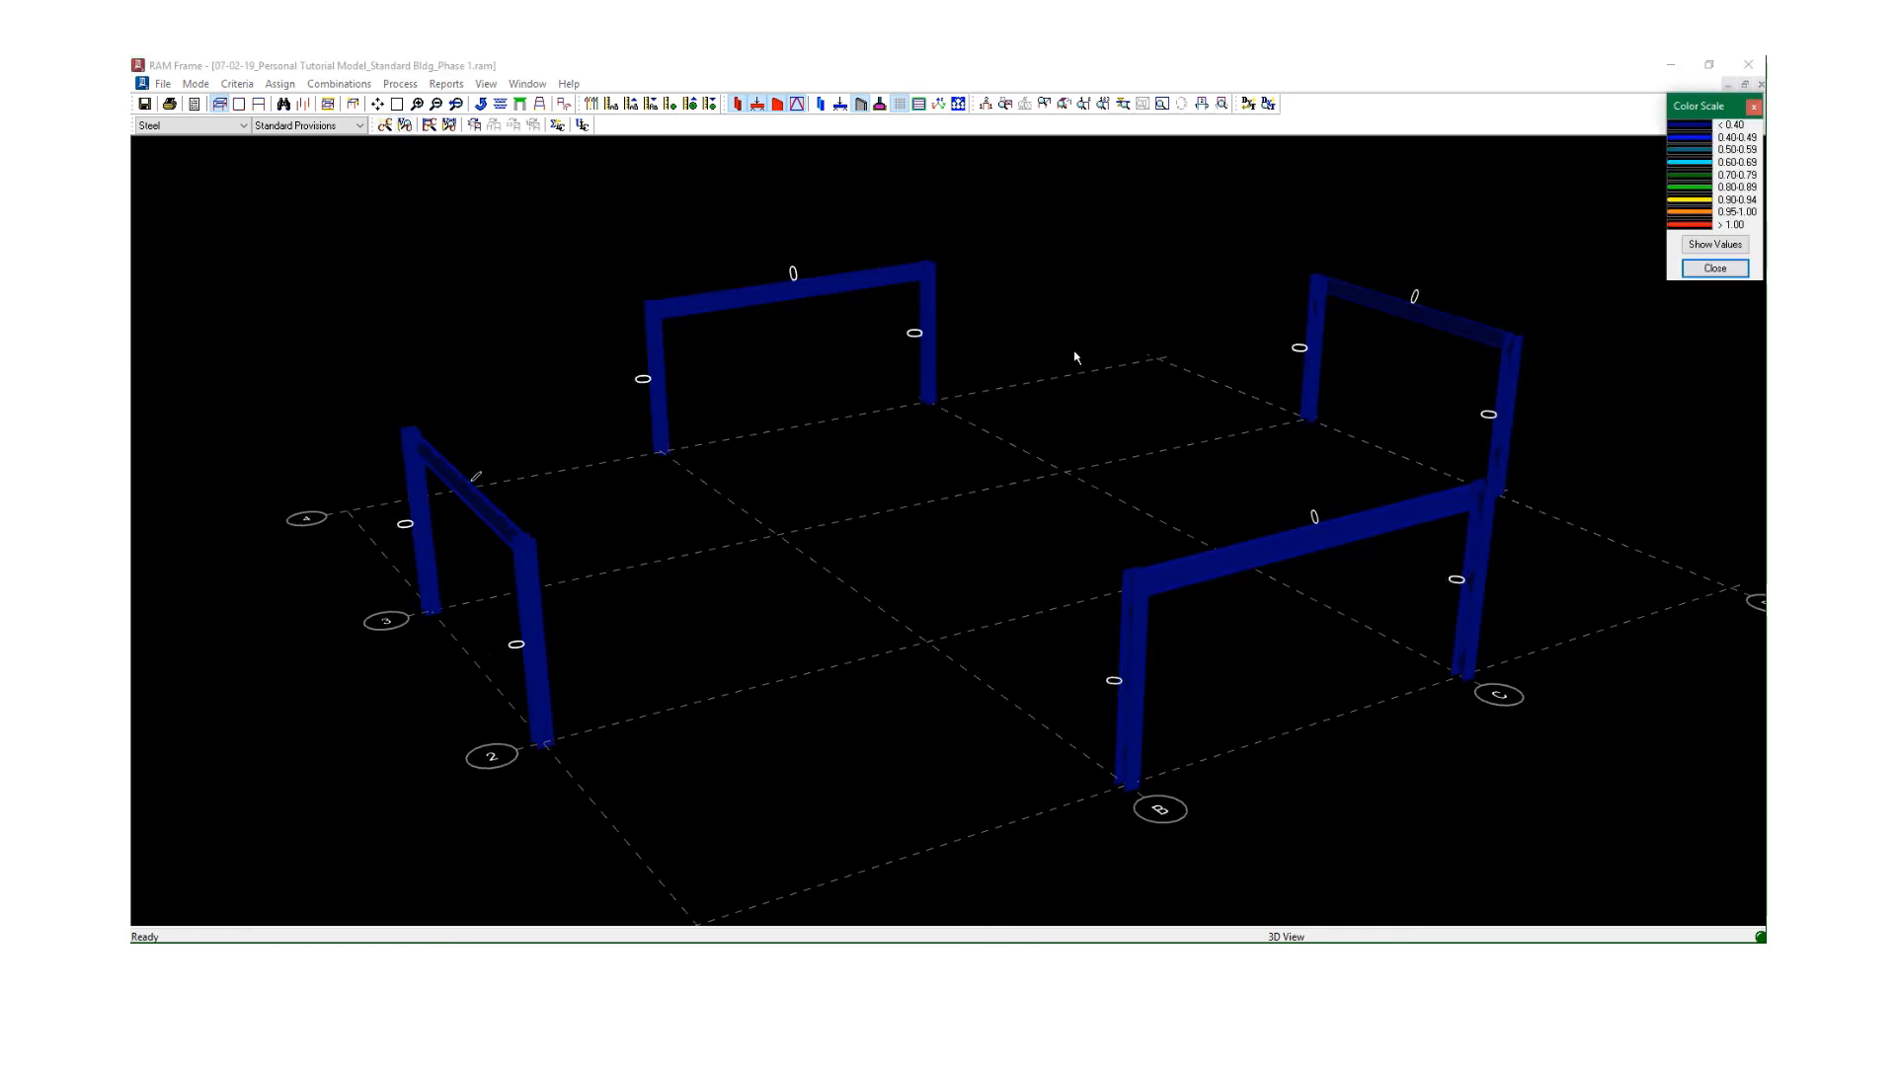
left_click(456, 67)
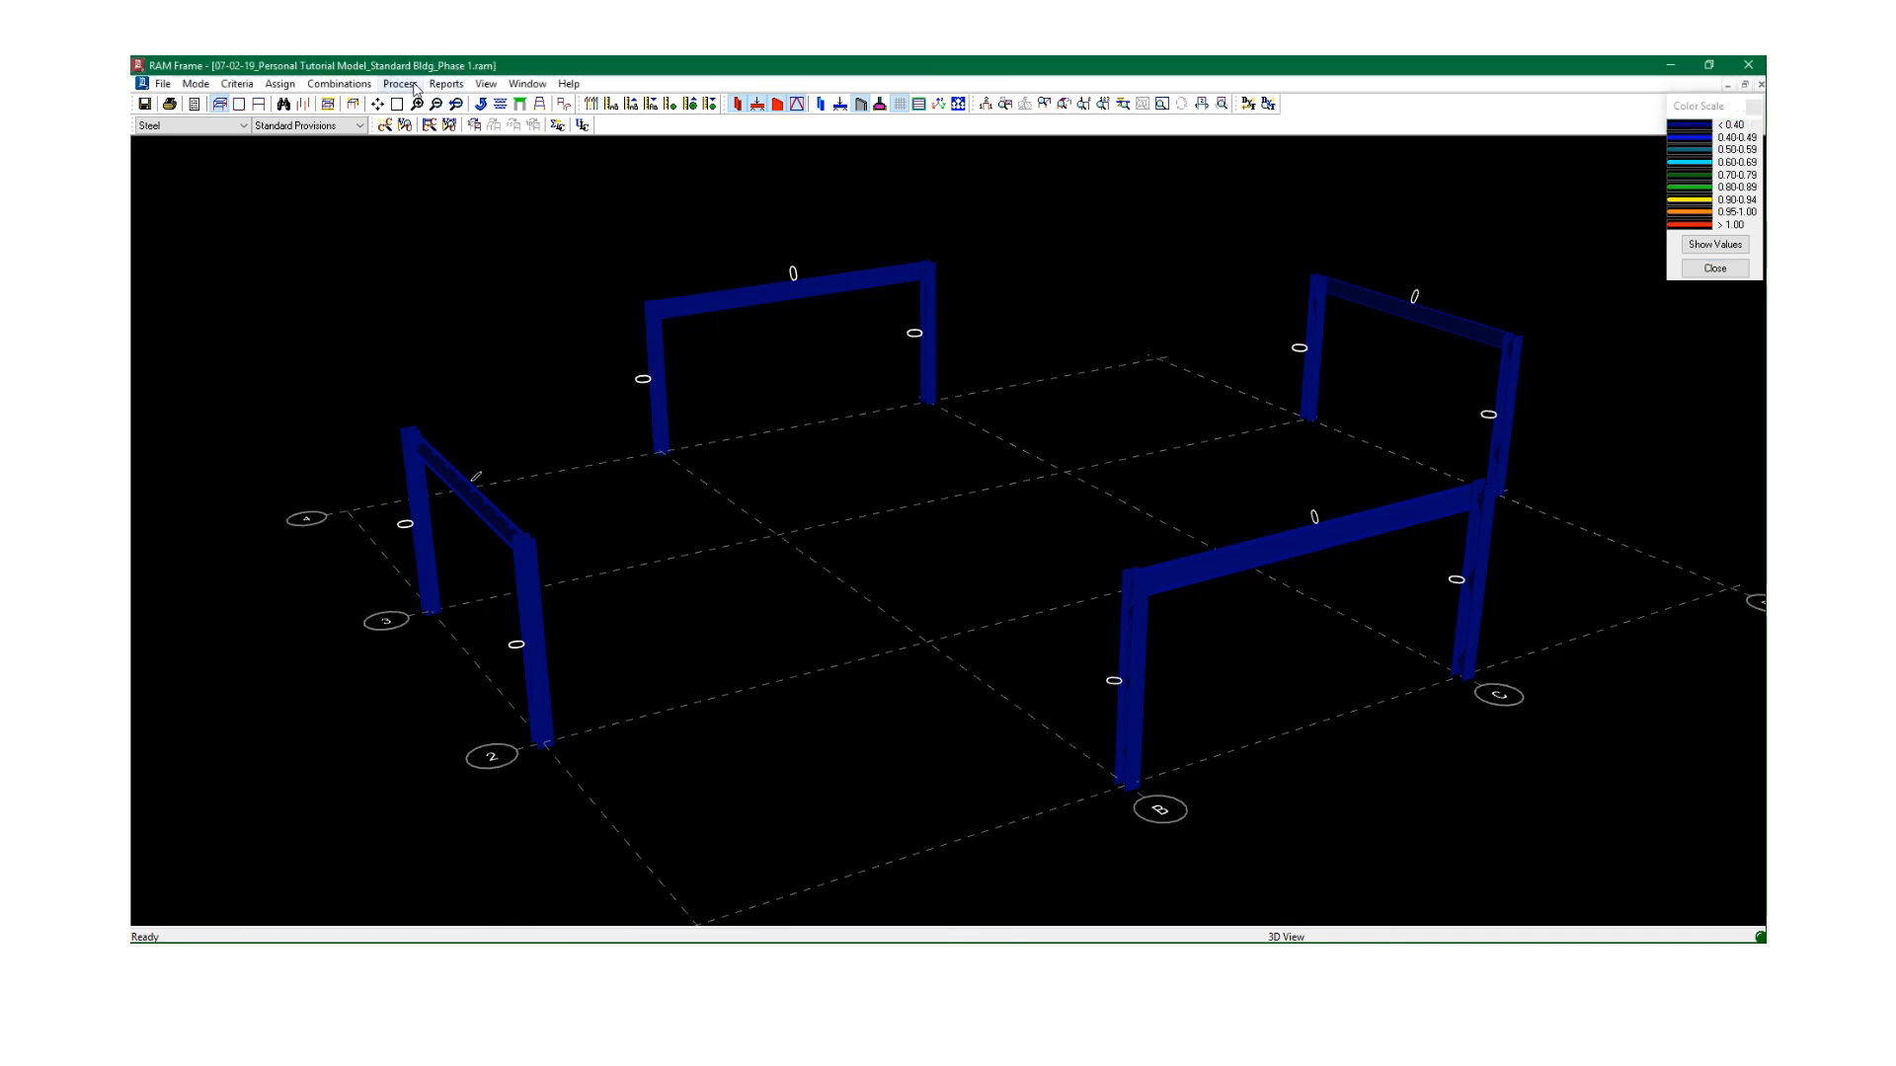
Generate the Steel Code Check Criteria report for frame 0, review its global, assigned and joint criteria pages, and close it.
left_click(400, 84)
mouse_move(449, 86)
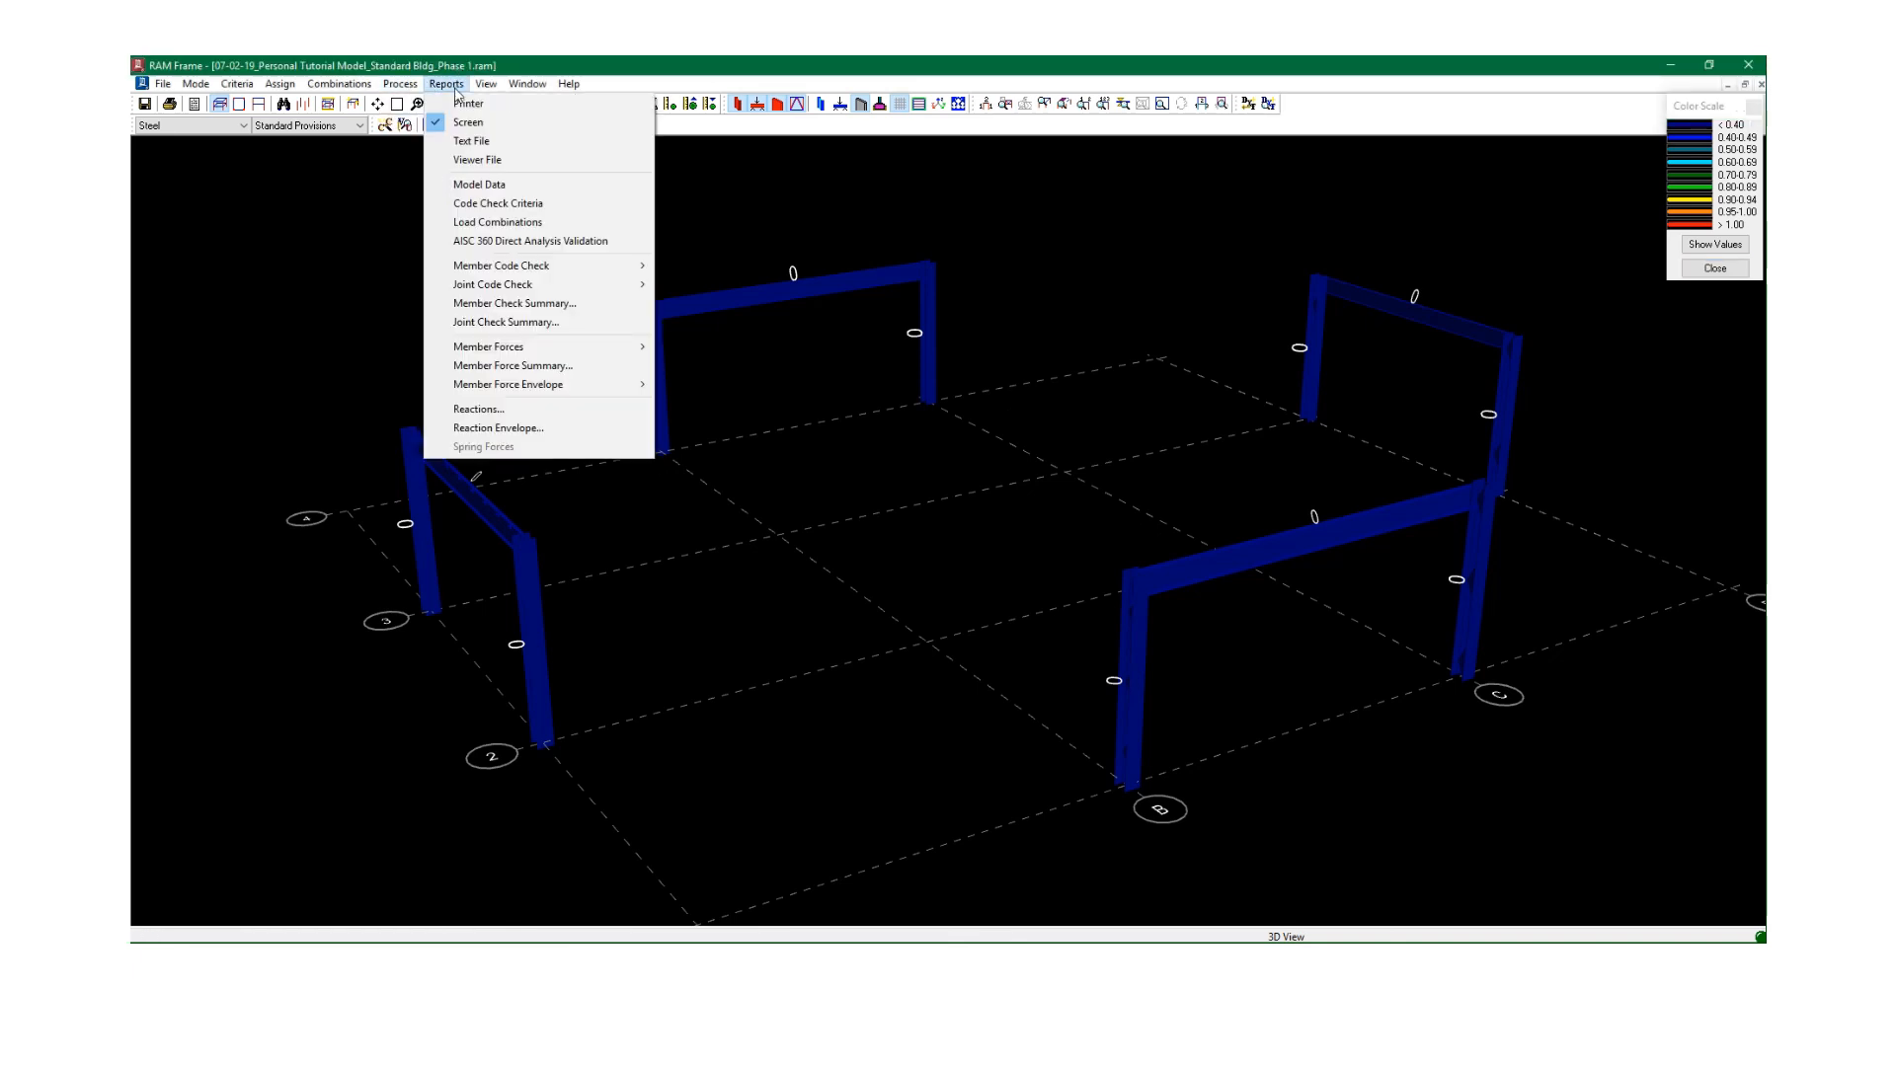
left_click(515, 205)
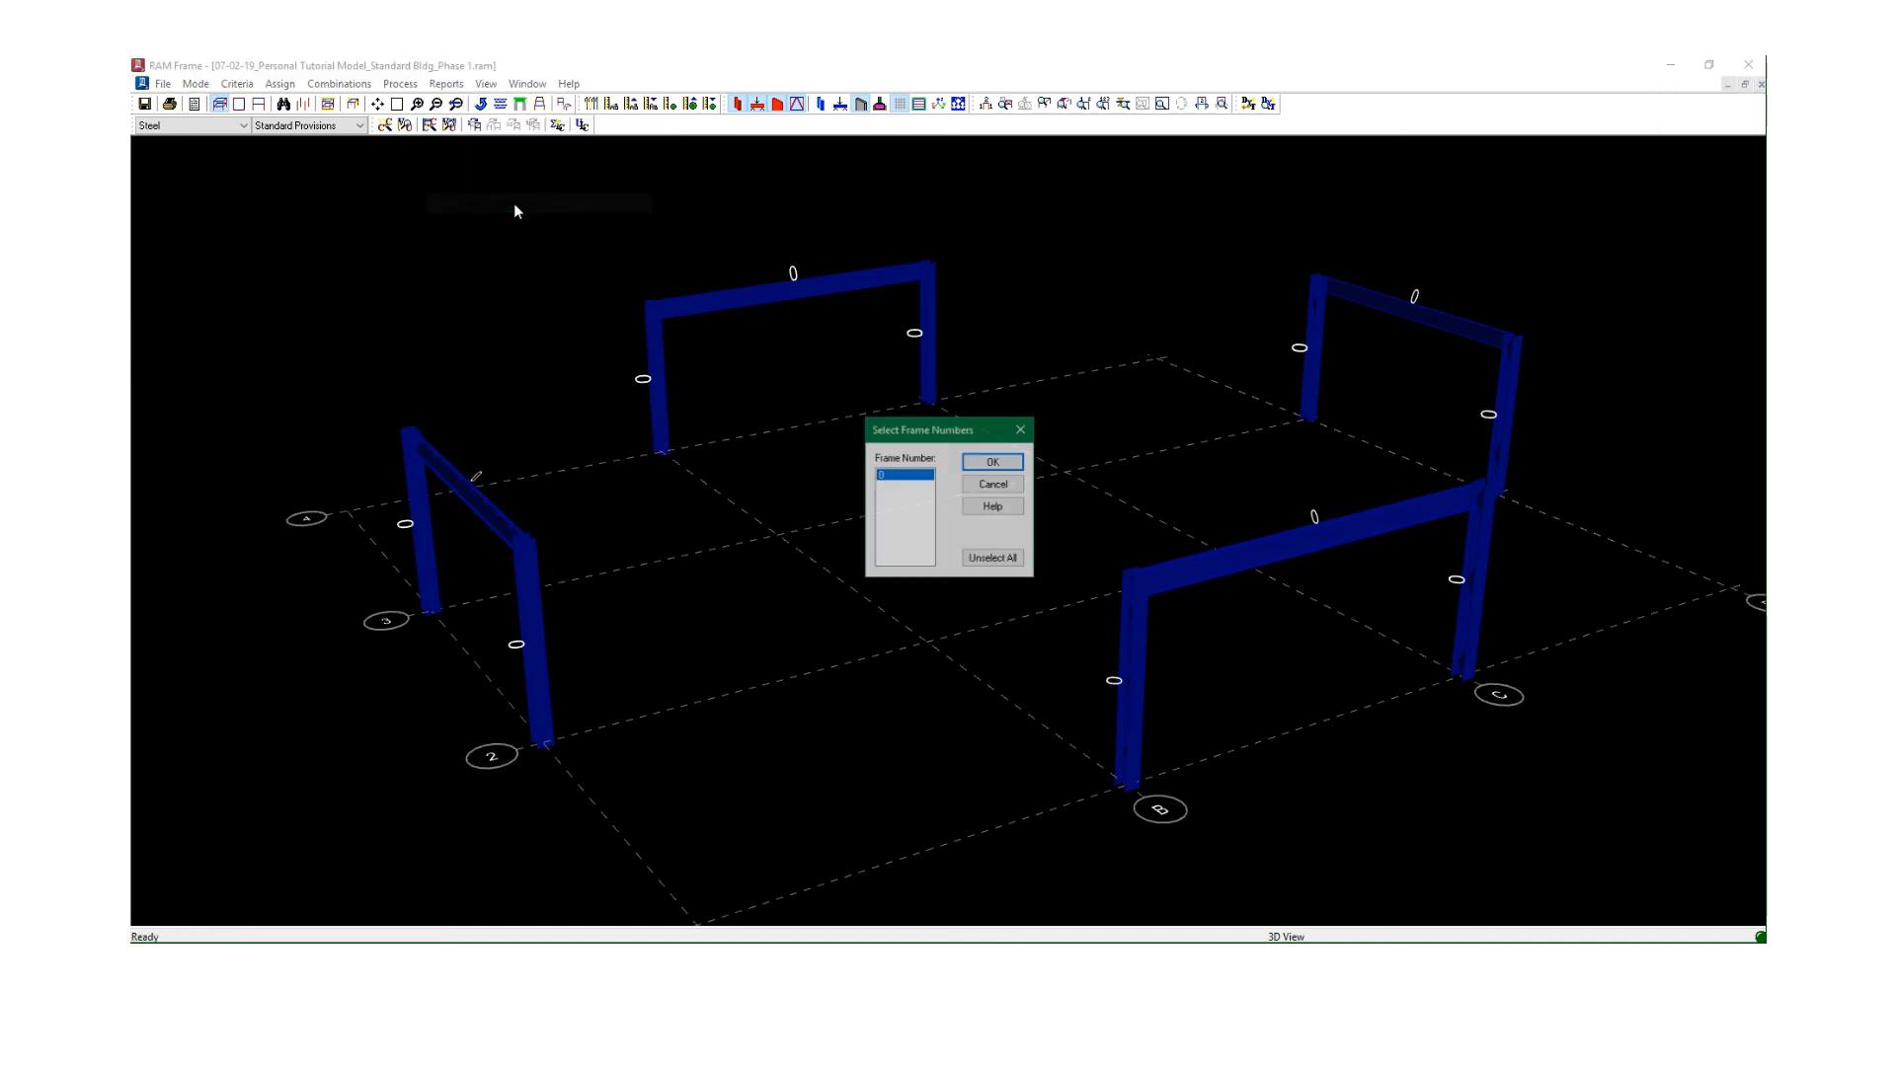
left_click(975, 462)
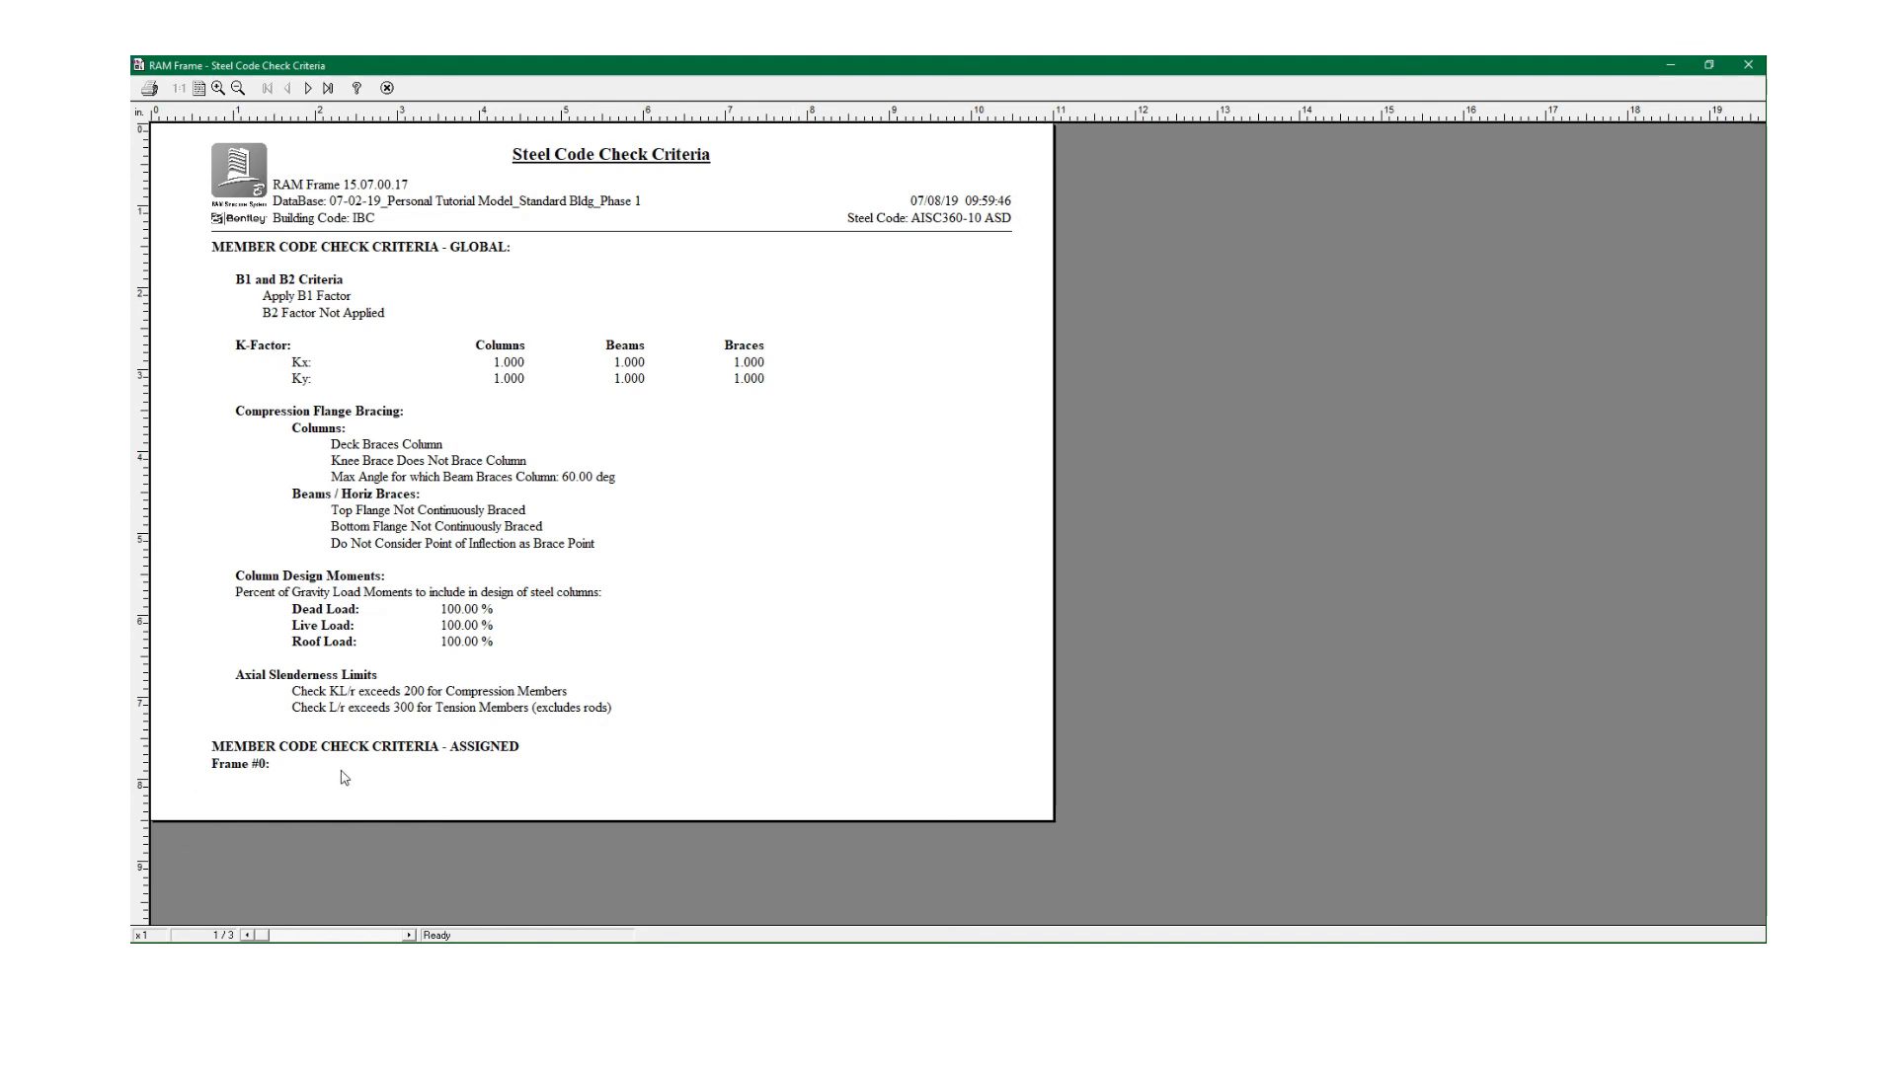
left_click(307, 89)
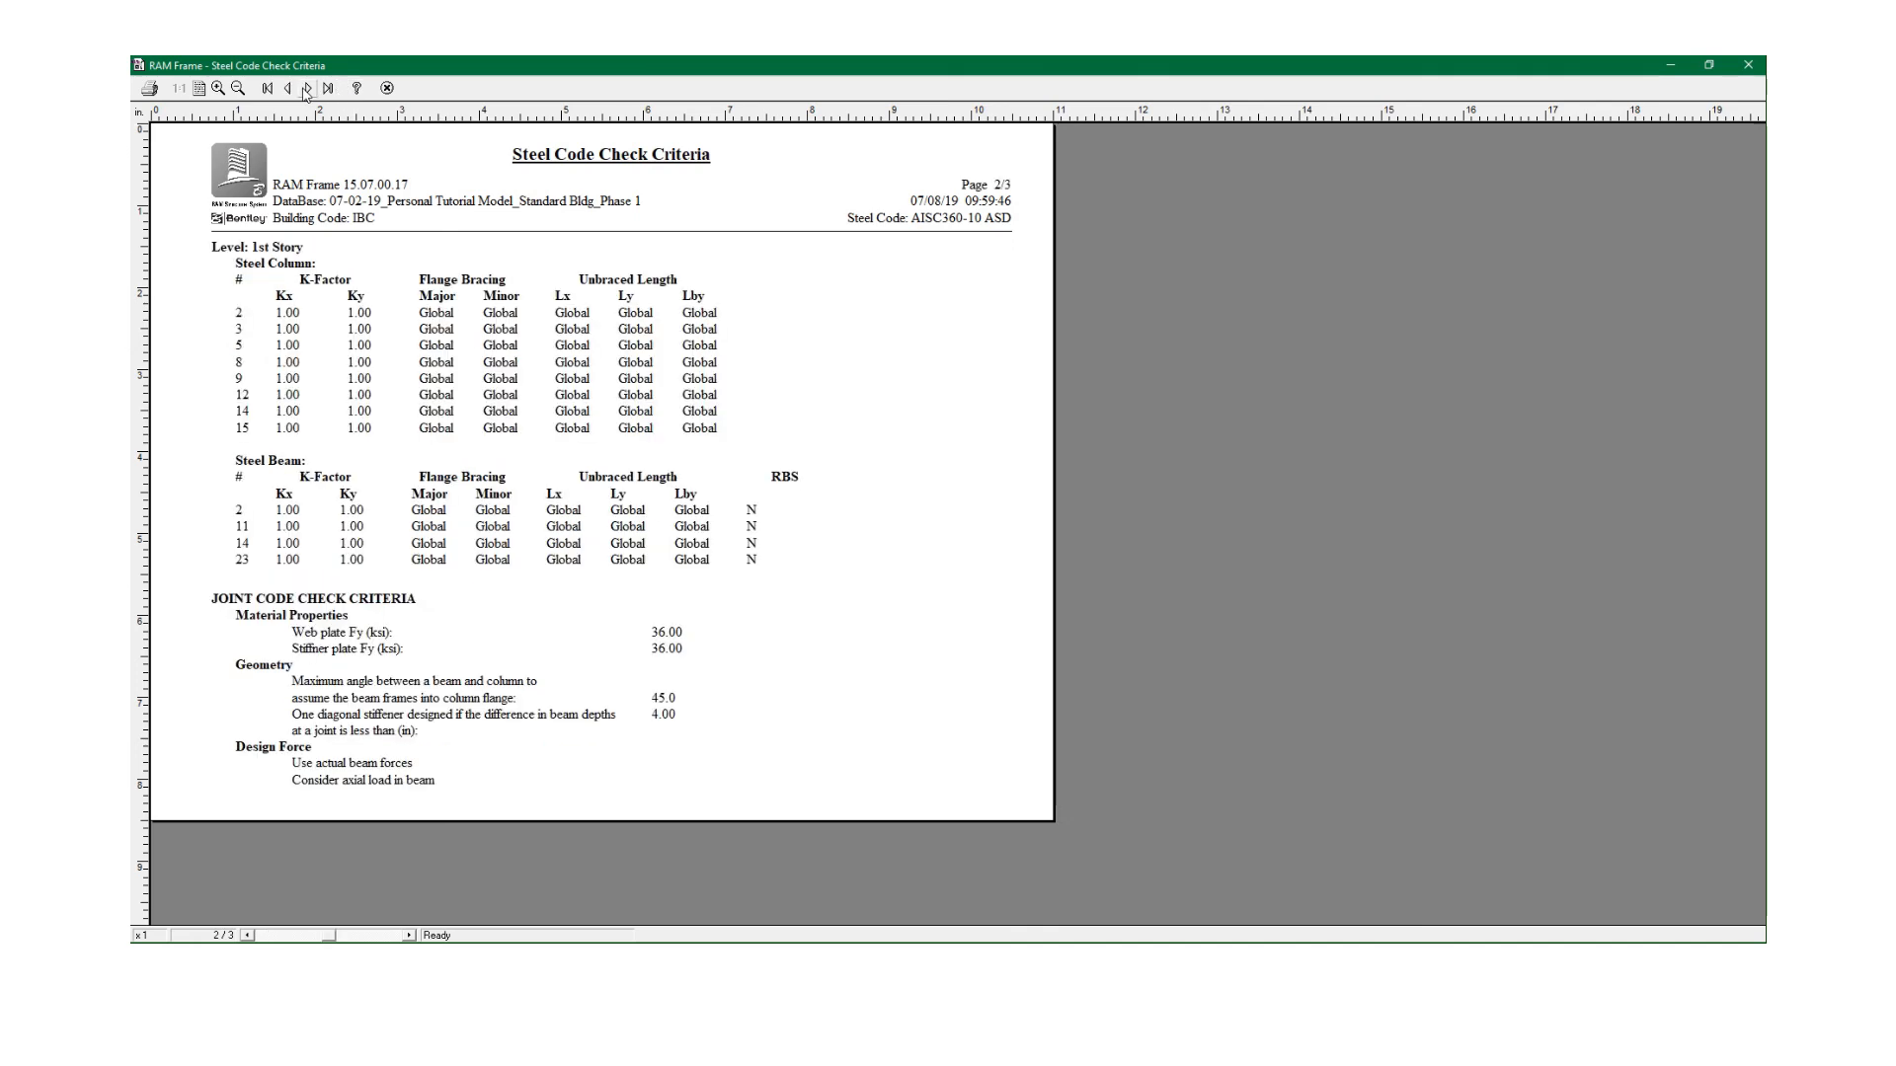
left_click(308, 89)
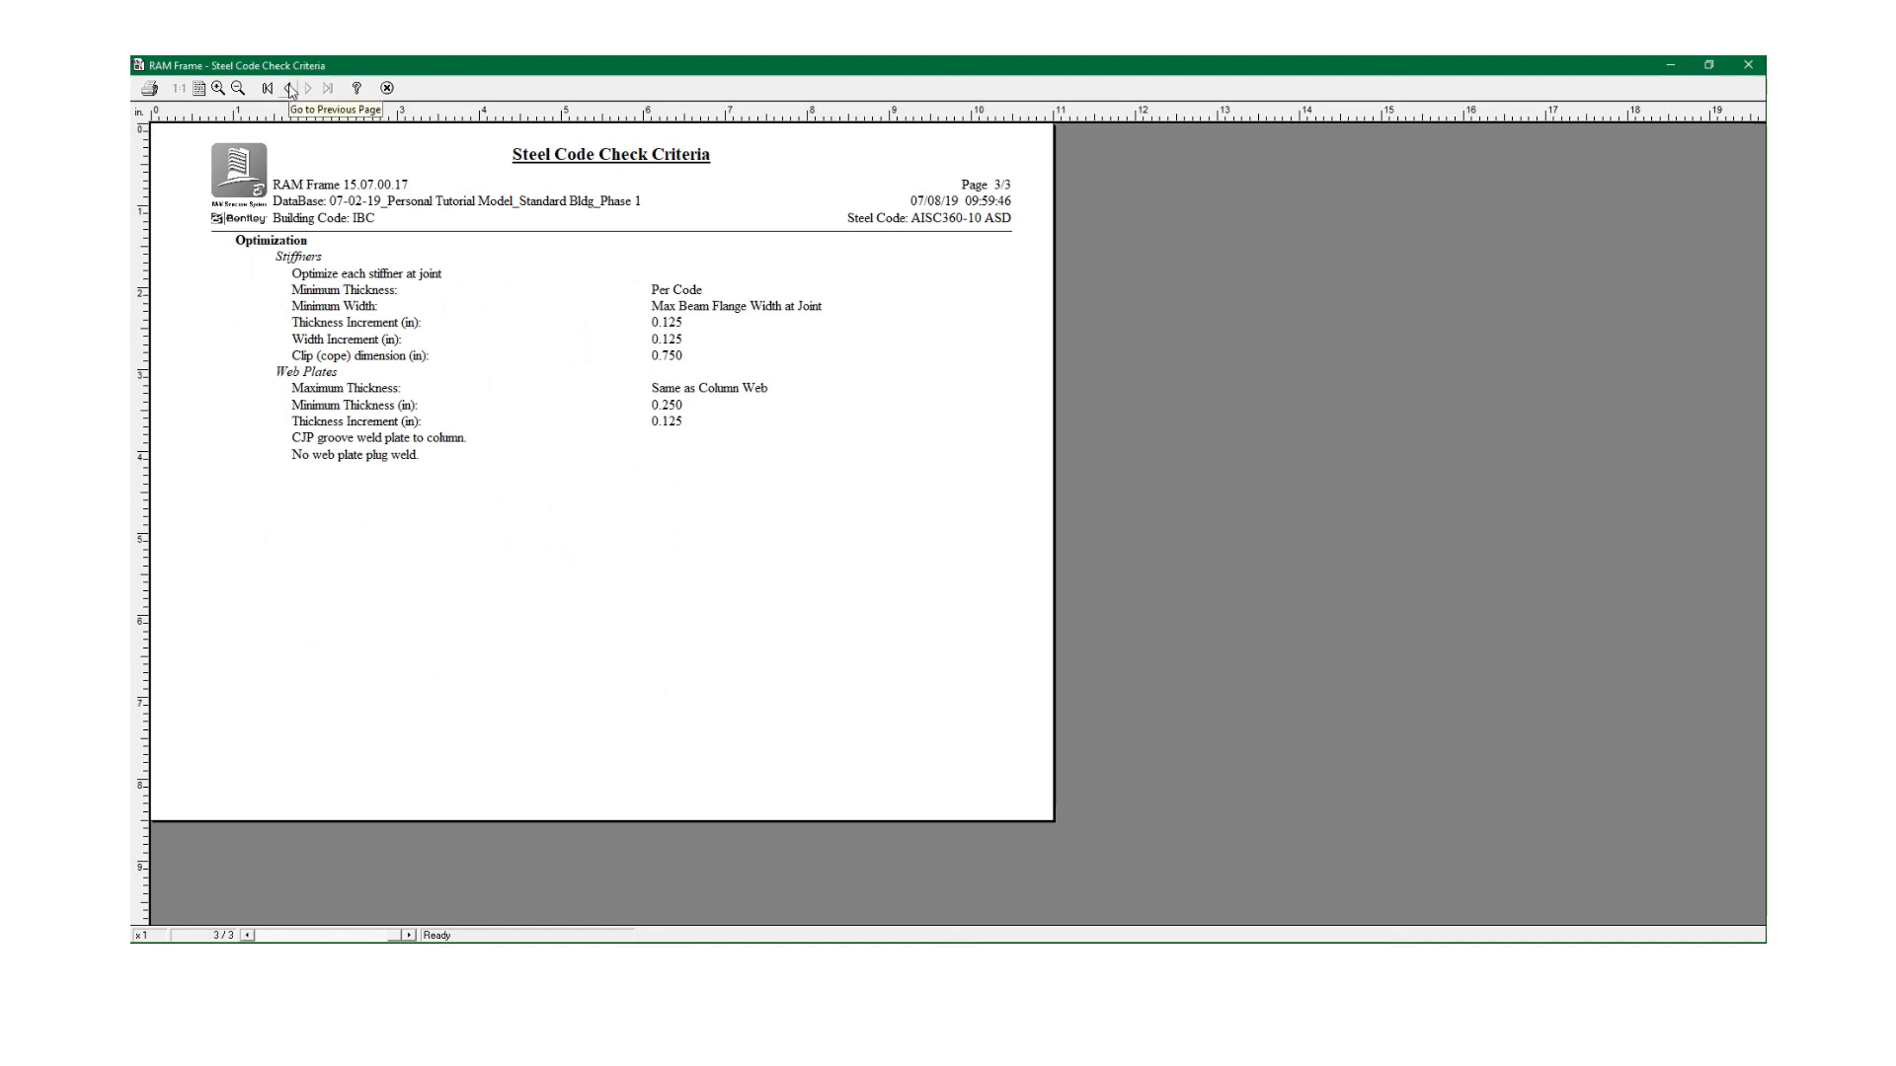
left_click(291, 89)
left_click(290, 89)
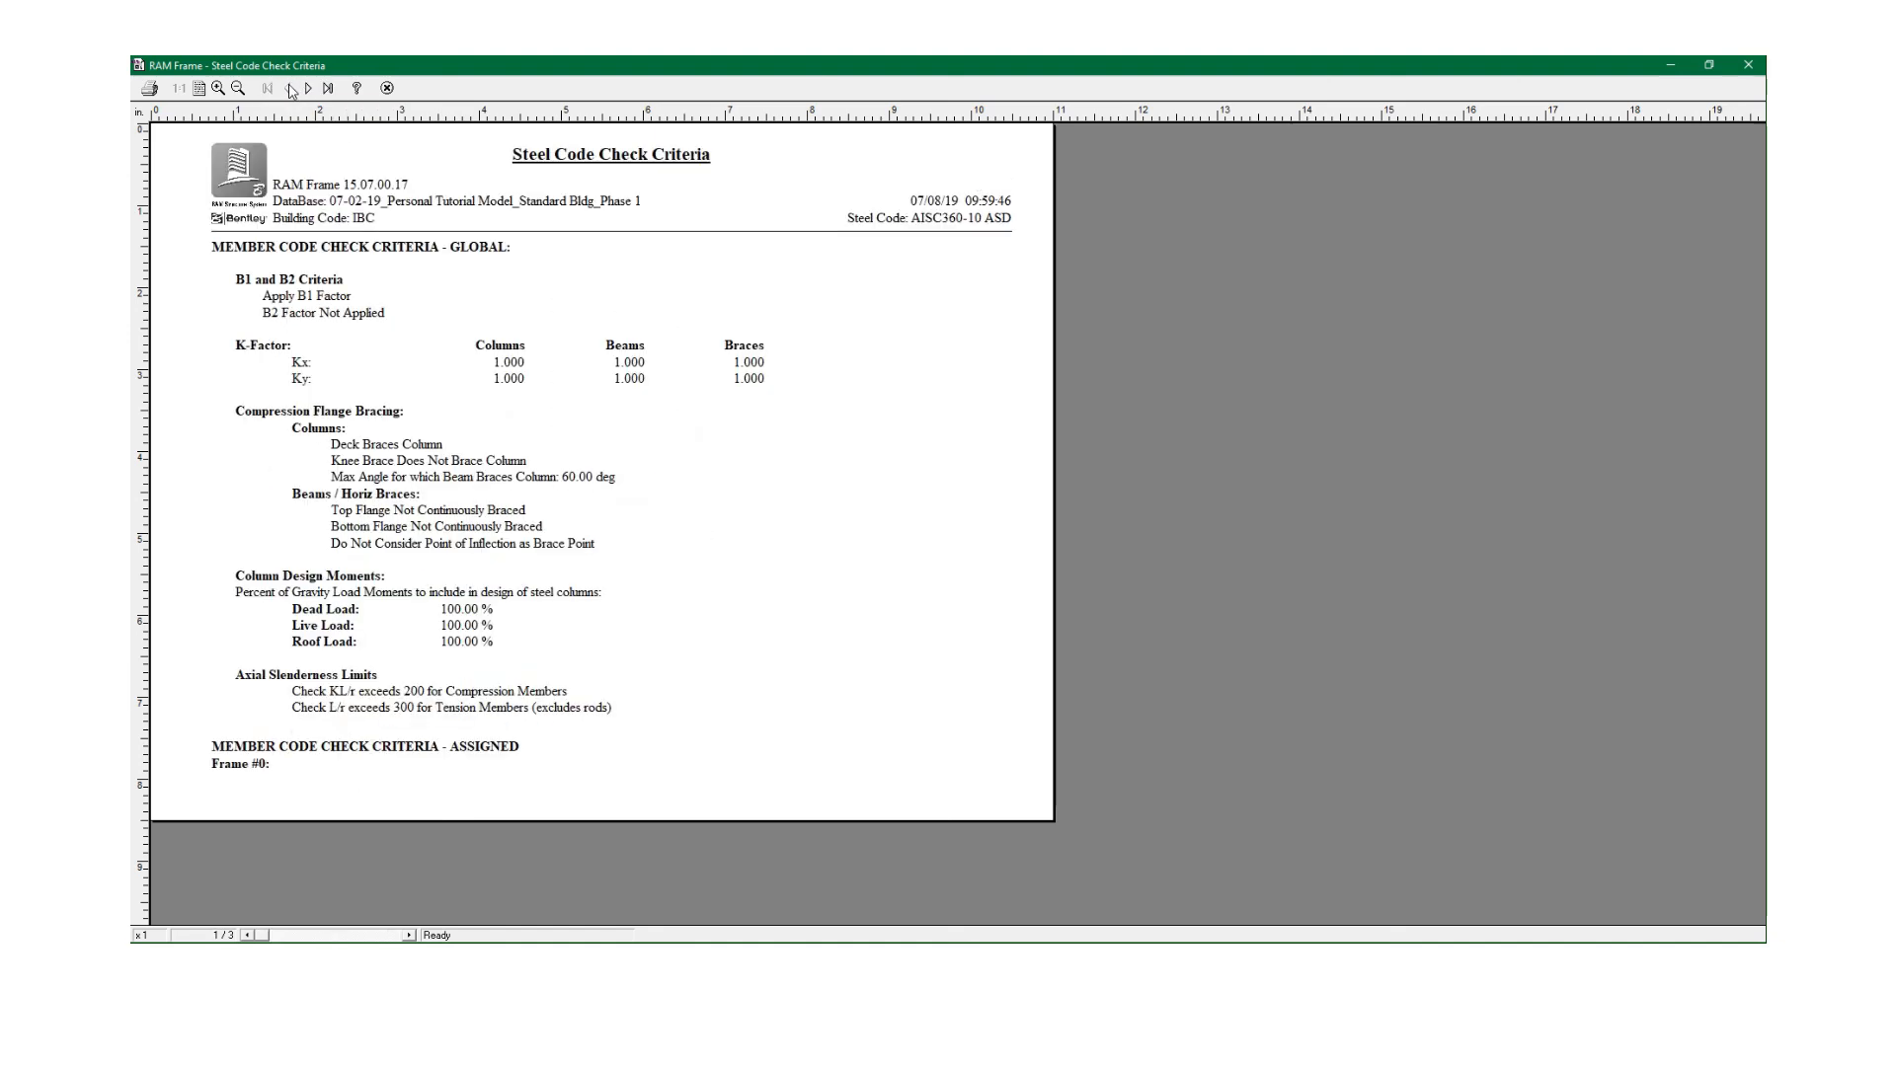
left_click(387, 88)
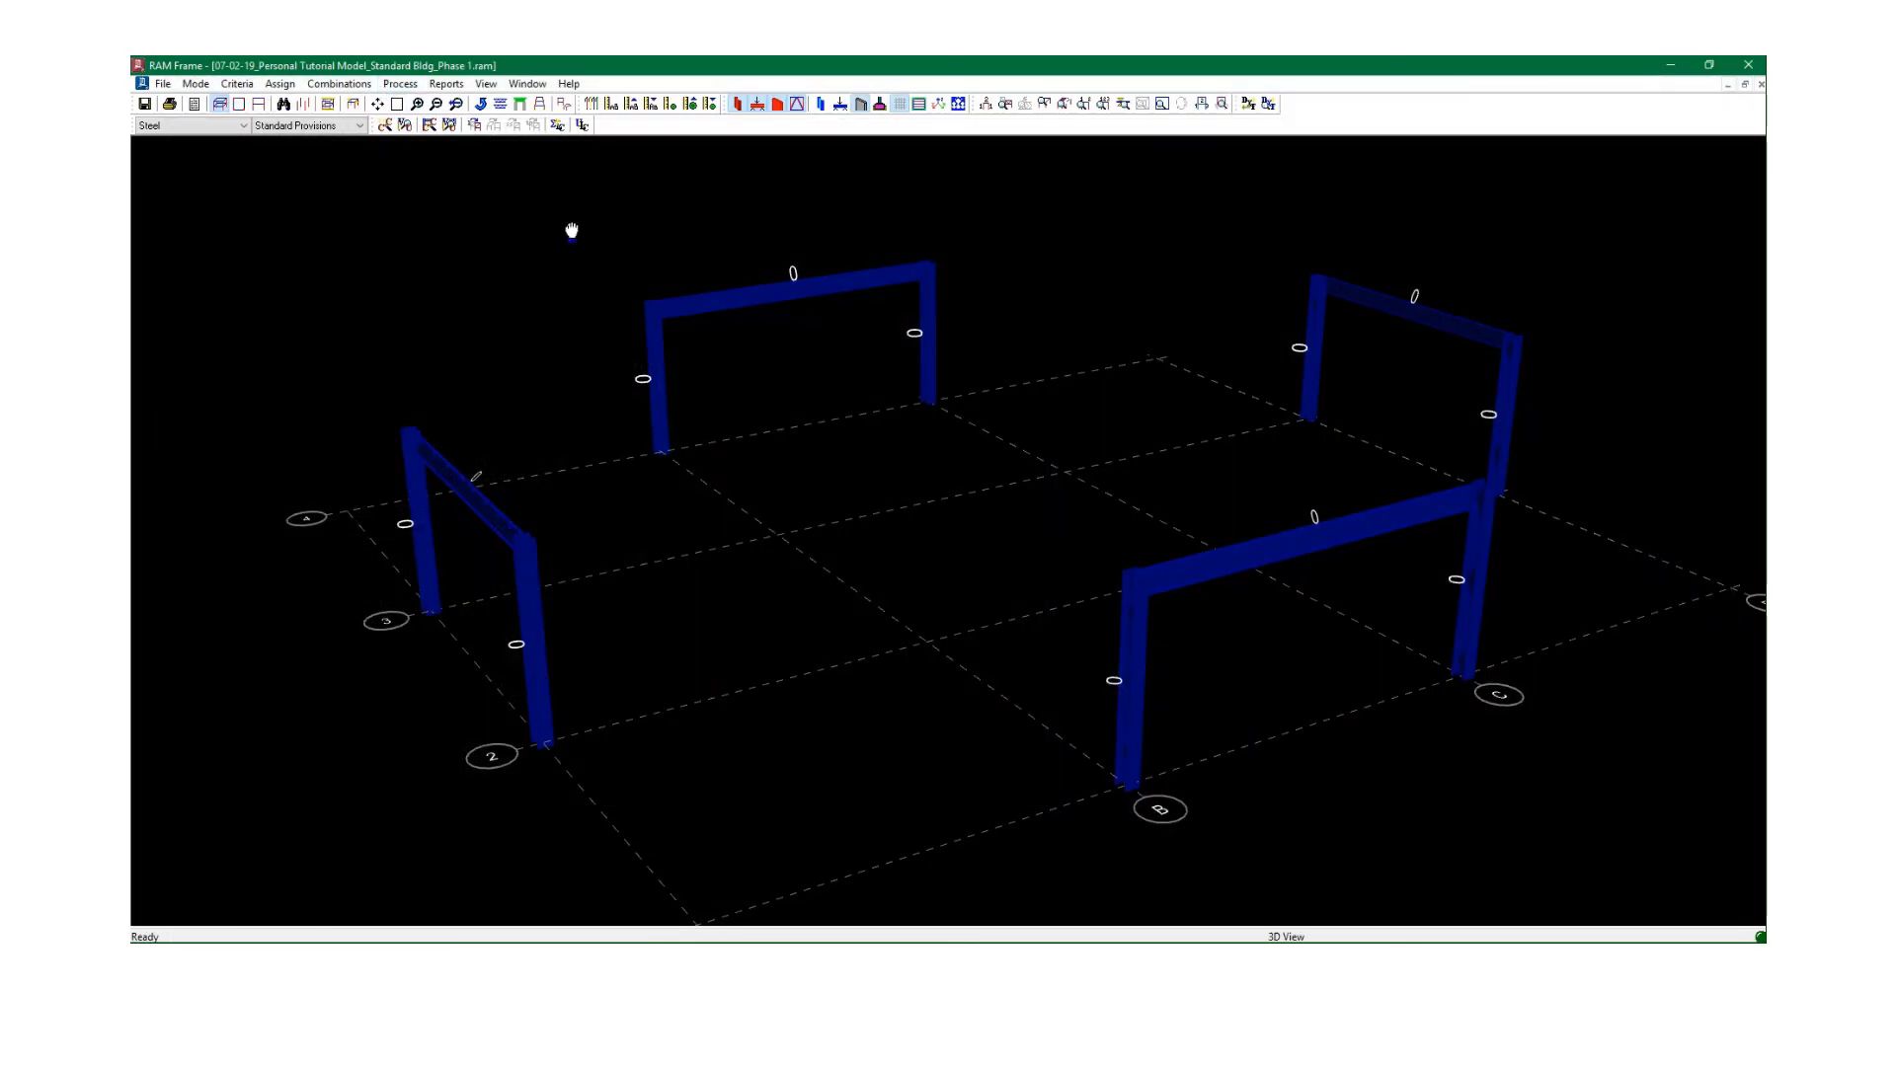
left_click(438, 85)
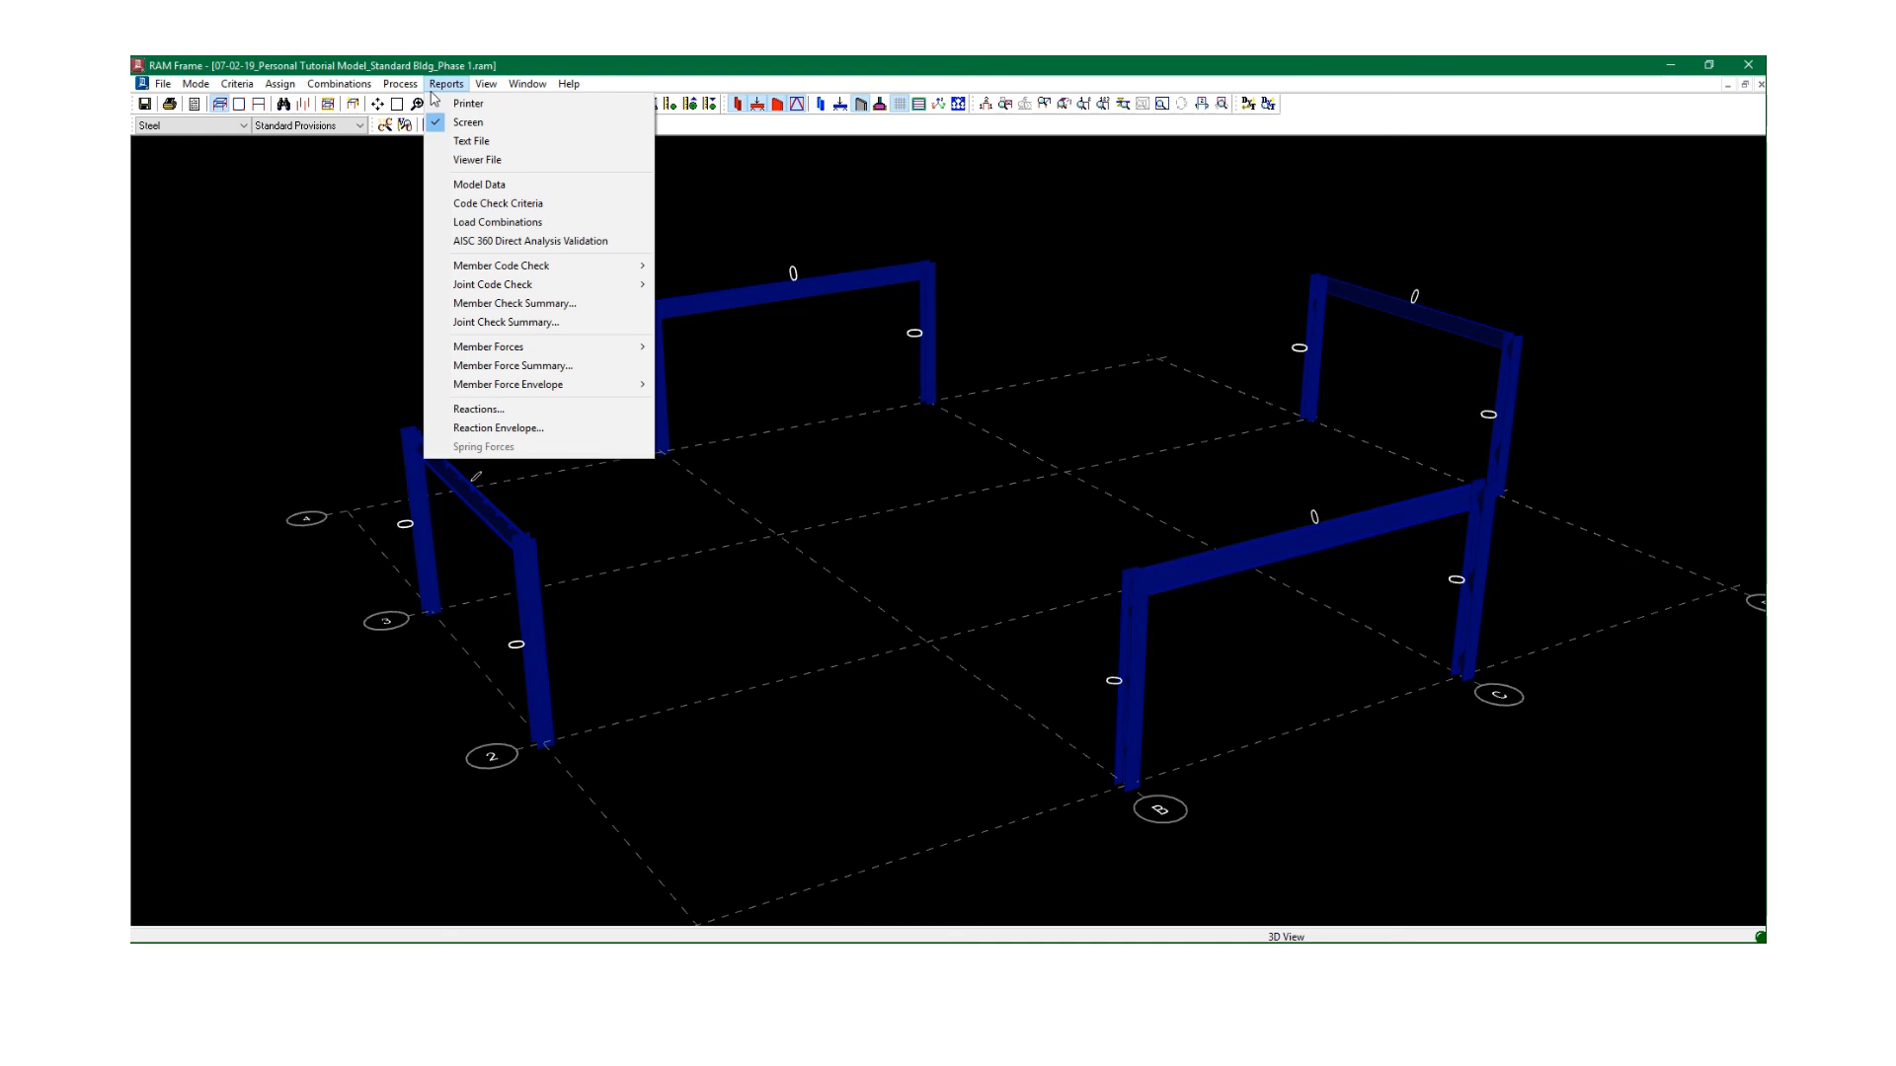
left_click(614, 66)
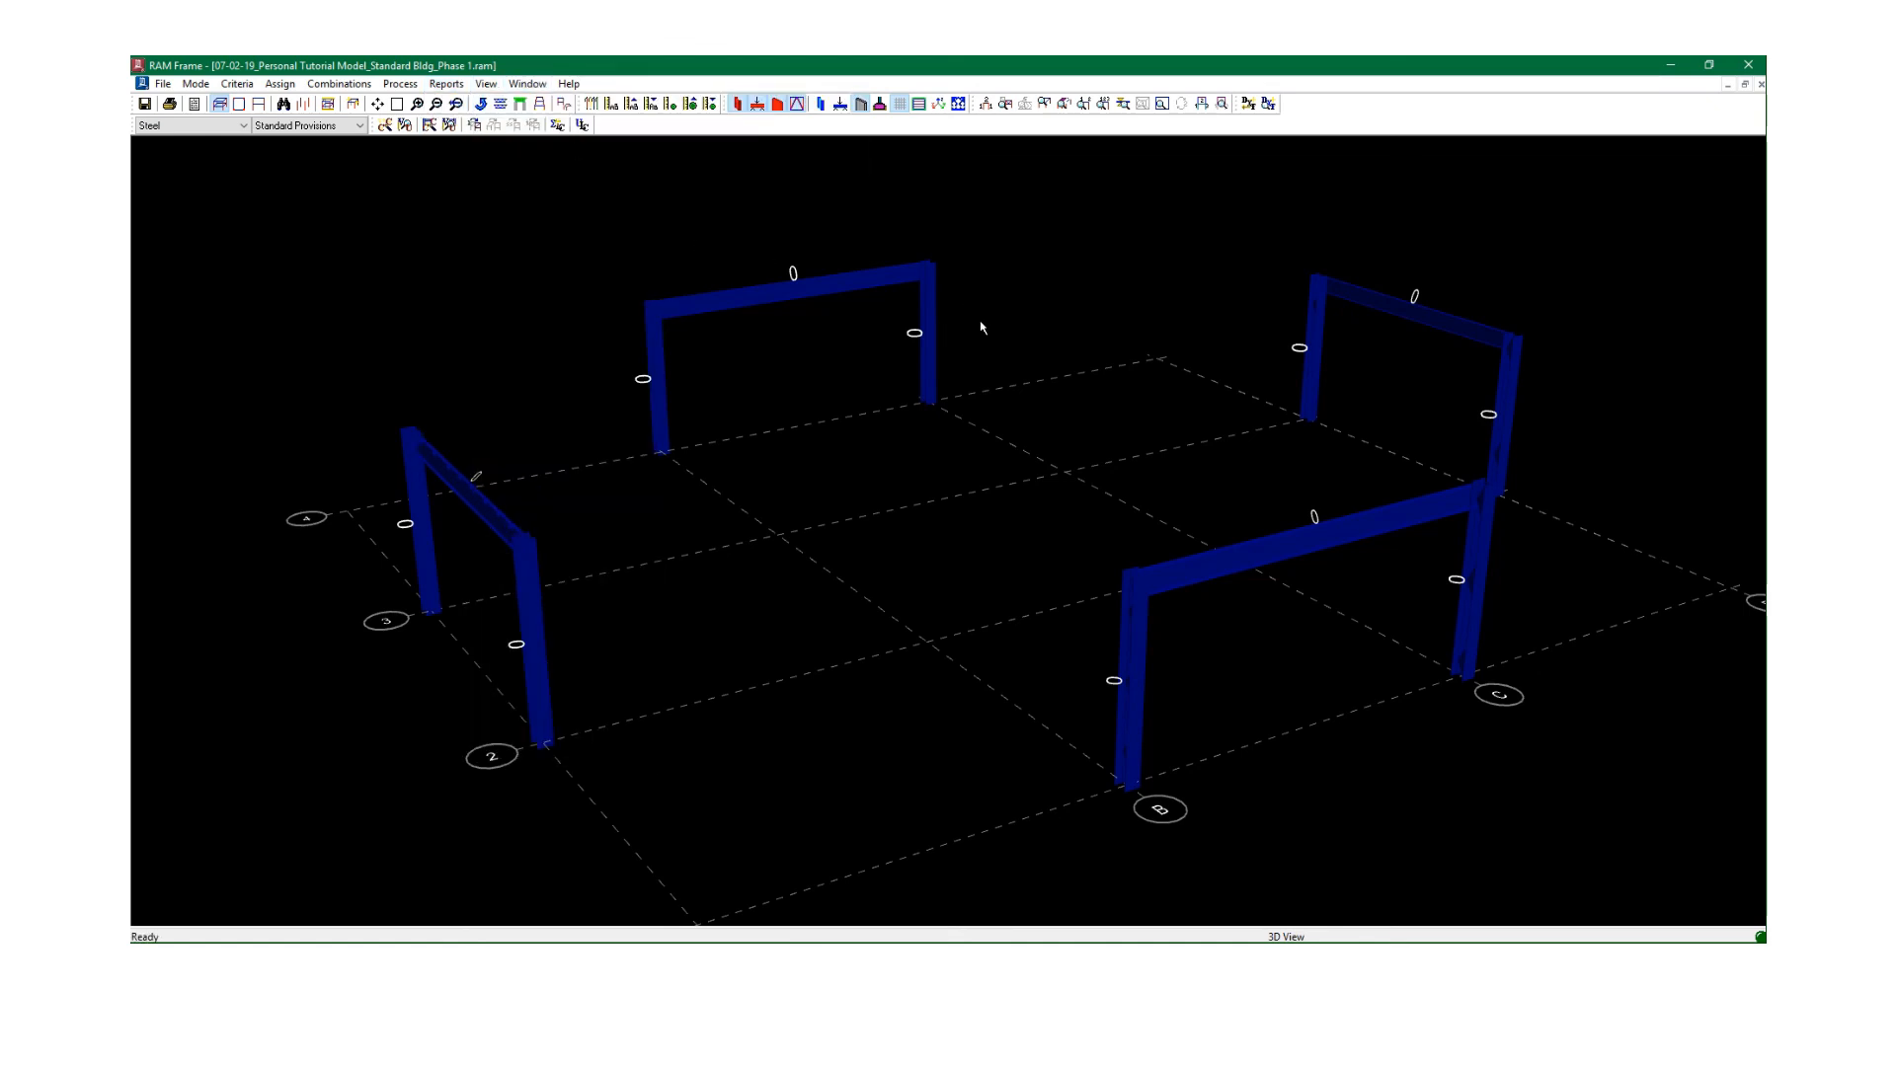
middle_click_drag(980, 323, 975, 328)
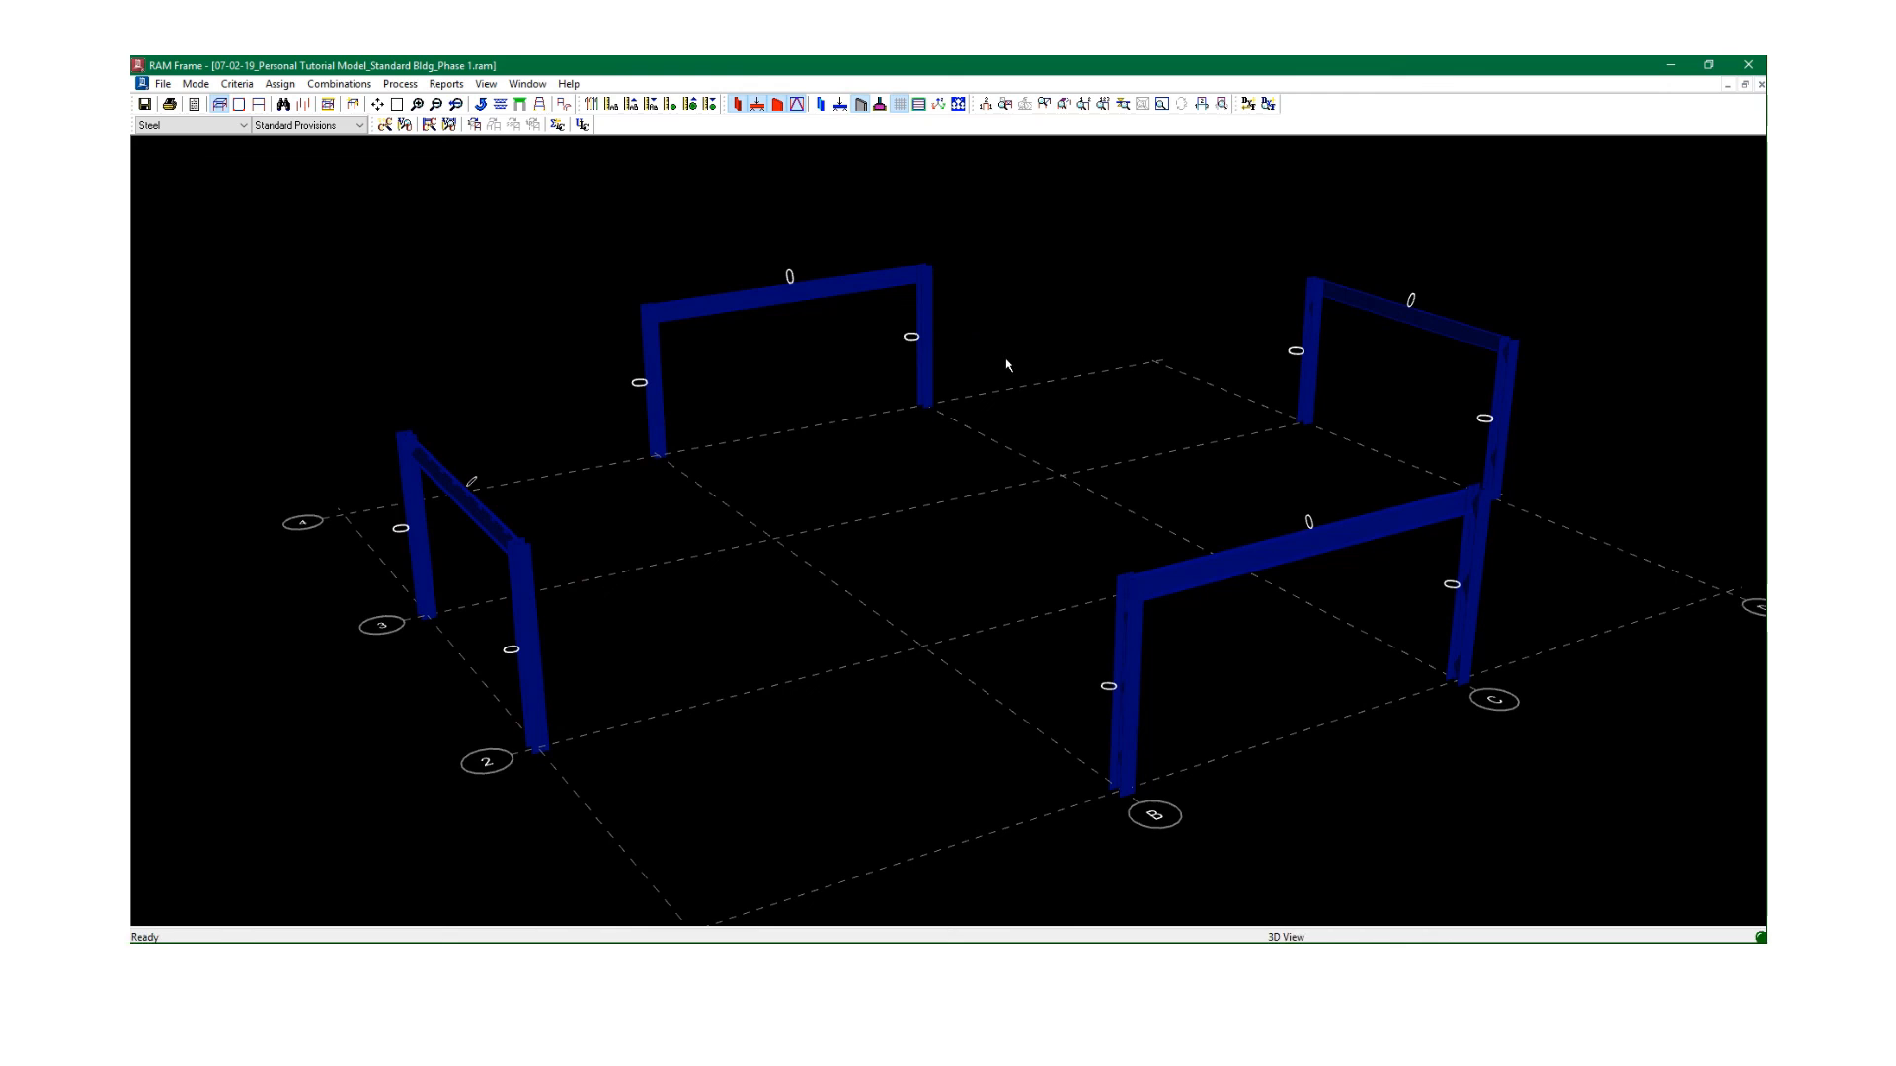
middle_click_drag(1039, 402, 1033, 398)
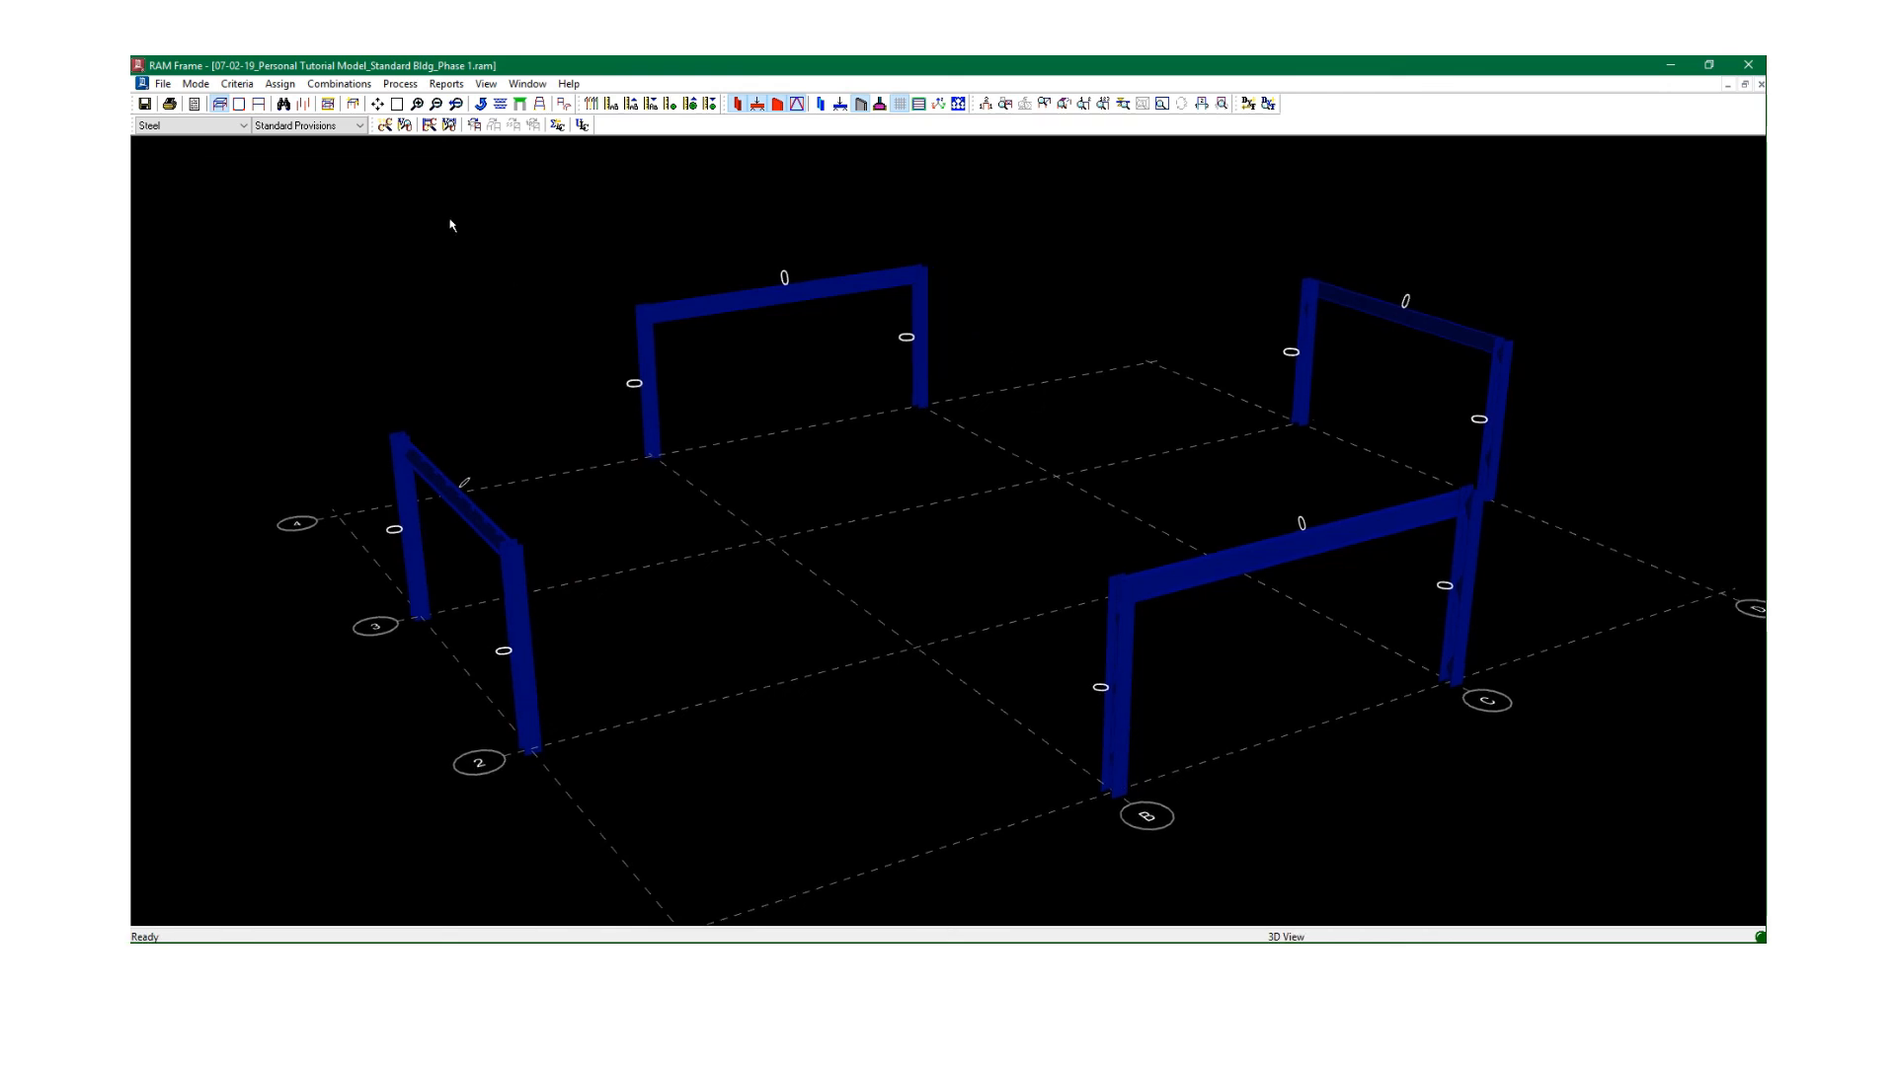
Review the AISC 360 Direct Analysis Validation report's second-order analysis, B1 and B2 factors, notional loads and reduced stiffness, reopening it once before closing.
left_click(400, 84)
mouse_move(447, 84)
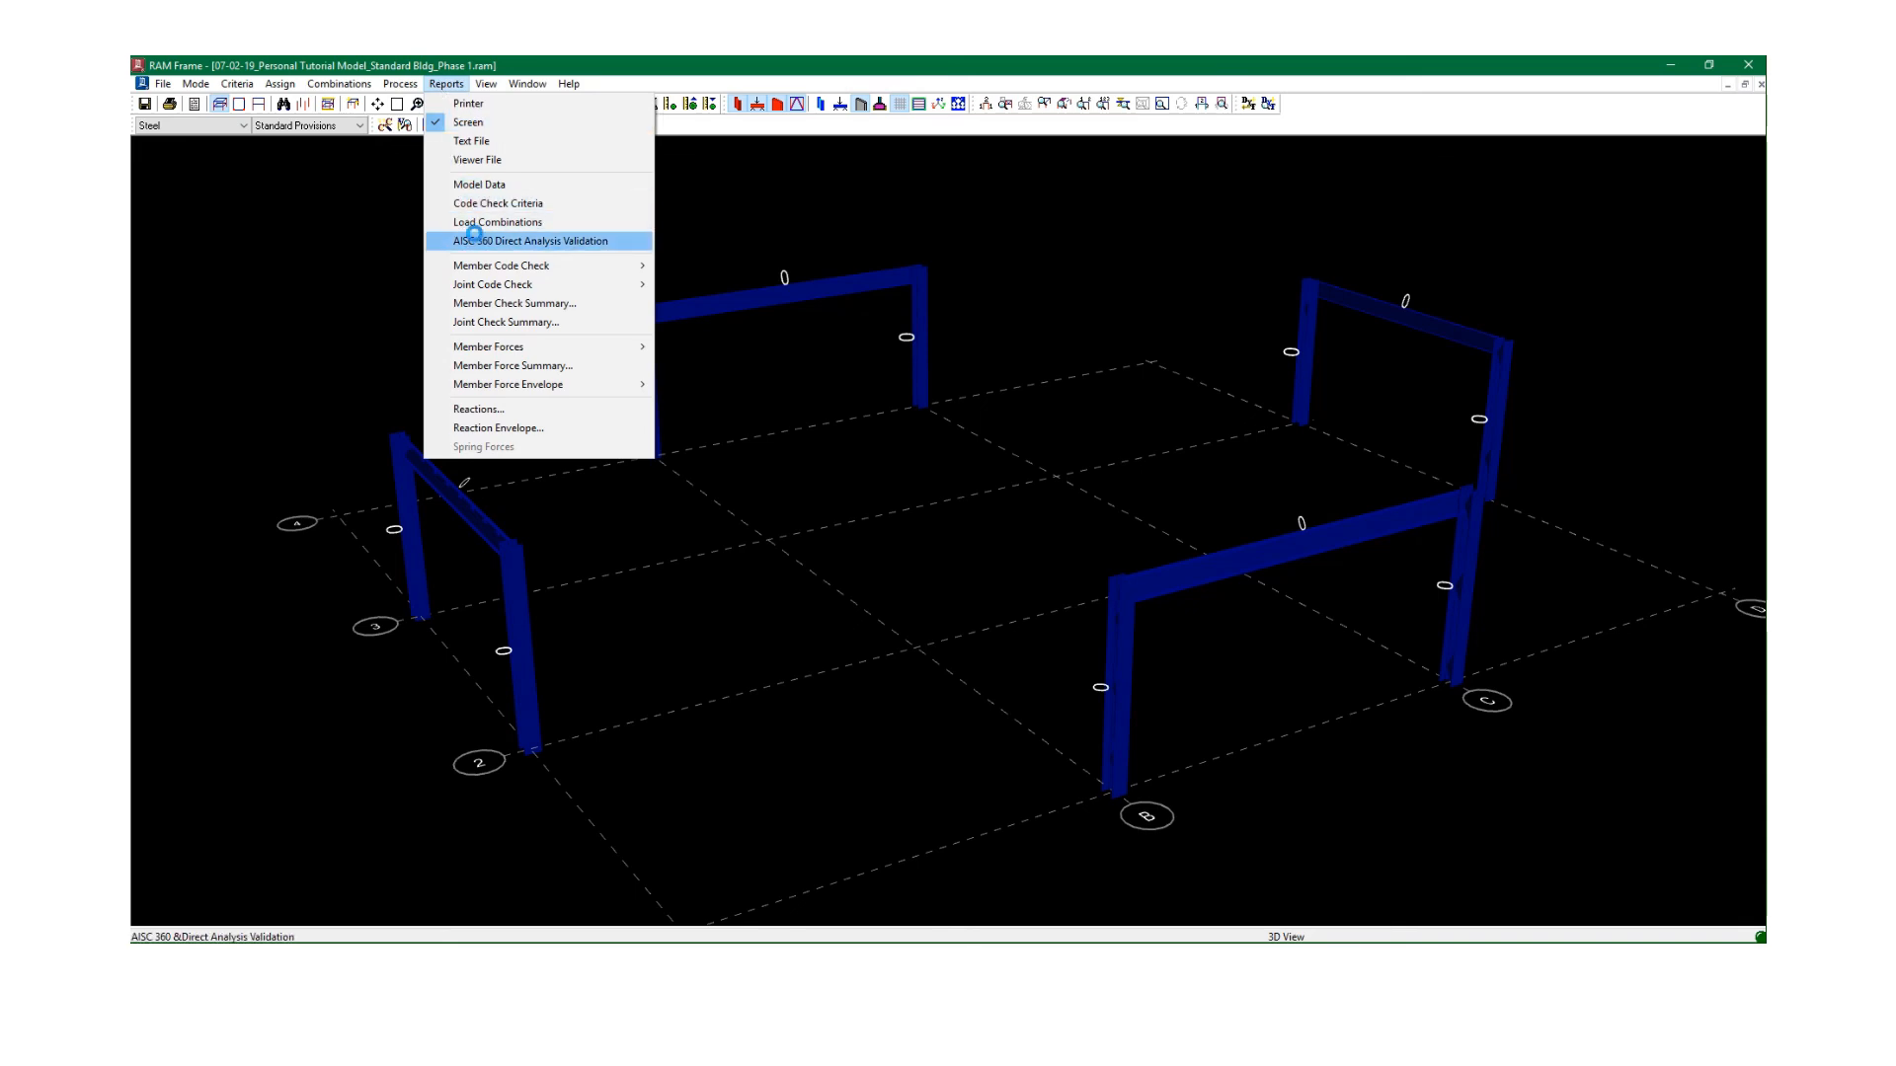
left_click(481, 241)
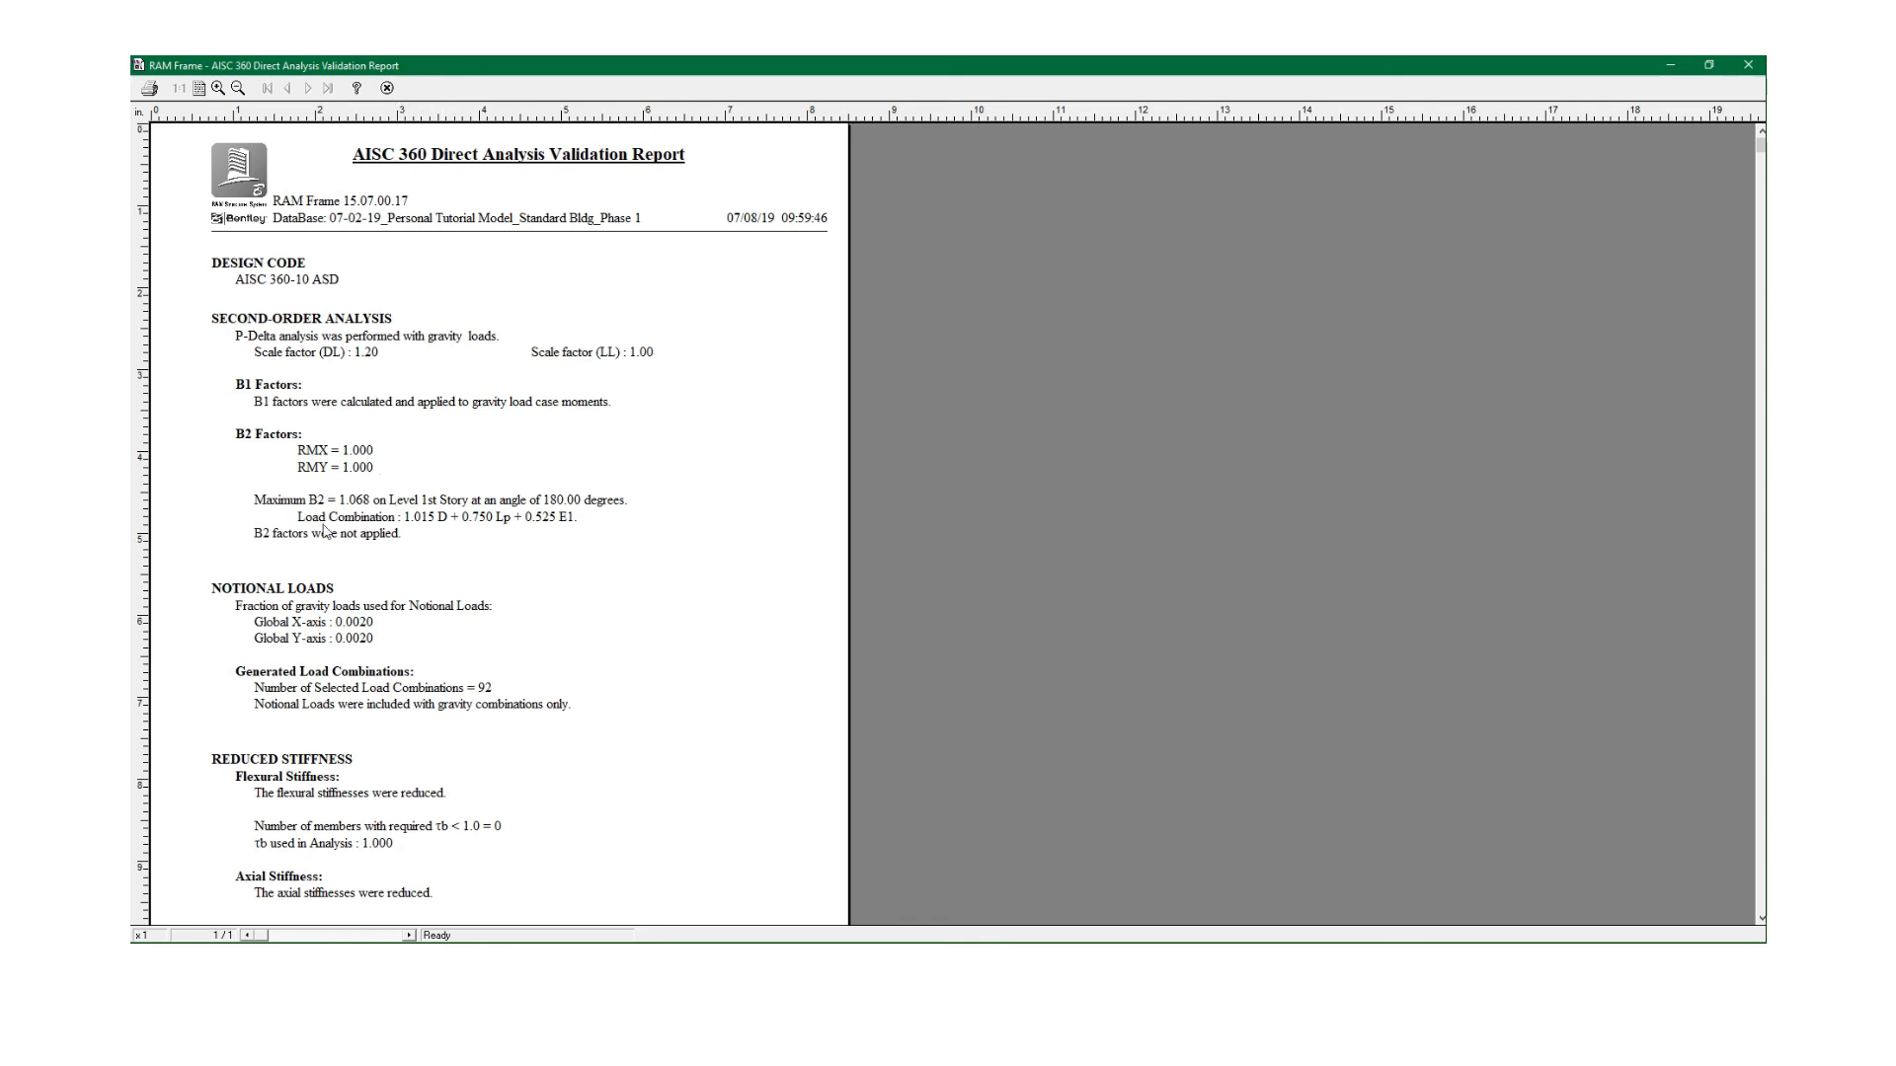
left_click(388, 89)
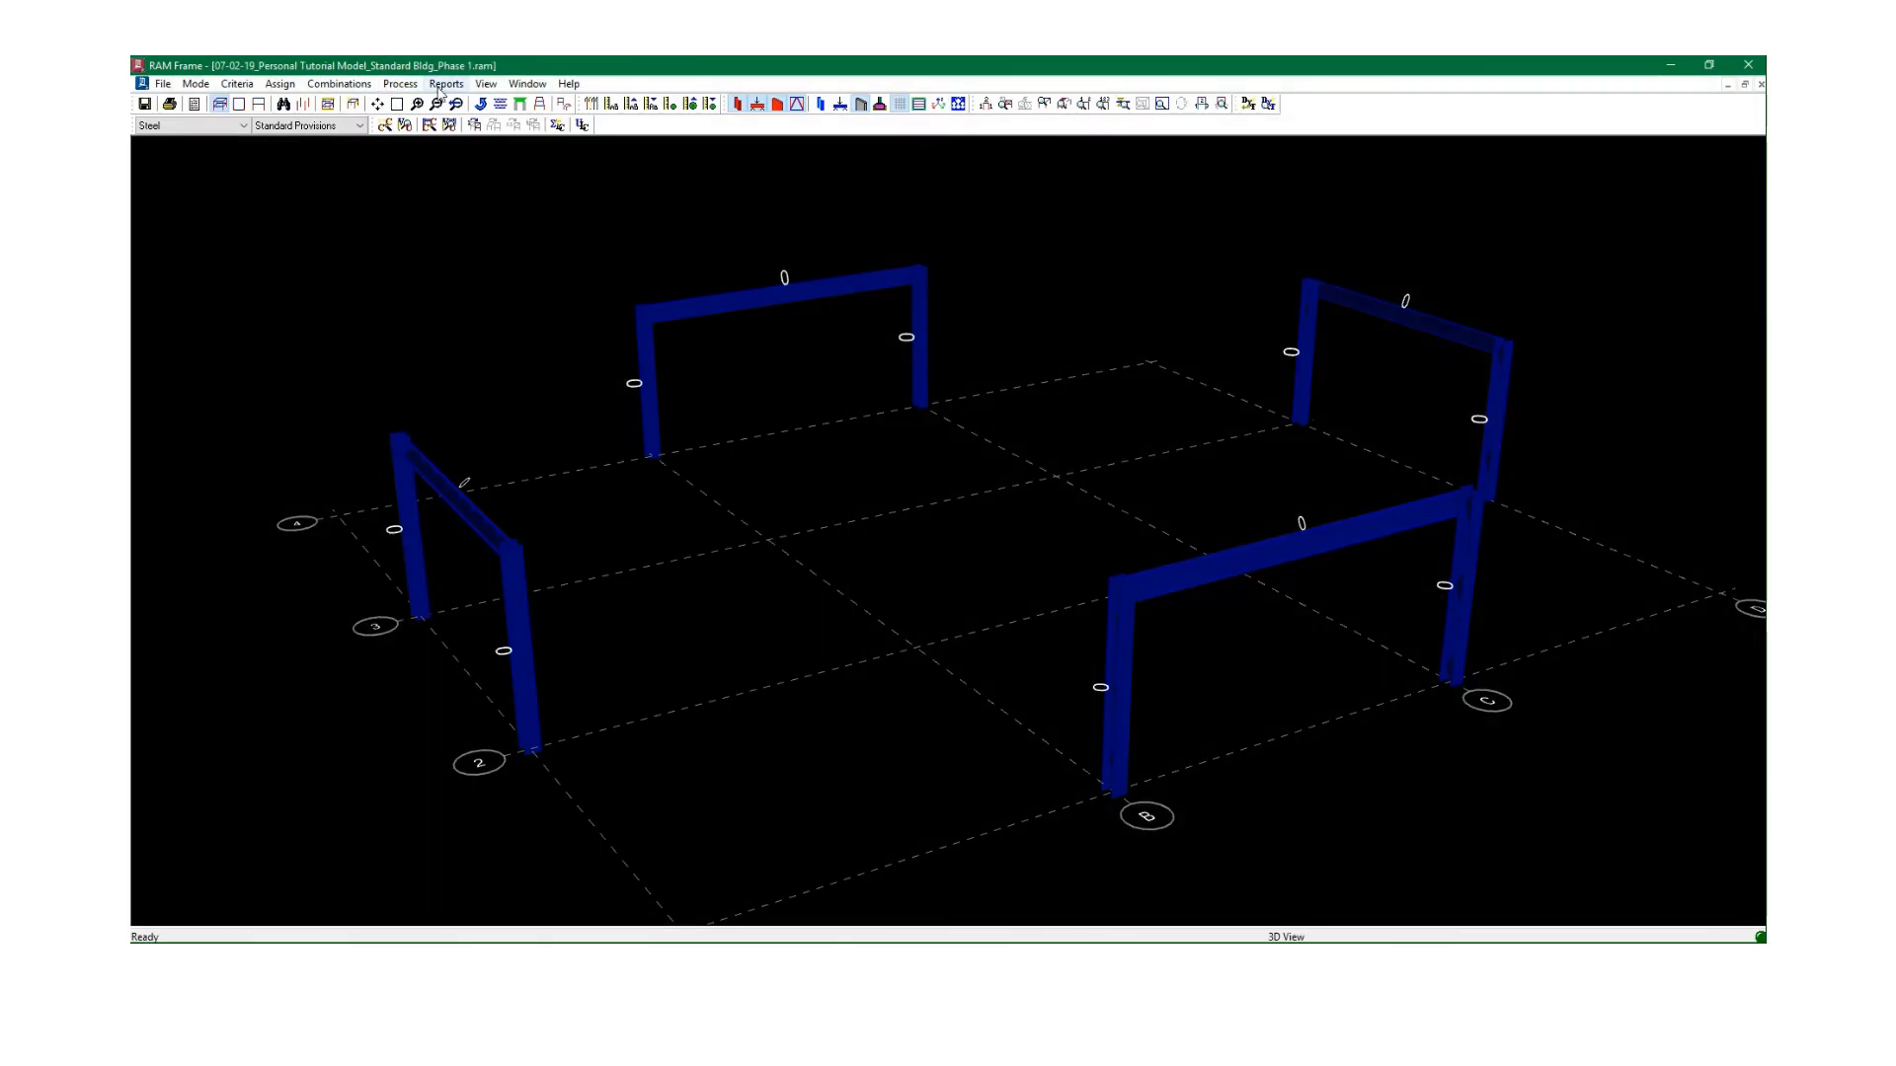
left_click(445, 83)
left_click(464, 237)
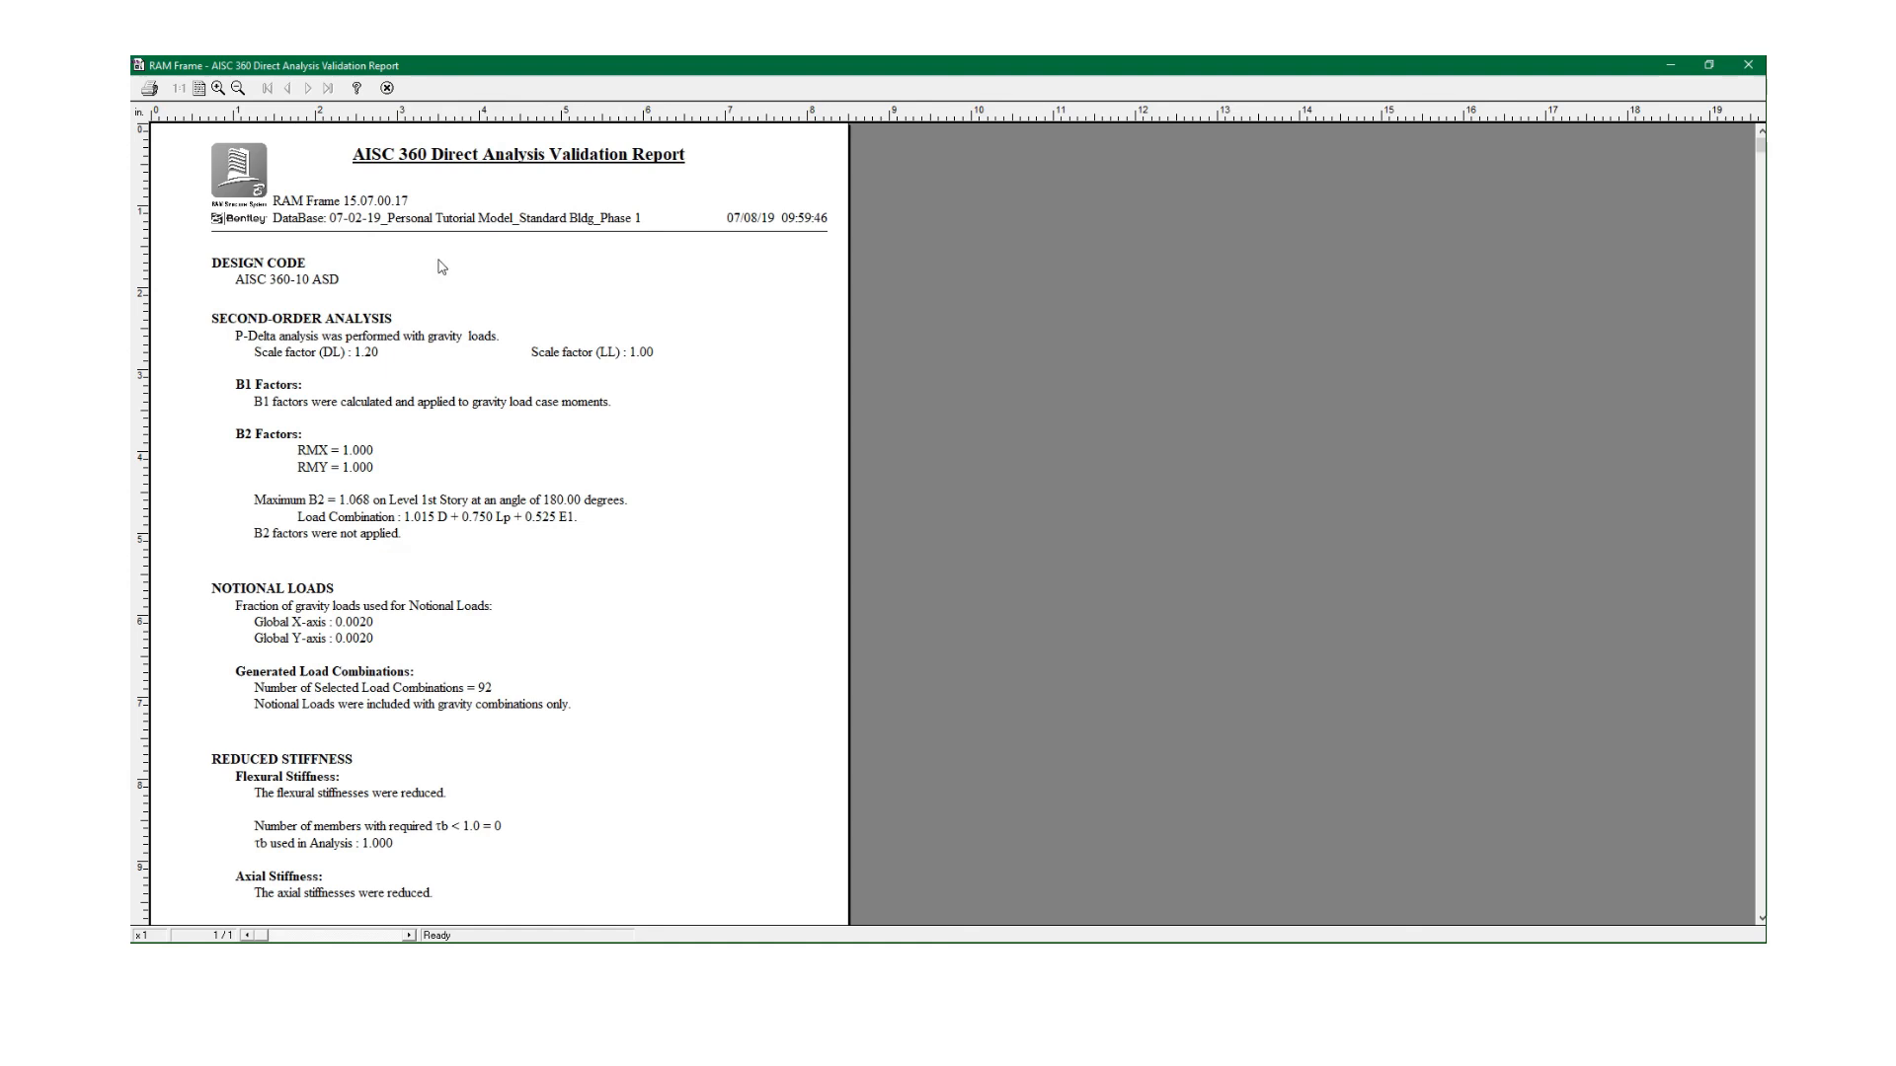
left_click(390, 89)
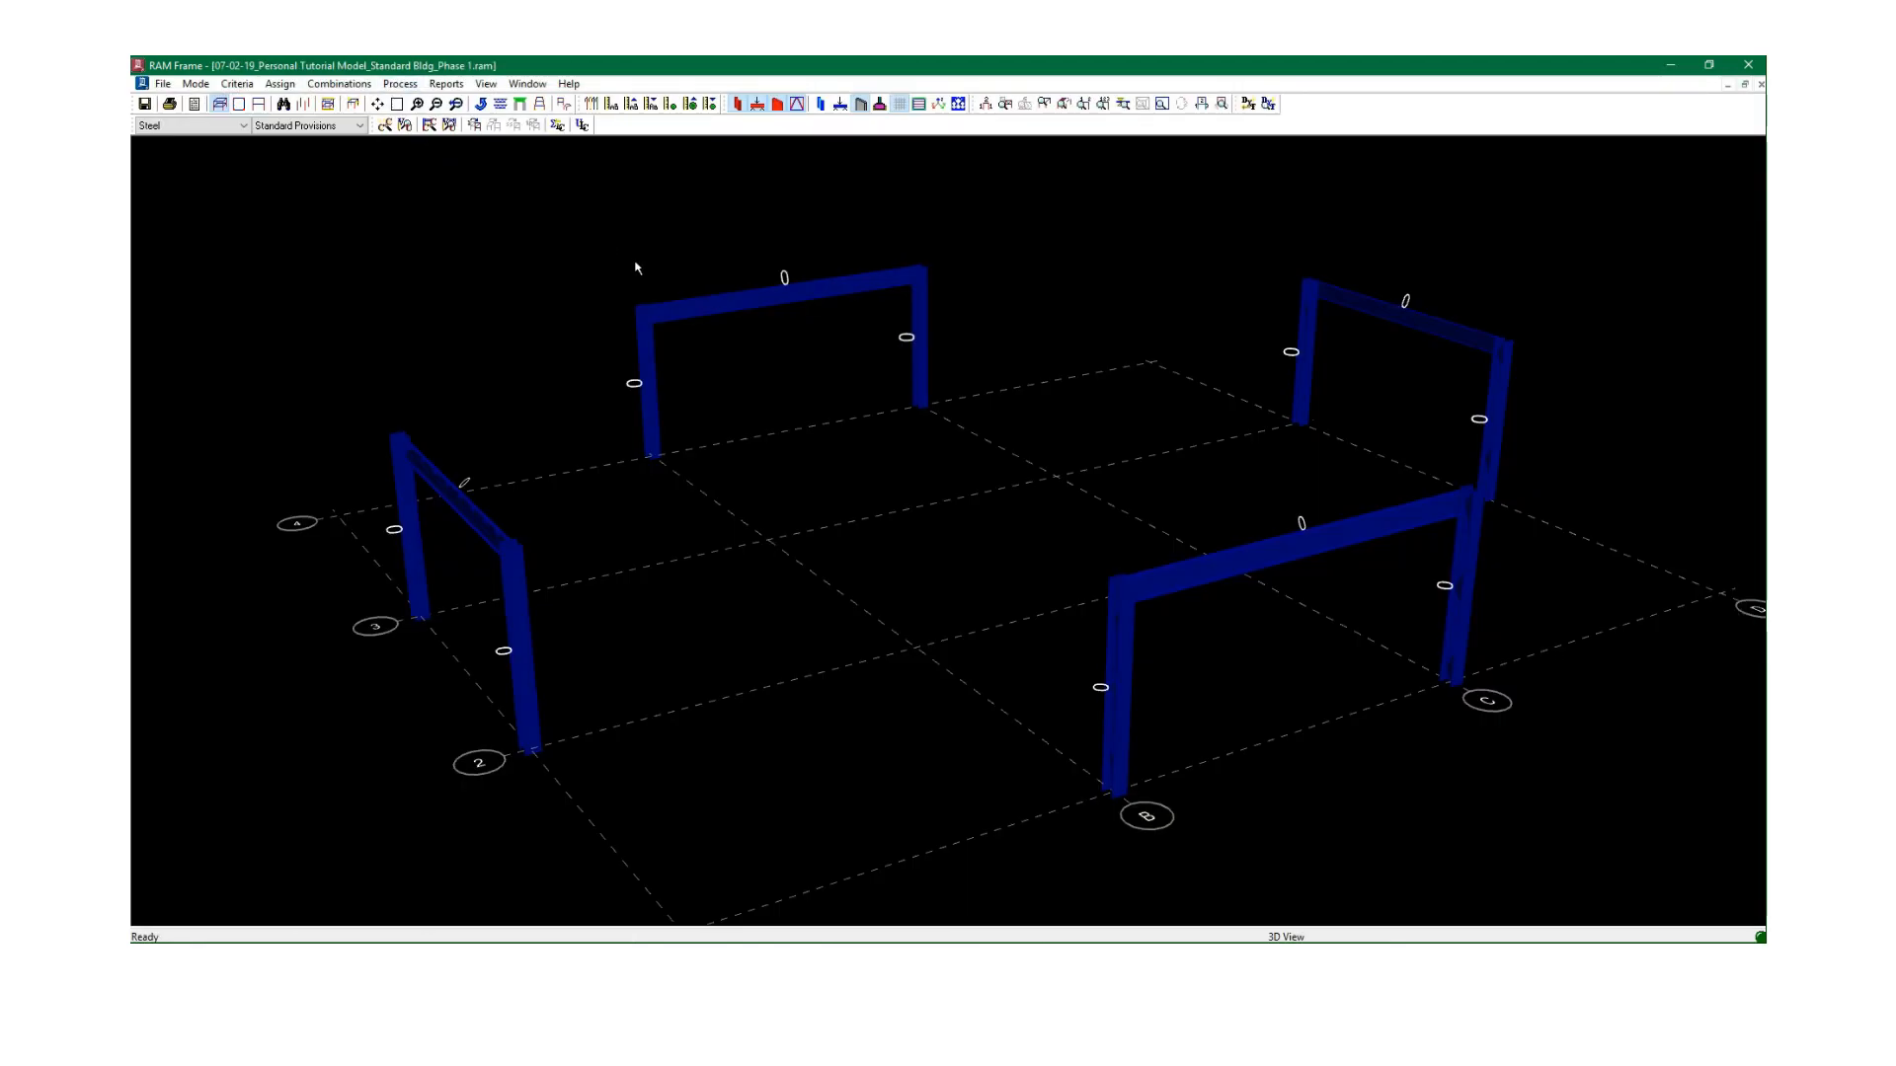
Examine the four lateral frames and their frame number labels from several angles in the 3D view.
middle_click_drag(1052, 326, 1194, 431)
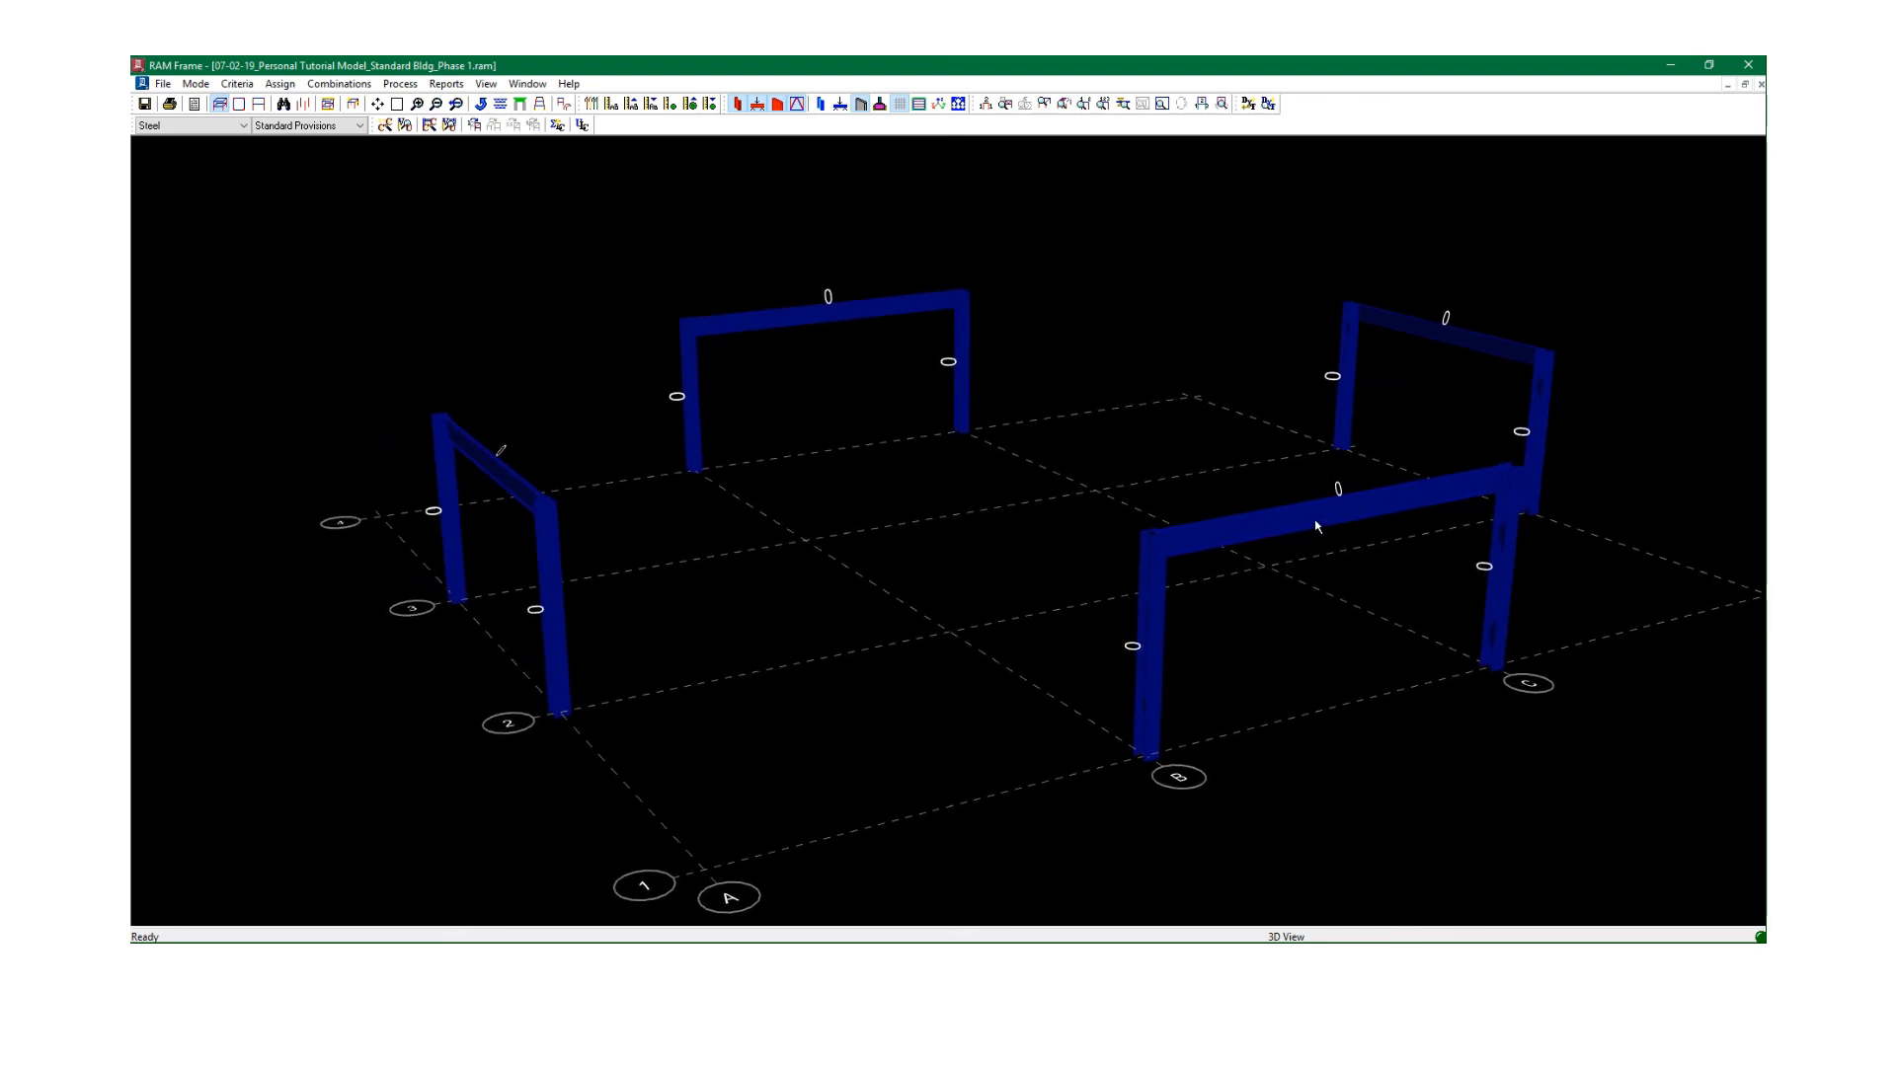
middle_click_drag(1315, 525, 1299, 533)
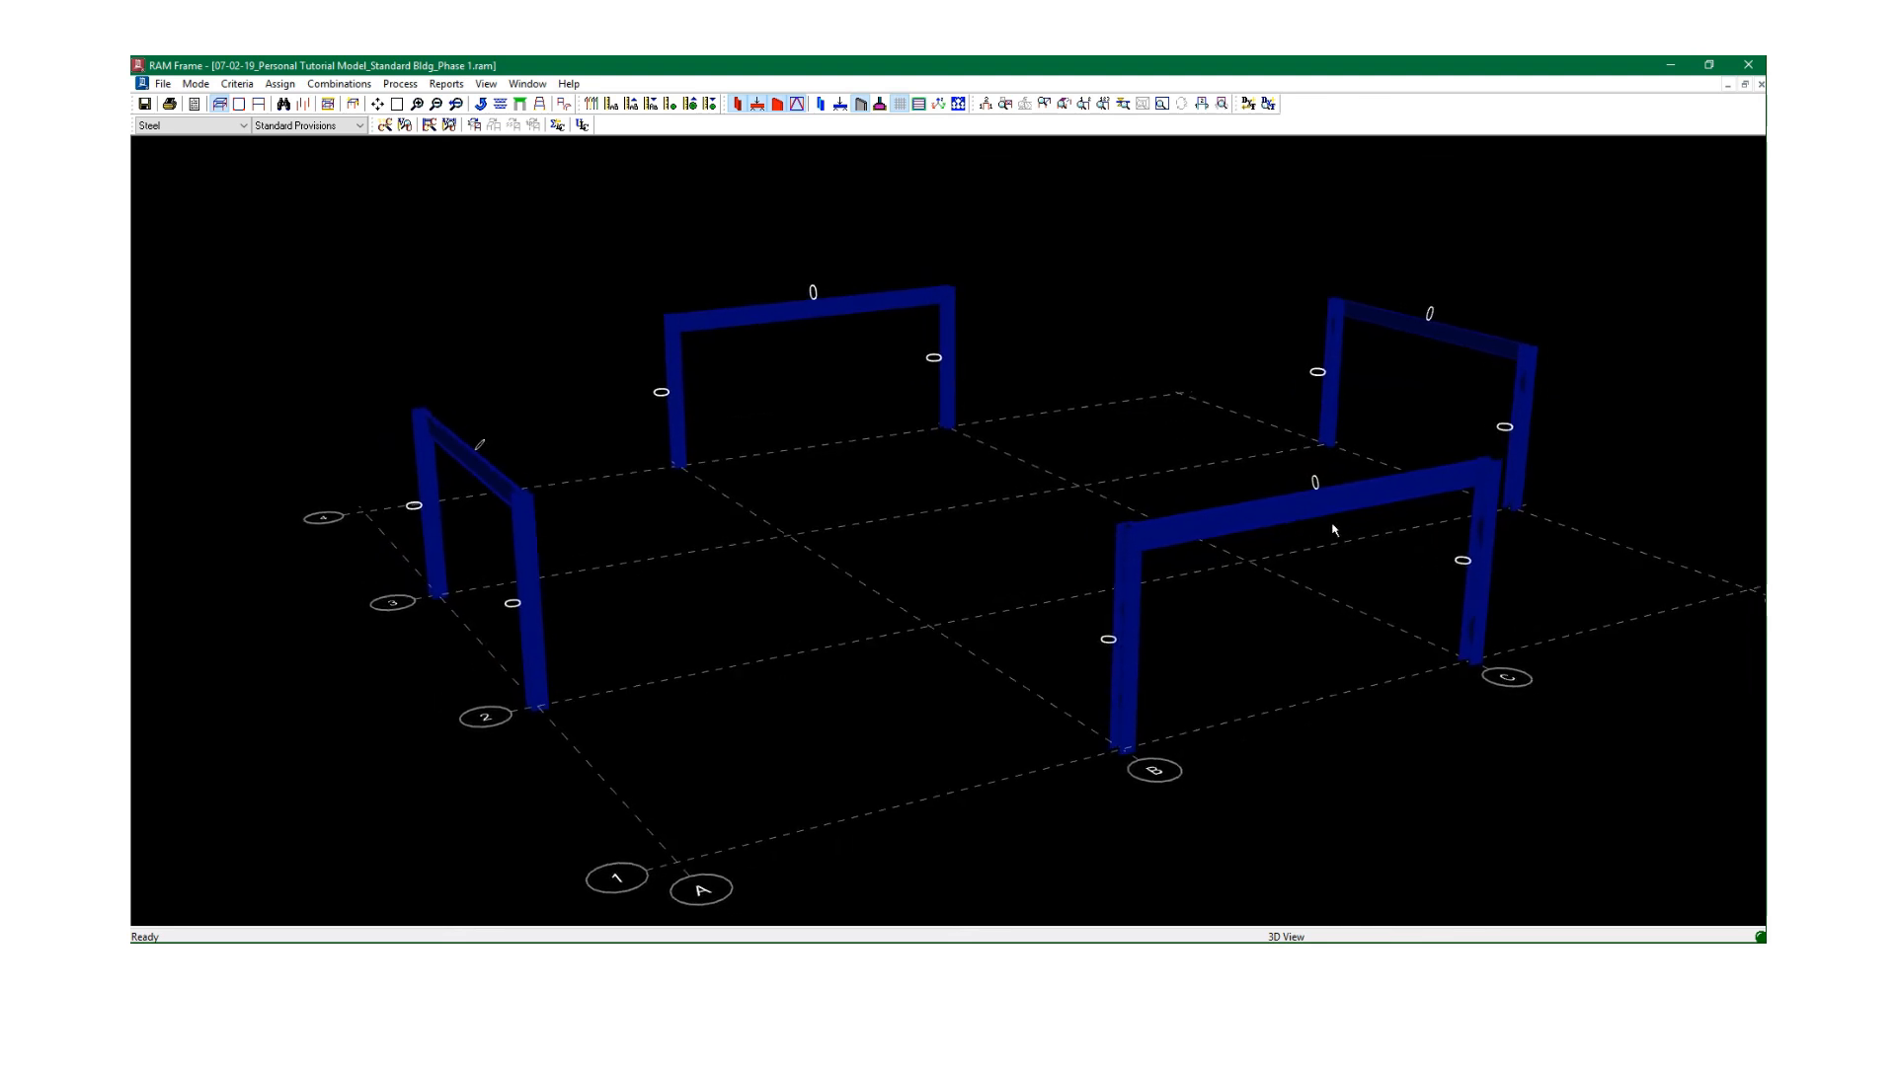
scroll(1334, 530, "up", 1)
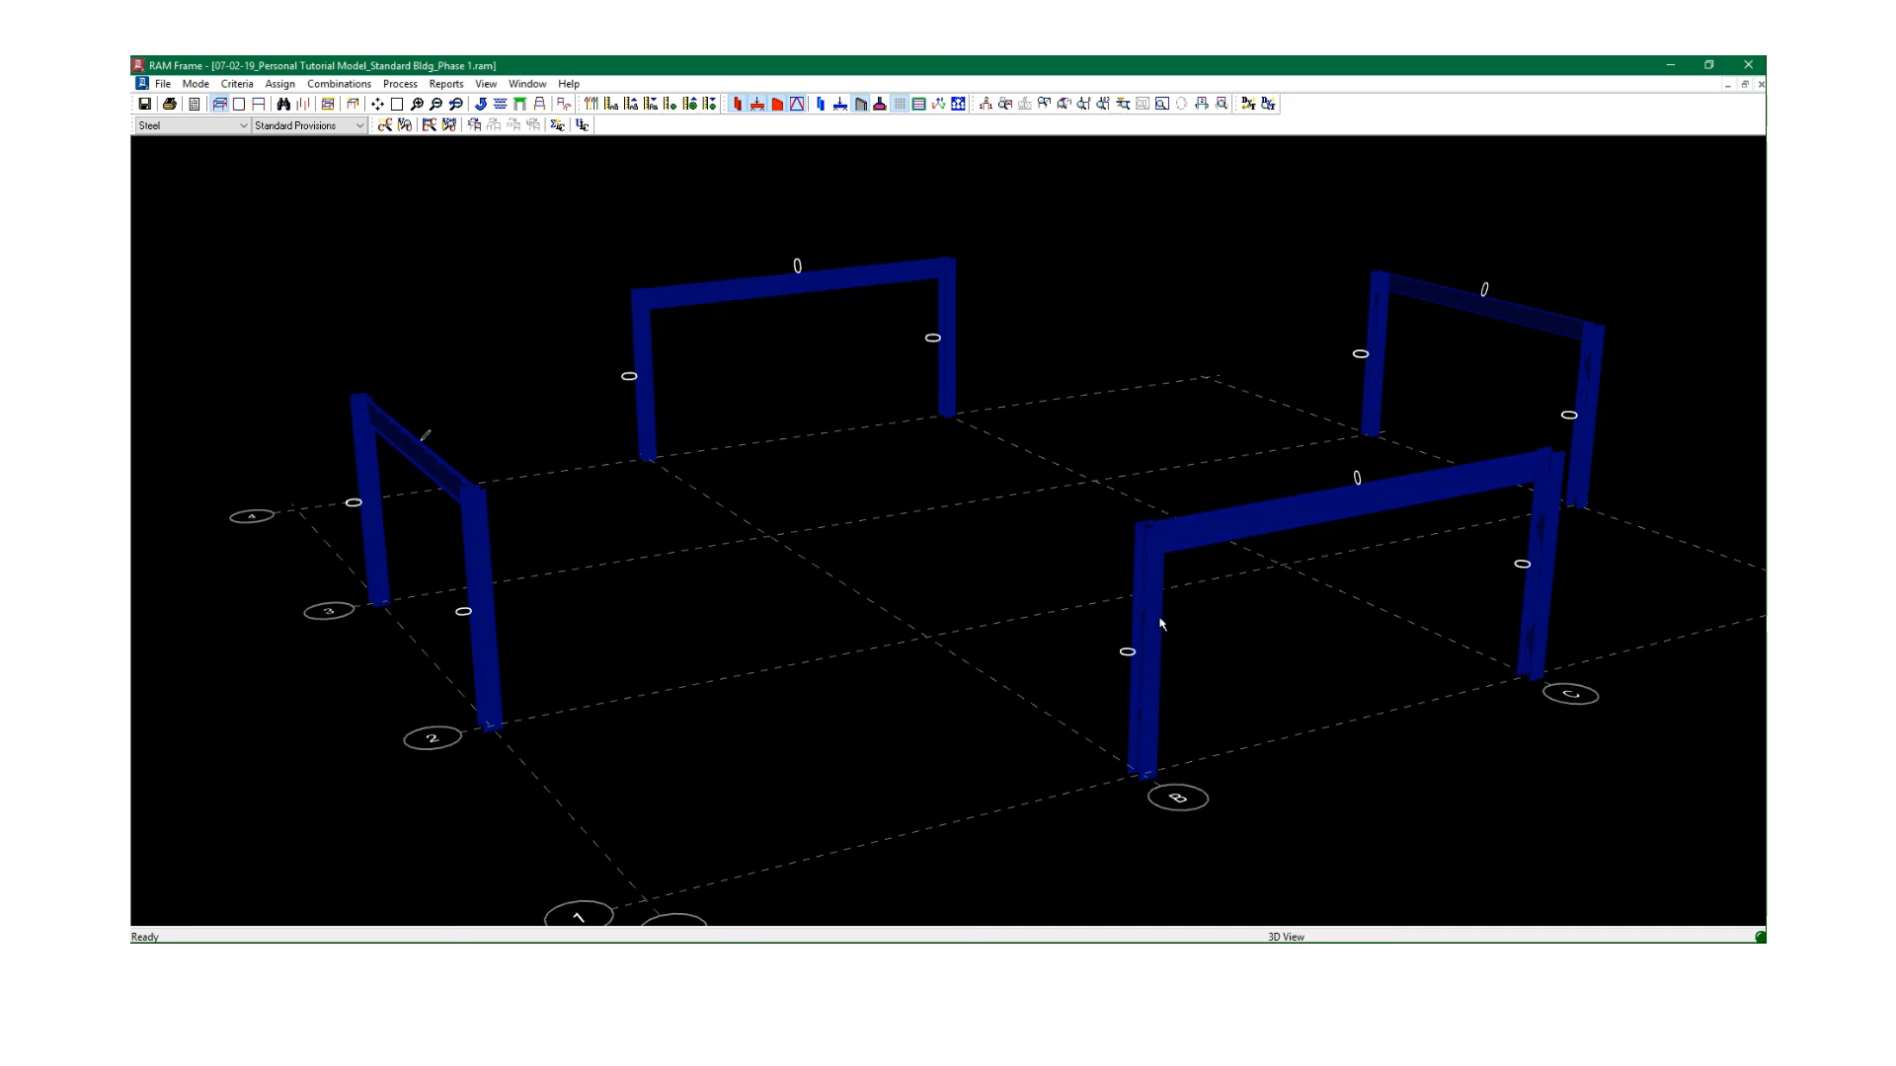
middle_click_drag(1211, 607, 987, 605)
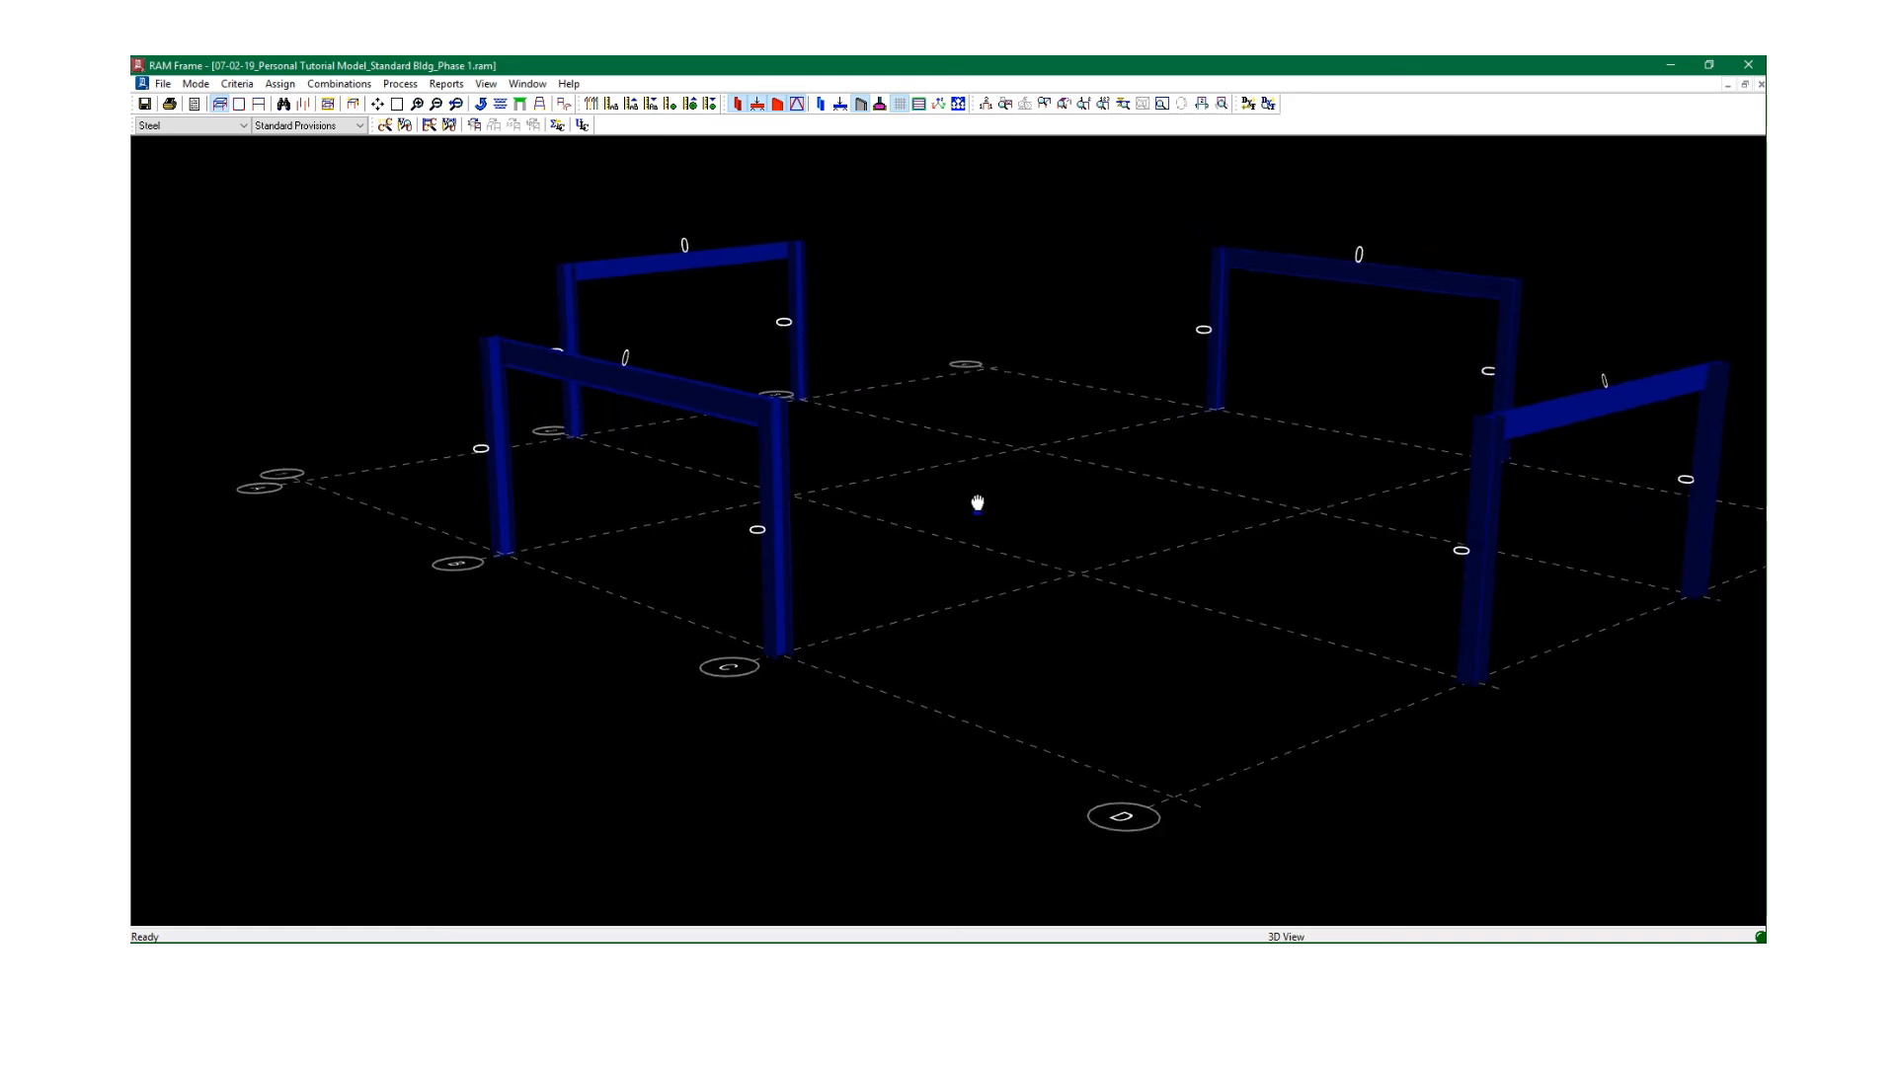
middle_click_drag(978, 503, 1135, 524)
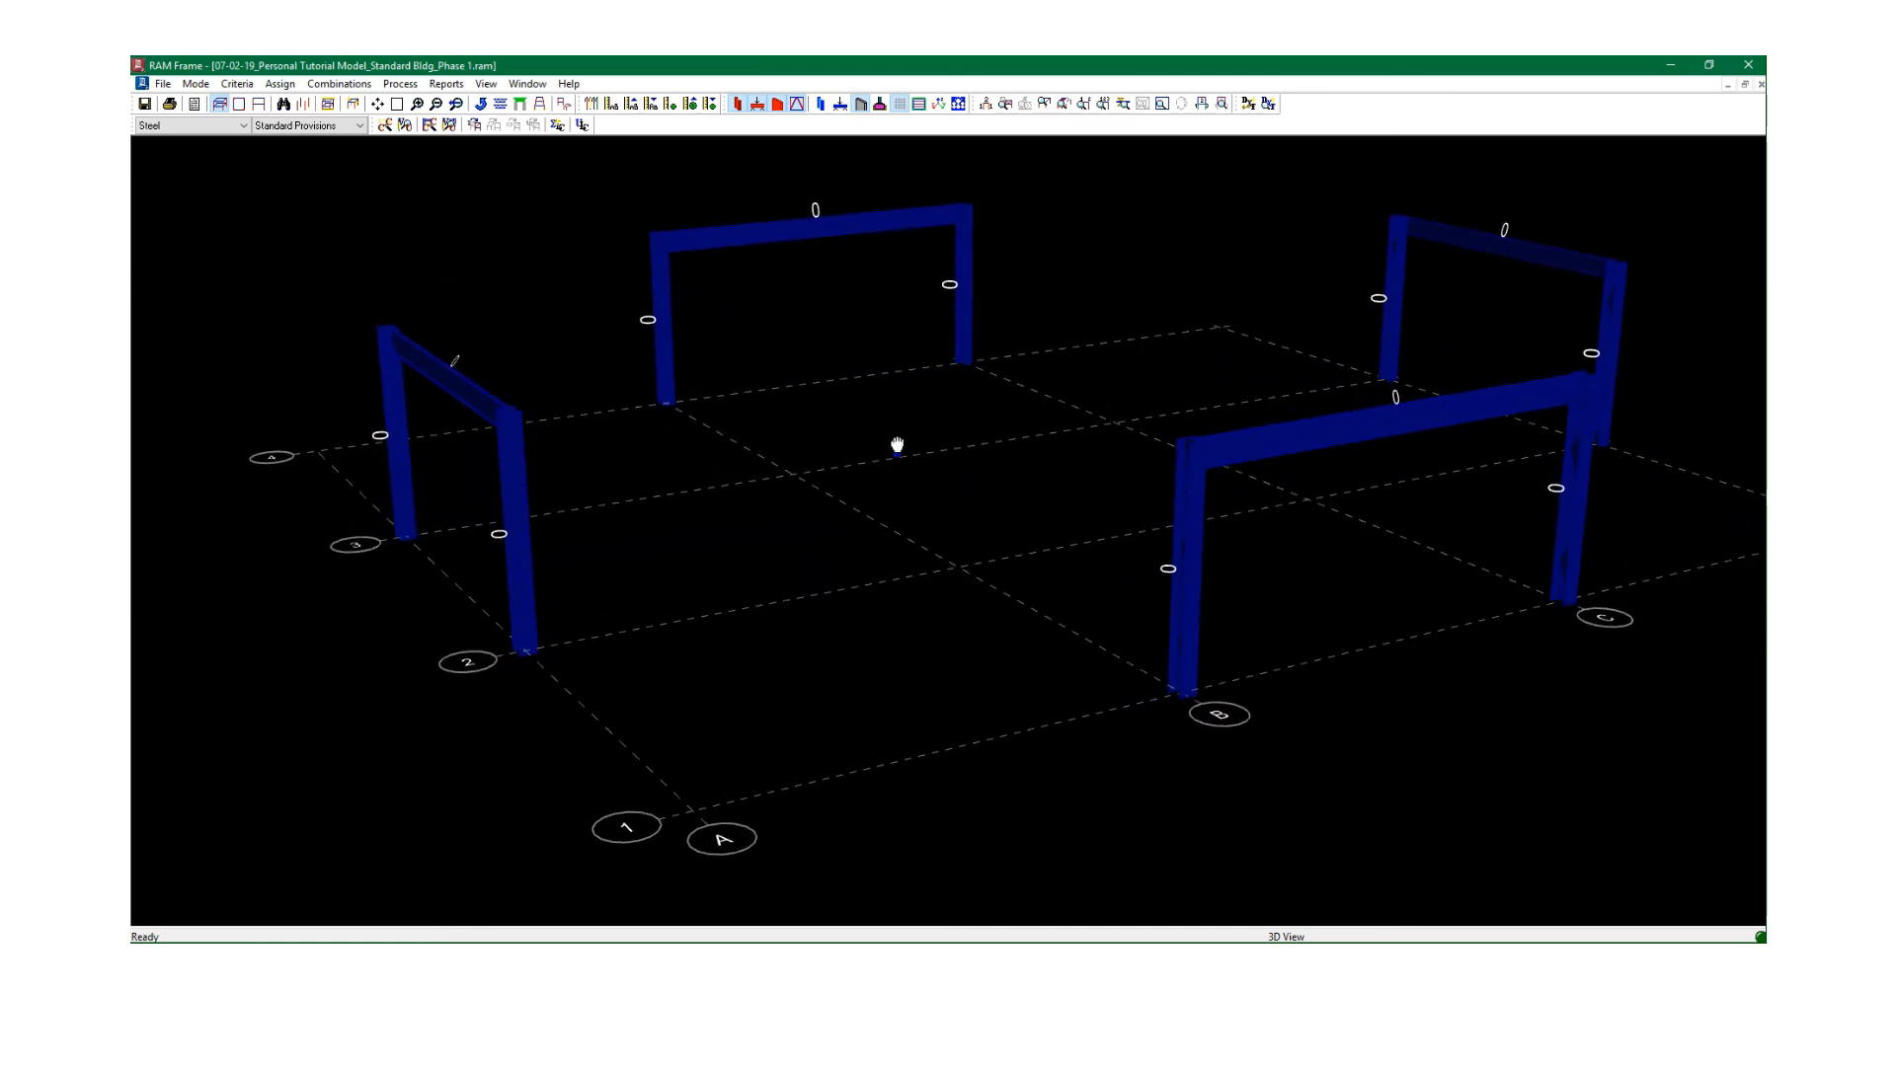
mouse_move(896, 446)
middle_mouse_down()
mouse_move(790, 435)
mouse_move(824, 496)
mouse_move(863, 453)
mouse_move(880, 479)
middle_mouse_up()
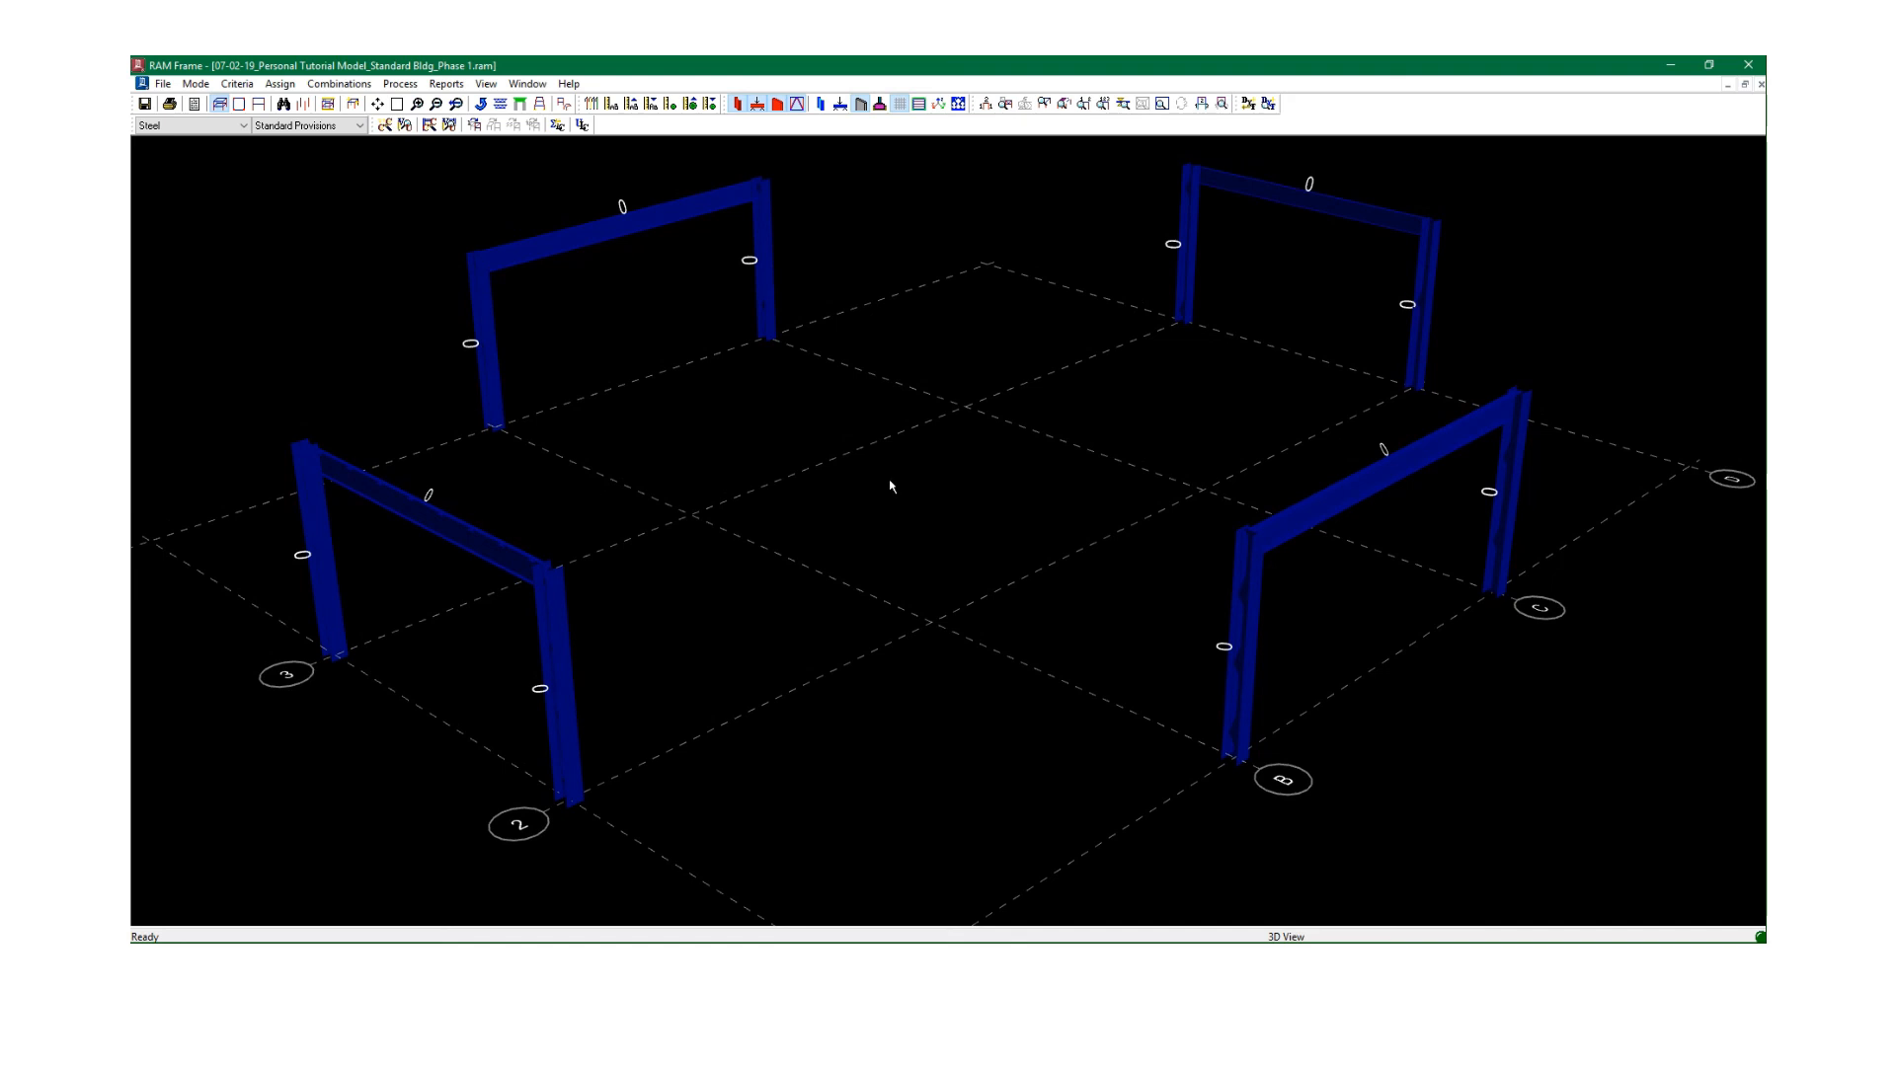
middle_click_drag(1008, 521, 1004, 512)
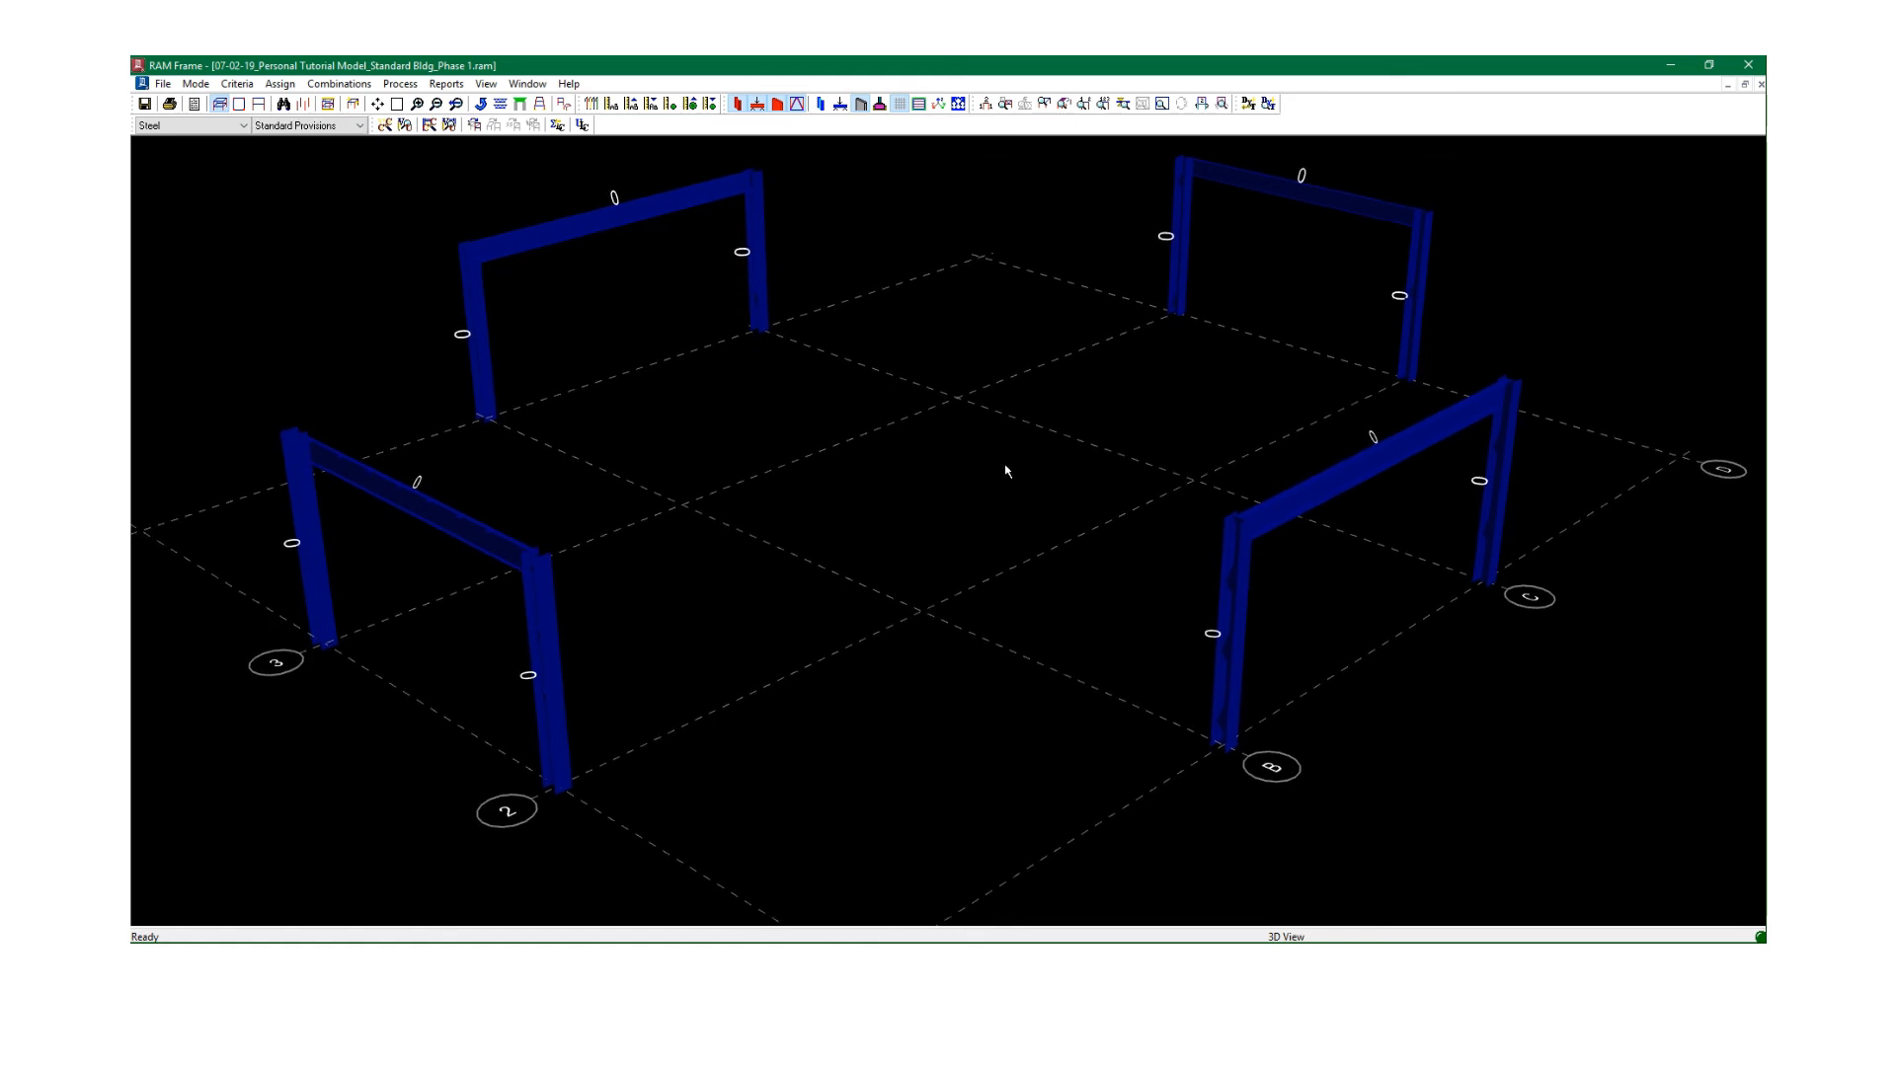
middle_click_drag(1006, 471, 1031, 476)
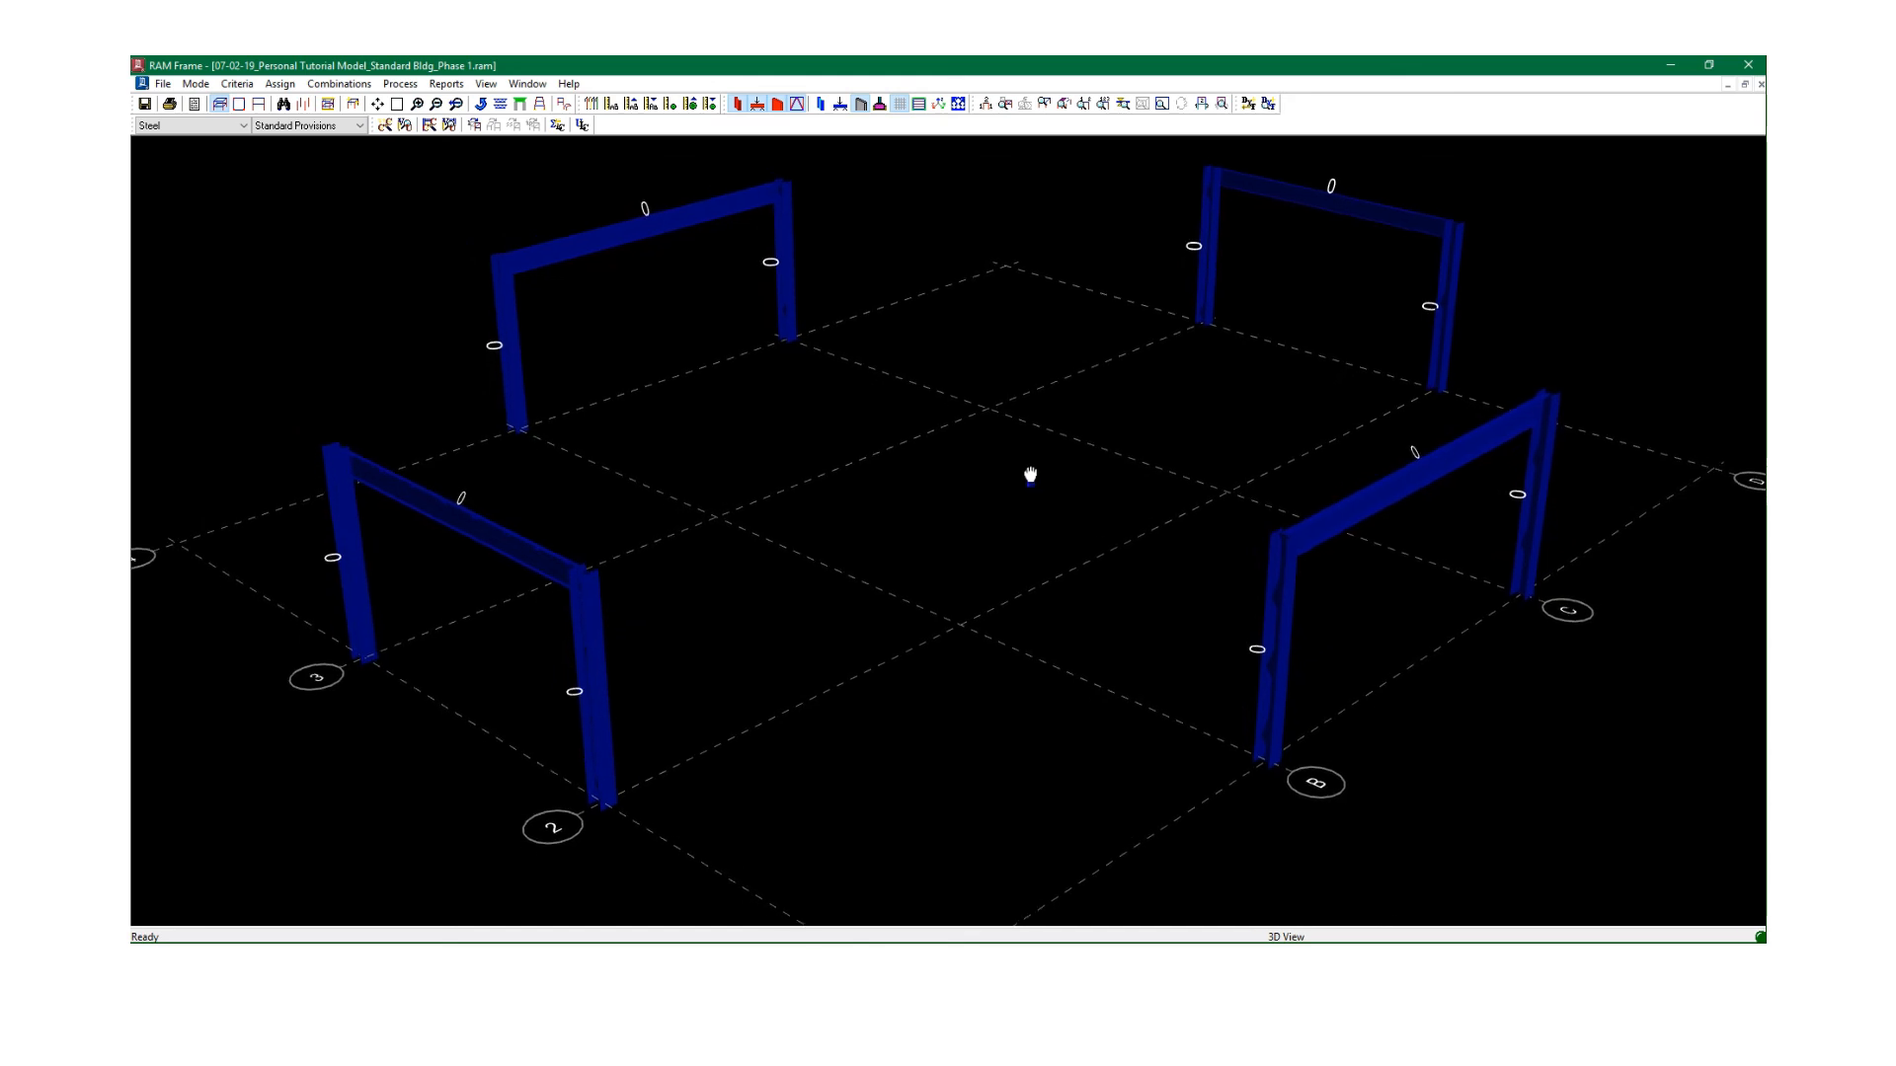